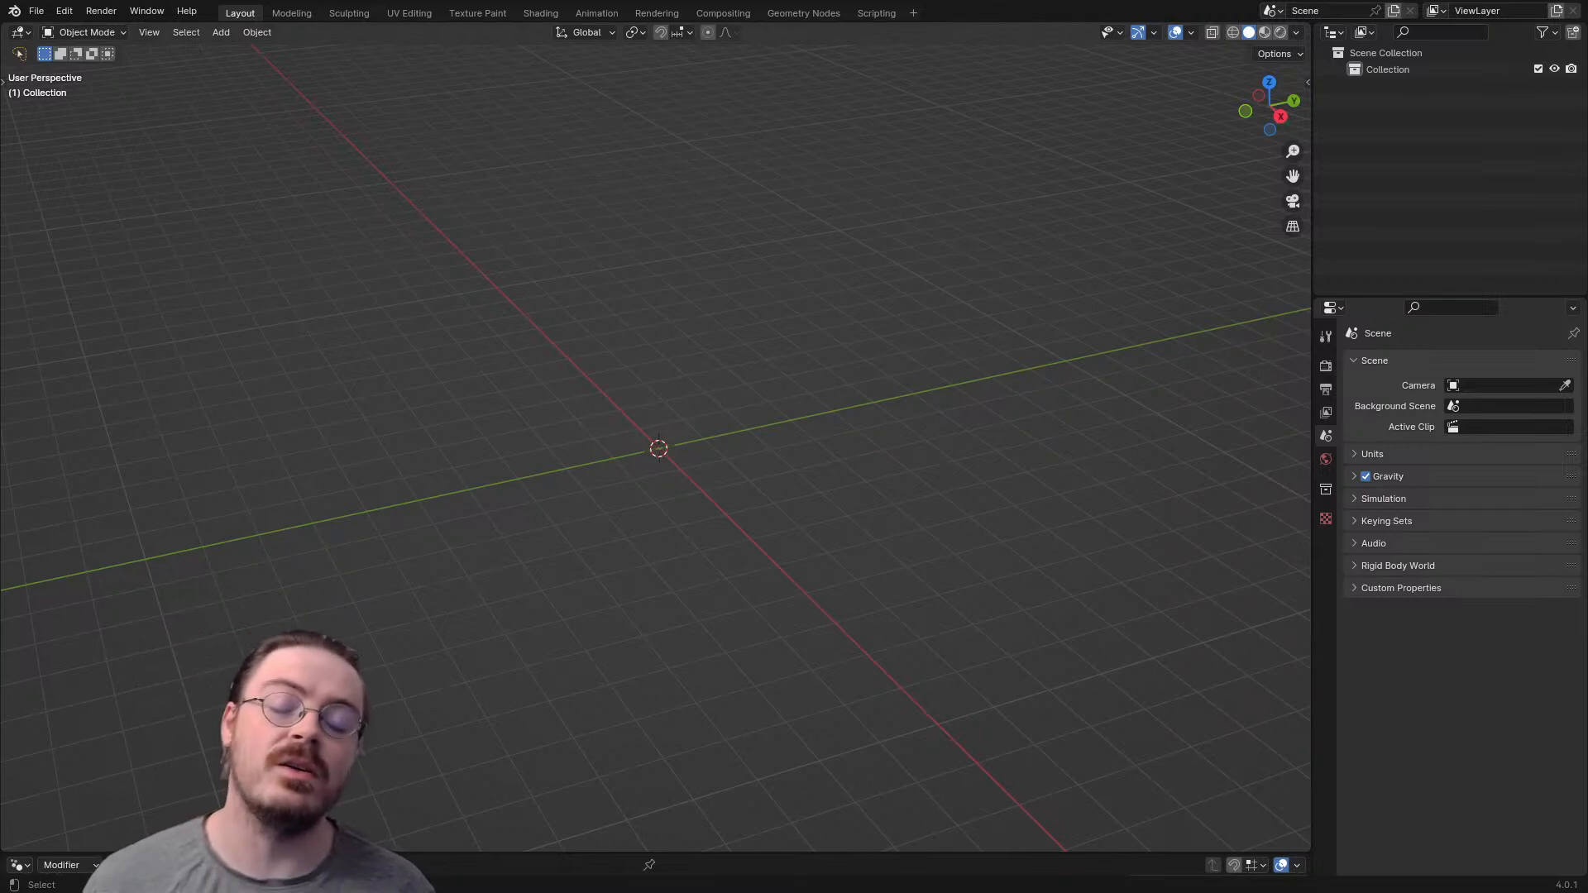
- Add a cube mesh at the world origin, working in the front orthographic view
middle_drag(662, 447, 687, 364)
key(KP_1)
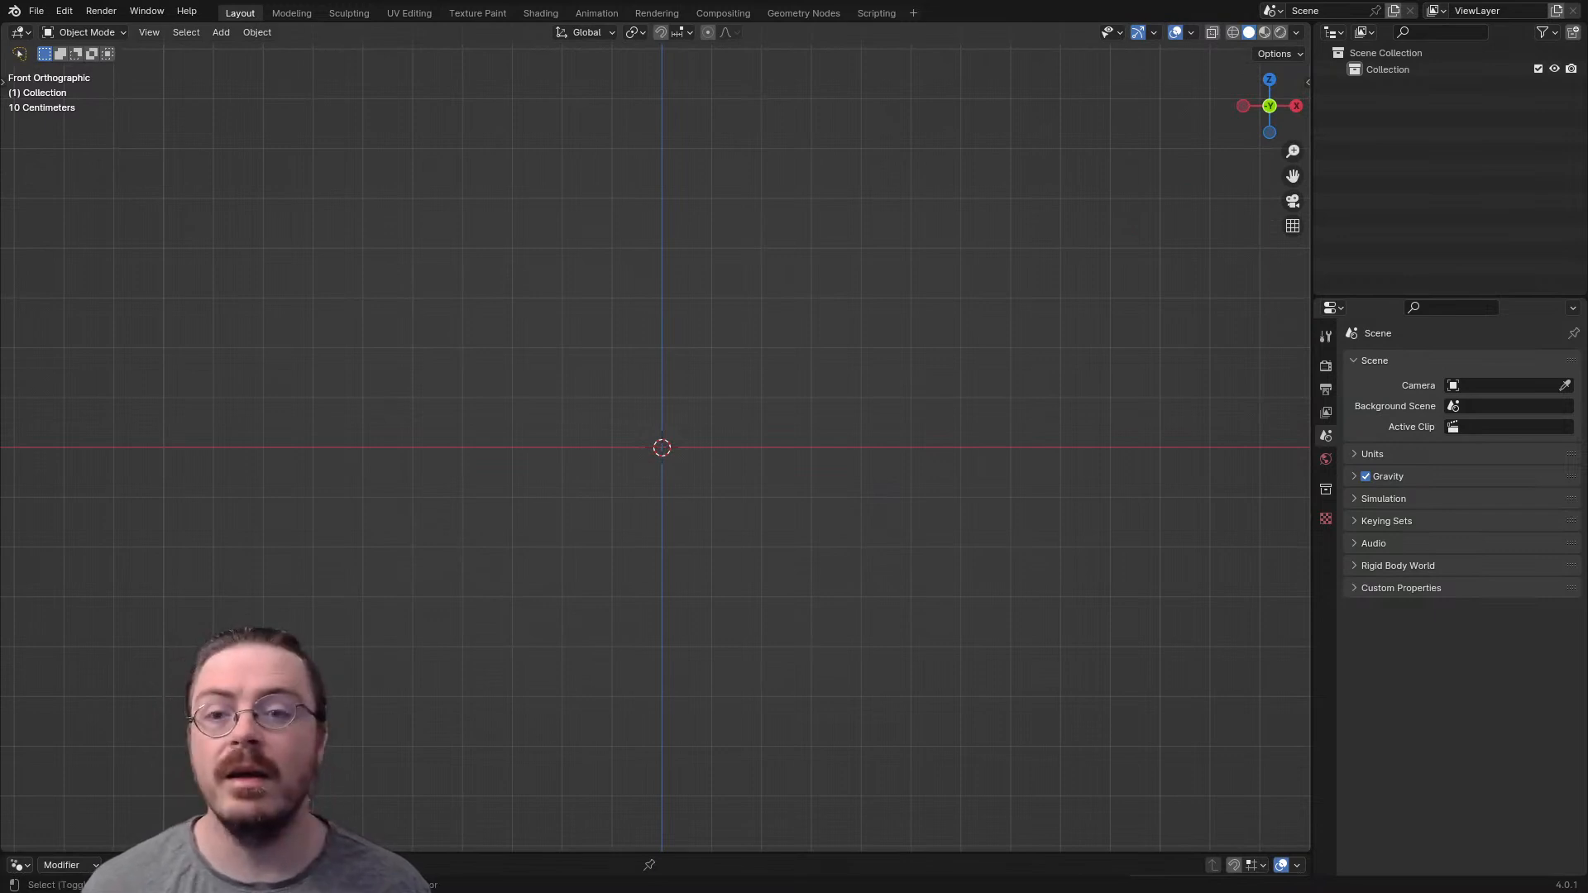
key(shift+a)
mouse_move(562, 304)
click(711, 318)
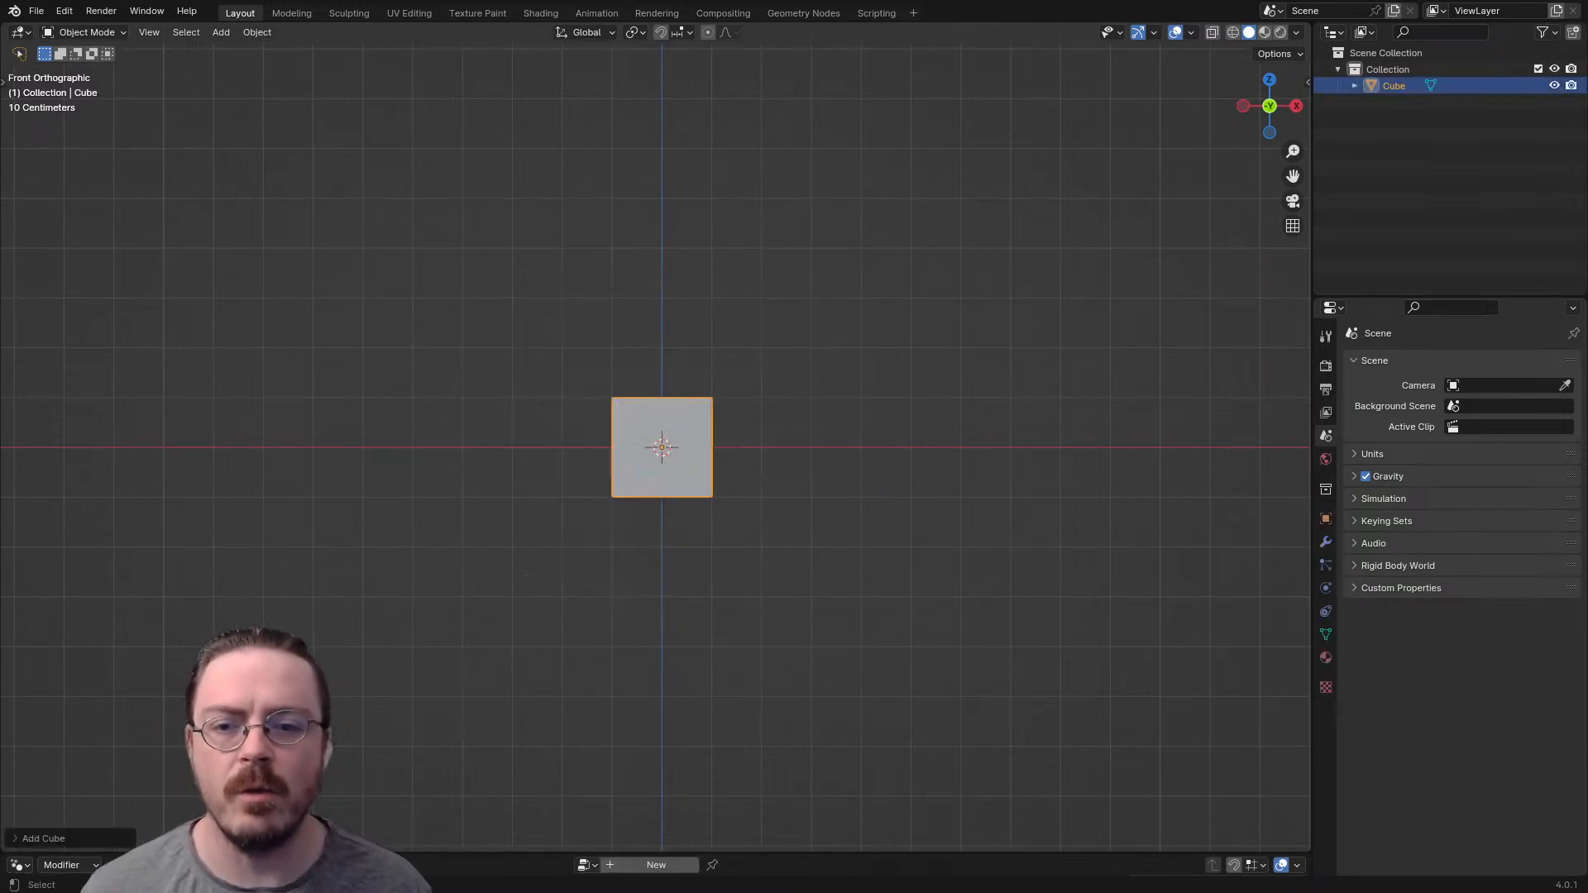
- Enter Edit Mode on the cube and examine its geometry from the front and from several angles
key(ctrl+Tab)
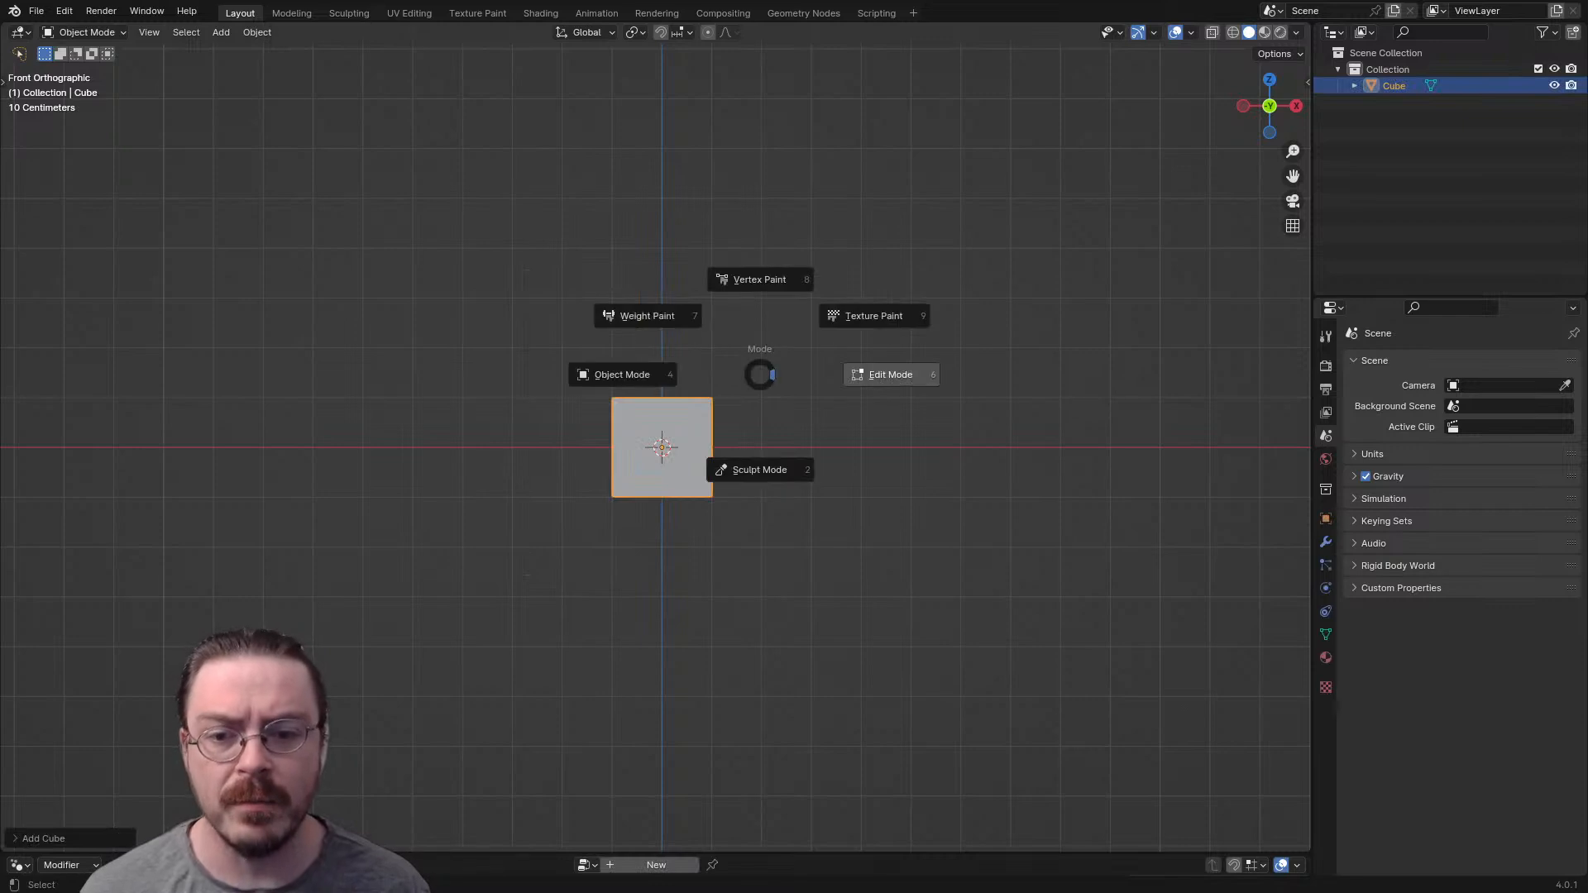
click(890, 373)
shift+middle_drag(885, 374, 799, 437)
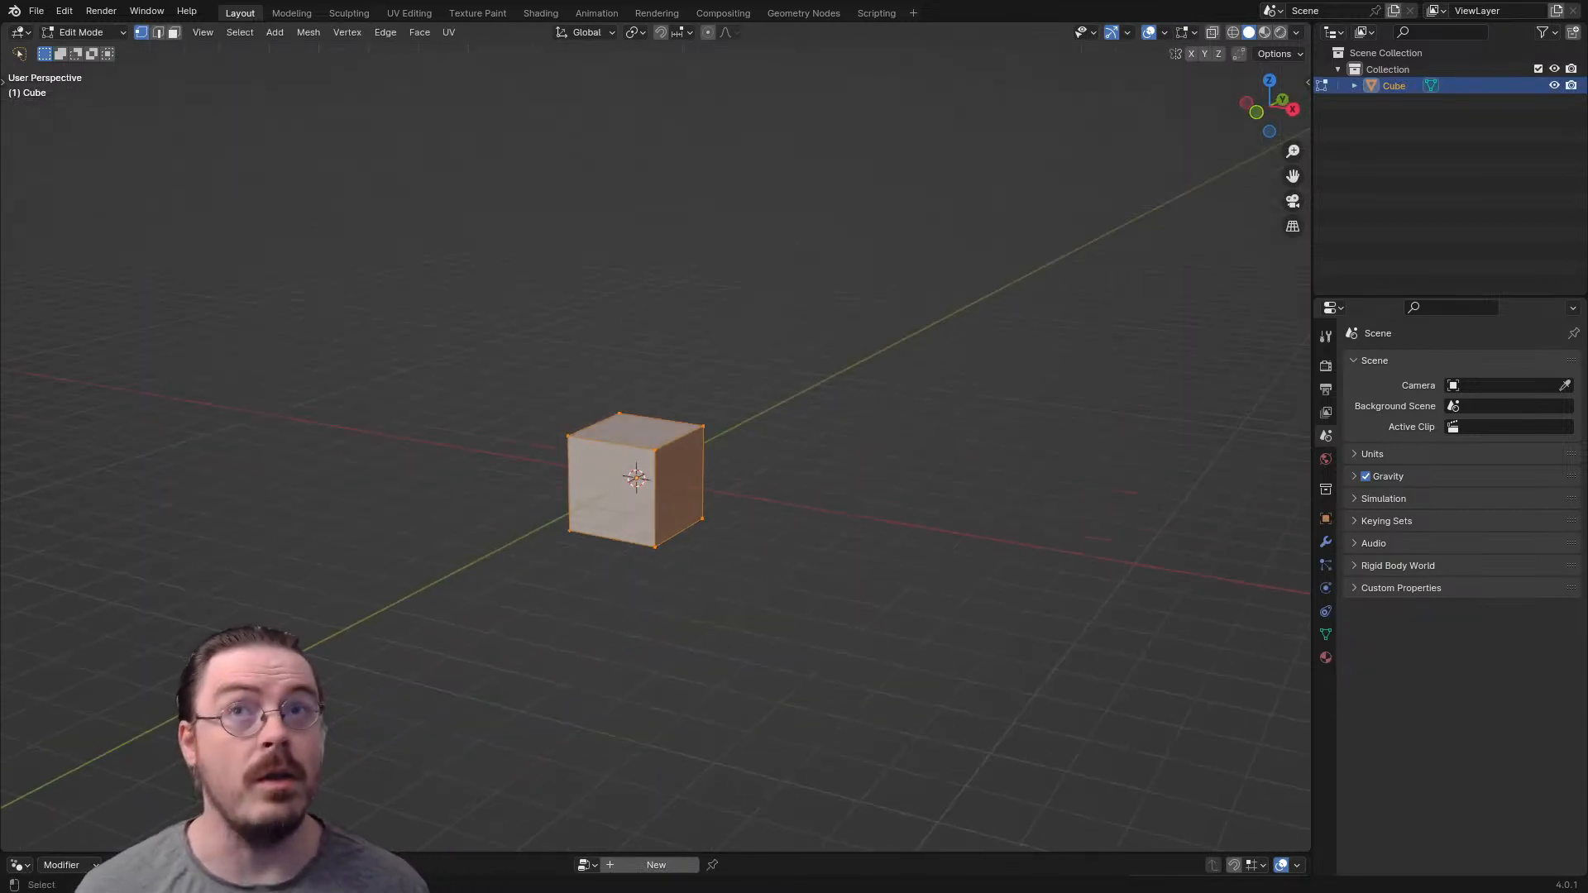
scroll(636, 488, up, 3)
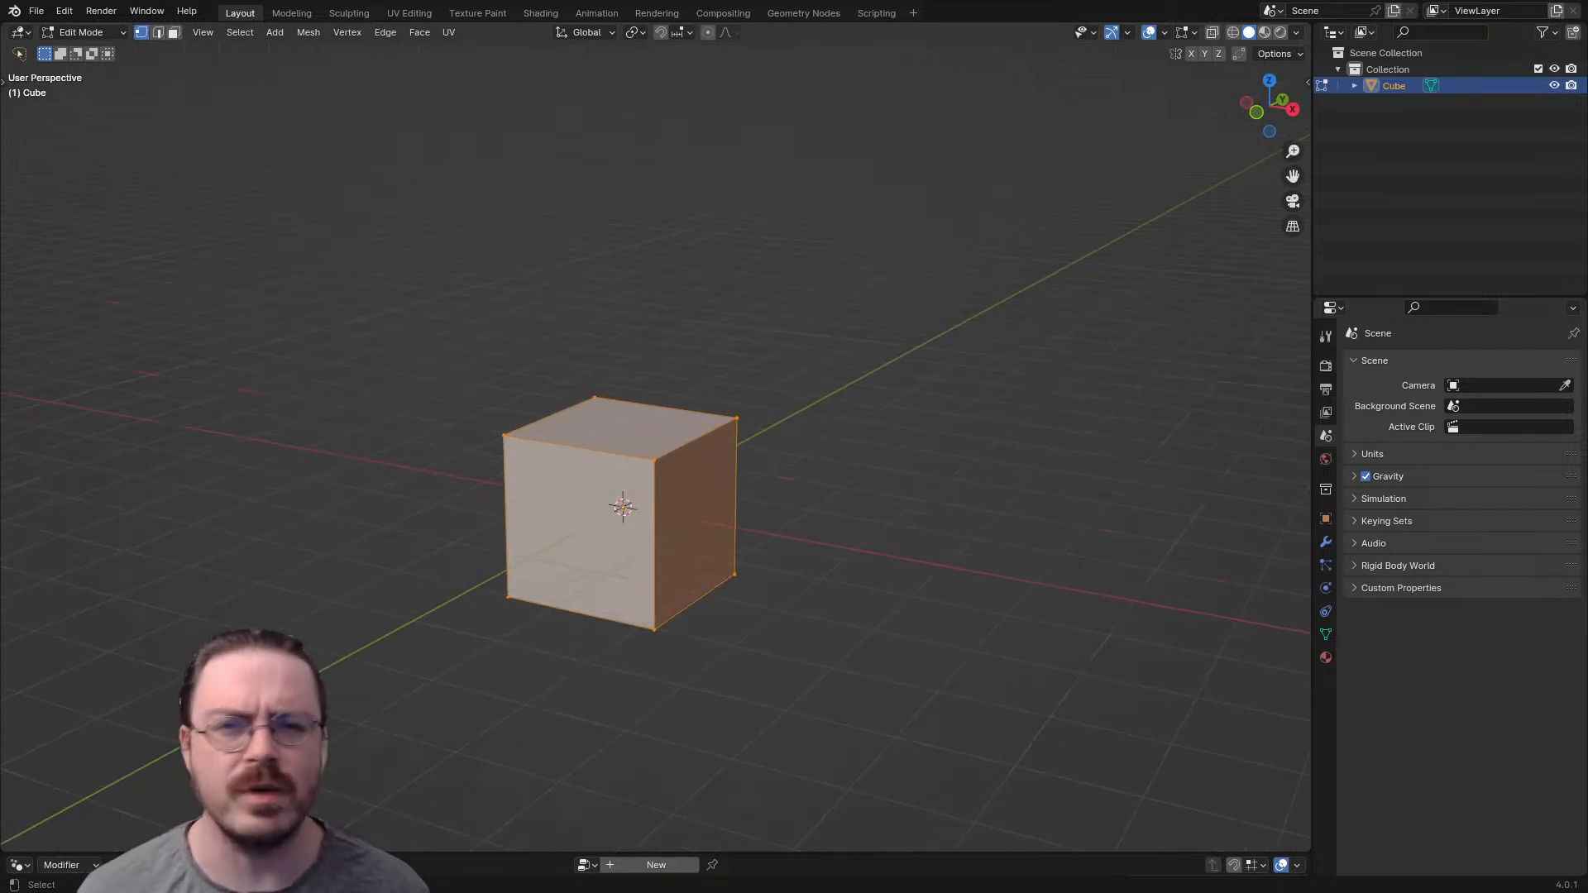
middle_drag(798, 436, 765, 416)
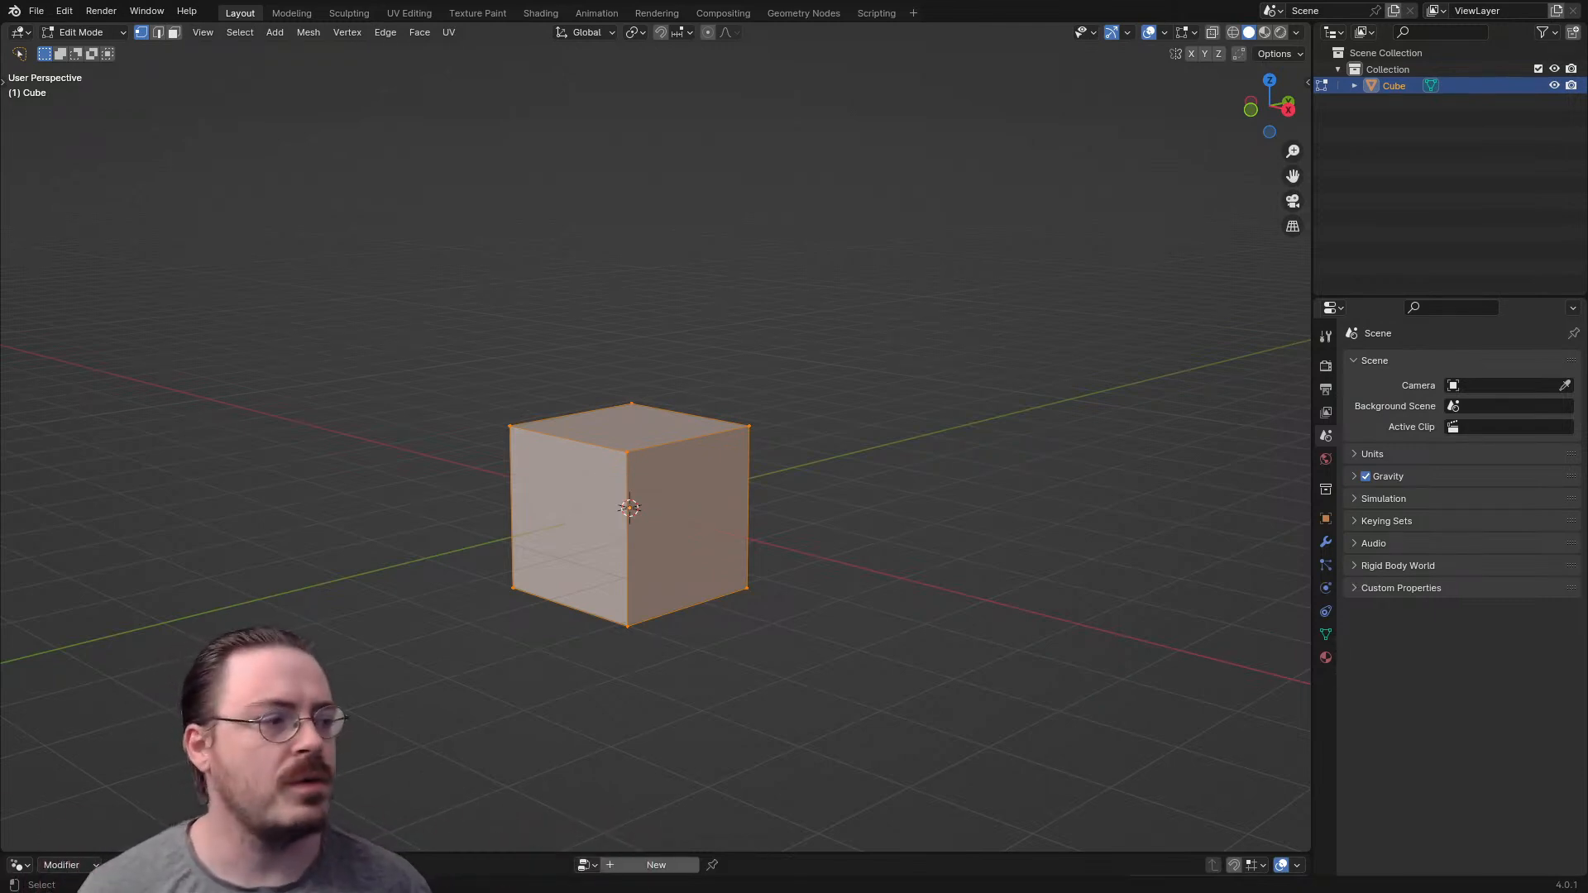
shift+middle_drag(629, 508, 510, 442)
key(KP_1)
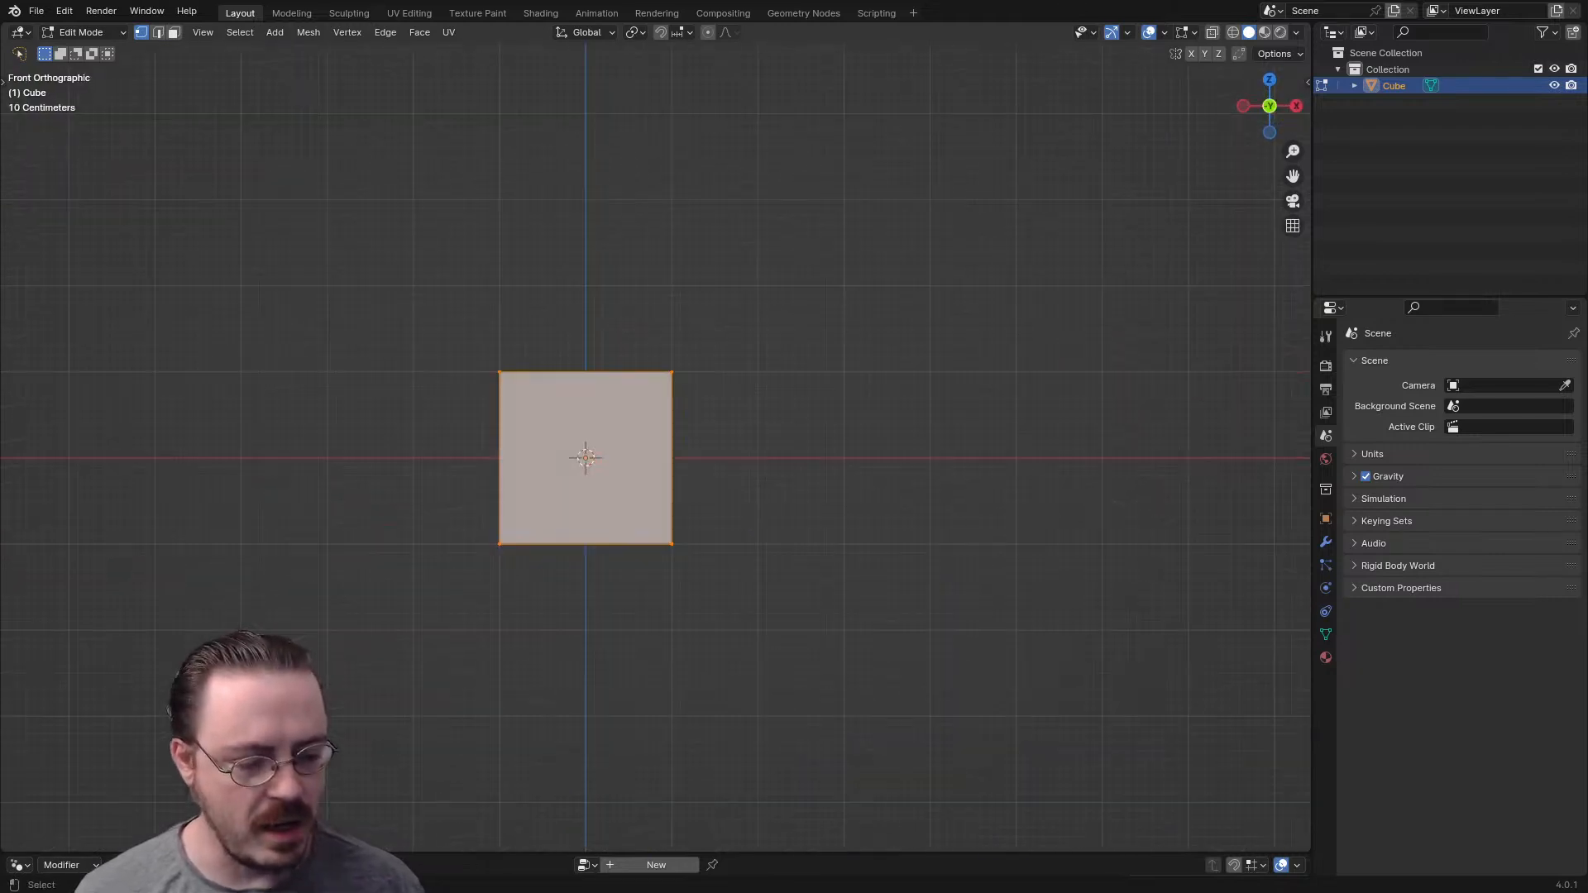
middle_drag(586, 458, 649, 464)
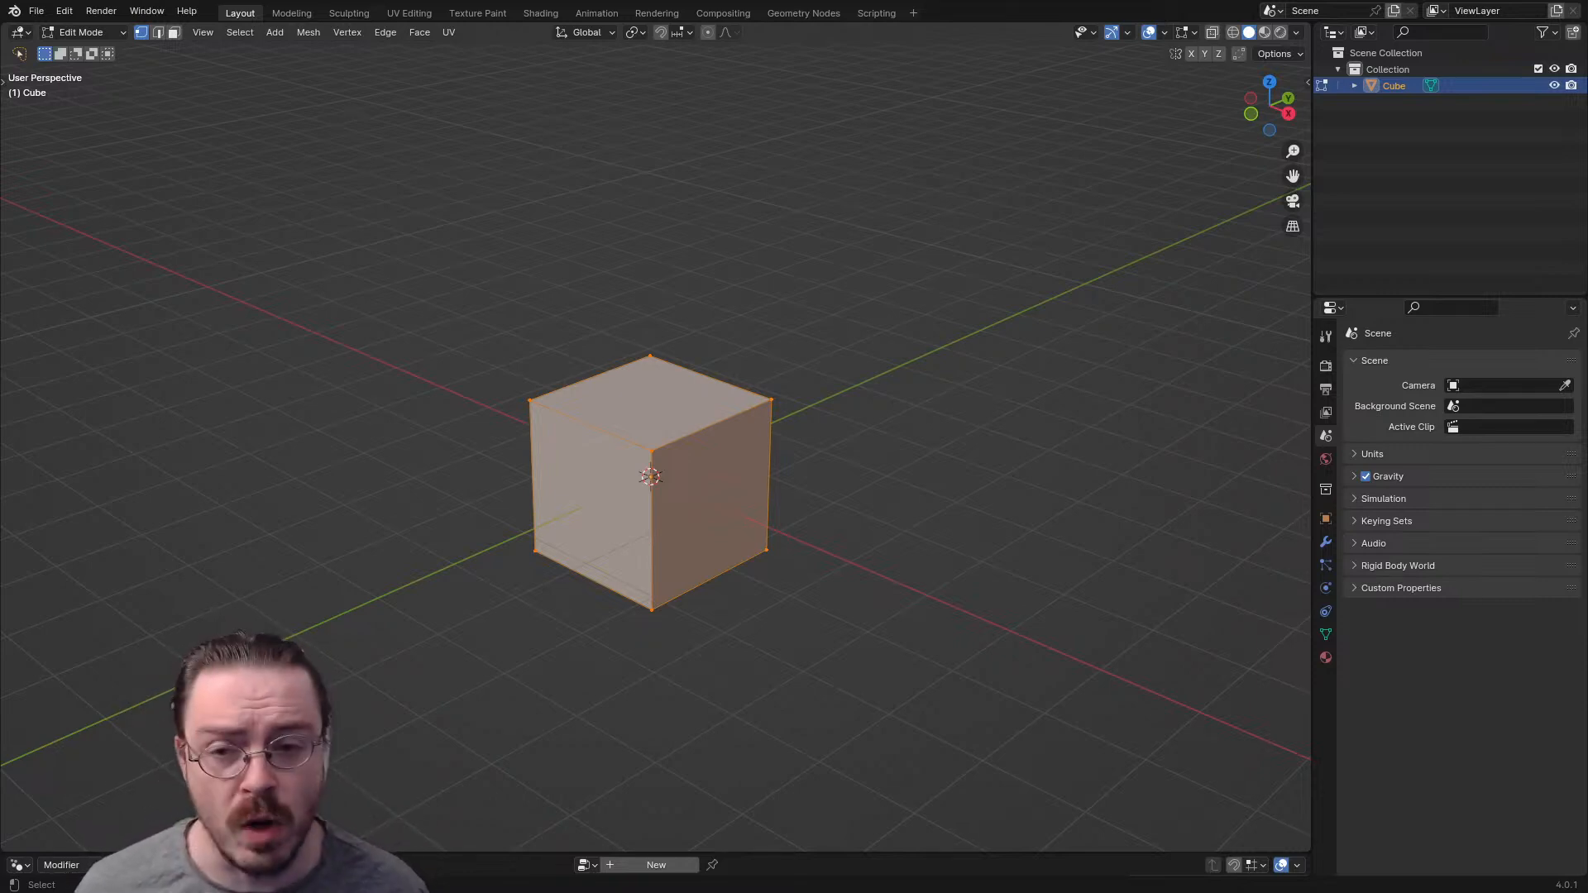
middle_drag(654, 496, 685, 496)
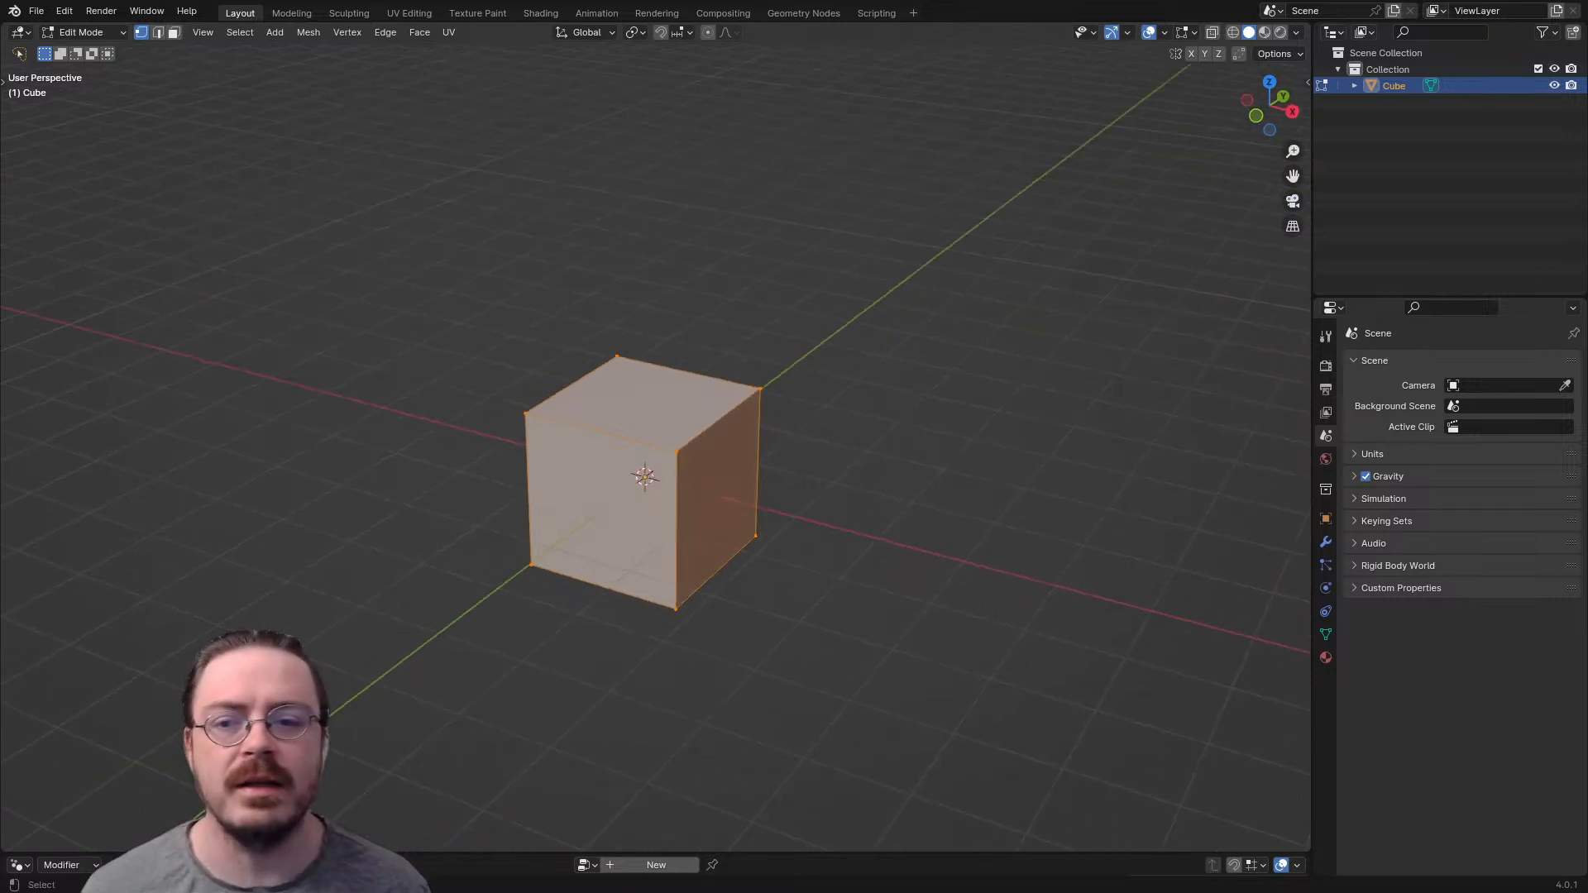
- Return to Object Mode and rename the cube object to Mesh_Body00
key(ctrl+Tab)
click(659, 305)
click(660, 305)
double_click(1394, 86)
text(Mesh_)
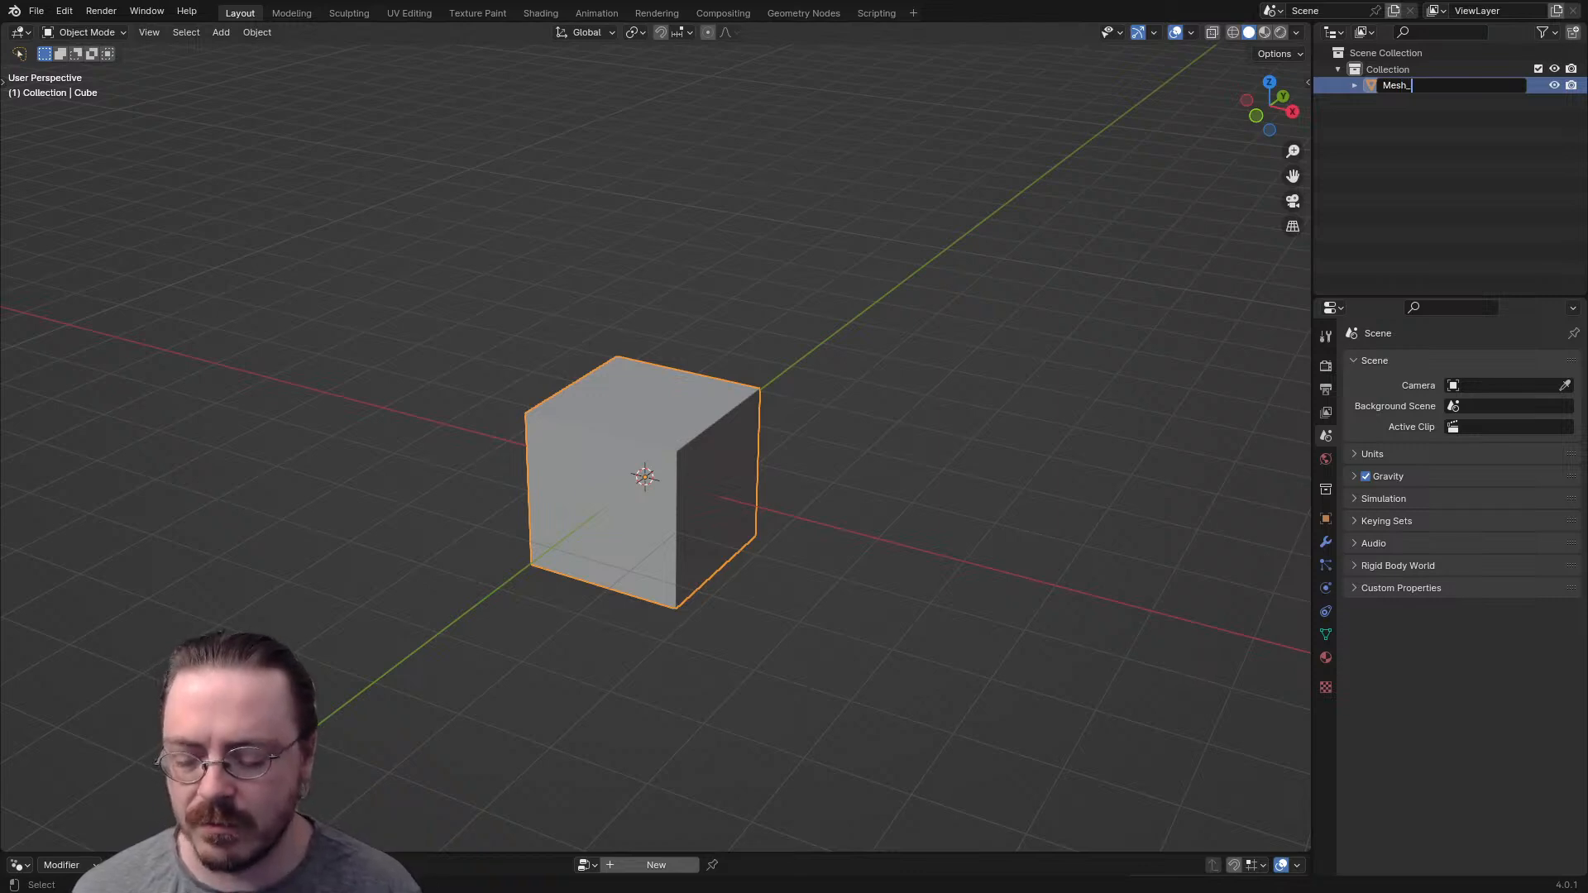
text(Body)
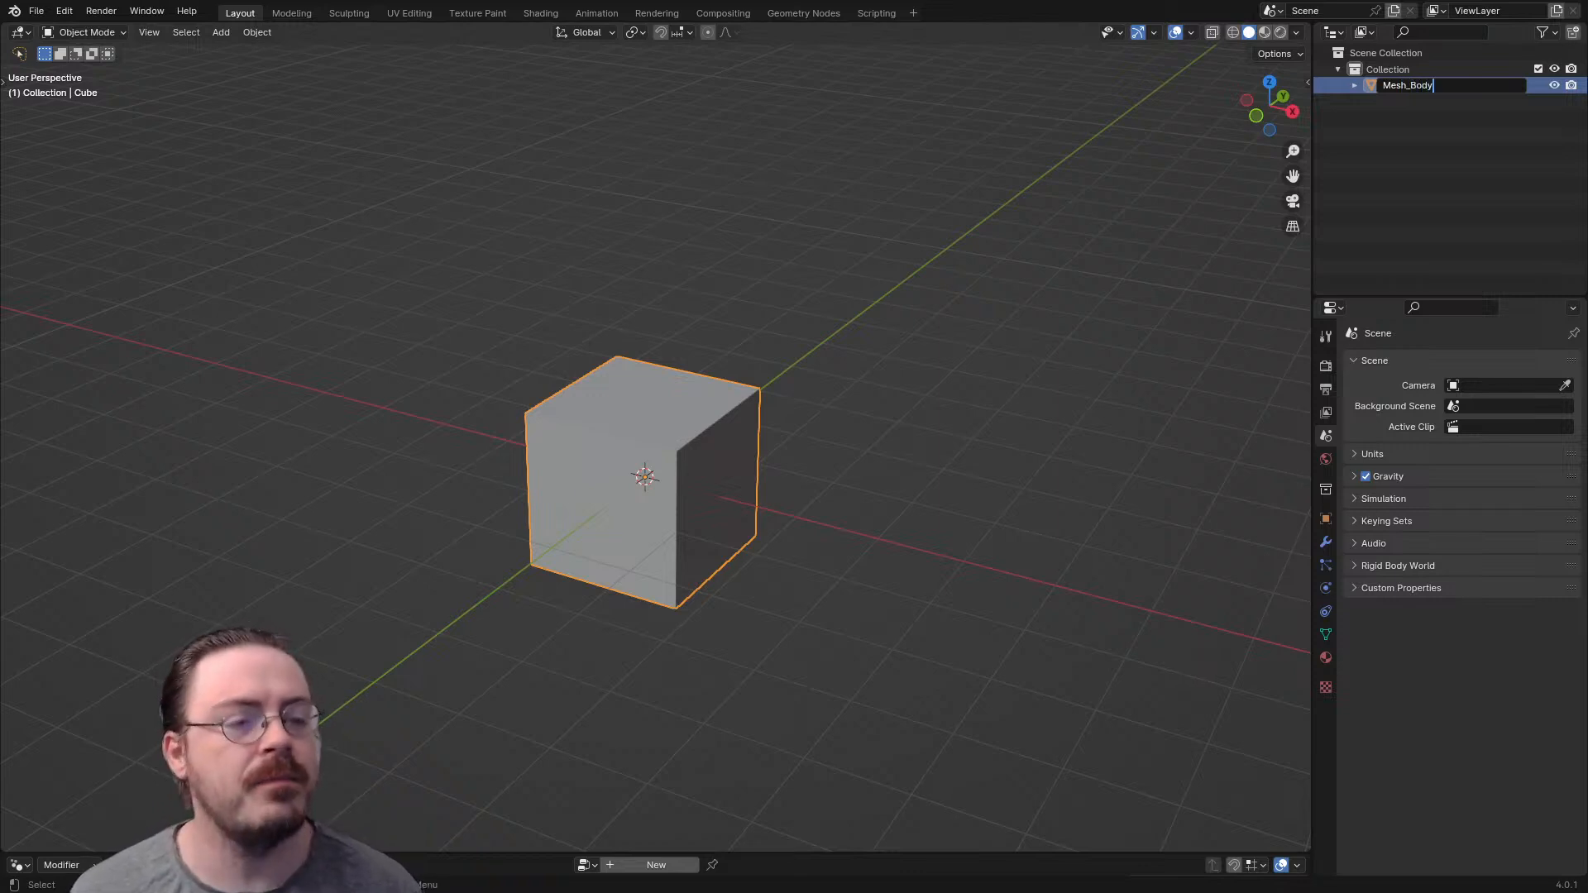
text(00)
key(Return)
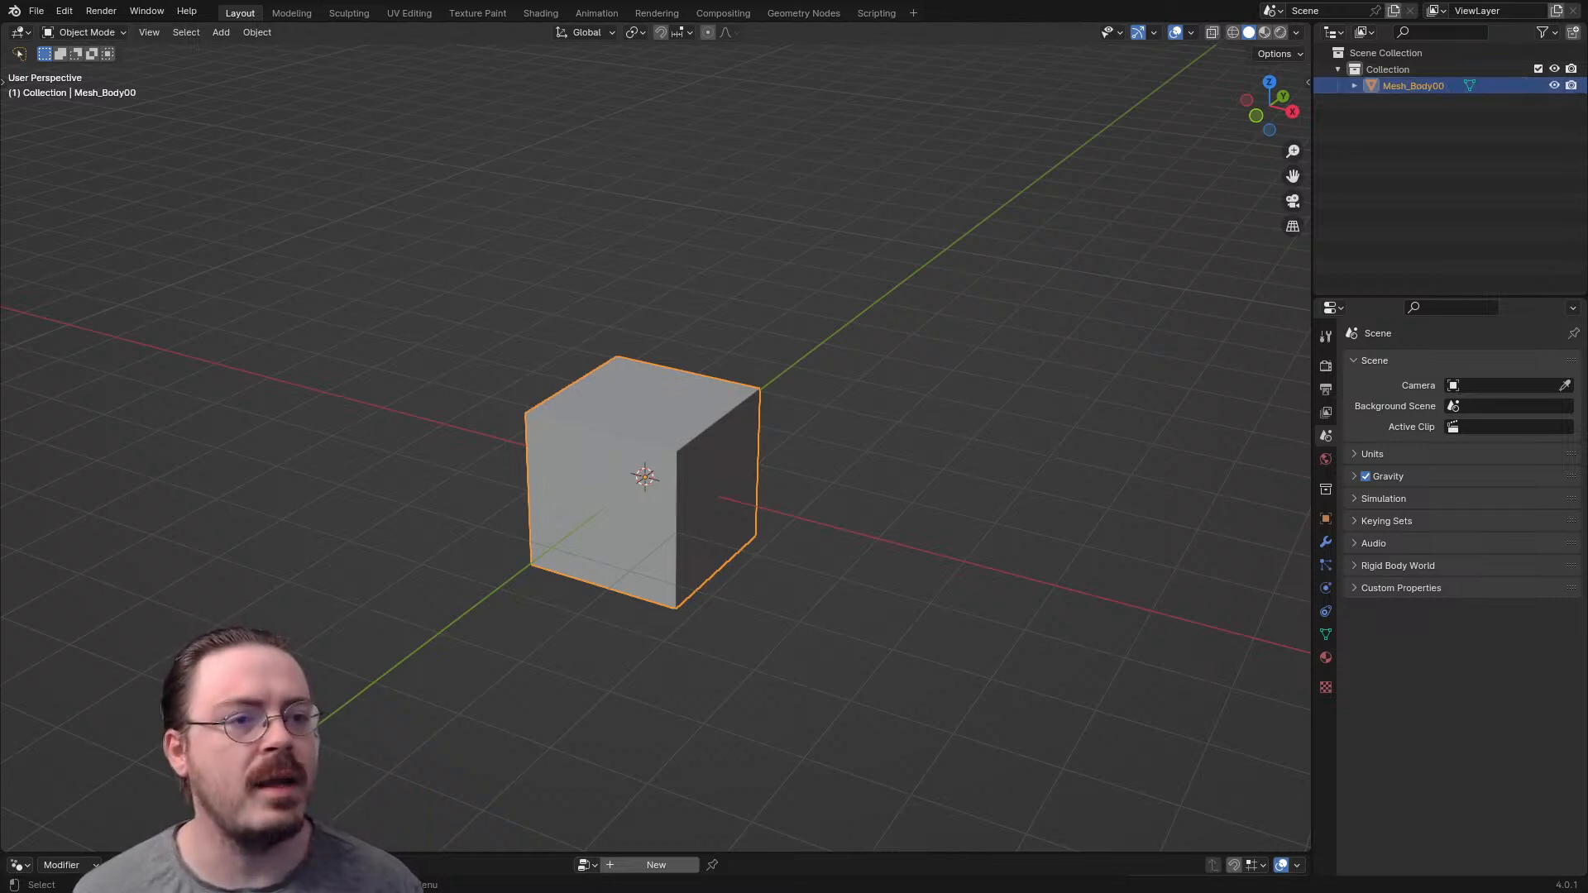
- Rename the mesh data block under Mesh_Body00 to Data_Body00
click(1354, 86)
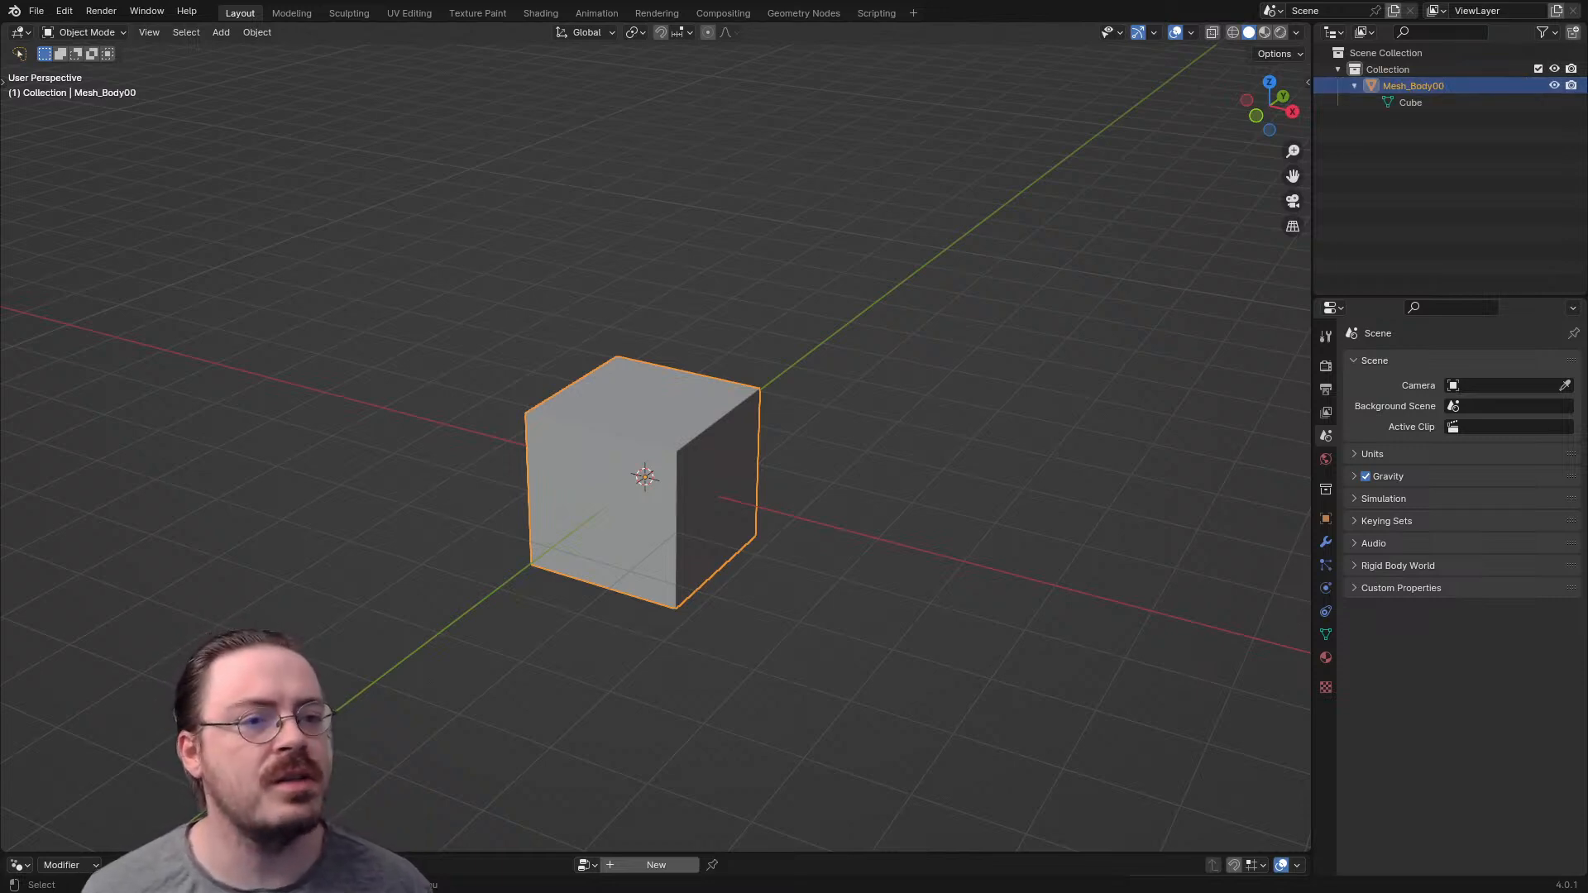
double_click(1411, 101)
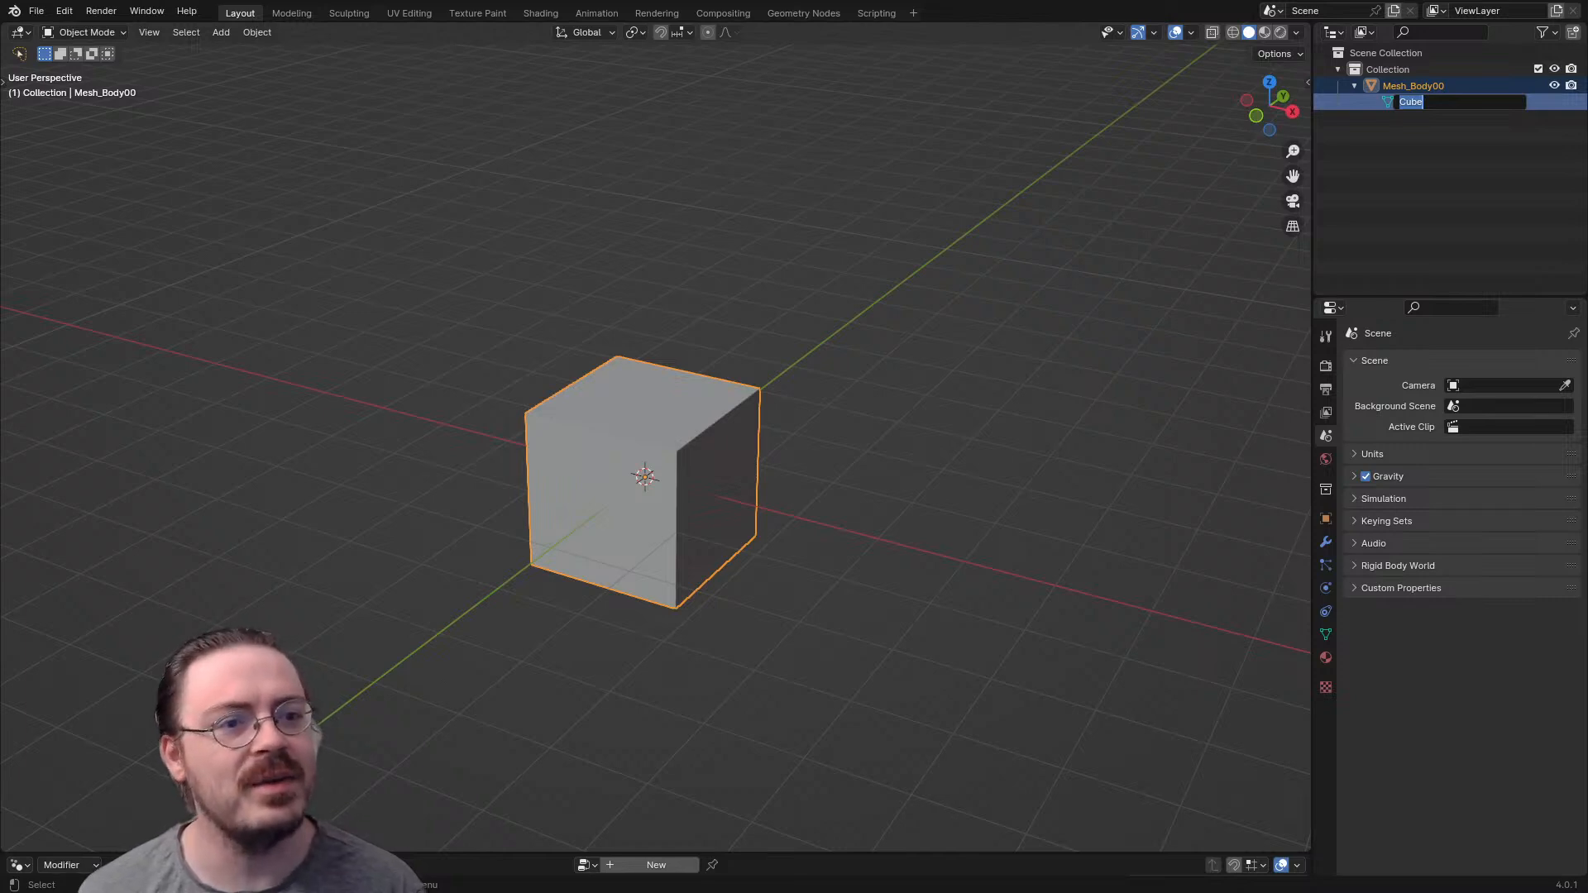
text(Datat)
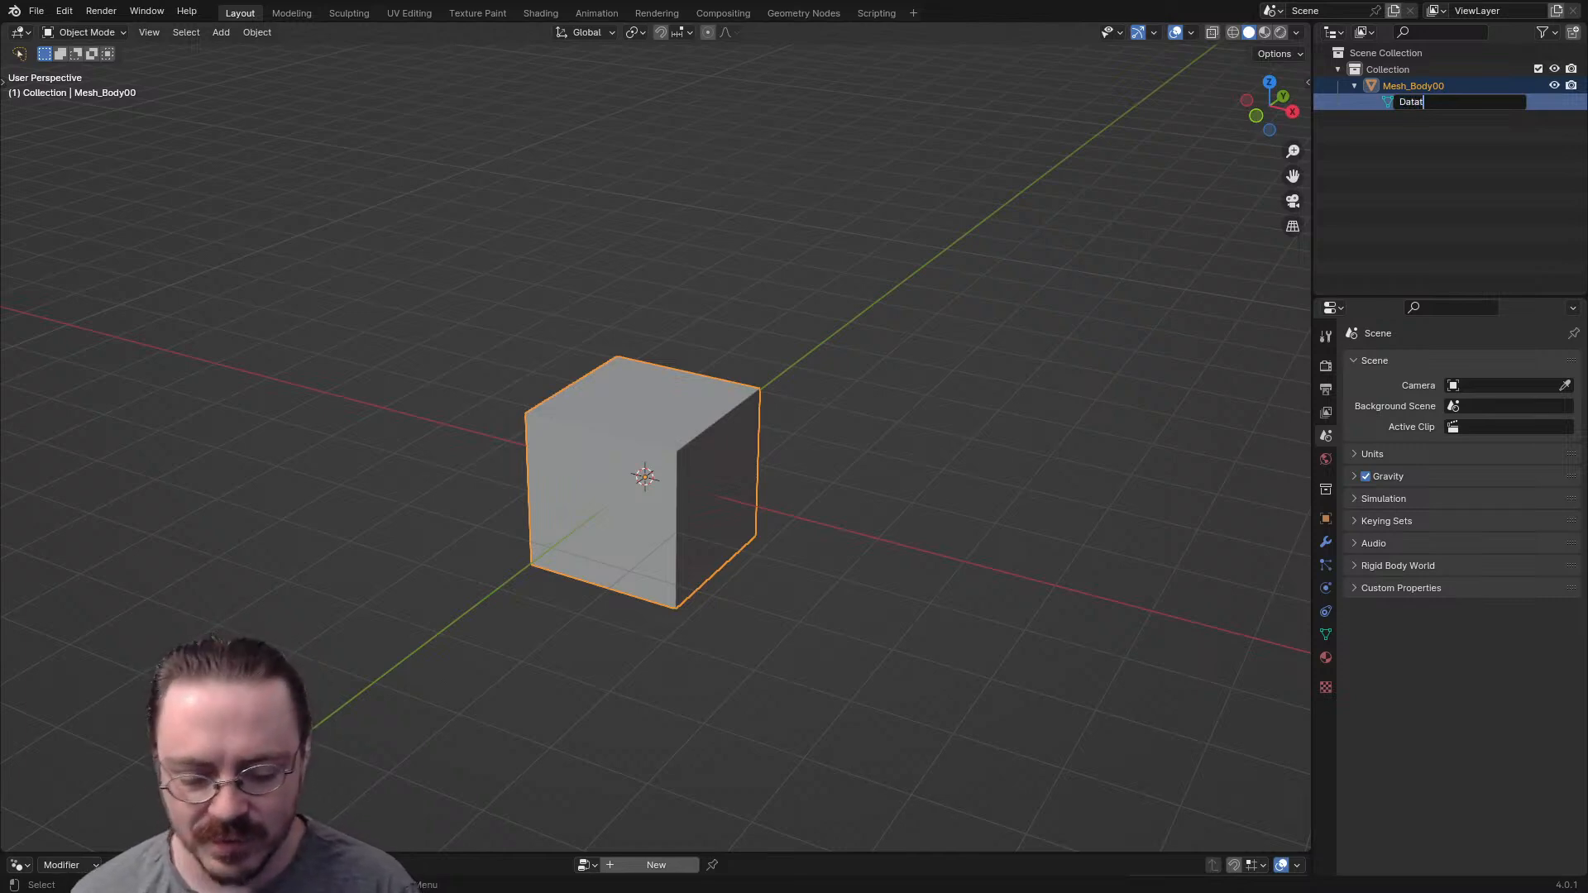
text(_)
key(ctrl+a)
text(Data_Body00)
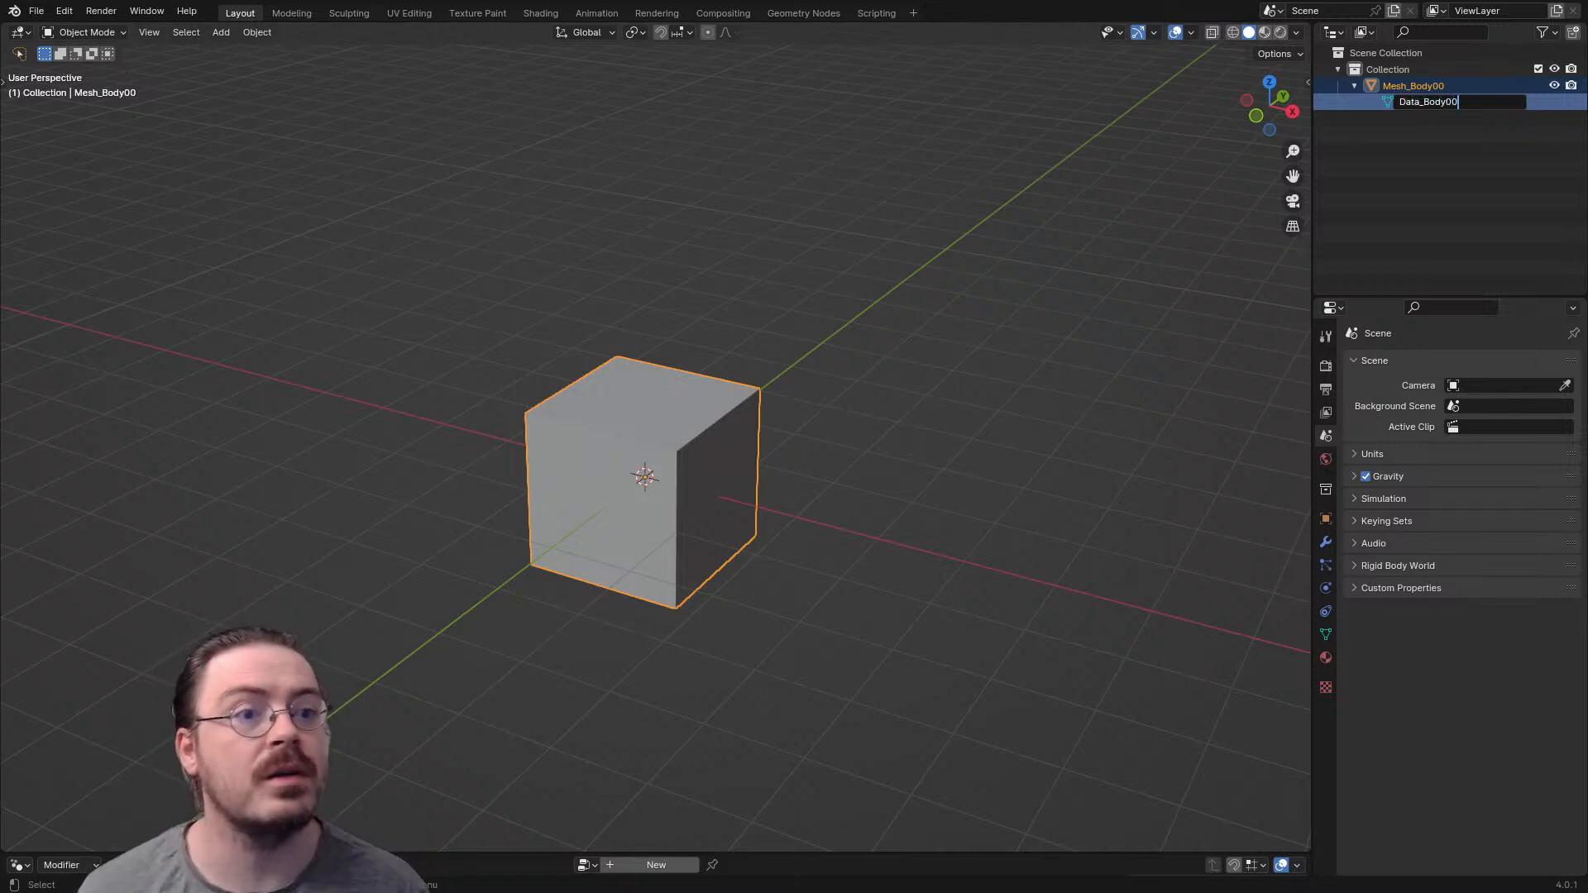
key(Return)
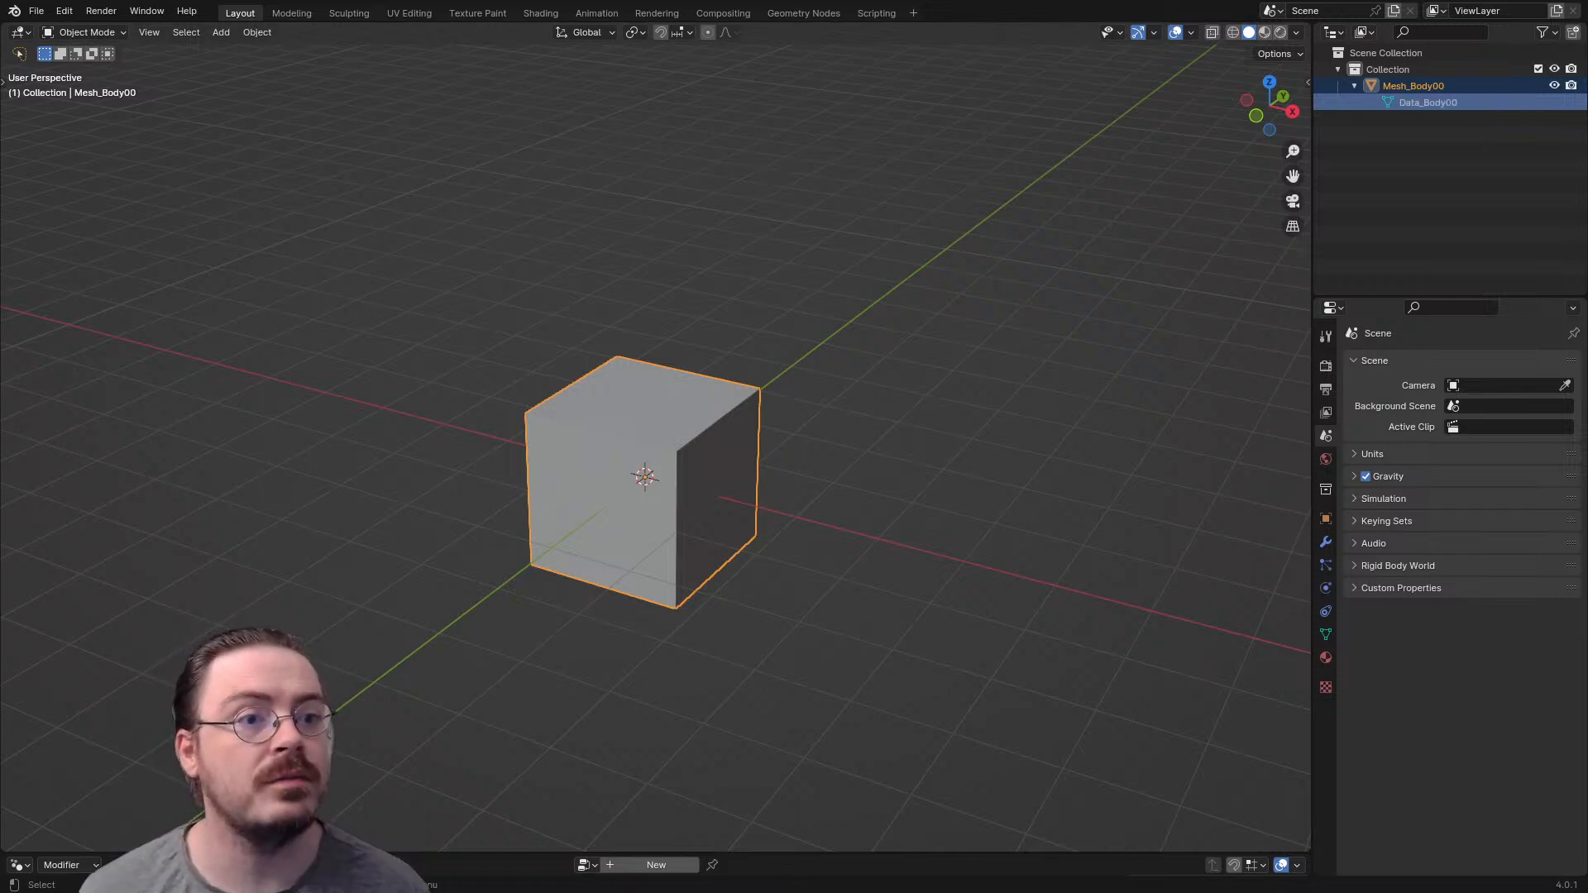
- Delete all of the cube's geometry in Edit Mode, keeping Mesh_Body00 as an empty mesh object
middle_drag(828, 414, 734, 436)
key(ctrl+Tab)
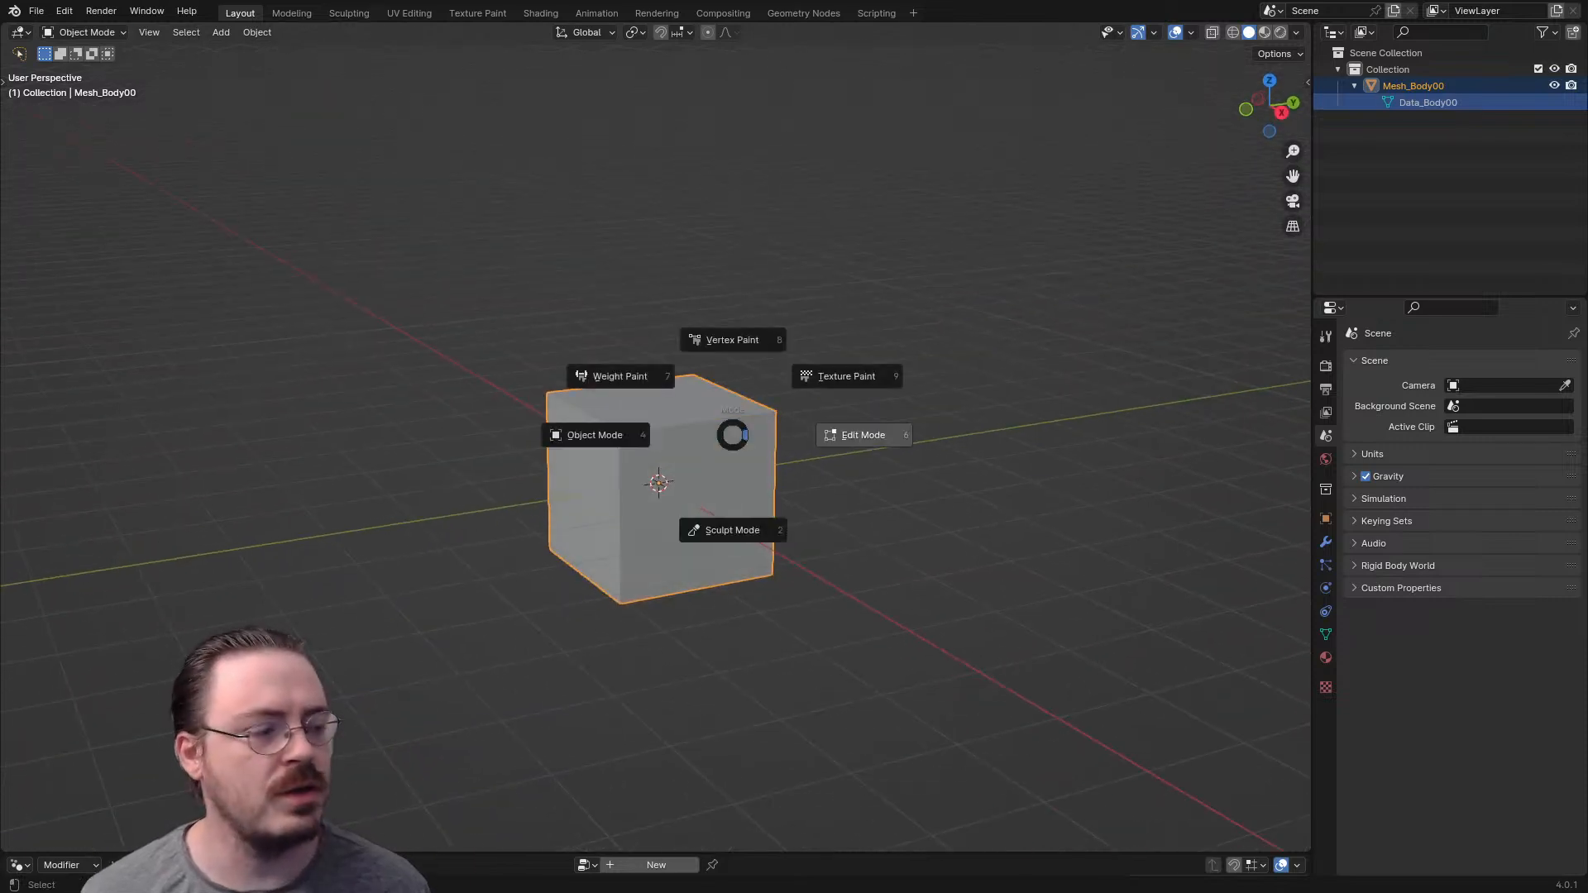
click(861, 434)
key(alt+a)
key(a)
key(x)
key(Return)
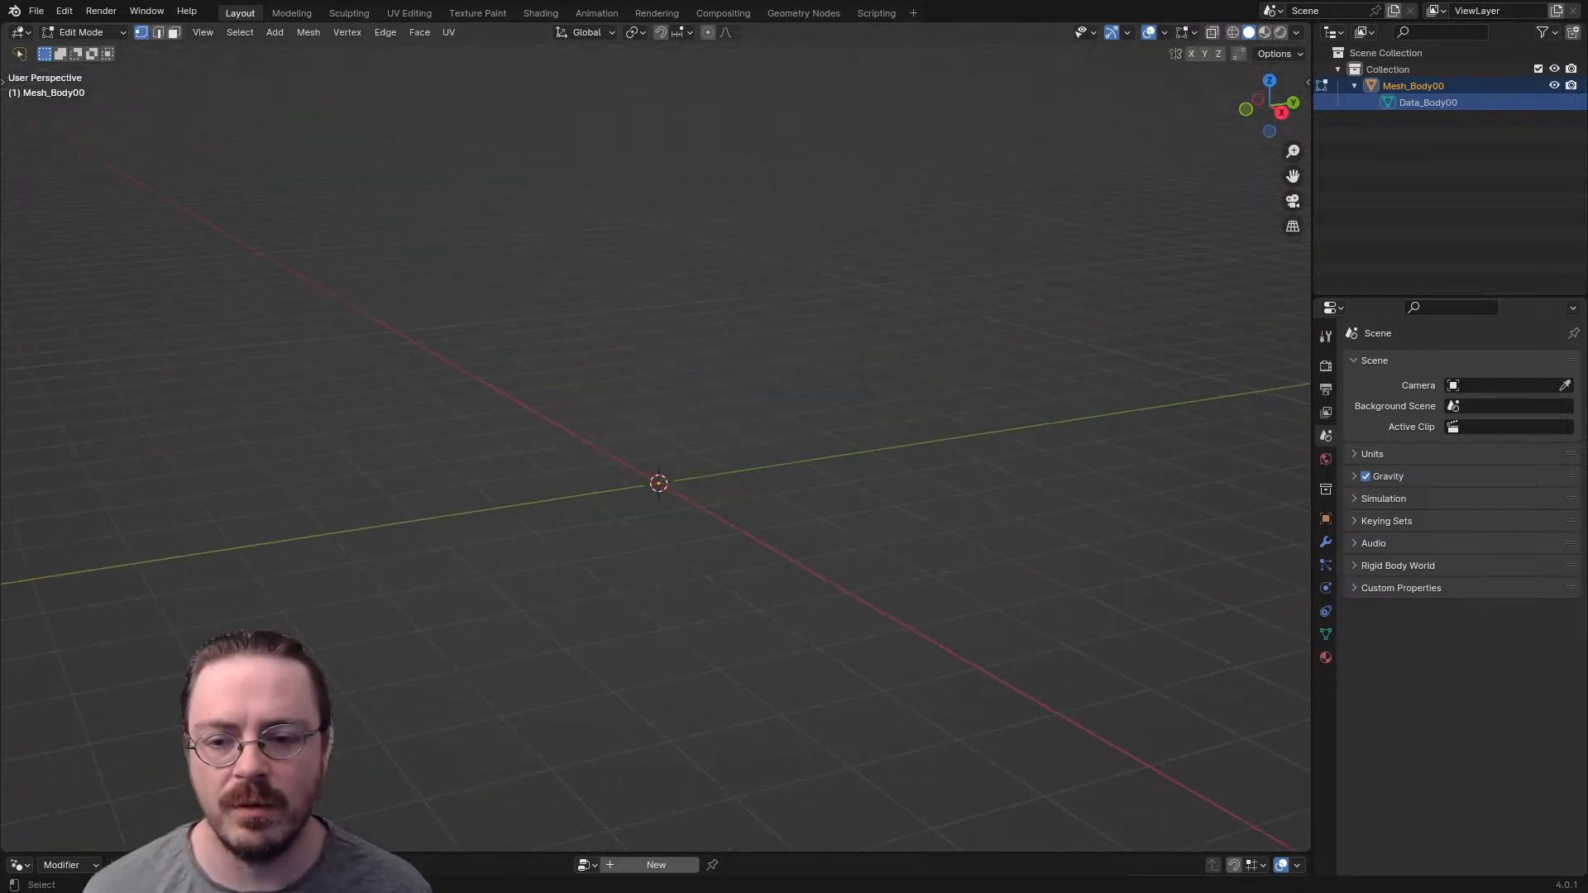
- Return to Object Mode in the front view and add a blank Grease Pencil object at the origin
key(KP_1)
click(1326, 542)
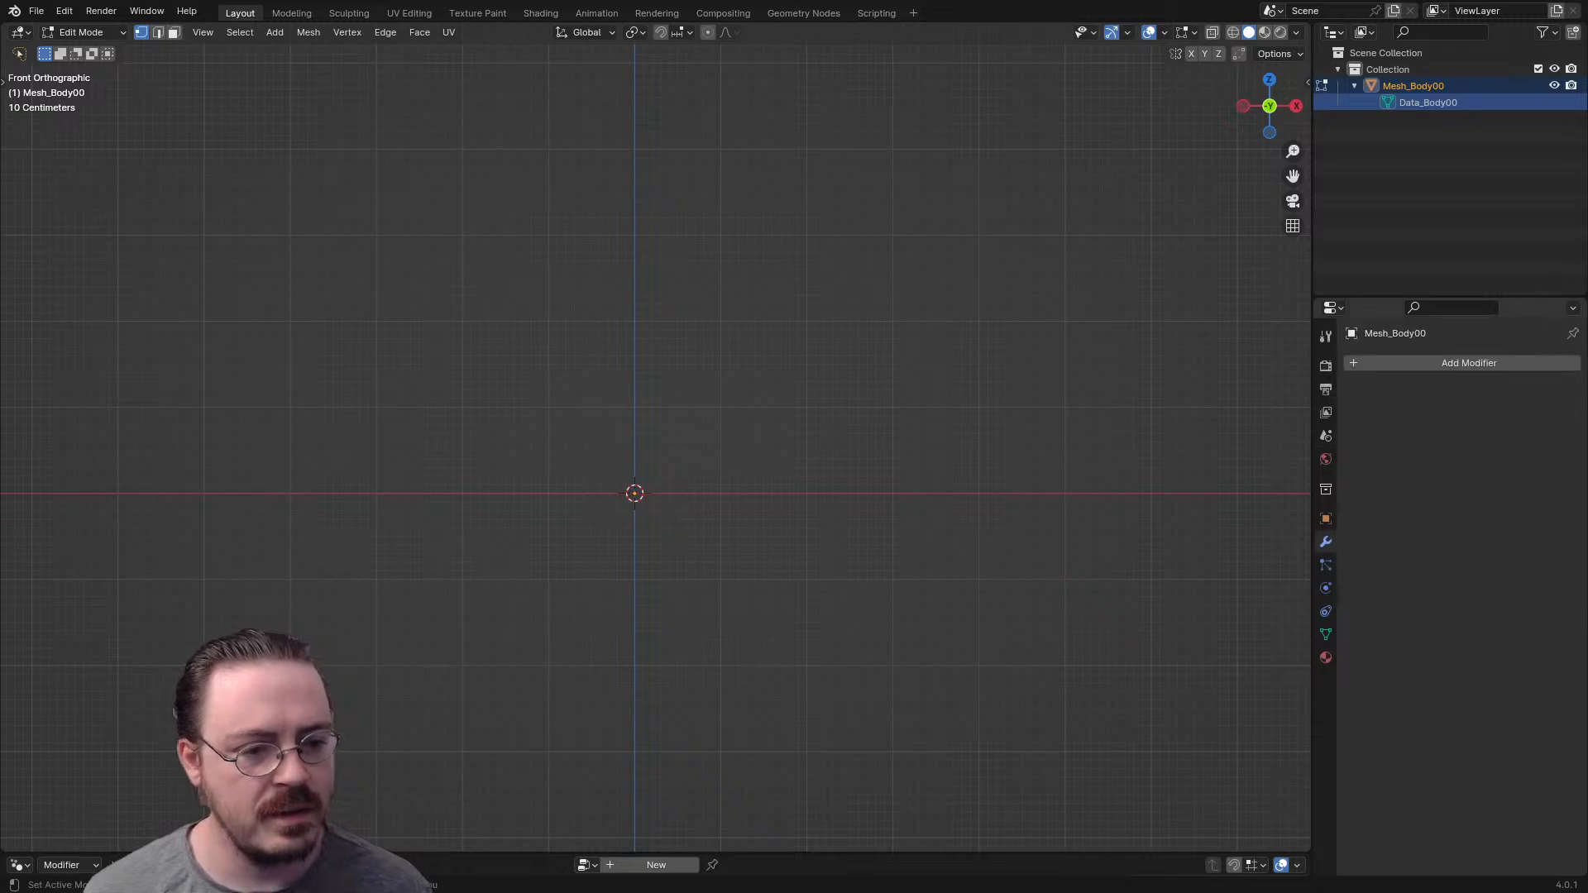
mouse_move(712, 447)
shift+middle_down()
mouse_move(728, 498)
mouse_move(718, 461)
shift+middle_up()
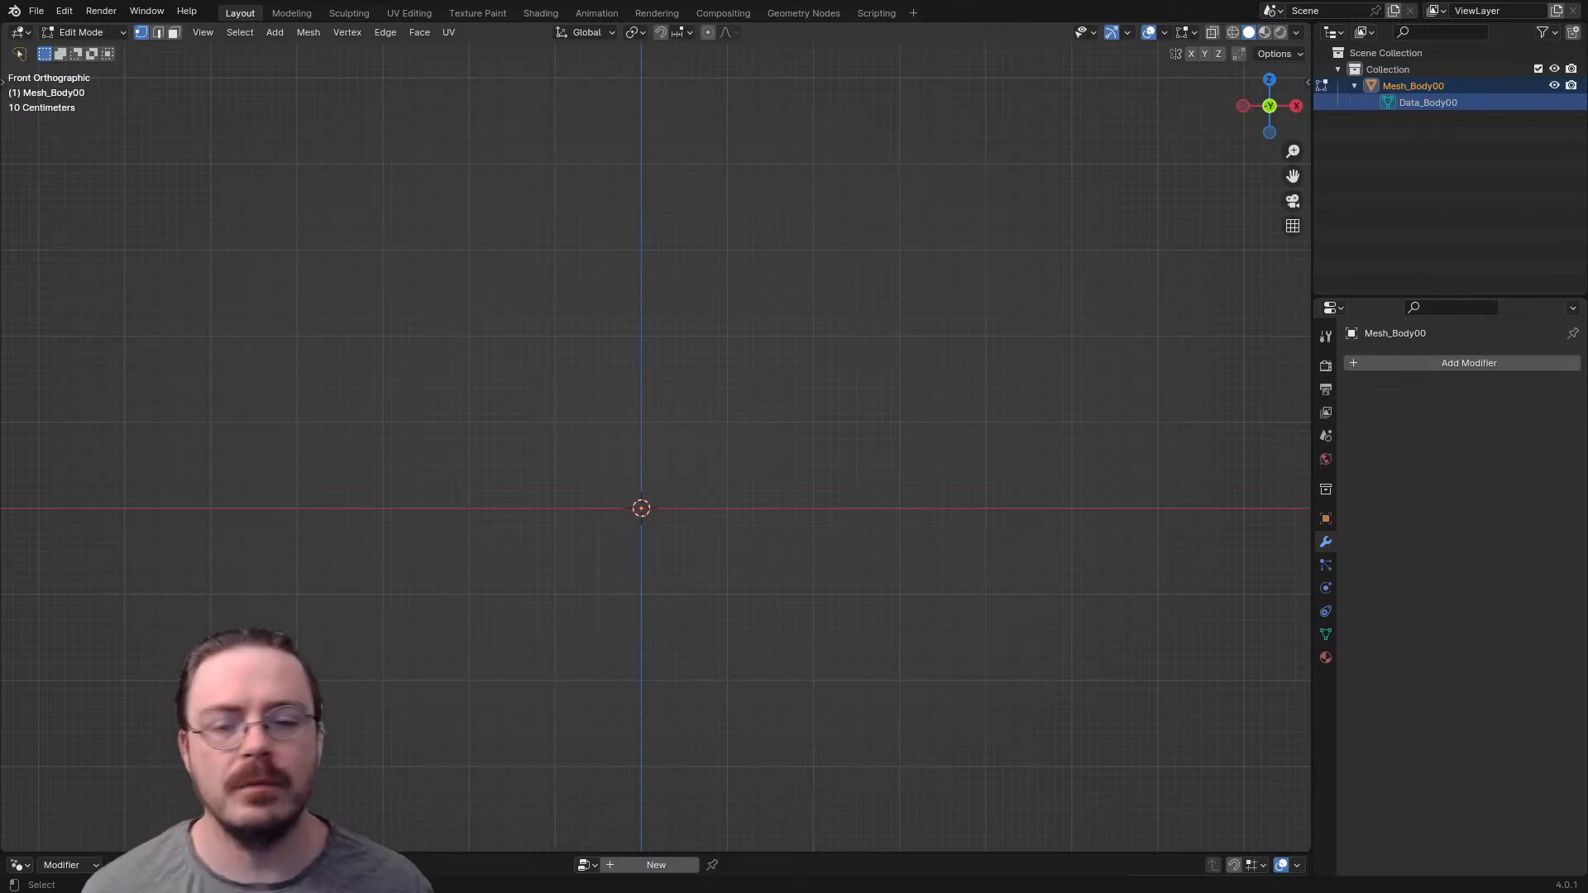
key(Tab)
key(shift+a)
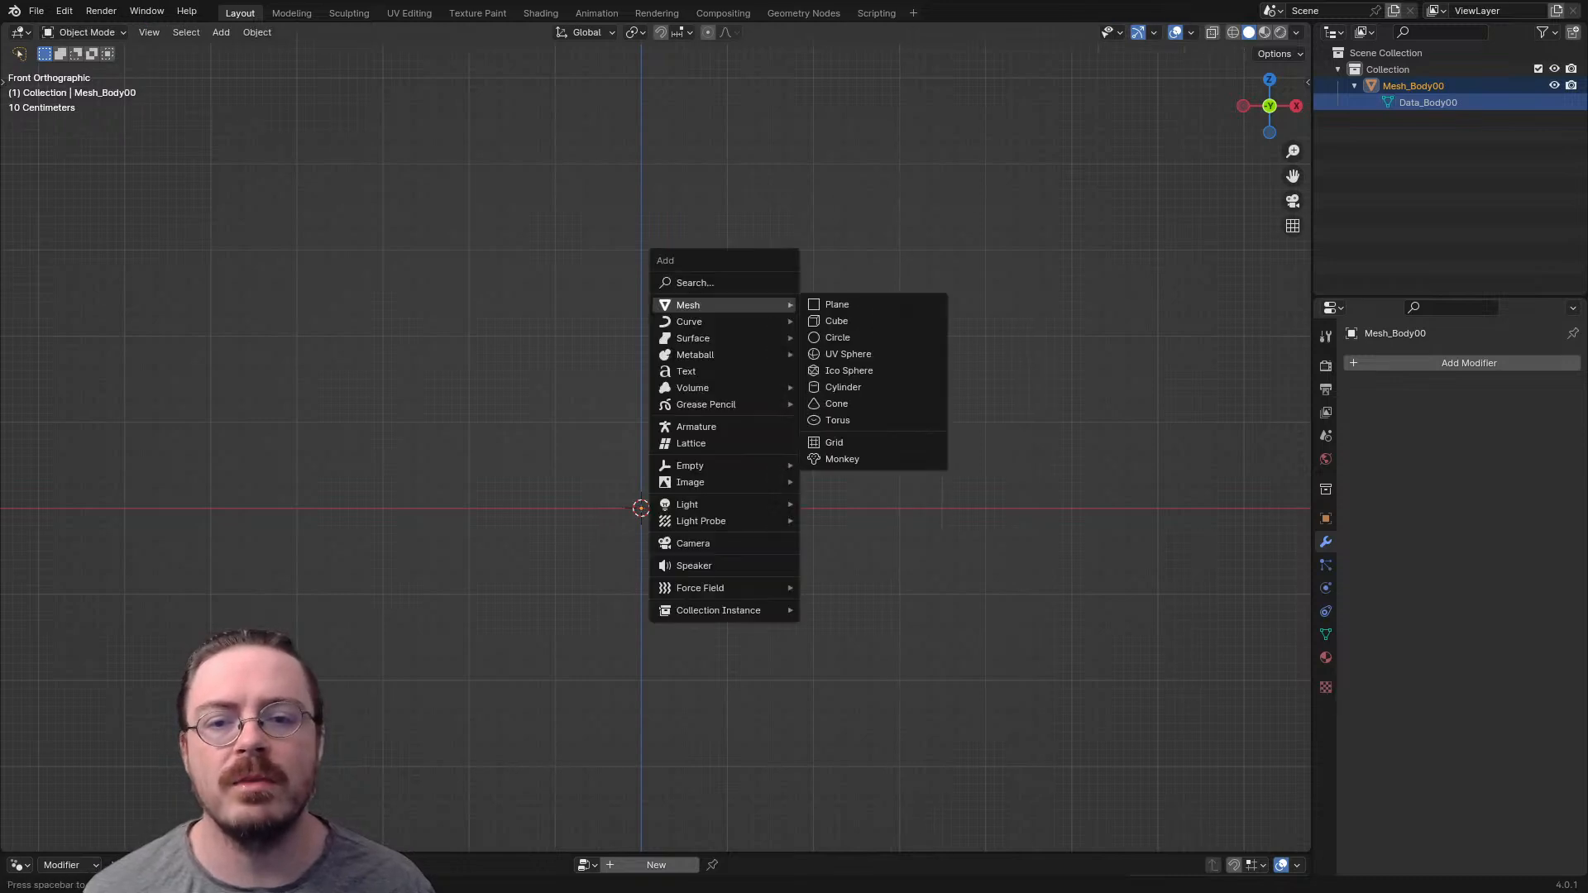
mouse_move(705, 404)
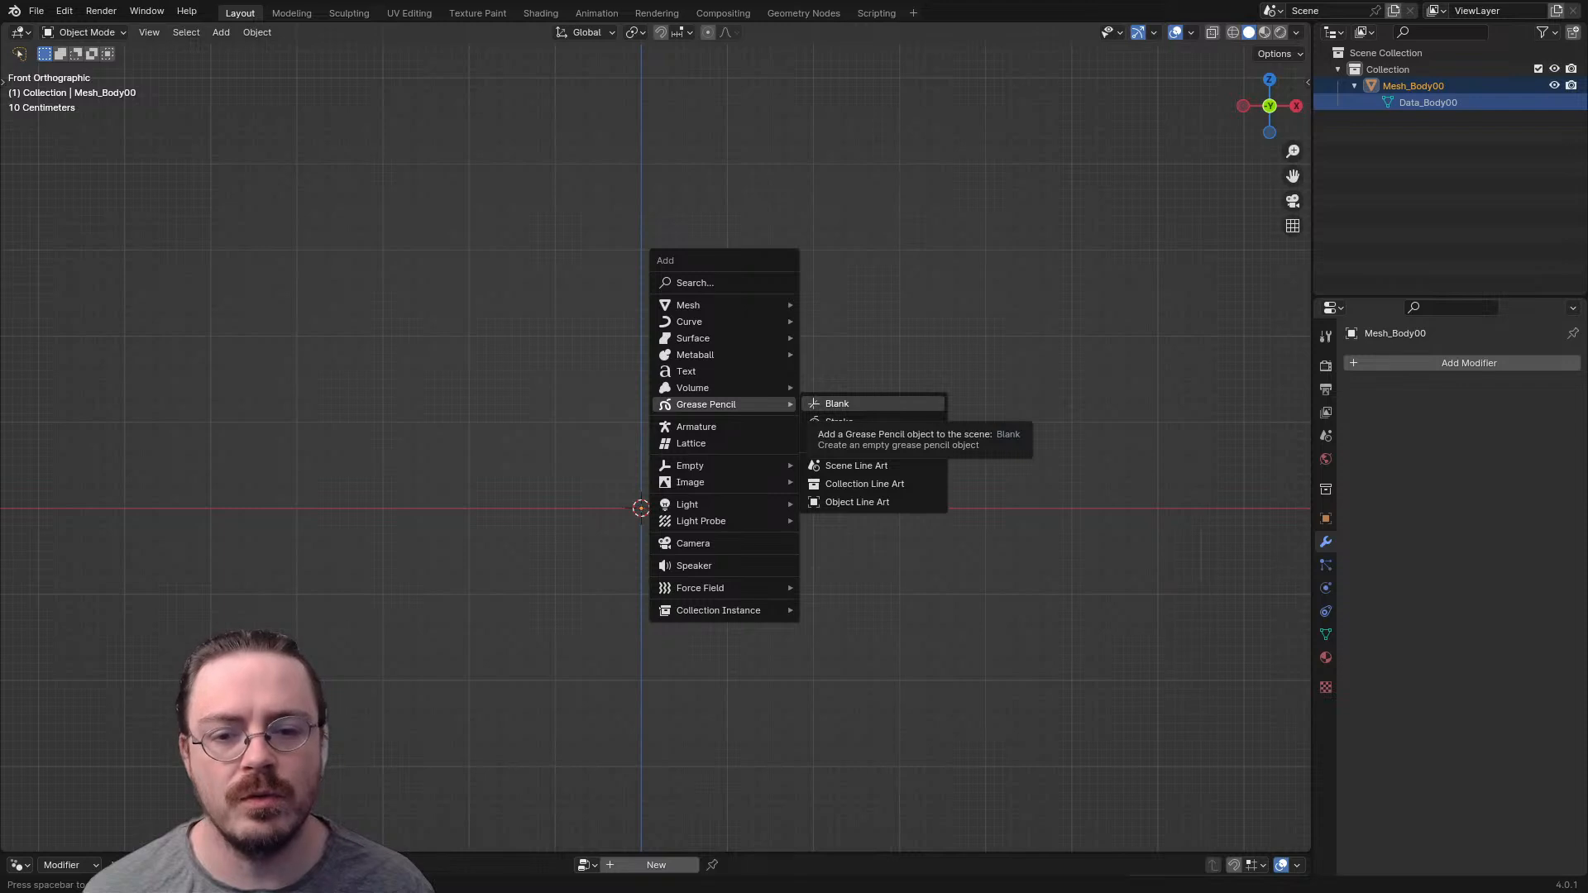
click(837, 404)
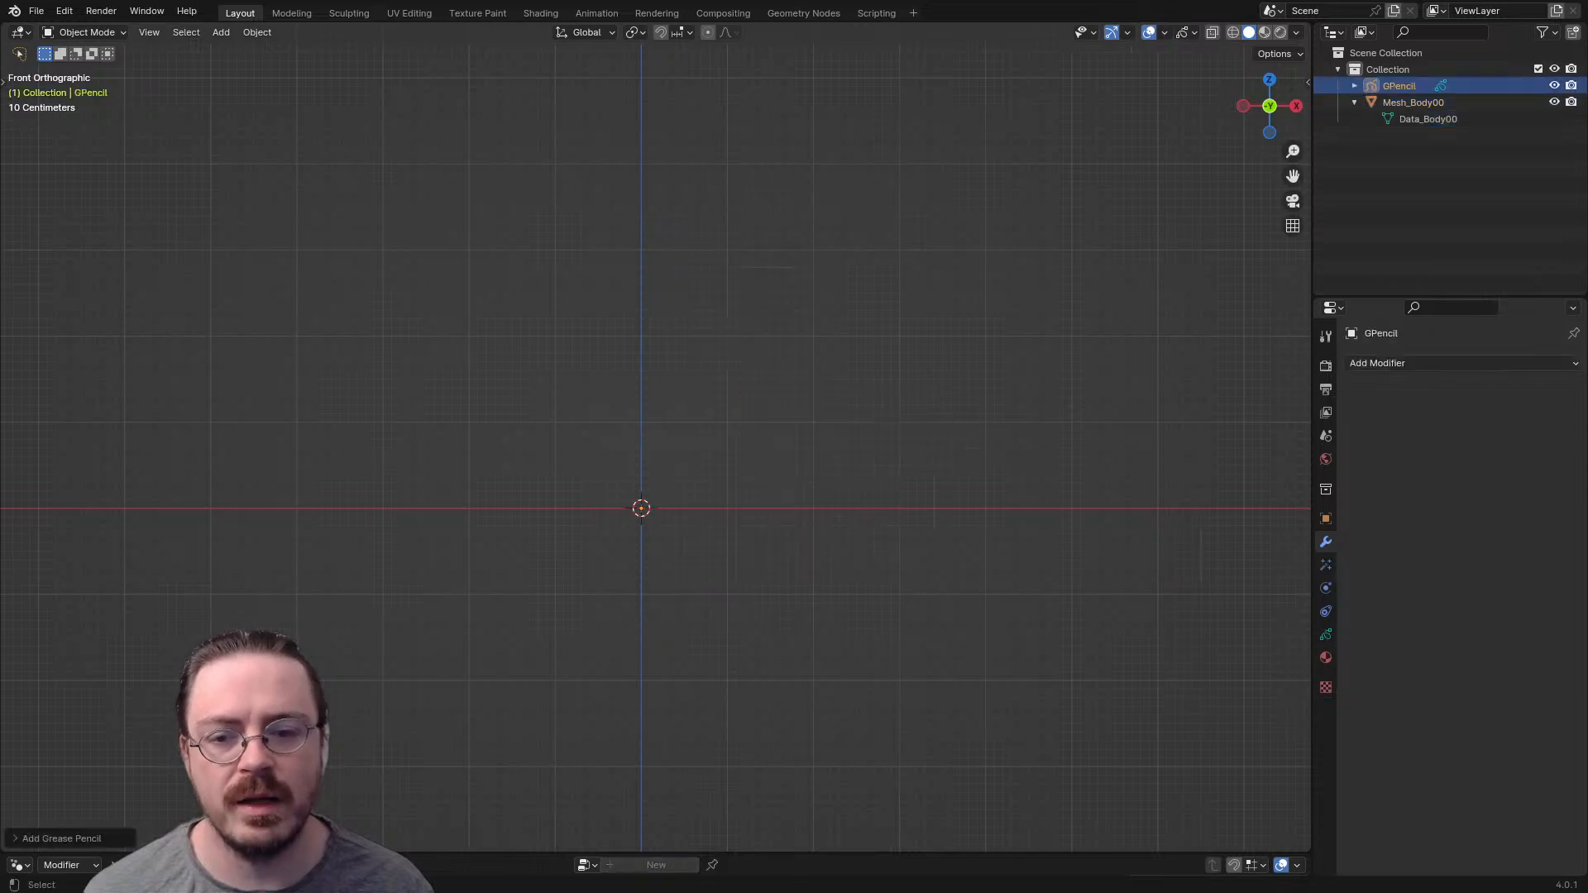
- Switch to the right orthographic view and put the Grease Pencil object into Draw Mode
key(KP_3)
key(z)
key(Escape)
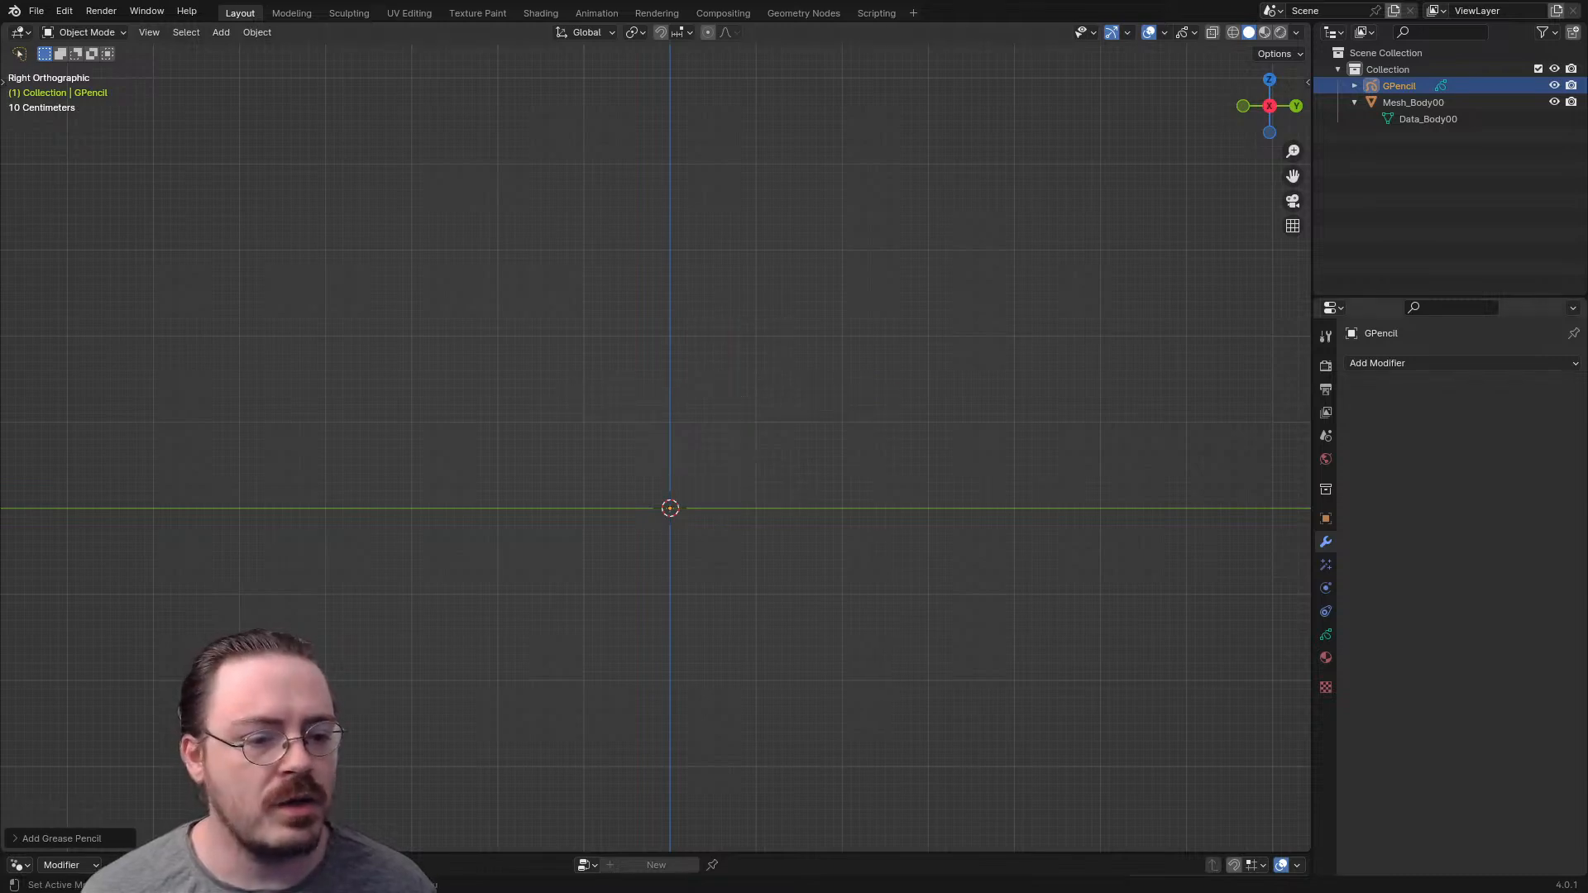
click(1400, 86)
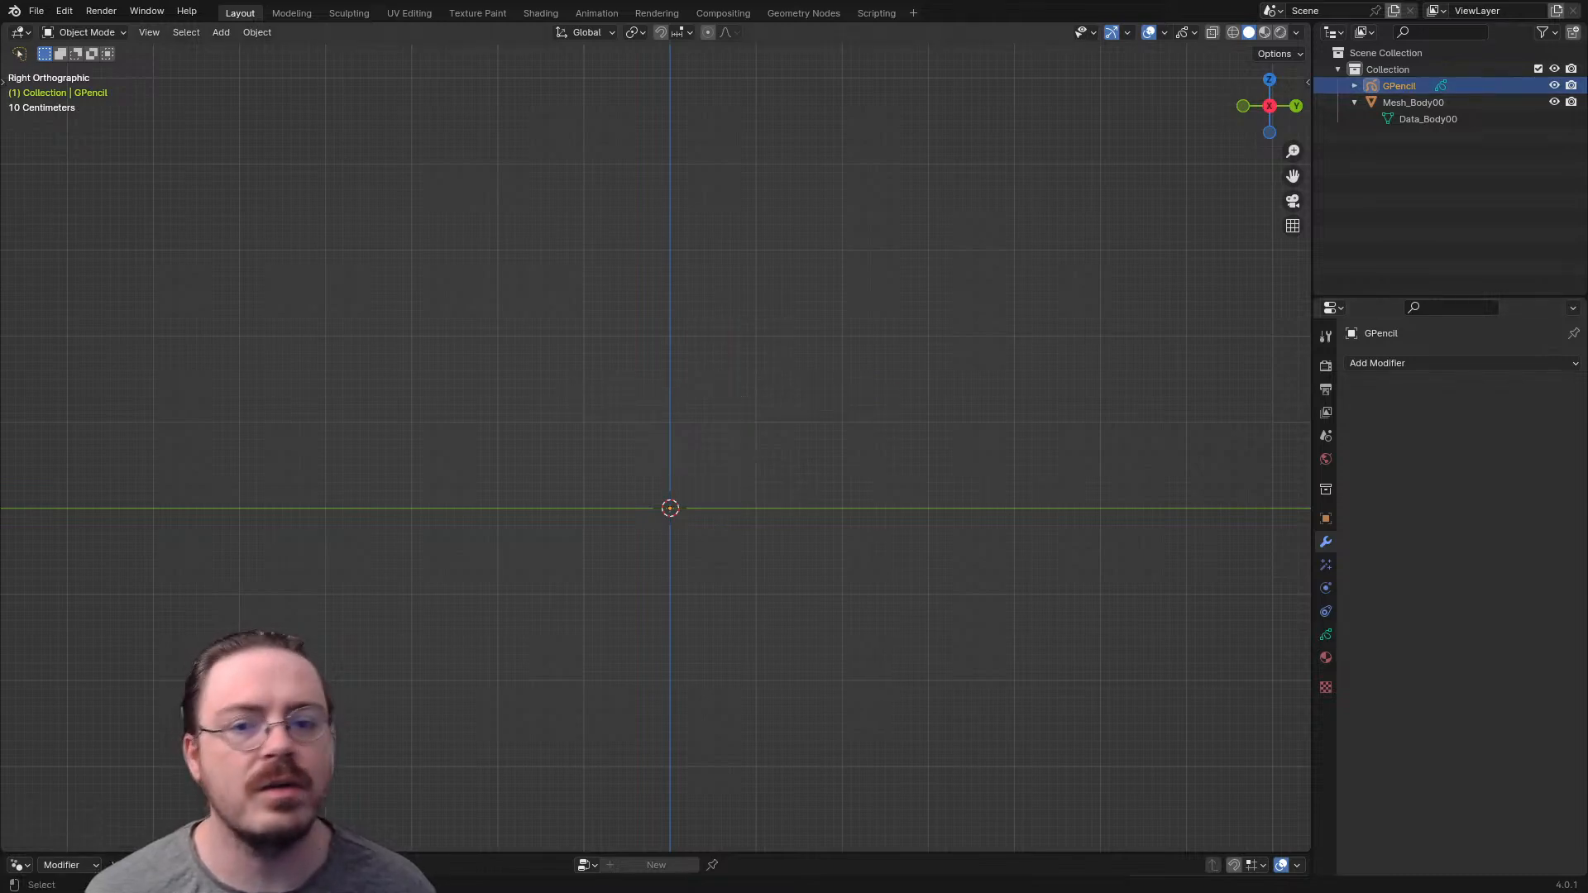
key(ctrl+Tab)
click(807, 323)
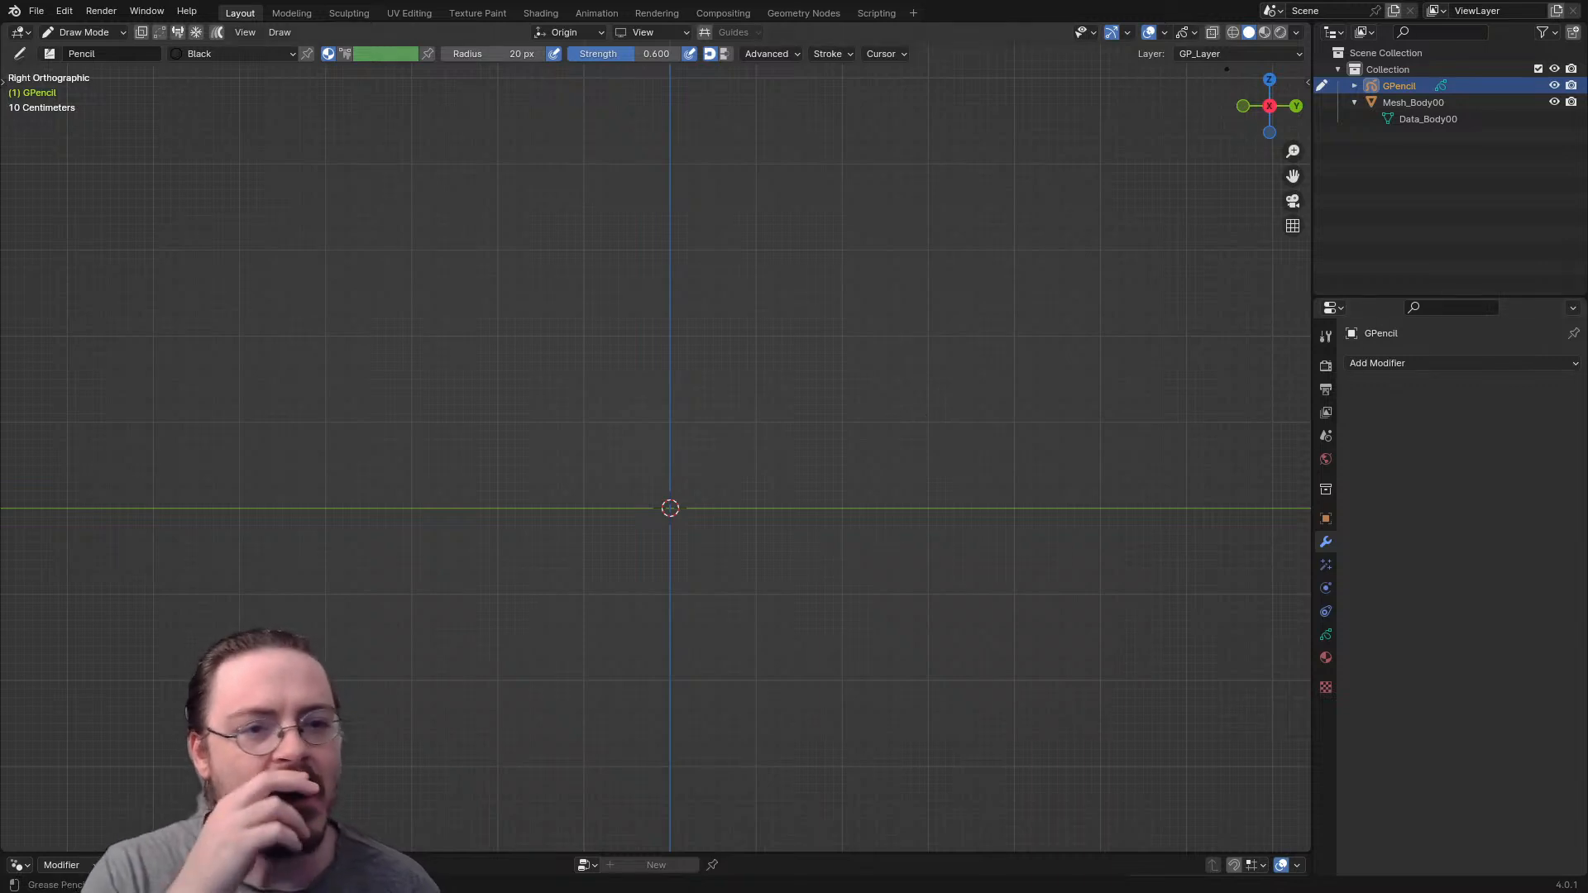
- Give Solid shading a light grey custom viewport background, and switch the viewport to Material Preview shading
click(1296, 32)
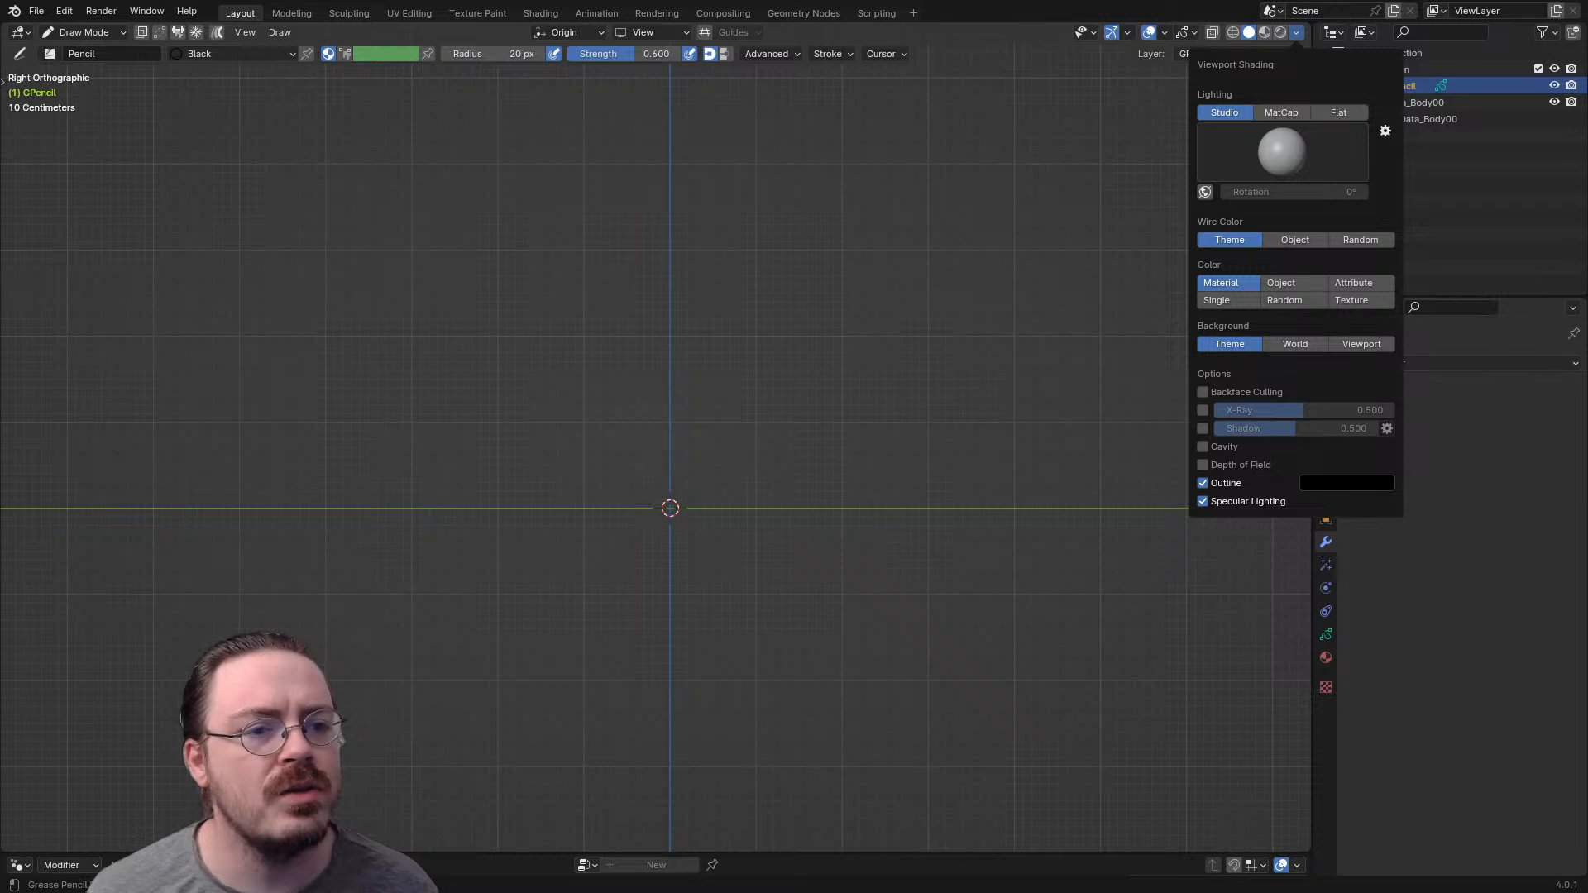
click(1296, 344)
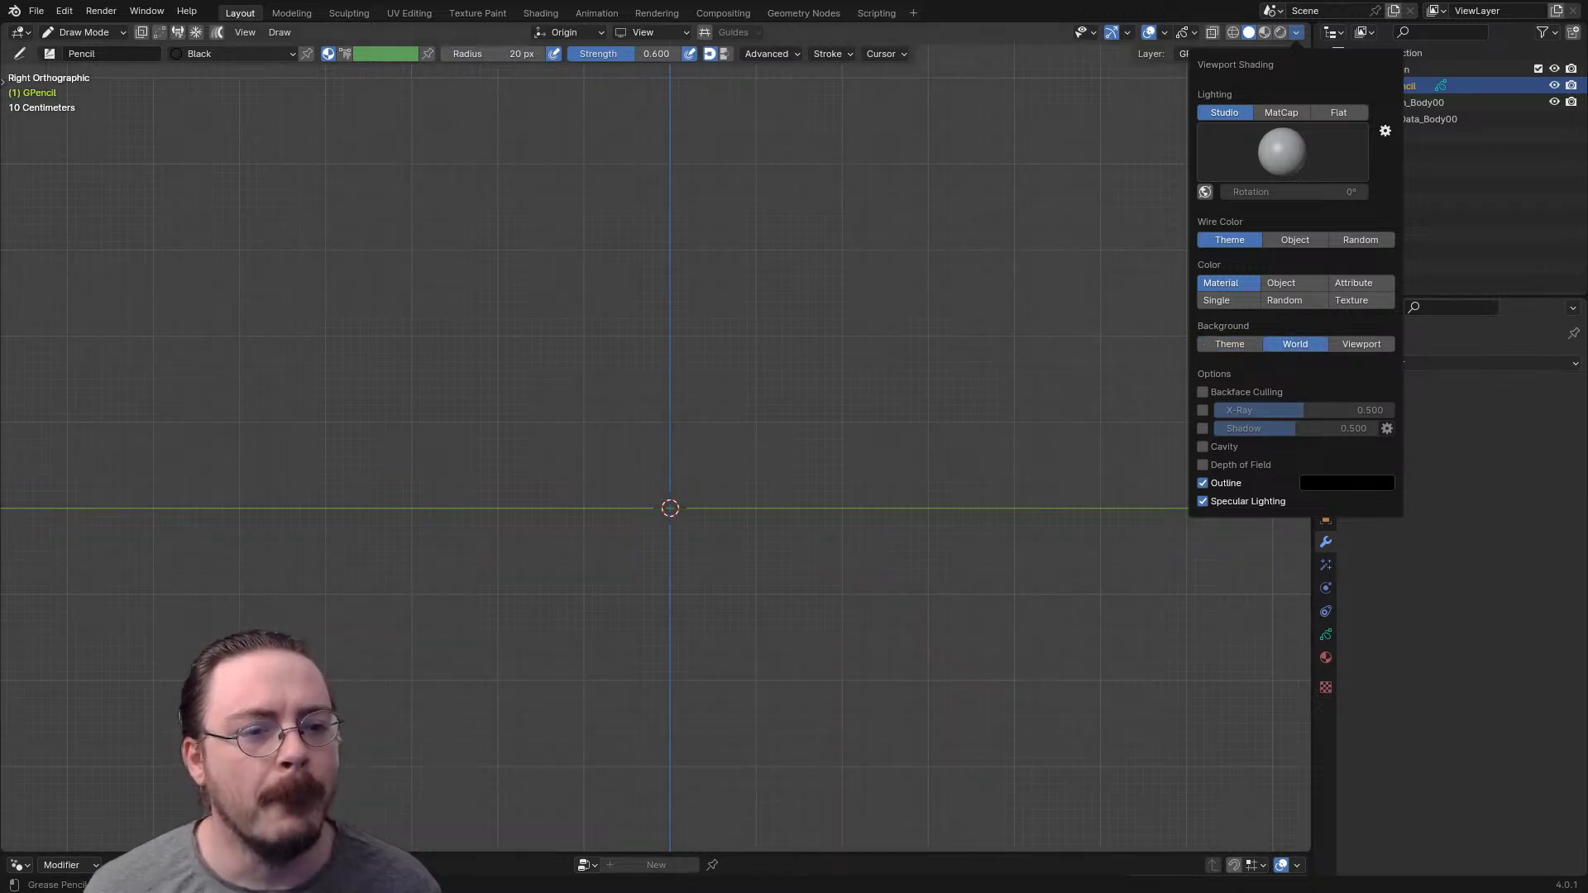
click(1362, 344)
click(1296, 362)
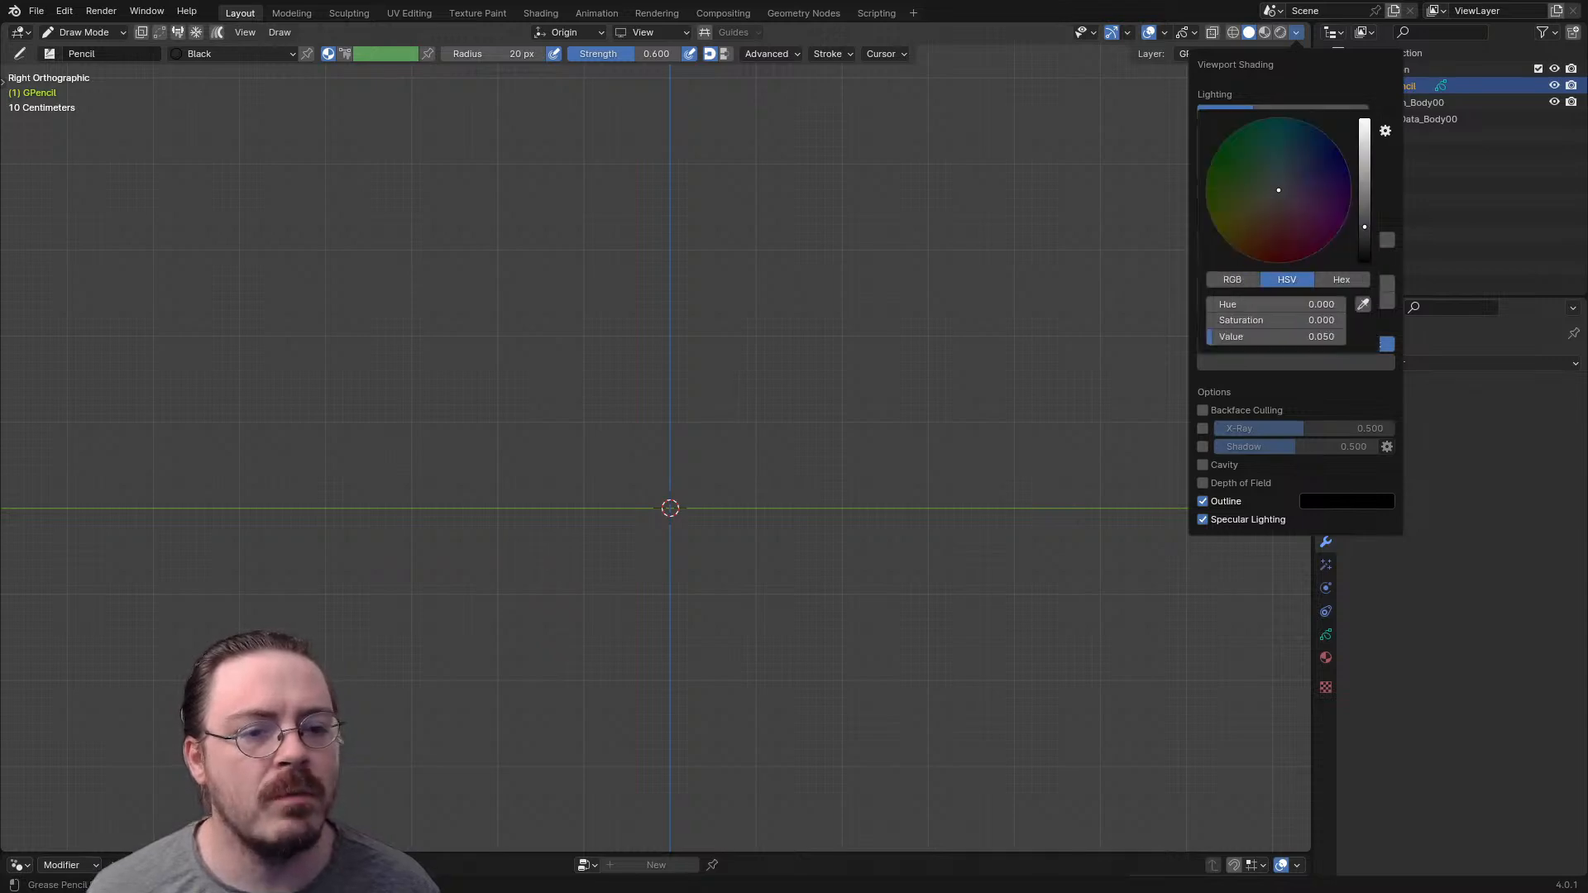
drag(1365, 226, 1364, 150)
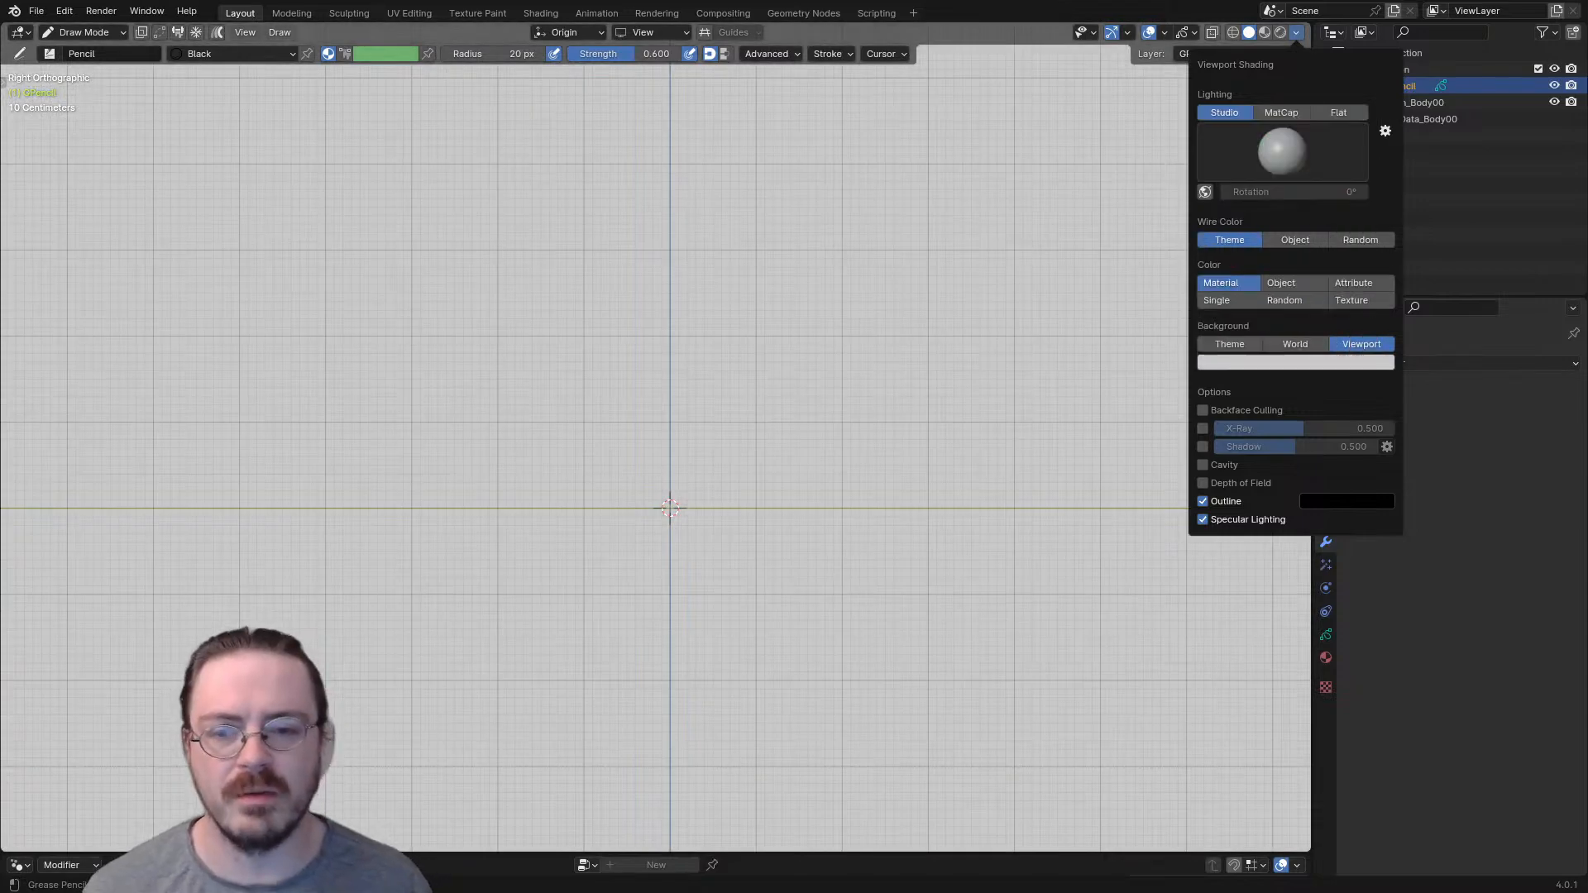
key(ctrl+z)
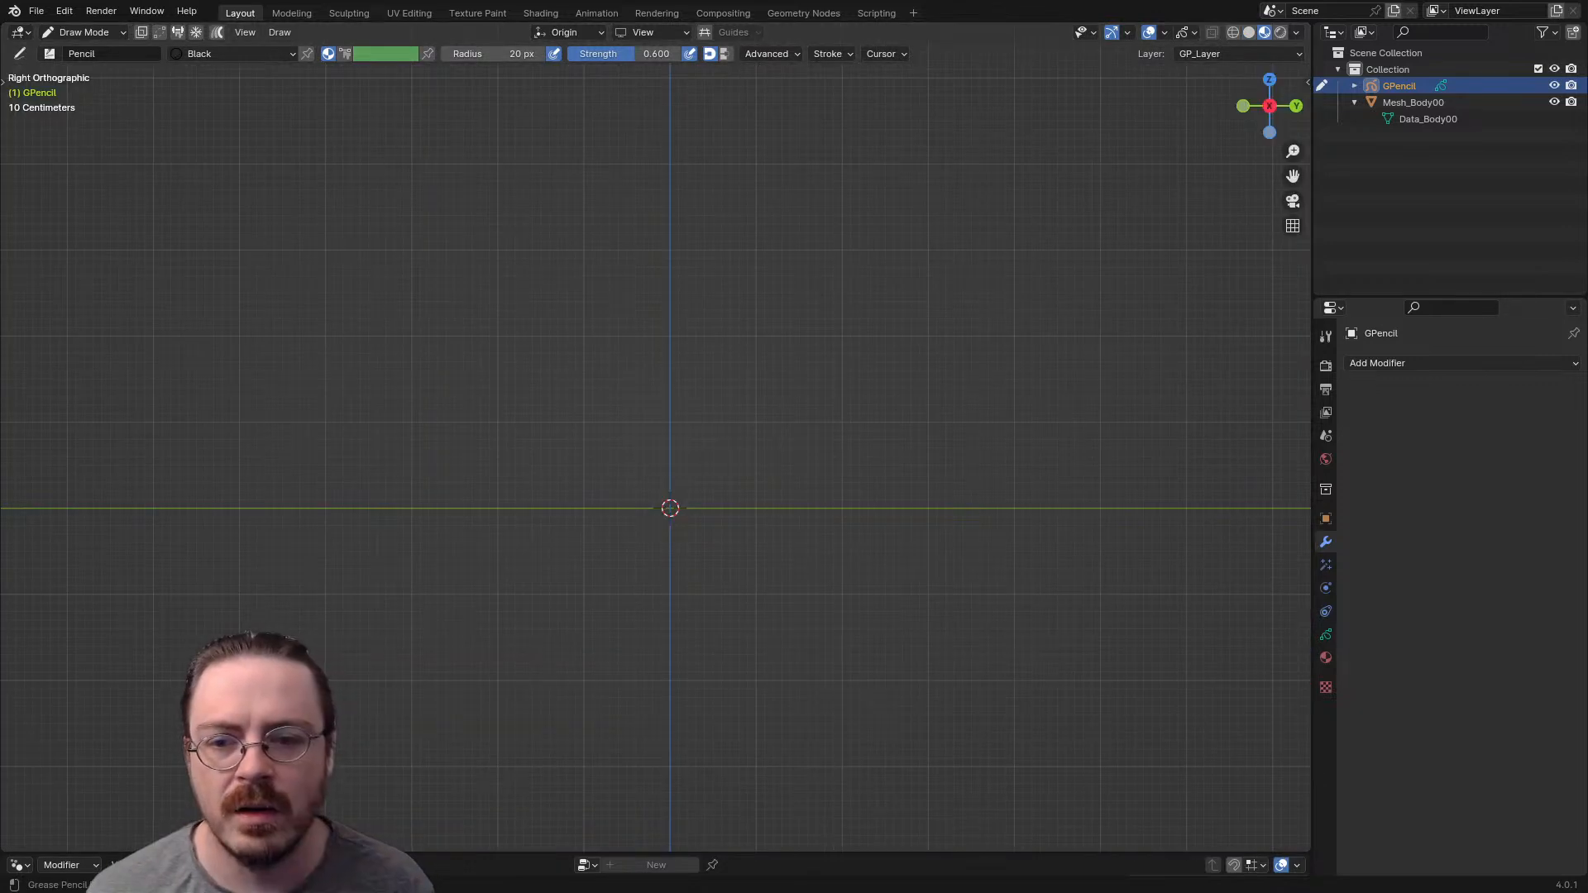
- Choose the Ink Pen brush for the Draw tool, try it with a loose test stroke, and undo that stroke
click(1326, 635)
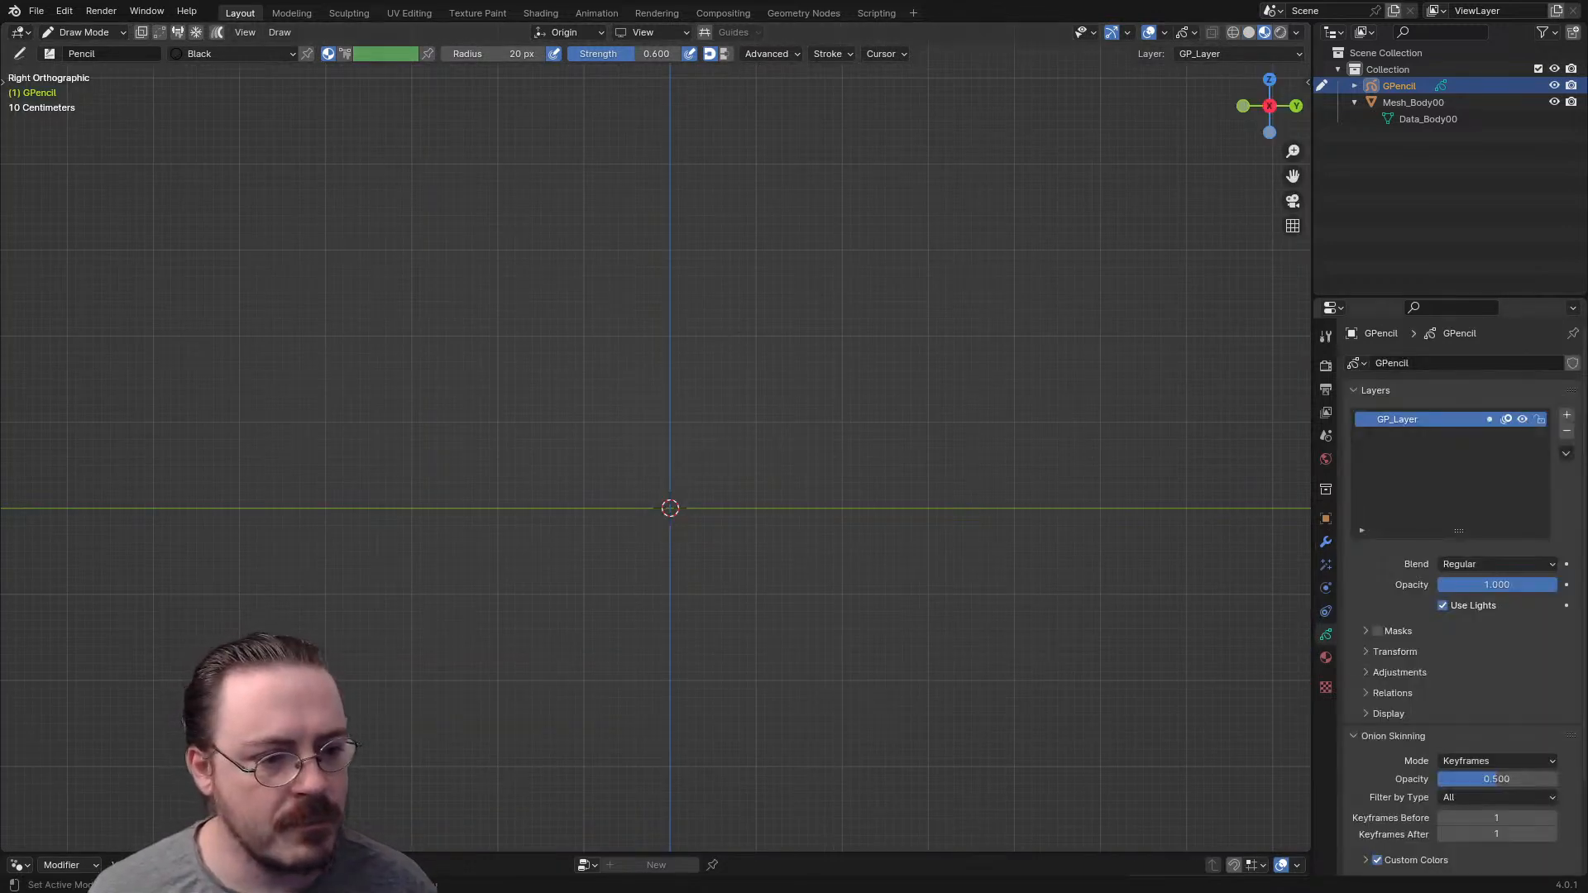
click(1326, 658)
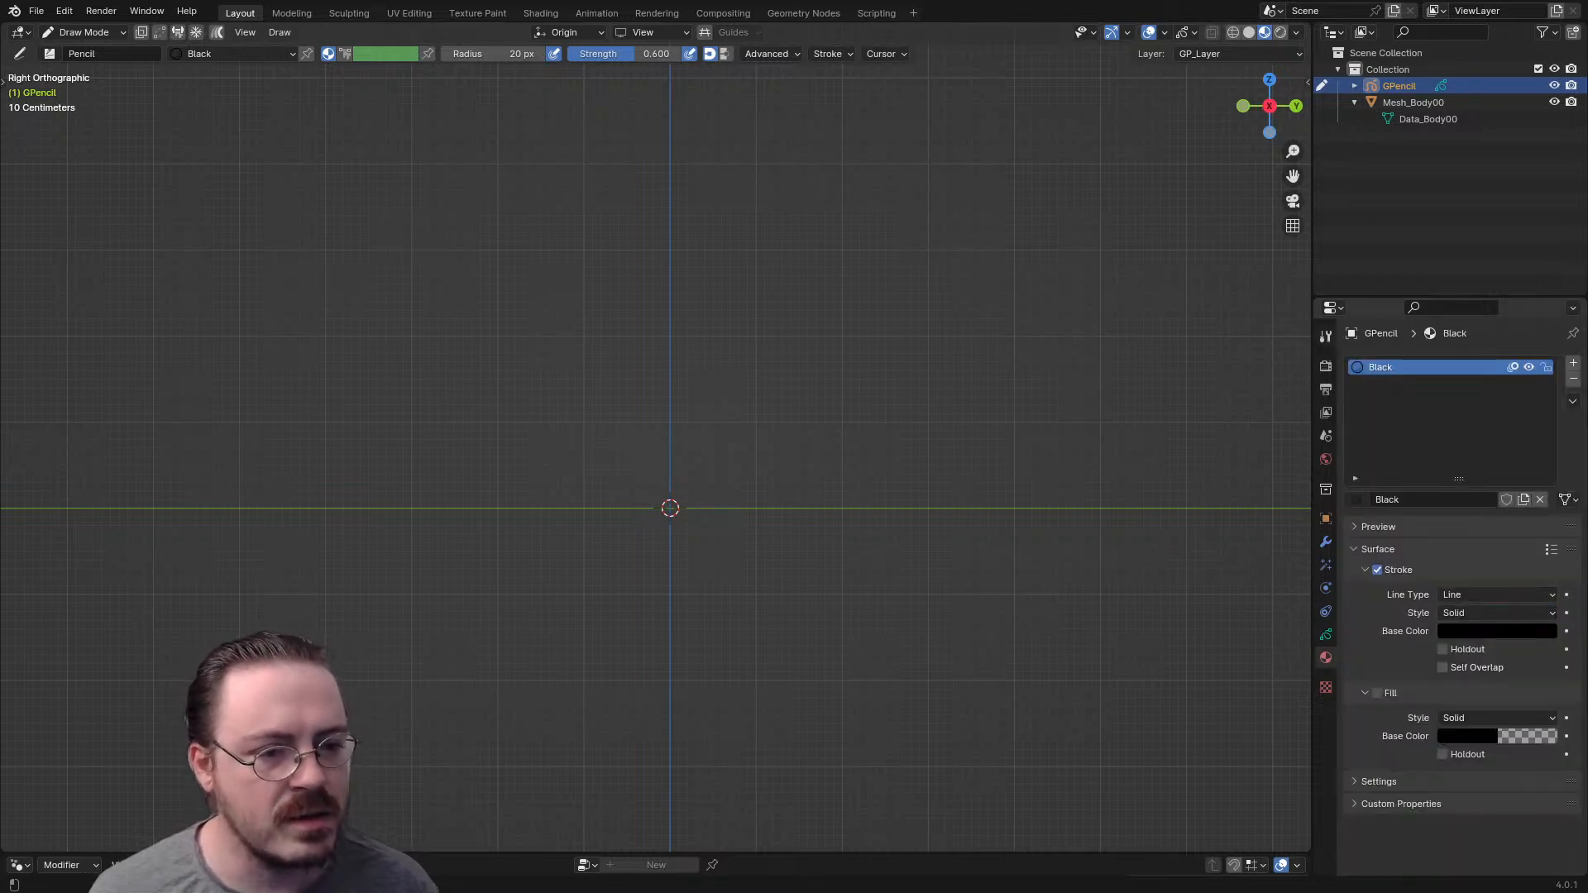
click(1326, 337)
click(1451, 432)
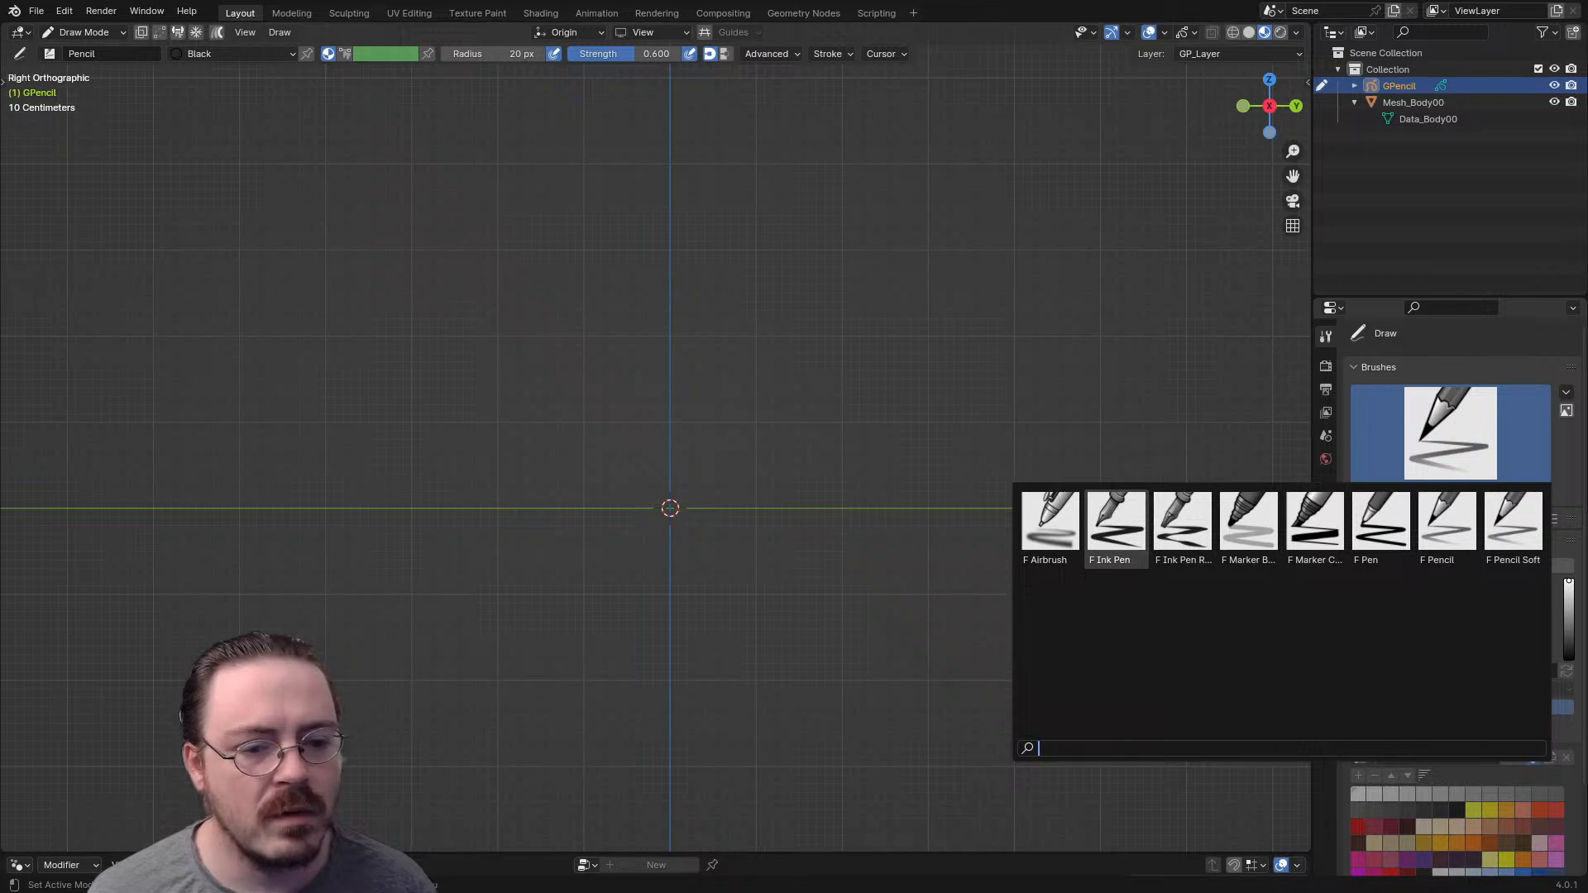
click(1115, 521)
mouse_move(645, 214)
mouse_down()
mouse_move(558, 258)
mouse_move(831, 265)
mouse_up()
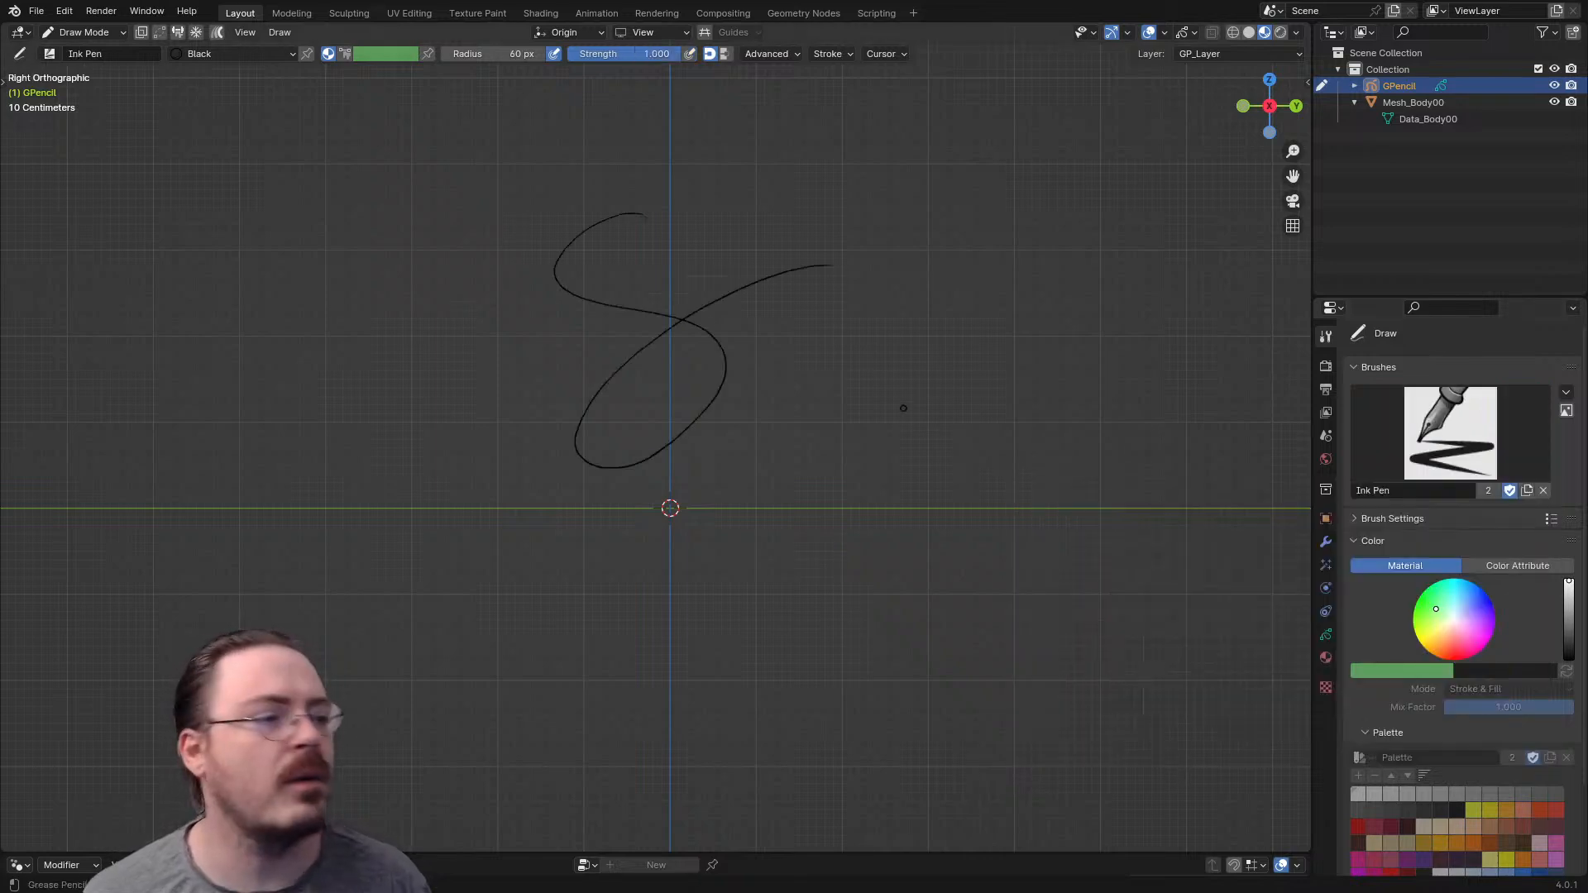
key(ctrl+z)
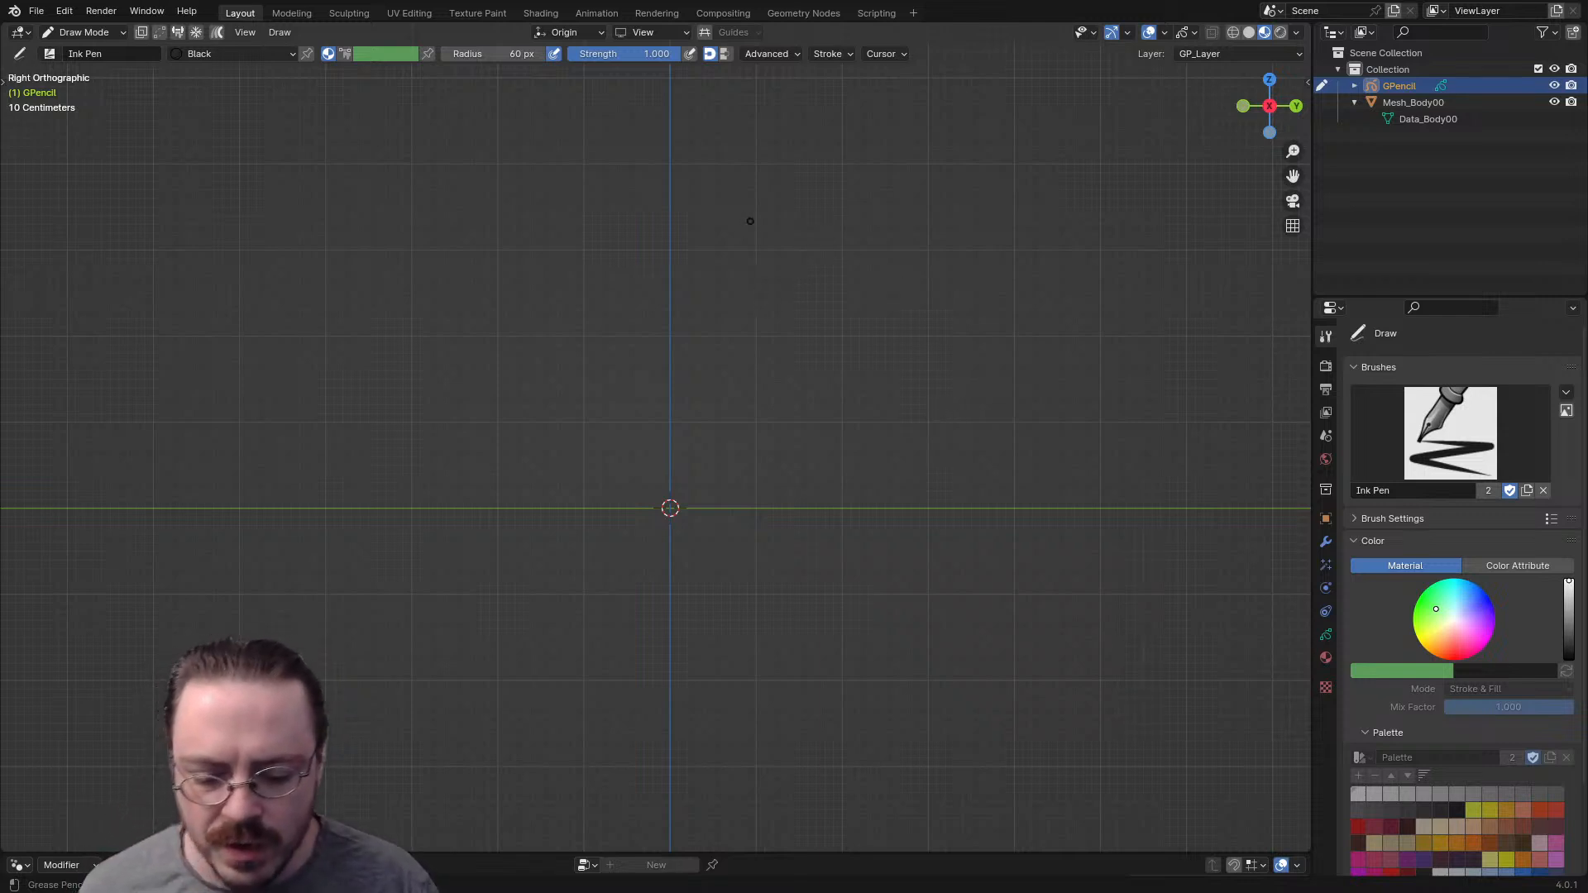
- Draw a short horizontal crotch mark across the vertical axis and a rough head circle above it
scroll(750, 221, up, 4)
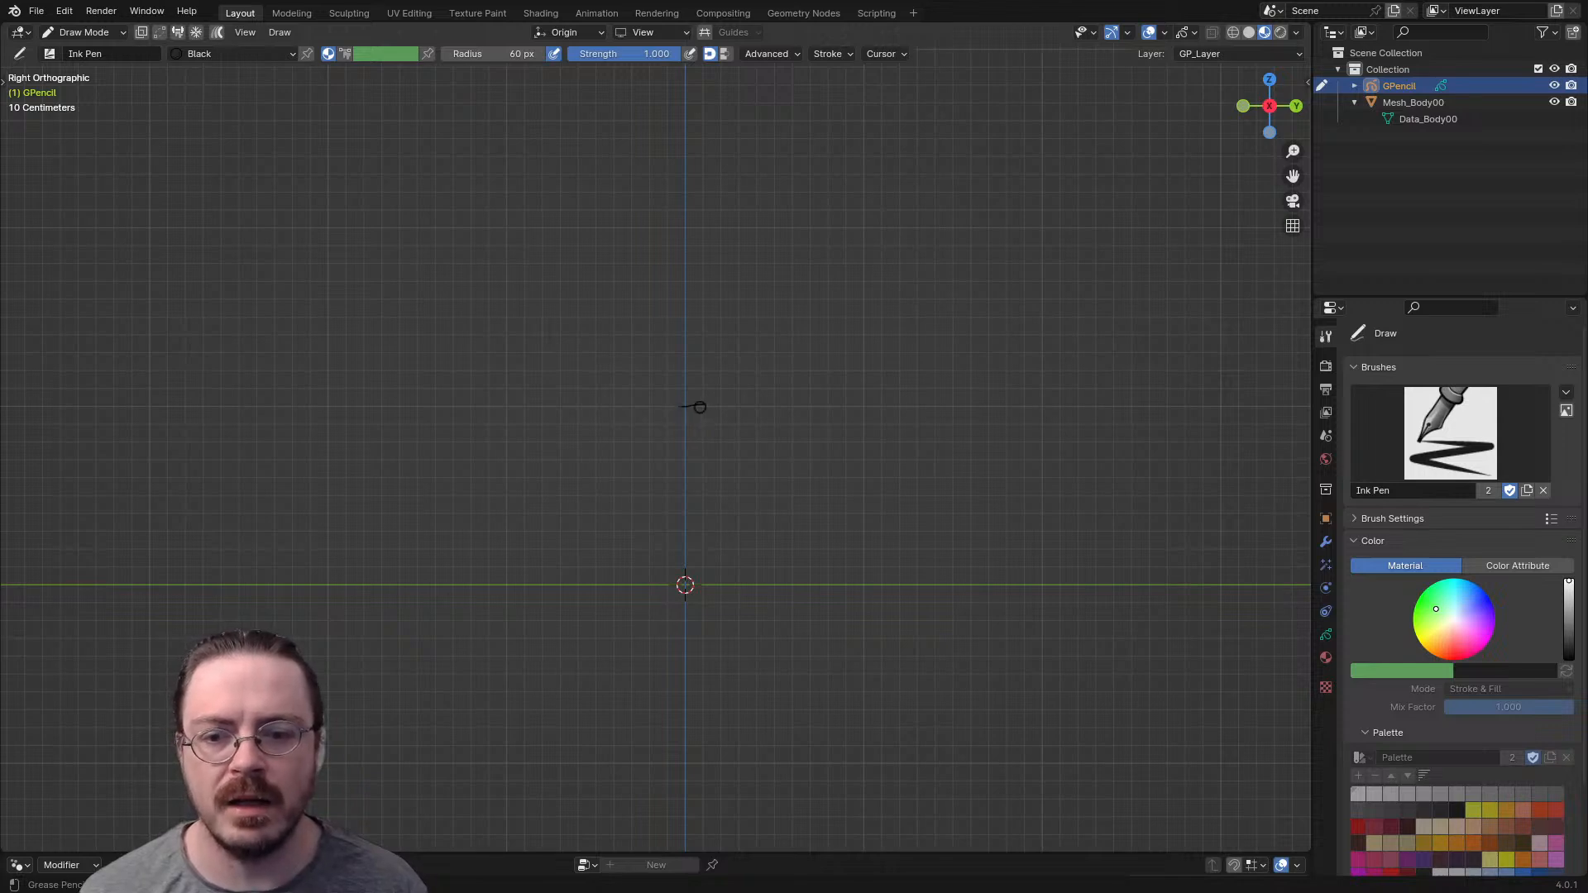
drag(672, 408, 706, 409)
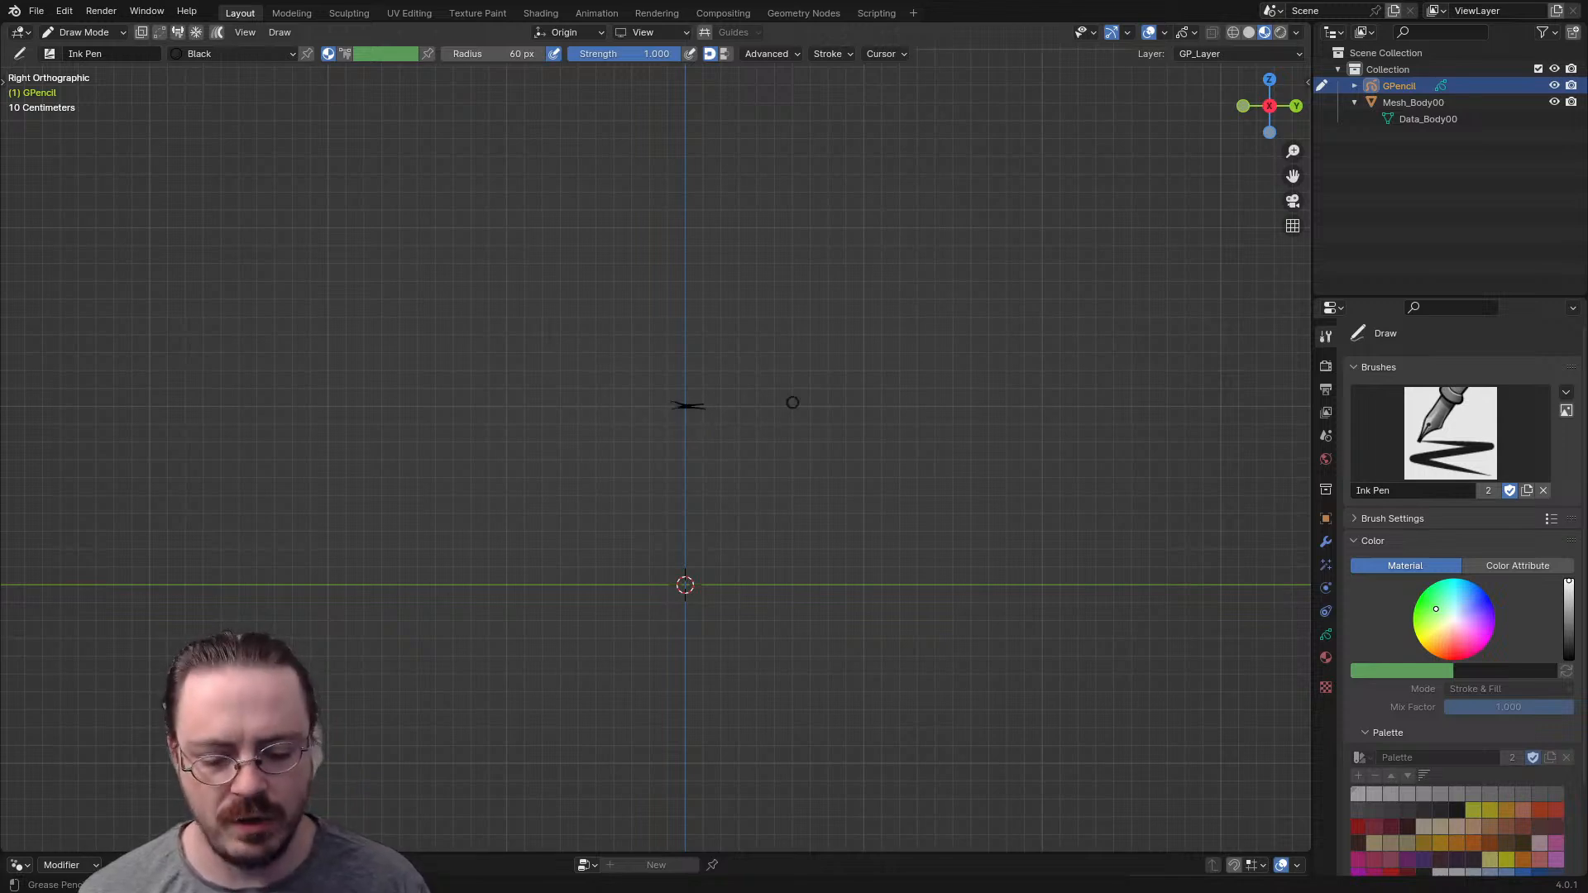
scroll(793, 402, up, 1)
key(space)
drag(703, 347, 664, 403)
shift+middle_drag(692, 328, 646, 427)
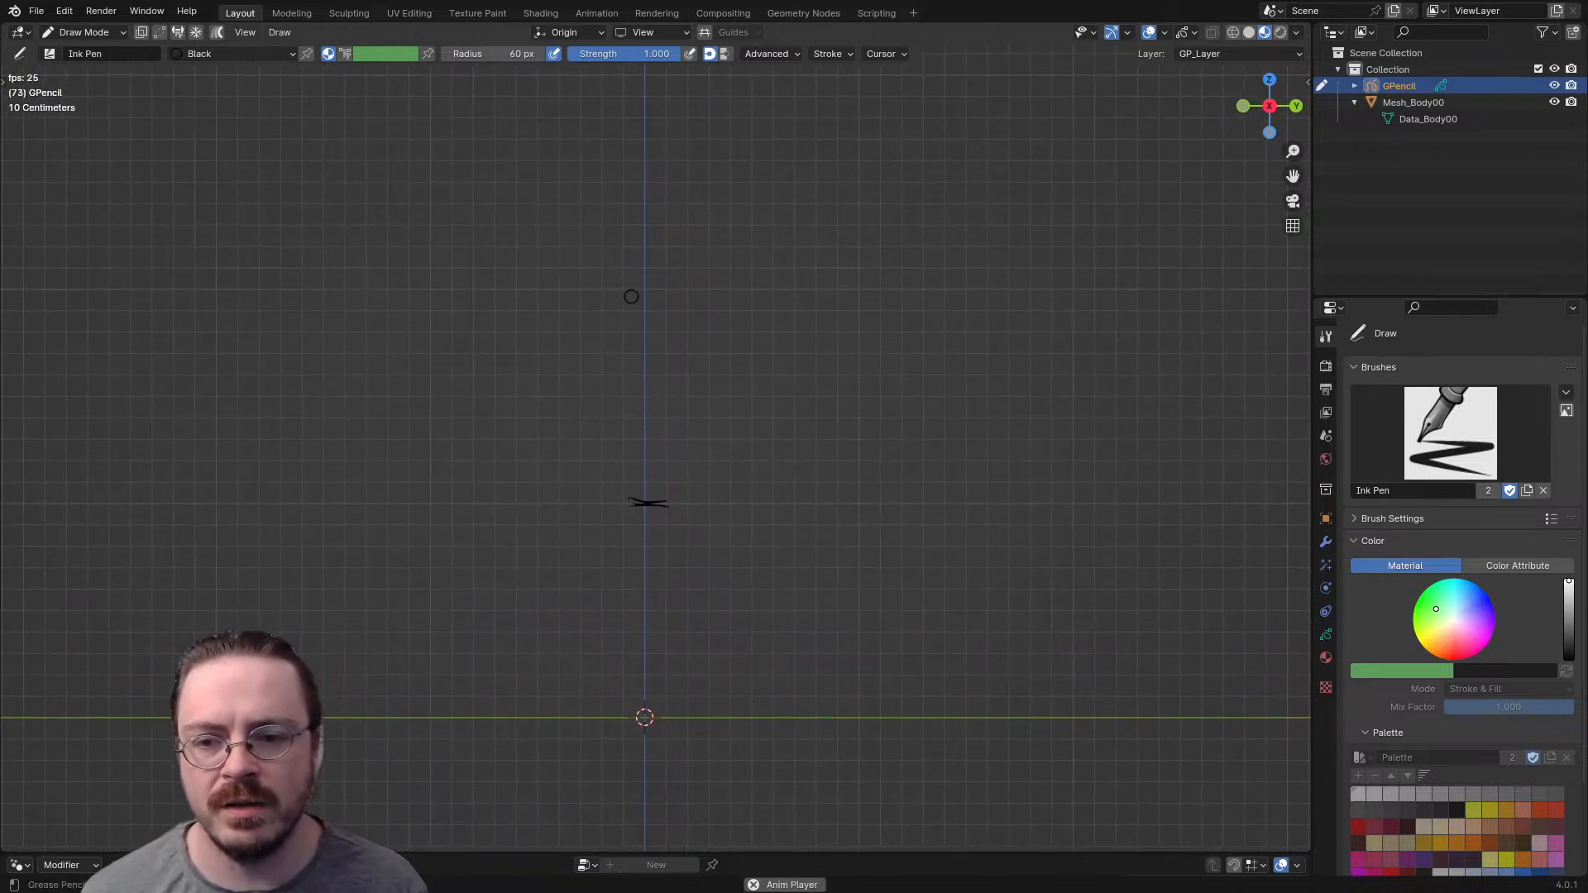
mouse_move(648, 300)
mouse_down()
mouse_move(628, 341)
mouse_move(668, 329)
mouse_move(646, 341)
mouse_up()
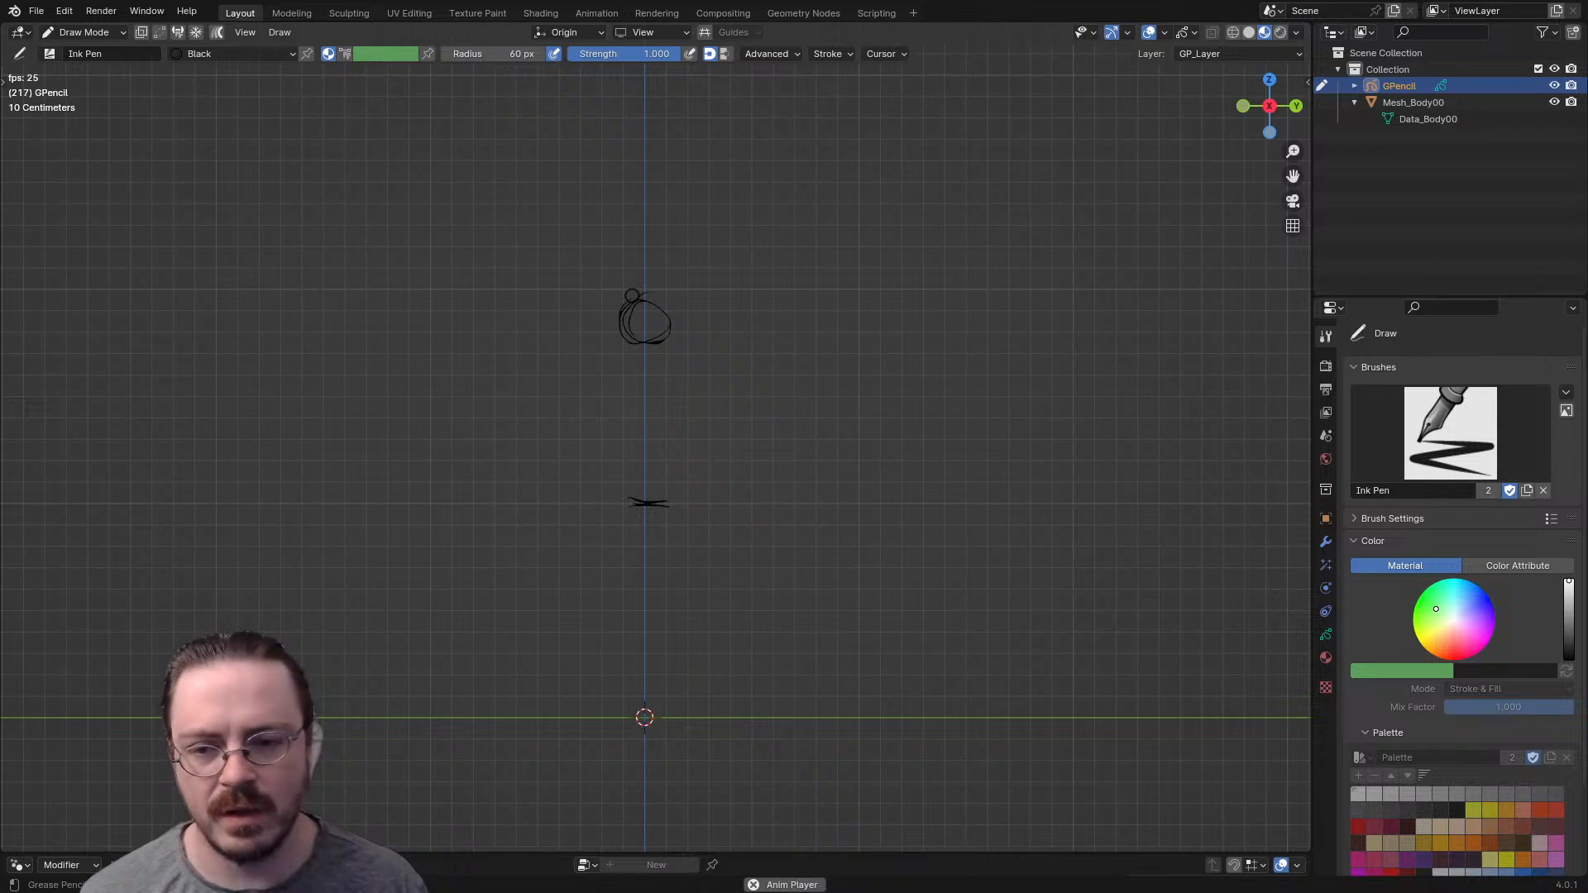
- Sketch the side-view torso and pelvis outlines below the head, plus a short knee mark on the vertical axis
drag(637, 370, 626, 436)
mouse_move(662, 366)
mouse_down()
mouse_move(678, 372)
mouse_move(668, 421)
mouse_move(633, 454)
mouse_move(678, 460)
mouse_up()
drag(643, 624, 642, 640)
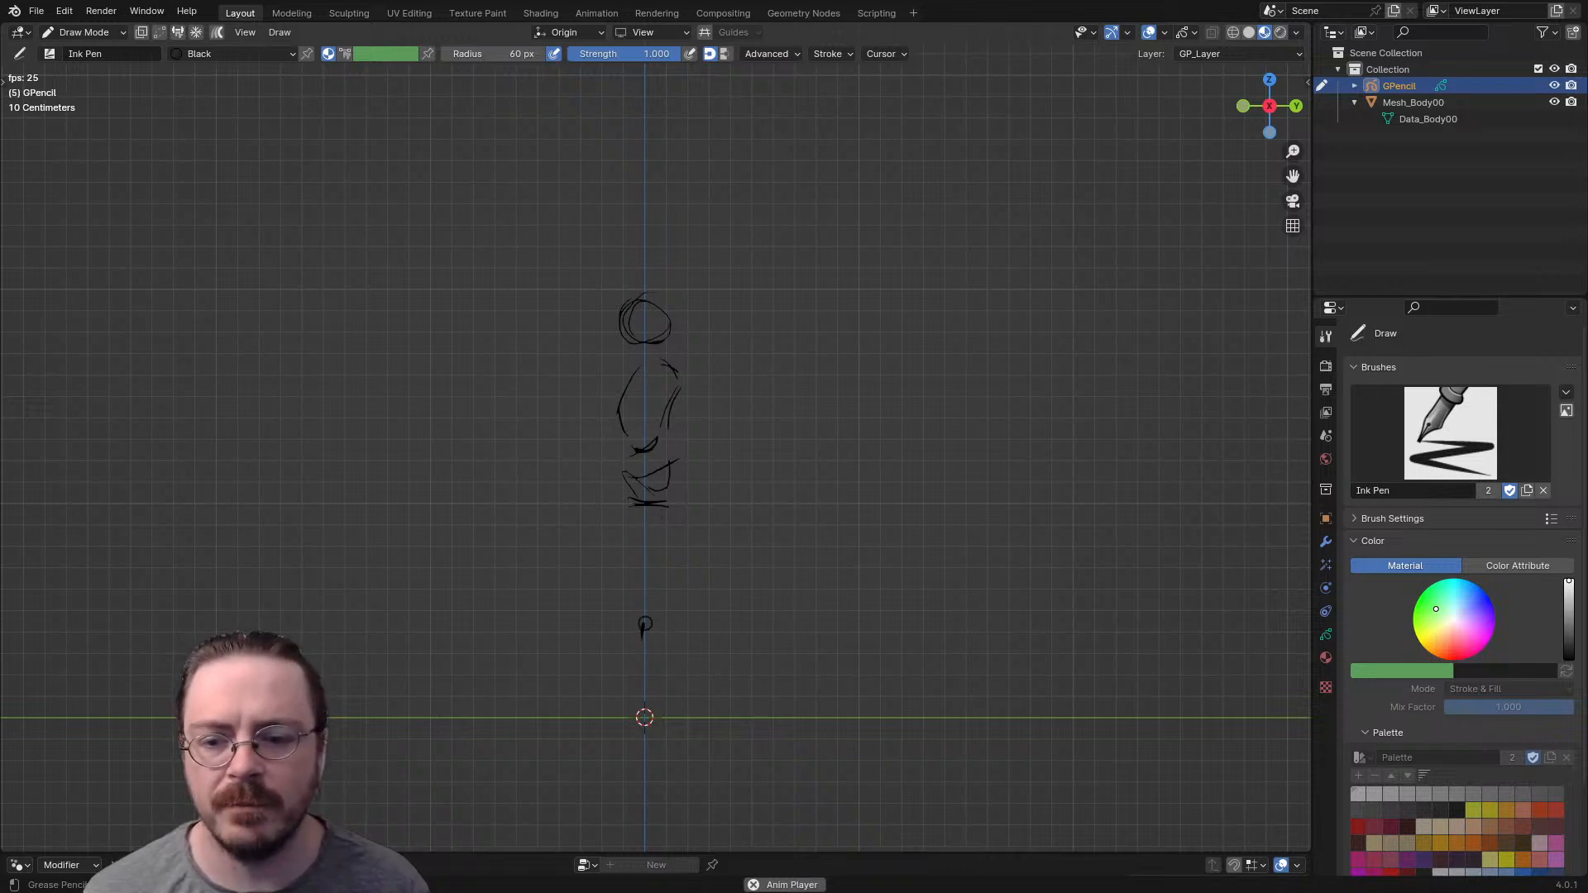
- In Edit Mode, lasso-select the short knee mark and delete it
key(ctrl+Tab)
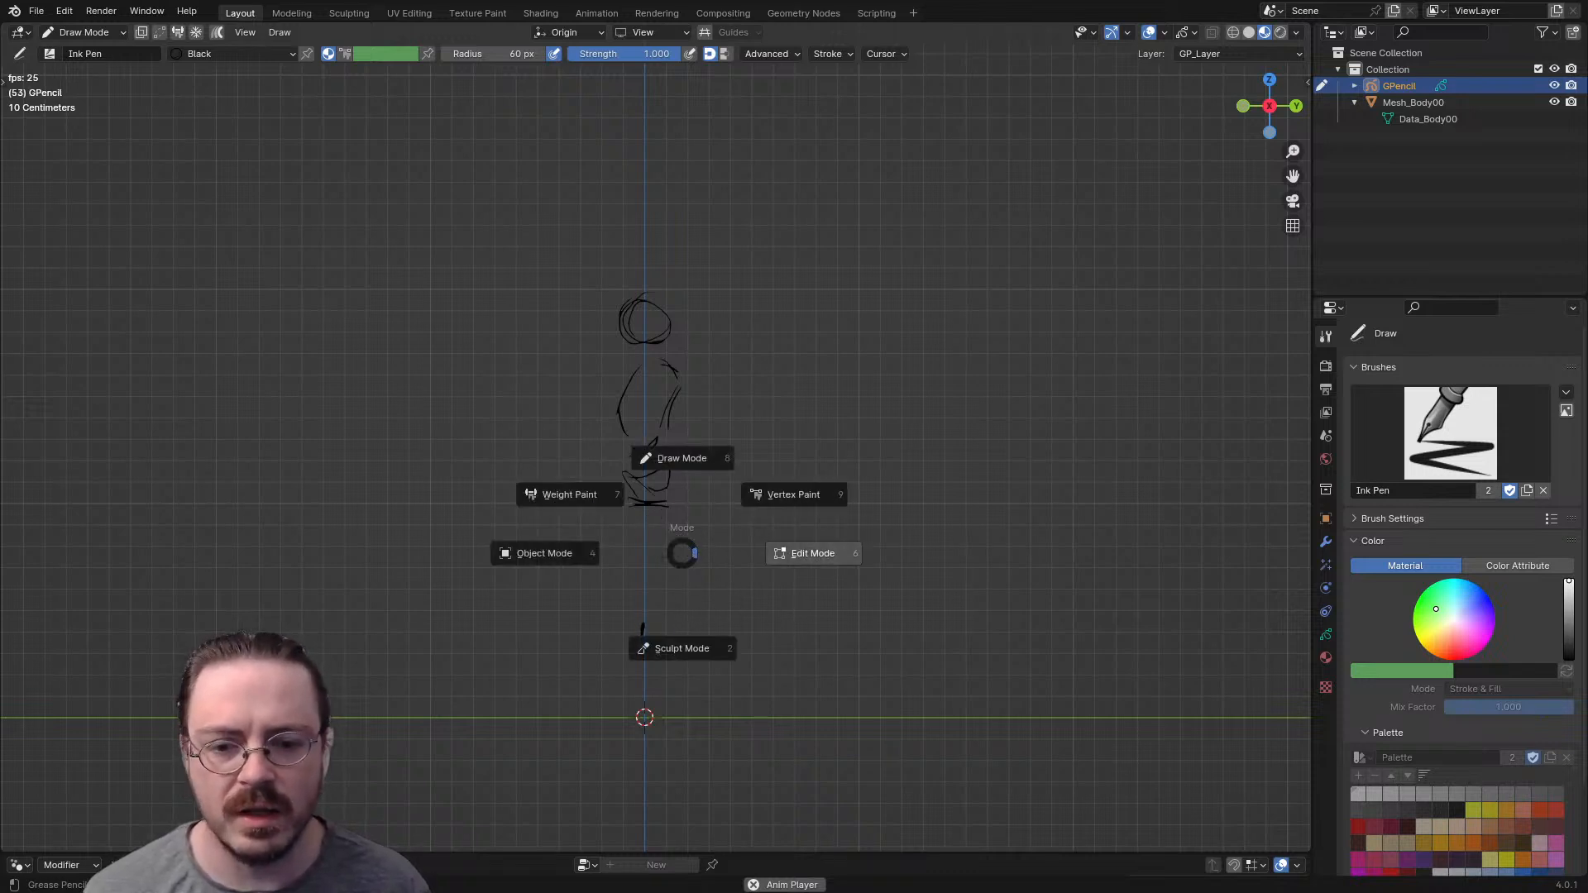
click(813, 554)
drag(665, 560, 597, 688)
key(w)
key(w)
key(w)
key(w)
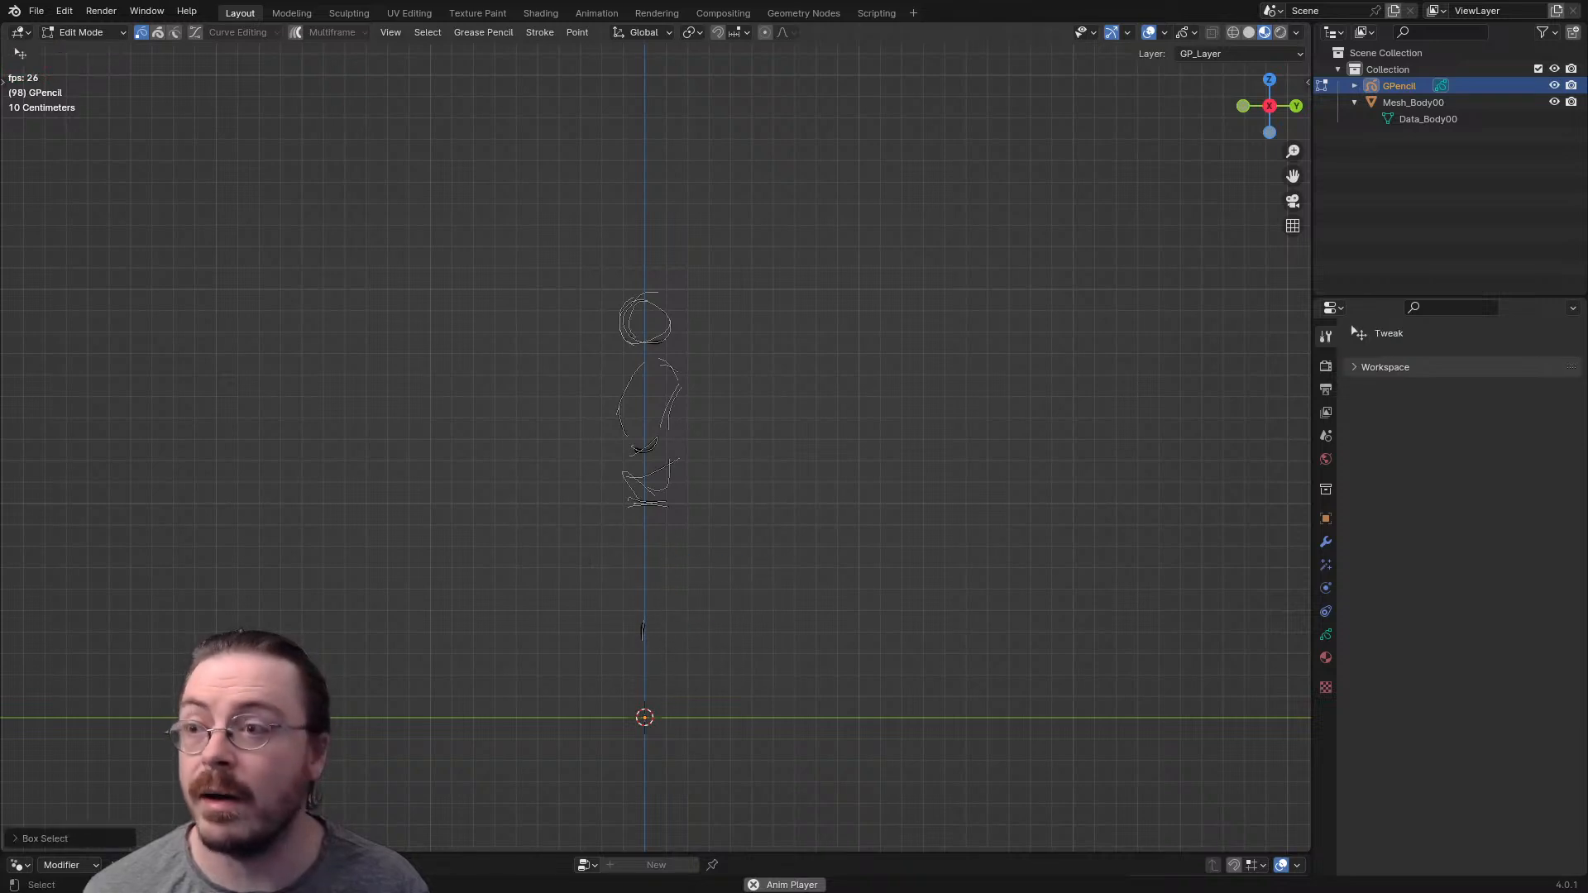
mouse_move(703, 563)
mouse_down()
mouse_move(579, 588)
mouse_move(649, 695)
mouse_up()
key(x)
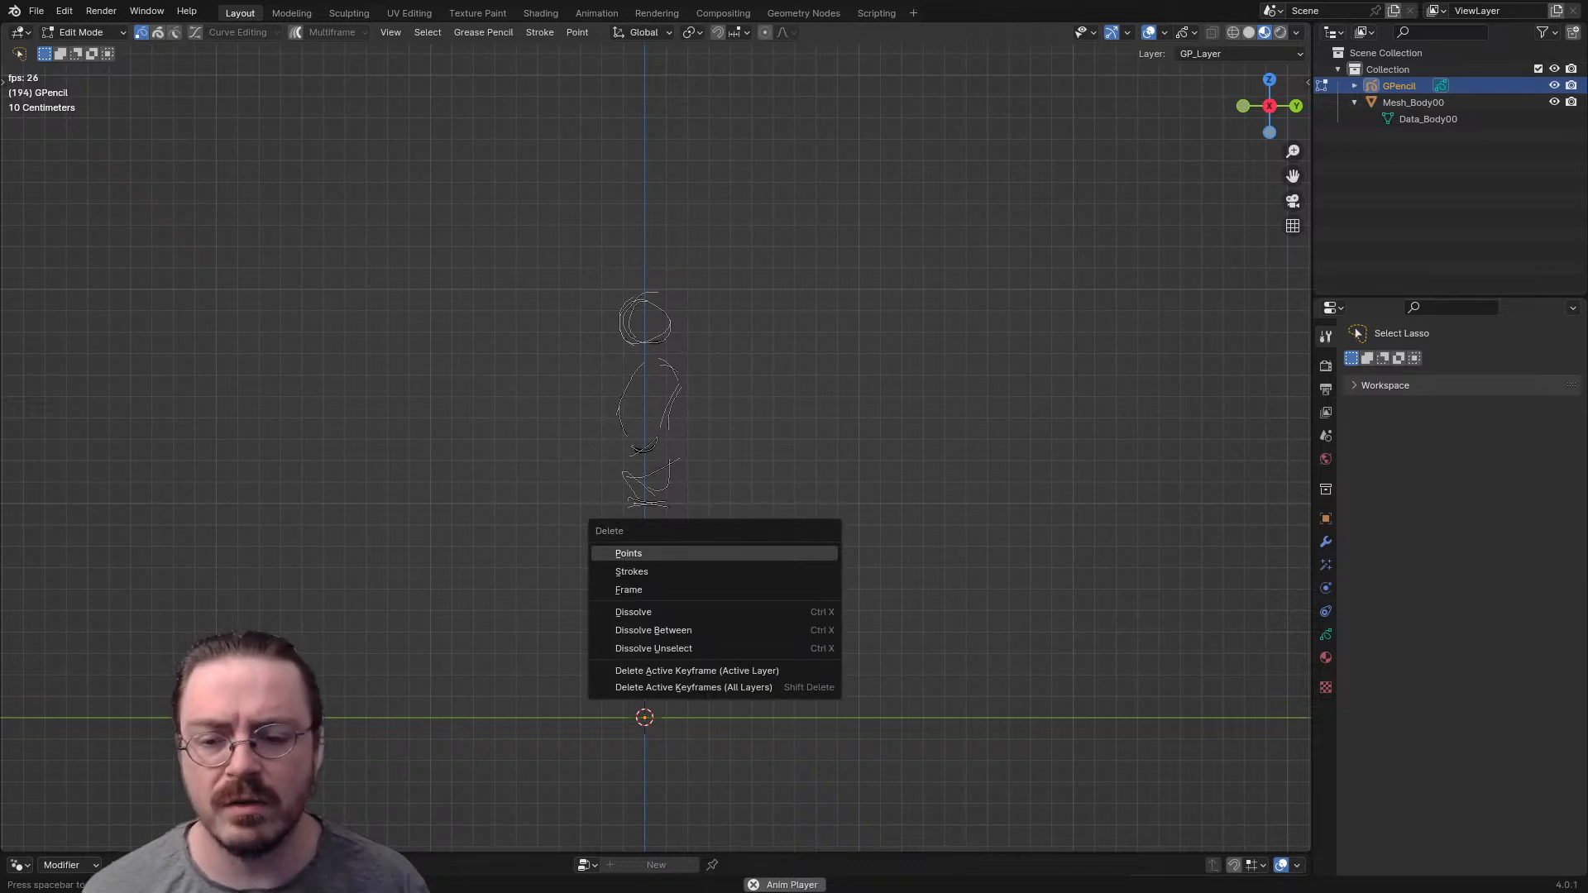
key(Escape)
key(x)
click(701, 493)
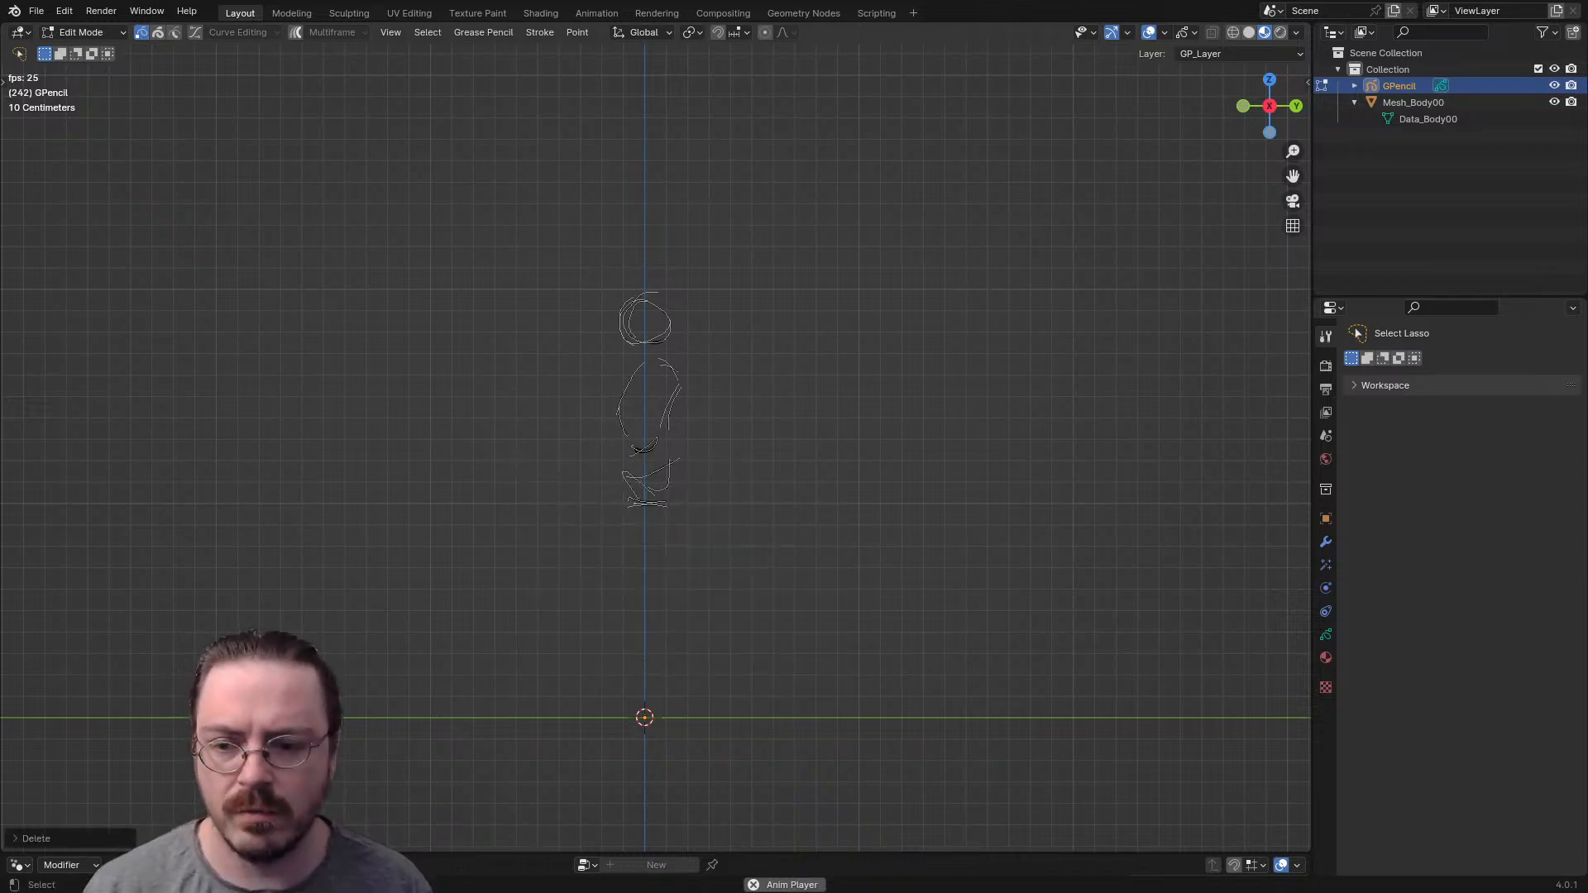
- Return to Draw Mode and sketch the figure's neck, leg and foot in the side view, checking it from the front
key(ctrl+Tab)
click(648, 366)
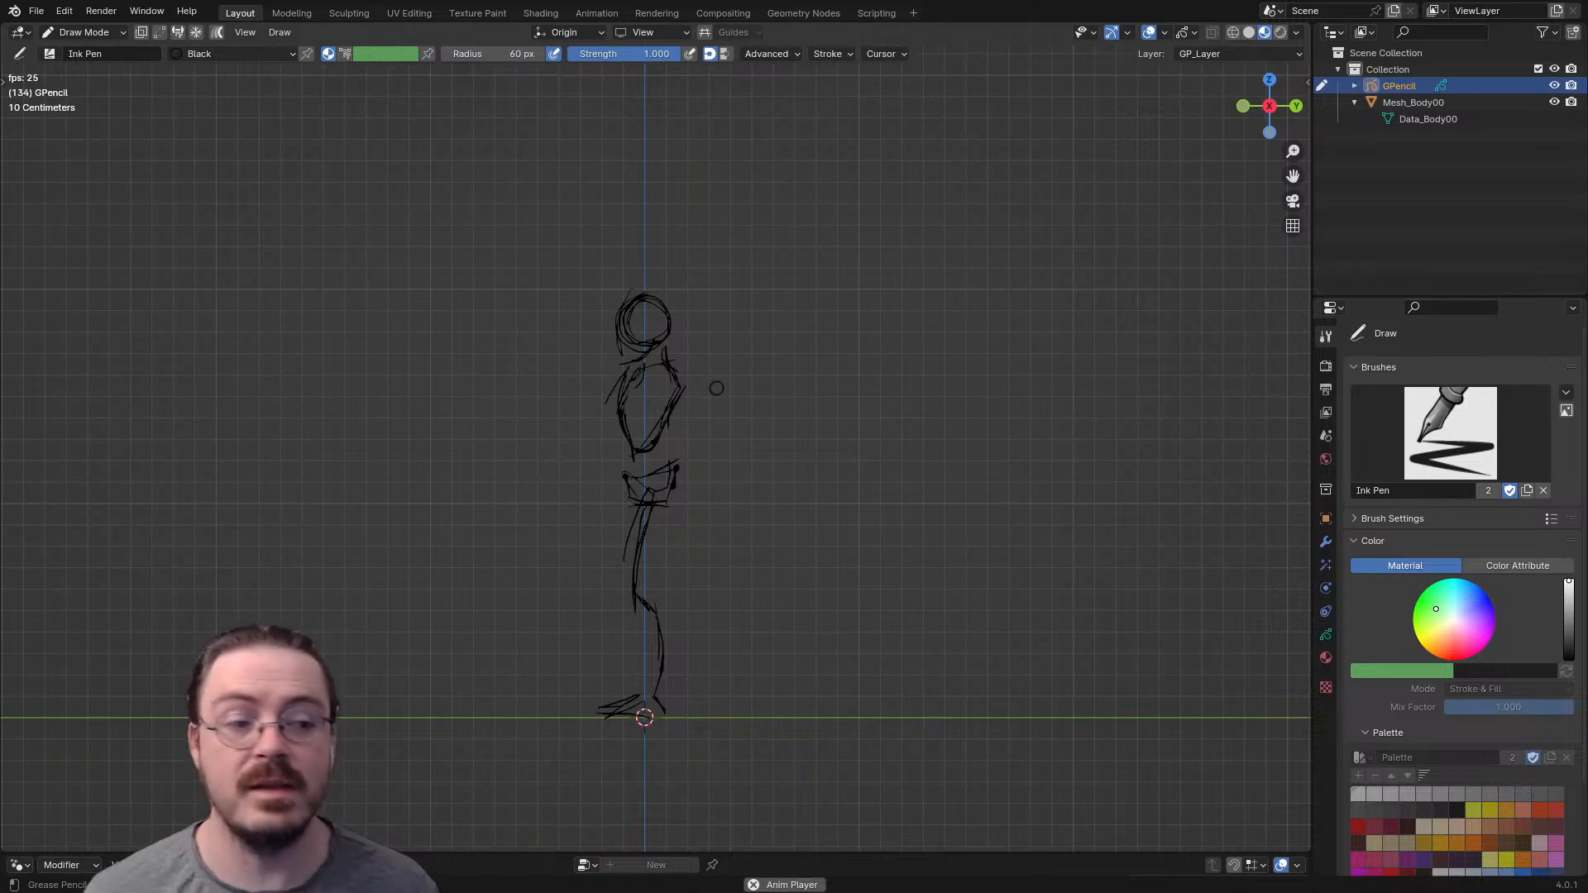
mouse_move(578, 433)
middle_down()
mouse_move(497, 521)
mouse_move(689, 589)
mouse_move(787, 524)
mouse_move(731, 429)
mouse_move(620, 444)
mouse_move(557, 488)
mouse_move(545, 478)
middle_up()
key(KP_1)
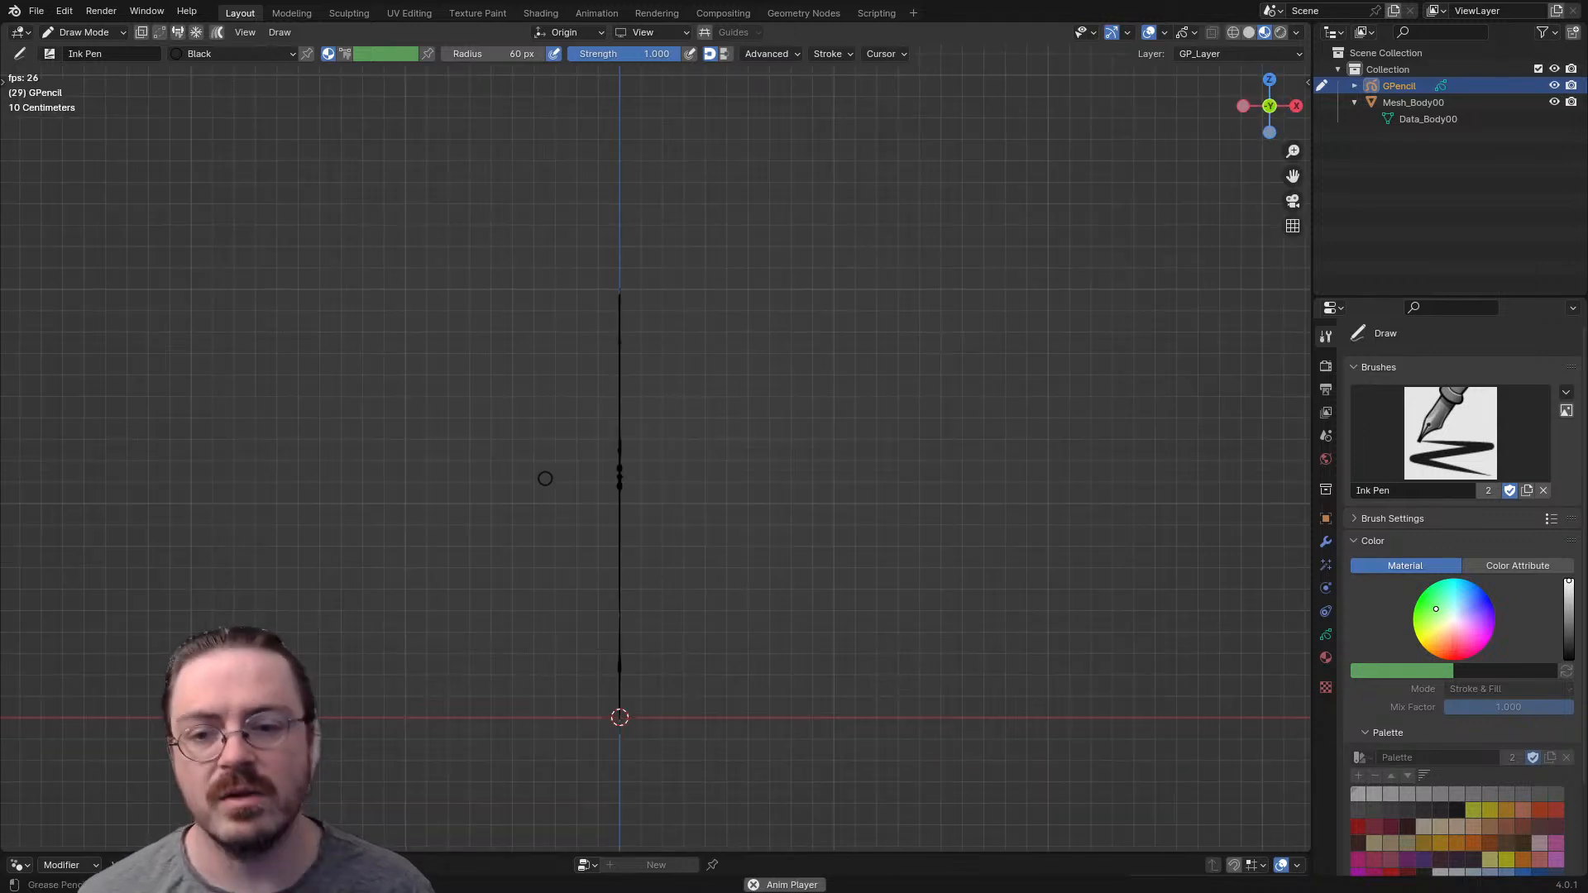
key(KP_3)
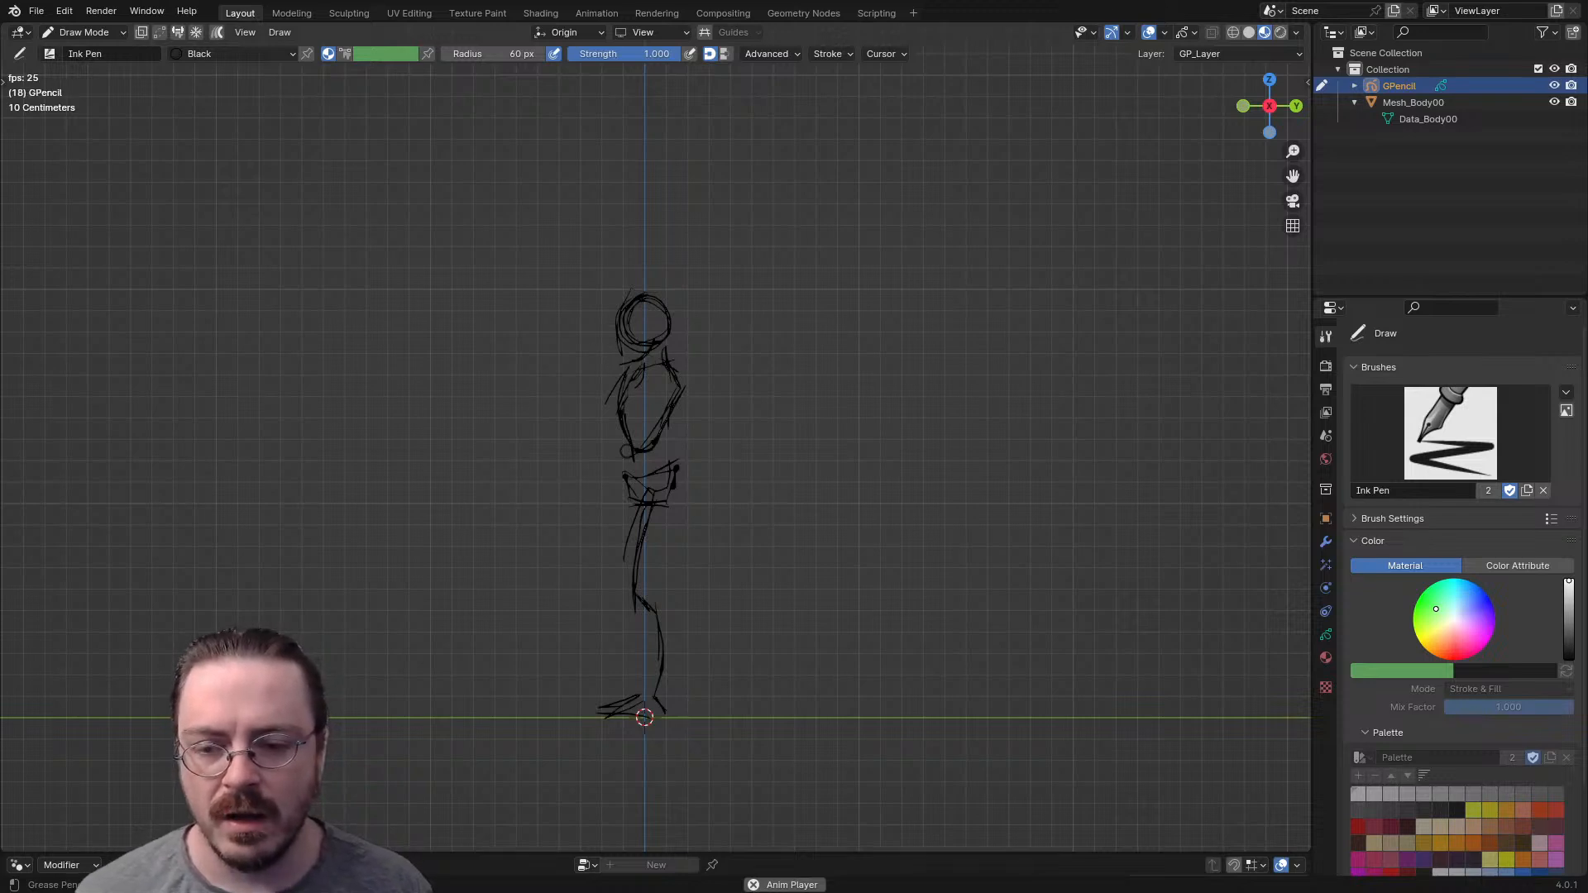
- Put the Grease Pencil object into Sculpt Mode, set the Push brush radius to 109 px, and try to push the torso strokes
key(ctrl+Tab)
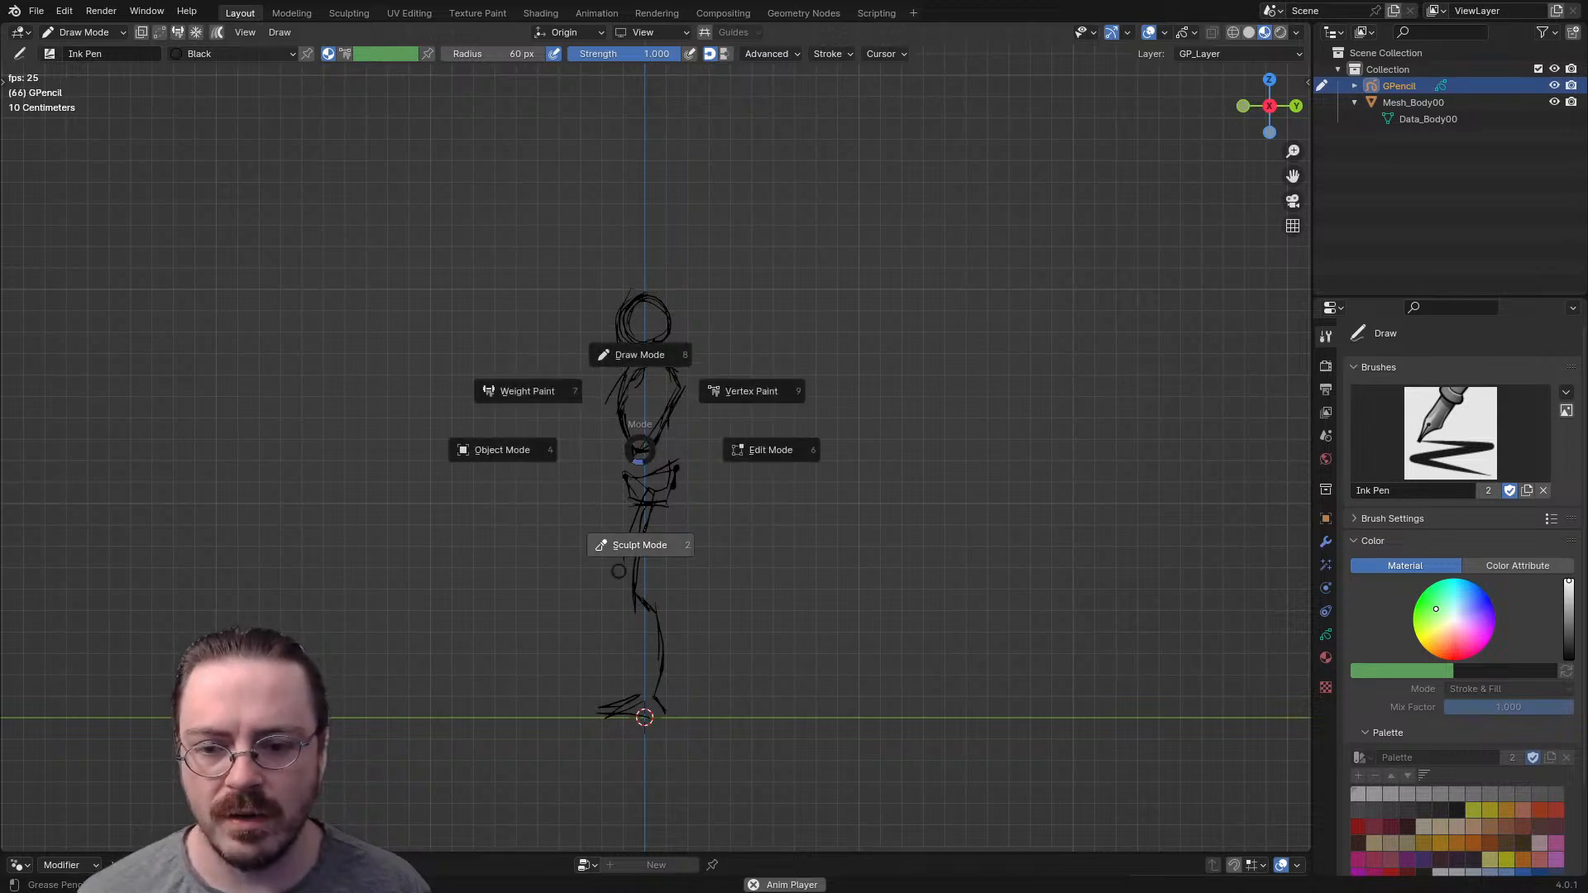
click(638, 544)
key(f)
click(728, 449)
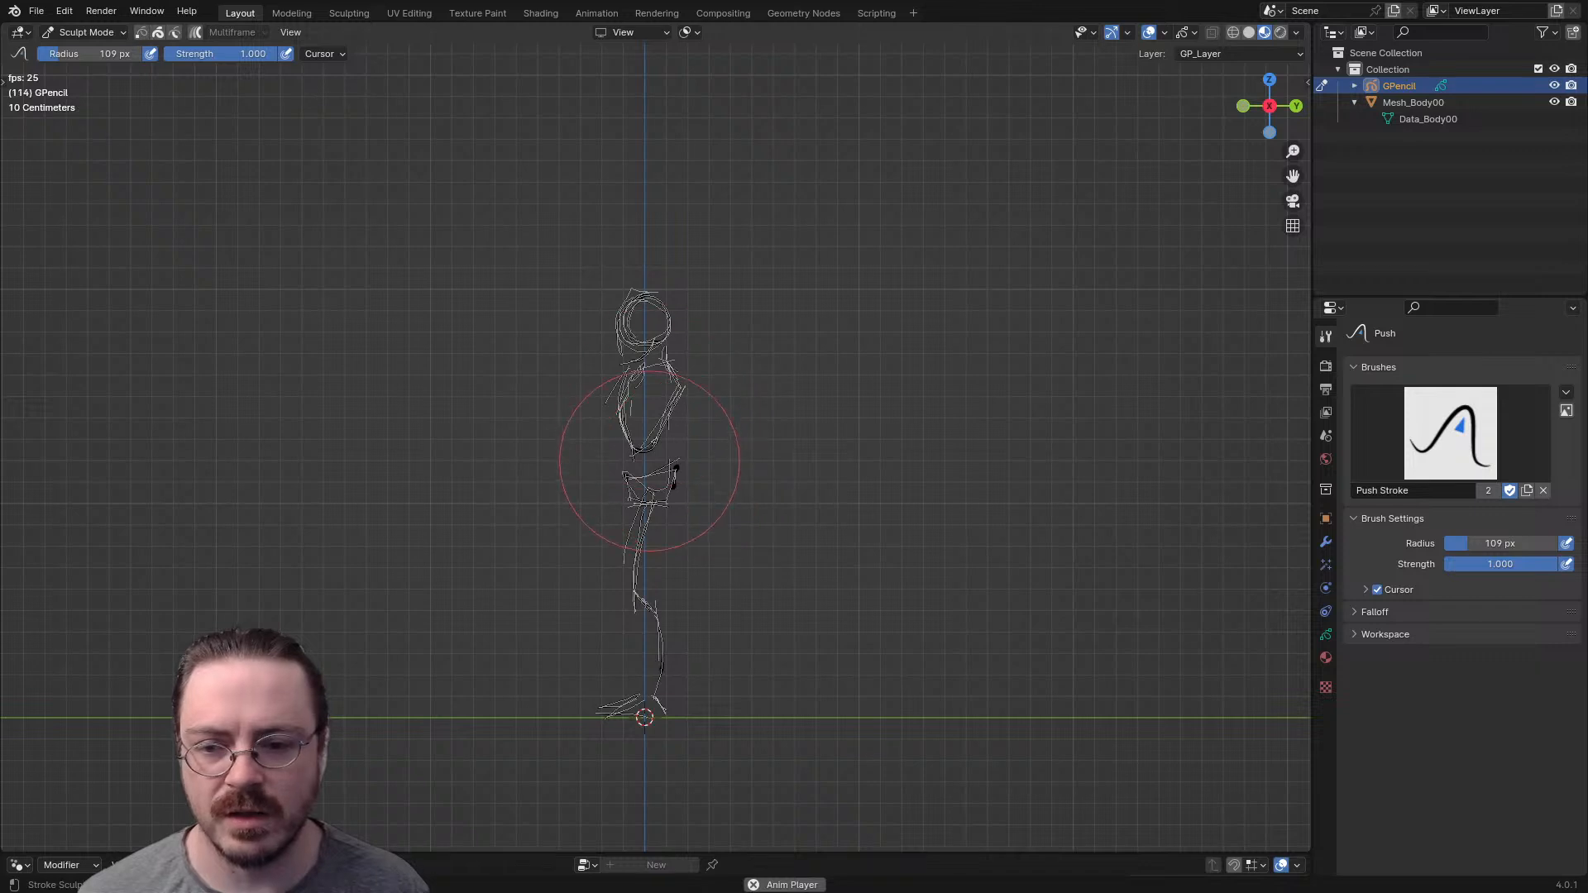
click(648, 478)
click(656, 410)
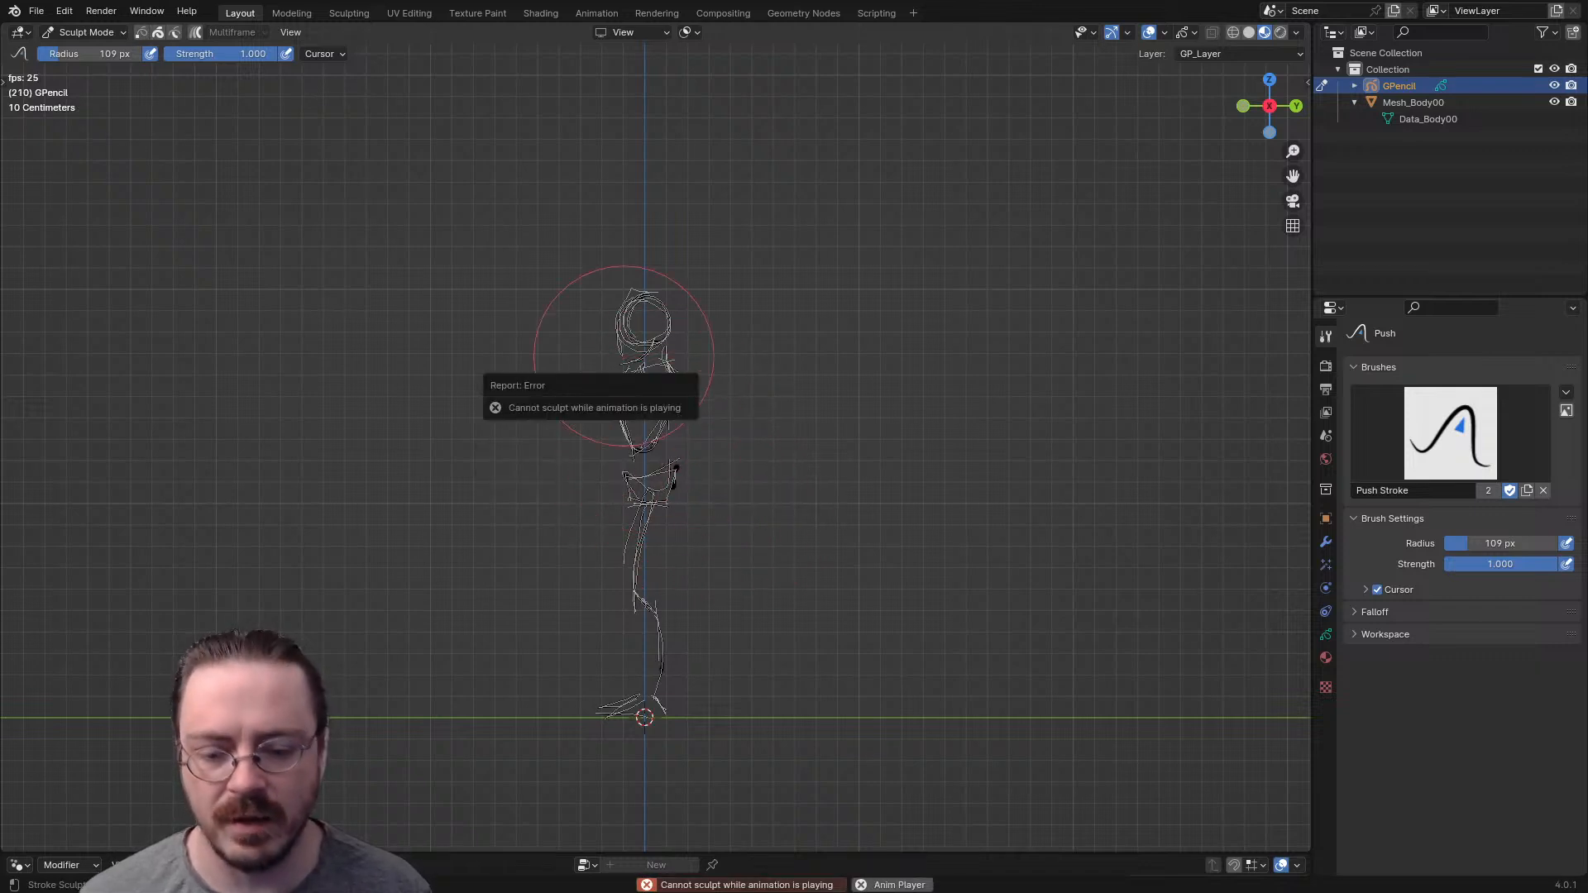
click(629, 380)
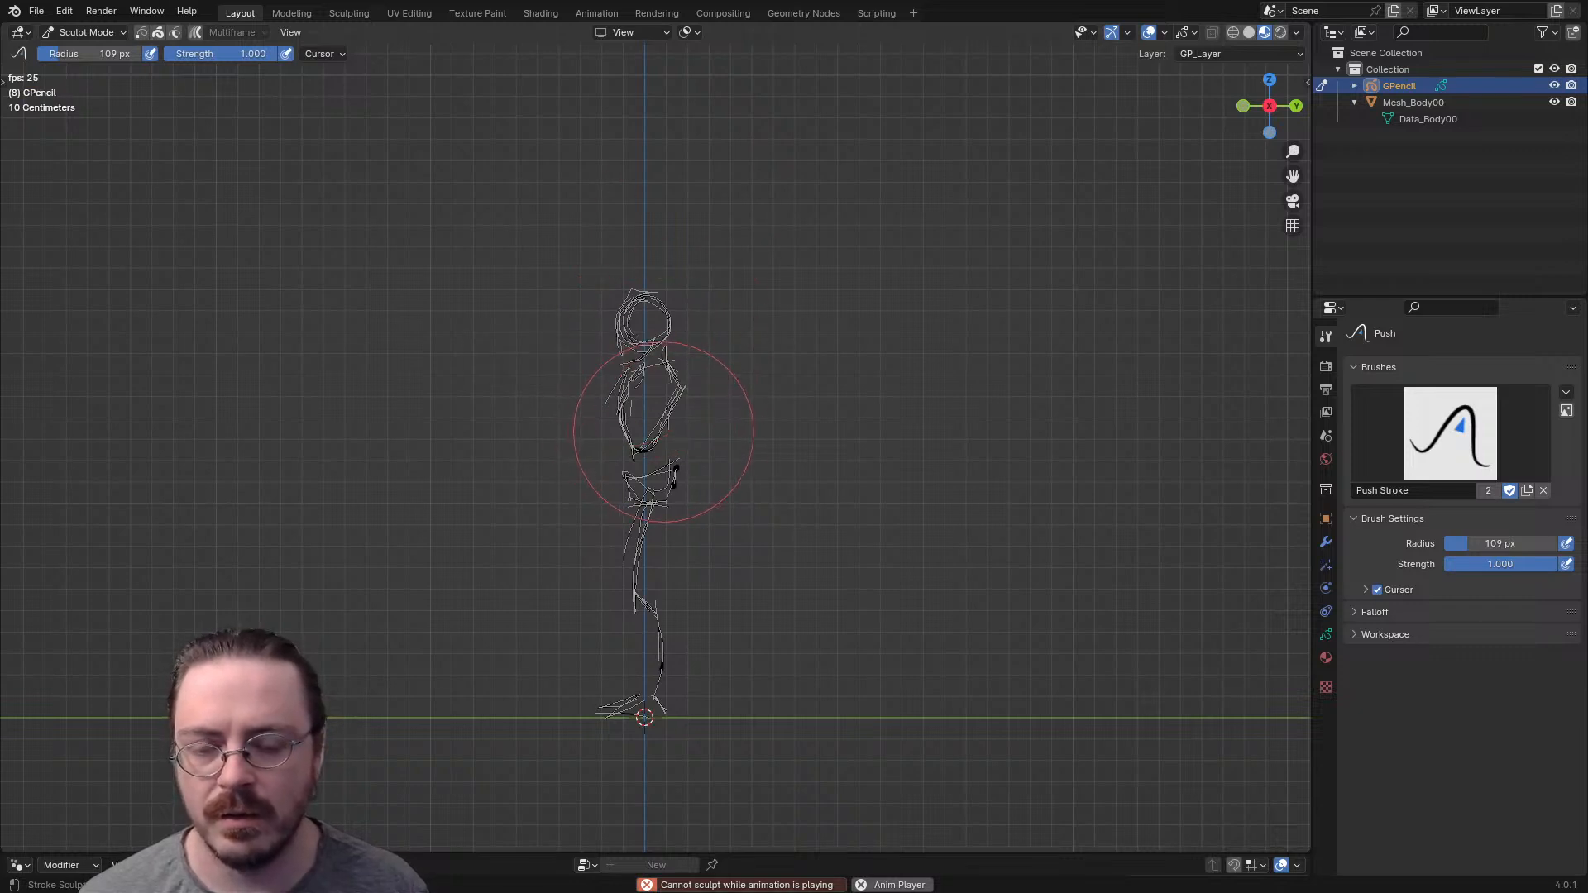
- Stop the animation playback, return to frame 1, and undo the last sculpting change
key(space)
key(shift+Left)
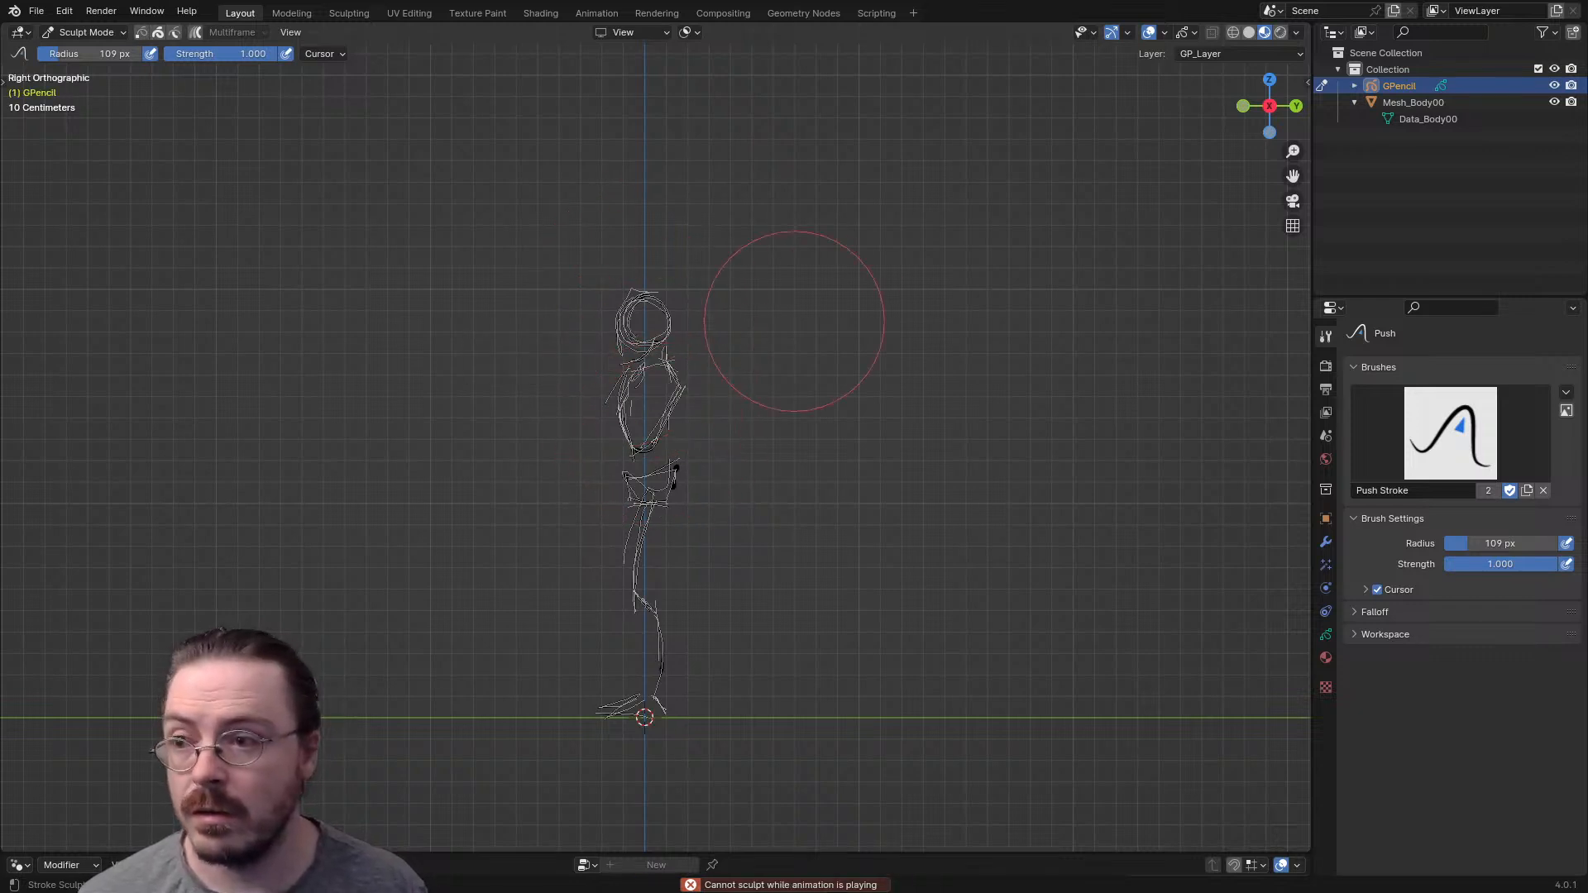
key(ctrl+z)
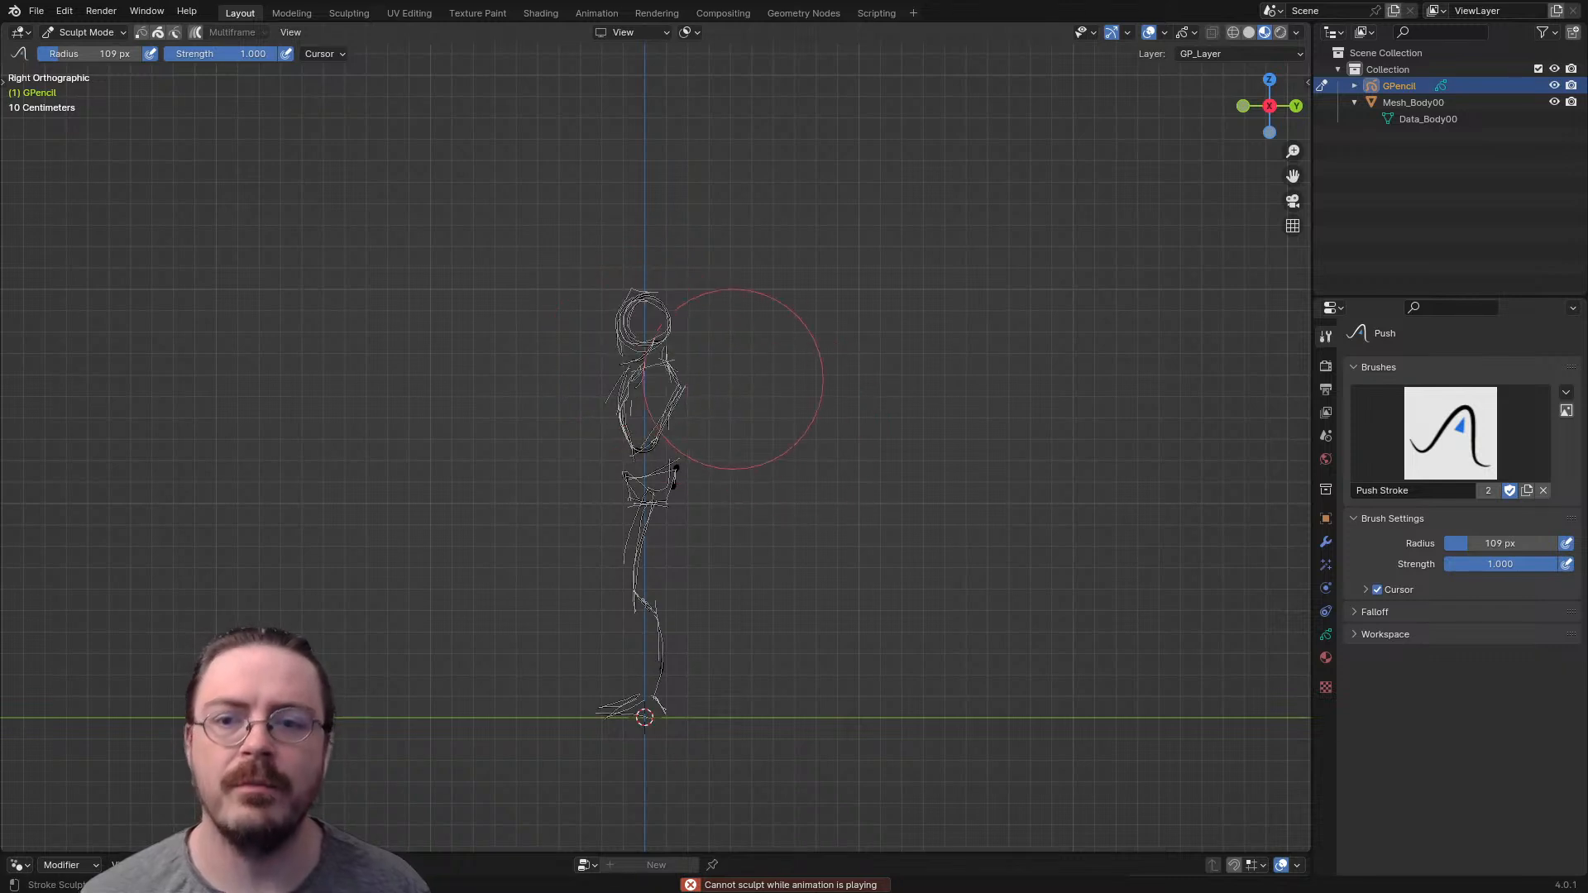
- Set the Push brush radius to 71 px and push the strokes around the head, neck and upper chest
key(f)
click(633, 412)
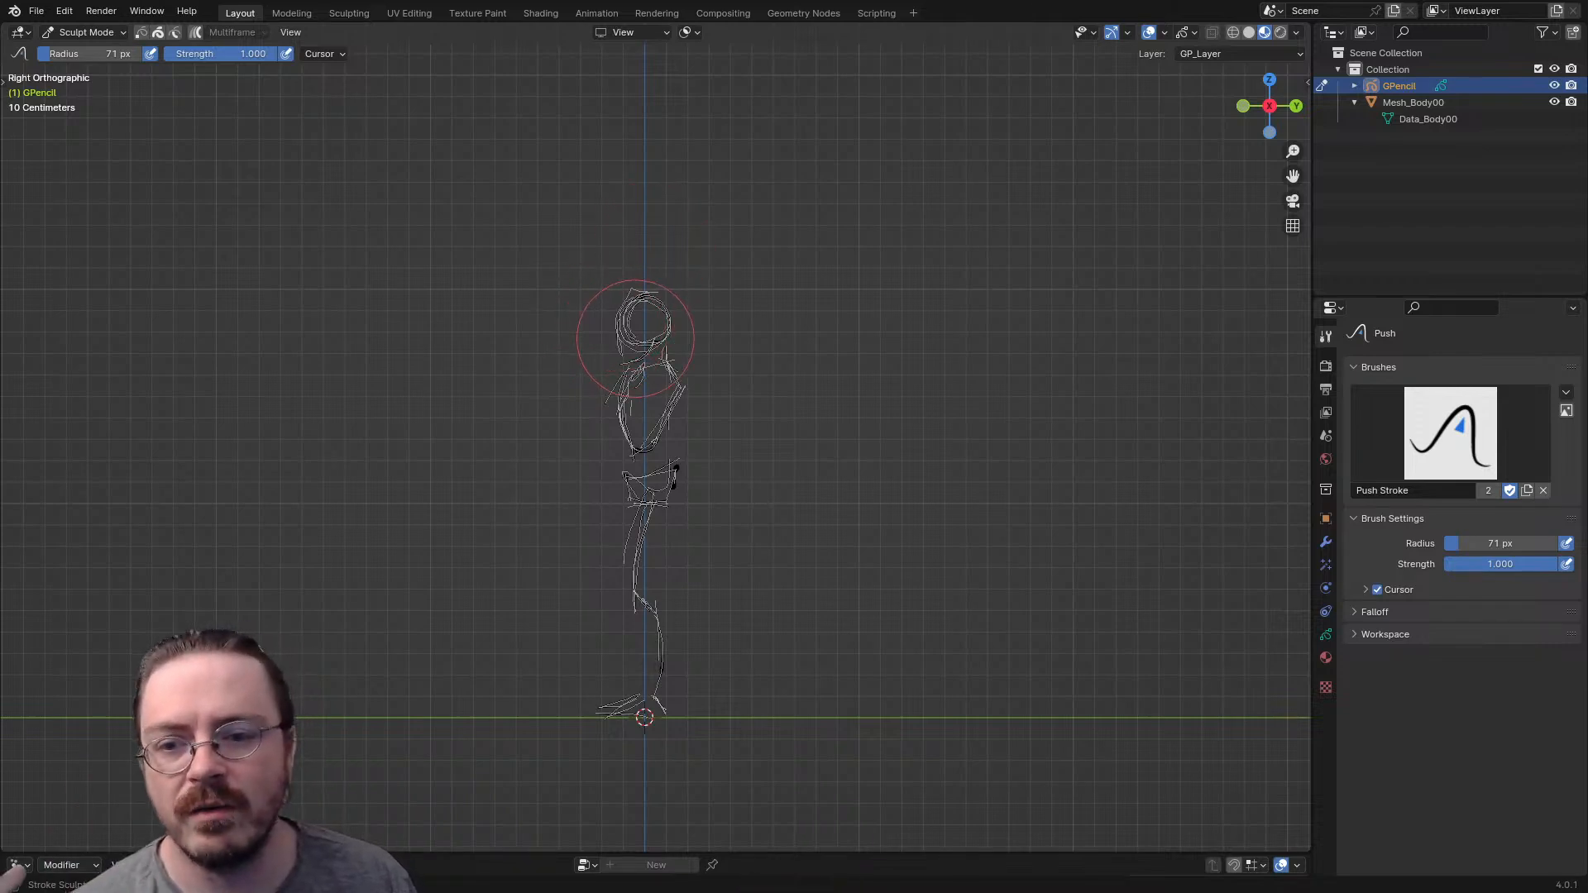
drag(642, 283, 641, 289)
scroll(645, 270, up, 5)
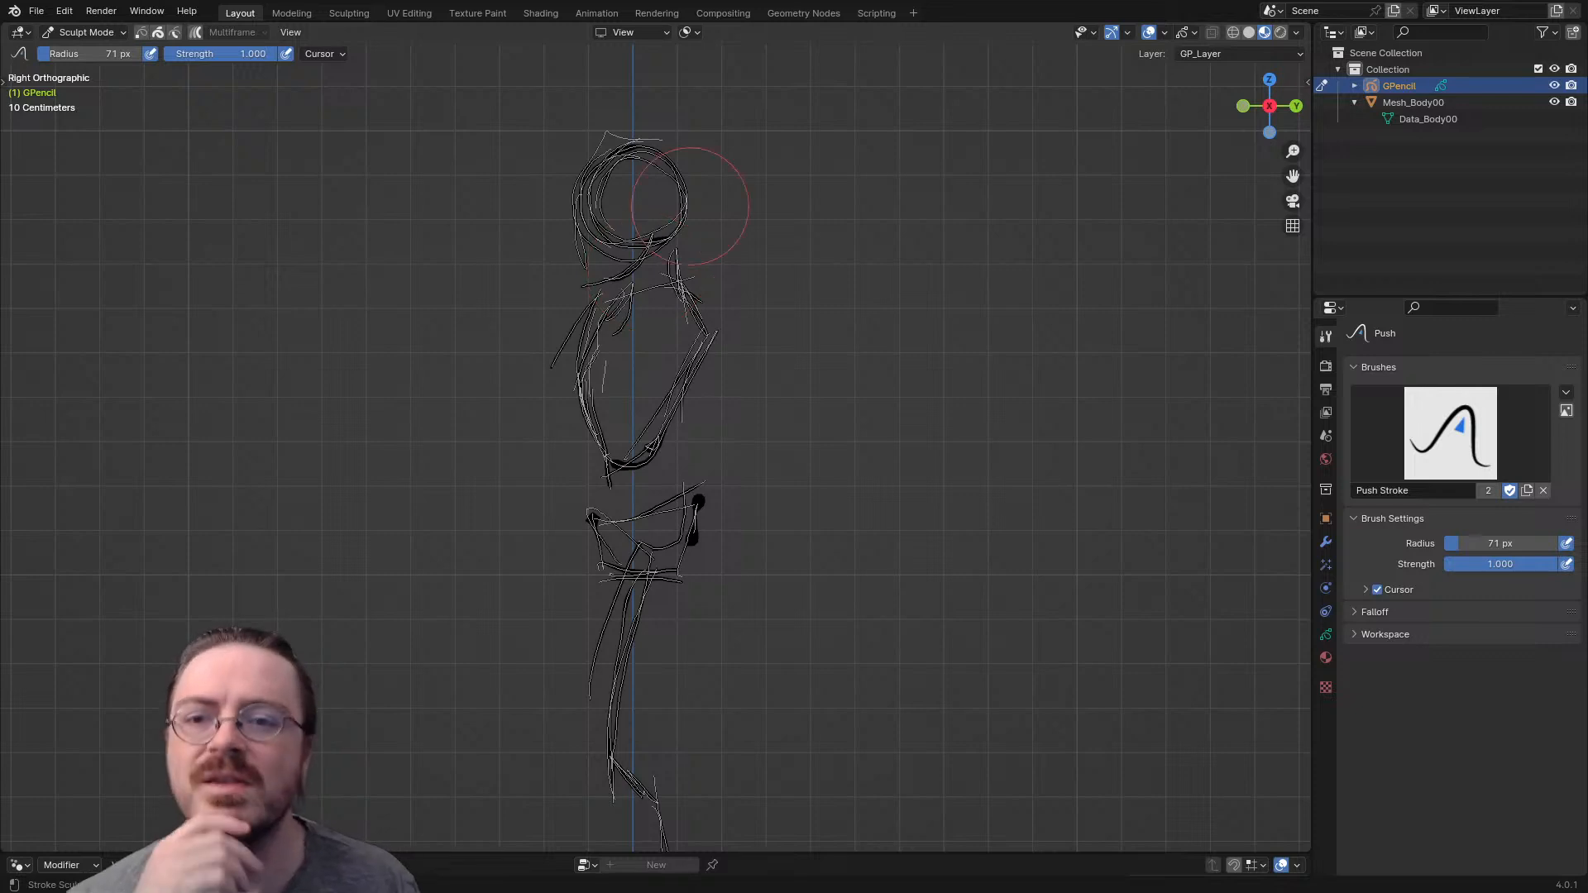
drag(614, 305, 640, 339)
mouse_move(625, 309)
mouse_down()
mouse_move(630, 332)
mouse_move(608, 273)
mouse_up()
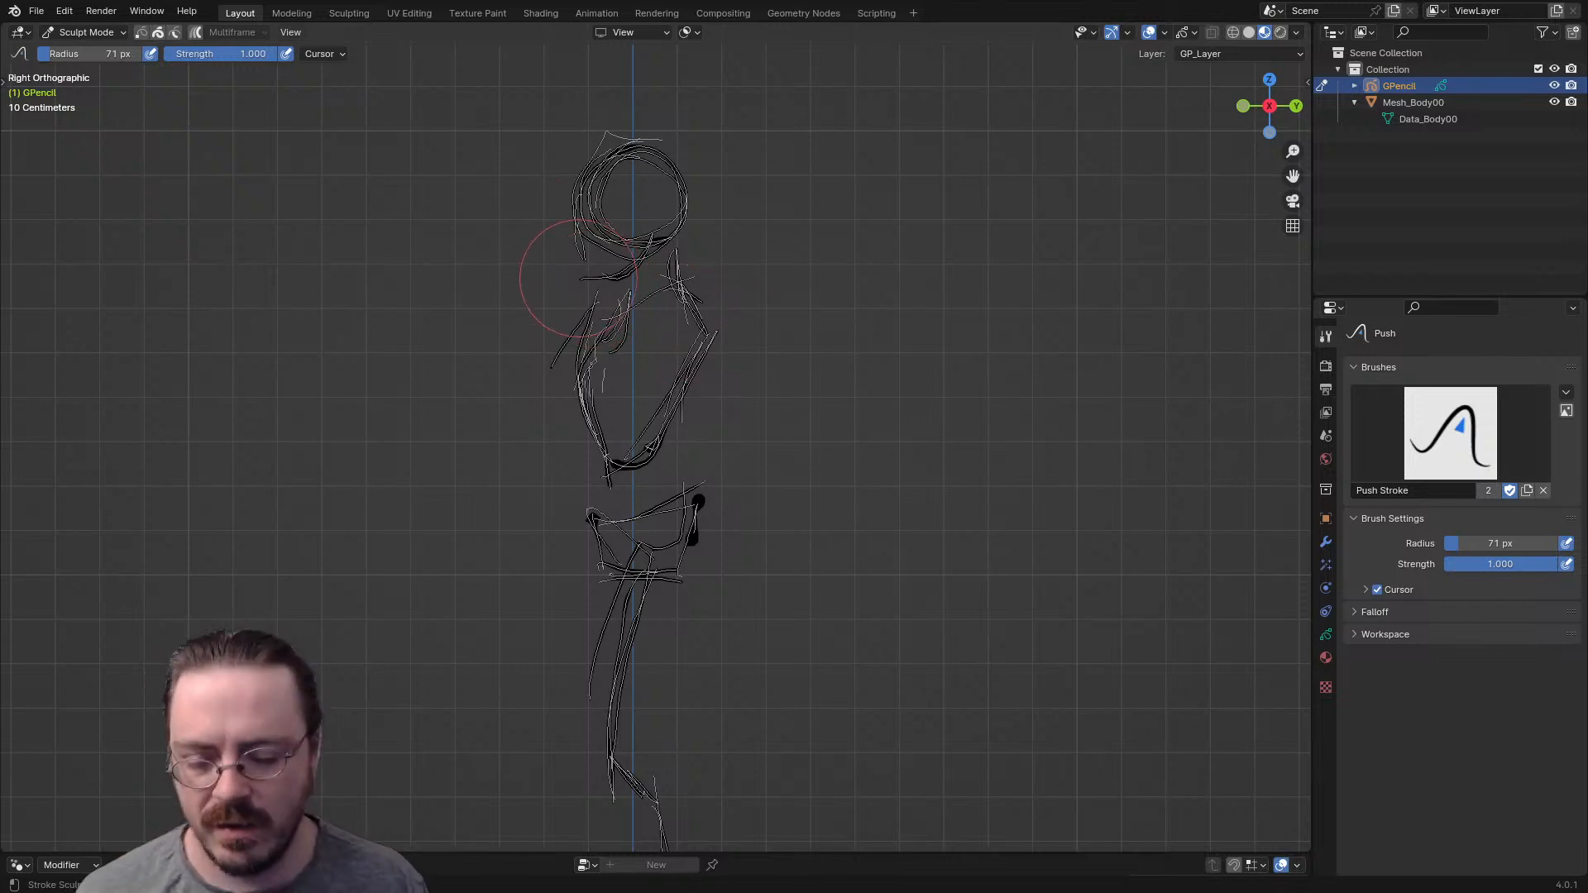
- In Edit Mode, lasso-select the head strokes and scale them up slightly
key(ctrl+Tab)
click(550, 184)
key(Tab)
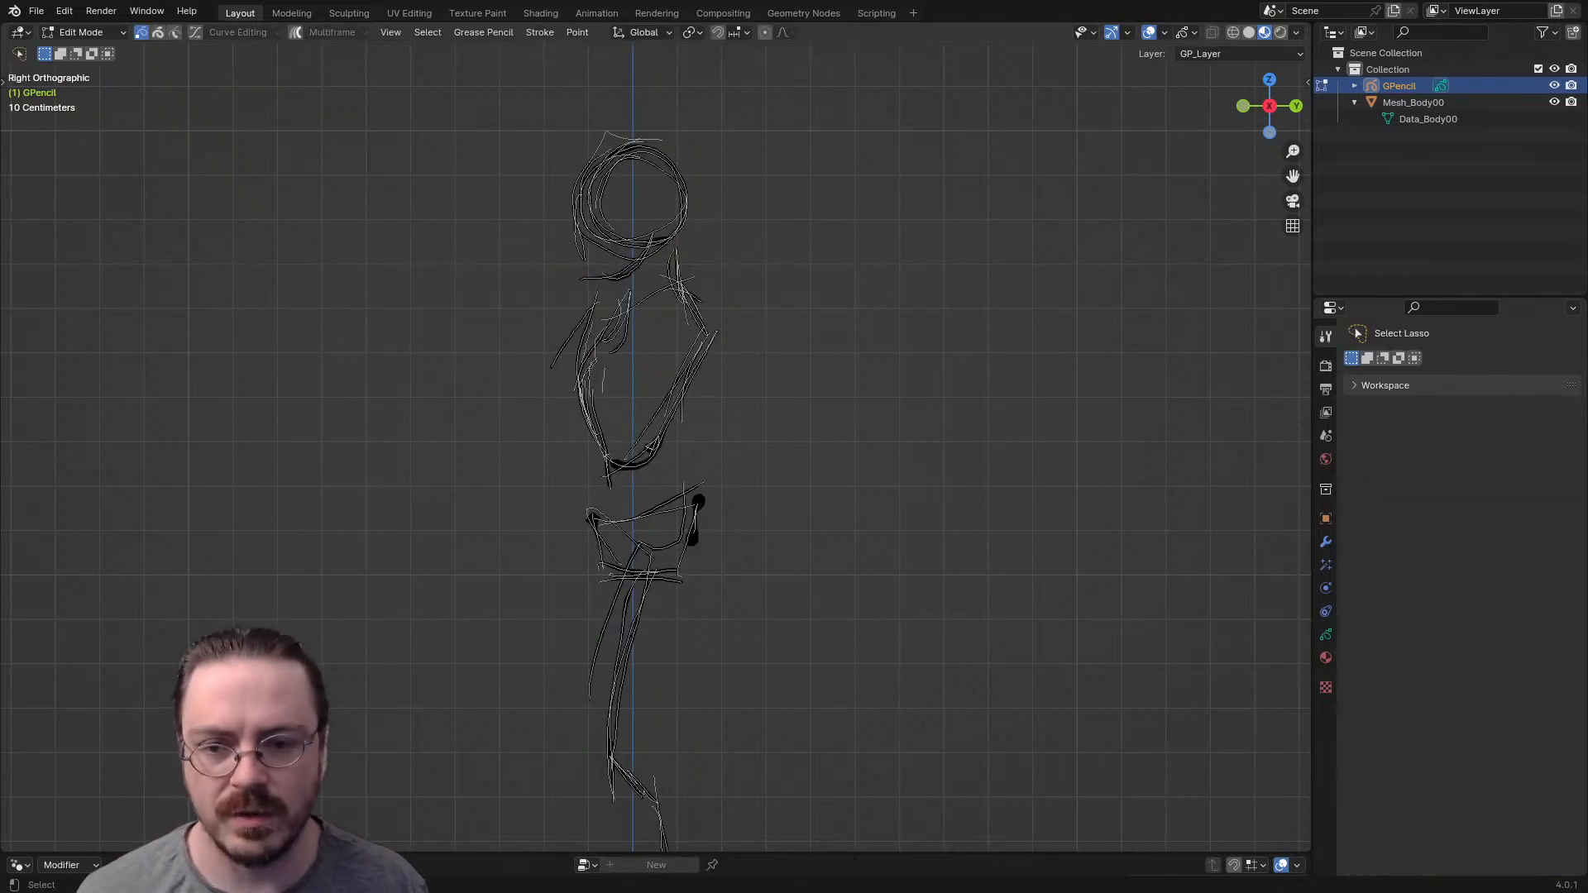
mouse_move(579, 326)
mouse_down()
mouse_move(589, 108)
mouse_move(761, 211)
mouse_move(694, 273)
mouse_up()
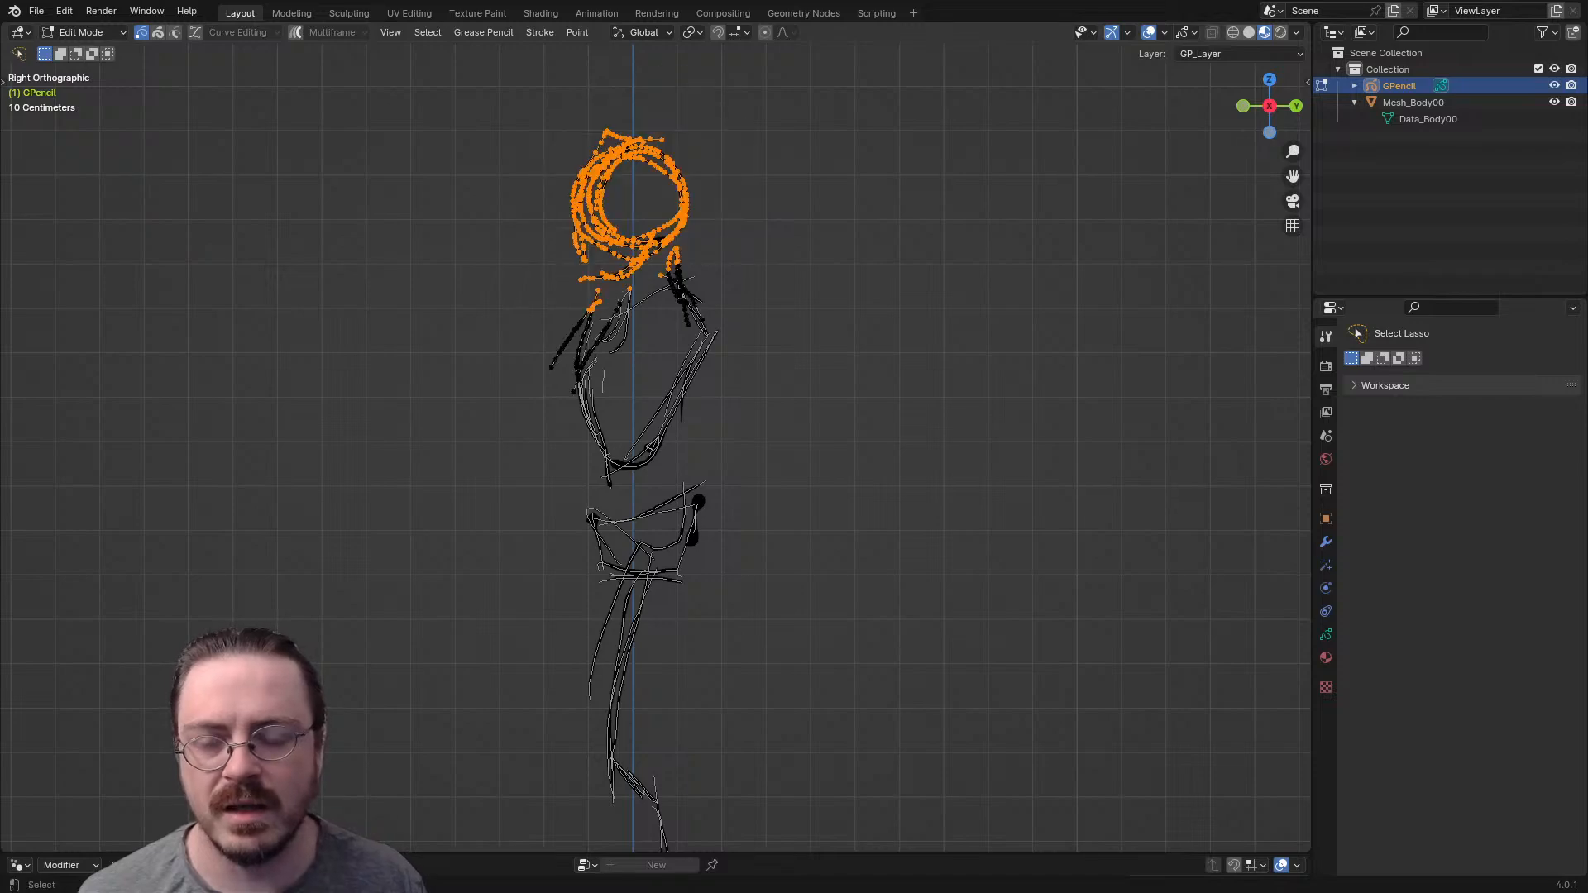
key(s)
key(Return)
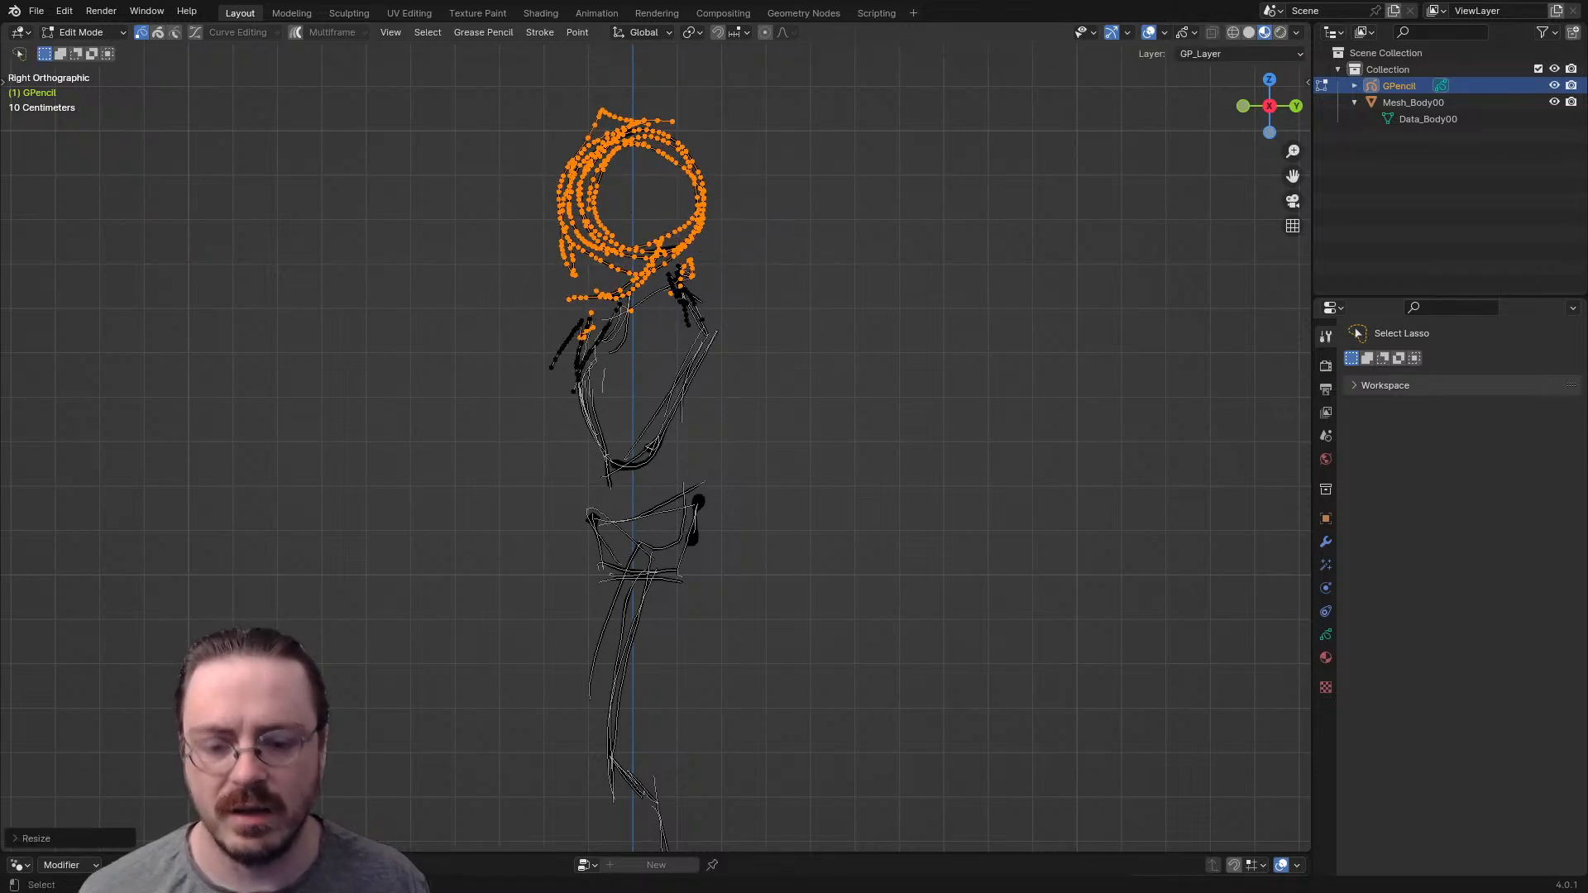
scroll(653, 446, down, 3)
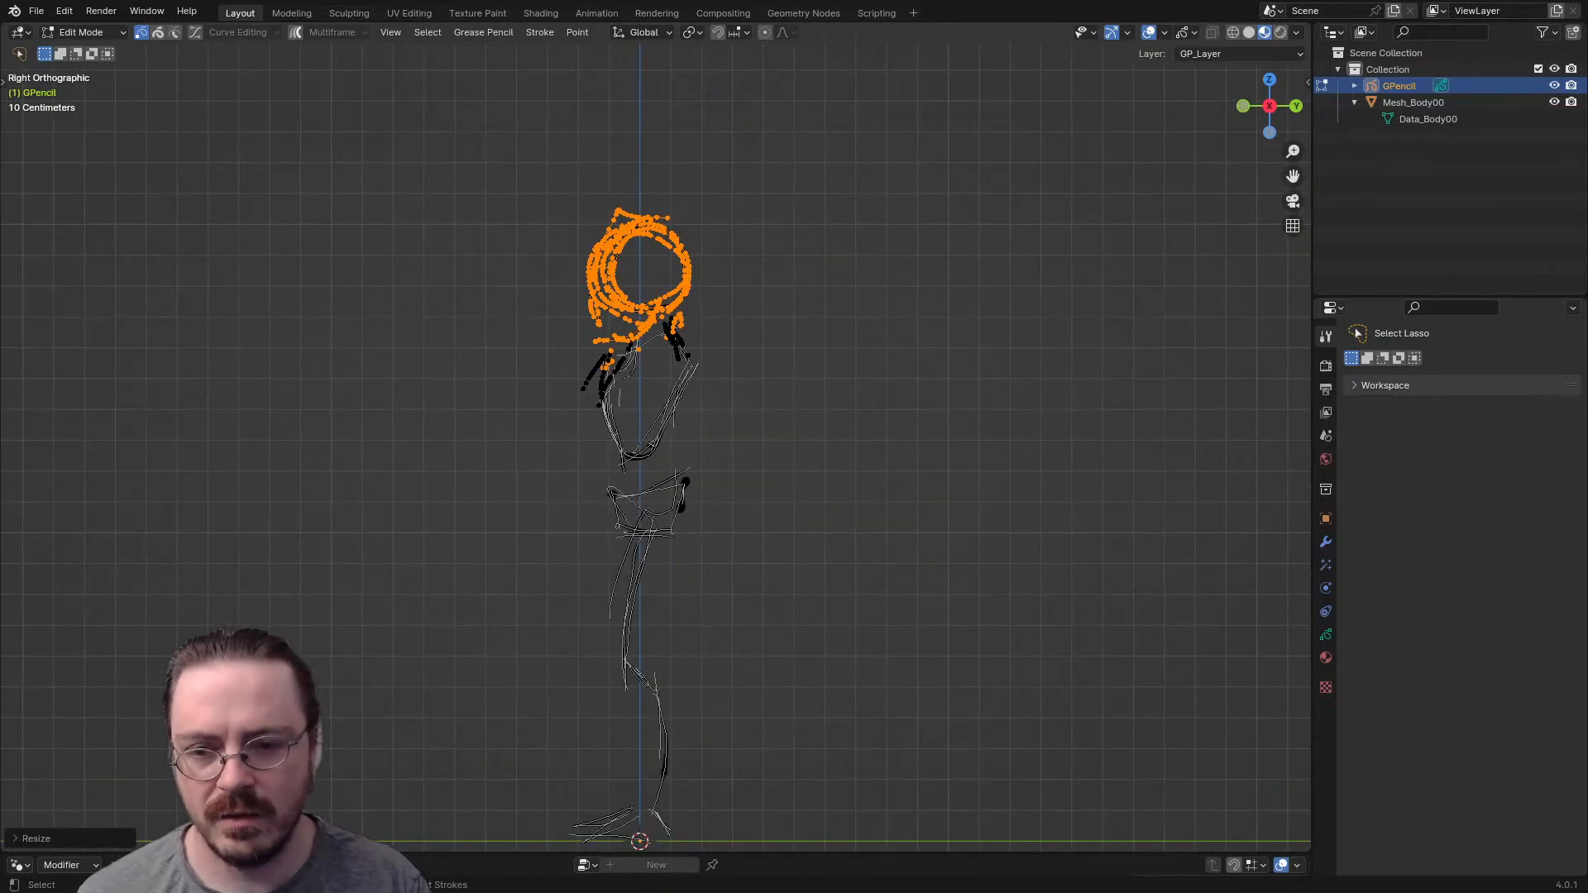
key(s)
key(Return)
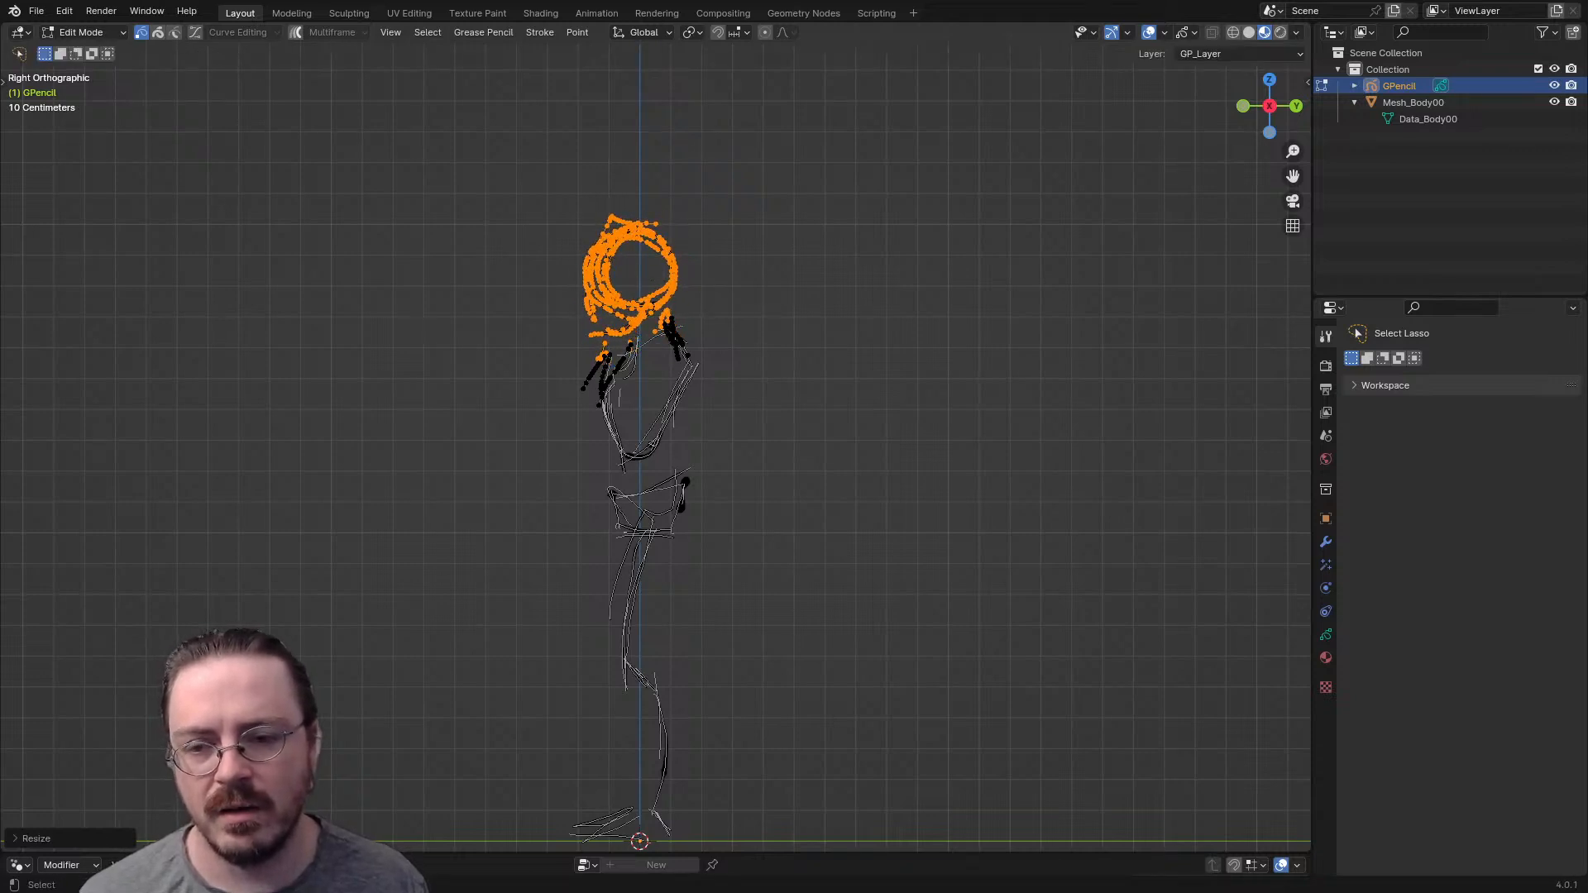
- Lasso-select the torso strokes, scale them down, rotate and move them under the head, and clear the selection
mouse_move(707, 329)
mouse_down()
mouse_move(633, 335)
mouse_move(625, 480)
mouse_move(703, 331)
mouse_move(699, 373)
mouse_move(633, 356)
mouse_up()
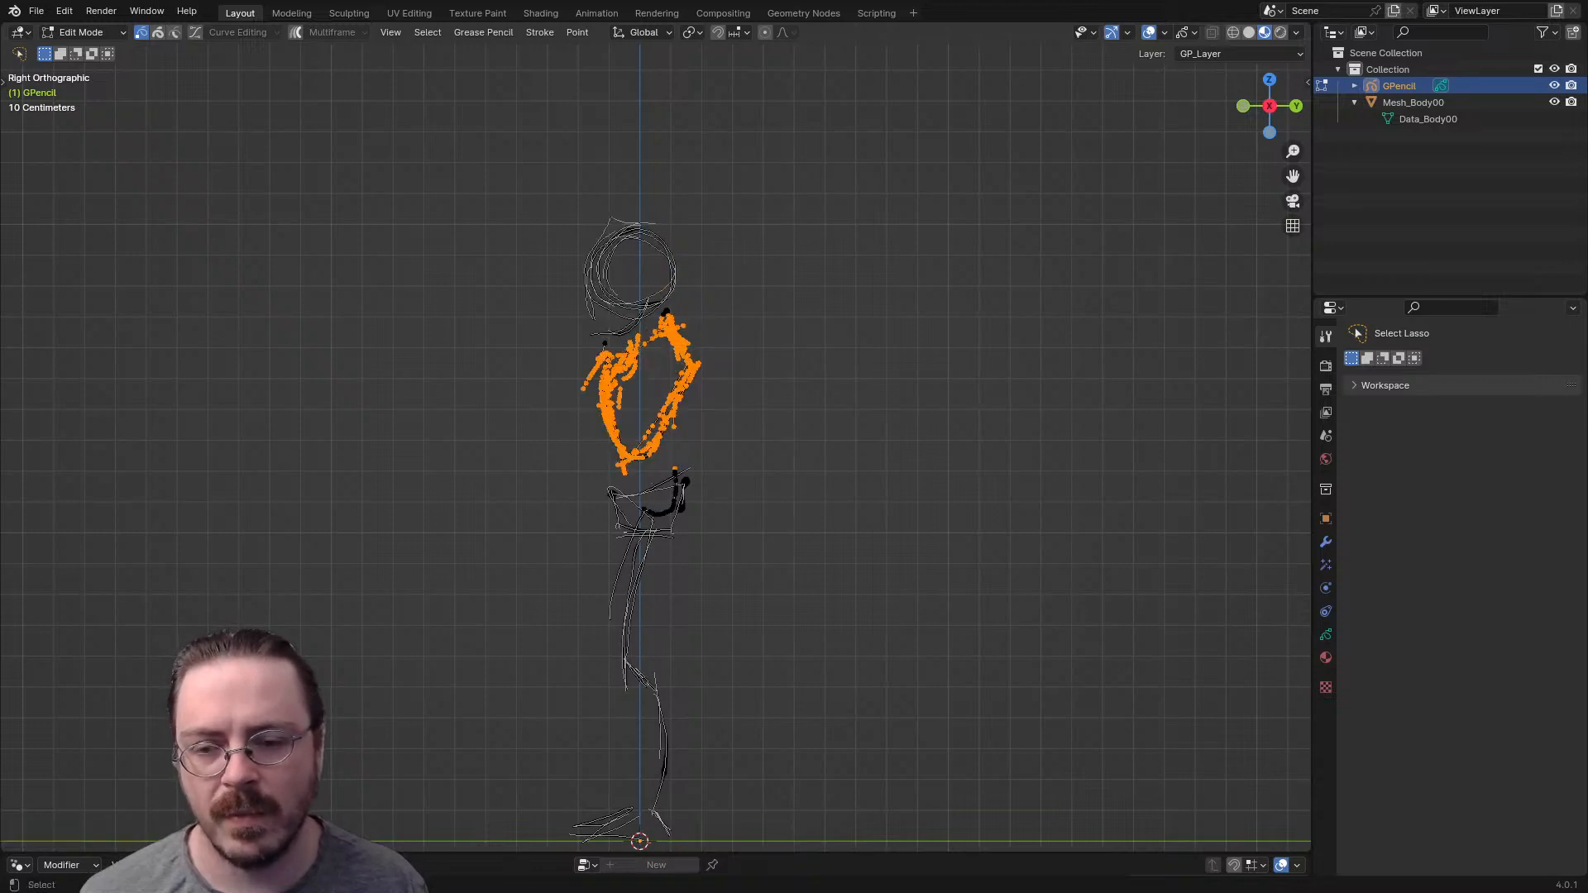
key(s)
click(792, 337)
key(r)
click(790, 324)
key(g)
click(794, 337)
key(g)
click(788, 339)
key(alt+a)
- Lasso-select the pelvis strokes, move them under the torso and rotate them to tilt the pelvis
mouse_move(604, 474)
mouse_down()
mouse_move(720, 513)
mouse_move(662, 450)
mouse_move(608, 476)
mouse_up()
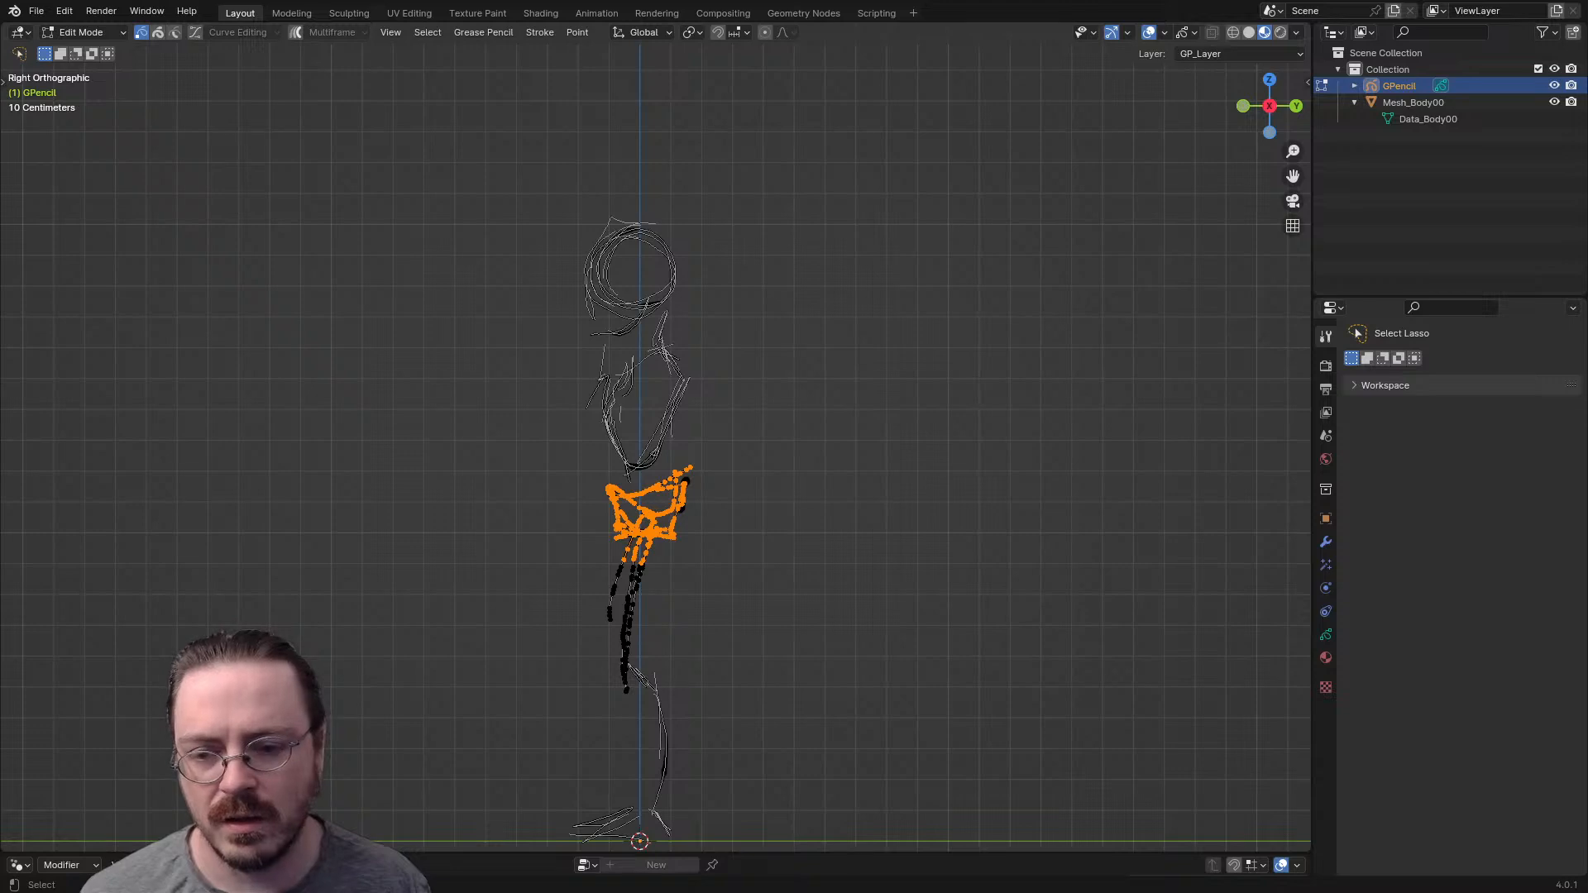
key(g)
click(732, 504)
key(r)
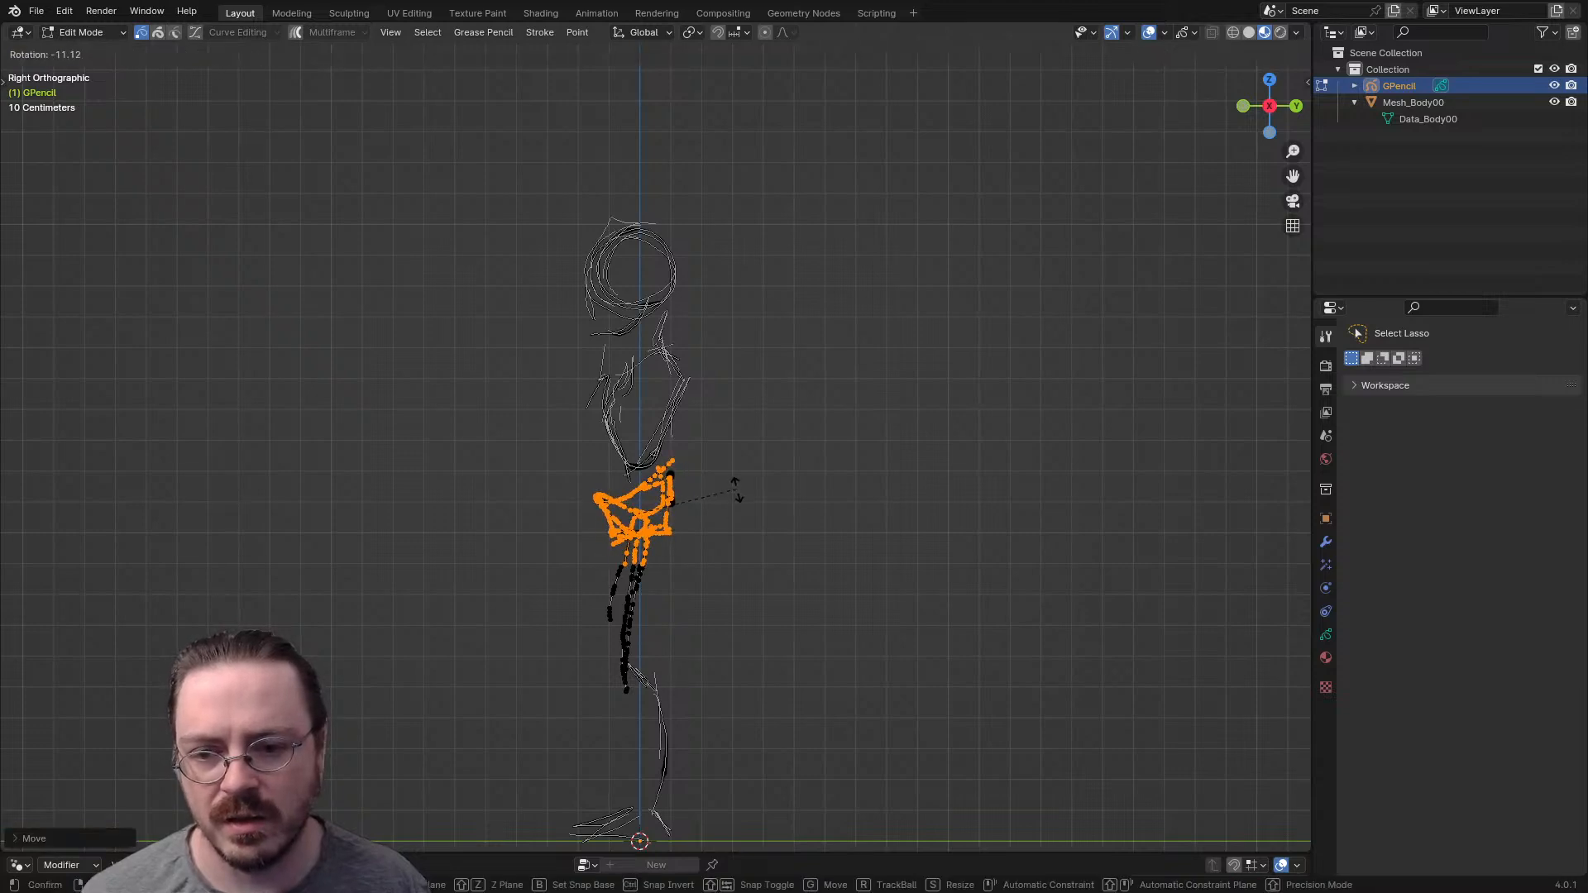
click(735, 503)
key(g)
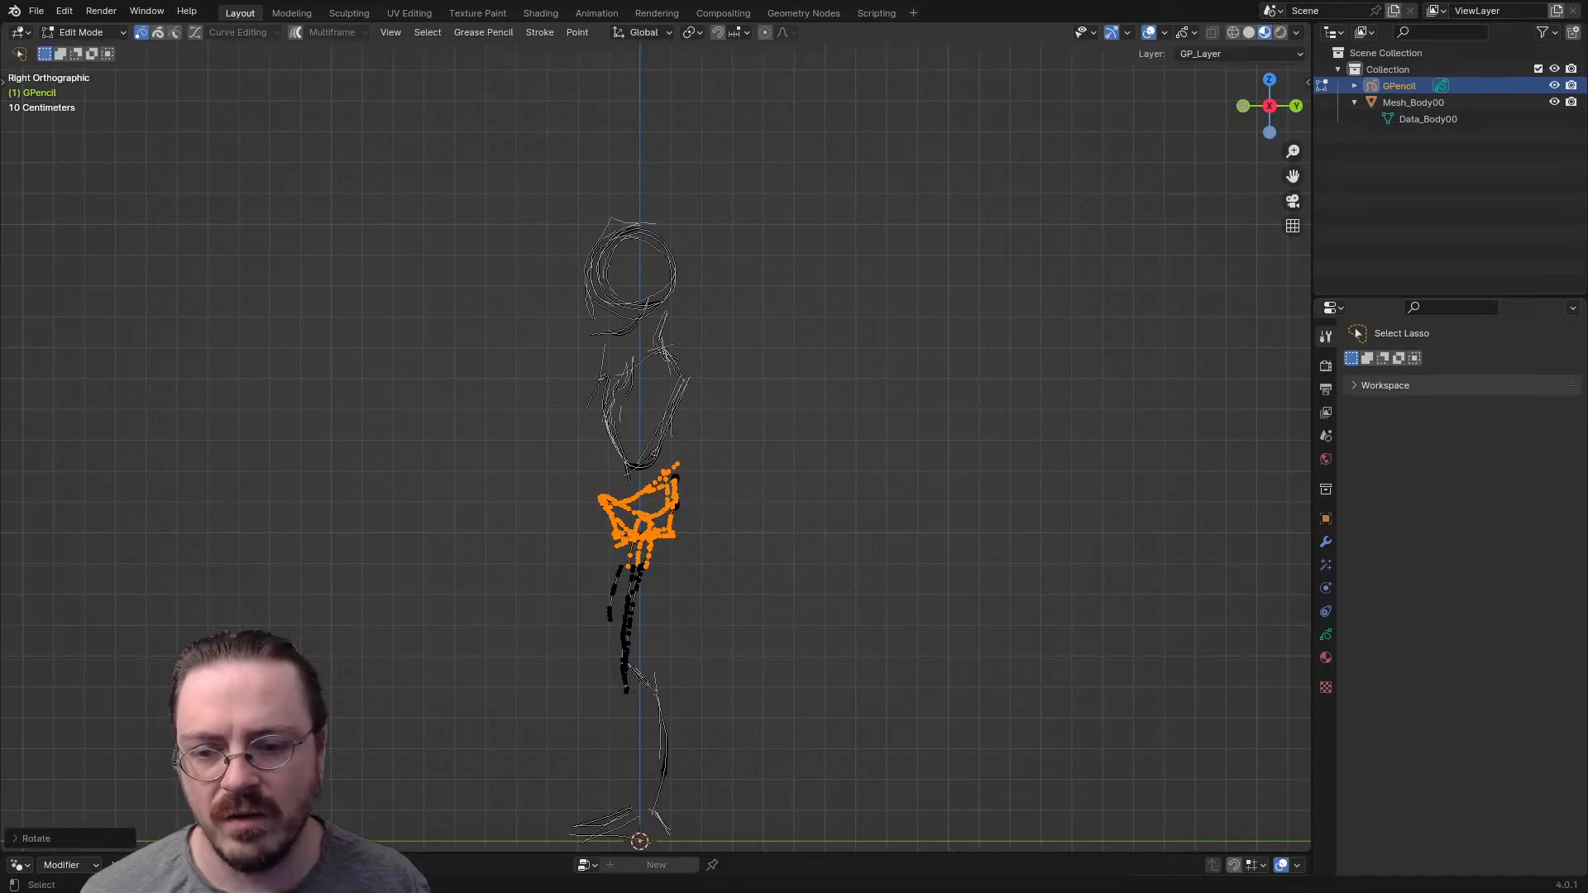
click(755, 488)
key(r)
click(755, 477)
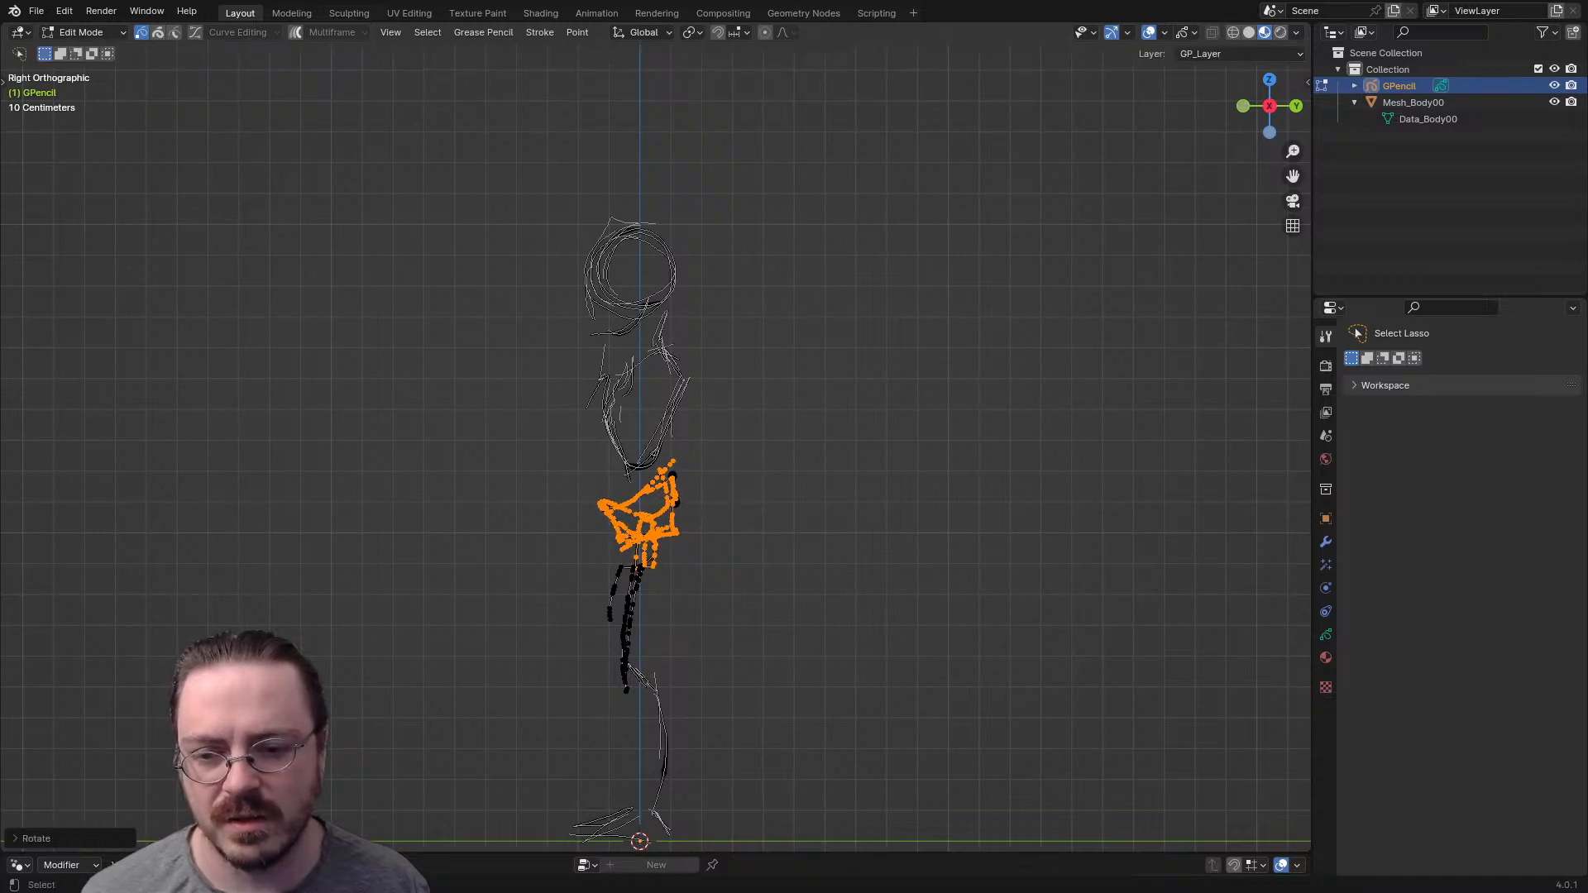
- Lasso-select only the thigh strokes, then move and rotate them to line up under the pelvis
mouse_move(618, 515)
mouse_down()
mouse_move(578, 658)
mouse_move(693, 508)
mouse_up()
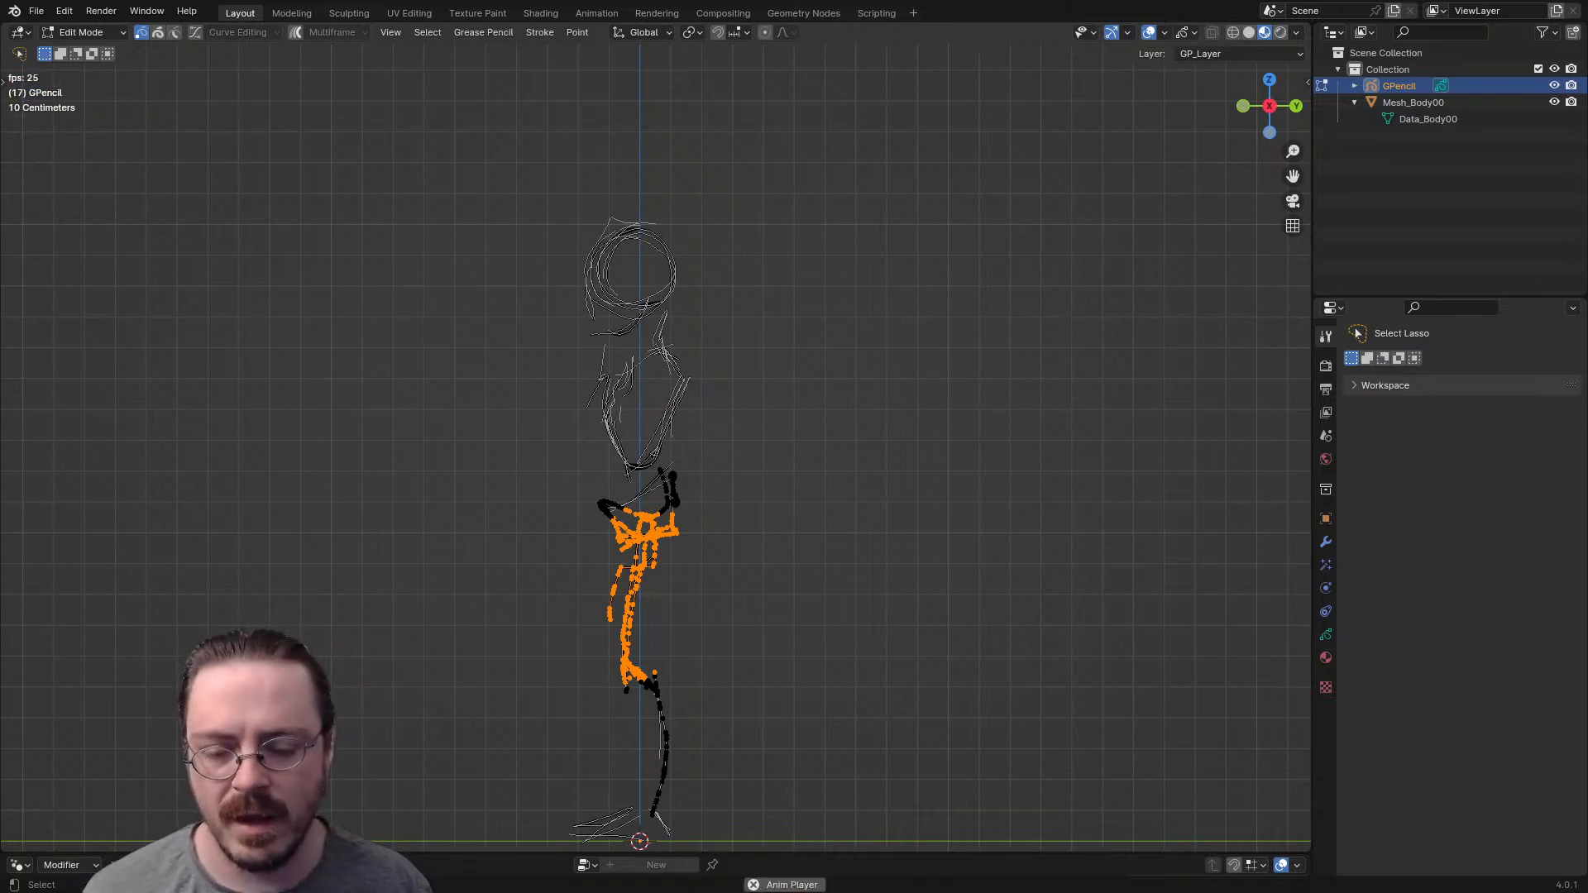
key(Escape)
shift+middle_drag(646, 538, 731, 449)
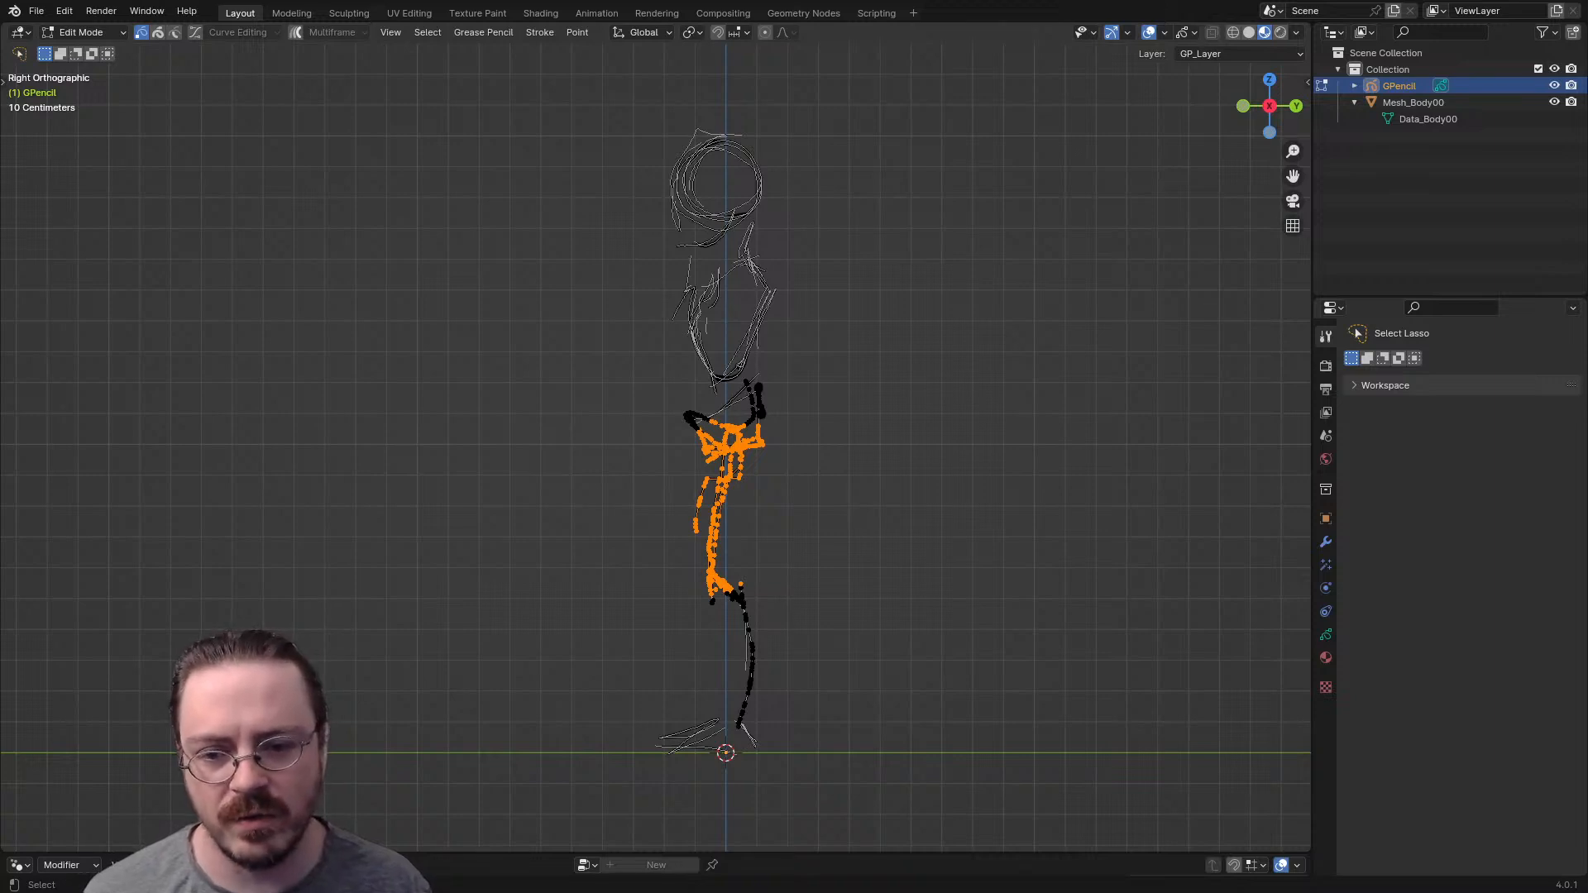
mouse_move(713, 413)
ctrl+mouse_down()
mouse_move(728, 465)
mouse_move(769, 417)
ctrl+mouse_up()
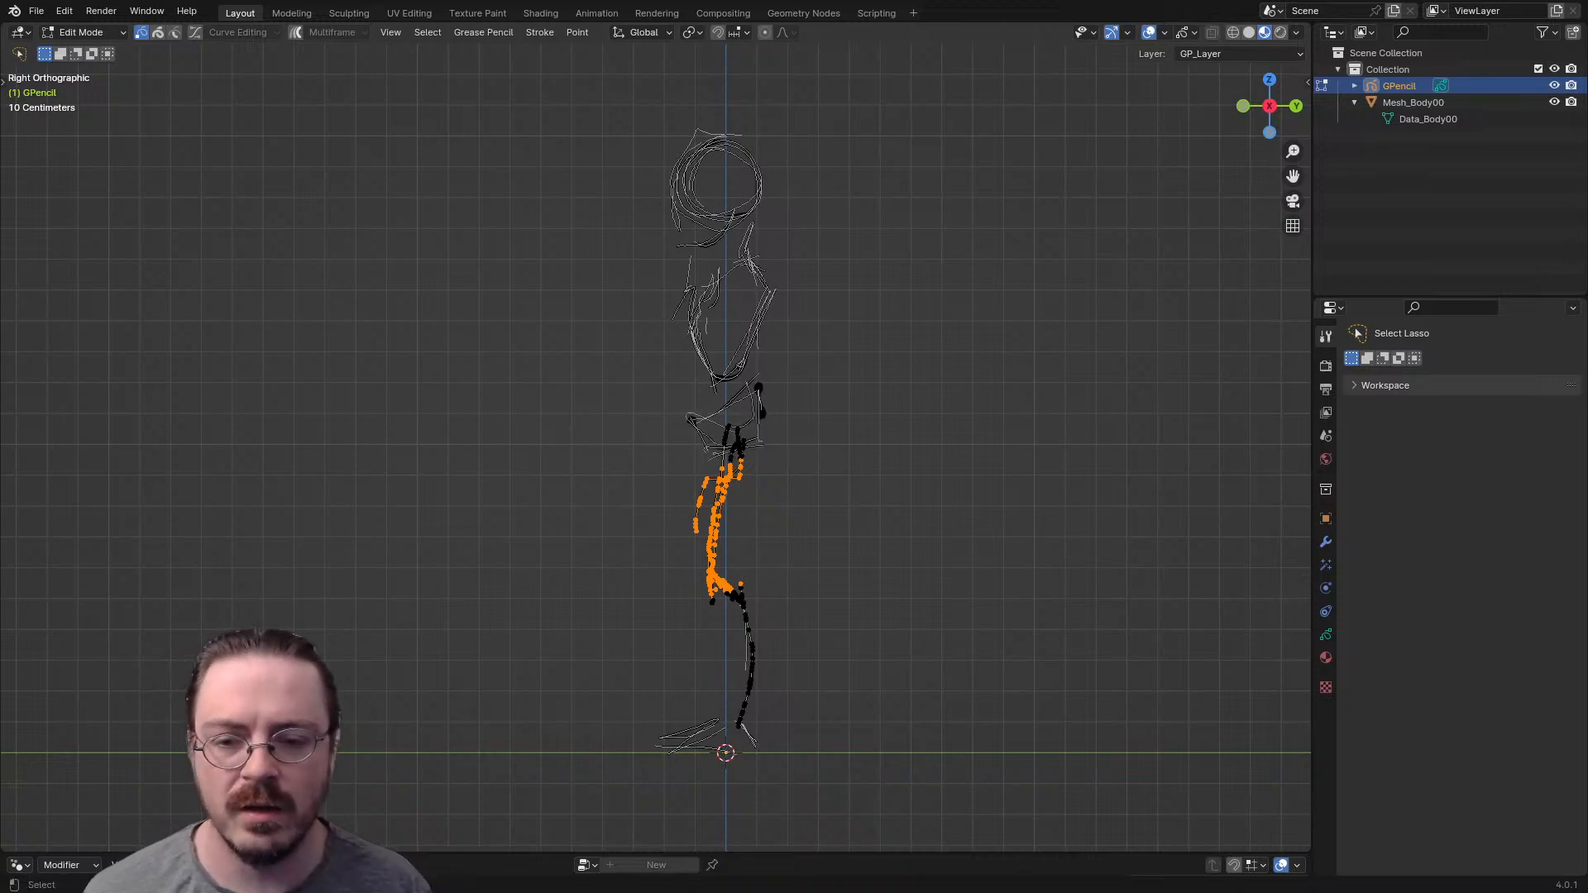
key(g)
click(794, 477)
key(r)
click(794, 479)
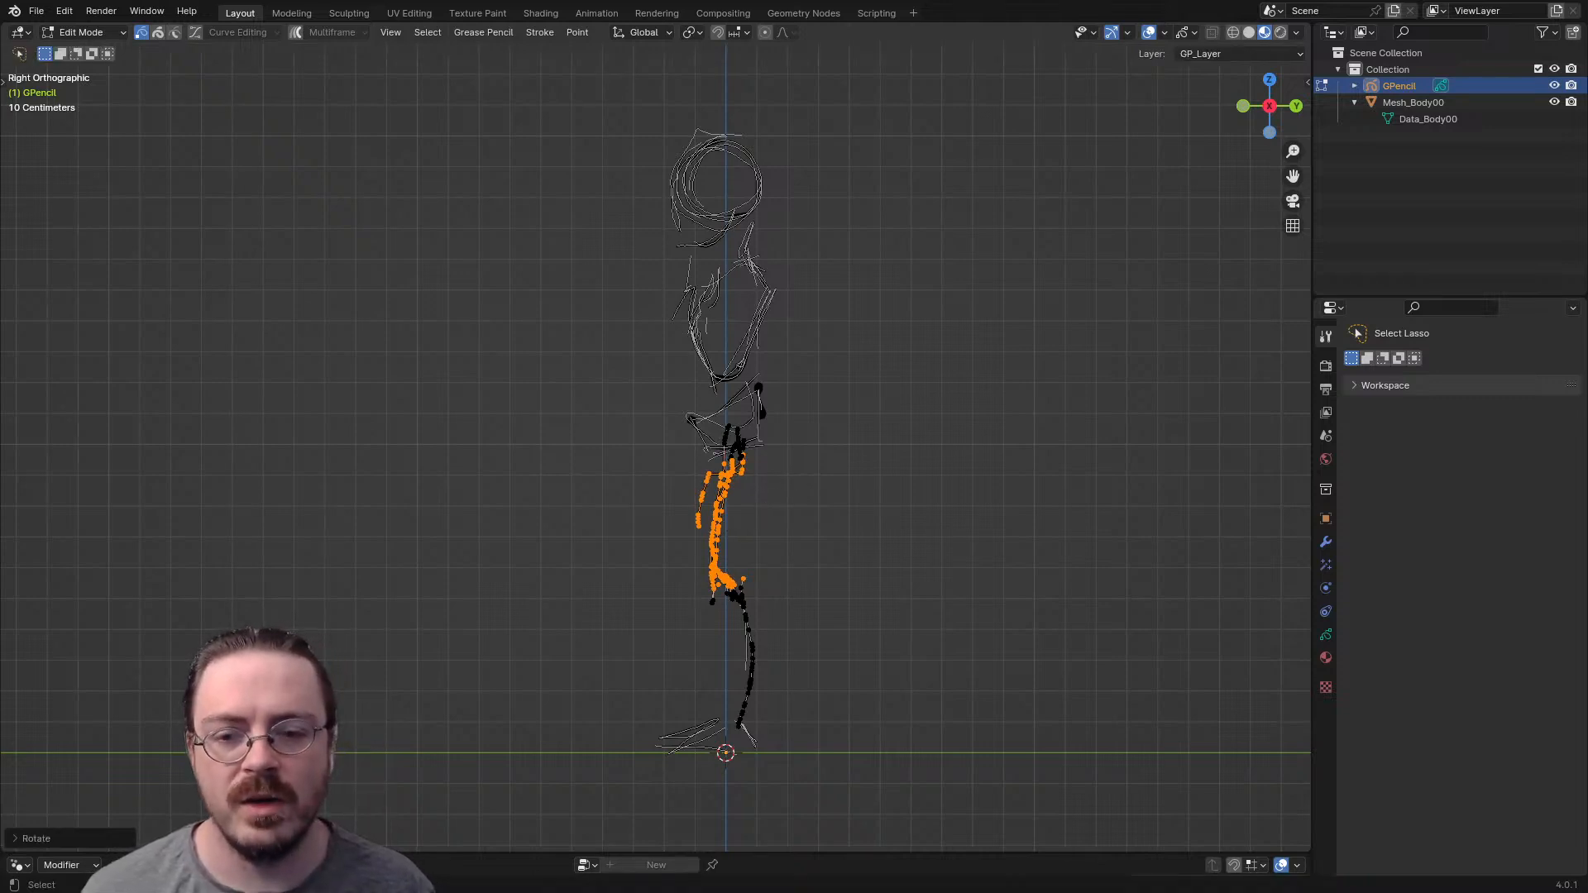
- Rotate the selected thigh strokes further and move them slightly toward the front of the body
shift+middle_drag(794, 480, 732, 449)
key(g)
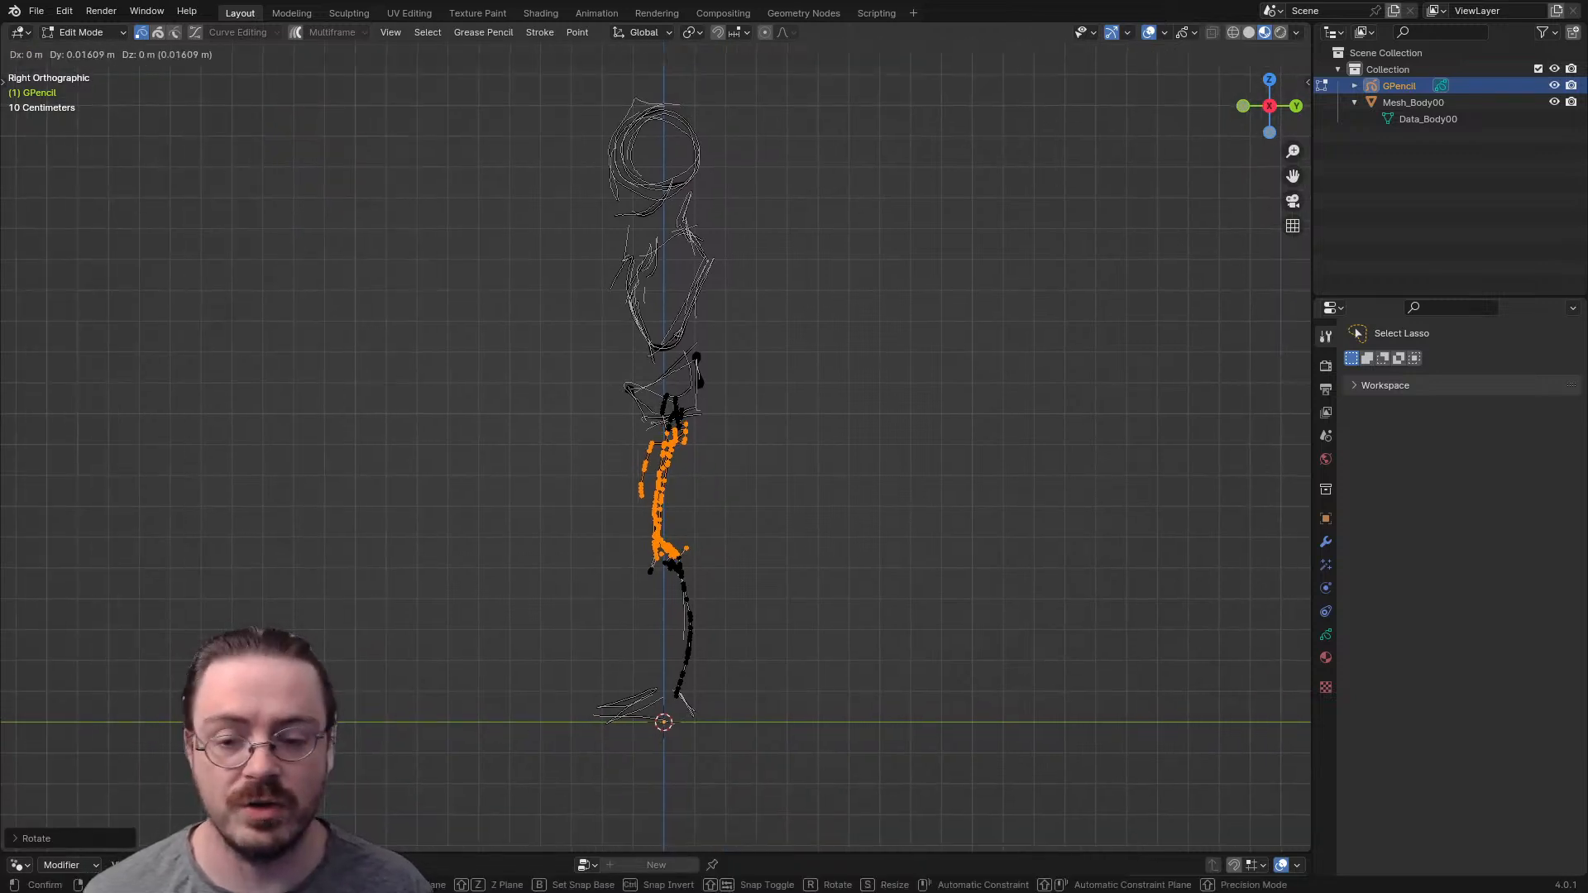
key(r)
click(706, 510)
key(g)
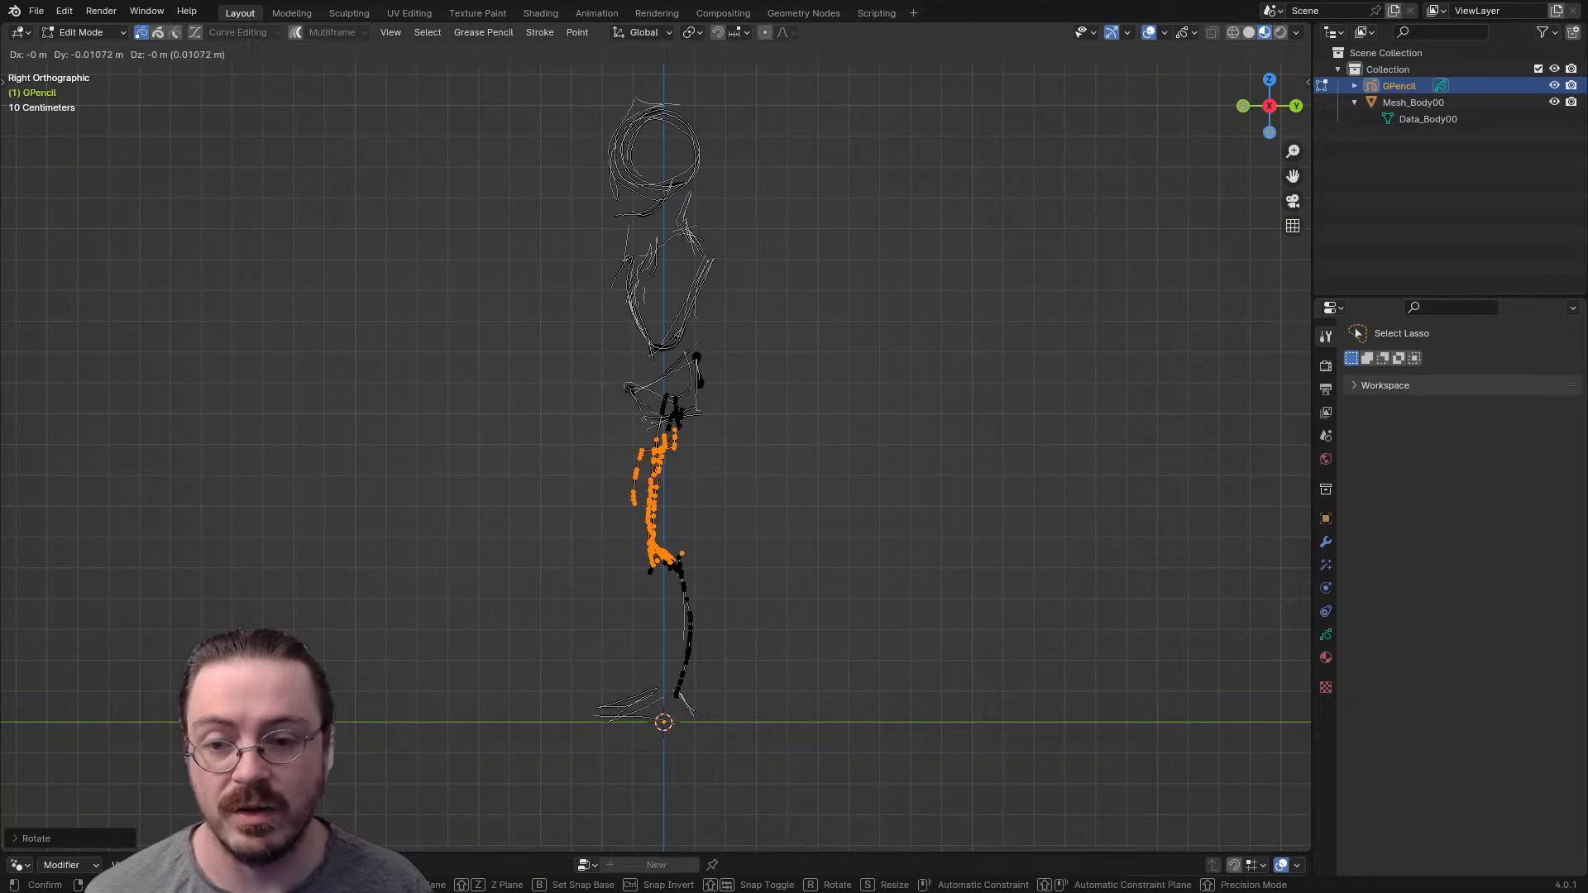
click(699, 510)
- Lasso-select the foot and ankle strokes, rotate them slightly and move them a little forward
mouse_move(587, 650)
mouse_down()
mouse_move(703, 765)
mouse_move(579, 662)
mouse_up()
key(r)
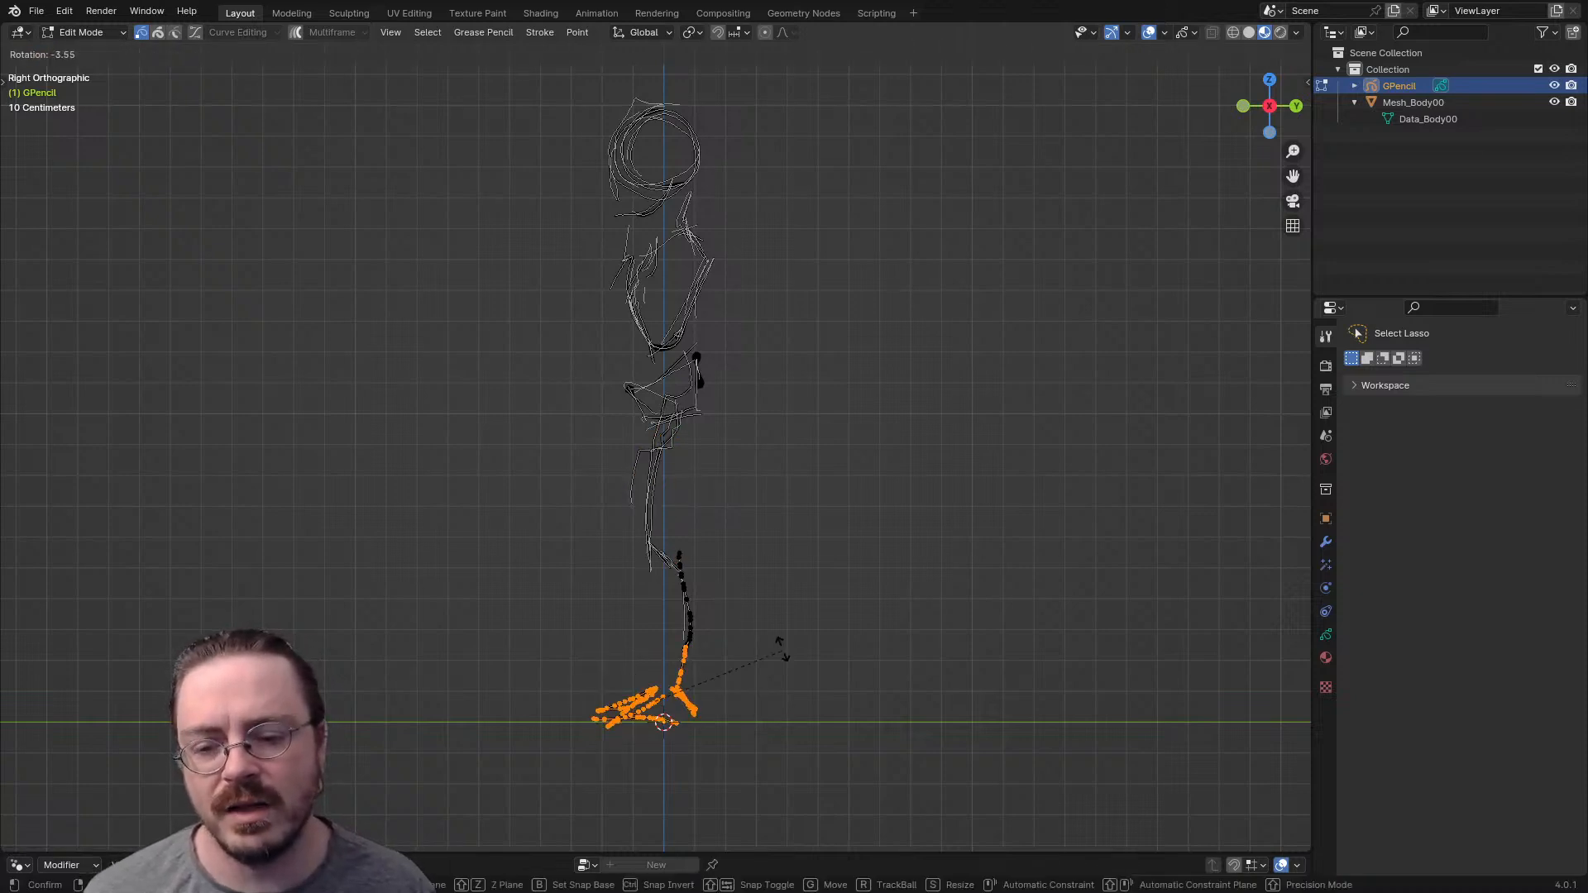
click(779, 654)
key(g)
click(773, 654)
- Lasso-select the upper shin strokes, move them to meet the knee, and switch to Draw Mode
mouse_move(671, 528)
mouse_down()
mouse_move(715, 645)
mouse_move(697, 542)
mouse_move(716, 643)
mouse_move(699, 583)
mouse_up()
key(g)
key(Return)
key(ctrl+Tab)
click(780, 358)
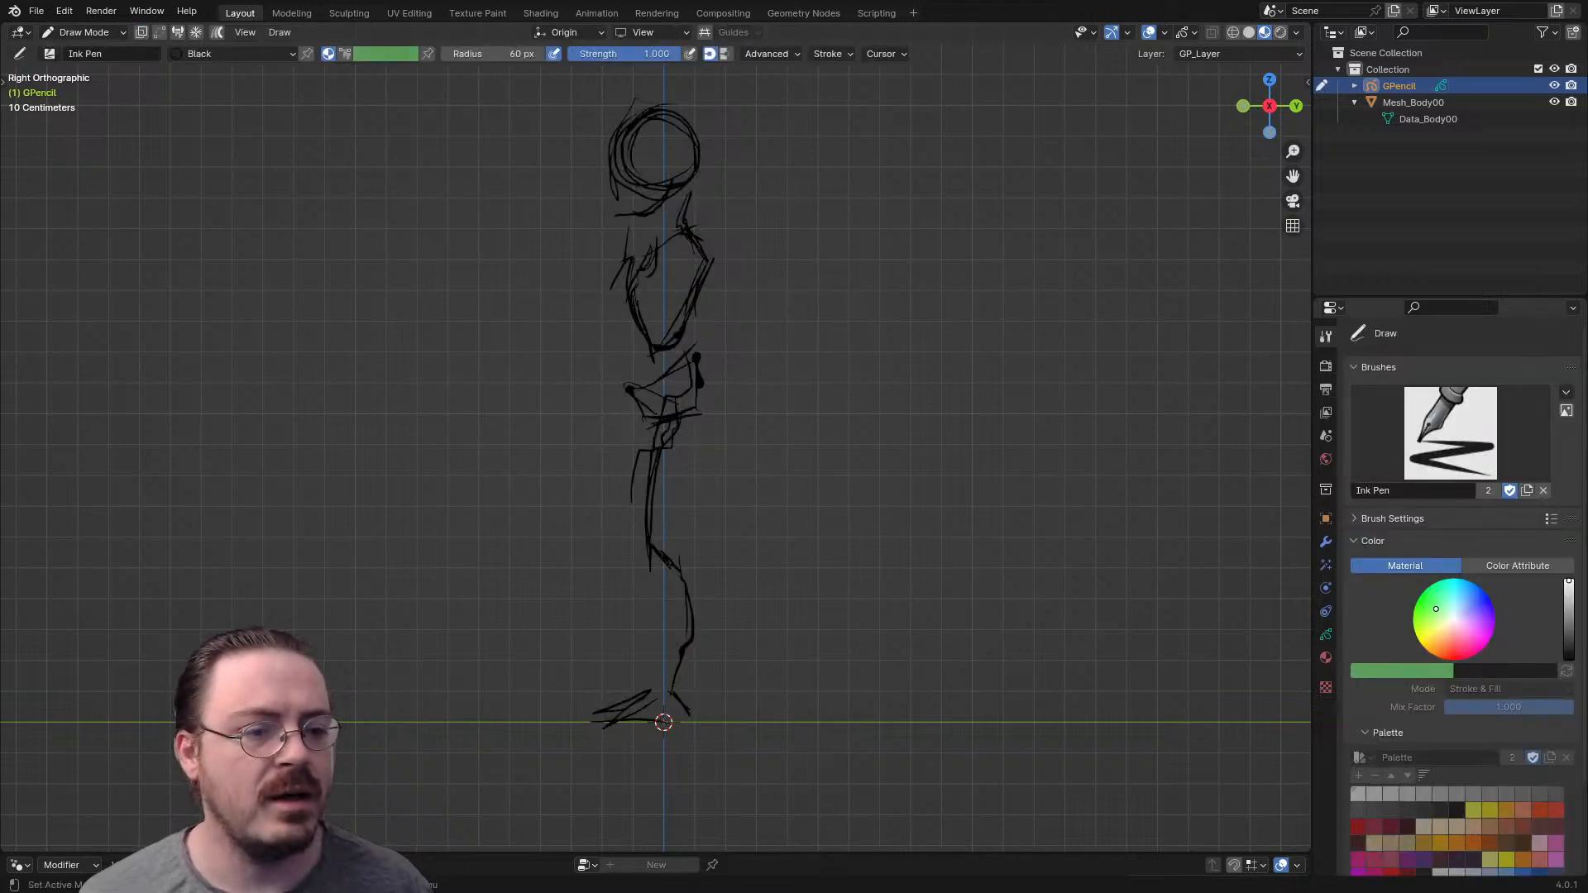
- Show the drawing tools, choose the Erase tool with the Eraser Soft brush, and set its radius to 151 px
click(1450, 433)
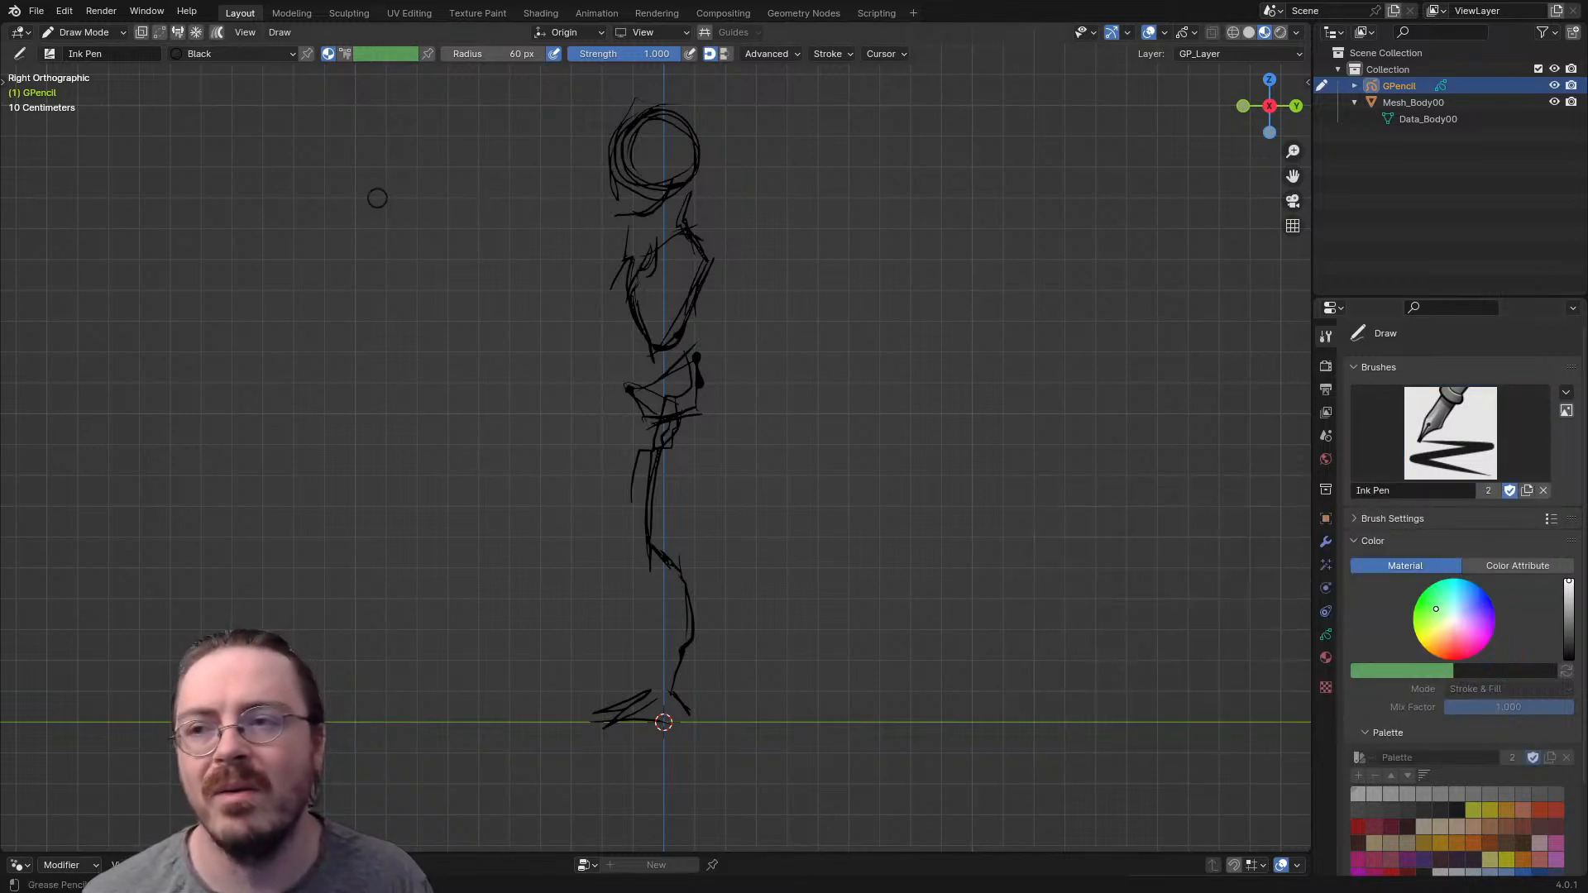
key(t)
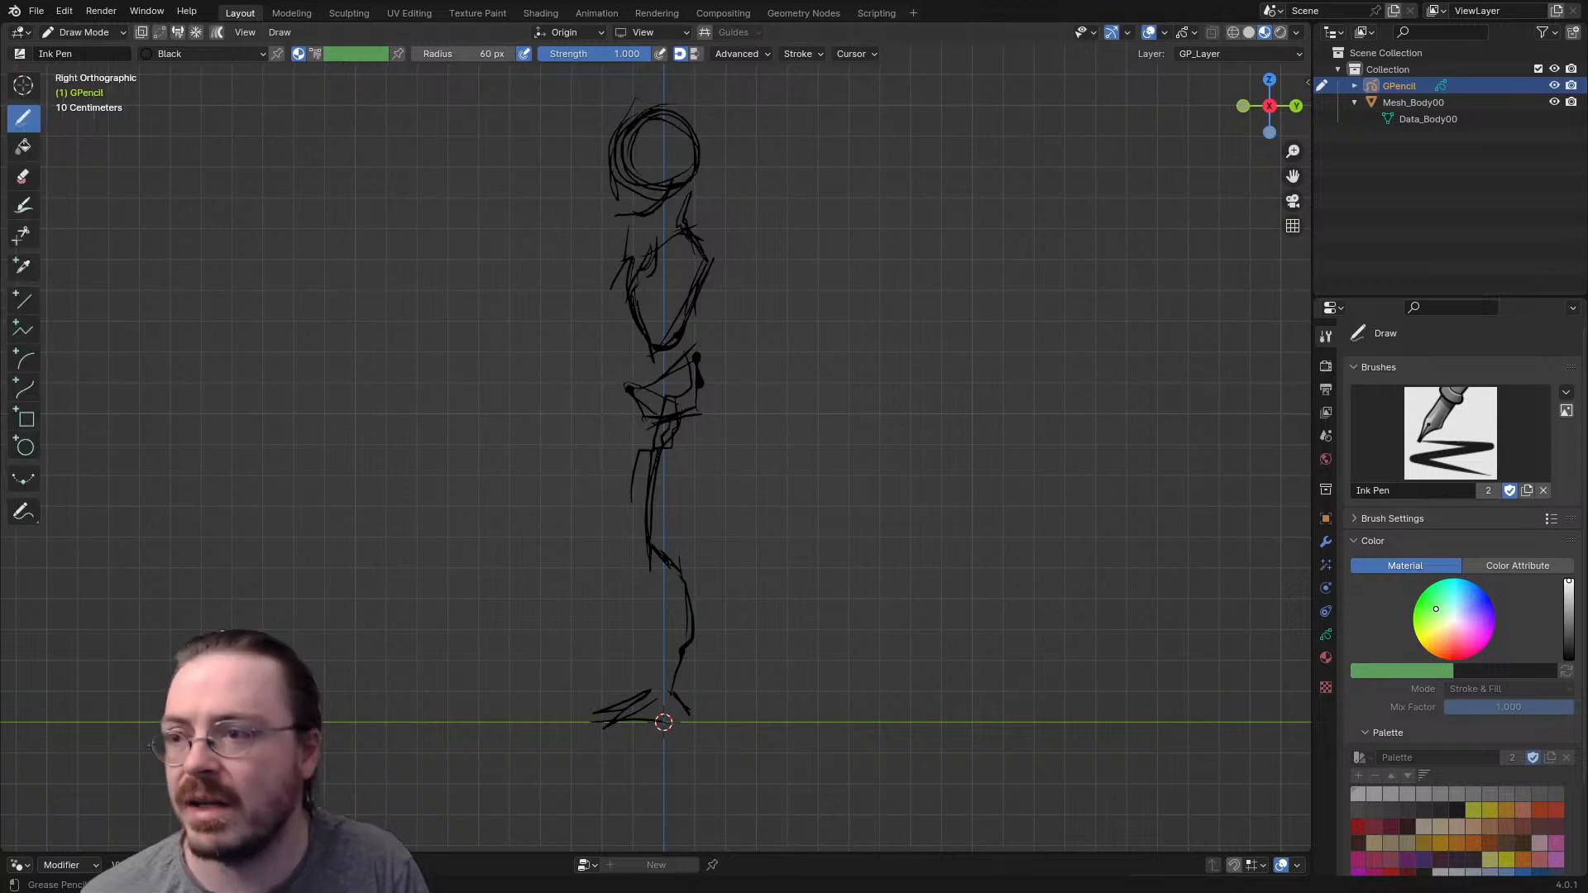
click(23, 177)
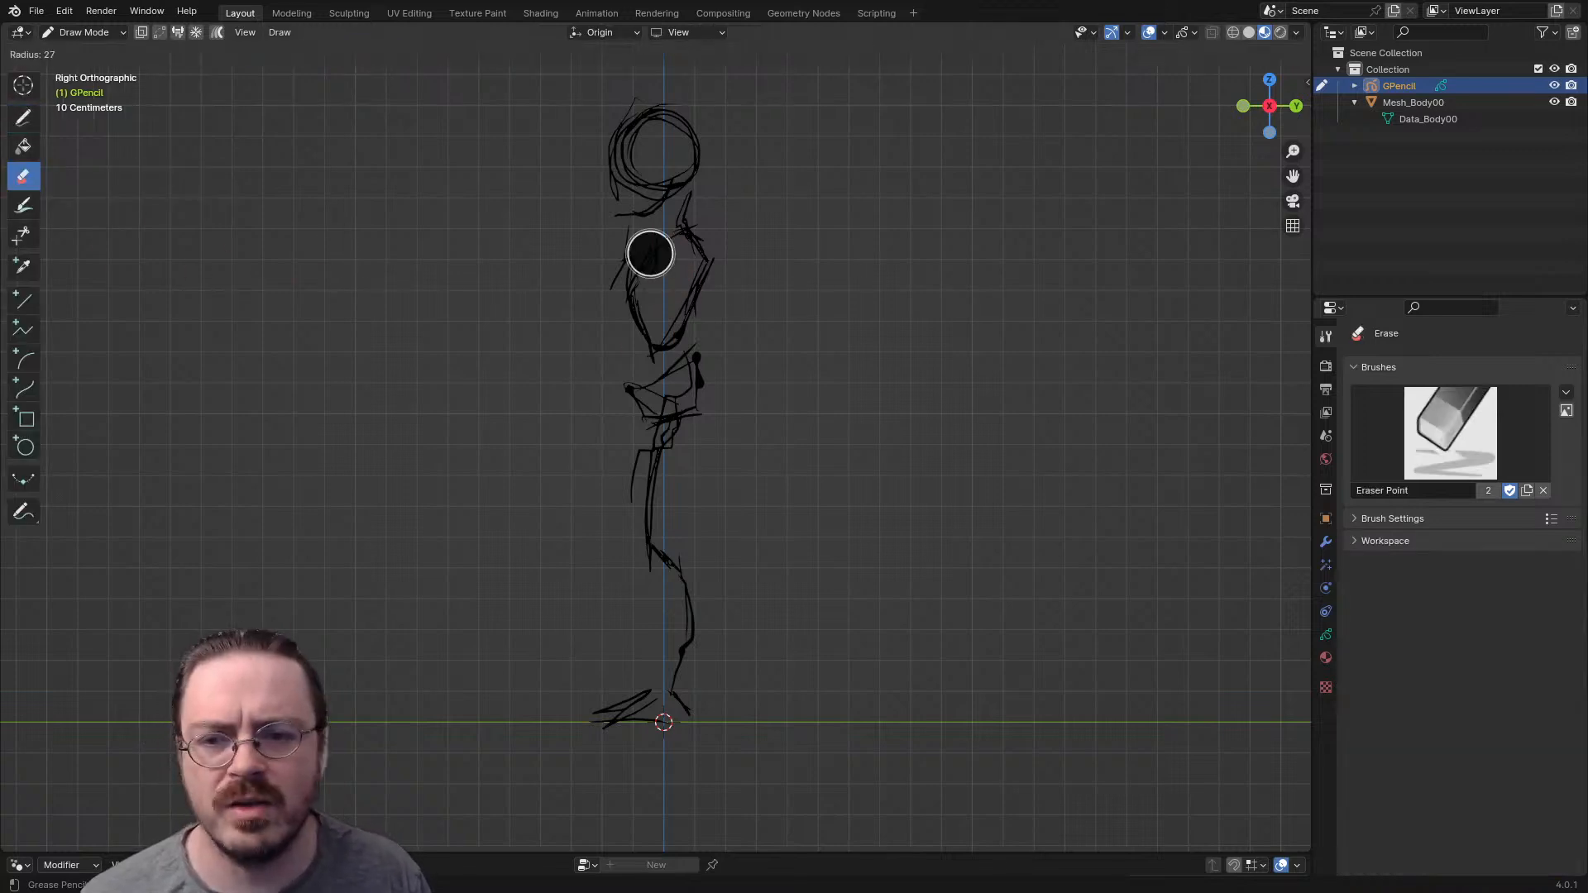
drag(699, 275, 651, 146)
key(ctrl+z)
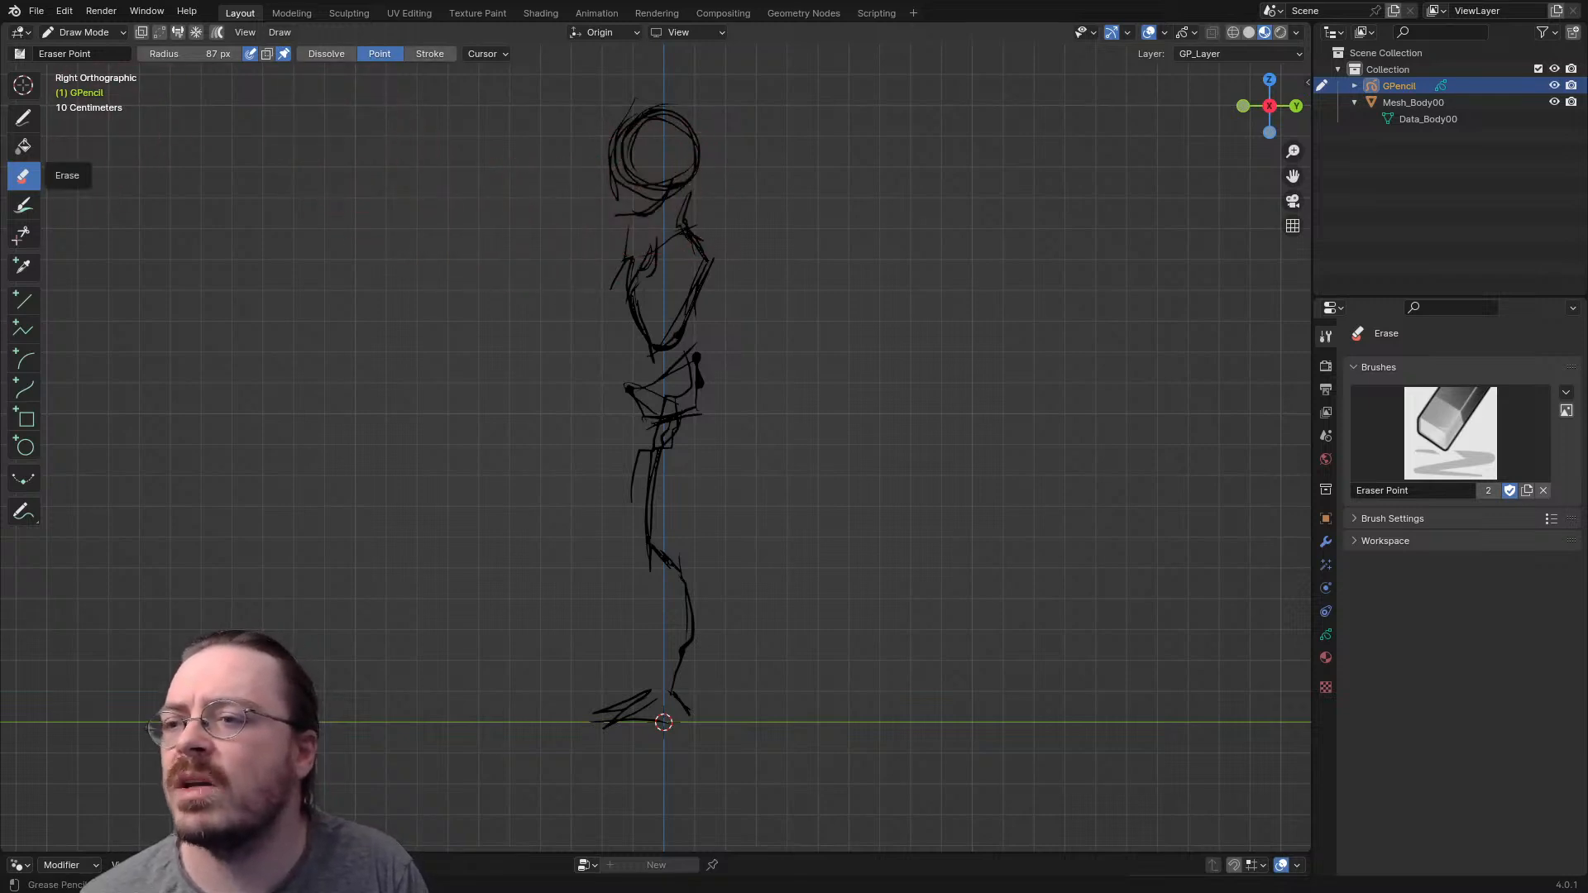
click(1450, 433)
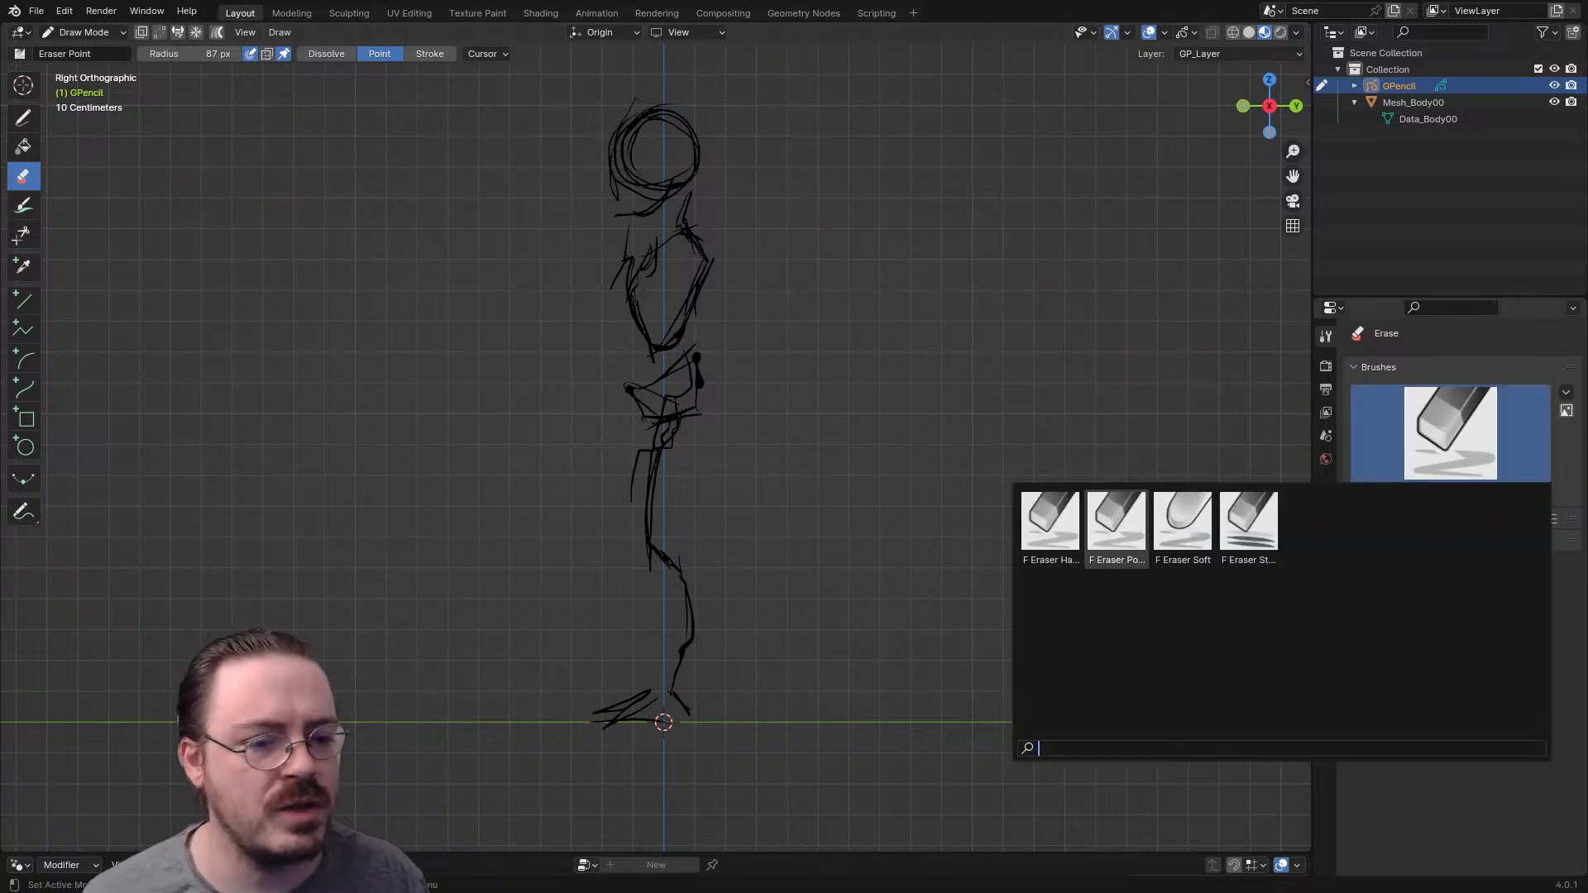
click(1183, 525)
key(f)
click(783, 243)
mouse_move(702, 99)
mouse_down()
mouse_move(660, 181)
mouse_move(655, 327)
mouse_up()
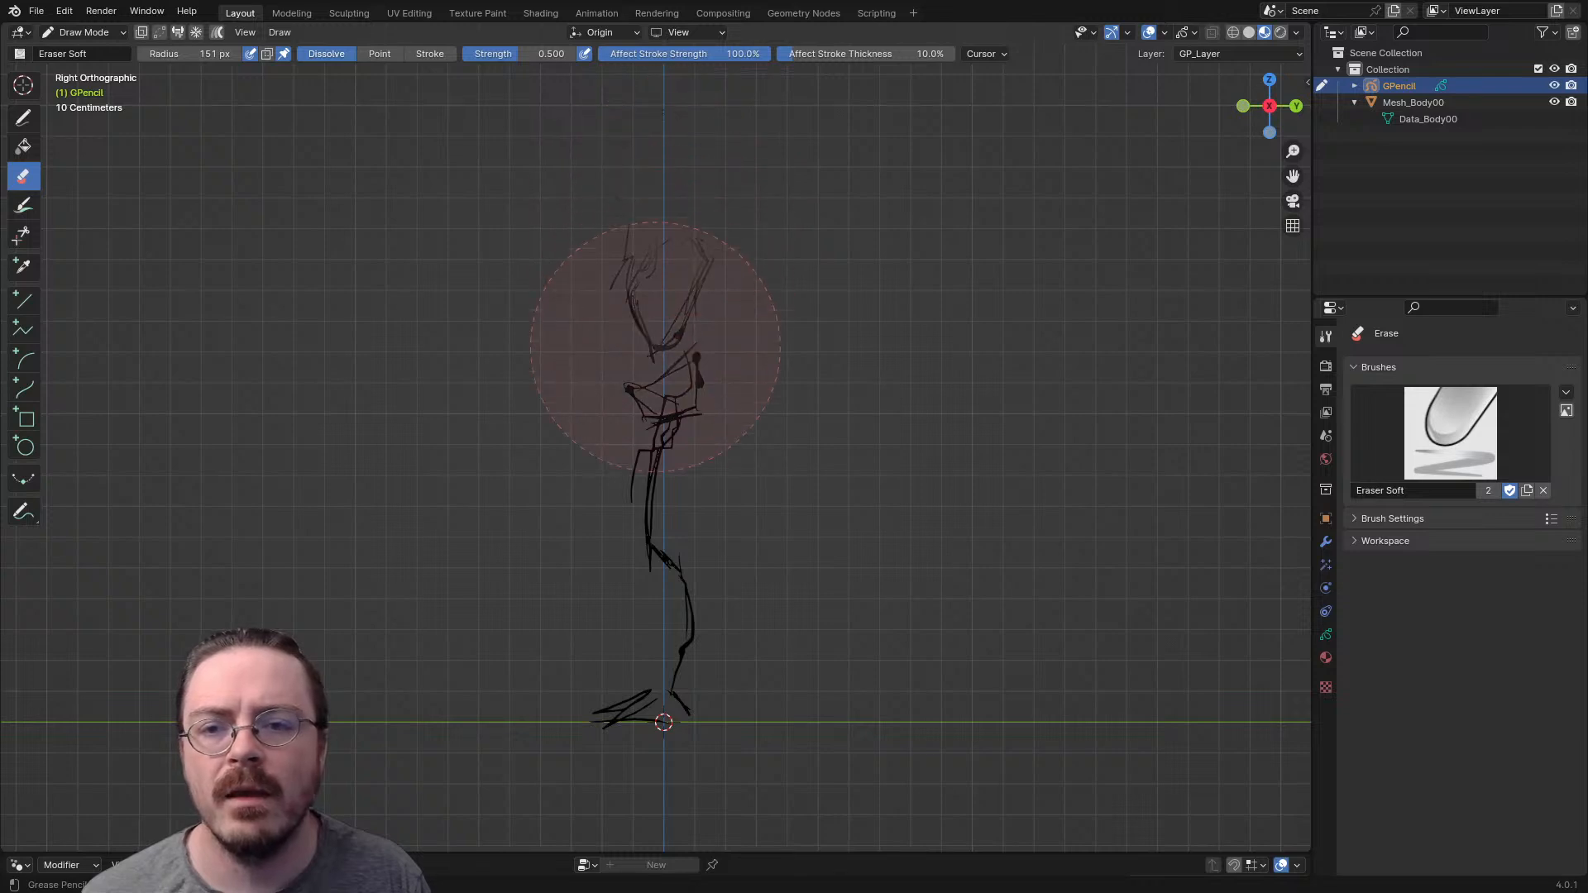
key(ctrl+z)
key(ctrl+z)
- Fade the whole figure's strokes with the soft eraser, reducing its radius to 55 px and finally 20 px
mouse_move(671, 263)
mouse_down()
mouse_move(639, 234)
mouse_move(654, 574)
mouse_move(695, 678)
mouse_up()
drag(673, 114, 669, 223)
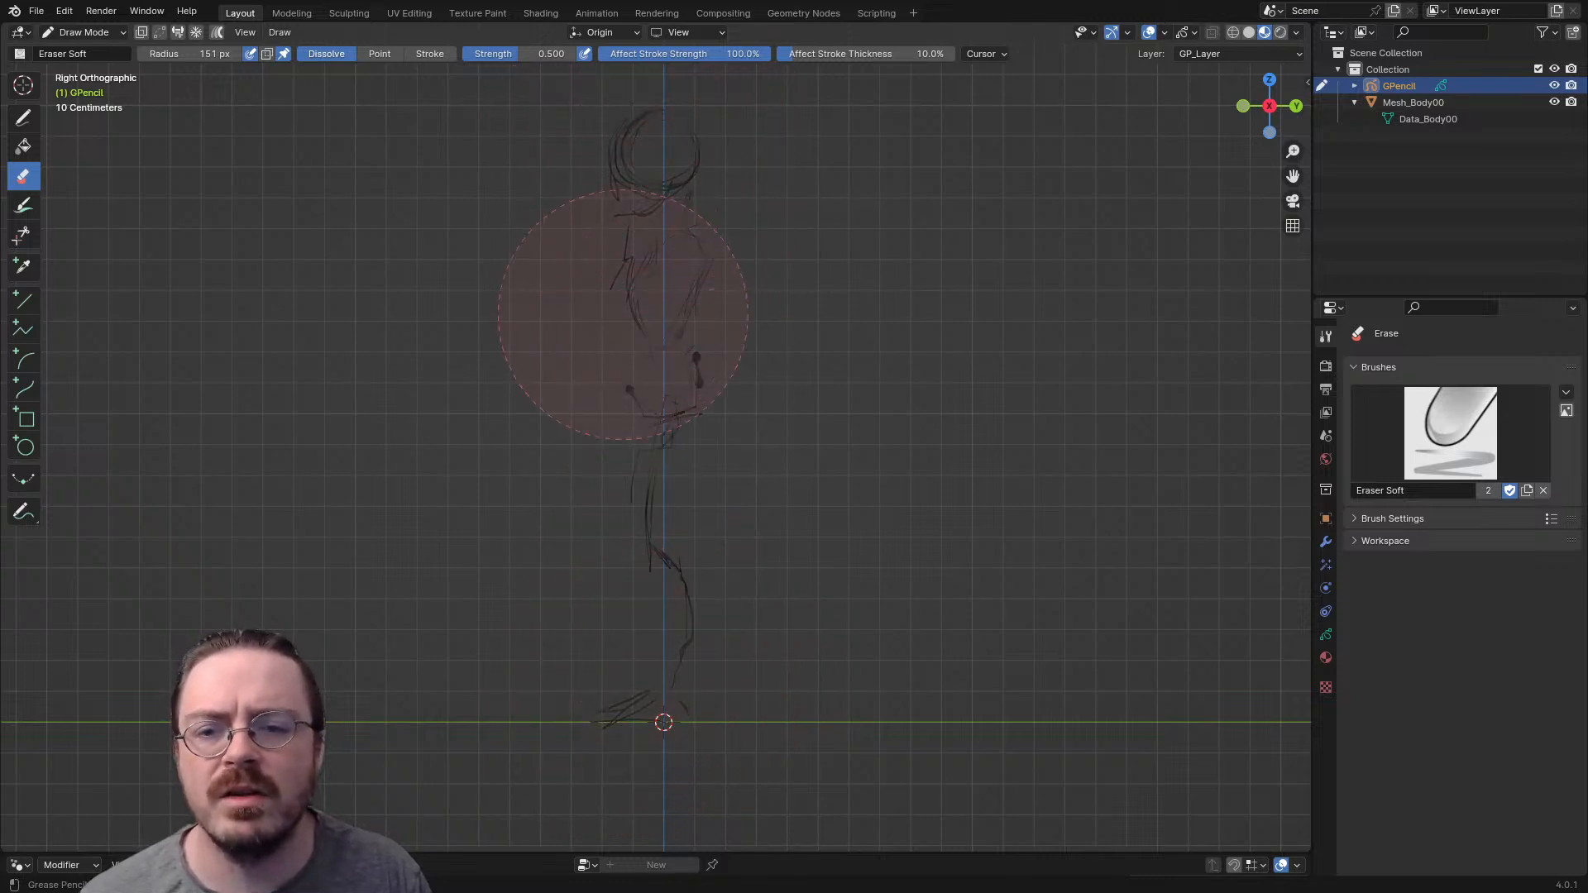
key(f)
click(636, 382)
key(f)
click(689, 366)
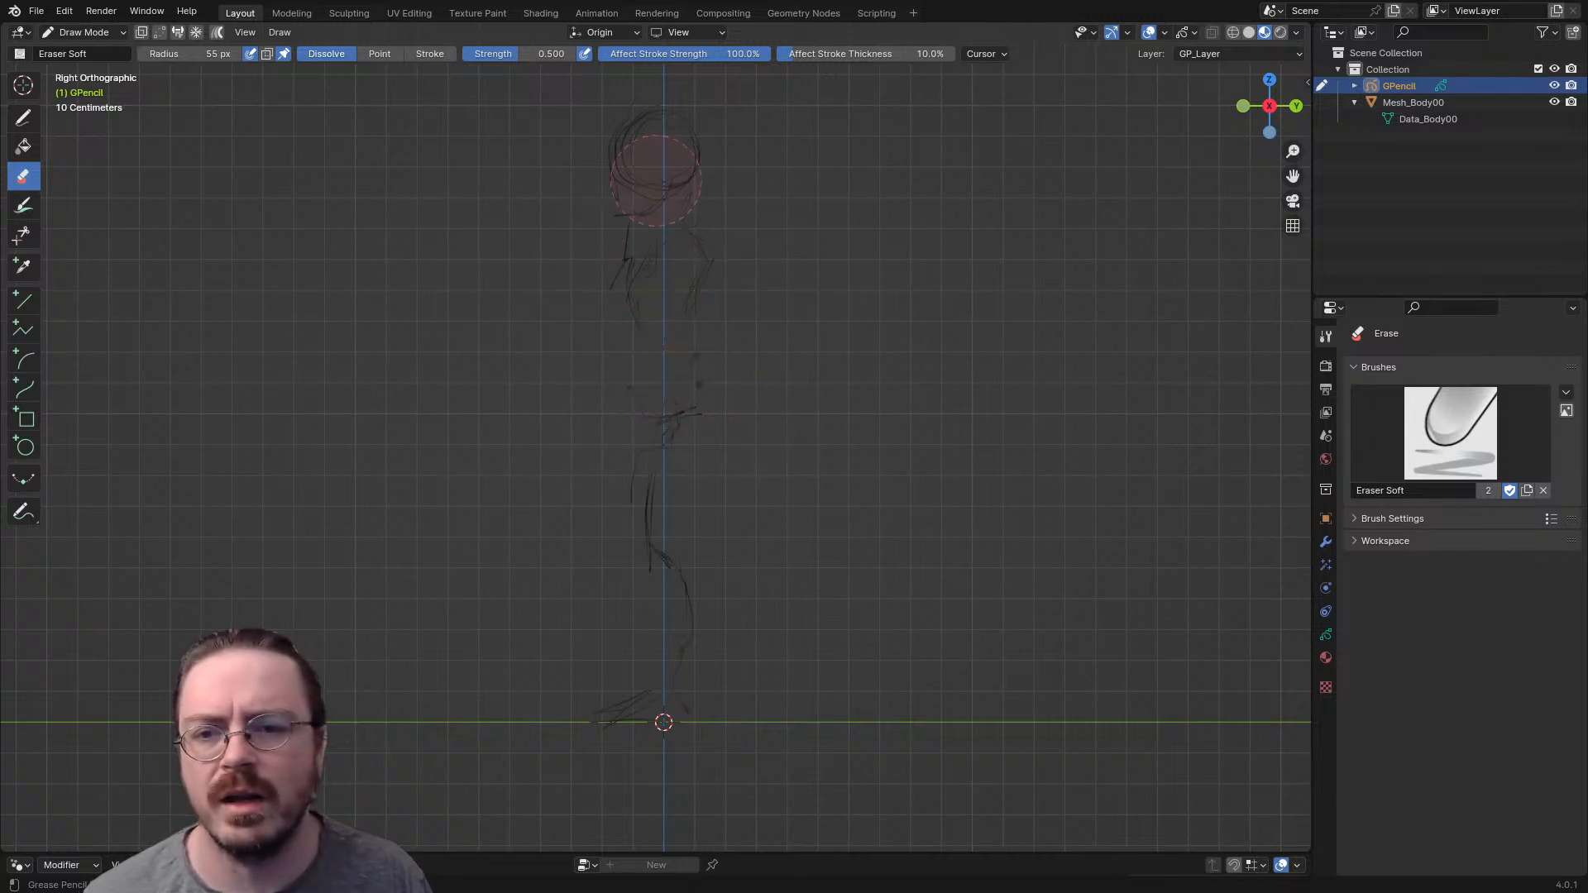
key(f)
click(667, 232)
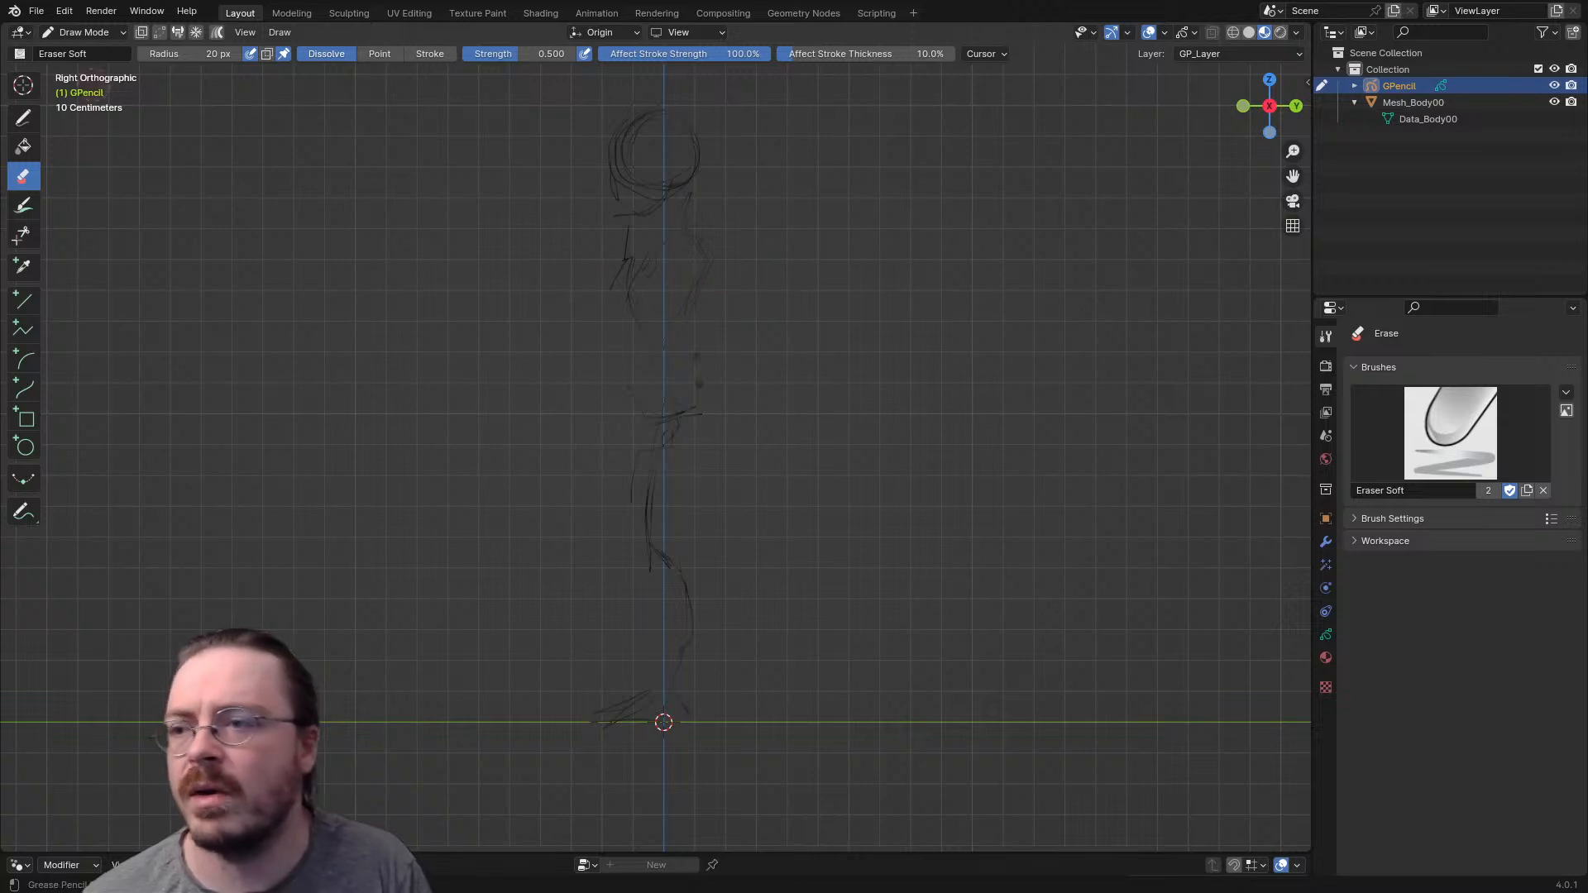
- With the Draw tool and Ink Pen, redraw the head outline, face, jaw and back of the neck over the faded sketch
click(23, 118)
key(space)
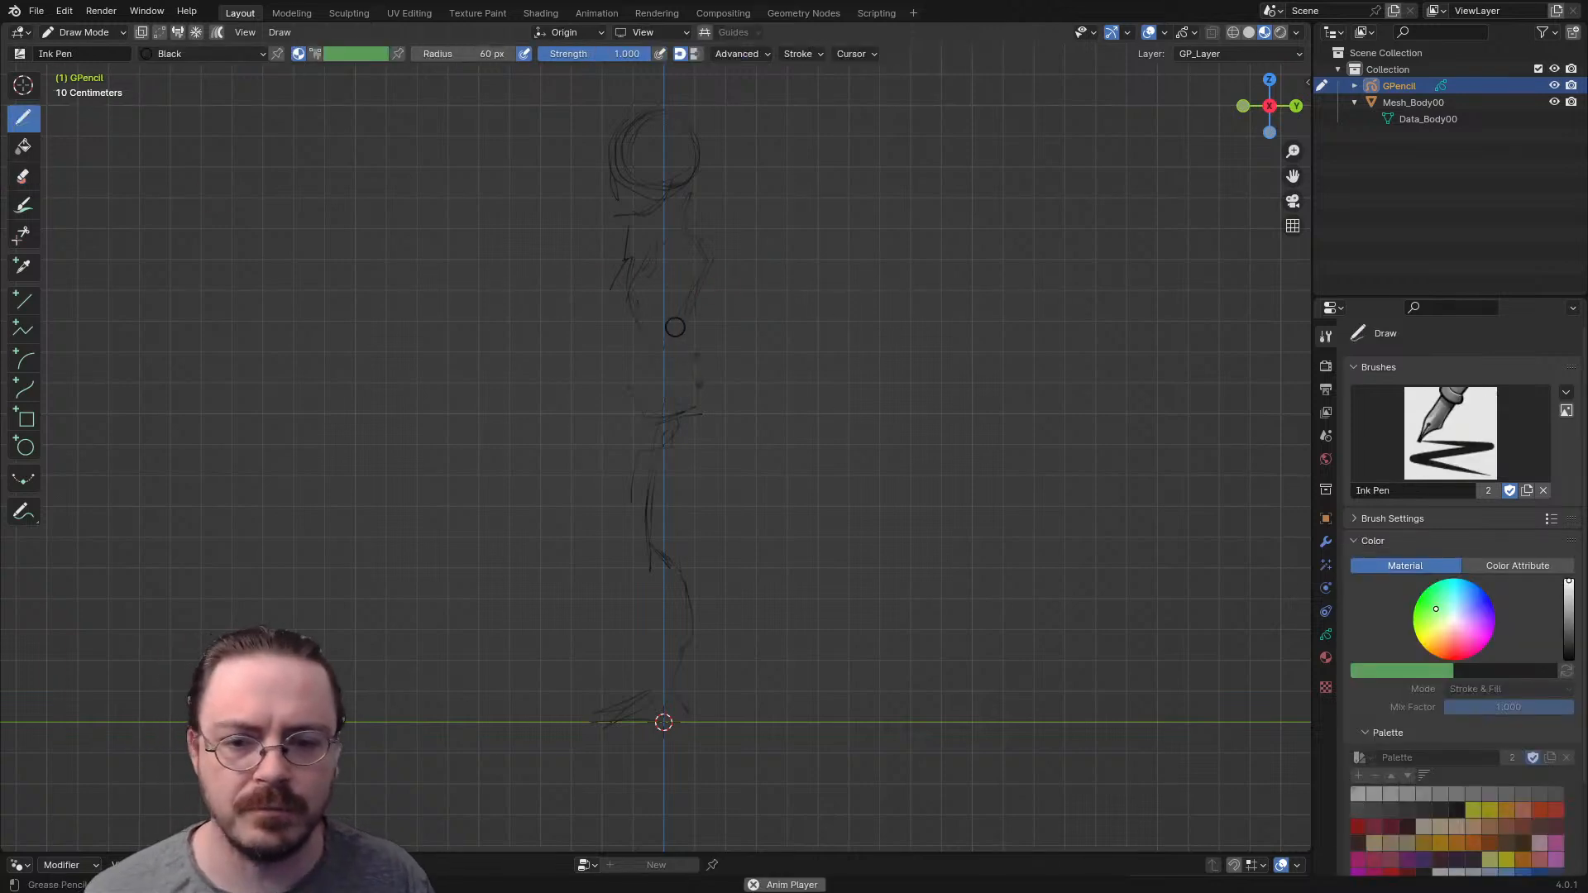
key(space)
key(shift+Left)
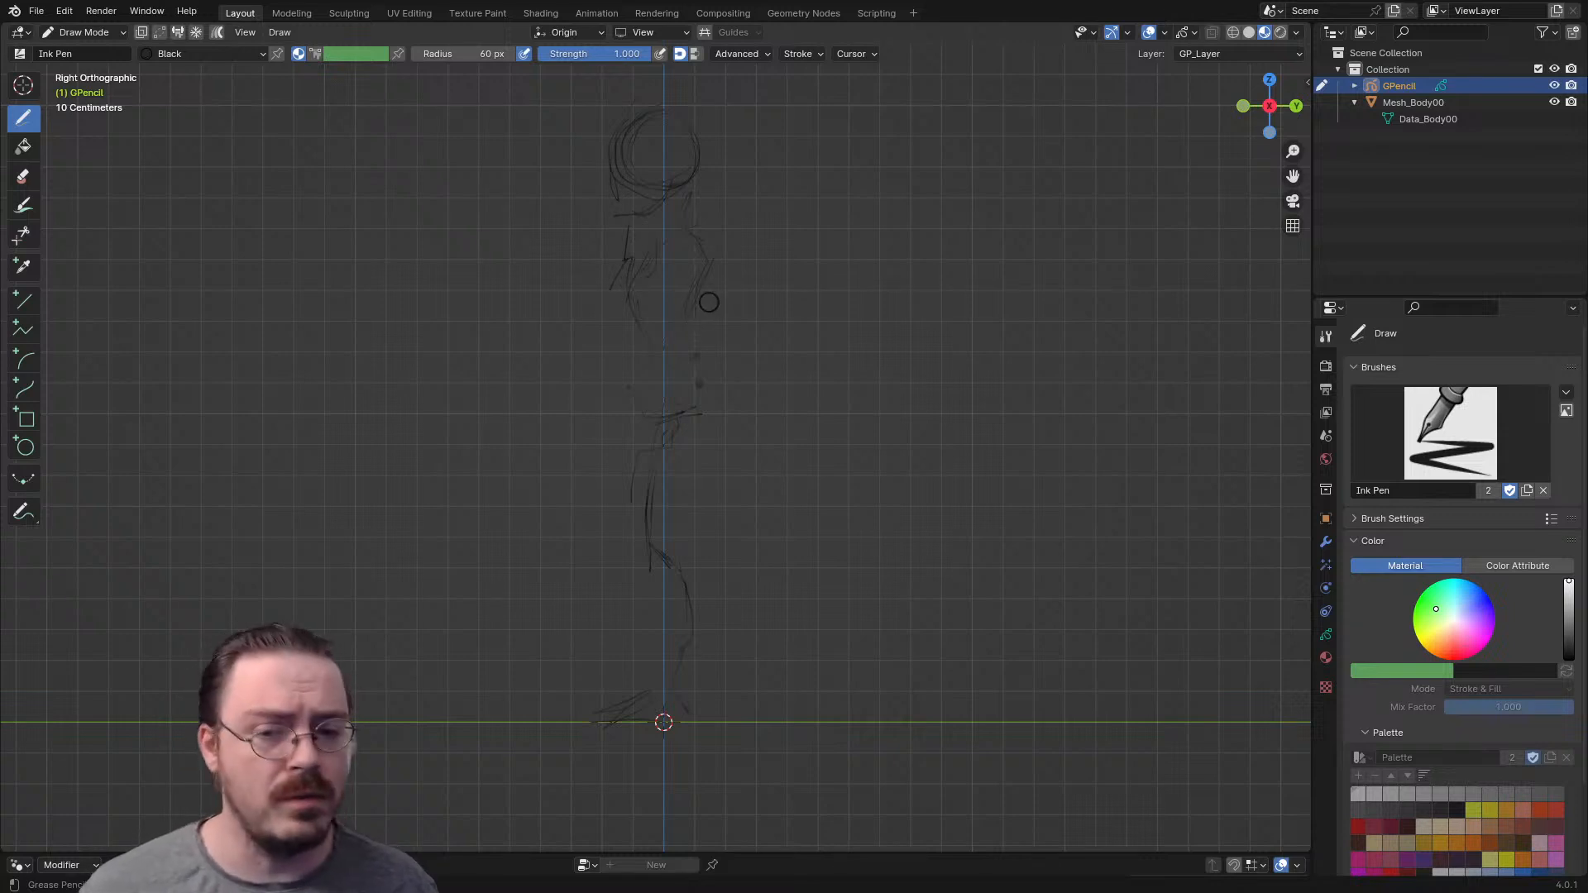
shift+middle_drag(726, 206, 735, 273)
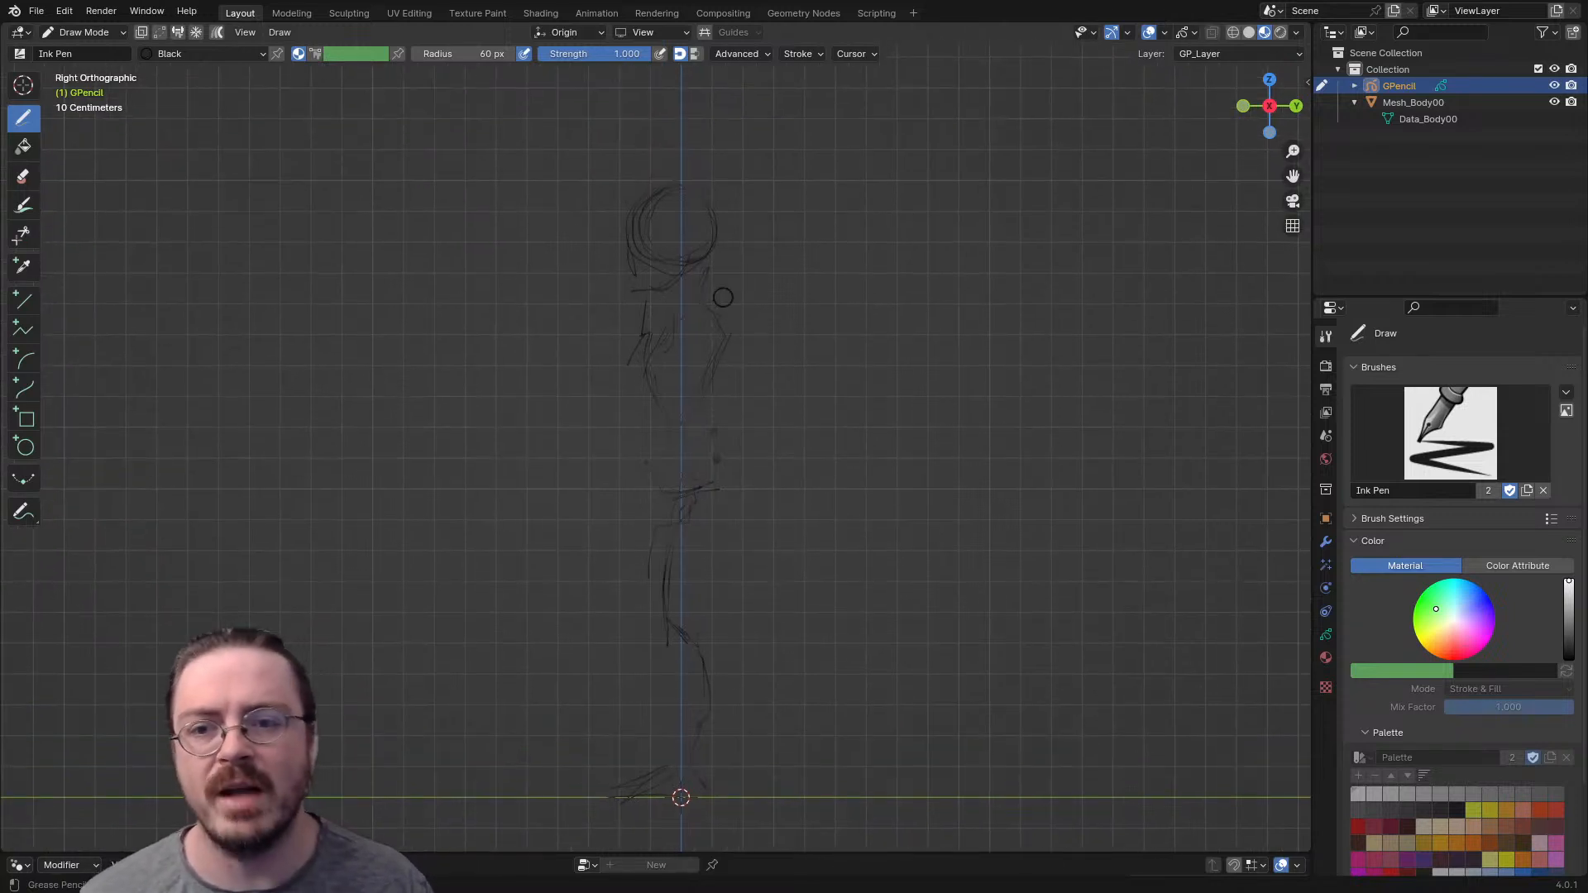
drag(646, 289, 639, 231)
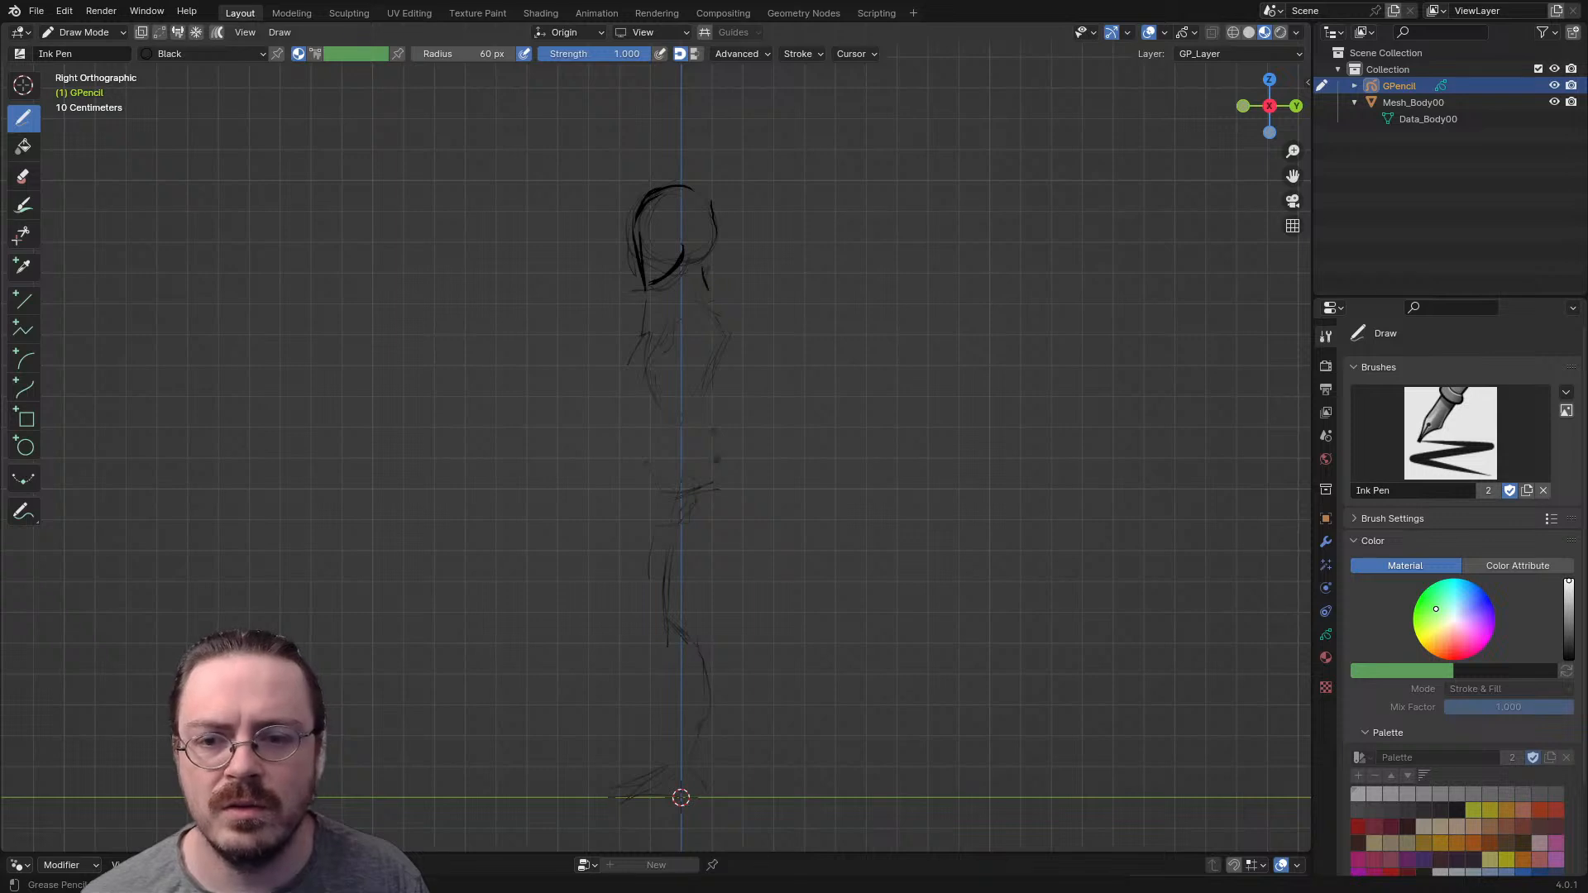
- Draw the shoulder line, the chest and belly contours, the back contour and a small shoulder curve on the torso
drag(665, 325, 708, 291)
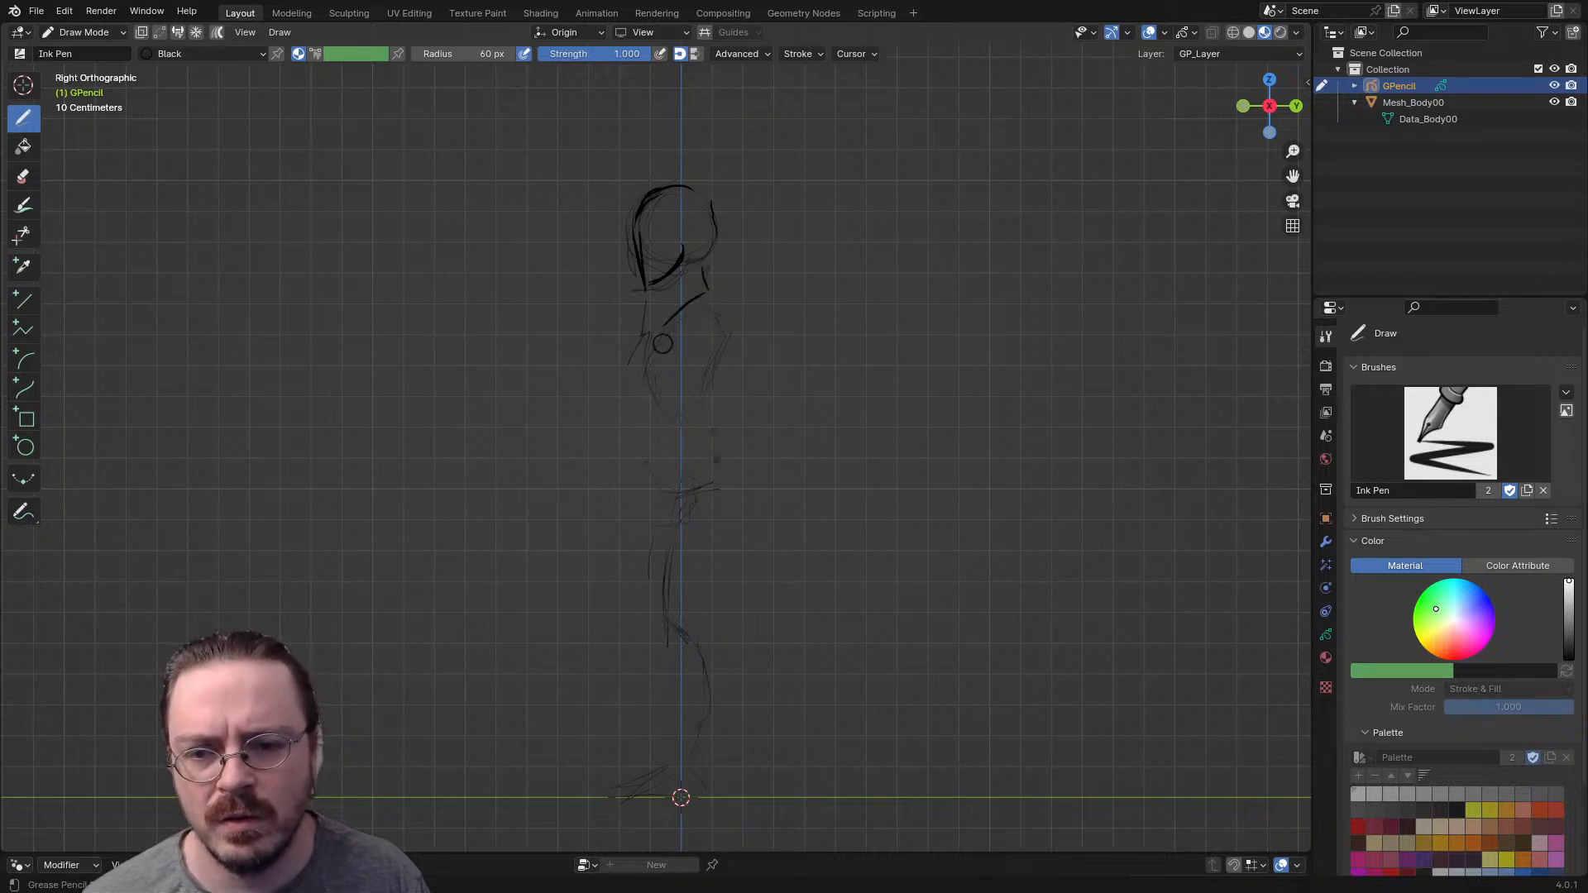
drag(648, 349, 655, 442)
drag(726, 315, 708, 402)
drag(699, 321, 683, 344)
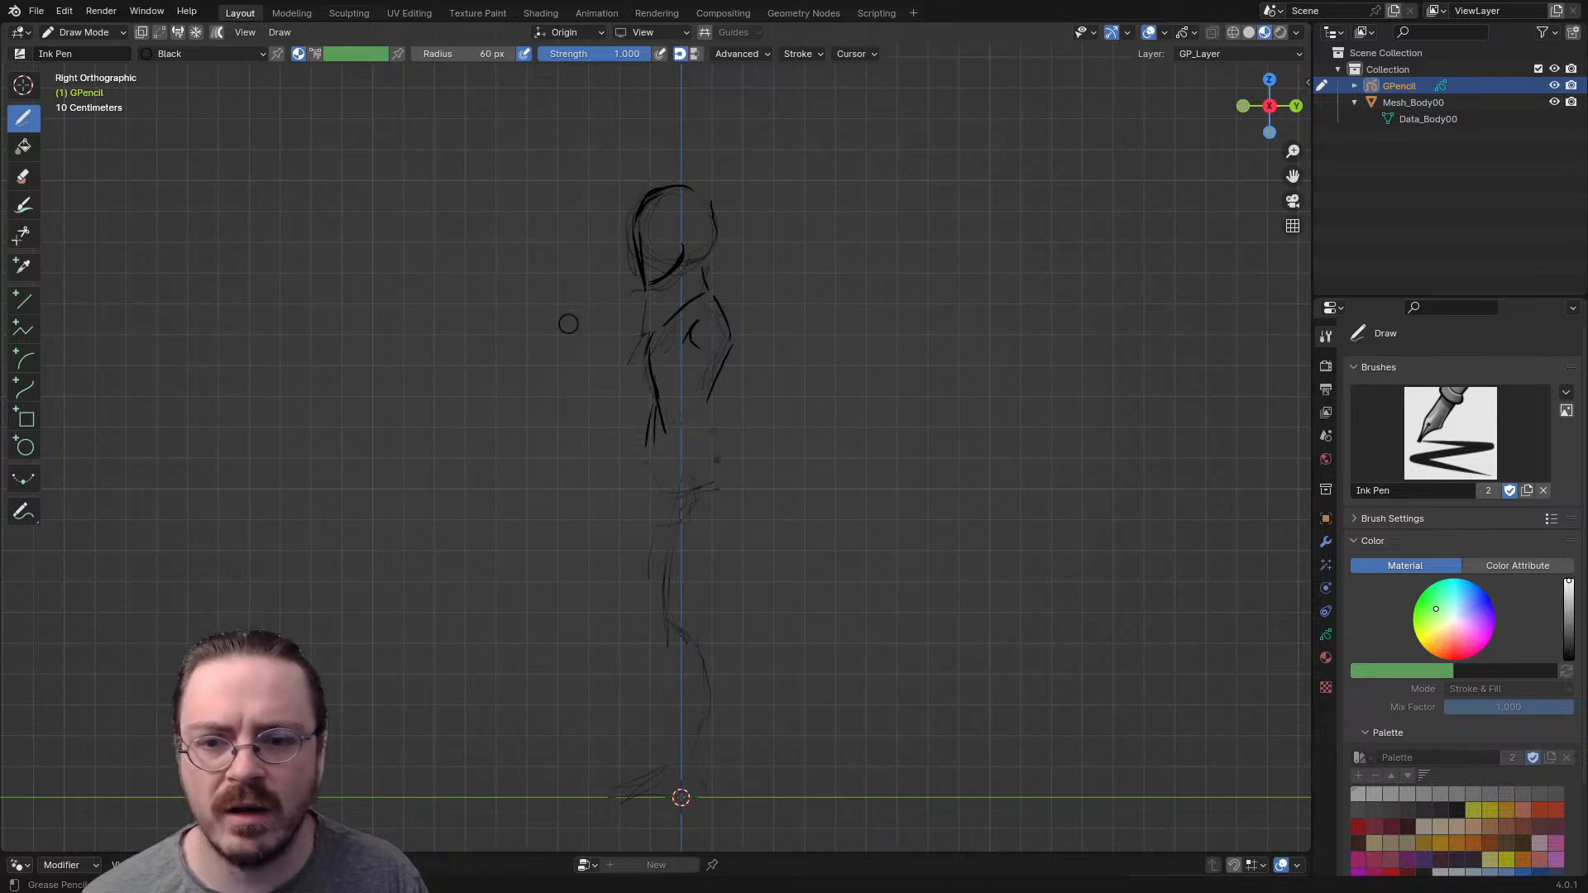
- In front view, draw circular strokes for the head and short strokes for one side of the neck
key(KP_1)
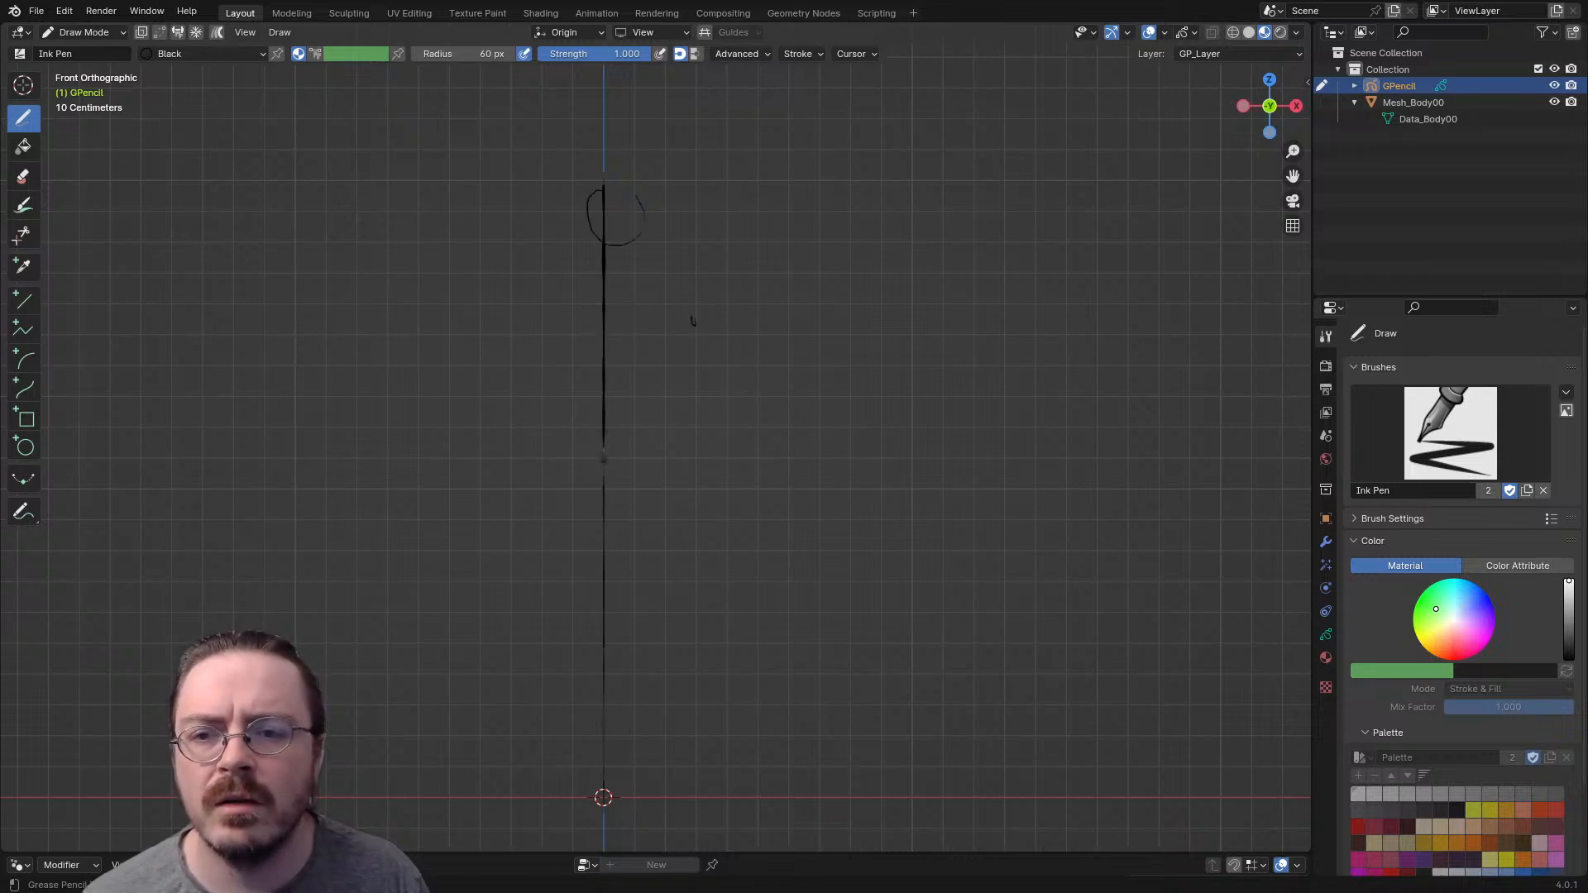
mouse_move(692, 268)
middle_down()
mouse_move(770, 216)
mouse_move(743, 206)
mouse_move(752, 286)
mouse_move(882, 283)
mouse_move(853, 261)
middle_up()
key(KP_1)
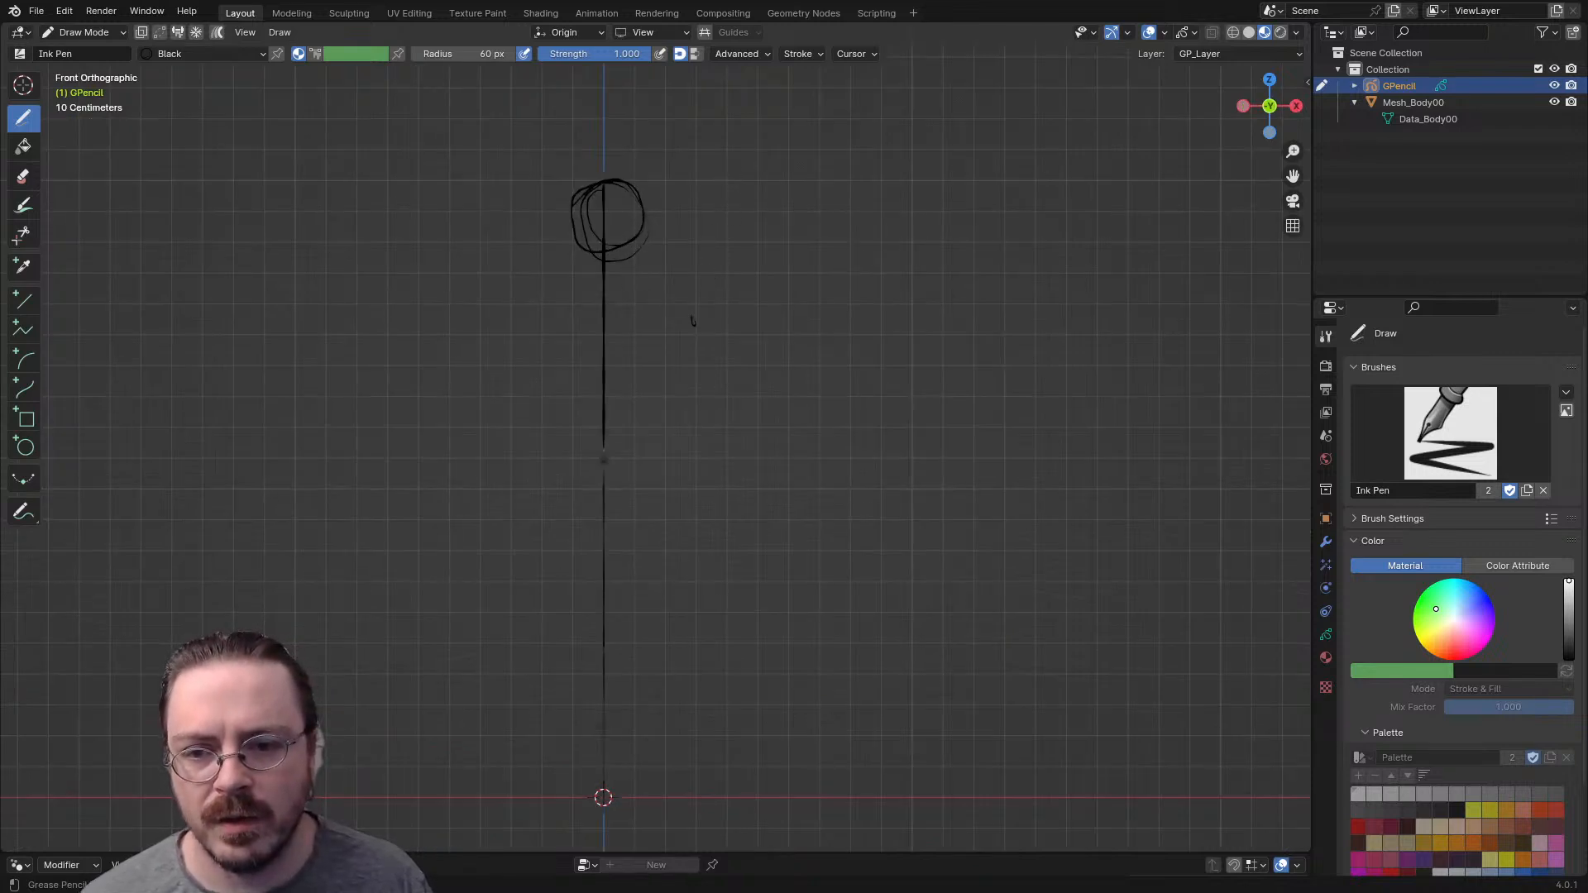
drag(640, 247, 632, 281)
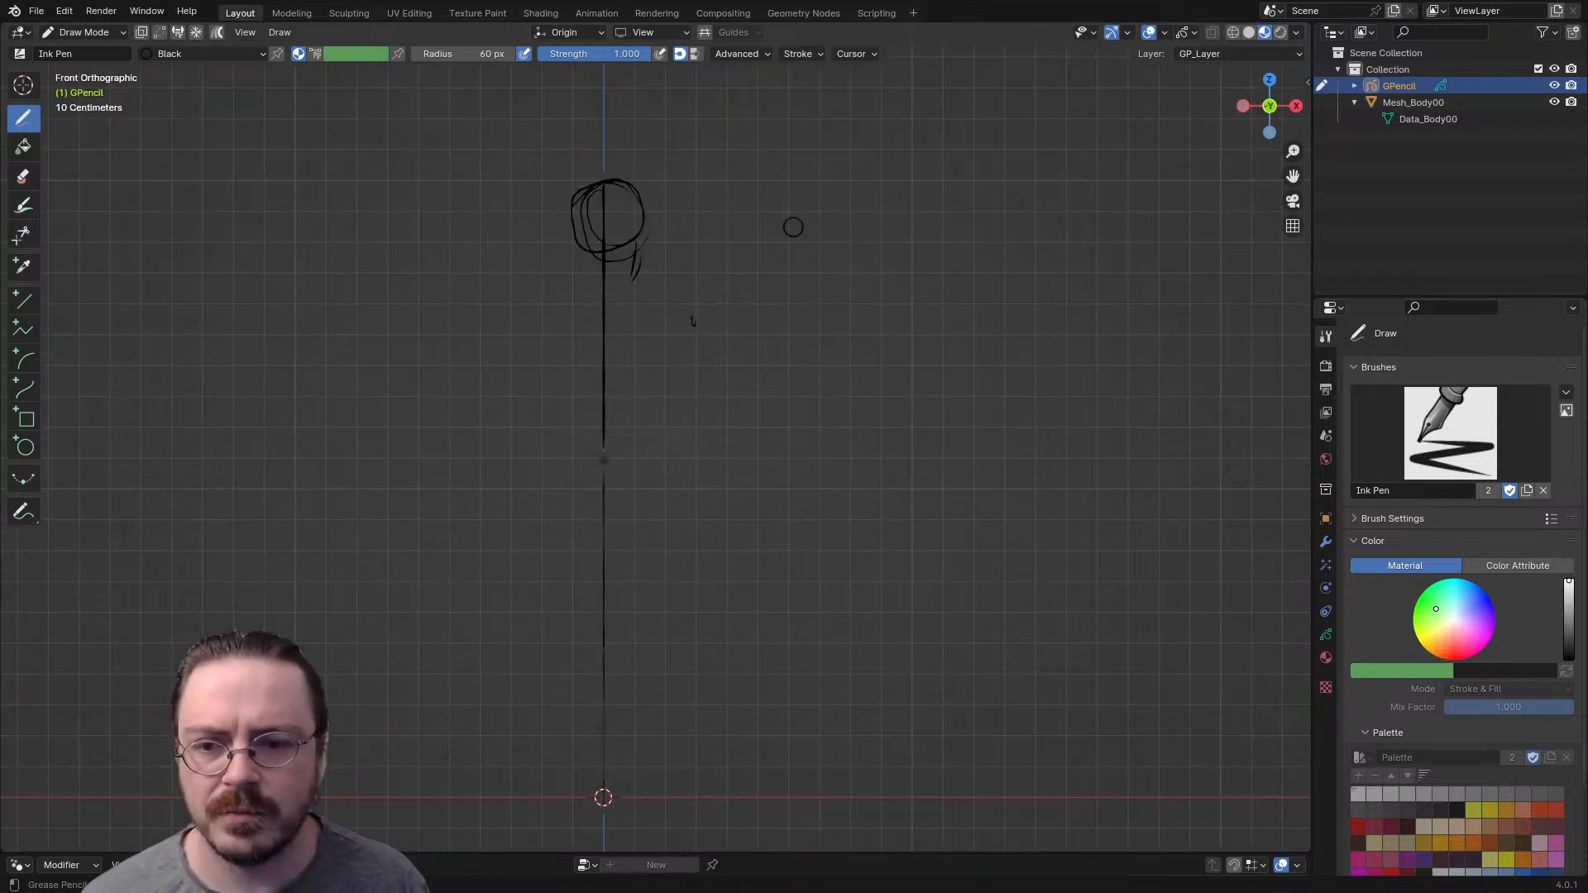
- From an angled close-up of the head, draw a curved jawline stroke between the chin and the ear
scroll(758, 414, up, 7)
shift+middle_drag(741, 252, 675, 417)
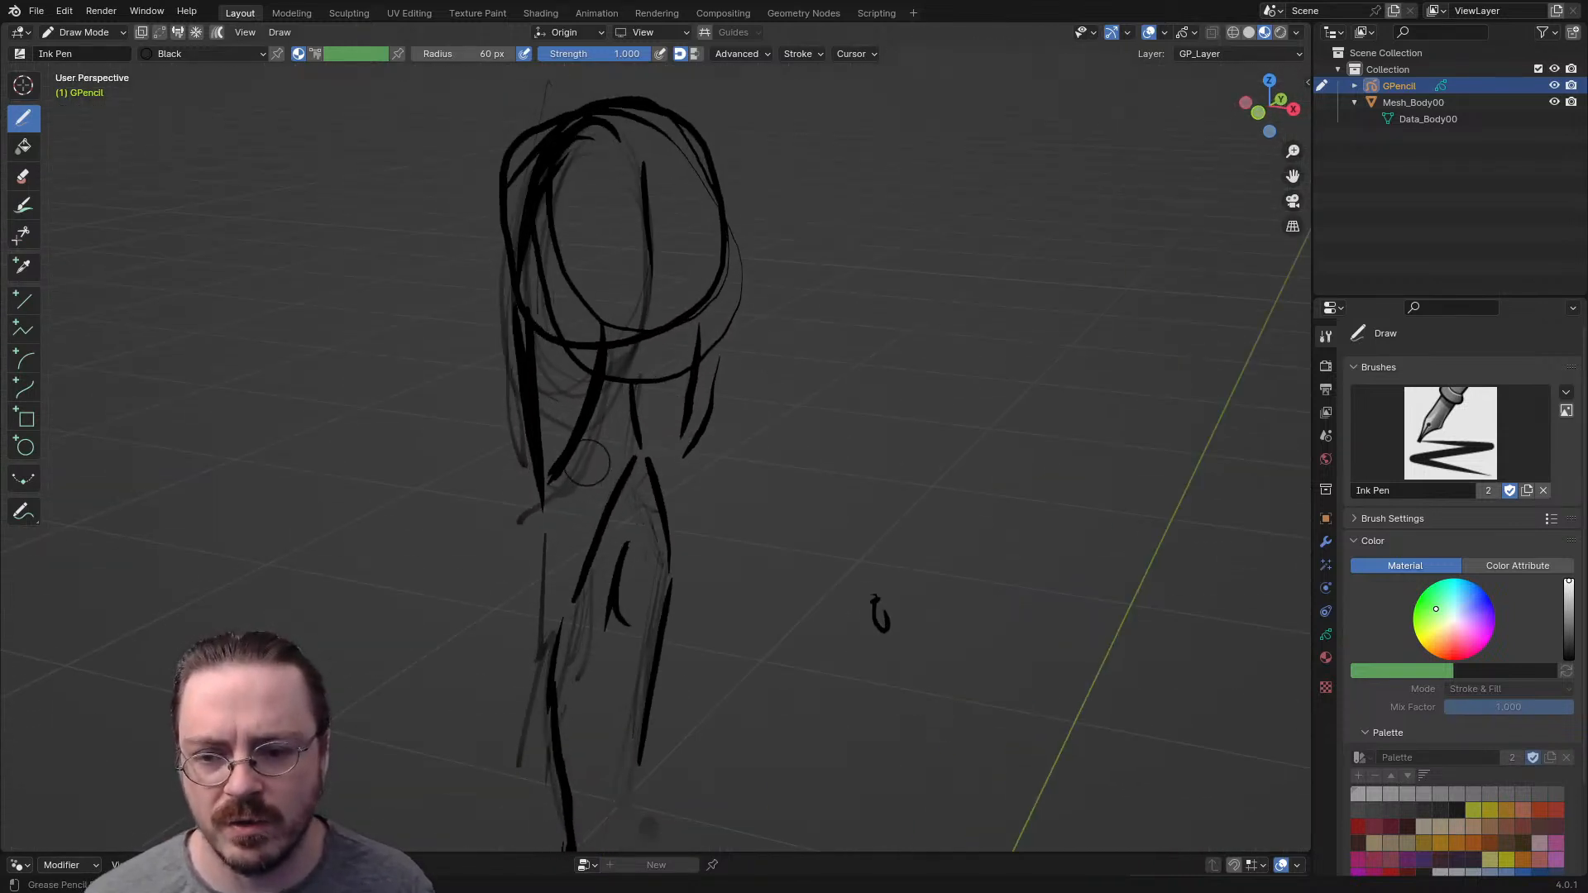
drag(579, 492, 674, 410)
mouse_move(695, 364)
middle_down()
mouse_move(482, 365)
mouse_move(573, 406)
mouse_move(765, 348)
middle_up()
- In Edit Mode, lasso-select the new jawline stroke and move it so its lower end sits at the chin
key(ctrl+Tab)
click(1007, 447)
mouse_move(960, 258)
mouse_down()
mouse_move(786, 404)
mouse_move(1022, 331)
mouse_up()
middle_drag(993, 356, 926, 282)
key(g)
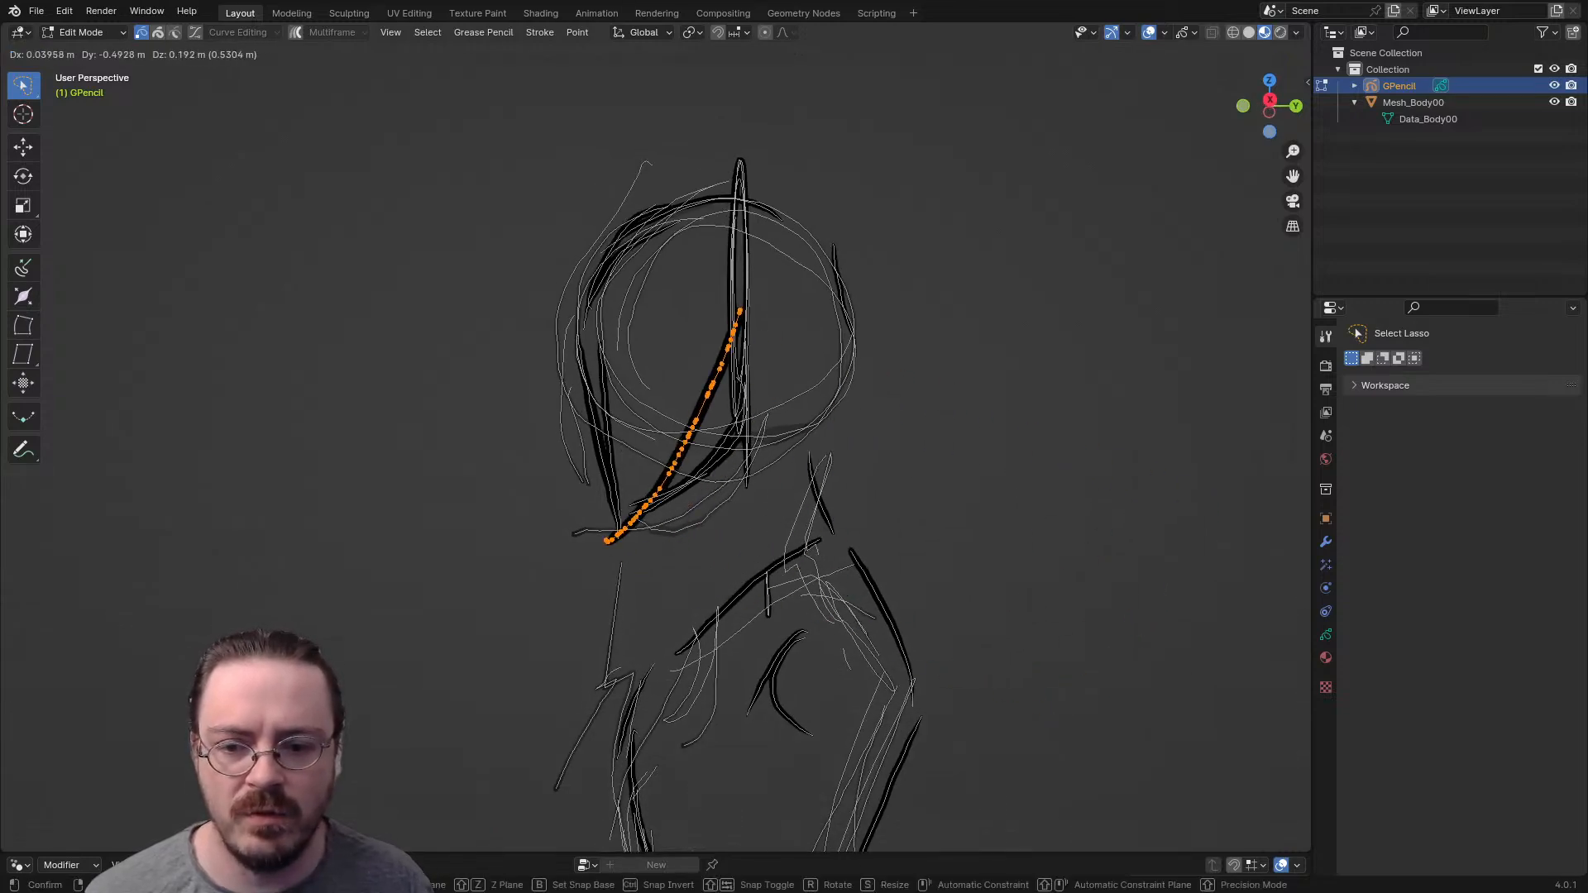
click(471, 88)
- Move the selected jawline stroke along X toward the side of the head and adjust its height along Z
mouse_move(471, 89)
middle_down()
mouse_move(401, 68)
mouse_move(513, 79)
middle_up()
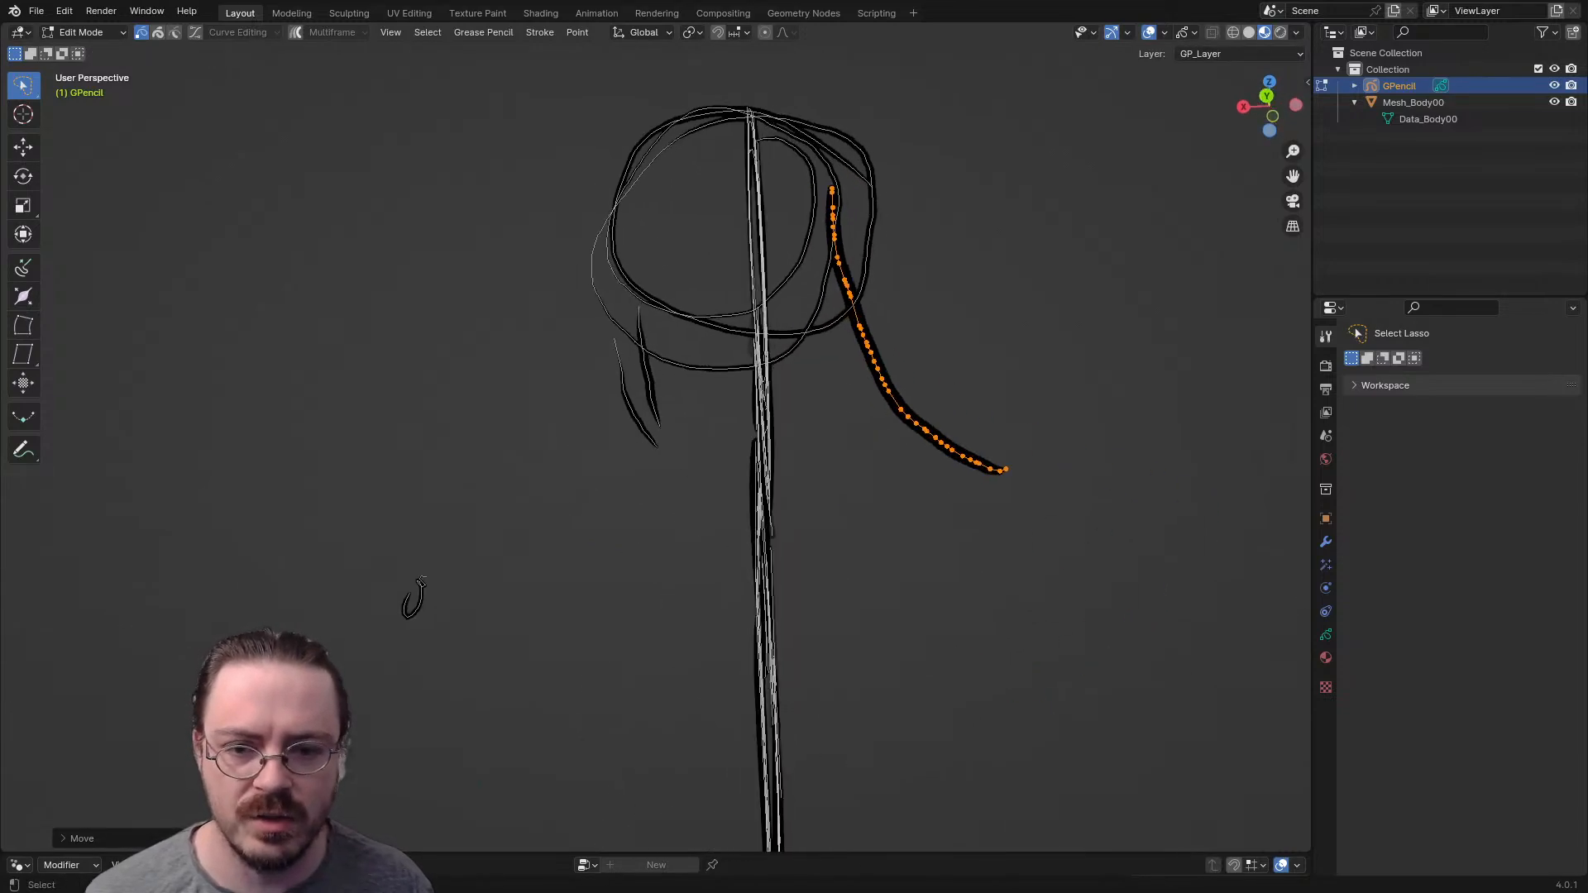
key(g)
key(x)
click(415, 596)
mouse_move(415, 596)
middle_down()
mouse_move(521, 631)
mouse_move(1044, 619)
mouse_move(875, 609)
middle_up()
key(g)
key(z)
click(888, 632)
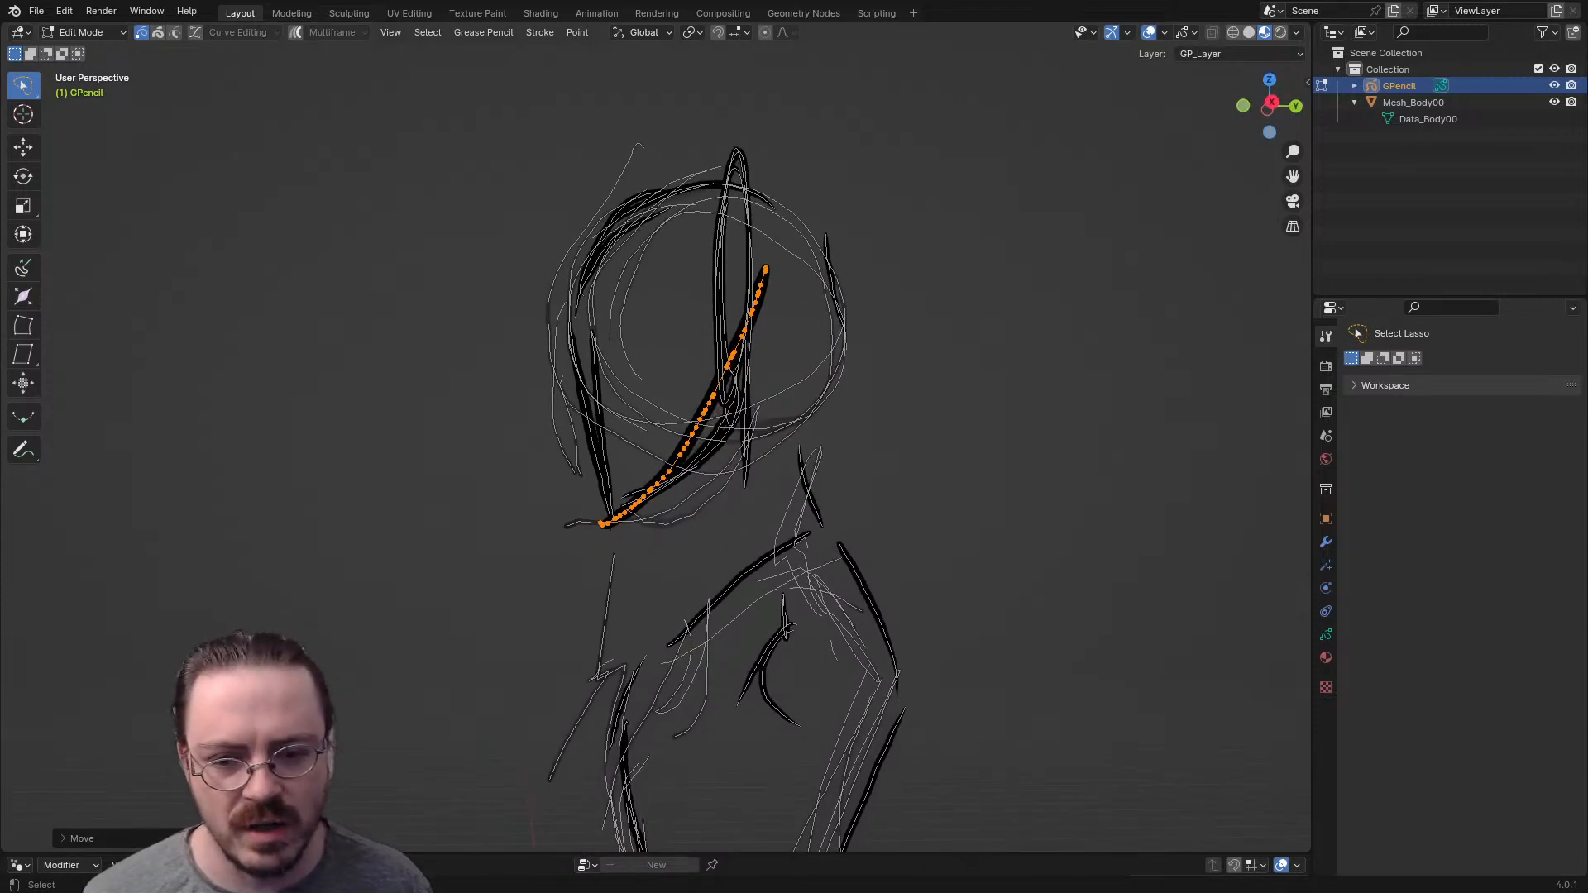
- In Sculpt Mode, set the Push brush radius to 125 px and push the jawline stroke into shape on the head
key(ctrl+Tab)
click(760, 571)
key(f)
click(799, 429)
mouse_move(689, 411)
mouse_down()
mouse_move(715, 441)
mouse_move(704, 451)
mouse_up()
mouse_move(703, 451)
middle_down()
mouse_move(674, 401)
mouse_move(887, 460)
mouse_move(941, 429)
mouse_move(773, 461)
mouse_move(673, 408)
mouse_move(694, 397)
middle_up()
drag(695, 397, 722, 384)
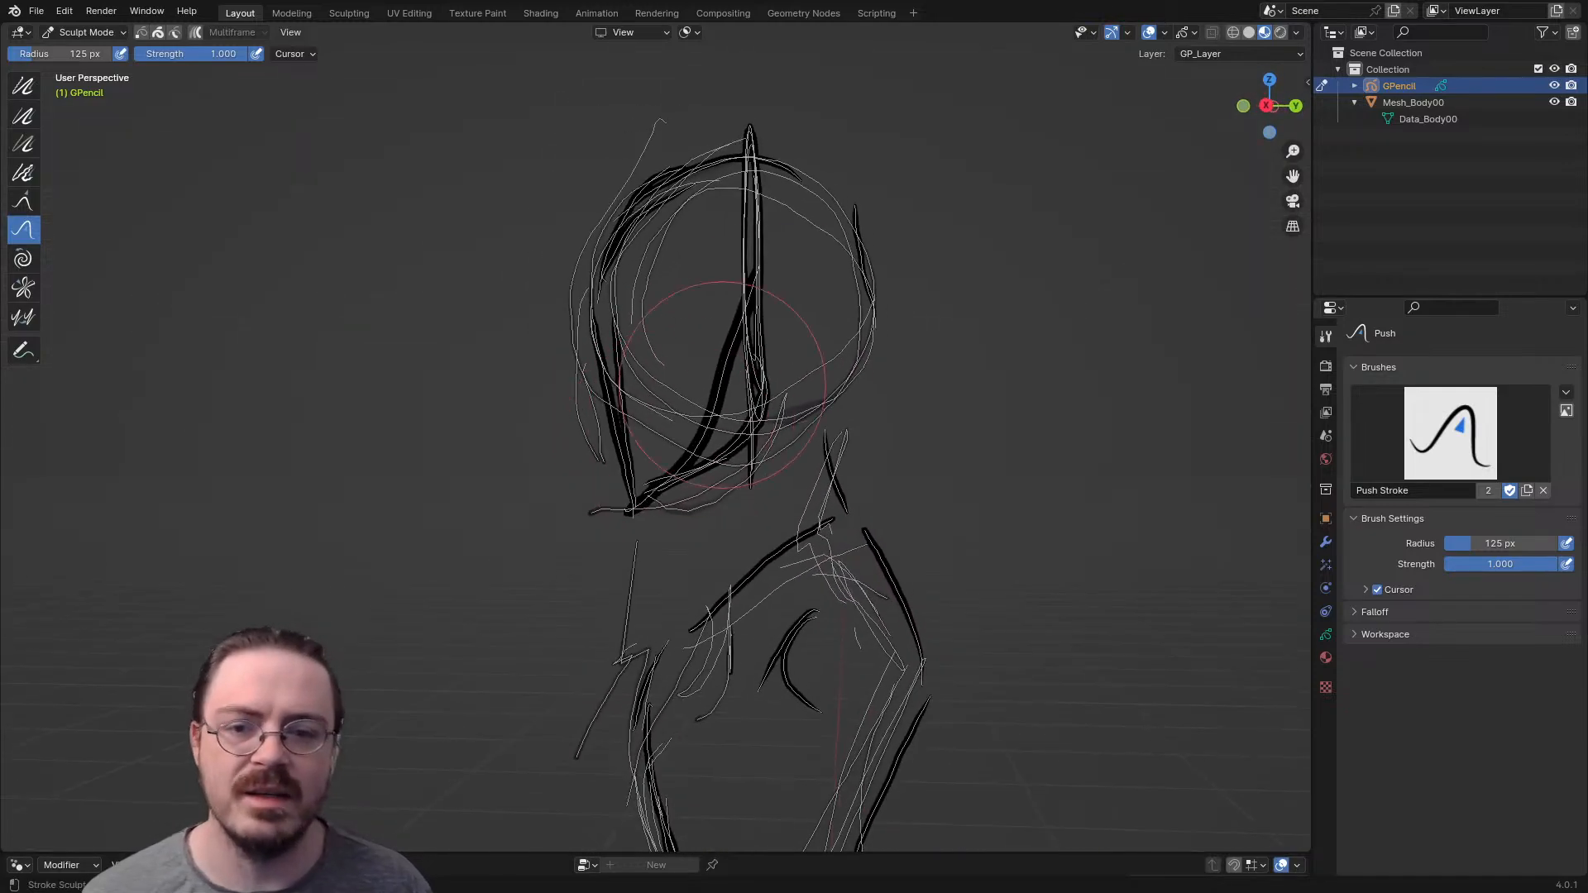
- Set the Push brush radius to 67 px, refine the jawline stroke on the head, and check it from the front and side
mouse_move(814, 310)
middle_down()
mouse_move(875, 337)
mouse_move(918, 328)
middle_up()
key(f)
click(935, 312)
drag(785, 305, 784, 277)
mouse_move(783, 276)
middle_down()
mouse_move(975, 294)
mouse_move(965, 268)
middle_up()
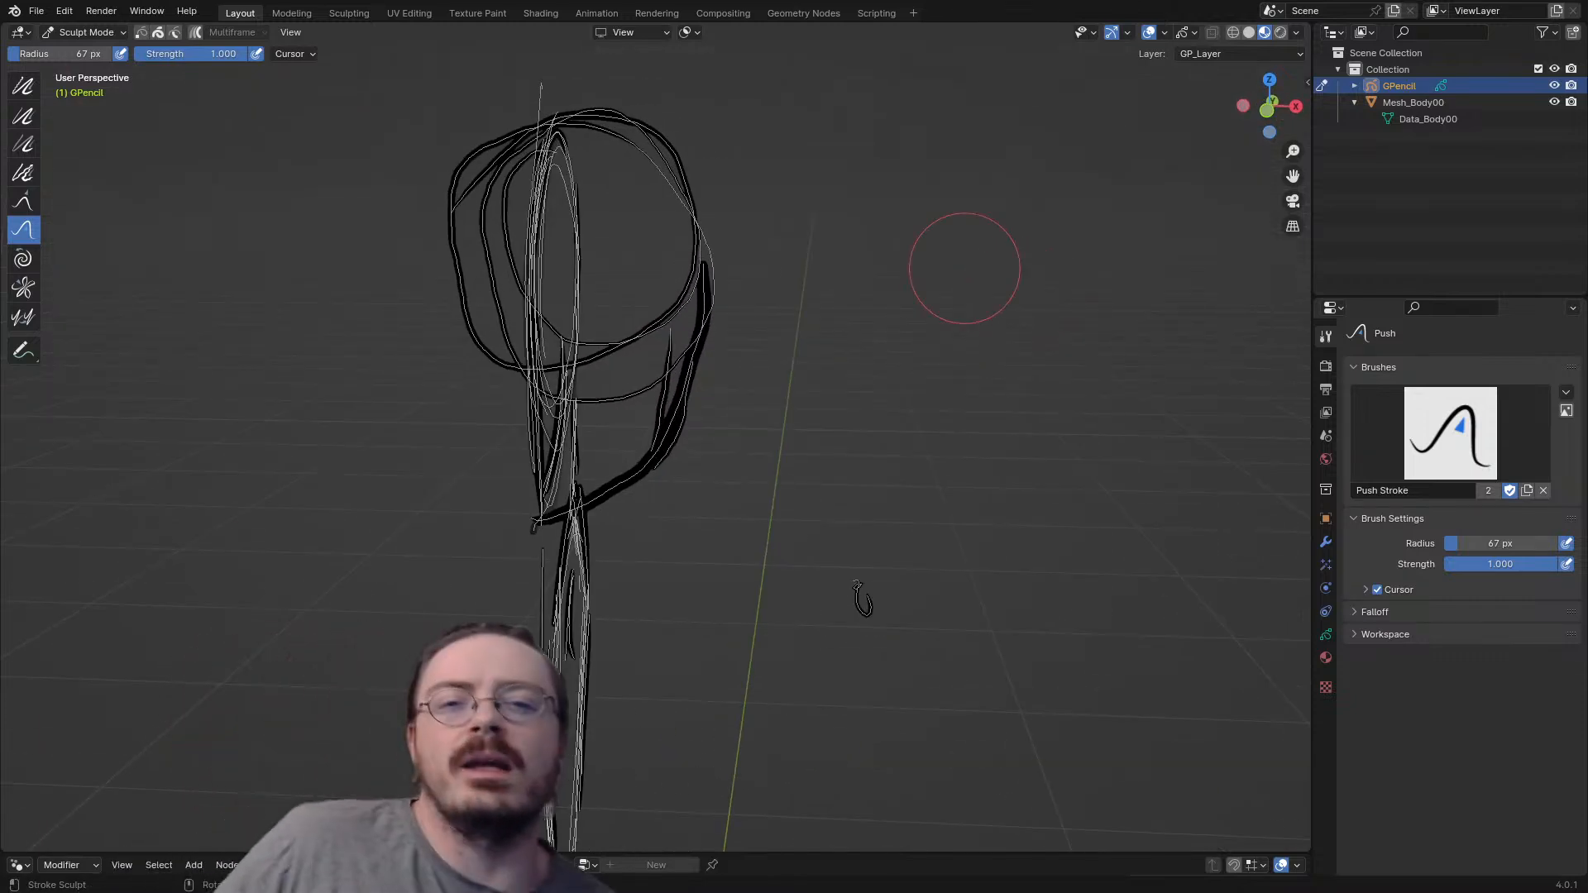
key(KP_1)
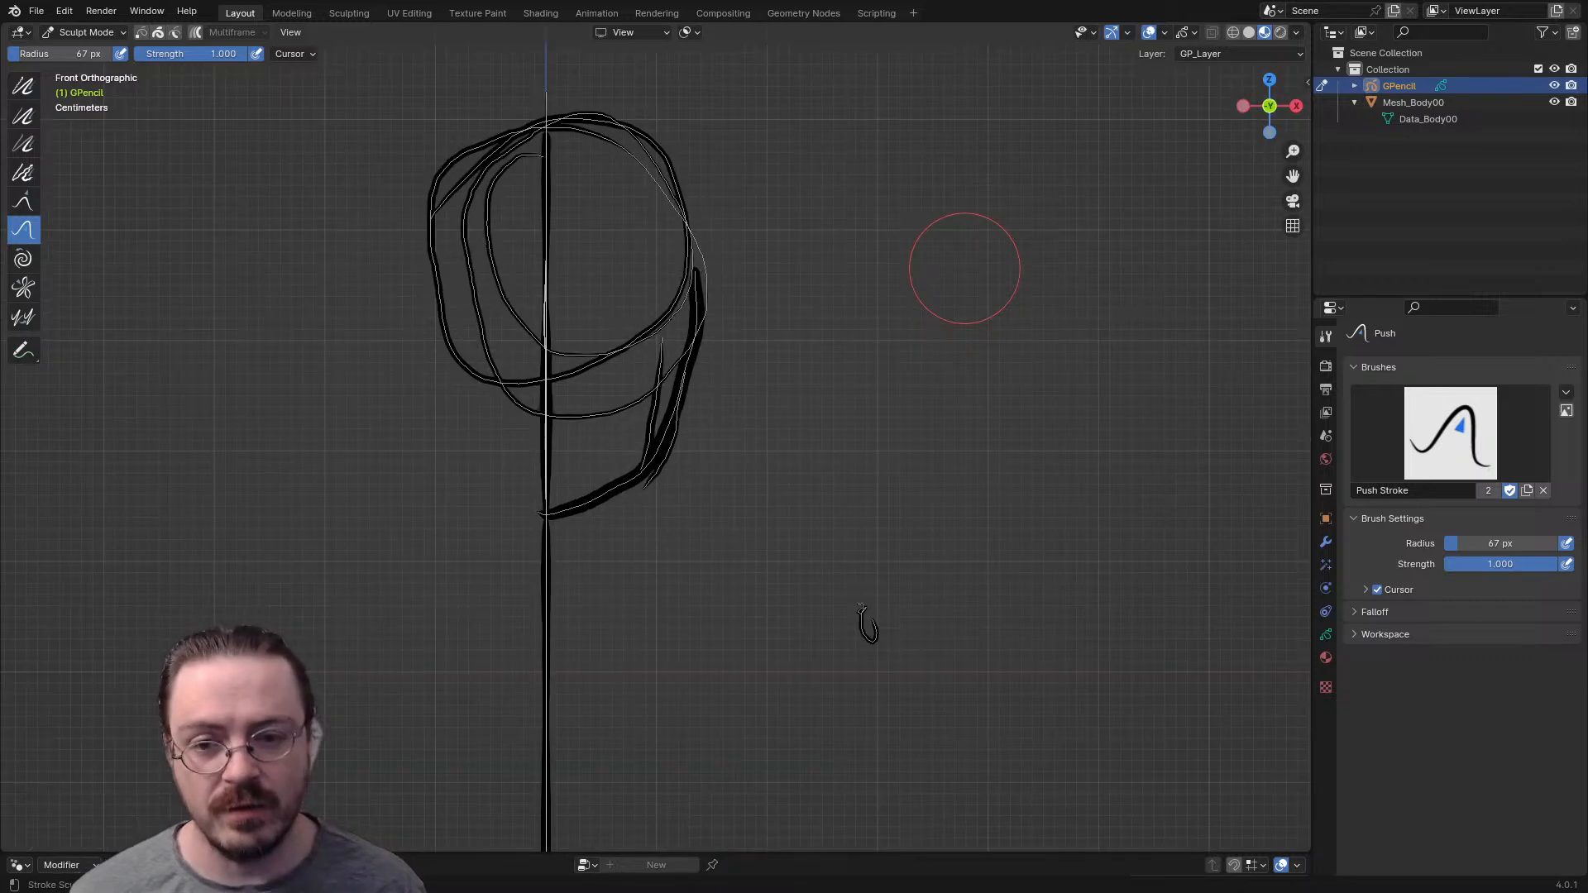
key(KP_3)
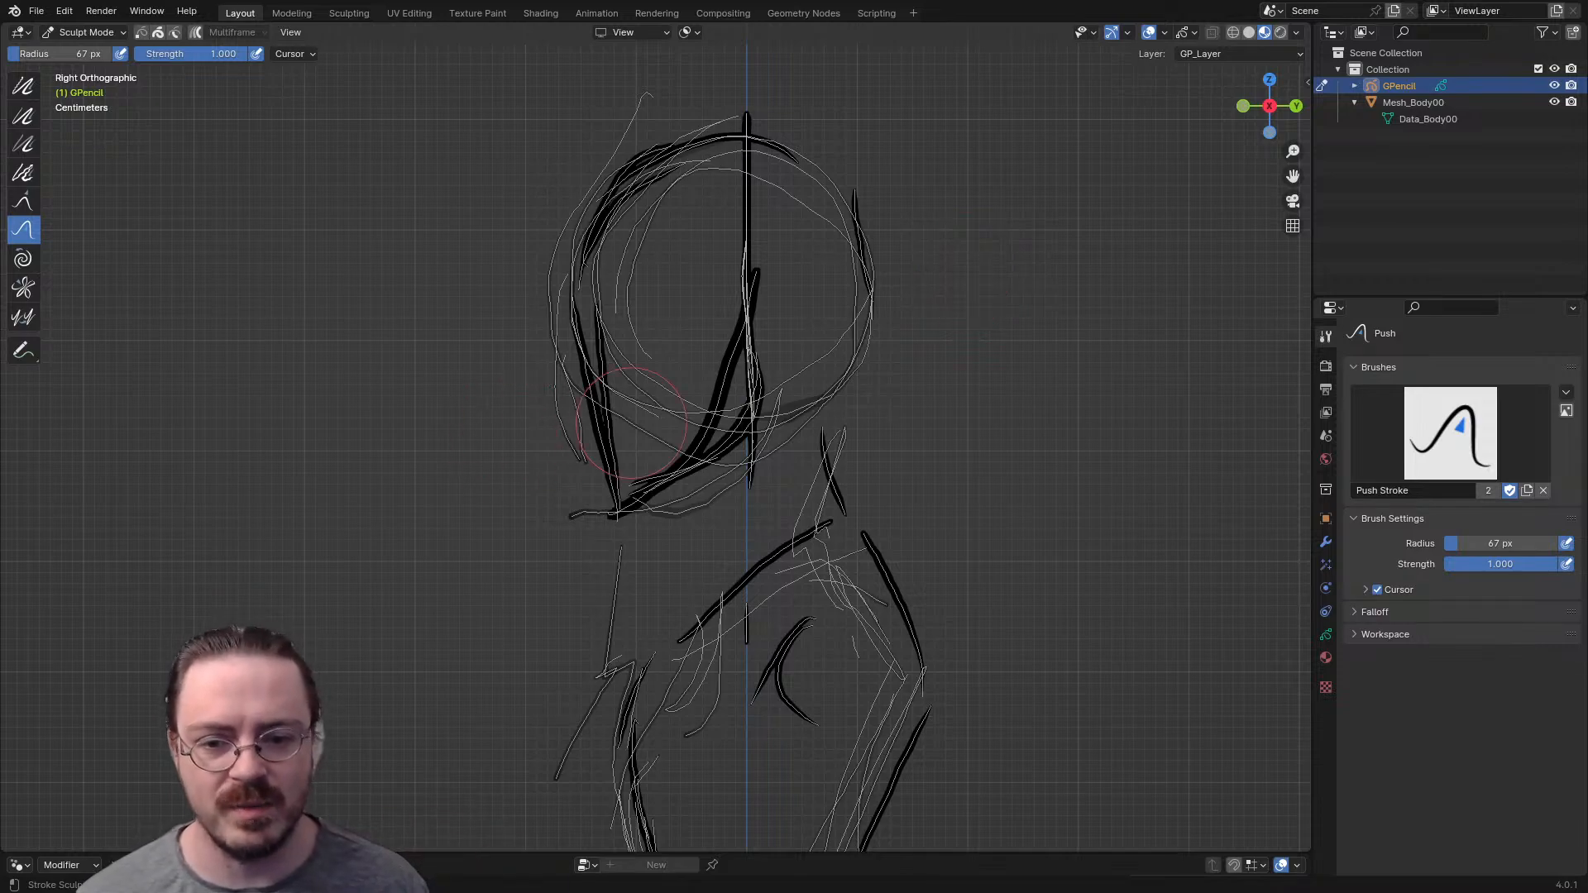
mouse_move(632, 421)
middle_down()
mouse_move(866, 642)
mouse_move(865, 603)
mouse_move(877, 631)
mouse_move(728, 537)
mouse_move(585, 408)
mouse_move(684, 355)
mouse_move(875, 604)
middle_up()
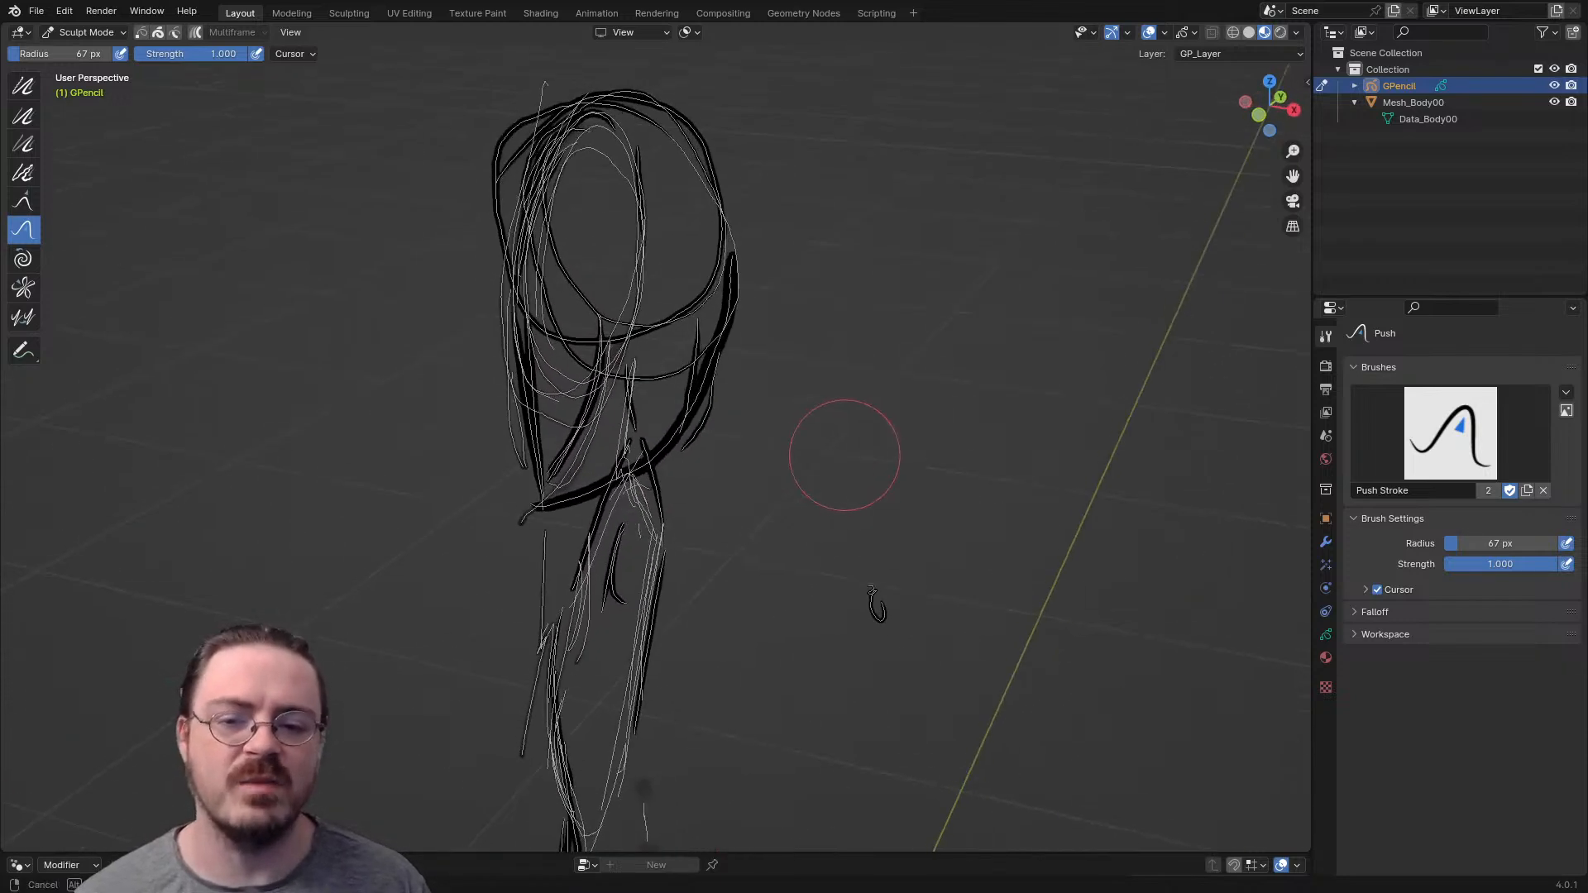
middle_drag(844, 455, 769, 464)
- In Draw Mode, draw a curved stroke in top view from the front of the face around to the side of the head
key(ctrl+Tab)
click(798, 333)
mouse_move(742, 367)
middle_down()
mouse_move(447, 340)
mouse_move(700, 321)
middle_up()
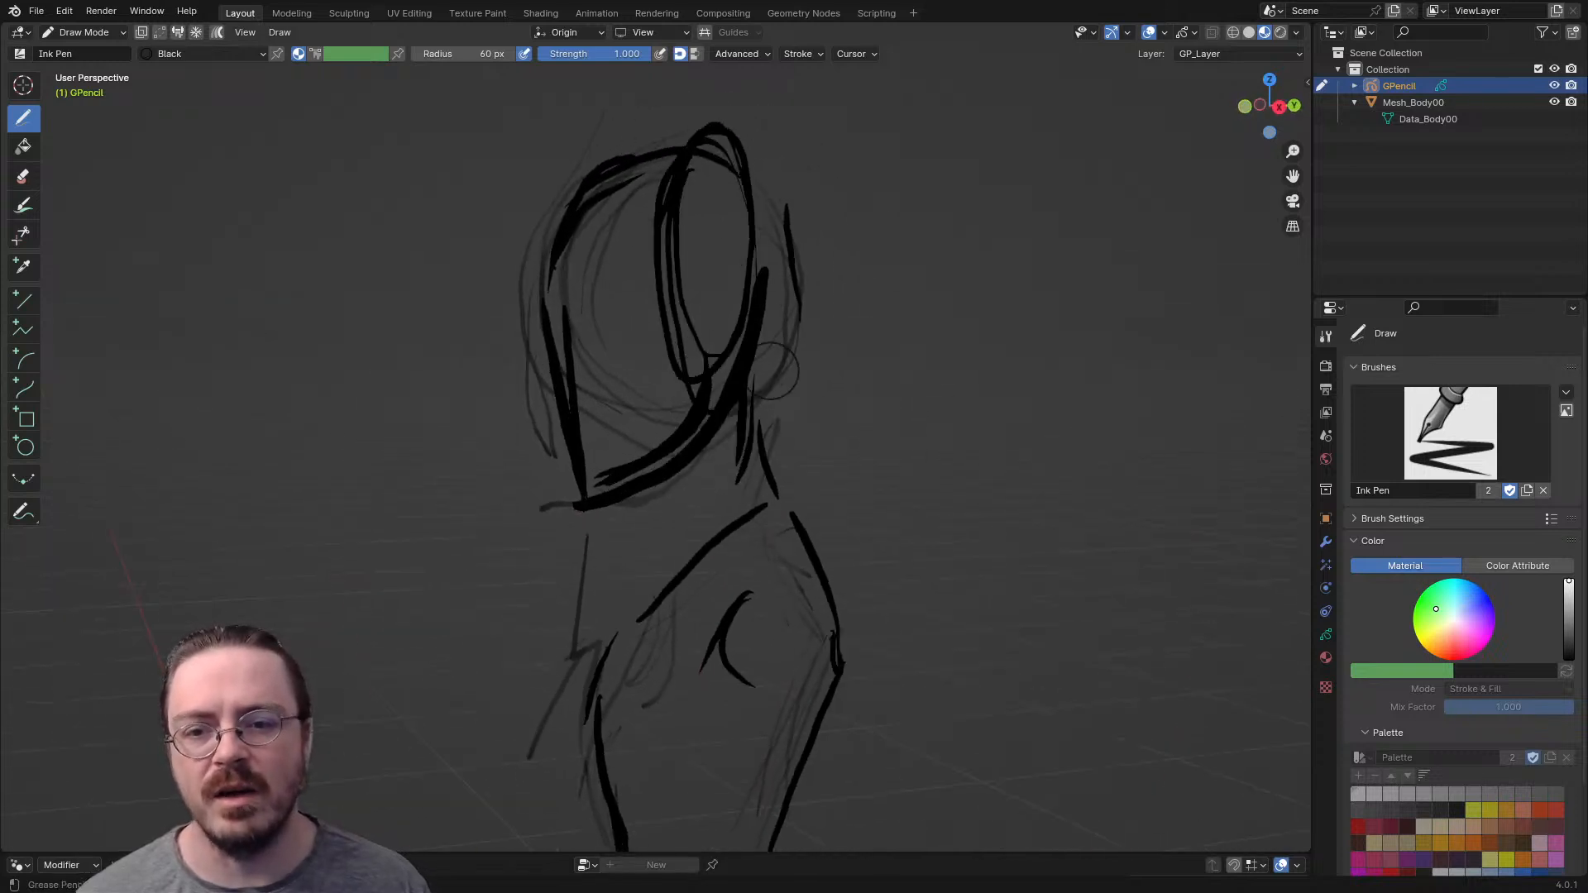
mouse_move(778, 383)
middle_down()
mouse_move(808, 358)
mouse_move(815, 468)
mouse_move(861, 488)
mouse_move(706, 457)
mouse_move(583, 343)
middle_up()
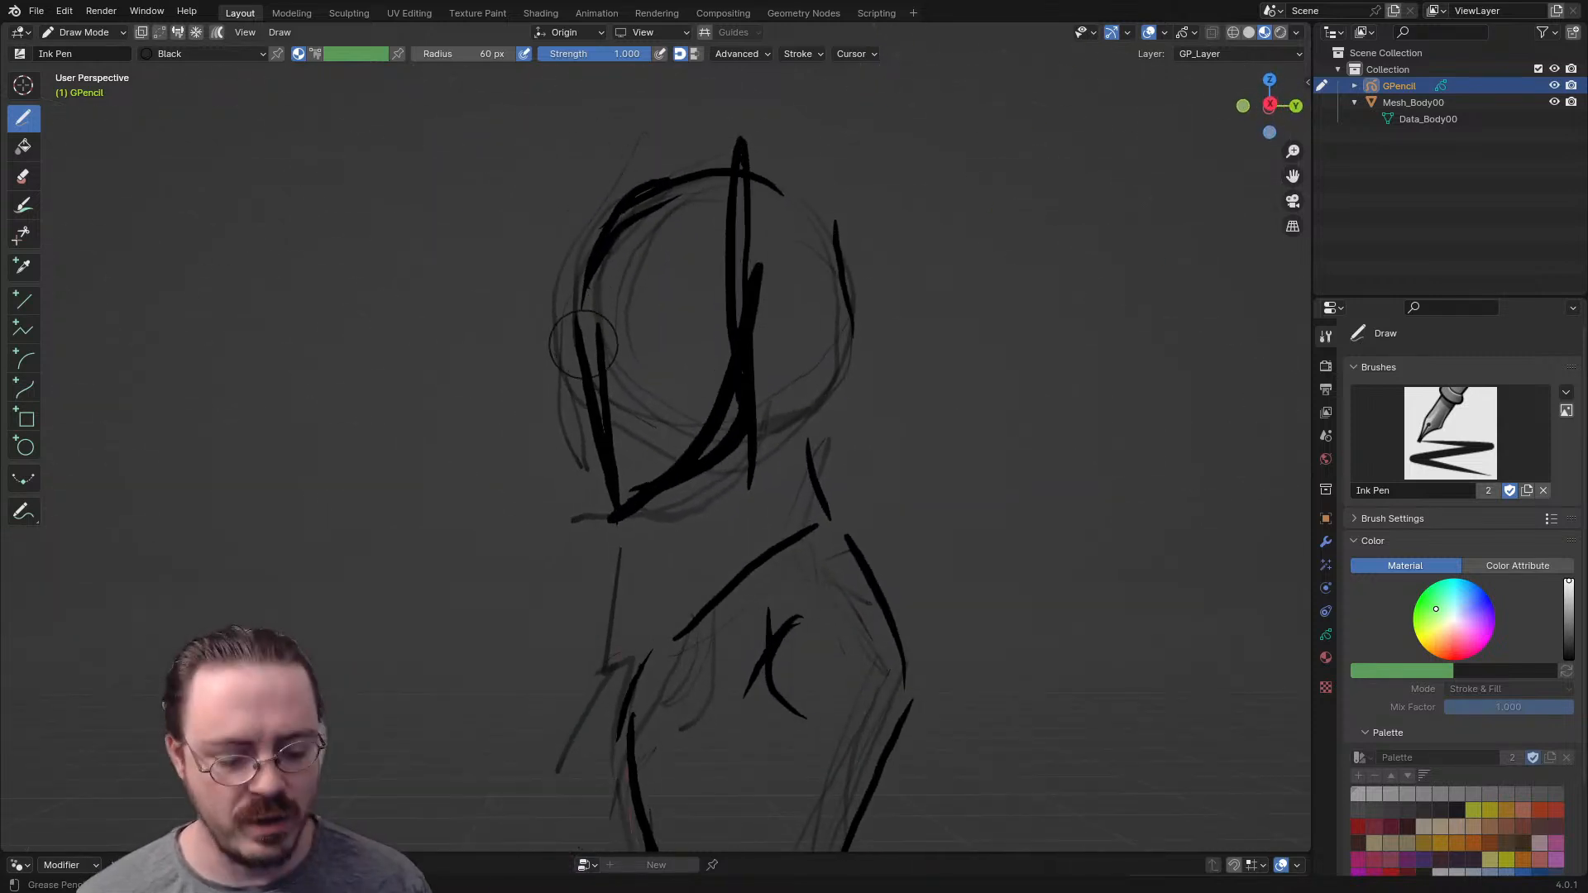
key(KP_7)
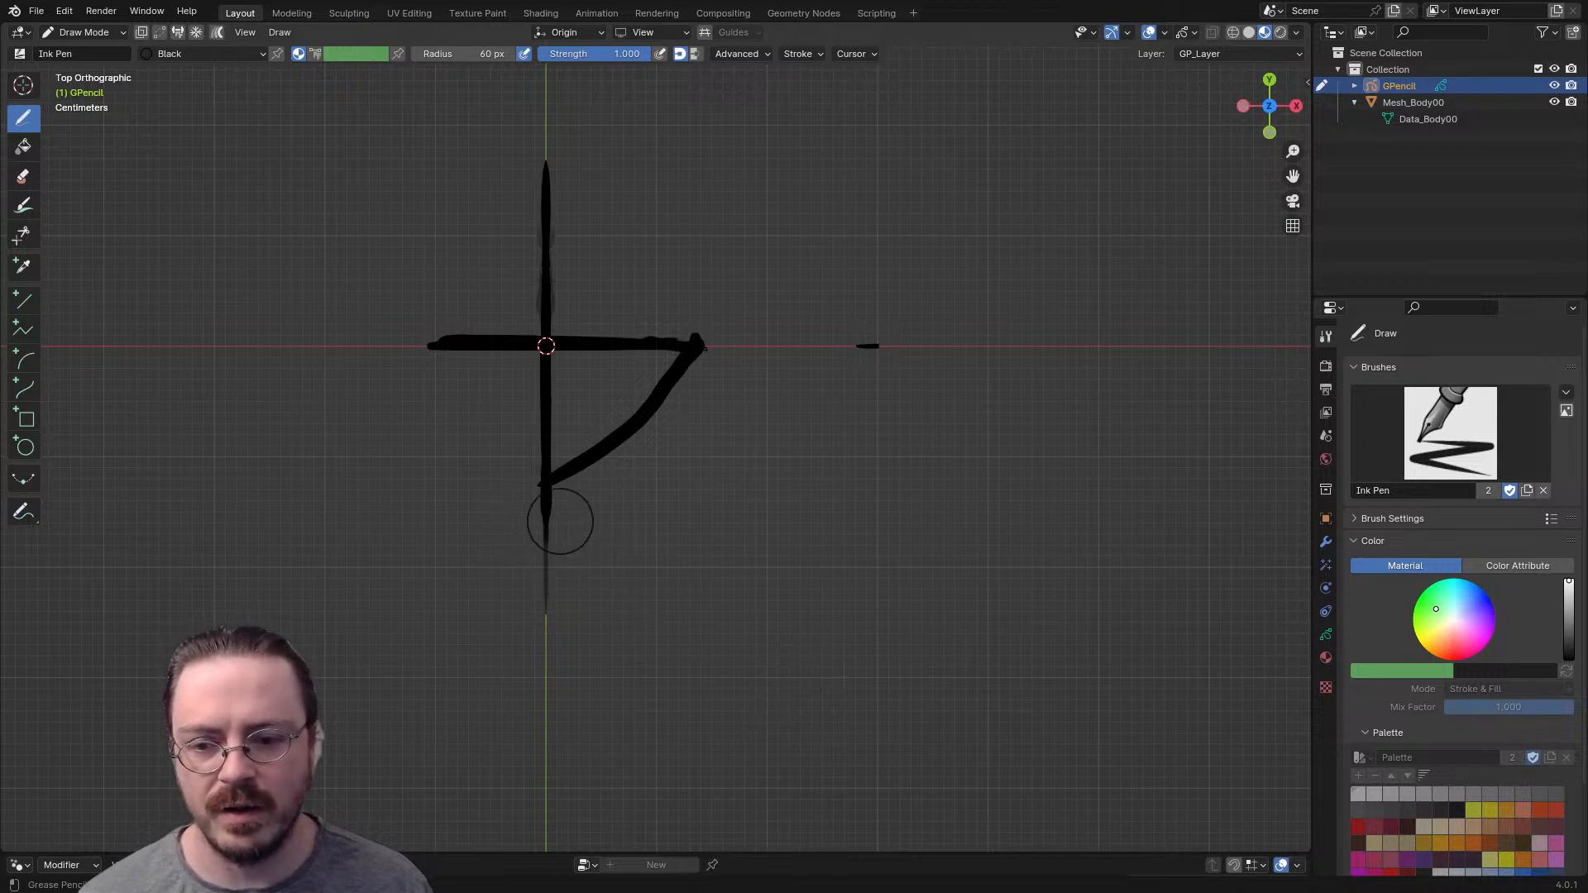
mouse_move(547, 520)
mouse_down()
mouse_move(591, 521)
mouse_move(670, 483)
mouse_move(702, 346)
mouse_up()
- In Edit Mode, select the whole new curved face stroke and move it up along Z onto the head
key(Tab)
drag(688, 451, 661, 517)
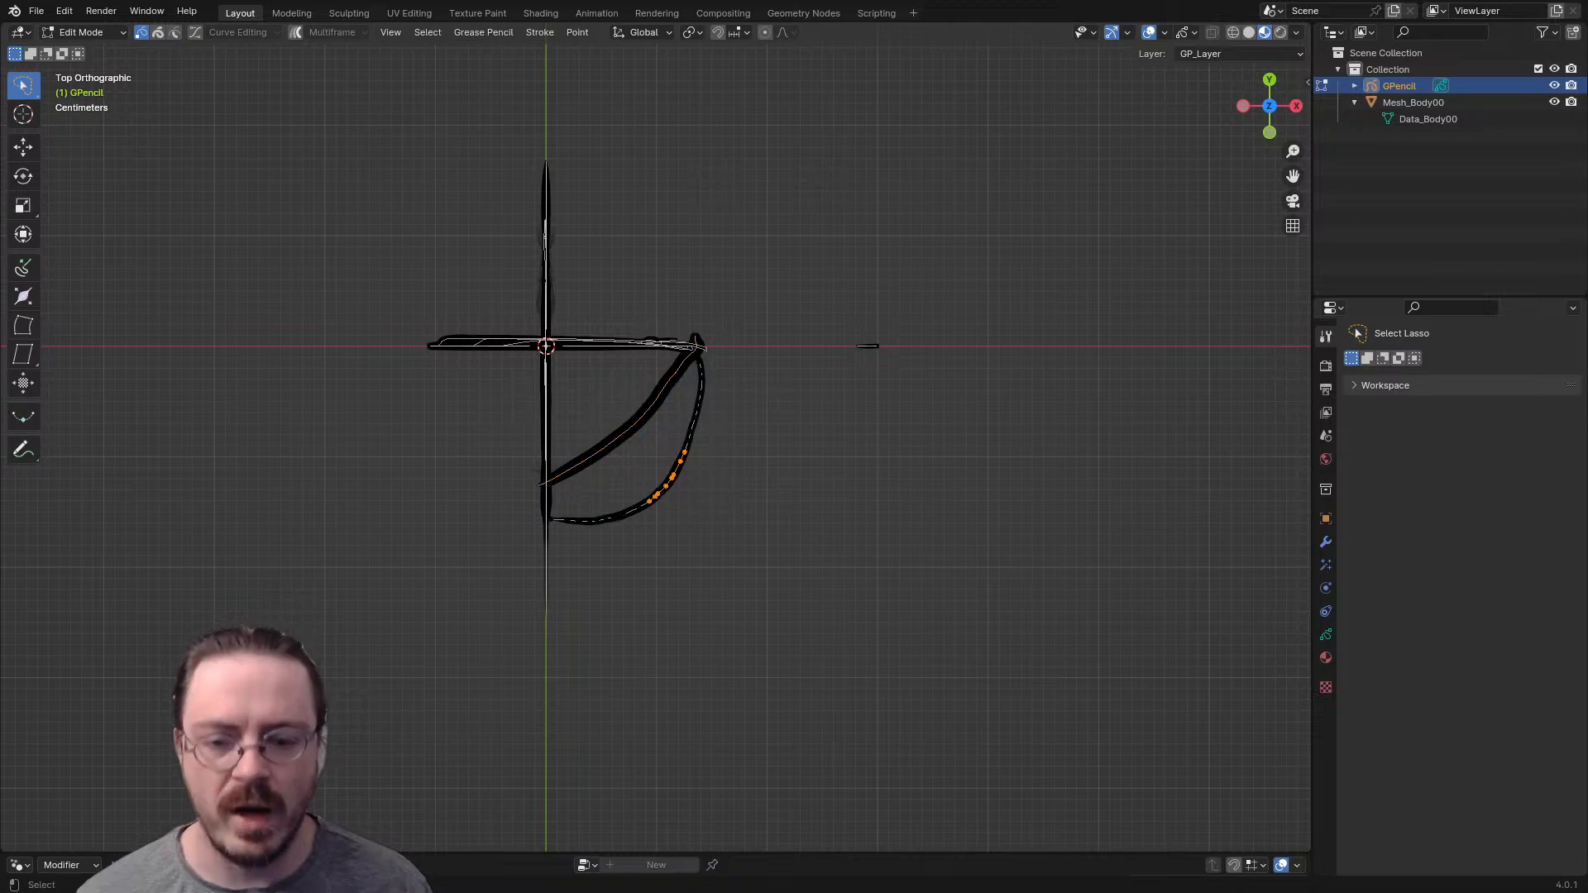
key(ctrl+l)
mouse_move(815, 596)
middle_down()
mouse_move(786, 534)
mouse_move(757, 289)
mouse_move(869, 450)
mouse_move(901, 454)
mouse_move(945, 538)
middle_up()
key(g)
key(z)
click(757, 288)
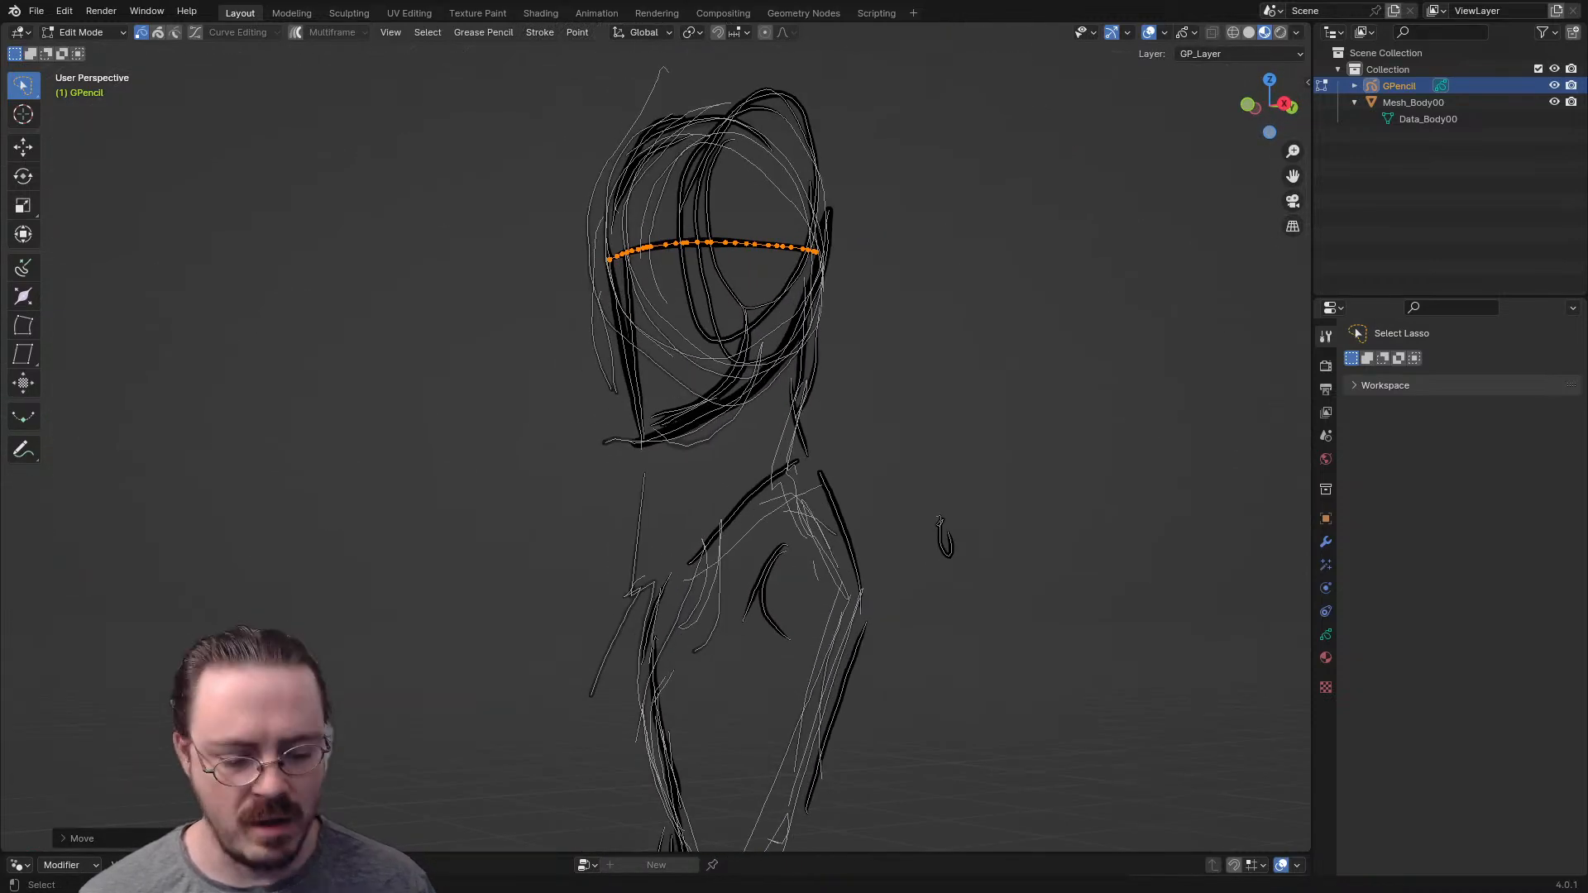
- In front view, adjust the face curve's height along Z so it meets the upper end of the jawline, and deselect it
key(KP_1)
key(g)
key(z)
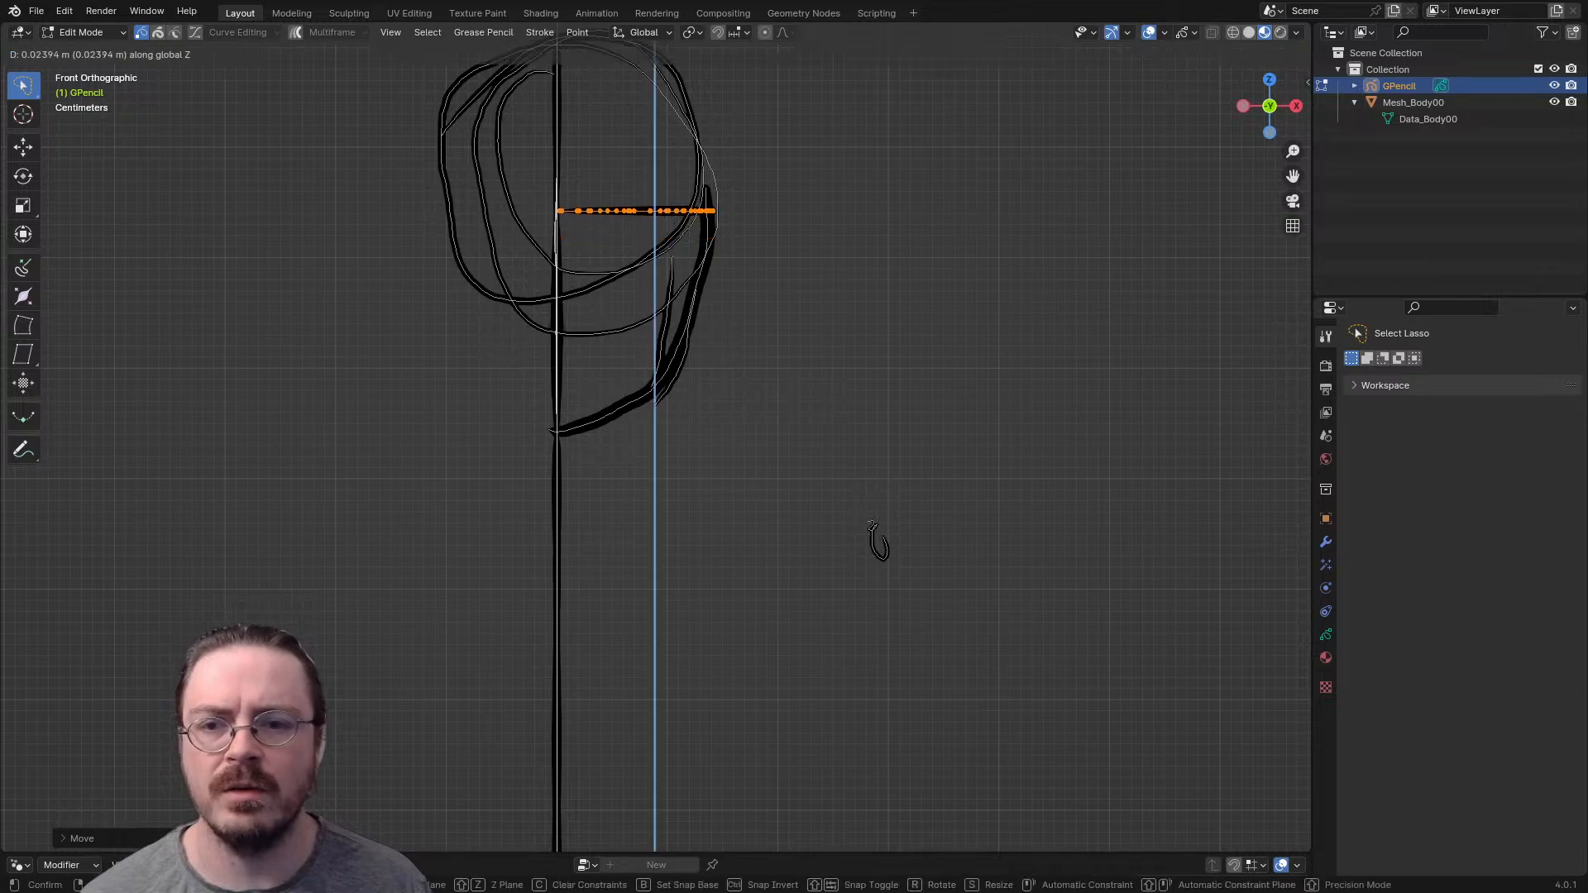
click(878, 542)
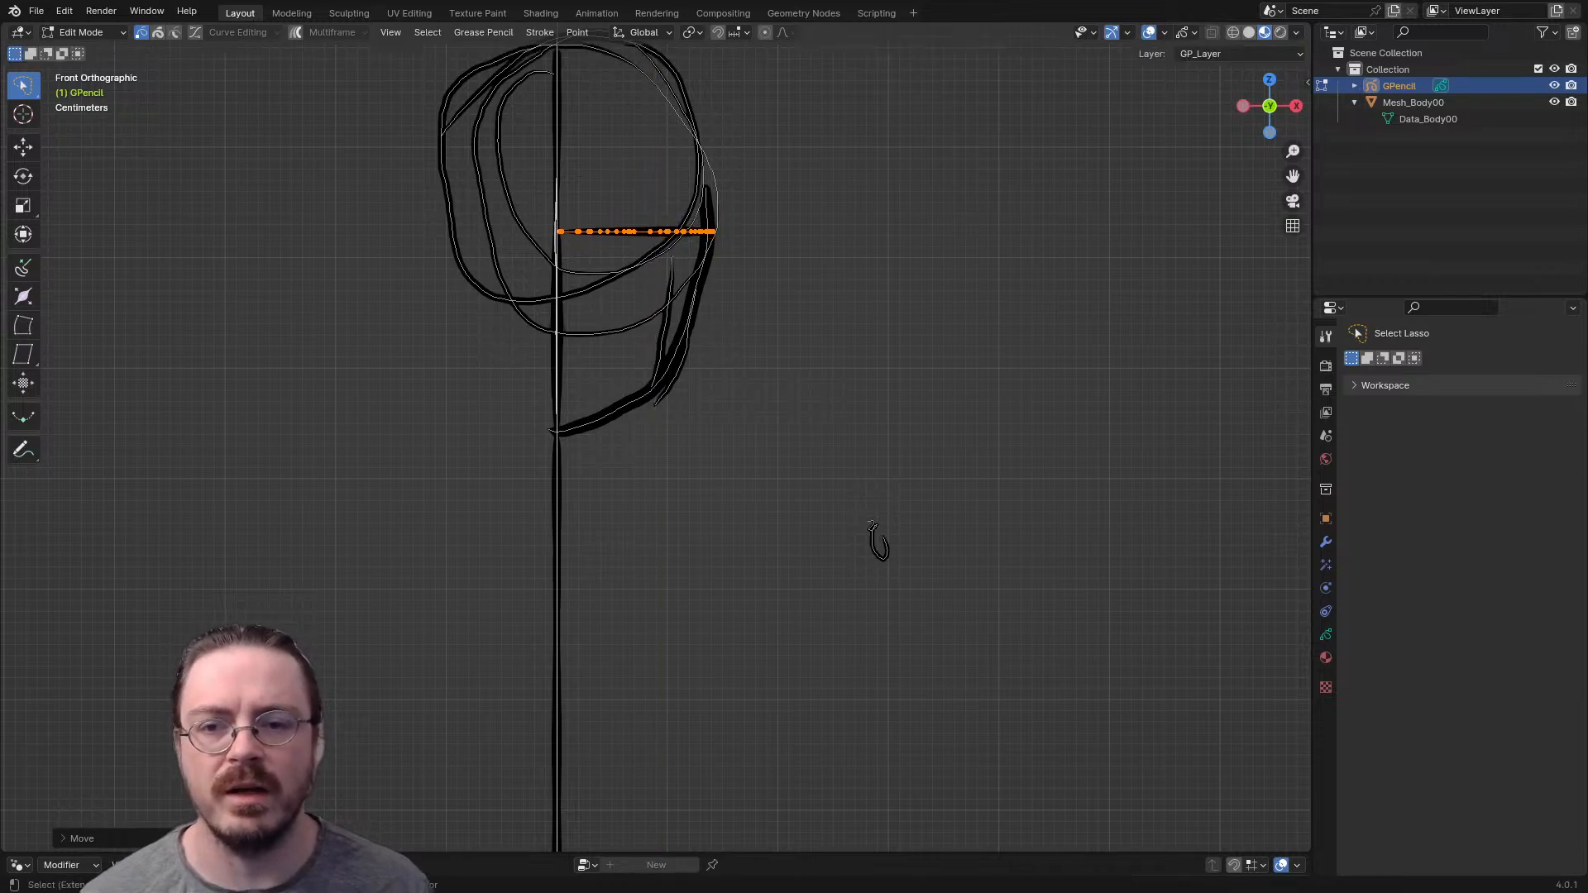
mouse_move(711, 397)
shift+middle_down()
mouse_move(723, 500)
mouse_move(604, 509)
shift+middle_up()
key(alt+z)
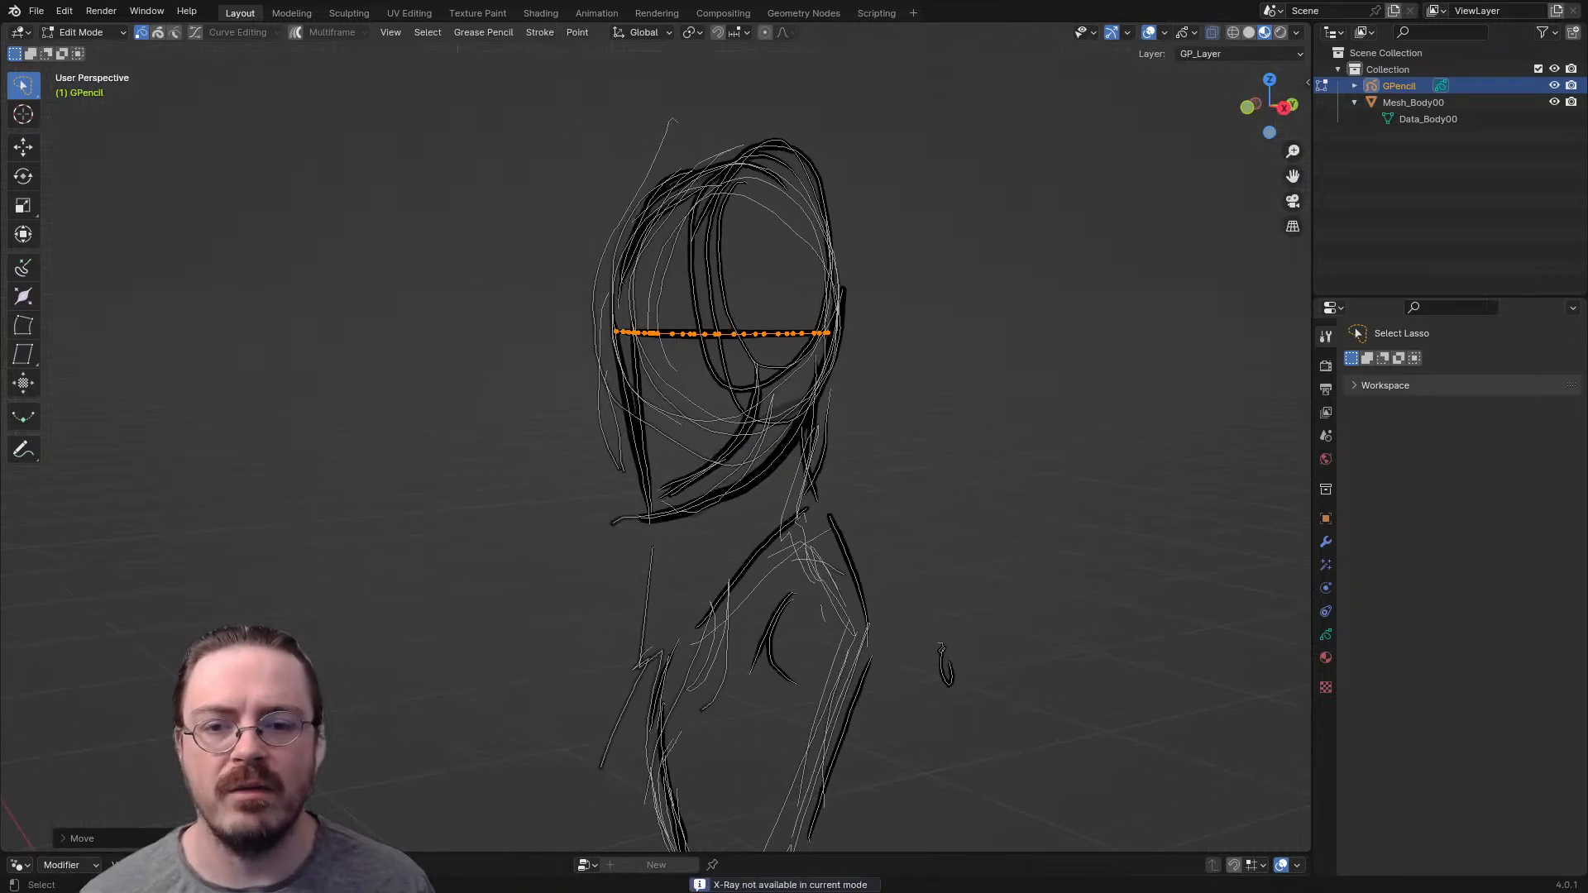
key(alt+a)
key(ctrl+Tab)
click(798, 455)
key(ctrl+Tab)
click(815, 429)
mouse_move(836, 406)
middle_down()
mouse_move(883, 427)
mouse_move(1018, 422)
mouse_move(670, 422)
mouse_move(627, 446)
mouse_move(603, 556)
mouse_move(739, 476)
mouse_move(830, 476)
middle_up()
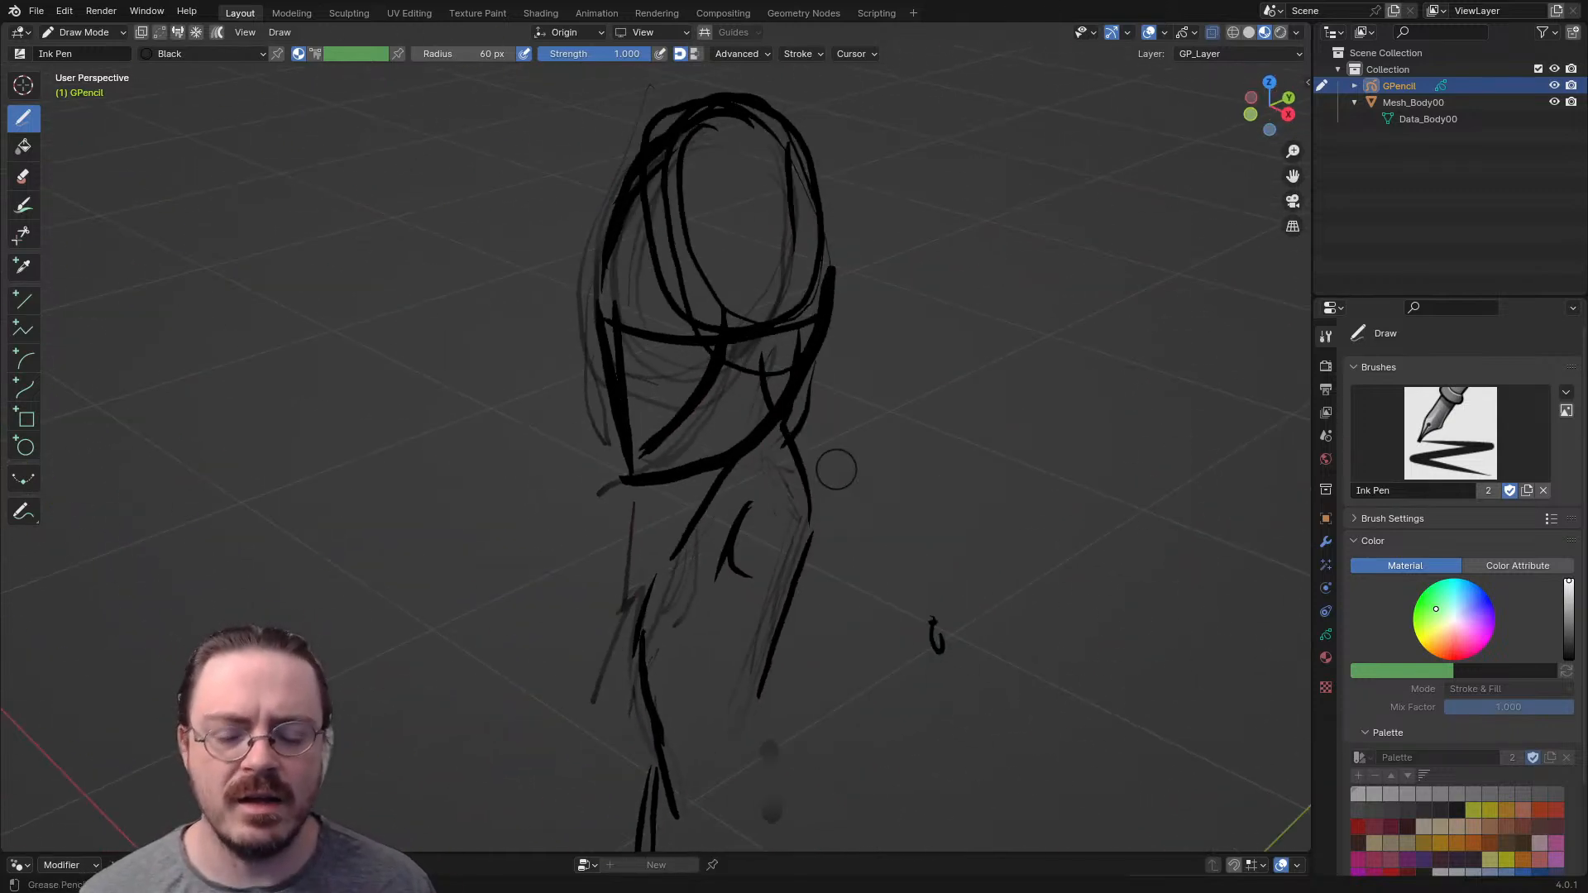
- In Edit Mode, select the curved shoulder stroke and move it along X from the center line out to the shoulder's side
key(Tab)
mouse_move(733, 508)
mouse_down()
mouse_move(741, 586)
mouse_move(755, 530)
mouse_up()
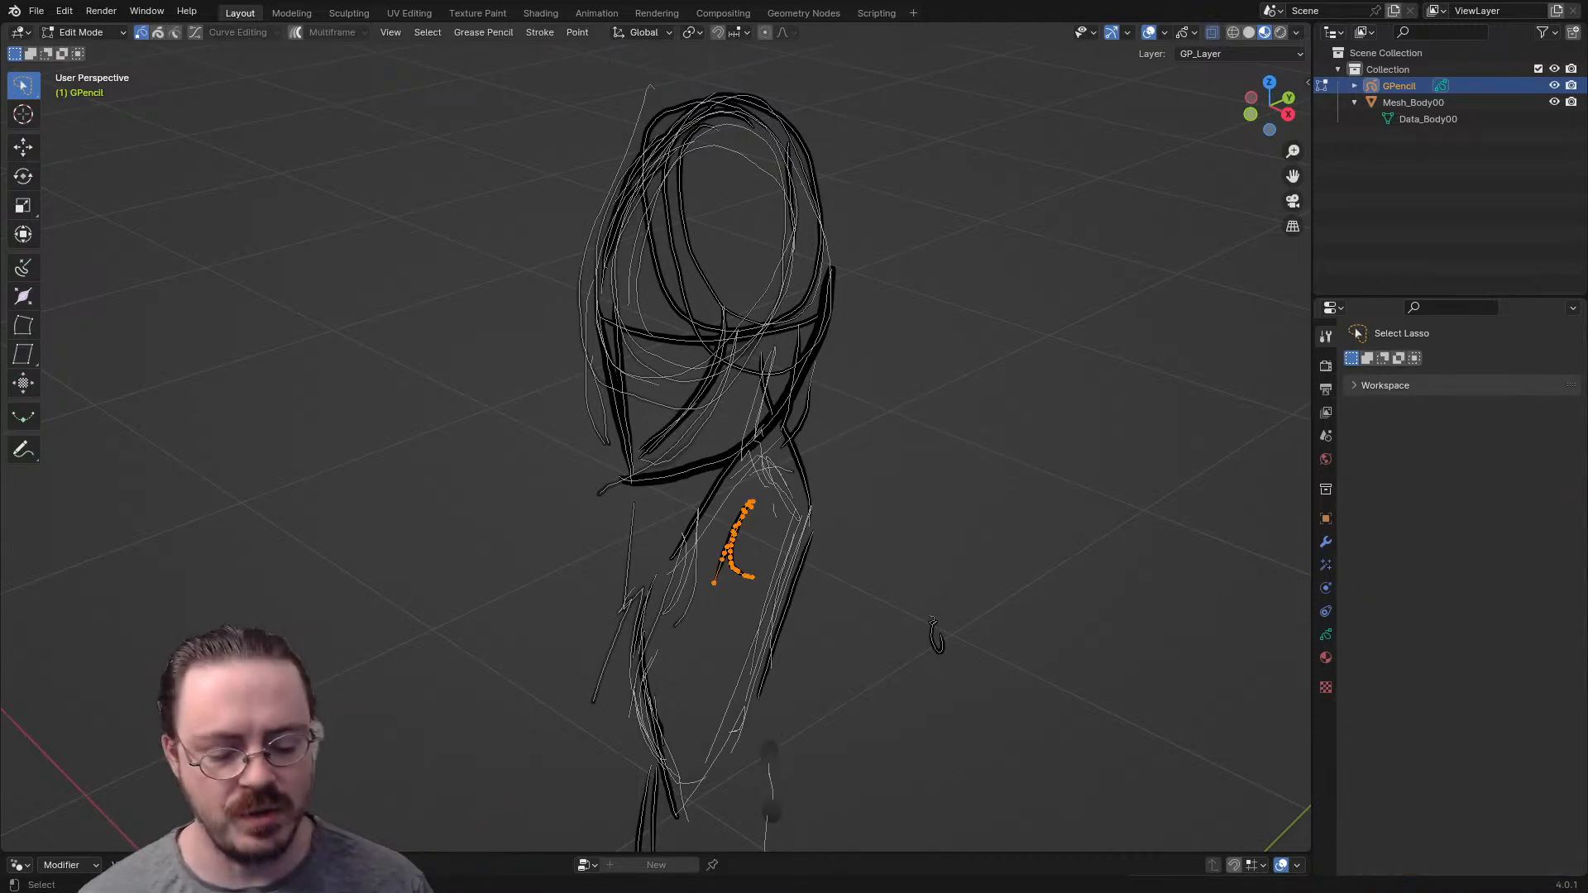
key(KP_1)
key(g)
key(x)
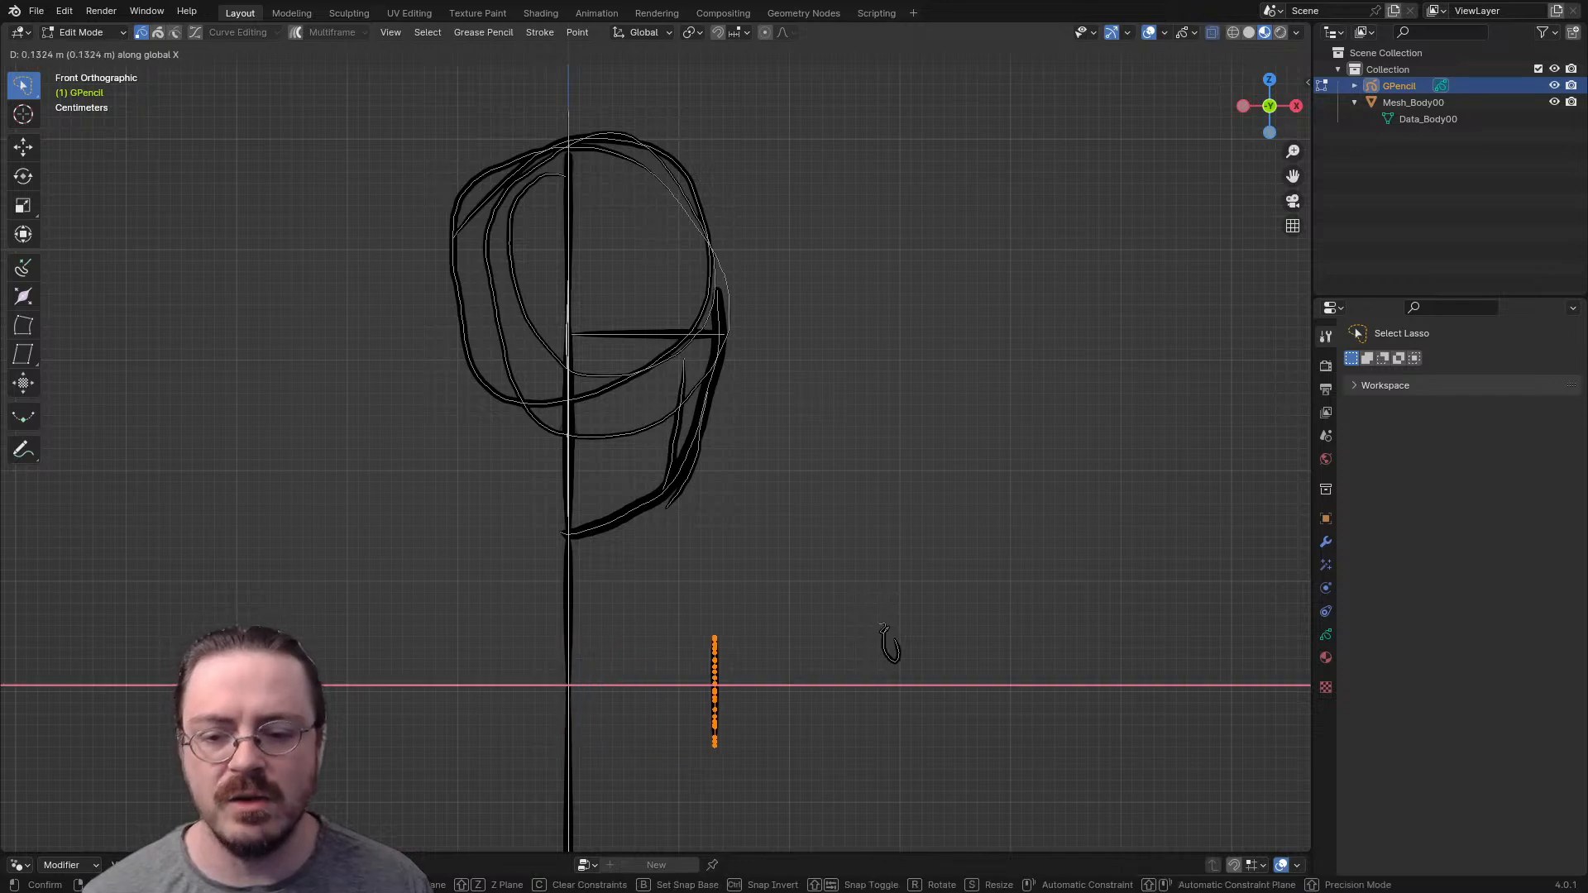
click(890, 645)
shift+middle_drag(888, 646, 962, 401)
scroll(860, 407, down, 2)
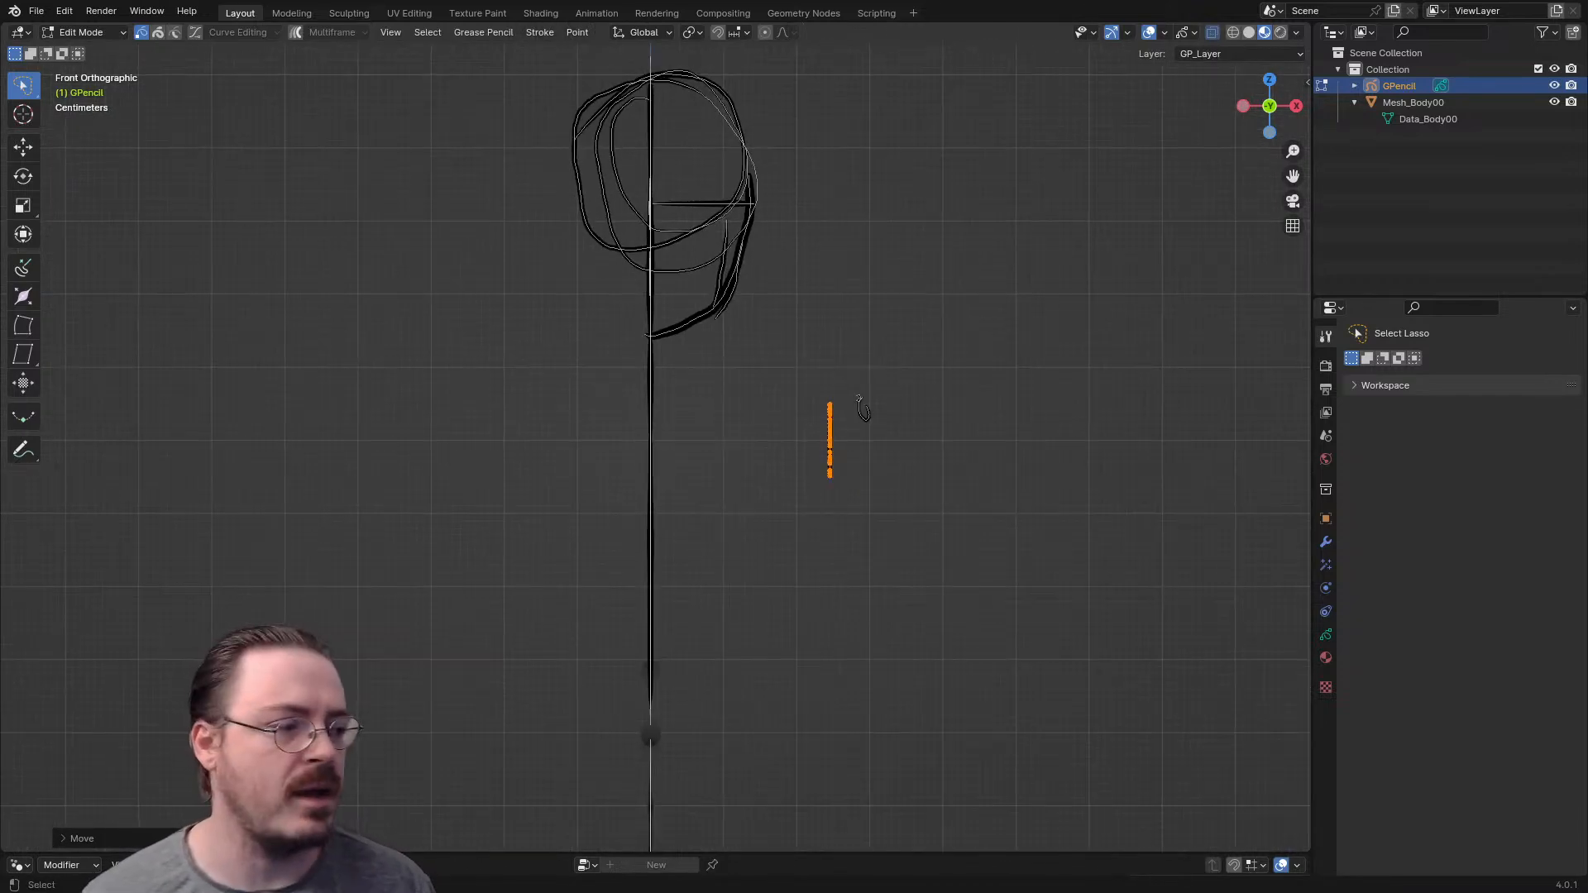
- In Draw Mode, sketch the shoulder slope, chest side and lower flank as short front-view strokes on one side of the torso
key(ctrl+Tab)
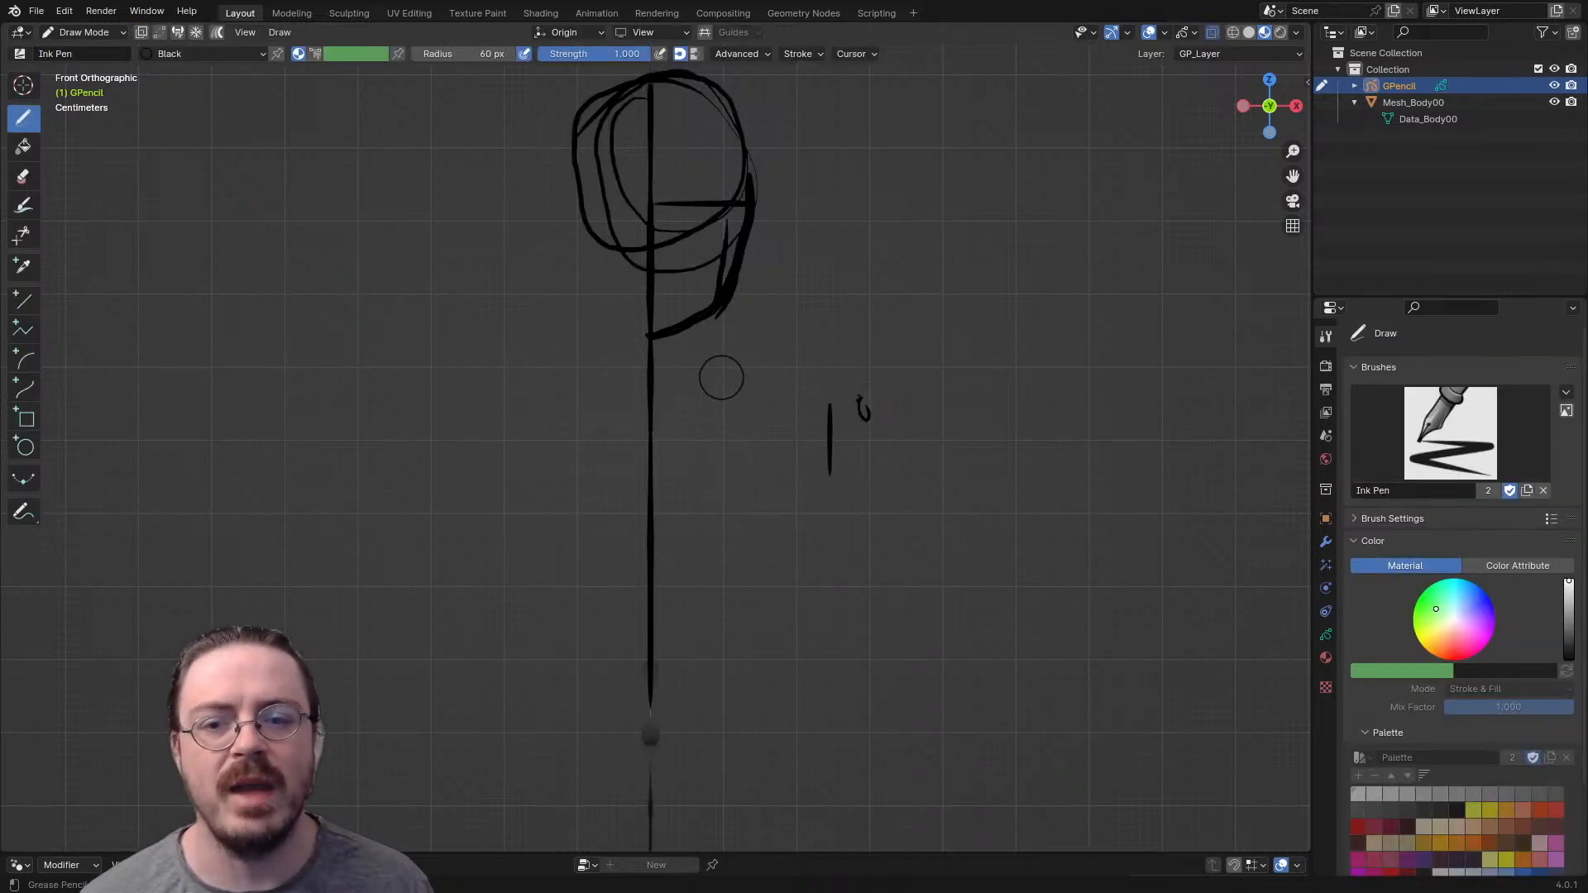
mouse_move(675, 357)
mouse_down()
mouse_move(759, 395)
mouse_move(811, 496)
mouse_move(763, 604)
mouse_up()
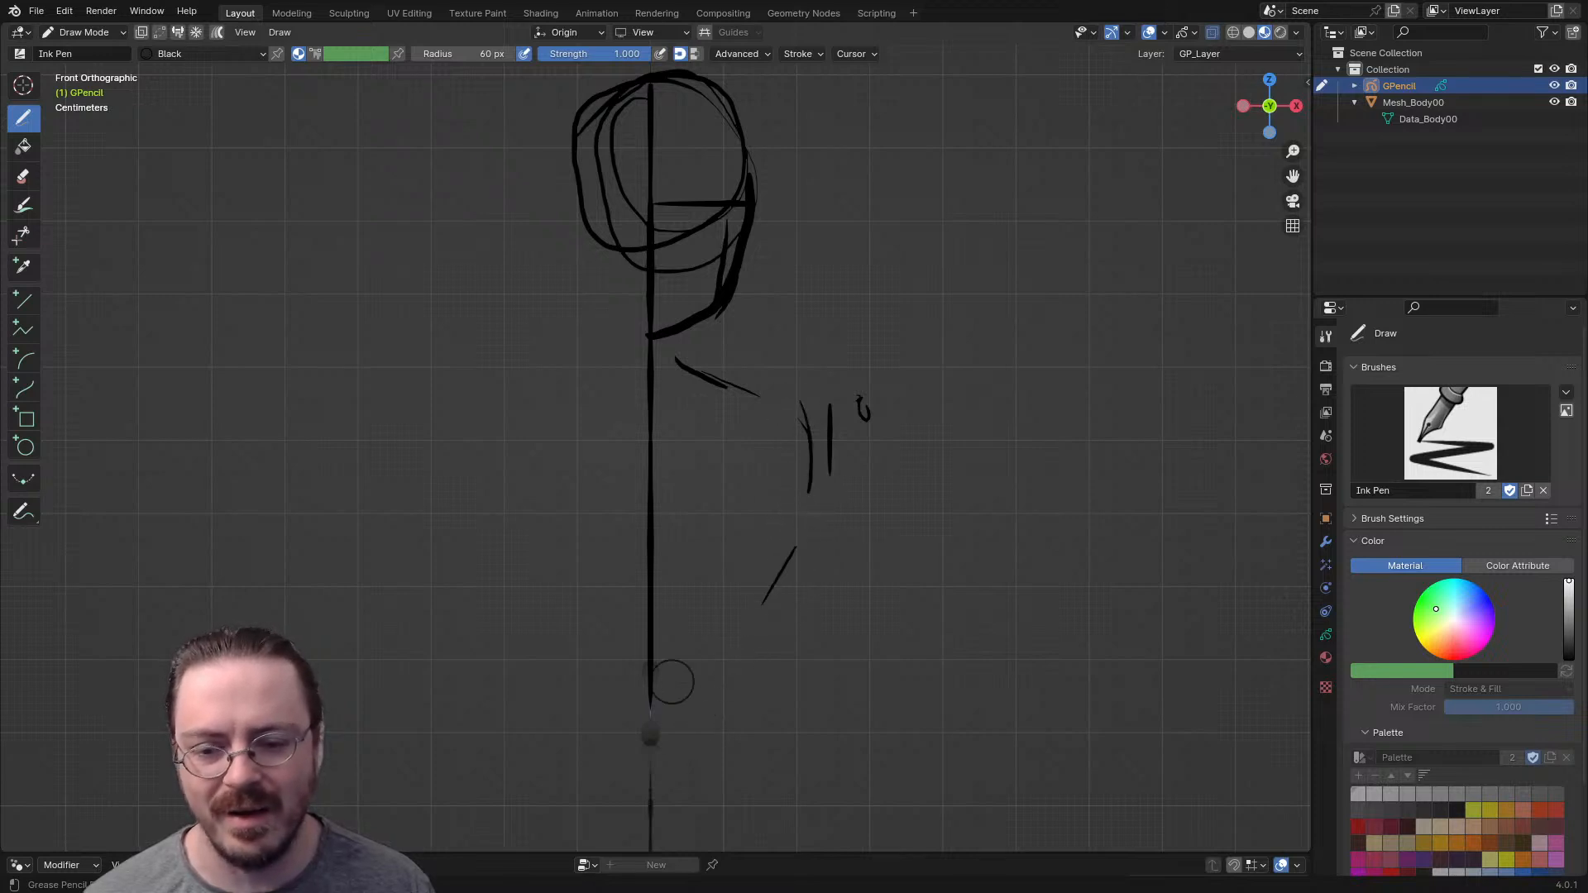
mouse_move(709, 670)
middle_down()
mouse_move(851, 647)
mouse_move(645, 627)
mouse_move(684, 636)
middle_up()
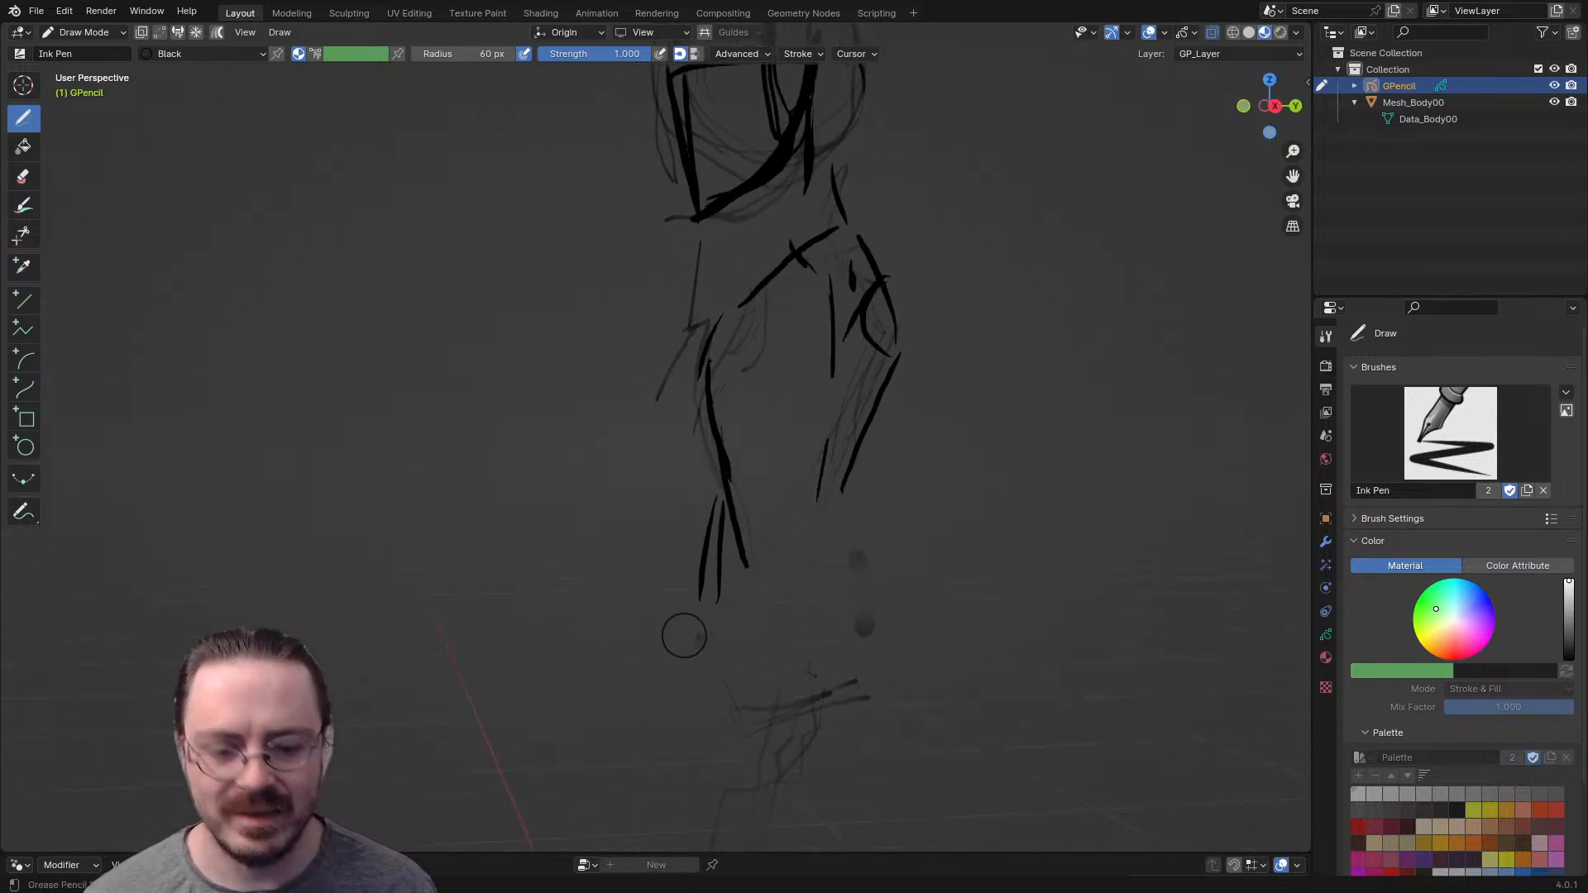
- In front view, draw the ribcage with a double arch at its lower center, curved contours on both sides and sloped upper edges
key(KP_1)
mouse_move(662, 501)
mouse_down()
mouse_move(748, 511)
mouse_move(671, 488)
mouse_up()
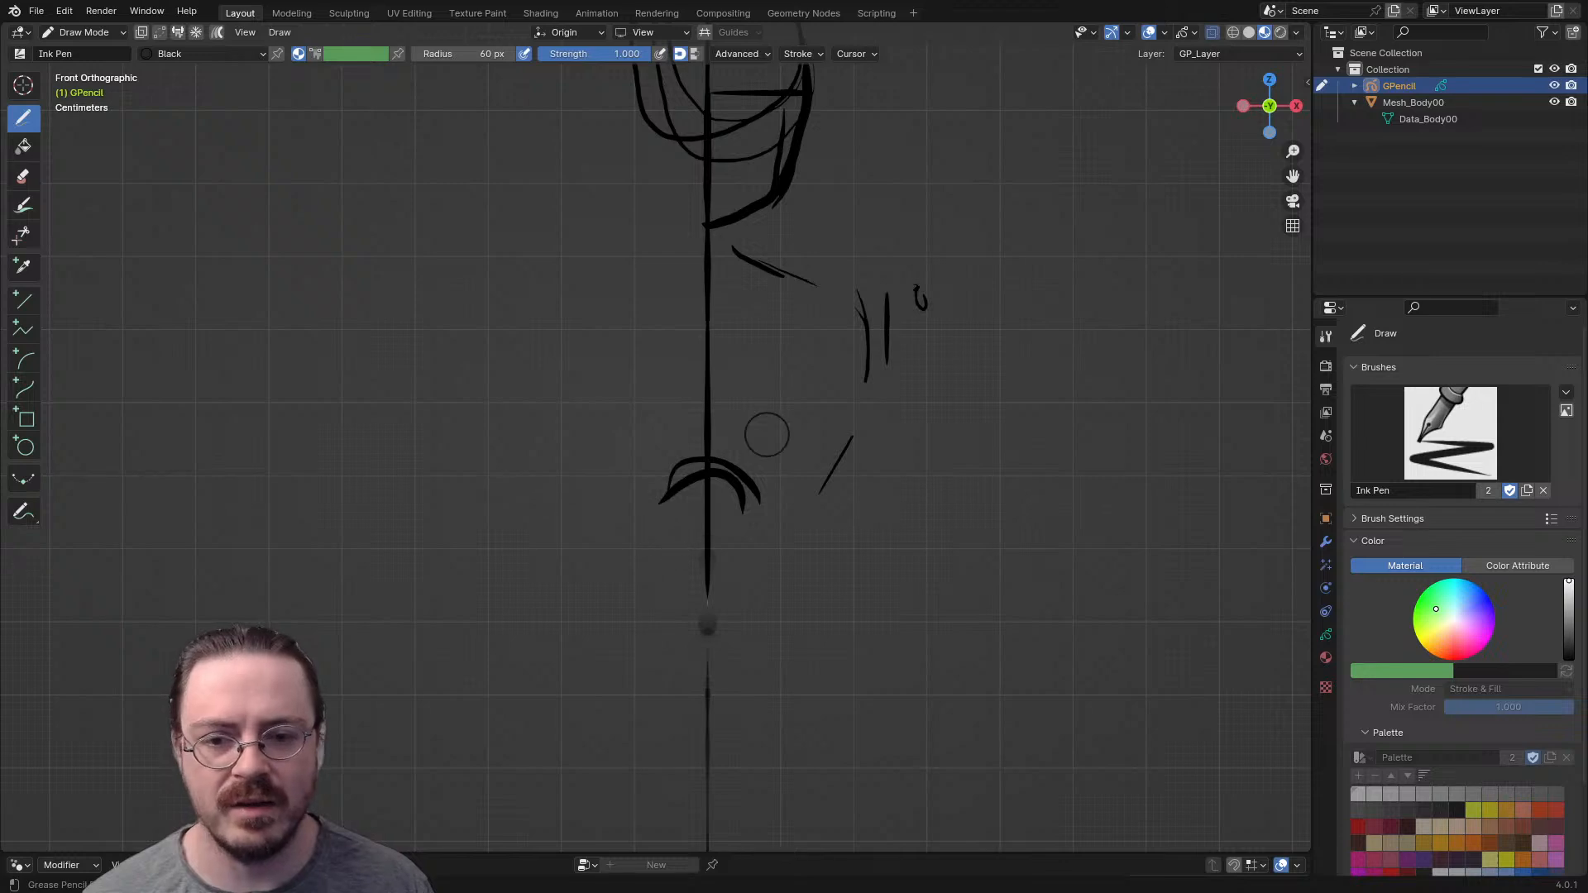
mouse_move(772, 506)
mouse_down()
mouse_move(844, 412)
mouse_move(833, 281)
mouse_up()
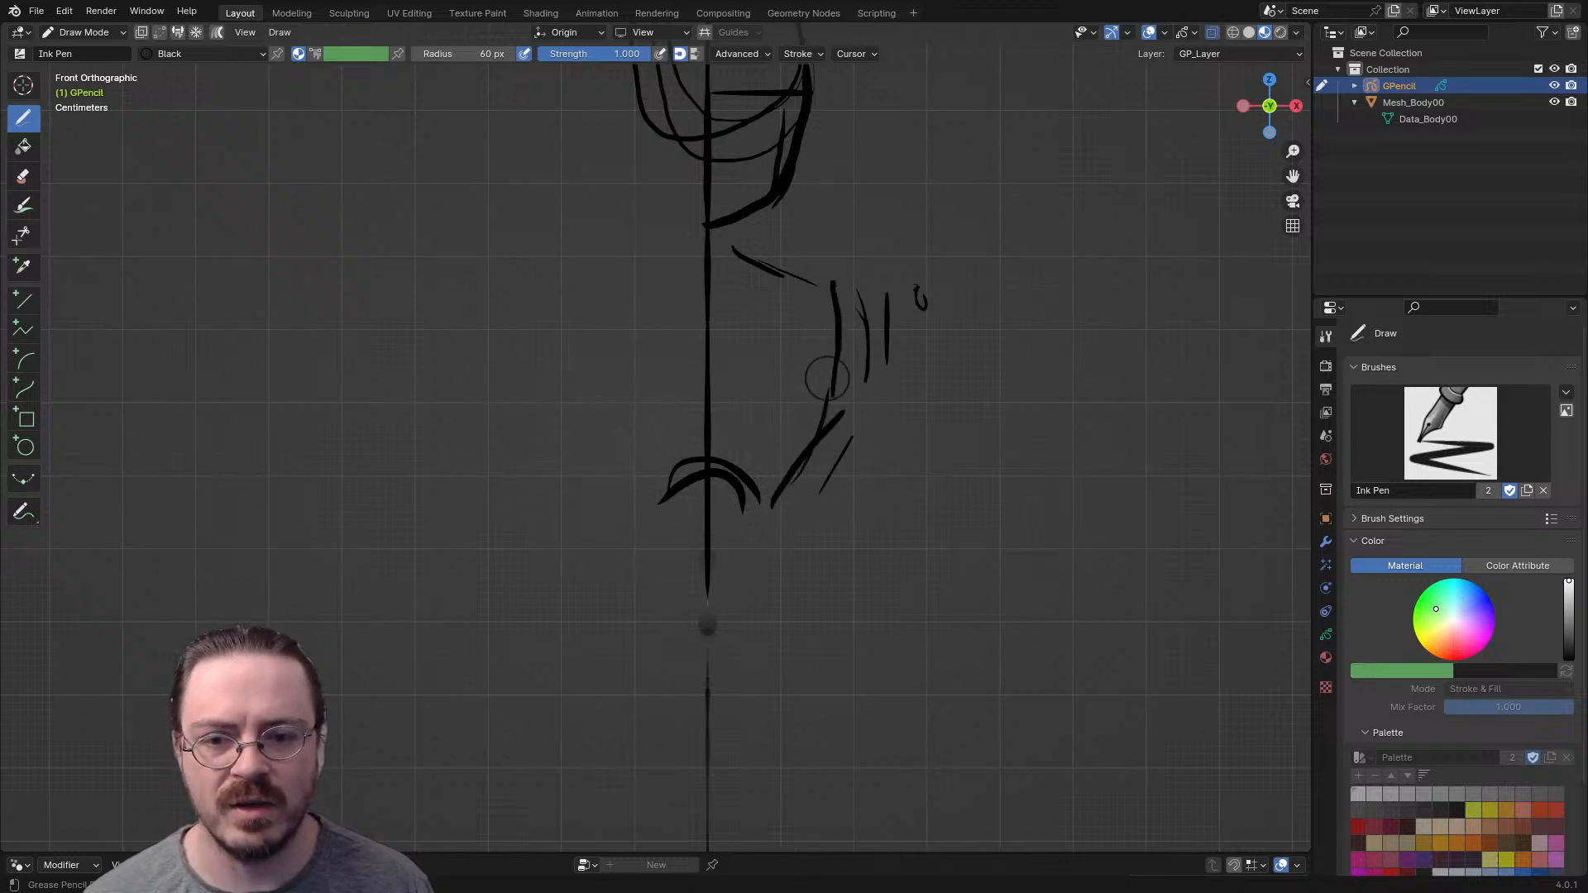
drag(755, 249, 822, 300)
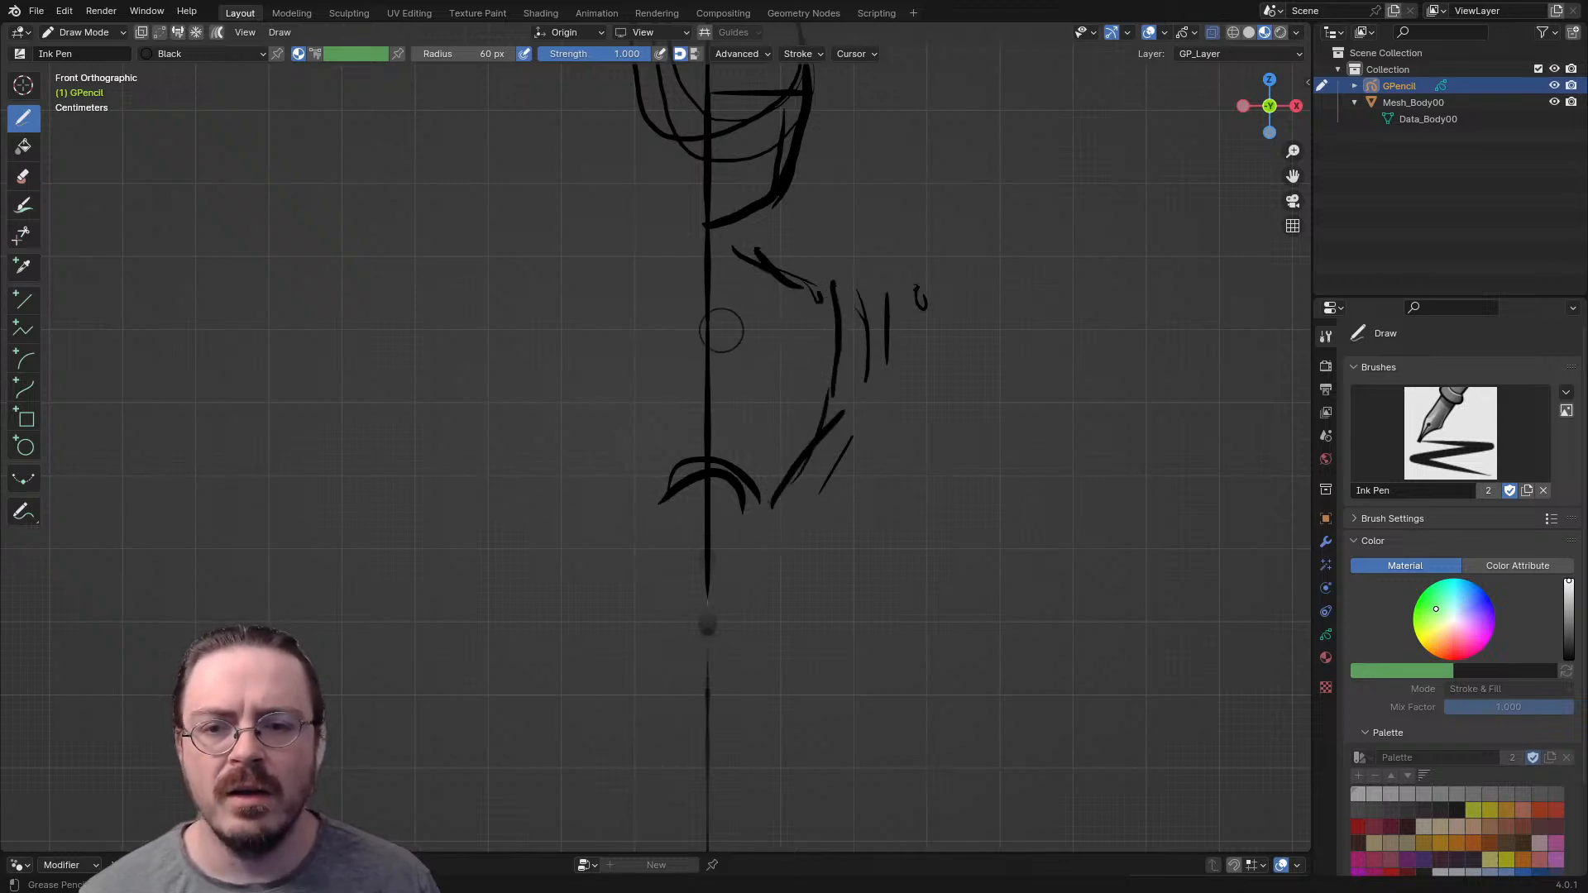
mouse_move(655, 248)
mouse_down()
mouse_move(585, 324)
mouse_move(602, 407)
mouse_up()
mouse_move(634, 483)
mouse_down()
mouse_move(580, 314)
mouse_move(668, 245)
mouse_up()
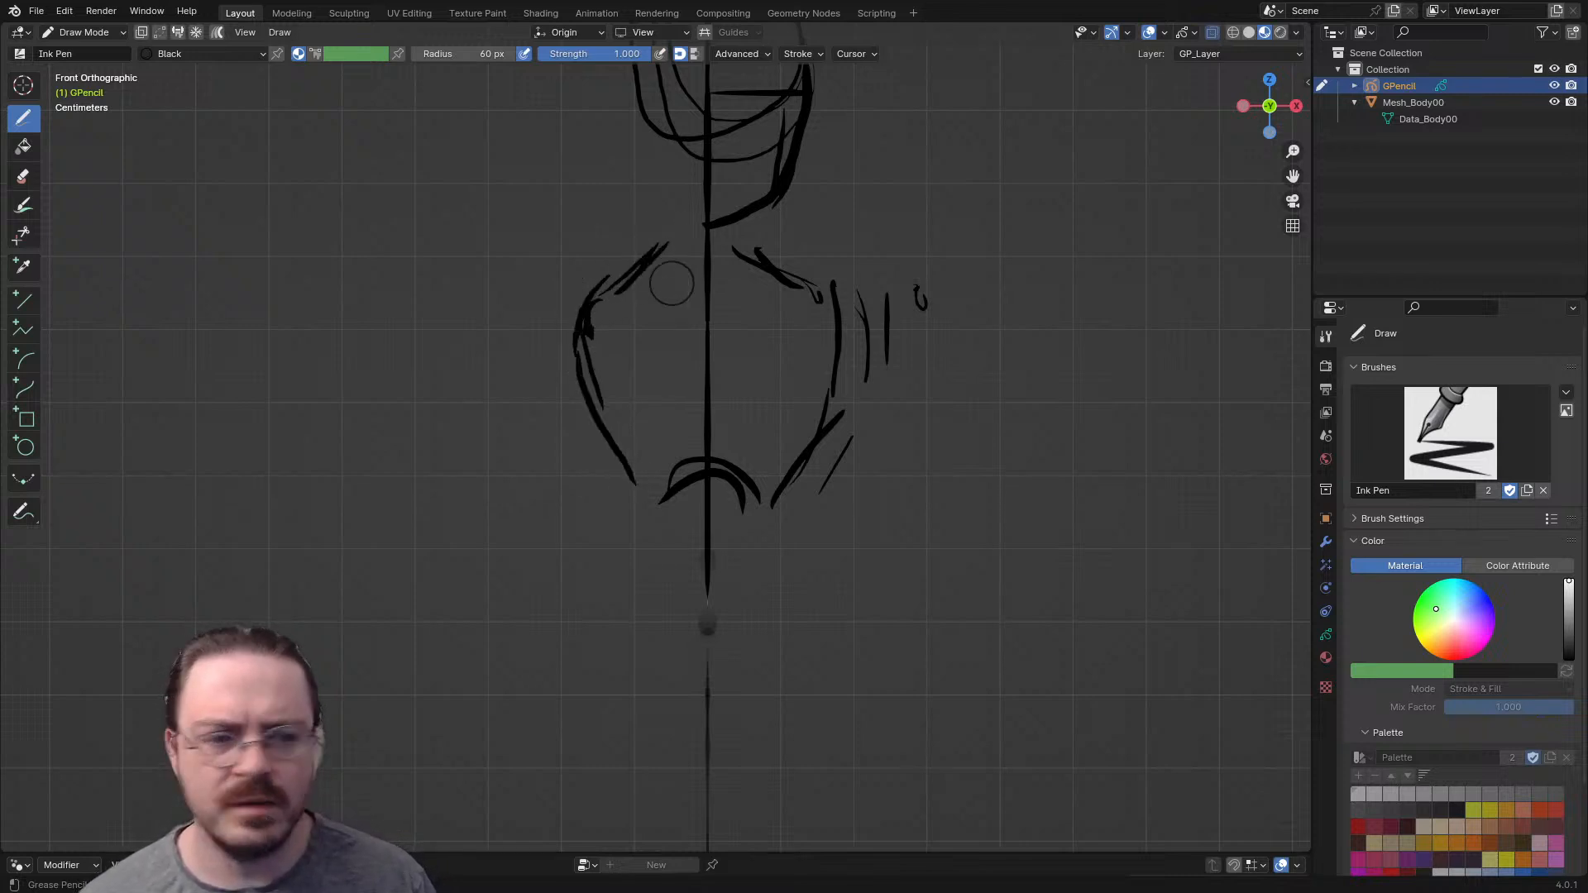
- In Edit Mode, lasso-select the front-view ribcage strokes on both sides and extend the selection to the complete linked strokes
mouse_move(728, 400)
middle_down()
mouse_move(787, 507)
mouse_move(593, 383)
mouse_move(570, 454)
mouse_move(629, 446)
middle_up()
key(Tab)
drag(883, 460, 913, 501)
shift+drag(815, 520, 790, 597)
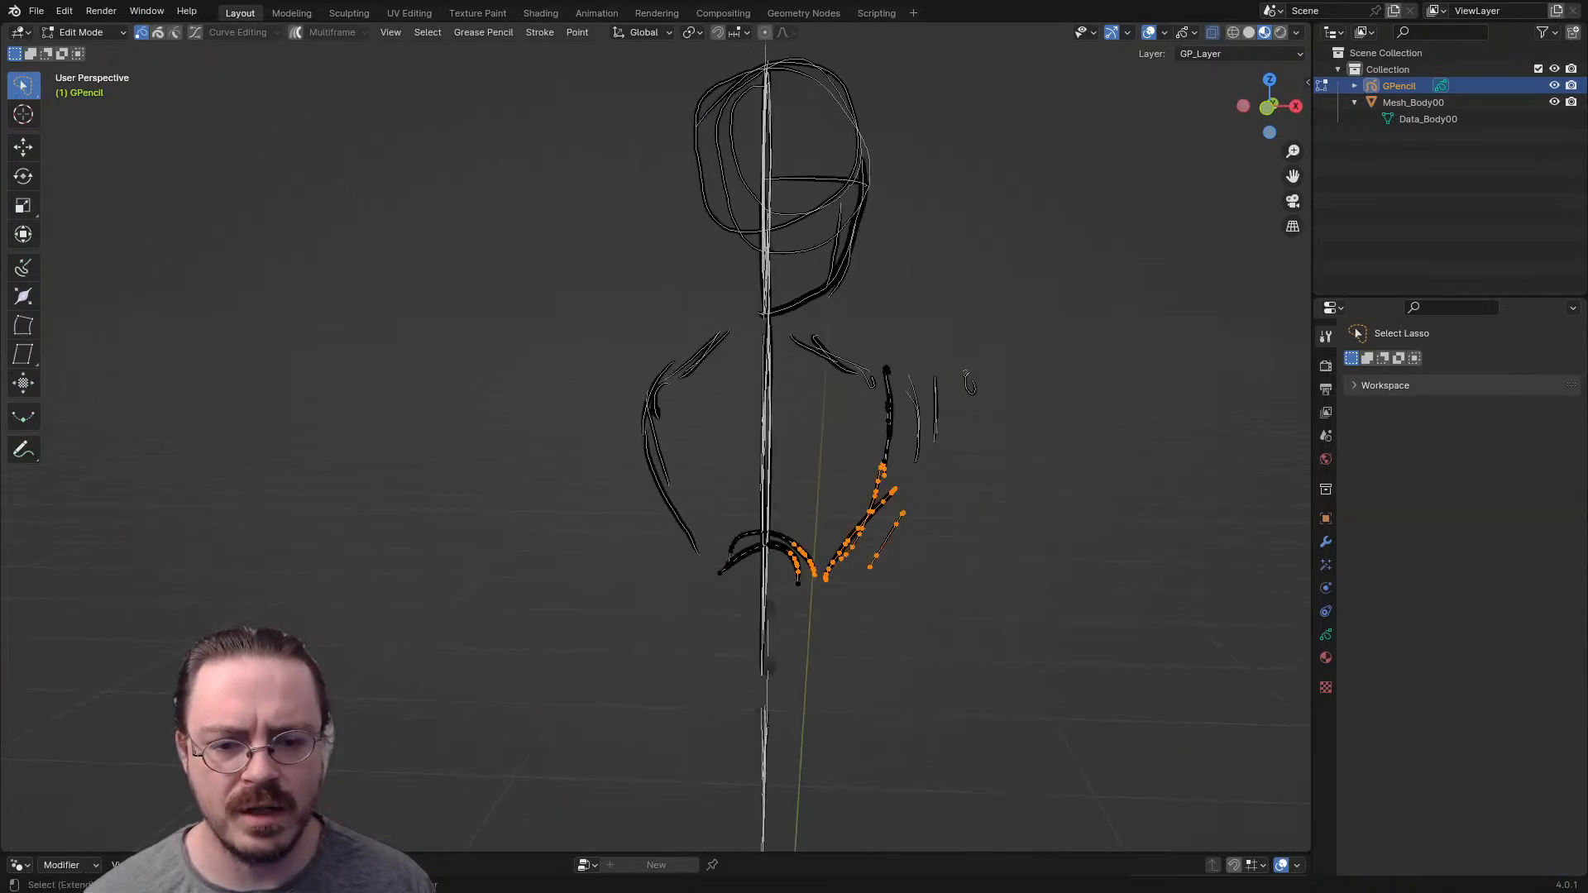
shift+drag(969, 383, 969, 382)
mouse_move(677, 332)
shift+mouse_down()
mouse_move(624, 454)
mouse_move(700, 369)
shift+mouse_up()
shift+drag(683, 475, 653, 488)
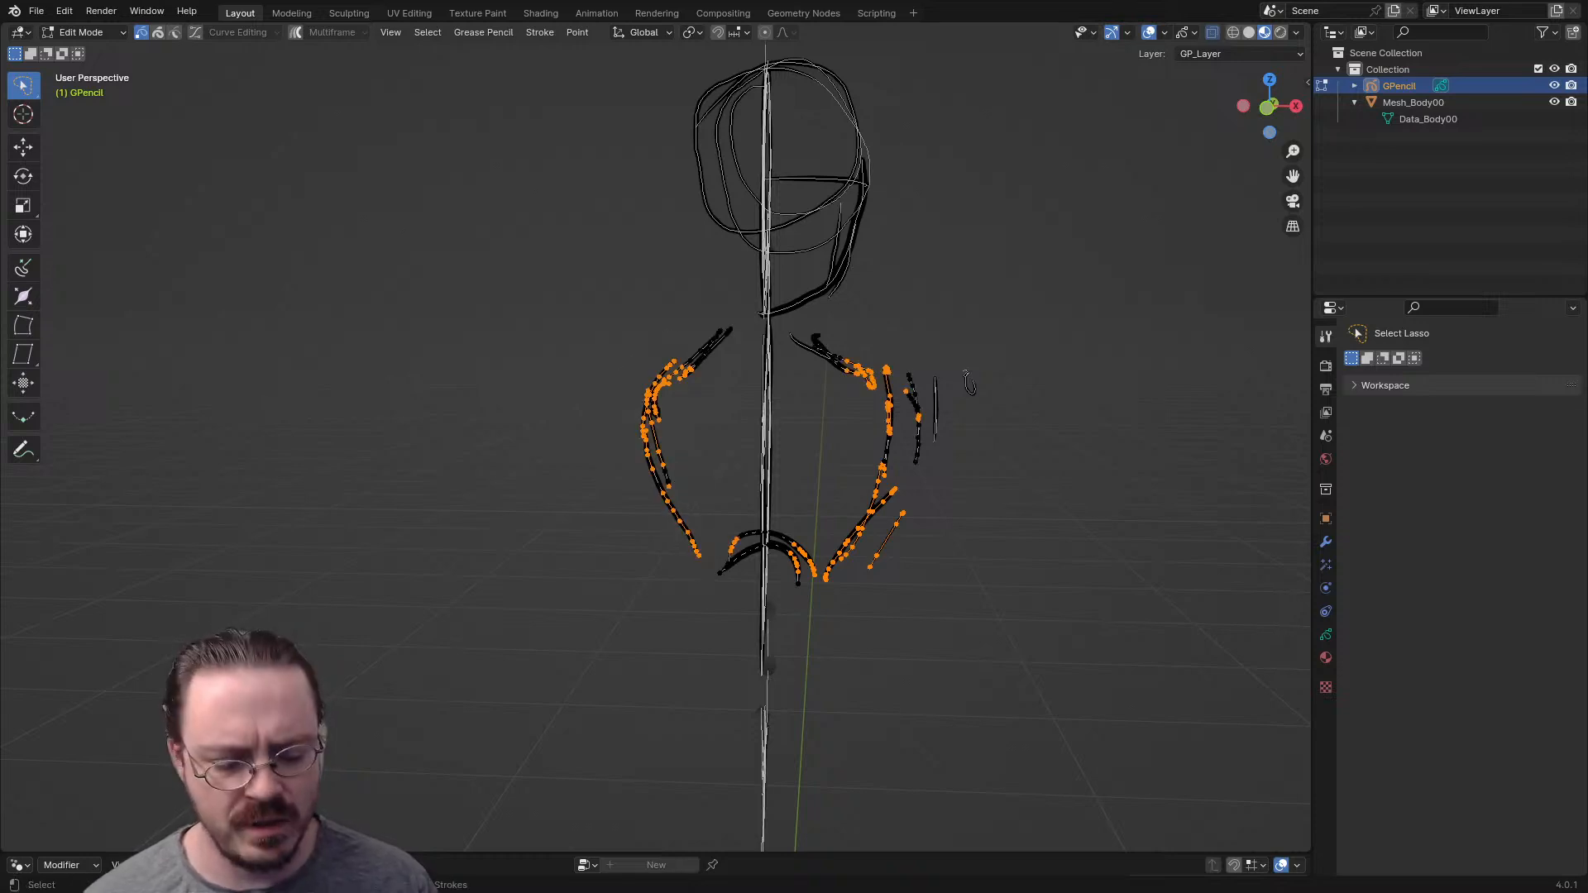
key(ctrl+l)
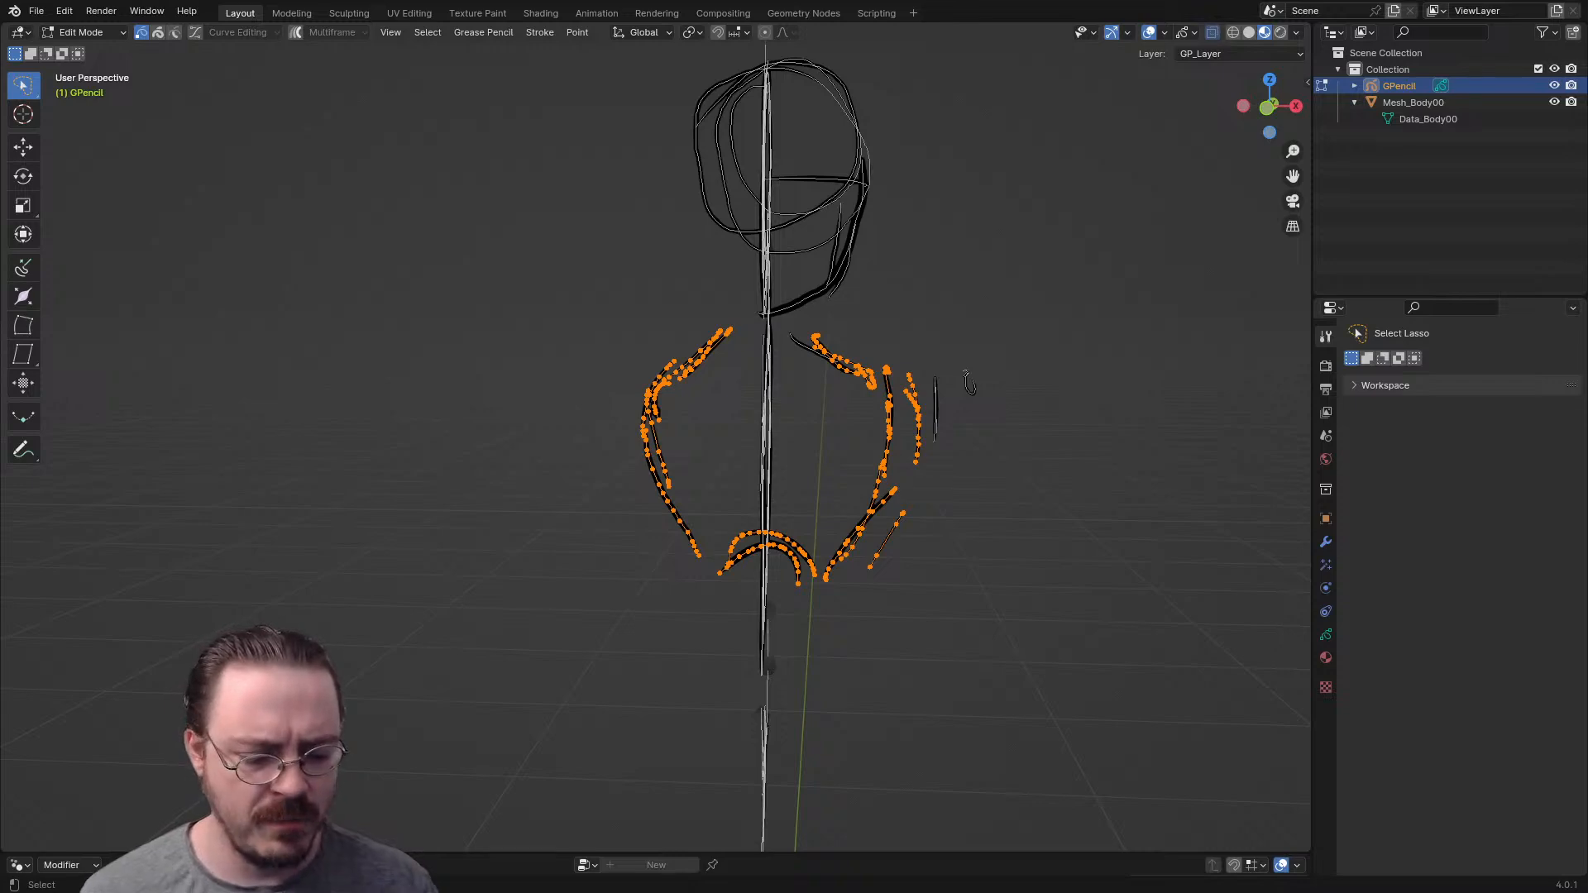
- In side view, rotate the selected ribcage strokes to tilt them and move them inside the torso profile
key(KP_3)
key(r)
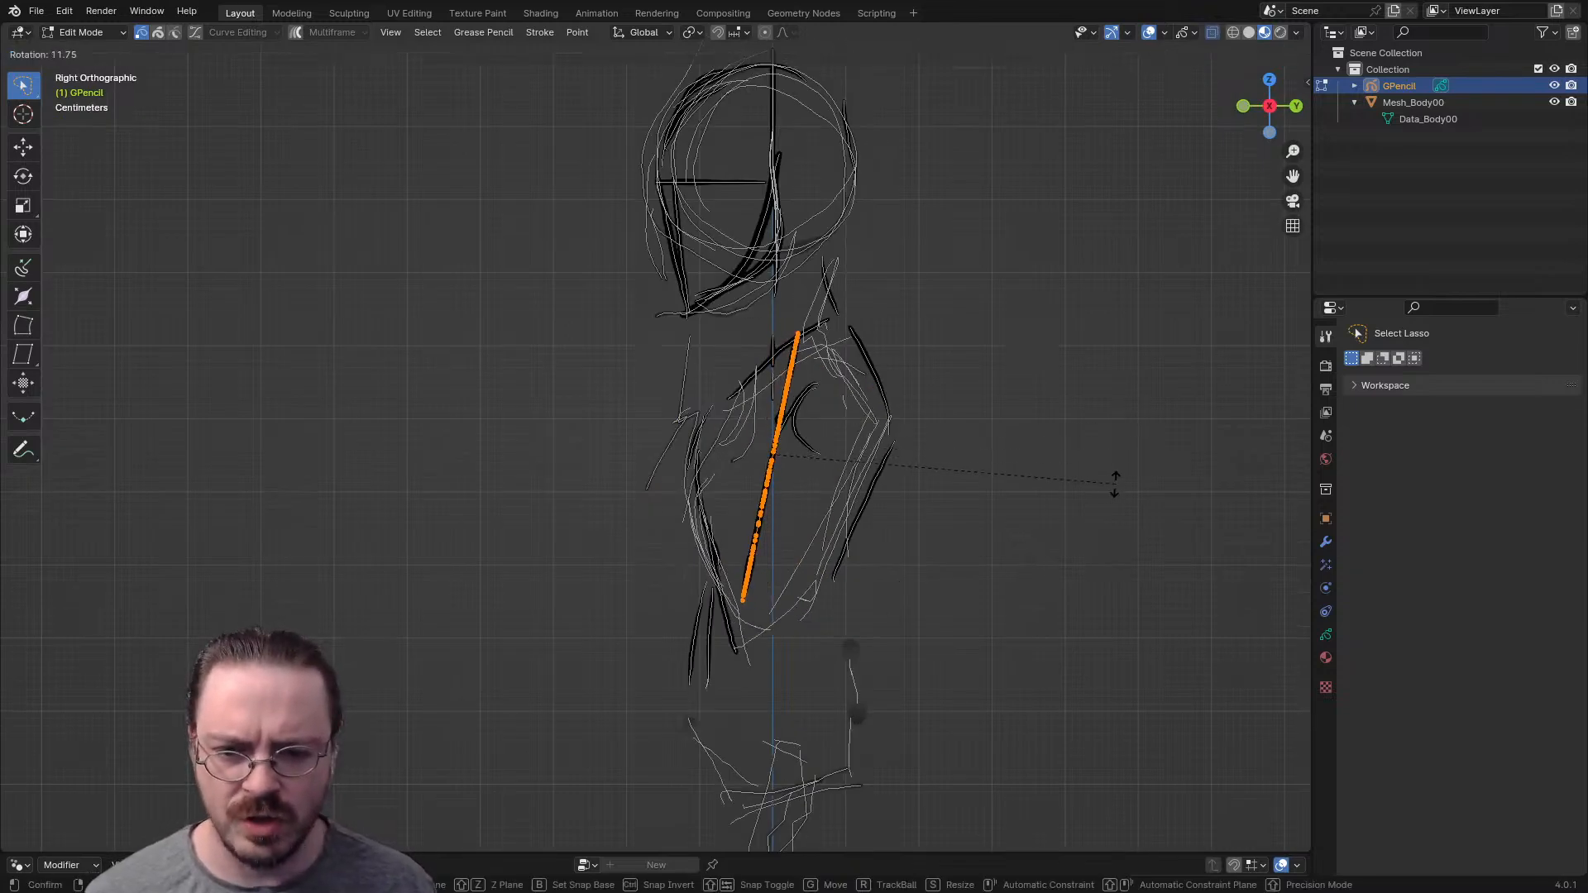
click(1115, 488)
key(g)
click(974, 386)
key(KP_1)
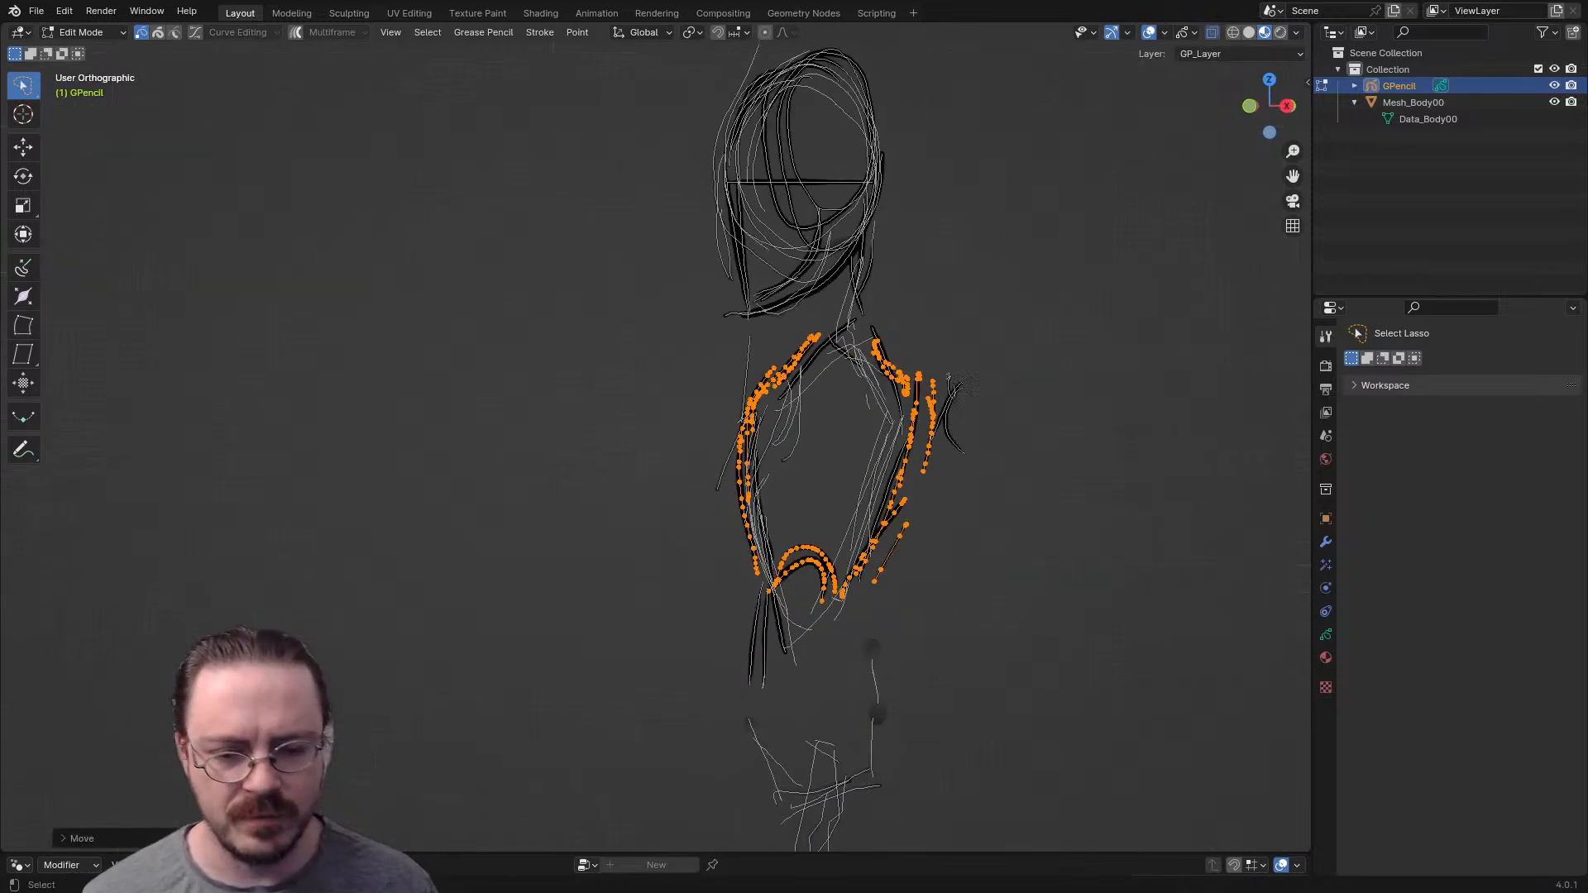
- In front view, resize the selected ribcage strokes, stretching them slightly along Z, and deselect them
key(s)
key(x)
key(y)
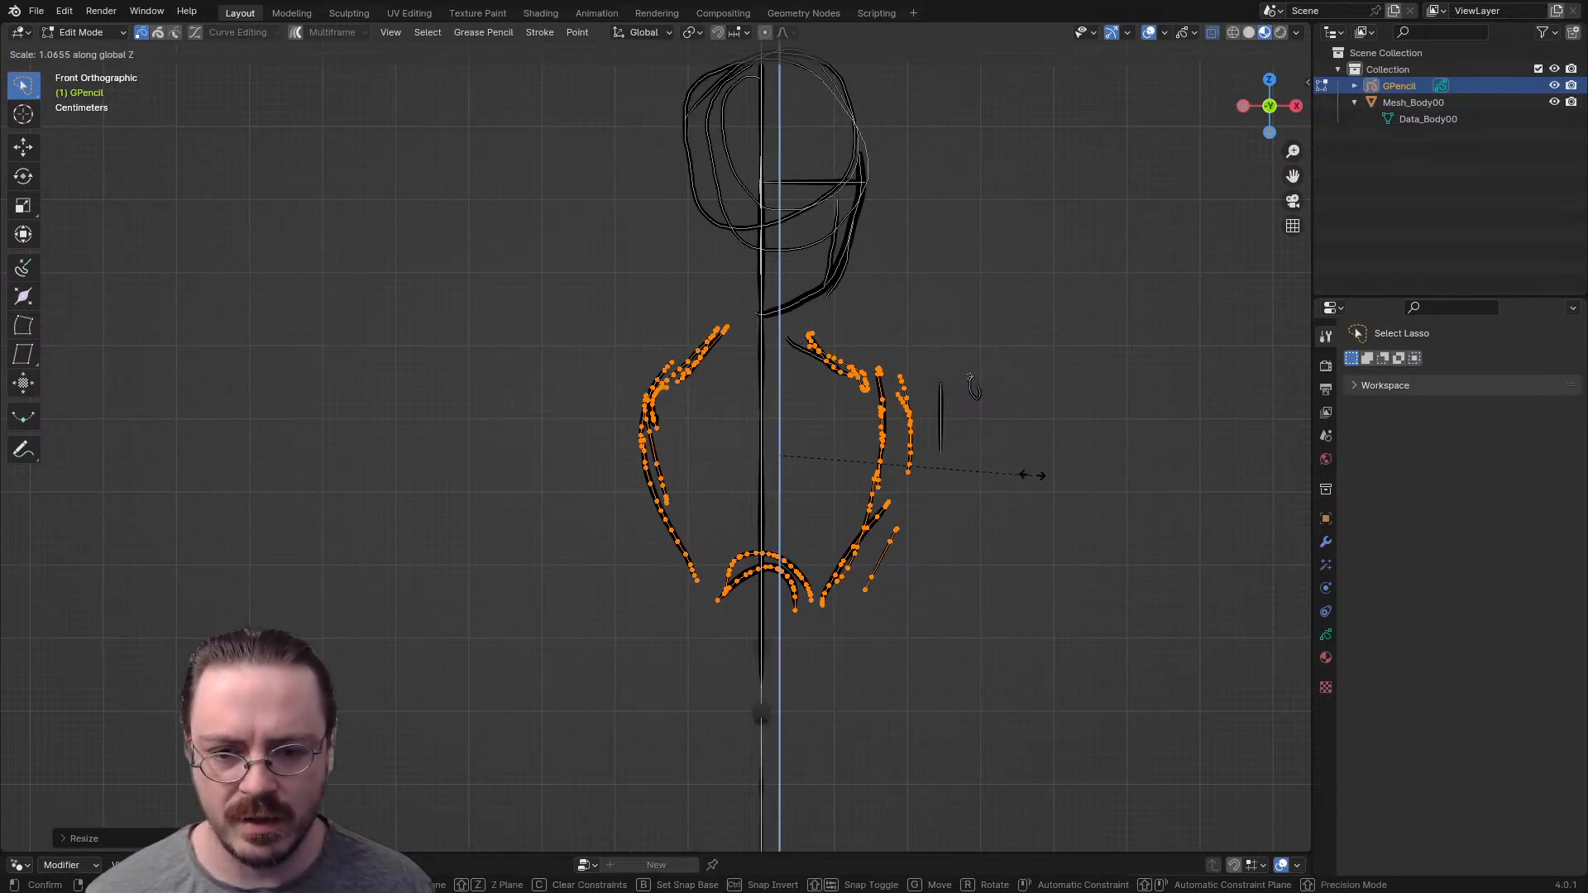
click(1034, 467)
key(alt+a)
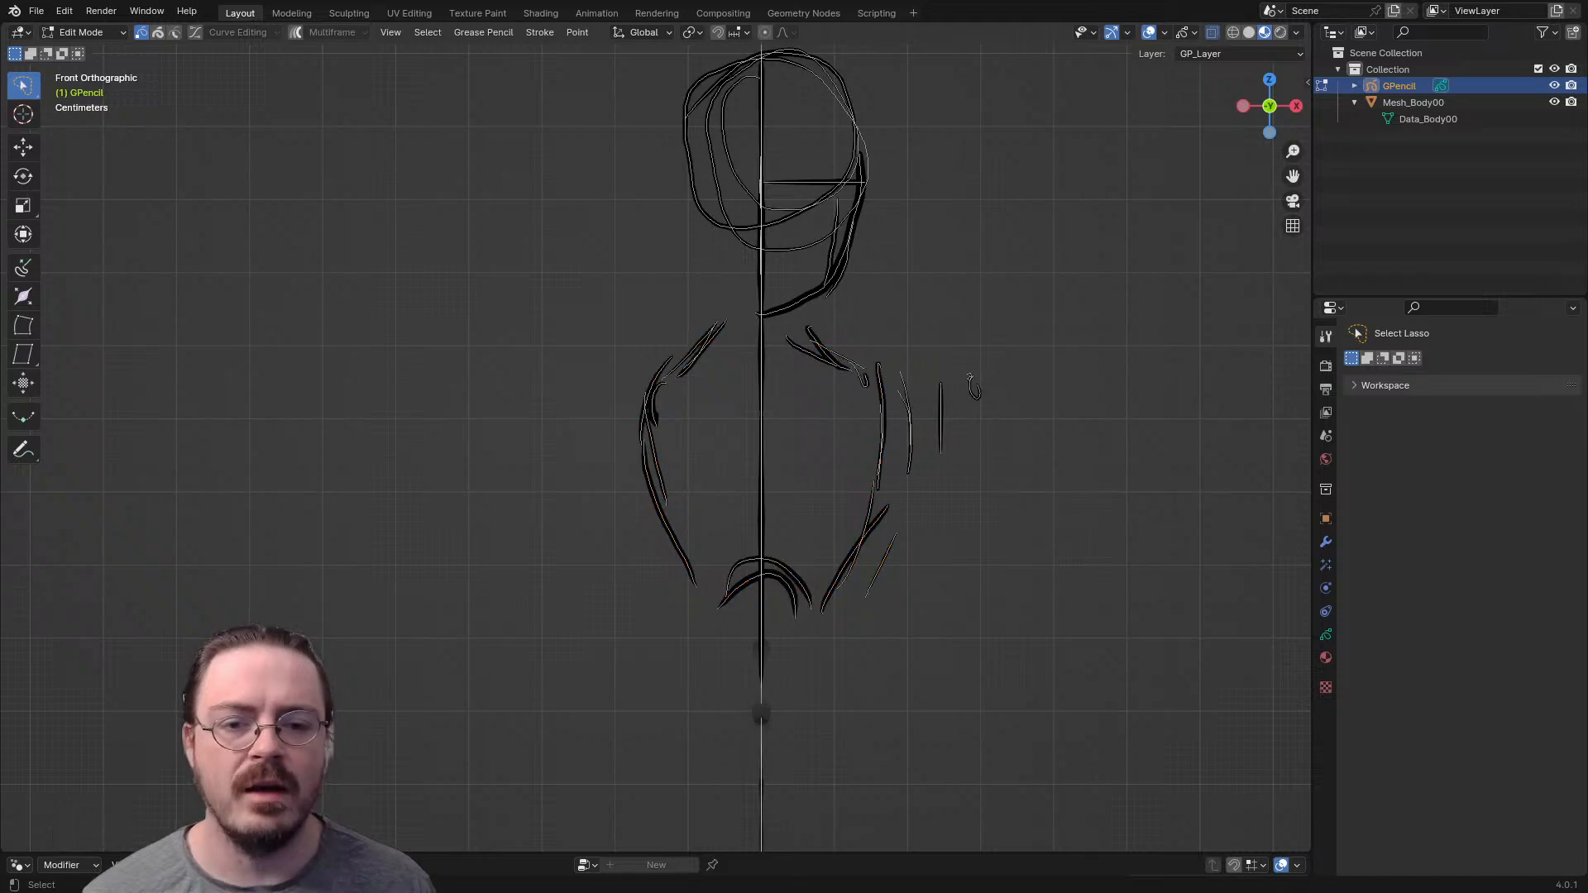
key(Tab)
mouse_move(1034, 488)
middle_down()
mouse_move(1076, 496)
mouse_move(1065, 506)
middle_up()
key(alt+z)
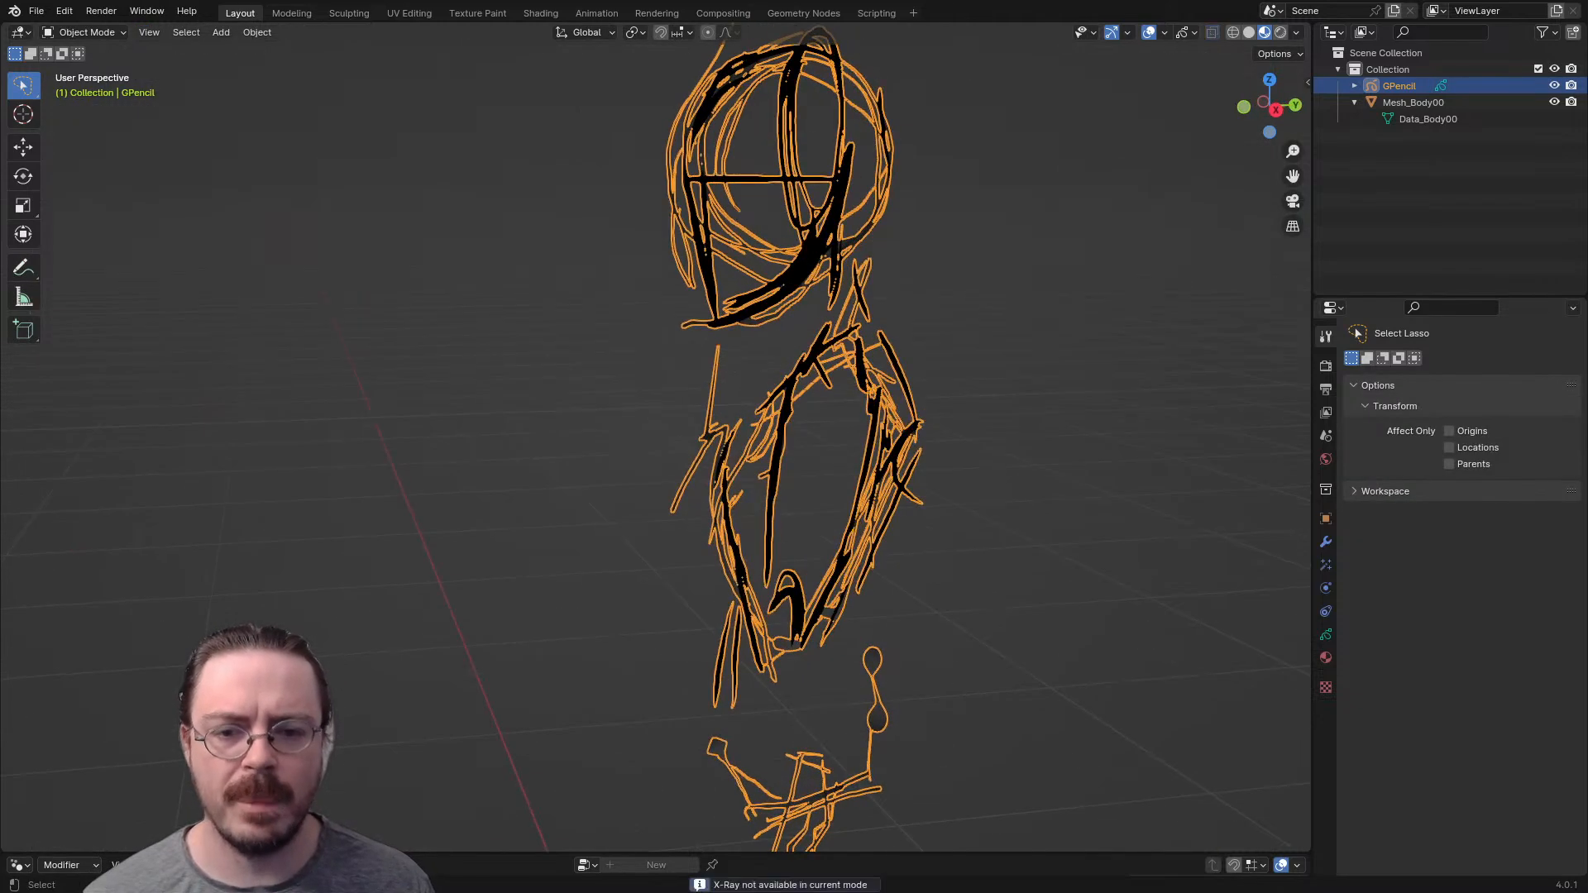
key(Tab)
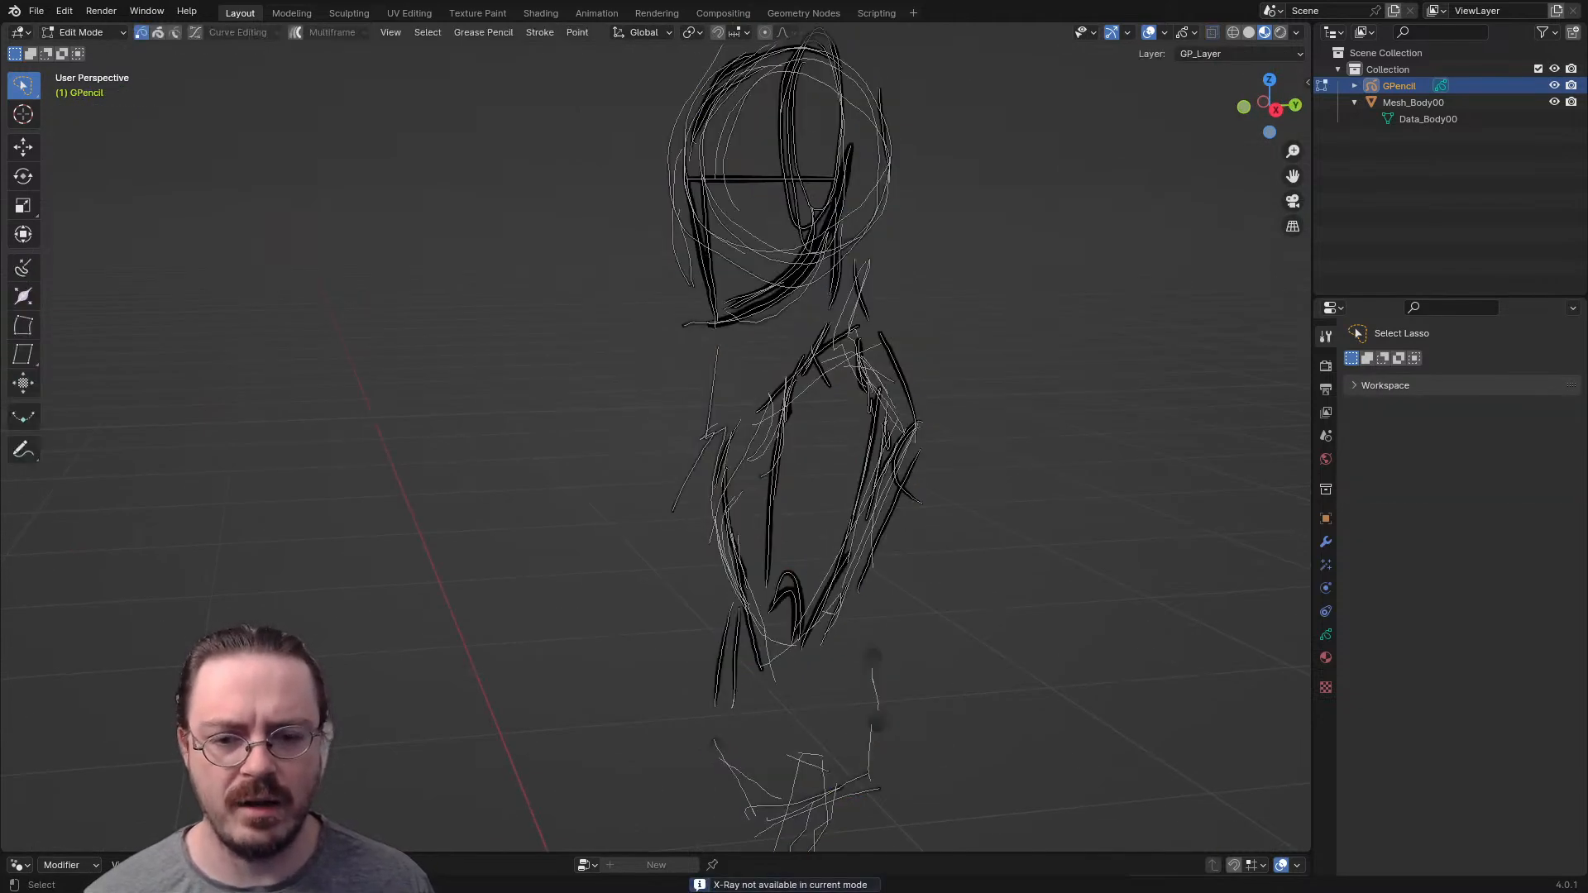
- In Draw Mode, draw a short horizontal mark across the center line at pelvis level in front view
key(ctrl+Tab)
mouse_move(902, 412)
middle_down()
mouse_move(943, 405)
mouse_move(1113, 447)
mouse_move(951, 406)
mouse_move(809, 465)
middle_up()
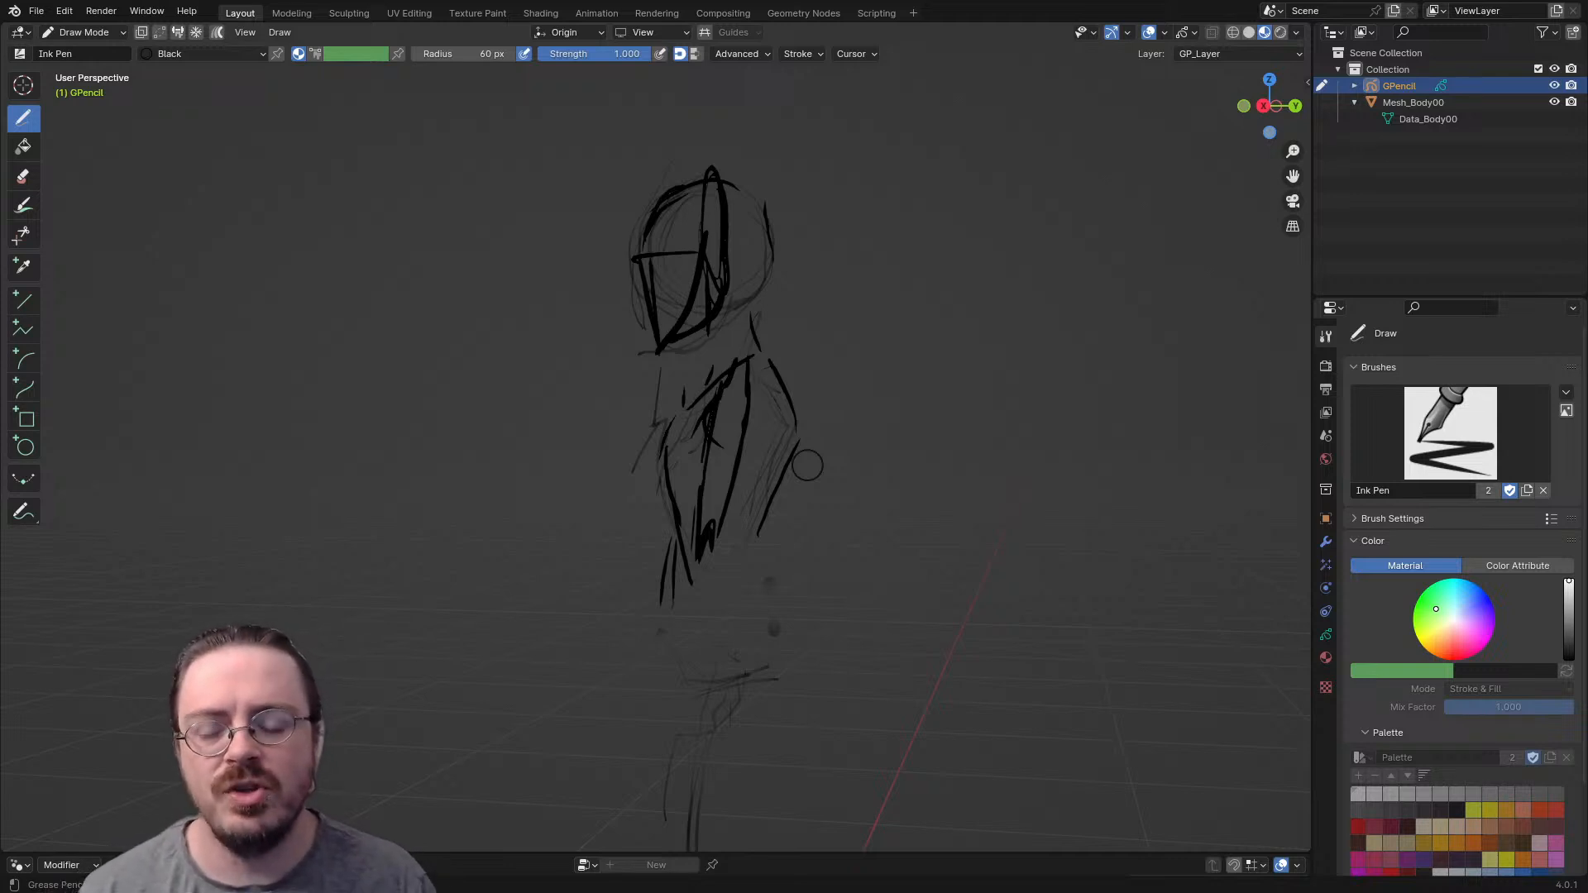
mouse_move(671, 422)
middle_down()
mouse_move(827, 445)
mouse_move(908, 408)
mouse_move(813, 407)
mouse_move(853, 407)
middle_up()
key(KP_7)
key(KP_1)
shift+middle_drag(990, 513, 824, 246)
ctrl+middle_drag(616, 281, 657, 398)
shift+middle_drag(658, 398, 689, 412)
ctrl+middle_drag(646, 342, 722, 218)
shift+middle_drag(673, 270, 764, 537)
mouse_move(749, 639)
shift+middle_down()
mouse_move(755, 558)
mouse_move(741, 546)
mouse_move(741, 698)
mouse_move(662, 877)
shift+middle_up()
mouse_move(734, 613)
ctrl+middle_down()
mouse_move(678, 694)
mouse_move(713, 571)
ctrl+middle_up()
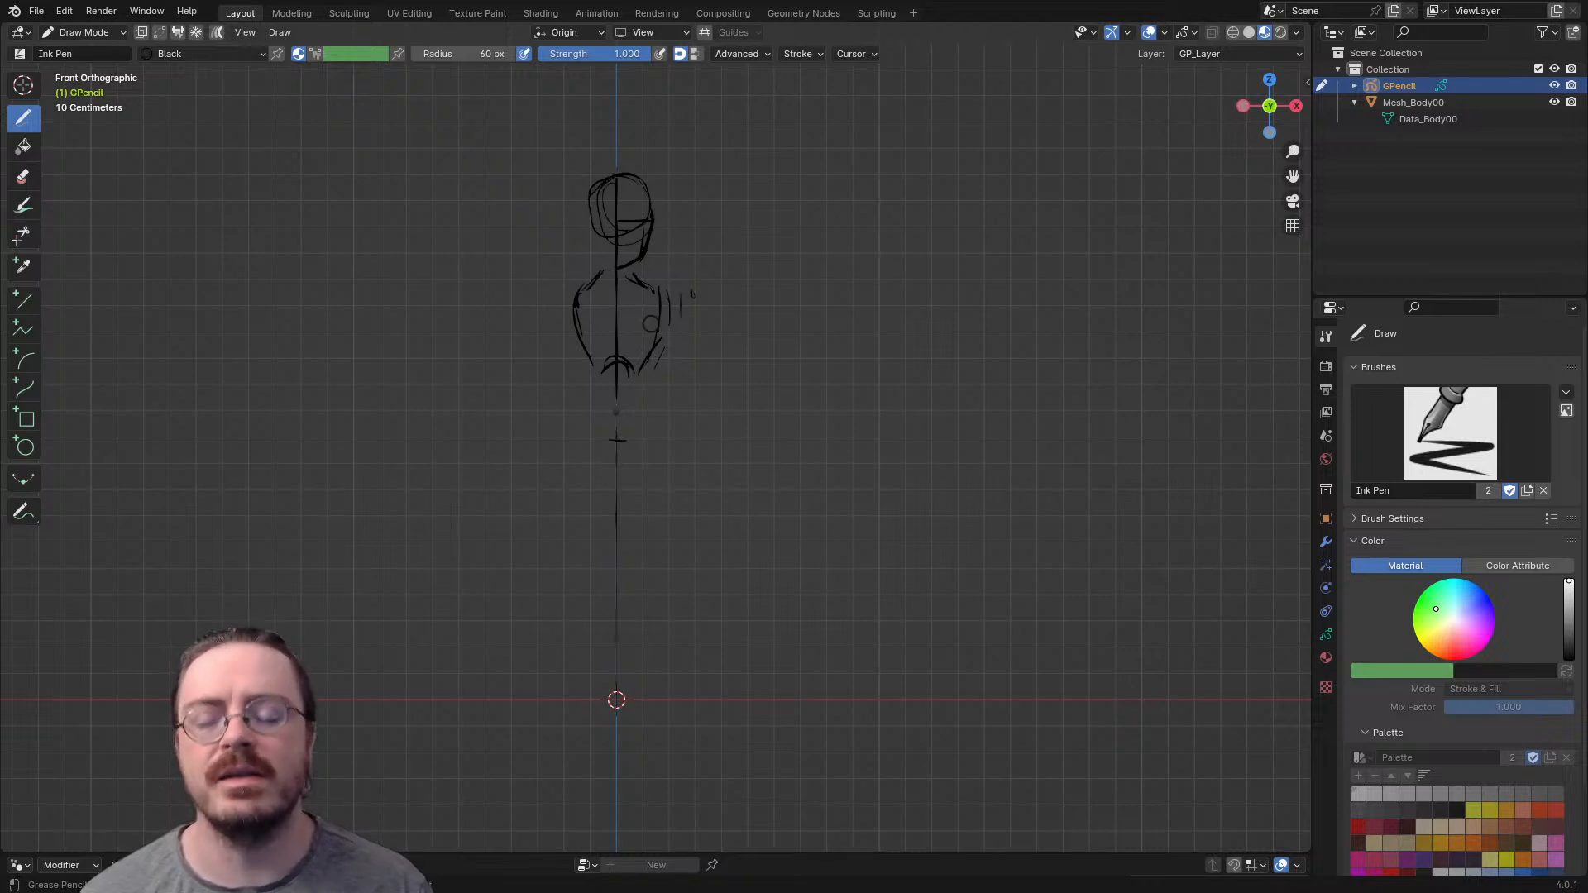
scroll(651, 335, up, 5)
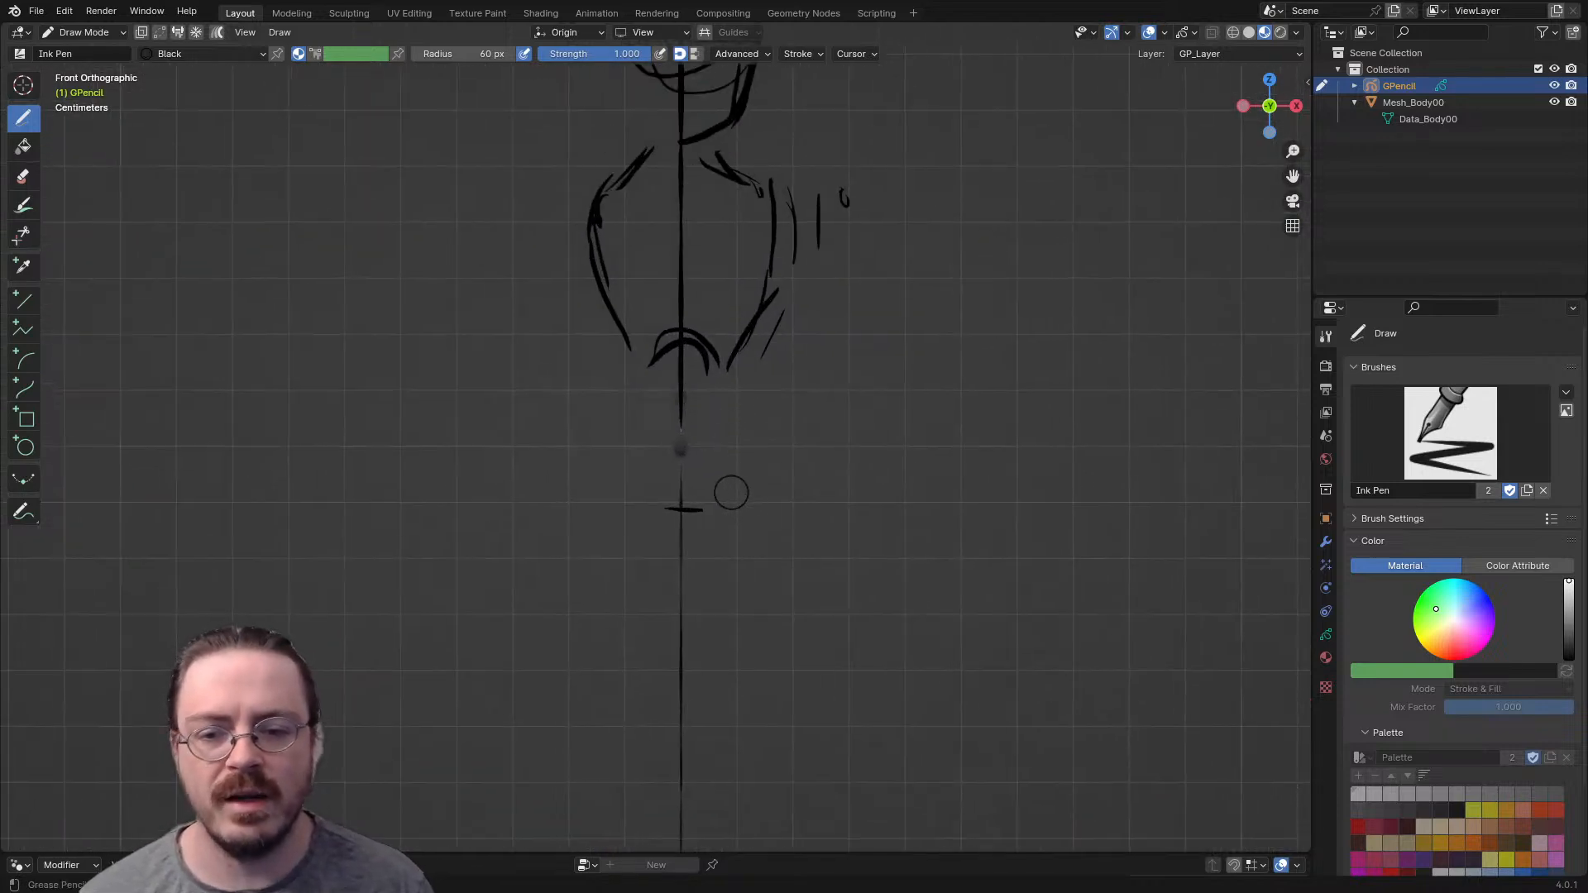
- In front view, draw the pelvis outline below the ribcage with curved sides tapering downward and a slightly arched upper edge
drag(719, 501, 751, 407)
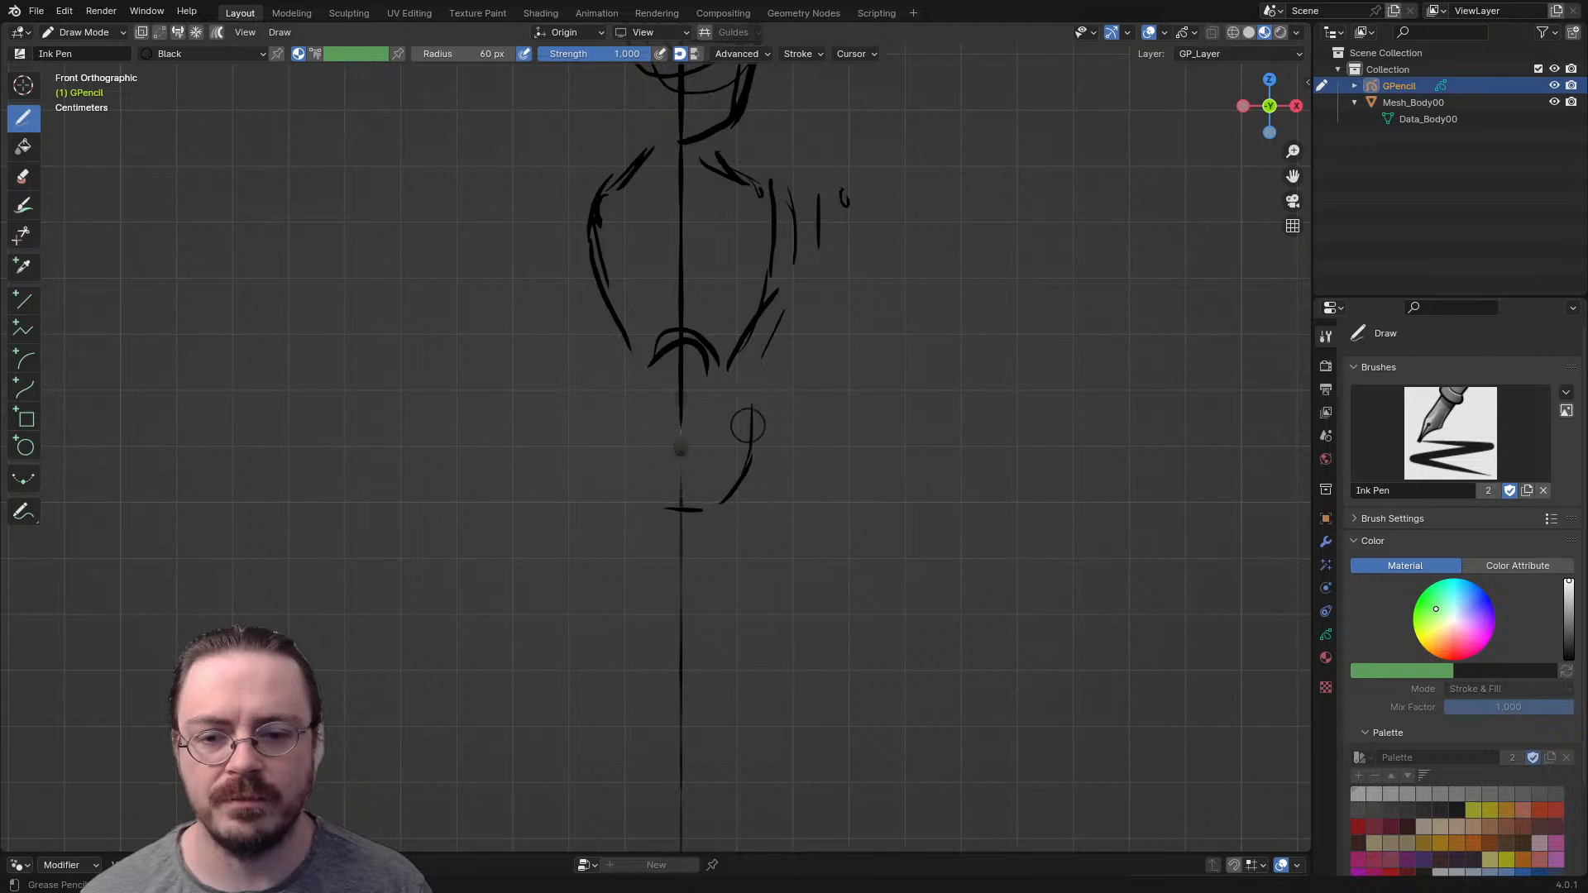
mouse_move(637, 490)
mouse_down()
mouse_move(604, 419)
mouse_move(648, 482)
mouse_up()
drag(617, 388, 688, 393)
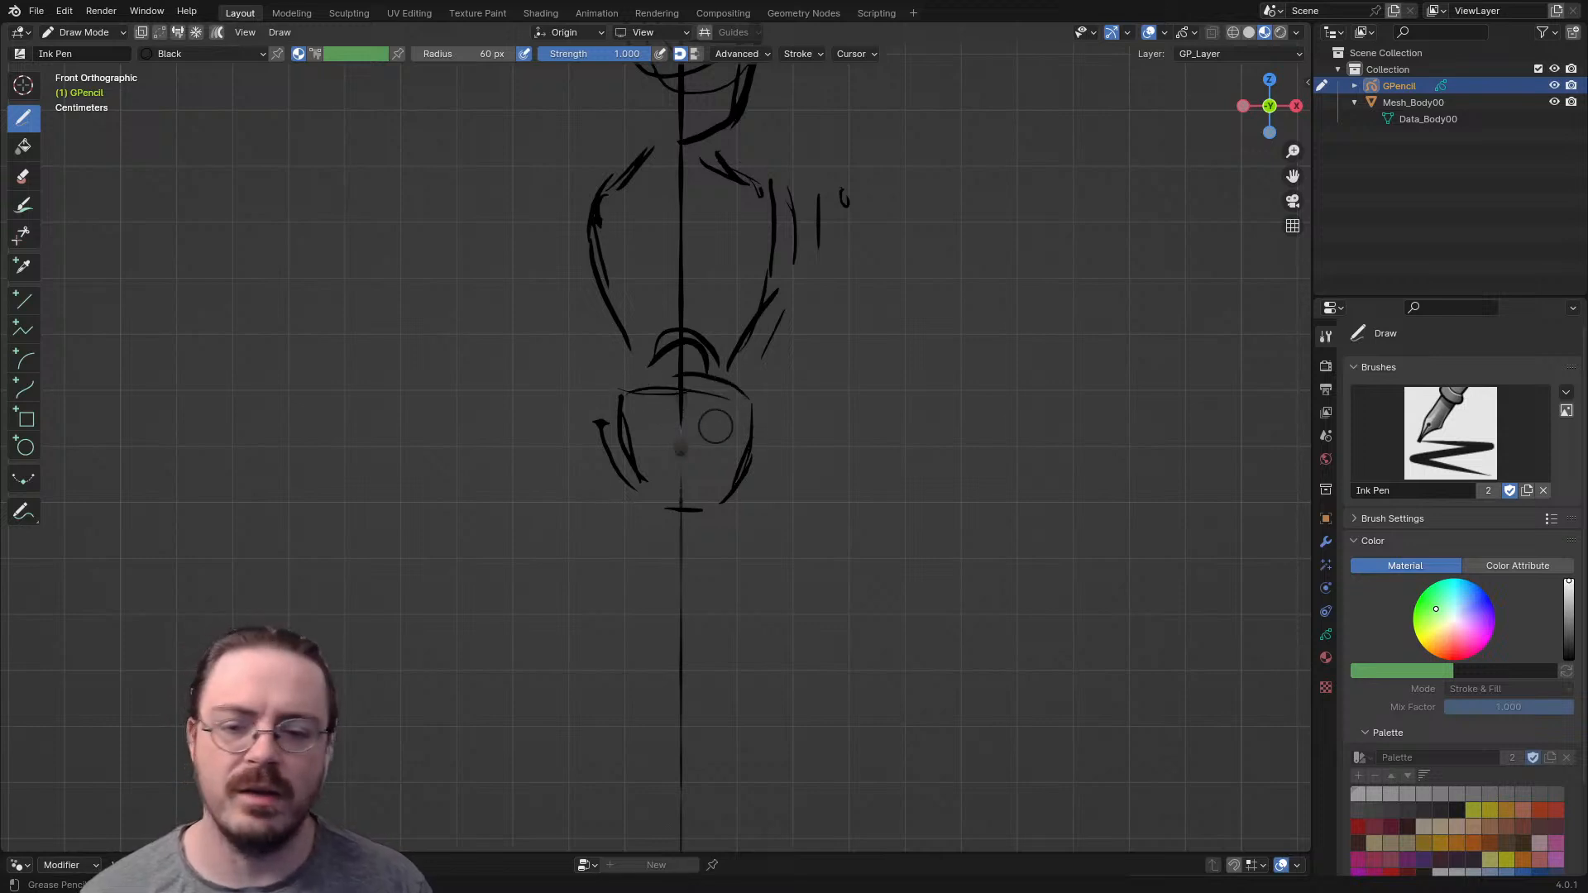
- In side view, draw the pelvis as a tilted box with front, upper, back and lower edges at hip level
mouse_move(761, 460)
middle_down()
mouse_move(518, 496)
mouse_move(542, 407)
middle_up()
mouse_move(789, 386)
mouse_down()
mouse_move(727, 424)
mouse_move(710, 498)
mouse_up()
drag(797, 395, 823, 470)
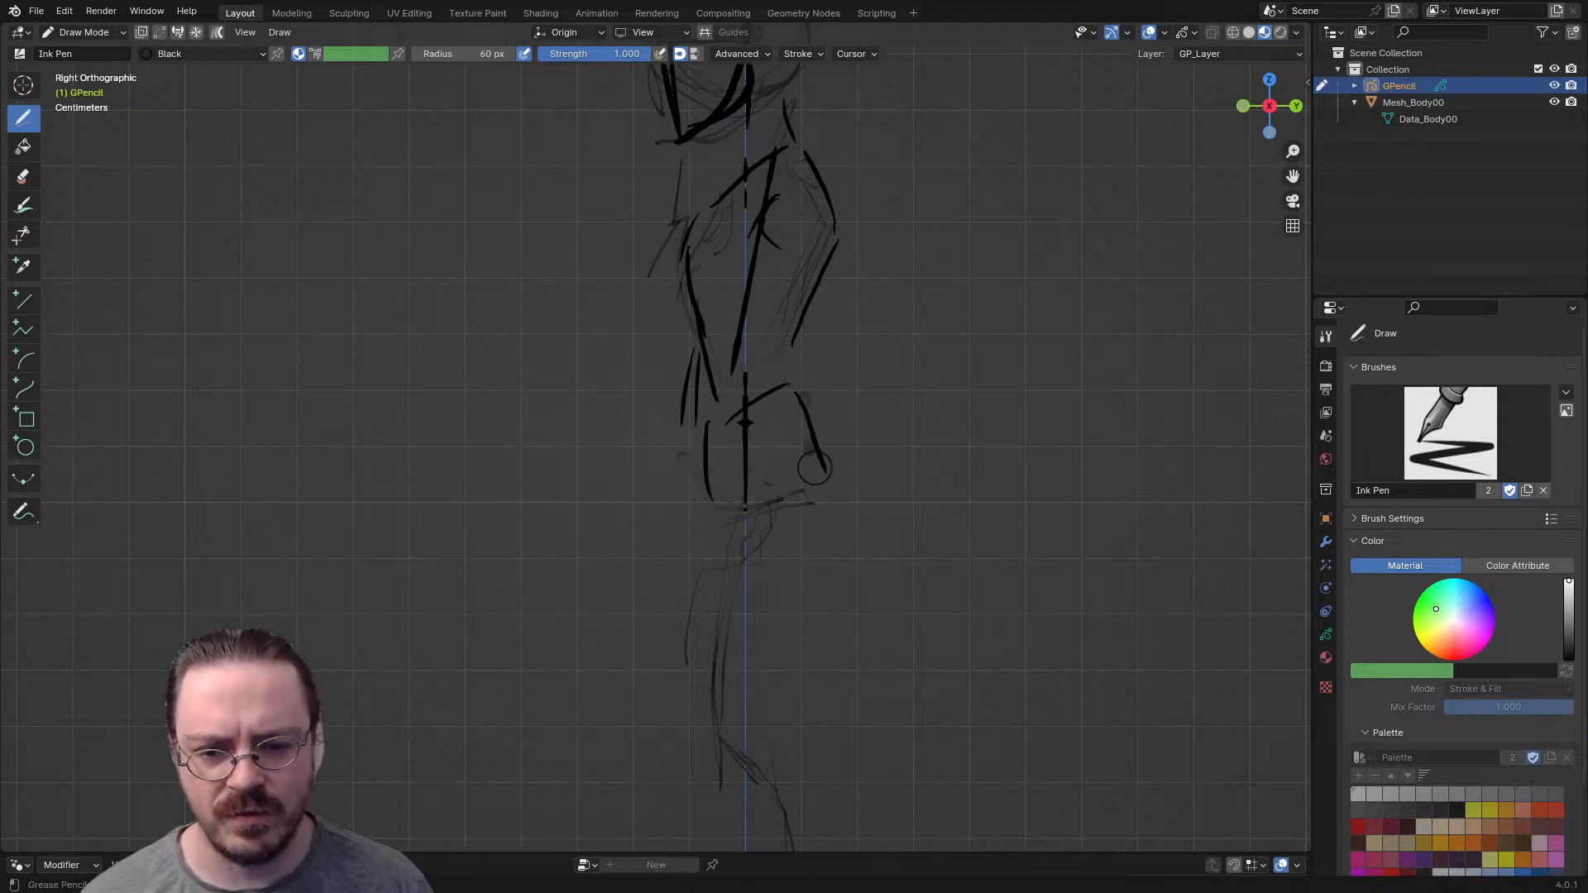
drag(751, 512, 827, 475)
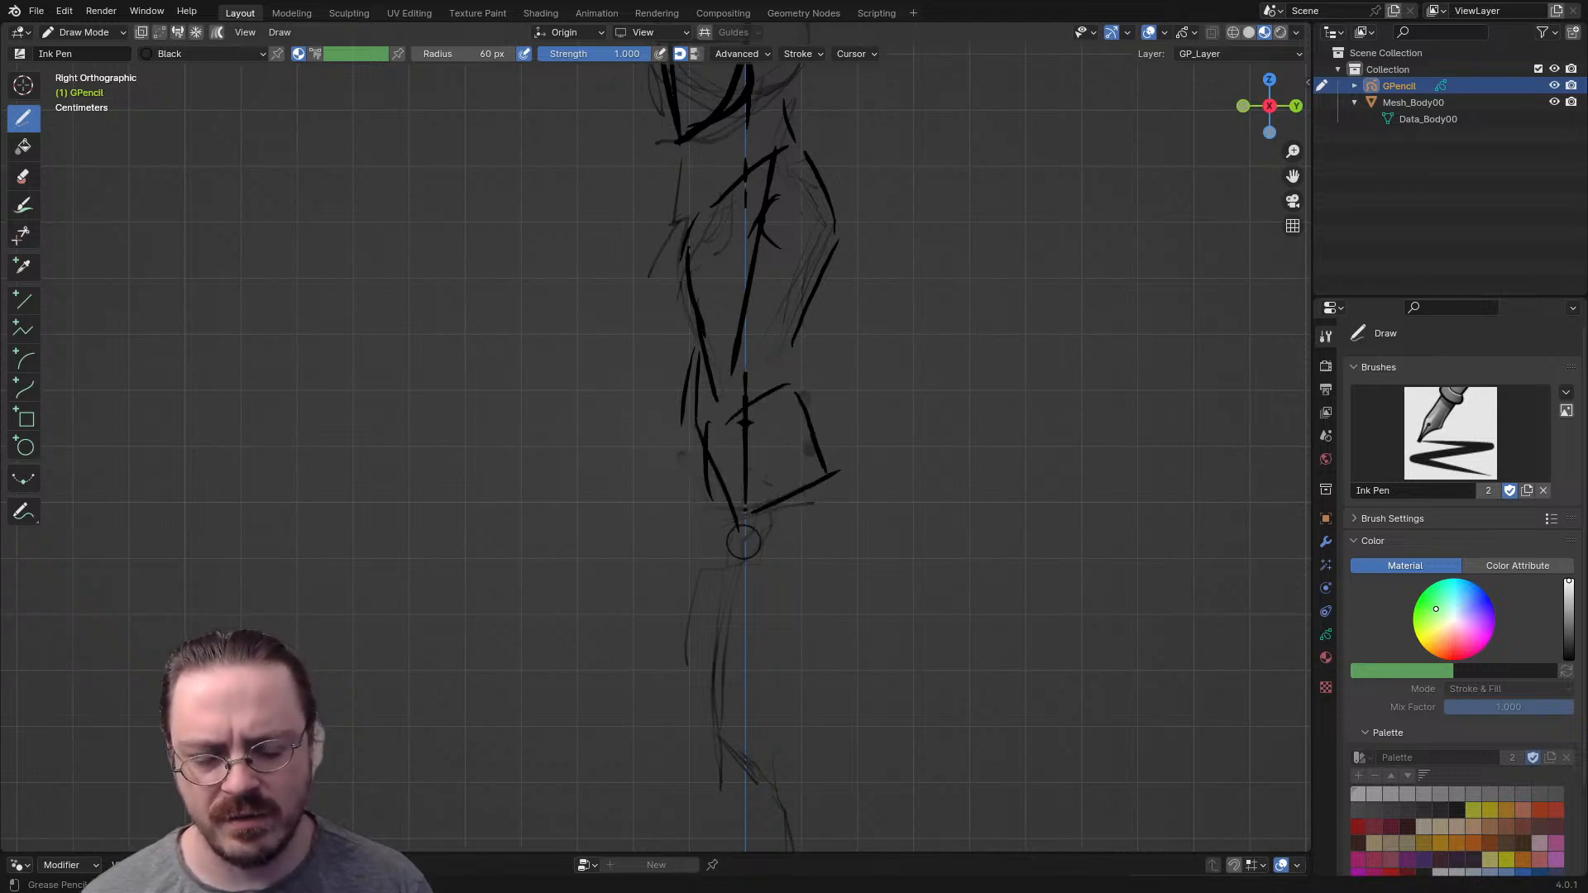
- In front view, draw a shoulder joint circle beside the ribcage and a raised guide line for the arm extending outward from it
key(KP_1)
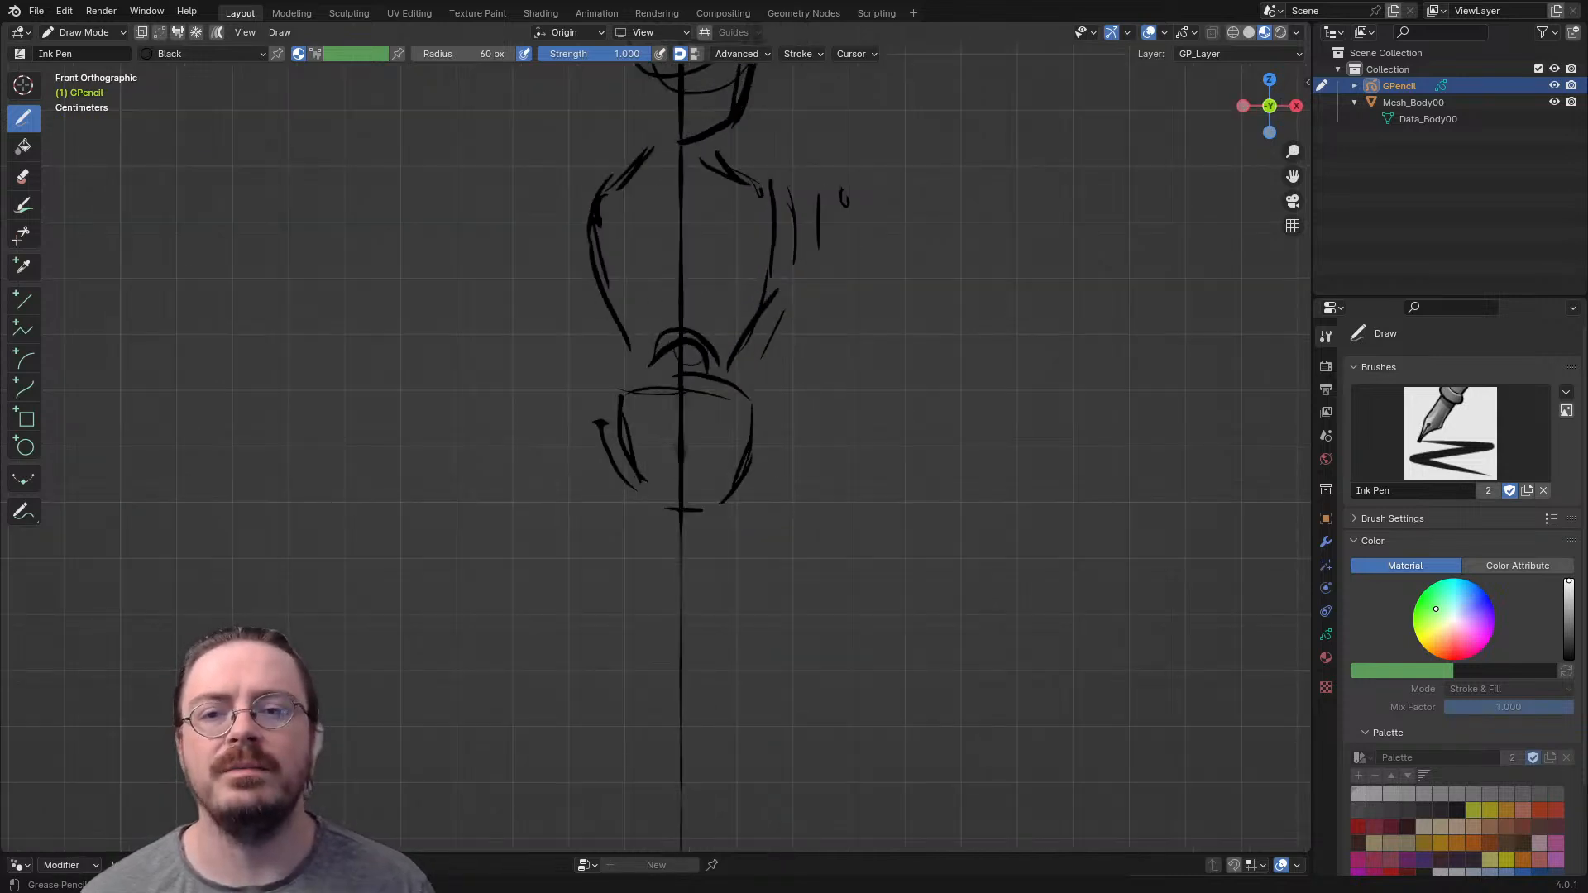
scroll(666, 353, down, 3)
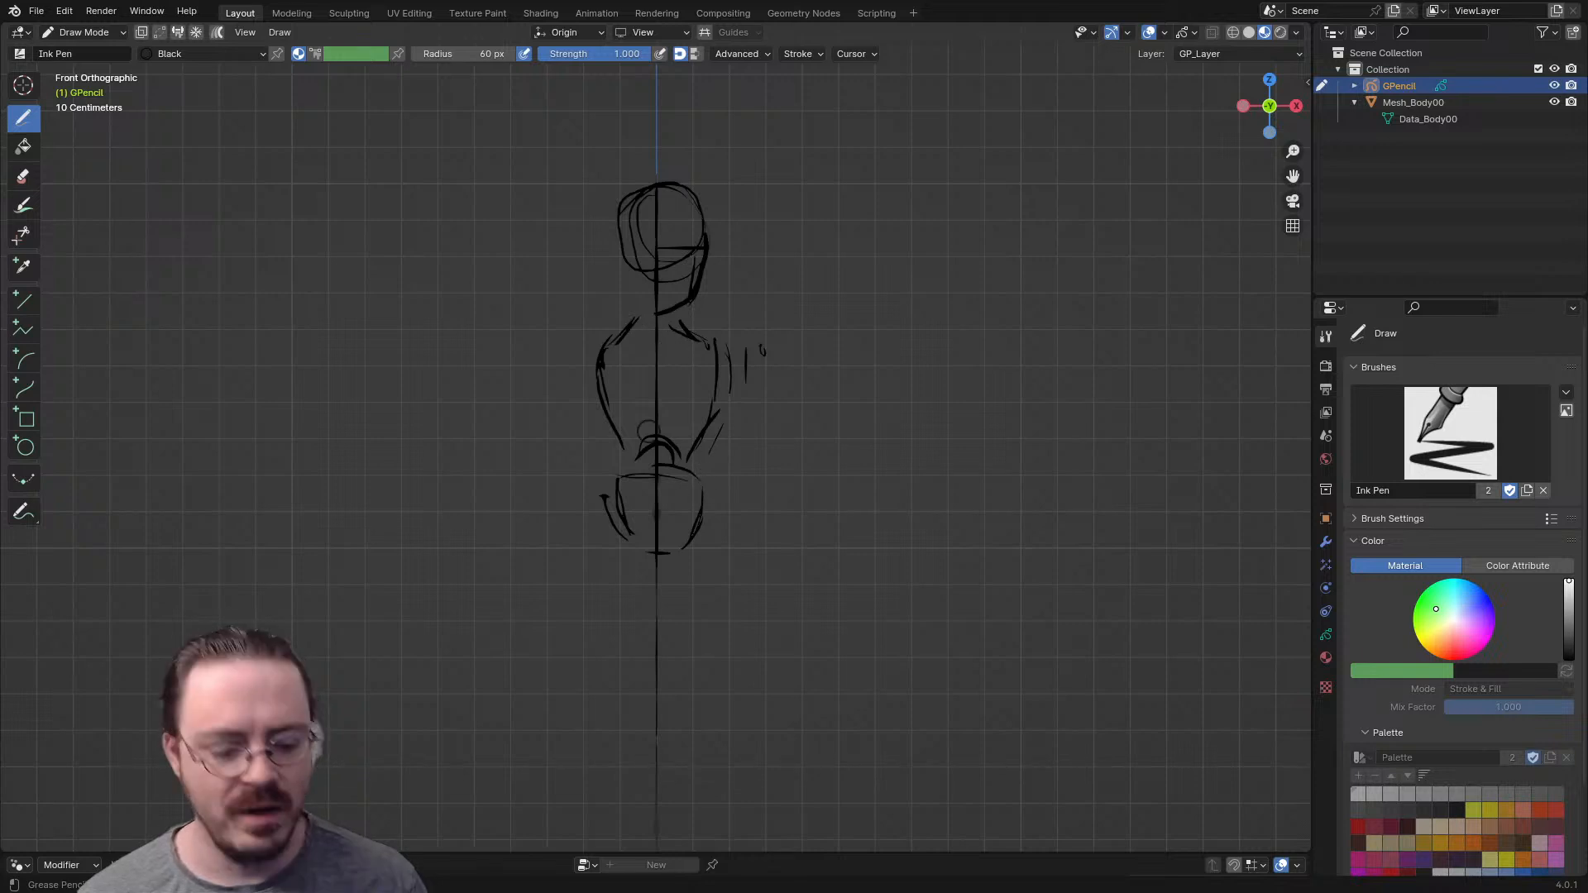
key(KP_3)
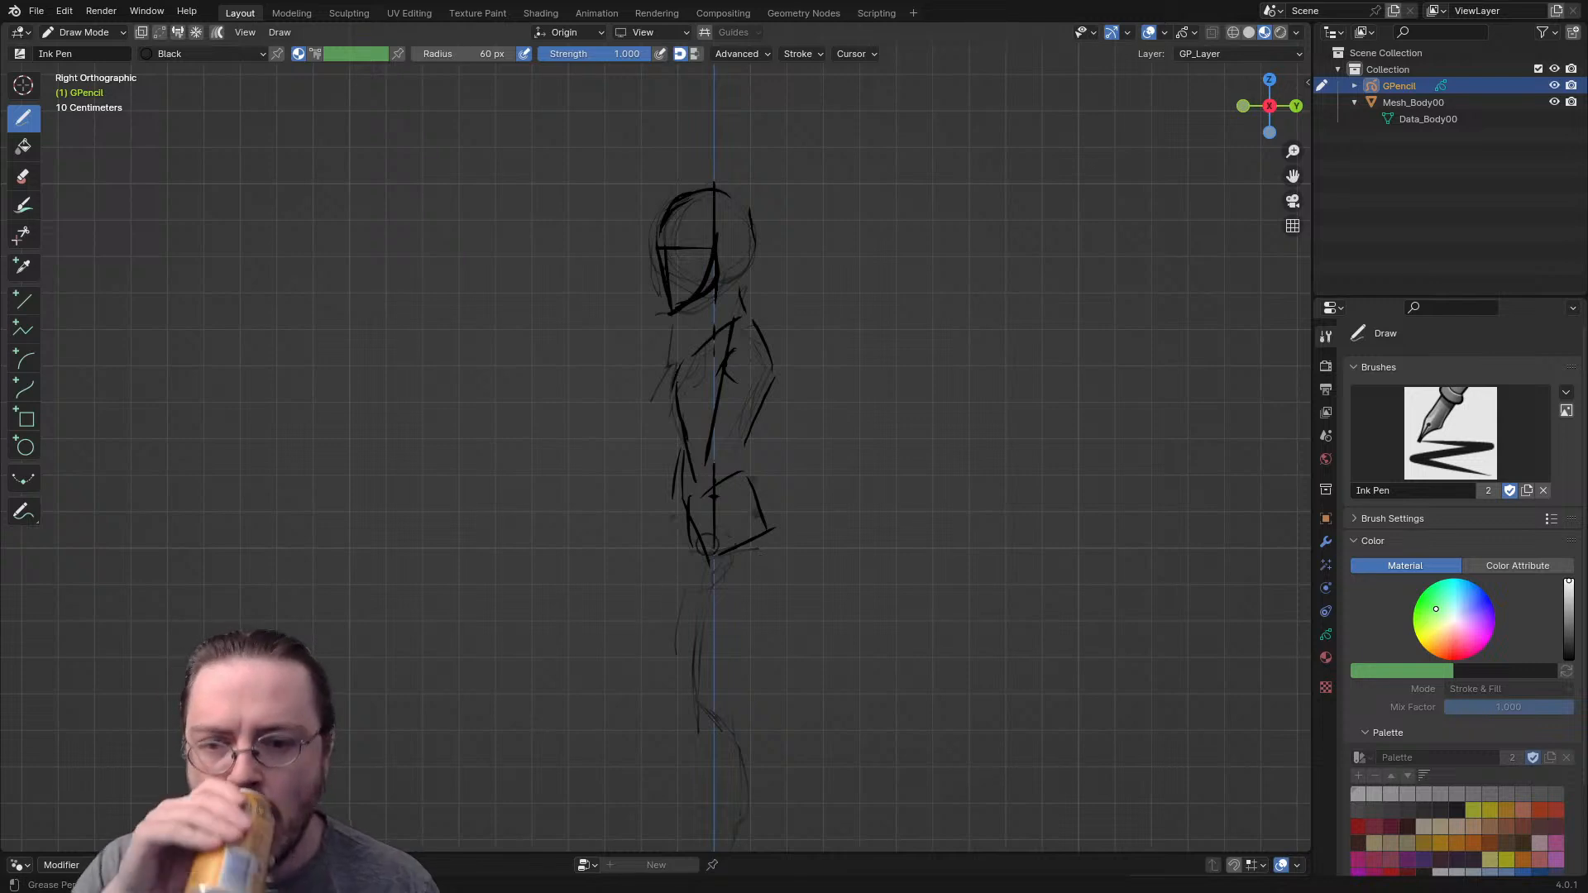
key(KP_1)
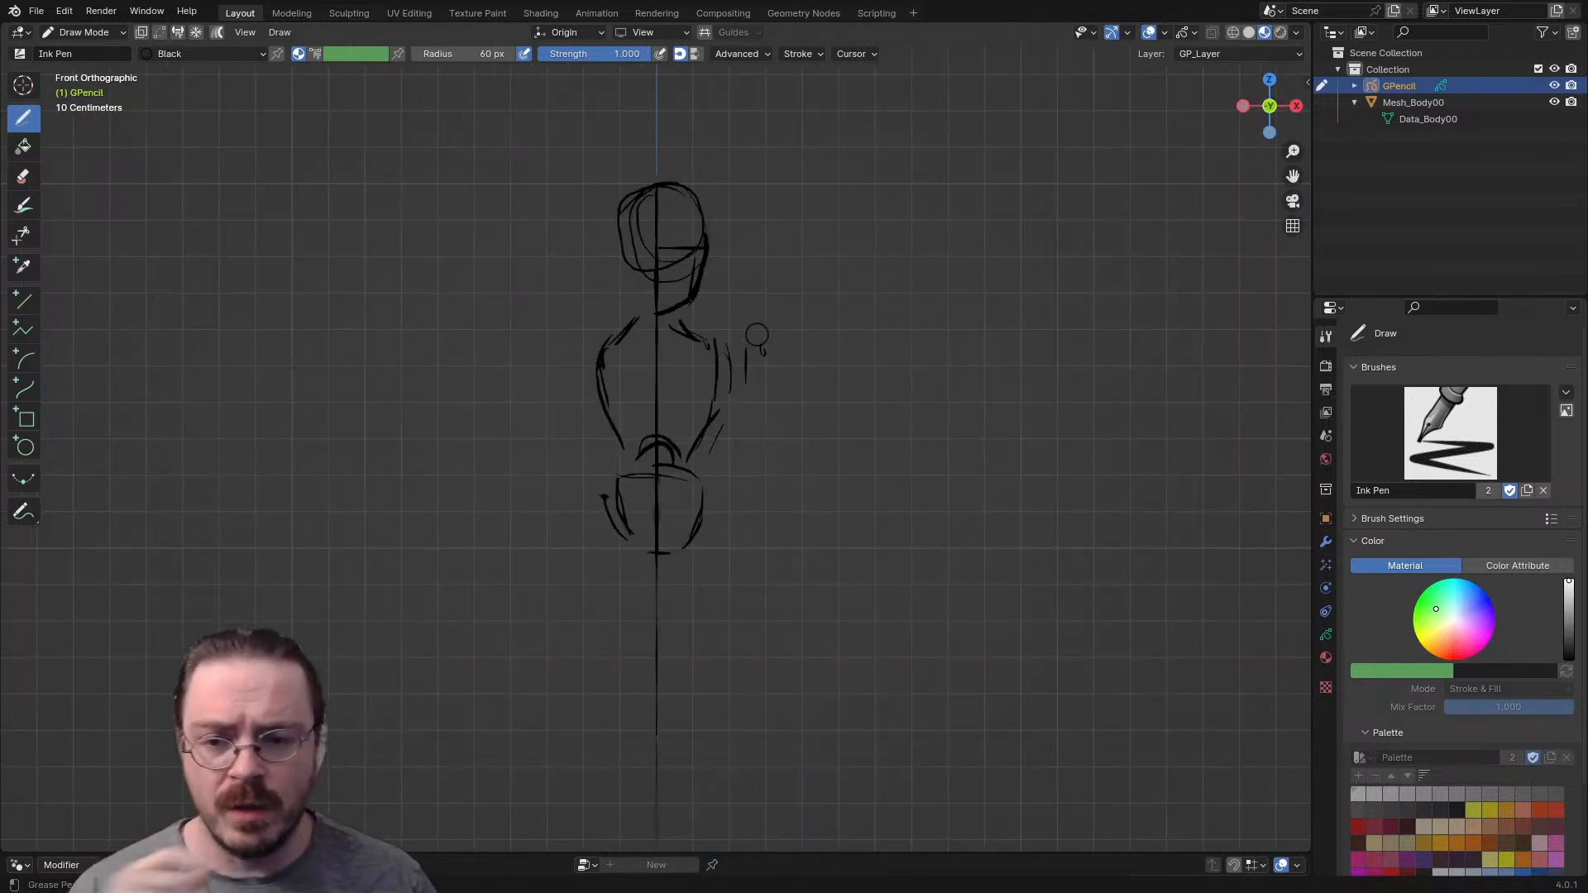
drag(725, 346, 763, 381)
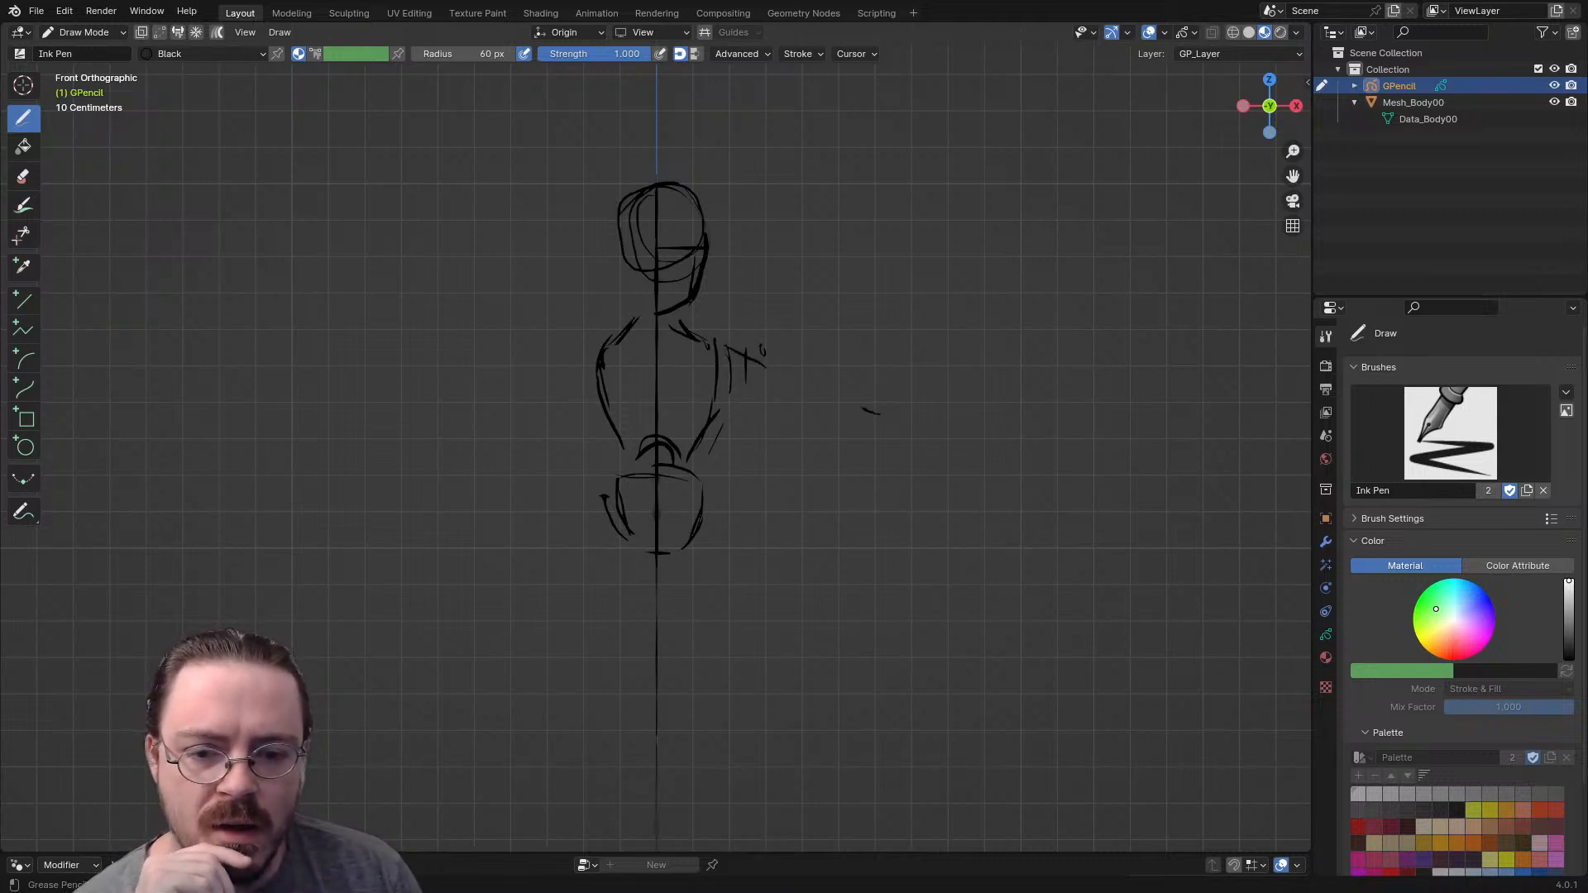
drag(879, 415, 790, 354)
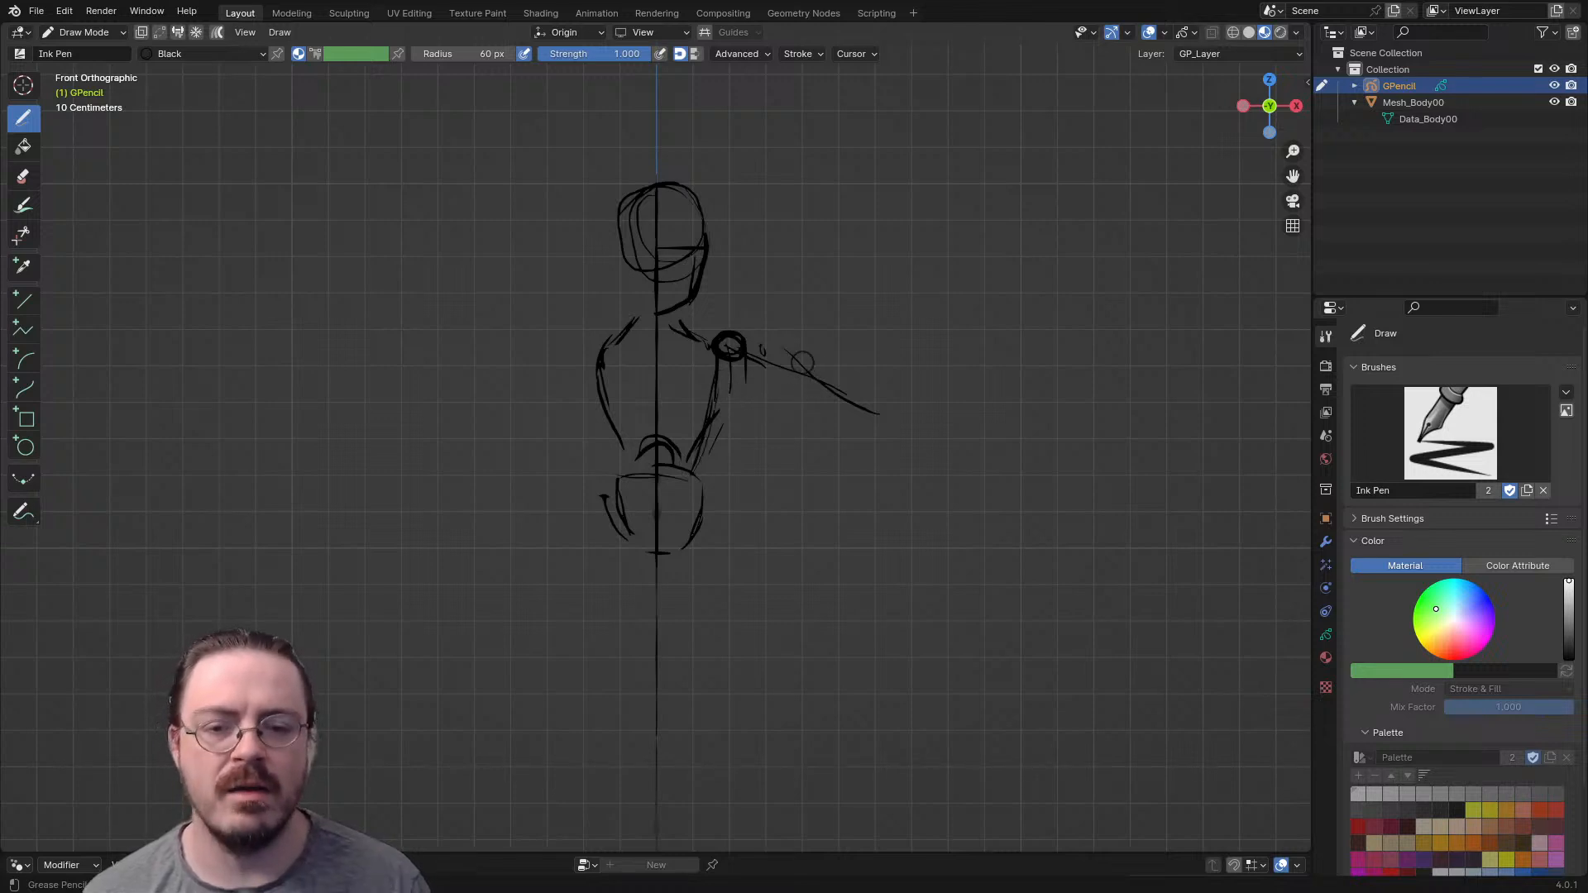
mouse_move(713, 473)
mouse_down()
mouse_move(823, 341)
mouse_move(837, 397)
mouse_up()
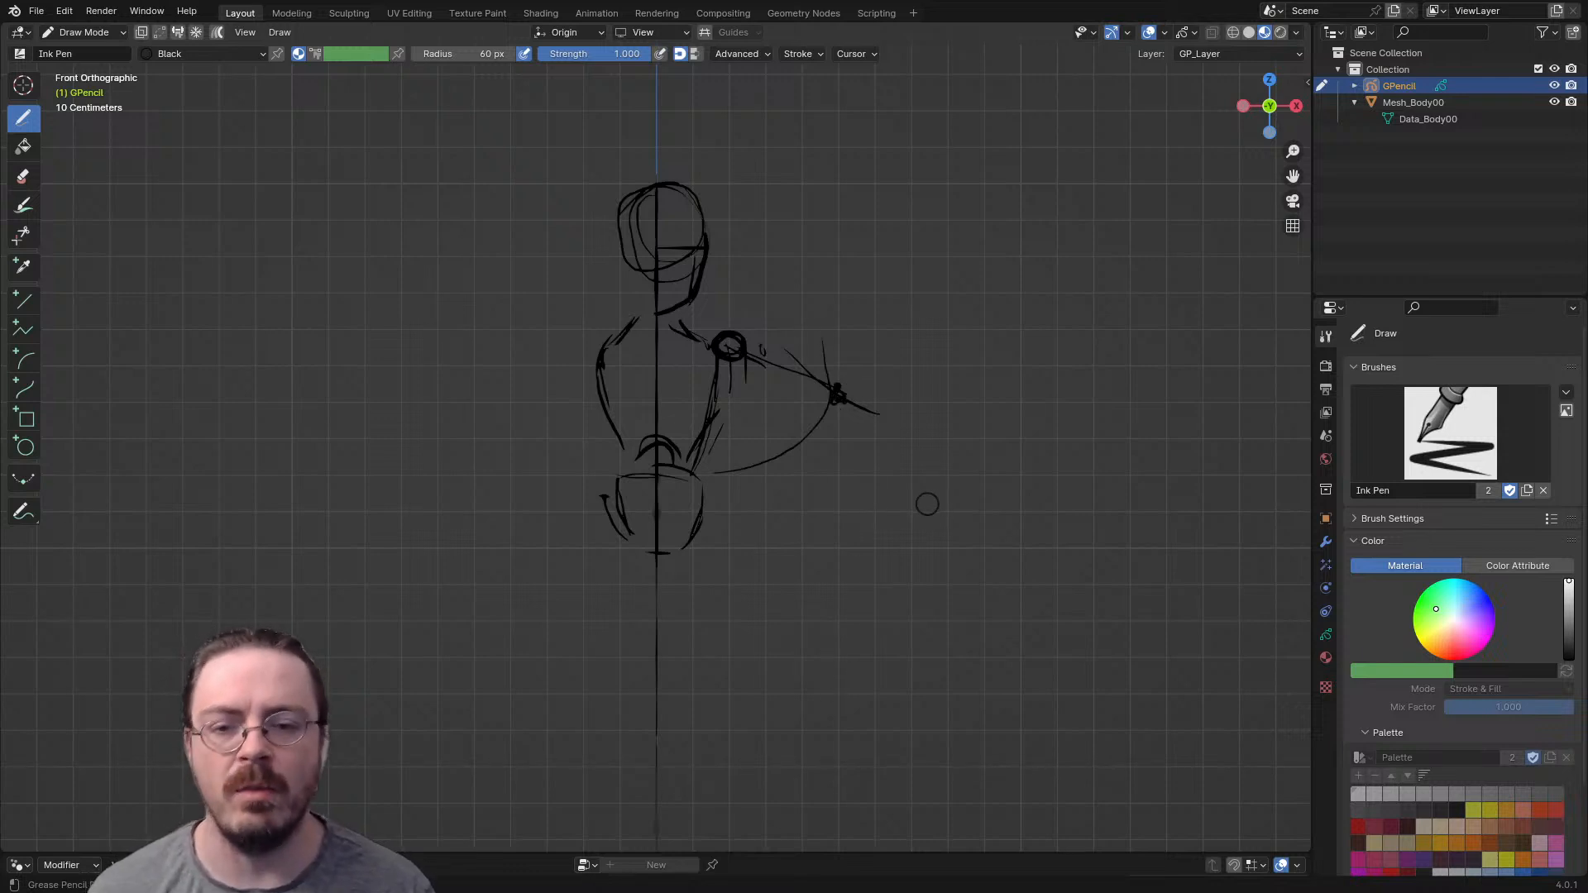
key(ctrl+z)
key(ctrl+z)
key(ctrl+z)
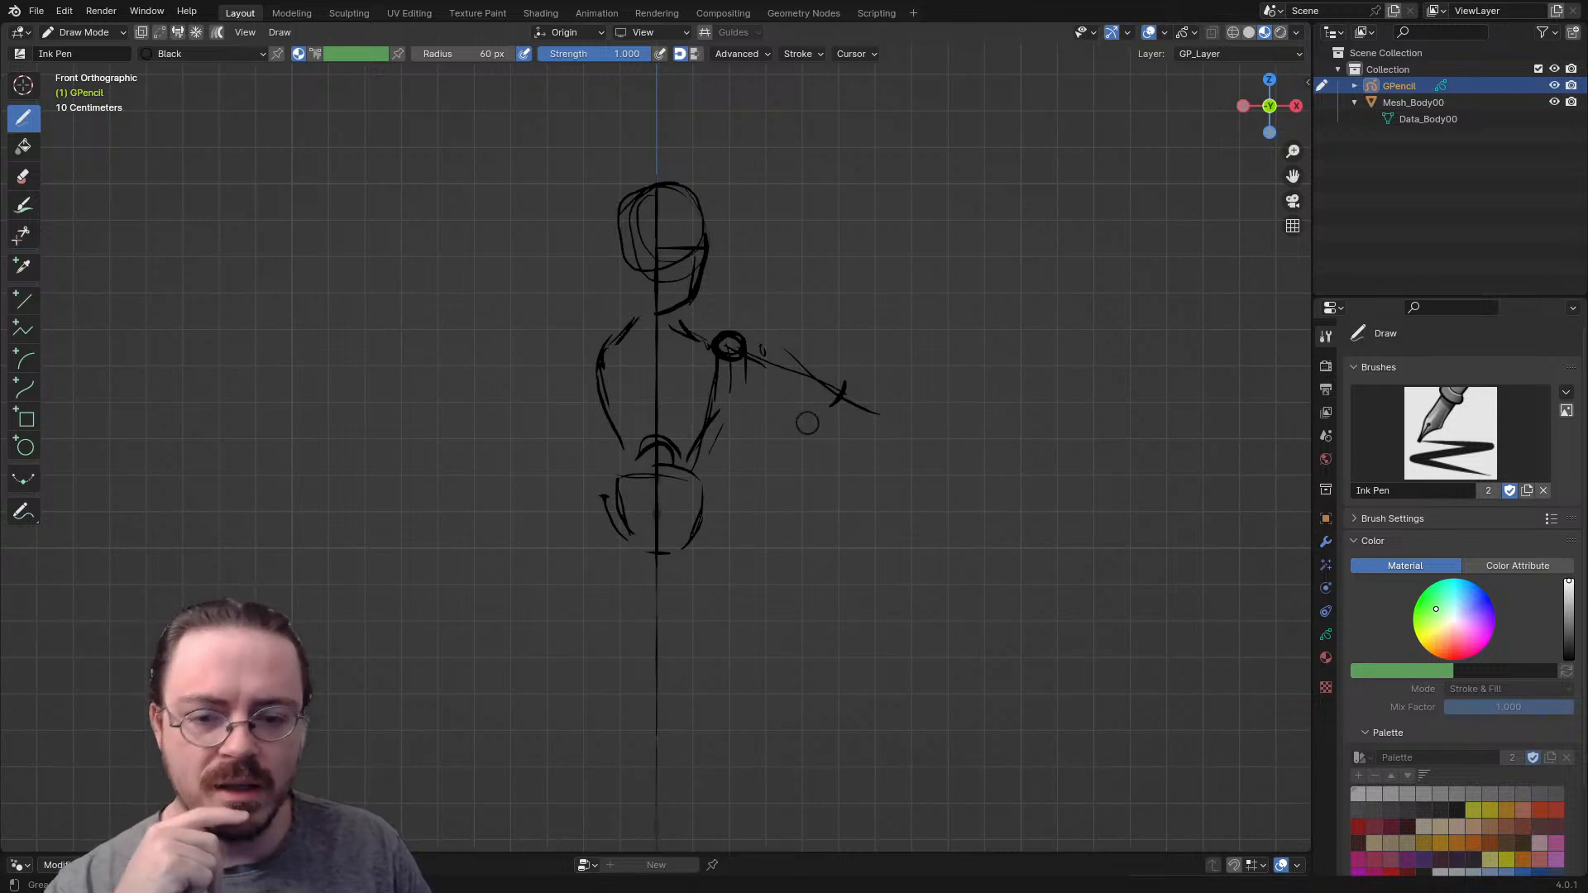
- Redraw the arm at a lower angle with upper arm, elbow mark and forearm, erasing the raised guide line with the soft eraser
drag(751, 362, 814, 439)
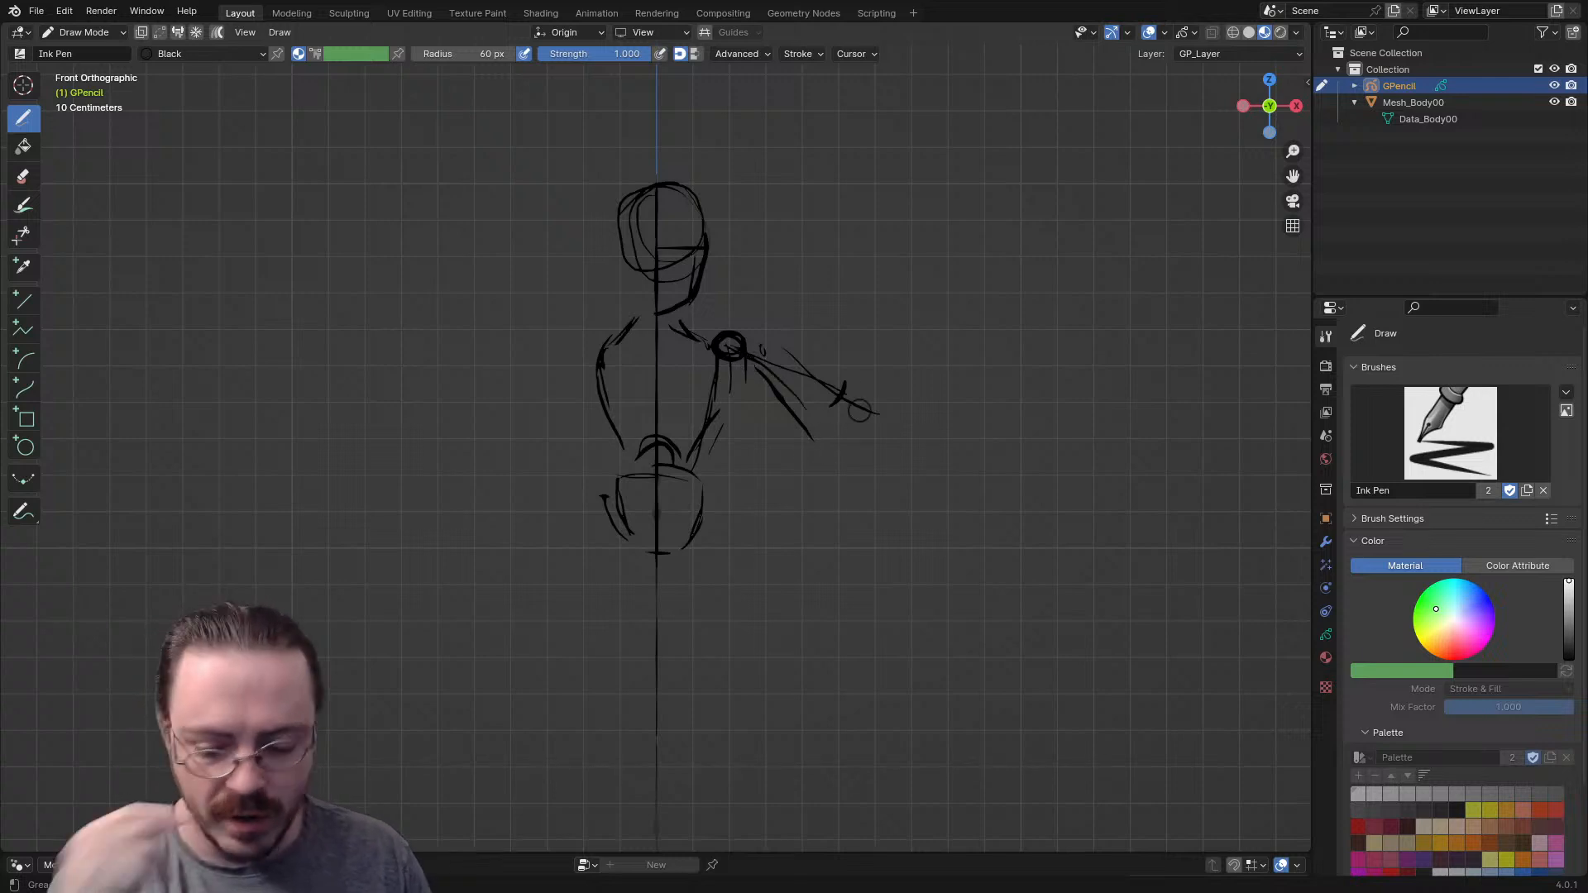
key(e)
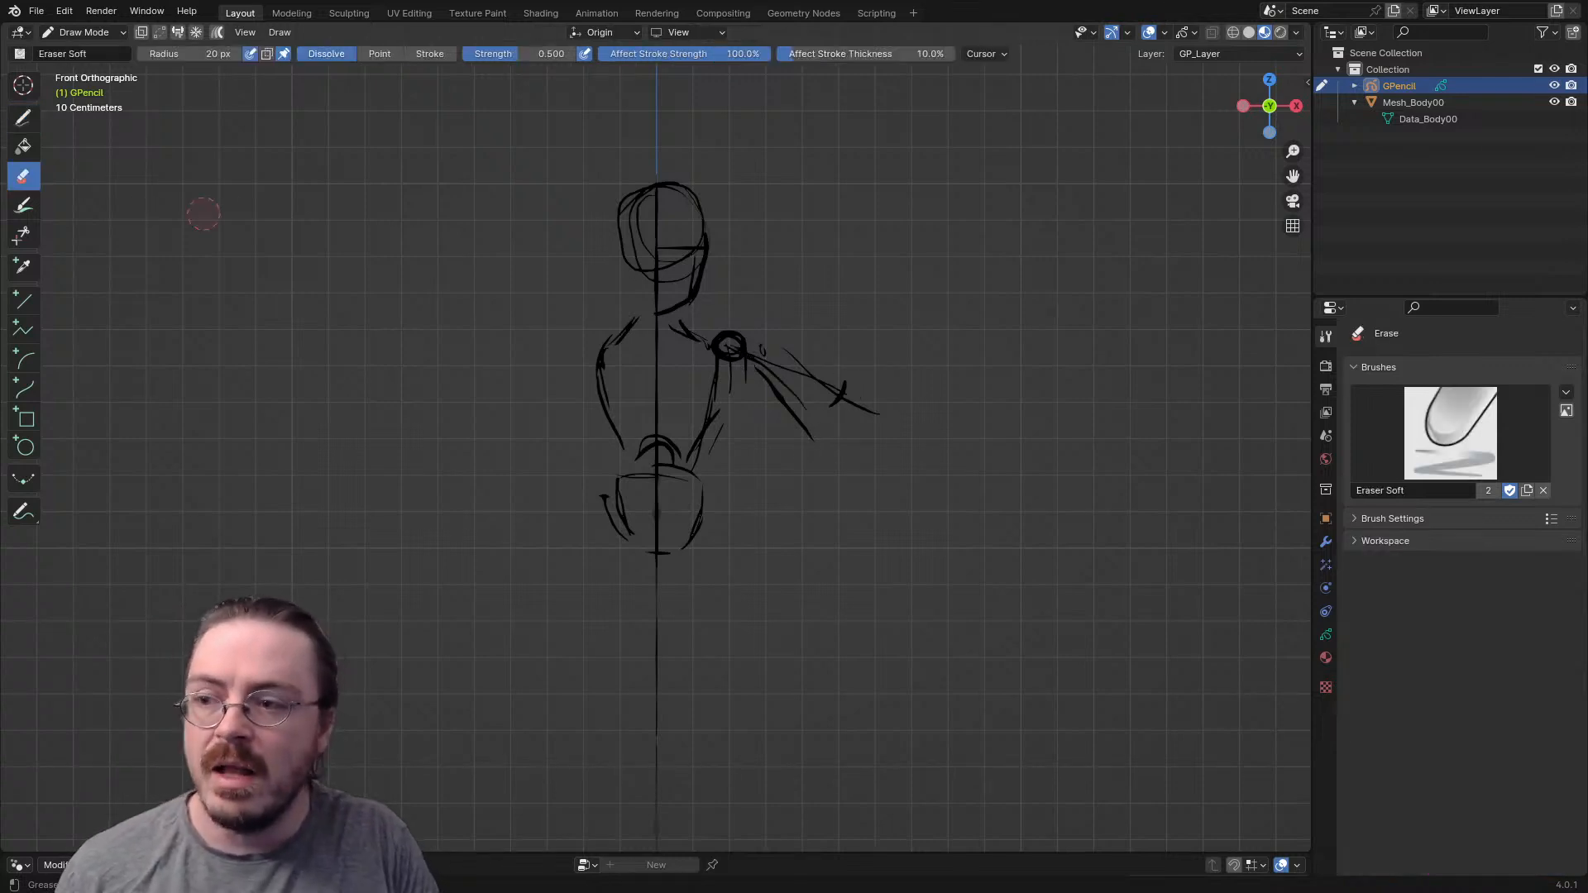
mouse_move(840, 389)
mouse_down()
mouse_move(858, 382)
mouse_move(774, 357)
mouse_up()
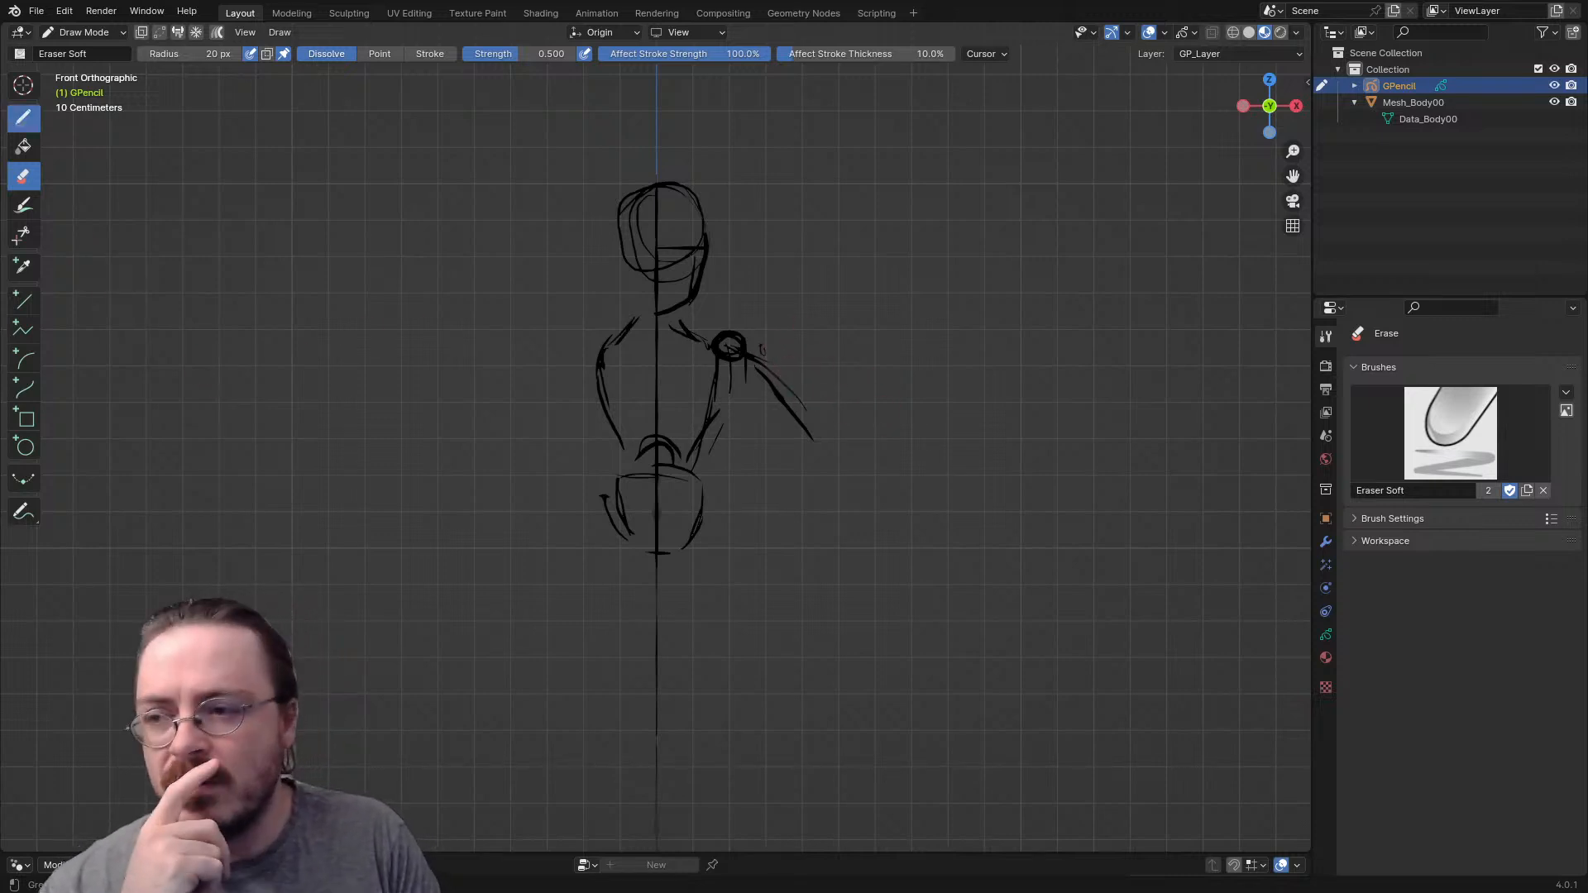
click(23, 118)
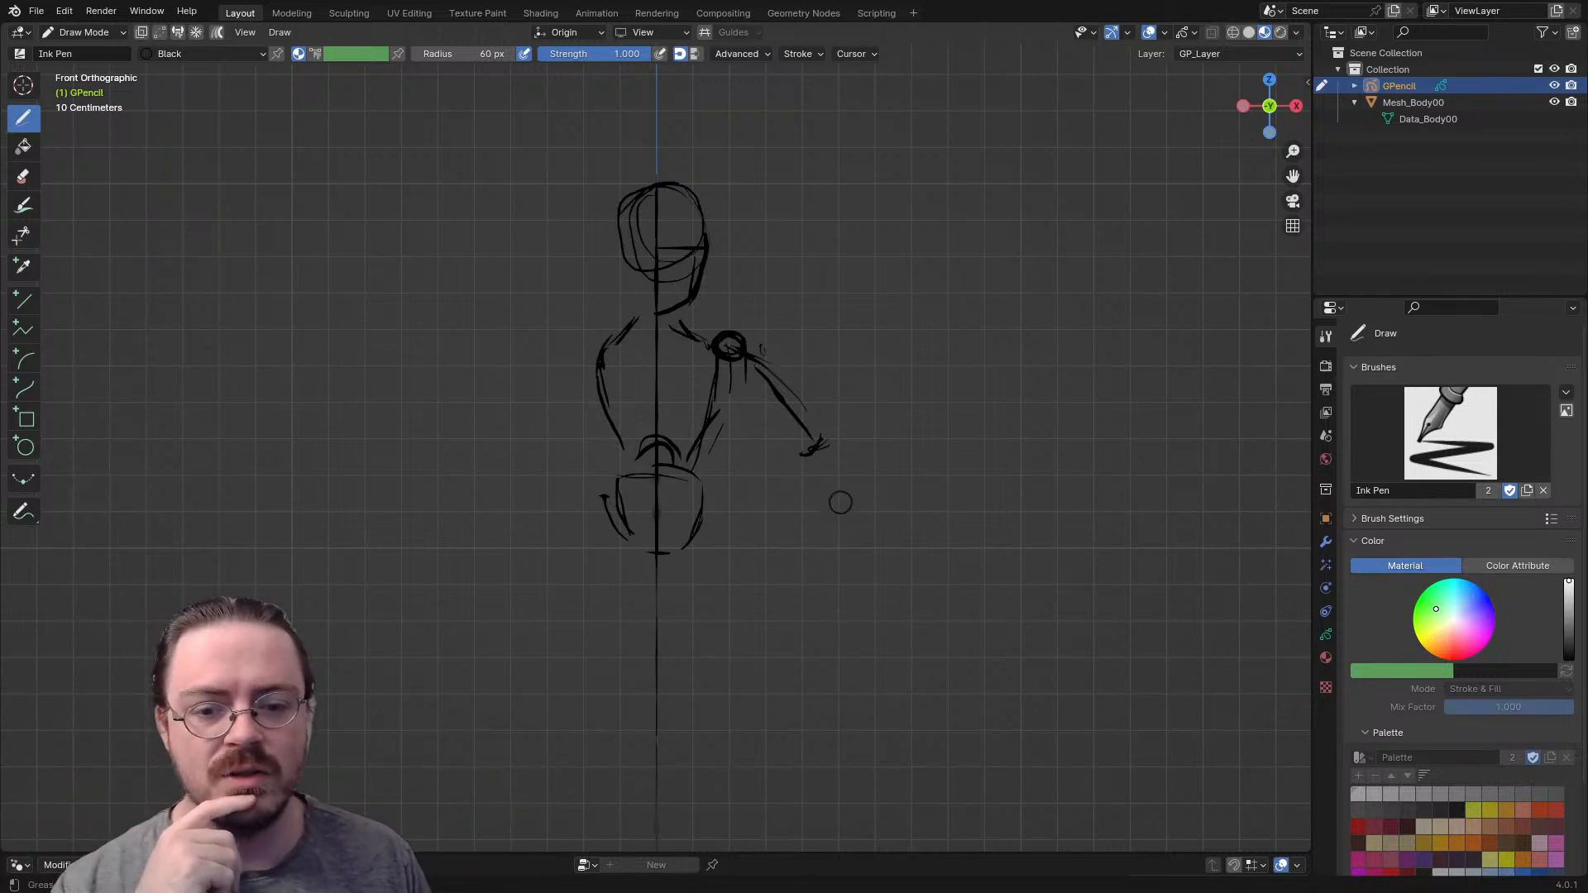
drag(823, 457, 880, 544)
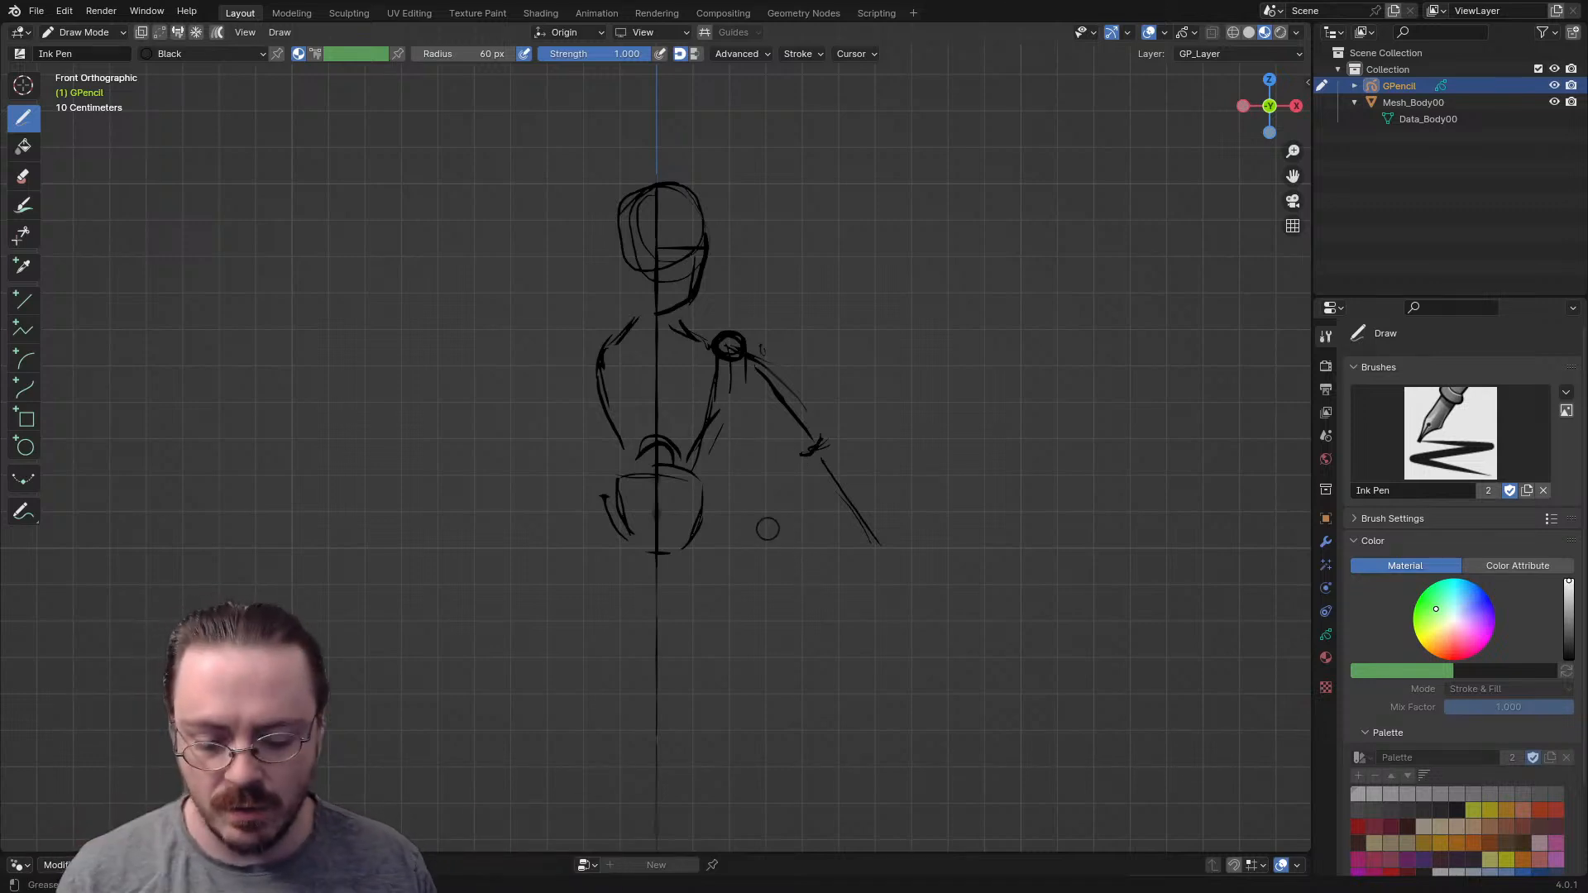
- In Edit Mode, lasso-select all arm strokes from shoulder to wrist and place the 3D cursor at the shoulder joint
key(ctrl+Tab)
click(889, 364)
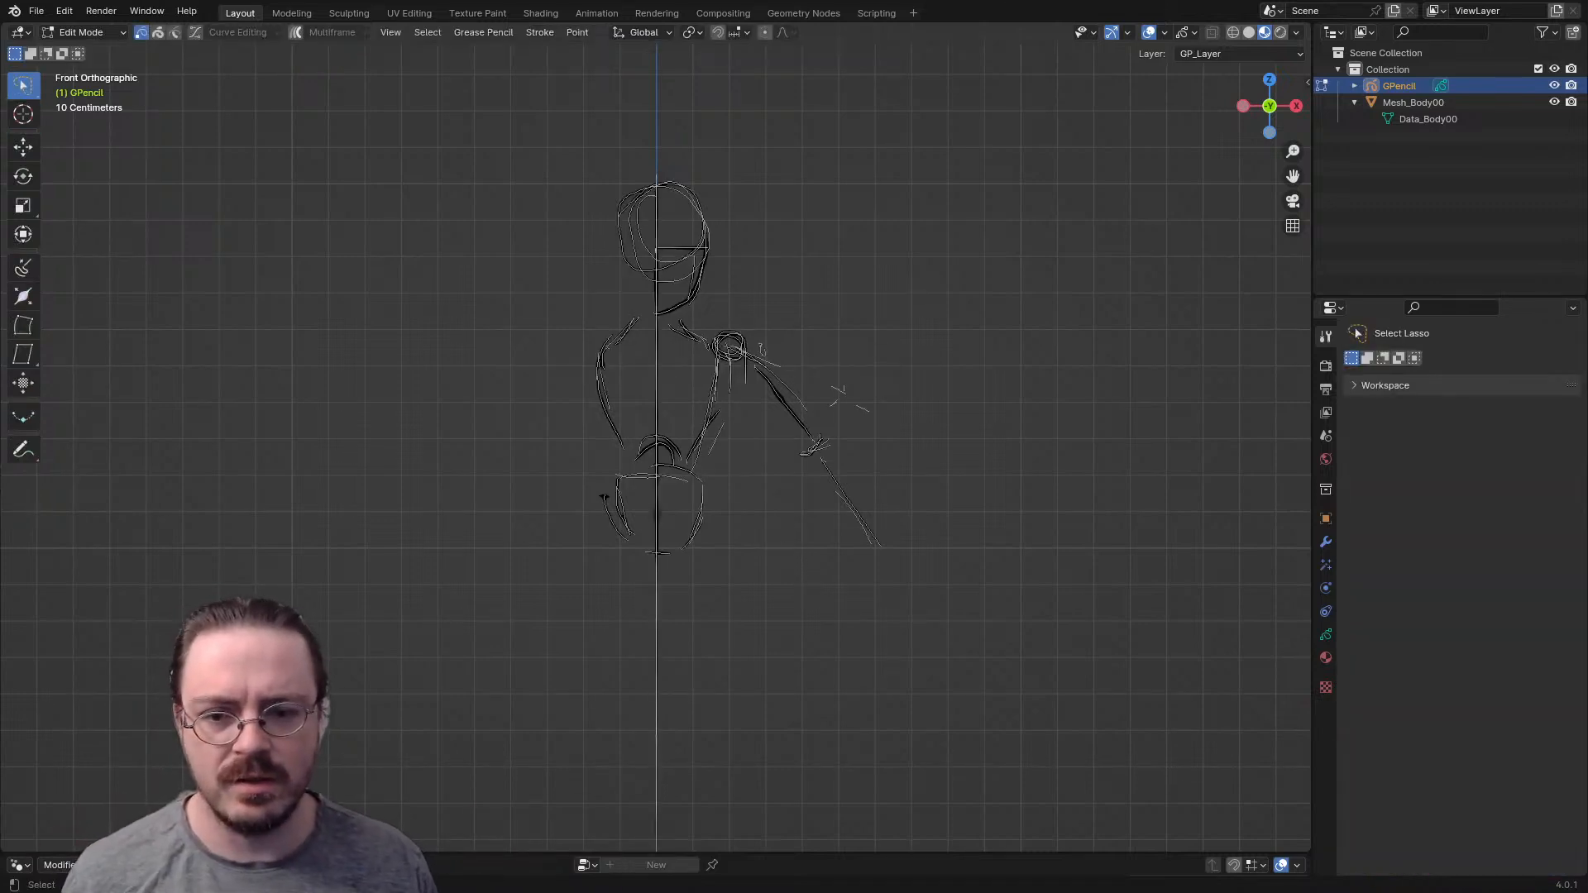
mouse_move(713, 321)
mouse_down()
mouse_move(771, 368)
mouse_move(922, 354)
mouse_move(728, 382)
mouse_move(1018, 315)
mouse_move(749, 352)
mouse_up()
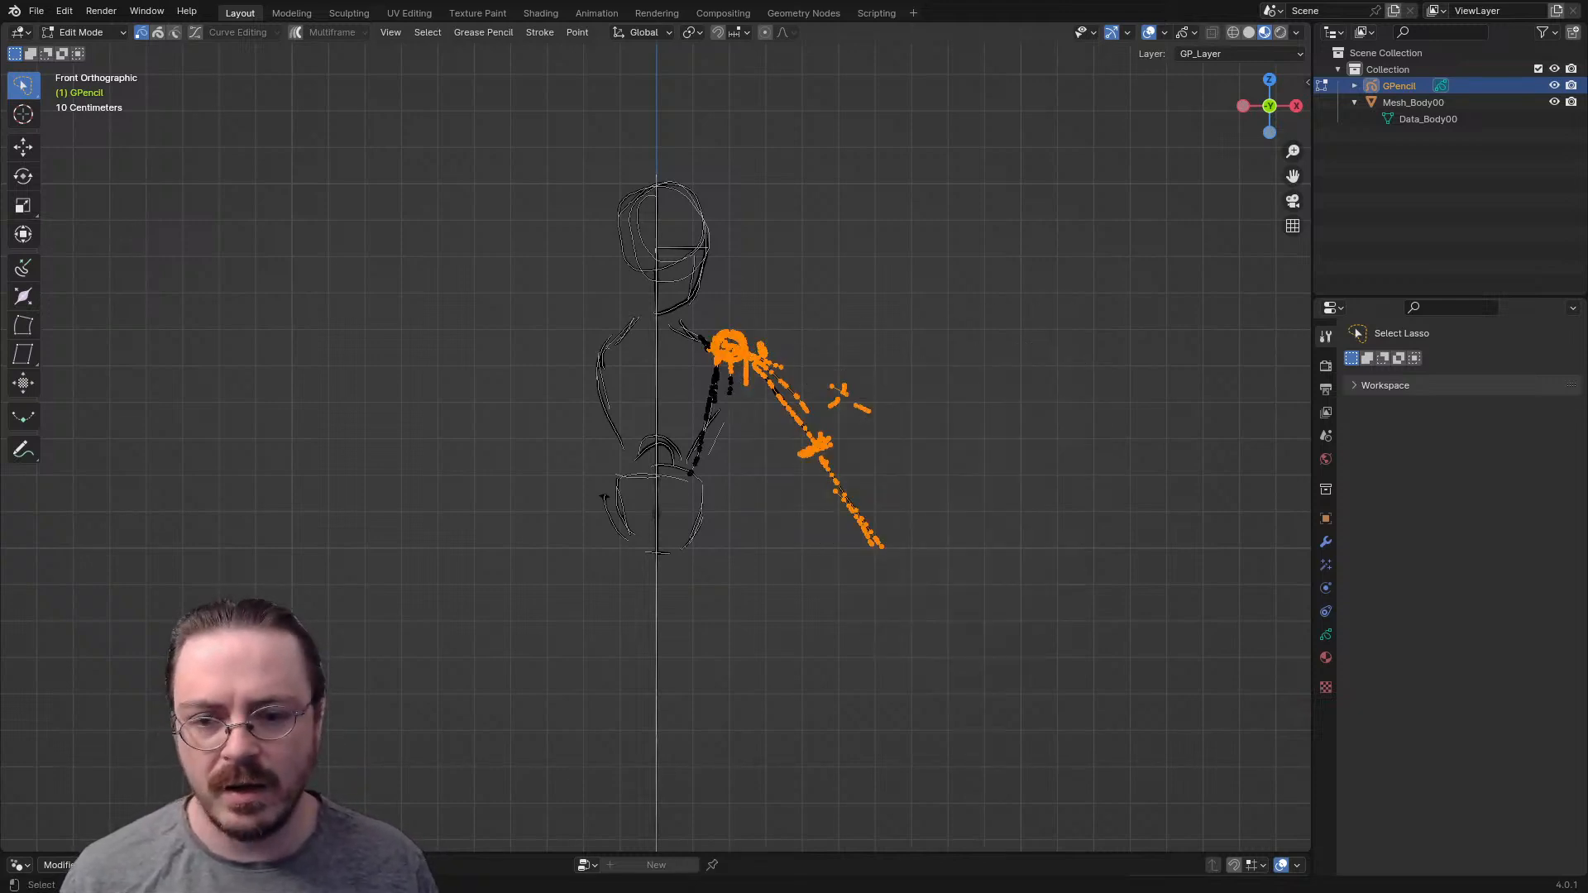
key(r)
key(Escape)
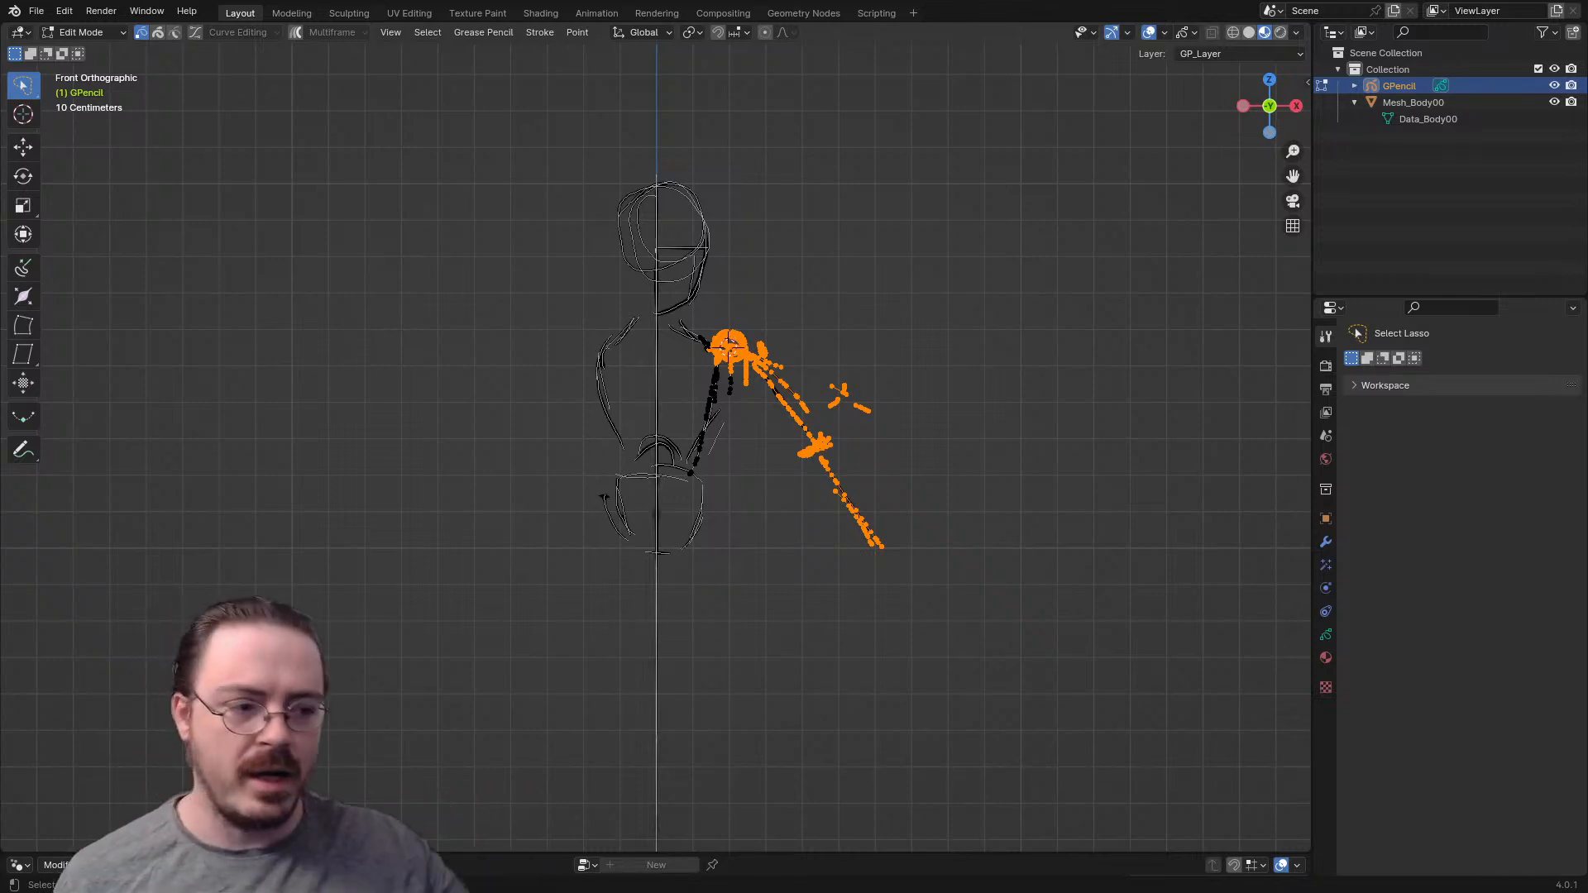
- Set the transform pivot point to the 3D Cursor so the arm rotates around the shoulder
key(r)
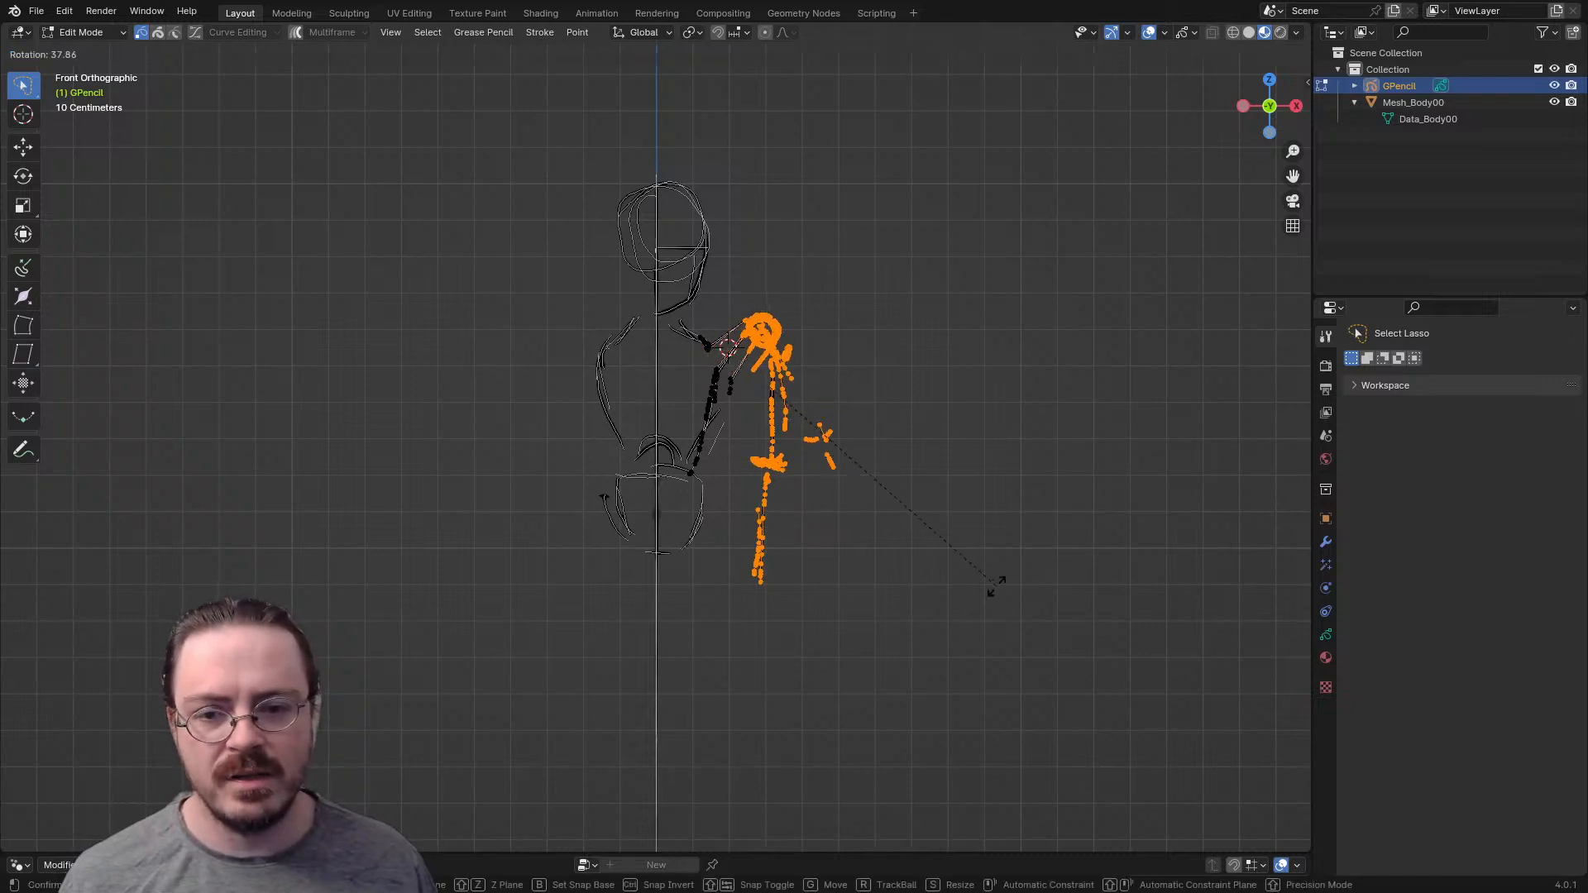
right_click(1028, 483)
key(period)
click(1138, 483)
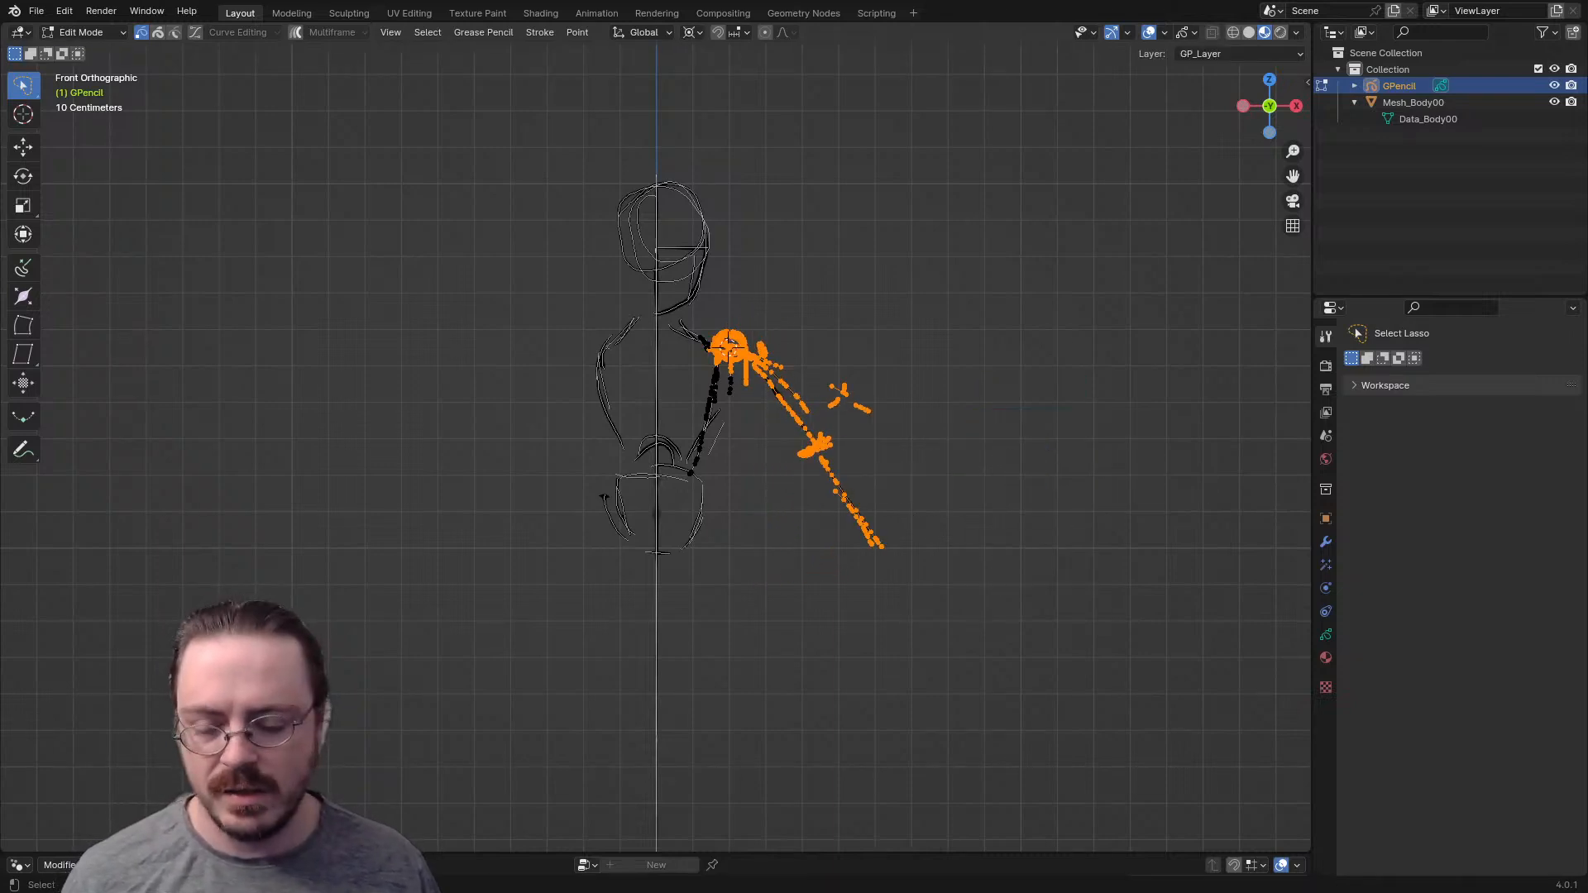
- Test the arm's swing by rotating it around the shoulder down beside the torso and back out to its angled pose
key(r)
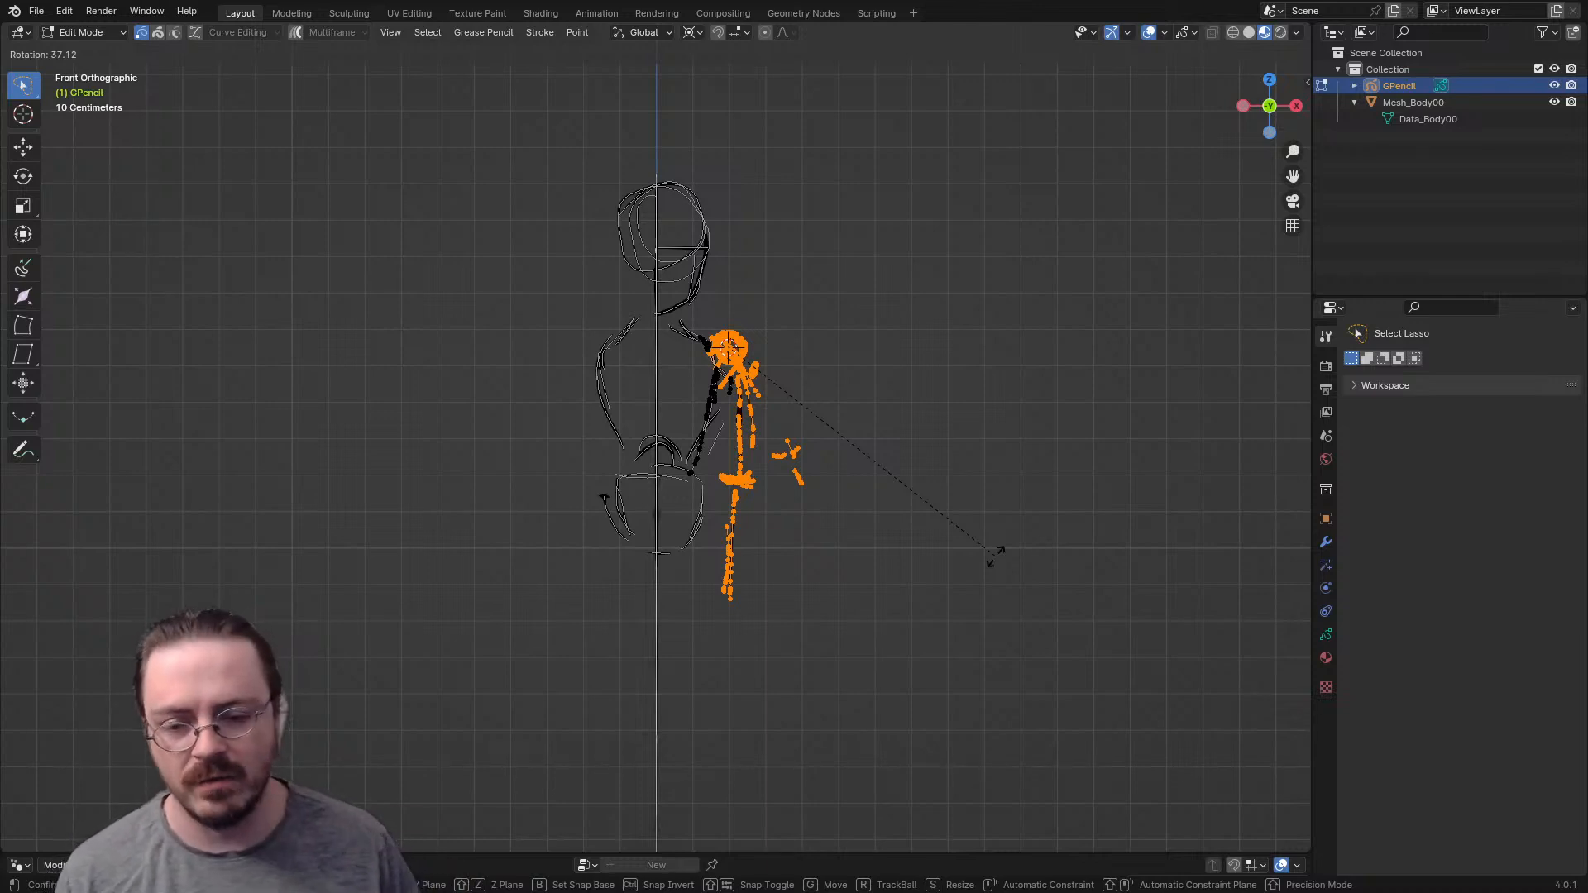
click(958, 497)
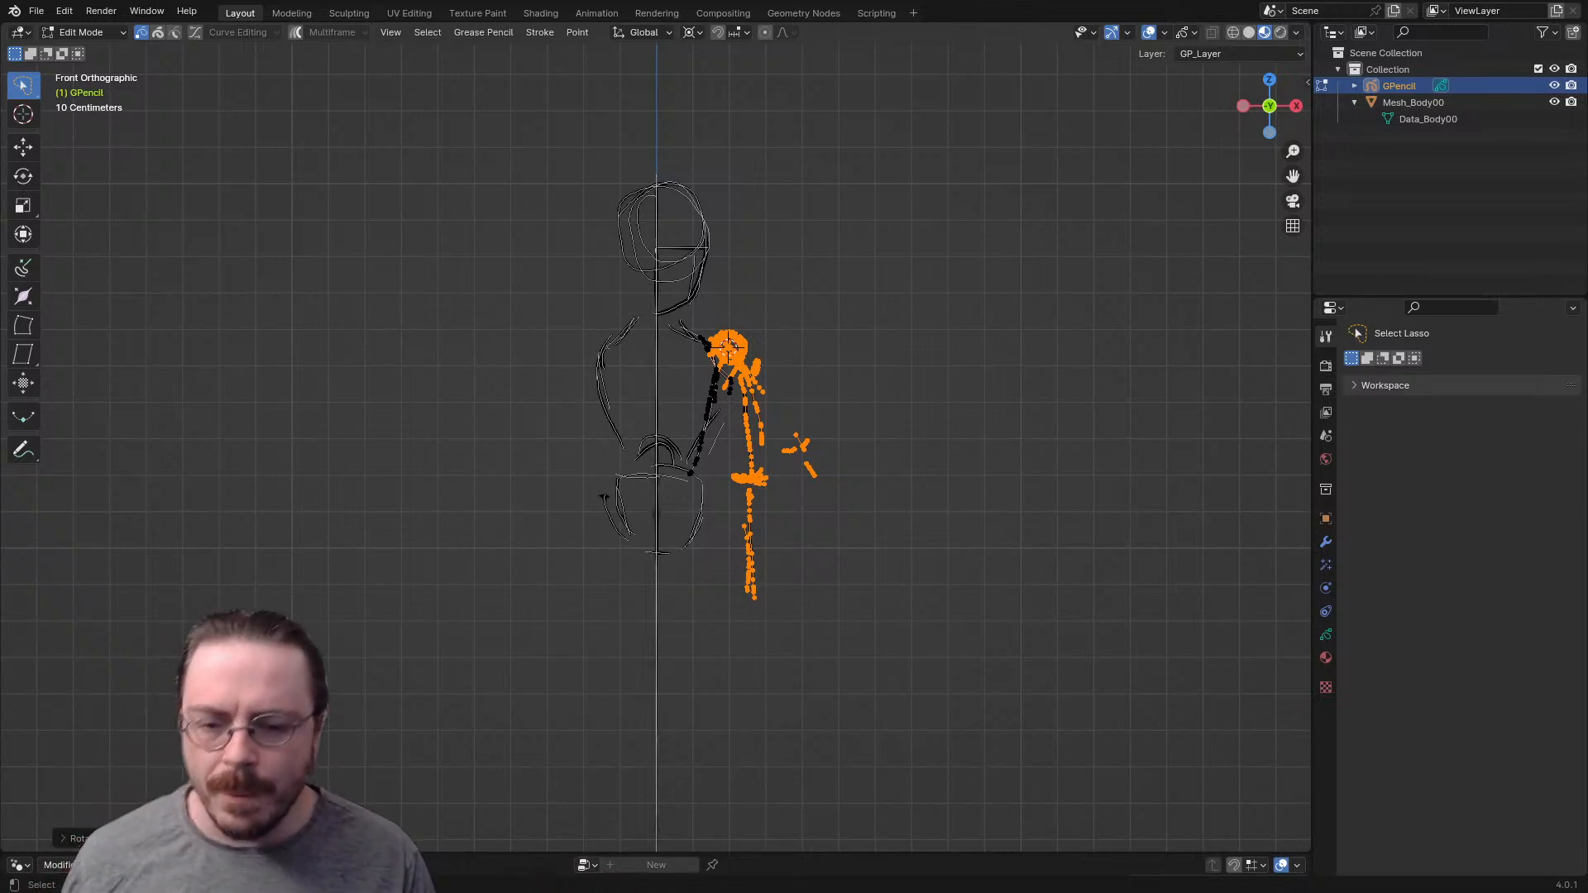
key(r)
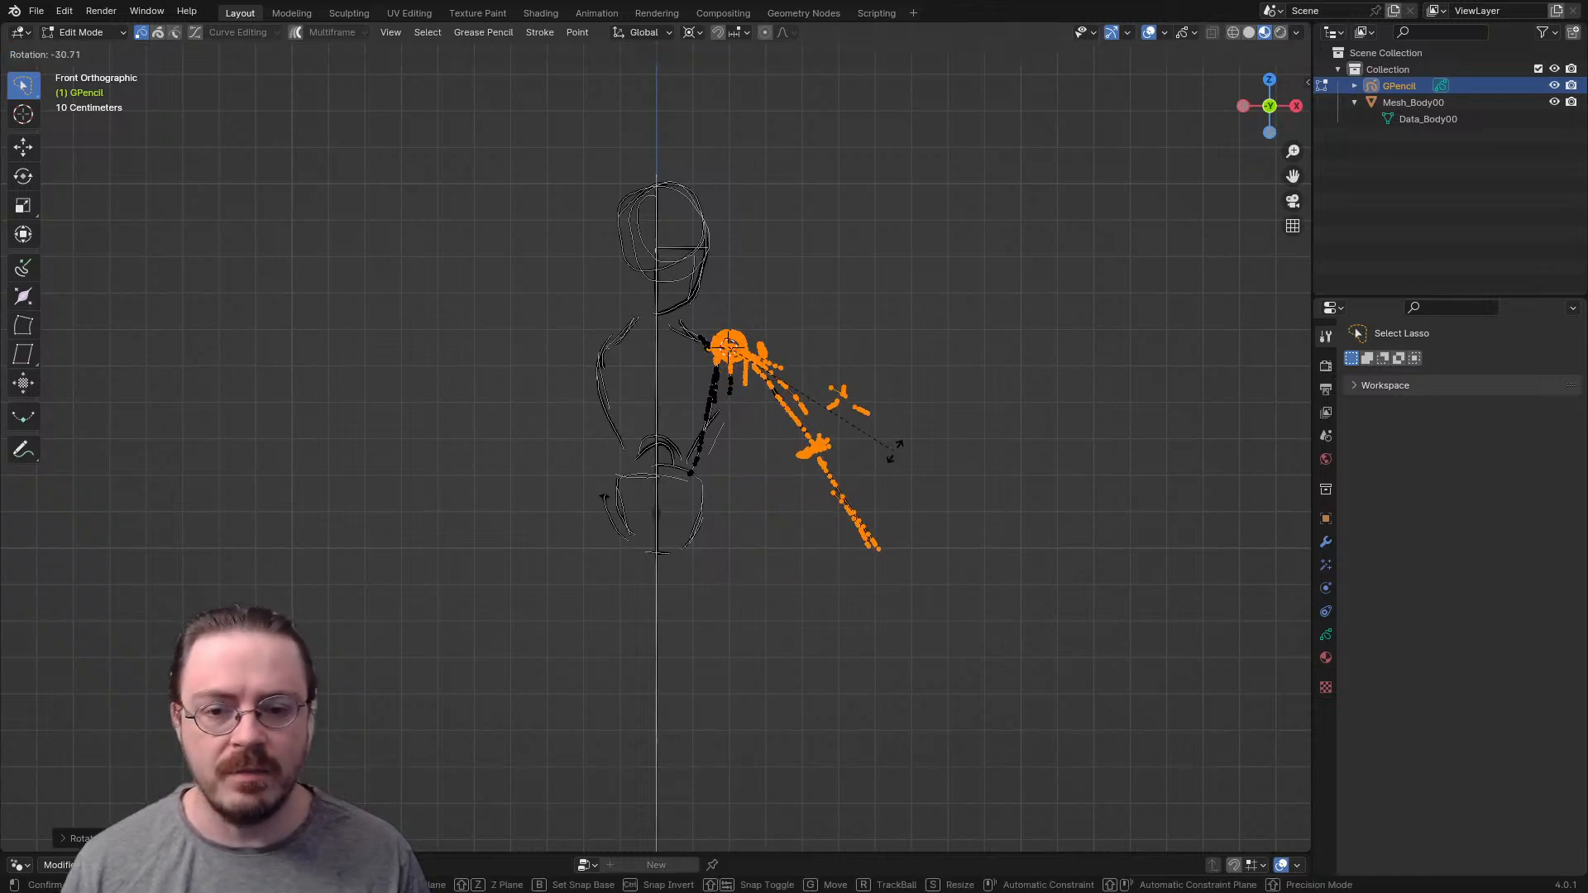
click(894, 453)
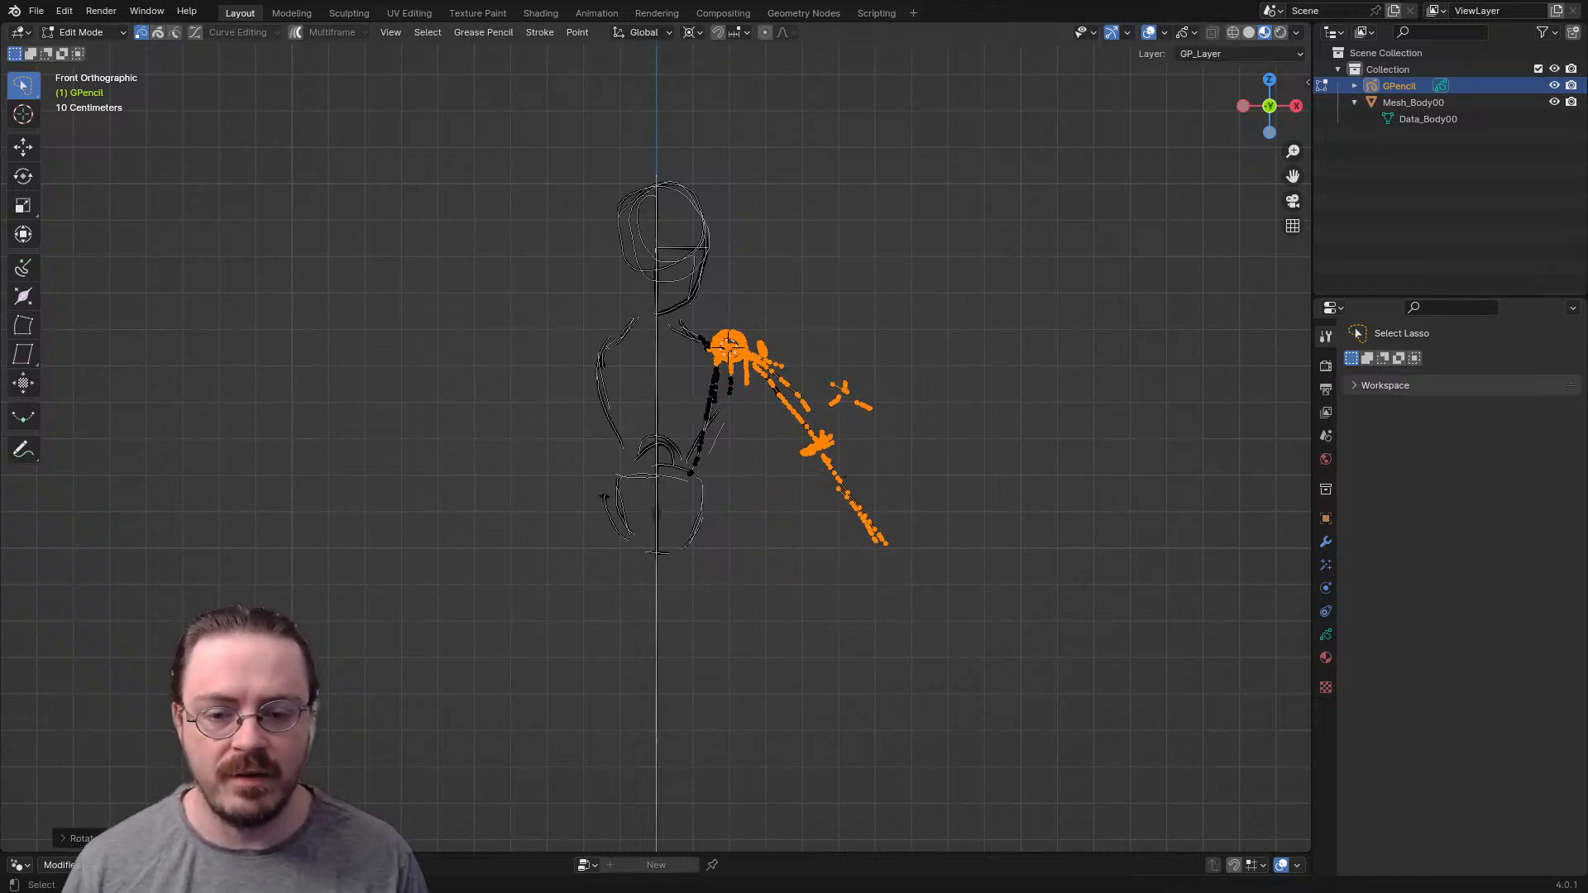
- In Draw Mode, fade the rough arm strokes with the soft eraser at a 121 px radius and reduce the eraser radius to 30 px
key(ctrl+Tab)
click(793, 364)
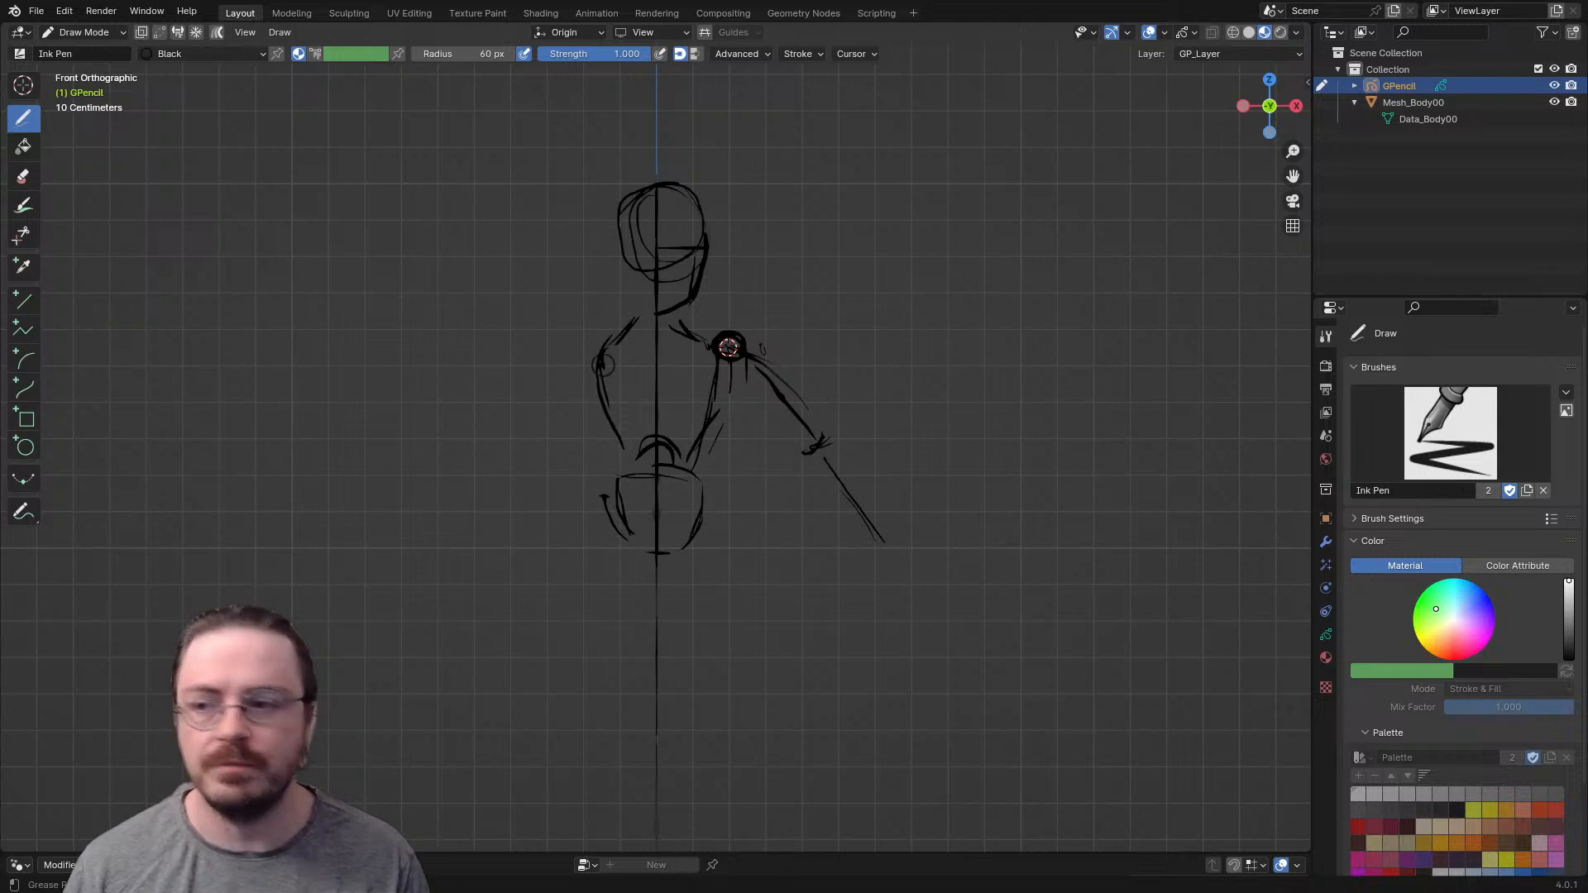
click(23, 176)
key(f)
click(883, 417)
drag(802, 408, 869, 522)
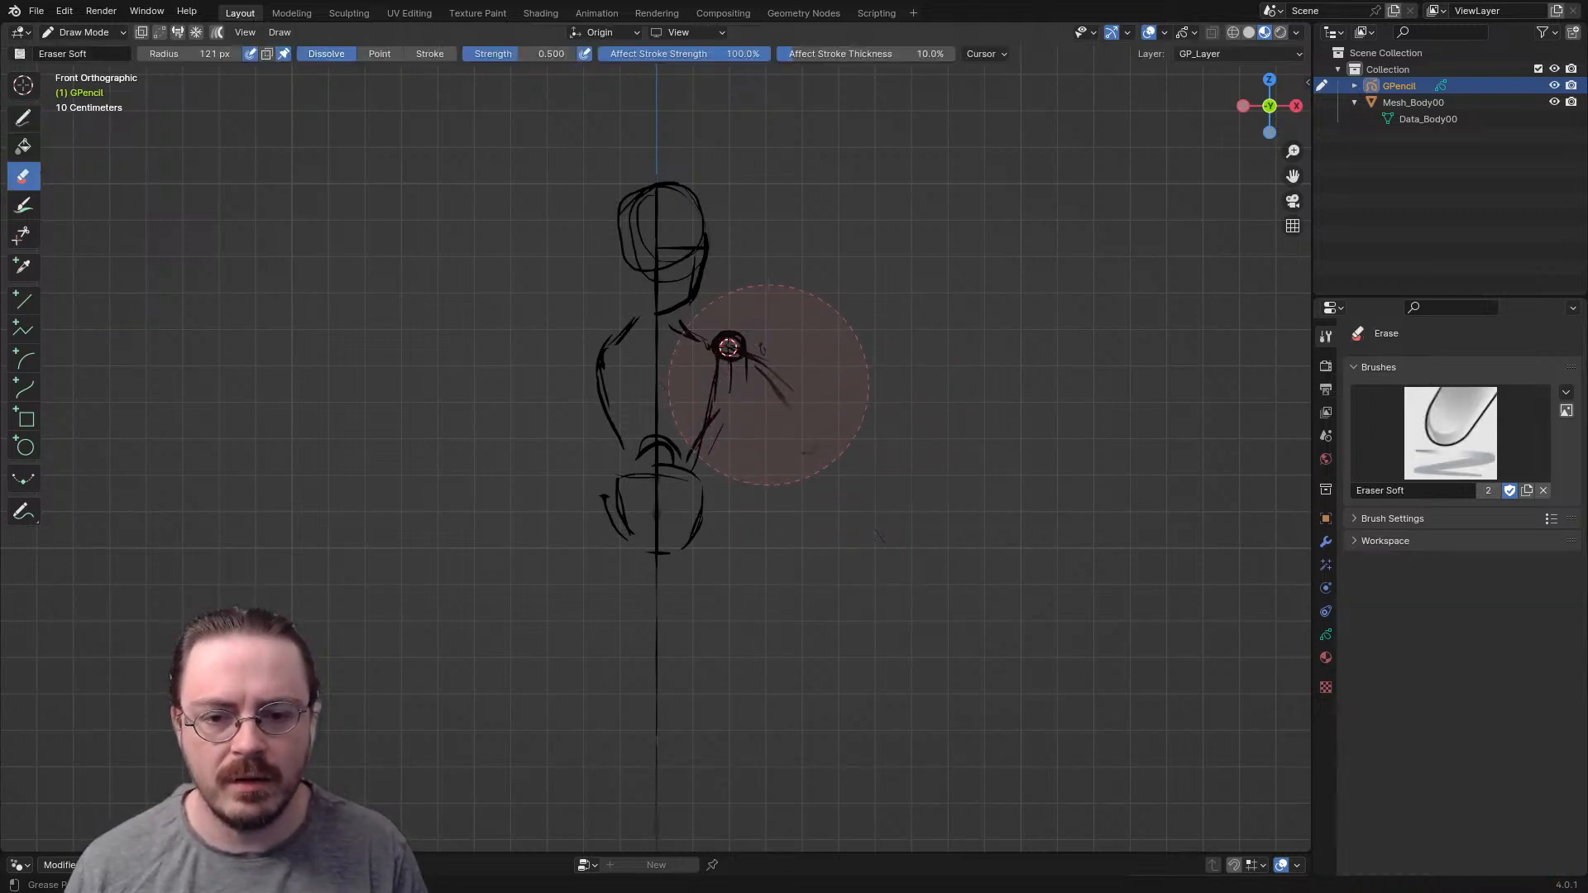
key(ctrl+Tab)
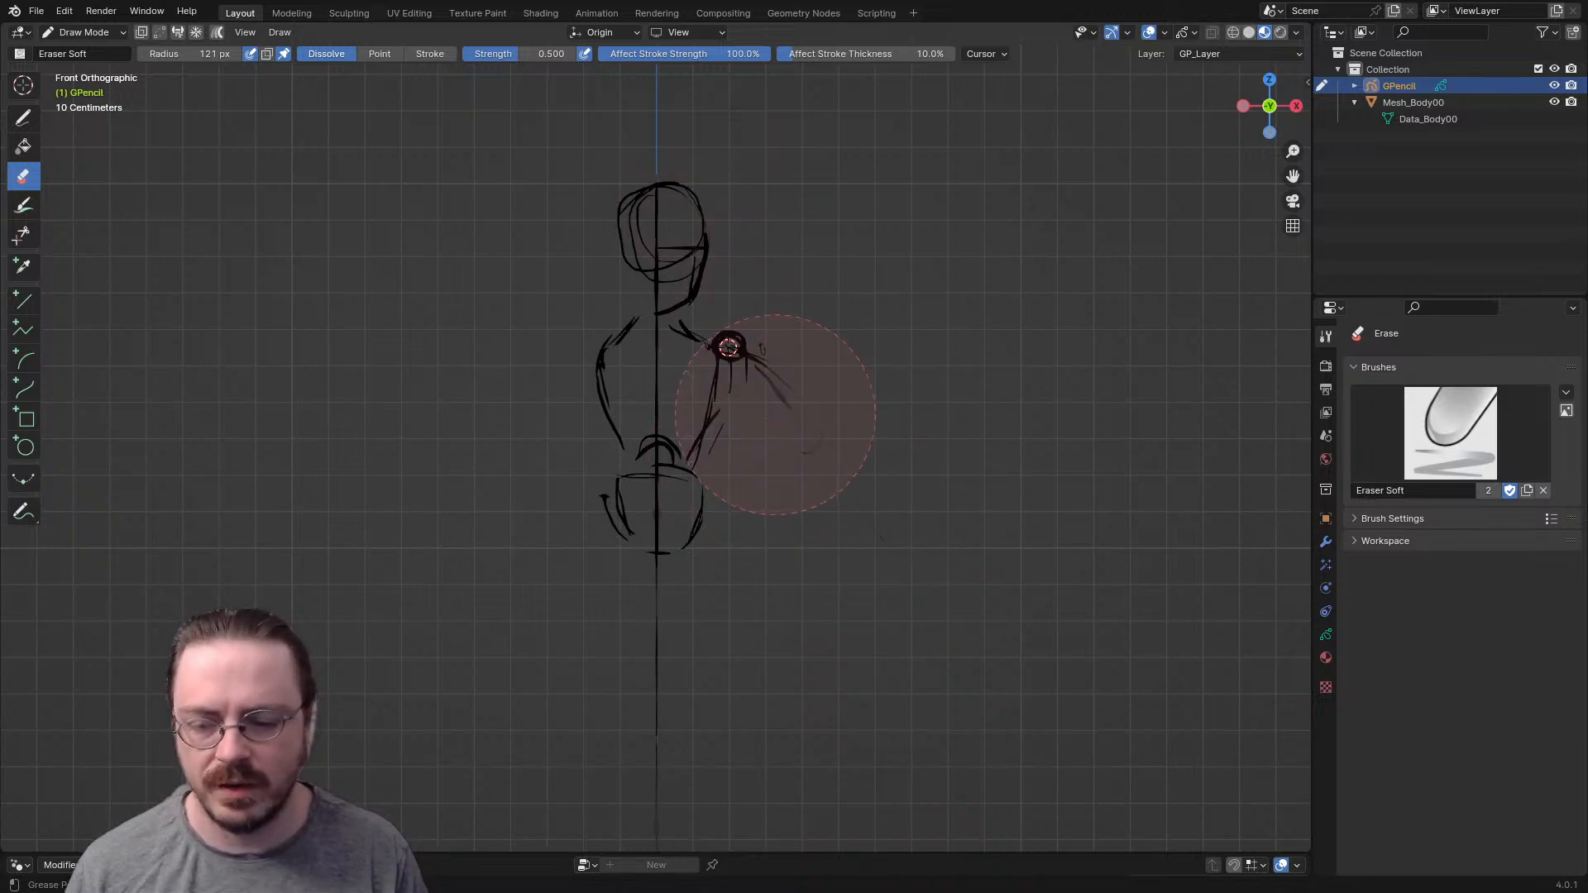
key(f)
click(794, 403)
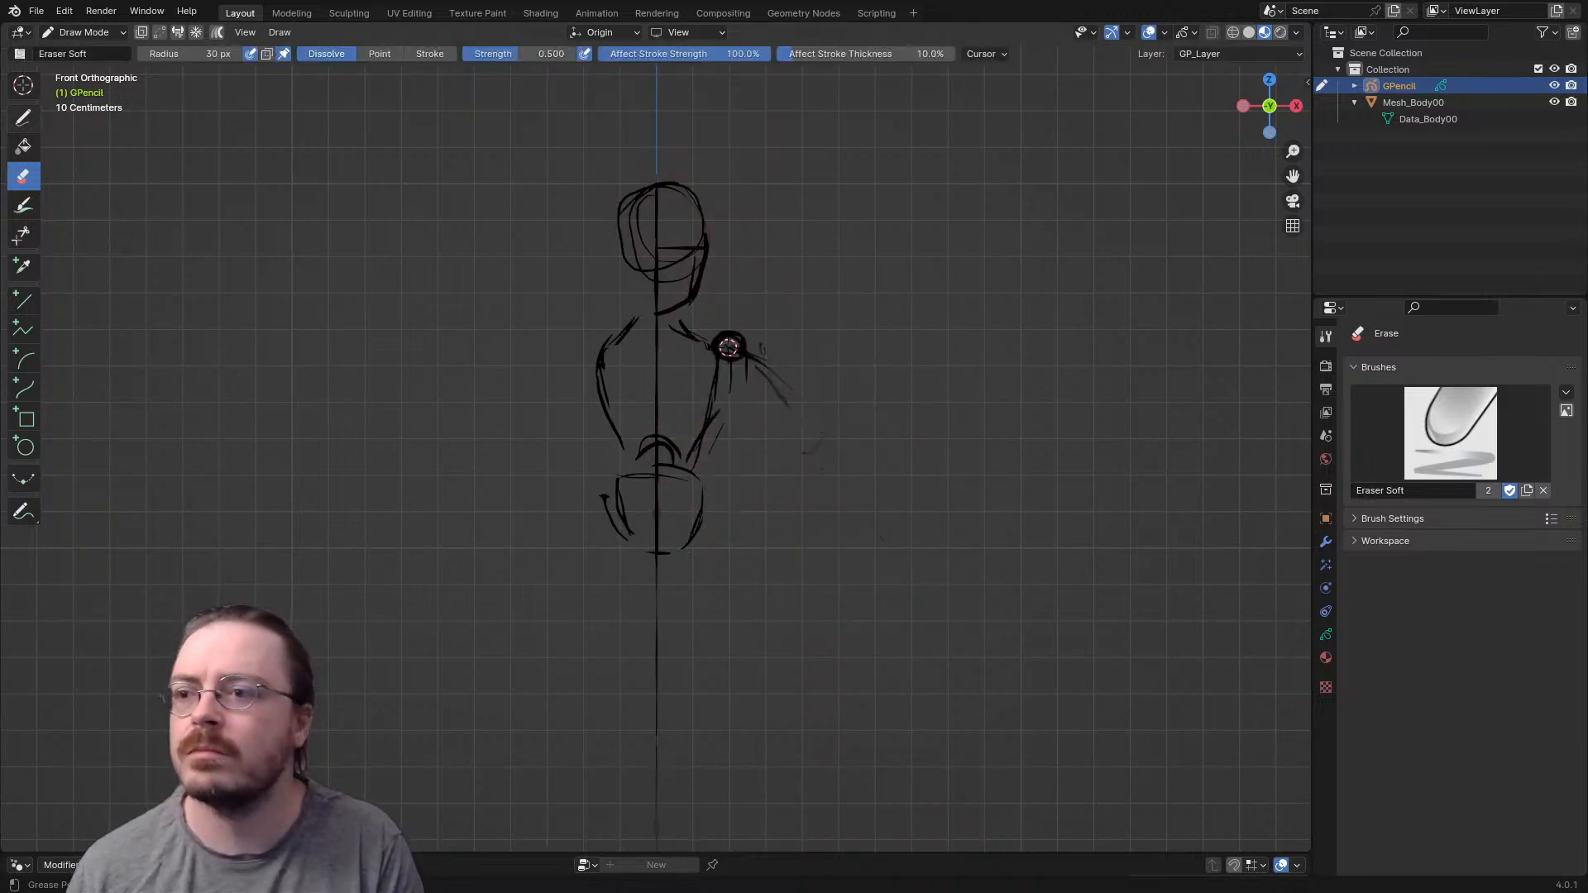
- Draw a cleaner arm over the faded strokes, outlining the upper arm, forearm, wrist and a simple hand shape
click(23, 118)
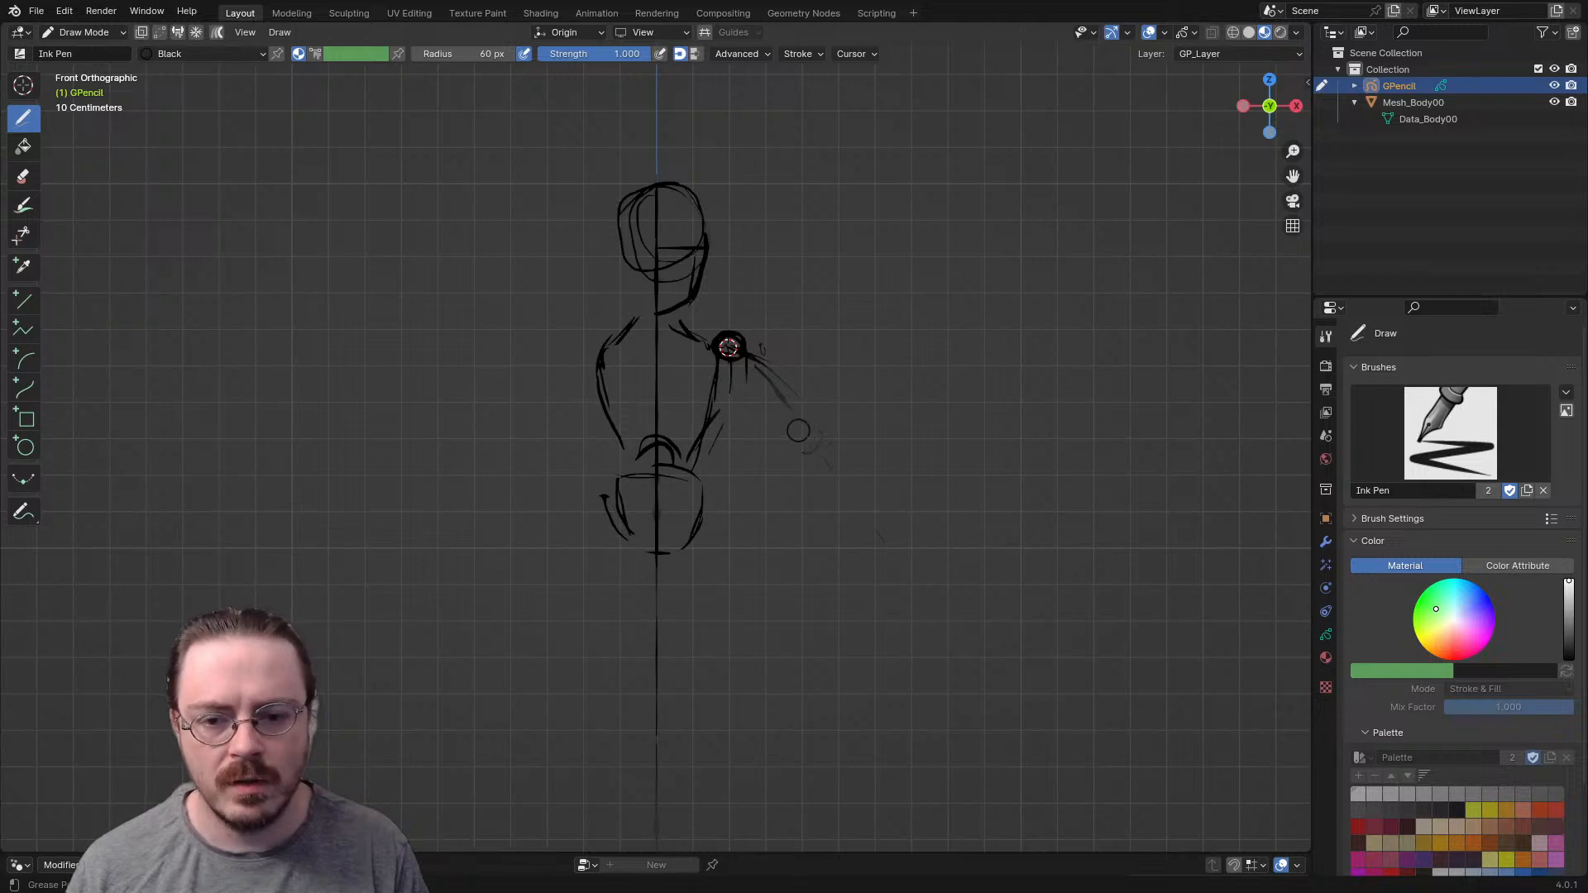
mouse_move(749, 362)
mouse_down()
mouse_move(873, 519)
mouse_move(883, 508)
mouse_move(906, 609)
mouse_up()
mouse_move(881, 523)
mouse_down()
mouse_move(874, 561)
mouse_move(901, 609)
mouse_up()
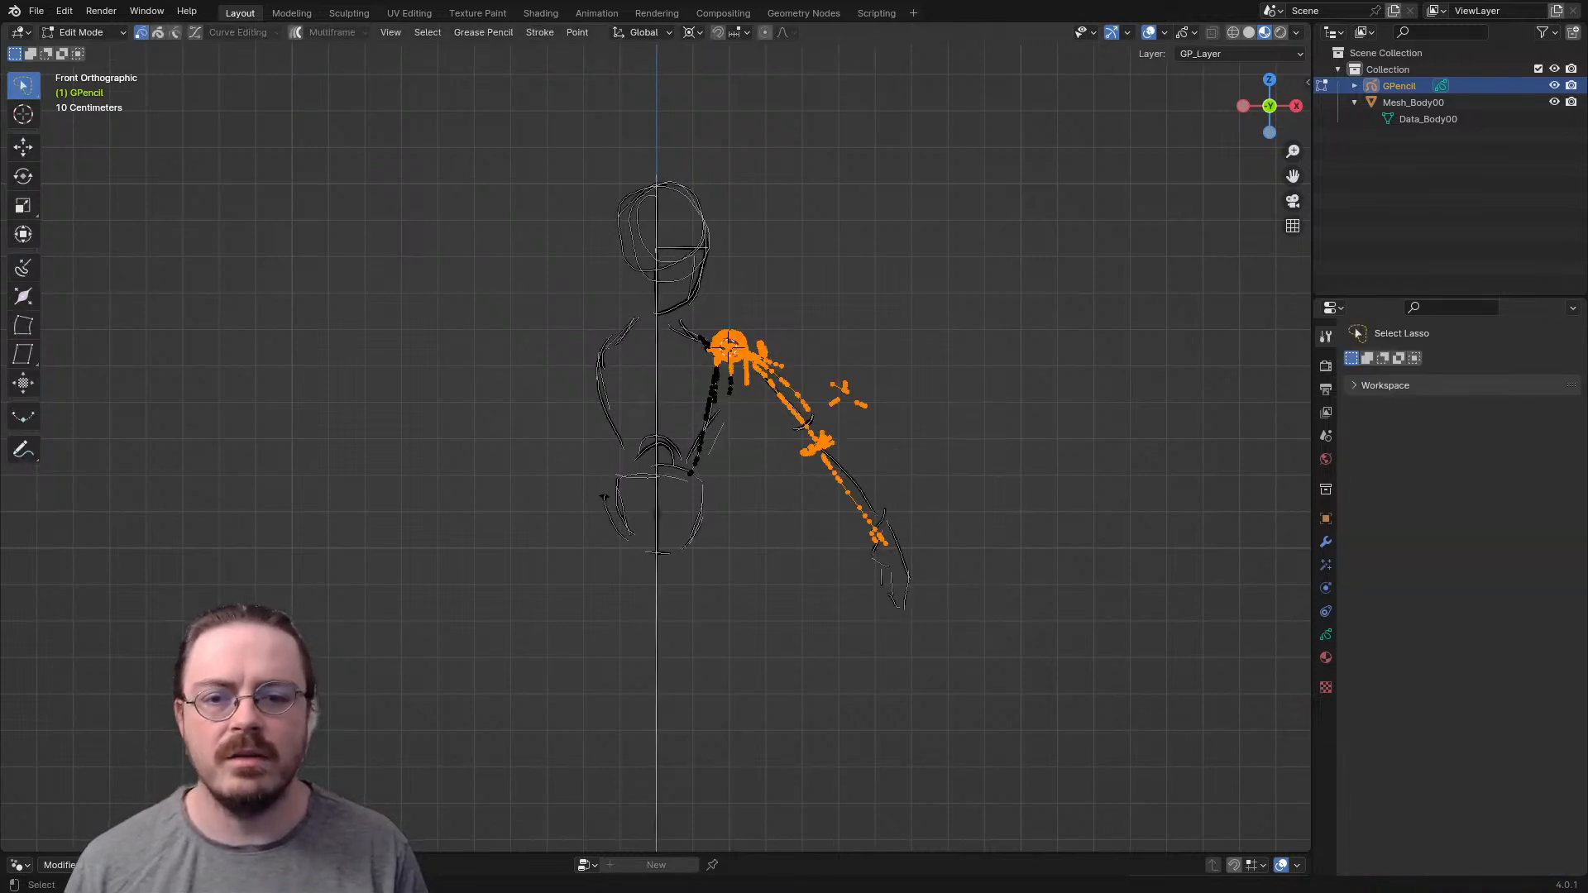
- In Edit Mode, select the complete arm with its hand and rotate it around the shoulder until it hangs straight down beside the torso
mouse_move(770, 376)
mouse_down()
mouse_move(905, 658)
mouse_move(773, 381)
mouse_up()
key(r)
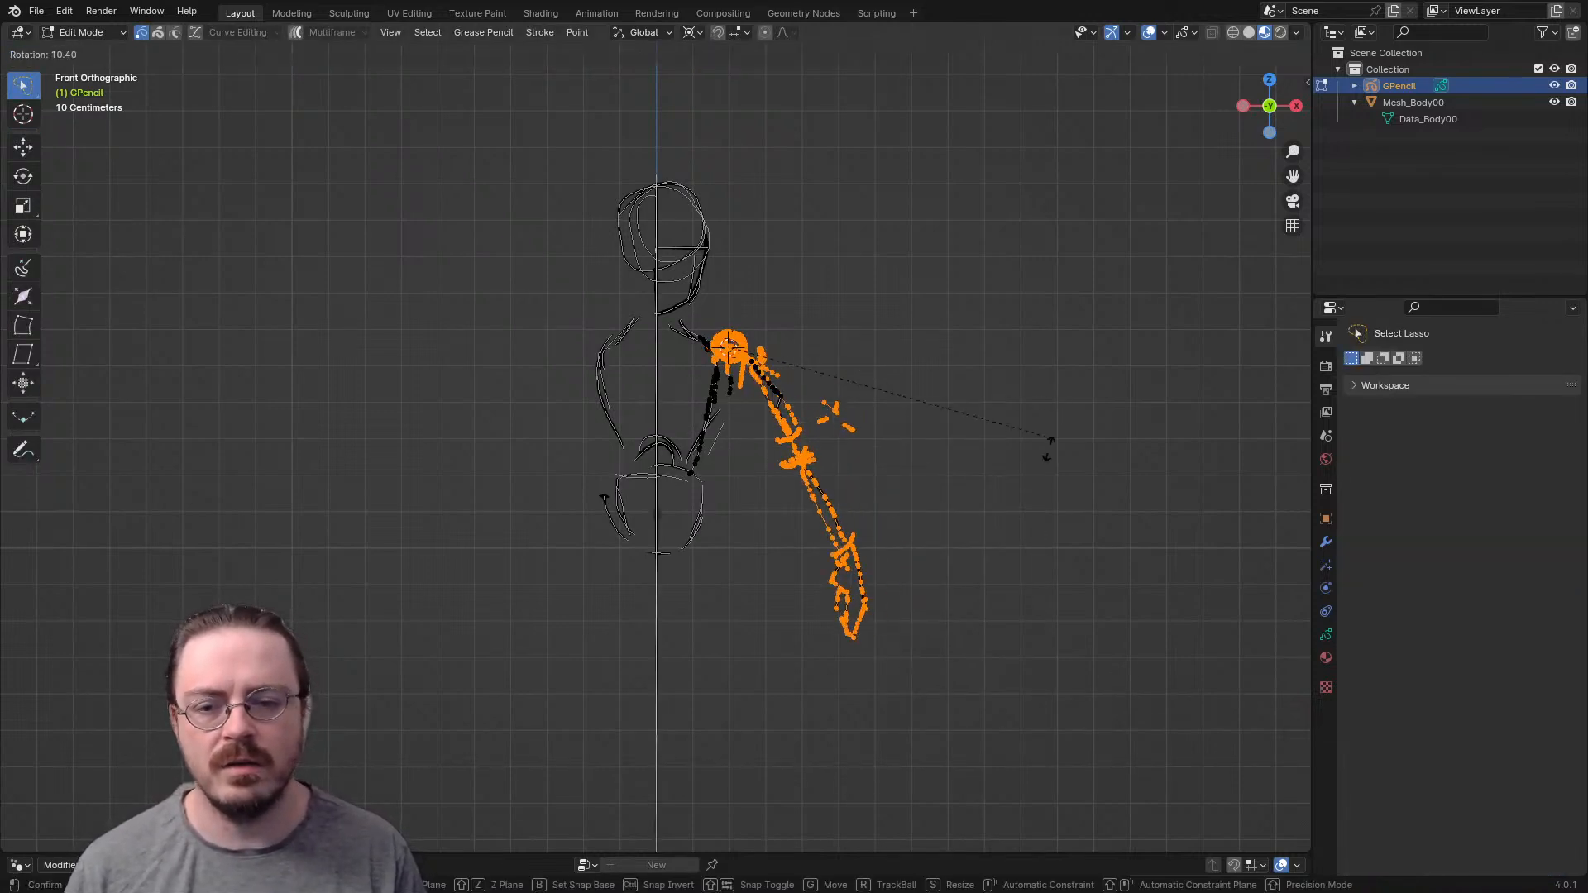
click(950, 543)
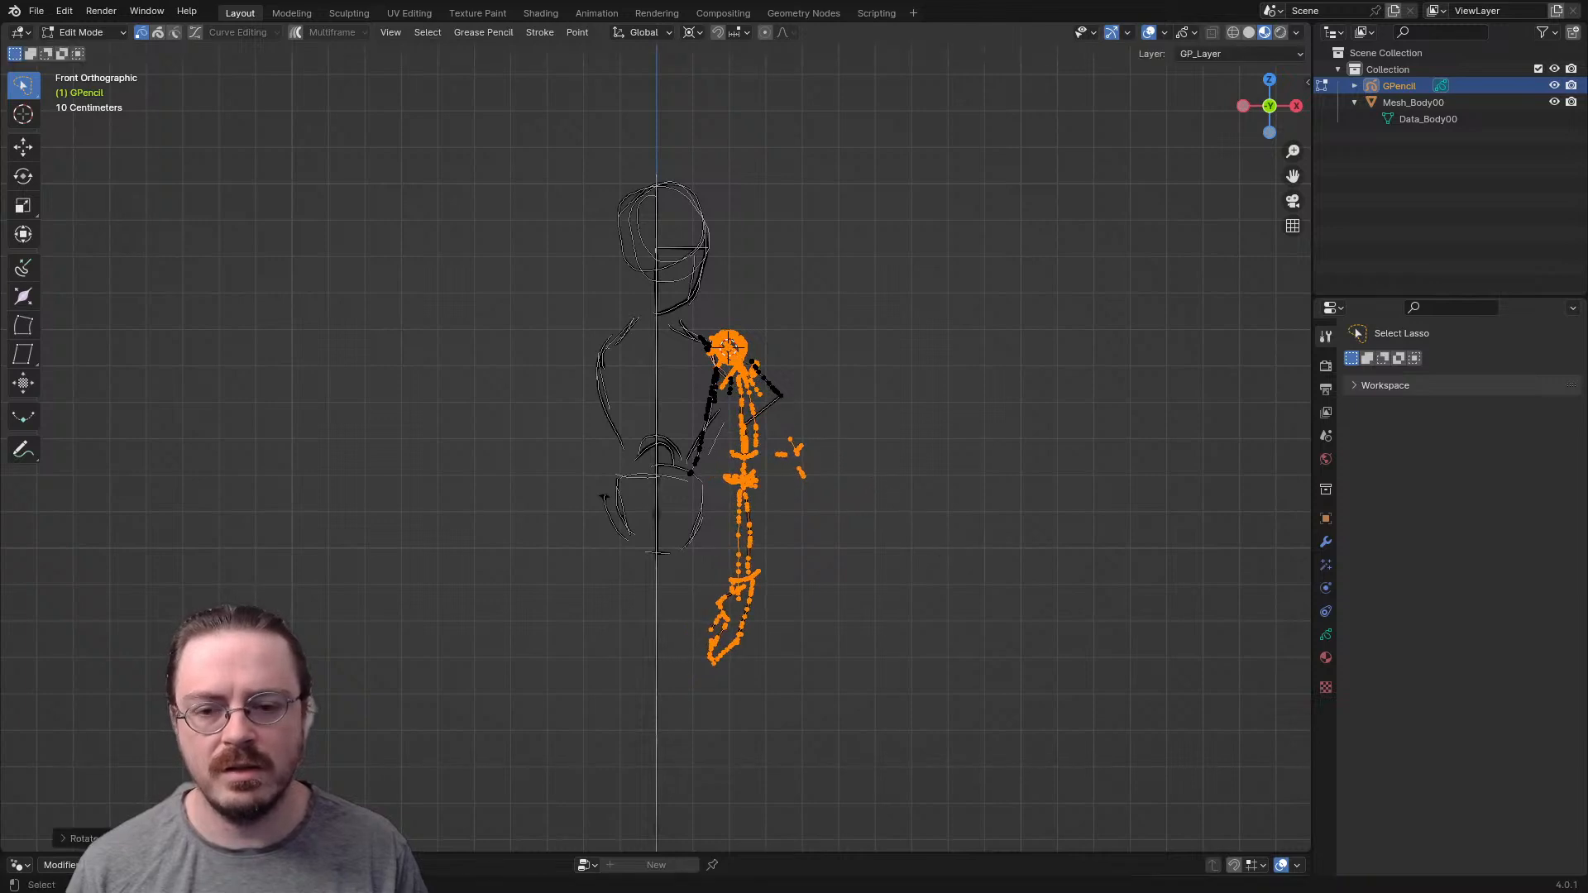
- Select the lower forearm and hand strokes and move them up about 0.07 m along Z to shorten the forearm
drag(704, 559, 766, 537)
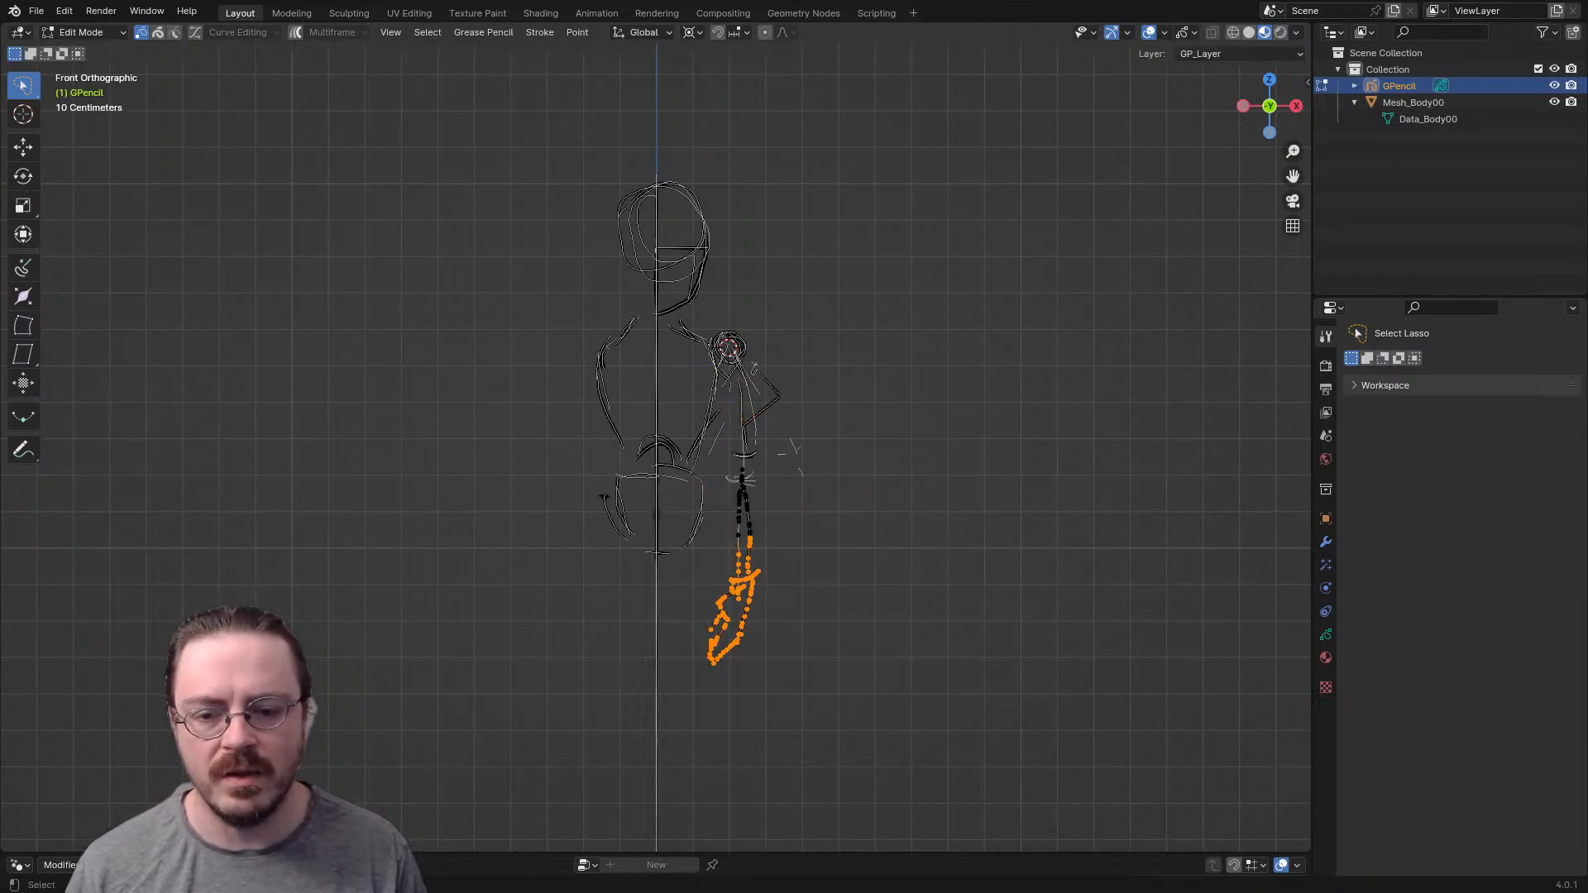
key(g)
key(z)
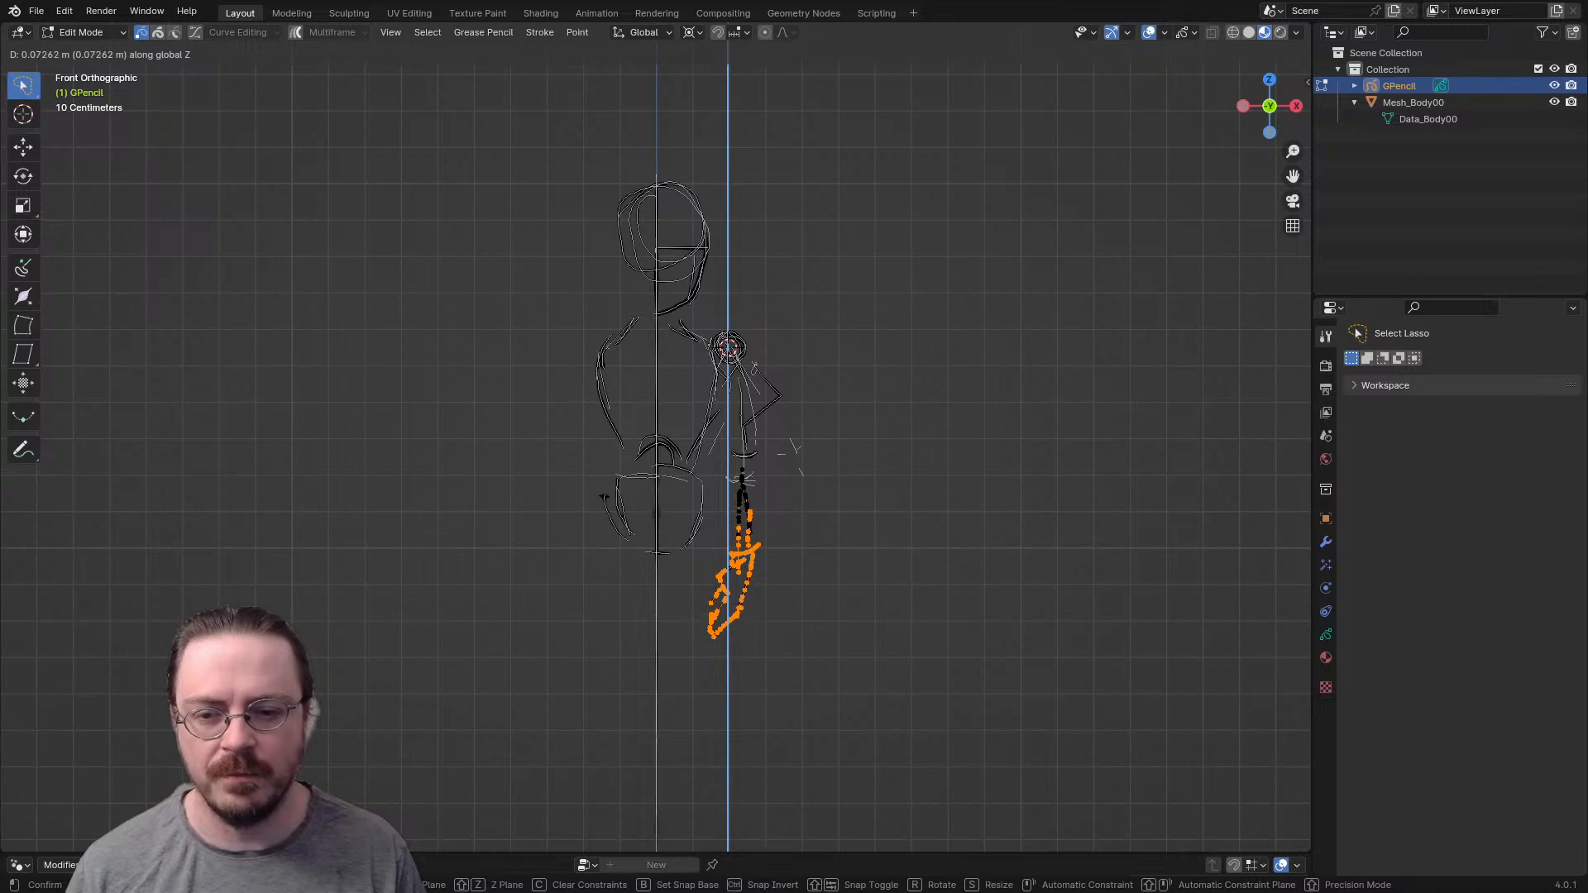
key(Return)
- Select the complete arm and rotate it around the shoulder about 41° outward, away from the torso
mouse_move(717, 526)
mouse_down()
mouse_move(760, 658)
mouse_move(802, 329)
mouse_move(724, 333)
mouse_move(721, 519)
mouse_up()
key(r)
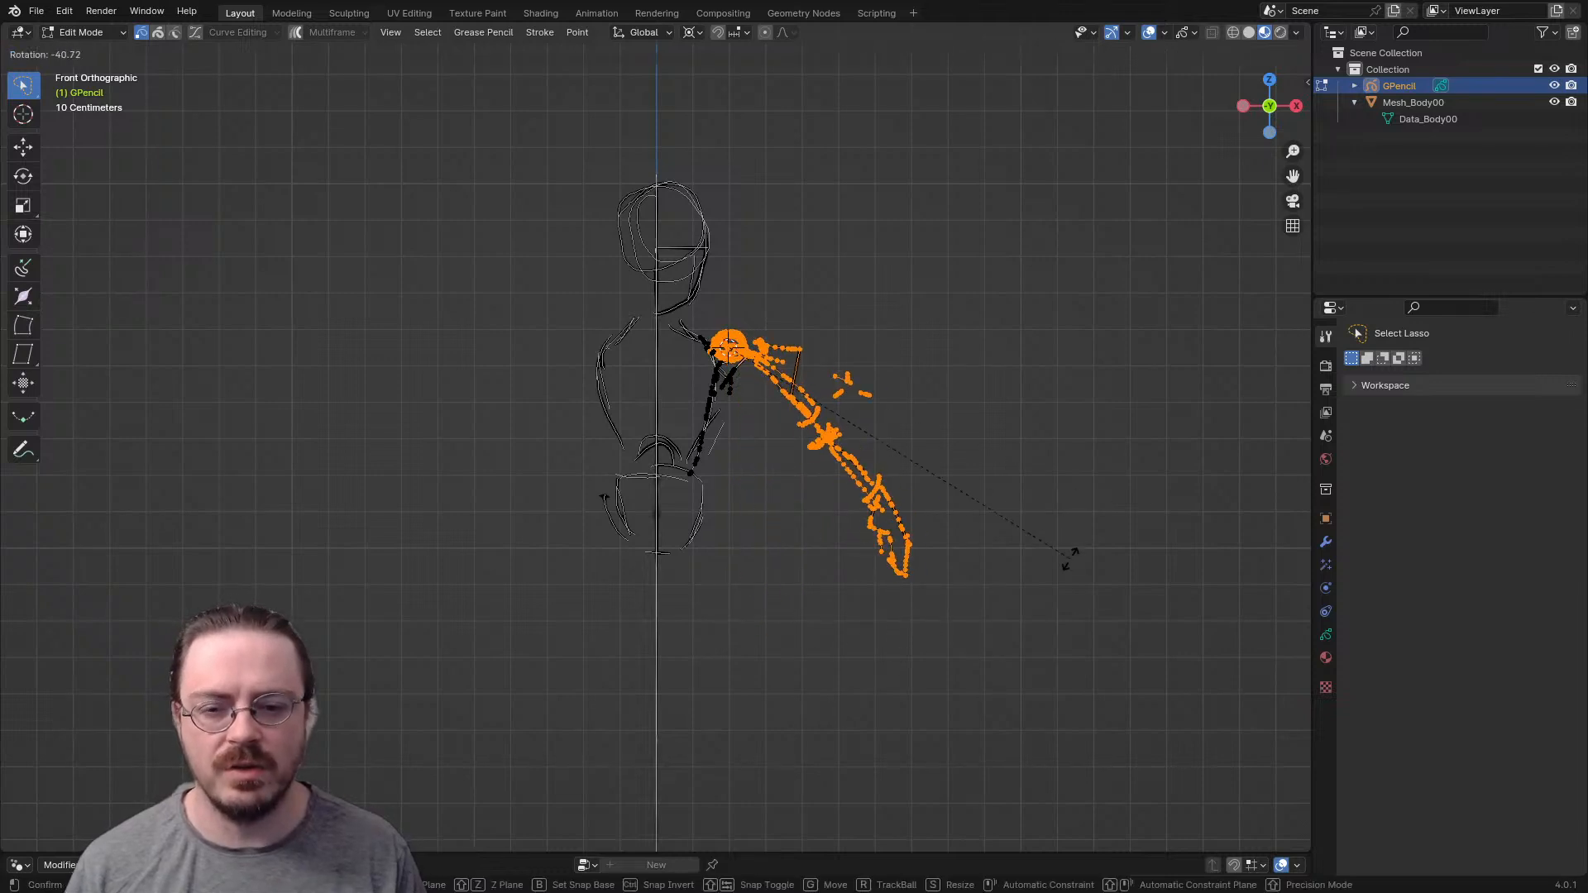
click(1065, 568)
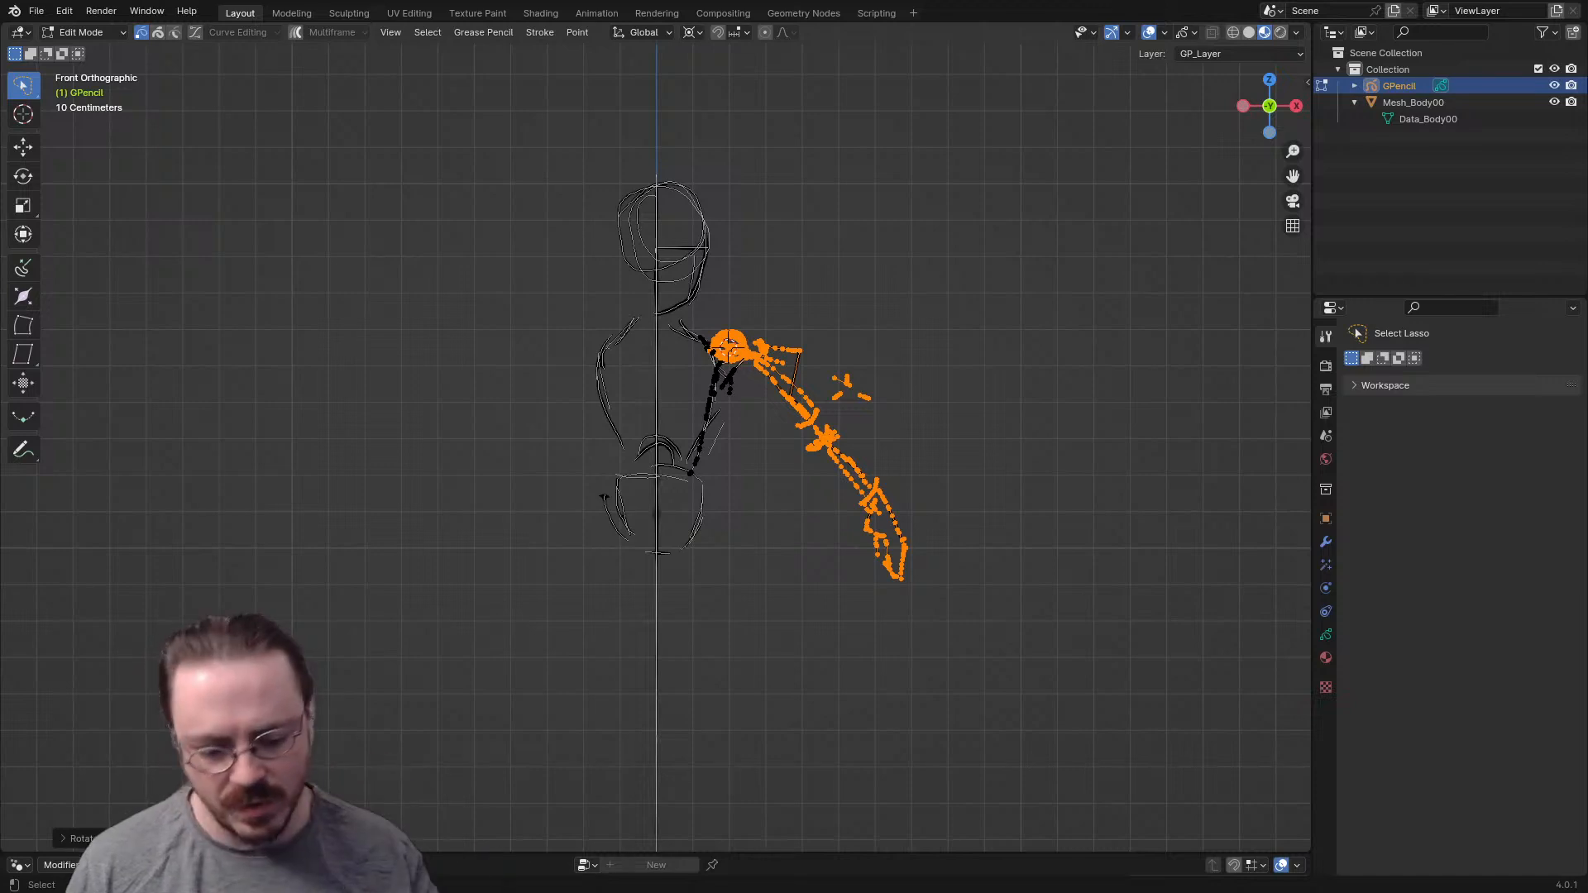
- In top view, move the selected arm back along Y by about 0.04 m
key(KP_7)
shift+middle_drag(1065, 568, 1000, 646)
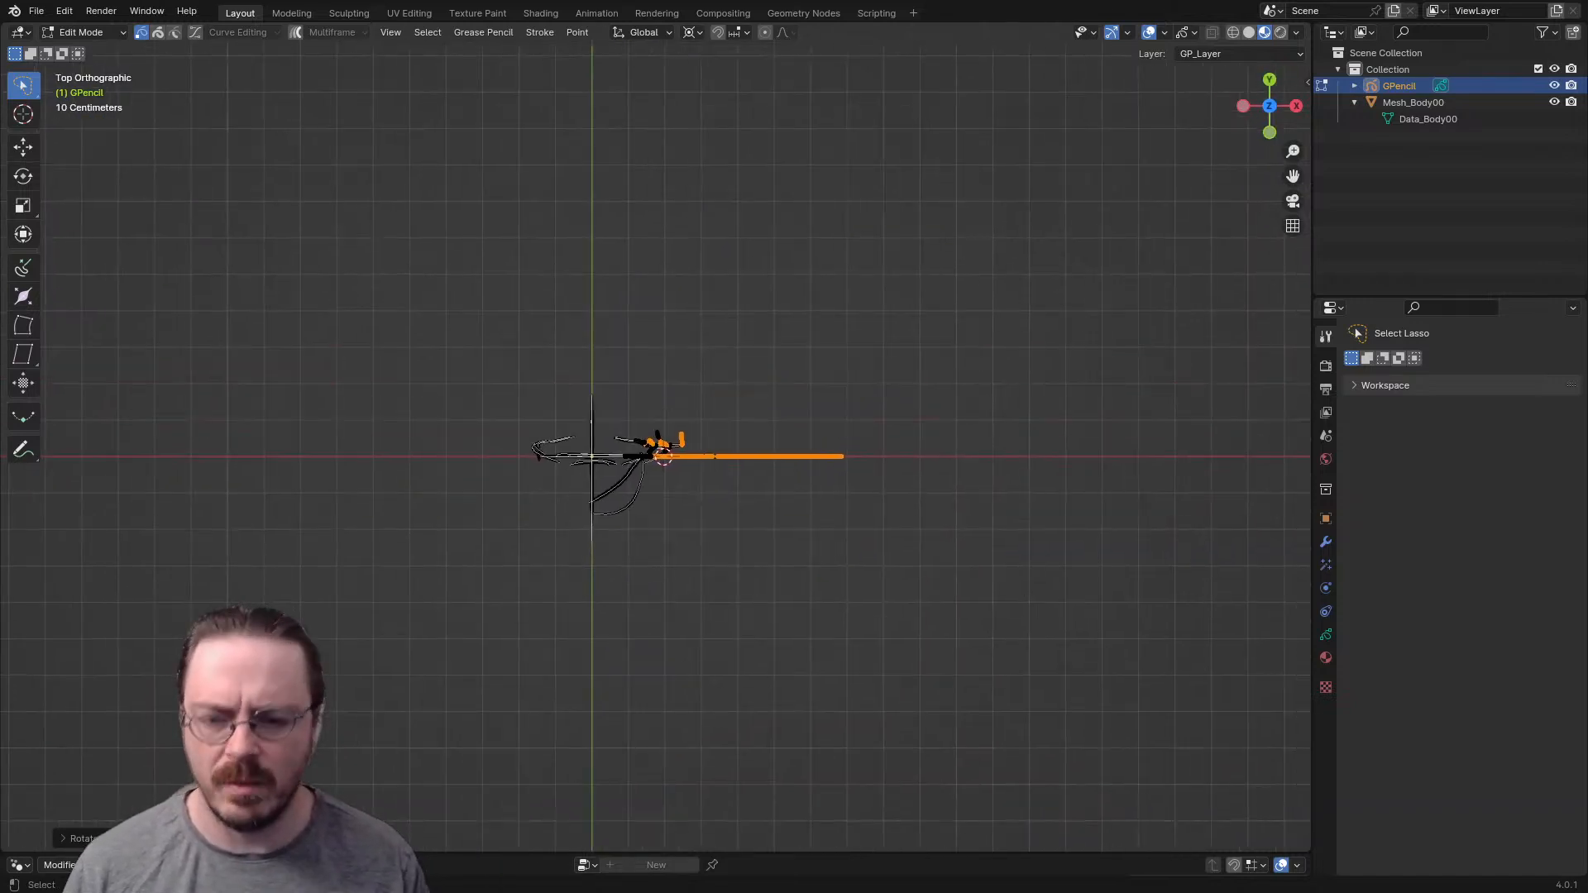
key(g)
key(y)
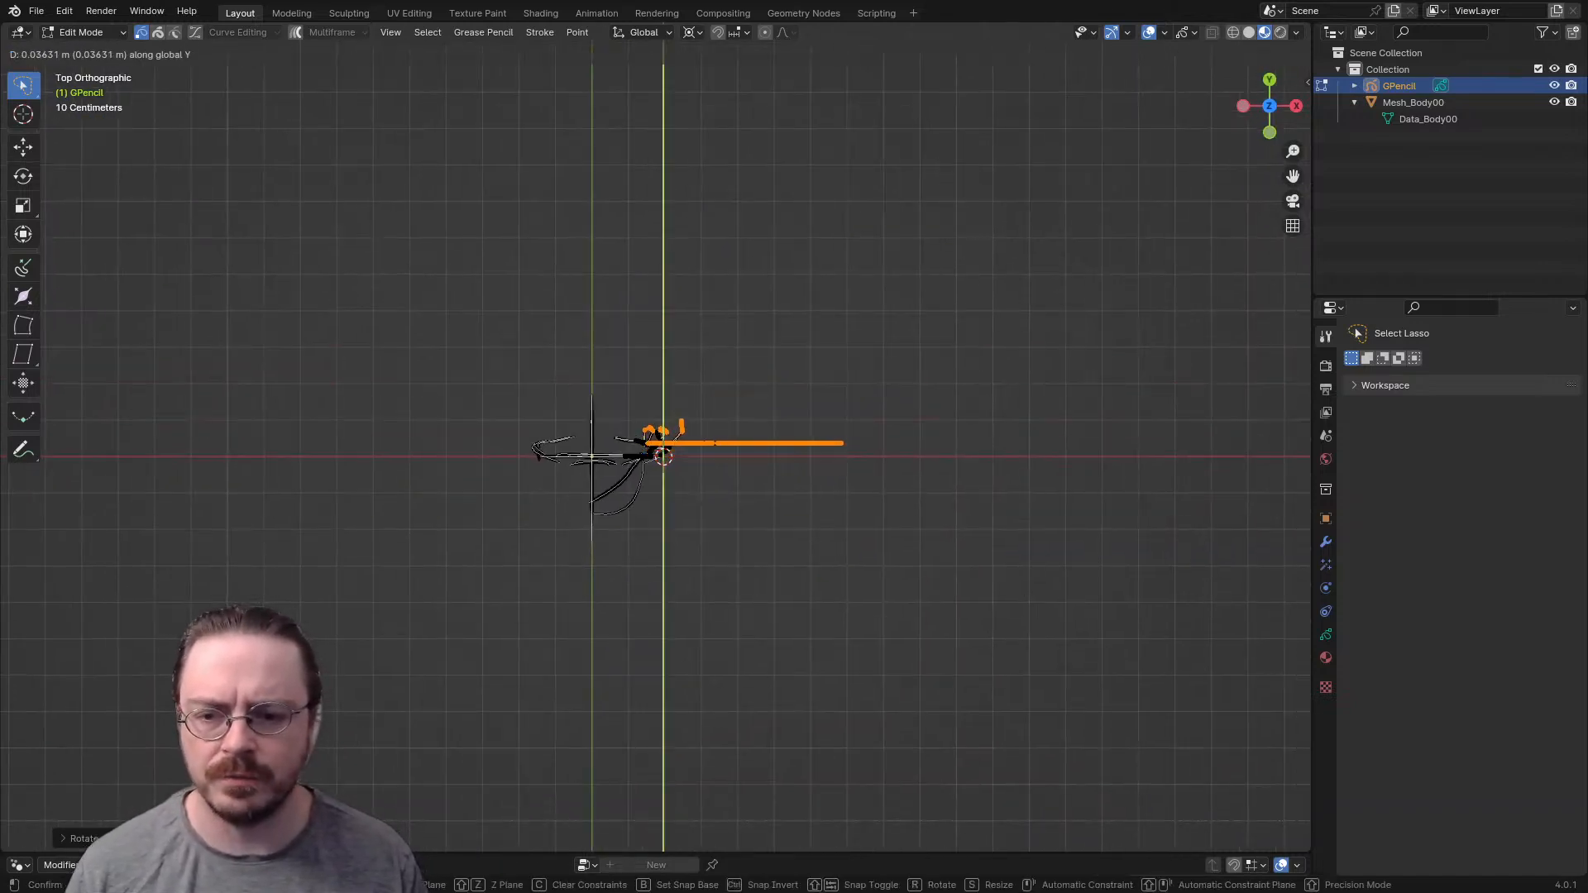
key(Return)
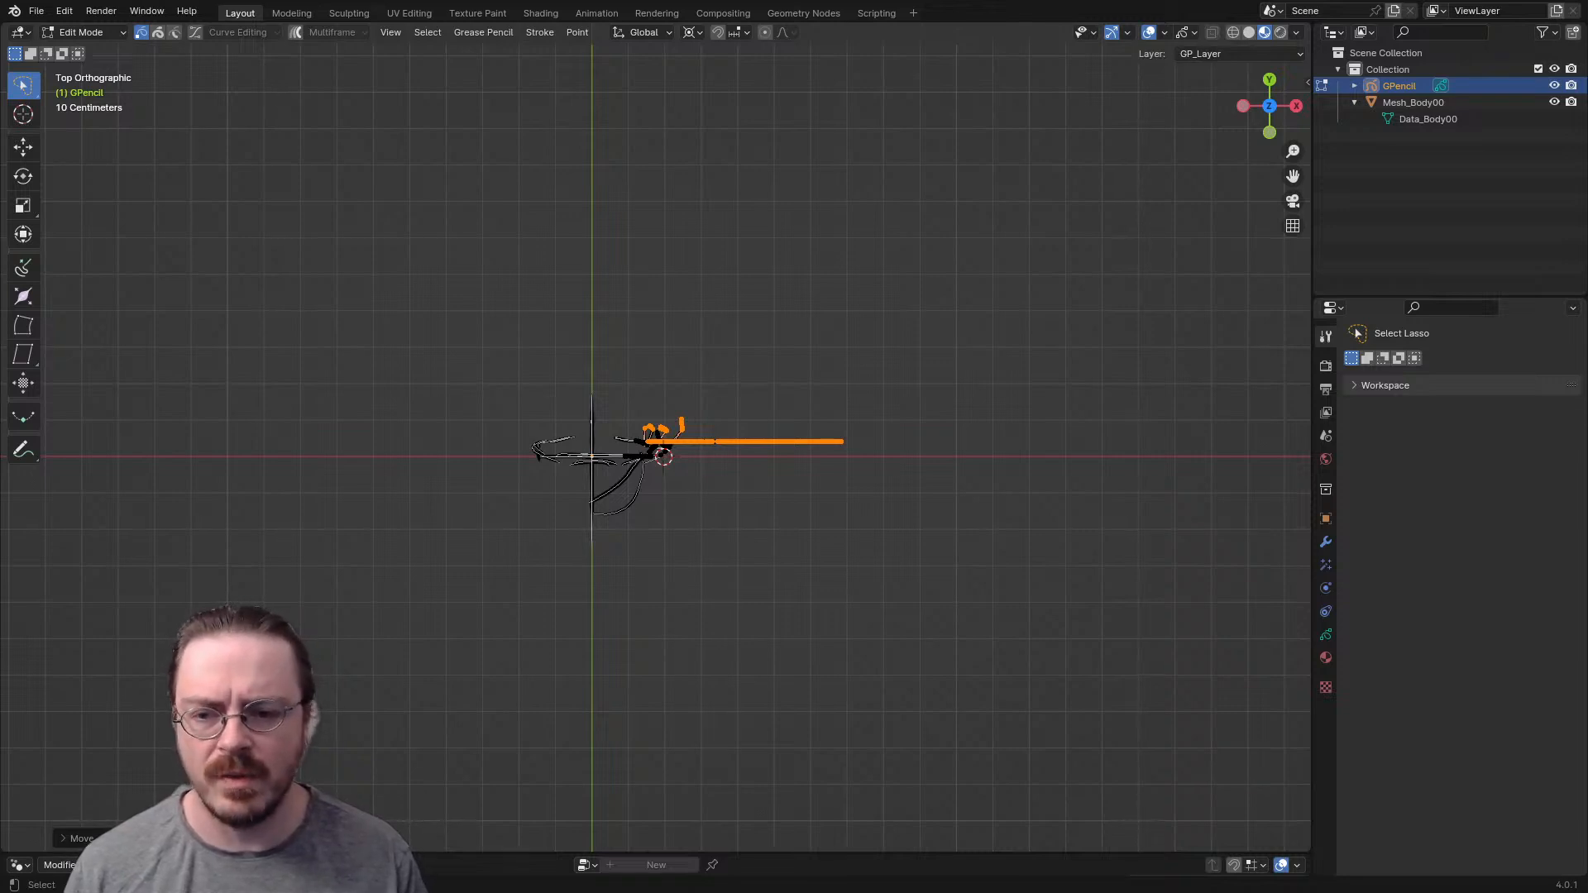
- Select the forearm and hand strokes and, in top view, rotate them forward around the elbow, leaving nothing selected
middle_drag(1000, 631, 915, 557)
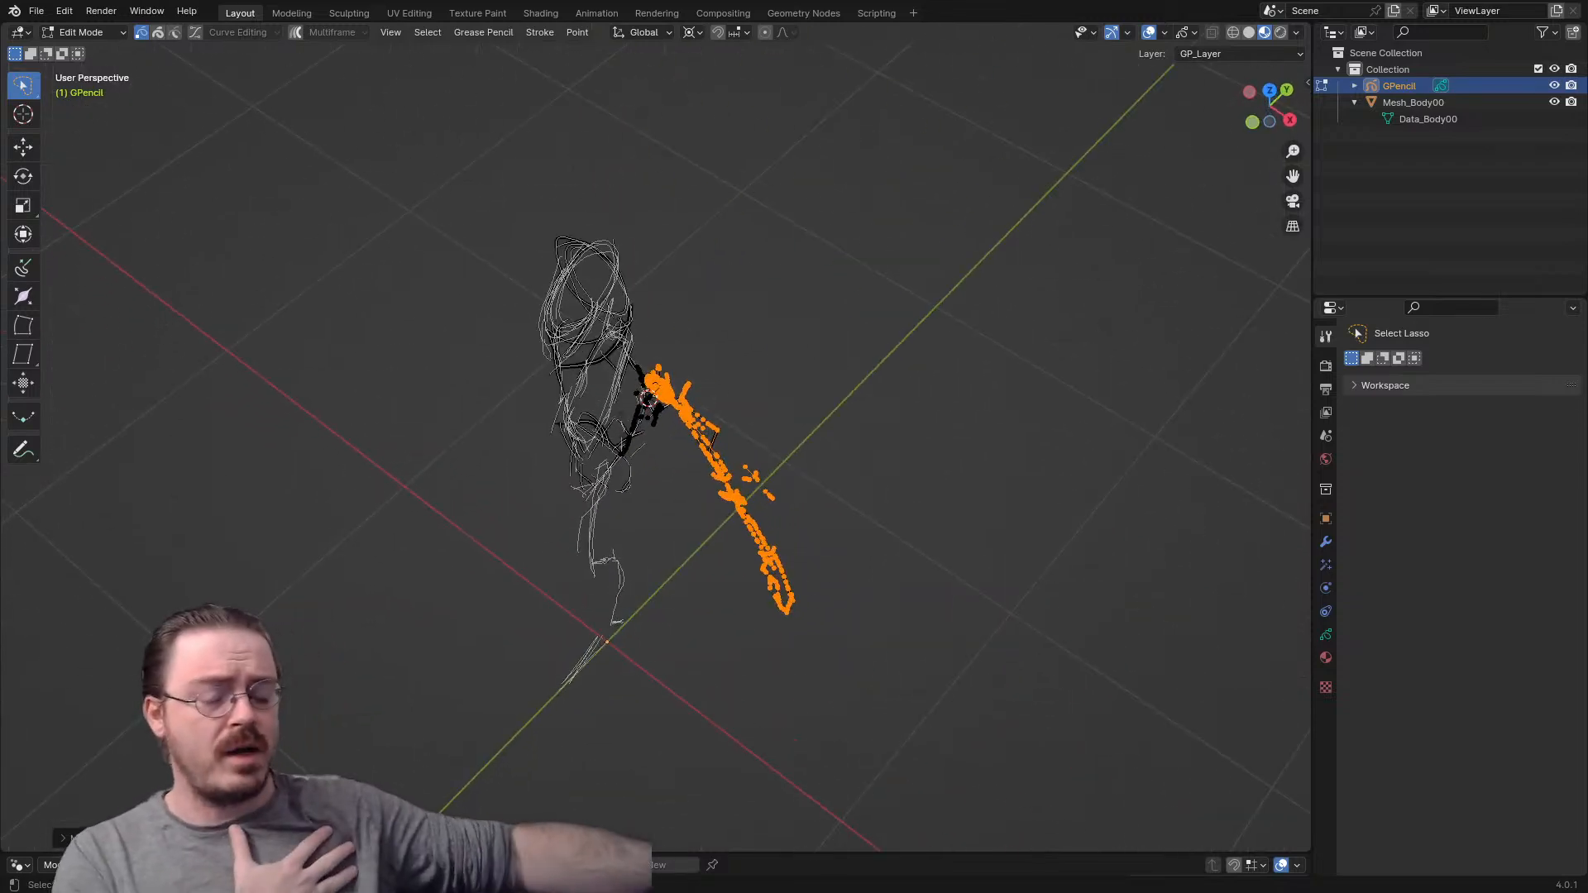
middle_drag(915, 557, 860, 517)
mouse_move(728, 497)
mouse_down()
mouse_move(654, 587)
mouse_move(756, 537)
mouse_move(745, 501)
mouse_up()
key(KP_7)
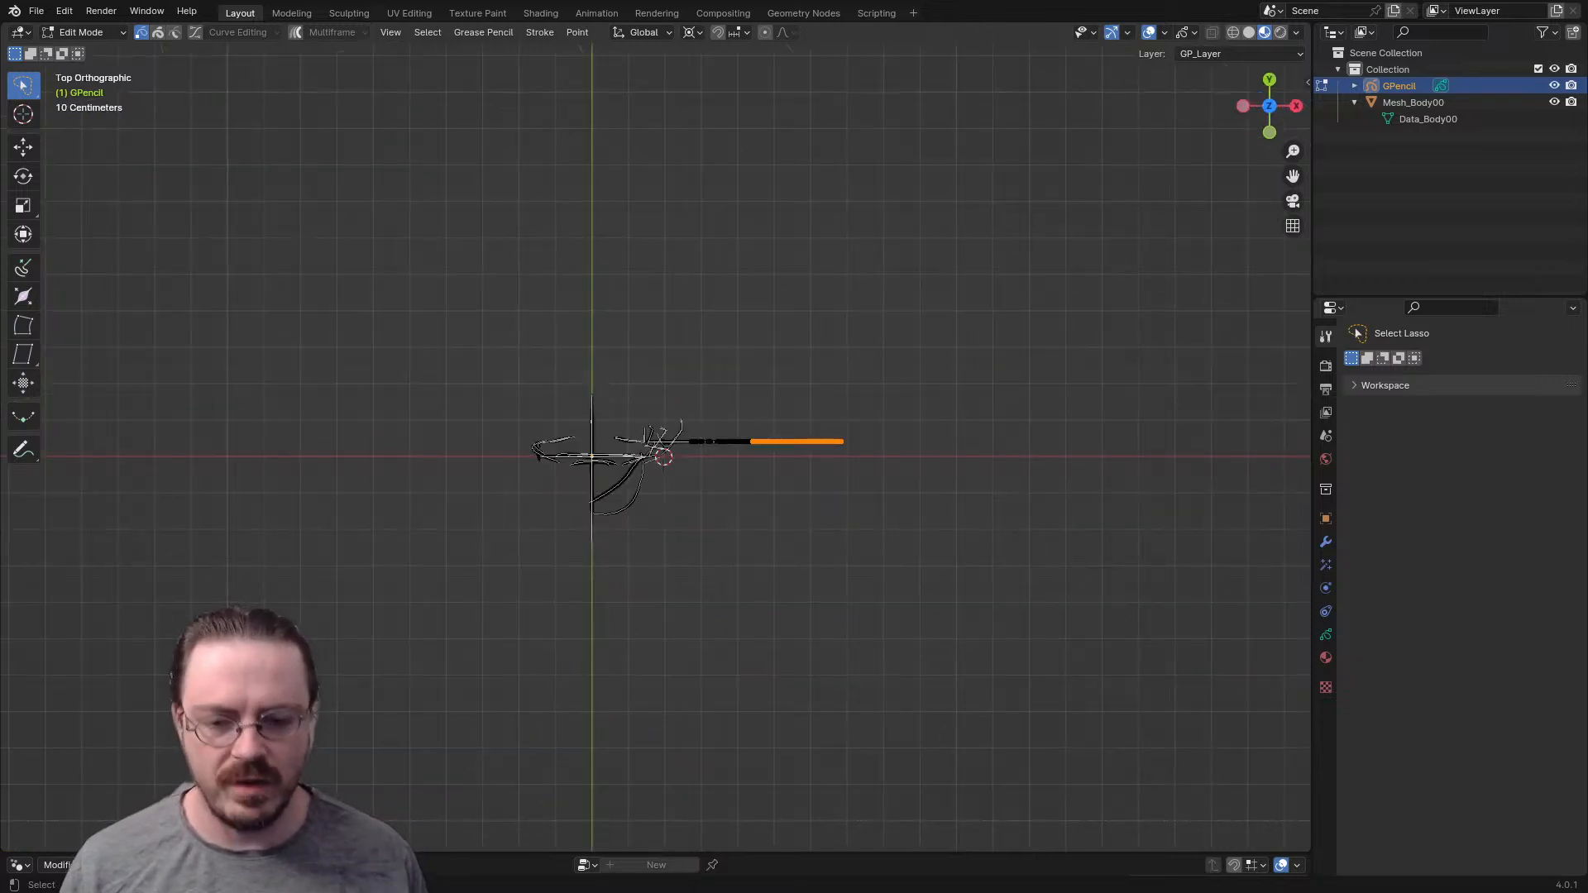
key(r)
click(1082, 501)
key(alt+a)
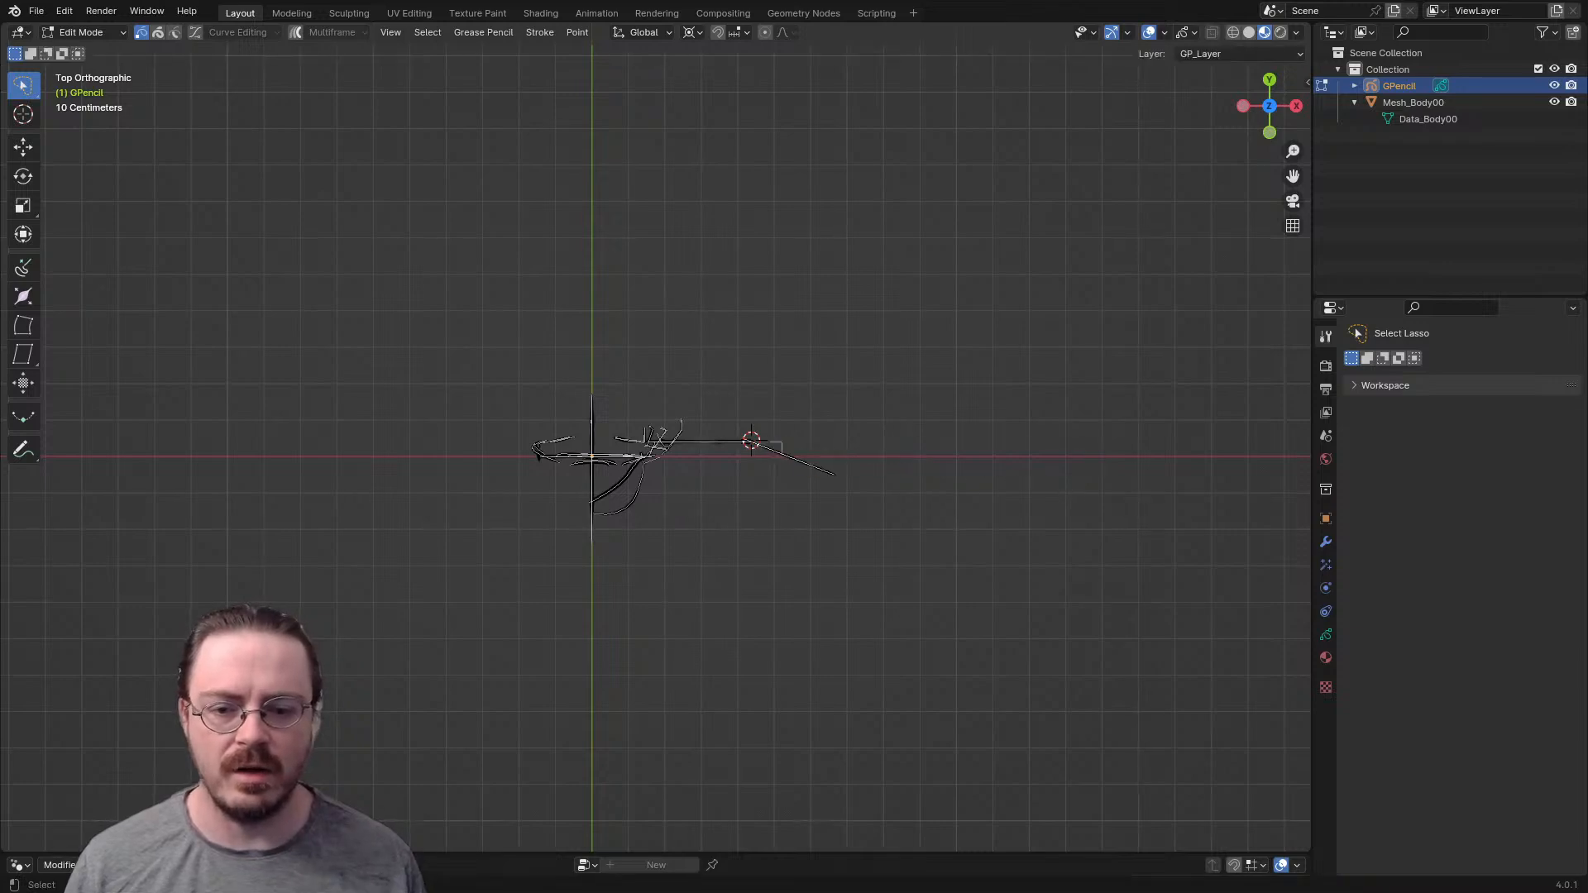
- Select the arm strokes without the shoulder circle and, in front view, rotate them around the shoulder slightly closer to the torso
mouse_move(1076, 501)
middle_down()
mouse_move(988, 364)
mouse_move(914, 330)
mouse_move(670, 344)
middle_up()
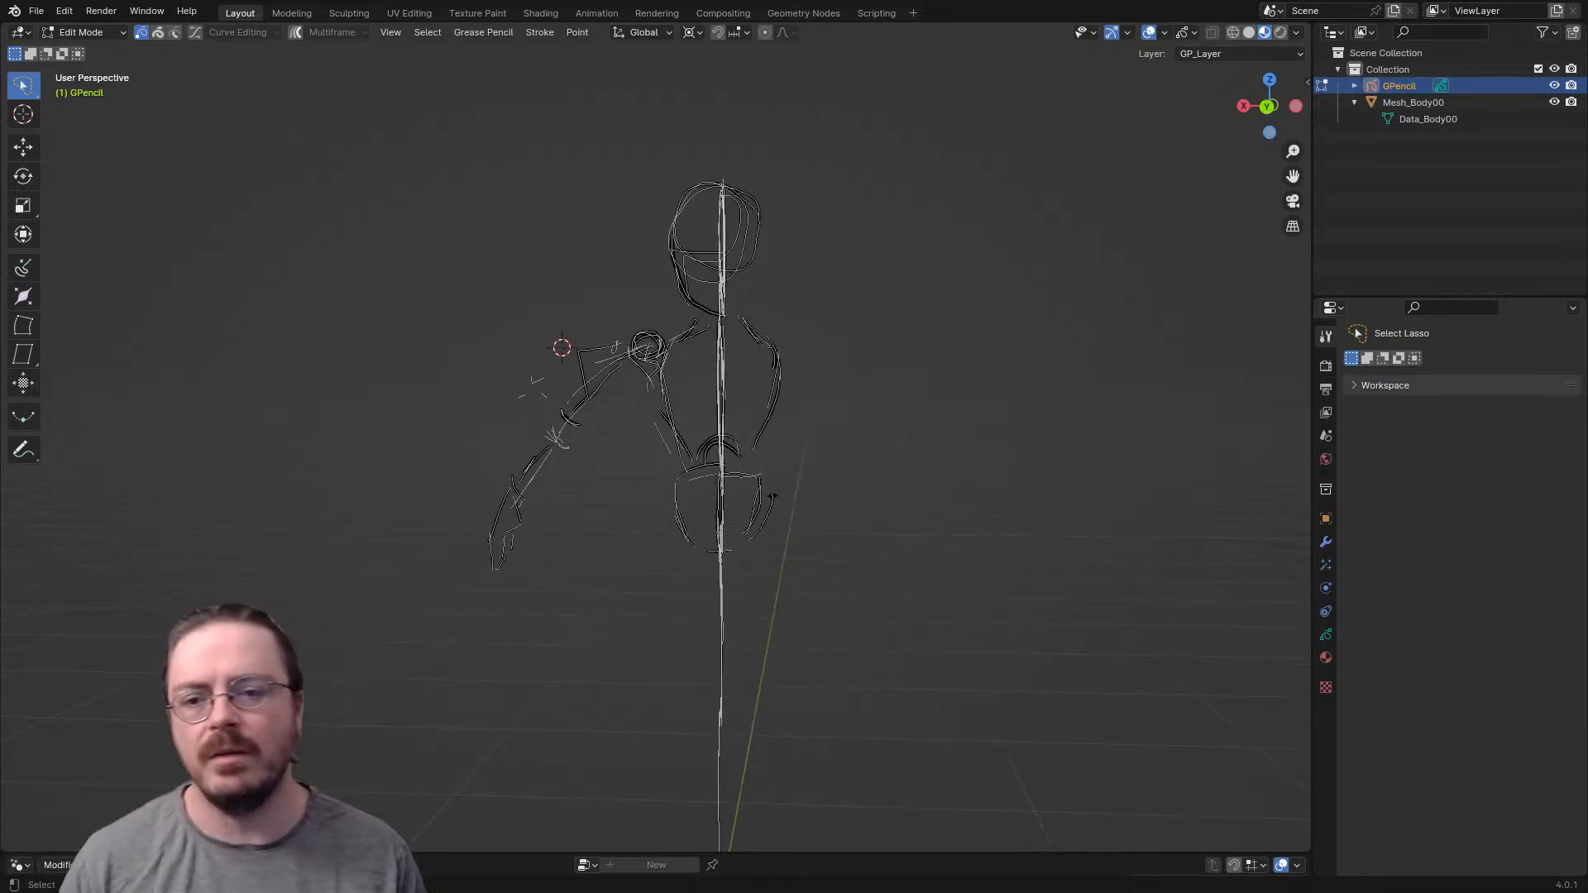
mouse_move(495, 376)
mouse_down()
mouse_move(653, 583)
mouse_move(627, 346)
mouse_move(531, 316)
mouse_move(502, 357)
mouse_up()
key(KP_1)
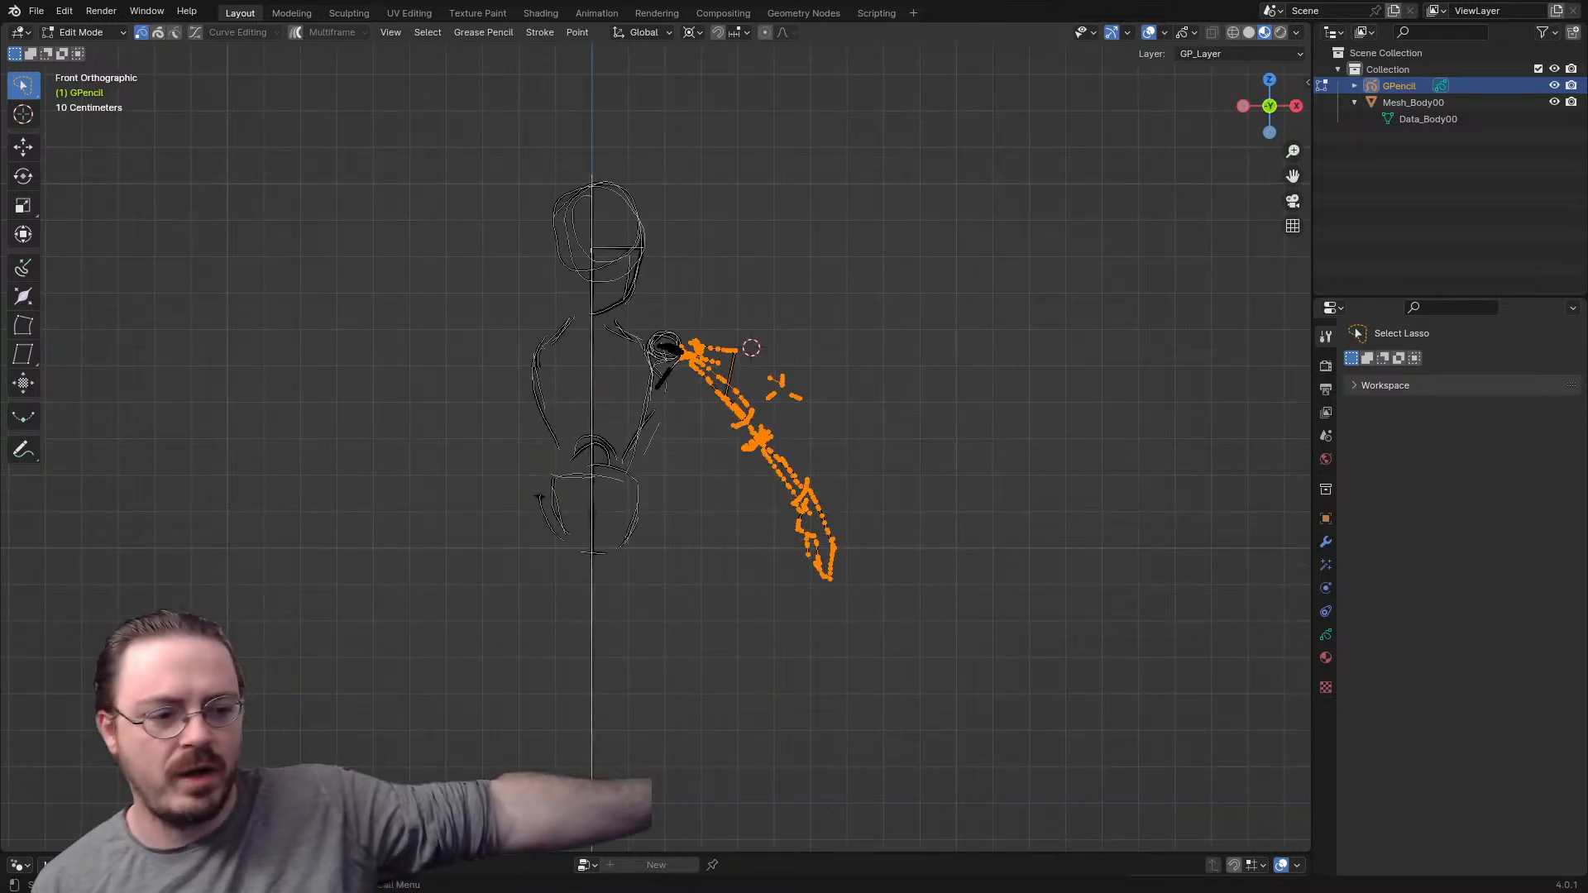
key(r)
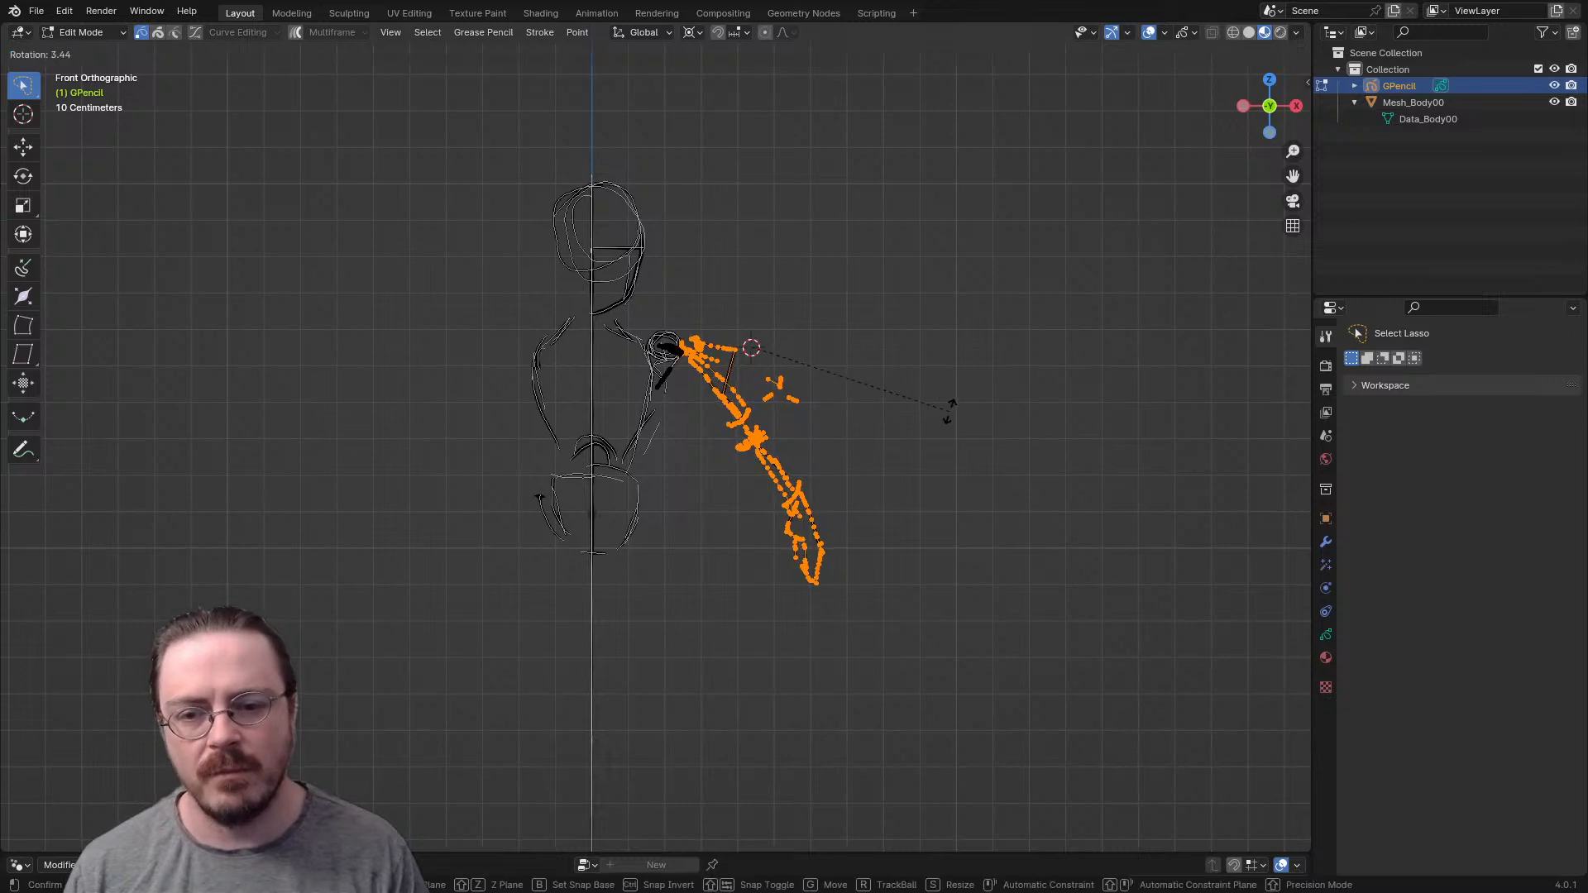
key(Escape)
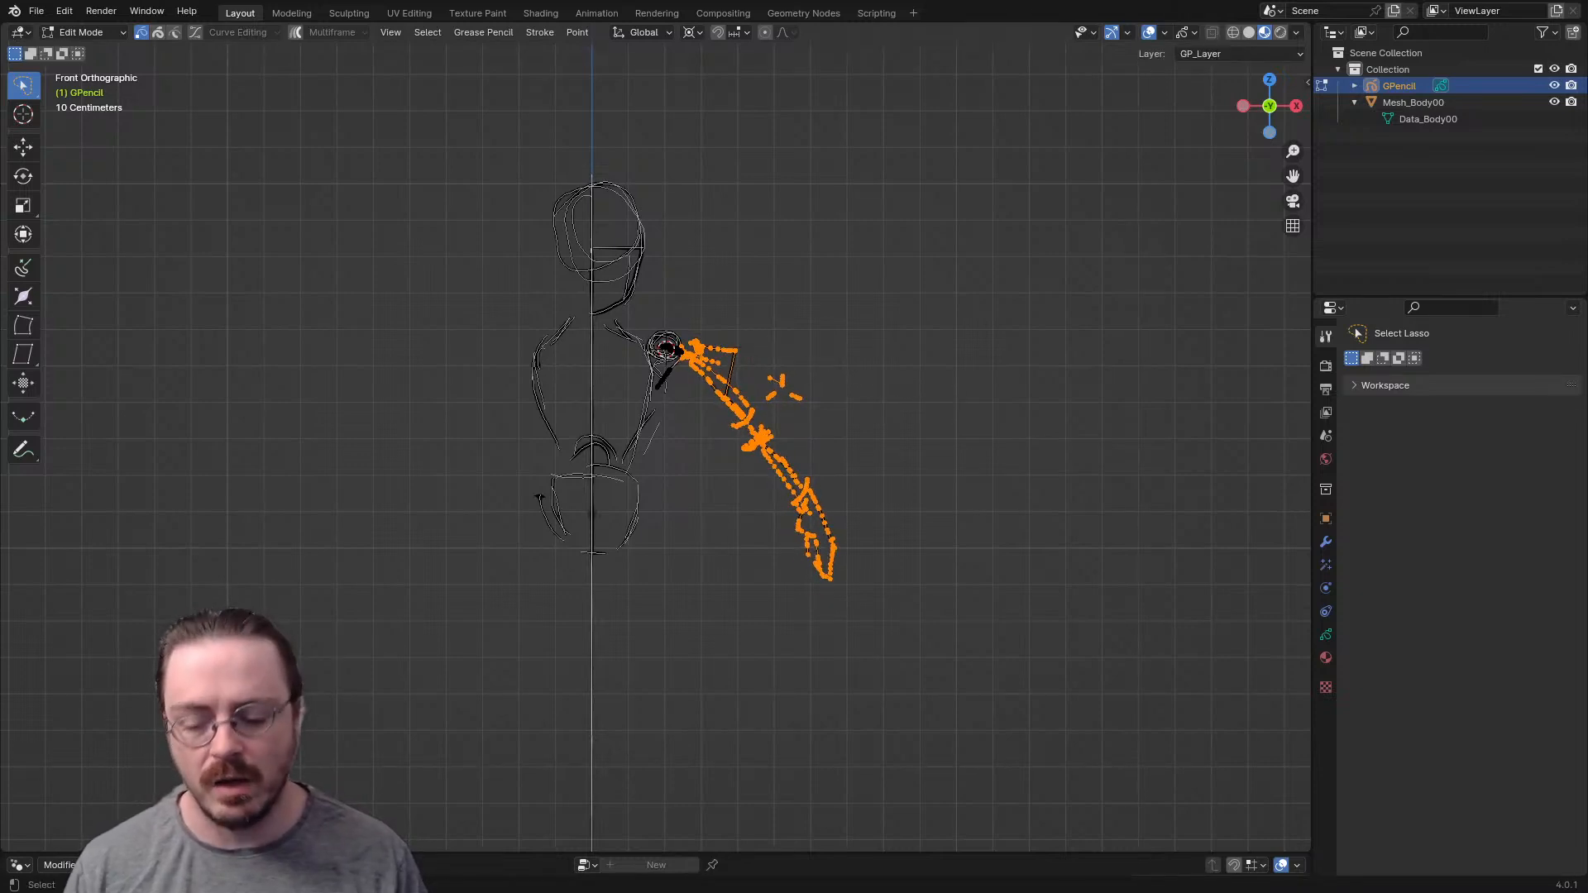
key(r)
click(932, 408)
middle_drag(932, 408, 976, 413)
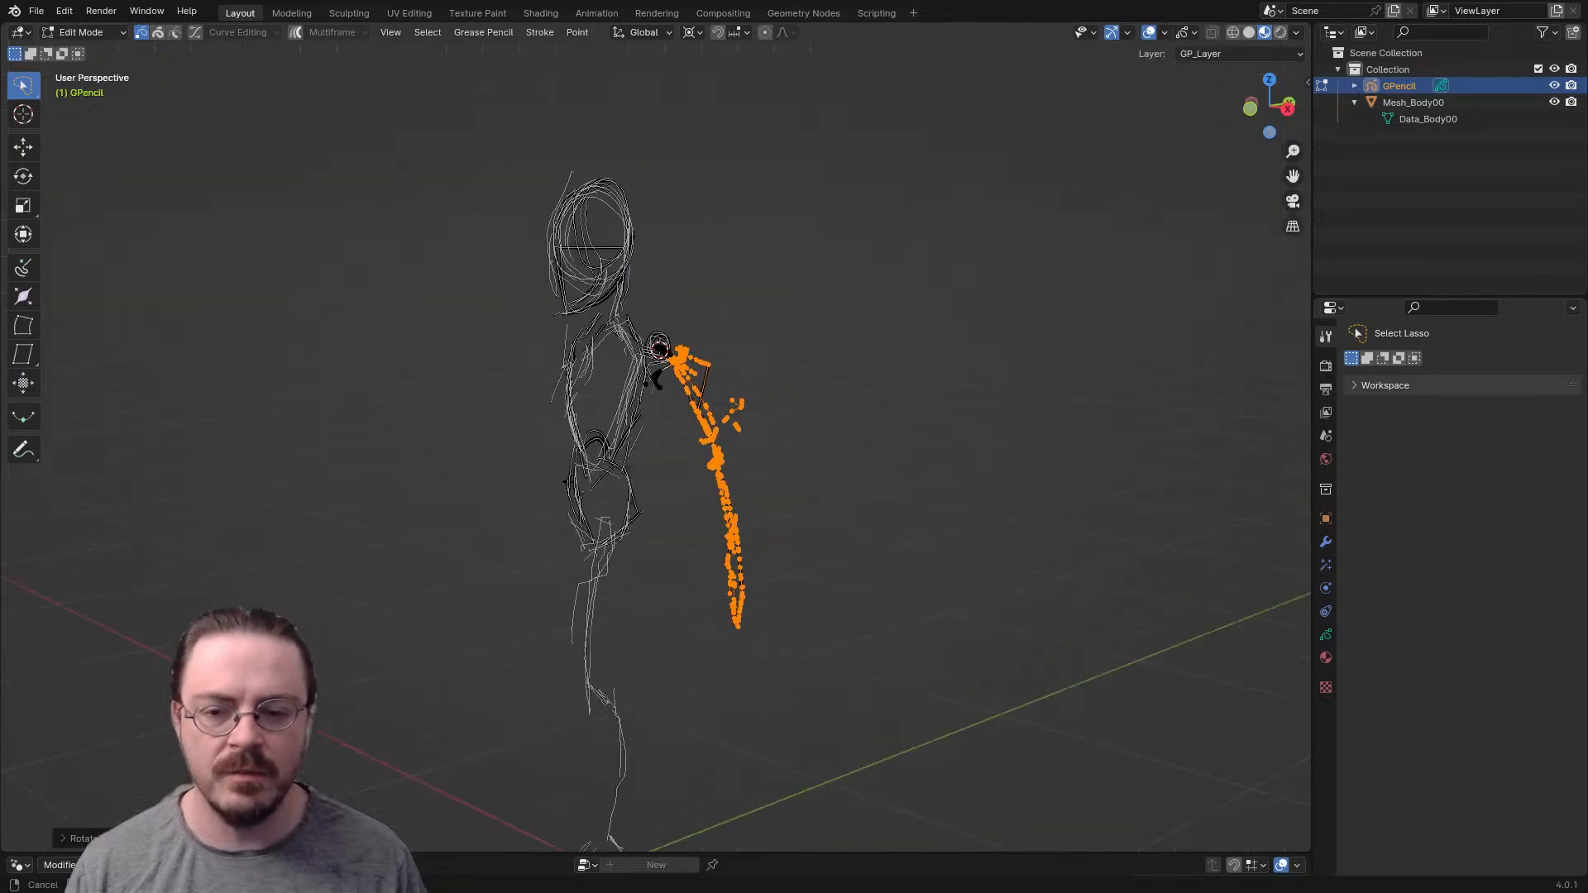
- In top view, swing the whole arm forward around the shoulder by about 17° and return to Object Mode with nothing selected
middle_drag(852, 412, 794, 415)
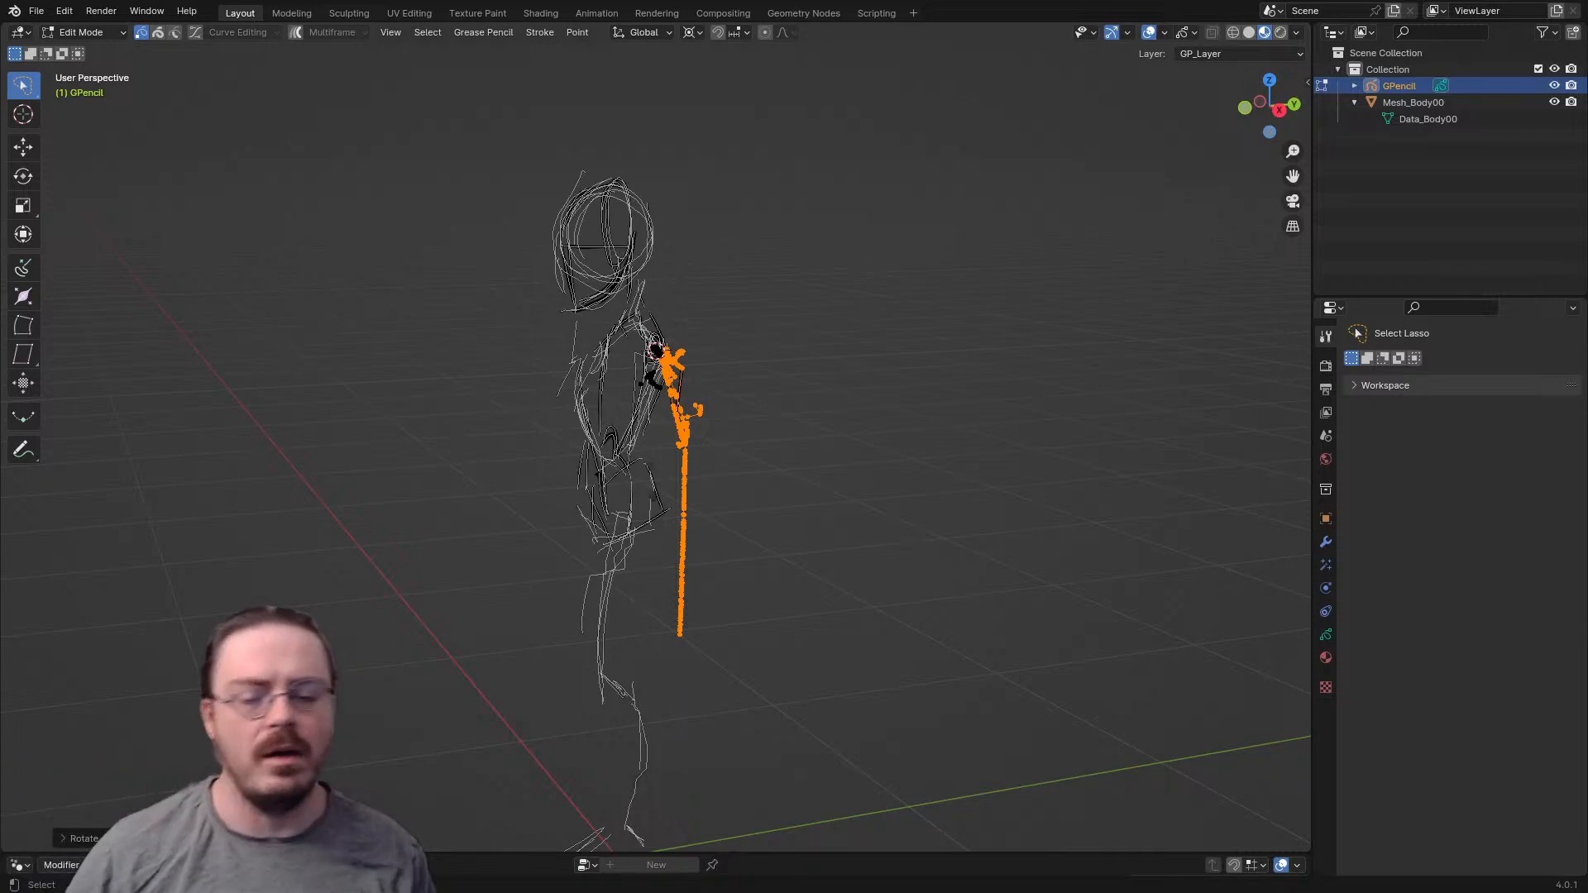
middle_drag(794, 415, 836, 397)
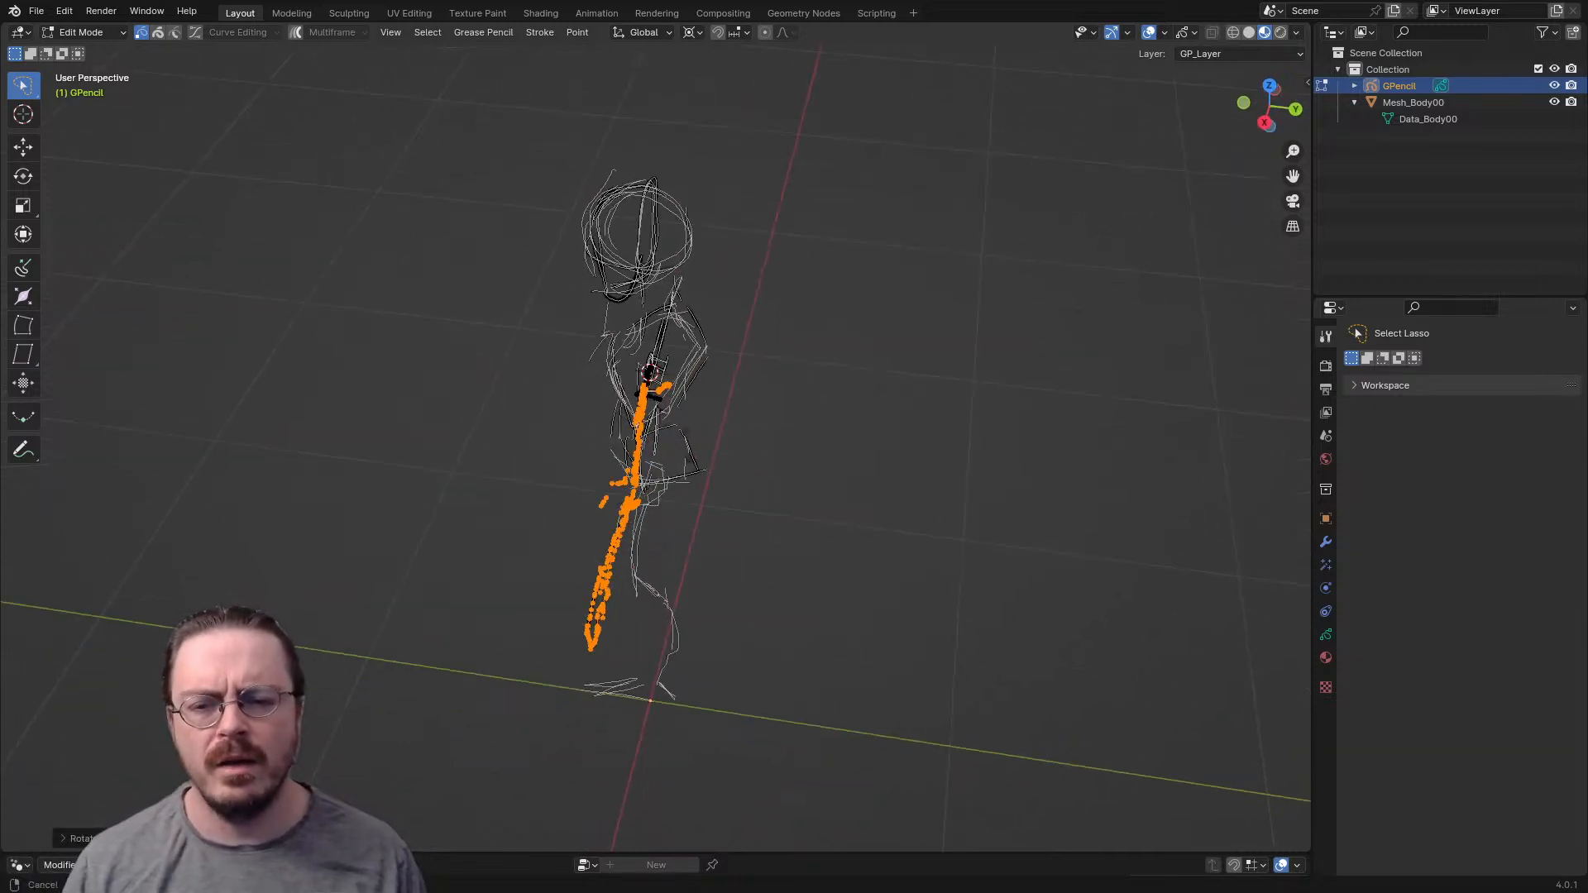
key(KP_7)
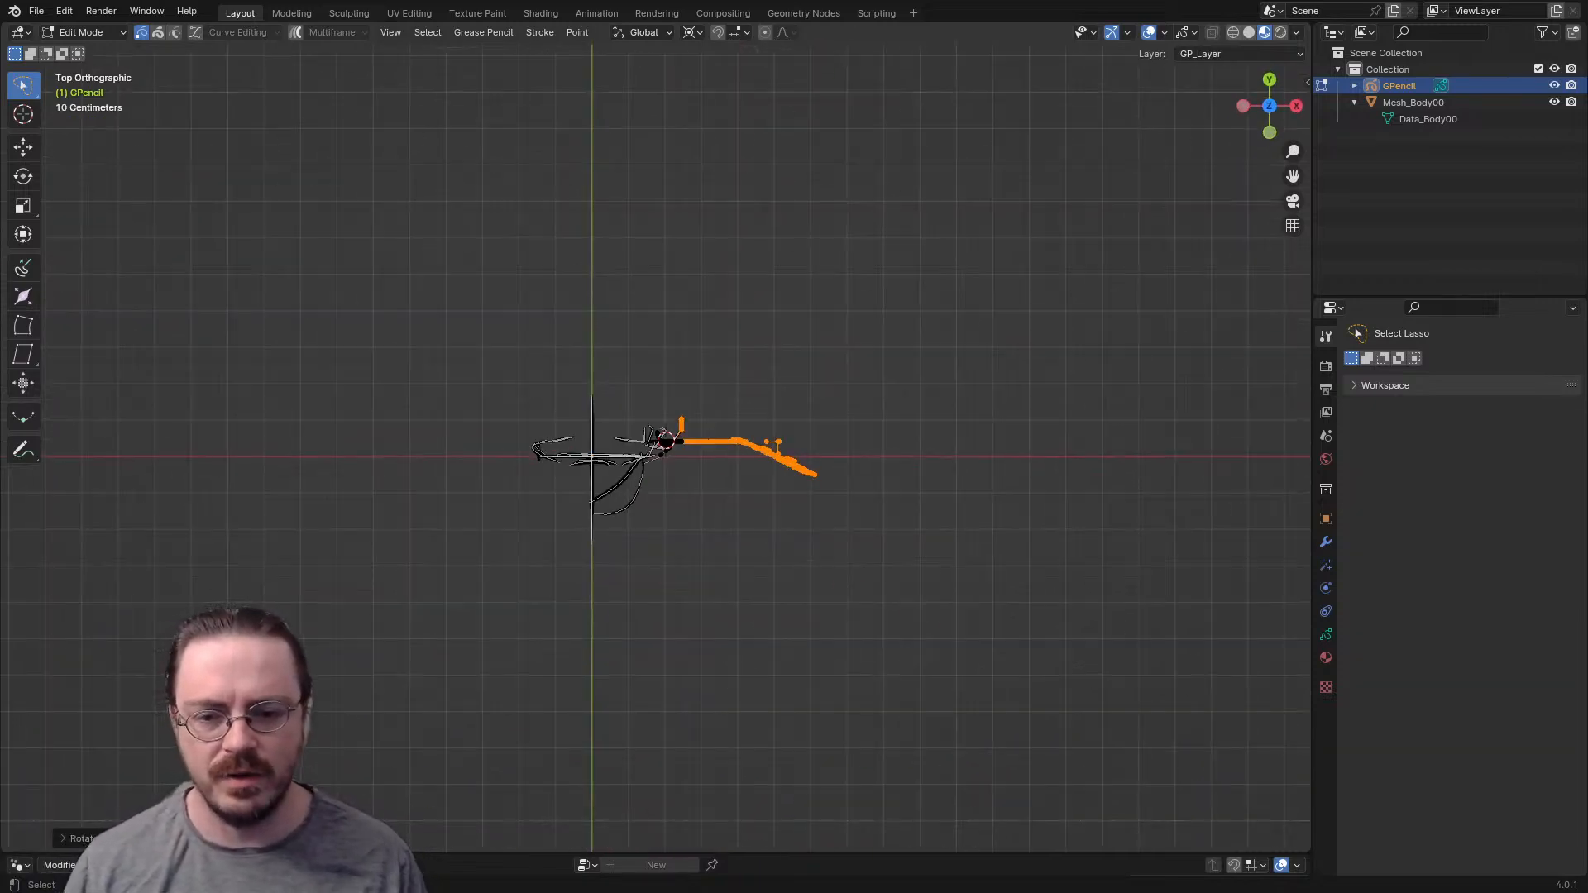
middle_drag(662, 446, 670, 414)
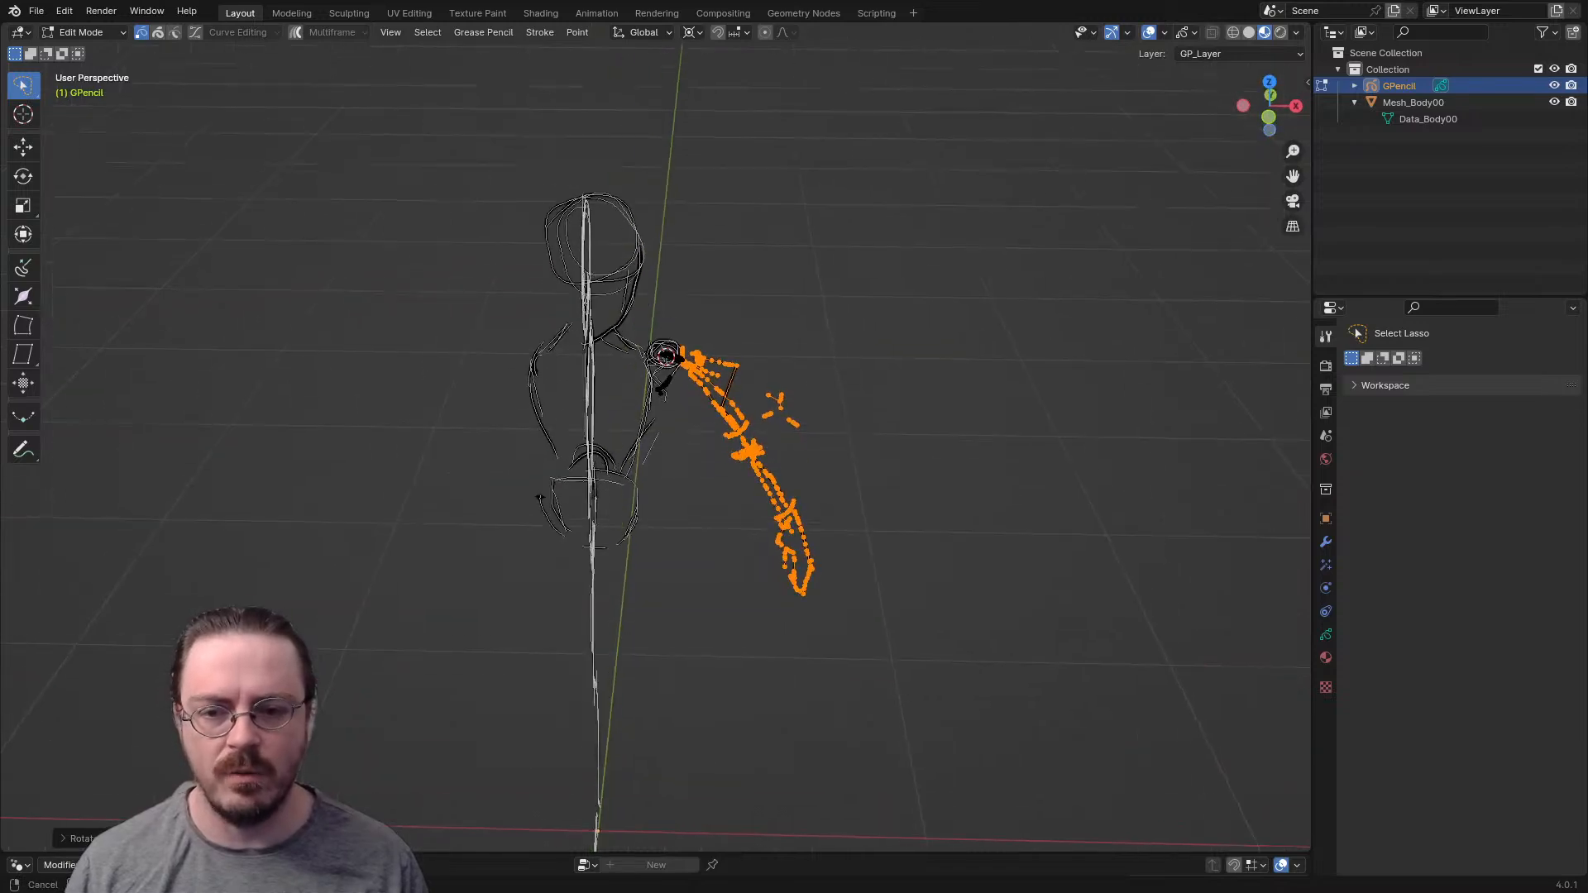
key(KP_7)
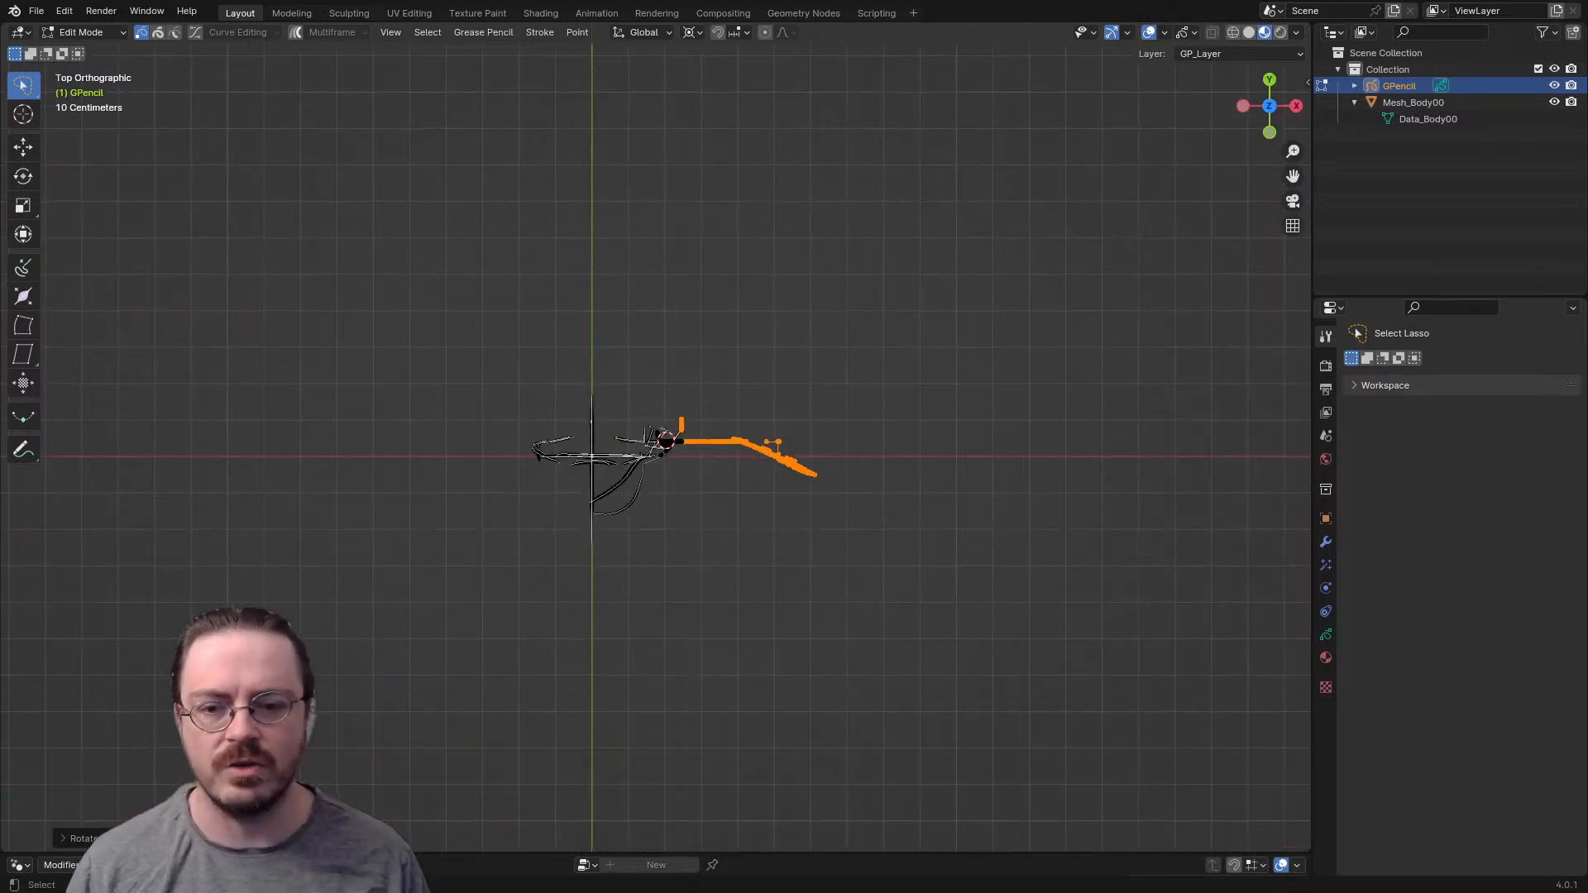
key(r)
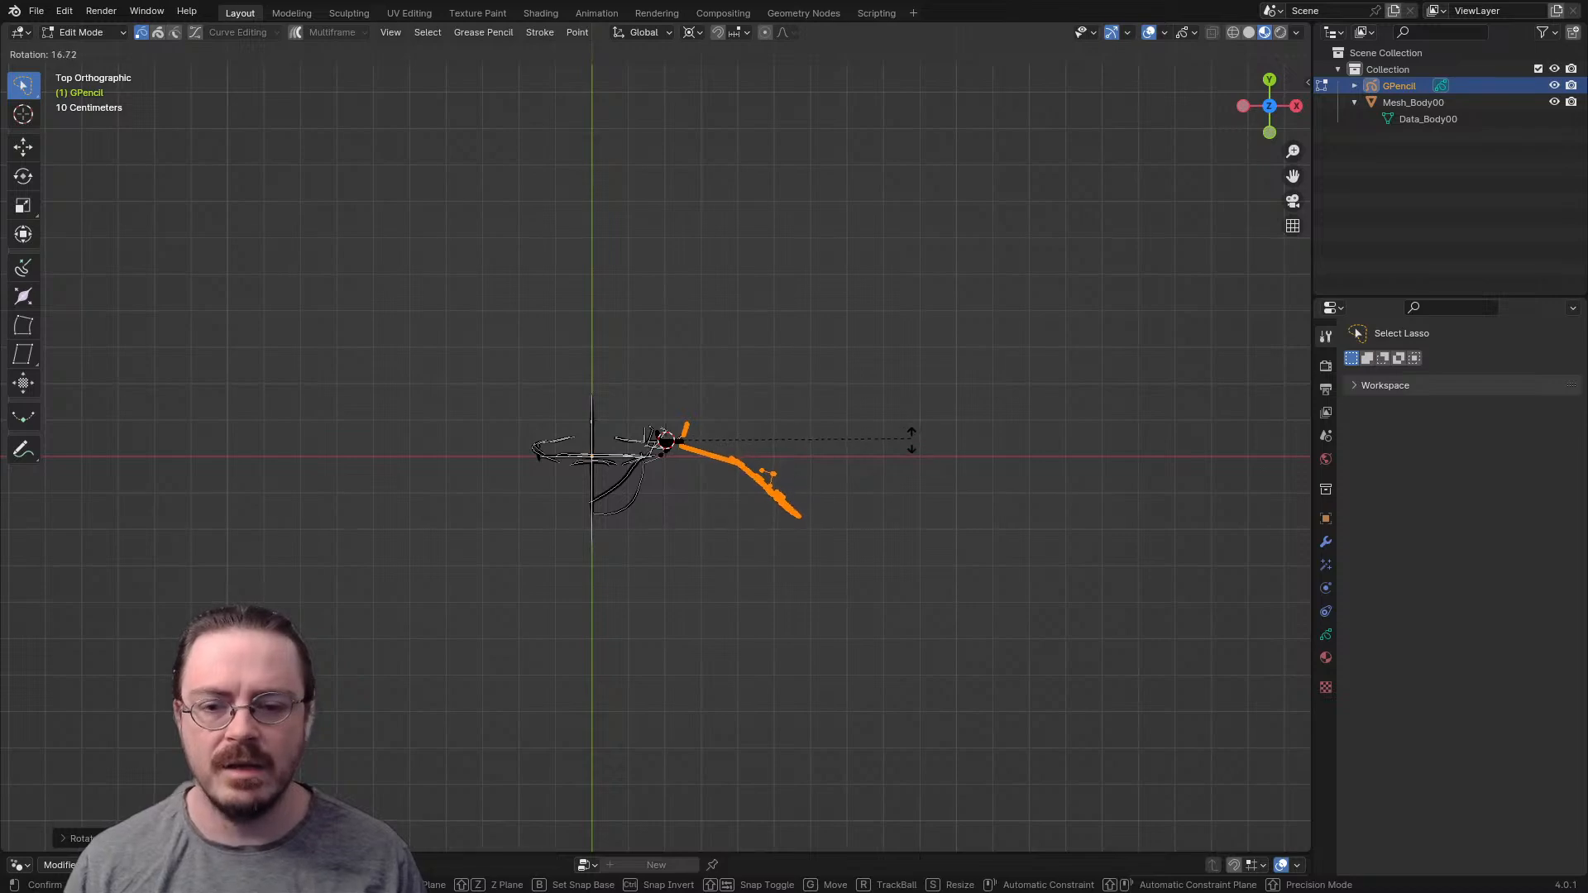
click(914, 434)
mouse_move(914, 435)
middle_down()
mouse_move(927, 331)
mouse_move(786, 451)
mouse_move(773, 488)
mouse_move(872, 443)
mouse_move(926, 389)
middle_up()
key(Tab)
key(alt+a)
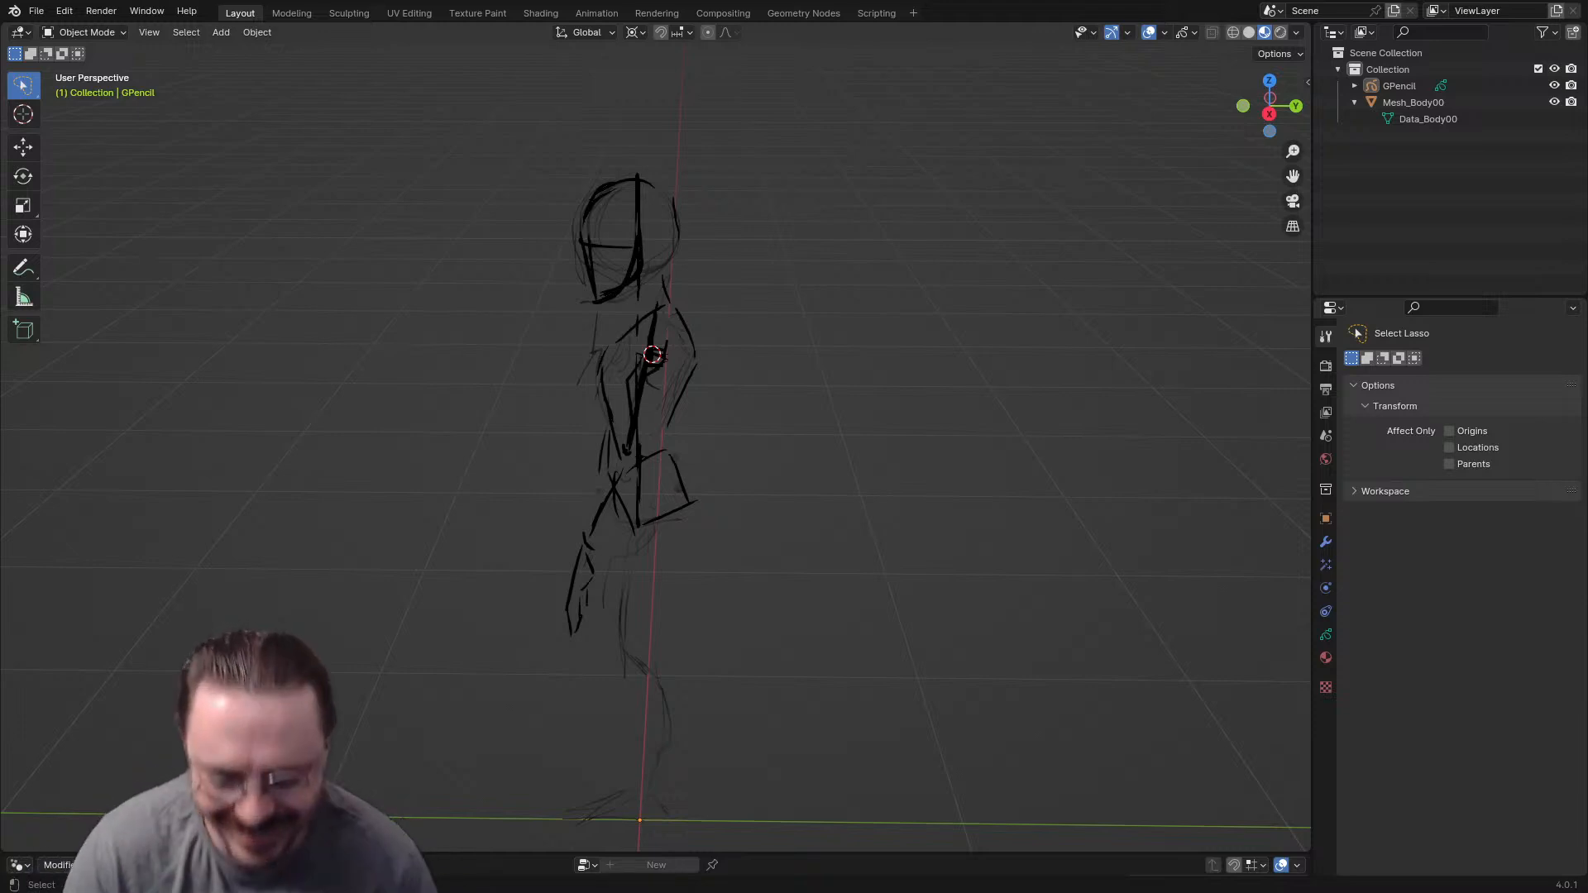
- In Edit Mode, select all leg and foot strokes and move them about 0.13 m along X under the side of the pelvis
mouse_move(662, 447)
middle_down()
mouse_move(757, 489)
mouse_move(735, 265)
mouse_move(728, 397)
mouse_move(711, 406)
mouse_move(571, 413)
mouse_move(636, 364)
mouse_move(736, 344)
mouse_move(617, 306)
middle_up()
key(KP_1)
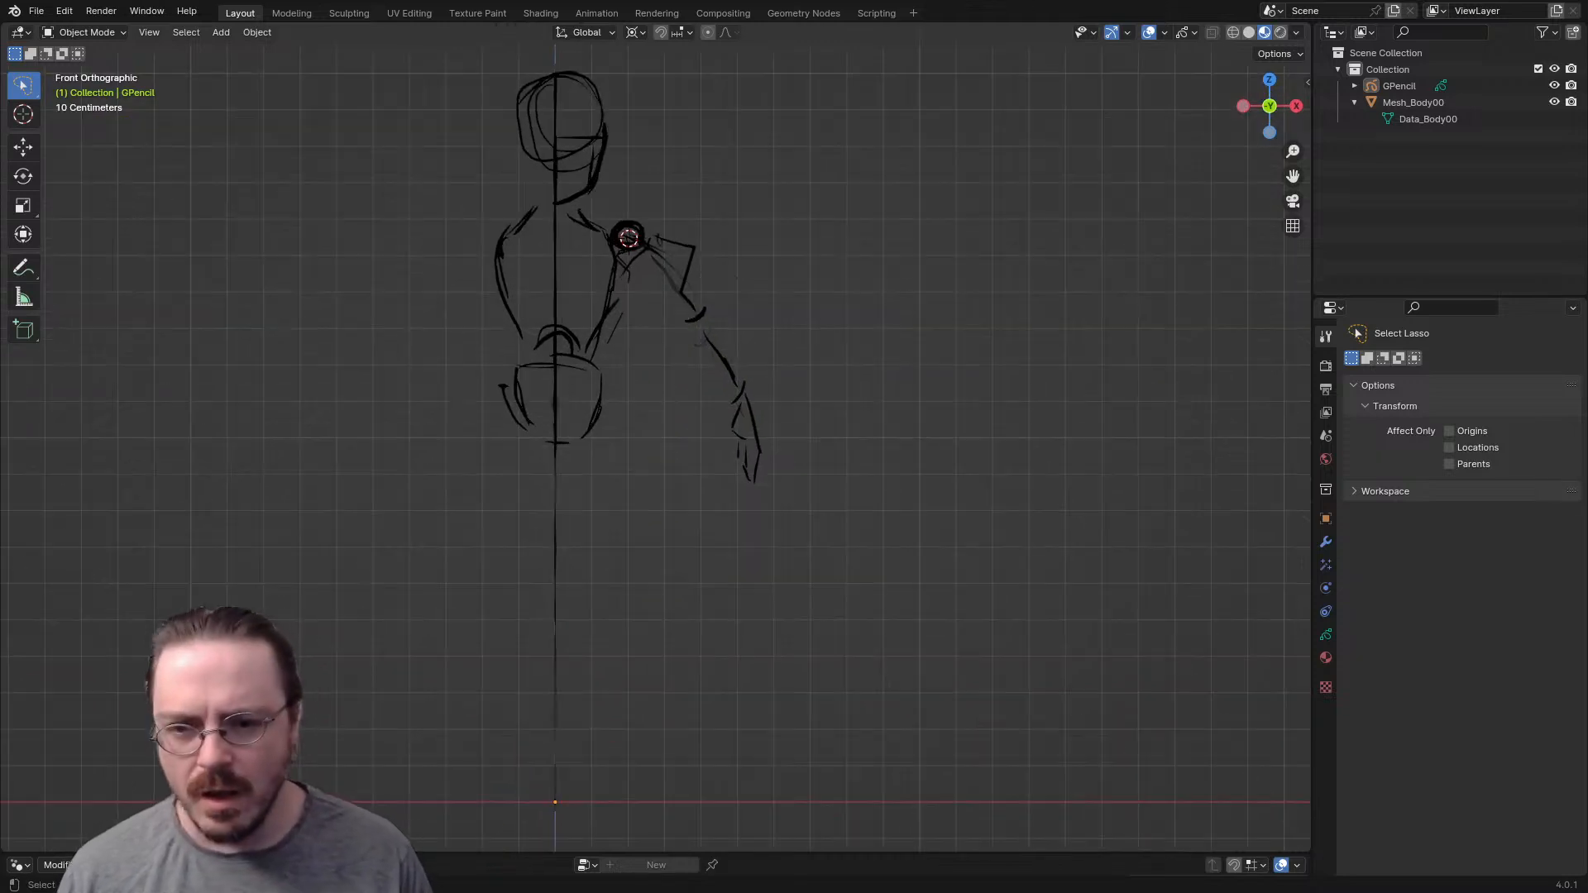
key(ctrl+Tab)
click(787, 344)
middle_drag(781, 346, 637, 358)
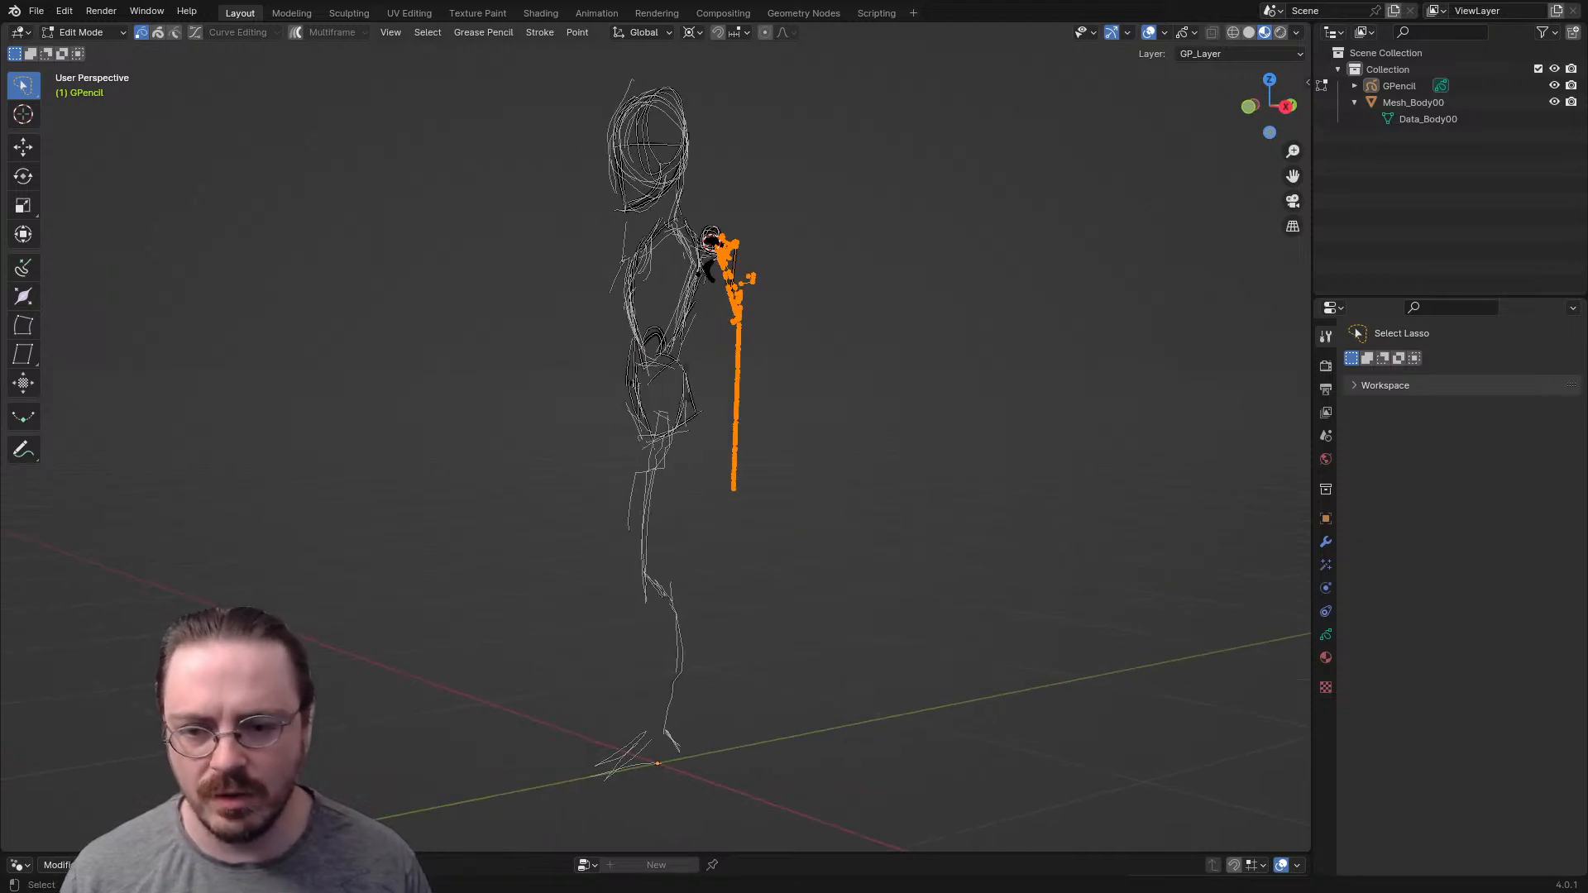
mouse_move(647, 495)
mouse_down()
mouse_move(643, 628)
mouse_move(736, 500)
mouse_up()
mouse_move(676, 661)
shift+mouse_down()
mouse_move(640, 672)
mouse_move(749, 678)
shift+mouse_up()
shift+drag(674, 441, 685, 471)
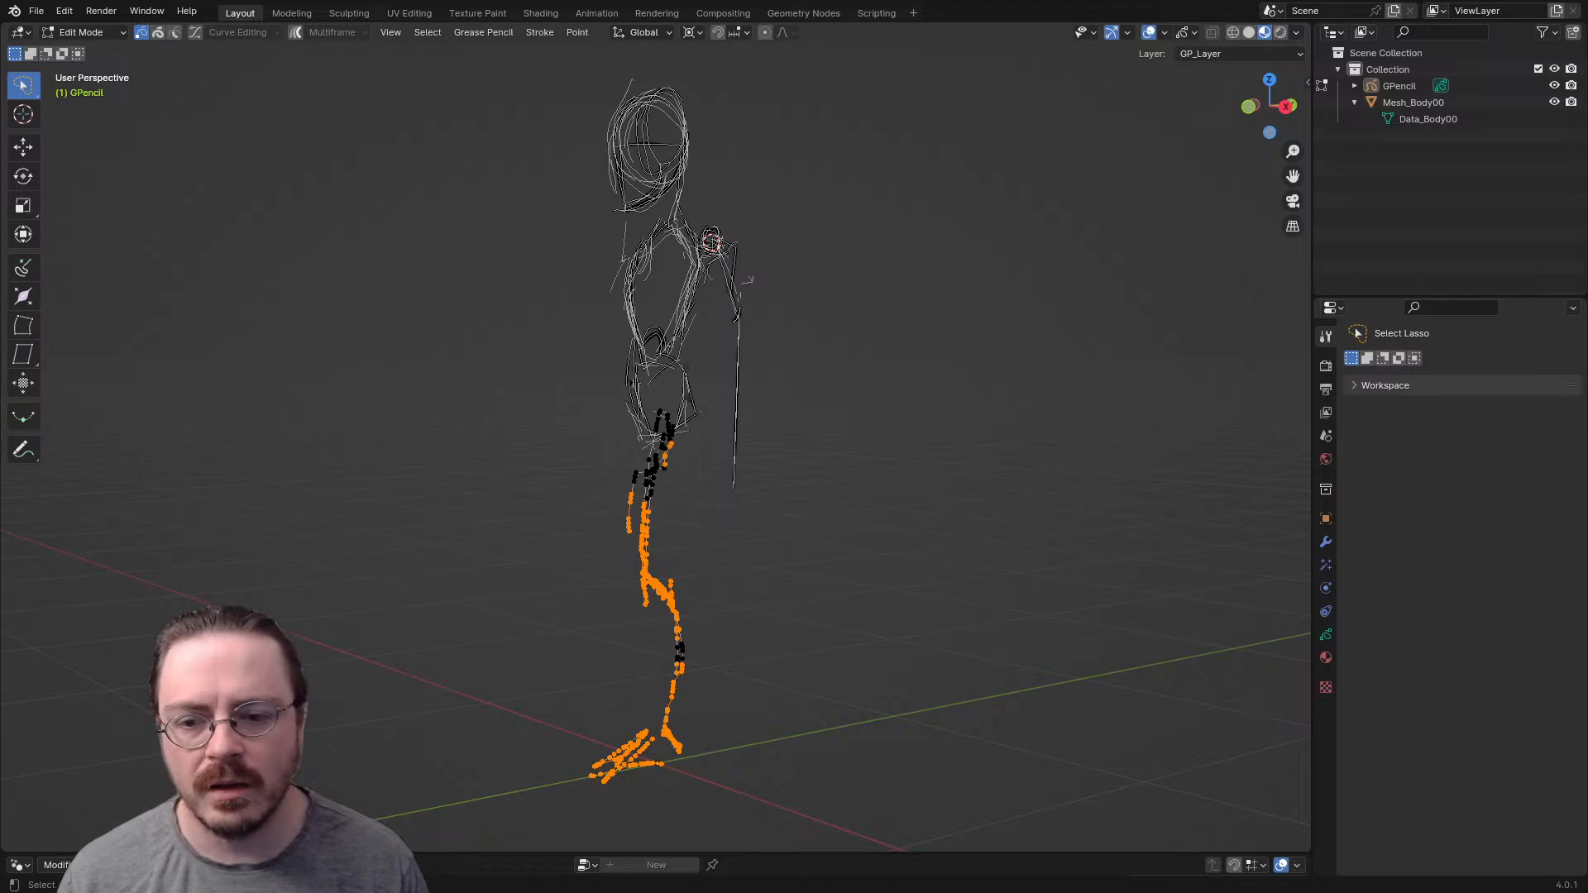
key(ctrl+l)
key(KP_1)
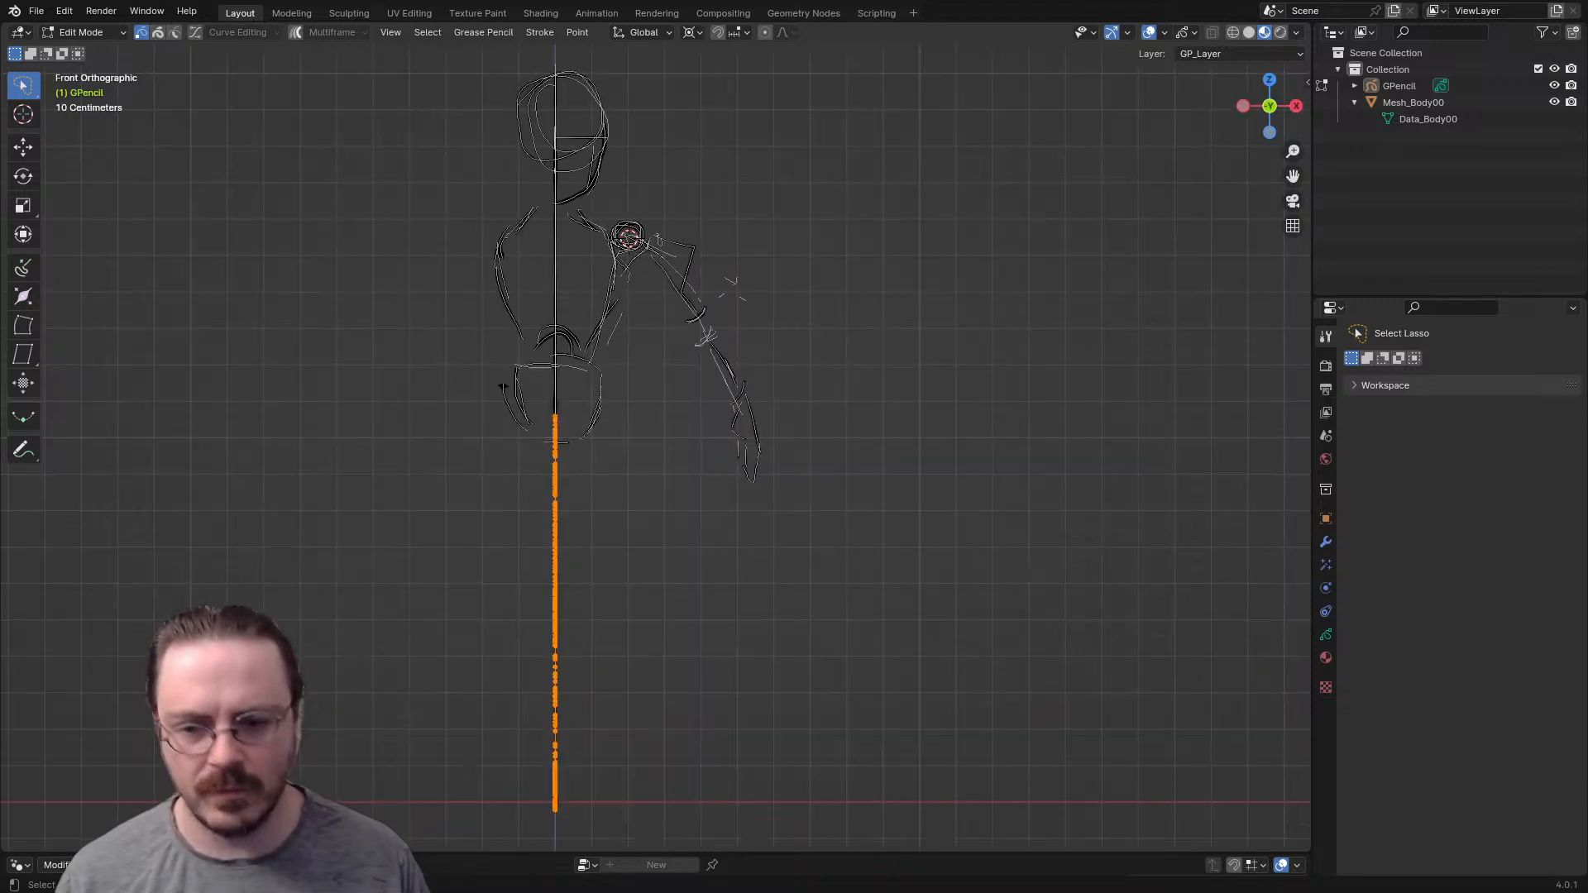
key(g)
key(x)
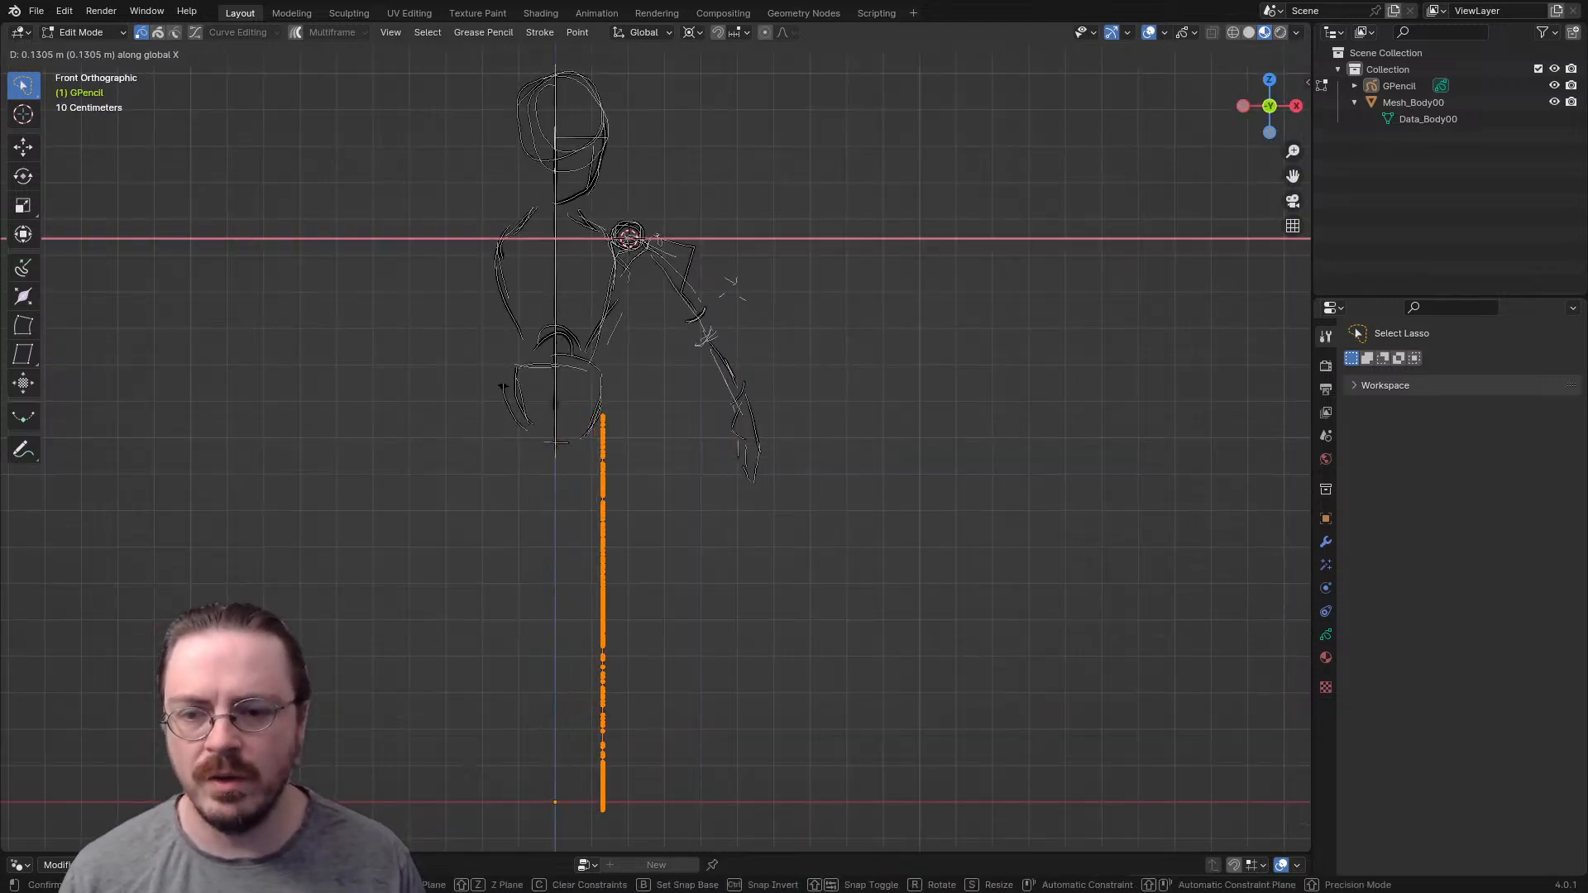
key(Return)
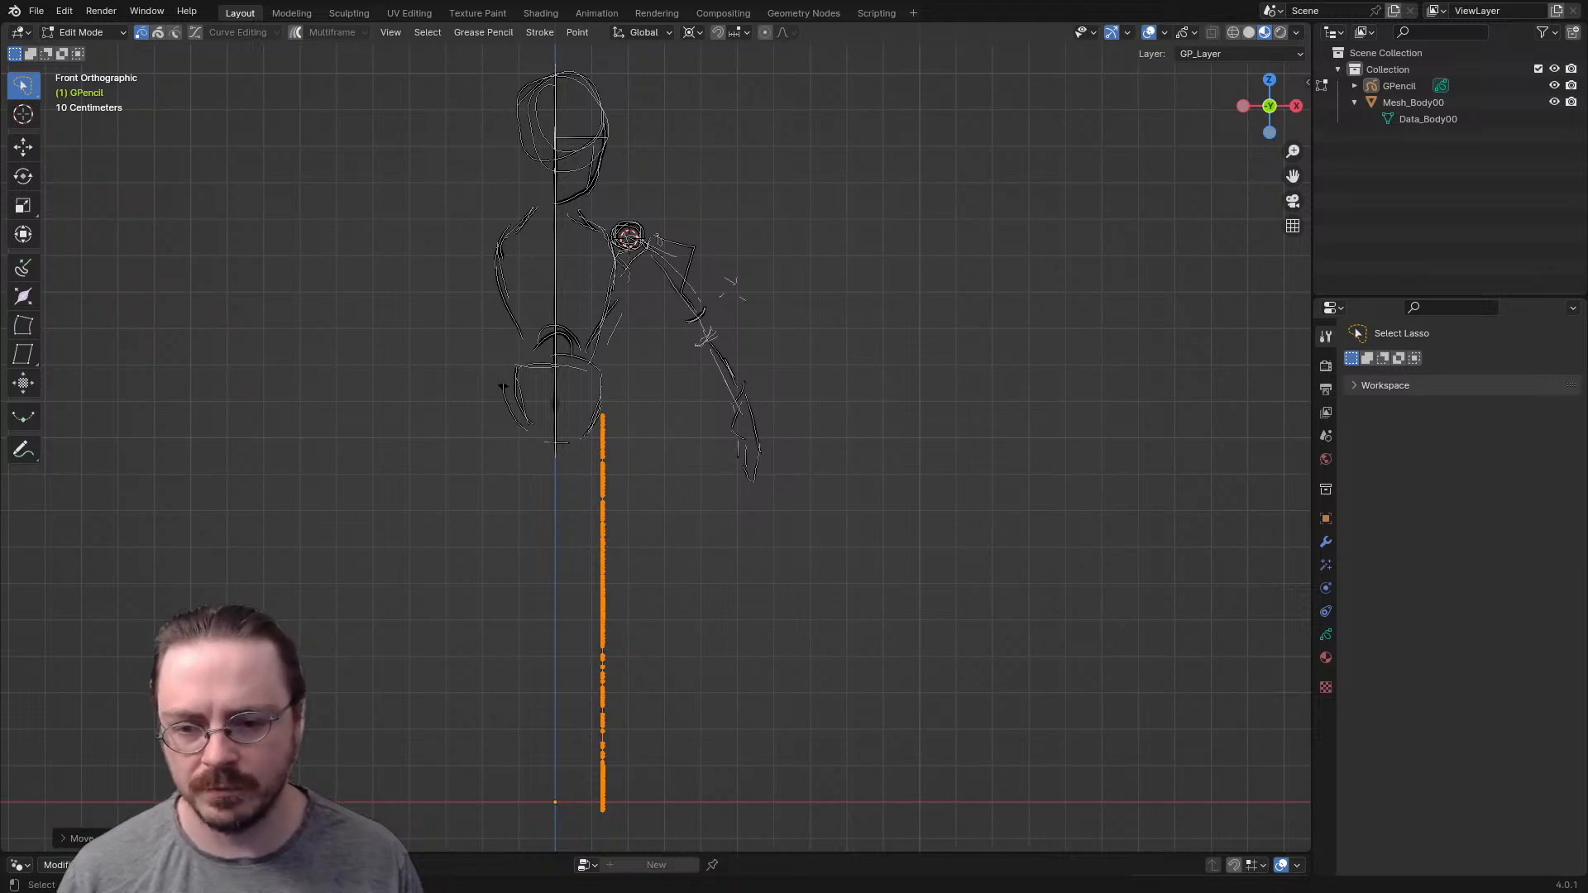
key(r)
key(x)
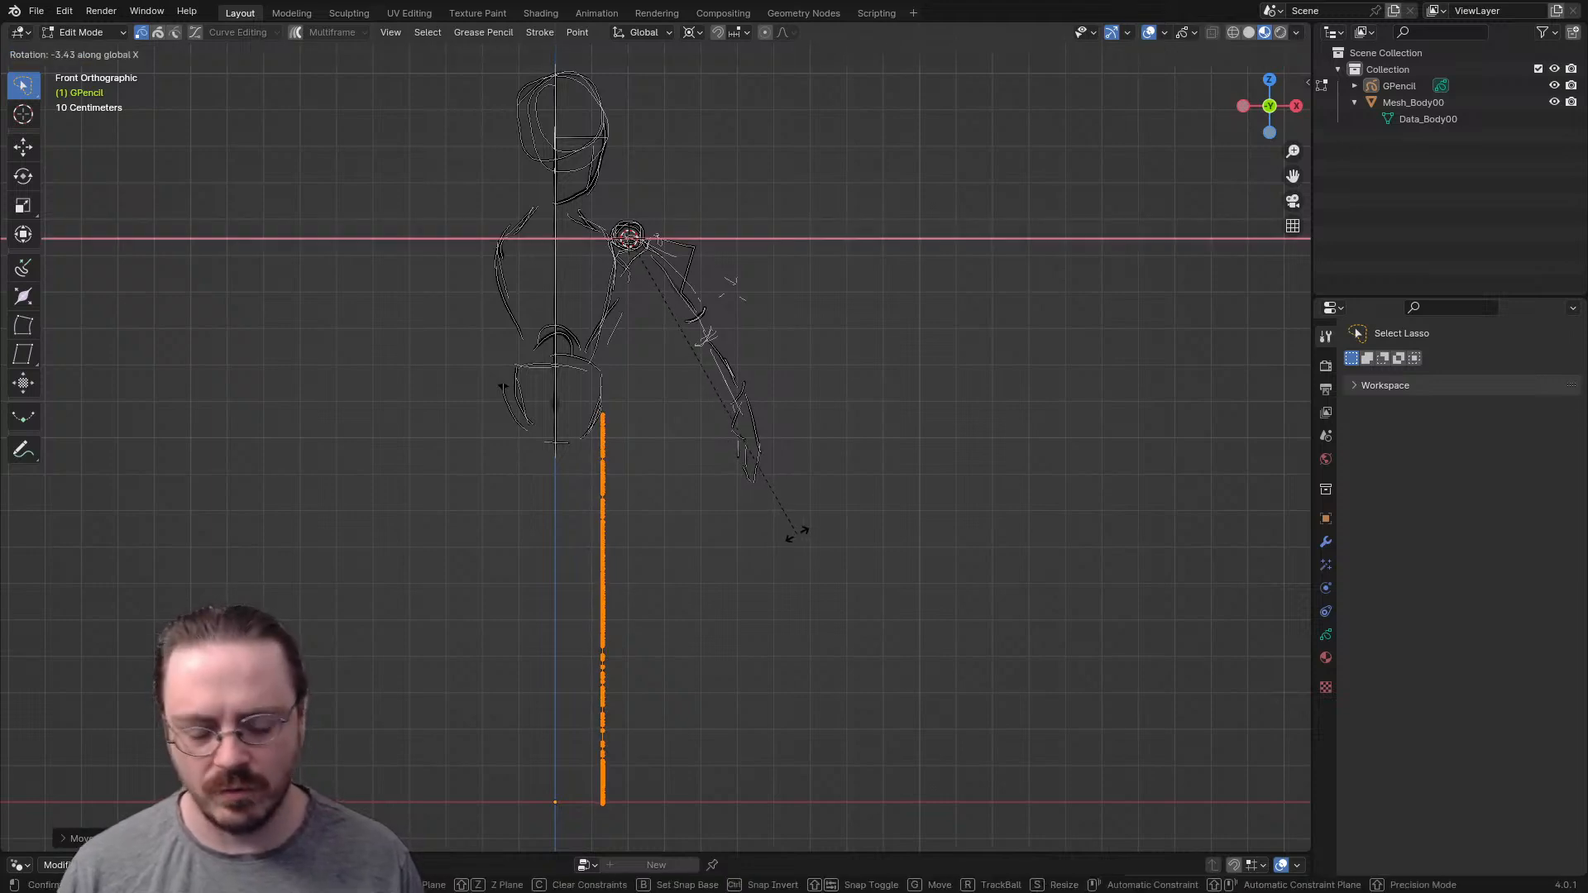
key(Escape)
- Place the 3D cursor at the hip and rotate the leg around it about -2.5° on the Y axis so it slants outward
shift+right_click(604, 414)
key(r)
key(x)
key(y)
key(z)
click(842, 494)
key(r)
key(y)
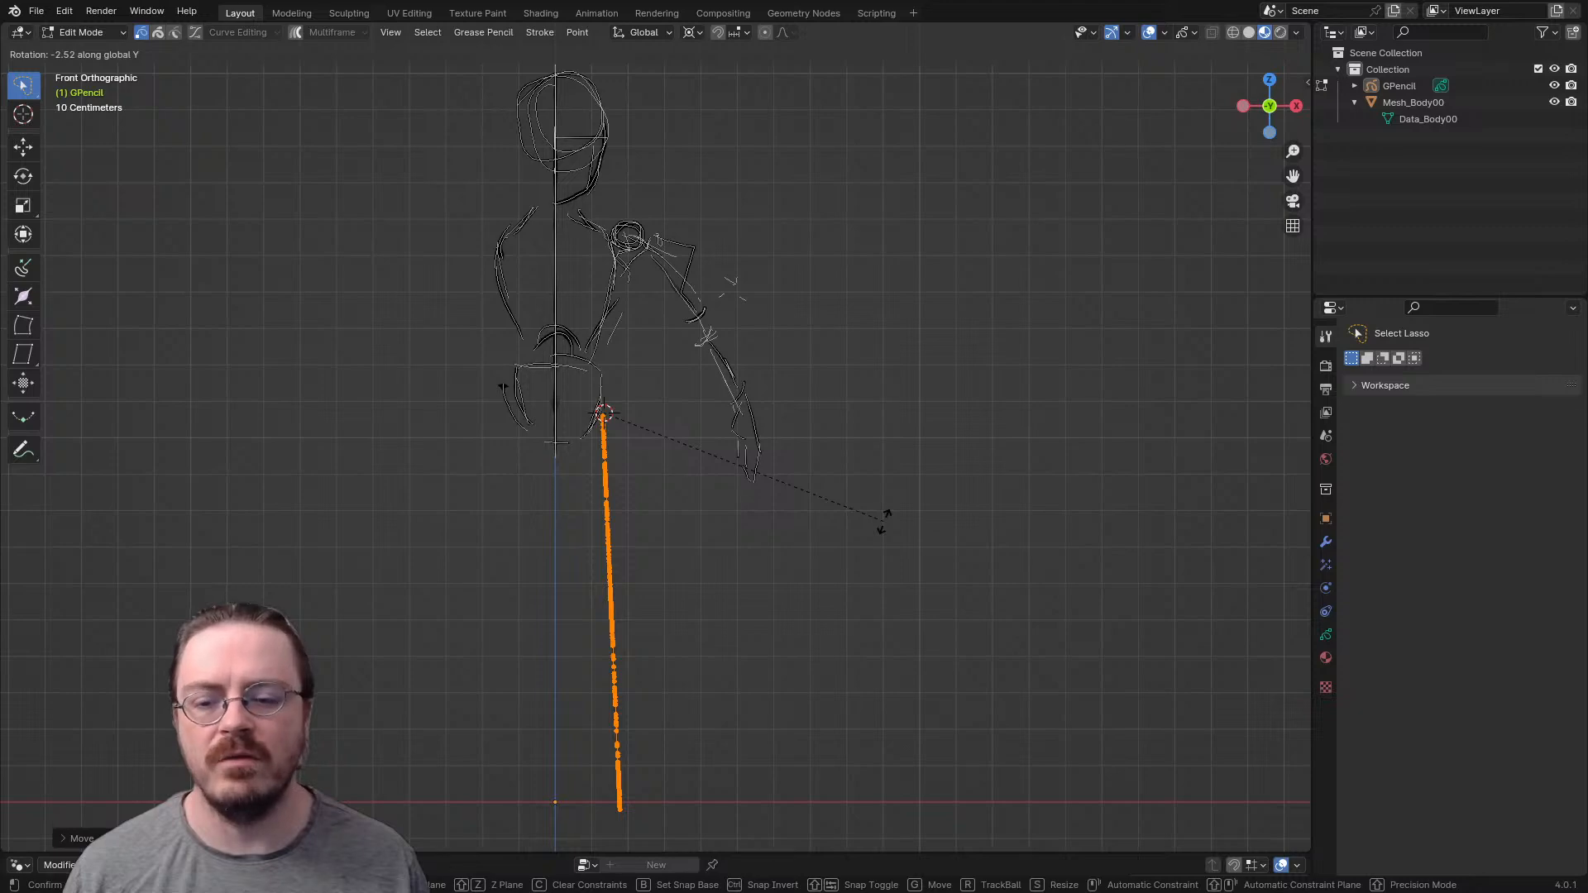
click(884, 521)
- Select the linked thigh strokes, place the 3D cursor at the knee, and rotate the thigh so its upper end shifts outward
middle_drag(884, 521, 759, 533)
mouse_move(693, 487)
mouse_down()
mouse_move(672, 544)
mouse_move(694, 544)
mouse_up()
mouse_move(714, 432)
shift+mouse_down()
mouse_move(679, 490)
mouse_move(703, 492)
shift+mouse_up()
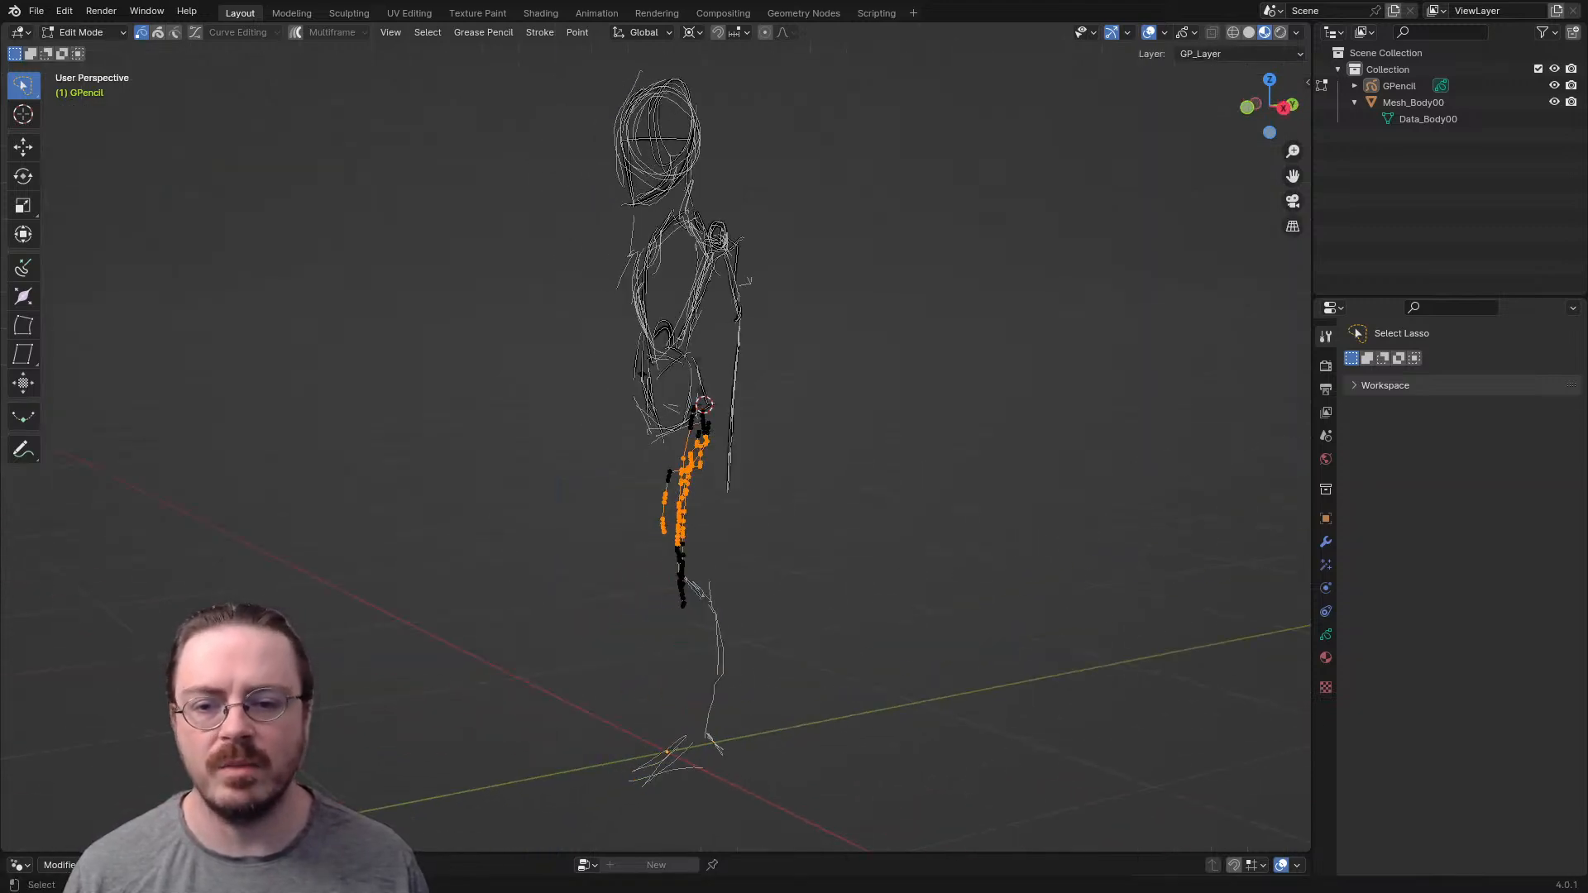
key(ctrl+l)
key(KP_1)
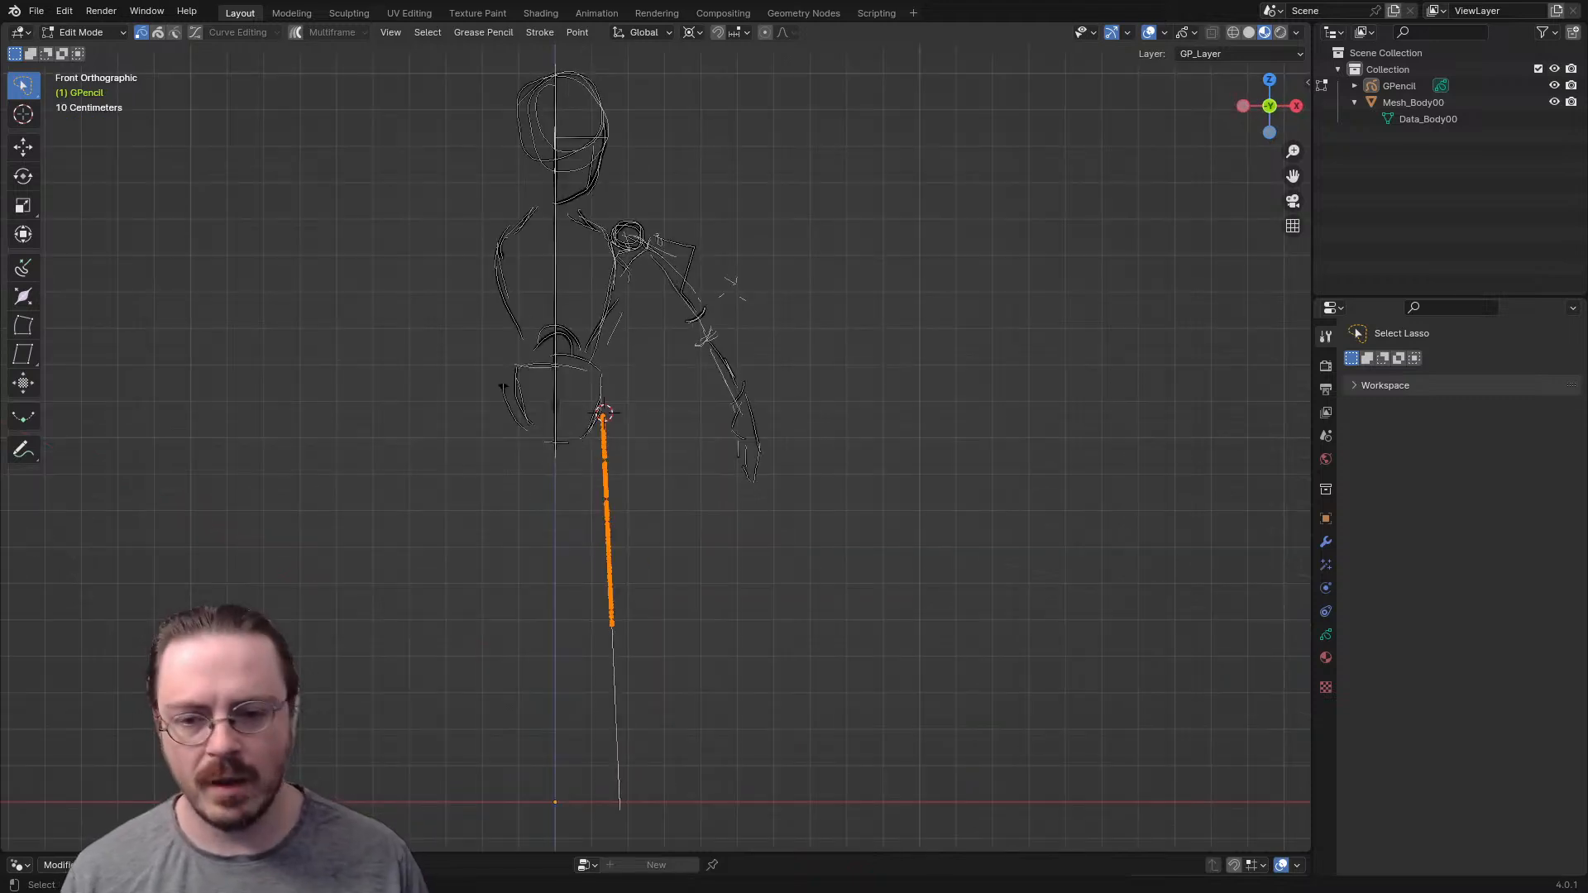
shift+right_click(608, 612)
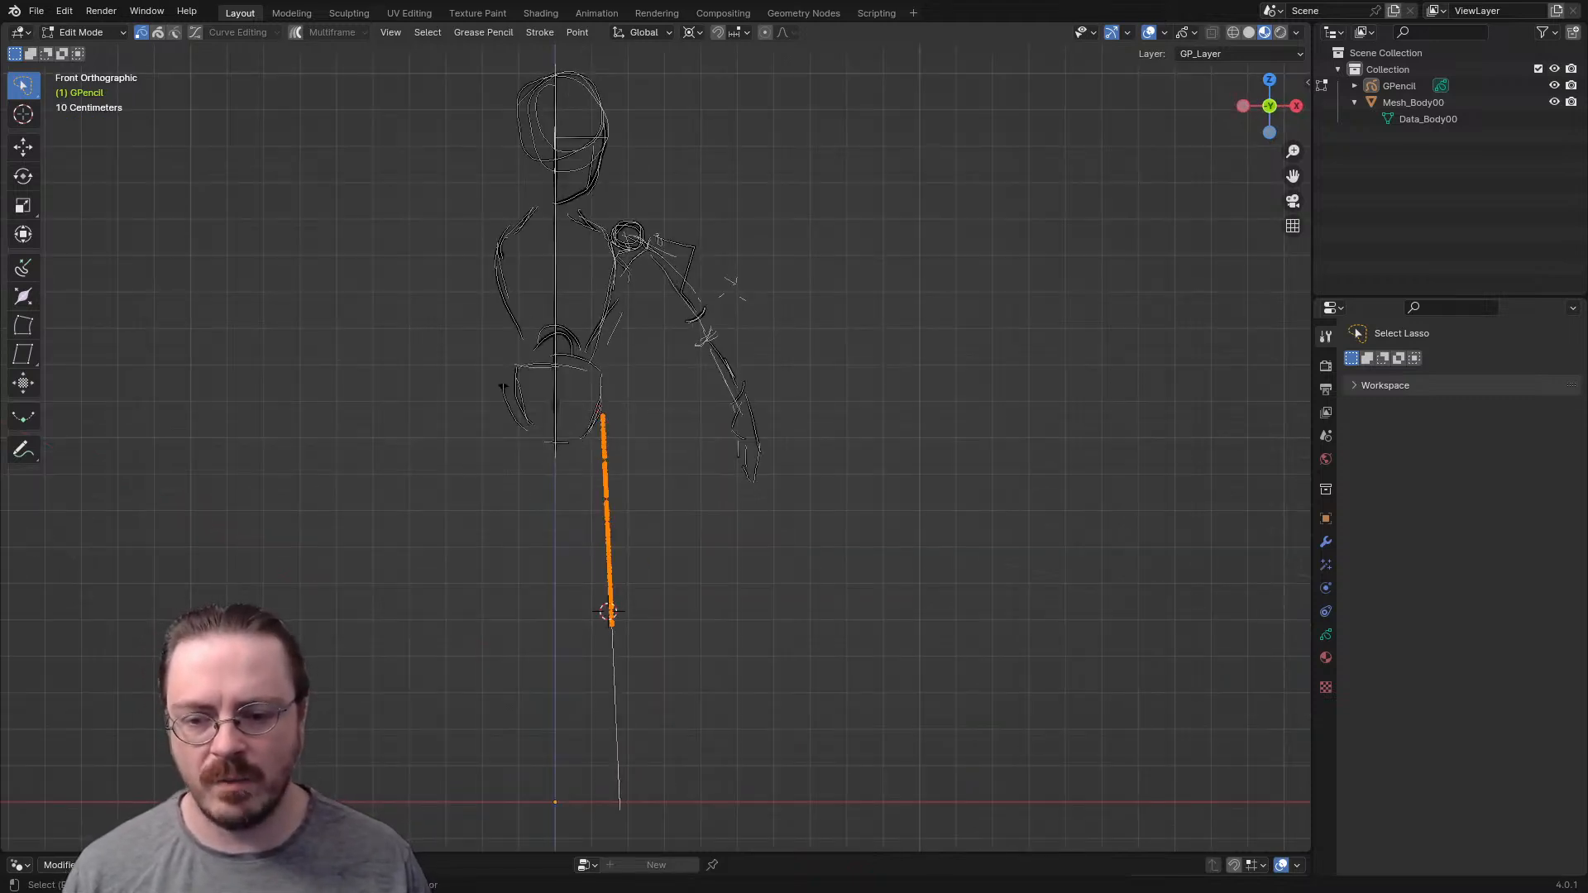
key(r)
click(726, 472)
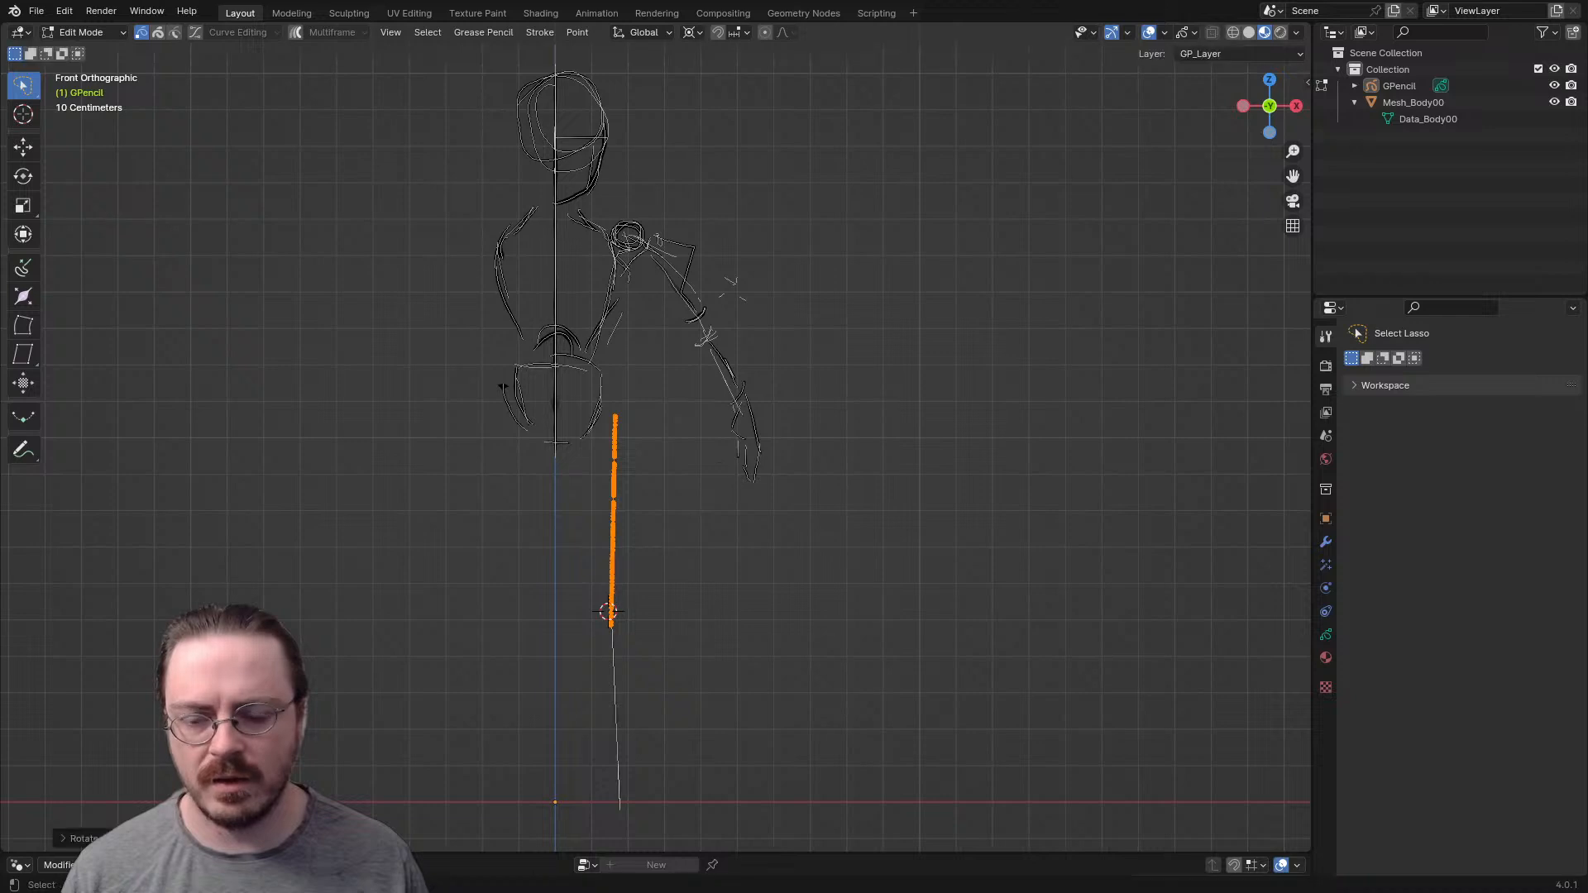
- Deselect everything, return to Object Mode, and check the leg's alignment from an angle and from the front
key(alt+a)
key(ctrl+Tab)
click(624, 584)
mouse_move(624, 584)
middle_down()
mouse_move(529, 571)
mouse_move(434, 605)
mouse_move(595, 621)
mouse_move(521, 616)
middle_up()
key(KP_1)
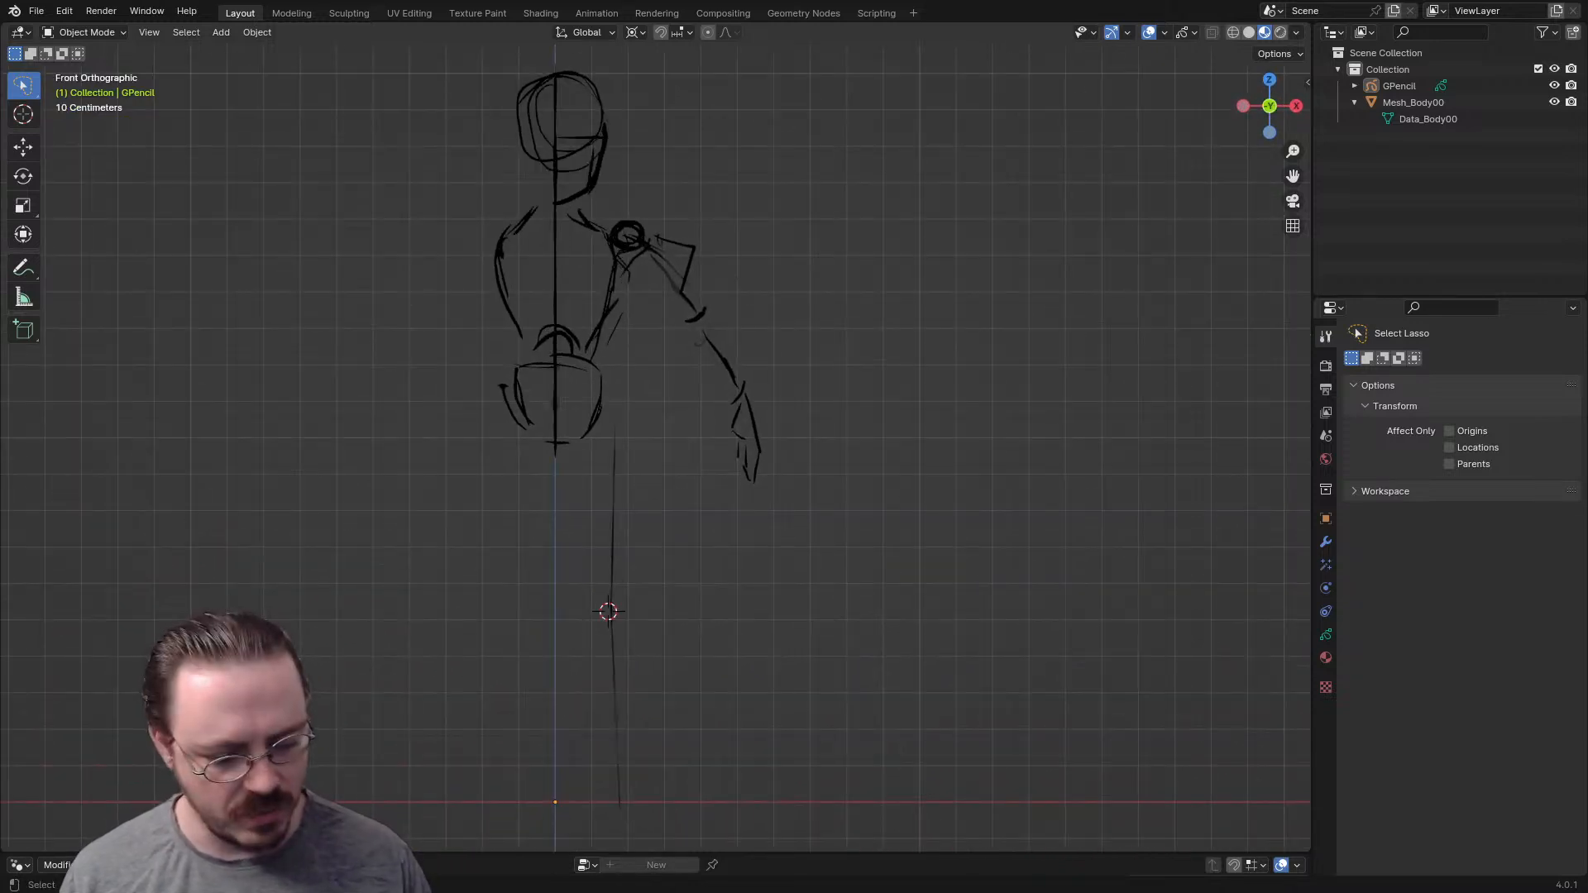
- In Draw Mode, fade the whole figure's strokes using the soft eraser at a 124 px radius, and return to Object Mode
key(Tab)
key(ctrl+Tab)
click(752, 426)
scroll(774, 497, up, 3)
mouse_move(738, 533)
middle_down()
mouse_move(628, 337)
mouse_move(535, 354)
mouse_move(702, 349)
mouse_move(805, 390)
mouse_move(766, 464)
mouse_move(670, 439)
mouse_move(764, 444)
mouse_move(766, 405)
mouse_move(695, 670)
mouse_move(762, 427)
mouse_move(675, 575)
middle_up()
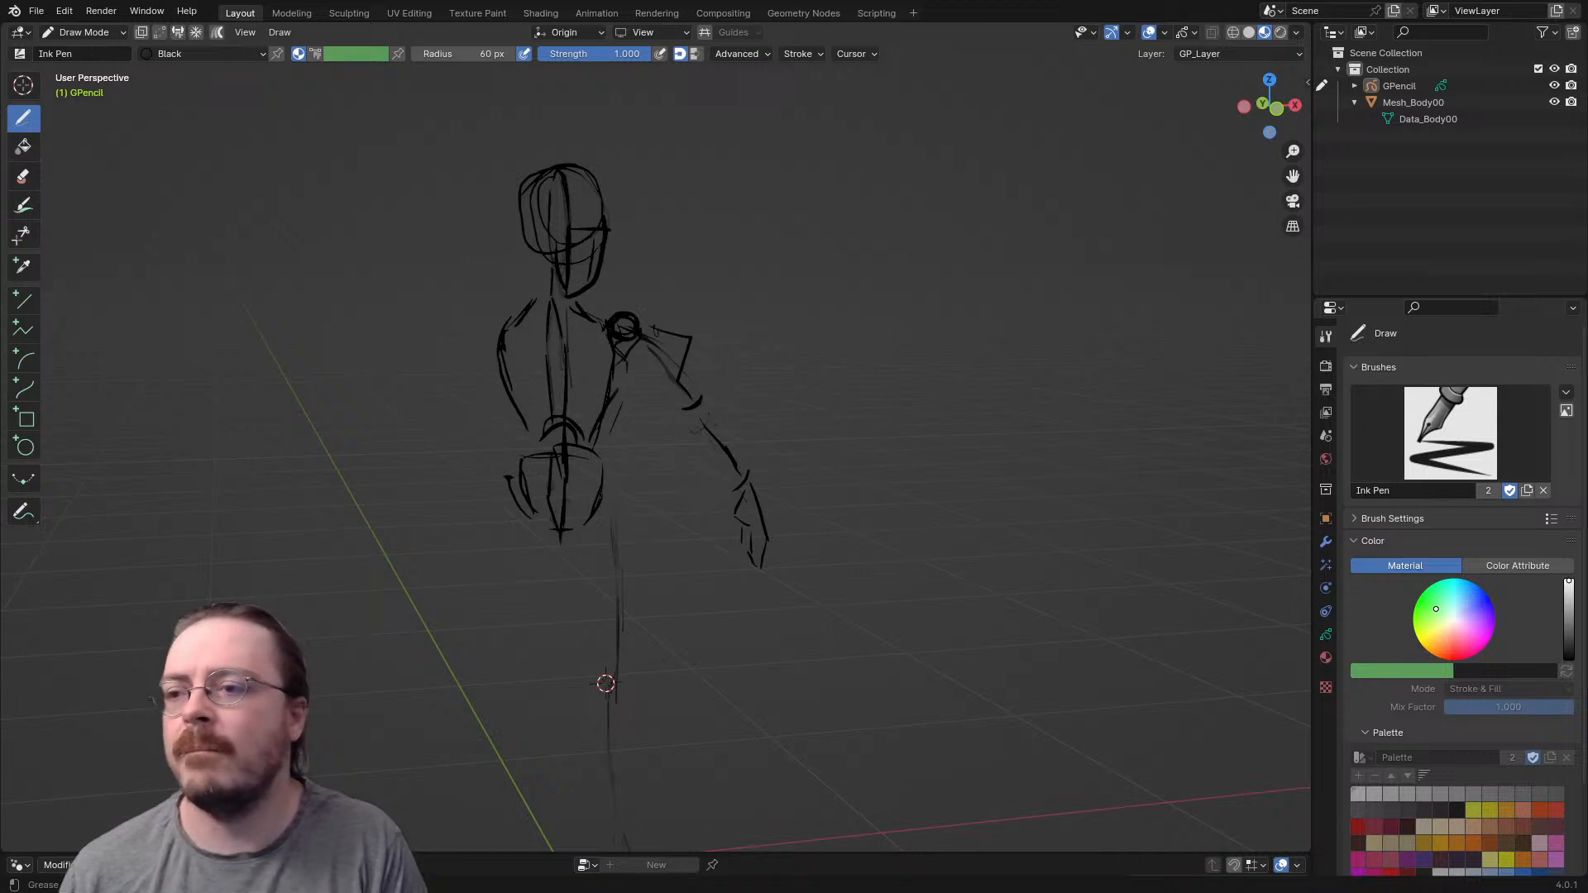
click(23, 175)
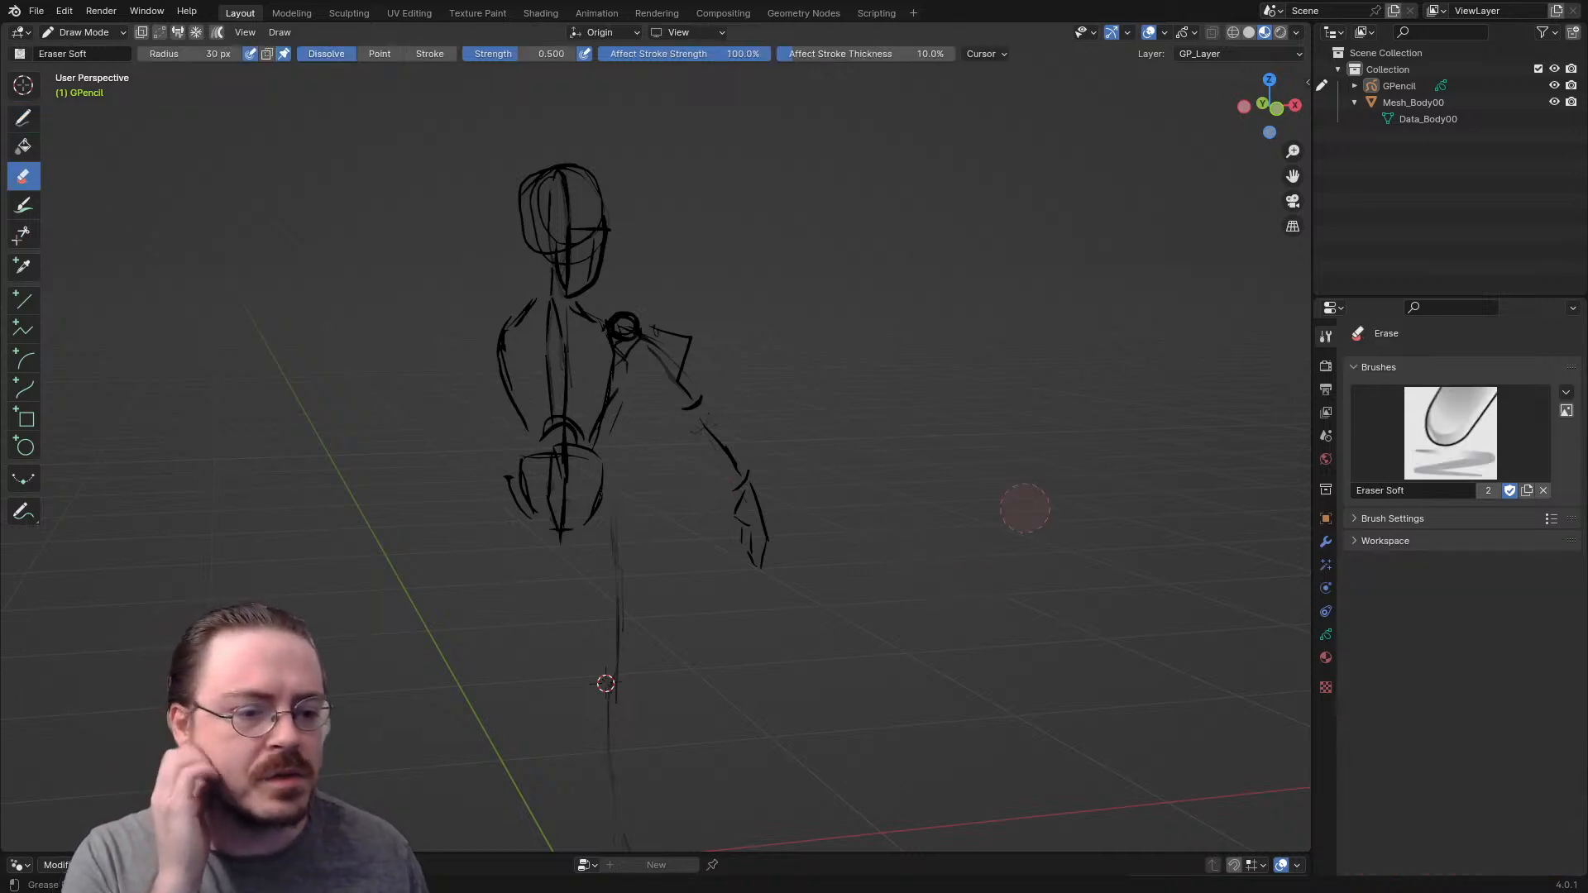
key(f)
click(567, 497)
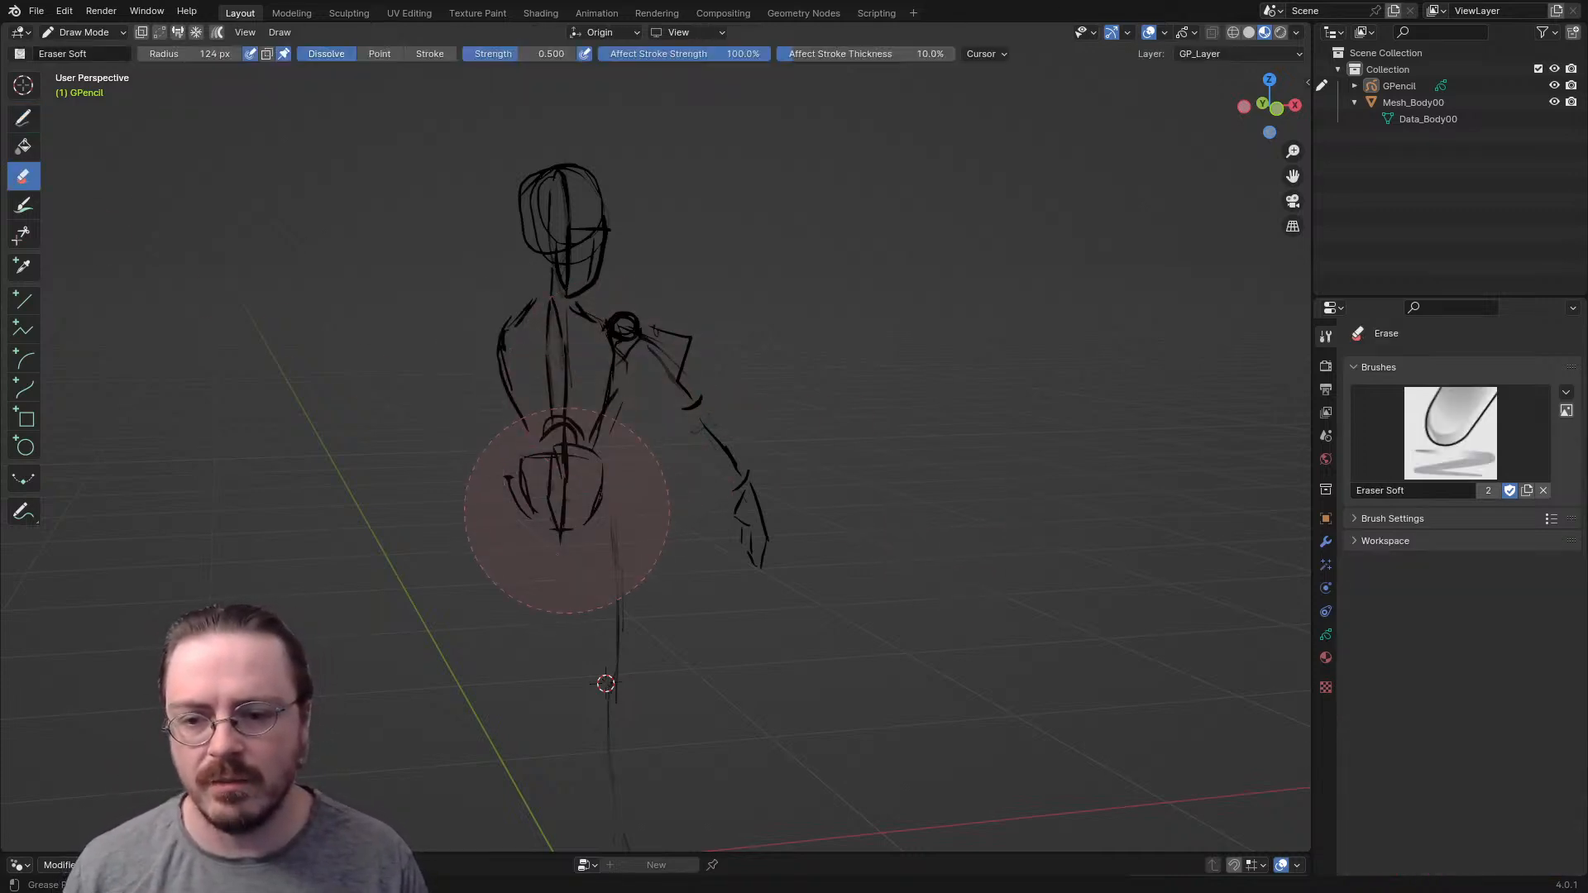
mouse_move(559, 459)
mouse_down()
mouse_move(563, 358)
mouse_move(631, 355)
mouse_move(539, 315)
mouse_move(576, 249)
mouse_move(549, 154)
mouse_move(604, 282)
mouse_up()
mouse_move(670, 357)
mouse_down()
mouse_move(763, 540)
mouse_move(612, 637)
mouse_up()
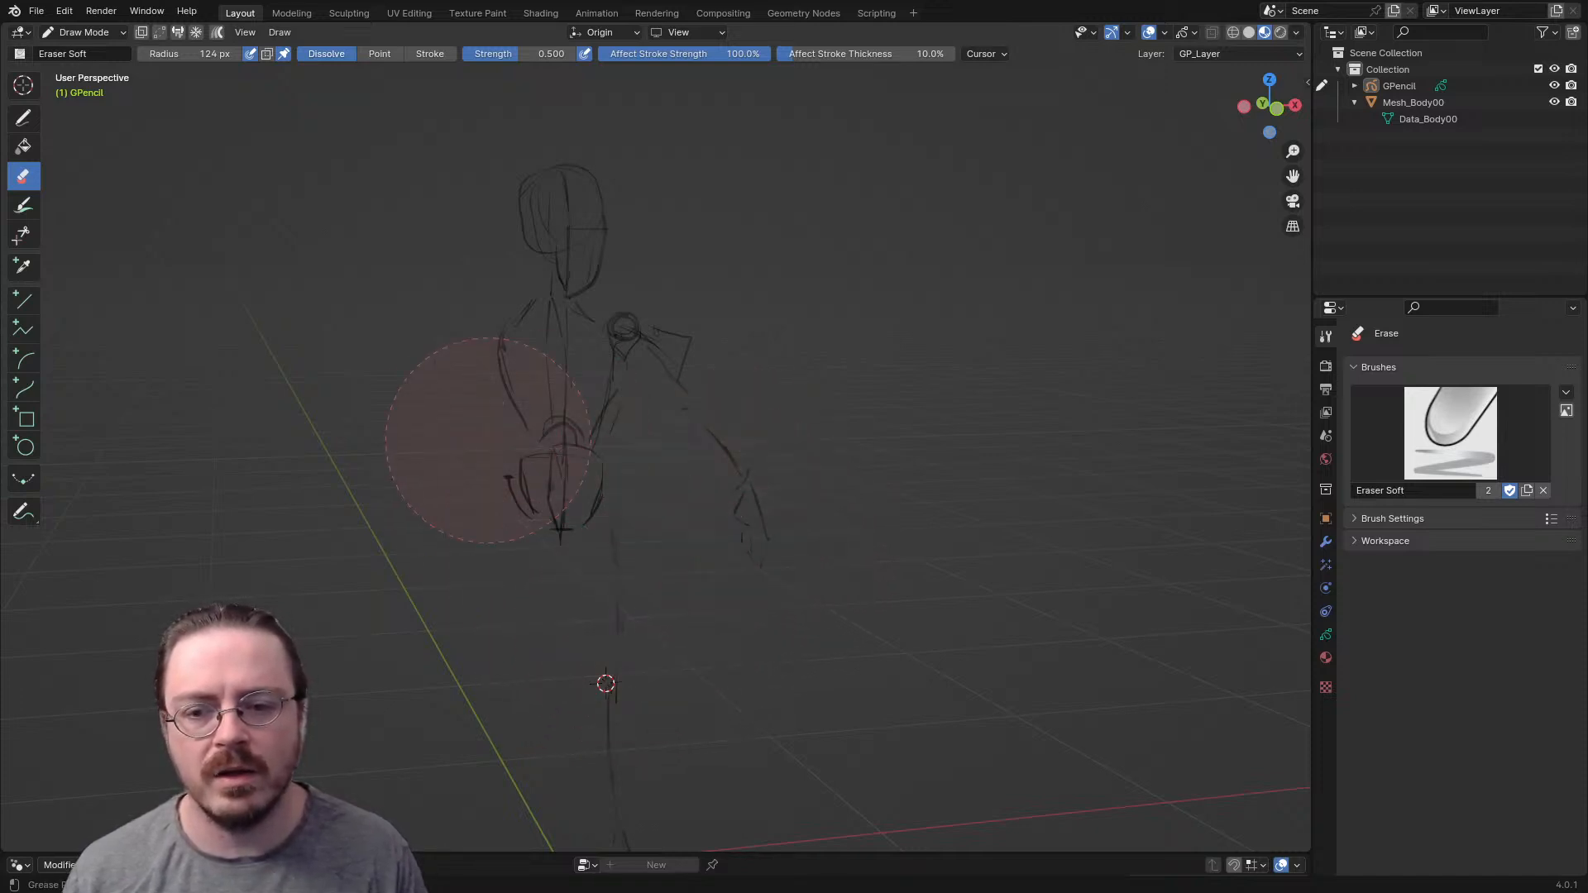
key(ctrl+Tab)
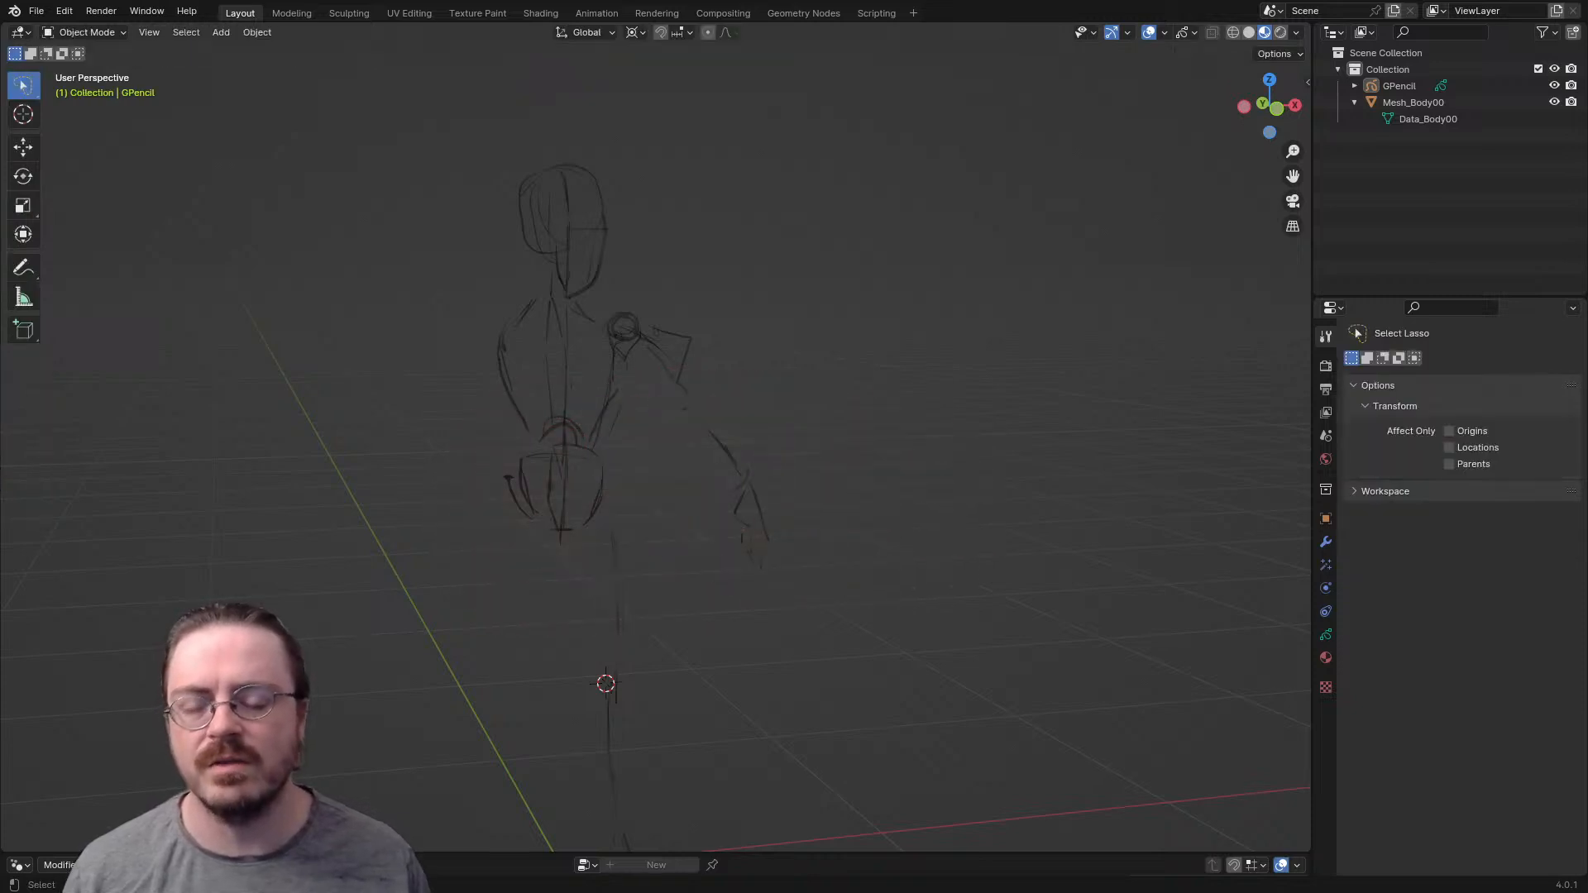
mouse_move(811, 463)
middle_down()
mouse_move(529, 484)
mouse_move(720, 525)
mouse_move(844, 459)
middle_up()
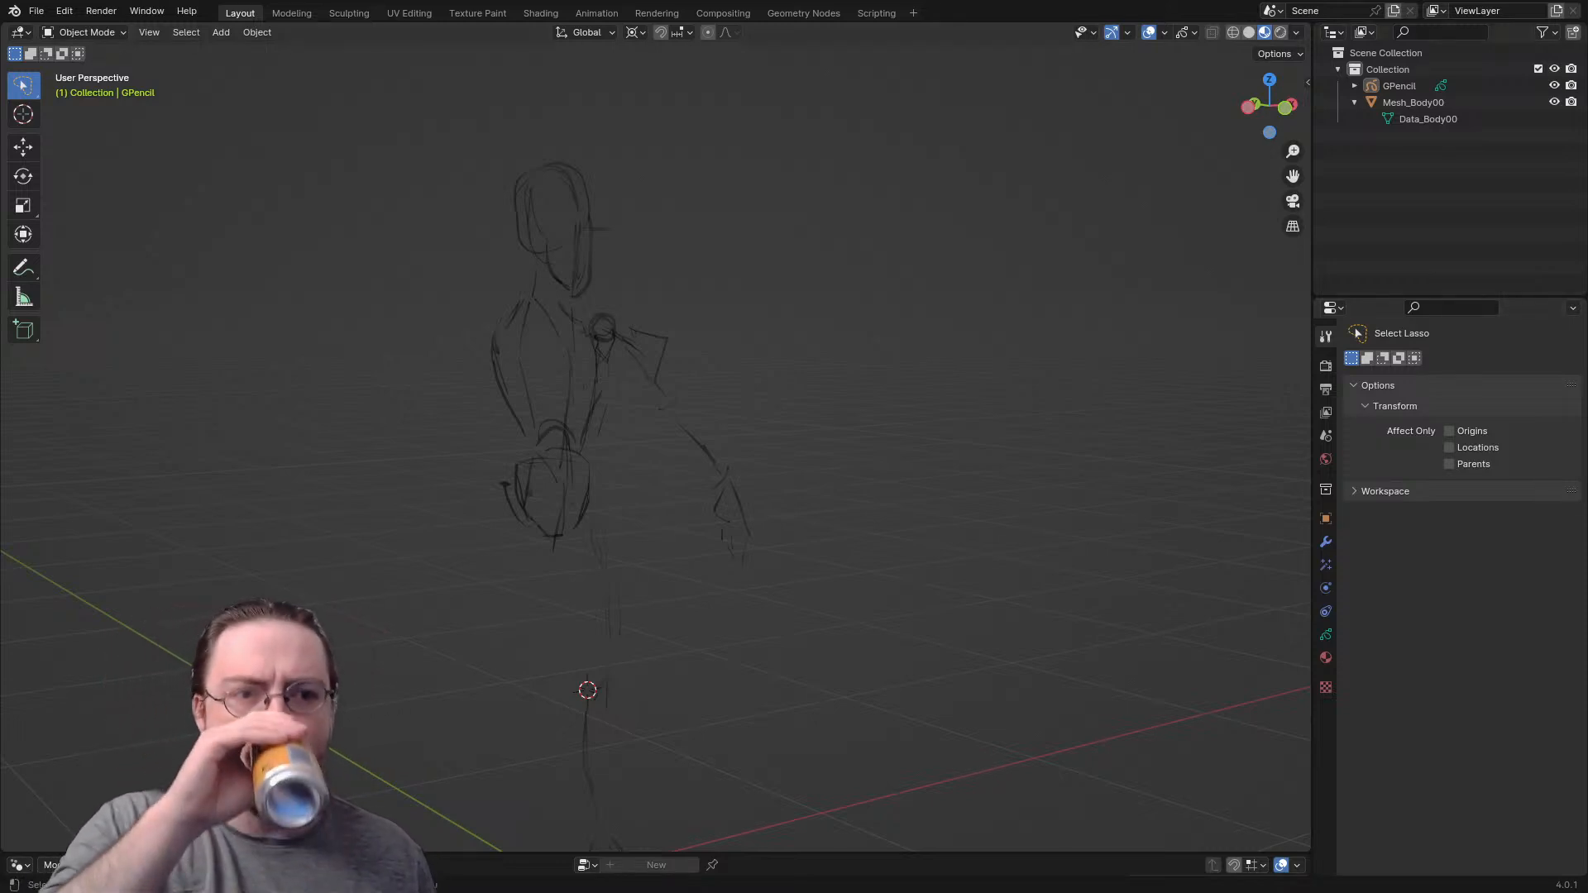
- Rename the Grease Pencil object as GPen_ScaleRef, deselect it, and return to the front view
click(1399, 86)
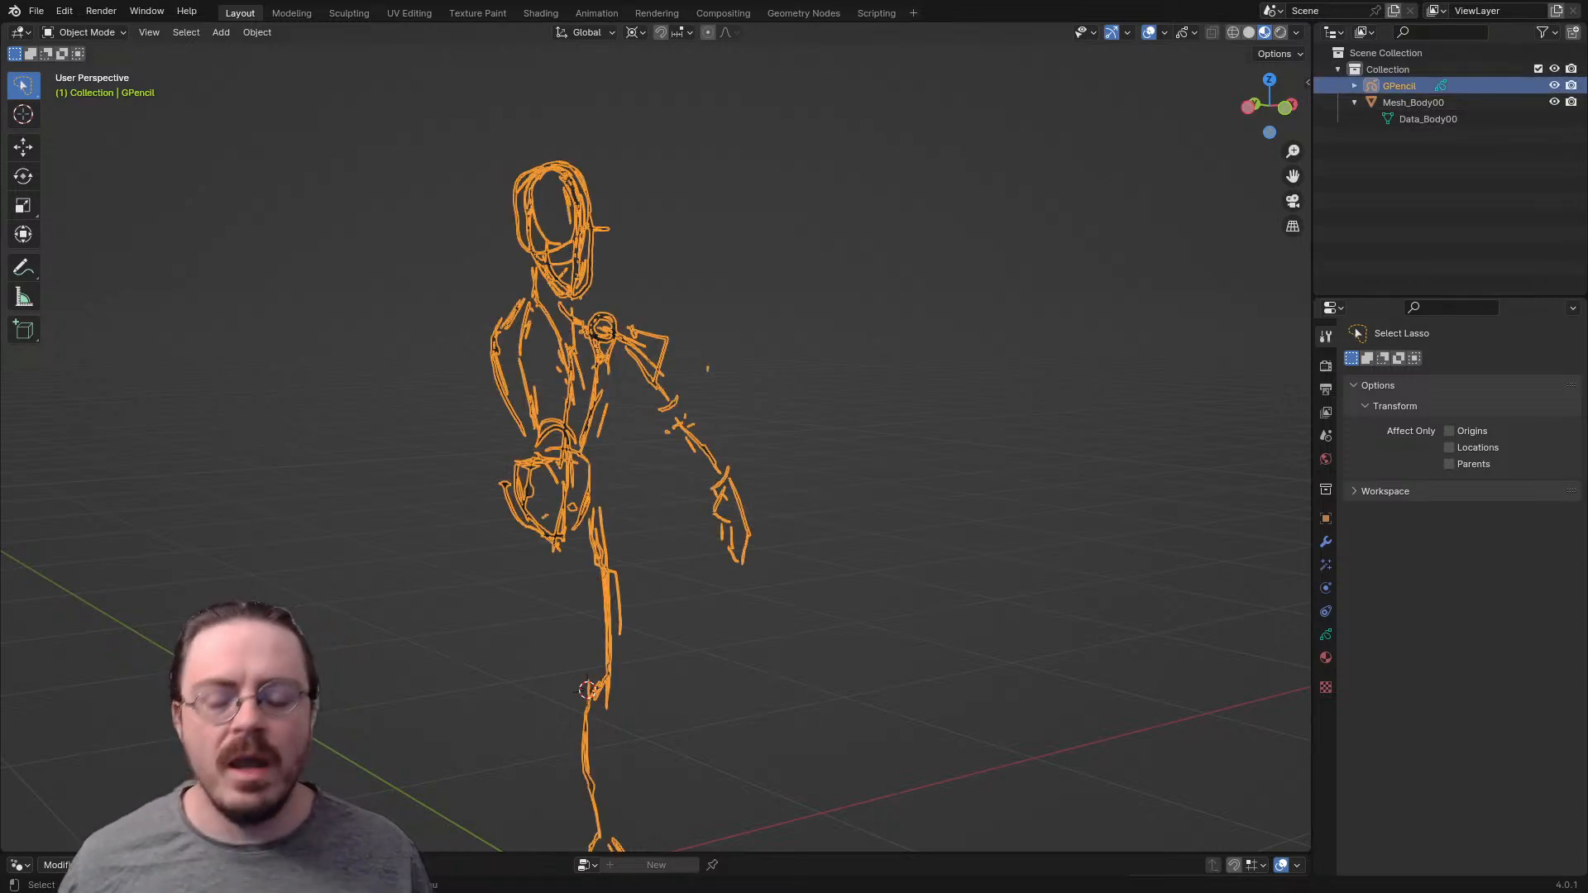
double_click(1399, 86)
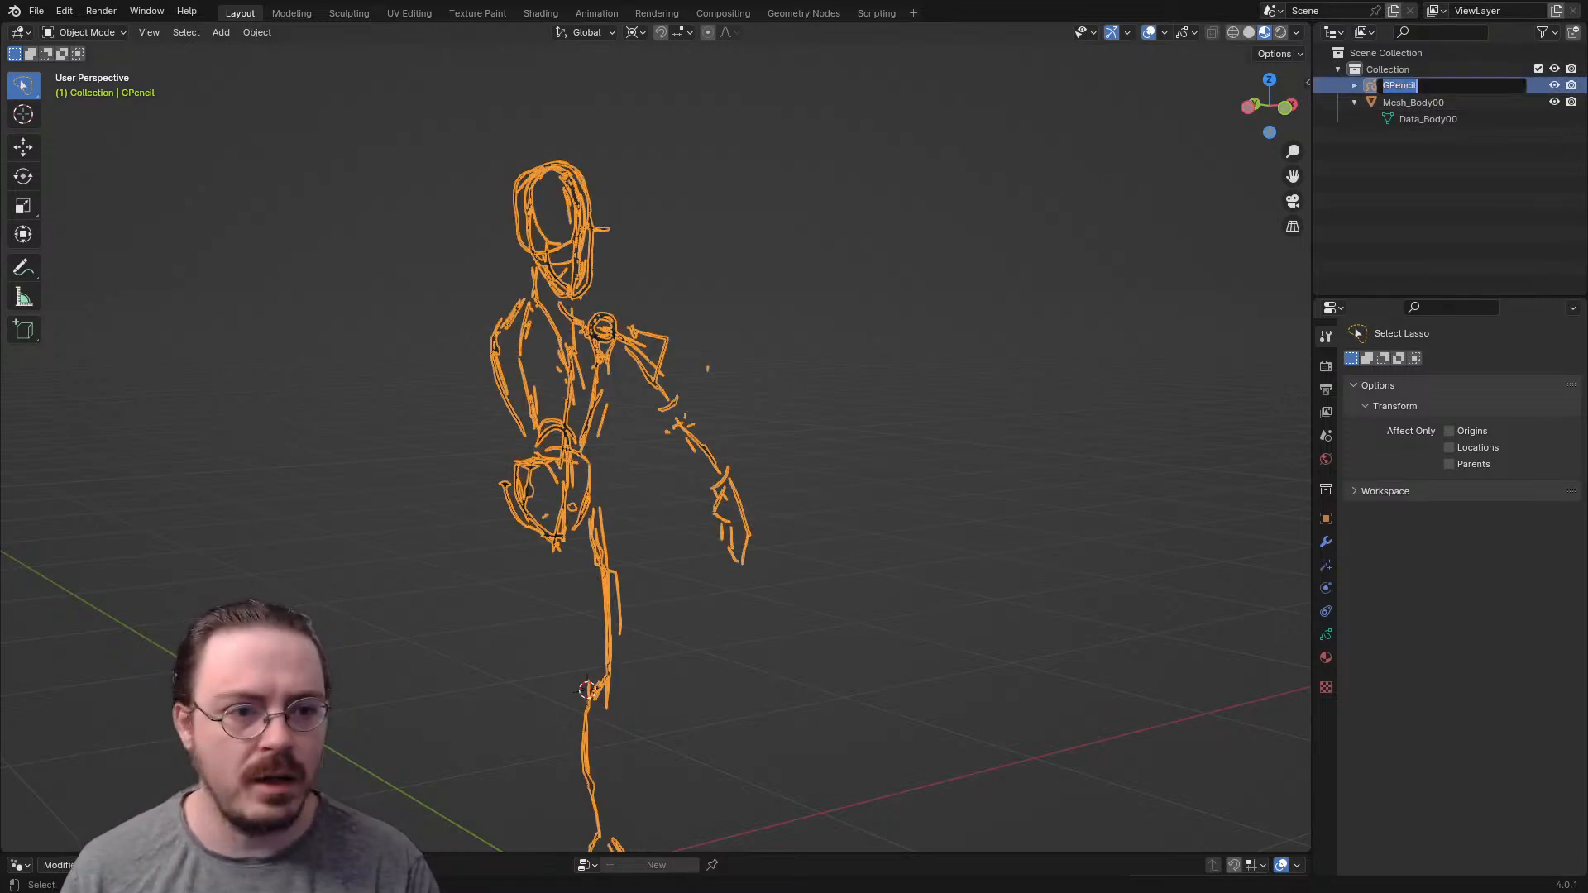
text(Gpe)
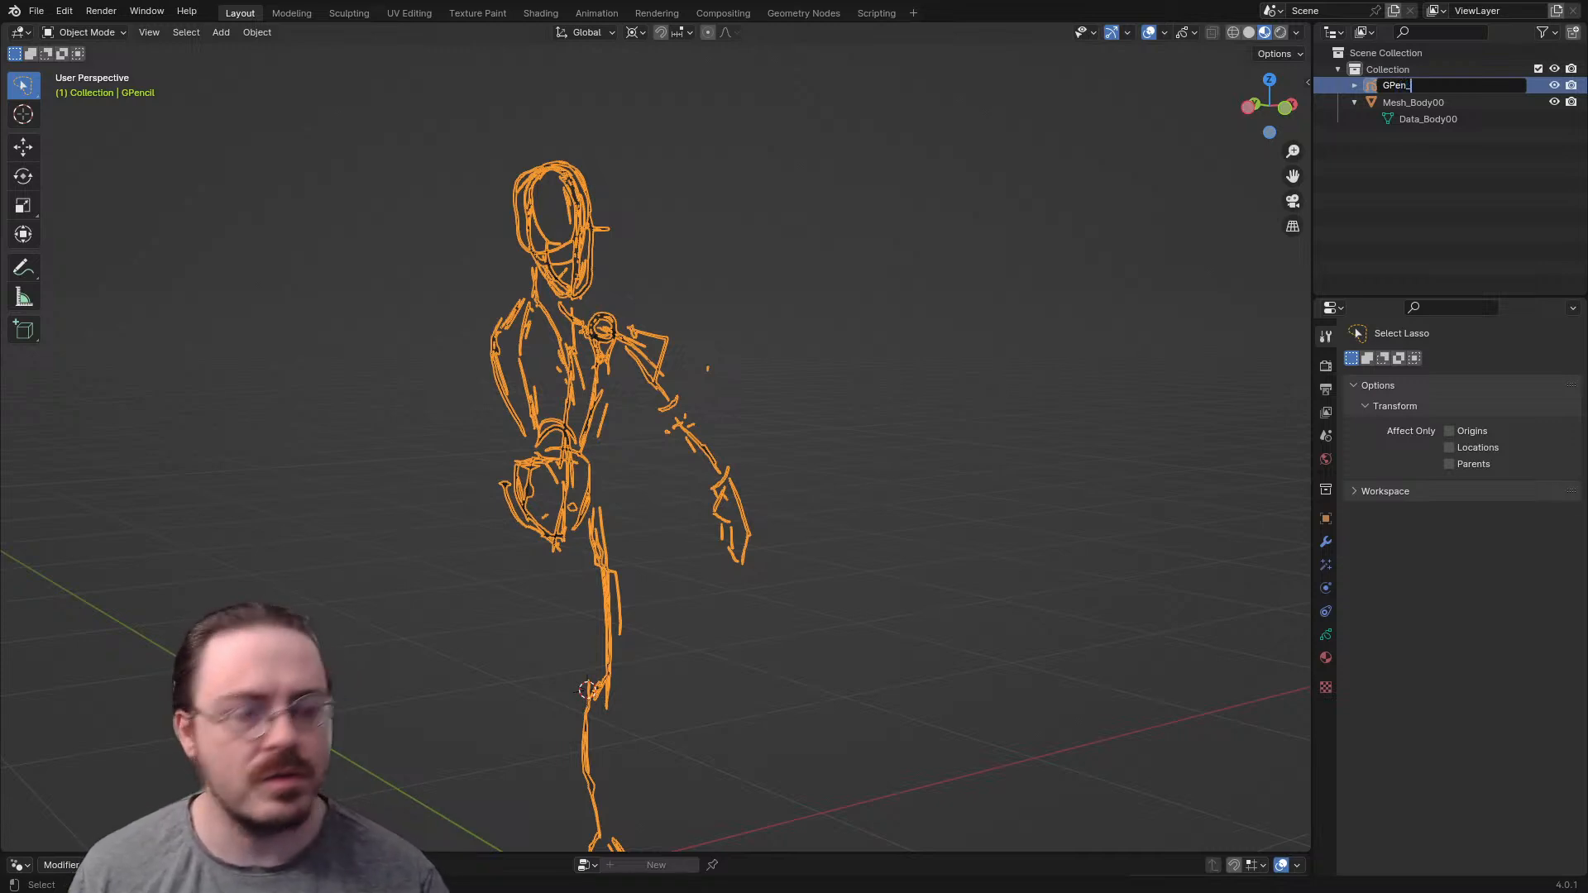
key(Return)
middle_drag(827, 430, 703, 441)
key(KP_3)
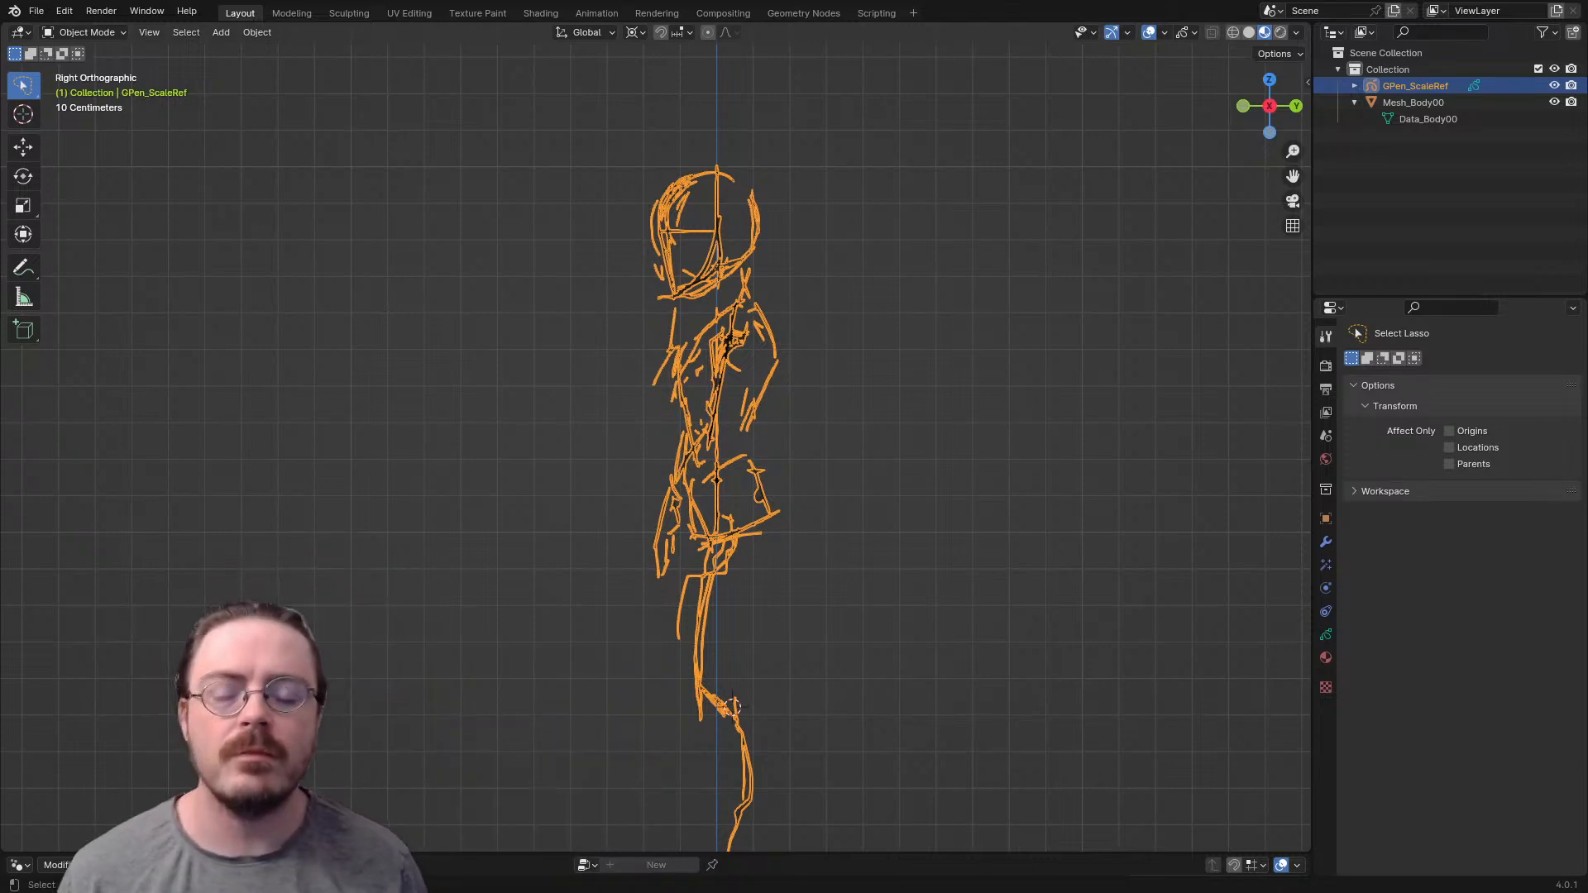
key(alt+a)
middle_drag(744, 430, 865, 457)
key(KP_1)
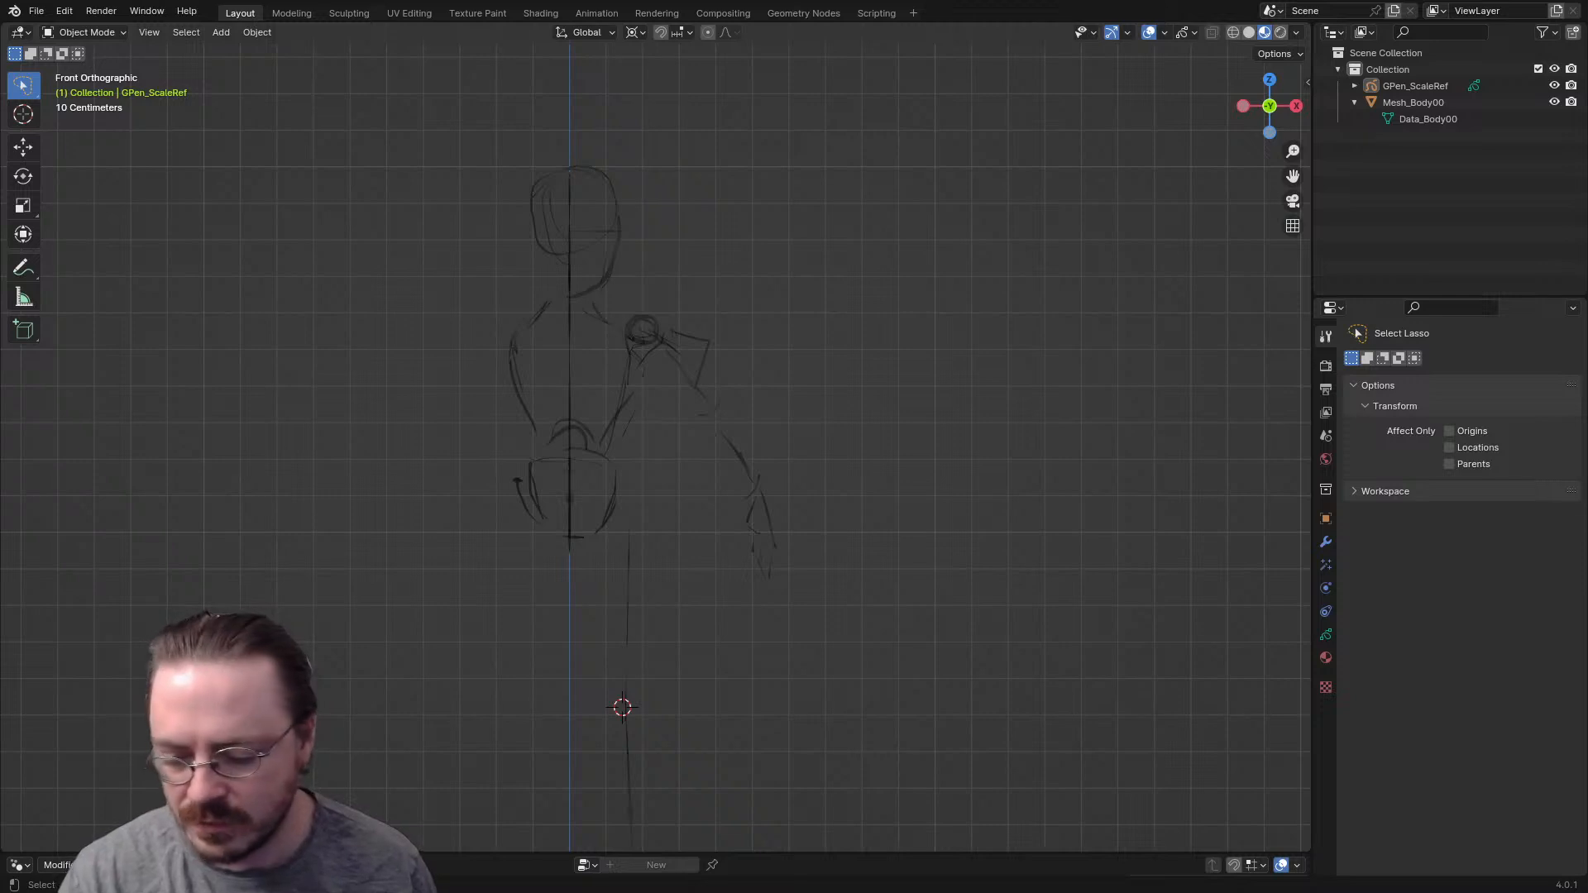
- Select Mesh_Body00 and enter Edit Mode with its single vertex in front view
click(1413, 102)
key(ctrl+Tab)
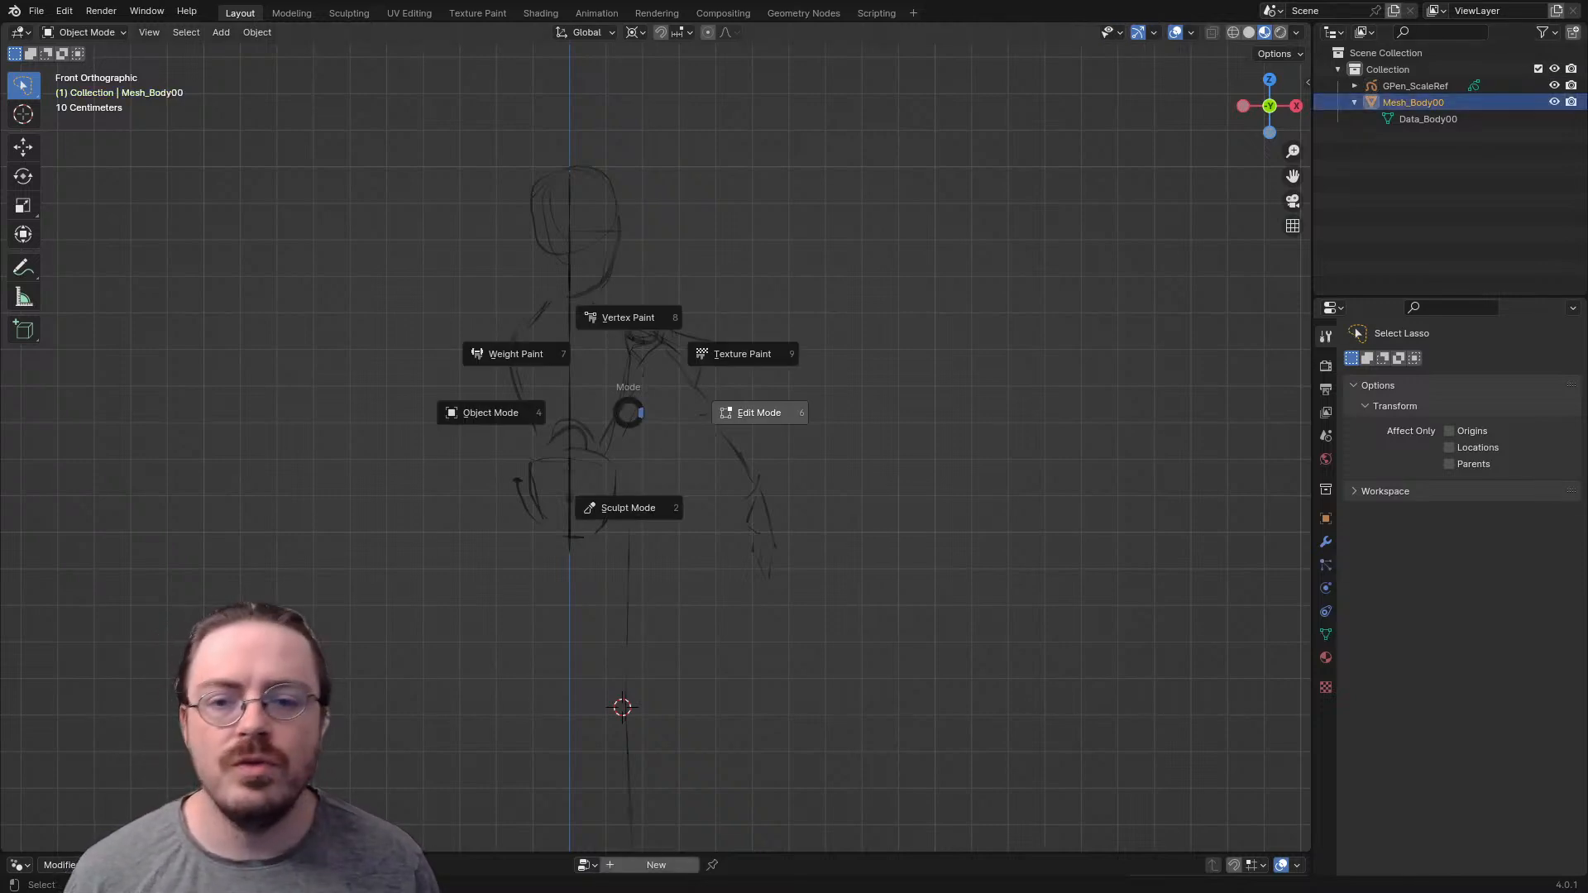
click(724, 412)
scroll(656, 439, up, 4)
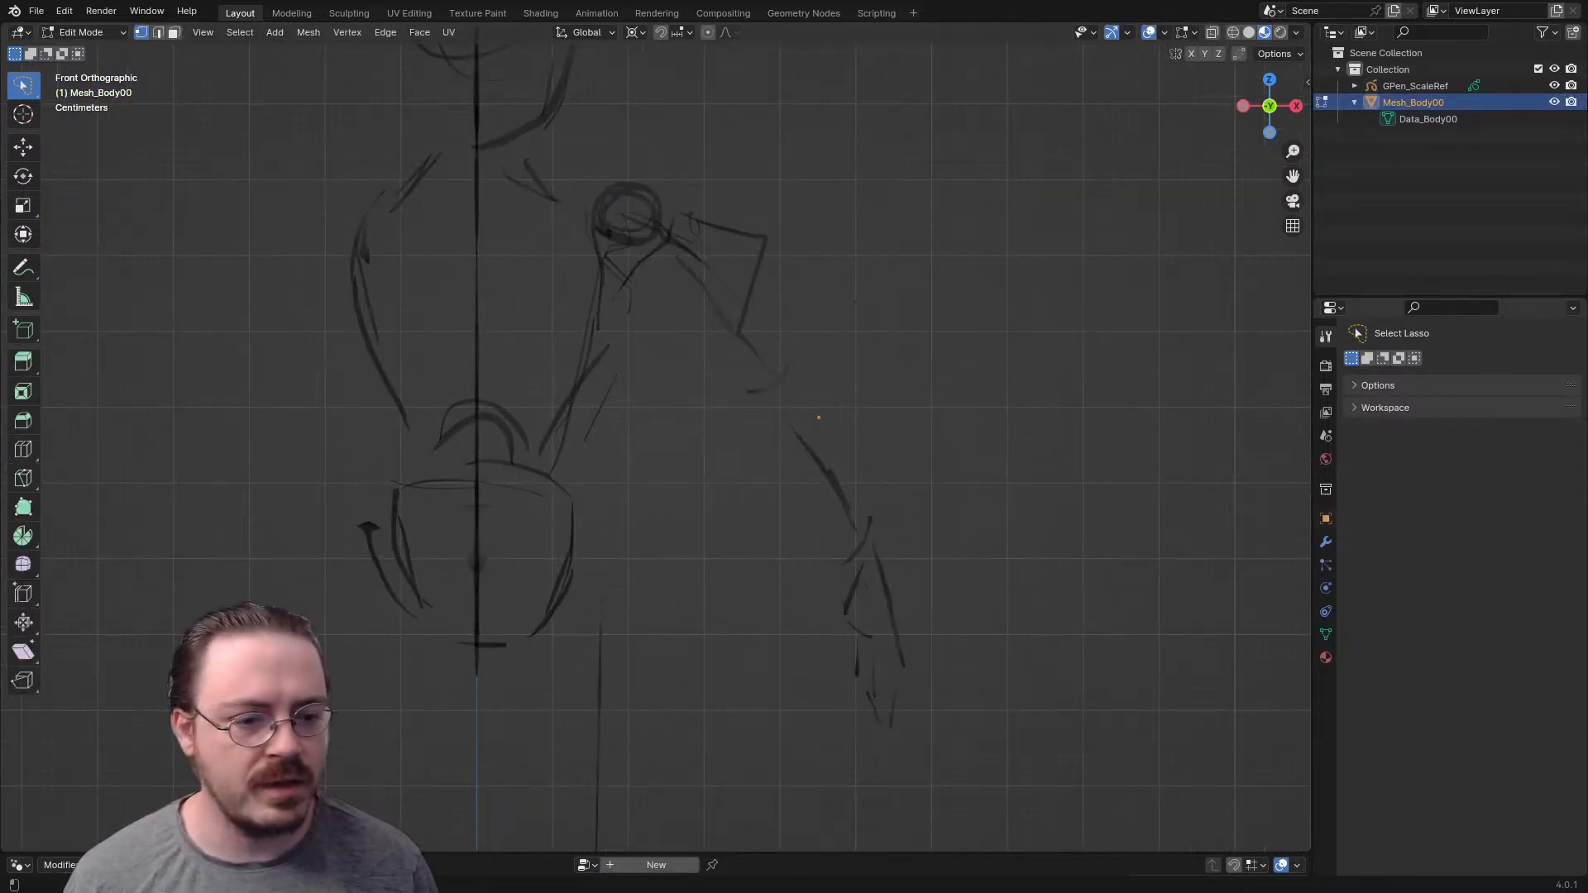
- Add a Mirror modifier on the X axis to Mesh_Body00 and enable its on-cage display
click(1326, 542)
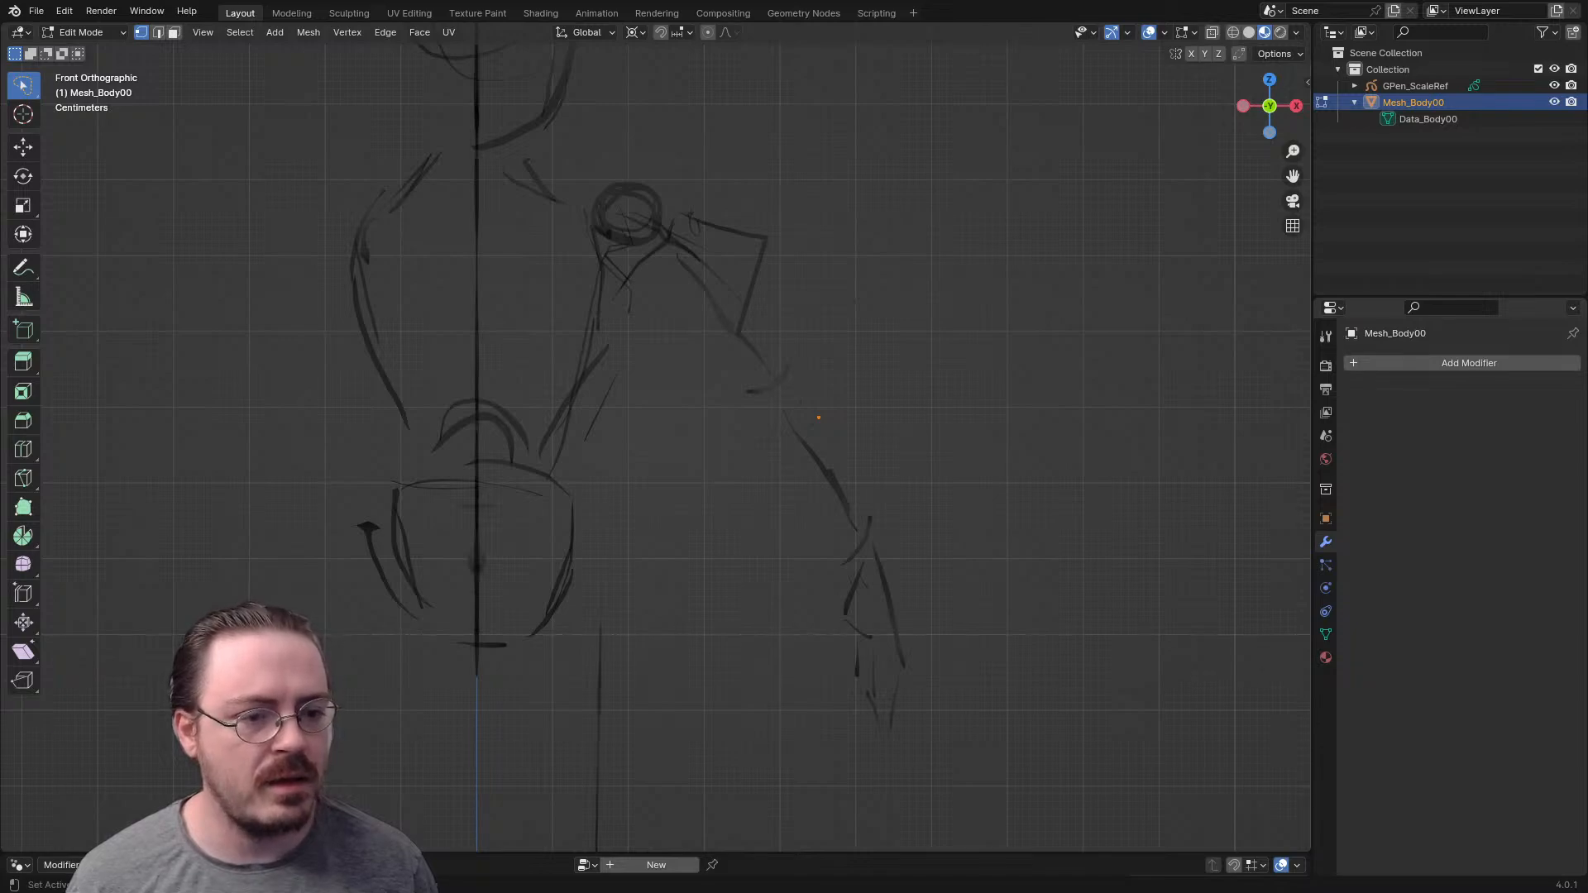
click(1469, 362)
mouse_move(1324, 407)
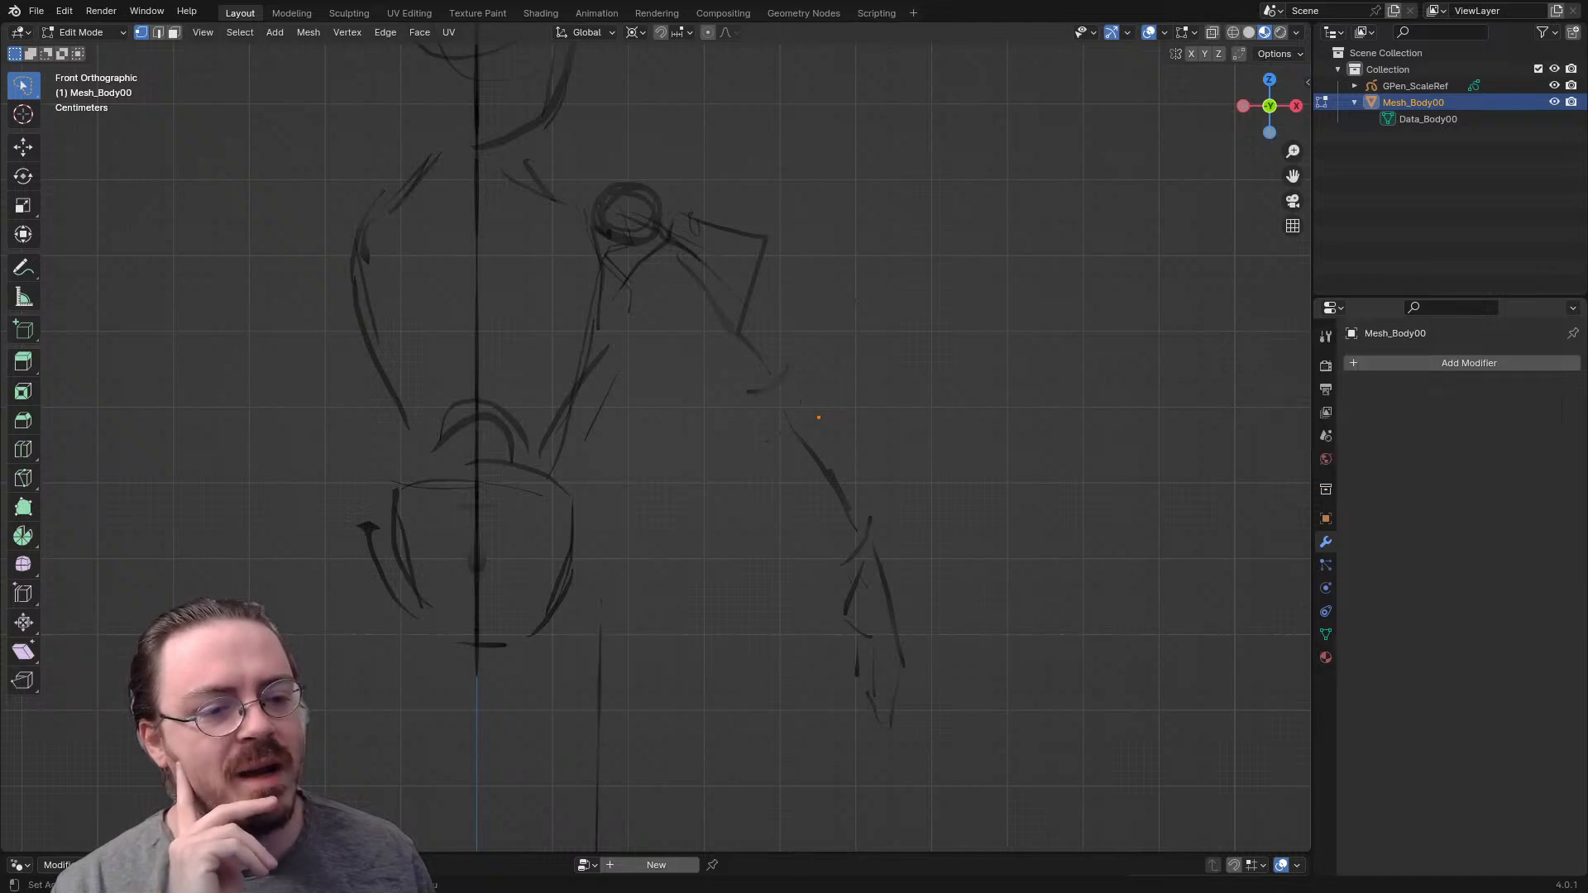
click(1431, 362)
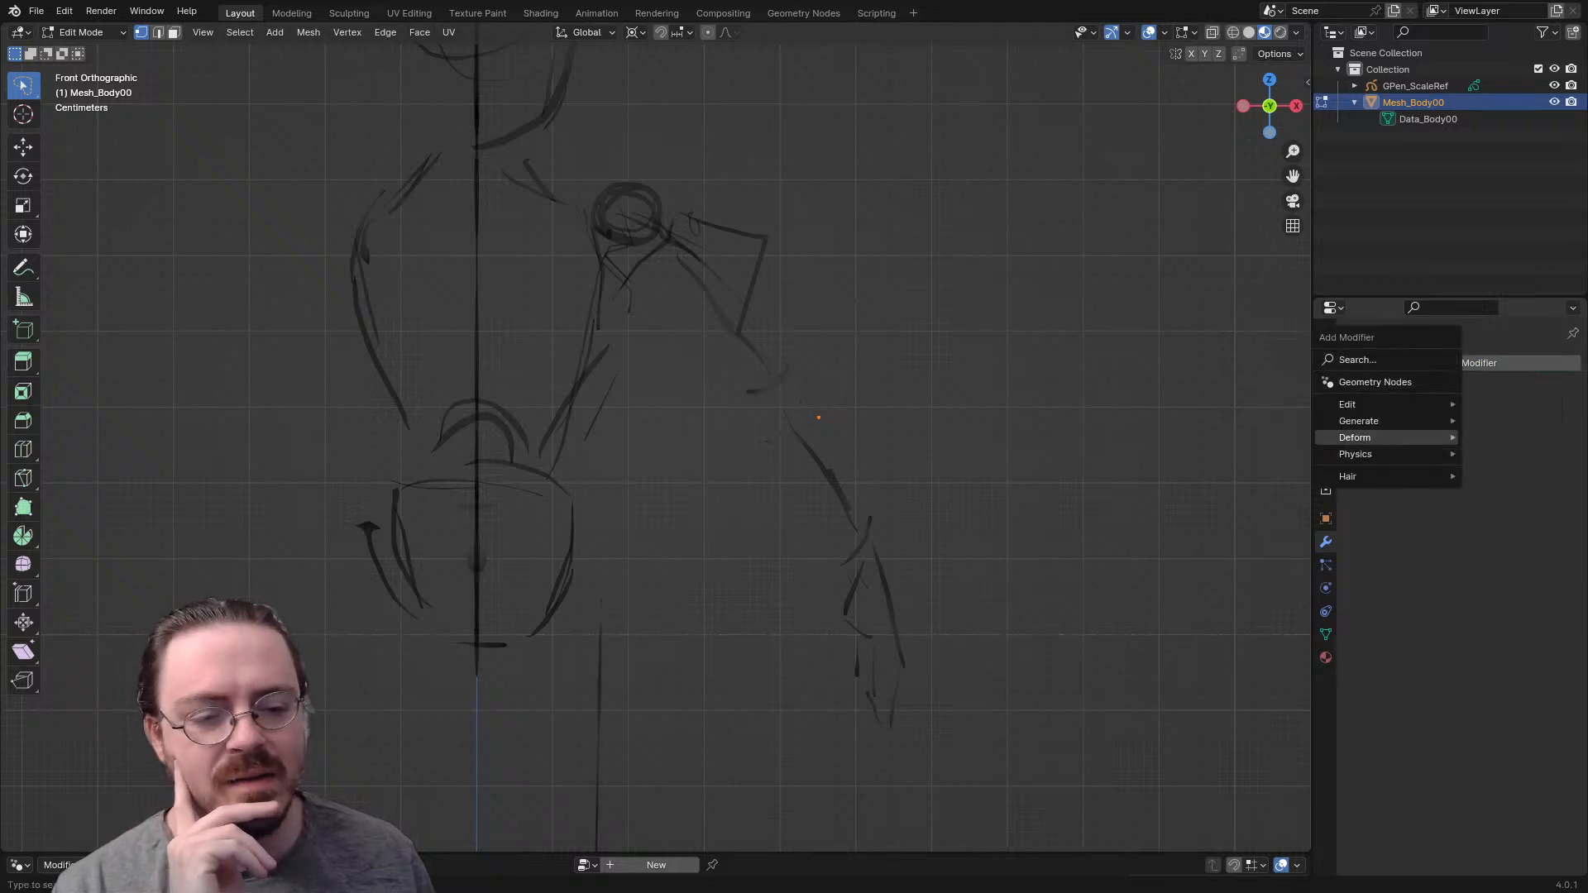
mouse_move(1396, 422)
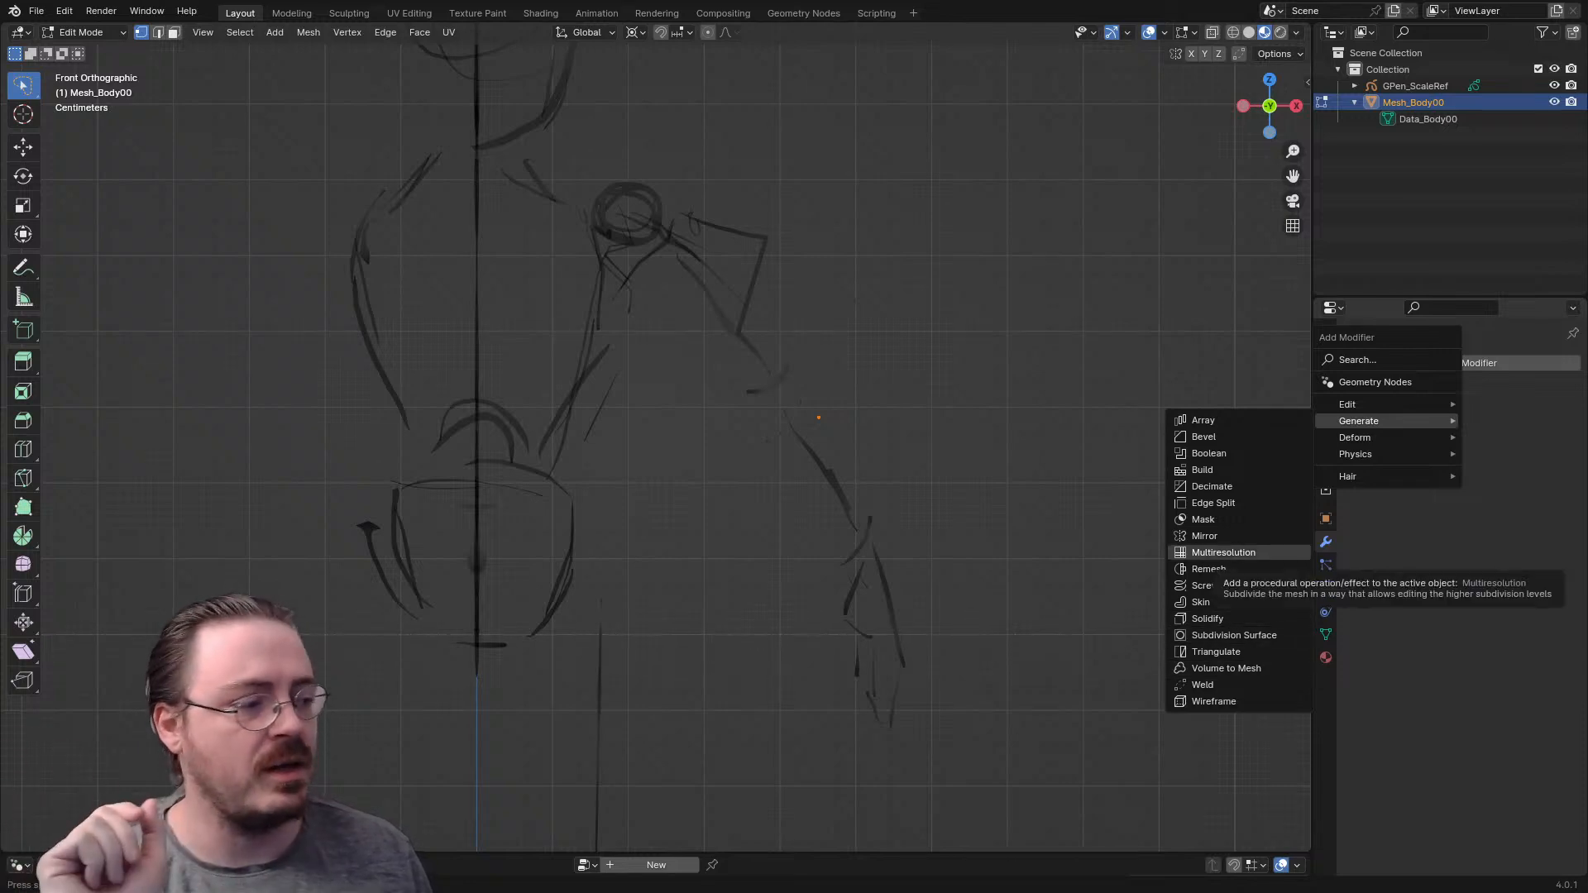
click(1204, 536)
middle_drag(745, 430, 662, 443)
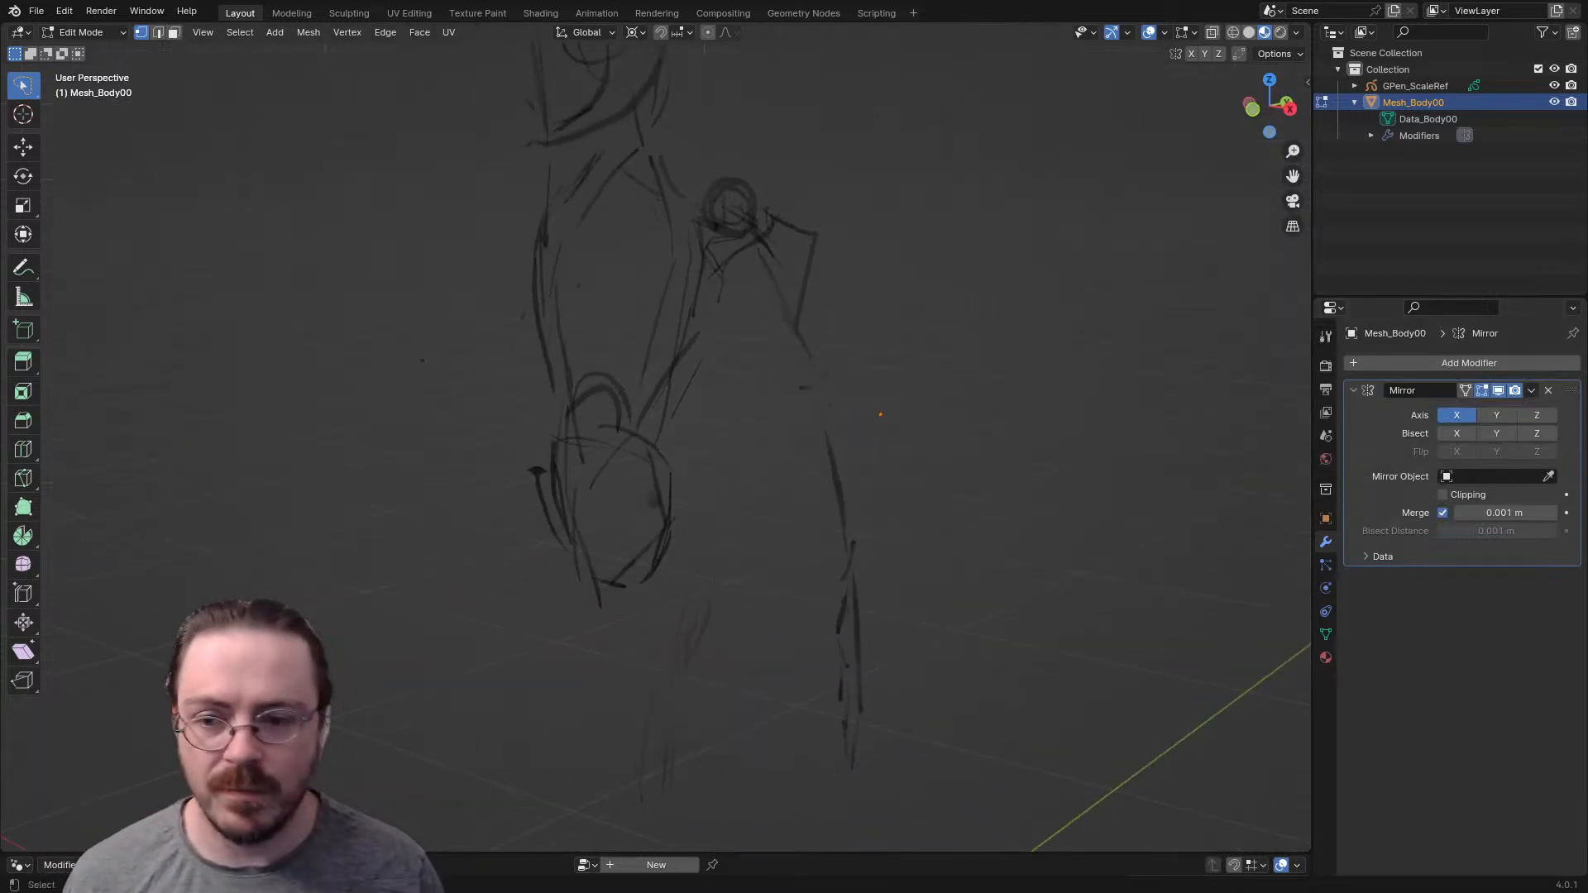
key(KP_1)
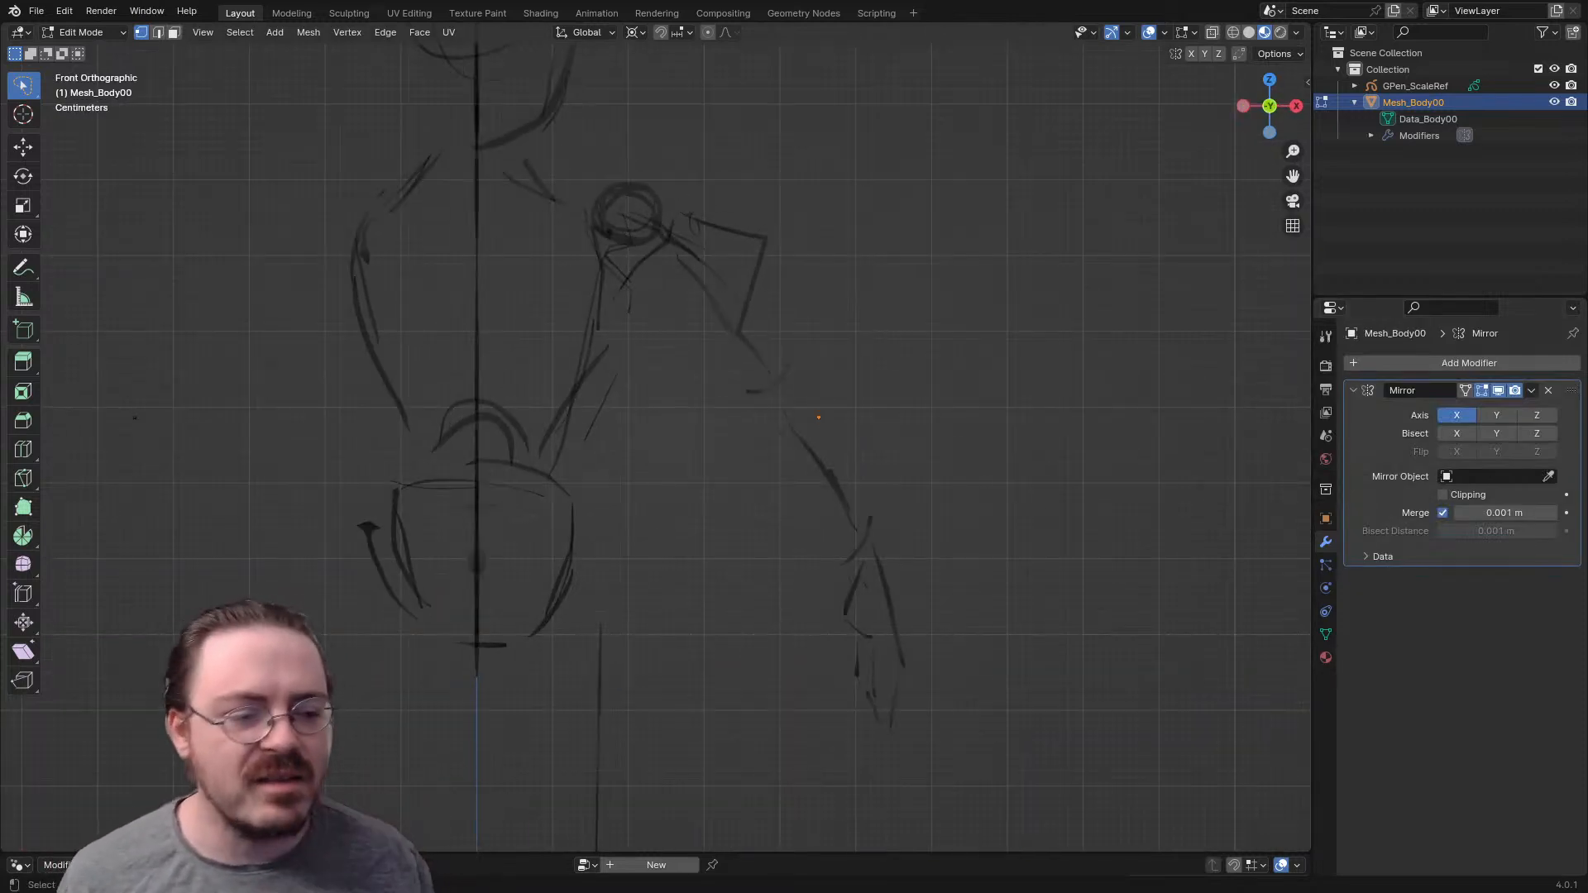
shift+middle_drag(745, 414, 710, 391)
mouse_move(928, 284)
mouse_down()
mouse_move(1011, 563)
mouse_move(1044, 453)
mouse_up()
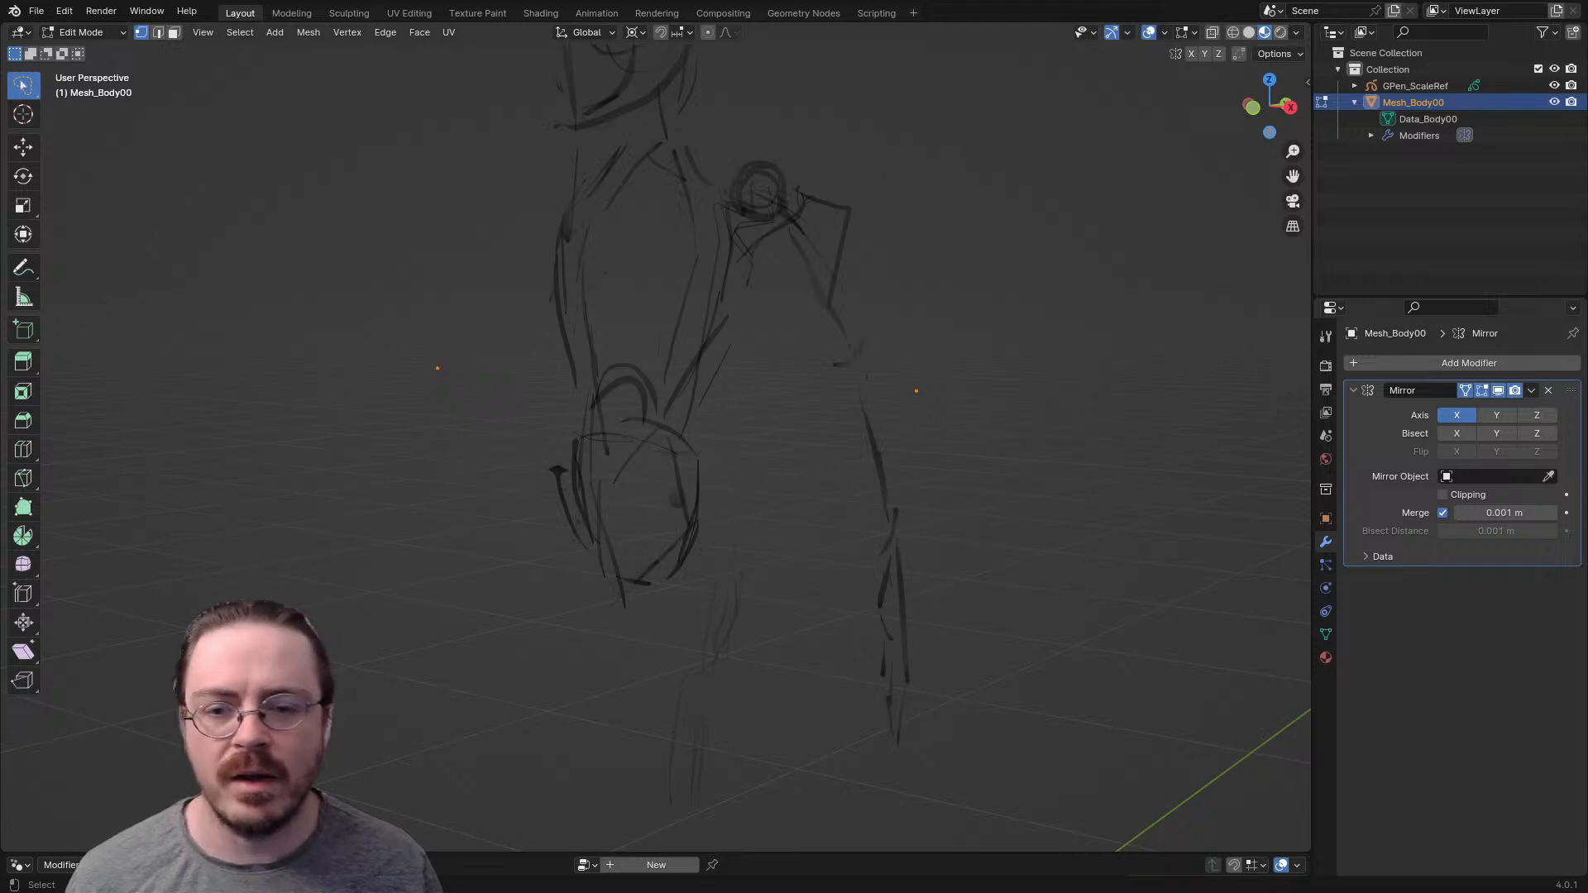
- Move the mesh vertex around to test the mirroring, leaving it close to the armpit in front view
shift+middle_drag(1026, 439, 1034, 519)
key(g)
click(782, 367)
middle_drag(782, 368, 883, 369)
shift+middle_drag(883, 369, 923, 429)
key(KP_1)
scroll(655, 438, up, 4)
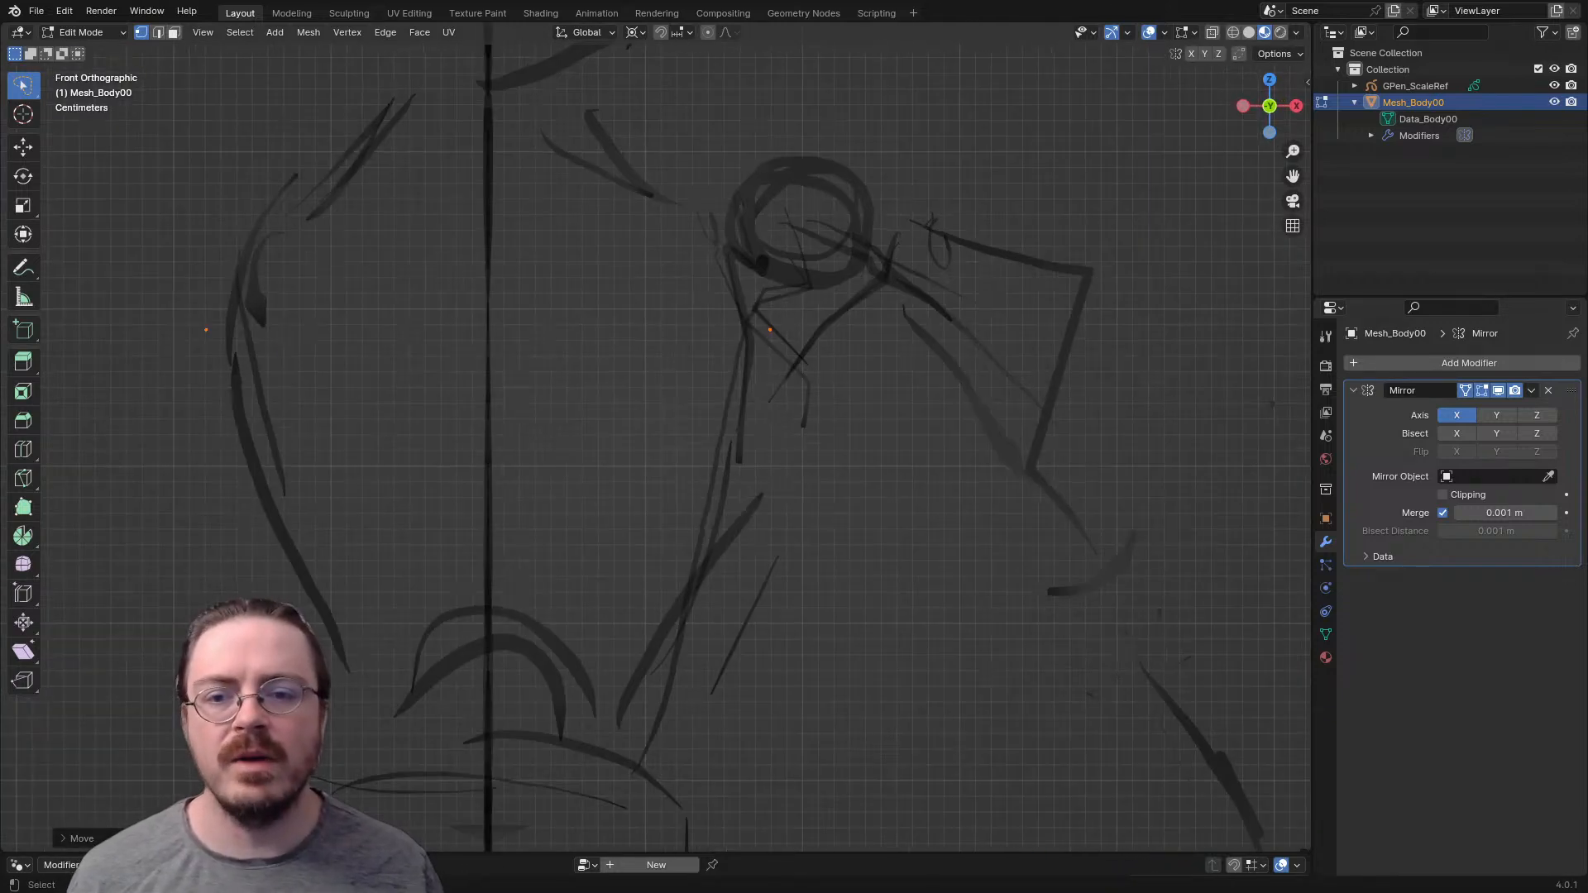
- Reposition the vertex in the right and front views so it sits just below the shoulder ball beside the armpit
middle_drag(656, 439, 610, 446)
scroll(610, 446, down, 3)
key(KP_3)
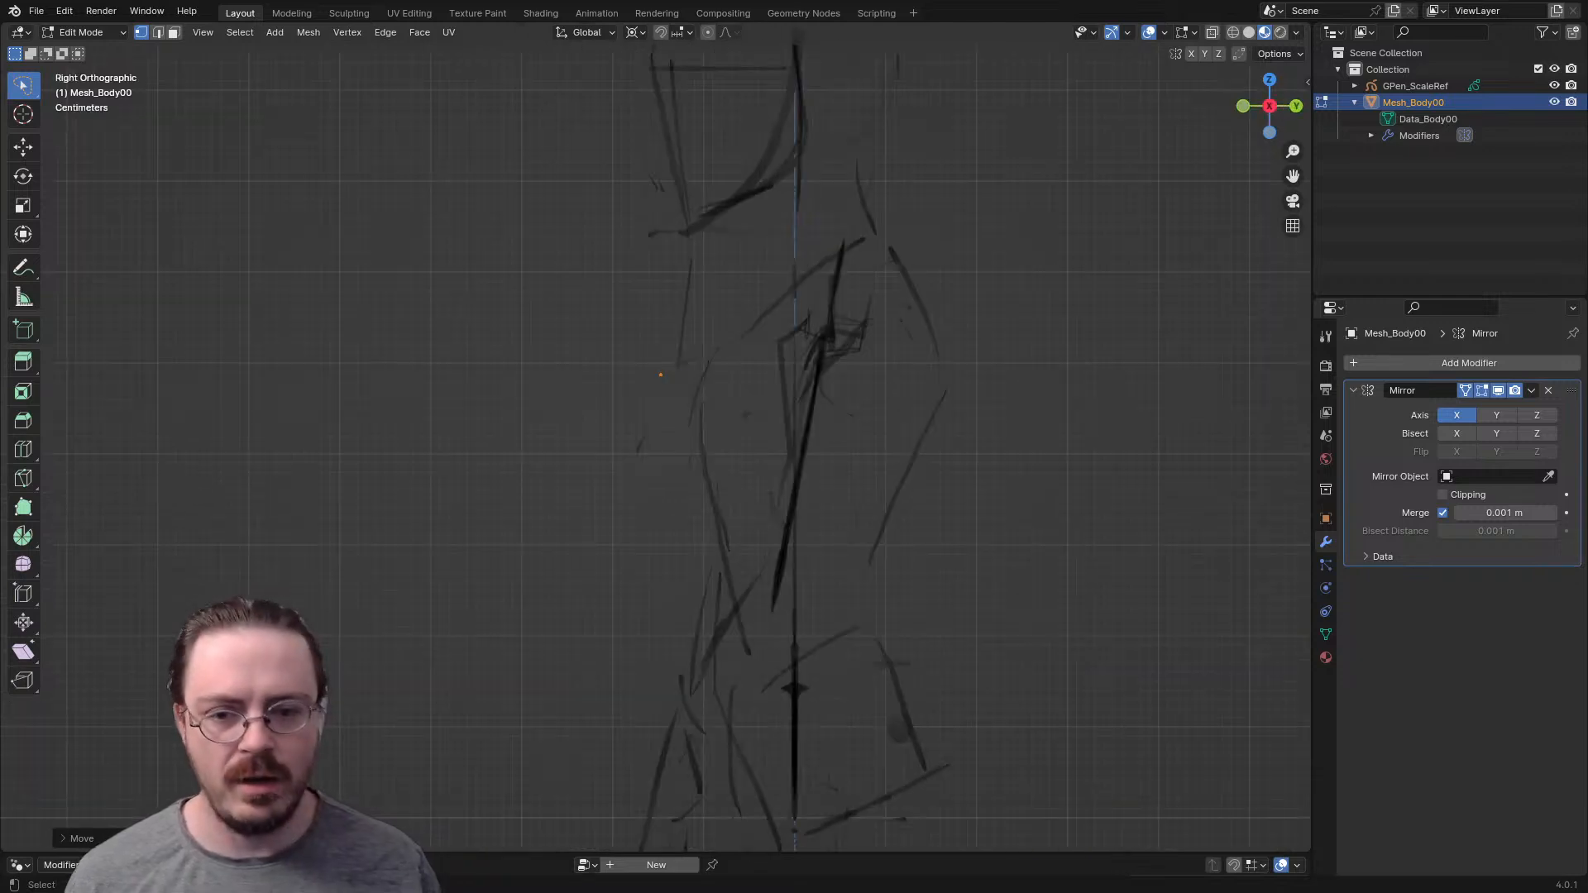
key(g)
click(772, 342)
shift+middle_drag(772, 343, 587, 389)
scroll(704, 436, up, 1)
key(KP_1)
key(g)
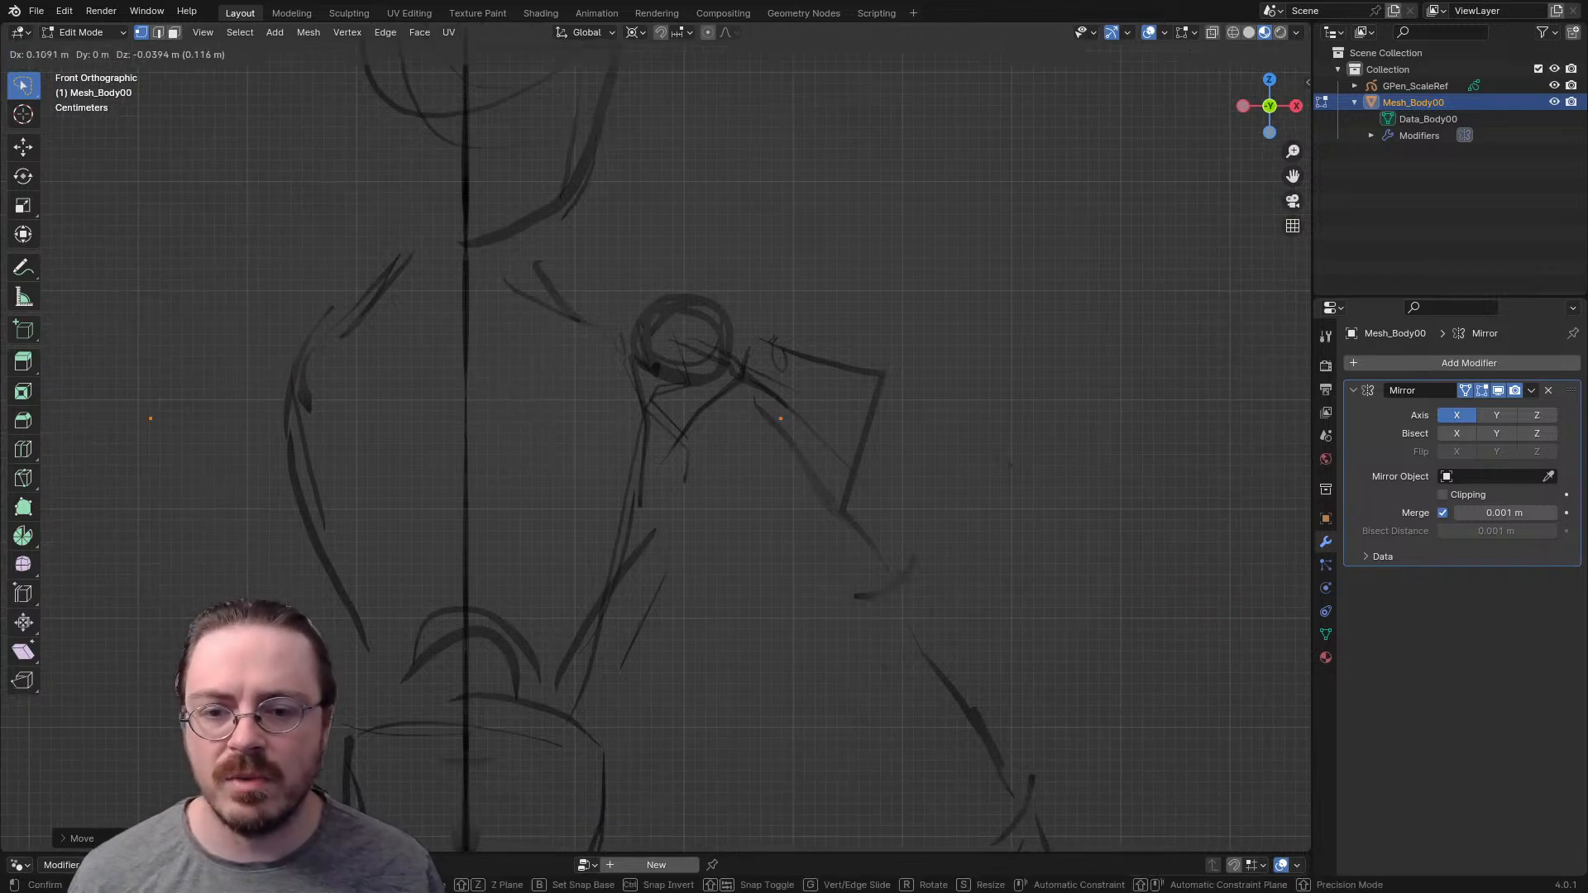
click(721, 434)
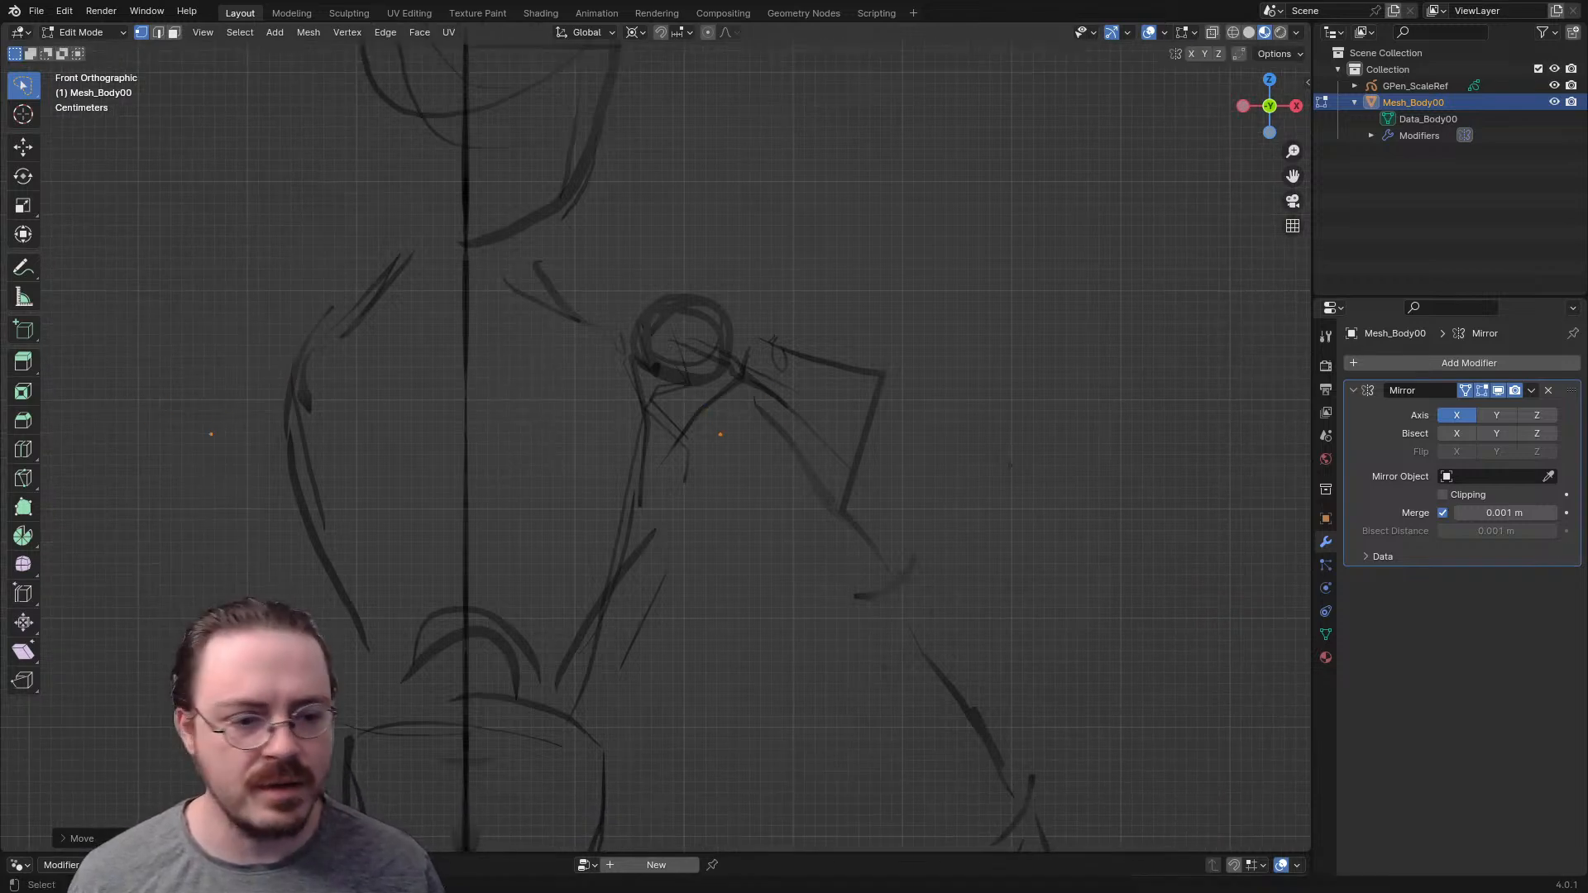
- Enable In Front in the viewport display of Mesh_Body00 and return to the active tool settings
click(1326, 519)
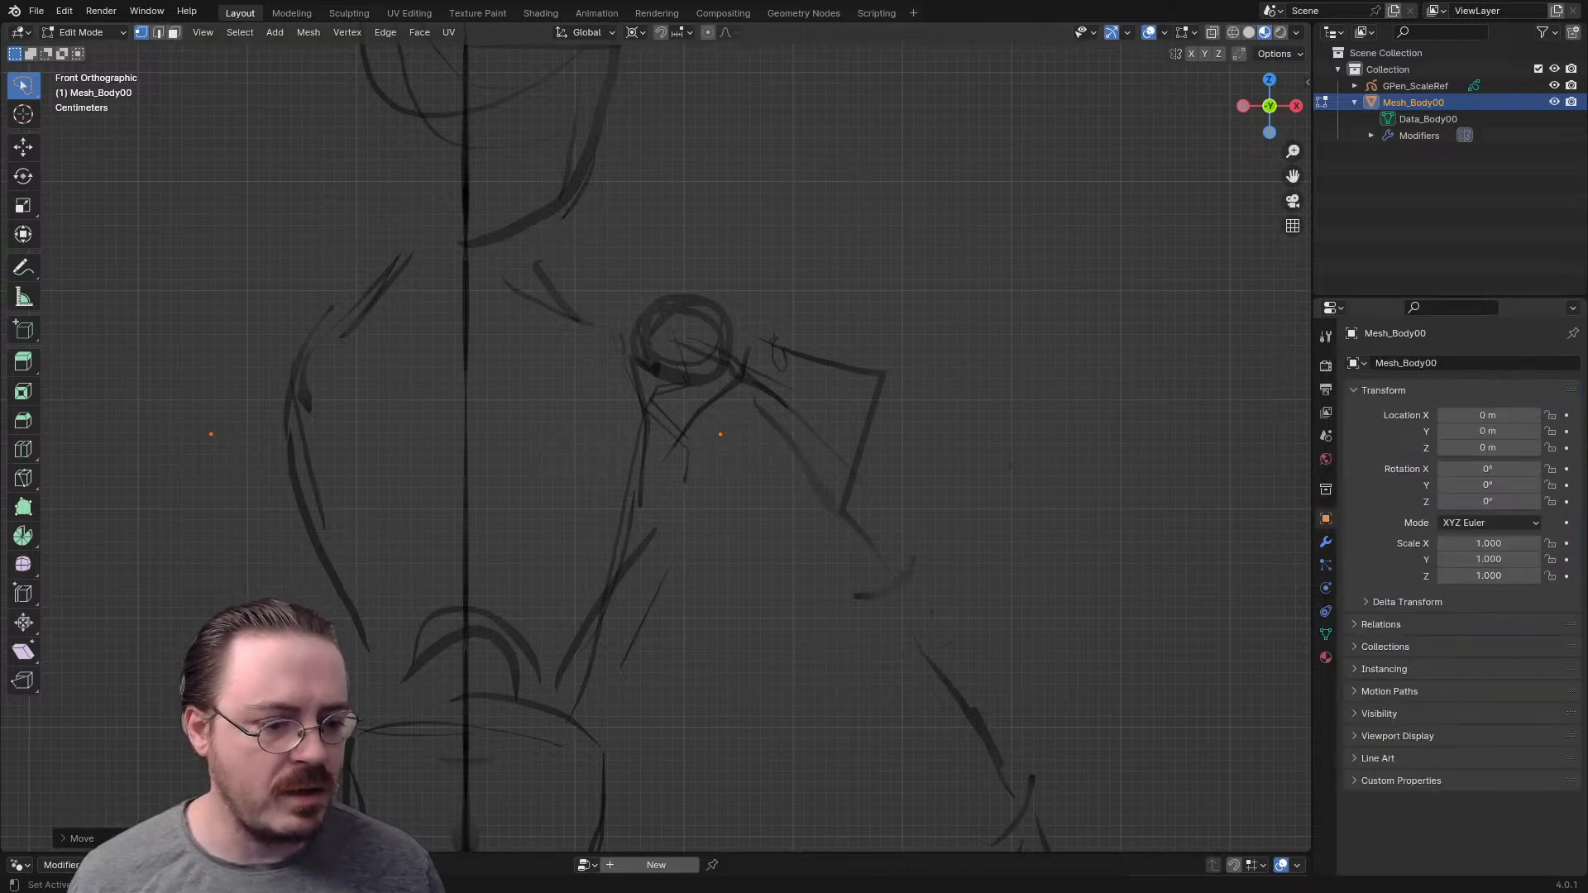
click(1398, 736)
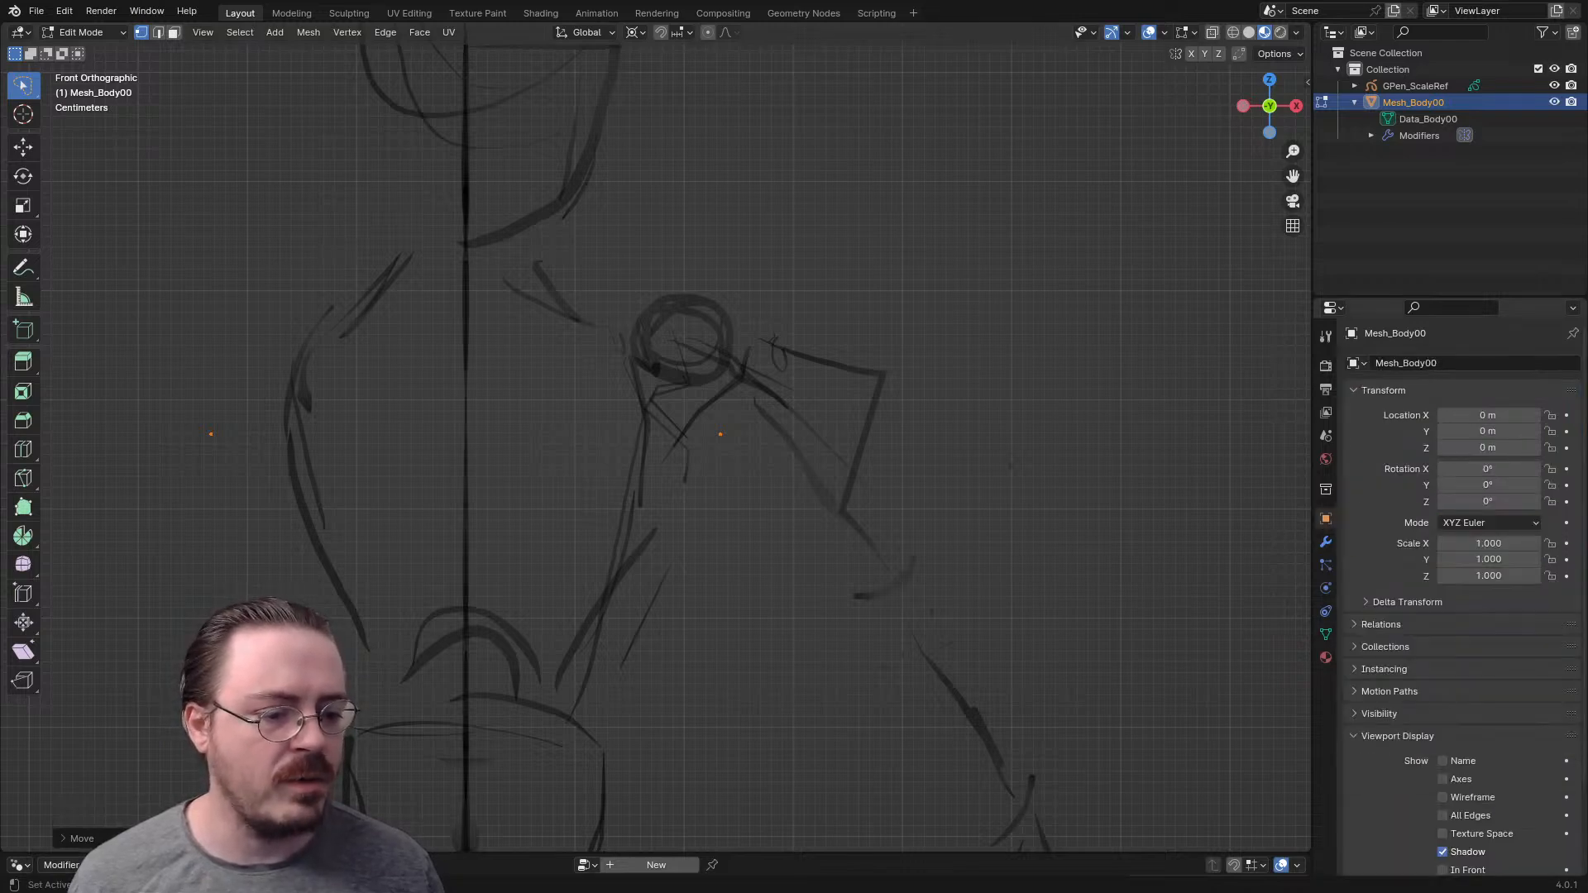
scroll(1464, 596, down, 3)
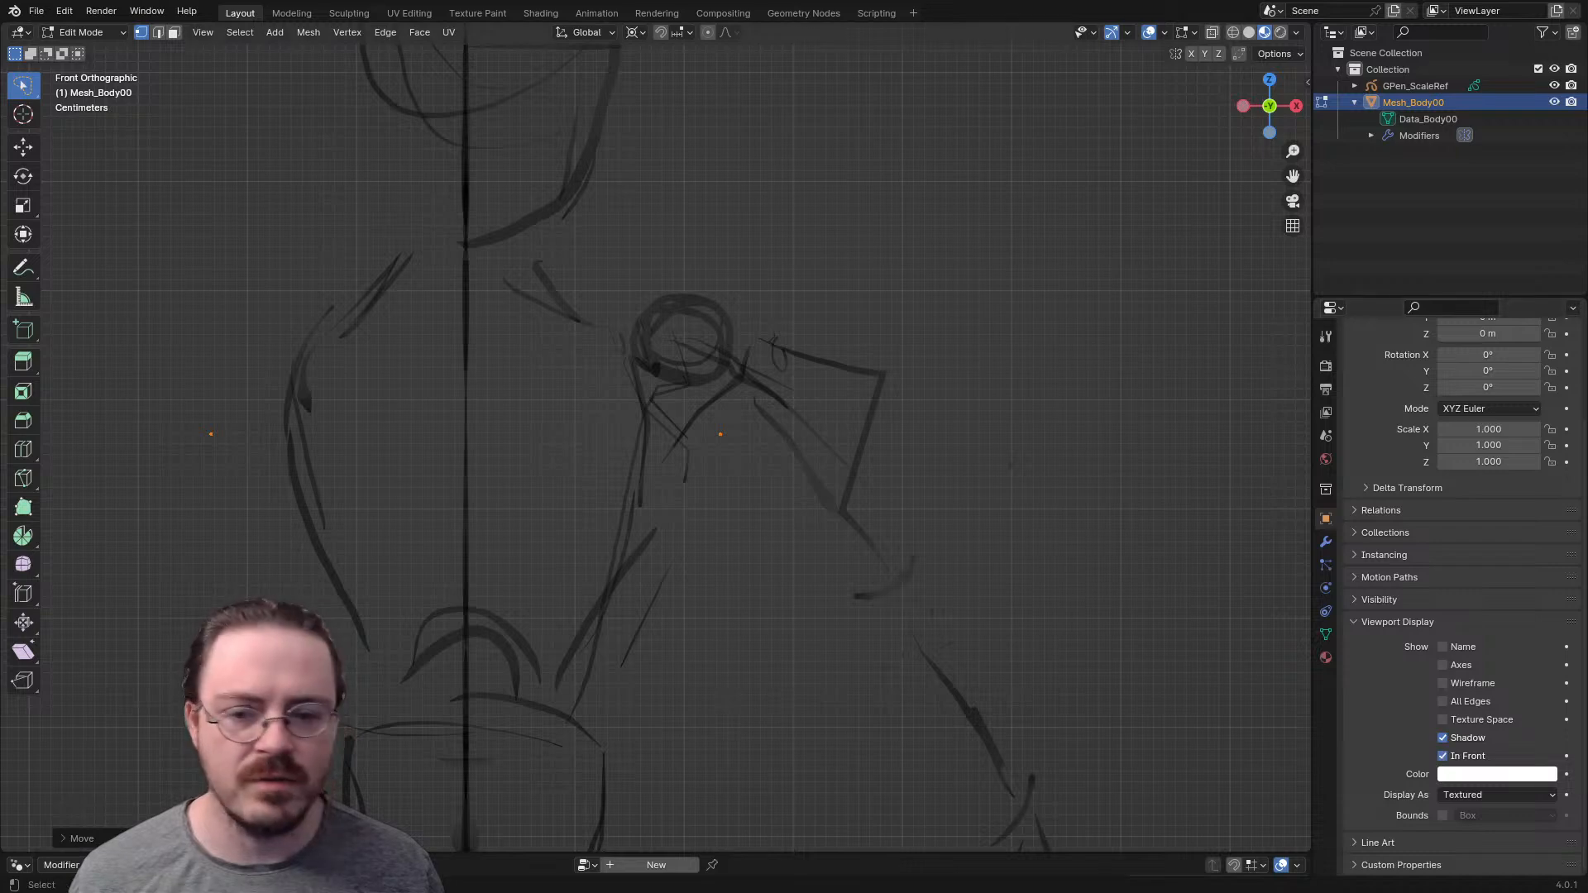
key(g)
key(Escape)
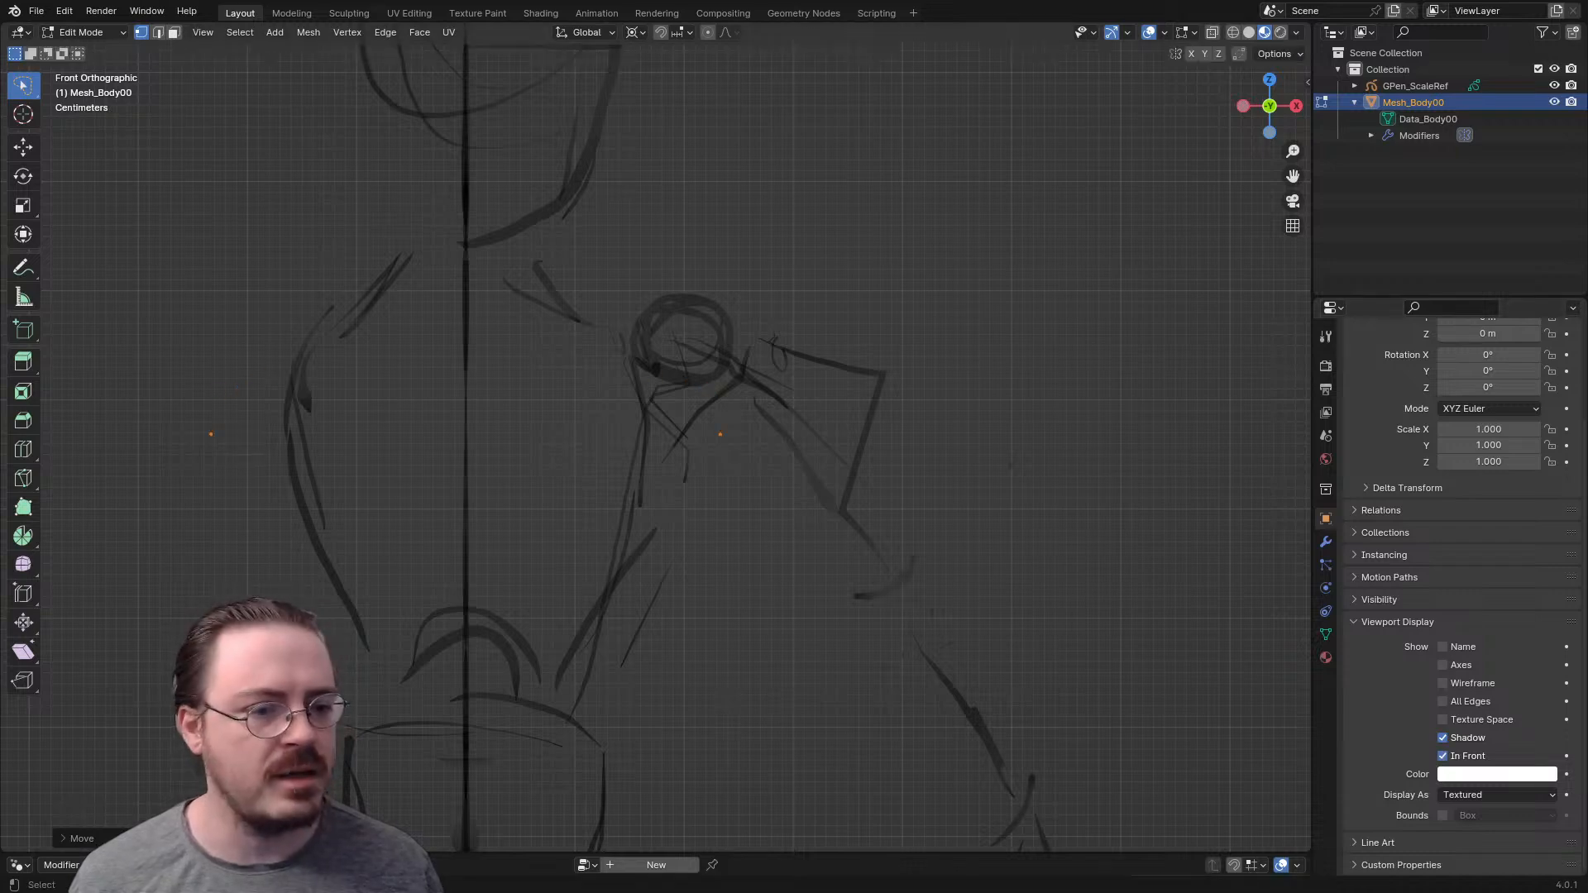
click(1326, 337)
mouse_move(745, 463)
middle_down()
mouse_move(595, 481)
mouse_move(622, 480)
mouse_move(650, 529)
mouse_move(662, 513)
middle_up()
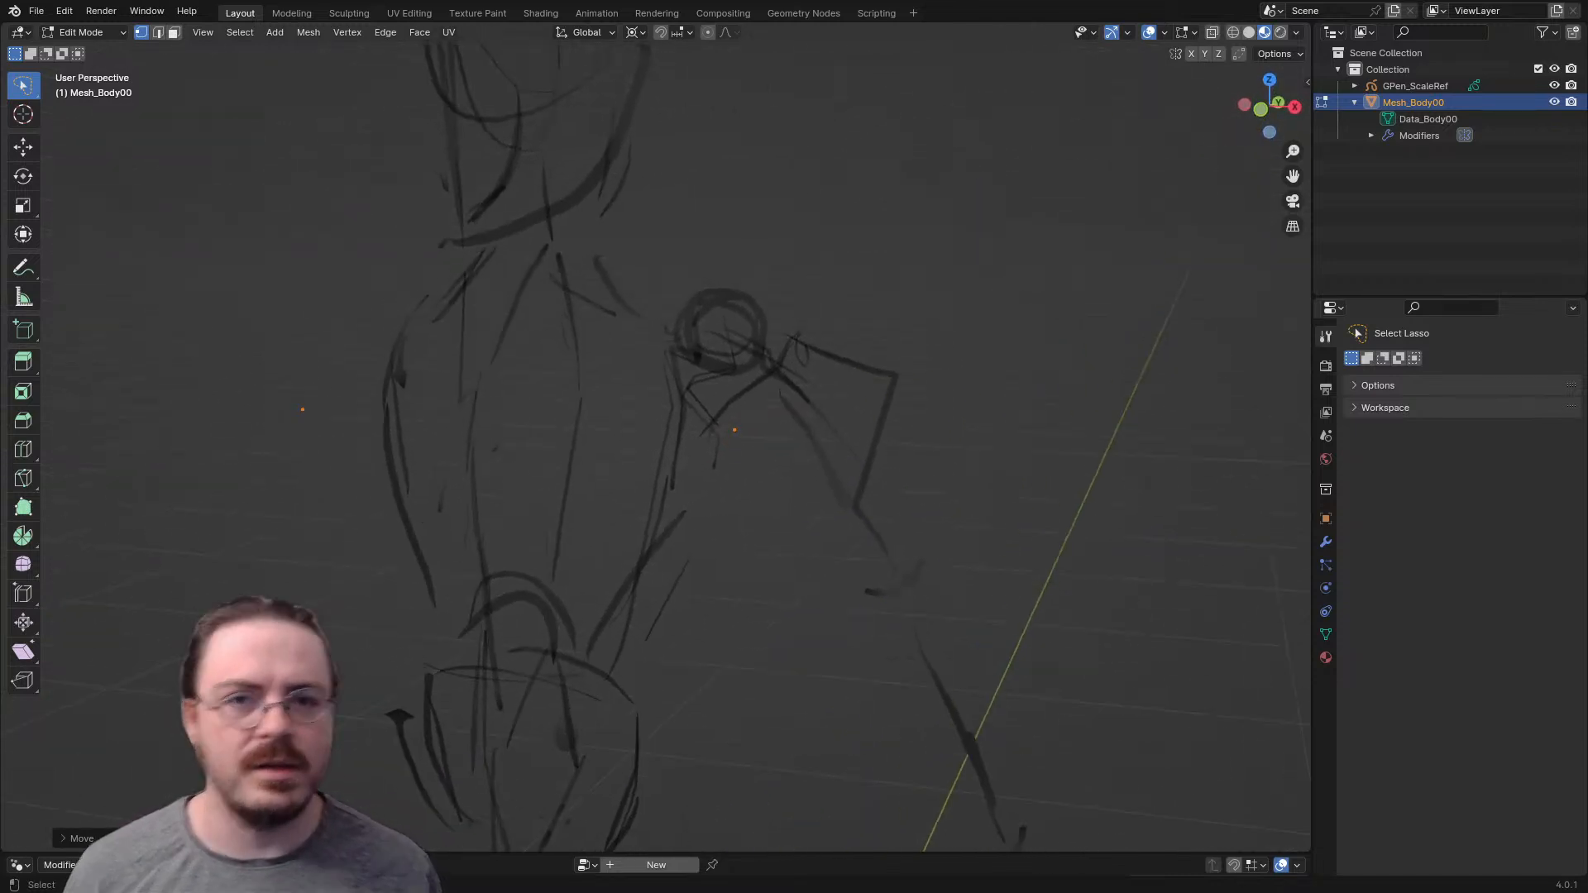
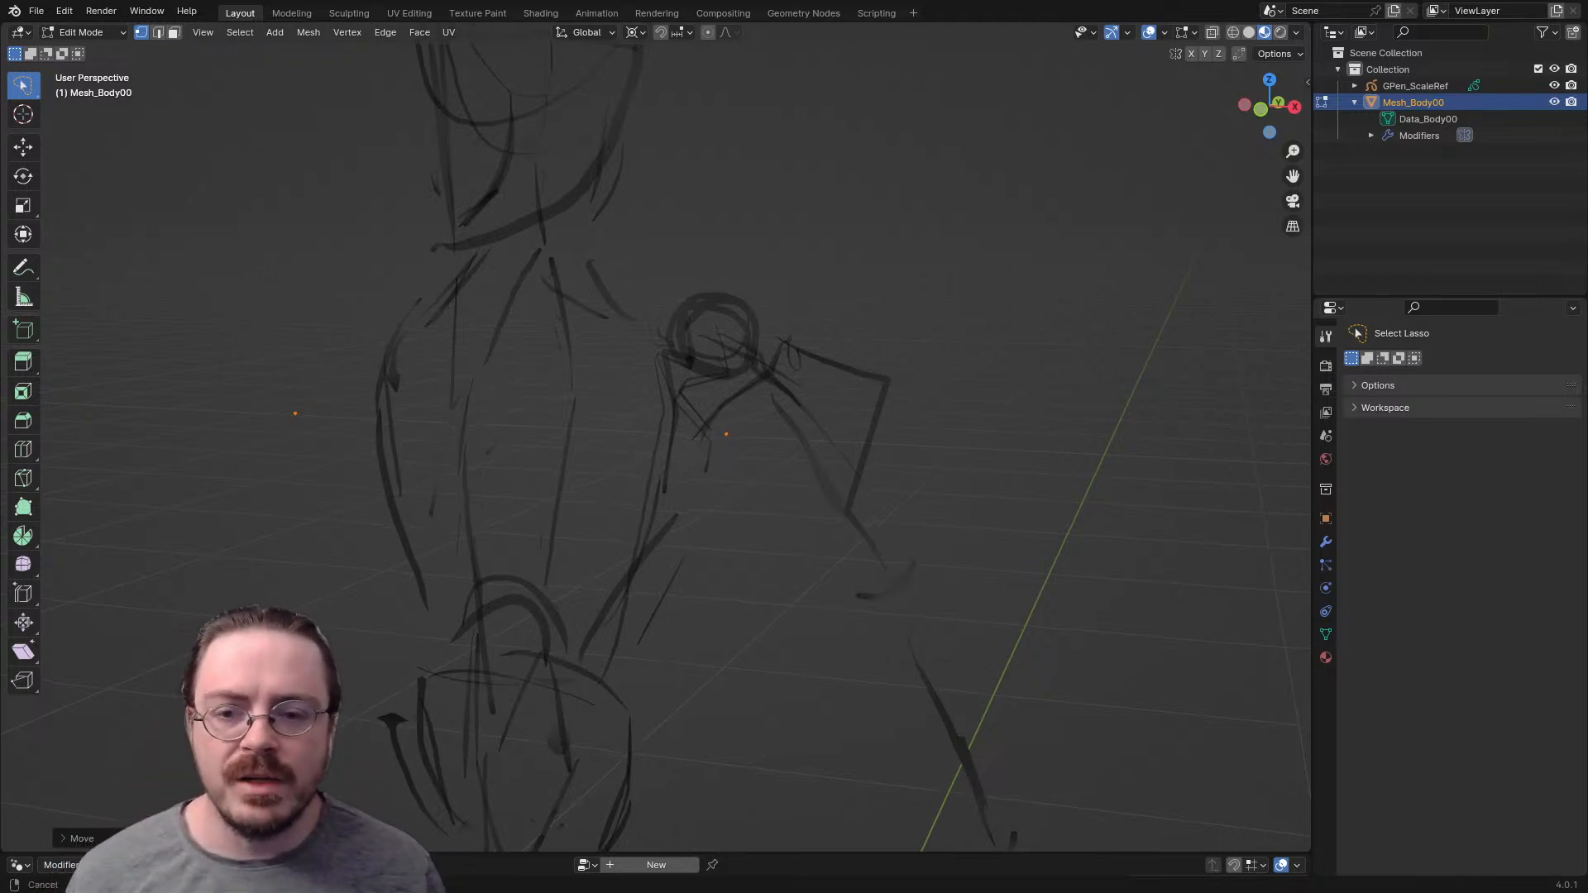
- Extrude the armpit vertex upward into a short vertical edge and extrude that edge toward the chest centre as a face
key(g)
click(711, 409)
key(e)
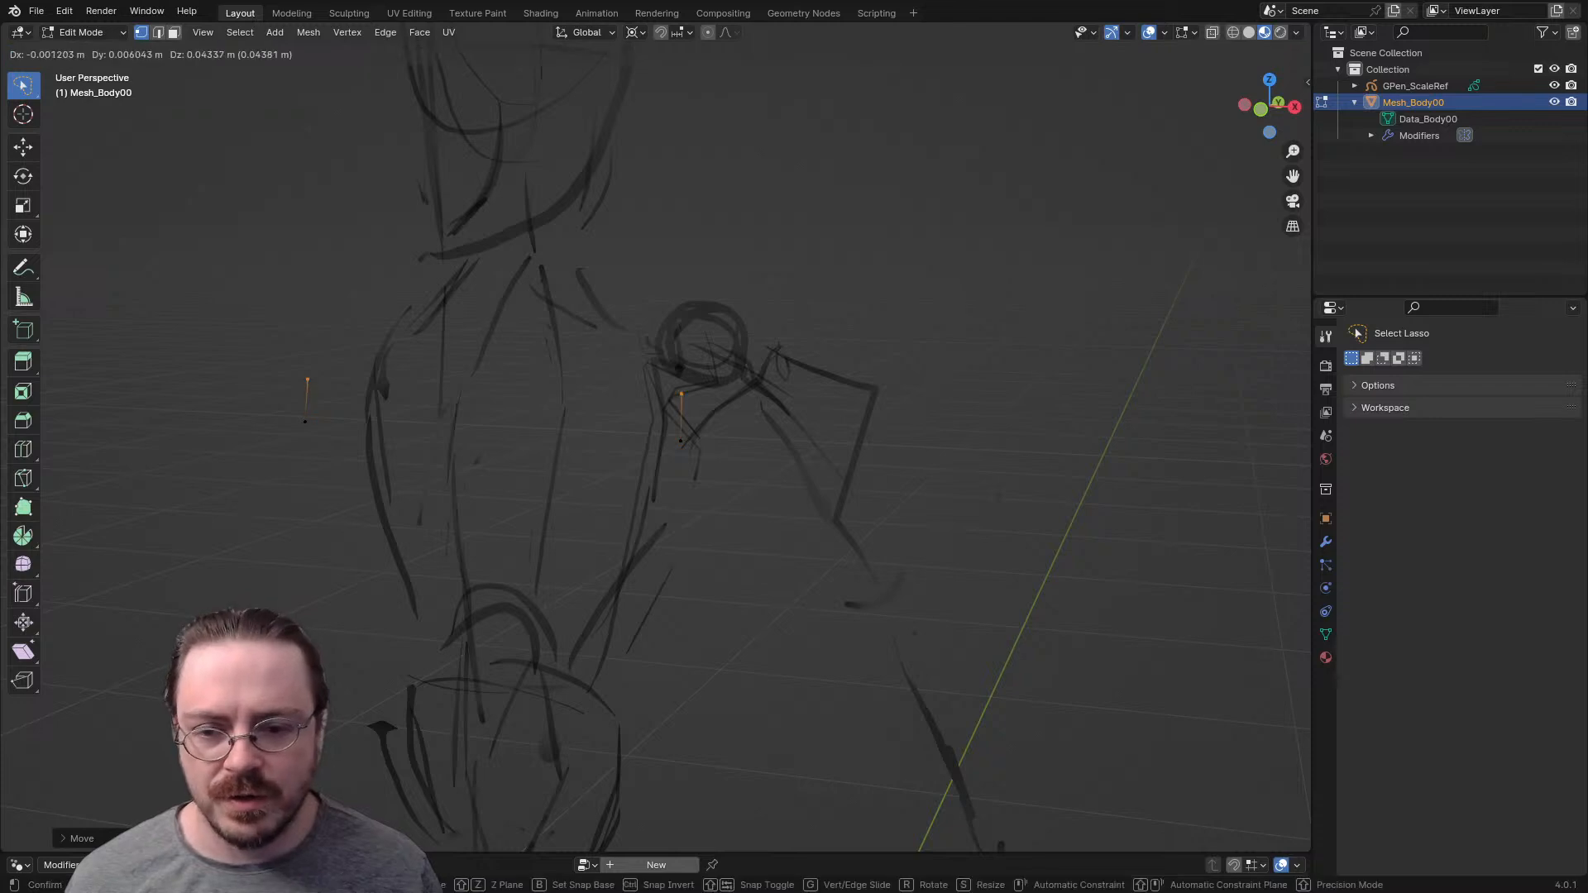
click(710, 354)
drag(712, 349, 642, 463)
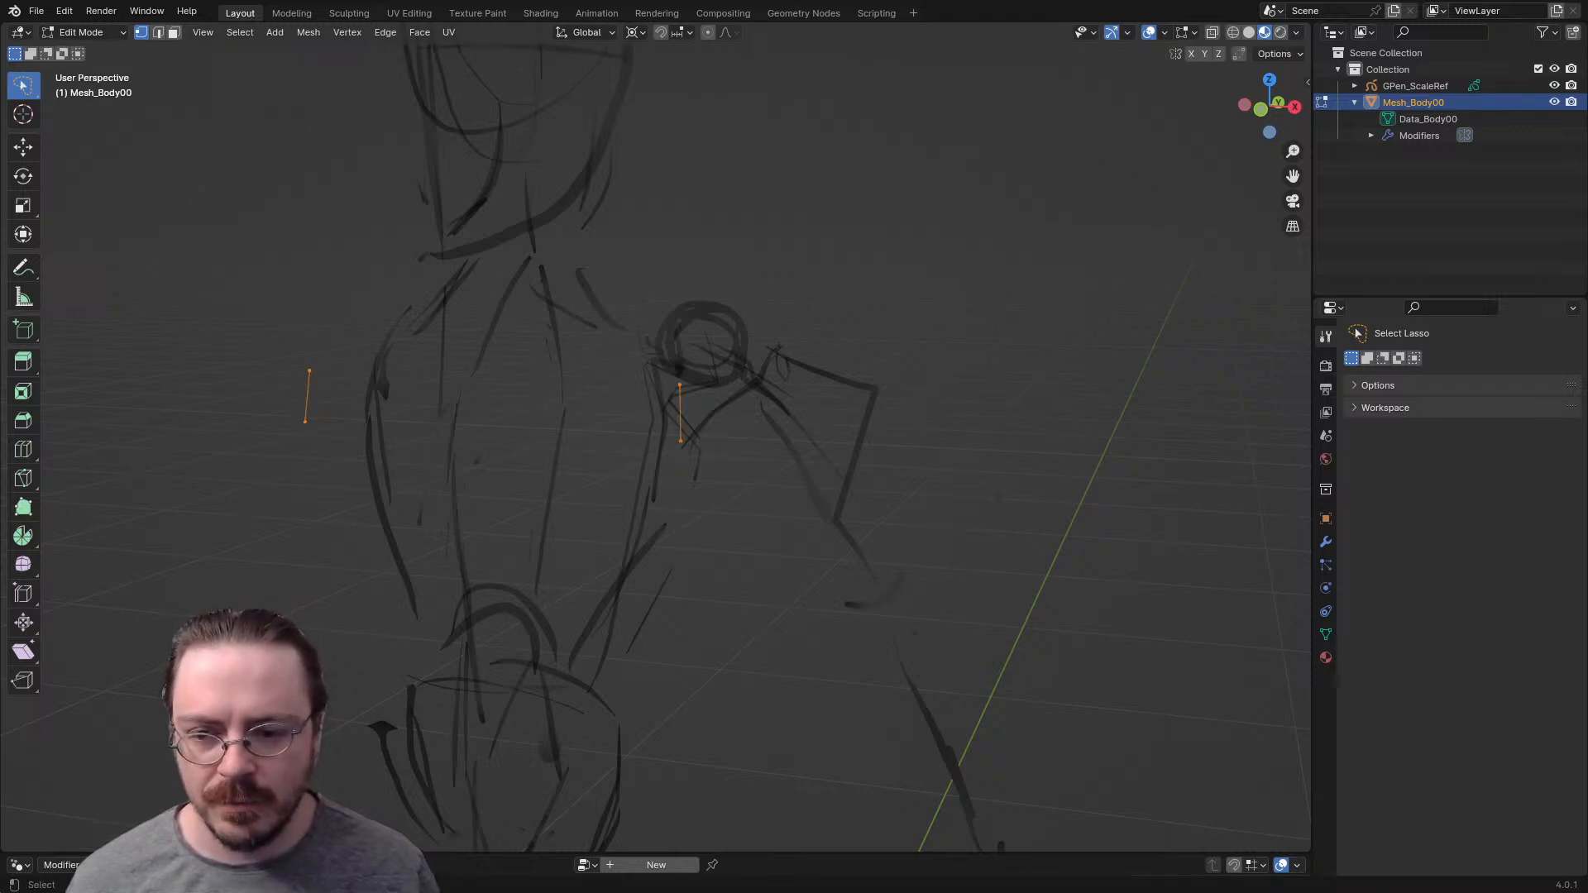
key(e)
key(Return)
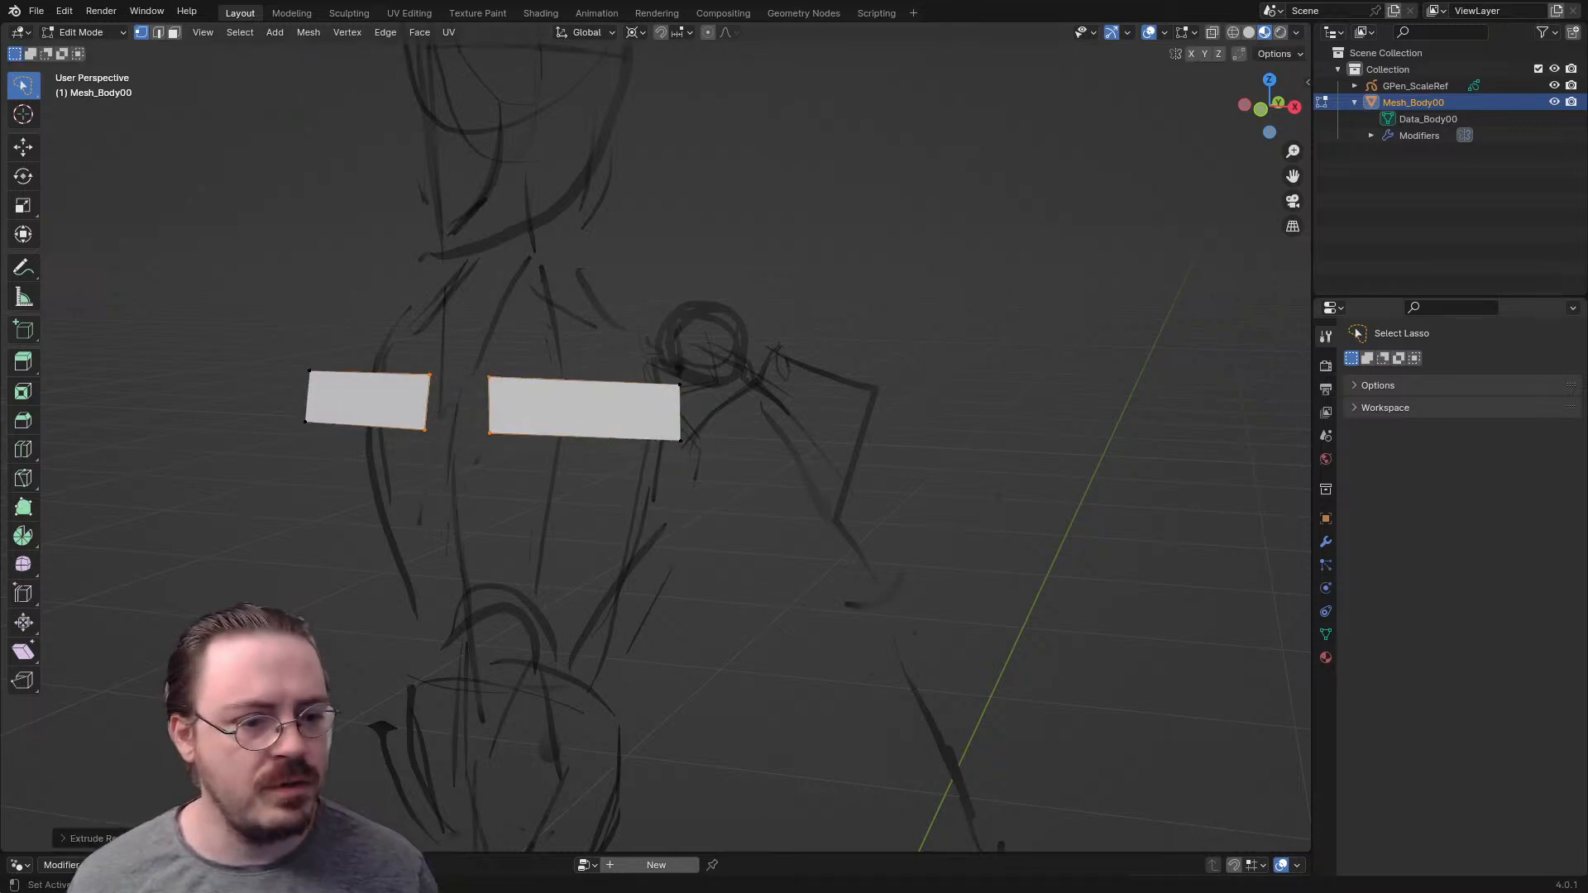
- Bring up the Mirror modifier settings and move the inner edge of the chest face onto the mirror plane
click(1326, 541)
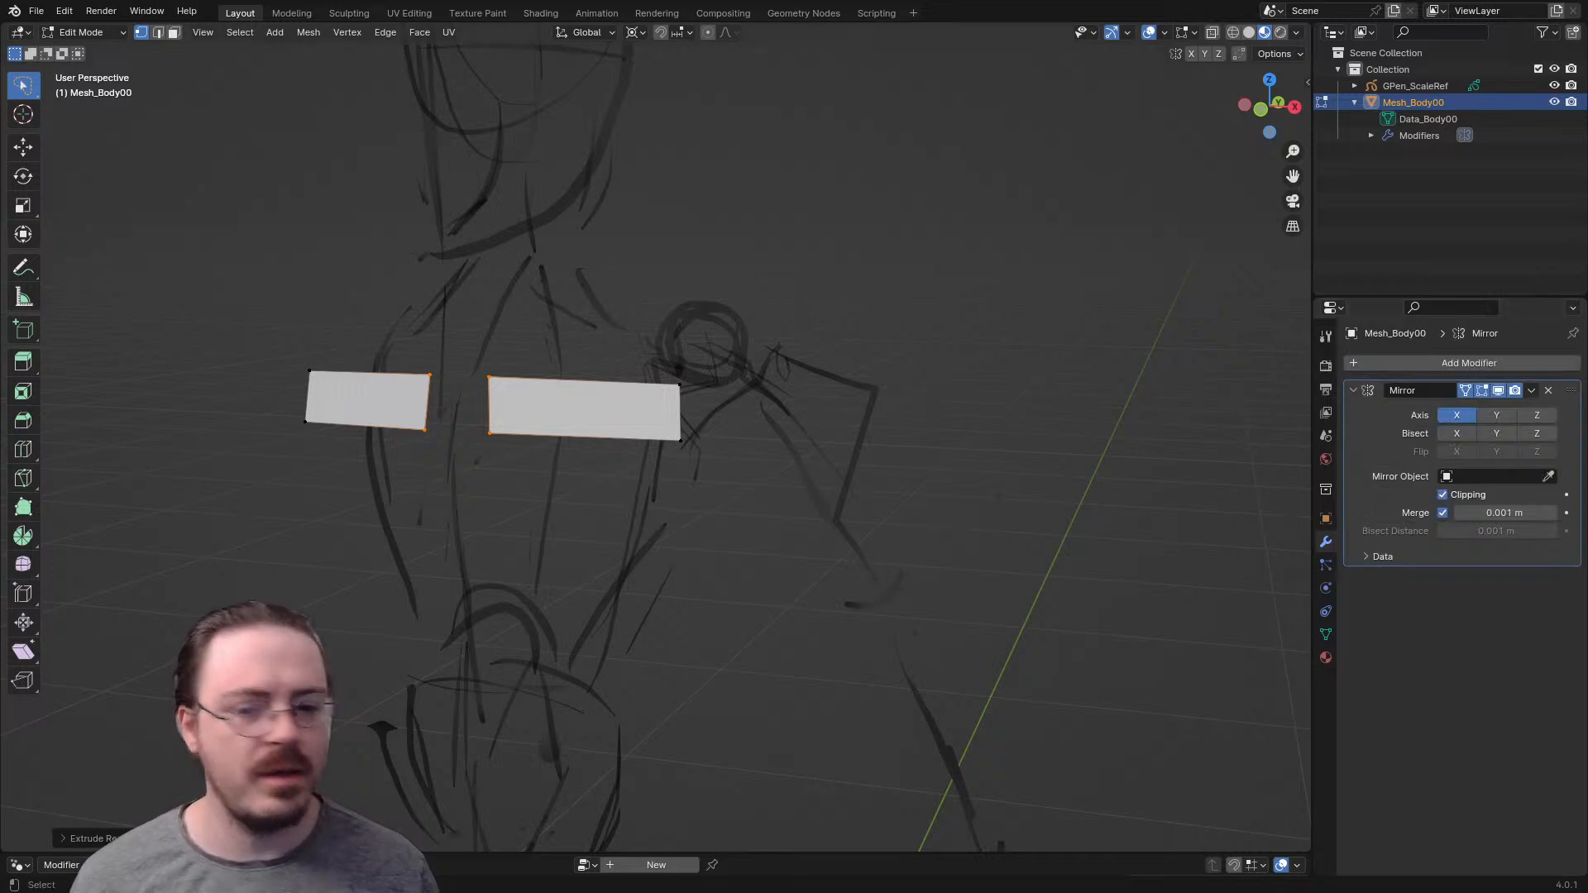
key(g)
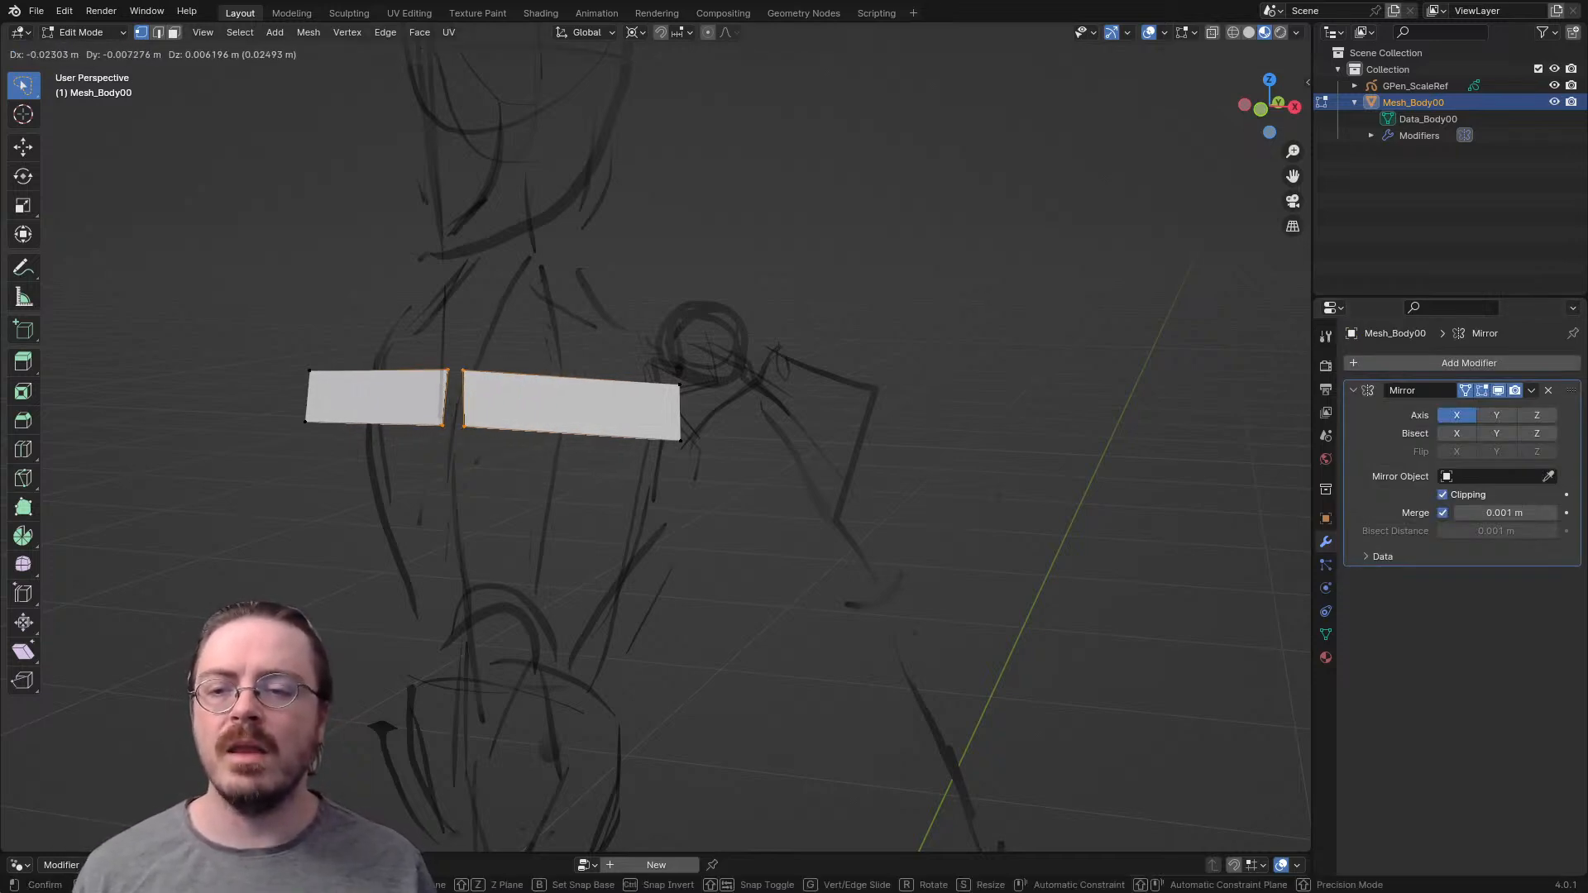
key(Return)
- Extrude the outer edge of the chest band twice to carry it under the arm to the rear of the armpit
drag(599, 341, 699, 537)
middle_drag(699, 538, 555, 613)
key(e)
key(Return)
key(e)
key(Return)
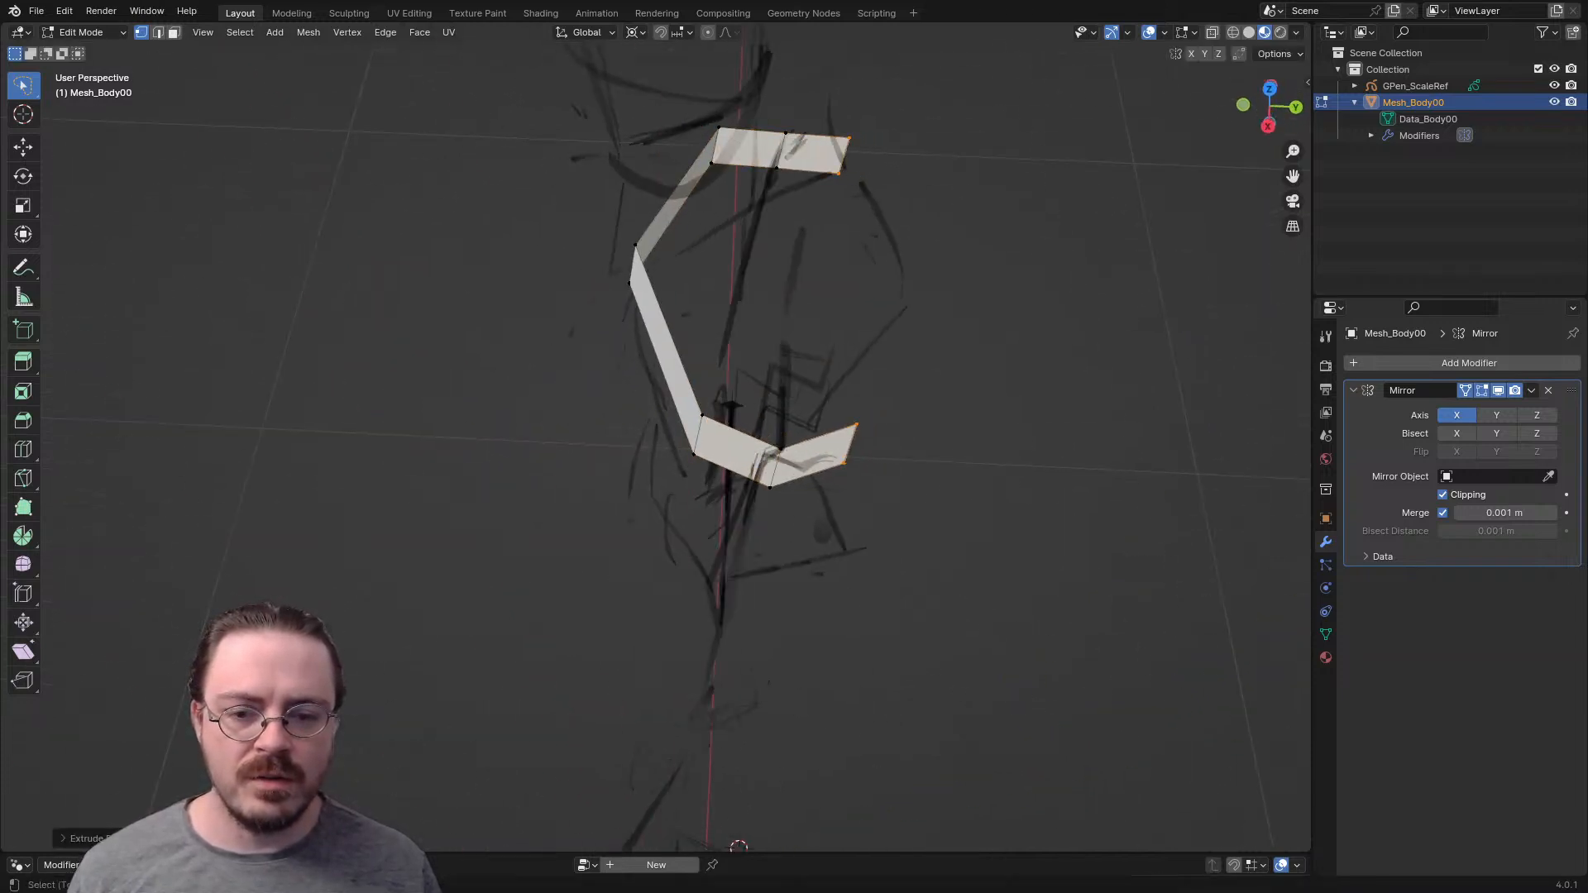
- Extrude the rear edge across to the back centre and move it onto the mirror plane to close the band
shift+middle_drag(794, 331, 630, 365)
key(e)
key(Return)
middle_drag(744, 273, 562, 178)
key(g)
key(Return)
middle_drag(744, 430, 951, 463)
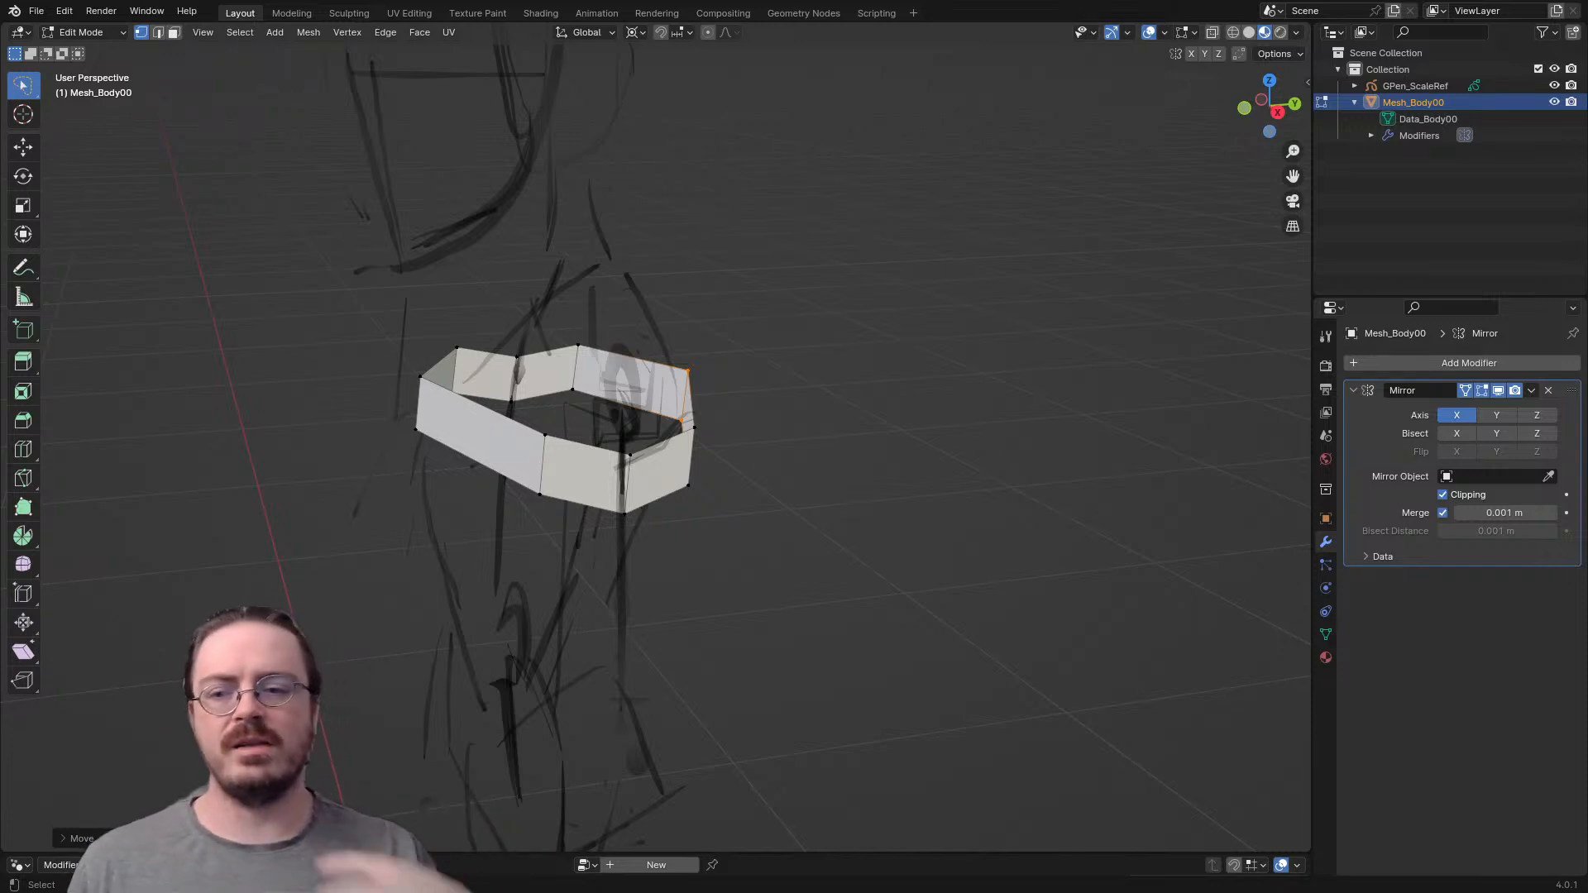
- In right view, rotate the band's back centre edge and shift it to fit the sketched back line
scroll(655, 438, up, 1)
key(KP_3)
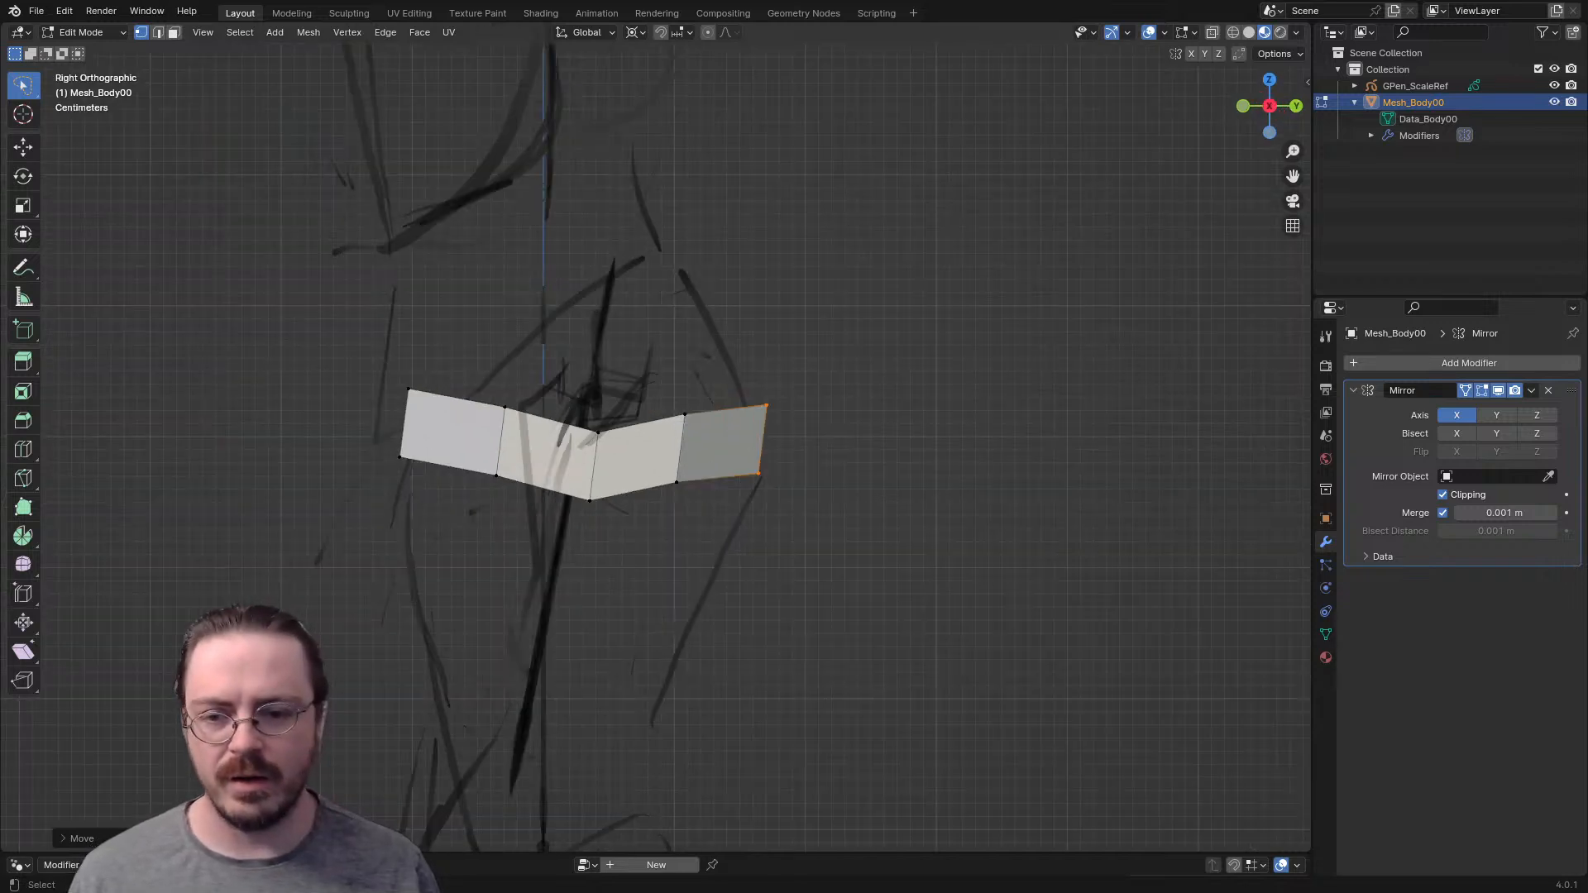
key(r)
right_click(837, 432)
key(period)
click(902, 391)
key(r)
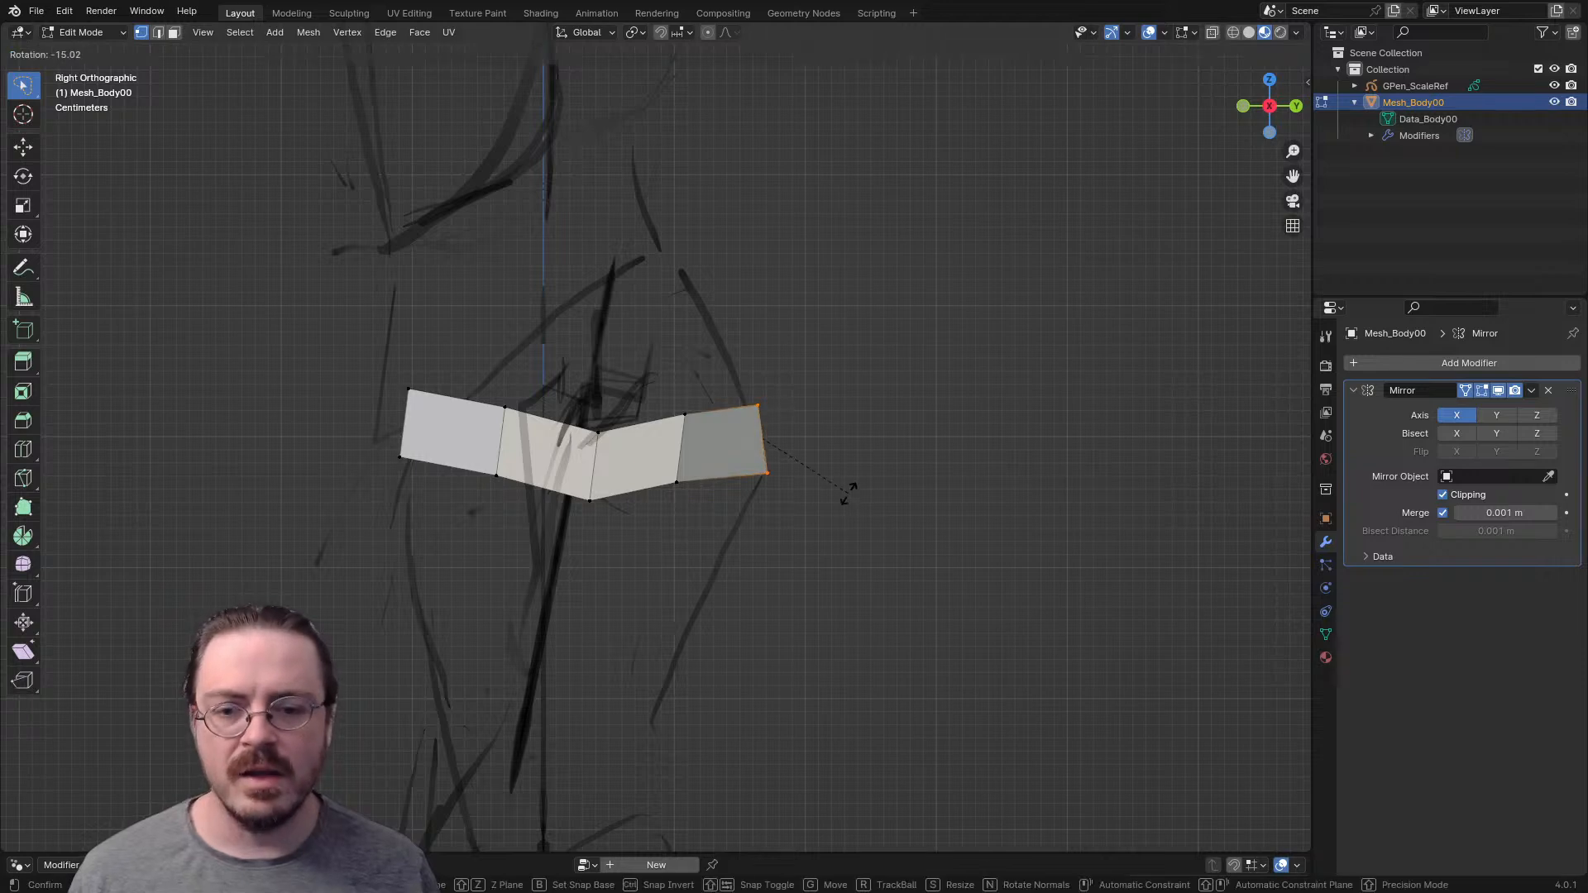
click(849, 494)
key(g)
click(841, 455)
- Raise the back centre edge along the sketched back and rotate it to follow the curve
drag(700, 381, 729, 546)
mouse_move(749, 333)
mouse_down()
mouse_move(749, 451)
mouse_move(776, 453)
mouse_up()
key(g)
click(775, 472)
mouse_move(694, 384)
mouse_down()
mouse_move(683, 521)
mouse_move(668, 512)
mouse_up()
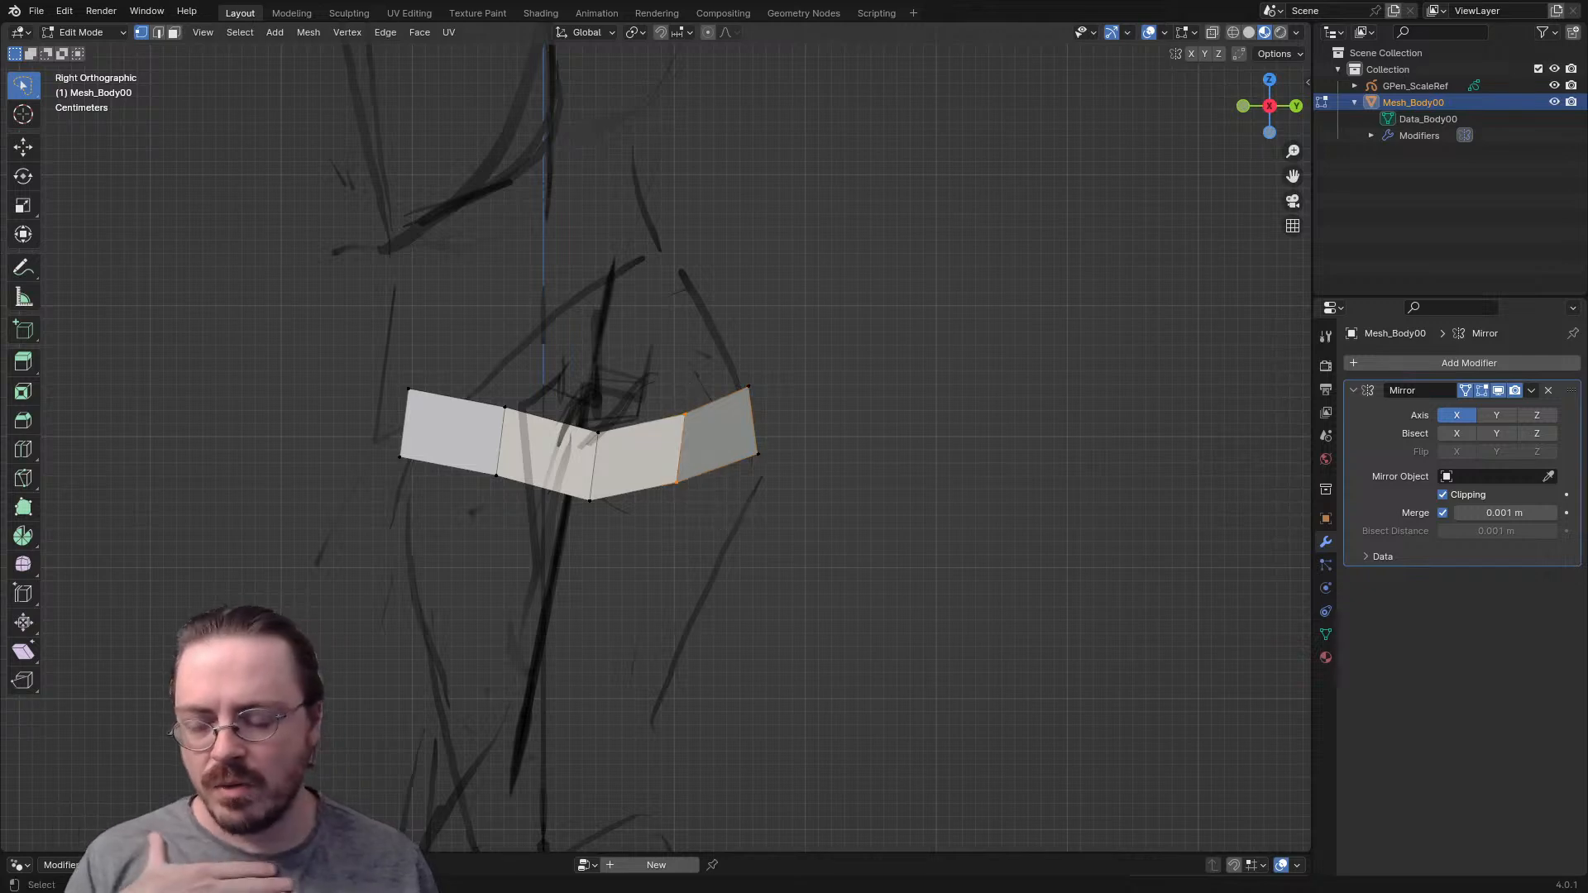
drag(736, 393, 827, 407)
key(g)
click(815, 370)
key(r)
click(814, 361)
- Move the rear armpit edge upward and rotate it to match the curve of the band
mouse_move(667, 361)
mouse_down()
mouse_move(666, 418)
mouse_move(805, 525)
mouse_up()
key(g)
click(799, 480)
key(r)
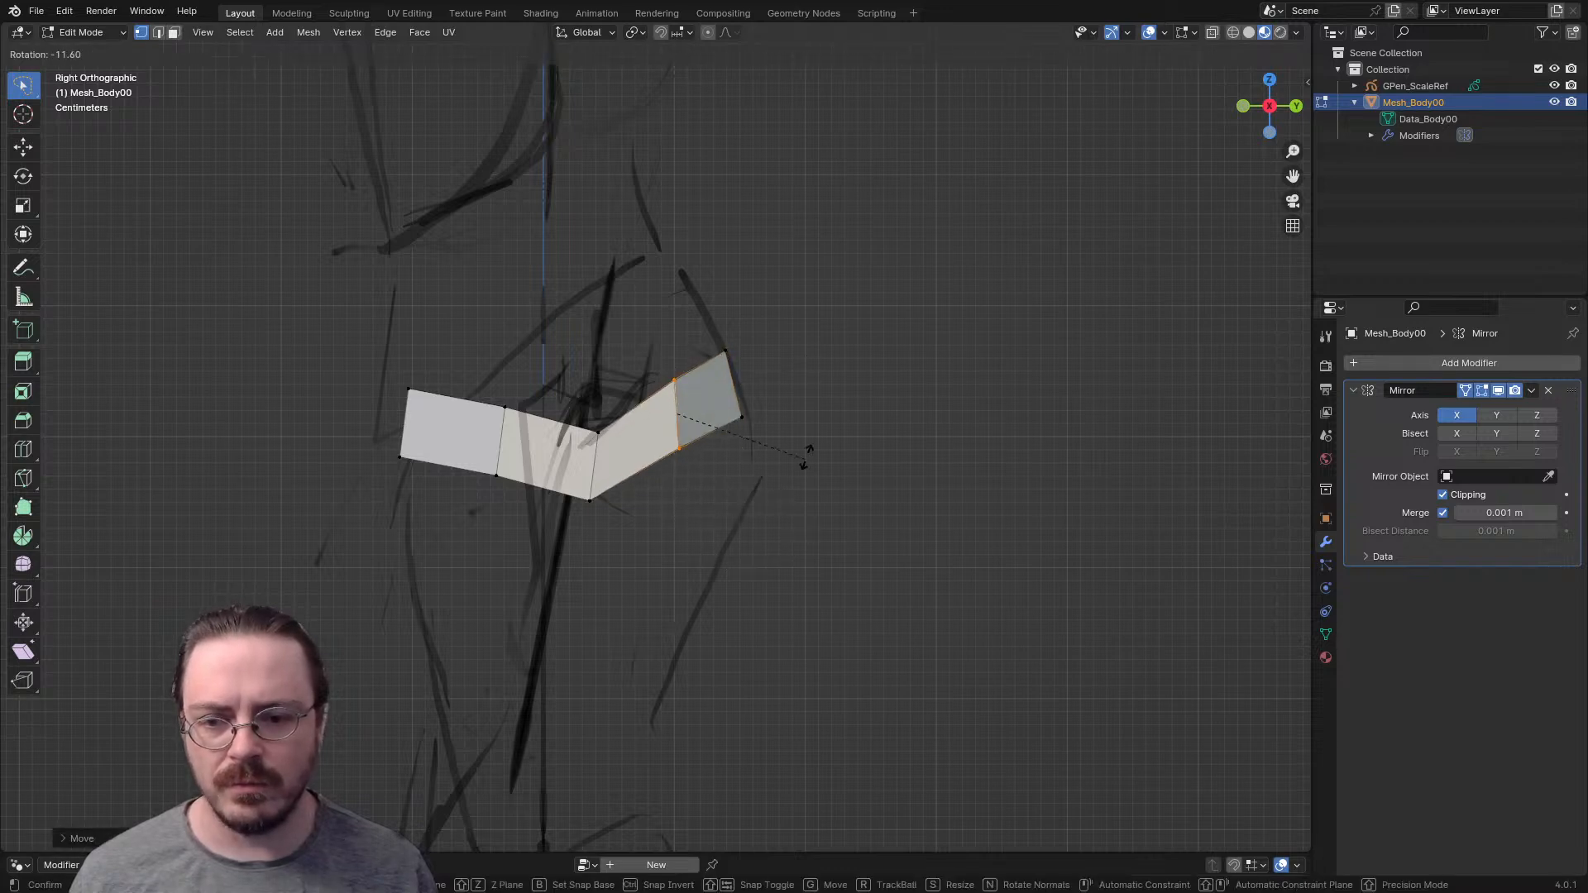
click(805, 419)
- Raise the middle side edge of the band, and move and rotate the front armpit edge into a smooth curve
drag(584, 401, 635, 522)
key(g)
click(637, 488)
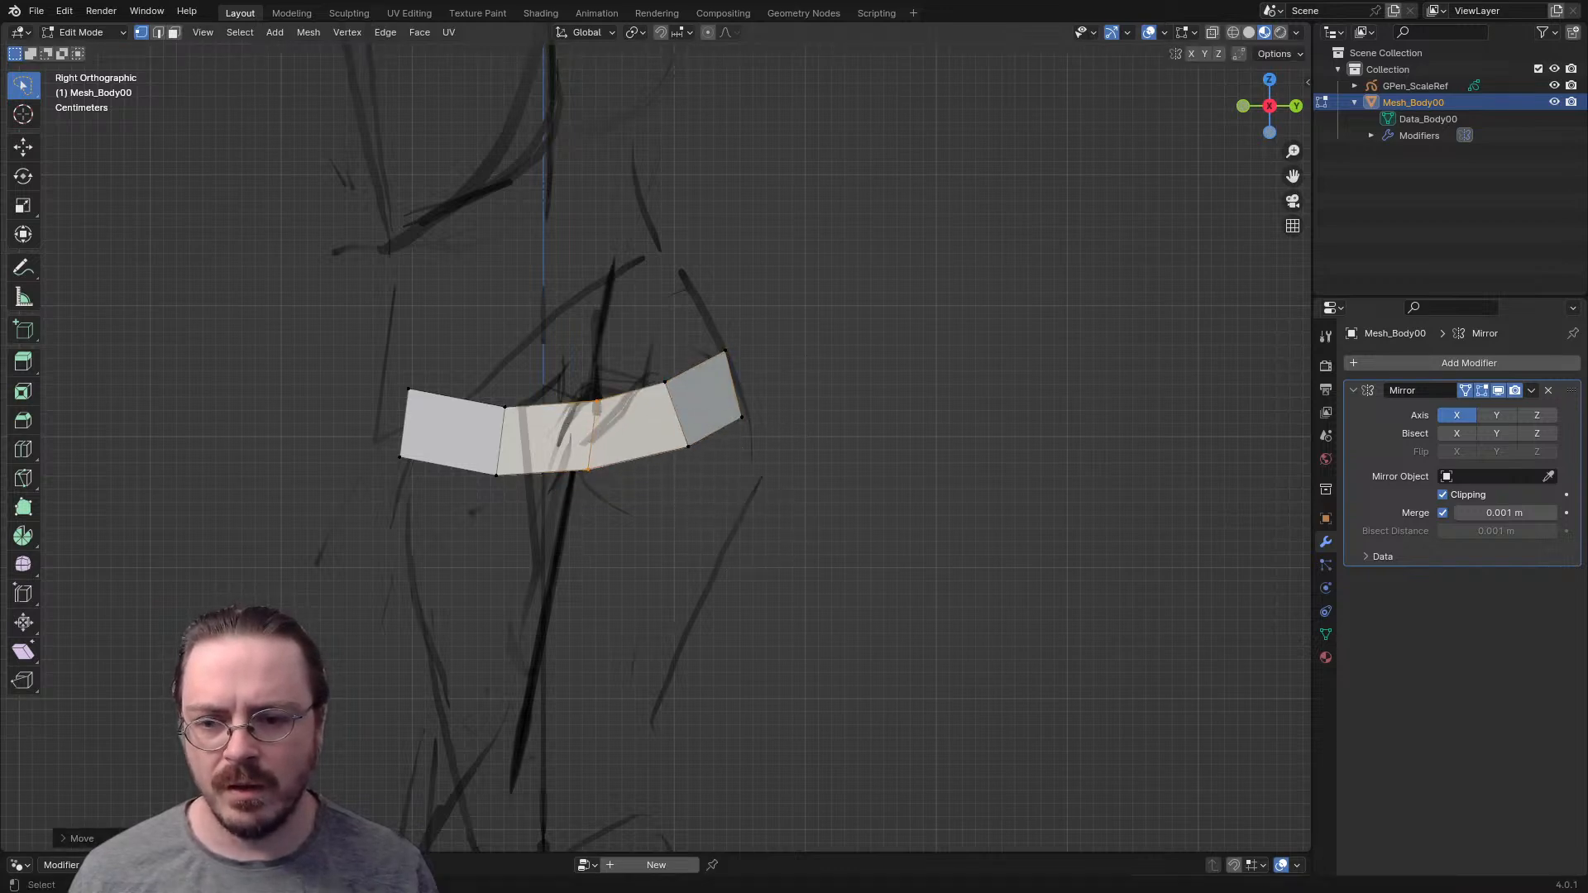
drag(498, 382, 529, 513)
key(g)
click(534, 507)
key(r)
click(542, 501)
- Rotate the front centre edge of the band and move it onto the sketched chest line
drag(434, 372, 451, 511)
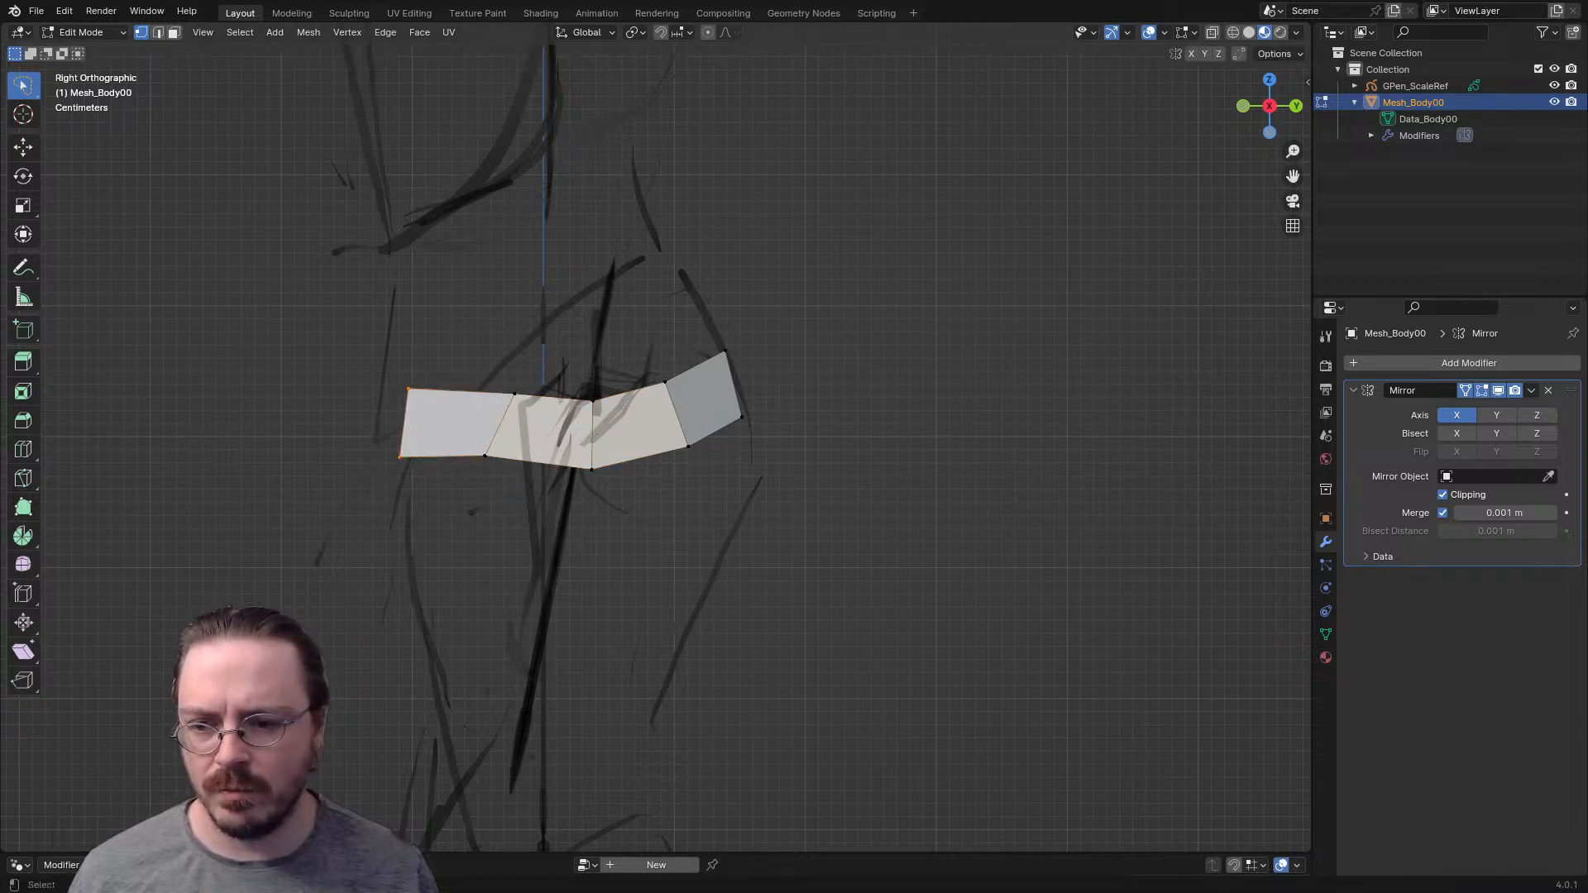
key(r)
click(467, 469)
key(g)
click(473, 482)
- Add a vertical loop cut to the front chest face and slide it toward the shoulder
middle_drag(476, 482, 695, 559)
key(KP_1)
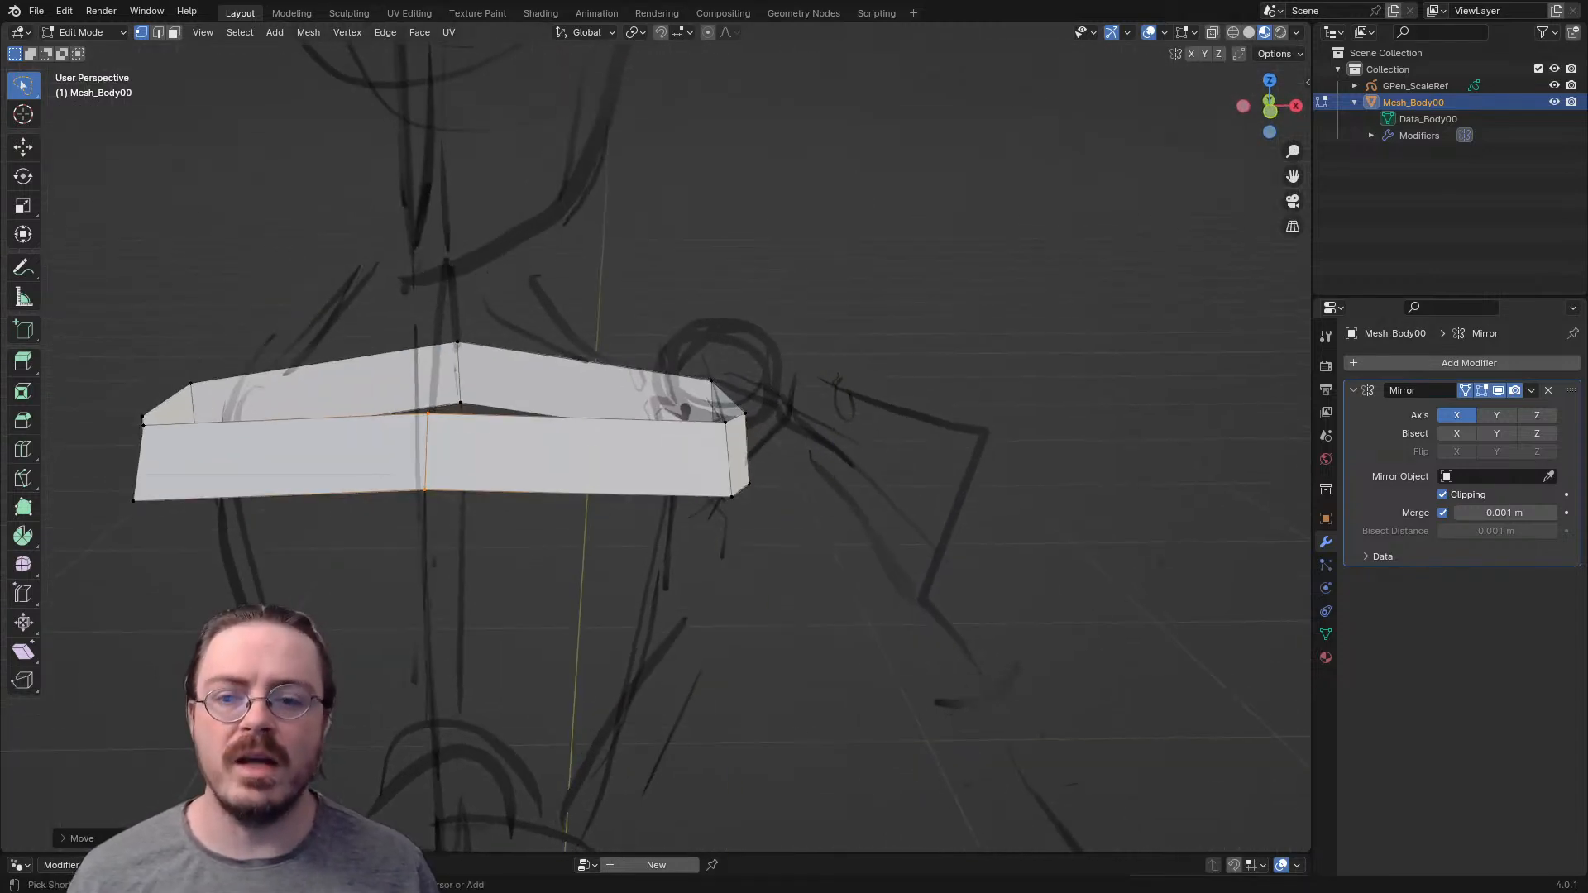
click(583, 447)
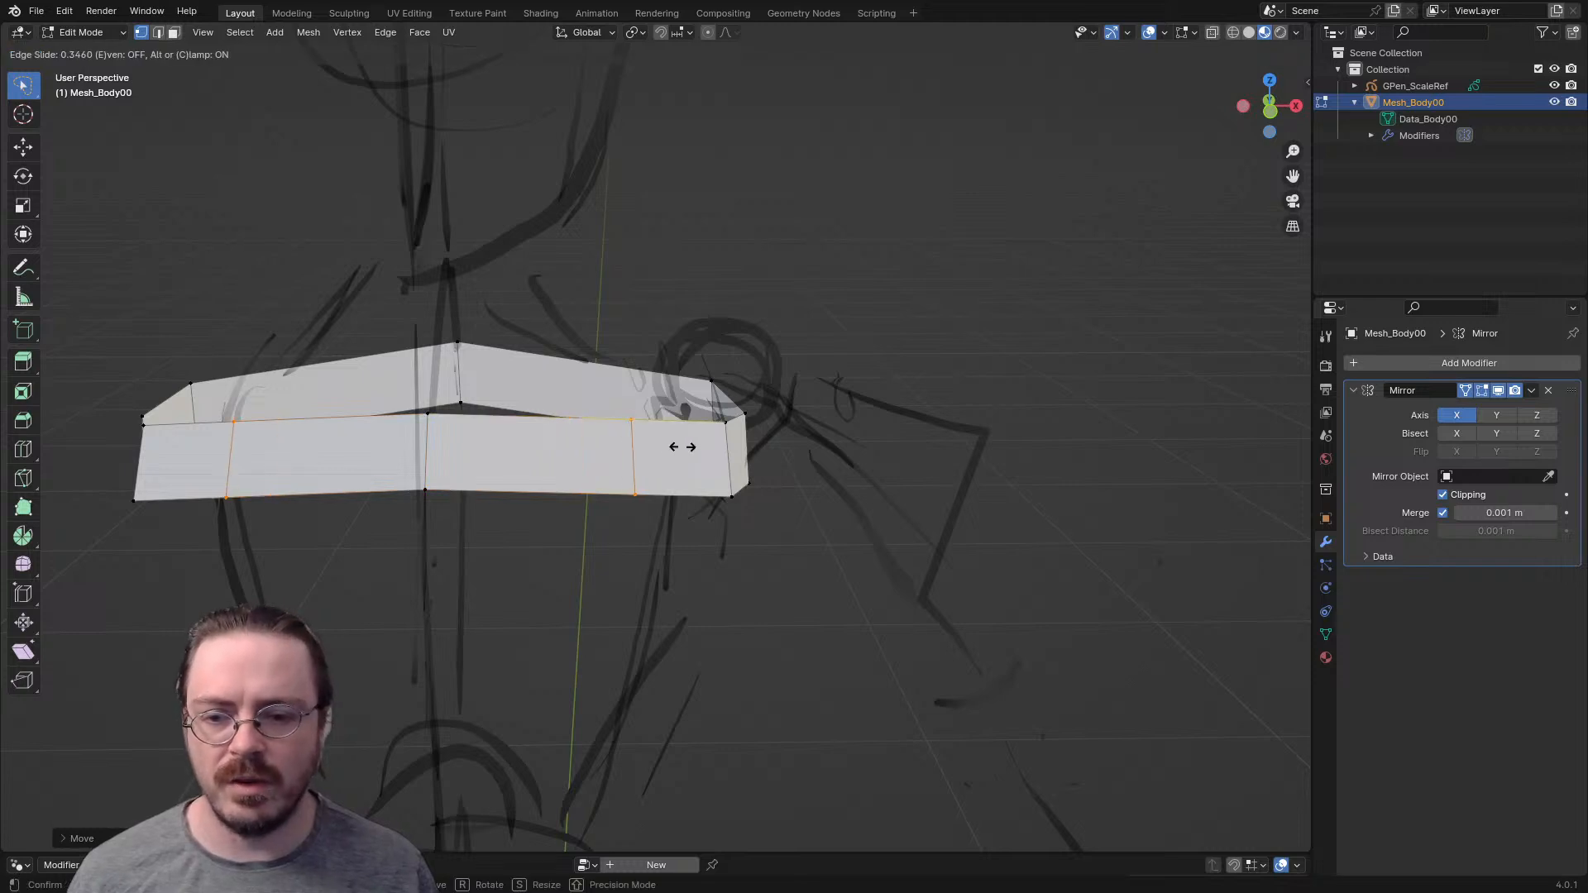
click(666, 447)
- Extrude the upper edge of the outer front face up over the shoulder and rotate it in top view
key(2)
click(668, 434)
middle_drag(668, 434, 484, 443)
key(e)
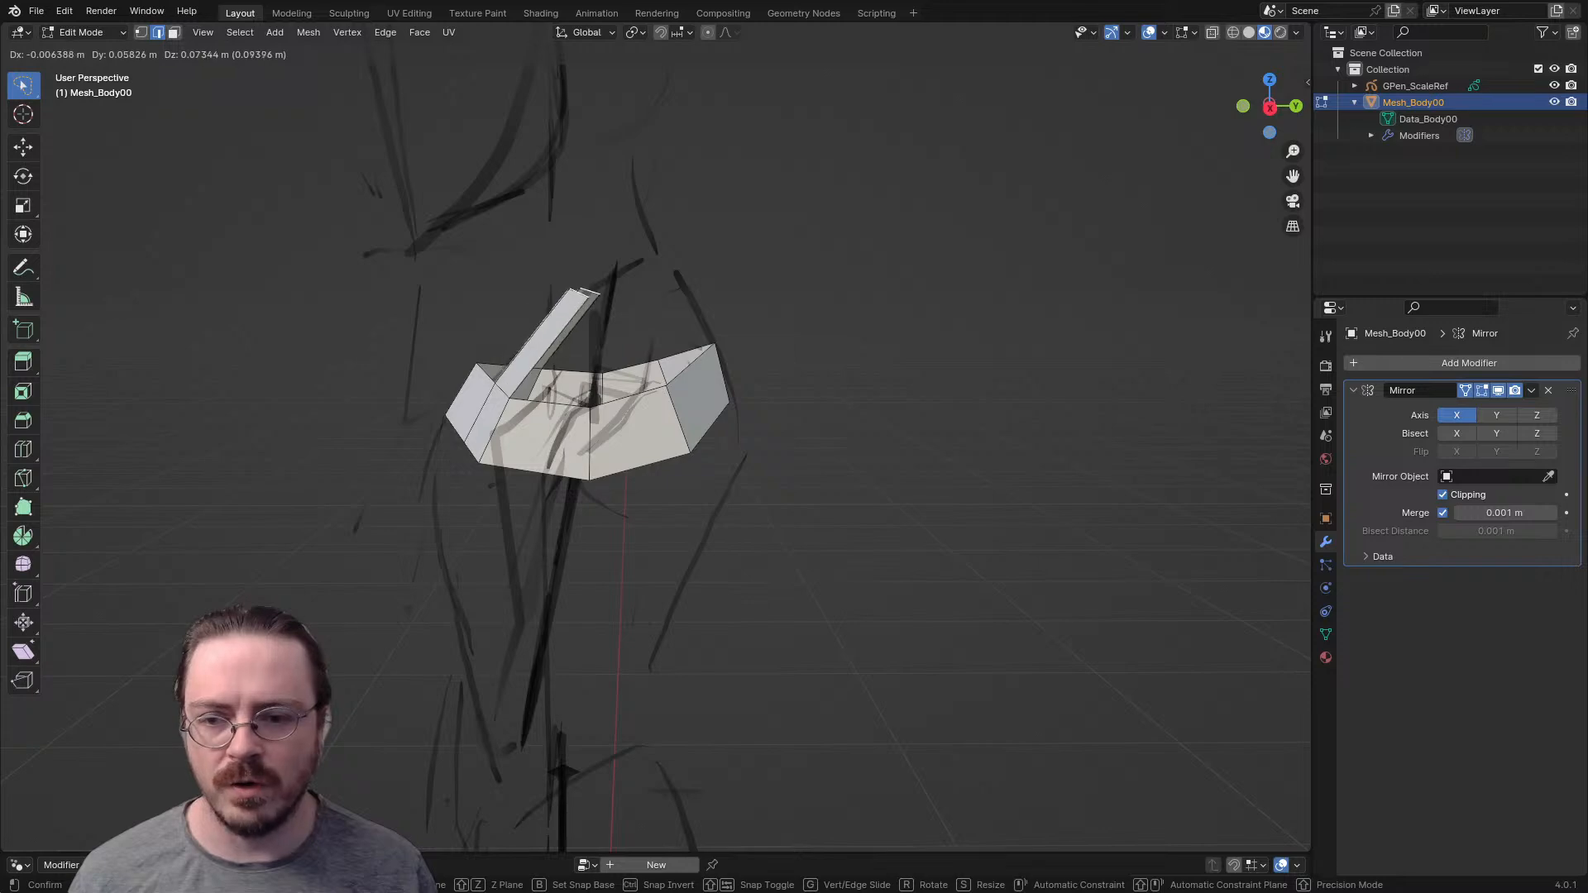
click(579, 344)
key(KP_7)
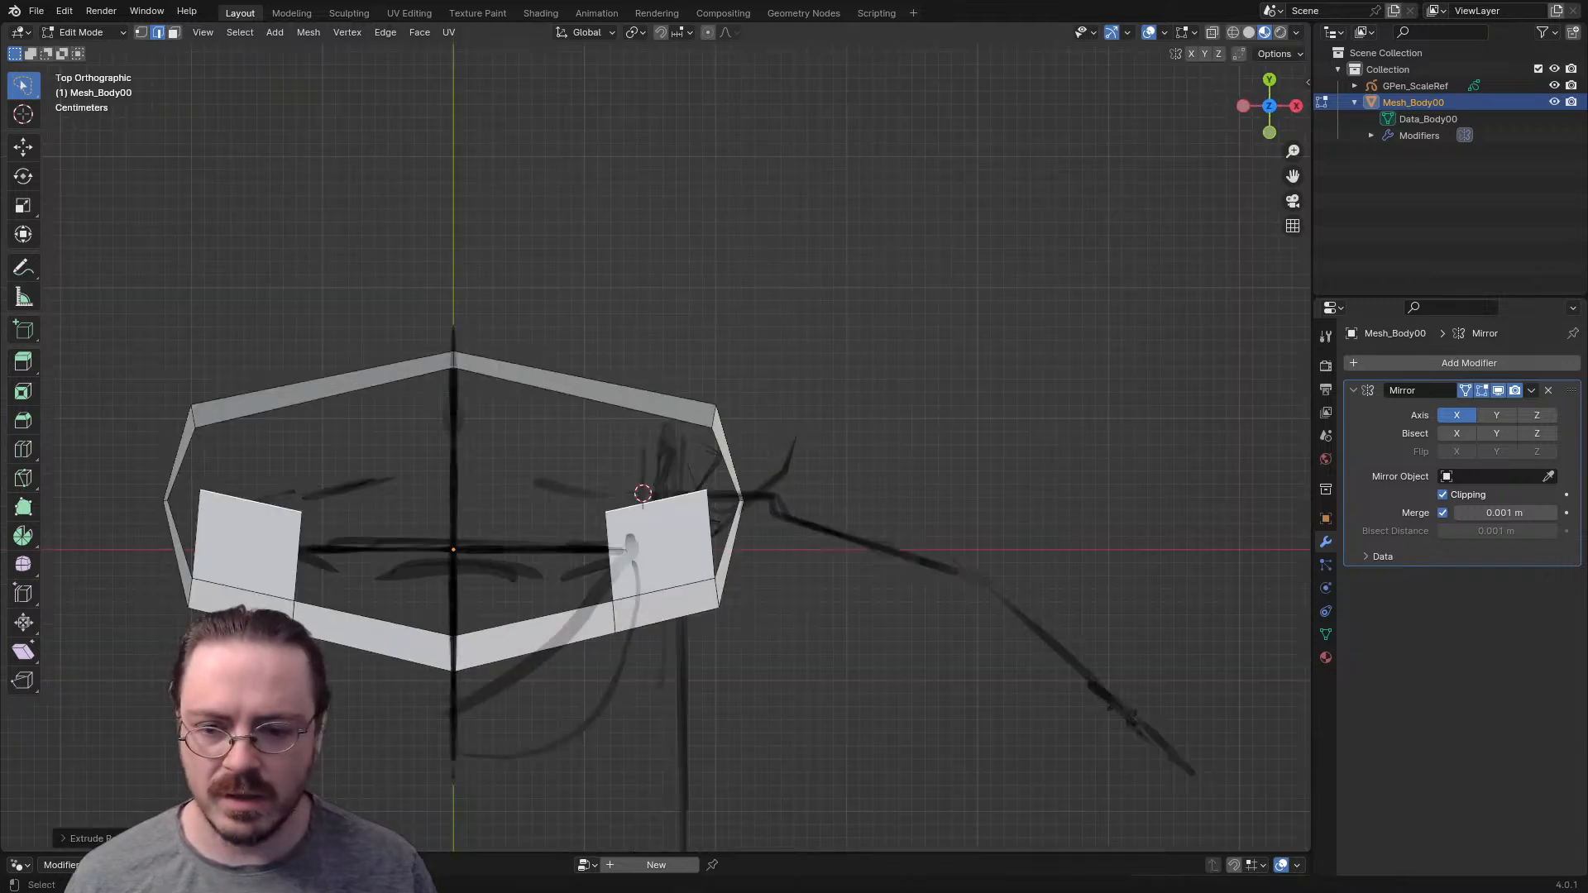
key(r)
click(963, 493)
- Add a matching loop cut to the back band and fill a face from the shoulder strip to its upper outer edge
middle_drag(962, 494, 828, 389)
key(ctrl+r)
click(828, 389)
click(777, 395)
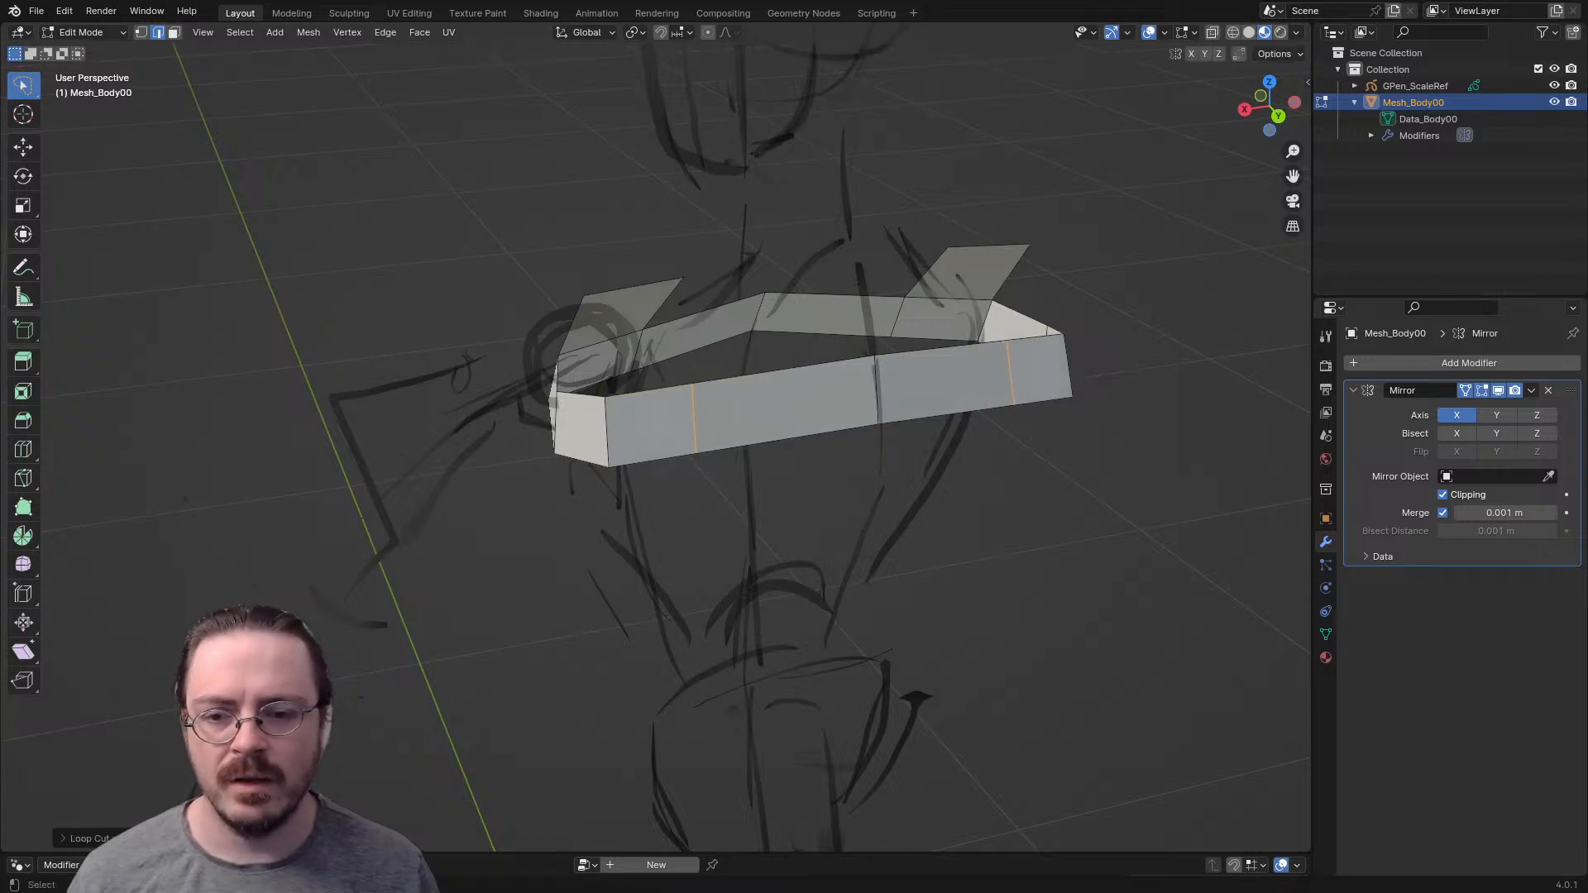
key(f)
middle_drag(645, 331, 827, 341)
key(1)
key(2)
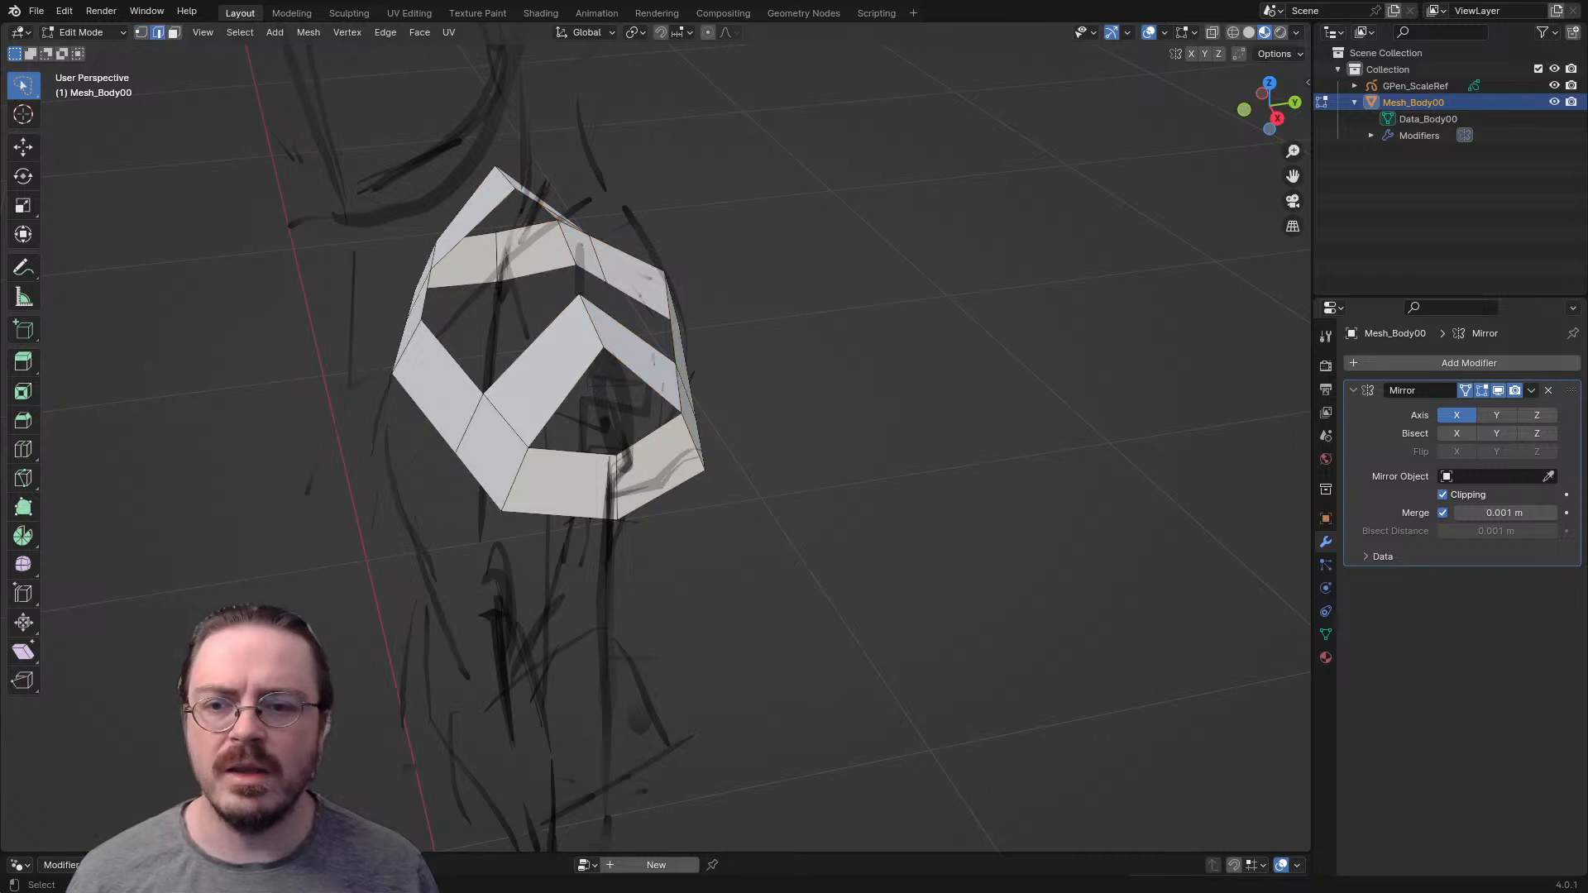
- Rotate the top edge of the shoulder strip in front view, then turn on X-ray and select the whole shoulder section
key(KP_1)
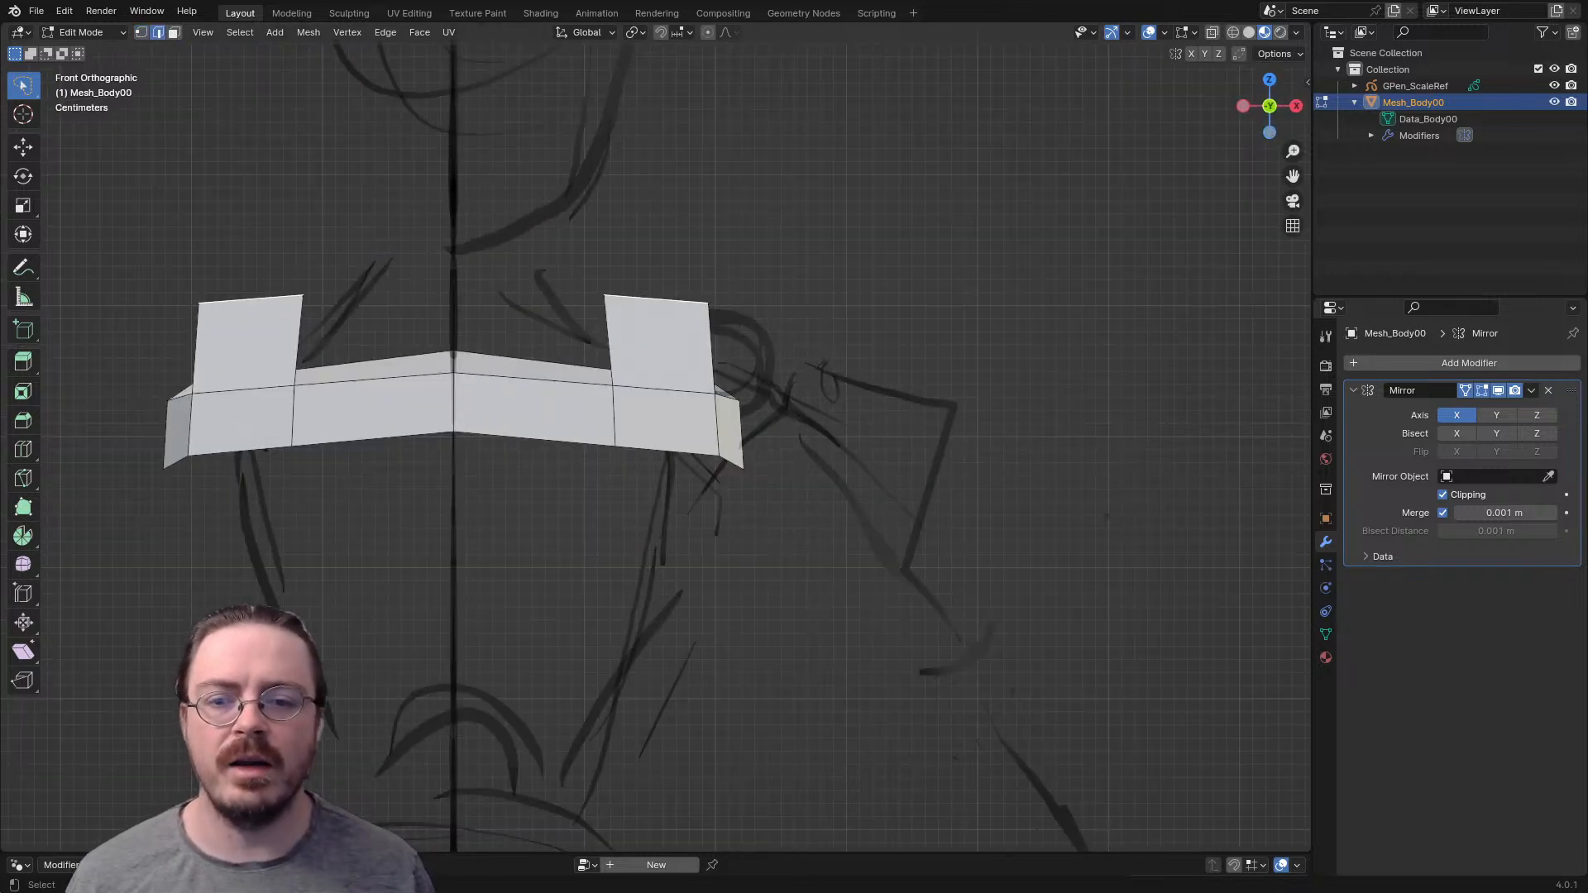
key(r)
click(853, 405)
key(1)
key(alt+z)
mouse_move(597, 217)
mouse_down()
mouse_move(570, 249)
mouse_move(865, 341)
mouse_move(852, 318)
mouse_up()
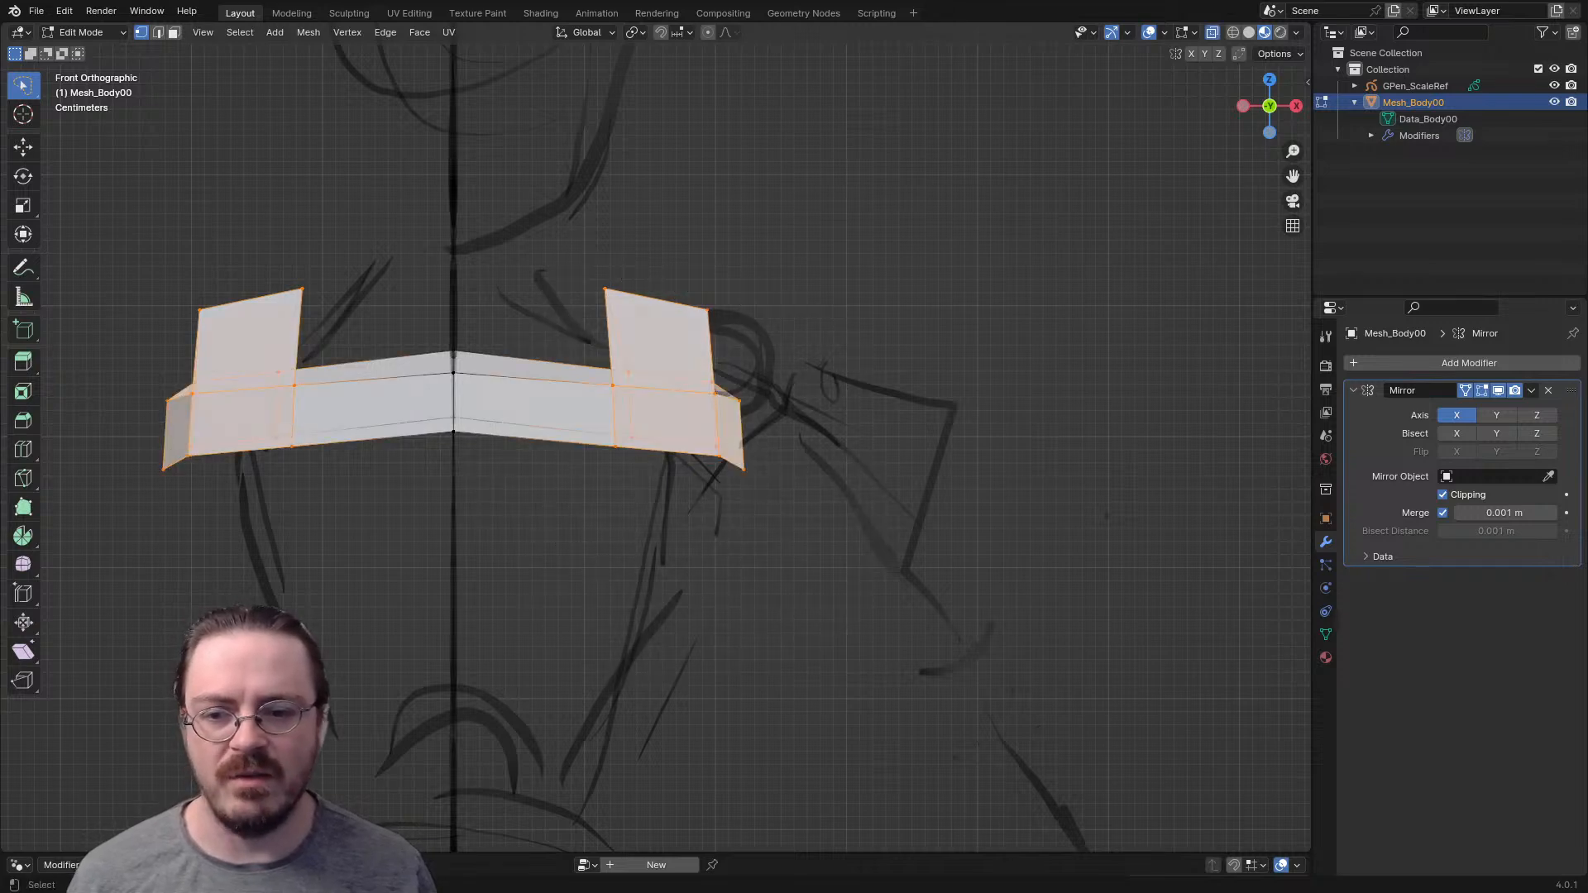
- Move the selected shoulder section outward over the sketched shoulder, rotate it slightly and deselect everything
key(g)
click(961, 400)
key(r)
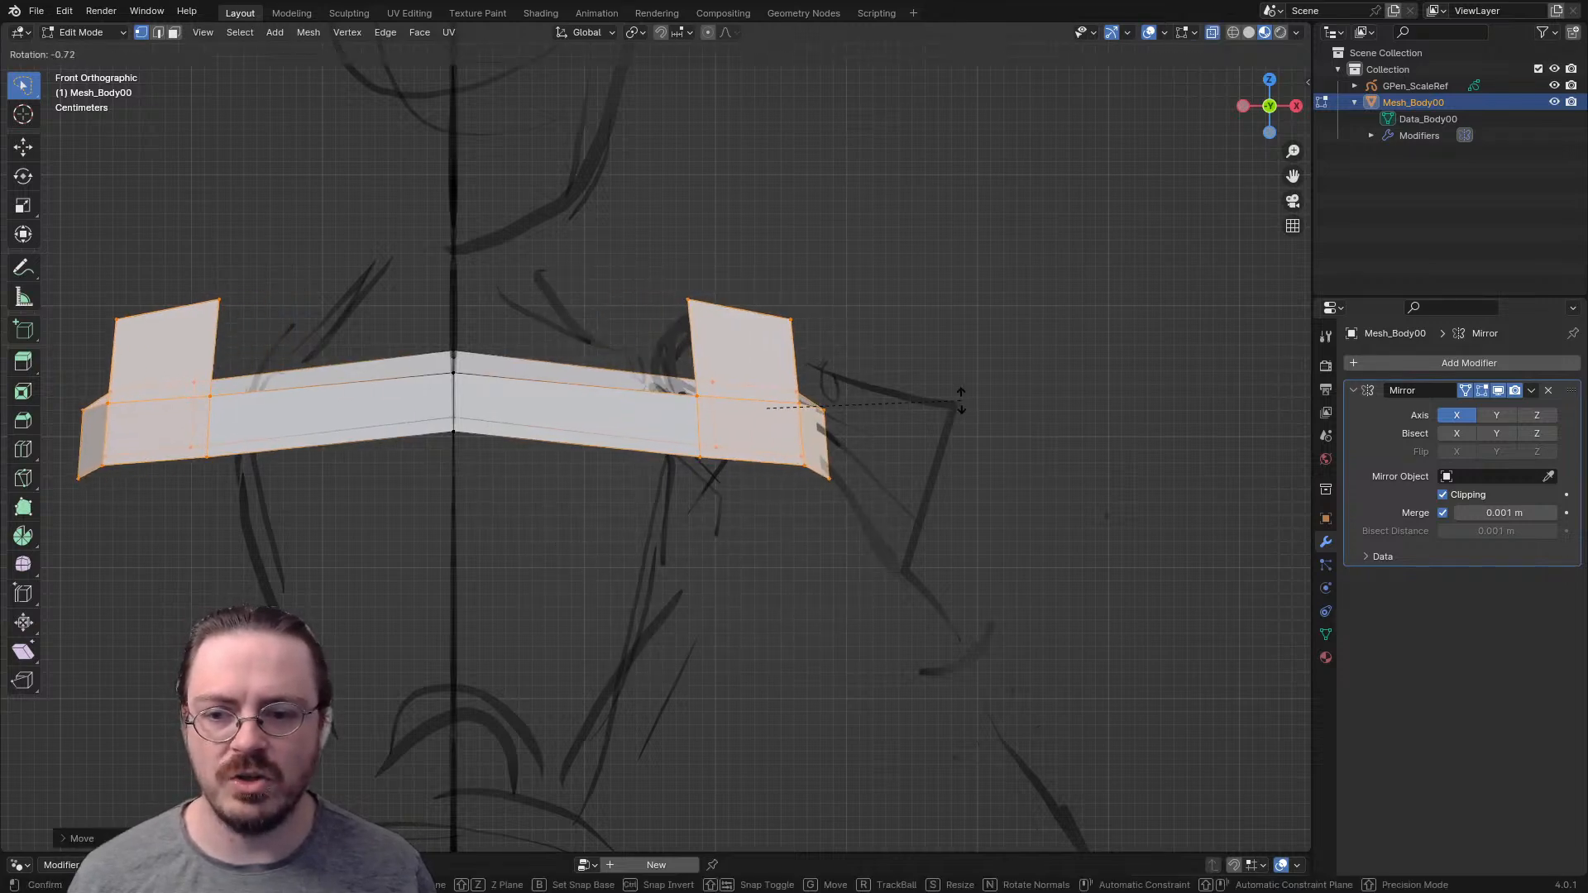
click(960, 383)
key(alt+a)
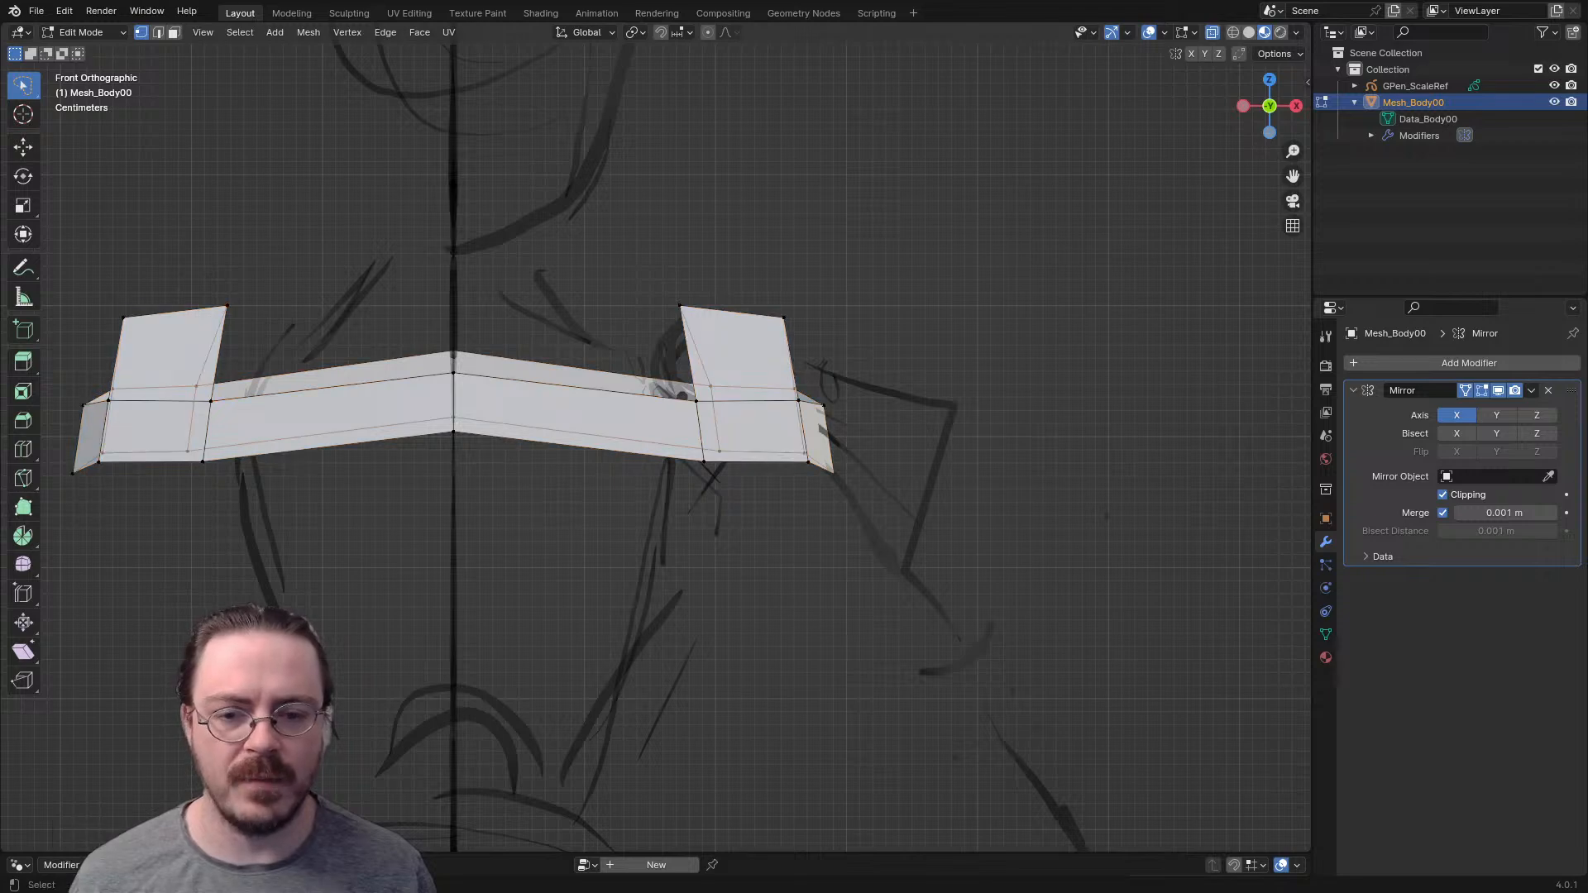
- Extrude a chain of vertices from the lower front loop-cut corner beneath the armpit to the back to close the arm opening
drag(77, 468, 57, 468)
scroll(656, 438, down, 3)
scroll(656, 438, up, 2)
middle_drag(656, 437, 431, 492)
scroll(575, 395, up, 2)
key(1)
click(539, 382)
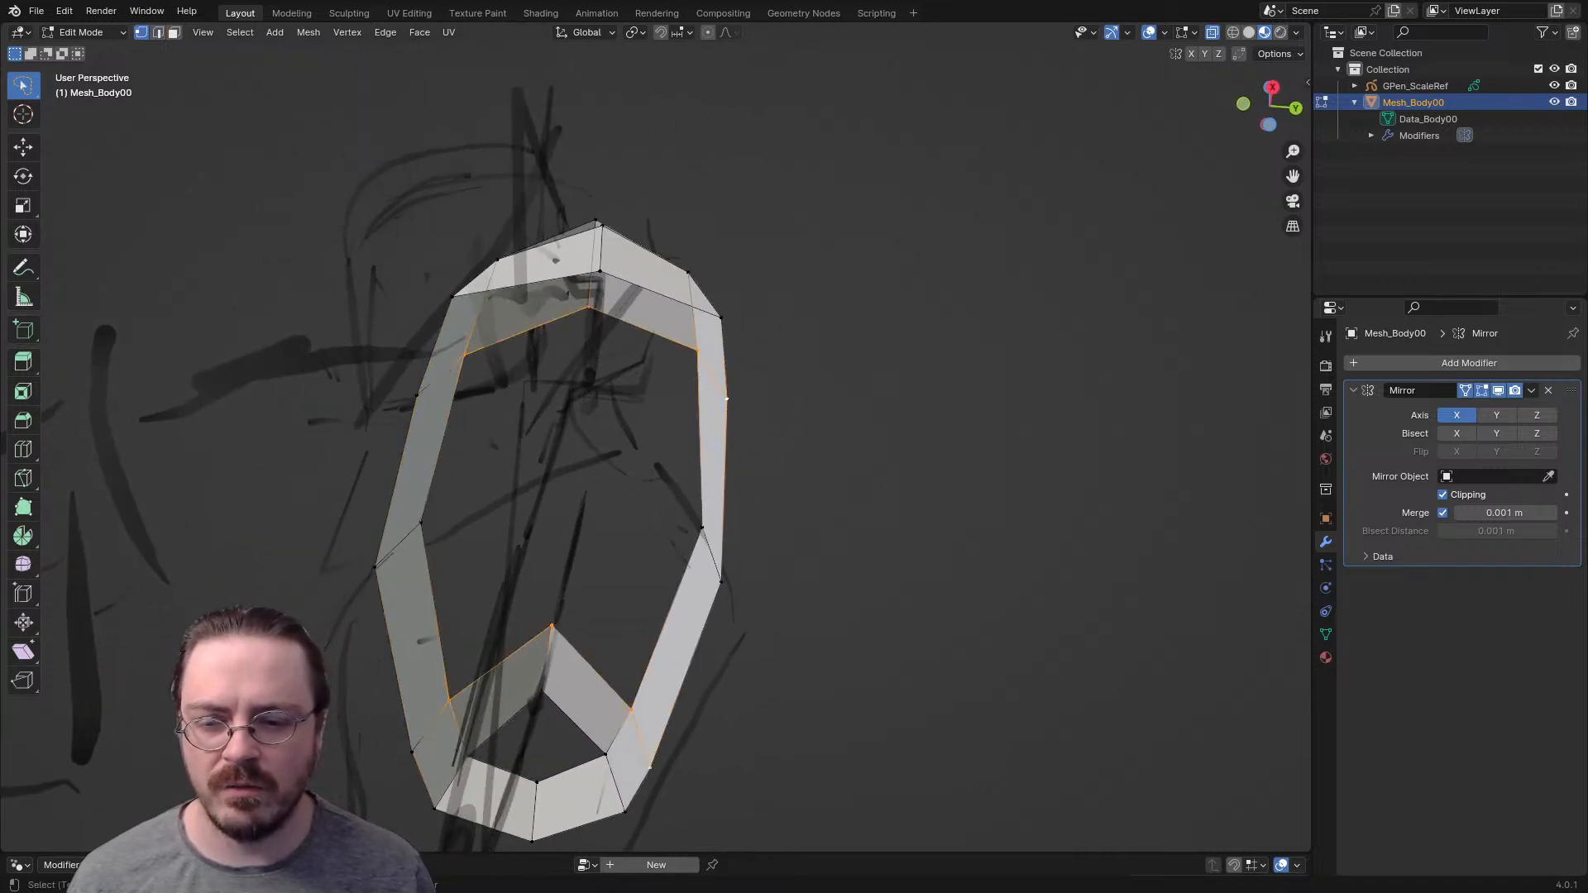
middle_drag(431, 492, 463, 463)
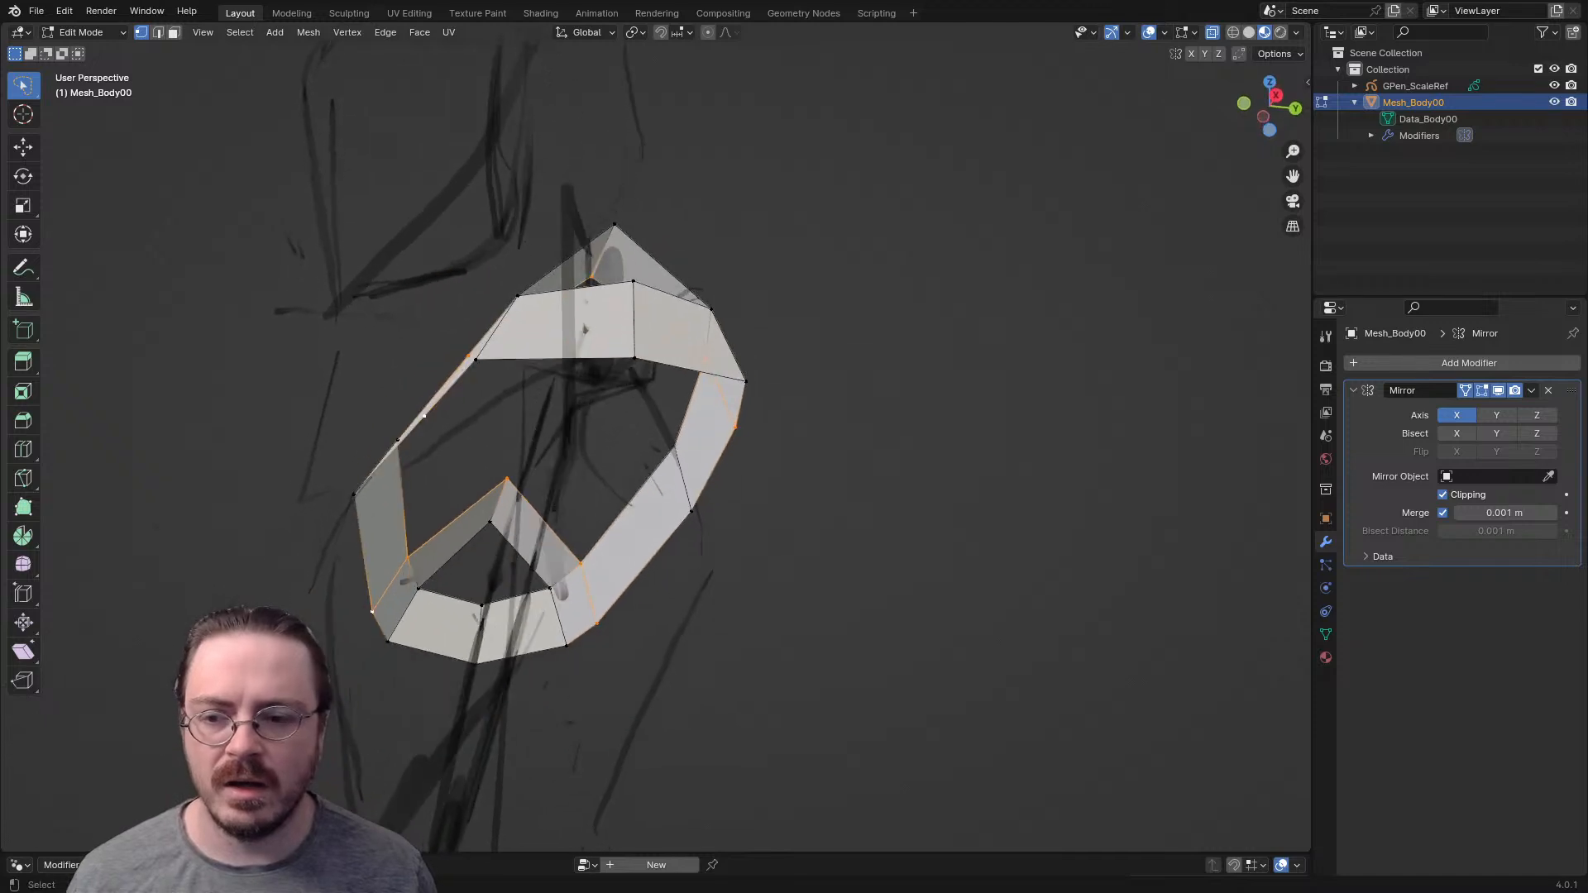
key(g)
click(490, 492)
key(e)
click(604, 537)
key(e)
click(712, 491)
middle_drag(713, 490, 852, 506)
shift+click(753, 447)
- In front view, reposition the vertices of the chain beneath the armpit to even out the arm opening
key(KP_1)
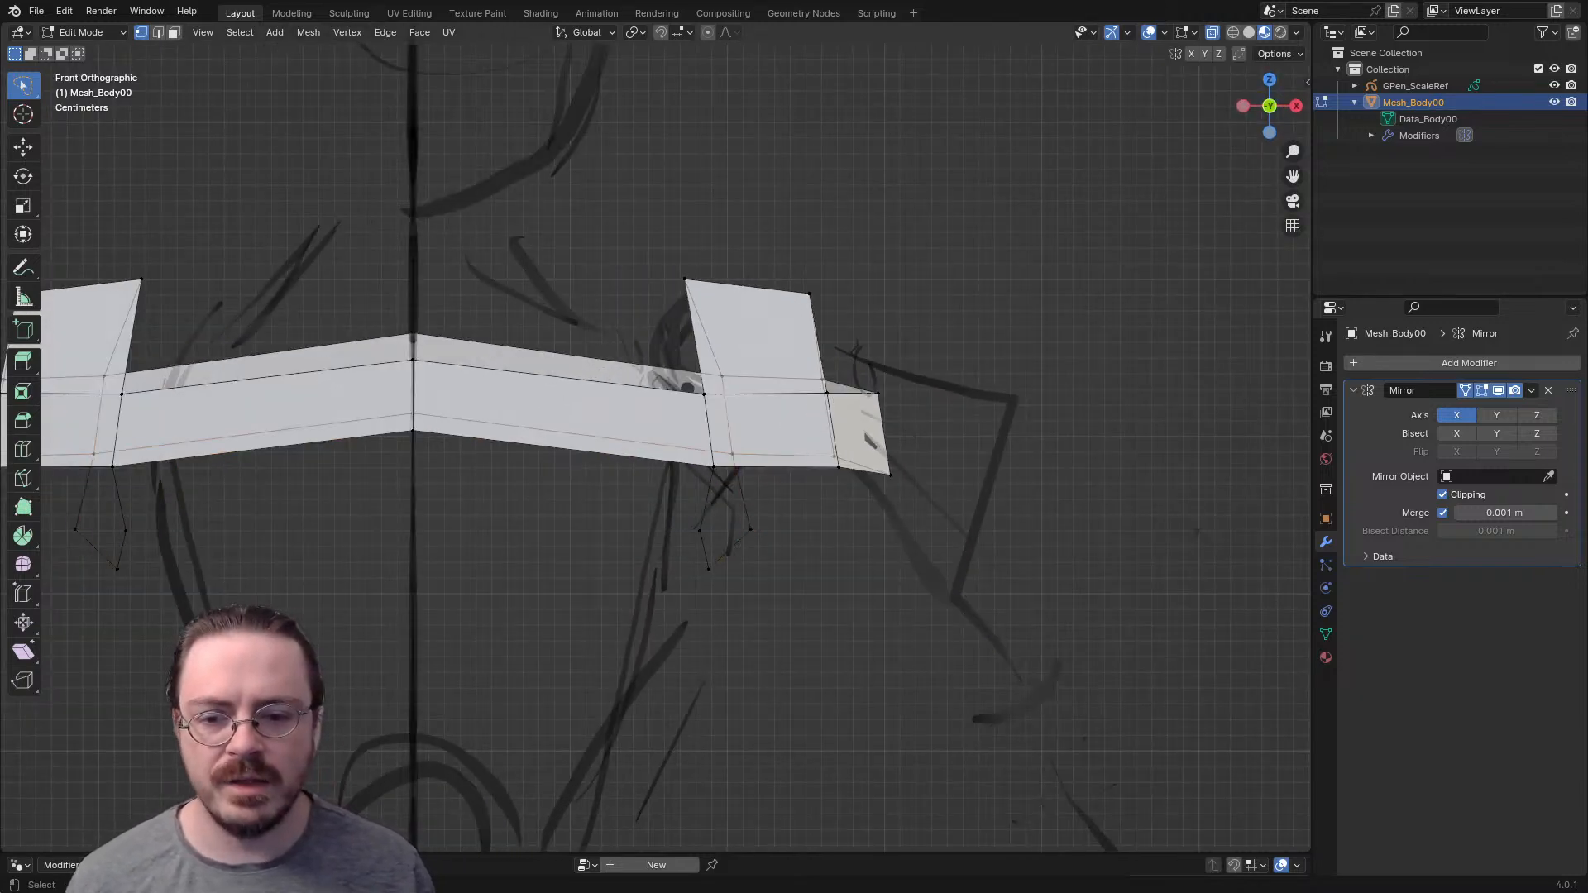
key(alt+a)
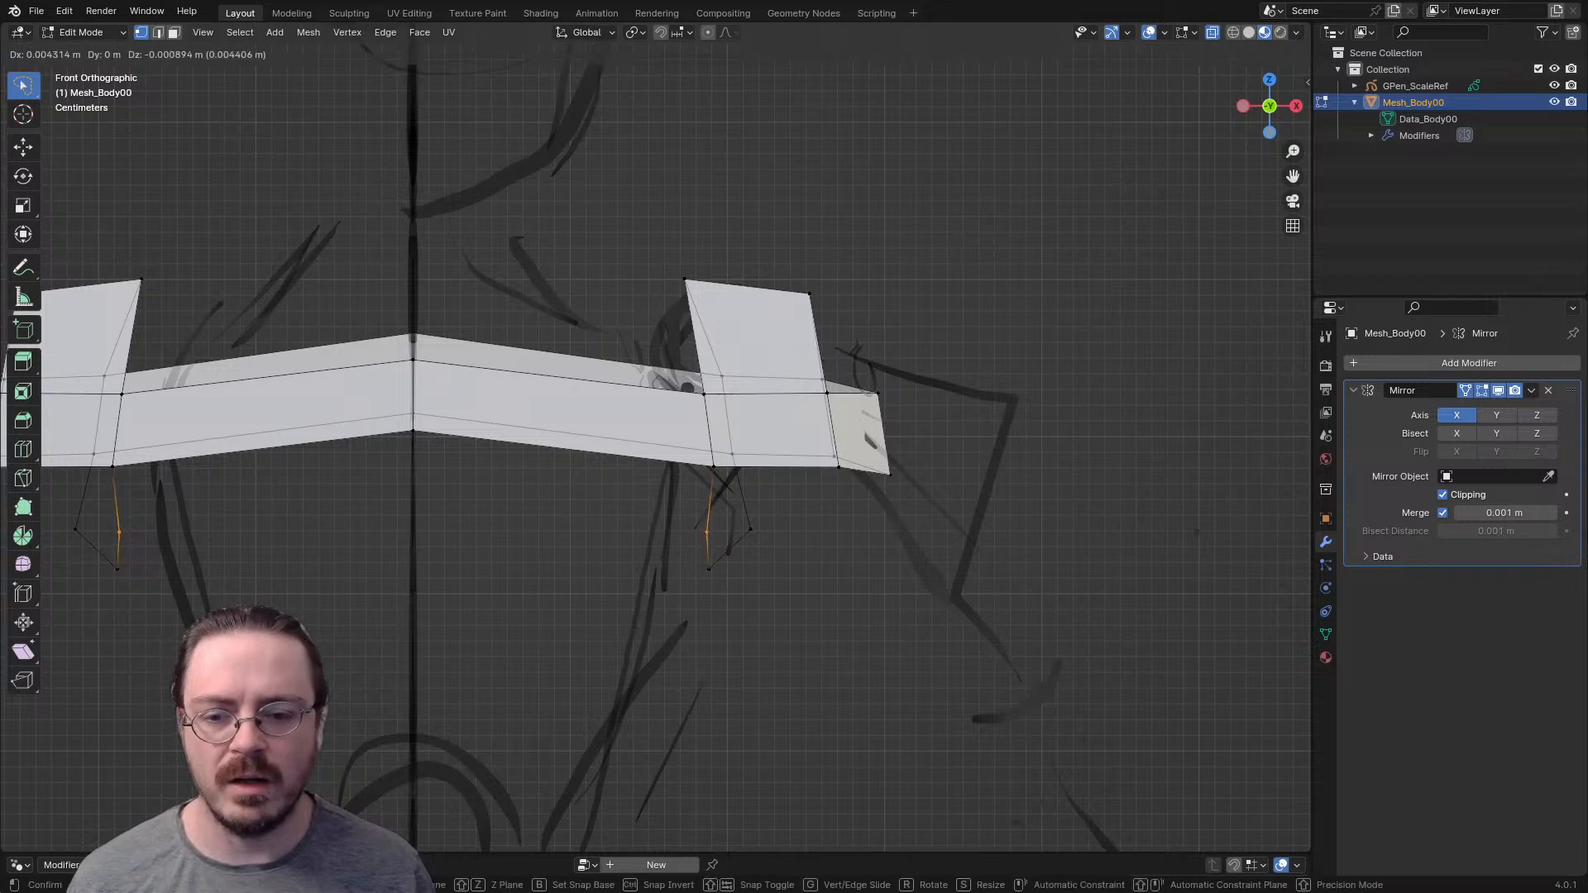
key(g)
click(709, 590)
drag(738, 514, 760, 538)
key(g)
click(743, 544)
- Move the front vertex of the chain beneath the armpit to round out the arm opening from the side
middle_drag(743, 544, 573, 516)
drag(501, 492, 405, 573)
drag(528, 507, 458, 603)
key(g)
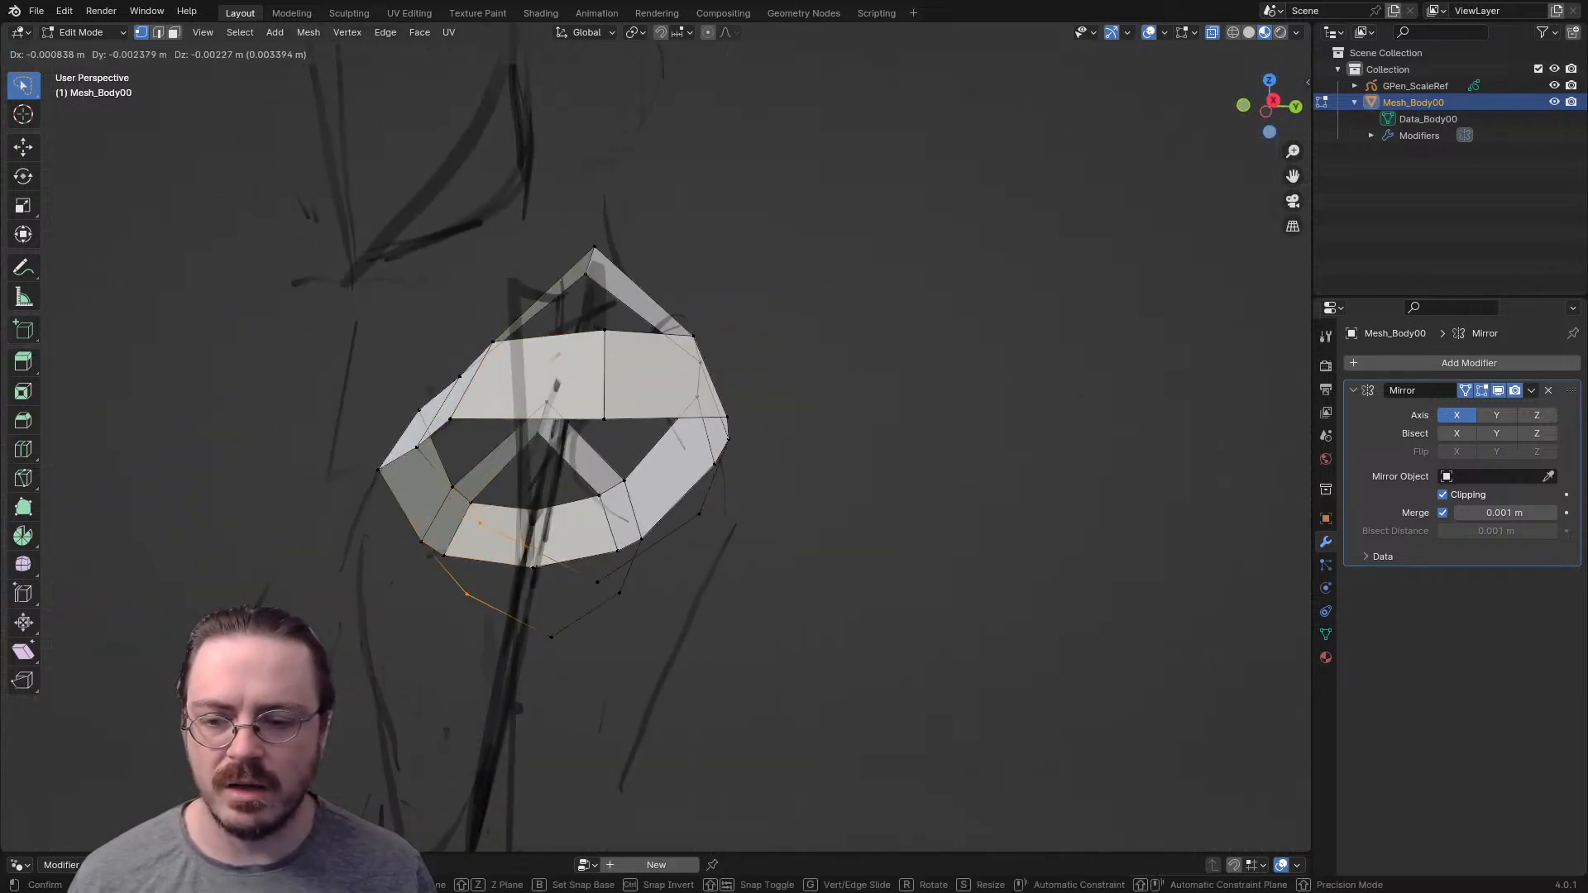
click(440, 624)
- Select the arm opening's edge loop and the neck opening's edge loop to compare them
middle_drag(464, 608, 316, 606)
key(2)
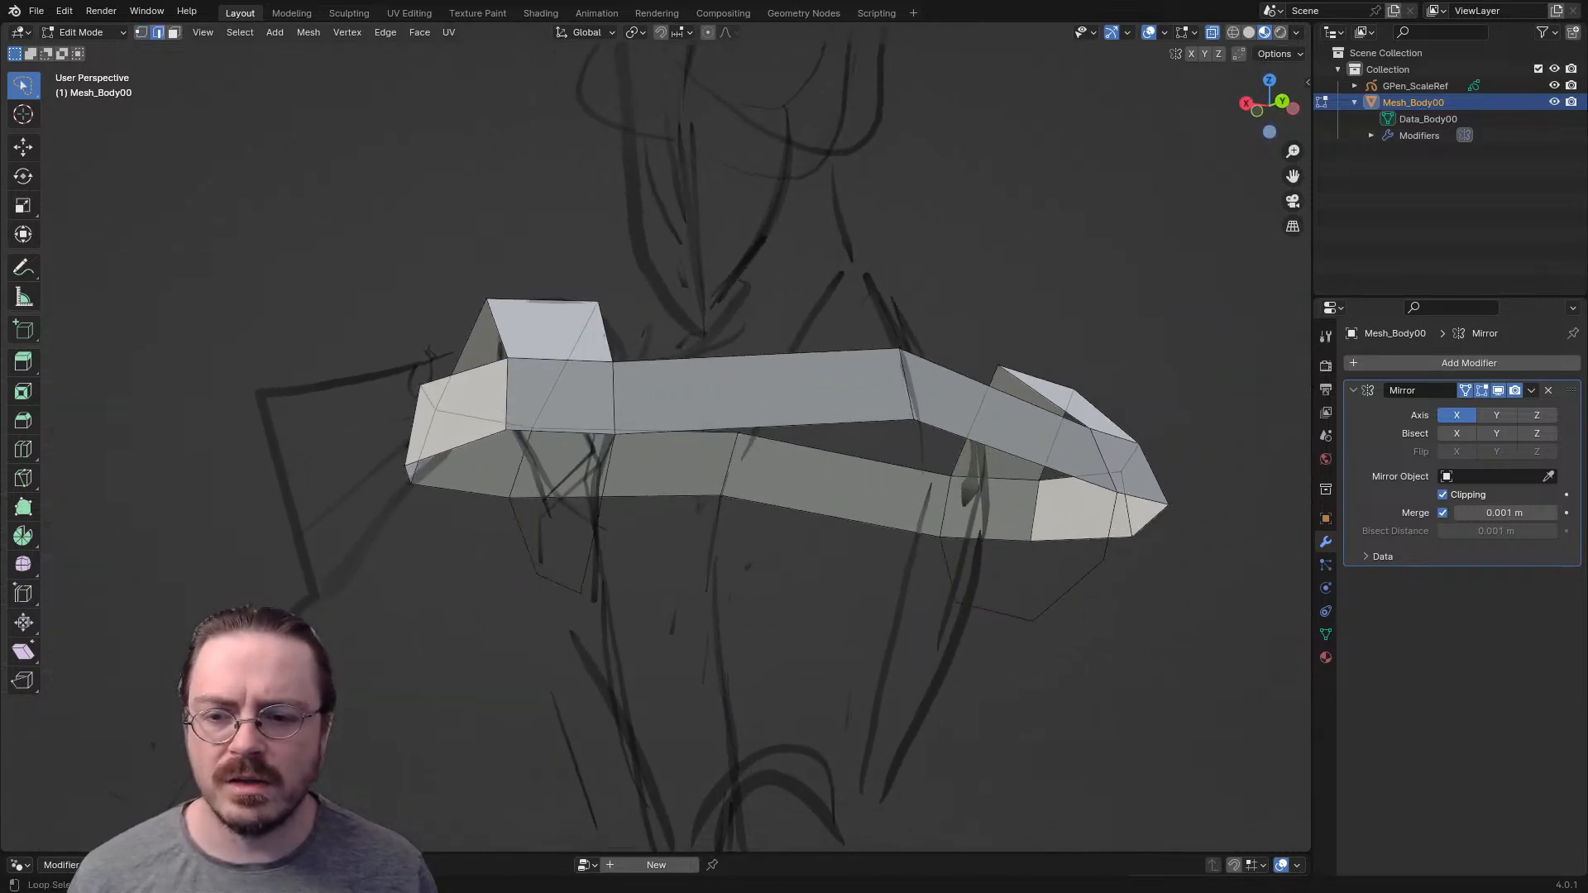
alt+click(596, 528)
middle_drag(597, 528, 616, 571)
alt+shift+click(625, 434)
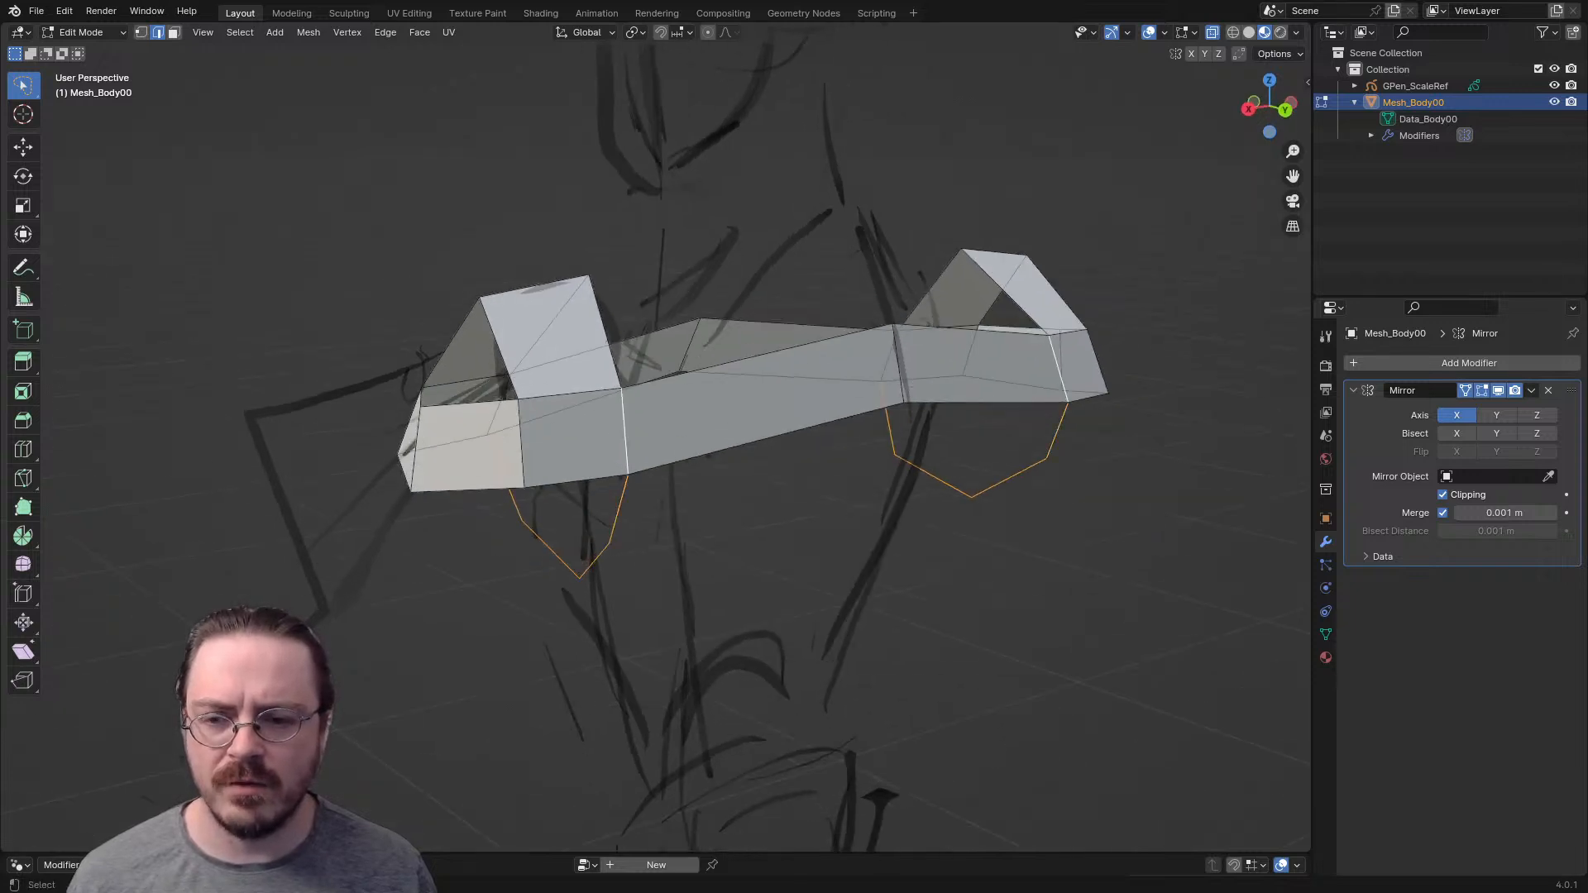
alt+shift+click(553, 321)
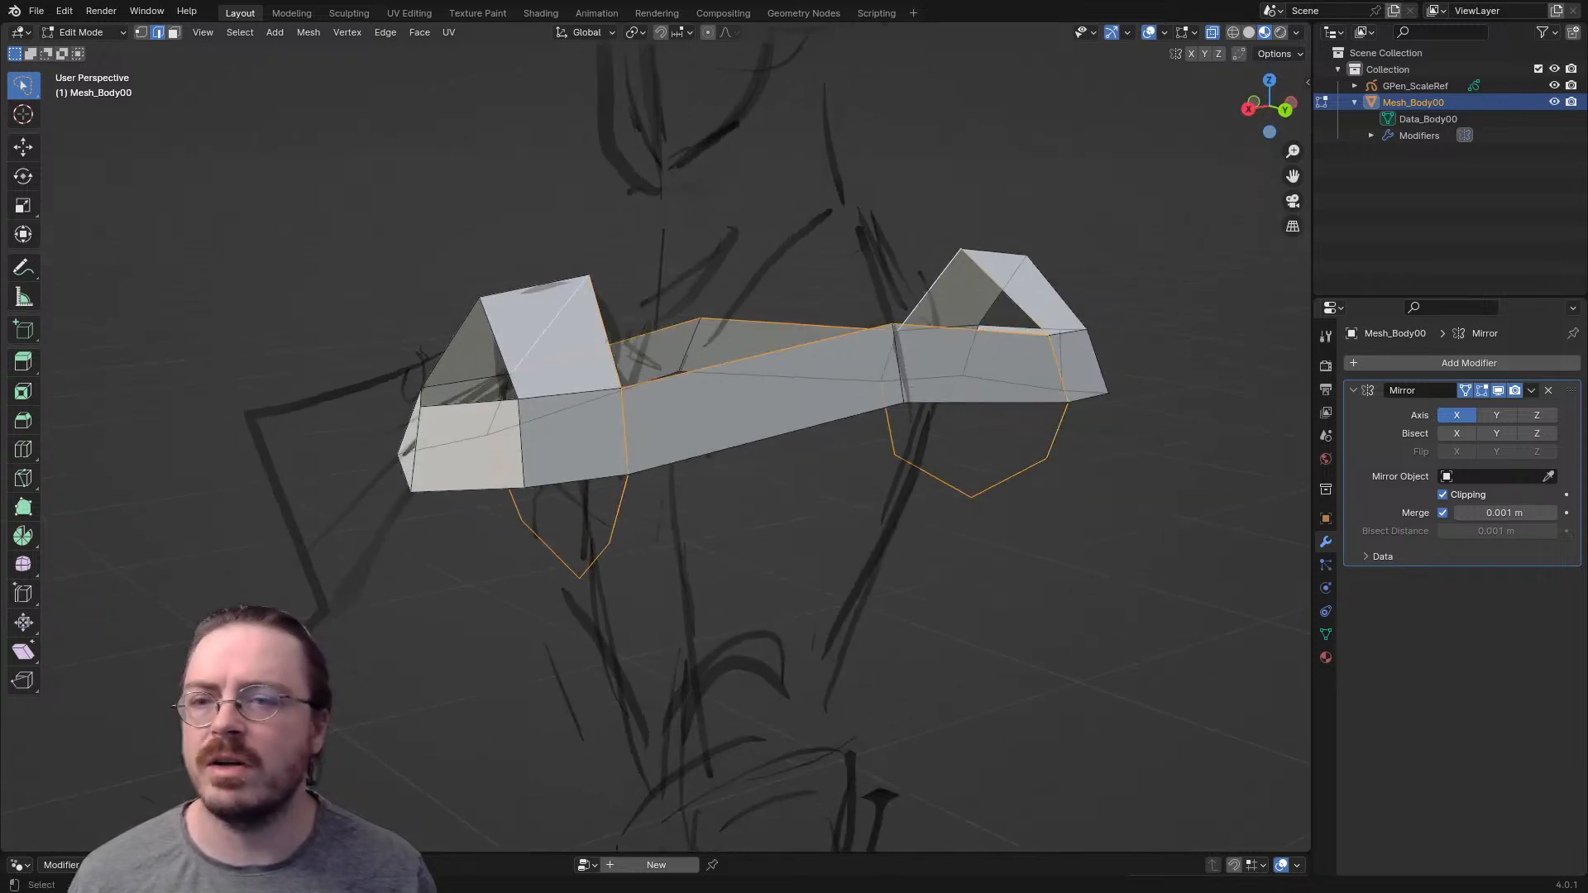
- Enable the Statistics viewport overlay and hide the toolbar
click(1165, 32)
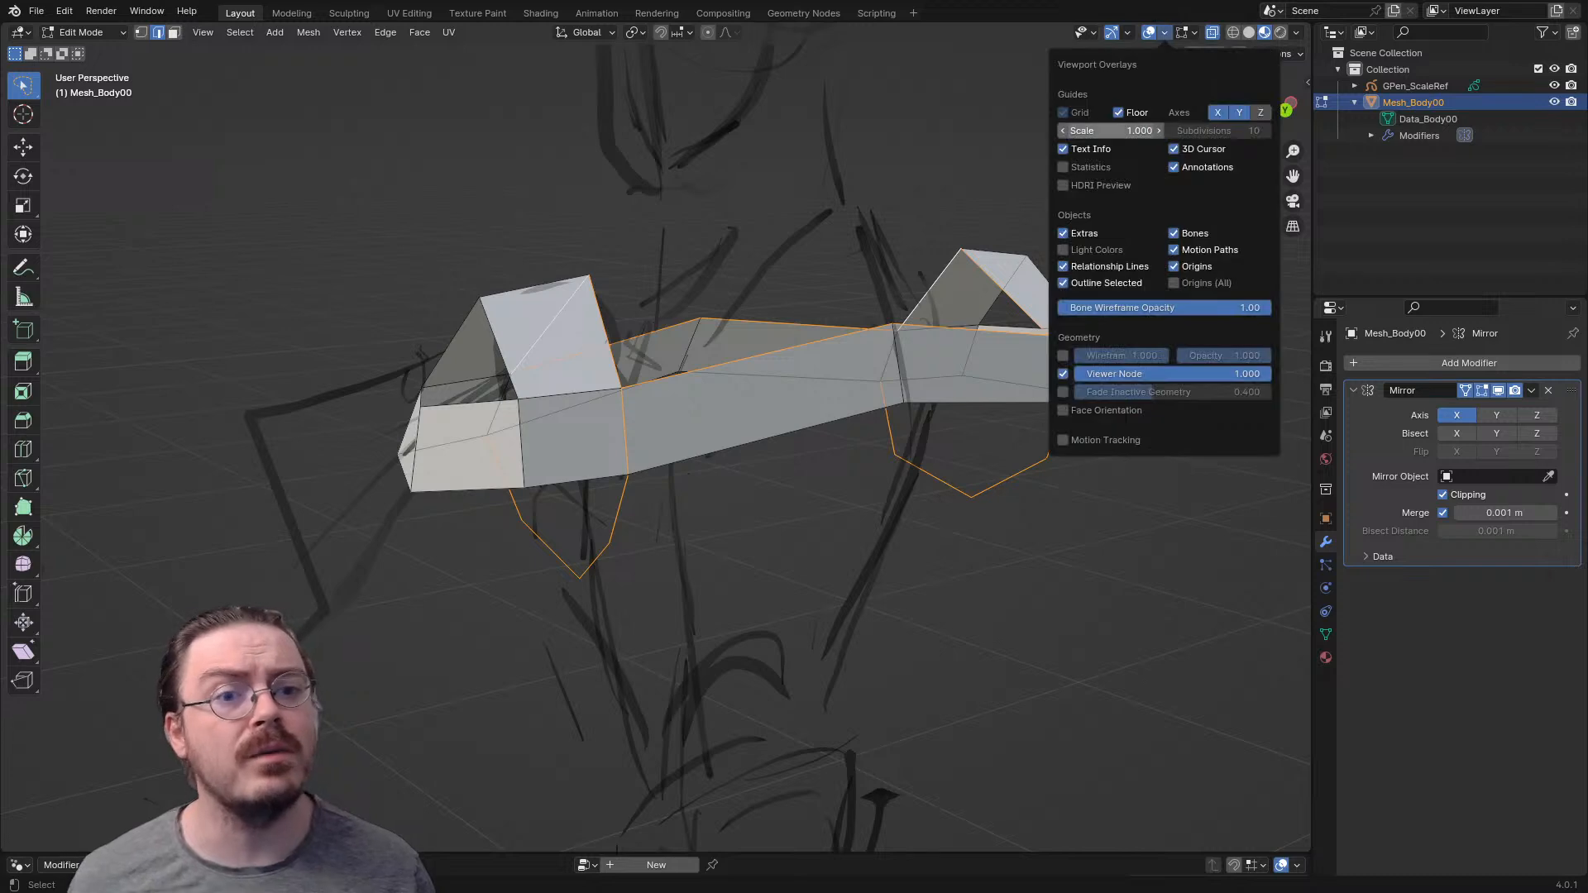
click(1064, 167)
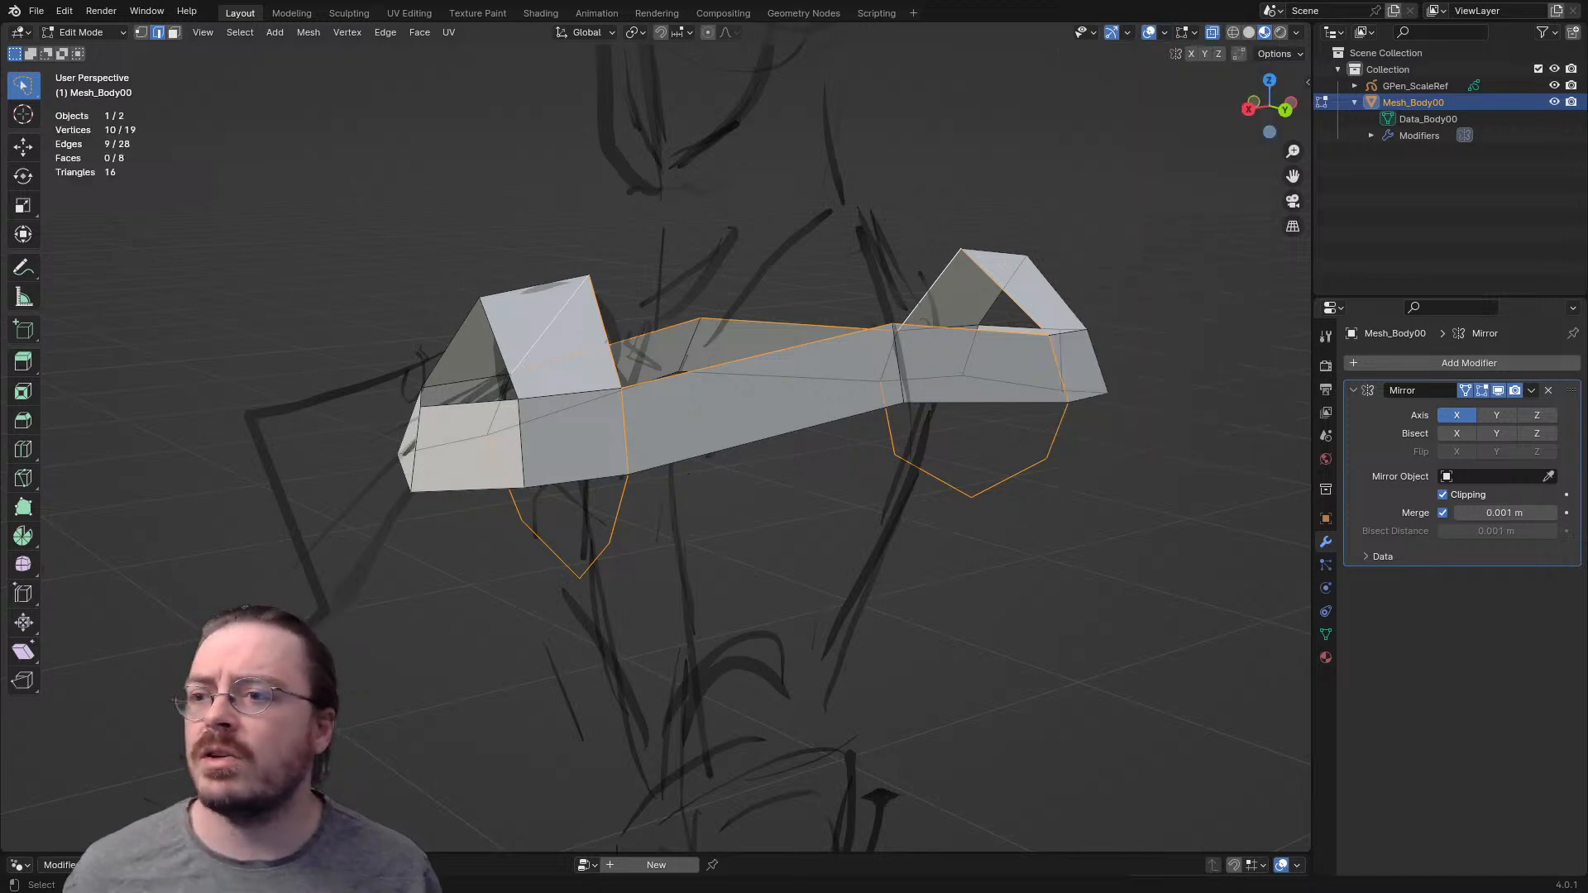
key(t)
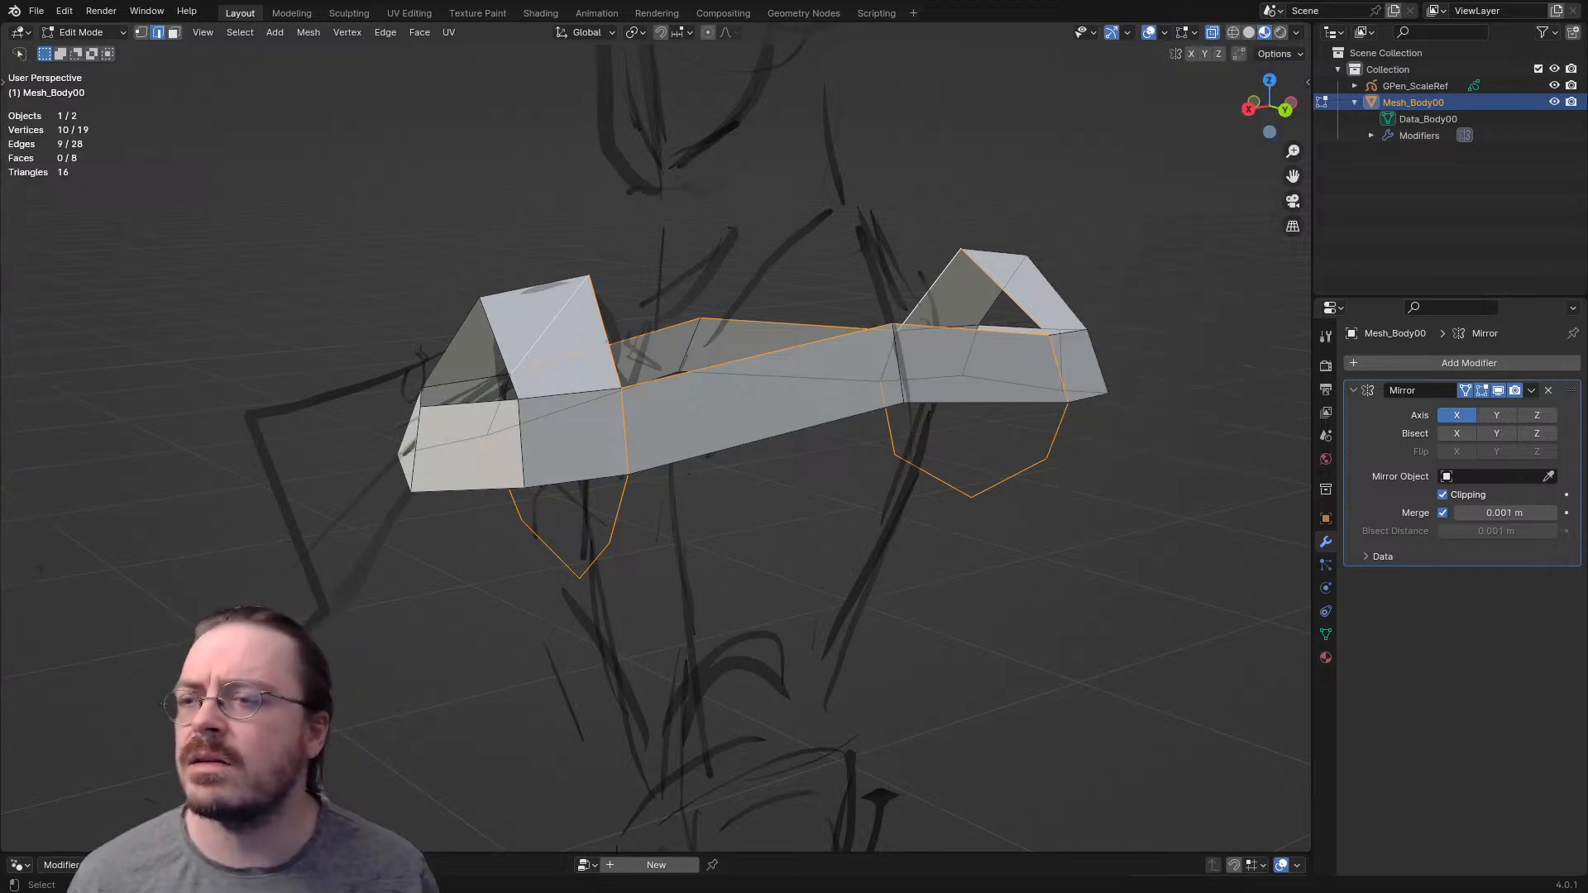
- From the side, raise the front and back vertices on the shoulder's upper edge by about 0.016 m each
middle_drag(828, 331, 827, 387)
key(1)
shift+click(908, 315)
shift+click(719, 204)
middle_drag(719, 203, 883, 171)
click(594, 297)
click(480, 437)
middle_drag(480, 437, 440, 397)
key(g)
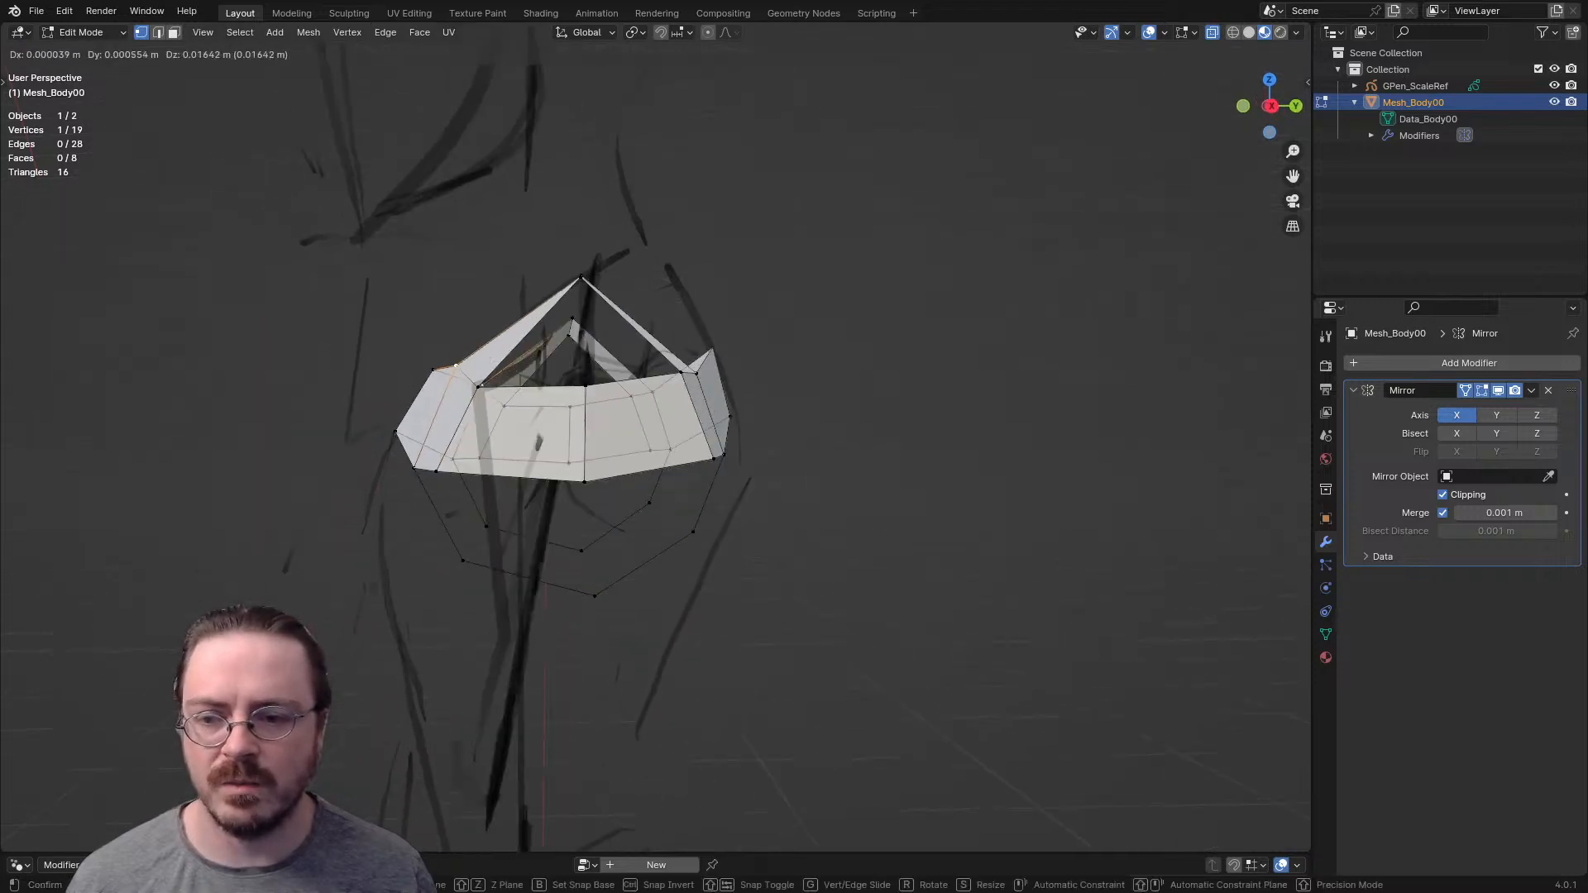
click(429, 369)
click(696, 374)
key(g)
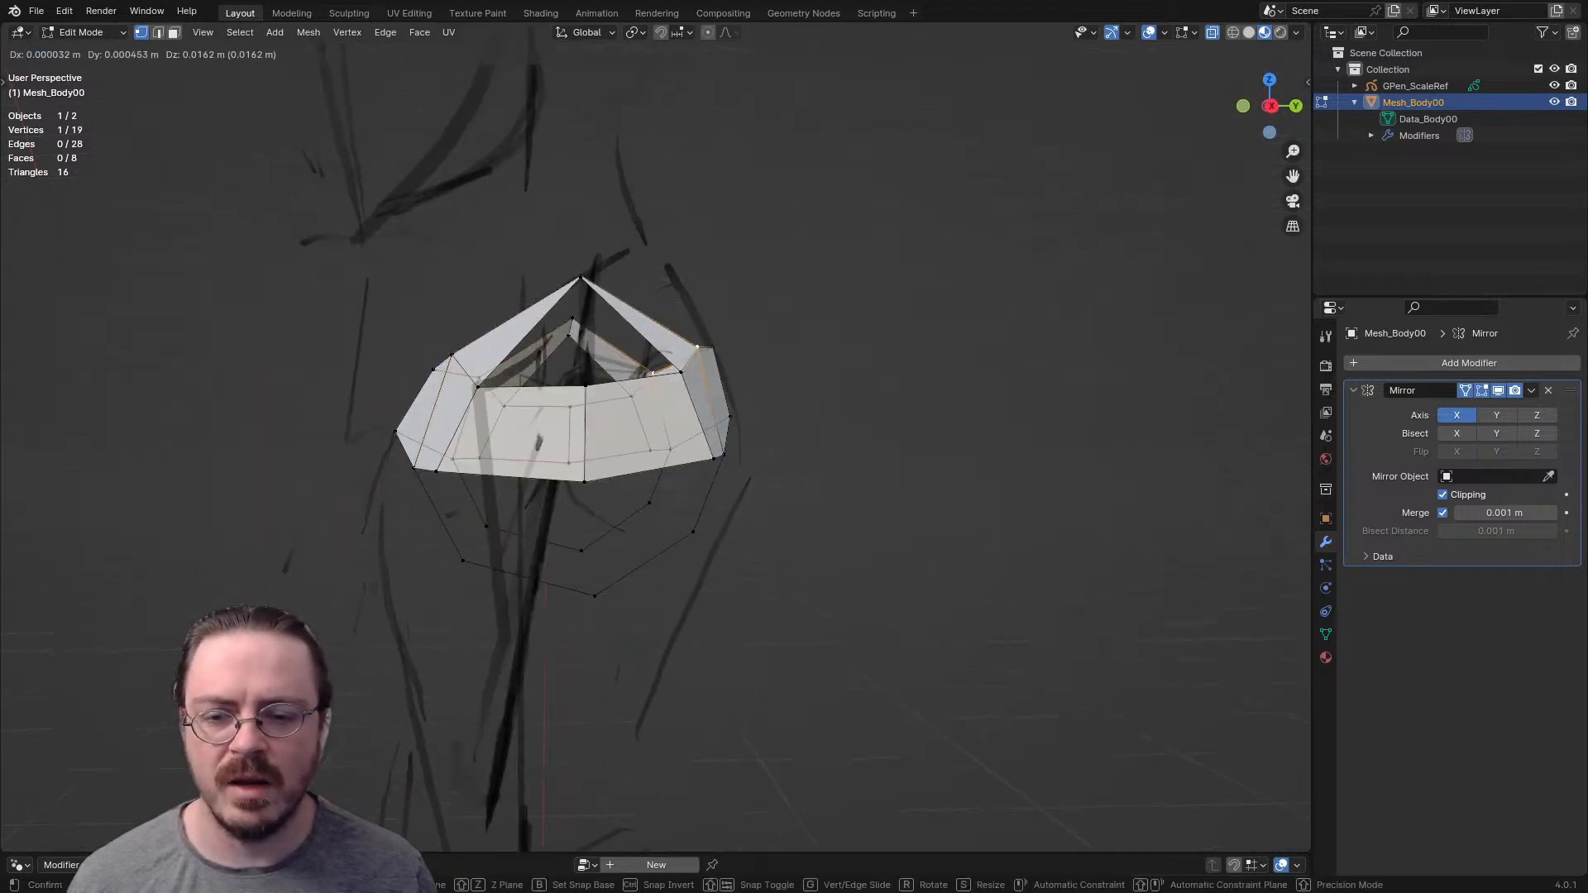
click(702, 356)
- Select the arm opening's lower edge loop without the chest's centre vertices and extrude it down and outward
middle_drag(702, 355, 799, 207)
key(2)
alt+click(683, 369)
alt+shift+click(730, 332)
shift+click(286, 233)
key(1)
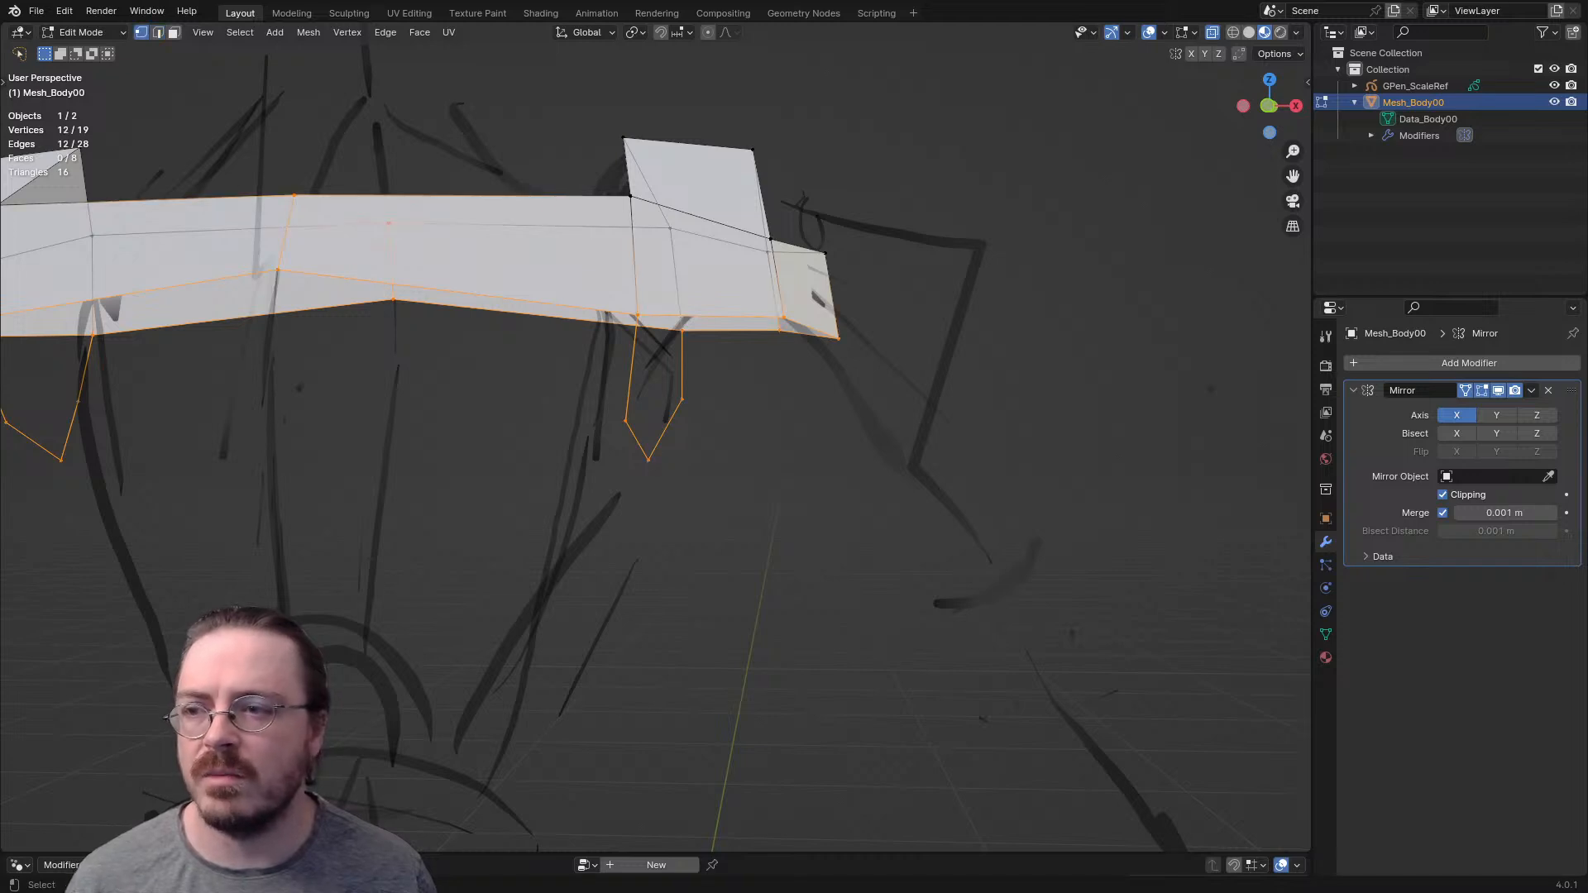
mouse_move(285, 144)
ctrl+shift+right_down()
mouse_move(426, 157)
mouse_move(413, 146)
ctrl+shift+right_up()
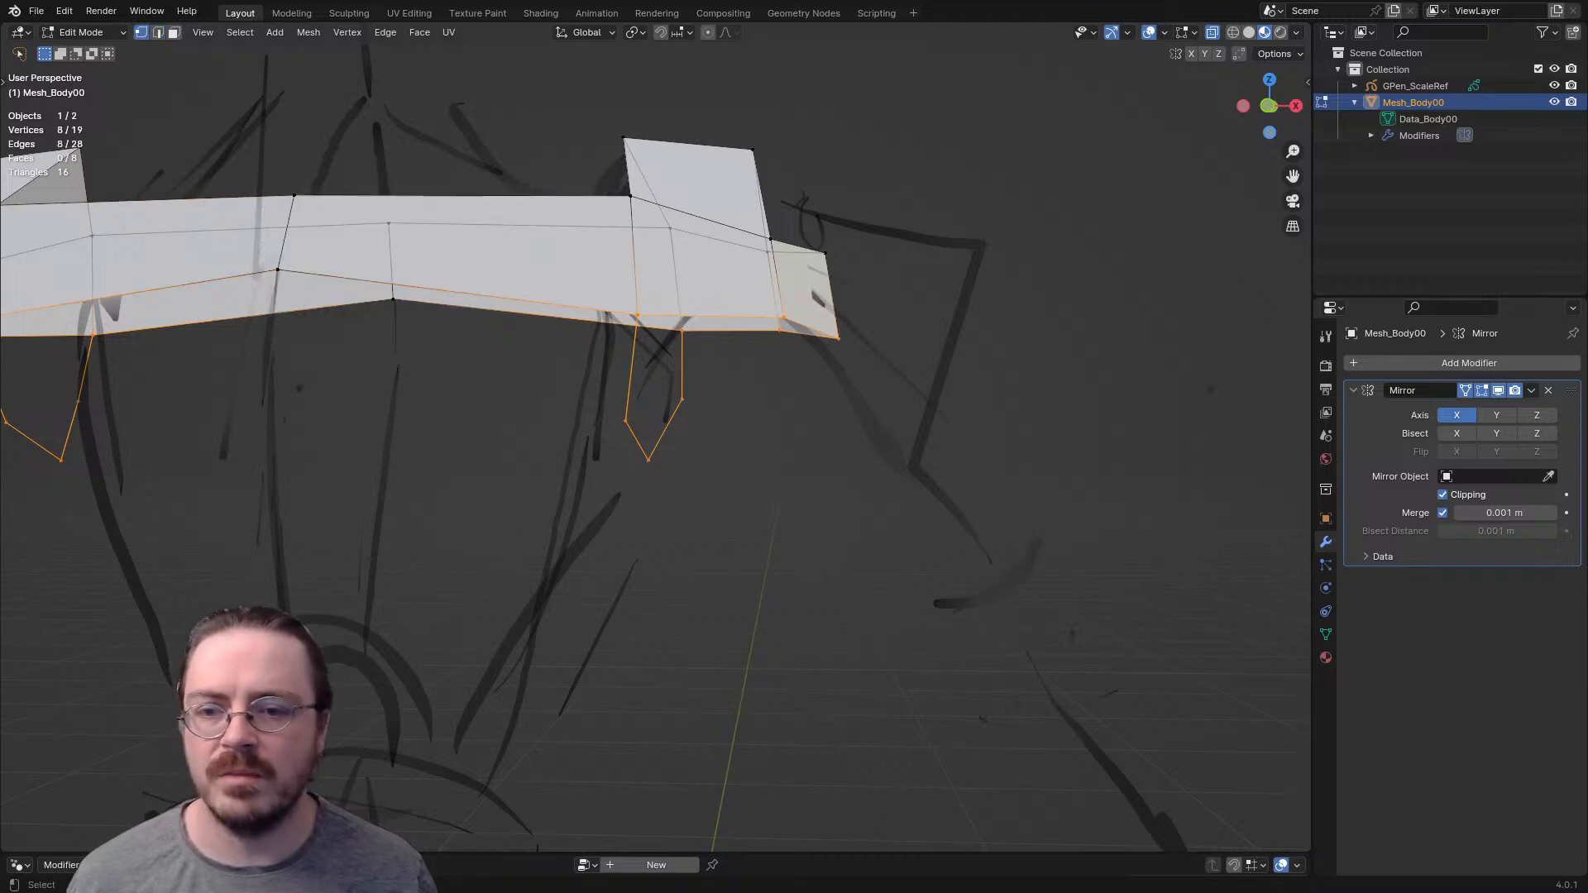
mouse_move(418, 165)
middle_down()
mouse_move(434, 236)
mouse_move(426, 174)
mouse_move(355, 183)
mouse_move(397, 190)
mouse_move(419, 147)
mouse_move(436, 157)
middle_up()
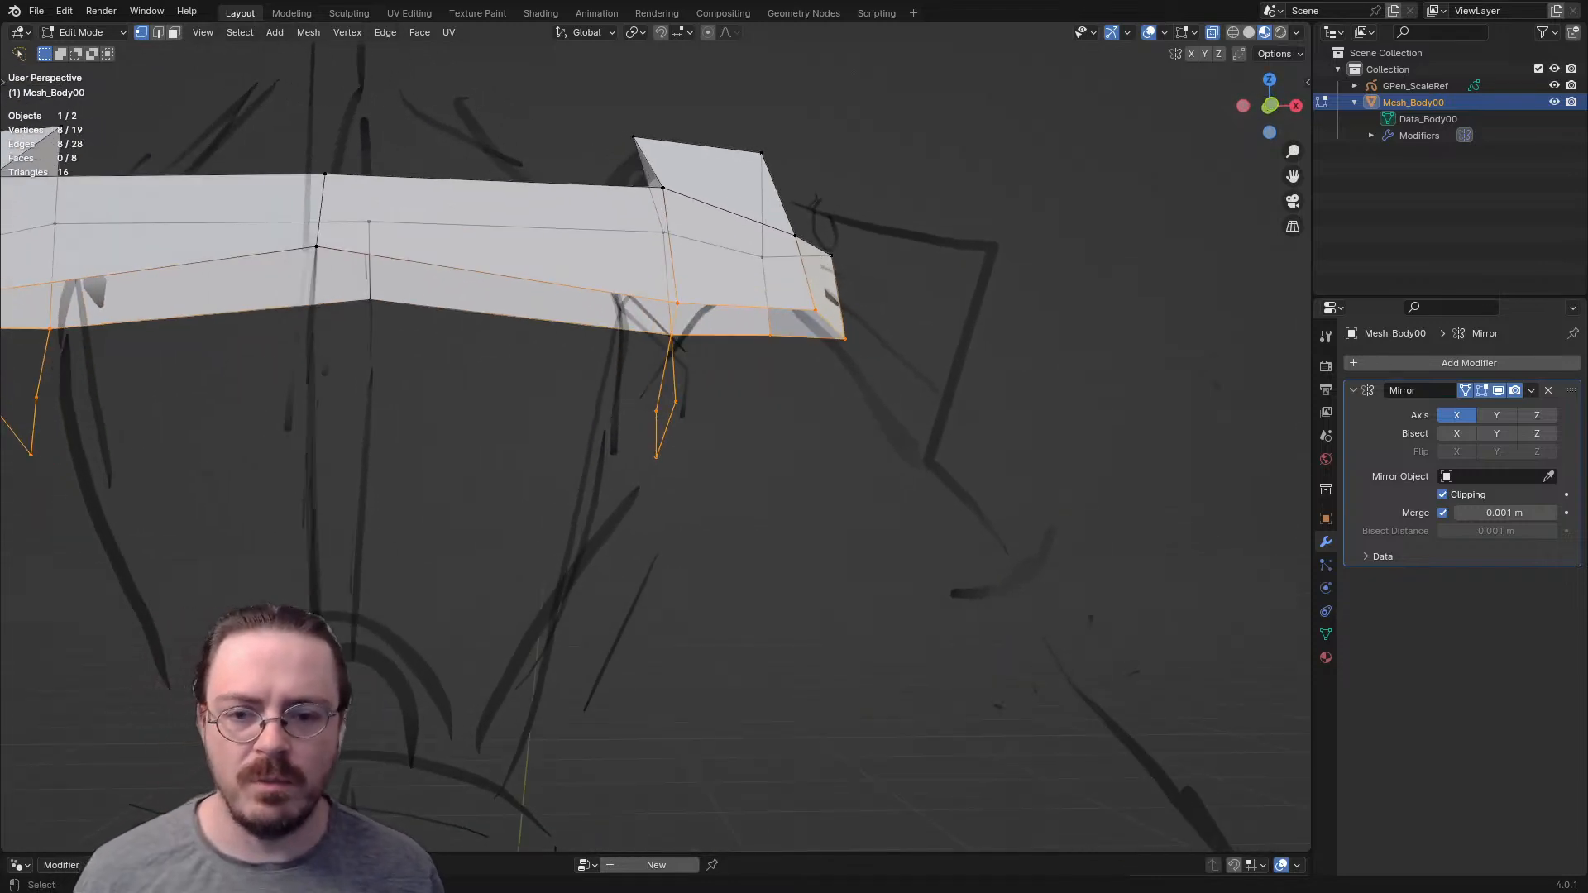
key(e)
click(736, 397)
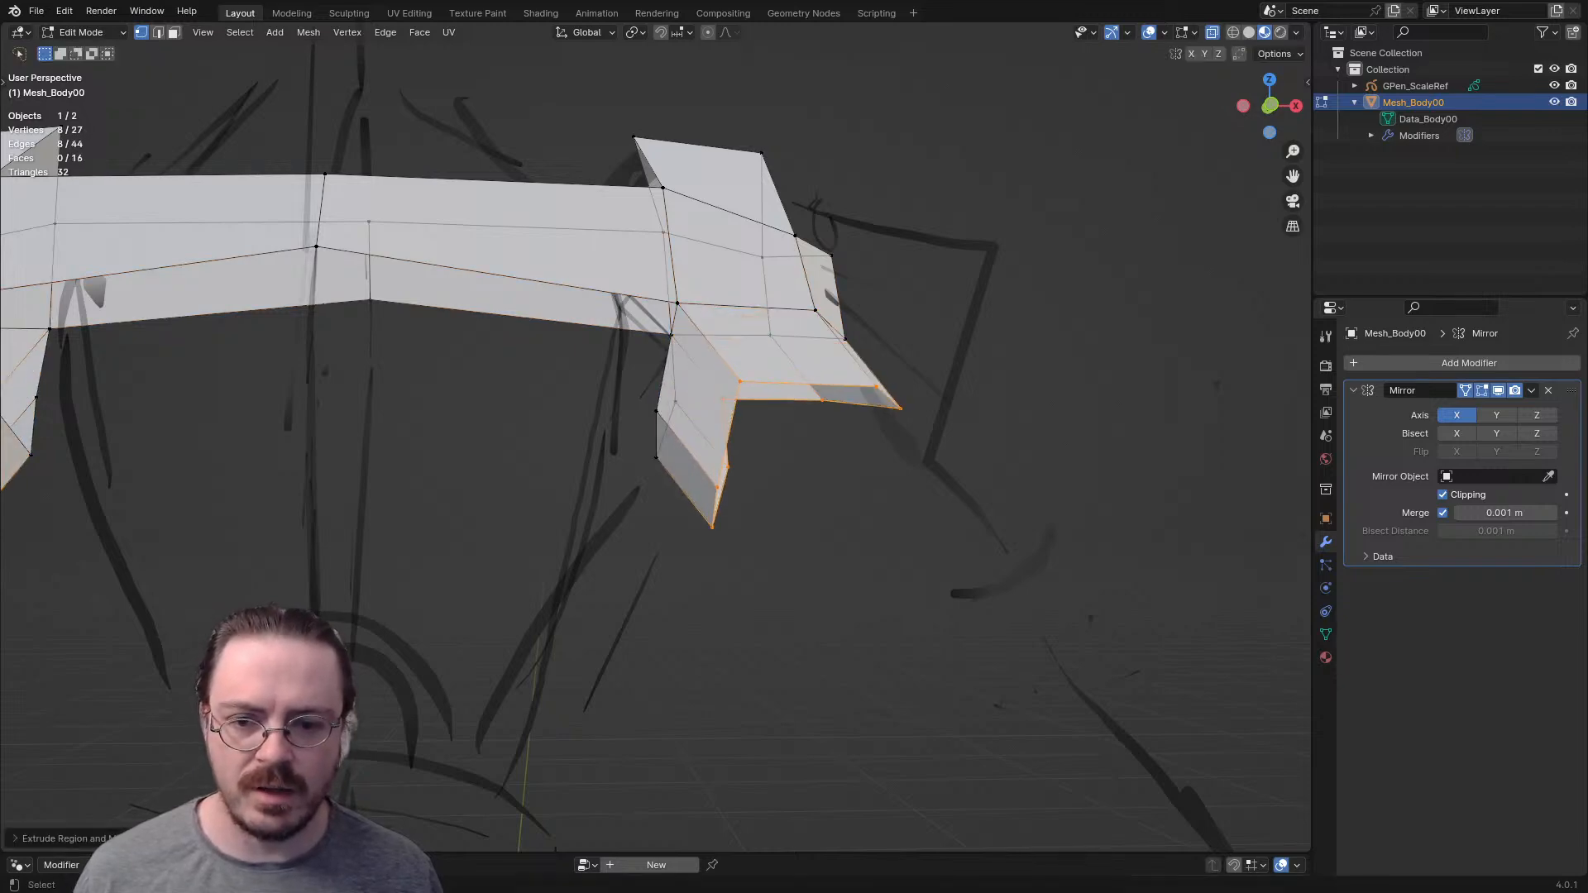
- Reposition individual vertices on the extruded arm strip's rim to even out its shape
click(735, 401)
key(g)
click(749, 405)
middle_drag(748, 404, 716, 476)
click(767, 439)
key(g)
click(713, 480)
- Extrude the inner corner vertex of the arm strip toward the body's centre beneath the chest band
middle_drag(713, 480, 488, 467)
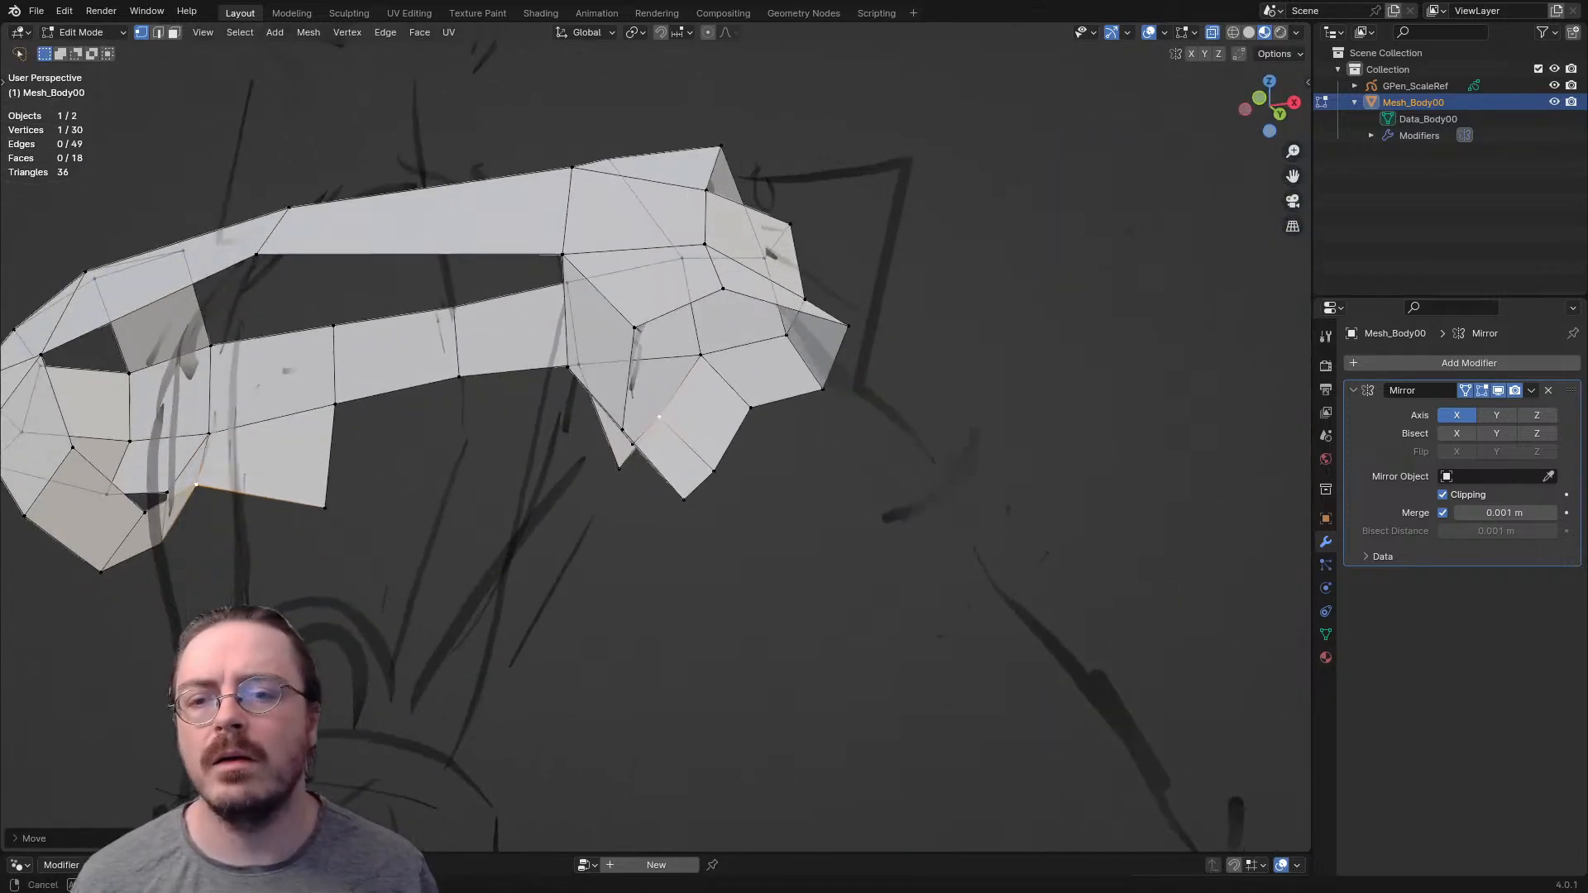
click(608, 388)
middle_drag(608, 388, 597, 346)
key(e)
click(444, 310)
- Add centred loop cuts to the front and back chest band and fill a quad beneath each beside the armpit
key(2)
key(ctrl+r)
click(445, 197)
right_click(445, 197)
click(595, 277)
key(f)
middle_drag(579, 278, 815, 302)
middle_drag(430, 289, 571, 287)
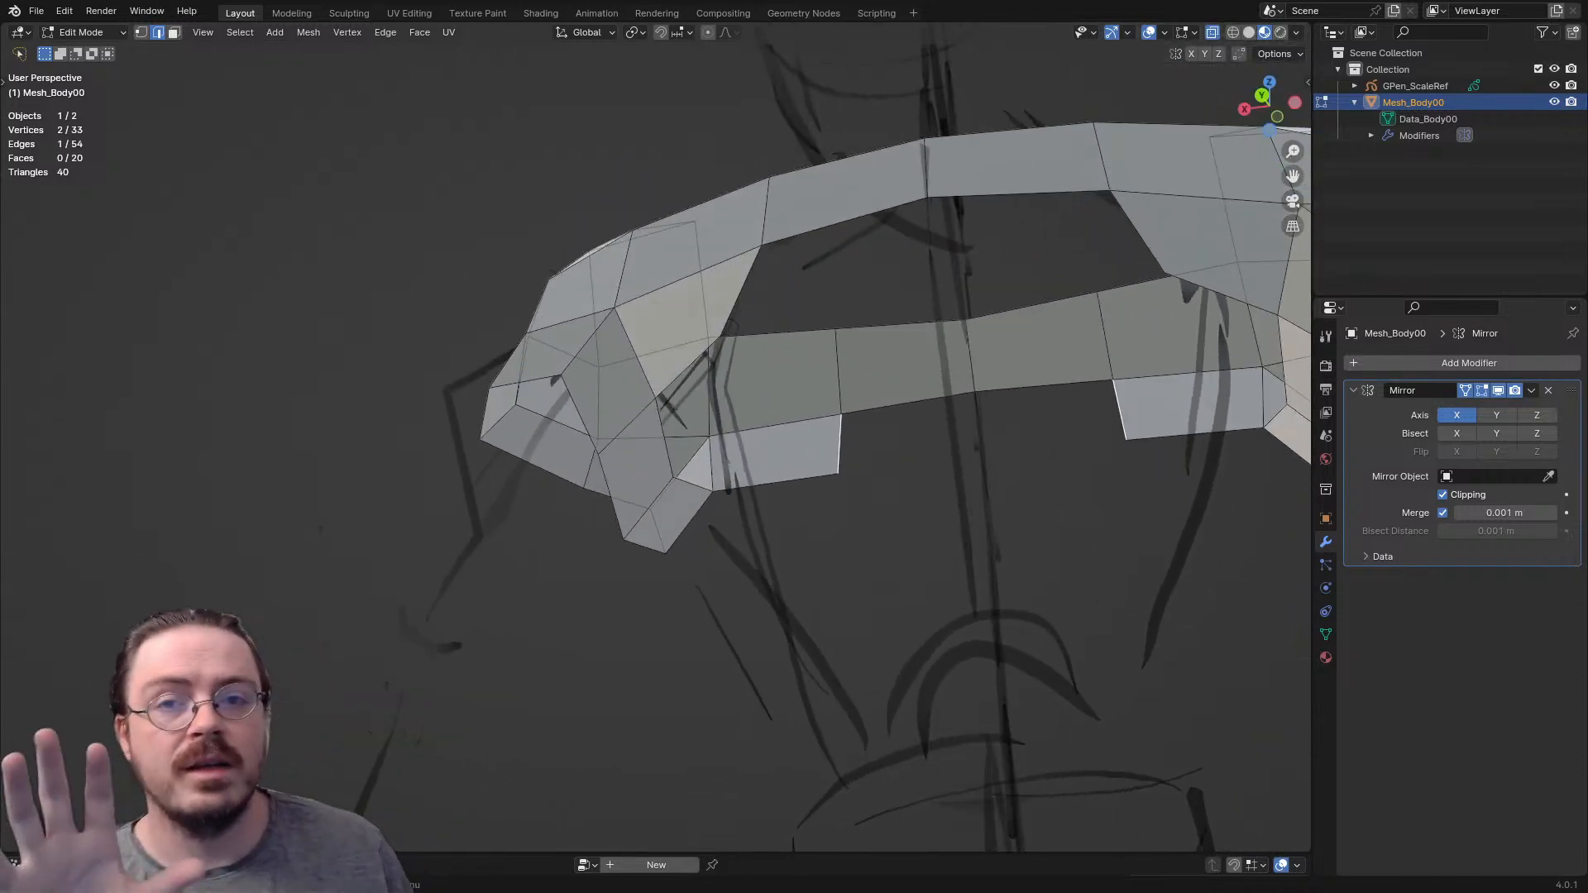
- Adjust the vertex midway along the outer side of the upper arm and turn off X-Ray
middle_drag(571, 287, 599, 367)
key(1)
click(625, 342)
mouse_move(627, 343)
middle_down()
mouse_move(666, 310)
mouse_move(634, 313)
middle_up()
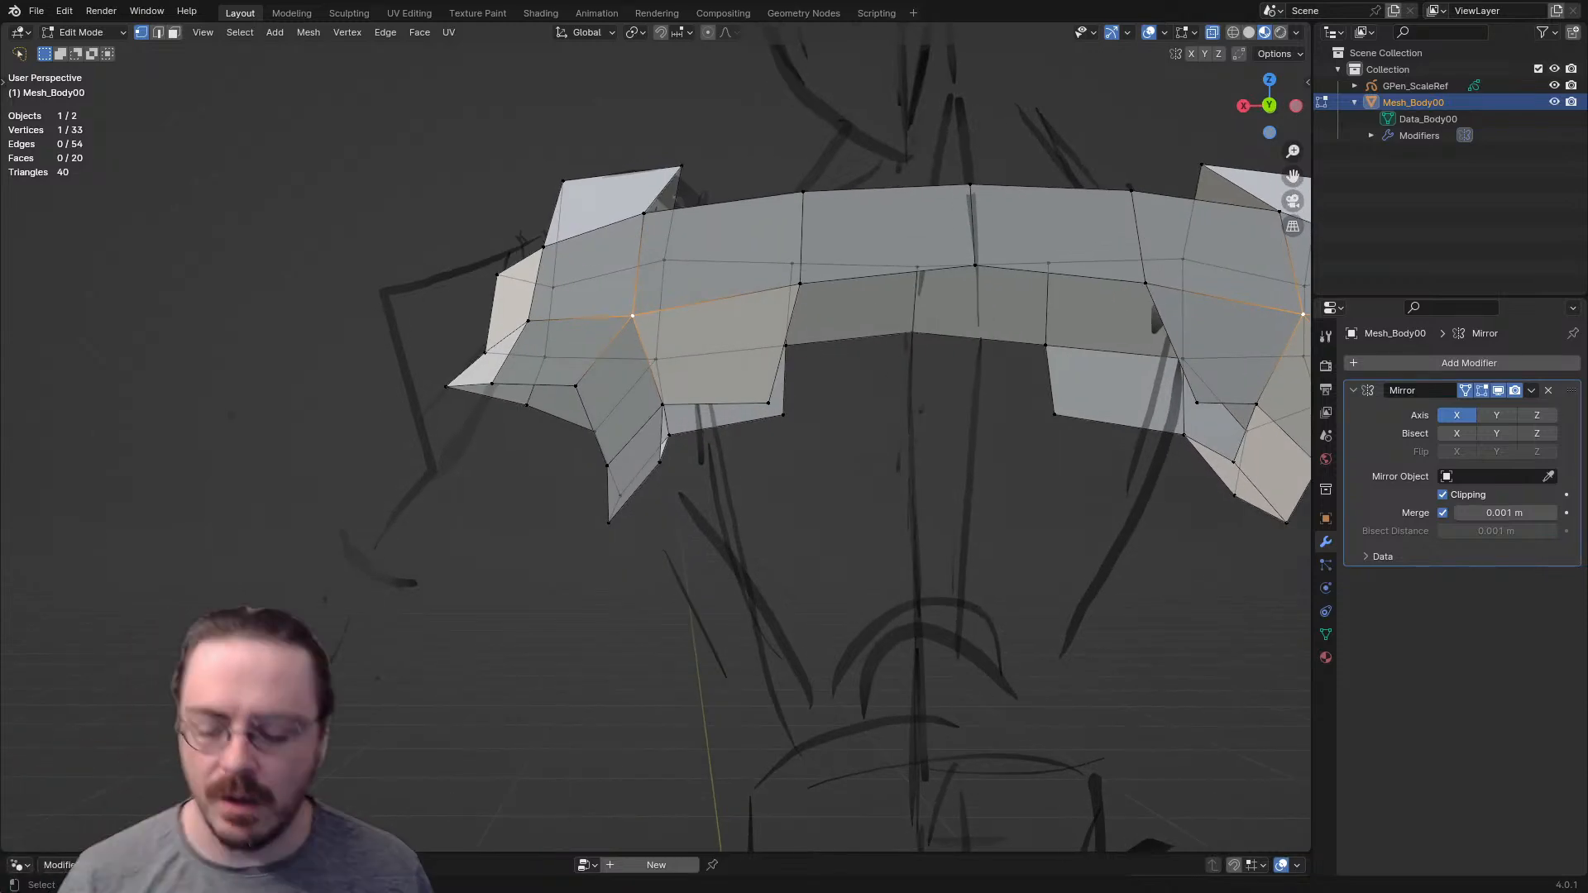
scroll(633, 315, up, 3)
key(3)
shift+middle_drag(634, 315, 862, 455)
scroll(861, 455, down, 2)
key(1)
click(576, 548)
key(g)
click(577, 539)
key(alt+z)
middle_drag(576, 539, 584, 506)
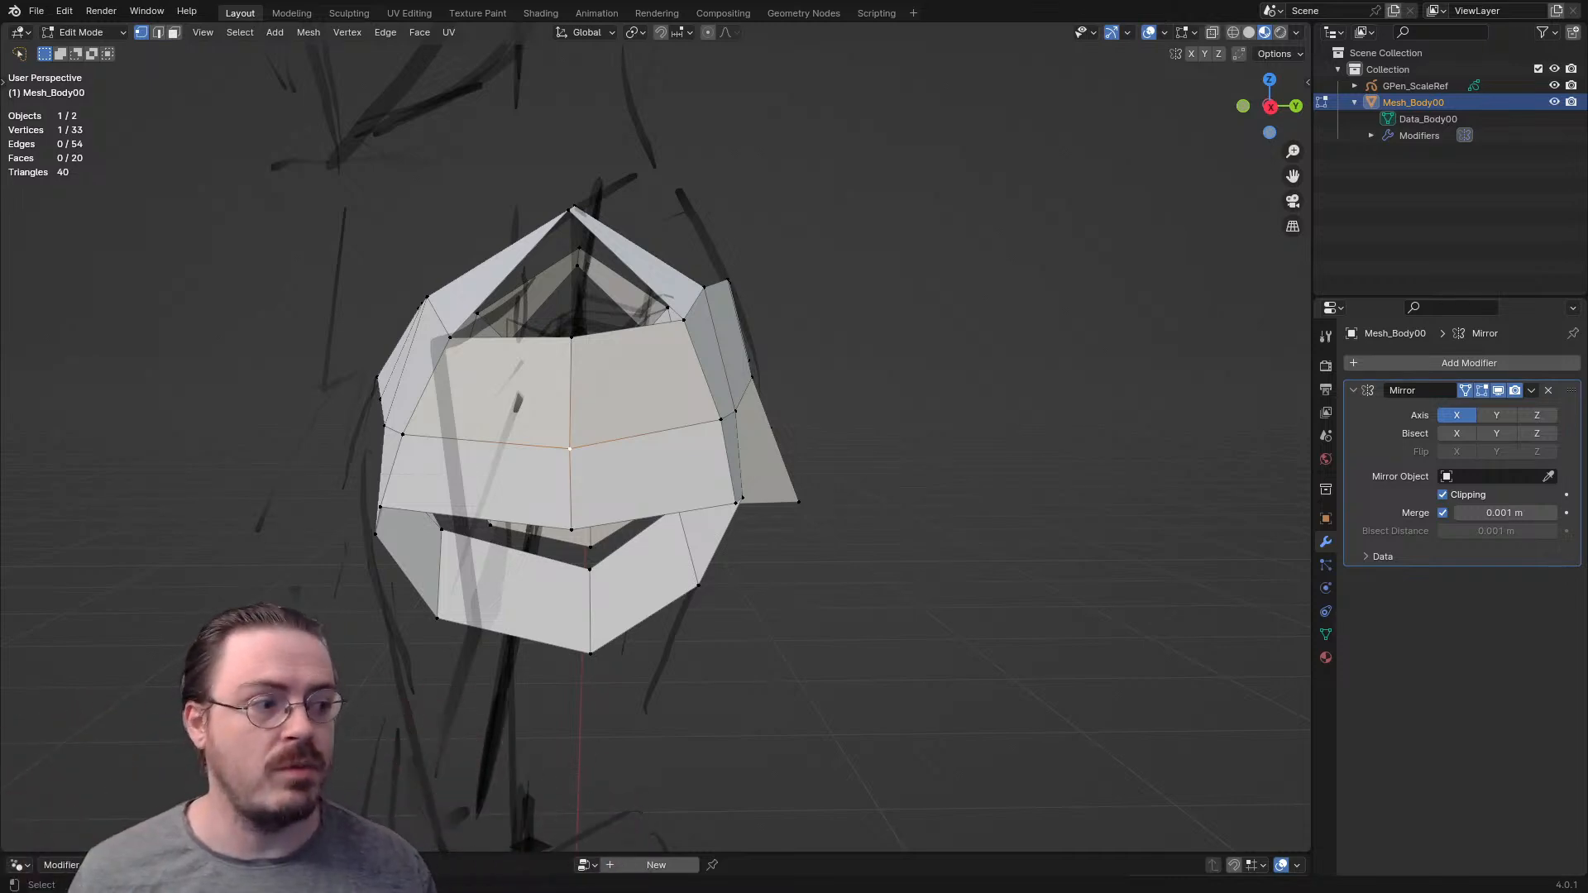
- Highlight the four faces surrounding the outer arm's middle vertex, then select that vertex
click(502, 390)
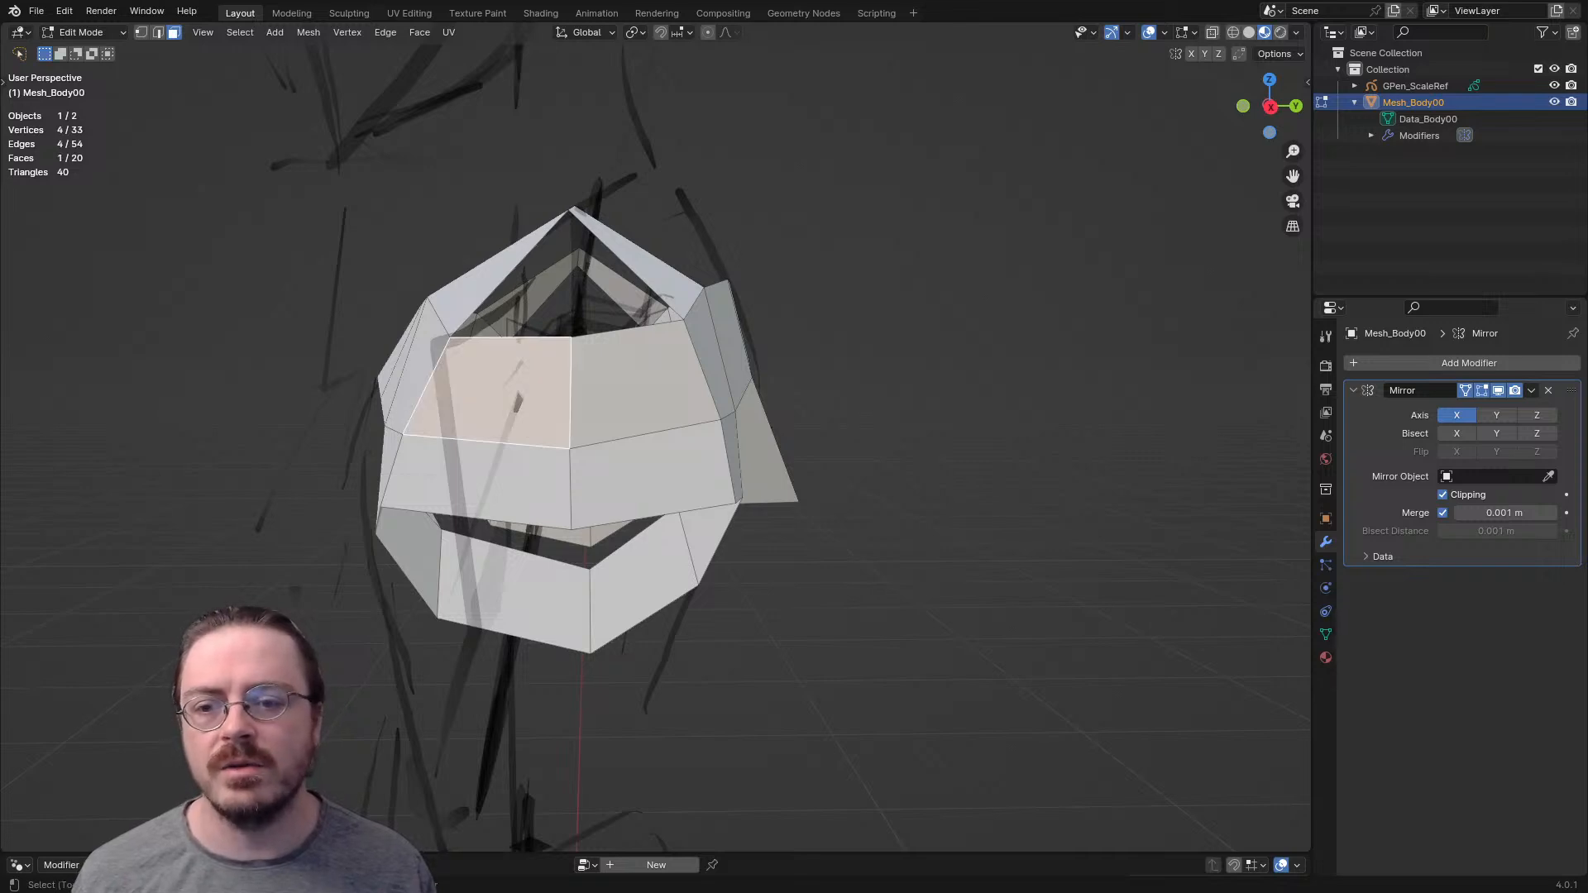
shift+click(638, 390)
shift+click(647, 471)
shift+click(475, 480)
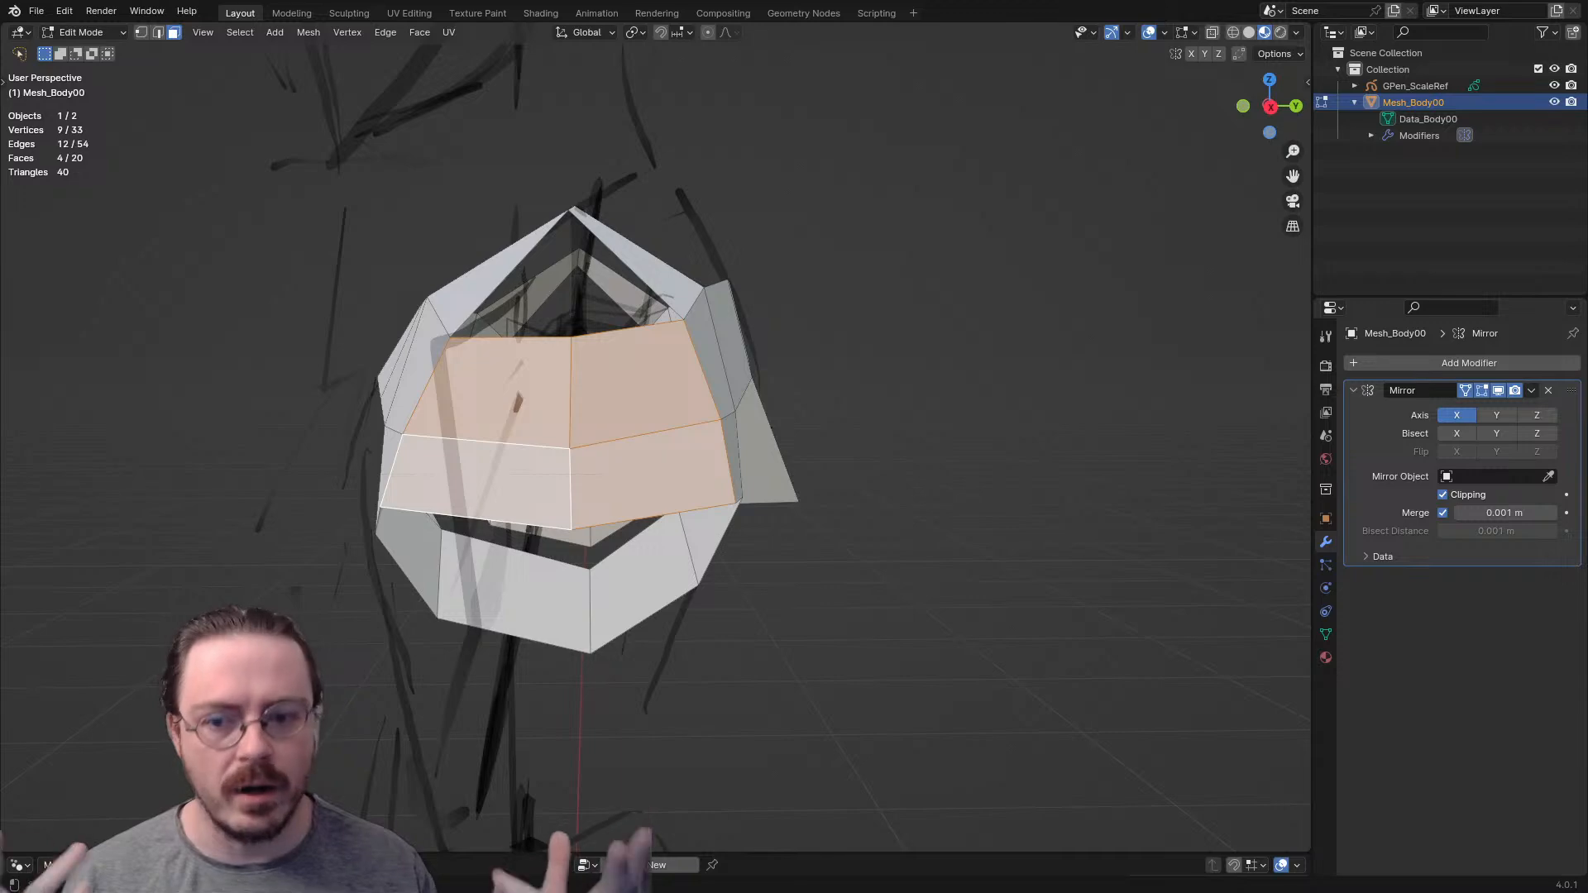
key(1)
click(570, 450)
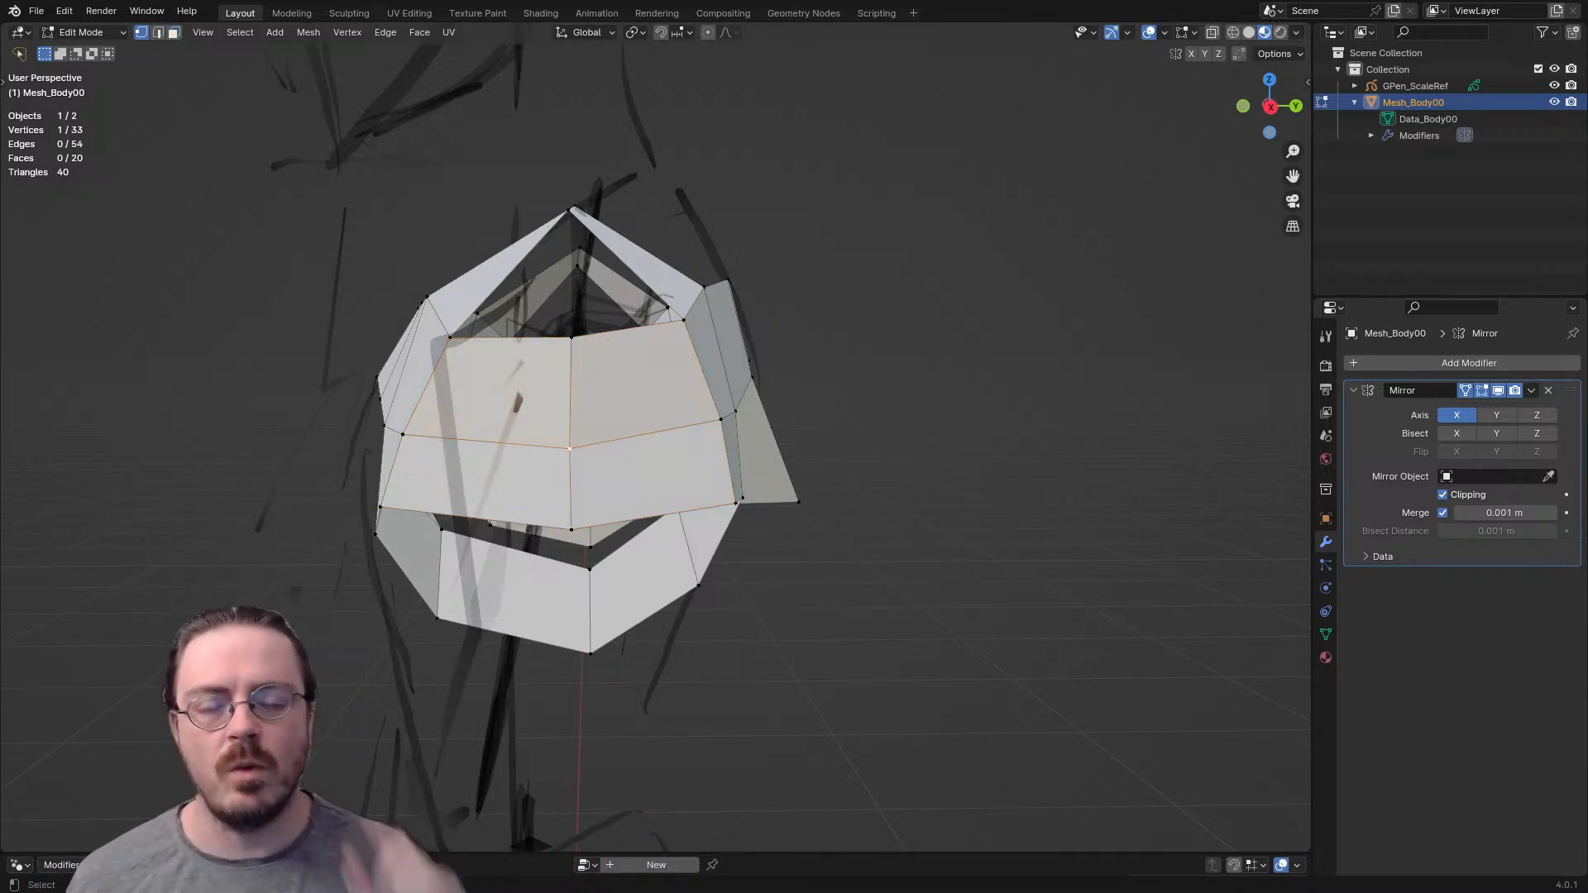
- Recalculate the whole mesh's normals to face outside and select the junction vertex behind the armpit
middle_drag(744, 438, 486, 455)
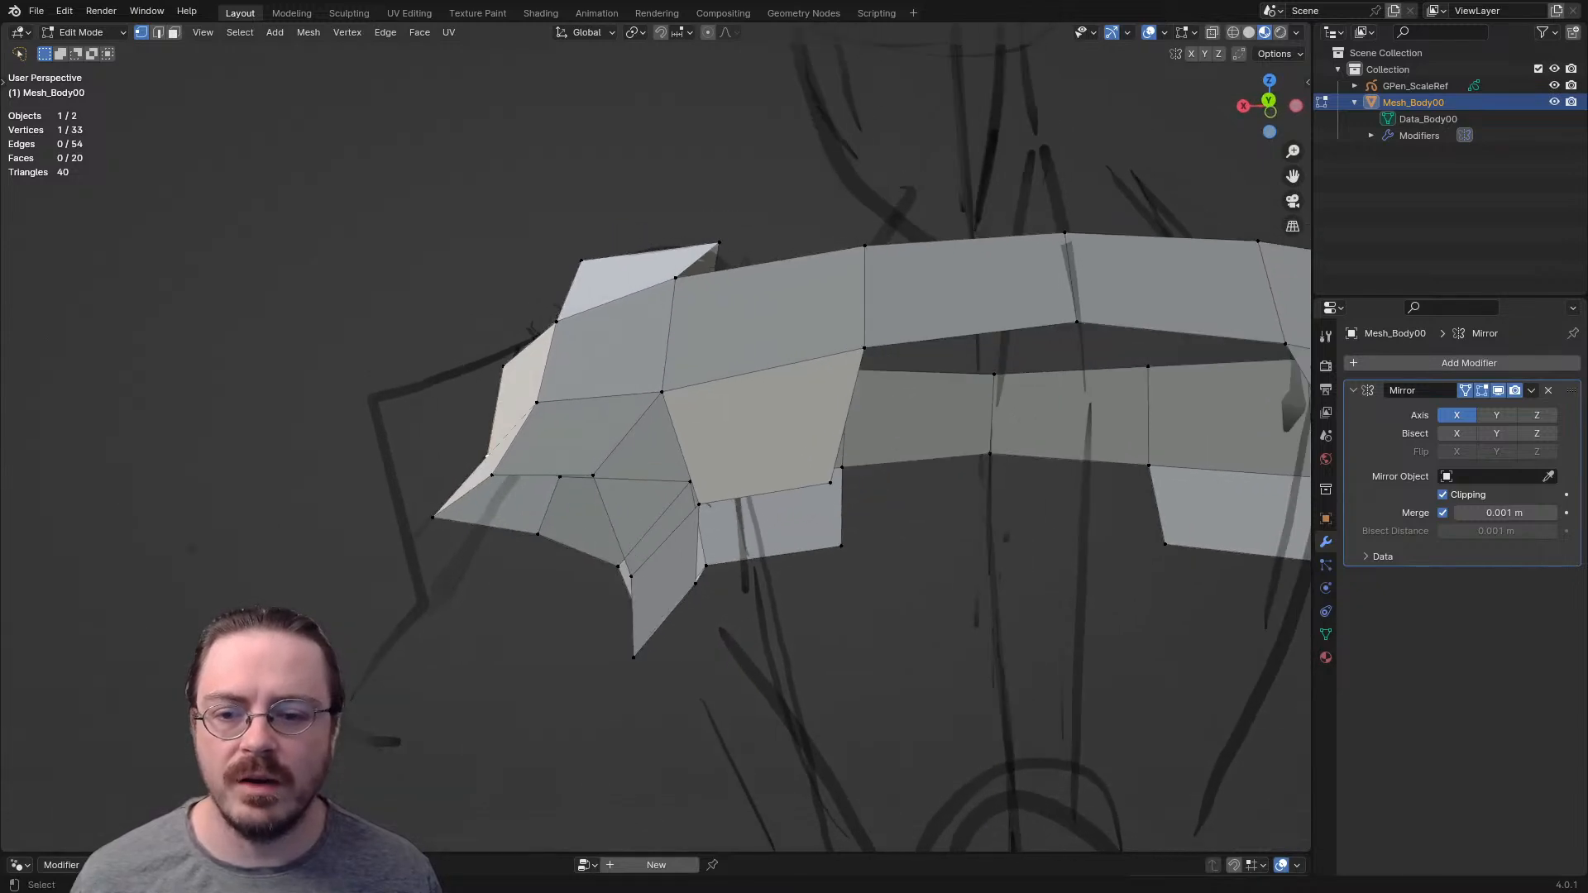
scroll(641, 429, up, 2)
key(a)
key(alt+n)
click(641, 429)
key(alt+n)
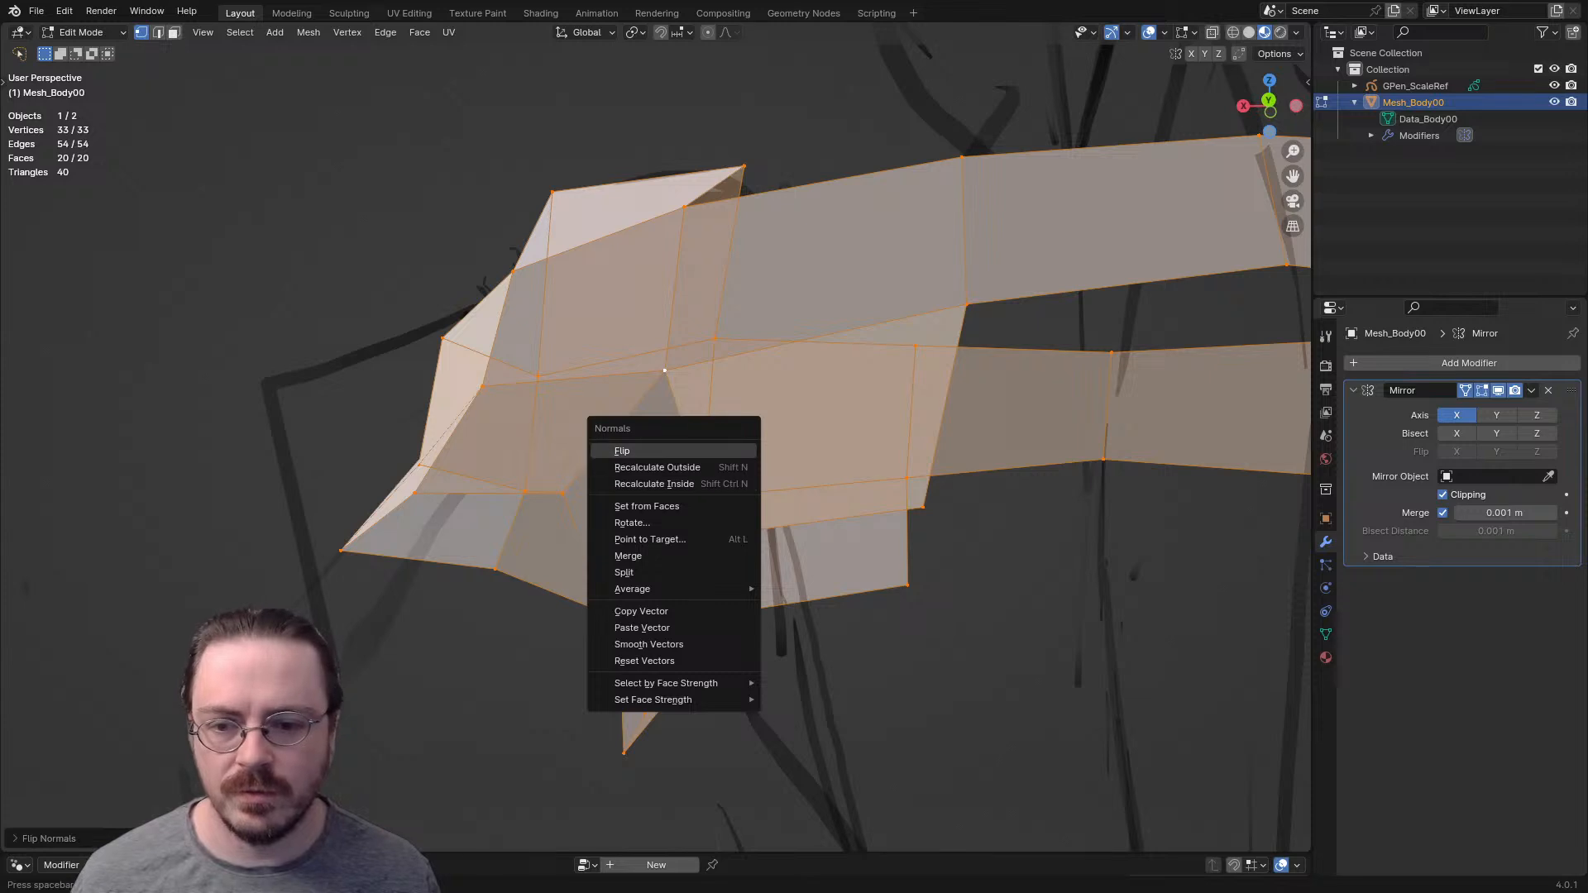
click(641, 467)
middle_drag(642, 468, 641, 498)
click(666, 406)
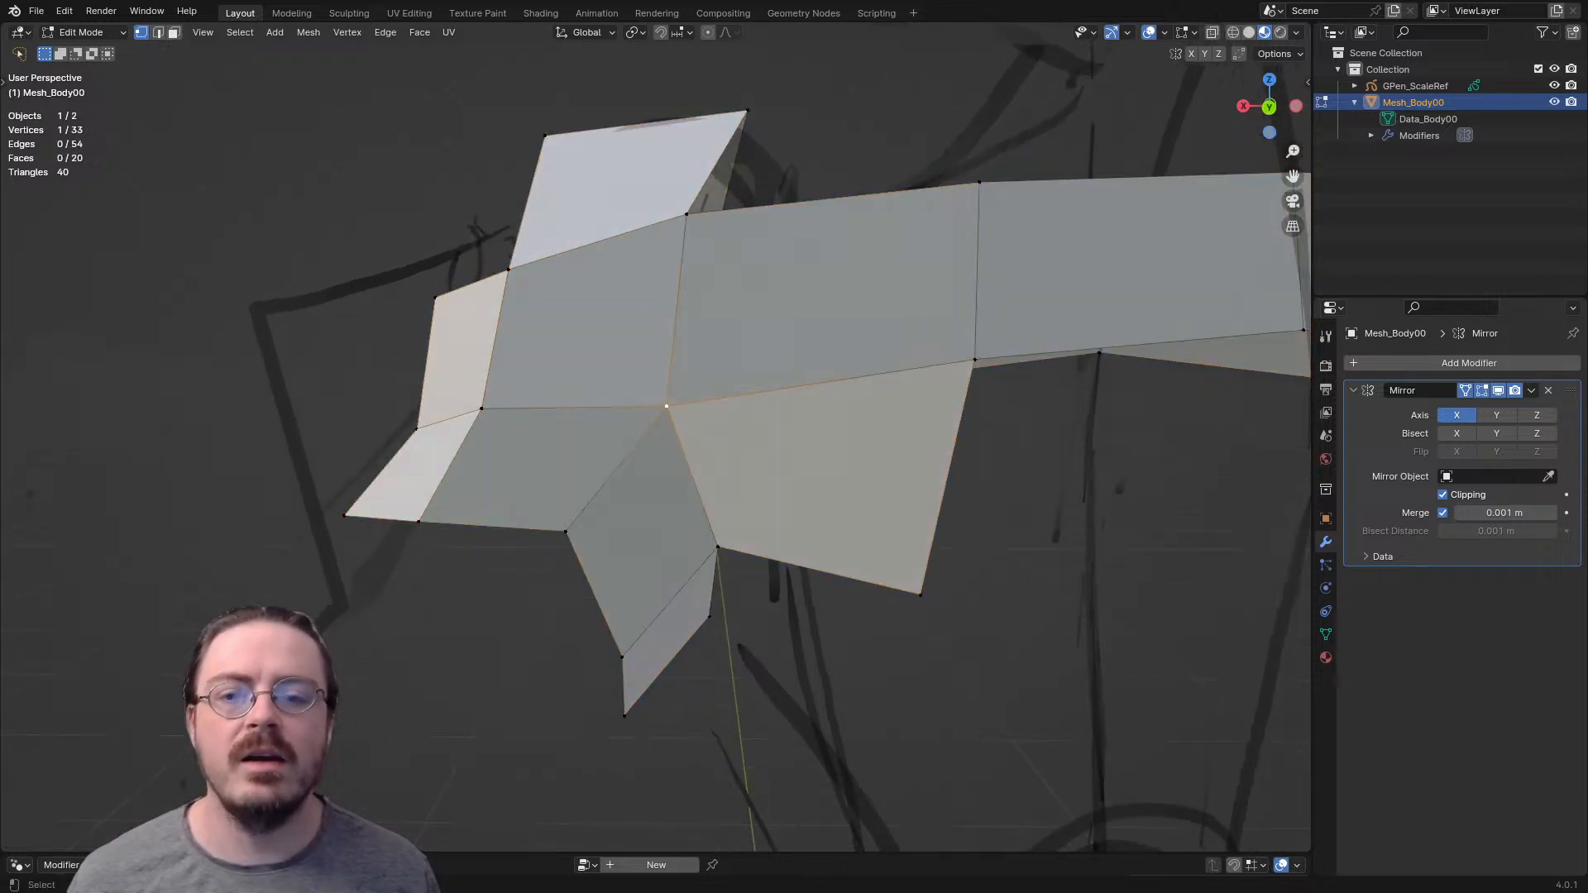
- Highlight the five faces meeting at the junction vertex behind the armpit and examine that pole from several angles
key(3)
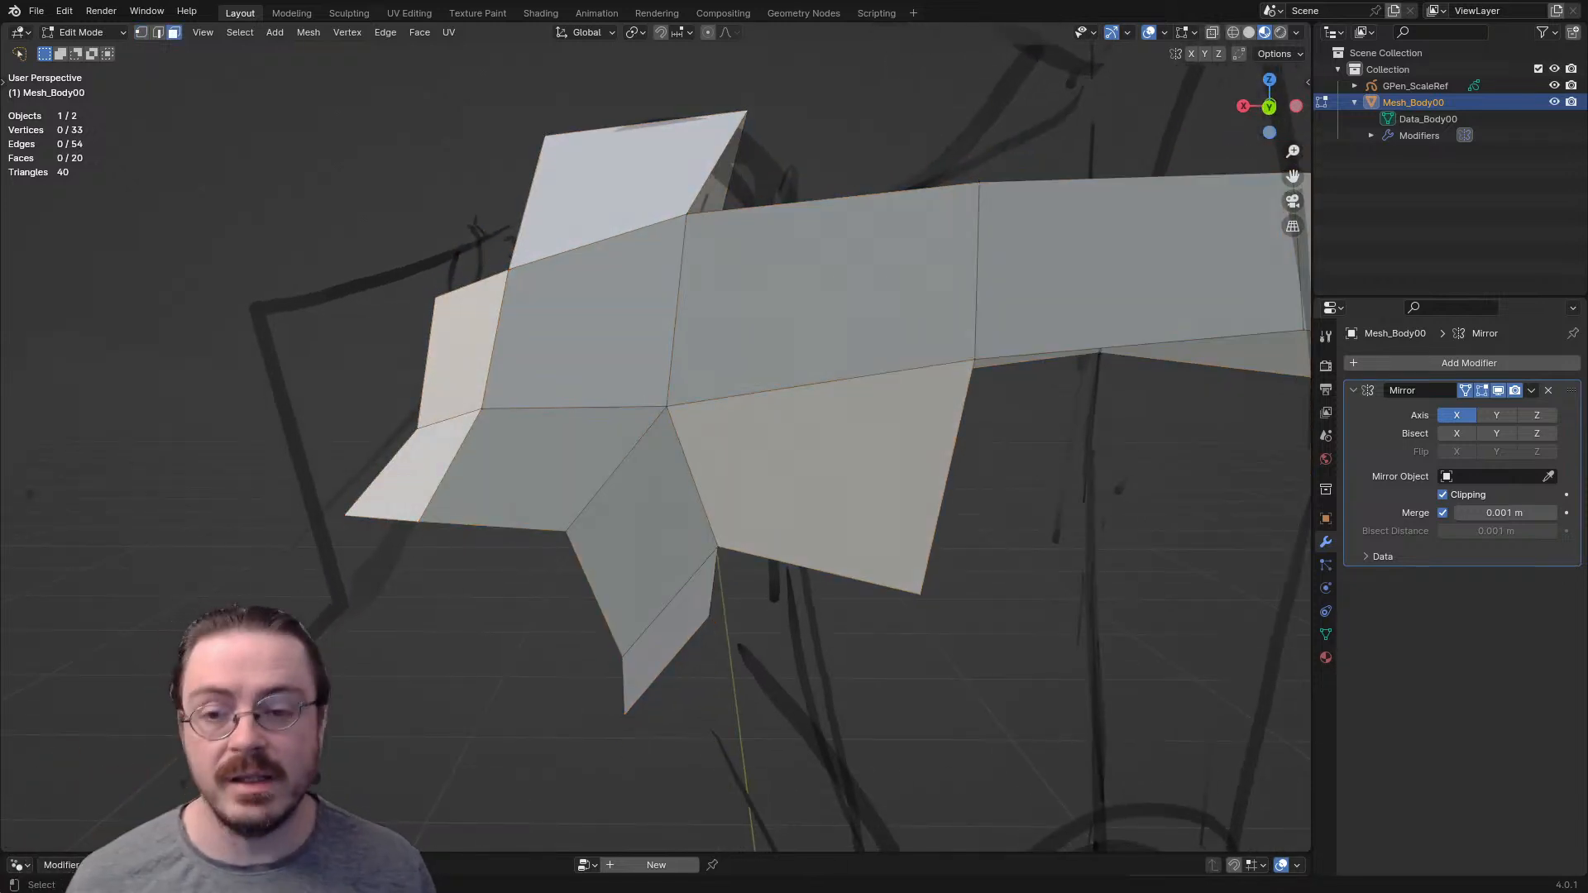
click(589, 325)
shift+click(794, 306)
shift+click(794, 464)
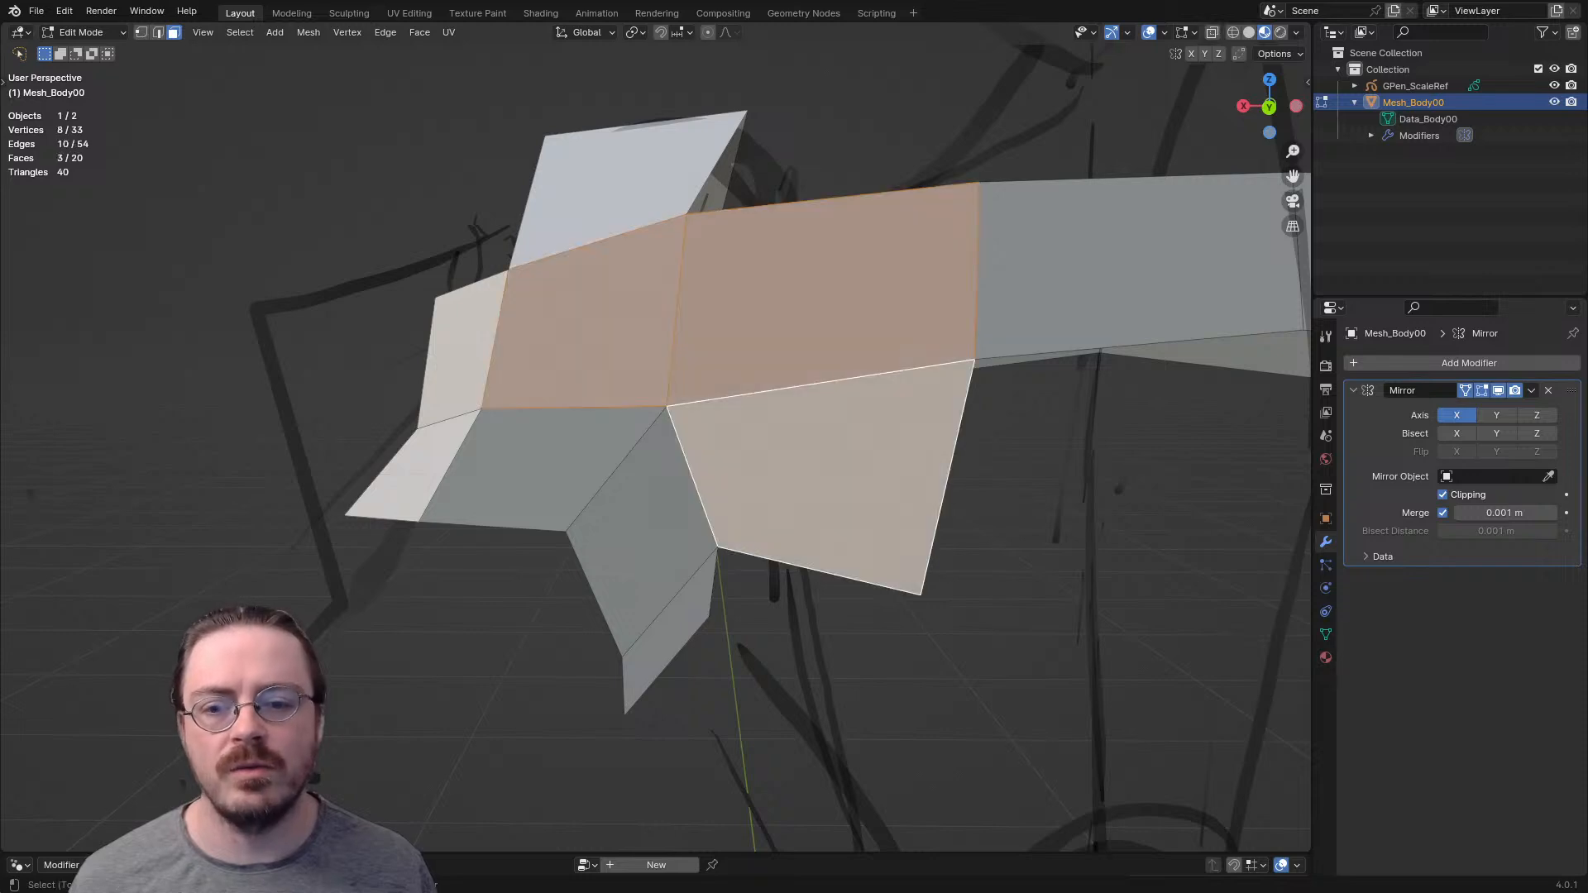
shift+click(647, 531)
shift+click(546, 468)
key(1)
click(666, 406)
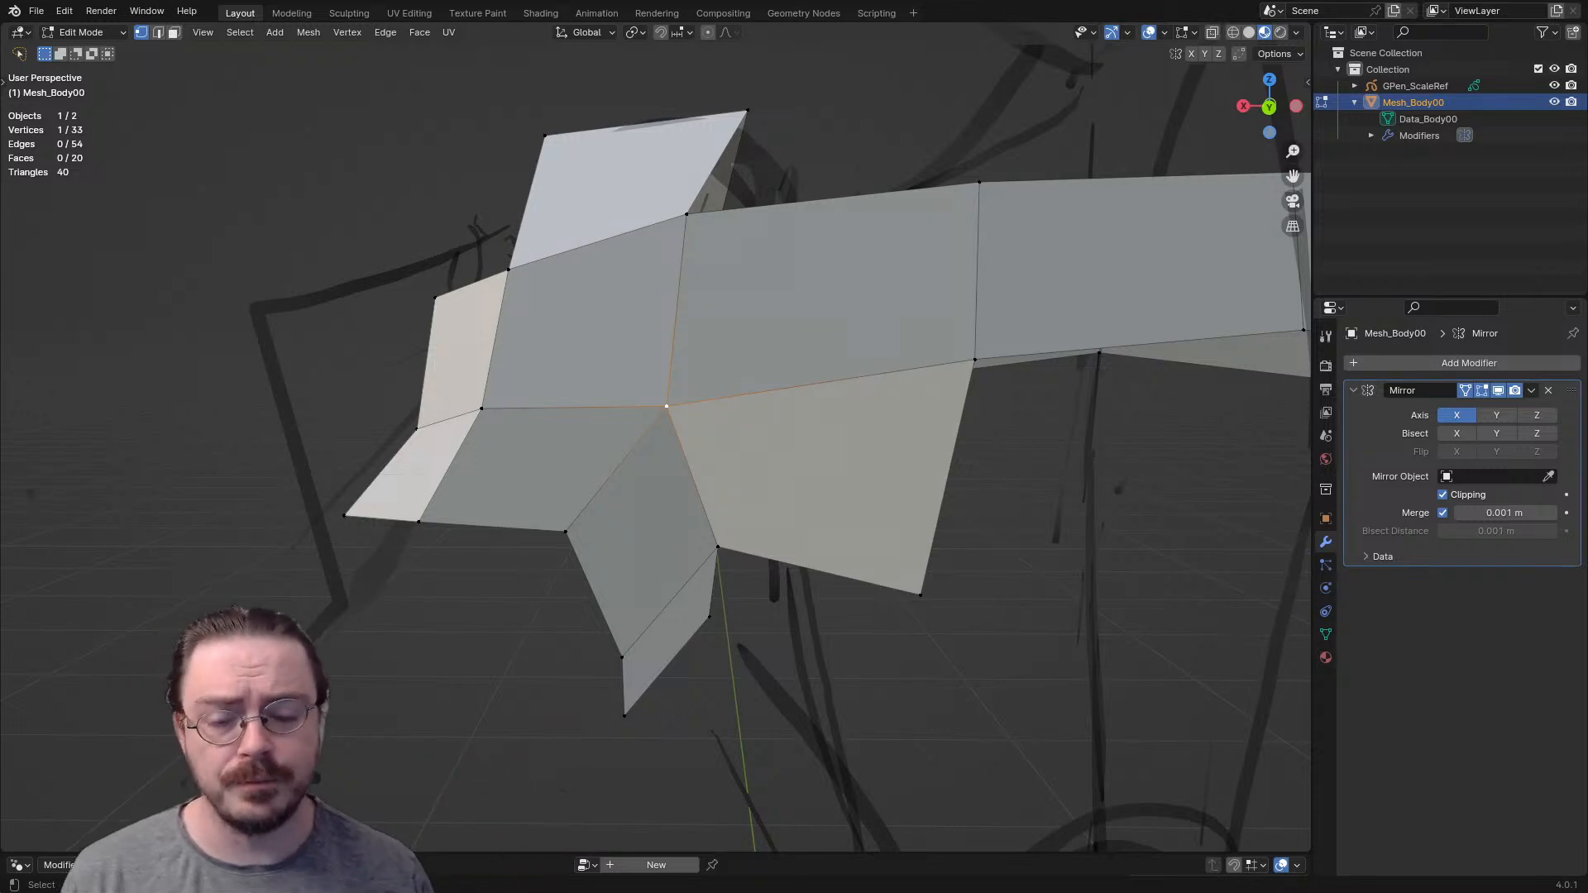
mouse_move(718, 529)
middle_down()
mouse_move(725, 430)
mouse_move(713, 513)
middle_up()
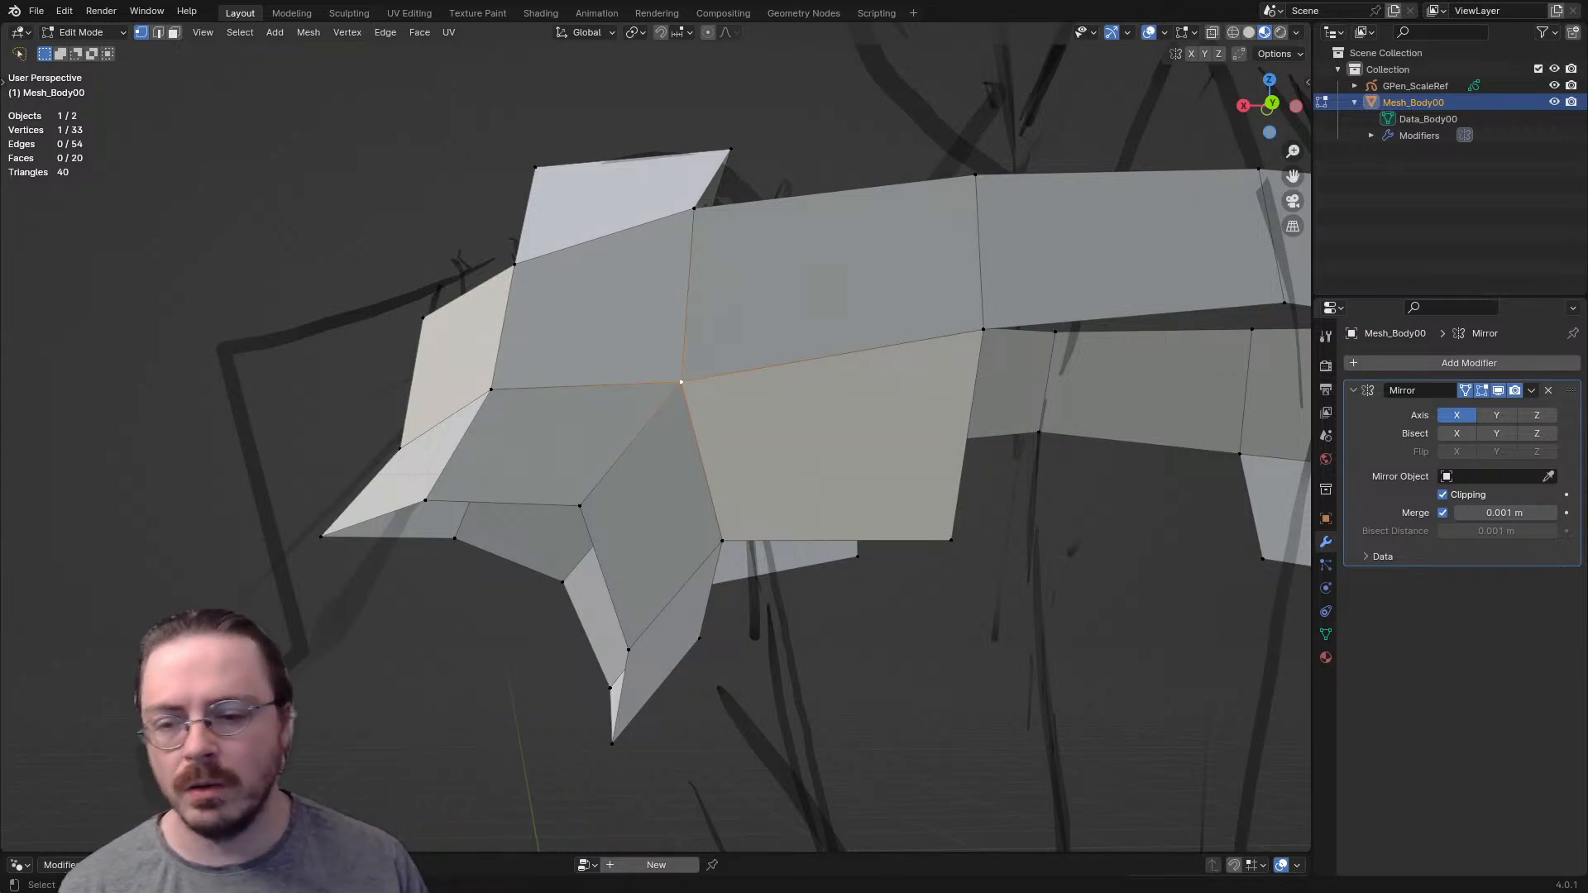
middle_drag(713, 496, 660, 445)
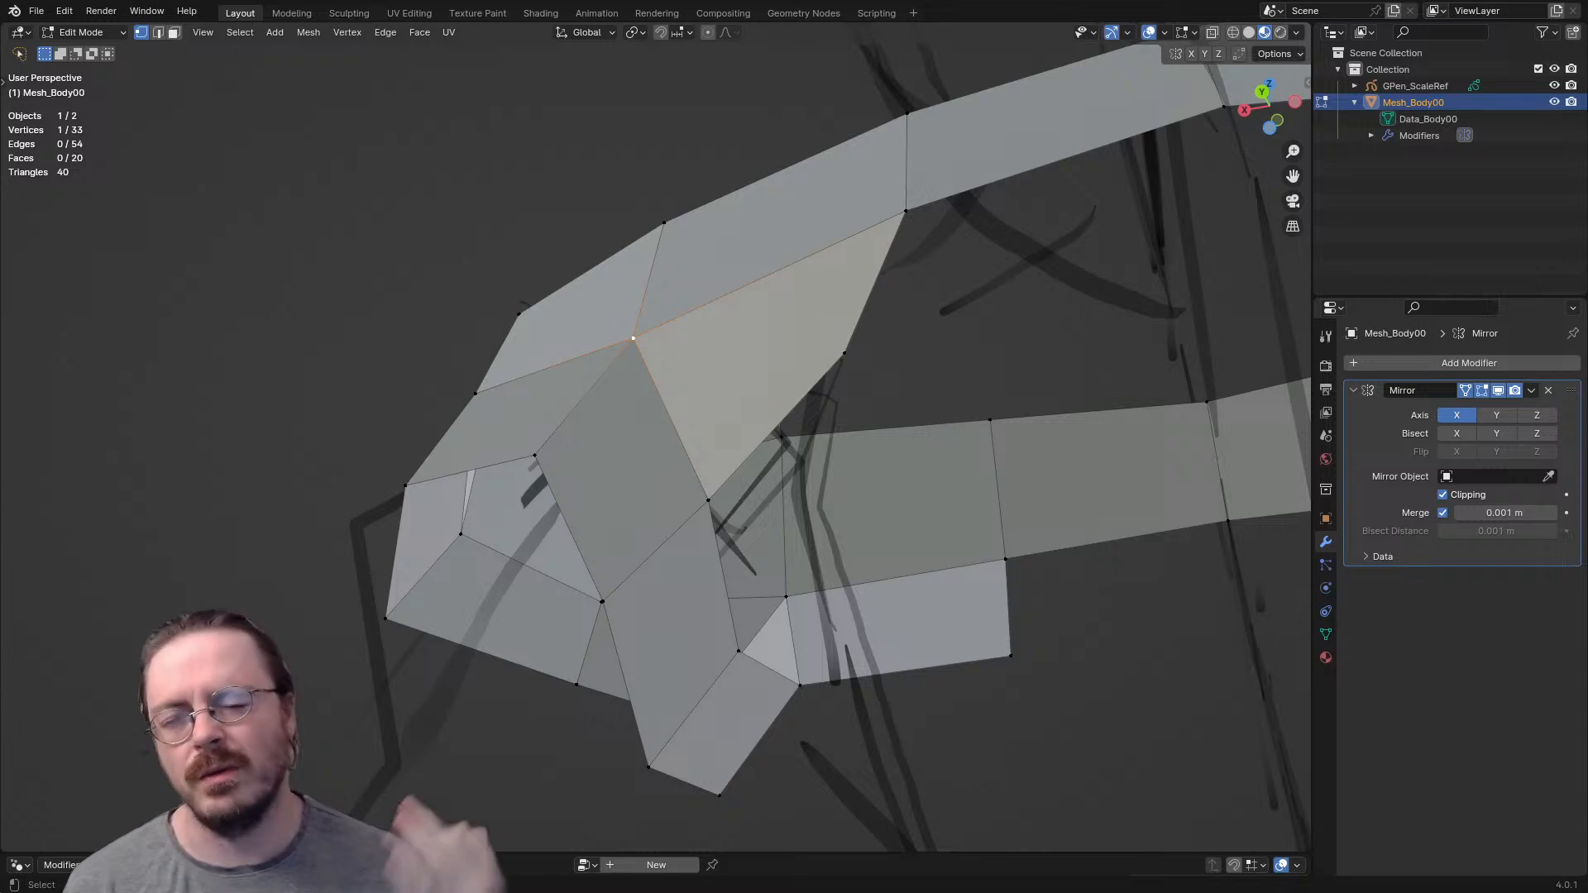
middle_drag(662, 447, 703, 381)
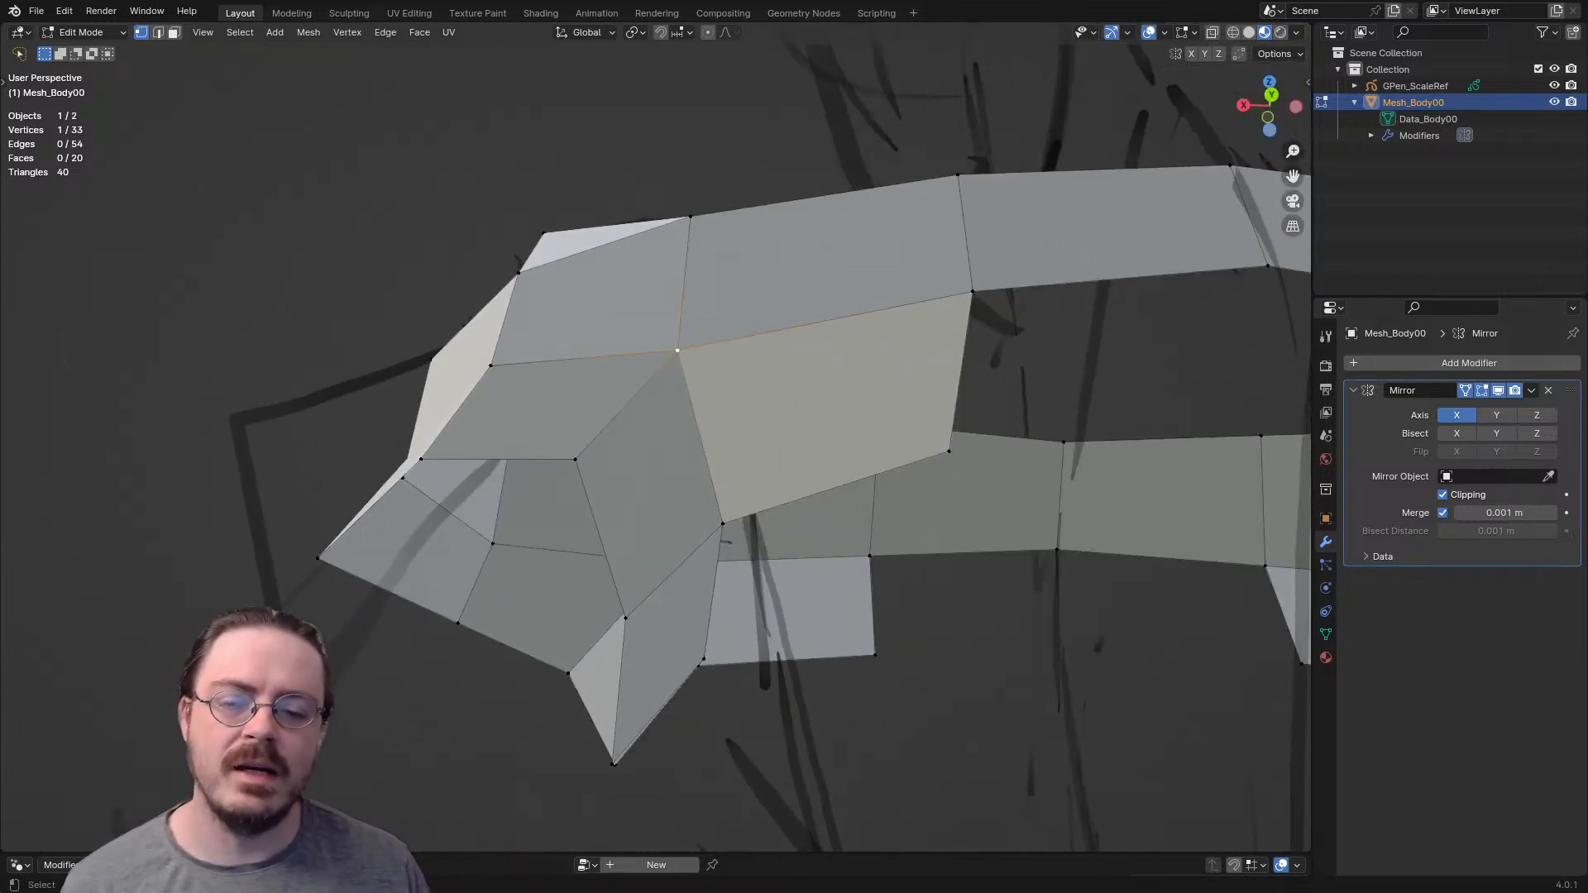
middle_drag(703, 380, 653, 397)
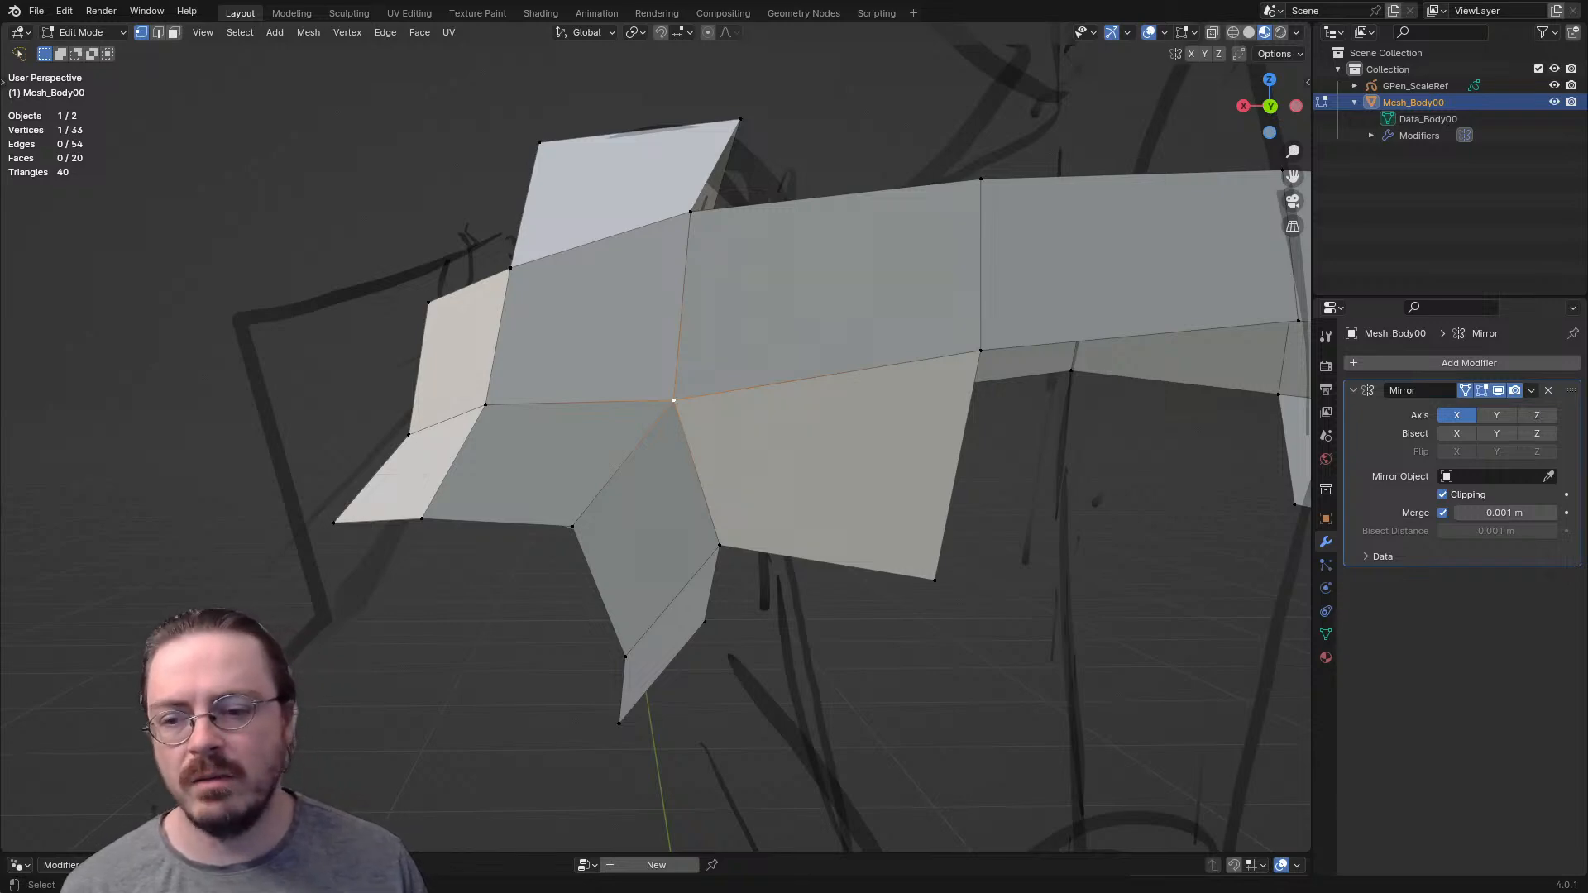
middle_drag(662, 414, 645, 380)
- Extrude the vertex beneath the back armpit pole downward and adjust its position from several angles
shift+middle_drag(744, 446, 540, 372)
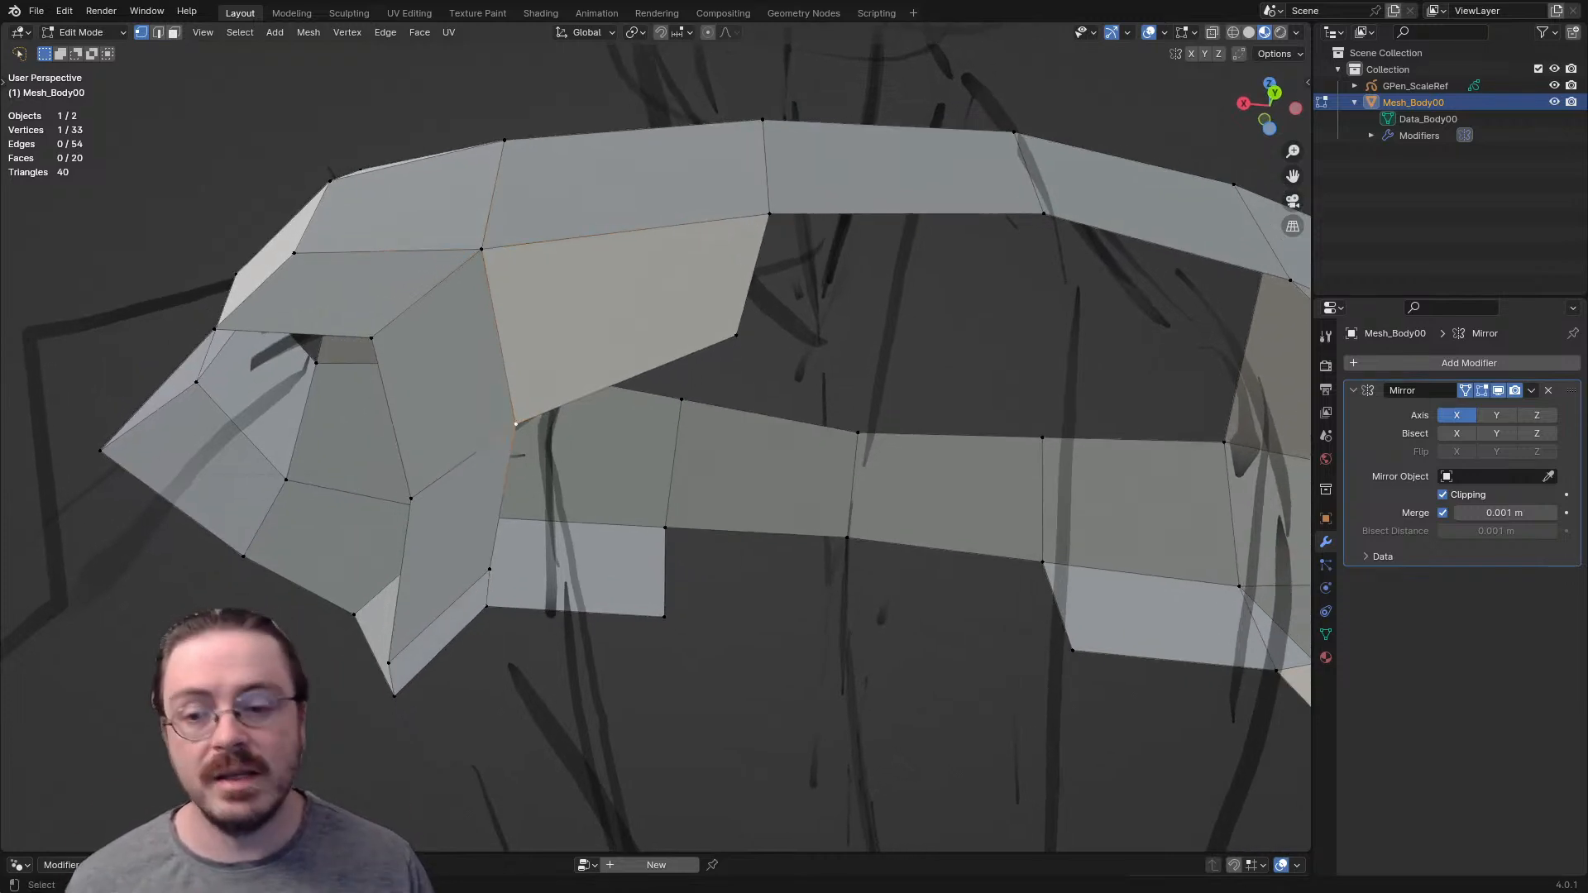
key(e)
click(547, 569)
middle_drag(548, 569, 687, 463)
key(g)
click(673, 400)
middle_drag(673, 401, 397, 504)
key(g)
click(509, 608)
- Extrude the new lower back vertex toward the spine, and extrude another vertex forward beneath the armpit
middle_drag(508, 608, 571, 571)
key(e)
click(805, 574)
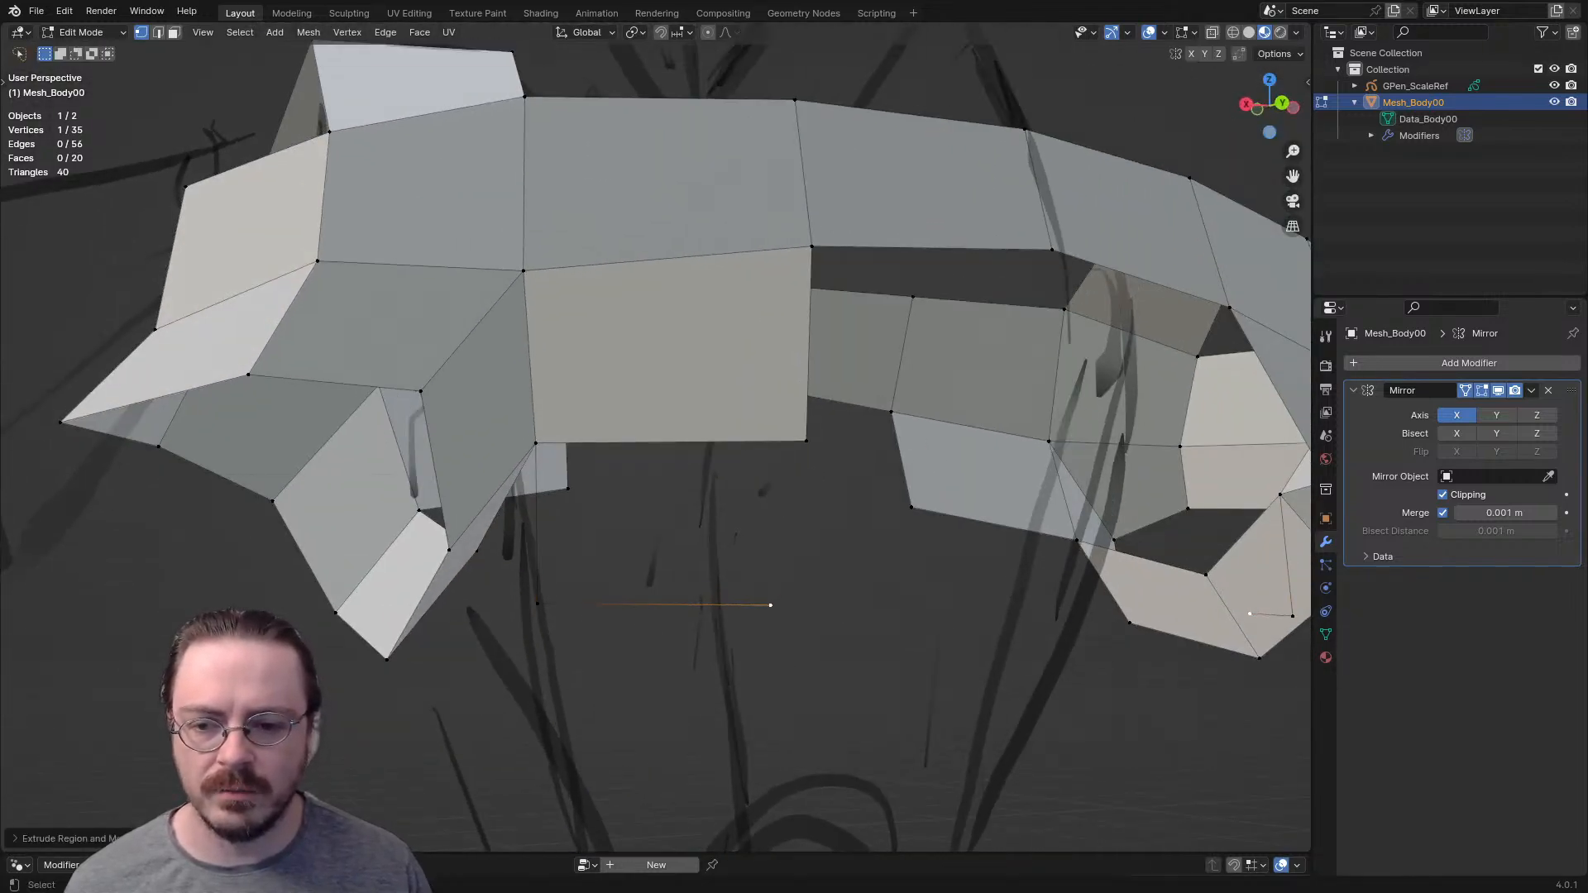
middle_drag(805, 574, 897, 521)
click(591, 450)
key(e)
middle_drag(590, 450, 517, 475)
click(488, 443)
- Fill the underarm face beside the extruded edges and the second quad down the back
key(2)
click(598, 336)
shift+click(594, 402)
key(f)
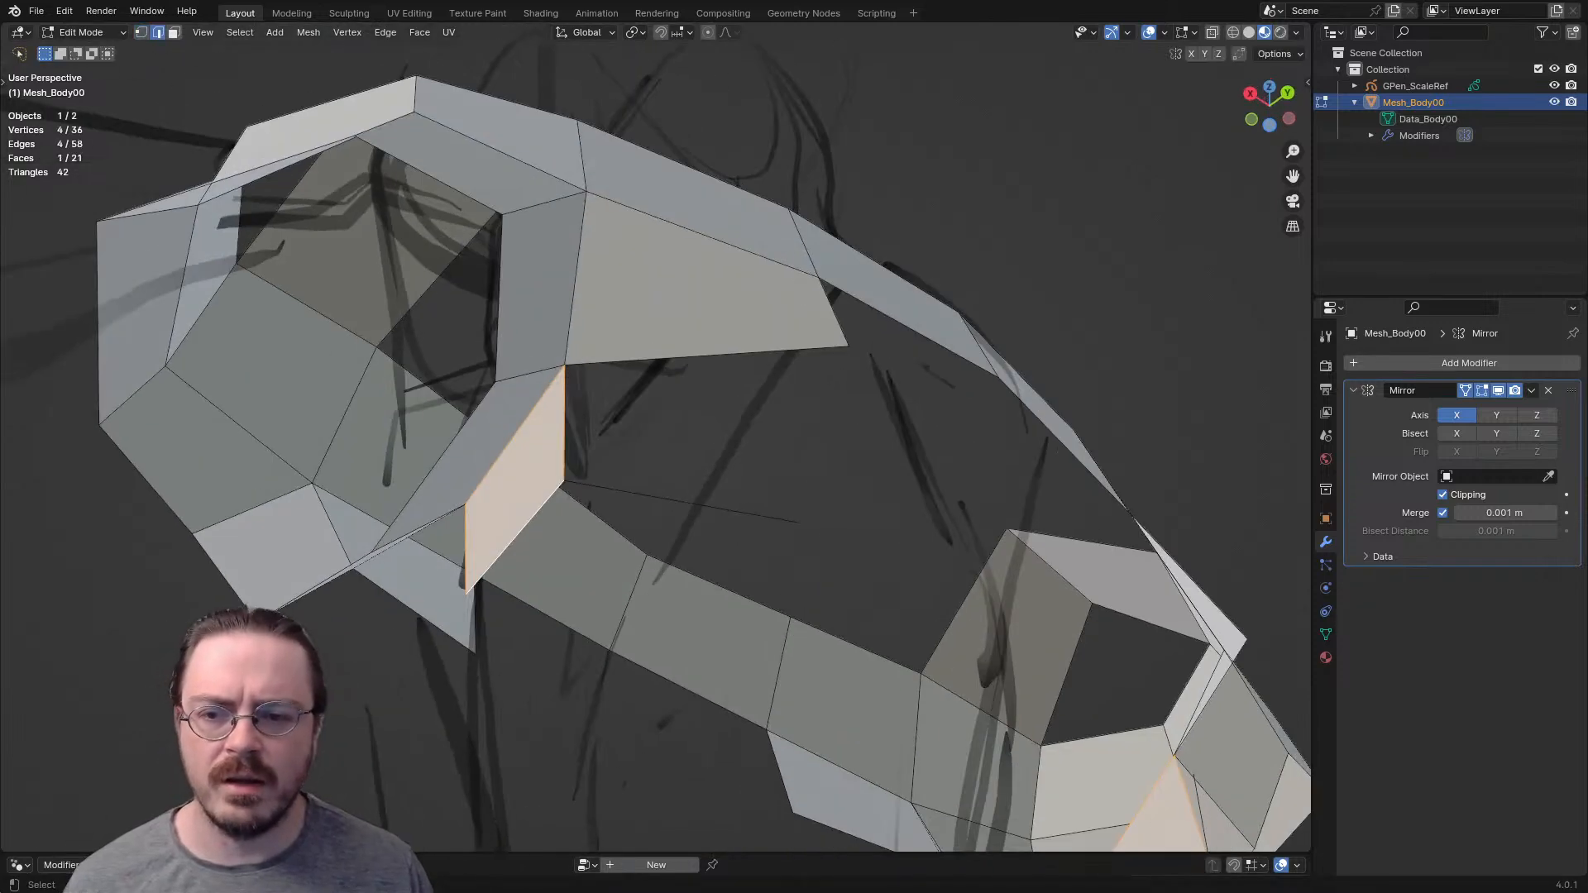
click(566, 426)
key(f)
- Highlight the five faces around the lower back armpit vertex and examine that pole
middle_drag(565, 426, 529, 414)
key(1)
click(544, 410)
key(3)
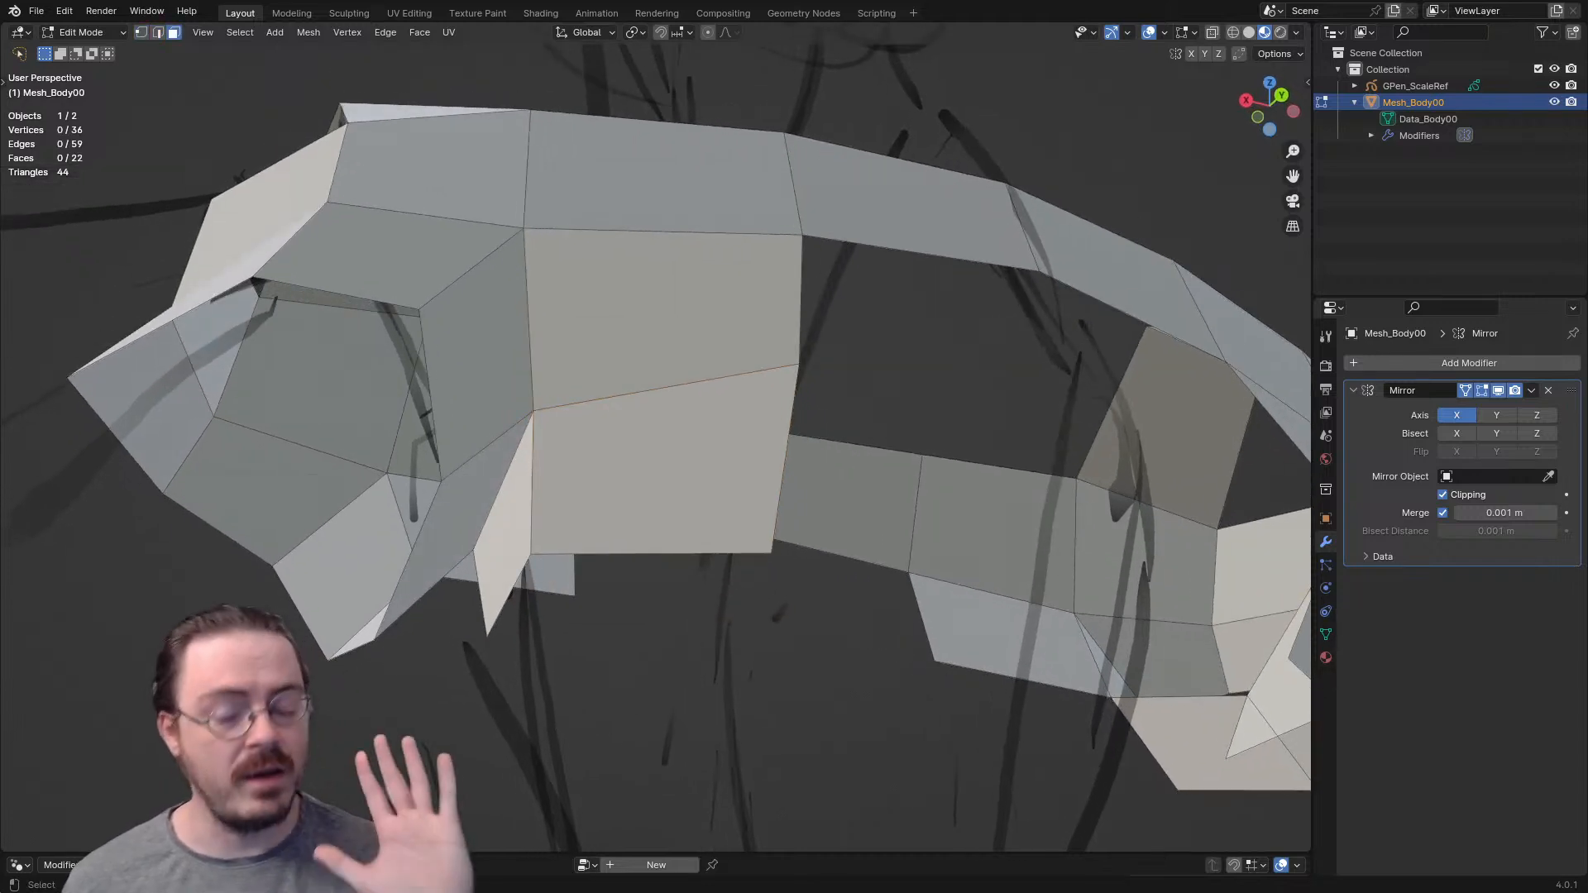
click(460, 526)
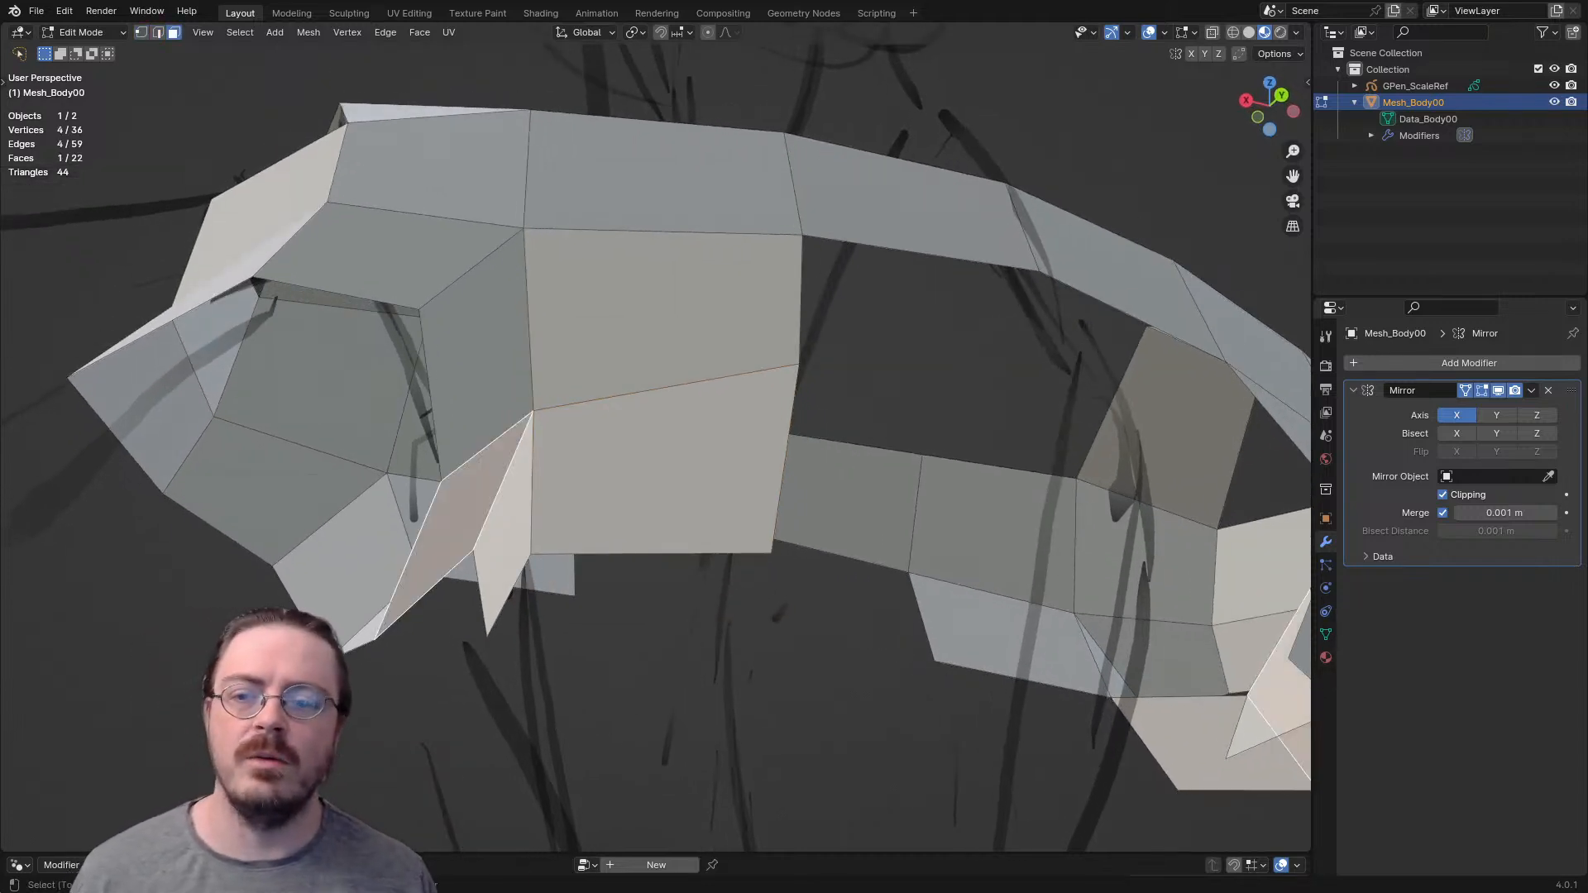
shift+click(488, 364)
shift+click(629, 331)
shift+click(632, 463)
shift+click(504, 512)
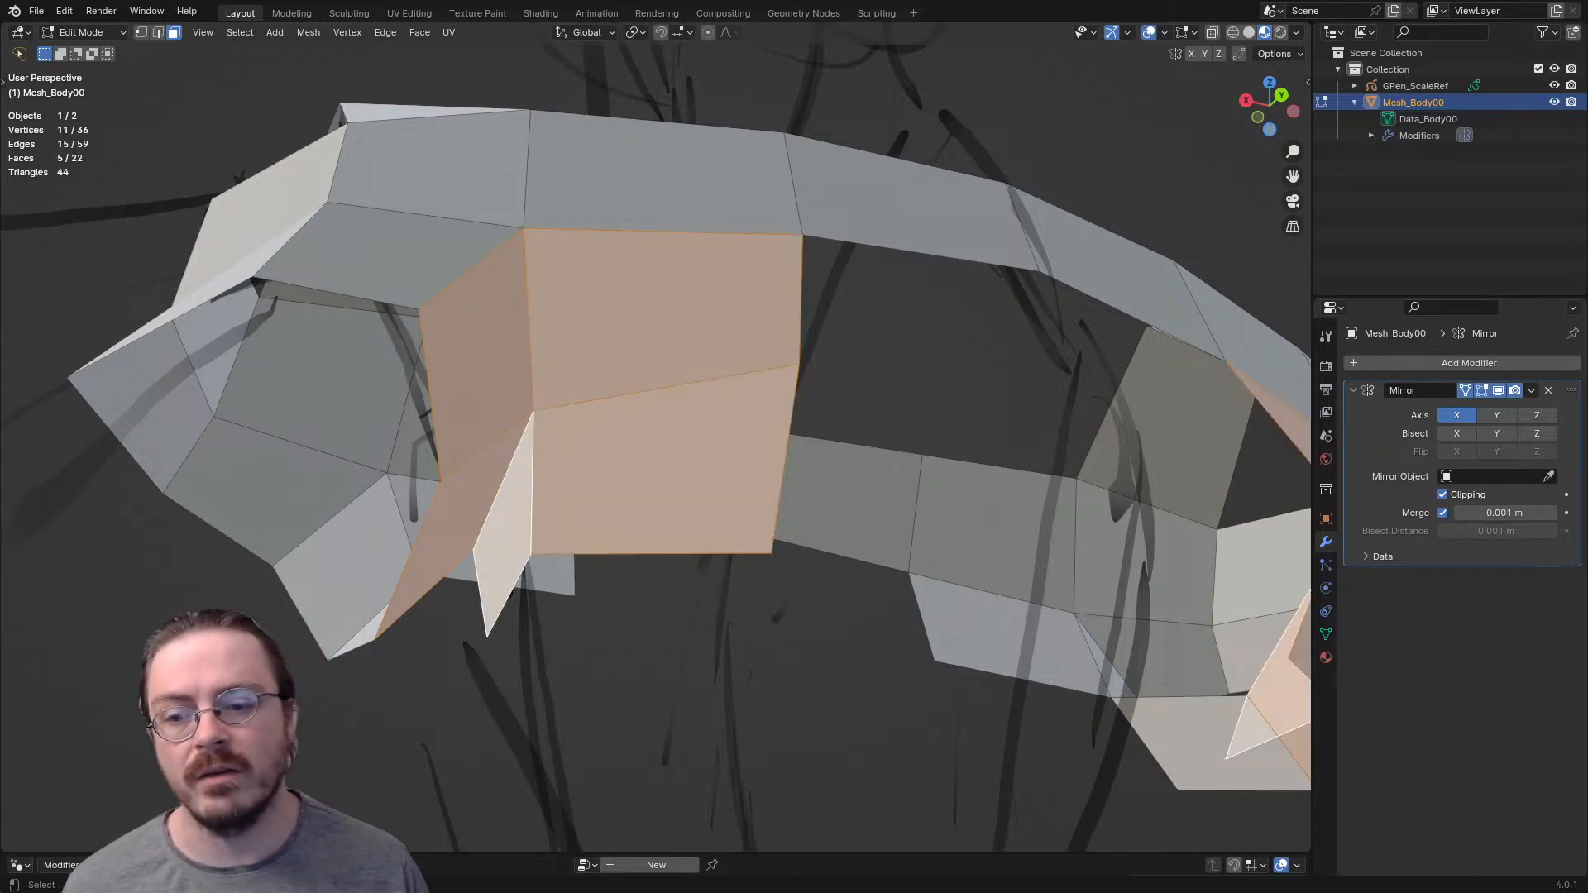
key(alt+a)
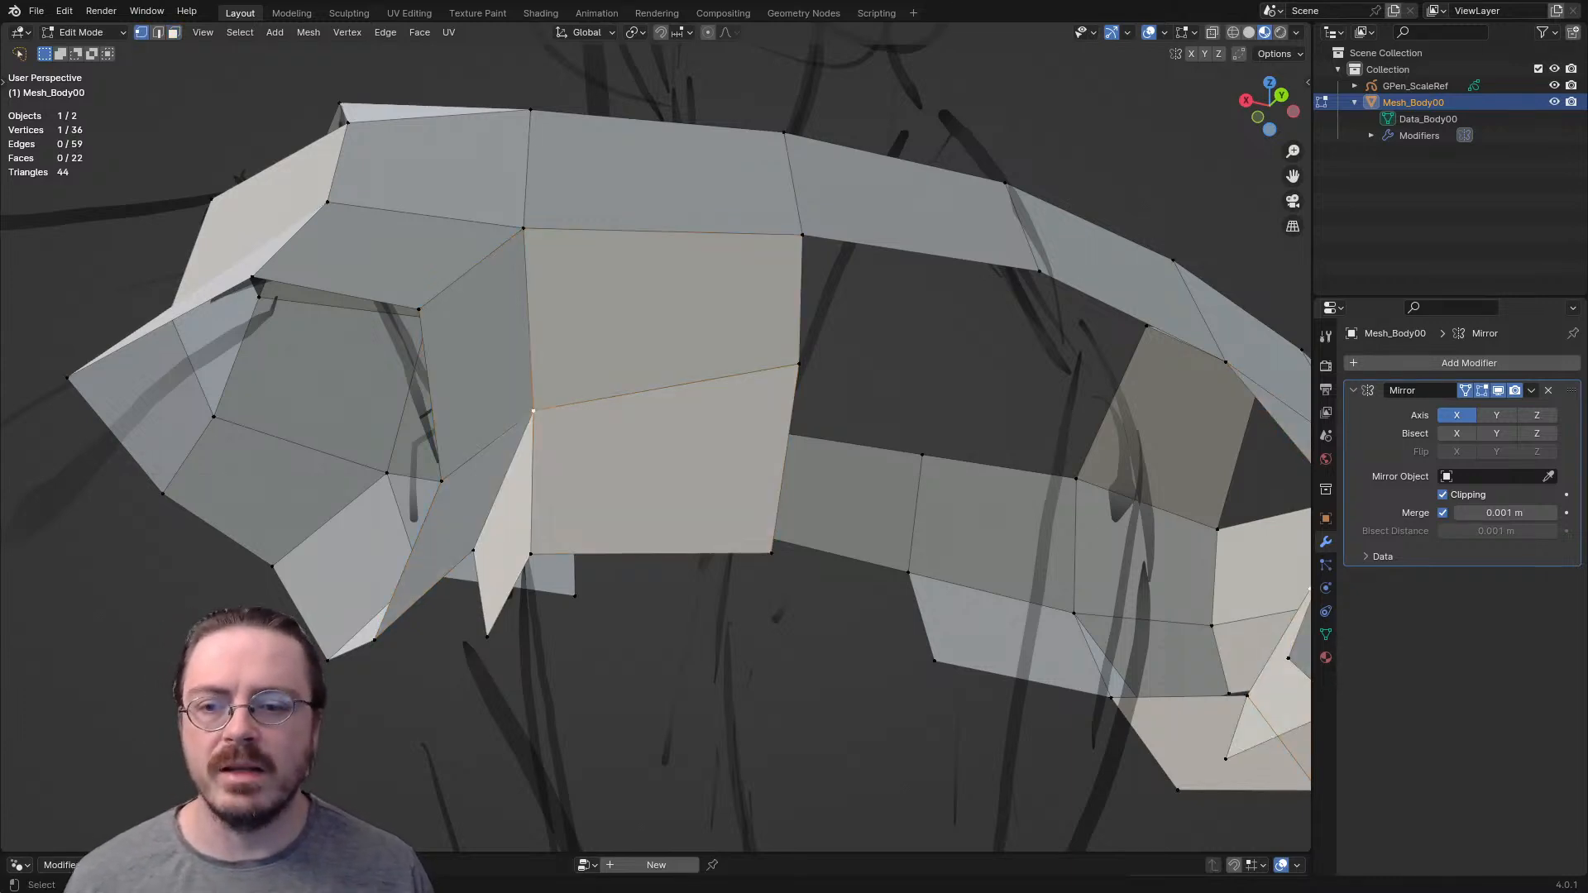
middle_drag(533, 412, 517, 433)
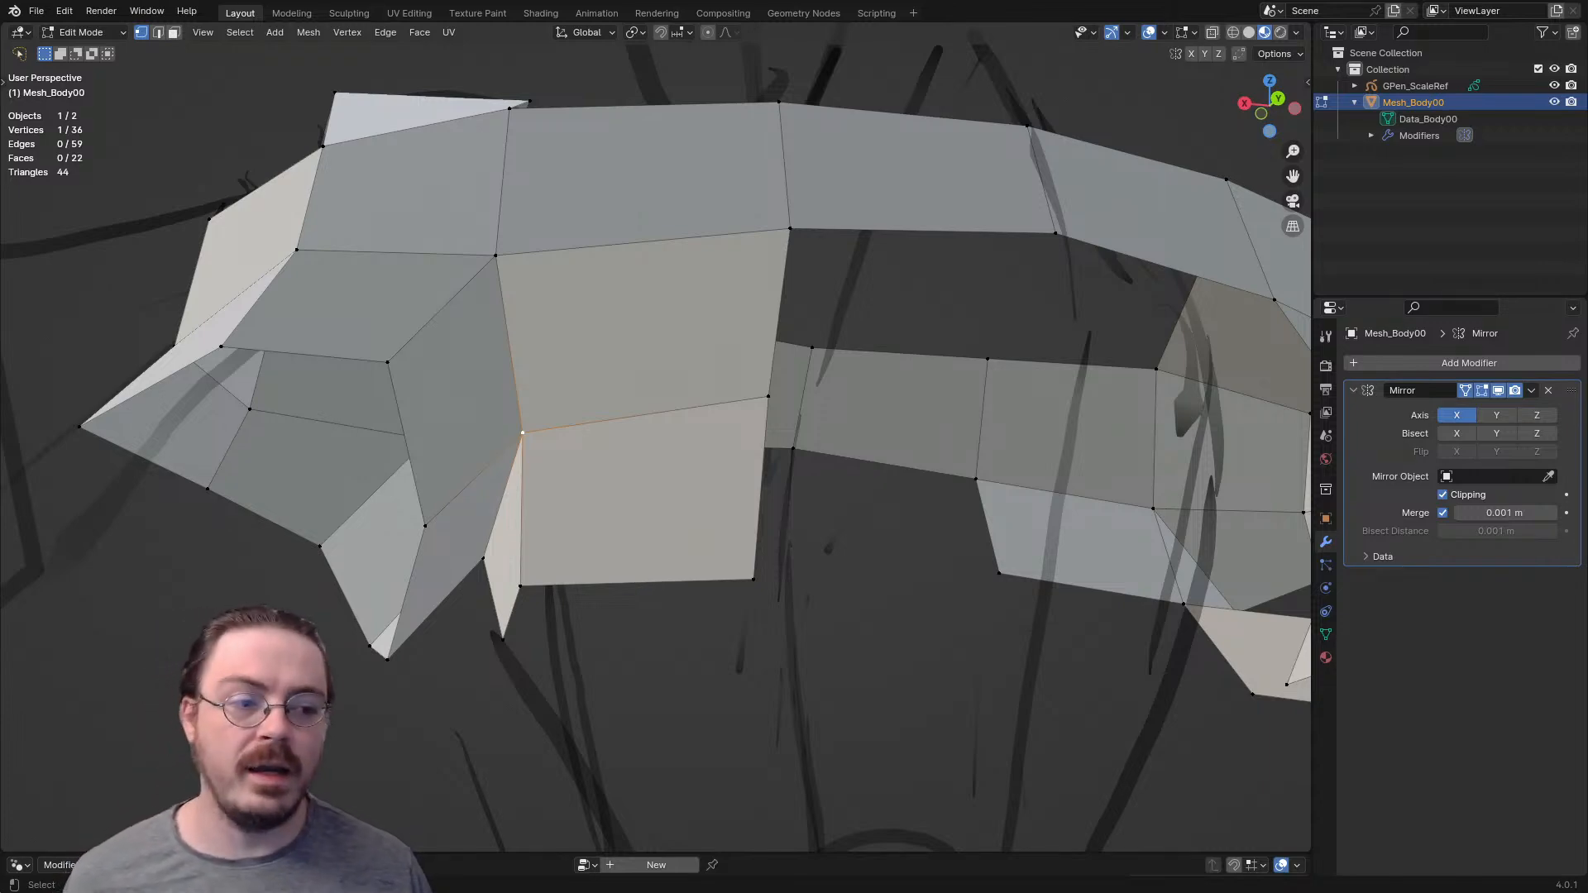
- Extrude a vertex beneath the front of the armpit and fill a face along the front underarm
middle_drag(530, 430, 700, 356)
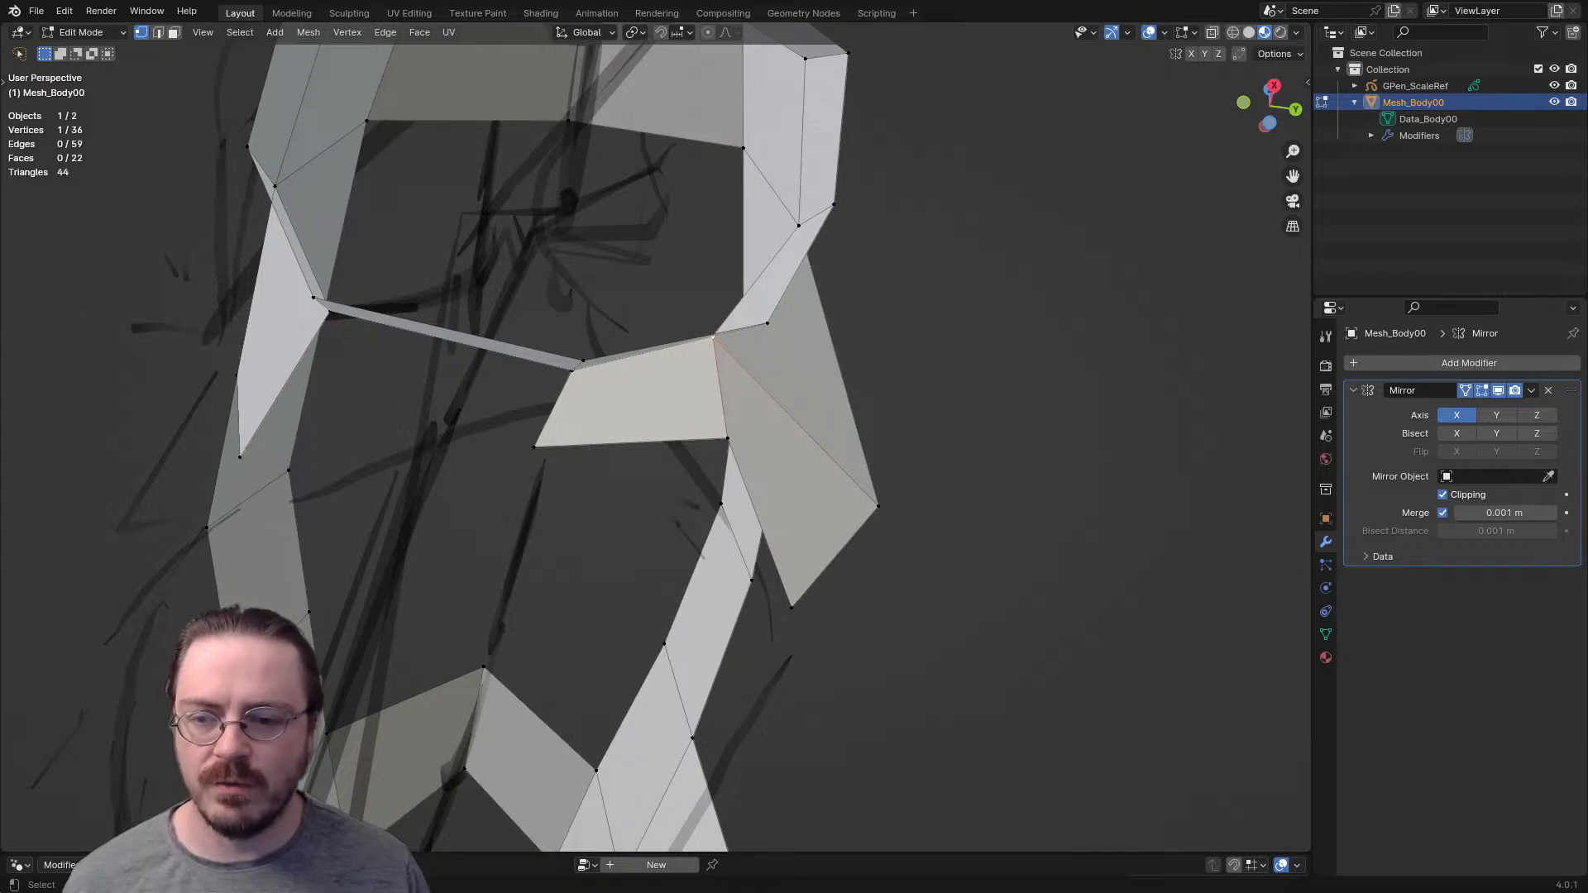
middle_drag(563, 430, 700, 404)
key(e)
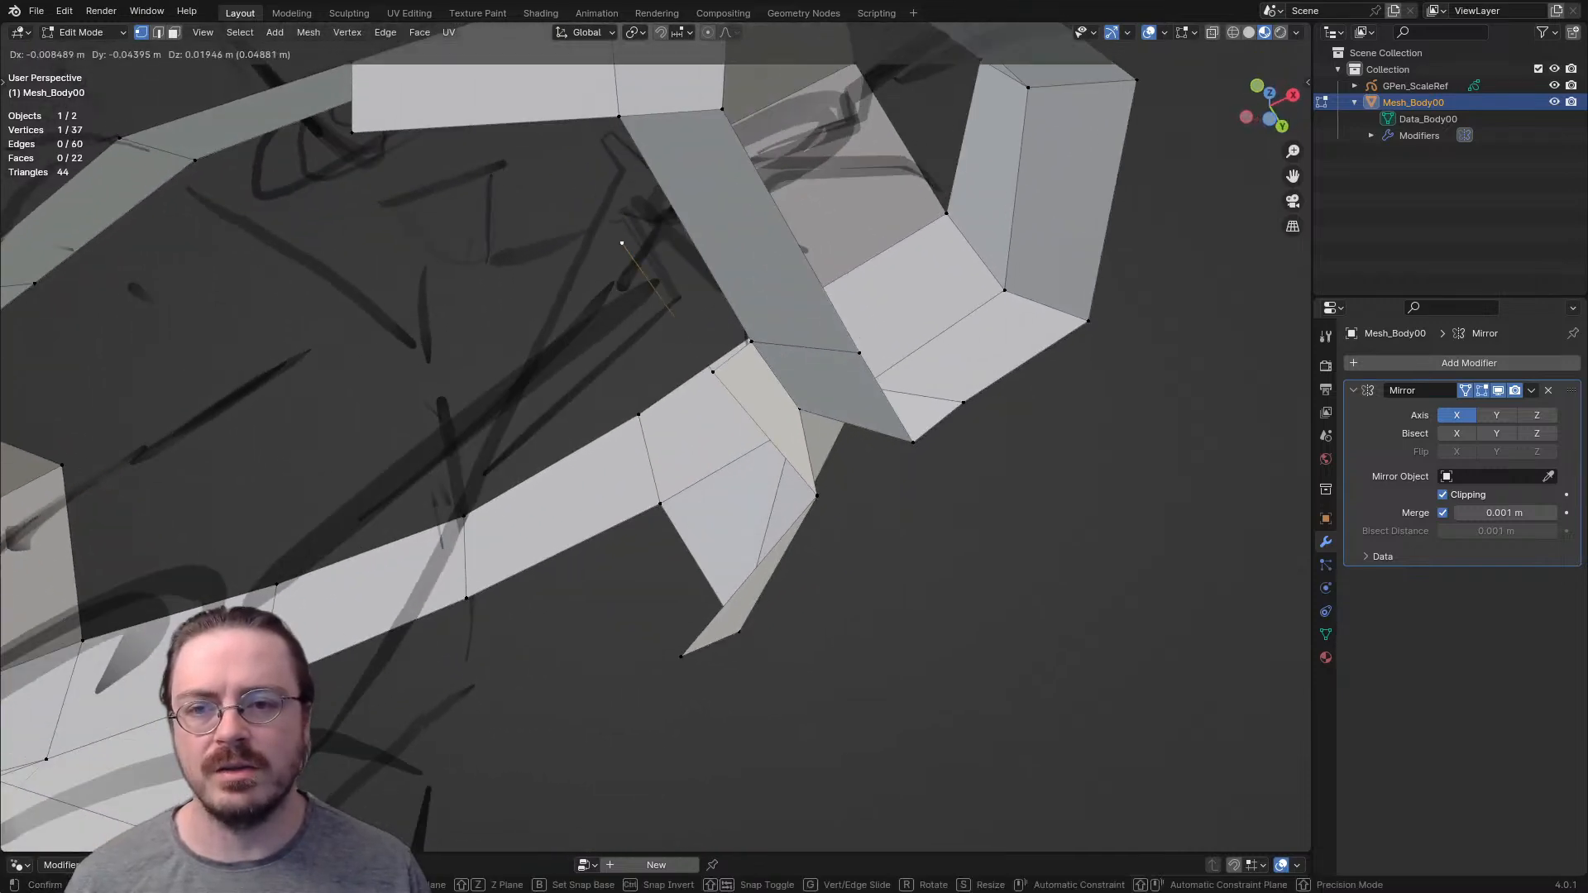
key(Return)
key(2)
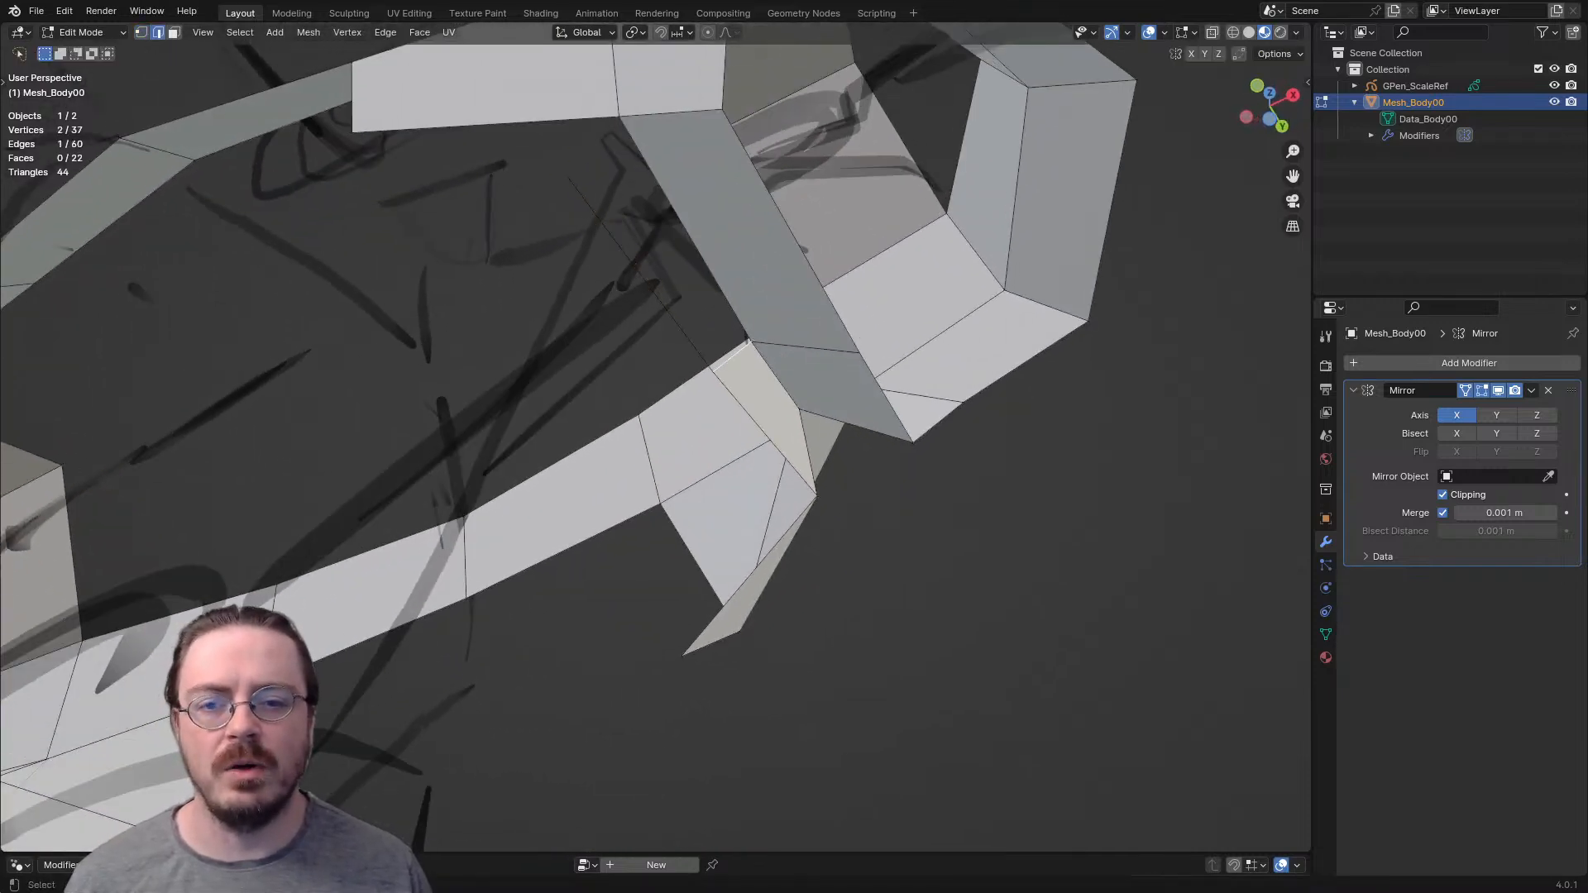
key(f)
- Reposition the front underarm face's corner vertex and fill the face adjoining its open edge
middle_drag(712, 314, 760, 372)
key(1)
click(718, 315)
key(g)
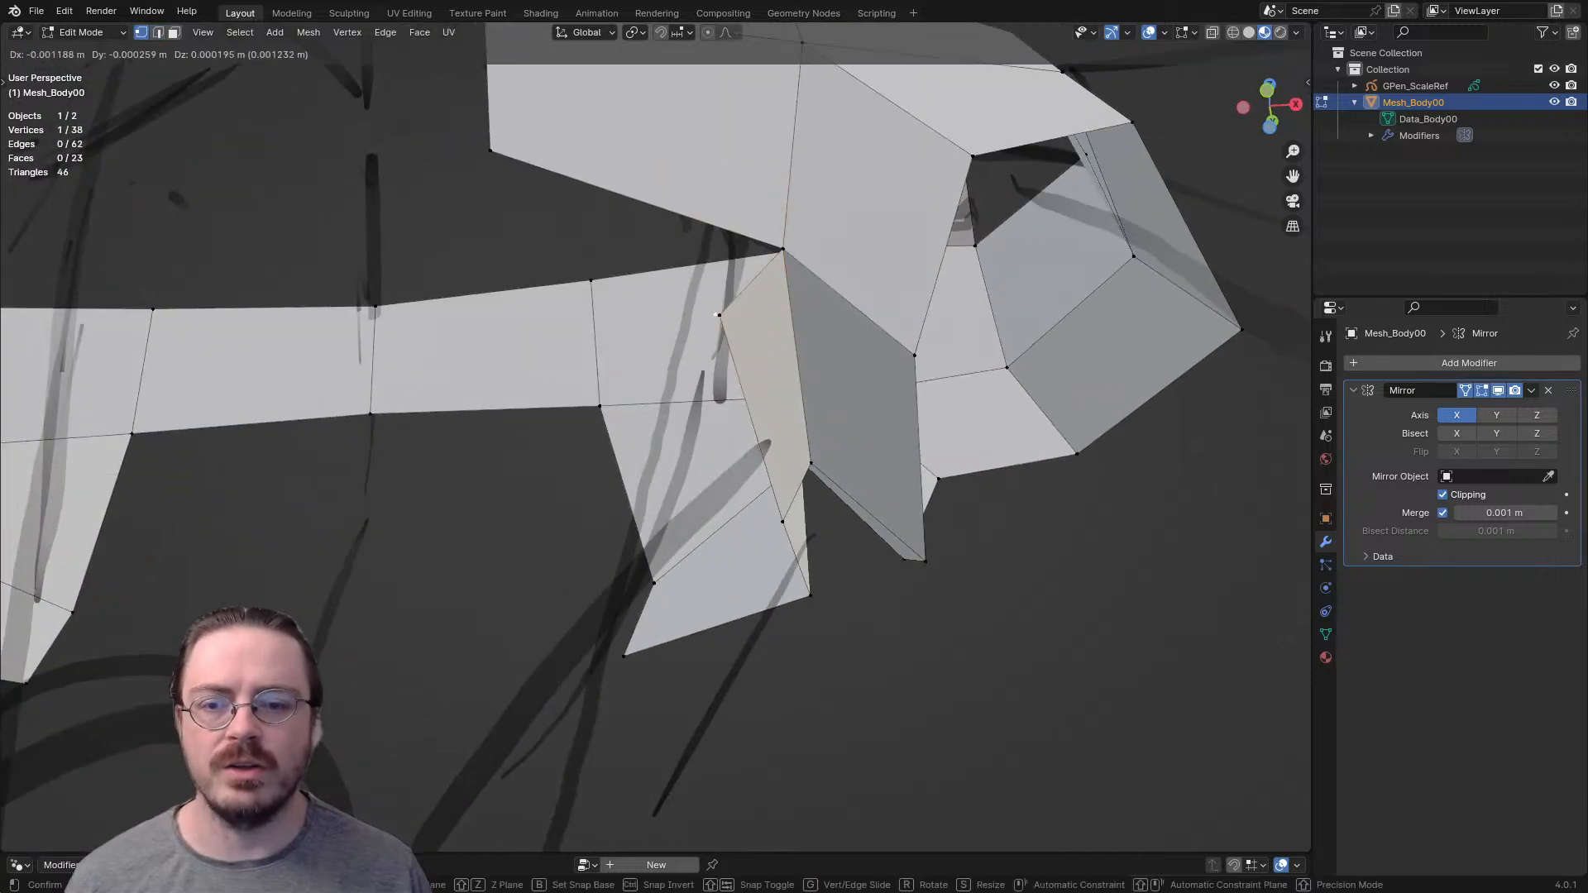
click(480, 299)
key(2)
click(751, 282)
key(f)
- Select a corner vertex at the armpit and reposition it to even out the underarm faces
middle_drag(751, 282, 451, 368)
key(1)
click(756, 489)
middle_drag(756, 490, 521, 492)
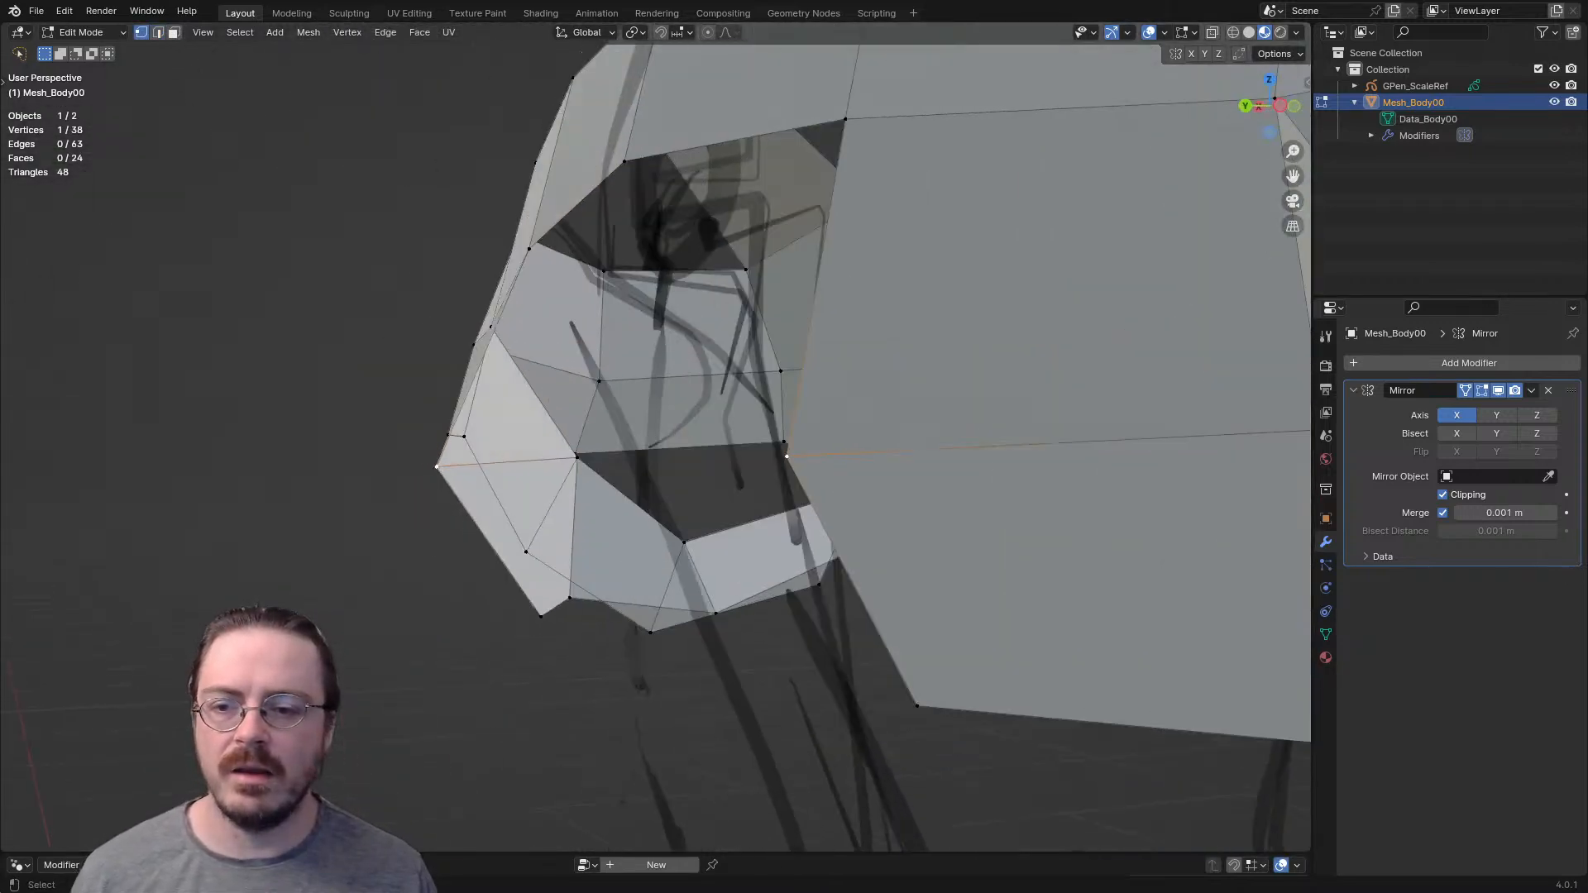
key(g)
click(699, 469)
- Extrude the upper and lower inner corner vertices of the lower back strip to the mirror centre line
middle_drag(699, 469, 637, 392)
scroll(637, 393, down, 4)
key(e)
click(745, 407)
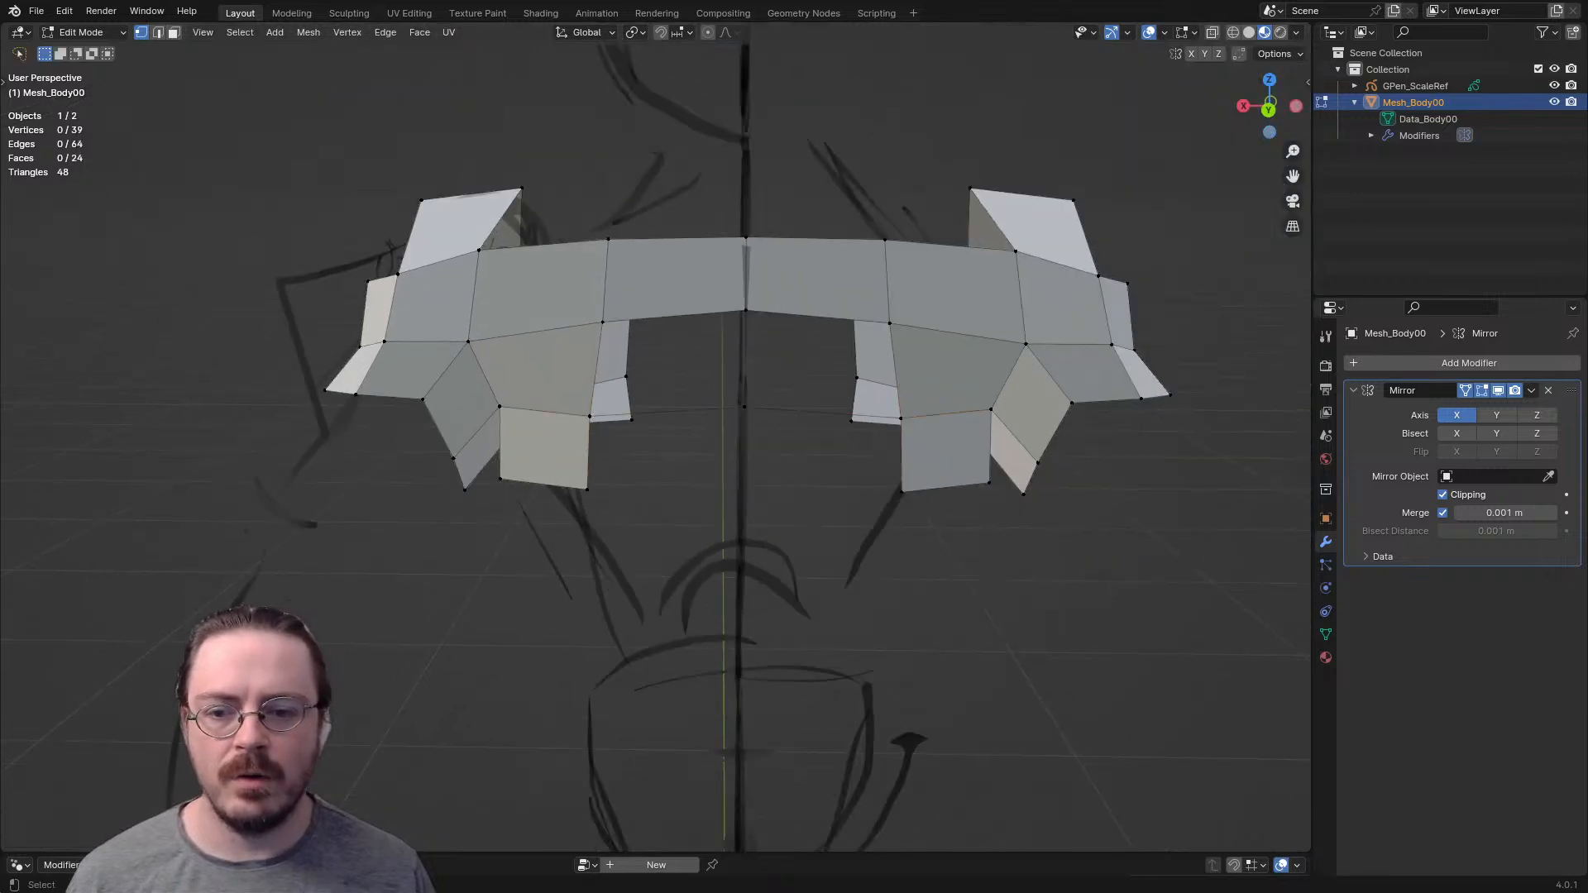
click(587, 490)
key(e)
click(745, 484)
- Fill two quads across the middle of the back, first between the extruded vertices and then the gap above
key(2)
click(590, 453)
key(f)
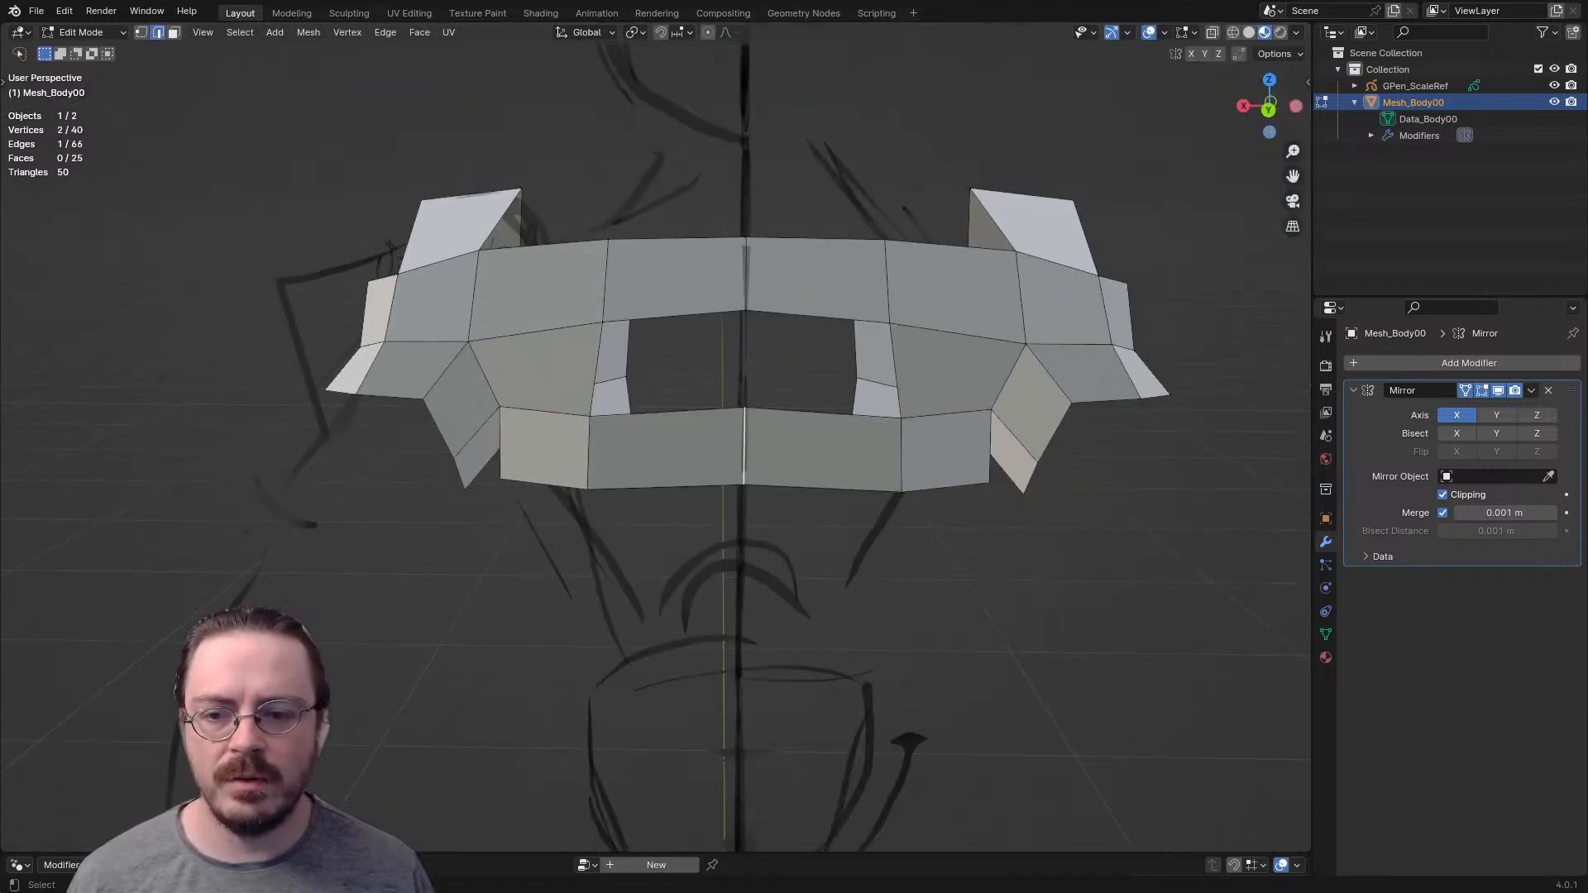
click(596, 370)
key(f)
- Extrude the inner edge of the lower chest faces to the centre line and fill the gap above it
middle_drag(596, 370, 1025, 378)
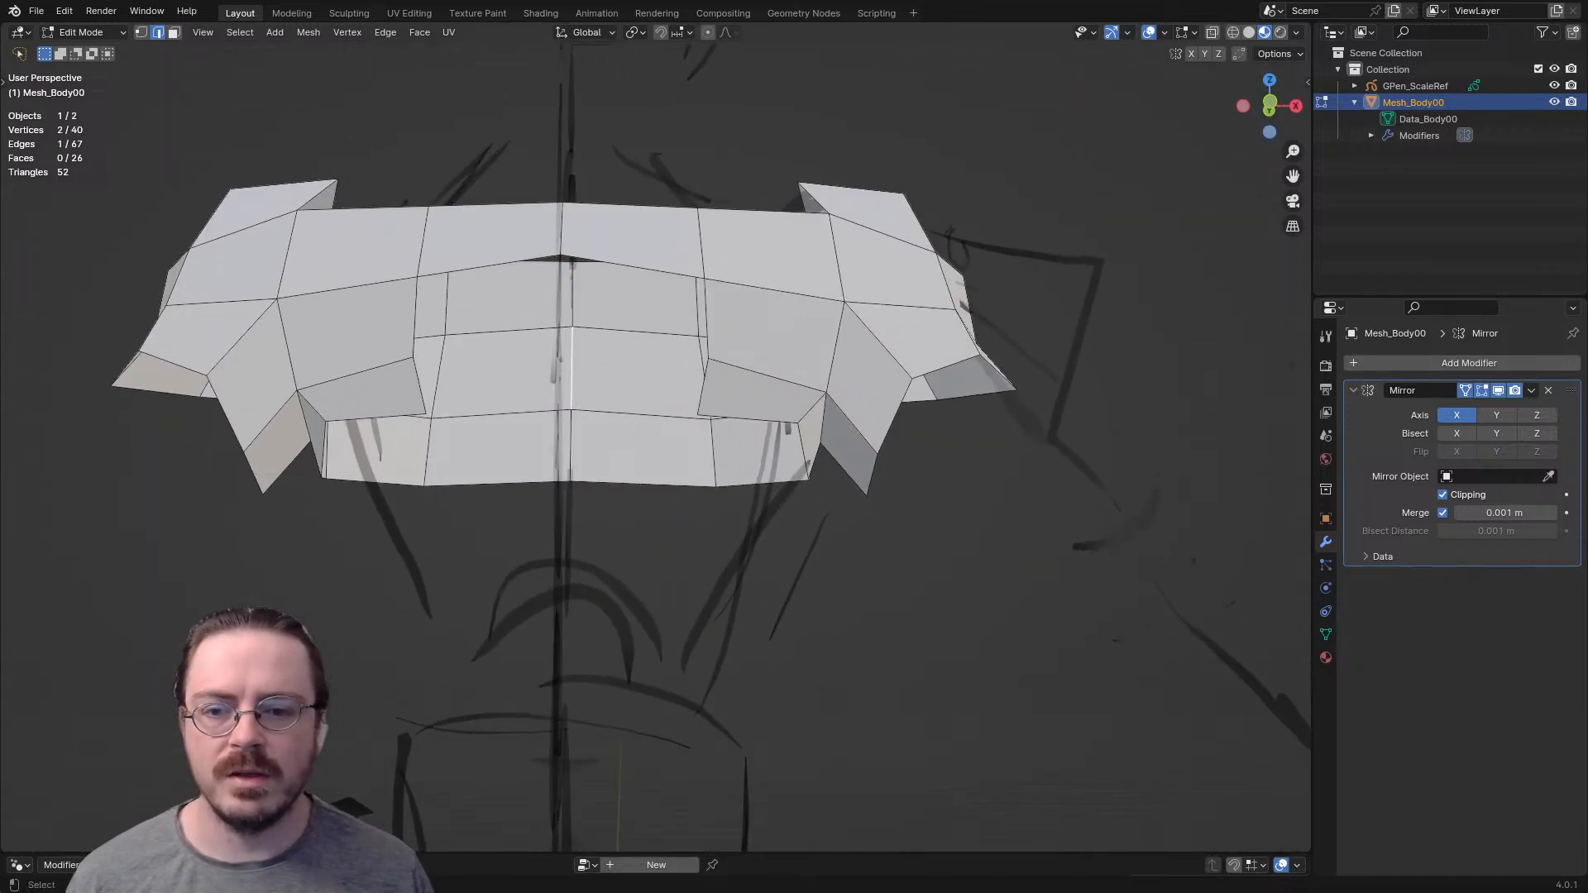
key(e)
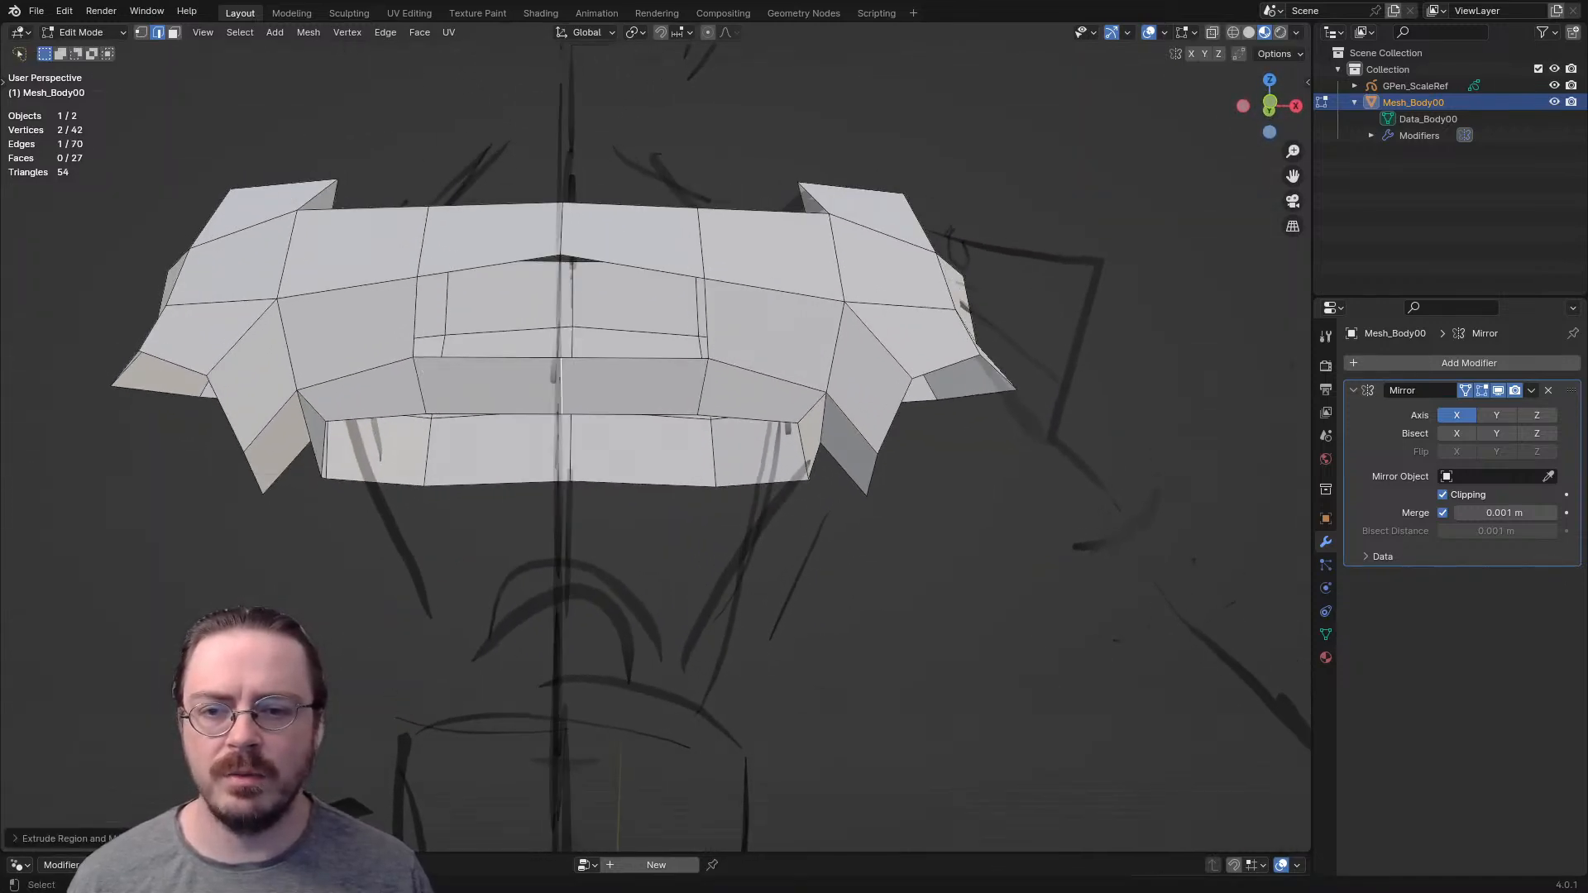
key(f)
- Add a centred loop cut across each of the two faces arching over the arm opening
middle_drag(786, 376, 319, 389)
click(444, 358)
right_click(444, 358)
middle_drag(443, 359, 578, 374)
key(ctrl+r)
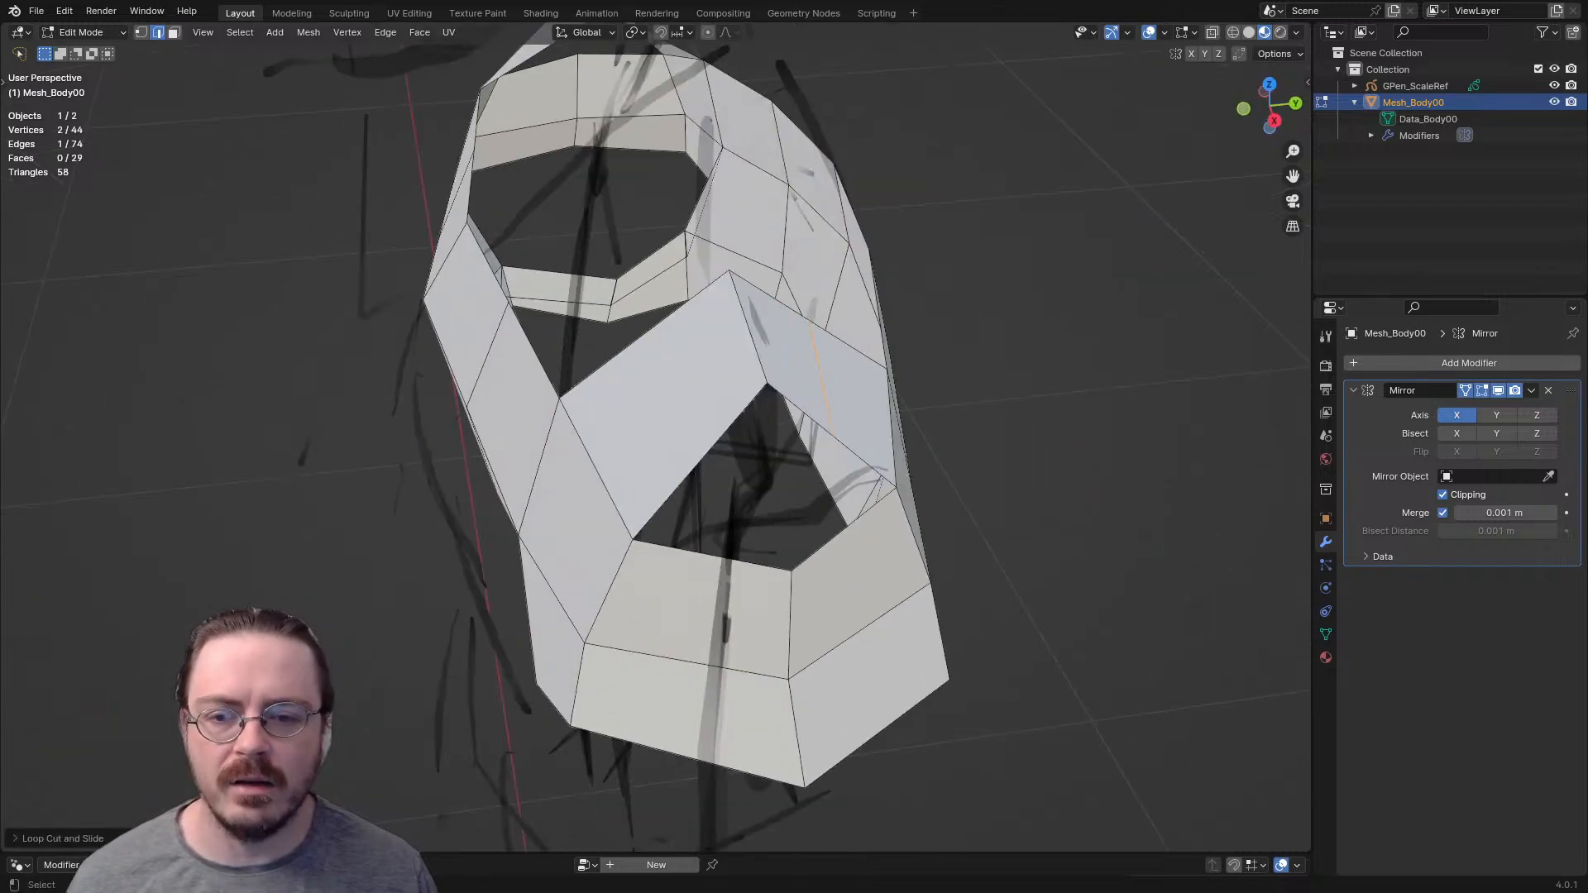
click(671, 399)
right_click(672, 399)
- Move both new loop-cut edges outward to round the arch over the arm opening
middle_drag(672, 399, 635, 354)
key(g)
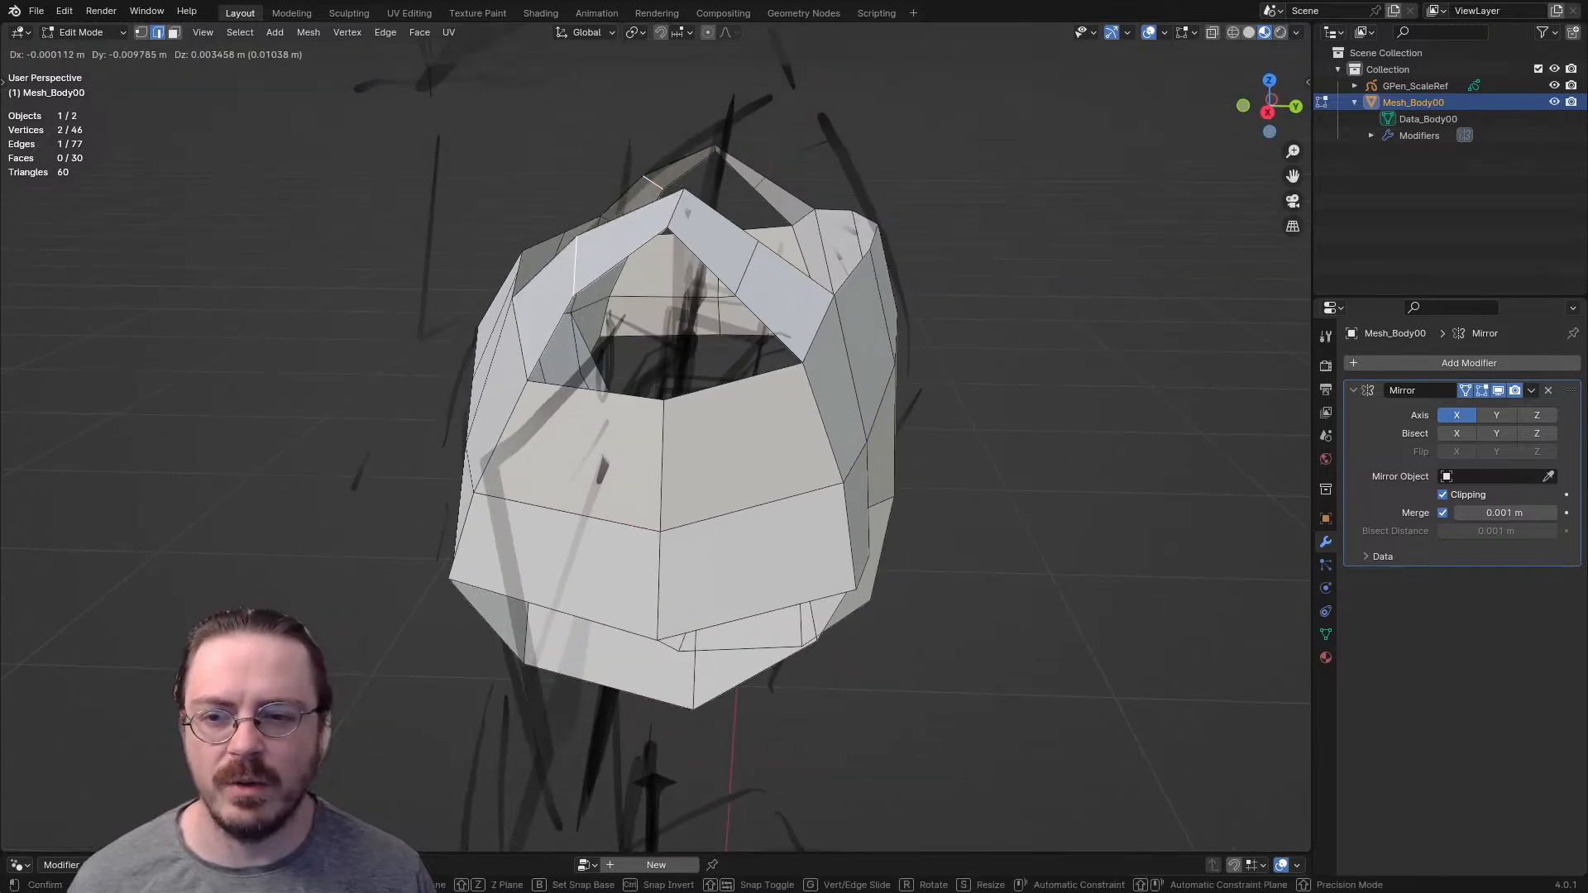
key(Return)
click(747, 269)
key(g)
click(784, 249)
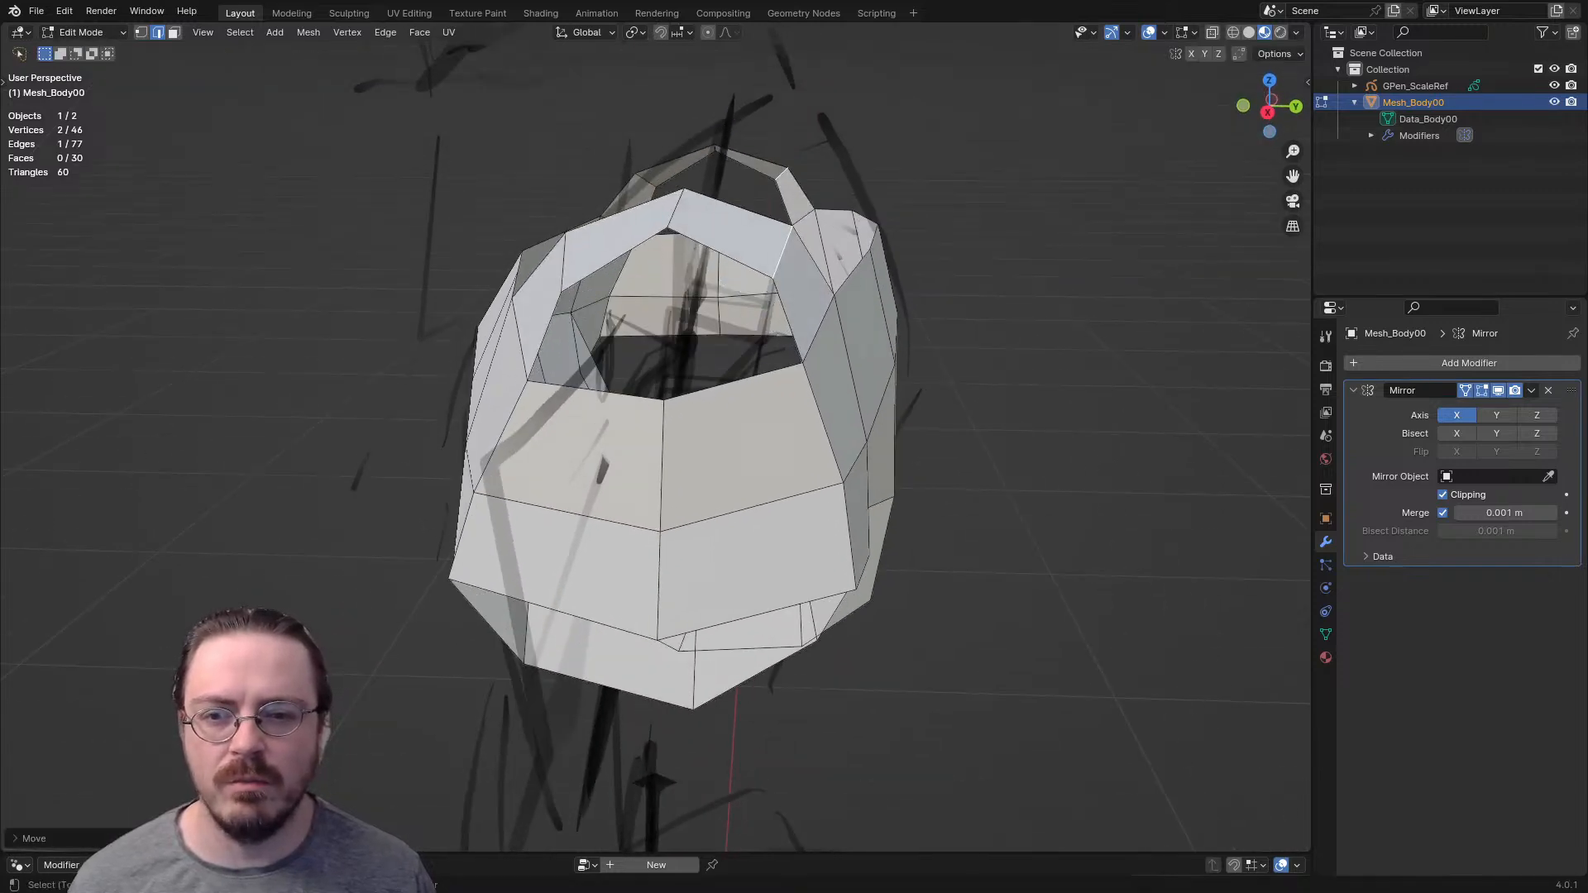
- Extrude a vertex from the arm opening's upper rim and fill a quad beneath the two top shoulder faces
middle_drag(783, 248, 796, 299)
key(1)
click(602, 465)
key(e)
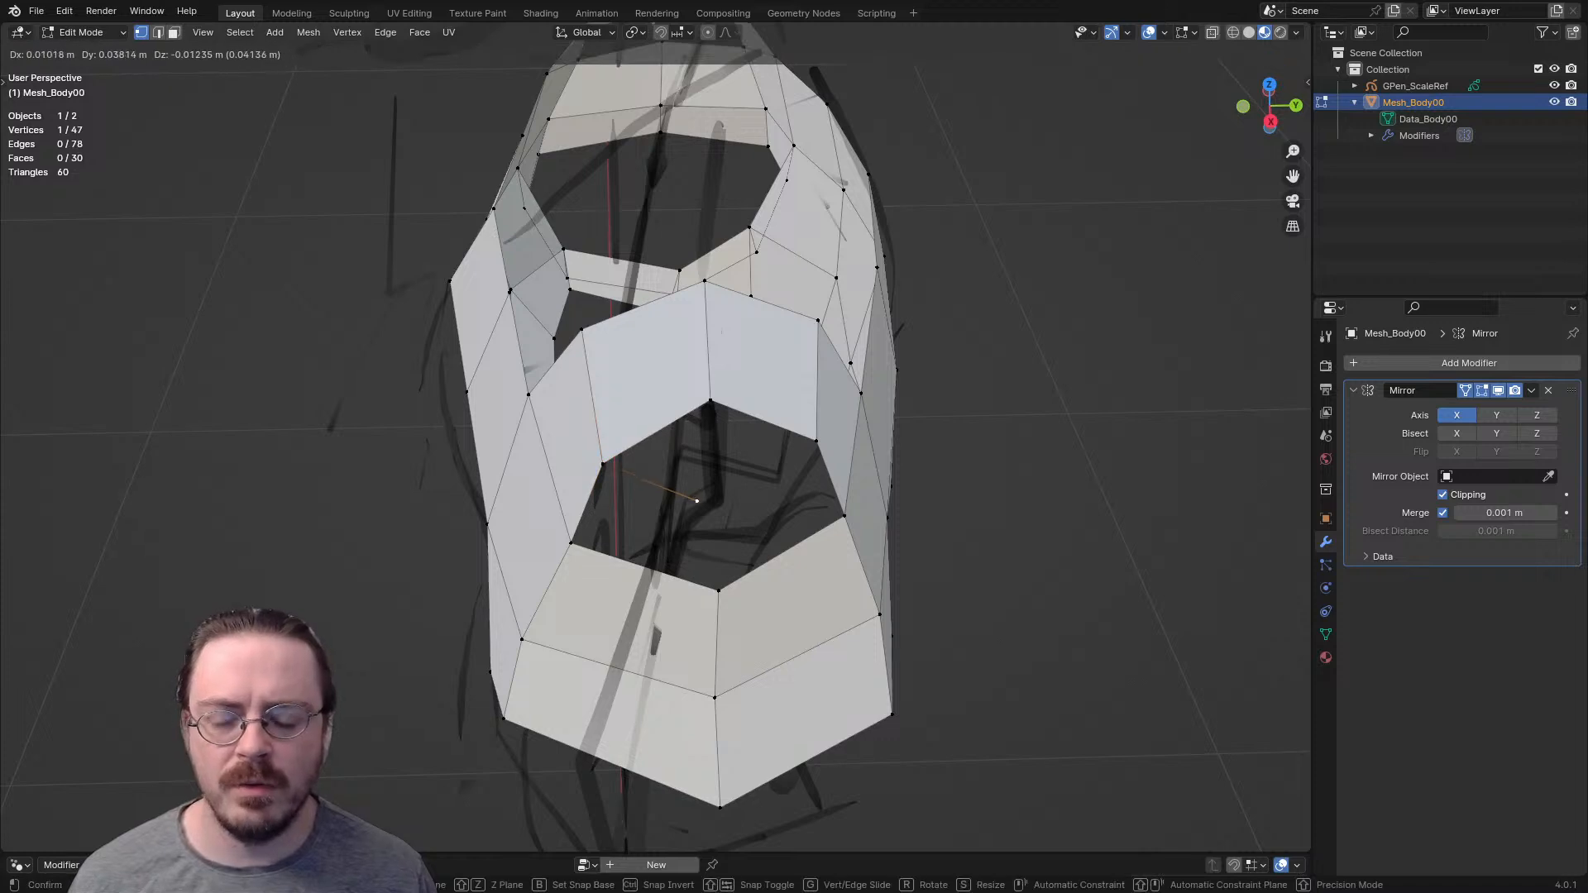
key(Return)
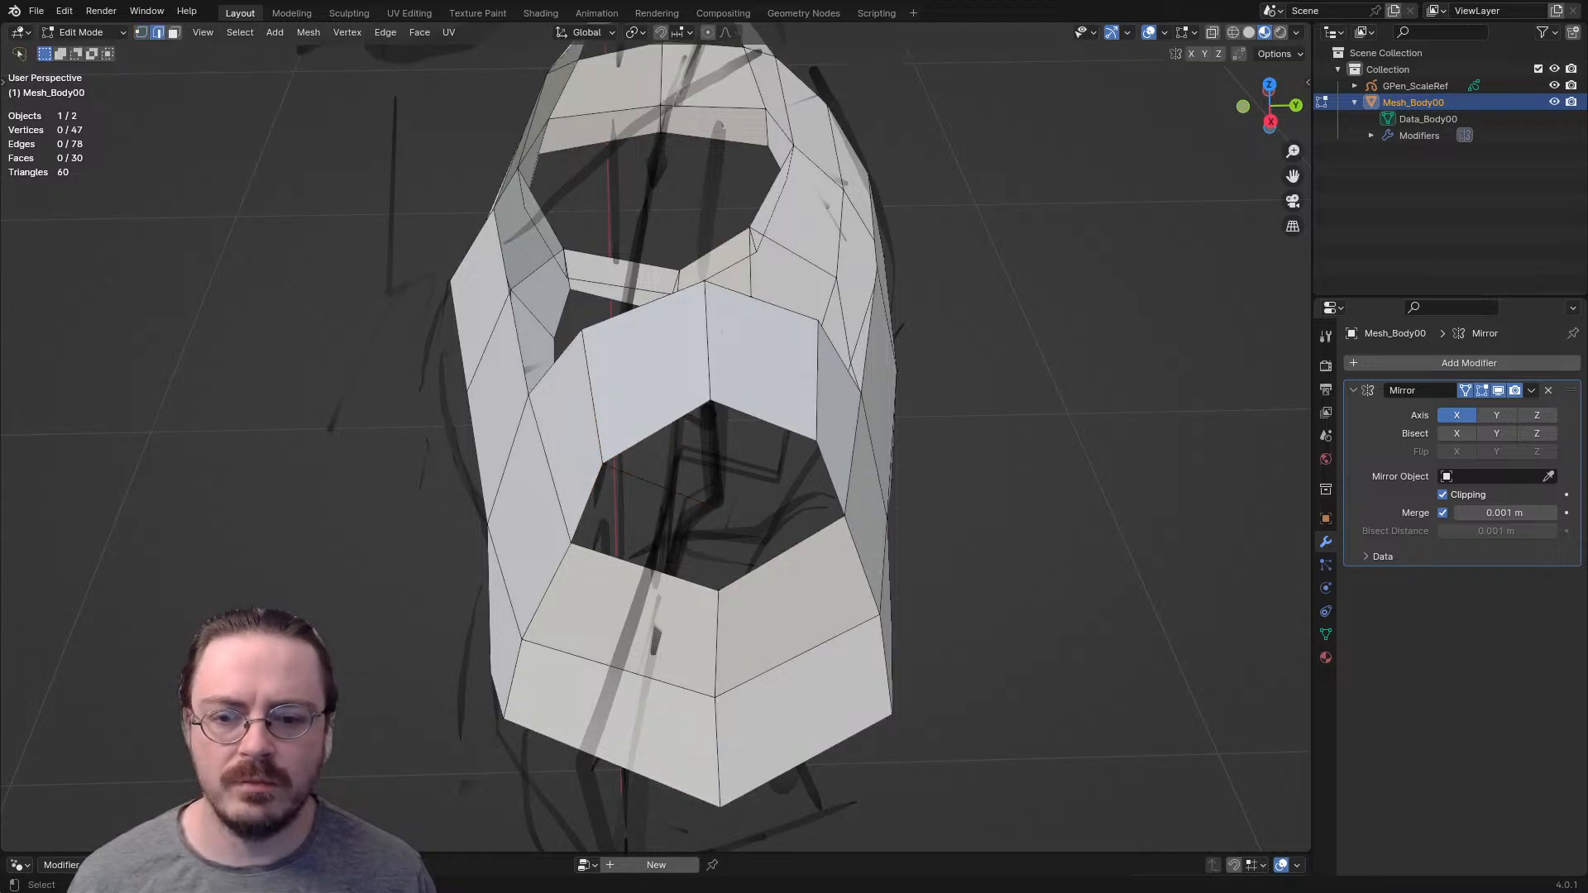
key(f)
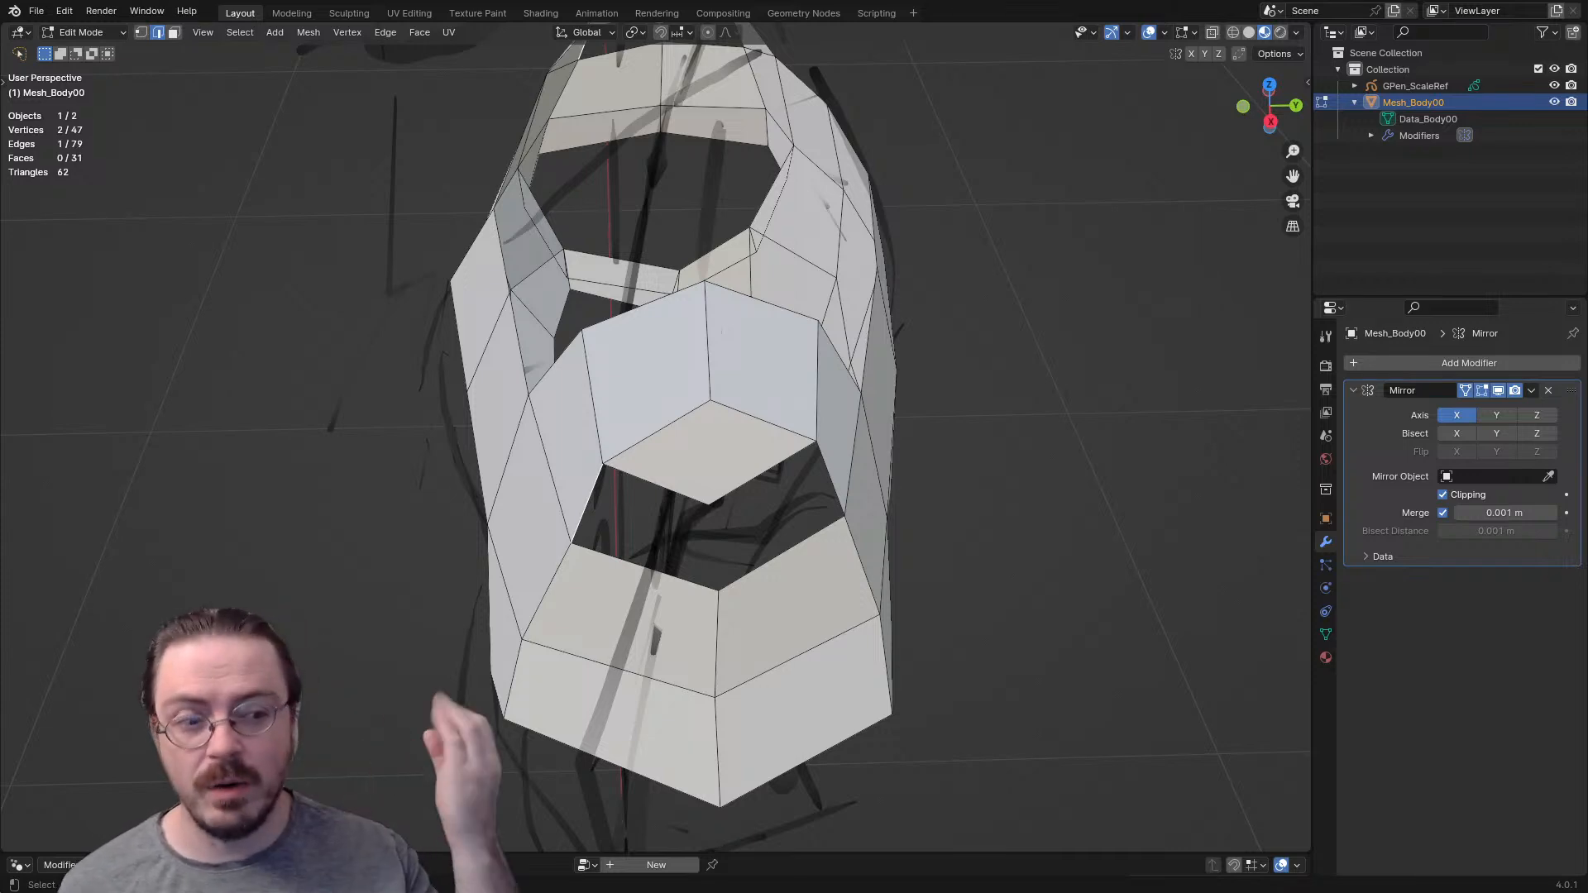
- Highlight the three faces meeting at the top of the shoulder cap and examine their shared pole vertex
key(alt+a)
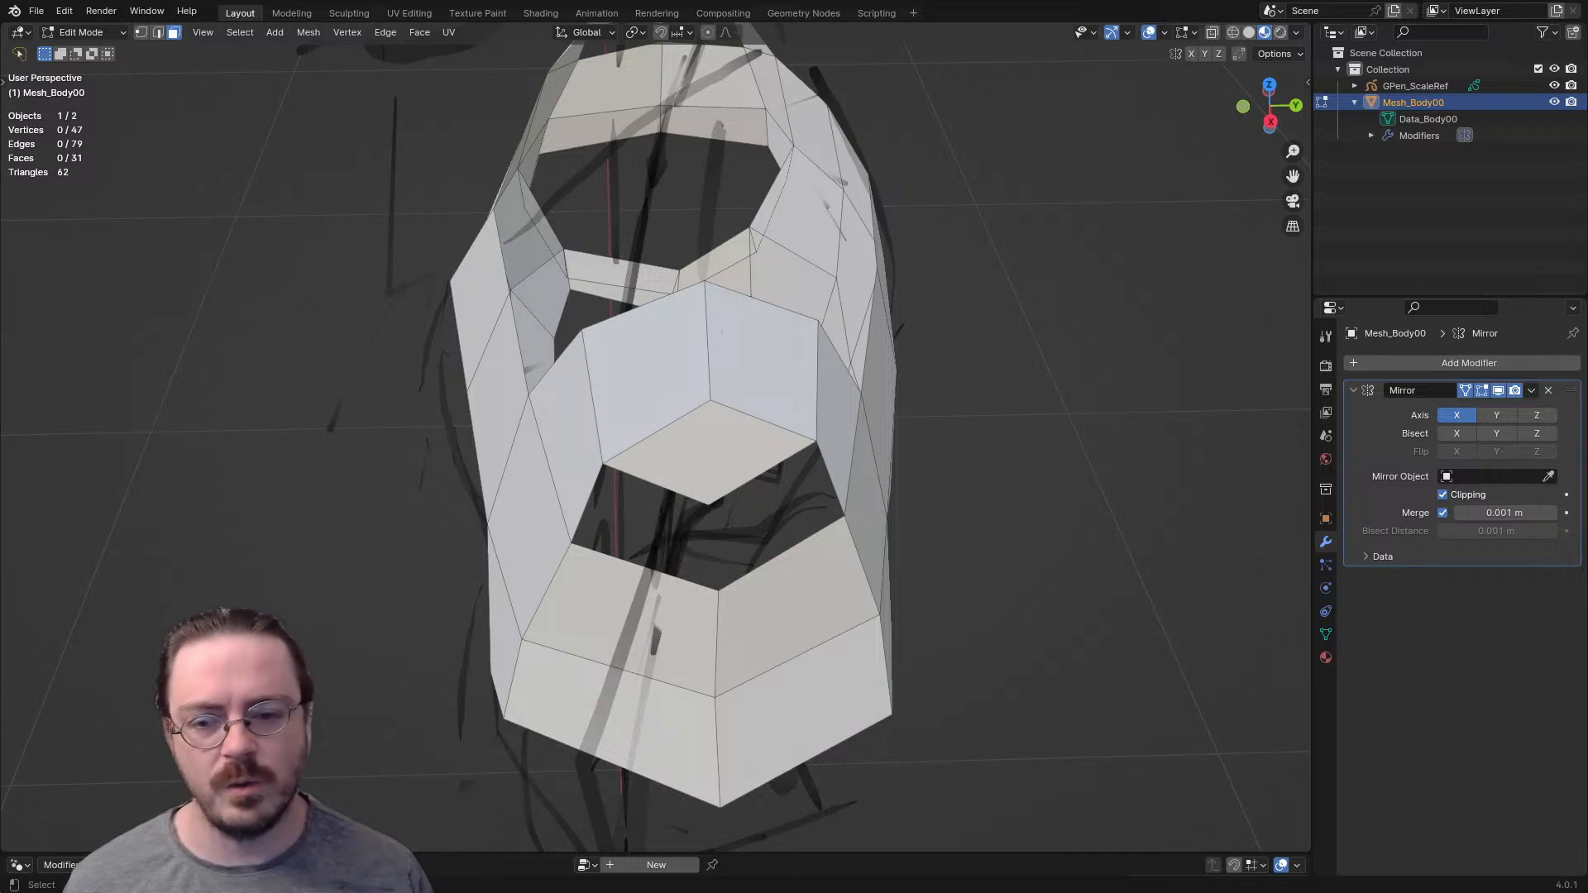
click(651, 378)
shift+click(709, 453)
shift+click(763, 374)
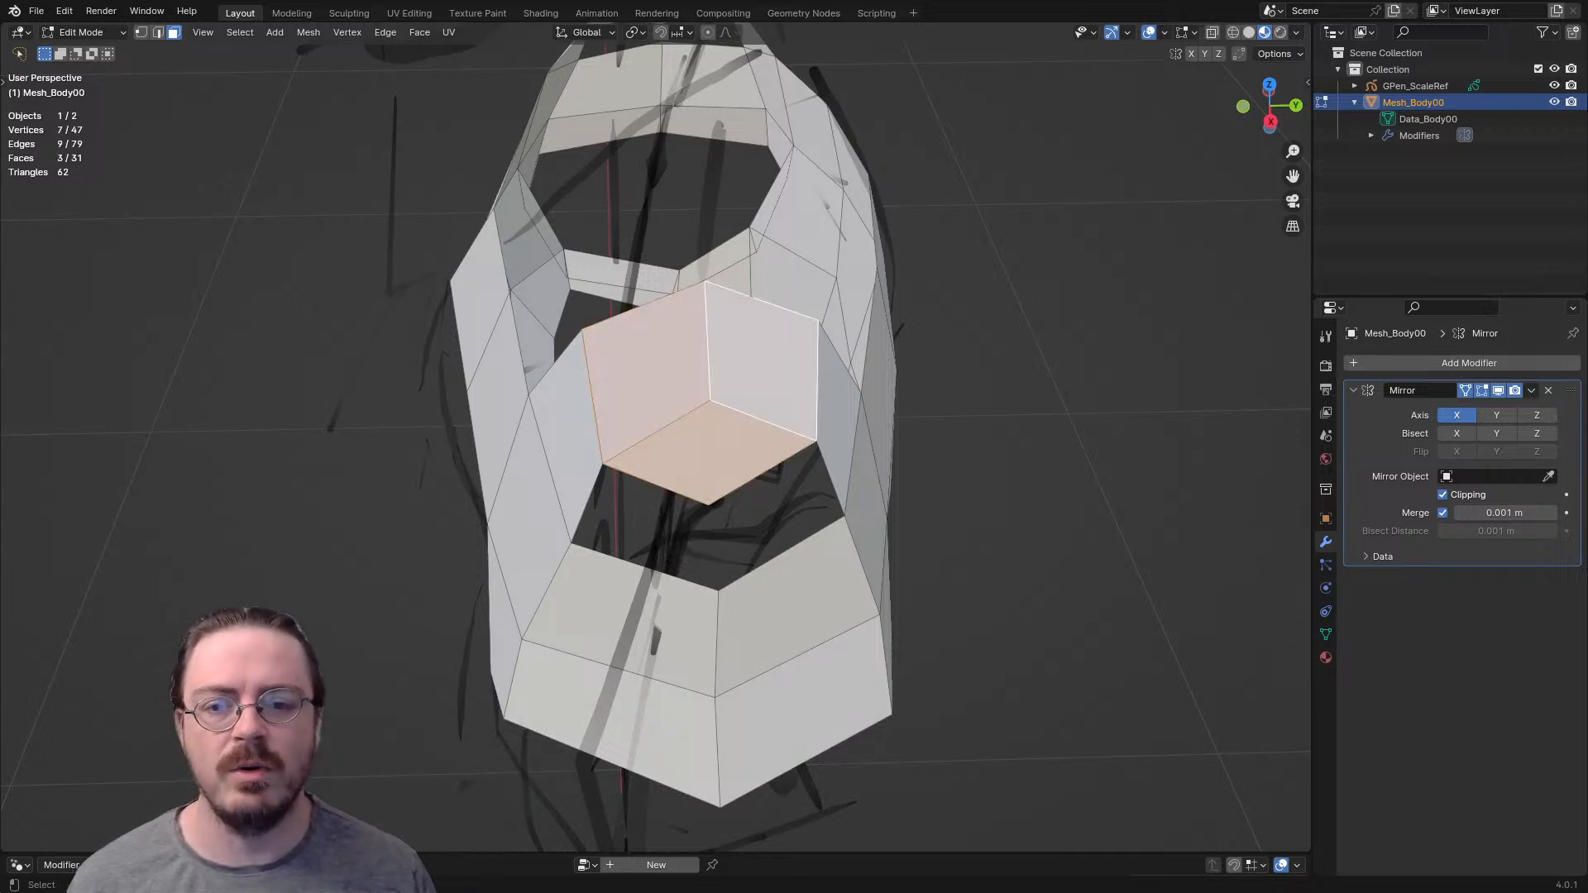
key(1)
key(ctrl+KP_Subtract)
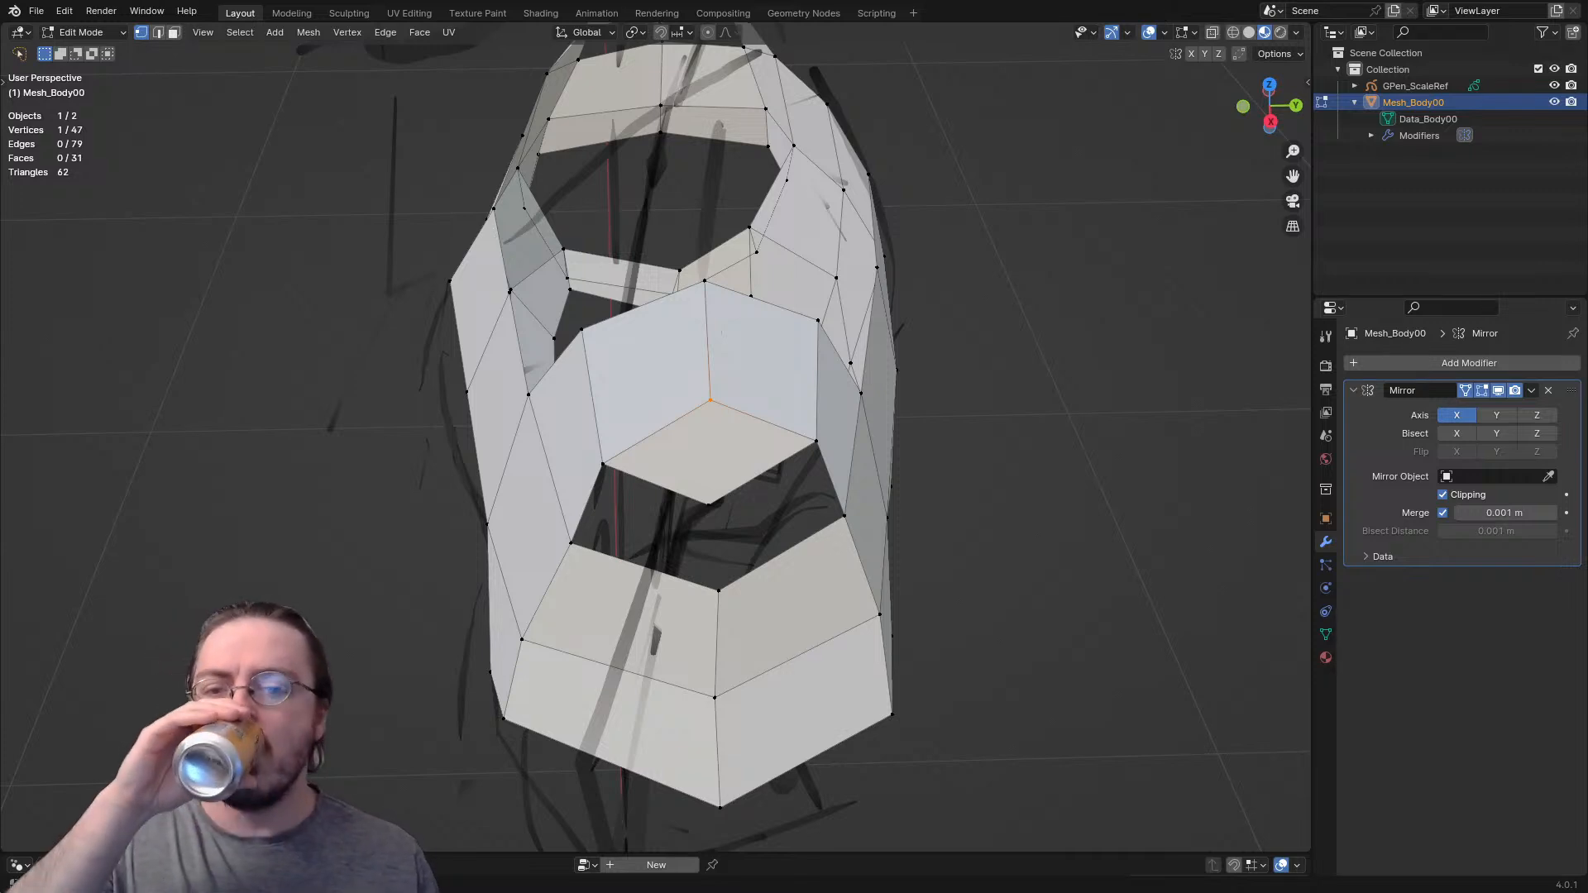
- Fill the two remaining quads between the shoulder cap face and the faces below it
middle_drag(712, 406, 616, 178)
key(2)
key(f)
key(f)
- Reposition a single vertex of the shoulder mesh to smooth its shape
scroll(670, 414, down, 4)
key(1)
click(811, 359)
key(g)
click(819, 350)
key(2)
key(3)
key(2)
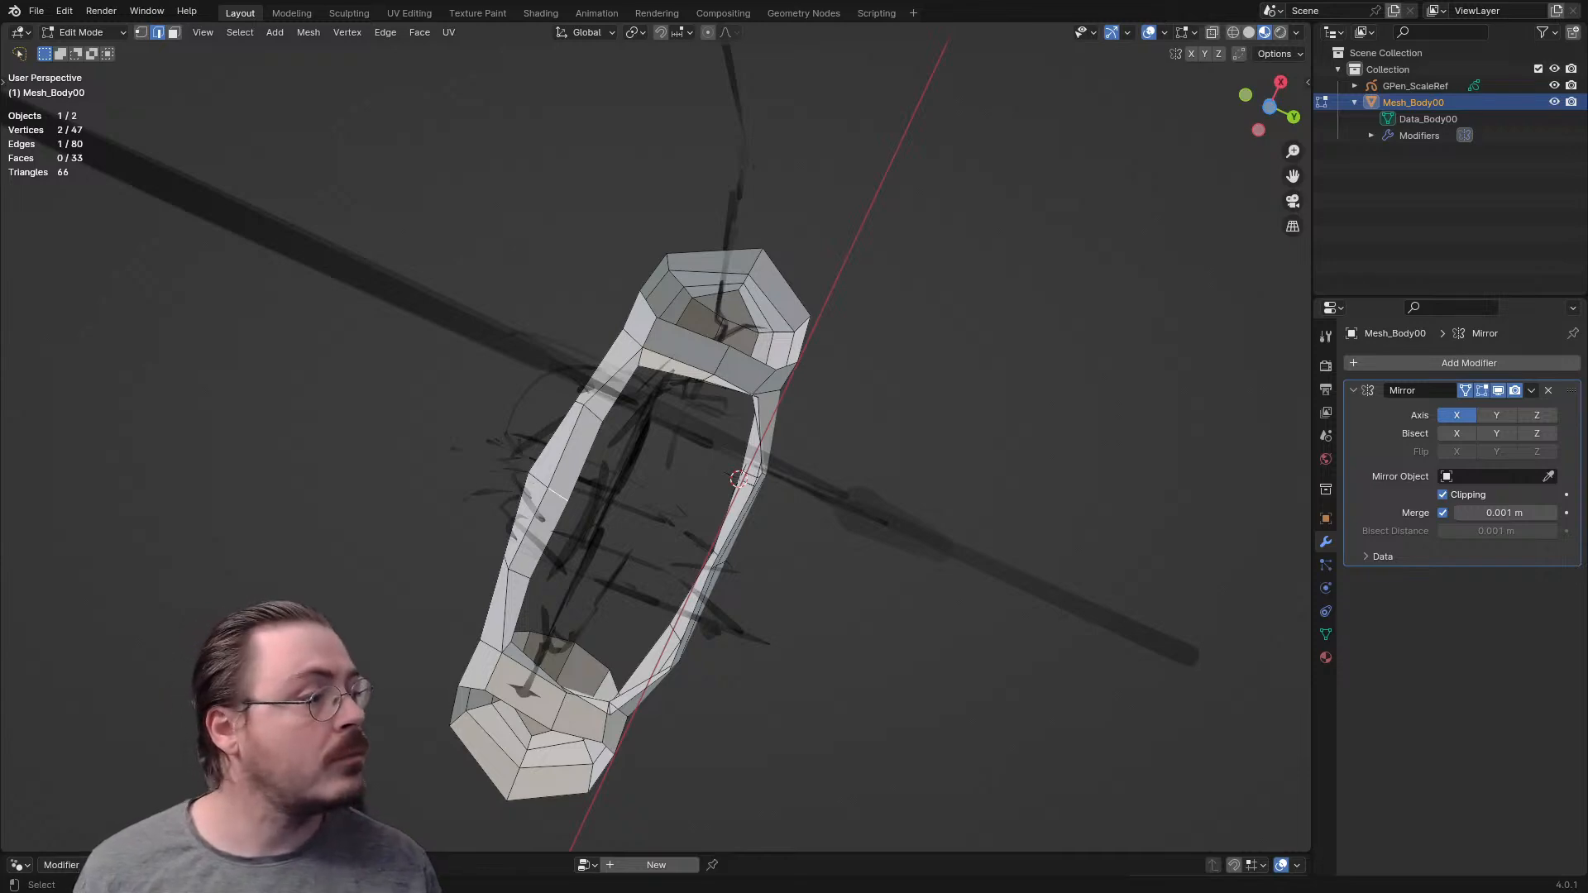
- Delete the two side-by-side faces directly below the shoulder cap quad
middle_drag(571, 463, 571, 691)
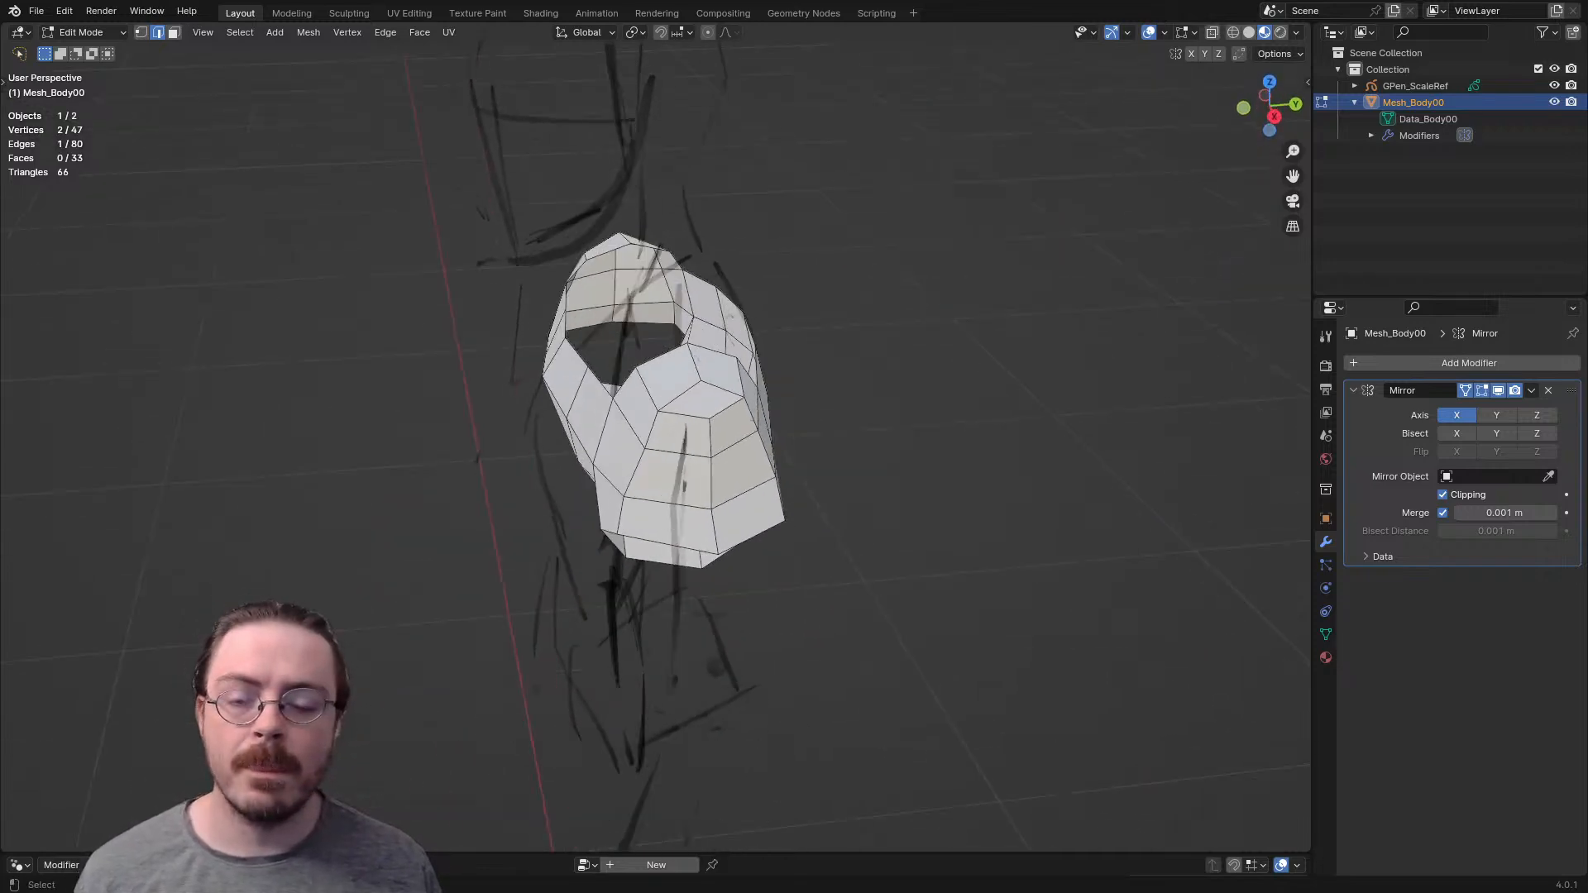
scroll(645, 431, up, 4)
middle_drag(662, 463, 614, 468)
key(3)
click(680, 450)
shift+click(586, 450)
key(x)
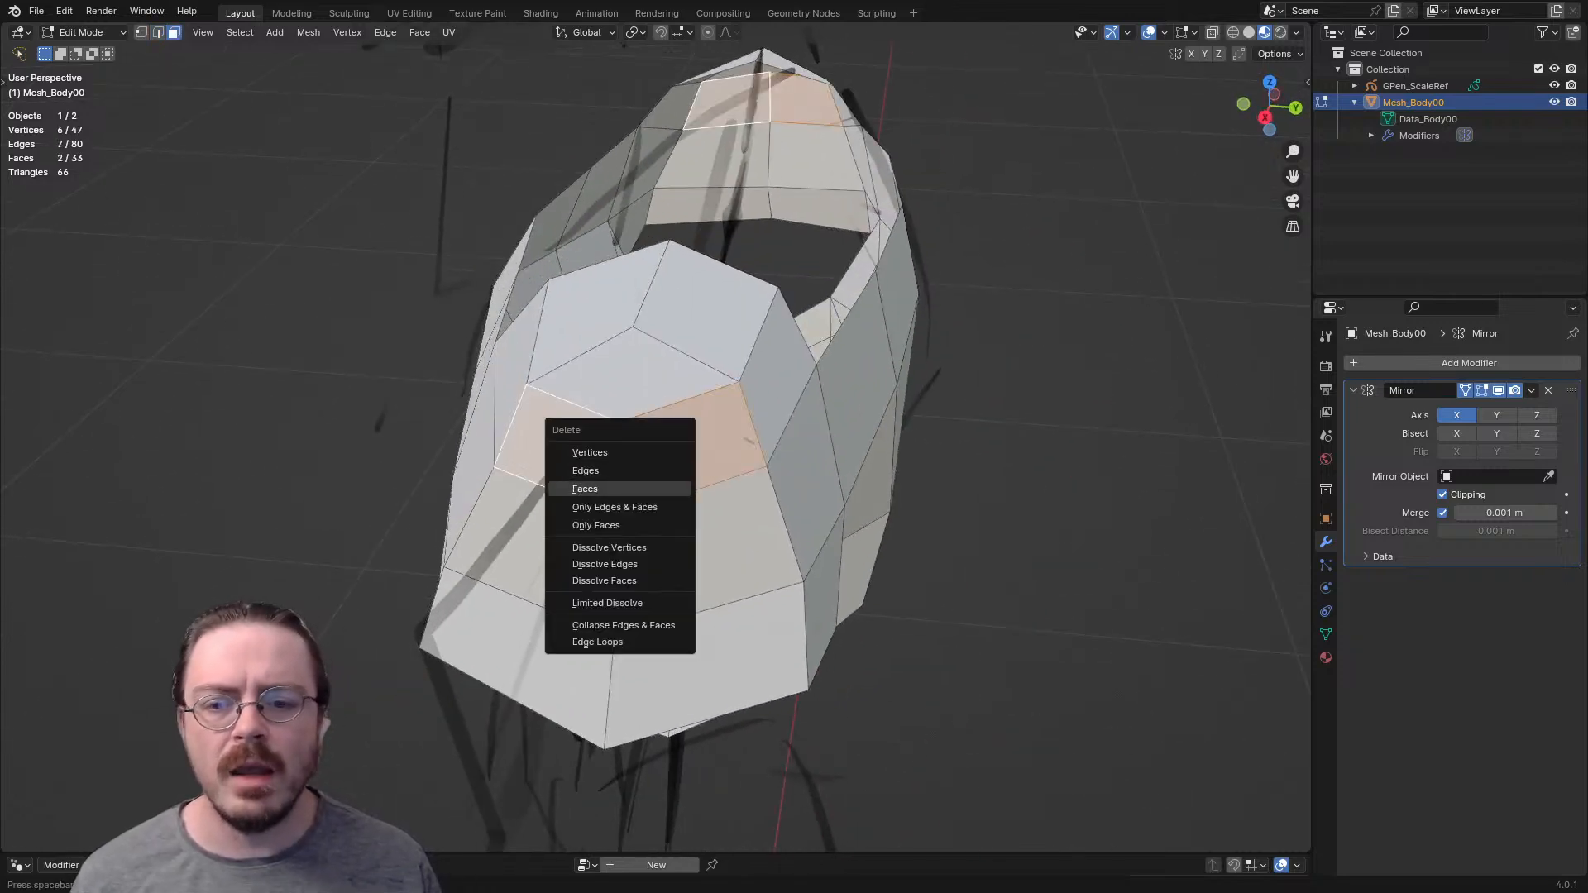
click(585, 489)
- Select the side edge of the shoulder gap and refill the two missing quads below the cap
mouse_move(585, 489)
middle_down()
mouse_move(680, 501)
mouse_move(611, 489)
middle_up()
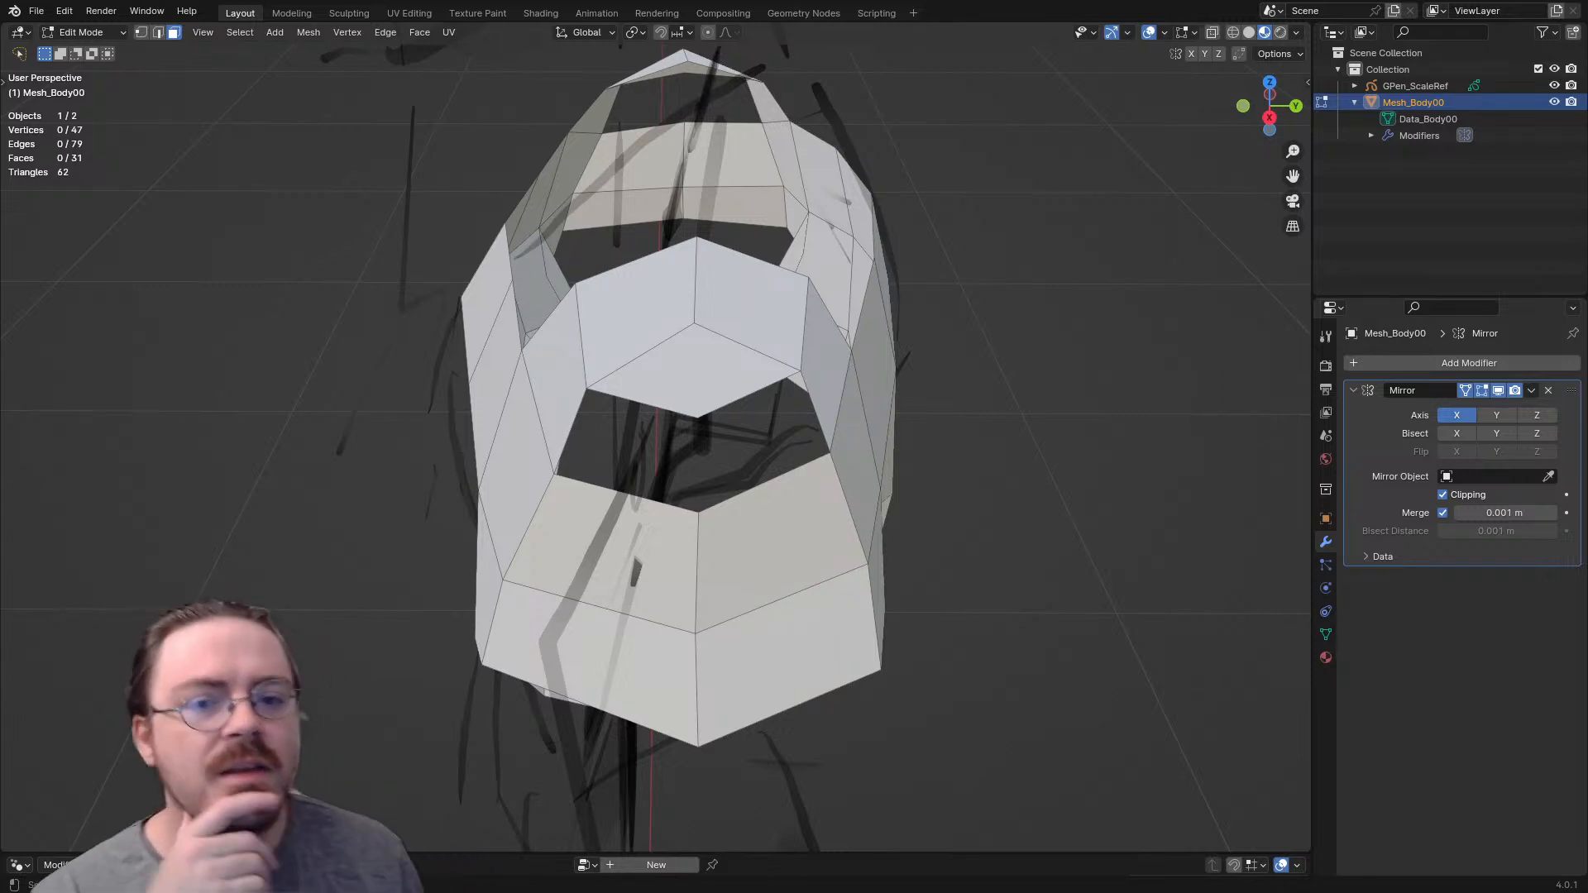
middle_drag(610, 489, 710, 440)
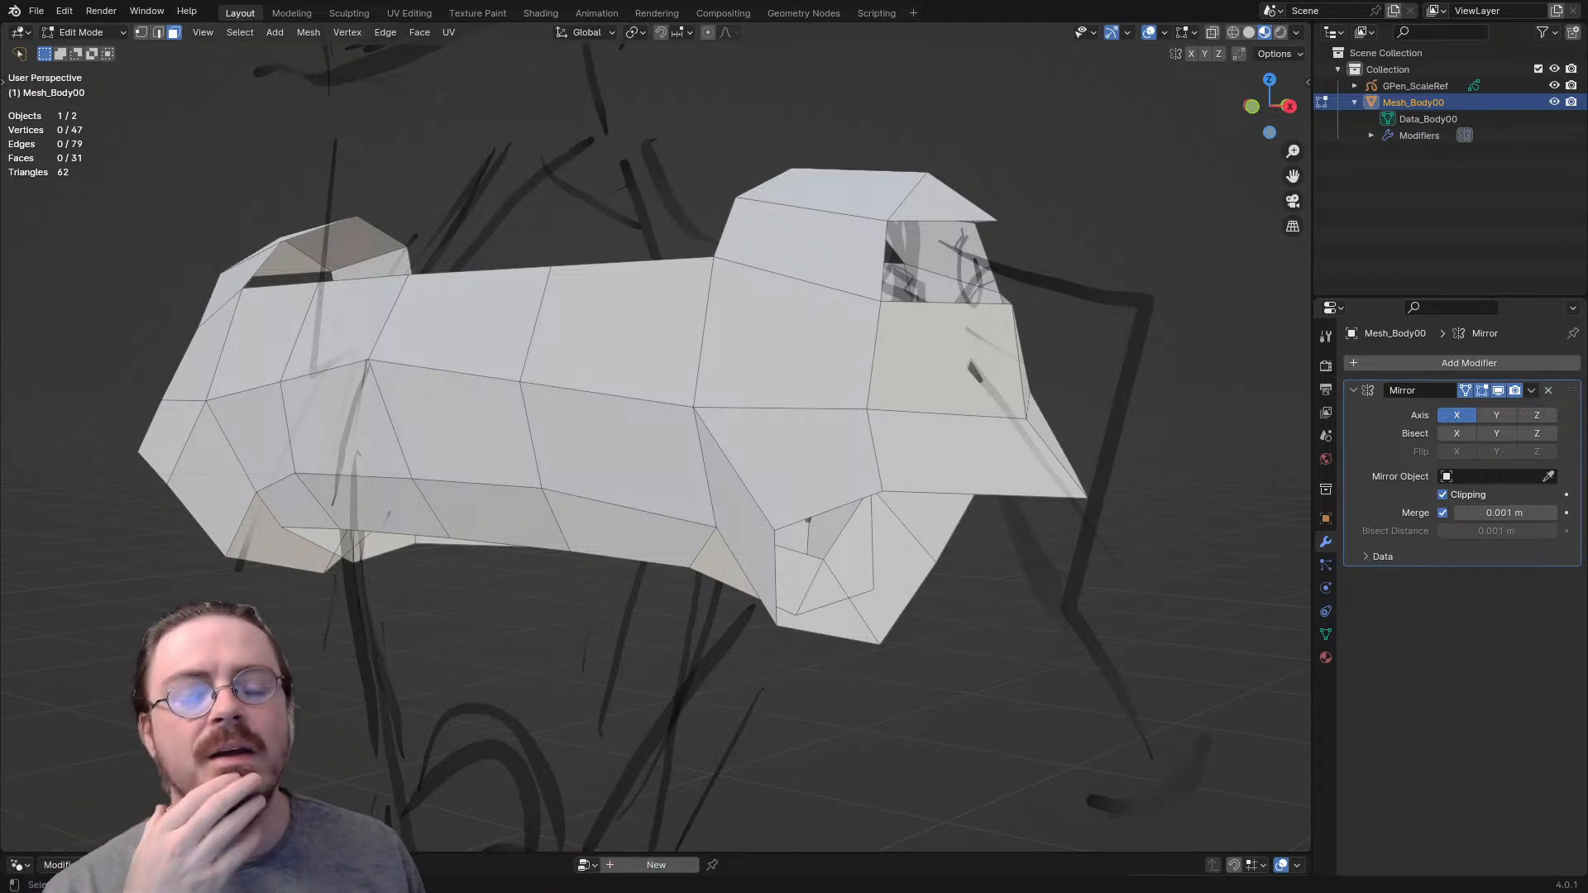
middle_drag(712, 414, 657, 398)
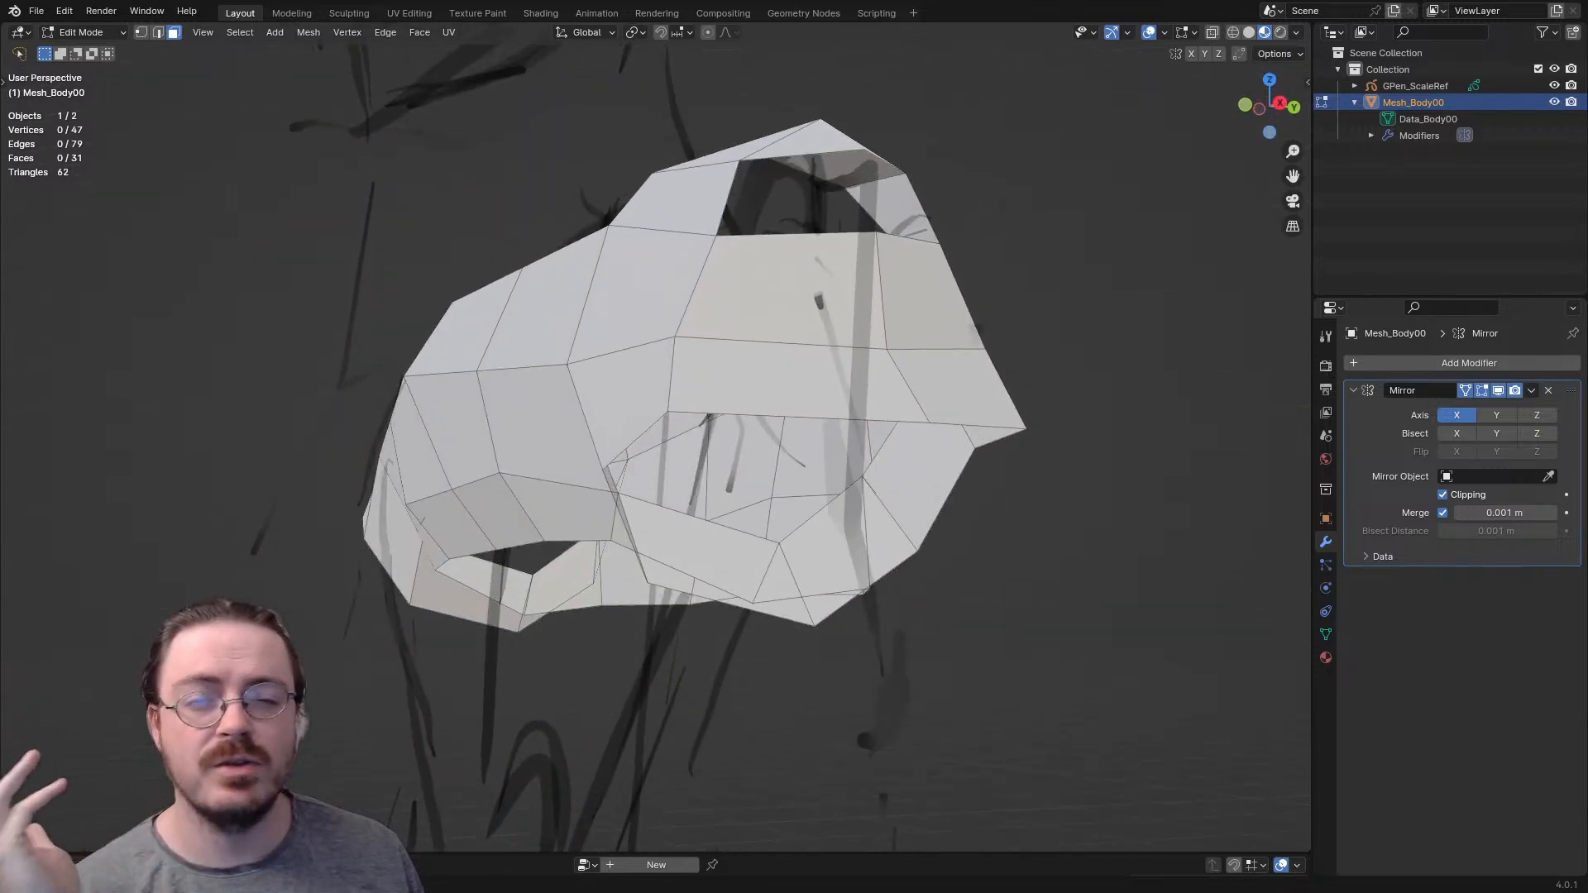
middle_drag(695, 397, 626, 459)
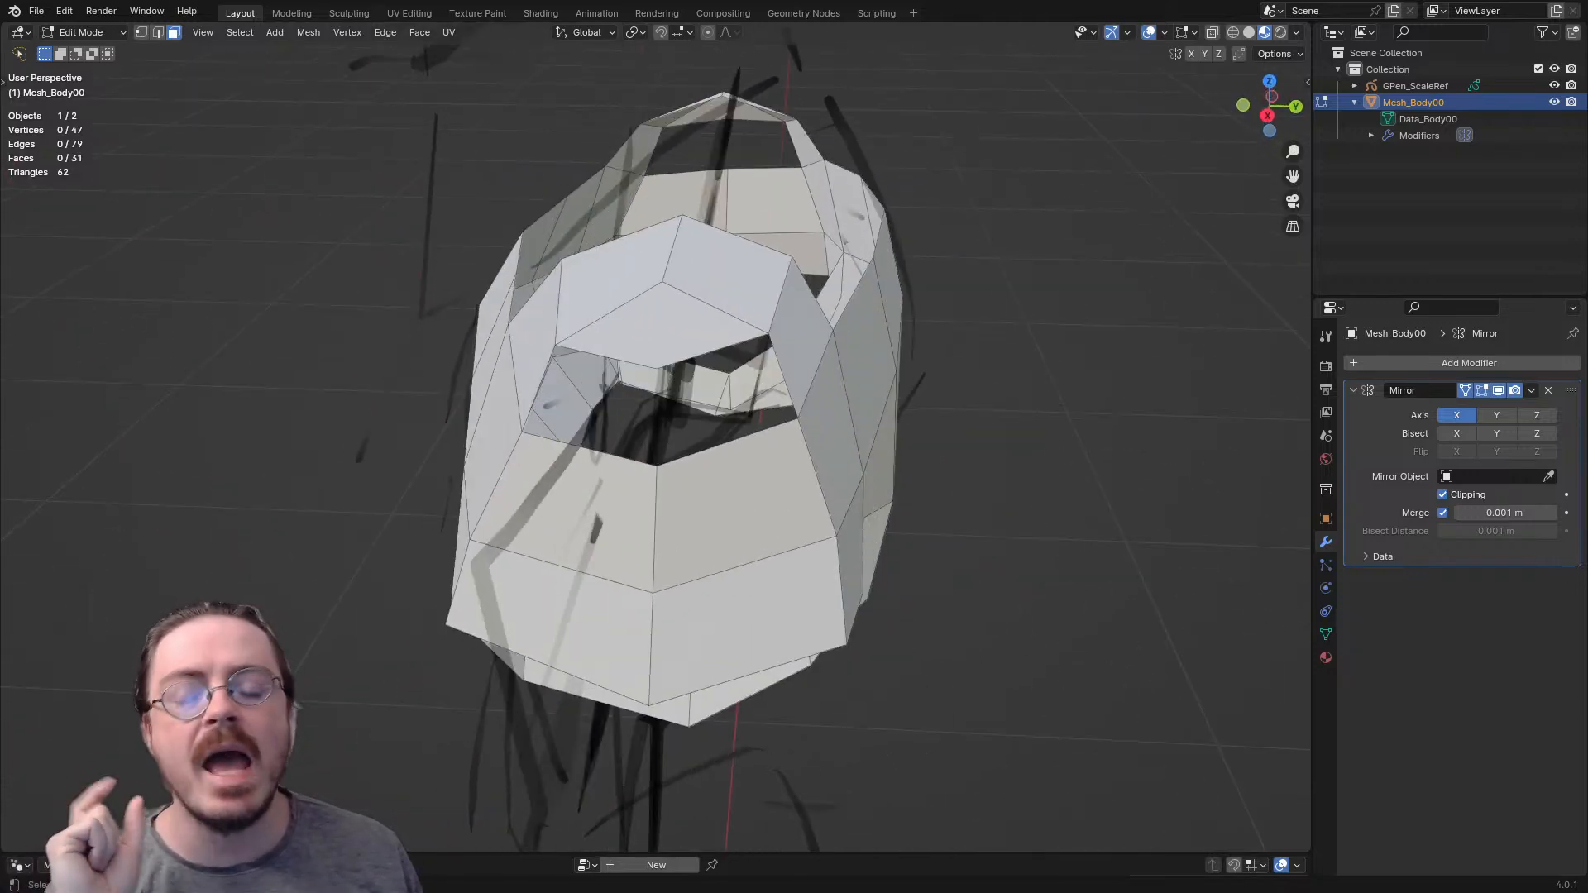
scroll(653, 414, up, 6)
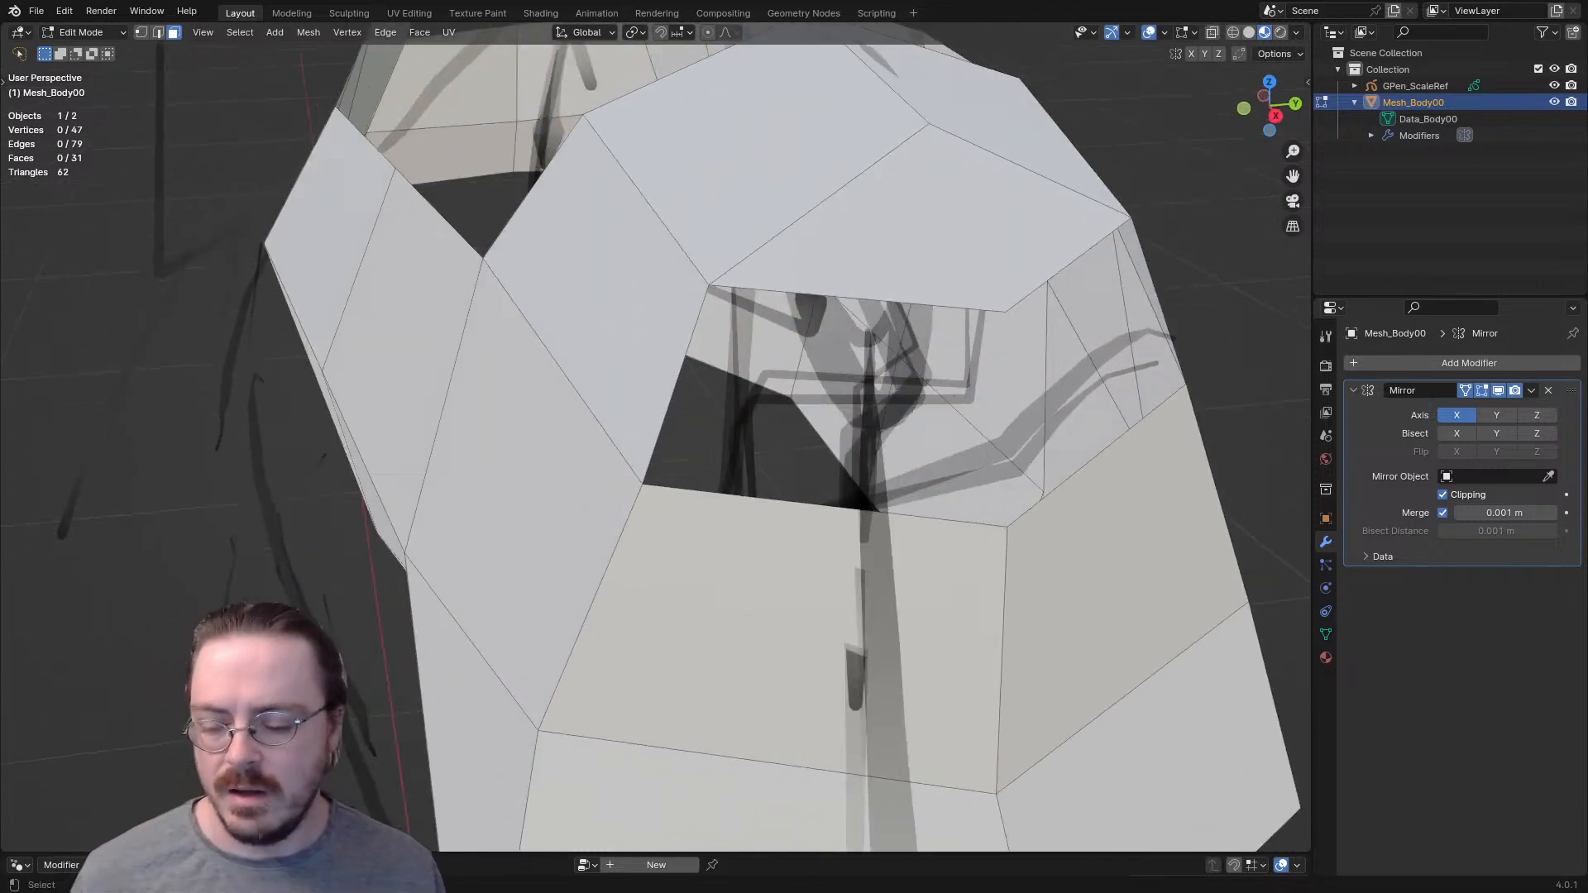
key(2)
click(673, 392)
middle_drag(673, 392, 656, 395)
key(1)
mouse_move(589, 270)
shift+mouse_down()
mouse_move(590, 356)
mouse_move(650, 360)
shift+mouse_up()
mouse_move(548, 429)
shift+mouse_down()
mouse_move(611, 552)
mouse_move(609, 530)
shift+mouse_up()
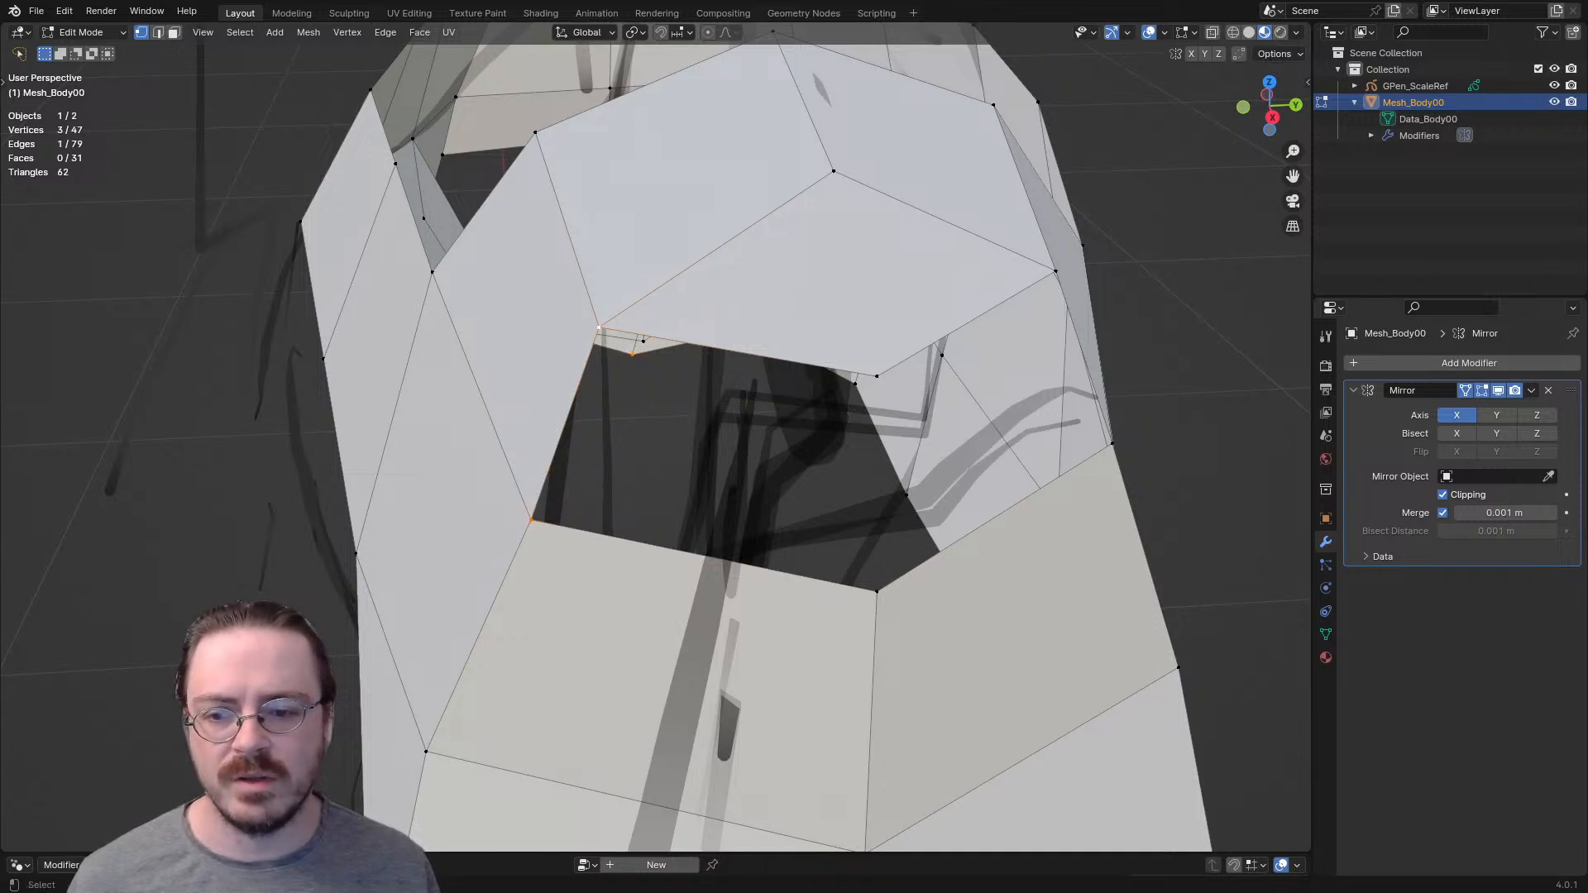
scroll(654, 439, down, 4)
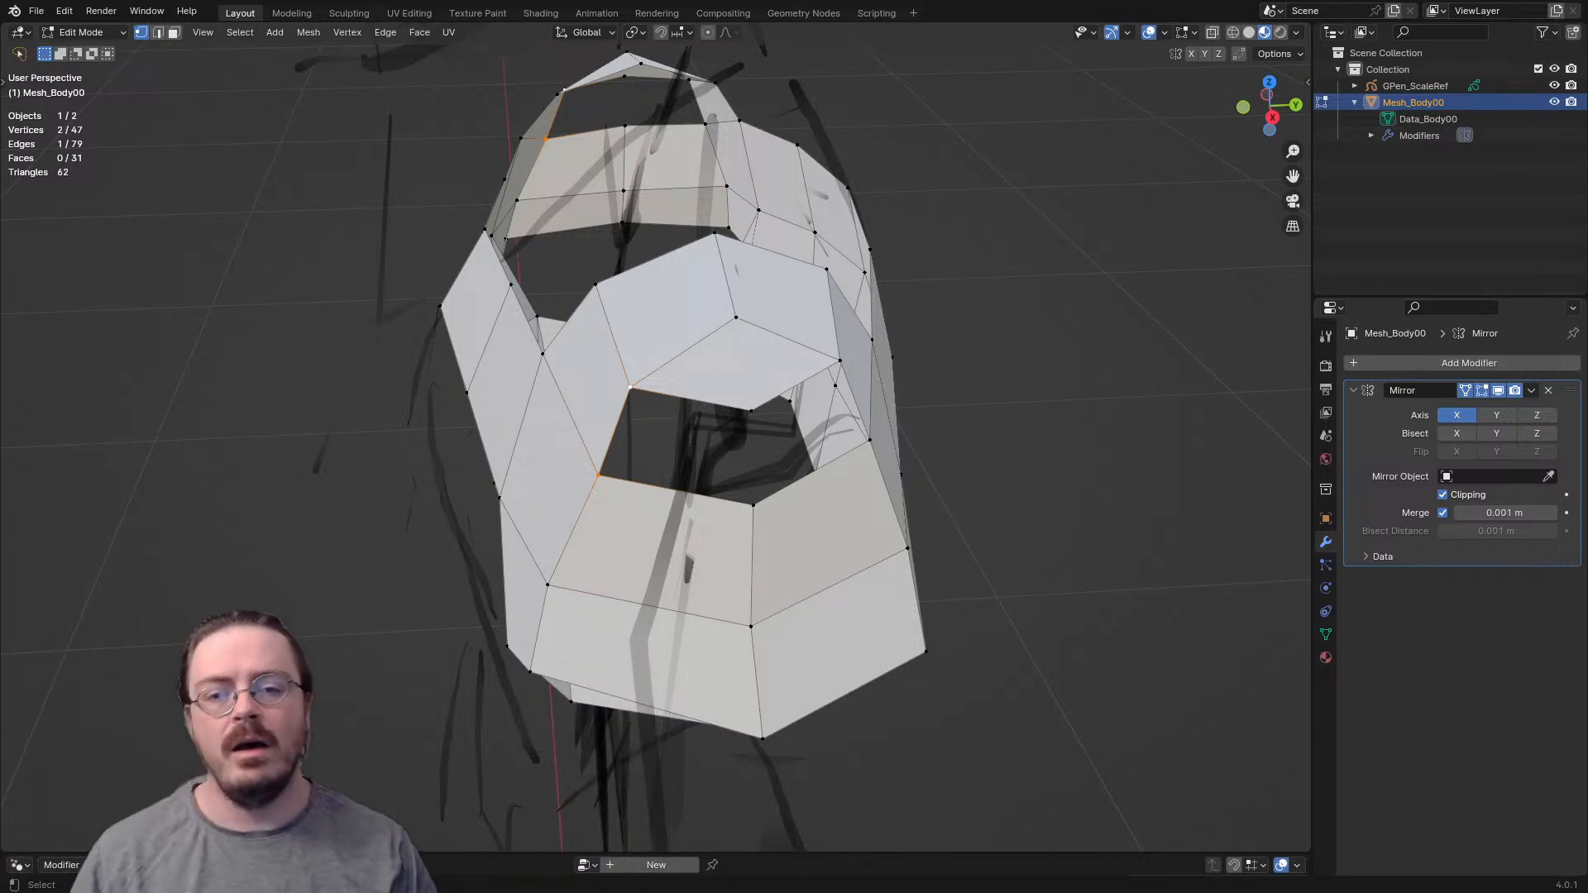
scroll(656, 448, down, 1)
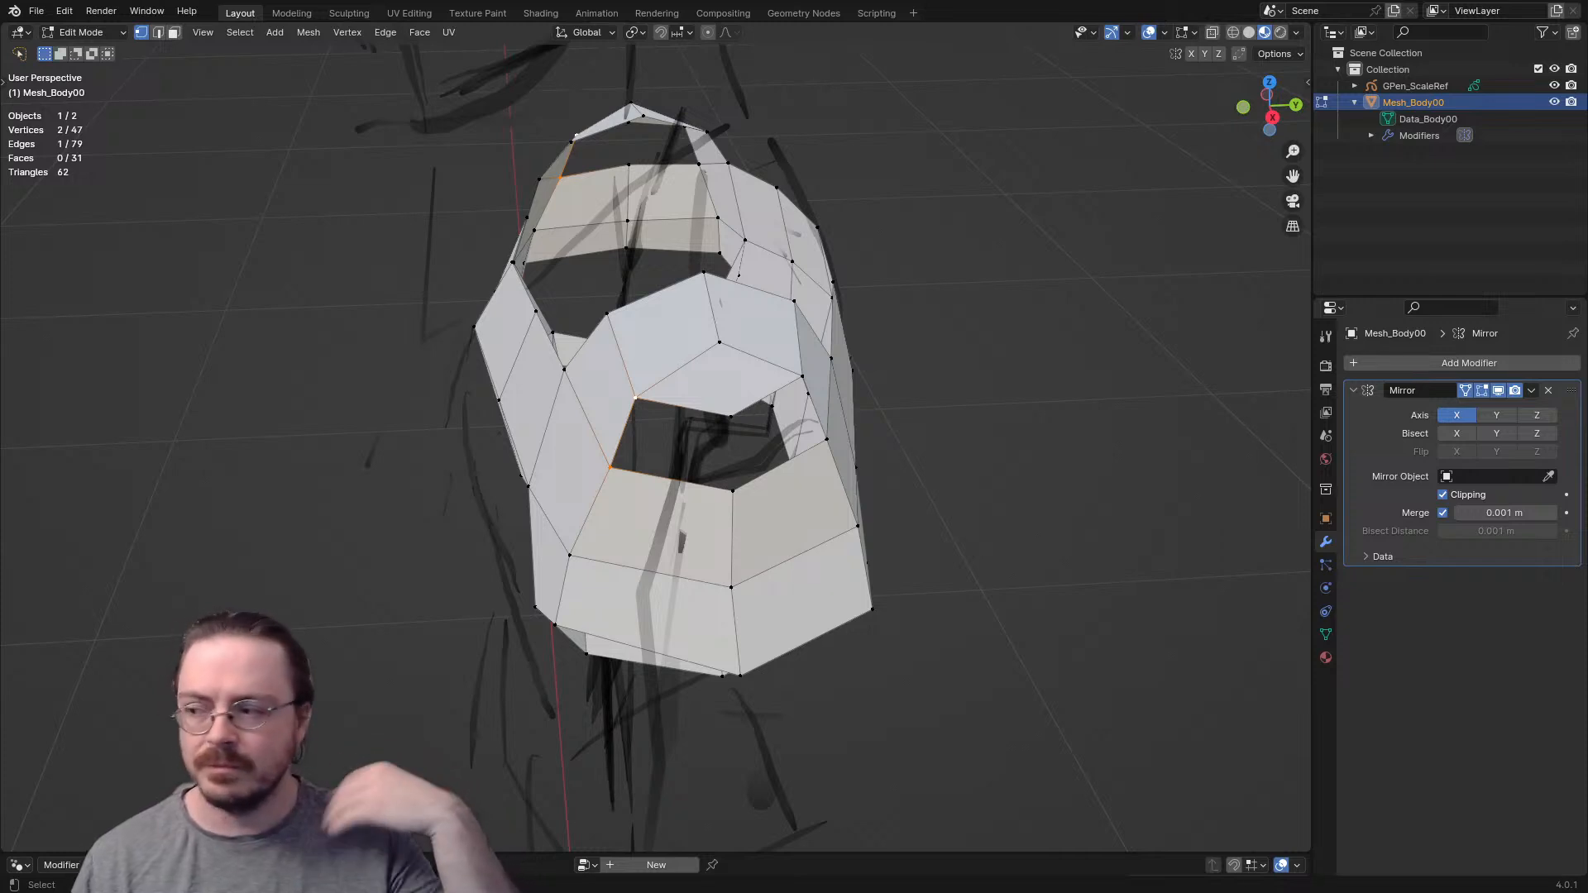
key(f)
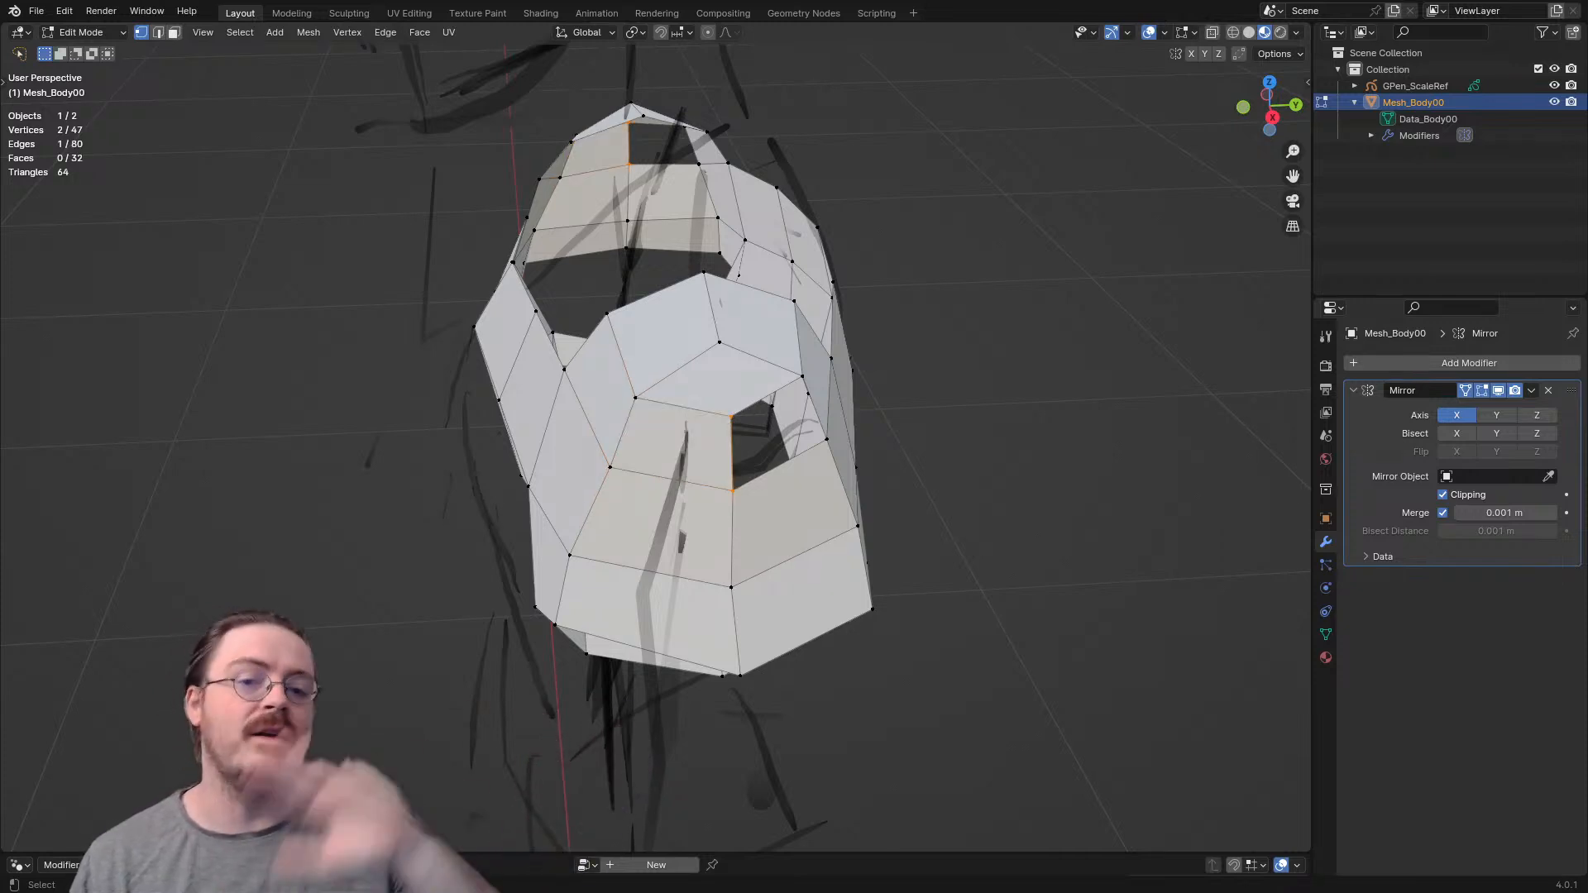
key(f)
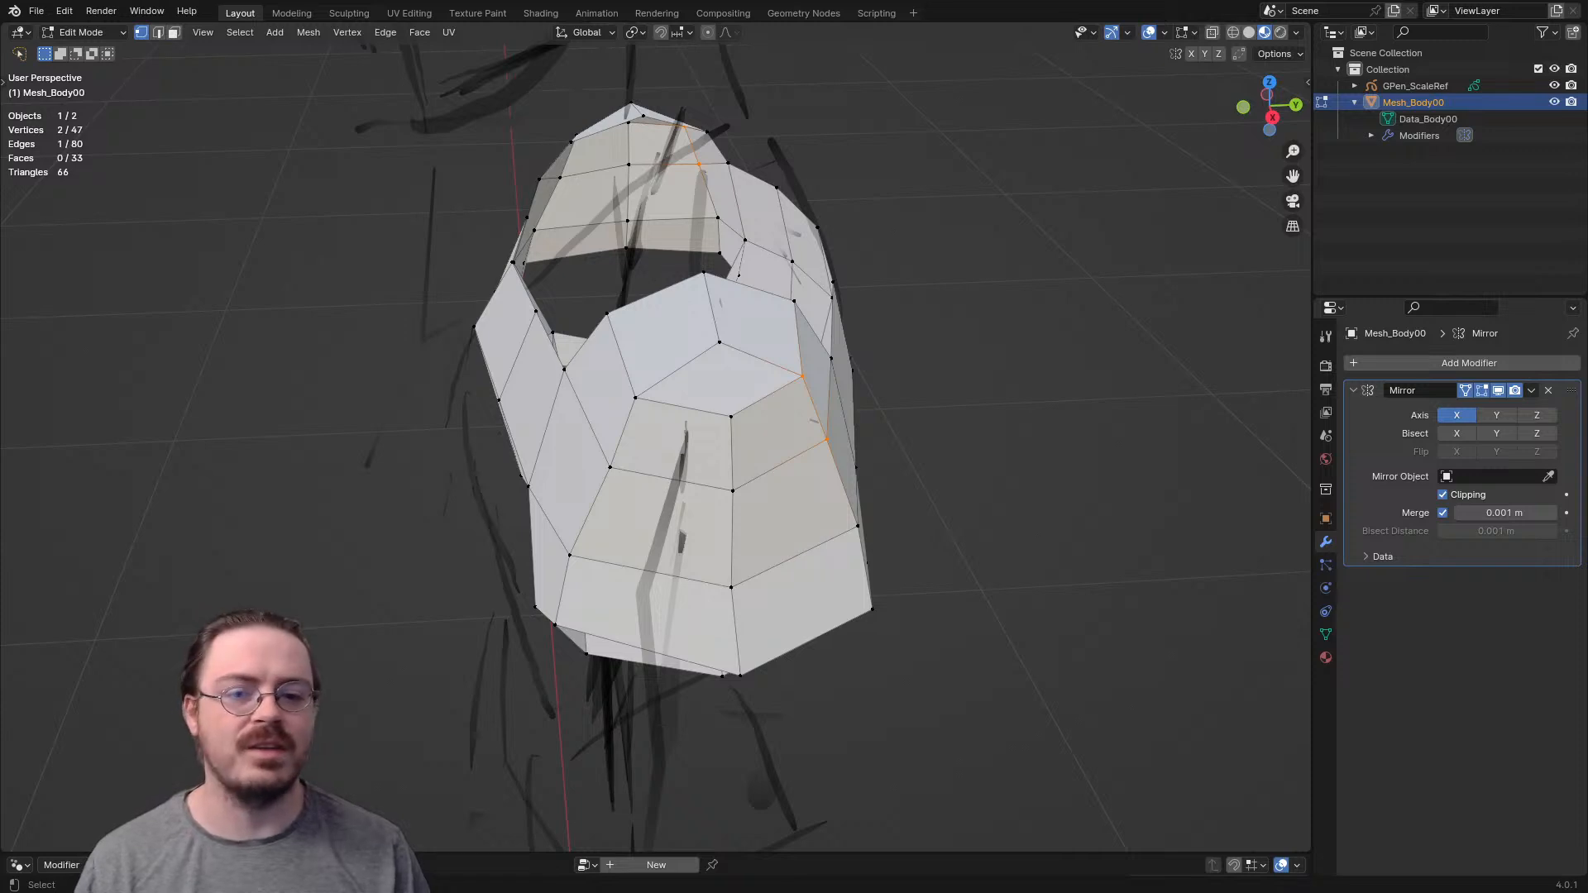
- Add a circle to the body mesh and move it along the X axis away from the centre
scroll(686, 476, down, 10)
key(shift+a)
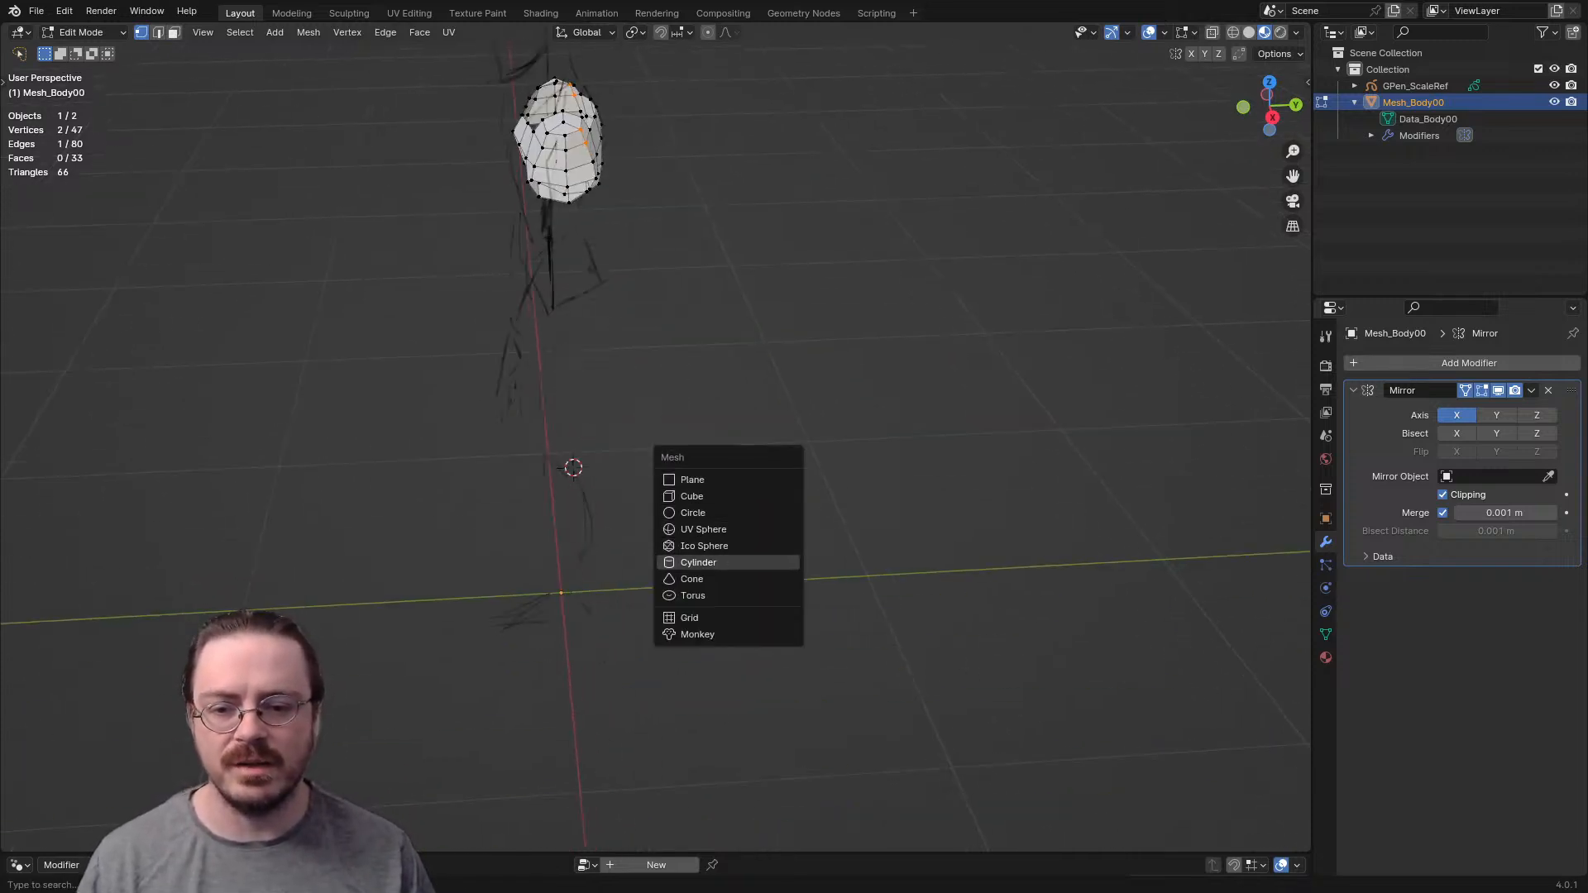
click(693, 513)
middle_drag(693, 512, 695, 447)
key(KP_1)
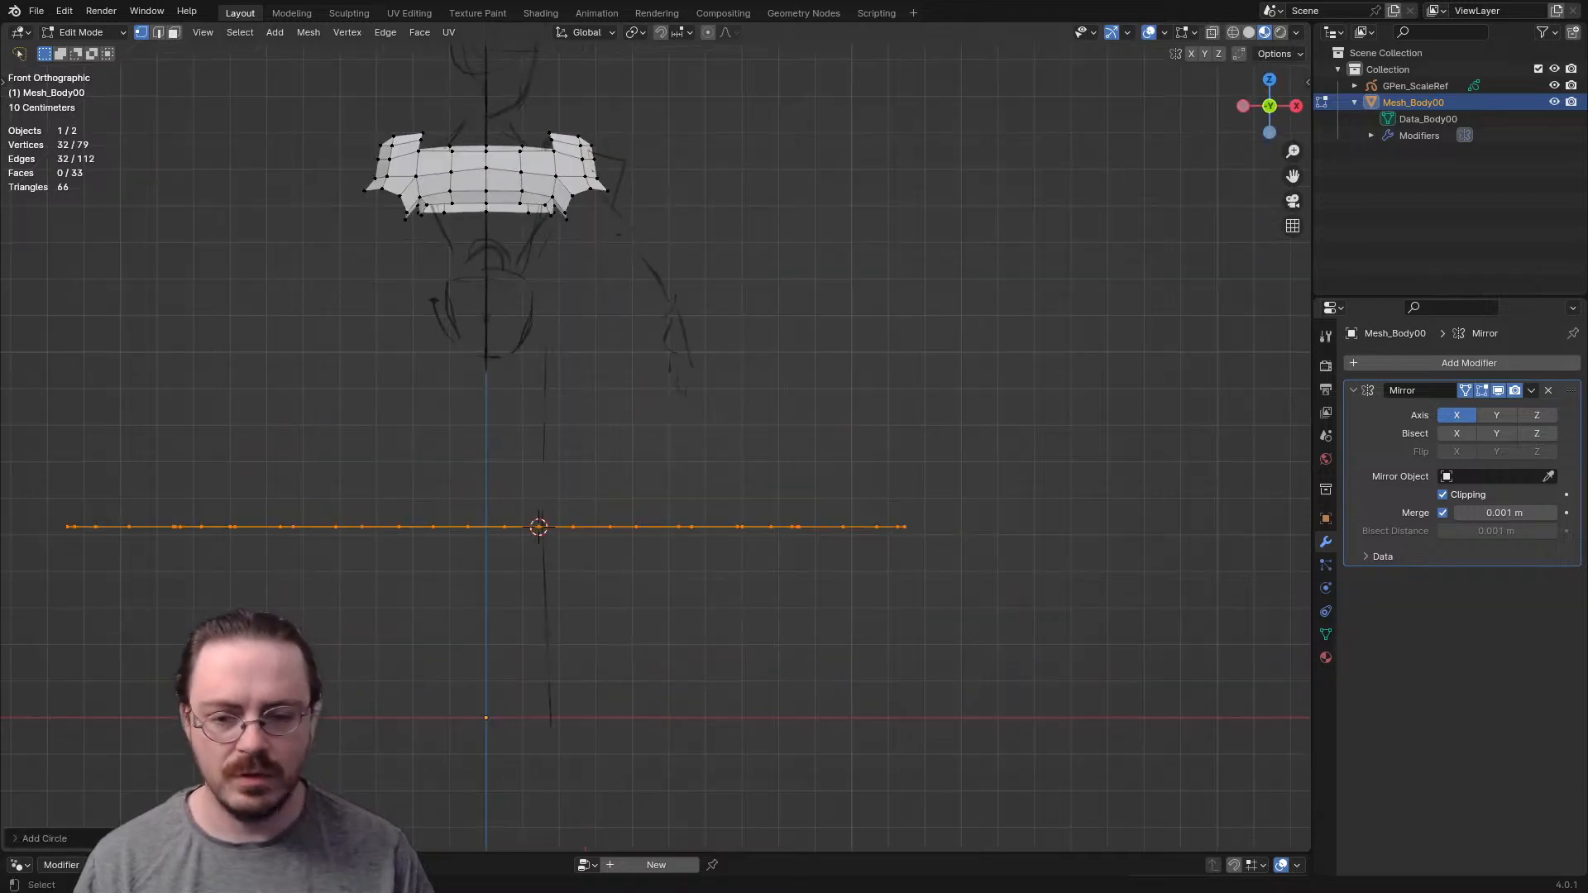
key(g)
key(x)
key(Escape)
shift+middle_drag(693, 463, 505, 571)
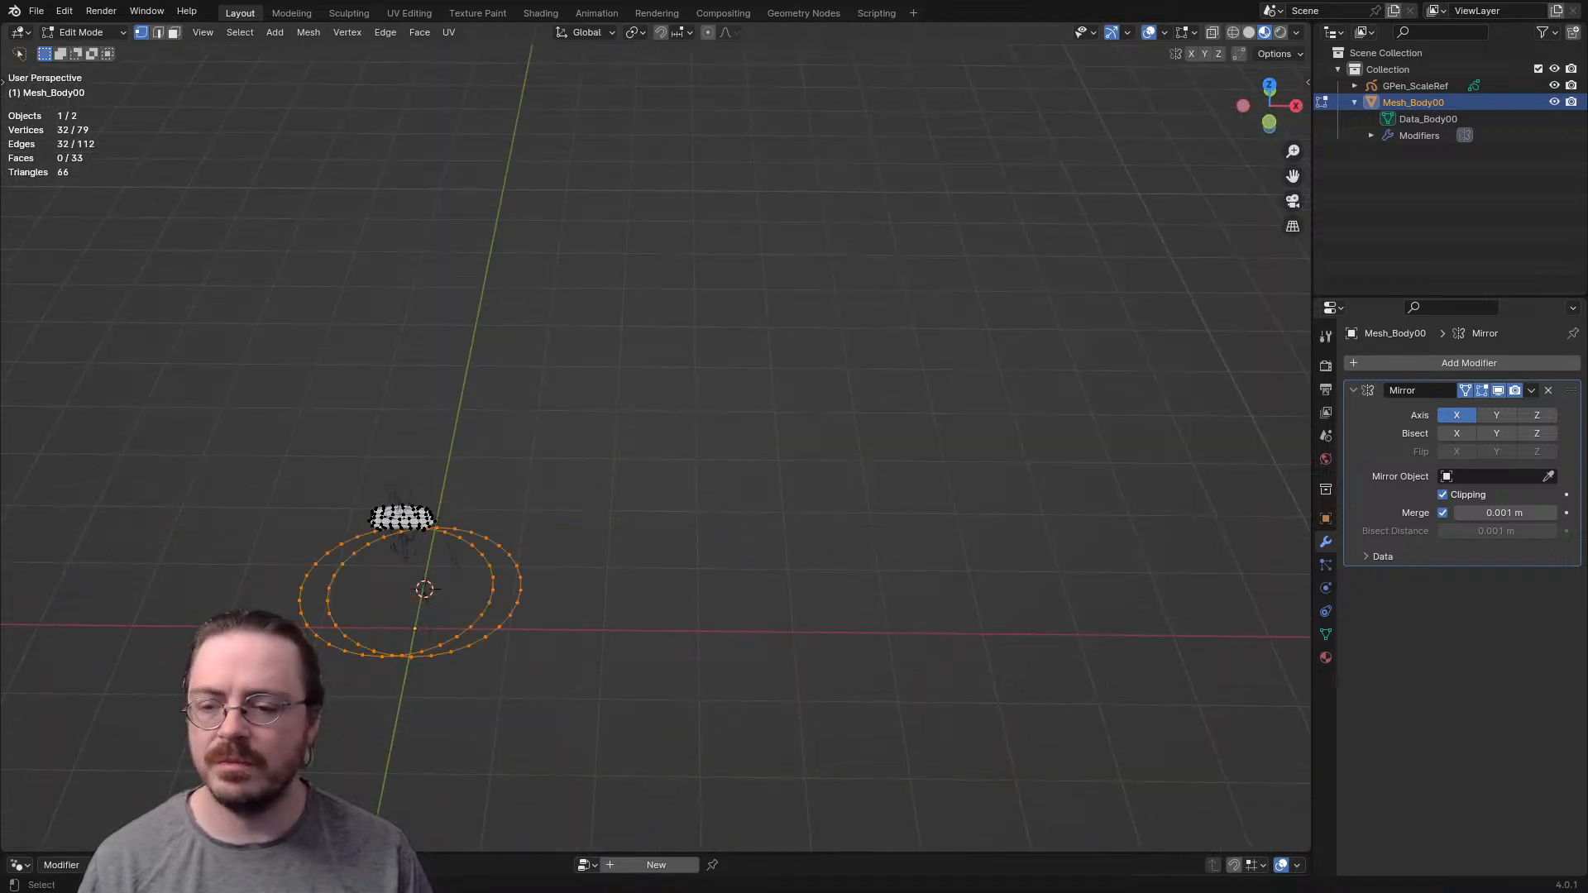
key(g)
key(x)
key(Return)
- Extrude the circle along the Z axis into a thin upright band
key(2)
scroll(655, 447, up, 1)
scroll(655, 447, up, 2)
middle_drag(656, 463, 627, 410)
key(1)
key(e)
key(z)
key(Return)
- Highlight three neighbouring vertical edges on the circular band and examine how they line up
scroll(656, 447, up, 2)
shift+middle_drag(649, 596, 631, 269)
scroll(655, 447, up, 3)
key(2)
click(475, 494)
shift+click(600, 493)
shift+click(719, 489)
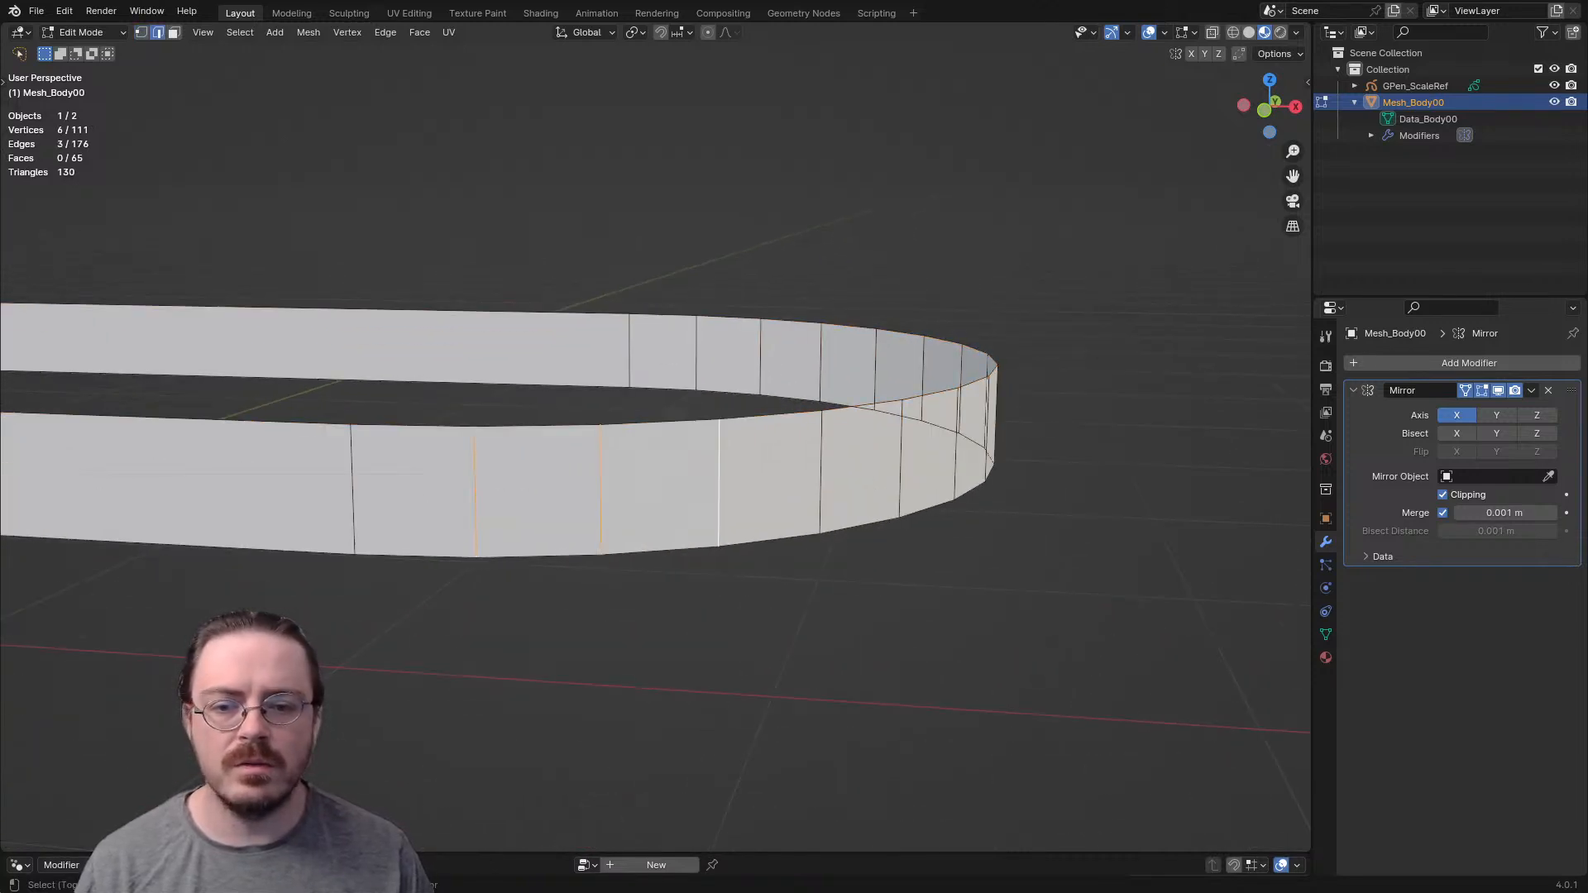
- Select a run of neighbouring faces around the band, try deleting them with Only Faces, and undo the deletion
key(3)
drag(552, 496, 765, 484)
right_click(765, 484)
middle_drag(765, 484, 617, 488)
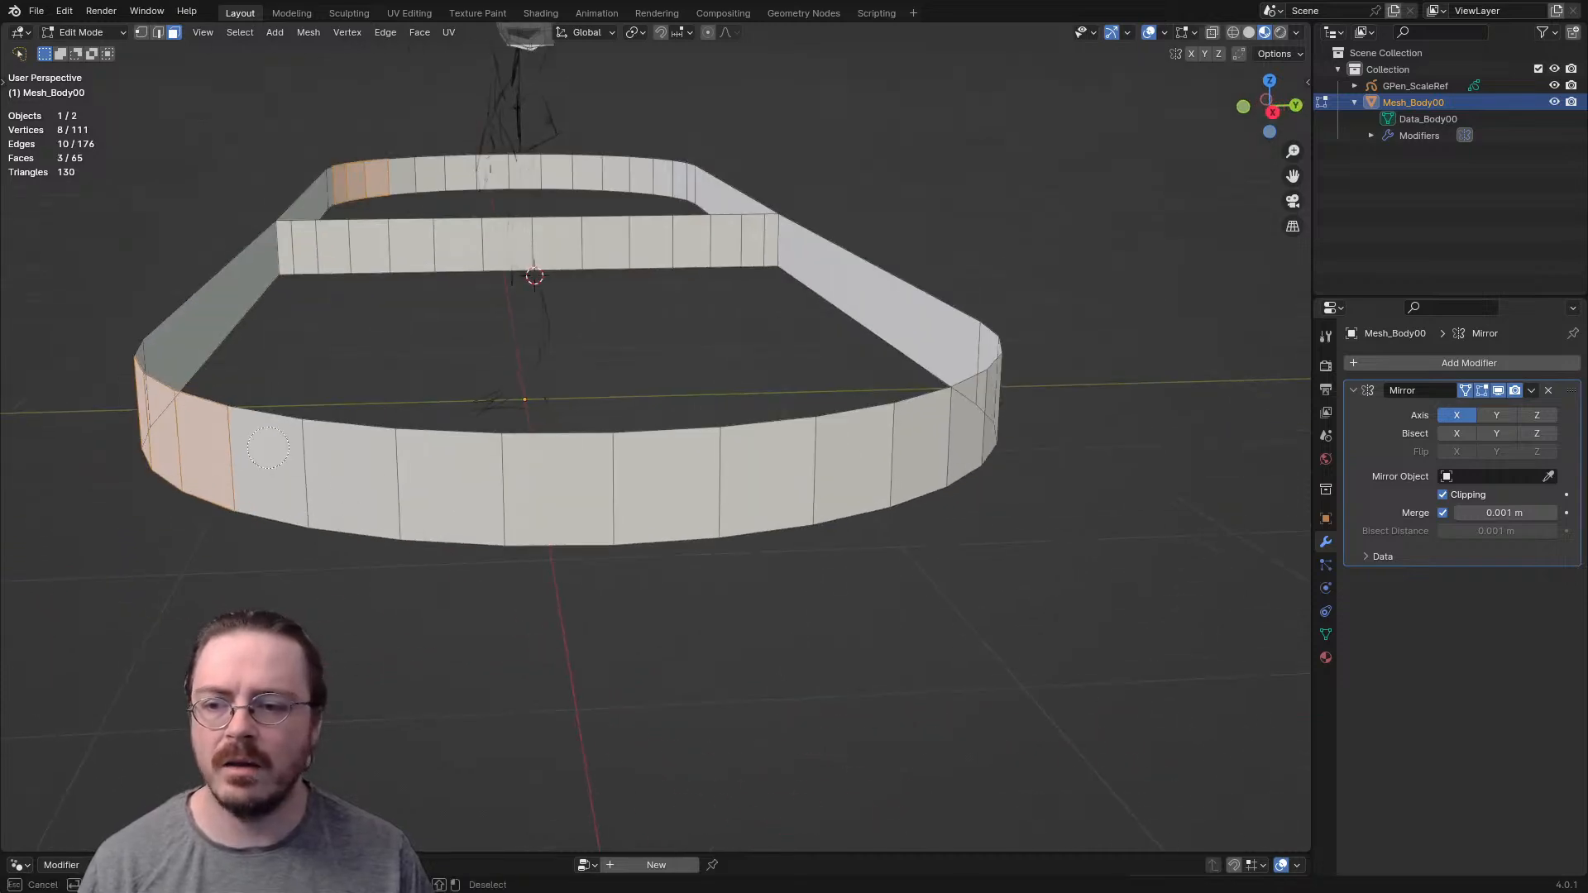
drag(403, 480, 702, 500)
middle_drag(702, 496, 628, 475)
key(c)
drag(621, 471, 844, 468)
middle_drag(932, 423, 686, 470)
key(x)
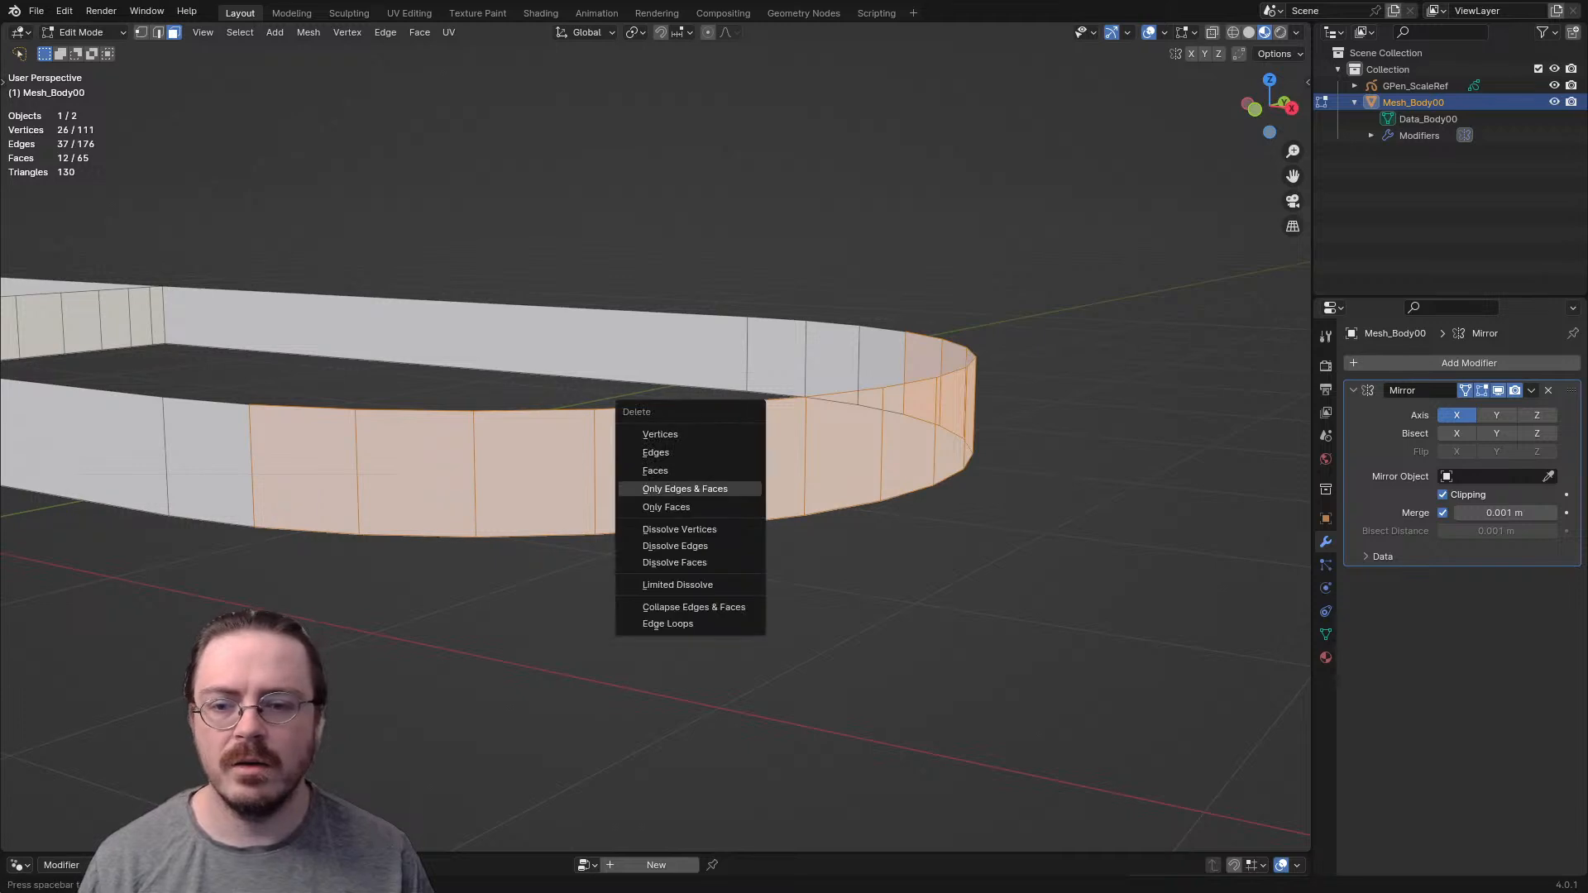
click(662, 507)
scroll(571, 488, down, 2)
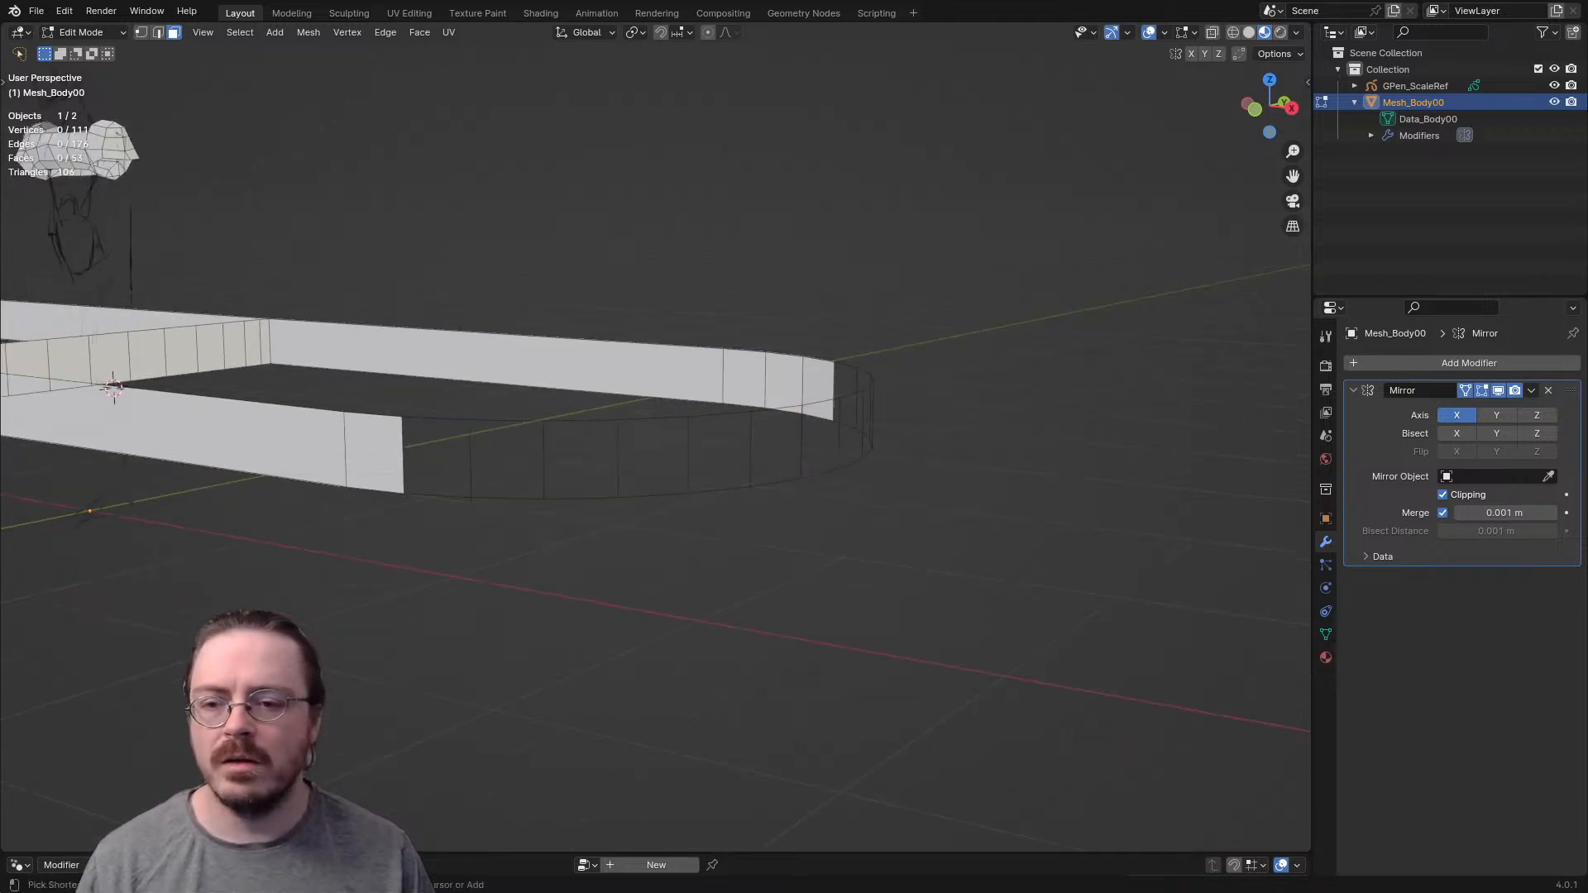
key(ctrl+z)
- Try deleting the band's selected faces once more and undo it
key(x)
click(567, 449)
key(ctrl+z)
- Add a centred horizontal loop cut around the whole circular band
middle_drag(571, 463, 618, 460)
key(2)
key(ctrl+r)
click(610, 438)
right_click(611, 438)
scroll(611, 438, up, 4)
scroll(611, 439, down, 3)
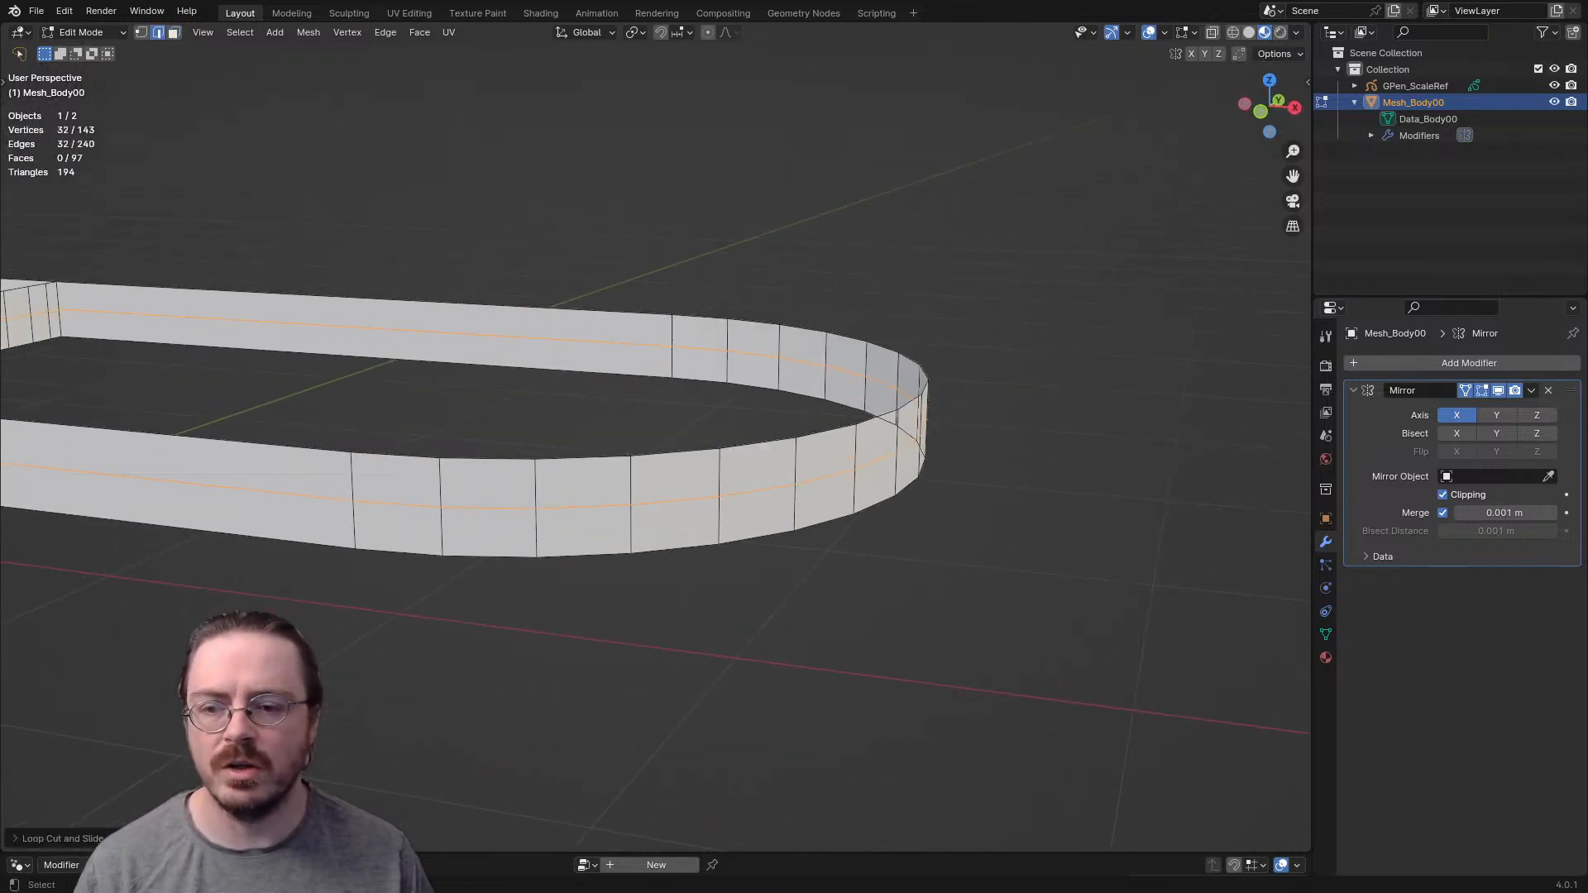
- Delete the vertices of the circular band's centre loop, leaving out the two on the vertical edges where the curve begins and ends
key(1)
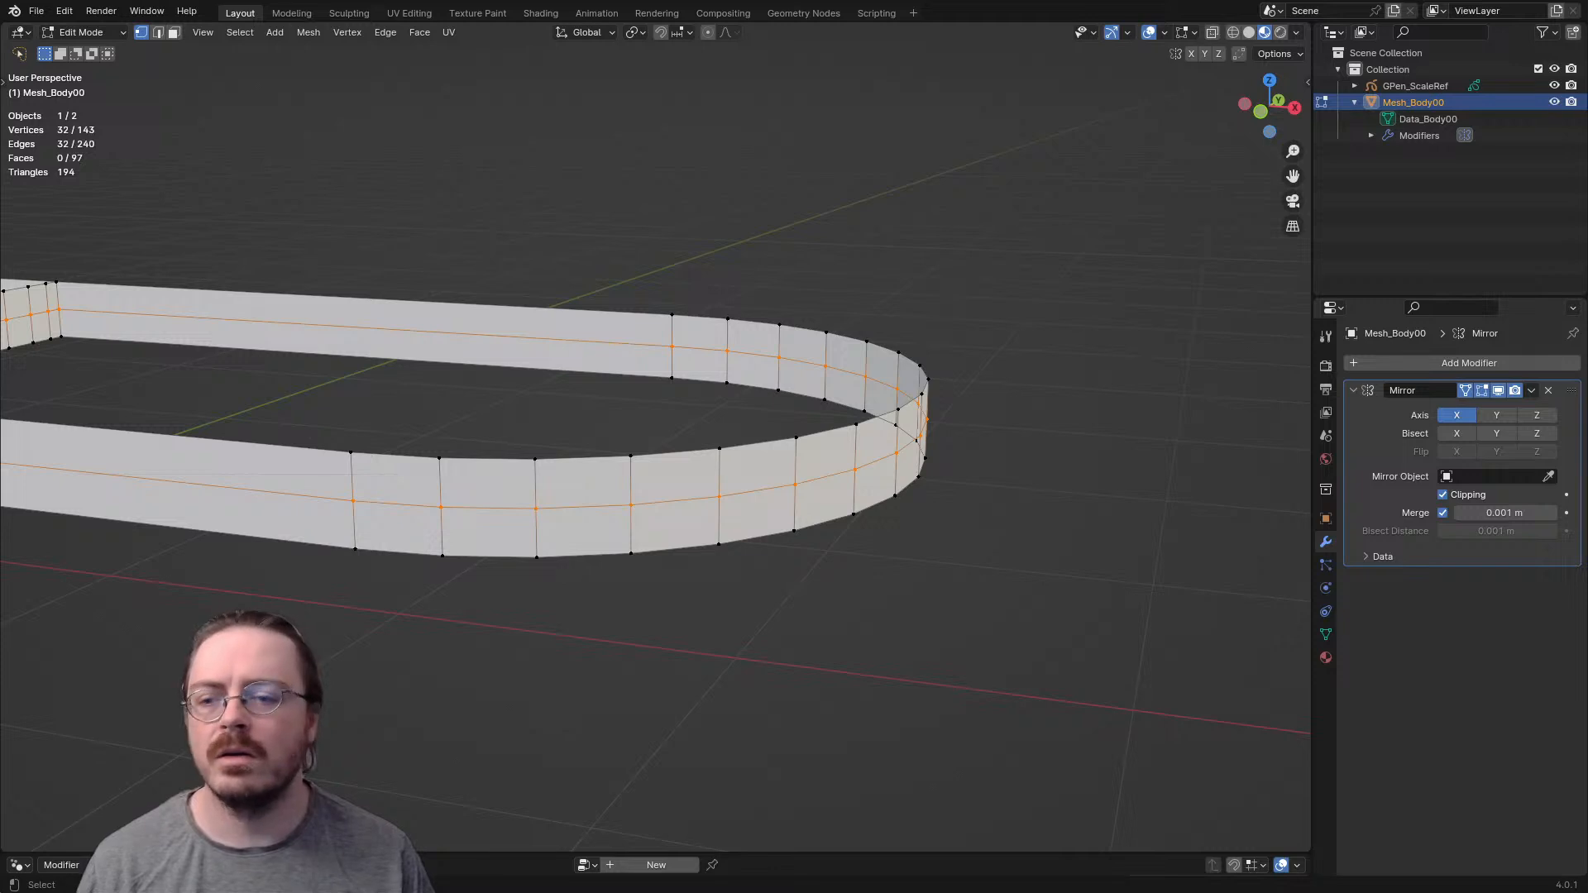
shift+middle_drag(618, 460, 681, 445)
key(b)
middle_drag(363, 391, 471, 505)
key(b)
drag(728, 262, 663, 368)
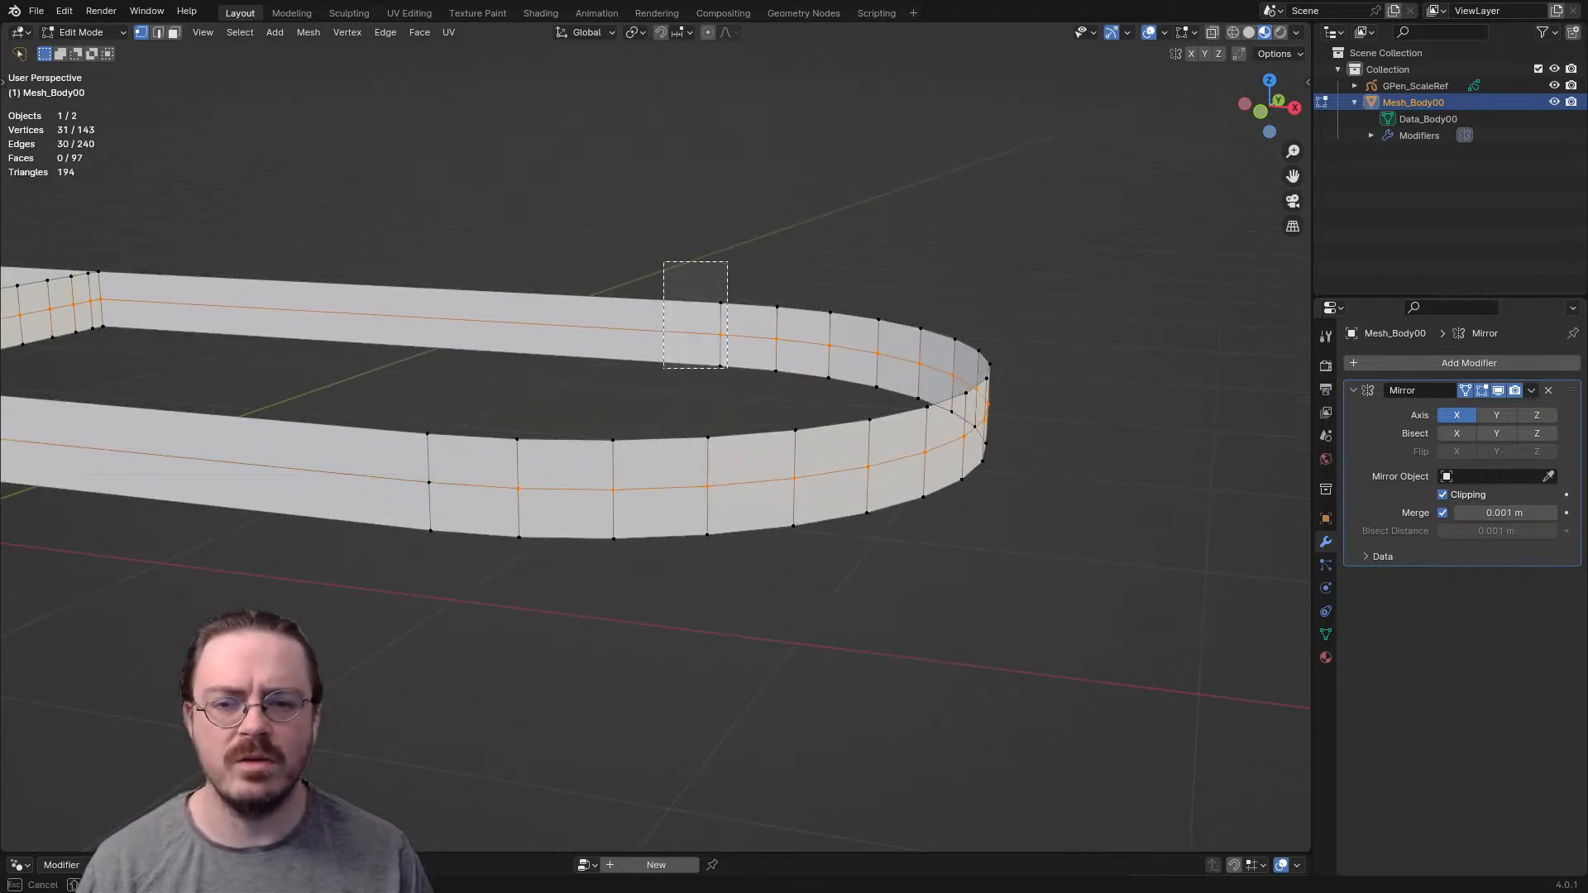
key(x)
click(720, 291)
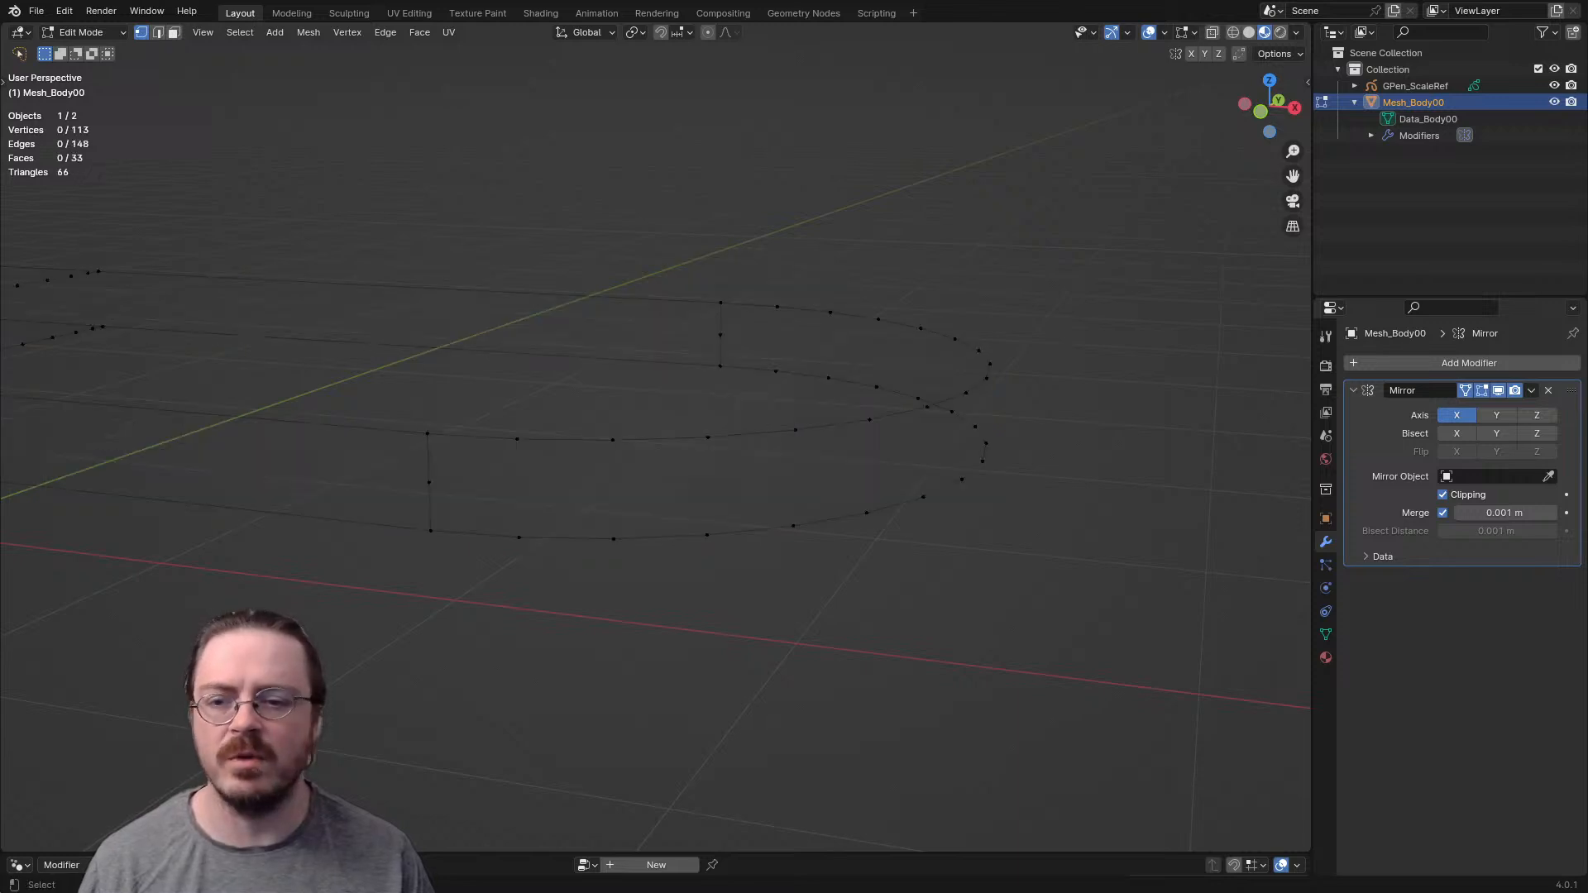
- Dissolve the two leftover middle vertices on the band's remaining vertical edges
middle_drag(614, 551, 542, 553)
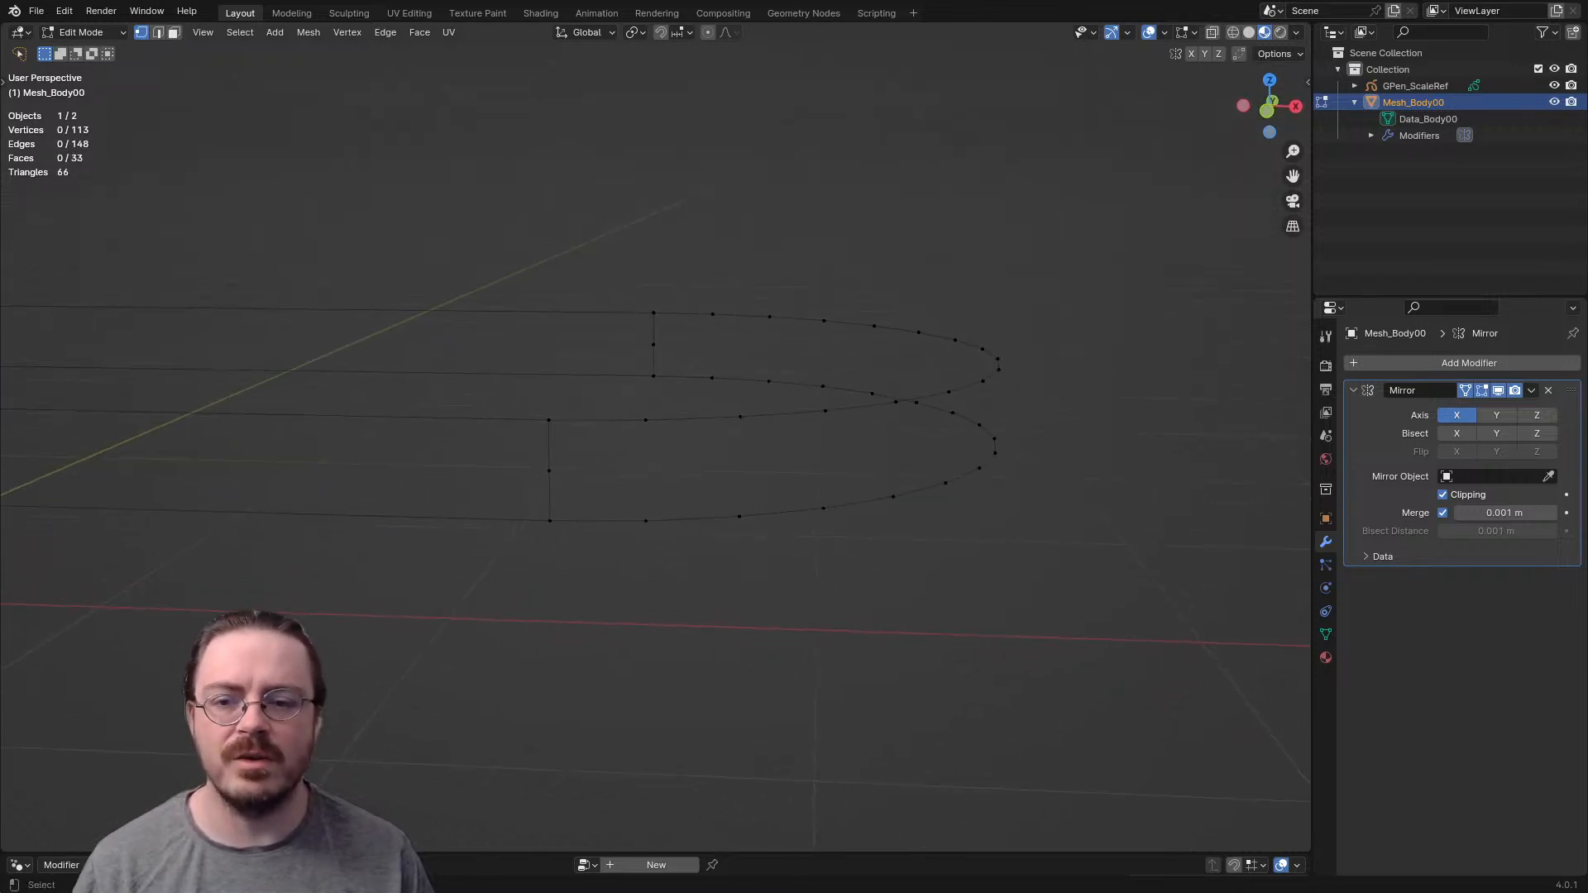
key(x)
key(Escape)
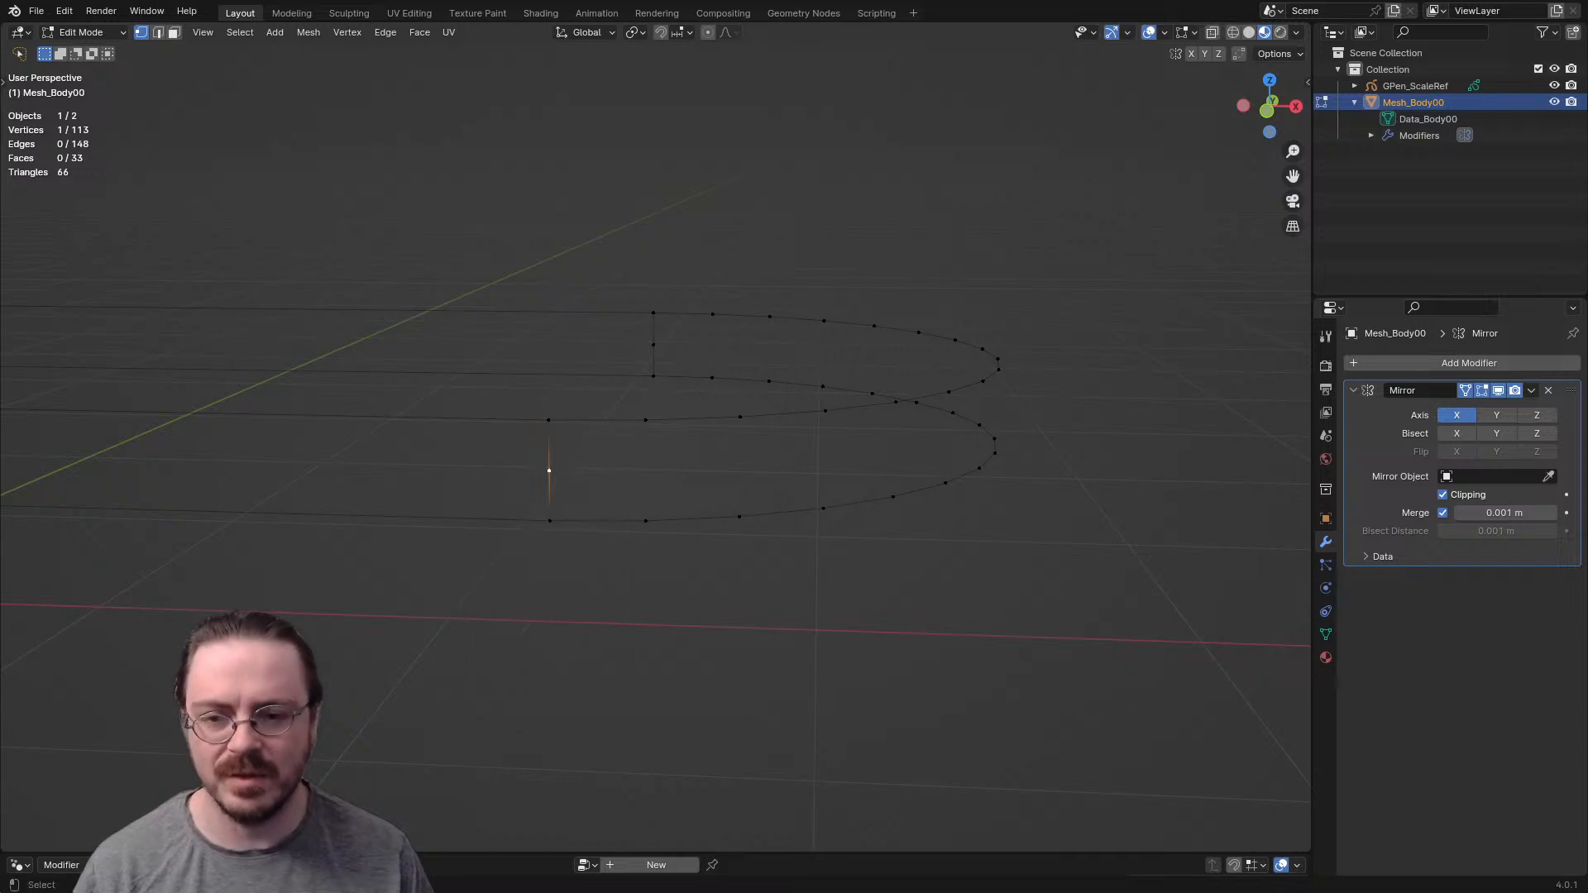
key(x)
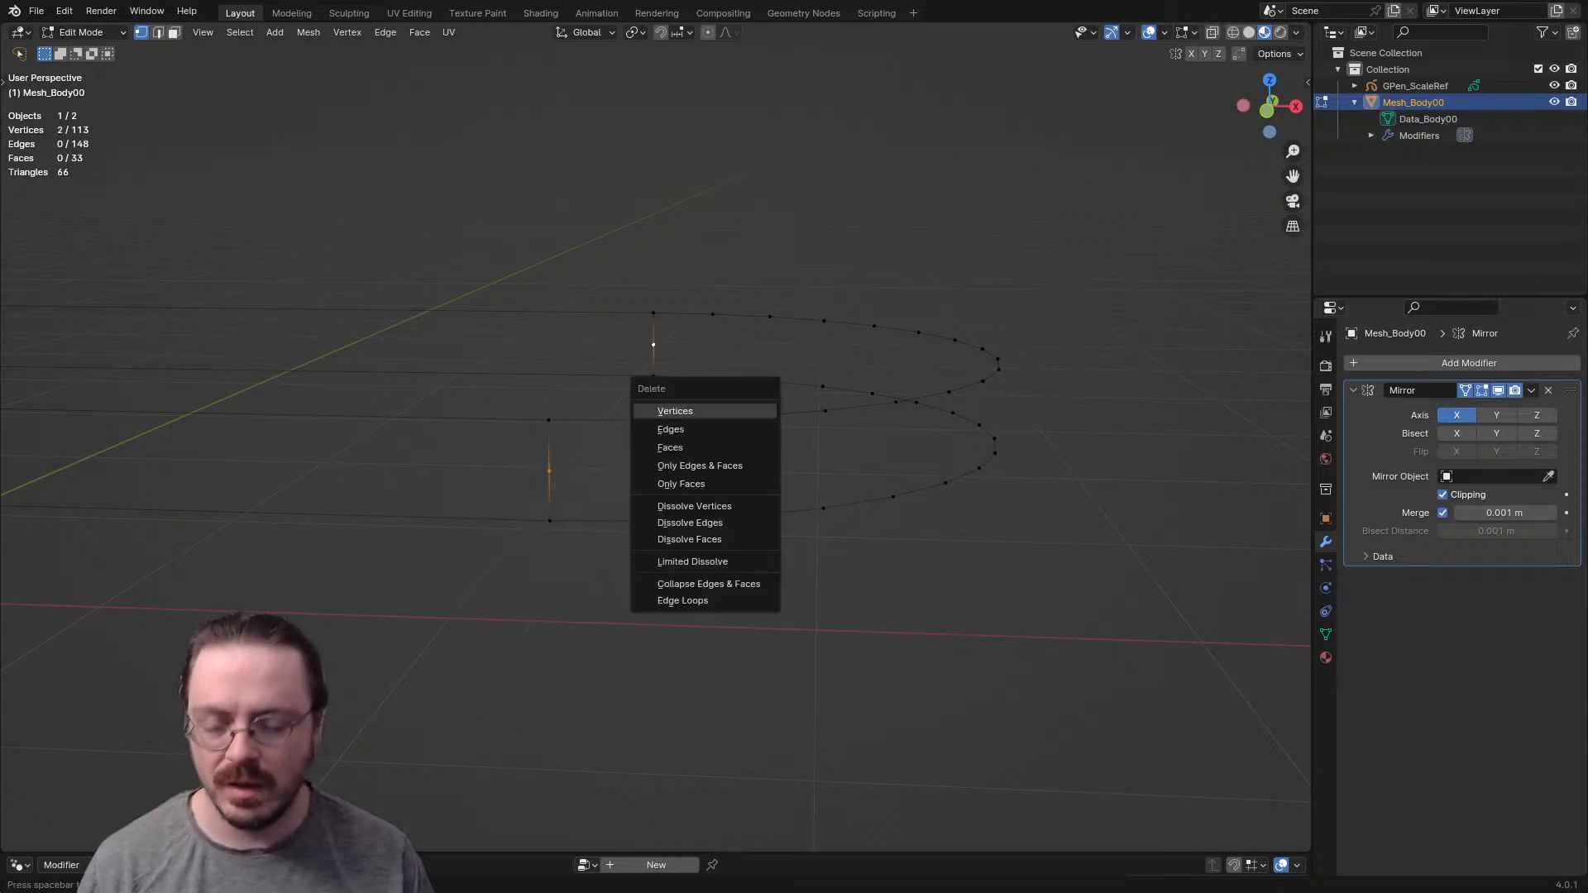
click(686, 506)
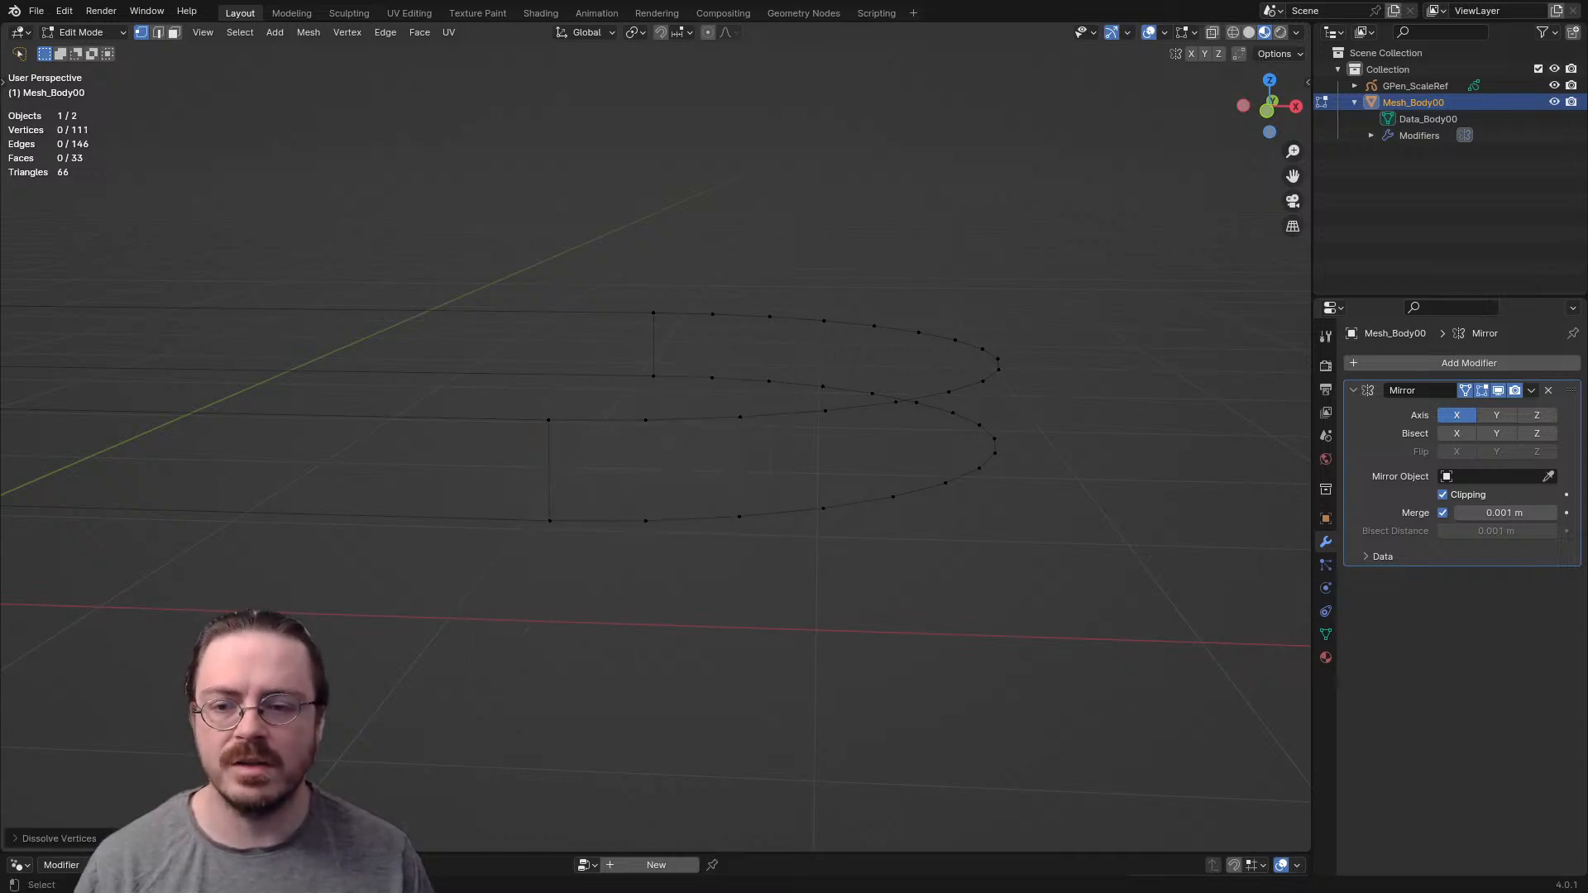
- Refill the band with consecutive faces around the curve, starting from the near vertical edge
key(f)
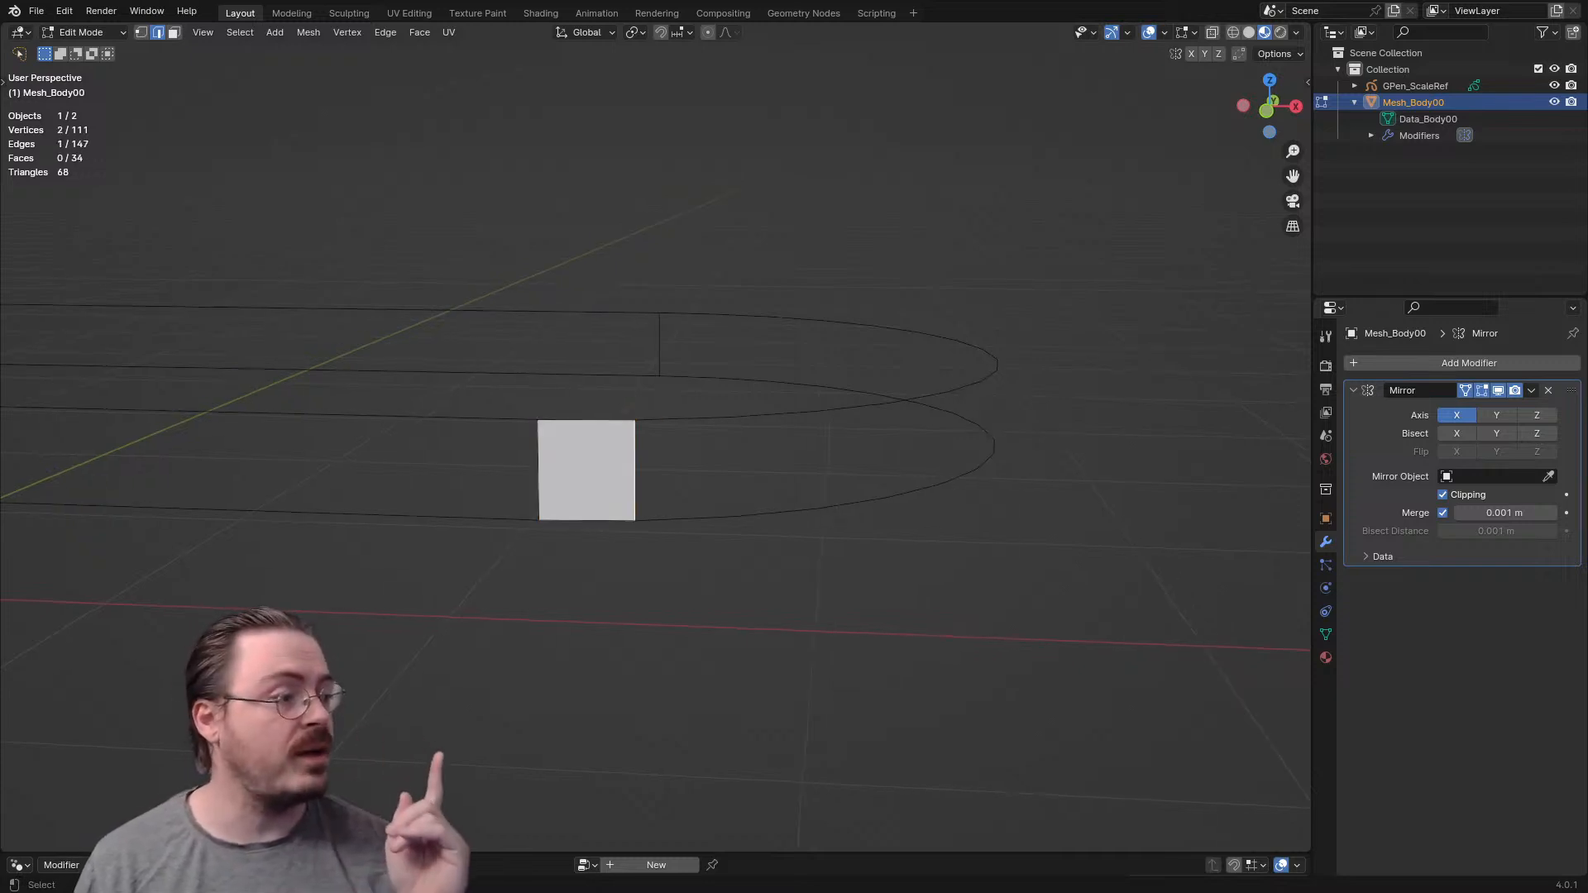
key(f)
key(f)
key(f)
key(f)
key(f)
key(f)
key(f)
key(f)
key(f)
key(f)
key(f)
key(f)
key(f)
key(f)
key(f)
key(f)
key(f)
key(f)
key(f)
key(f)
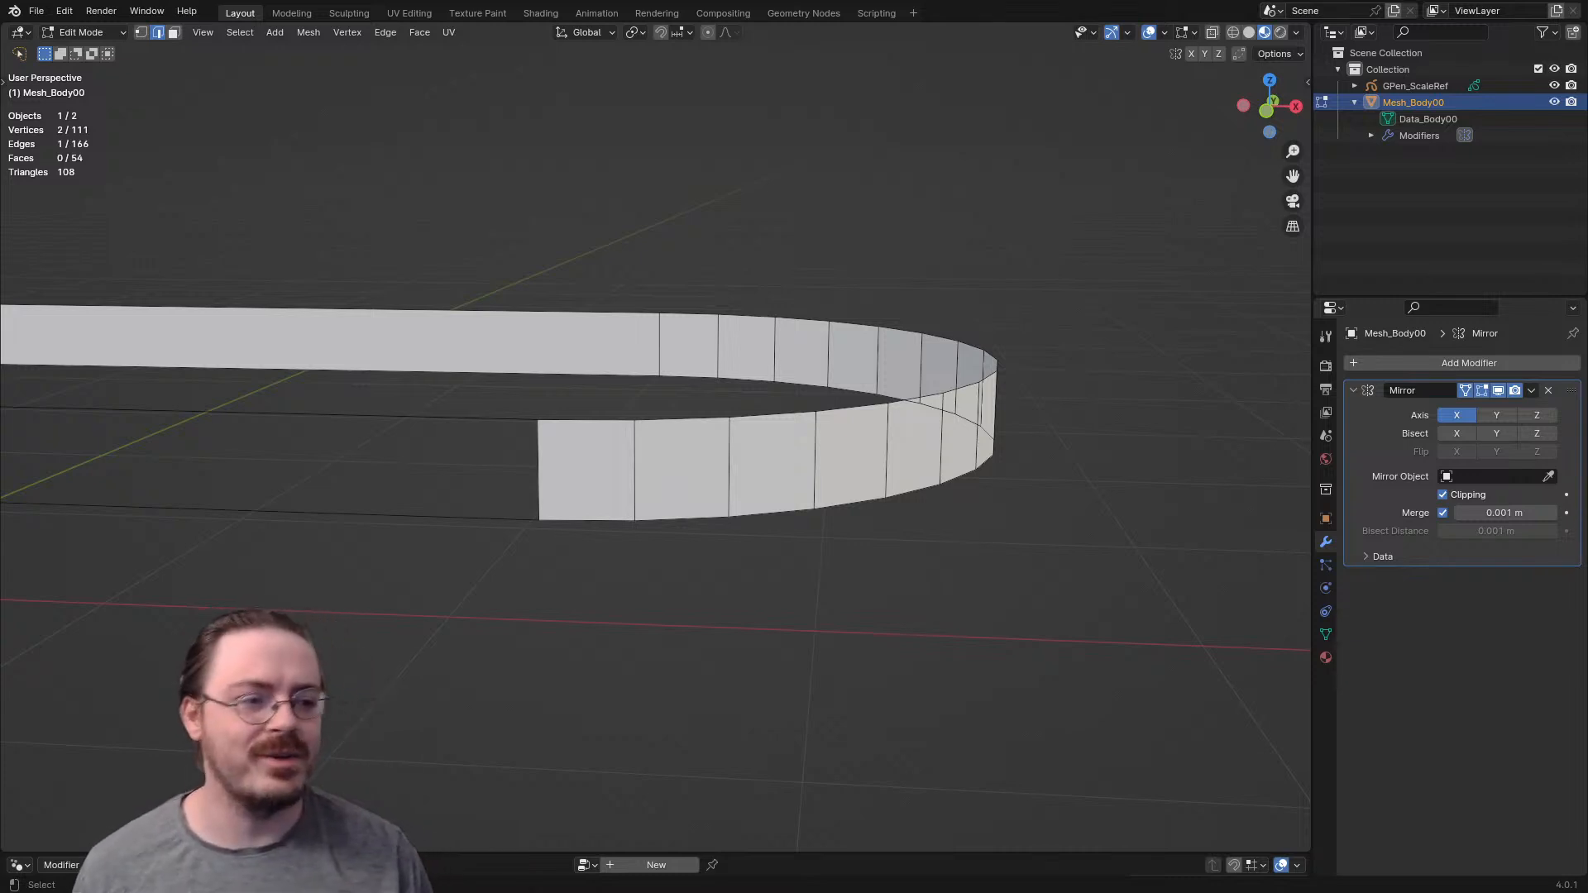
- Select all geometry linked to the demonstration band and delete it, leaving only the body mesh
scroll(655, 447, down, 3)
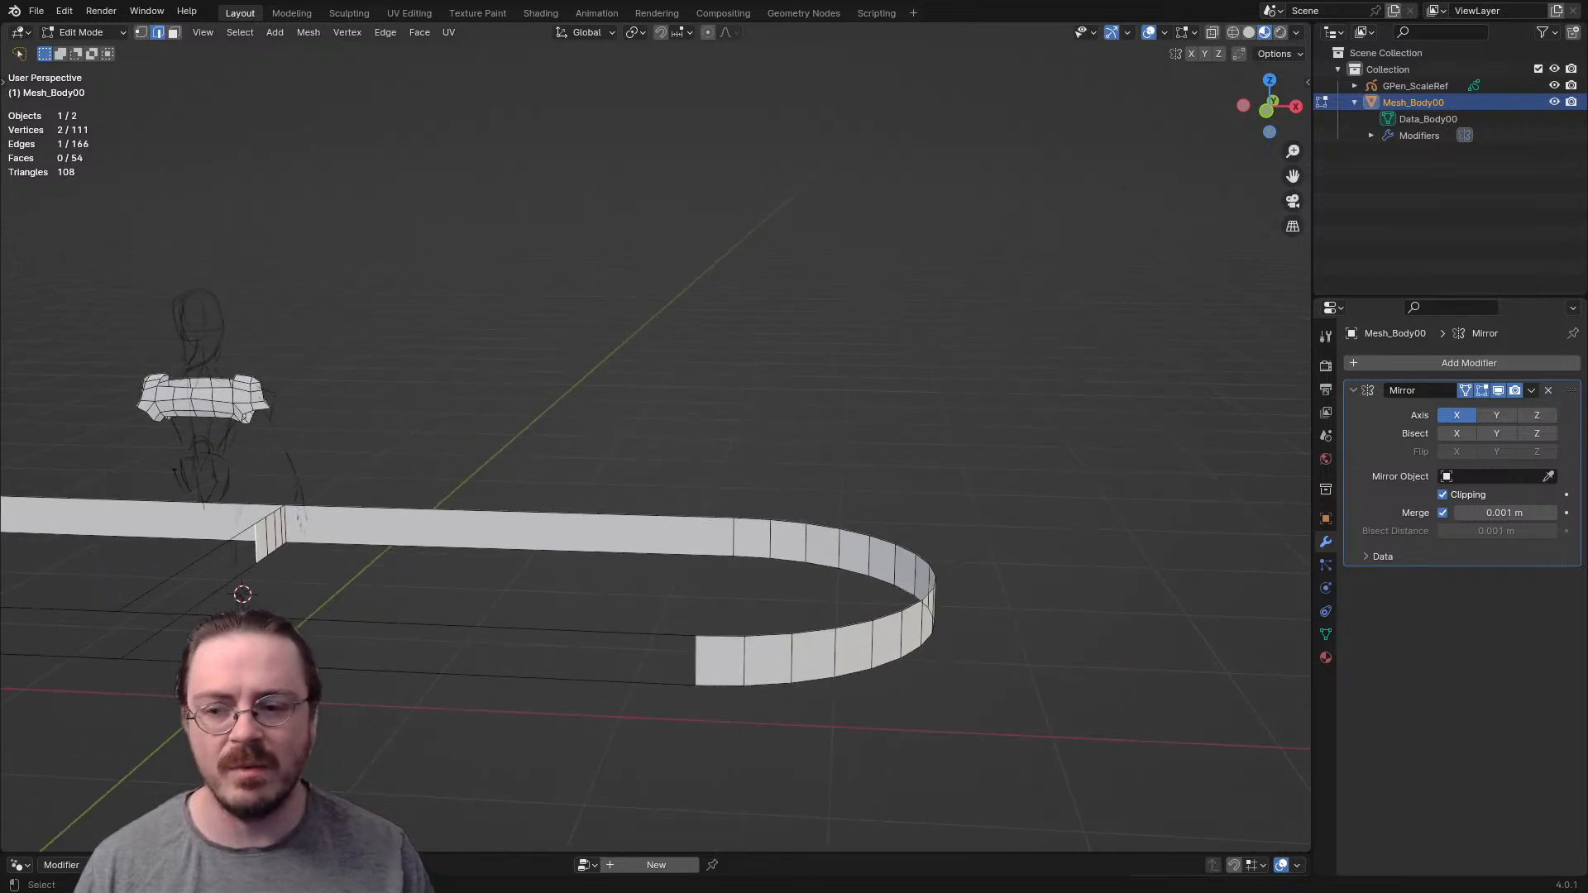
key(ctrl+l)
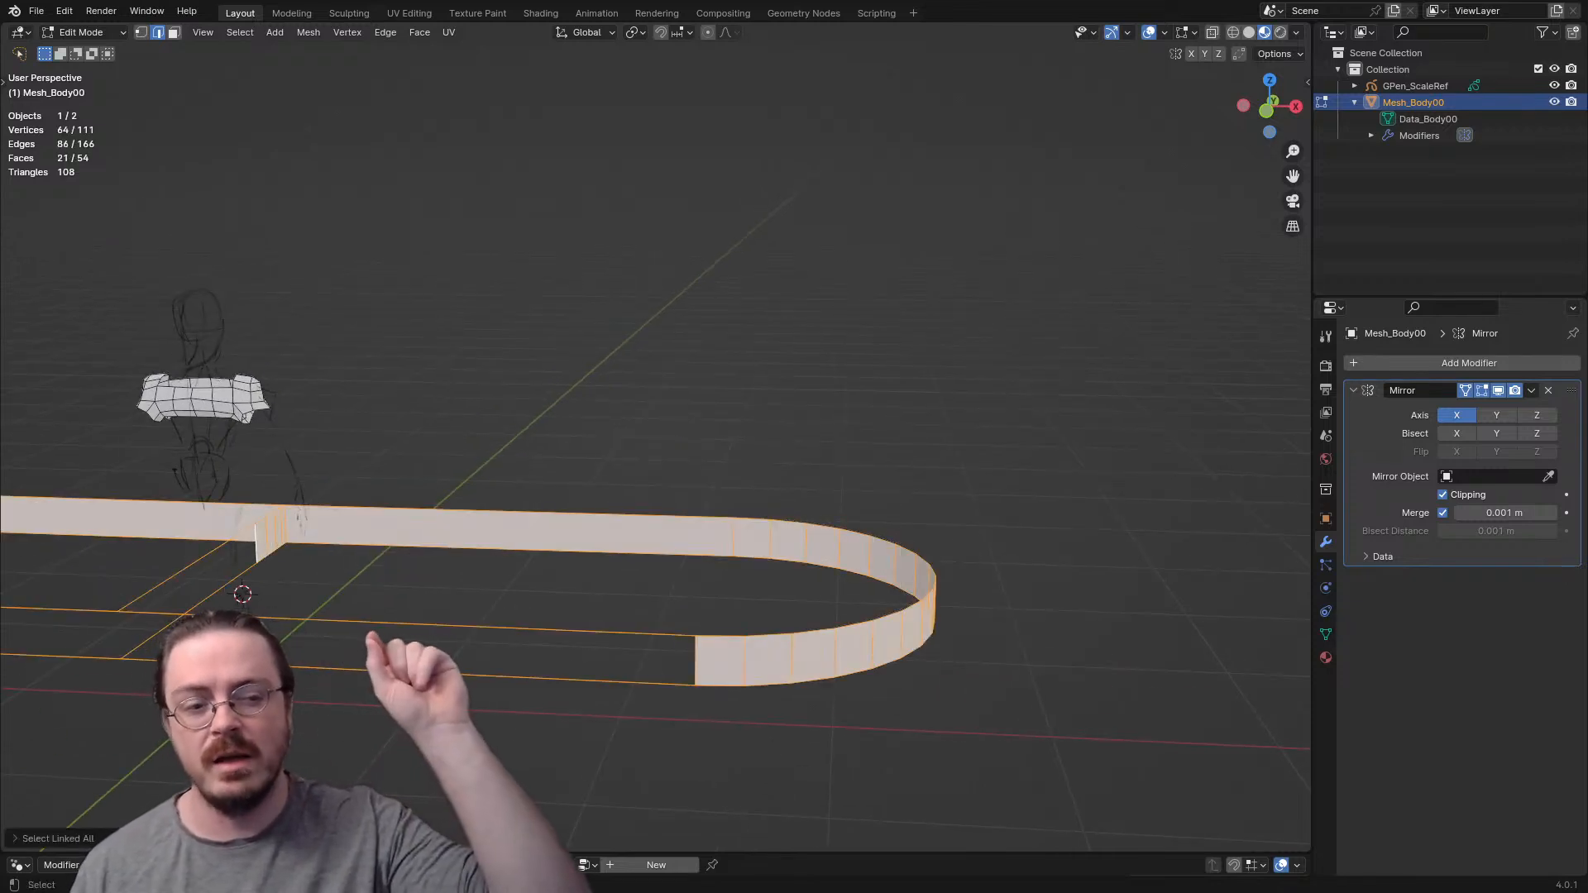
shift+middle_drag(546, 453, 768, 441)
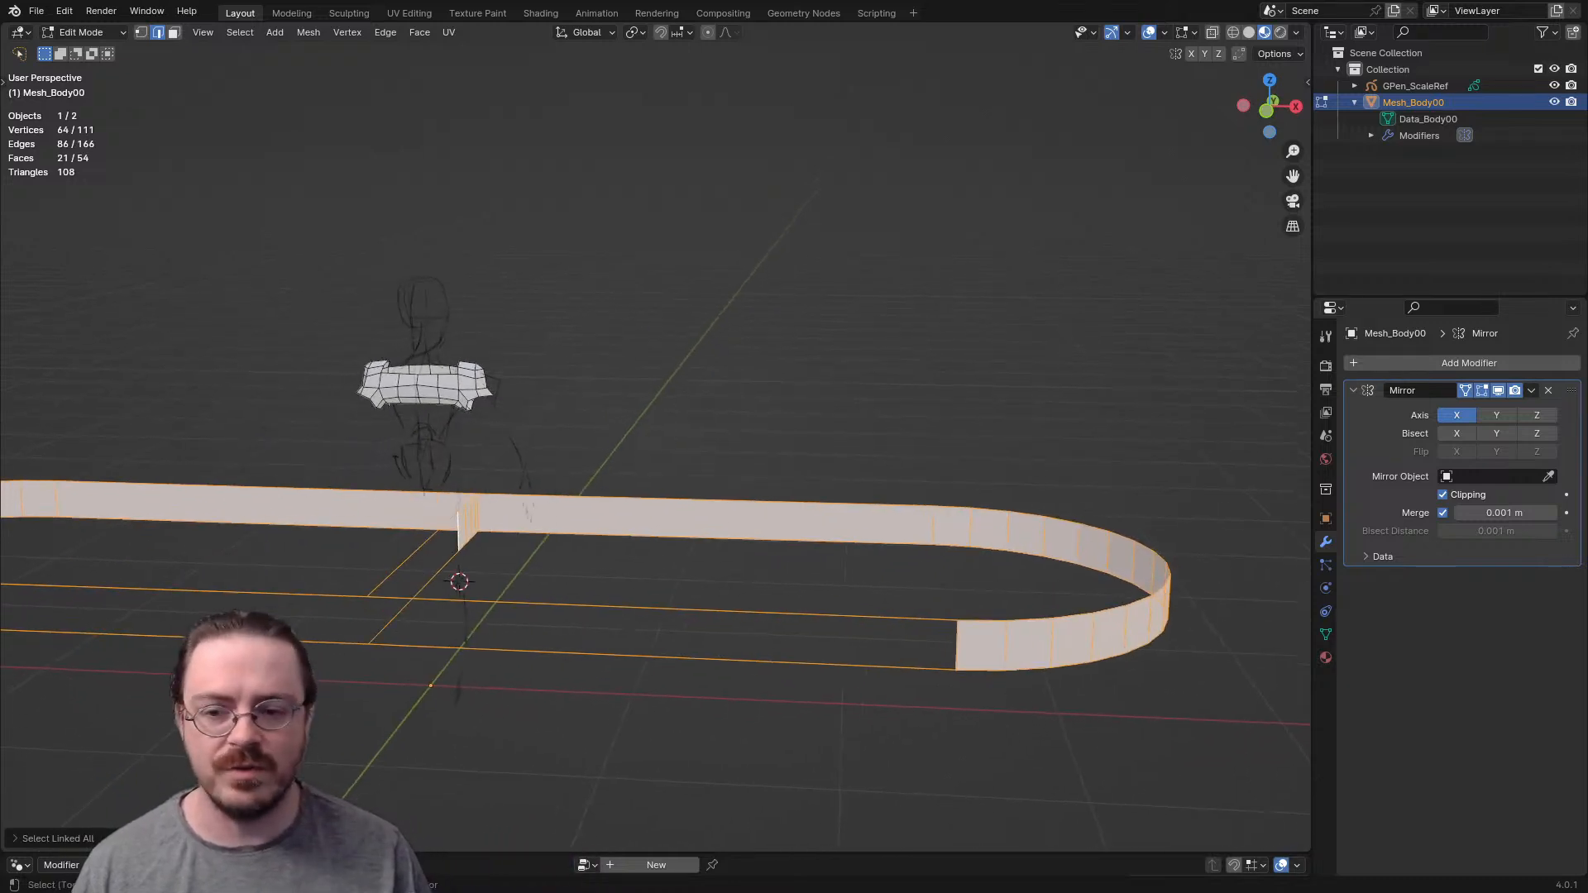
key(x)
click(733, 391)
shift+middle_drag(732, 390, 825, 427)
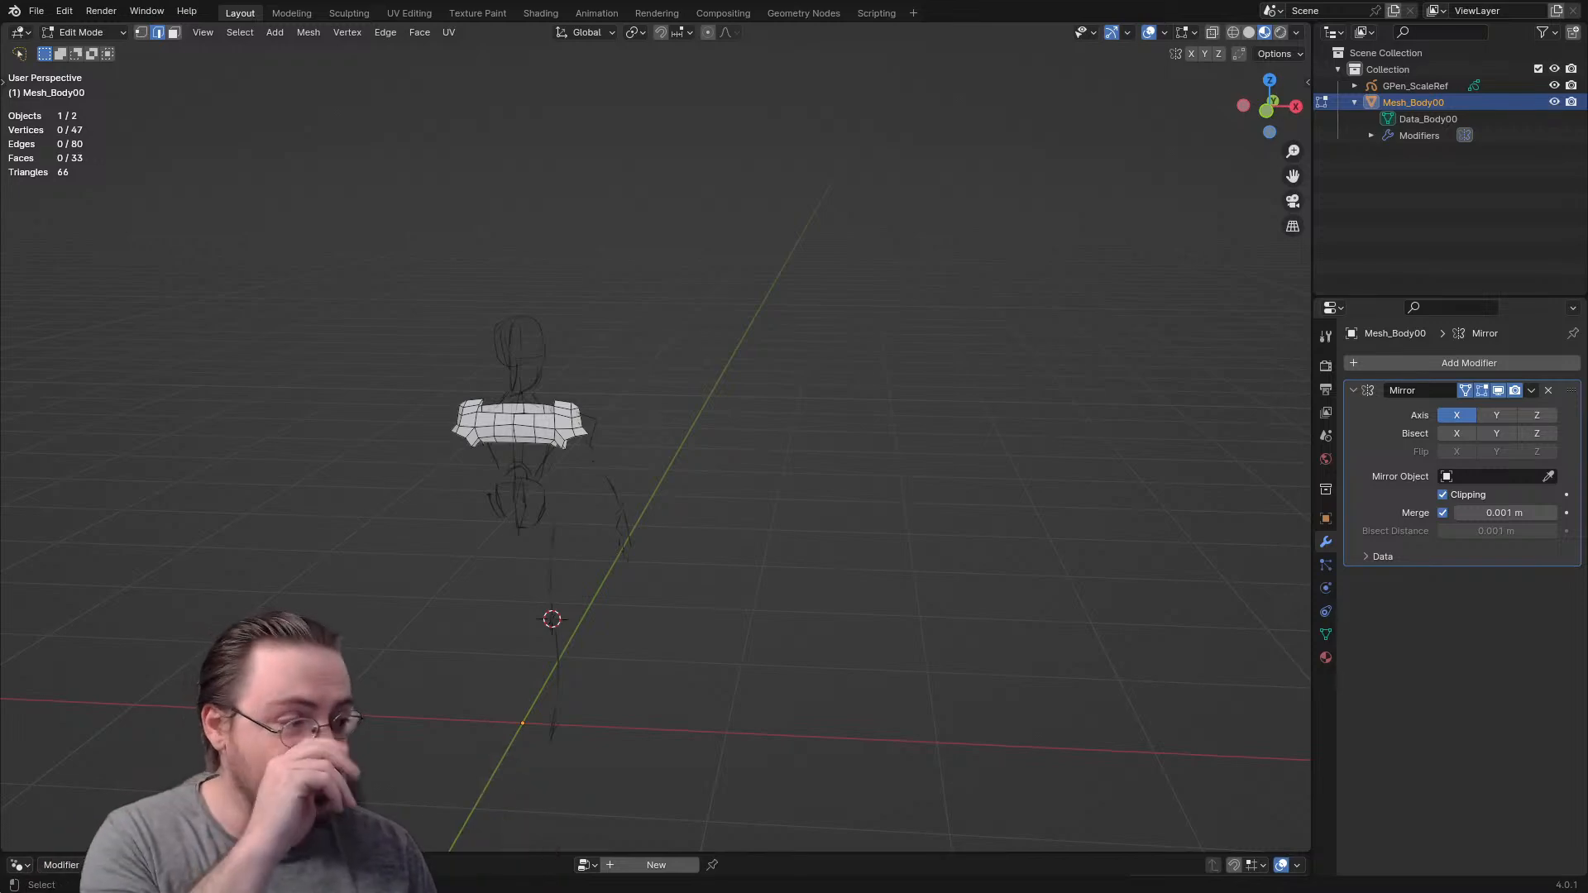
- In side view, move the chest's lower centre edge forward along Y and rotate it to follow the sketched torso outline
scroll(656, 437, up, 4)
shift+middle_drag(656, 437, 953, 584)
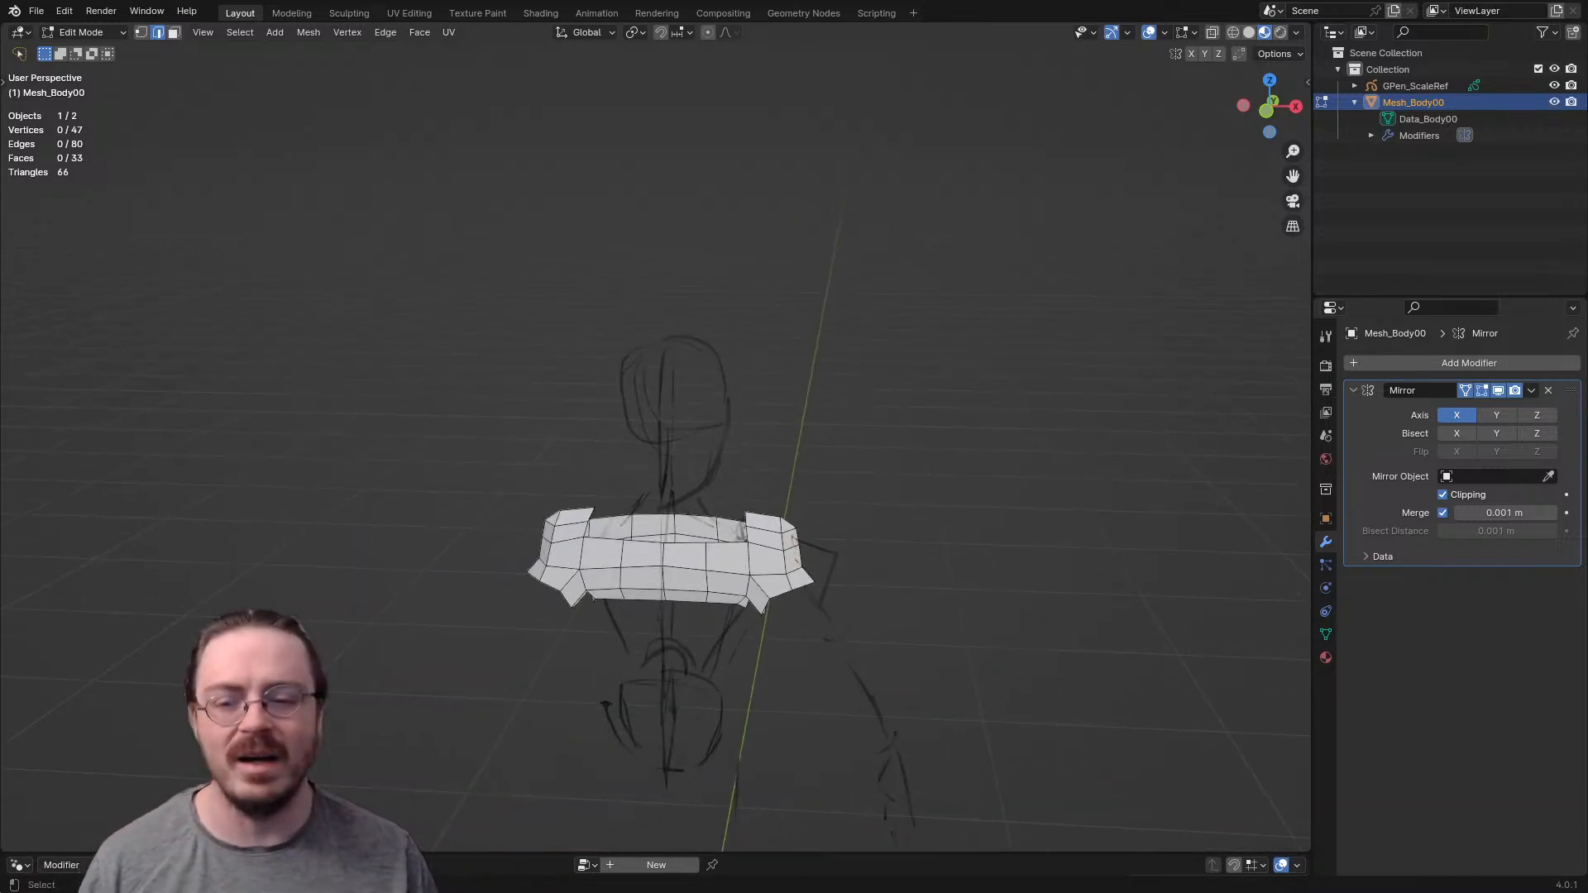
key(KP_3)
scroll(655, 436, up, 5)
shift+middle_drag(655, 546, 832, 222)
middle_drag(831, 222, 893, 187)
click(721, 486)
middle_drag(720, 486, 688, 431)
key(KP_3)
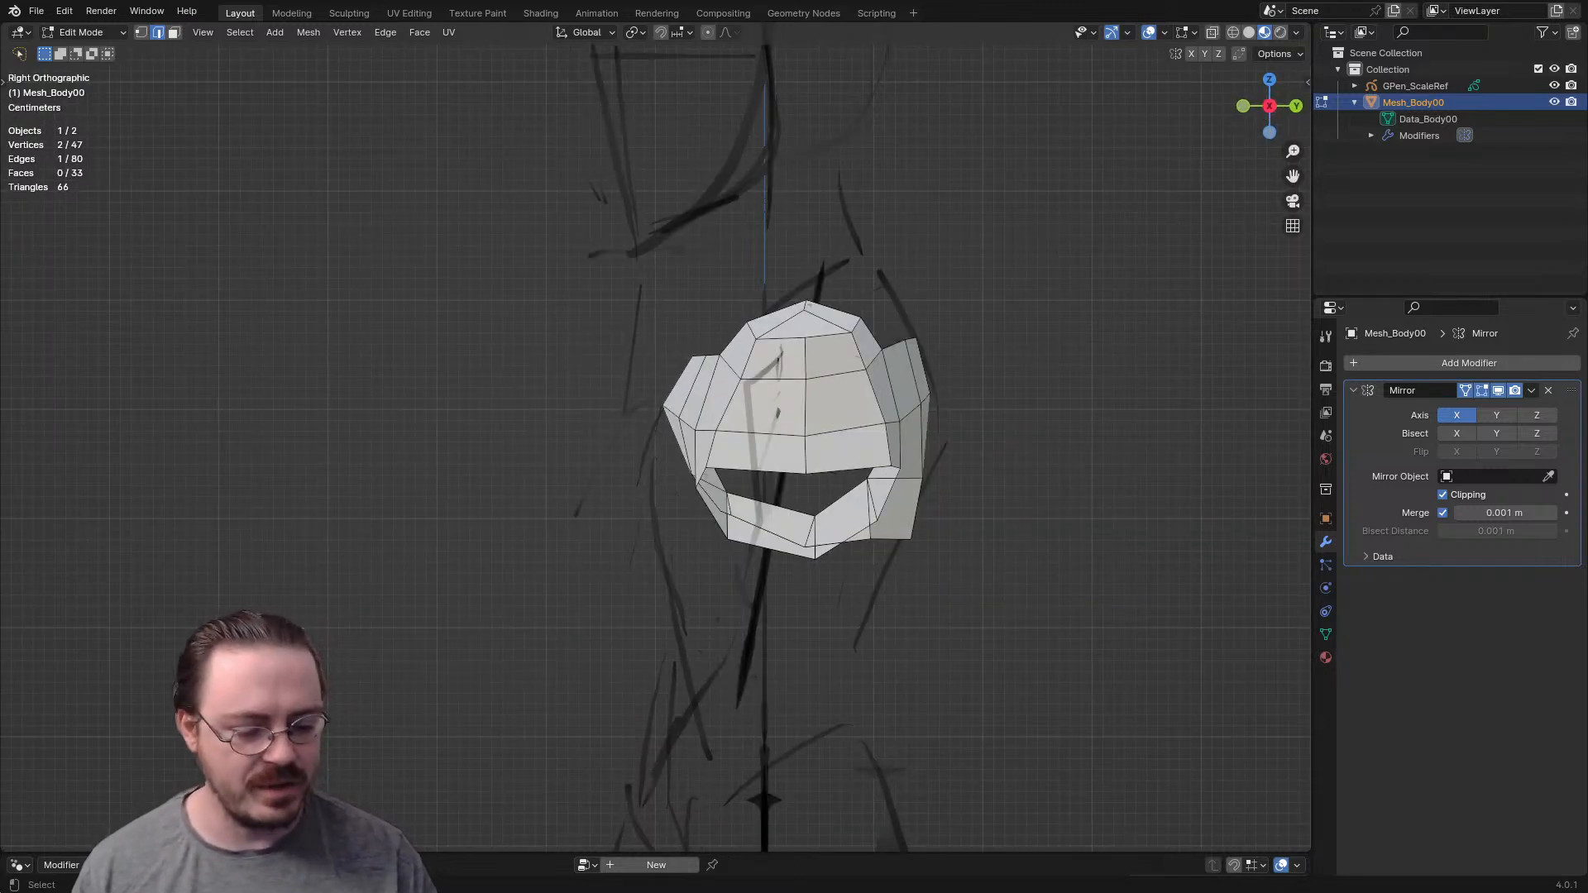
key(g)
key(y)
click(690, 590)
key(r)
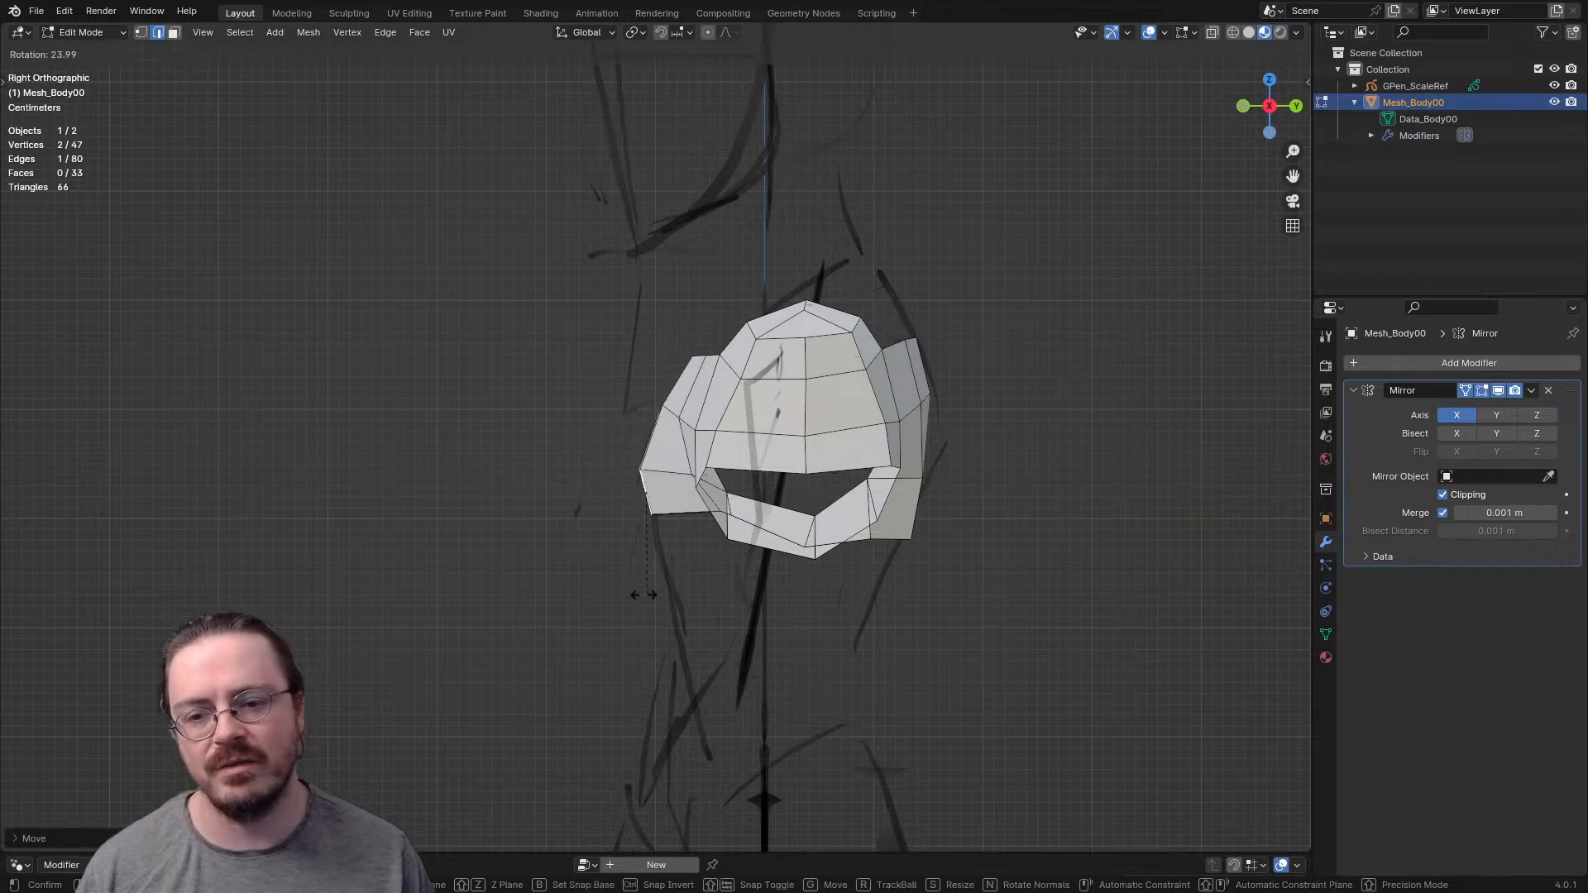
click(618, 595)
middle_drag(618, 595, 527, 575)
- In front view, reposition the vertex on the lower chest edge beside the armpit
key(KP_1)
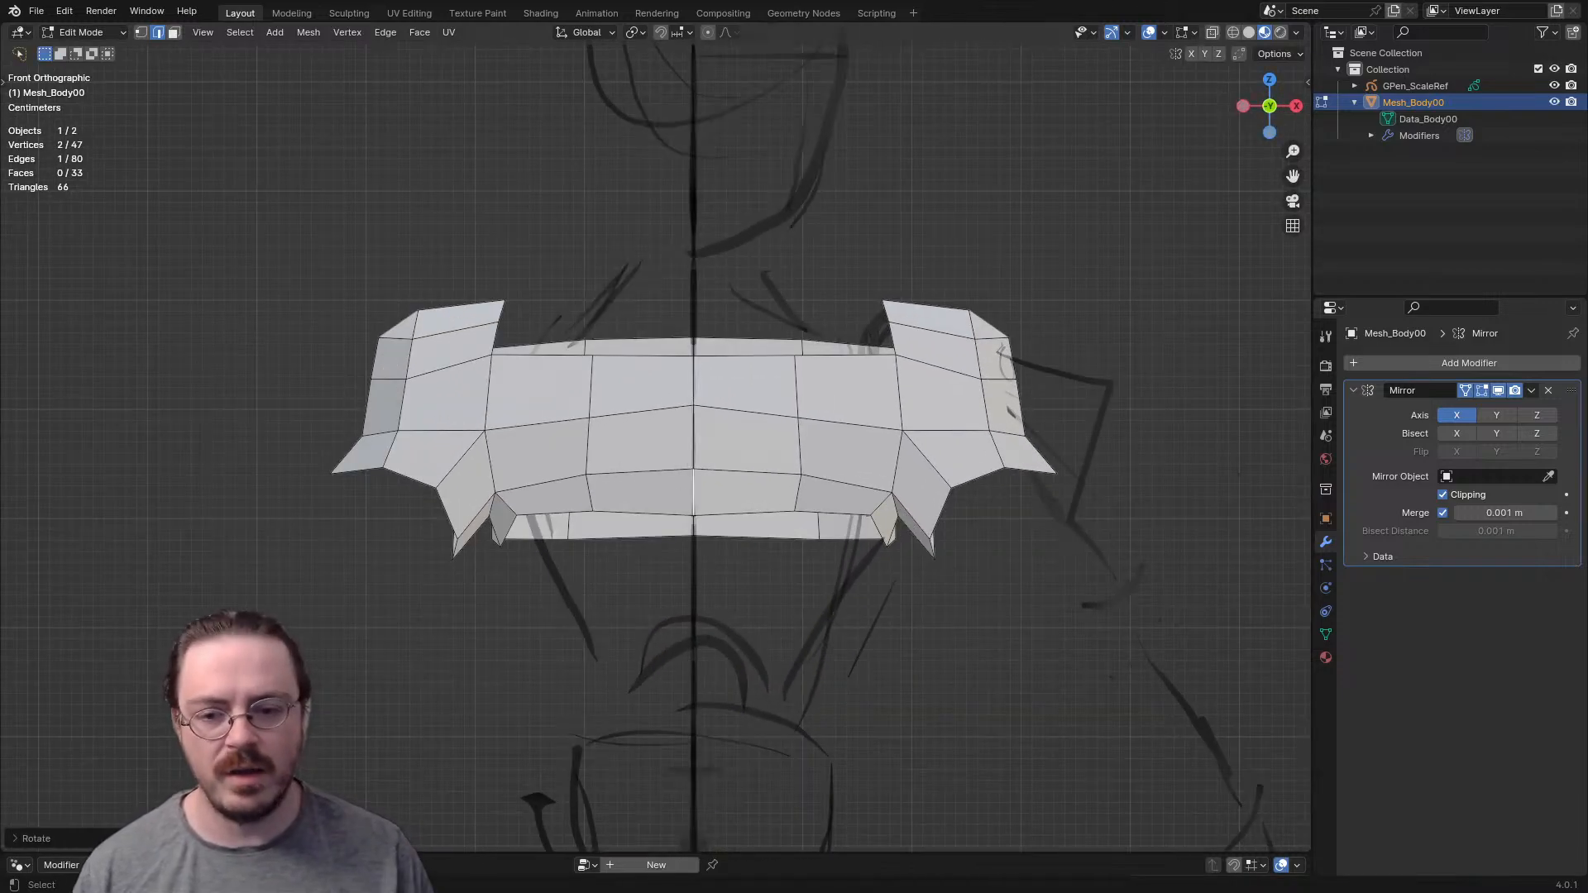
key(1)
key(g)
click(515, 538)
middle_drag(515, 537, 321, 368)
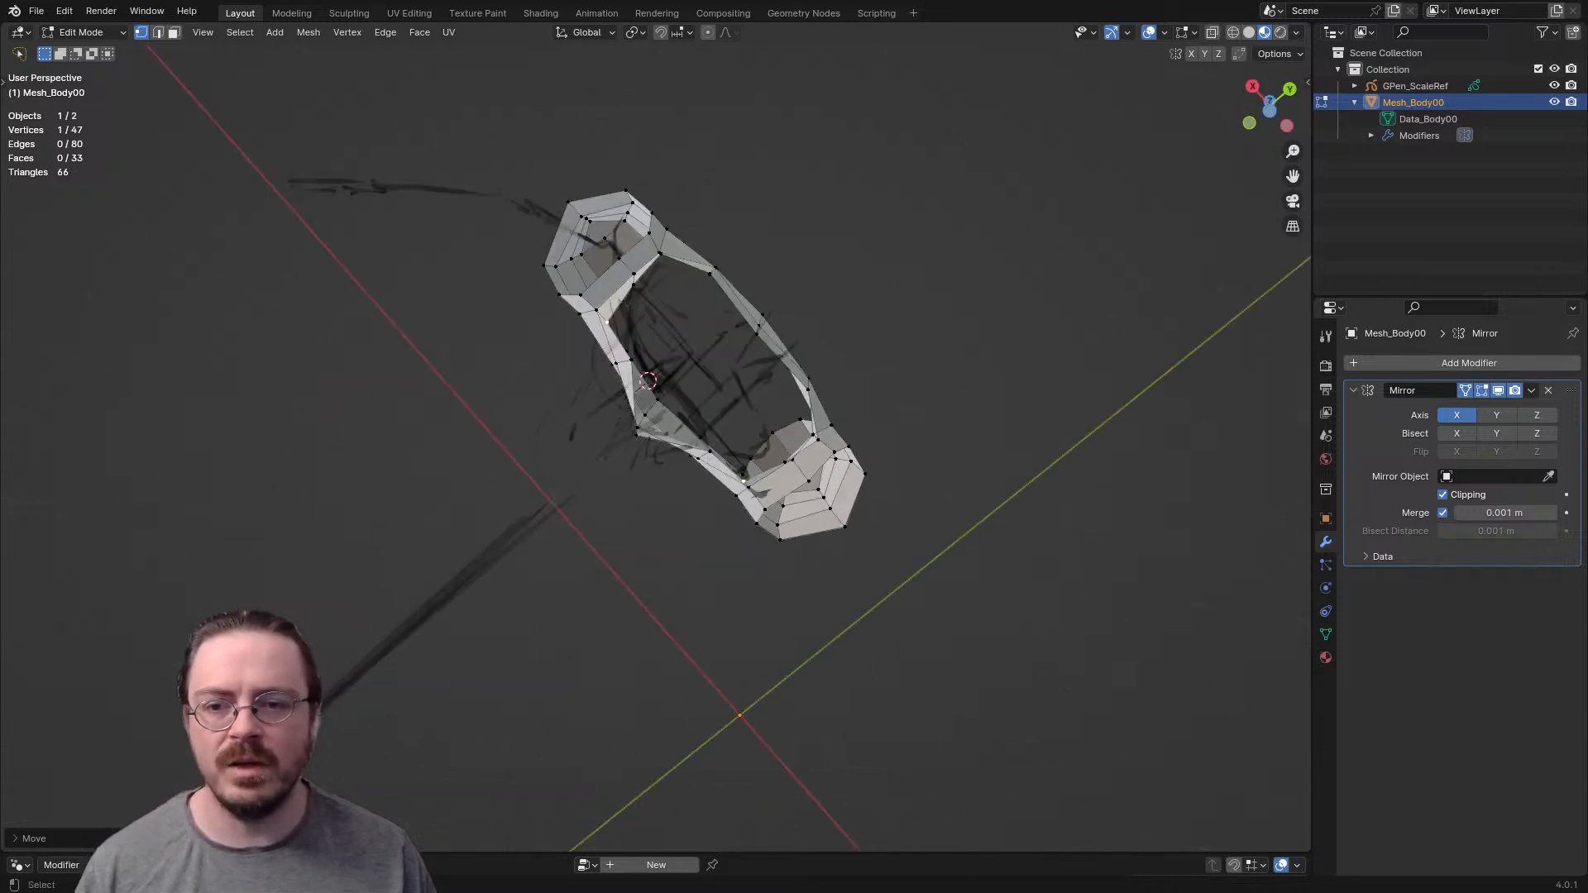
- Seen from below, shift the neighbouring armpit edge slightly to even out the underarm shape
key(2)
click(627, 266)
key(g)
click(615, 266)
middle_drag(615, 266, 757, 819)
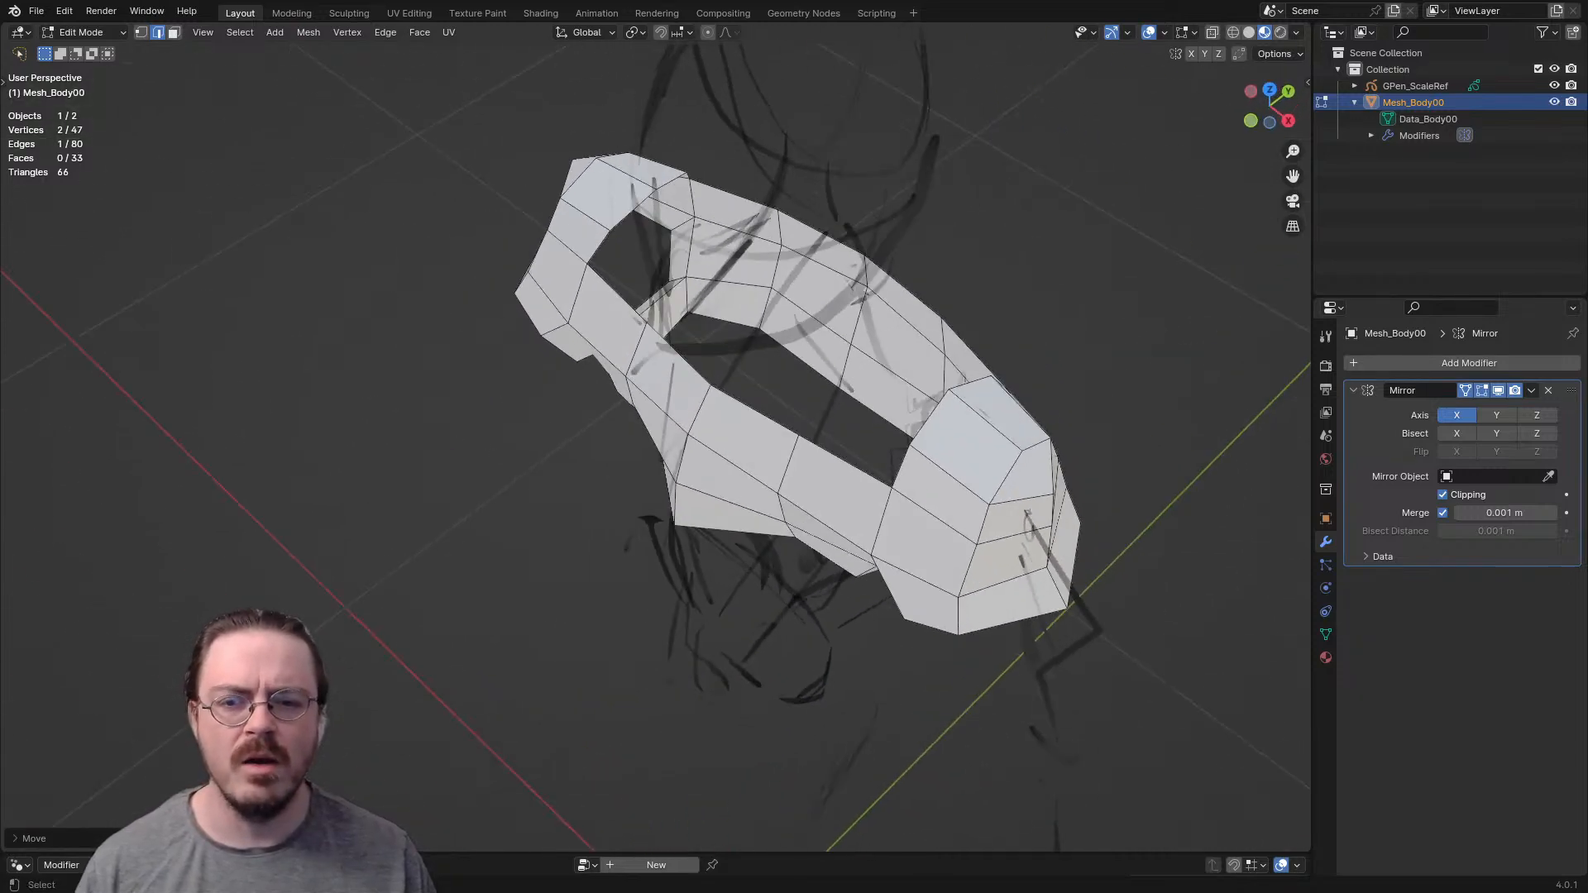
- Extrude the back rim vertex beside the neck three times to form a chain arching over the shoulder toward the chest
shift+middle_drag(745, 496, 637, 567)
middle_drag(637, 567, 613, 506)
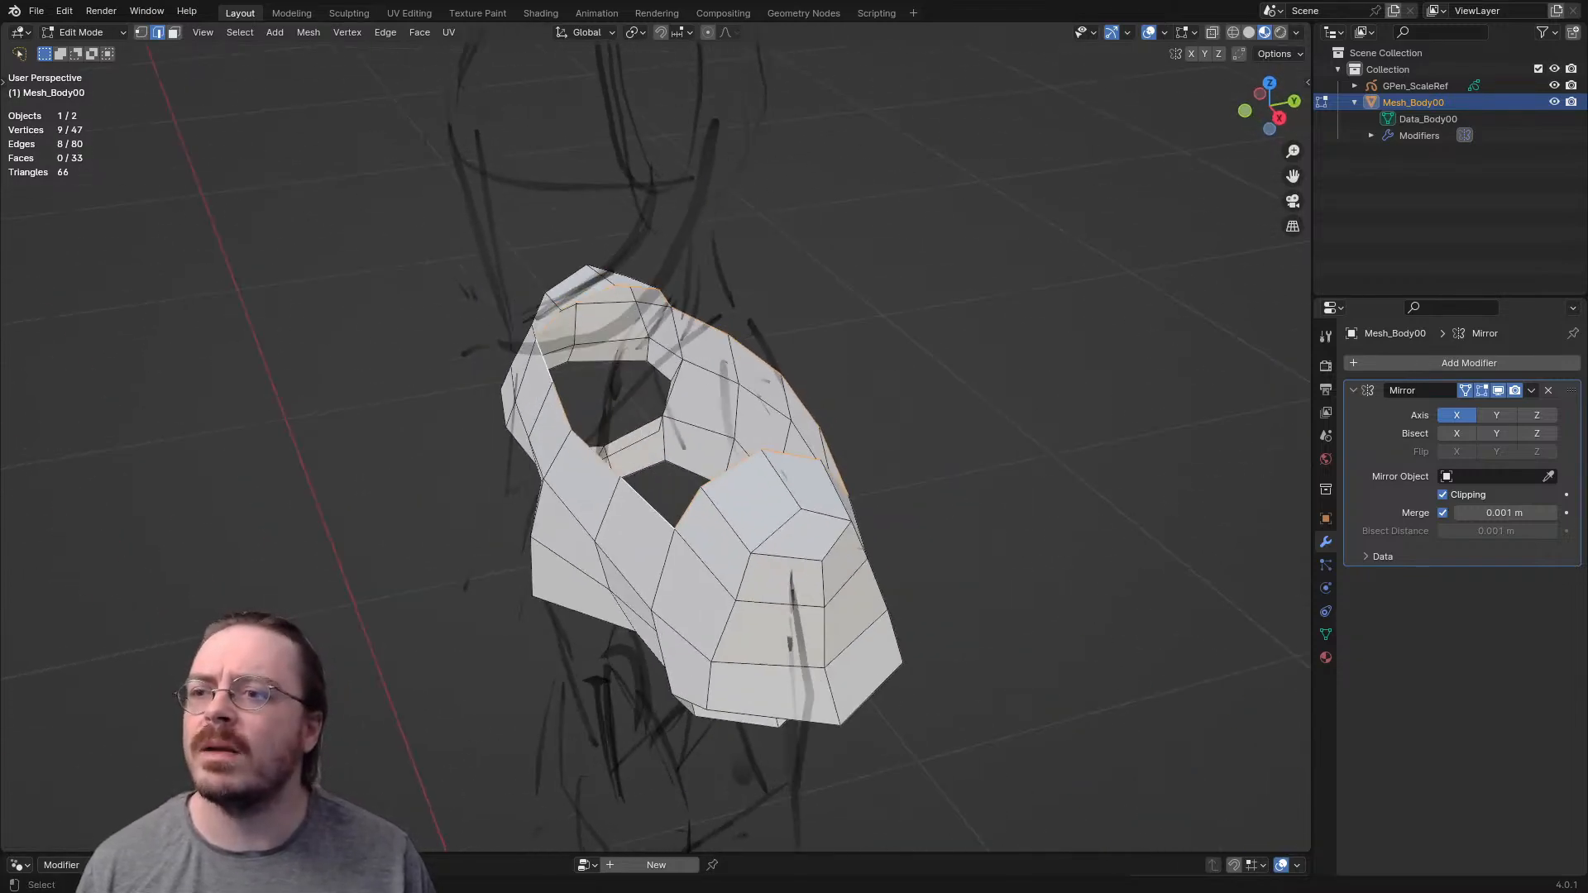
middle_drag(744, 497, 691, 468)
scroll(699, 472, up, 3)
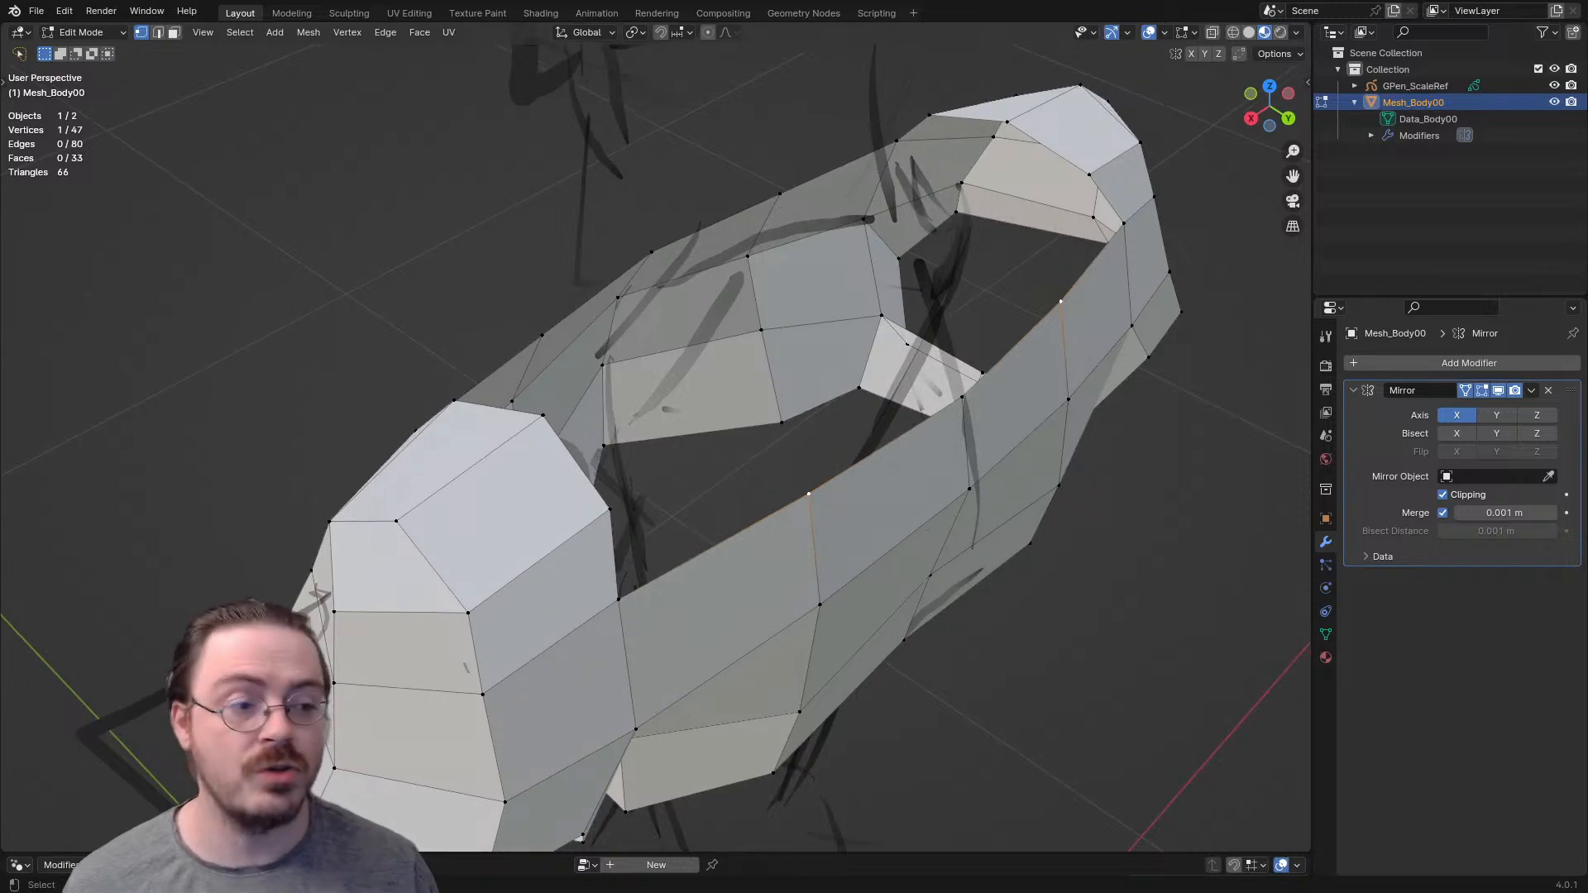
middle_drag(691, 468, 849, 480)
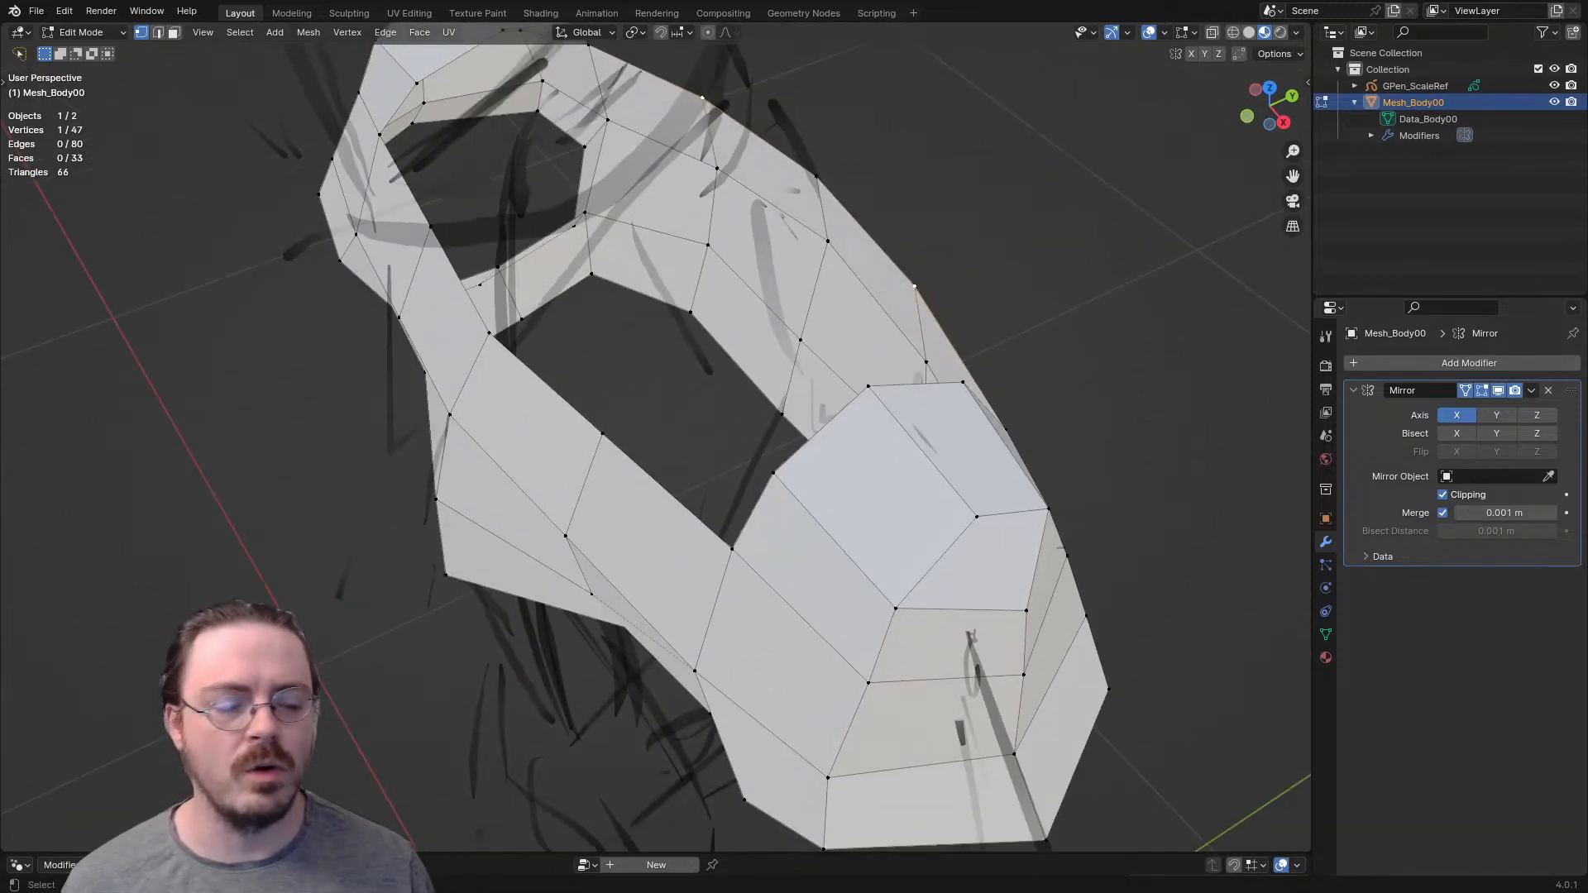
middle_drag(815, 480, 674, 394)
key(e)
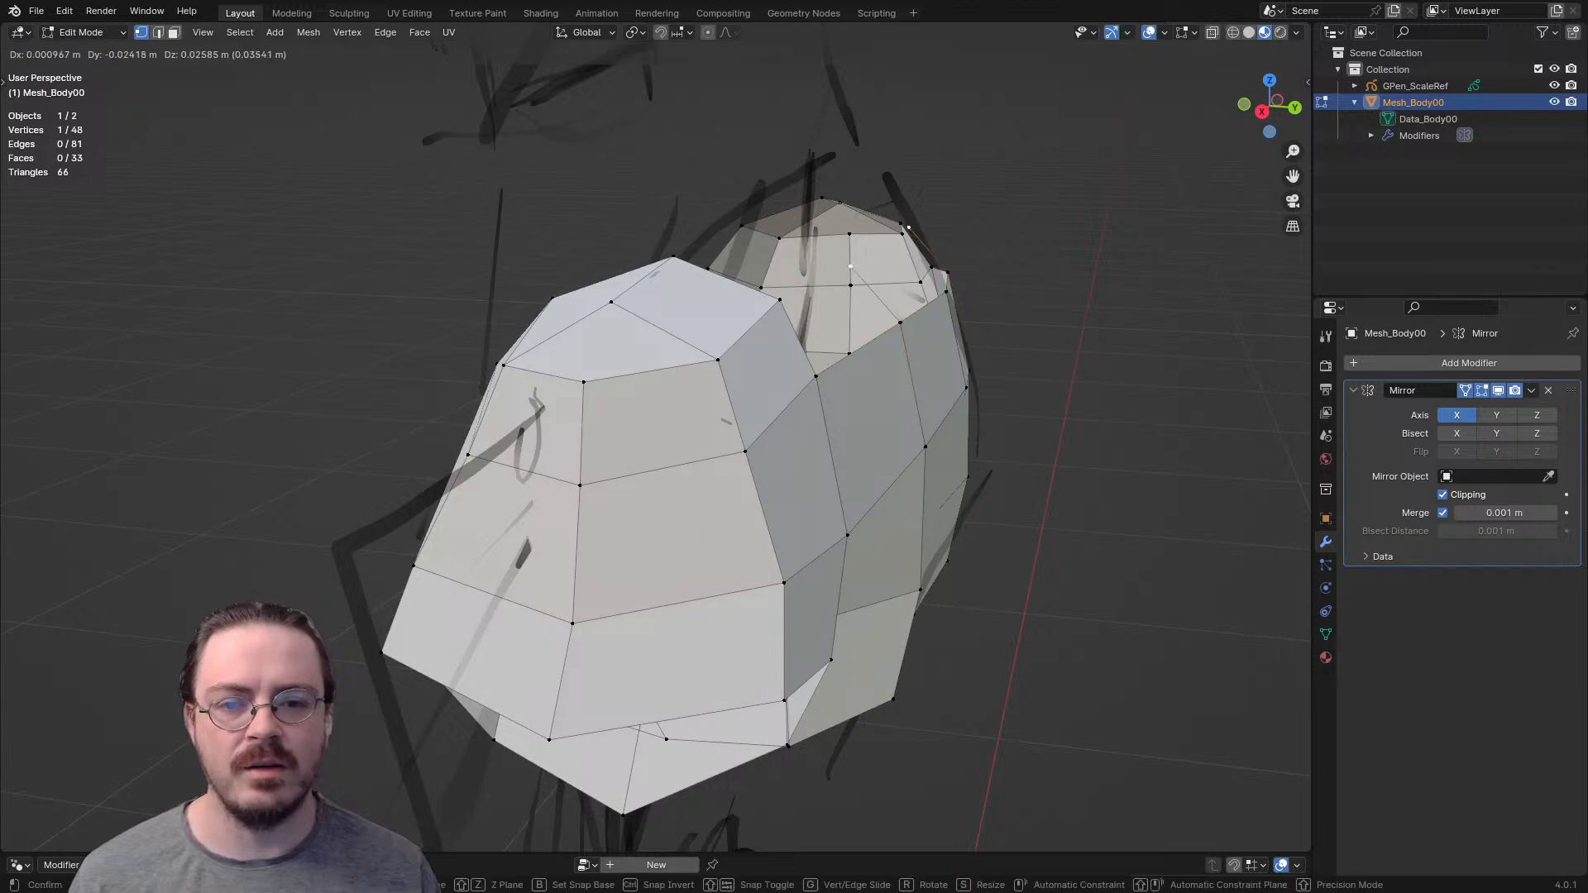
click(844, 253)
mouse_move(843, 253)
middle_down()
mouse_move(800, 273)
mouse_move(814, 264)
middle_up()
key(e)
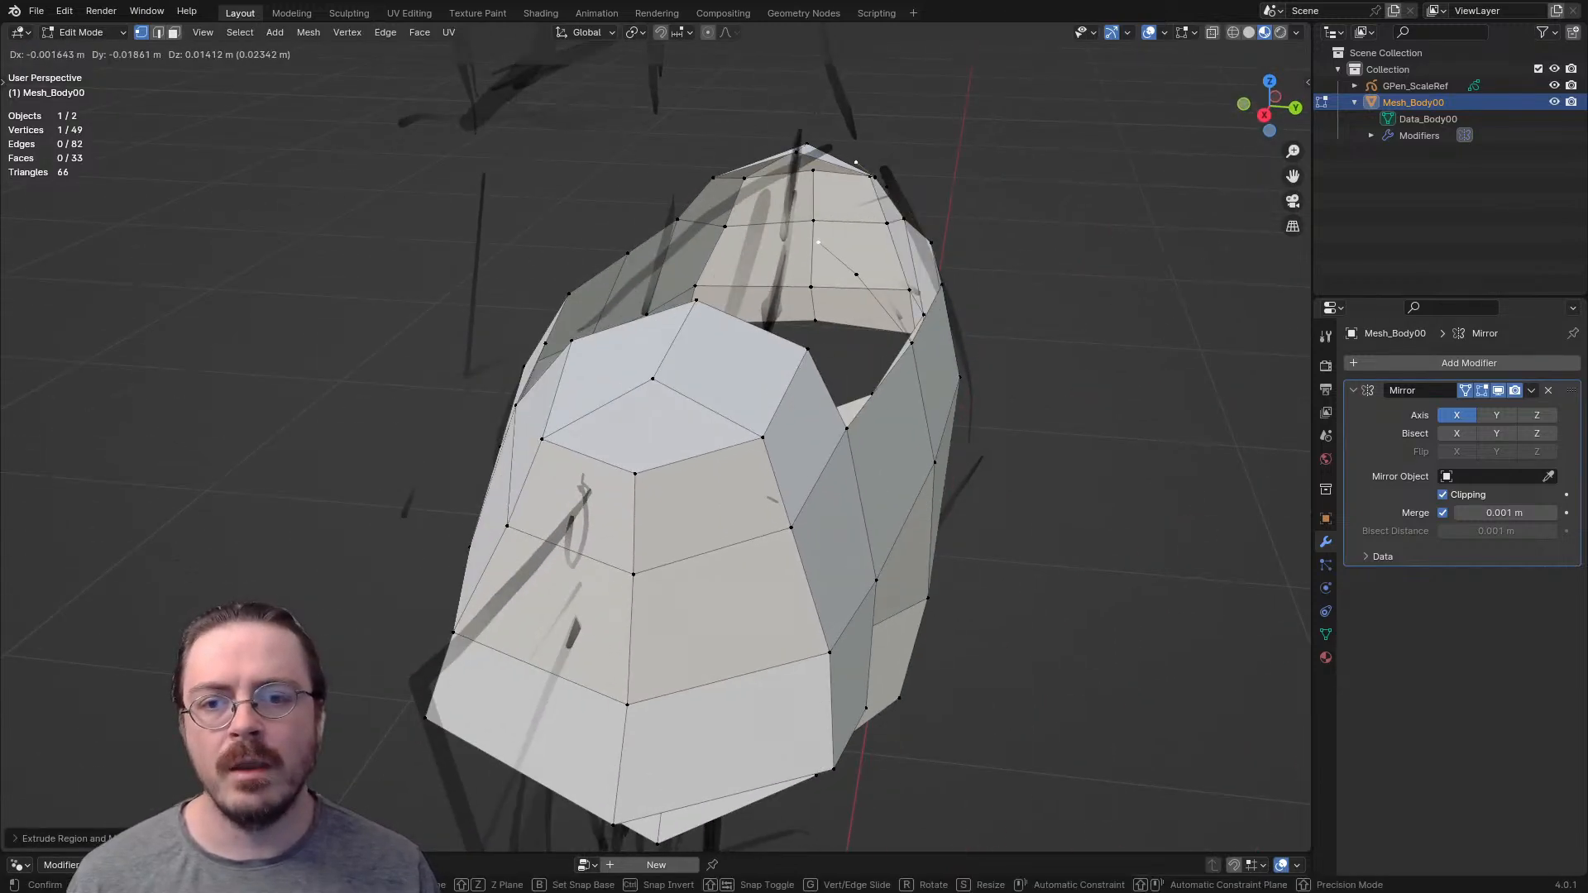
click(786, 151)
middle_drag(786, 152, 670, 184)
key(e)
click(627, 262)
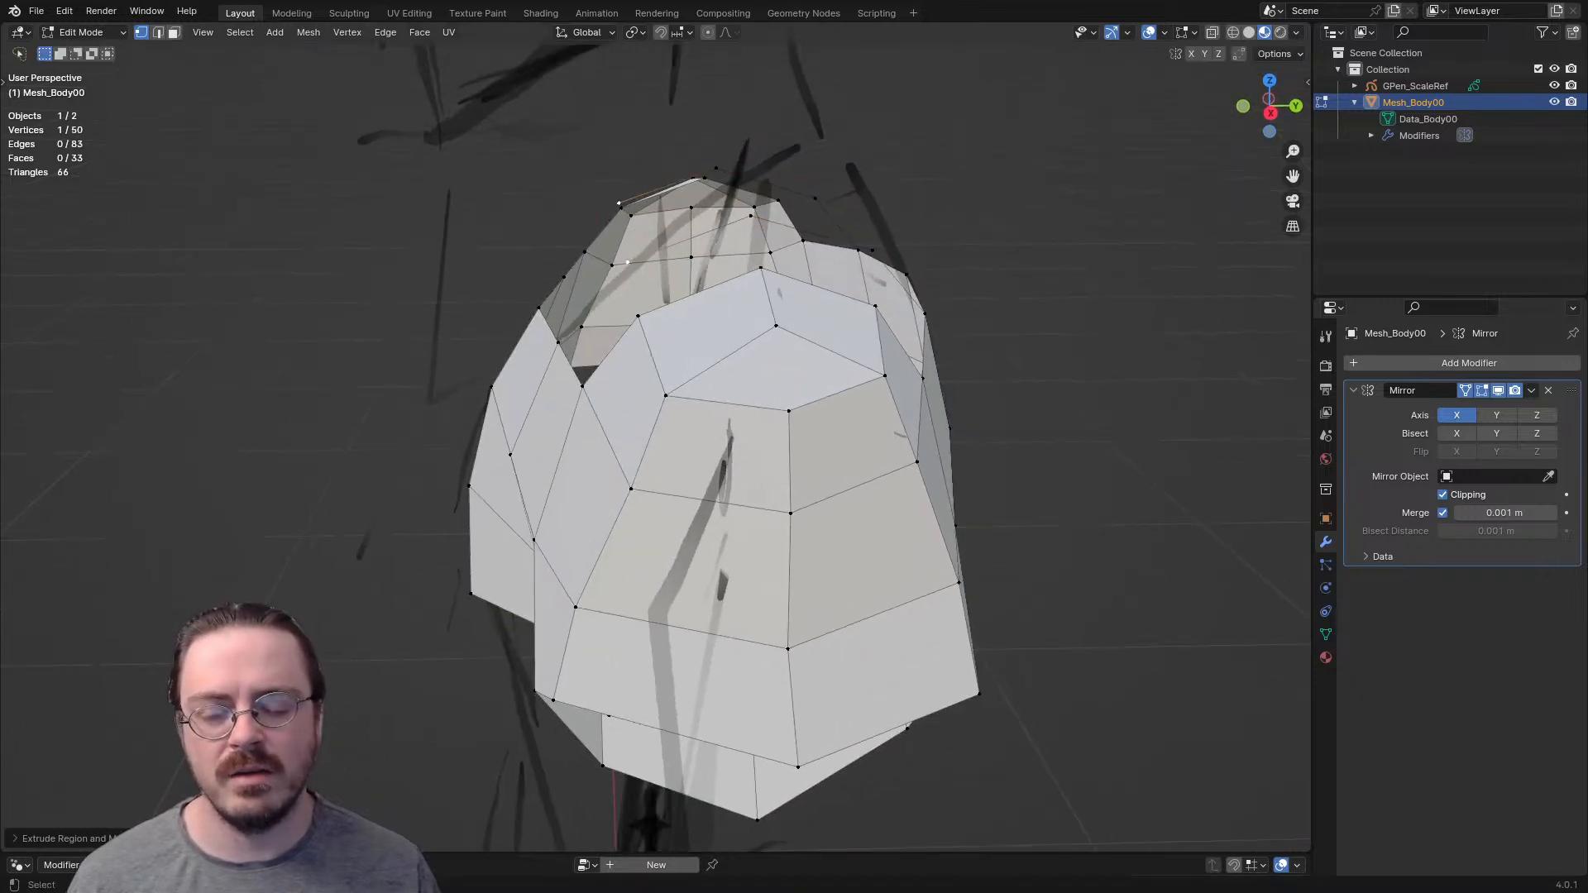
- Join the chain to the front rim with an edge and fill four faces between it and the shoulder cap
middle_drag(627, 262, 766, 316)
key(2)
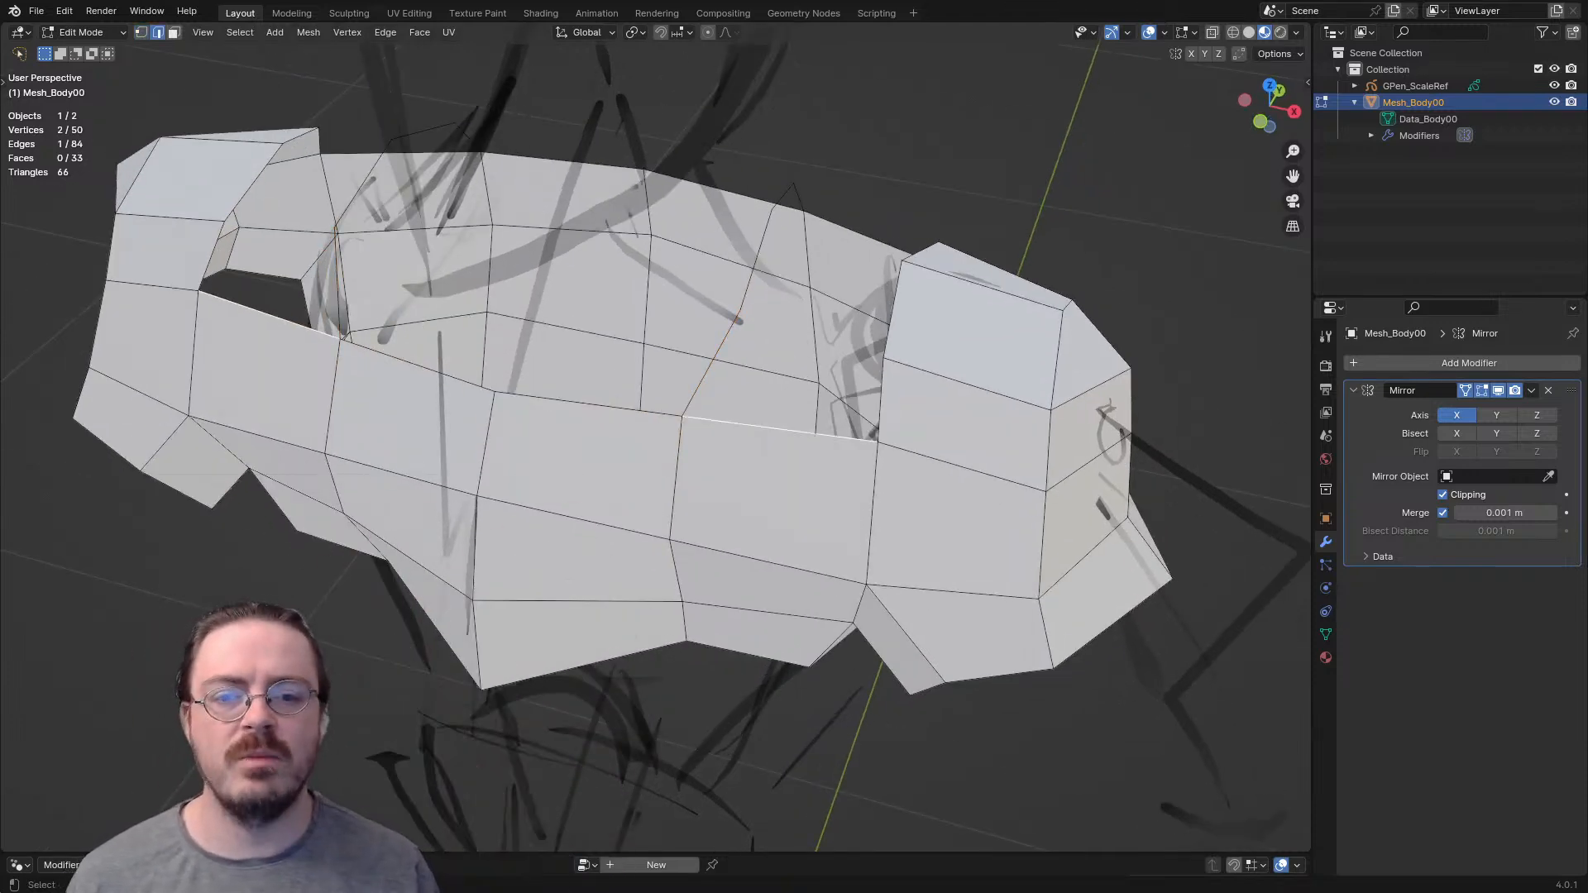
key(f)
key(f)
middle_drag(778, 331, 571, 372)
key(f)
key(f)
- Select the edge loop around the top of the shoulder cap and edge-slide it fully onto the neighbouring outer loop
middle_drag(744, 463, 787, 416)
scroll(696, 418, down, 4)
scroll(959, 397, up, 2)
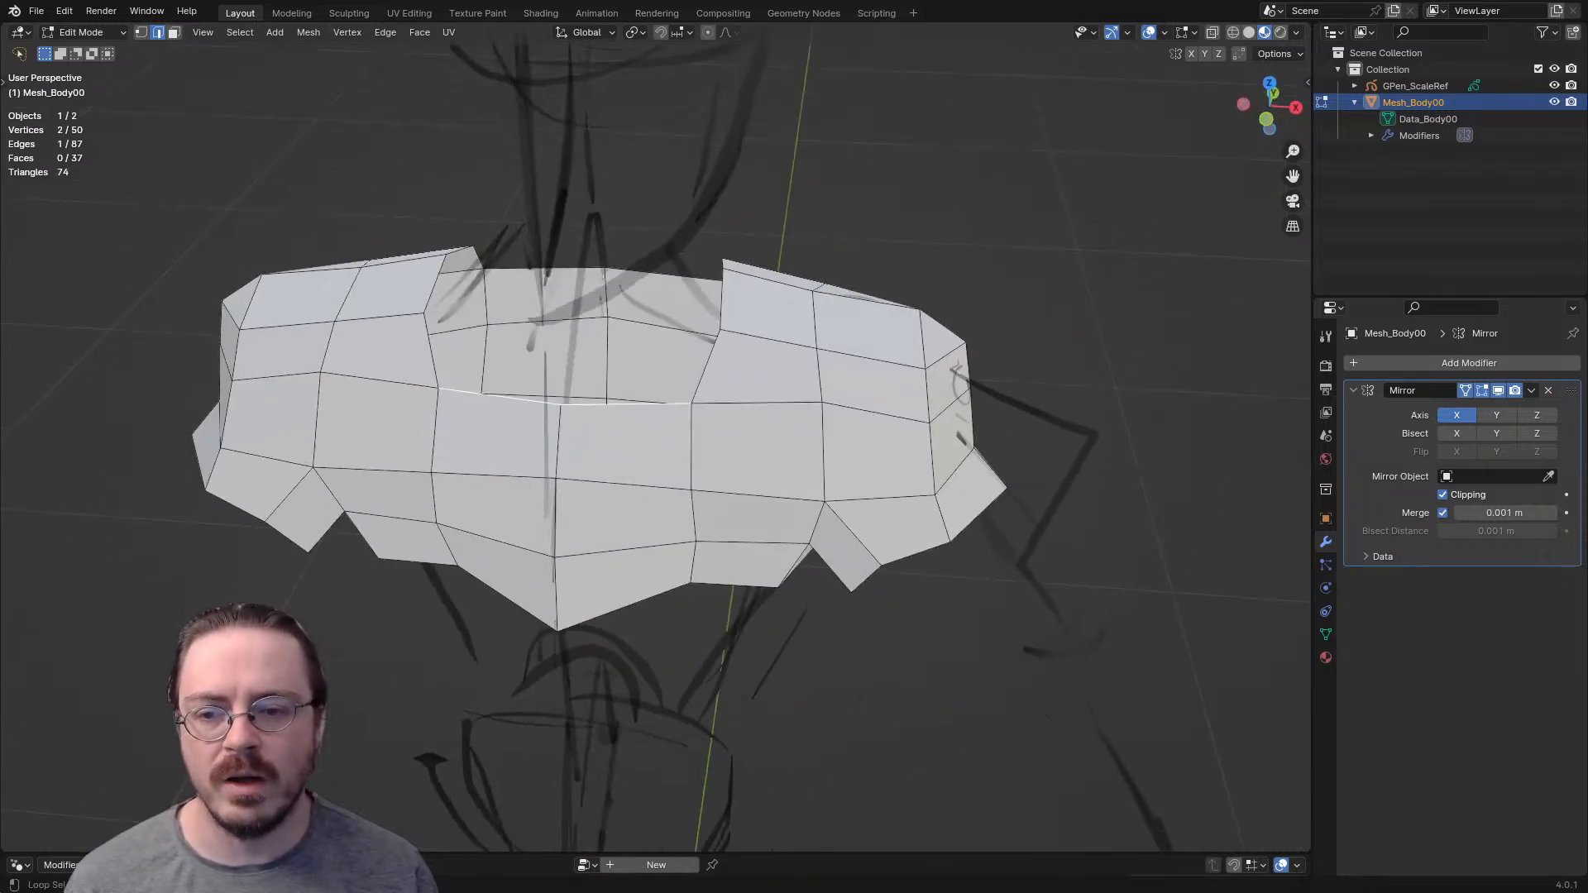
middle_drag(787, 415, 753, 264)
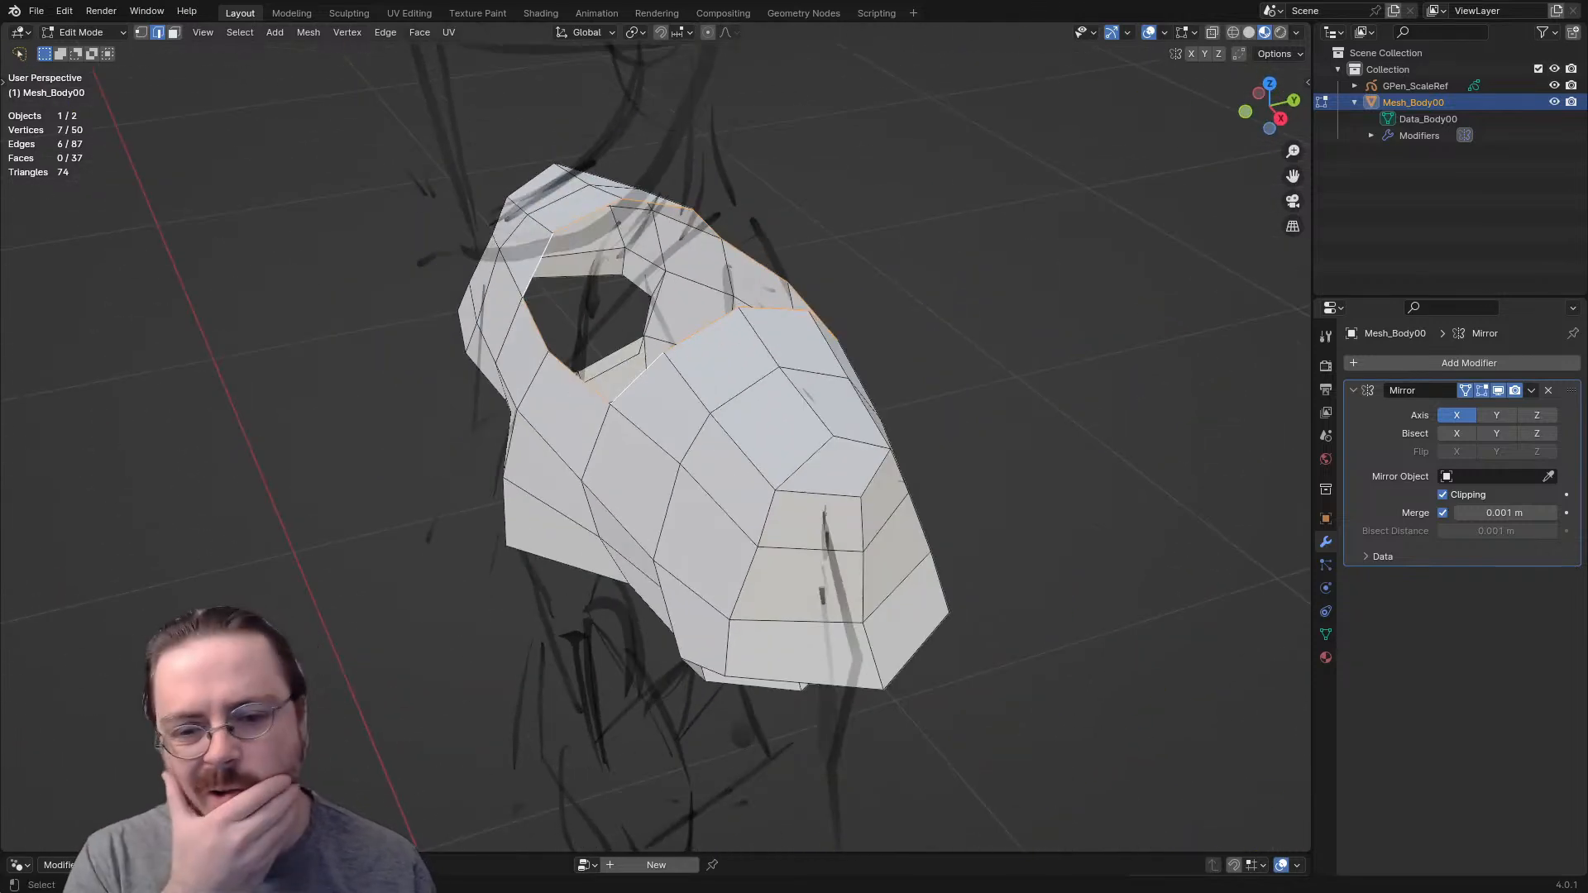
middle_drag(753, 265, 711, 255)
key(3)
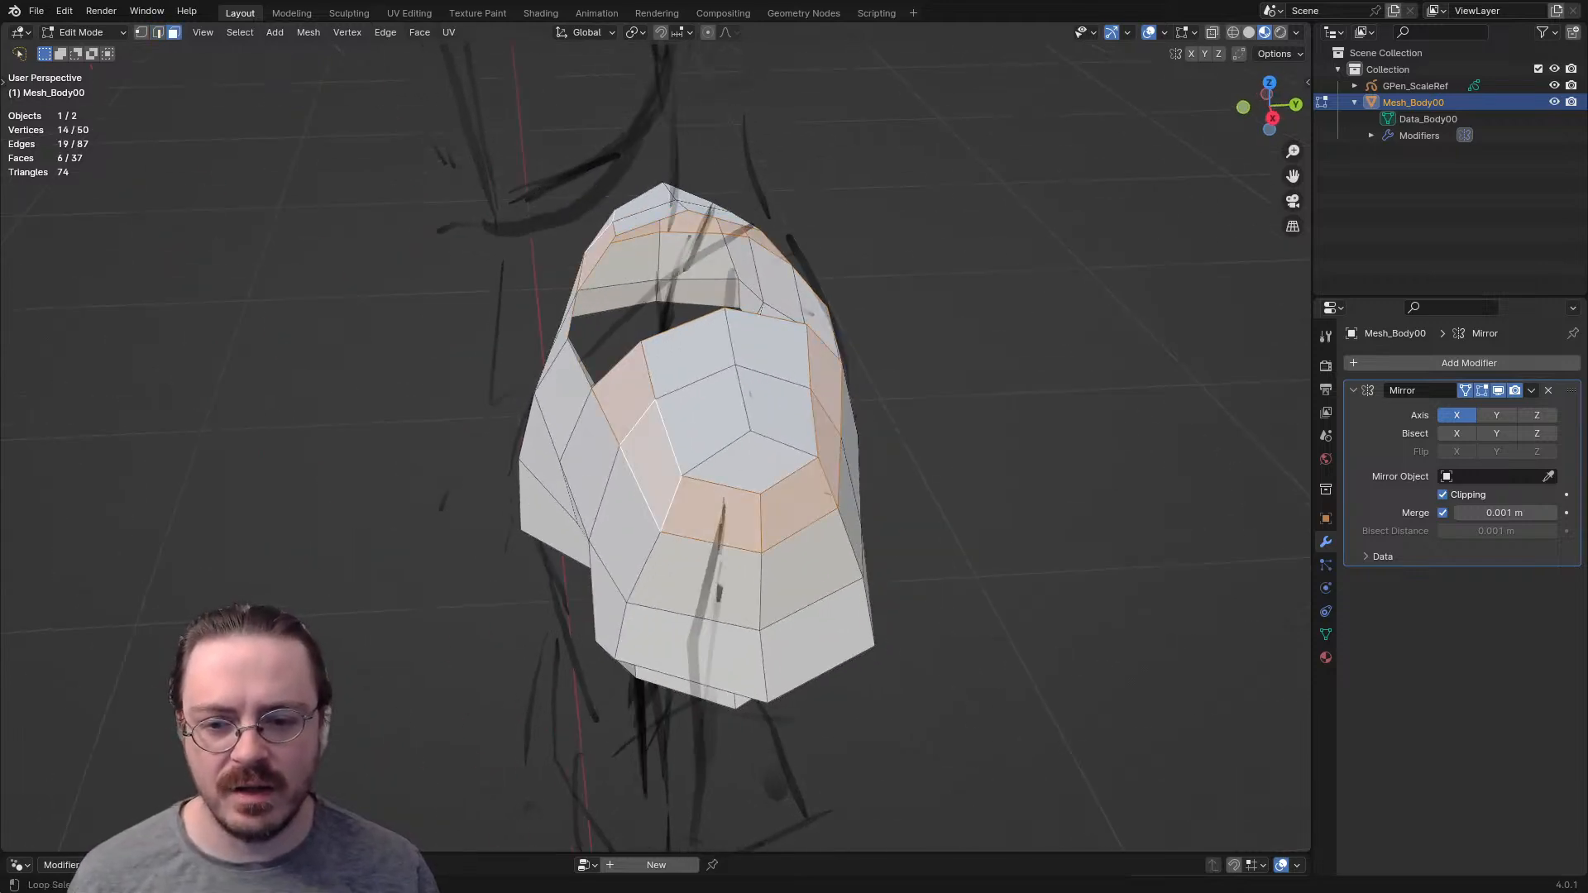
key(2)
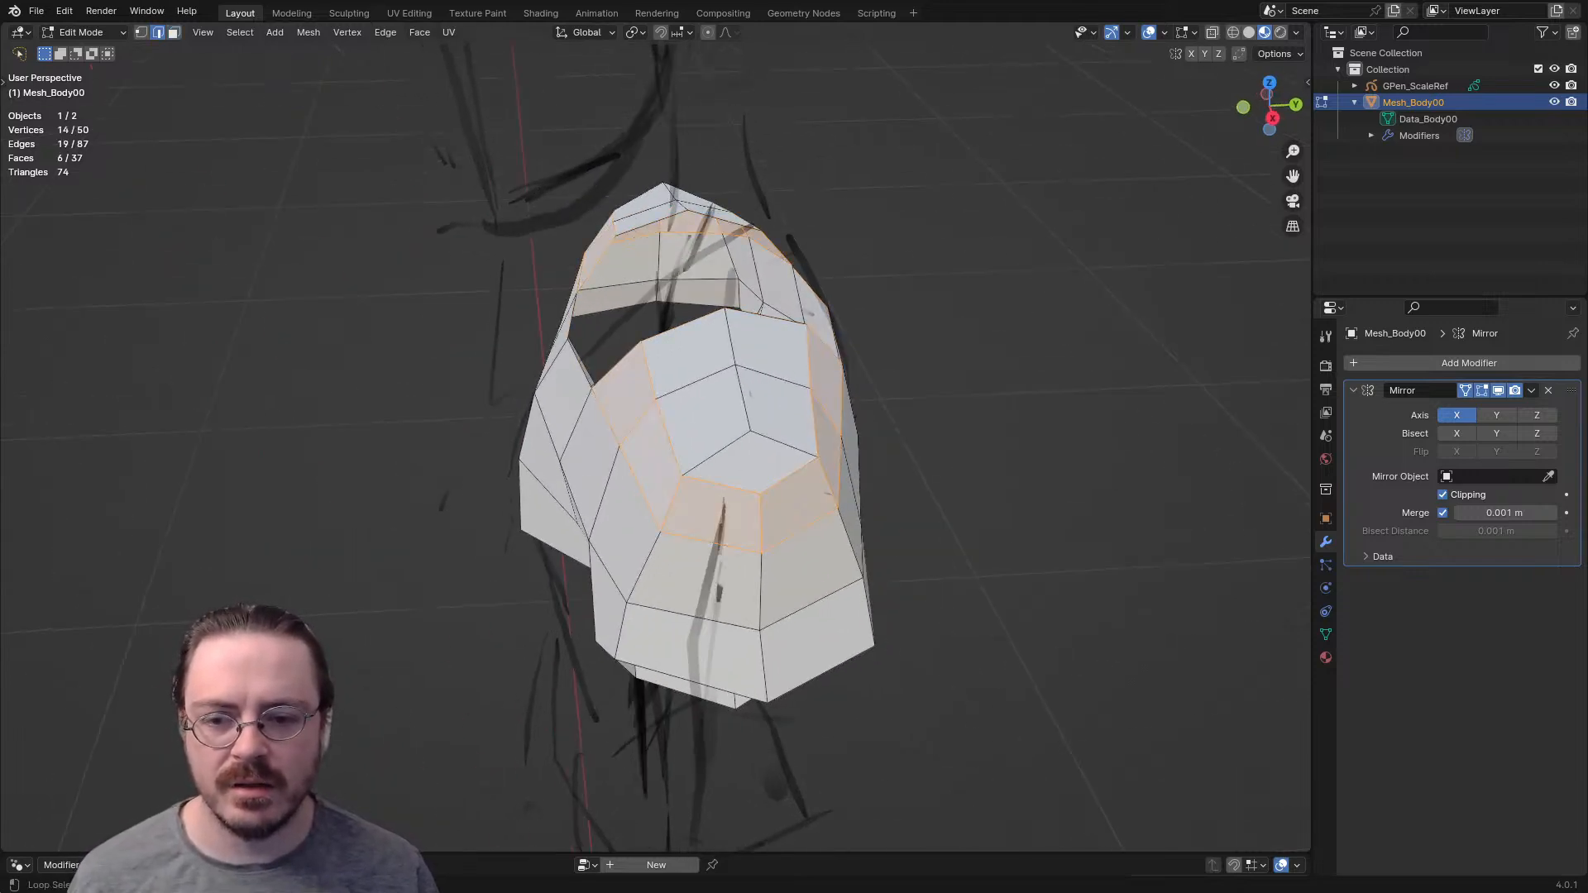
alt+click(669, 439)
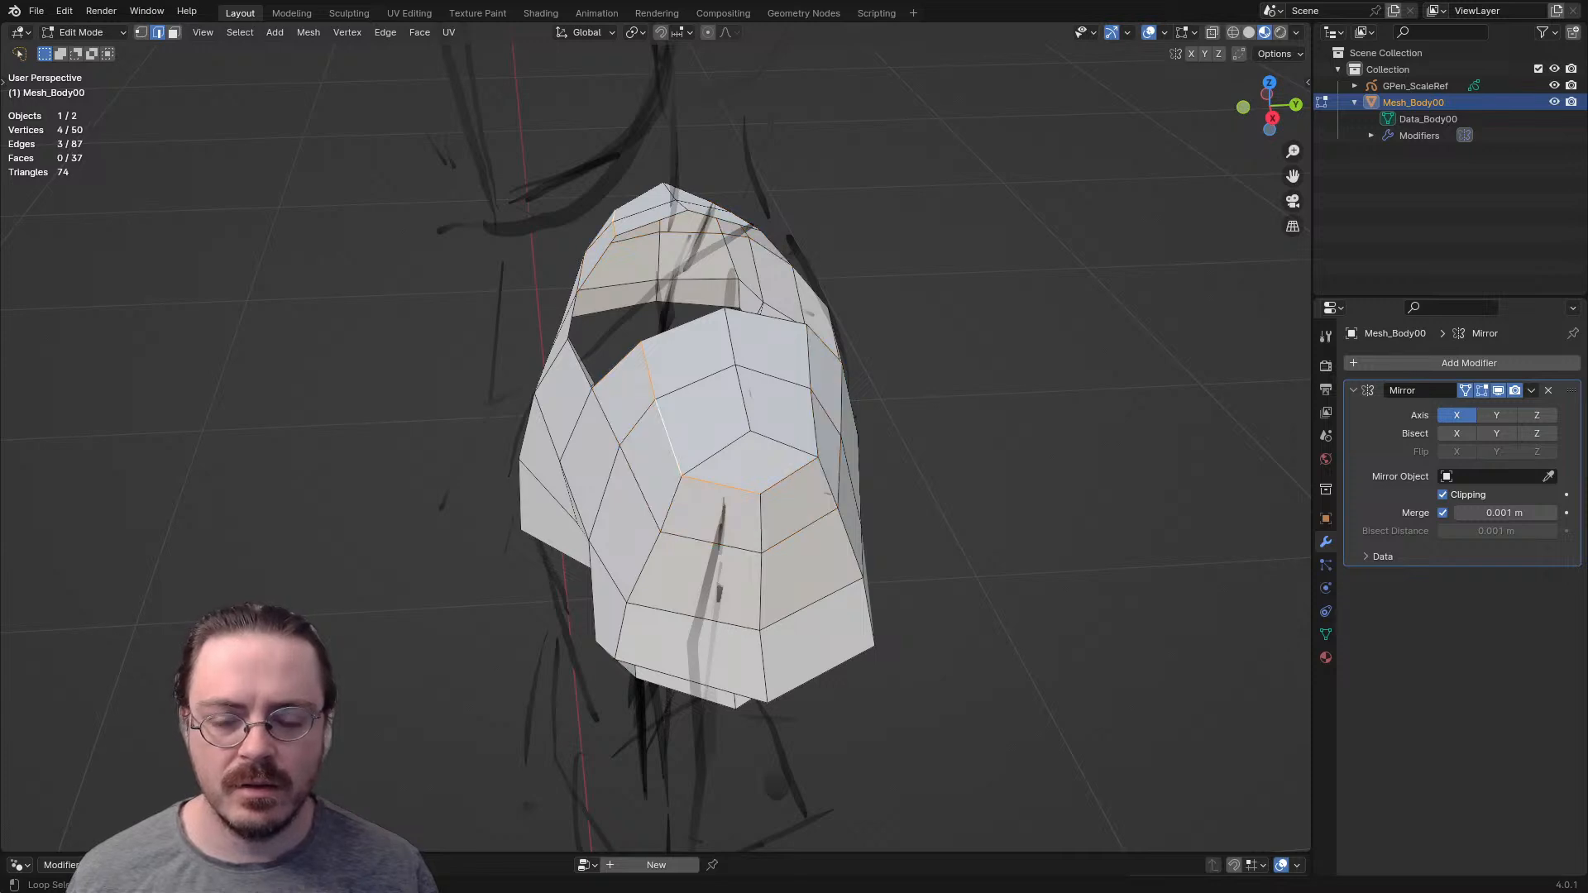
key(g)
key(g)
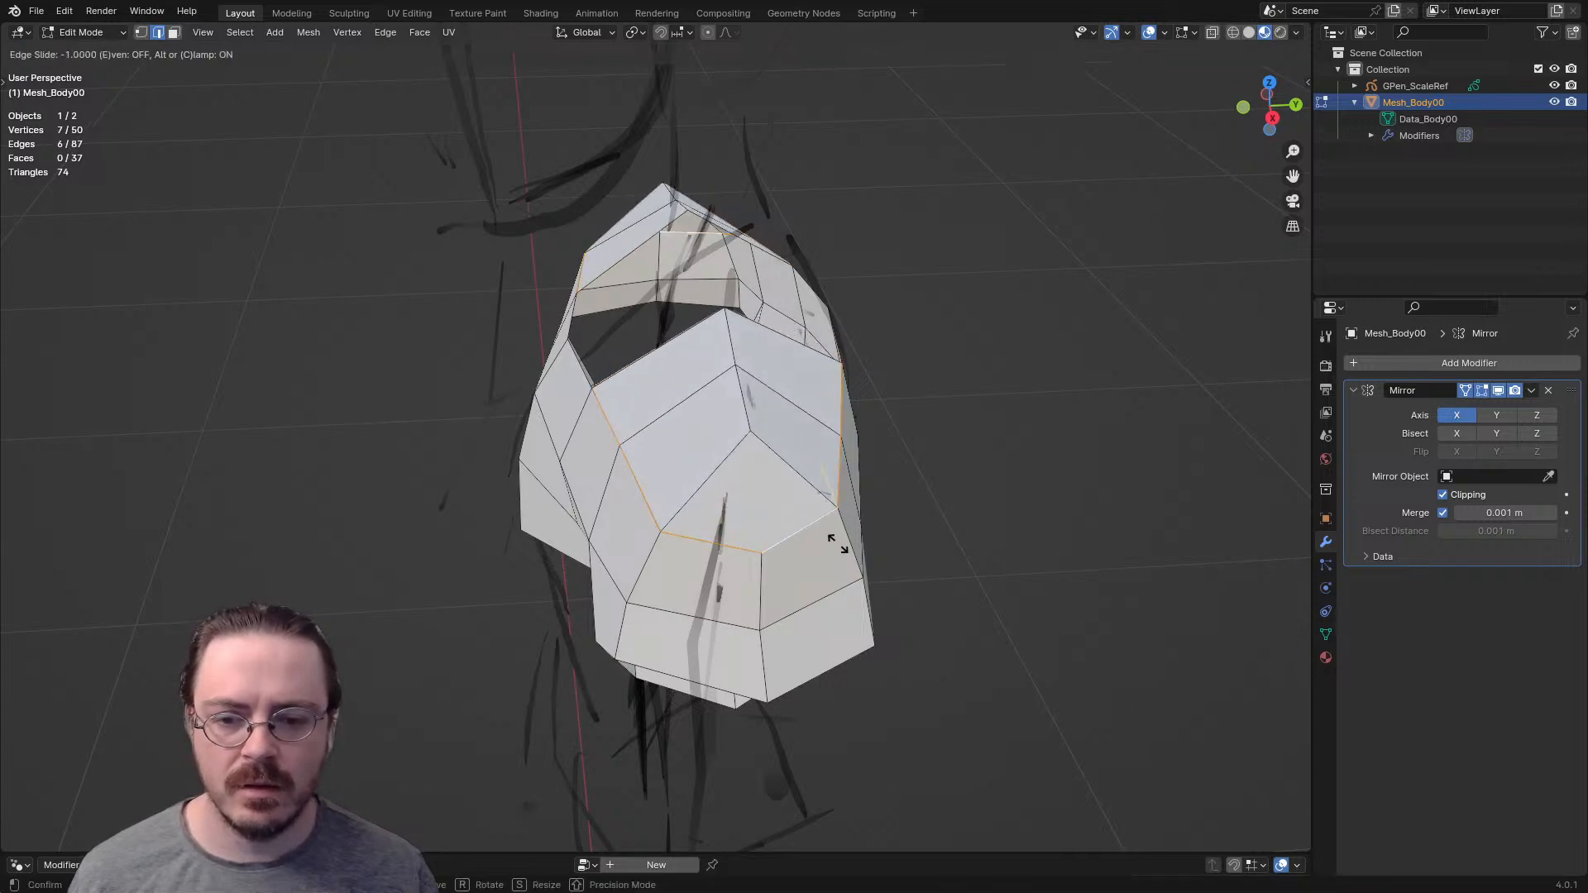
click(858, 602)
- Merge all overlapping vertices of the mesh by distance and clear the selection
key(a)
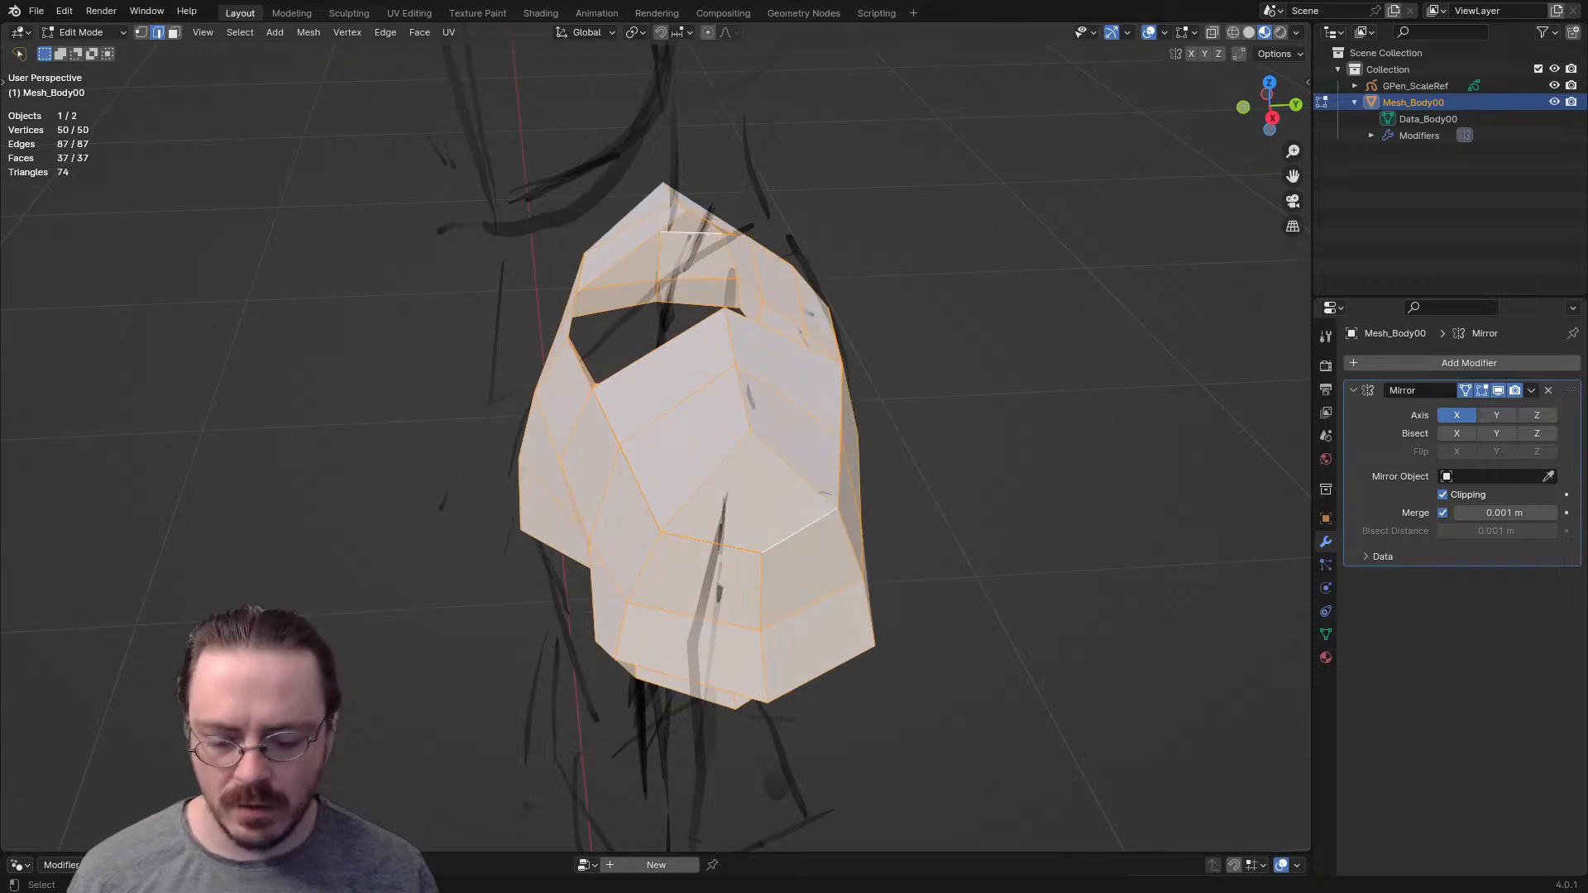
key(m)
key(Return)
middle_drag(819, 497, 972, 435)
key(alt+a)
scroll(935, 450, up, 3)
scroll(972, 422, down, 3)
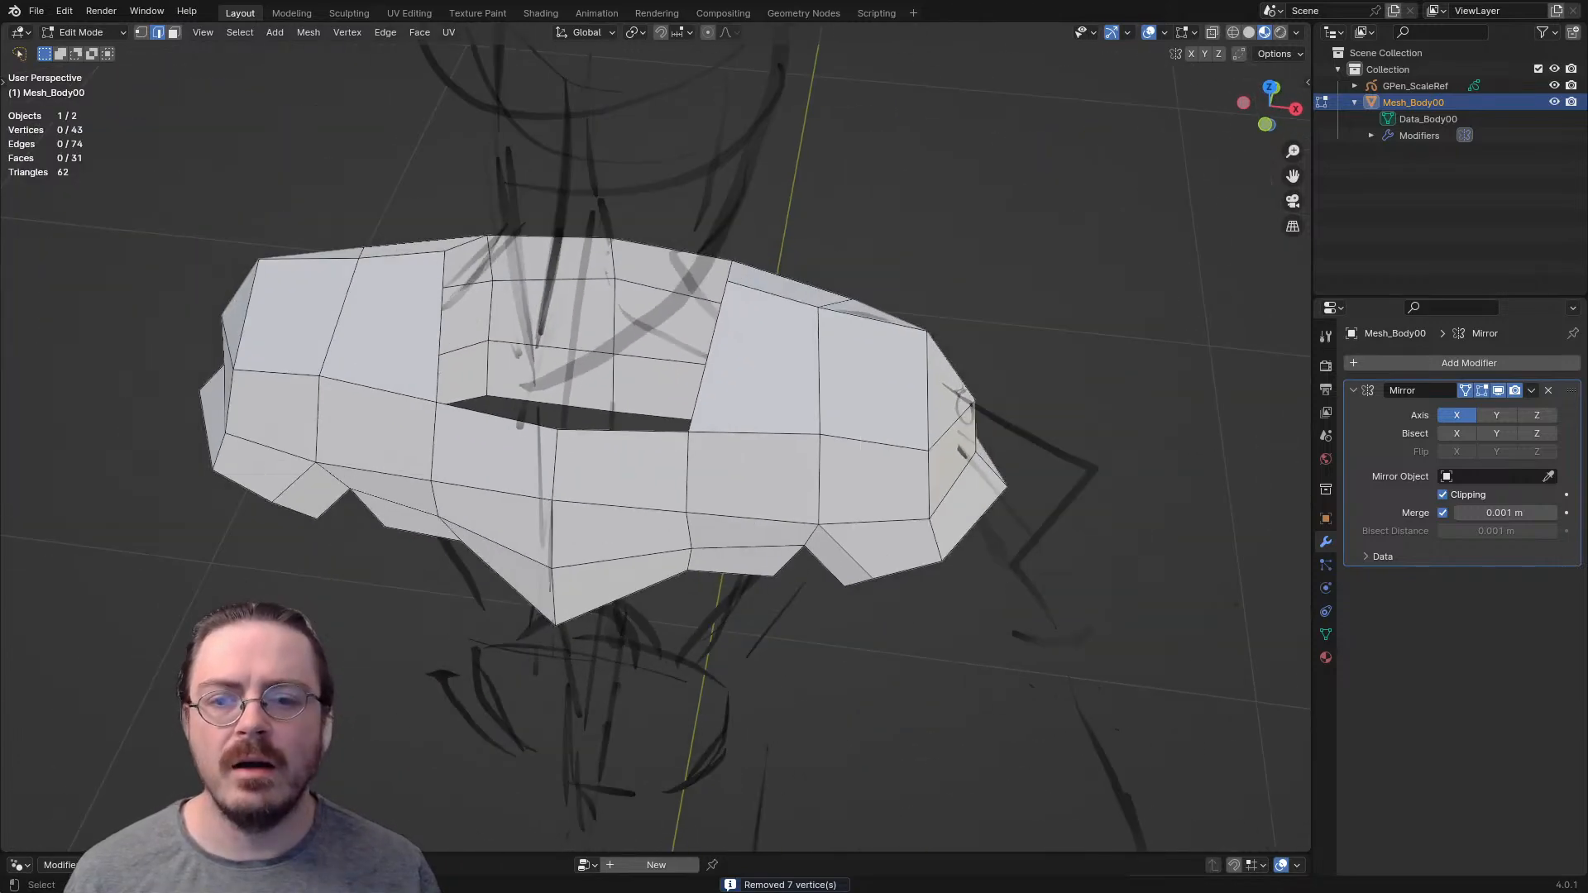
- Extrude the neck opening's front-centre, front-corner and side vertices upward to start a neck ring
key(1)
middle_drag(555, 428, 596, 380)
key(e)
click(554, 322)
click(667, 402)
key(e)
click(639, 359)
key(e)
click(726, 331)
middle_drag(726, 331, 770, 364)
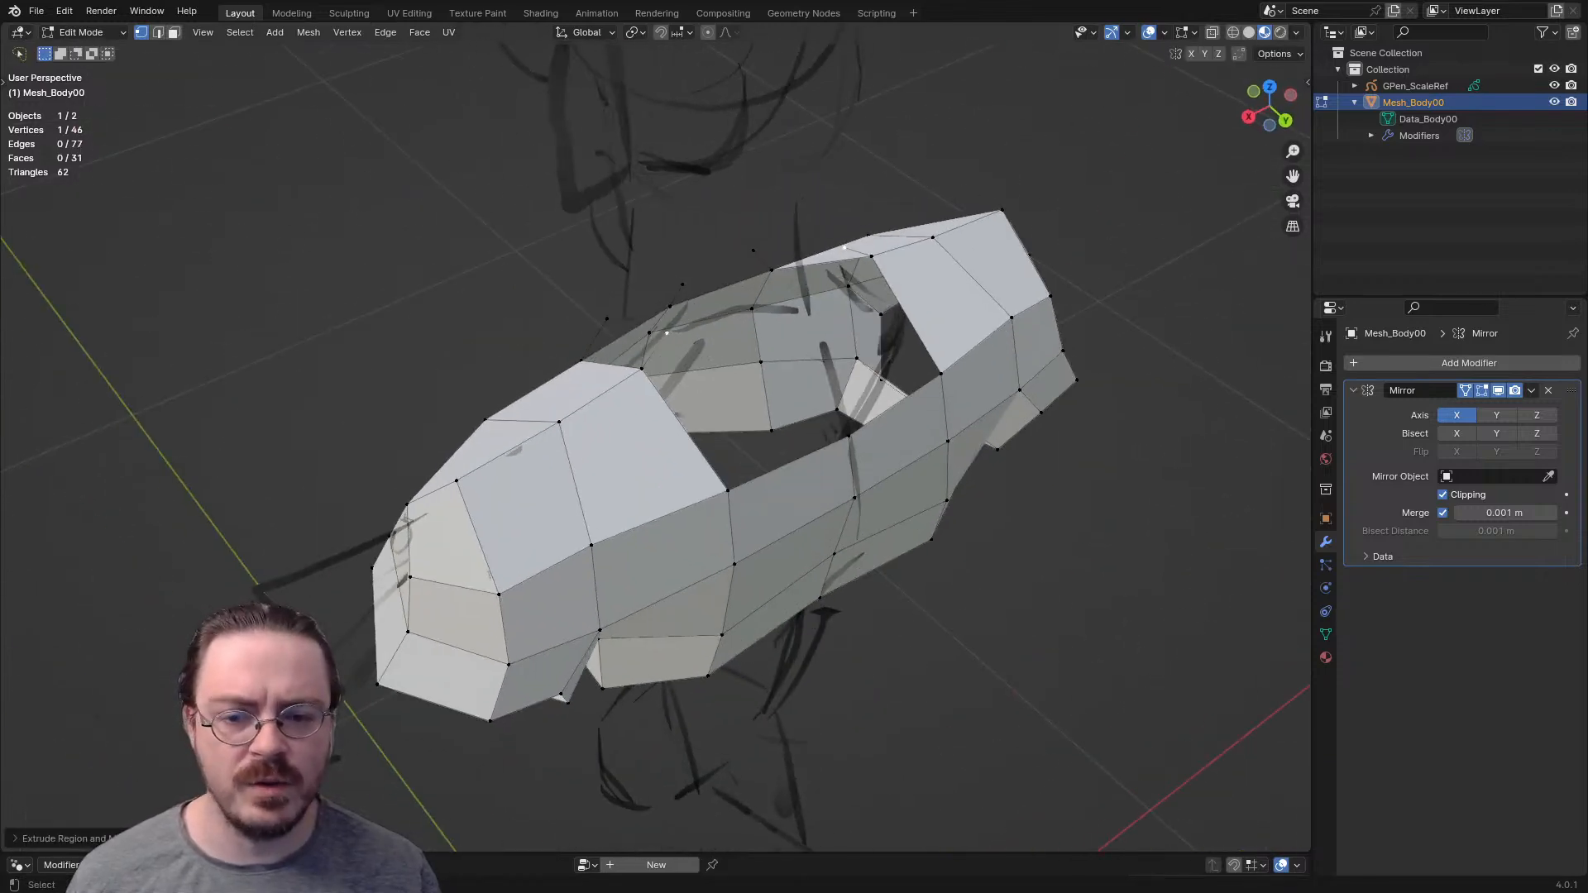
- Extrude the neck opening's back-corner and back-centre vertices upward to match the front ones
click(728, 489)
key(e)
click(750, 434)
middle_drag(750, 434, 679, 415)
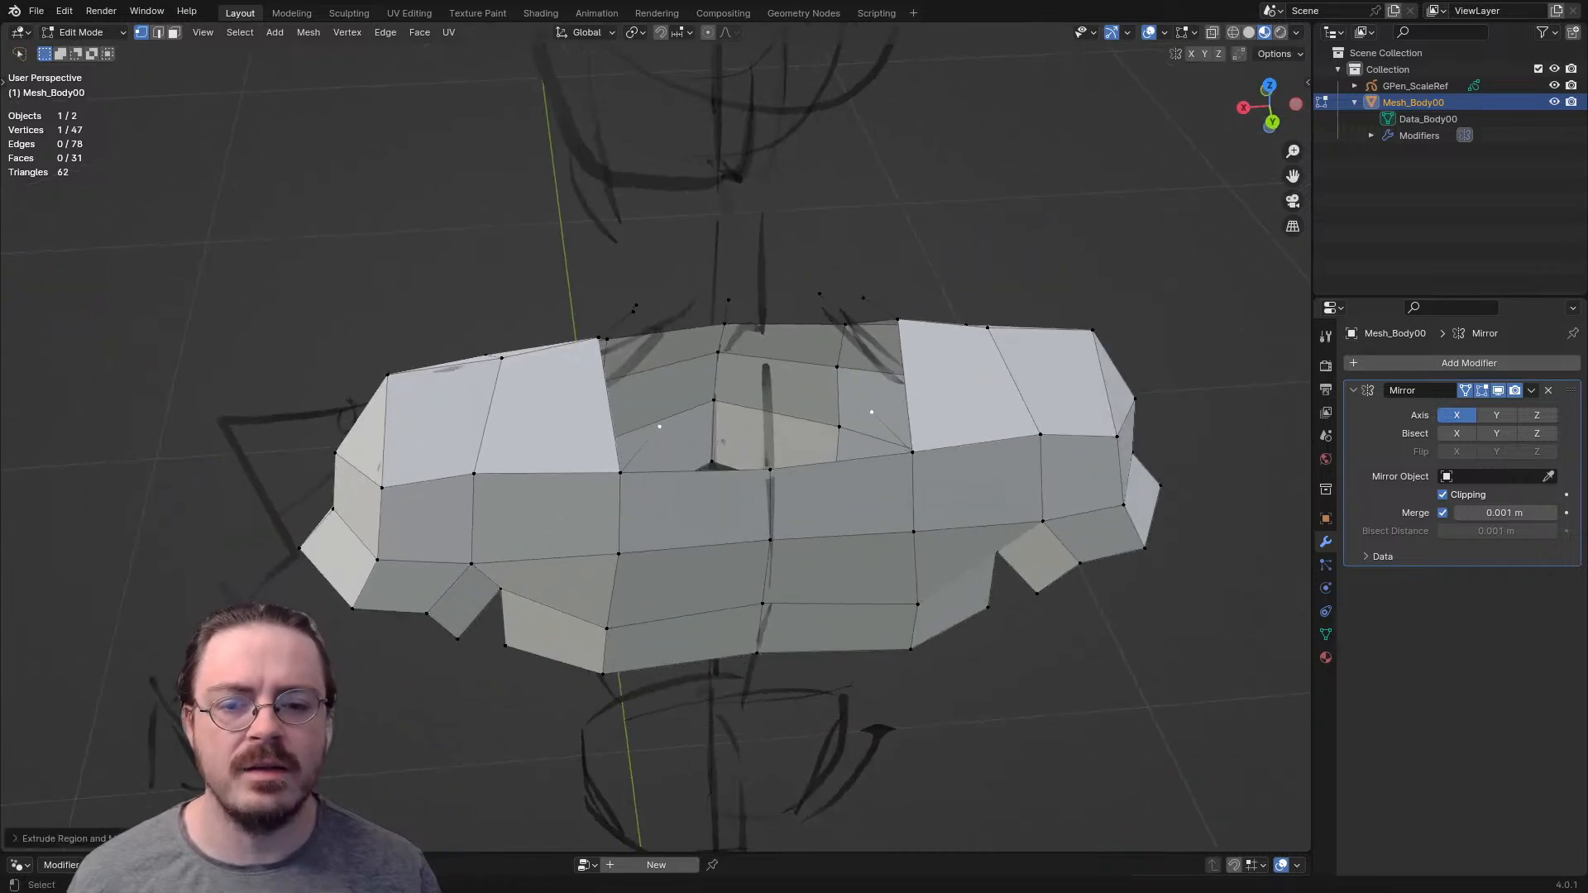
click(770, 470)
key(e)
key(Return)
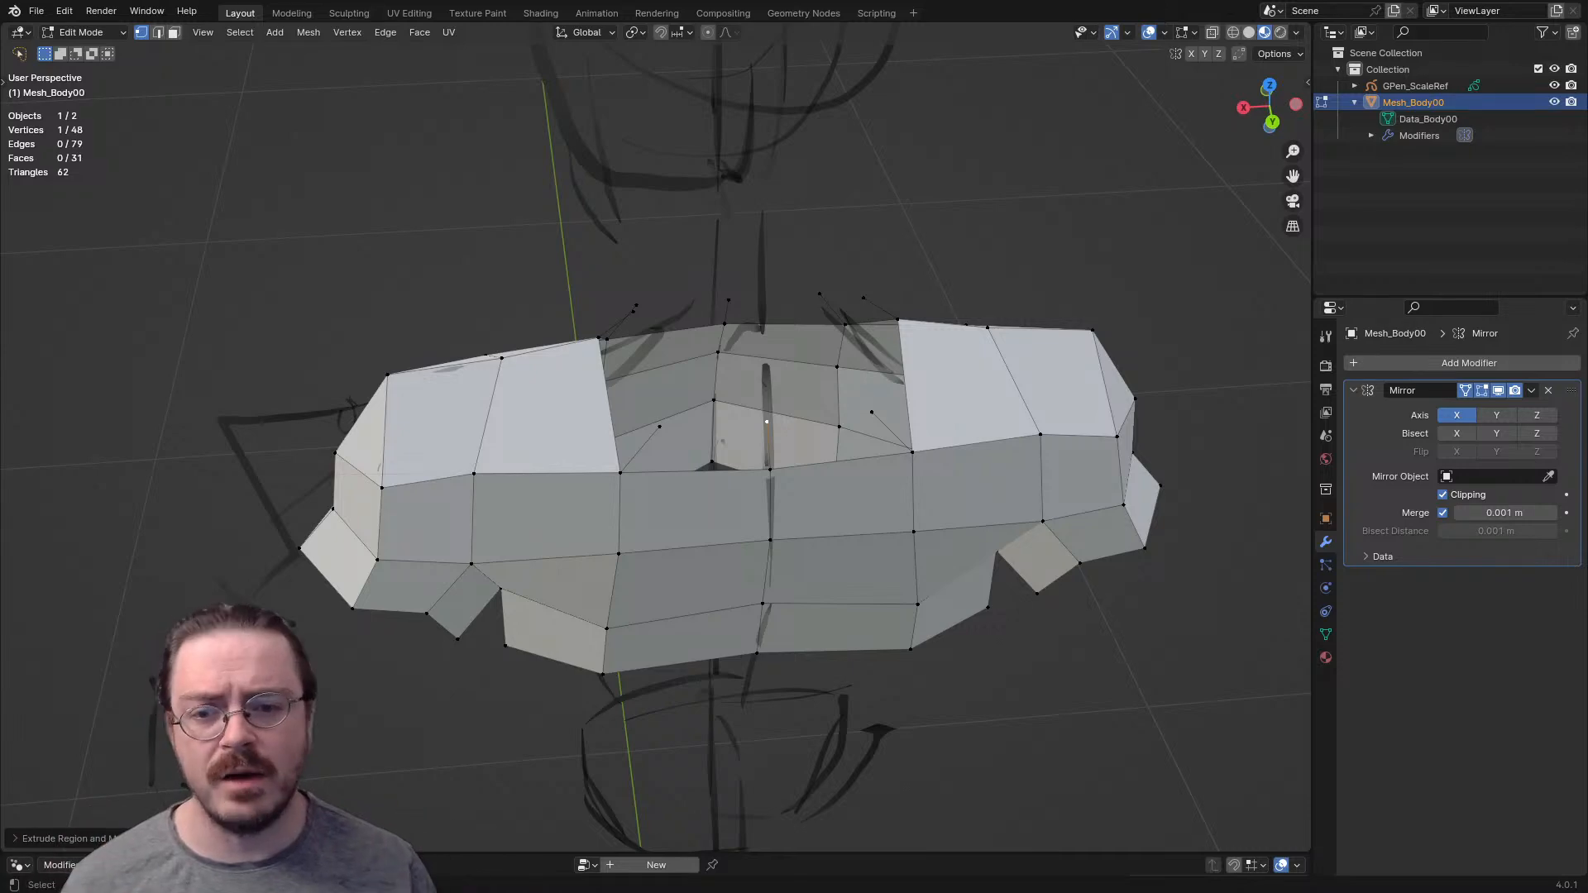
- Fill the gaps between the extruded edges with four faces around the neck base and select the new neck rim loop
key(2)
click(766, 422)
key(f)
middle_drag(767, 422, 848, 277)
key(f)
key(f)
alt+click(666, 419)
- In front view, scale the neck rim loop inward and move it to fit the sketched neck
key(KP_1)
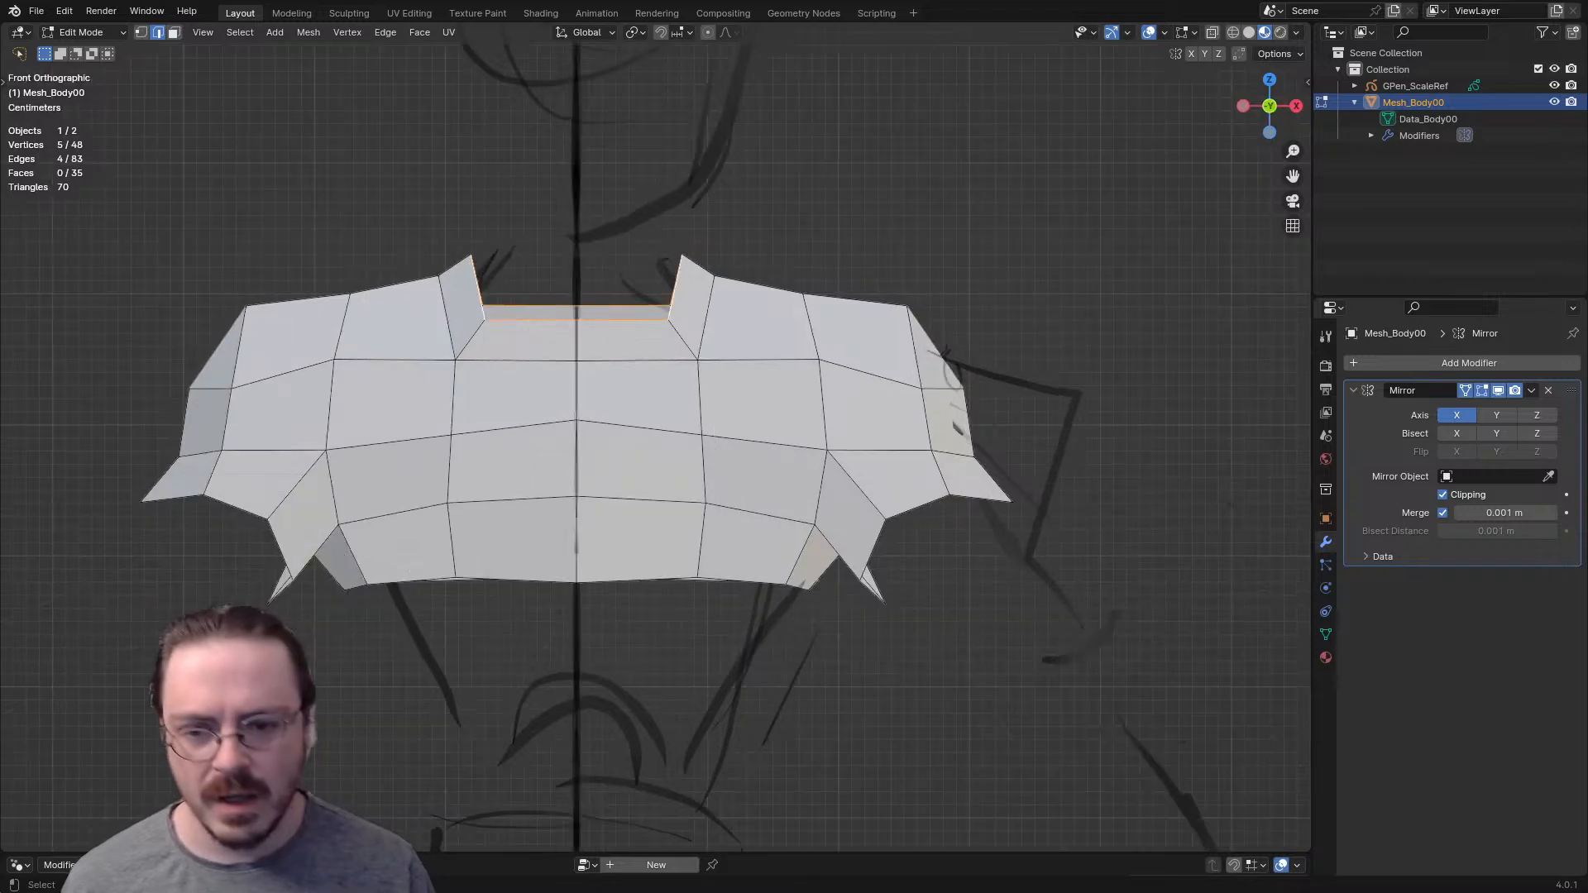
key(s)
key(Return)
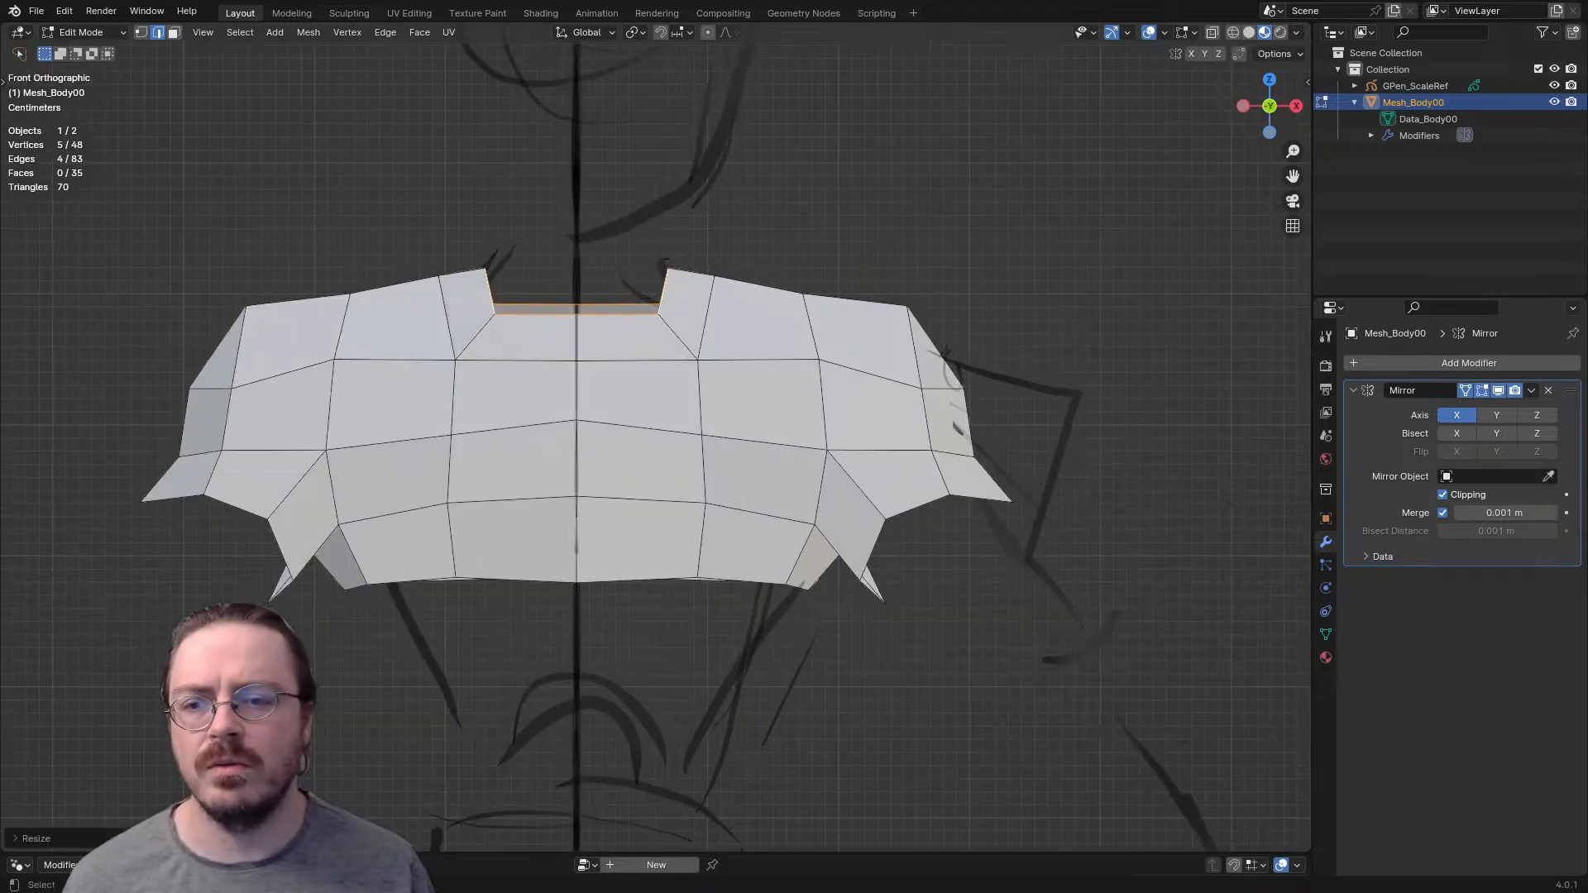
key(g)
key(Return)
- Extrude the neck rim loop upward and flatten the new loop along Z
middle_drag(666, 364, 479, 397)
key(e)
key(Return)
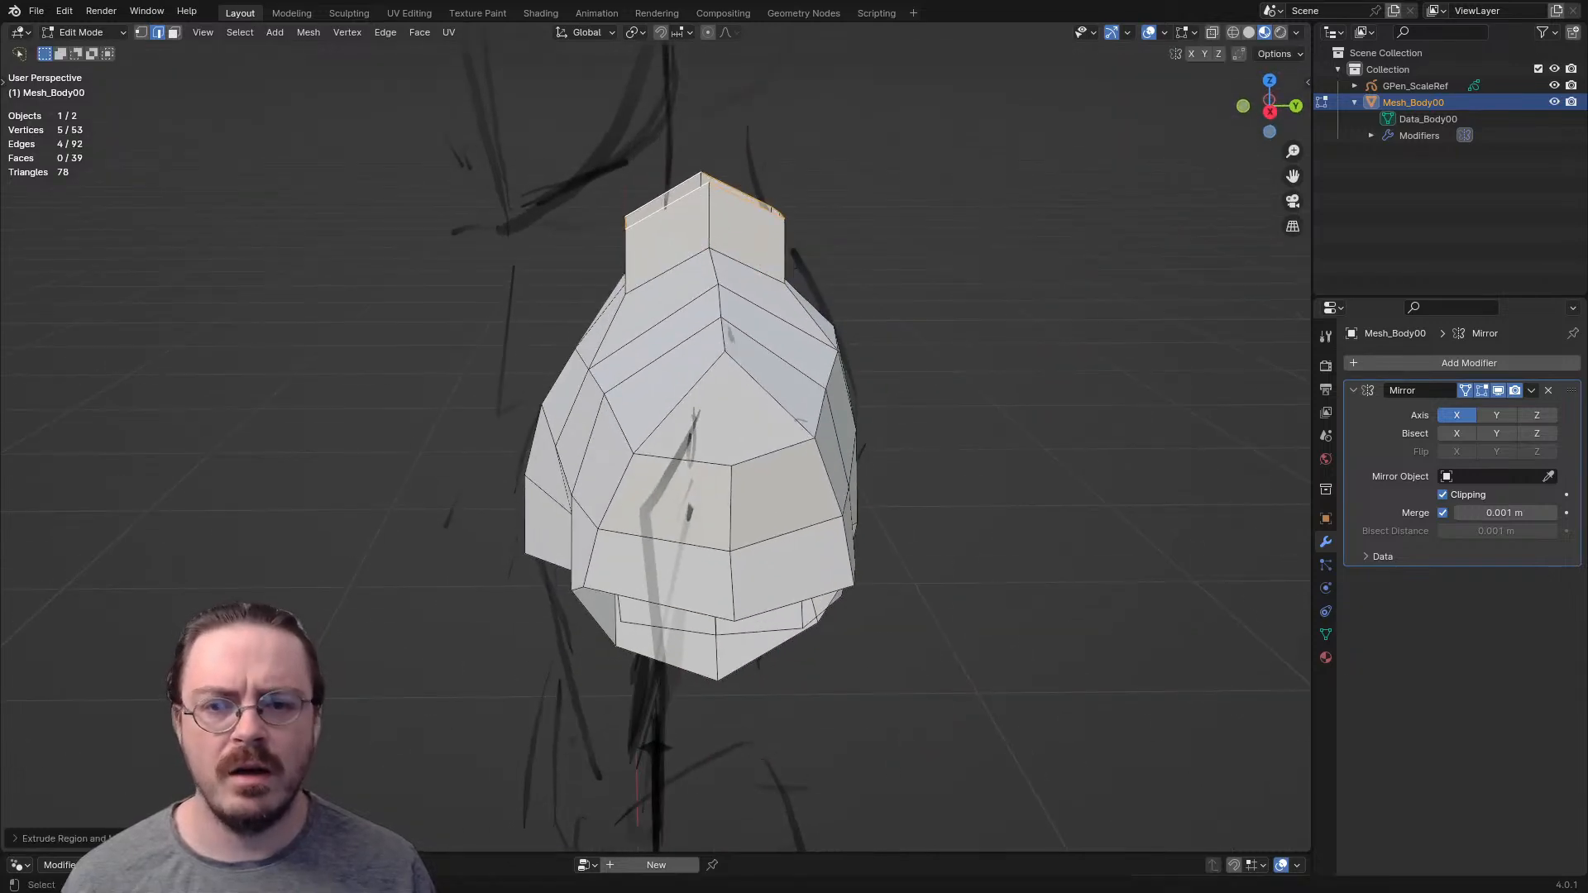
key(s)
key(z)
key(Return)
- Rotate the top neck loop and shift it in side view so the neck leans forward along the sketch
key(r)
click(1007, 209)
mouse_move(1007, 209)
middle_down()
mouse_move(823, 195)
mouse_move(1009, 198)
middle_up()
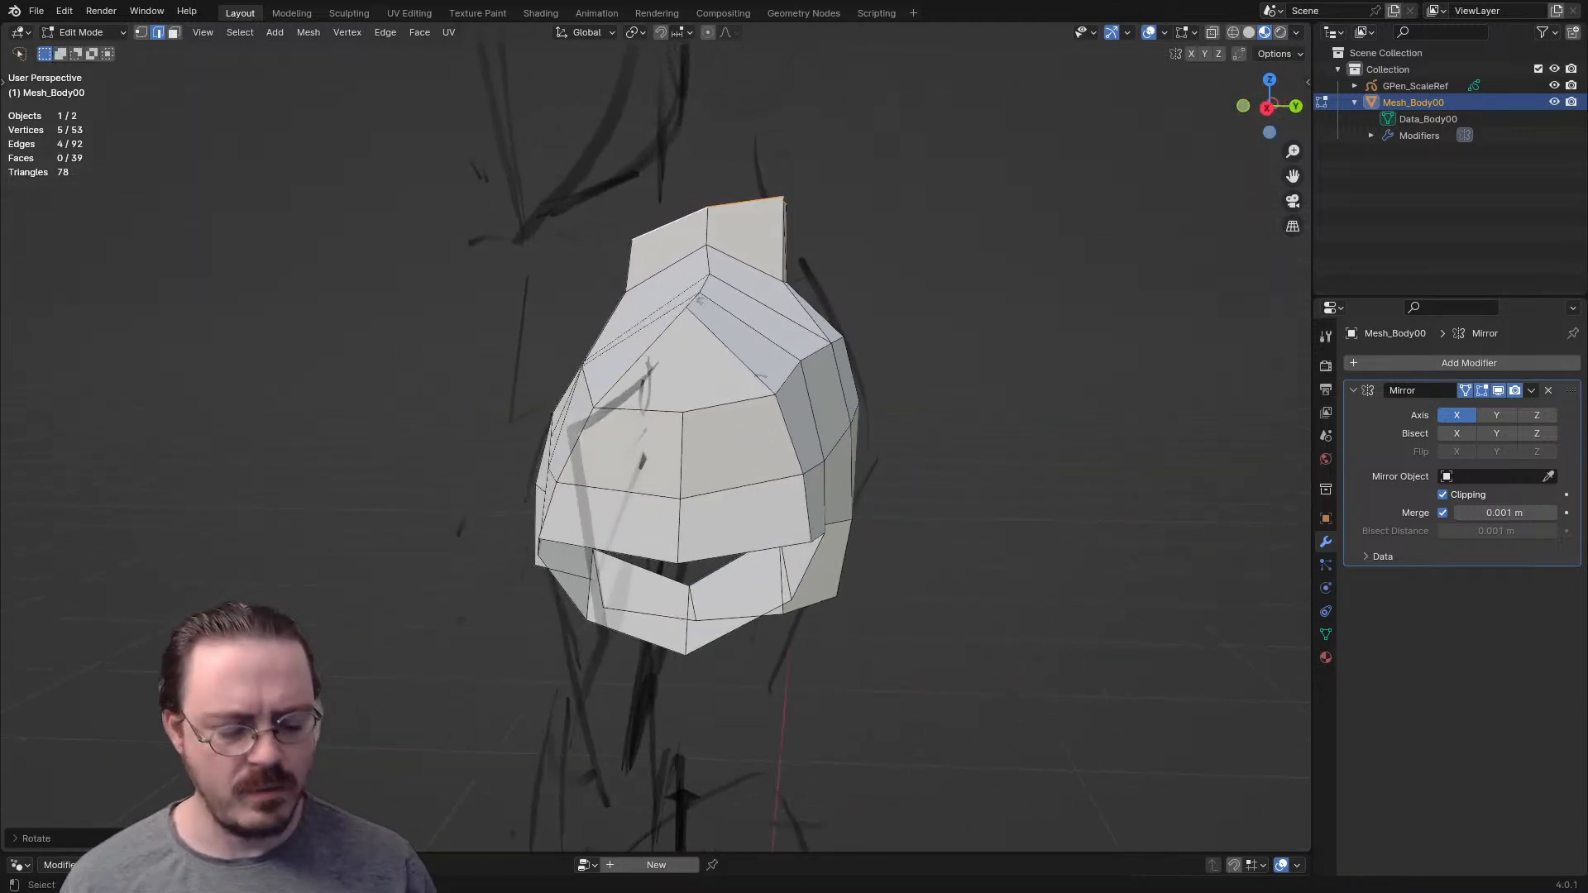
key(KP_3)
key(g)
click(999, 198)
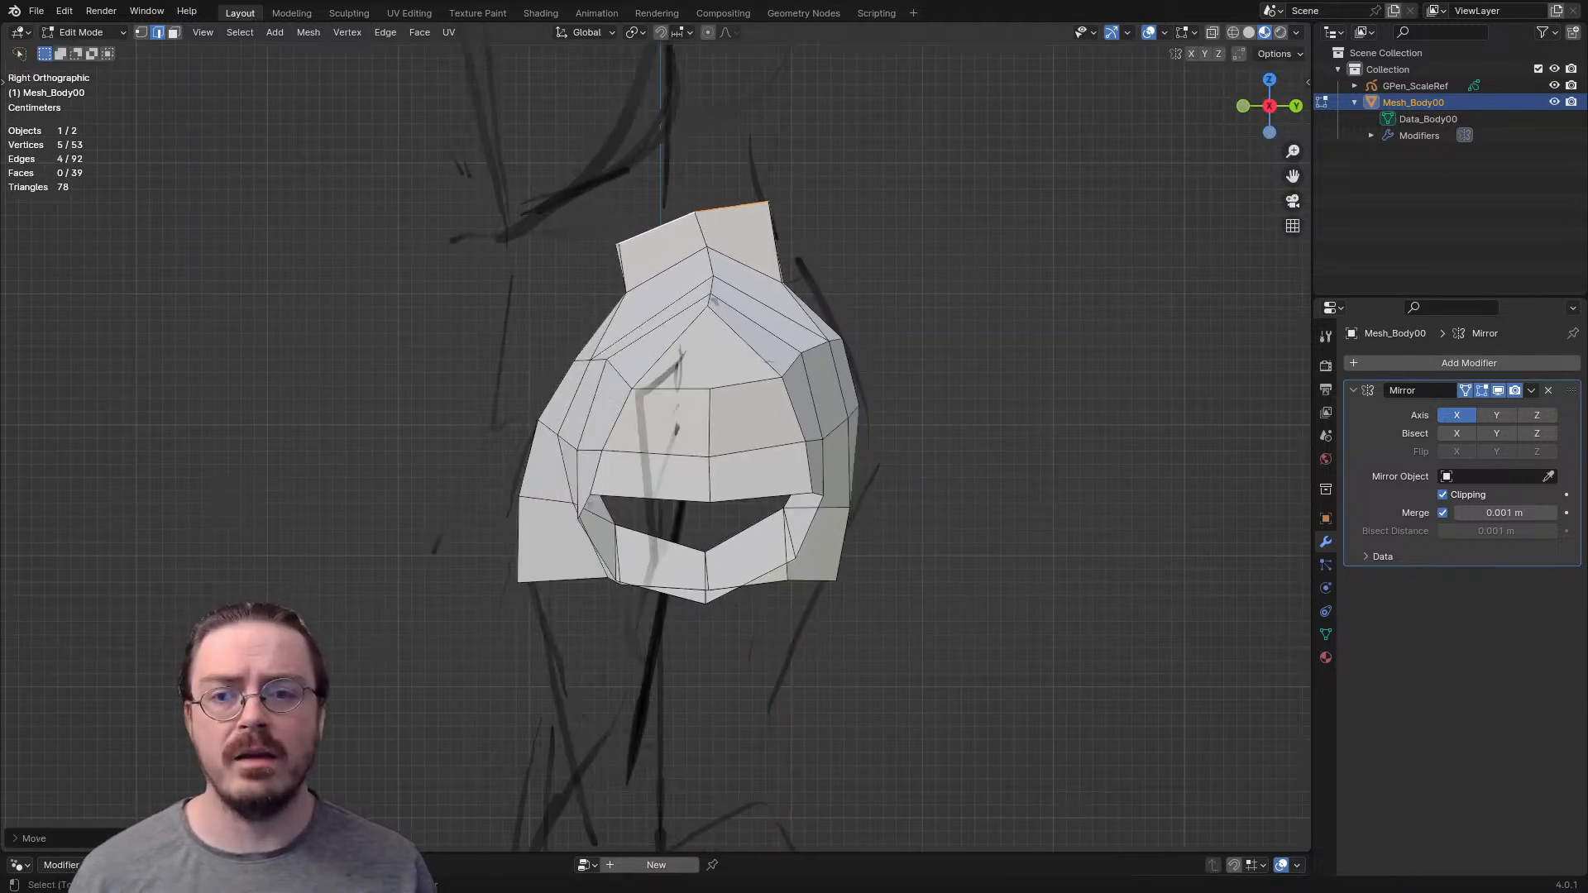
- Reposition the front chest hem vertex beside the centre line to round out the lower chest
scroll(999, 198, down, 3)
middle_drag(999, 199, 1226, 200)
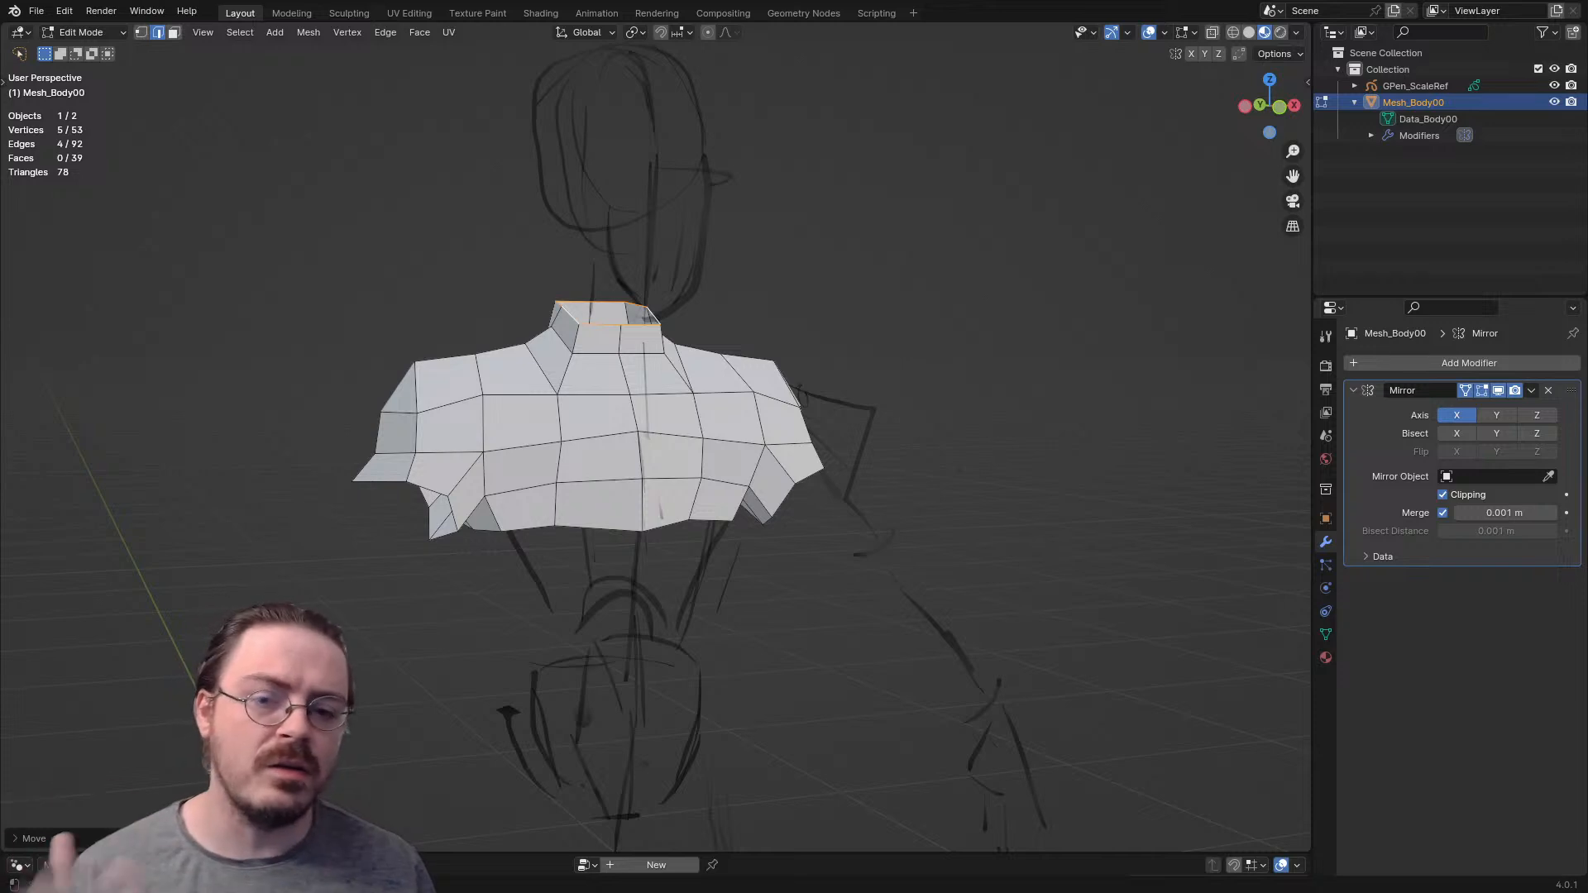
scroll(656, 451, down, 2)
shift+middle_drag(827, 464, 773, 282)
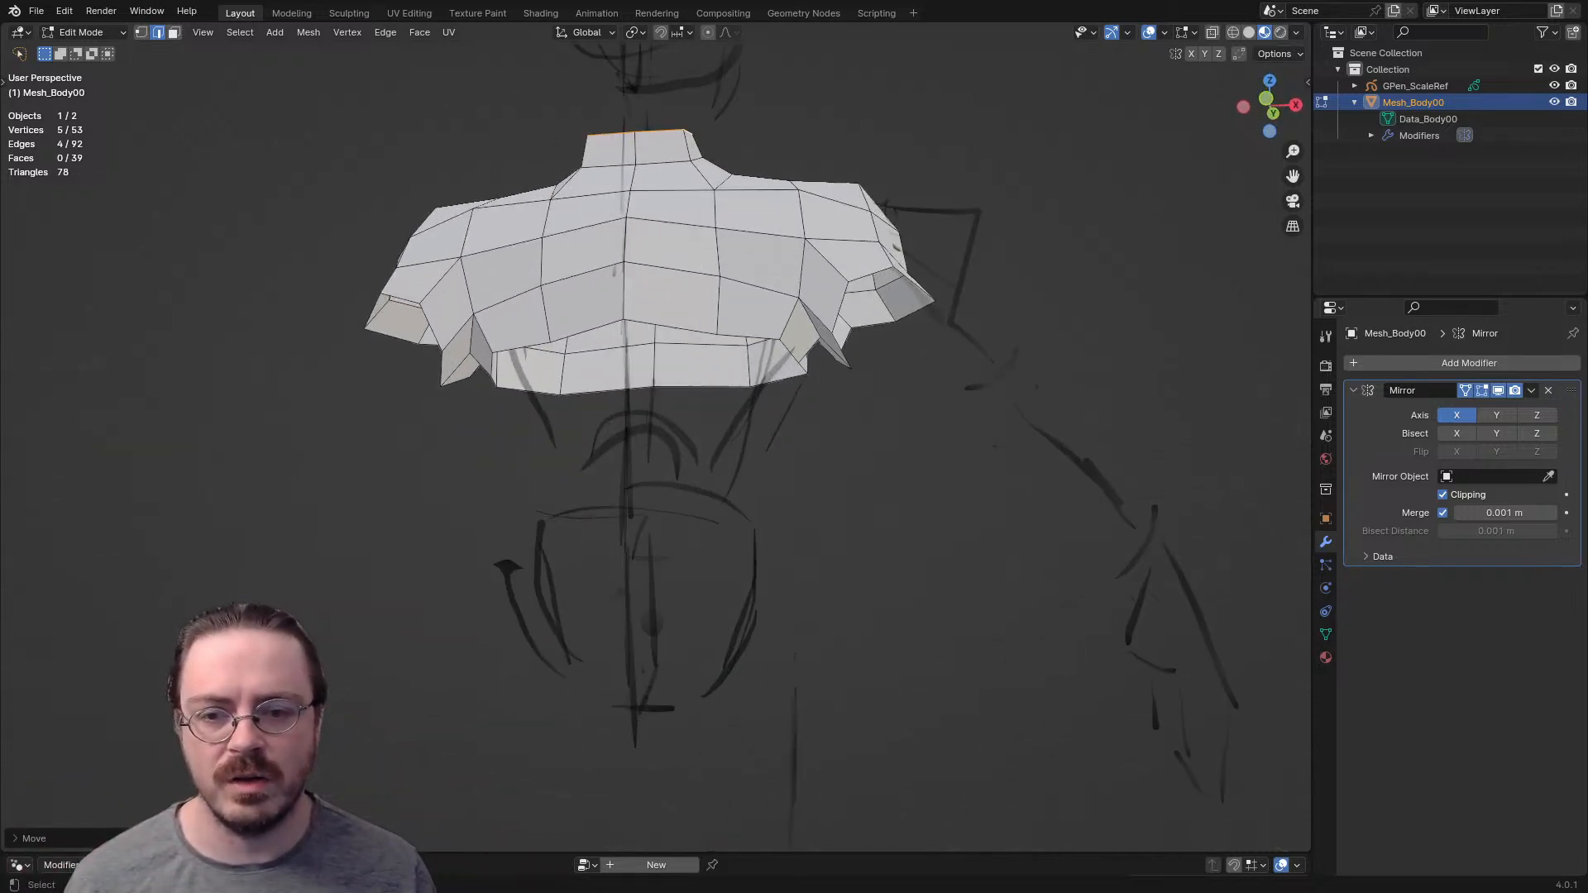
key(1)
click(717, 334)
middle_drag(717, 334, 668, 489)
key(g)
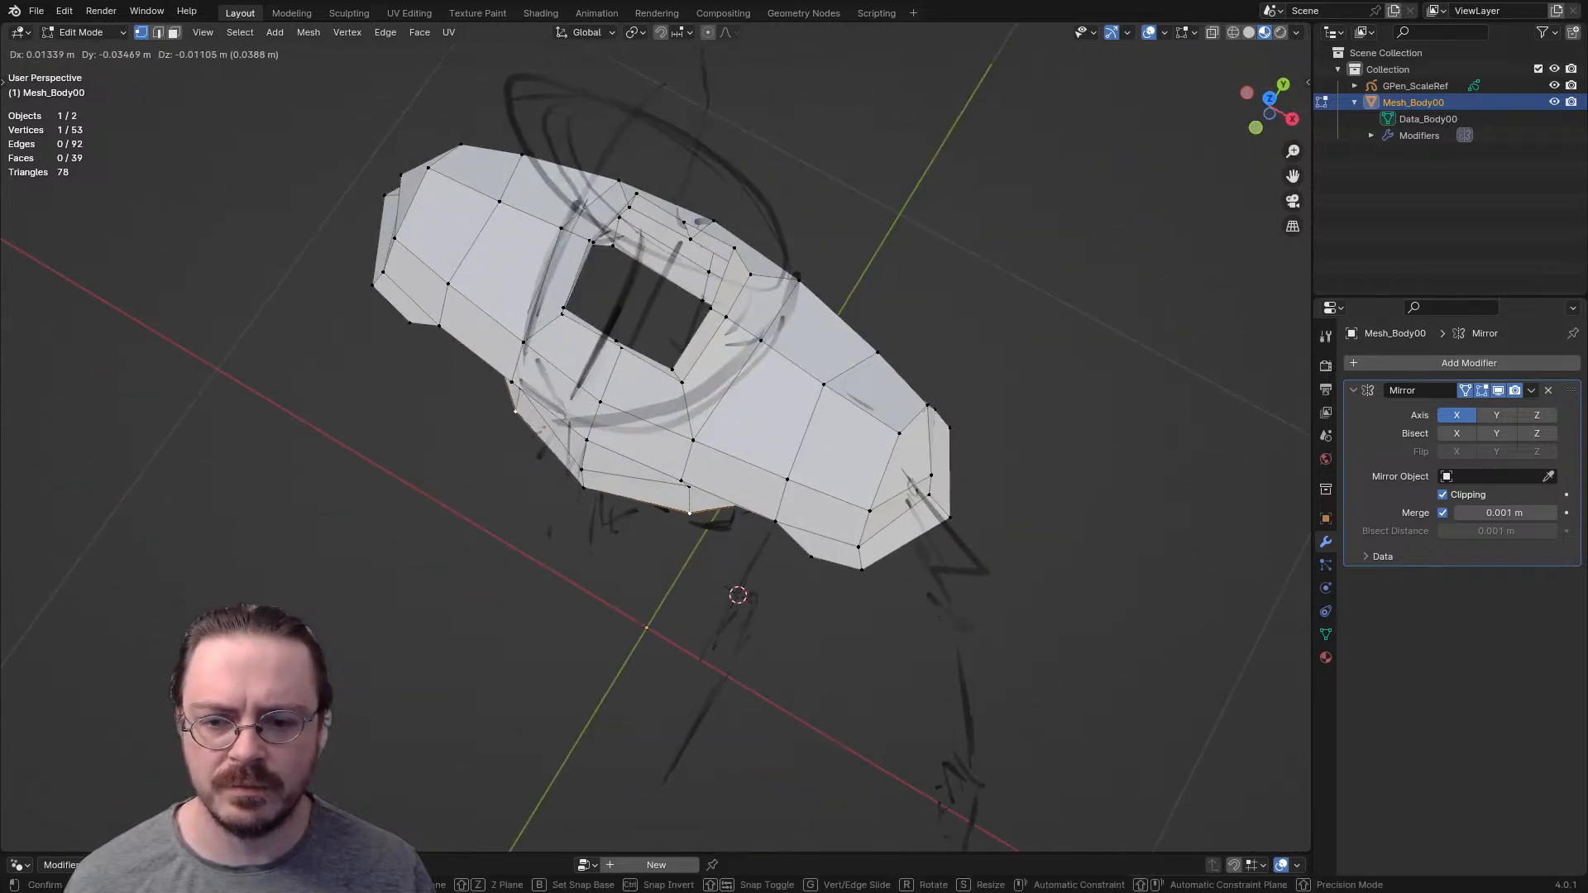
click(692, 521)
key(g)
click(690, 515)
middle_drag(690, 515, 476, 513)
key(g)
click(701, 206)
key(g)
click(699, 208)
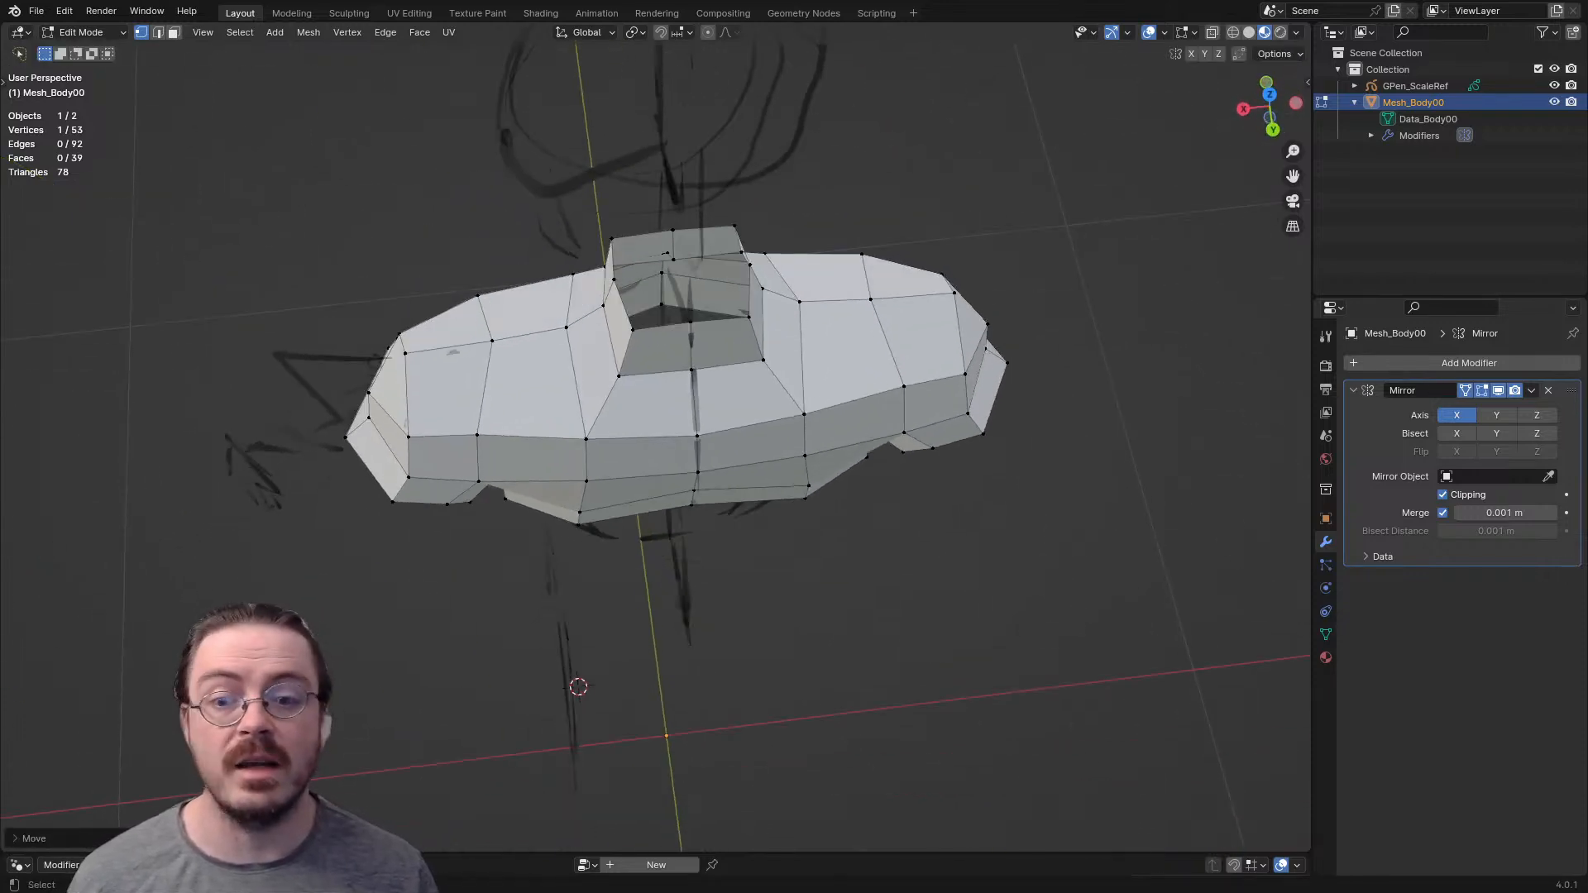
- Select the torso's bottom edge loop, move it down along Z and scale it slightly inward
key(KP_1)
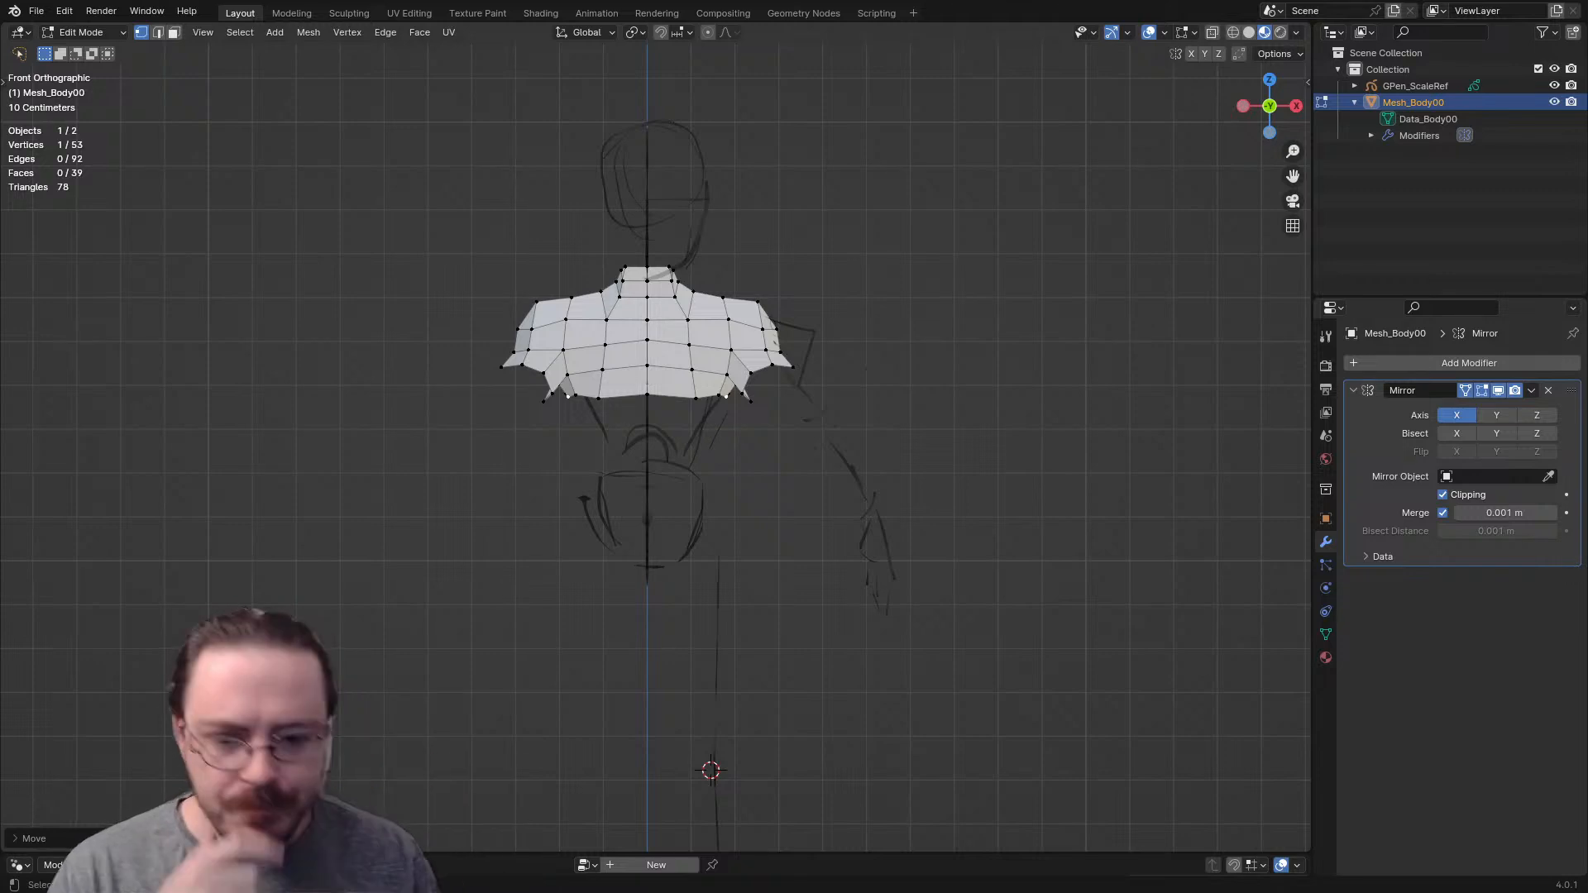
scroll(655, 443, up, 3)
middle_drag(655, 442, 736, 388)
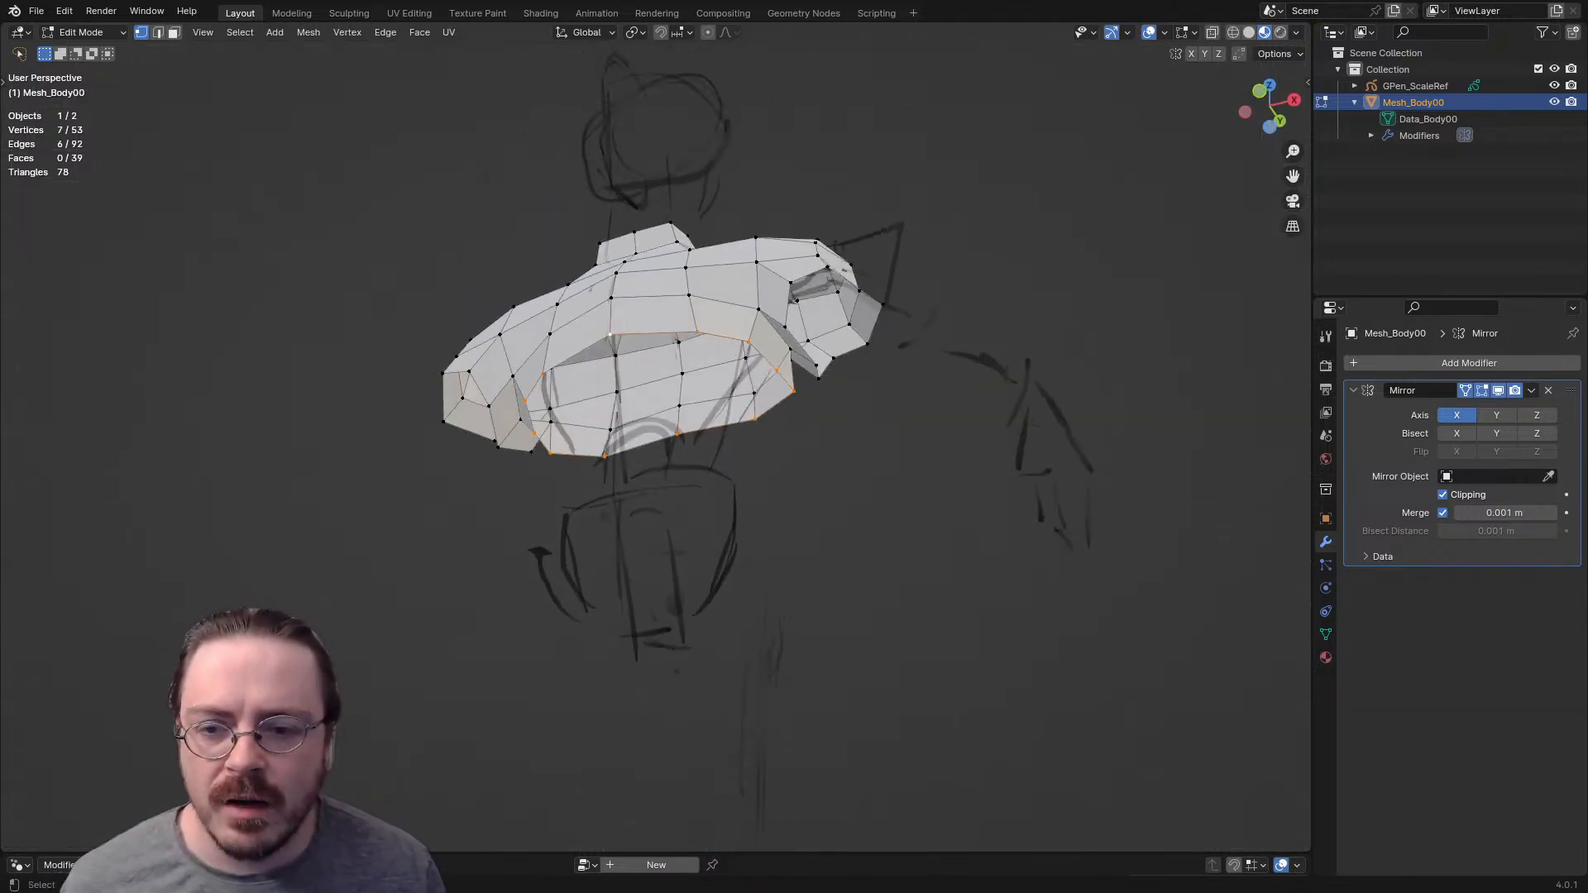
middle_drag(655, 414, 661, 454)
key(KP_1)
key(g)
key(z)
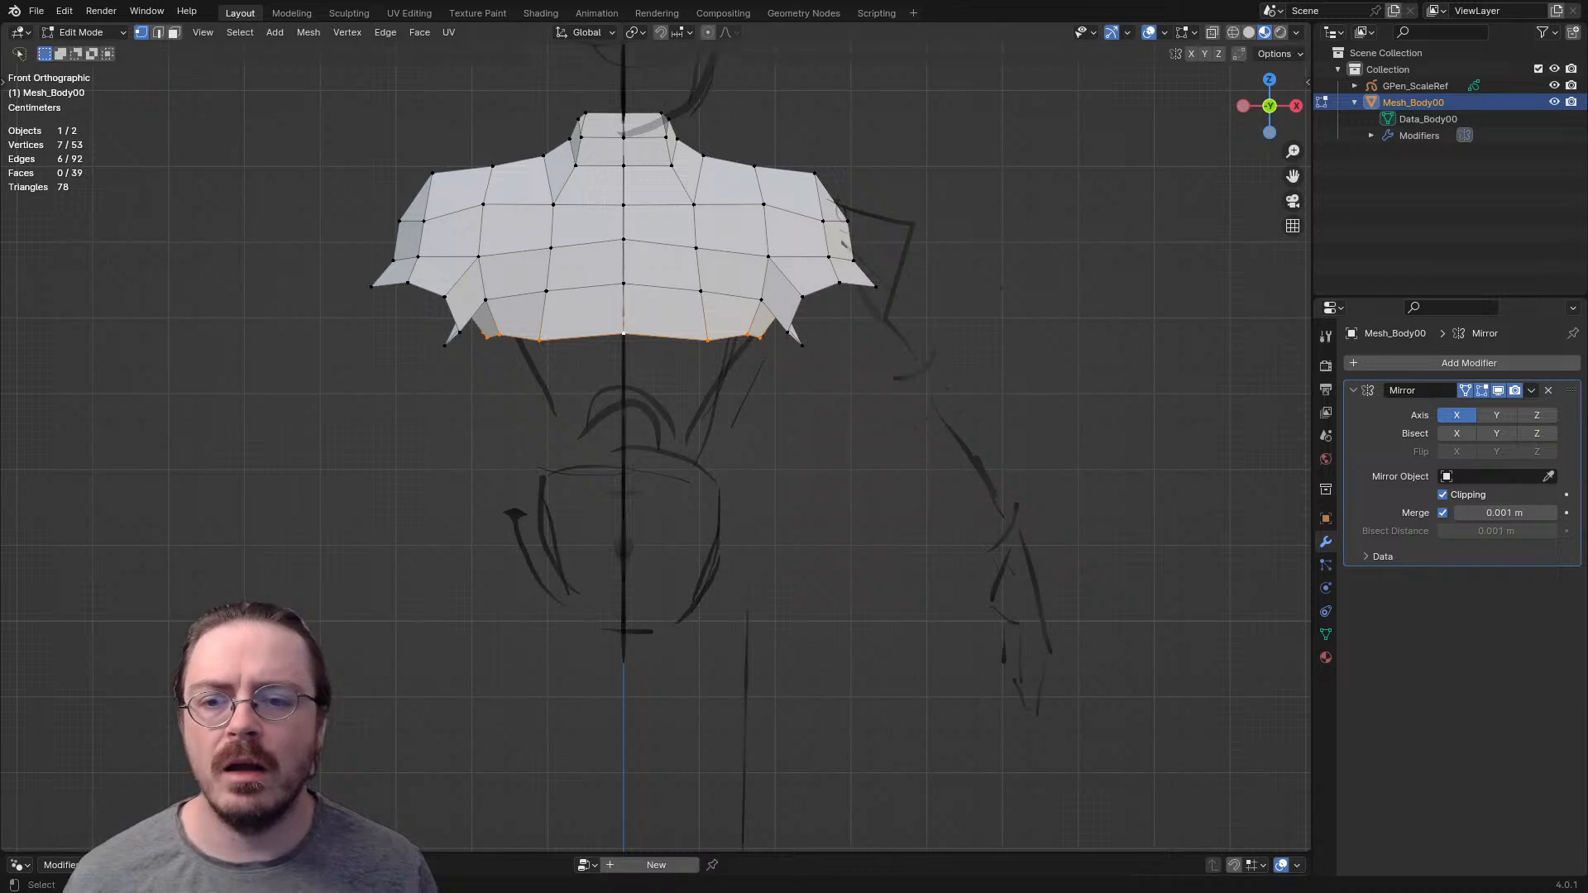
click(816, 429)
key(s)
click(814, 429)
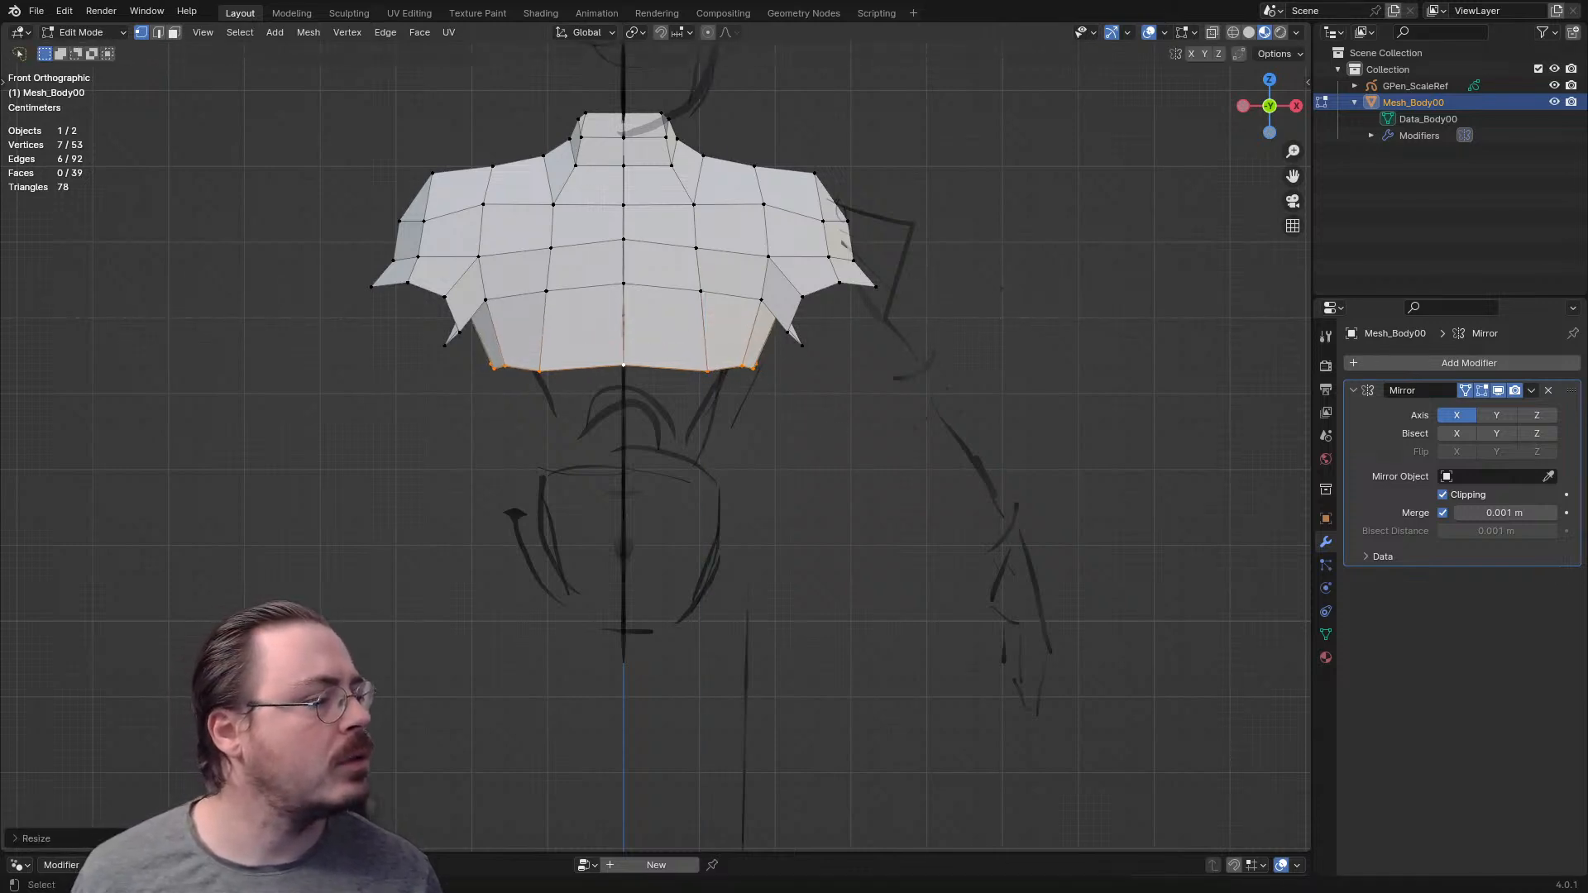
- Extrude the torso's bottom loop down along Z toward the waist, scale it narrower and adjust its height
shift+middle_drag(814, 429, 795, 348)
key(e)
key(z)
click(795, 410)
key(s)
click(759, 420)
key(g)
key(z)
click(759, 441)
- In side view, scale the waist loop along Y and move it to follow the sketched torso depth
middle_drag(759, 441, 584, 455)
key(KP_3)
key(KP_1)
key(KP_3)
key(s)
key(y)
key(Return)
key(g)
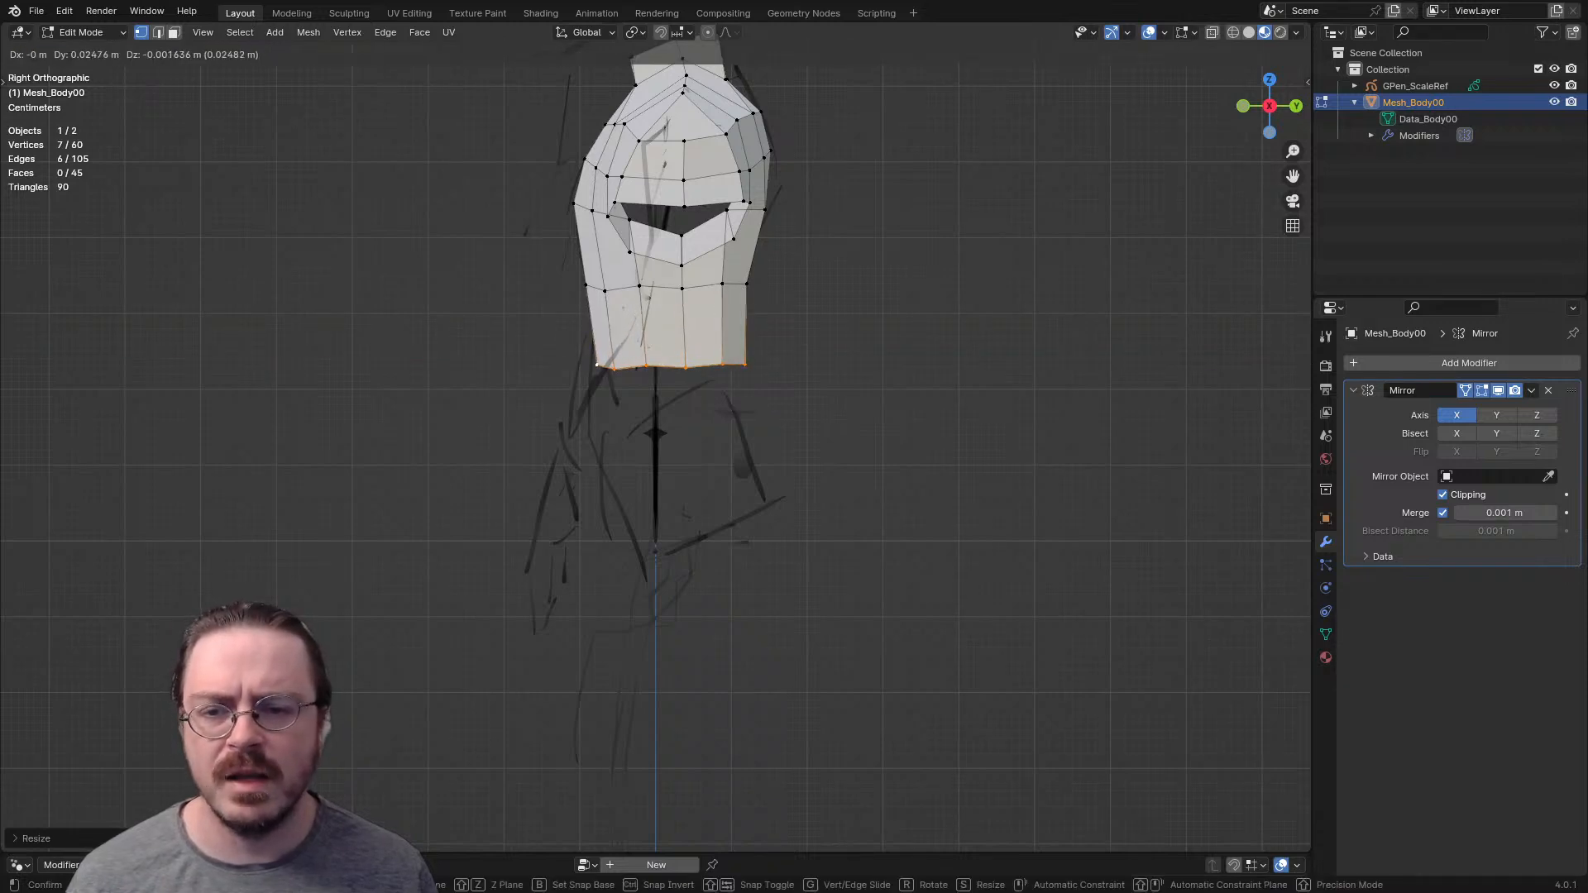
key(Return)
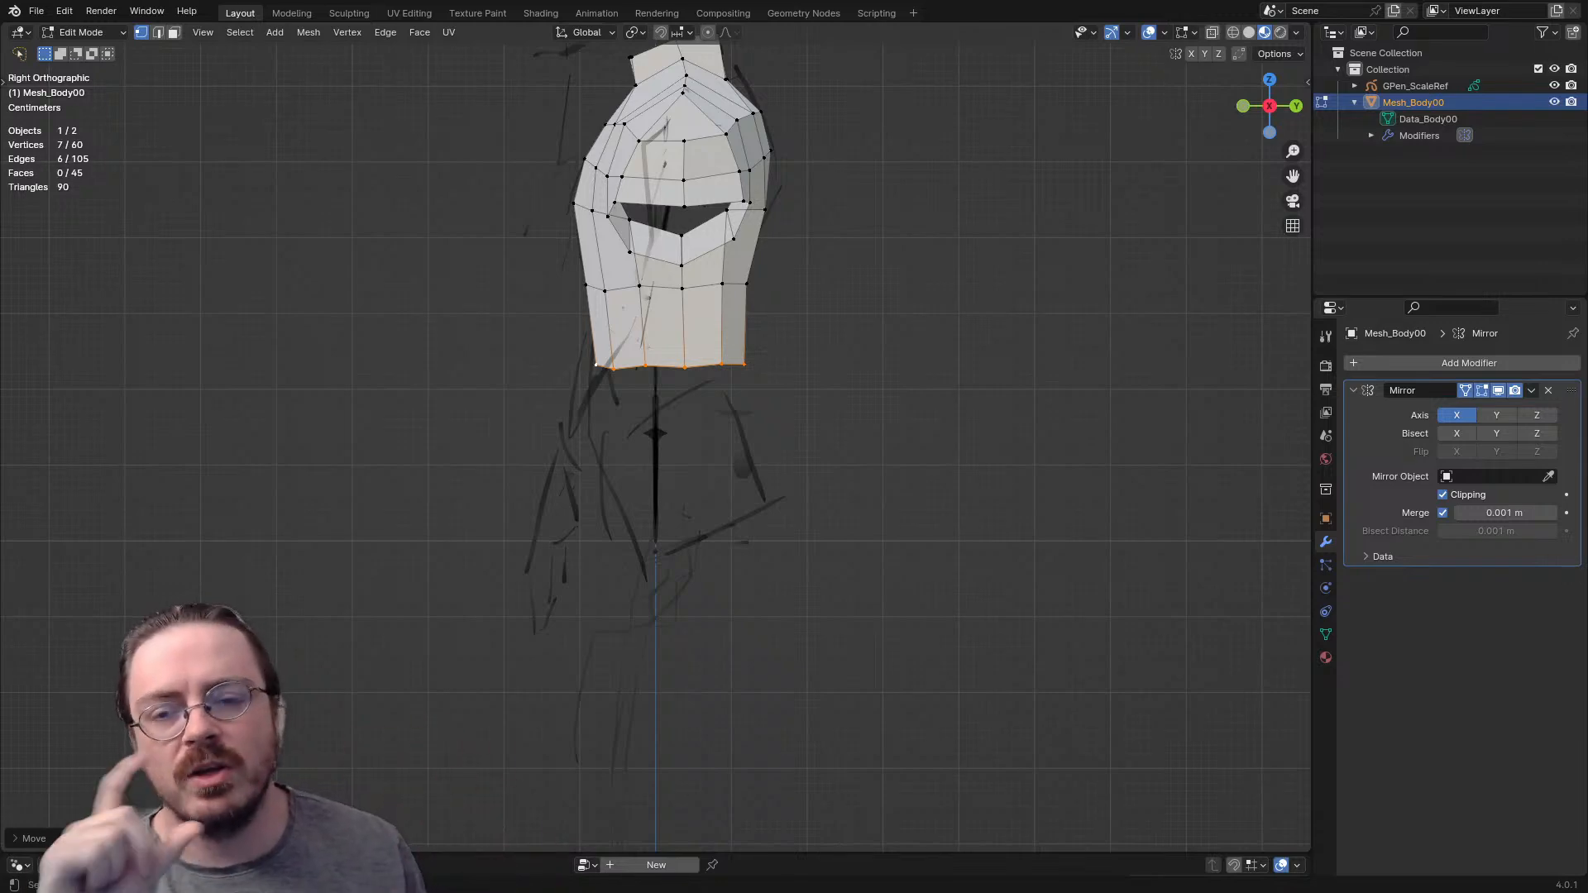
- Extrude the arm opening's edge loop twice down along the sketched upper arm in front view
middle_drag(662, 463, 780, 515)
key(KP_1)
key(e)
click(923, 427)
key(s)
right_click(952, 447)
key(e)
click(992, 490)
middle_drag(918, 364, 773, 415)
key(2)
click(774, 415)
key(g)
right_click(774, 416)
- Move individual vertices of the upper arm's middle loop to round out its cross-section
key(1)
click(748, 431)
key(g)
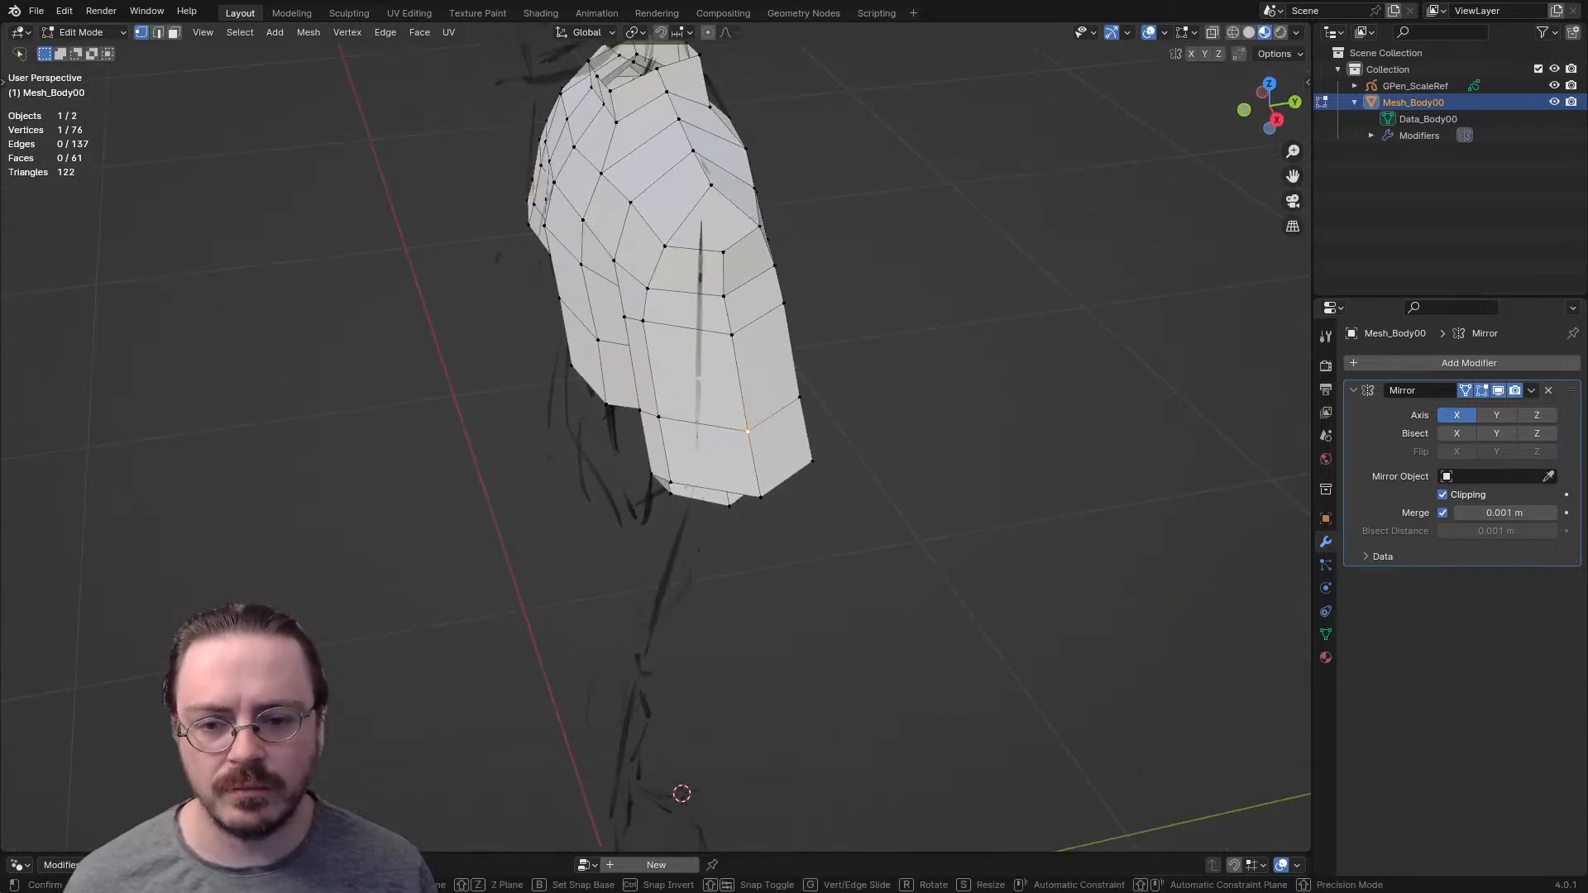
click(740, 402)
click(660, 417)
key(g)
click(659, 416)
middle_drag(660, 416, 857, 326)
click(750, 397)
key(g)
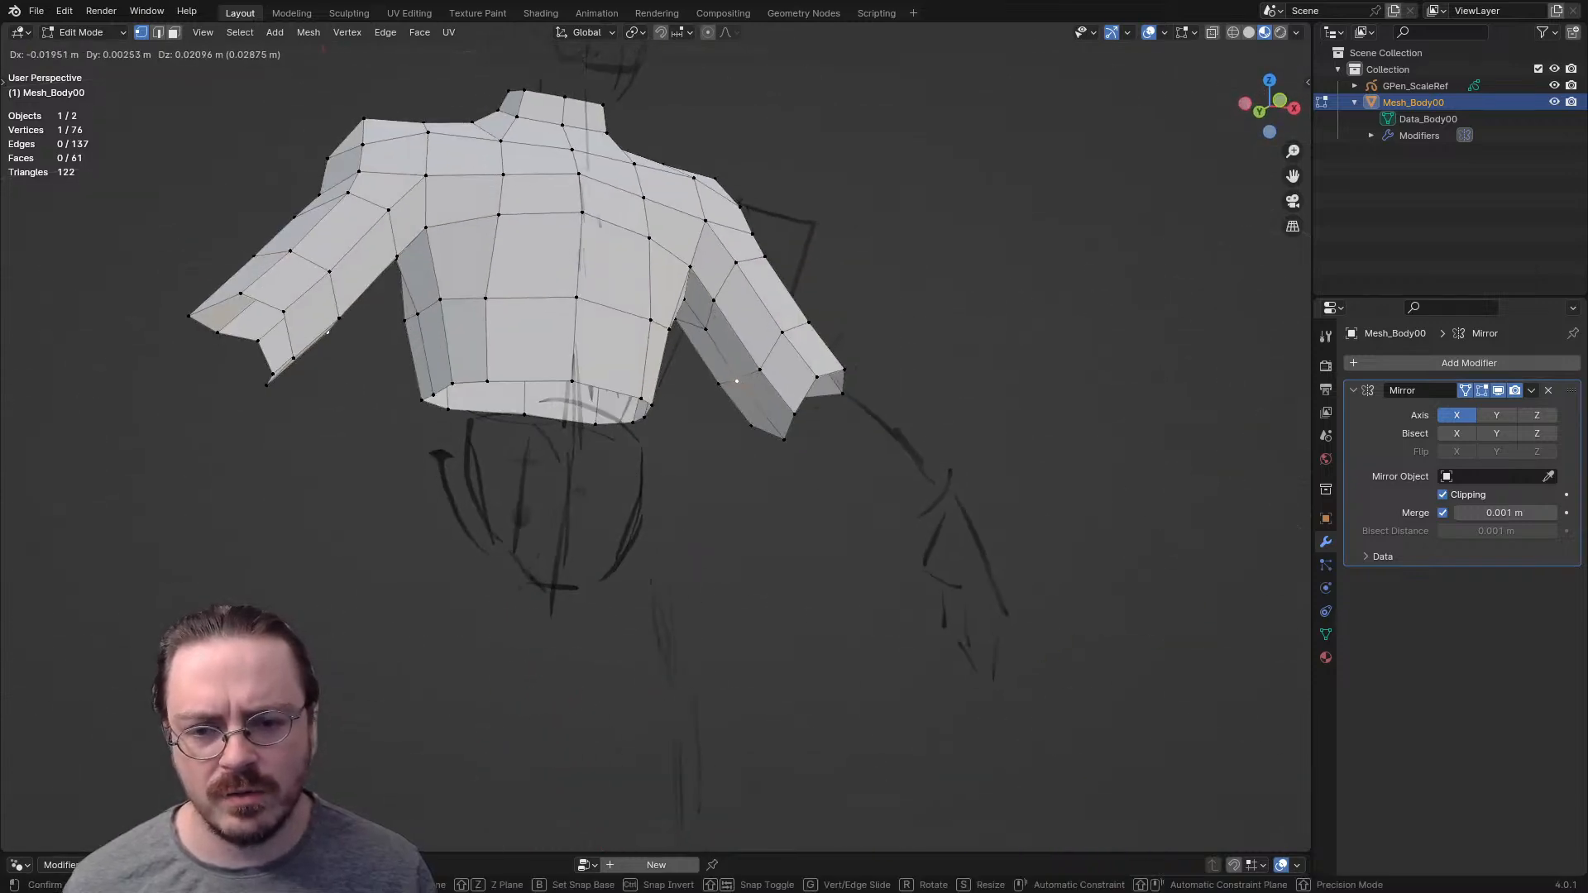
click(736, 380)
- Turn on X-ray and move the hidden vertex of the upper arm's middle loop into line in front view
key(alt+z)
click(781, 335)
click(725, 357)
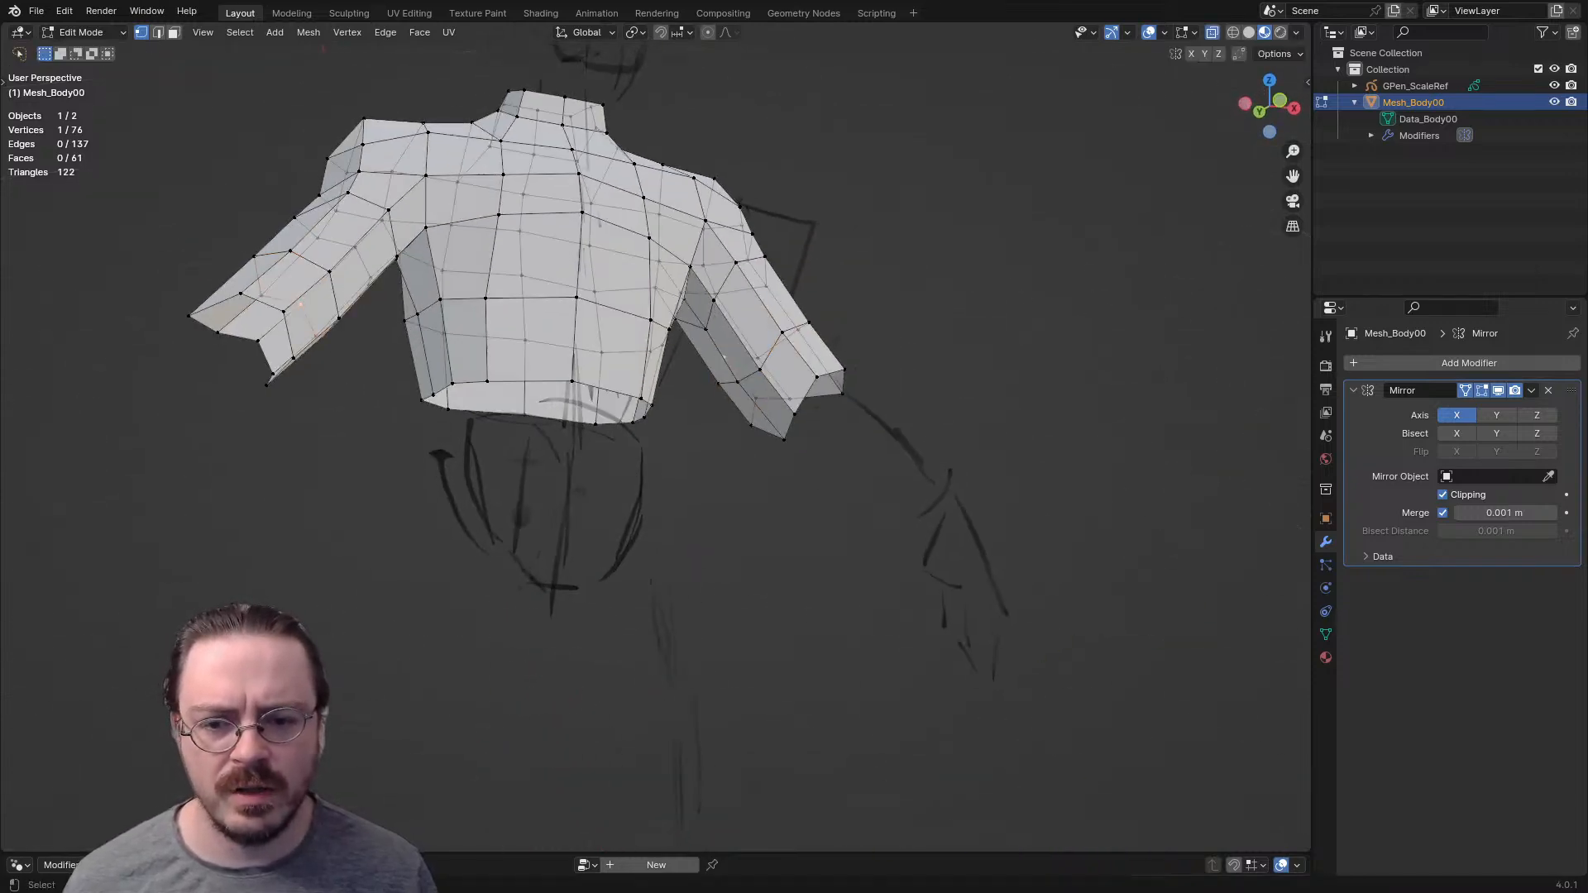
key(KP_1)
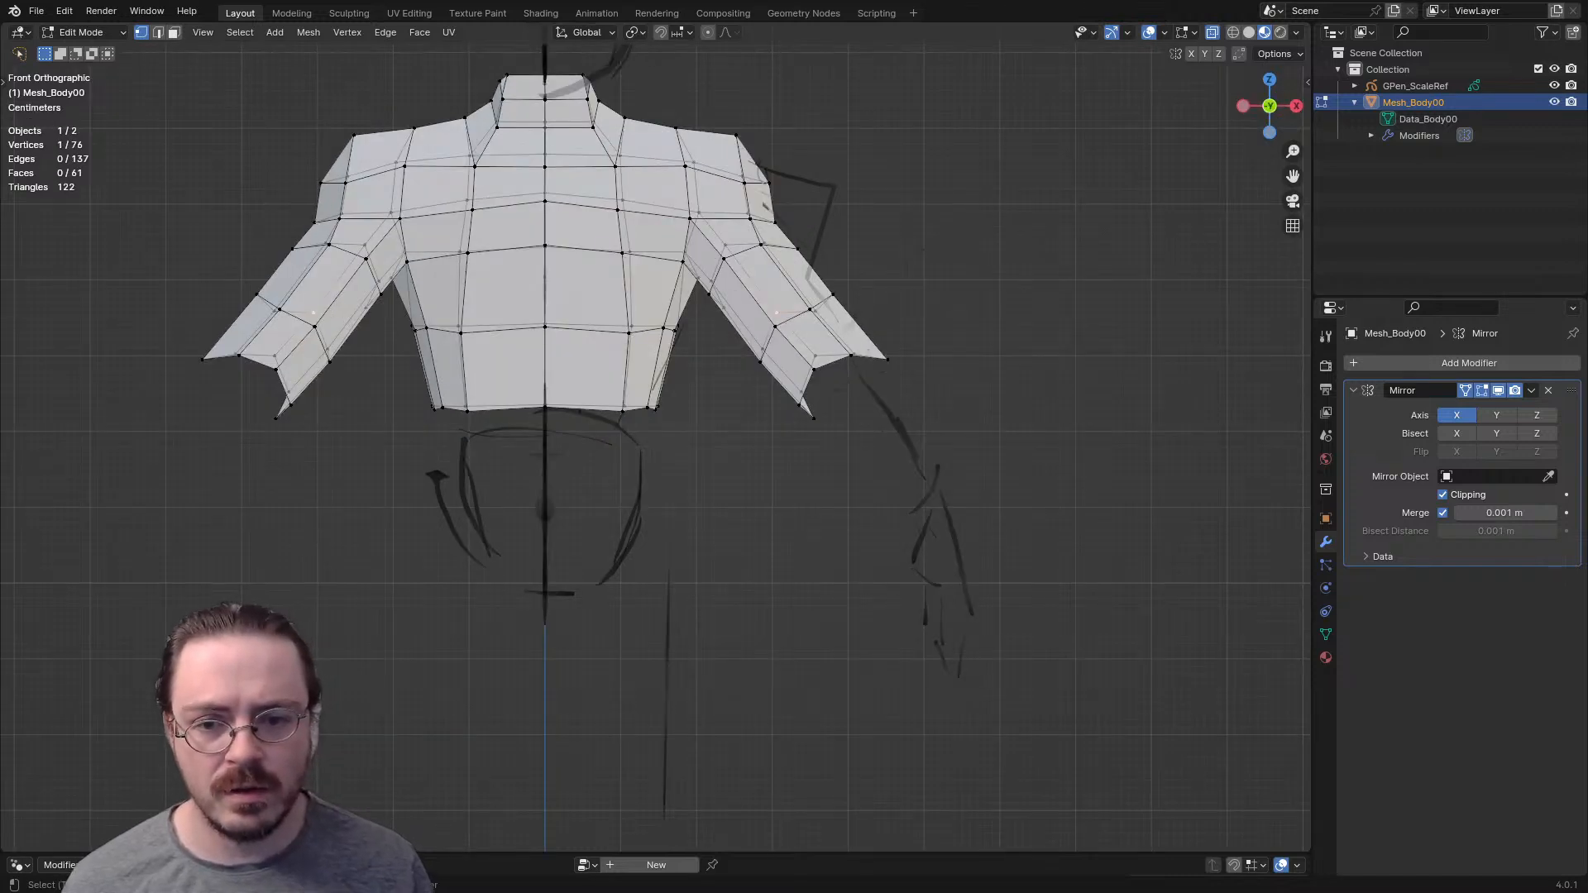
shift+click(775, 327)
key(g)
click(784, 339)
- Select the upper arm's middle edge loop and edge-slide it slightly up toward the shoulder
alt+click(787, 328)
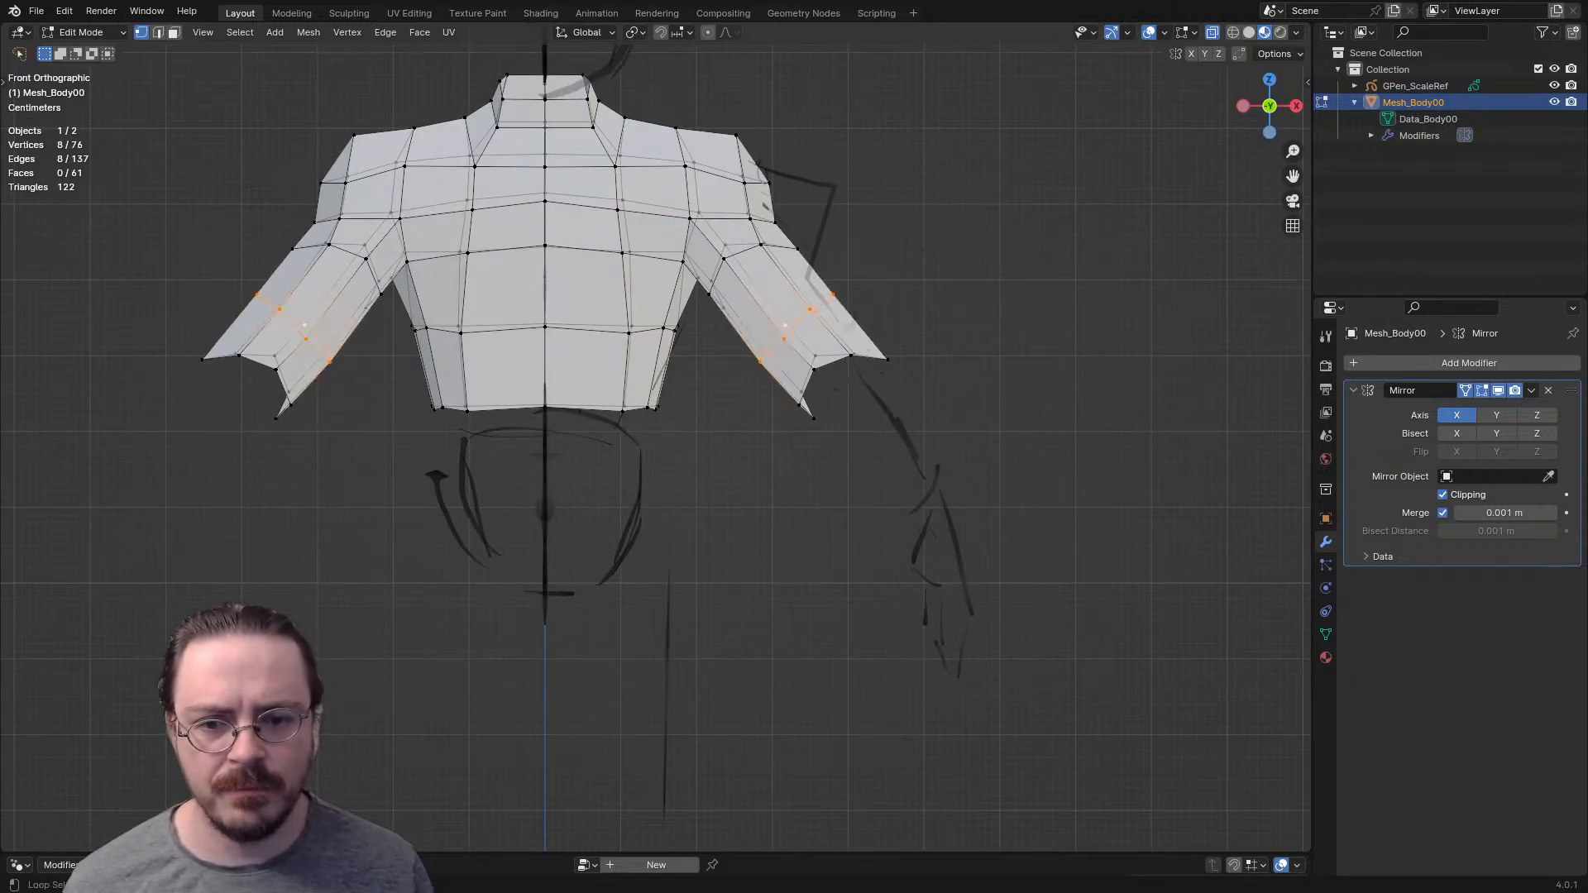
key(g)
key(g)
key(Return)
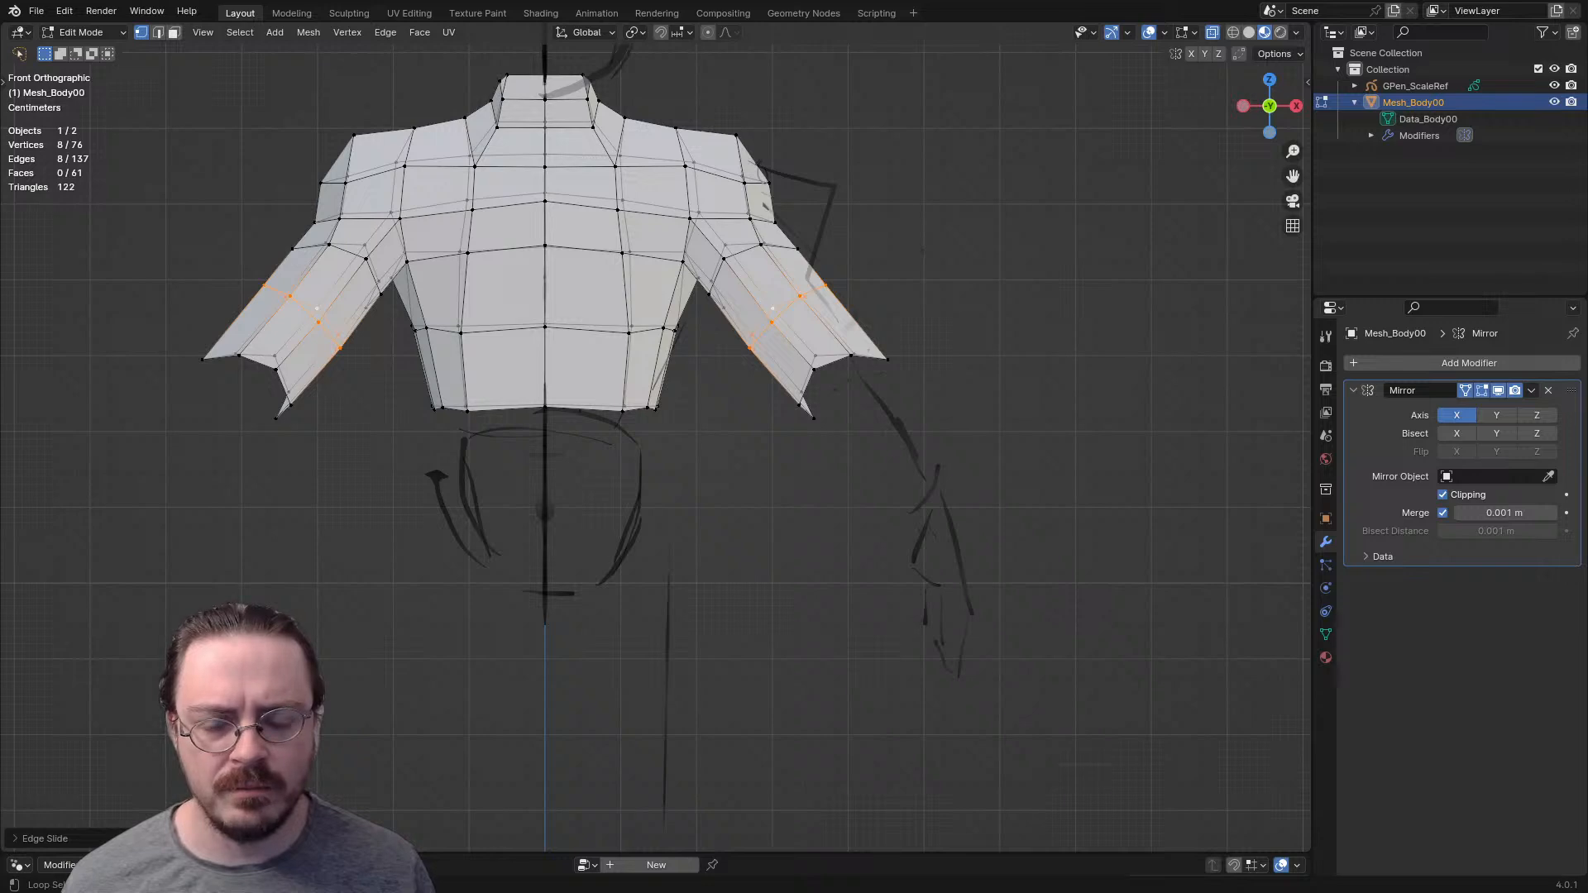
- Delete the jagged loop at the end of the arm
mouse_move(869, 319)
mouse_down()
mouse_move(1086, 374)
mouse_move(984, 341)
mouse_up()
key(x)
click(931, 354)
- Extrude the arm's open loop down toward the elbow, scale its end narrower and turn off X-ray
drag(841, 263, 776, 426)
key(e)
click(930, 486)
key(s)
click(903, 465)
middle_drag(903, 465, 703, 509)
key(alt+z)
scroll(703, 509, up, 1)
scroll(662, 439, up, 2)
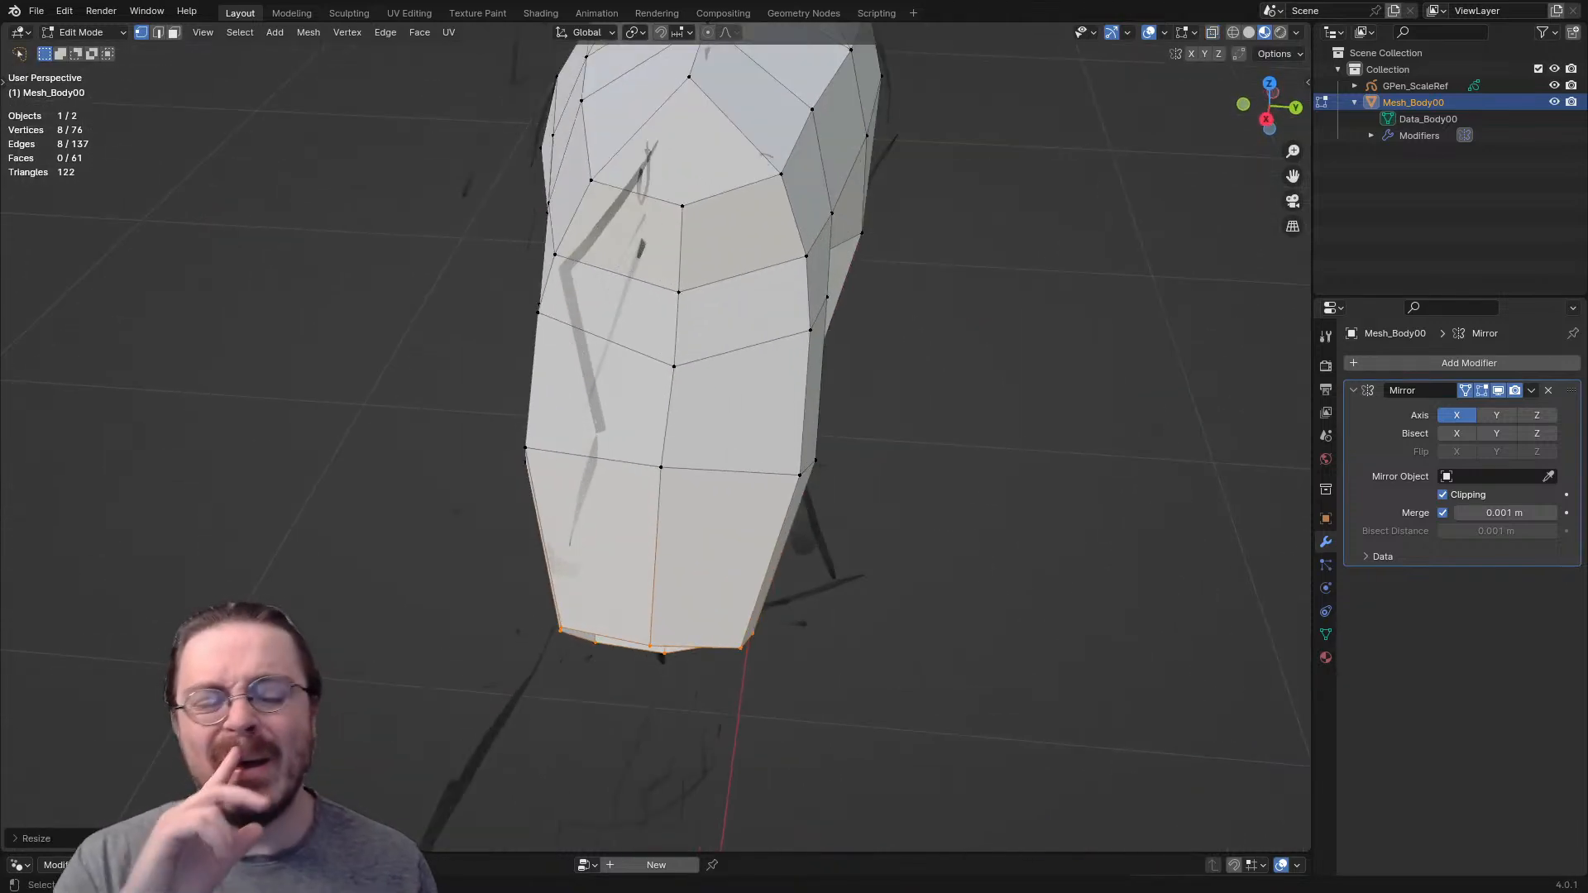
middle_drag(662, 438, 728, 426)
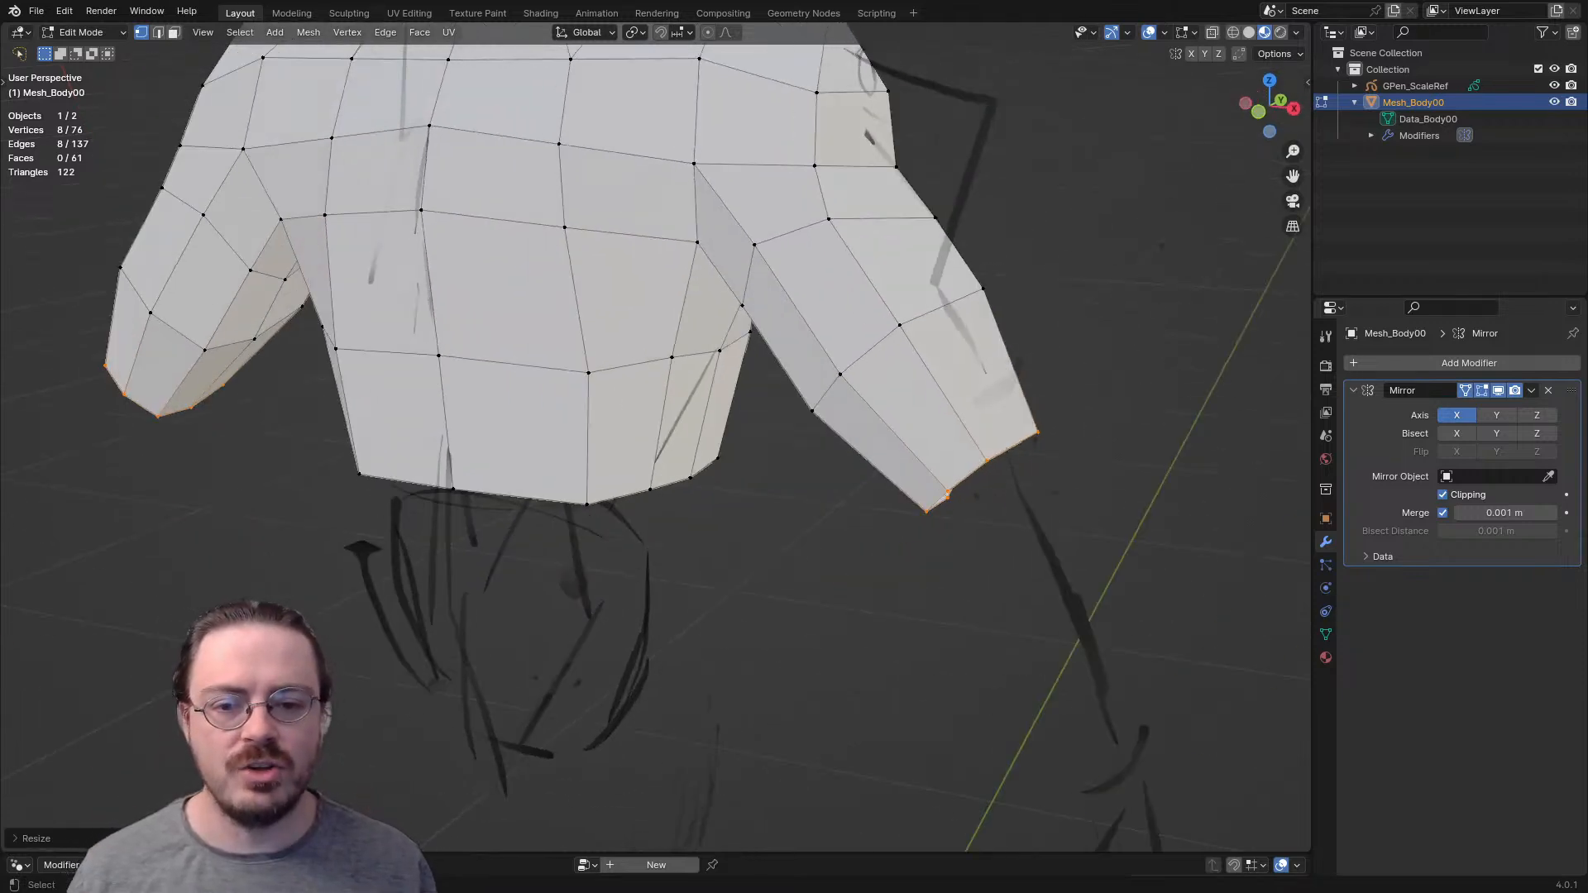
- Try adding several loop cuts around the arm segments between the shoulder and the elbow
key(ctrl+r)
click(864, 294)
click(865, 294)
key(ctrl+r)
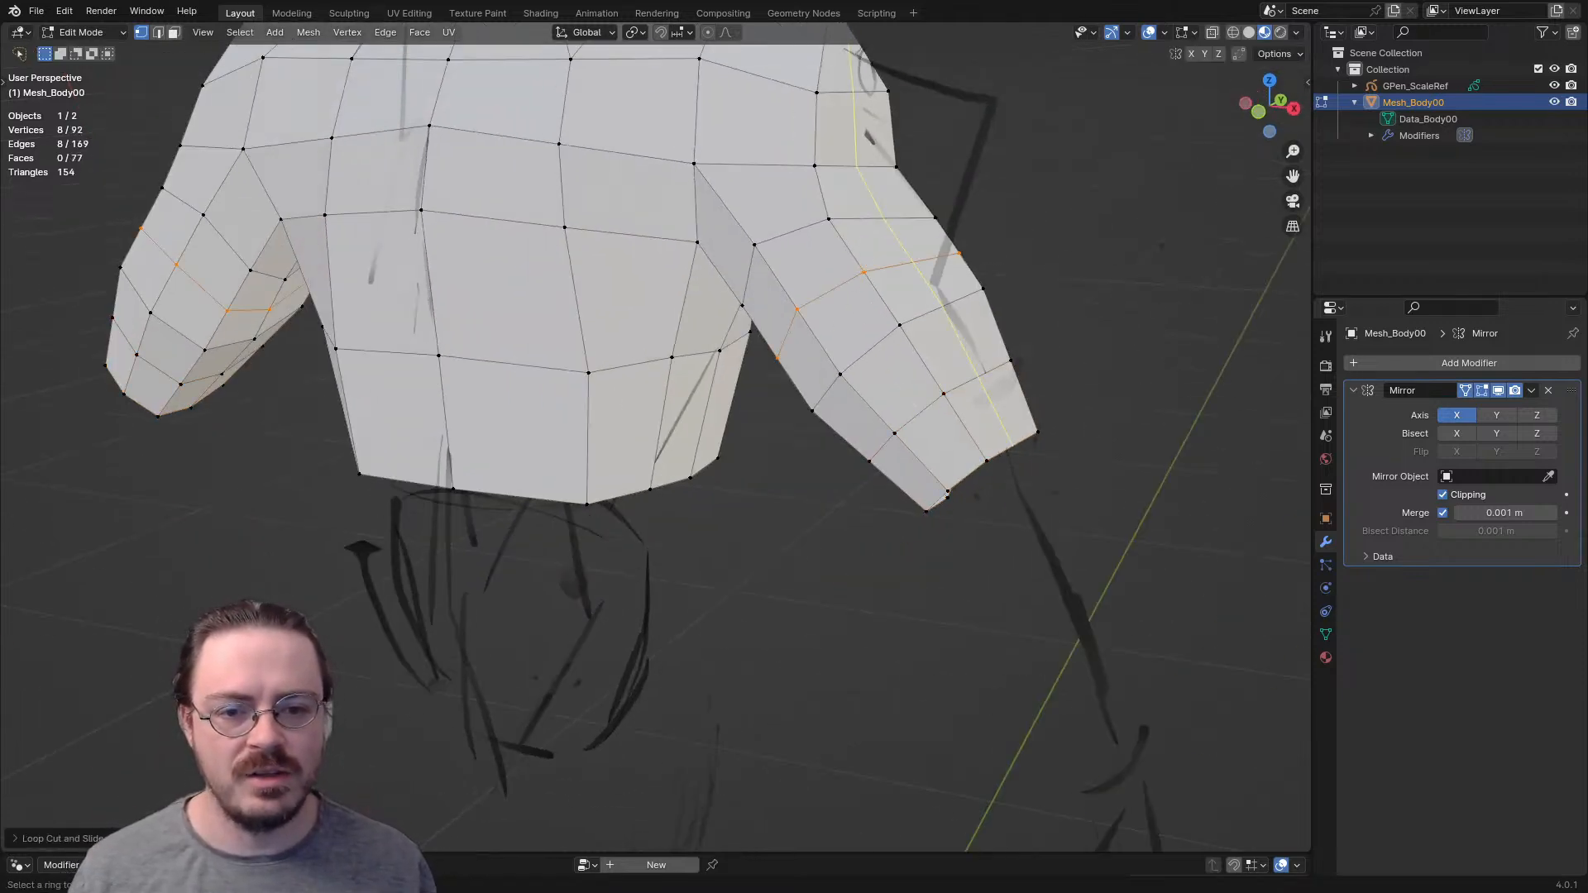
click(951, 412)
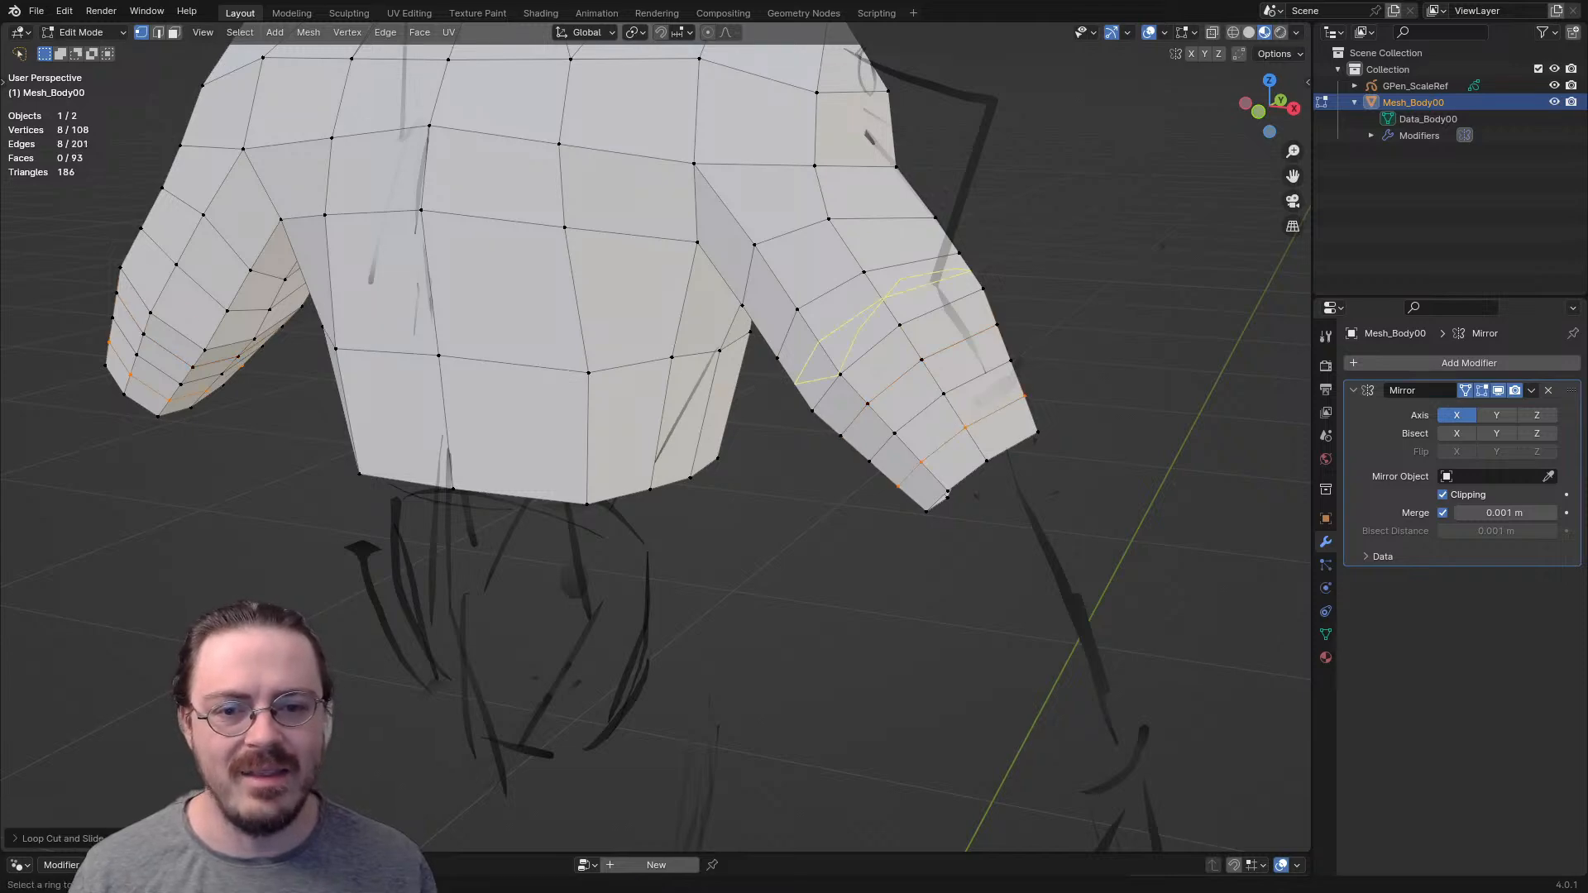
middle_drag(951, 411, 844, 445)
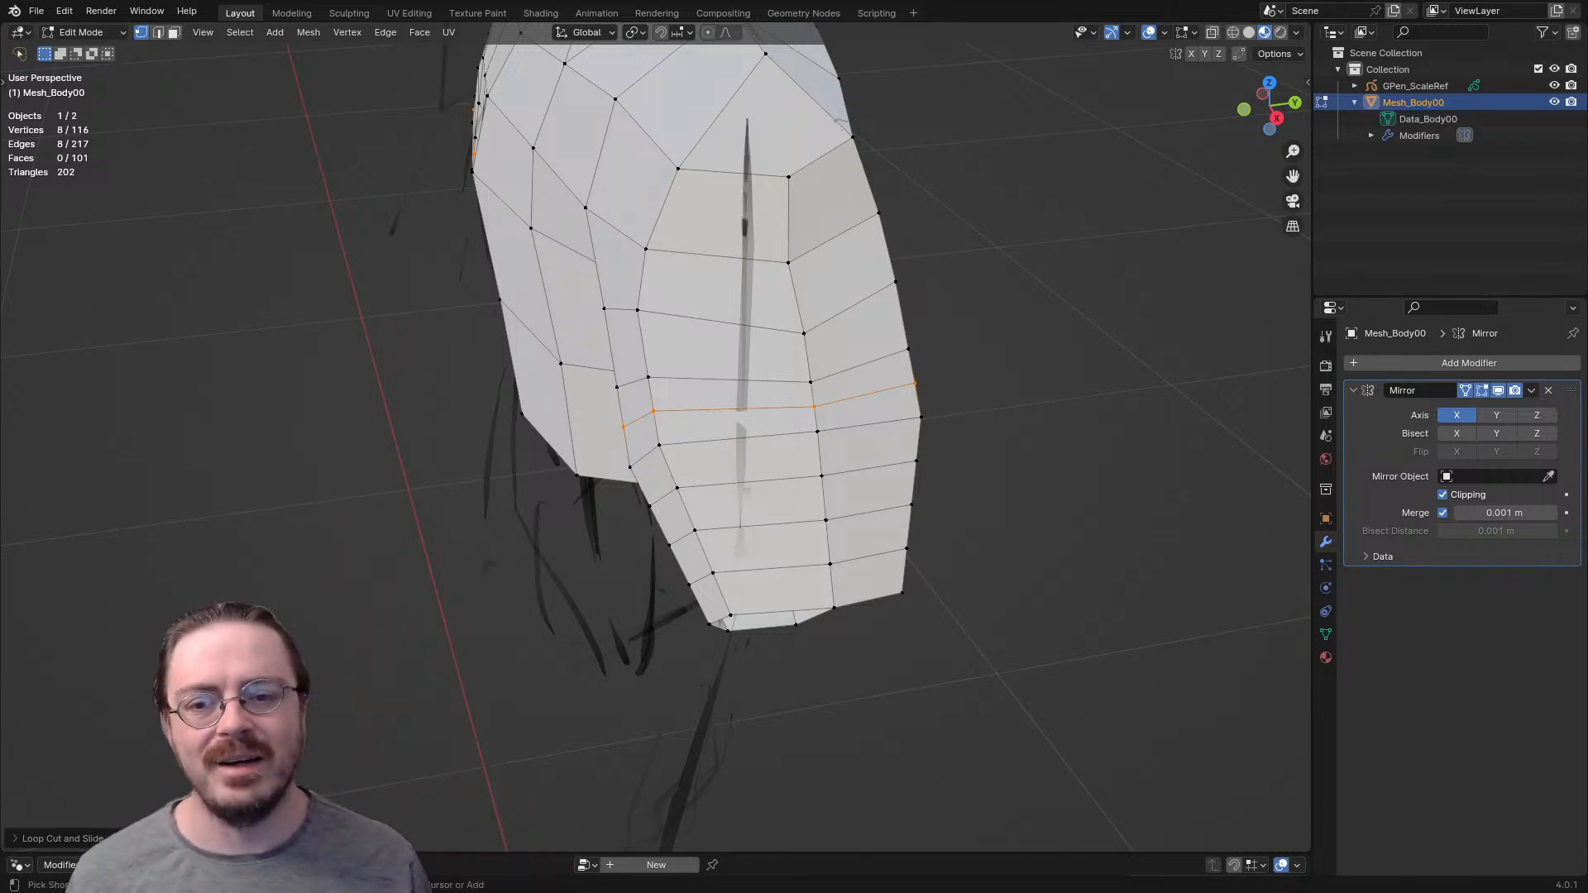
- Undo all the trial loop cuts on the arm
key(ctrl+z)
key(ctrl+z)
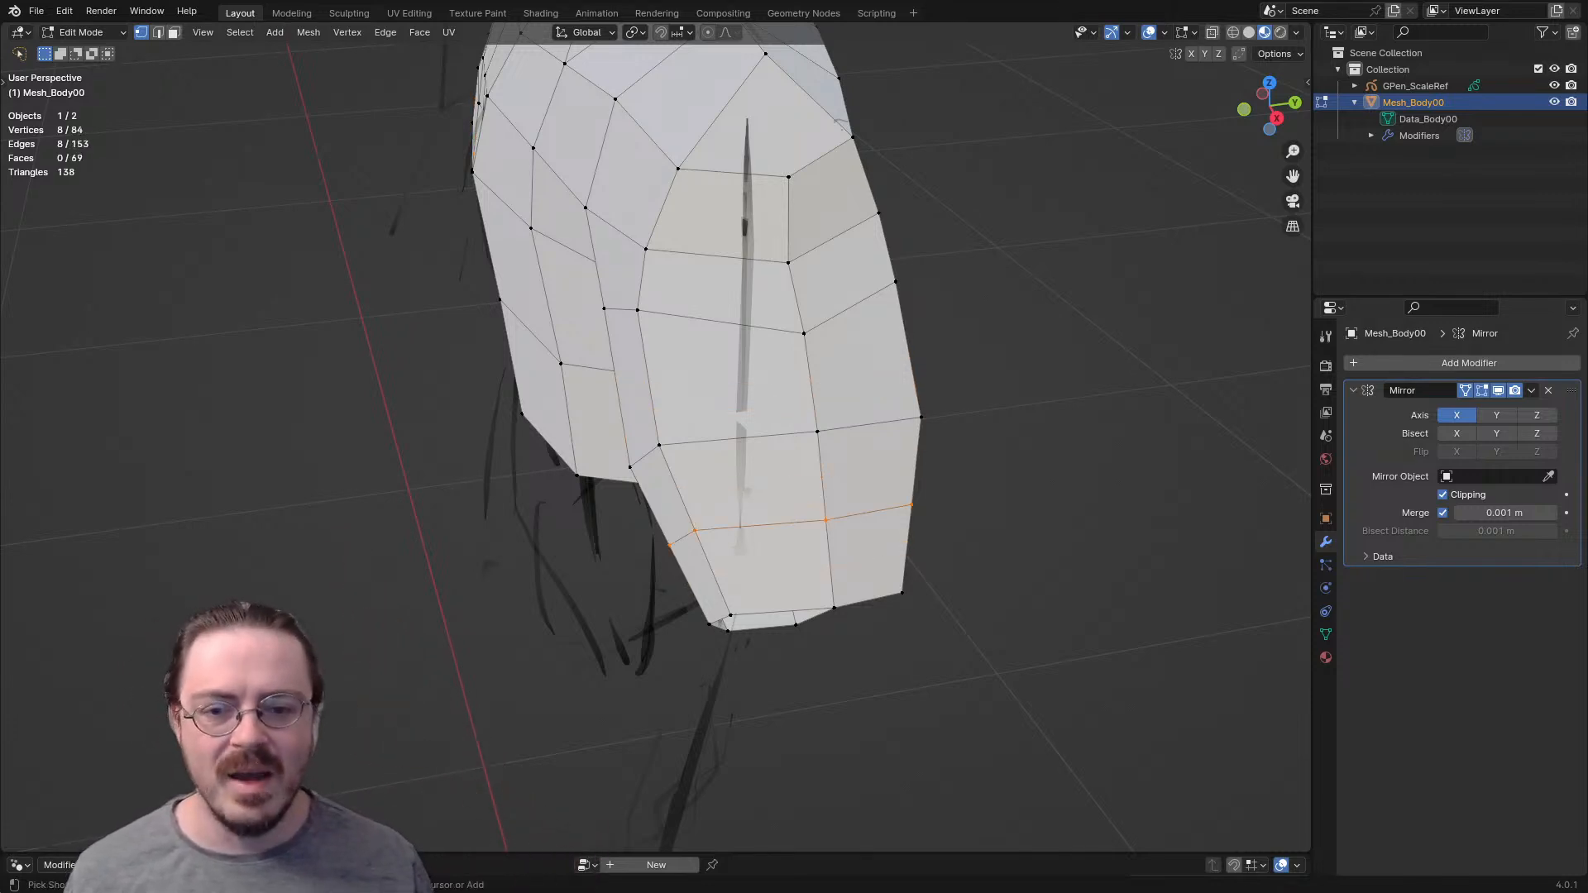
middle_drag(662, 463, 721, 426)
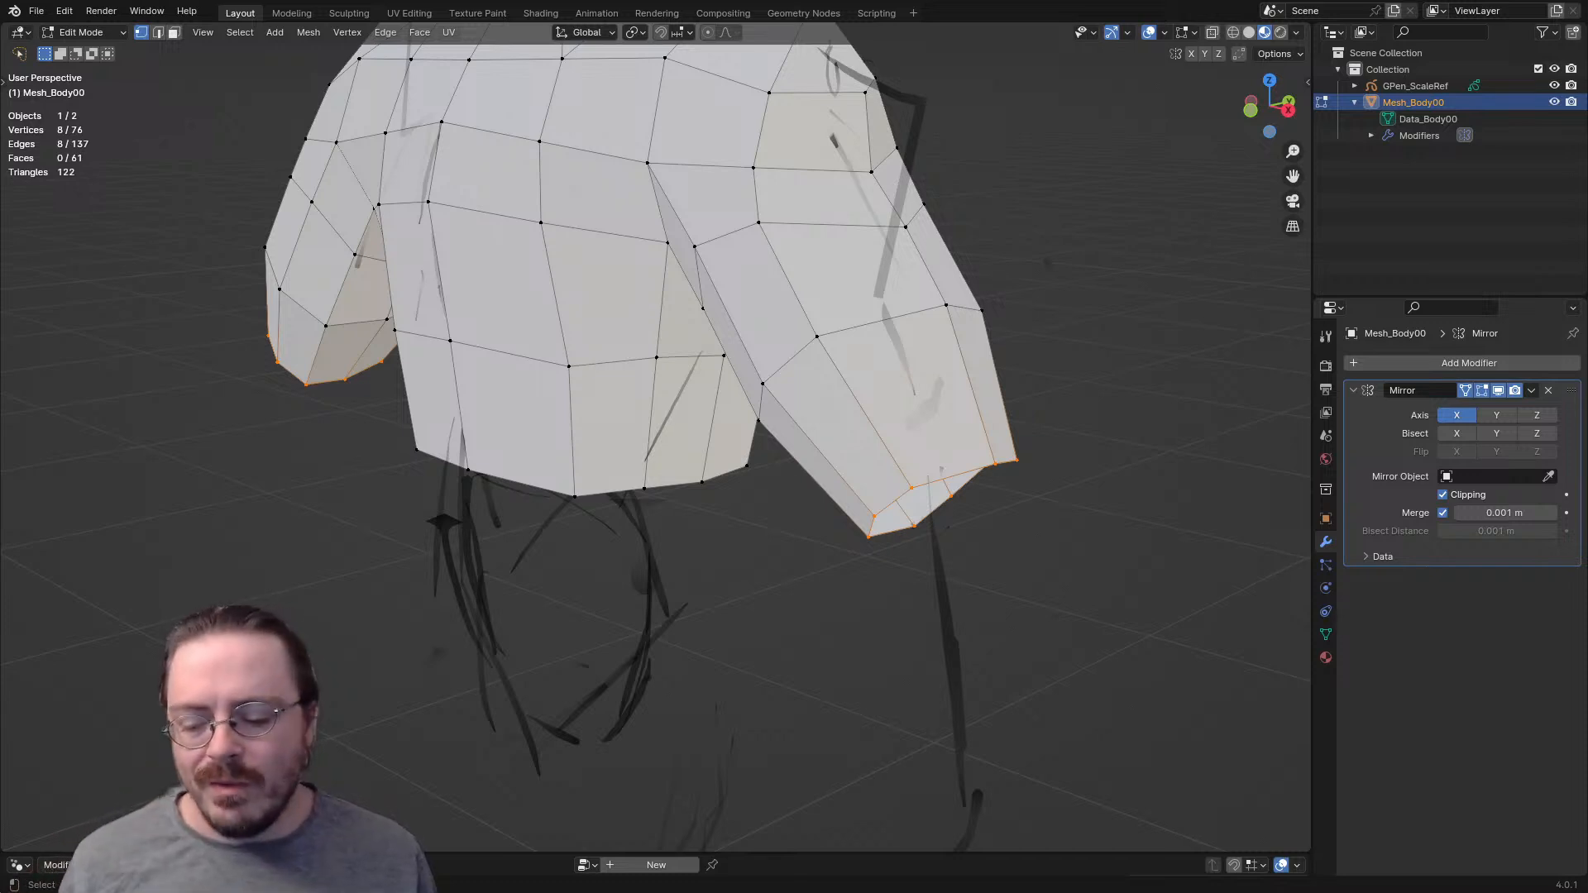
- In front view, extrude the arm's end loop past the elbow and again down to the sketched wrist
middle_drag(745, 464, 802, 462)
key(KP_1)
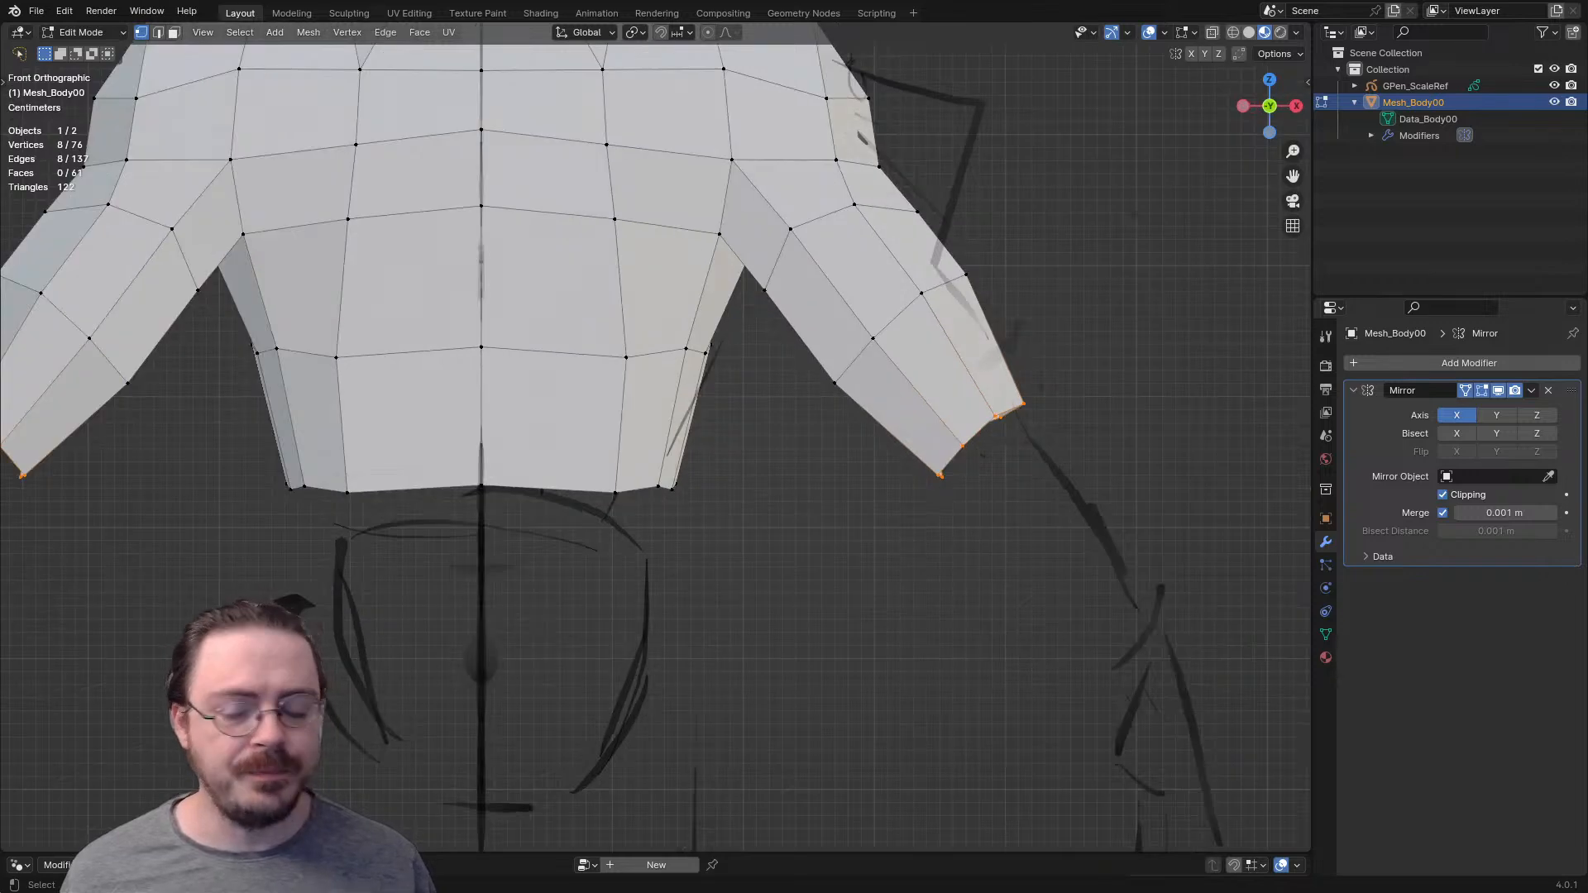
scroll(654, 439, down, 3)
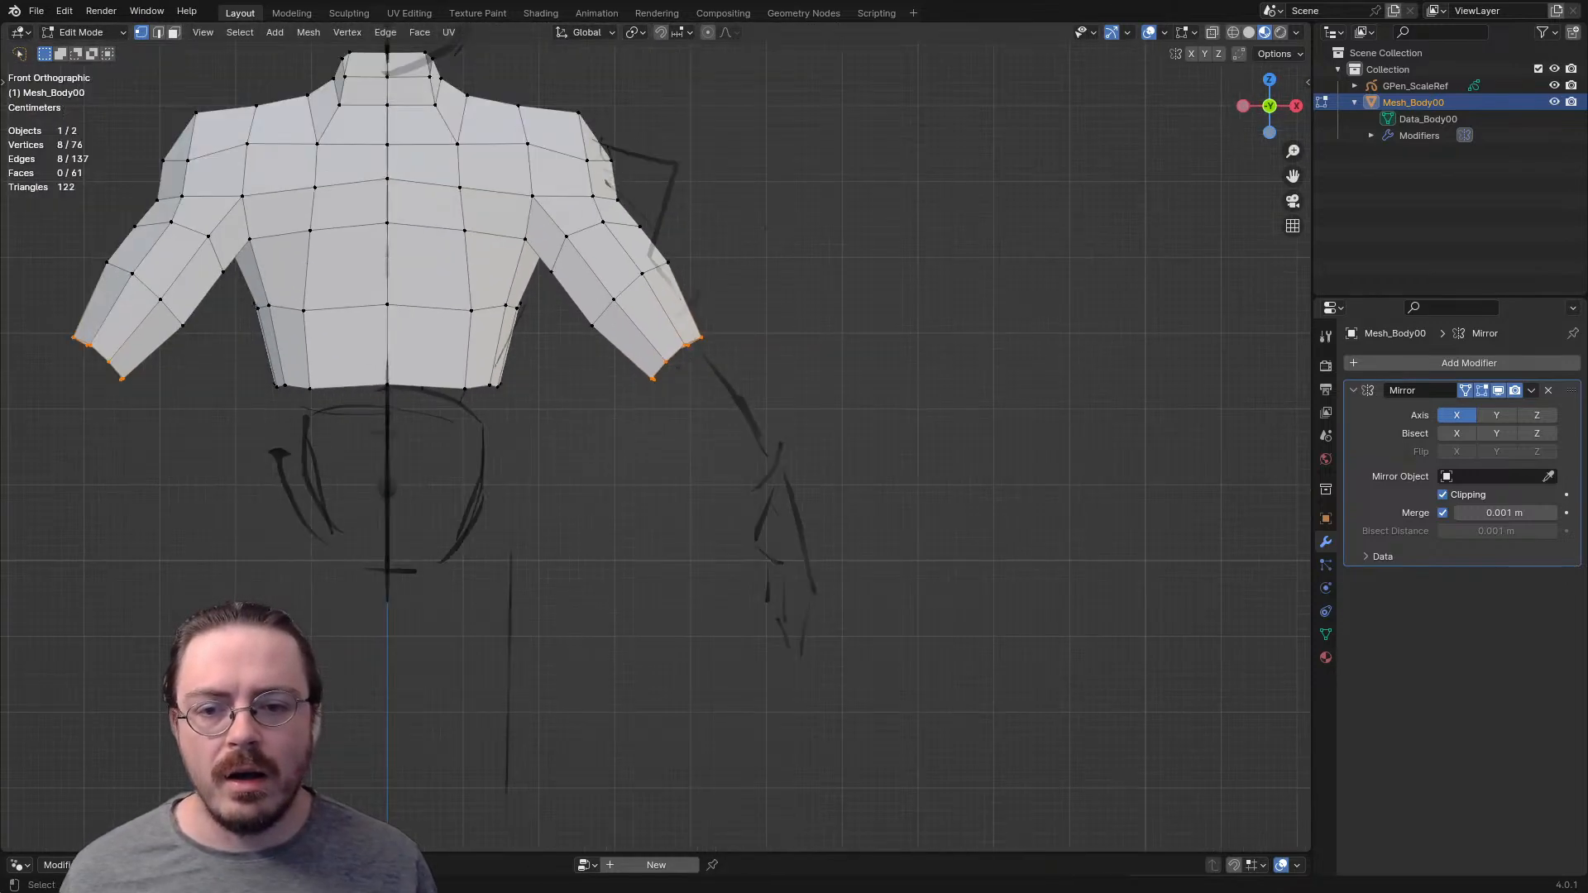
key(e)
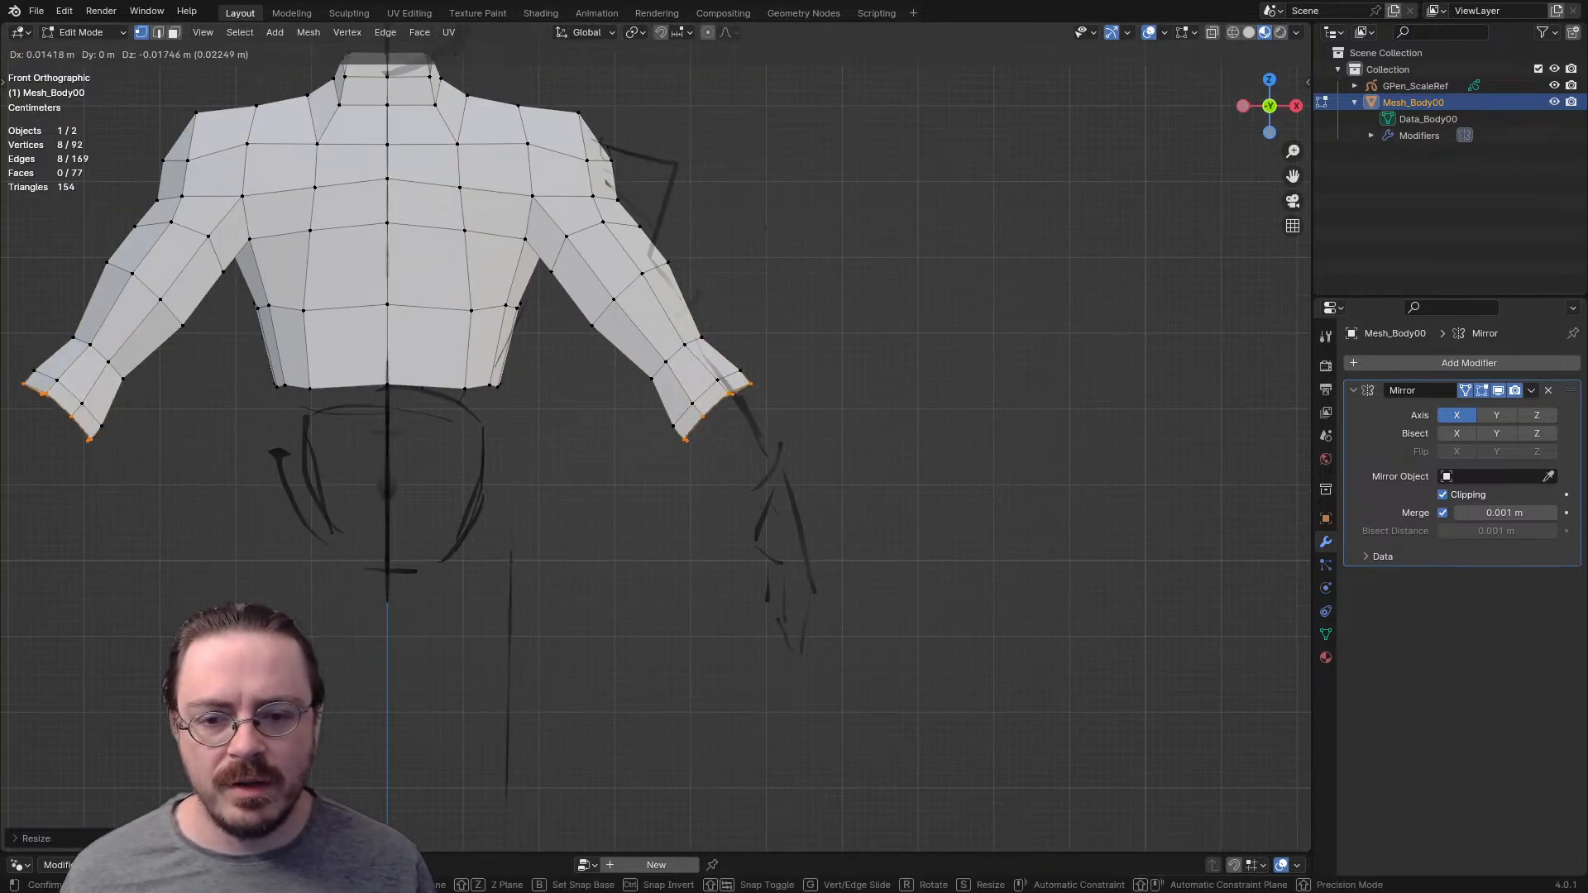
key(Return)
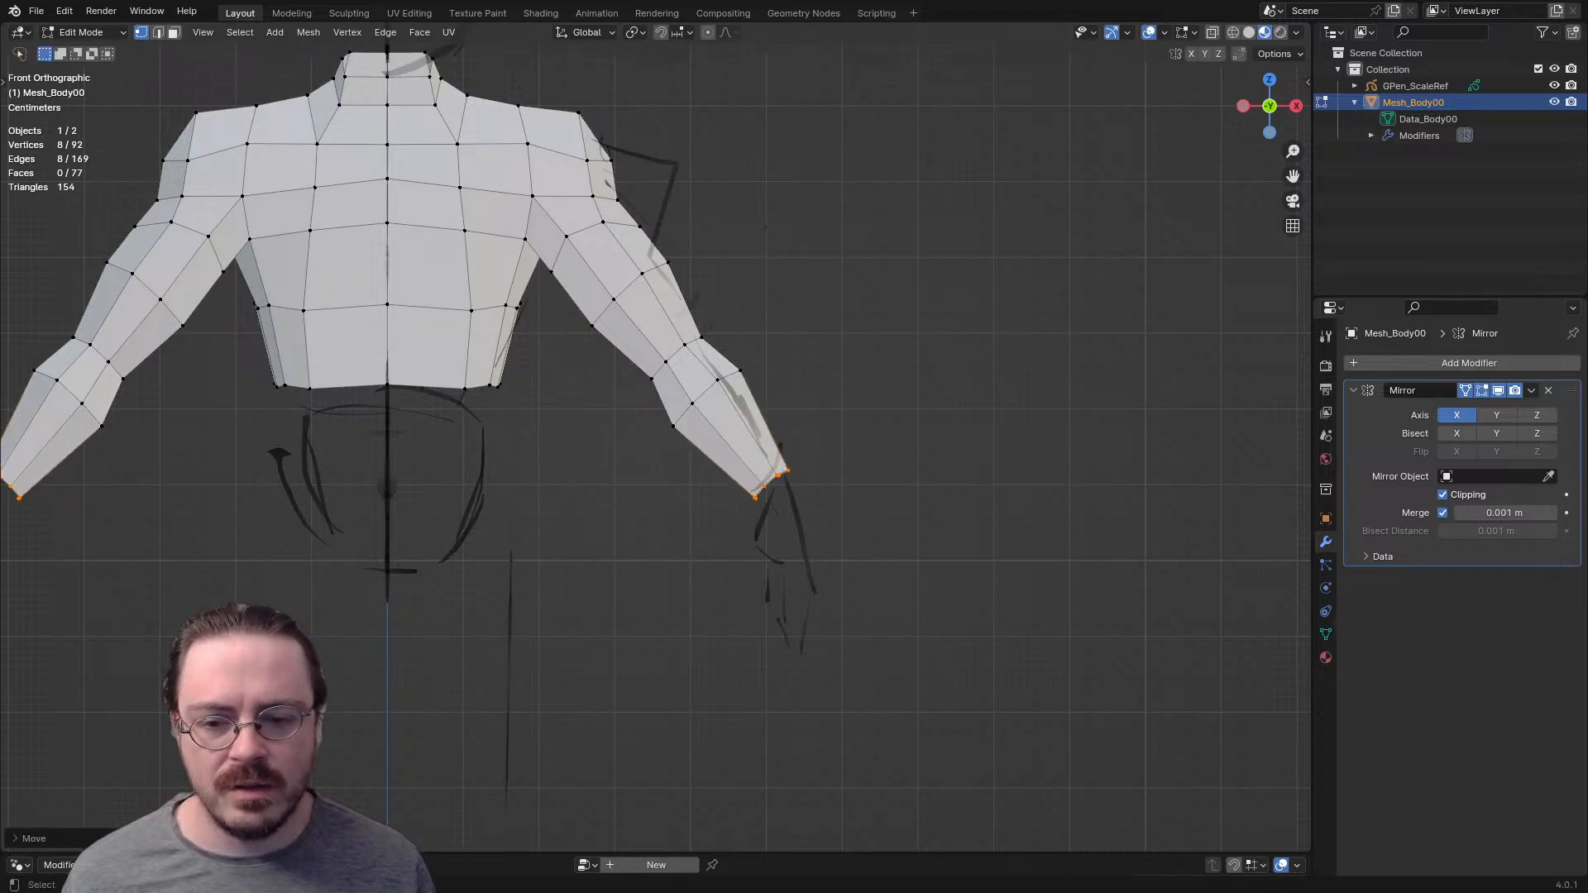
- Narrow the edge loop just below the elbow along Y, and scale the loop midway down the upper arm smaller
middle_drag(827, 480, 639, 549)
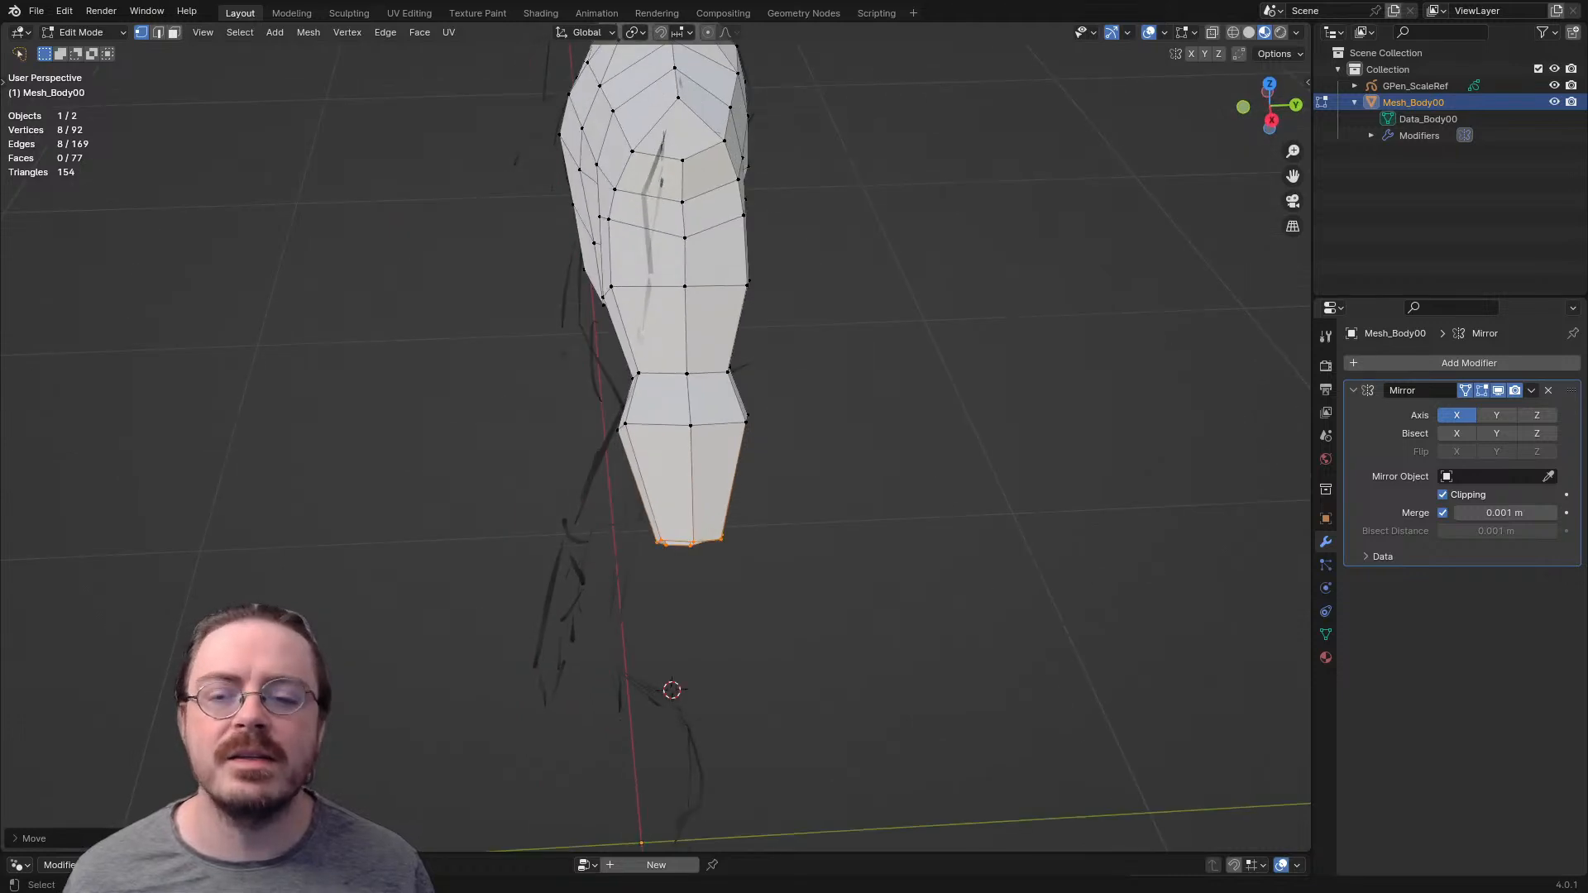
scroll(639, 548, up, 3)
key(s)
key(y)
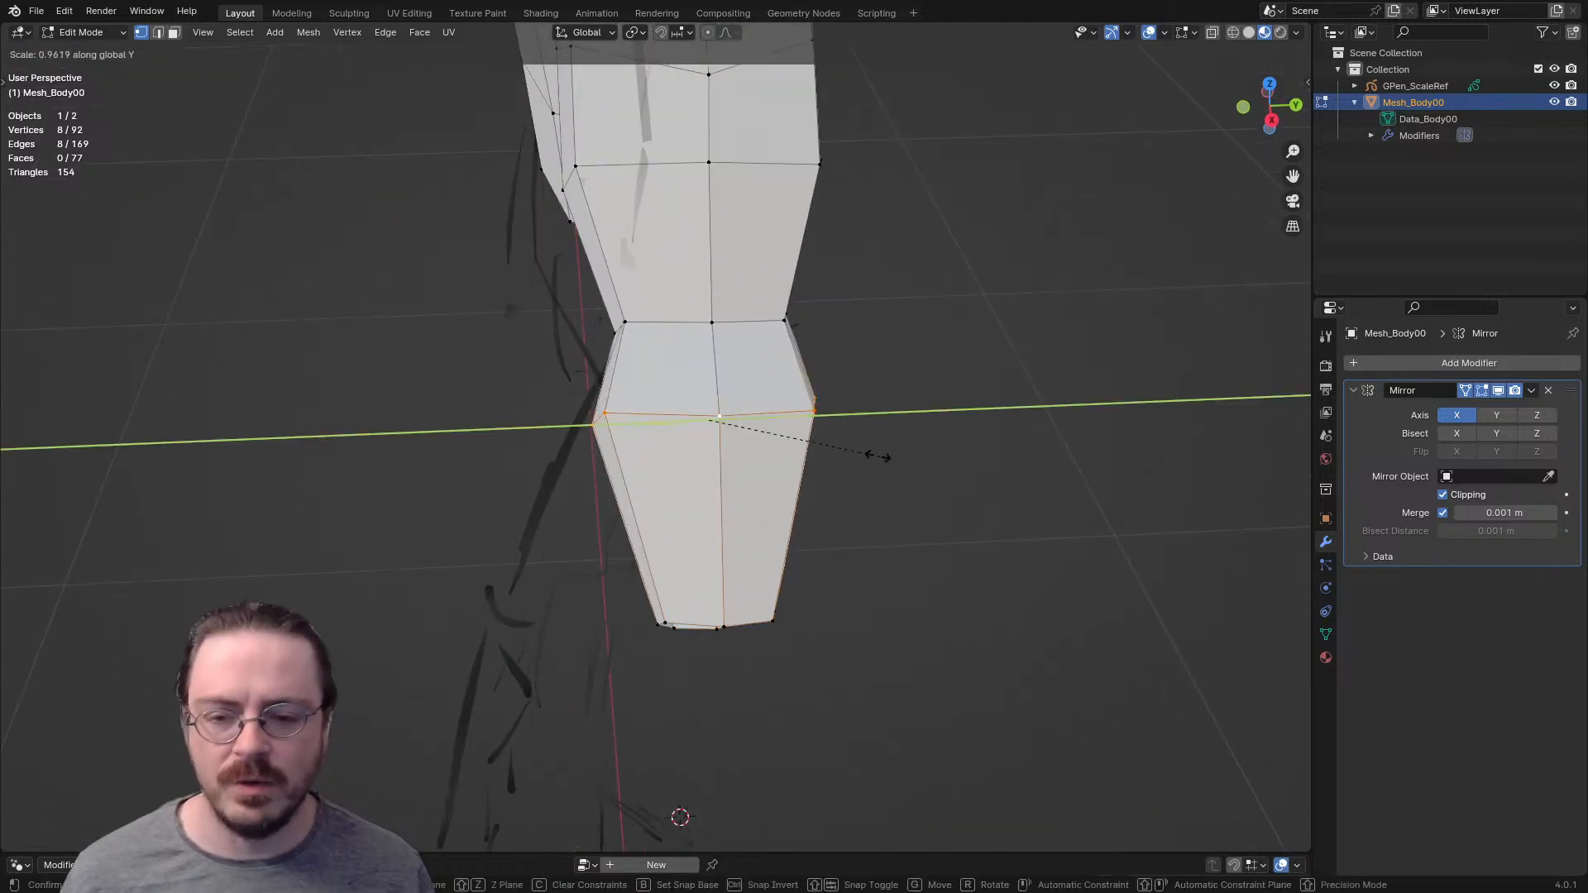
click(836, 449)
shift+scroll(655, 447, up, 8)
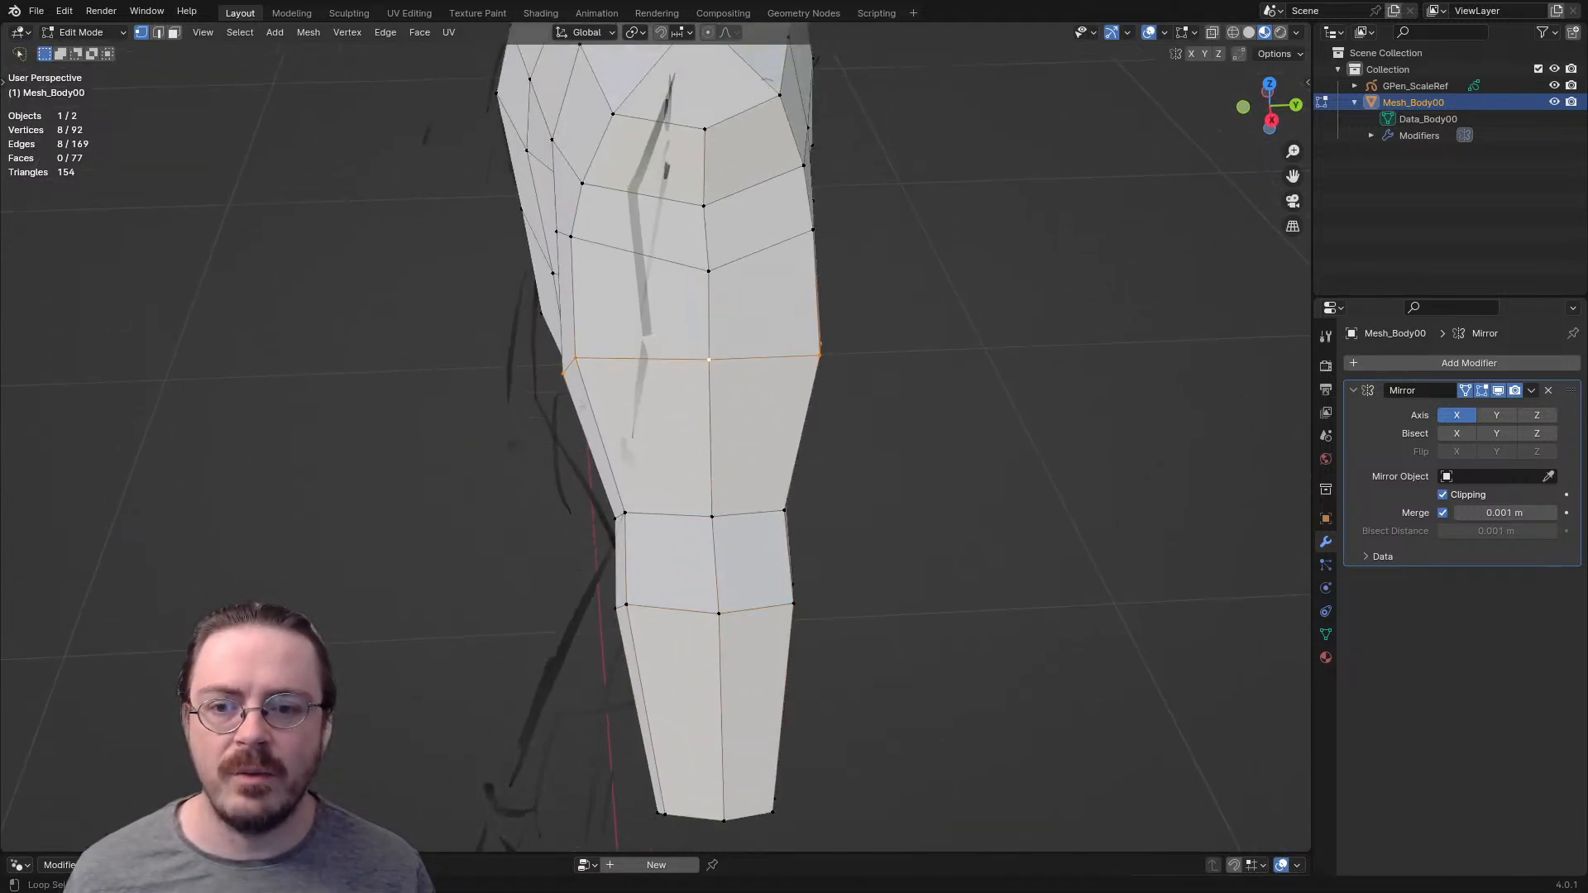
key(s)
click(819, 405)
scroll(819, 405, down, 3)
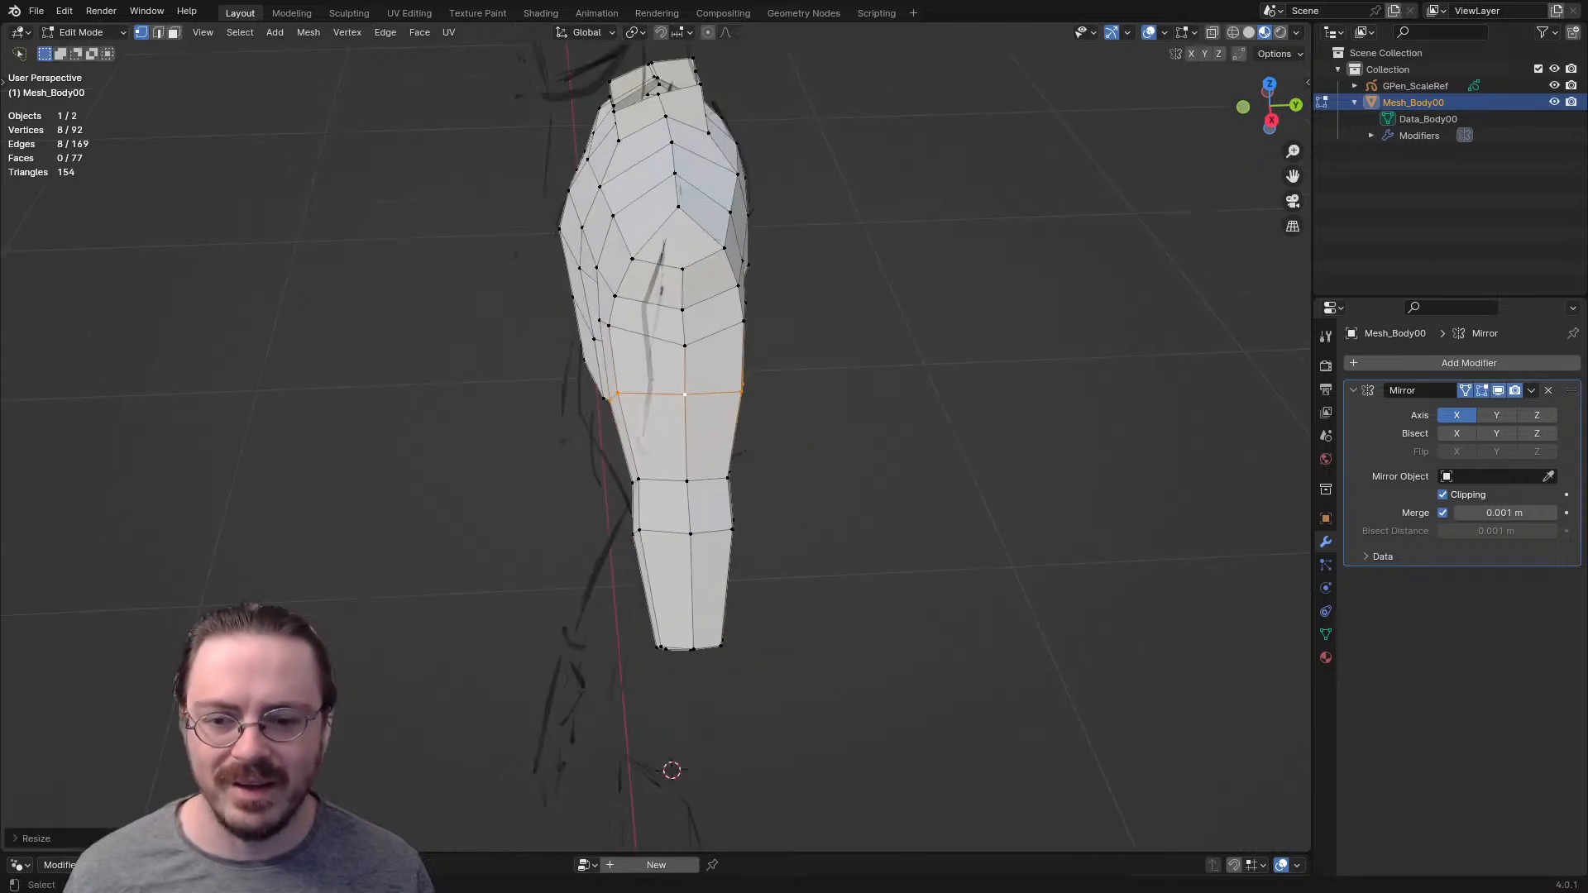
- Select the arm from the elbow loop to the wrist, rotate it about 45 degrees in top view and move it forward toward the sketch
middle_drag(819, 405, 777, 273)
middle_drag(769, 463, 800, 435)
ctrl+right_drag(794, 448, 923, 709)
key(KP_7)
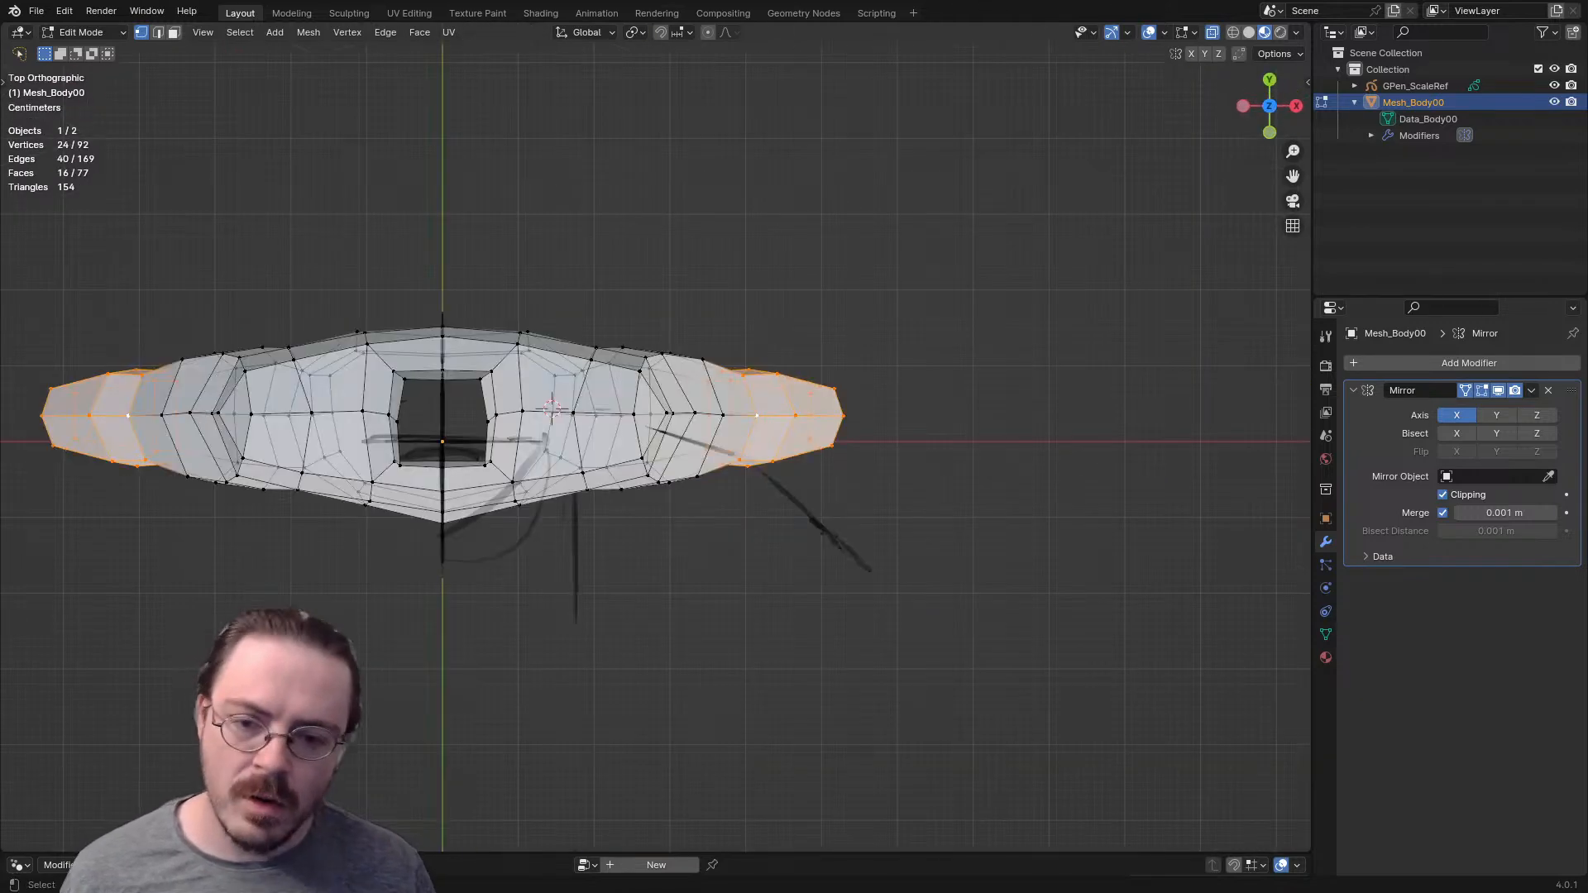
key(r)
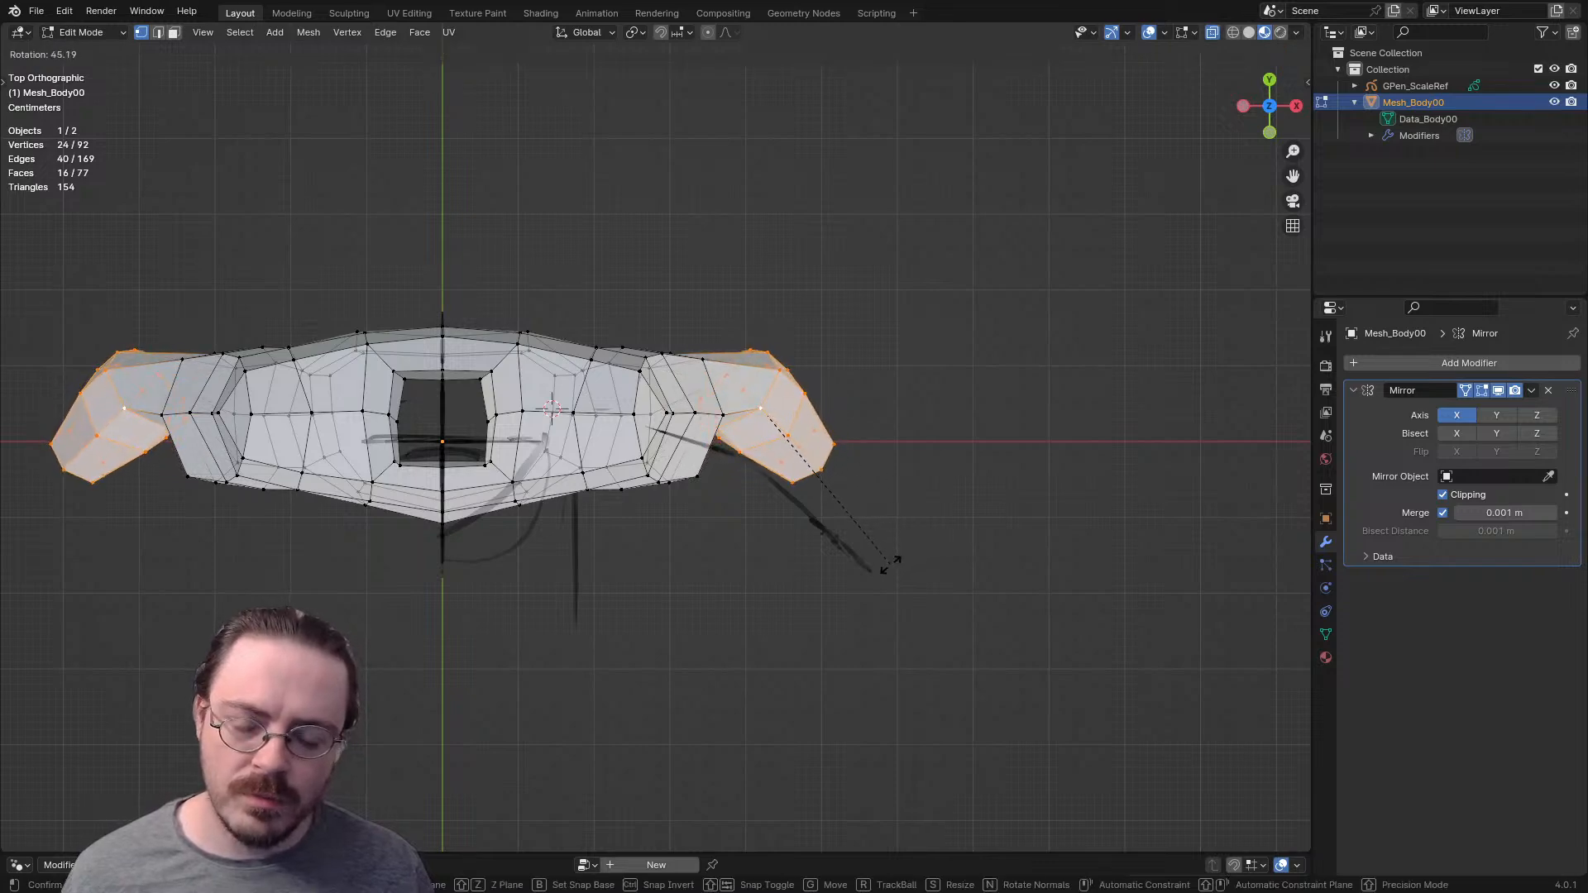
click(887, 558)
key(g)
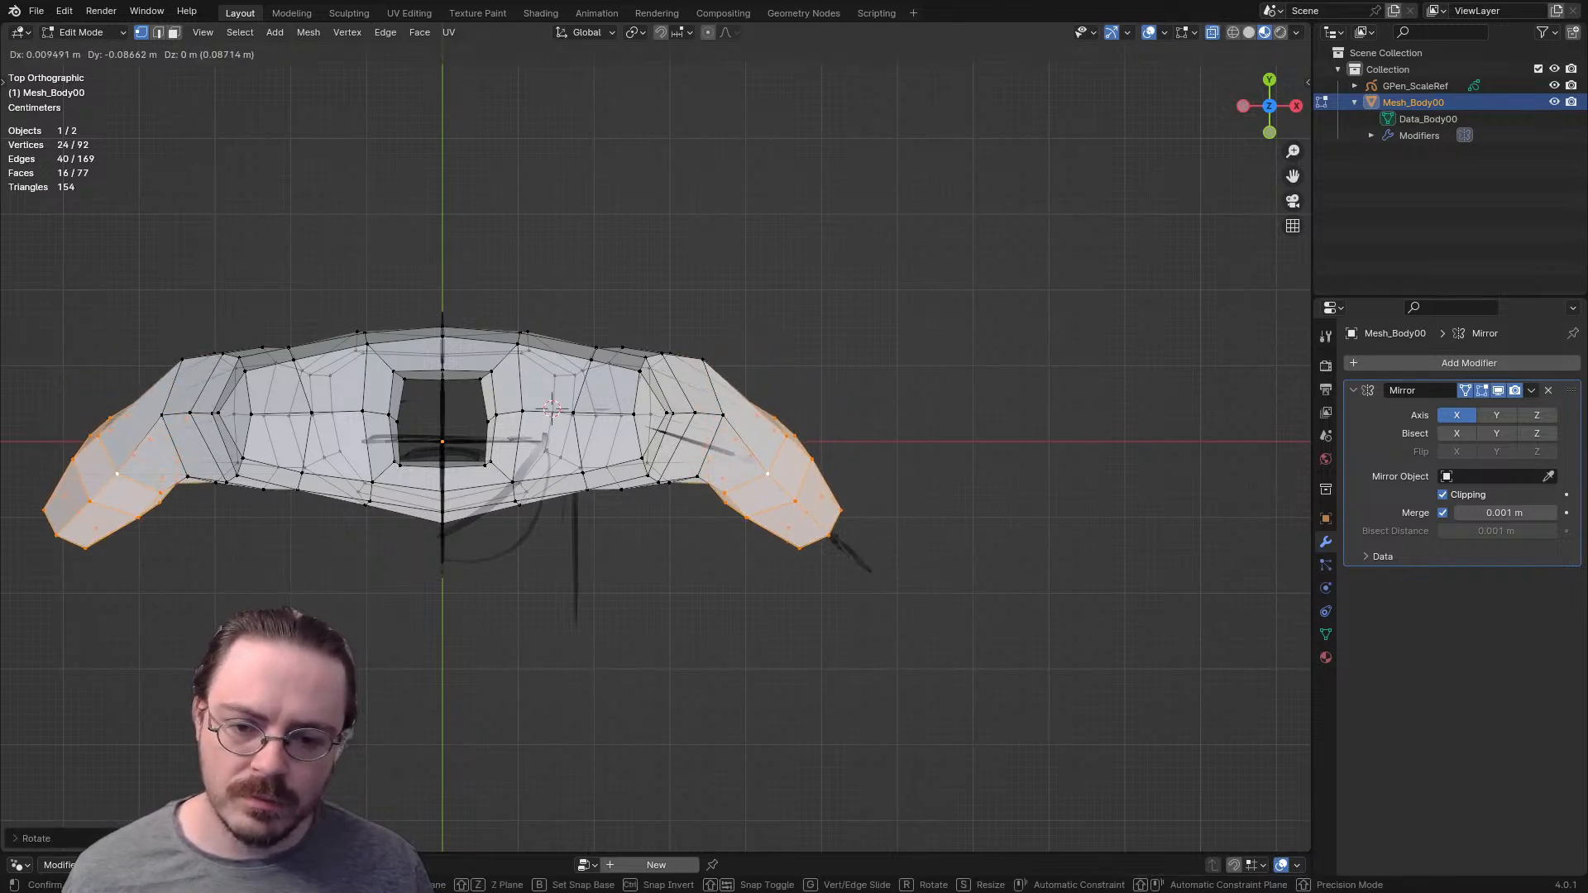
click(894, 617)
- Rotate the forearm further from other angles, nudge it into line with the upper arm, then clear the selection and turn off X-ray
middle_drag(893, 612, 778, 333)
key(r)
click(886, 683)
middle_drag(886, 683, 650, 822)
mouse_move(988, 694)
middle_down()
mouse_move(937, 710)
mouse_move(1096, 661)
mouse_move(1148, 734)
mouse_move(1200, 720)
mouse_move(1013, 732)
mouse_move(902, 707)
mouse_move(960, 694)
middle_up()
key(r)
click(935, 716)
key(g)
click(931, 718)
click(1096, 662)
key(alt+z)
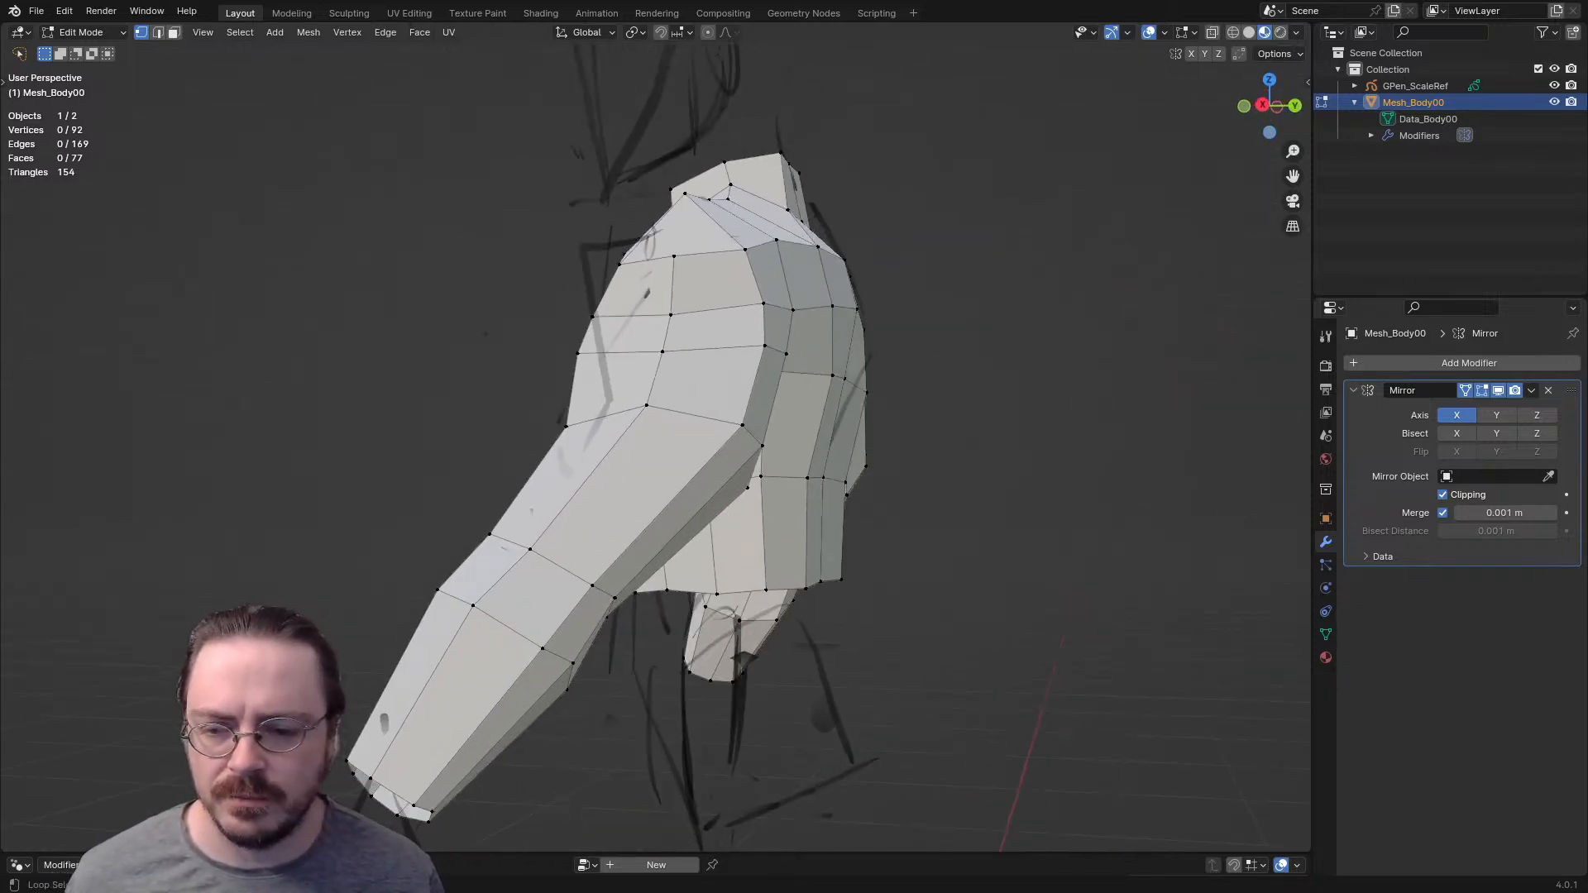
- Slide the two edges at the back of the elbow along the arm surface
middle_drag(629, 579, 552, 579)
key(2)
click(470, 574)
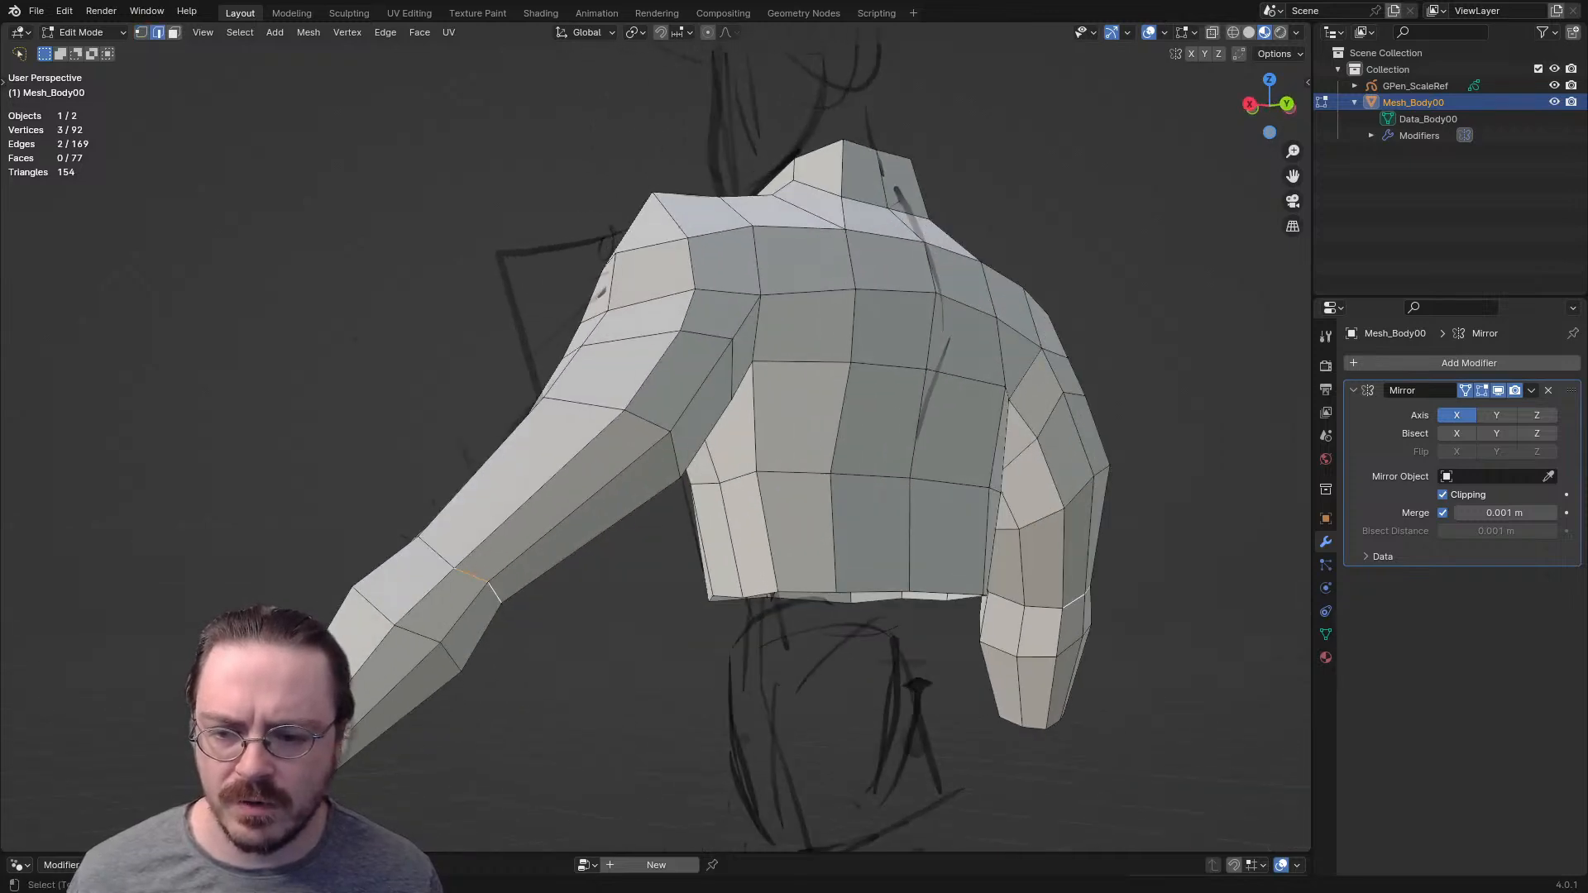
key(g)
key(g)
click(561, 568)
middle_drag(561, 569, 679, 582)
- Slide single vertices on the underside of the elbow loop along the arm to even out the bend
key(1)
click(652, 658)
middle_drag(653, 657, 794, 534)
key(g)
key(g)
click(619, 612)
click(853, 560)
- Move two connected edges at the elbow to reshape the front of the bend
key(g)
key(g)
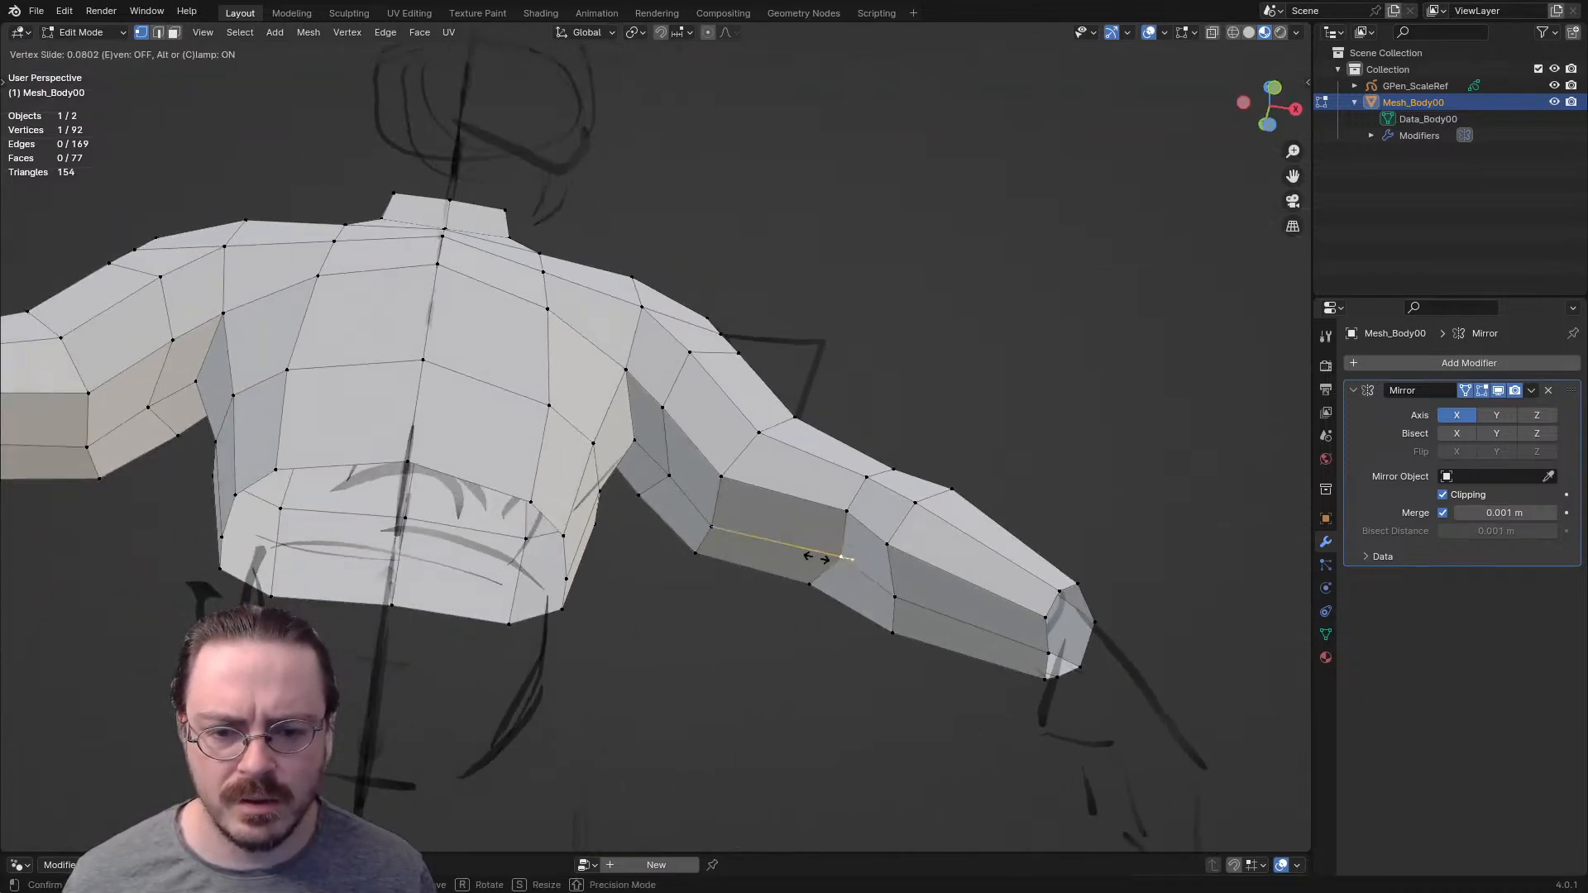
click(807, 550)
key(2)
click(827, 530)
shift+click(858, 494)
middle_drag(858, 495, 645, 612)
key(g)
click(842, 565)
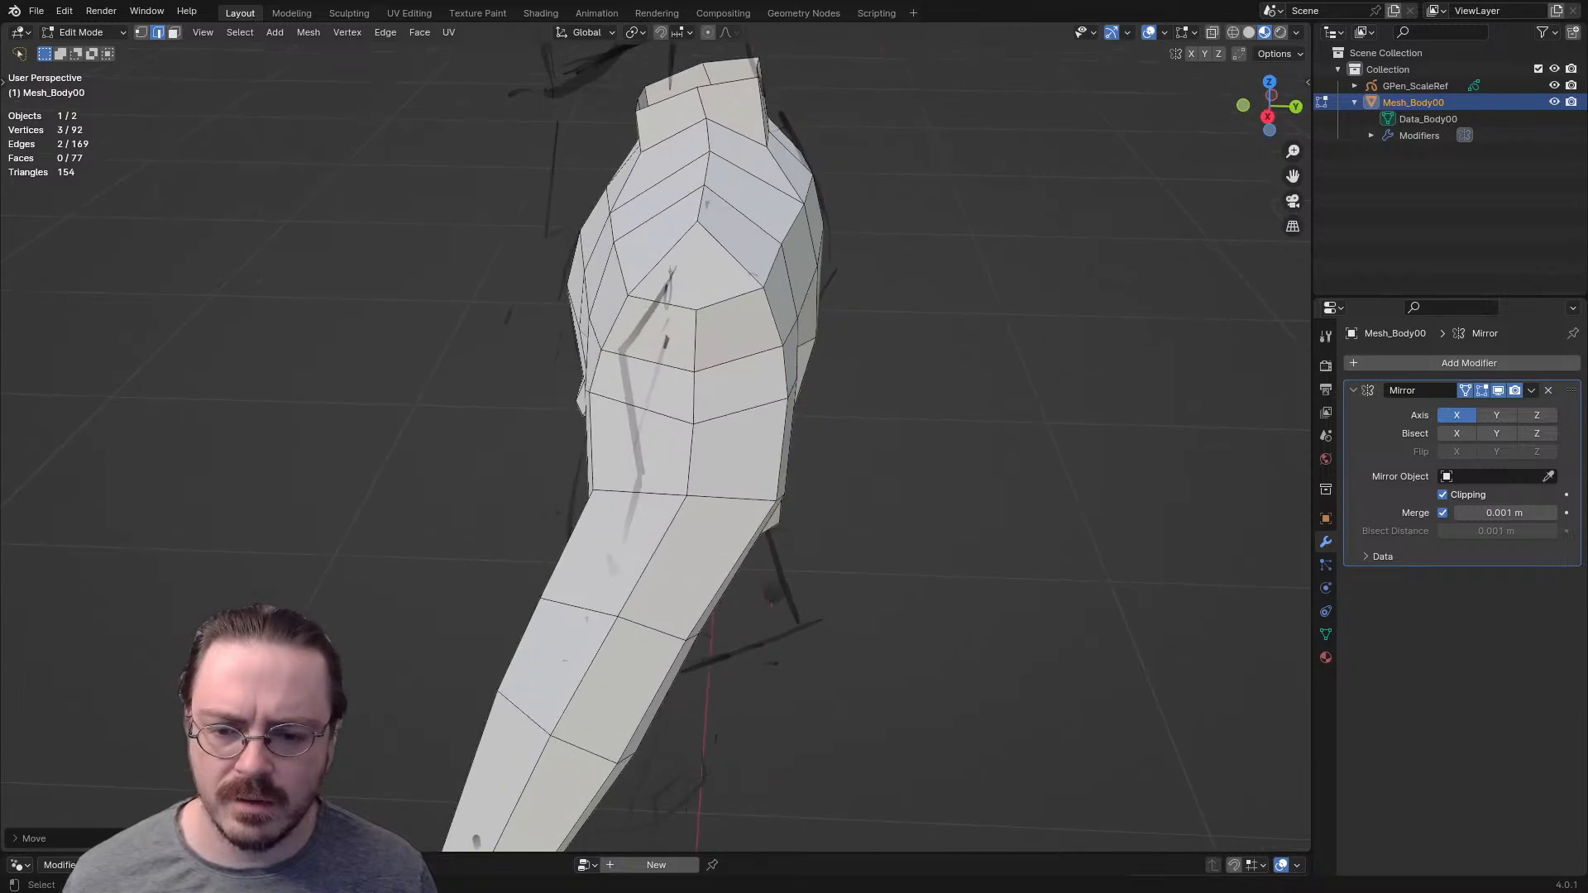
- Select the edge loop midway down the upper arm and check the arm's bend from above
scroll(645, 612, down, 2)
alt+click(708, 478)
middle_drag(707, 478, 748, 476)
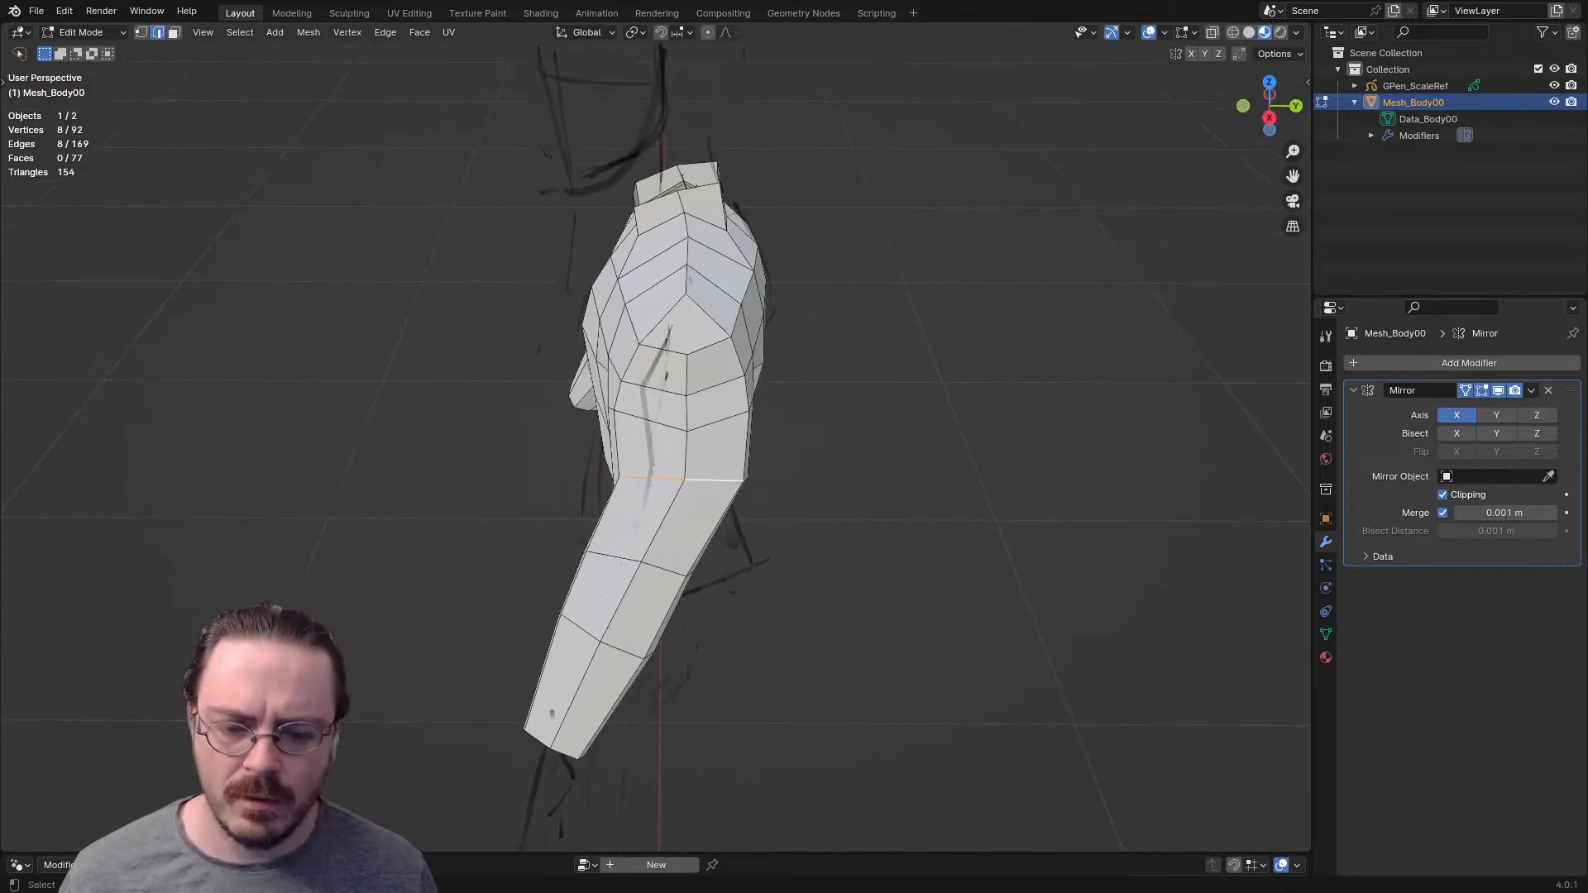
key(KP_7)
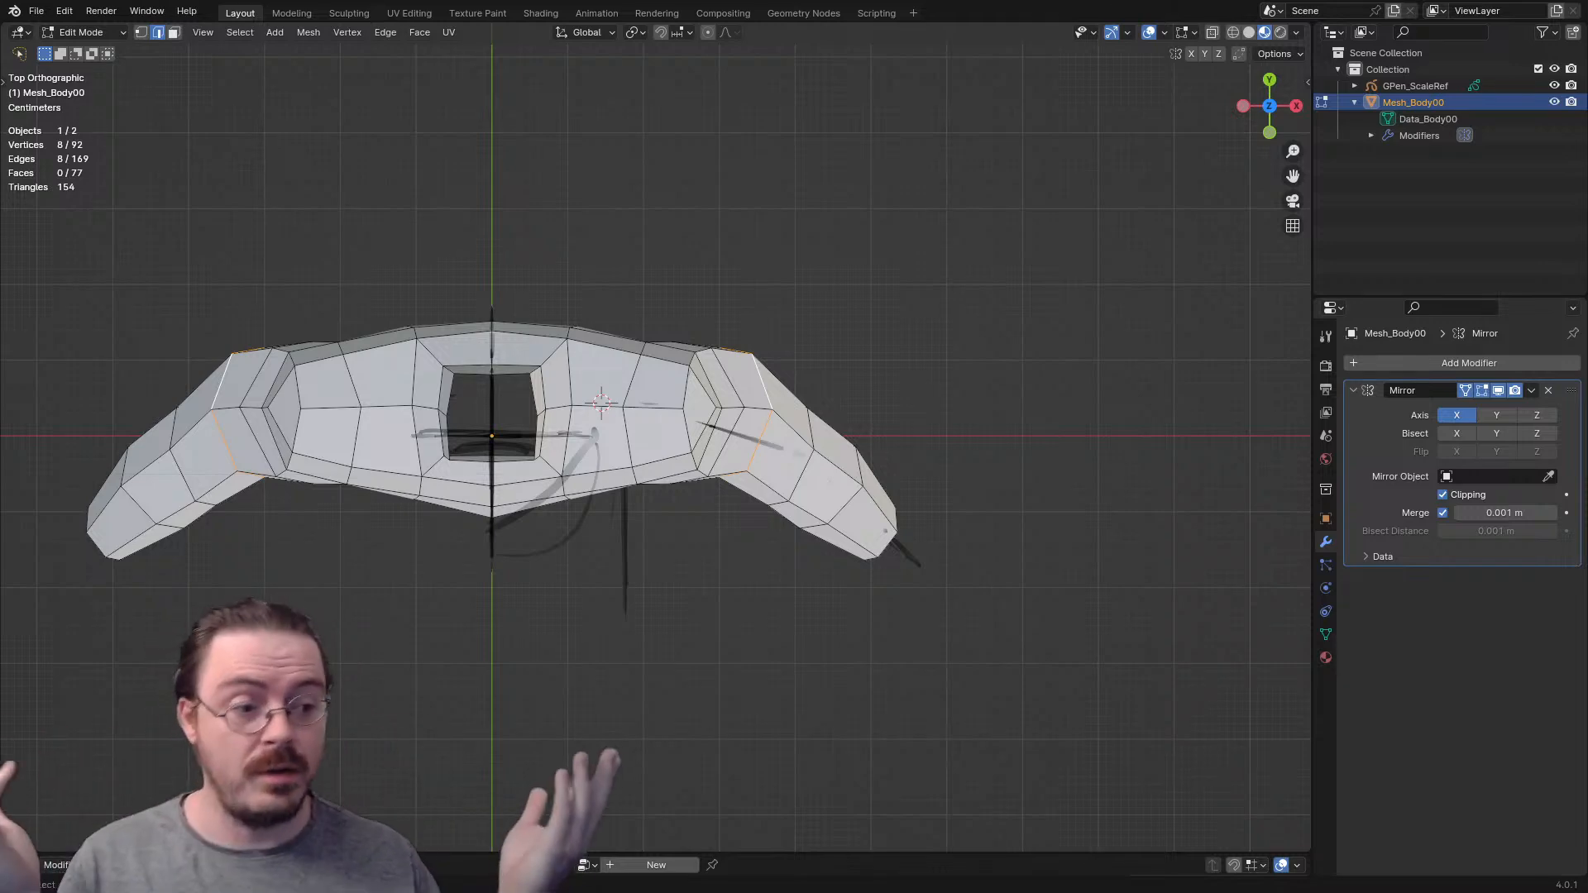
middle_drag(745, 496, 562, 395)
- Undo the elbow edge and vertex edits and the forearm's rotations and moves
key(ctrl+z)
key(1)
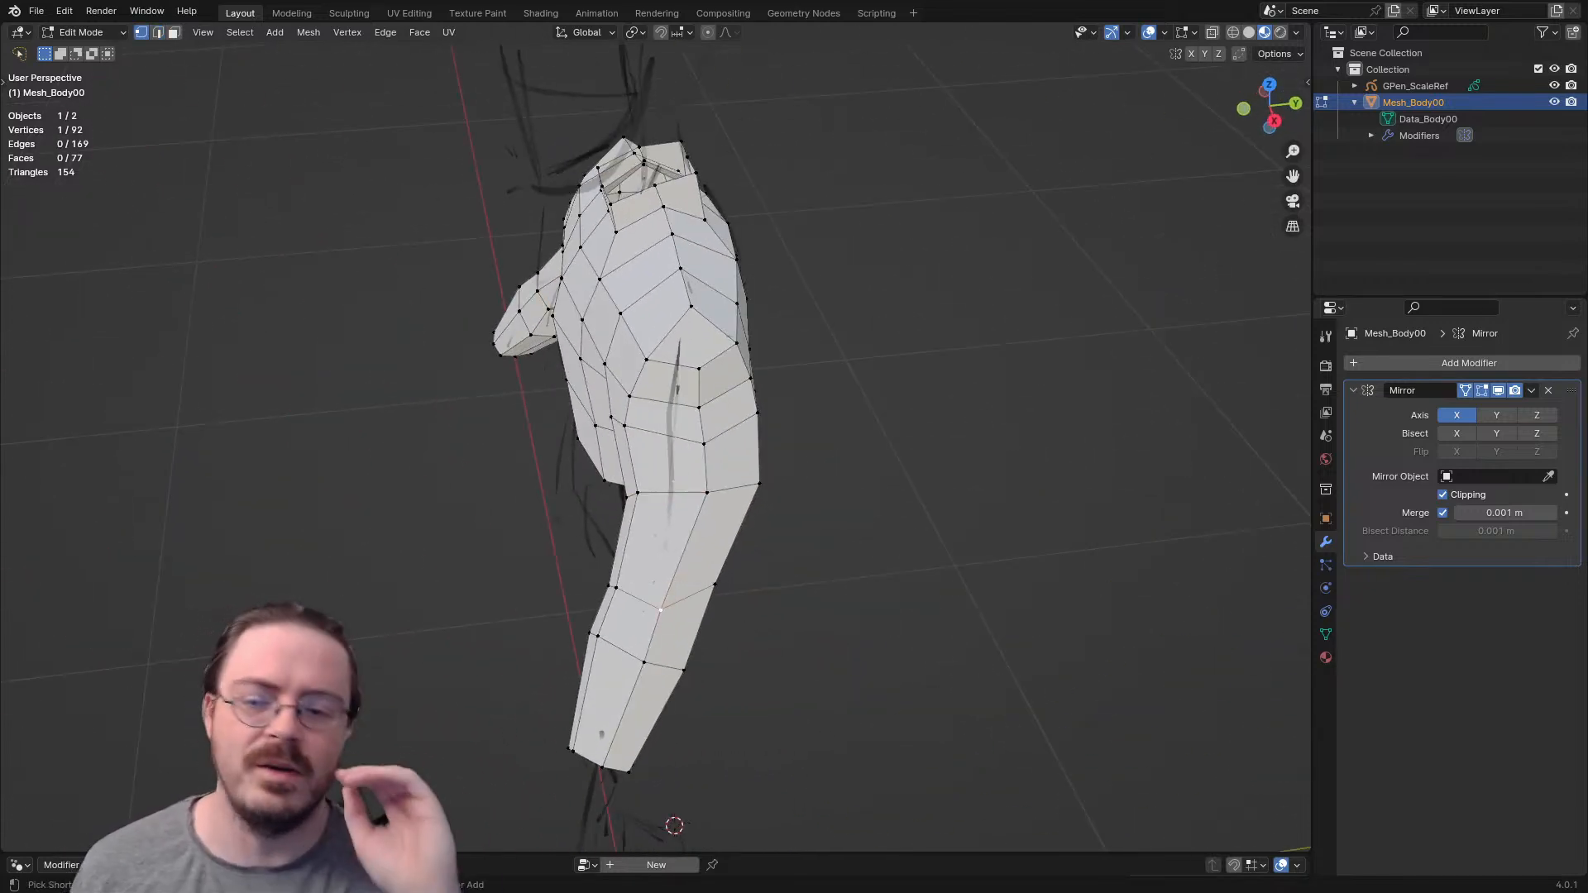
key(ctrl+z)
key(ctrl+z)
key(ctrl+z)
key(ctrl+z)
key(ctrl+z)
key(ctrl+z)
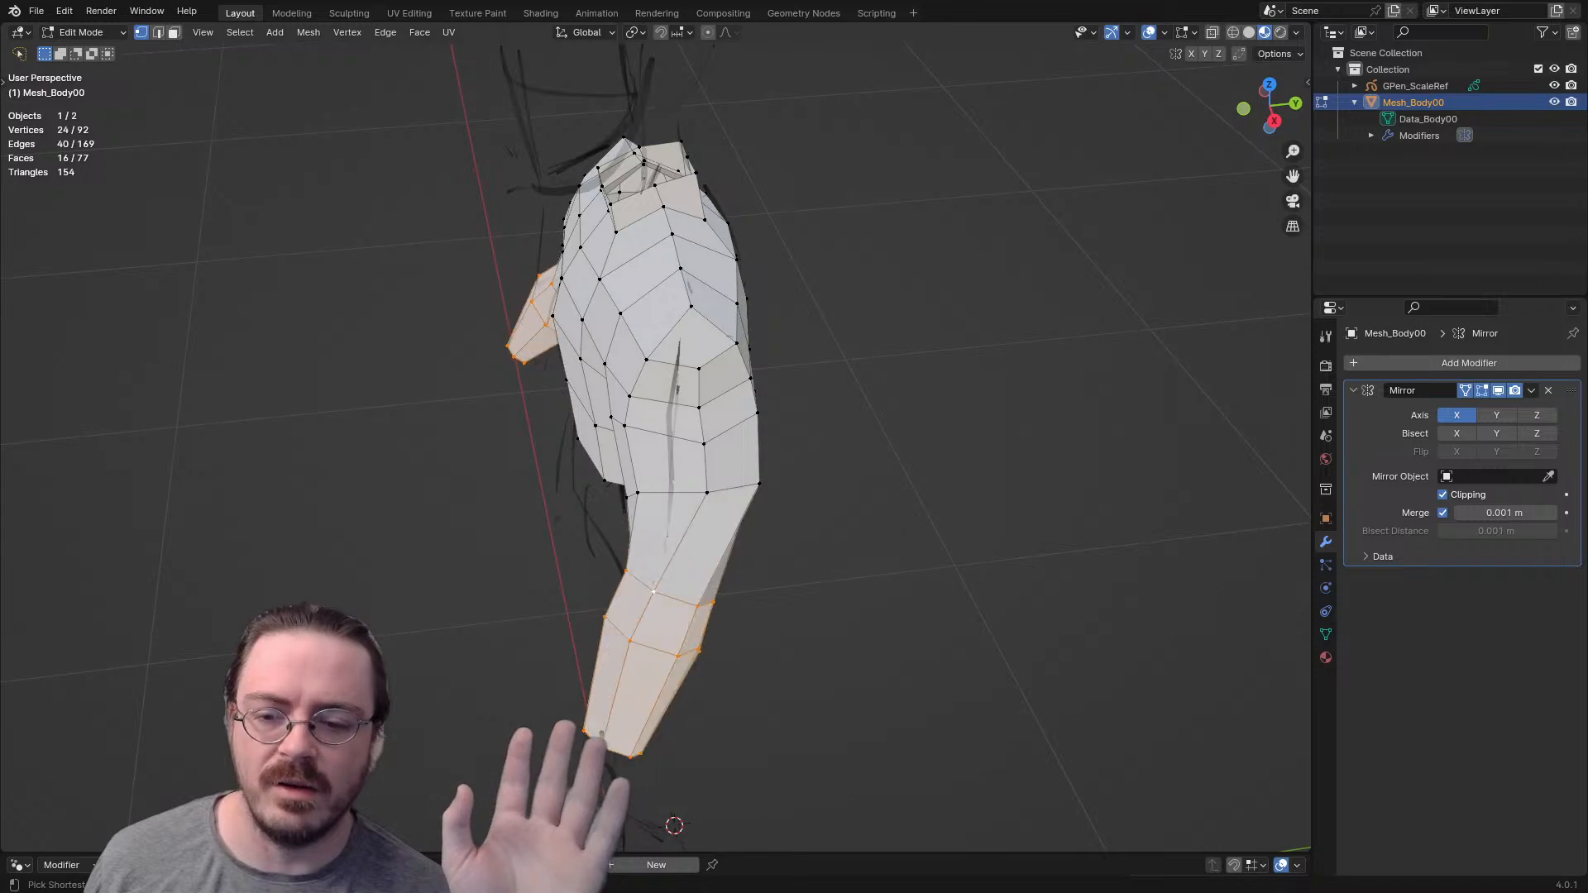
key(ctrl+z)
key(ctrl+z)
middle_drag(661, 496, 850, 407)
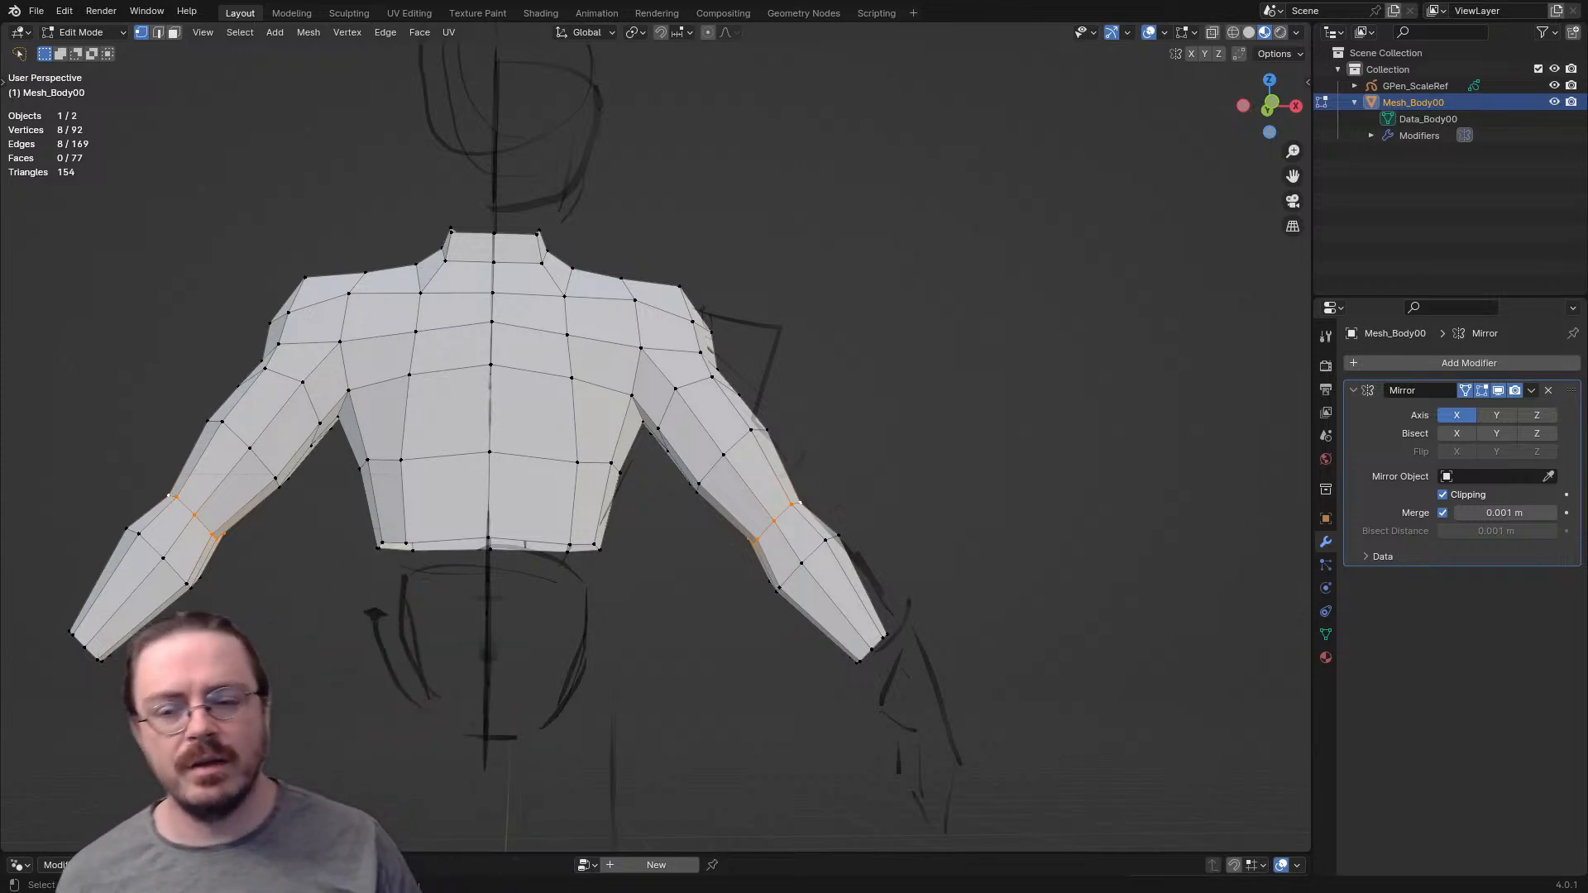
- Examine the straight arms from above, from the front and from the side
key(KP_7)
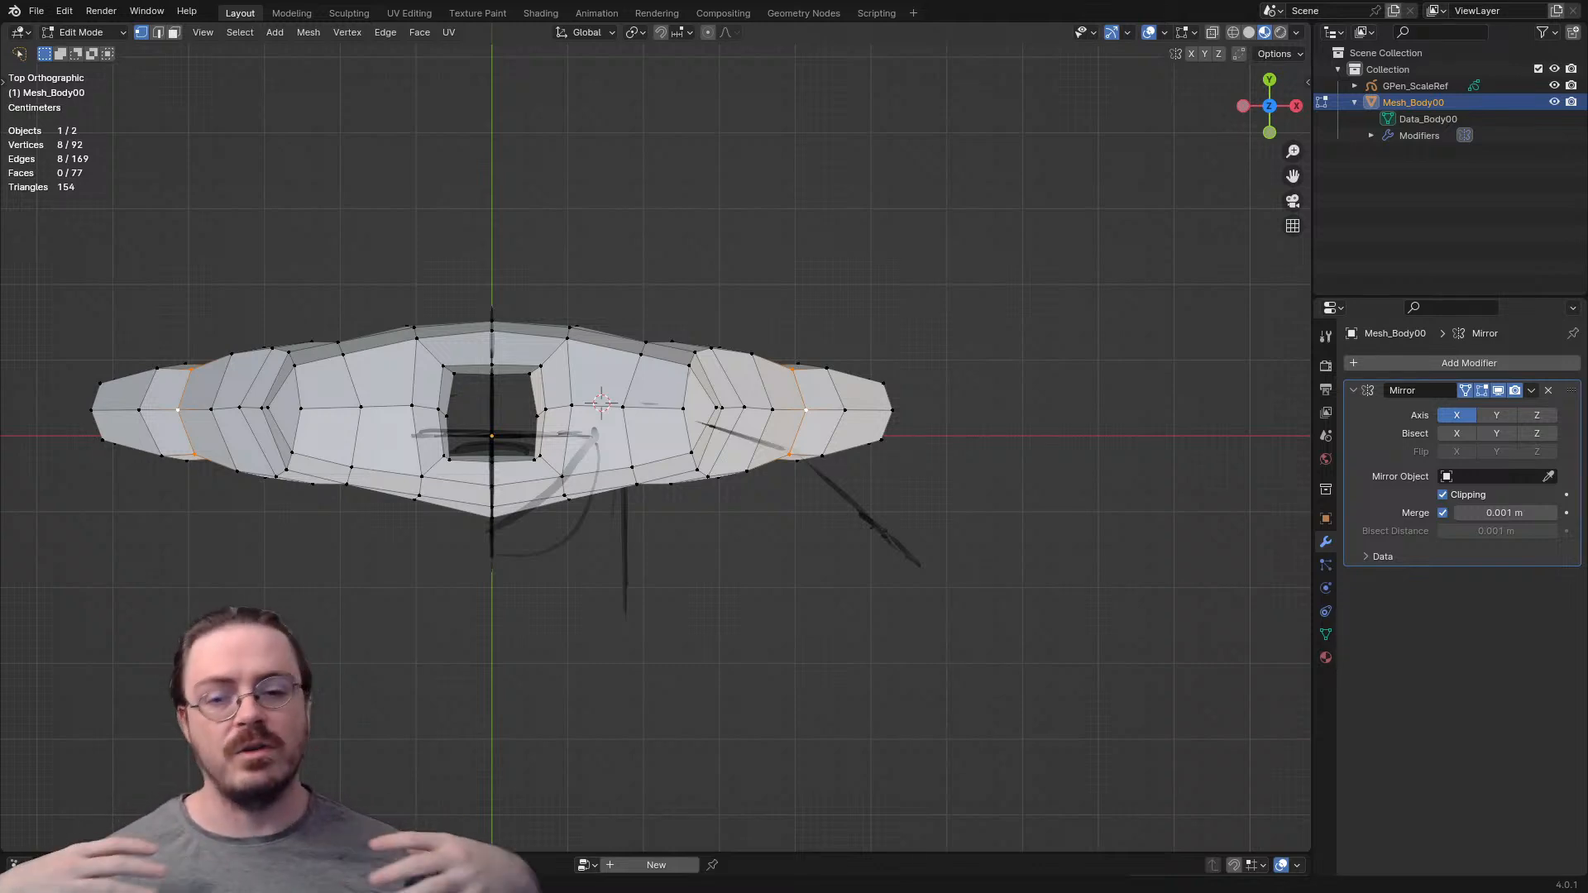
middle_drag(661, 463, 707, 283)
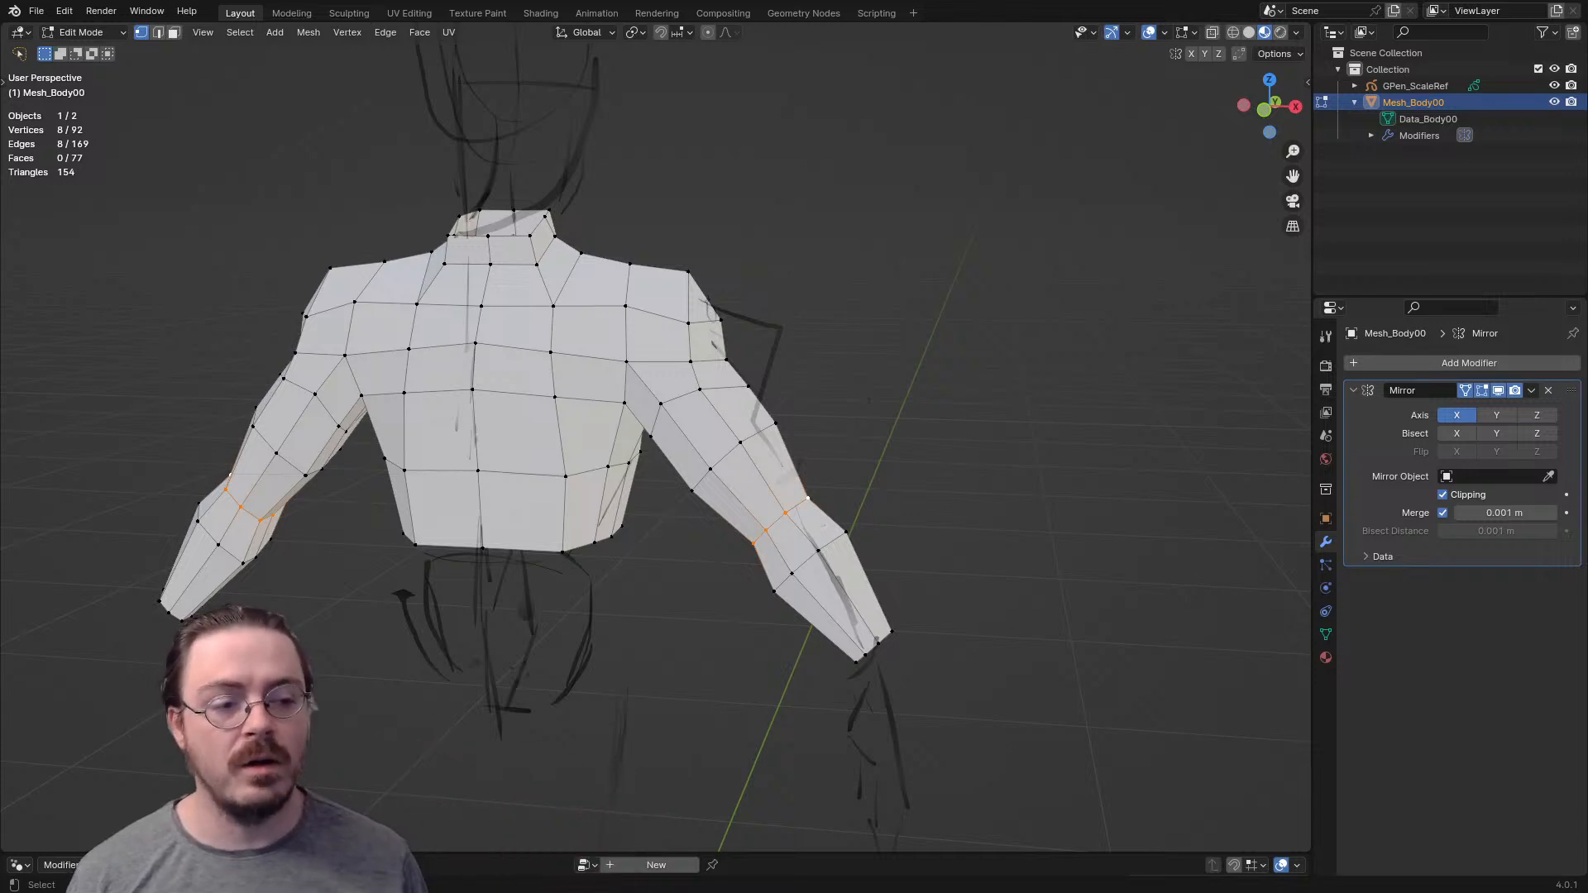
middle_drag(708, 282, 445, 234)
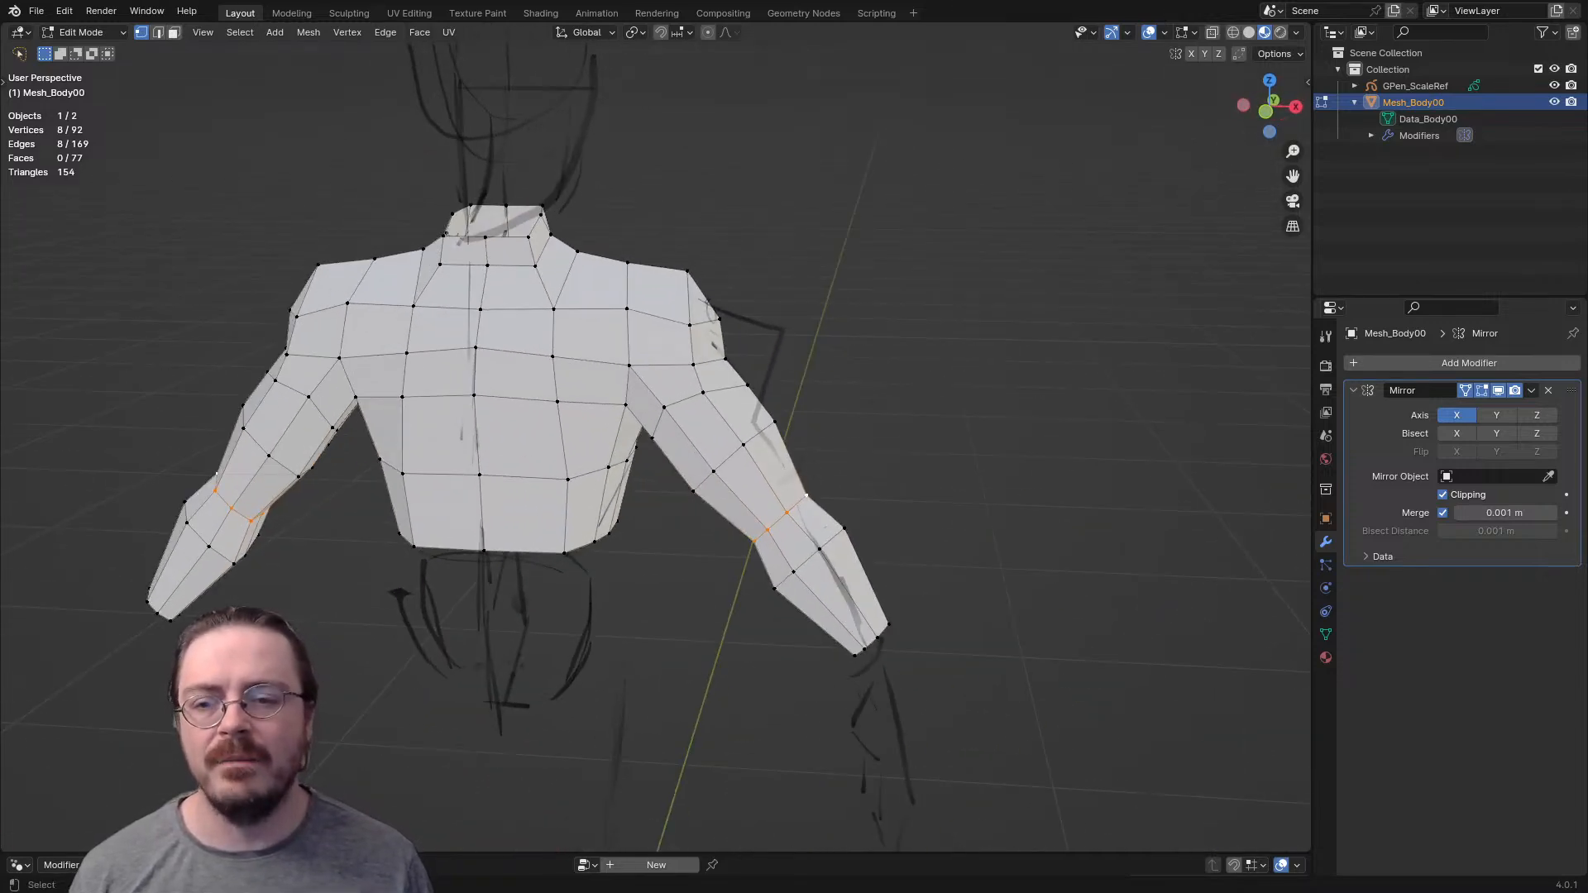
scroll(445, 234, up, 2)
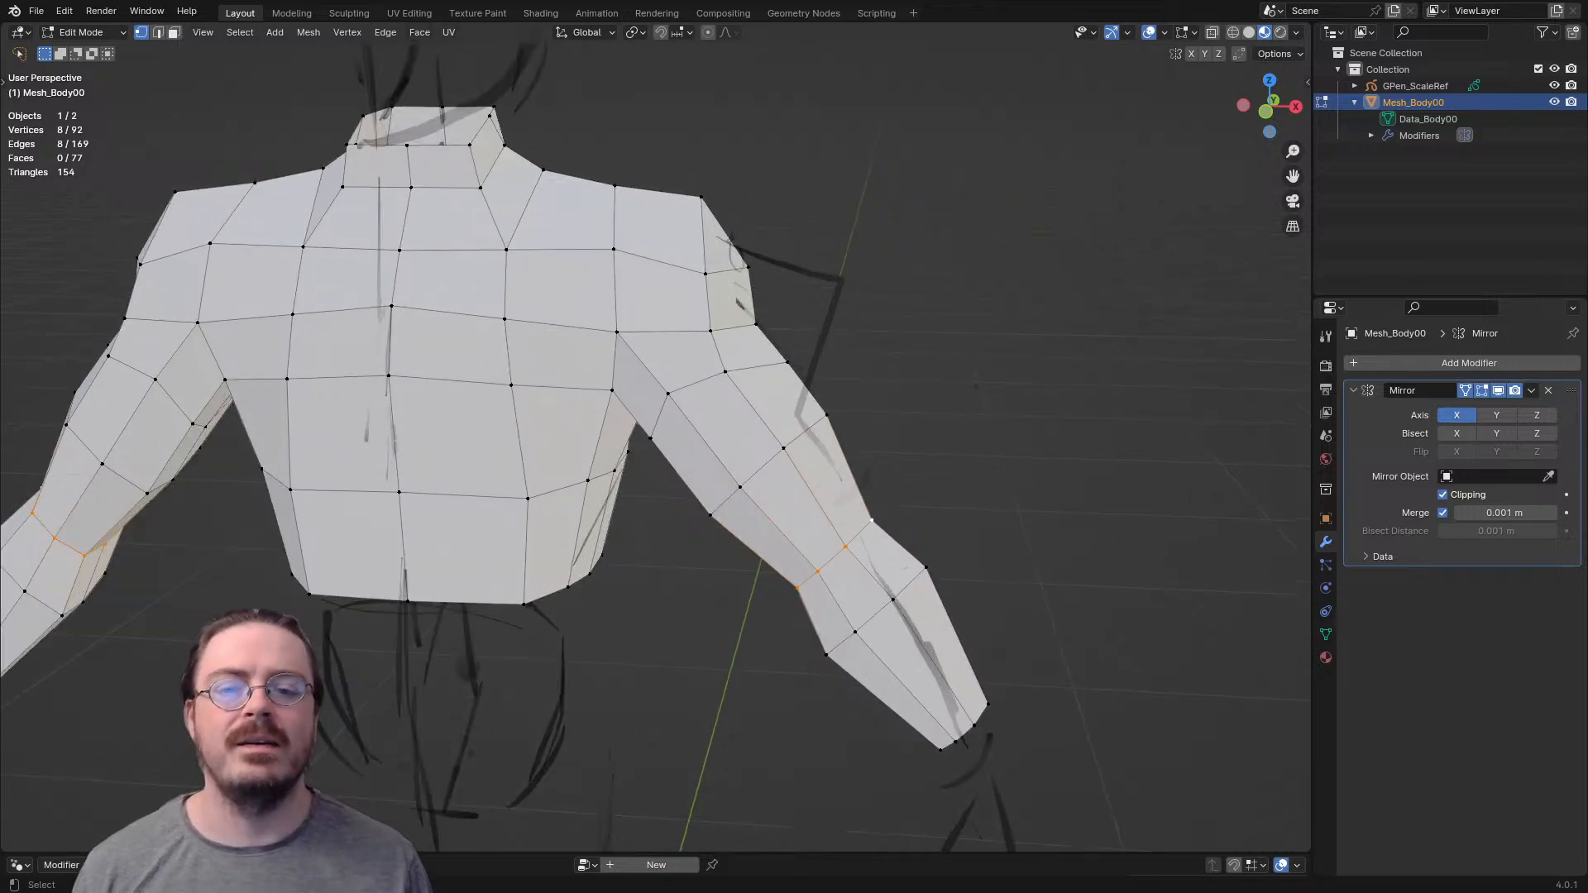
middle_drag(662, 398, 497, 434)
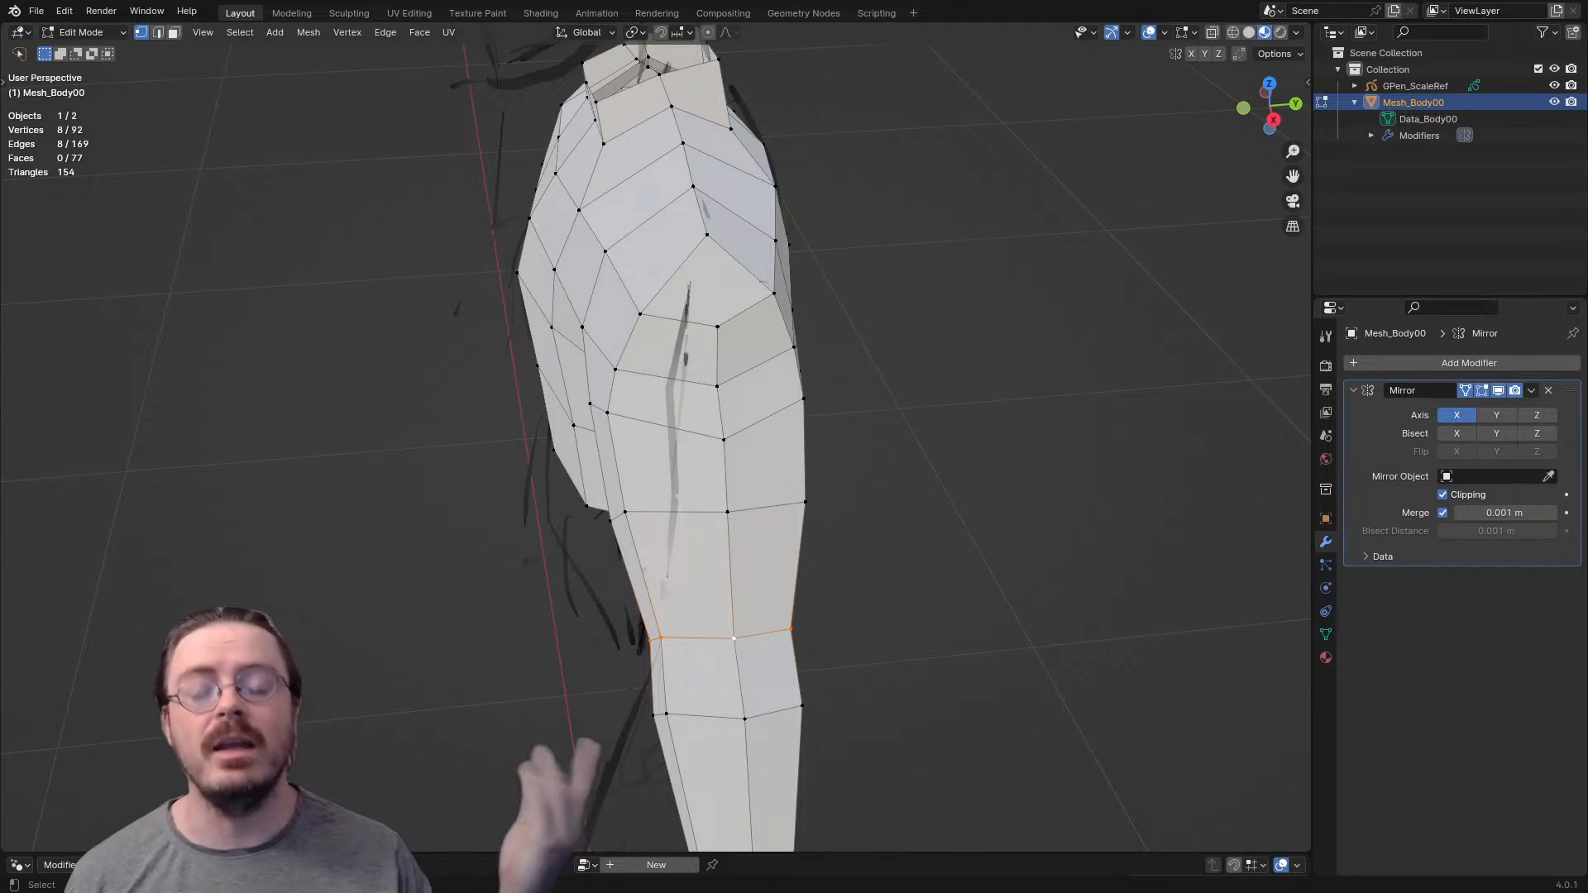
scroll(656, 449, down, 3)
middle_drag(629, 463, 740, 364)
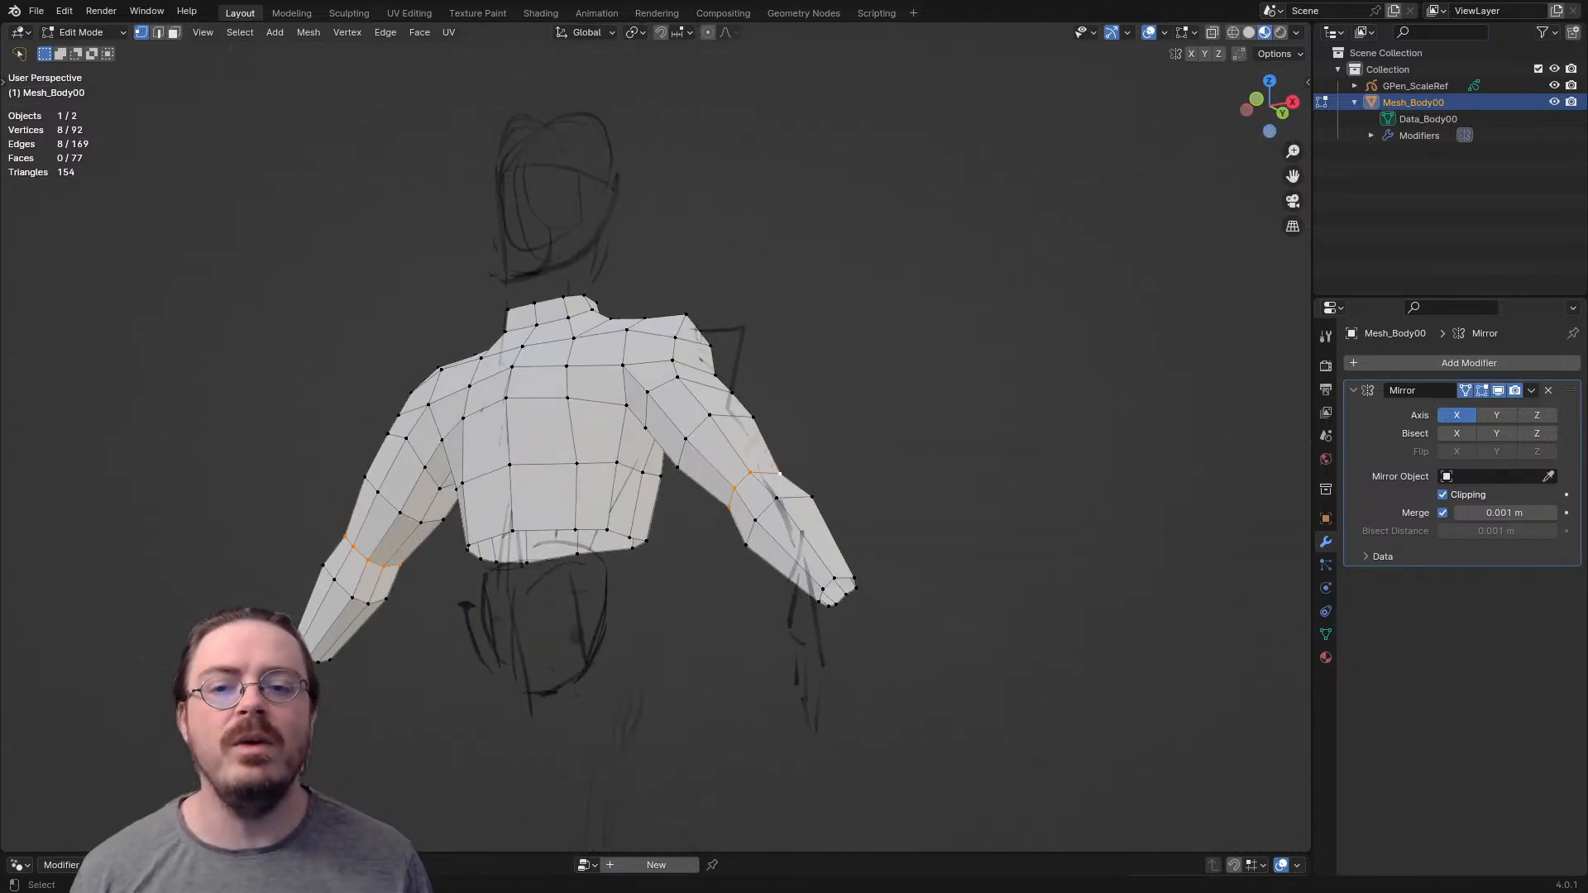
- Switch the body mesh to Sculpt Mode and choose the Pose brush
key(ctrl+Tab)
click(771, 478)
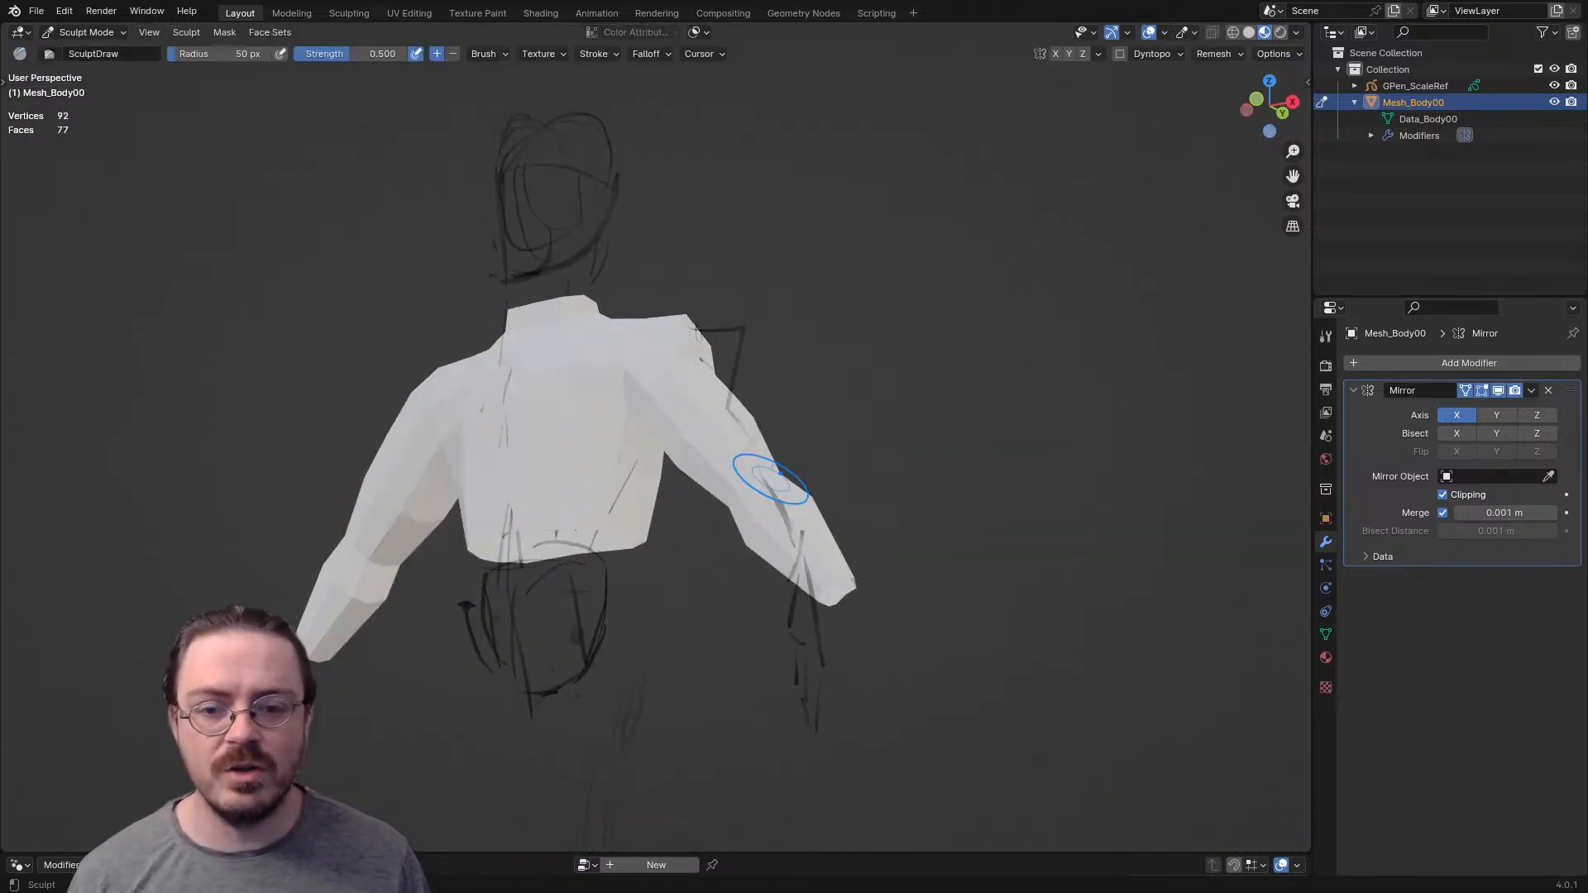
middle_drag(770, 491, 427, 360)
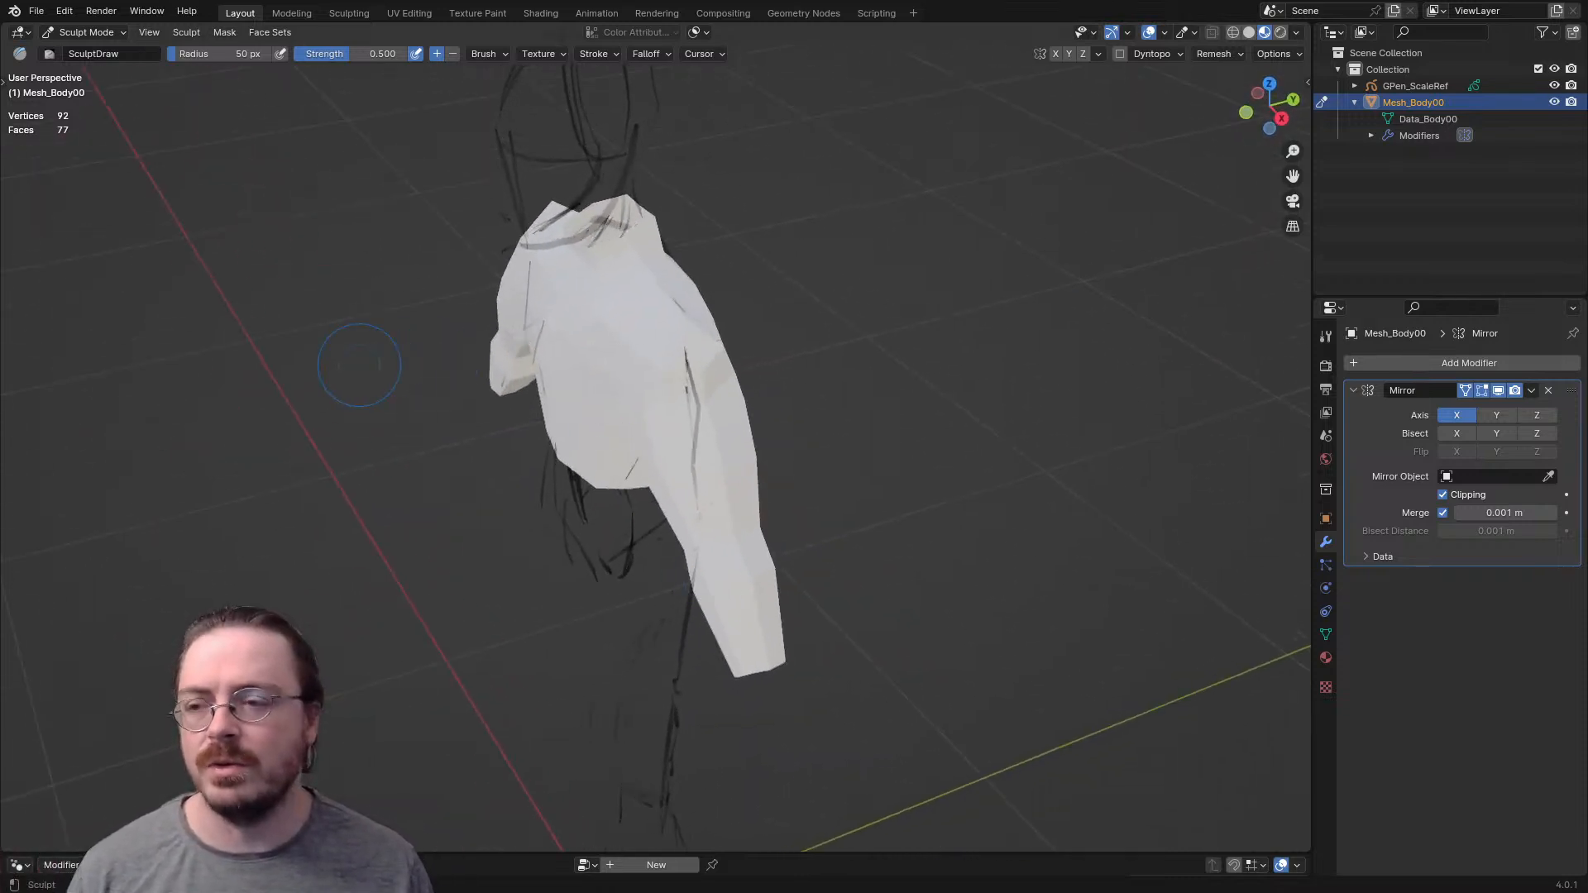
key(t)
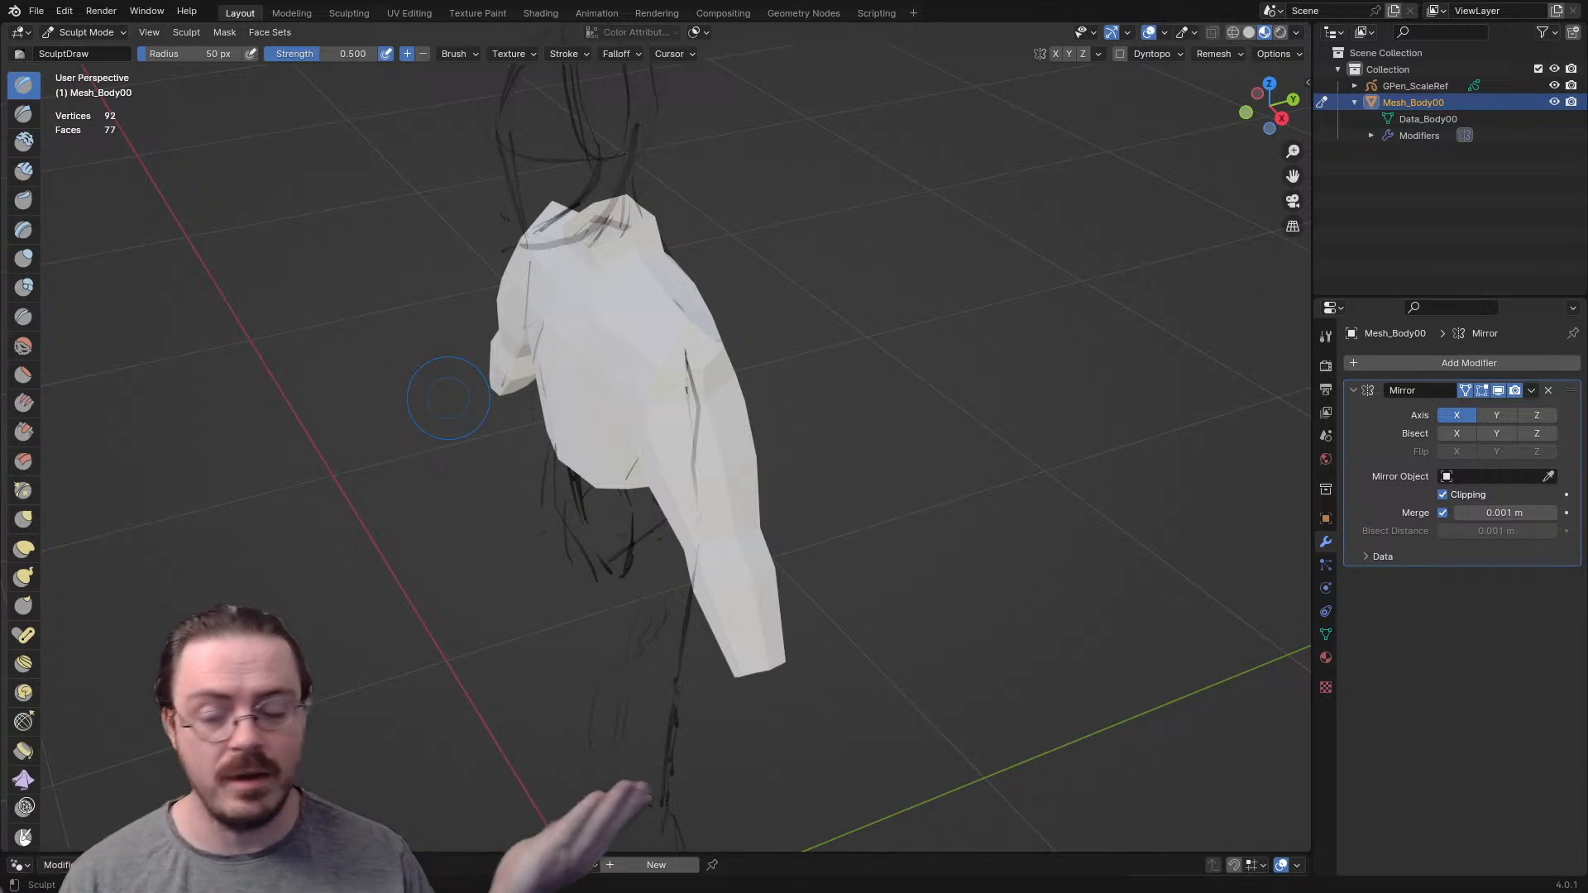
click(23, 636)
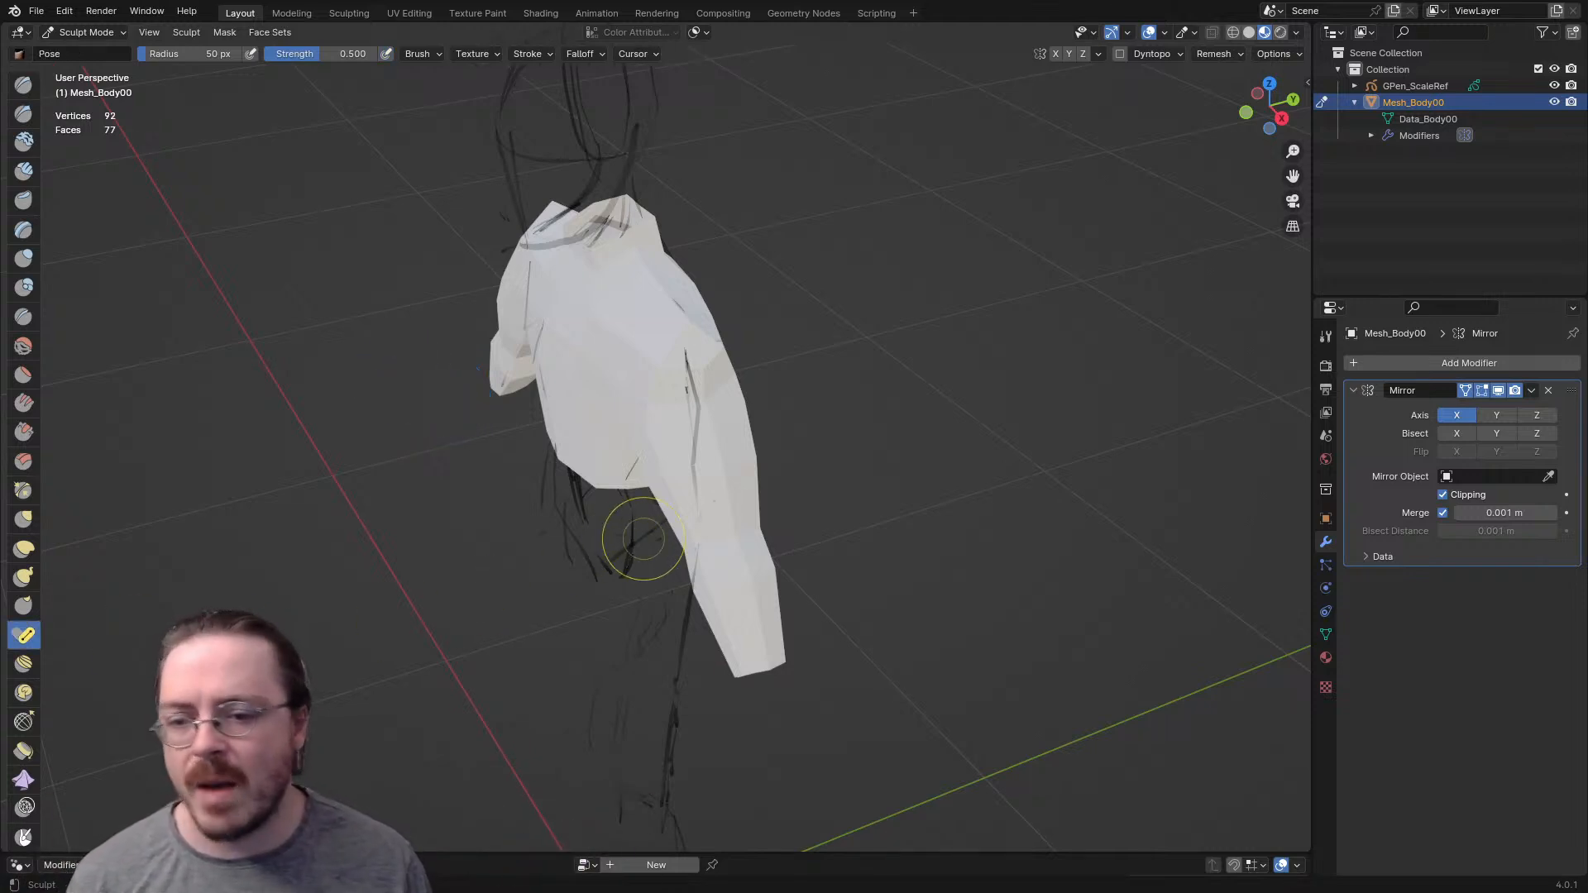
- Try posing the forearm from the wrist end, enlarging the Pose brush radius to 175 px
middle_drag(762, 607, 715, 571)
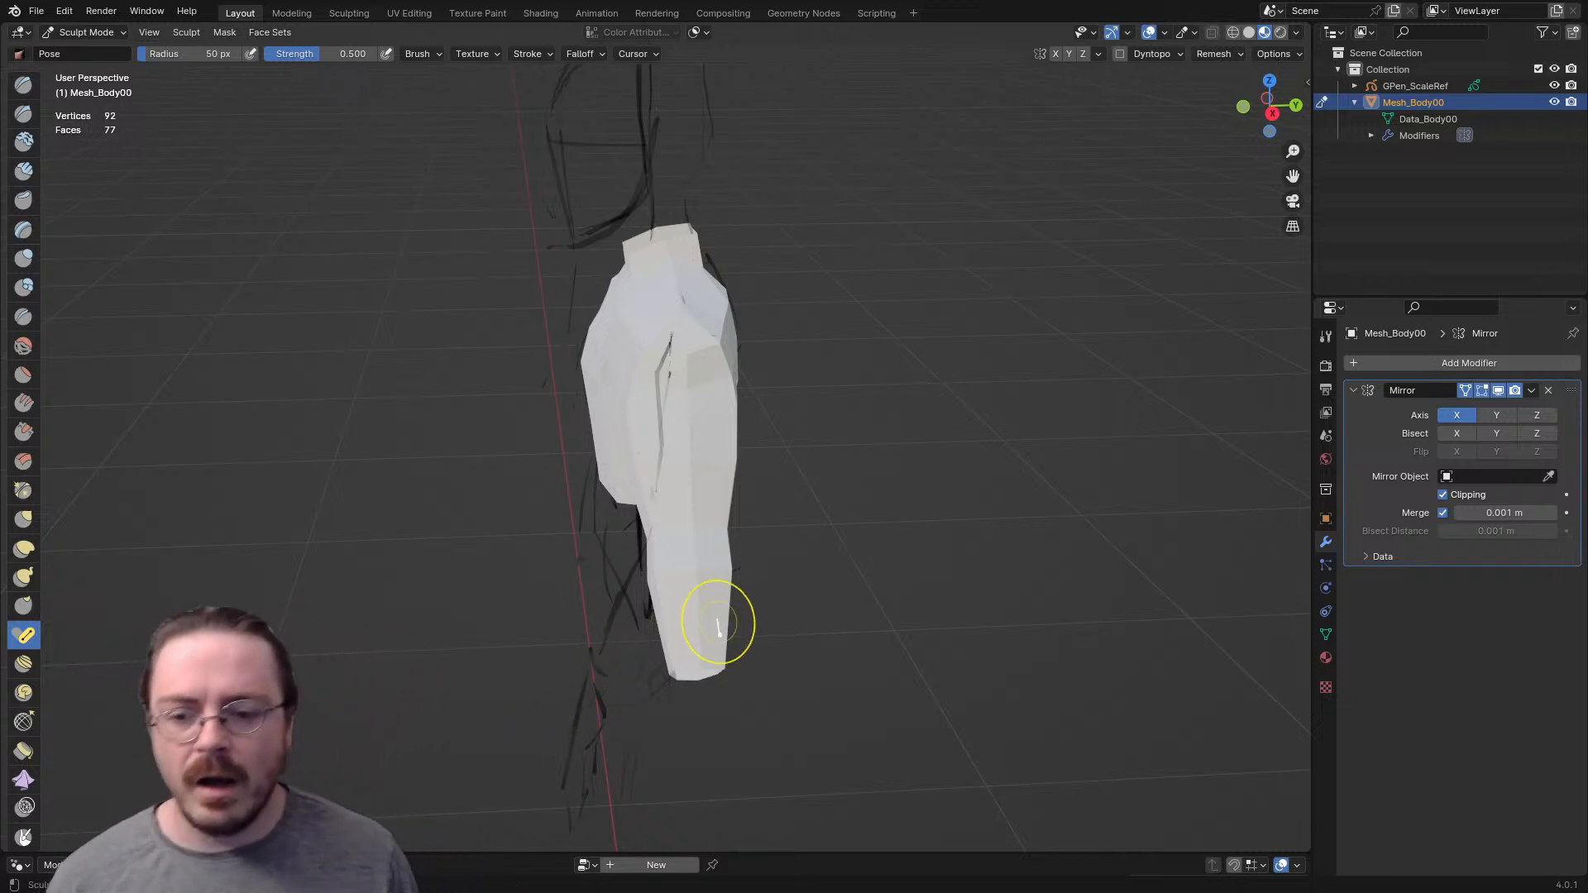
middle_drag(700, 670, 678, 662)
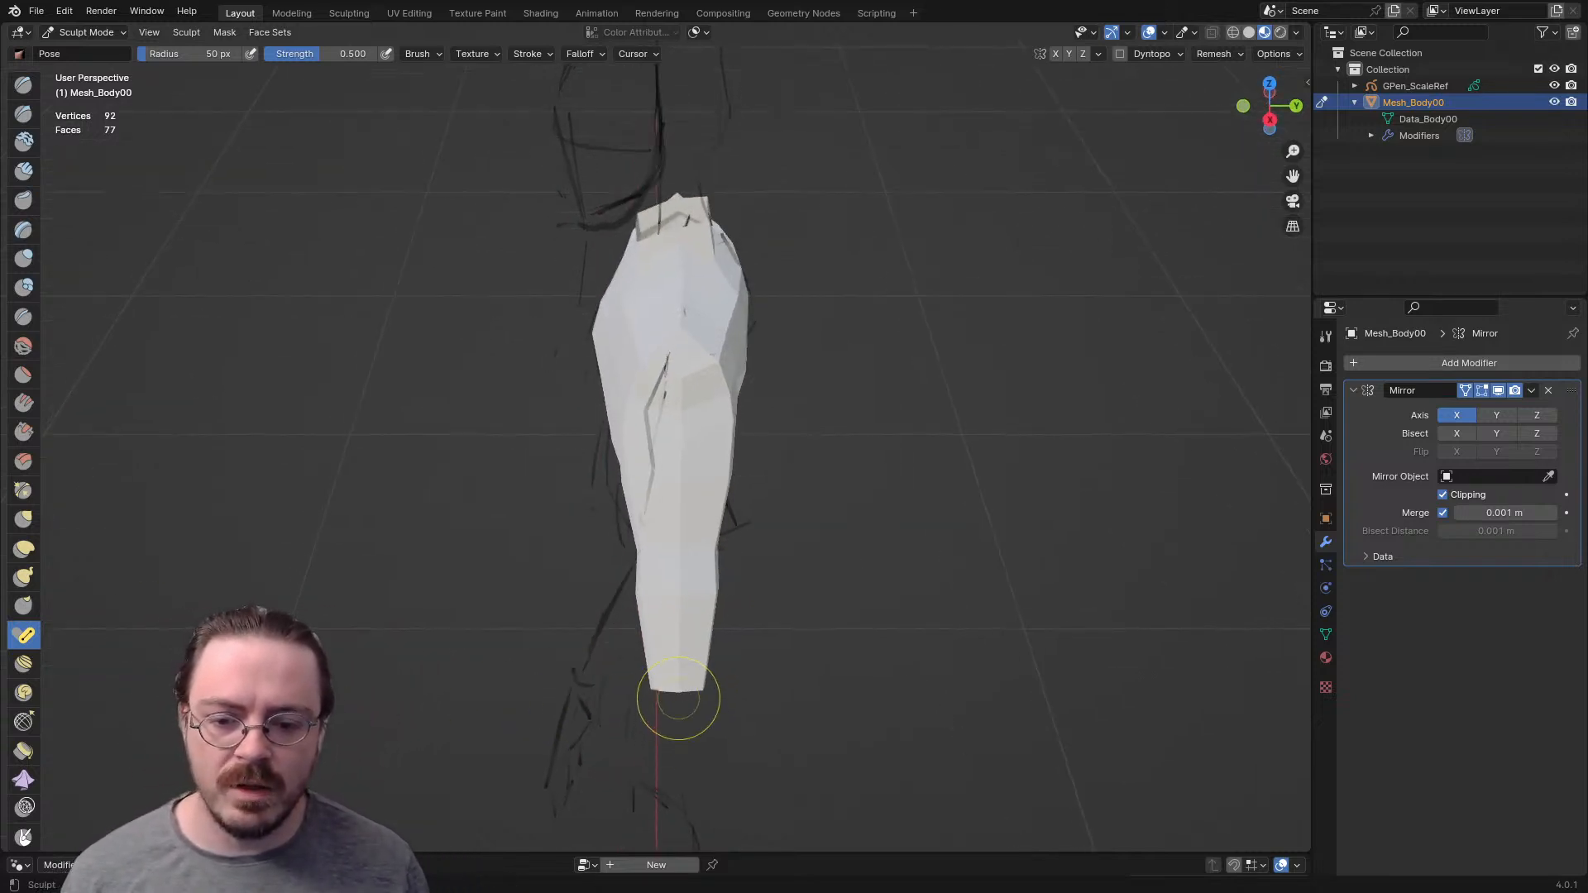
key(f)
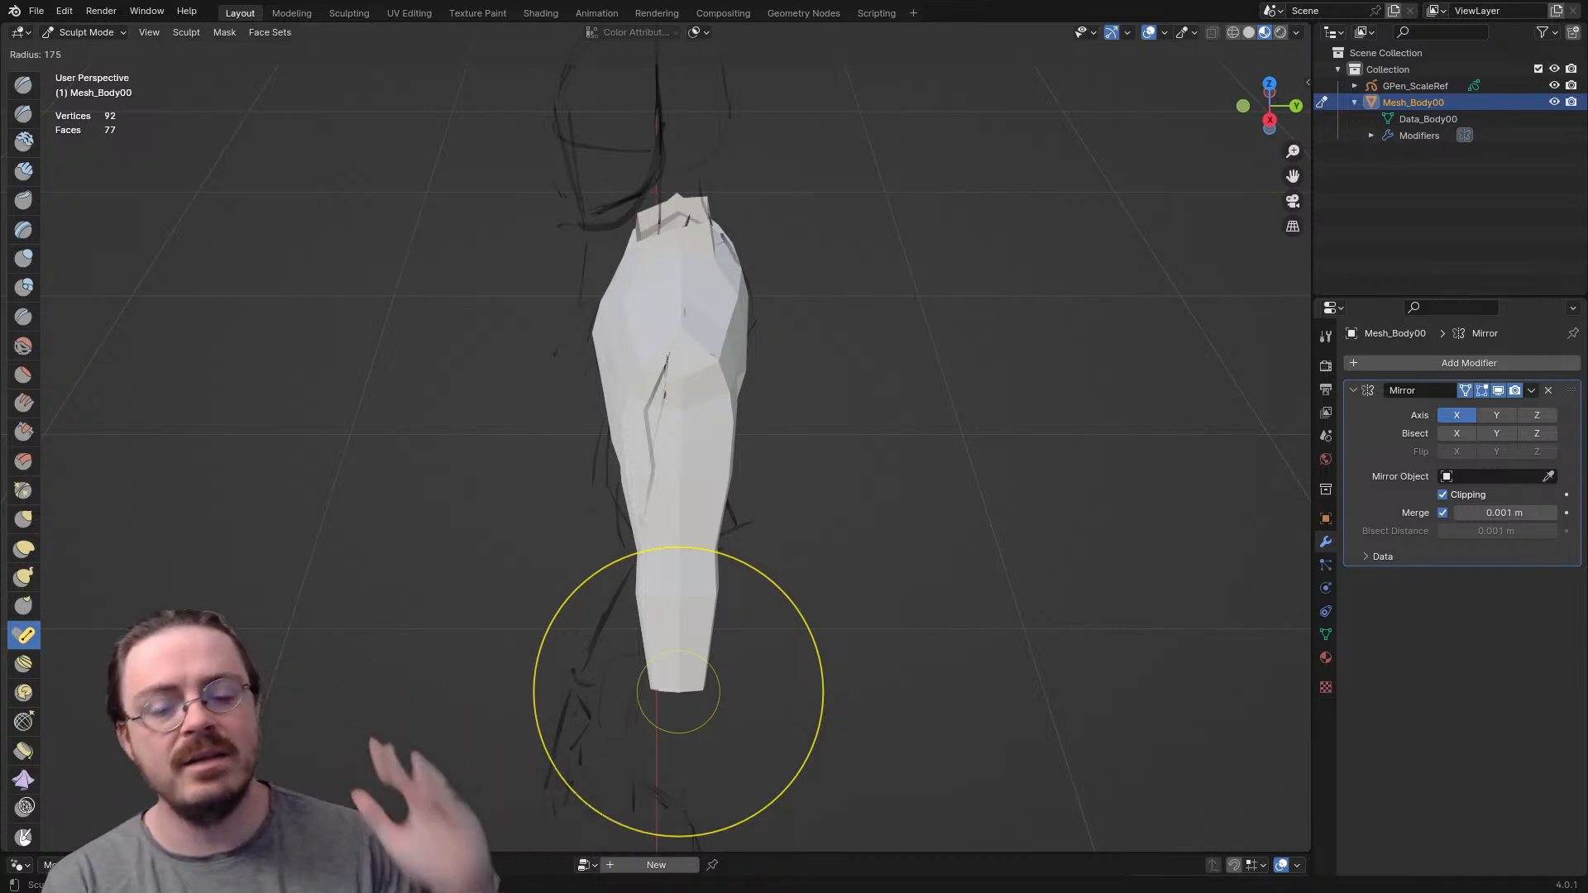
click(818, 718)
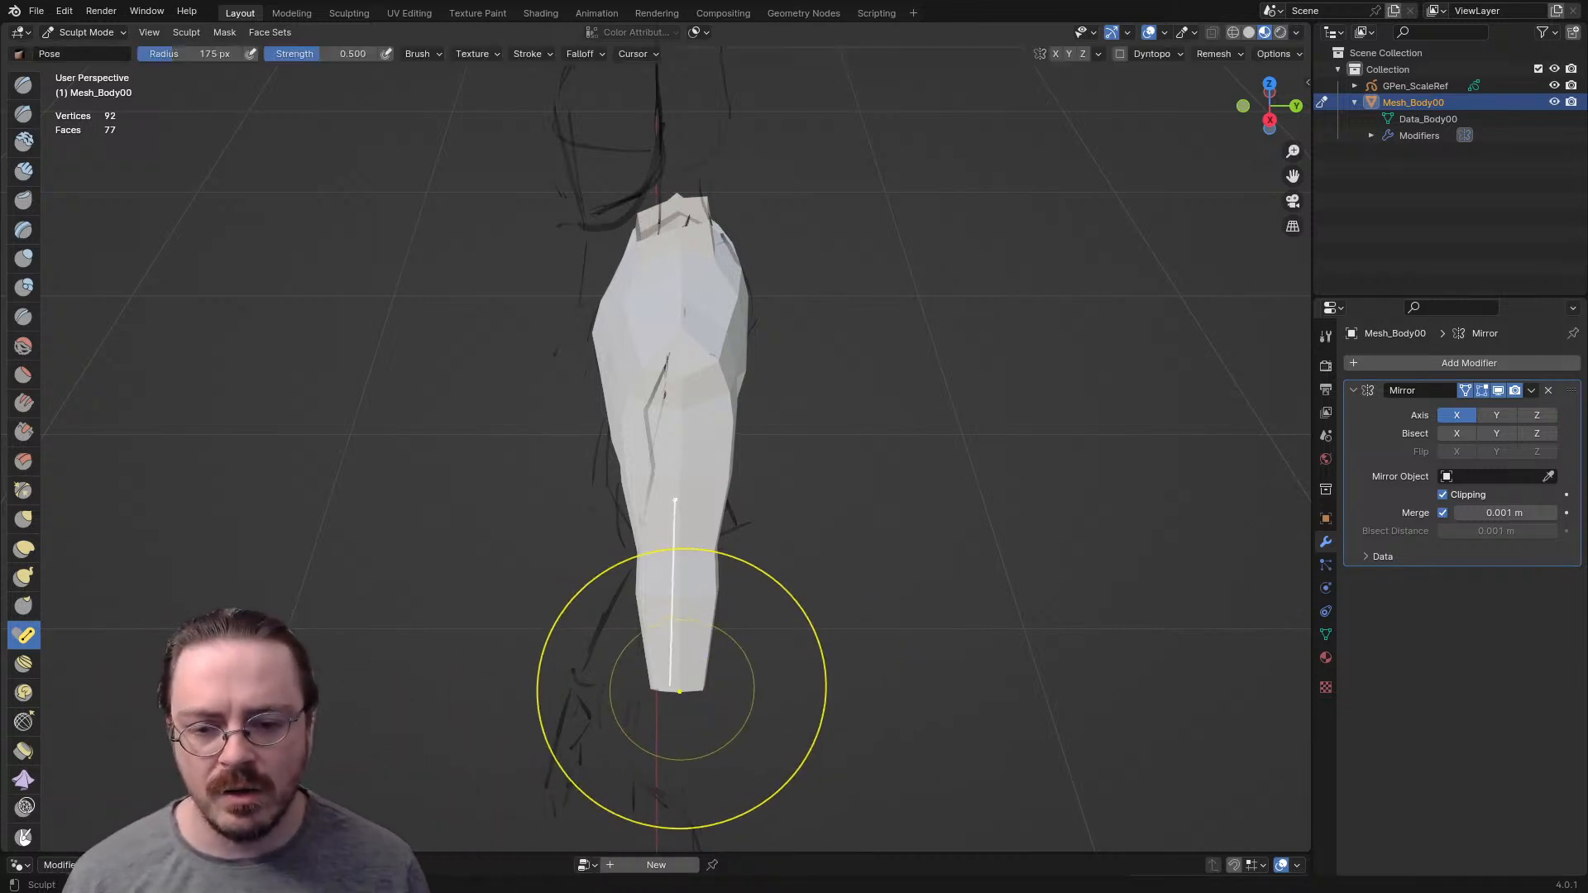
mouse_move(673, 674)
middle_down()
mouse_move(726, 656)
mouse_move(704, 672)
middle_up()
- Return to the Pose brush with a radius of 146 px and try bending the forearm from the wrist again
key(shift+s)
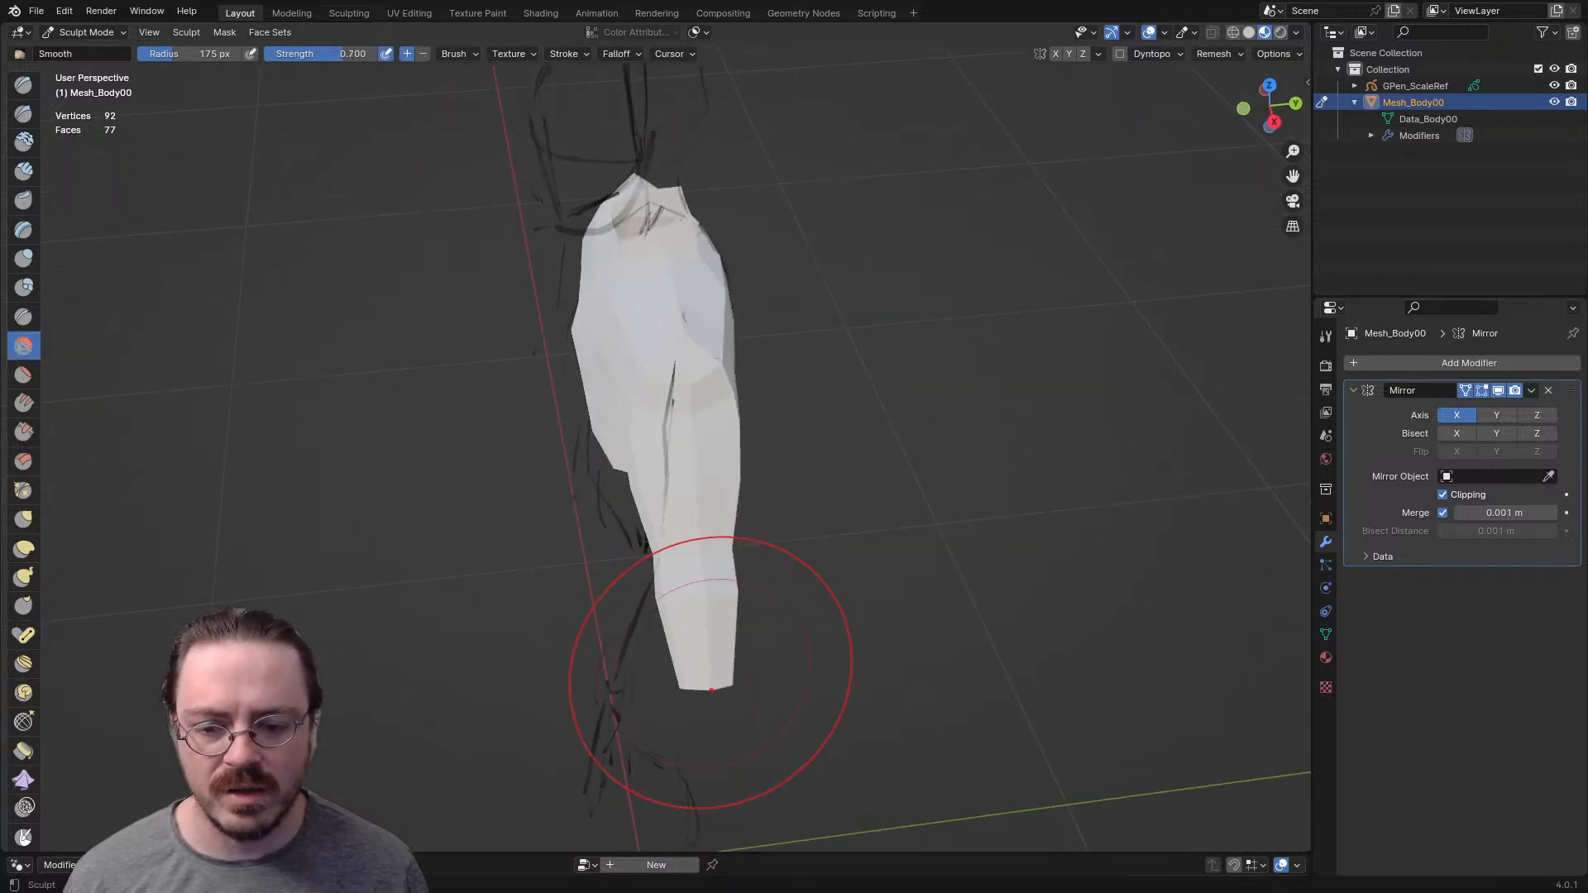
click(23, 636)
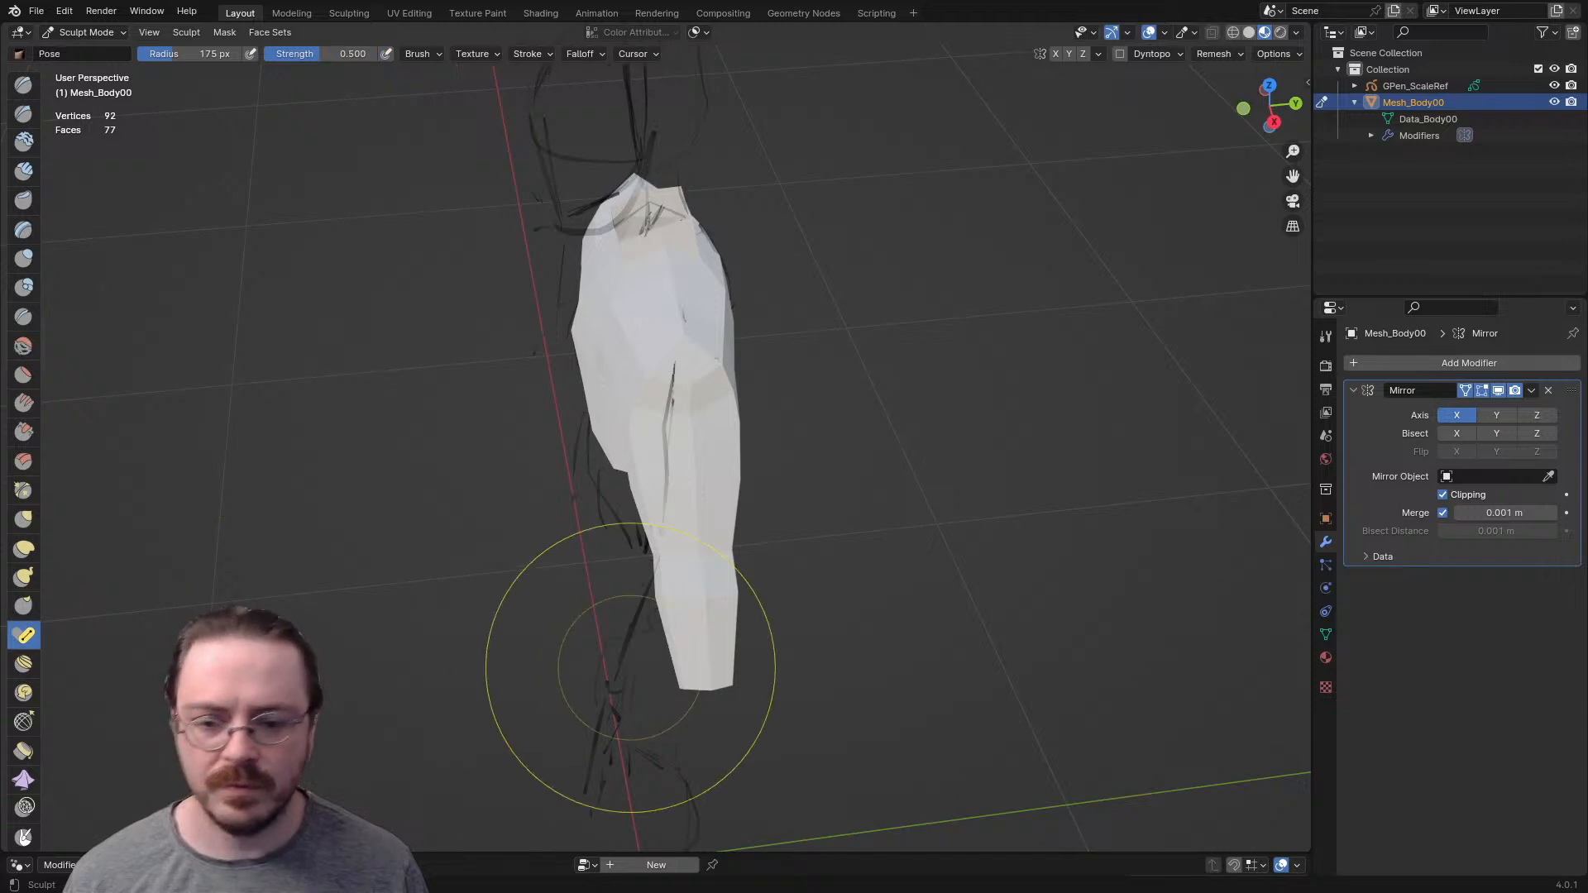
key(f)
click(833, 668)
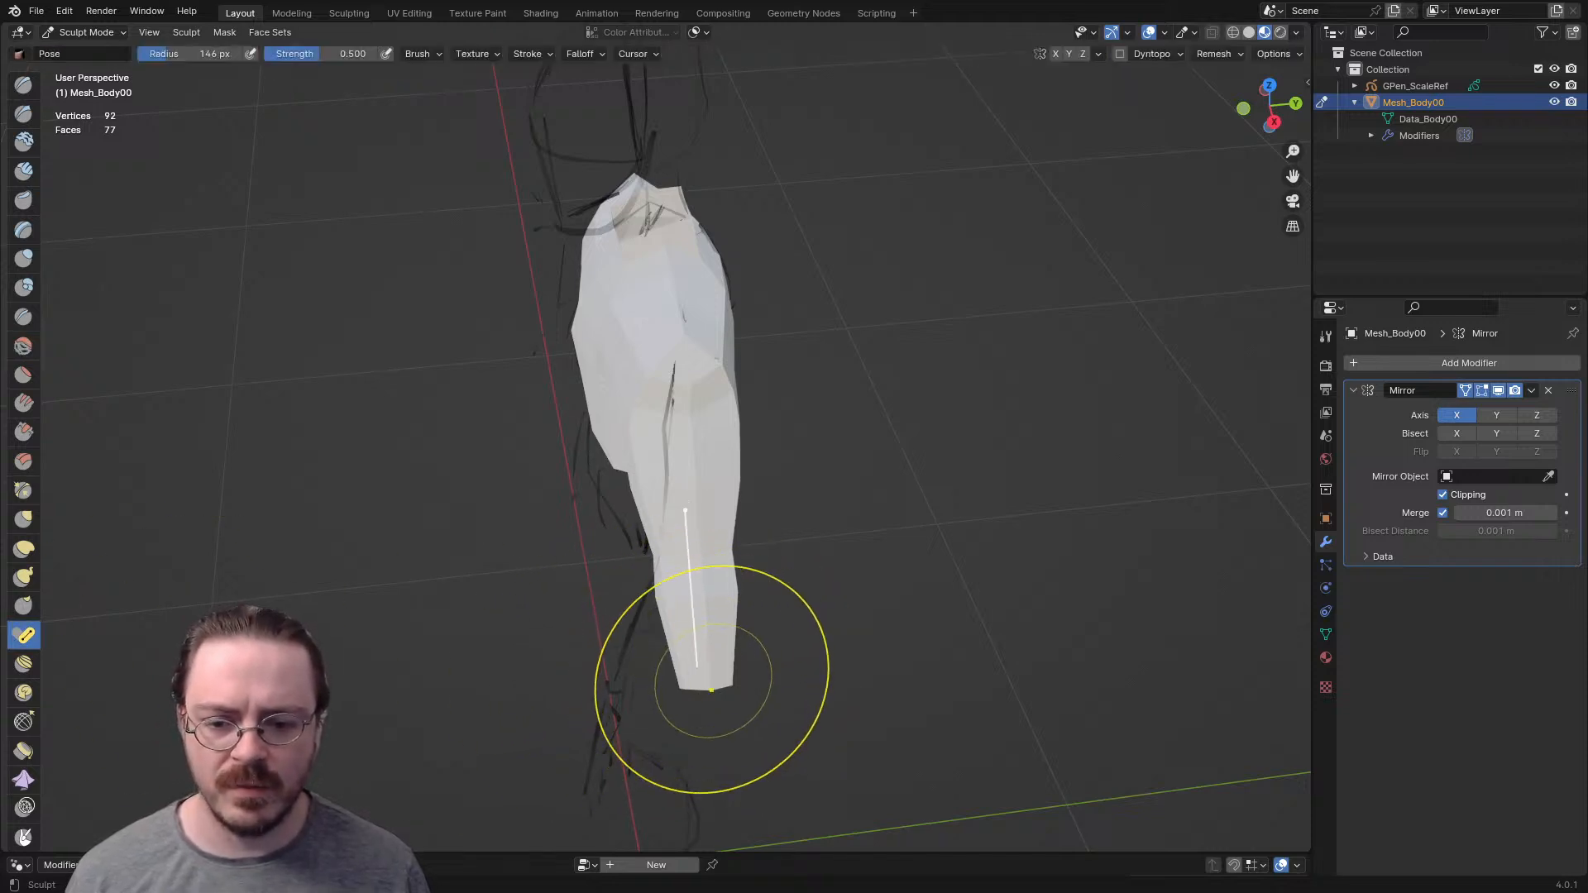
mouse_move(710, 668)
middle_down()
mouse_move(827, 654)
mouse_move(823, 613)
mouse_move(676, 693)
middle_up()
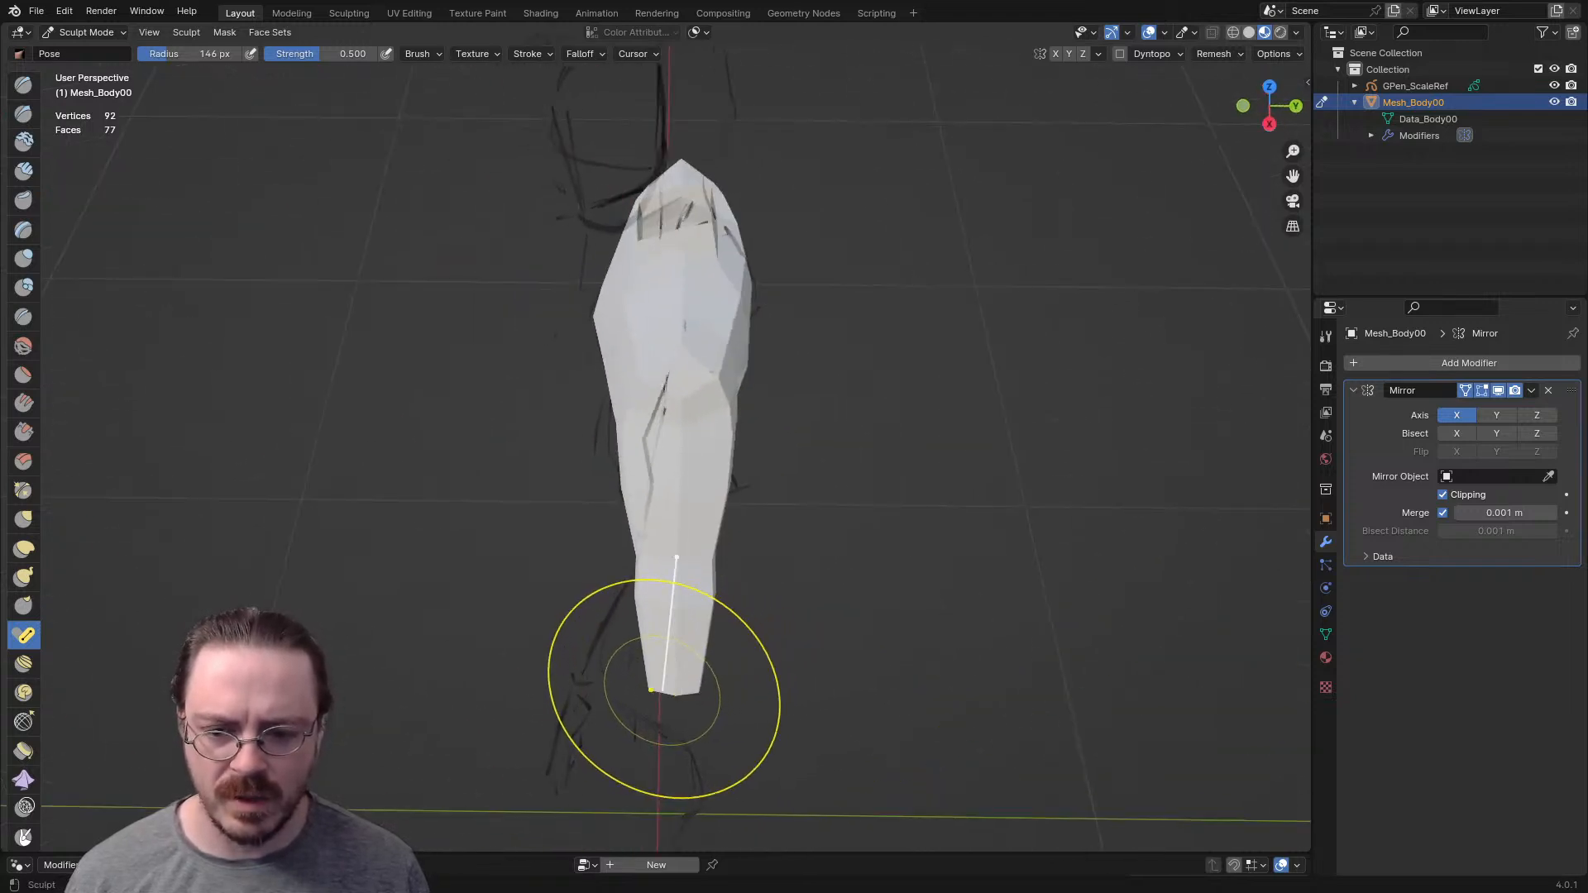
mouse_move(656, 686)
mouse_down()
mouse_move(623, 675)
mouse_move(745, 666)
mouse_move(662, 693)
mouse_move(745, 658)
mouse_move(654, 692)
mouse_move(675, 695)
mouse_up()
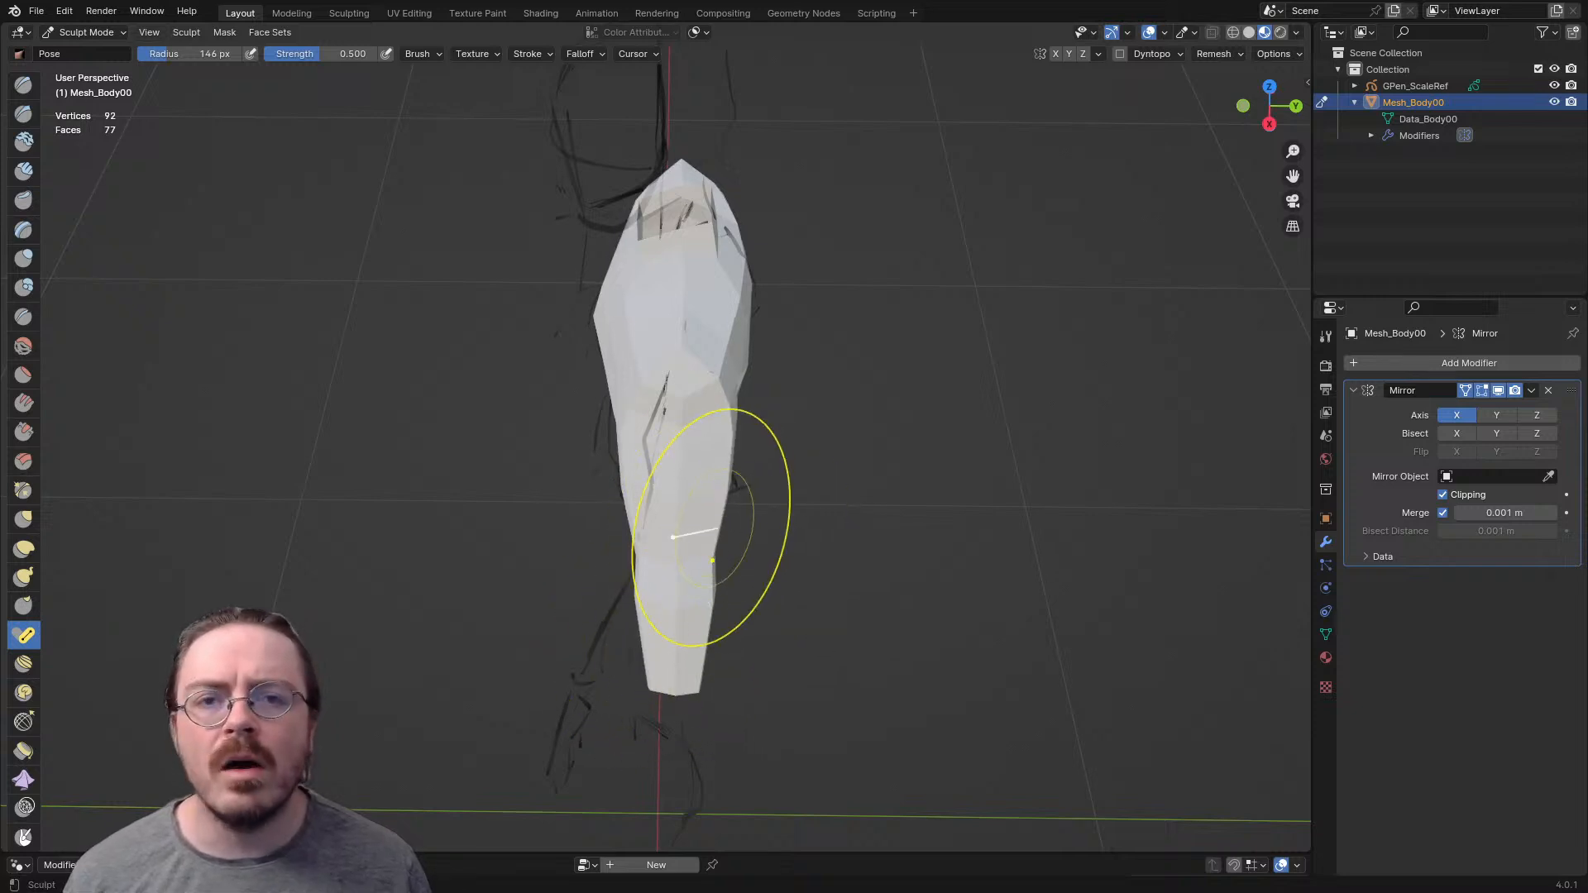
- Bend the forearm forward from the wrist with the Pose brush, enlarging its radius to 272 px
mouse_move(720, 497)
middle_down()
mouse_move(876, 498)
mouse_move(736, 505)
mouse_move(685, 656)
mouse_move(571, 654)
mouse_move(496, 604)
mouse_move(691, 656)
middle_up()
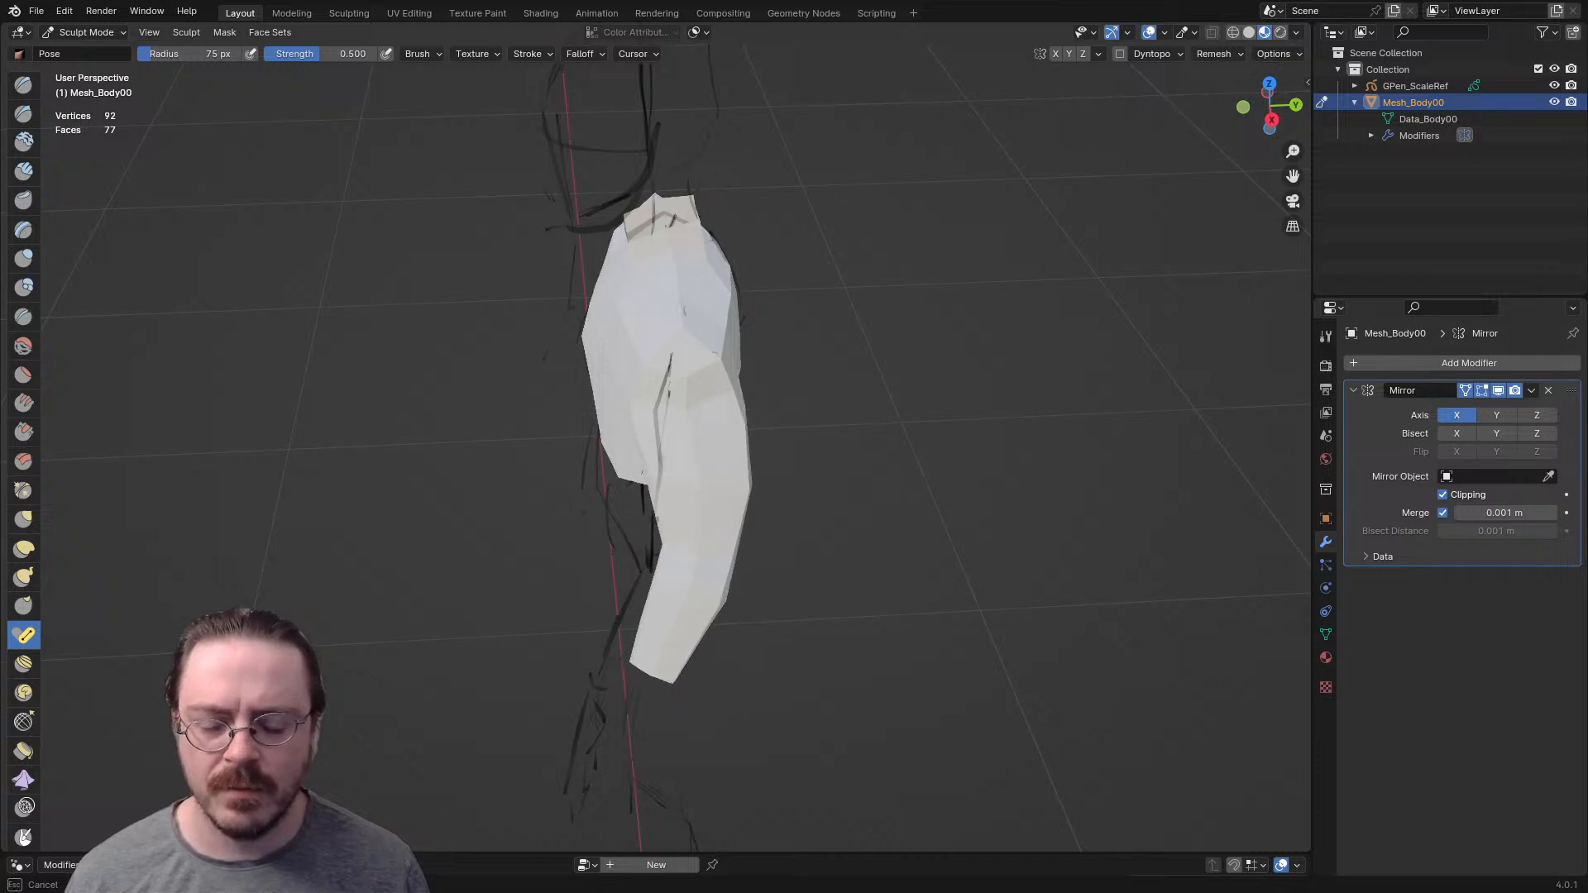
mouse_move(588, 668)
middle_down()
mouse_move(836, 658)
mouse_move(745, 579)
mouse_move(810, 629)
mouse_move(841, 620)
mouse_move(737, 684)
middle_up()
key(f)
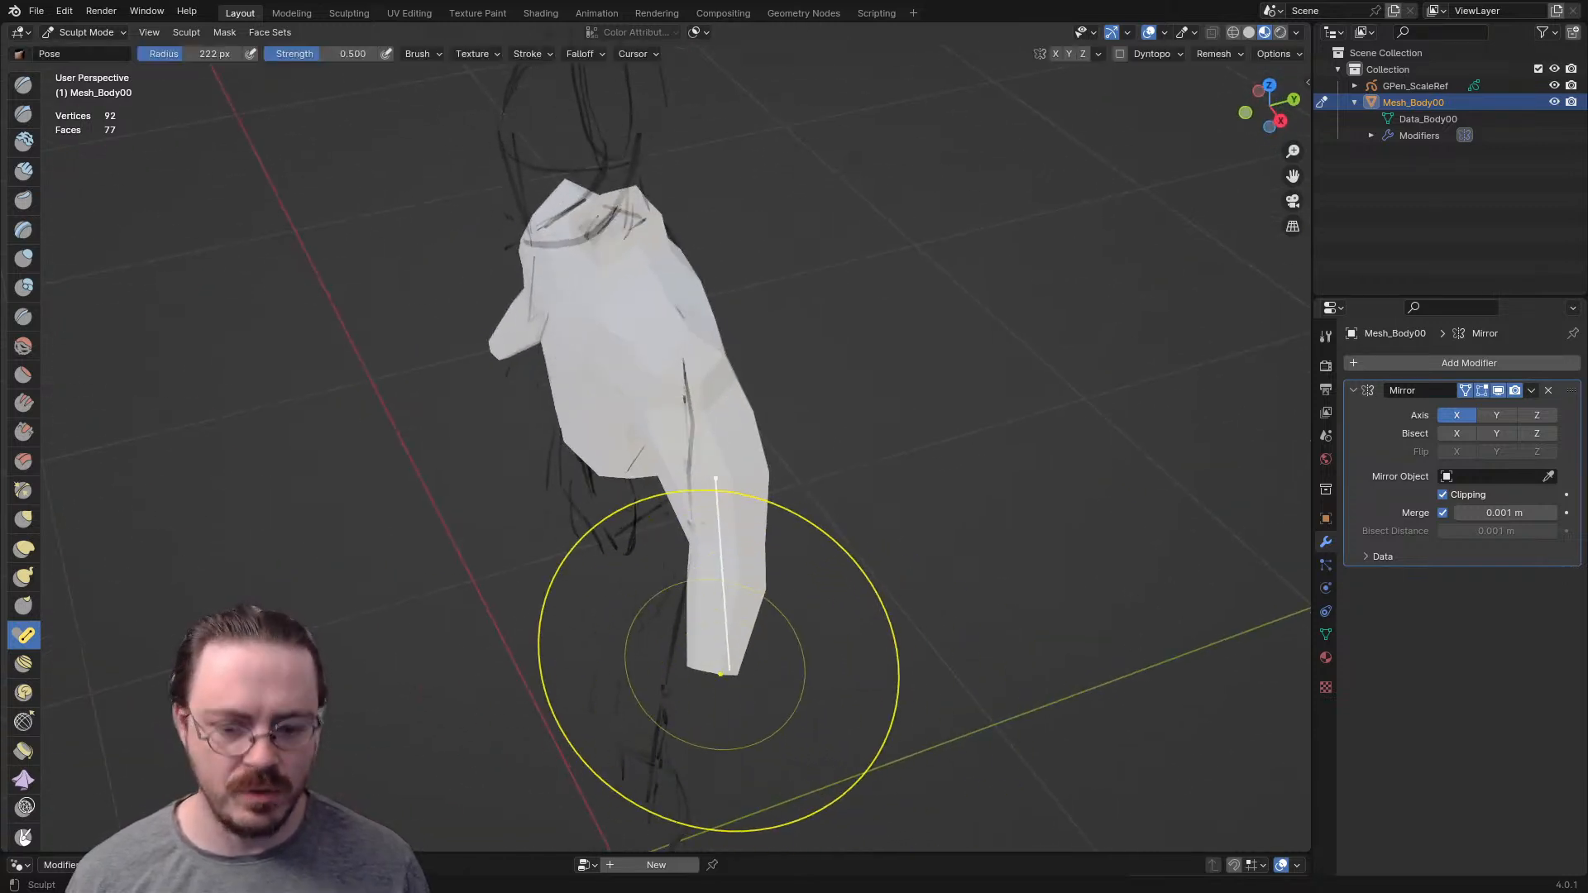
click(950, 680)
mouse_move(721, 674)
mouse_down()
mouse_move(709, 574)
mouse_move(656, 667)
mouse_move(622, 664)
mouse_up()
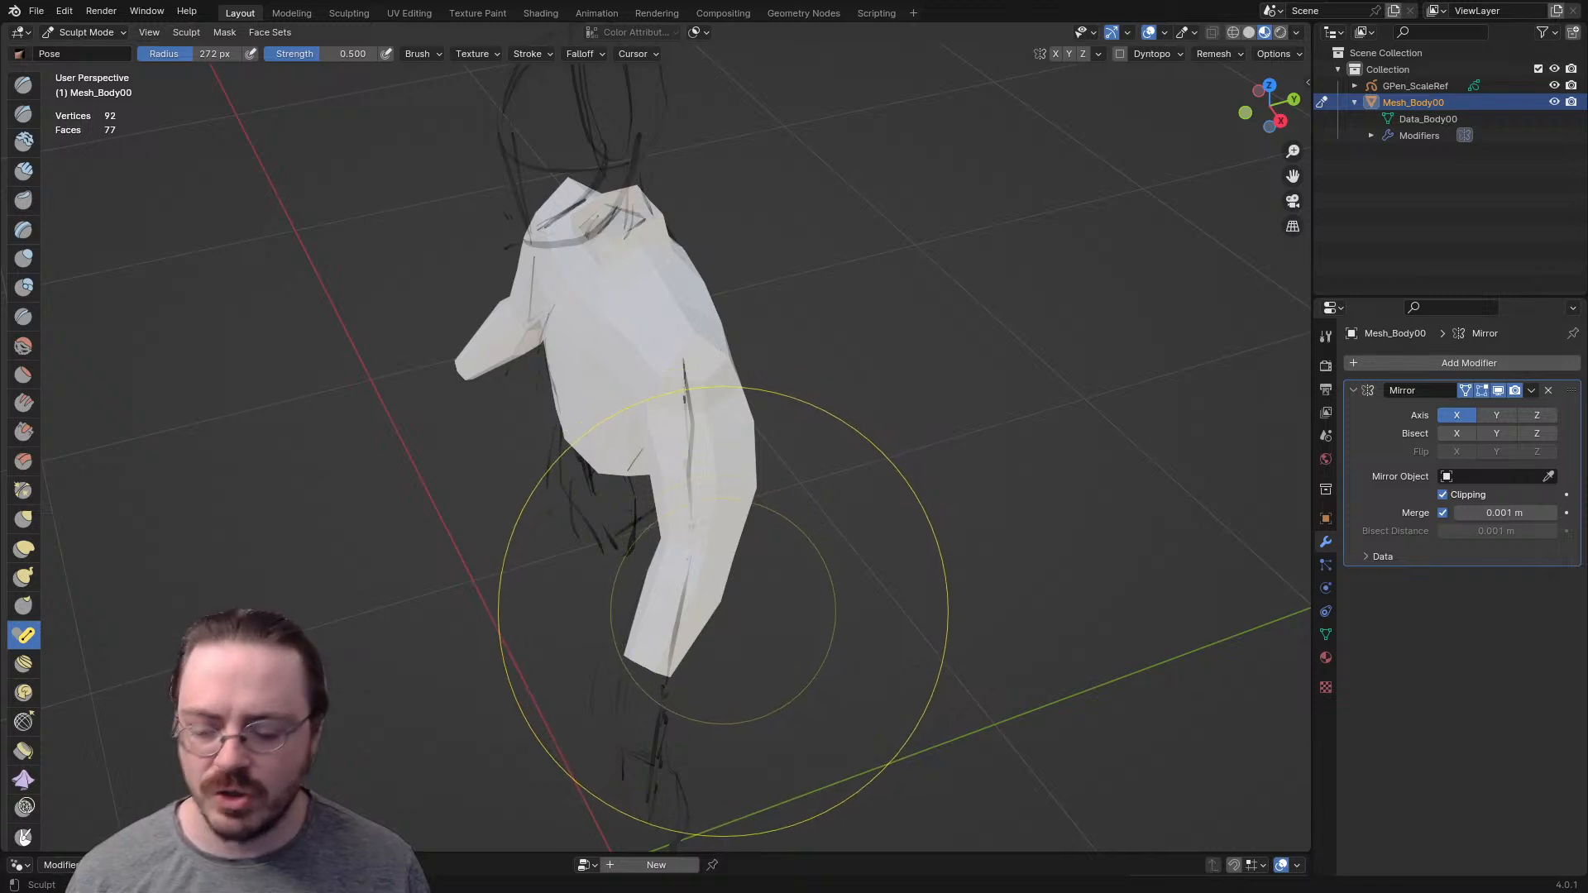
- Switch to the Grab brush, enlarge its radius, and adjust the wrist, elbow and upper arm to soften the bend
key(g)
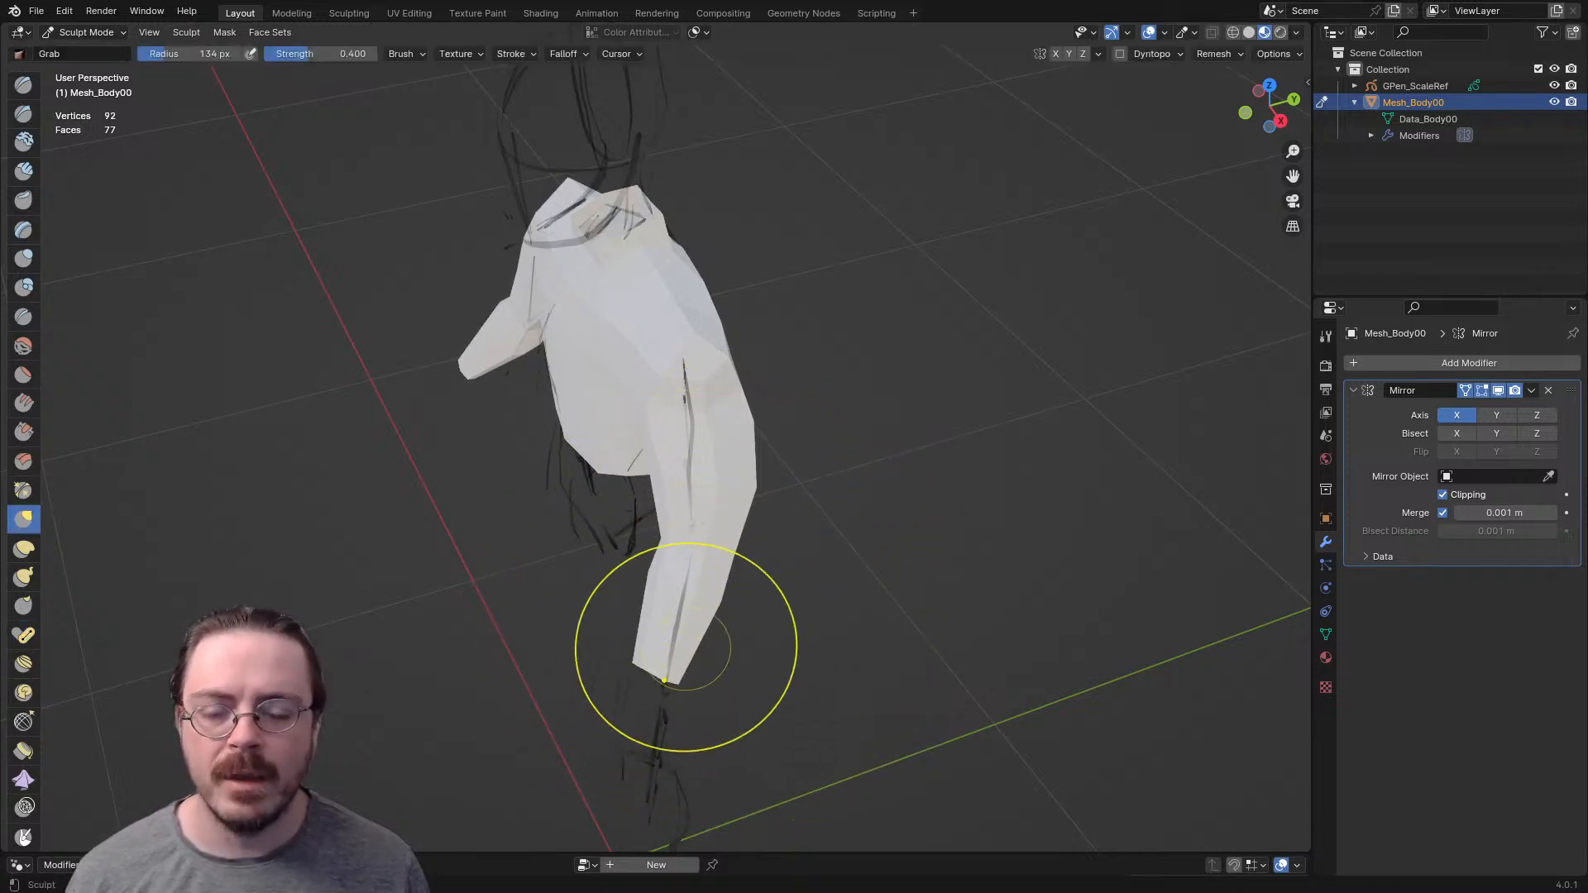
drag(699, 649, 702, 647)
mouse_move(702, 647)
middle_down()
mouse_move(612, 604)
mouse_move(563, 546)
mouse_move(727, 568)
middle_up()
key(f)
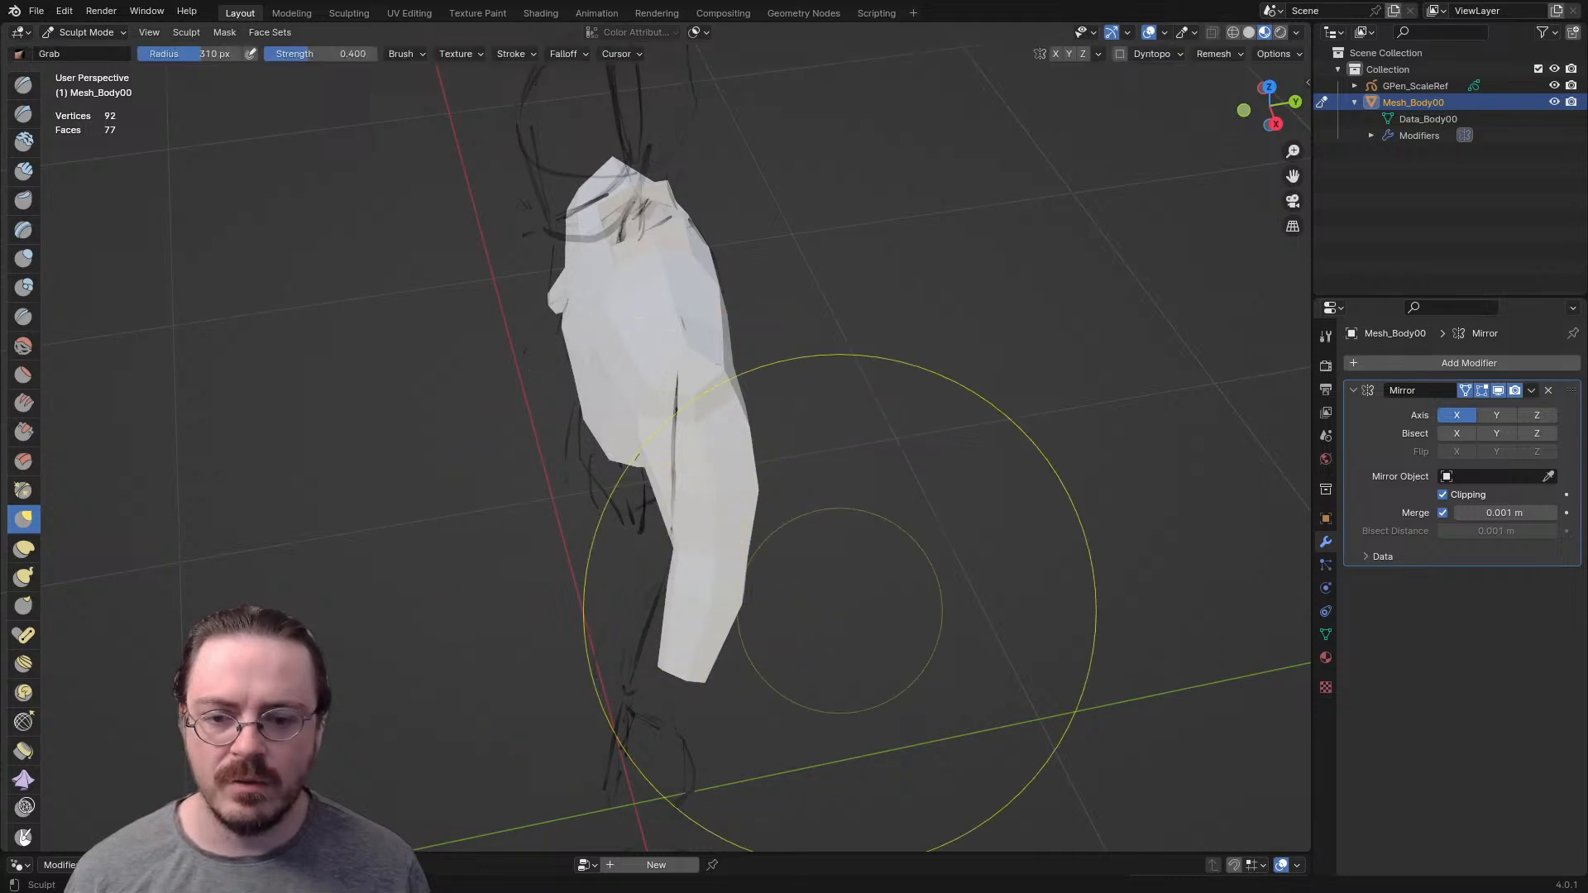
drag(709, 654, 678, 653)
drag(713, 517, 707, 511)
drag(736, 389, 698, 337)
middle_drag(700, 326, 683, 427)
- Set the Grab brush radius to 166 px and nudge the contour of the torso and arm
key(f)
click(883, 427)
drag(660, 301, 695, 310)
mouse_move(694, 310)
middle_down()
mouse_move(688, 277)
mouse_move(869, 266)
middle_up()
key(f)
click(738, 440)
drag(552, 688, 569, 691)
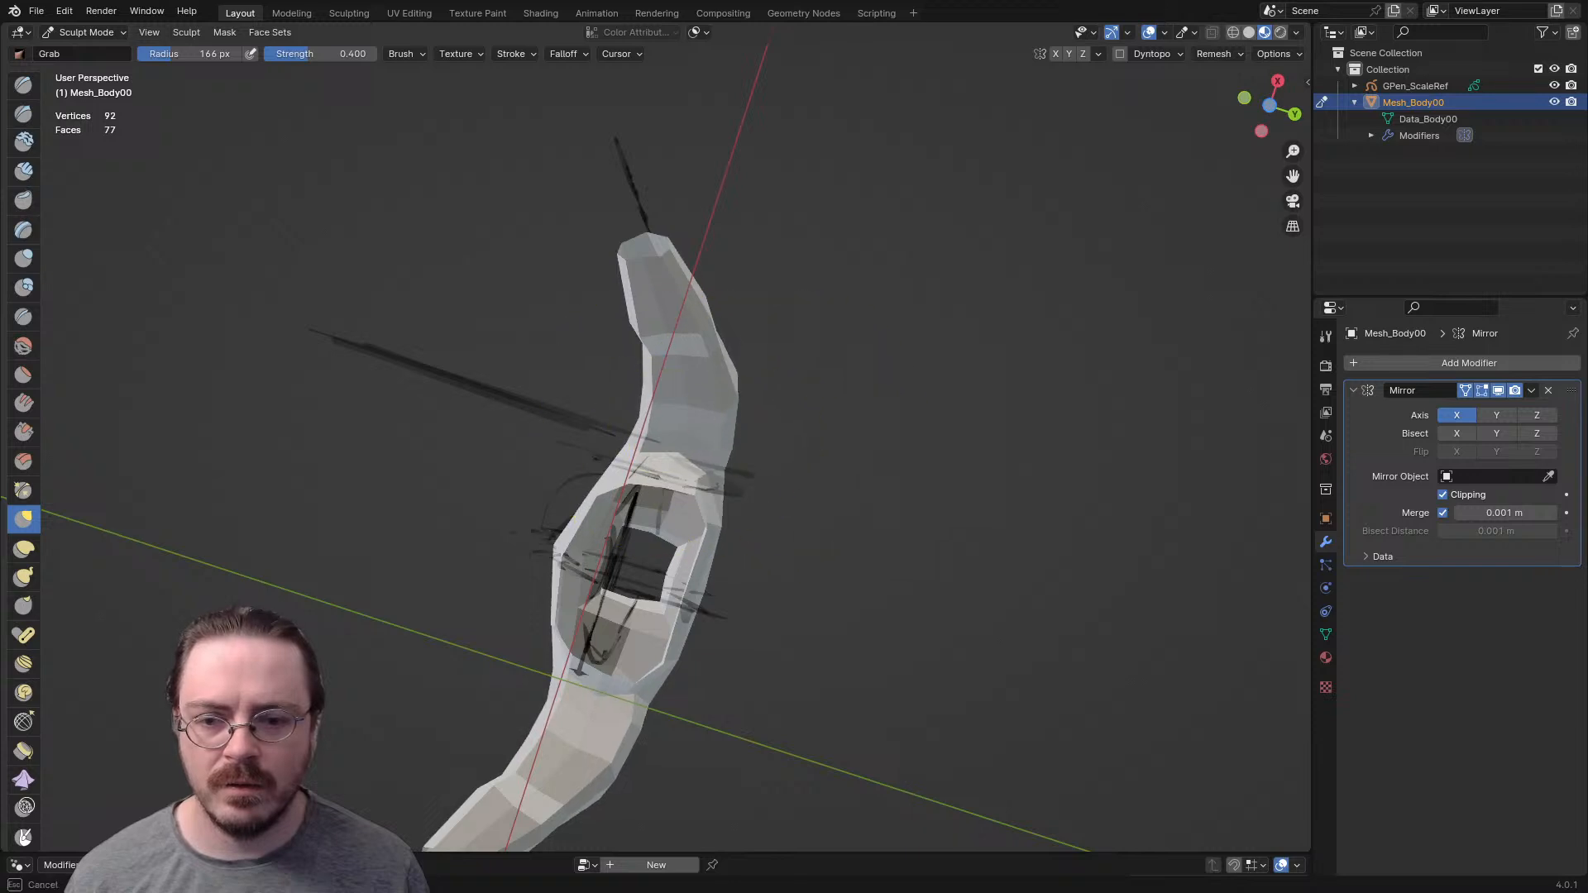
mouse_move(709, 373)
middle_down()
mouse_move(738, 488)
mouse_move(678, 571)
mouse_move(638, 712)
middle_up()
mouse_move(752, 390)
middle_down()
mouse_move(749, 488)
mouse_move(613, 384)
middle_up()
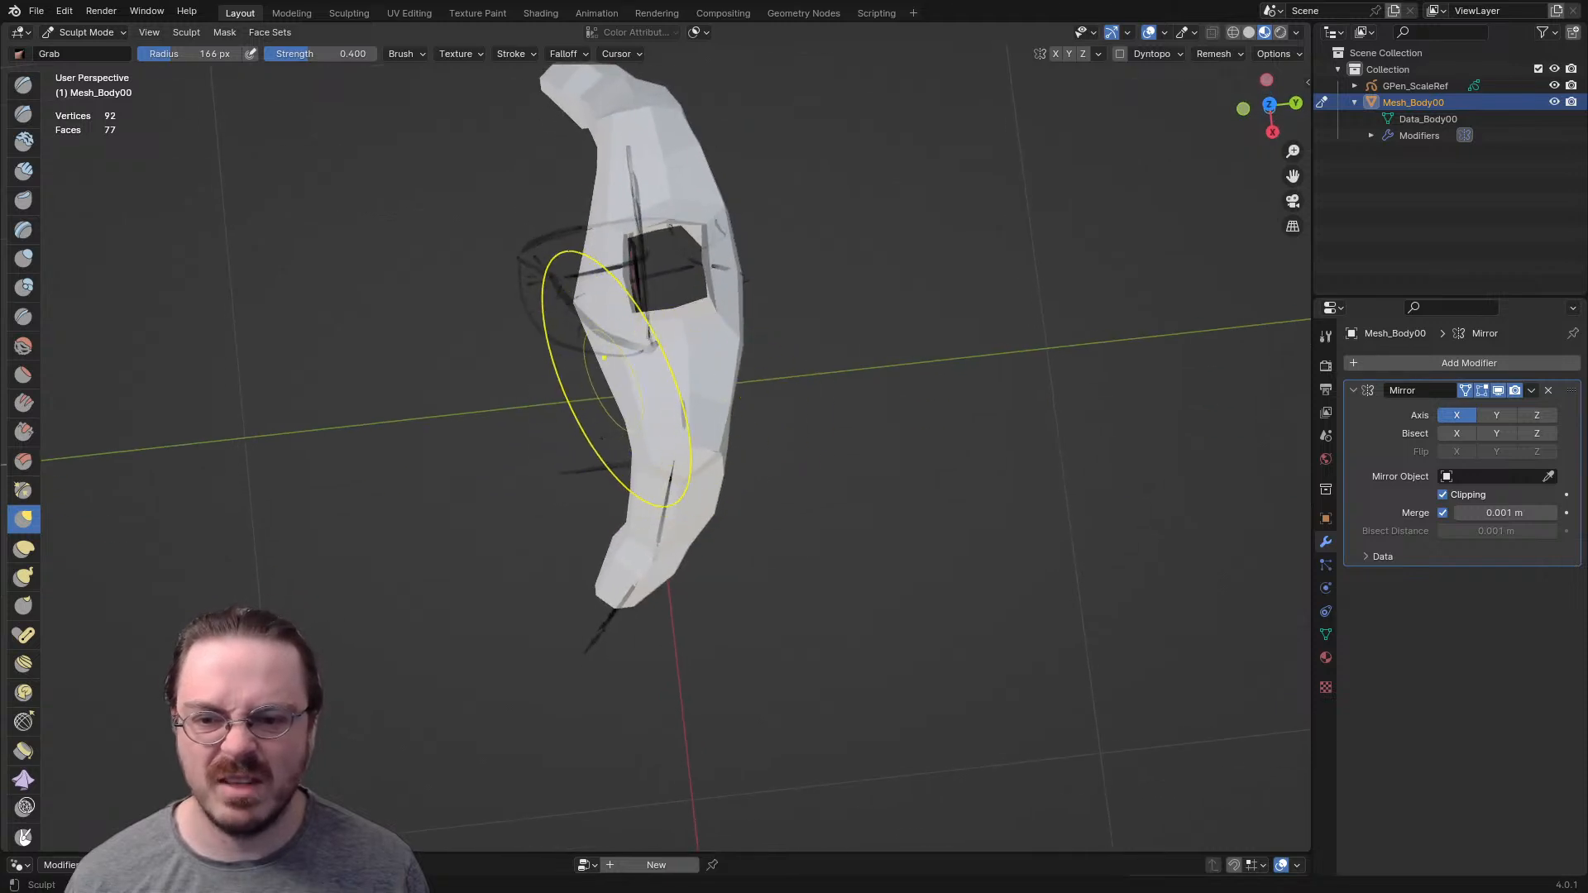
- Switch the body mesh from Sculpt Mode to Edit Mode
middle_drag(614, 385, 931, 236)
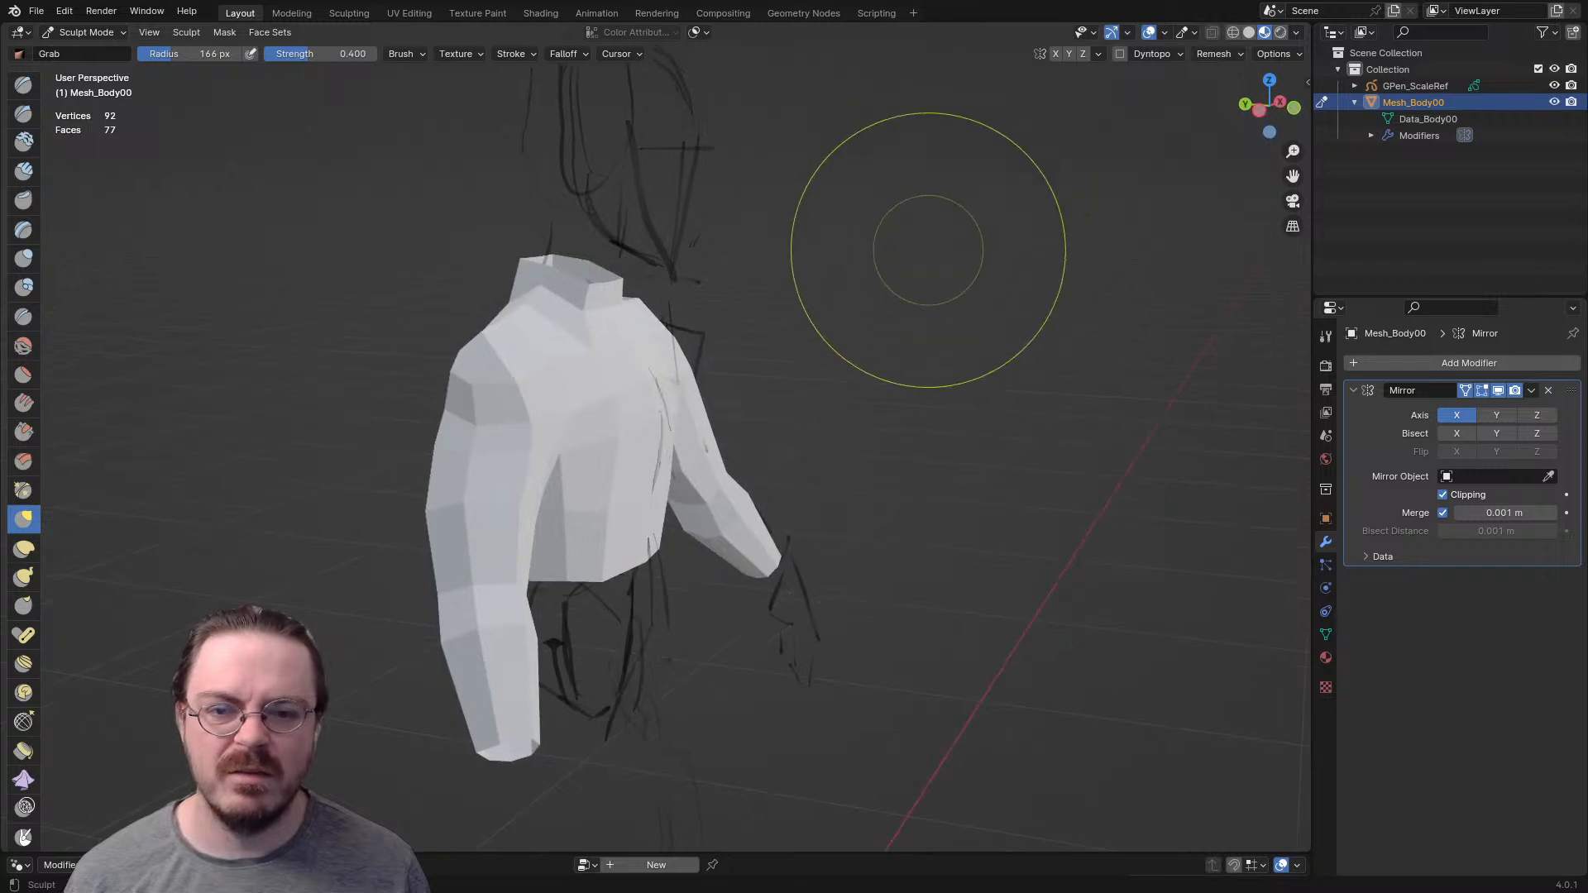
key(ctrl+Tab)
click(1003, 365)
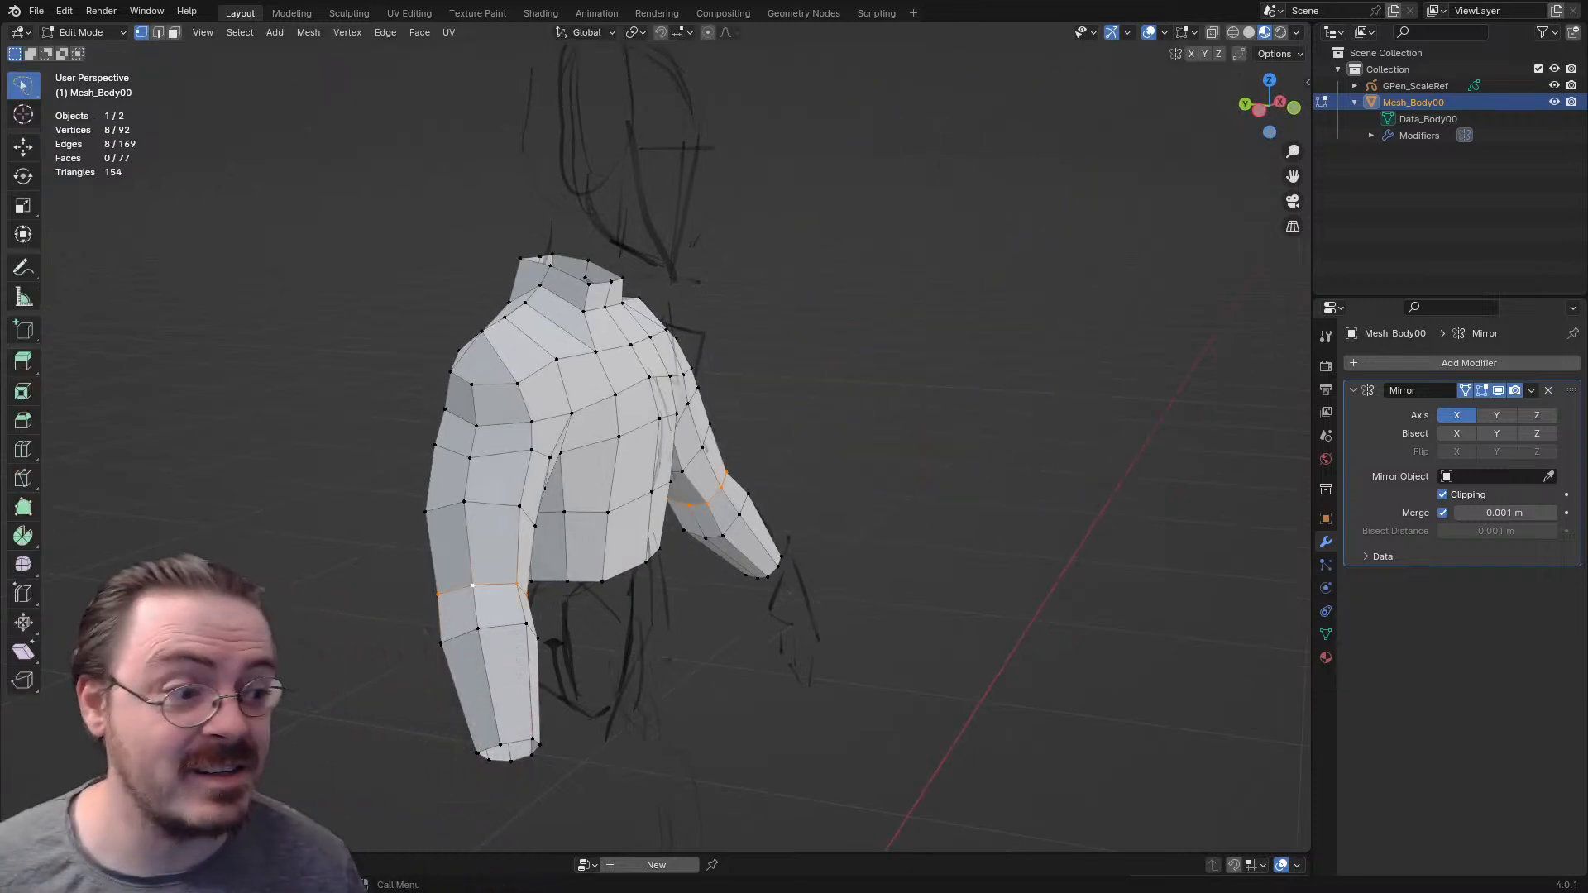
- Examine the edge flow of the neck, shoulders, torso and arms from the front and back
key(KP_1)
mouse_move(828, 463)
middle_down()
mouse_move(612, 534)
mouse_move(715, 472)
mouse_move(827, 476)
mouse_move(922, 563)
mouse_move(952, 561)
middle_up()
scroll(827, 475, up, 3)
key(KP_1)
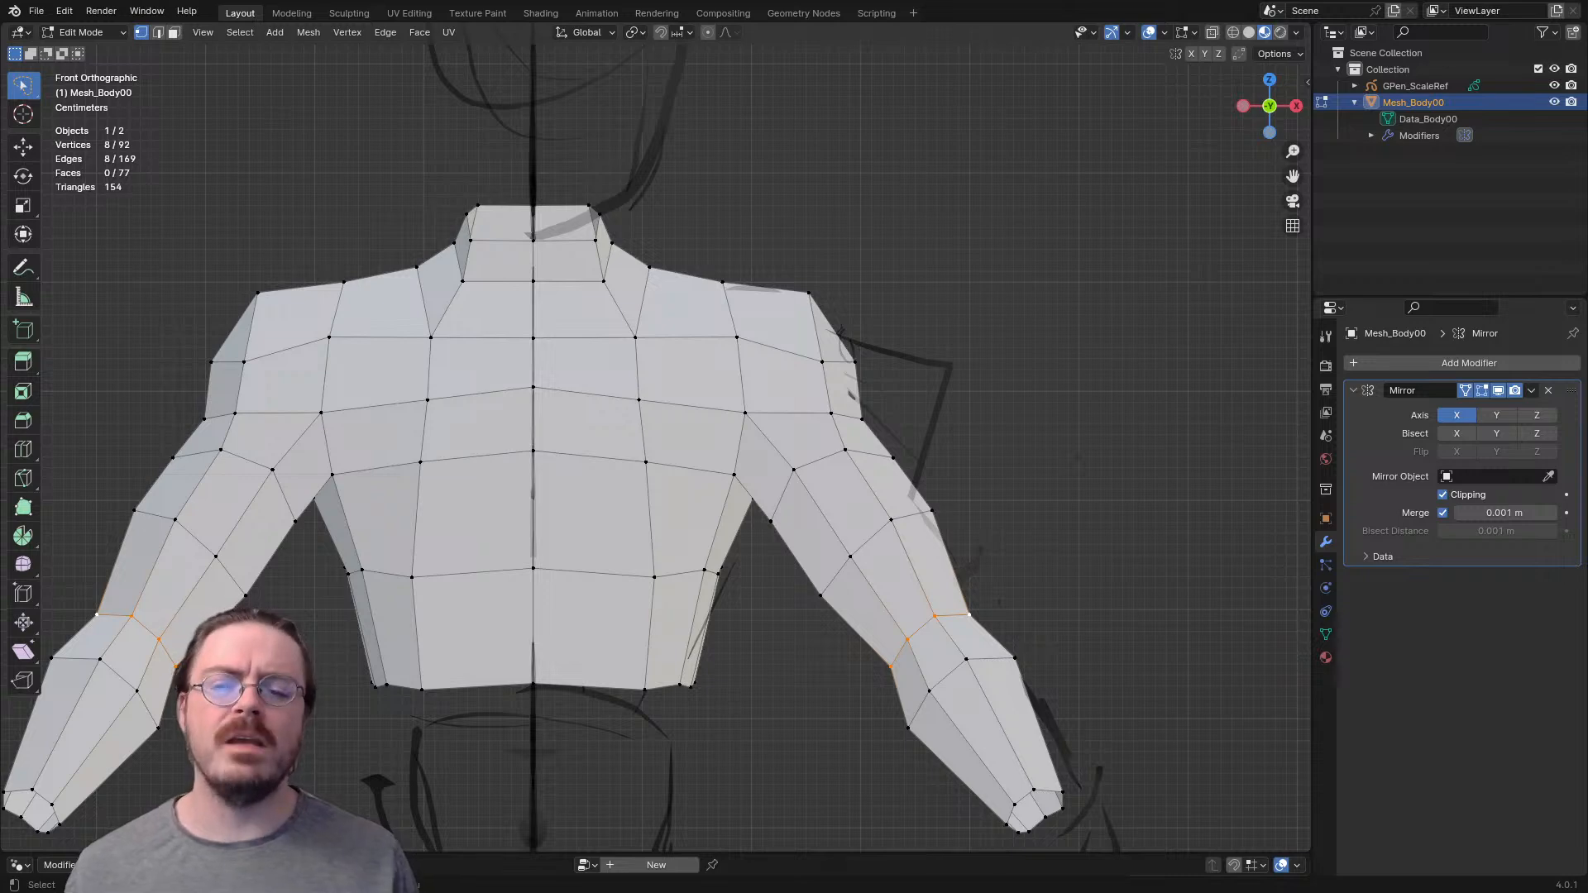
middle_drag(662, 447, 918, 451)
middle_drag(744, 463, 729, 464)
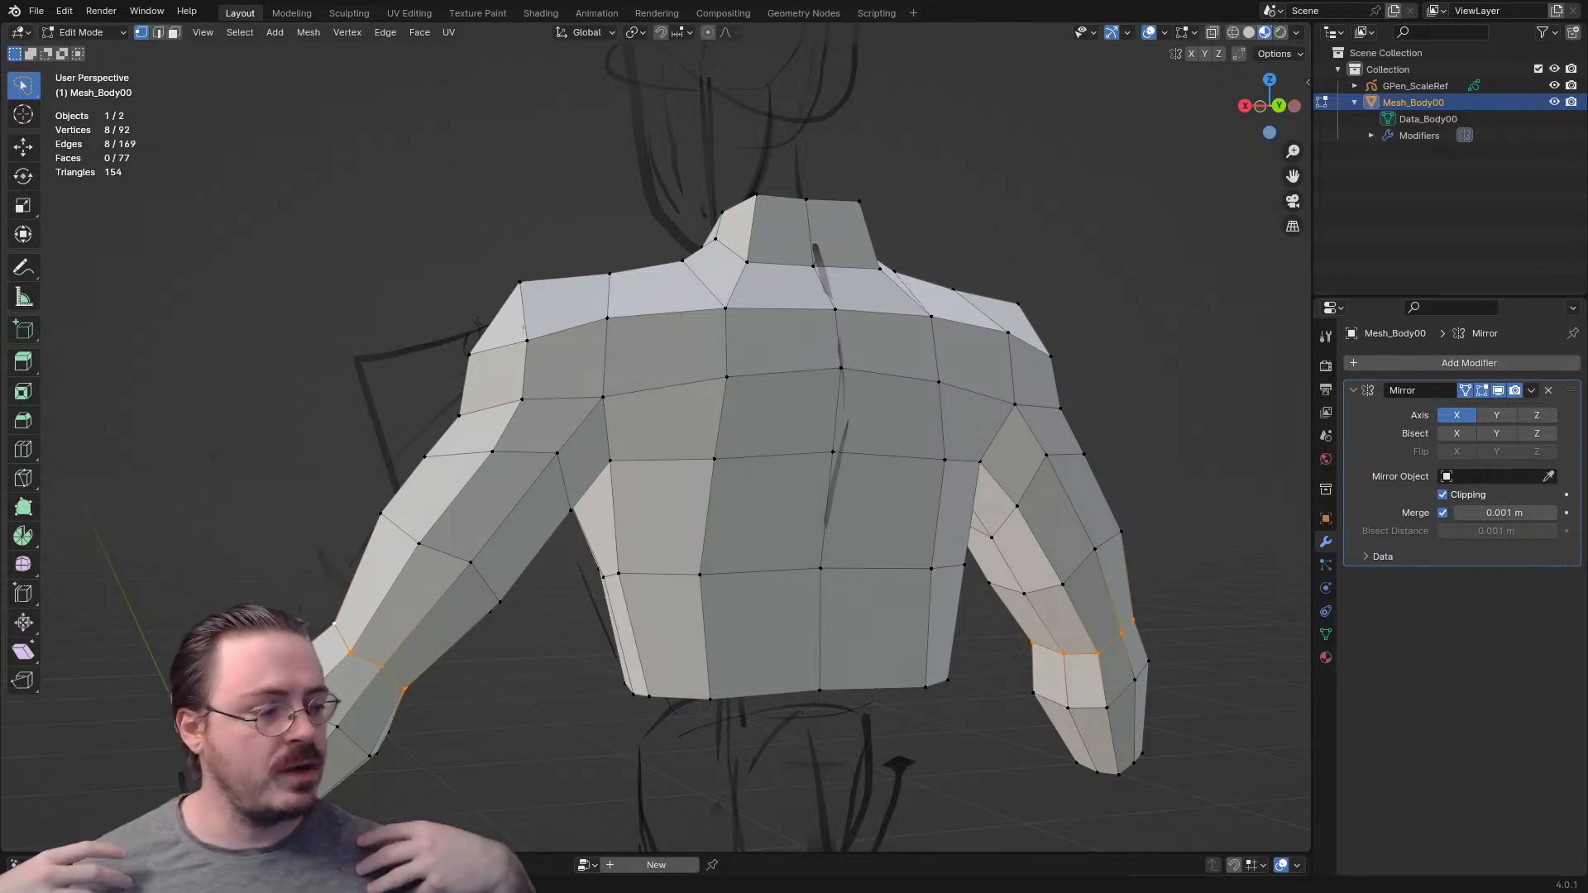
middle_drag(745, 463, 1018, 464)
scroll(654, 446, up, 5)
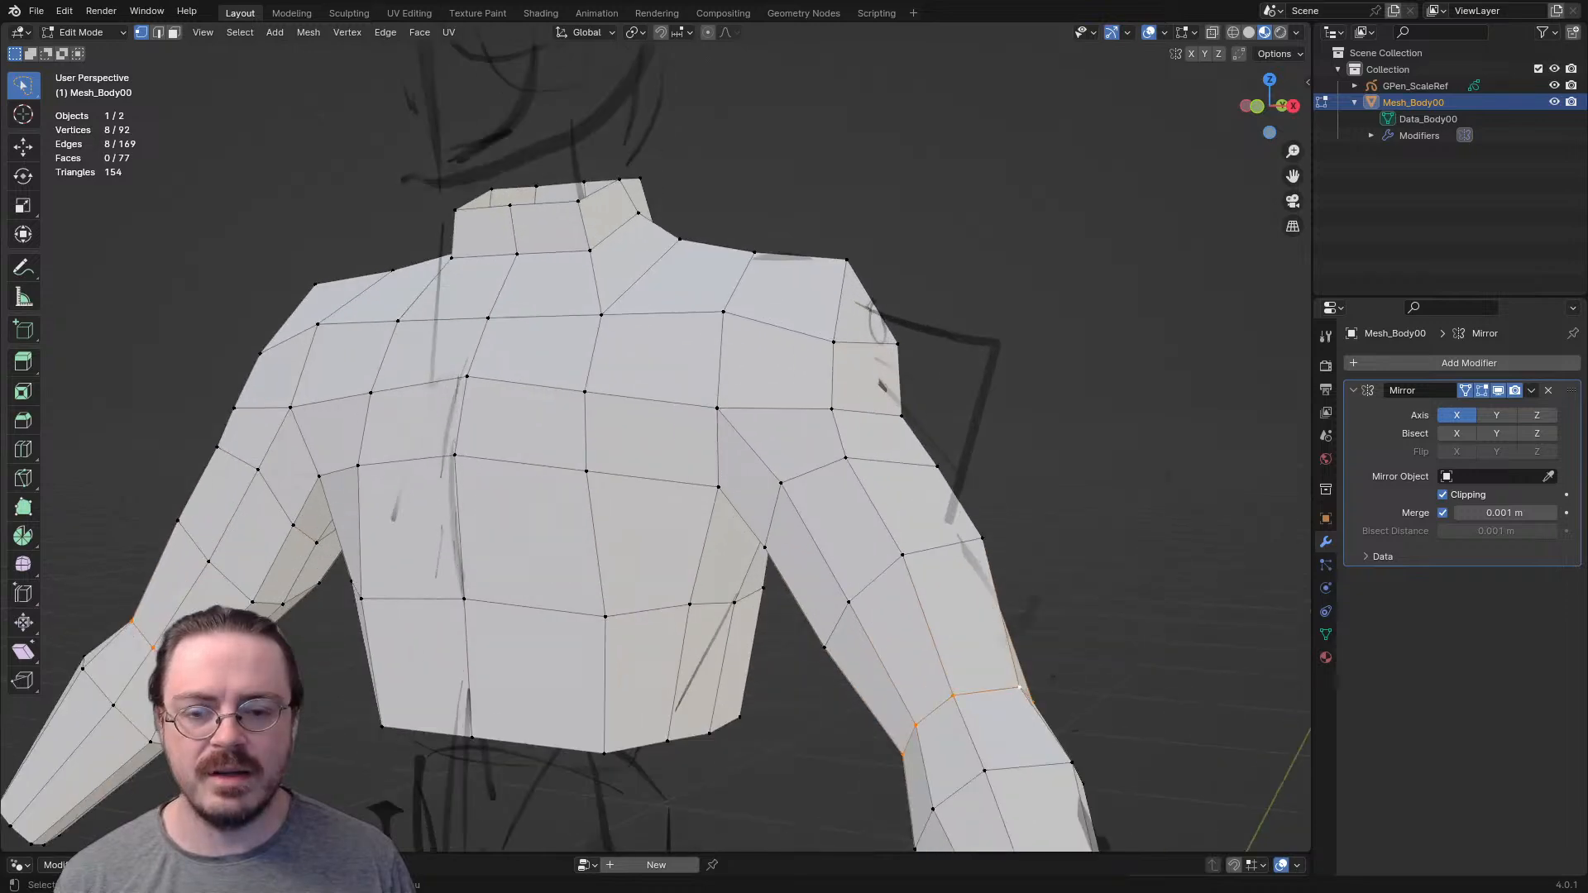
scroll(653, 447, down, 4)
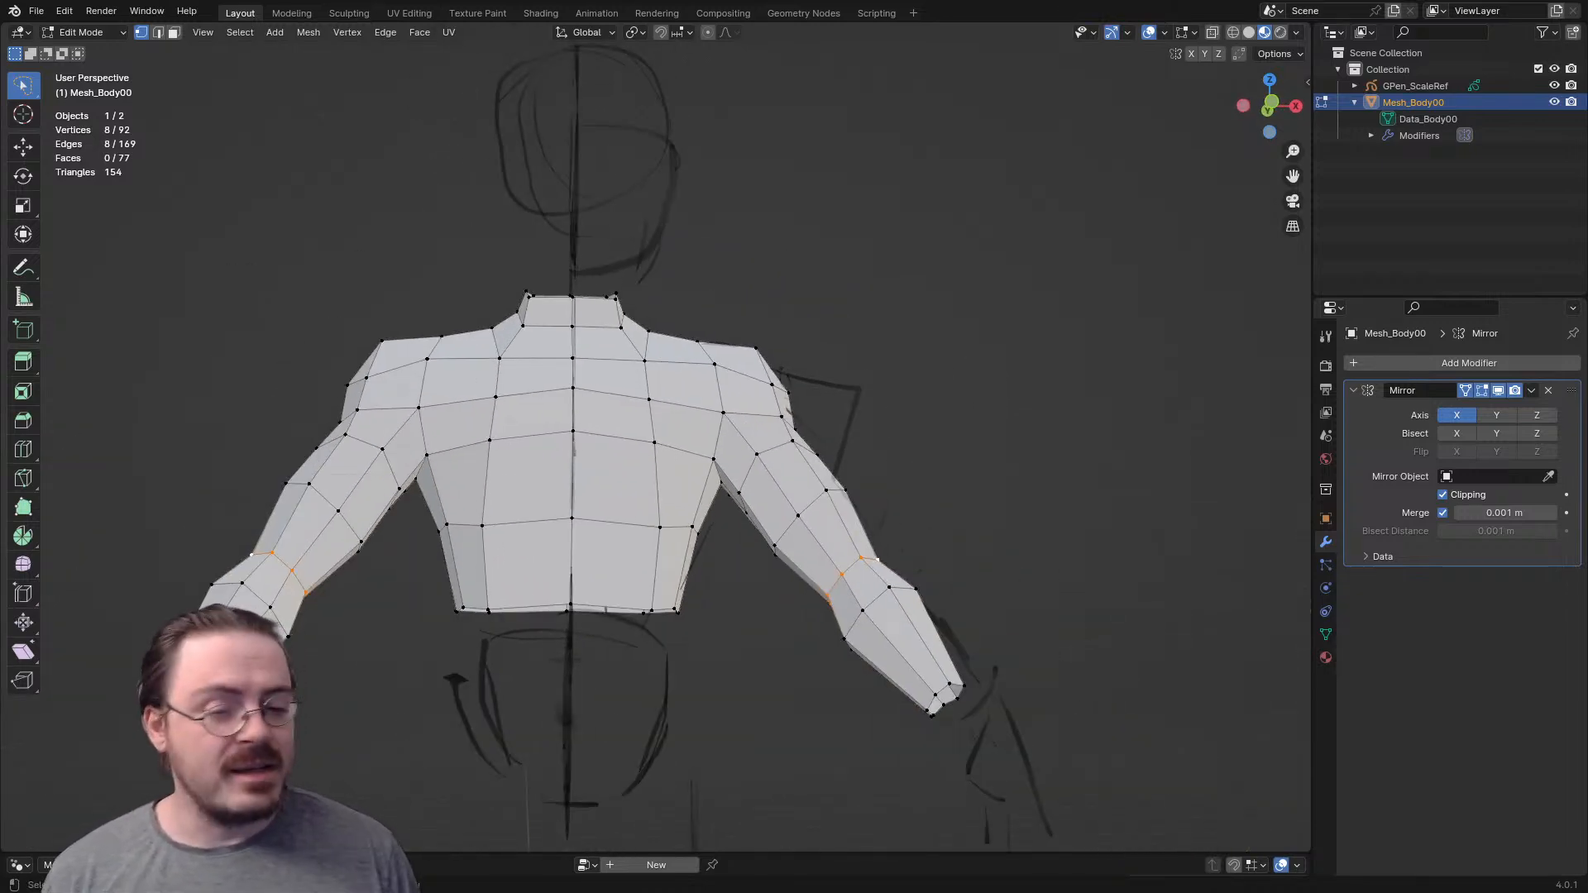
scroll(654, 447, up, 4)
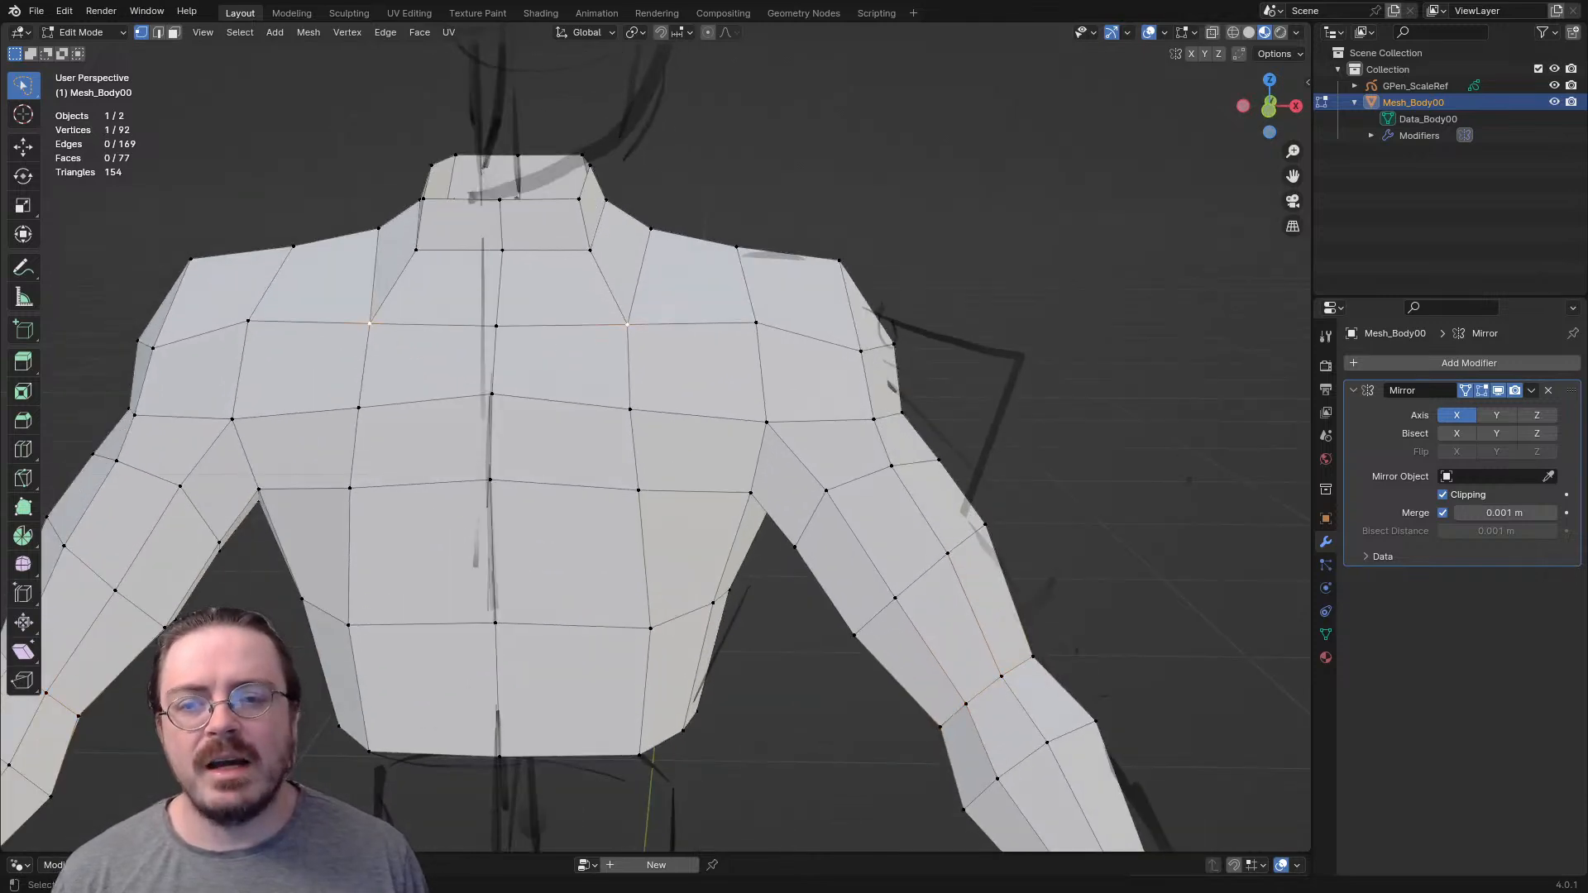
key(KP_1)
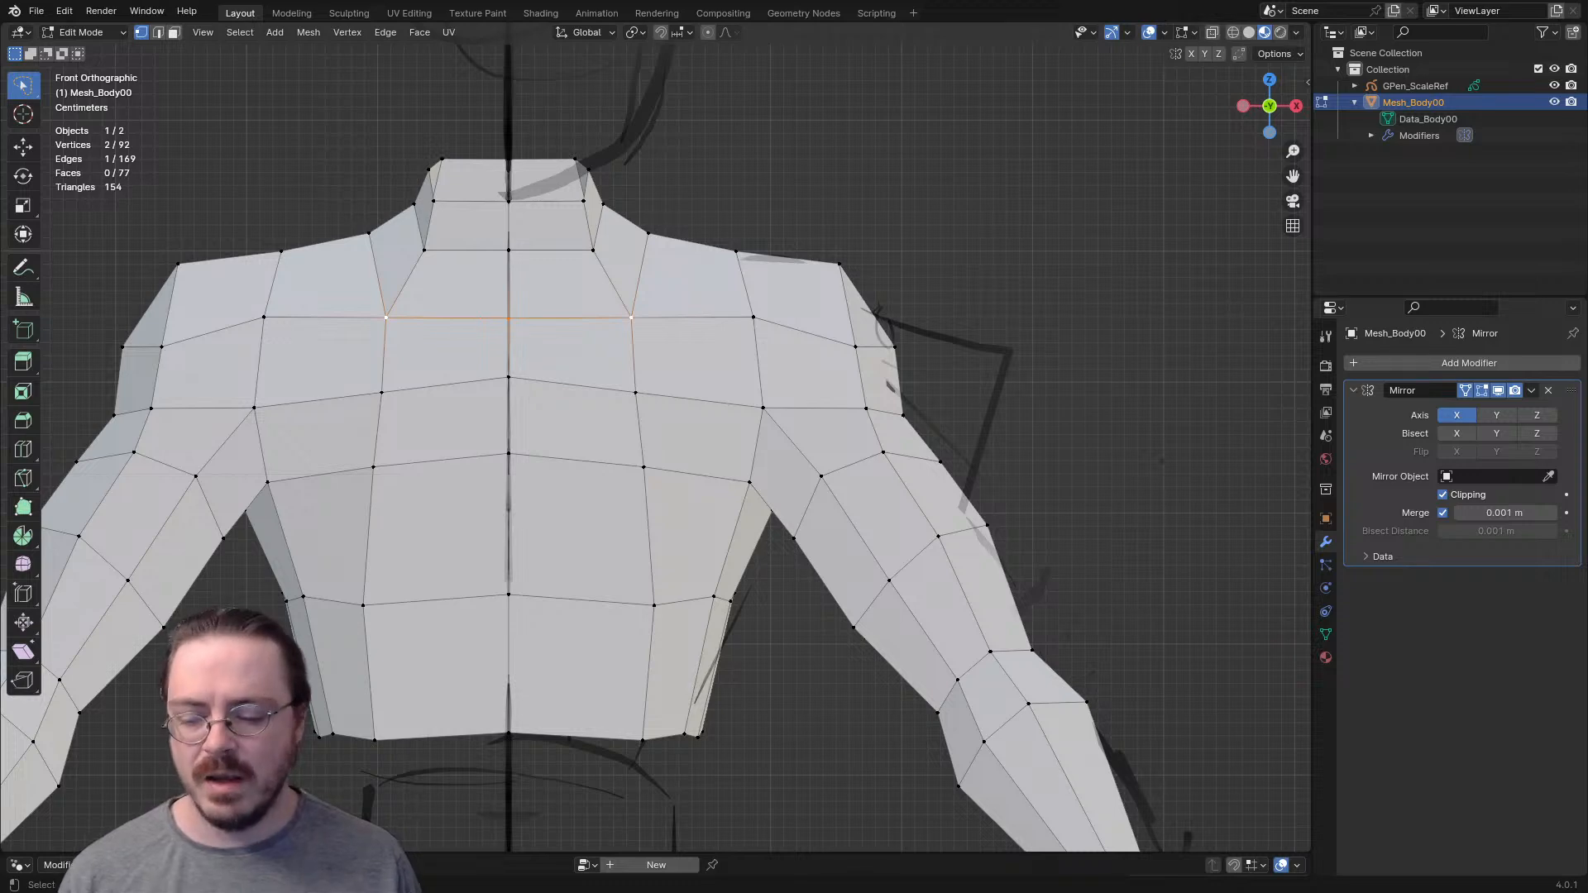
- Select the face loops around the neck base, chest, armhole and ribs in turn to examine the topology
key(3)
alt+click(597, 285)
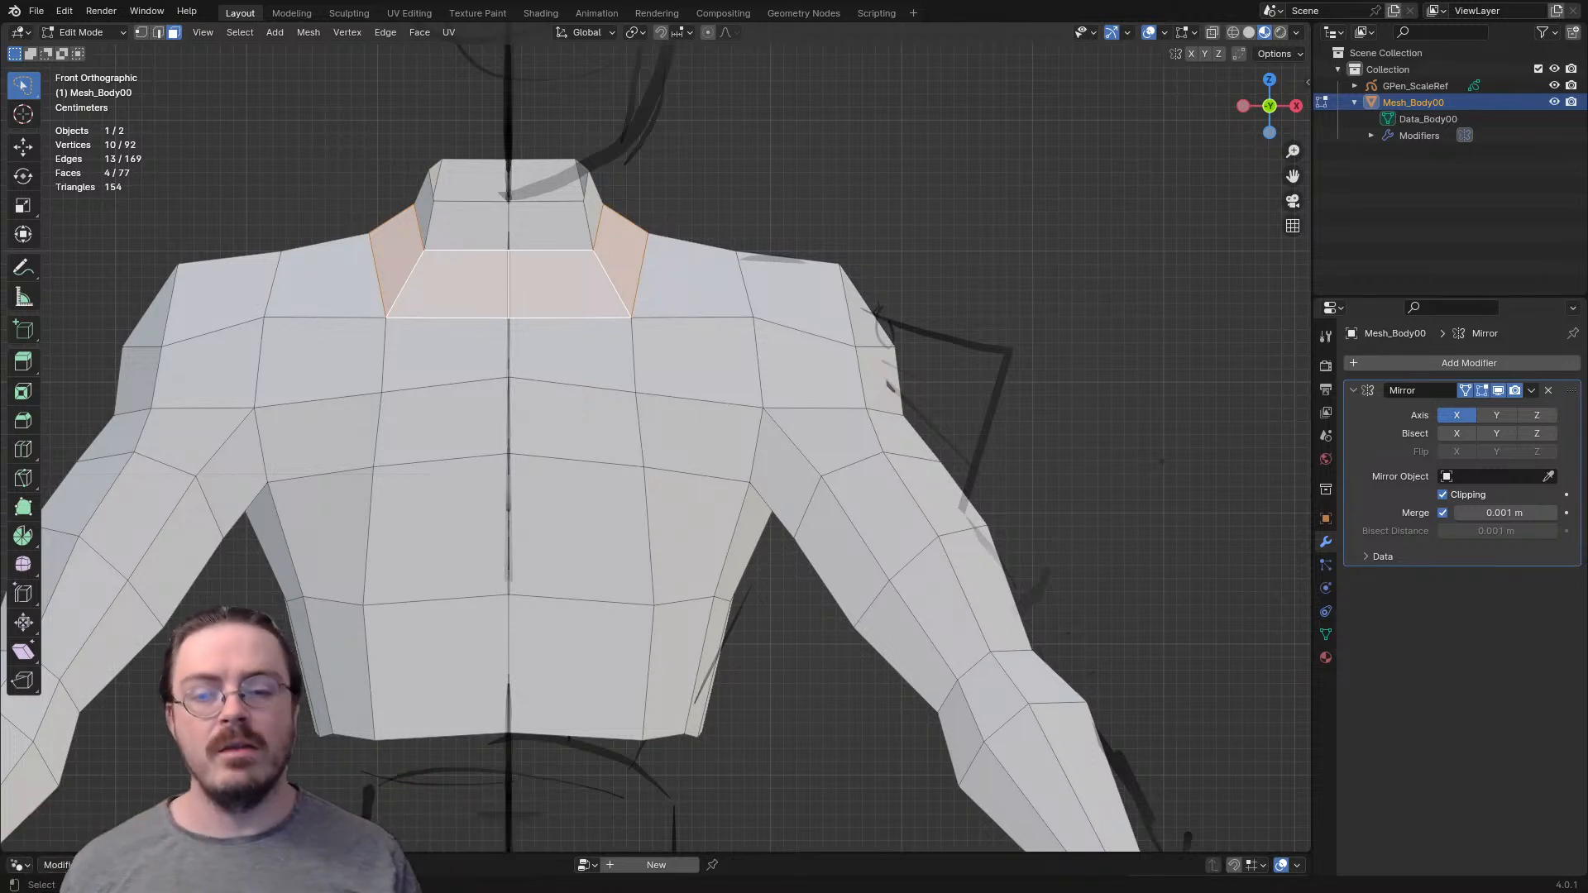
alt+click(641, 355)
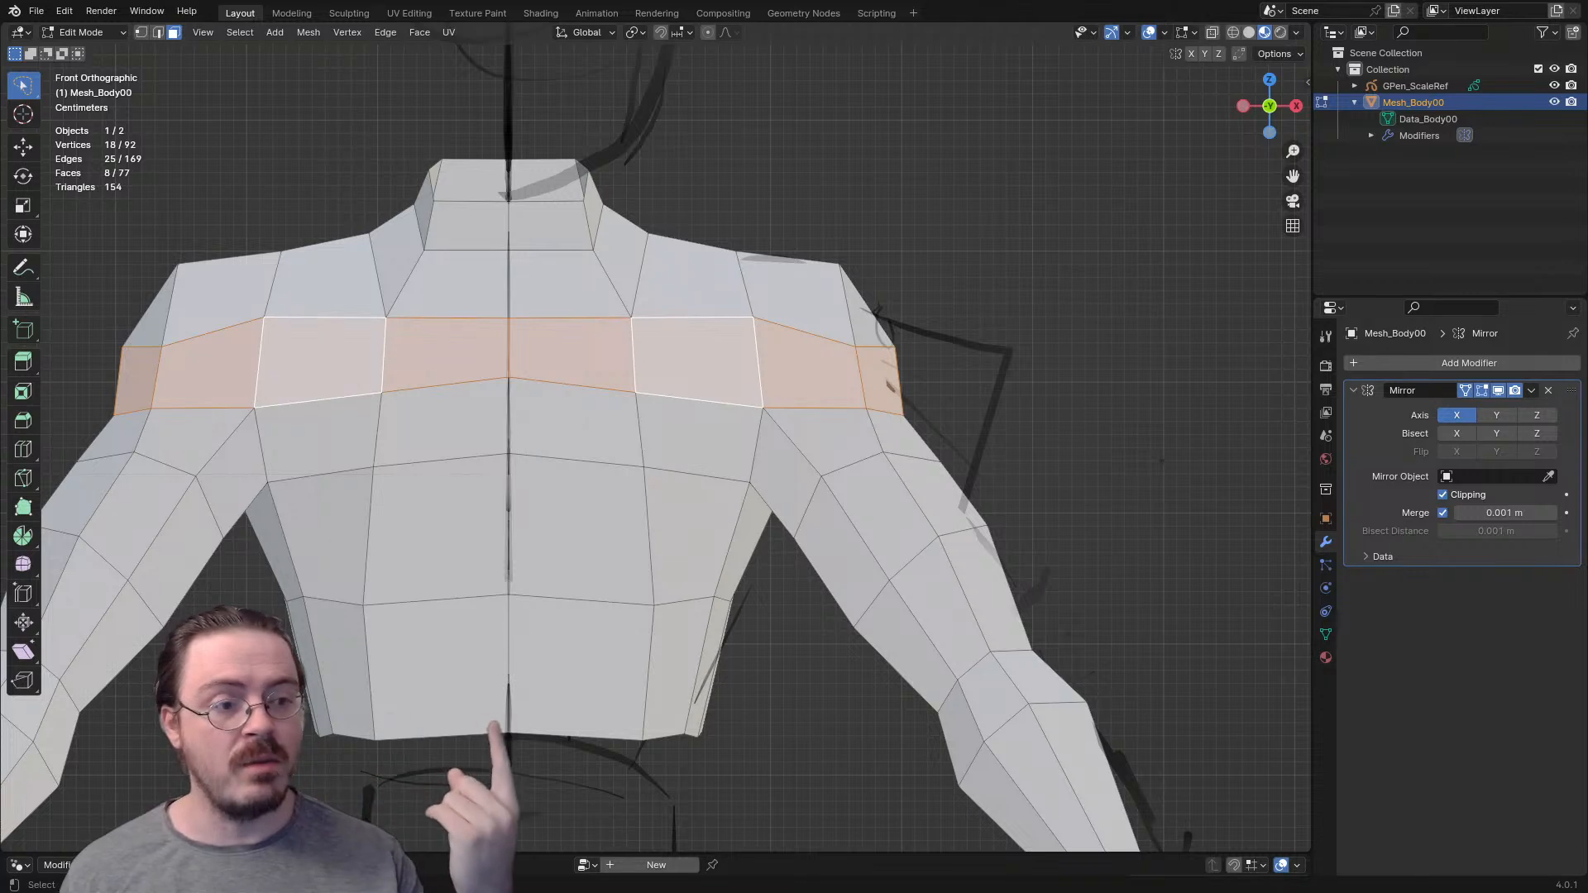
alt+click(647, 431)
scroll(647, 431, down, 4)
middle_drag(647, 431, 310, 401)
scroll(310, 401, up, 3)
alt+shift+click(604, 403)
middle_drag(604, 403, 855, 418)
alt+click(548, 439)
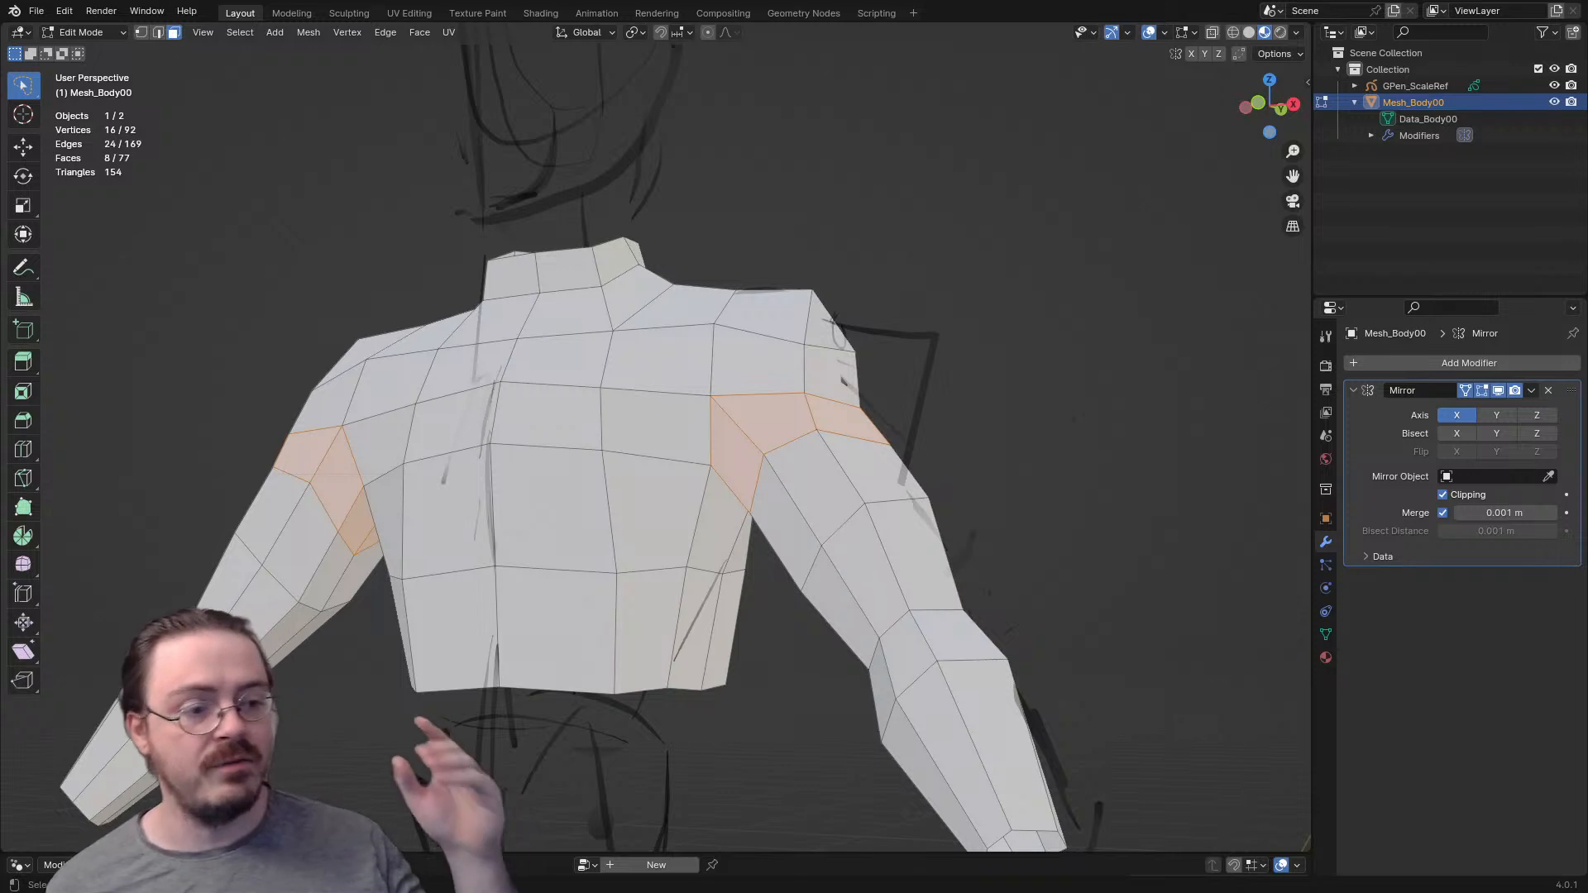
alt+click(708, 520)
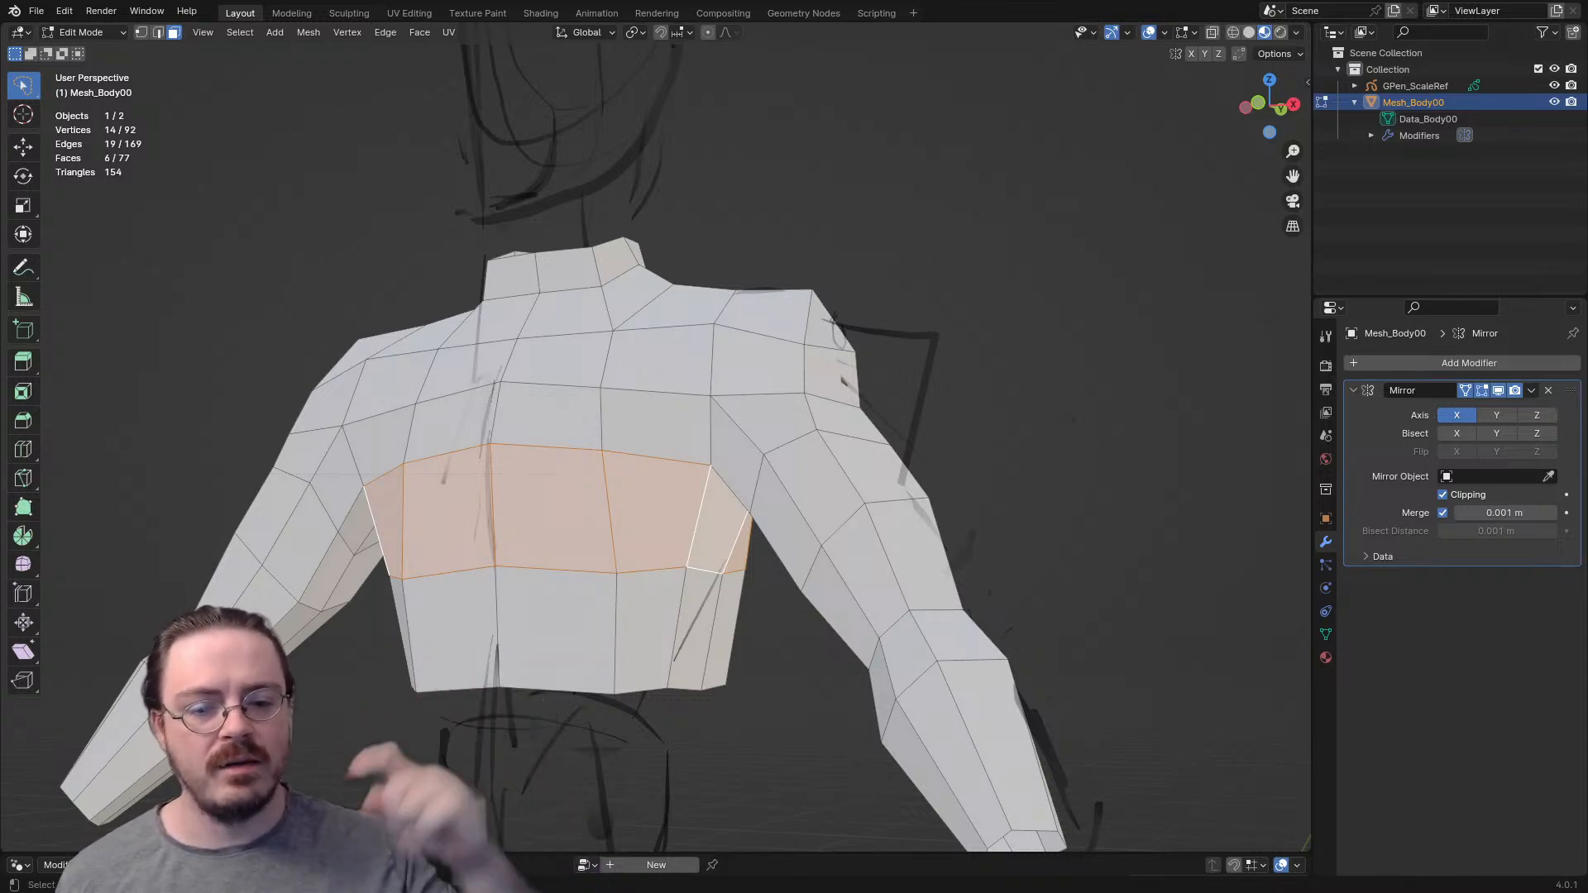
- Move the outermost top shoulder vertex down and inward in the front view
middle_drag(712, 521, 573, 605)
middle_drag(703, 370, 888, 325)
key(ctrl+Tab)
scroll(890, 325, up, 3)
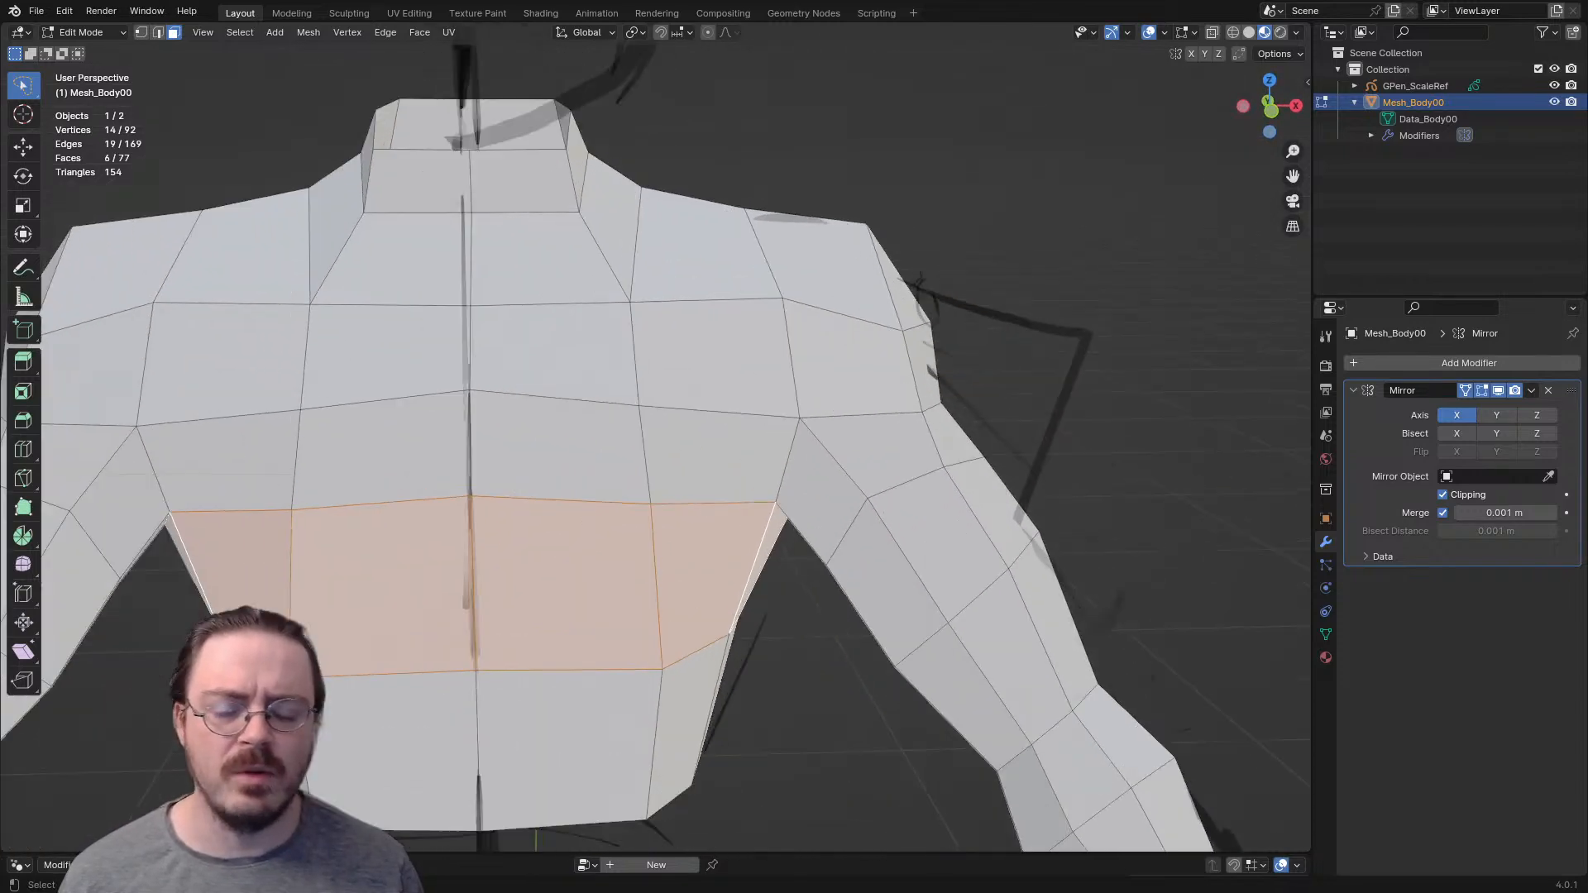
key(1)
click(908, 182)
key(KP_1)
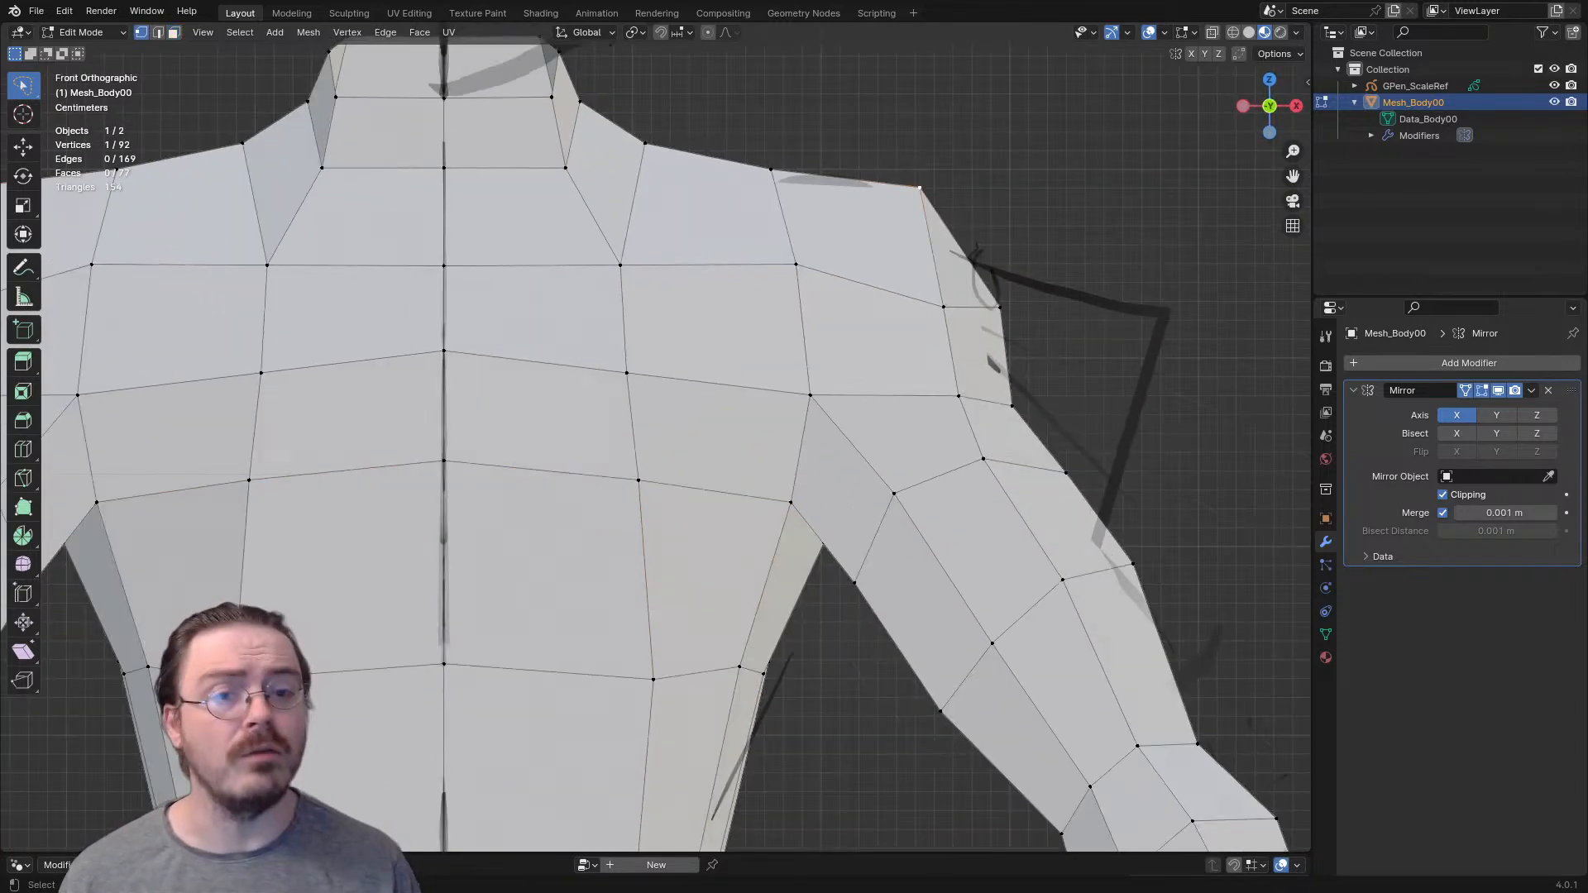
key(g)
click(892, 205)
- Lower the next two vertices along the top of the shoulder toward the neck
click(771, 169)
key(g)
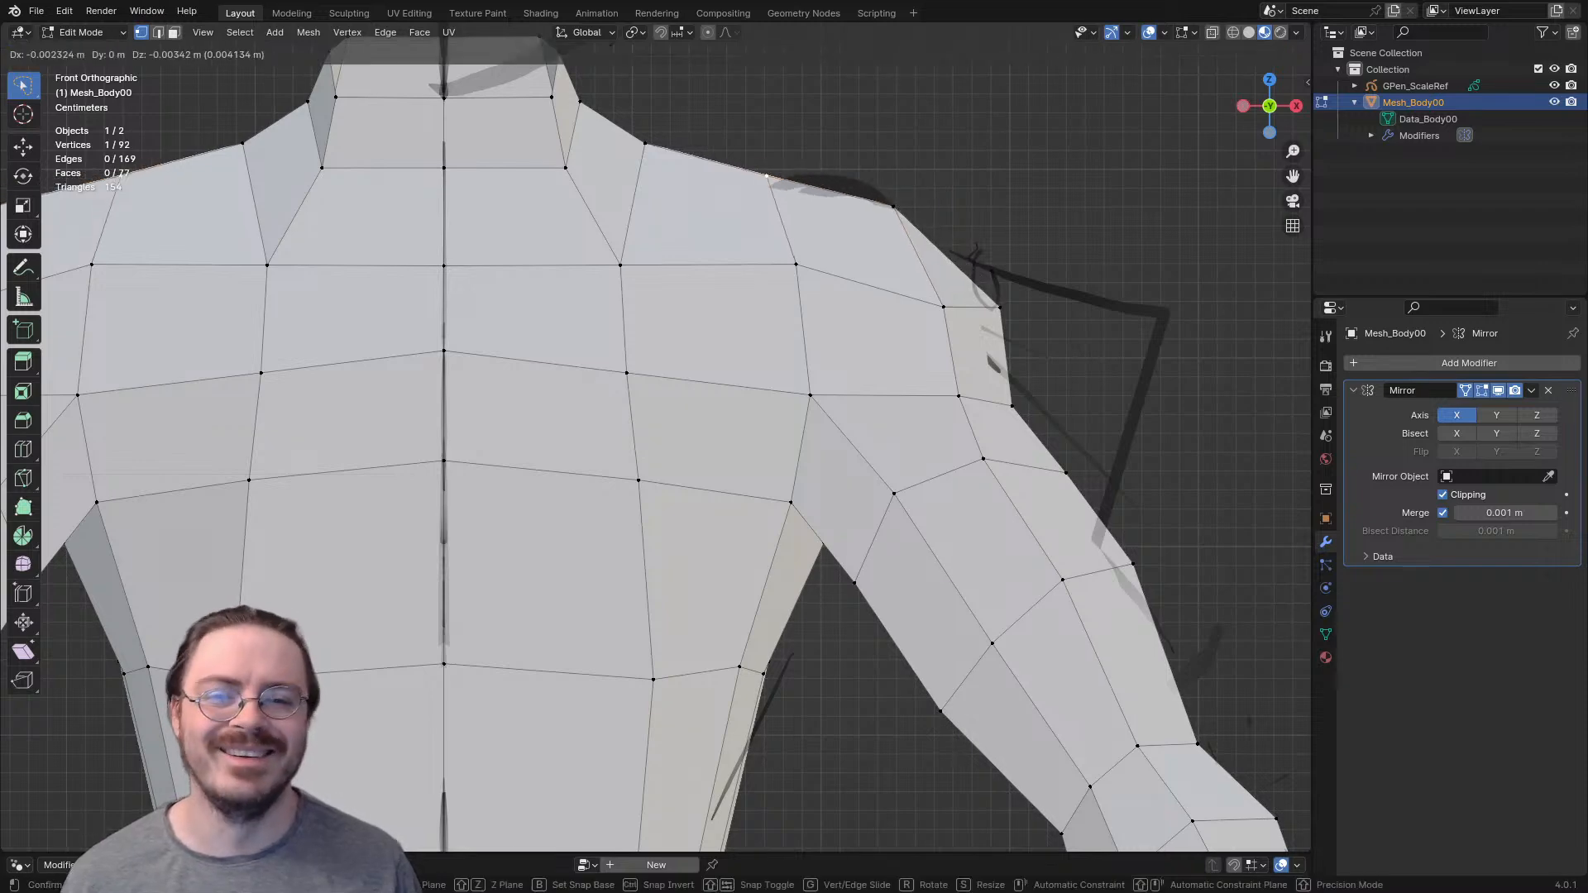
click(758, 196)
click(645, 144)
key(g)
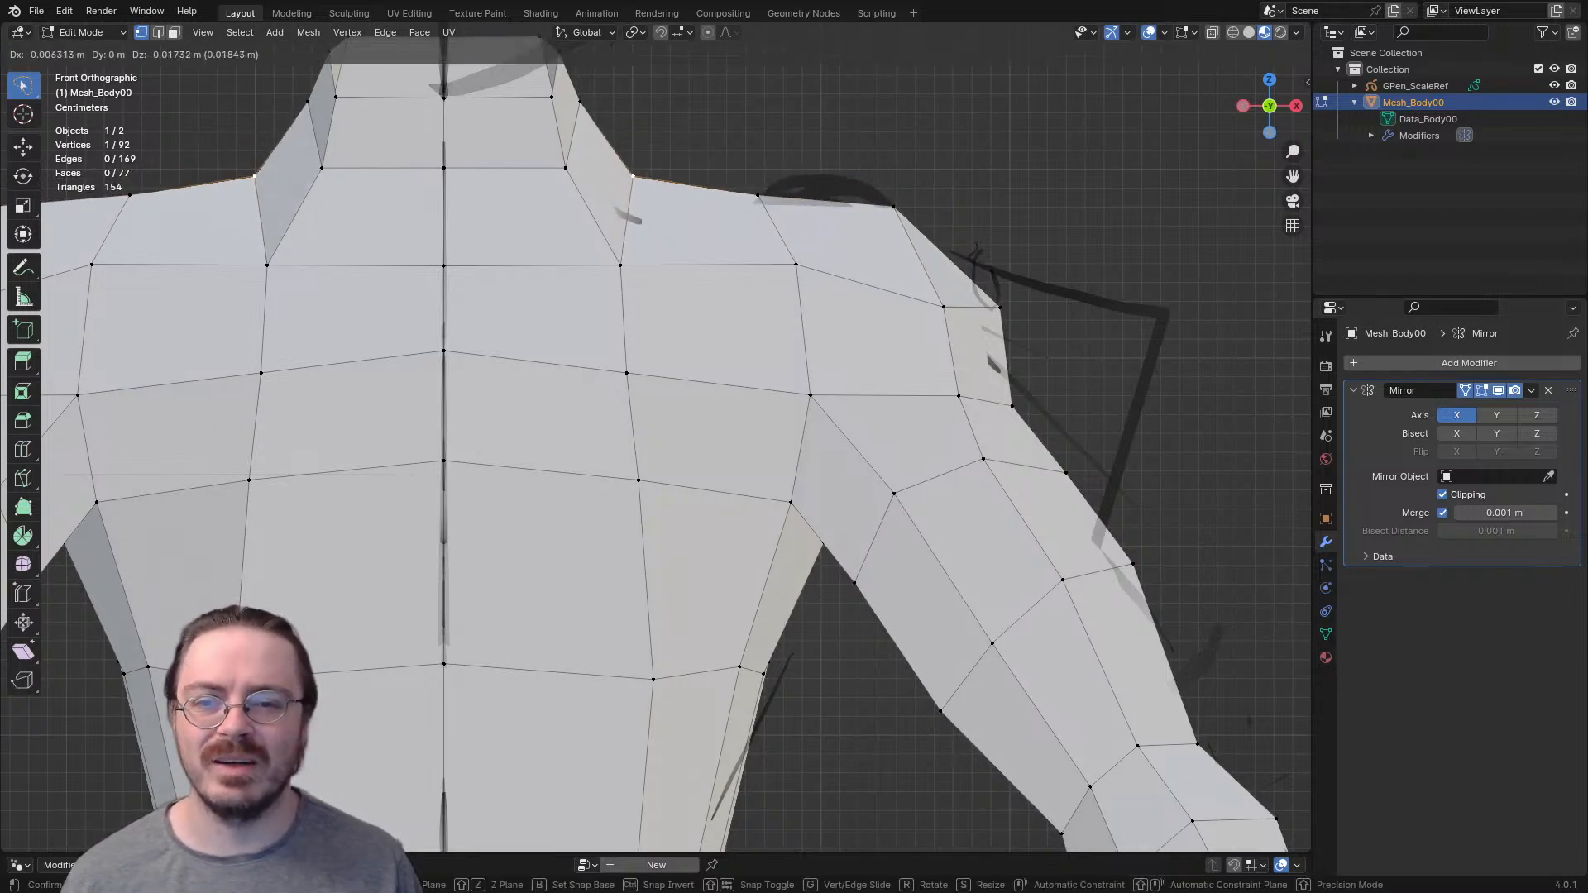
click(635, 196)
- Select further vertices around the shoulder, reposition them to refine its slope, and clear the selection
scroll(662, 273, down, 4)
shift+middle_drag(662, 331, 659, 283)
scroll(660, 283, down, 3)
middle_drag(728, 331, 799, 354)
shift+middle_drag(798, 447, 637, 372)
scroll(576, 265, up, 4)
alt+click(559, 253)
middle_drag(636, 371, 586, 364)
key(c)
click(692, 383)
key(Escape)
middle_drag(691, 383, 725, 380)
key(g)
key(Return)
key(g)
click(676, 414)
shift+middle_drag(676, 413, 1047, 633)
scroll(881, 473, down, 3)
scroll(707, 464, up, 3)
key(alt+a)
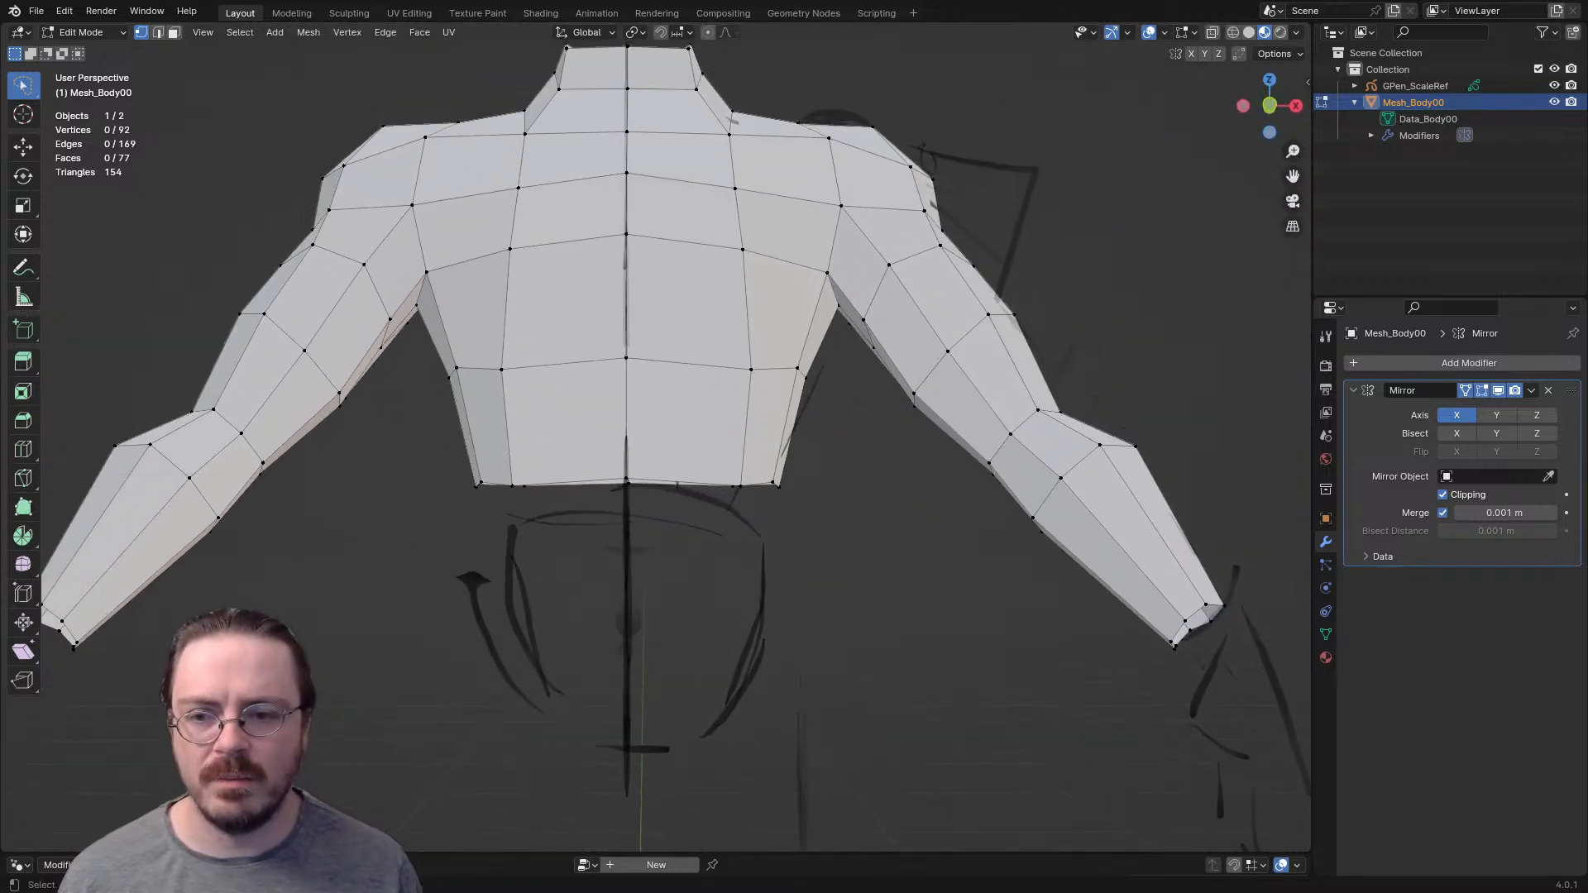
- Examine the torso's lower edge against the sketched waist and pelvis from the front and side
scroll(1047, 633, up, 2)
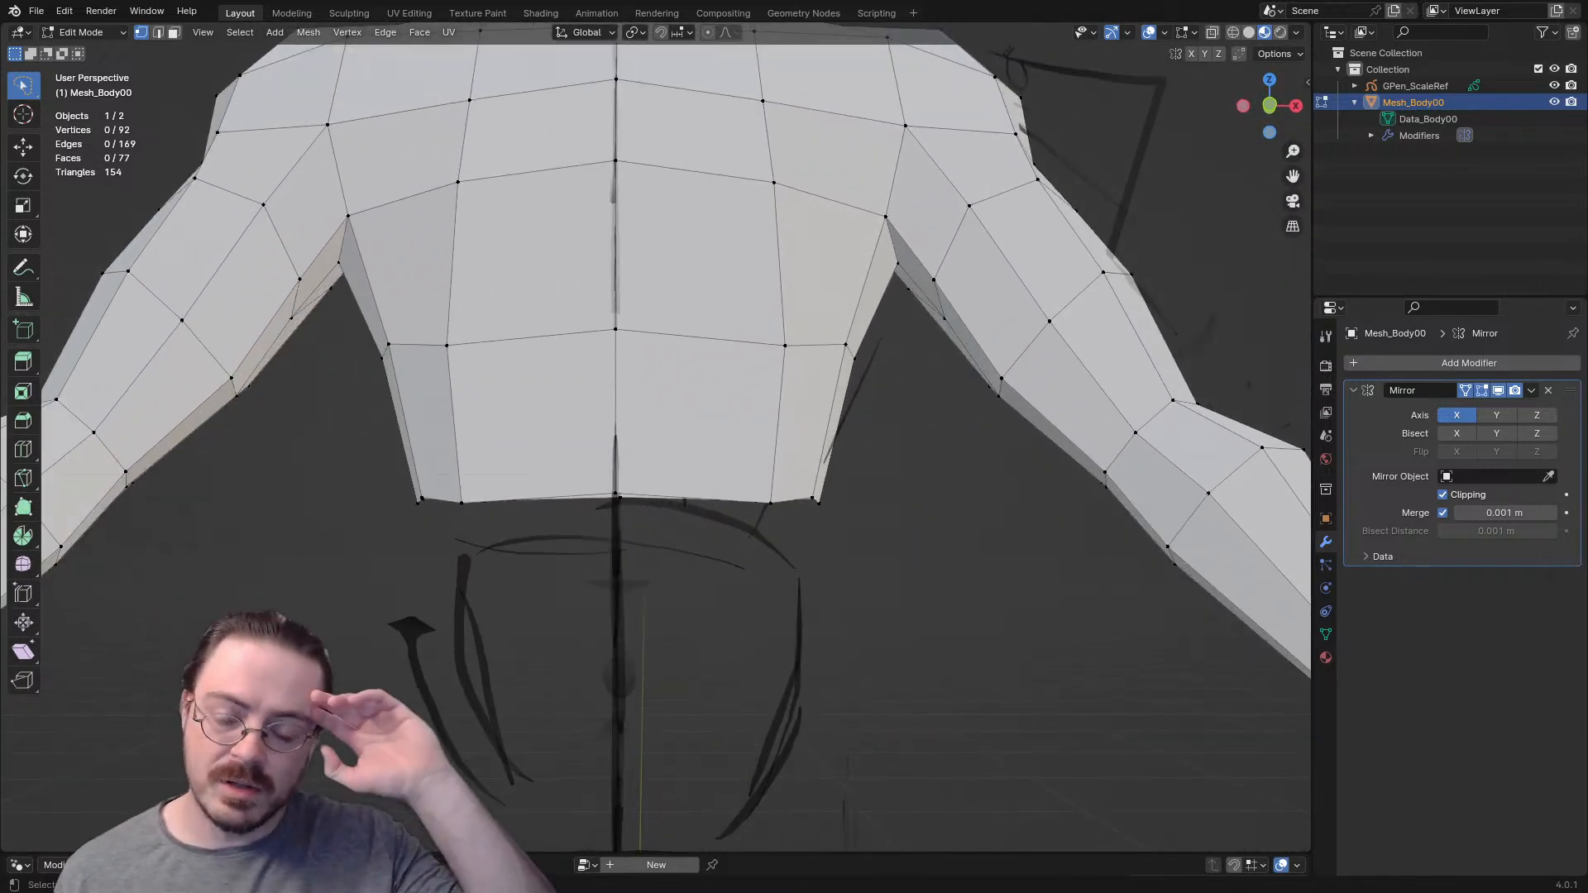
key(KP_1)
key(KP_3)
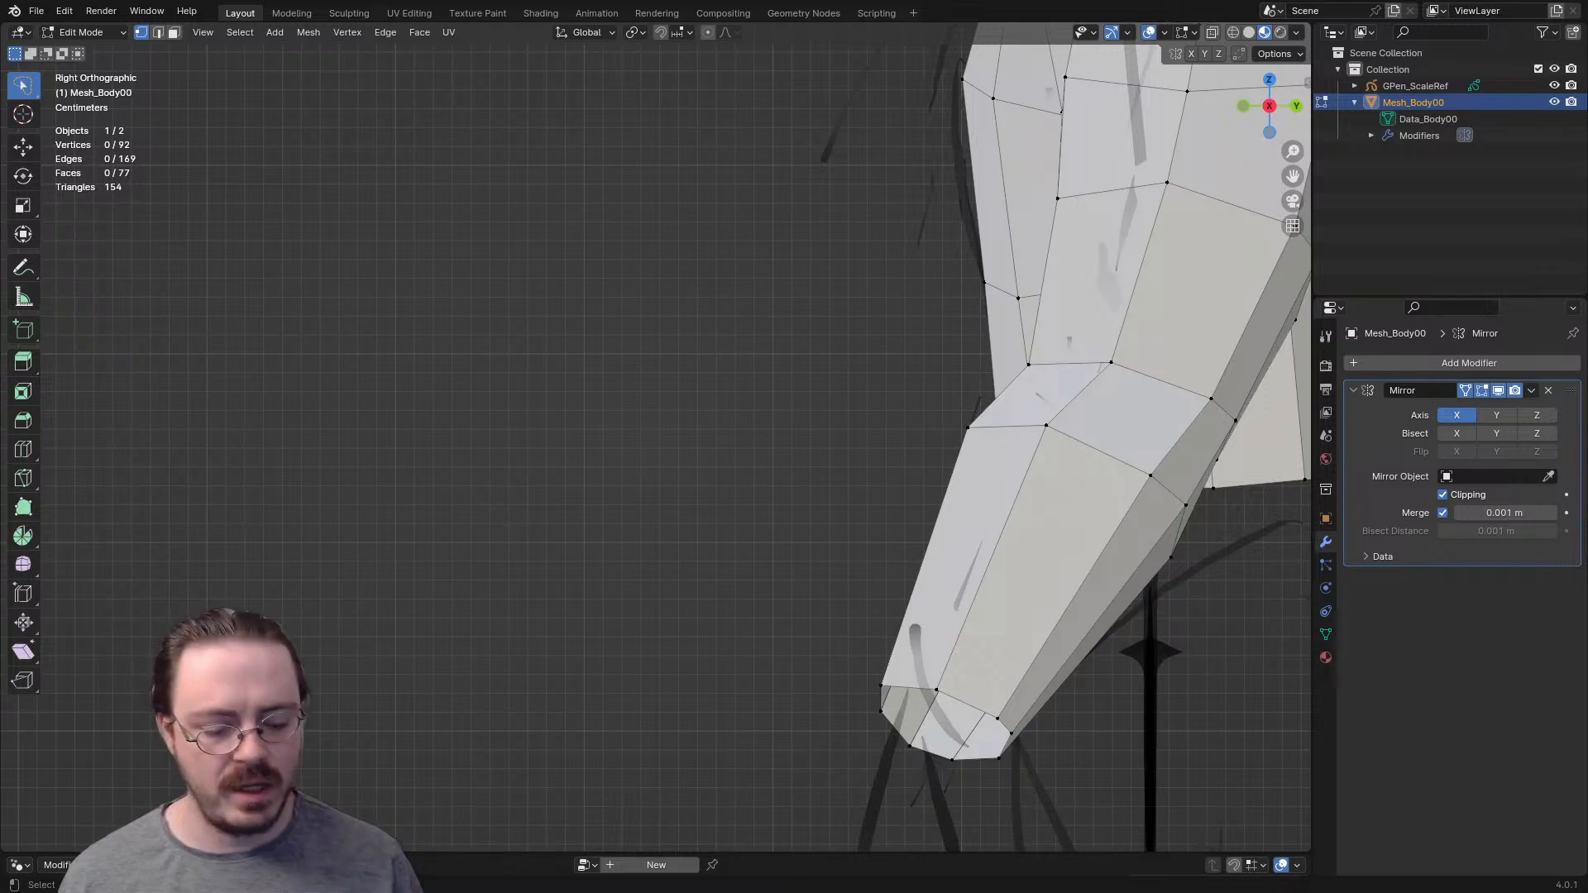
key(KP_1)
shift+middle_drag(695, 430, 719, 478)
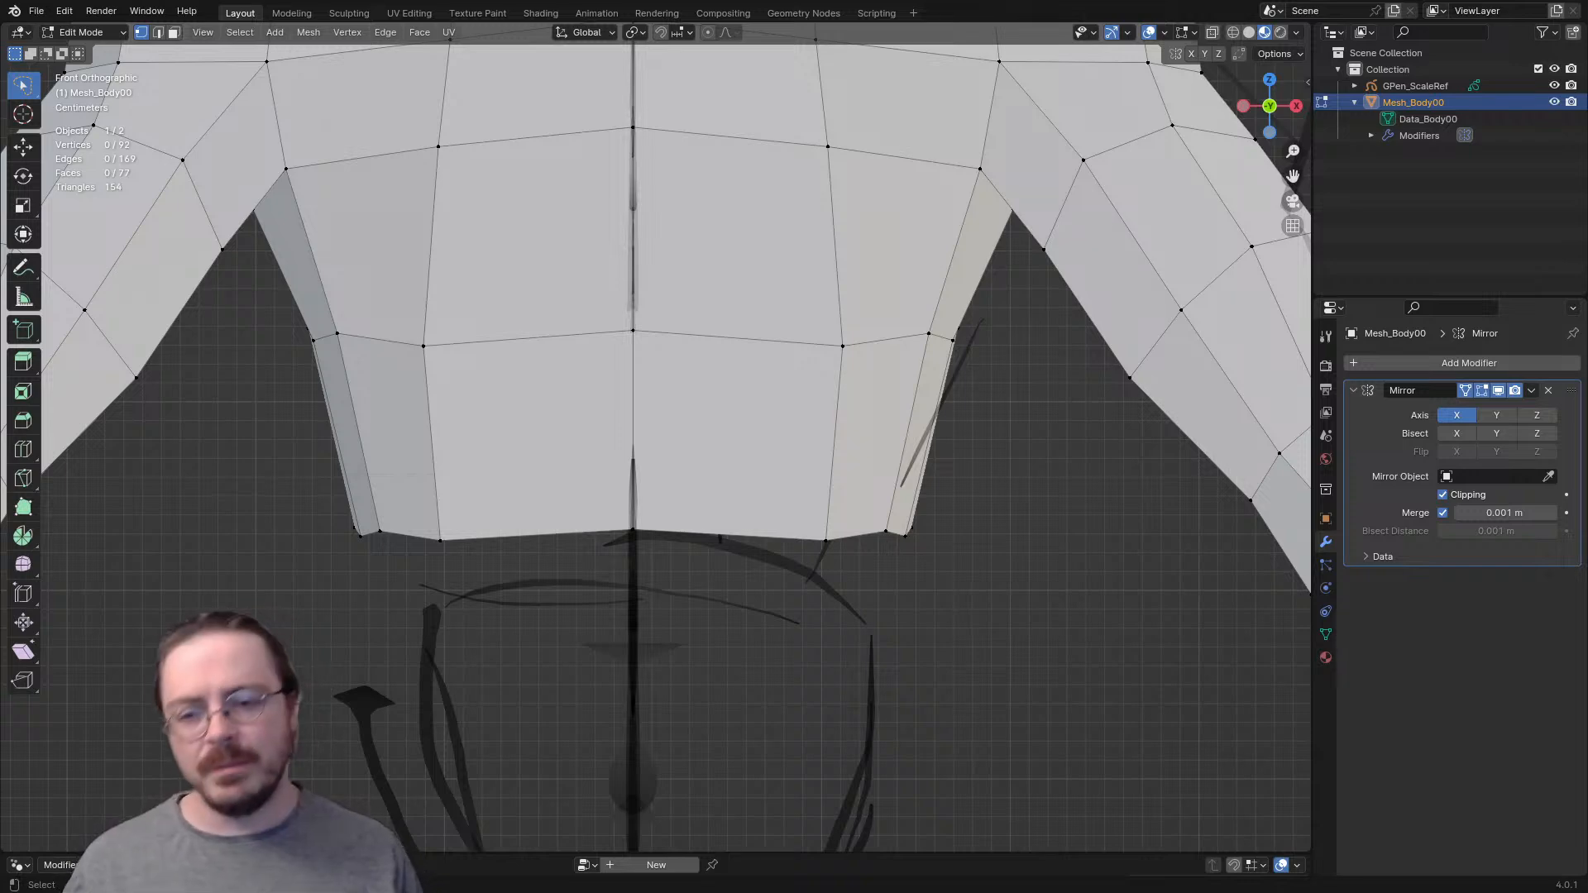
mouse_move(719, 479)
middle_down()
mouse_move(691, 501)
mouse_move(621, 498)
mouse_move(696, 500)
middle_up()
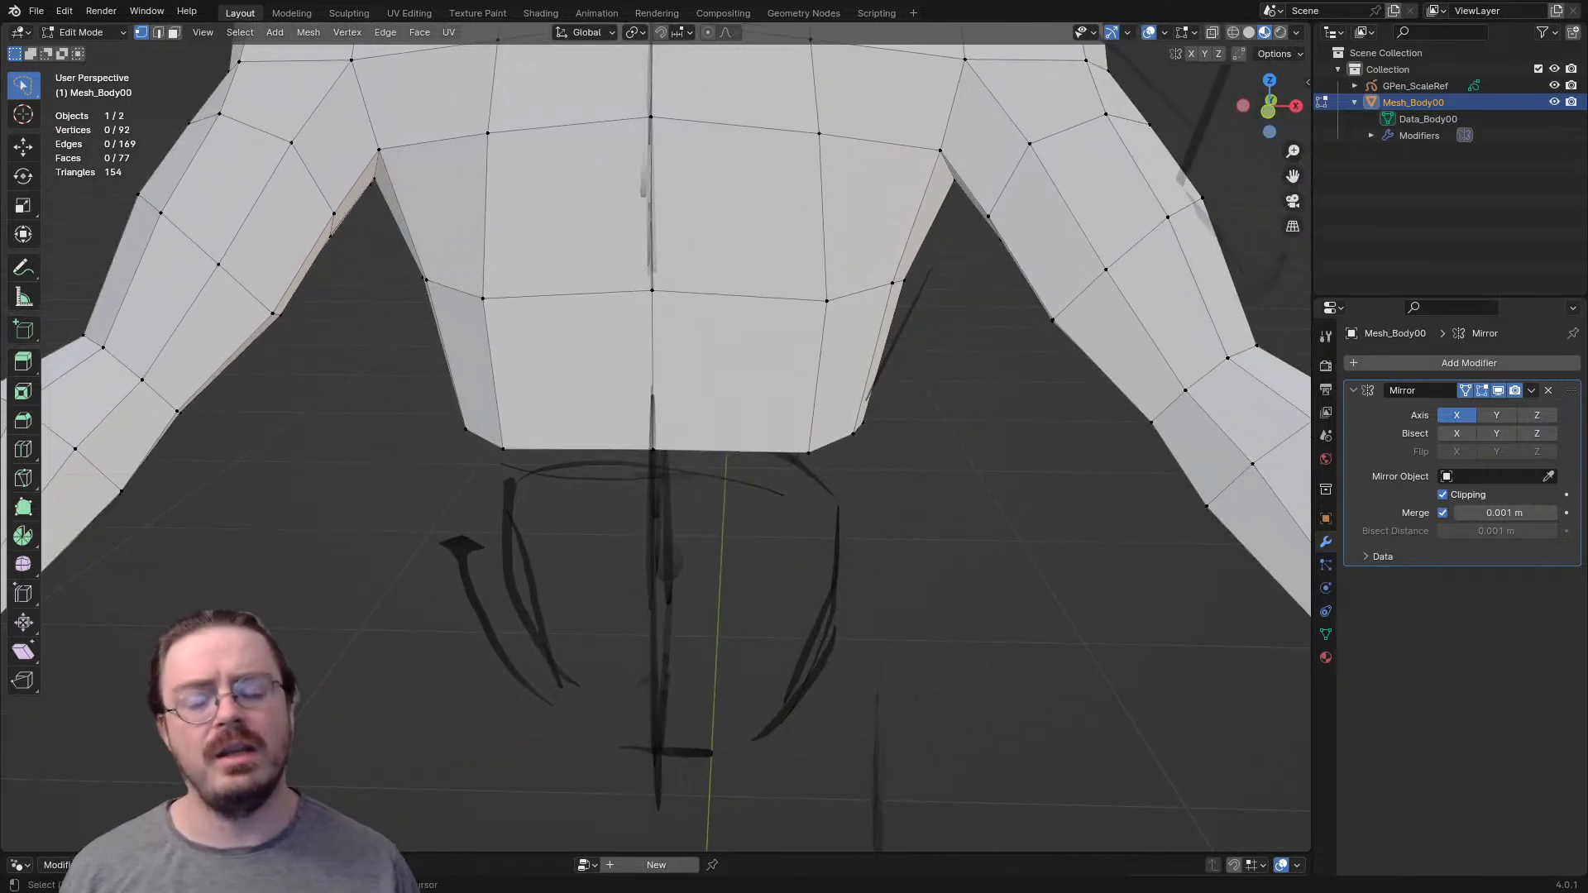
shift+middle_drag(696, 499, 668, 634)
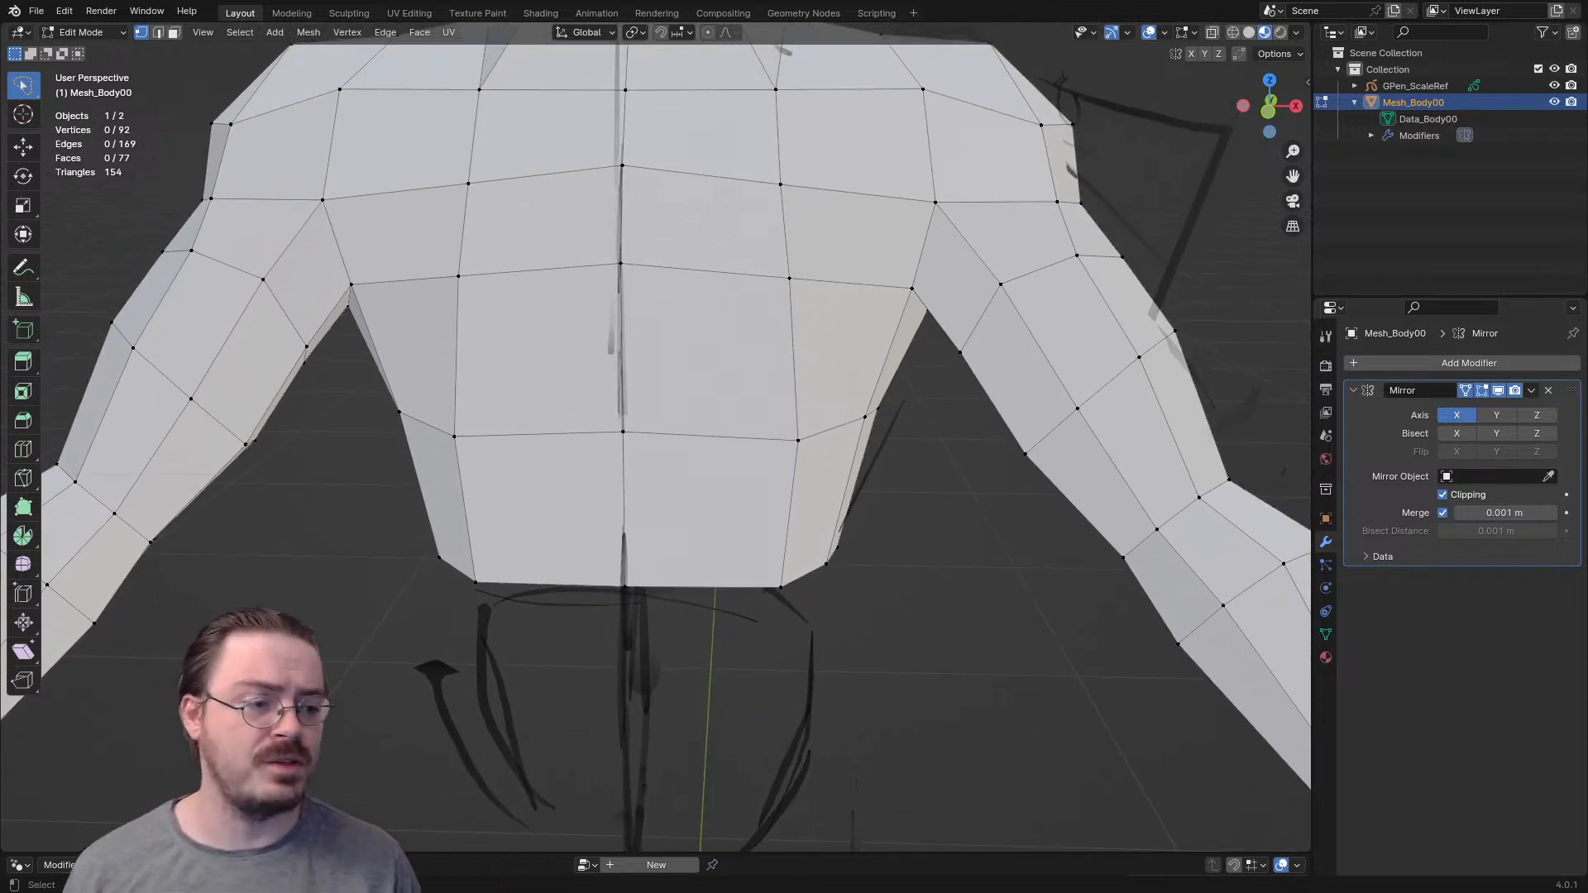
- Select the lowest front and back faces beside the torso's centre line to inspect the open waist edge
key(2)
click(680, 587)
shift+middle_drag(680, 587, 604, 306)
scroll(601, 397, down, 2)
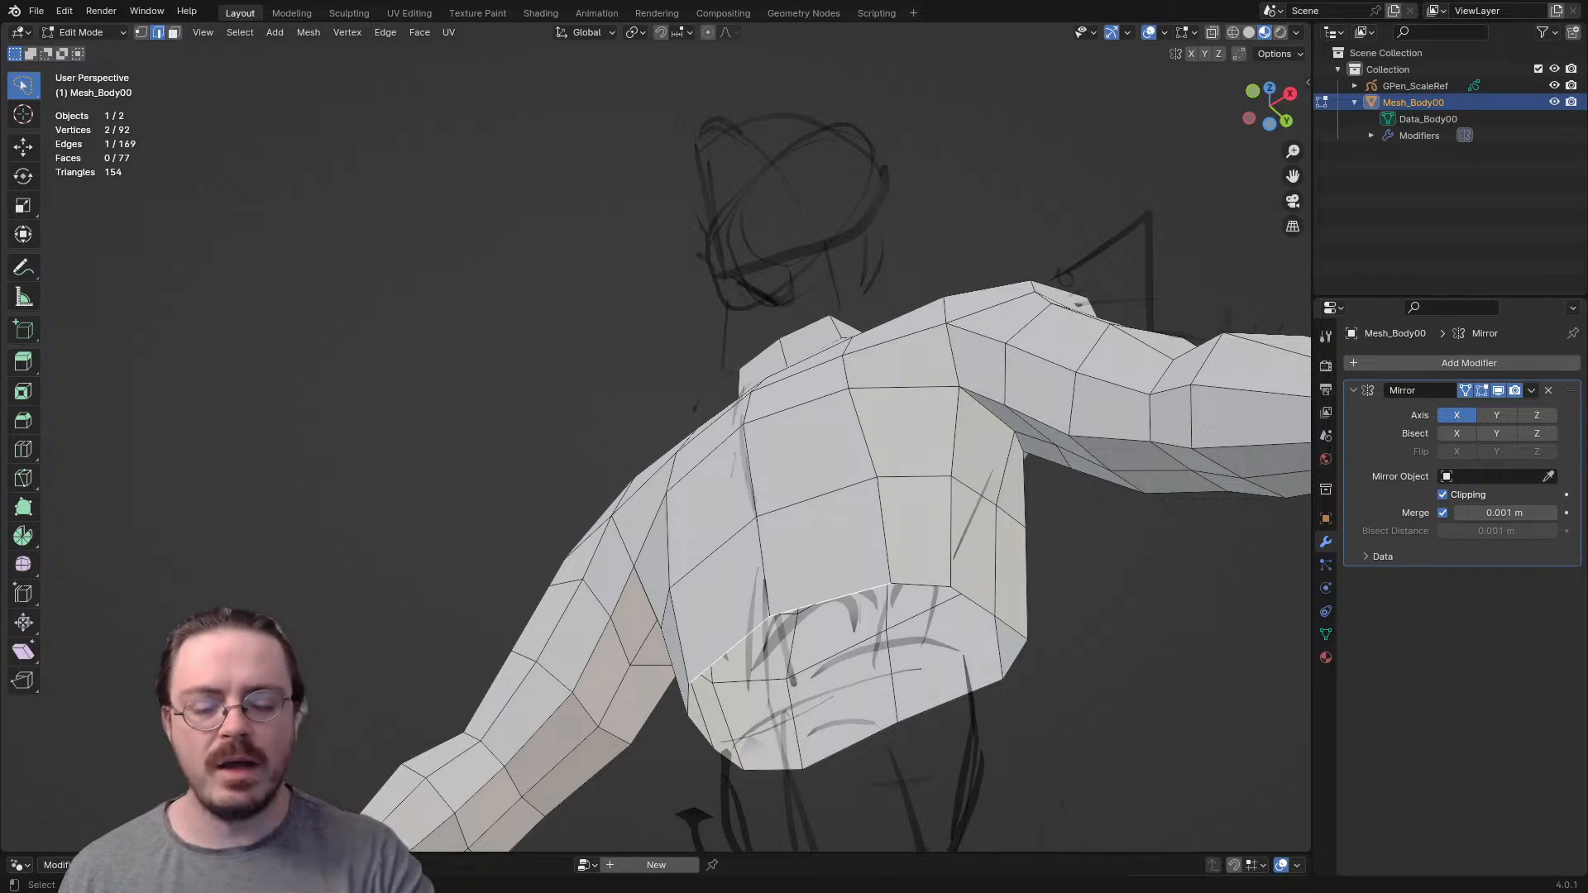
shift+middle_drag(828, 571, 751, 468)
key(3)
click(747, 446)
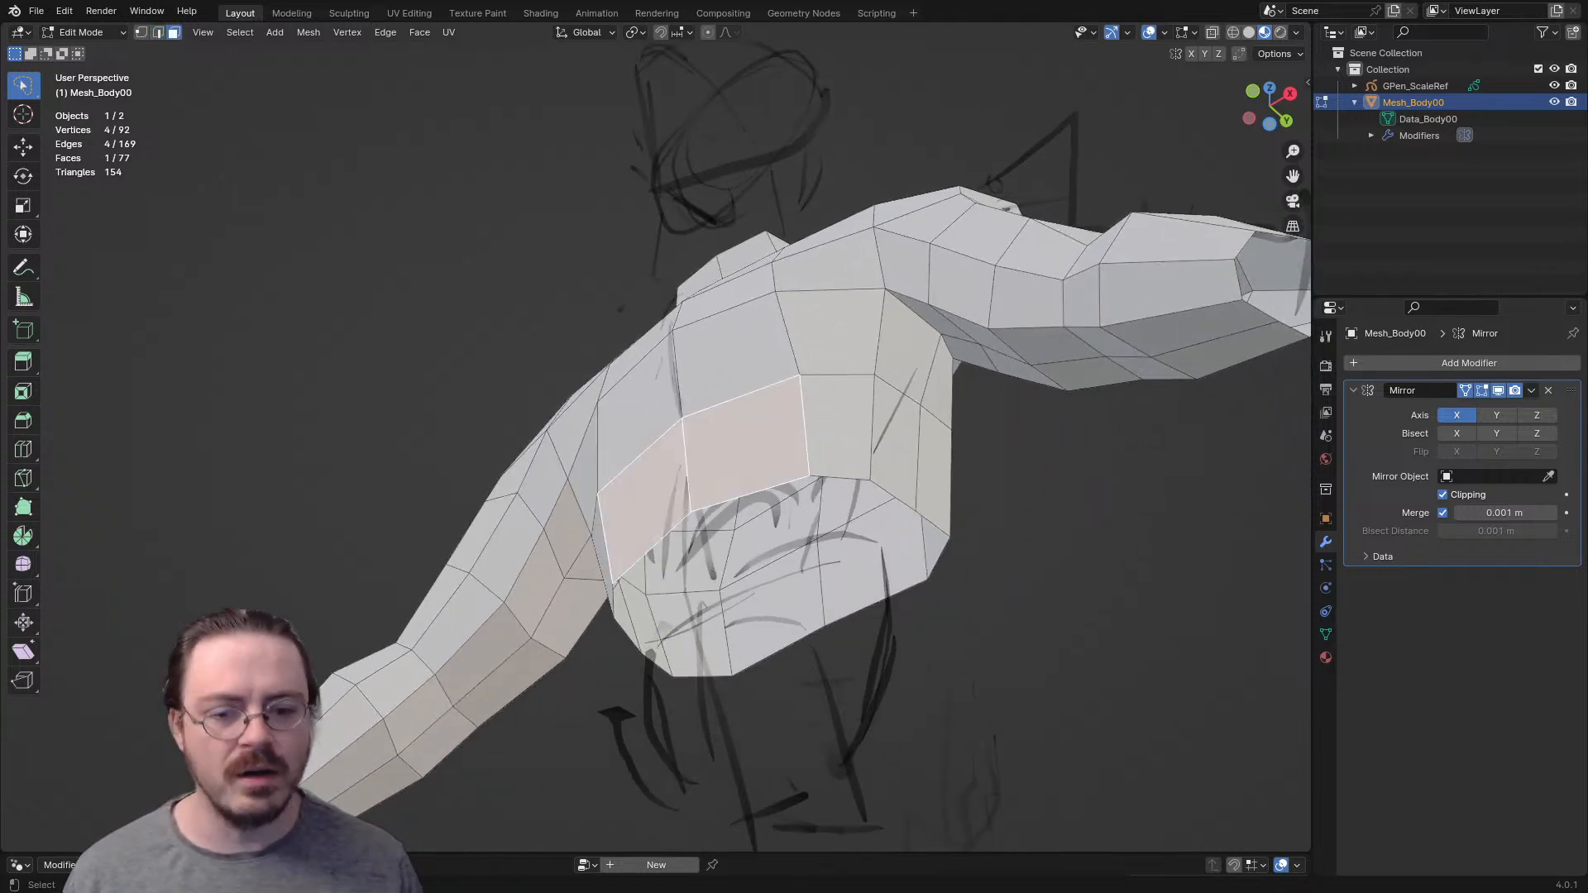
shift+click(860, 566)
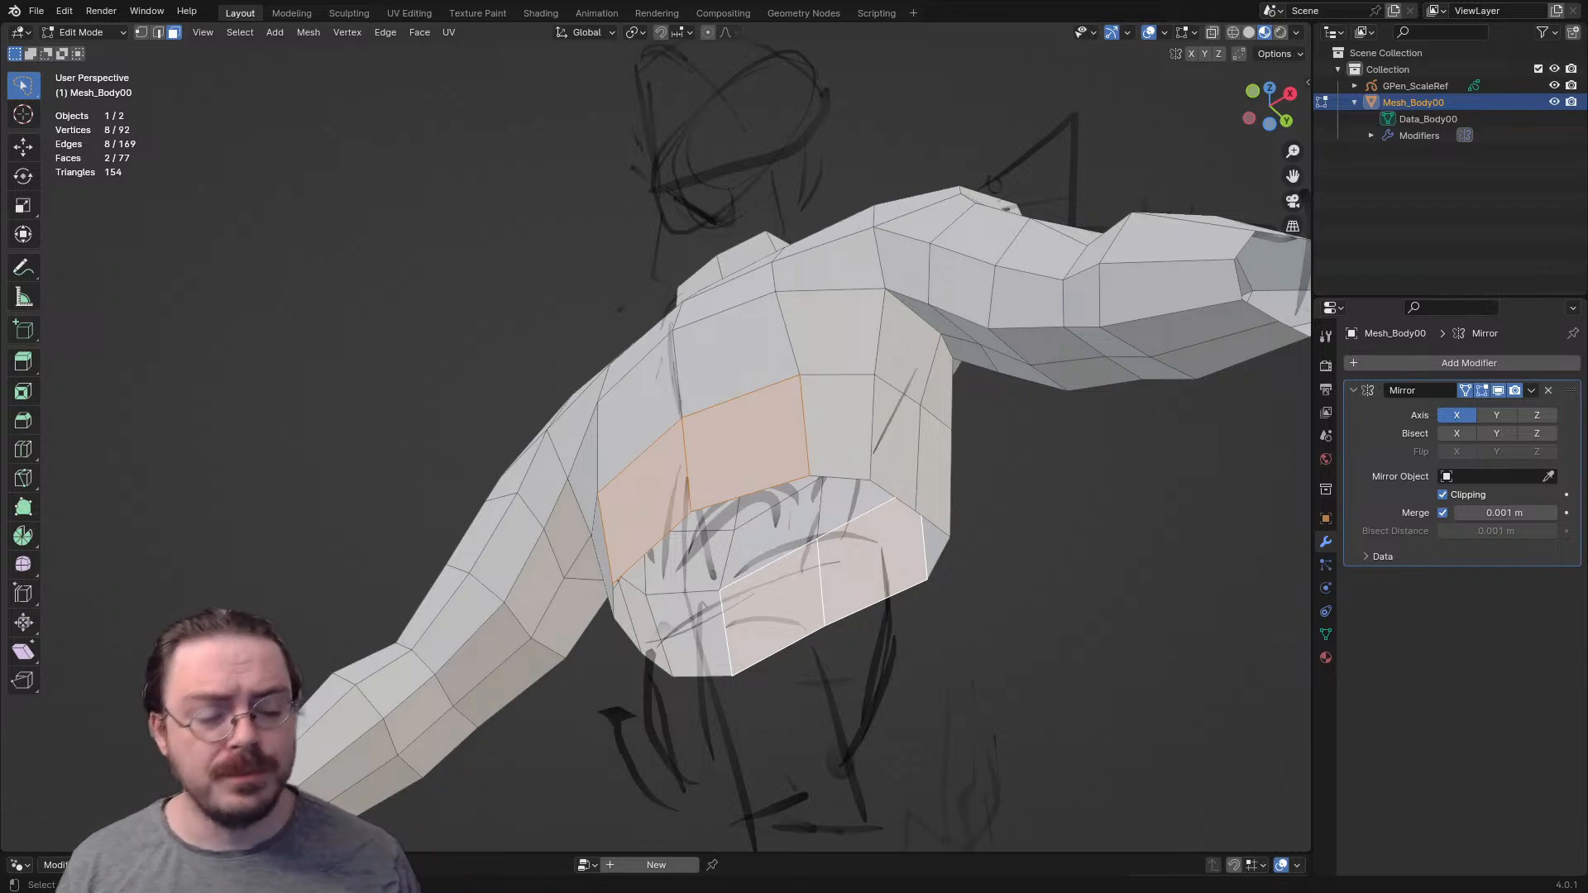
middle_drag(728, 397, 763, 485)
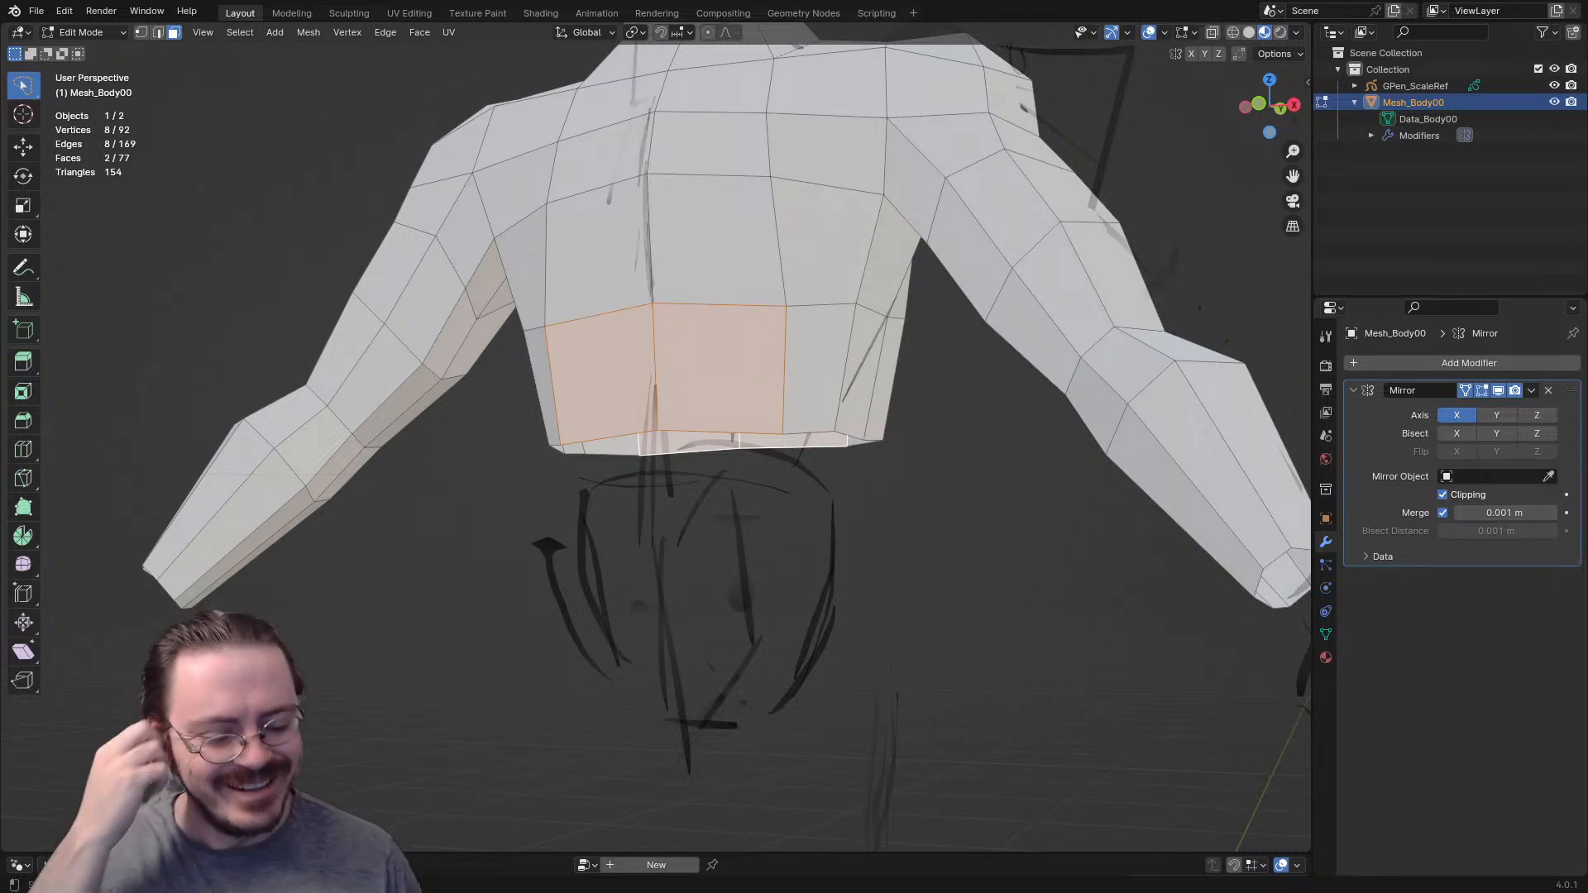
key(KP_1)
scroll(657, 437, up, 3)
shift+middle_drag(653, 413, 650, 562)
key(k)
key(Return)
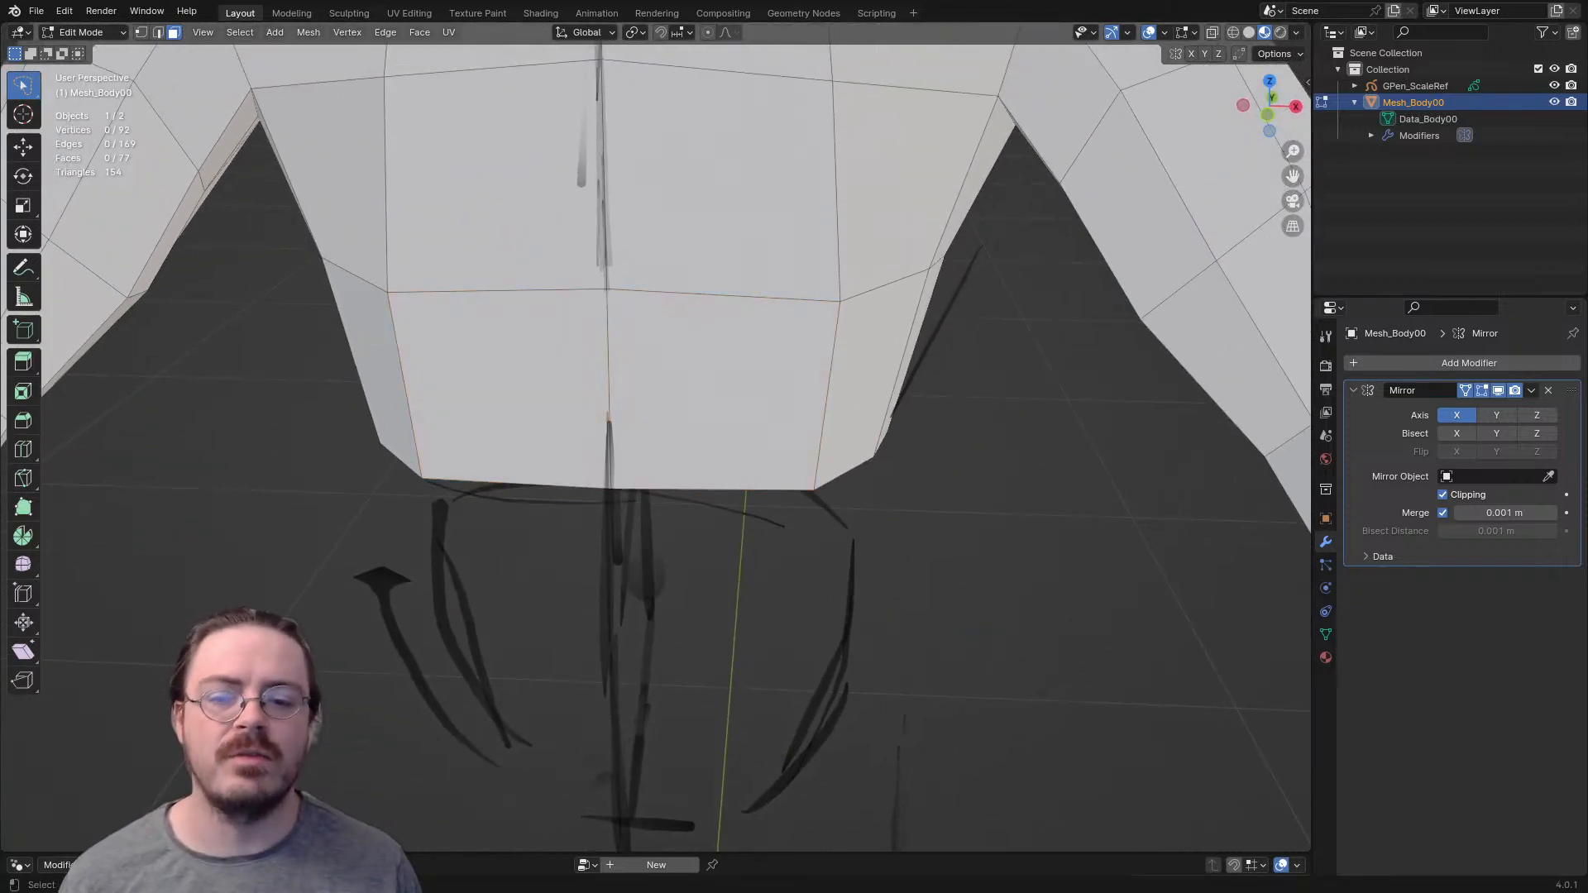
key(k)
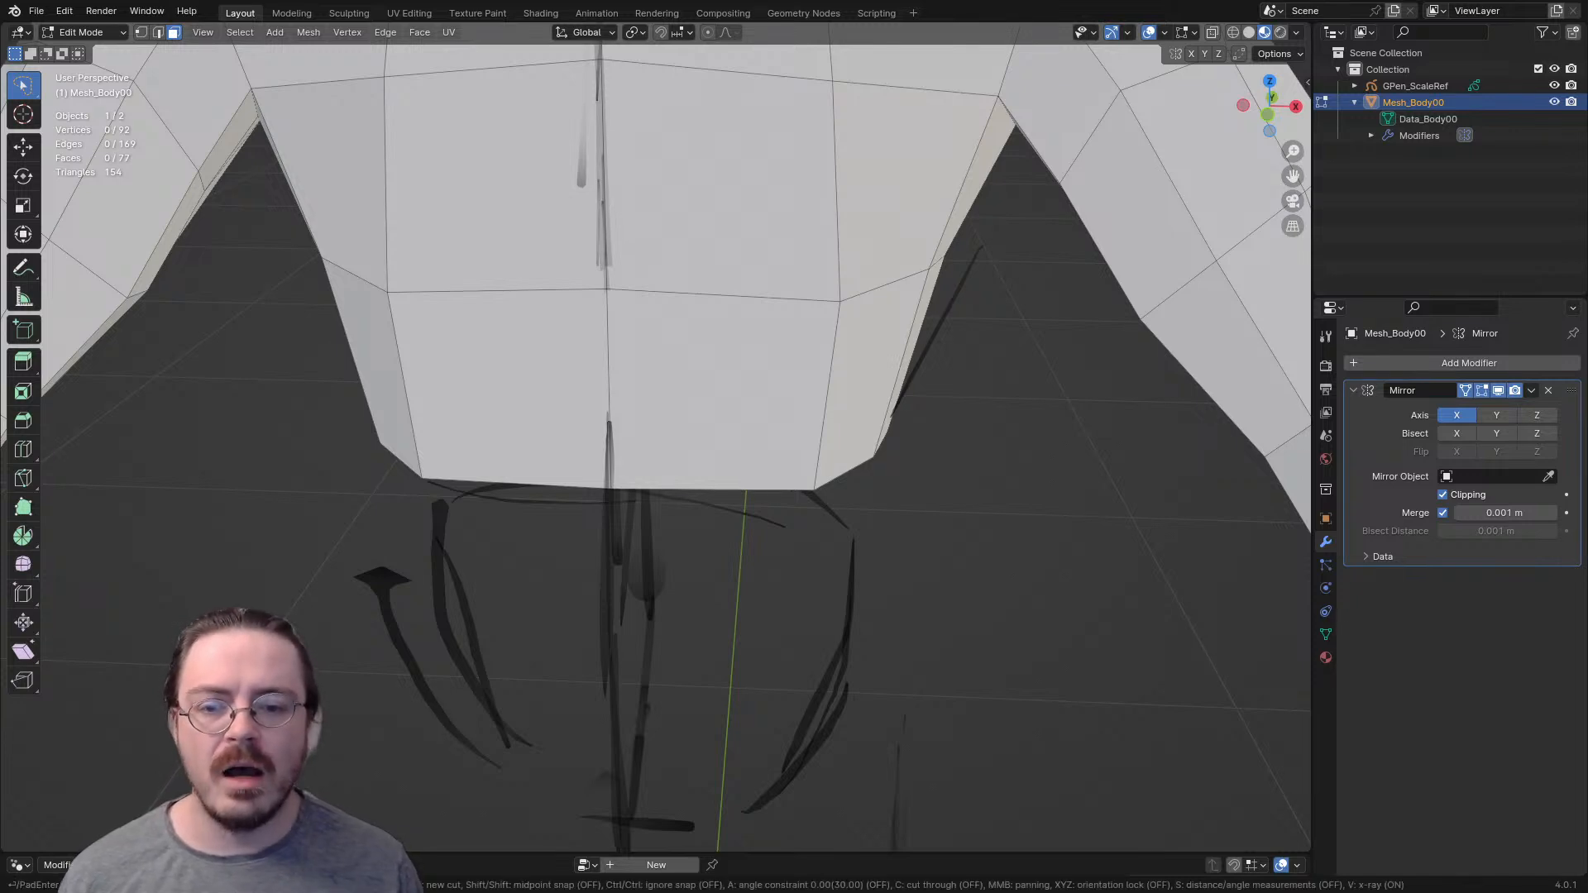
click(712, 489)
click(712, 391)
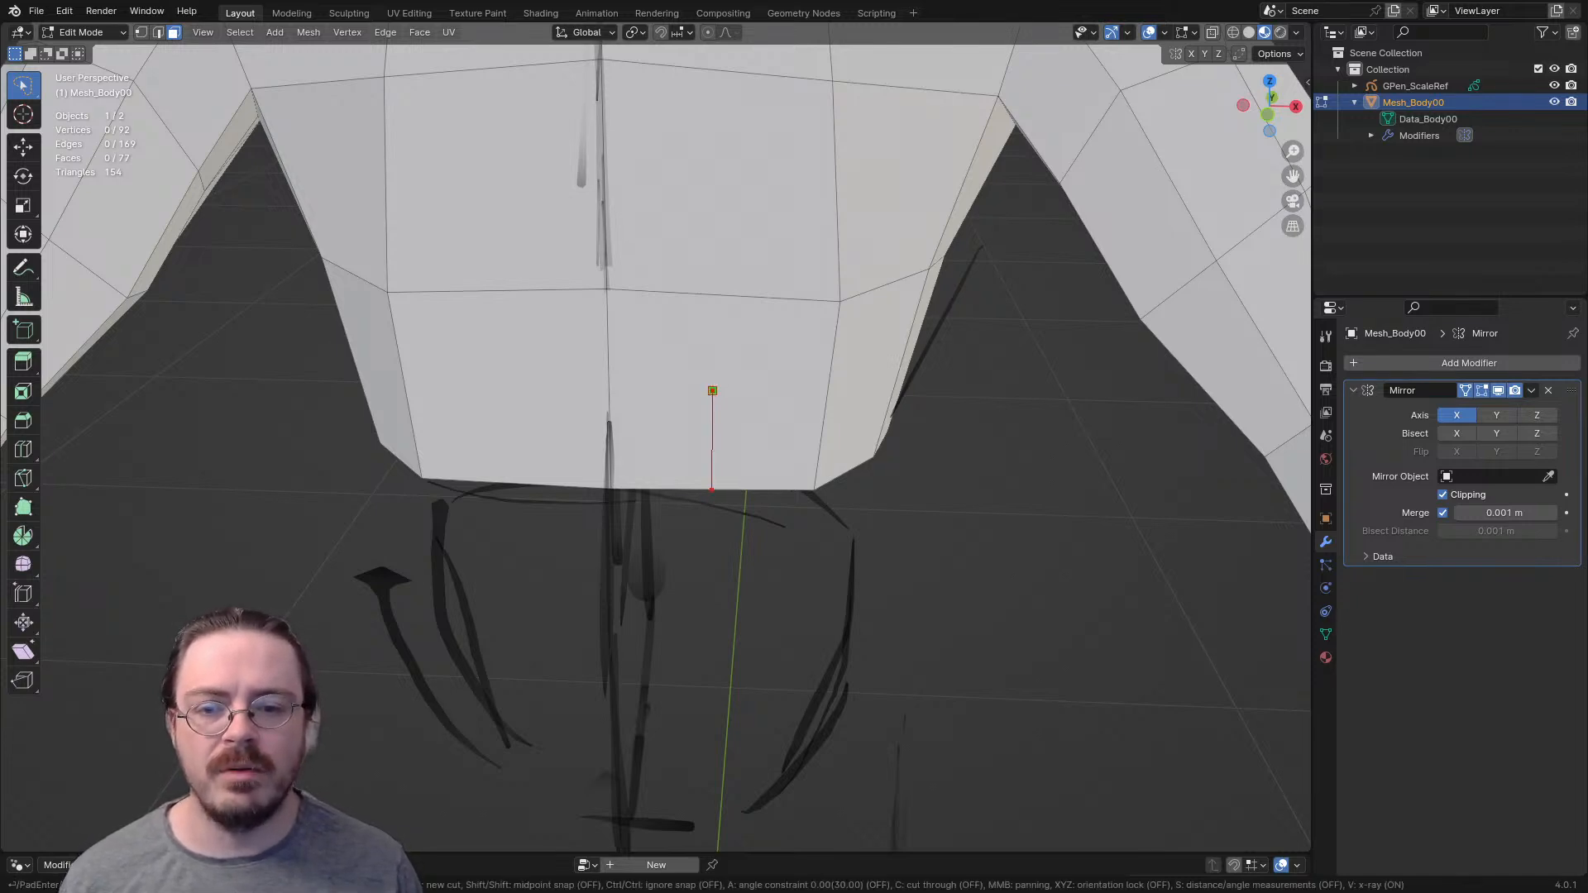
click(503, 390)
click(500, 492)
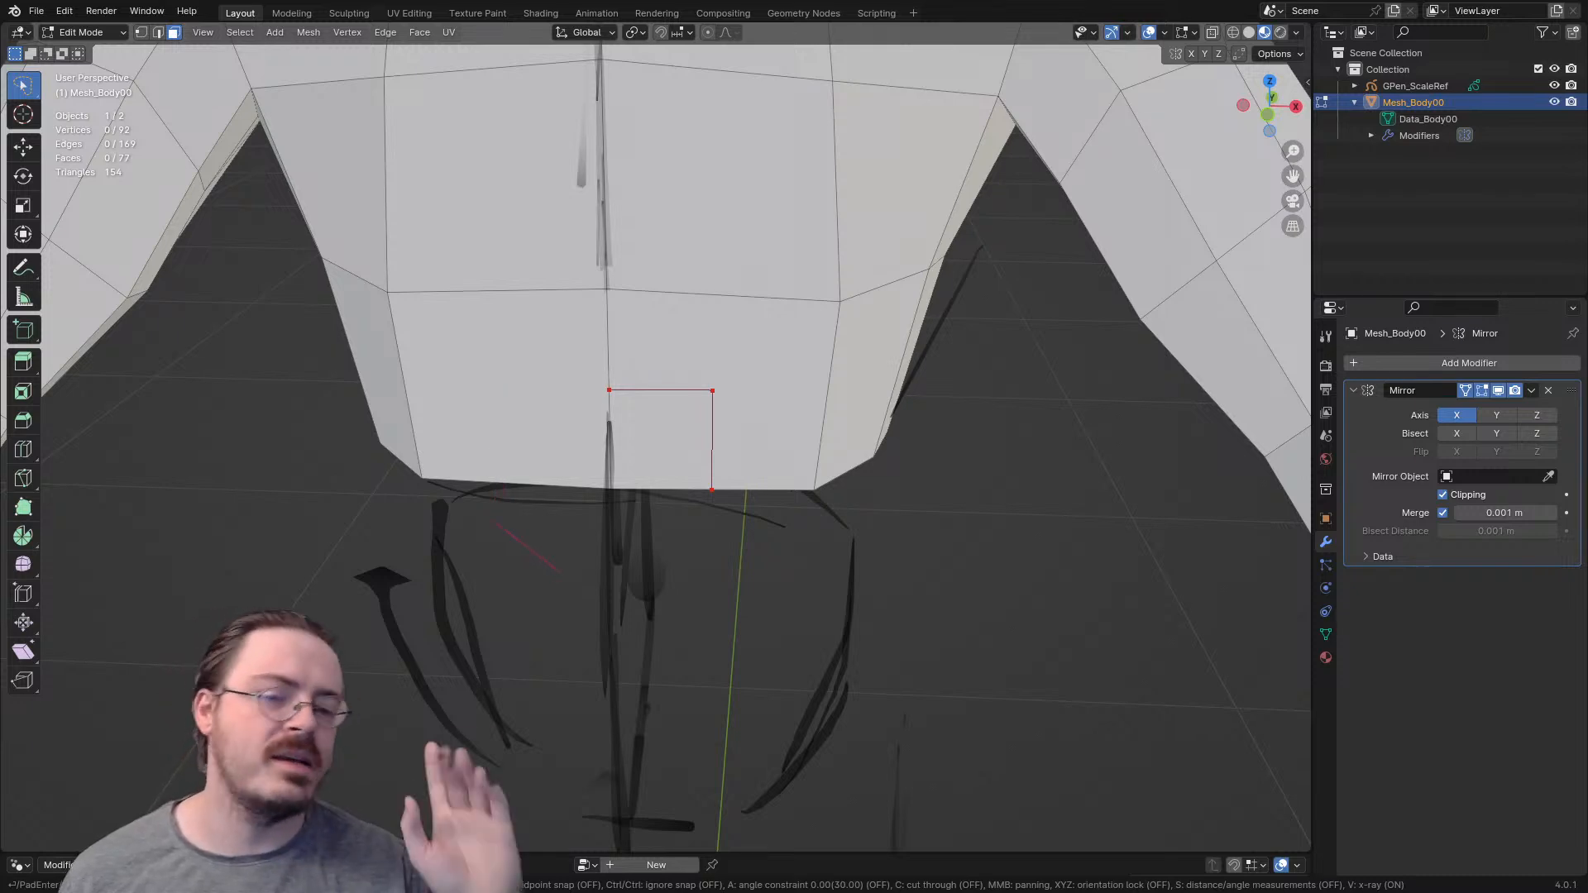
key(Escape)
- Knife-cut a small rectangular patch into the lower front torso face, from the waist edge up and across to the centre line
key(k)
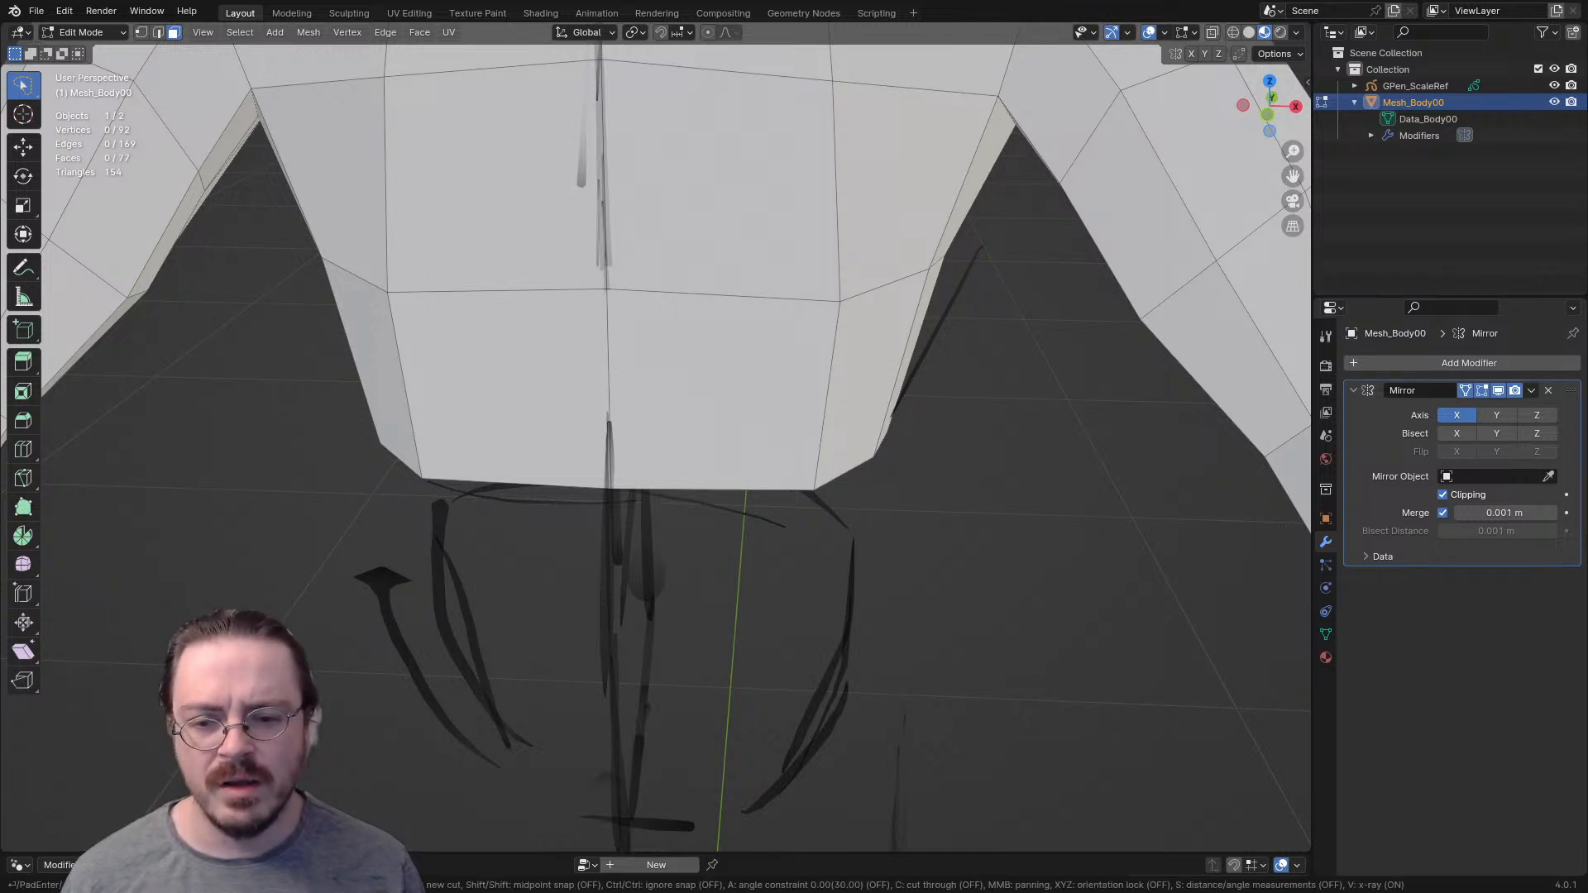
click(710, 489)
click(710, 395)
click(609, 392)
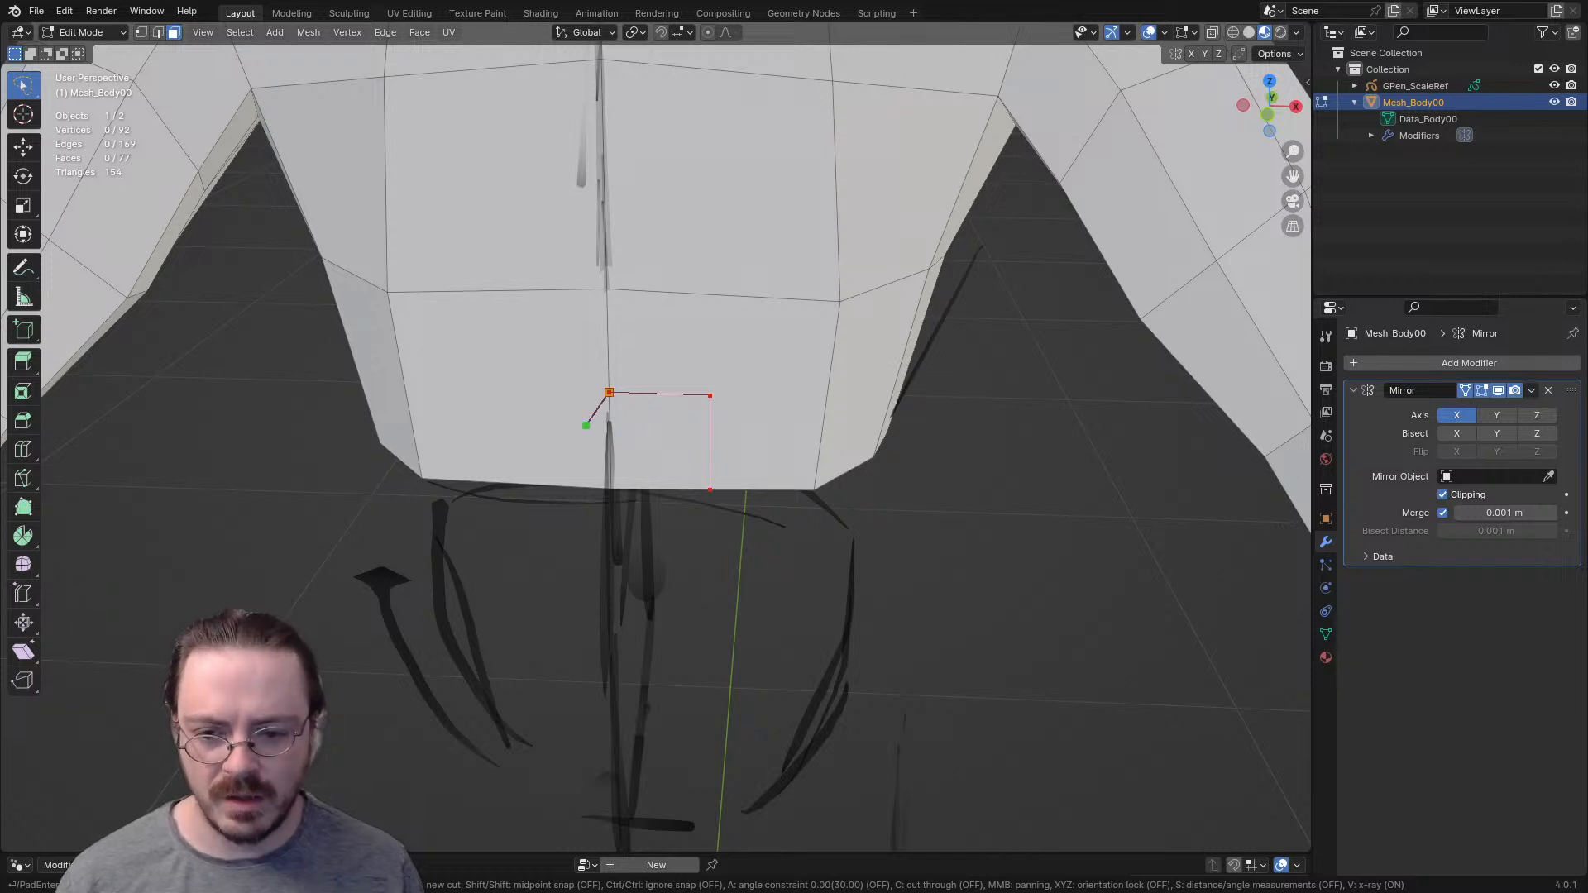
key(Return)
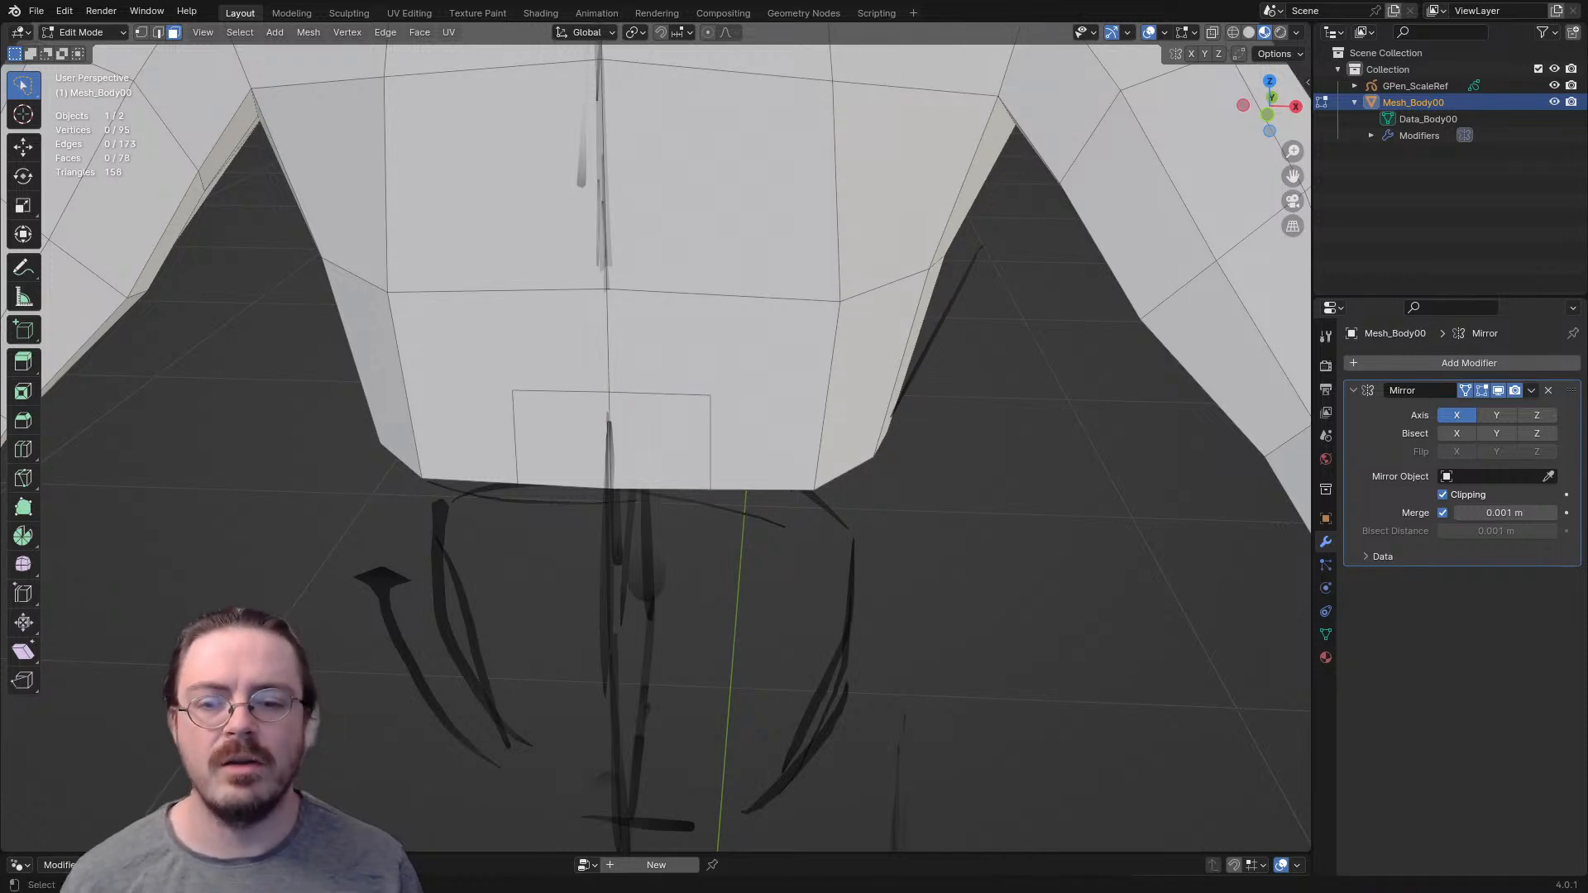
- Delete only the L-shaped face surrounding the small patch on the lower front torso
middle_drag(609, 392, 581, 383)
click(668, 362)
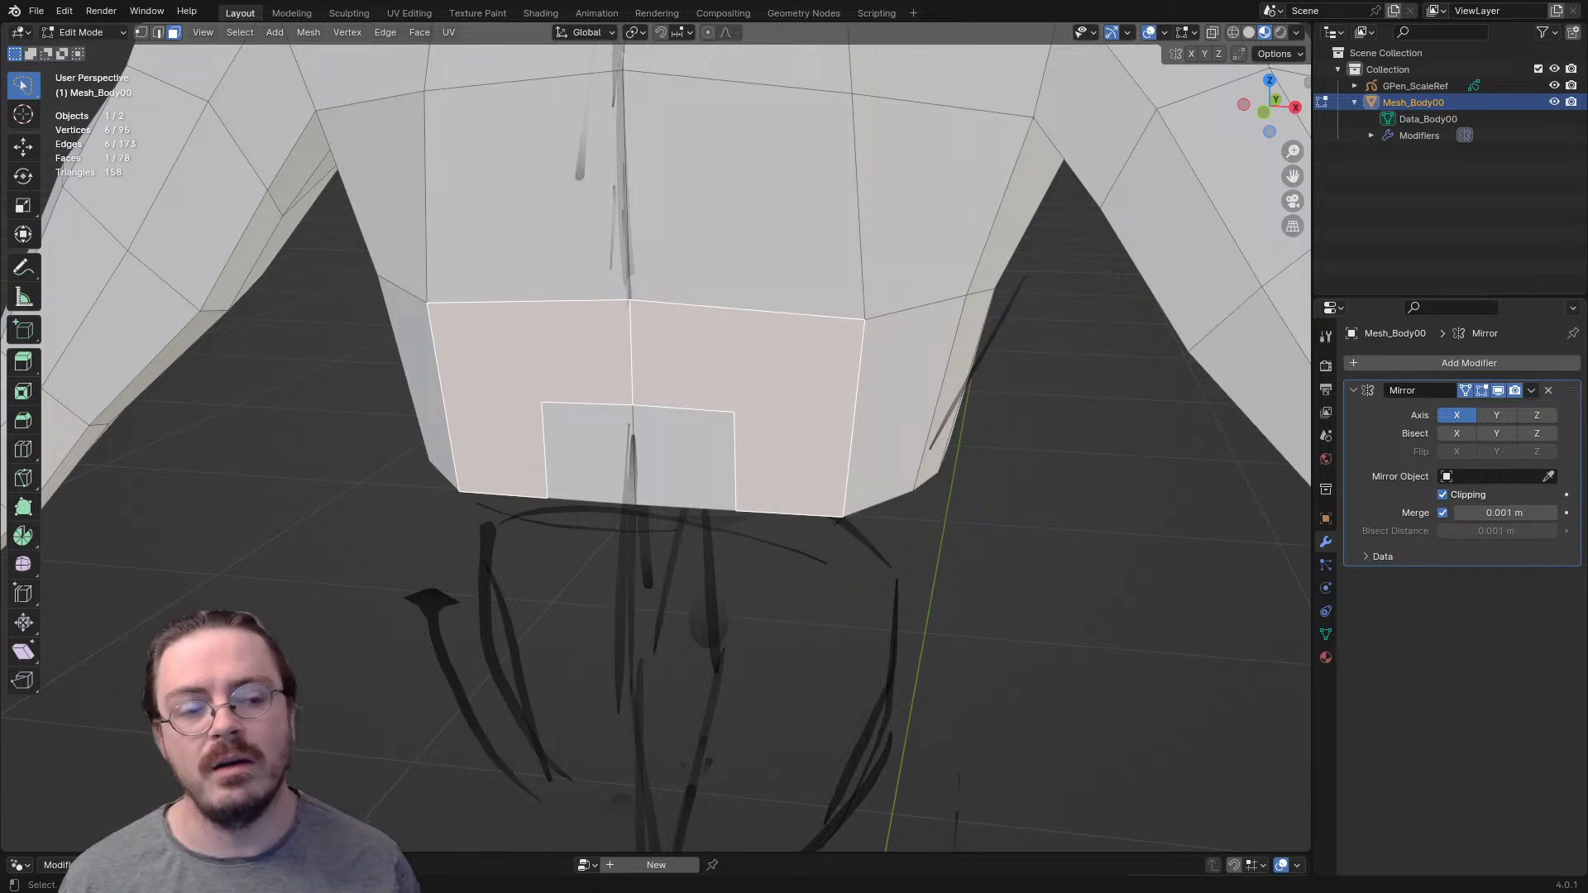
key(x)
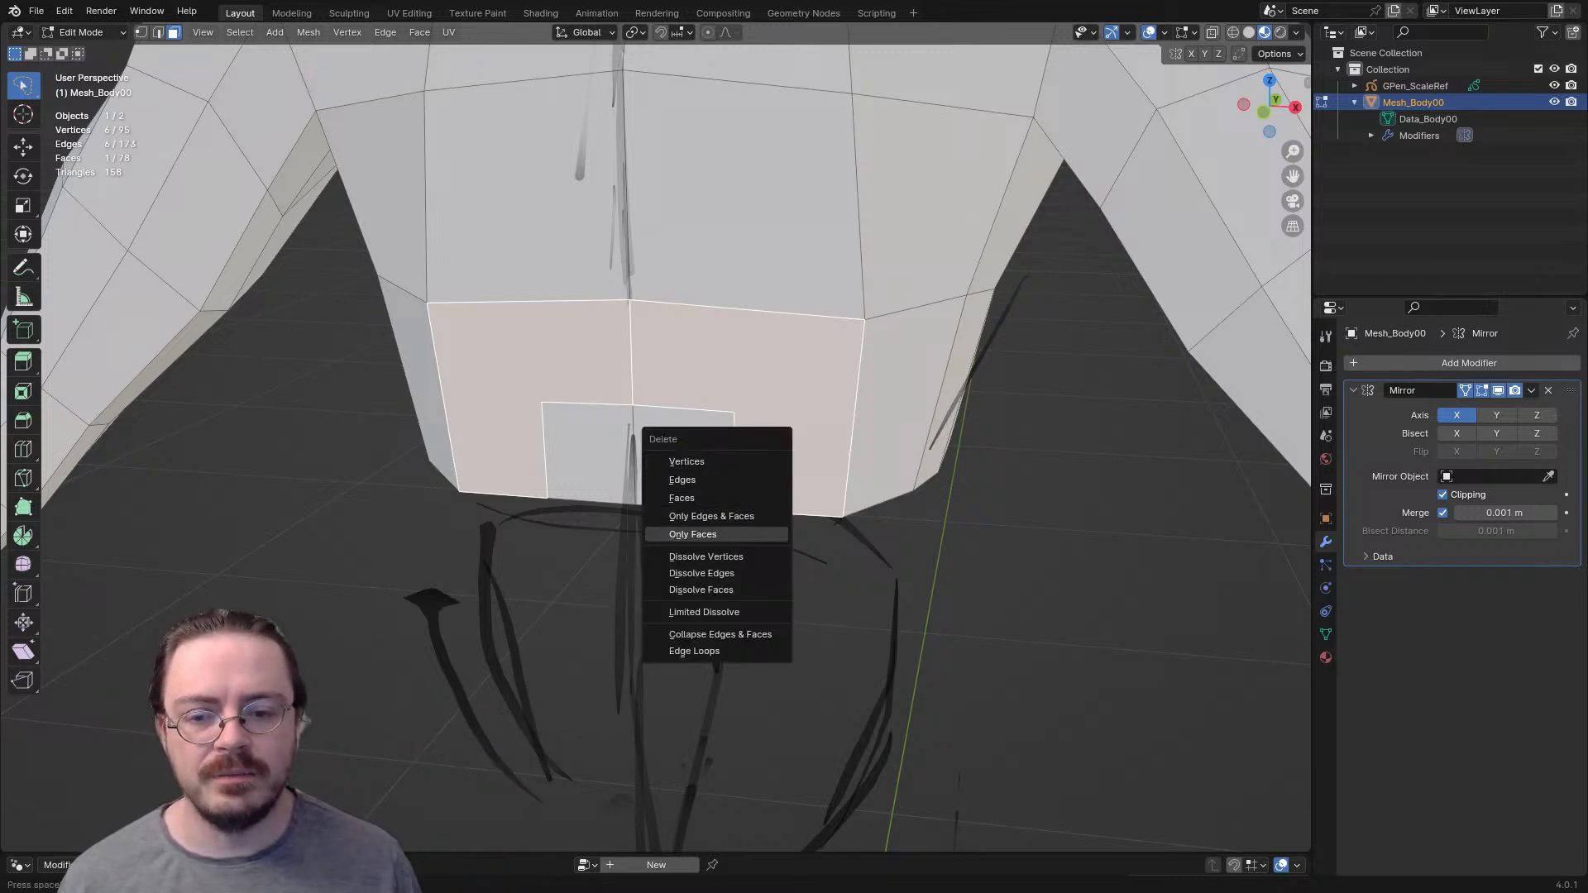
click(700, 534)
- Fill the gaps above and beside the small centre patch with new faces joined to the surrounding torso edges
middle_drag(700, 534, 718, 569)
key(2)
click(660, 363)
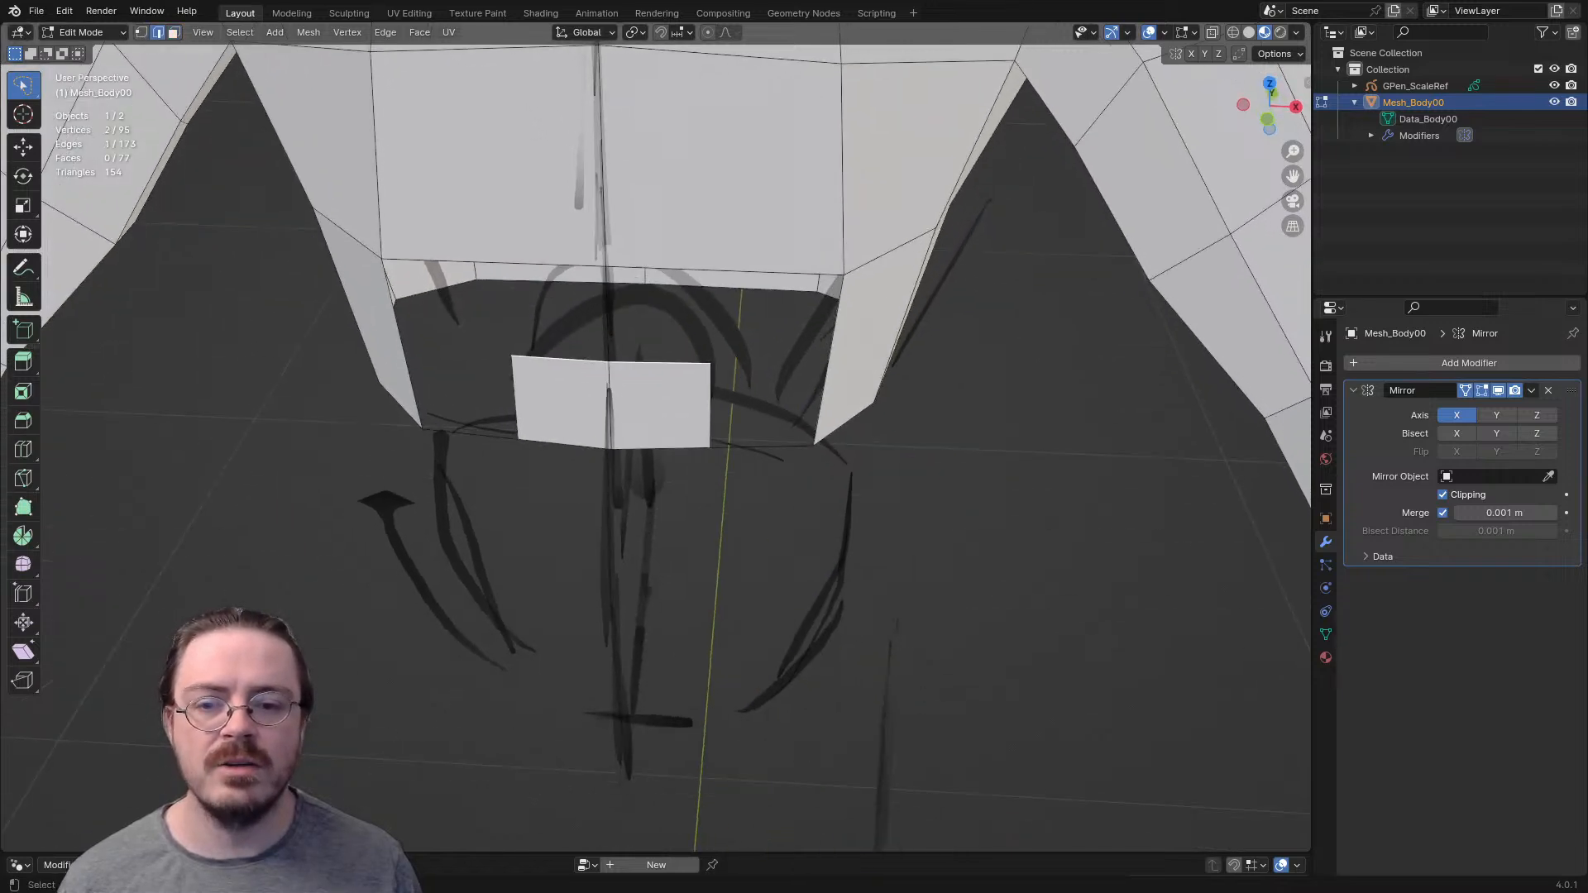
shift+click(668, 269)
middle_drag(668, 268, 658, 187)
key(f)
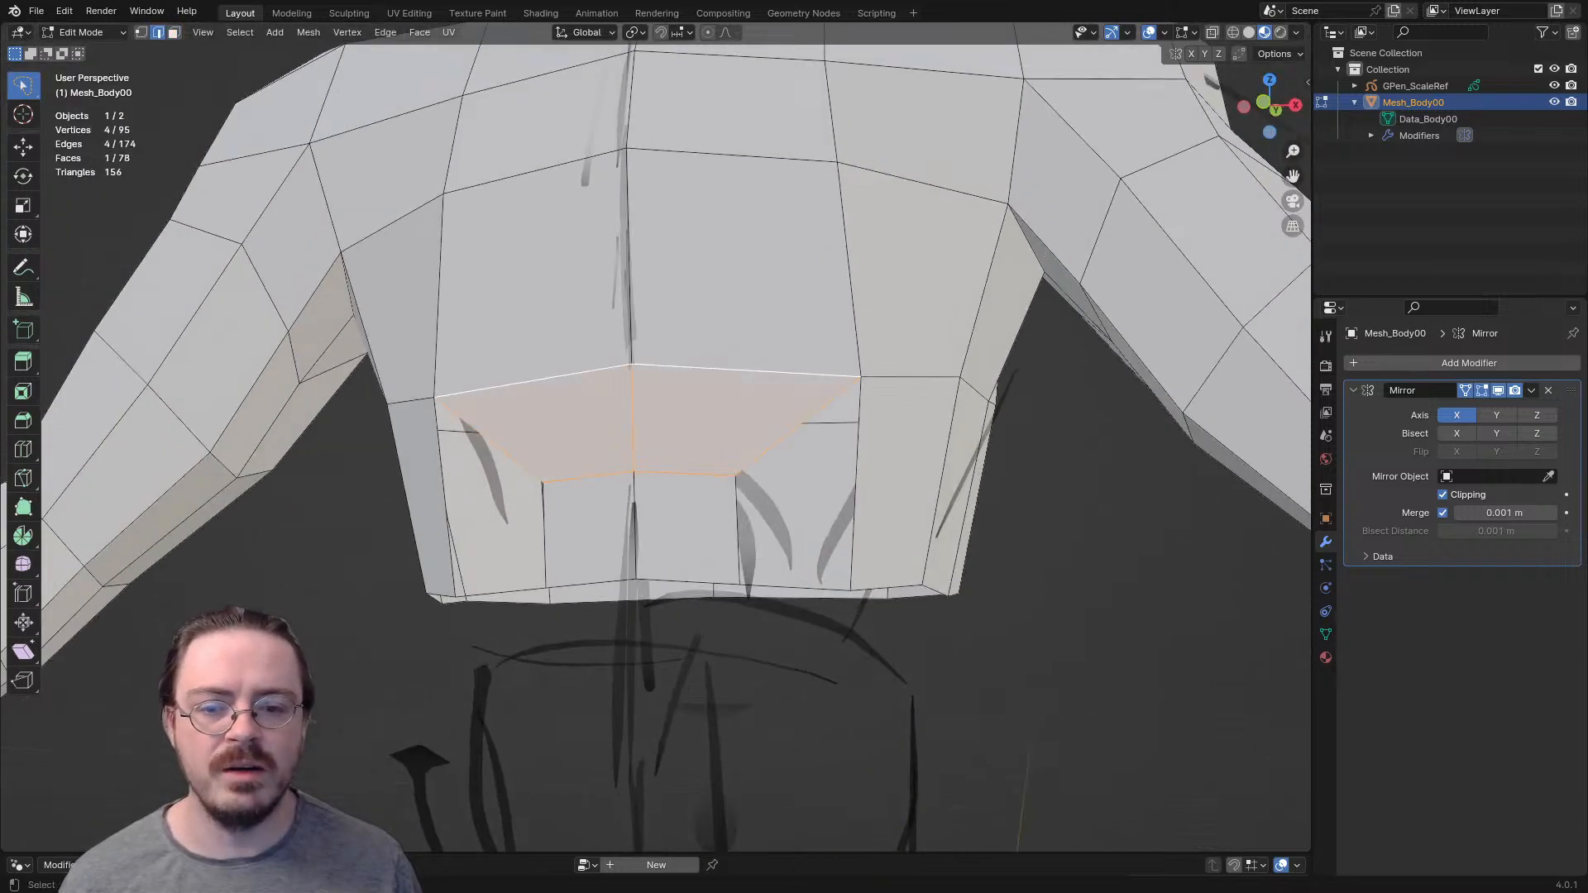
key(f)
- Select all vertices of the body mesh and merge any overlapping ones
key(1)
key(a)
key(m)
click(786, 607)
- Reposition the bottom edge of the centre patch along the front waist
middle_drag(662, 447, 677, 550)
key(2)
click(658, 439)
middle_drag(658, 440, 656, 369)
key(g)
click(610, 506)
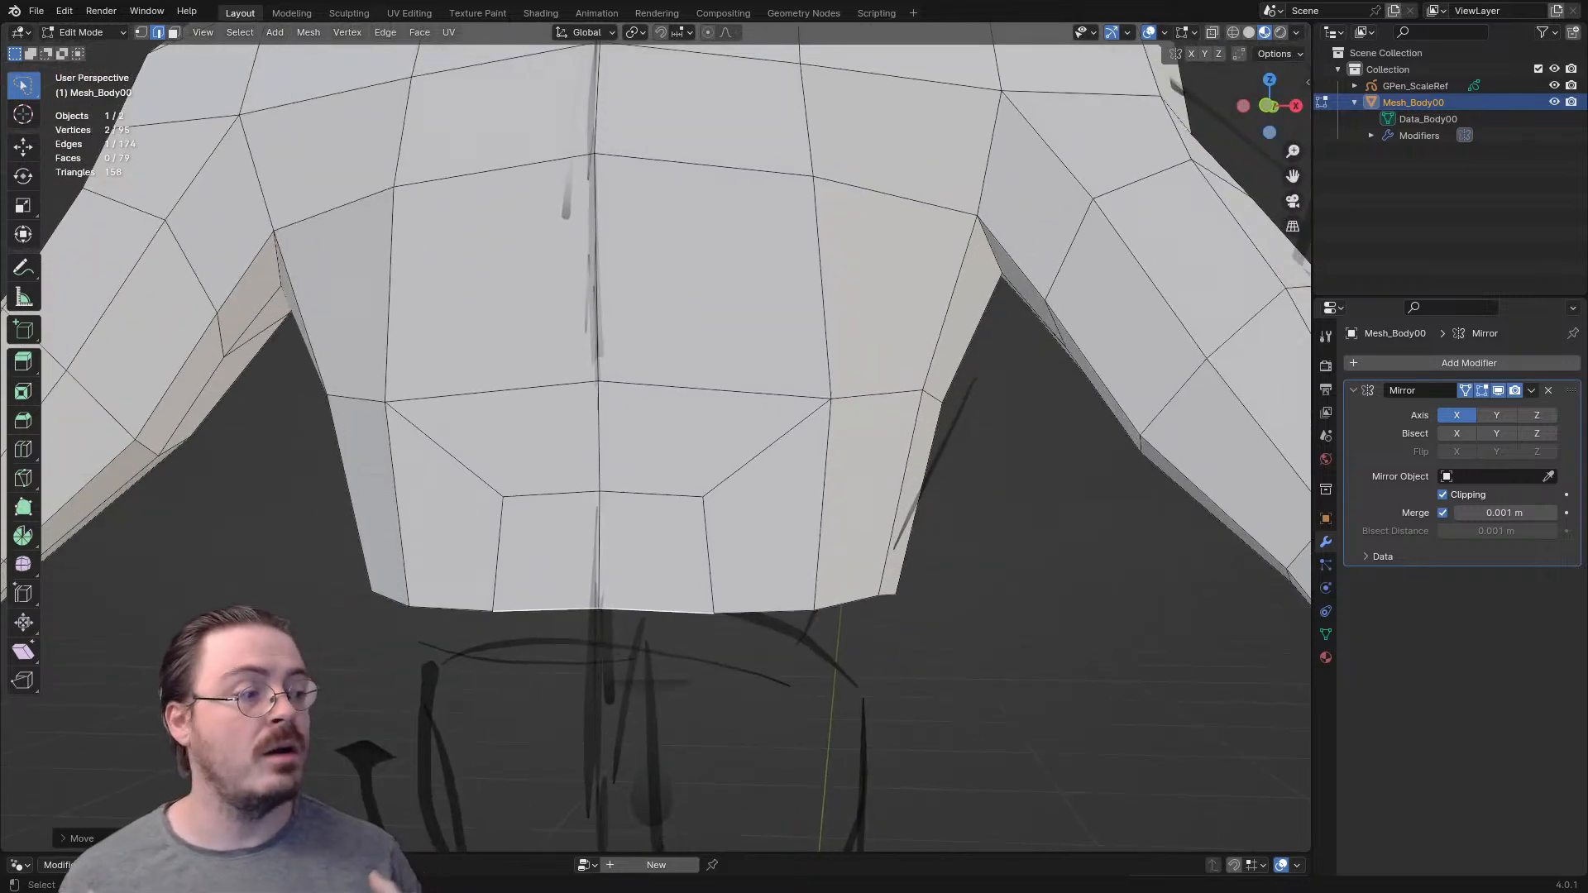
- Select the centre patch face and rotate it to adjust its tilt on the front of the lower torso
scroll(656, 447, down, 4)
middle_drag(656, 447, 590, 540)
key(3)
click(726, 597)
shift+middle_drag(725, 598, 496, 299)
middle_drag(496, 300, 827, 445)
key(r)
click(858, 397)
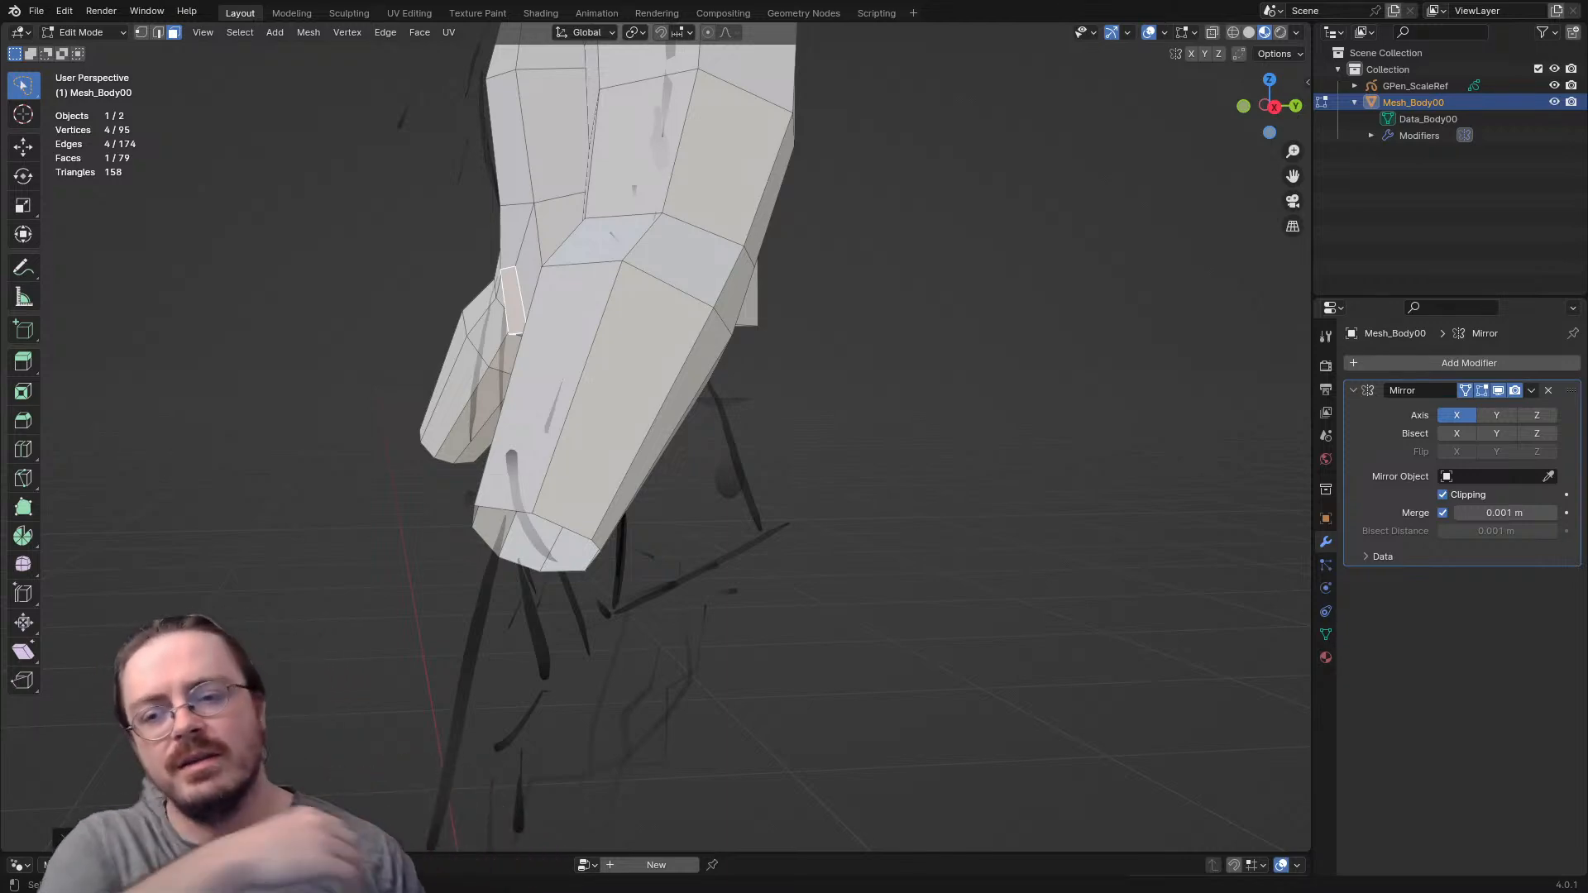
- Select the two faces bordering the centre patch and examine the lower torso's topology from the front and back
middle_drag(794, 397, 989, 368)
key(1)
key(3)
alt+click(768, 474)
shift+middle_drag(767, 474, 727, 366)
middle_drag(726, 366, 764, 366)
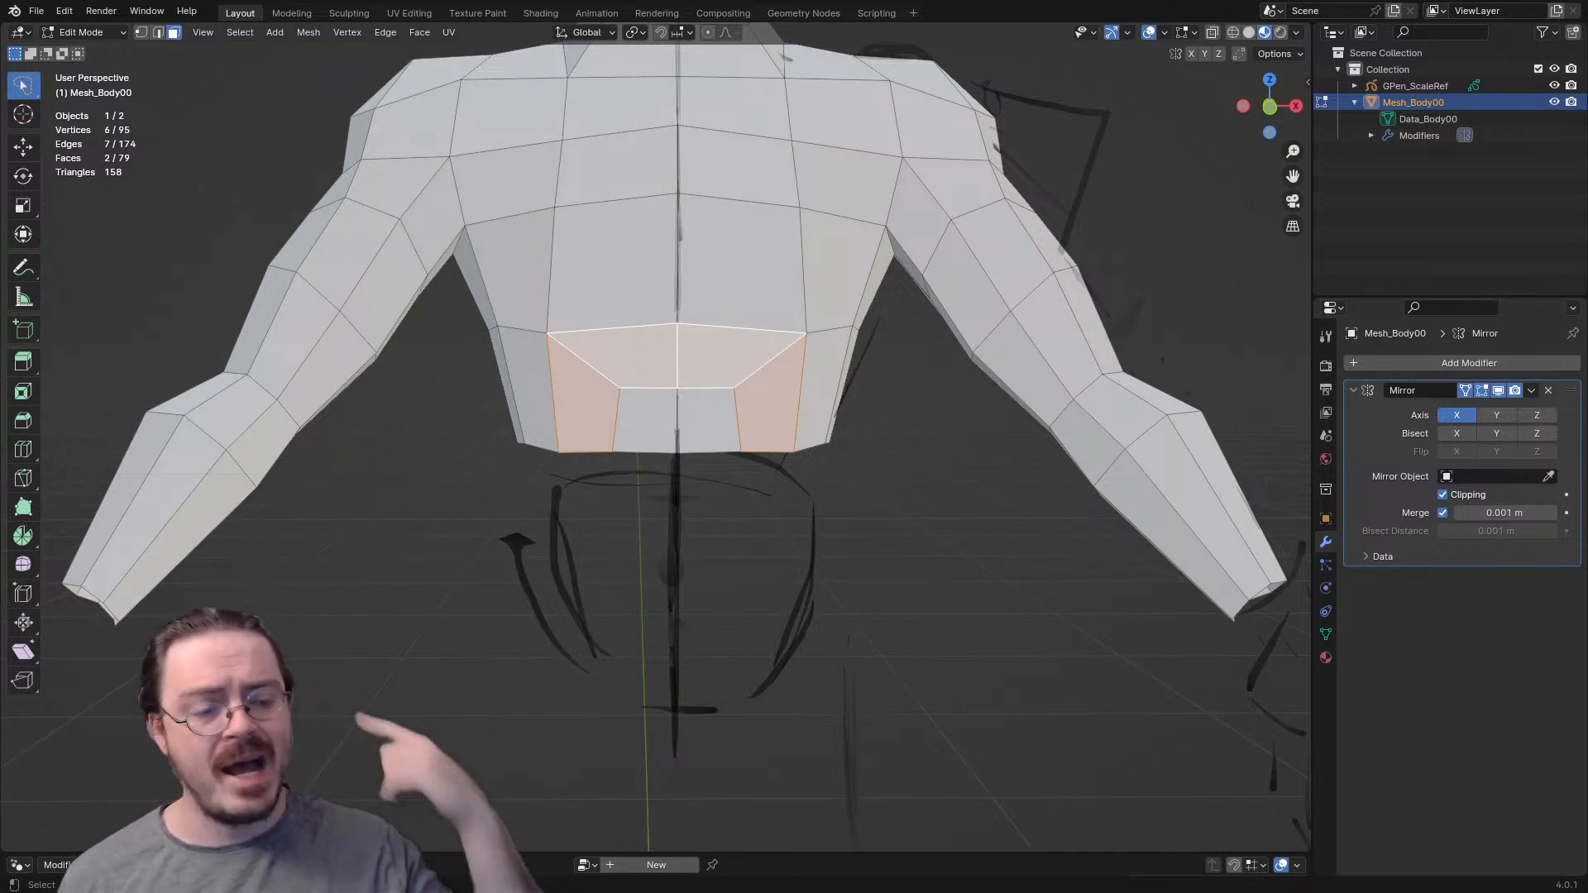
scroll(764, 366, down, 5)
mouse_move(764, 367)
middle_down()
mouse_move(529, 393)
mouse_move(392, 367)
mouse_move(394, 456)
middle_up()
scroll(529, 392, up, 5)
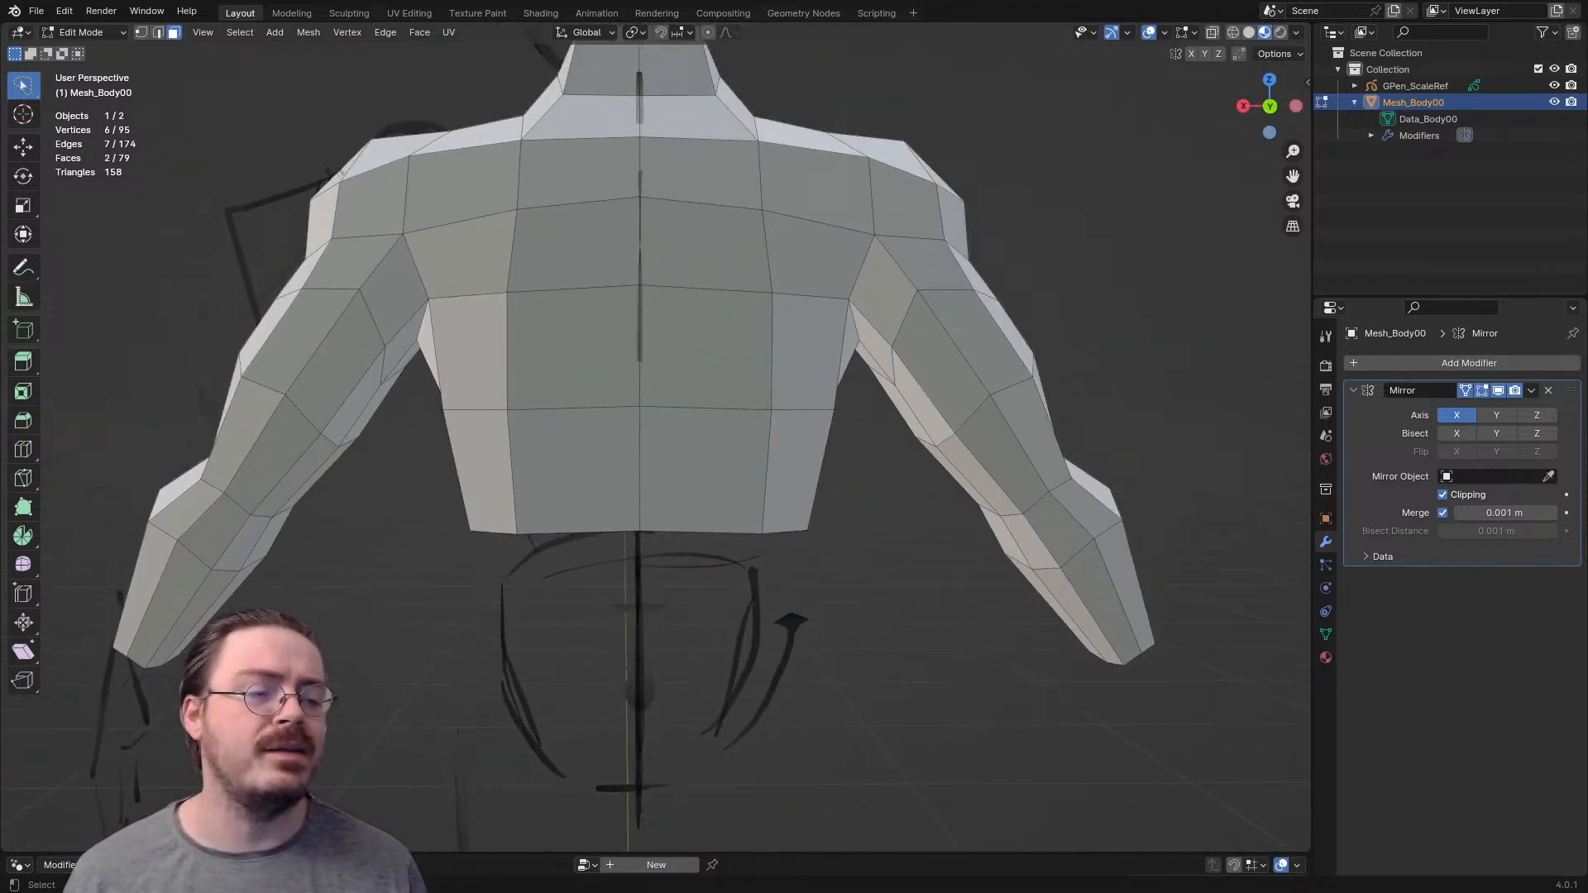
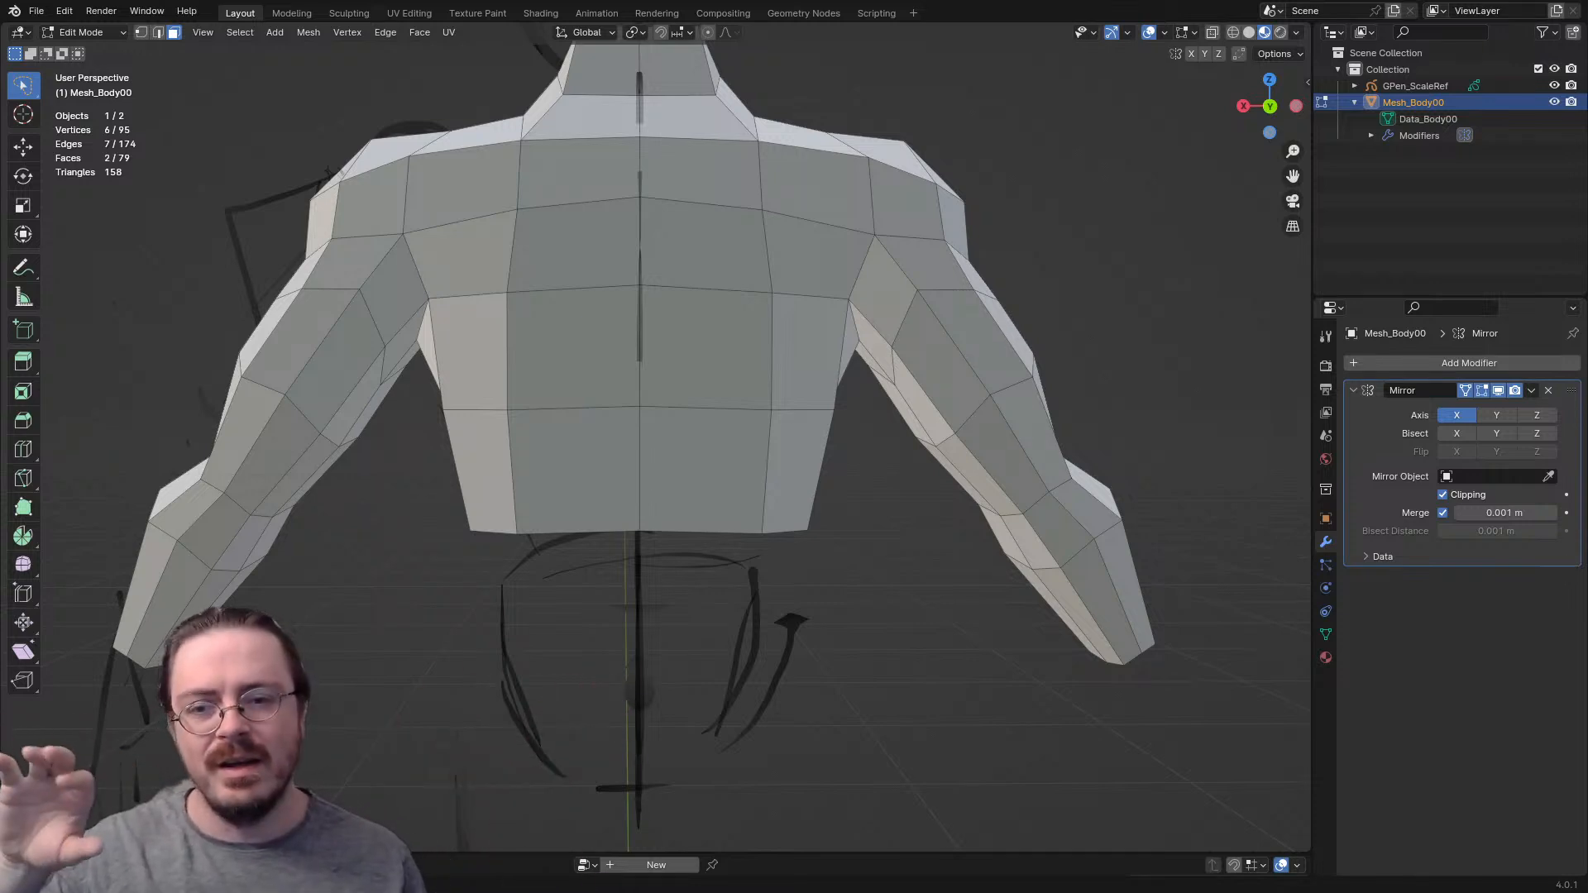
- Knife-cut a vertical line up the back from the waist rim, turning inward to the centre line across the middle back face
middle_drag(653, 397, 645, 440)
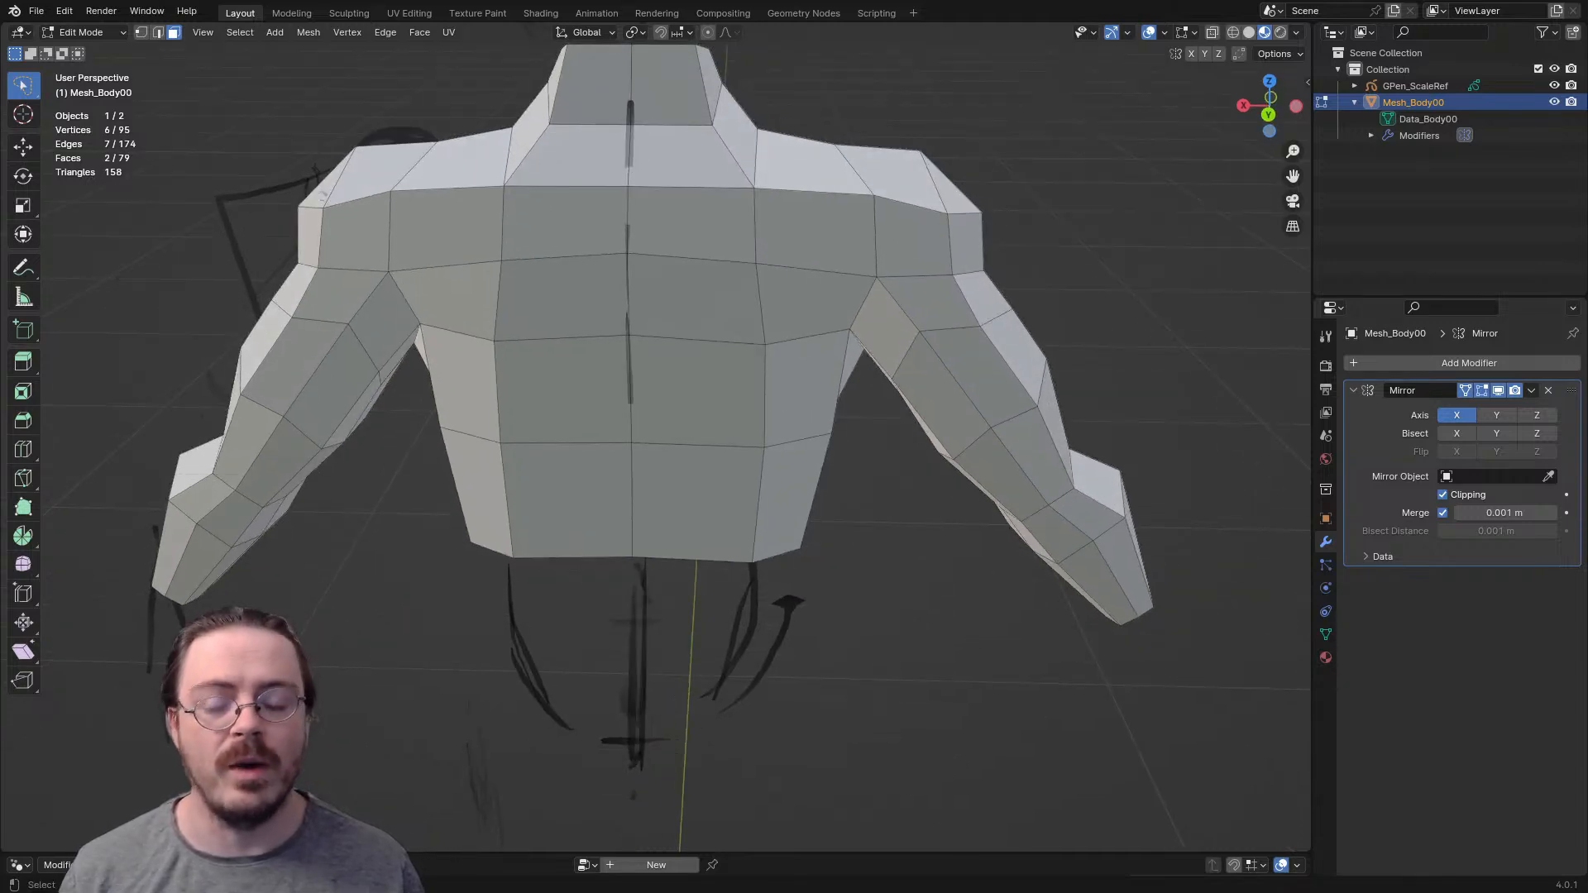
shift+click(579, 299)
middle_drag(579, 300, 1141, 258)
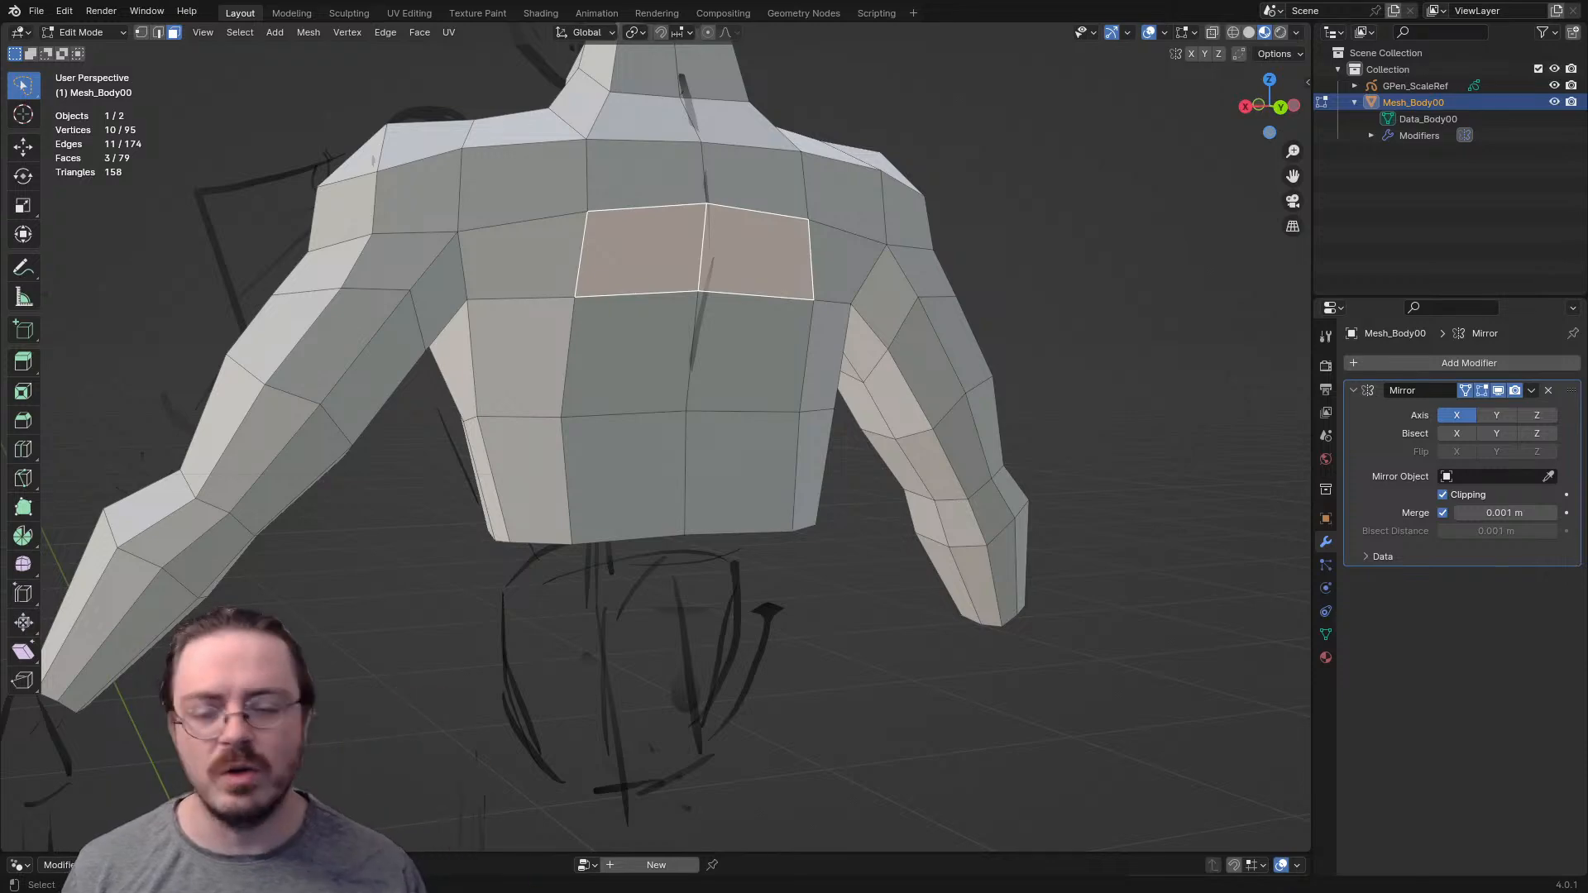
middle_drag(703, 306, 657, 331)
scroll(658, 331, up, 2)
key(k)
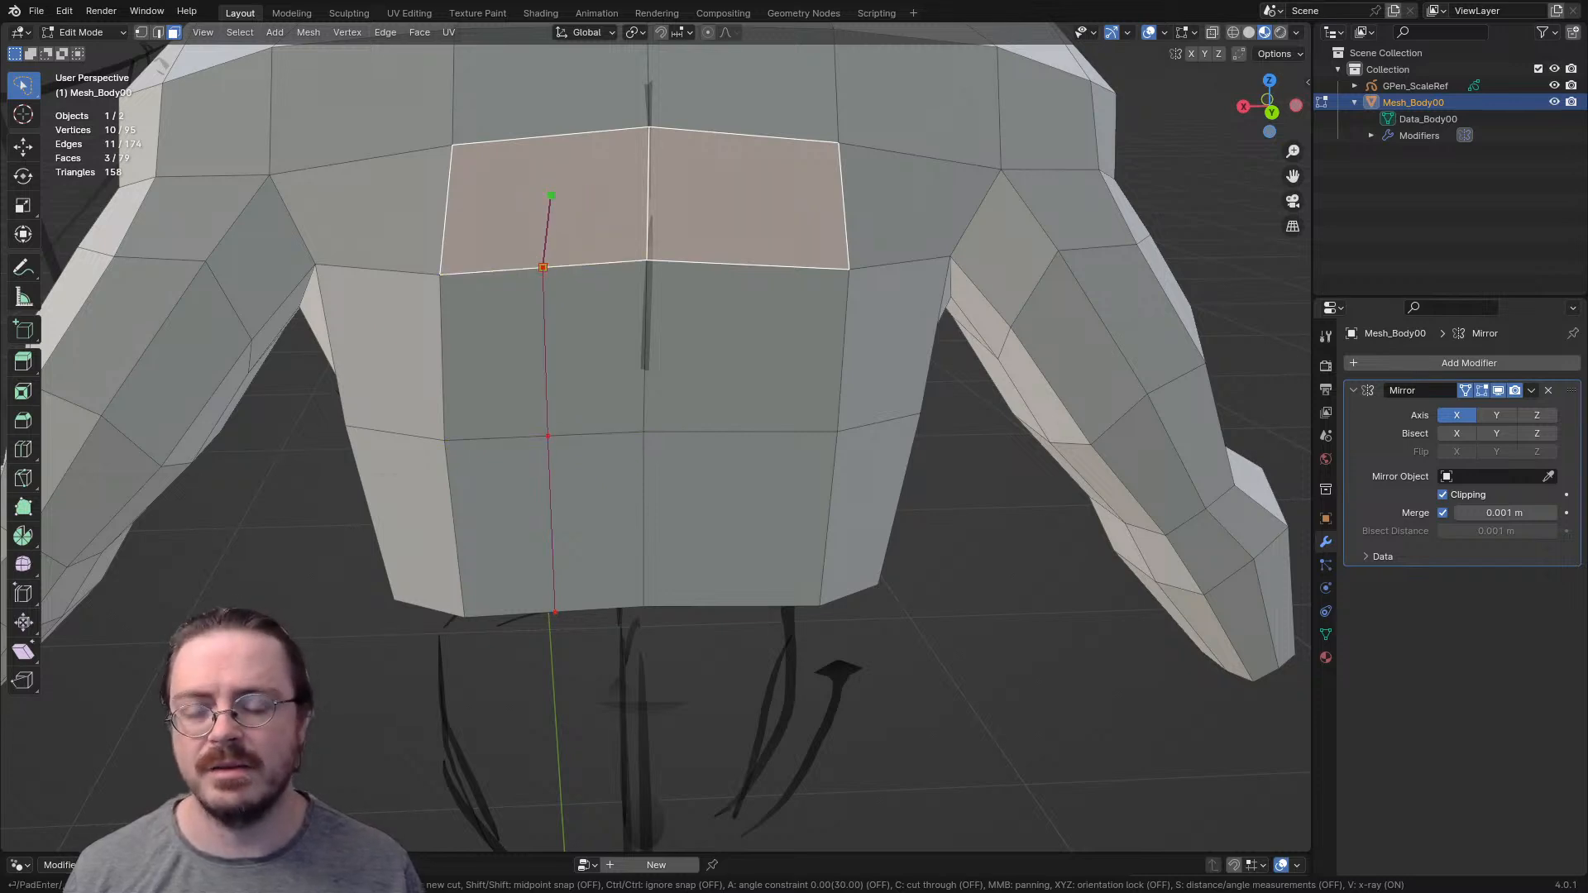
click(649, 190)
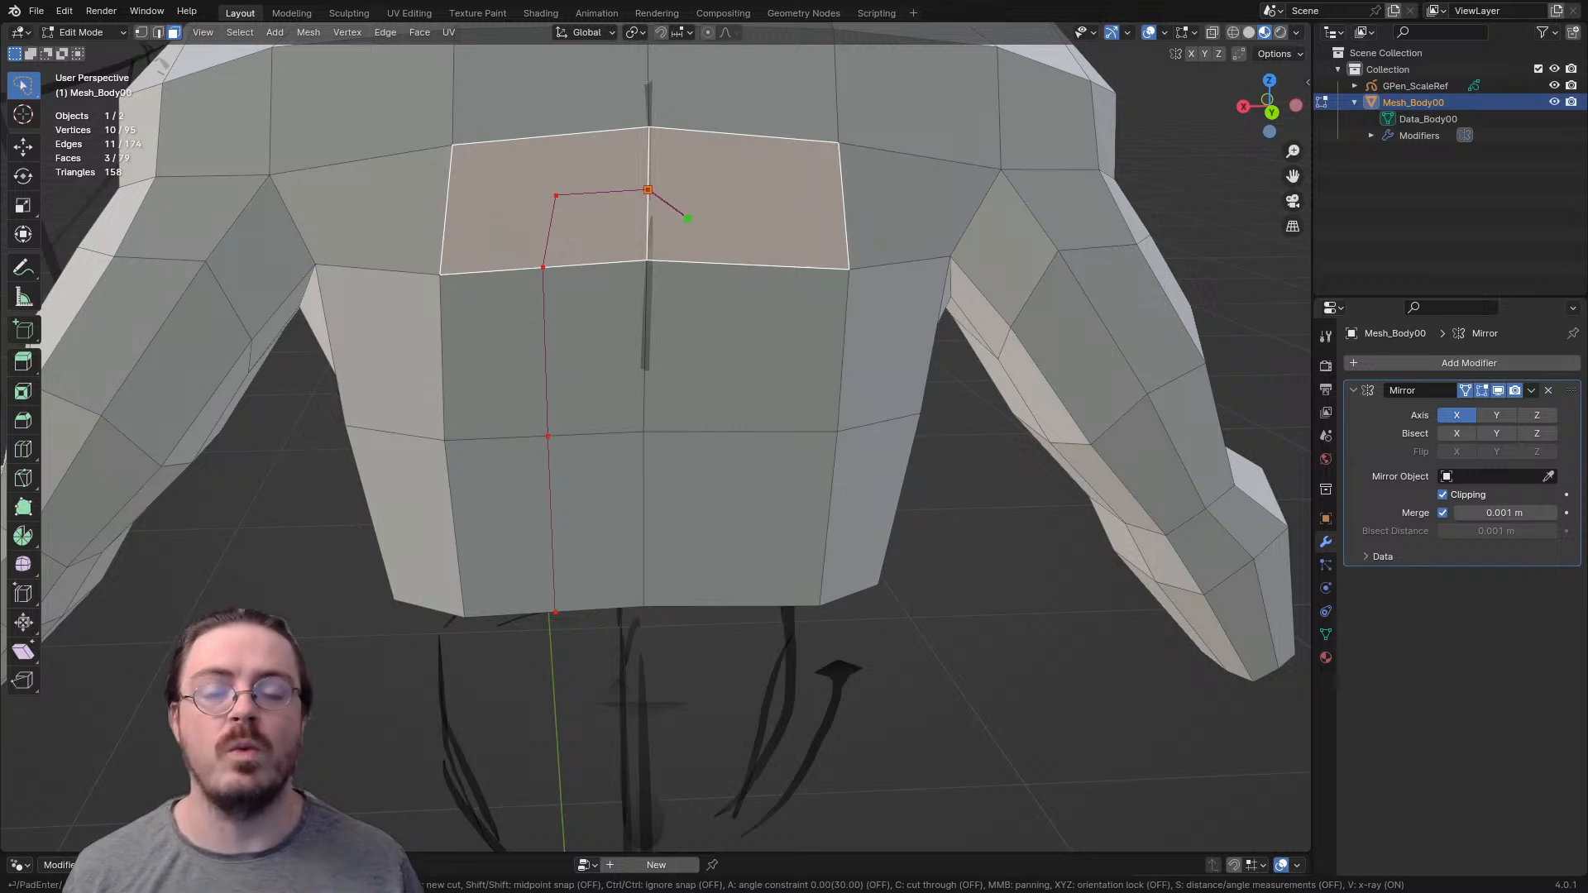
key(Return)
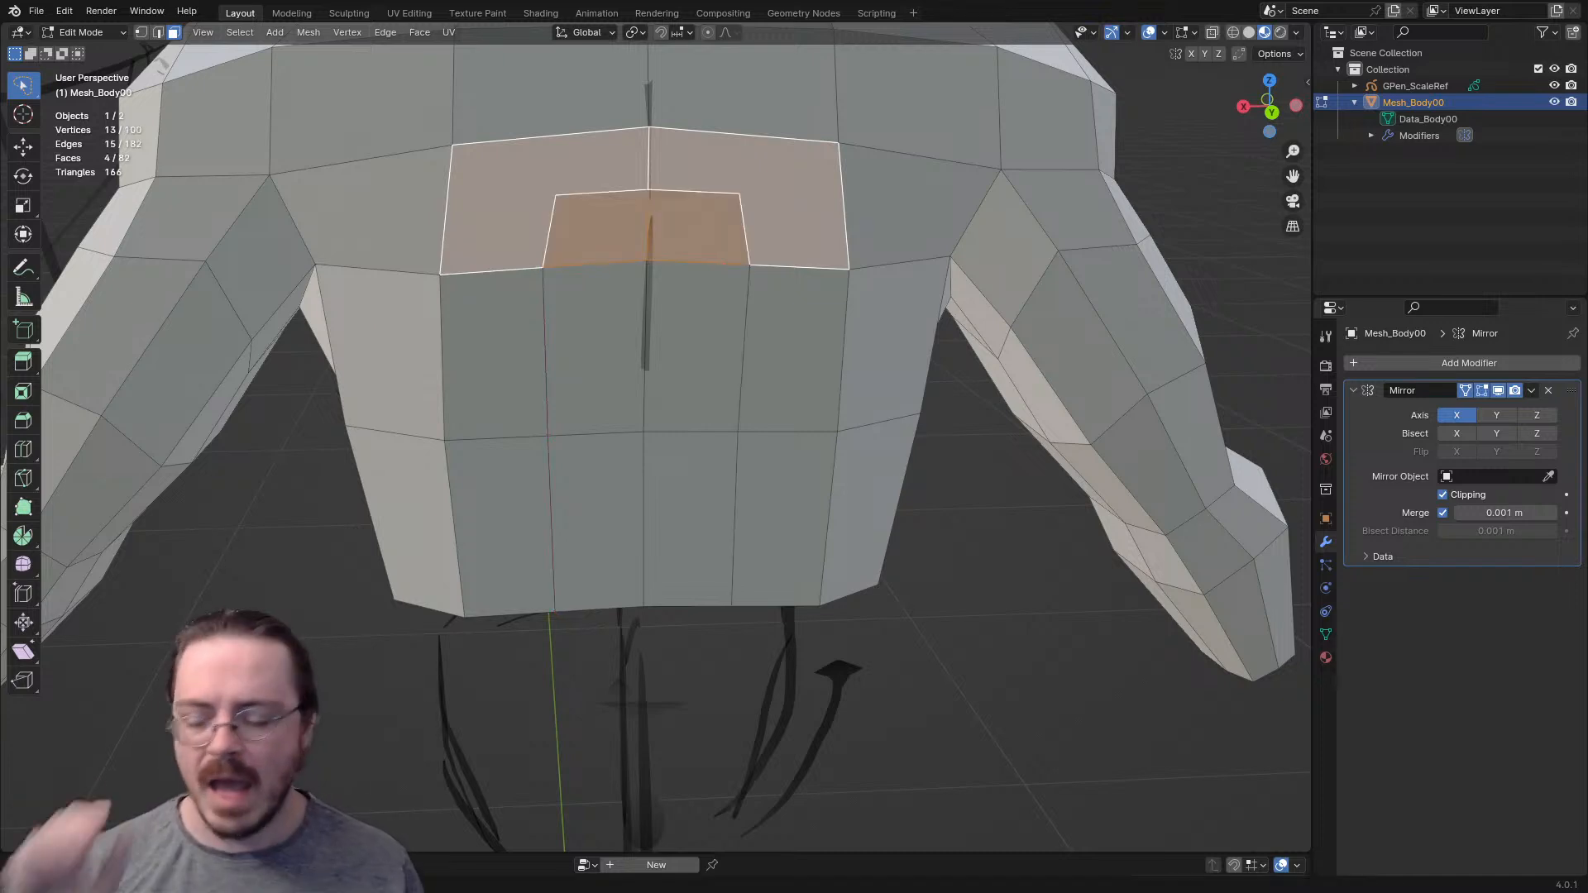
- Delete only the L-shaped face left around the new cut on the upper back, keeping its edges
click(577, 164)
shift+middle_drag(577, 164, 590, 251)
key(x)
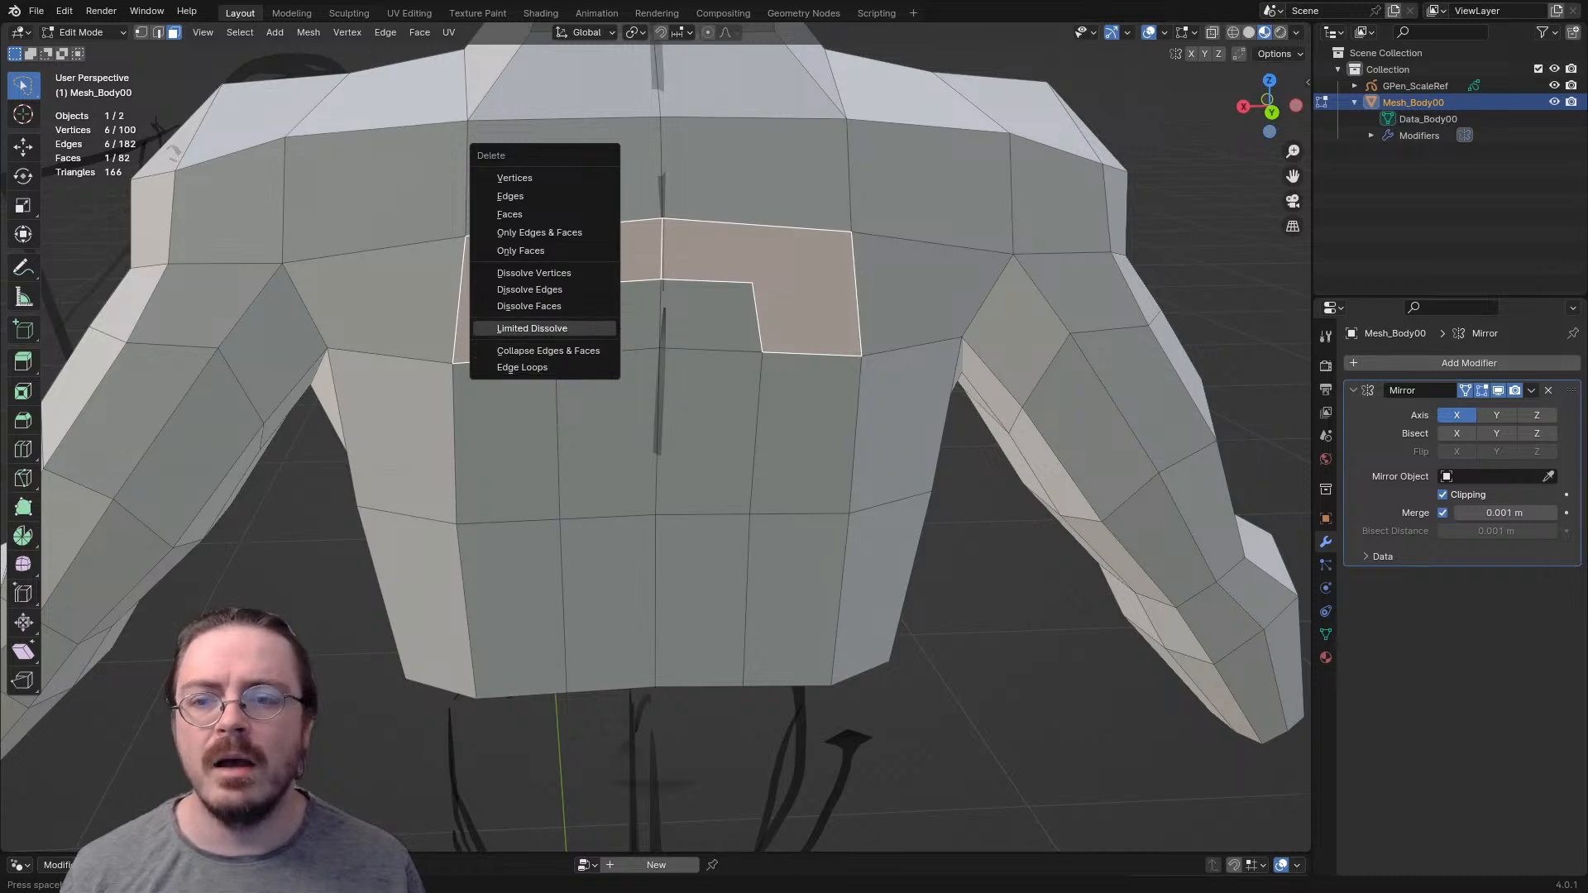
click(521, 251)
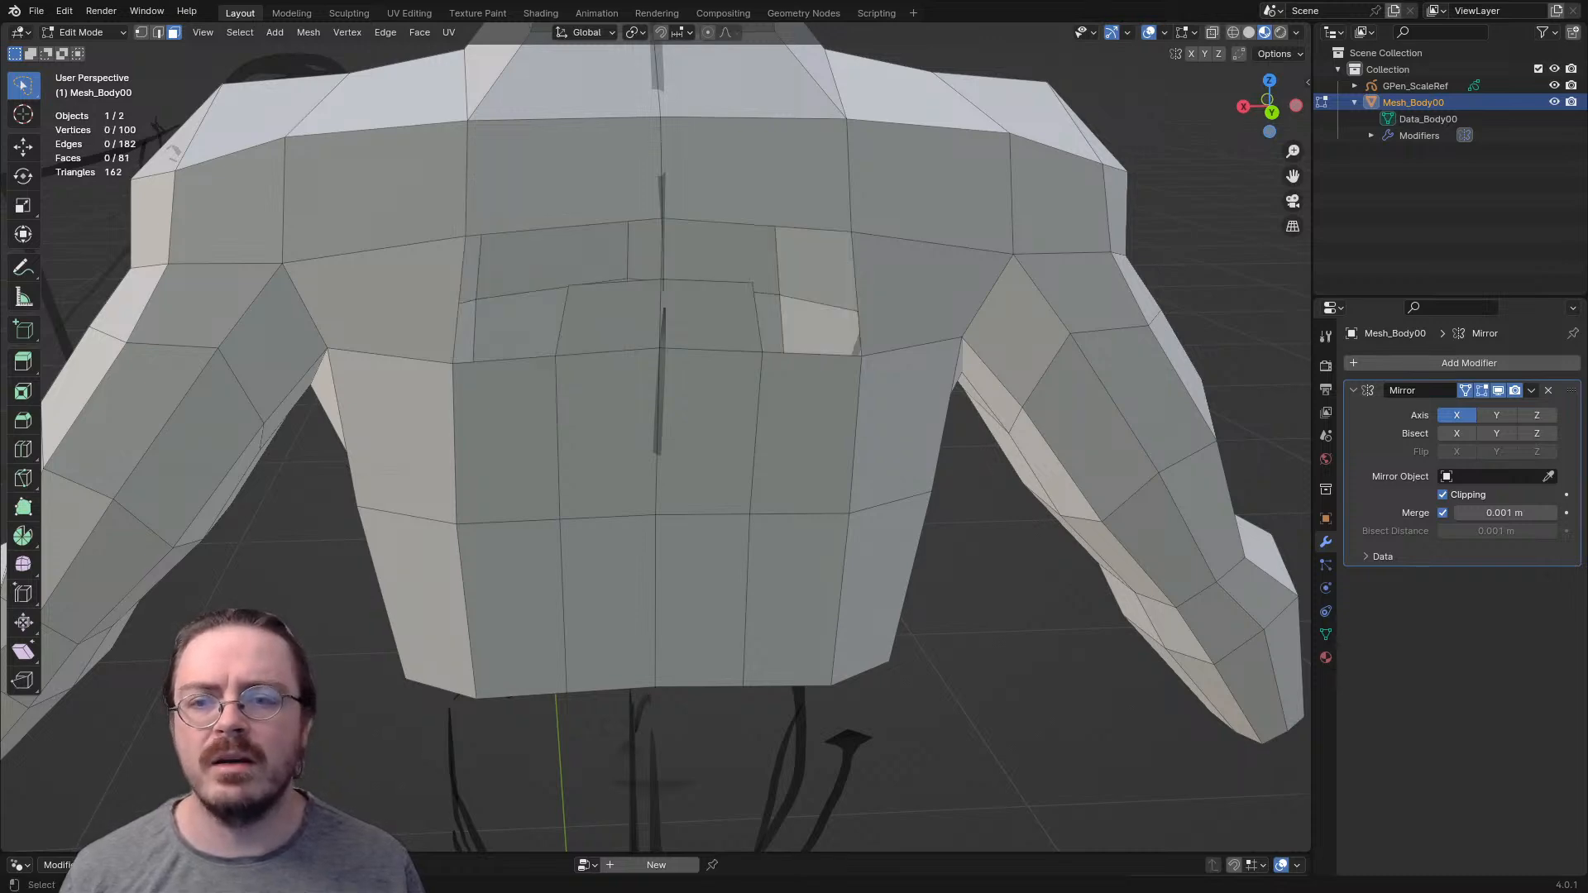
- Refill the hole on the upper back with two quads joined by a diagonal edge at the cut's corner
shift+click(579, 226)
key(f)
click(520, 262)
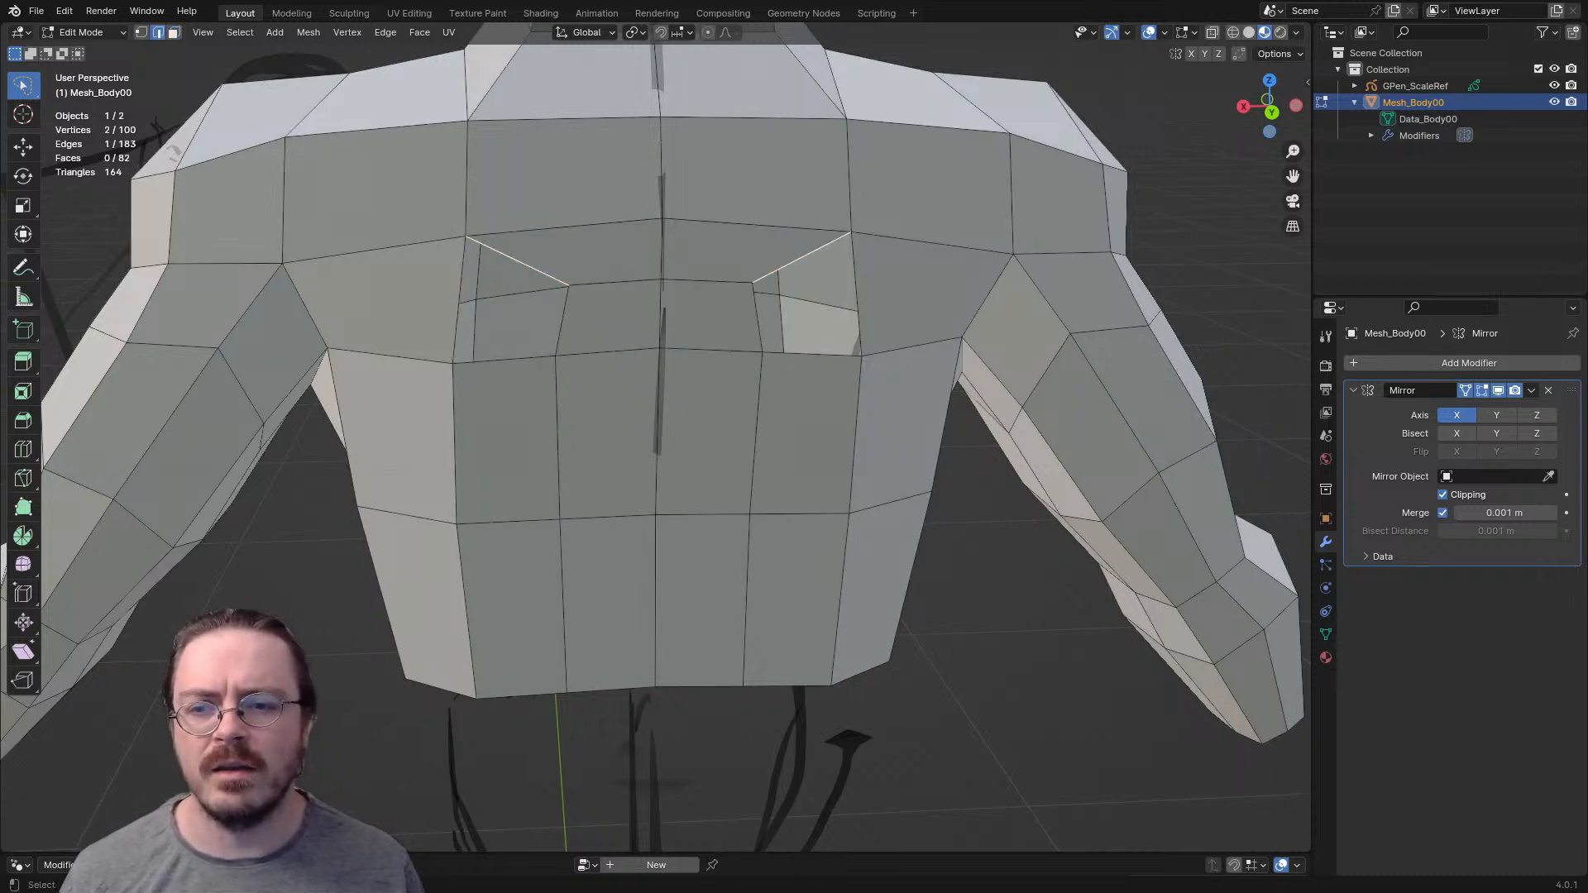
key(f)
- Select face loops around the torso and examine how the topology flows across the back, waist and front
scroll(554, 372, down, 3)
key(3)
alt+click(577, 384)
middle_drag(578, 384, 413, 438)
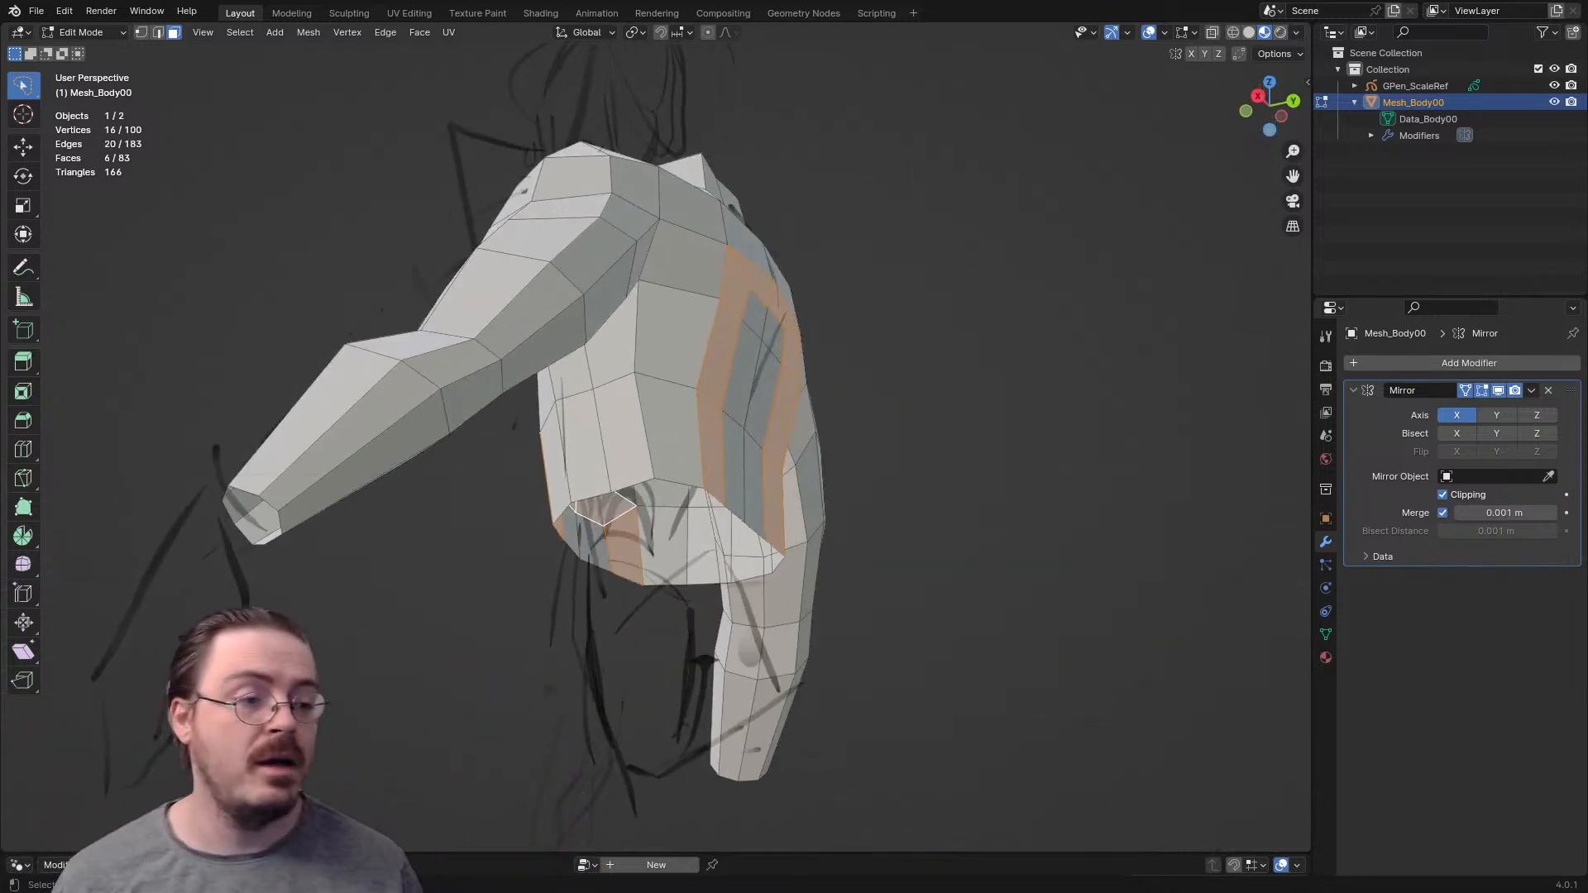
middle_drag(413, 439, 612, 465)
alt+click(662, 520)
shift+middle_drag(662, 530, 658, 438)
key(2)
alt+click(653, 453)
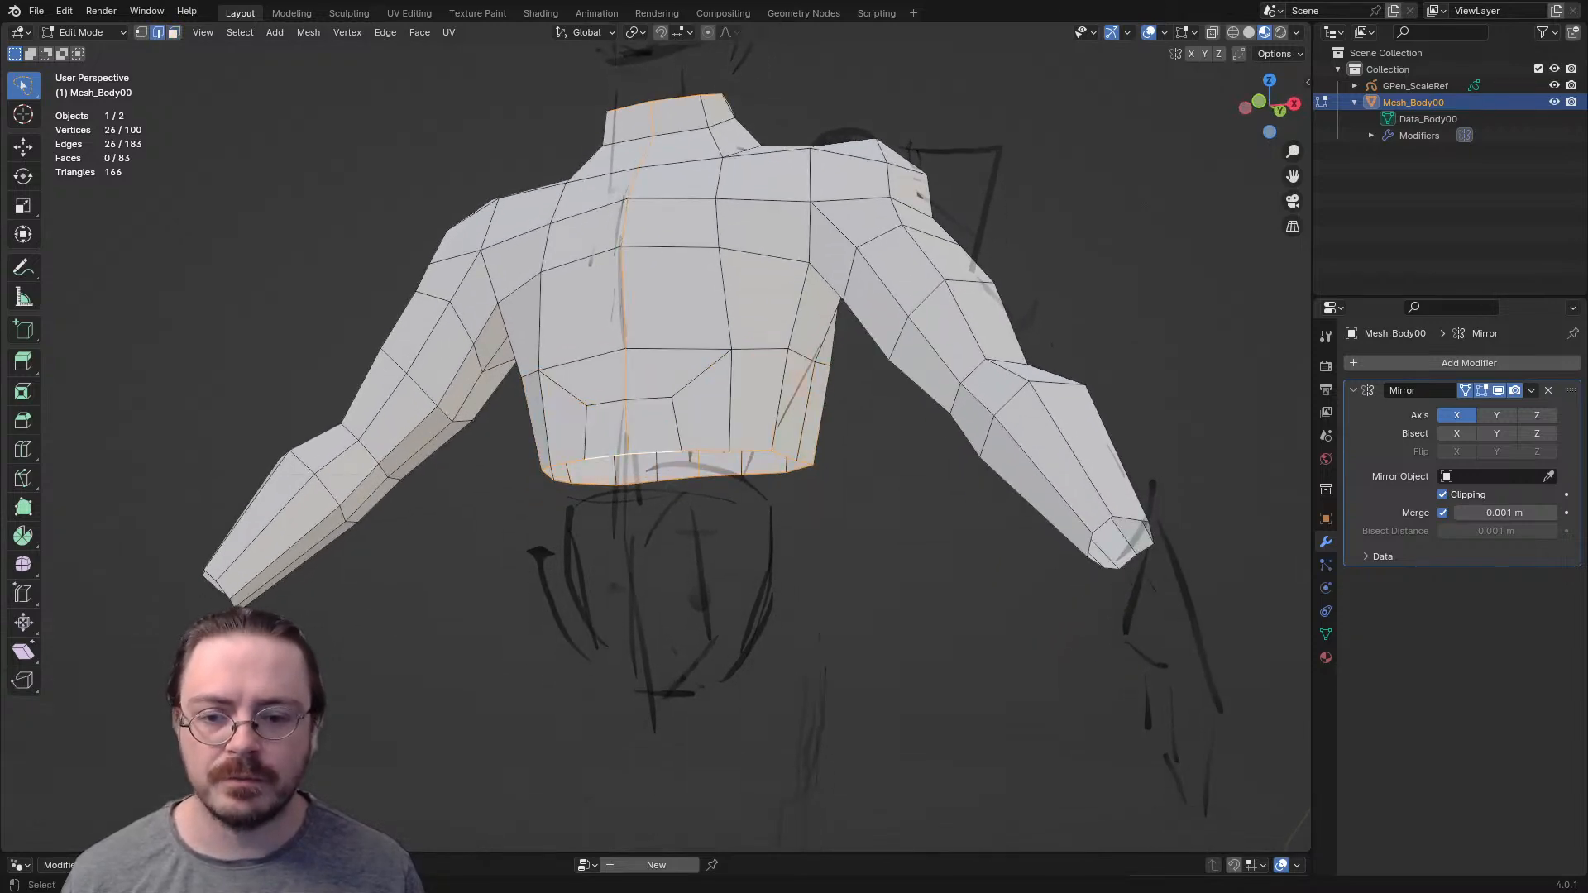
middle_drag(658, 454, 656, 507)
alt+click(659, 477)
key(a)
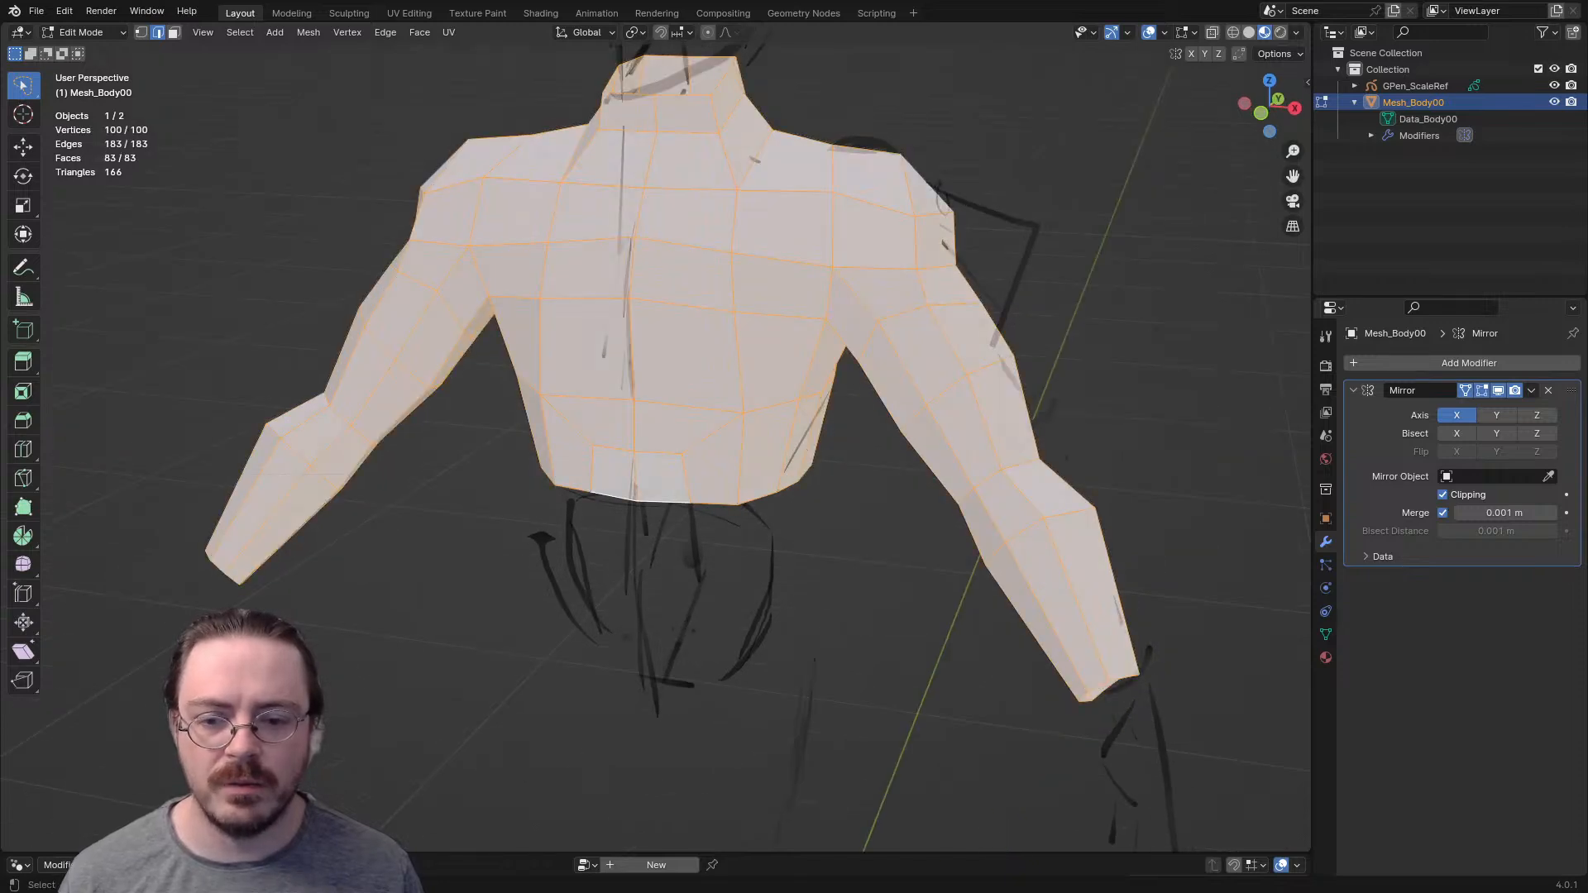
key(ctrl+z)
key(KP_3)
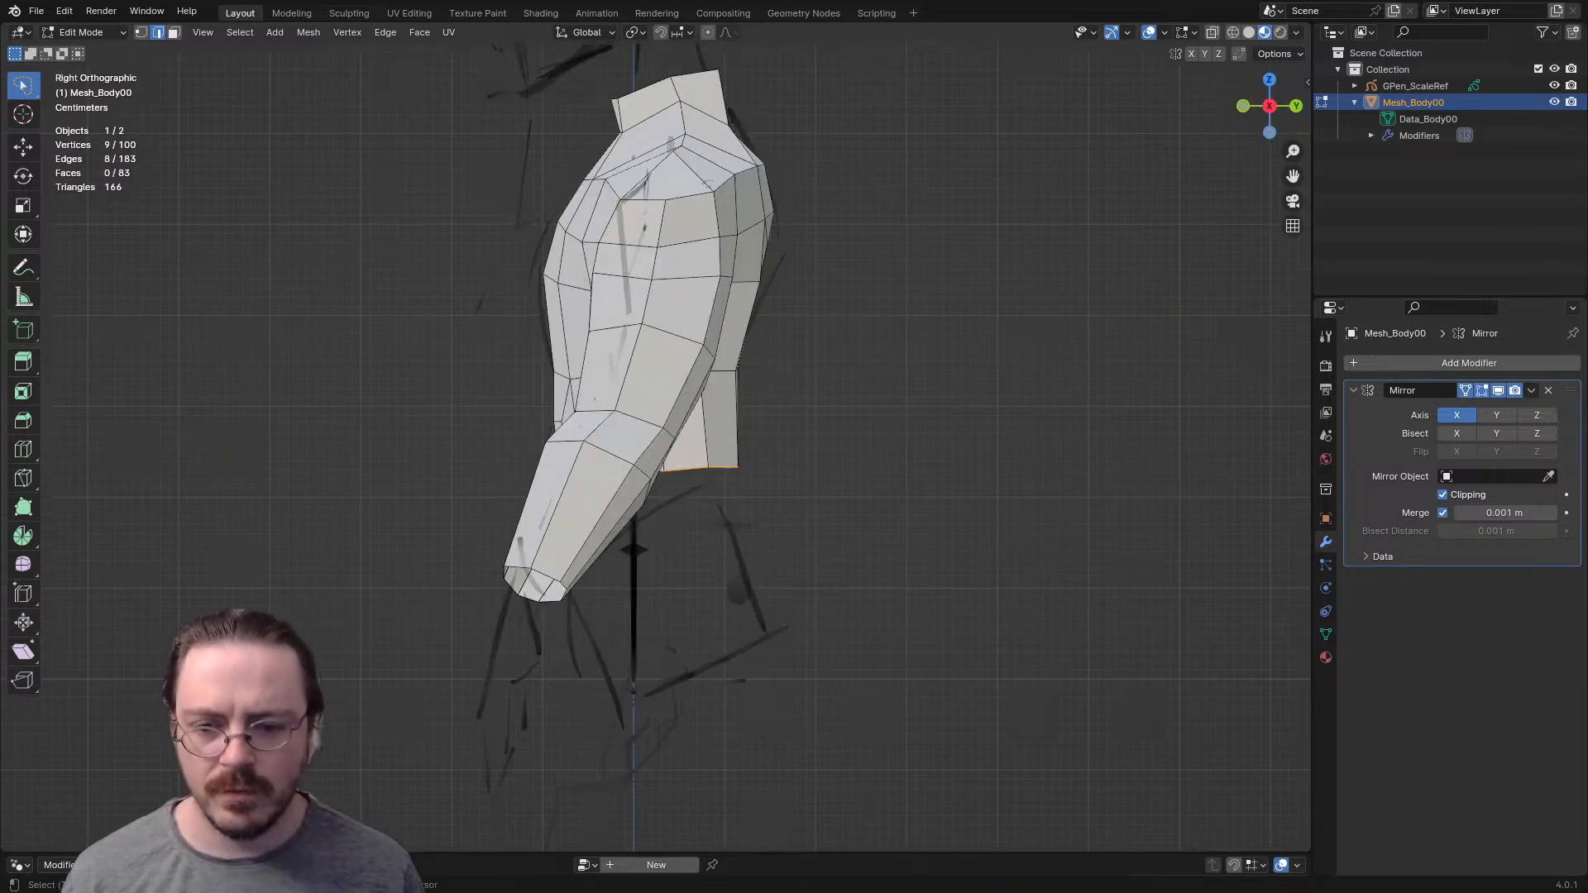
mouse_move(656, 507)
middle_down()
mouse_move(843, 500)
mouse_move(868, 480)
middle_up()
key(1)
drag(1008, 295, 1191, 710)
alt+shift+click(887, 312)
middle_drag(887, 313, 594, 277)
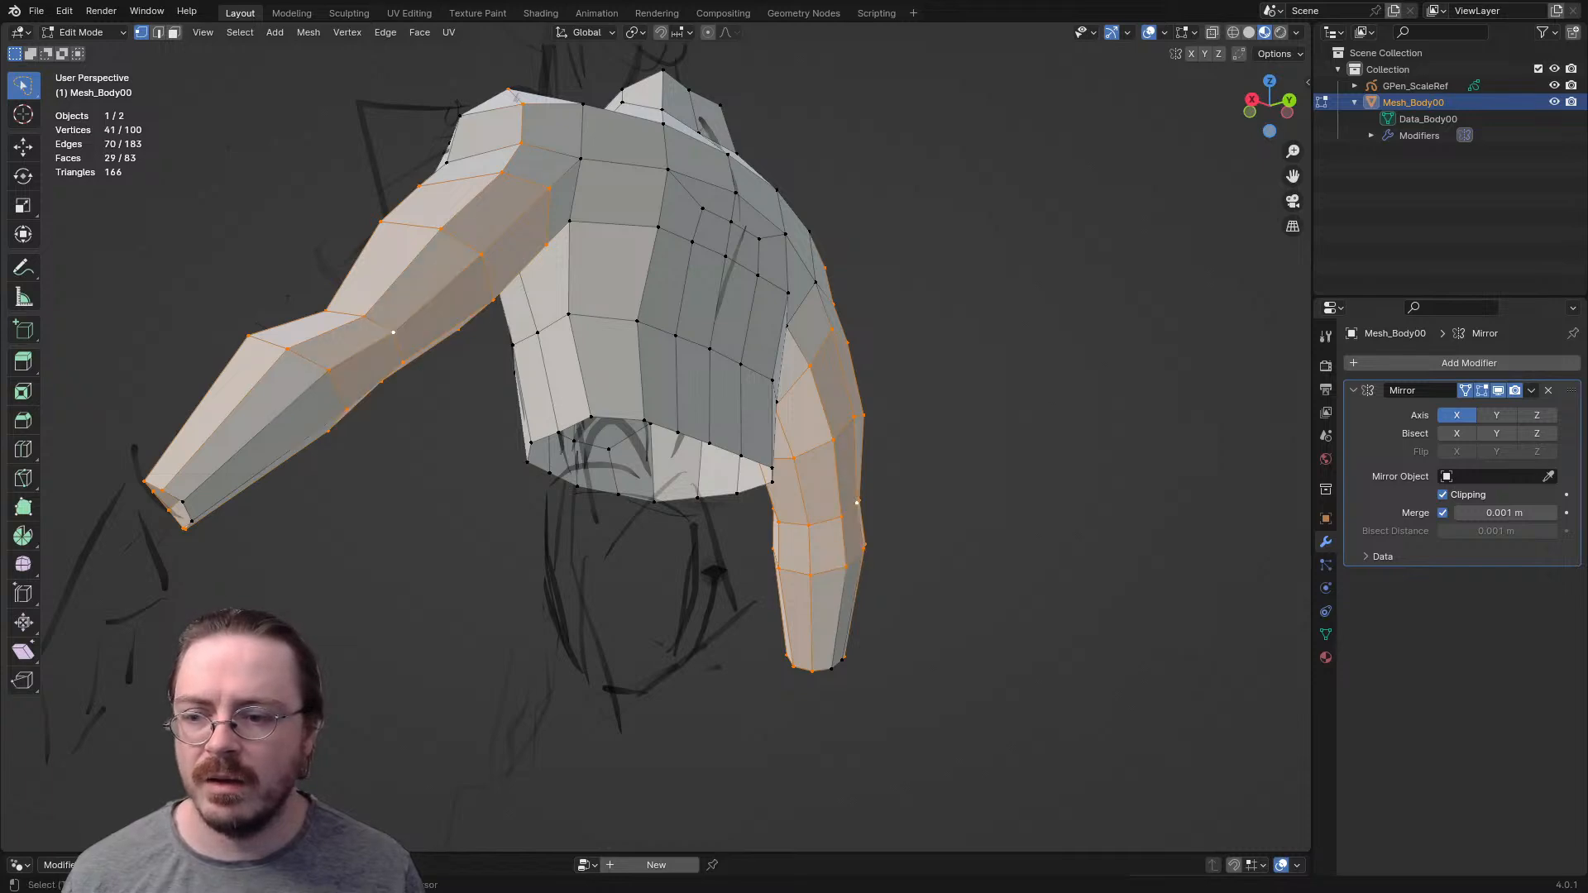
middle_drag(594, 278, 436, 320)
key(alt+a)
- Turn on X-ray in the front view and hide the arm's face loops from the upper arm to the wrist
key(KP_1)
key(alt+z)
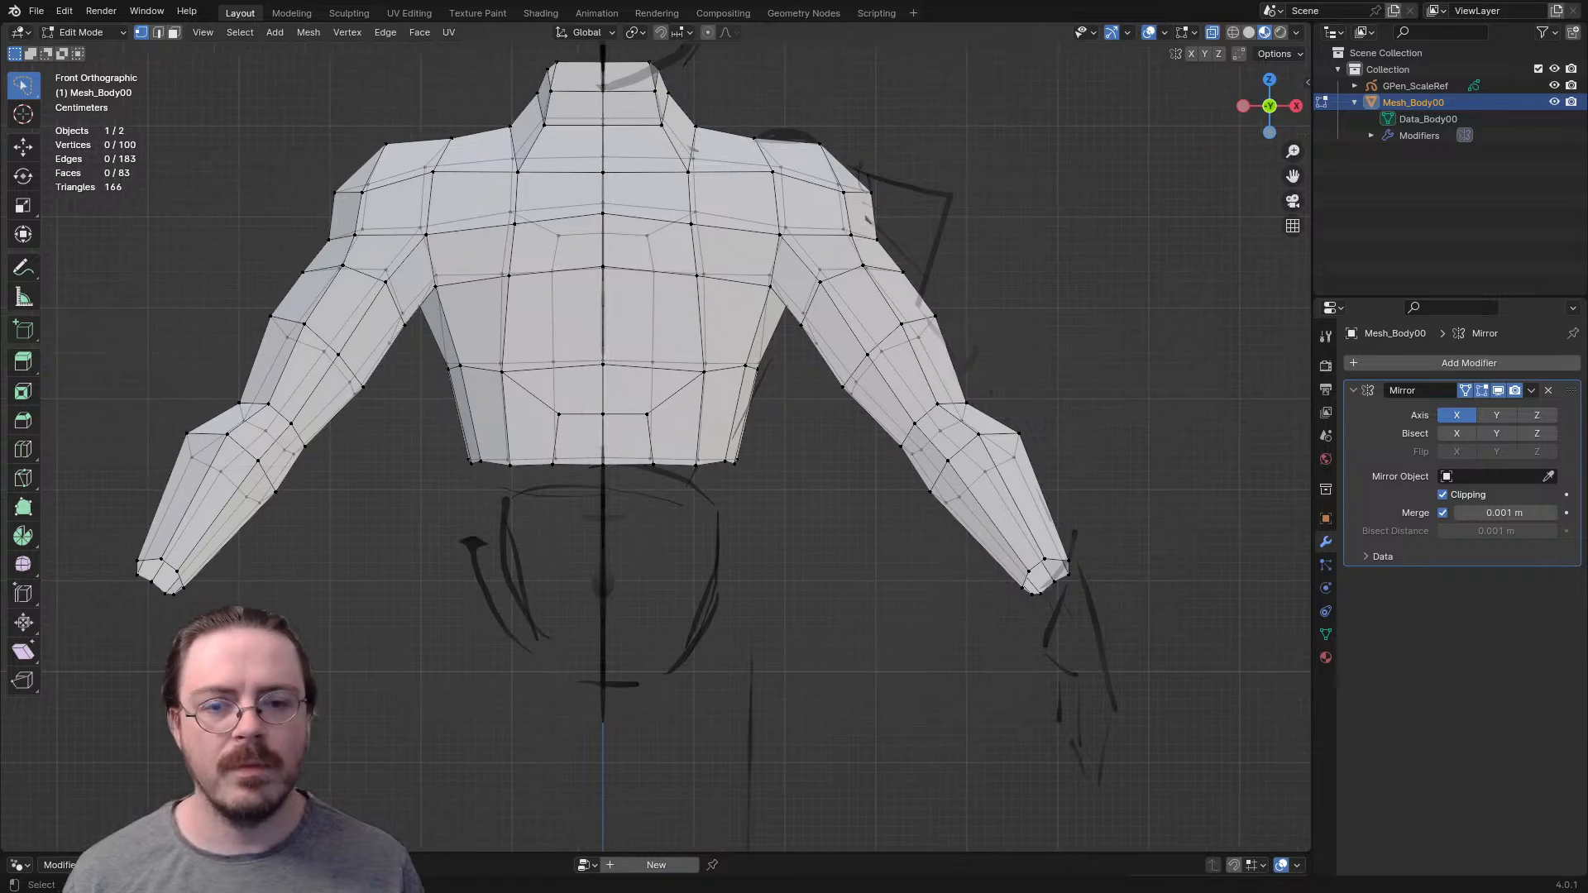
alt+click(841, 274)
alt+shift+click(881, 341)
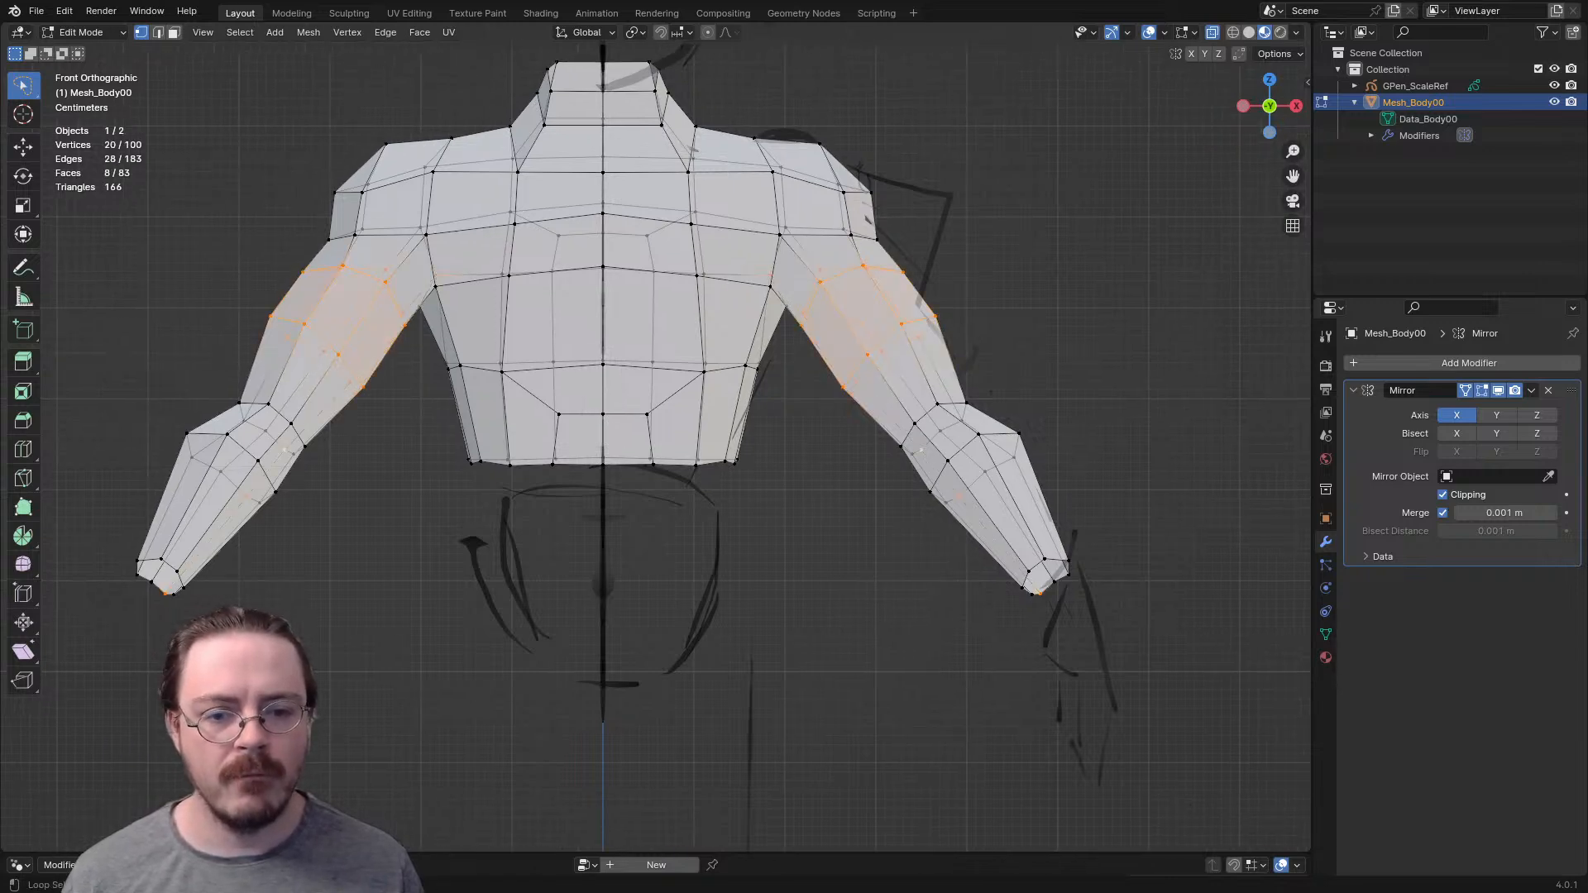
alt+shift+click(915, 422)
alt+shift+click(948, 460)
key(h)
- Select the open edge loop around the waist and extrude it downward in the side view
middle_drag(948, 460, 670, 479)
alt+click(573, 516)
key(KP_3)
shift+middle_drag(572, 513, 546, 445)
key(e)
click(717, 605)
- Rotate and reposition the extruded waist rim to match the tilt of the pelvis sketch
key(r)
click(754, 579)
key(g)
click(750, 560)
middle_drag(749, 560, 846, 517)
key(g)
click(784, 567)
- Extrude the front centre edge of the waist rim down to the crotch, and again backward underneath the pelvis
key(2)
click(543, 525)
middle_drag(542, 524, 579, 530)
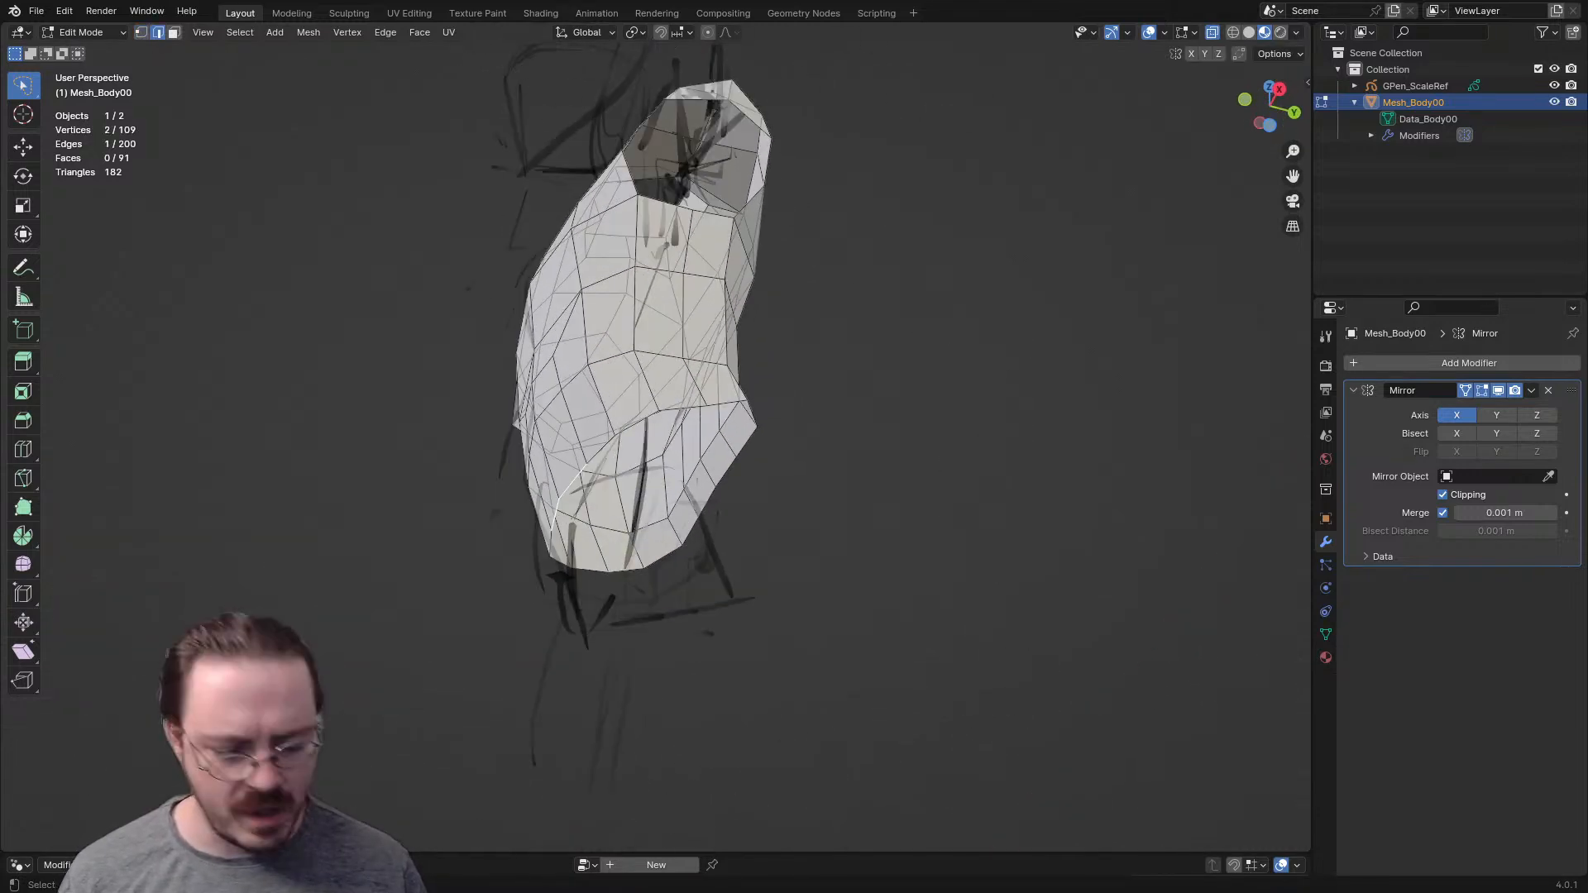
key(KP_3)
key(e)
click(602, 616)
key(e)
click(702, 631)
- Extrude the crotch strip upward at the rear and fill the gap to the back waist rim
key(e)
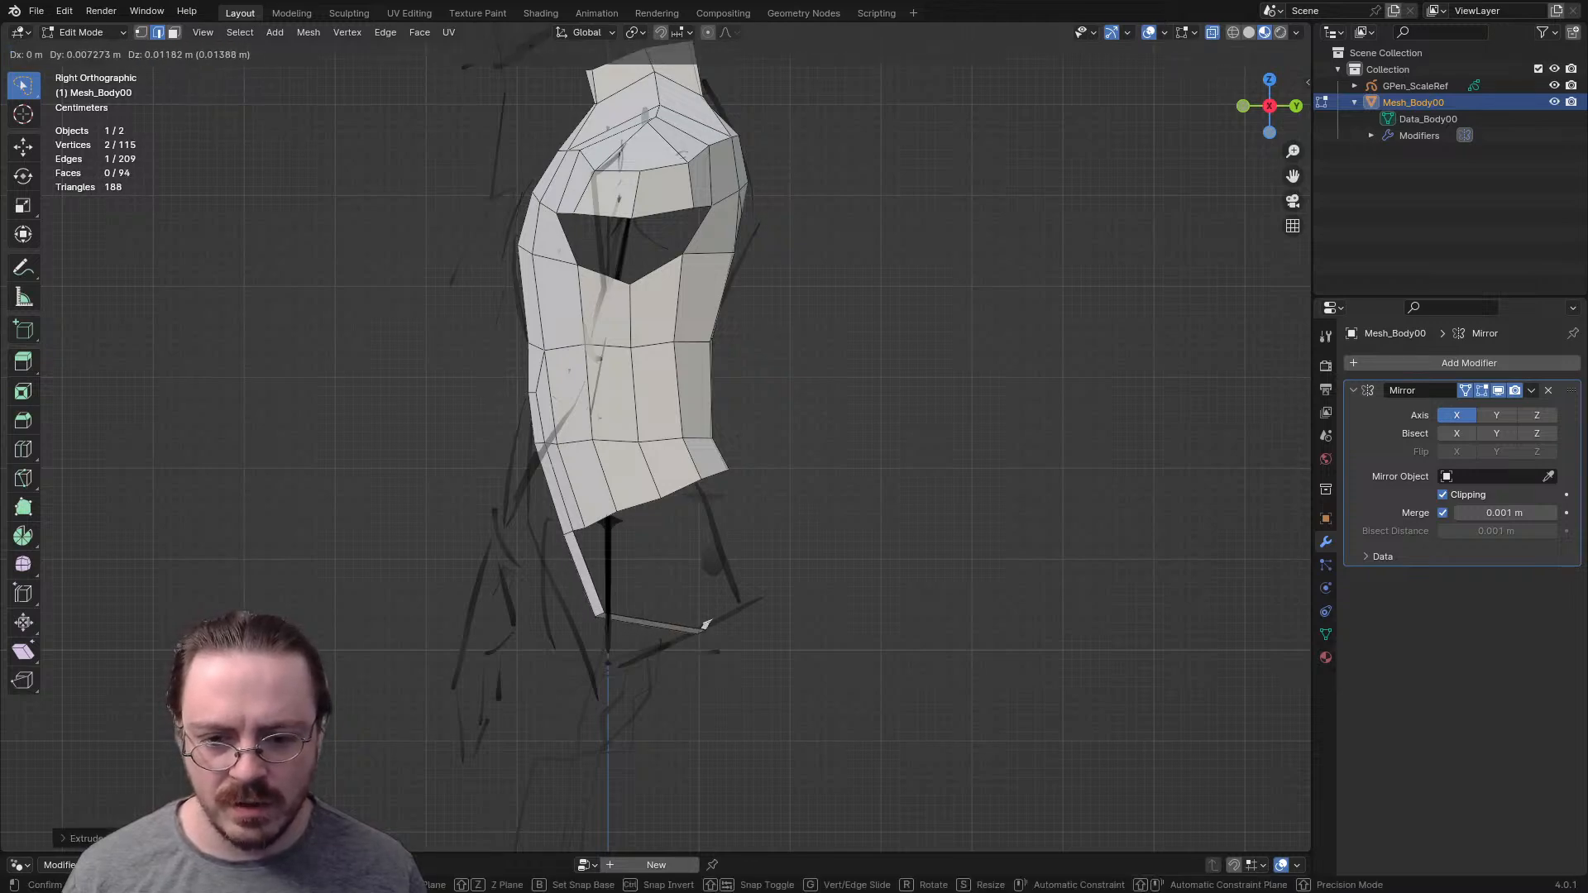
click(761, 561)
middle_drag(761, 561, 589, 633)
key(f)
middle_drag(666, 514, 1051, 435)
key(alt+a)
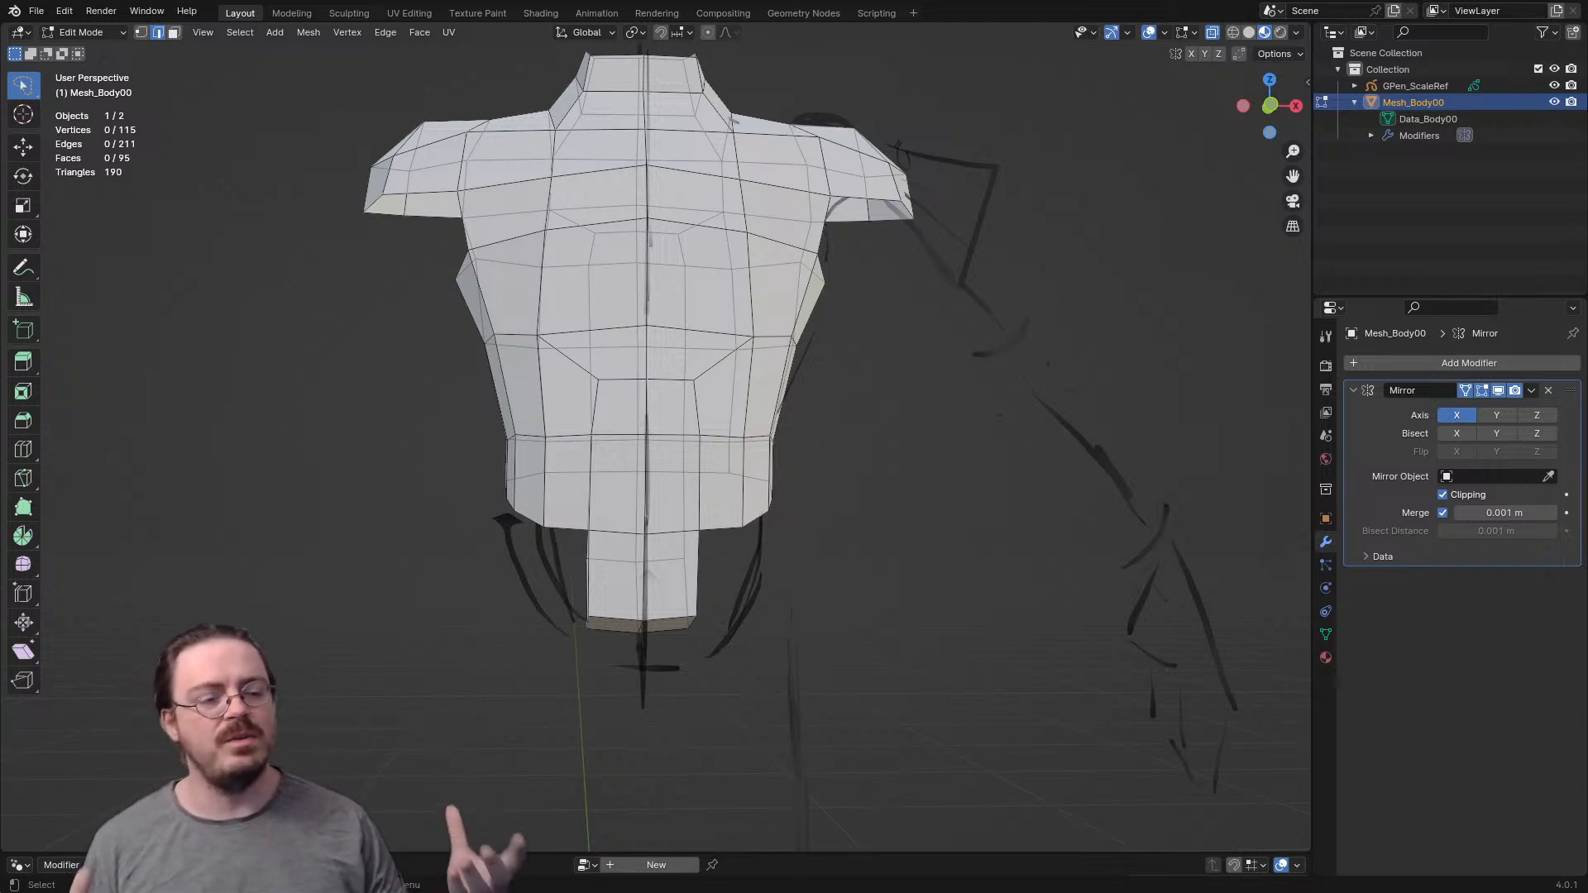
- Move the rear and front bottom corner vertices of the crotch strip inward along X
mouse_move(645, 372)
middle_down()
mouse_move(711, 356)
mouse_move(678, 389)
middle_up()
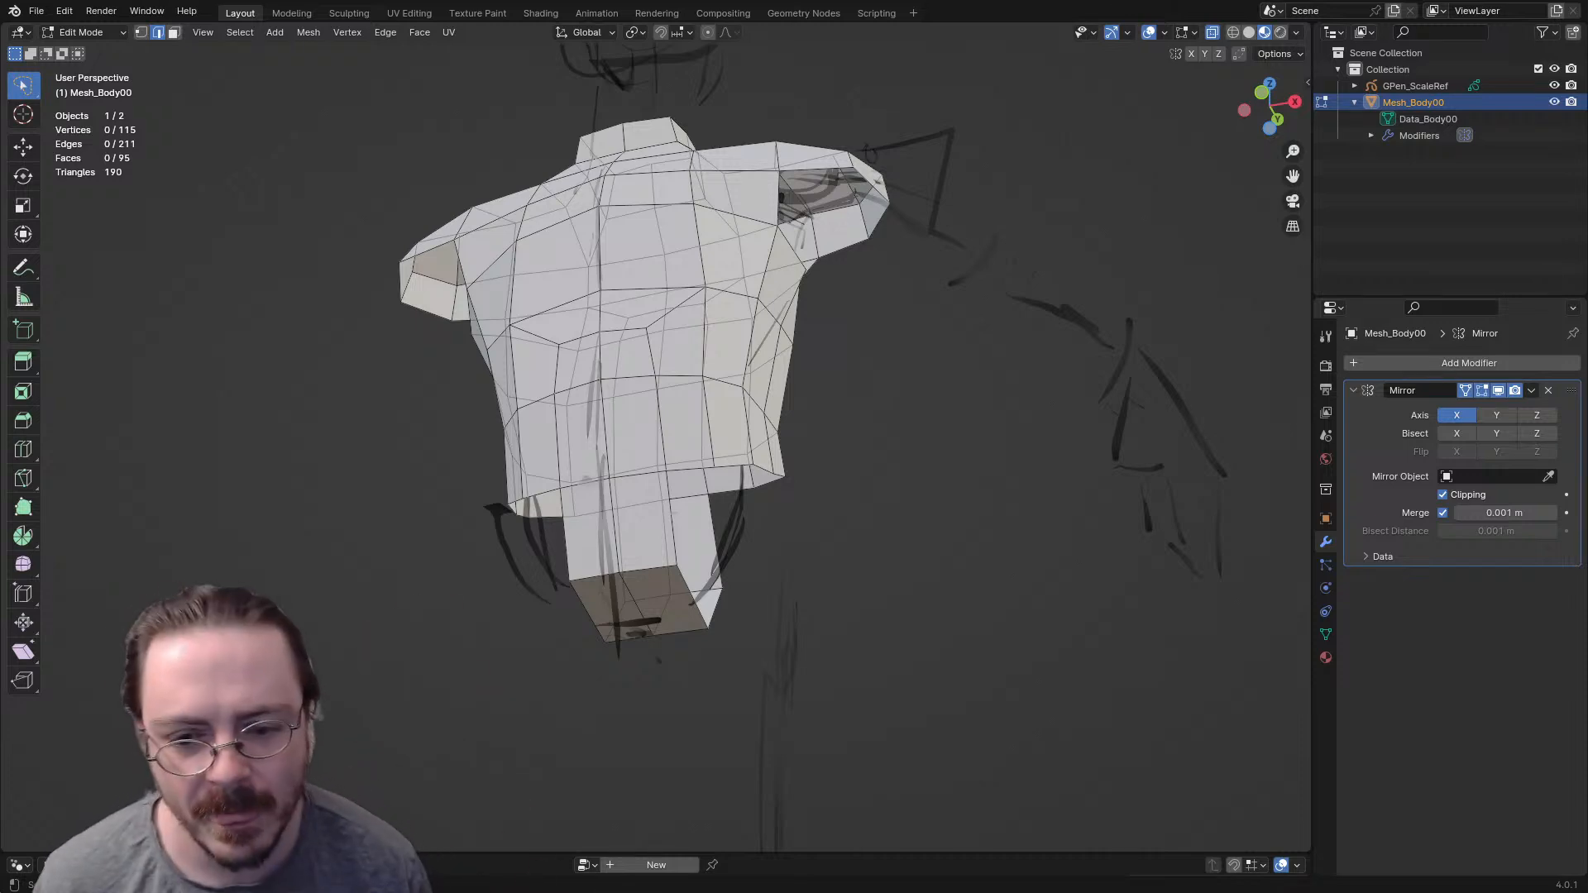
middle_drag(662, 397, 697, 416)
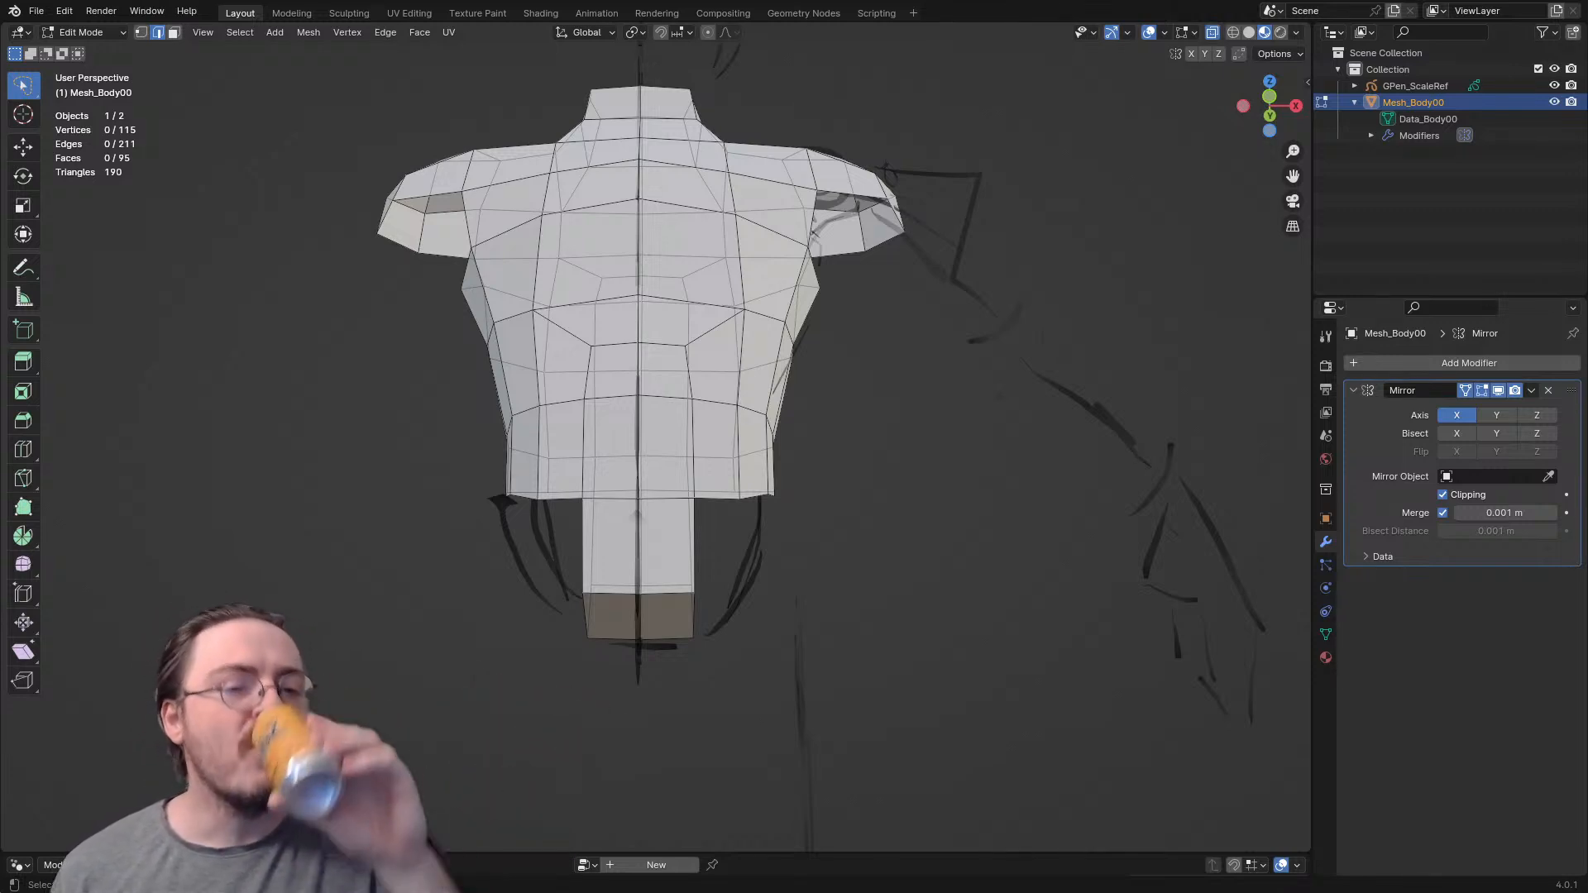
mouse_move(695, 413)
middle_down()
mouse_move(505, 405)
mouse_move(694, 411)
mouse_move(703, 389)
middle_up()
scroll(703, 389, up, 4)
shift+middle_drag(726, 786, 716, 604)
key(g)
key(x)
click(680, 614)
click(713, 503)
key(g)
key(x)
click(674, 503)
- Narrow the rear upper part of the crotch strip by moving its side vertex inward along X
click(714, 539)
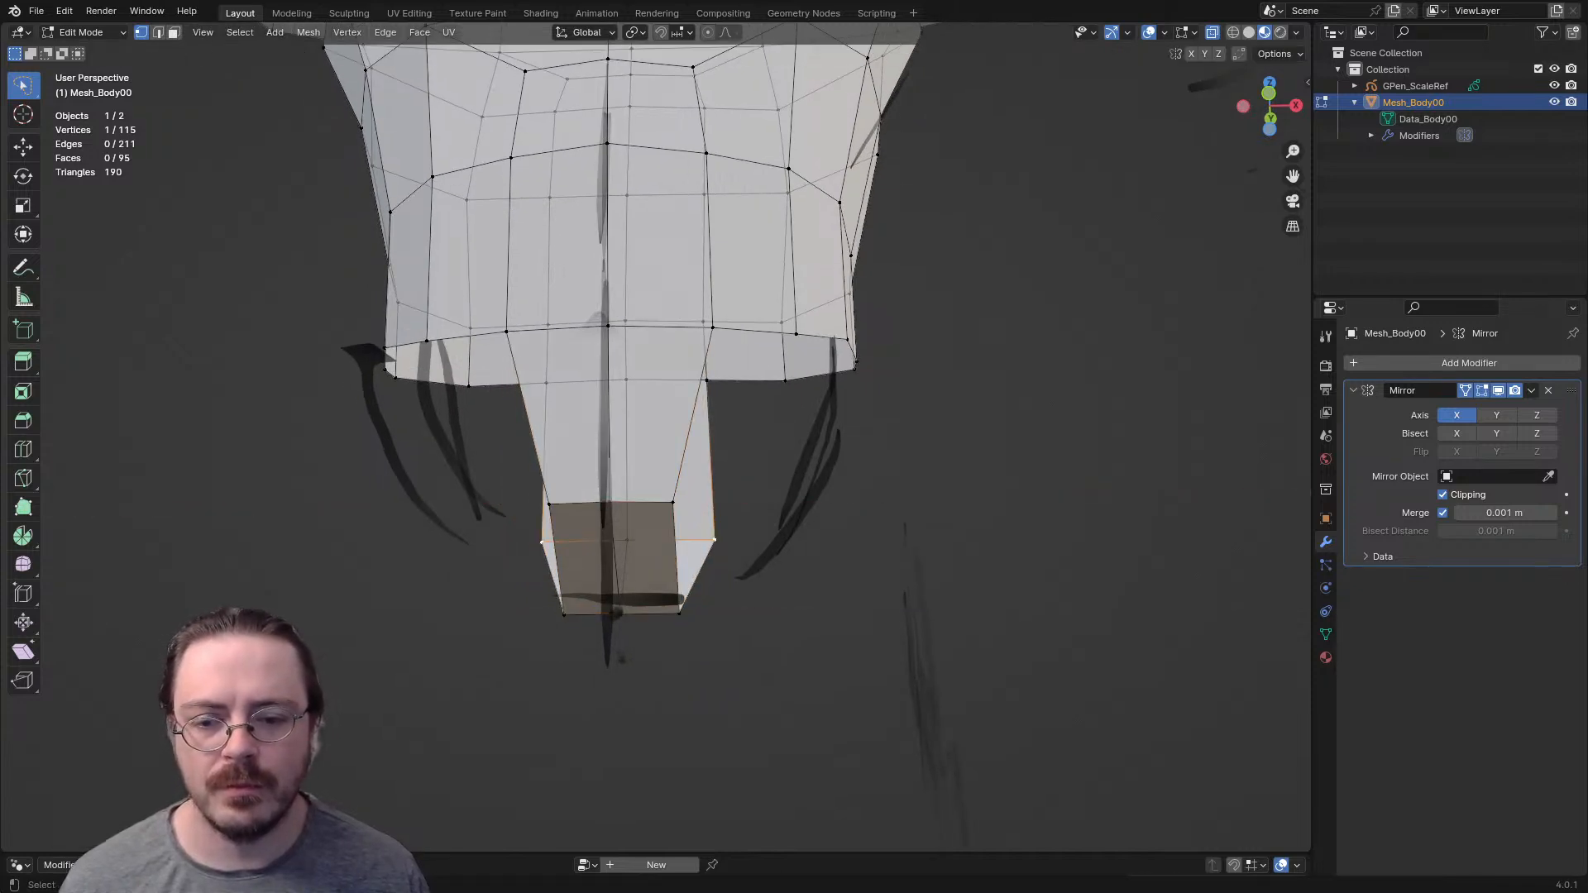
middle_drag(714, 539, 689, 534)
key(g)
key(x)
key(g)
key(x)
click(672, 617)
- Reposition the vertices on the back waist rim where the crotch strip joins
middle_drag(671, 617, 314, 718)
key(g)
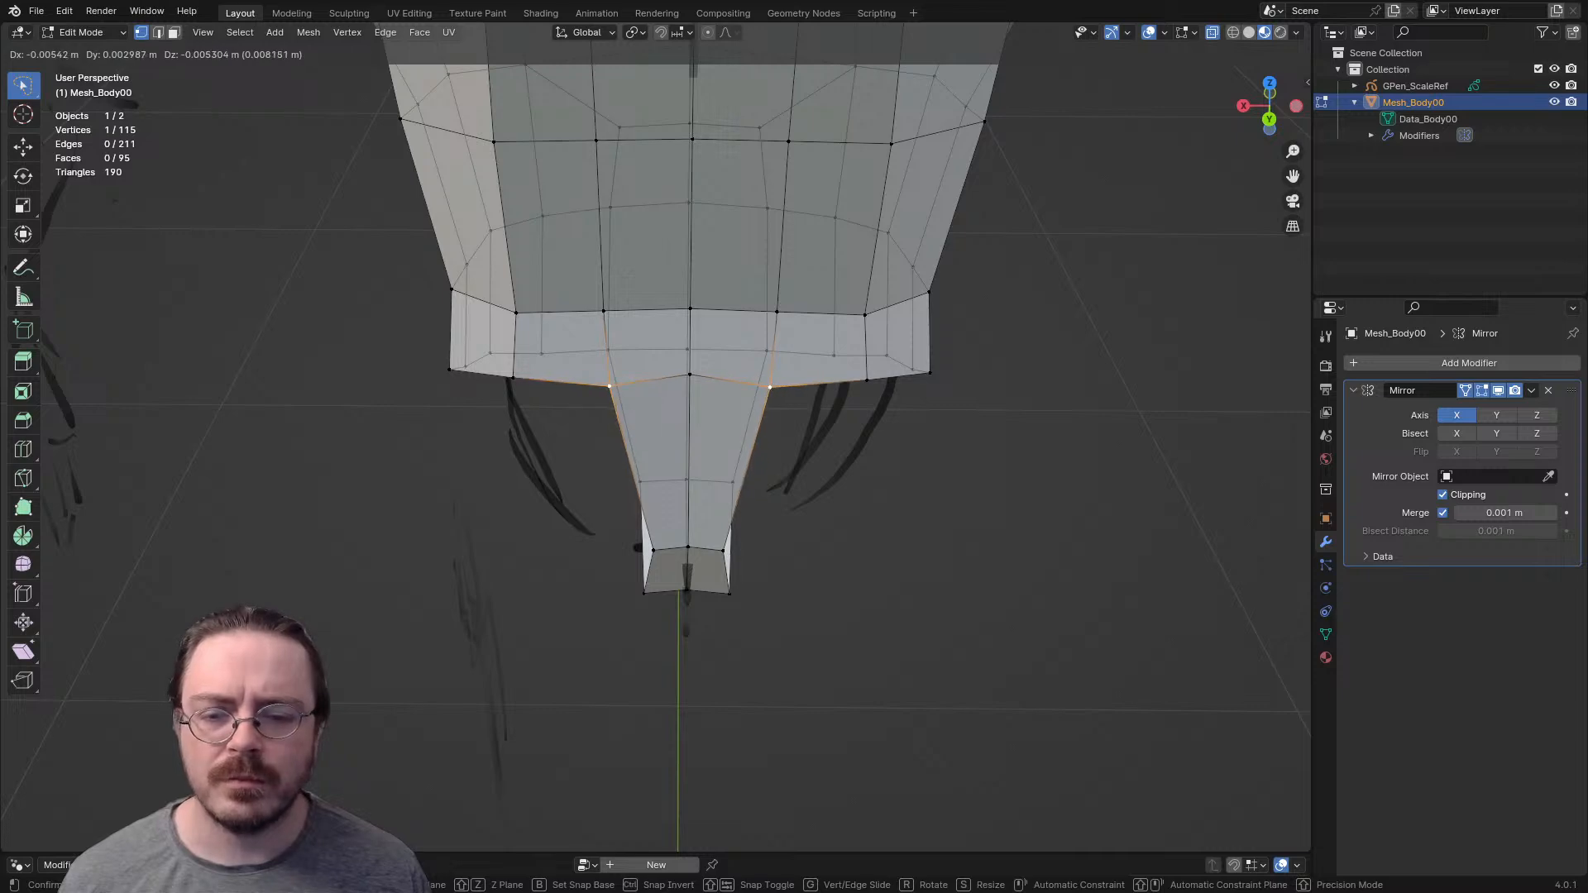
click(321, 728)
middle_drag(690, 375, 814, 351)
key(g)
click(822, 369)
- Lower the corner and centre vertices of the front waist rim at the top of the crotch strip
middle_drag(529, 382, 782, 384)
click(718, 401)
key(g)
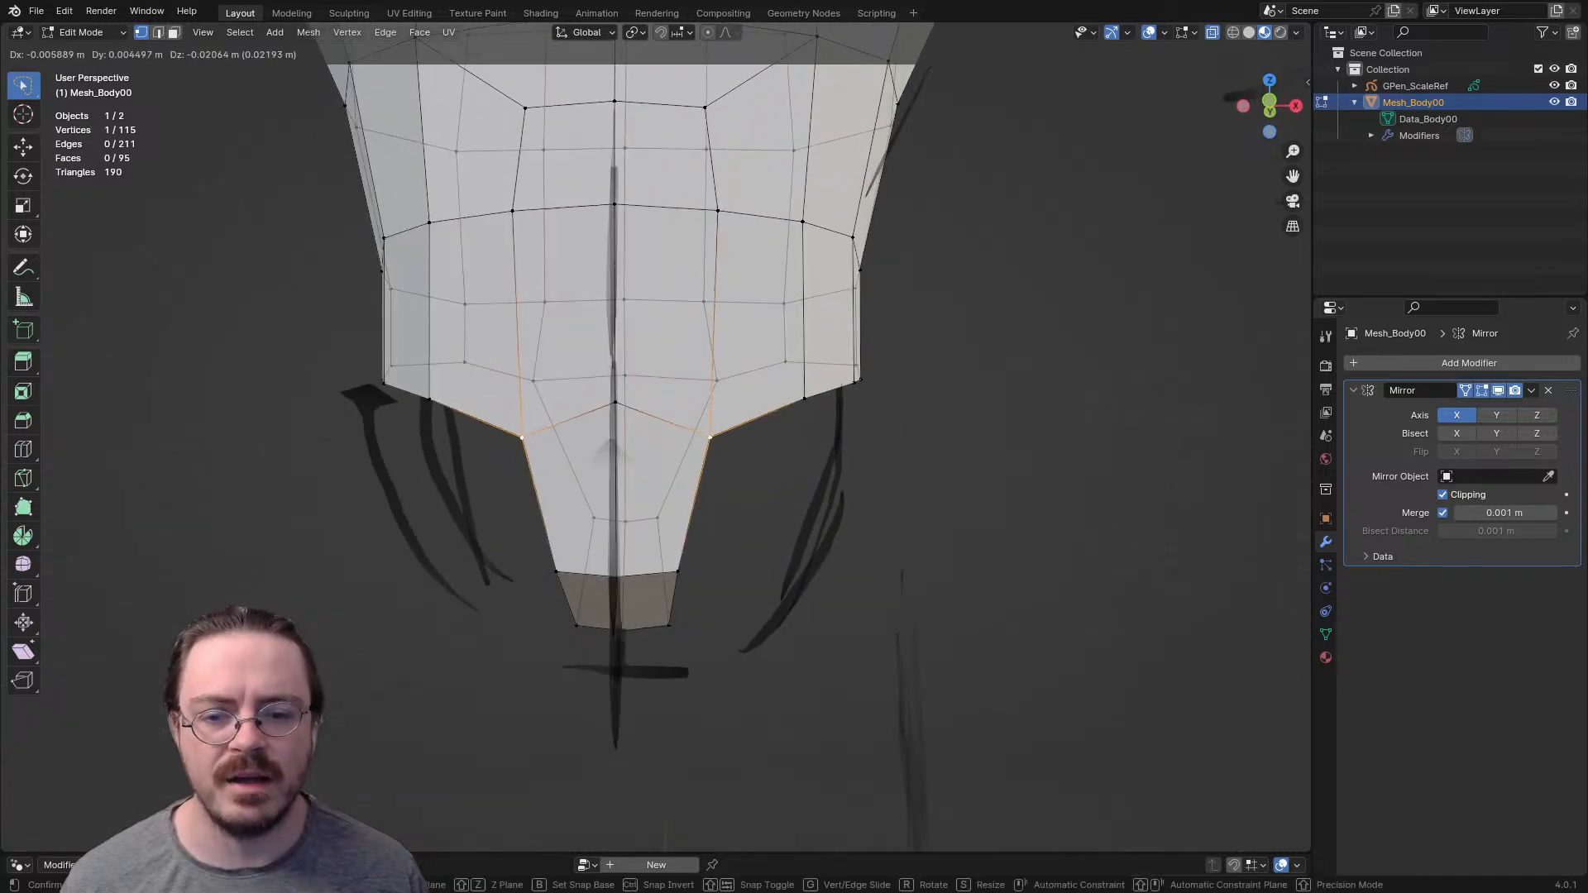
key(Return)
click(615, 402)
key(g)
click(614, 433)
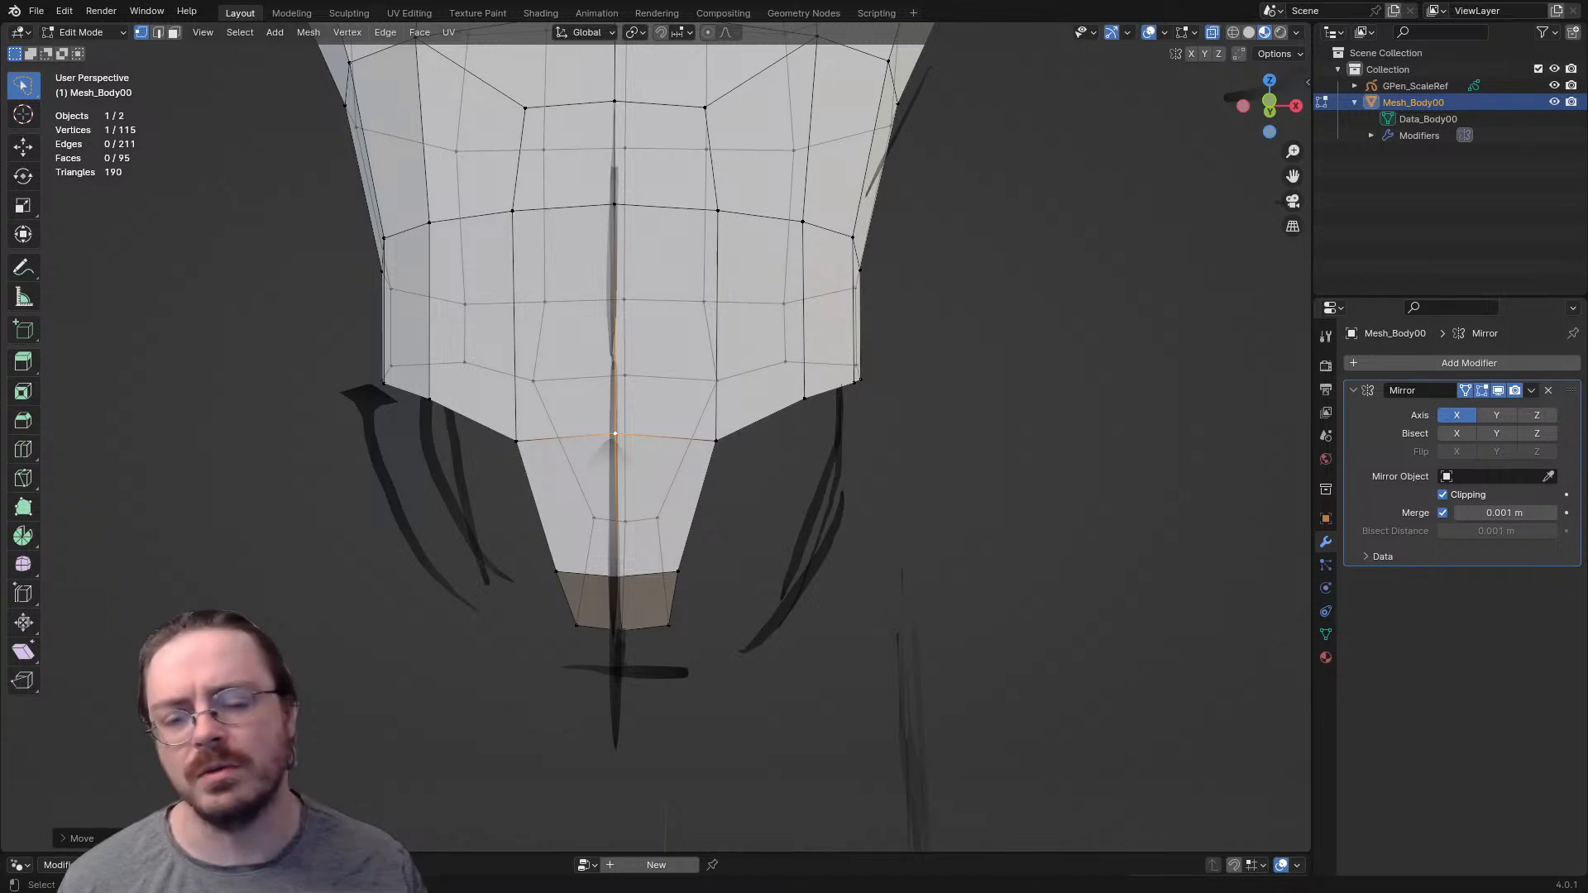
- Fine-tune the position of the front rim's corner vertex where the waist meets the crotch strip
middle_drag(615, 433, 657, 457)
middle_drag(799, 494, 759, 474)
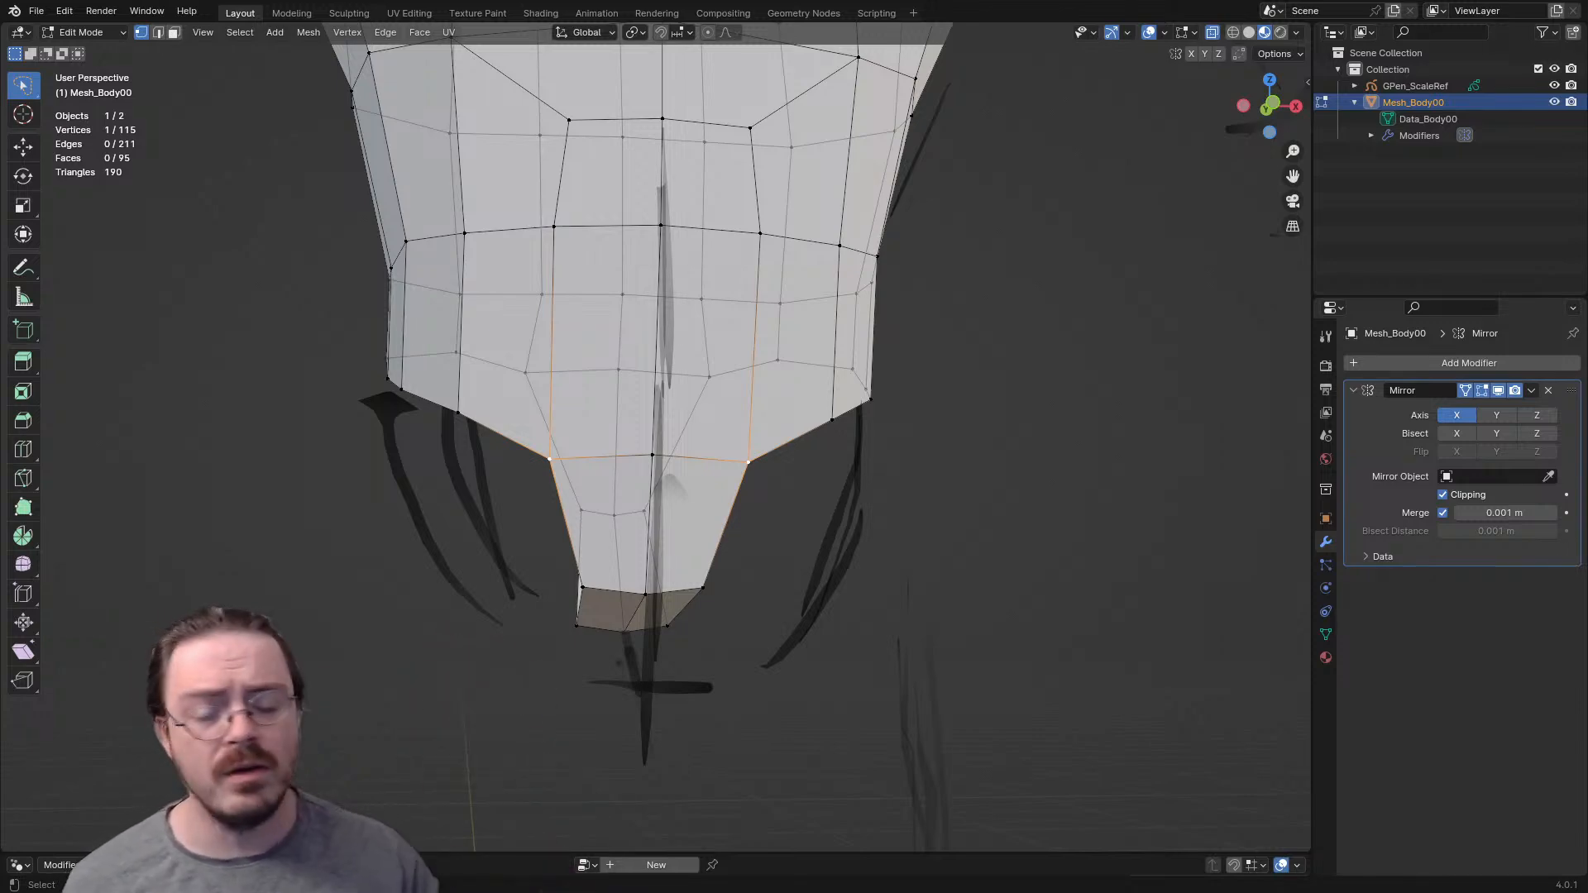
middle_drag(760, 474, 856, 629)
key(g)
click(693, 453)
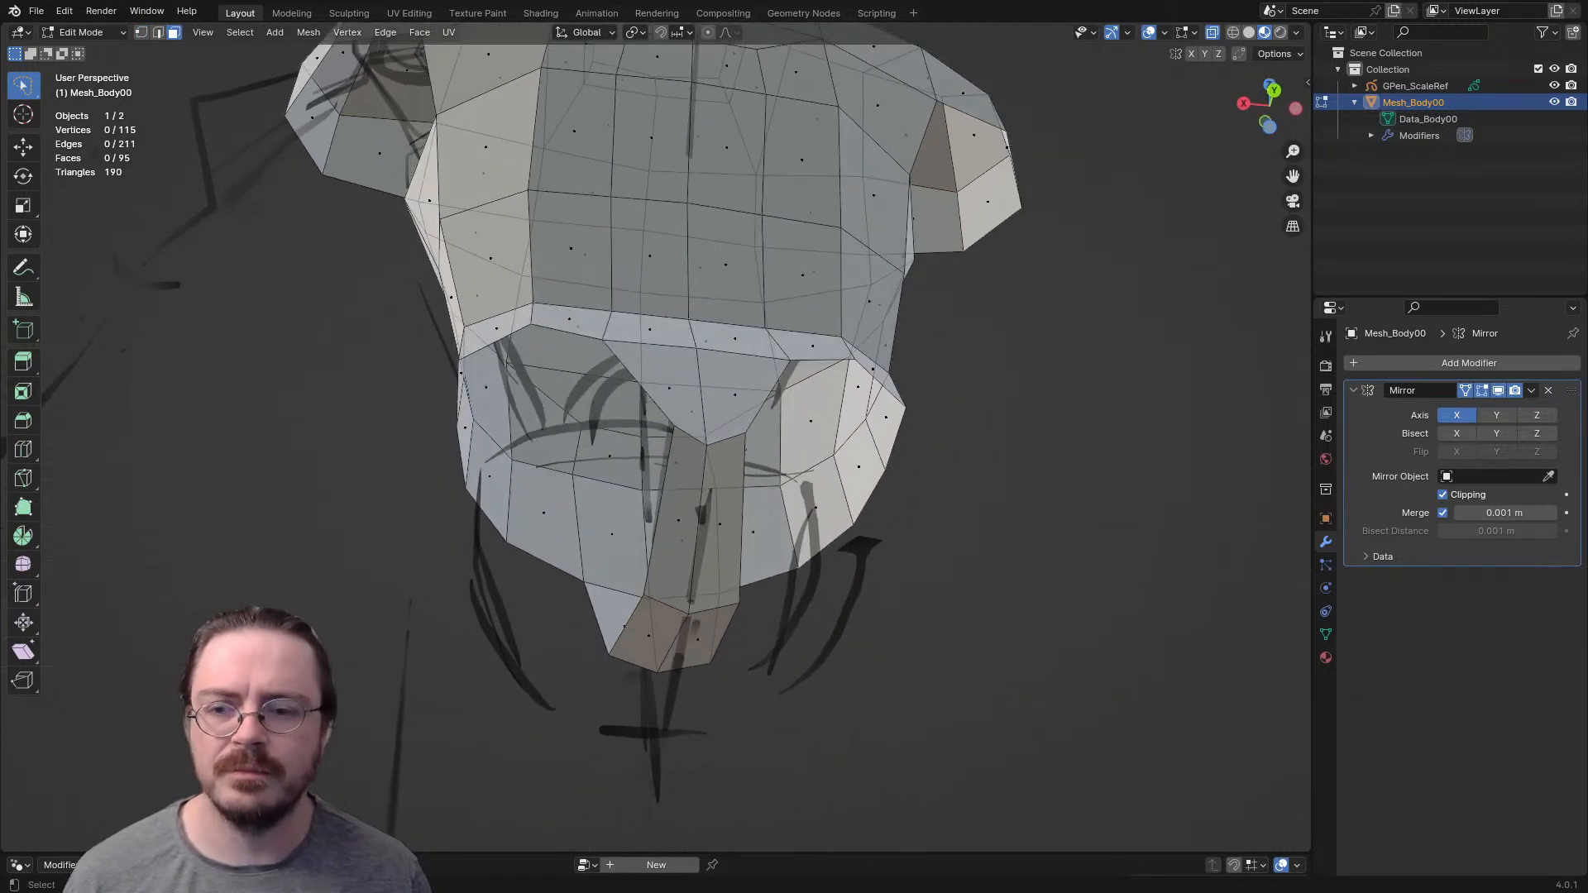
- Adjust the rear rim vertex beside the crotch strip to smooth the back waist line
scroll(655, 439, down, 3)
middle_drag(679, 414, 696, 352)
key(1)
click(619, 402)
key(g)
click(622, 401)
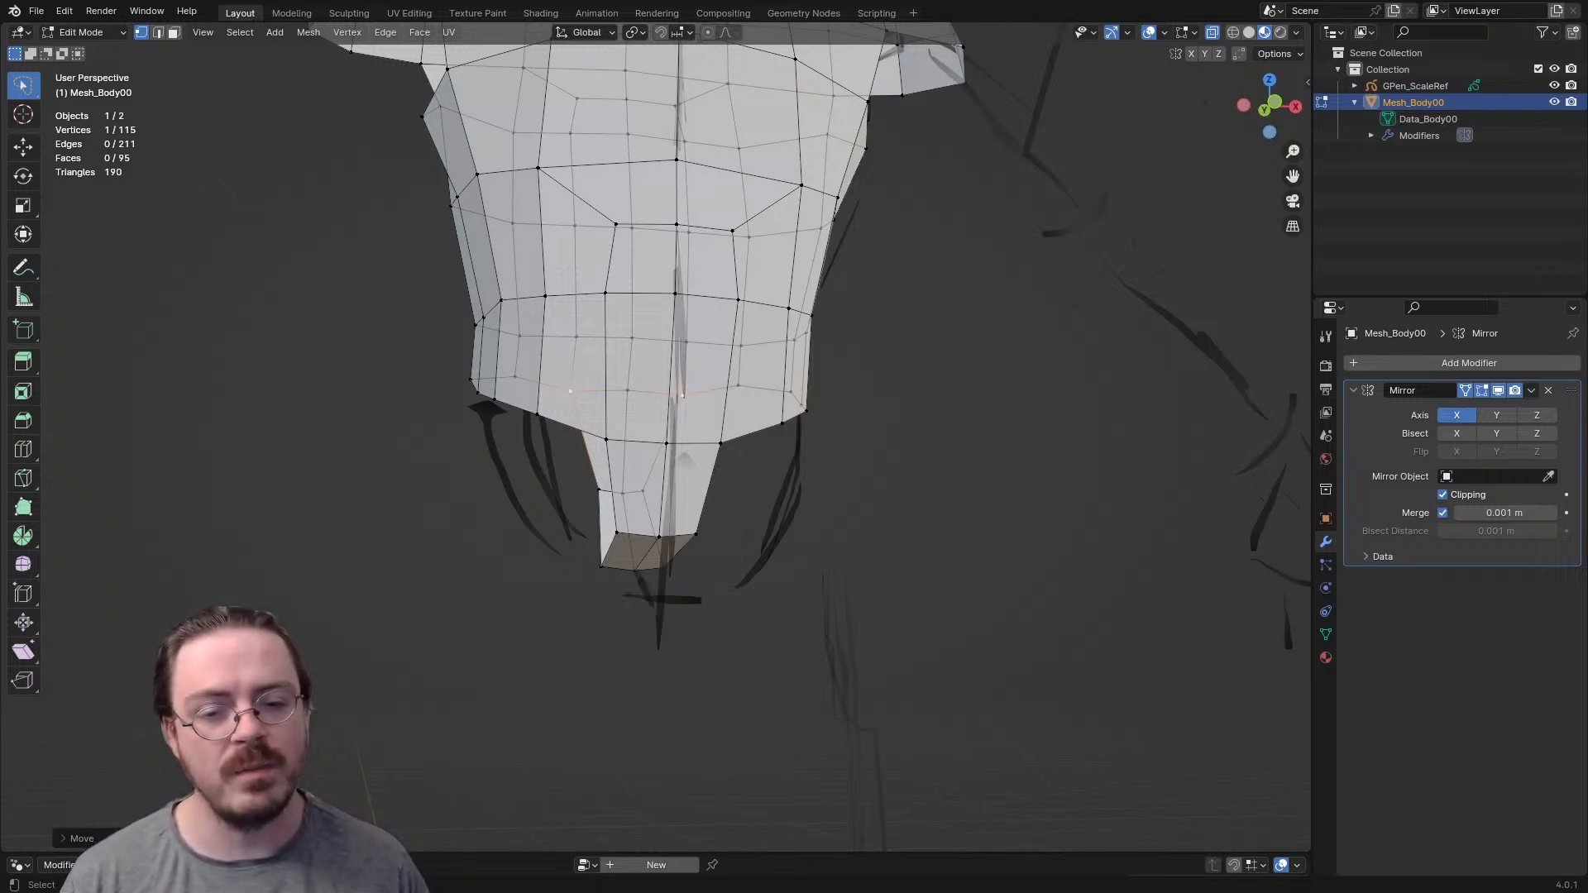
- Extrude the front rim's corner vertex outward and down, and position it along the sketched leg opening
scroll(656, 436, up, 3)
mouse_move(656, 436)
middle_down()
mouse_move(603, 438)
mouse_move(628, 444)
middle_up()
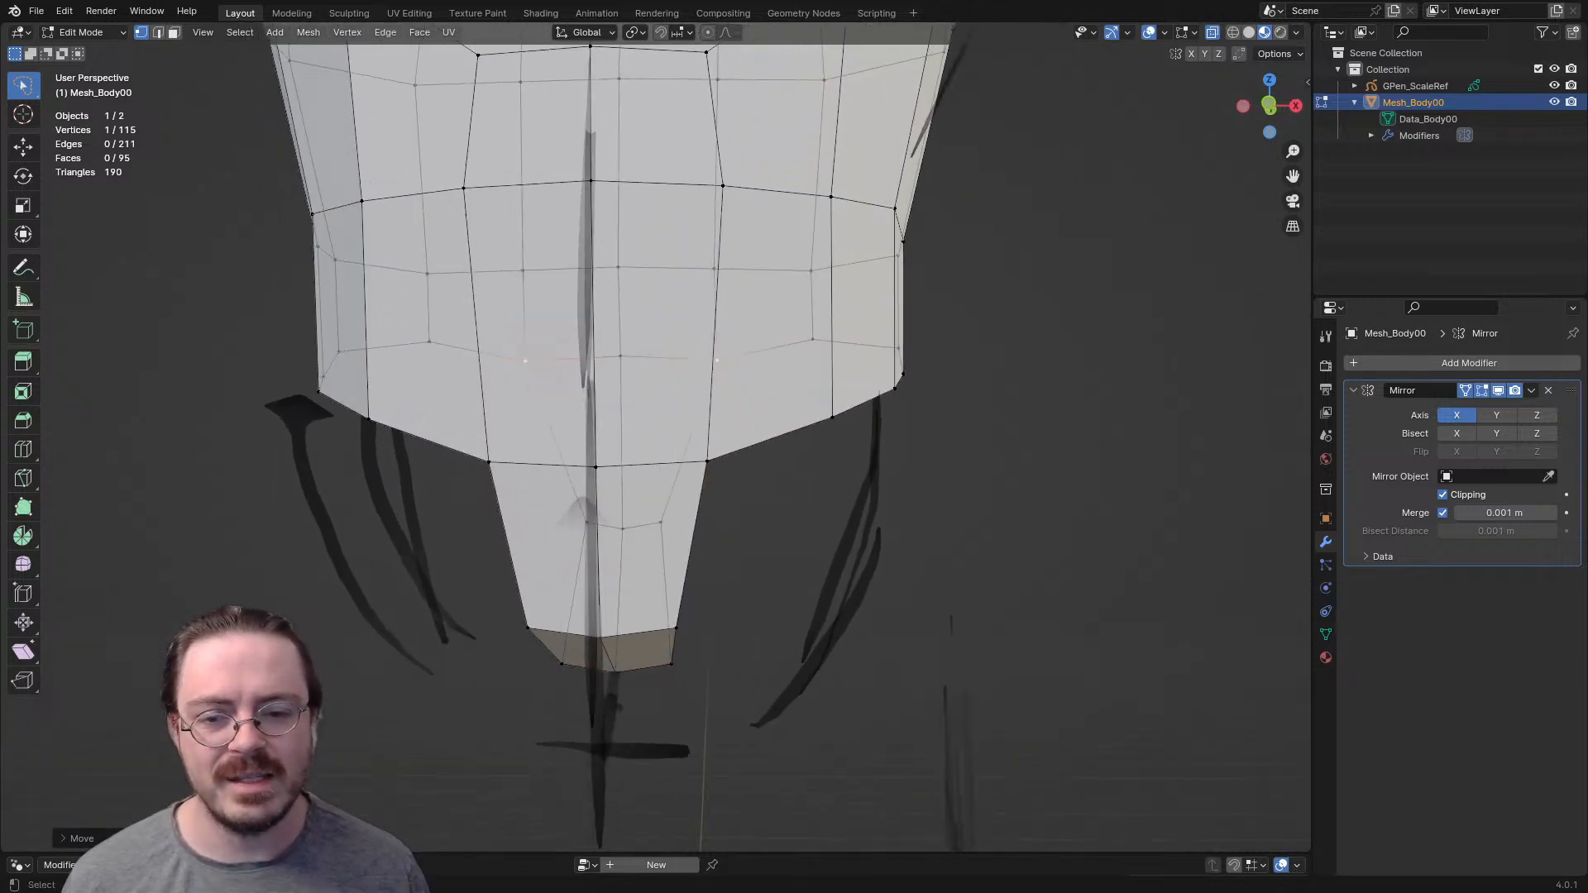
key(e)
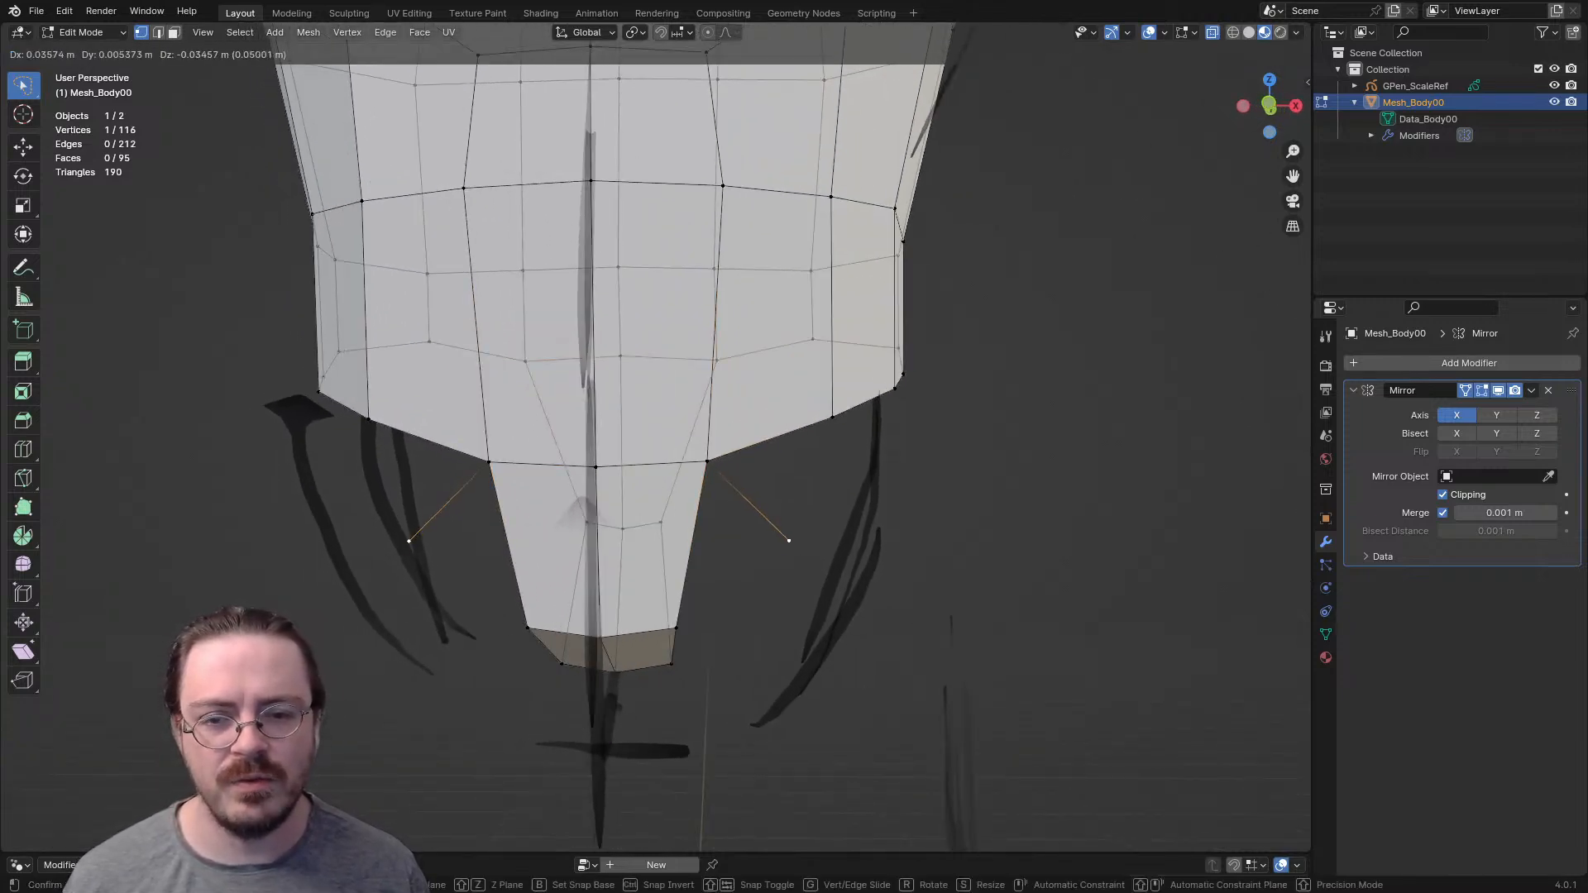
click(802, 557)
middle_drag(802, 556, 731, 557)
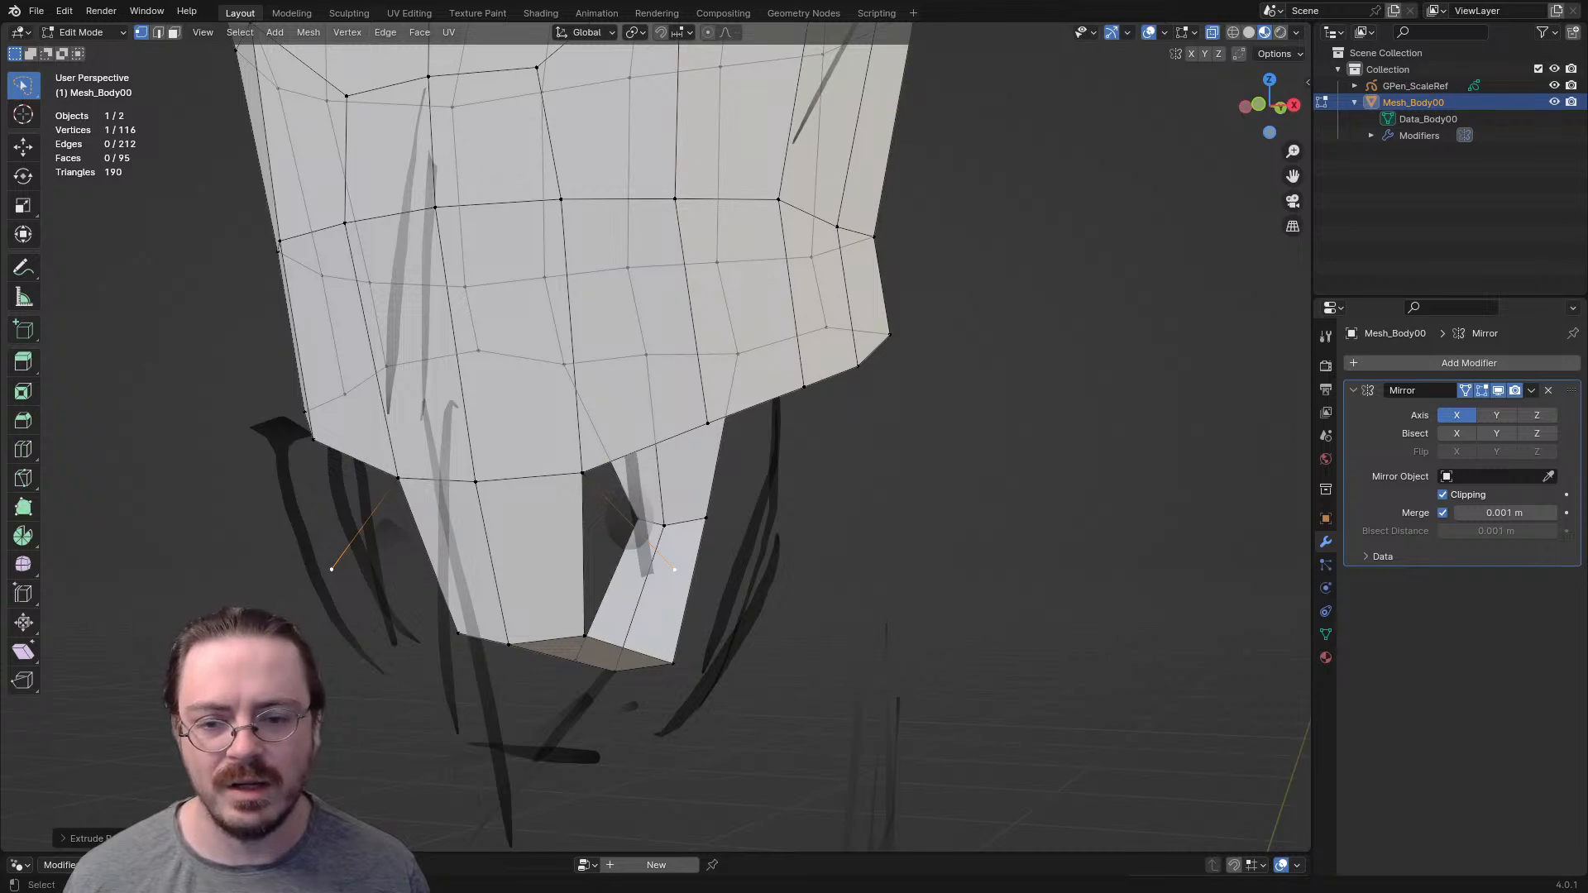
key(g)
click(754, 588)
middle_drag(754, 588, 785, 610)
key(g)
click(680, 672)
- Extrude the neighbouring front rim vertex down and outward and fill a face between the two new edges
key(e)
click(869, 525)
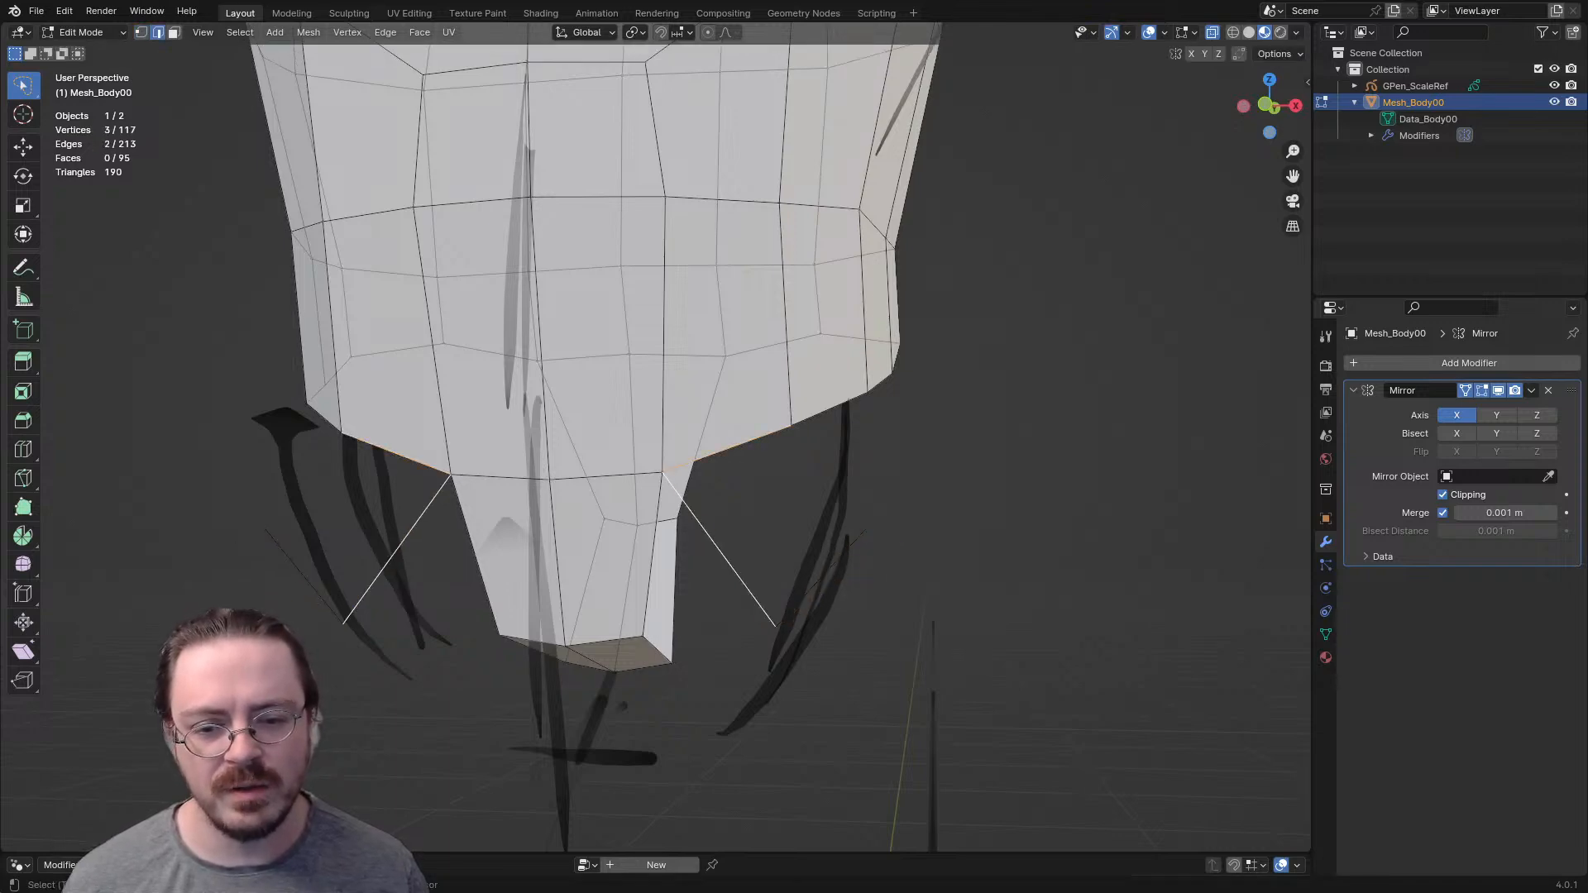
shift+click(820, 579)
key(f)
- Extrude the crotch strip's front bottom corner vertex outward and fill a second front hip face beside the first
middle_drag(820, 579, 447, 713)
key(1)
click(890, 632)
key(e)
click(842, 730)
key(2)
click(843, 567)
key(f)
- Extrude two neighbouring vertices of the back waist rim outward and down over the buttock area
key(alt+a)
scroll(656, 437, up, 2)
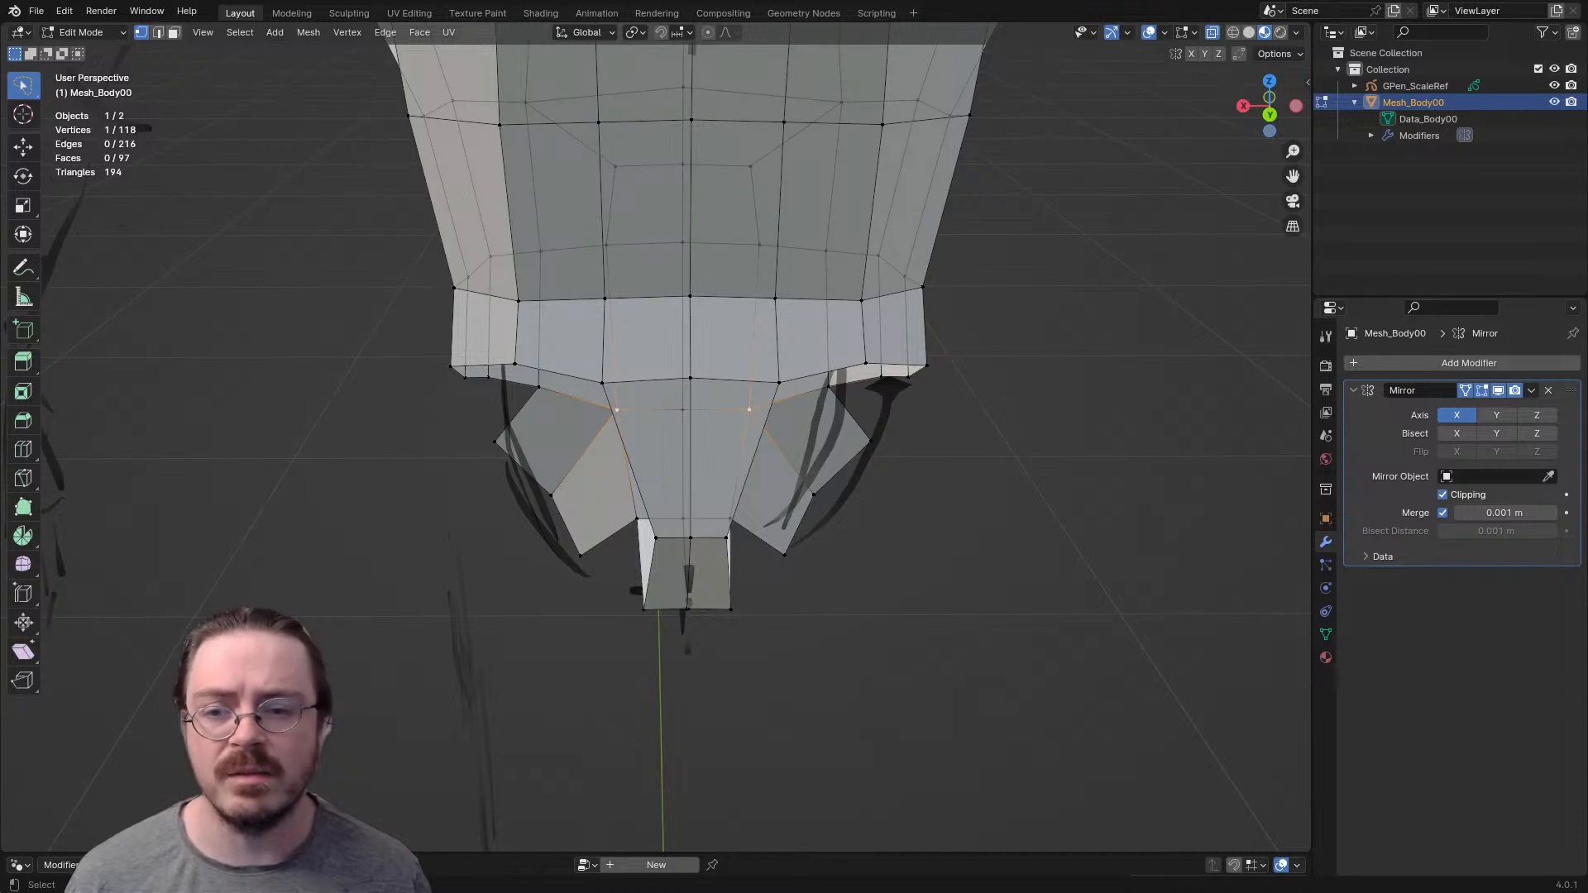
key(e)
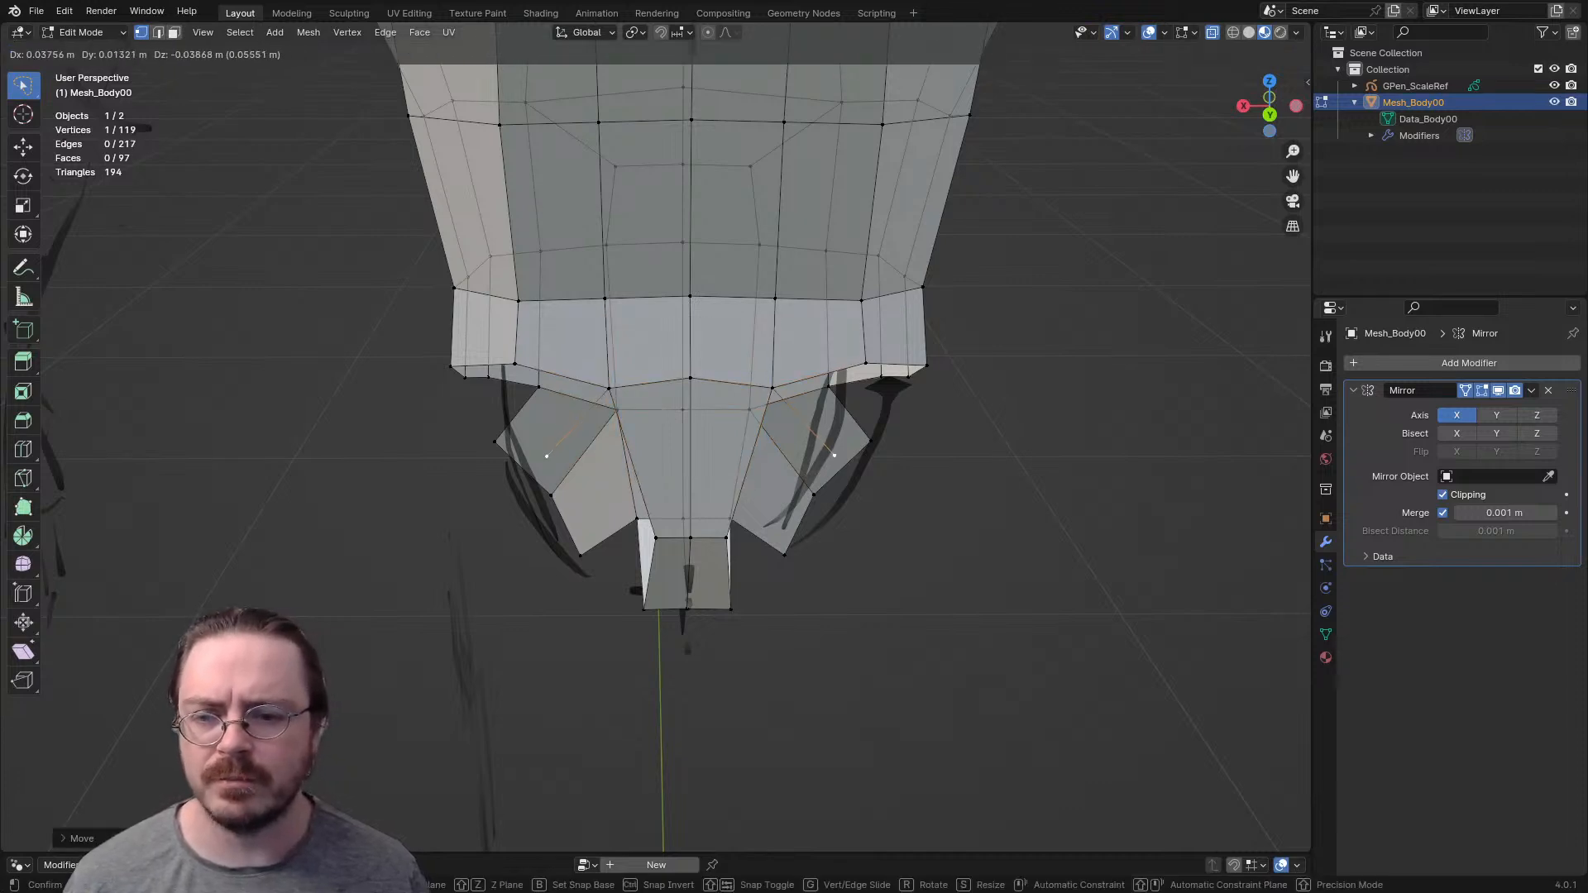
click(548, 470)
key(e)
click(469, 444)
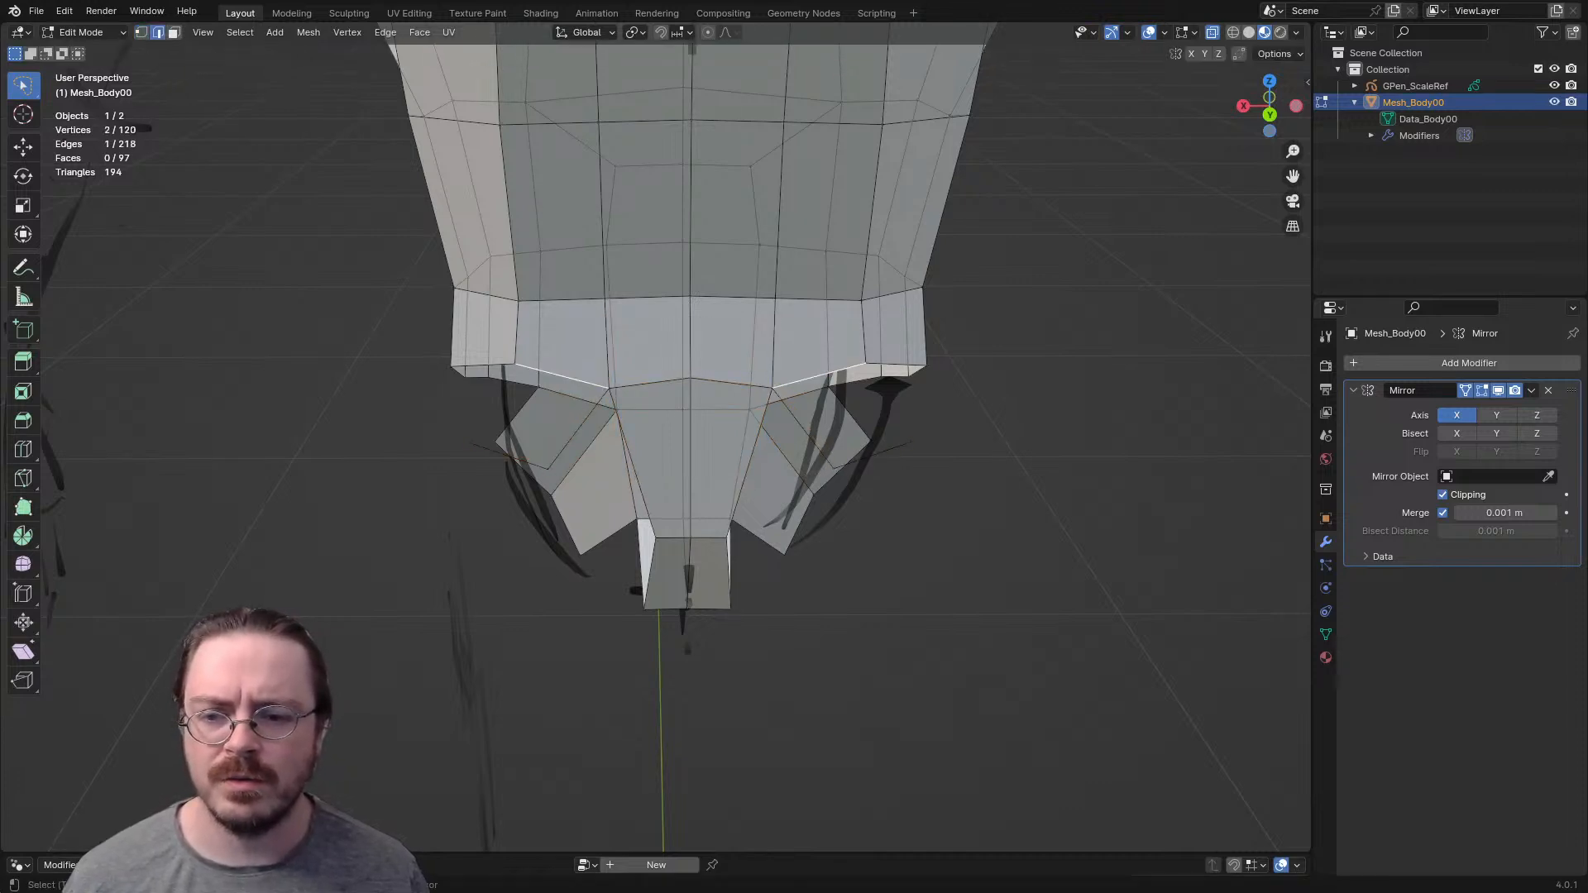
- Fill a face between the two extruded edges below the back waist rim
shift+click(524, 469)
key(f)
key(ctrl+z)
shift+click(517, 460)
key(f)
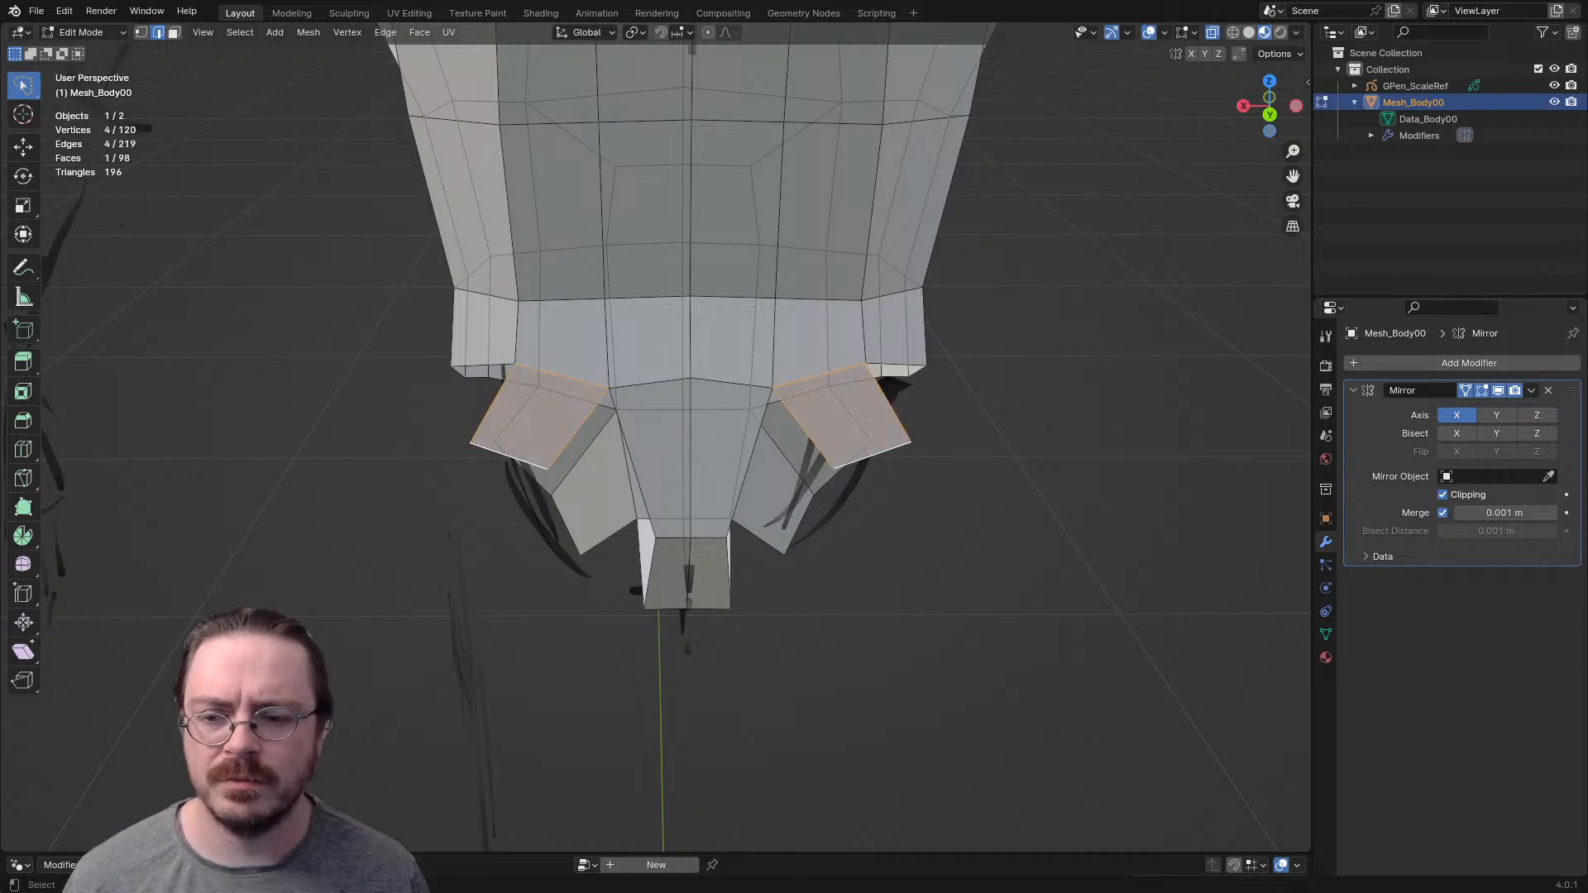
- Extrude a rim vertex beside the buttock face and fill another back hip face next to it
scroll(529, 463, up, 1)
middle_drag(530, 463, 662, 571)
click(672, 560)
key(e)
click(616, 582)
key(2)
click(641, 472)
key(f)
- Move the outer vertices of the new back hip faces to round out the buttock
click(536, 532)
key(g)
click(683, 598)
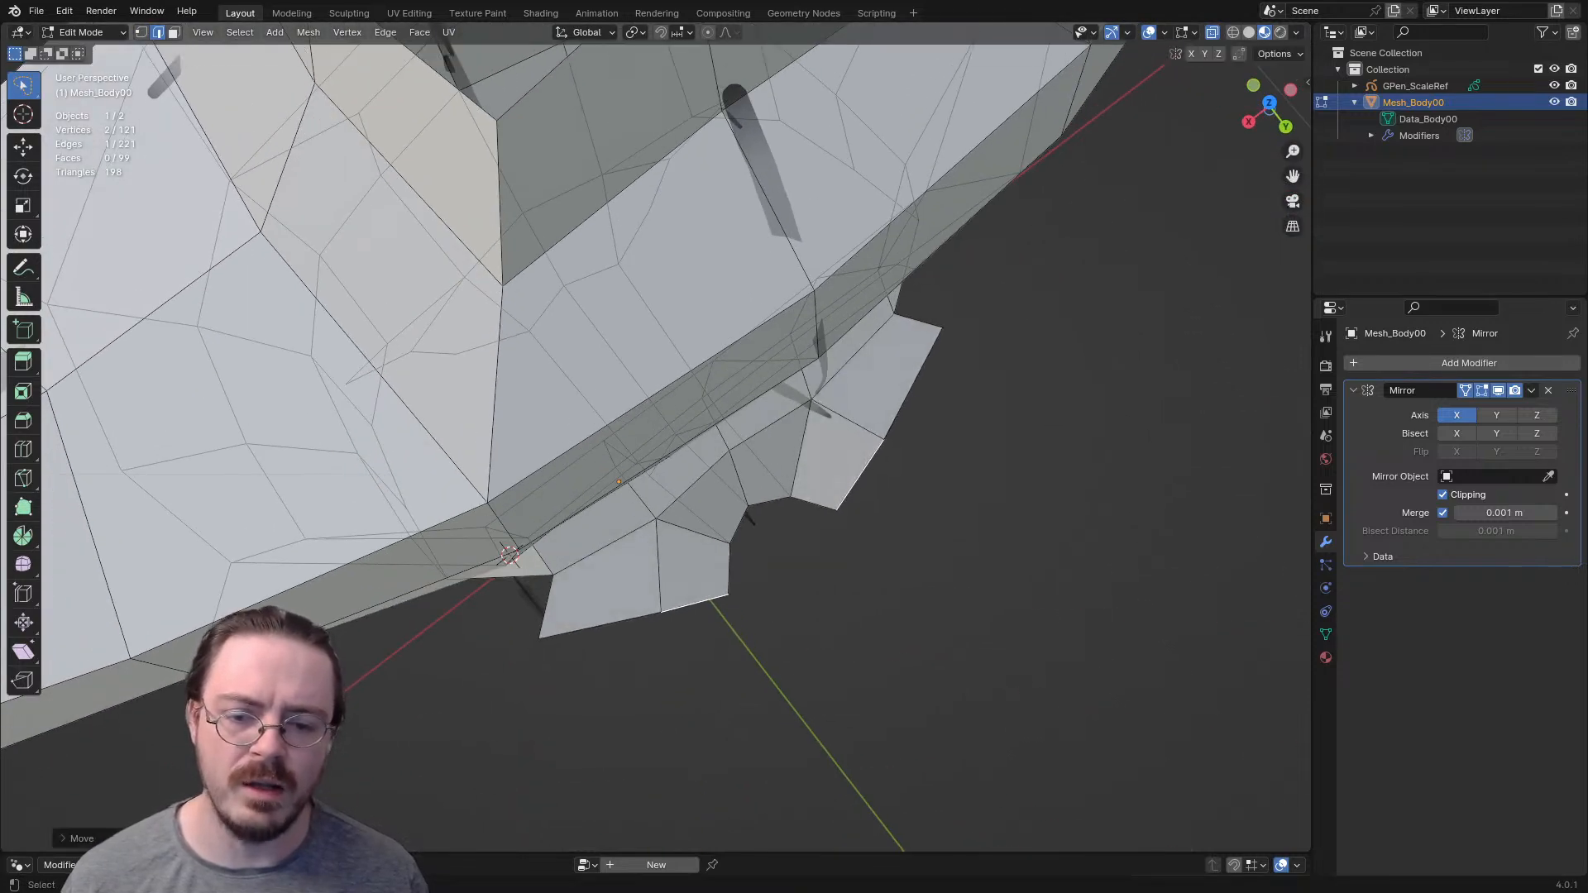
key(g)
click(738, 549)
middle_drag(739, 549, 704, 469)
key(g)
click(840, 532)
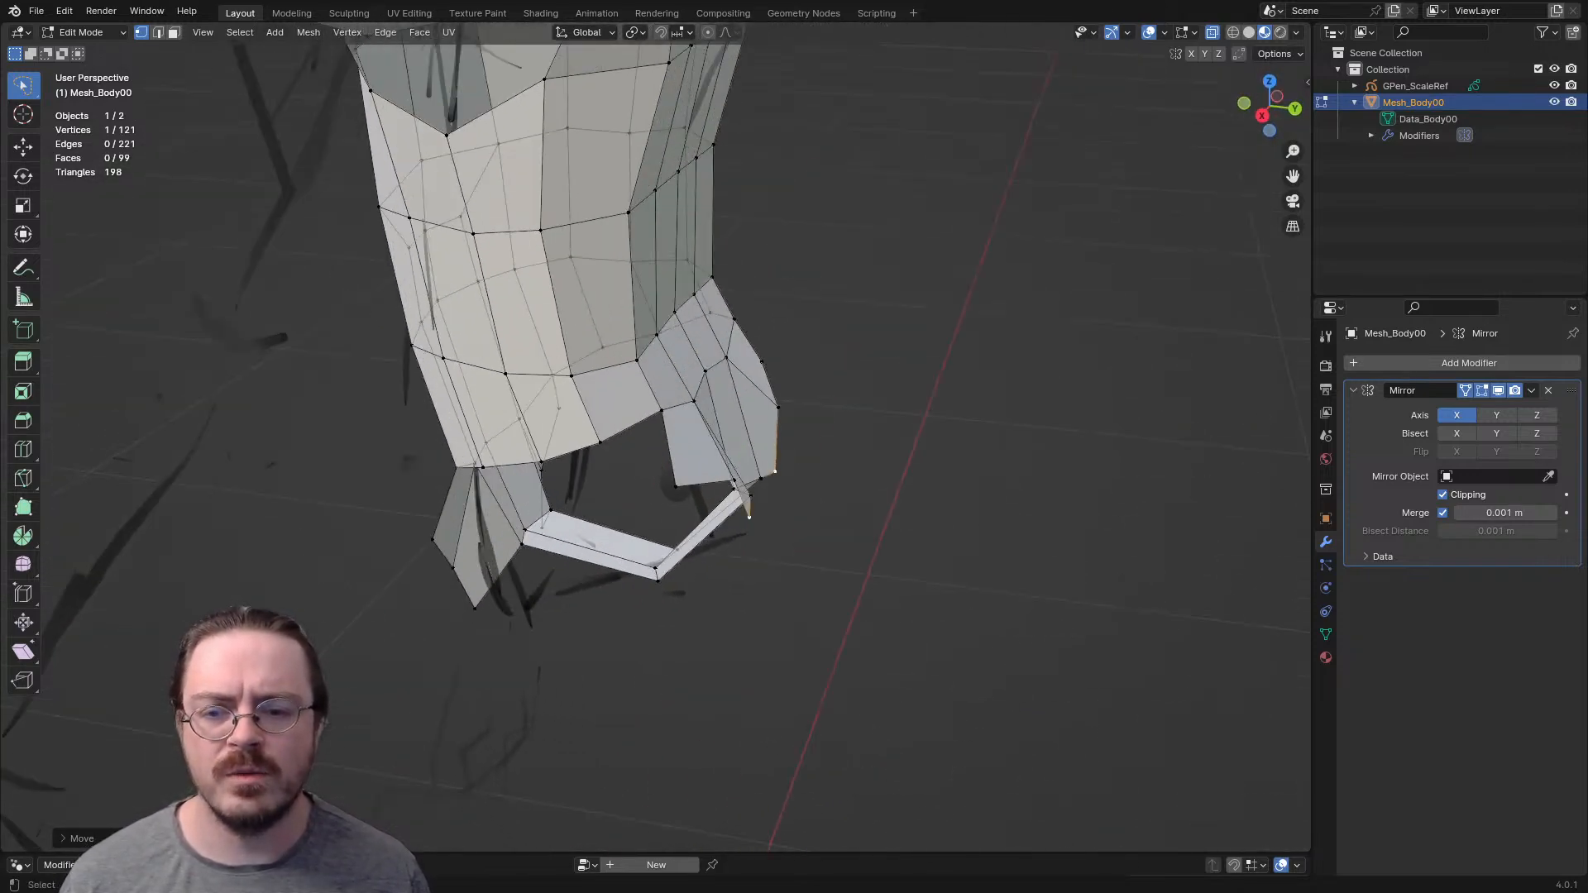
- Extrude a chain of three vertices around the side of the hip and fill four faces up to the waist rim
middle_drag(616, 504, 713, 525)
key(e)
click(592, 541)
key(e)
click(708, 538)
key(e)
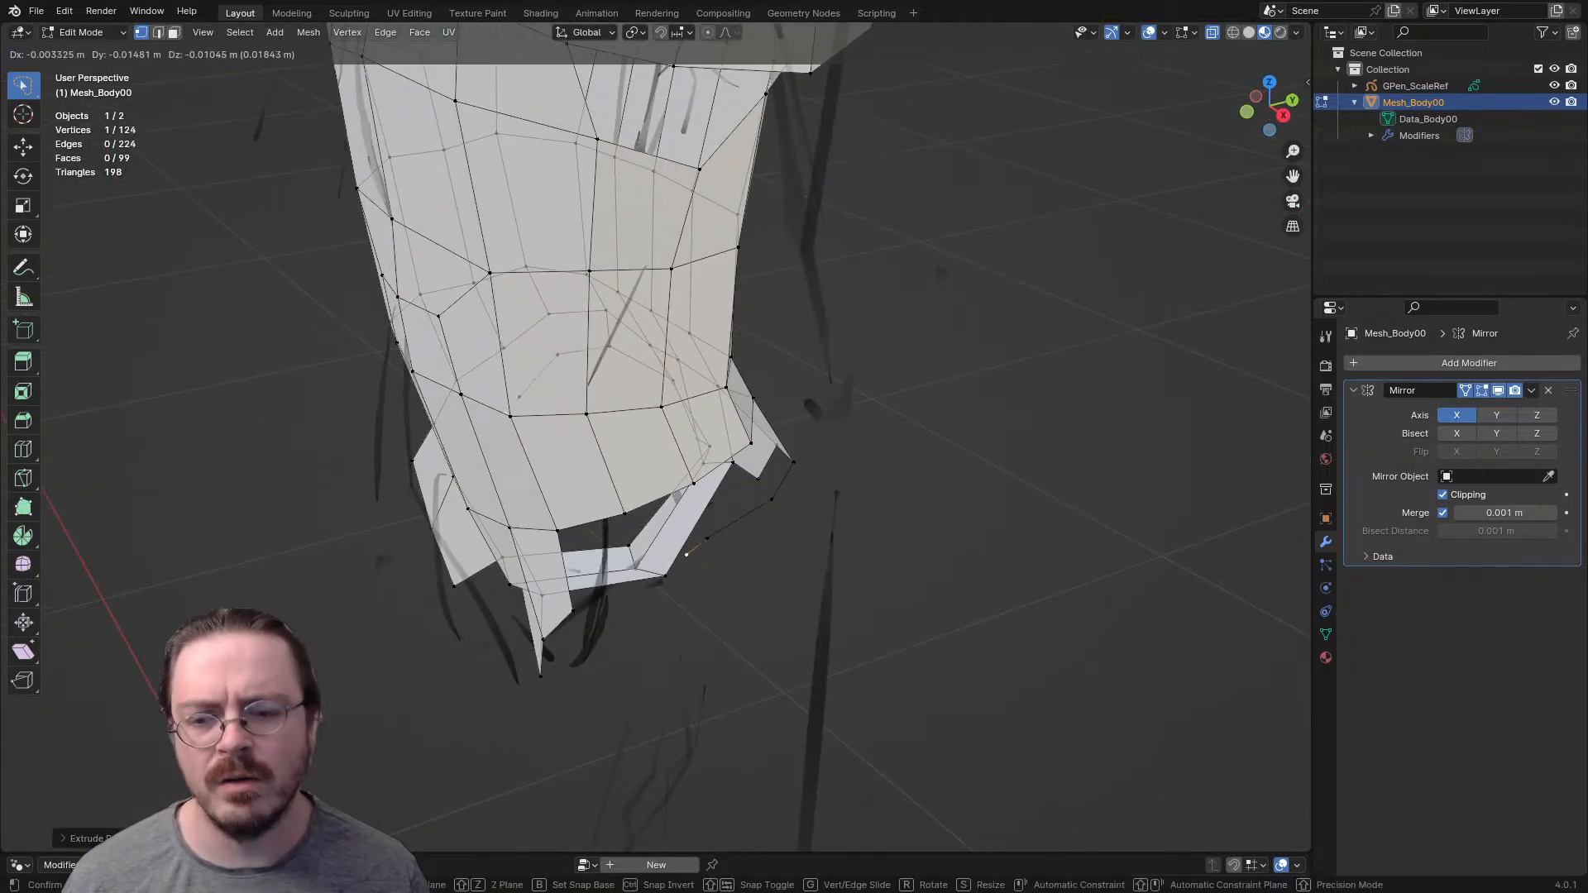
click(628, 563)
middle_drag(628, 563, 662, 447)
key(f)
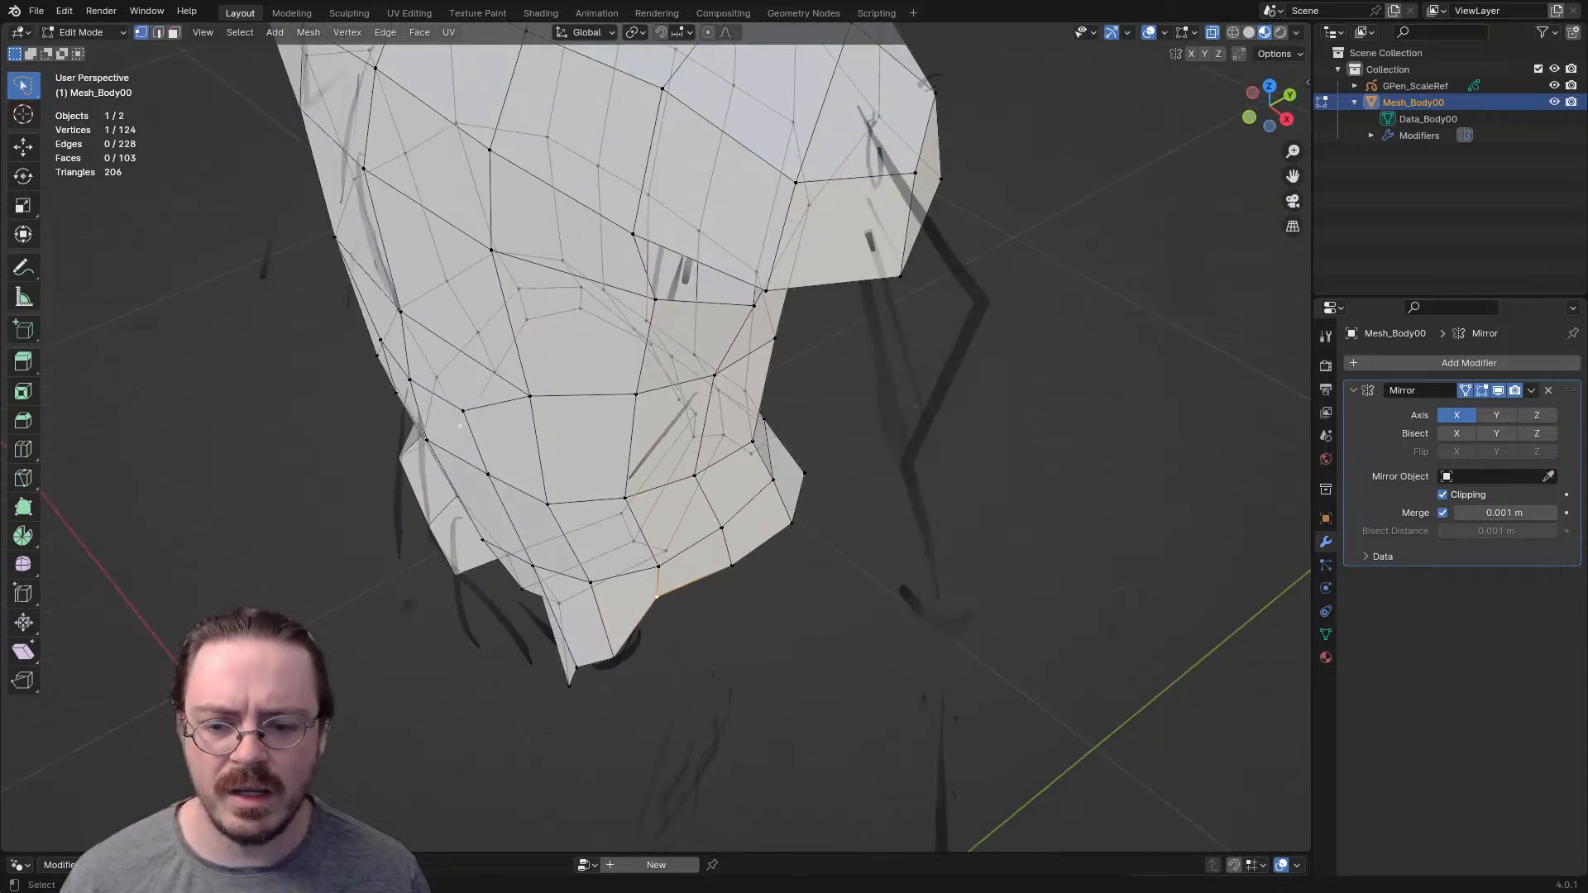
- Move and rotate the hip and front waist rim vertices to even out the new hip faces
middle_drag(815, 594, 872, 574)
key(g)
click(840, 669)
key(r)
click(840, 678)
key(g)
click(831, 672)
key(g)
click(715, 682)
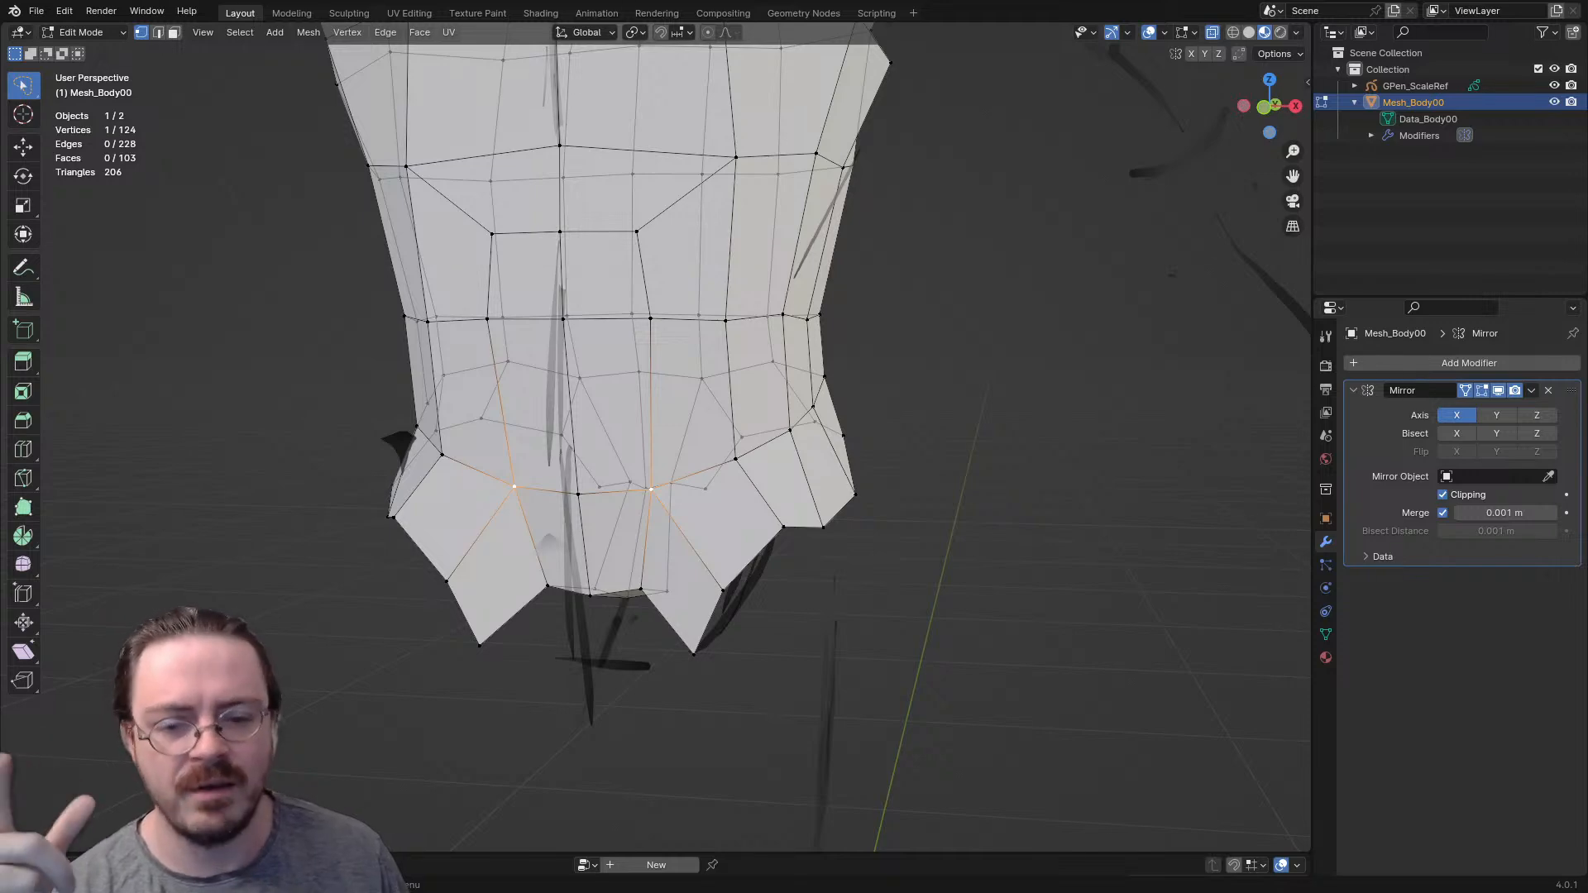
- Raise two neighbouring vertices on the bottom rim of the side hip
middle_drag(873, 574, 823, 579)
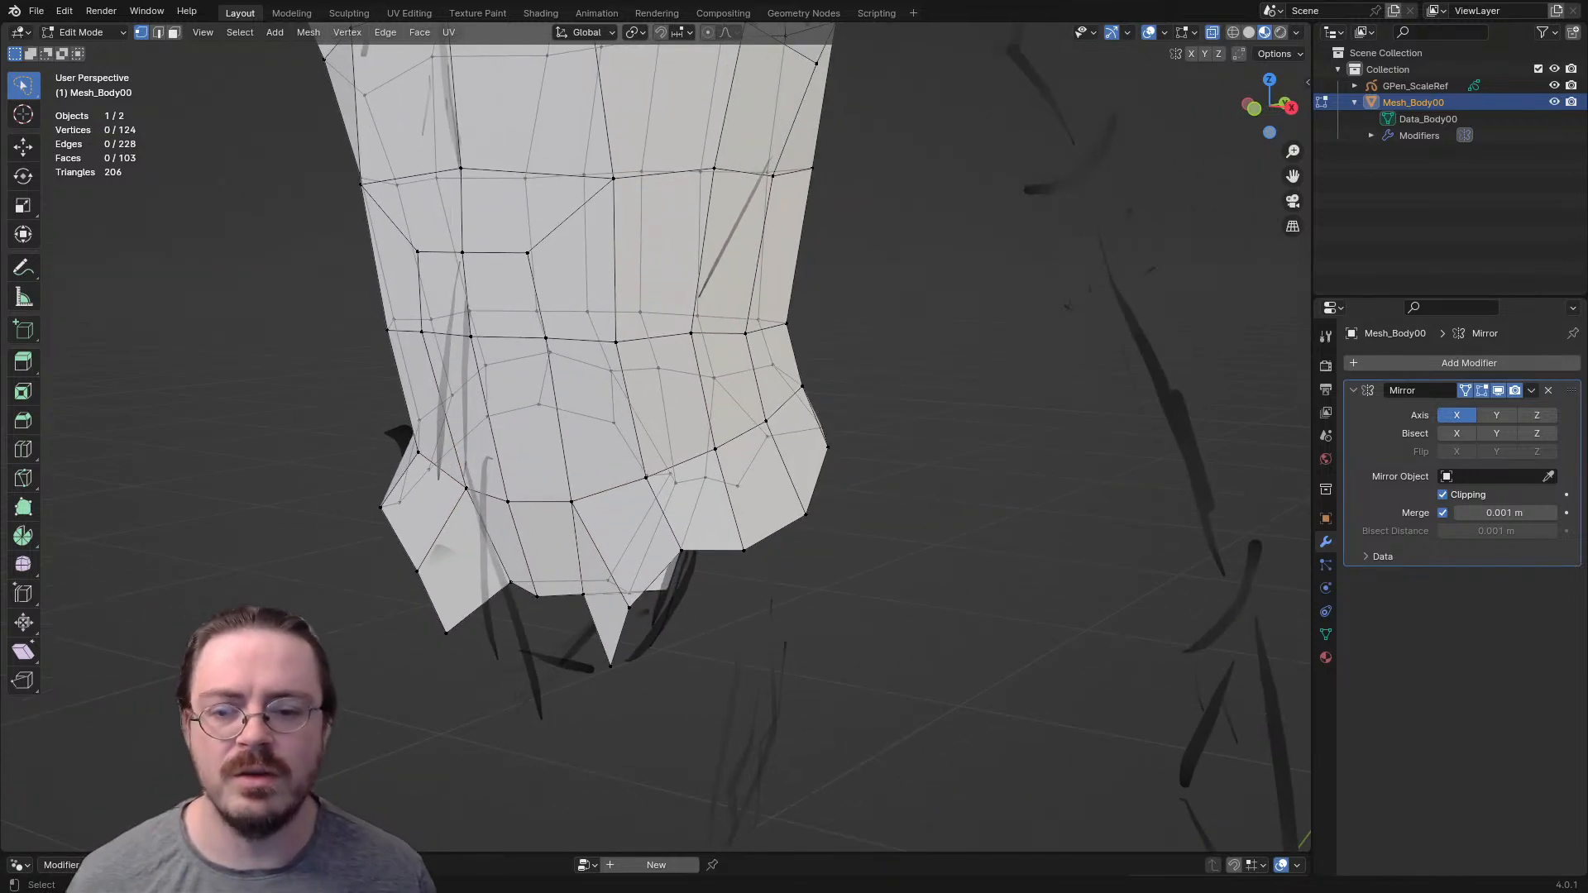
key(g)
click(672, 538)
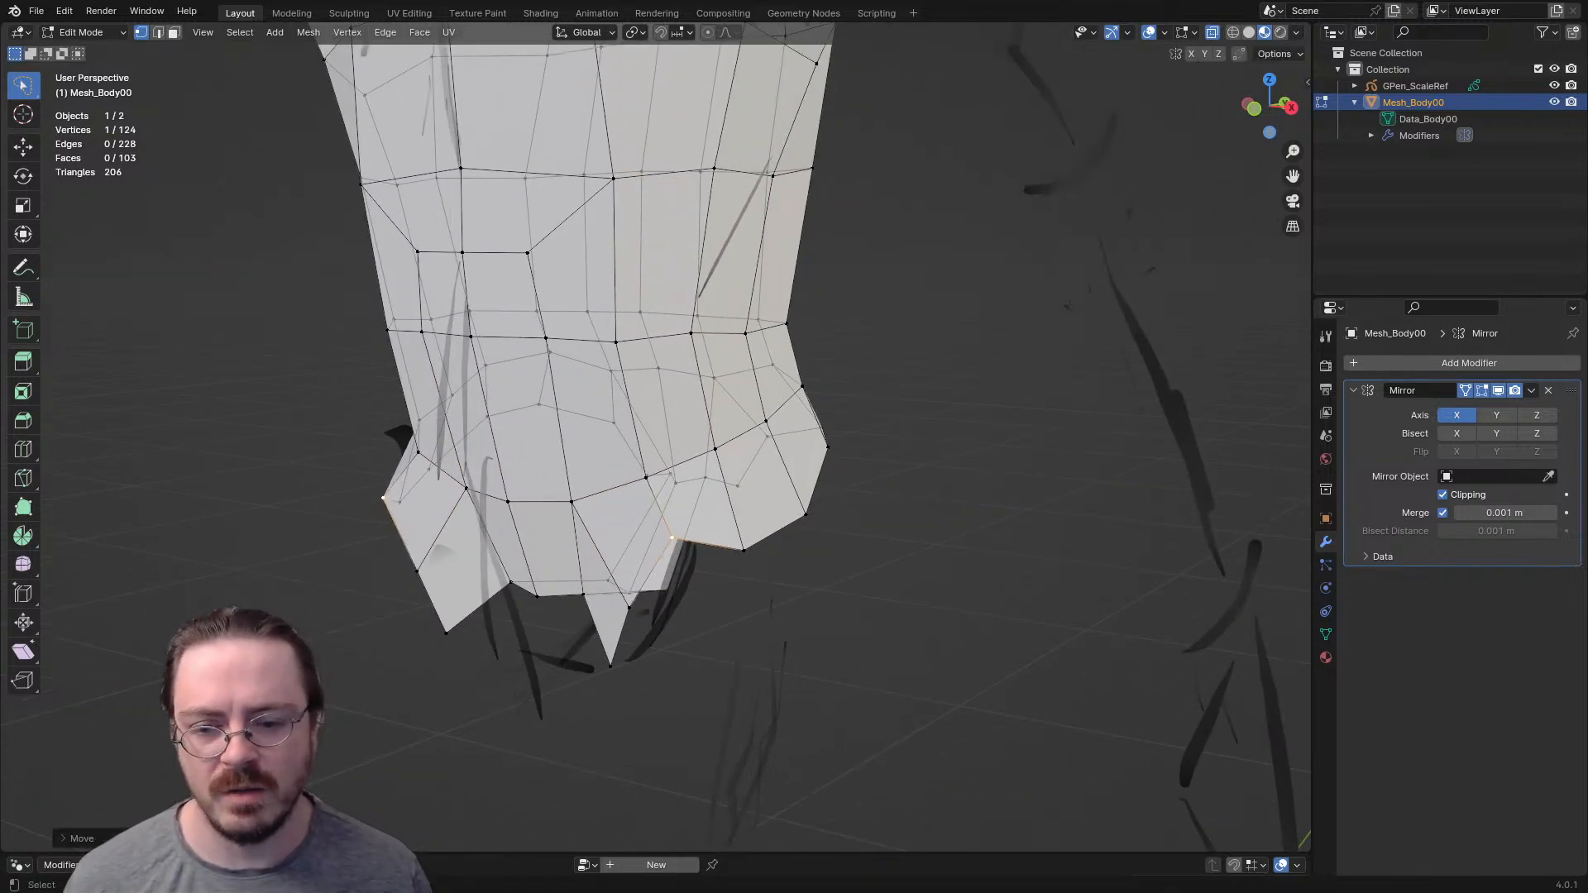
key(g)
key(Return)
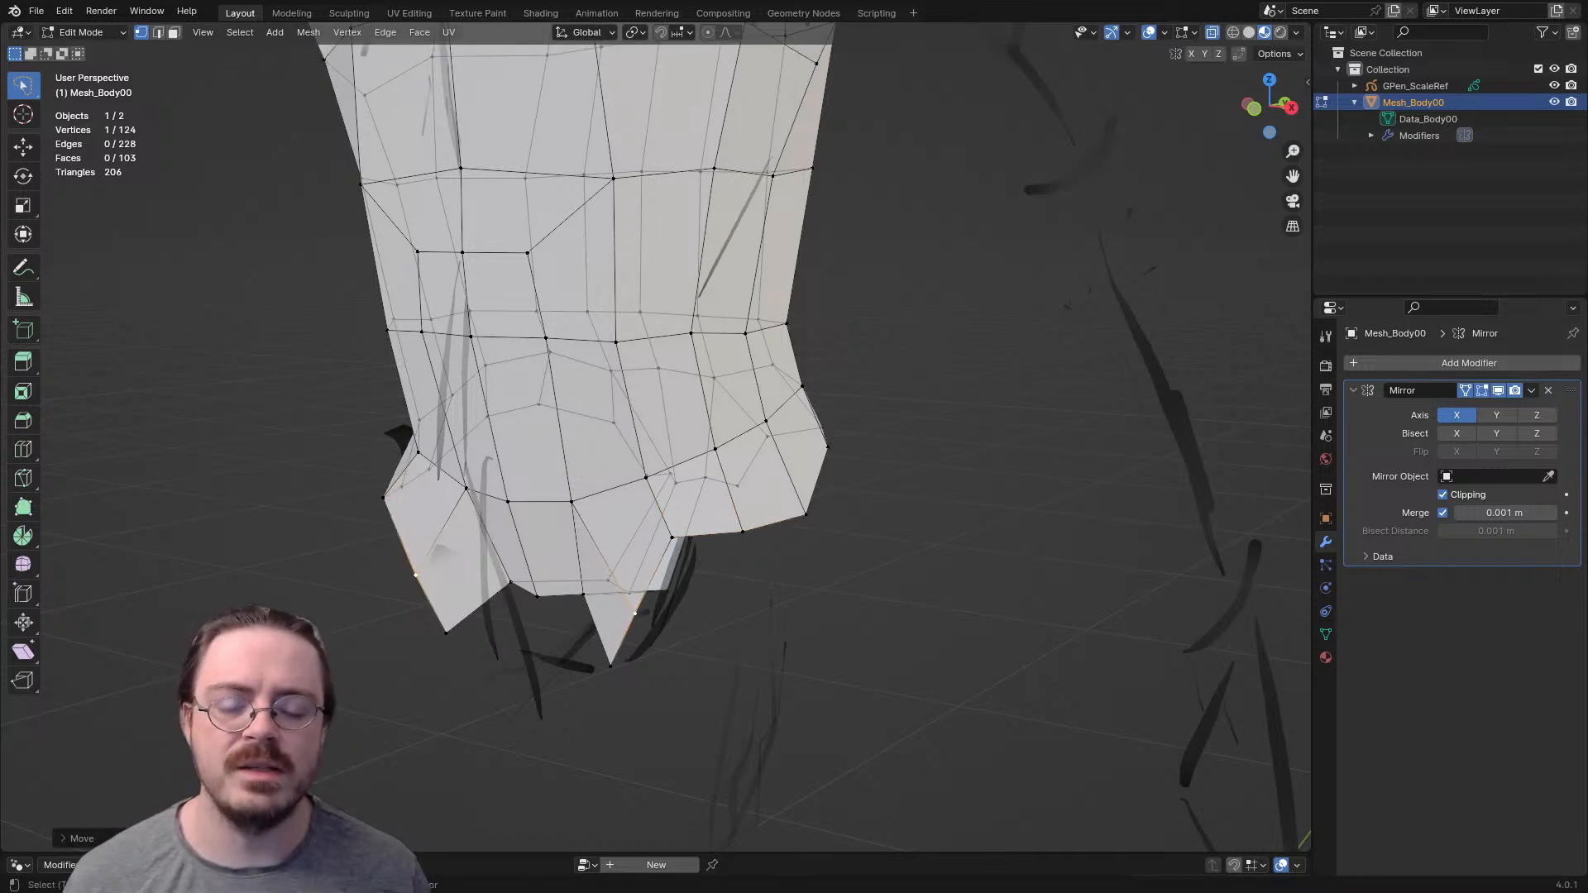
- Extrude the outer vertex of the front hip sideways and fill a face below the side hip rim
key(e)
key(Return)
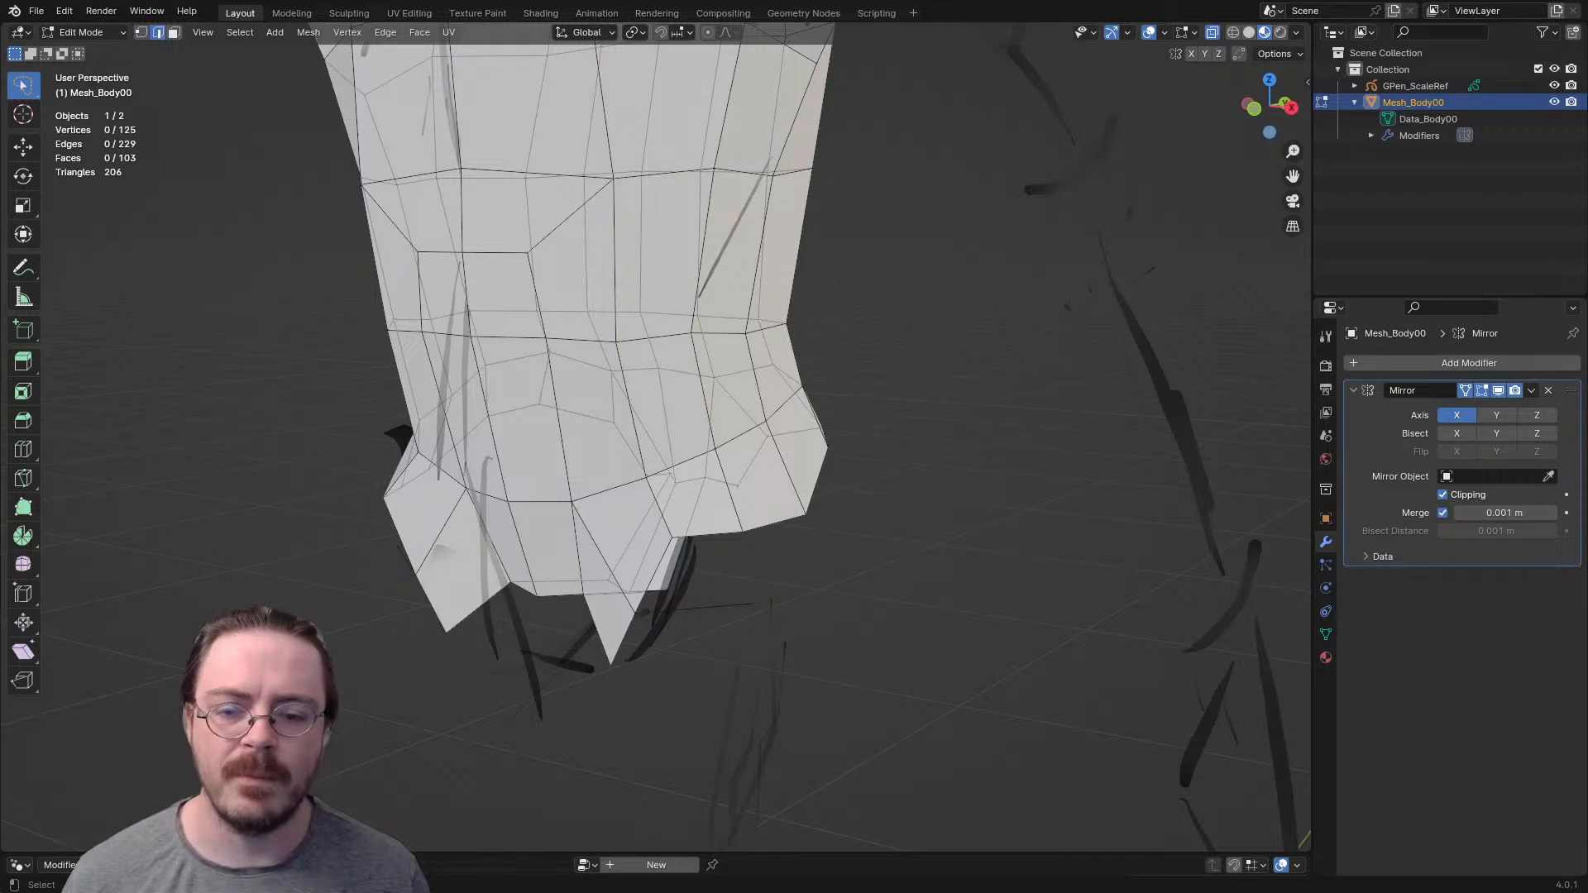
key(f)
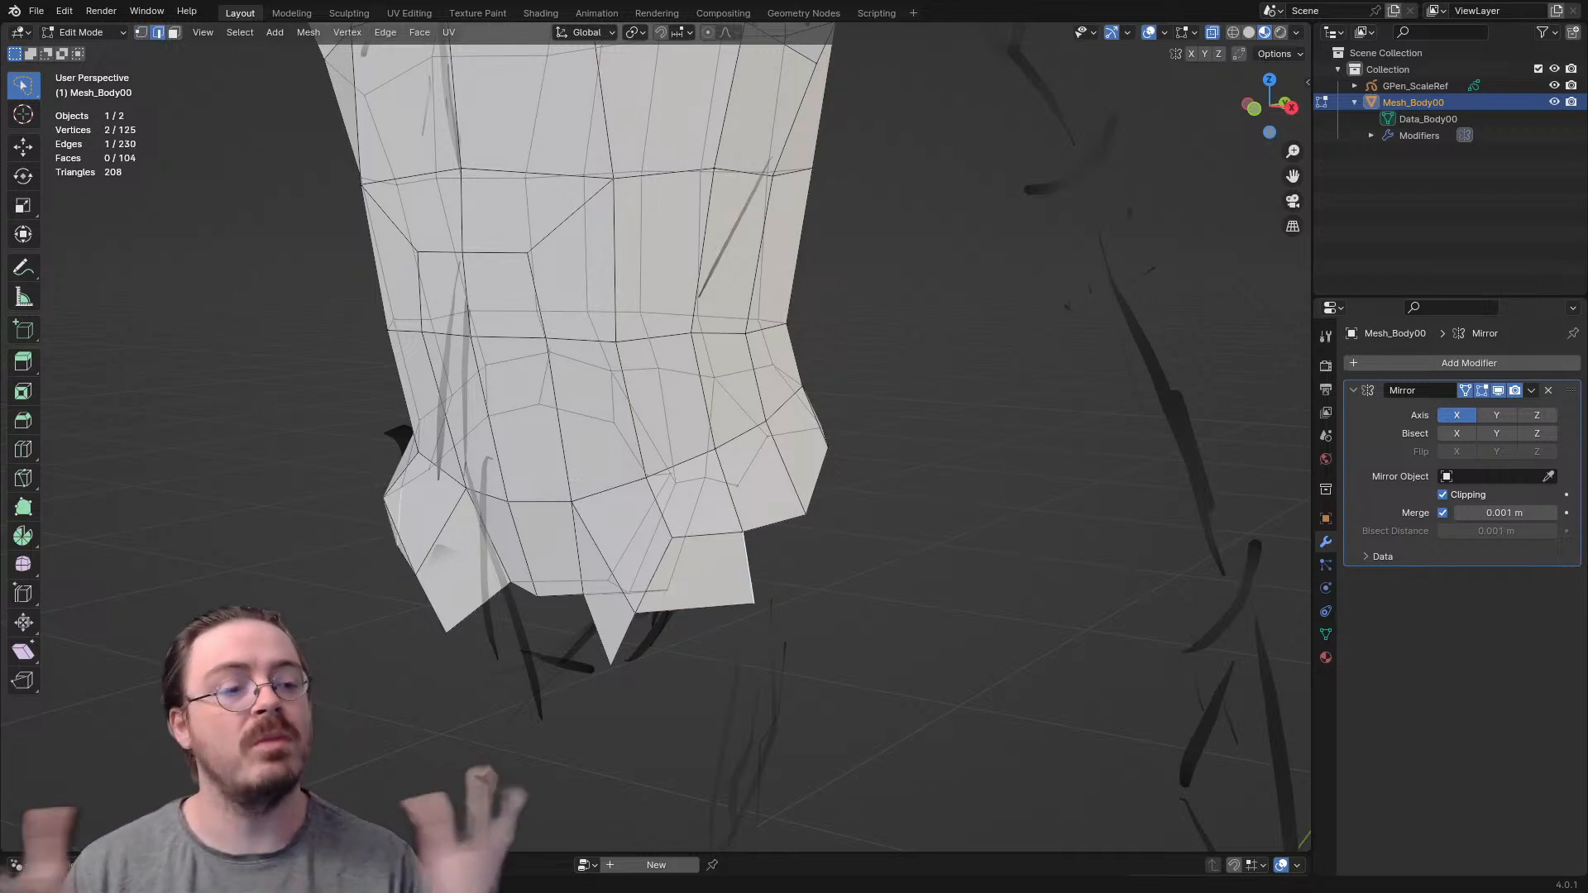
- Extrude two more vertices backward around the side hip and fill two faces up to the rim
middle_drag(754, 580, 633, 606)
click(650, 620)
key(e)
click(654, 635)
key(e)
click(647, 626)
key(2)
key(f)
- Reposition two vertices on the lower back hip rim to smooth the buttock outline
middle_drag(537, 571, 478, 623)
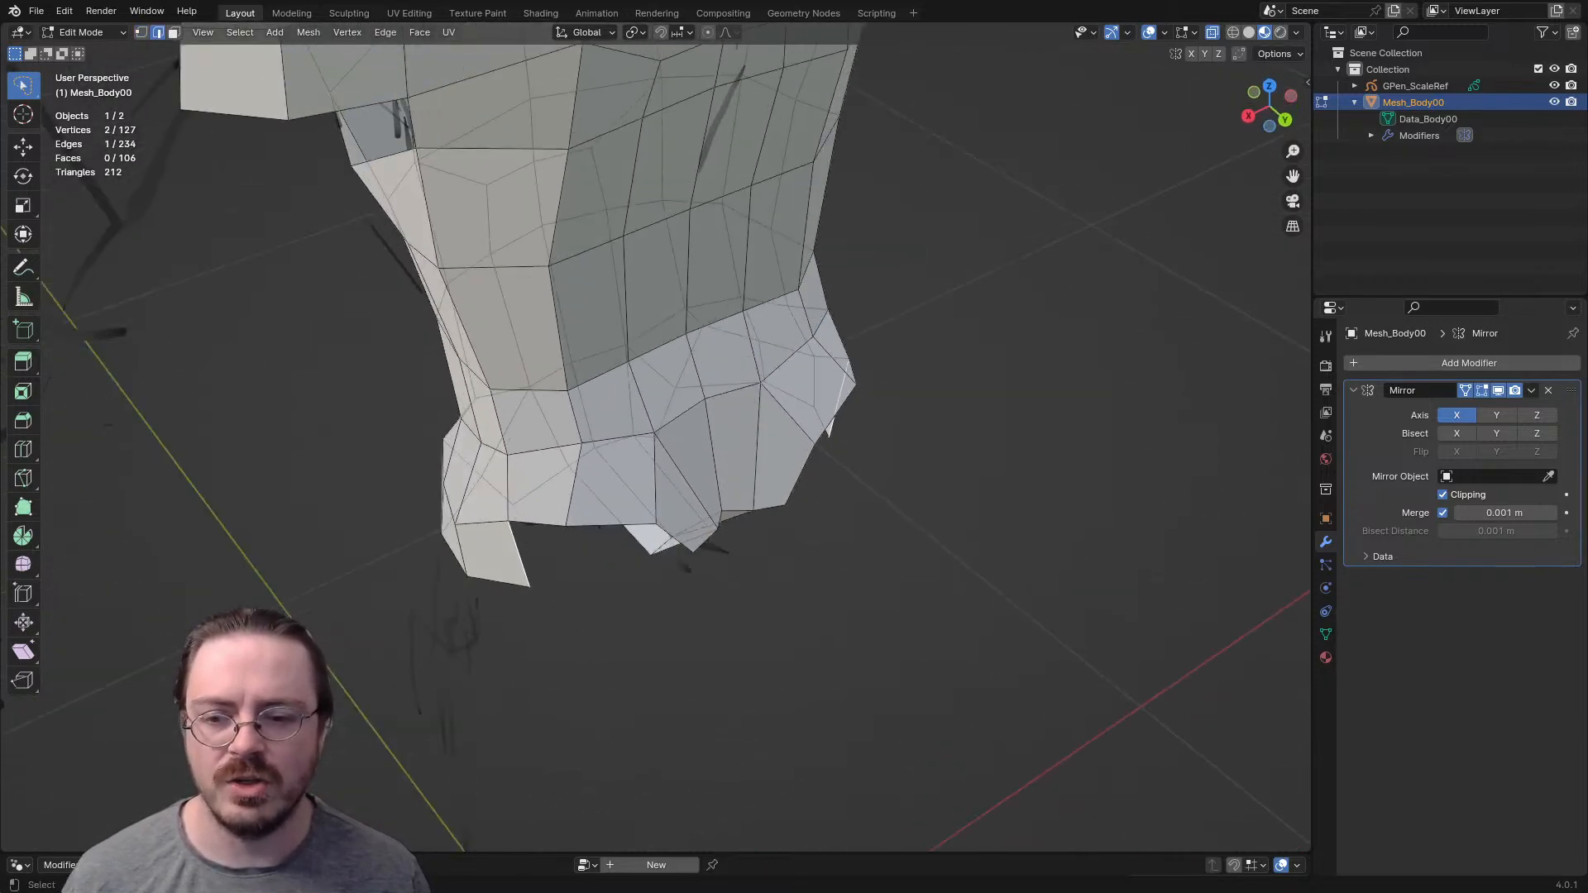
click(828, 432)
key(g)
click(829, 455)
click(590, 508)
key(g)
click(581, 507)
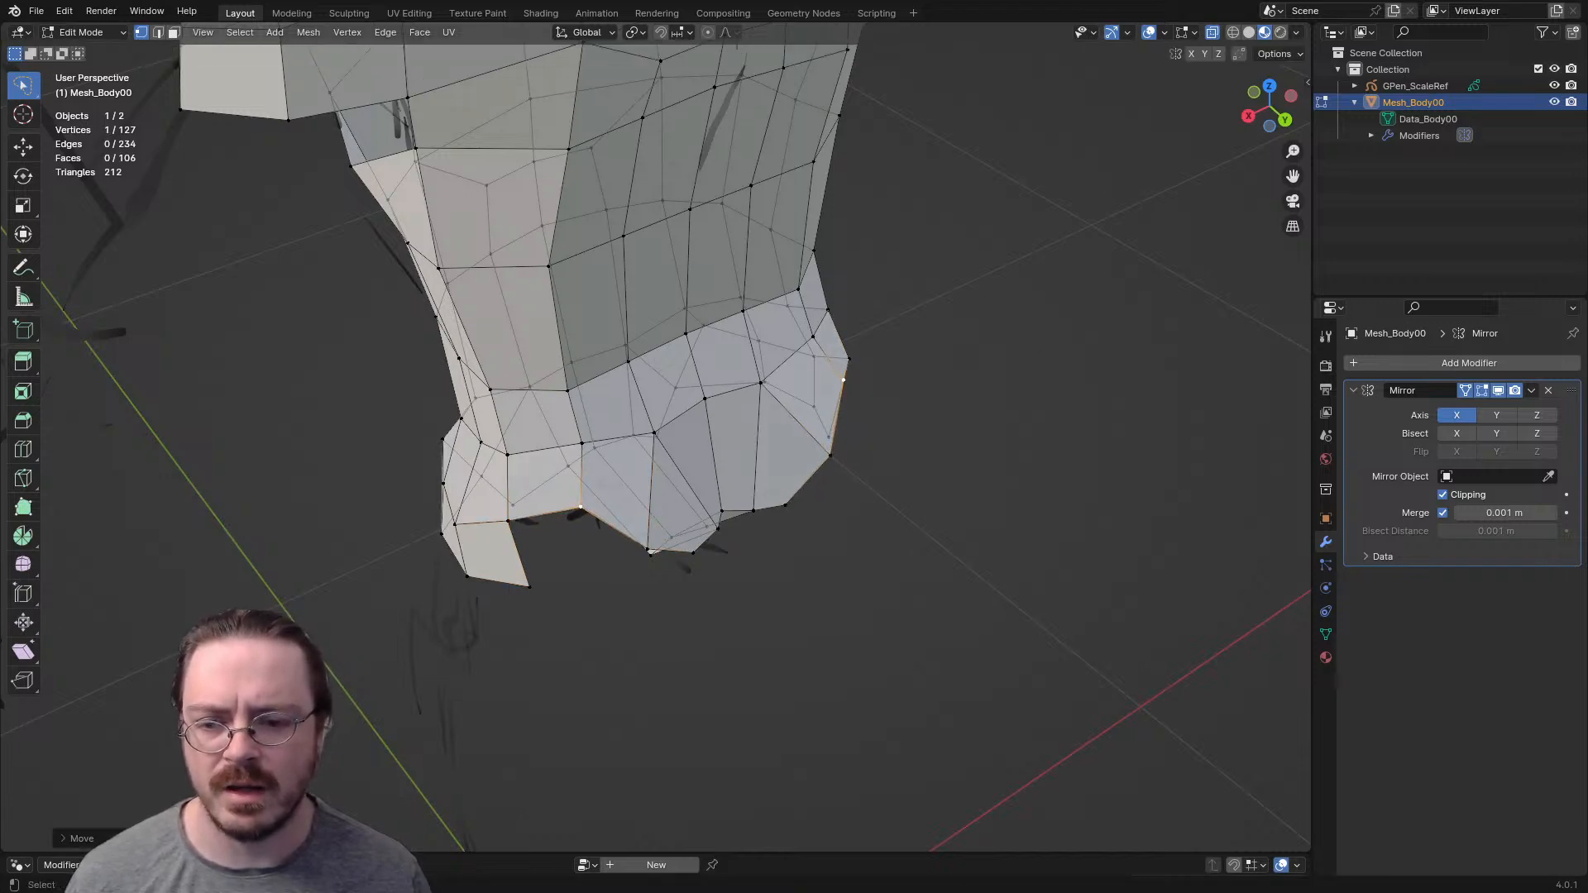
- Fill the gap between the side and back hip with a face and move its bottom edge
click(544, 514)
key(f)
scroll(579, 529, down, 4)
key(alt+a)
middle_drag(579, 529, 1176, 579)
scroll(662, 446, up, 4)
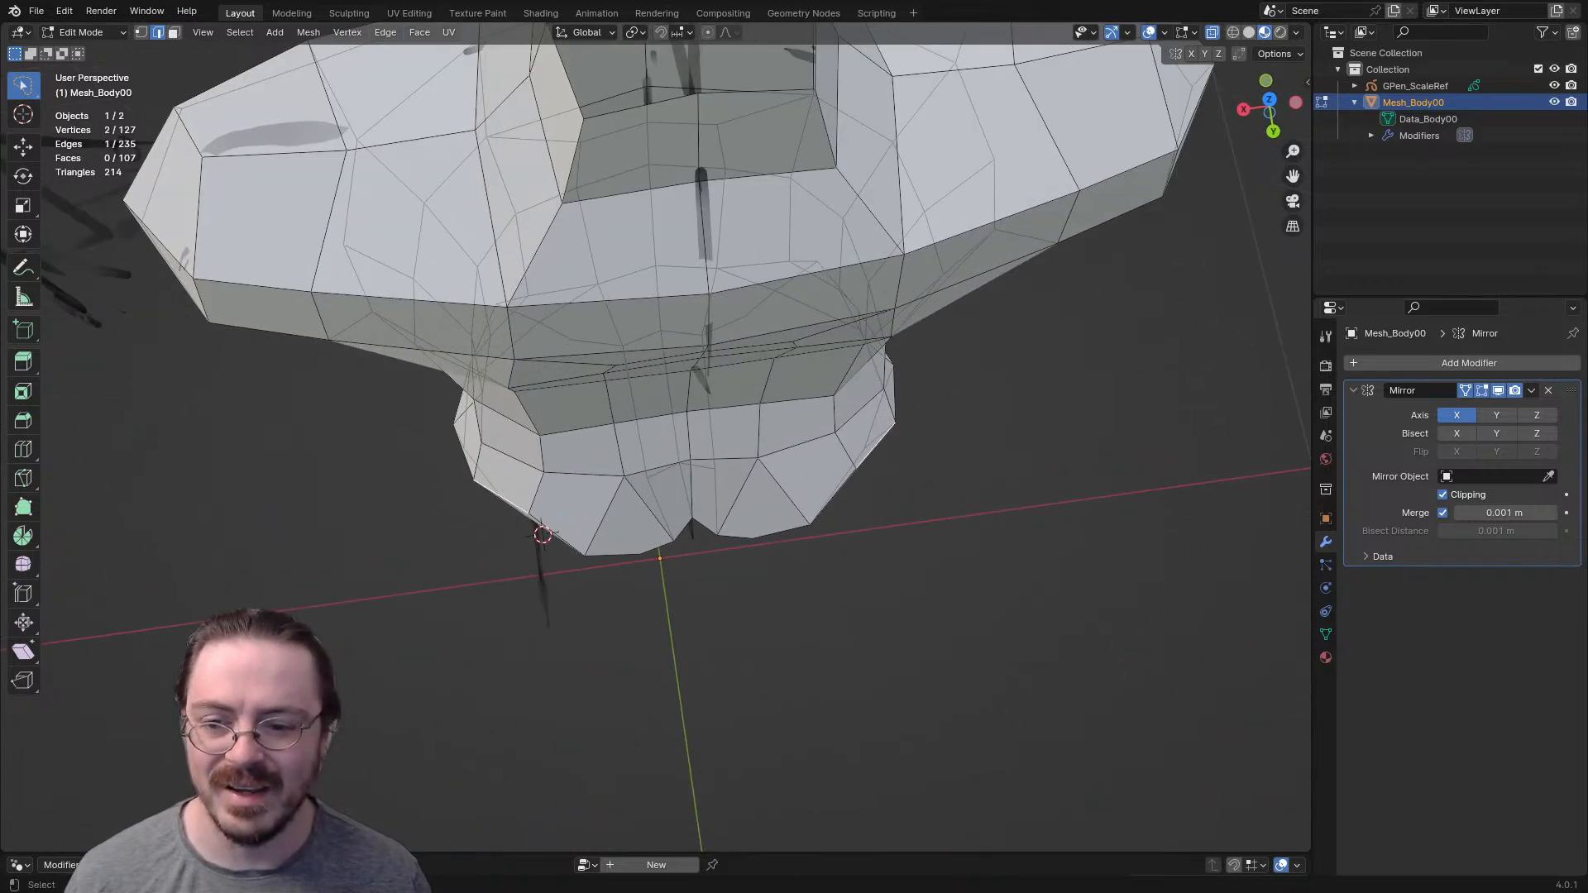
middle_drag(662, 447, 666, 389)
click(538, 533)
key(g)
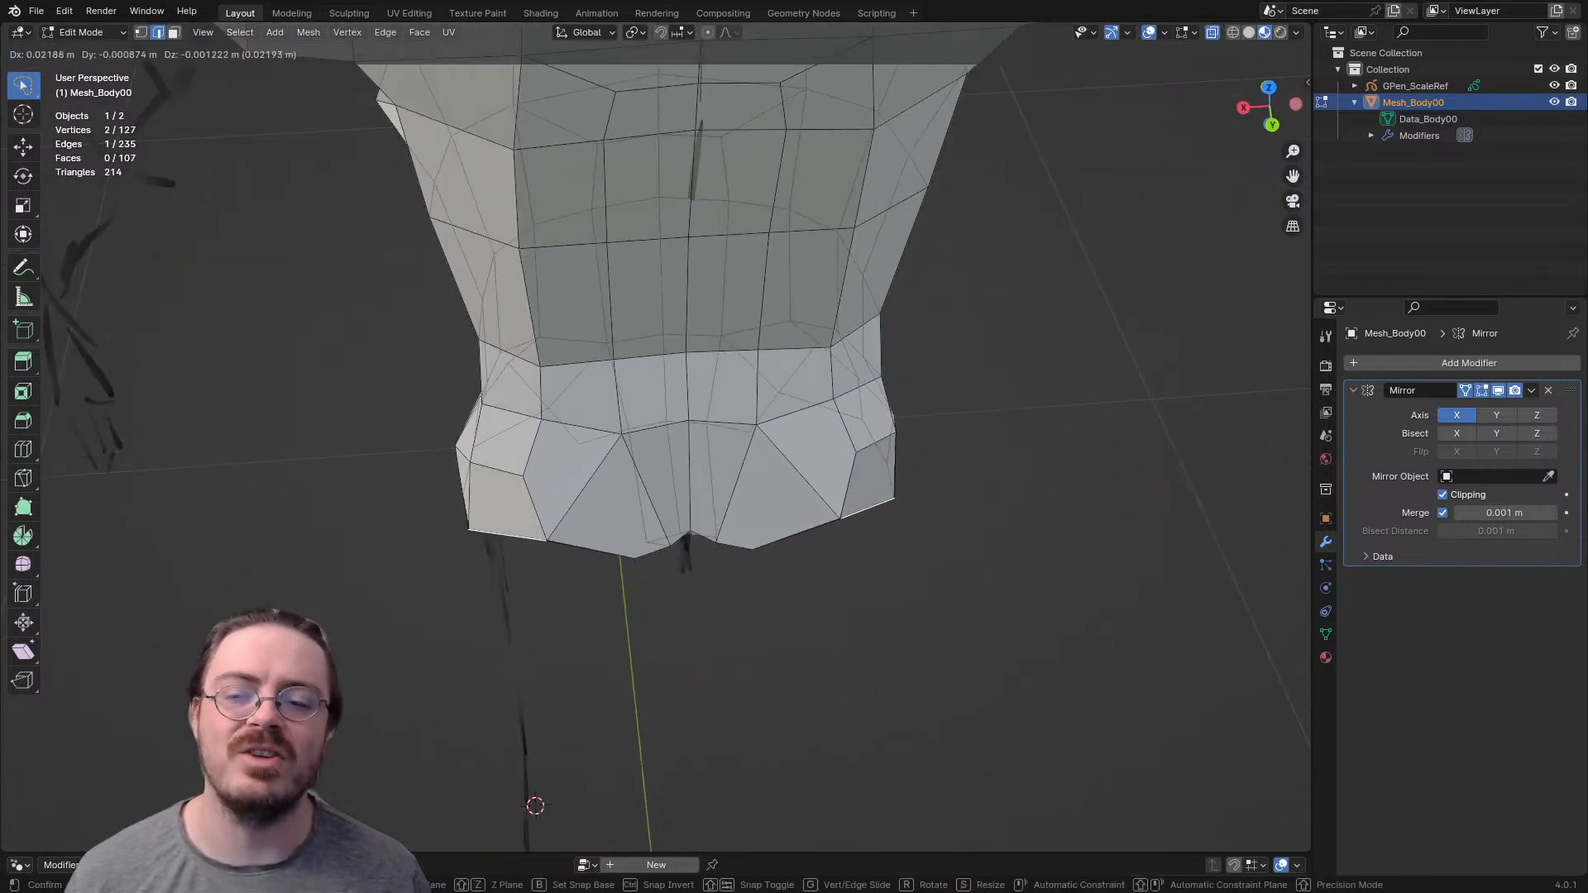
click(513, 541)
middle_drag(512, 541, 608, 547)
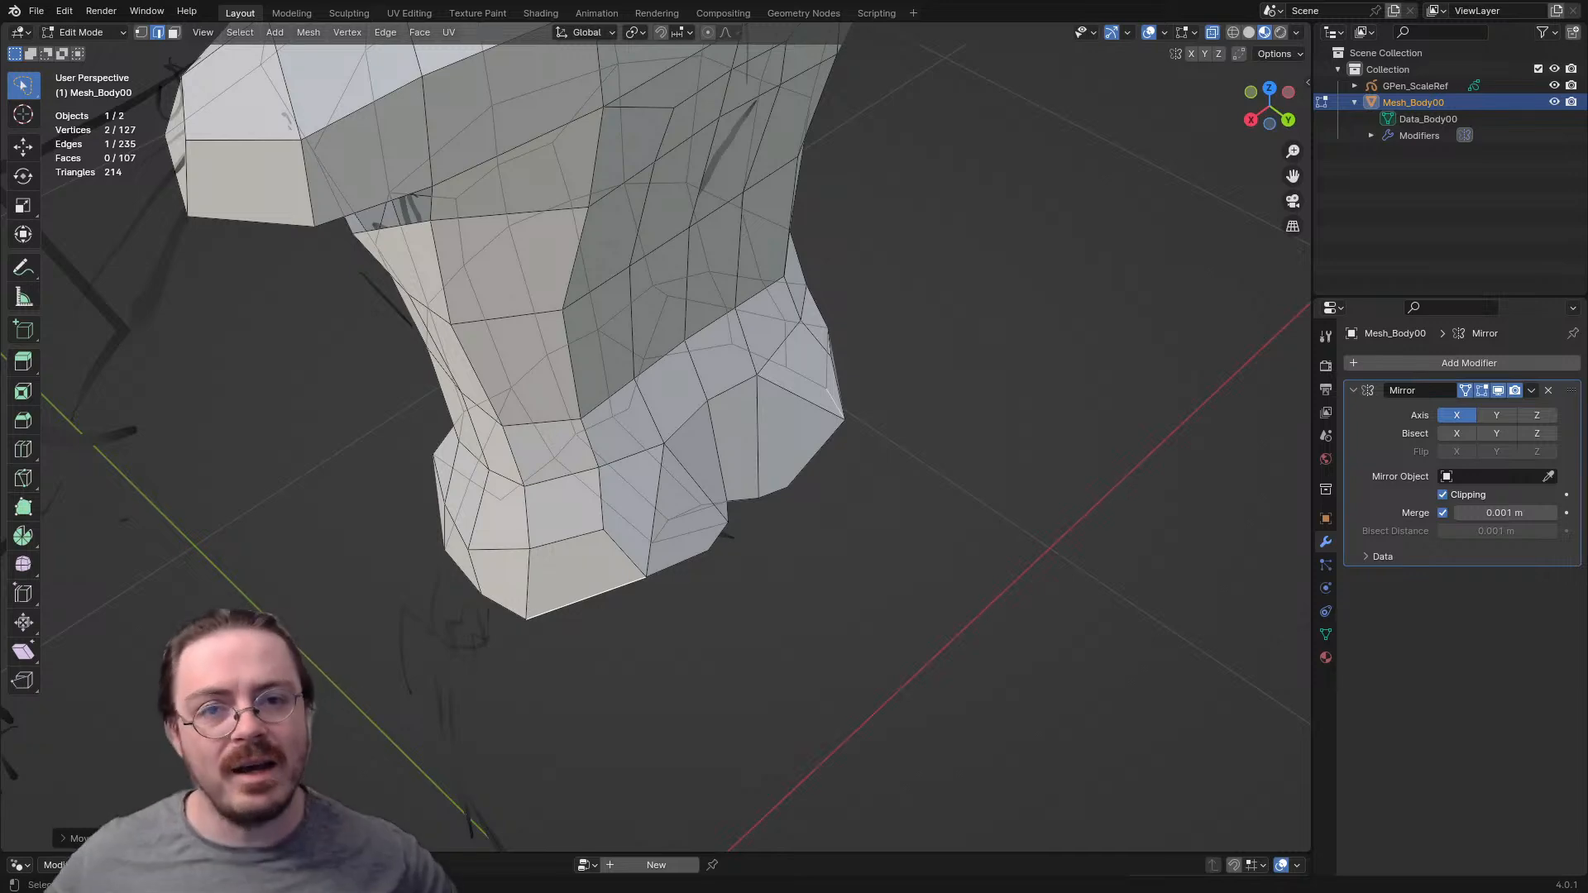
- Rotate and move the selected waist edges in the right side view to adjust the waistline
key(KP_1)
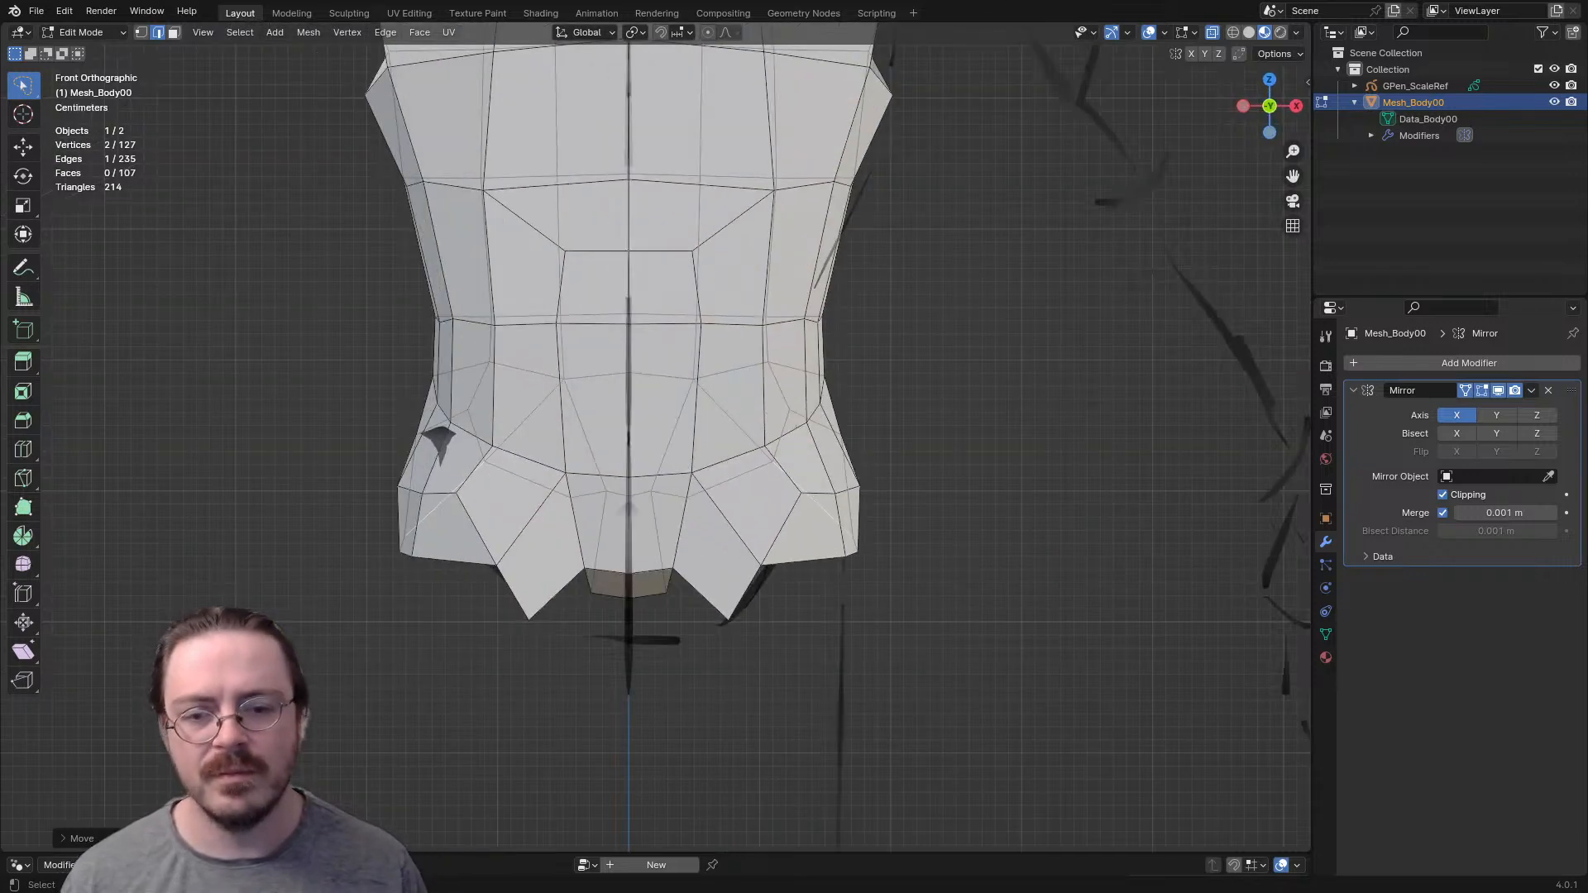
middle_drag(661, 463, 505, 471)
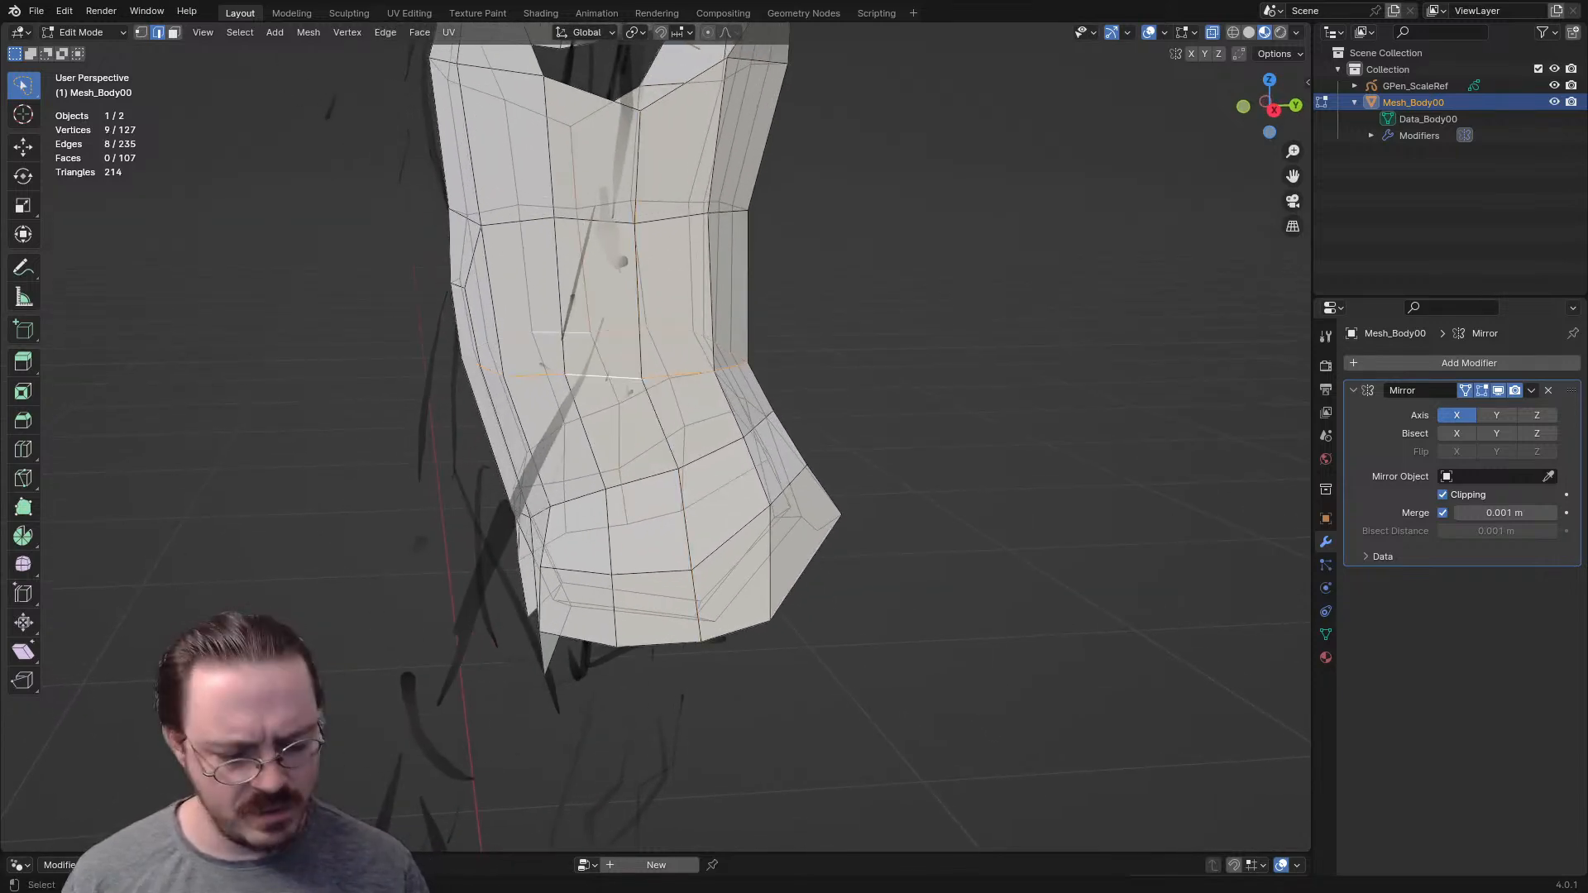
key(KP_3)
key(r)
click(996, 252)
key(g)
click(1002, 254)
- Move the horizontal front chest edge and the edge below it forward in the right side view
scroll(656, 436, down, 3)
middle_drag(656, 437, 815, 463)
middle_drag(526, 454, 603, 248)
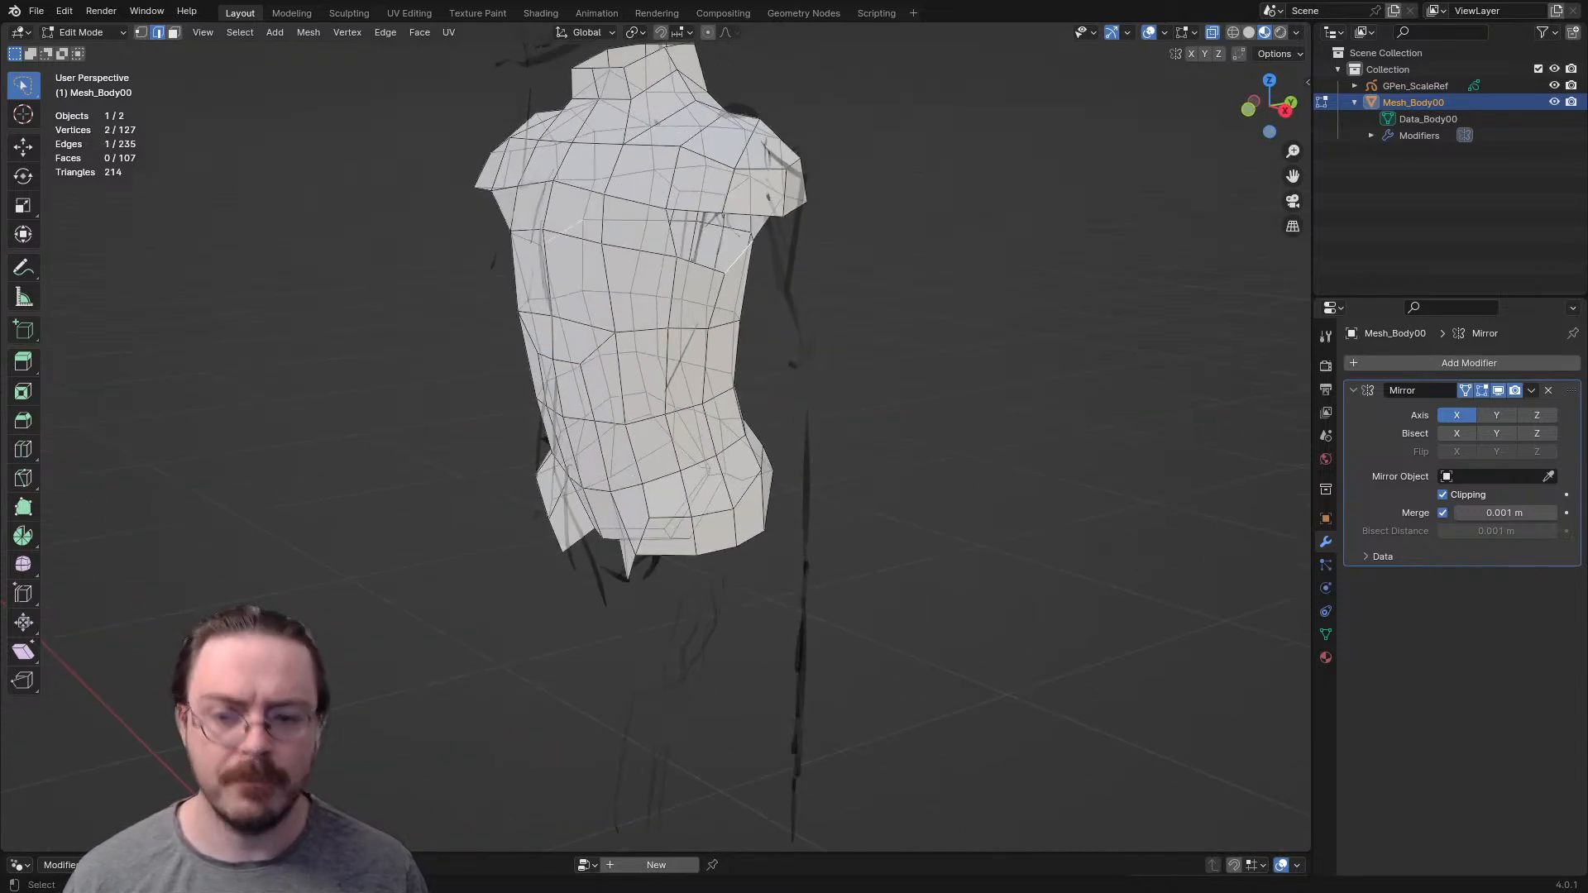
middle_drag(738, 258, 738, 281)
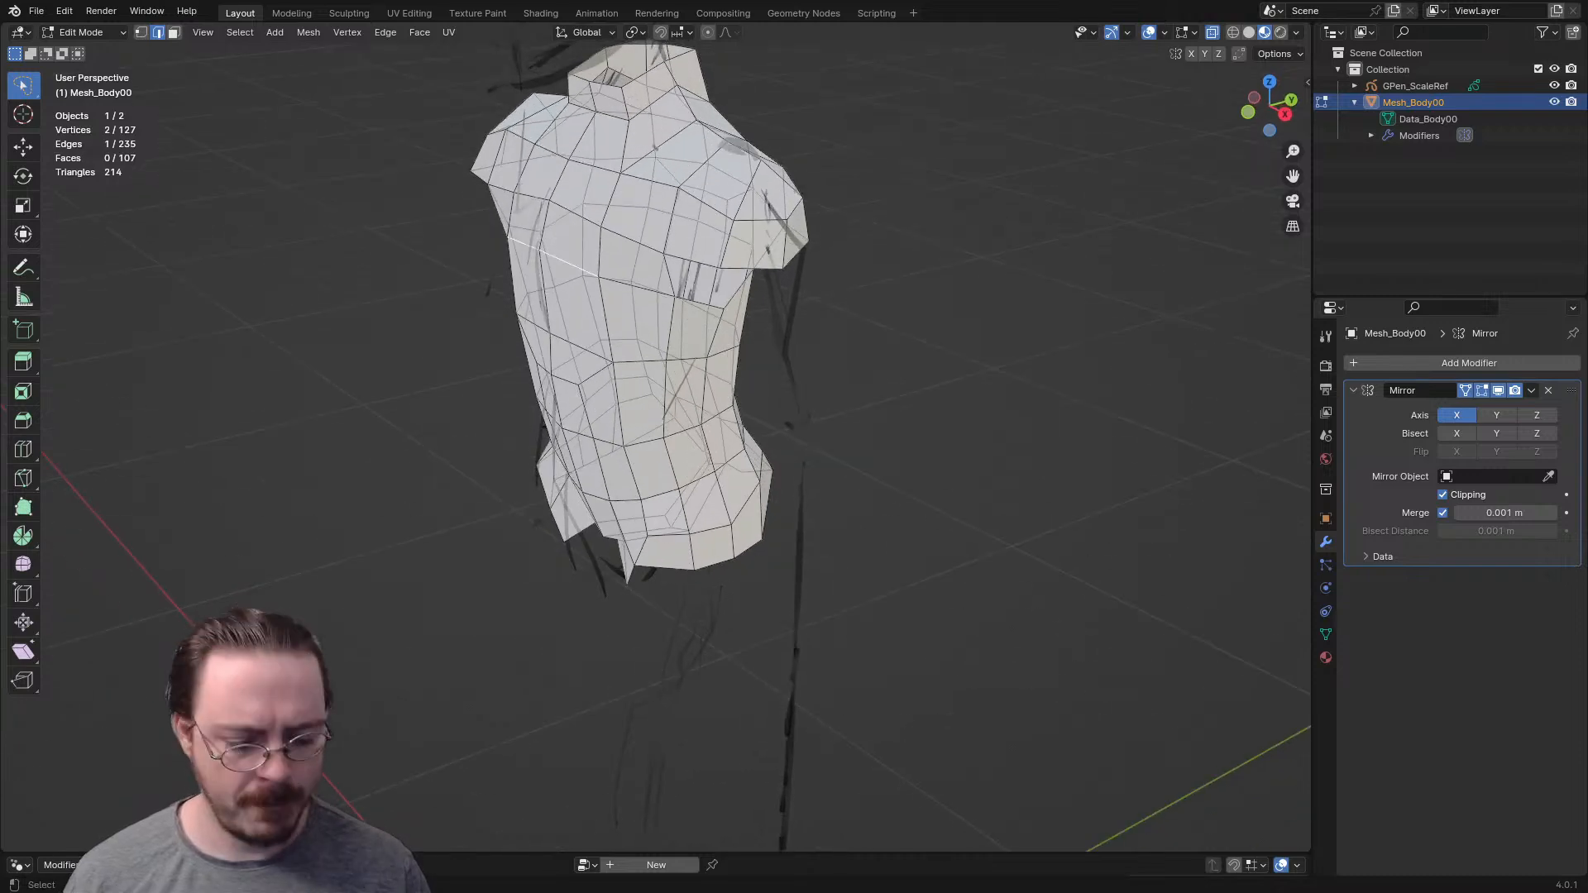
key(KP_3)
key(g)
click(529, 248)
click(541, 328)
key(g)
right_click(541, 327)
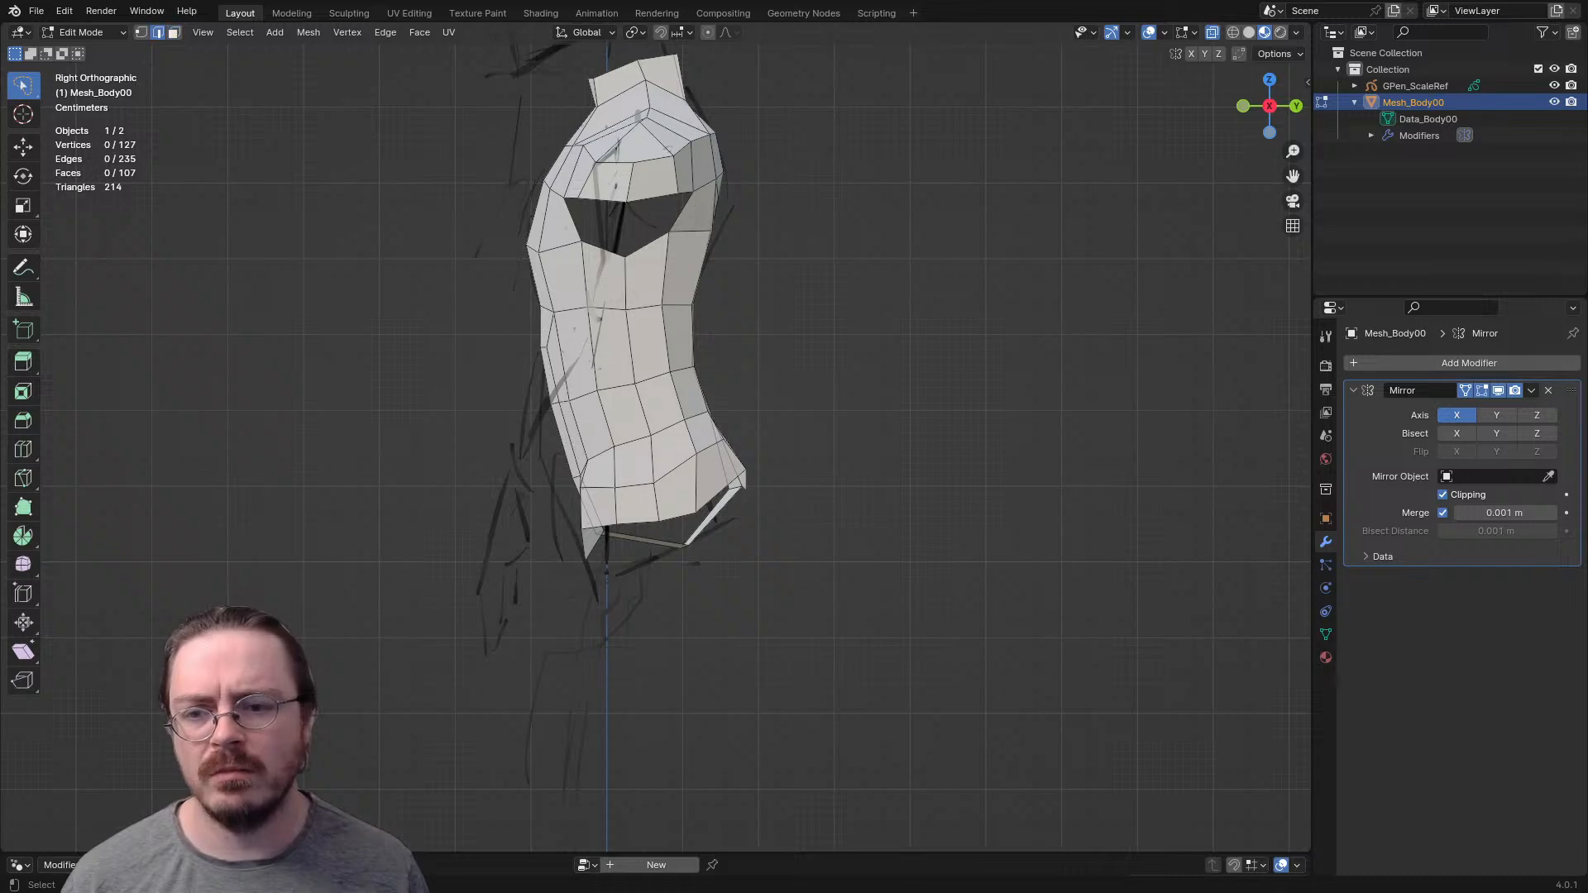
key(g)
click(534, 311)
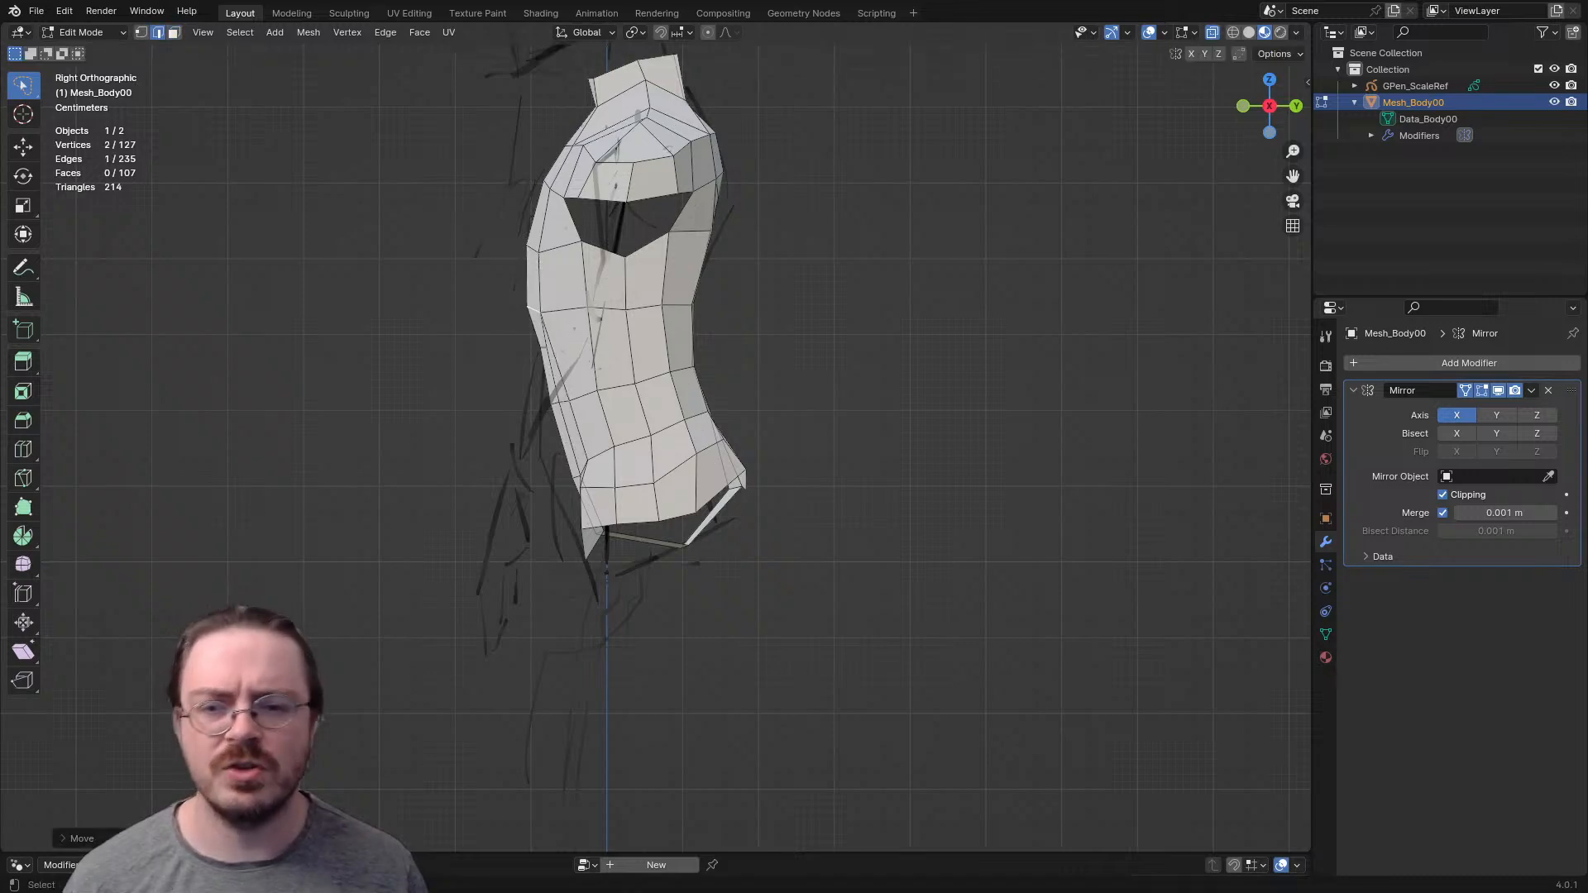
- Turn off X-ray and move two adjacent mid-back faces backward in the right side view
middle_drag(534, 312, 413, 347)
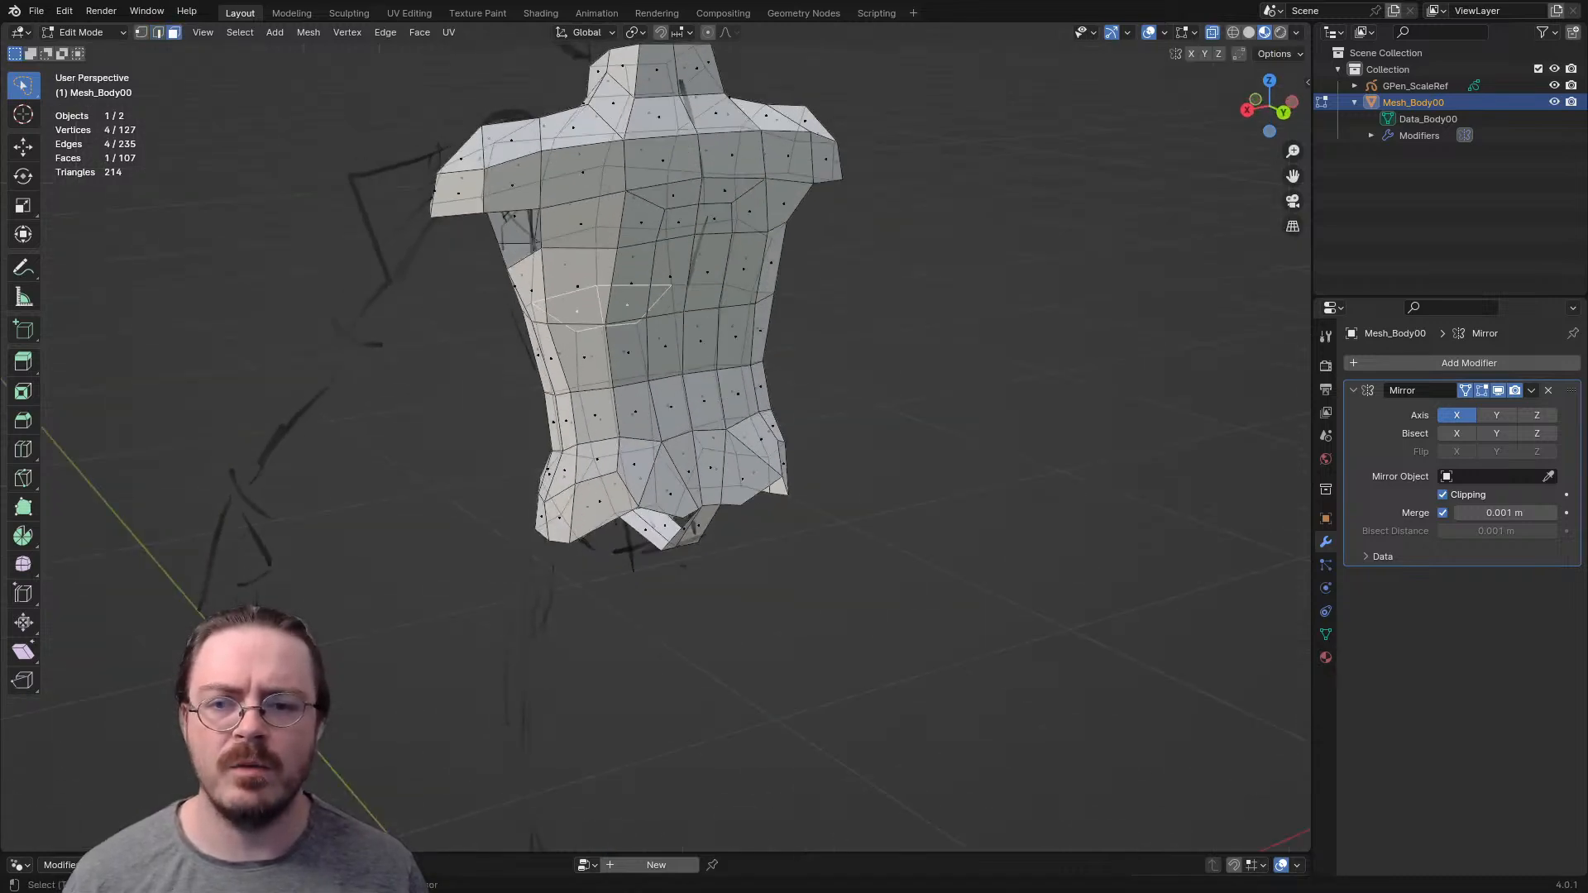
key(alt+z)
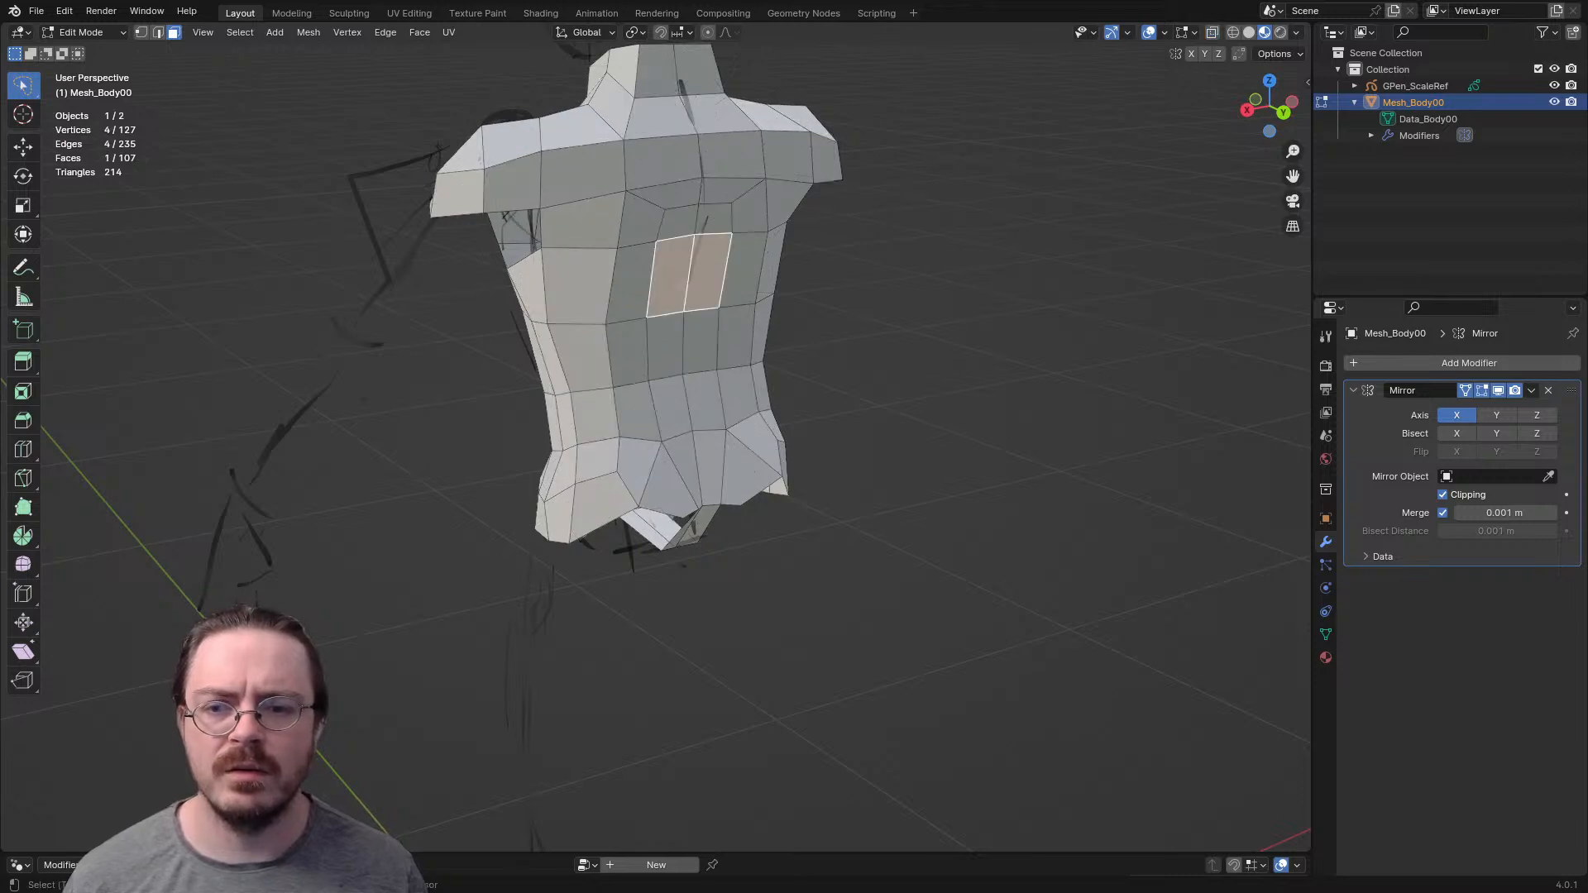
shift+click(633, 284)
key(KP_3)
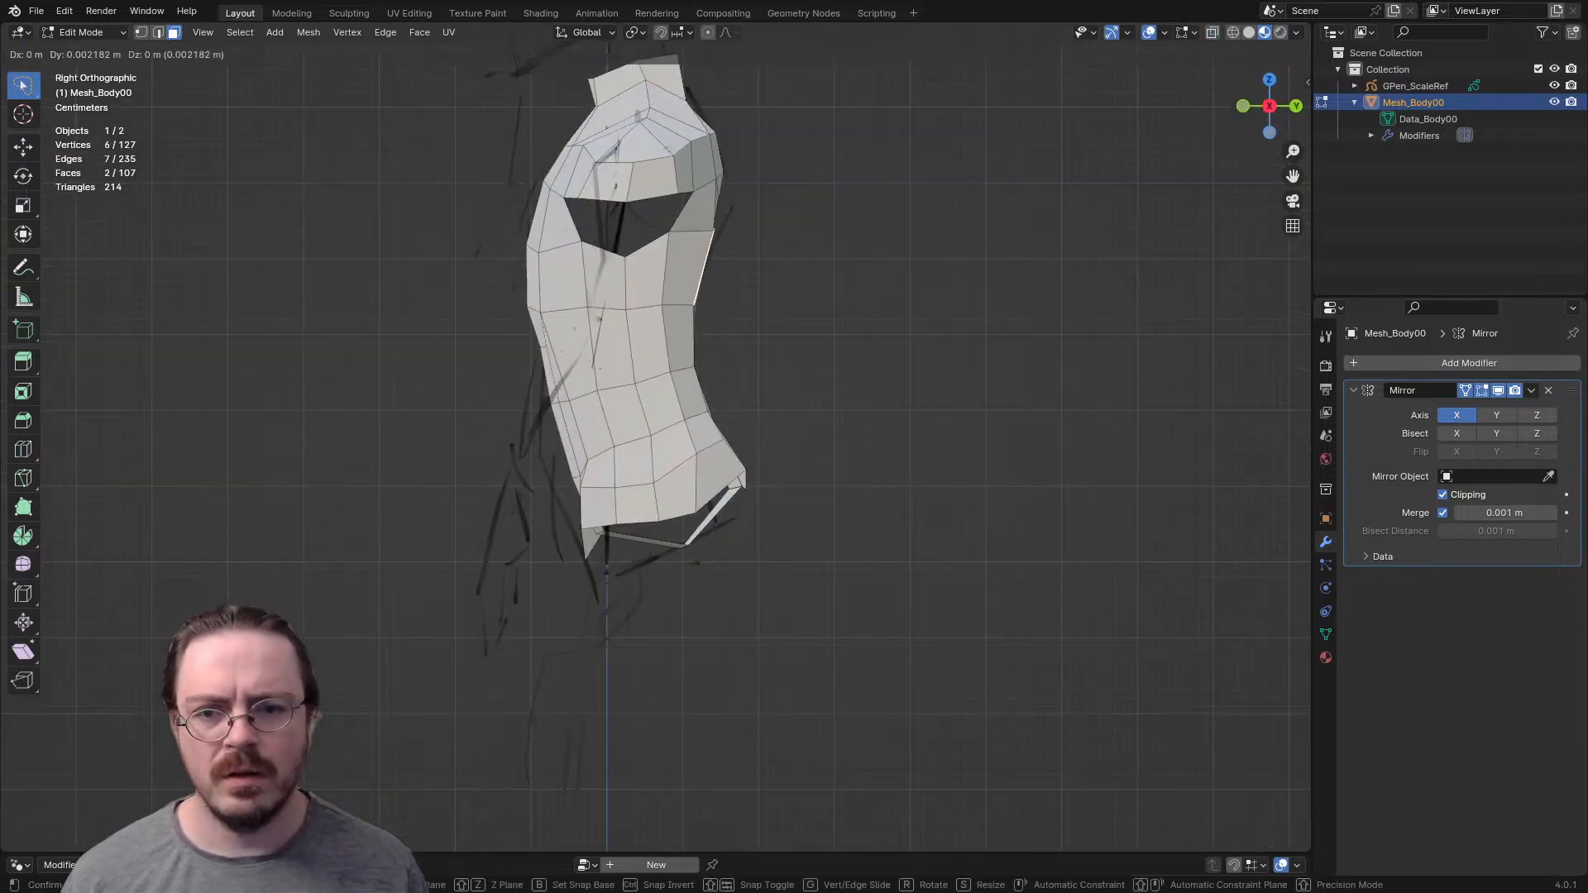
click(728, 273)
middle_drag(728, 273, 624, 316)
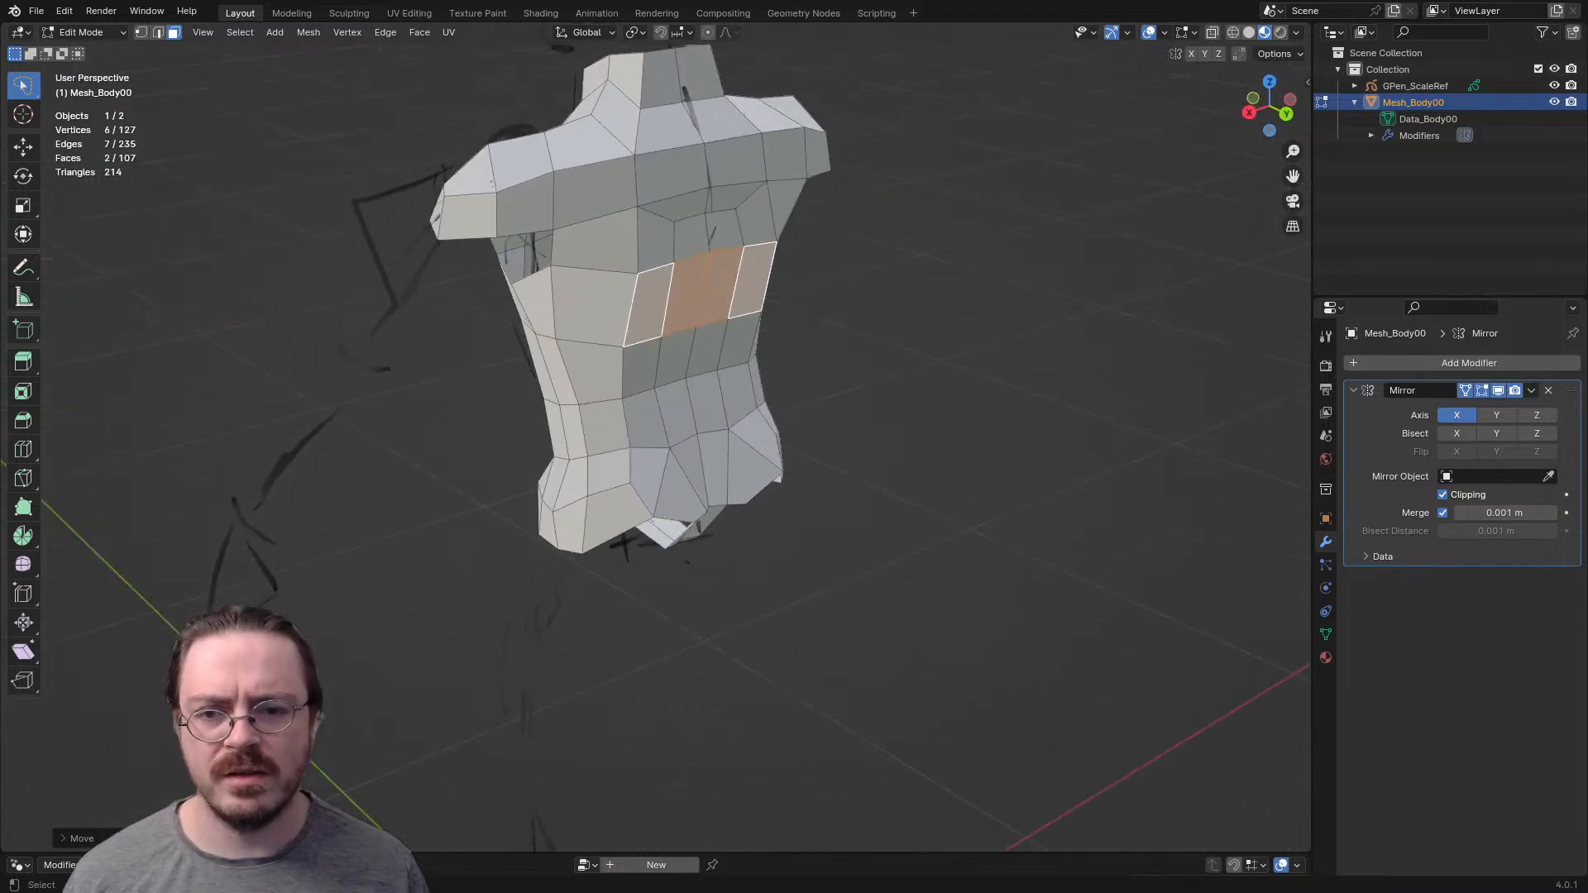
- Move the central upper back face in the right side view to follow the sketch's back profile
click(693, 237)
key(KP_3)
key(g)
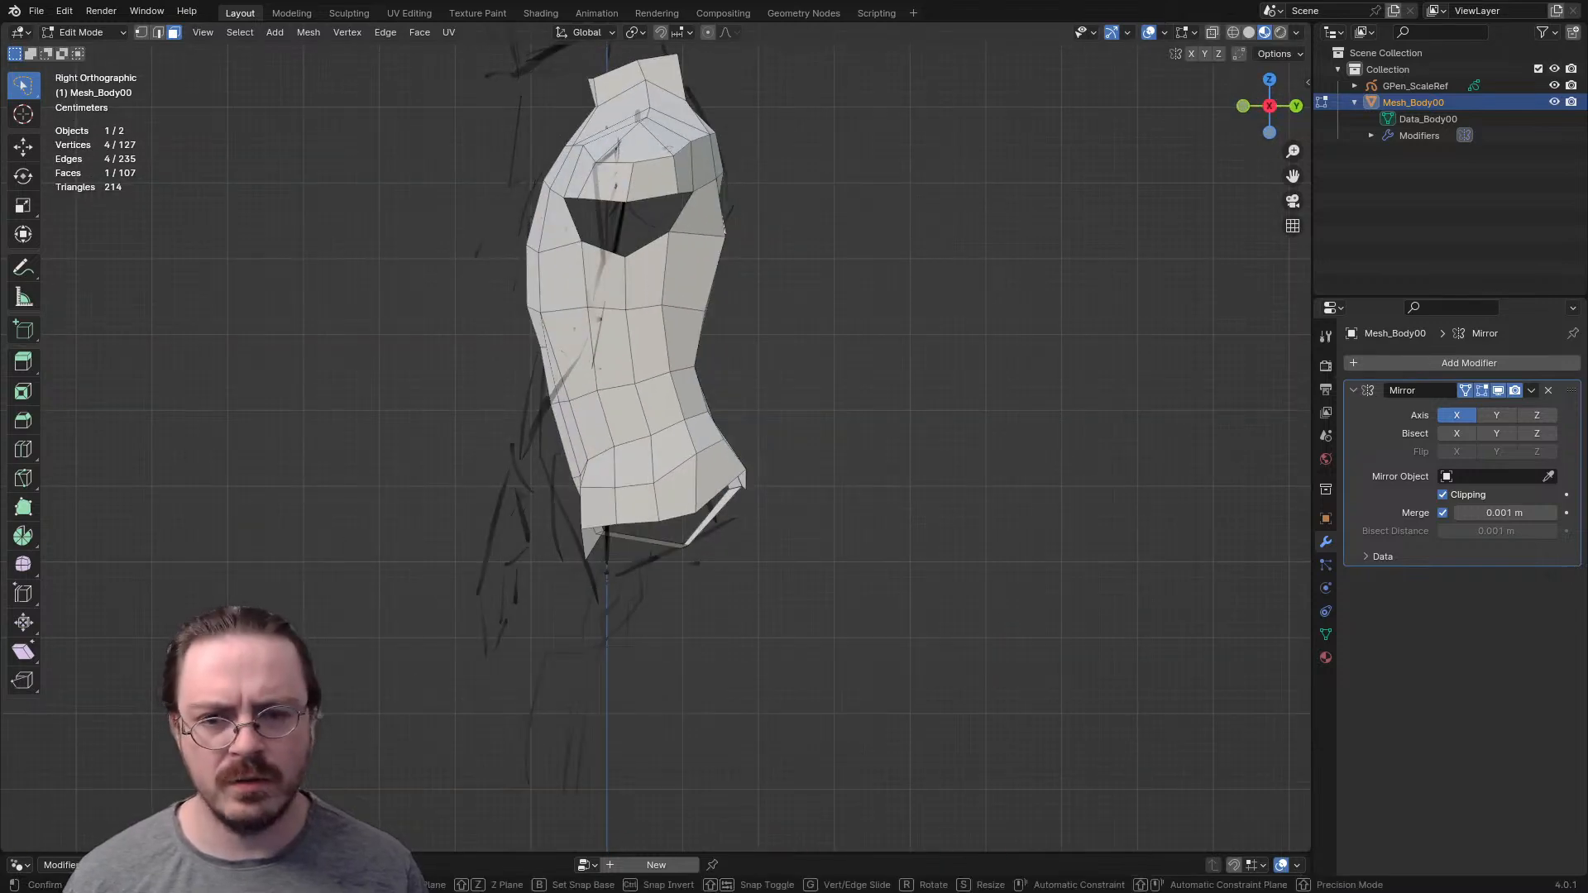
click(867, 280)
key(g)
click(862, 285)
middle_drag(862, 285, 810, 302)
- Move two points on the back individually to smooth the surface around the spine
middle_drag(664, 351, 614, 372)
key(1)
click(645, 334)
key(g)
click(610, 379)
click(680, 373)
key(g)
click(692, 378)
- Rotate two horizontal edges of the mid-back about the global Z axis and move the lower one slightly
shift+middle_drag(782, 430, 688, 490)
key(r)
key(z)
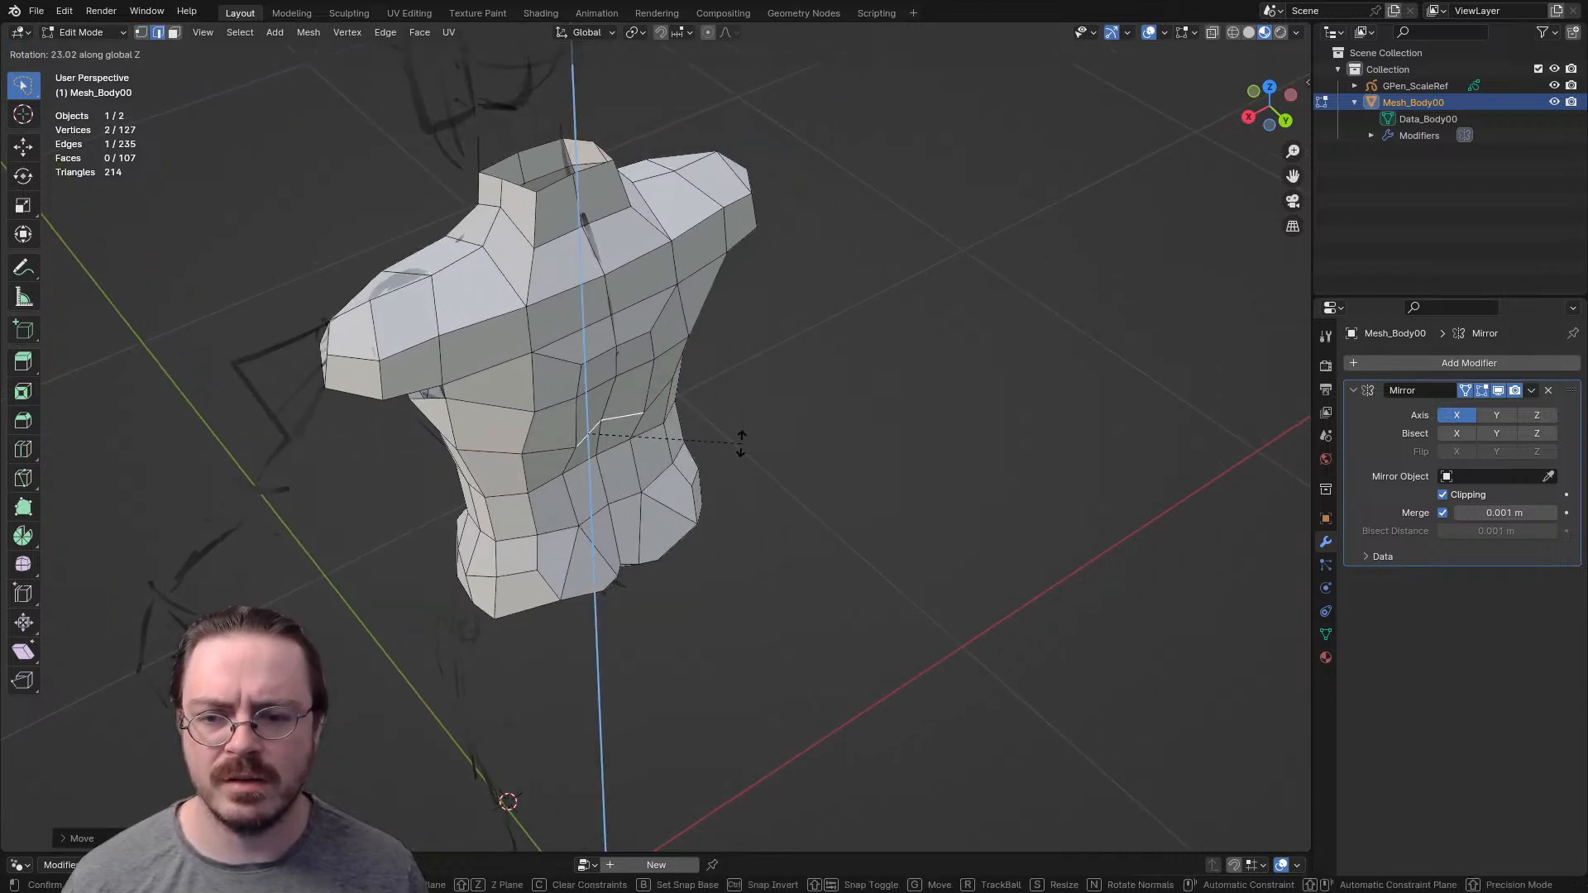
click(741, 443)
key(r)
key(z)
click(671, 474)
key(g)
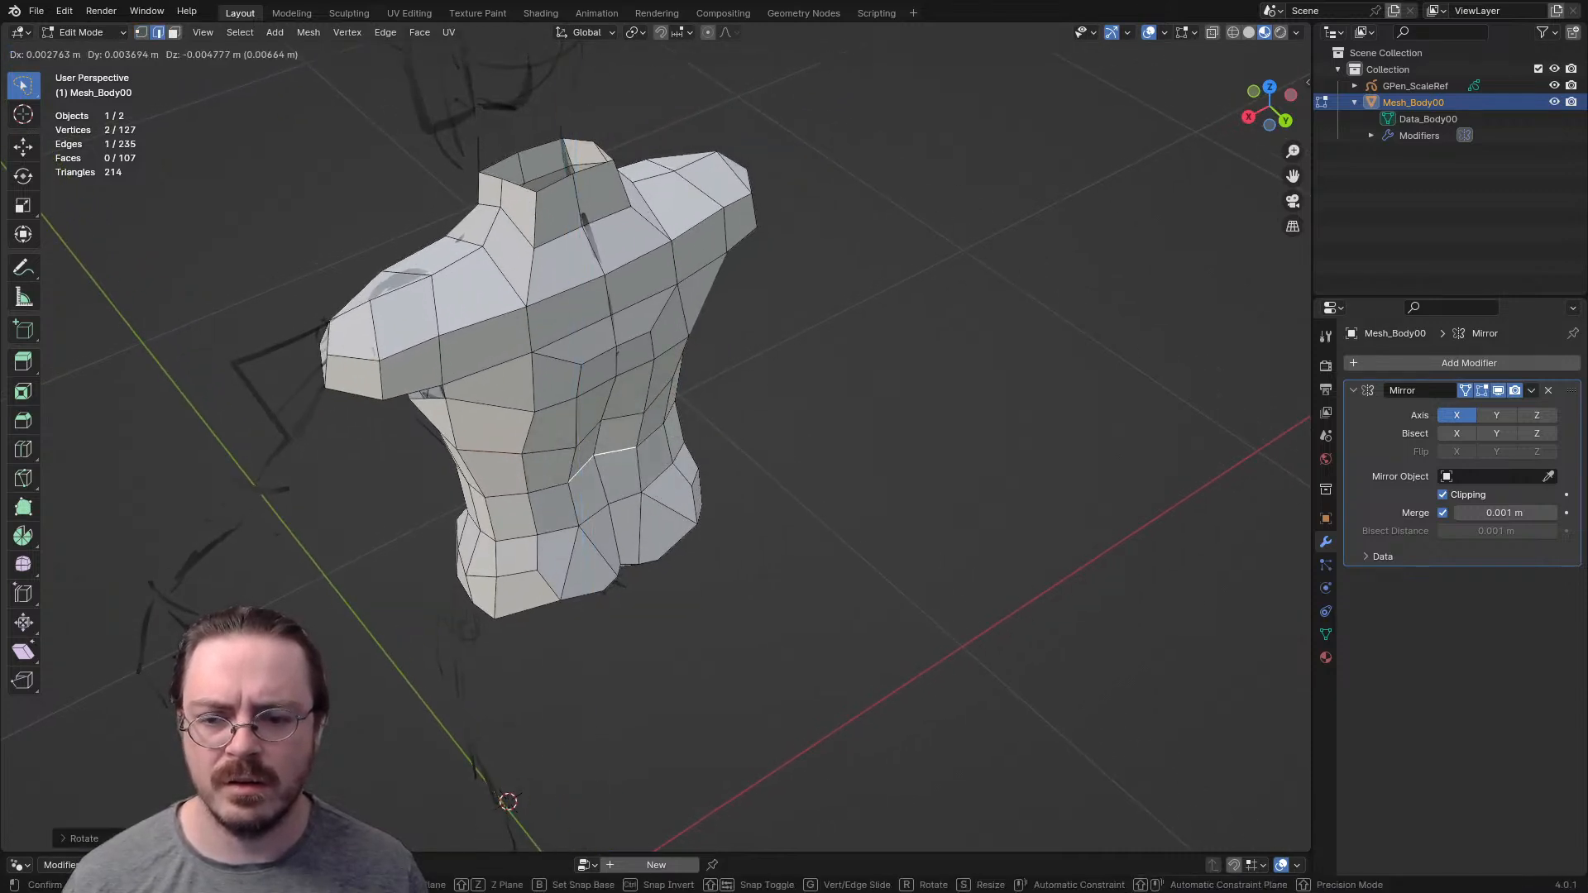
click(673, 470)
middle_drag(674, 470, 687, 373)
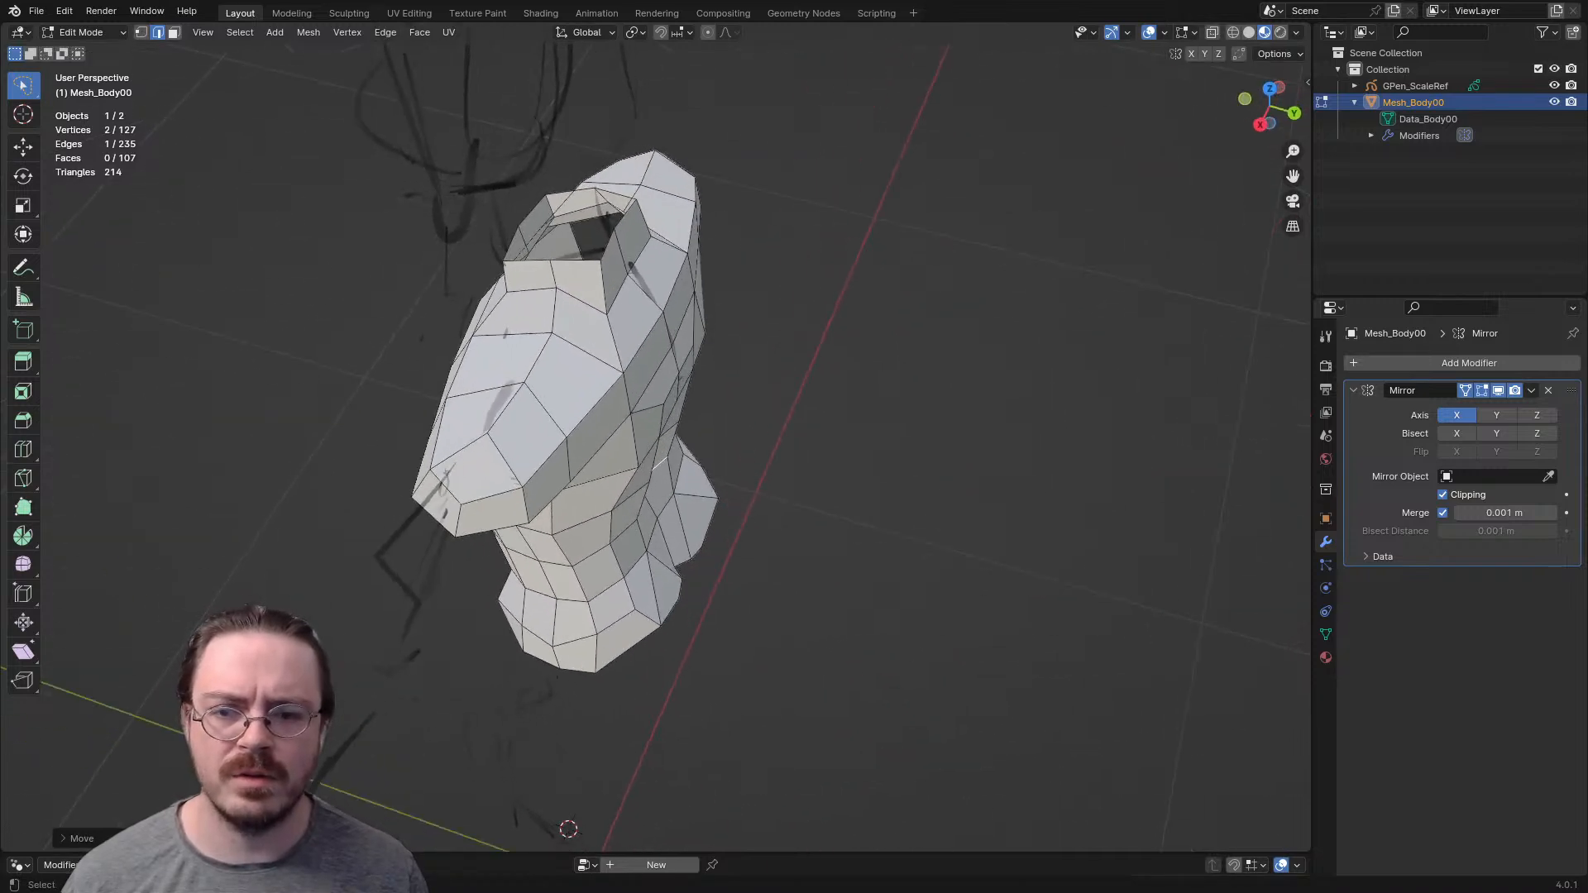
- Undo the last change and move two connected edges beside the upper spine forward
right_click(678, 376)
key(ctrl+z)
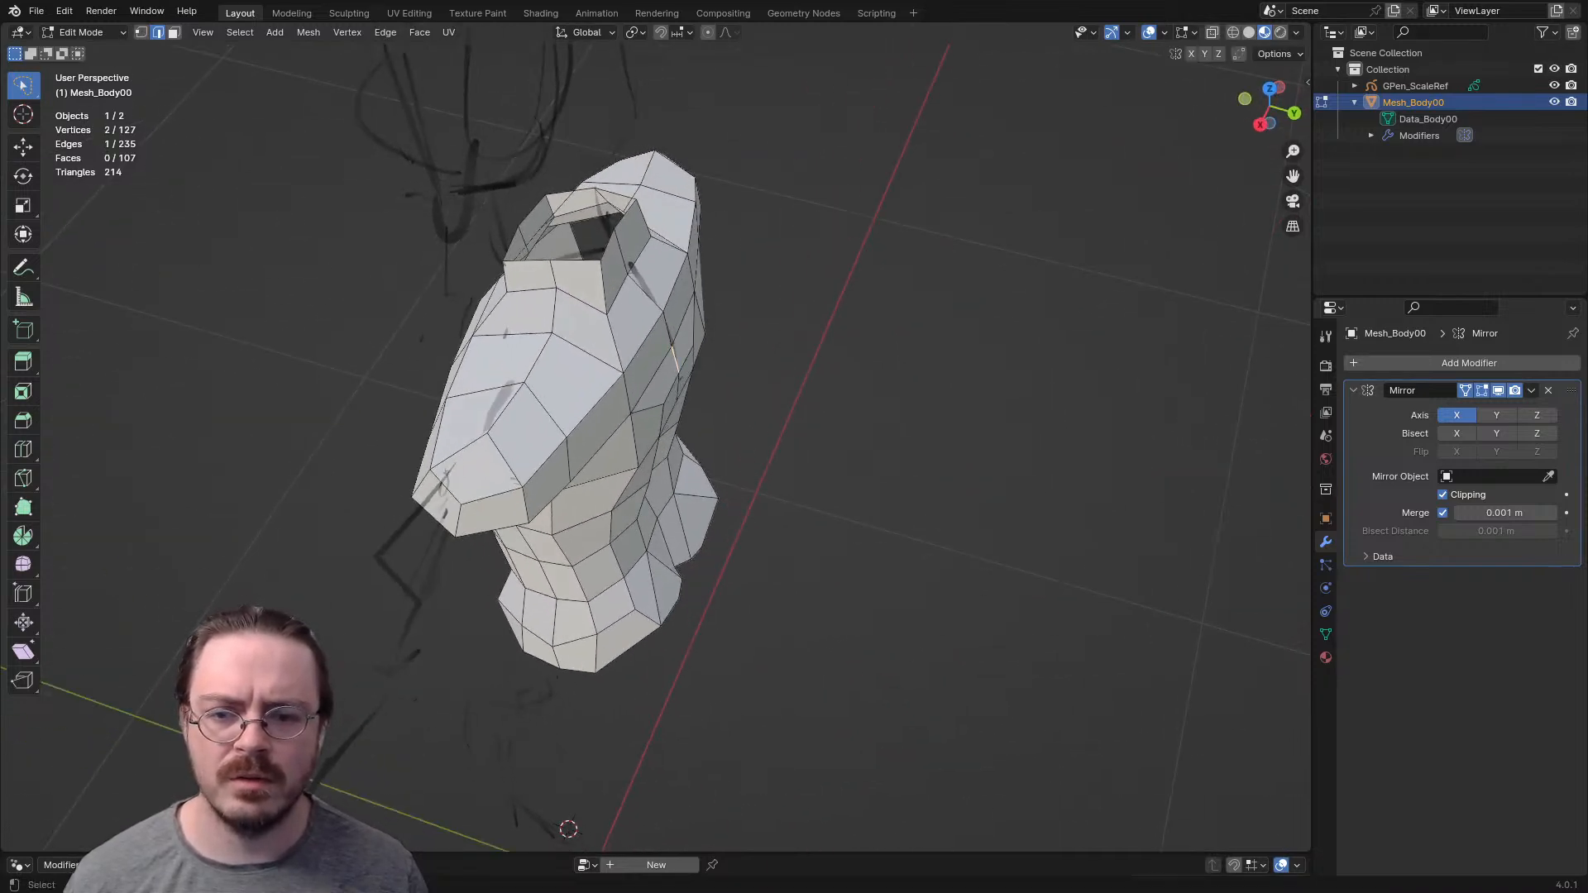
shift+click(678, 382)
key(g)
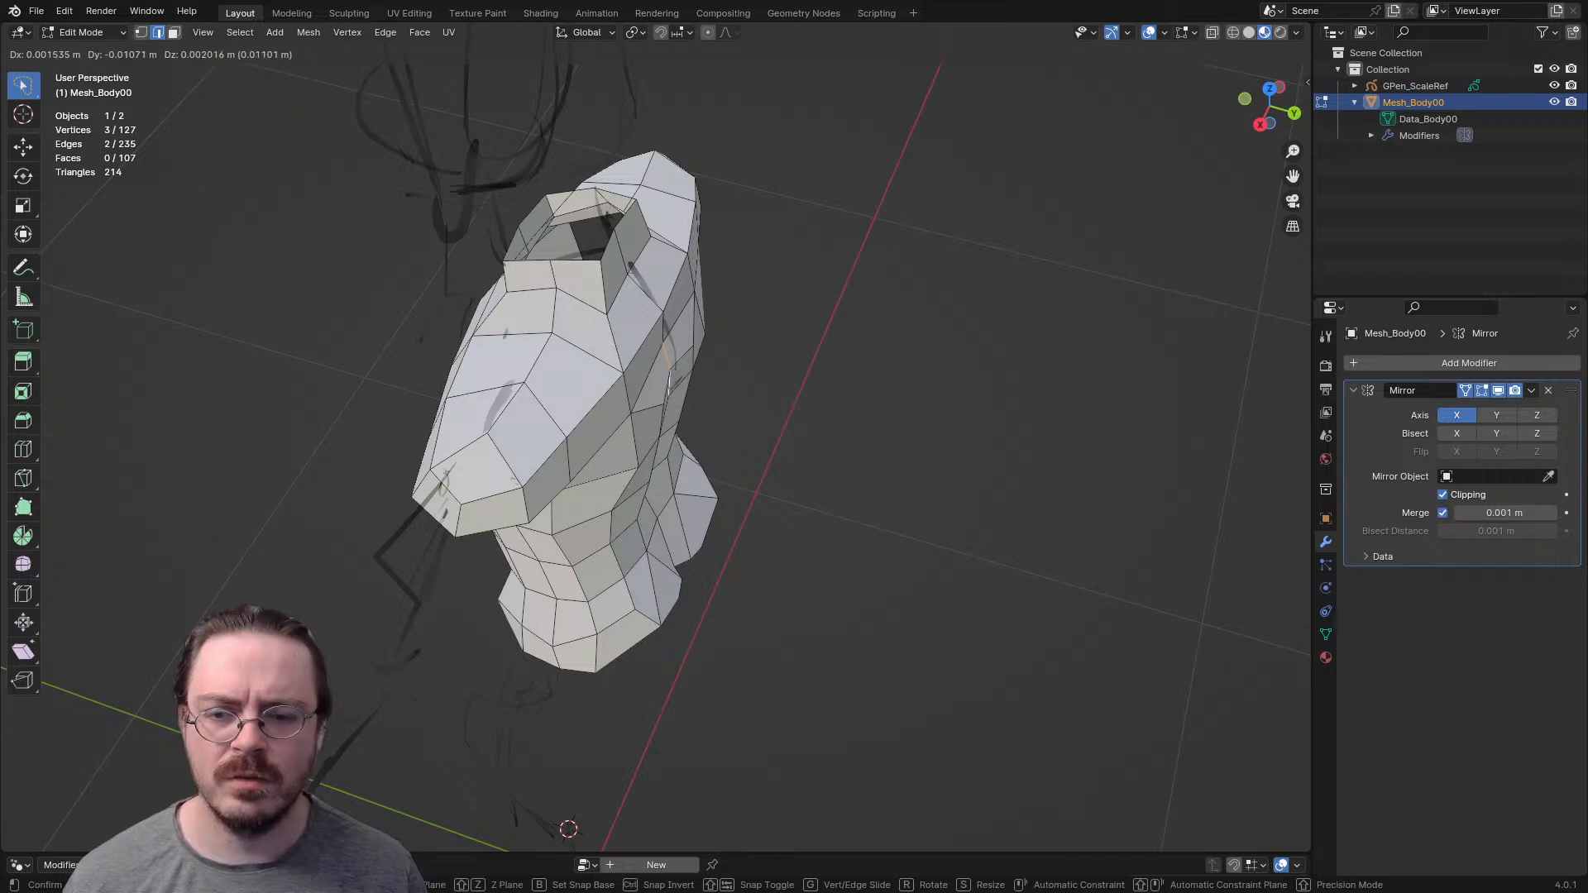
key(Return)
click(653, 308)
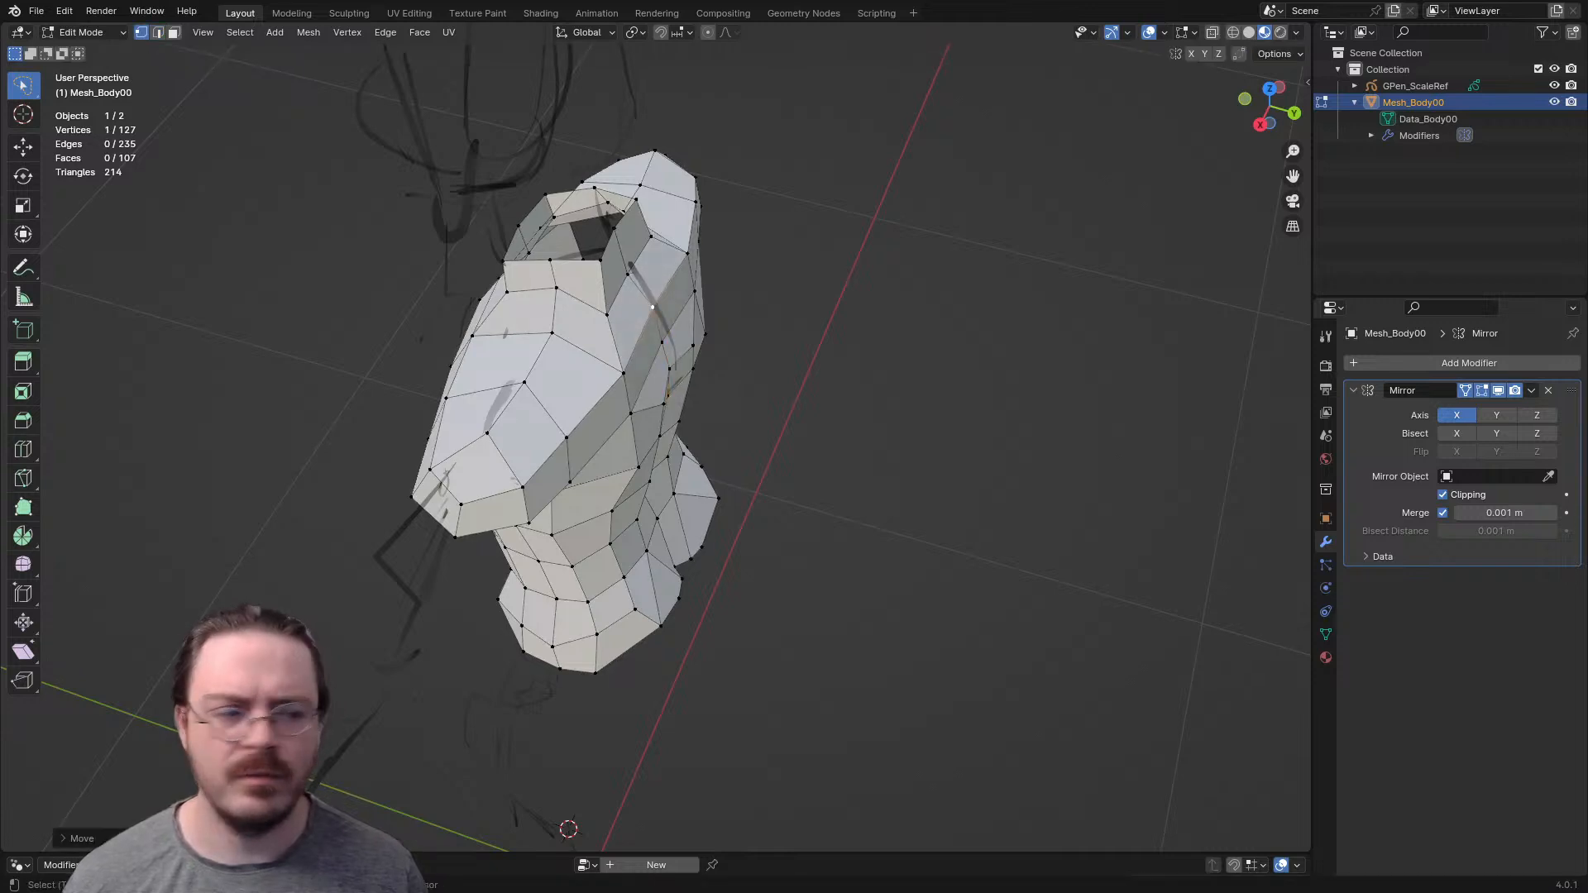
- Reposition a single torso vertex to even out the surrounding faces
scroll(653, 308, down, 3)
middle_drag(653, 307, 1042, 124)
scroll(993, 248, up, 4)
shift+middle_drag(993, 248, 1085, 197)
click(721, 488)
key(g)
click(725, 497)
middle_drag(725, 496, 763, 511)
- Select the hip and crotch faces around the leg opening to examine their face flow
alt+click(789, 435)
middle_drag(790, 435, 1151, 365)
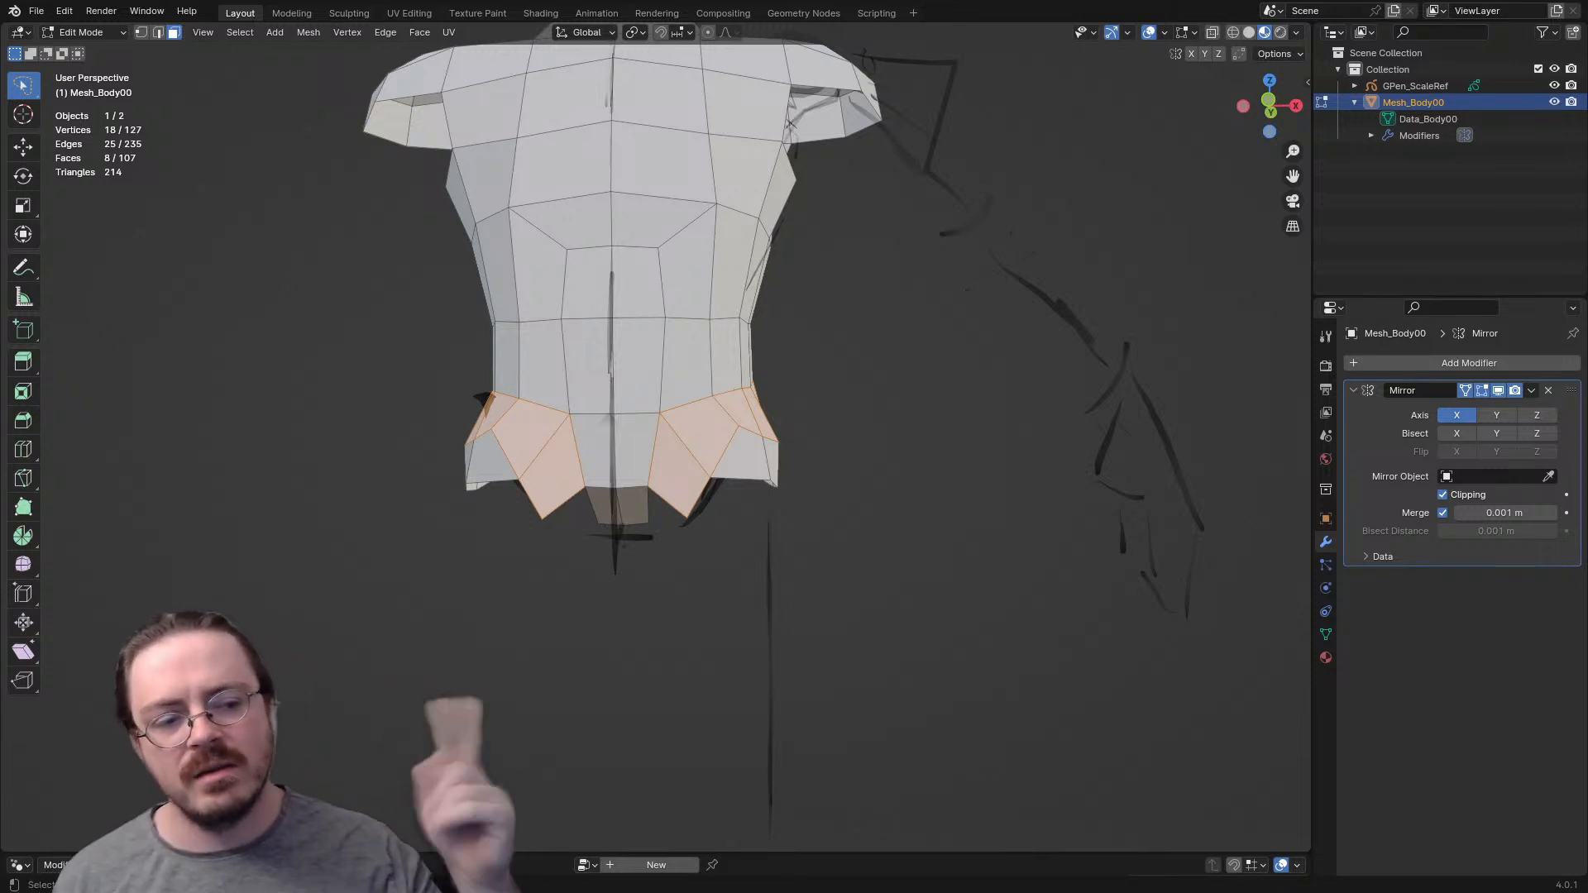
middle_drag(662, 405, 459, 407)
scroll(637, 467, up, 3)
middle_drag(703, 463, 740, 341)
- Extrude a vertex at the leg opening's inner rim and fill faces between the crotch strip and the hip
key(1)
click(536, 316)
middle_drag(537, 317, 507, 328)
key(e)
click(605, 438)
middle_drag(605, 438, 788, 384)
click(593, 248)
key(f)
- Move the vertices along the crotch strip and inner leg opening to shape the inner thigh rim
middle_drag(592, 248, 819, 389)
click(758, 595)
key(g)
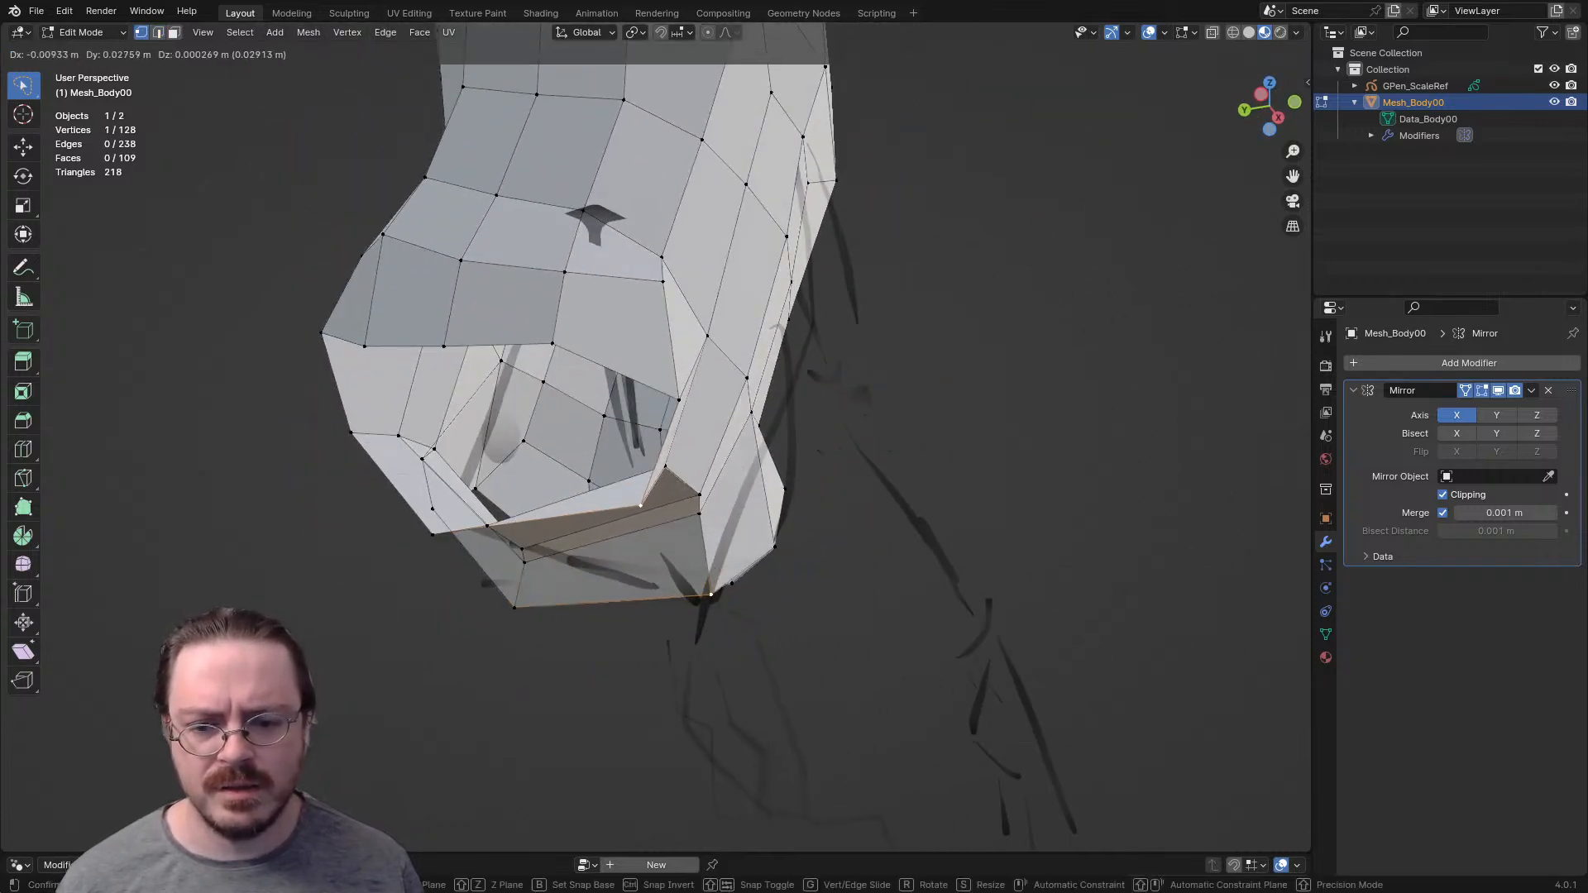
key(Return)
middle_drag(703, 571, 878, 611)
key(g)
key(Return)
click(789, 579)
key(g)
click(783, 579)
middle_drag(782, 579, 939, 497)
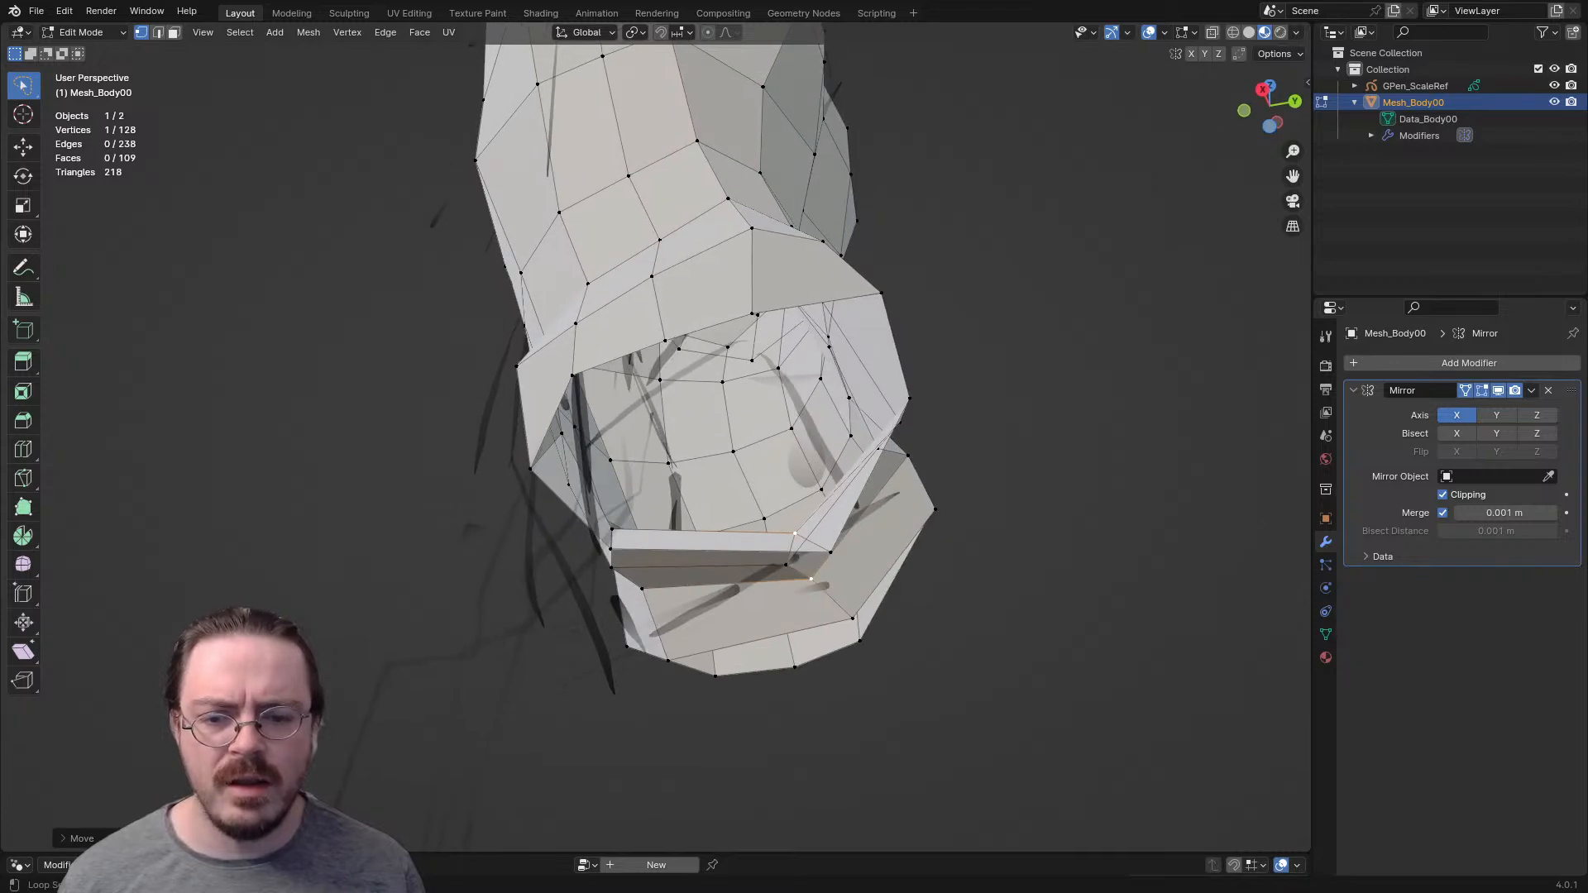
- Reposition the rim vertices beside the crotch strip to widen the inner side of the leg opening
middle_drag(637, 549, 819, 582)
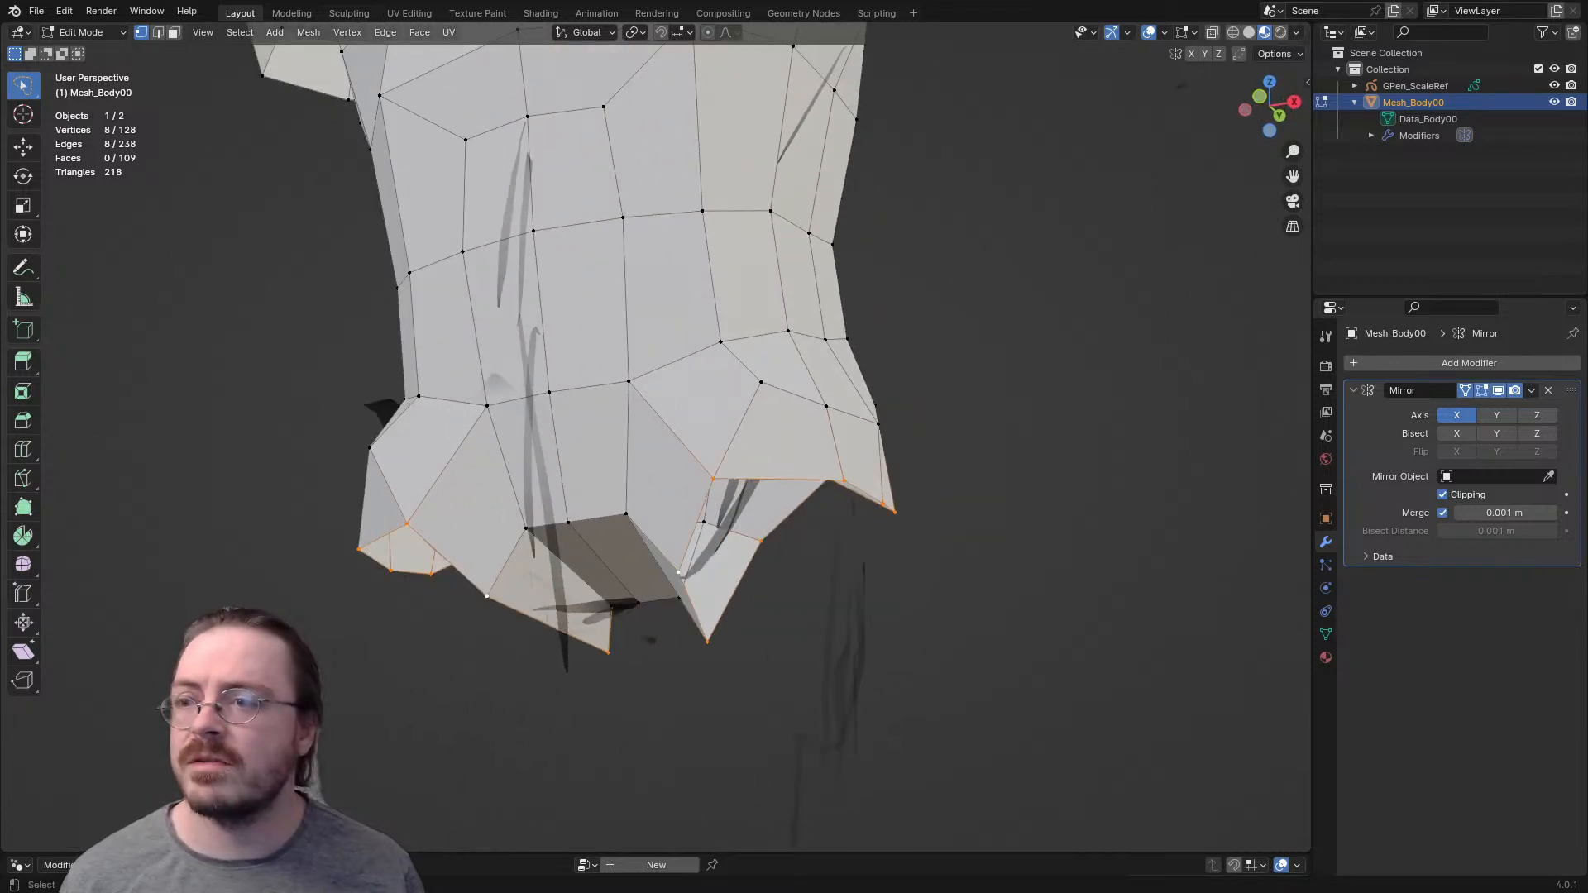
middle_drag(521, 728, 706, 646)
middle_drag(579, 463, 647, 476)
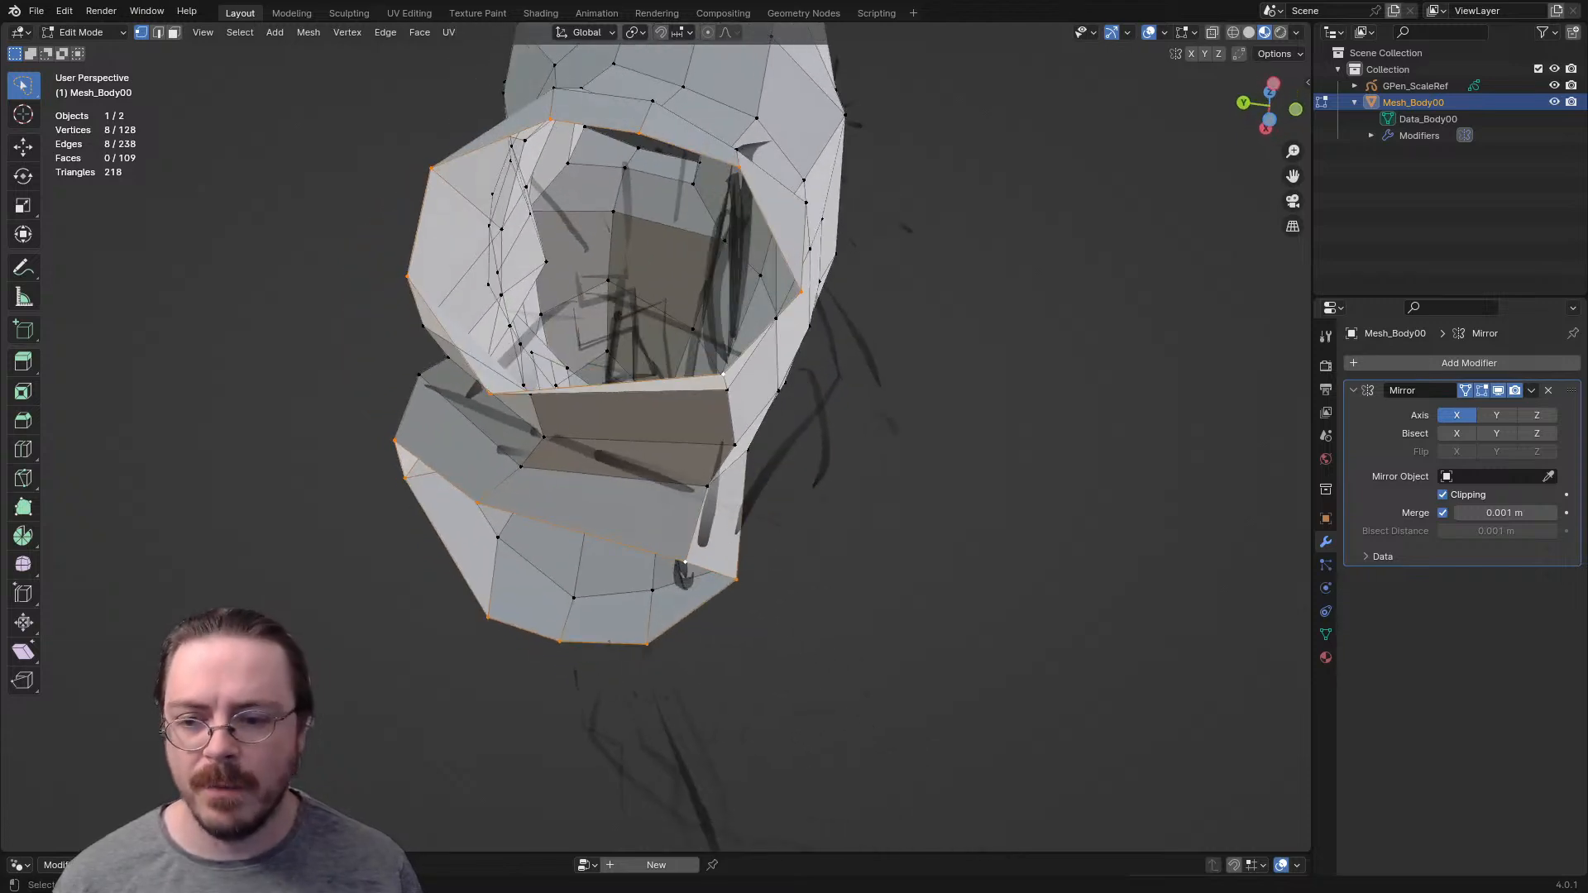
click(493, 395)
key(g)
click(547, 405)
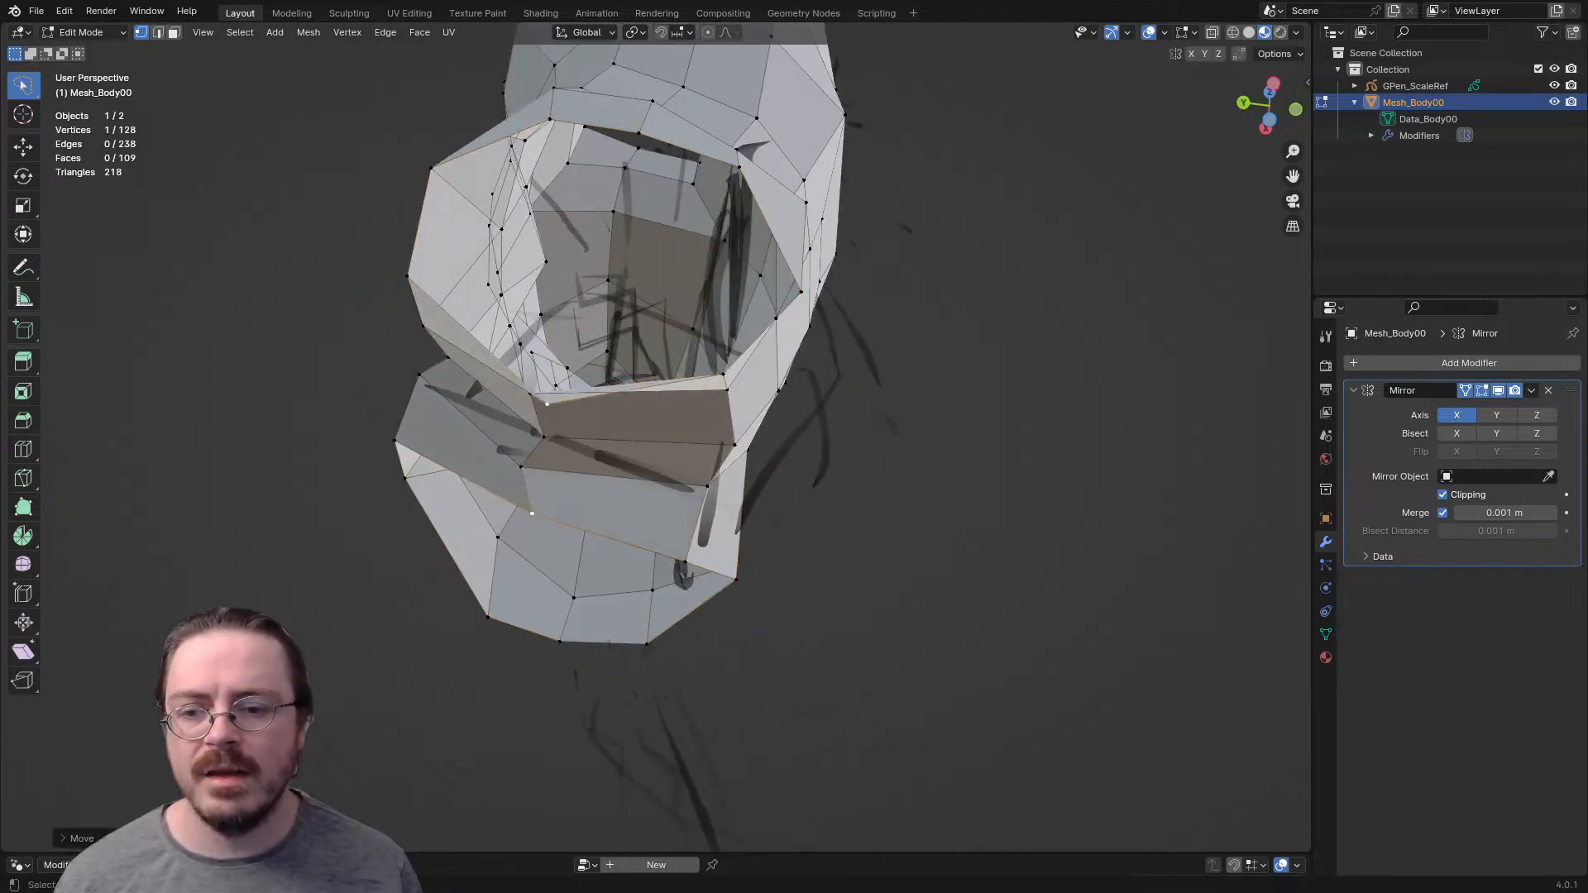
click(531, 395)
key(g)
click(535, 389)
middle_drag(538, 393, 617, 437)
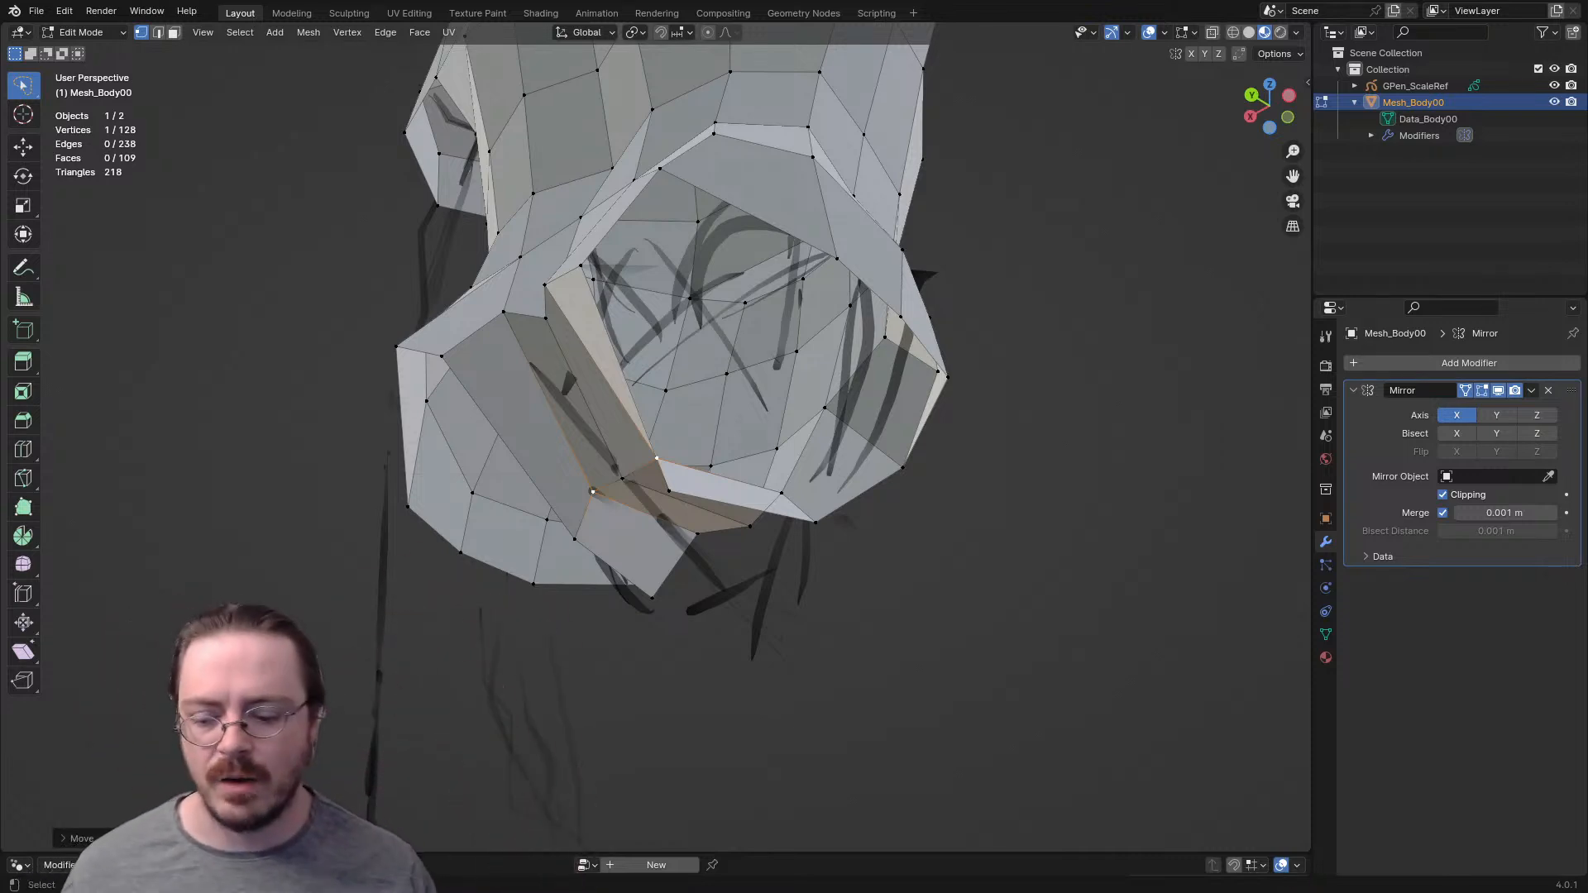
- Add a loop cut through the faces between the crotch strip and the leg opening and move its vertices outward
middle_drag(594, 493, 665, 507)
click(664, 432)
right_click(665, 432)
middle_drag(664, 432, 488, 397)
click(650, 488)
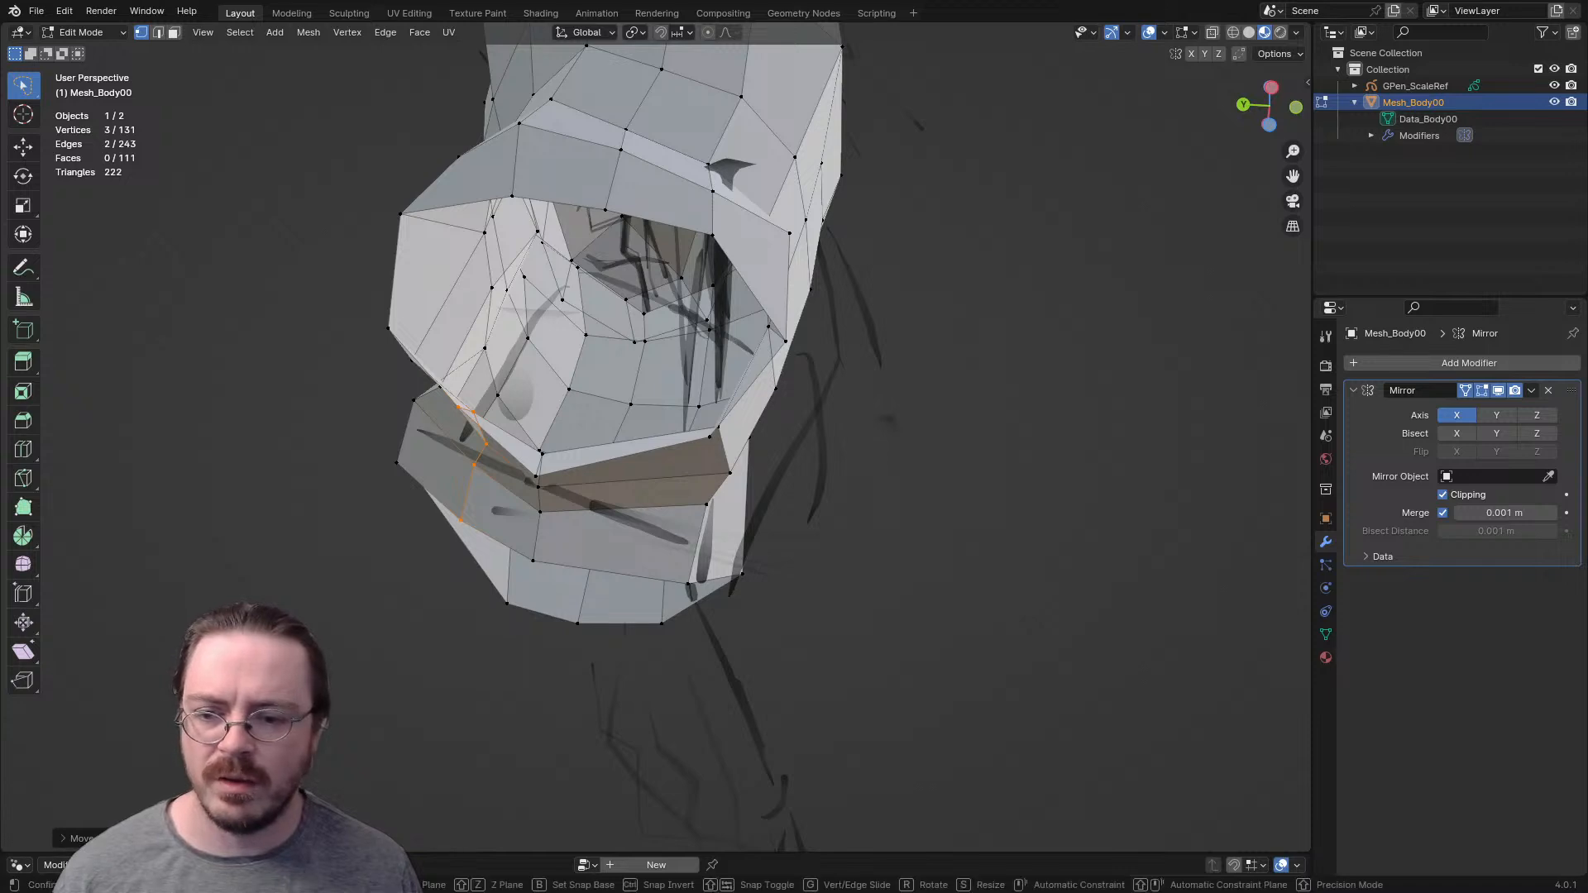
click(470, 426)
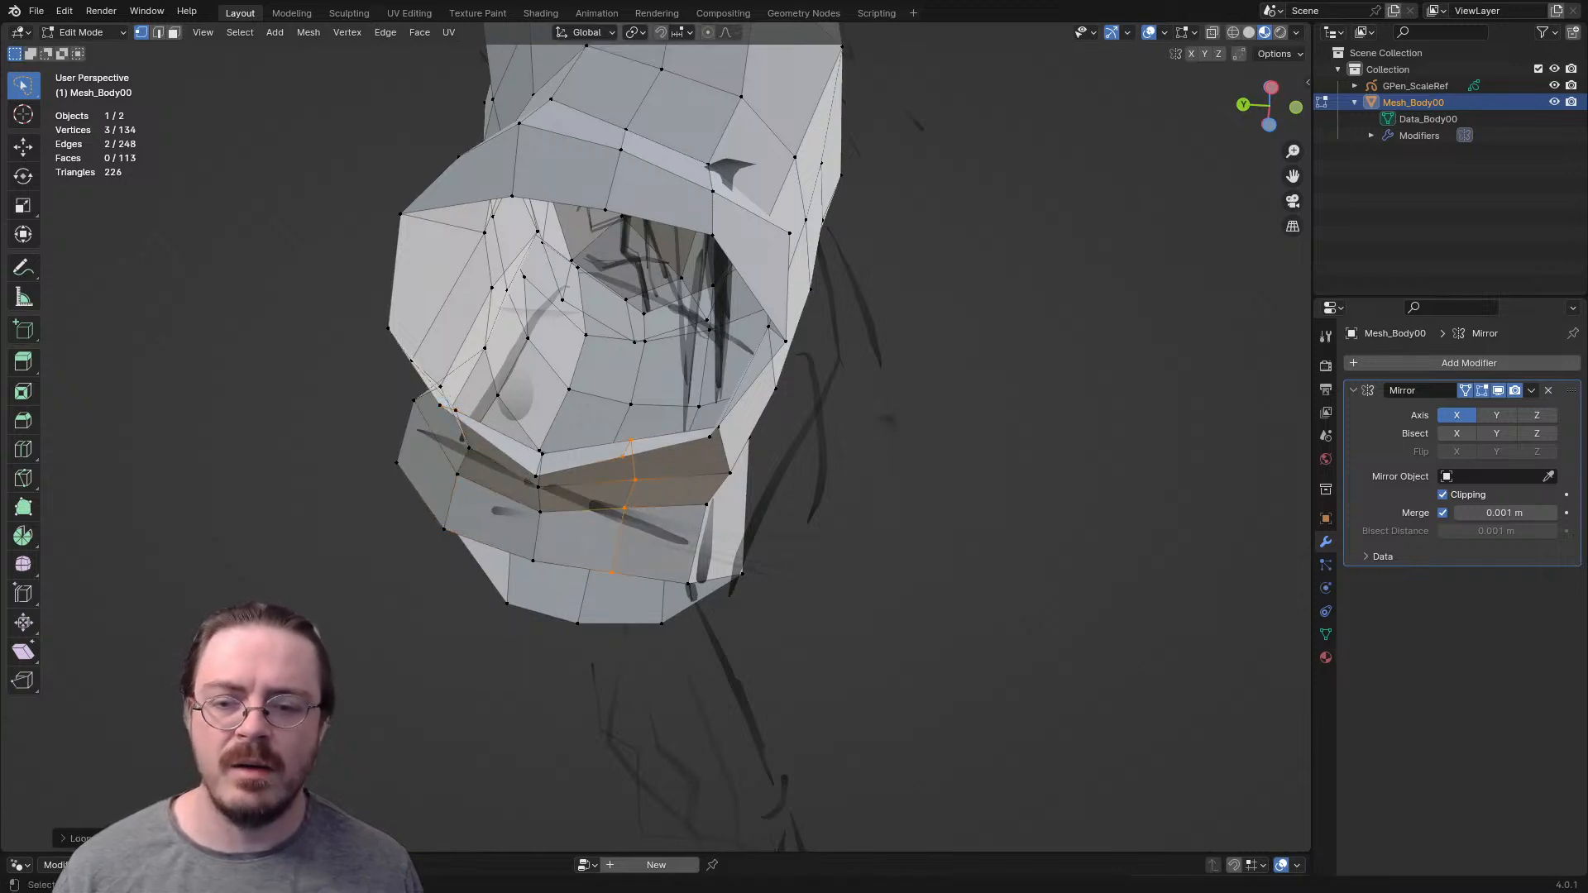
- Move and rotate the second loop cut across the crotch strip to even out its faces
key(g)
click(635, 506)
key(r)
click(654, 517)
- Move the vertices on the outer hip rim of the leg opening to smooth its curve
middle_drag(653, 517, 719, 614)
key(g)
click(743, 512)
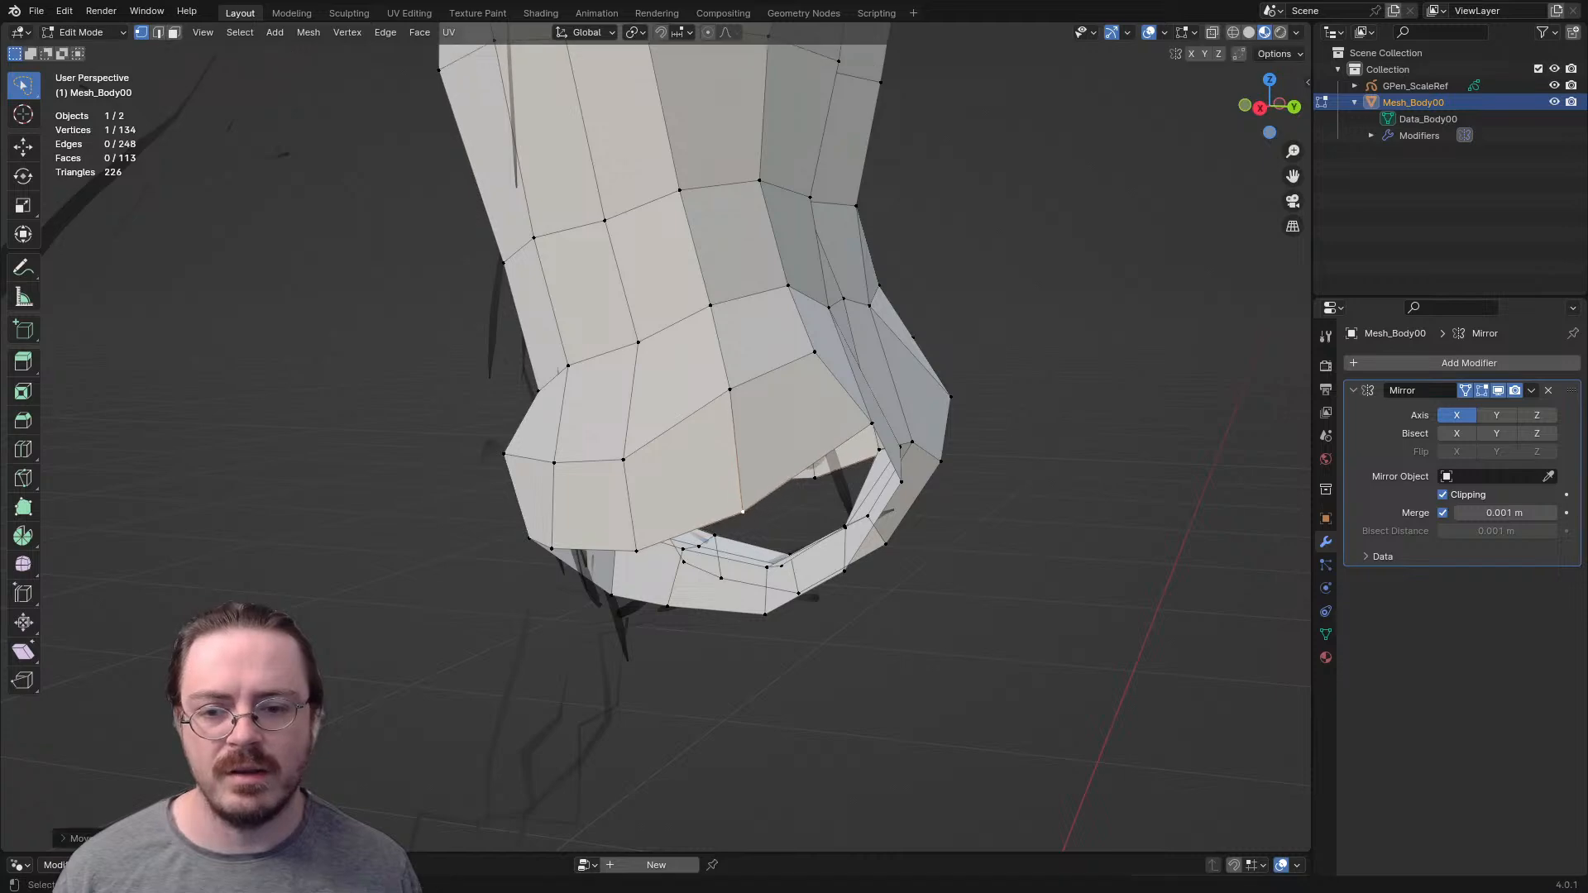
key(g)
key(Return)
click(550, 456)
middle_drag(550, 456, 766, 428)
alt+click(776, 519)
- Reposition the rim vertex below the buttock at the back of the leg opening
middle_drag(776, 520, 430, 529)
middle_drag(894, 534, 559, 513)
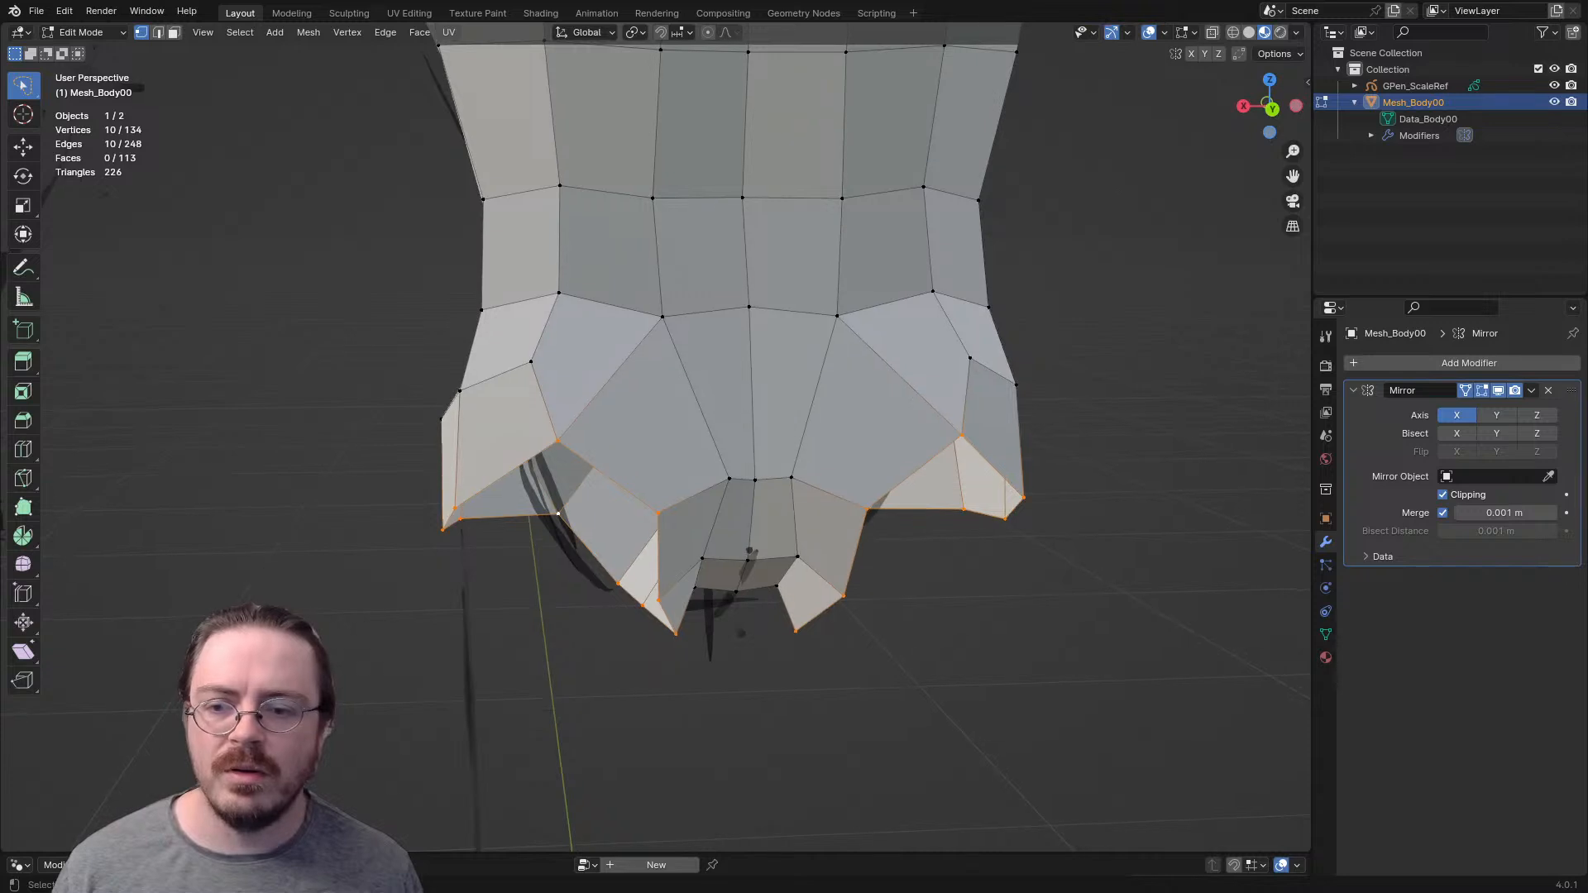
click(558, 440)
key(g)
click(602, 407)
middle_drag(602, 407, 778, 364)
- Extrude the leg opening's edge loop downward to start the thigh
alt+click(778, 479)
middle_drag(778, 479, 711, 287)
key(KP_1)
key(e)
click(656, 343)
middle_drag(656, 342, 472, 369)
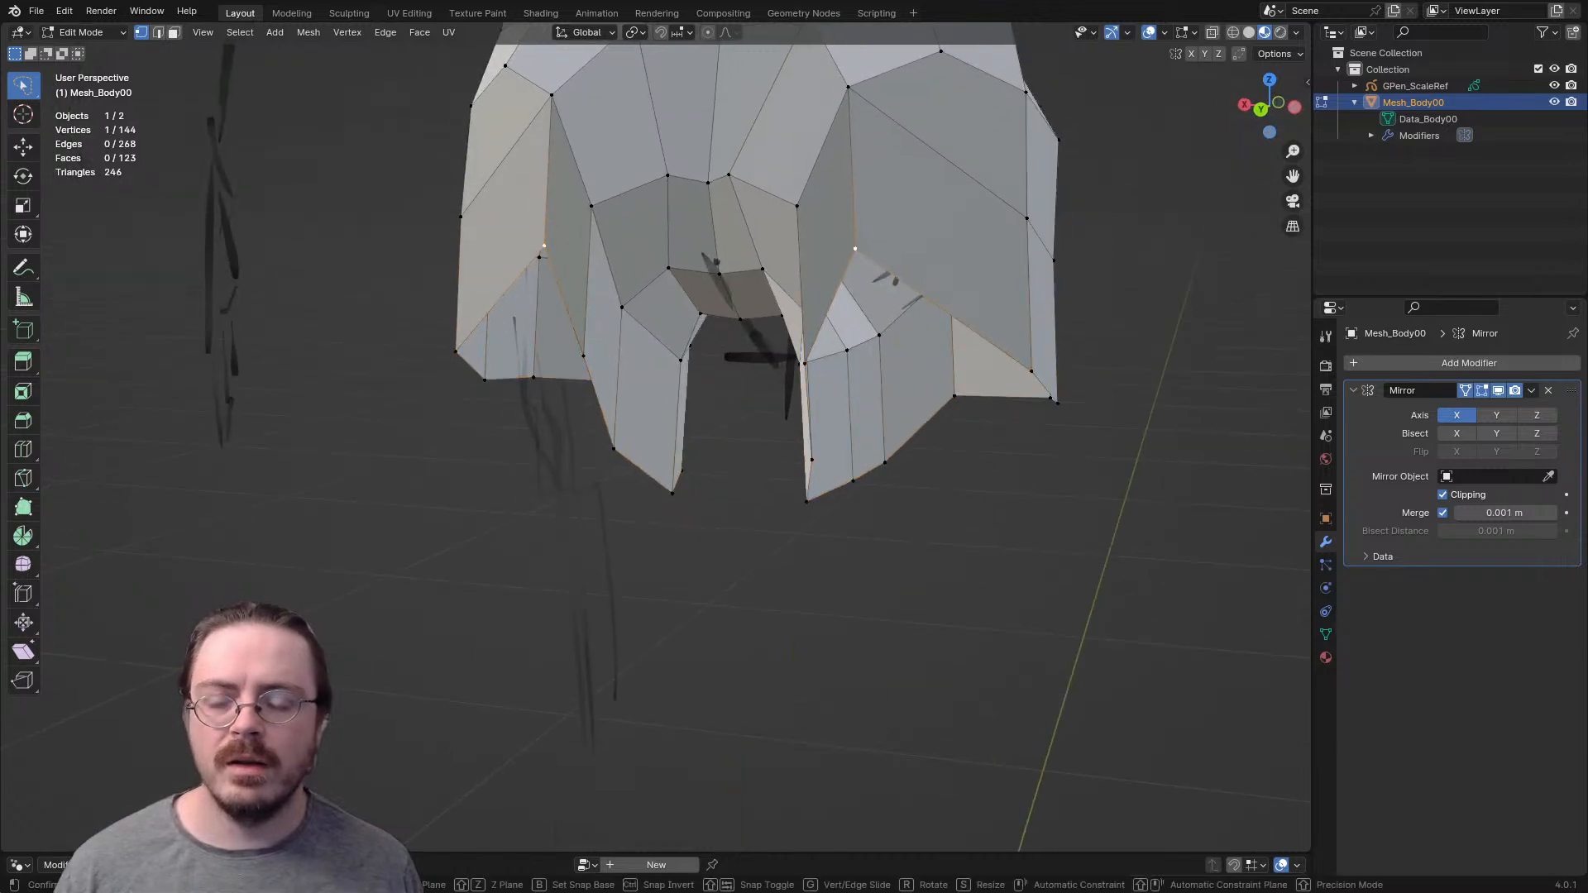
- Move the extruded ring's back and inner vertices to even out the bottom edge of the upper thigh
key(g)
click(873, 304)
click(594, 334)
click(614, 450)
key(g)
click(815, 365)
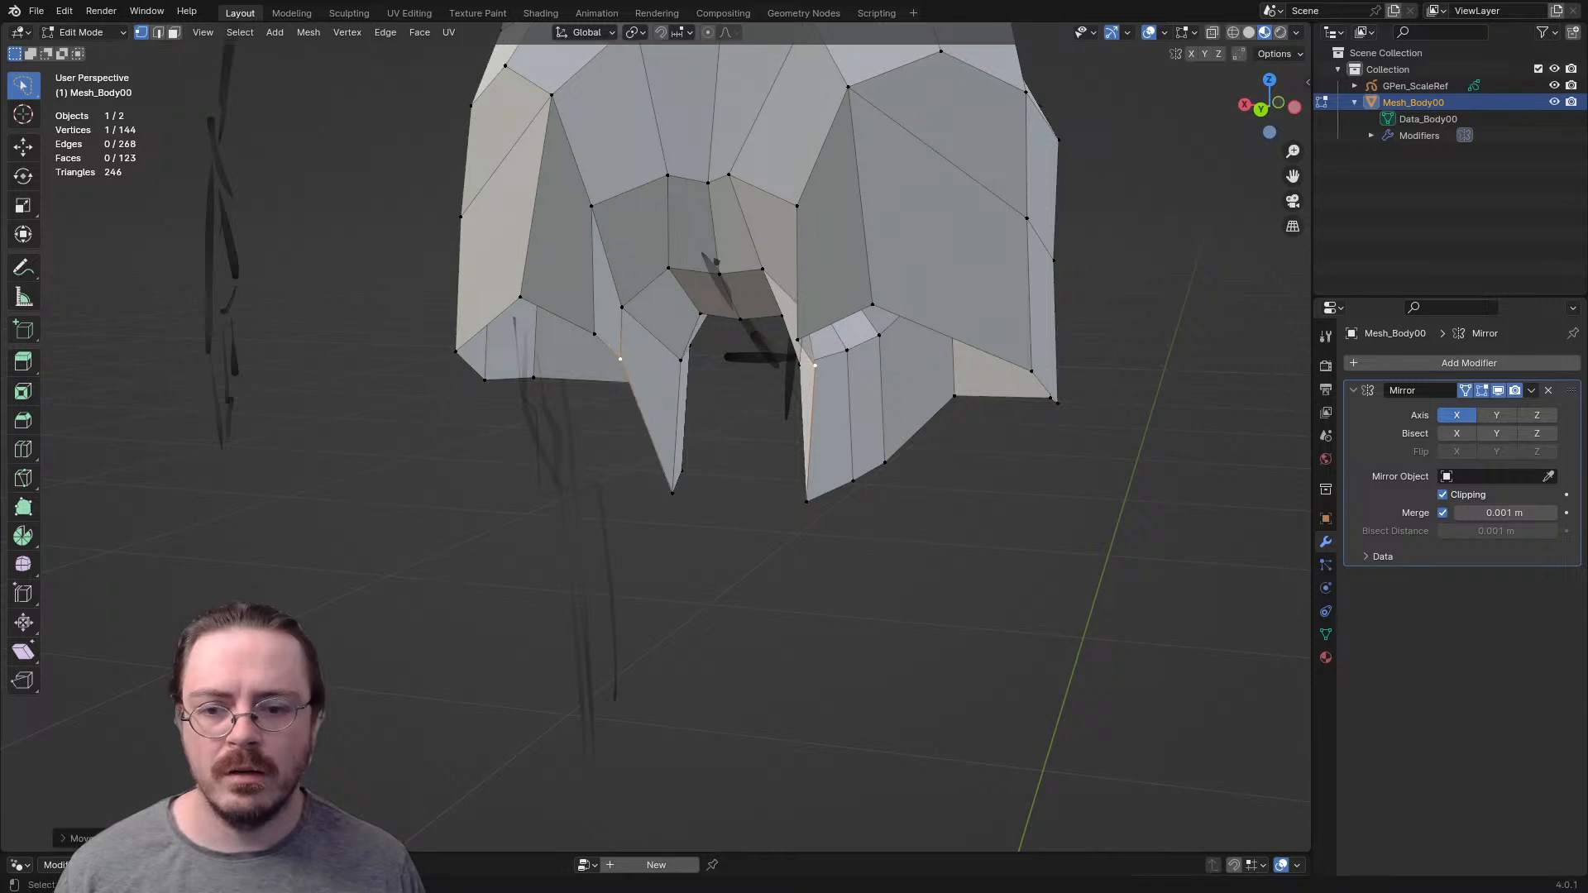
click(807, 501)
key(g)
click(821, 425)
- Adjust the vertices and edge around the buttock fold and back of the thigh to round the form
middle_drag(821, 425, 740, 384)
click(539, 261)
key(g)
click(564, 270)
middle_drag(563, 270, 786, 416)
key(2)
click(707, 404)
key(g)
click(712, 415)
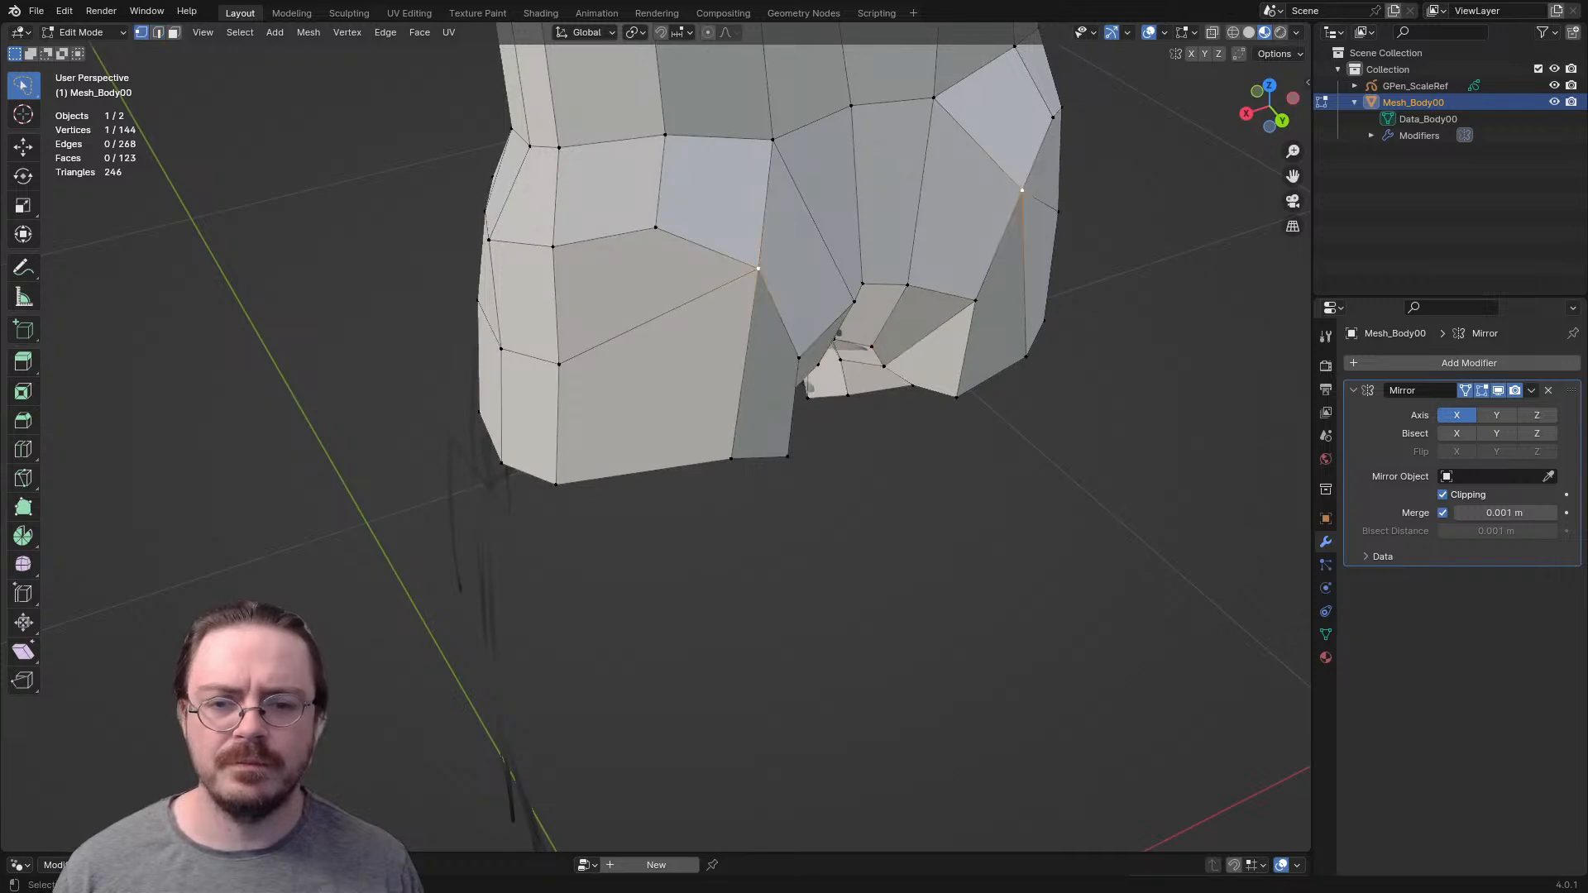
key(g)
click(713, 309)
- Flatten the thigh's bottom edge loop by scaling it to 0 along the Z axis
middle_drag(713, 309, 500, 31)
key(z)
key(0)
key(Return)
key(KP_3)
- Move and rotate the thigh's bottom edge loop to match the leg angle in the side sketch
shift+middle_drag(703, 513, 692, 341)
key(KP_3)
scroll(655, 437, down, 3)
shift+middle_drag(655, 437, 704, 439)
key(g)
click(825, 465)
key(r)
click(822, 488)
key(KP_5)
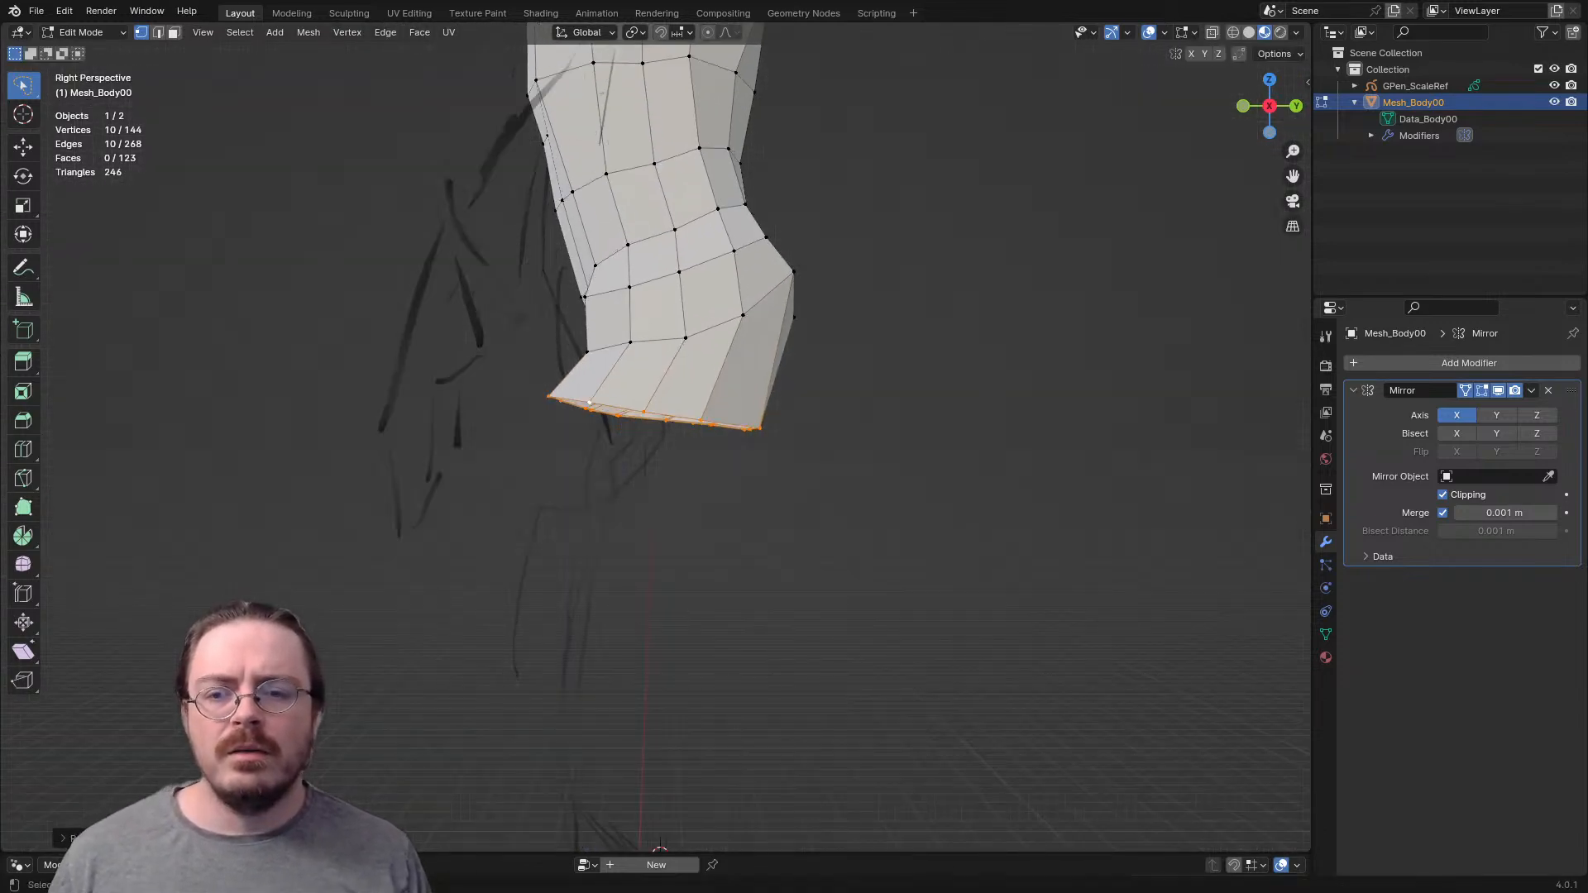
key(KP_1)
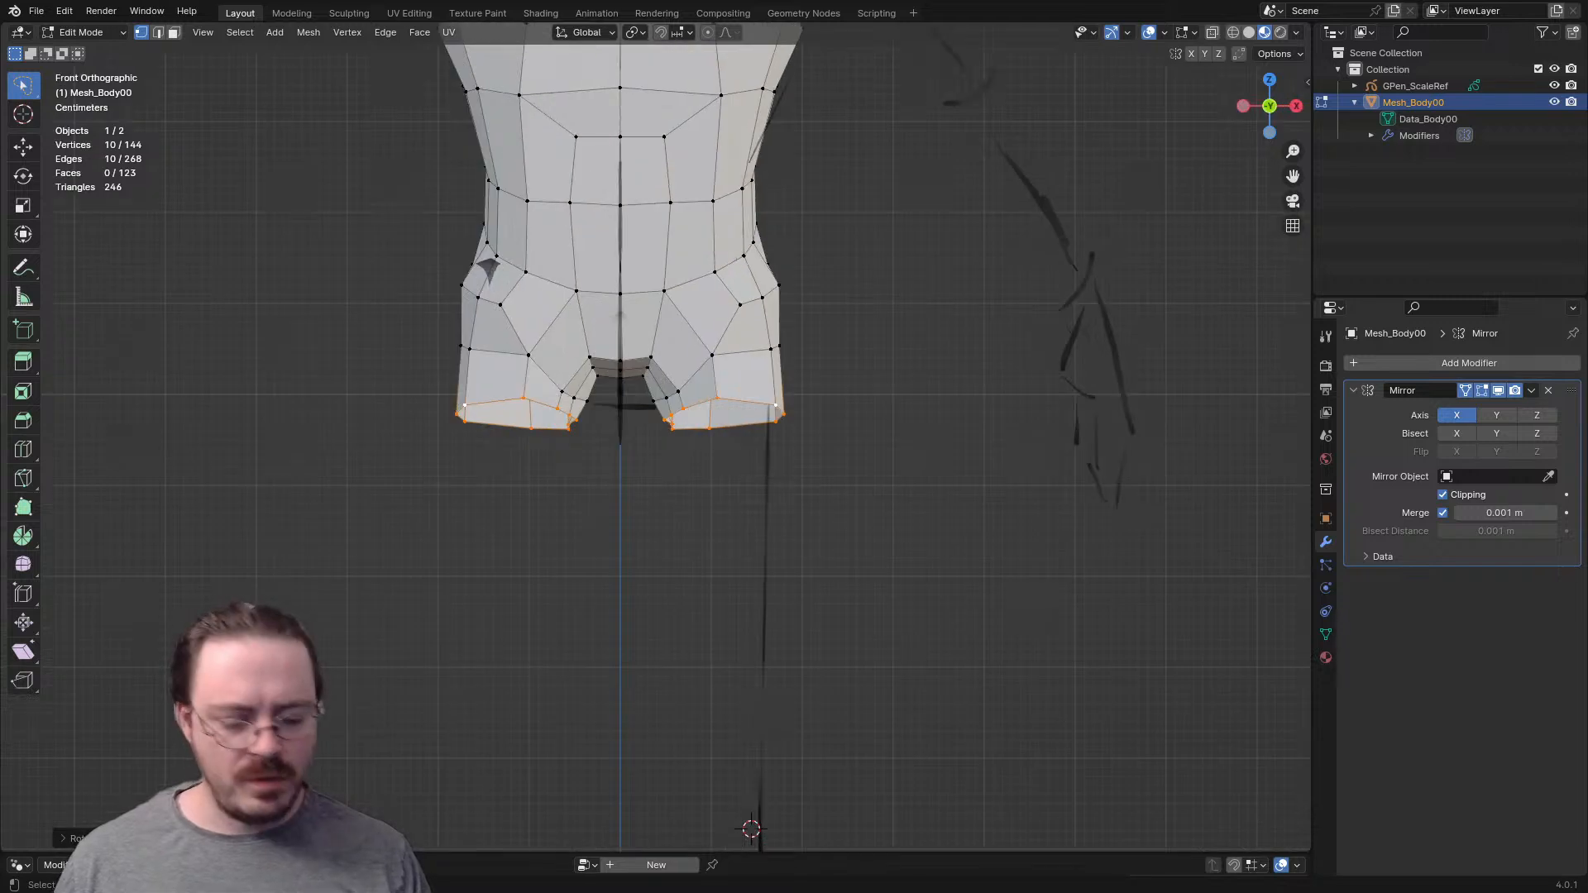
- Extrude the thigh loop down to the knee, then scale and rotate it to fit the sketch
key(KP_3)
shift+middle_drag(594, 404, 575, 288)
key(e)
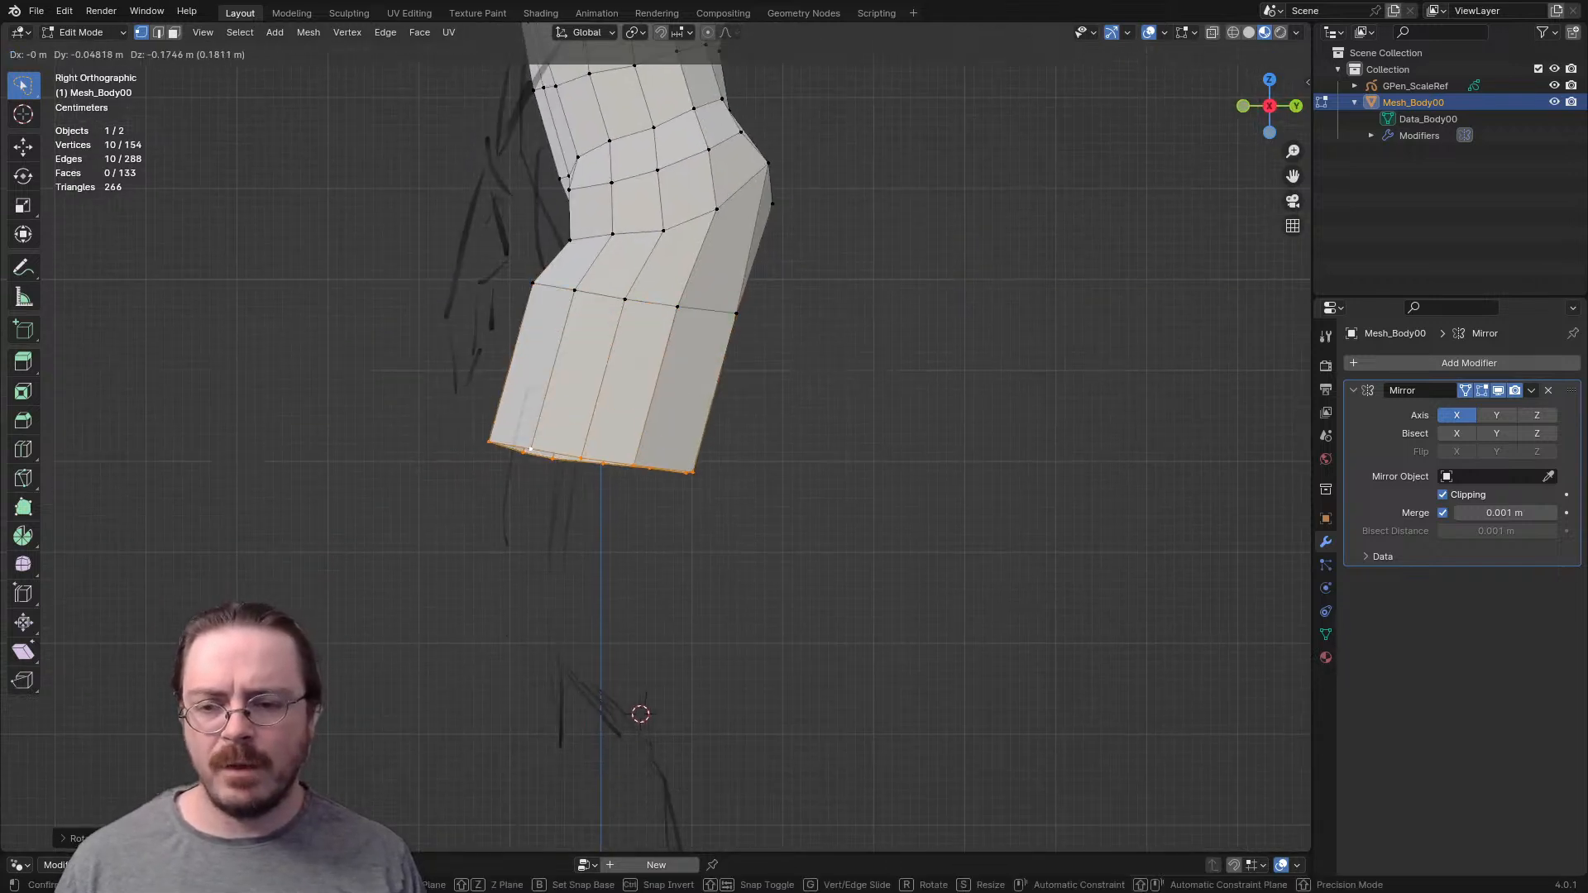
click(516, 614)
key(s)
click(721, 694)
key(r)
click(750, 671)
- Place a loop cut at mid-thigh and move it forward to curve the thigh
key(g)
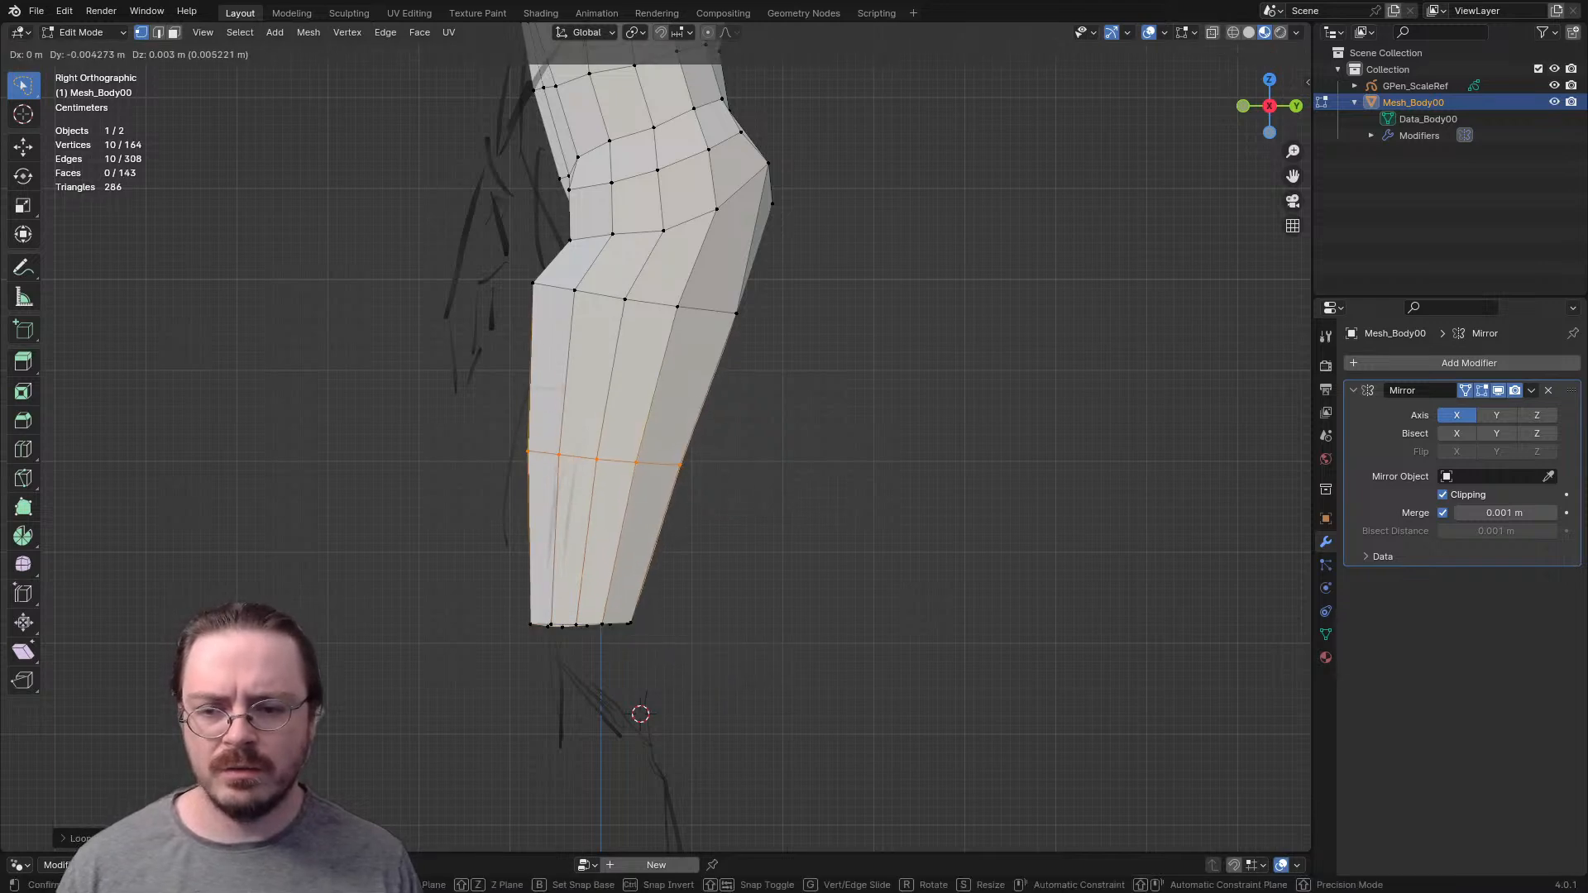
click(655, 553)
ctrl+right_drag(650, 561, 468, 689)
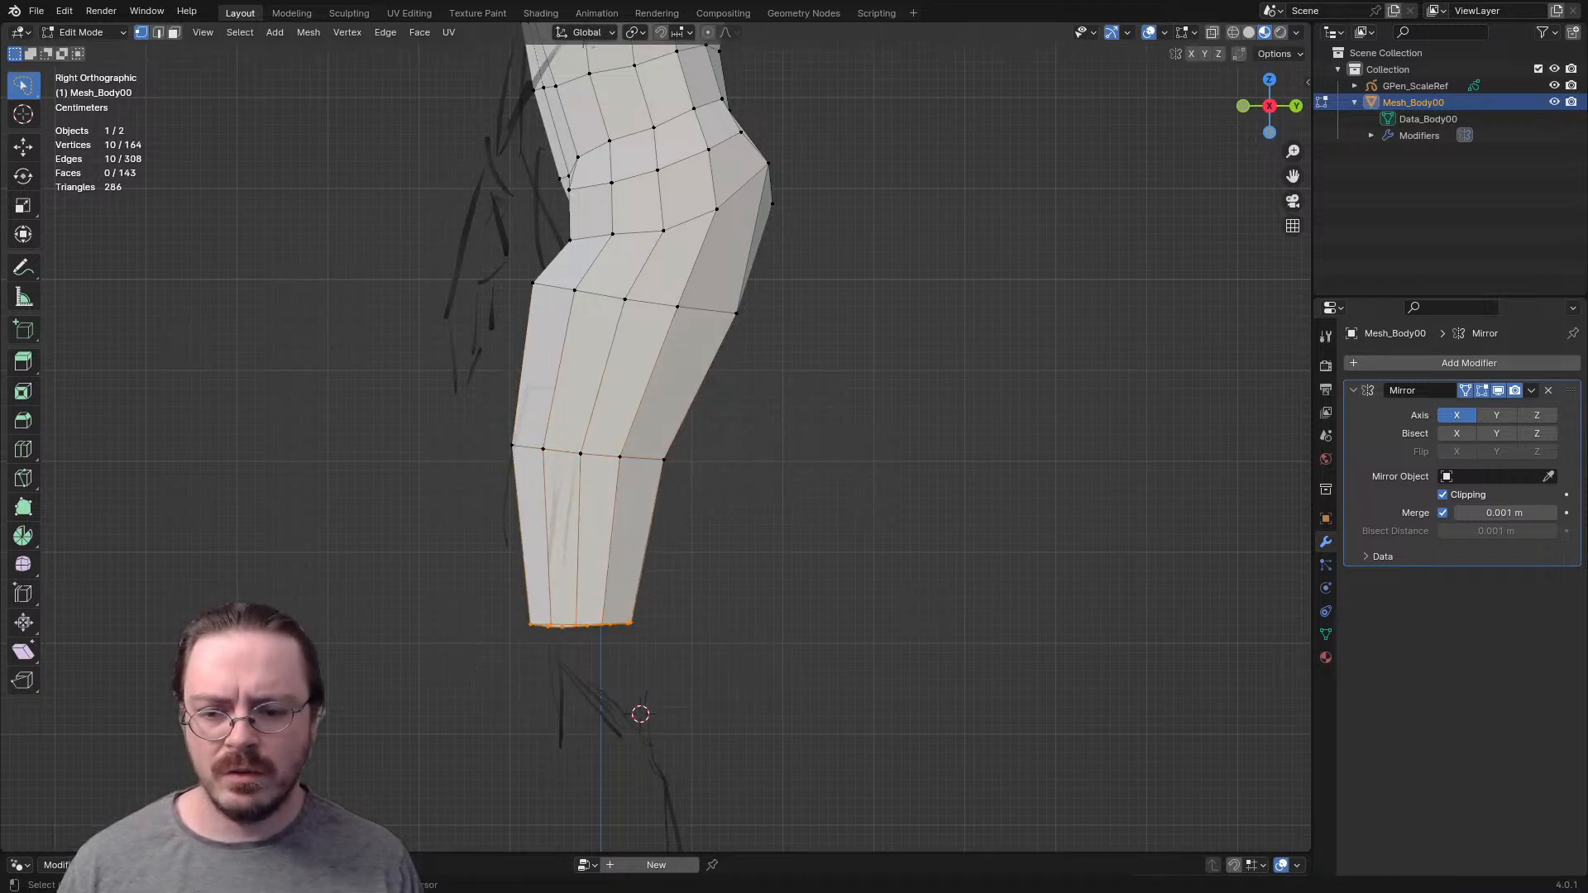
- Extrude the knee loop downward and rotate it to follow the bend of the leg sketch
shift+middle_drag(468, 688, 444, 475)
key(e)
key(r)
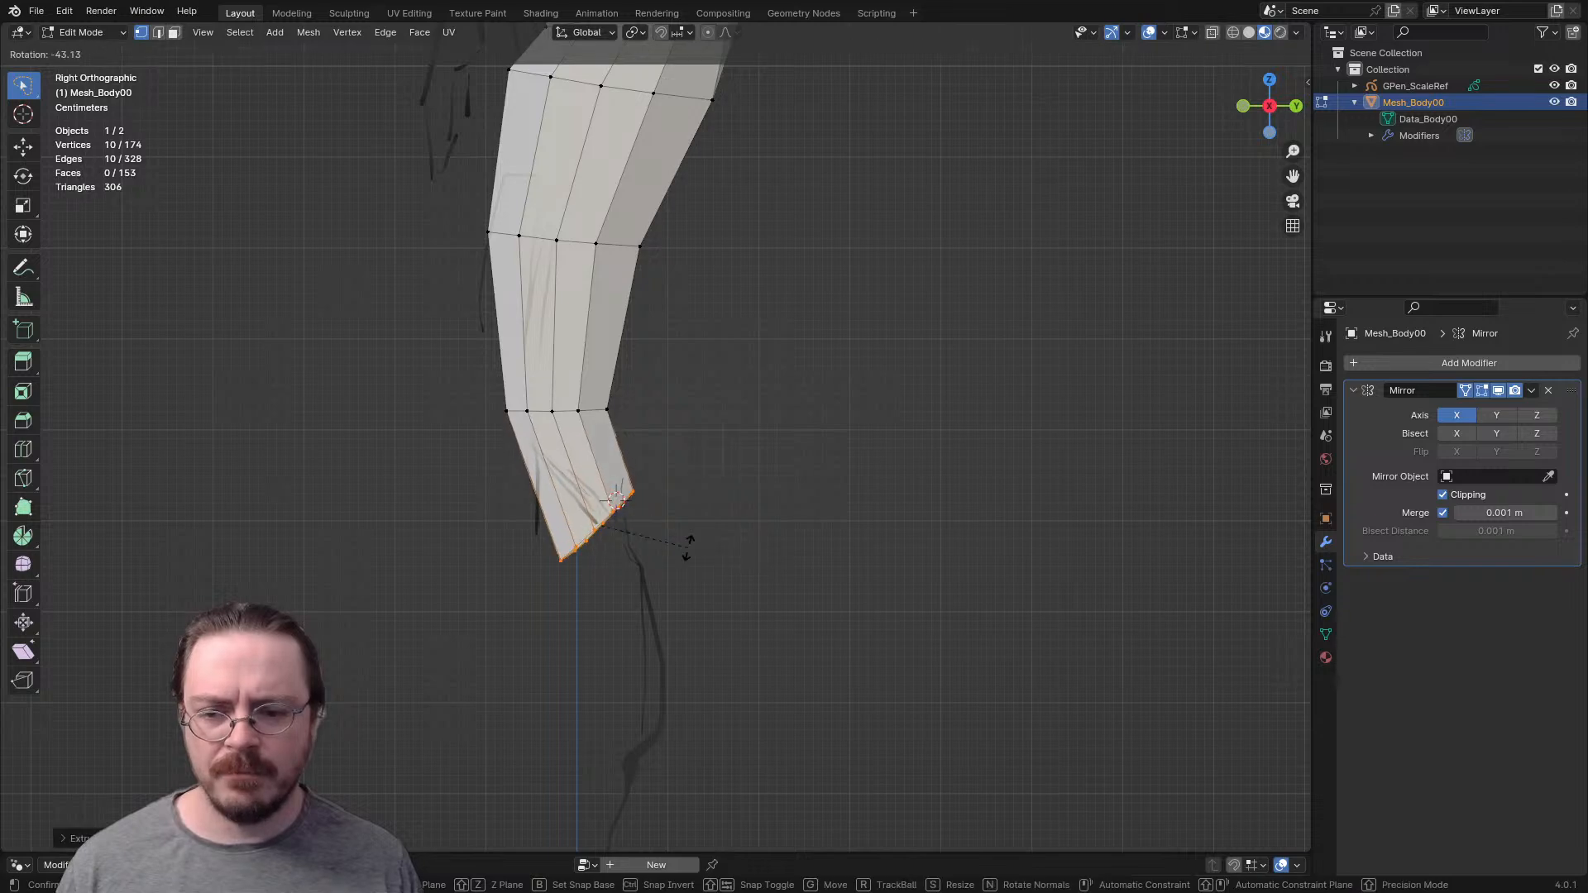
click(688, 559)
click(698, 574)
- Extrude another segment below the knee, then rotate and move its end loop along the sketch
shift+middle_drag(699, 574, 701, 452)
key(e)
click(745, 543)
key(r)
click(758, 613)
key(g)
click(771, 605)
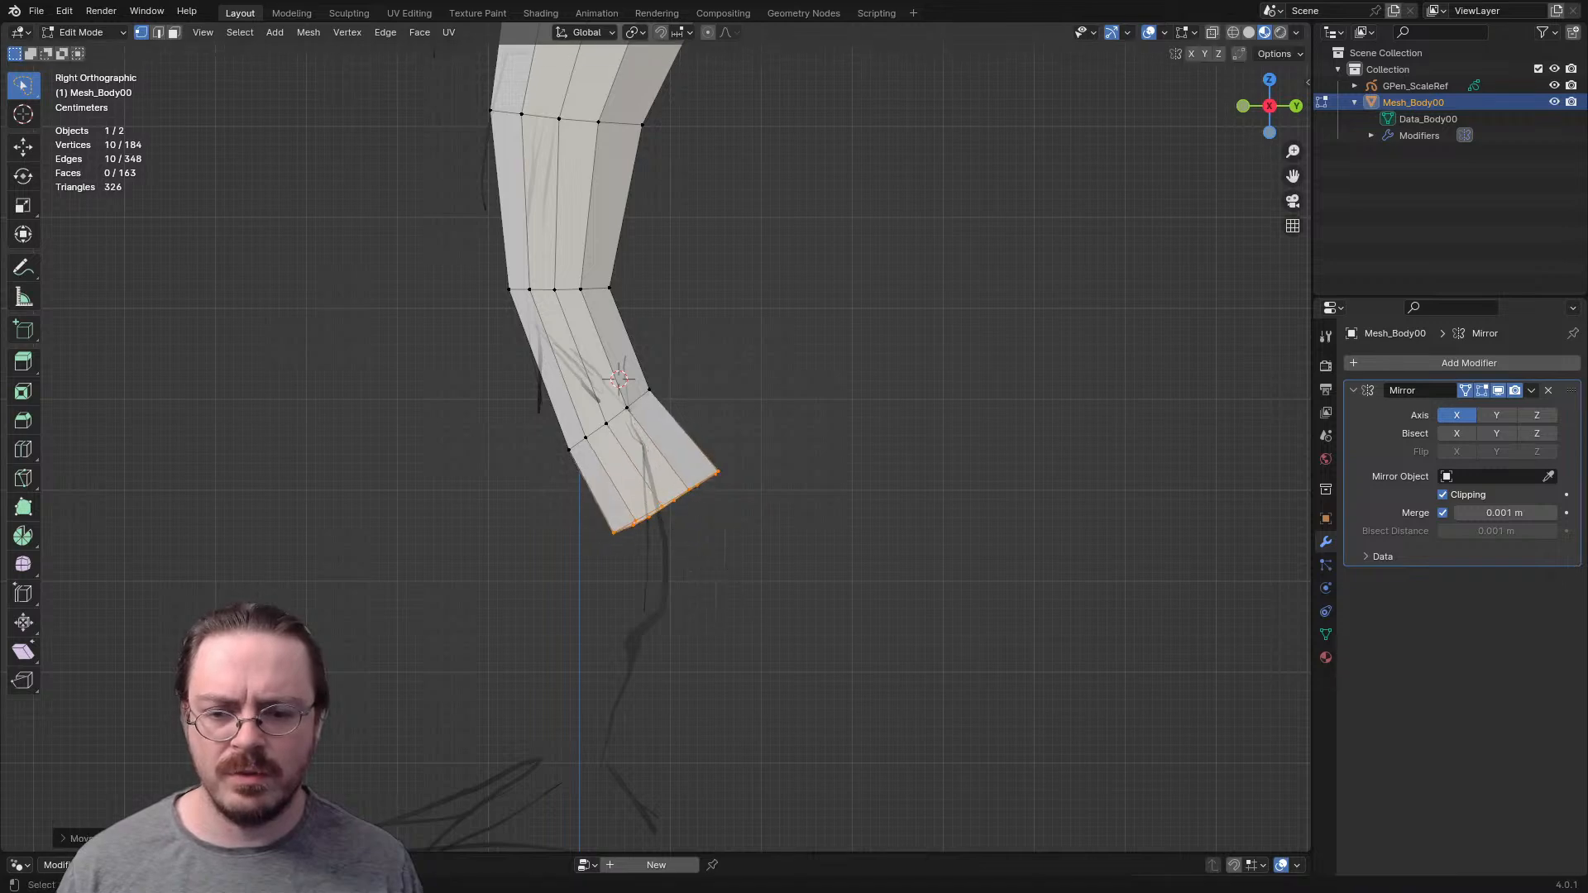
- Extrude the leg's end loop into the calf, then rotate and scale it
key(e)
click(775, 711)
key(r)
click(708, 736)
key(s)
click(716, 717)
shift+middle_drag(716, 716, 738, 533)
- Extrude and scale the lower leg down to the ankle and adjust the calf loop's position
key(g)
key(Return)
key(e)
key(Return)
key(s)
click(586, 654)
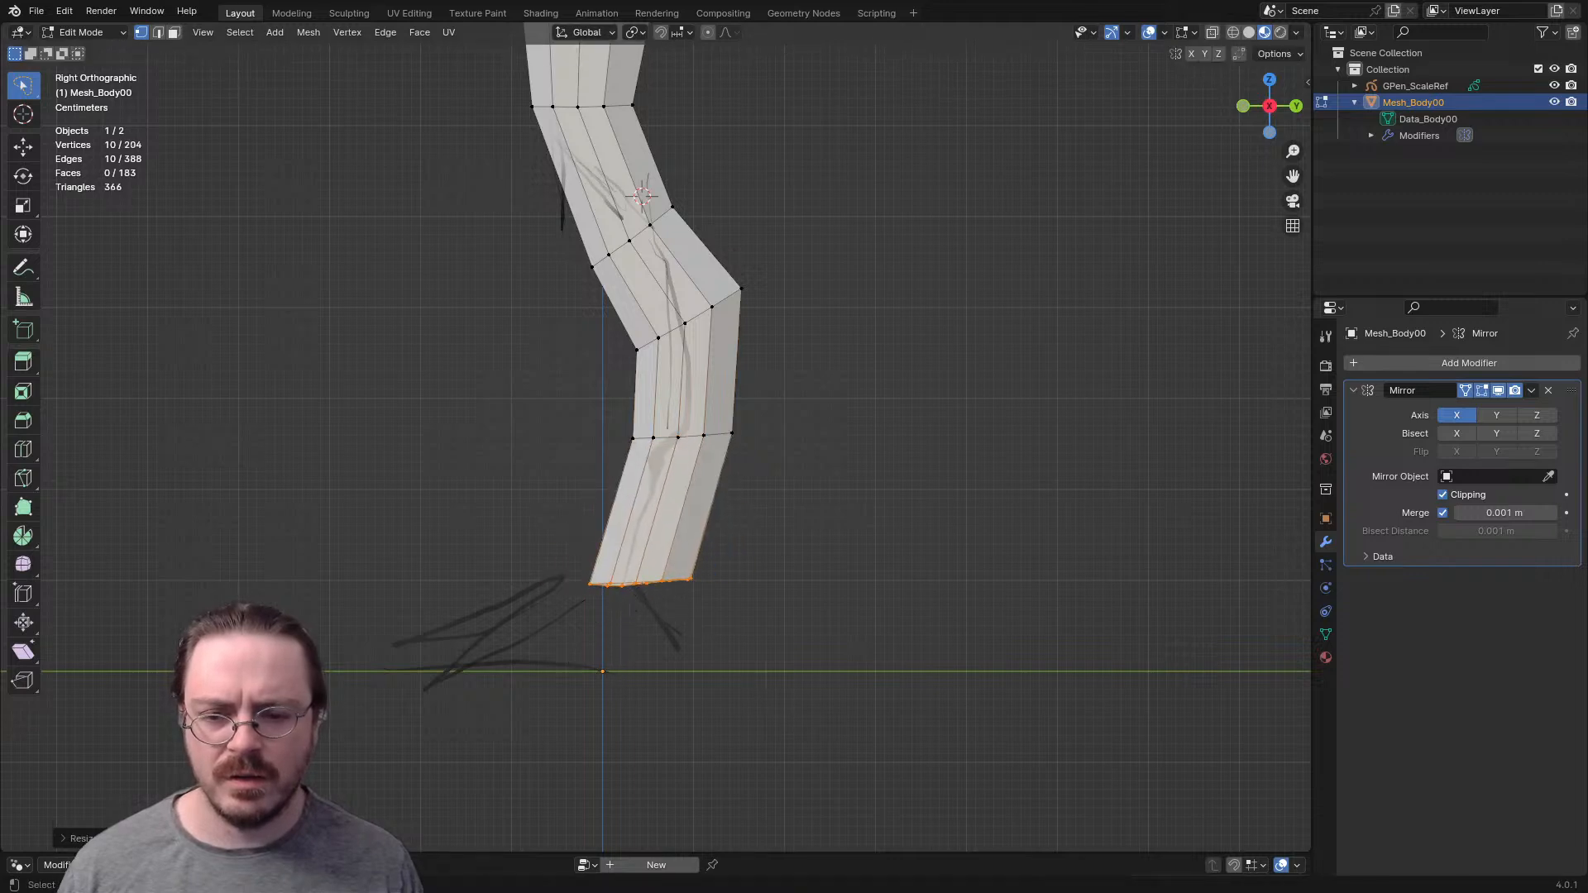
shift+middle_drag(586, 654, 611, 734)
key(g)
click(702, 521)
- Examine the body and legs from several angles in Object Mode to judge their proportions
middle_drag(701, 521, 520, 718)
scroll(877, 542, down, 3)
scroll(811, 715, down, 6)
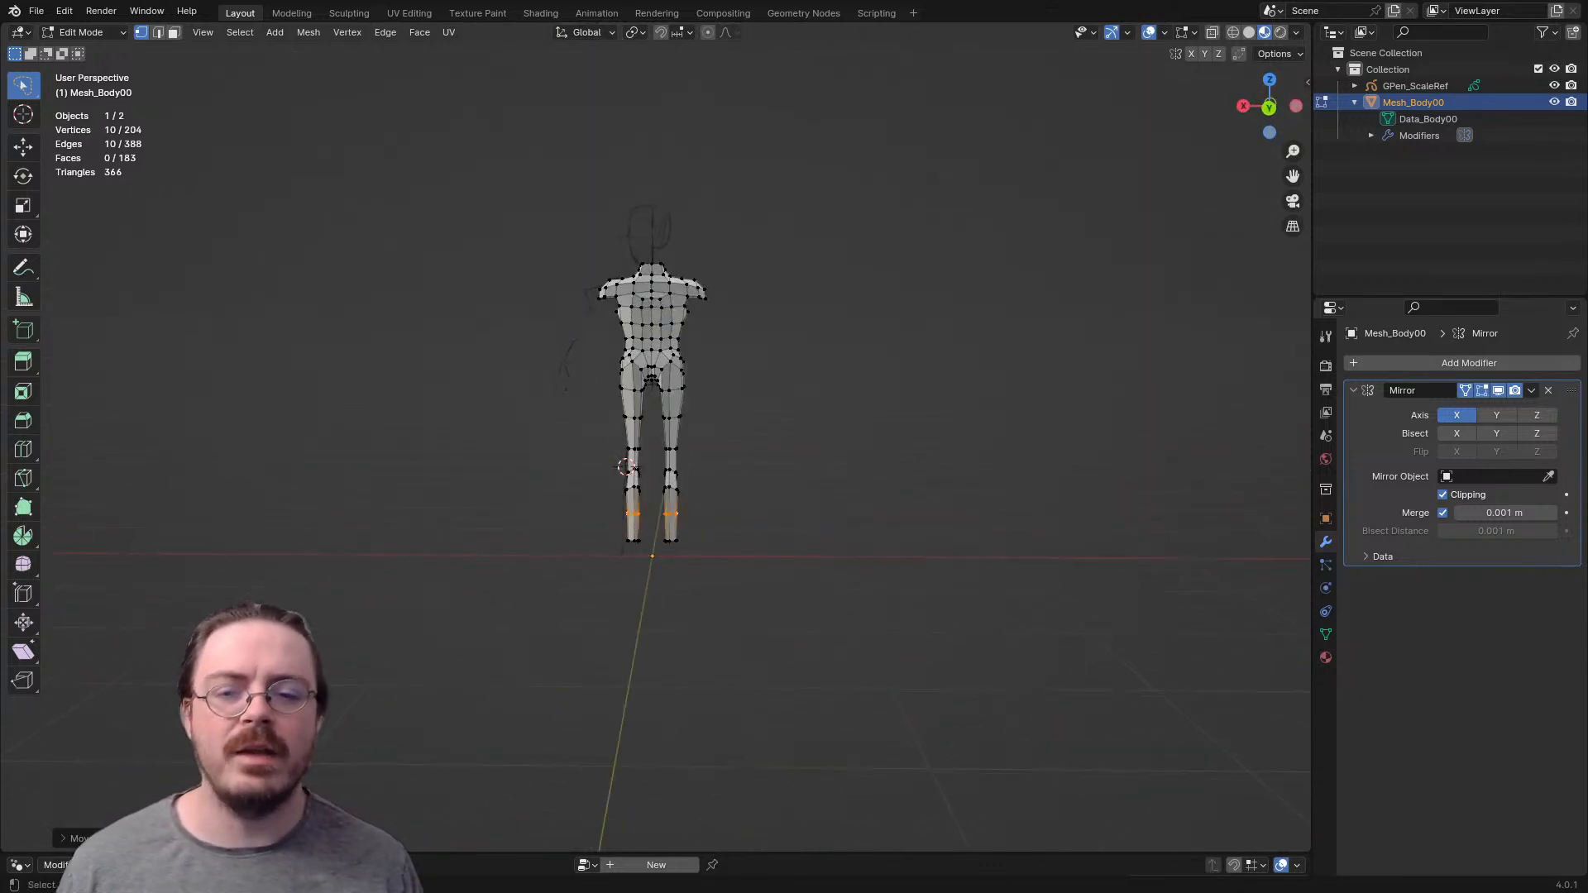
scroll(649, 451, up, 4)
shift+middle_drag(649, 451, 649, 653)
scroll(649, 653, up, 4)
key(ctrl+Tab)
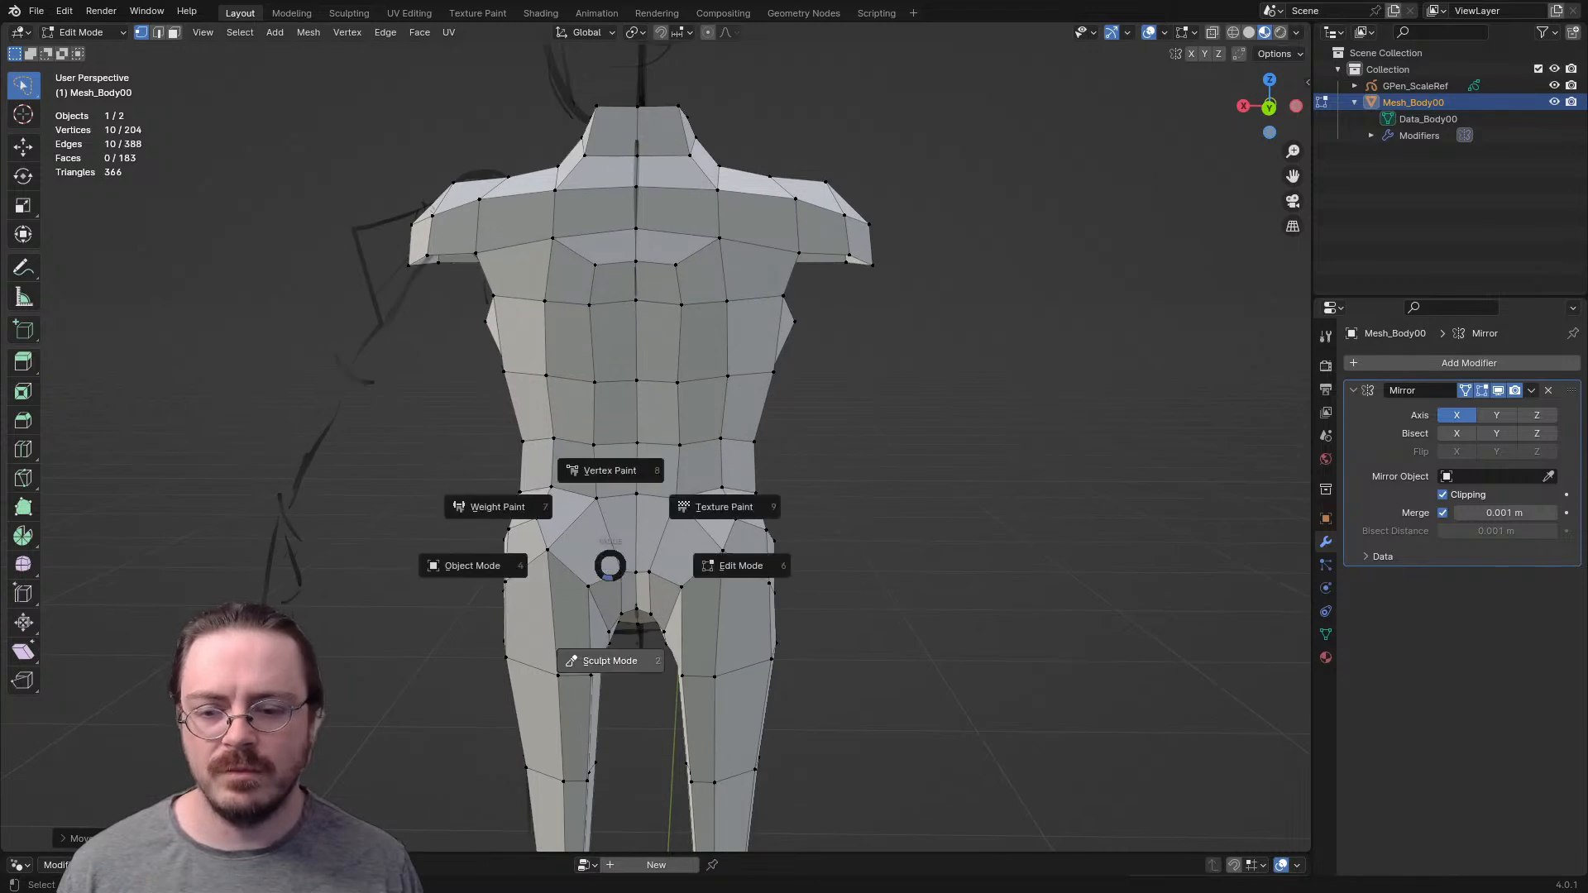
click(473, 566)
shift+middle_drag(579, 566, 584, 364)
middle_drag(583, 364, 306, 364)
middle_drag(745, 489, 673, 489)
key(ctrl+Tab)
click(787, 489)
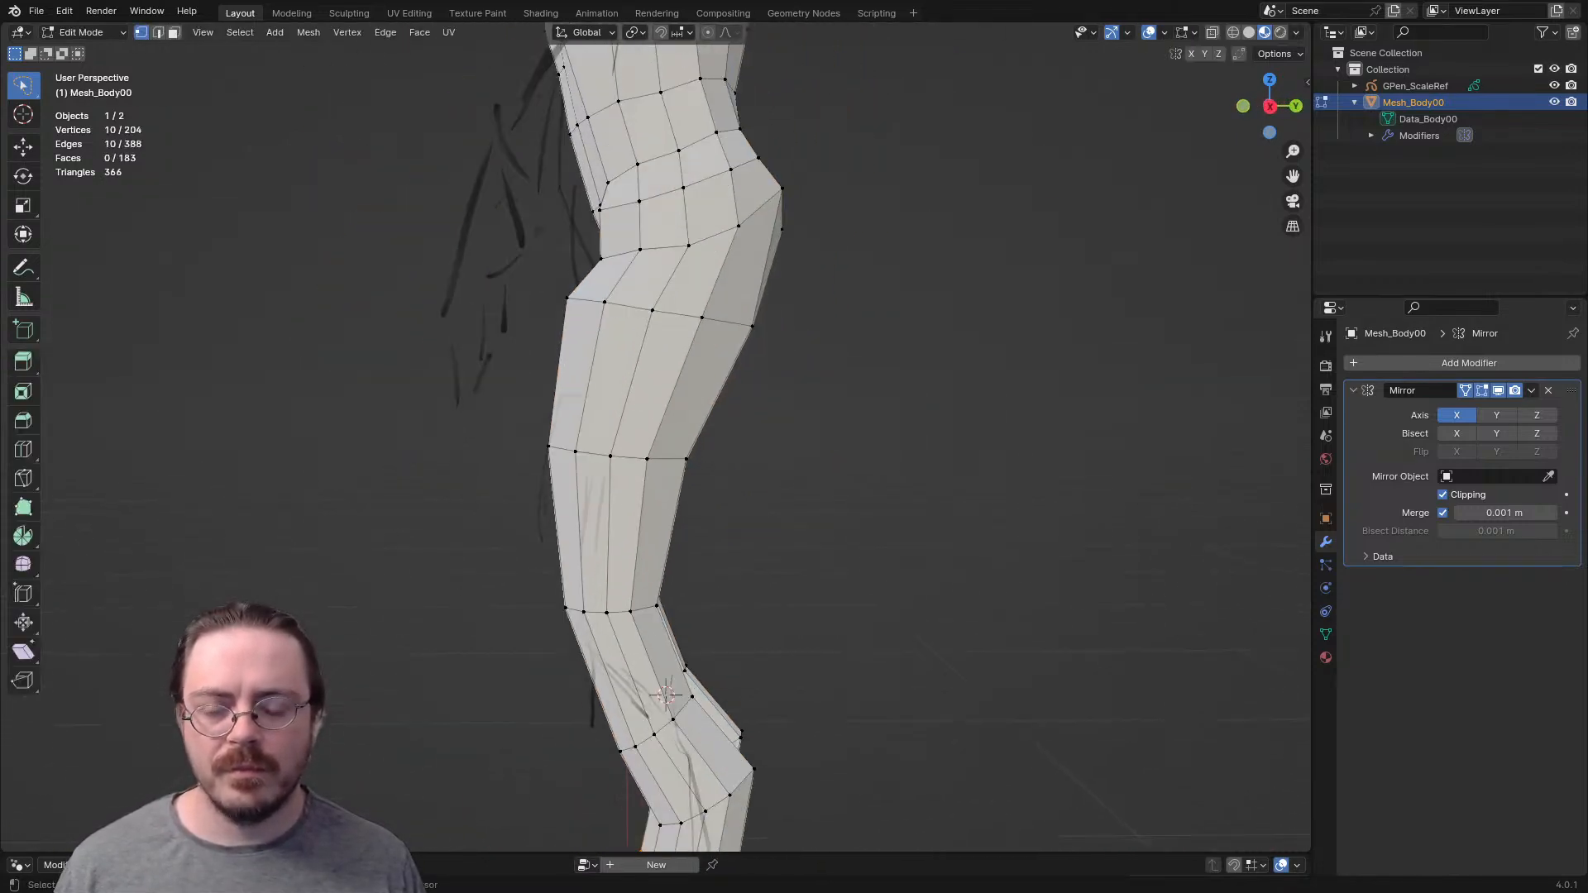
- Add a loop cut across the knee section and move it forward to follow the knee's shape in the side sketch
key(KP_1)
scroll(813, 514, up, 3)
shift+middle_drag(813, 658, 698, 524)
click(810, 519)
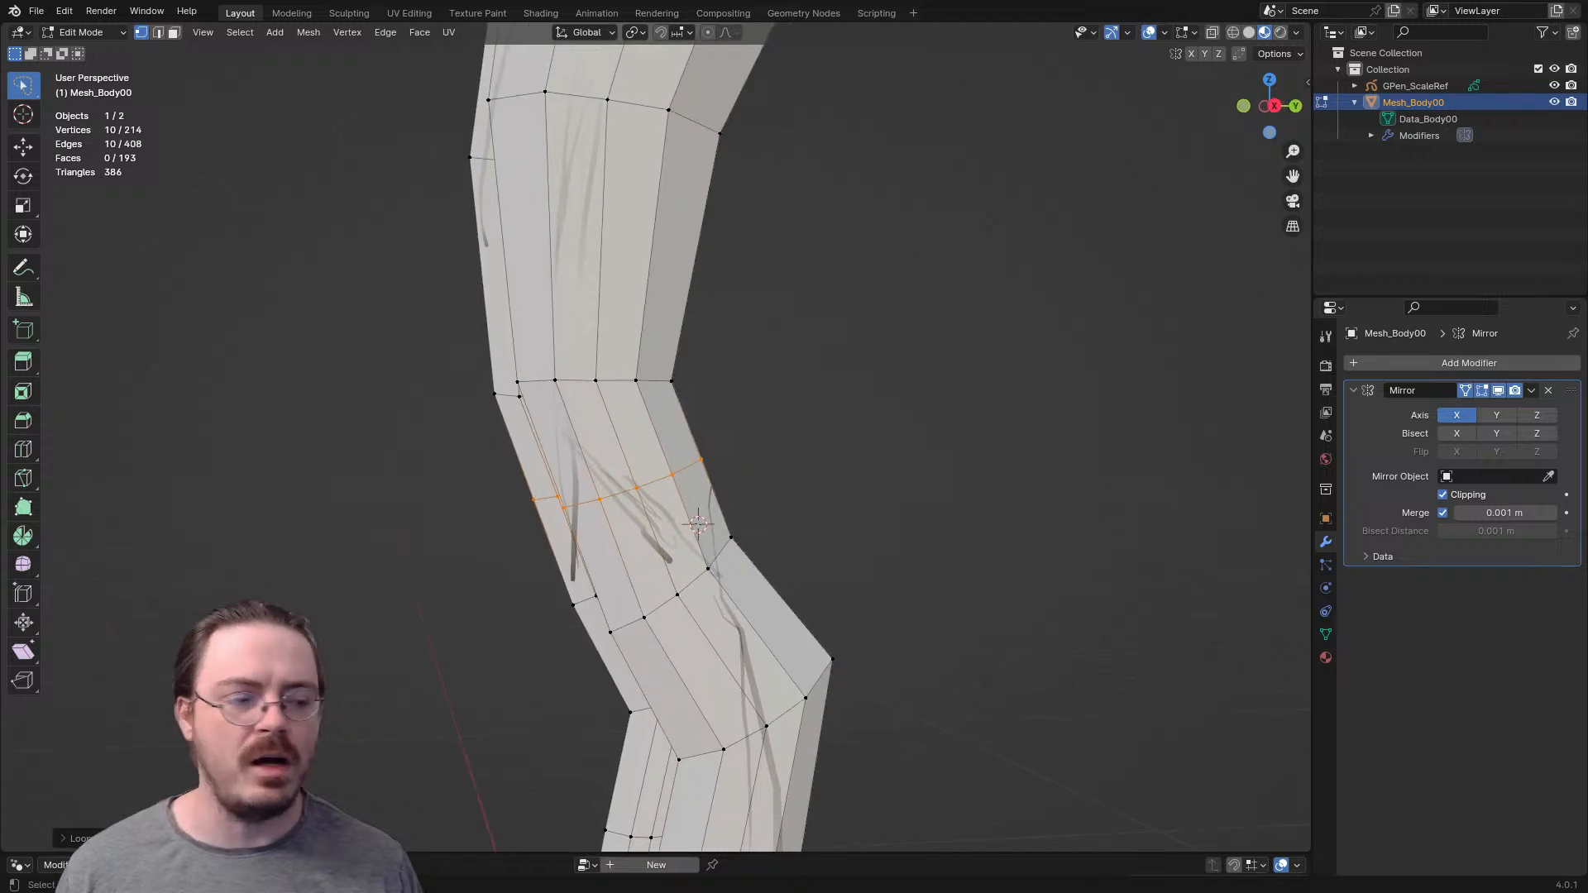
key(KP_3)
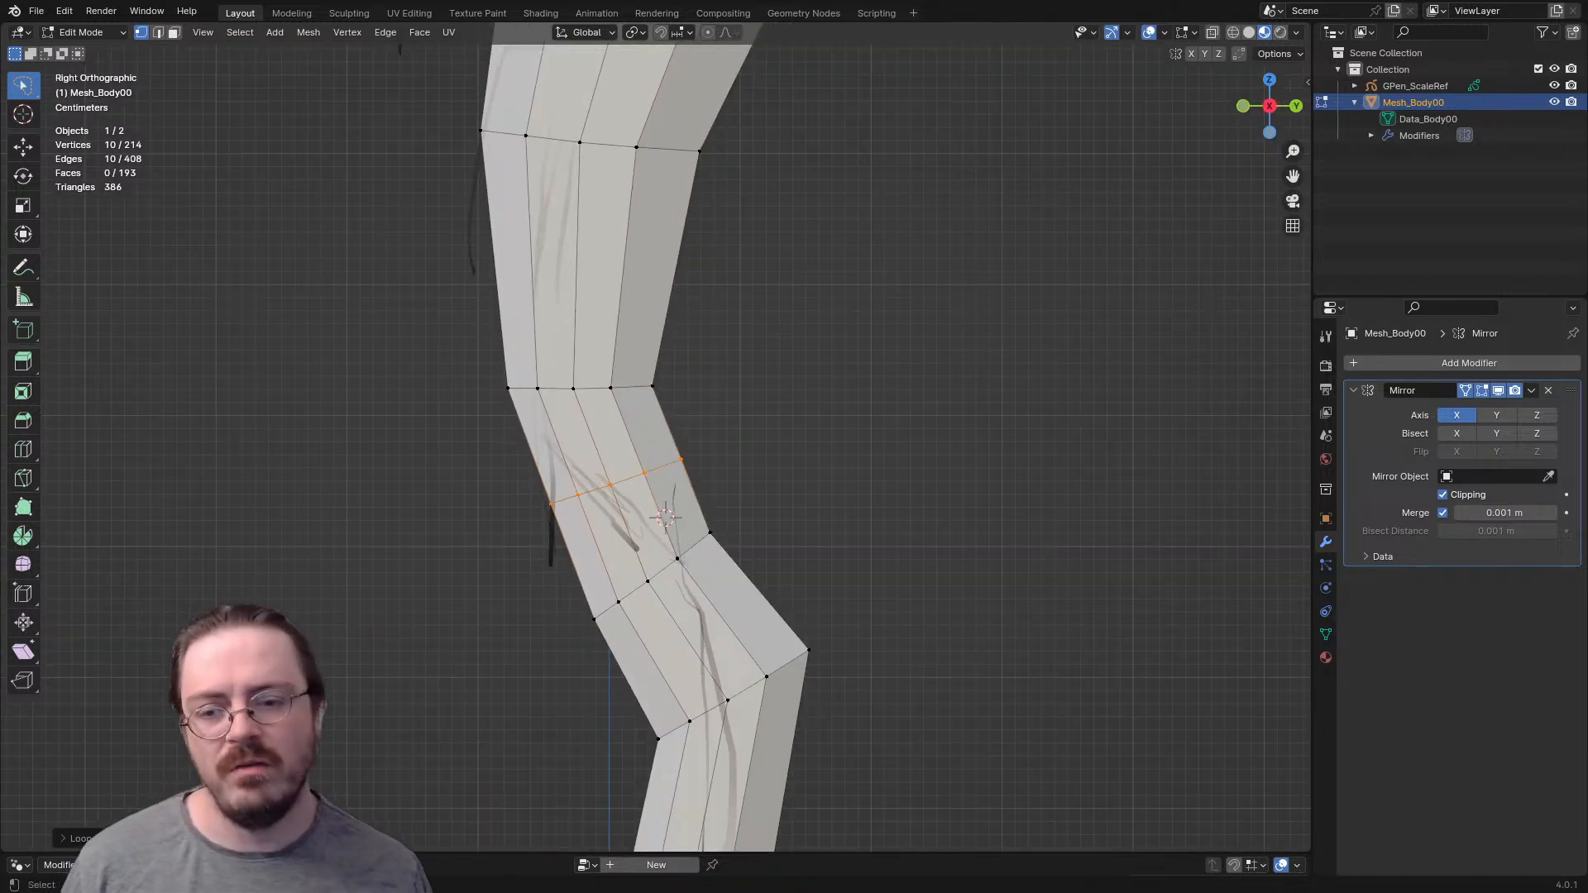
key(g)
key(Return)
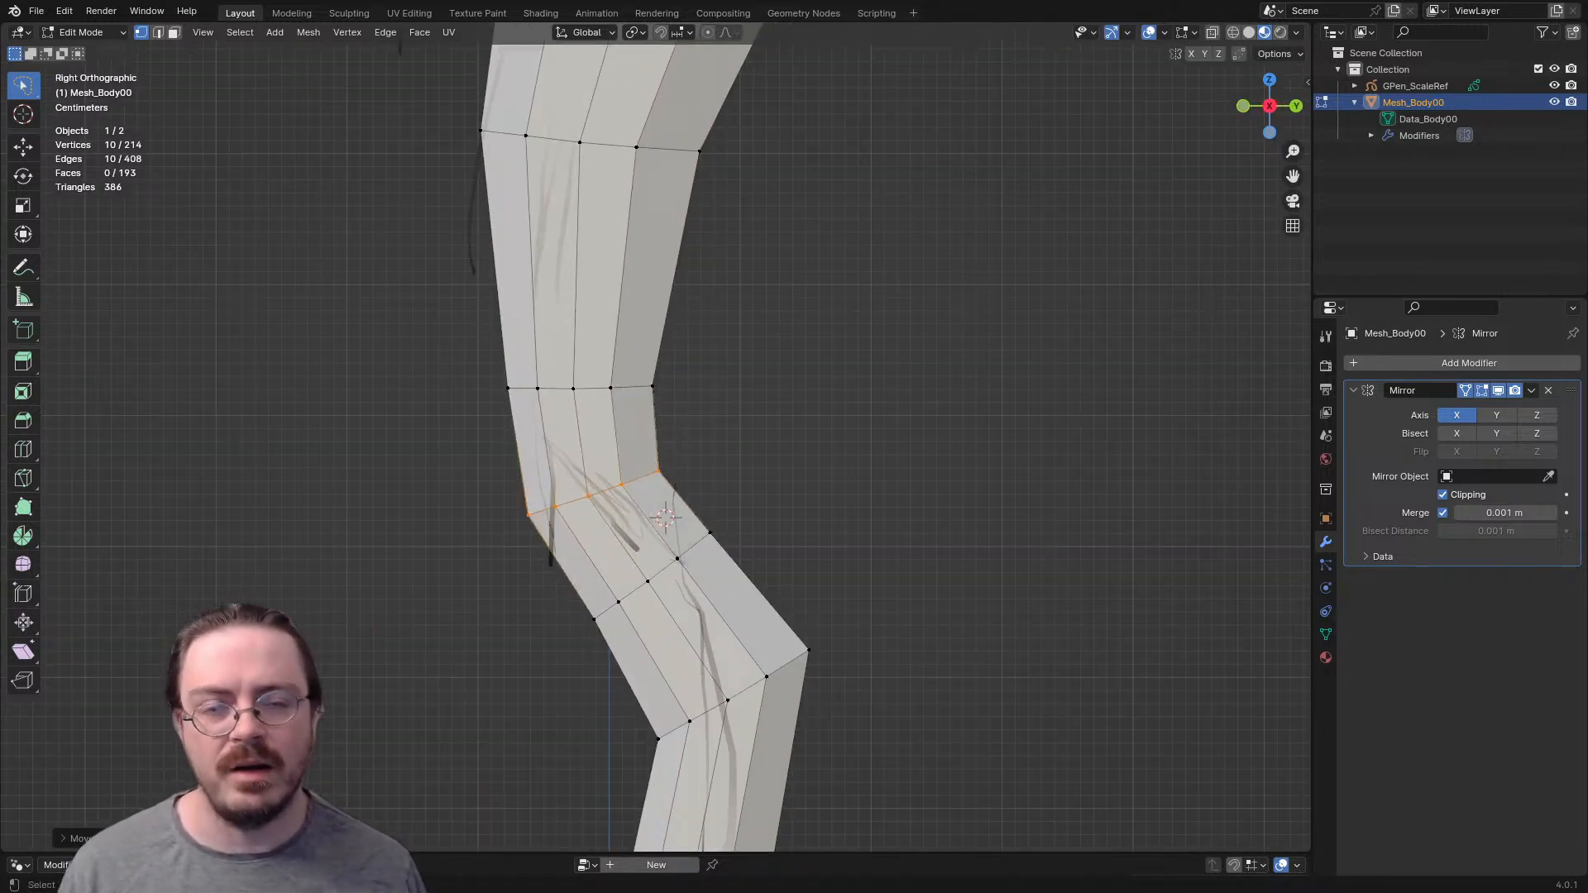
- Undo the recent edits to the lower leg
scroll(656, 447, up, 3)
middle_drag(629, 463, 798, 447)
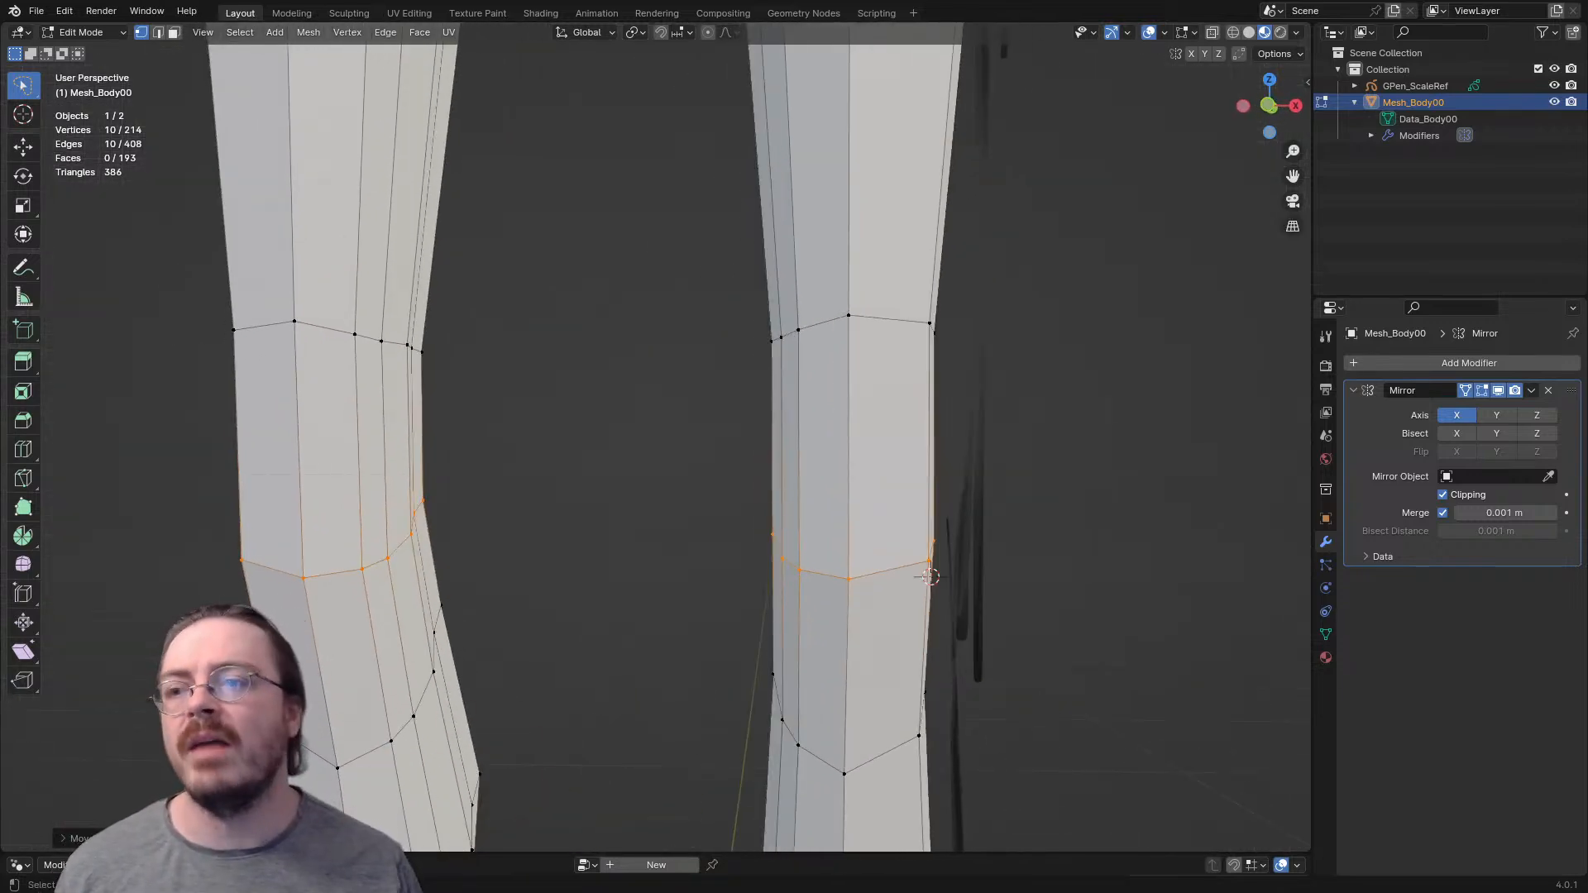
scroll(931, 577, down, 8)
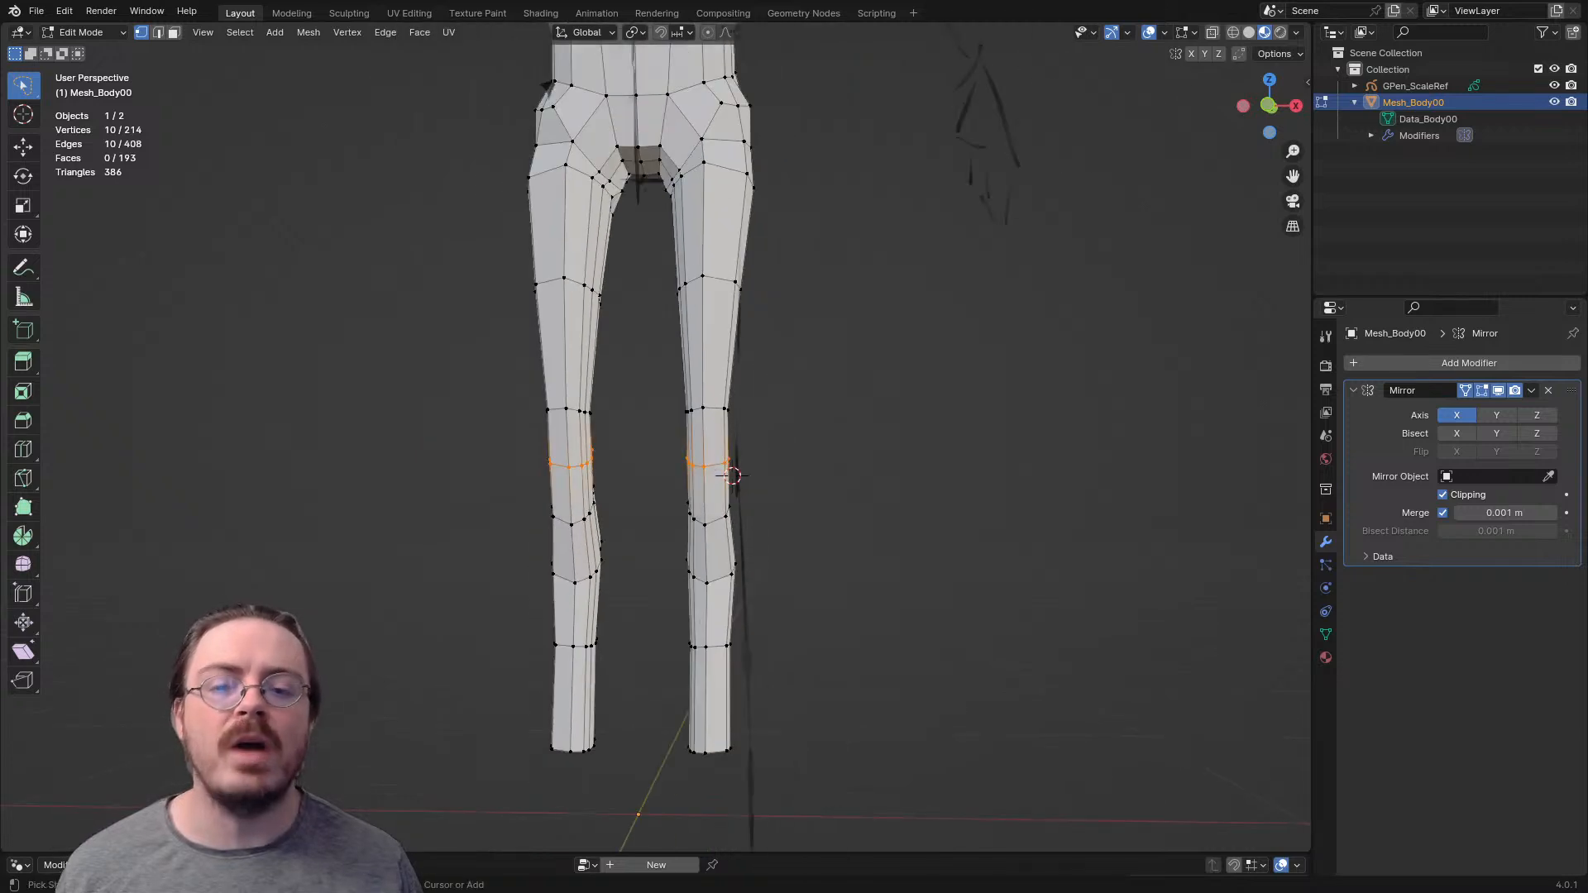
key(Tab)
key(ctrl+z)
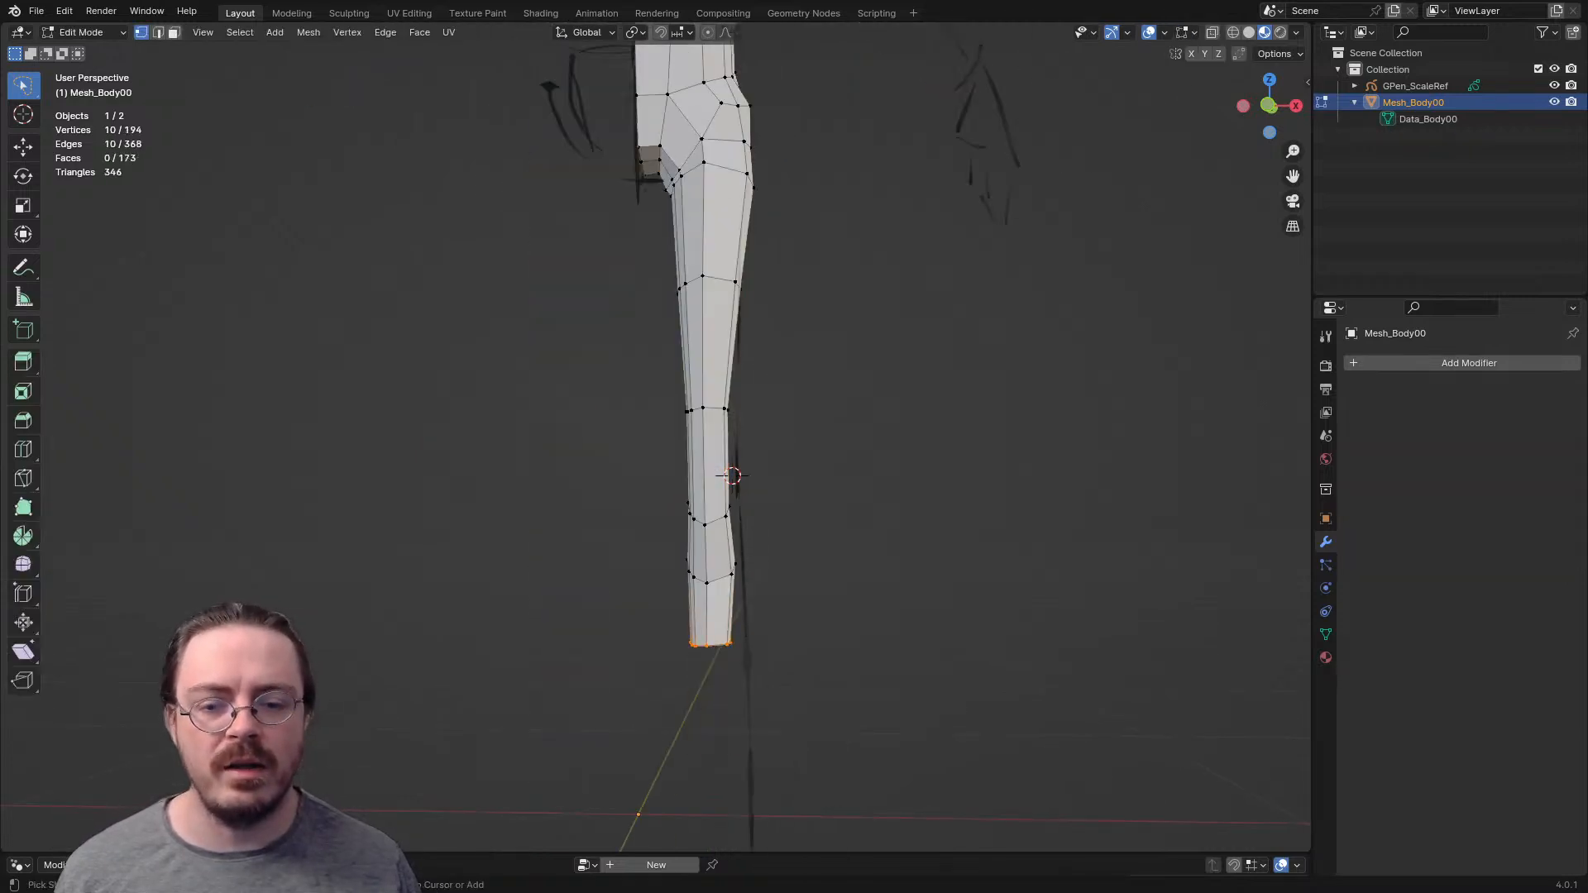
- Try to delete the lower-leg section of the mesh
middle_drag(777, 463, 844, 463)
drag(772, 427, 841, 725)
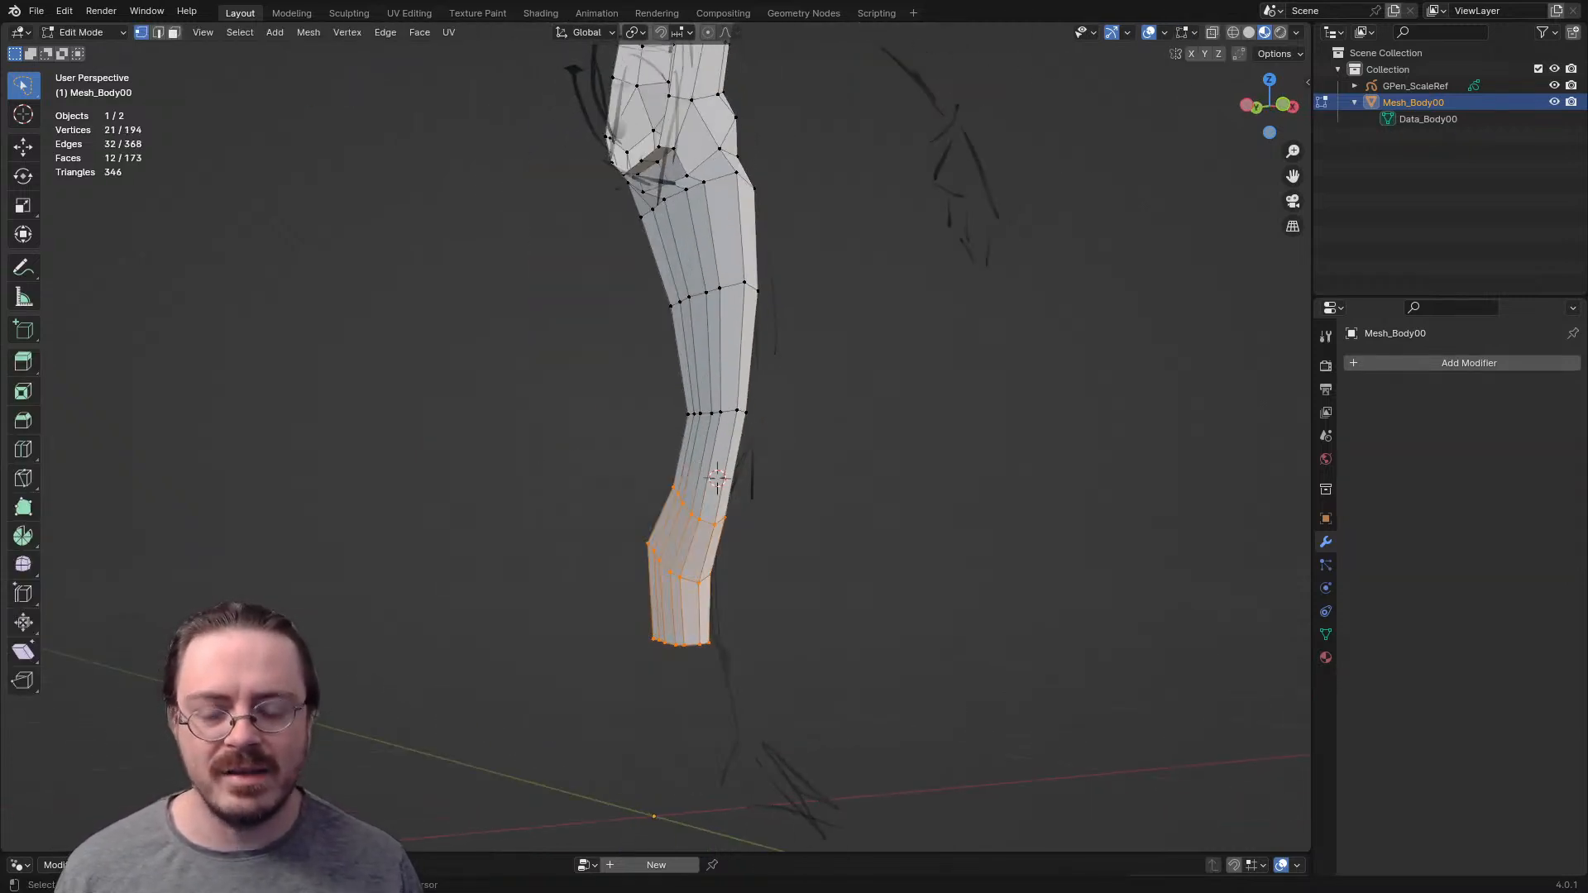
shift+middle_drag(813, 412, 827, 538)
key(x)
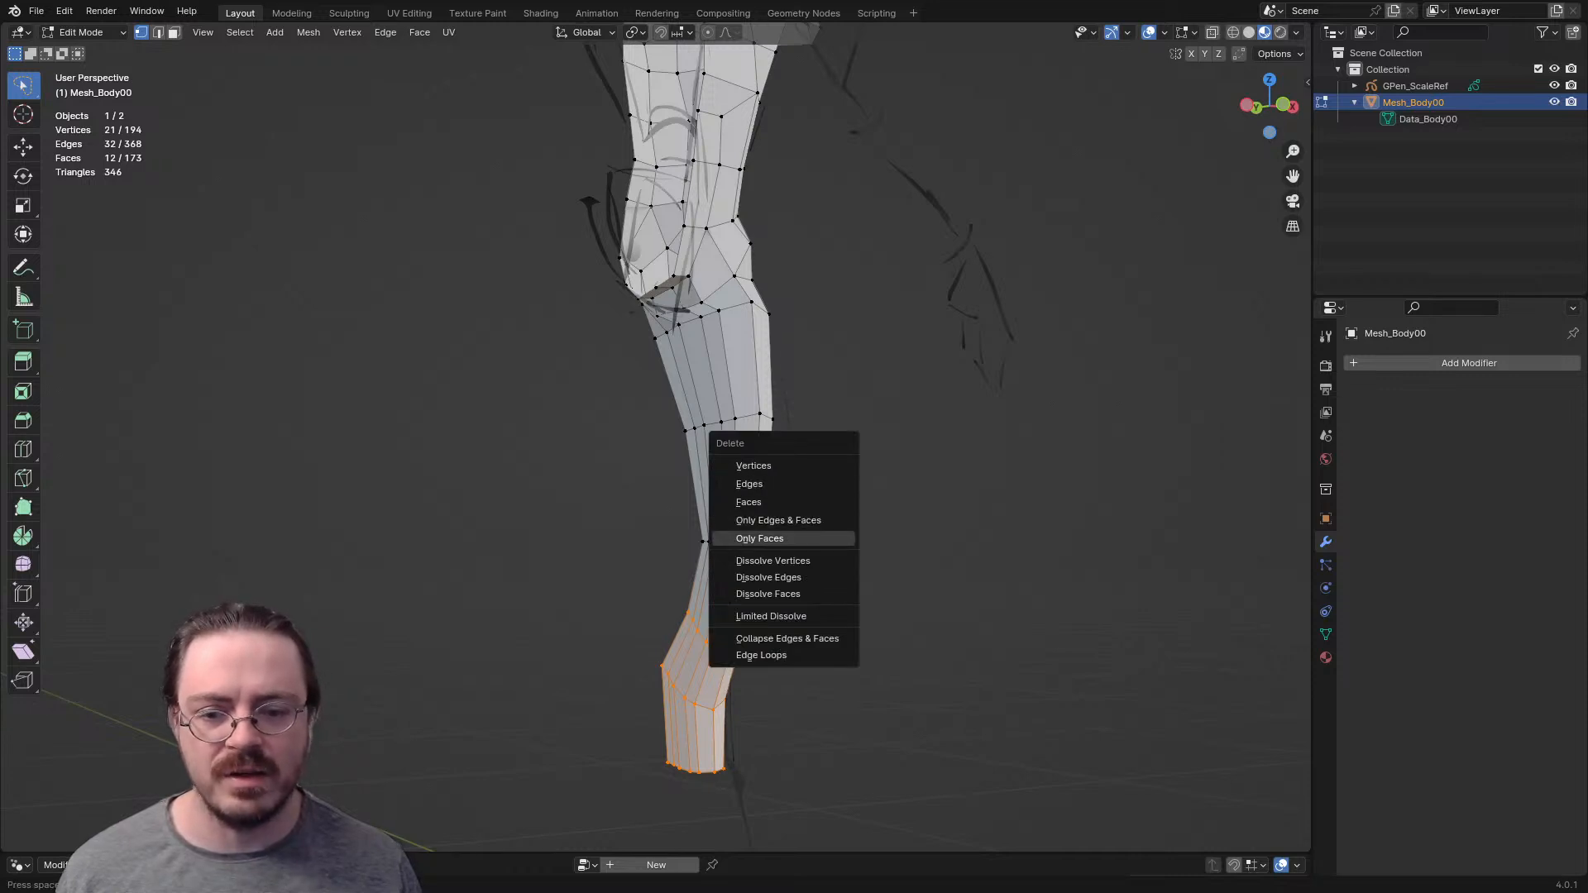
click(827, 538)
key(ctrl+z)
key(x)
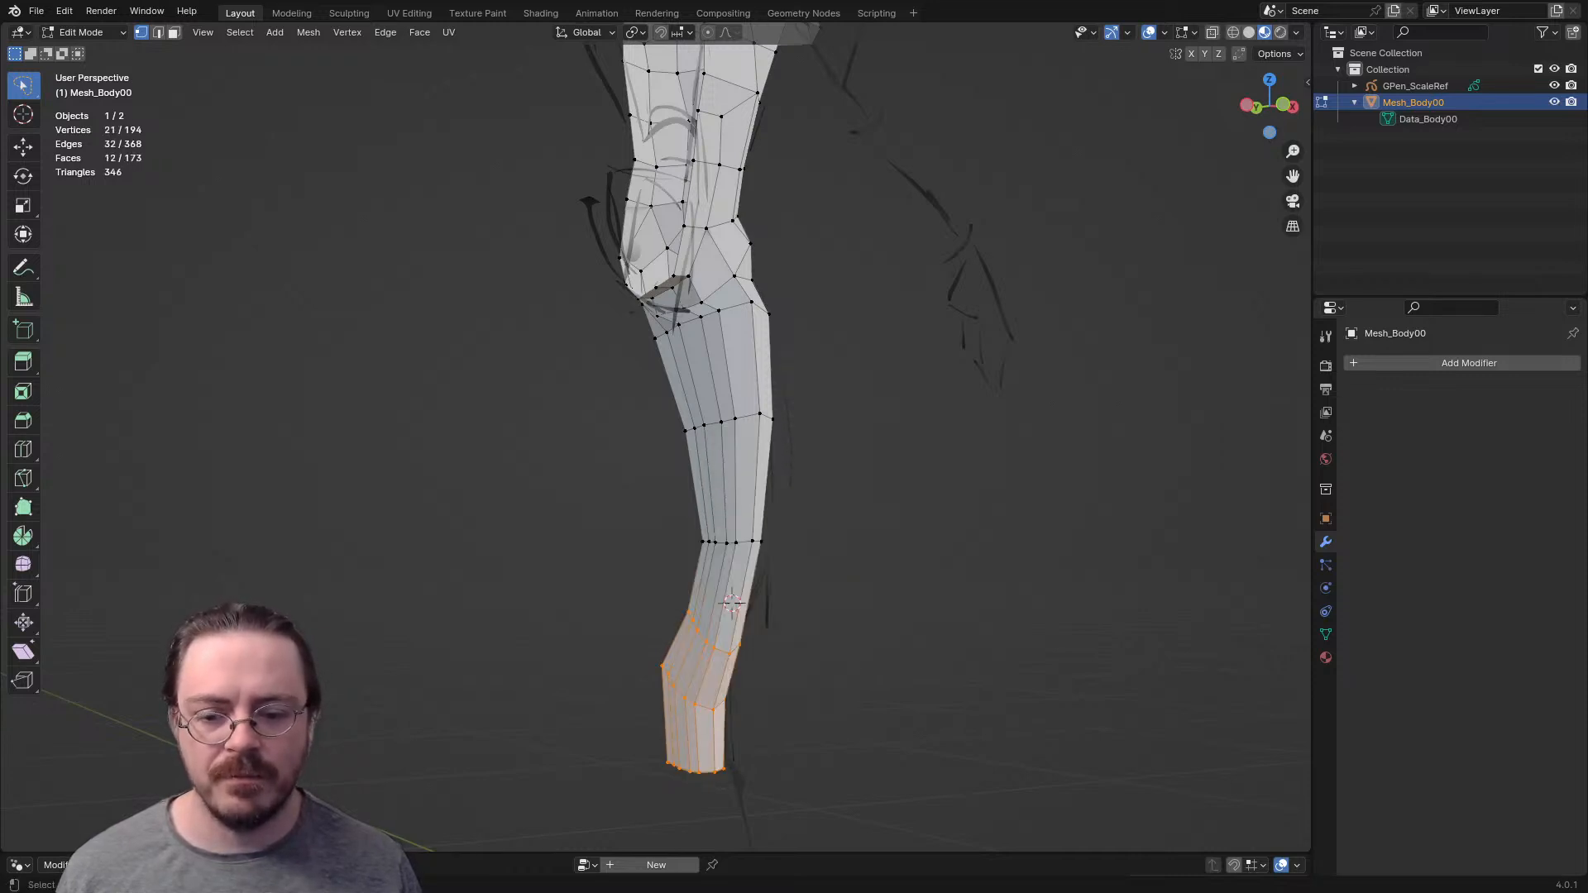
- Turn on X-ray and delete all leg vertices below the mid-thigh loop
key(alt+z)
drag(877, 587, 932, 671)
key(x)
click(827, 520)
mouse_move(809, 488)
mouse_down()
mouse_move(723, 625)
mouse_move(869, 569)
mouse_up()
key(x)
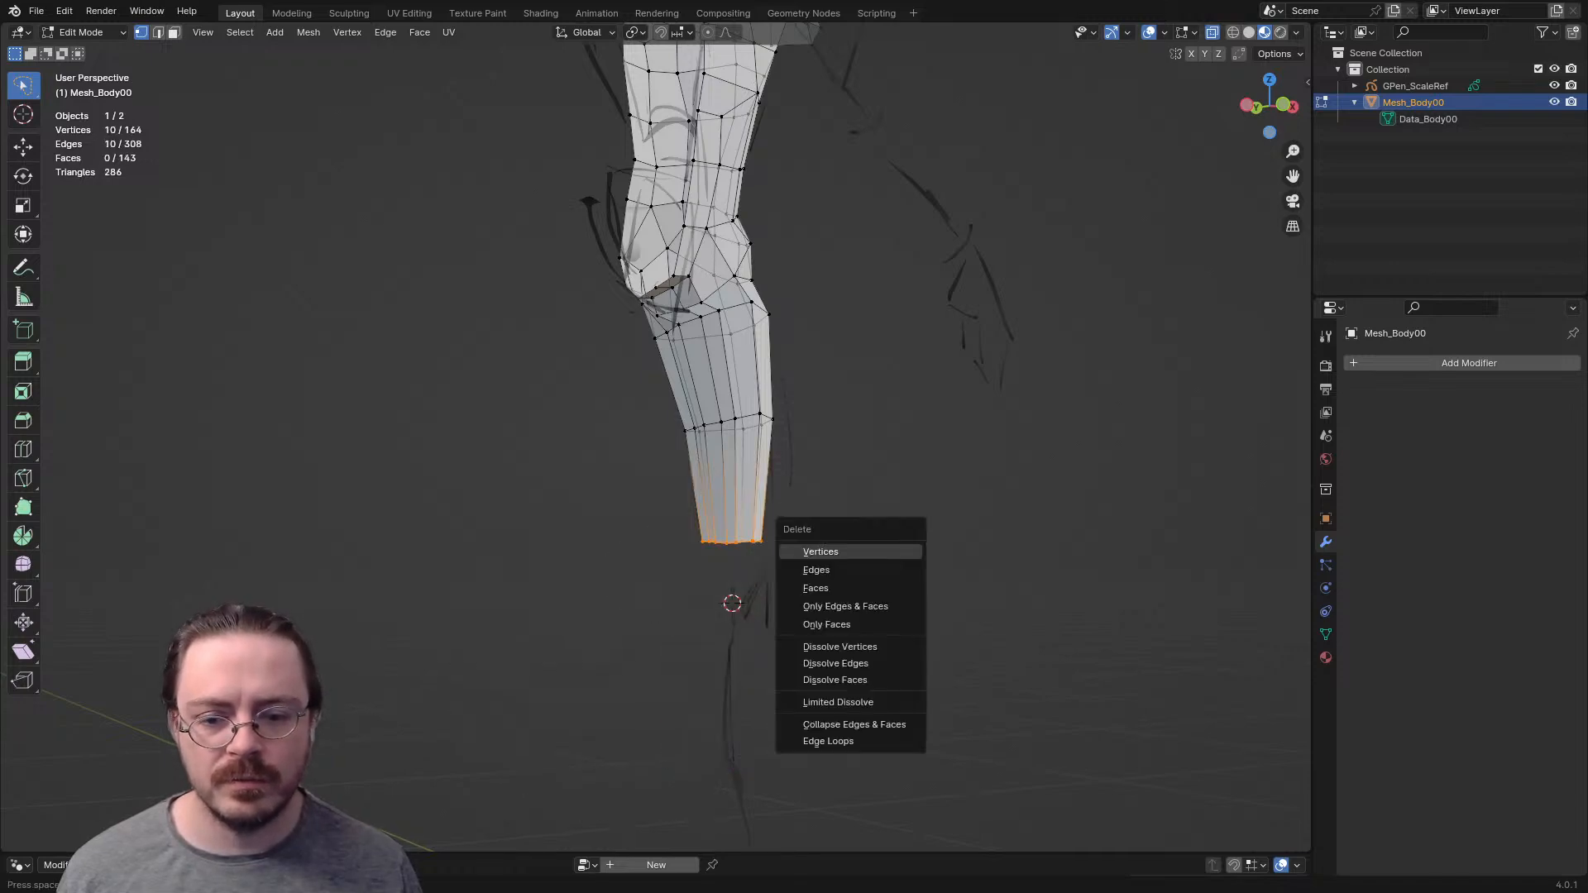
click(894, 551)
- Reposition the inner edge and vertex near the crotch at the top of the thigh
mouse_move(886, 550)
middle_down()
mouse_move(840, 589)
mouse_move(908, 570)
mouse_move(679, 546)
mouse_move(721, 629)
mouse_move(719, 680)
middle_up()
scroll(678, 546, up, 2)
scroll(719, 680, up, 2)
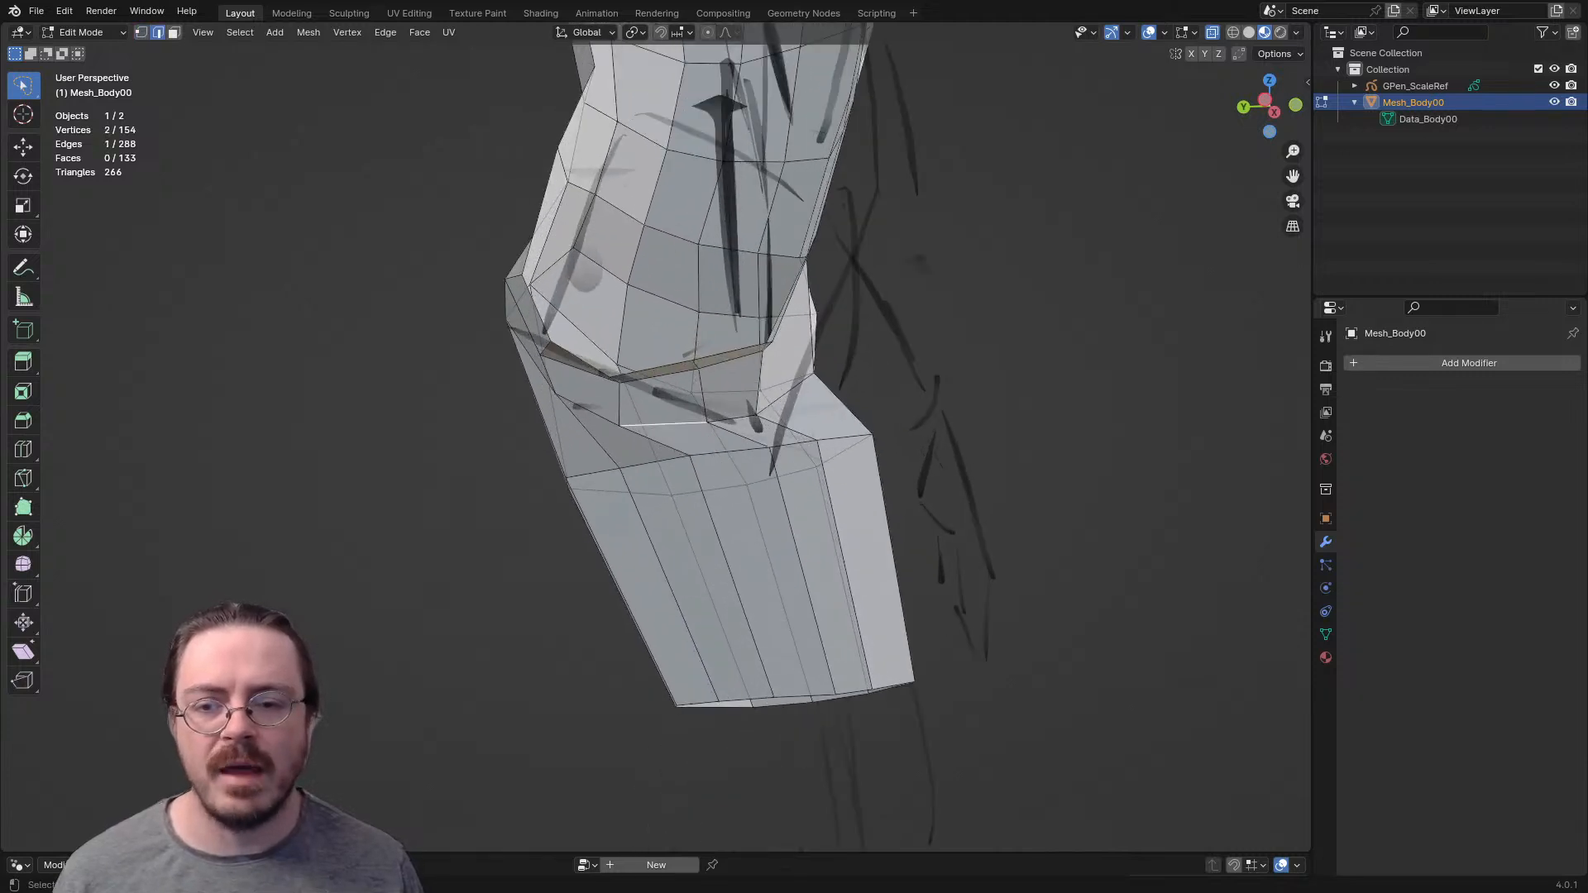
key(g)
key(Return)
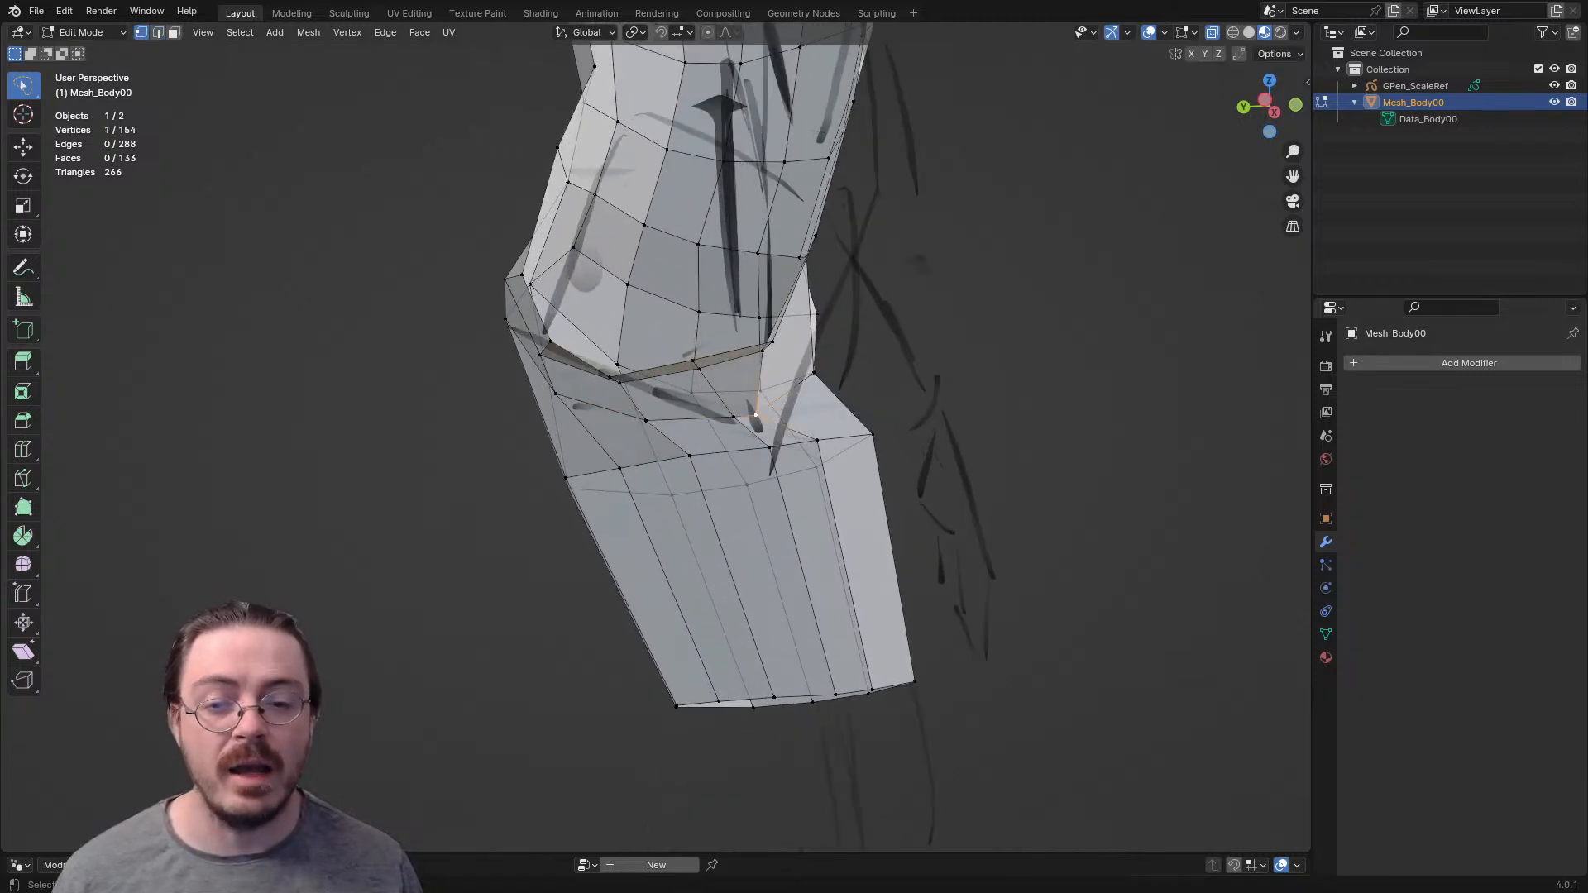
- Reposition the selected vertex near the crotch and move the bottom edge loop of the thigh
key(g)
key(Return)
mouse_move(769, 414)
middle_down()
mouse_move(835, 414)
mouse_move(598, 395)
middle_up()
mouse_move(1054, 590)
mouse_down()
mouse_move(563, 759)
mouse_move(1038, 687)
mouse_up()
key(g)
key(Return)
middle_drag(984, 662, 1170, 662)
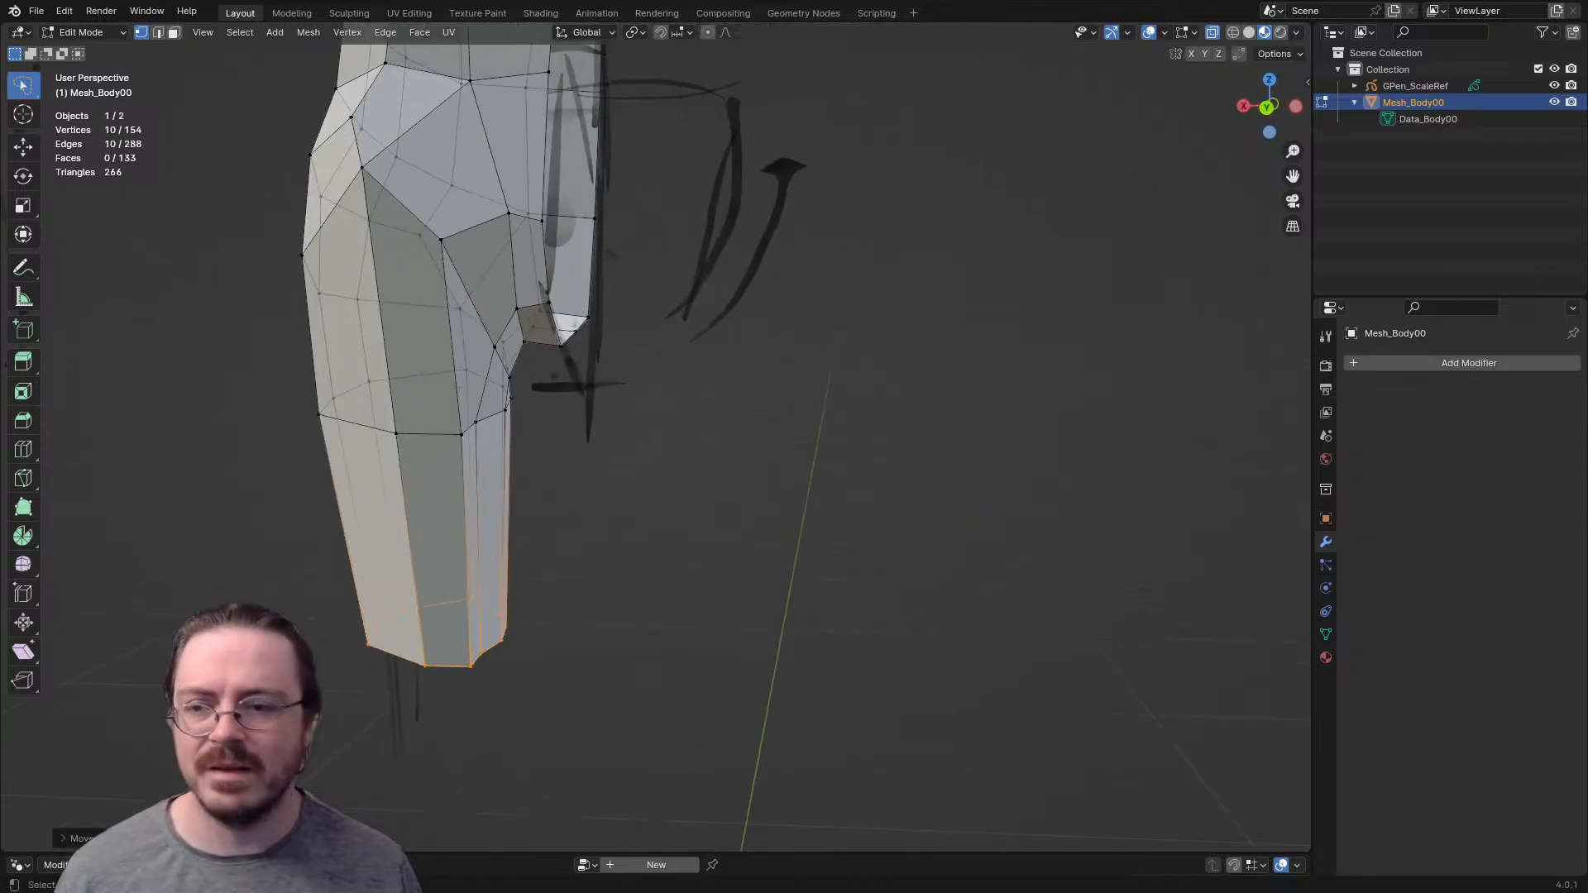
- Reposition the buttock vertex at the top of the long edge running down the back of the thigh
shift+middle_drag(744, 413, 852, 556)
click(499, 464)
key(g)
key(Escape)
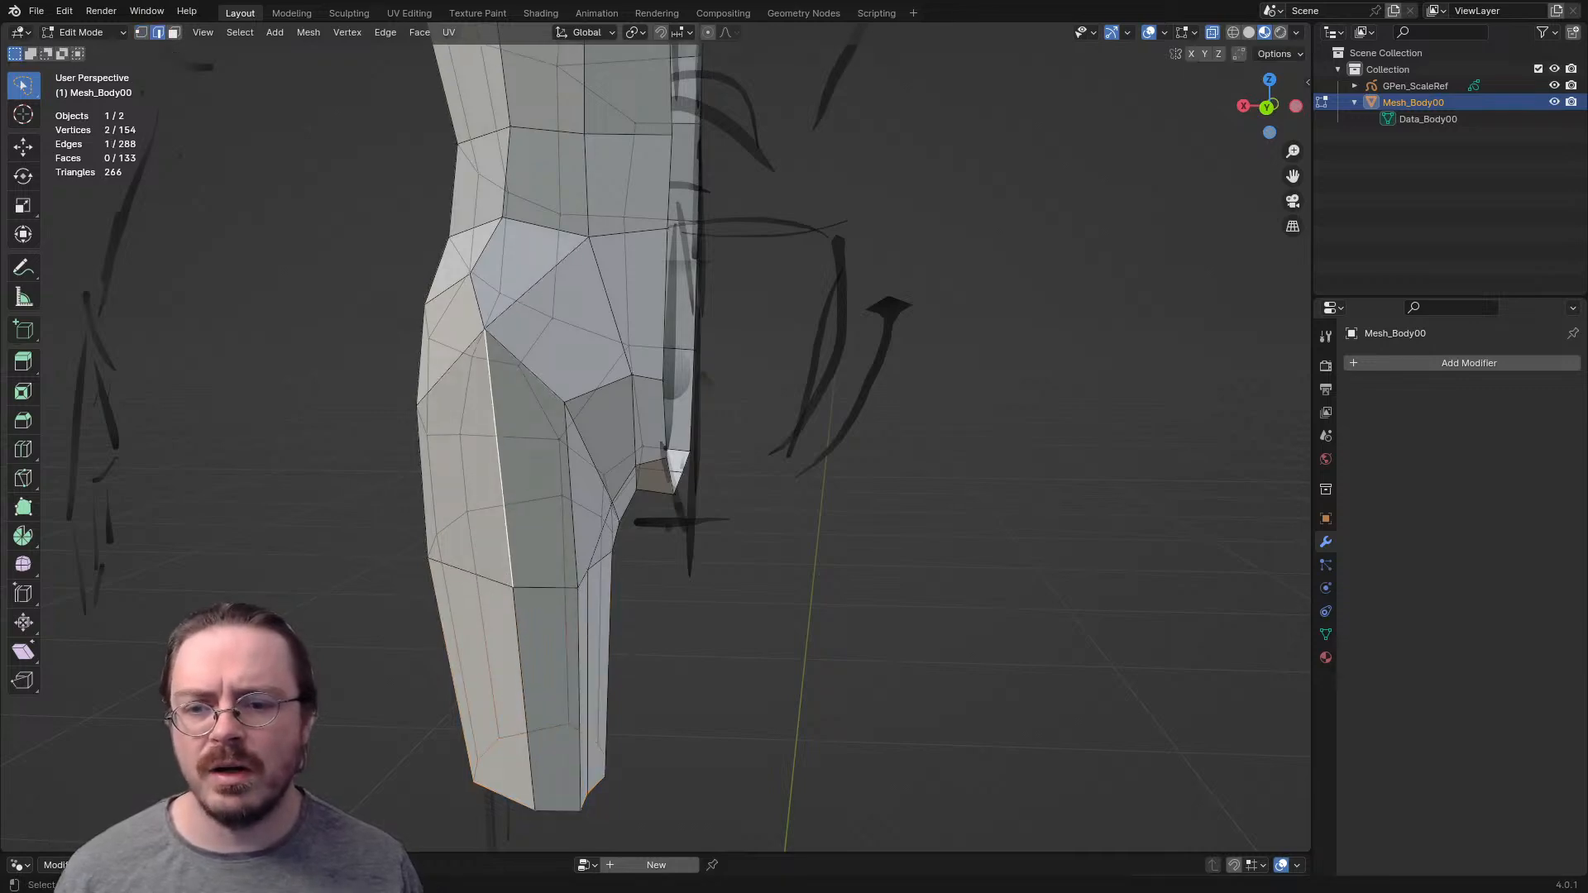
click(485, 329)
key(g)
click(479, 336)
middle_drag(480, 336, 1142, 291)
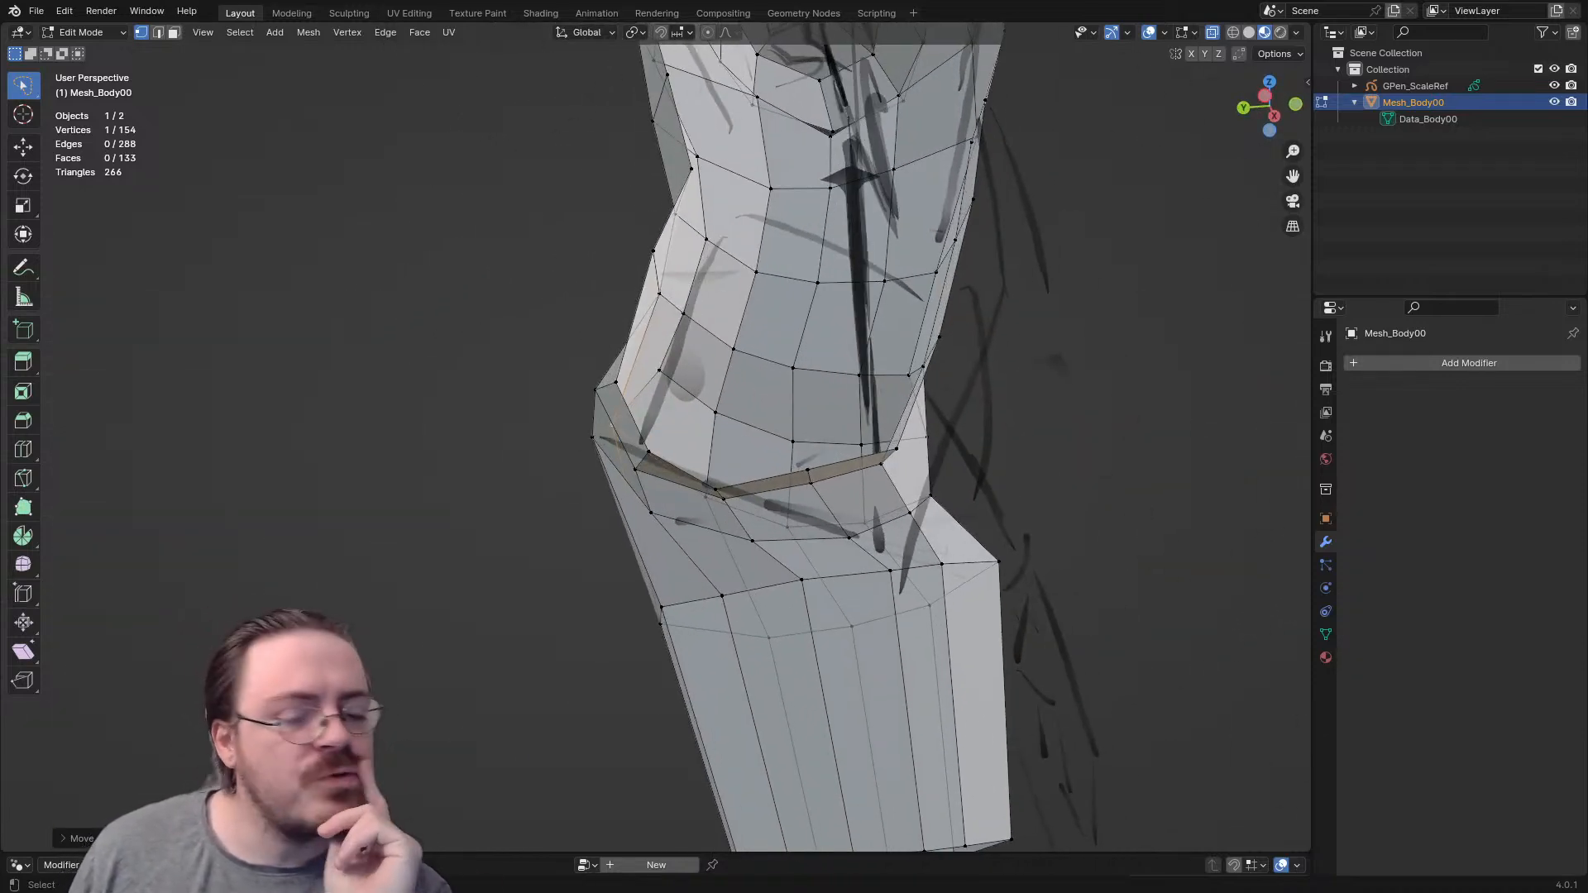
- Dissolve two lengthwise edge loops along the inner thigh to simplify the leg's topology
middle_drag(1142, 292, 1234, 263)
middle_drag(744, 446, 906, 331)
key(2)
alt+click(634, 529)
key(x)
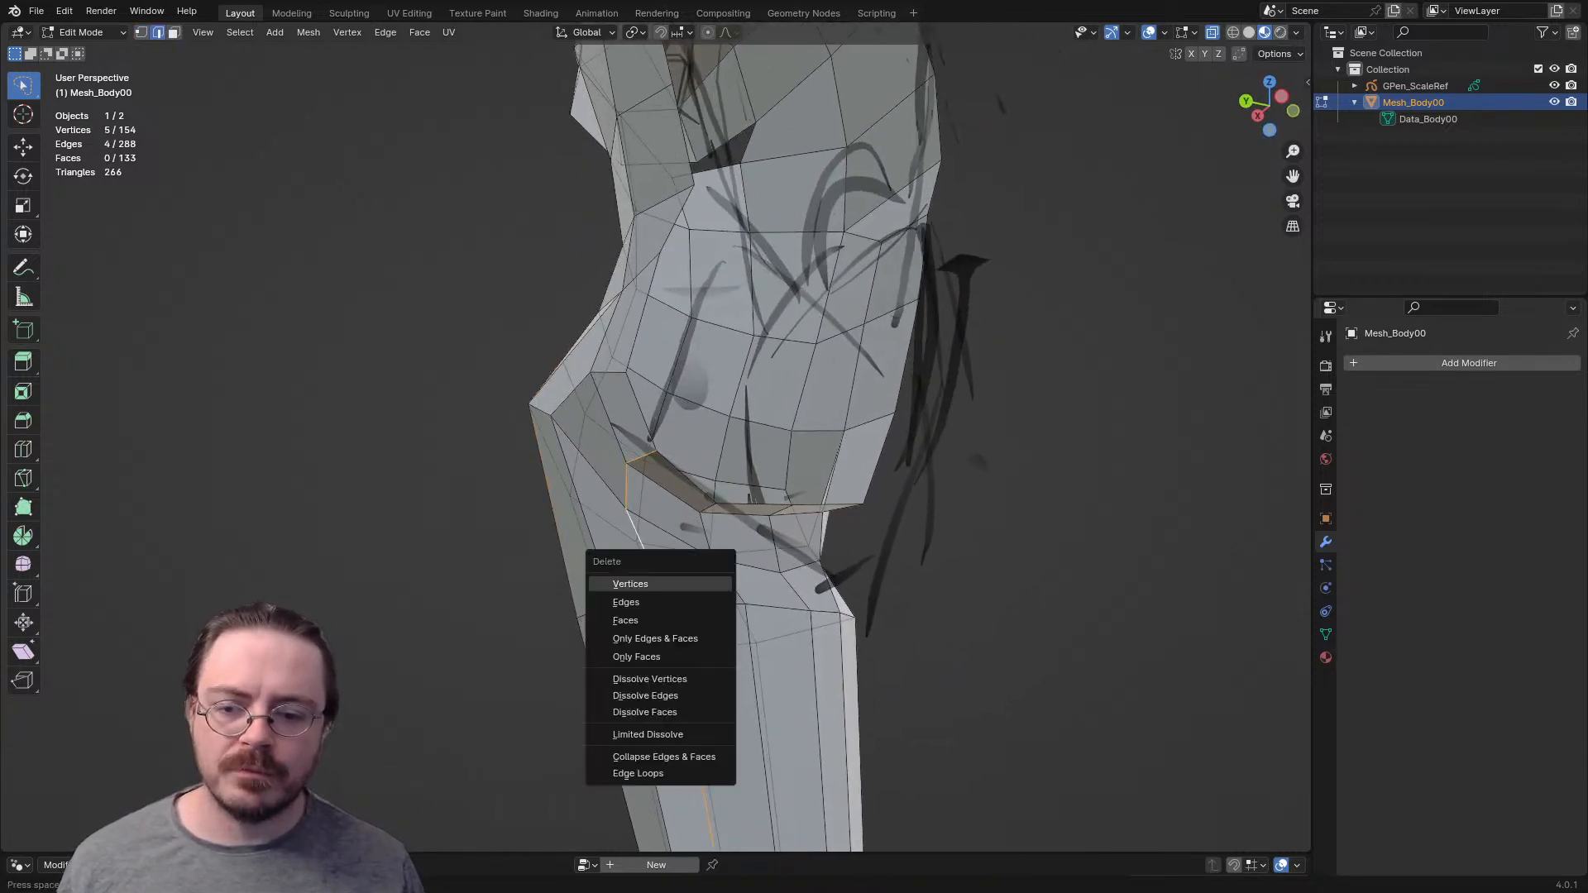
click(645, 696)
middle_drag(645, 695, 695, 662)
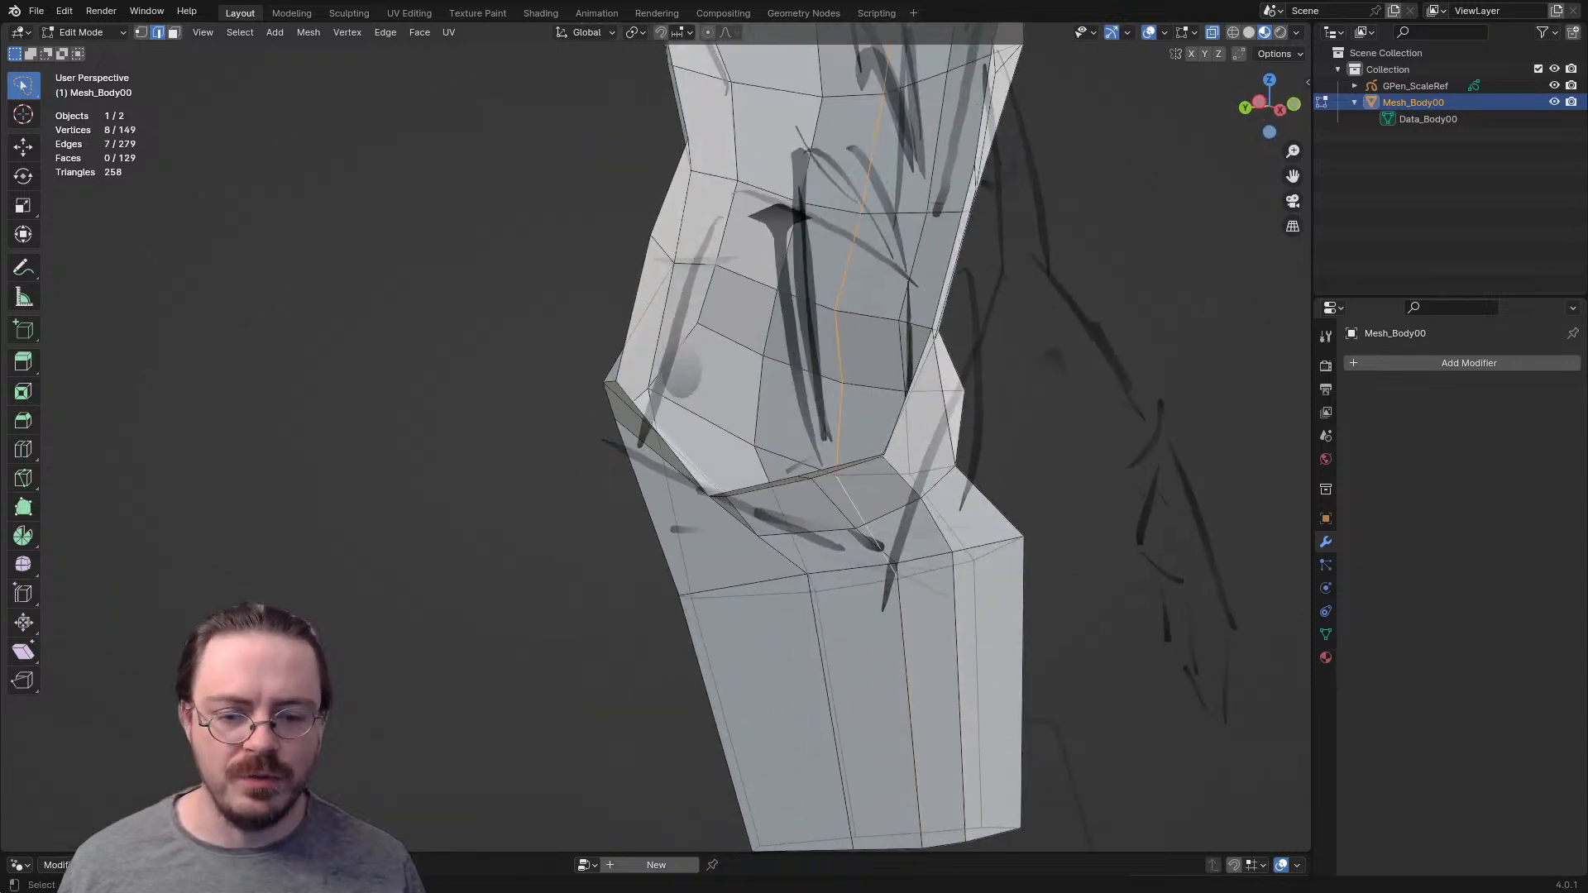
key(x)
middle_drag(918, 533, 825, 548)
click(796, 546)
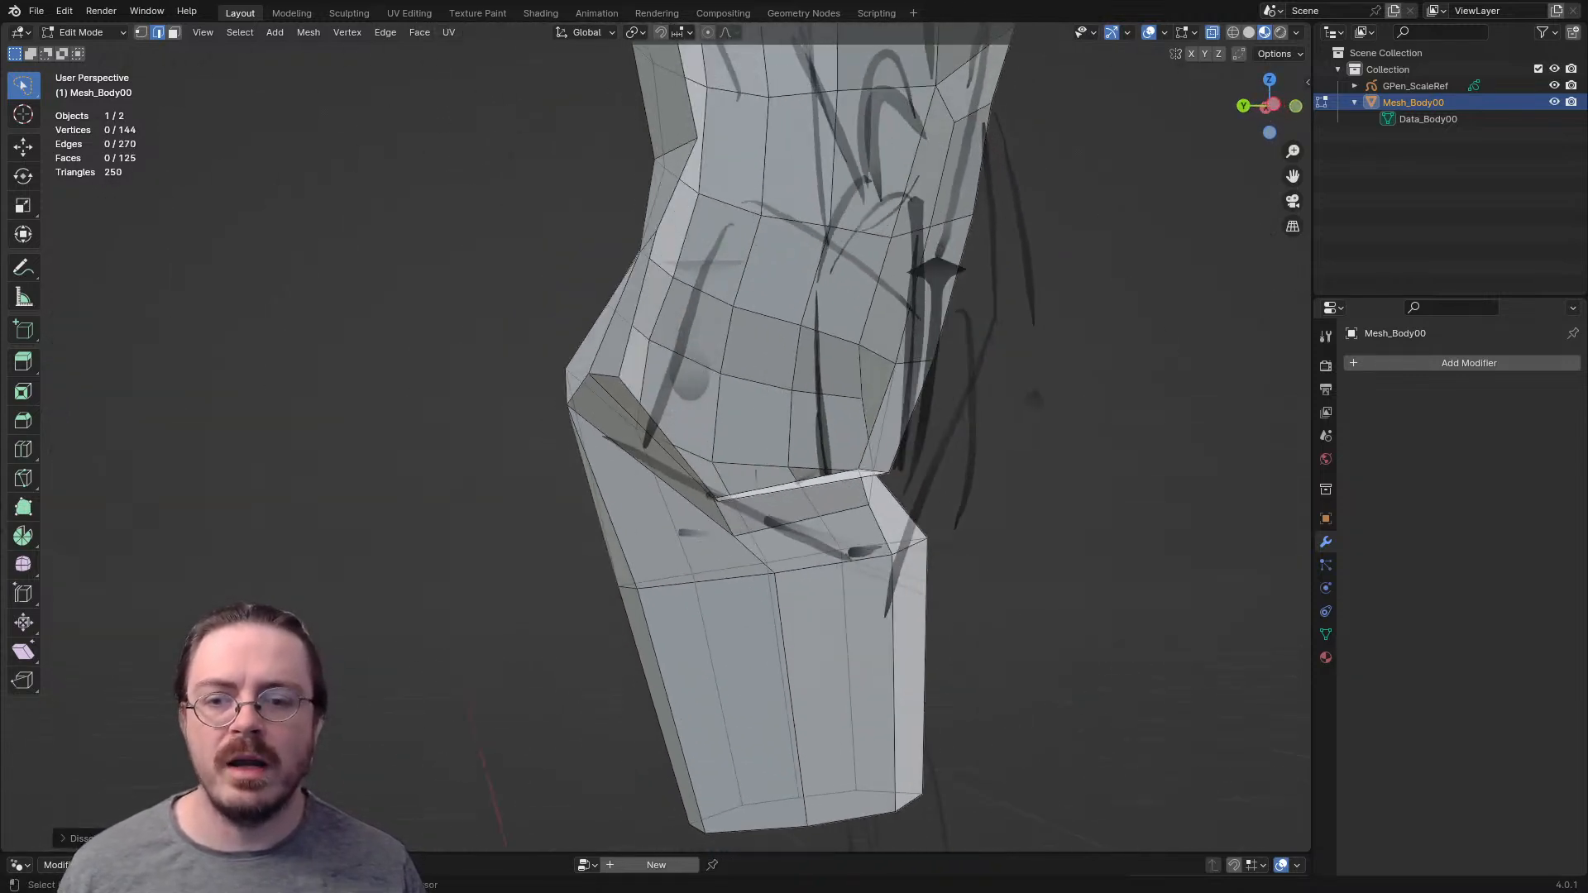
- Reposition the two connected edges at the back of the crotch opening
key(g)
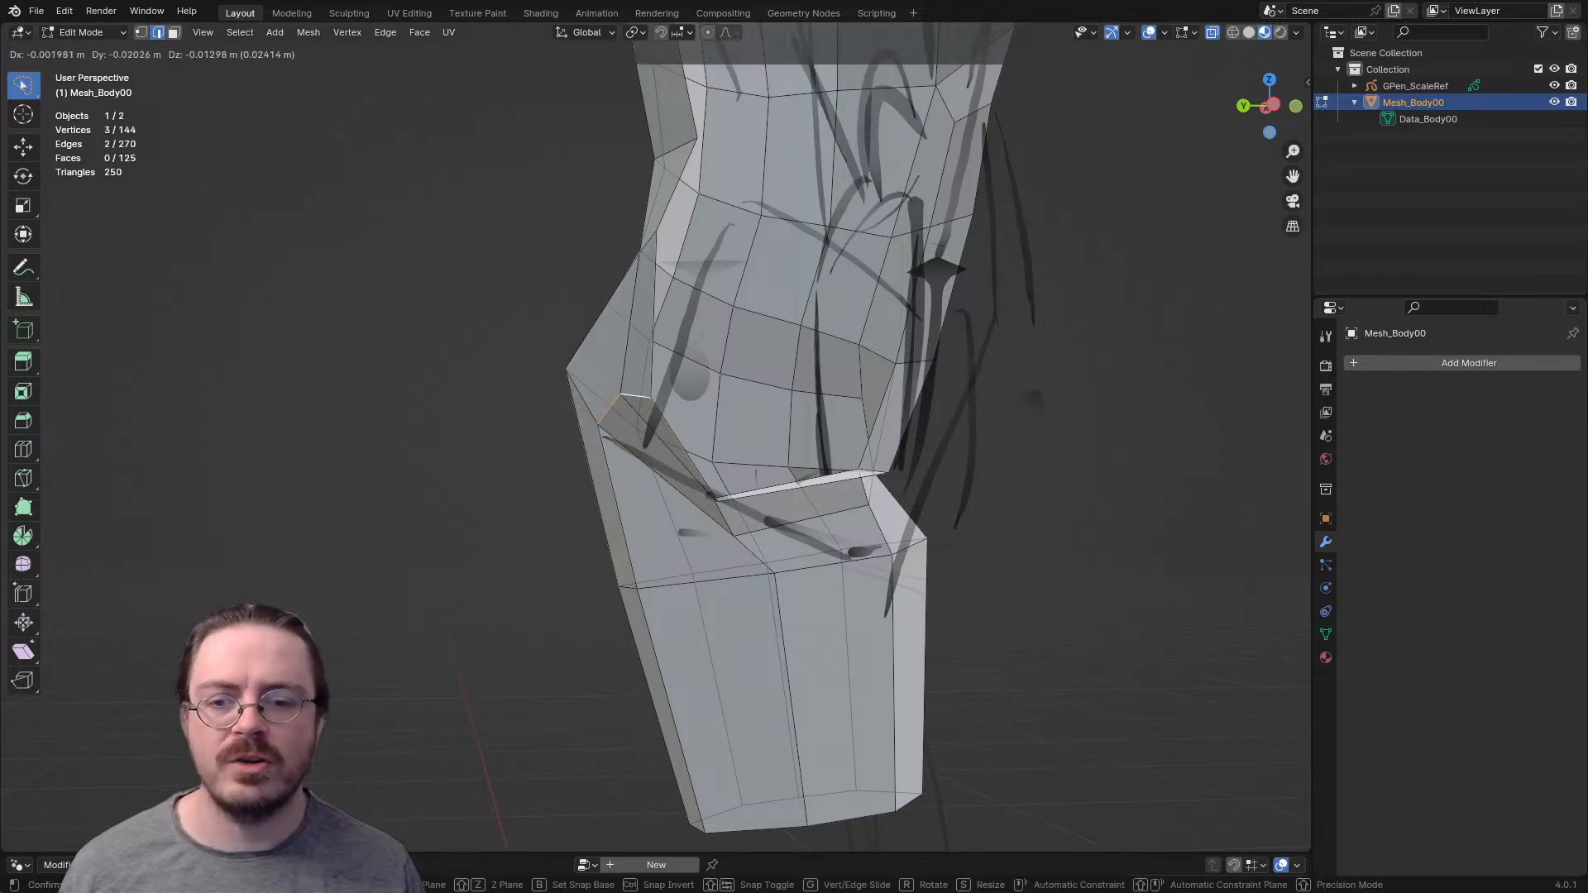
click(649, 422)
middle_drag(649, 422, 1075, 402)
middle_drag(712, 421, 649, 422)
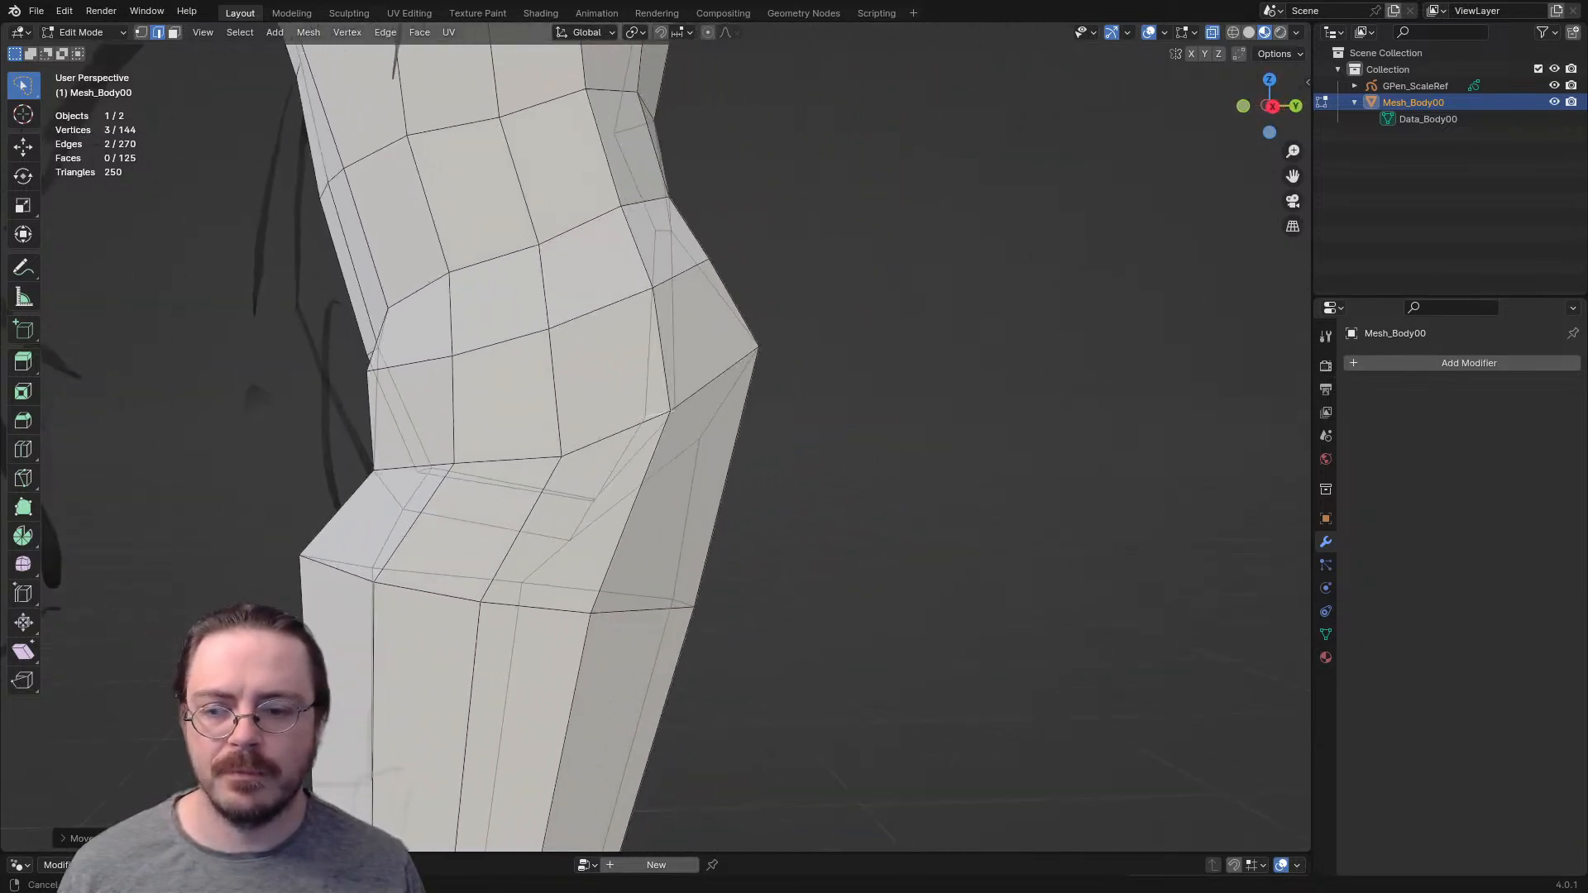
- Widen the thigh's bottom edge loop along the X axis and reposition it over the sketch in front view
scroll(653, 447, down, 3)
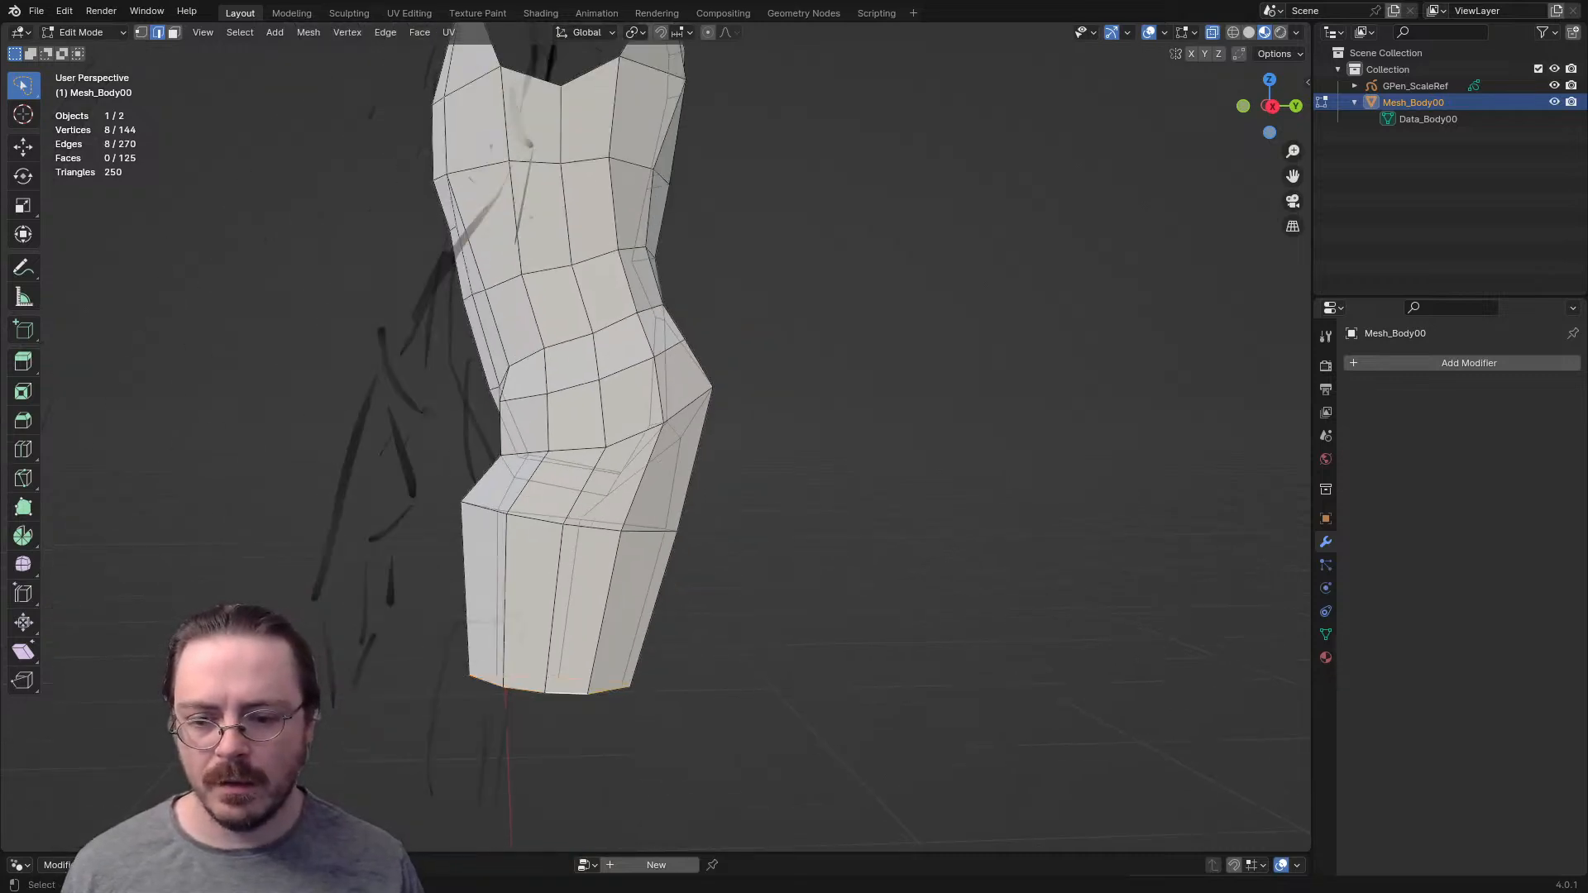
middle_drag(649, 438, 823, 467)
shift+middle_drag(844, 766, 831, 484)
key(s)
key(x)
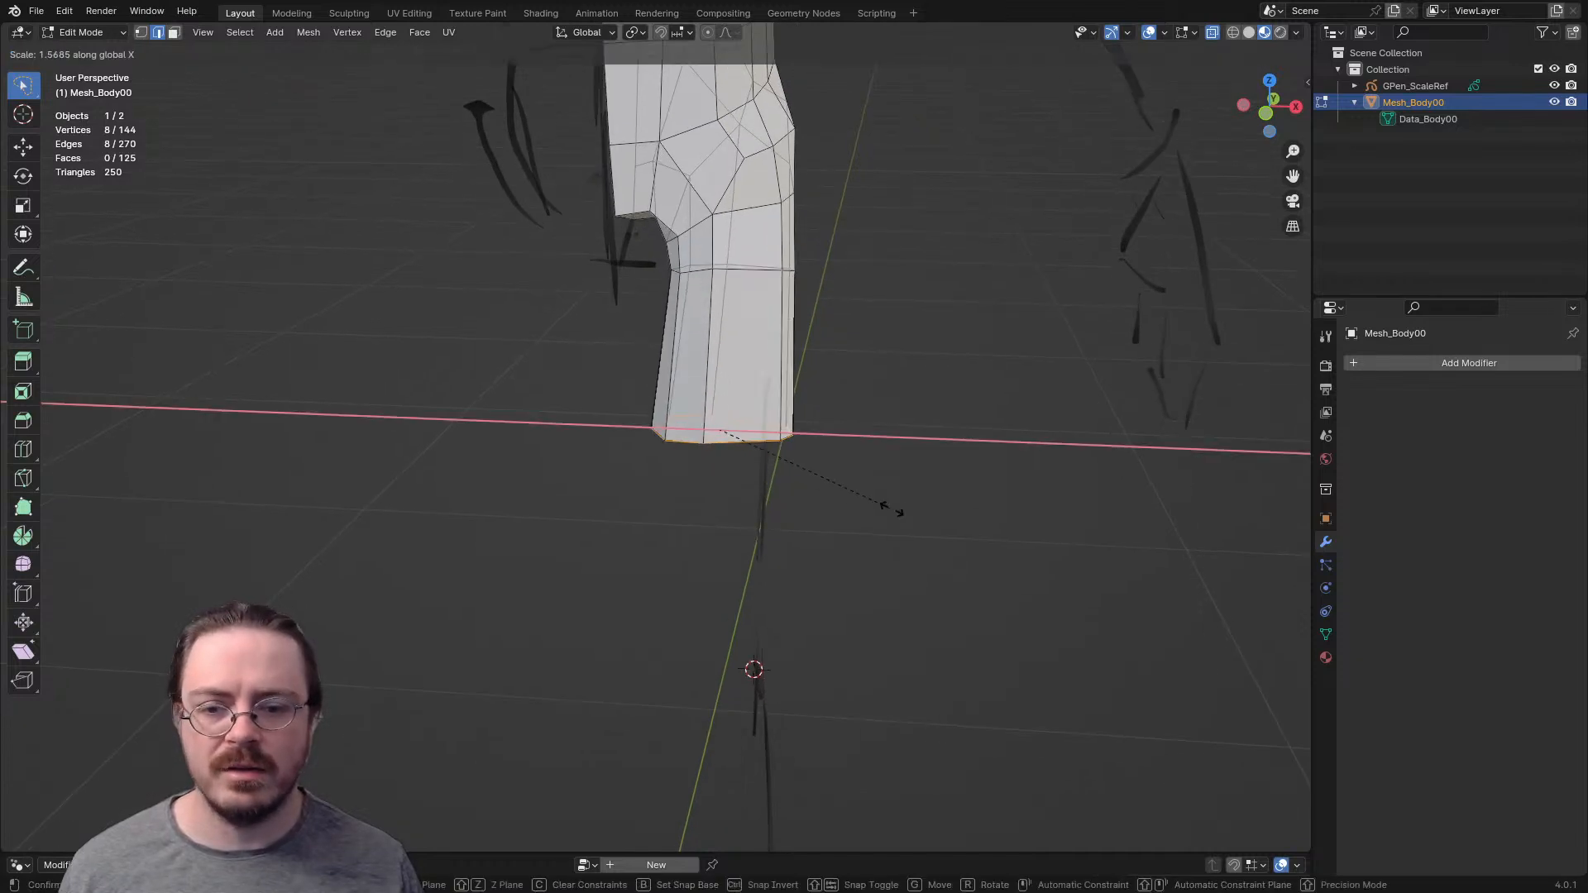
click(898, 522)
key(KP_1)
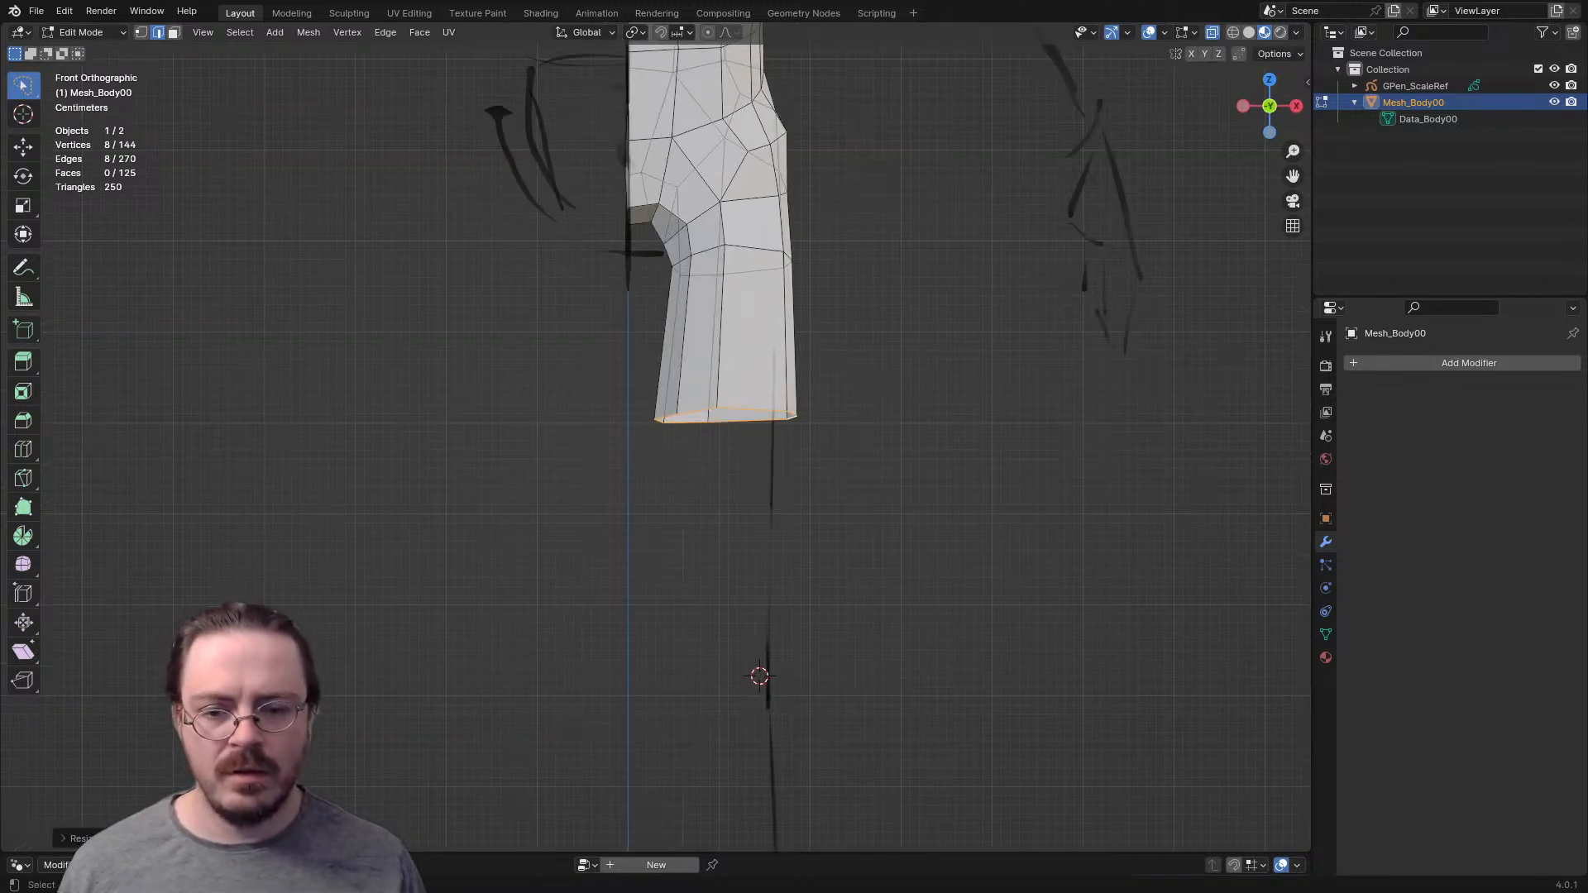
key(g)
click(923, 525)
- In right side view, extrude the bottom edge loop down to the top of the knee and rotate it to the leg's angle
key(KP_3)
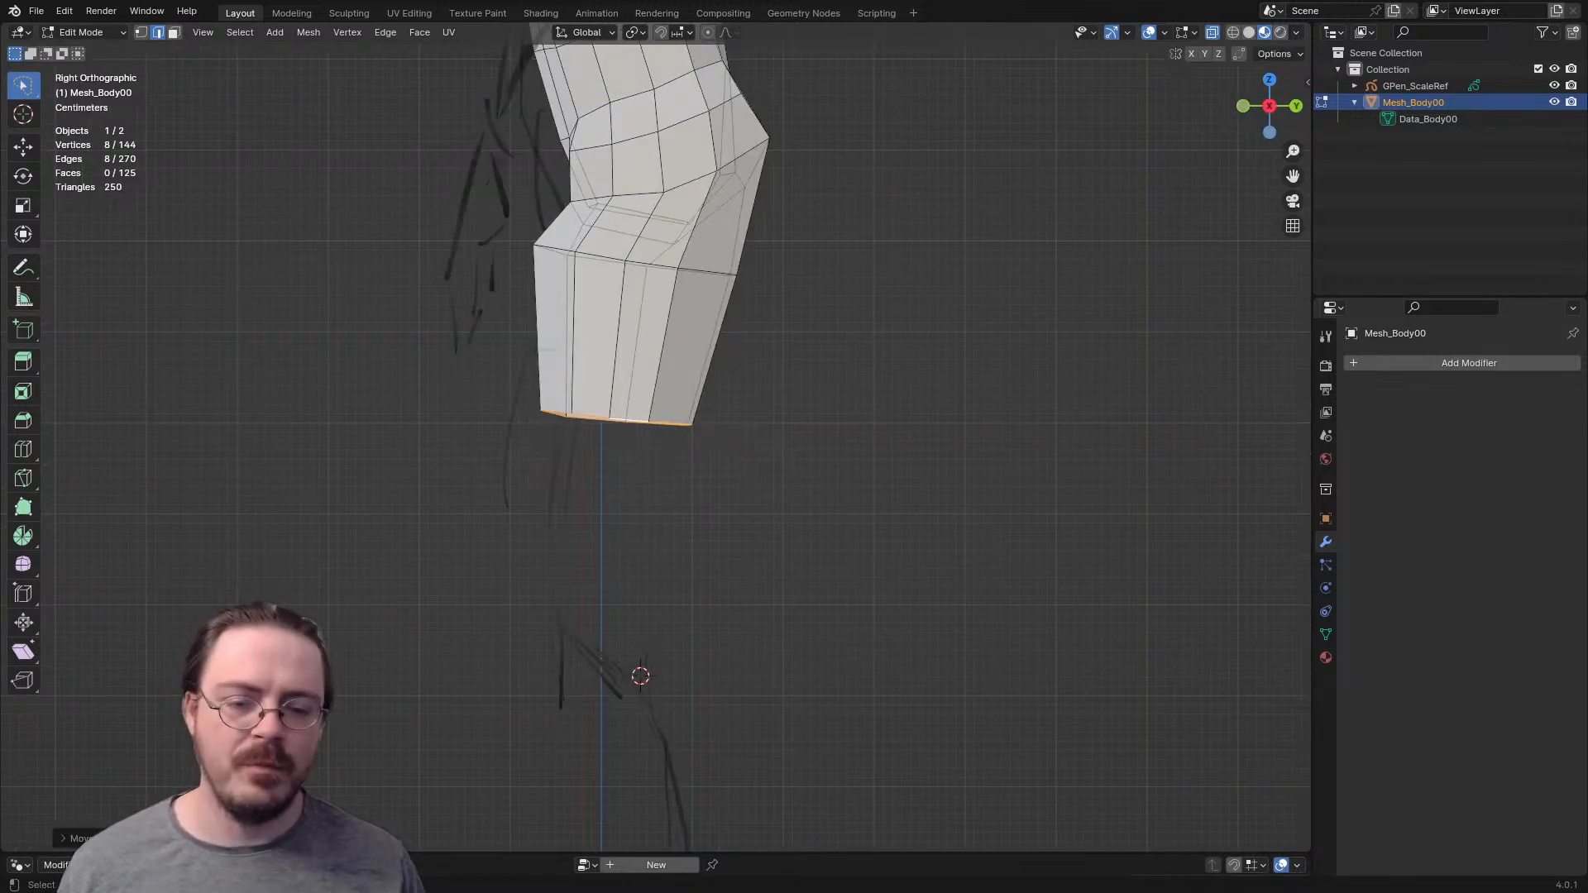
shift+middle_drag(923, 524, 896, 370)
key(e)
click(836, 577)
key(r)
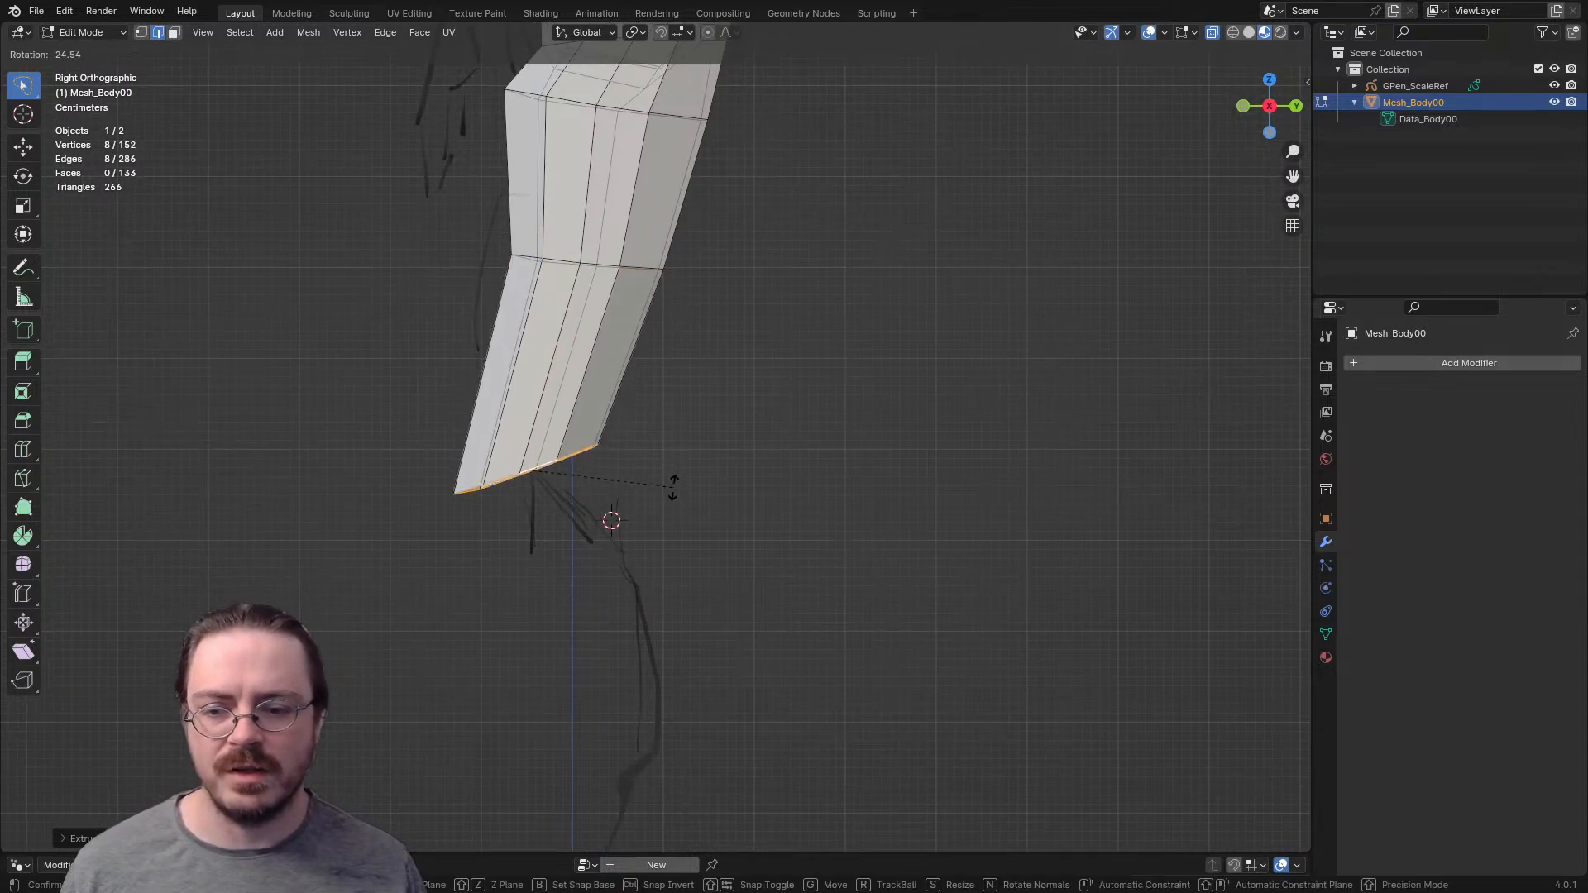
click(709, 589)
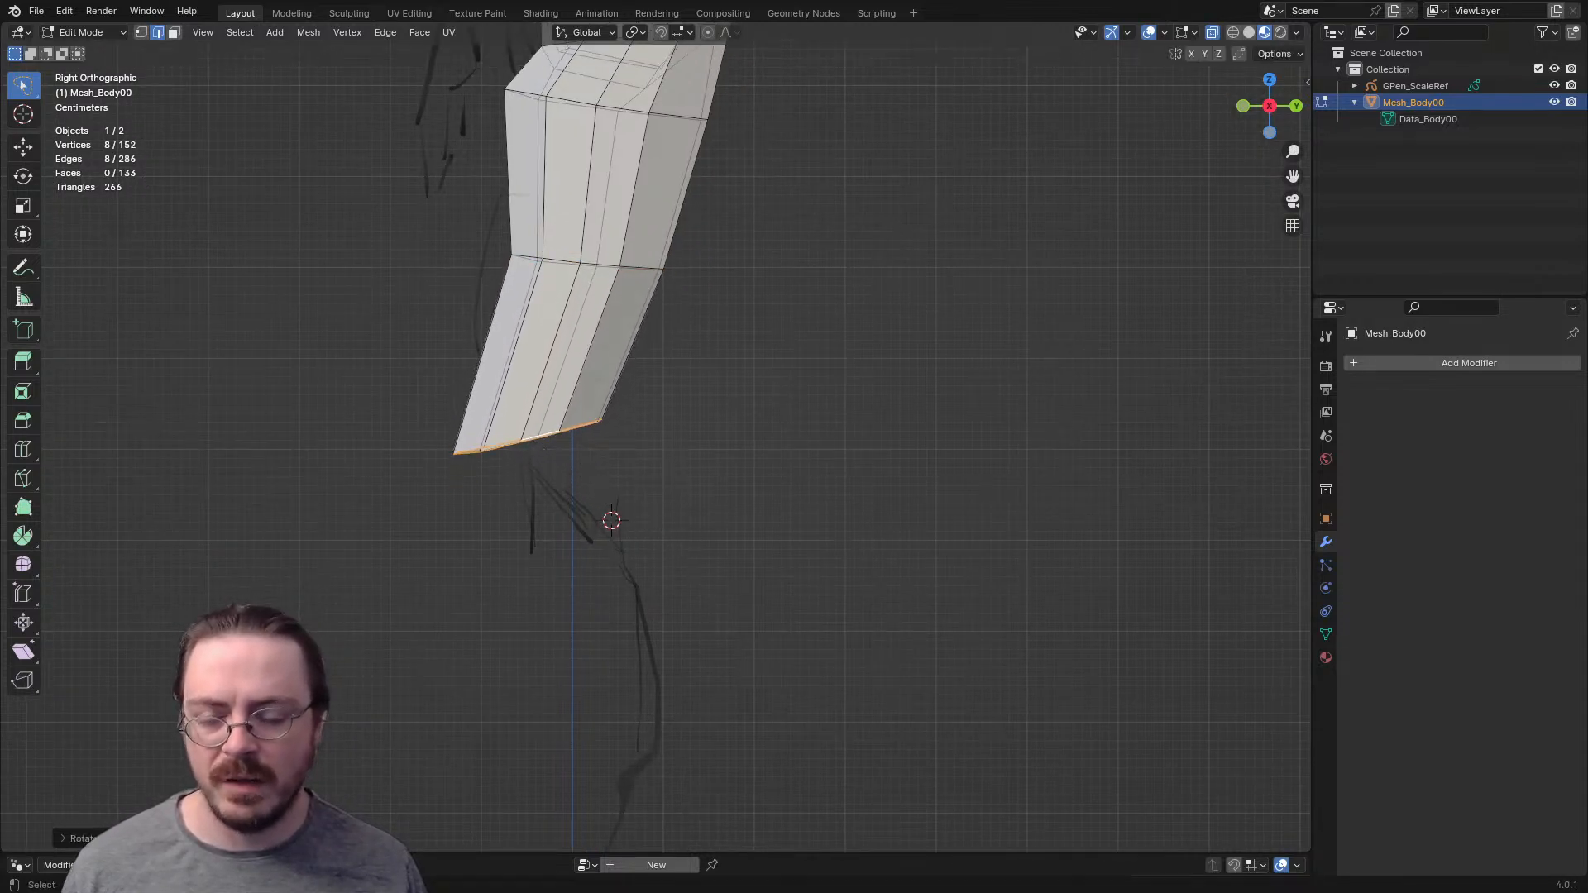
- Extrude two more sections through the knee and upper calf, rotating each end loop to follow the sketch
key(e)
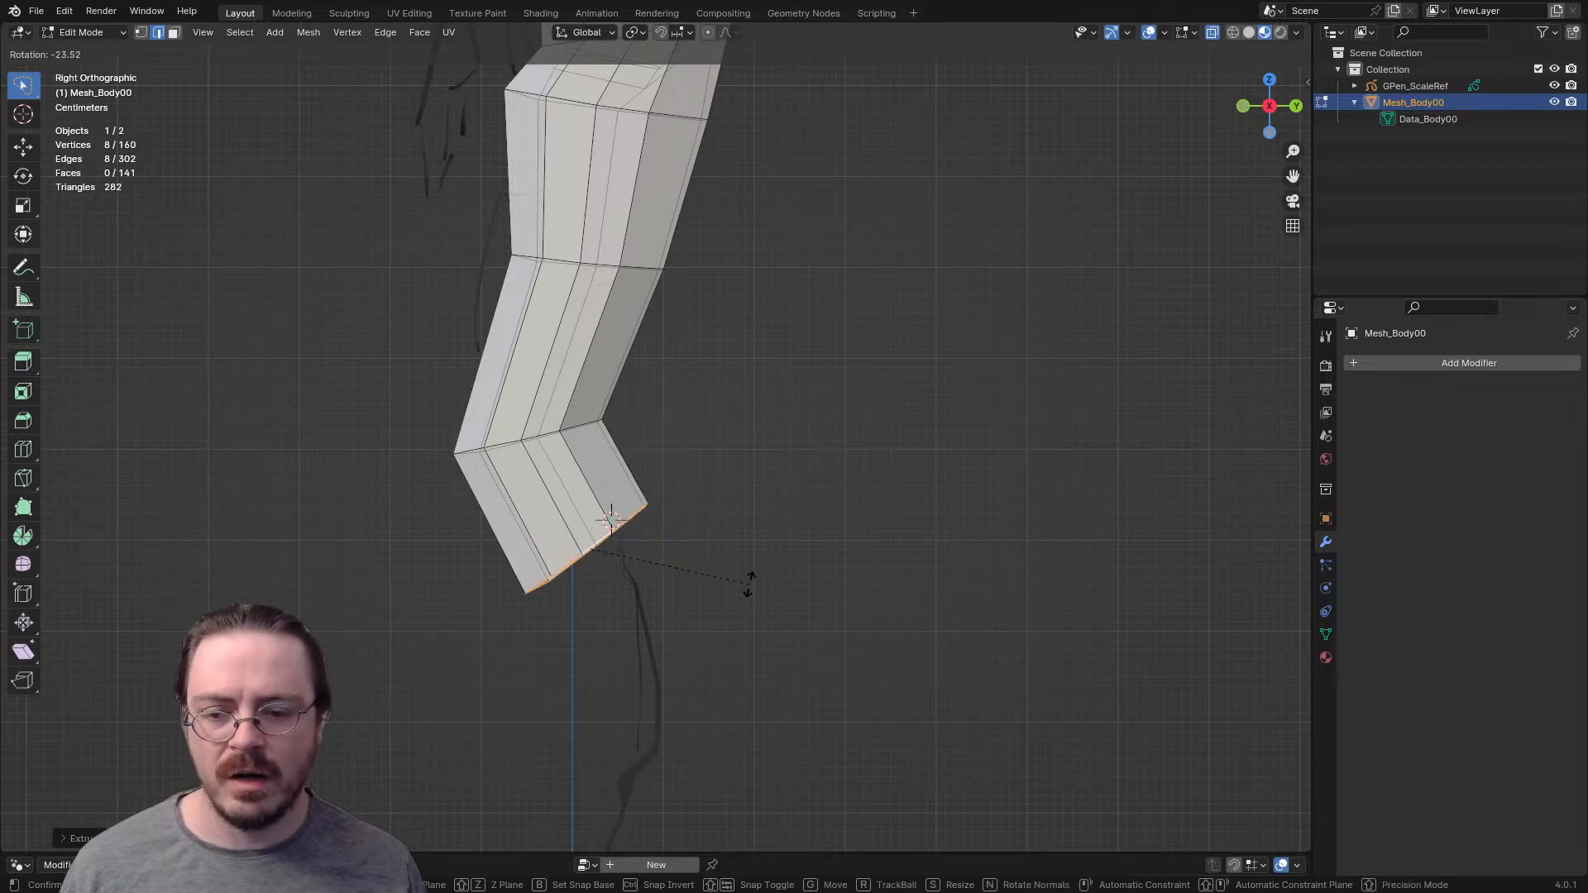
click(749, 583)
shift+middle_drag(749, 583, 749, 488)
key(e)
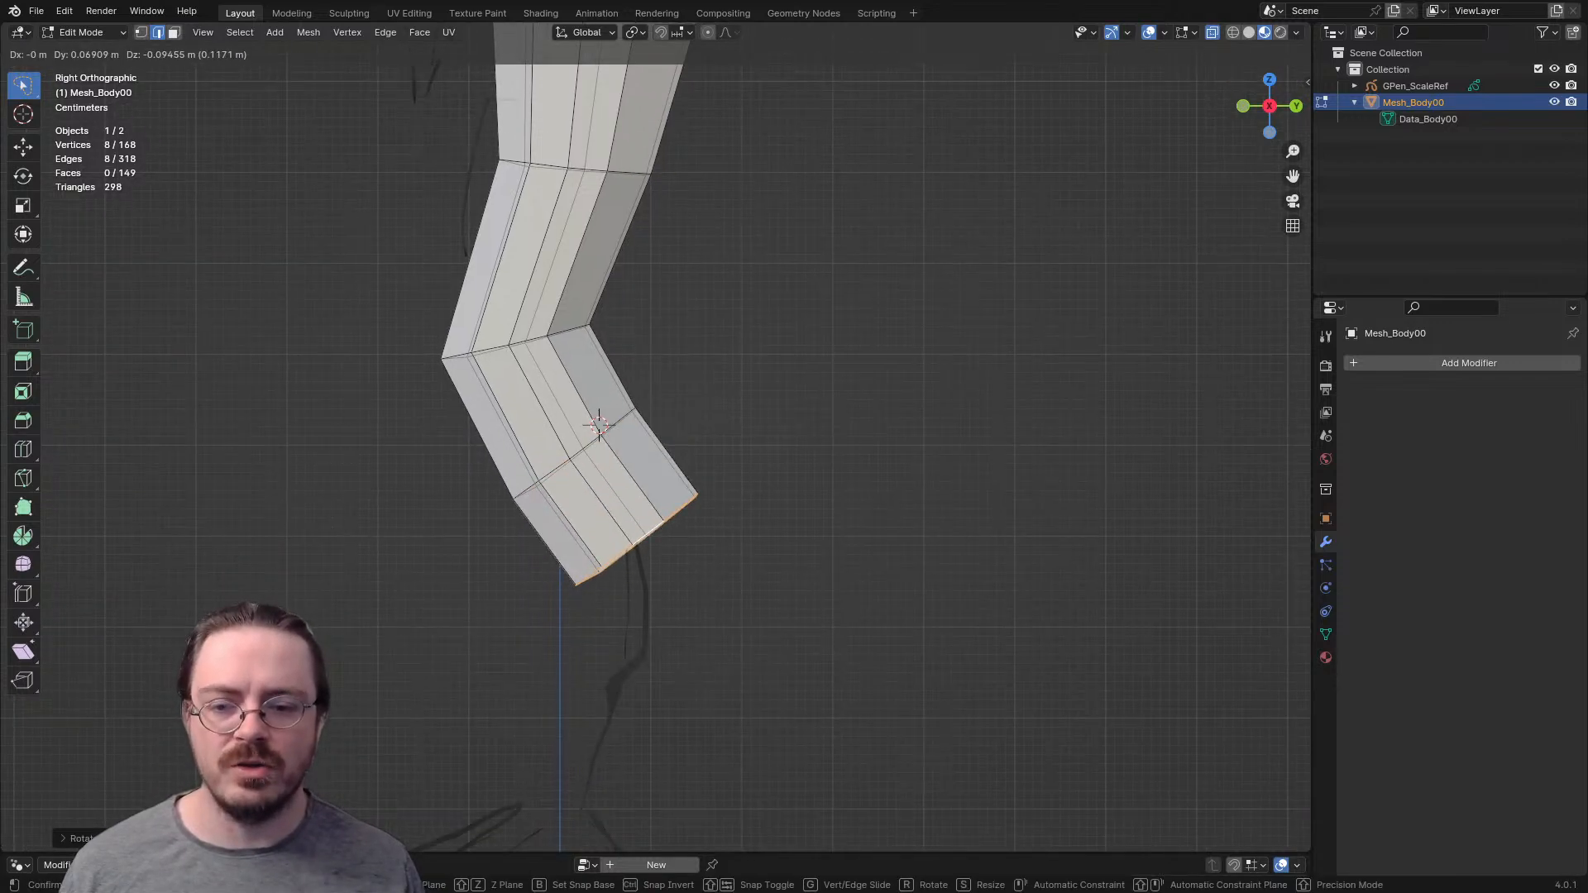
click(721, 602)
shift+middle_drag(721, 602, 780, 426)
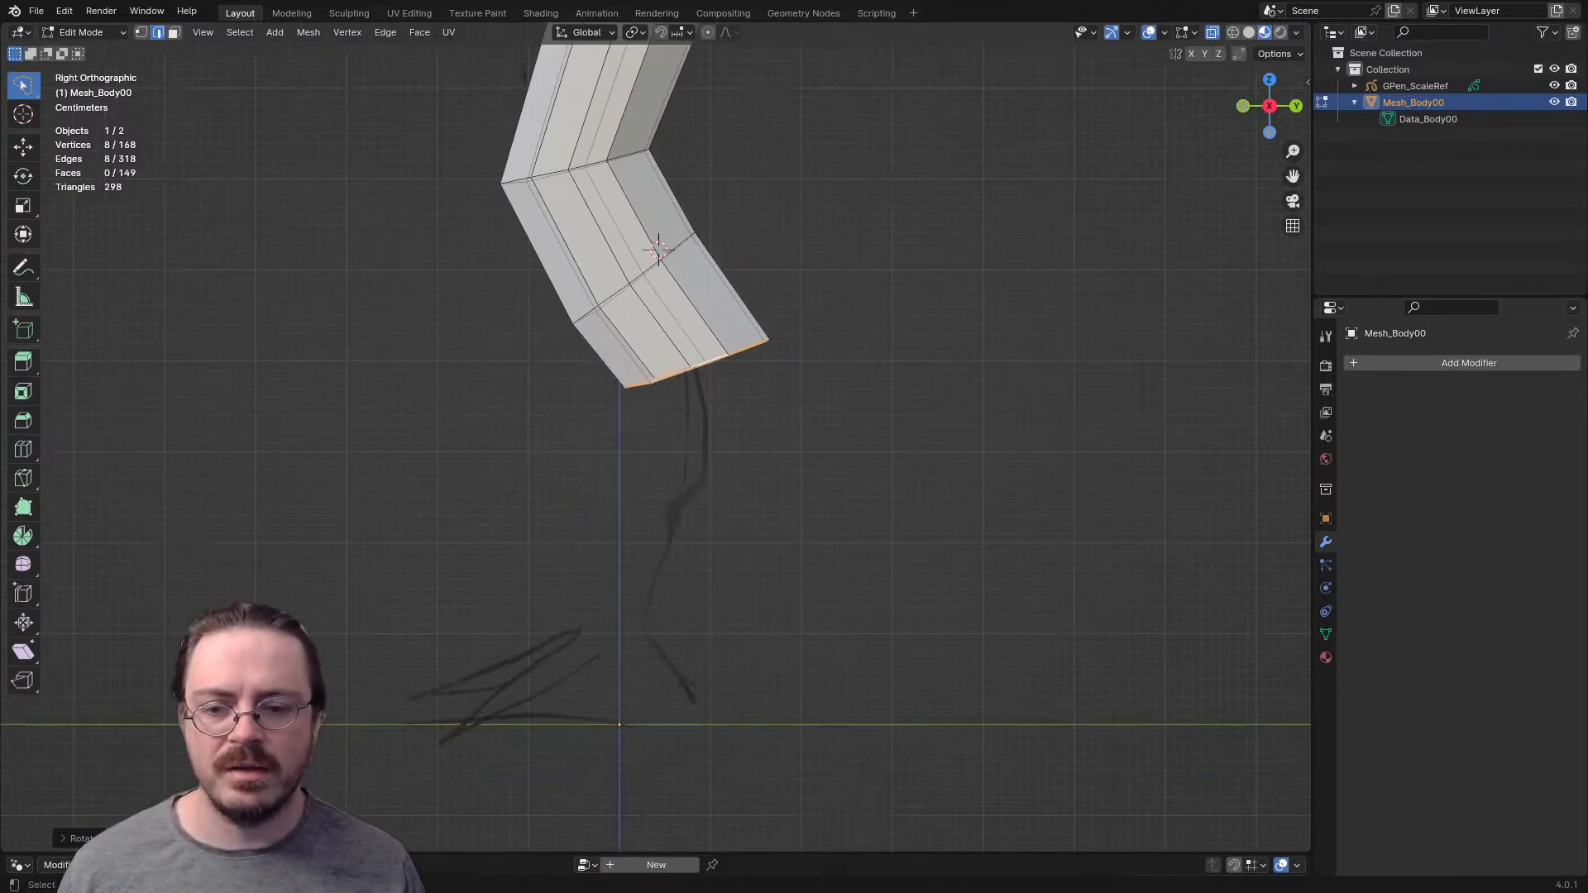
- Extend the lower leg downward with further extrusions, rotating, moving and scaling the end loop to match the sketch
key(e)
click(793, 591)
key(r)
click(740, 650)
key(g)
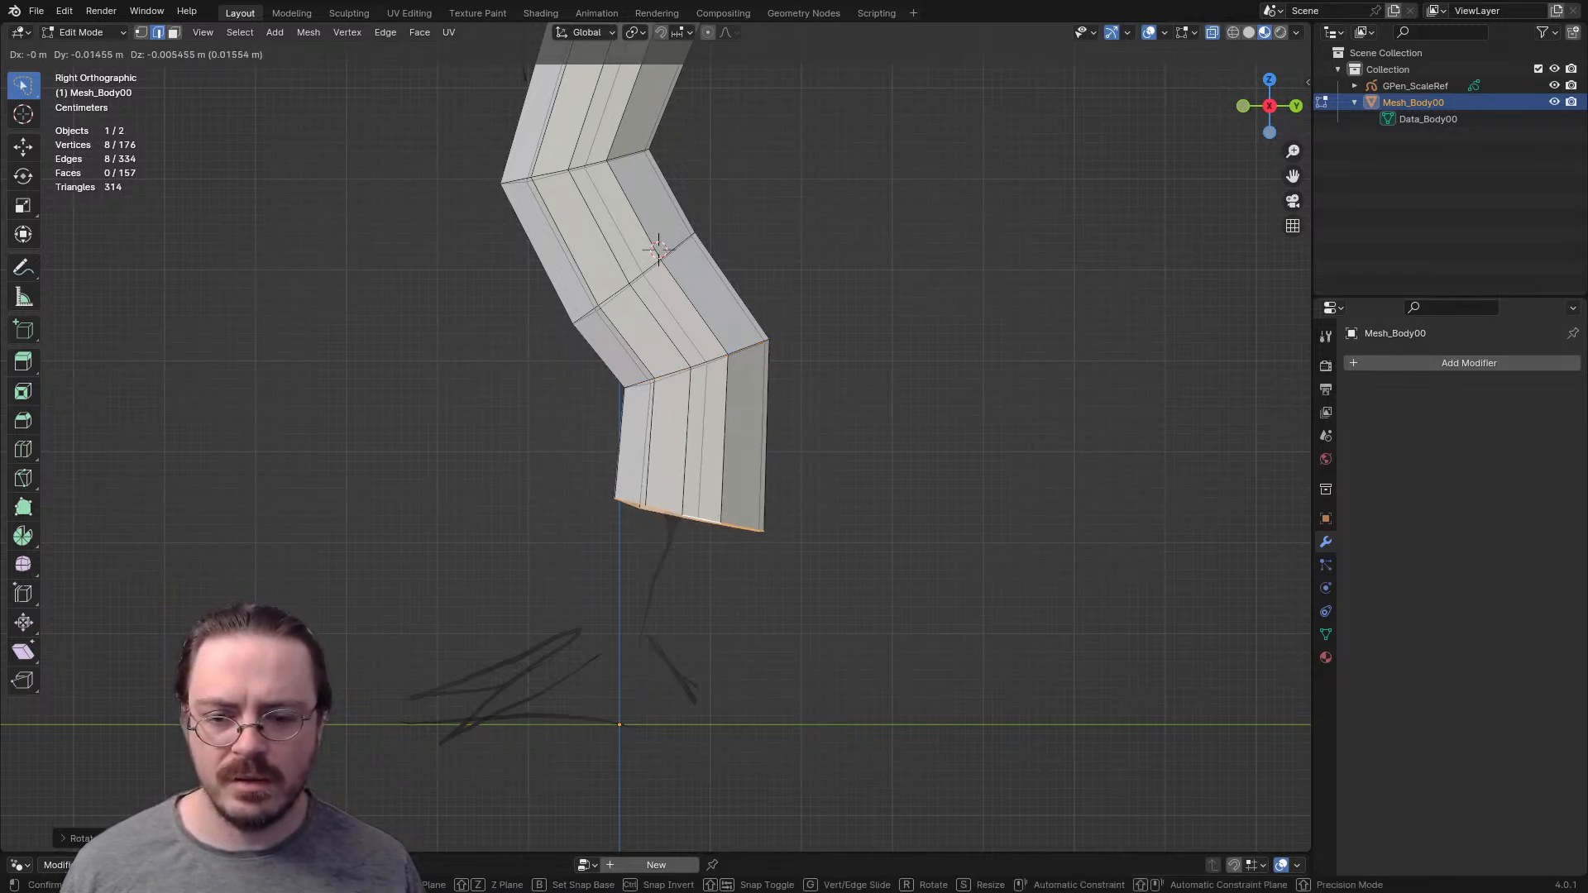
click(695, 762)
key(s)
click(621, 721)
- In front view, shift the knee section's inner vertical edges toward the body's centreline
shift+middle_drag(620, 661, 599, 880)
middle_drag(629, 529, 765, 563)
shift+middle_drag(745, 496, 731, 620)
scroll(731, 620, down, 4)
key(KP_1)
scroll(689, 510, up, 6)
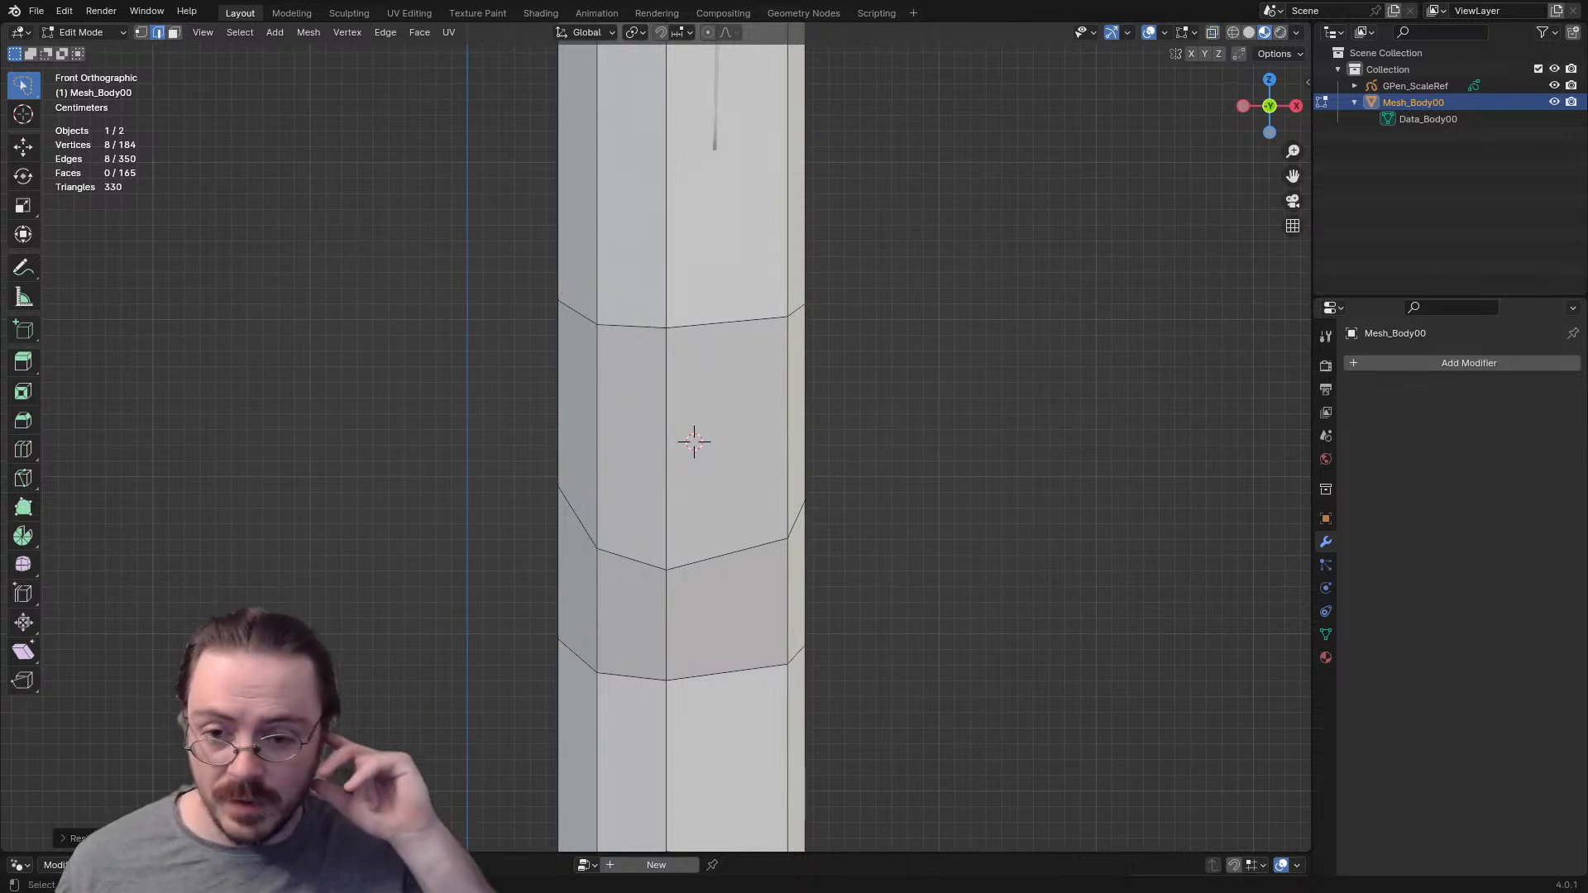
scroll(694, 442, up, 1)
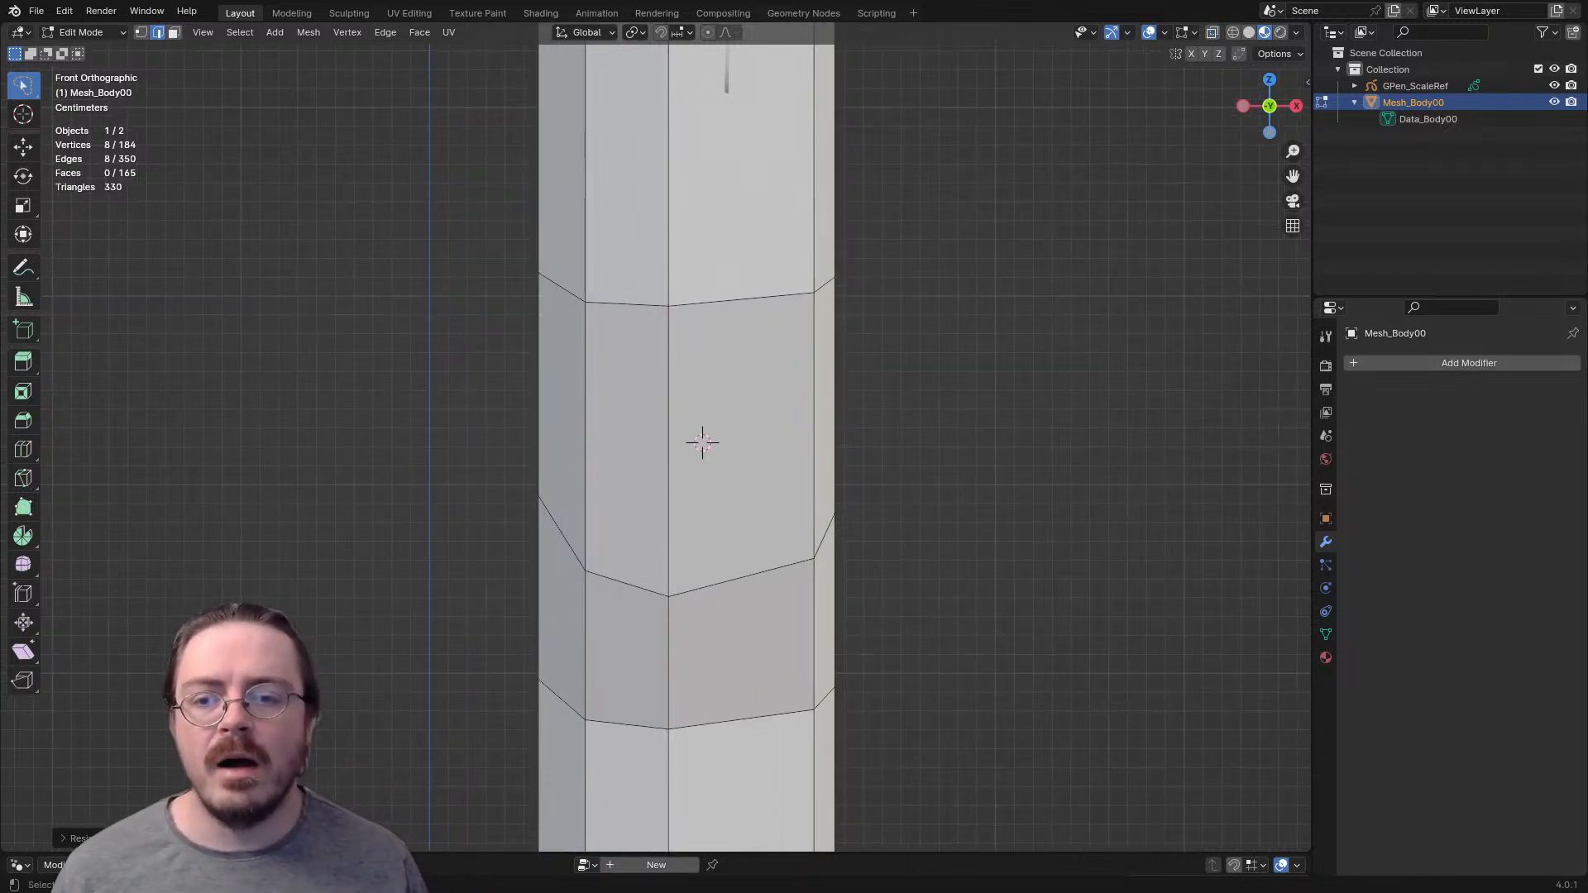
click(550, 438)
click(539, 413)
key(g)
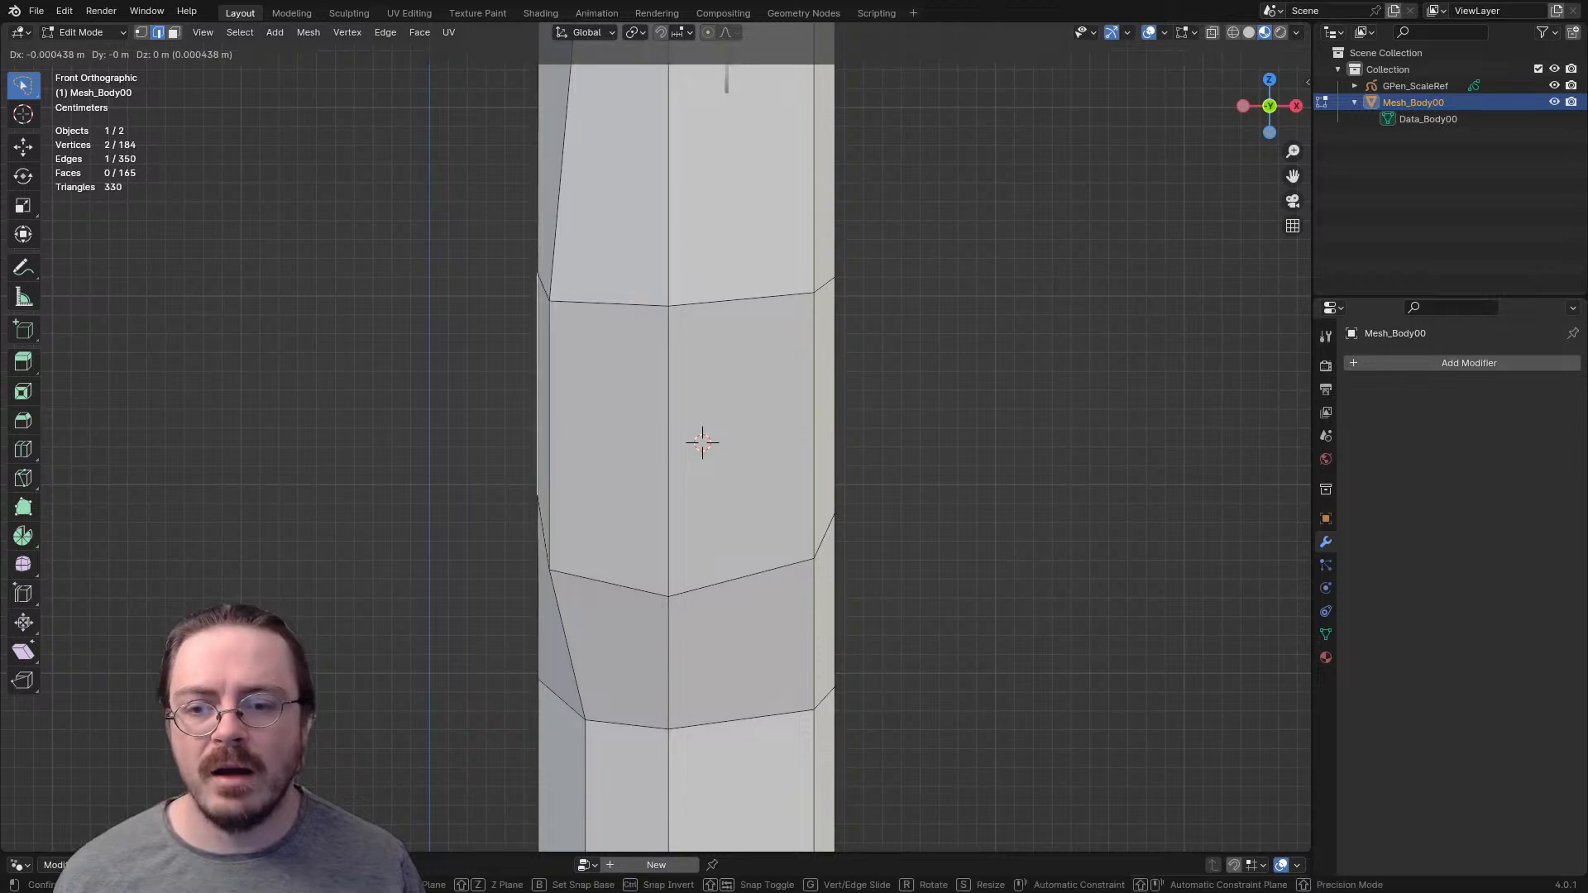
click(702, 442)
- Try to delete the front centre edge of the knee section
middle_drag(700, 441, 644, 442)
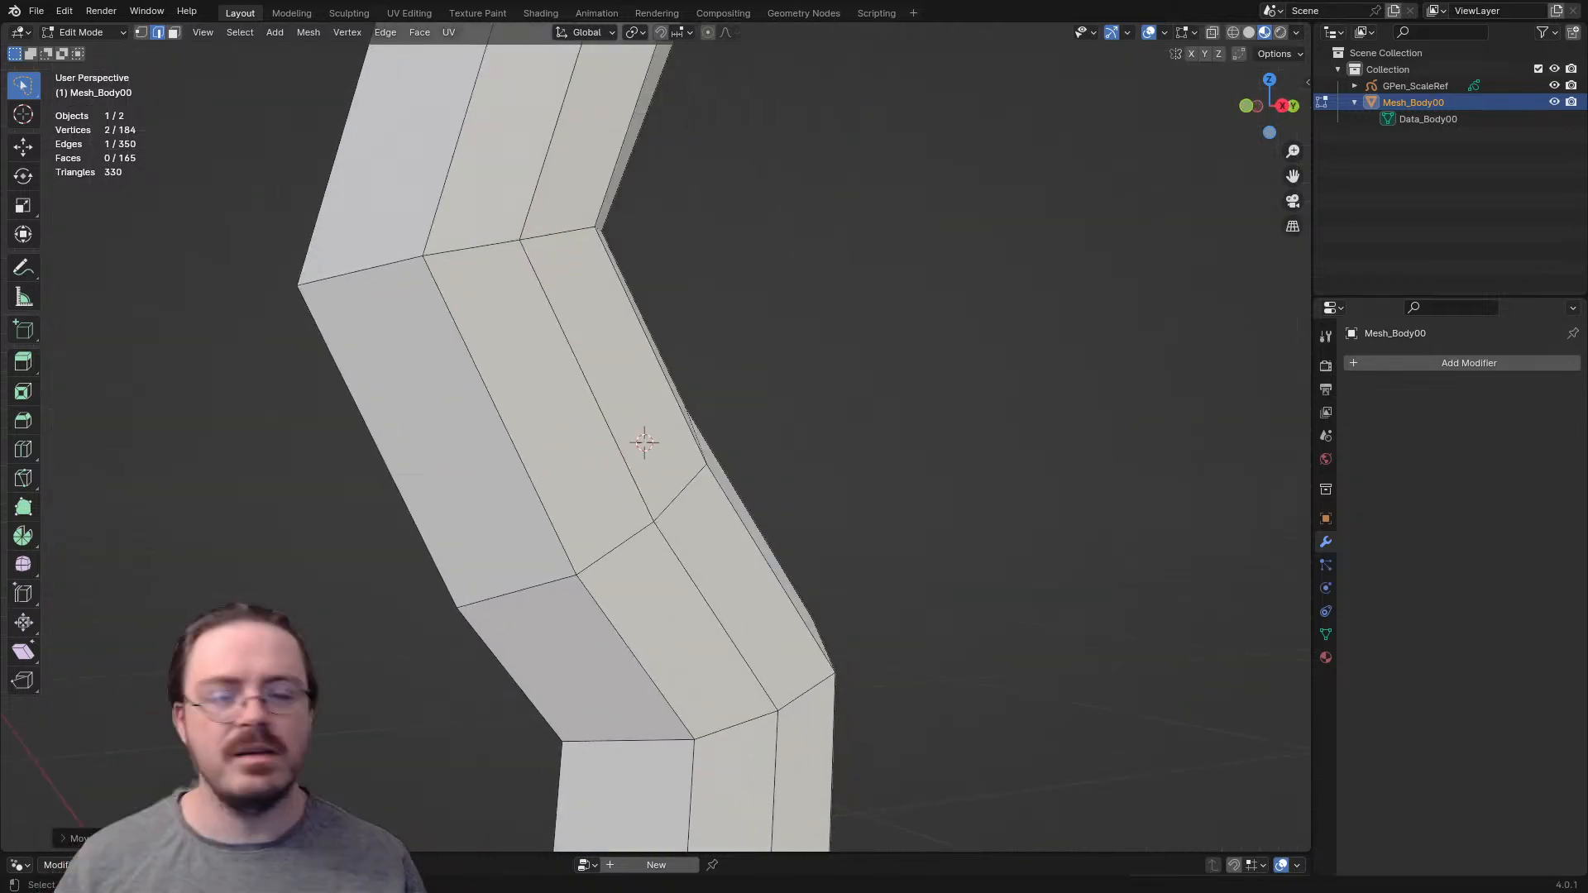
middle_drag(644, 442, 628, 444)
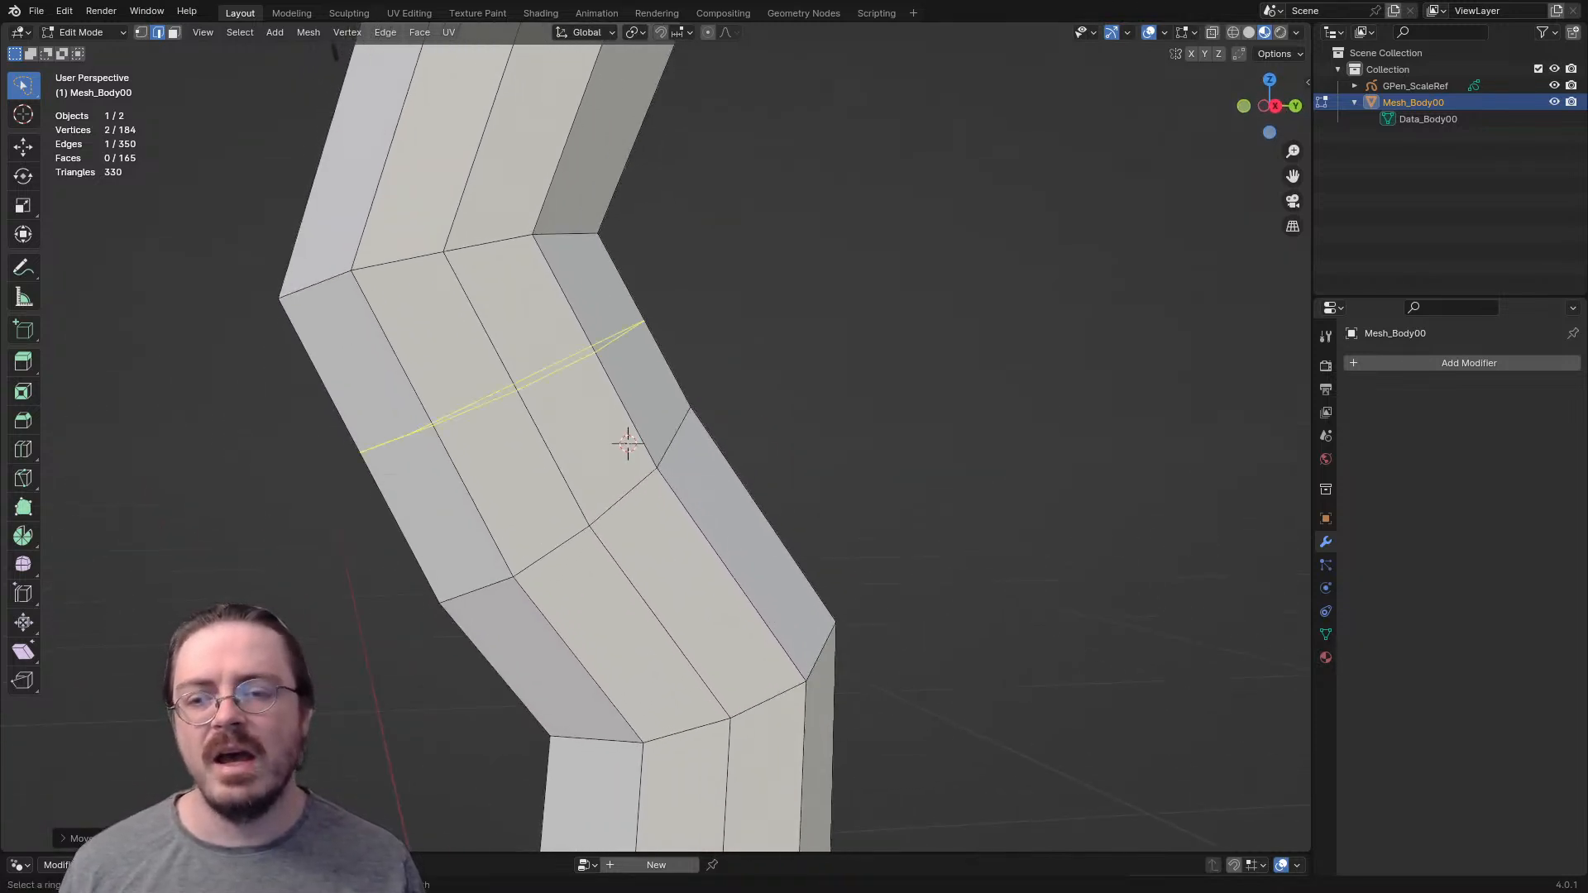
middle_drag(628, 444, 703, 435)
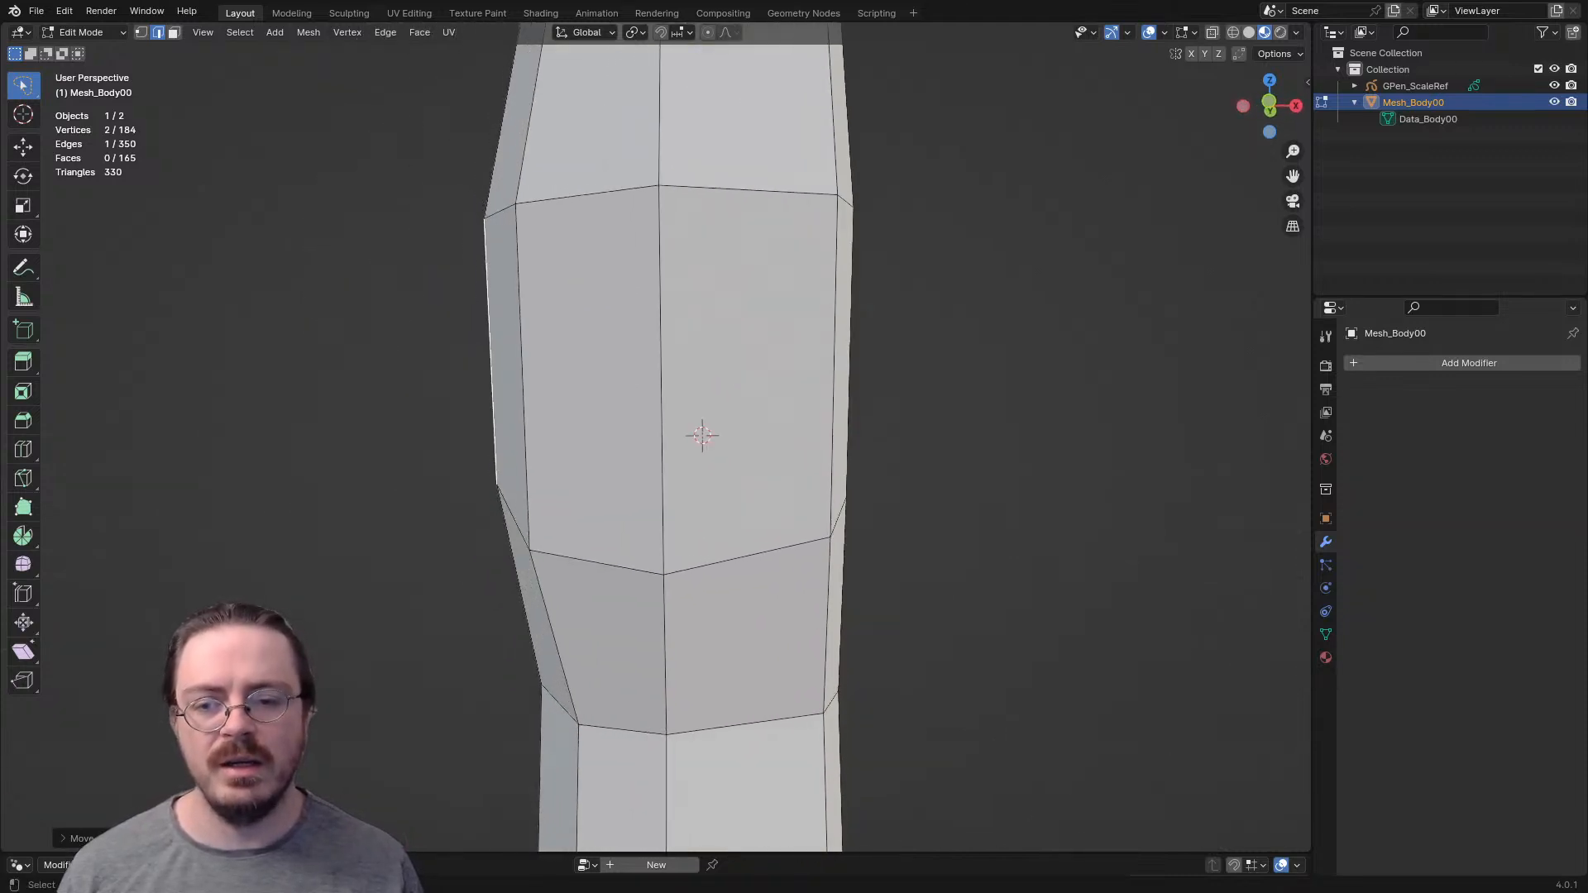
key(x)
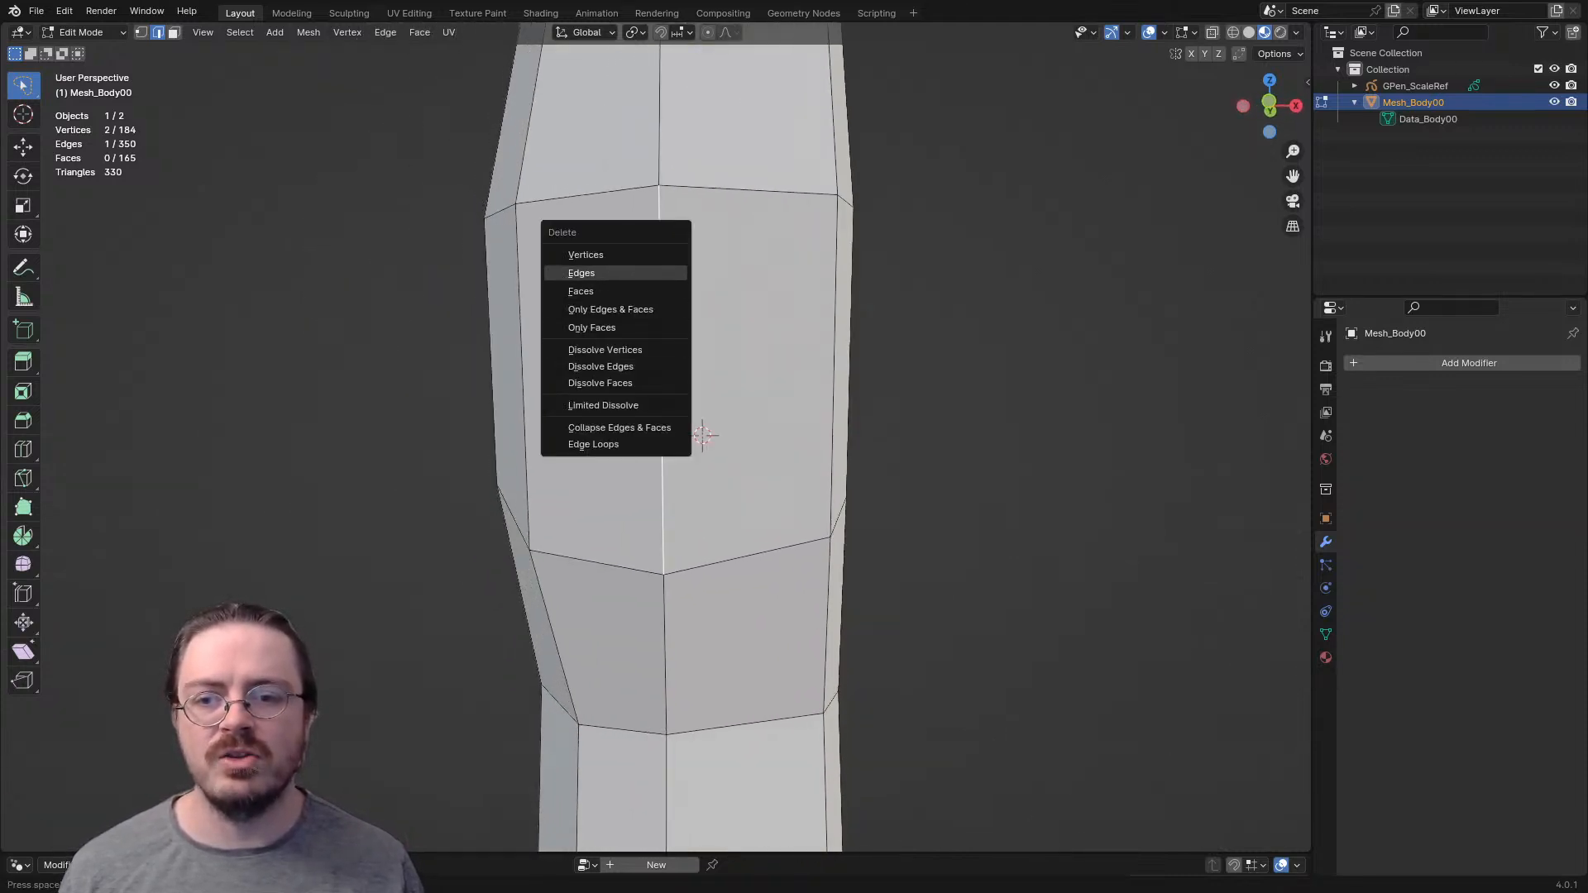
click(622, 272)
key(ctrl+z)
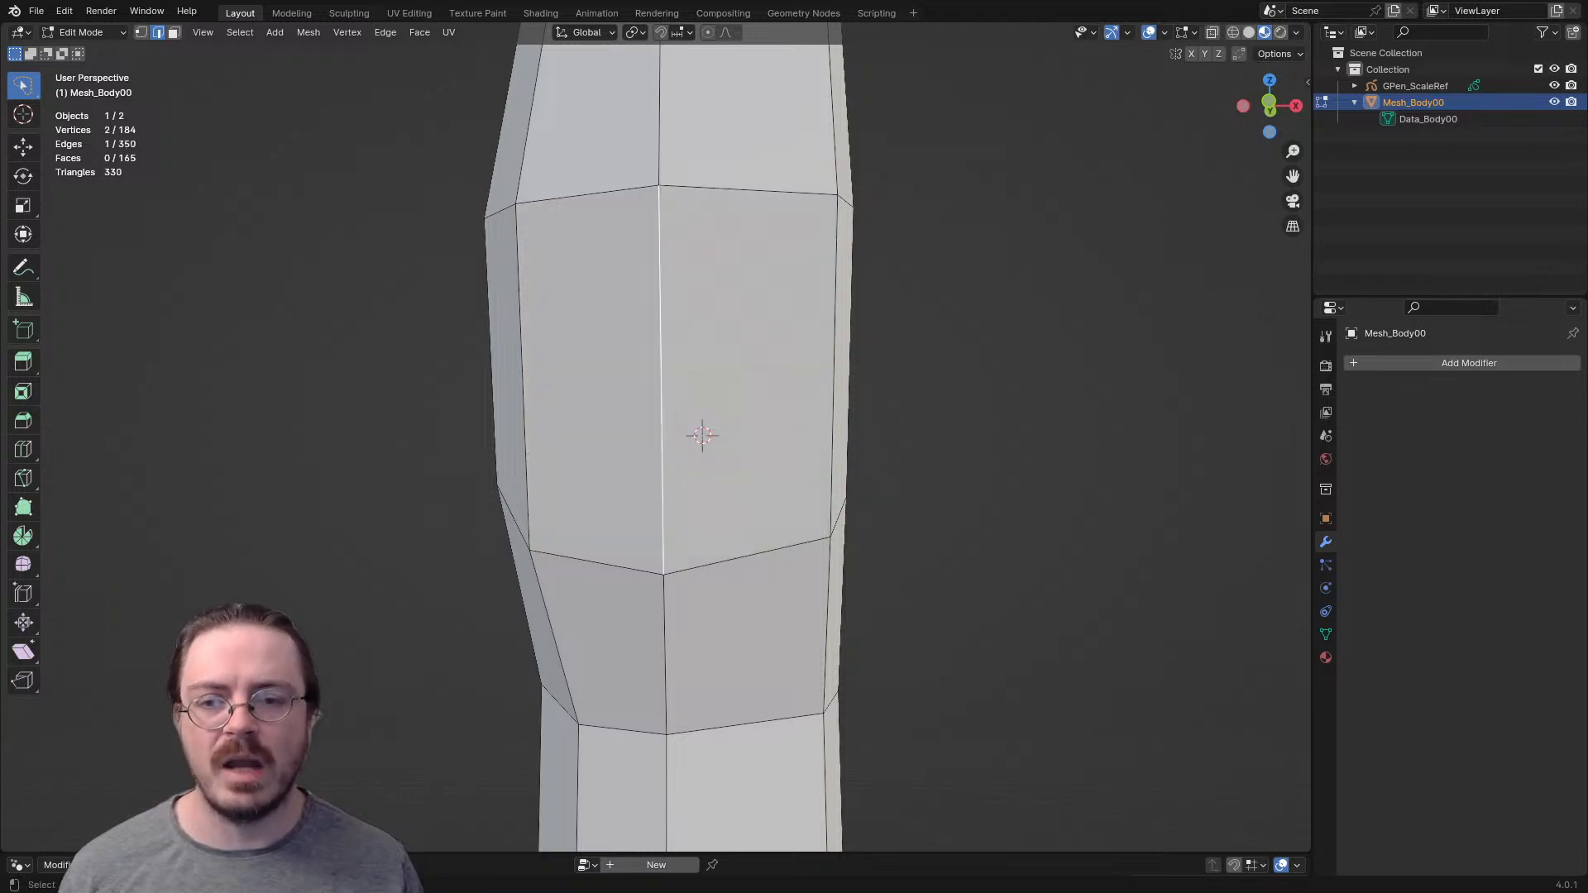
- Add a horizontal edge loop around the middle of the knee section and pull its front vertex forward
middle_drag(622, 273, 563, 320)
scroll(591, 318, down, 4)
middle_drag(579, 414, 556, 388)
scroll(556, 387, up, 3)
key(1)
click(409, 438)
key(g)
click(395, 454)
middle_drag(395, 453, 550, 453)
- Select the four front faces of the knee, extrude them and scale them down into a kneecap
key(3)
shift+click(682, 455)
shift+click(578, 462)
shift+click(566, 339)
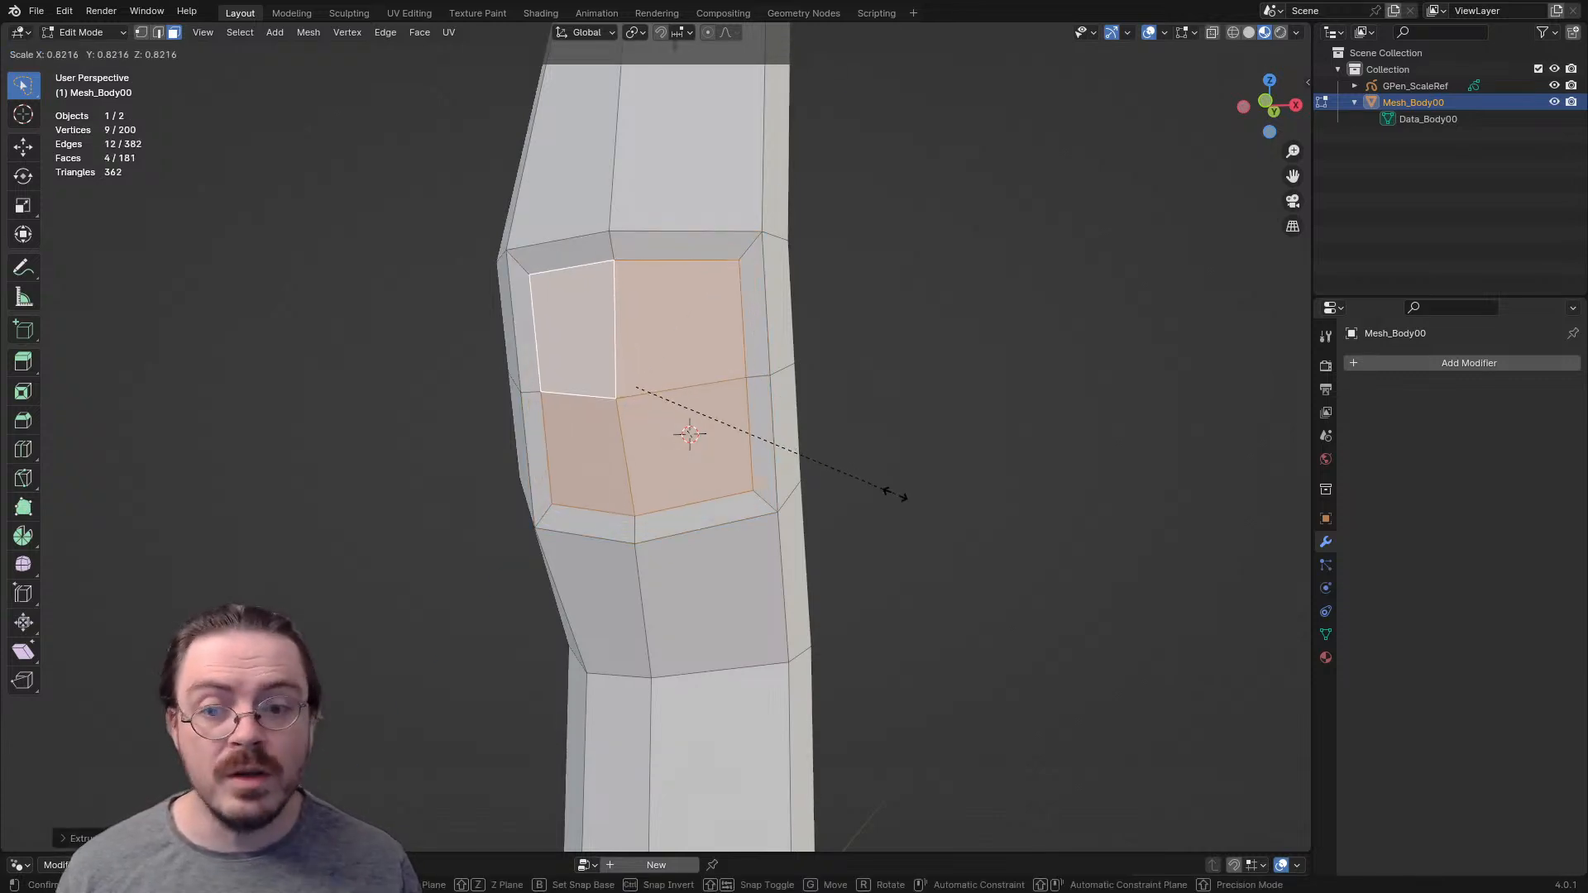
click(841, 482)
- Move the kneecap faces to shape the front profile of the knee
middle_drag(841, 482, 716, 482)
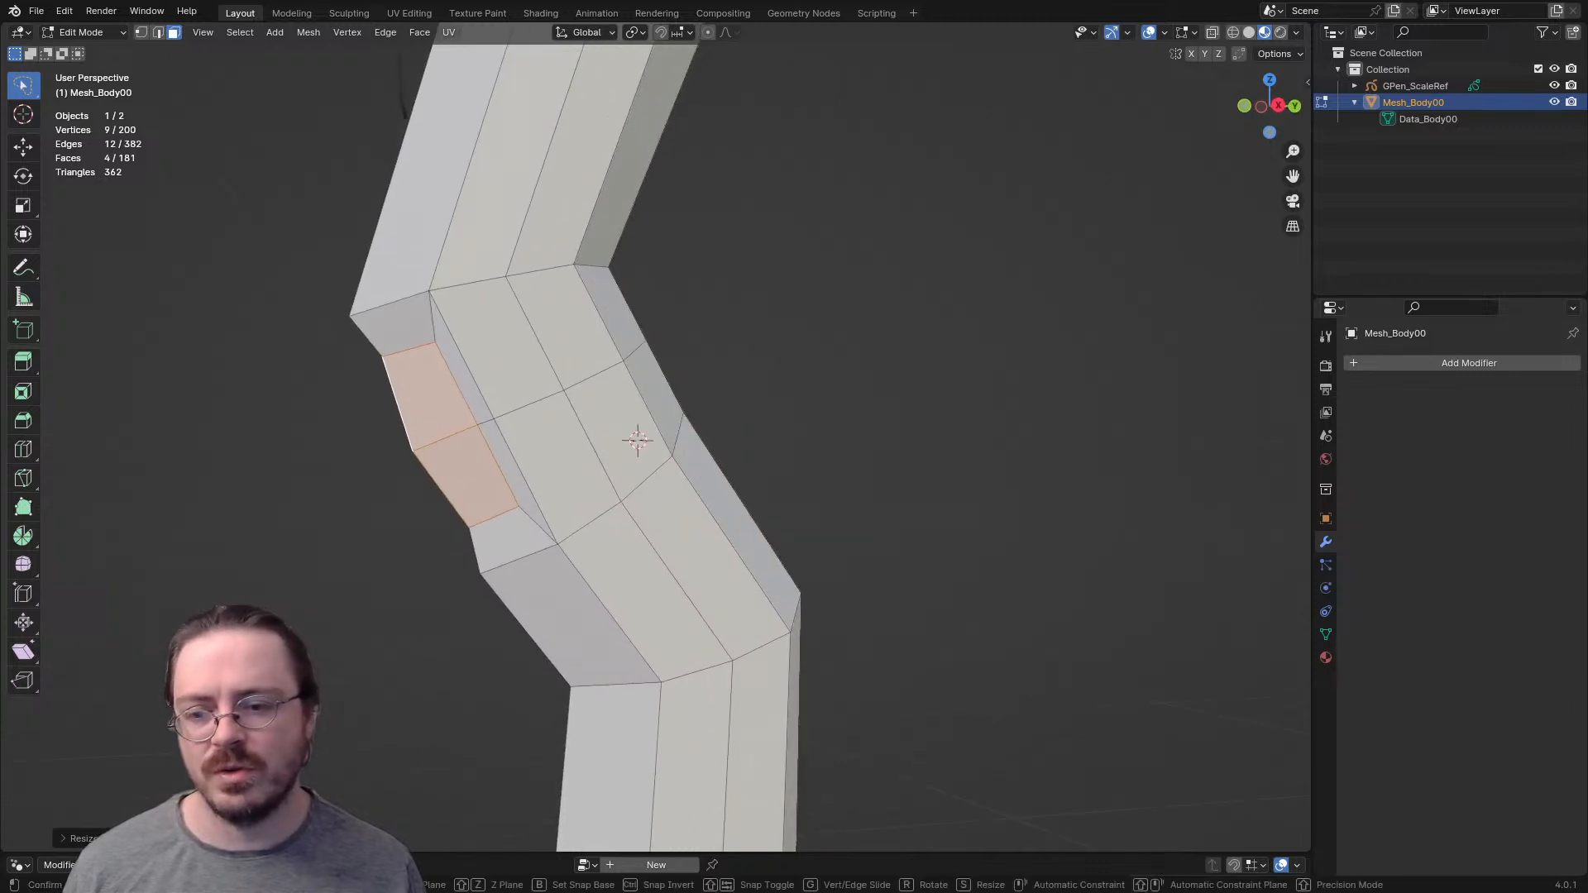
key(g)
click(691, 483)
scroll(691, 482, up, 2)
shift+middle_drag(690, 482, 773, 519)
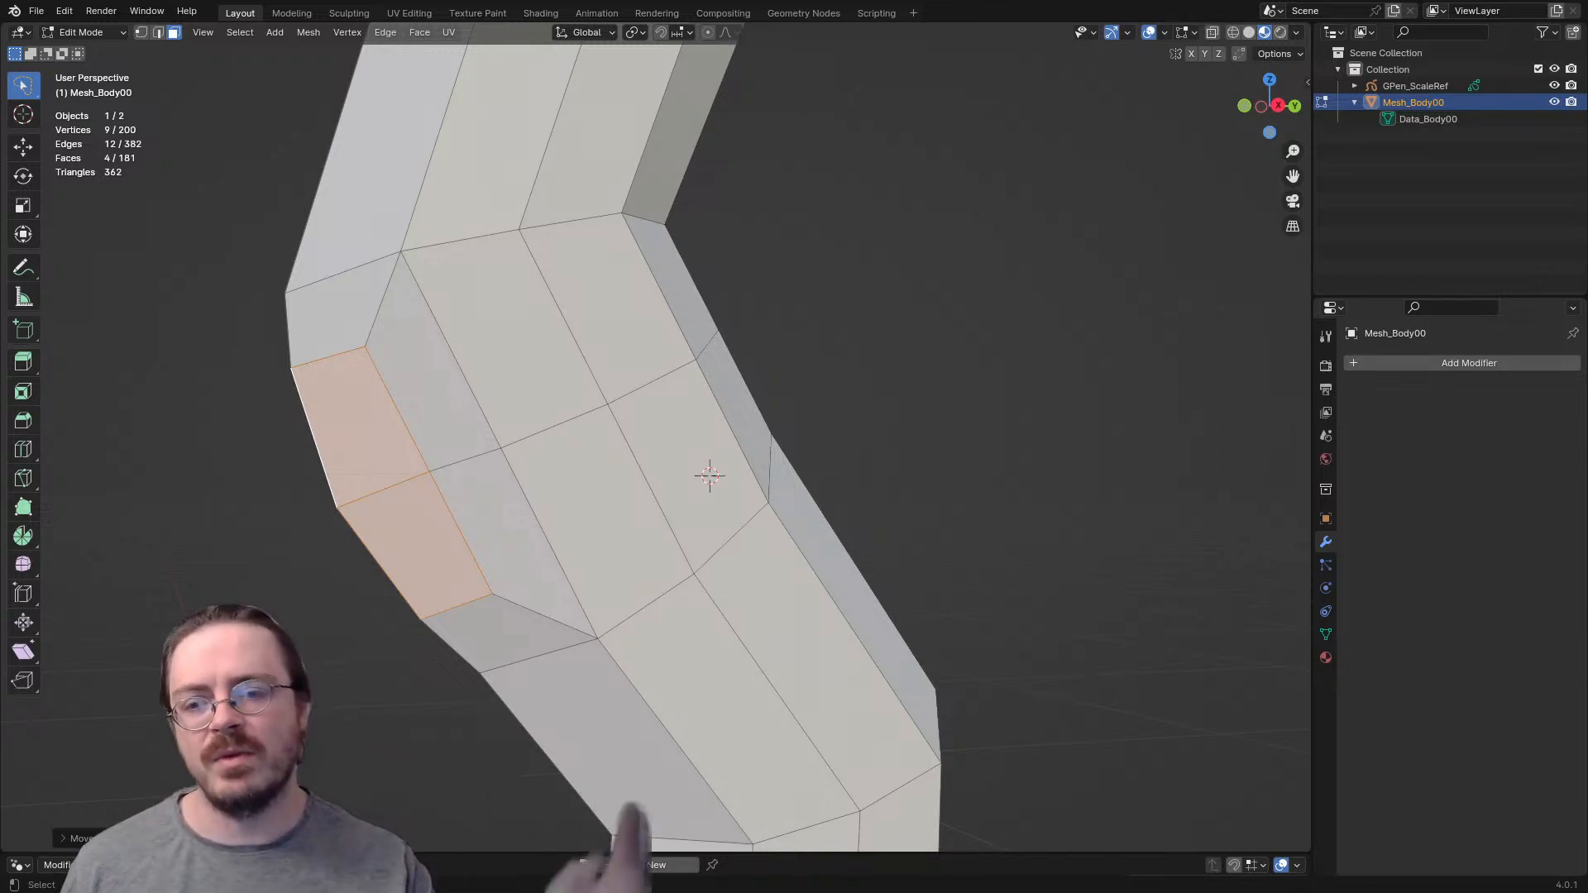
middle_drag(773, 519, 817, 541)
- Delete the horizontal edge beside the kneecap on the outer side of the knee
key(2)
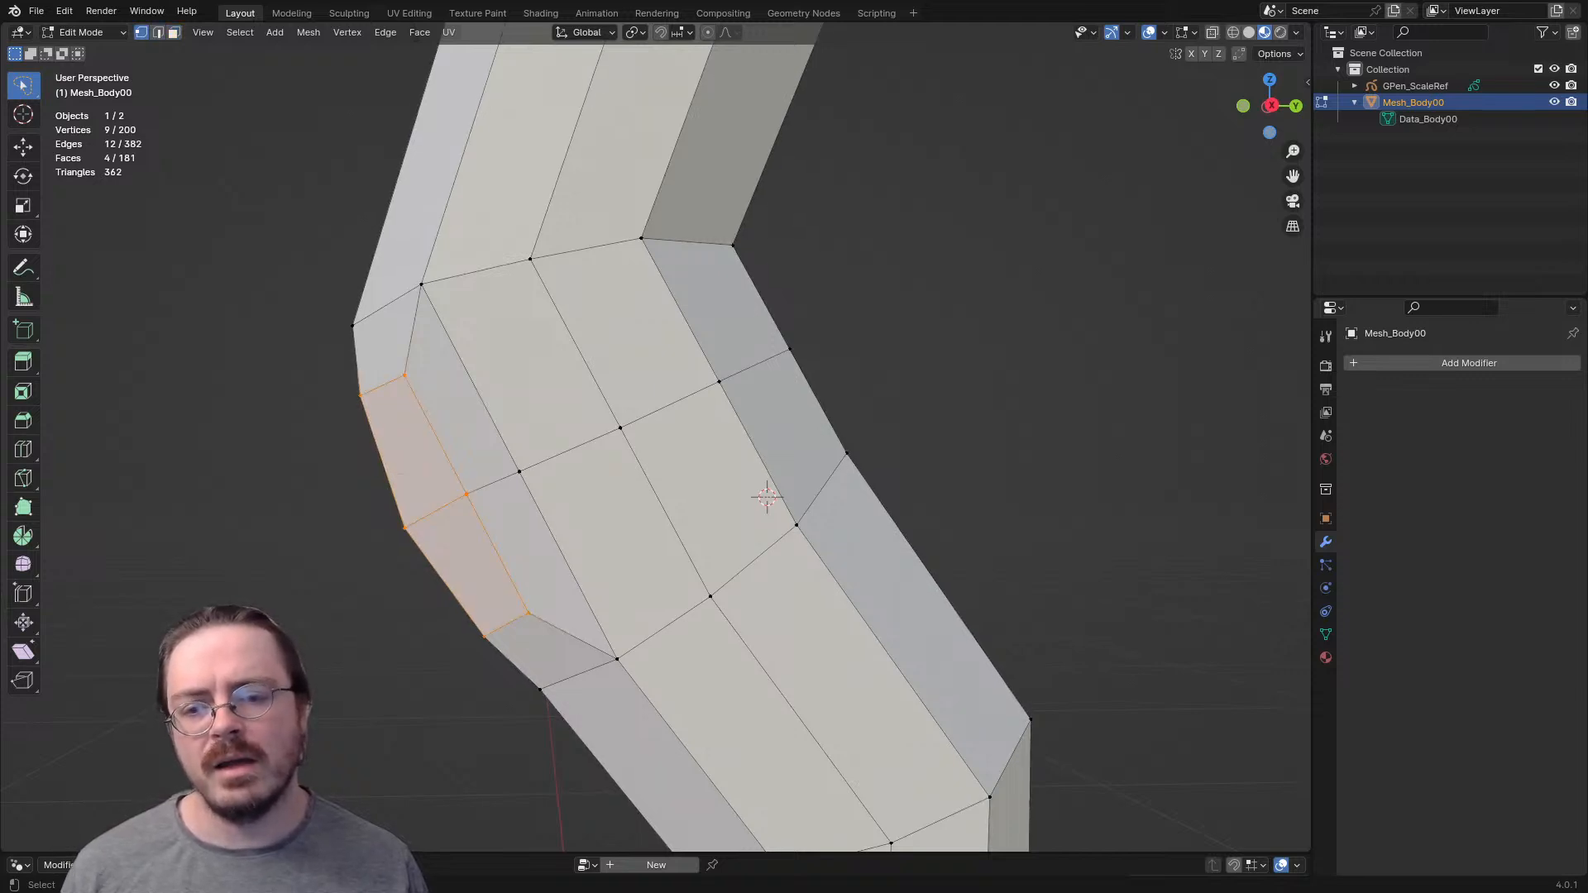
click(558, 454)
key(x)
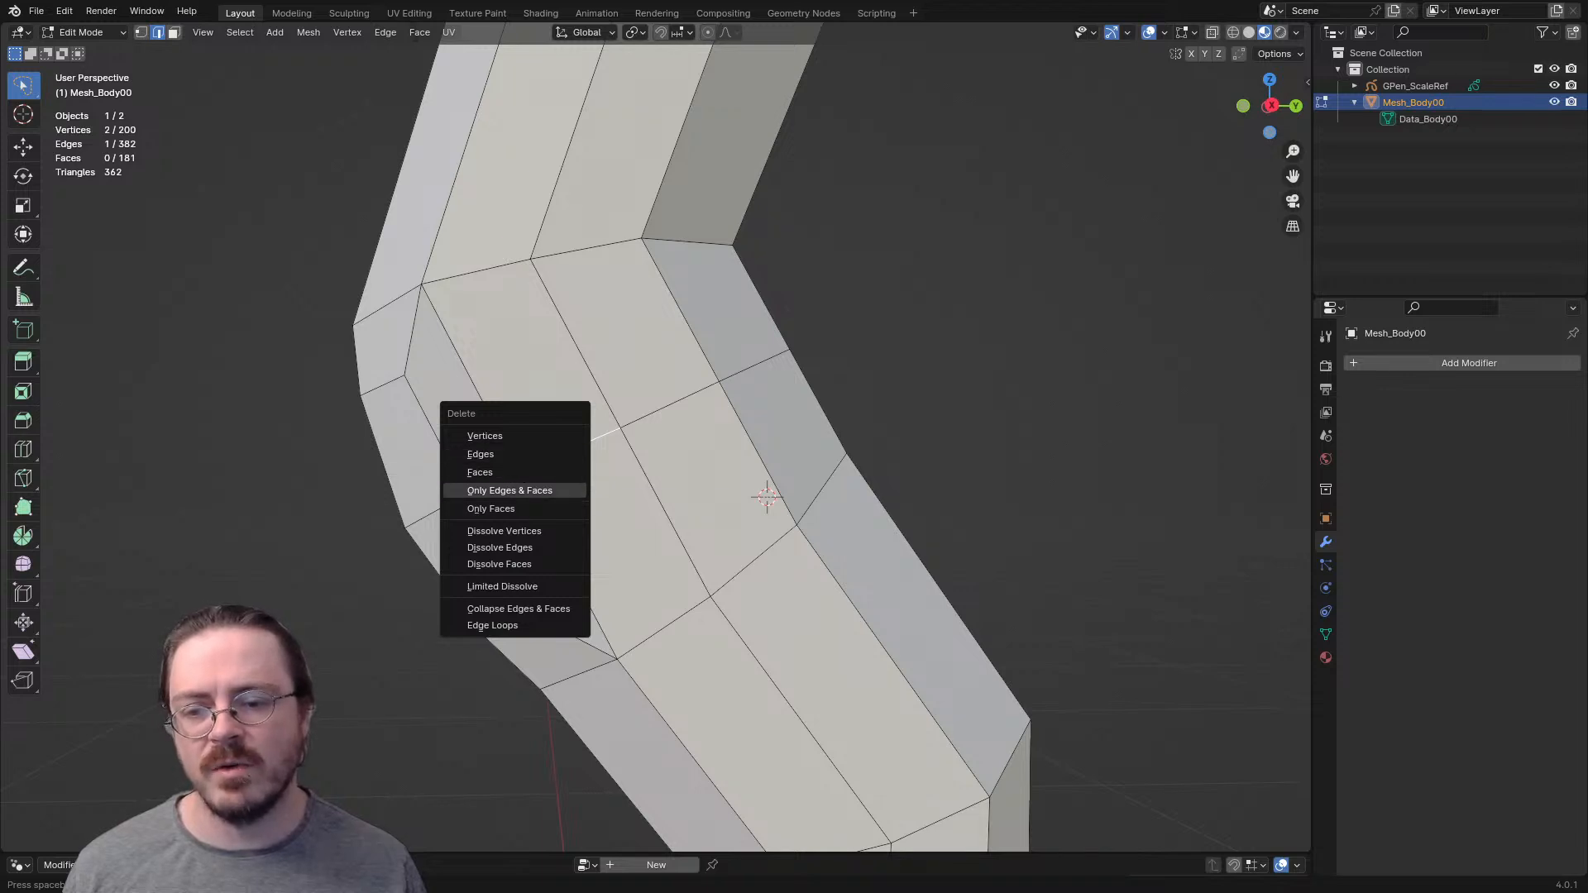
click(484, 455)
- Delete the matching horizontal edge beside the kneecap on the inner side of the knee
middle_drag(484, 454, 543, 453)
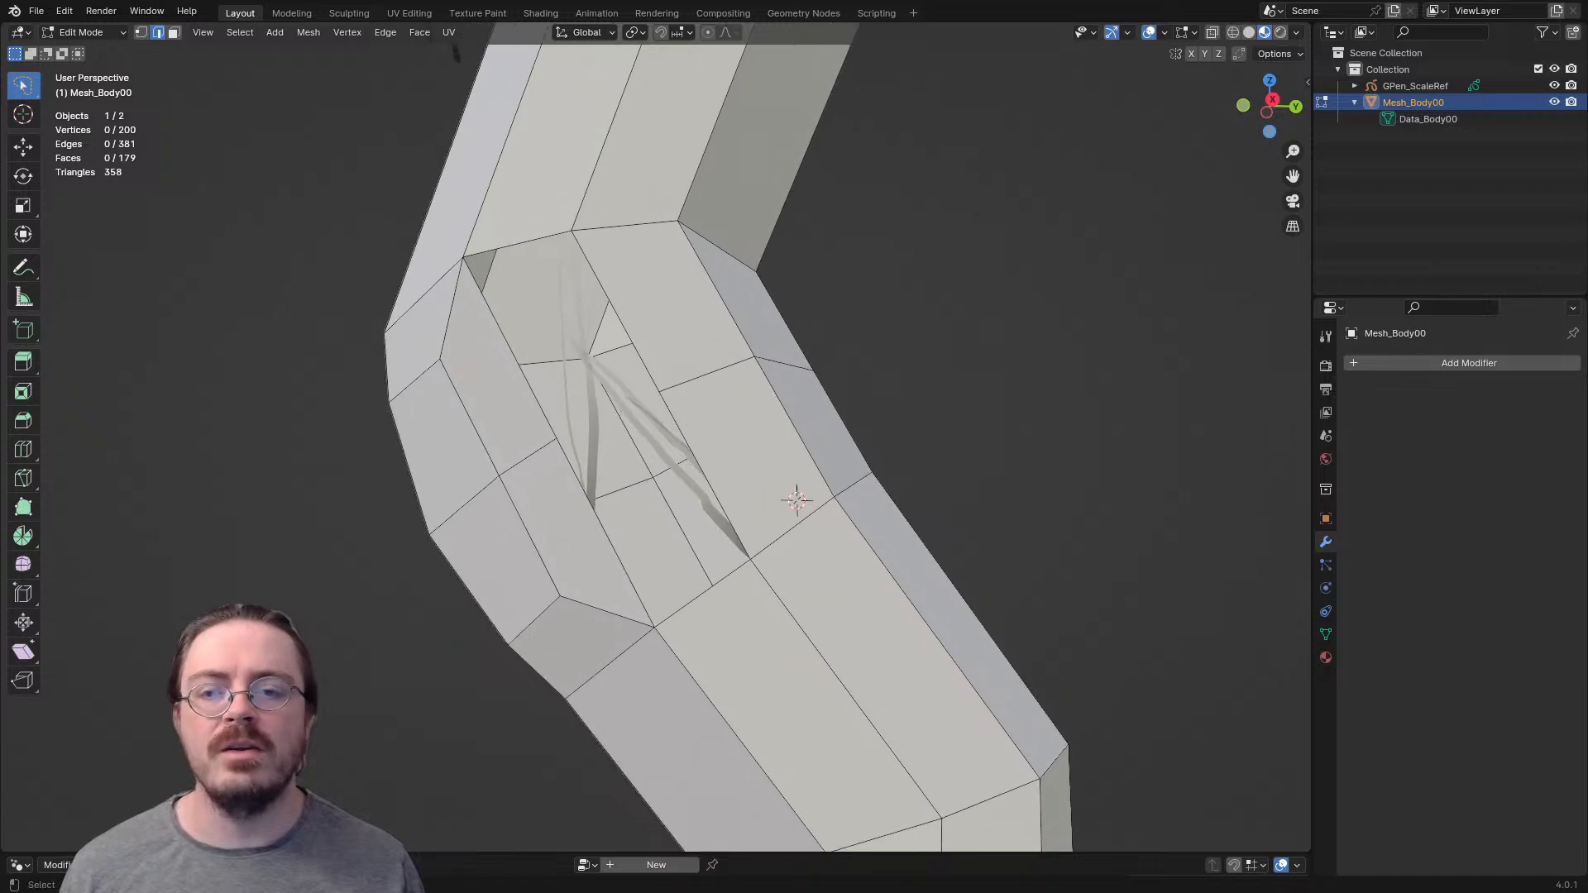
middle_drag(455, 52, 426, 60)
key(x)
key(Escape)
middle_drag(692, 457, 1035, 458)
key(3)
click(646, 567)
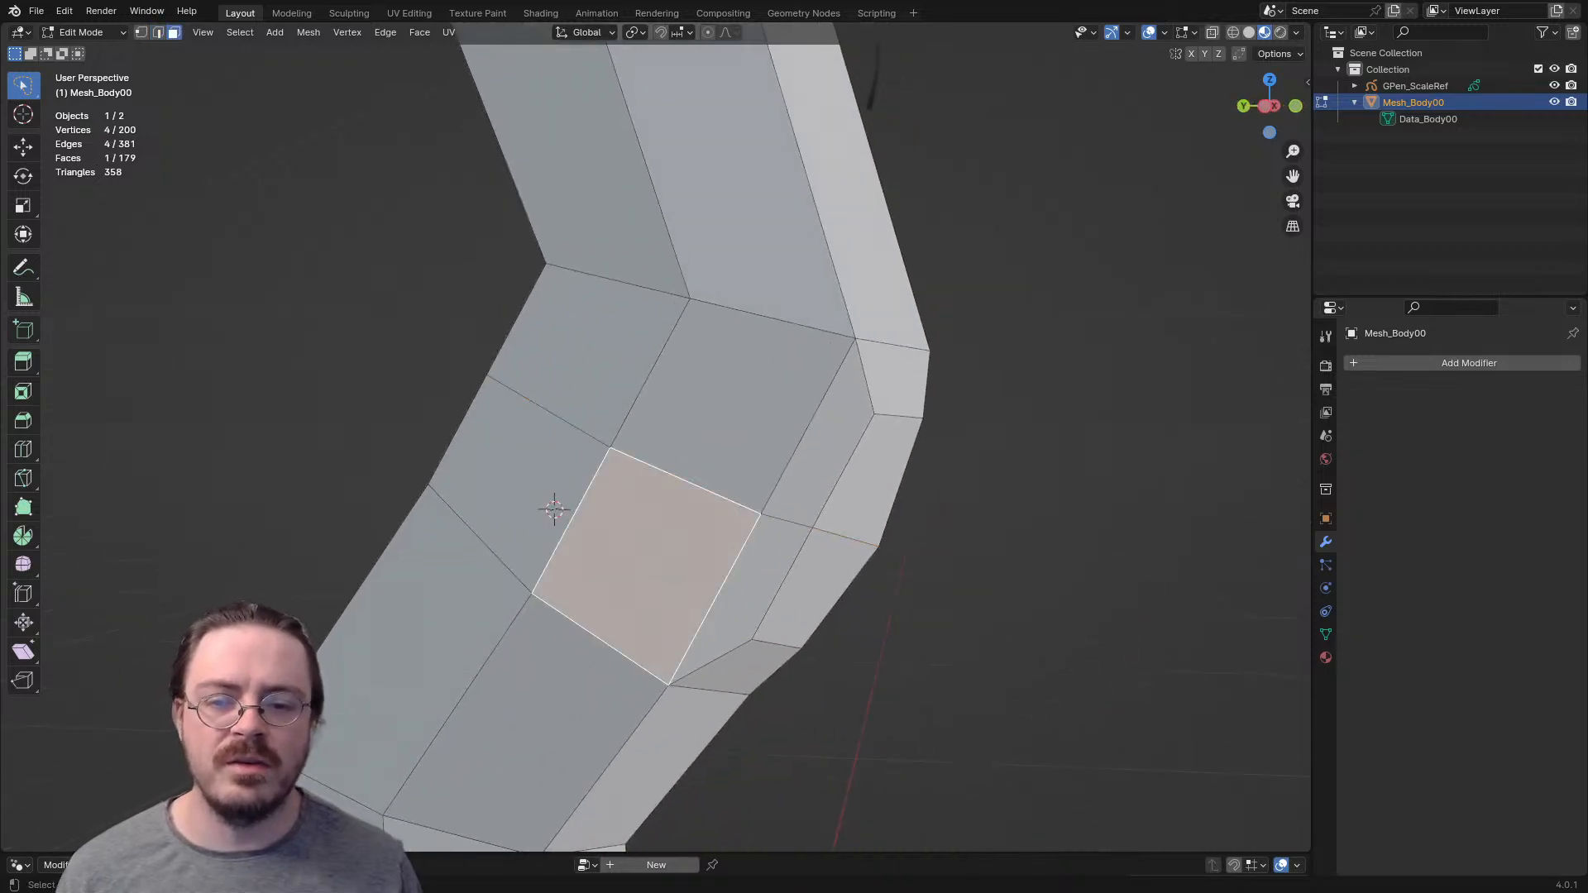
key(2)
click(685, 481)
key(x)
click(628, 477)
- Dissolve the remaining four horizontal edges of the middle loop around the back of the knee
middle_drag(628, 477, 244, 504)
key(x)
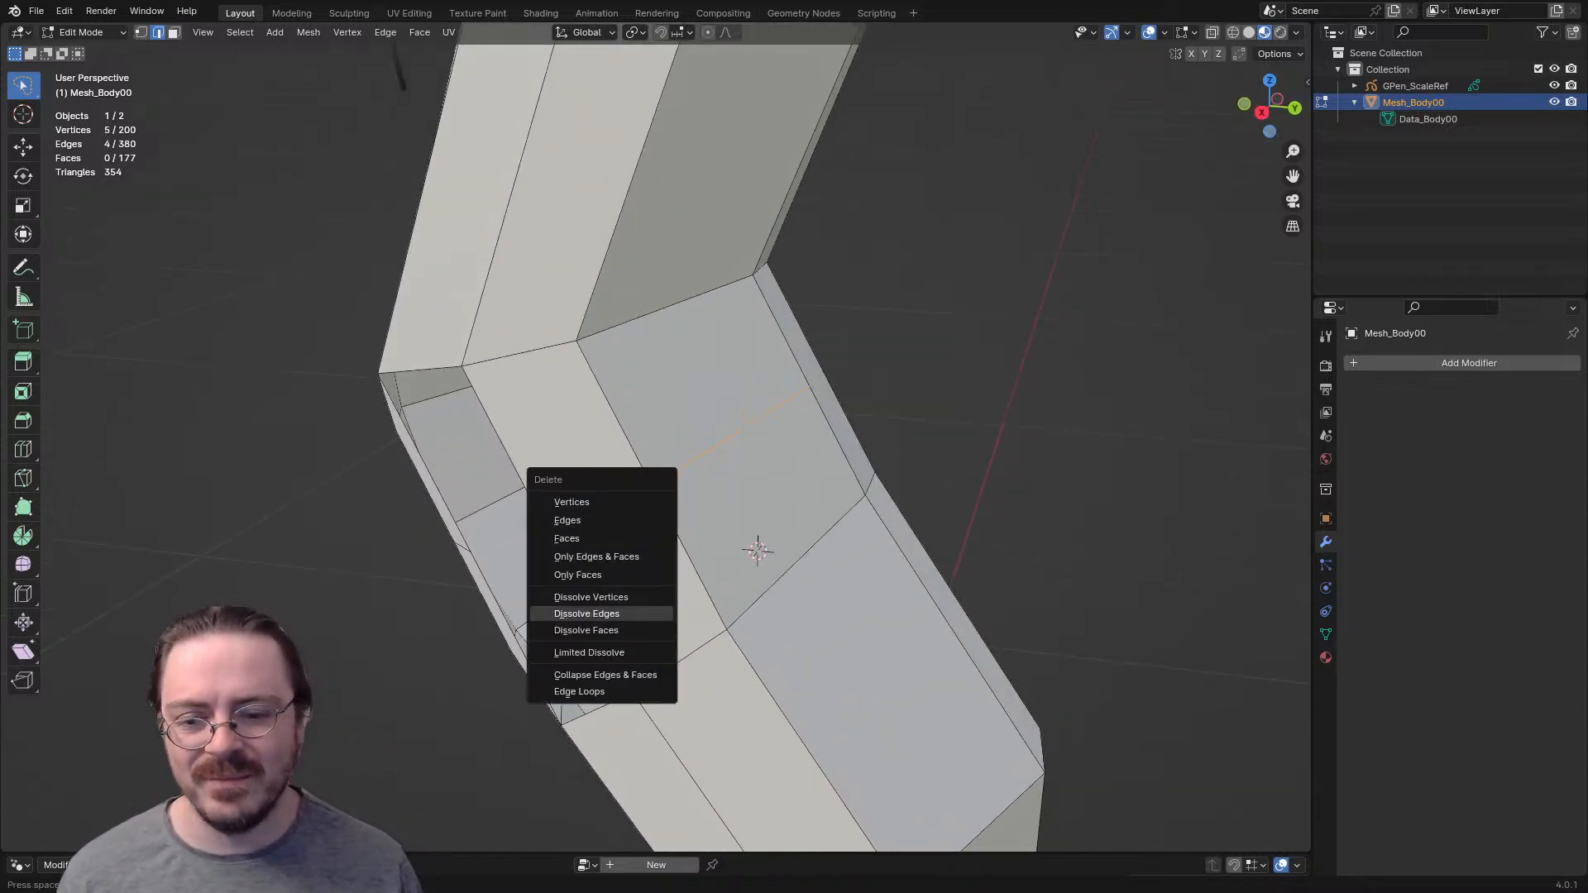
click(587, 614)
middle_drag(586, 614, 818, 543)
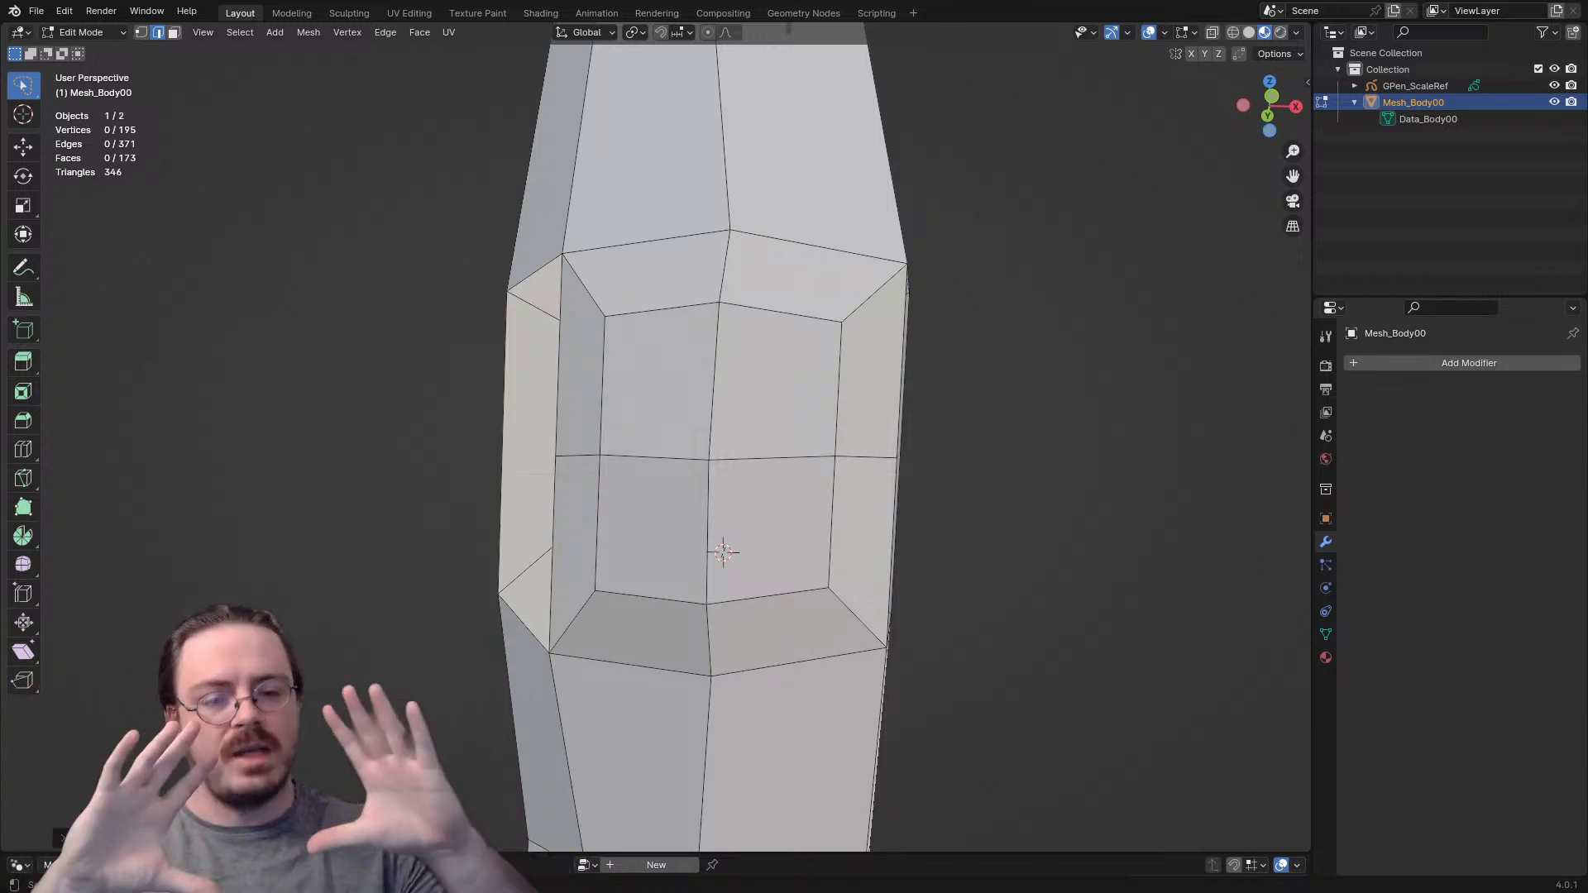
middle_drag(794, 446, 500, 502)
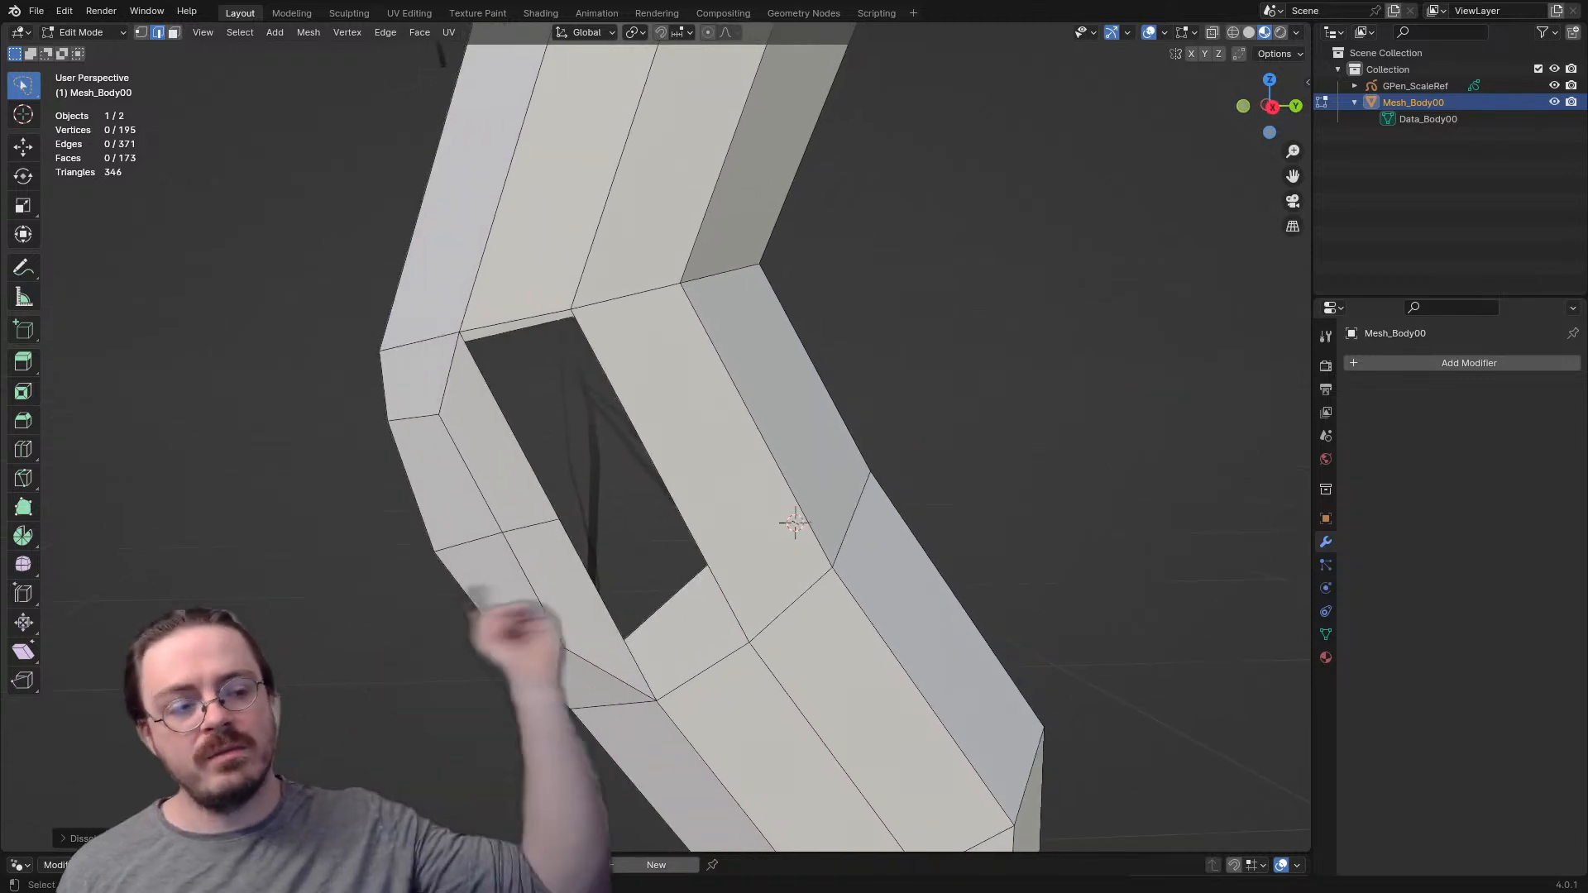
- Fill the hole beside the kneecap on the outer side of the knee with three triangular faces
mouse_move(661, 463)
middle_down()
mouse_move(687, 456)
mouse_move(654, 451)
mouse_move(786, 455)
mouse_move(678, 455)
middle_up()
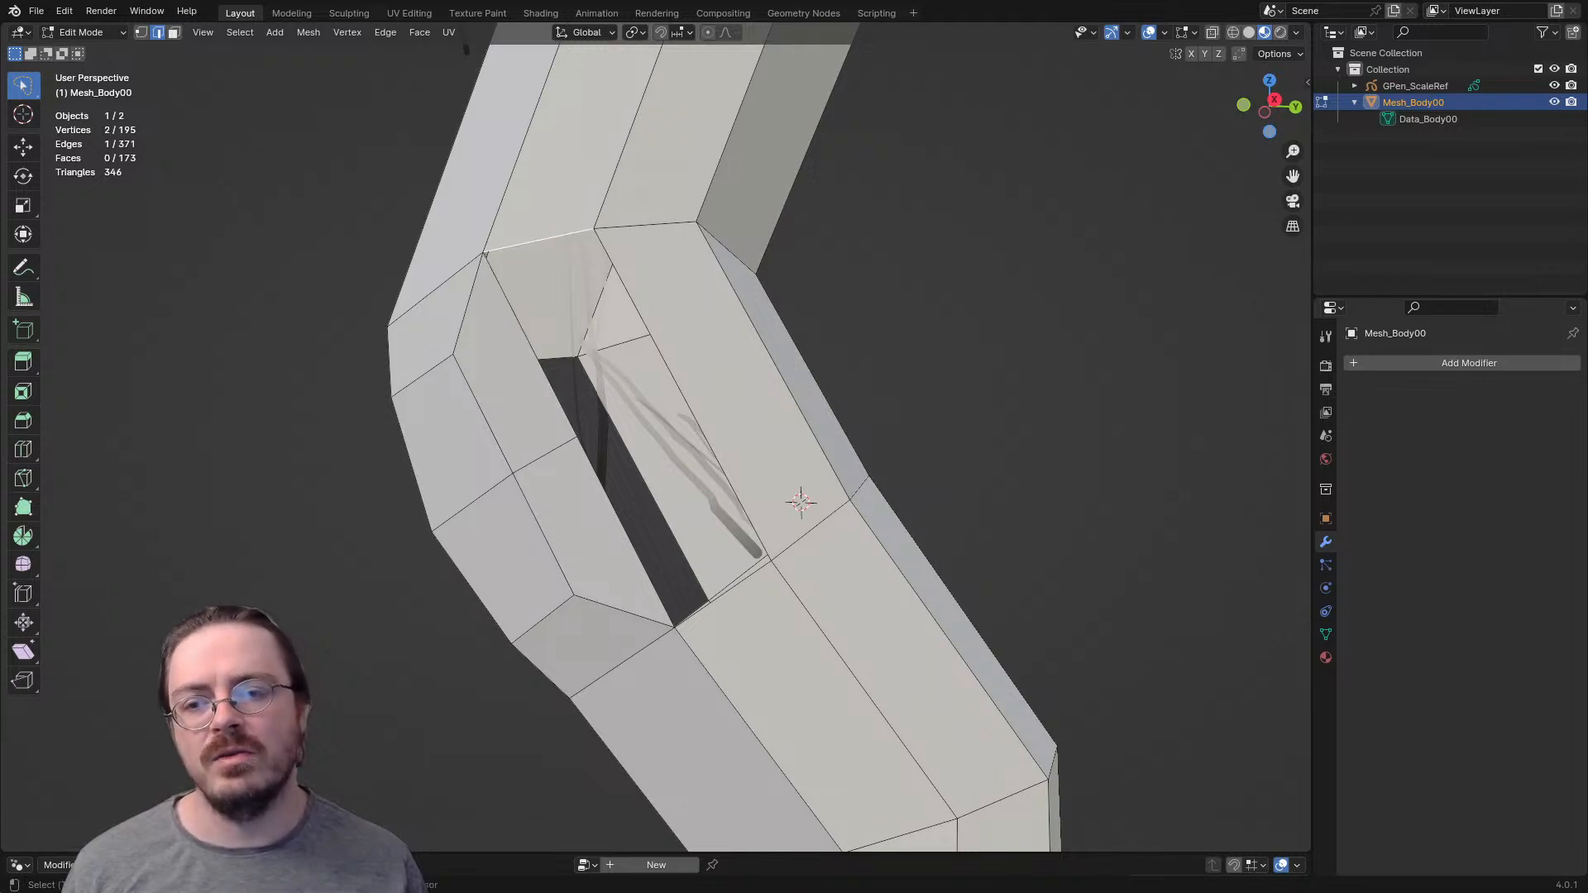
key(f)
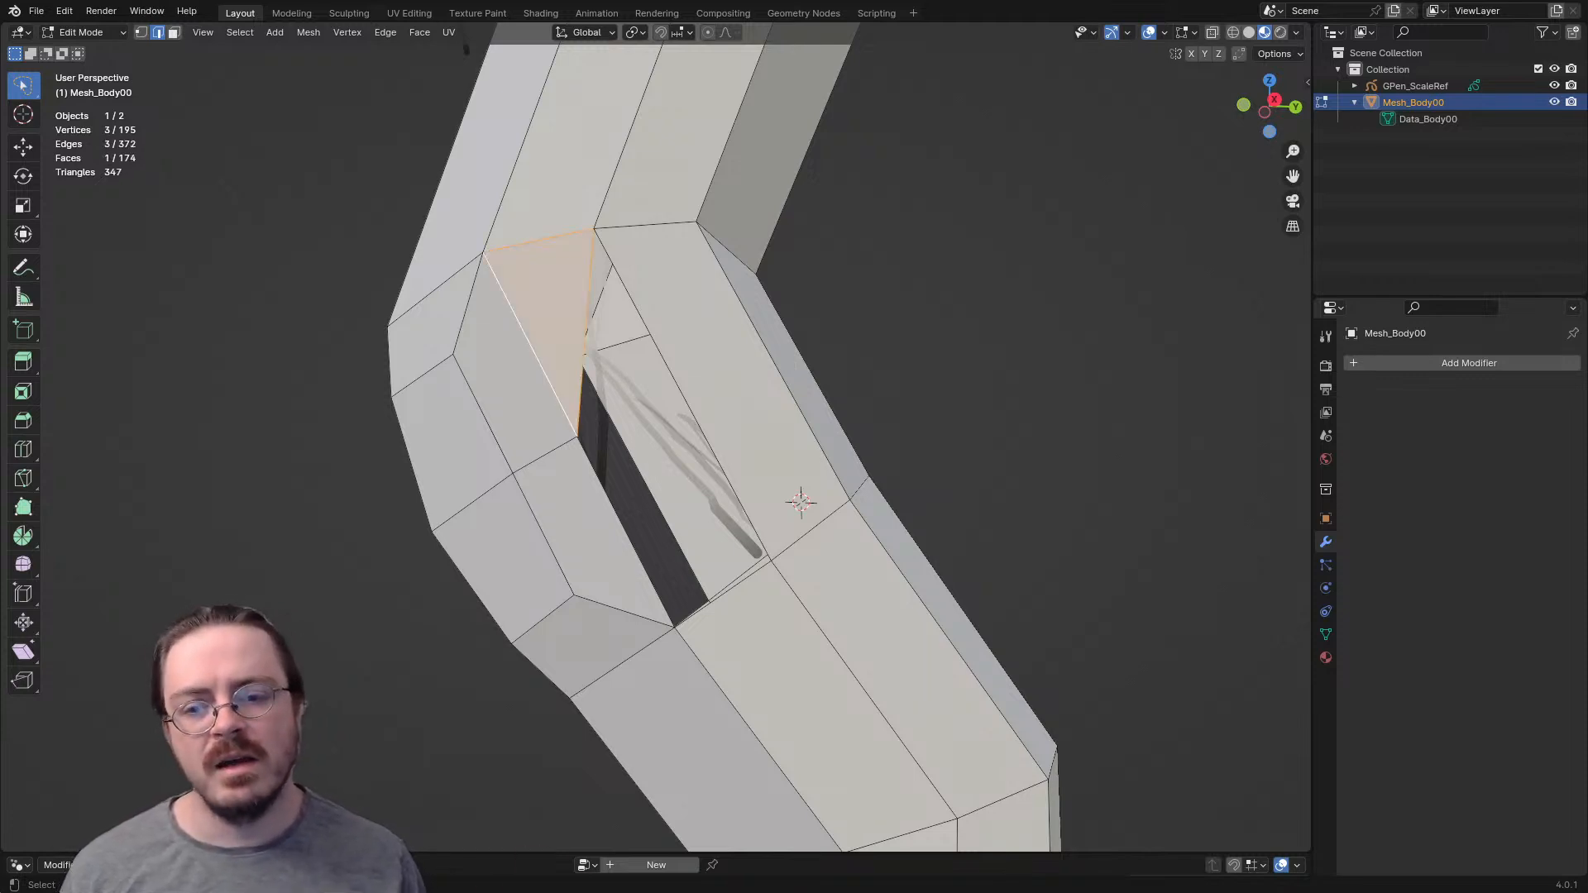
key(f)
middle_drag(800, 501, 802, 513)
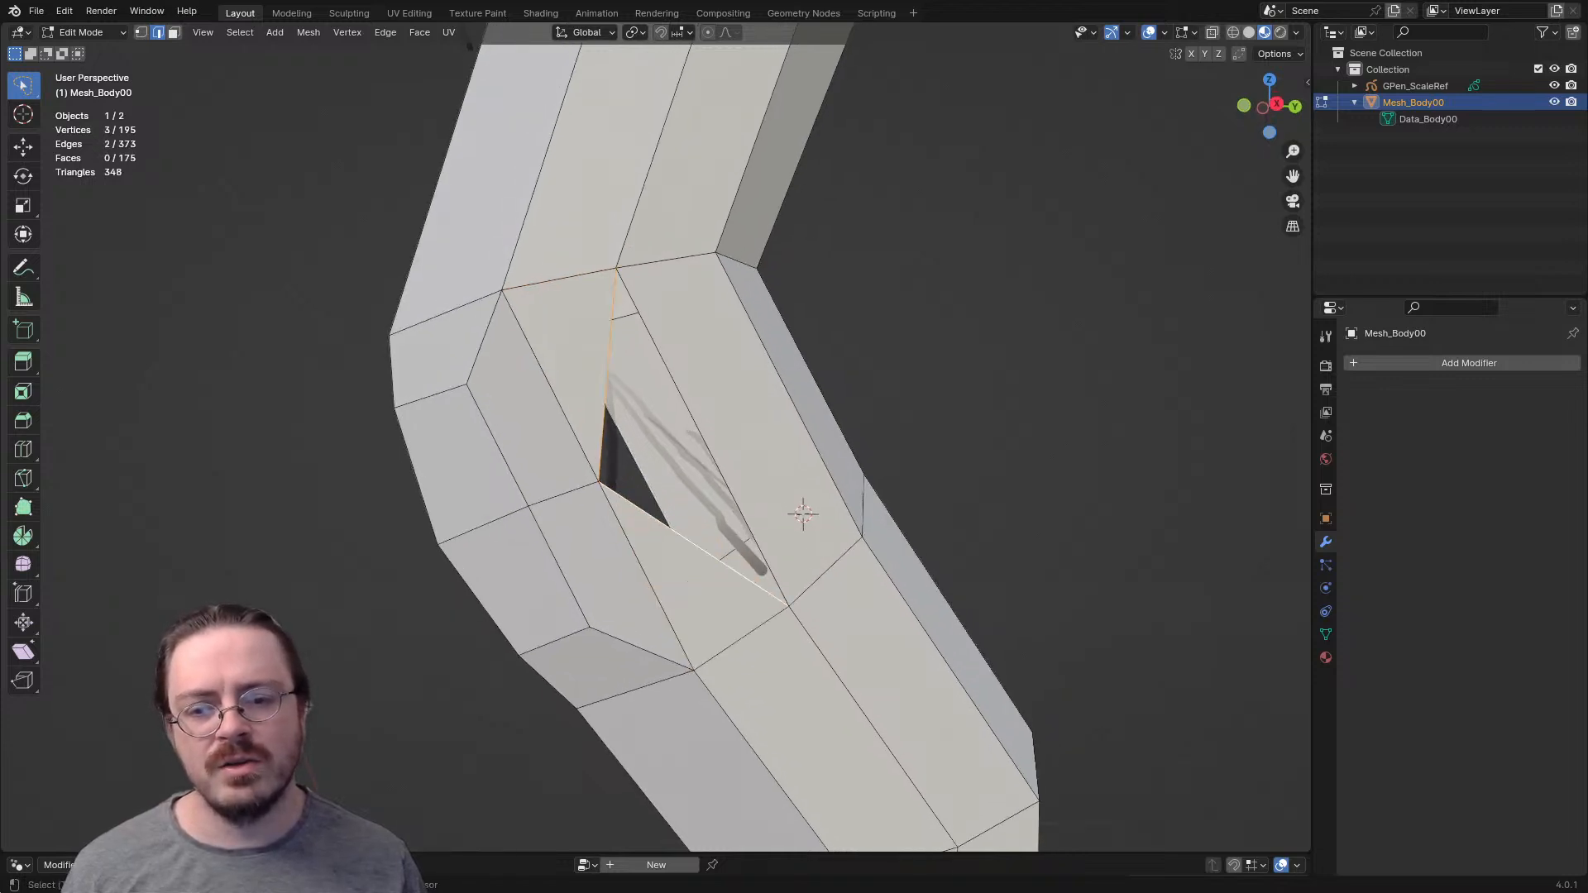
key(f)
scroll(757, 490, down, 2)
key(alt+a)
middle_drag(757, 490, 756, 489)
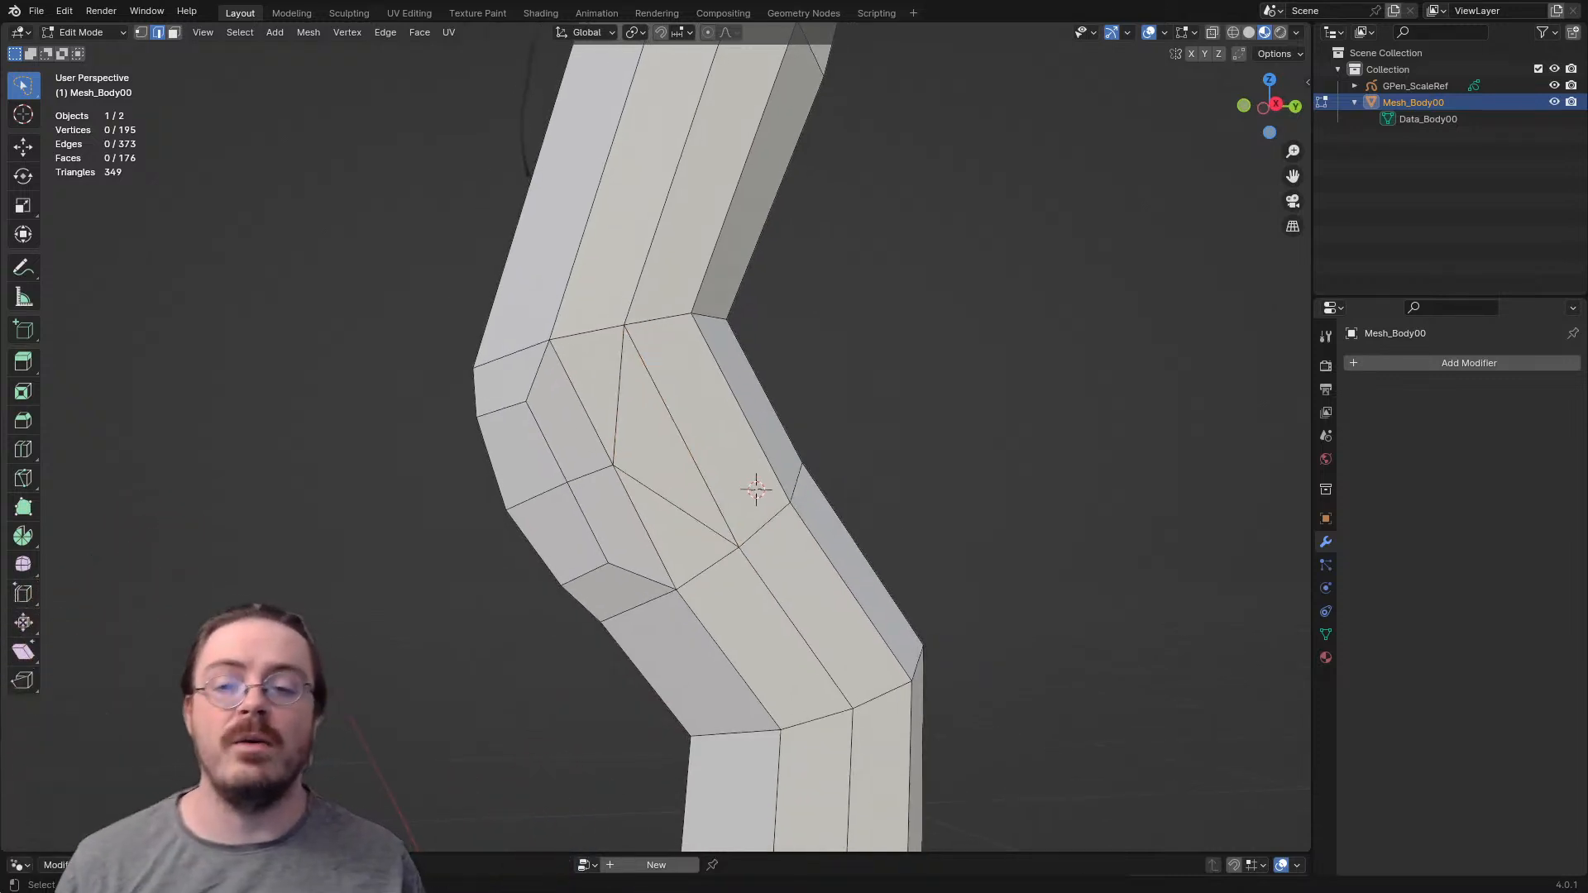
- Examine how the face loops flow from the thigh around the kneecap by selecting the faces along them
key(3)
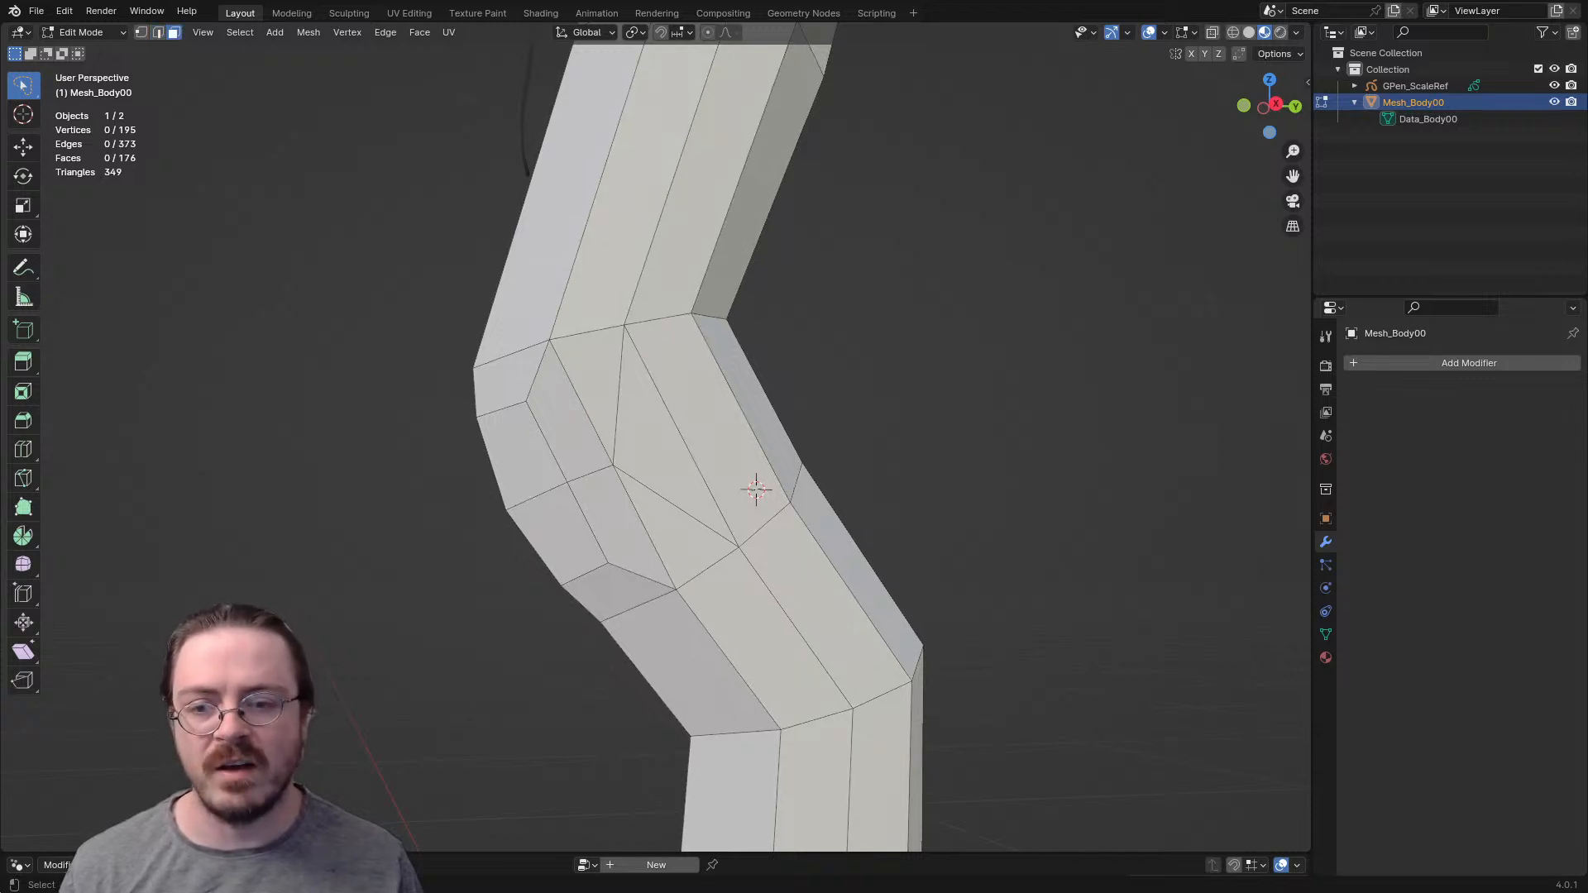
shift+click(685, 249)
shift+click(709, 420)
shift+click(657, 448)
shift+click(597, 381)
shift+click(569, 414)
shift+click(618, 528)
shift+click(674, 536)
shift+click(655, 451)
click(505, 382)
shift+click(564, 420)
shift+click(597, 377)
shift+click(611, 286)
shift+click(539, 285)
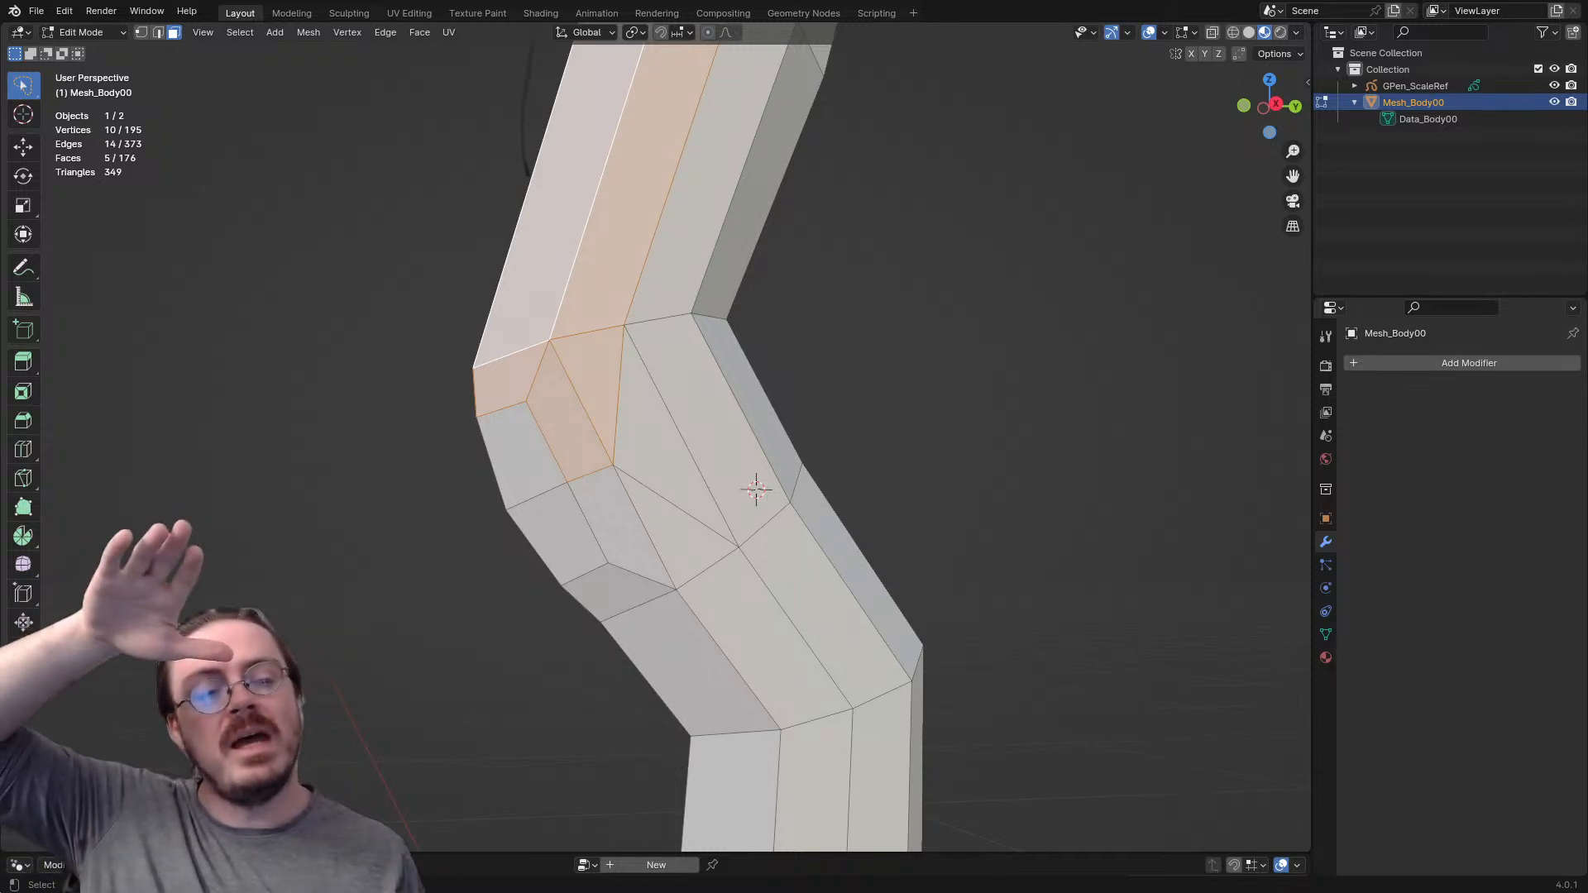
- Examine the remaining faces around the side and back of the knee by selecting them
middle_drag(540, 285, 468, 314)
click(603, 480)
shift+click(705, 430)
middle_drag(705, 430, 597, 438)
shift+click(750, 424)
shift+click(718, 460)
middle_drag(718, 460, 1010, 426)
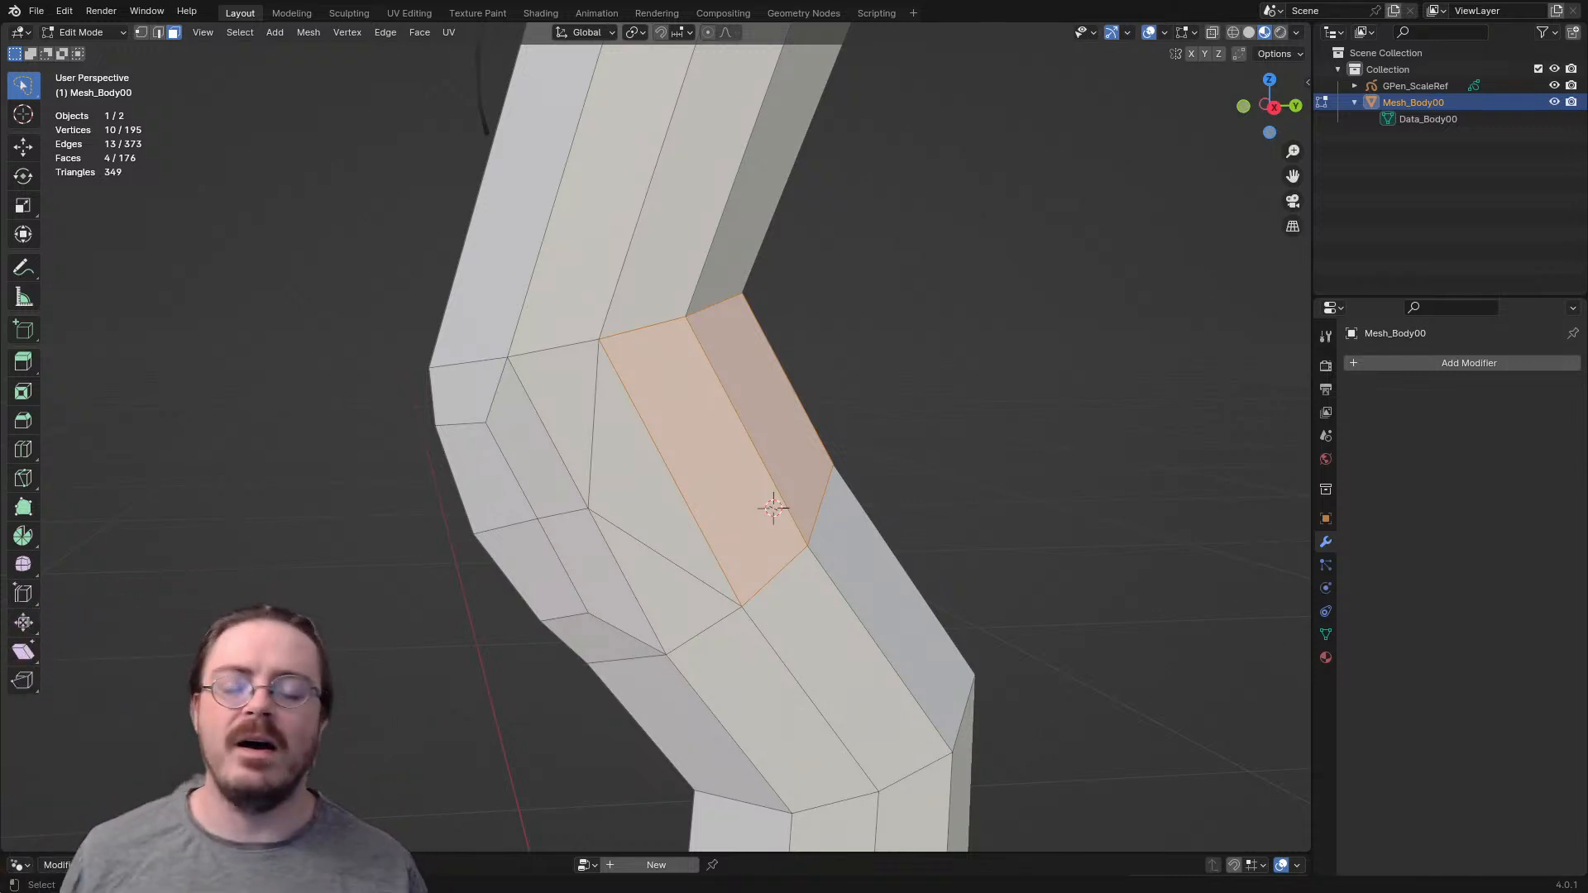
- Fill the matching hole beside the kneecap on the inner side of the knee with three triangular faces
middle_drag(662, 472, 989, 459)
key(2)
click(708, 339)
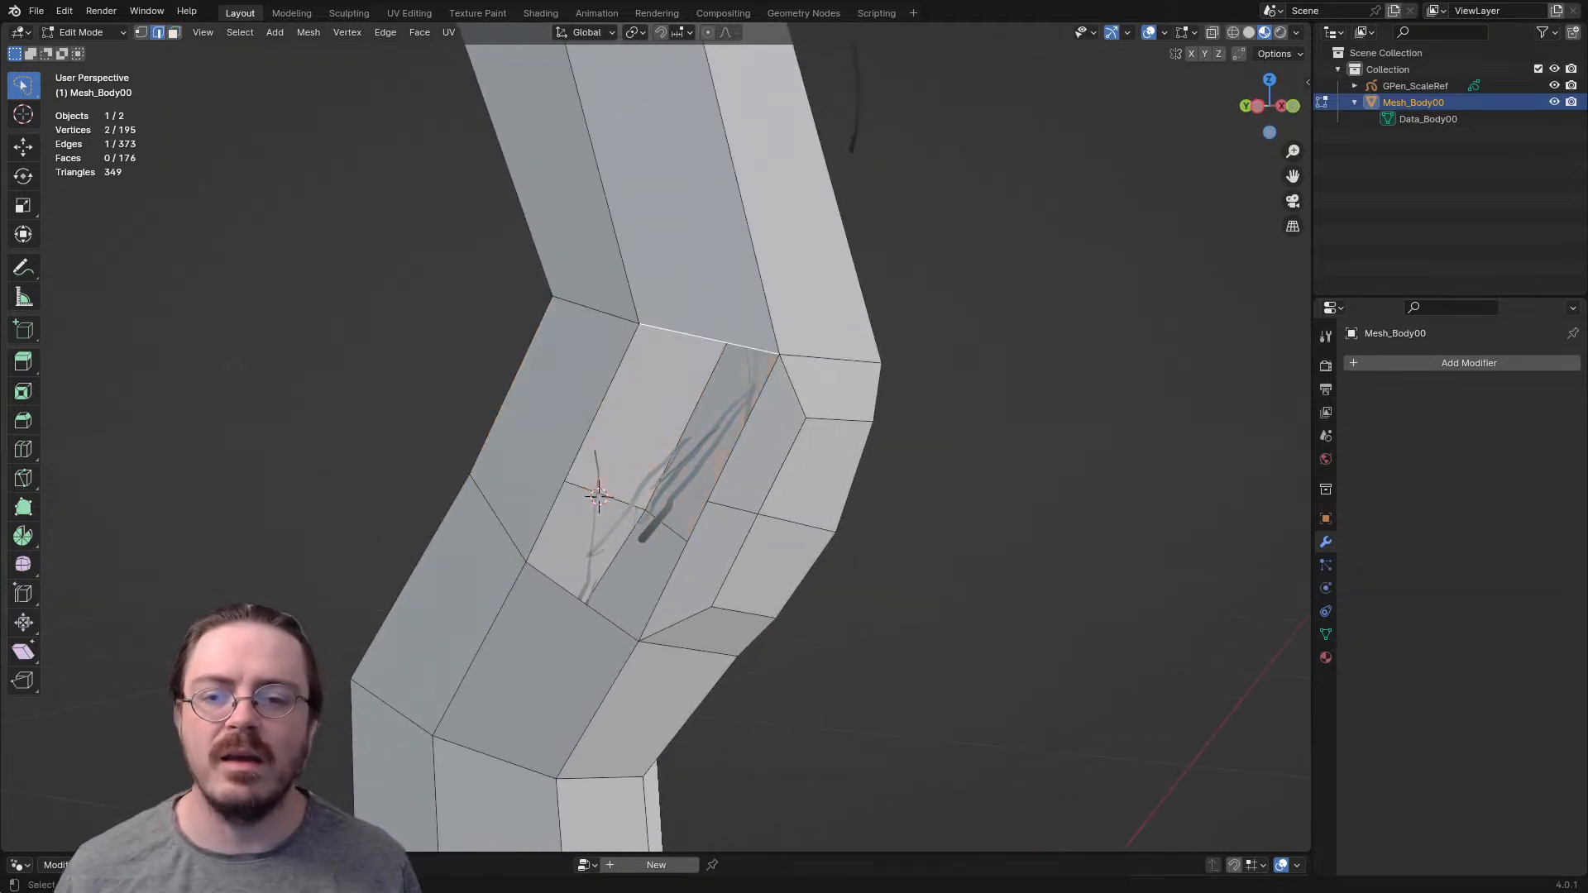
key(f)
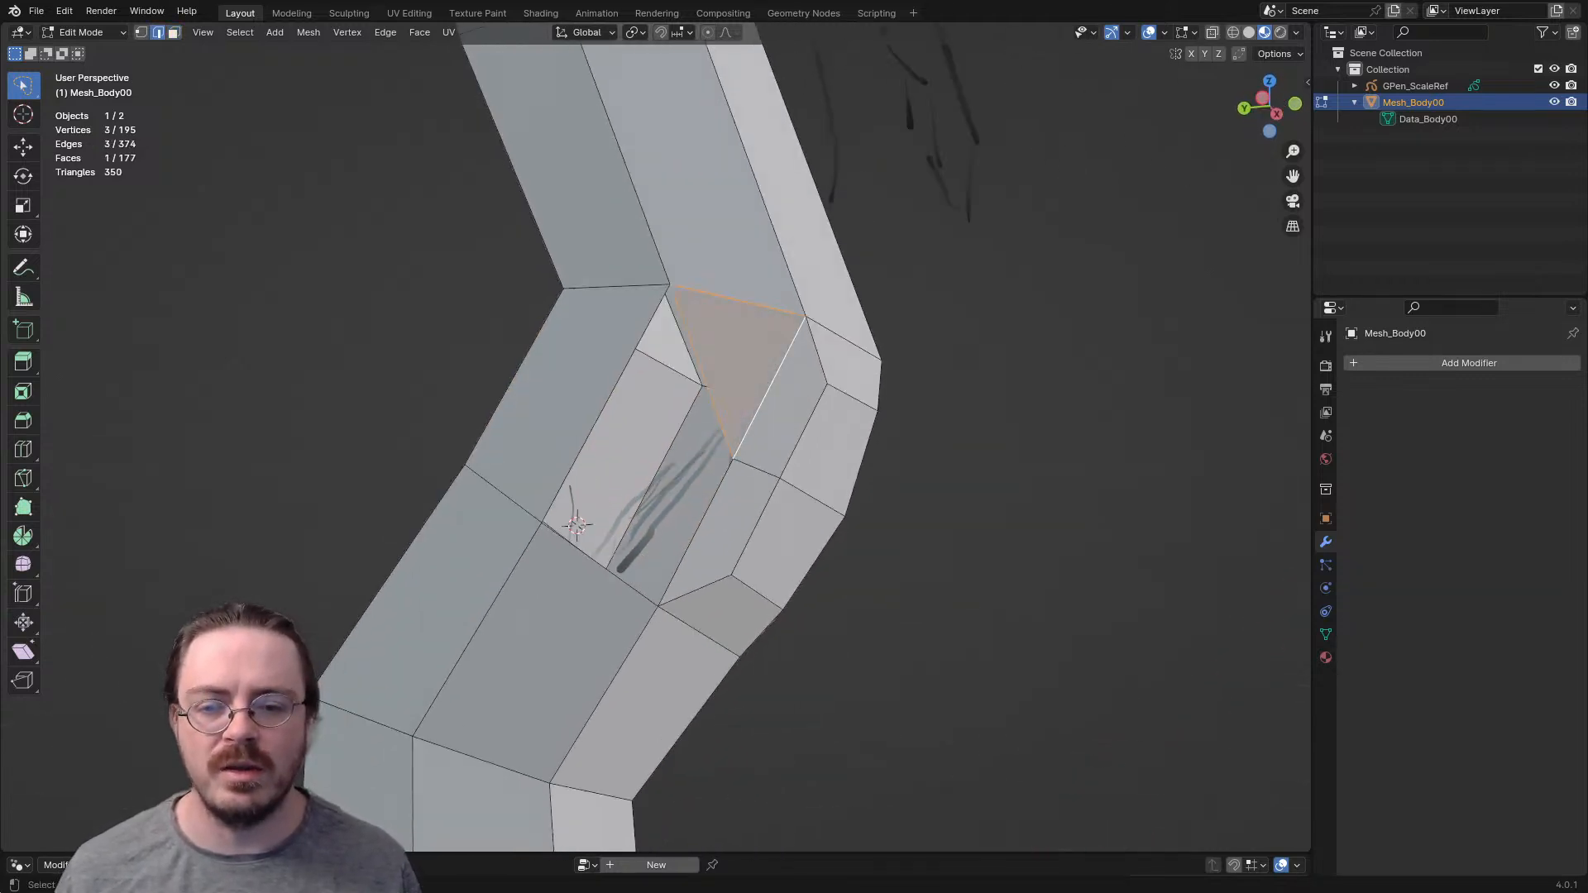
key(f)
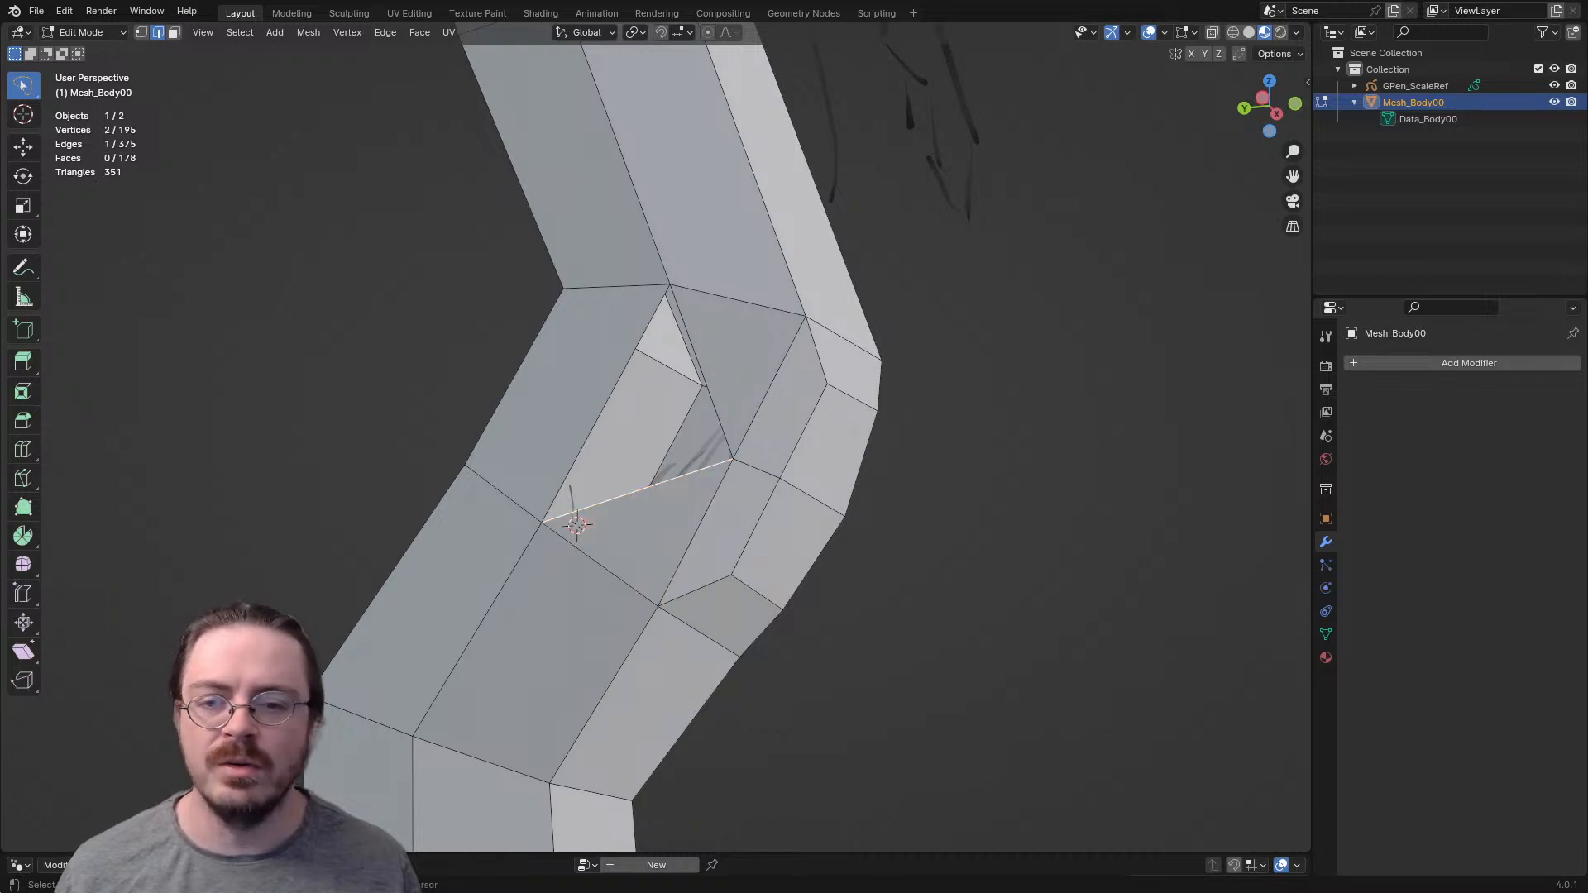
mouse_move(576, 525)
middle_down()
mouse_move(694, 499)
mouse_move(727, 463)
mouse_move(727, 752)
mouse_move(731, 728)
middle_up()
key(f)
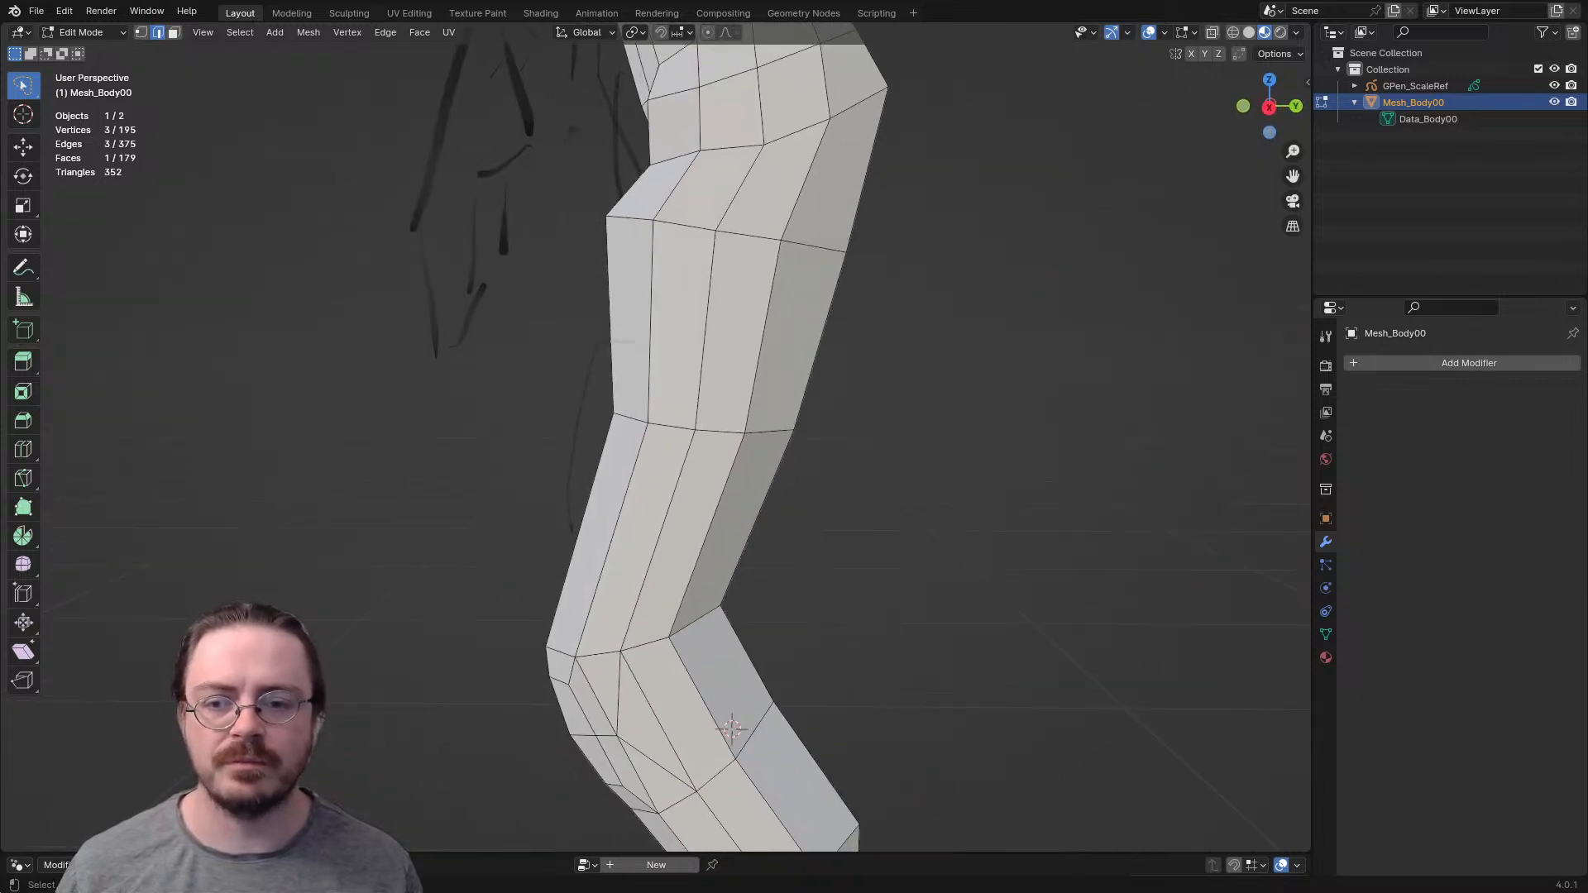
- Move the mid-thigh edge loop about 0.02 m toward the front of the body in the right side view
key(KP_3)
key(g)
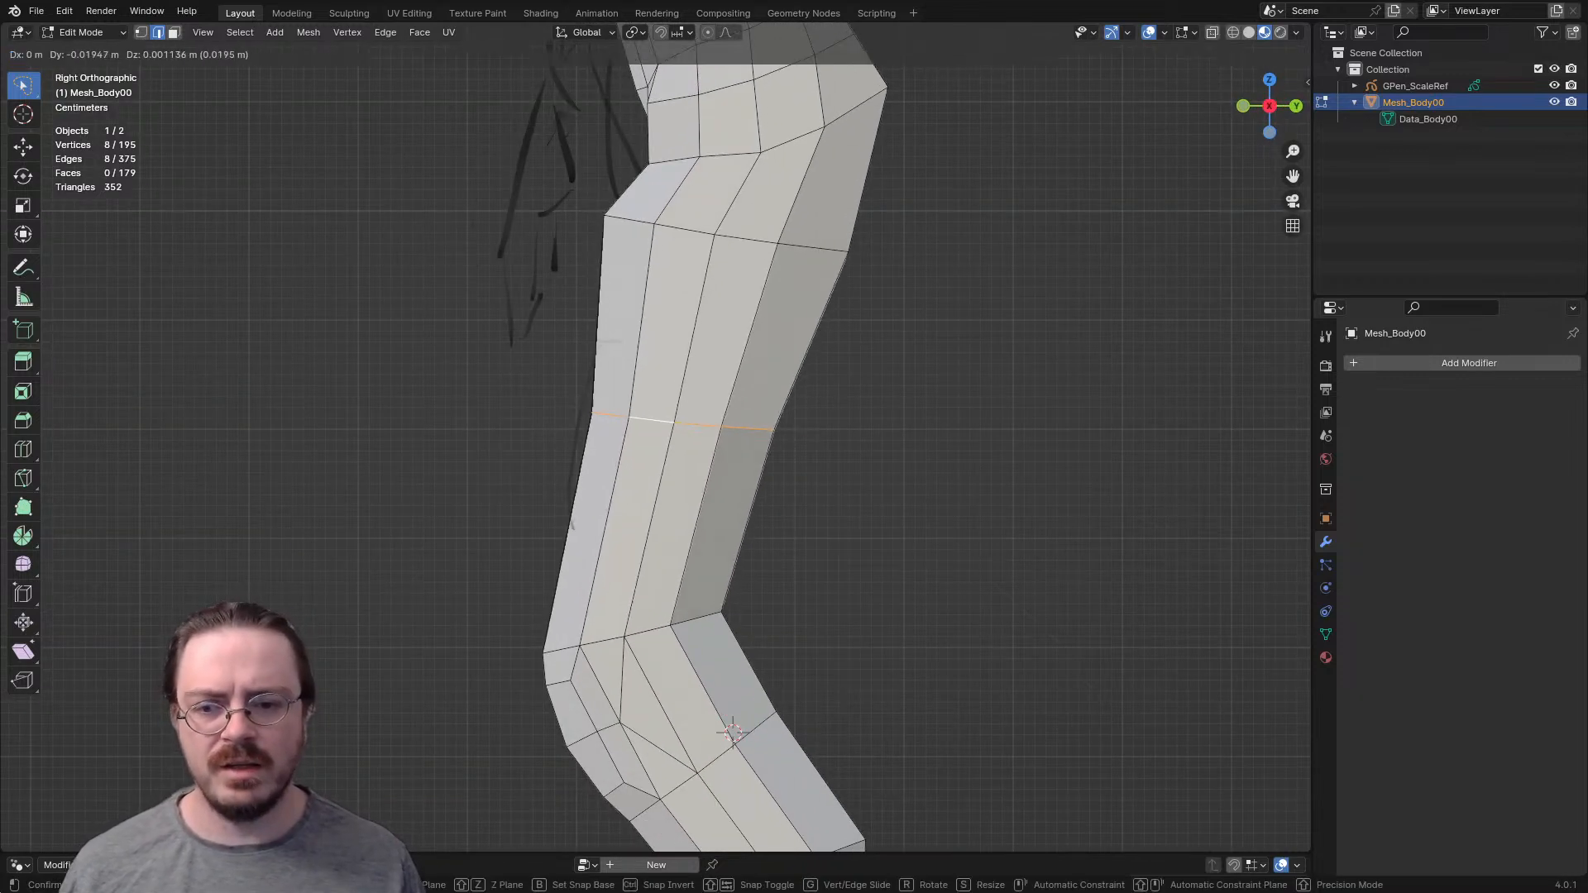
click(616, 428)
- Scale the open edge loop at the ankle to fit the sketched lower leg
mouse_move(616, 428)
shift+middle_down()
mouse_move(516, 191)
mouse_move(464, 5)
shift+middle_up()
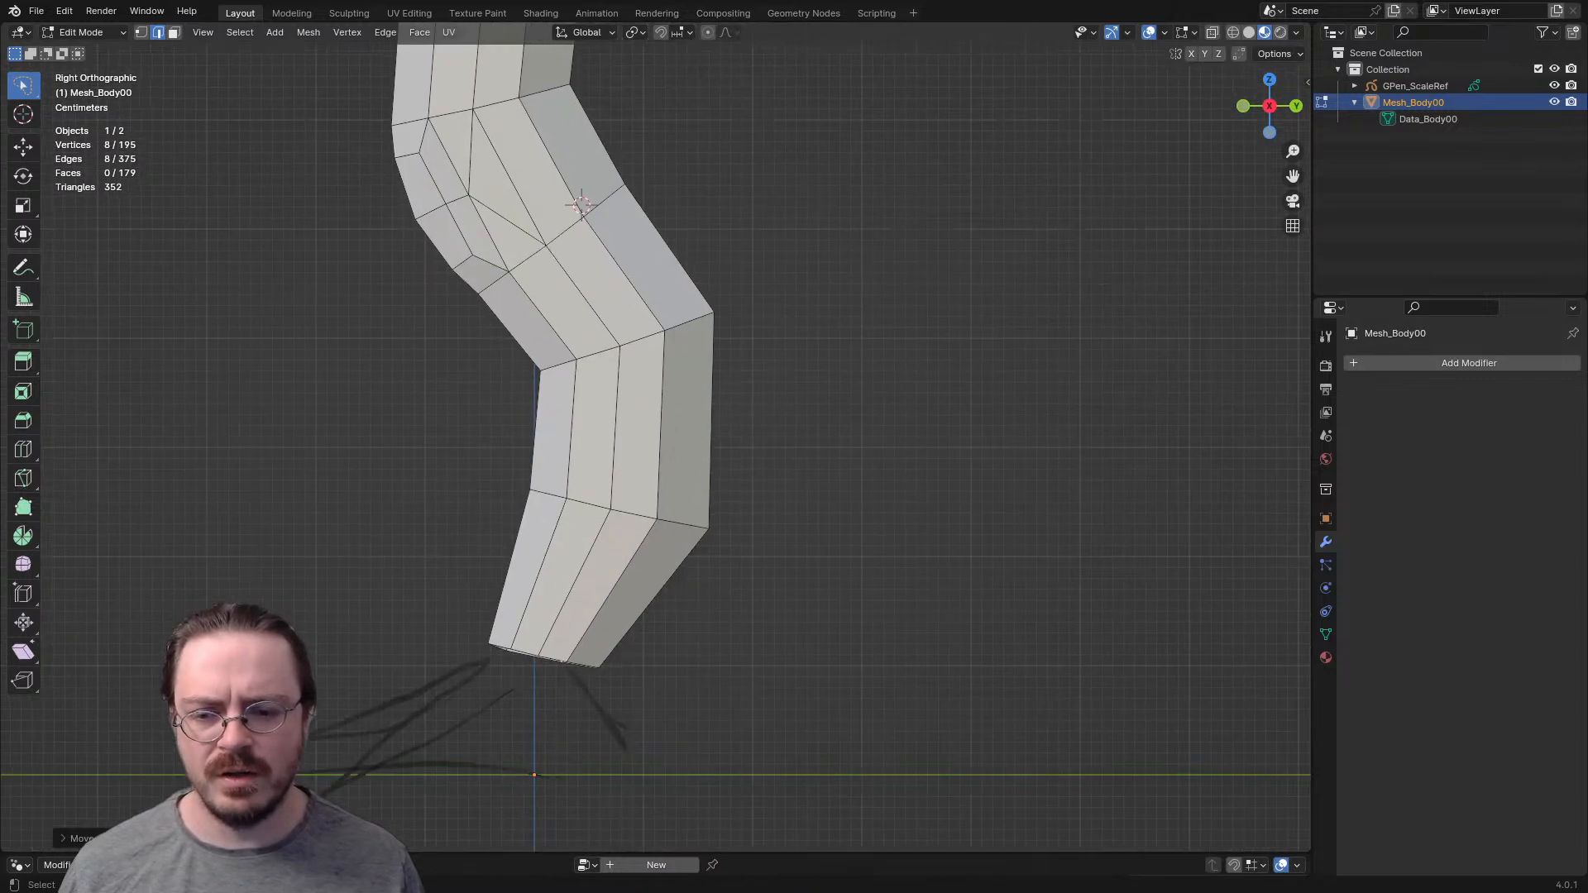
key(s)
click(742, 686)
shift+middle_drag(742, 595, 755, 851)
scroll(749, 463, down, 4)
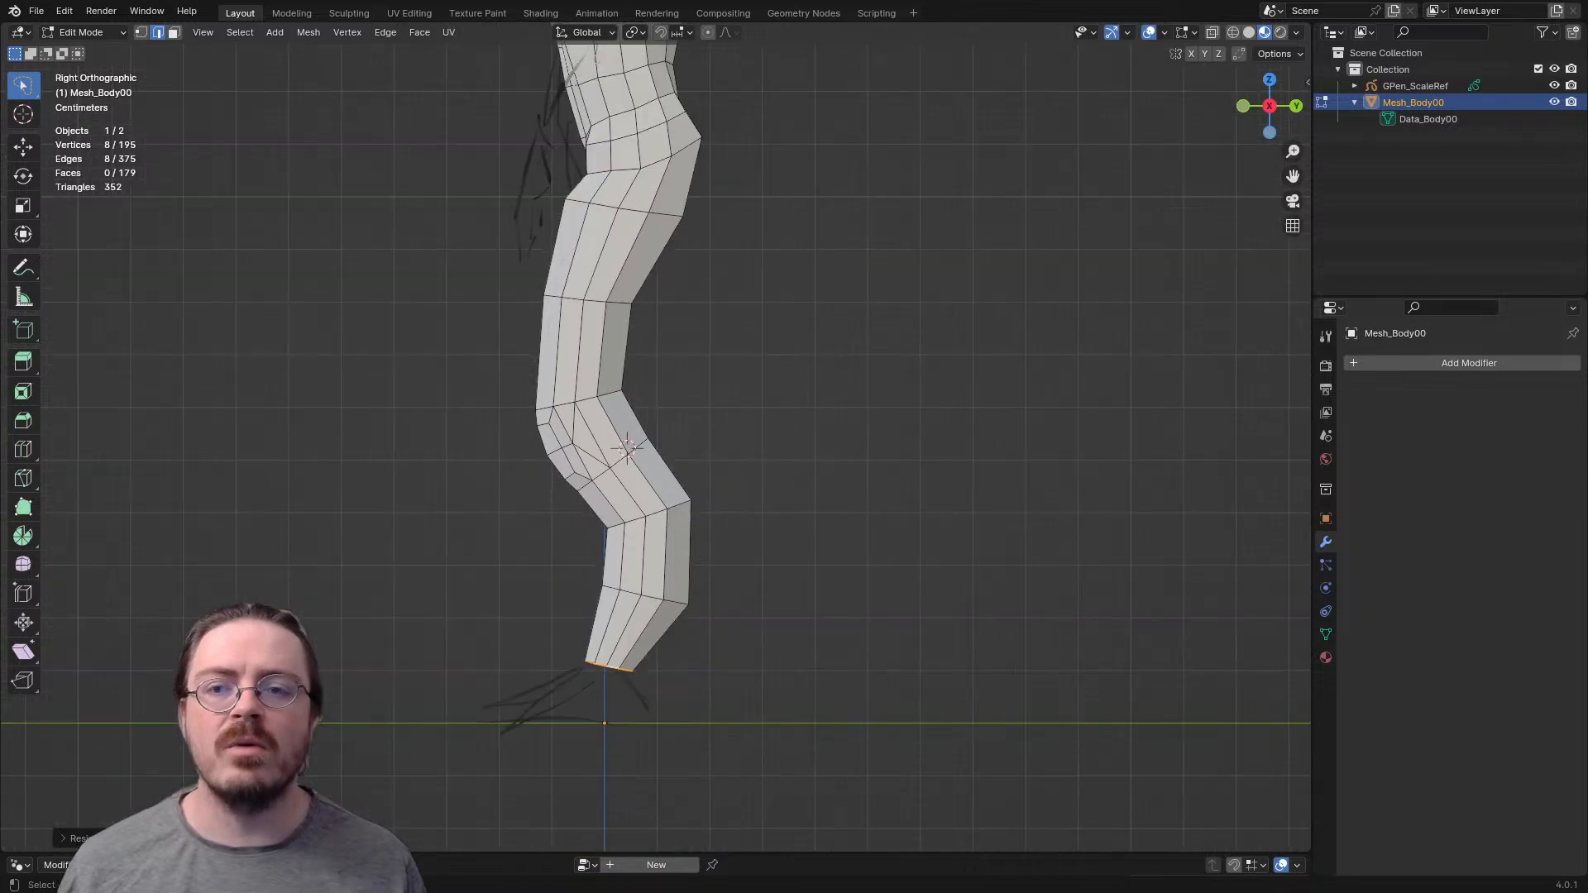
- Switch the body mesh from Edit Mode to Sculpt Mode for reshaping with the Grab brush
shift+middle_drag(749, 414, 767, 704)
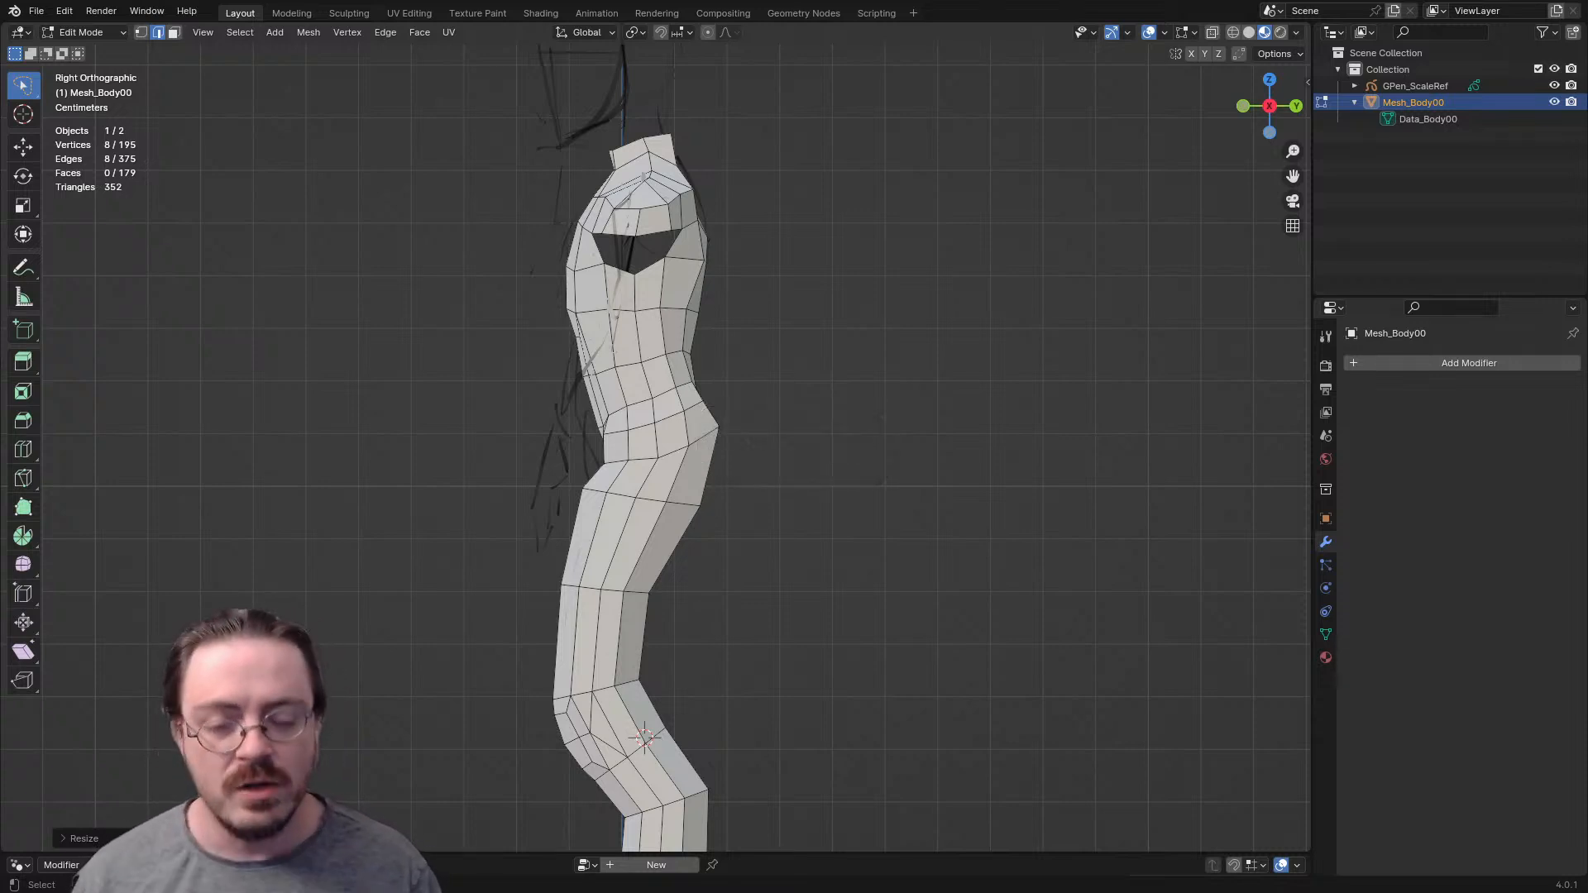
middle_drag(745, 414, 811, 406)
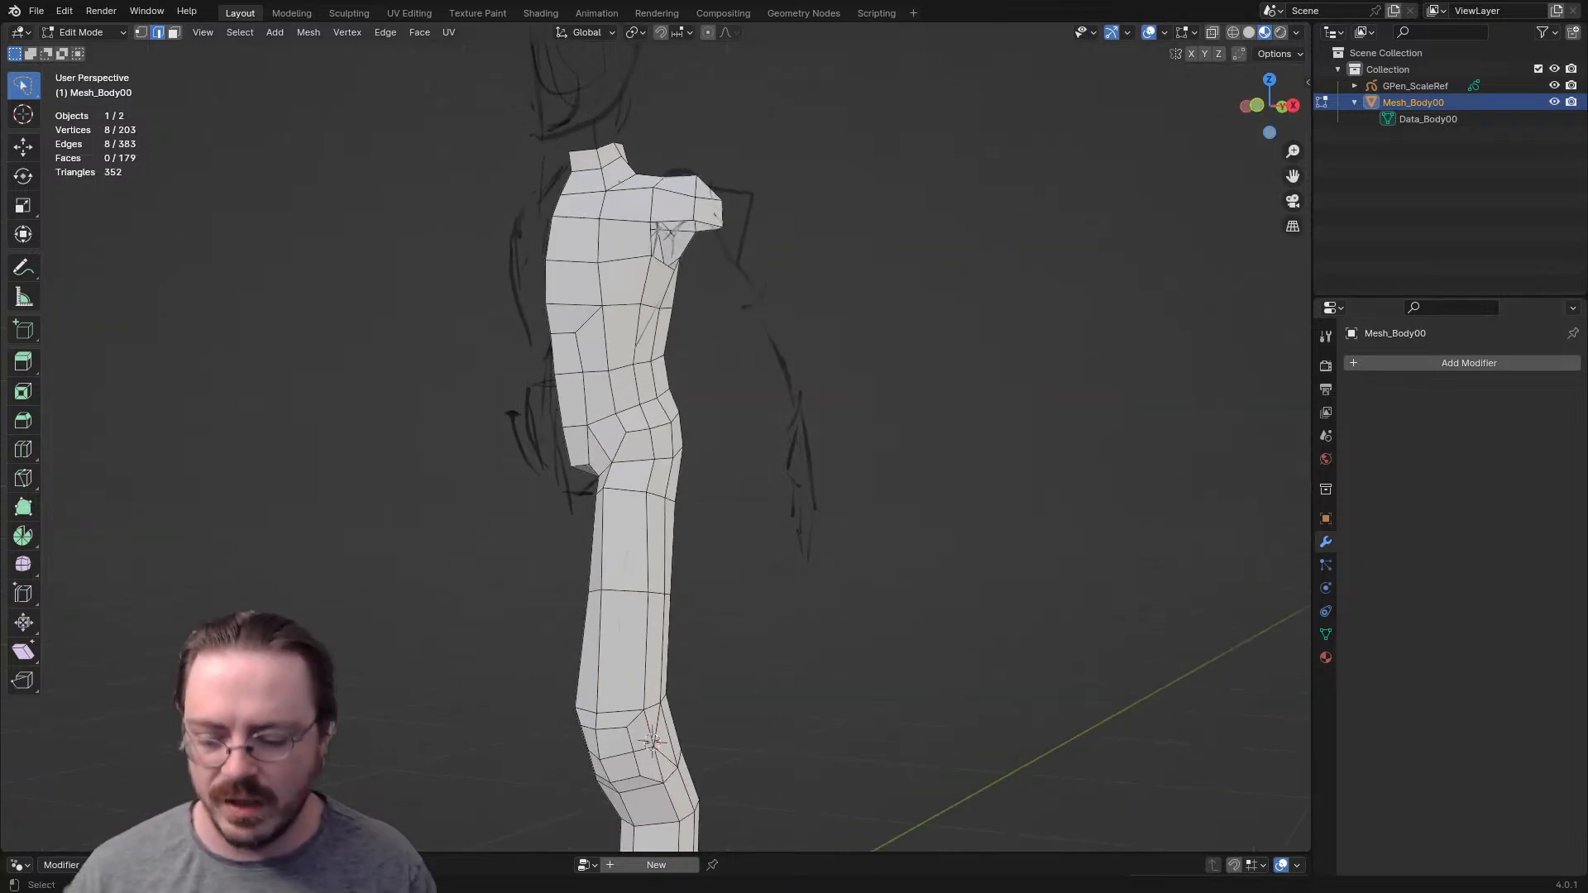
key(ctrl+Tab)
click(708, 569)
middle_drag(698, 579, 725, 546)
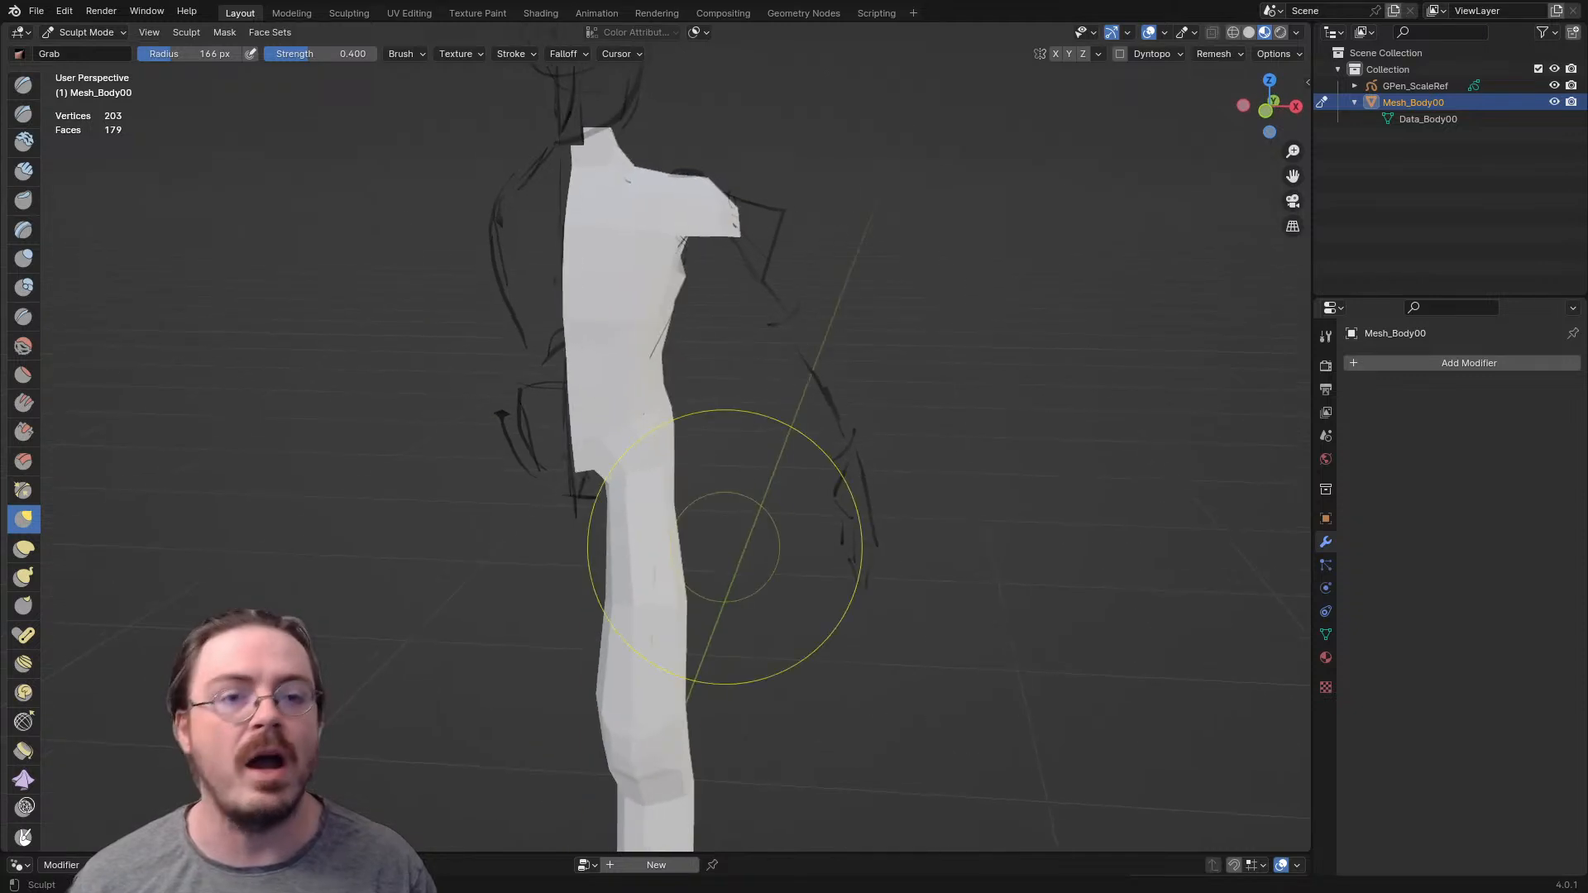
- Show the wireframe overlay on the body mesh and set its opacity to 0.5
click(1165, 32)
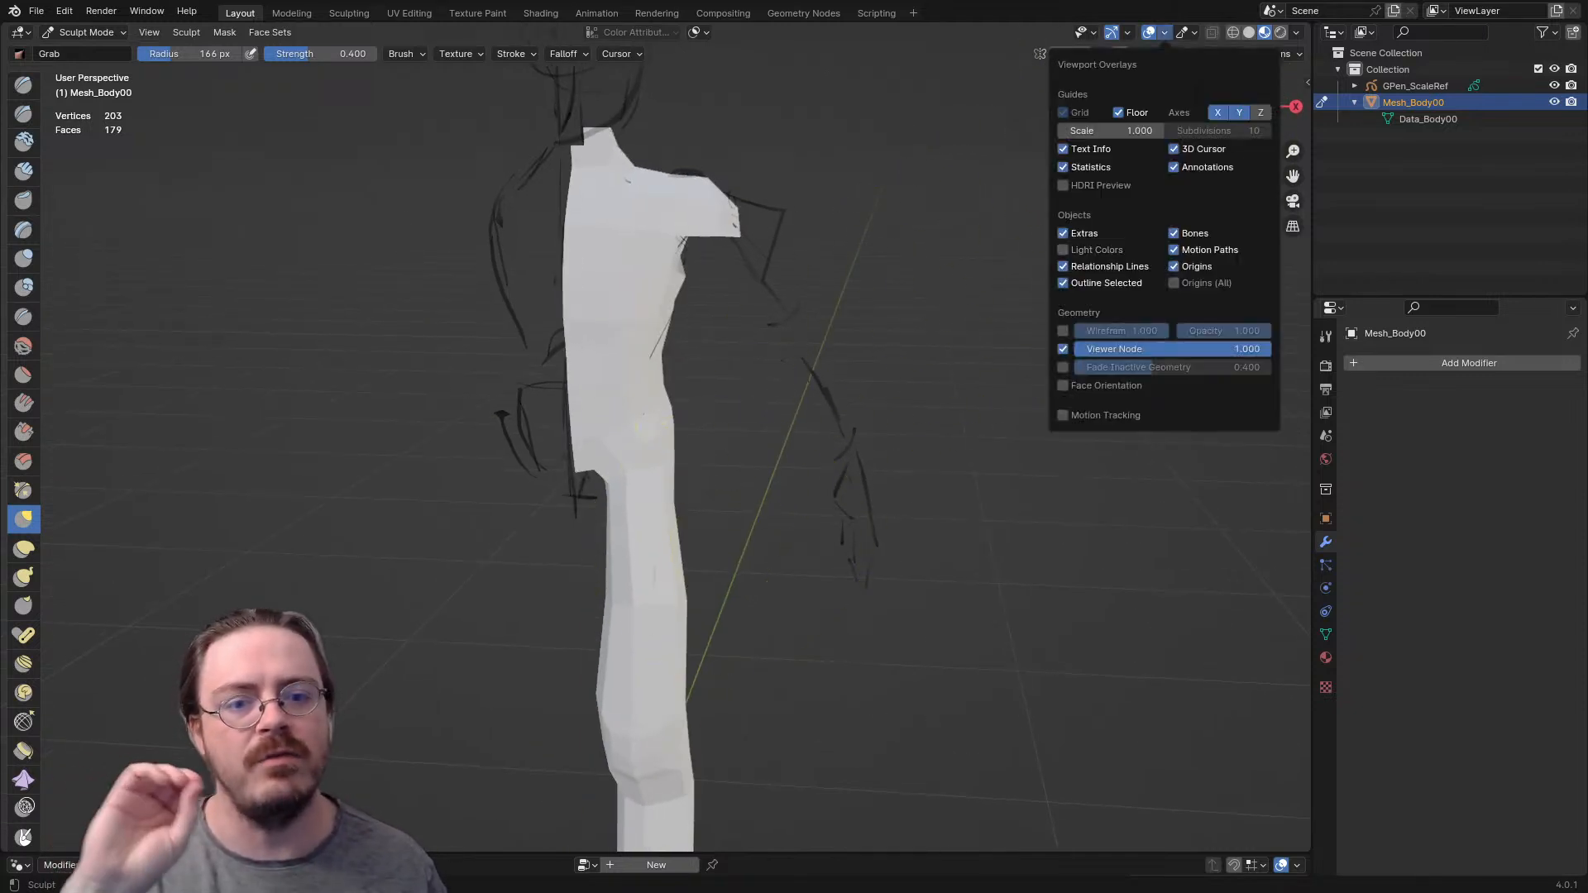
click(1063, 331)
middle_drag(645, 574, 629, 561)
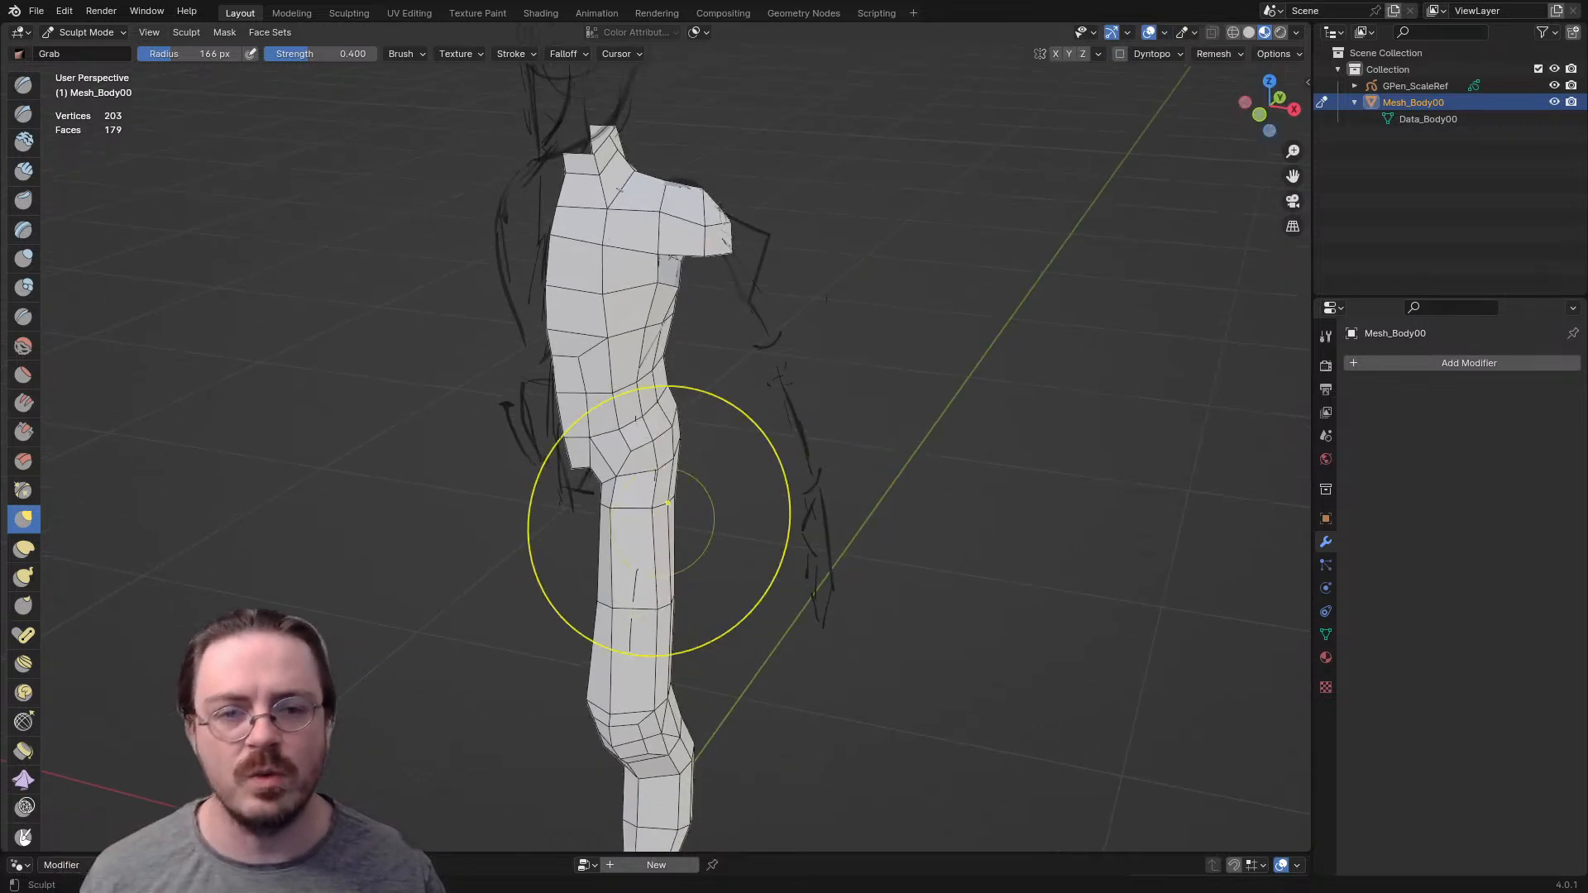
click(1127, 32)
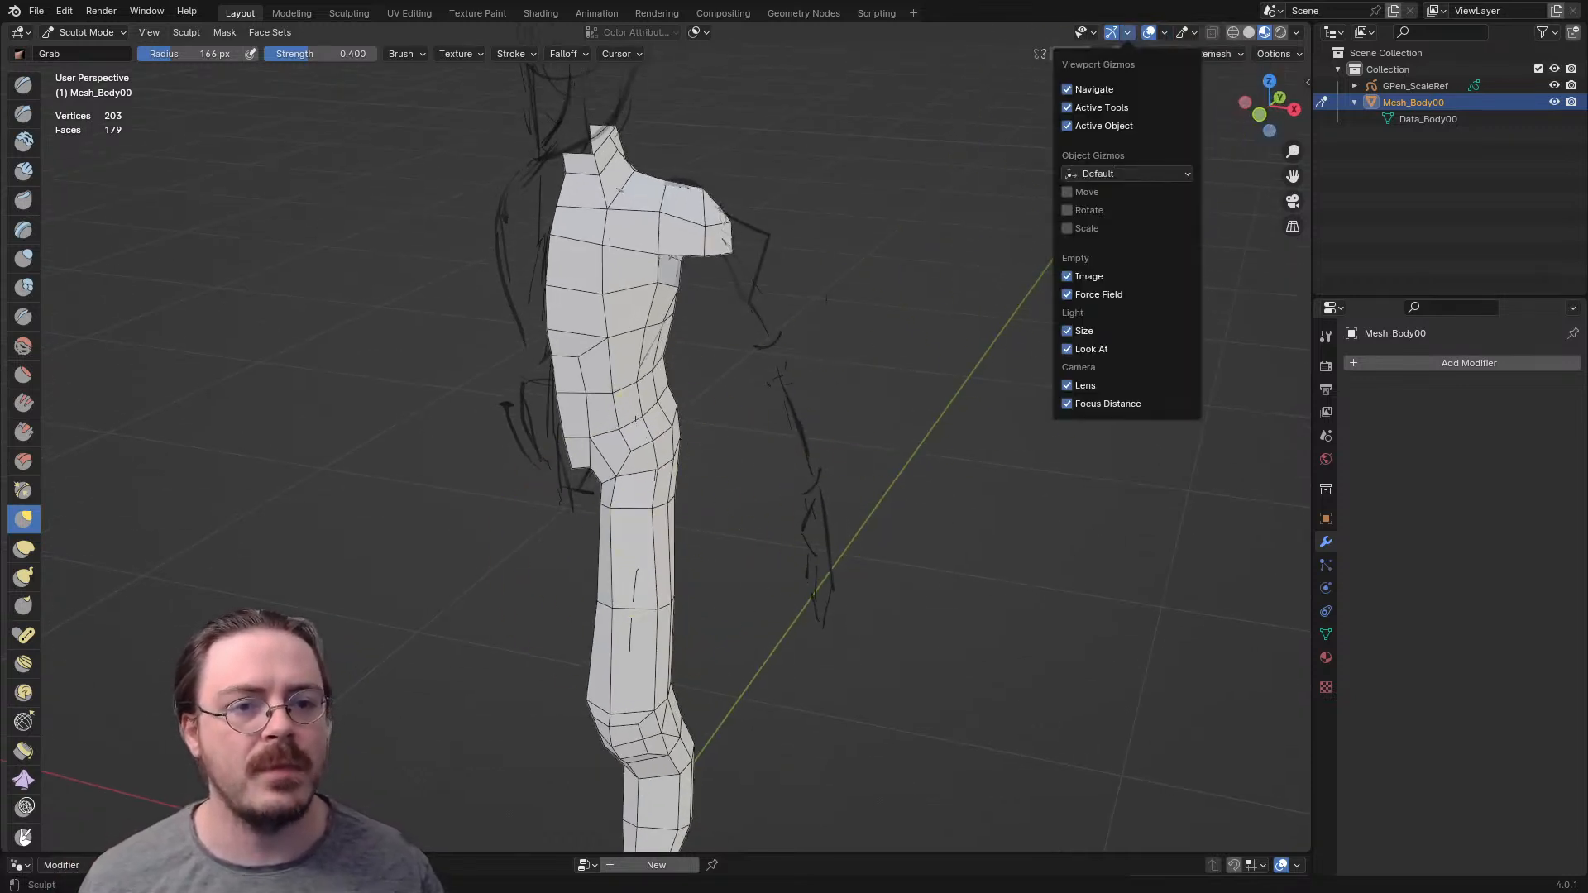
click(1164, 32)
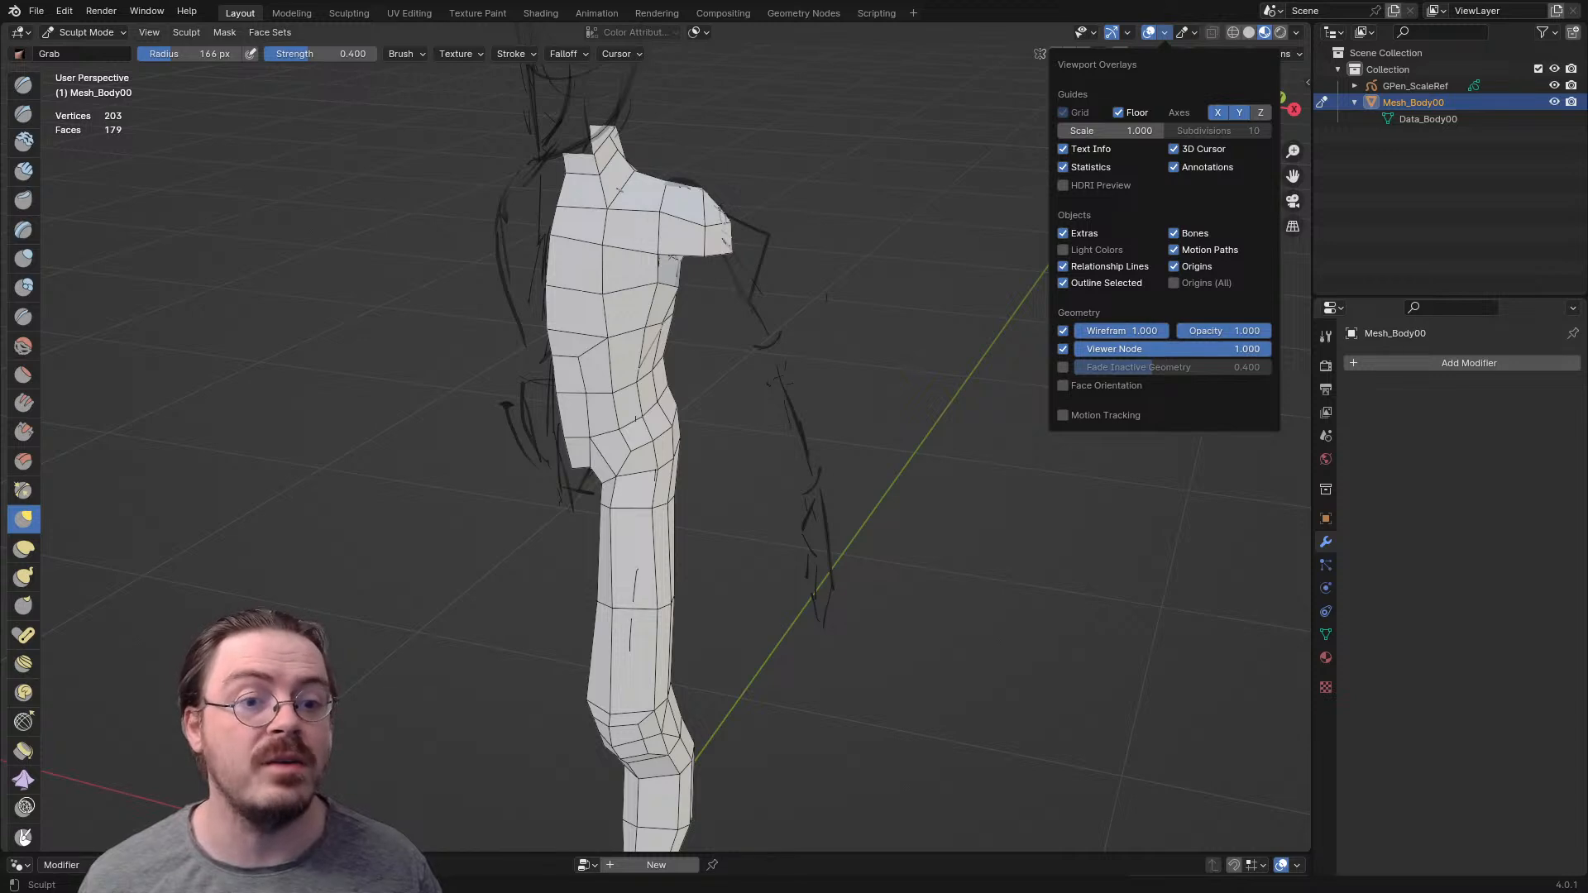
drag(1258, 331, 1214, 331)
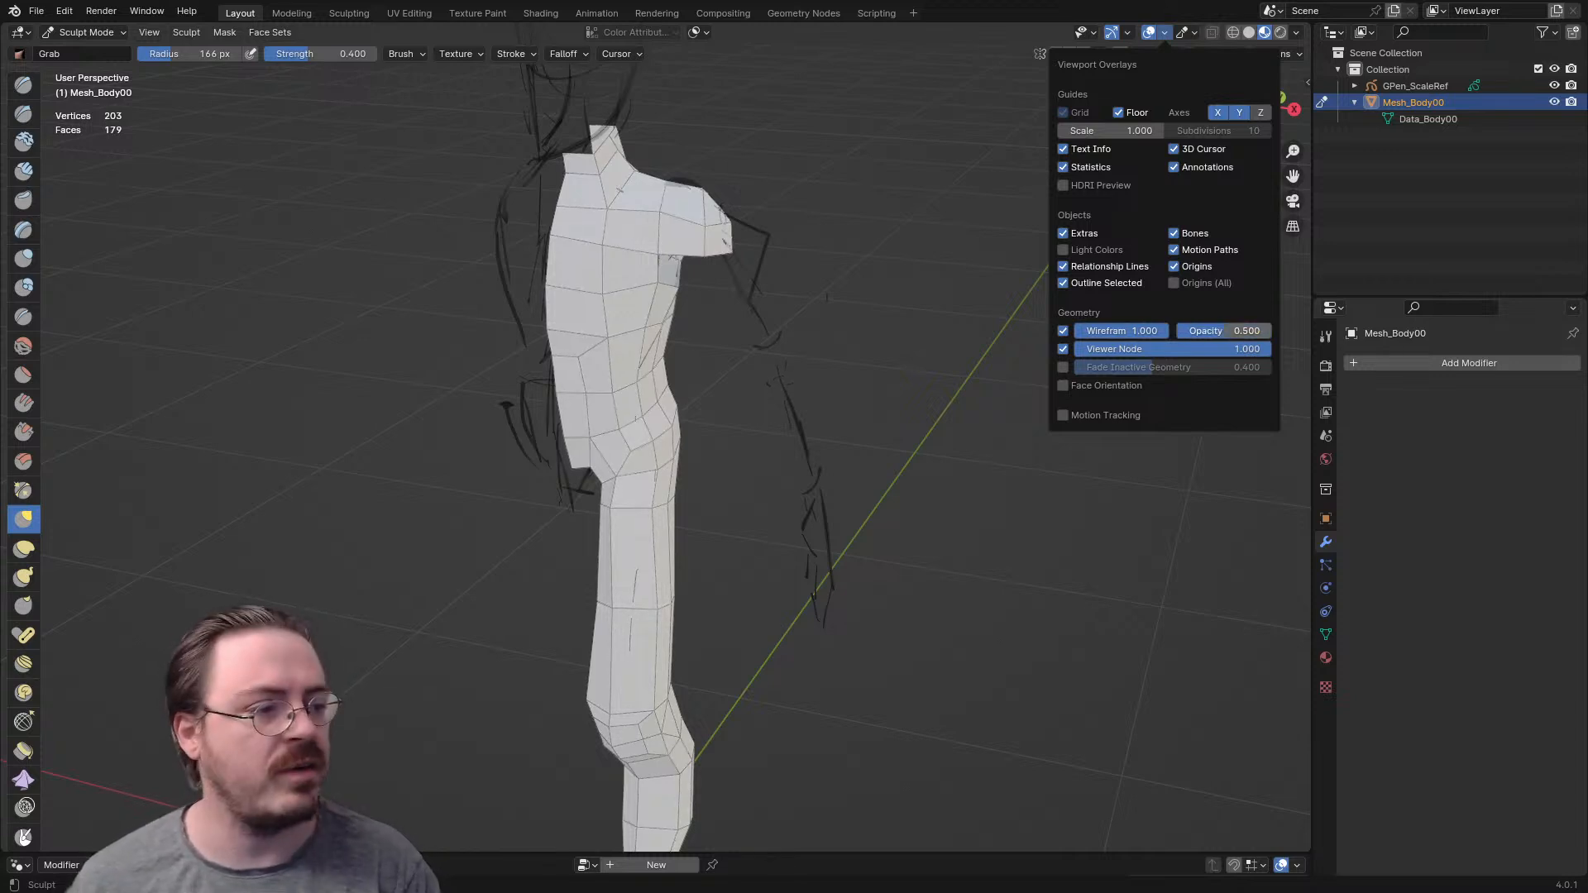
key(t)
- Try to pull the front of the hip forward in the right side view using the Grab brush at radius 116 px
shift+middle_drag(686, 503, 692, 453)
shift+middle_drag(662, 532, 659, 475)
key(KP_3)
key(f)
click(569, 465)
drag(649, 355, 584, 355)
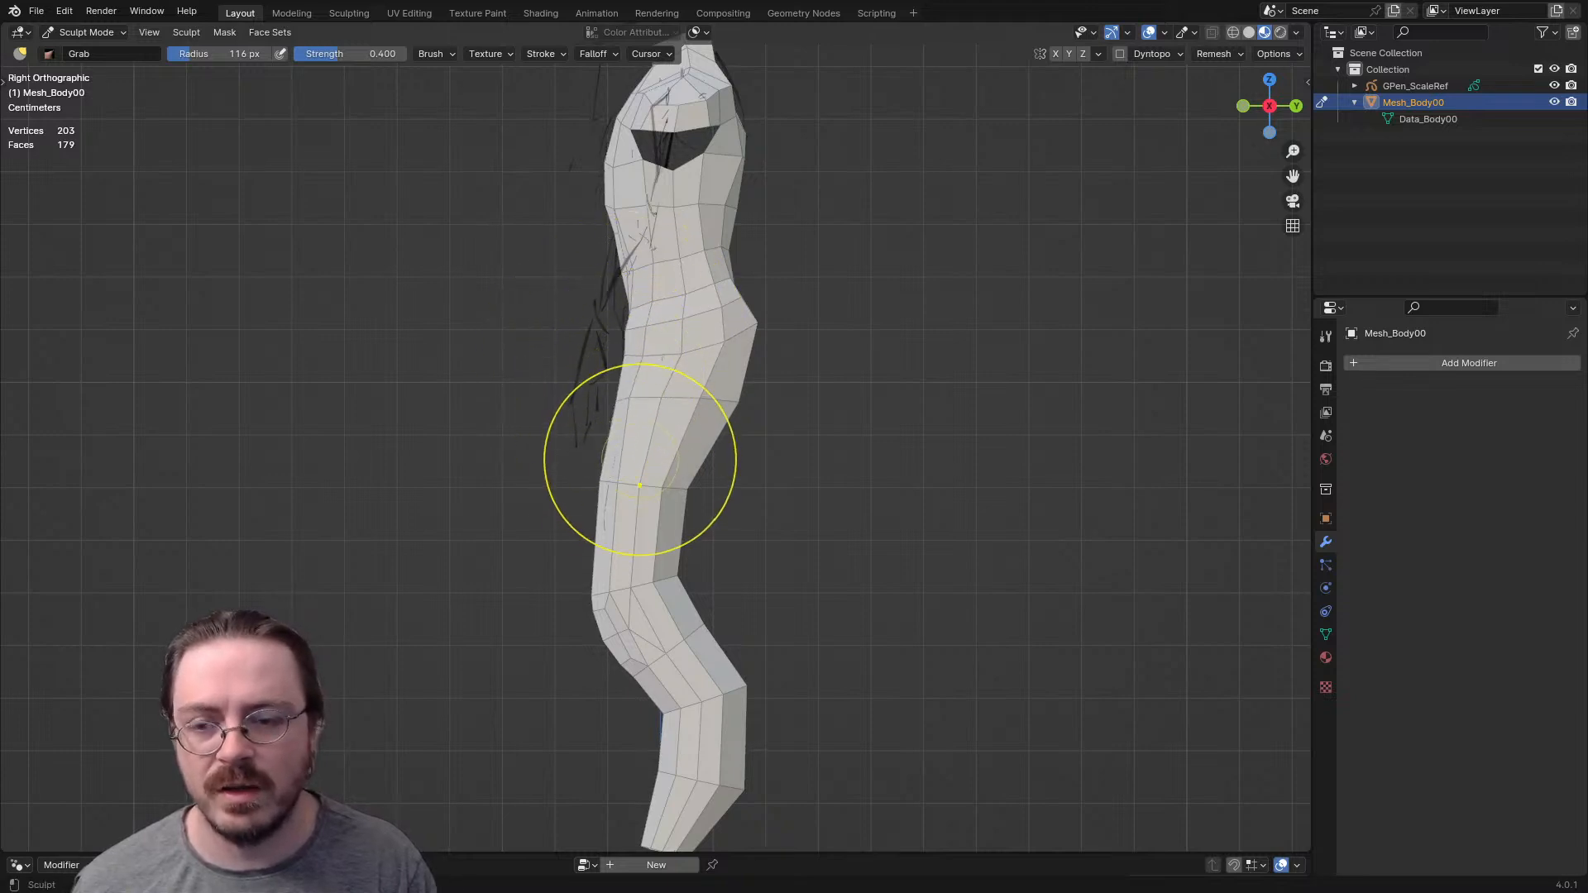
- Choose the Smooth brush and set its strength to 0.1
key(t)
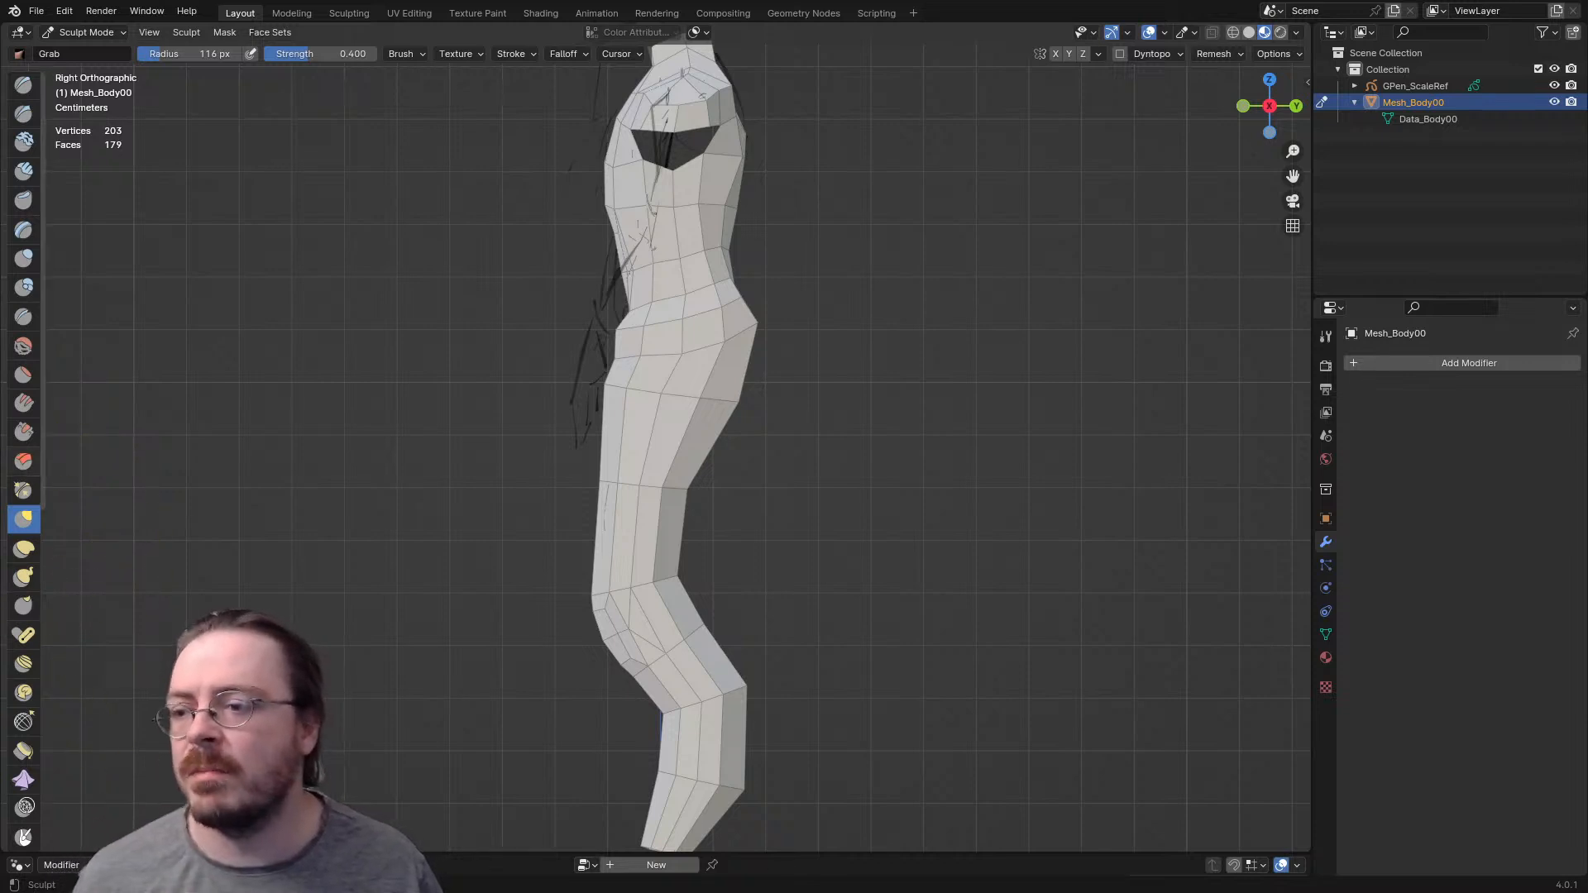
click(23, 345)
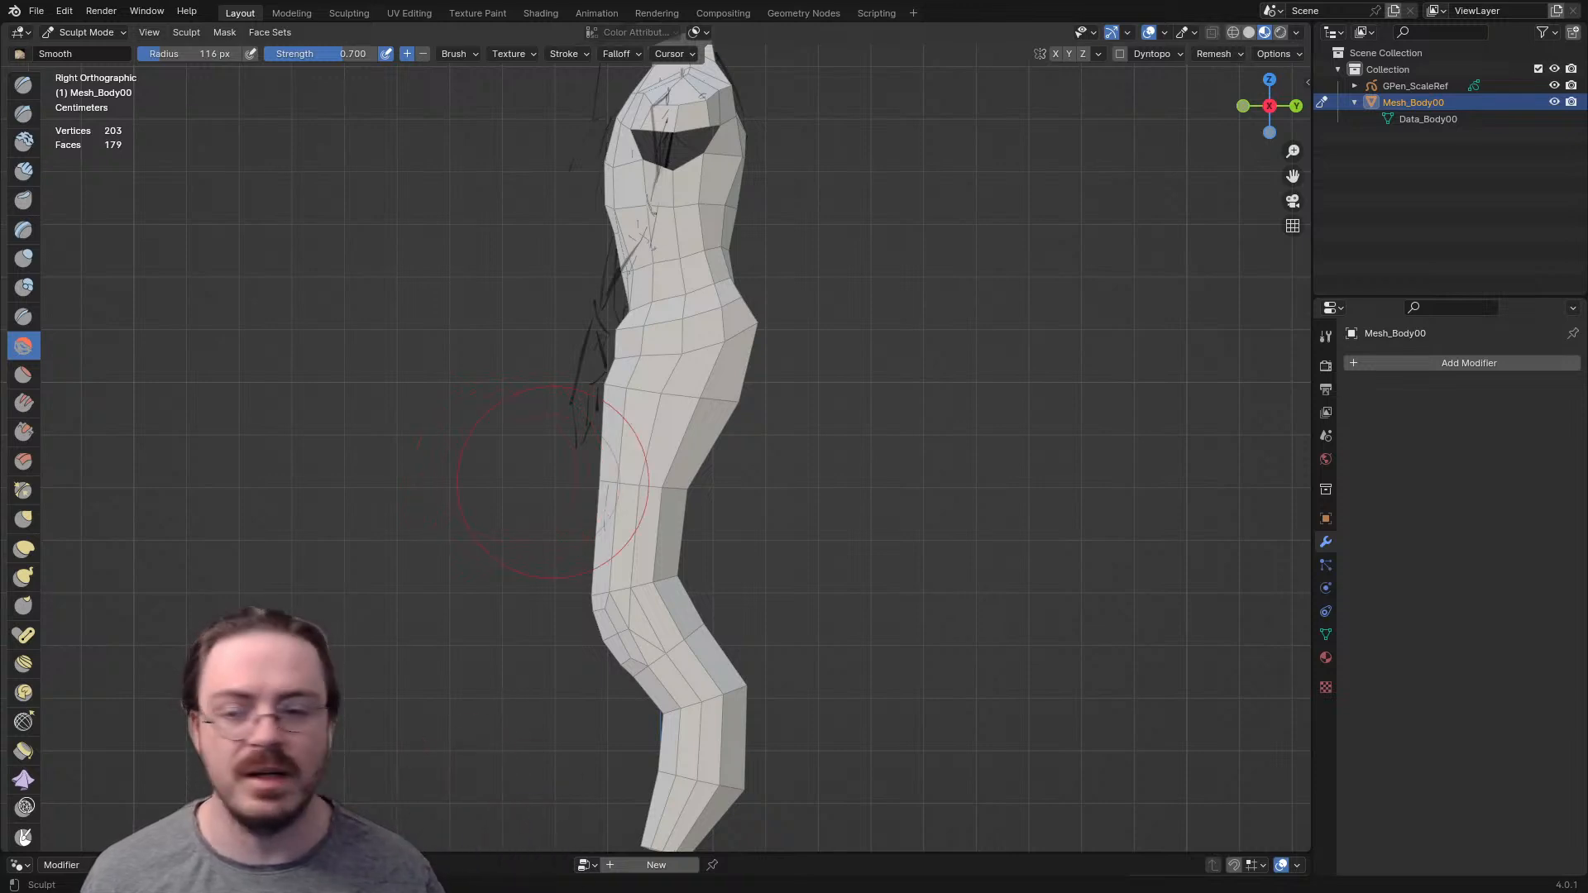
key(shift+f)
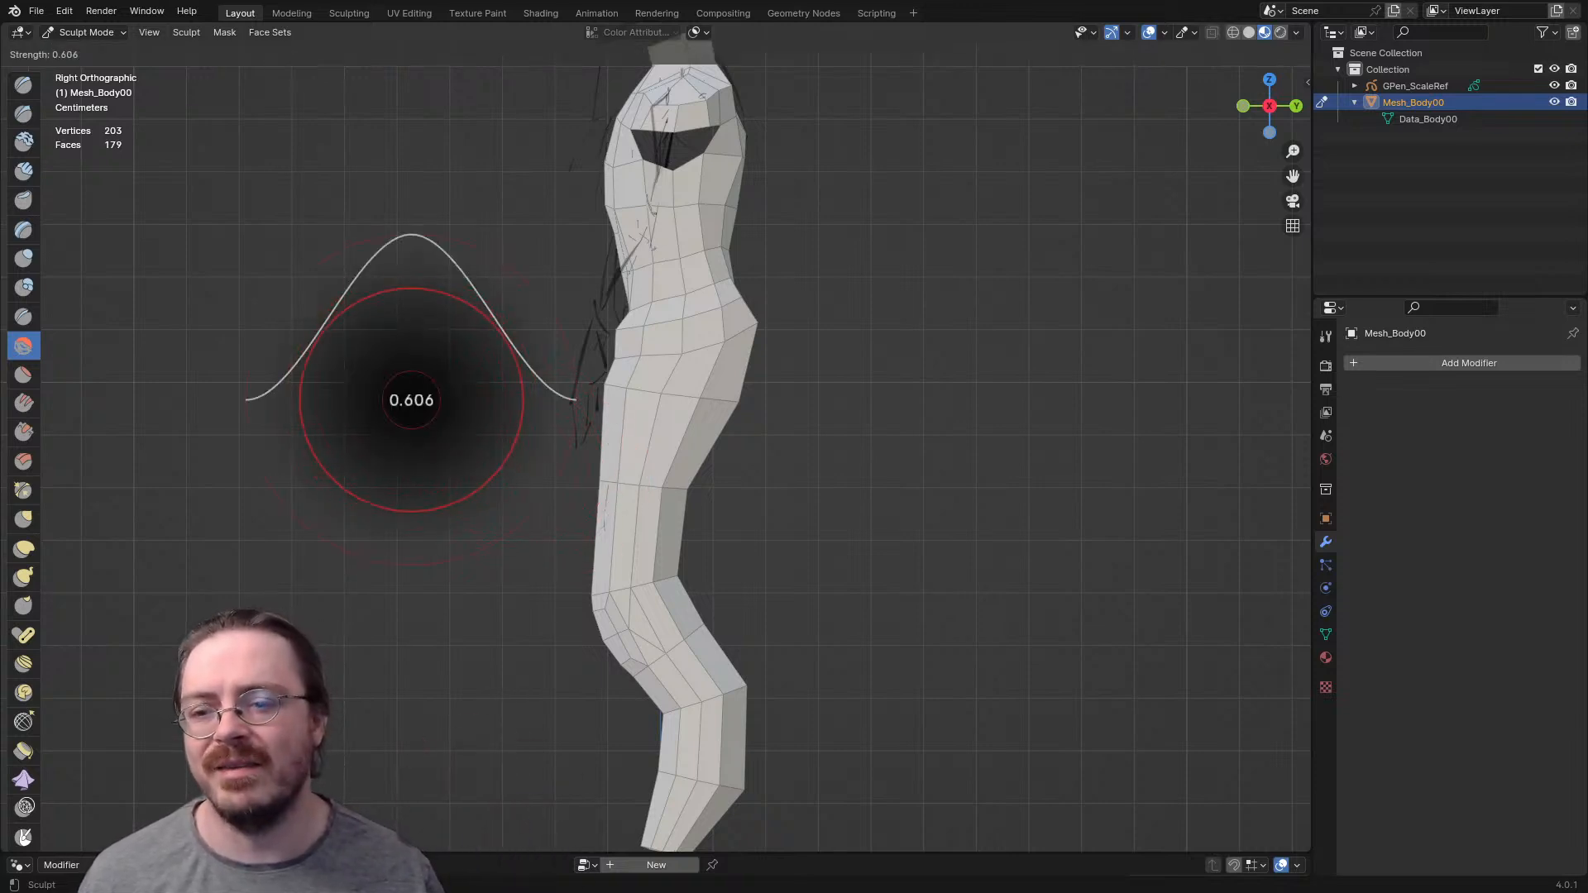
click(411, 399)
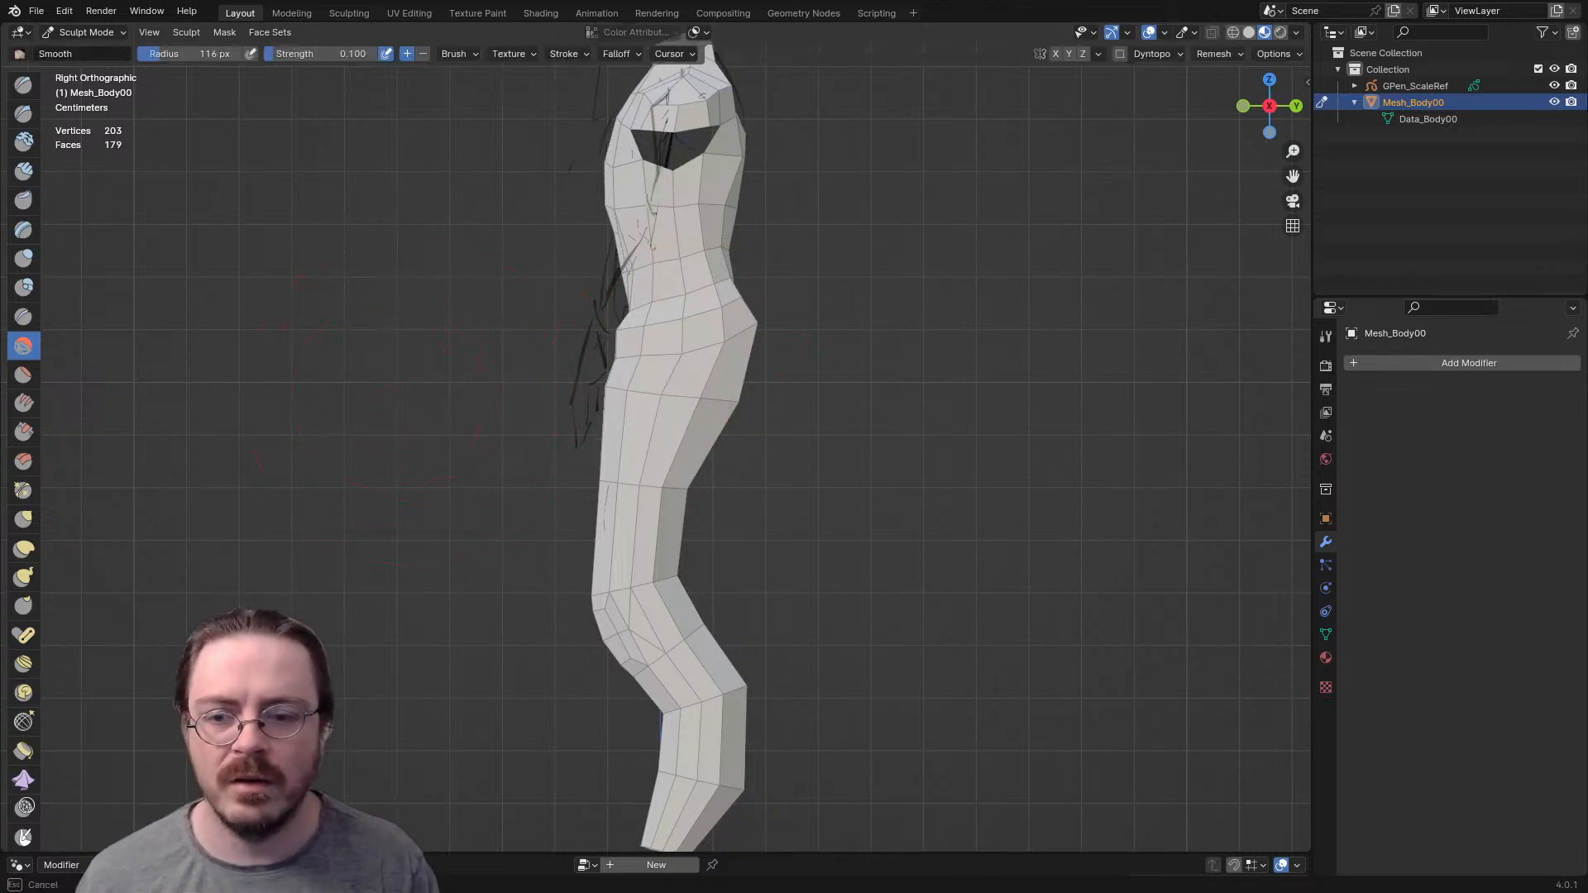
- Reshape the front of the hip and pull the mid-thigh forward in side view with the Grab brush, enlarging its radius to 139 px
key(g)
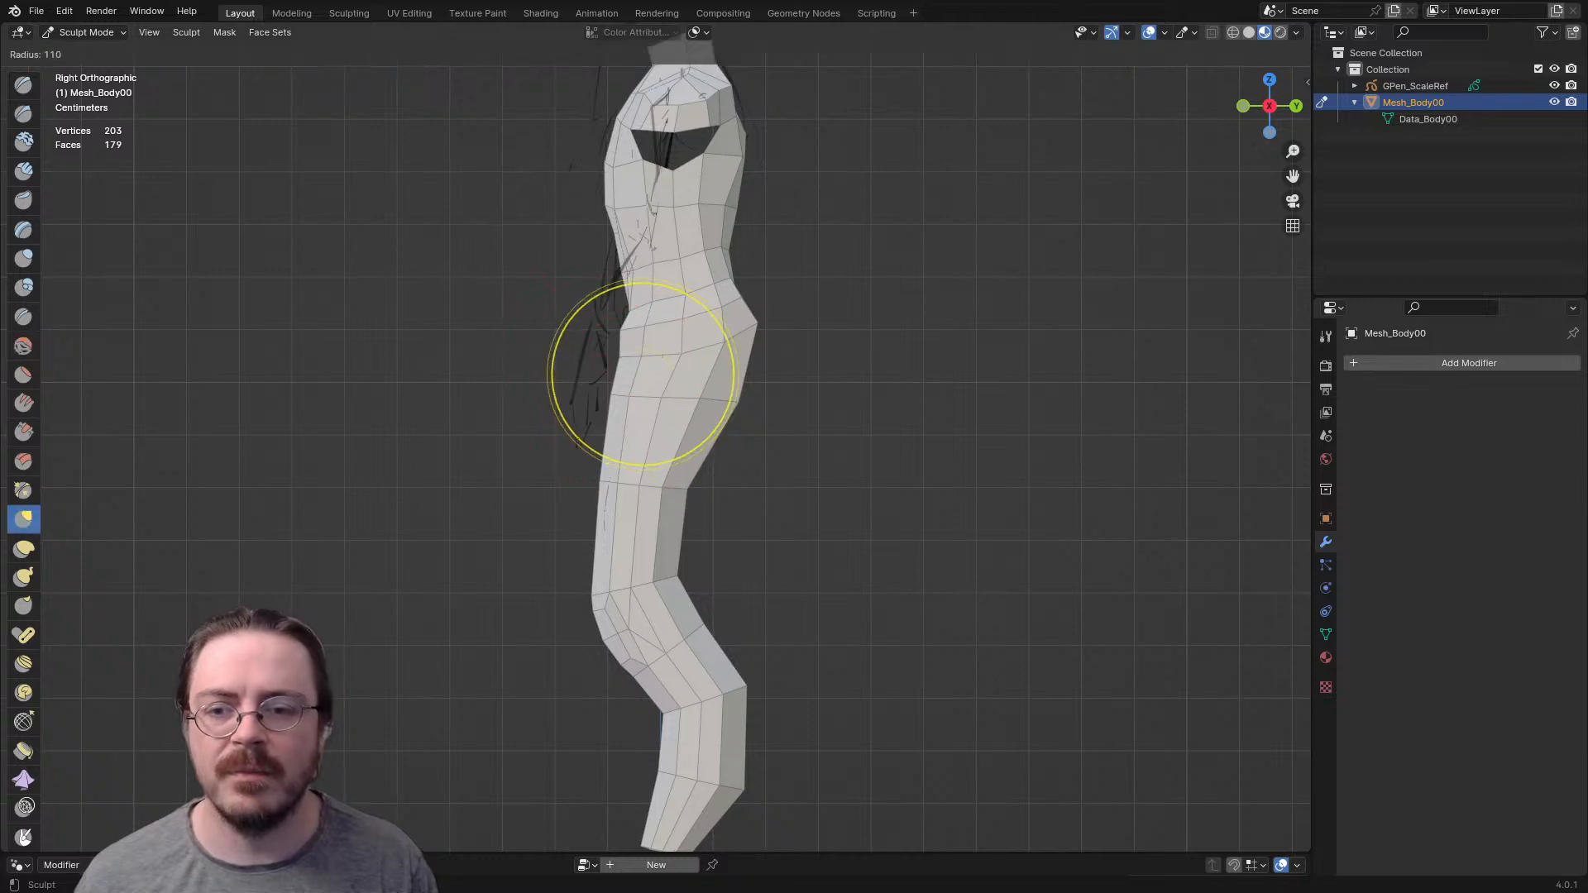
click(619, 355)
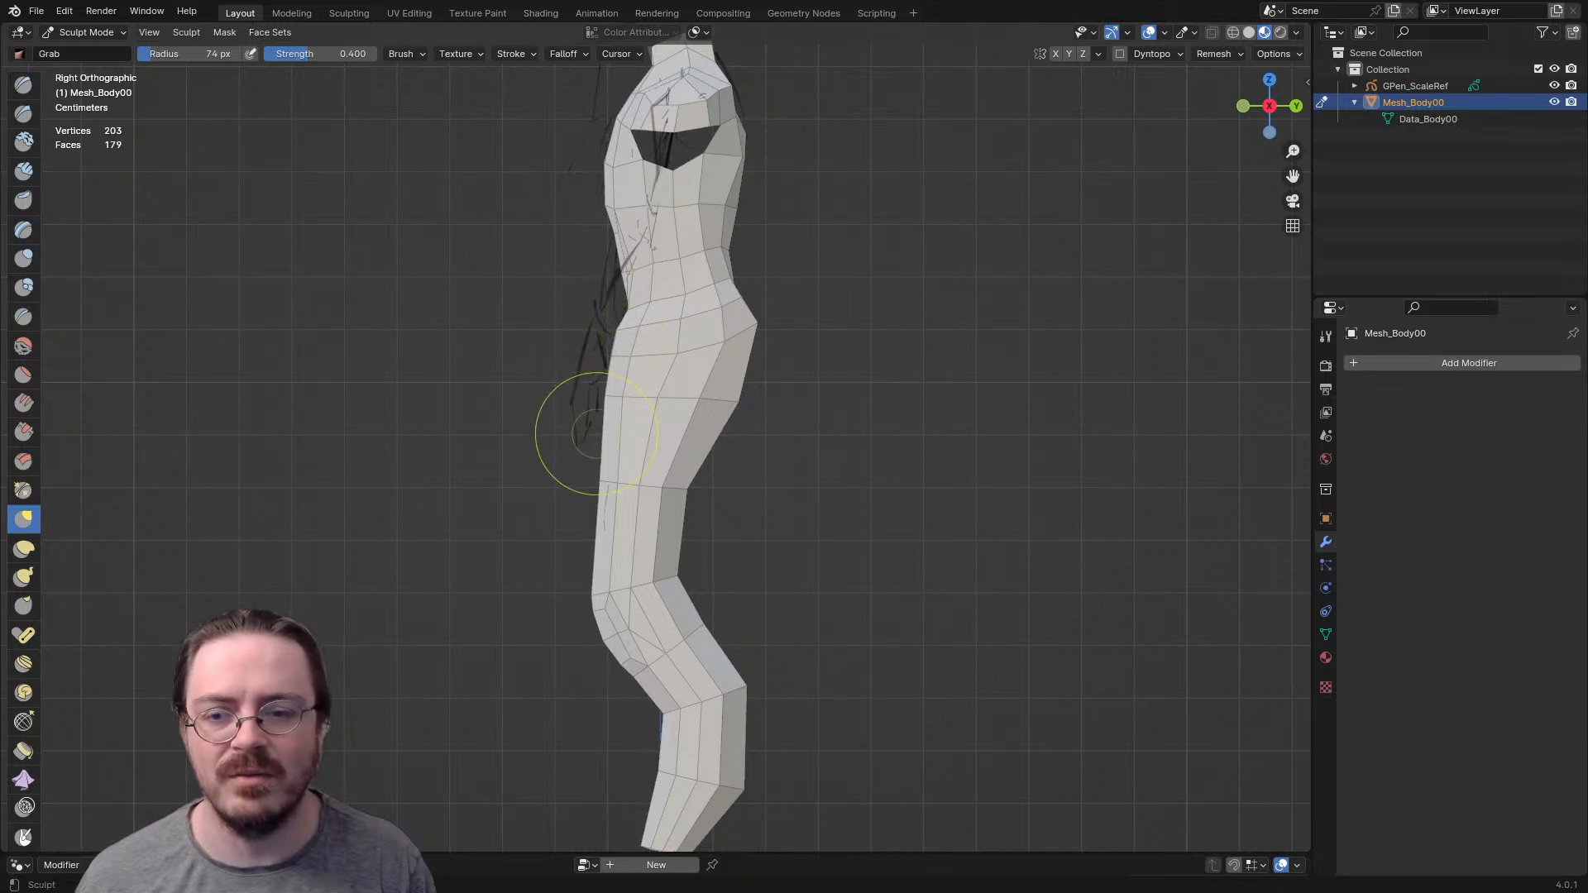
key(f)
click(651, 458)
drag(615, 479, 581, 481)
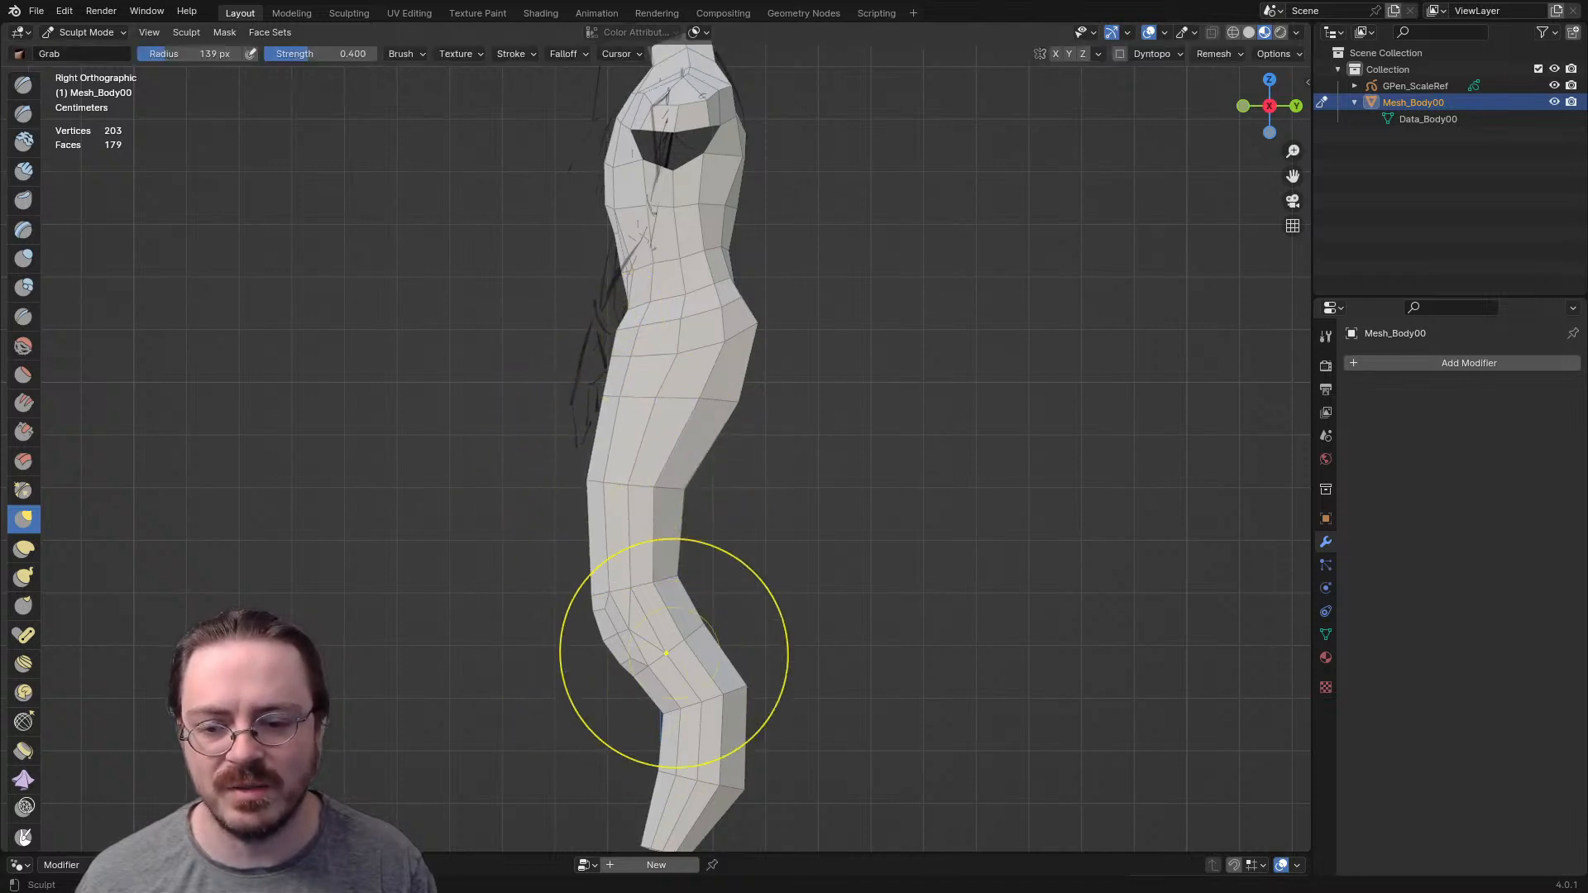
- Adjust the knee and lower thigh in the side profile with the Grab brush, enlarging its radius to 190 px
shift+middle_drag(661, 664, 646, 536)
mouse_move(621, 568)
mouse_down()
mouse_move(619, 510)
mouse_move(575, 527)
mouse_up()
click(569, 505)
key(f)
click(660, 517)
drag(606, 511, 608, 477)
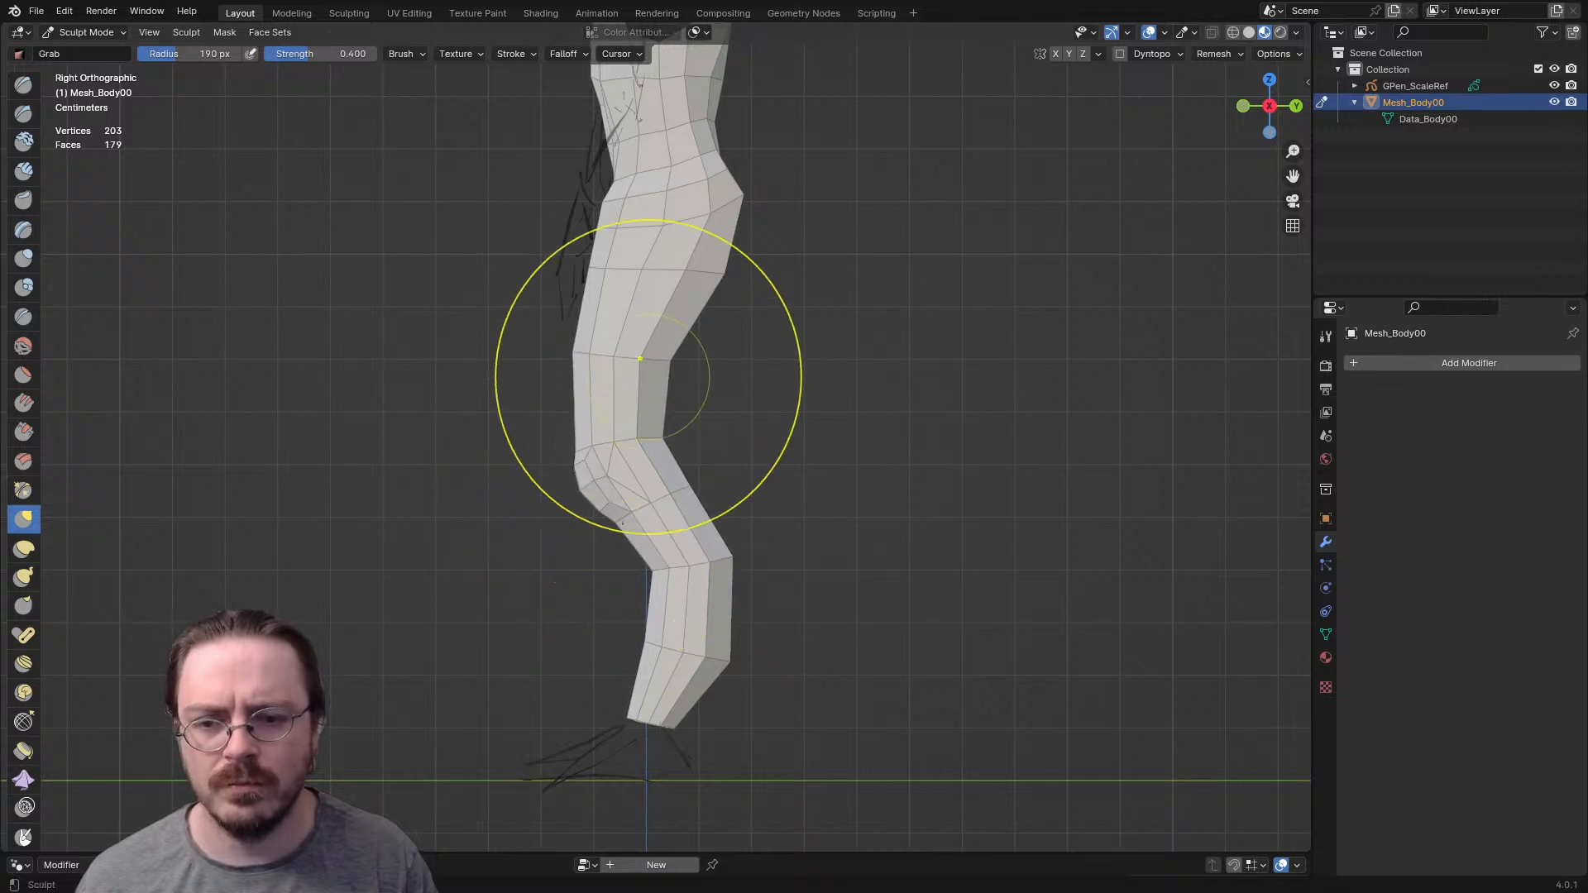
- Resize the Grab brush and pull the buttock area slightly downward in the side profile
key(f)
click(861, 221)
drag(750, 199, 746, 218)
shift+middle_drag(746, 157, 728, 313)
- Set the Grab brush radius to 93 px and refine the hip and thigh contour in the side profile
key(f)
click(680, 315)
mouse_move(705, 339)
mouse_down()
mouse_move(658, 323)
mouse_move(626, 357)
mouse_up()
drag(653, 350, 597, 359)
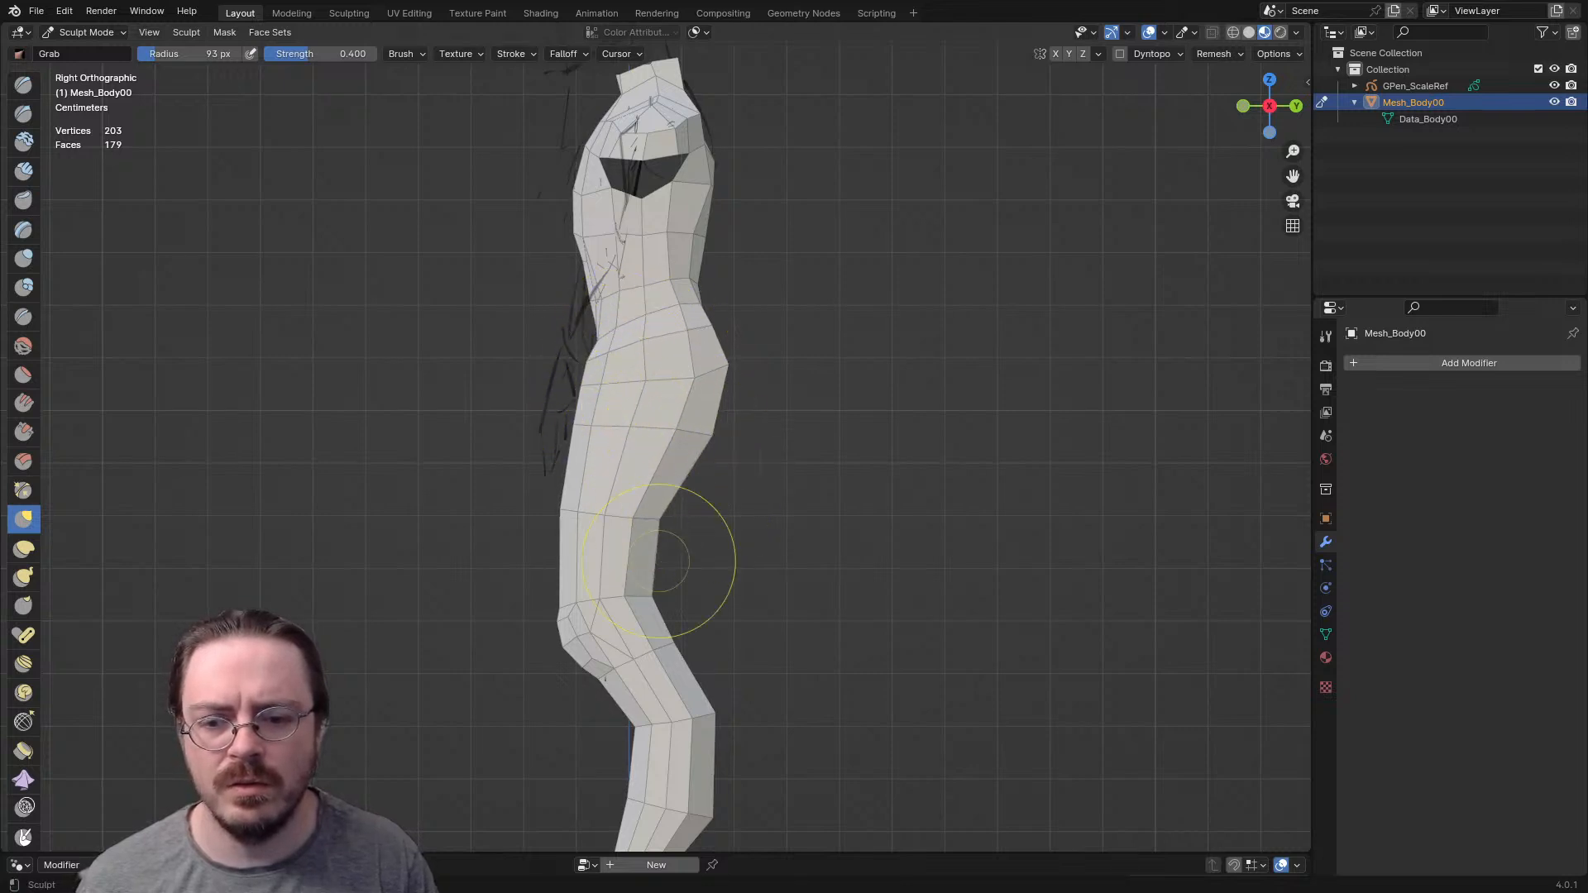
- Nudge the back of the knee inward and shift the ankle slightly backward with the Grab brush
drag(669, 641, 666, 635)
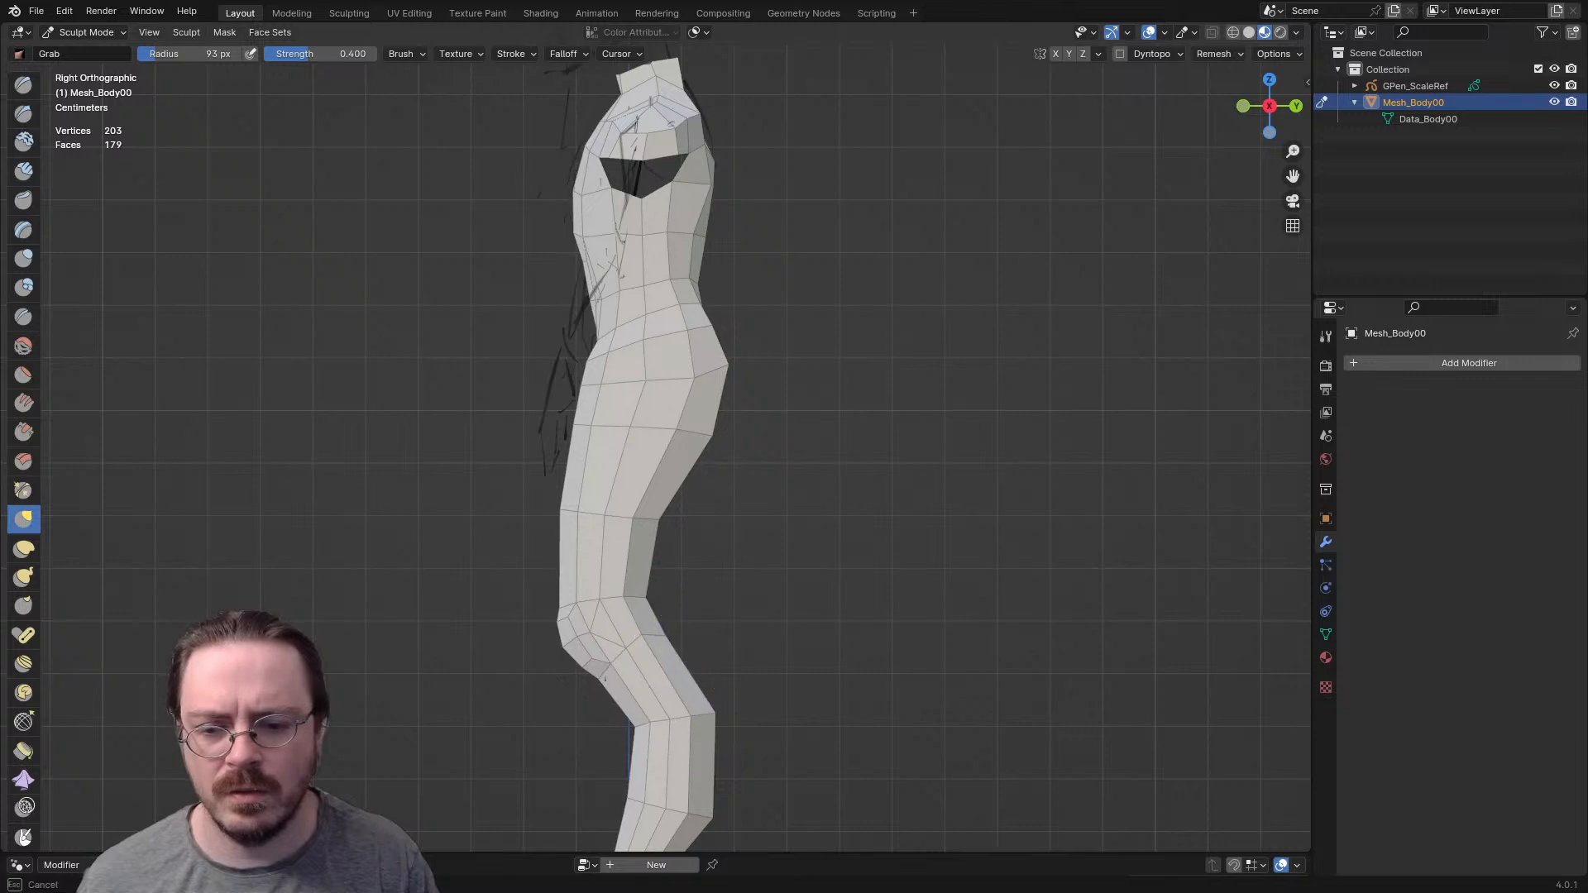
shift+middle_drag(657, 627, 598, 381)
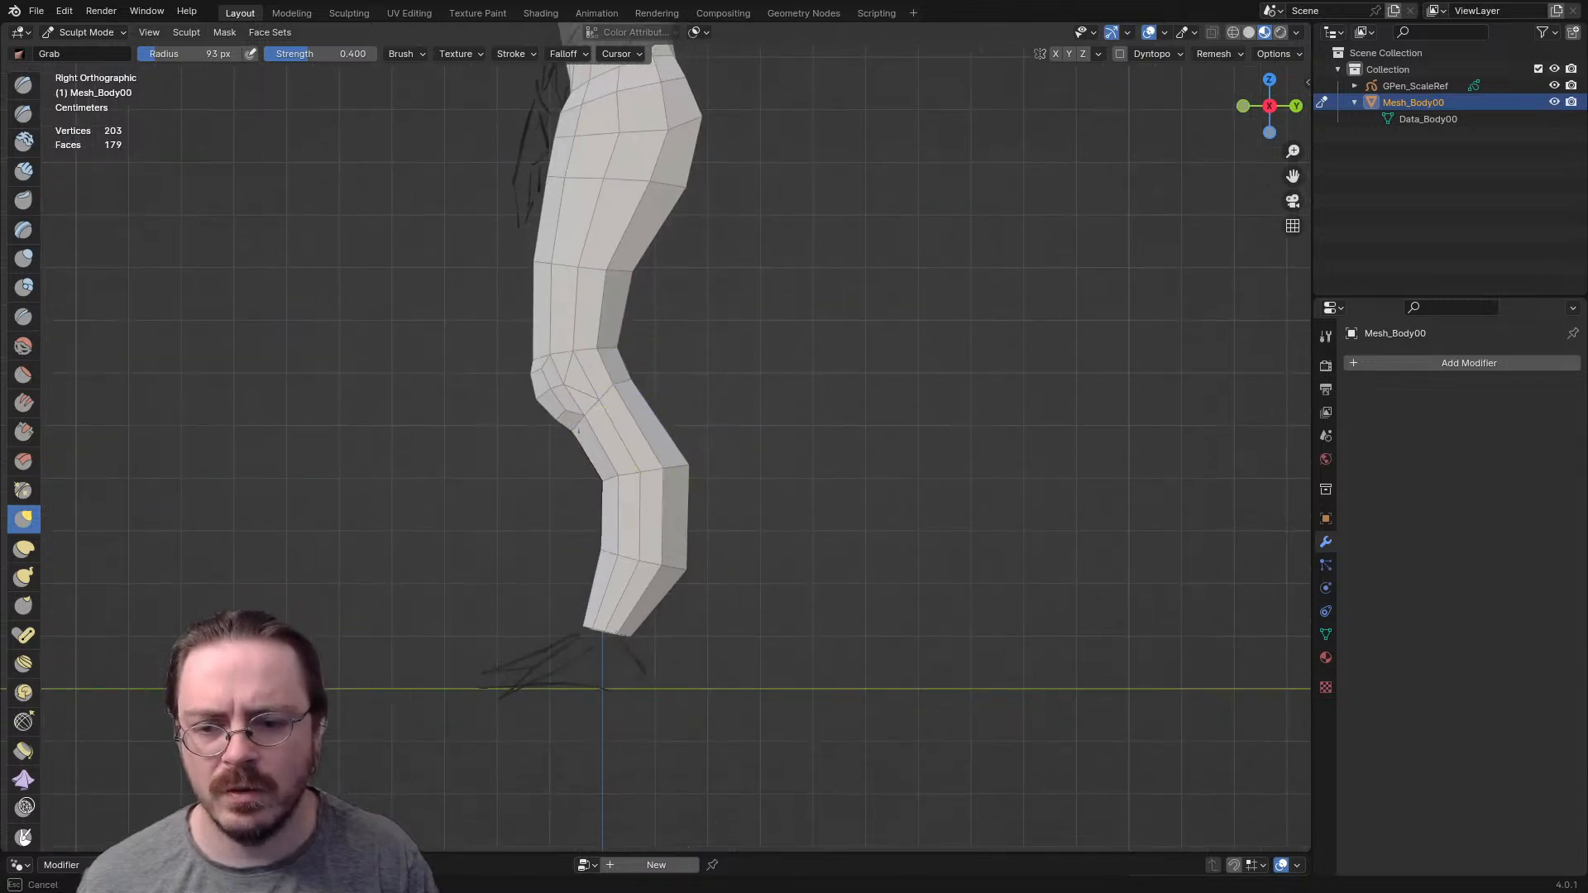
drag(594, 627, 600, 630)
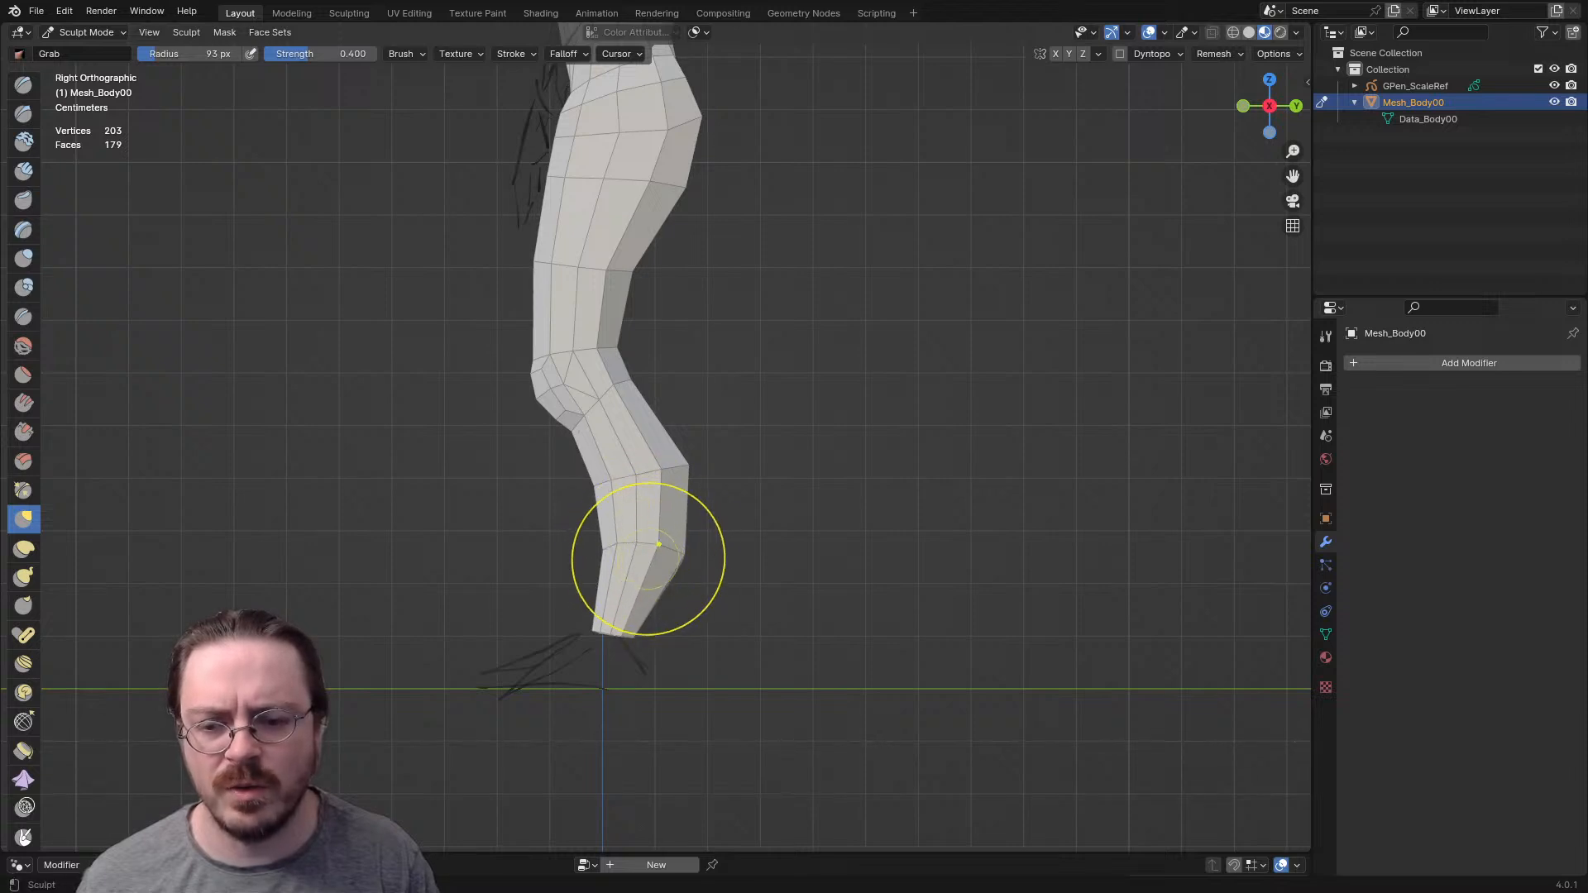
- Pull the back of the calf slightly forward in the side profile with the Grab brush, enlarging its radius to 148 px
drag(663, 549, 659, 548)
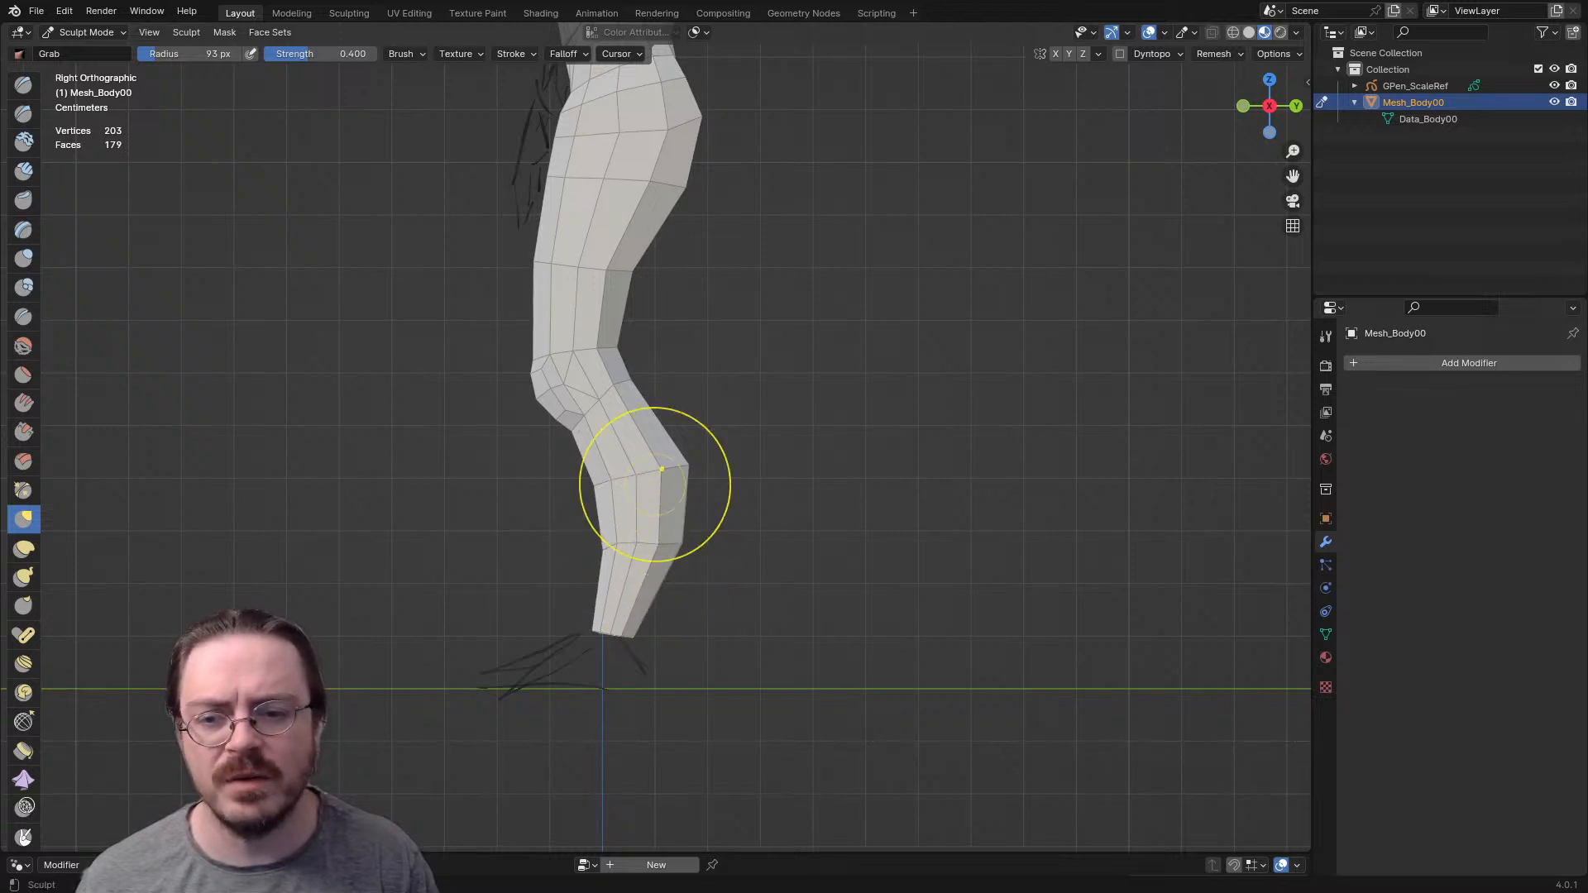
key(f)
click(708, 472)
drag(709, 471, 703, 470)
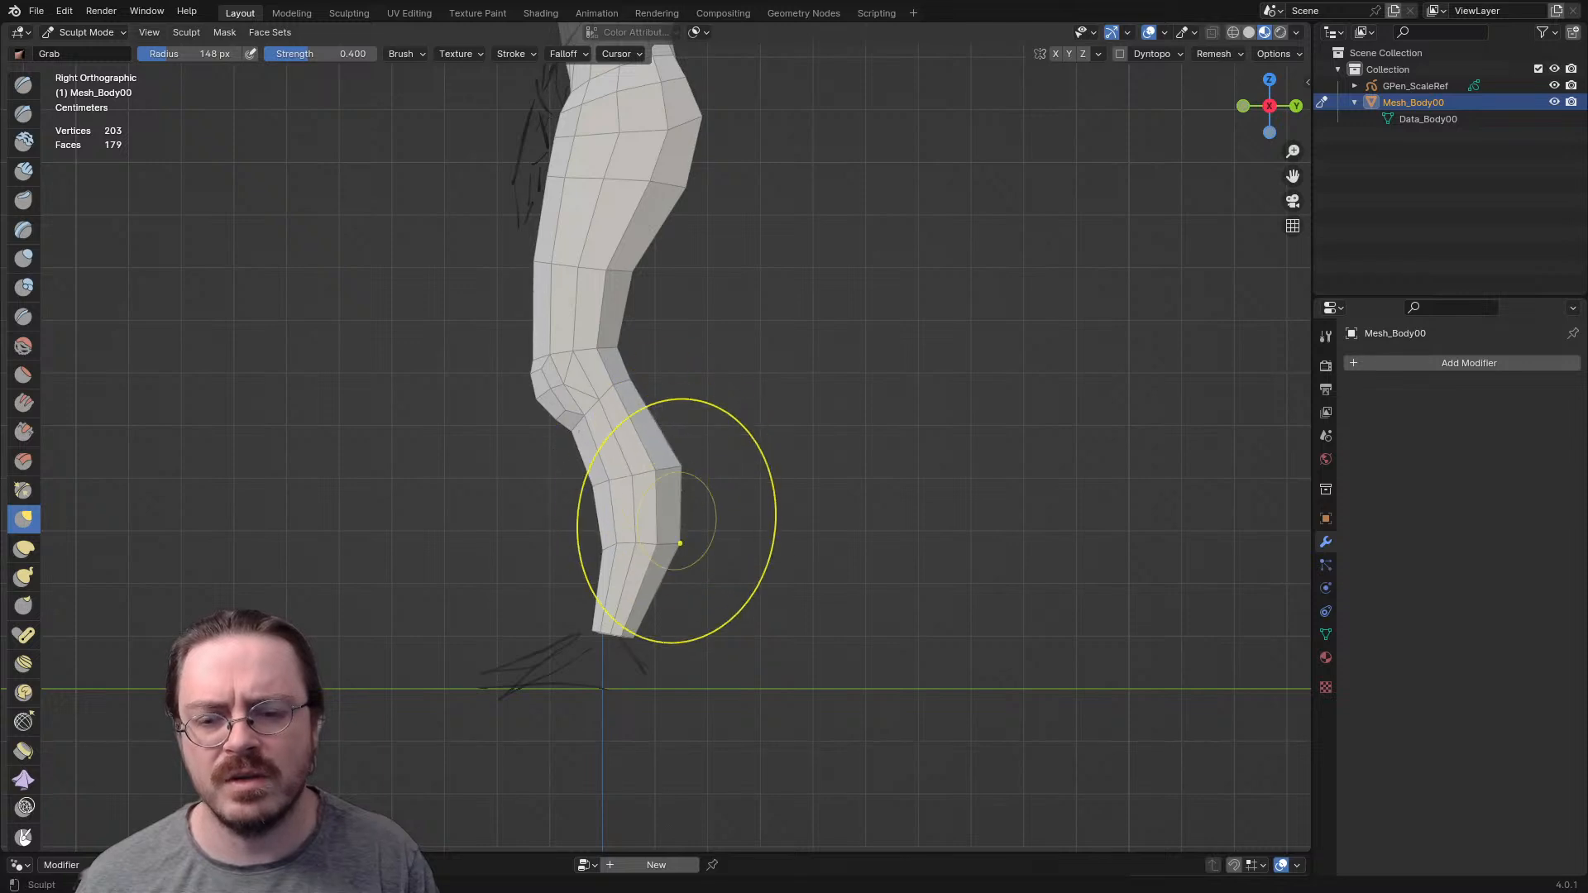
- Raise the calf bulge and pull the shin forward in the side profile, resizing the Grab brush down to 53 px
key(f)
click(664, 493)
drag(663, 494, 648, 431)
drag(597, 517, 577, 549)
key(f)
click(504, 498)
key(f)
click(537, 501)
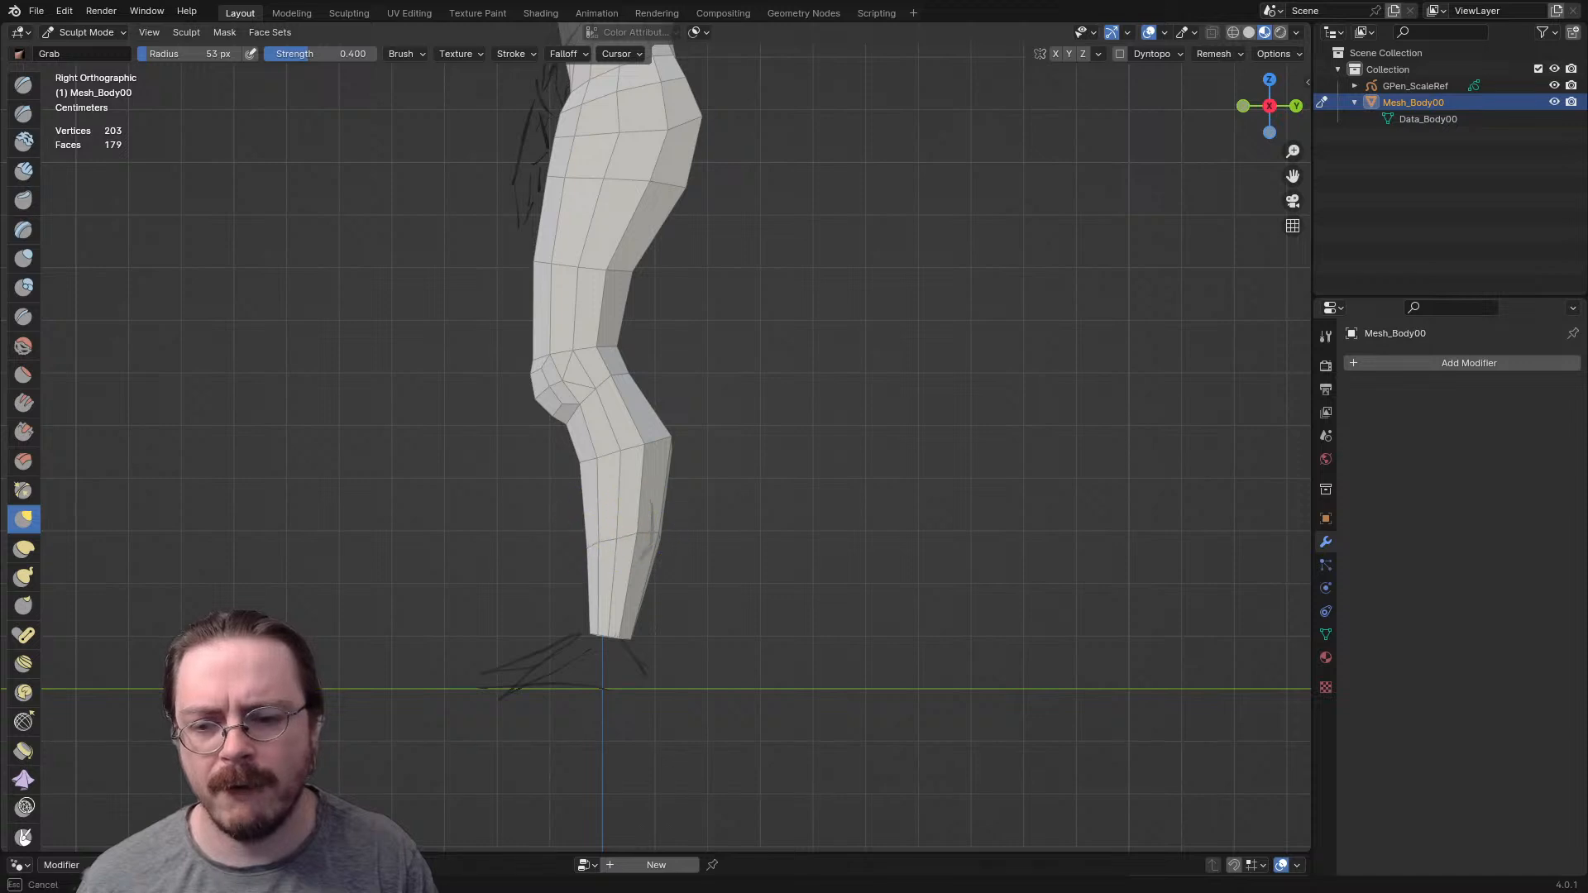
- Refine the leg's outline in front view with the Grab brush, setting its radius to 83 px and 139 px
key(KP_1)
key(f)
click(731, 513)
key(f)
click(608, 432)
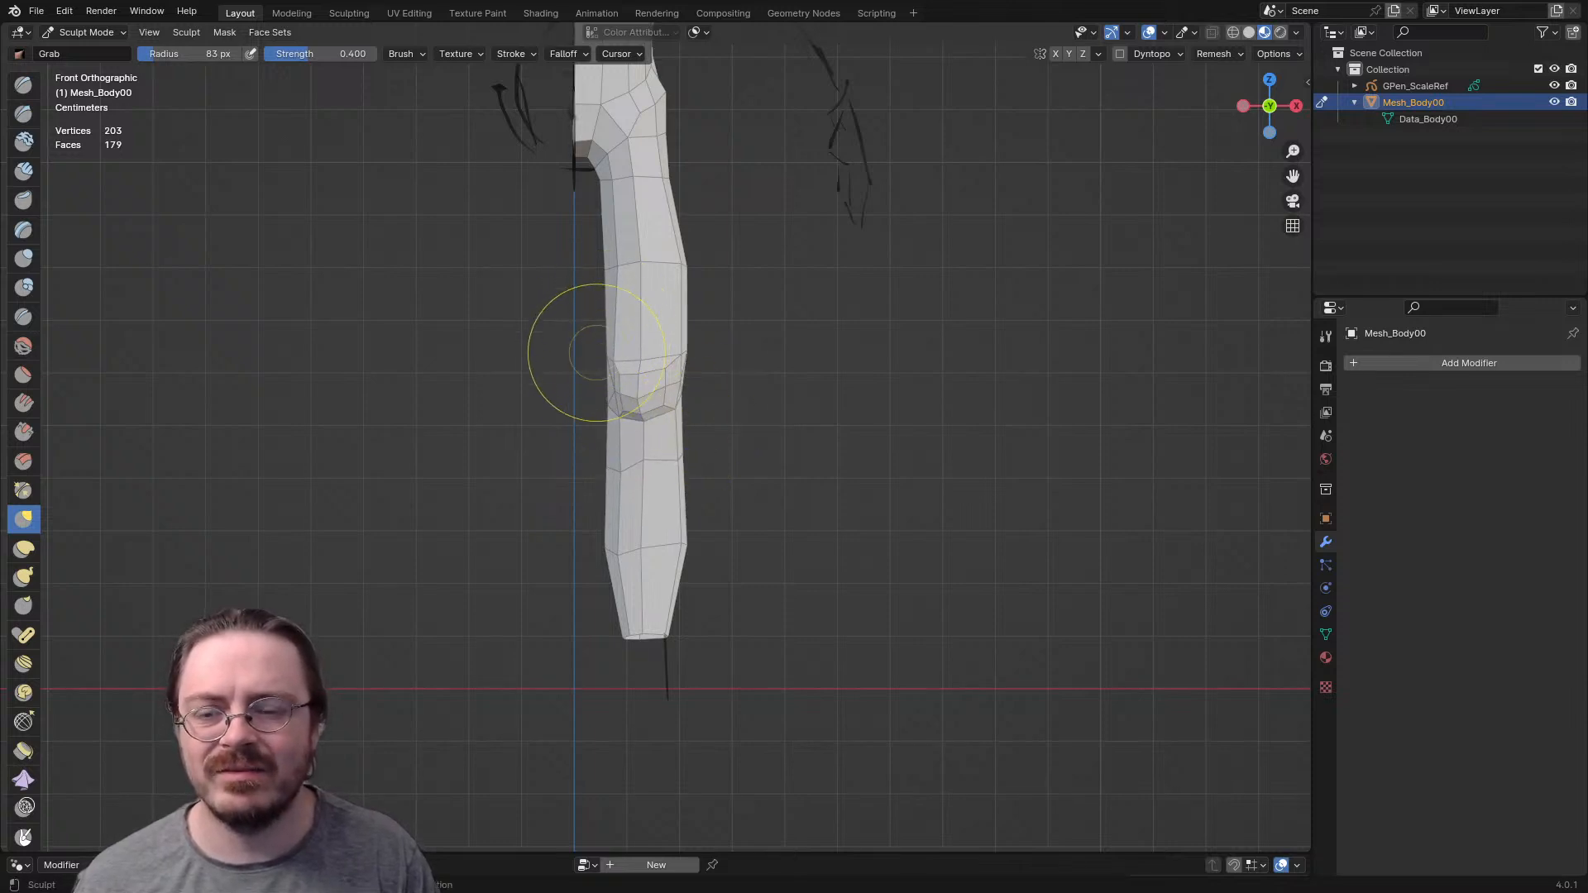
shift+middle_drag(626, 397, 655, 562)
key(f)
click(758, 435)
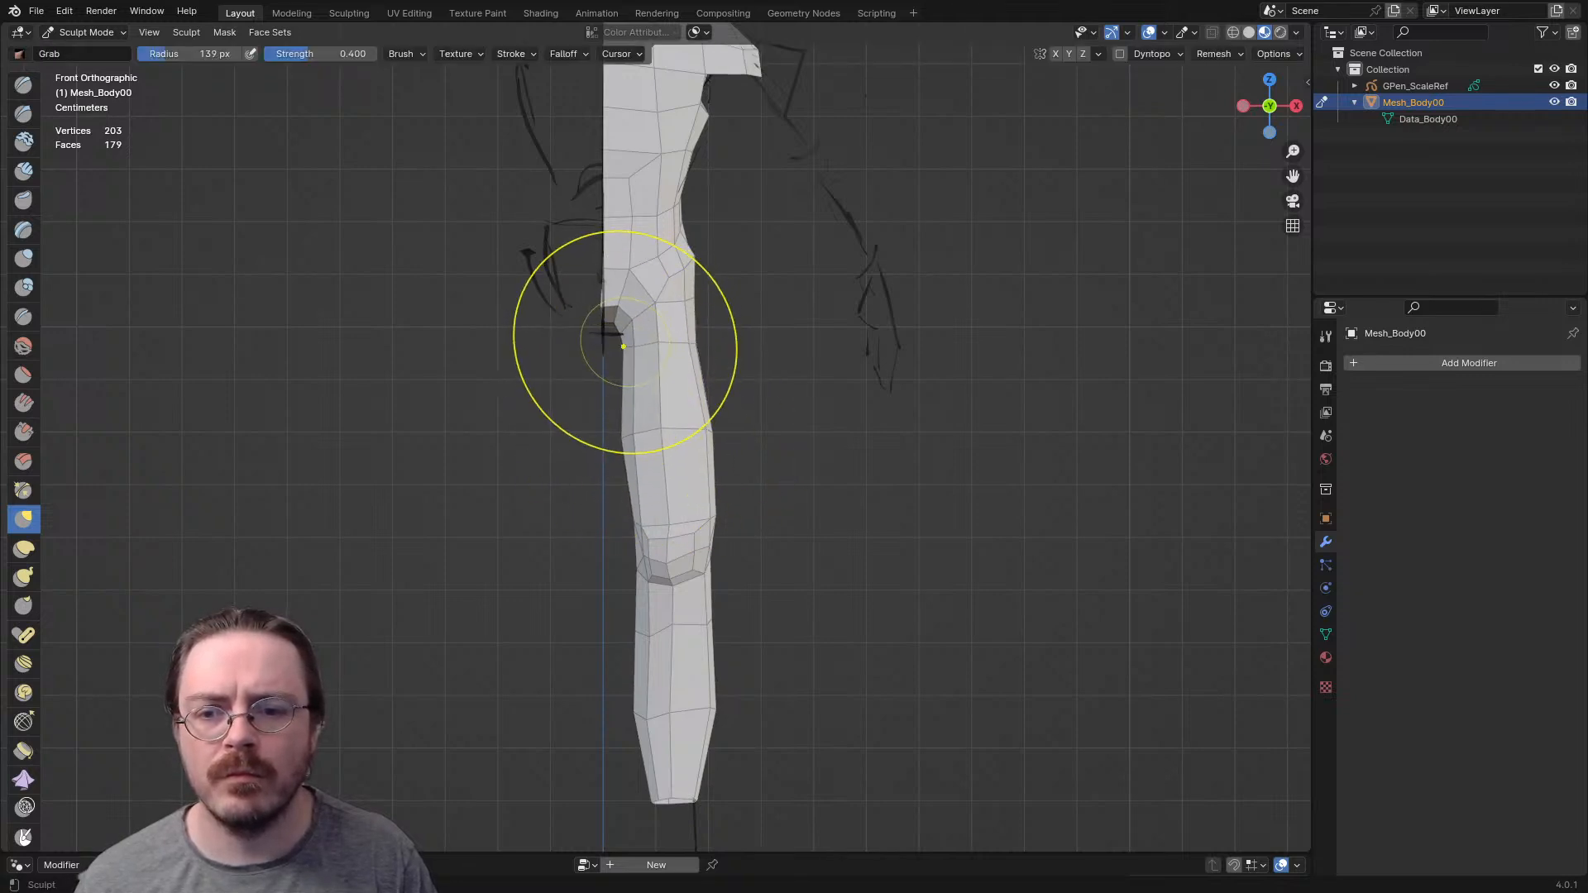
shift+middle_drag(772, 389, 810, 564)
shift+middle_drag(750, 515, 748, 513)
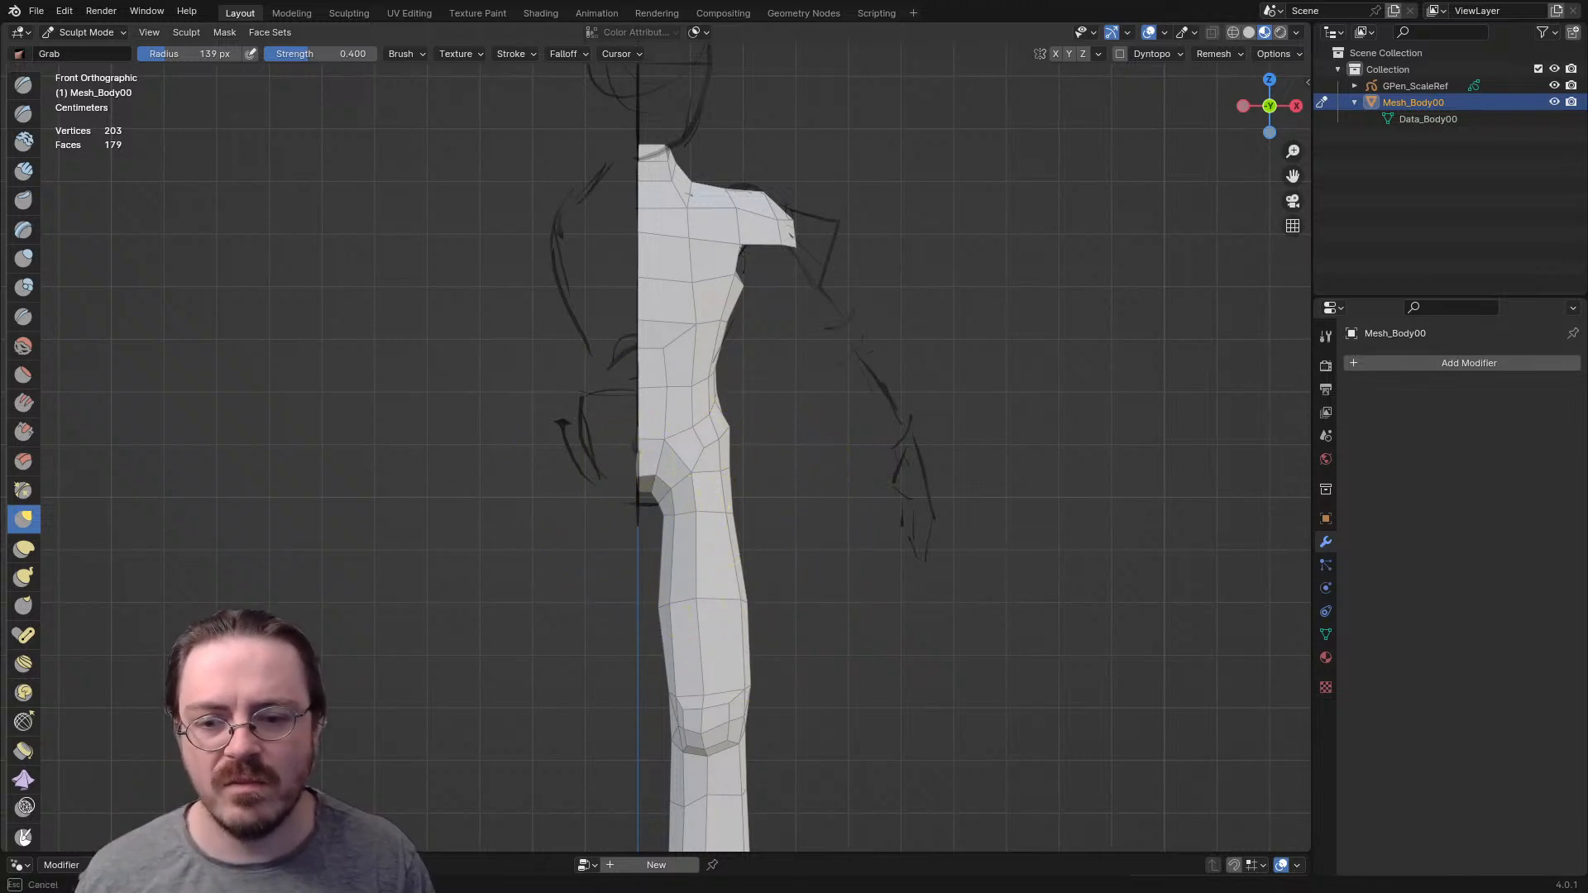
- Resize the Grab brush and adjust the outer hip and upper thigh outline in front view
key(f)
click(604, 544)
key(f)
click(855, 579)
drag(733, 472, 770, 466)
click(702, 511)
- Widen the upper thigh and narrow the knee in back view with the Grab brush at a 143 px radius
key(ctrl+KP_1)
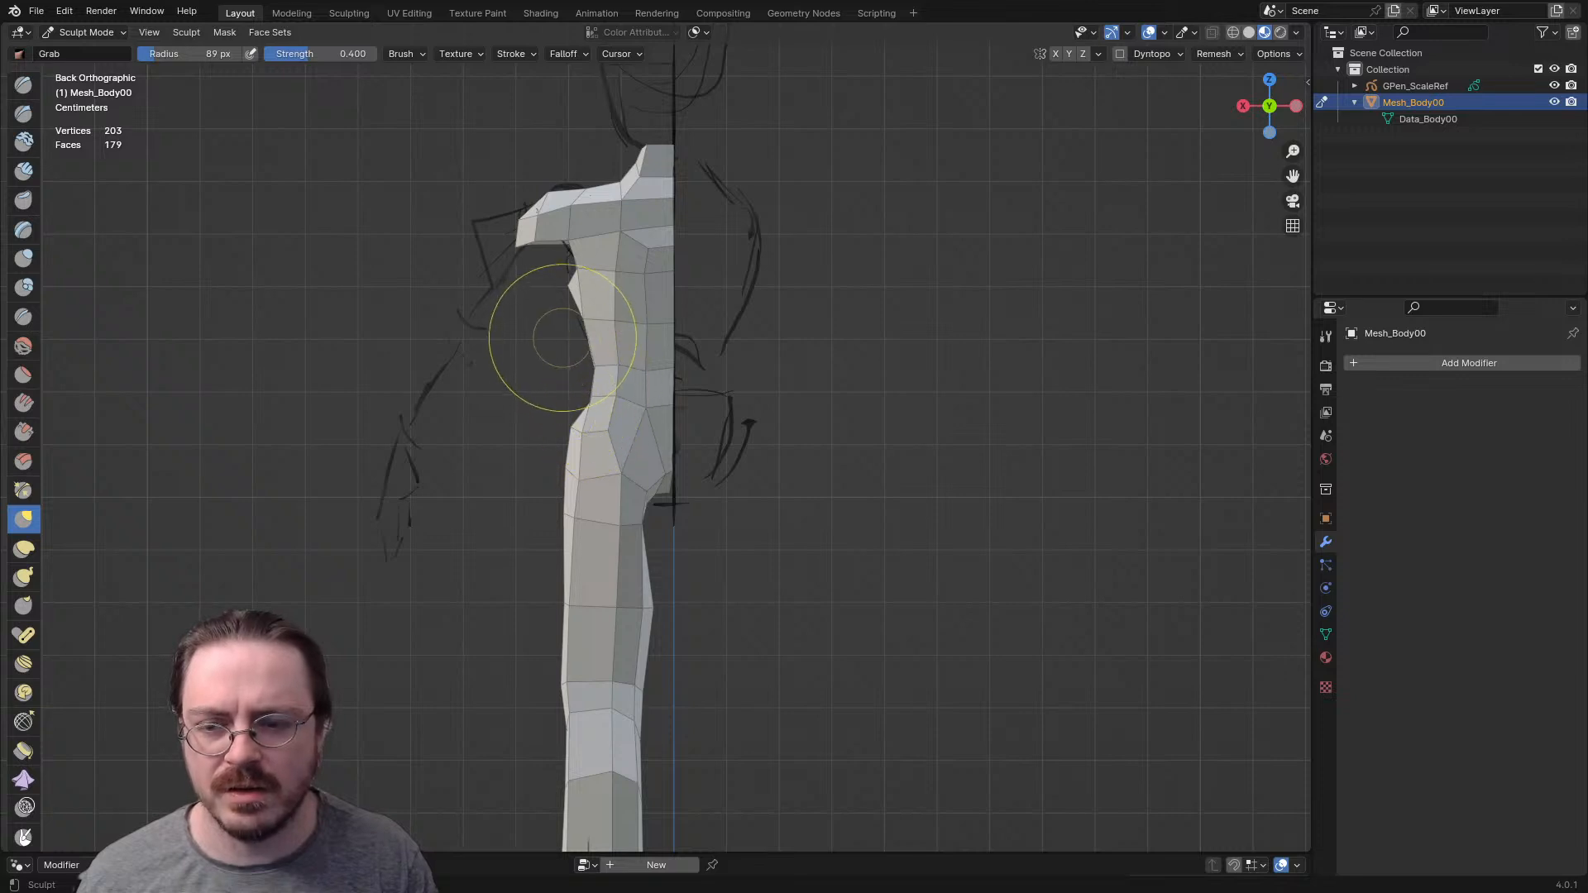
shift+middle_drag(574, 517, 569, 480)
key(f)
click(603, 507)
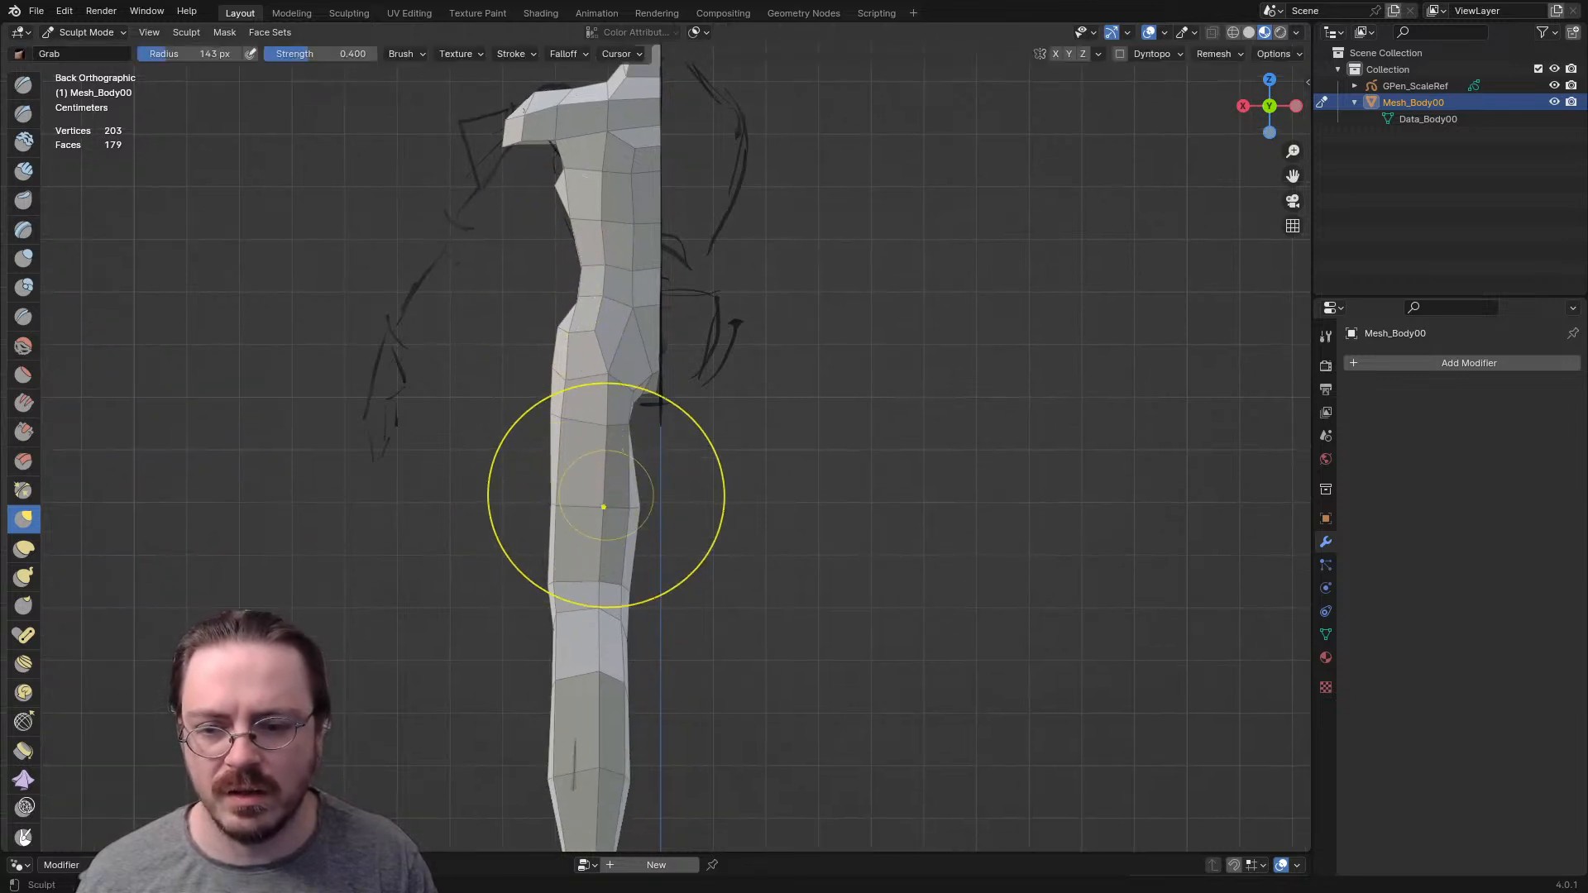
drag(552, 613, 564, 608)
shift+middle_drag(559, 650, 572, 517)
- Slim the lower leg in back view with the Grab brush, using radii of 95 px and 140 px
key(f)
click(536, 567)
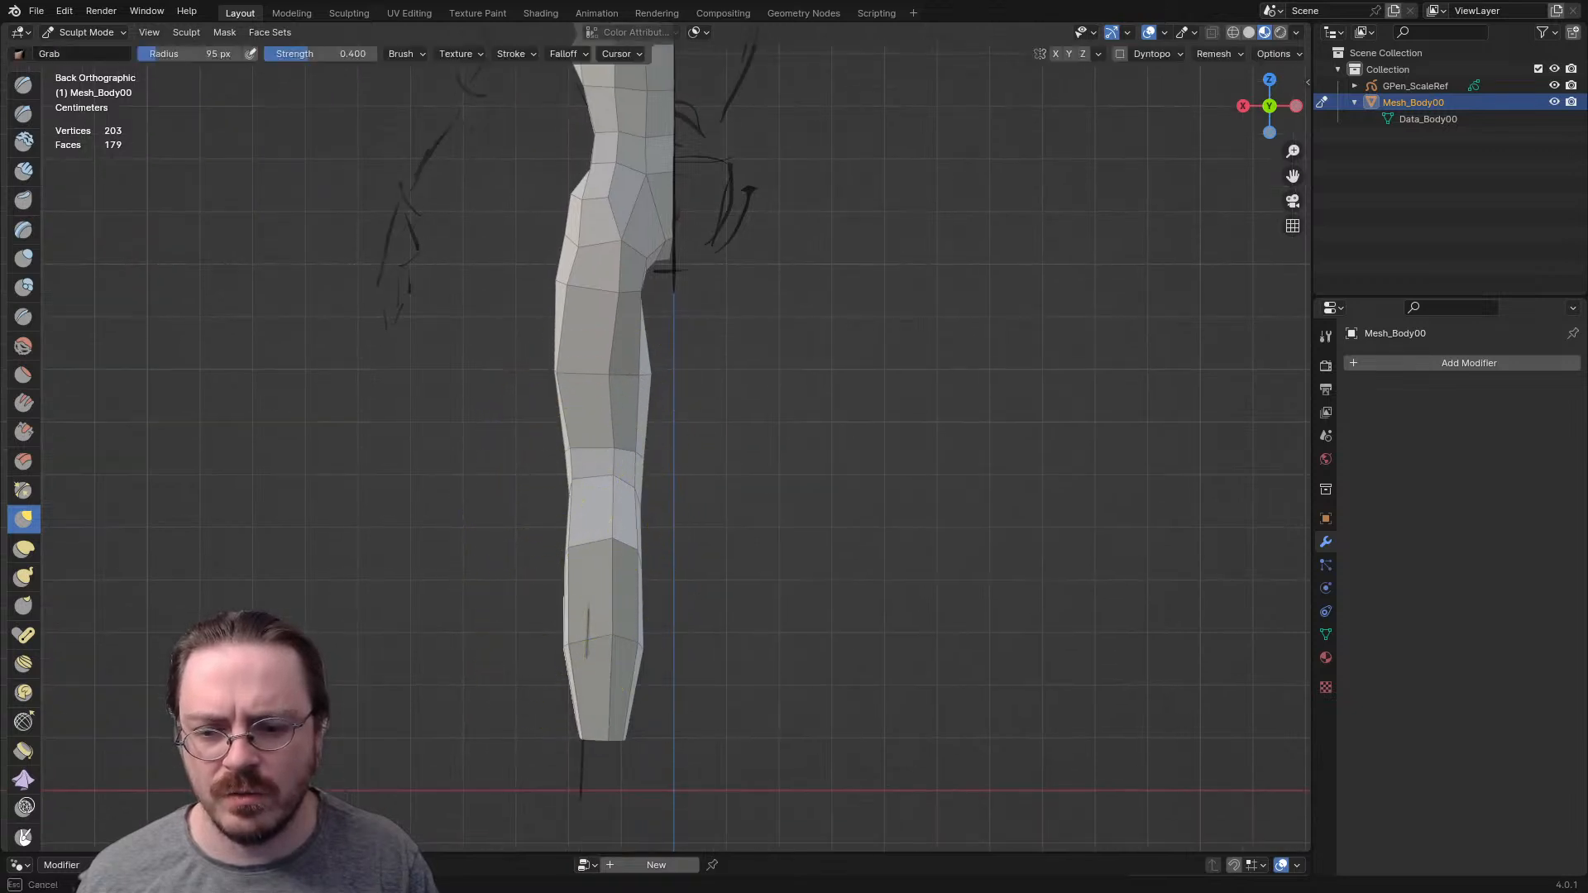
key(f)
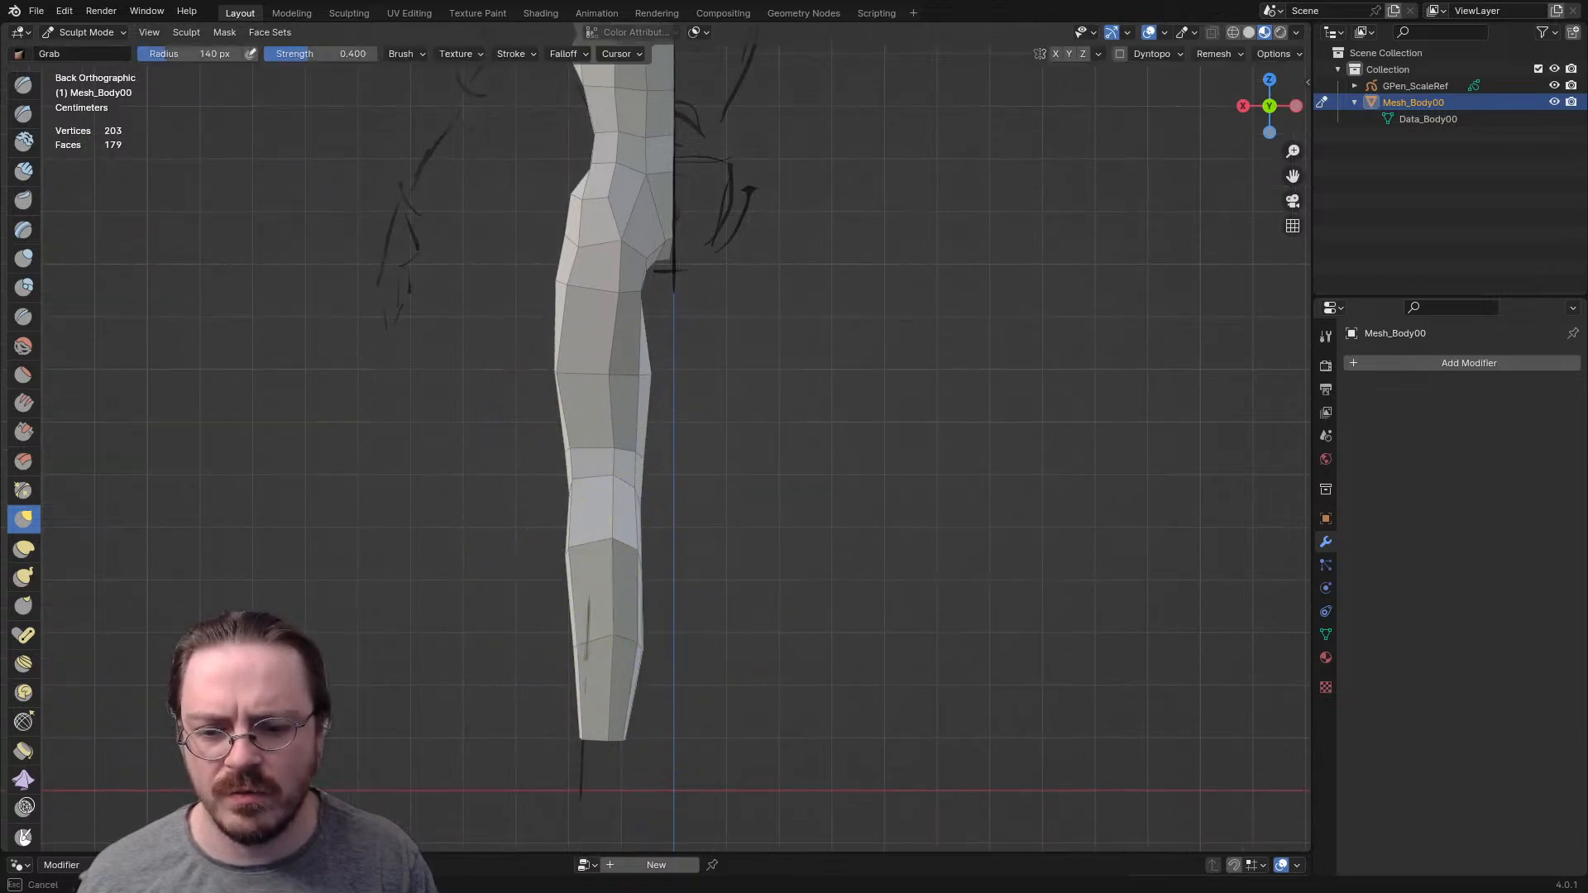
mouse_move(622, 621)
mouse_down()
mouse_move(566, 571)
mouse_move(625, 551)
mouse_up()
drag(633, 451, 616, 454)
- Adjust the inner thigh and crotch area from behind and below, reducing the Grab brush radius to 67 px
key(f)
click(571, 377)
mouse_move(671, 401)
shift+middle_down()
mouse_move(543, 469)
mouse_move(475, 443)
shift+middle_up()
key(f)
click(637, 403)
mouse_move(638, 404)
middle_down()
mouse_move(562, 277)
mouse_move(530, 256)
middle_up()
mouse_move(777, 362)
ctrl+middle_down()
mouse_move(729, 400)
mouse_move(698, 504)
ctrl+middle_up()
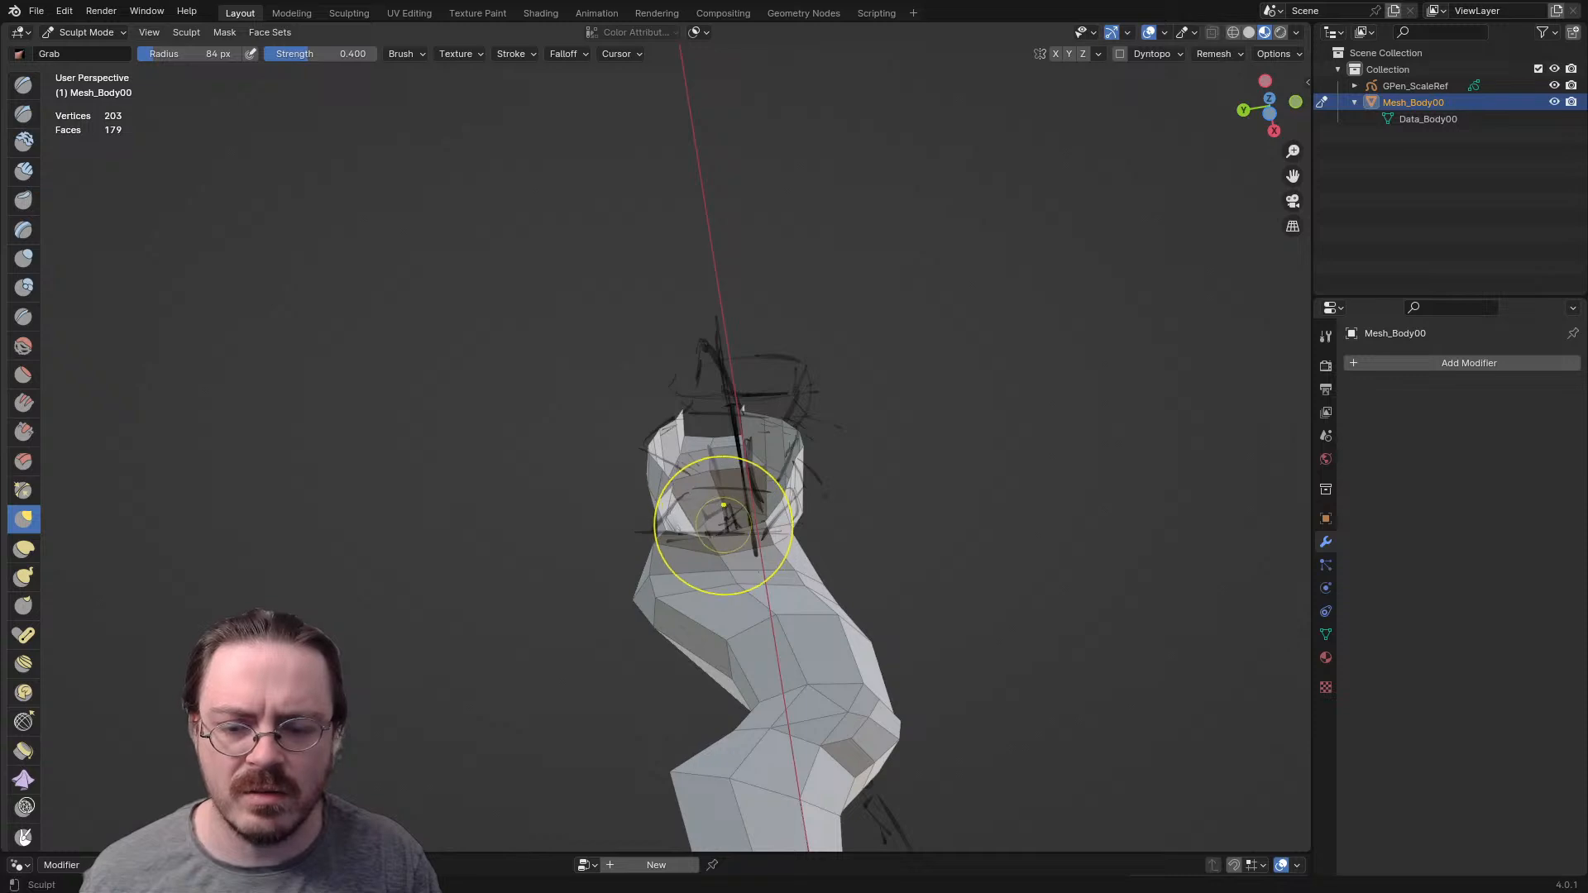
key(bracketleft)
key(bracketleft)
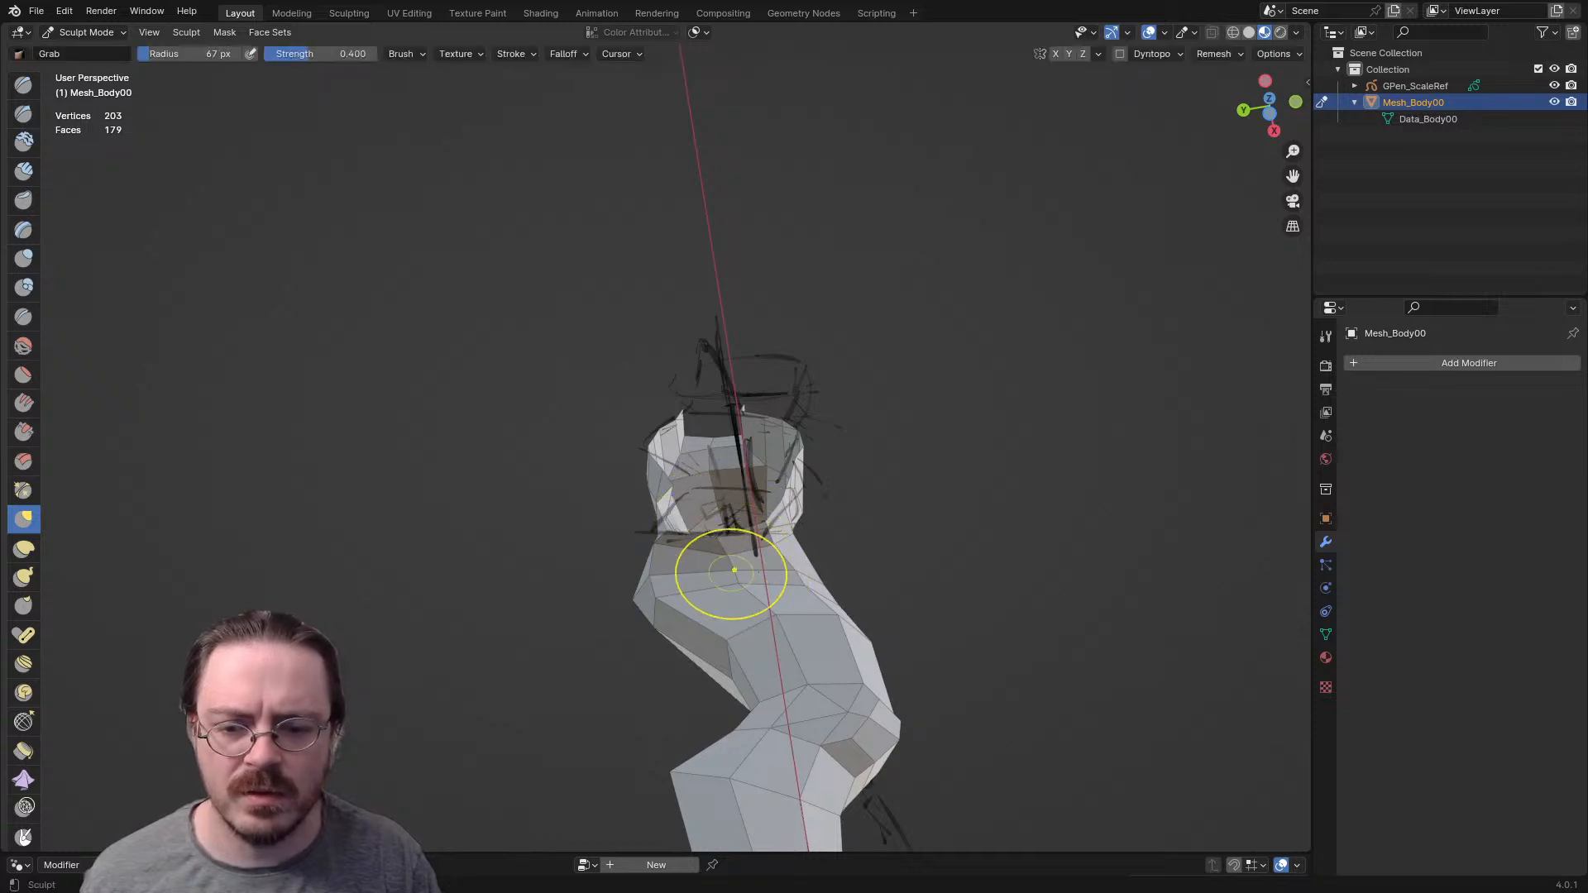
mouse_move(730, 570)
middle_down()
mouse_move(680, 649)
mouse_move(569, 695)
middle_up()
- Smooth the upper thigh's shape from an angled view with the Grab brush, then enlarge its radius to 151 px
key(f)
click(1011, 478)
drag(878, 481, 895, 478)
drag(914, 287, 850, 309)
drag(921, 340, 885, 349)
key(f)
click(999, 351)
- Pull the outer hip and thigh slightly inward in front view with the Grab brush at a 106 px radius
key(KP_1)
scroll(941, 461, down, 3)
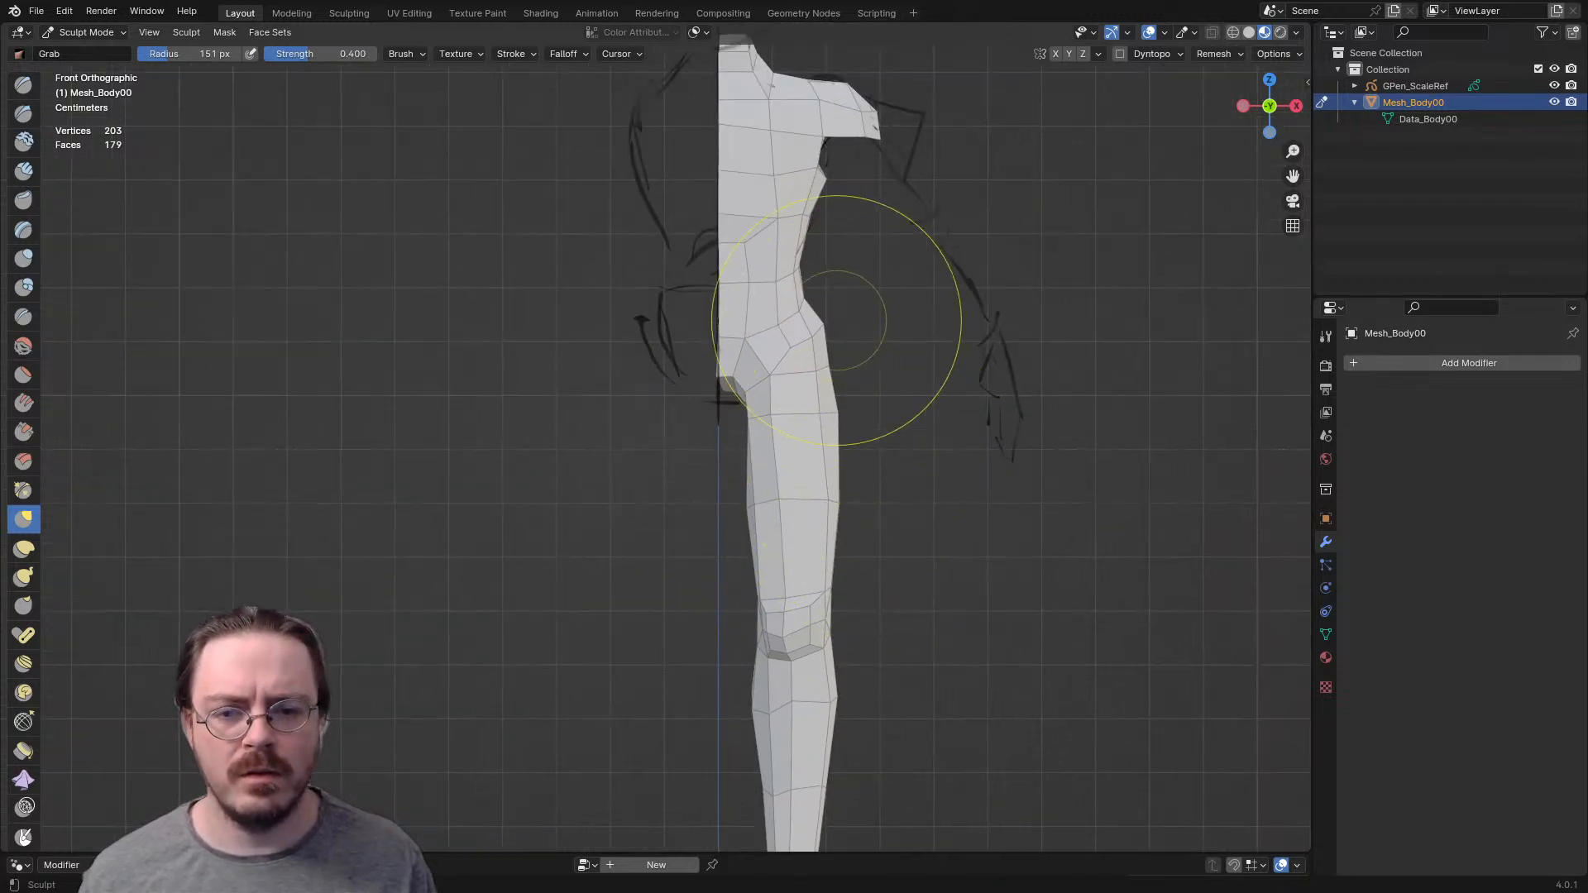
key(f)
click(832, 340)
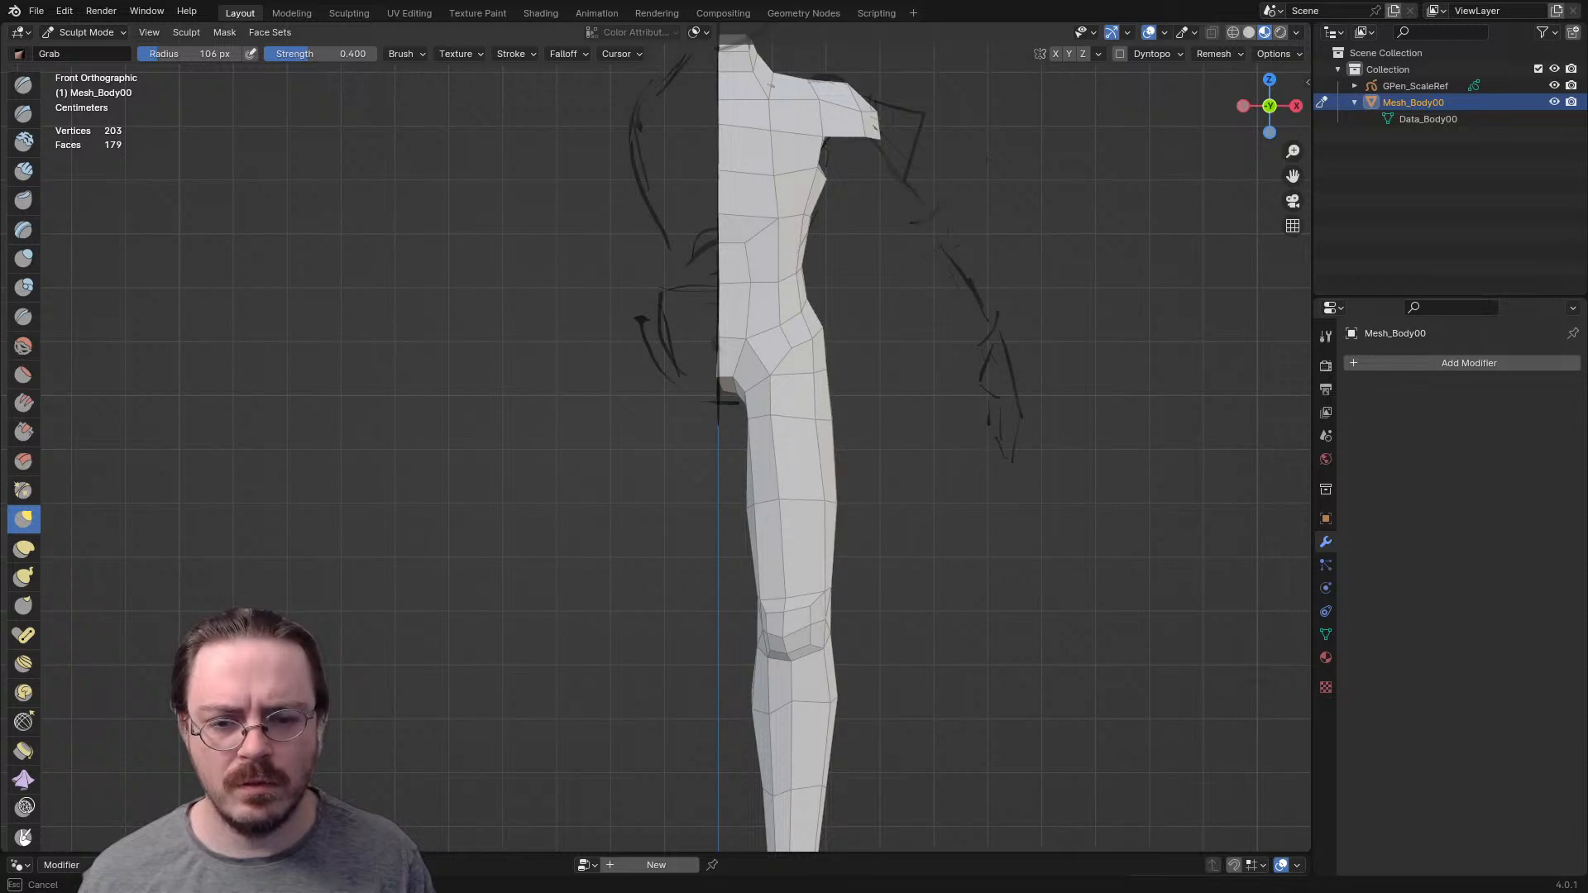
key(f)
click(923, 533)
- Pull the inner thigh and buttock toward the body's centerline from behind with the Grab brush at a 121 px radius
mouse_move(746, 485)
middle_down()
mouse_move(805, 512)
mouse_move(1084, 489)
middle_up()
key(f)
click(576, 535)
drag(569, 500, 578, 496)
middle_drag(578, 495, 528, 494)
mouse_move(594, 421)
middle_down()
mouse_move(656, 444)
mouse_move(572, 418)
middle_up()
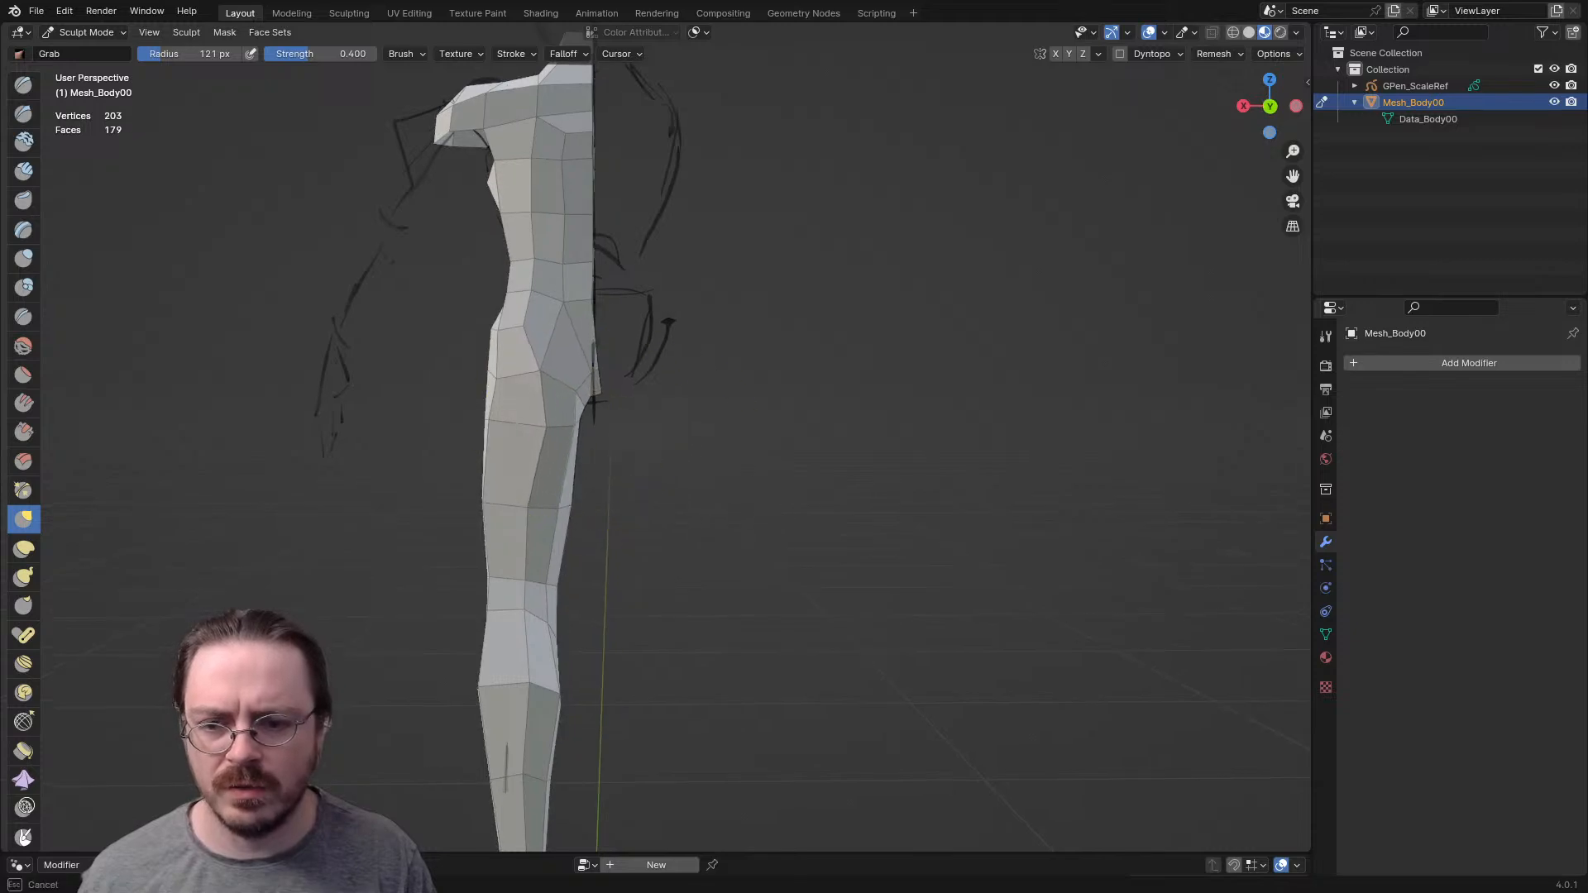
- Leave Sculpt Mode and switch the body mesh to Edit Mode
key(KP_1)
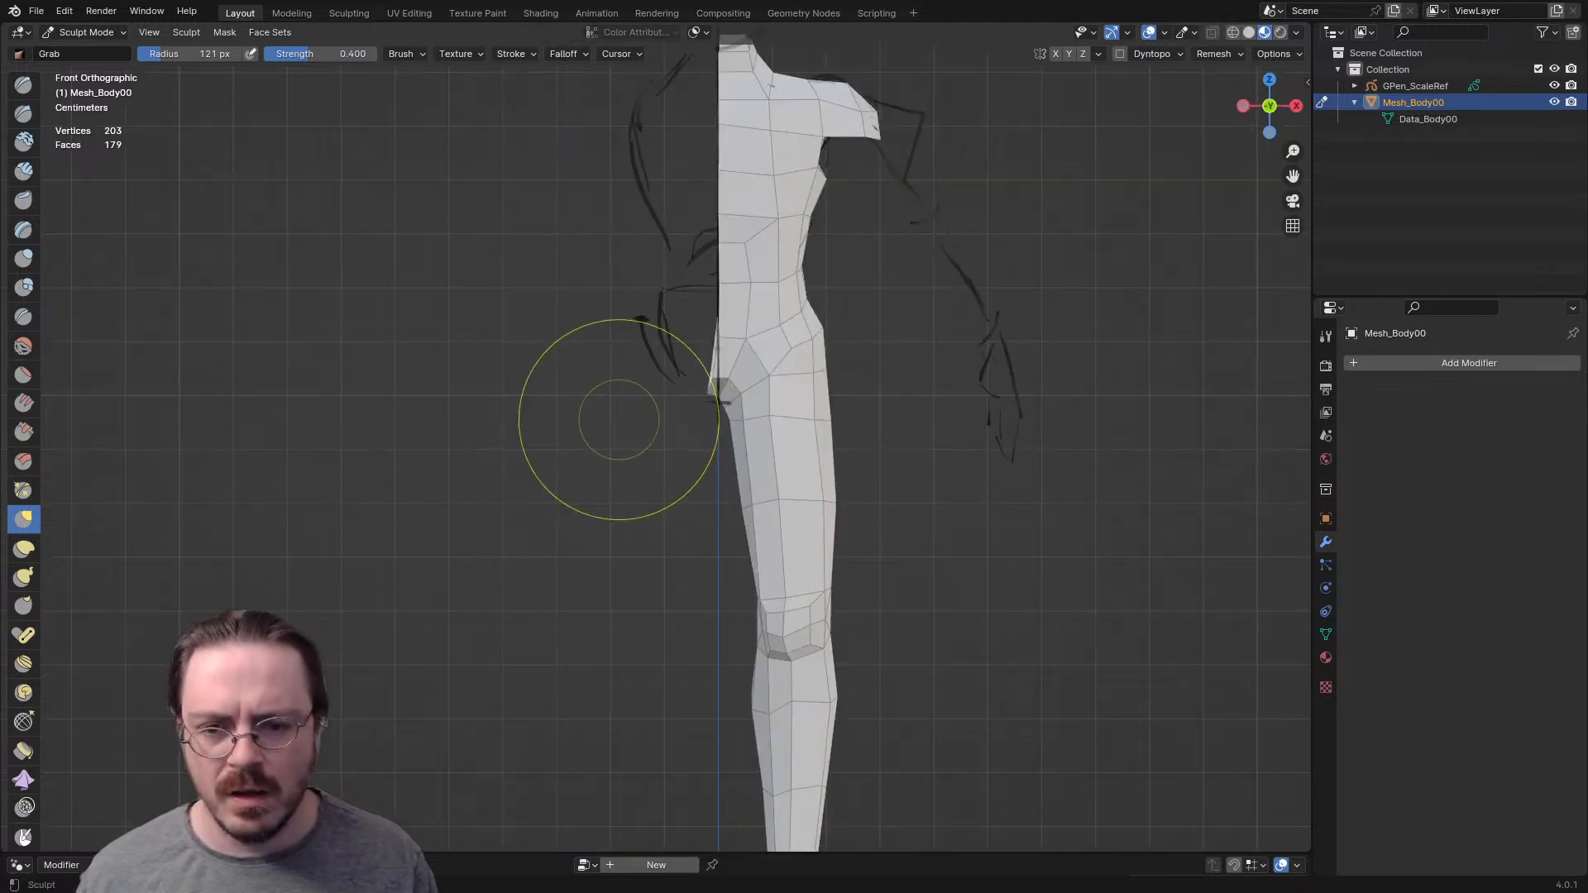
ctrl+middle_drag(940, 418, 705, 506)
key(ctrl+Tab)
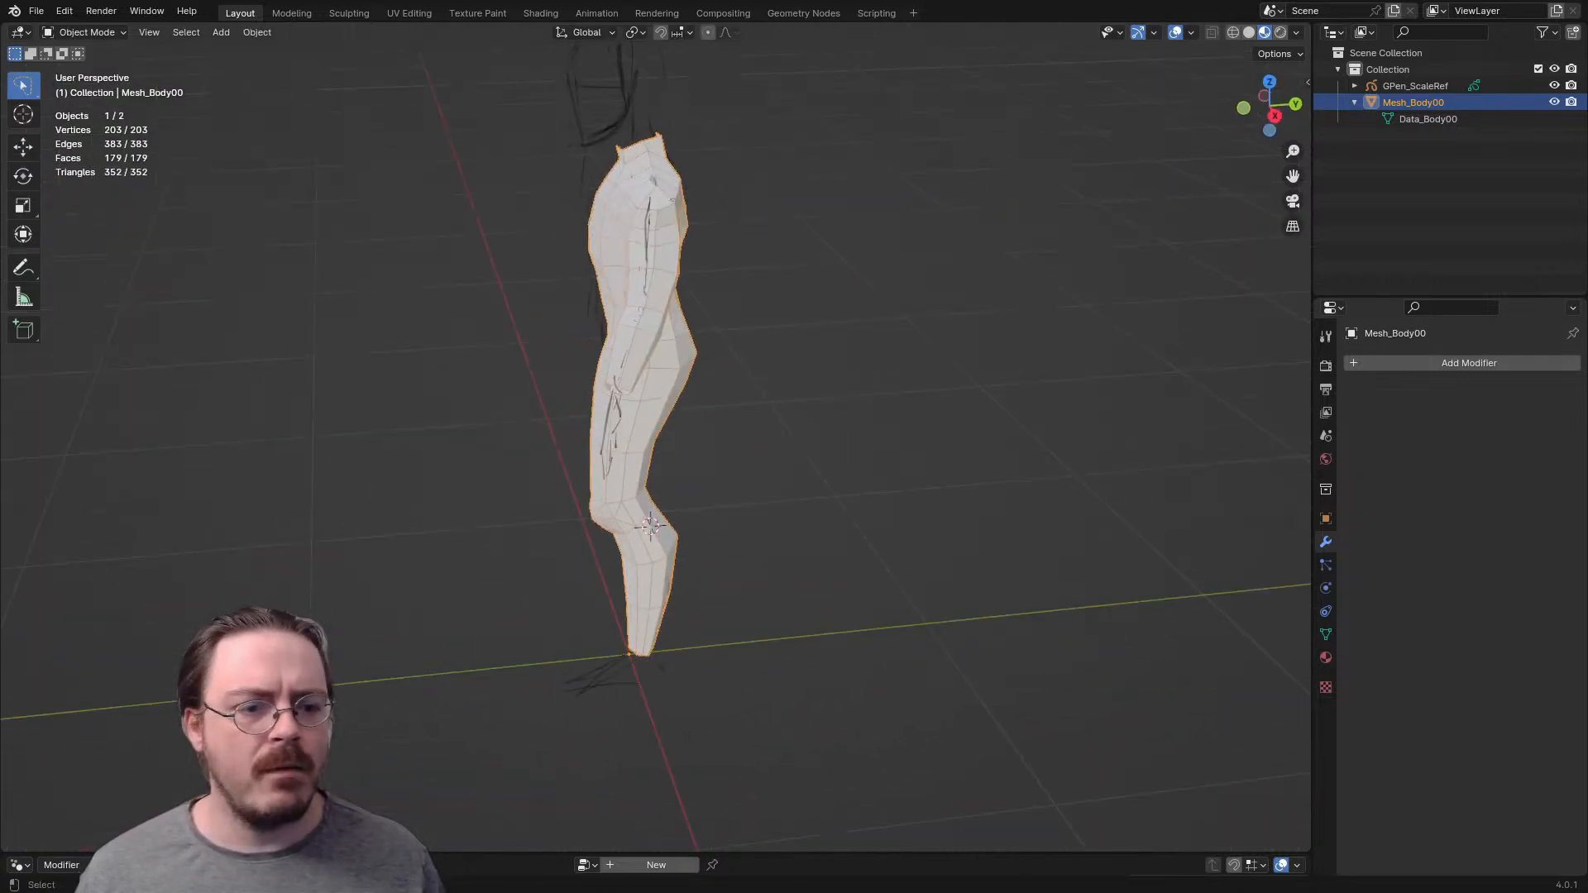
key(Tab)
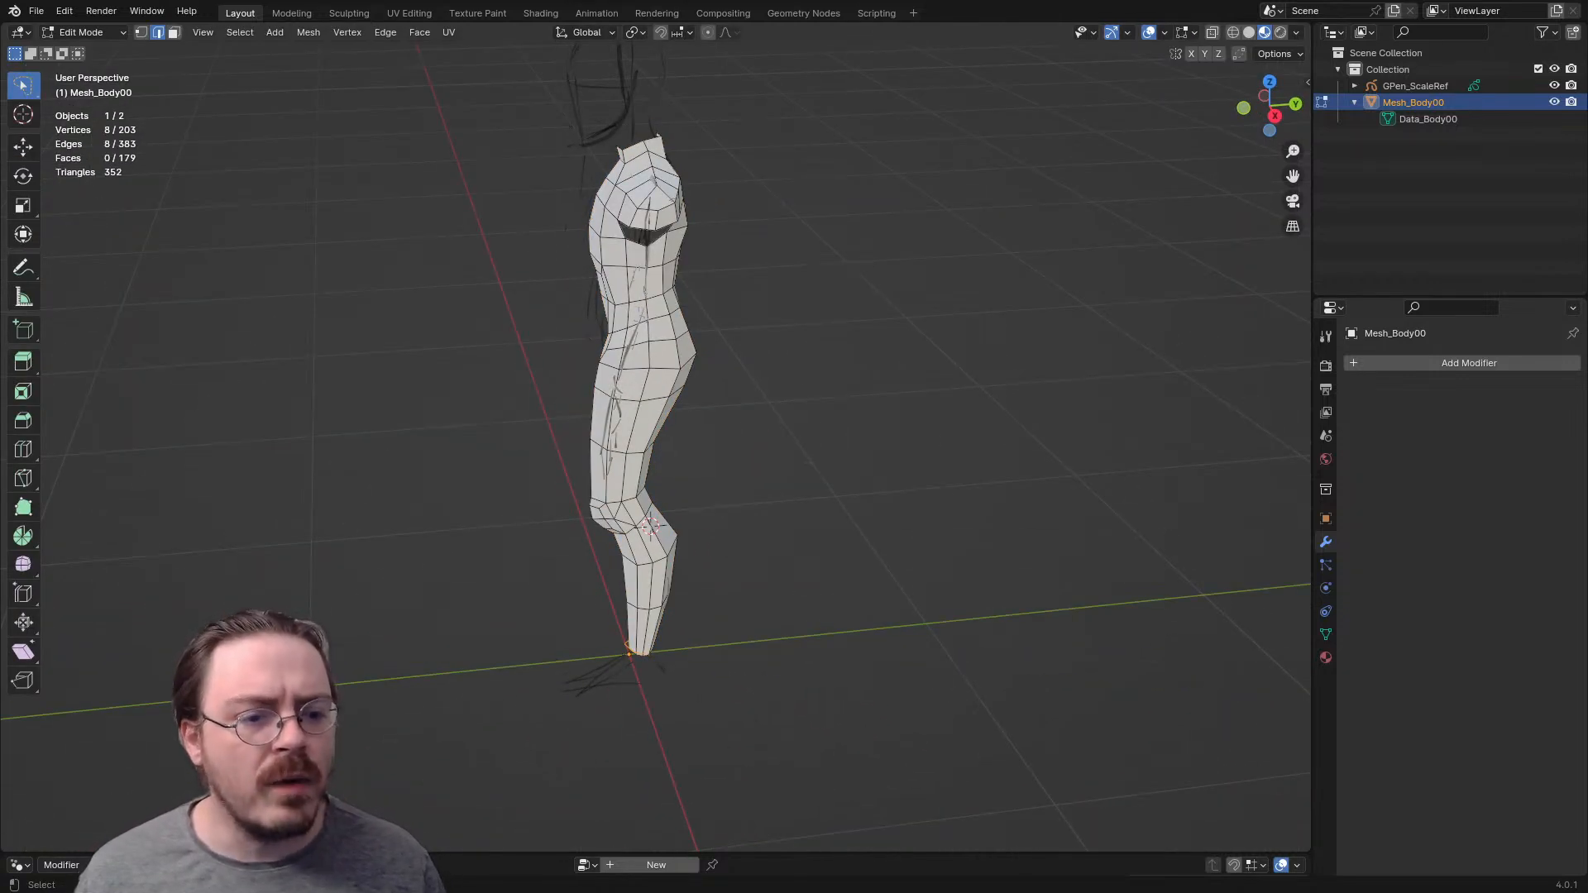
shift+middle_drag(678, 496, 825, 565)
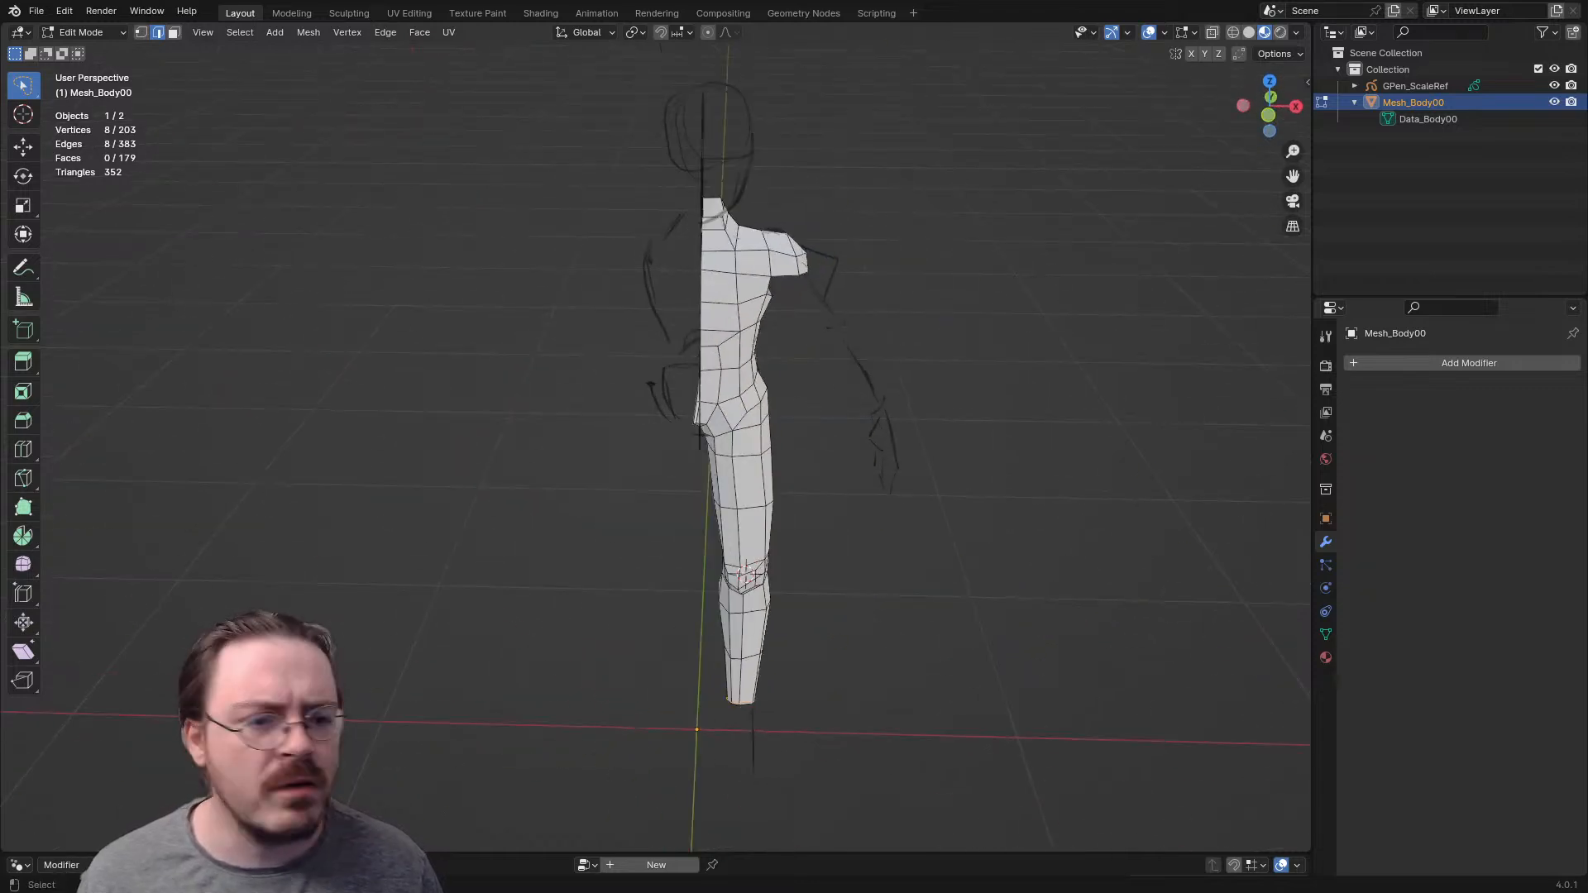
key(Tab)
key(ctrl+Tab)
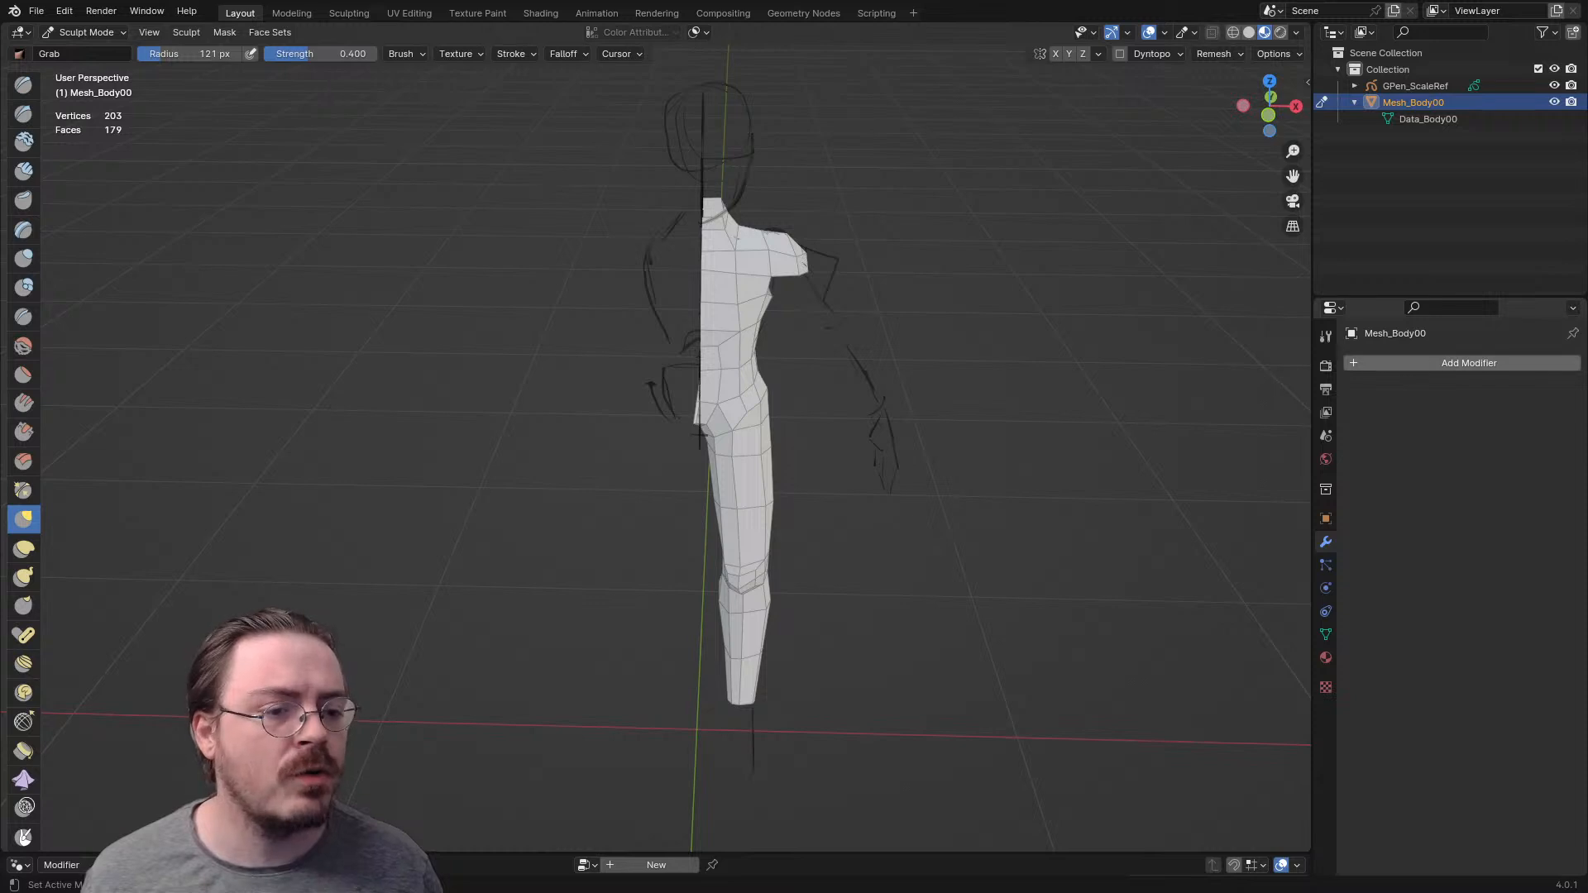
key(a)
key(Escape)
key(ctrl+Tab)
click(1097, 430)
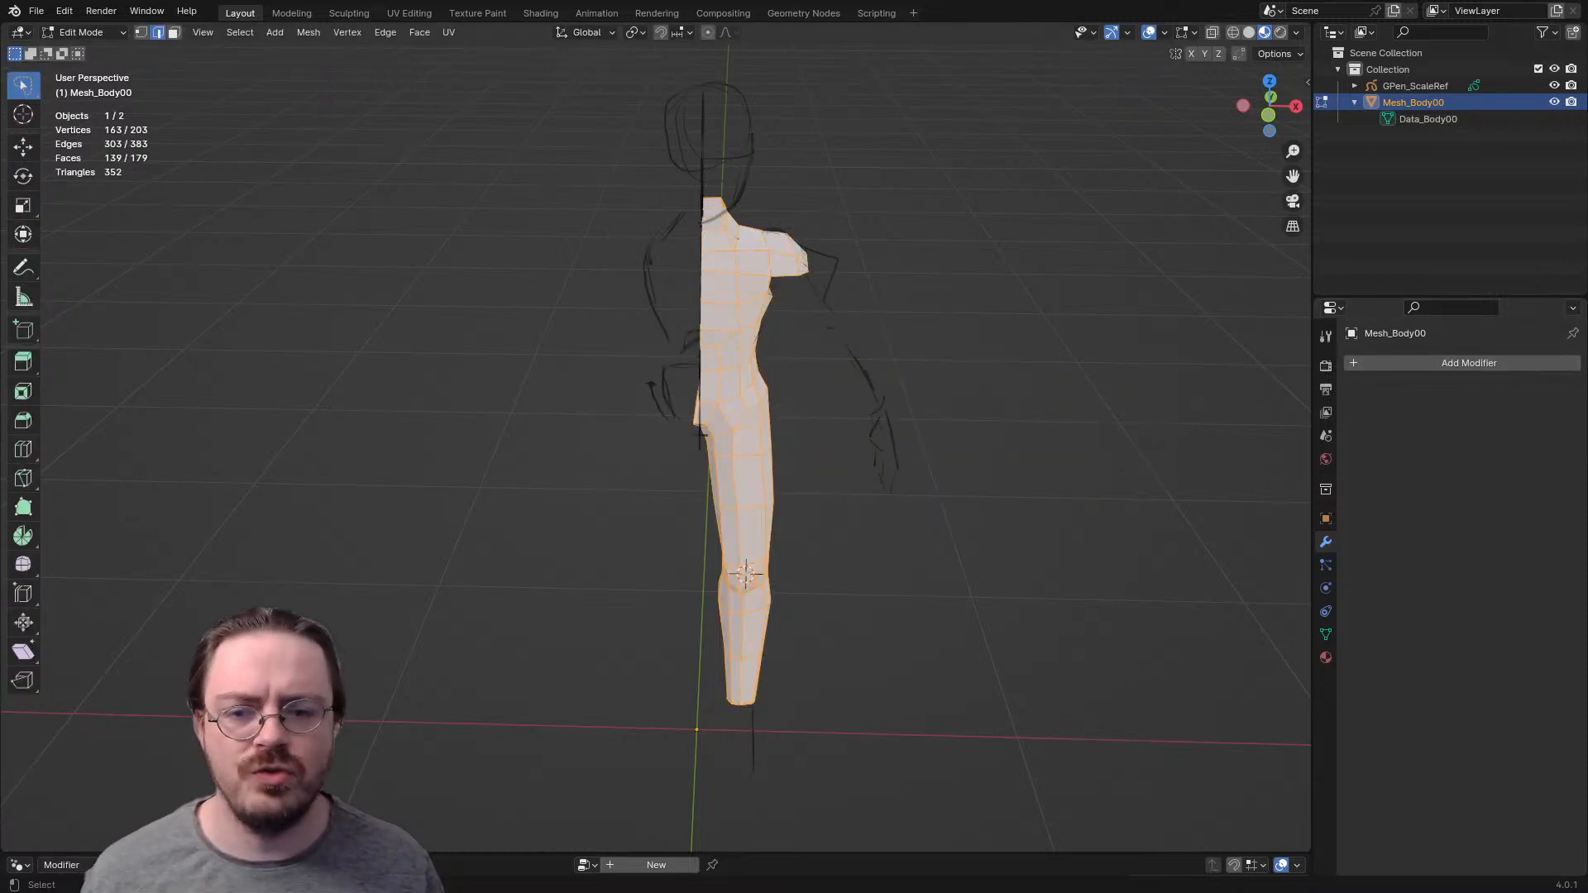
- Select the body half's geometry and move it along X, well away from the centerline
key(a)
key(g)
key(x)
click(1241, 432)
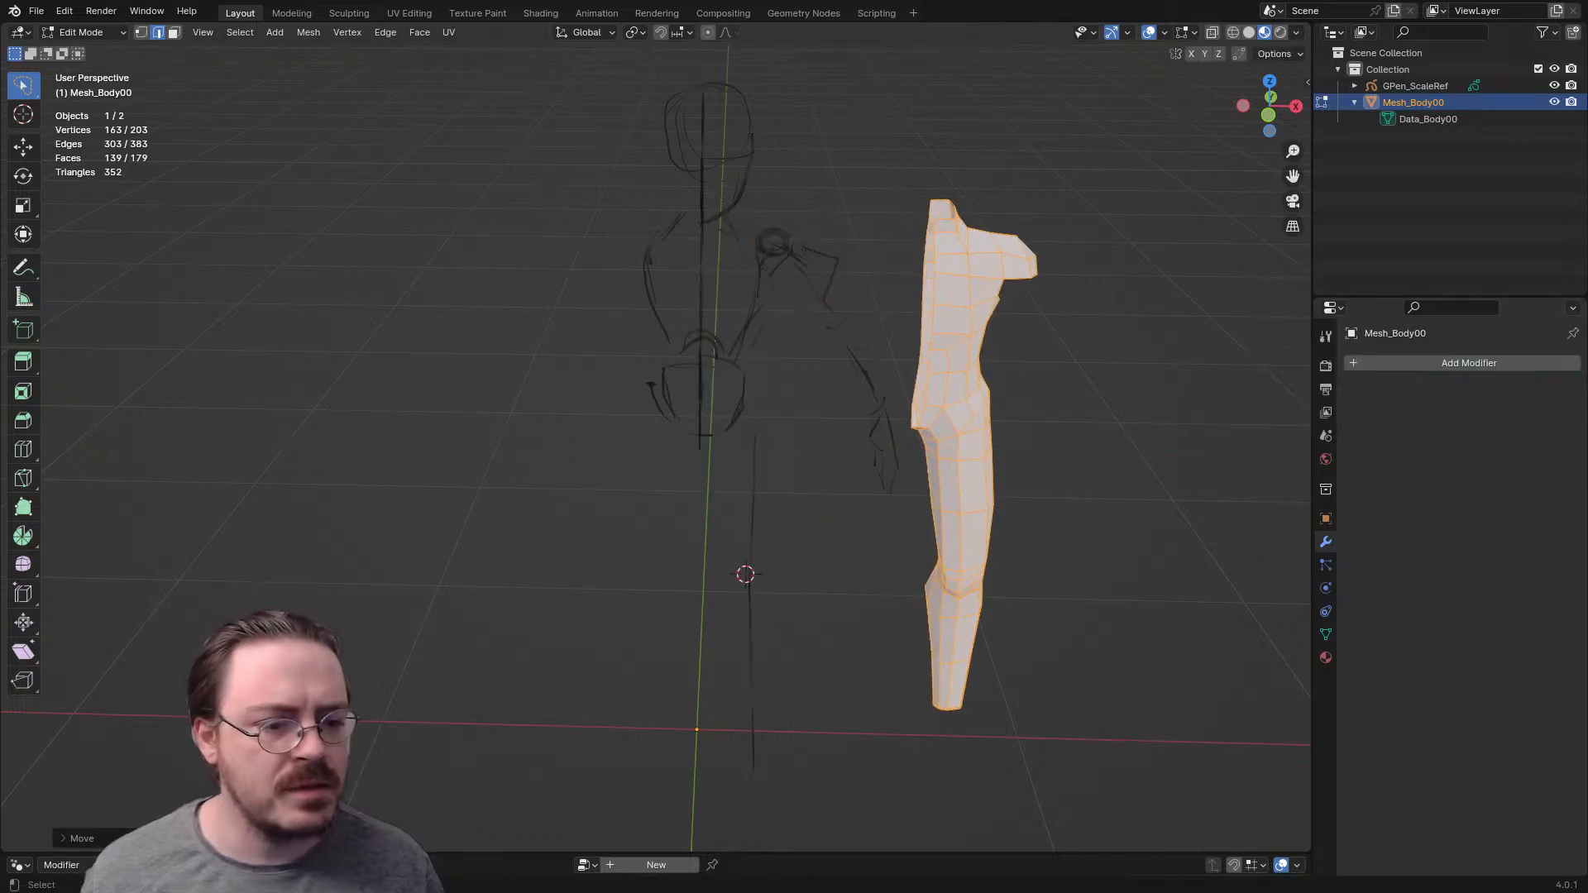
- Add a Mirror modifier on the X axis to the body mesh and enable Clipping
click(1406, 364)
mouse_move(1342, 366)
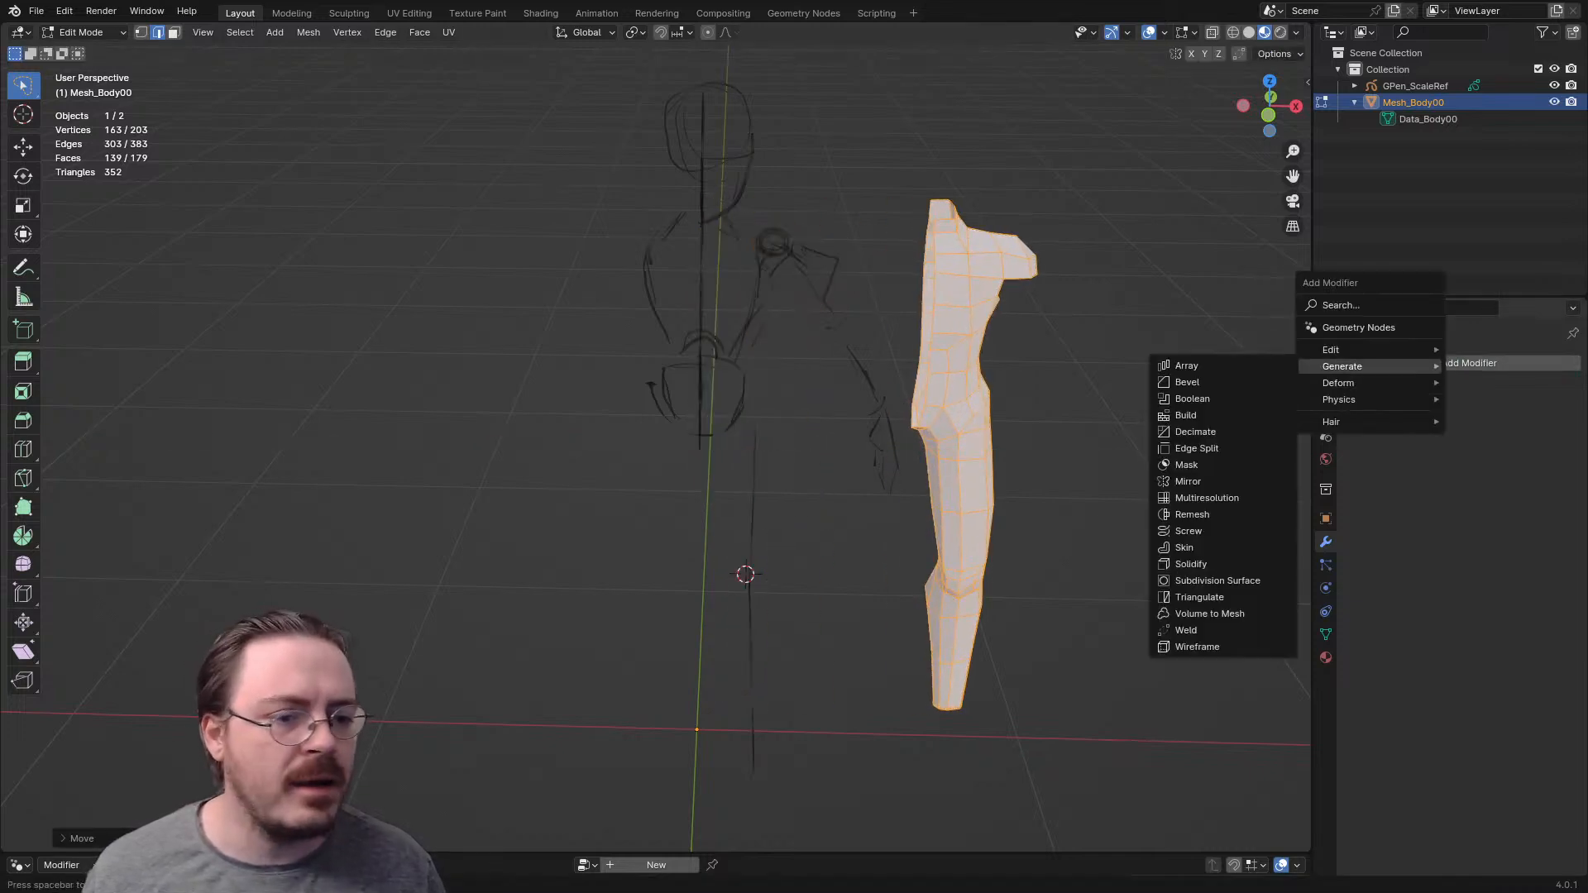
click(1188, 481)
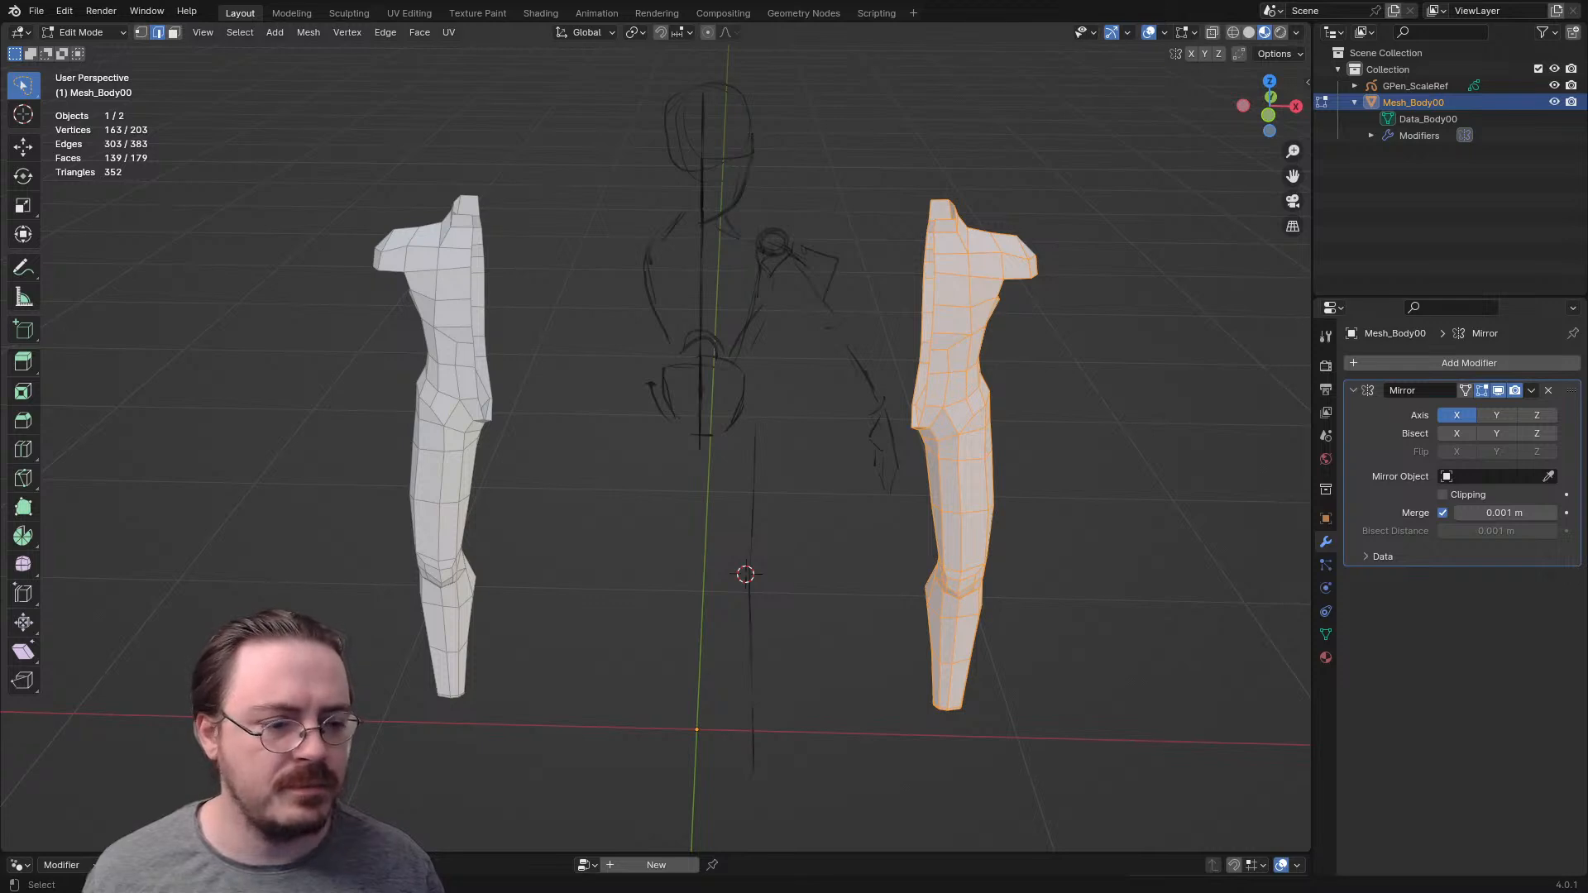
- Try to move the body half back to the centerline along X in front view
key(KP_1)
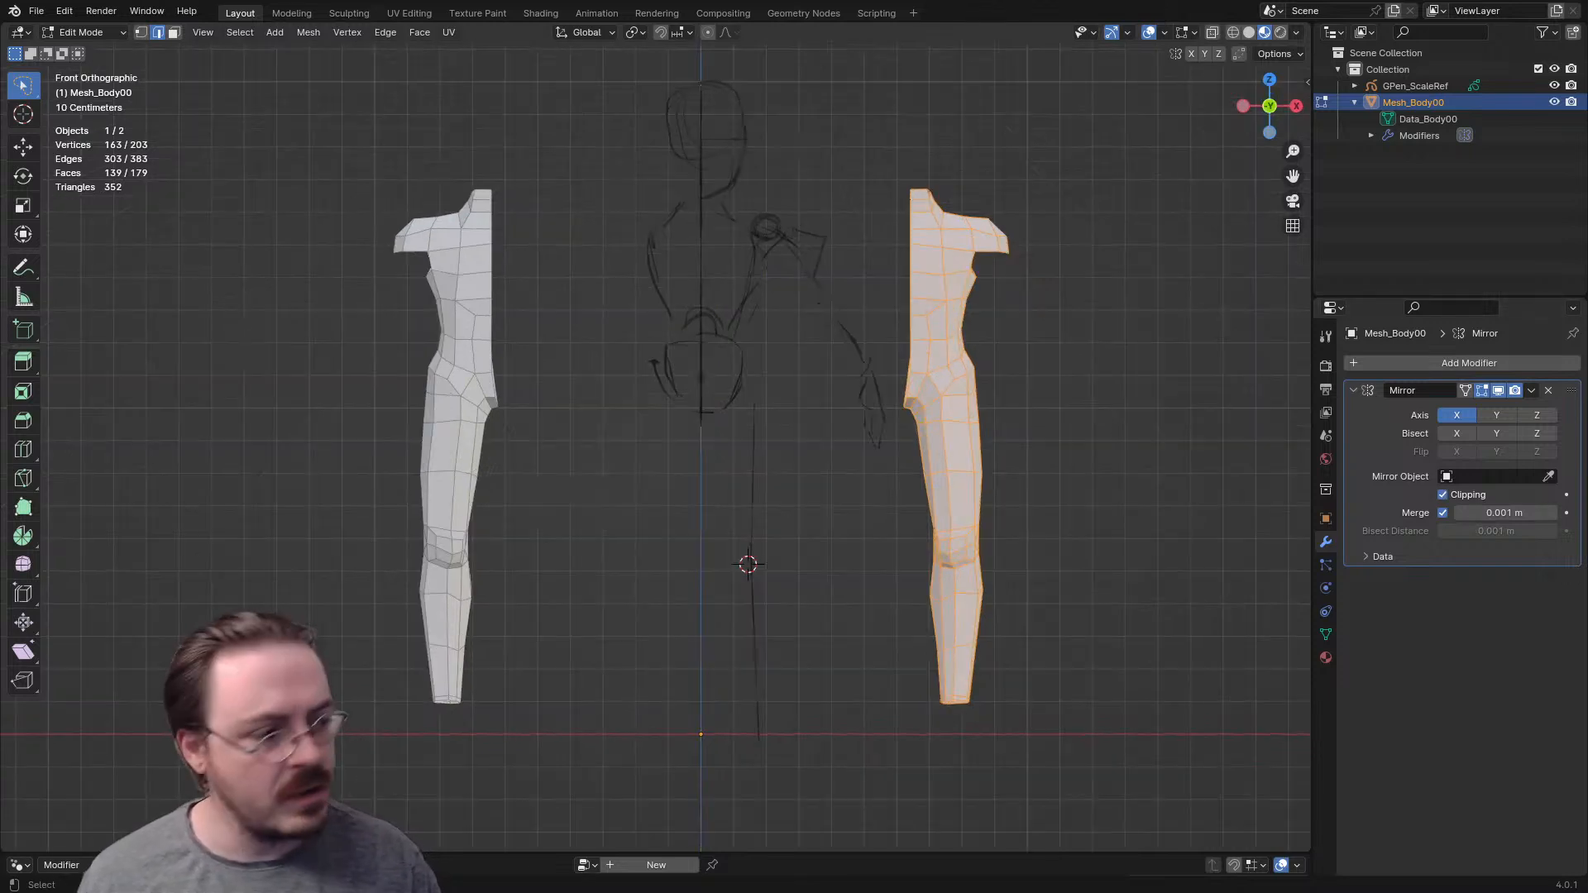
key(g)
key(x)
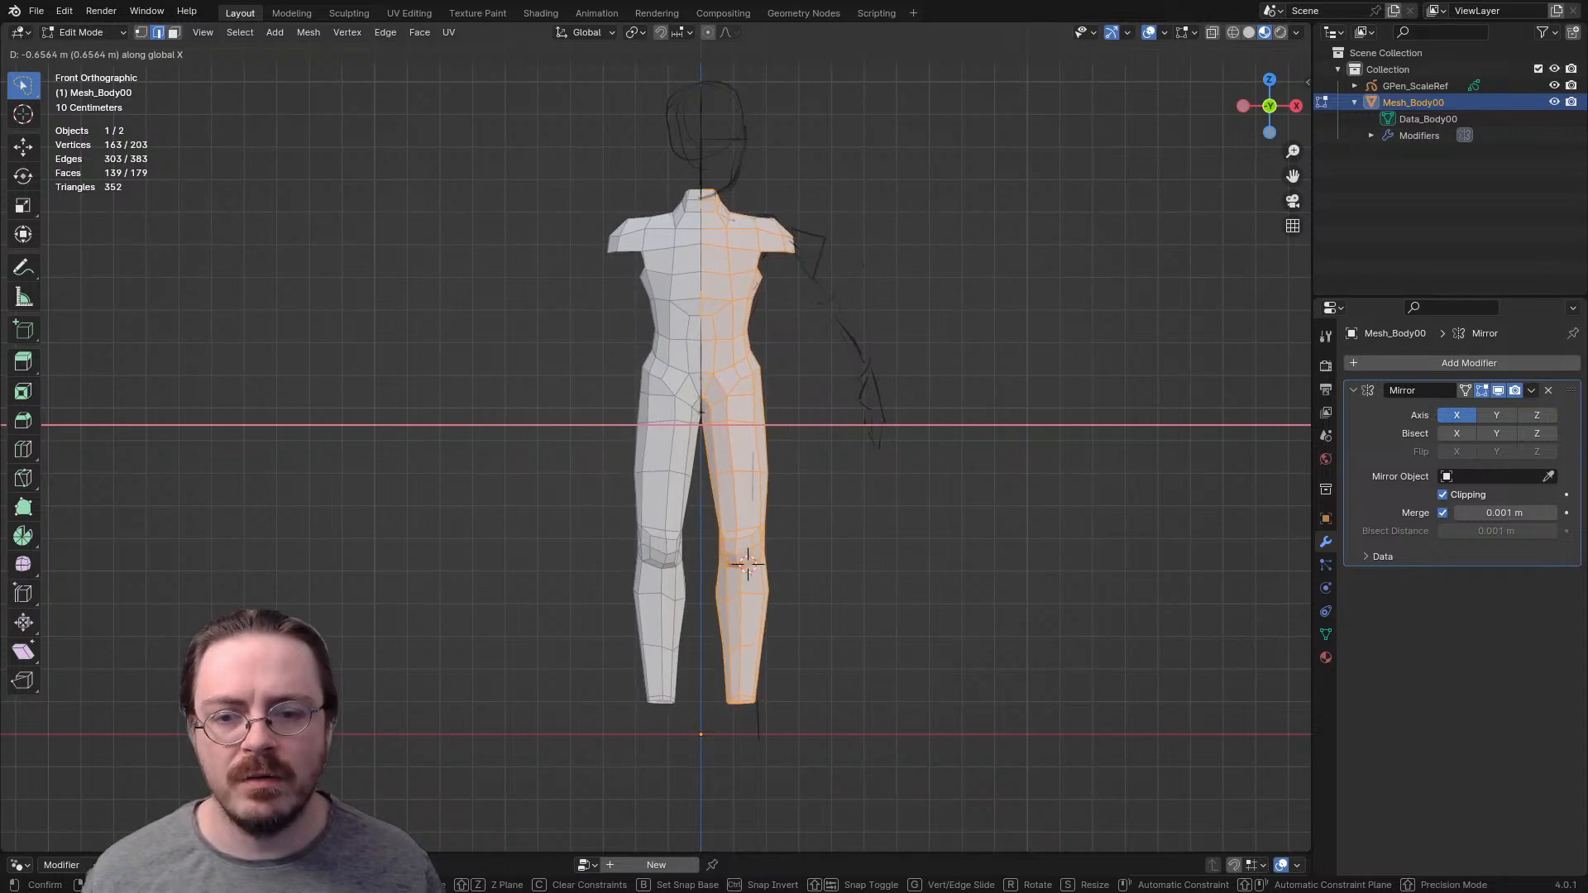
key(Return)
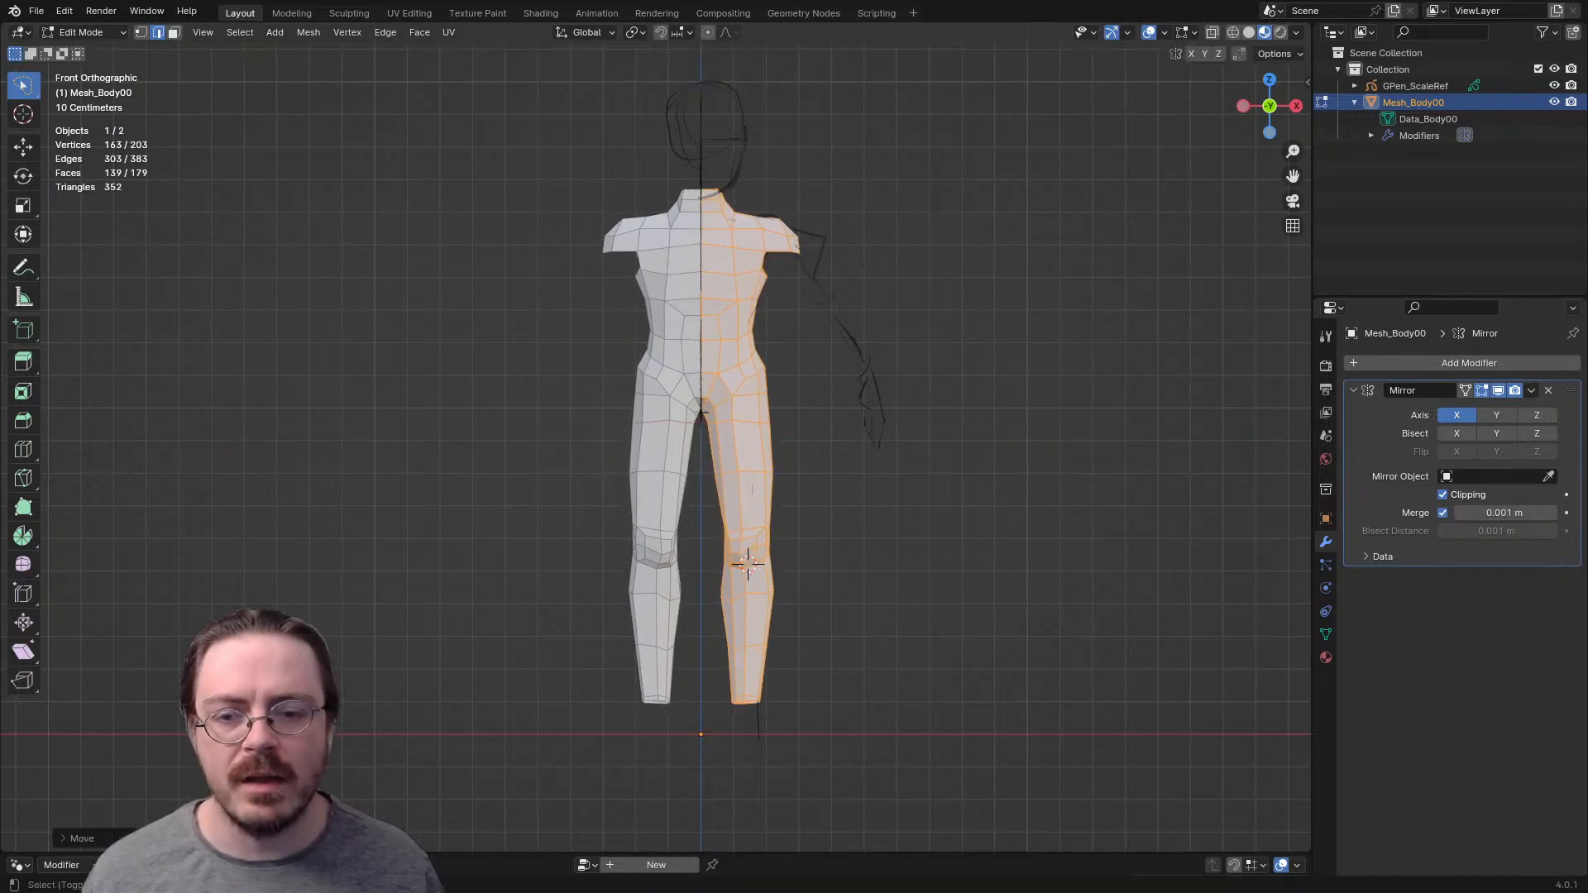
scroll(656, 436, up, 9)
scroll(656, 437, up, 1)
shift+middle_drag(927, 285, 652, 435)
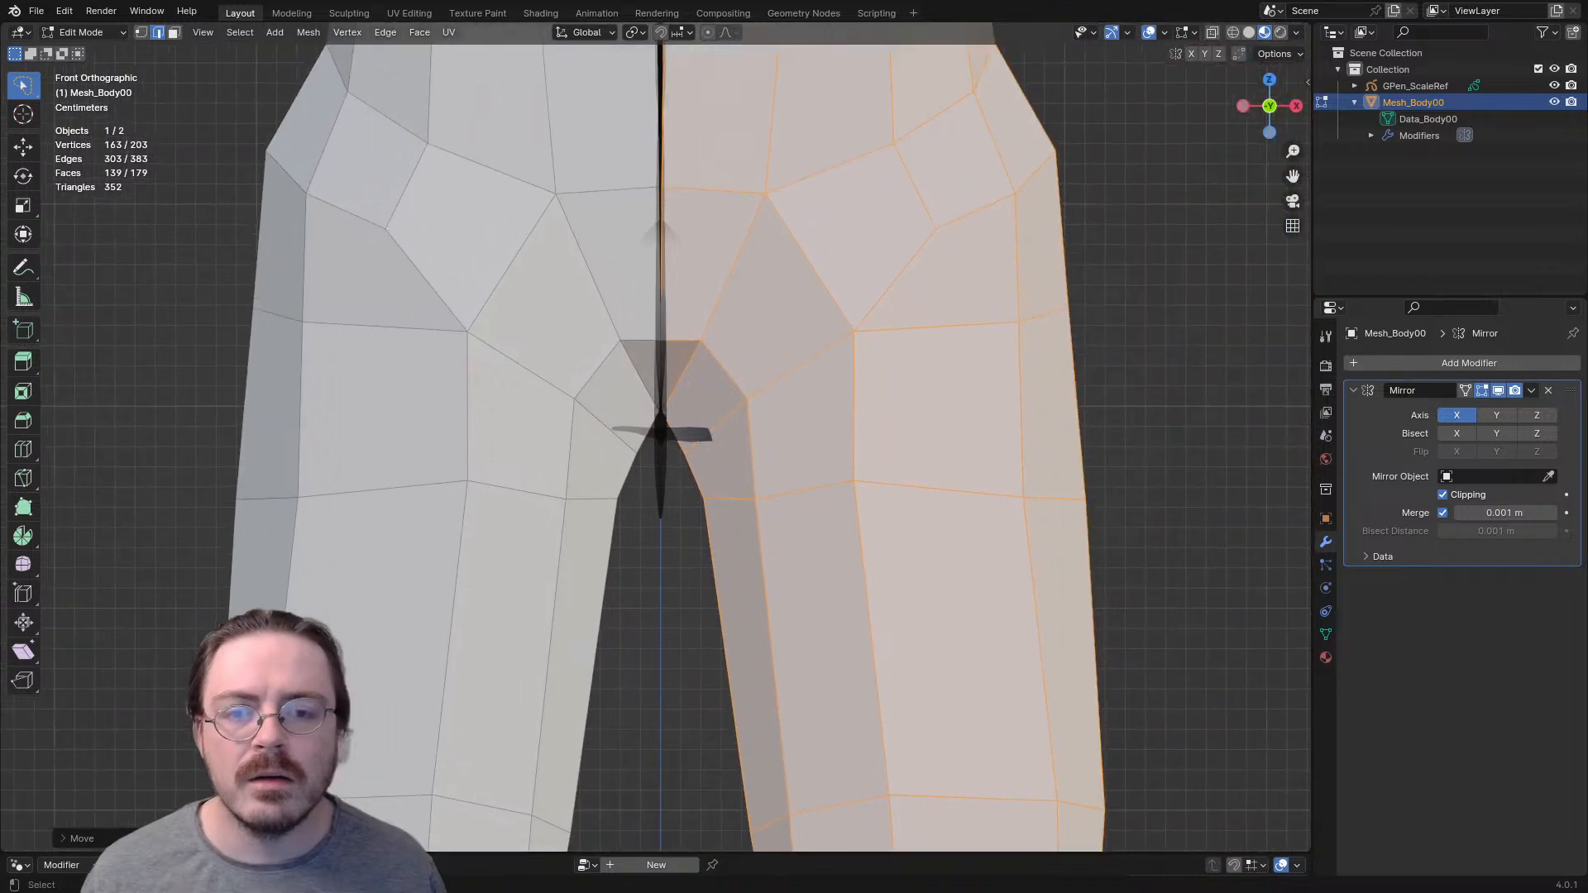
scroll(656, 437, up, 2)
key(ctrl+z)
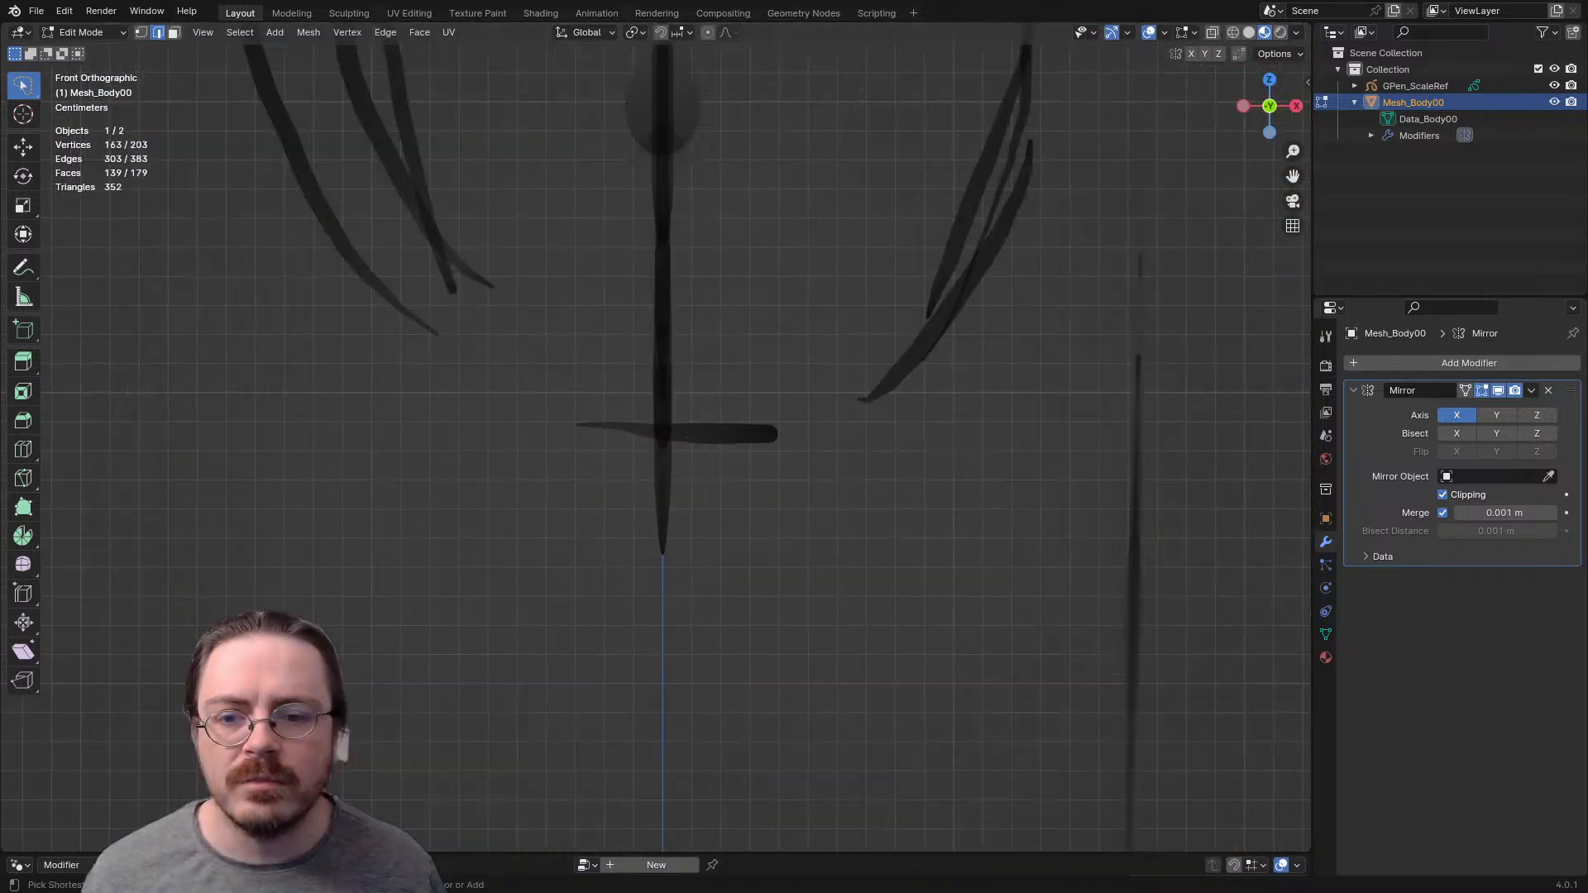
- Move the body half along X until its crotch meets the mirror plane, leaving the torso halves slightly apart
scroll(656, 436, down, 4)
key(g)
key(x)
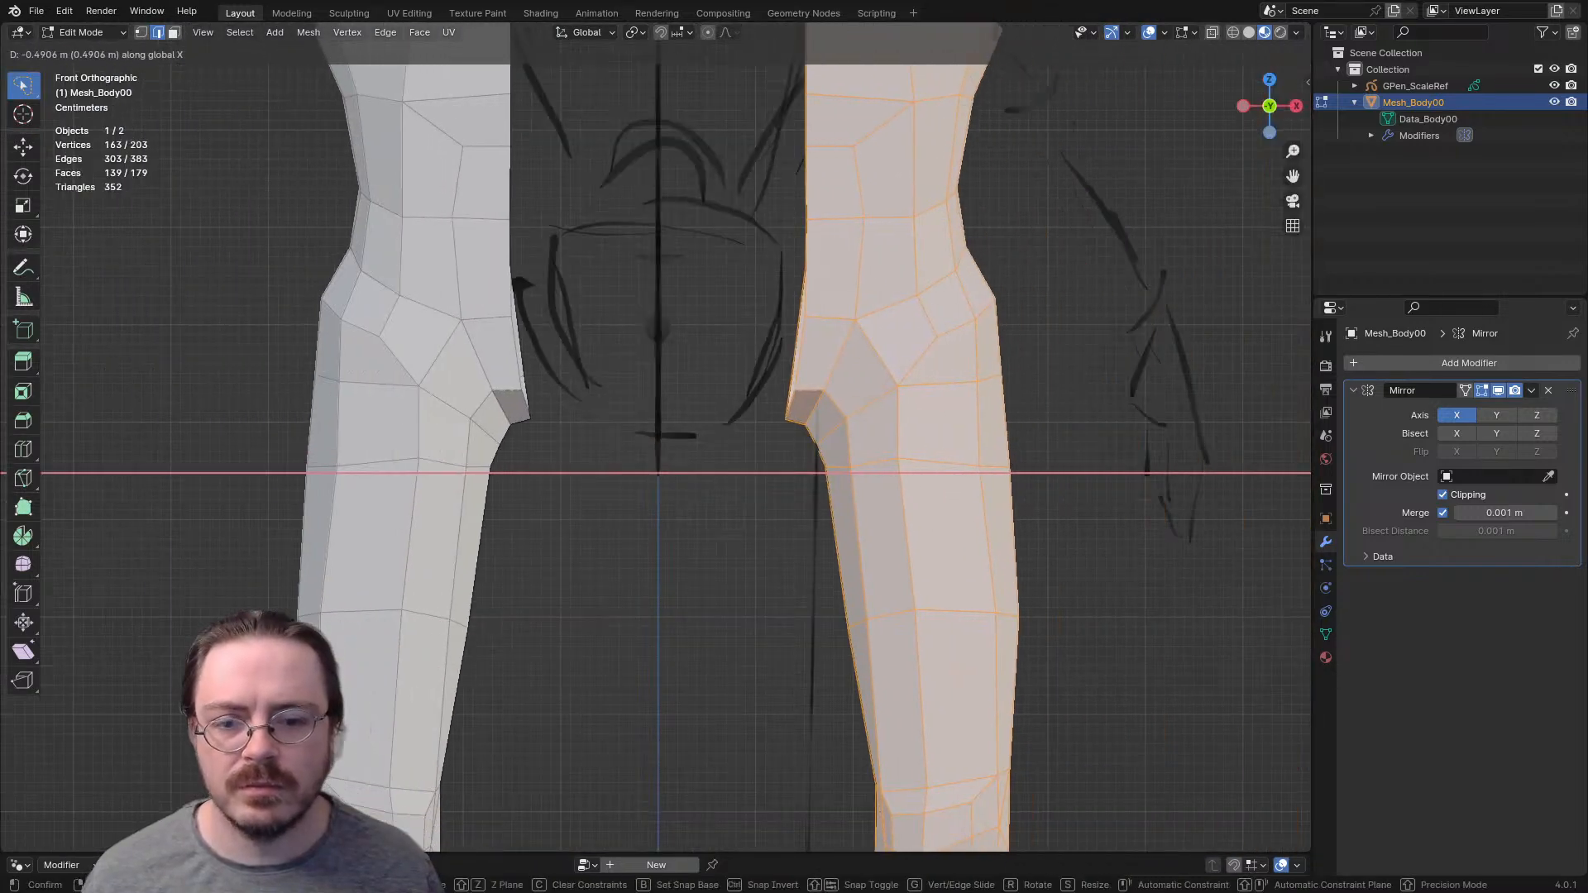
click(656, 436)
shift+middle_drag(656, 437, 688, 585)
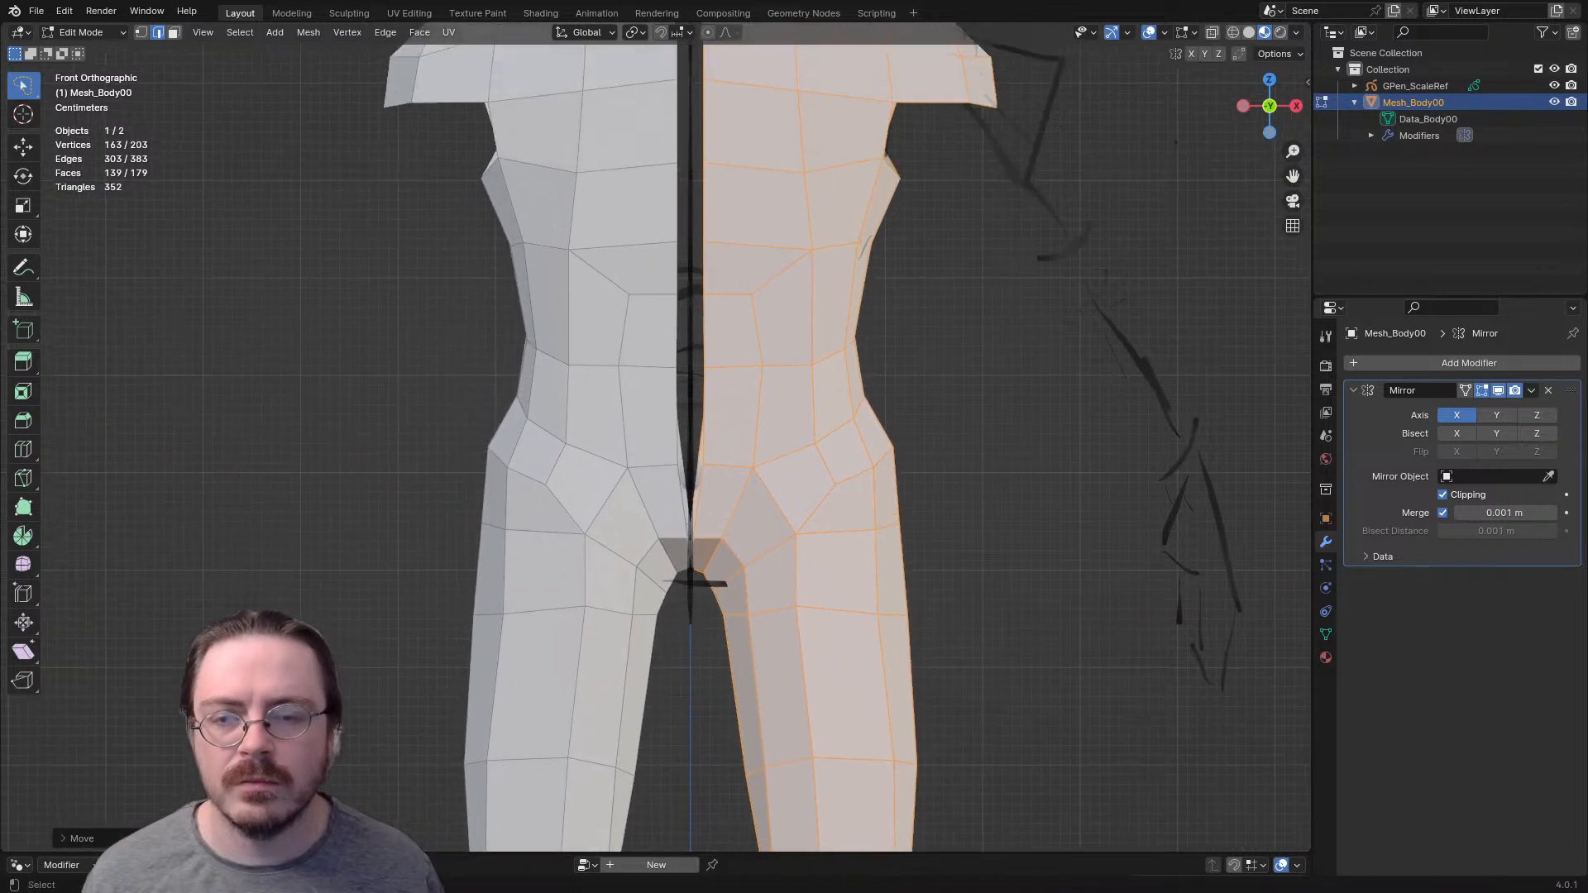
- Move the pelvis's front center edge along X until it clips to the mirror plane
scroll(656, 447, up, 2)
click(716, 534)
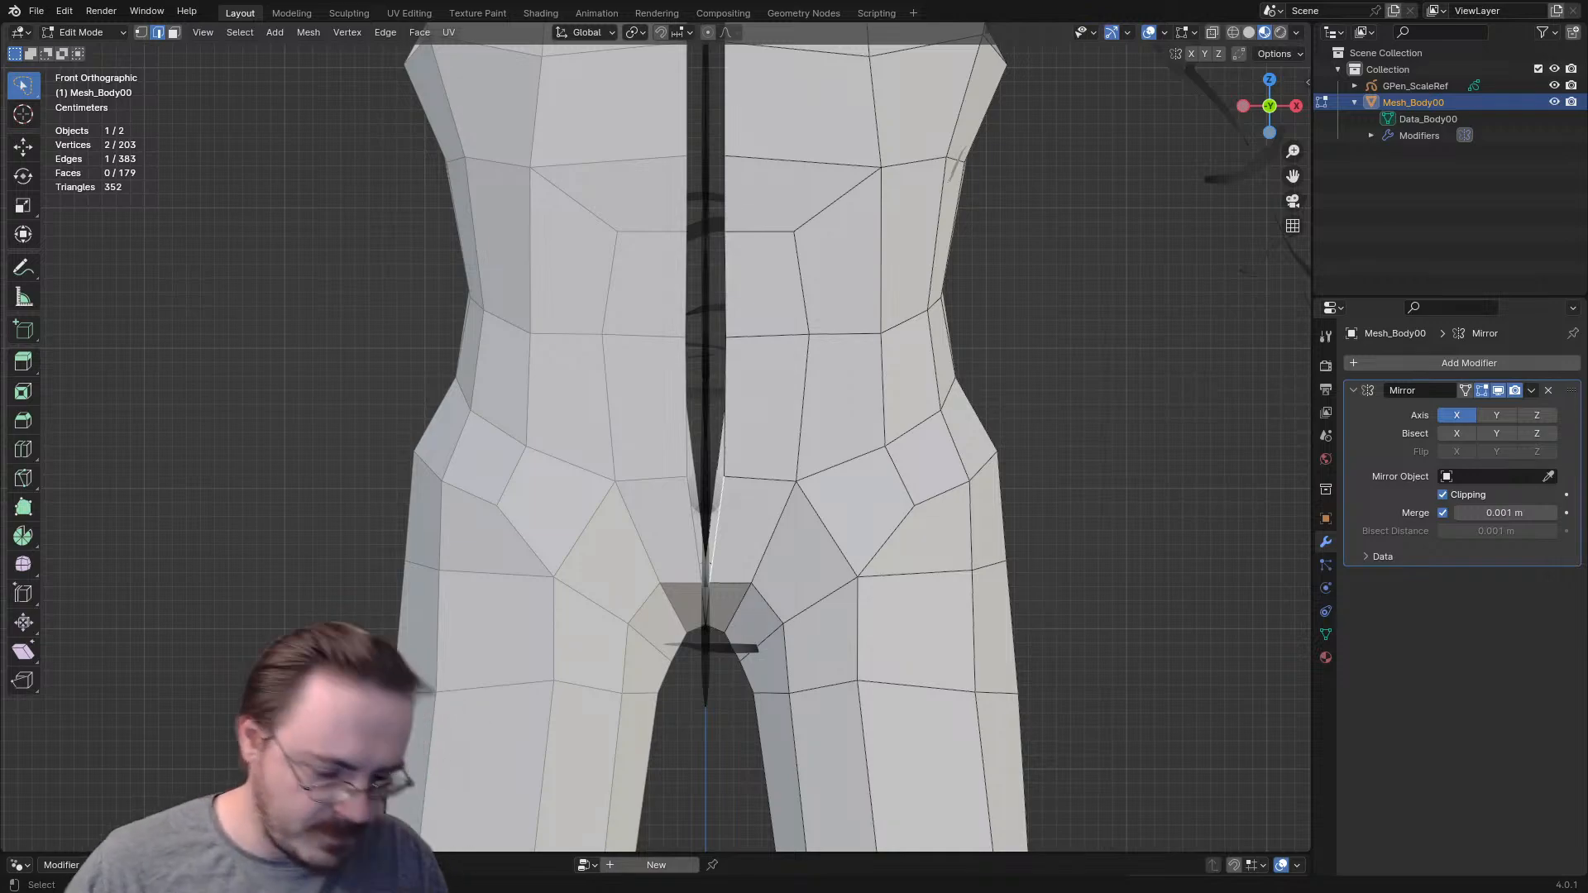
mouse_move(716, 533)
middle_down()
mouse_move(744, 463)
mouse_move(728, 447)
mouse_move(707, 529)
middle_up()
key(g)
key(x)
click(674, 430)
- Close the abdomen's front seam by moving its center edges along X onto the mirror plane
shift+drag(695, 331, 672, 575)
click(671, 510)
key(g)
key(x)
click(647, 510)
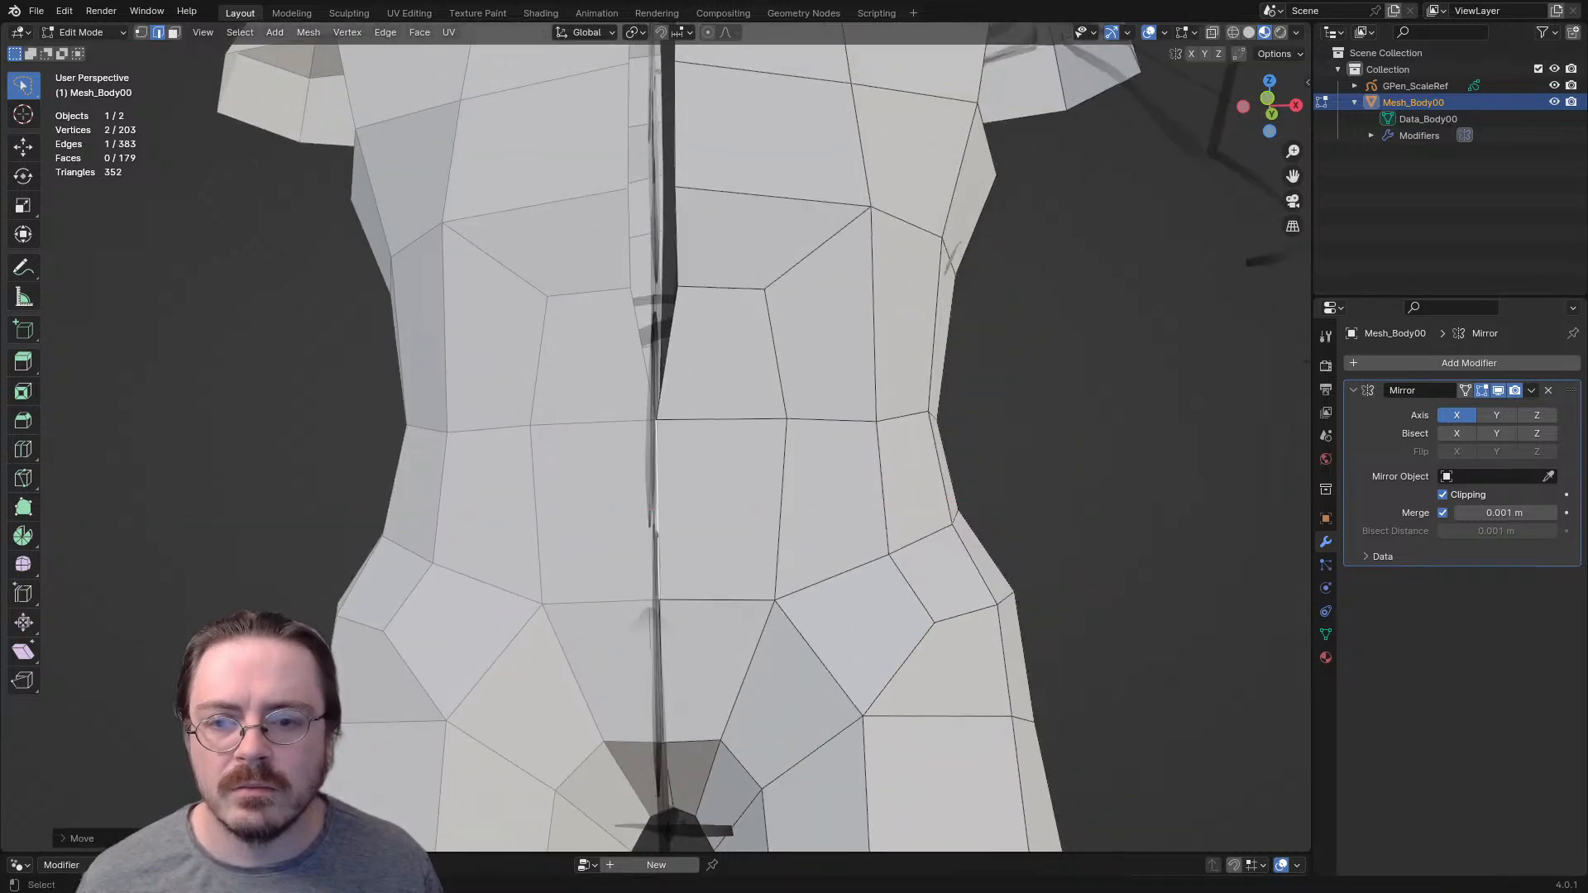
click(674, 240)
key(g)
key(x)
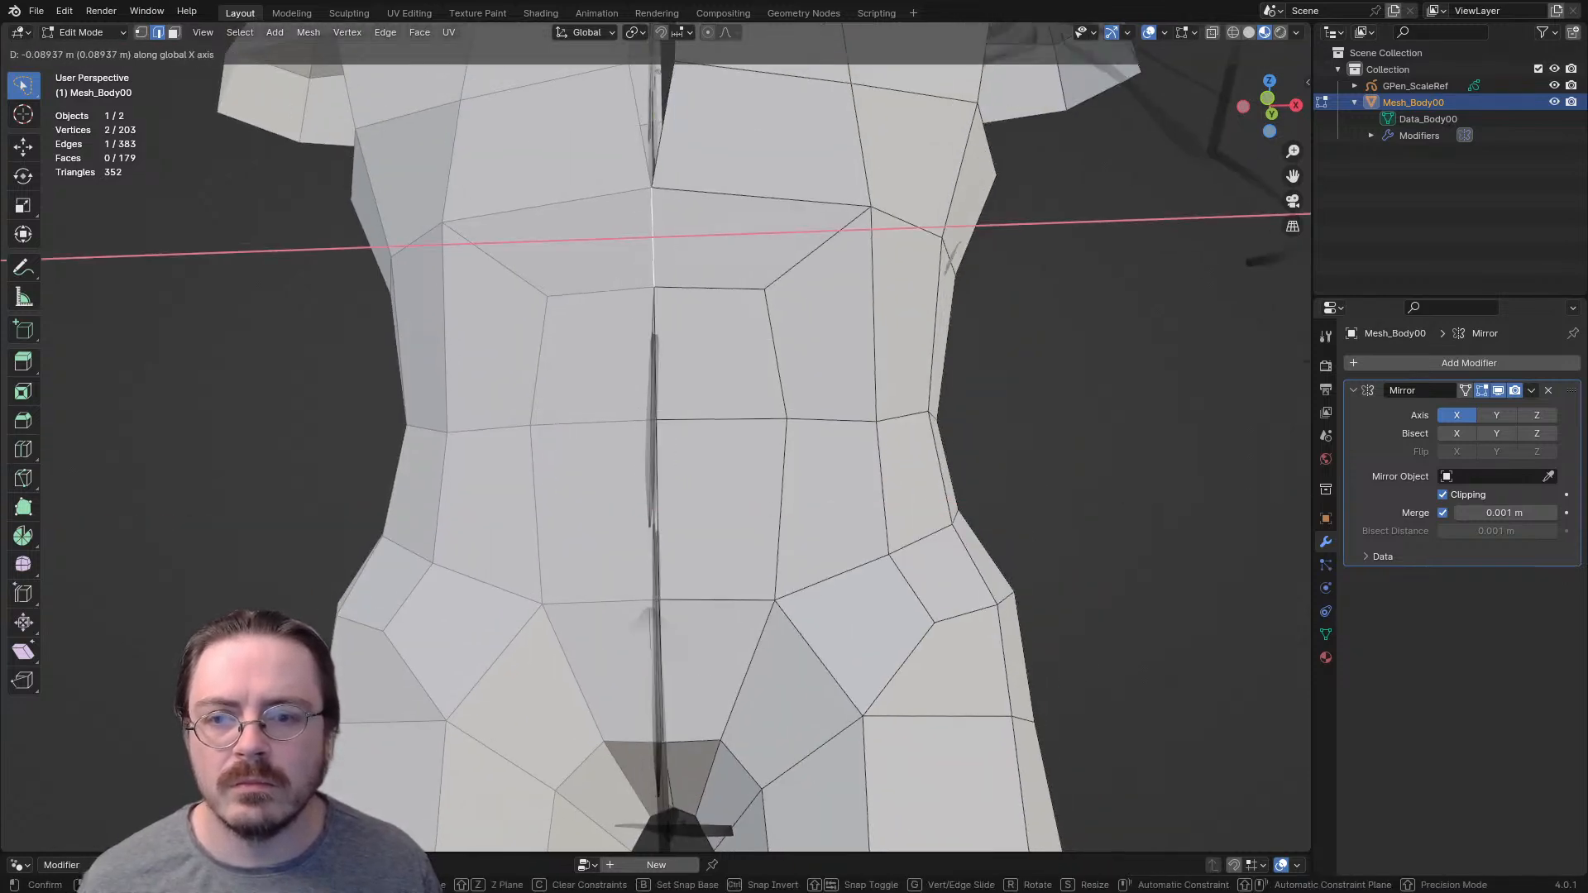
click(649, 240)
- Move the chest's front center edge along X until it clips onto the mirror plane
shift+middle_drag(662, 248, 674, 467)
middle_drag(674, 385, 666, 467)
click(663, 438)
key(g)
key(x)
click(641, 437)
- Close the front seam at the upper chest and neck by moving its center edges along X onto the mirror plane
click(677, 221)
key(g)
key(x)
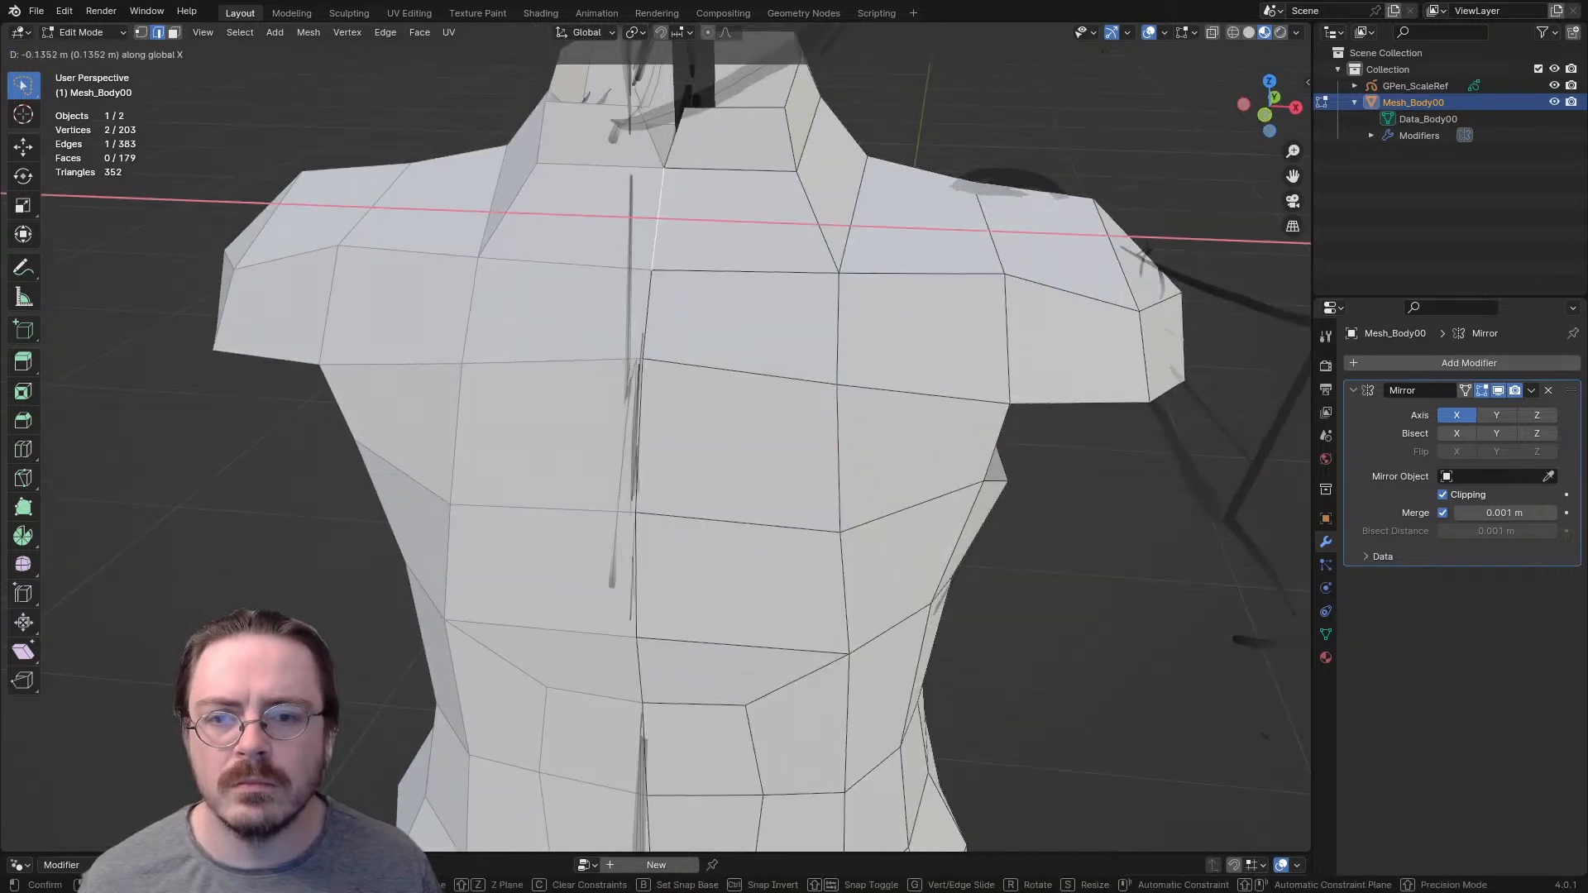
click(657, 220)
shift+middle_drag(657, 220, 637, 349)
key(g)
key(x)
click(639, 240)
- Close the back seam from the neck to the shoulder blades by moving its center vertices and edges along X to the mirror plane
middle_drag(639, 240, 289, 245)
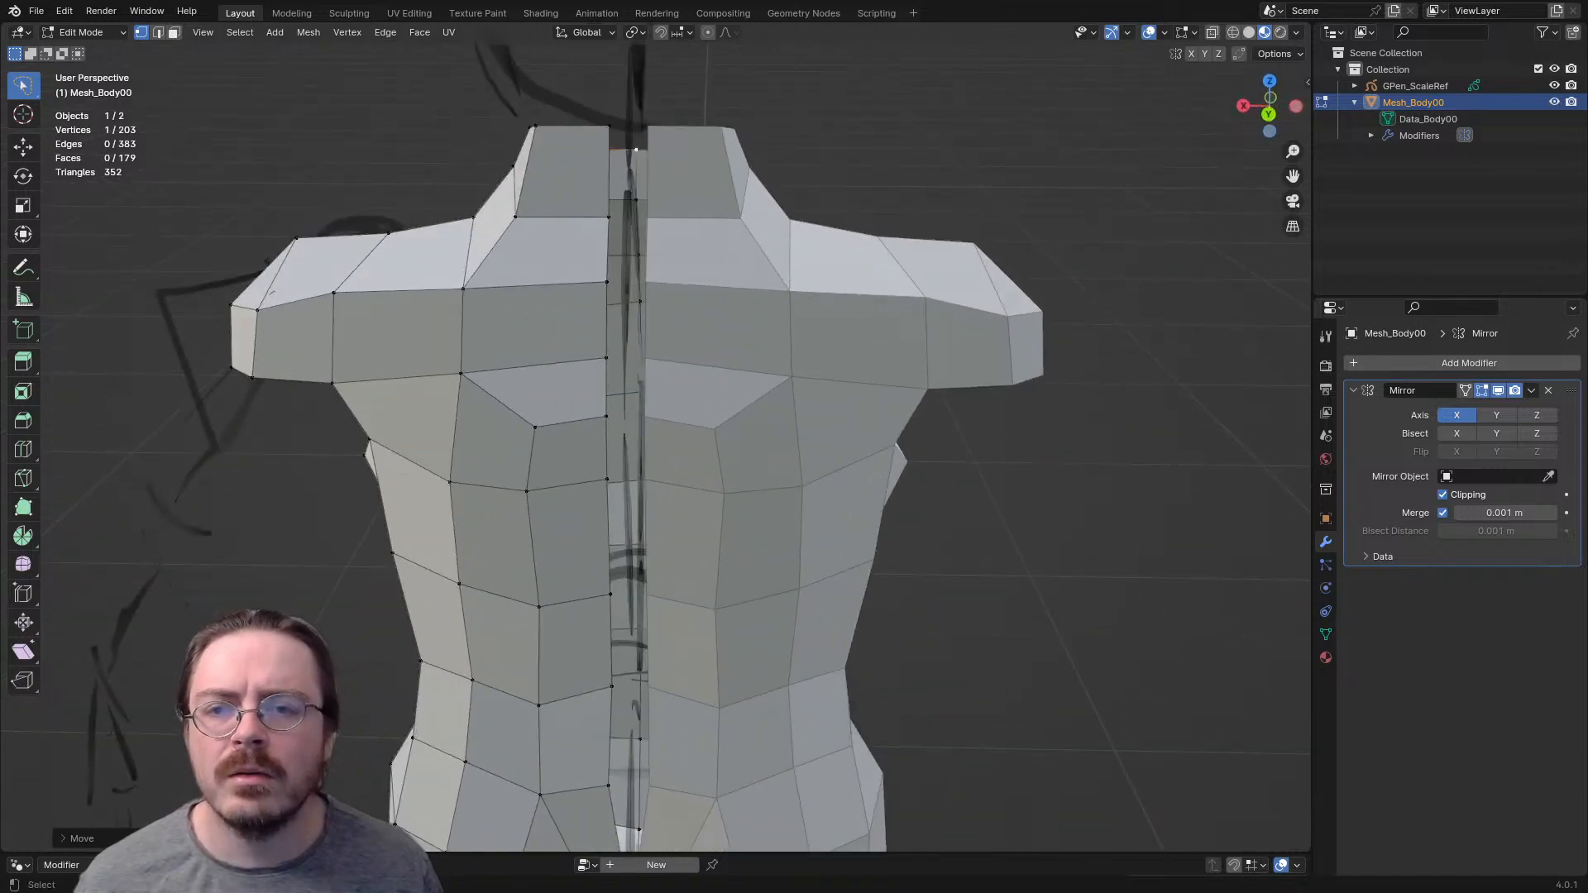
key(g)
key(x)
click(635, 177)
click(608, 321)
key(g)
key(x)
click(633, 321)
click(607, 447)
key(g)
key(x)
click(629, 449)
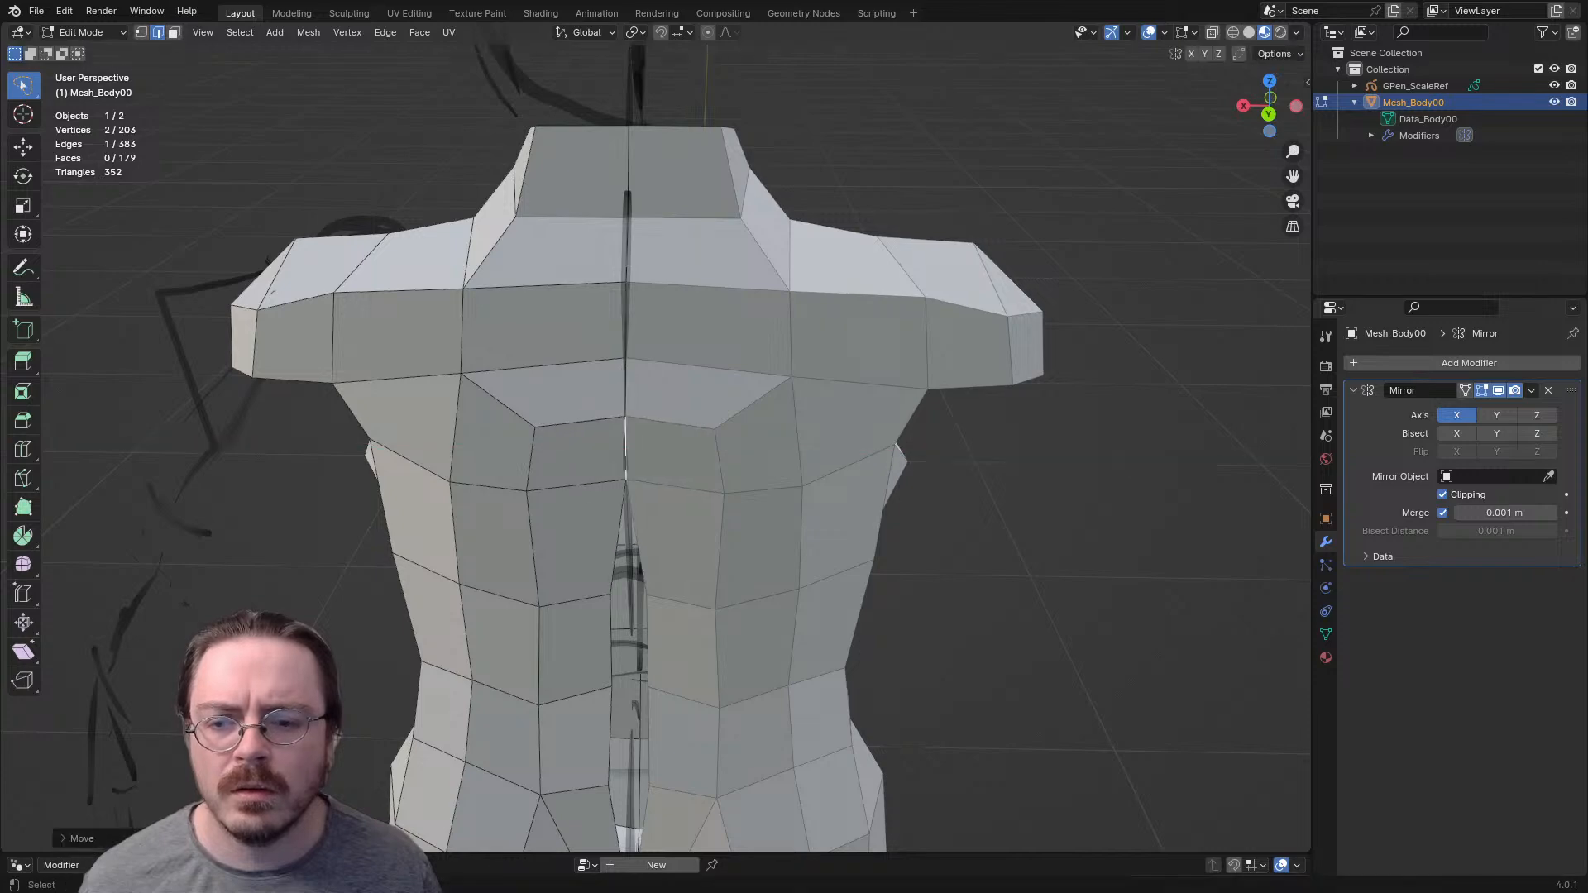
- Close the rest of the back seam down to the buttocks by moving its center edges along X onto the mirror plane
shift+middle_drag(629, 450, 647, 290)
click(629, 495)
key(g)
key(x)
click(651, 494)
click(632, 703)
key(g)
key(x)
click(655, 703)
middle_drag(655, 703, 657, 509)
middle_drag(662, 347, 620, 244)
- Hide the GPen_ScaleRef sketch and inspect the joined body and its hip face loop from all sides
click(1554, 86)
middle_drag(620, 331, 629, 438)
scroll(628, 497, down, 1)
shift+middle_drag(628, 538, 637, 310)
scroll(633, 414, down, 1)
mouse_move(633, 414)
middle_down()
mouse_move(662, 415)
mouse_move(598, 407)
mouse_move(670, 410)
mouse_move(629, 409)
middle_up()
scroll(637, 406, down, 4)
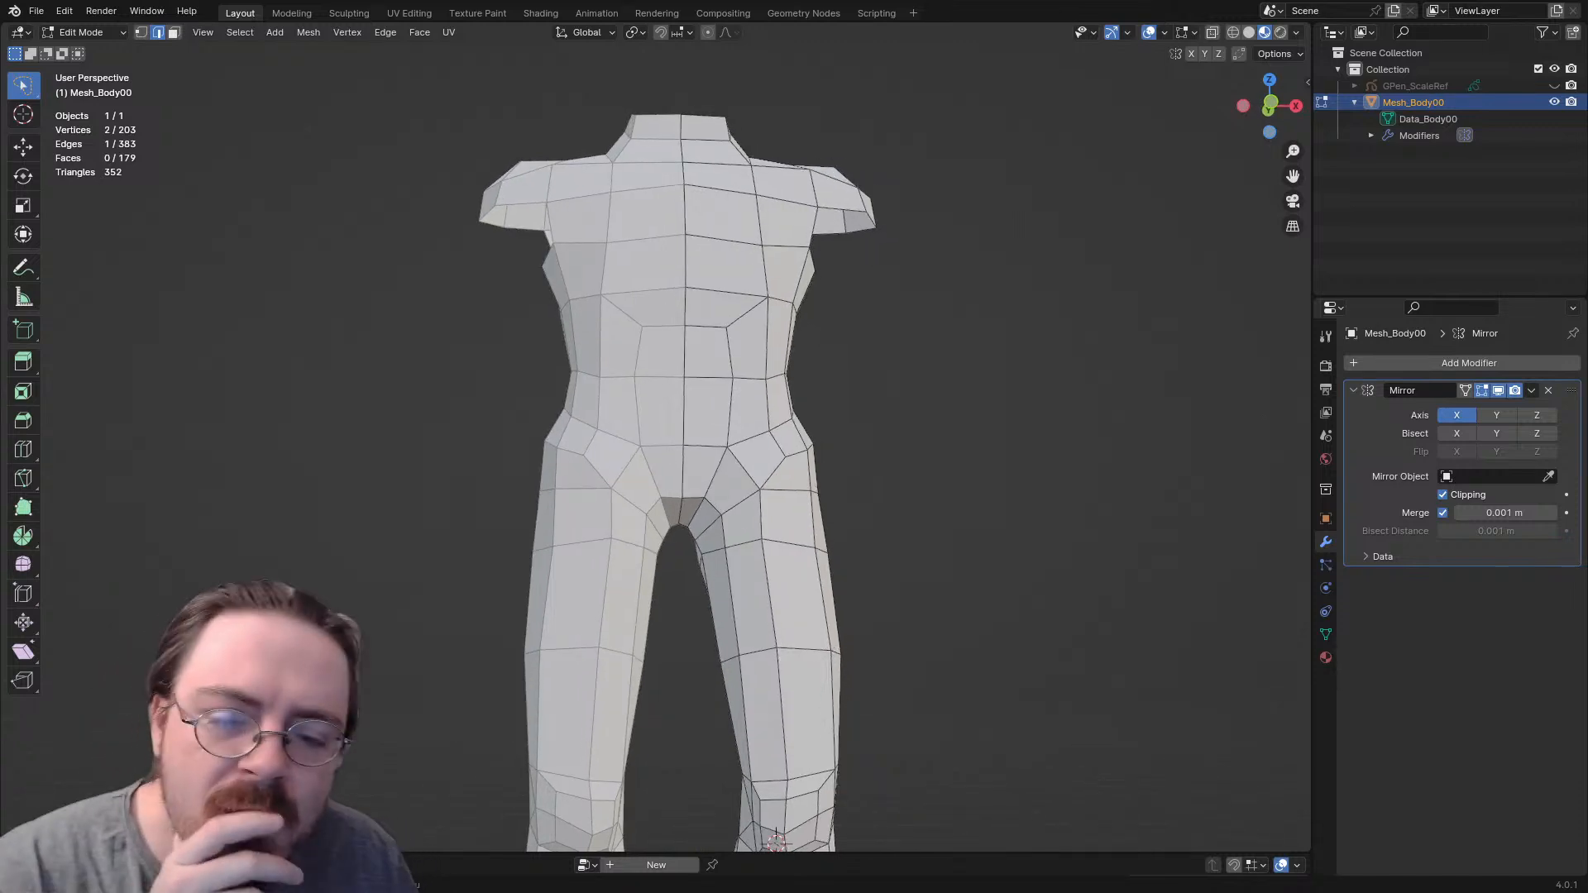
mouse_move(628, 408)
middle_down()
mouse_move(579, 405)
mouse_move(612, 413)
middle_up()
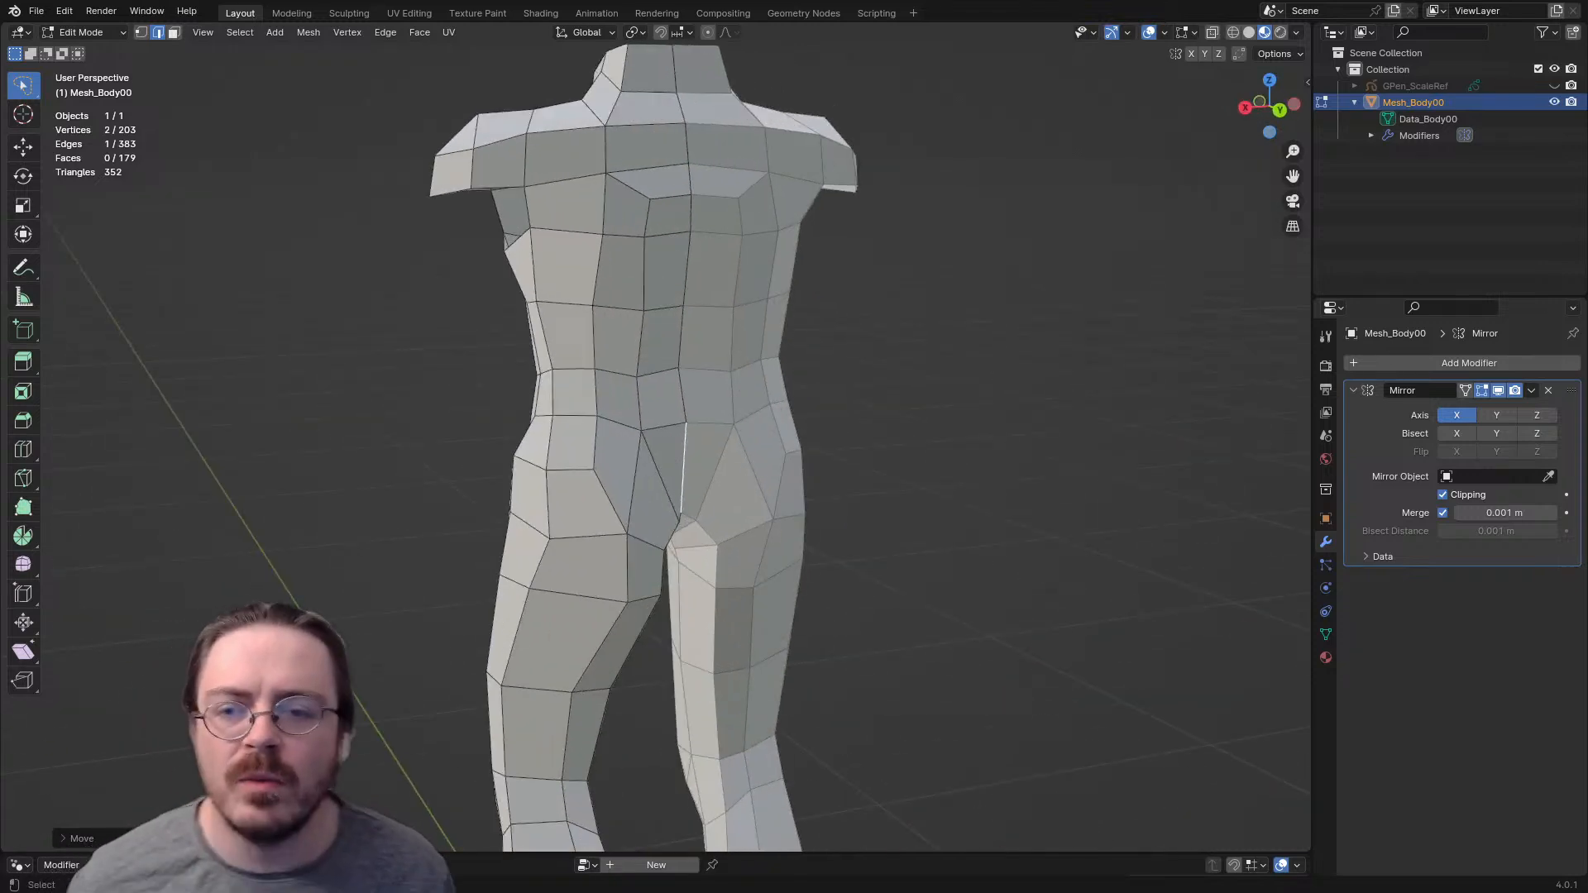
middle_drag(728, 837, 751, 723)
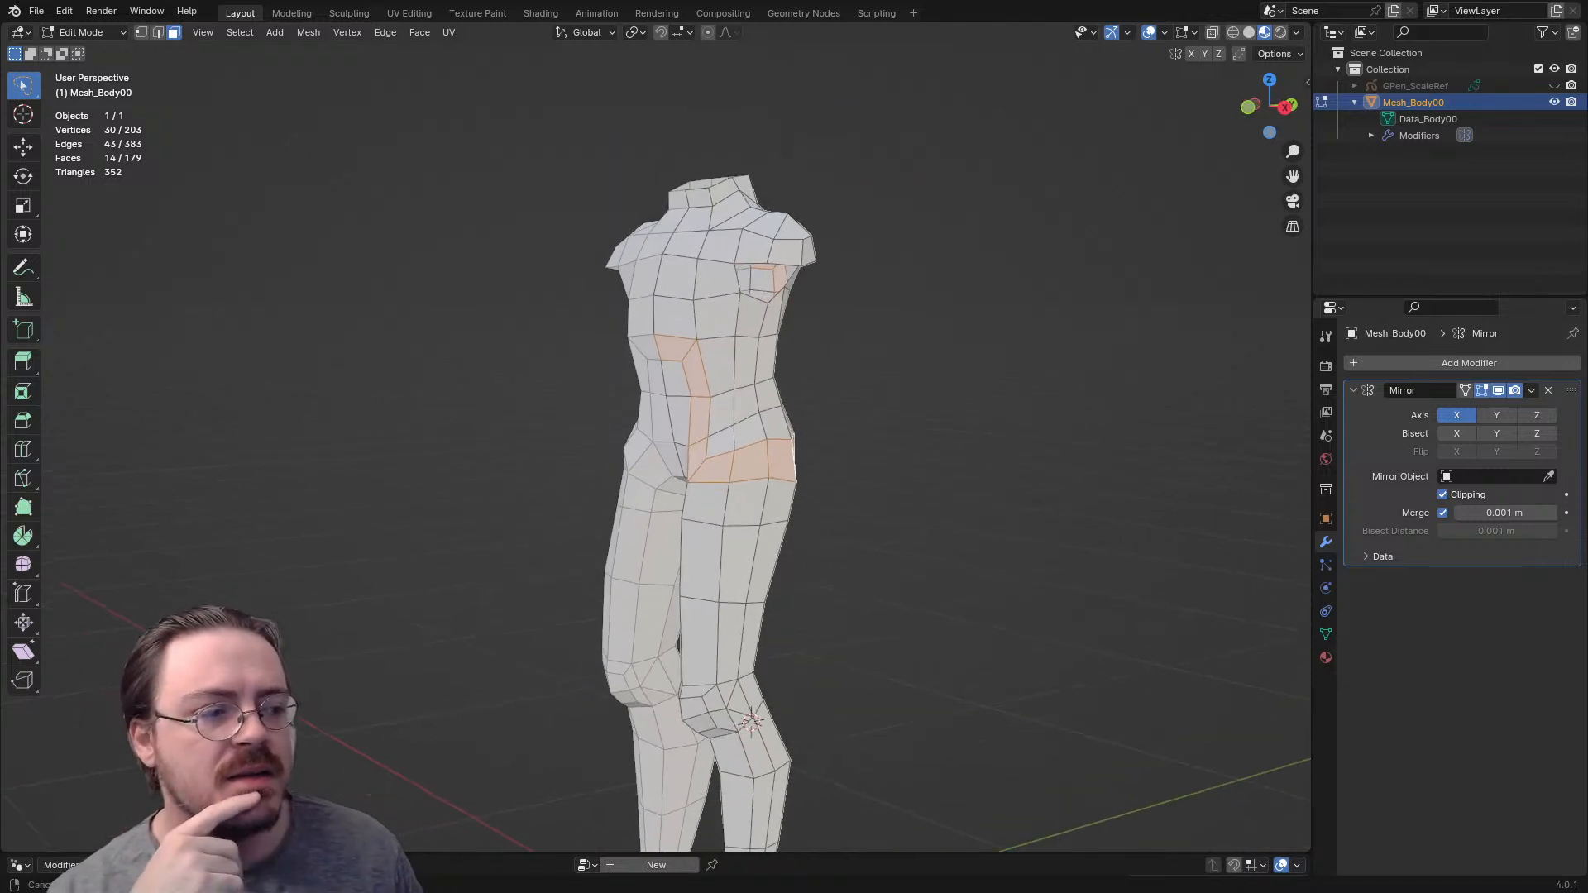
middle_drag(736, 404, 223, 404)
- In Sculpt Mode, pull the knee and lower leg backward along Y in right side view with the Grab brush
key(KP_3)
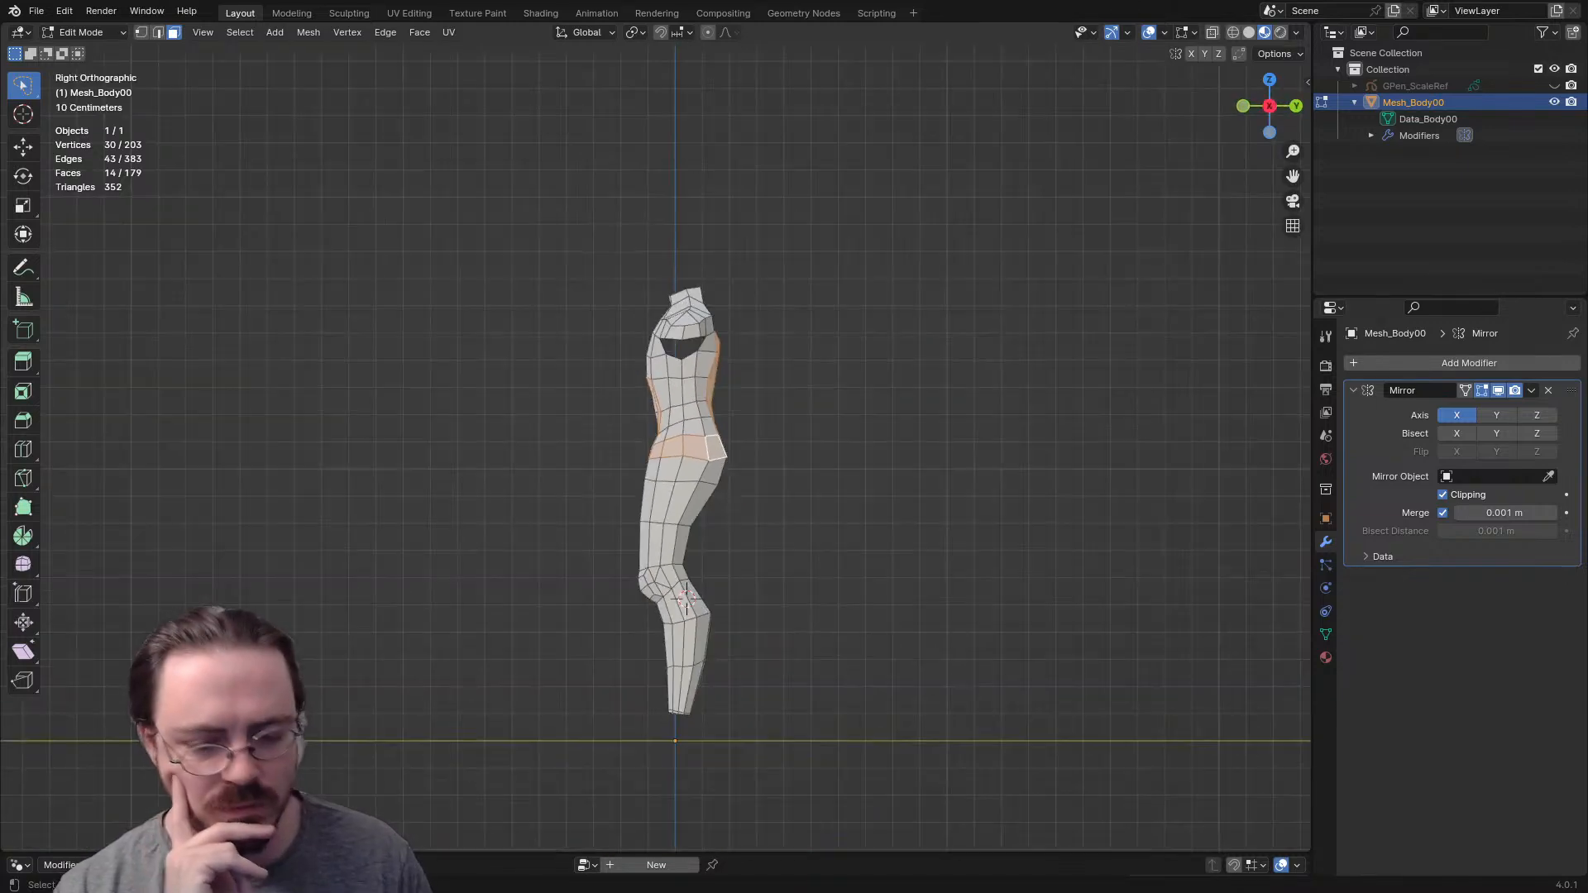
key(ctrl+Tab)
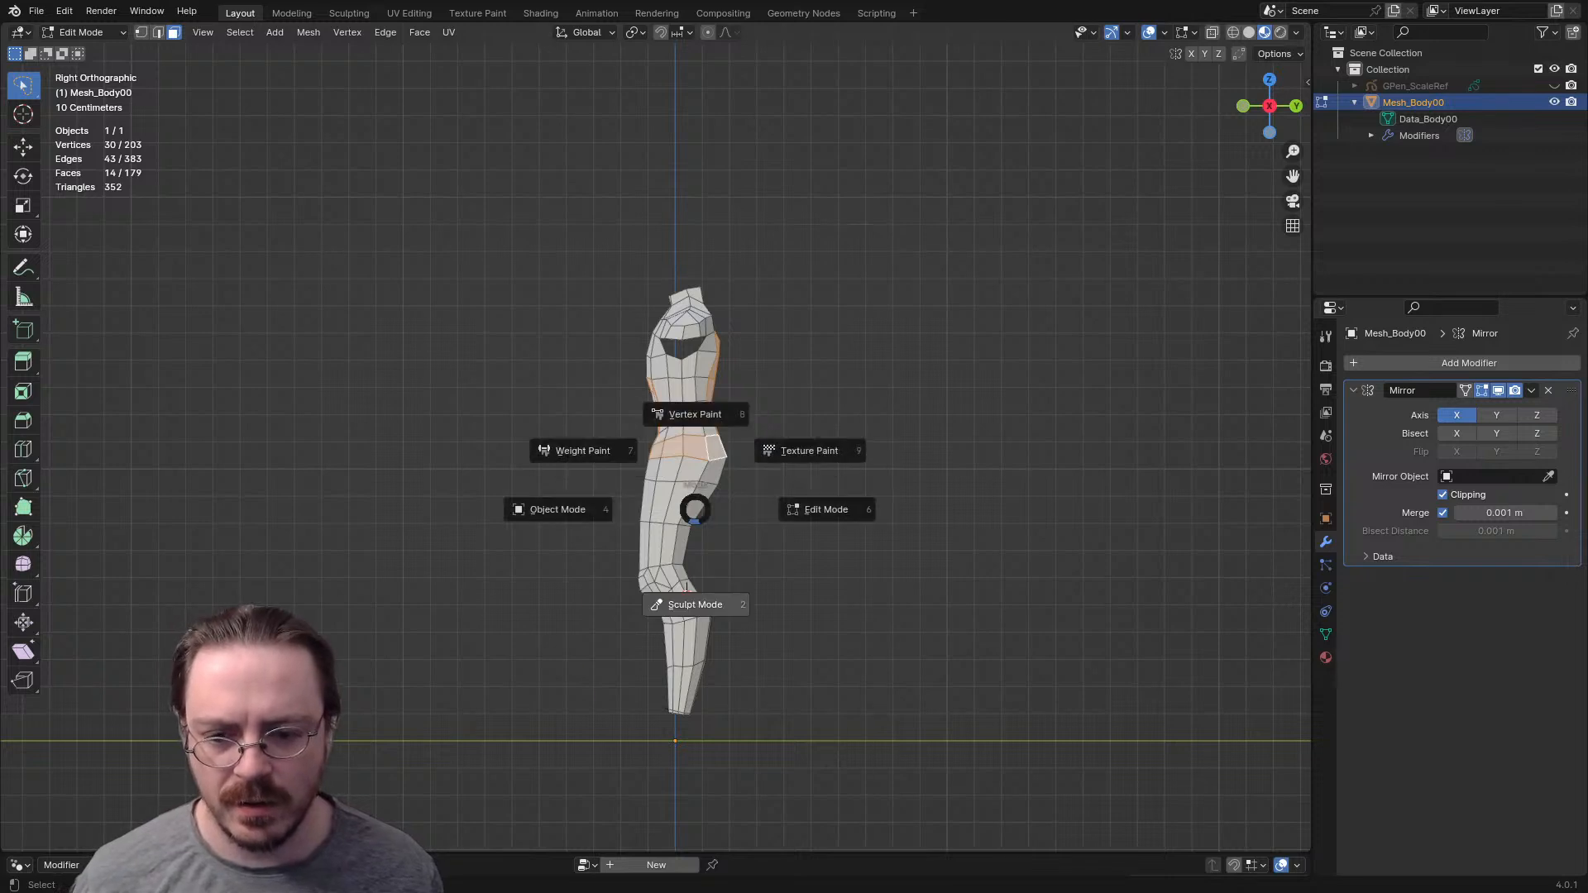
click(685, 620)
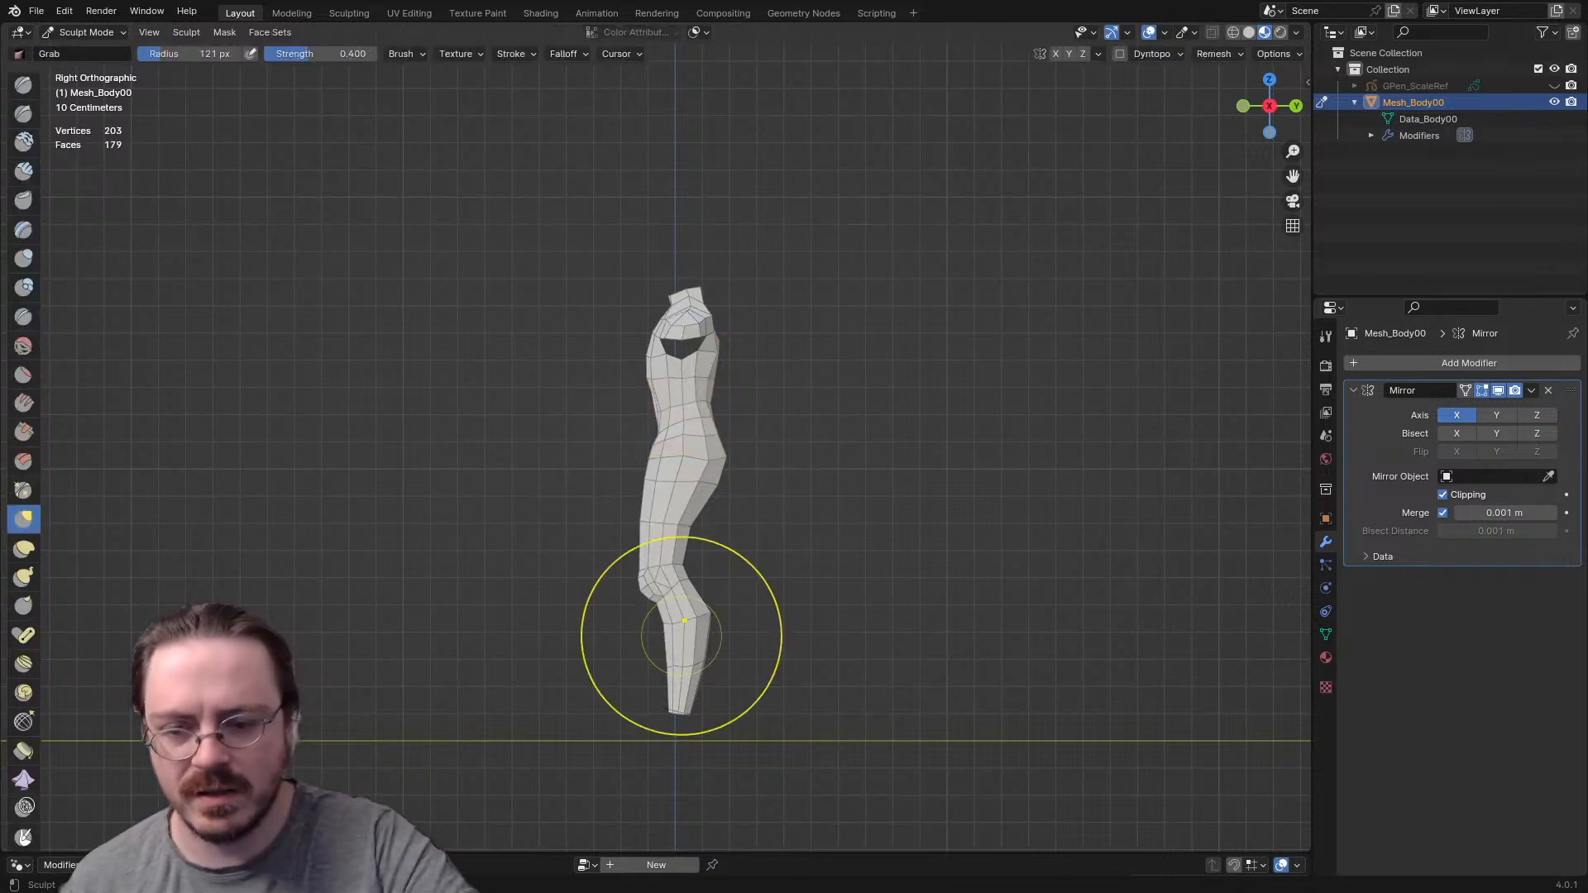
key(f)
click(858, 496)
drag(648, 567, 659, 573)
drag(663, 643, 675, 647)
drag(673, 722, 685, 716)
drag(685, 712, 708, 707)
- Reshape the knee and thigh in side view using the Grab brush at a 111 px radius
key(f)
click(585, 638)
drag(662, 560, 676, 512)
drag(674, 508, 660, 478)
drag(660, 478, 667, 470)
mouse_move(668, 469)
mouse_down()
mouse_move(687, 503)
mouse_move(662, 501)
mouse_up()
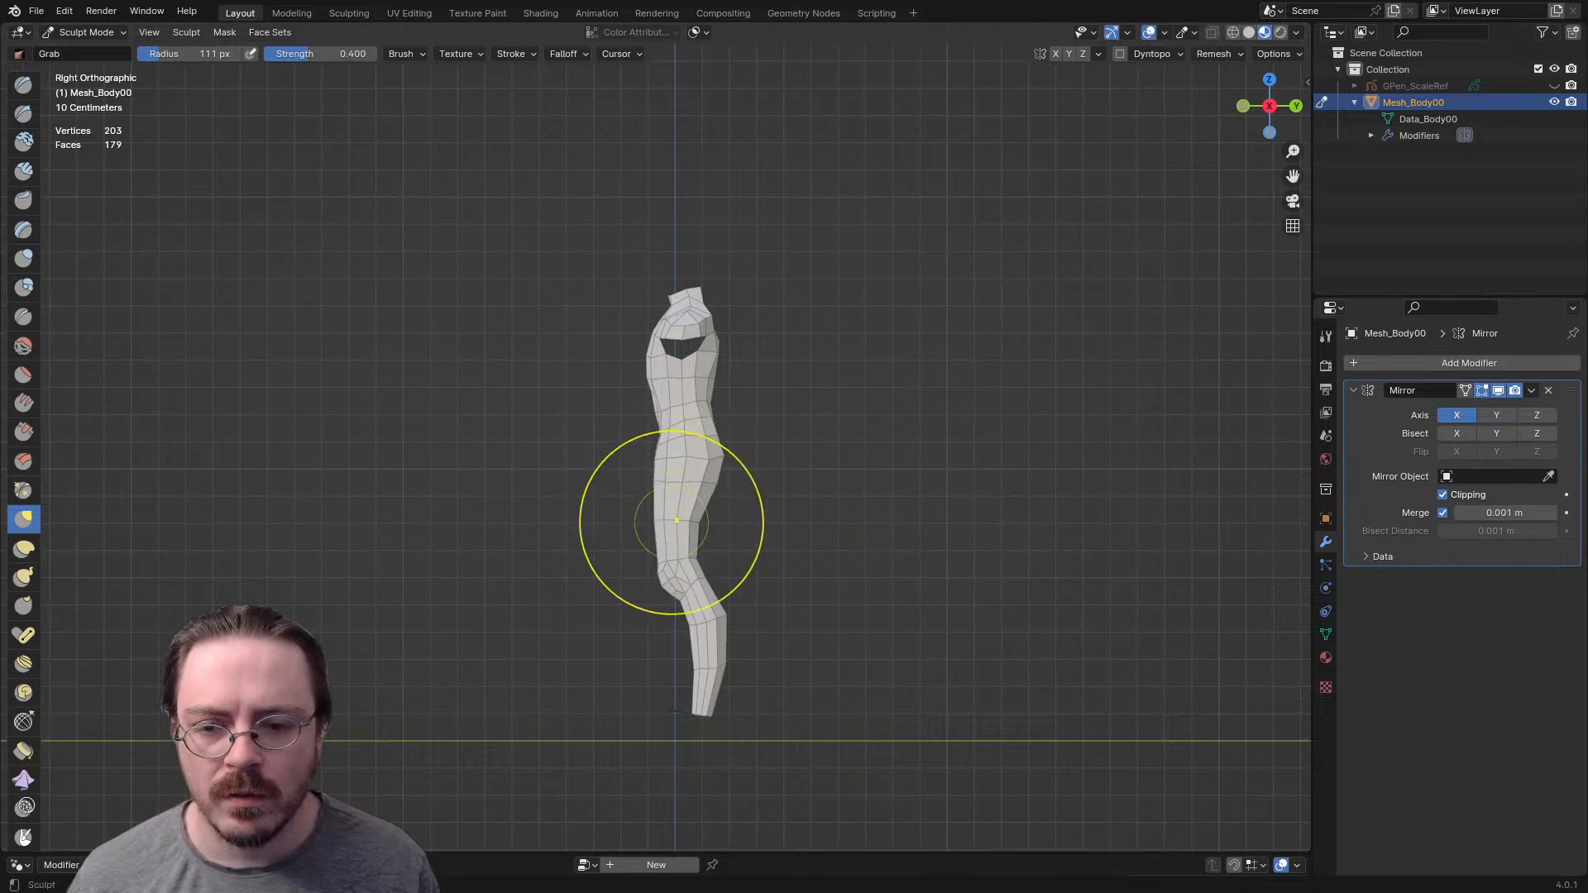
- Refine the front of the thigh and lower belly in side view using the Grab brush at a 58 px radius
key(f)
click(723, 440)
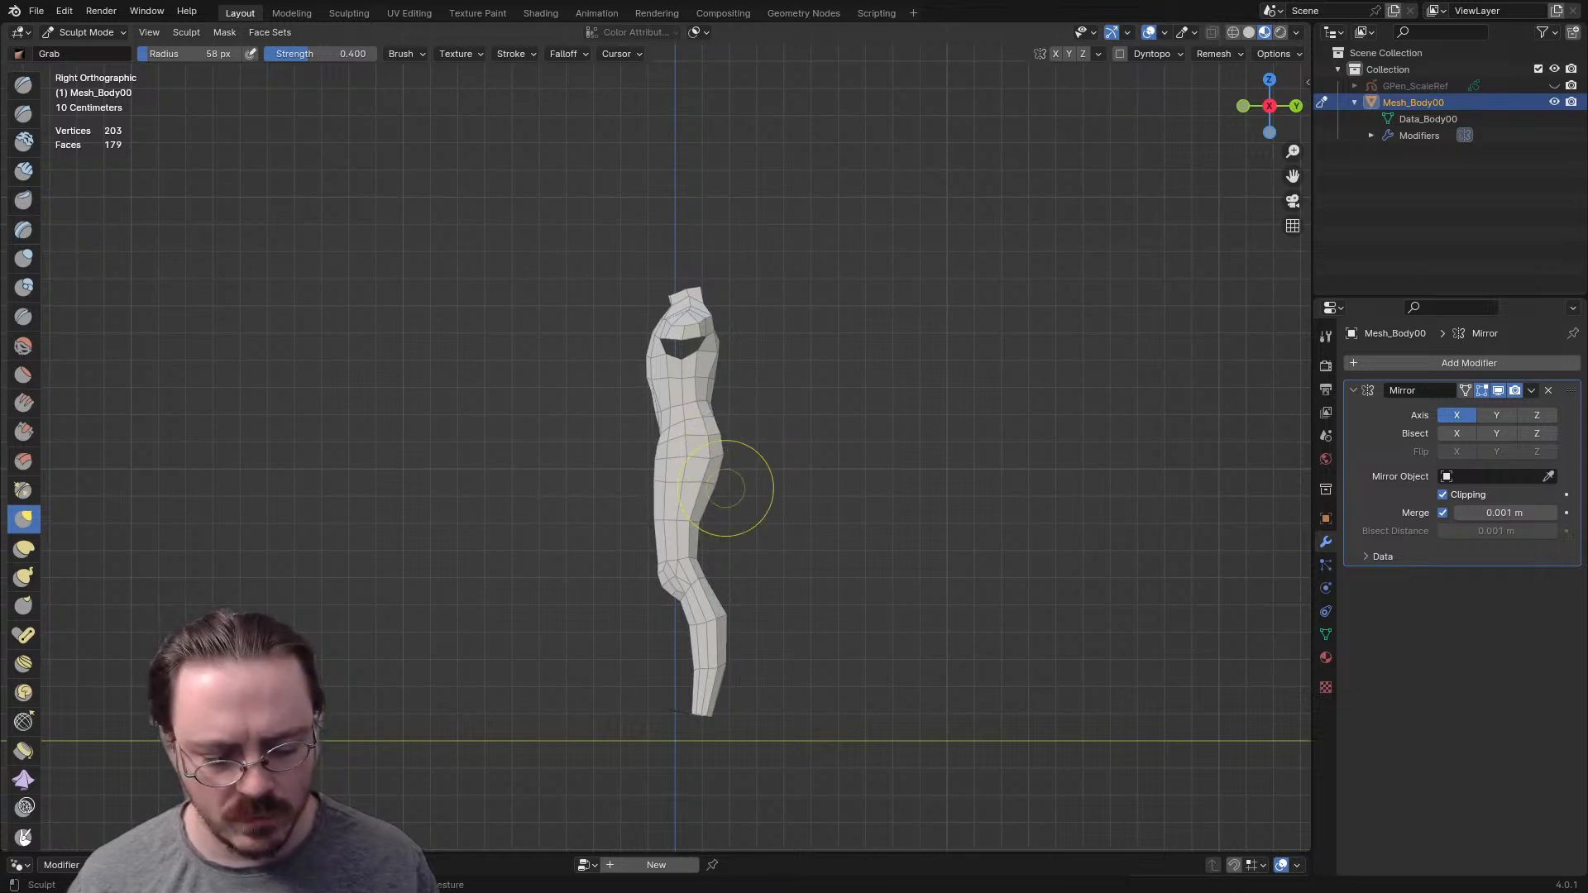
key(ctrl+KP_1)
scroll(825, 514, up, 5)
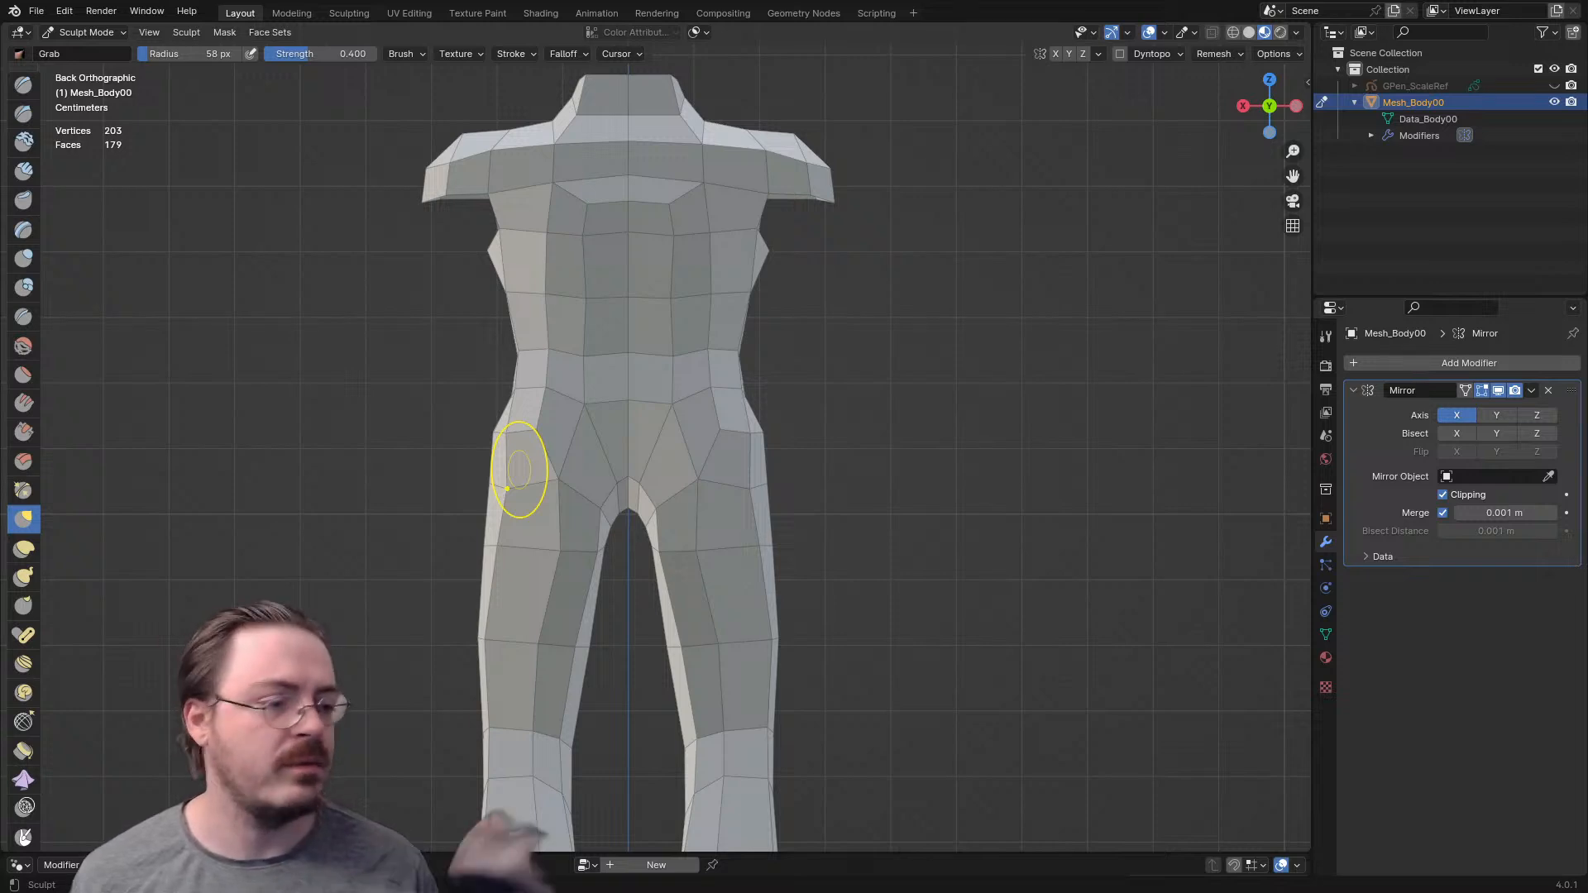
middle_drag(559, 478, 725, 453)
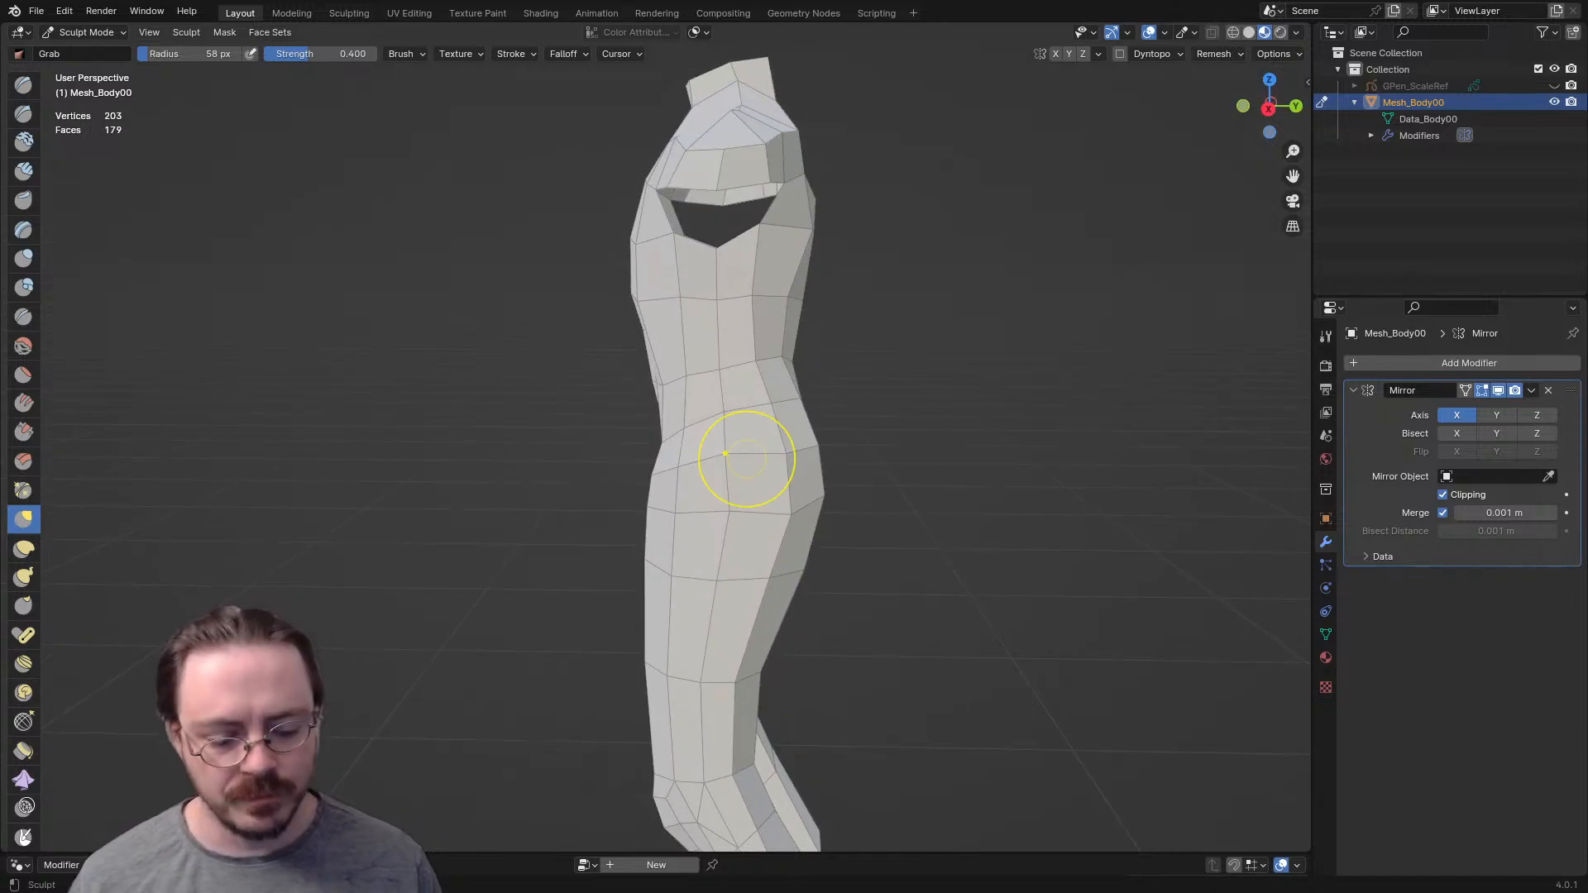
key(KP_3)
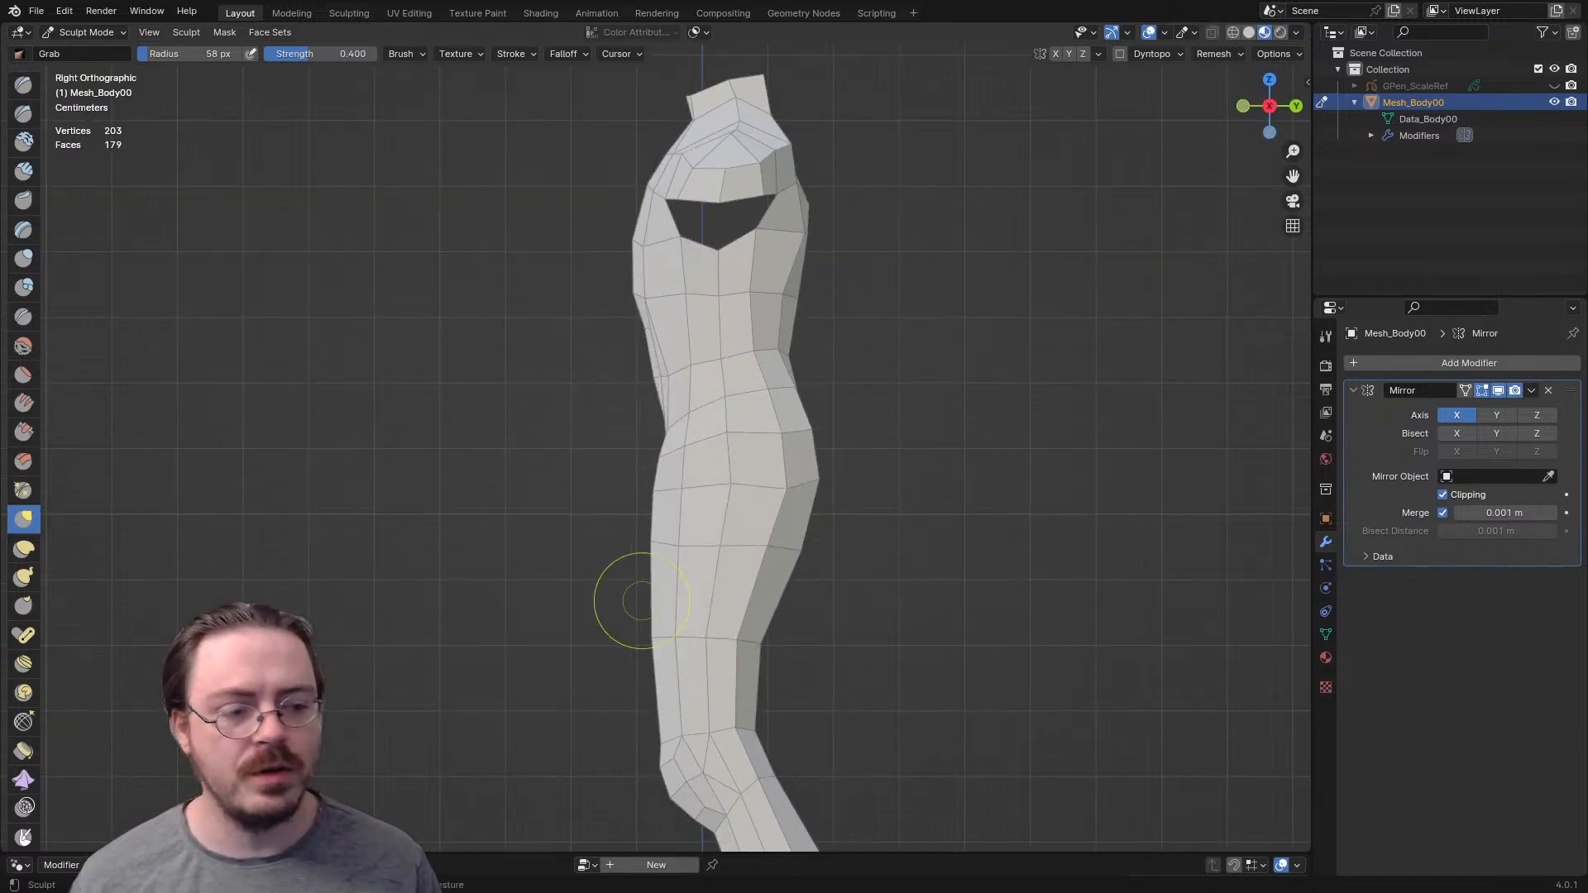
shift+middle_drag(652, 595, 627, 643)
mouse_move(641, 426)
middle_down()
mouse_move(732, 439)
mouse_move(666, 441)
mouse_move(652, 423)
middle_up()
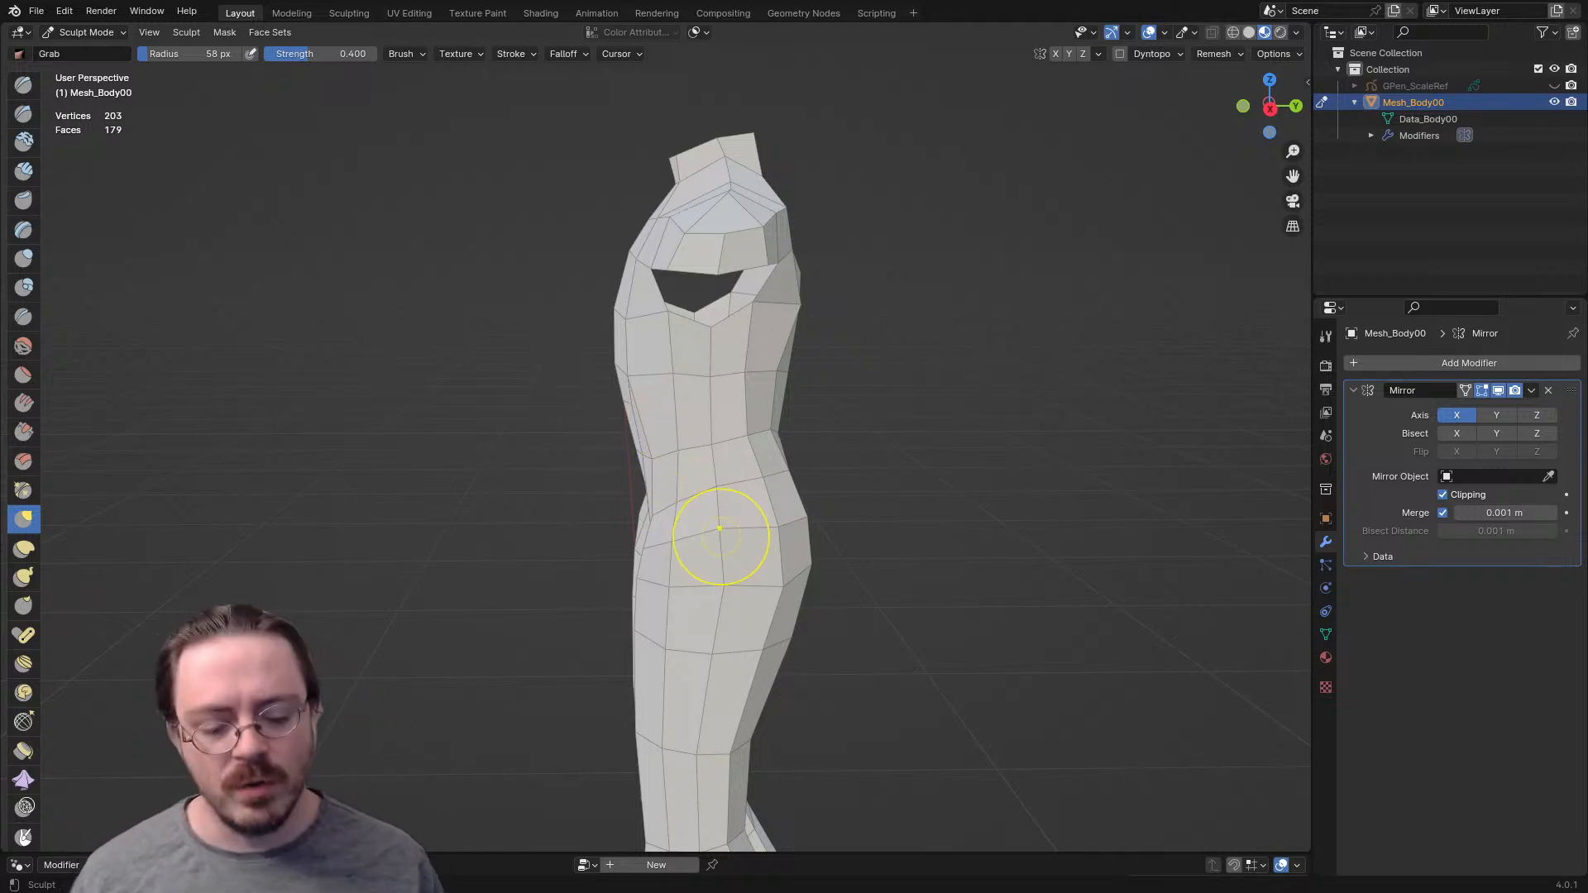
- Narrow the waist and hips and adjust the crotch and thighs in front view with a 155 px Grab brush
key(KP_1)
key(f)
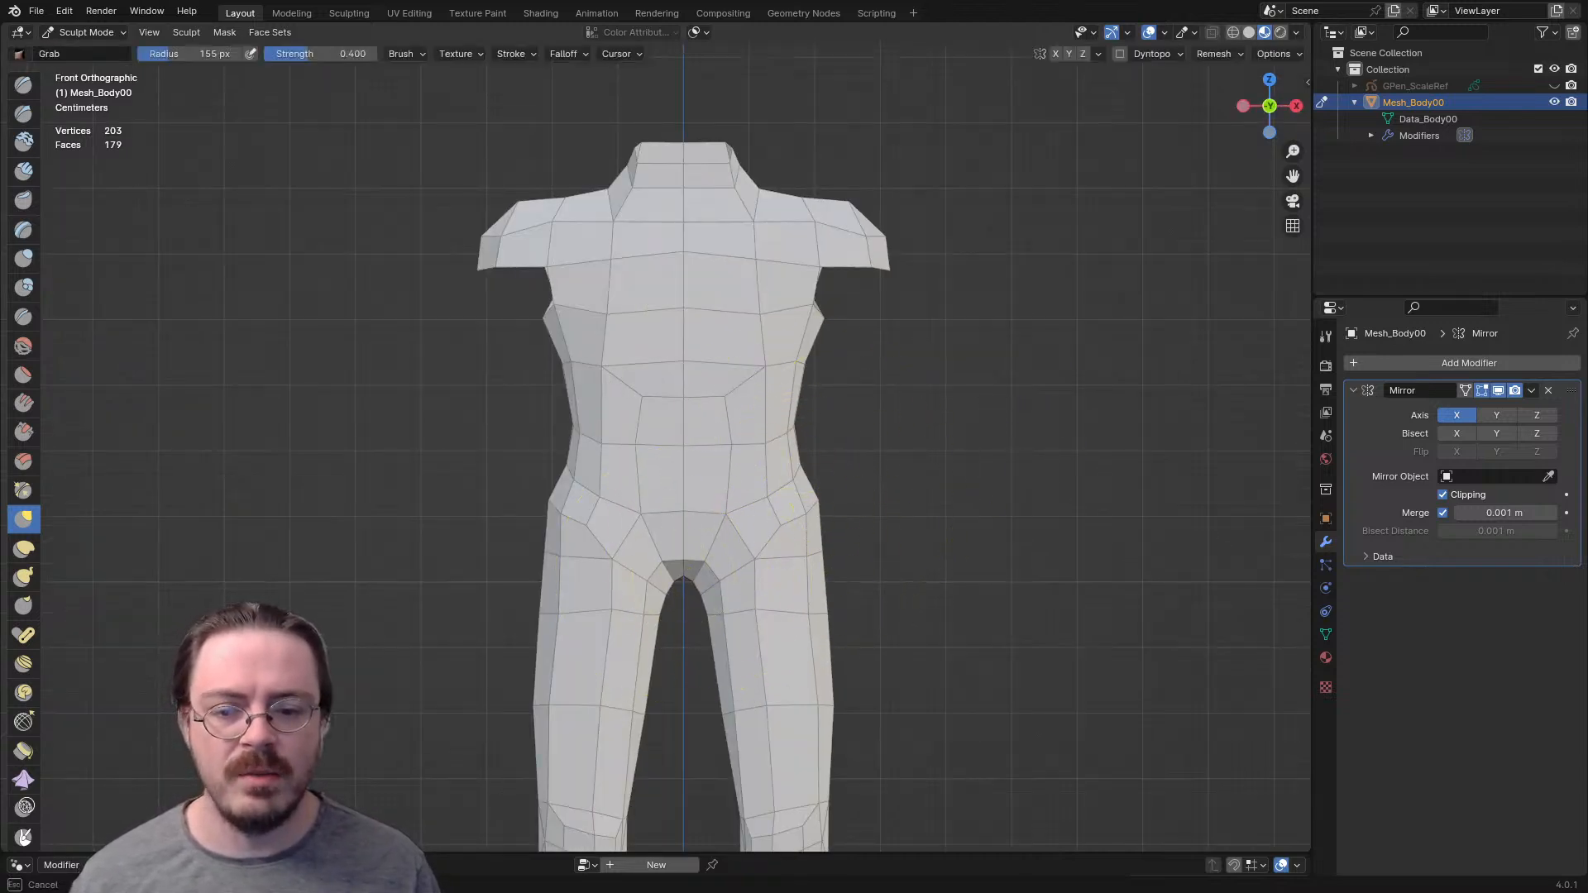
drag(683, 580, 687, 597)
drag(819, 498, 805, 496)
drag(801, 433, 776, 427)
mouse_move(810, 359)
mouse_down()
mouse_move(794, 358)
mouse_move(801, 321)
mouse_up()
mouse_move(815, 469)
ctrl+middle_down()
mouse_move(810, 567)
mouse_move(793, 472)
ctrl+middle_up()
mouse_move(774, 464)
mouse_down()
mouse_move(788, 465)
mouse_move(691, 497)
mouse_up()
drag(770, 608, 746, 607)
- Pull the lower legs and thighs inward in back view using the Grab brush at a 324 px radius
key(ctrl+KP_1)
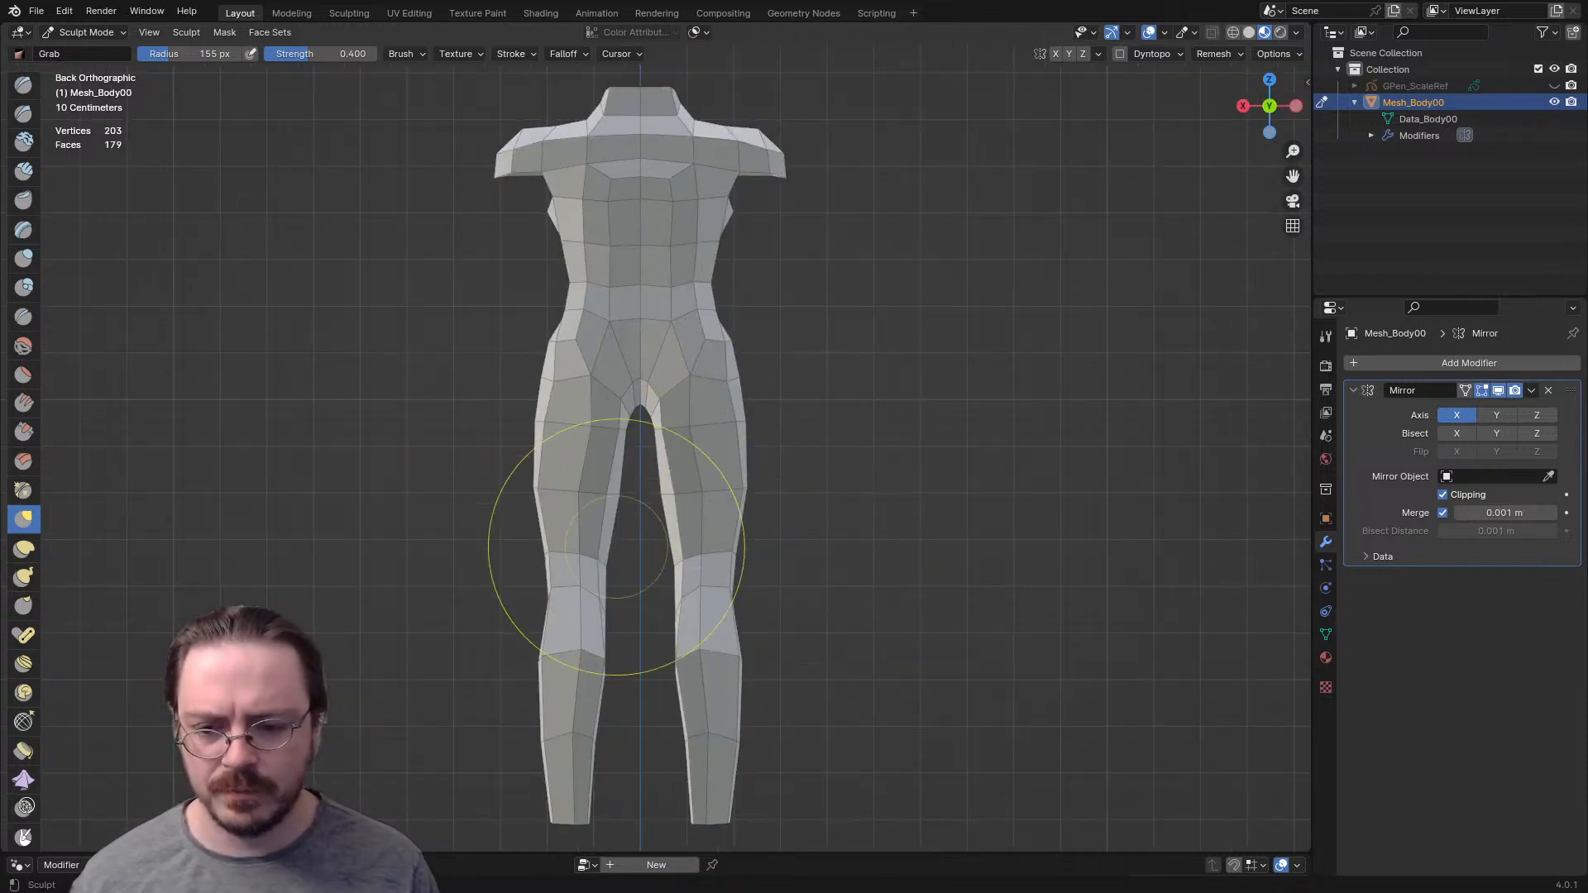
key(f)
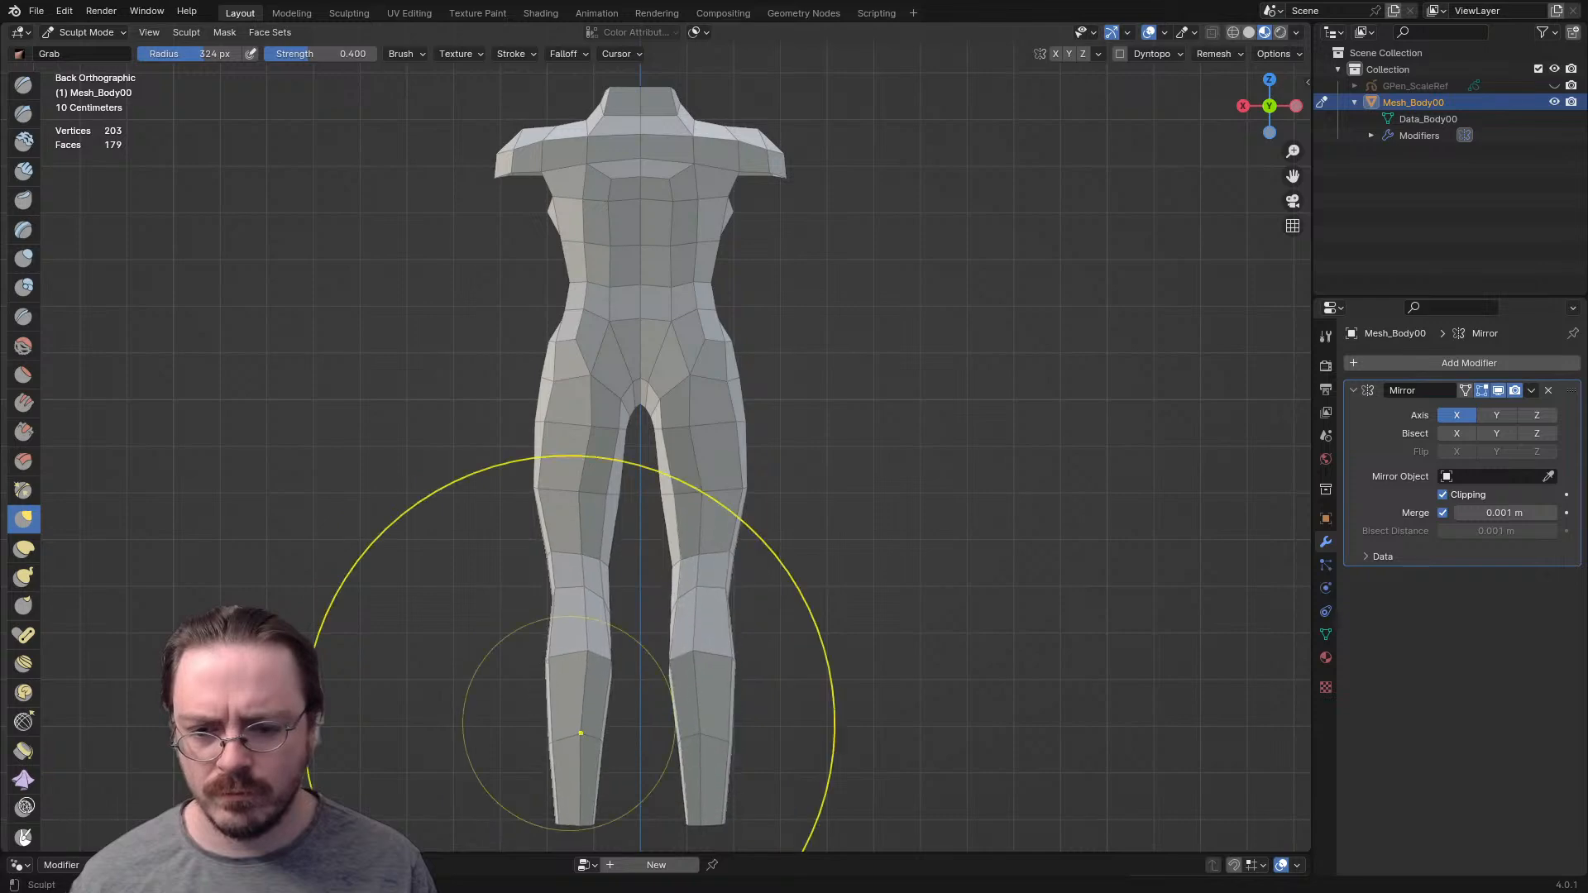
drag(550, 762, 562, 761)
drag(545, 521, 559, 522)
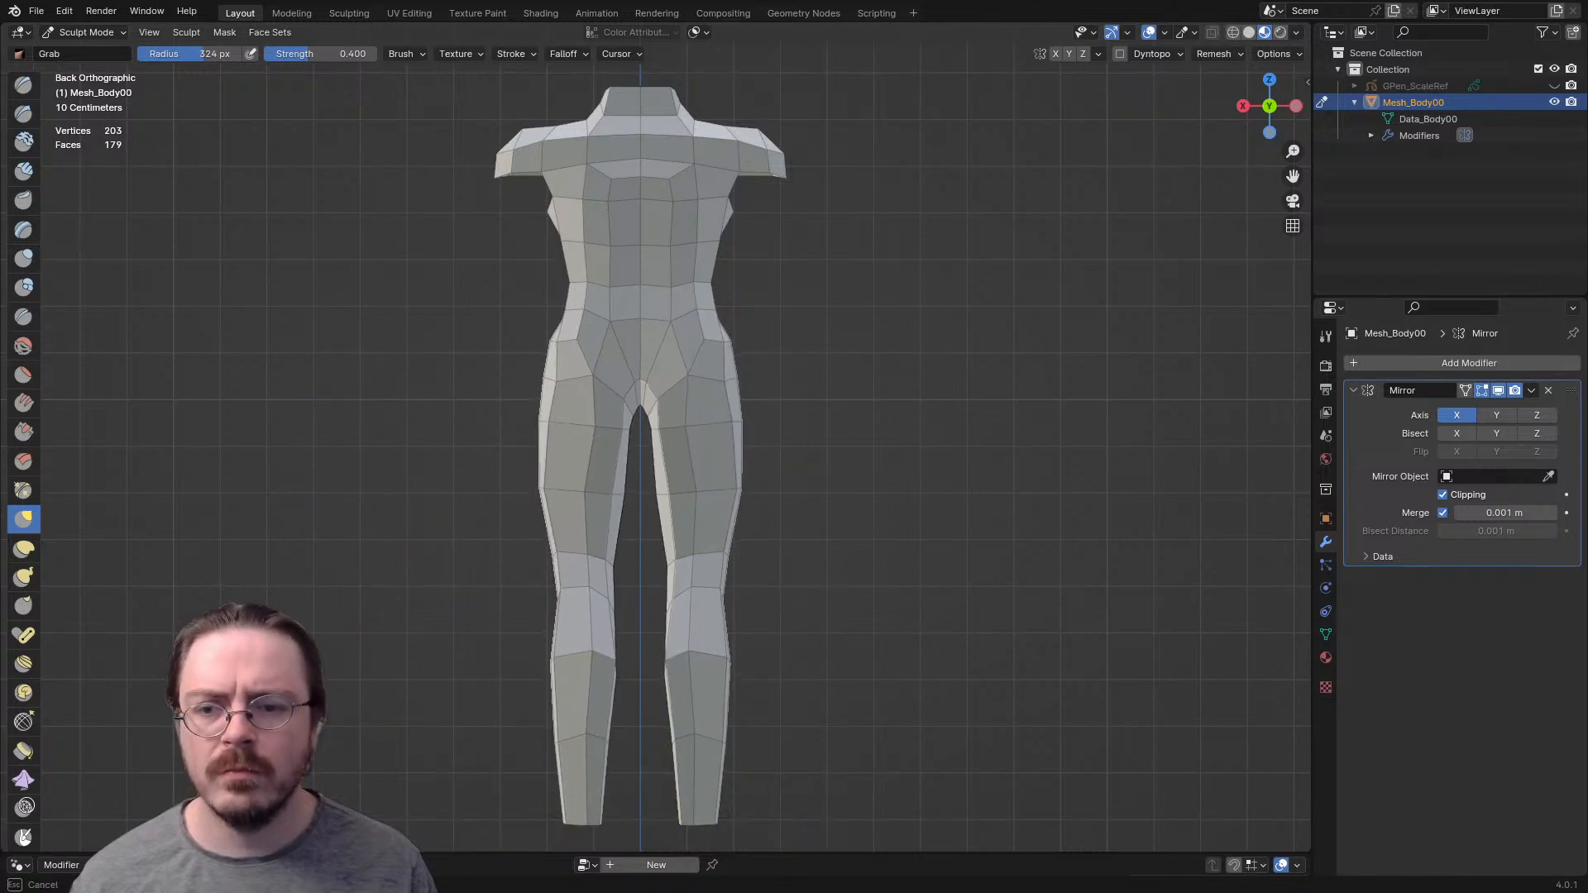
ctrl+middle_drag(670, 446, 685, 365)
- Adjust the crotch and inner thigh in back view, reducing the Grab brush radius to 68 px
key(f)
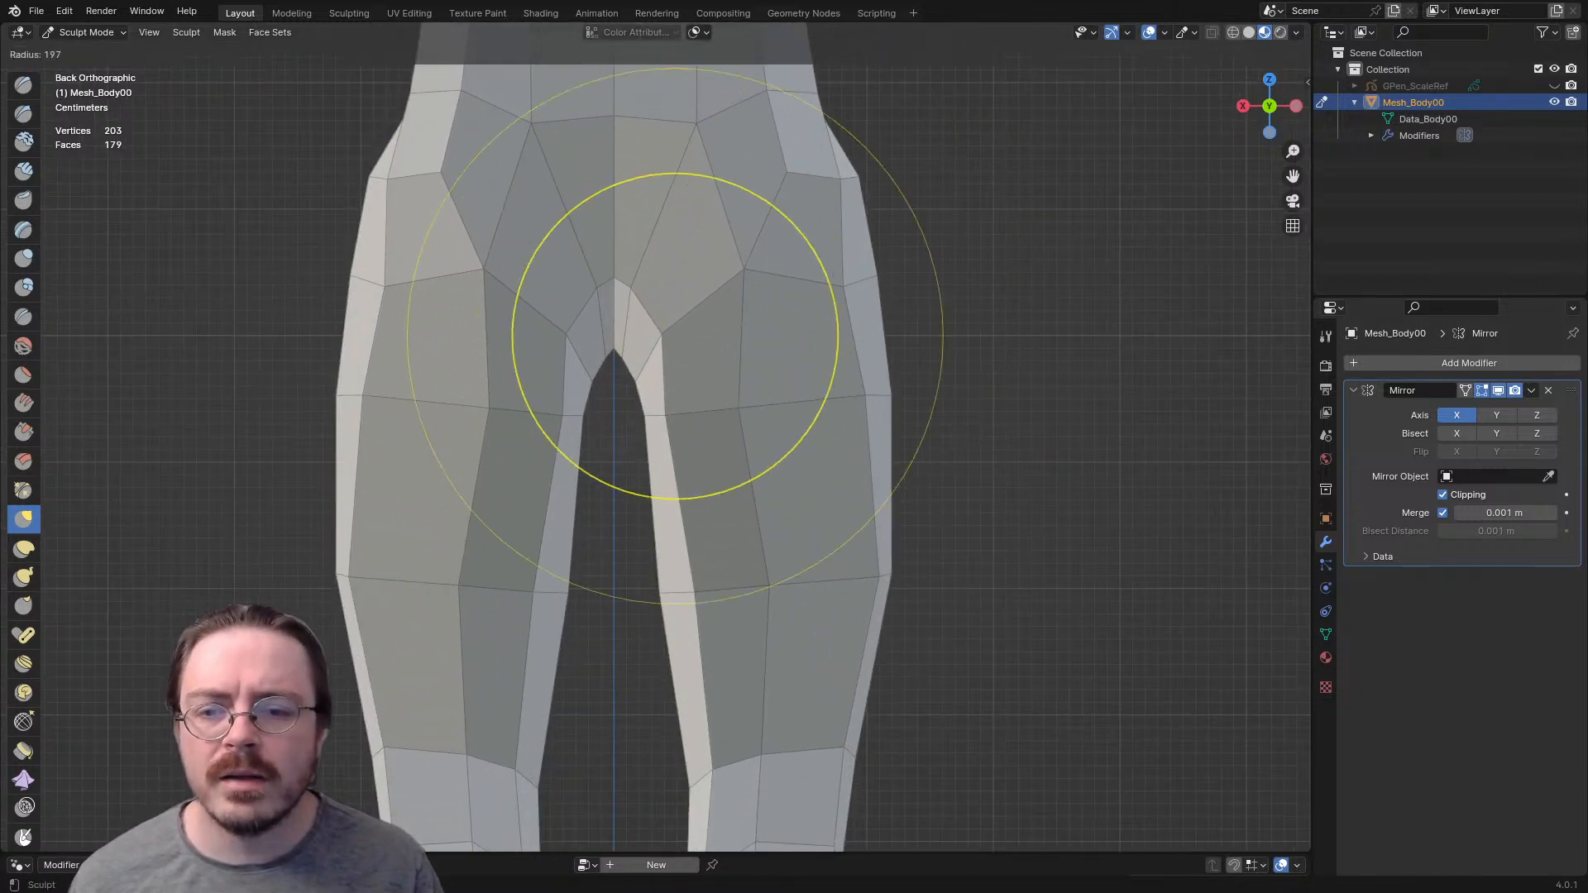
click(566, 351)
shift+middle_drag(565, 353, 566, 367)
shift+middle_drag(765, 435, 768, 525)
key(f)
click(687, 524)
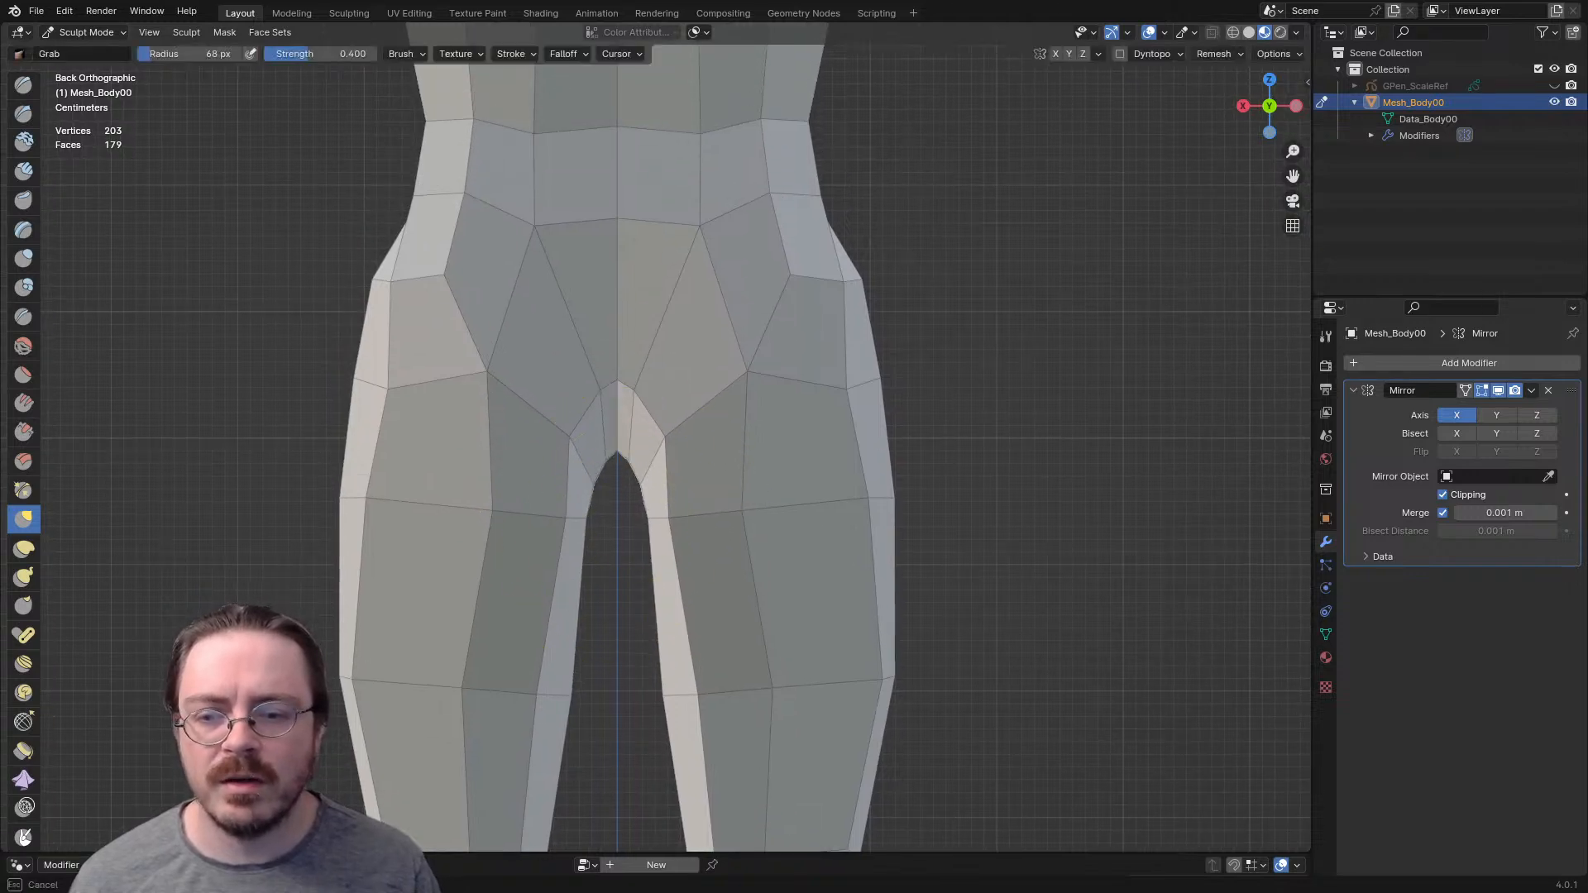
ctrl+middle_drag(614, 464, 605, 537)
mouse_move(603, 536)
shift+middle_down()
mouse_move(603, 631)
mouse_move(659, 655)
mouse_move(589, 671)
mouse_move(620, 571)
mouse_move(1066, 567)
mouse_move(961, 557)
shift+middle_up()
- Return to Edit Mode and delete the face loop around the upper thigh
key(ctrl+Tab)
click(860, 557)
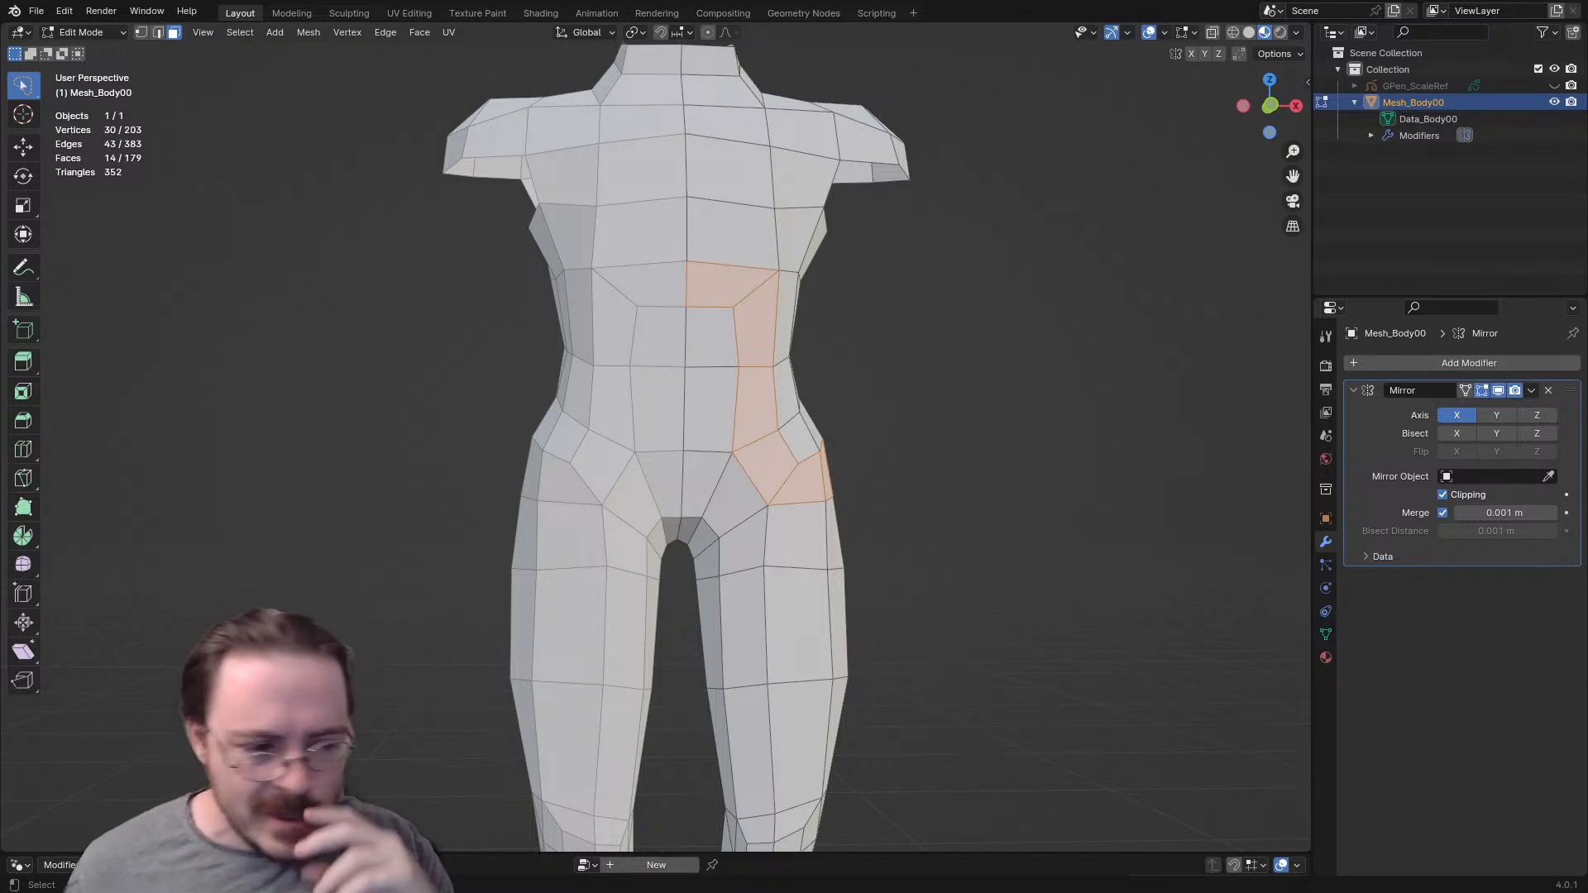
middle_drag(744, 446, 633, 471)
scroll(736, 446, up, 3)
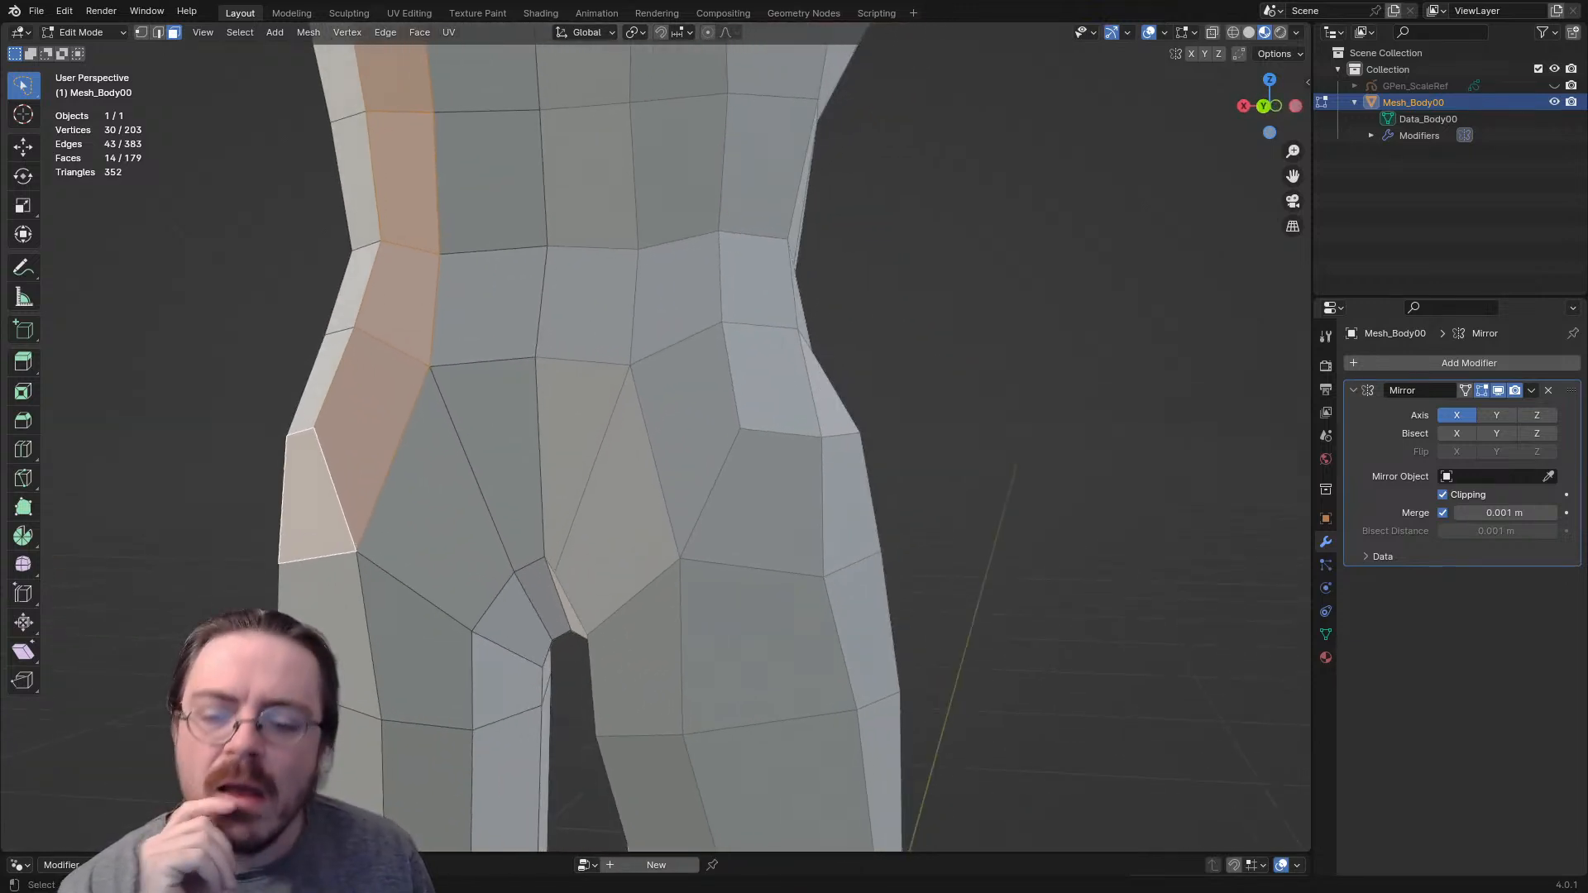
mouse_move(632, 471)
middle_down()
mouse_move(632, 430)
mouse_move(633, 496)
mouse_move(633, 343)
mouse_move(633, 475)
middle_up()
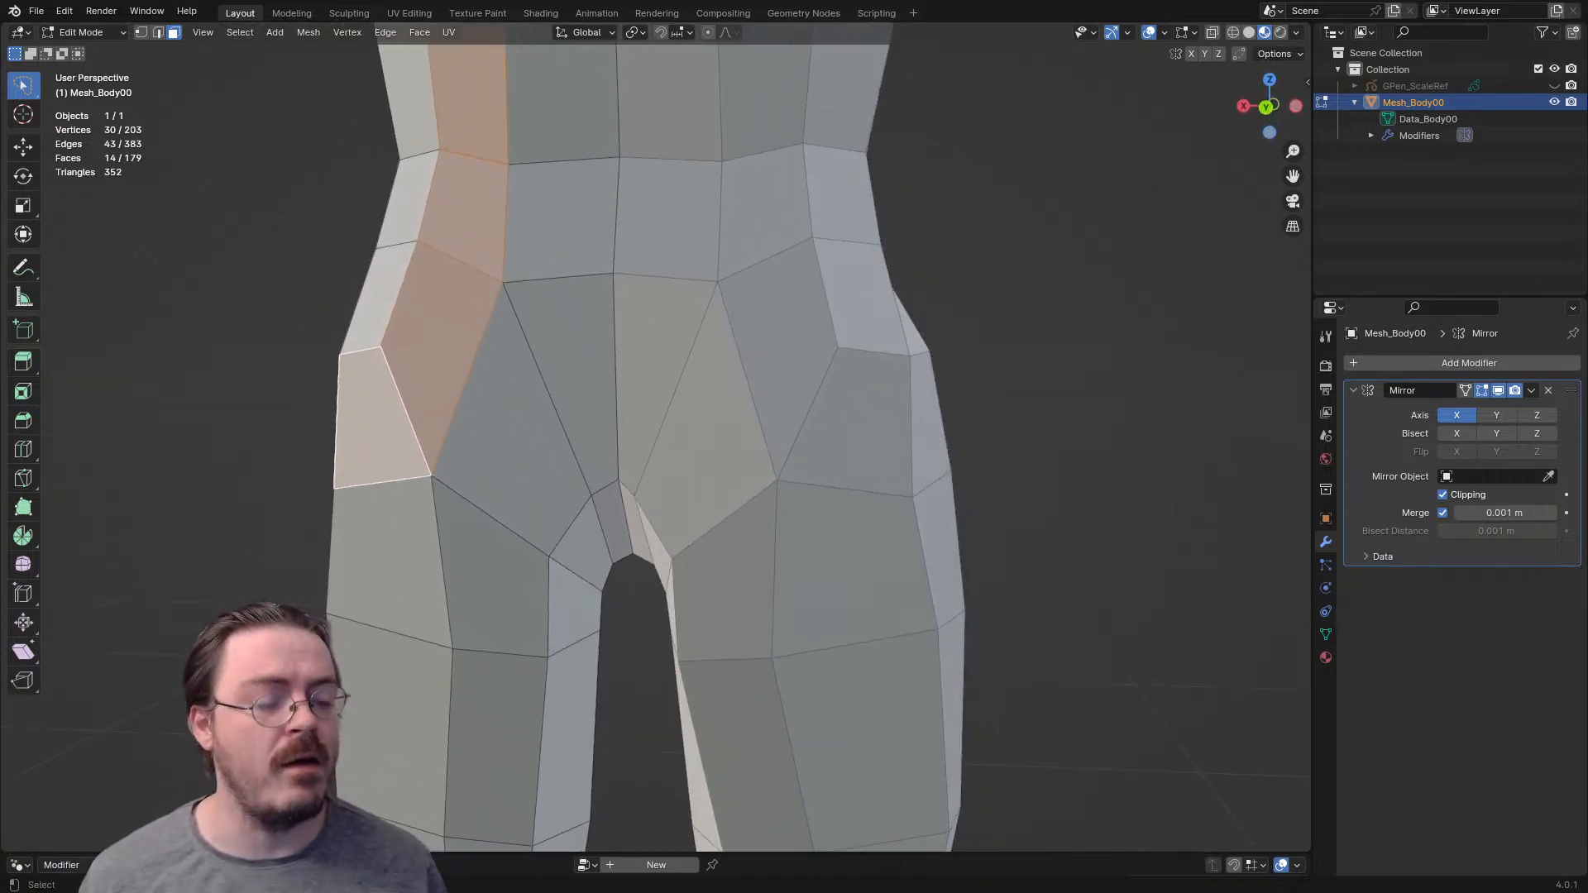
mouse_move(633, 475)
middle_down()
mouse_move(678, 472)
mouse_move(637, 475)
mouse_move(654, 471)
middle_up()
middle_drag(521, 488, 645, 498)
alt+click(632, 564)
middle_drag(633, 564, 876, 554)
key(x)
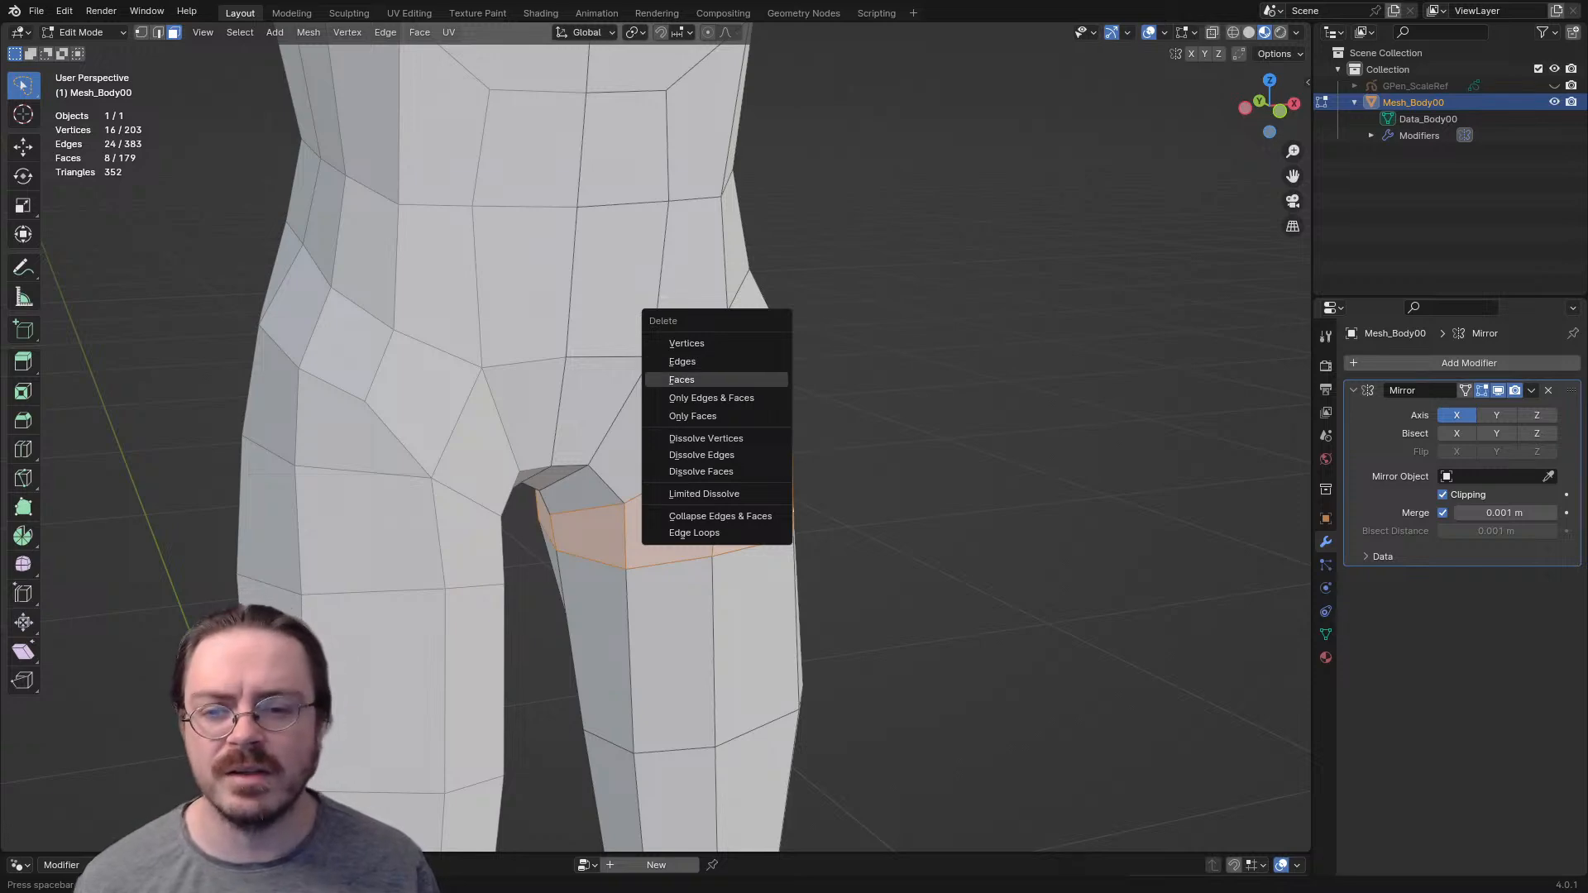
click(702, 380)
- Delete the remaining front groin face and fill a triangle between the pelvis's center face and the hip
middle_drag(703, 397, 976, 385)
key(x)
key(f)
middle_drag(600, 372, 811, 406)
key(f)
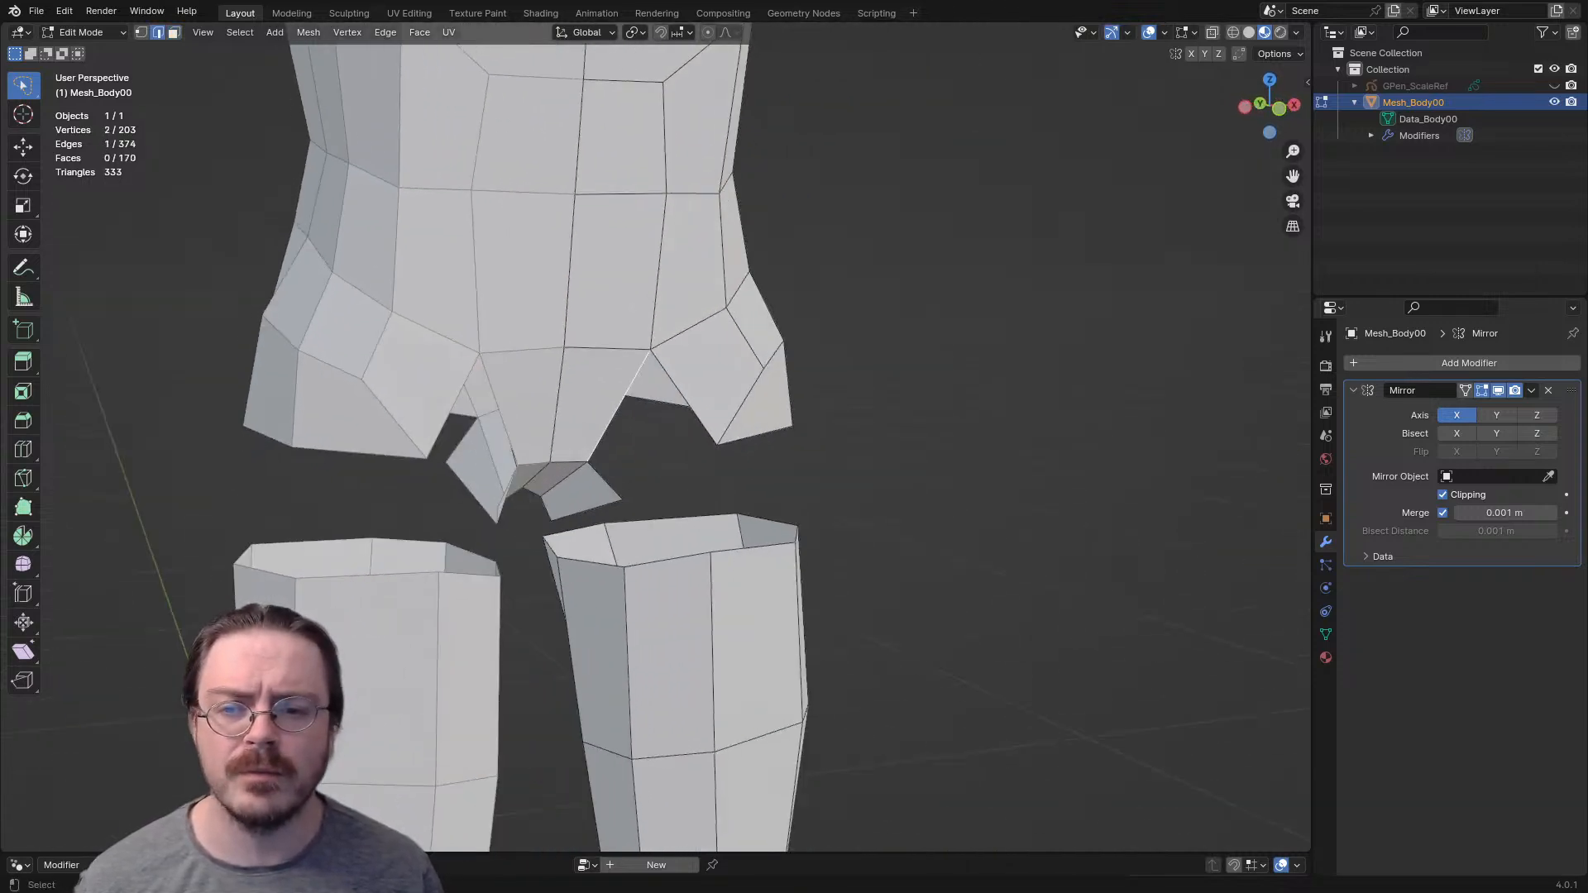
shift+click(684, 398)
key(f)
middle_drag(684, 398, 745, 352)
- Adjust the vertices along the leg opening and delete the leftover inner-thigh faces below the groin
key(1)
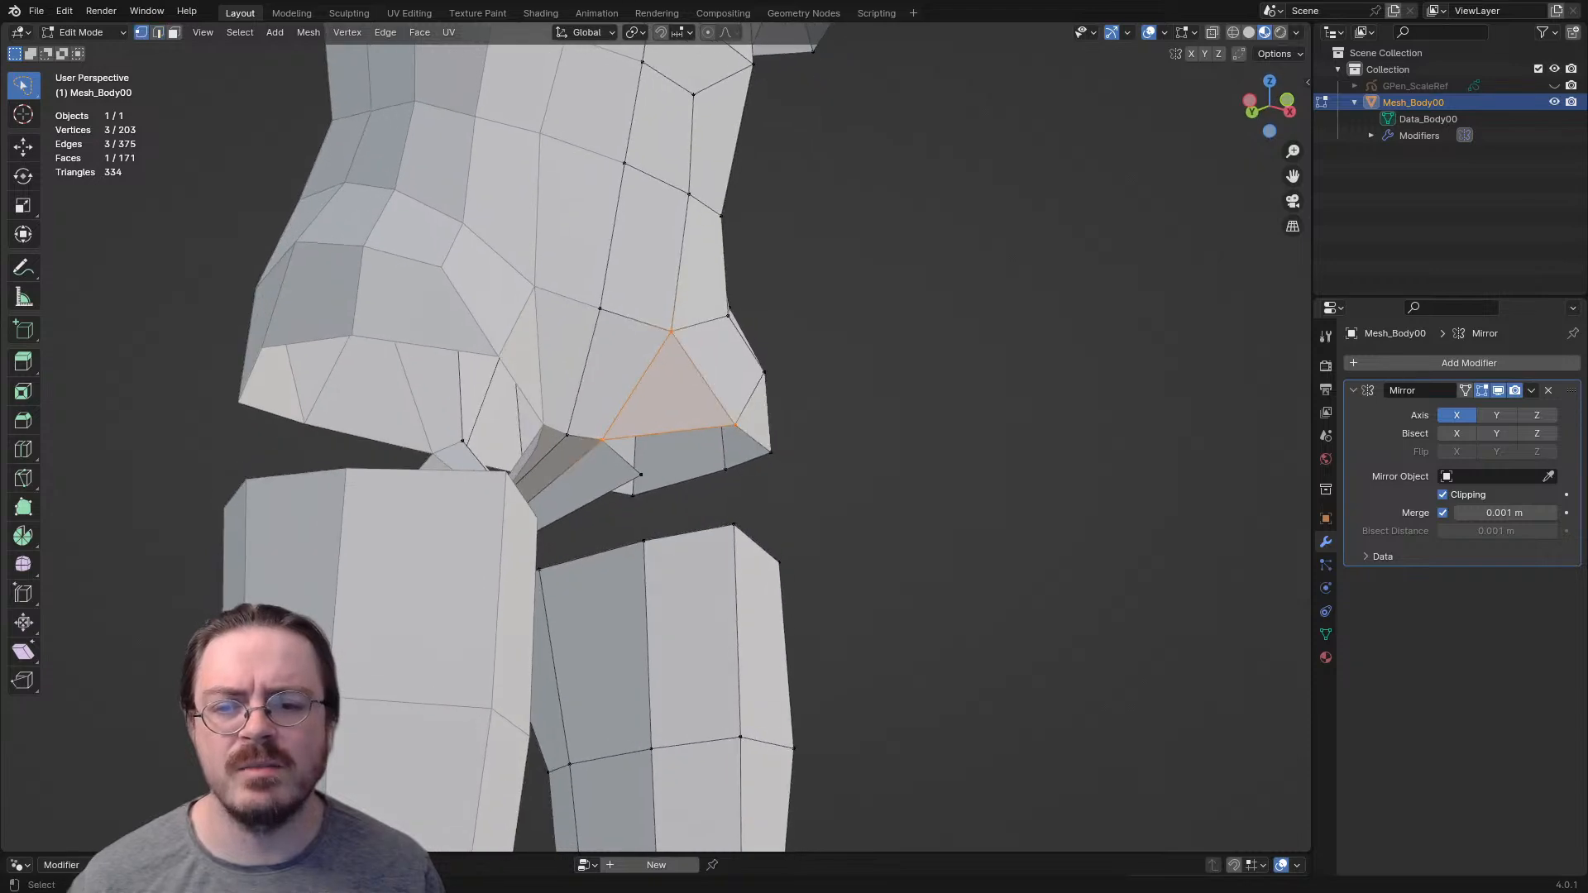
key(g)
click(614, 487)
middle_drag(614, 487, 650, 465)
key(2)
alt+click(570, 518)
middle_drag(570, 517, 828, 450)
key(x)
click(650, 445)
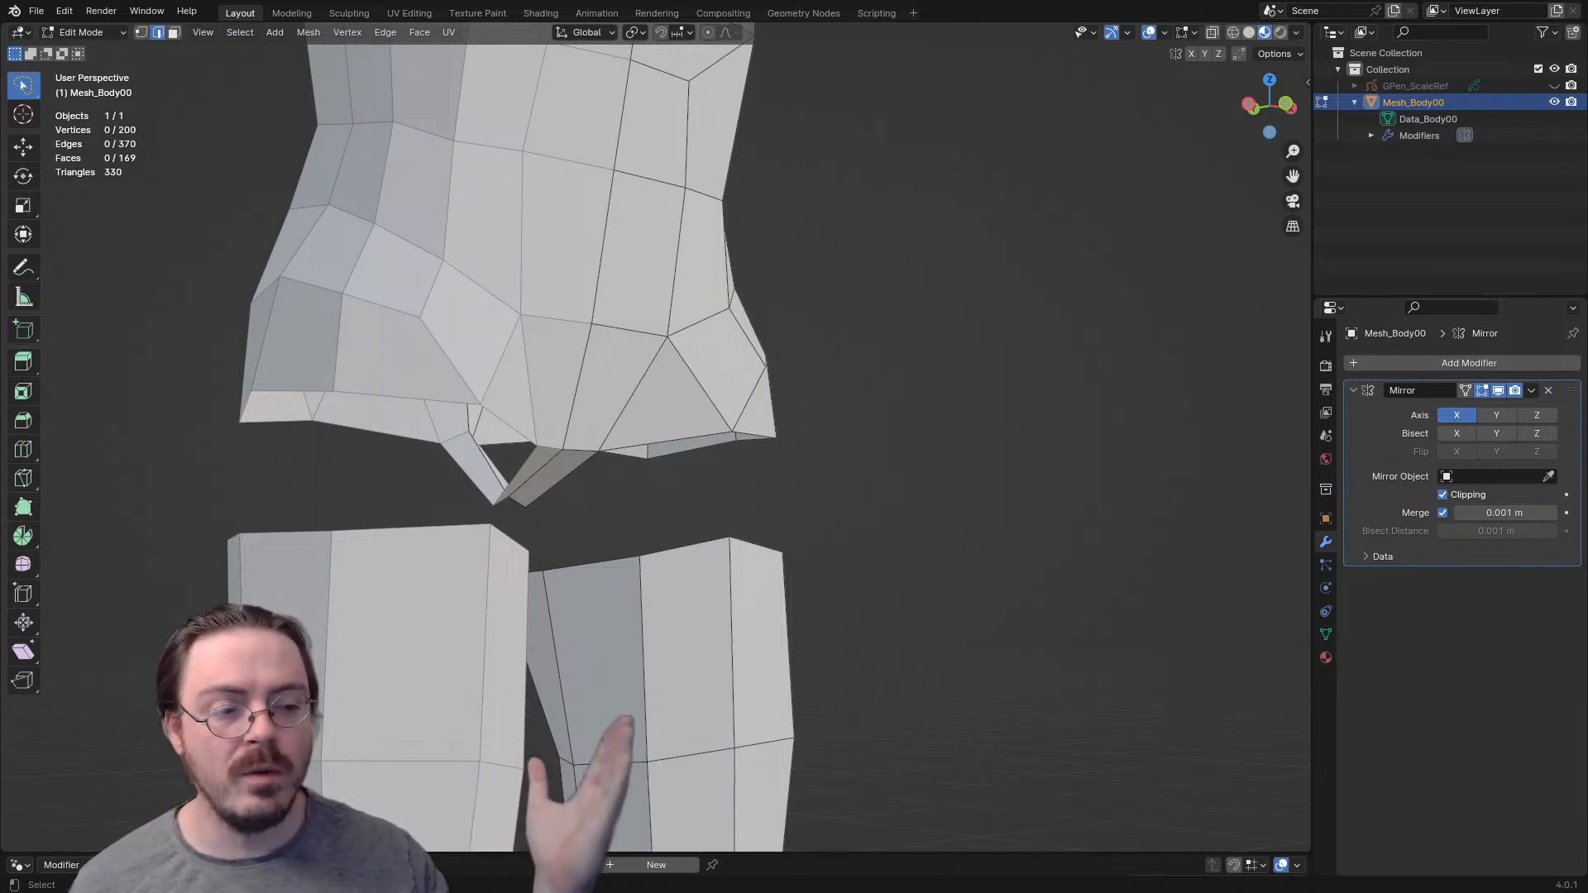
- Extrude a test vertex down from the groin corner of the leg opening and delete it
key(1)
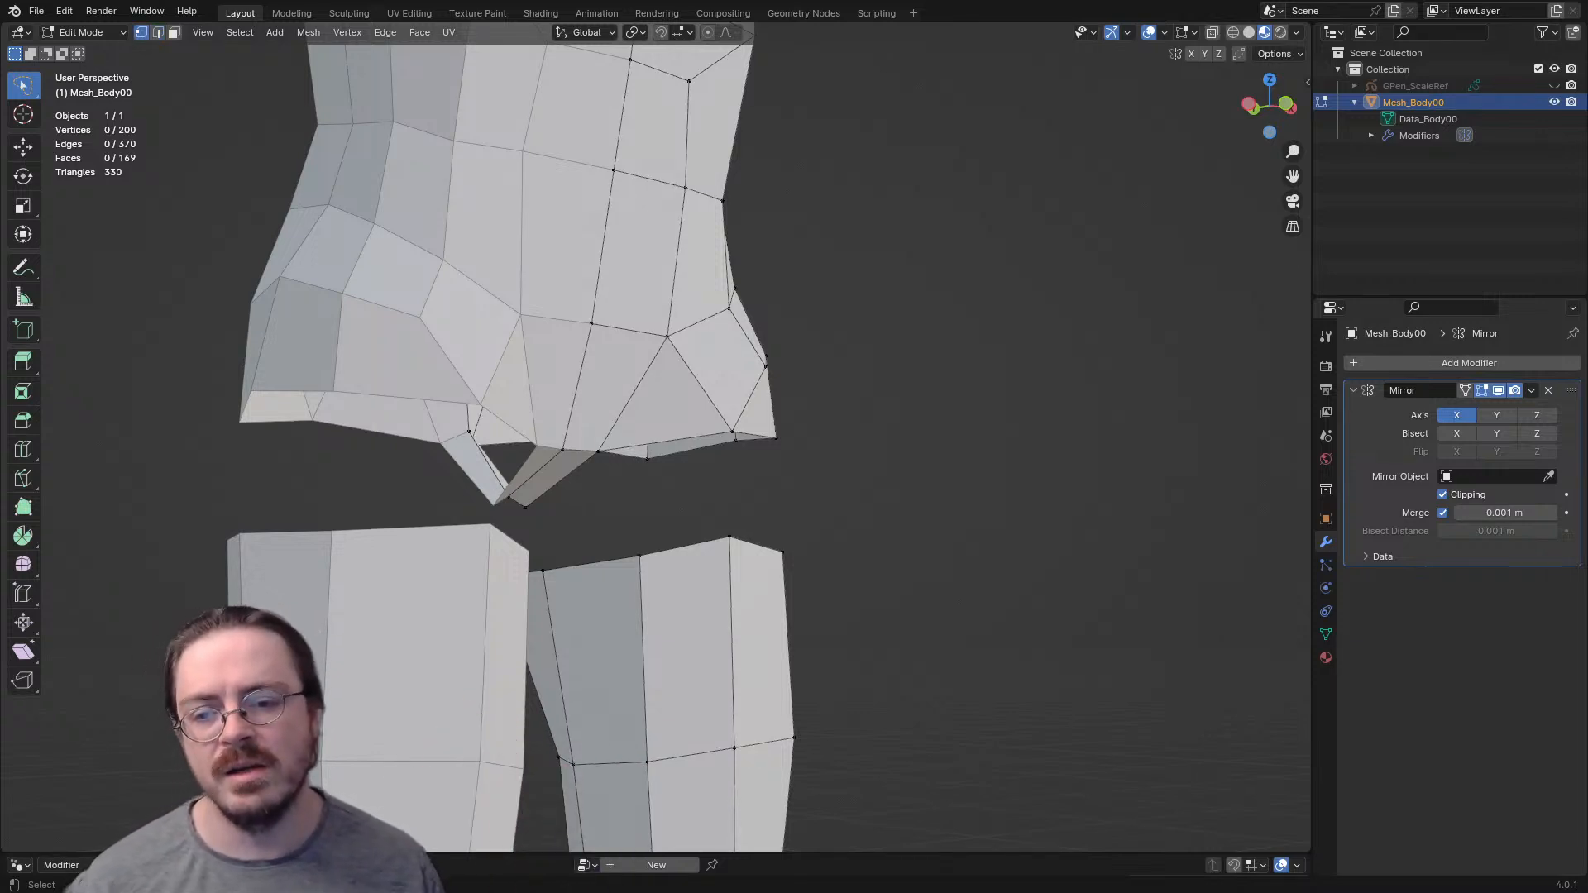
click(598, 452)
key(e)
click(600, 514)
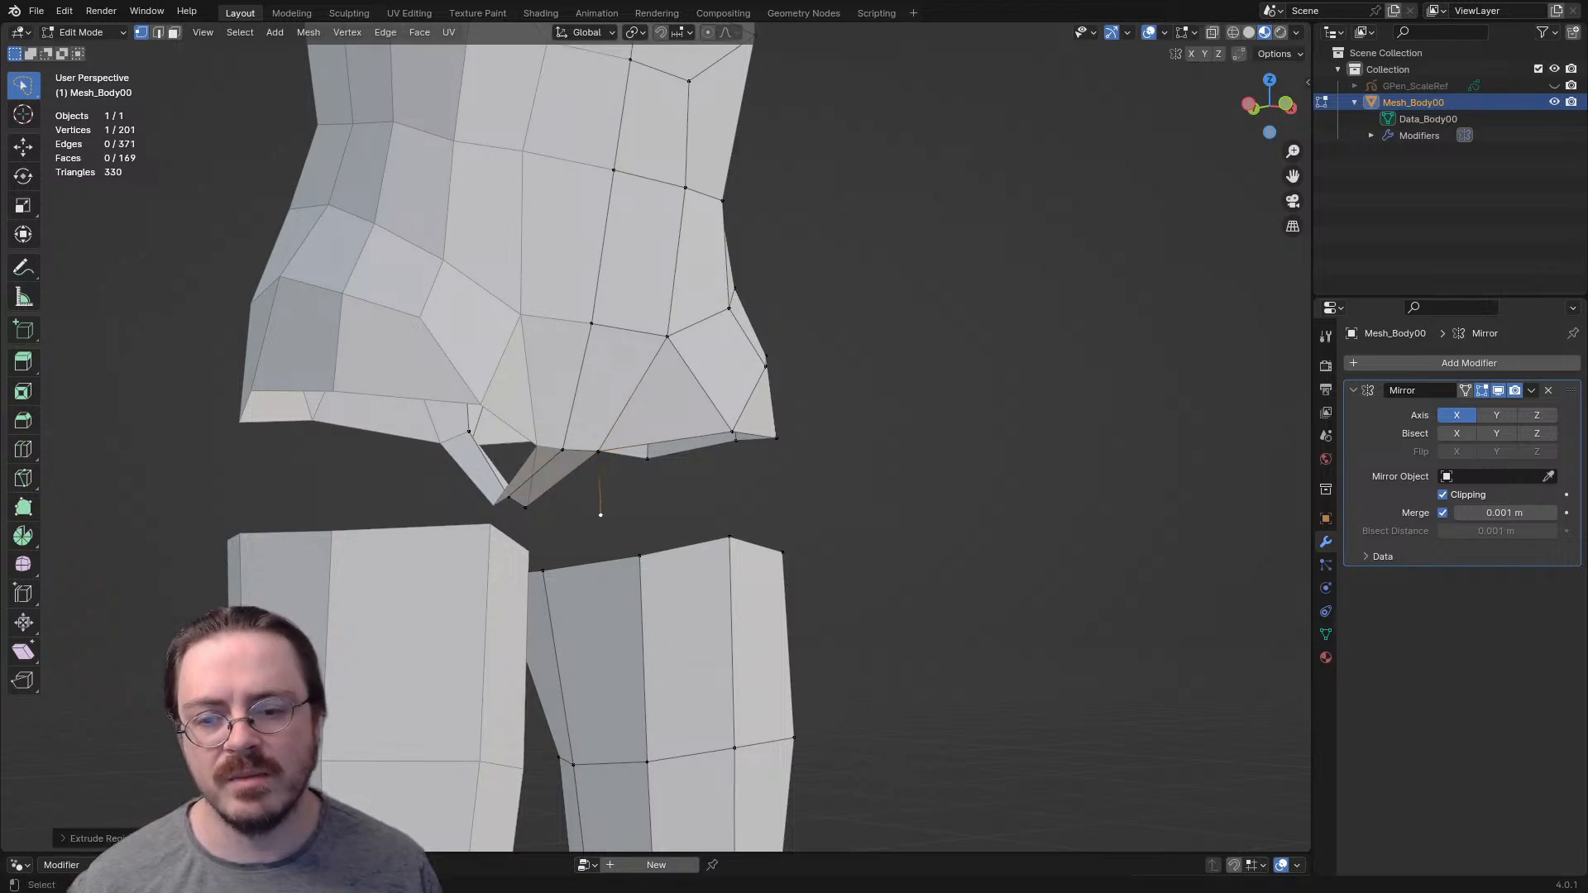
scroll(601, 515, down, 4)
middle_drag(600, 514, 554, 506)
middle_drag(662, 465, 154, 445)
key(x)
click(685, 430)
- Fill the gap between the pelvis opening and the upper thigh with a ring of faces
scroll(685, 430, up, 4)
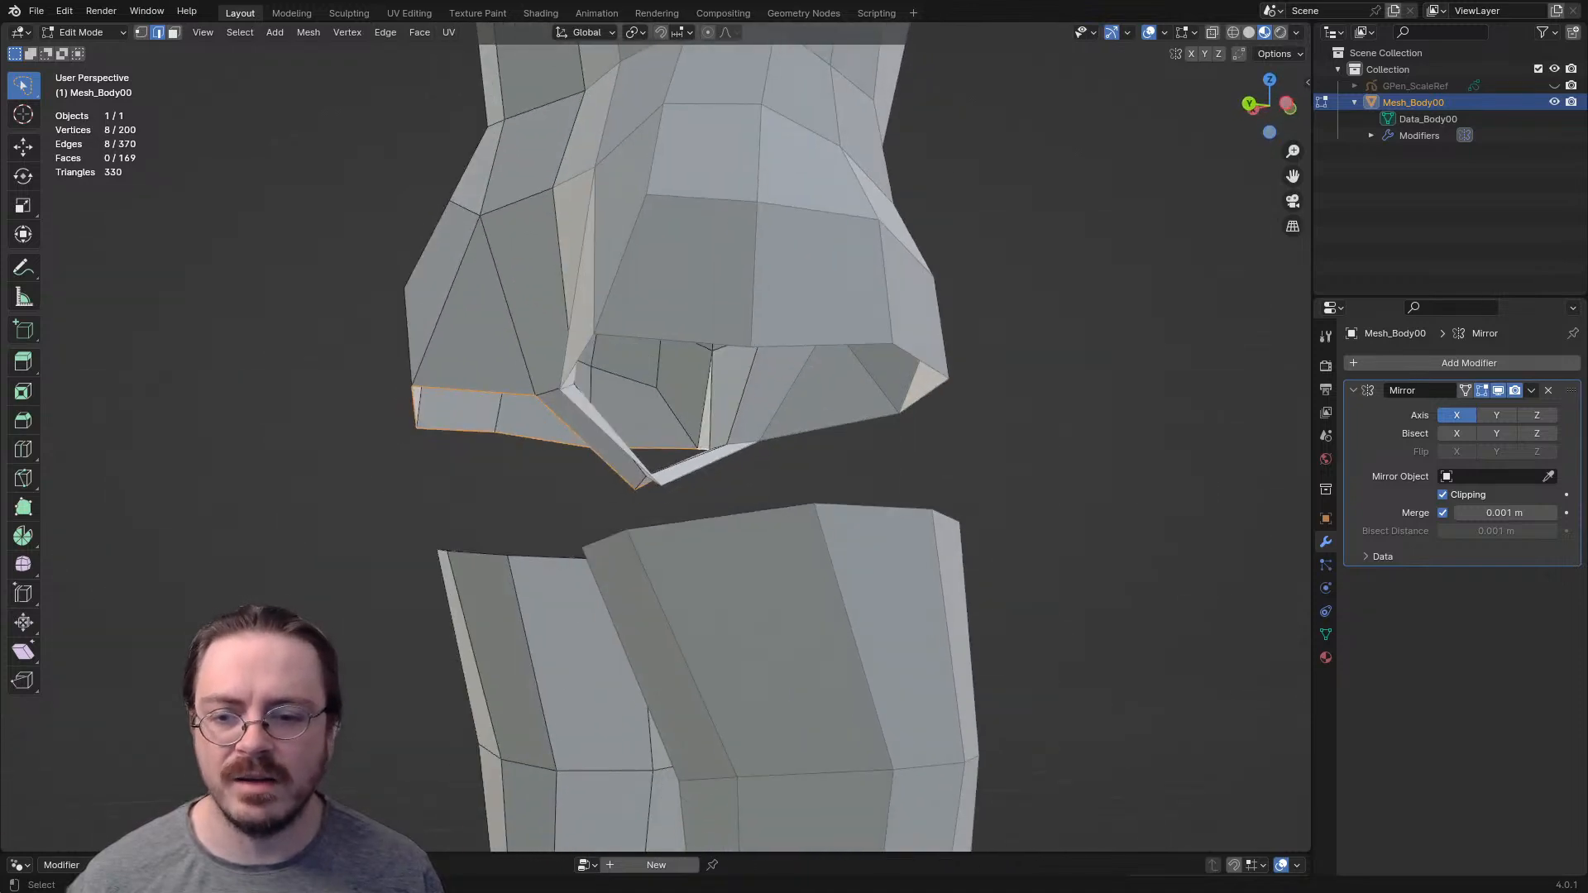
middle_drag(538, 472, 1088, 494)
click(656, 511)
key(f)
key(f)
key(f)
key(f)
key(f)
key(f)
scroll(656, 464, down, 3)
- Reposition the buttock's vertices to round out the rear of the pelvis
middle_drag(656, 464, 160, 604)
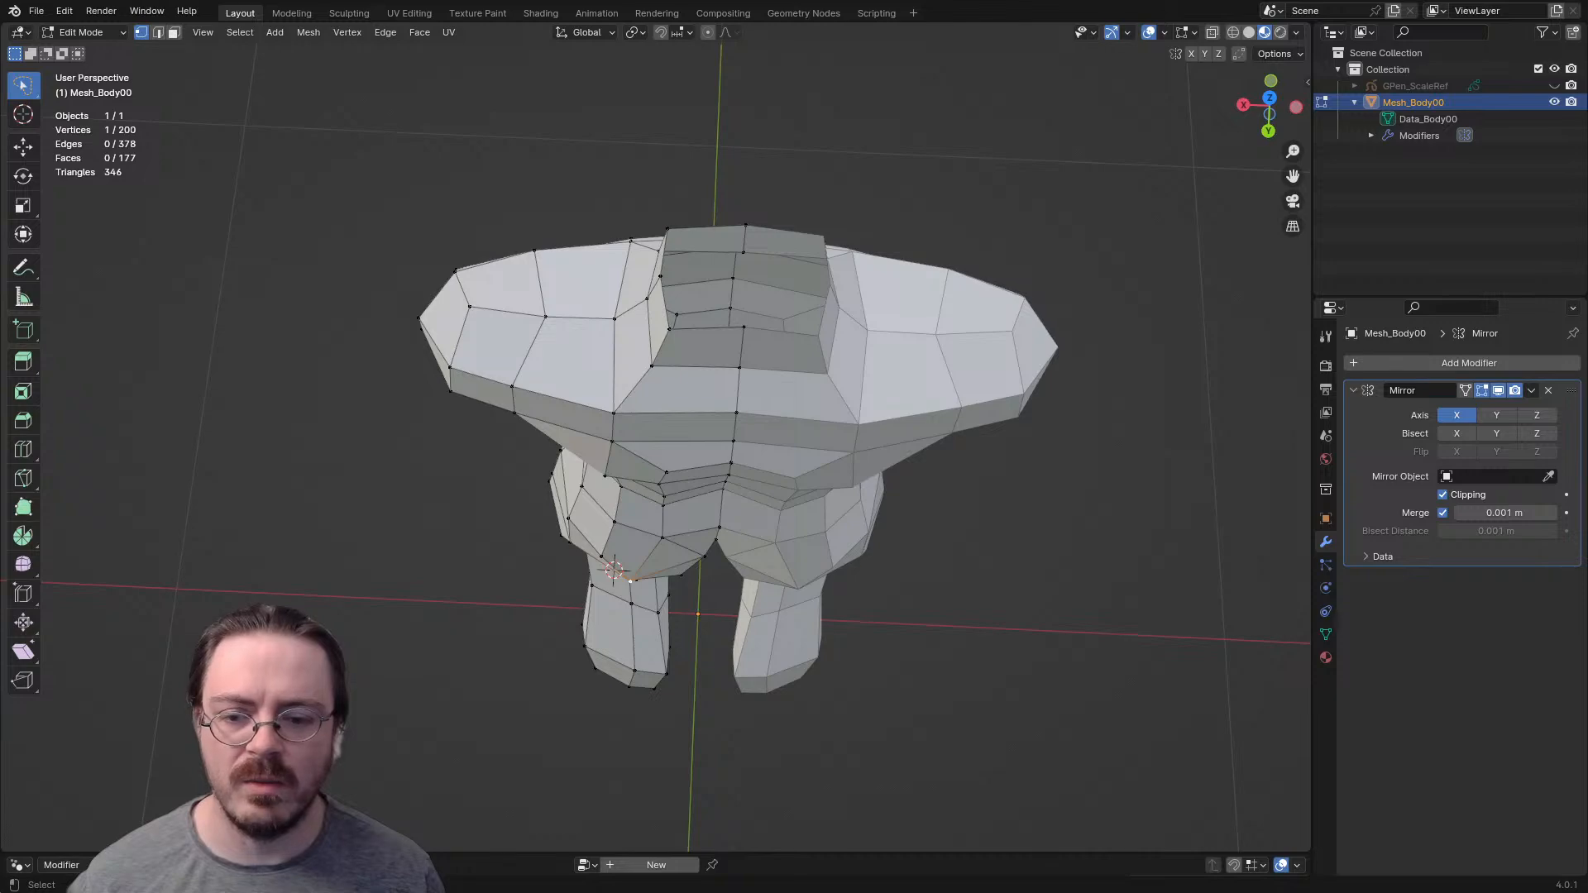
key(g)
click(646, 582)
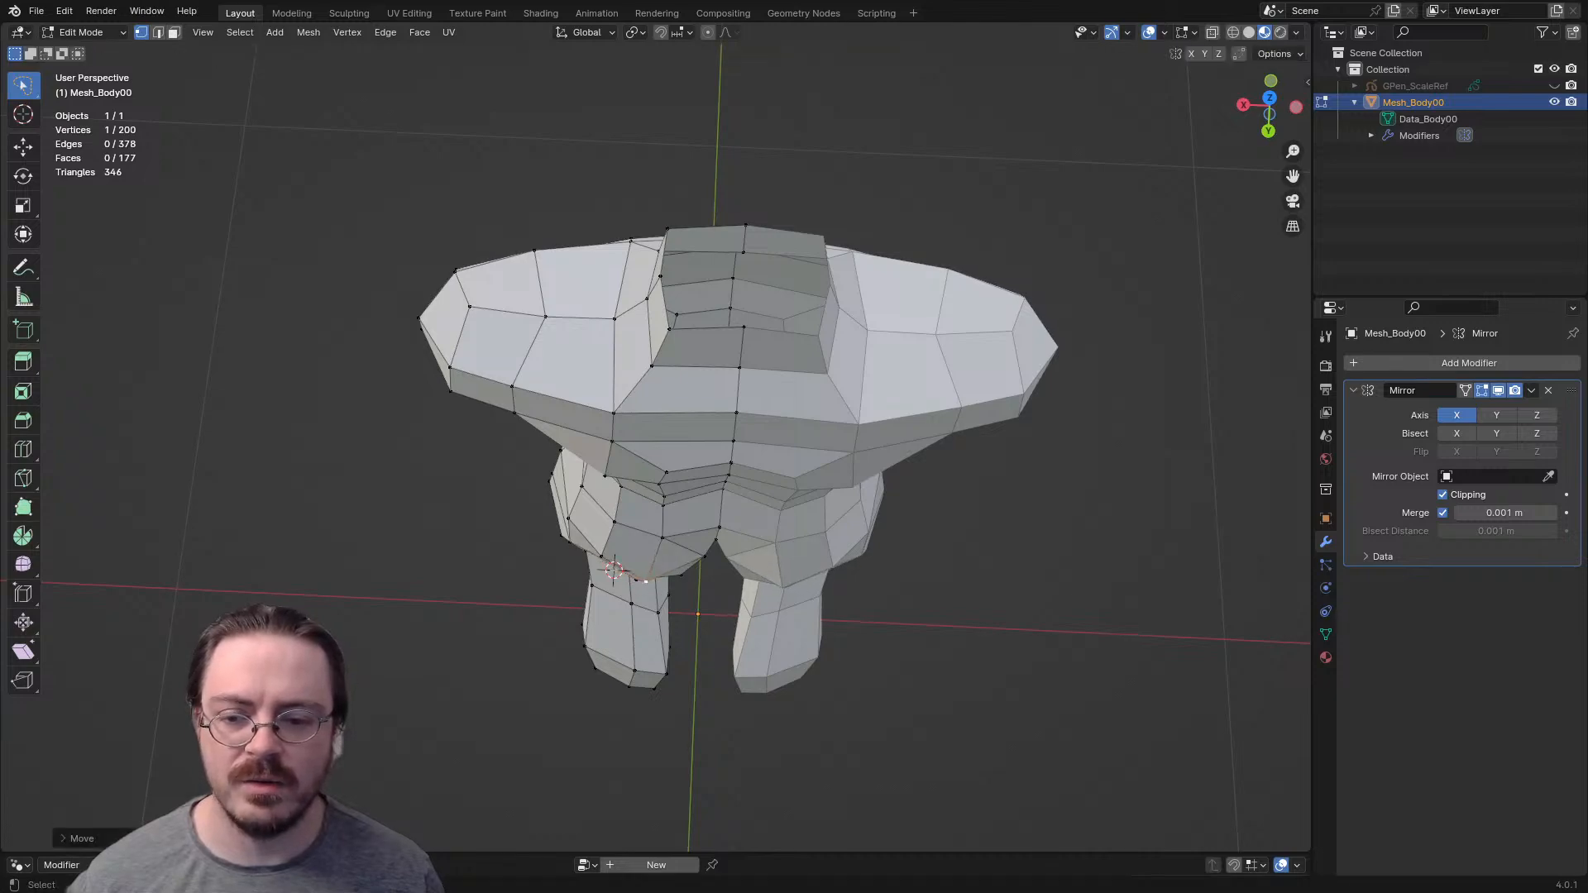
middle_drag(646, 581, 707, 240)
shift+click(744, 380)
middle_drag(629, 289, 844, 490)
click(657, 327)
key(g)
click(659, 324)
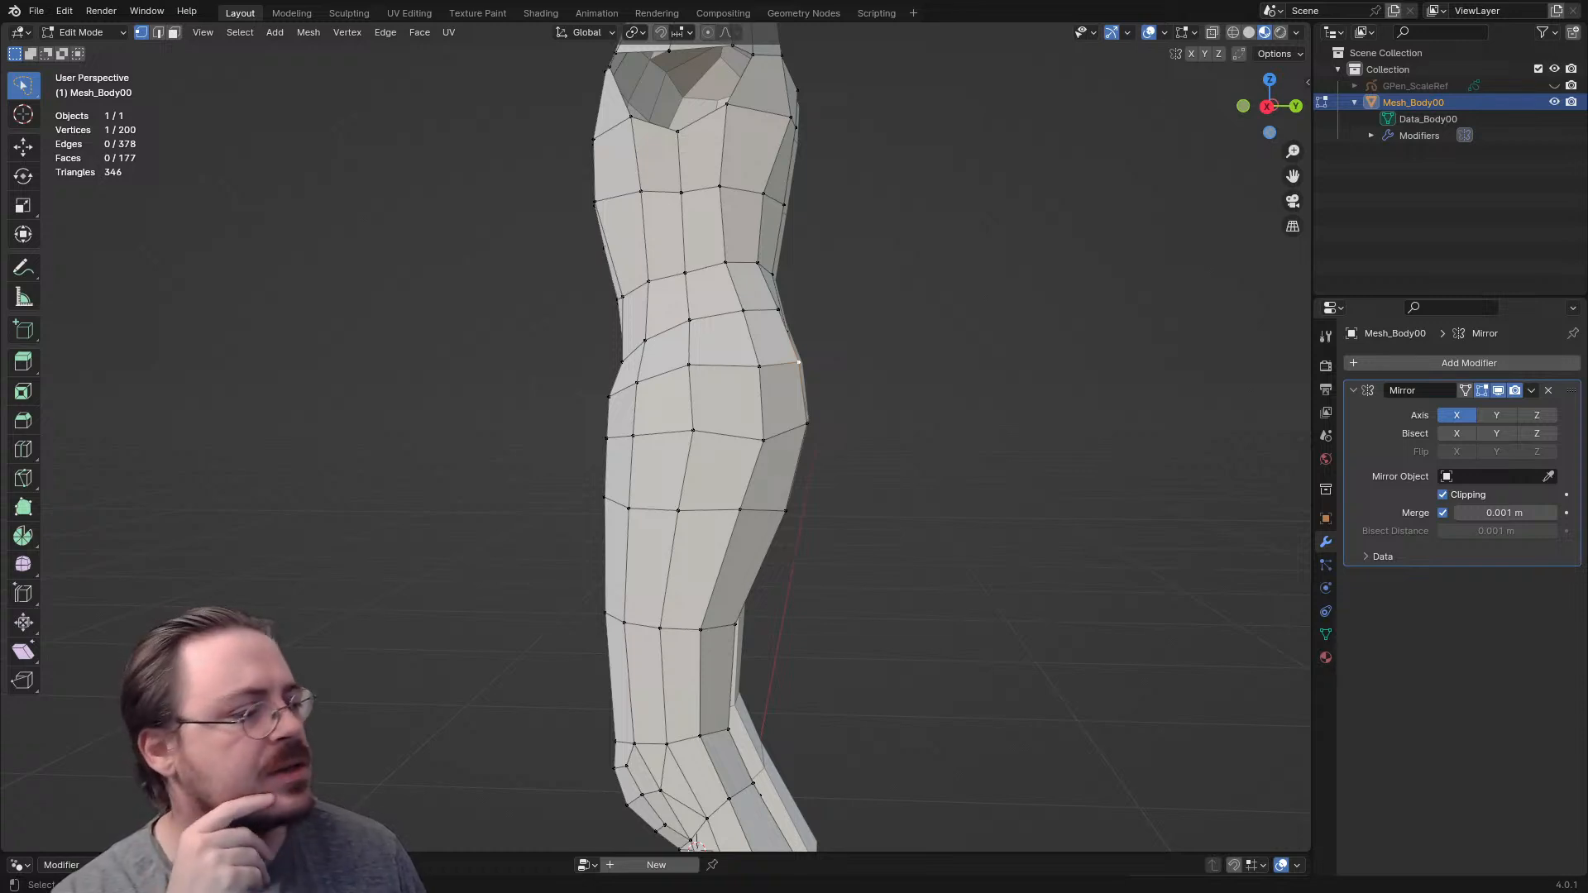
- Move the vertex on the outer rear side of the upper thigh to smooth the hip contour
scroll(653, 439, up, 3)
middle_drag(745, 488, 852, 492)
key(g)
click(802, 441)
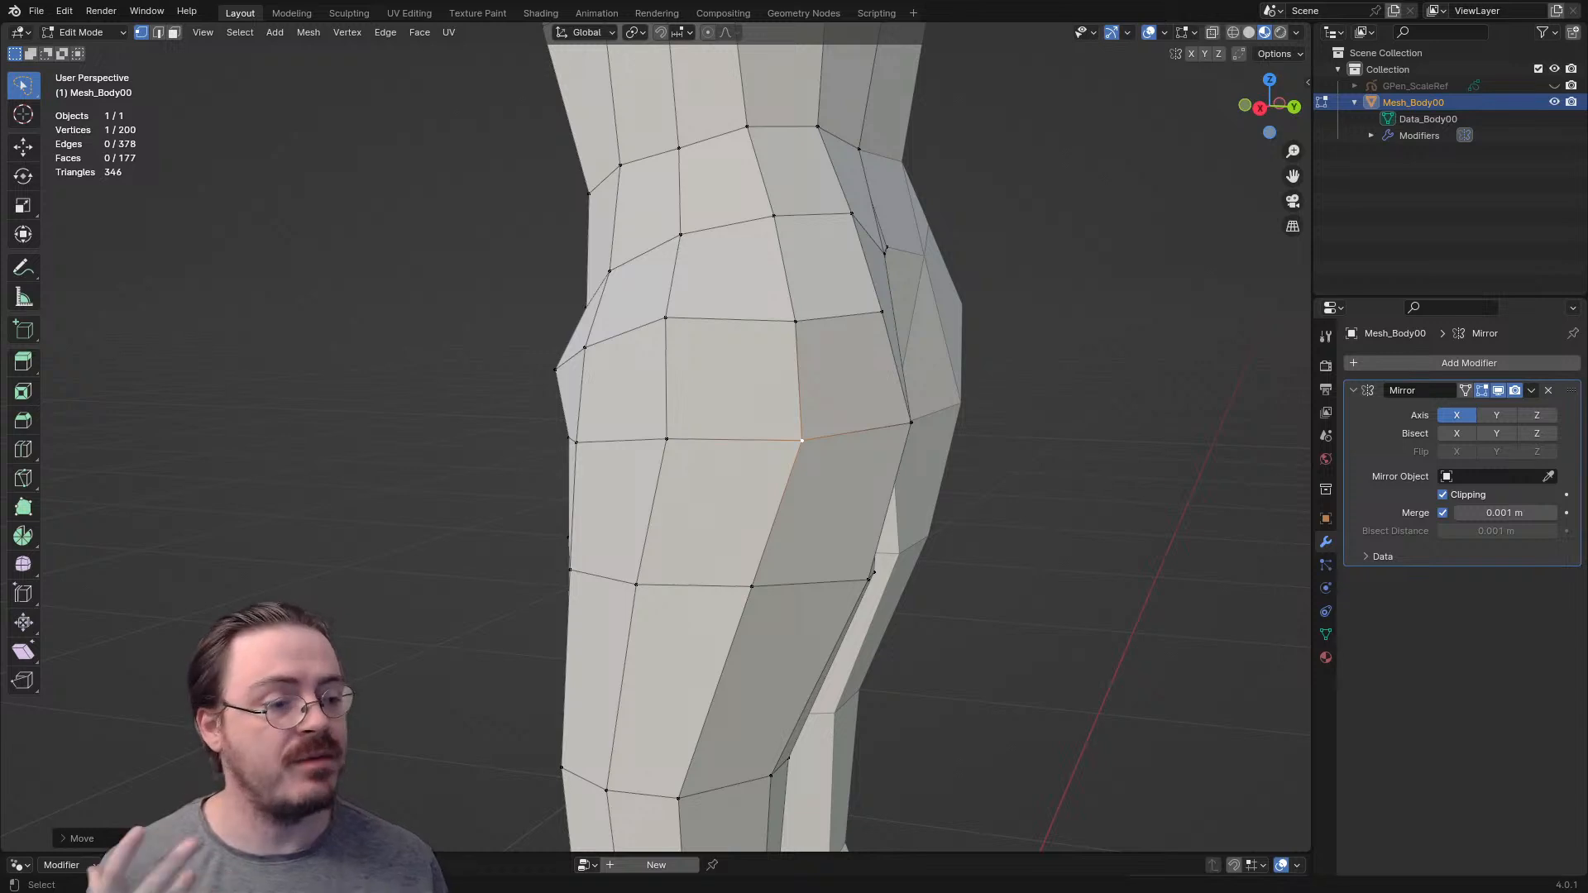
- Examine the leg's proportions and select the ring of faces around the back of the knee
scroll(655, 447, down, 1)
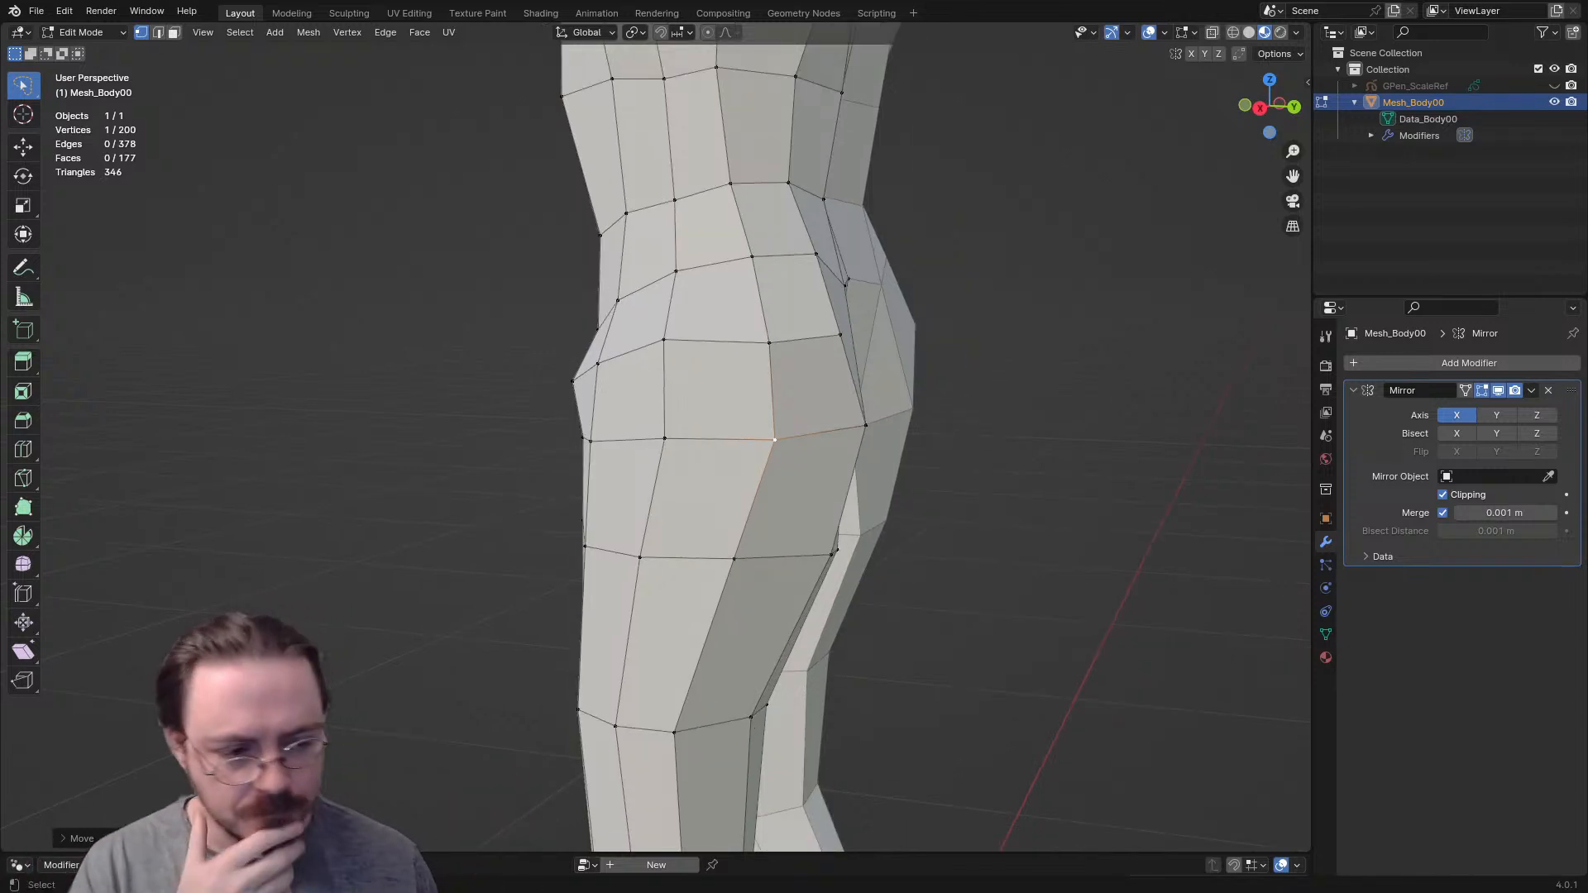
scroll(655, 446, down, 4)
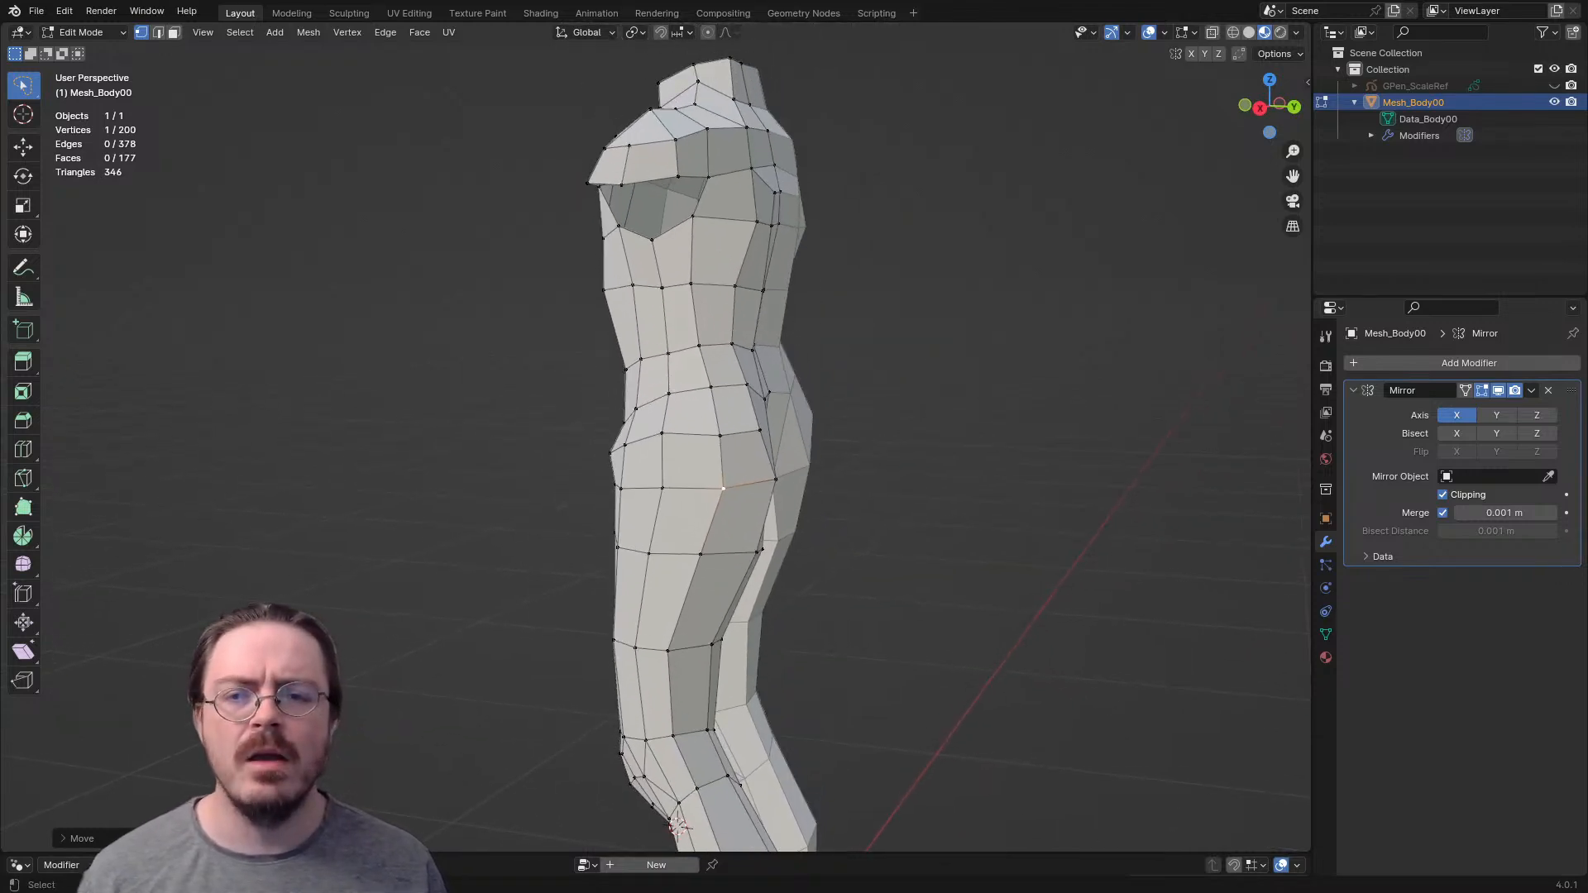
shift+middle_drag(655, 463, 596, 182)
middle_drag(595, 182, 674, 183)
scroll(655, 446, up, 4)
shift+middle_drag(655, 447, 755, 303)
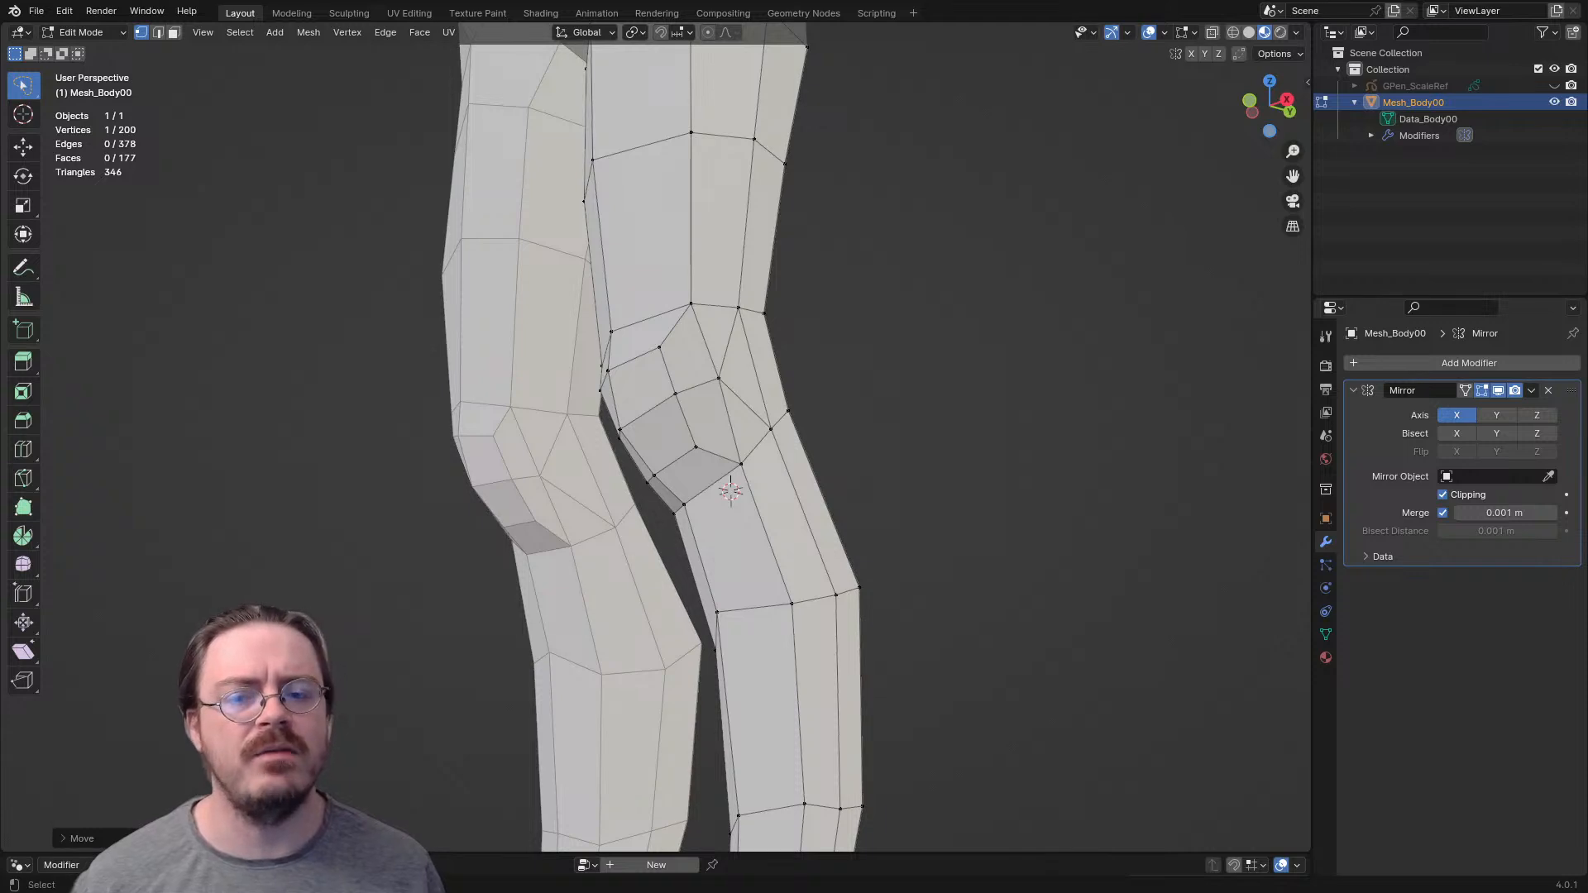
middle_drag(662, 397, 546, 431)
key(3)
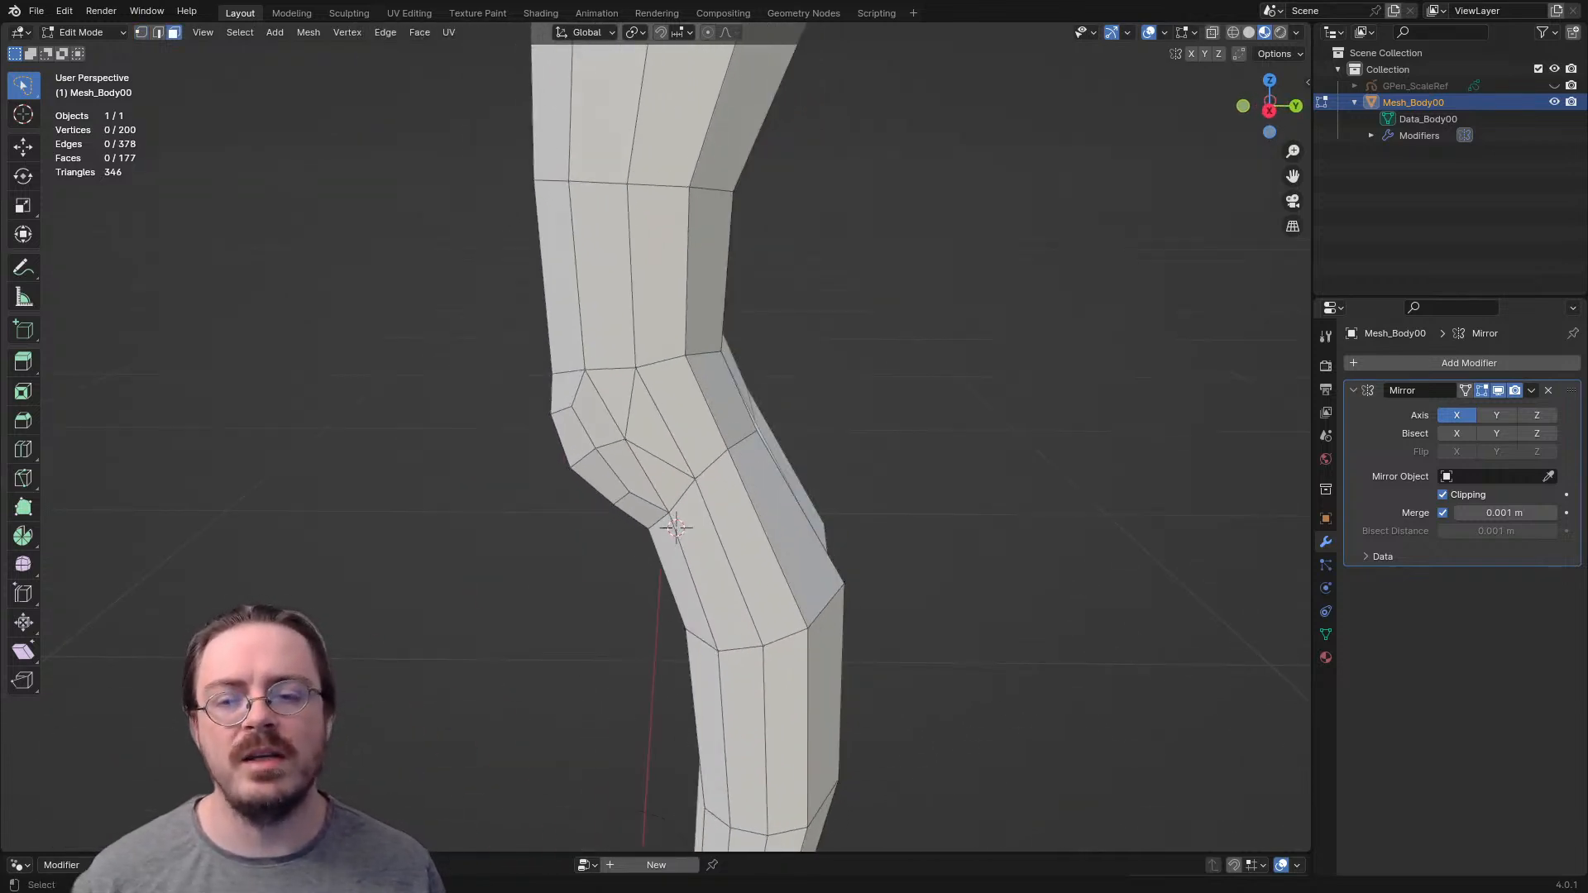
alt+click(711, 404)
middle_drag(711, 403, 634, 414)
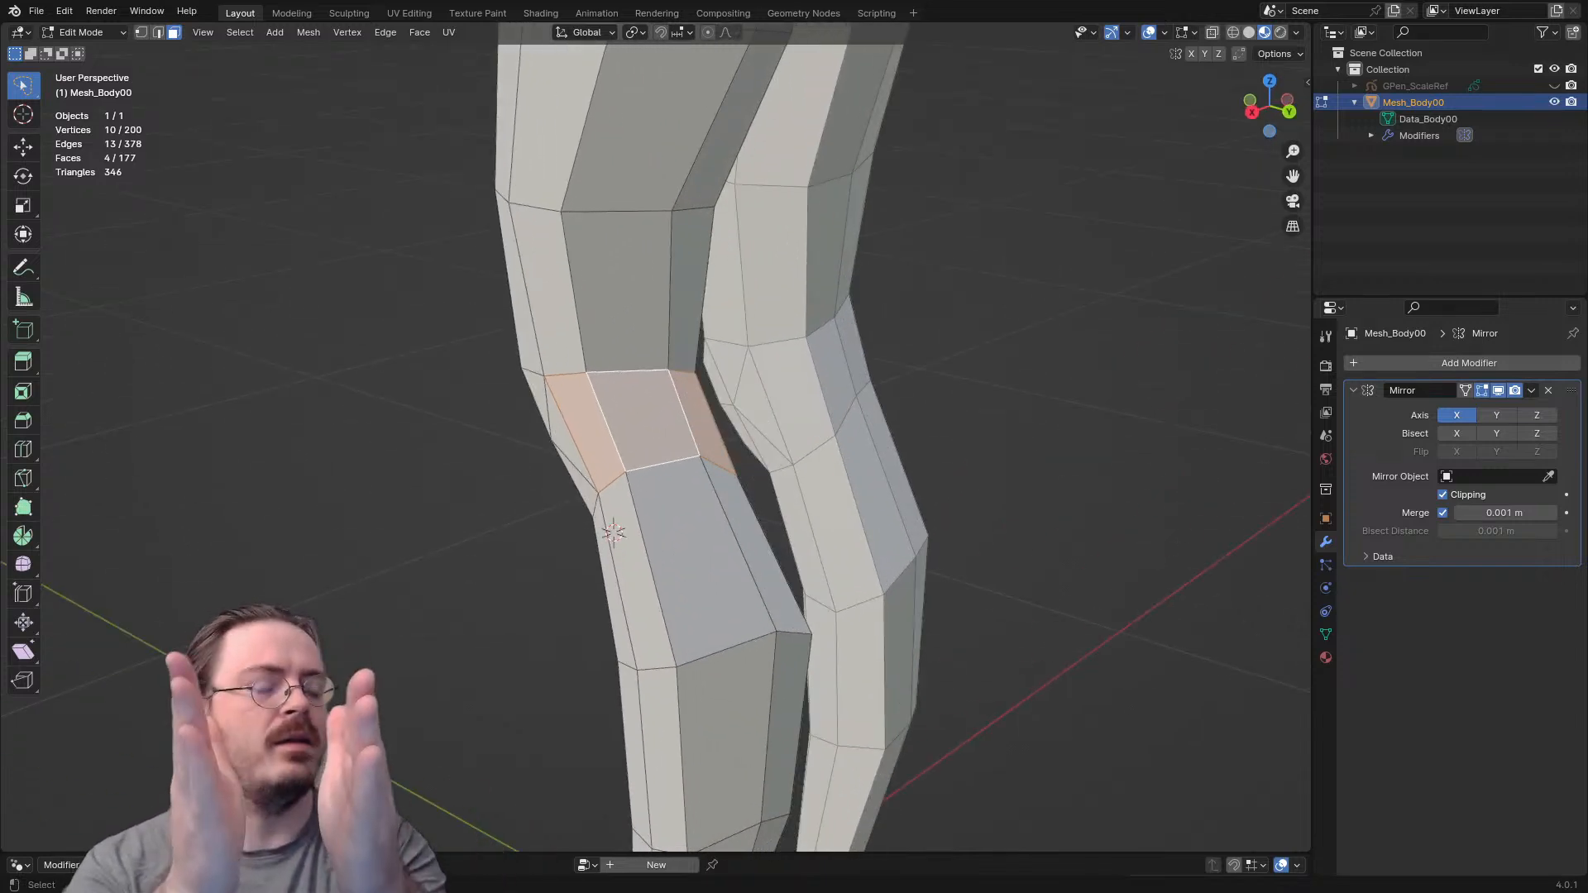
- Select the strip of four faces running down the front of the kneecap to inspect the topology
middle_drag(633, 414, 793, 351)
click(630, 348)
shift+click(629, 394)
shift+click(651, 443)
shift+click(685, 480)
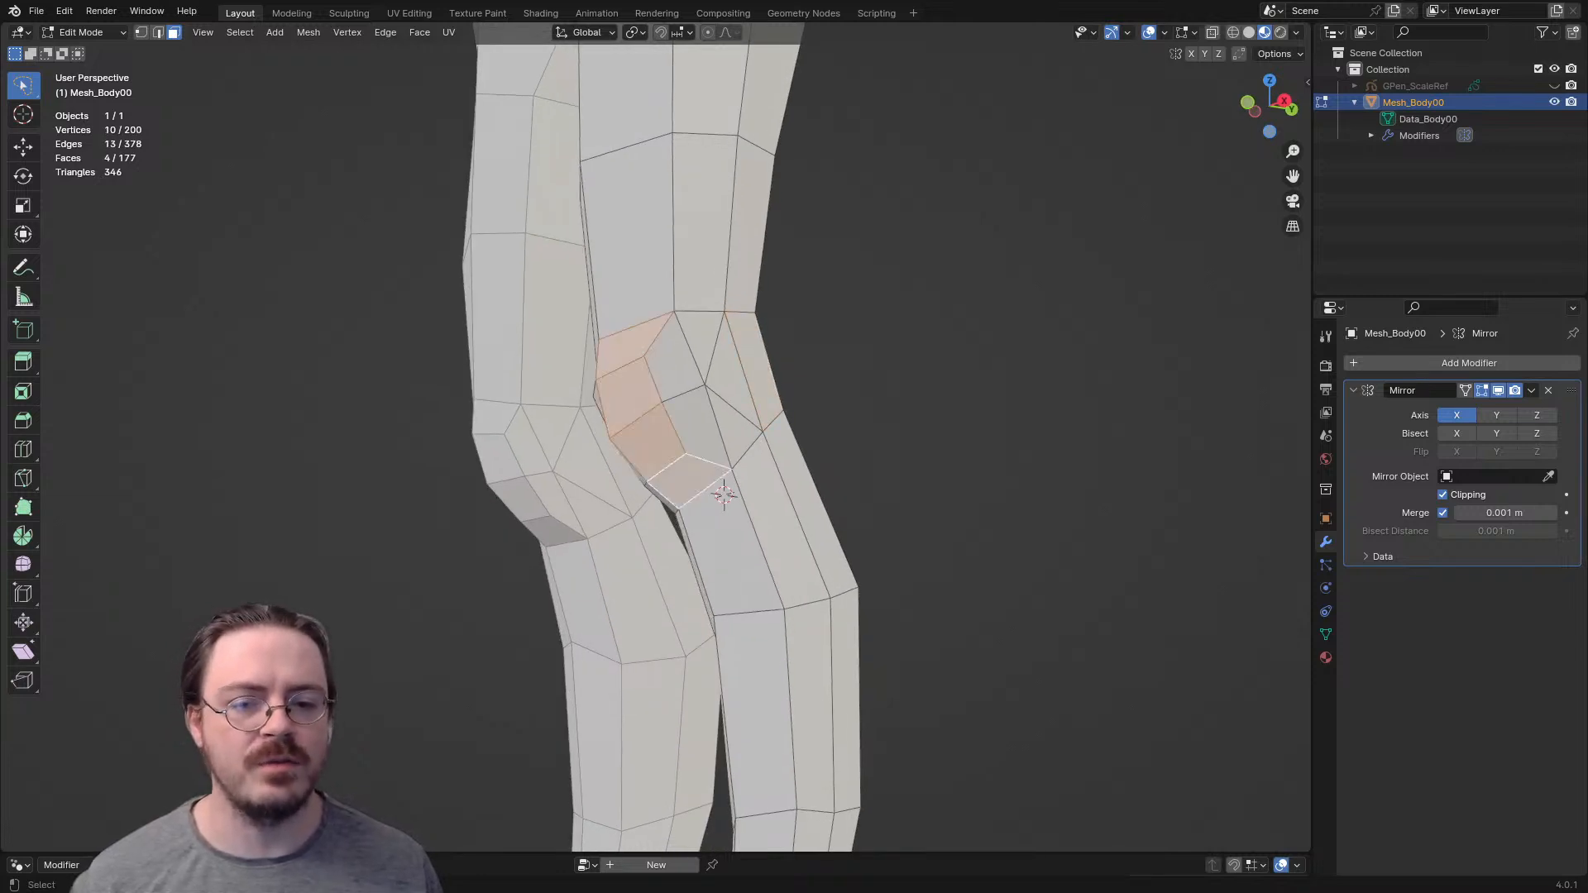
- Select the three faces on the side of the knee, between the kneecap and the back faces, to trace their flow
click(755, 369)
click(701, 334)
shift+click(730, 374)
shift+click(734, 427)
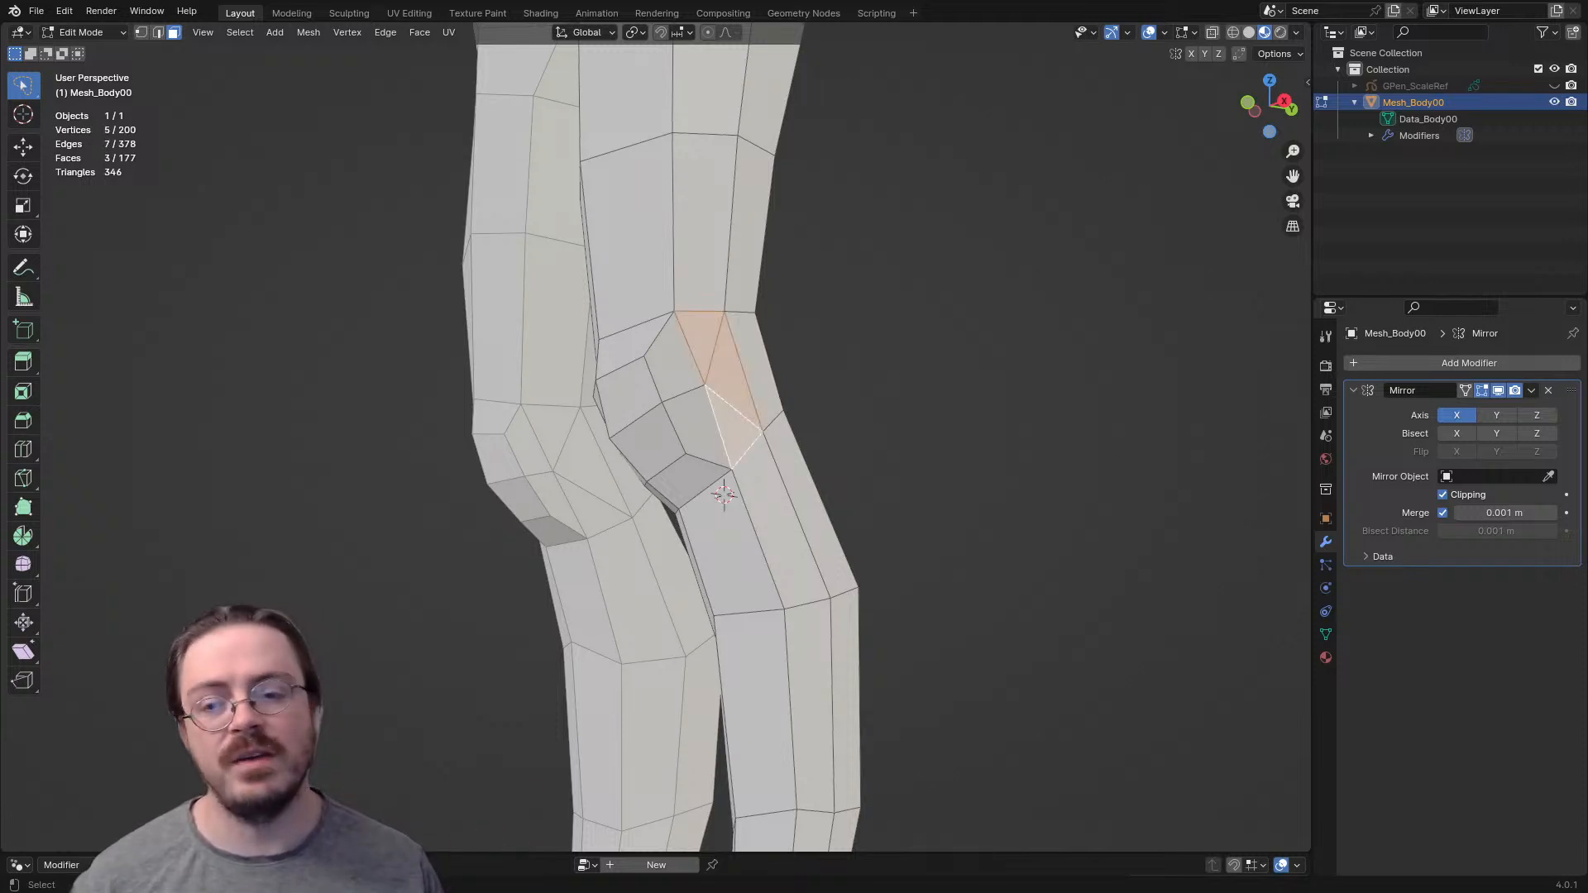
- Inspect the kneecap's side faces and reselect the four-face strip down its front to compare it with the back of the knee
click(674, 357)
shift+click(697, 426)
shift+click(697, 426)
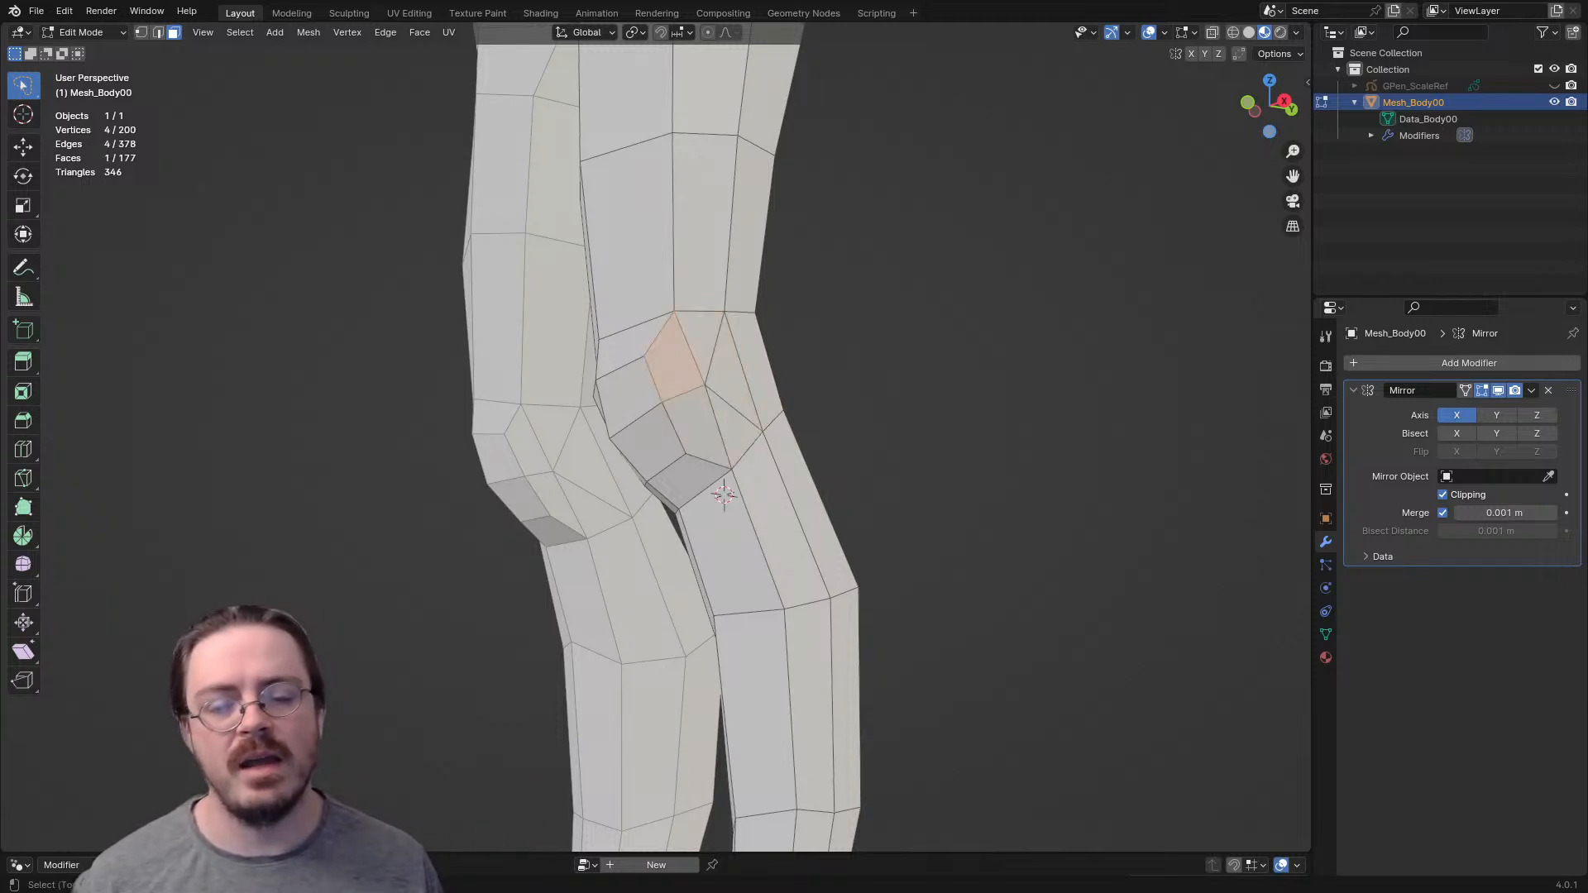
shift+click(696, 426)
click(688, 480)
shift+click(649, 441)
shift+click(636, 348)
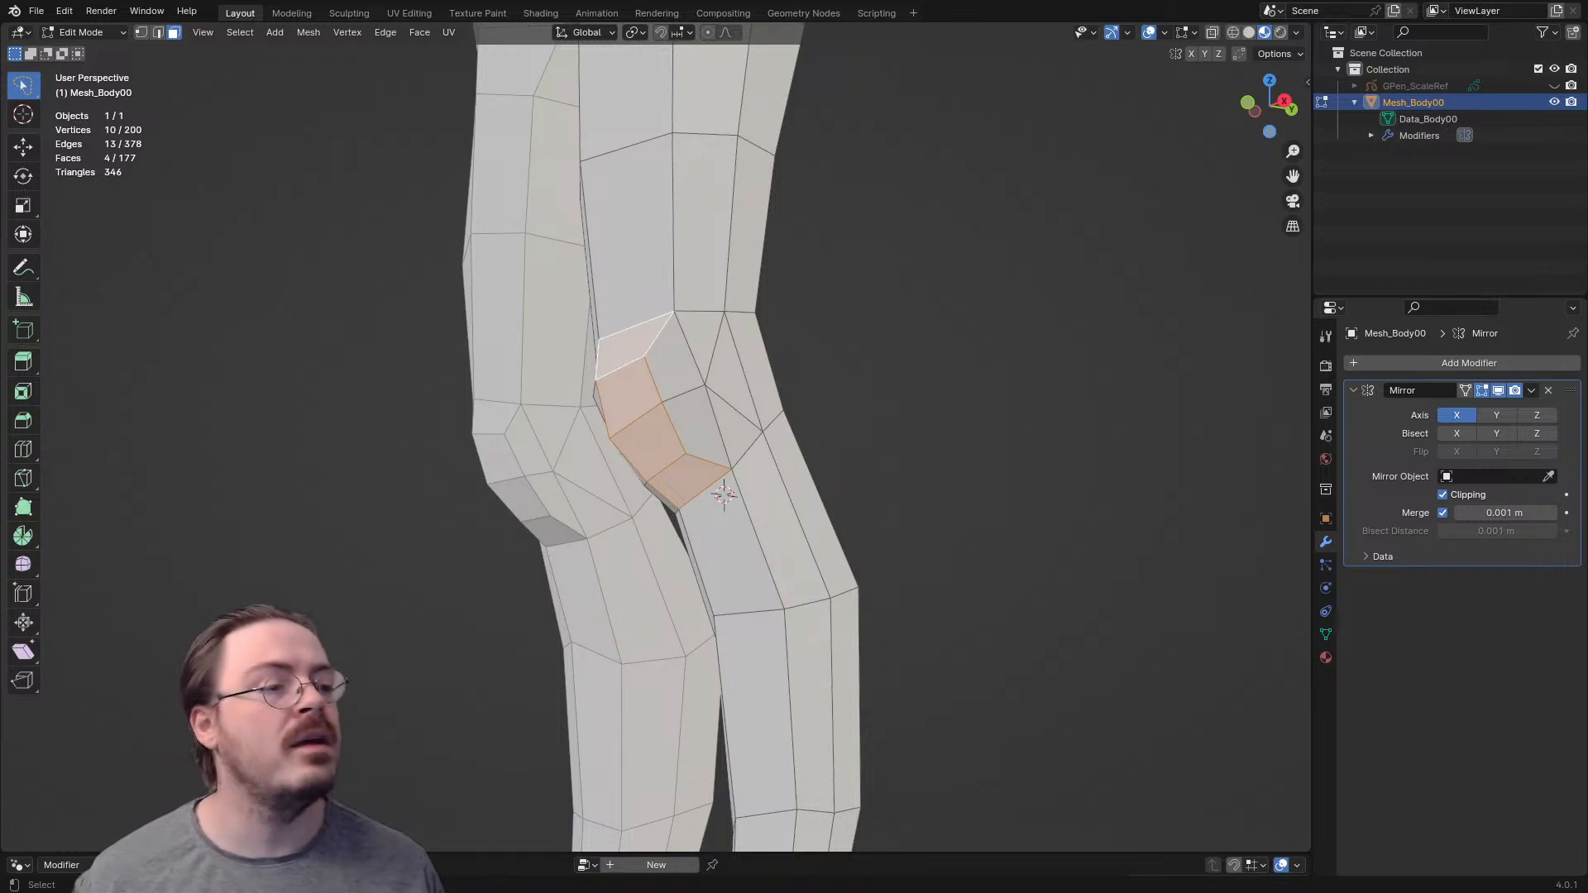
middle_drag(637, 352, 381, 406)
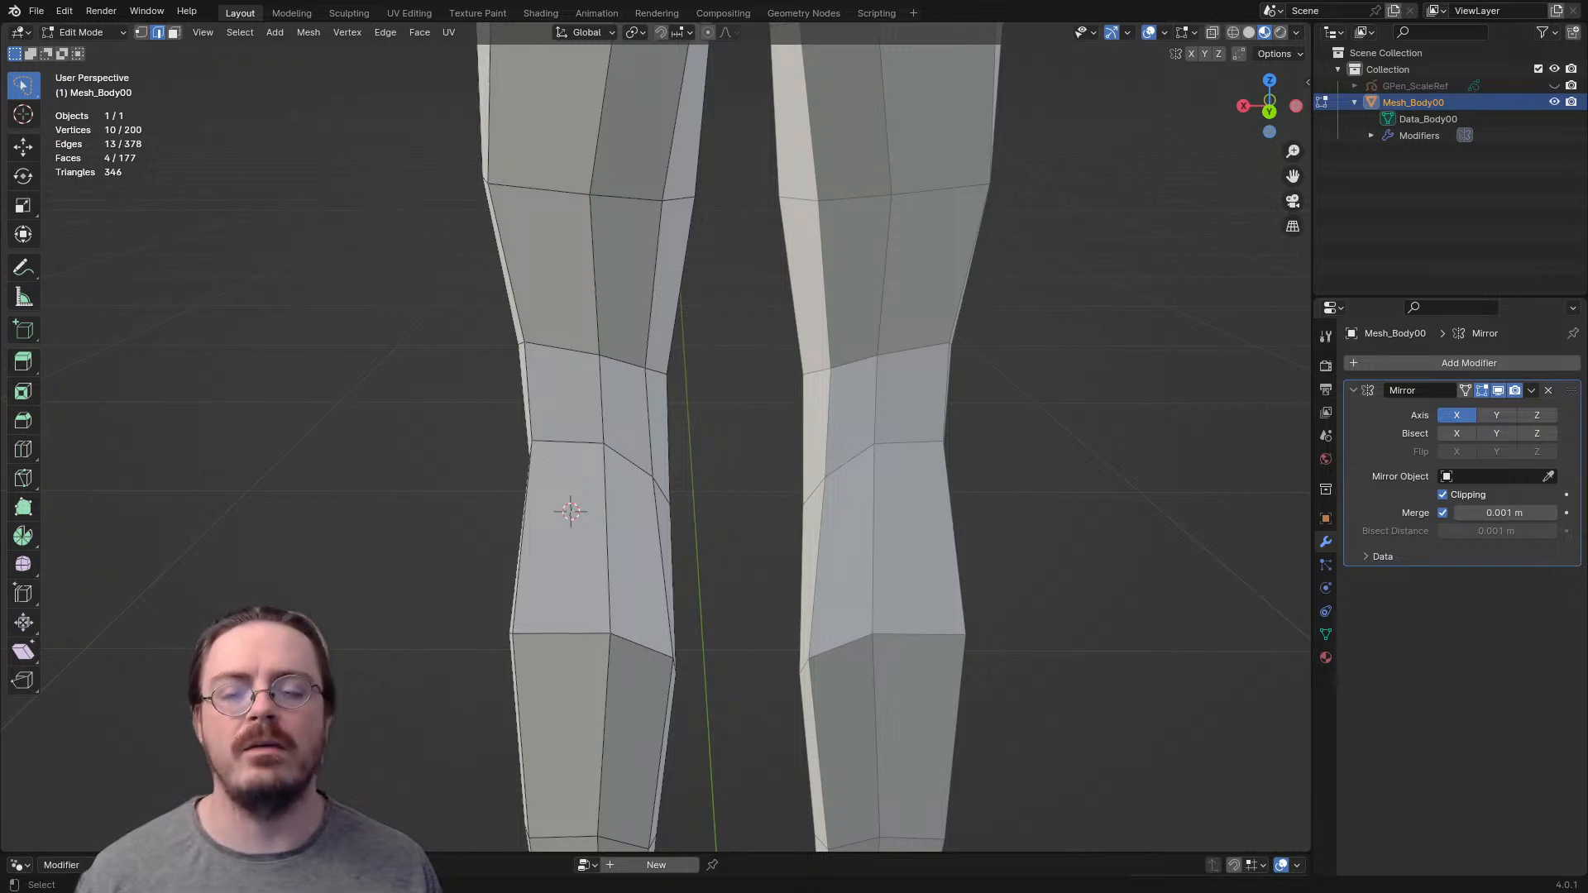
- Move the vertical edge on the inner rear side of the knee and clear the selection
click(650, 423)
key(g)
click(667, 406)
shift+middle_drag(667, 406, 778, 513)
click(984, 496)
- Examine the full ring of faces around the upper thigh, just below the hip and buttock, by selecting it
shift+middle_drag(984, 496, 980, 715)
middle_drag(910, 538, 960, 508)
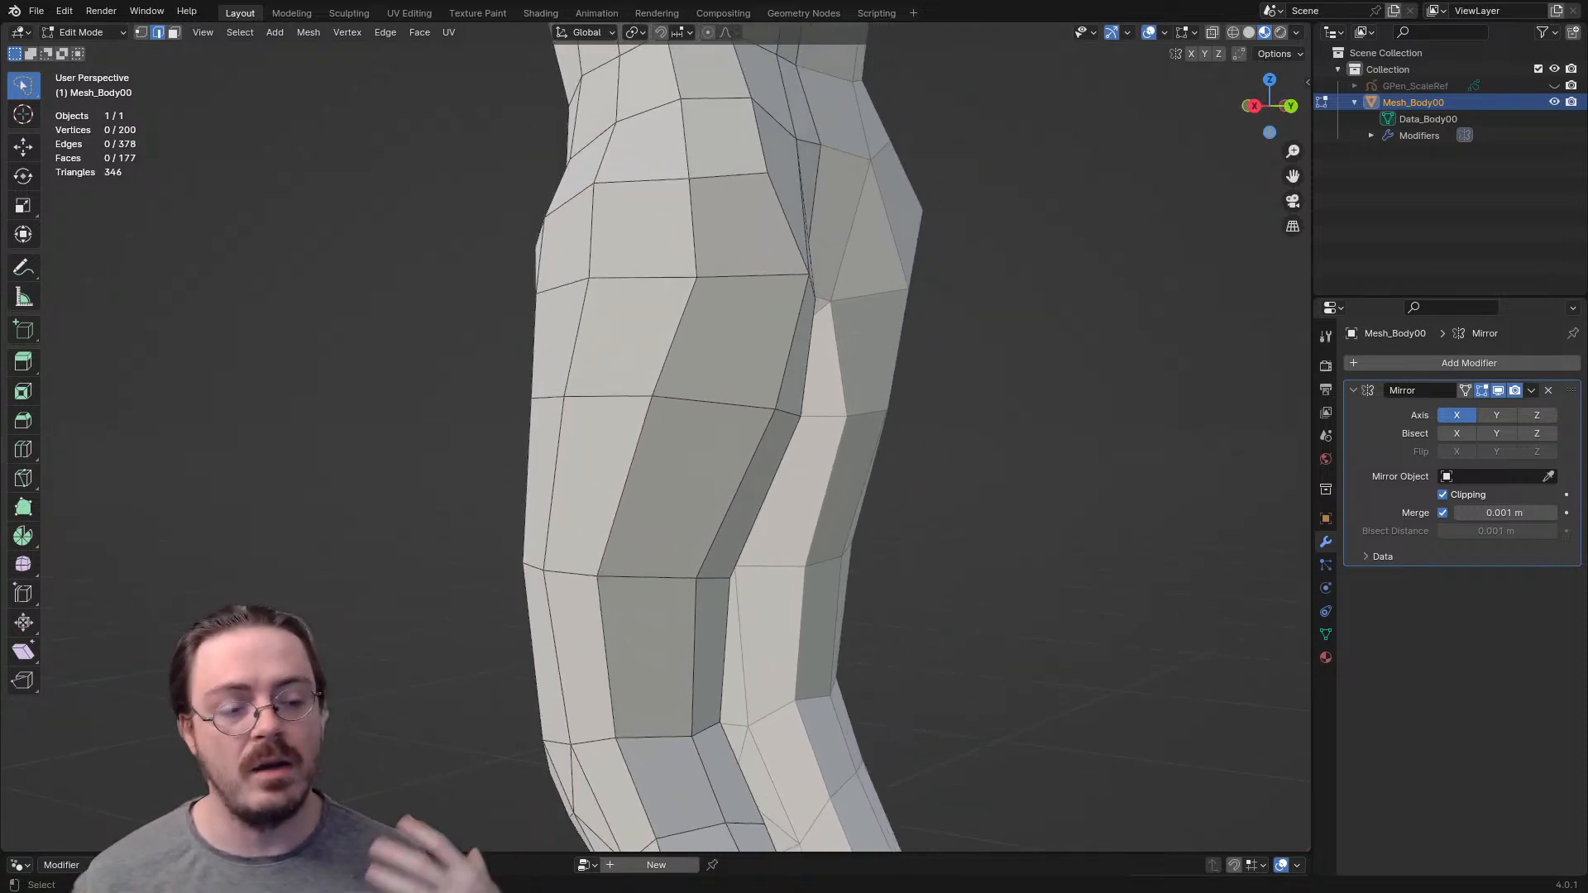
scroll(827, 496, up, 2)
middle_drag(827, 496, 733, 508)
alt+click(667, 331)
middle_drag(666, 331, 280, 345)
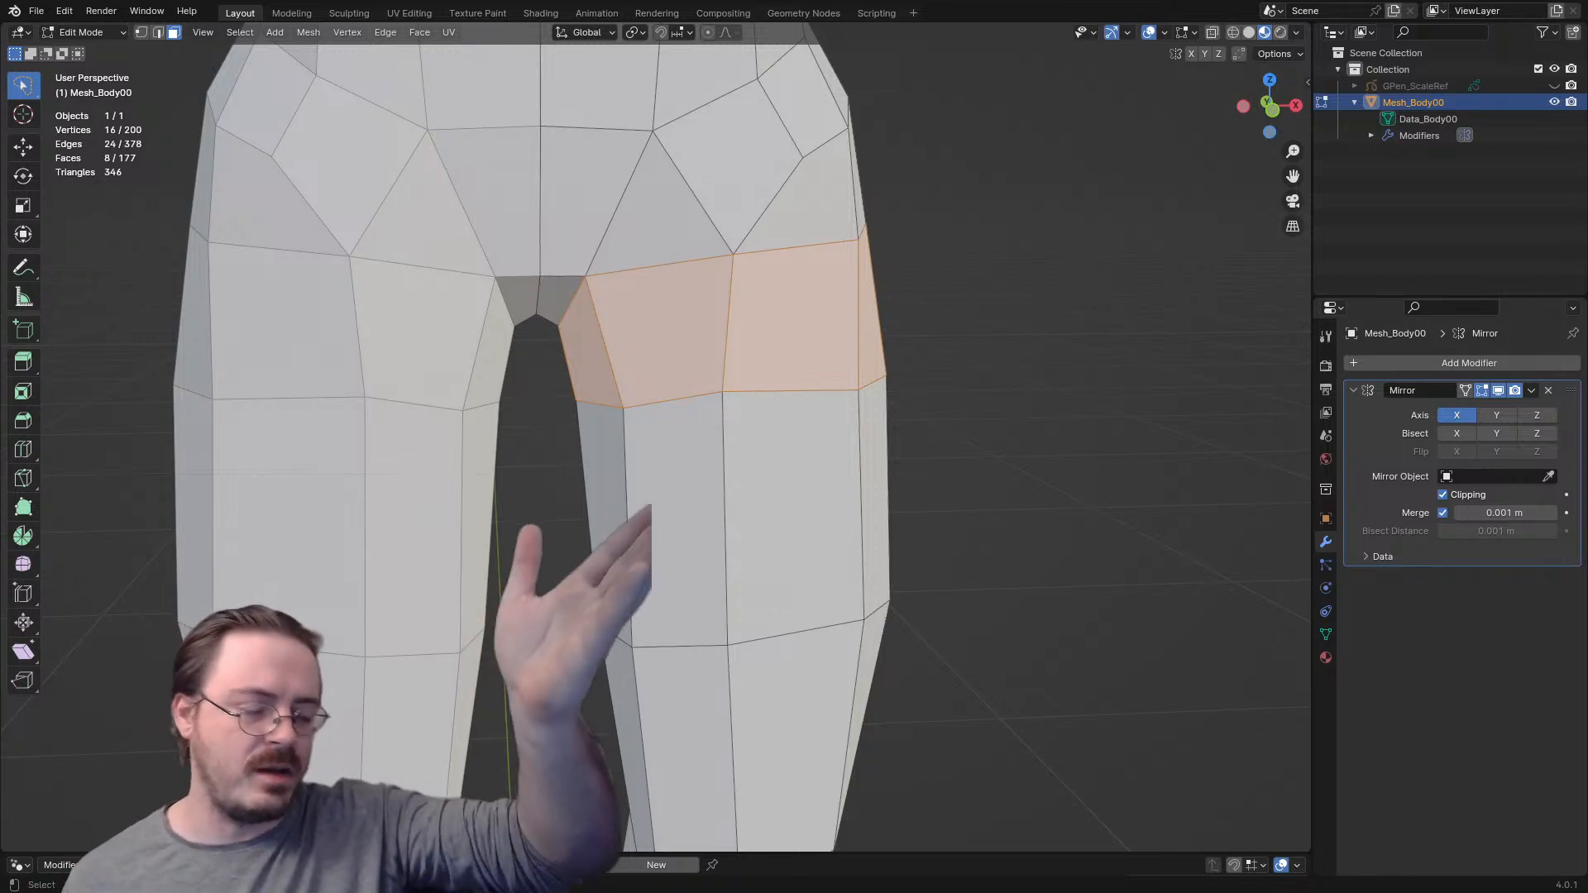
middle_drag(827, 397, 425, 472)
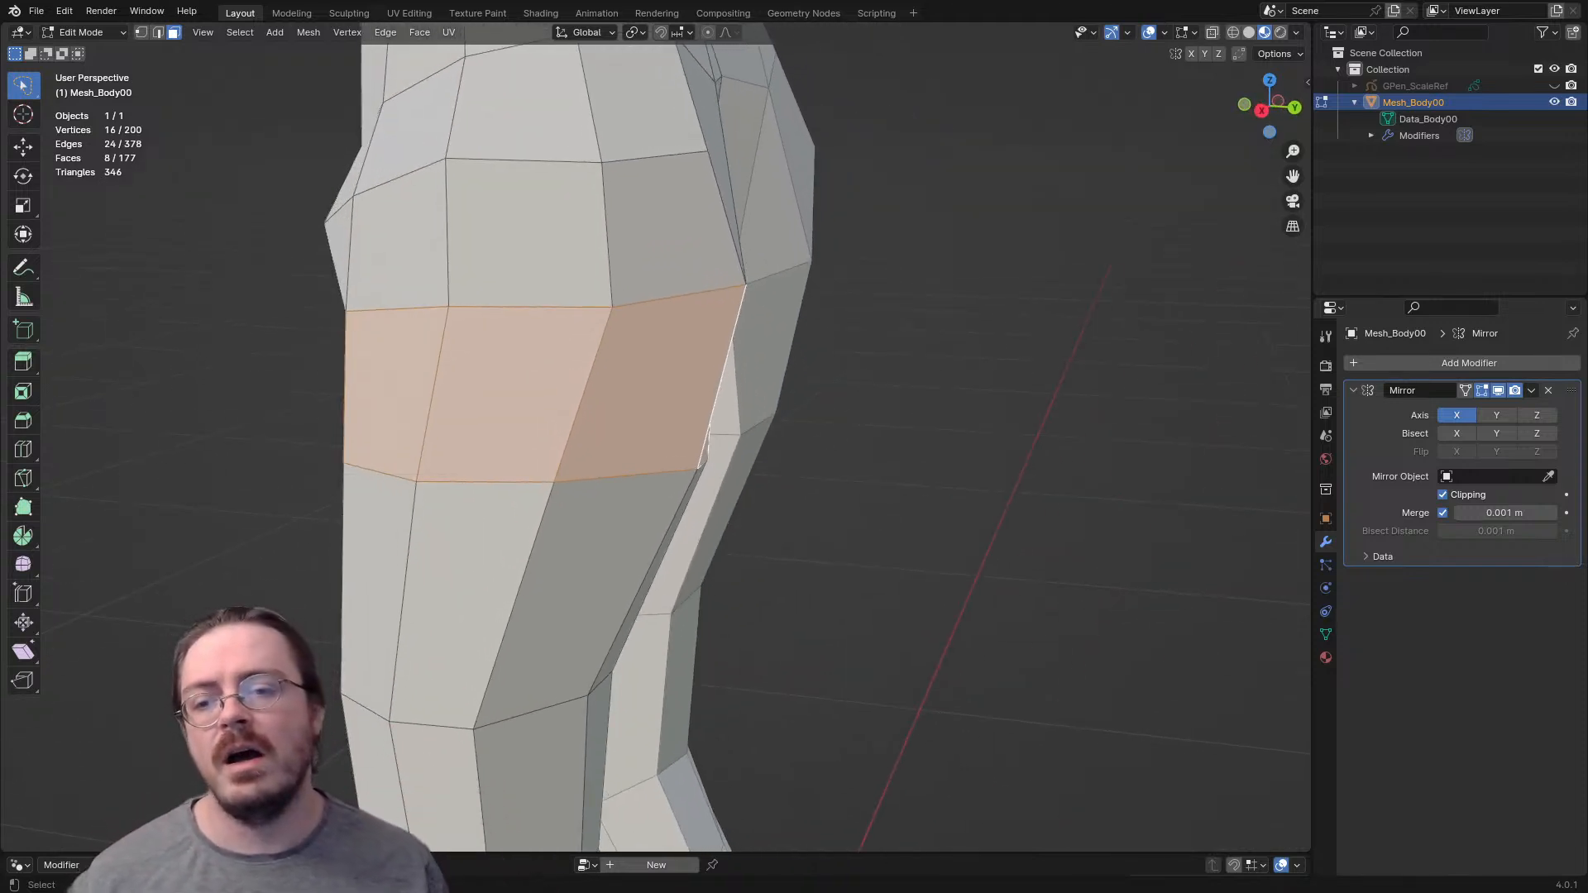
mouse_move(425, 472)
middle_down()
mouse_move(591, 470)
mouse_move(419, 472)
mouse_move(435, 472)
middle_up()
- Delete one face on the outer side of the upper thigh and the opposite face on the inner thigh
click(524, 383)
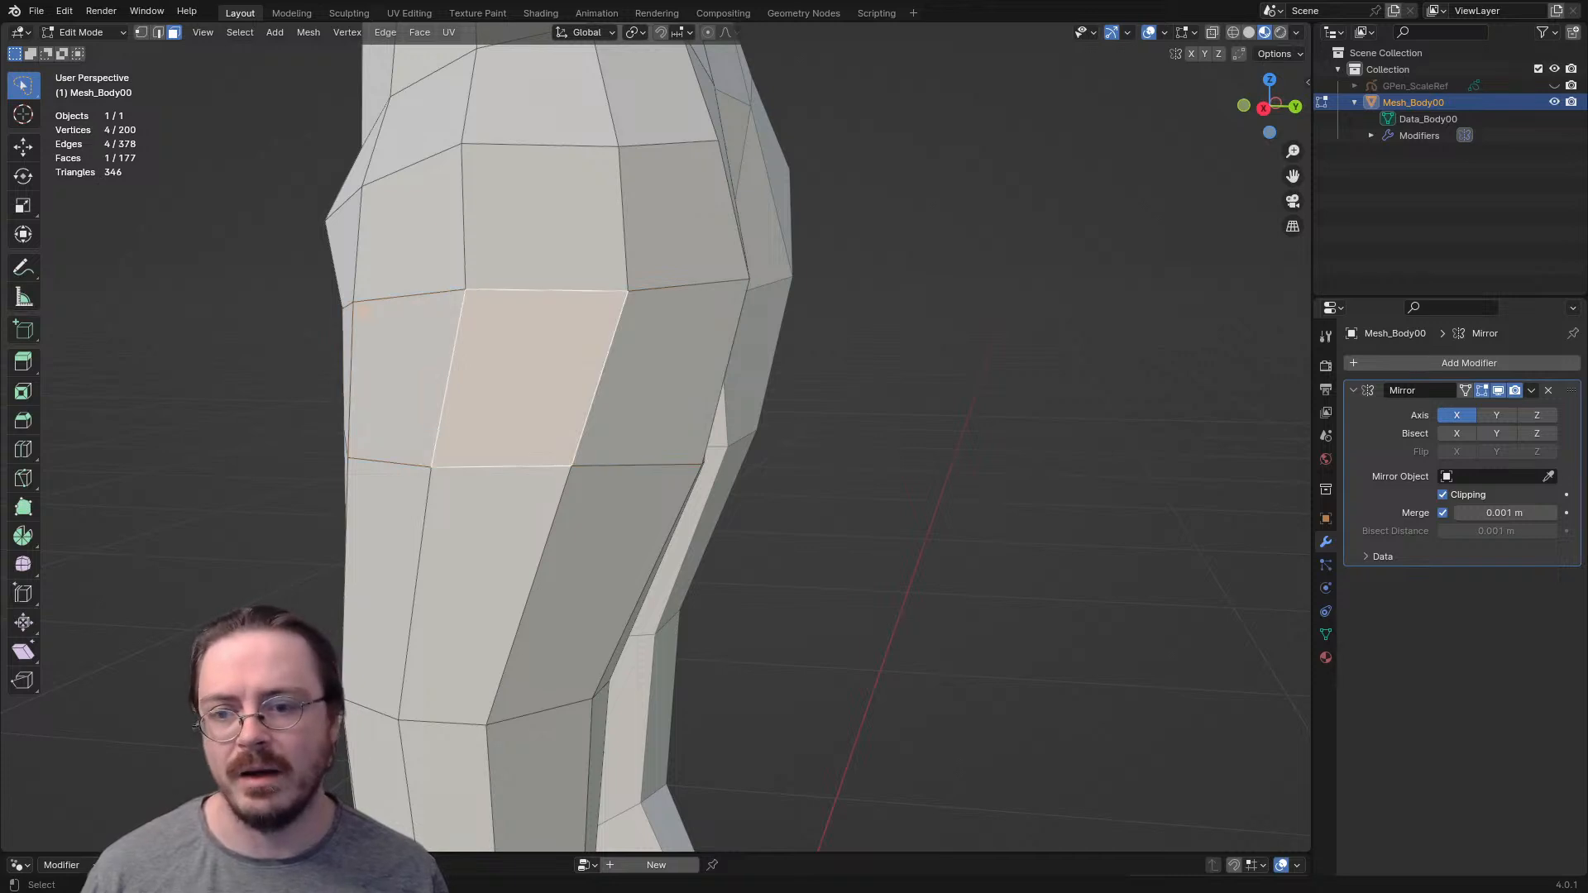
key(x)
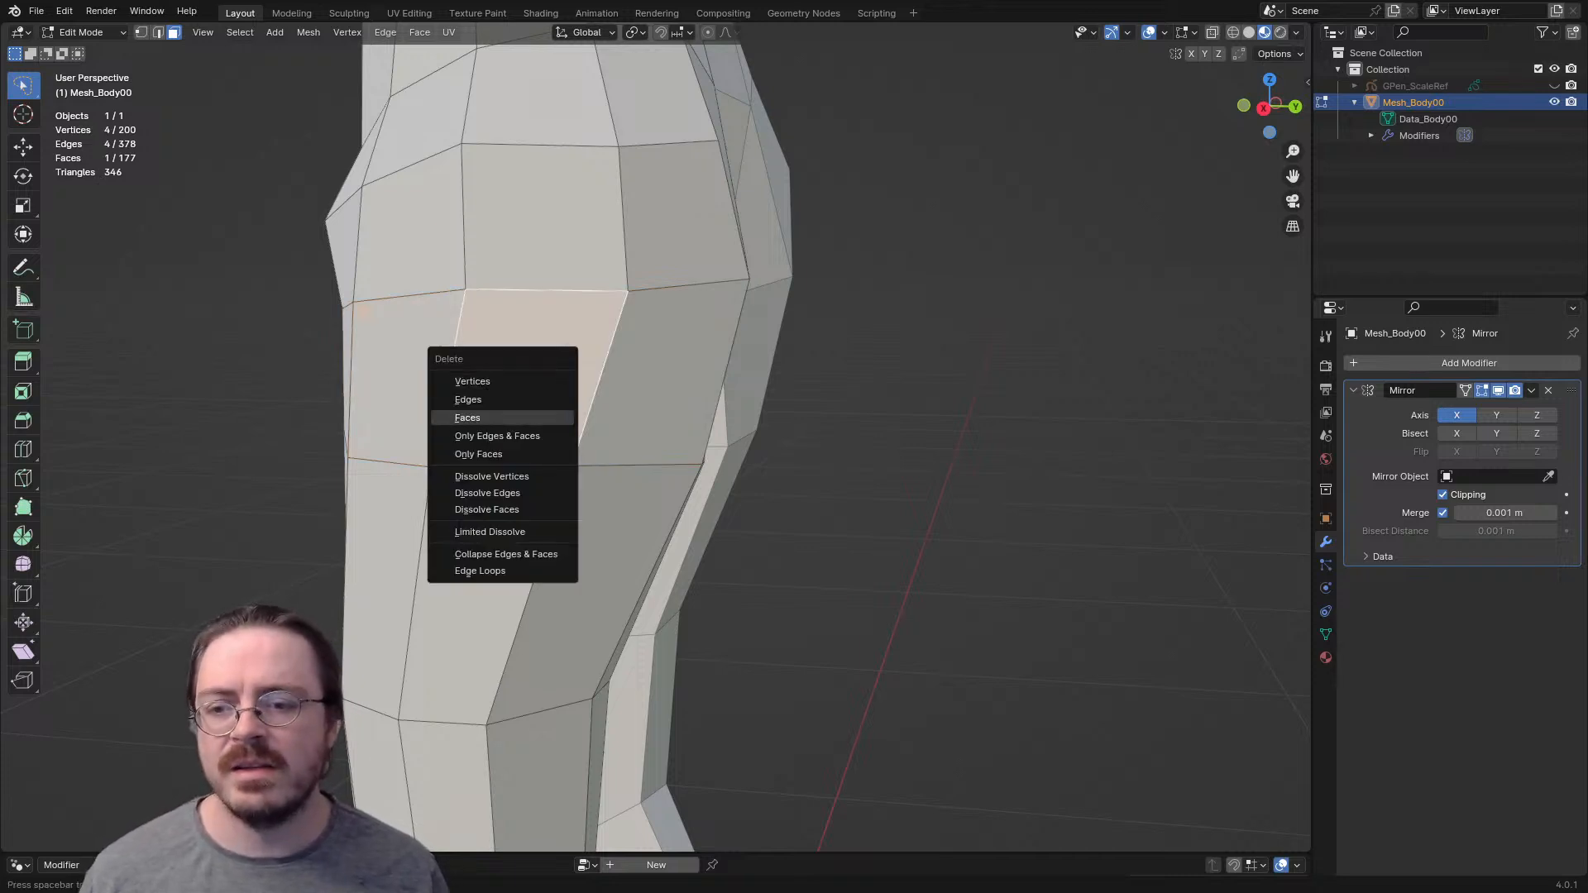
click(467, 418)
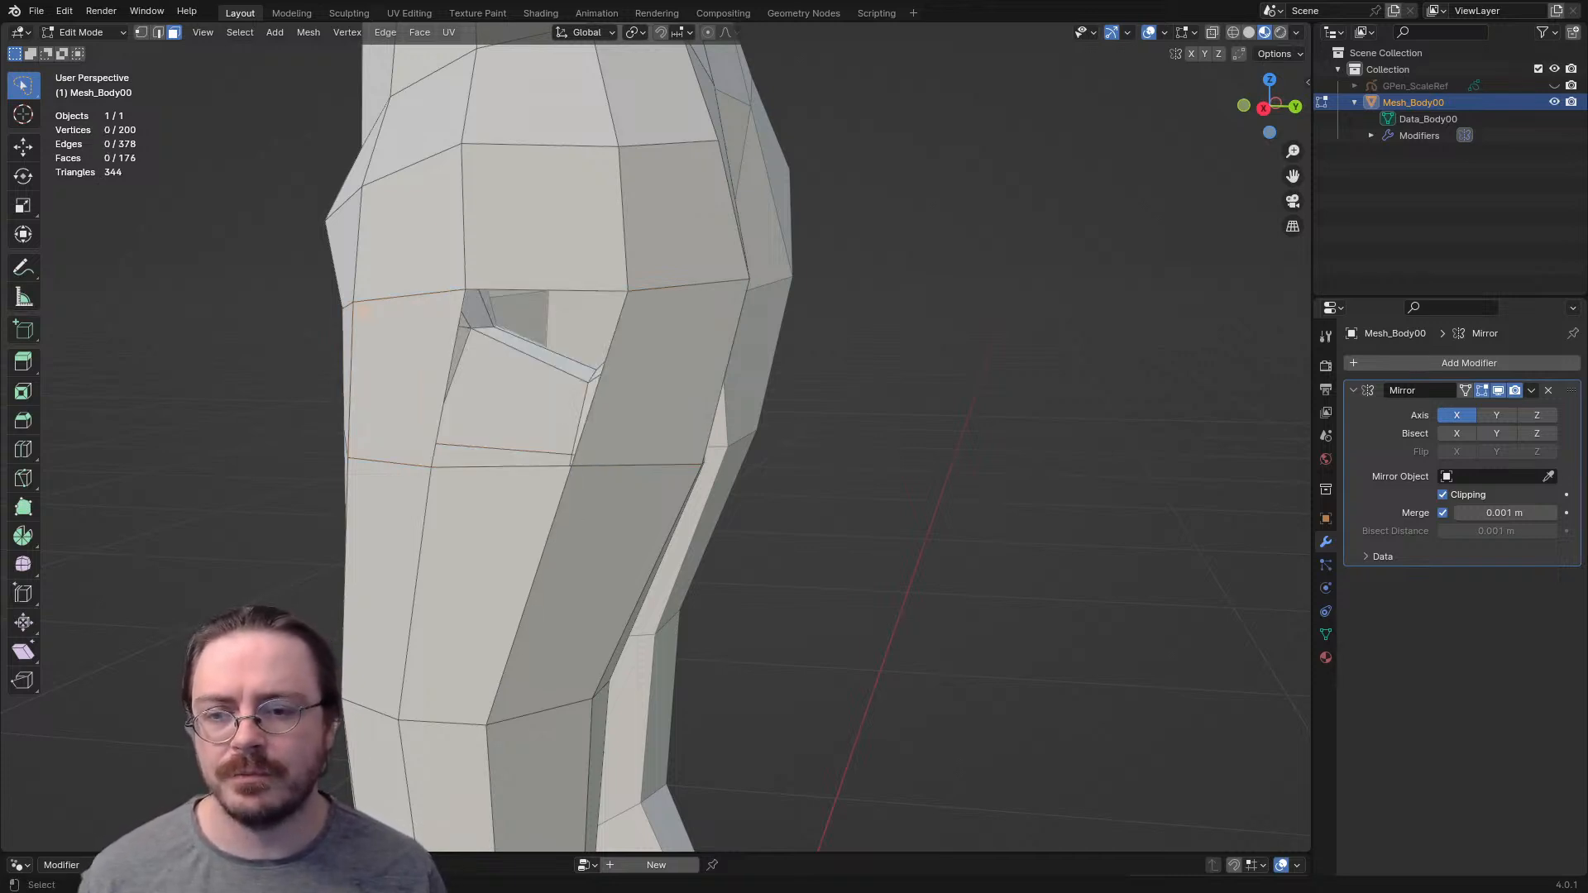
middle_drag(645, 430, 381, 314)
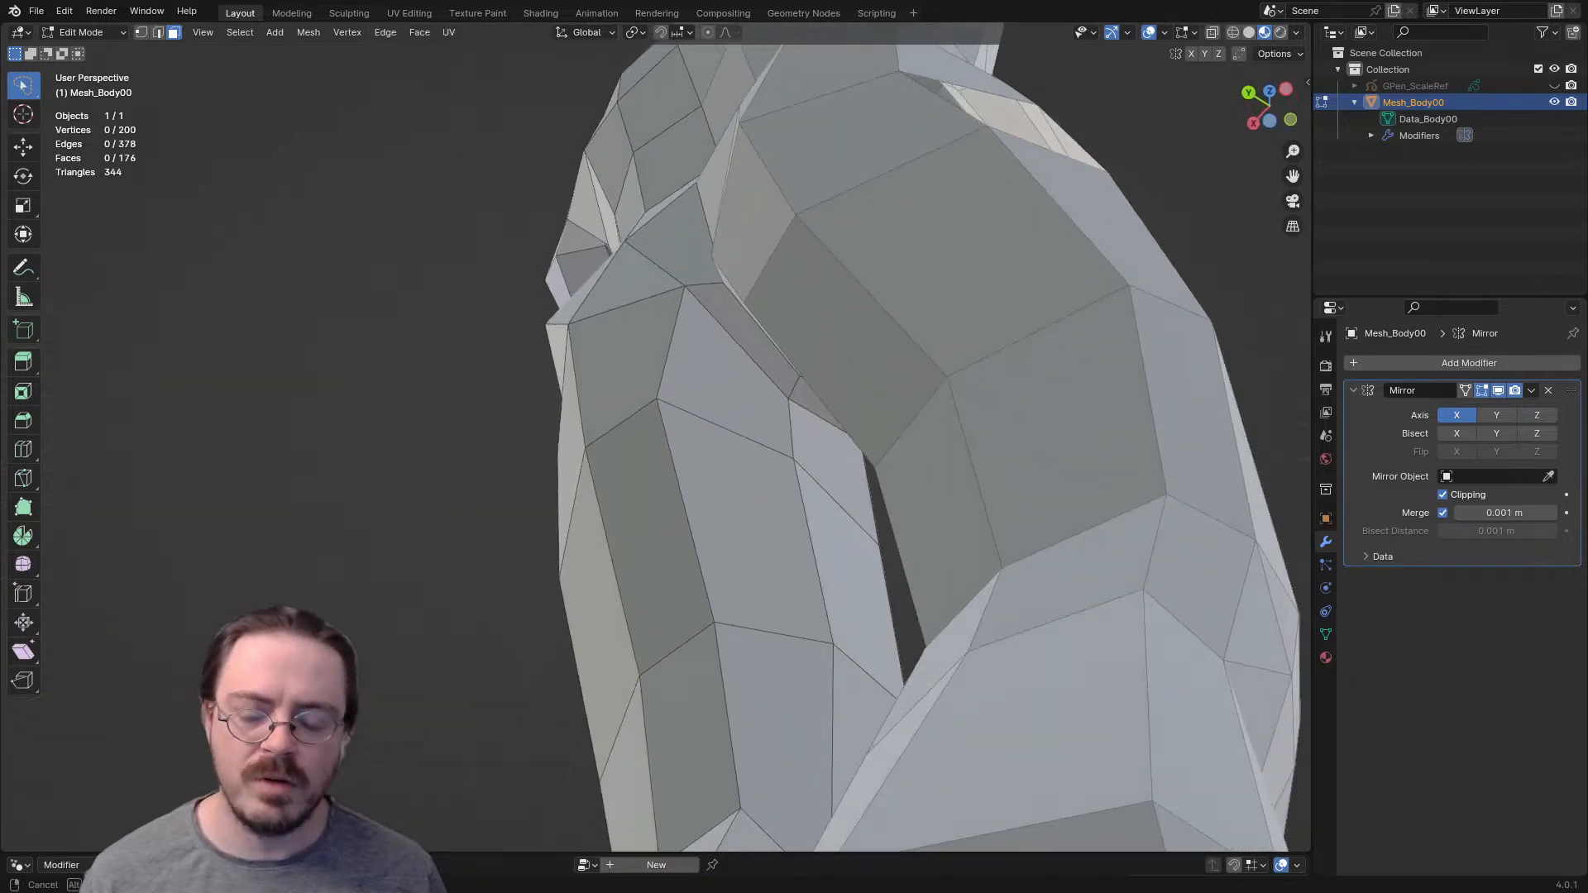
click(729, 384)
key(x)
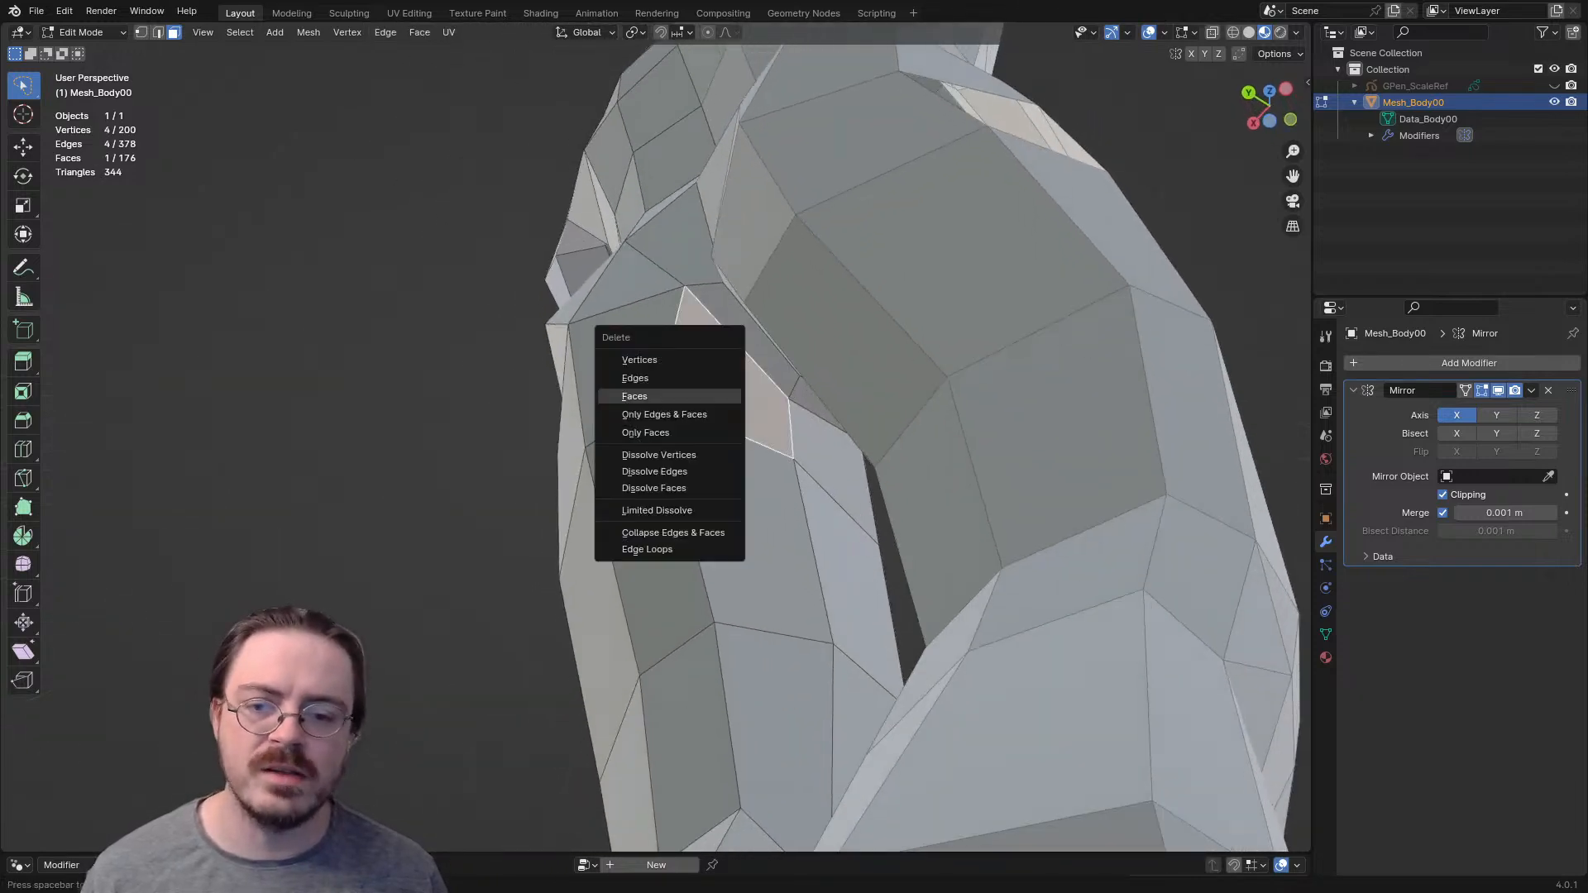
click(645, 398)
middle_drag(662, 398, 873, 499)
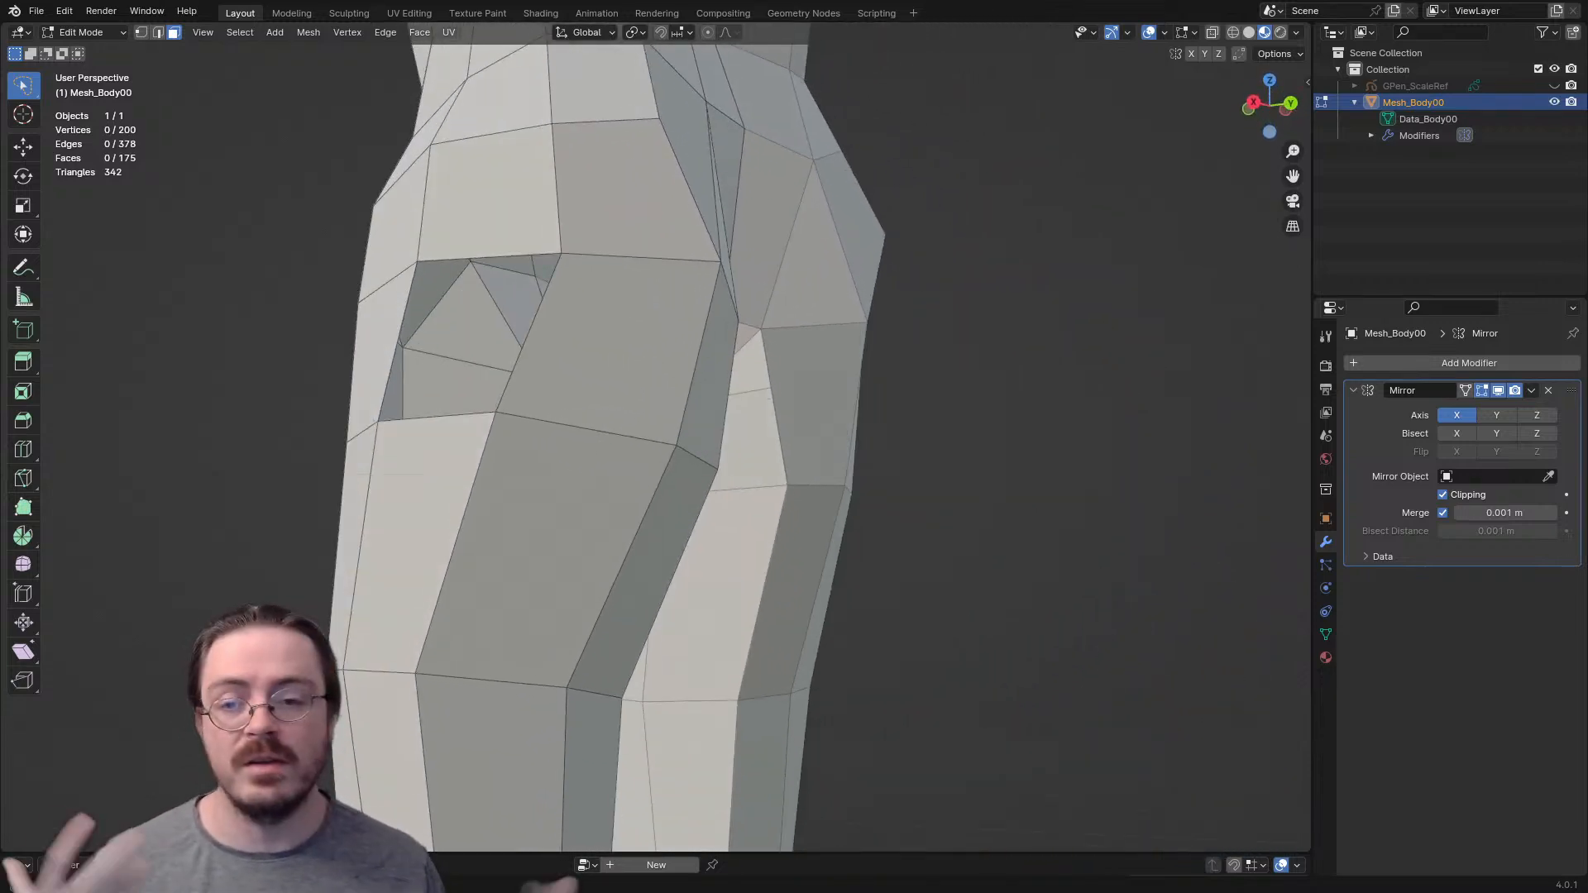
- Show the leg in the right orthographic view with X-ray display enabled
middle_drag(827, 463, 930, 350)
key(KP_3)
key(alt+z)
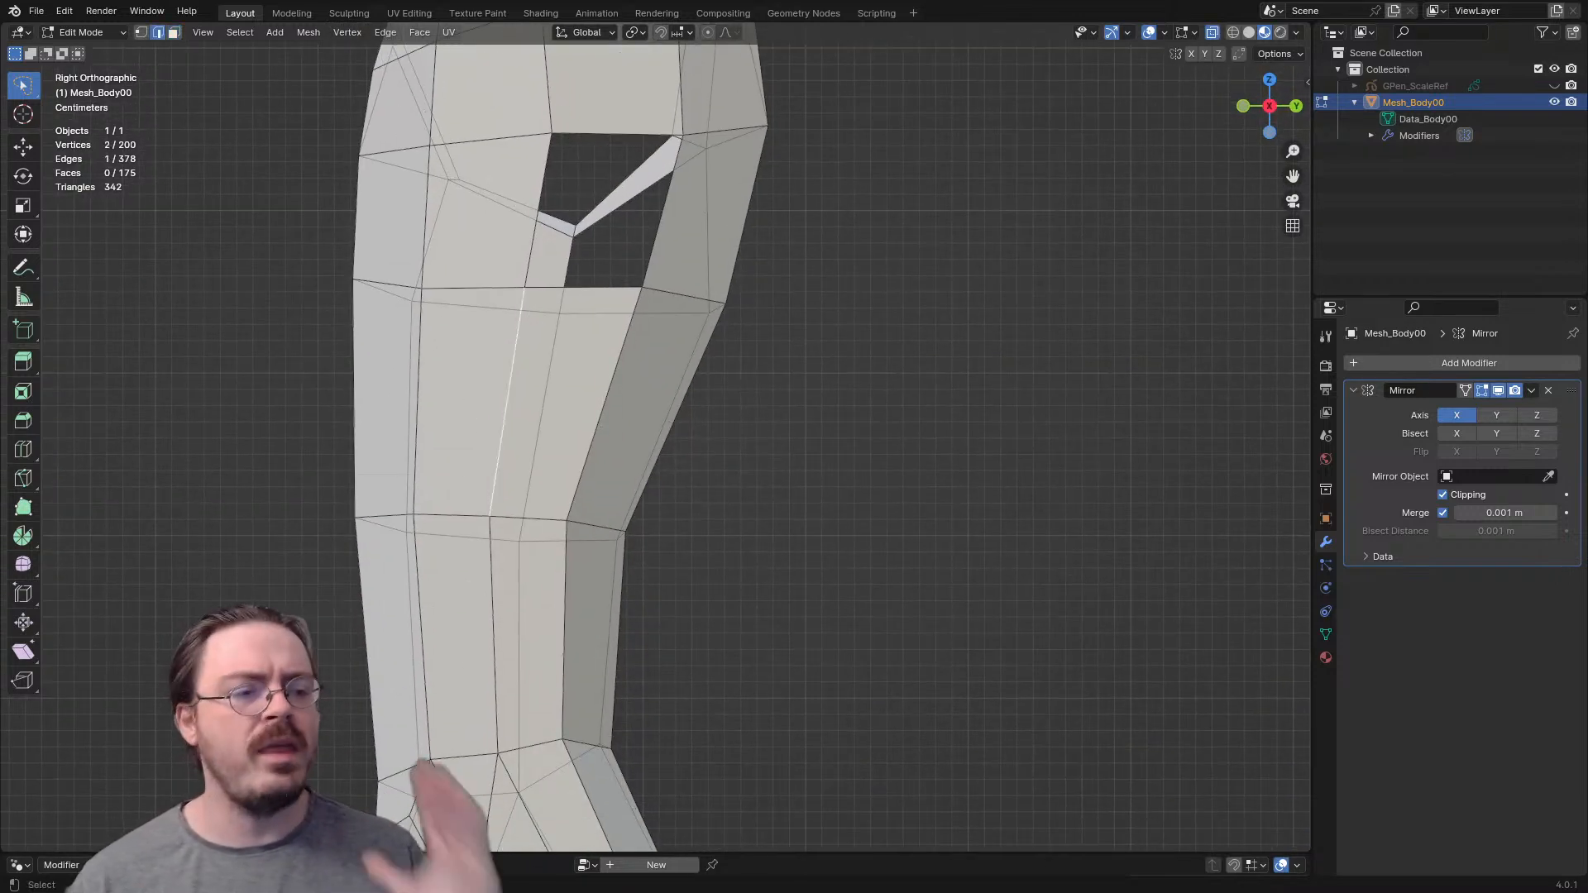
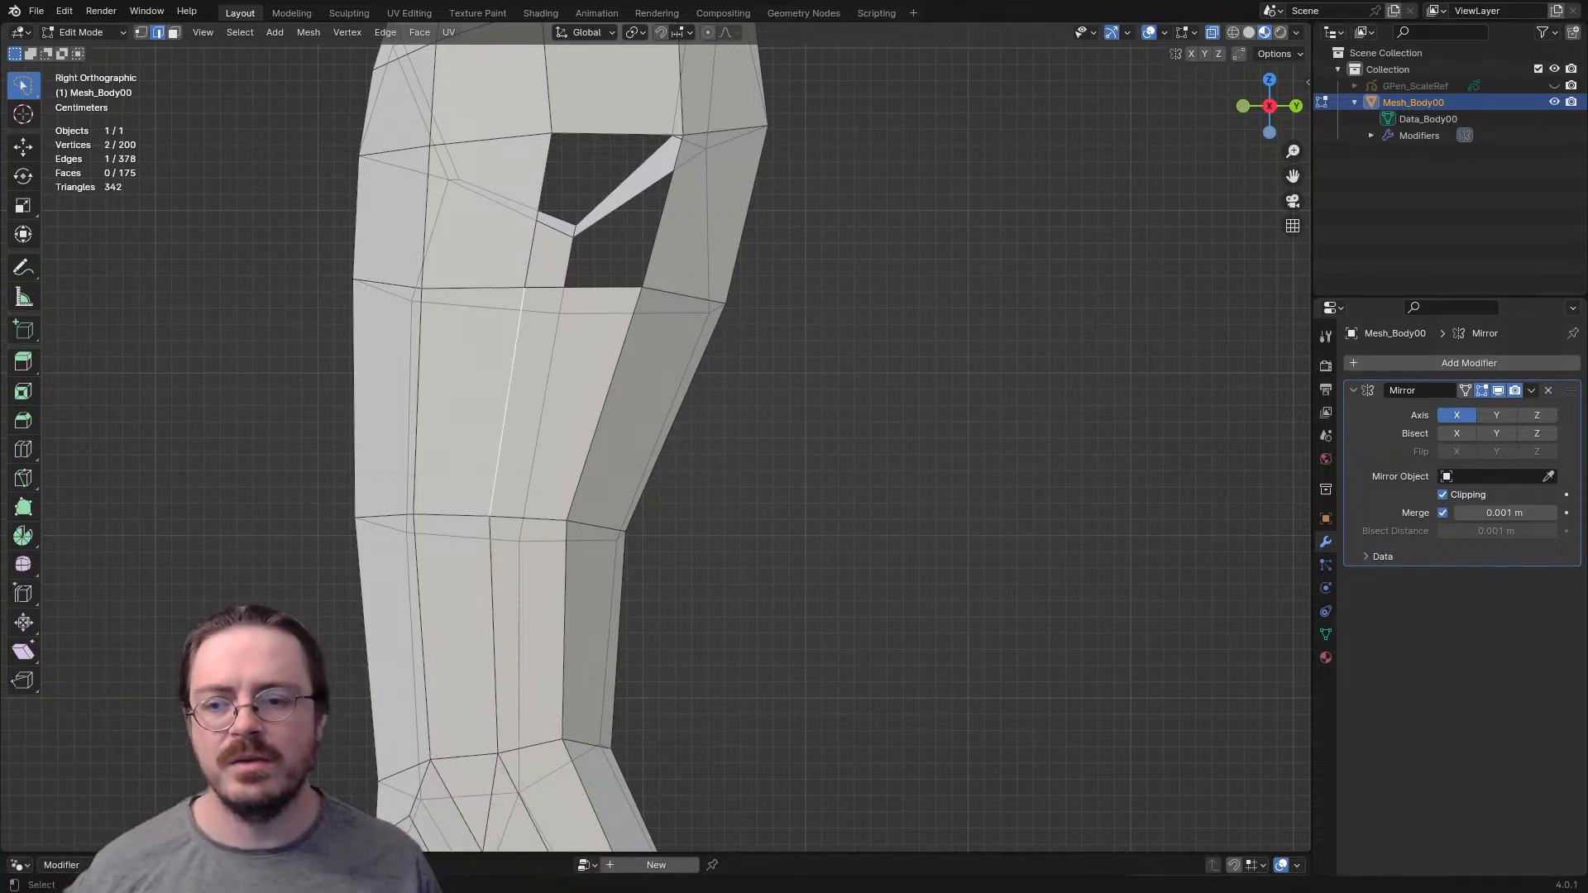
- Add a loop cut across the two remaining faces at the back of the upper thigh, just below the buttock
middle_drag(828, 414, 769, 422)
shift+click(540, 438)
shift+middle_drag(539, 439, 543, 519)
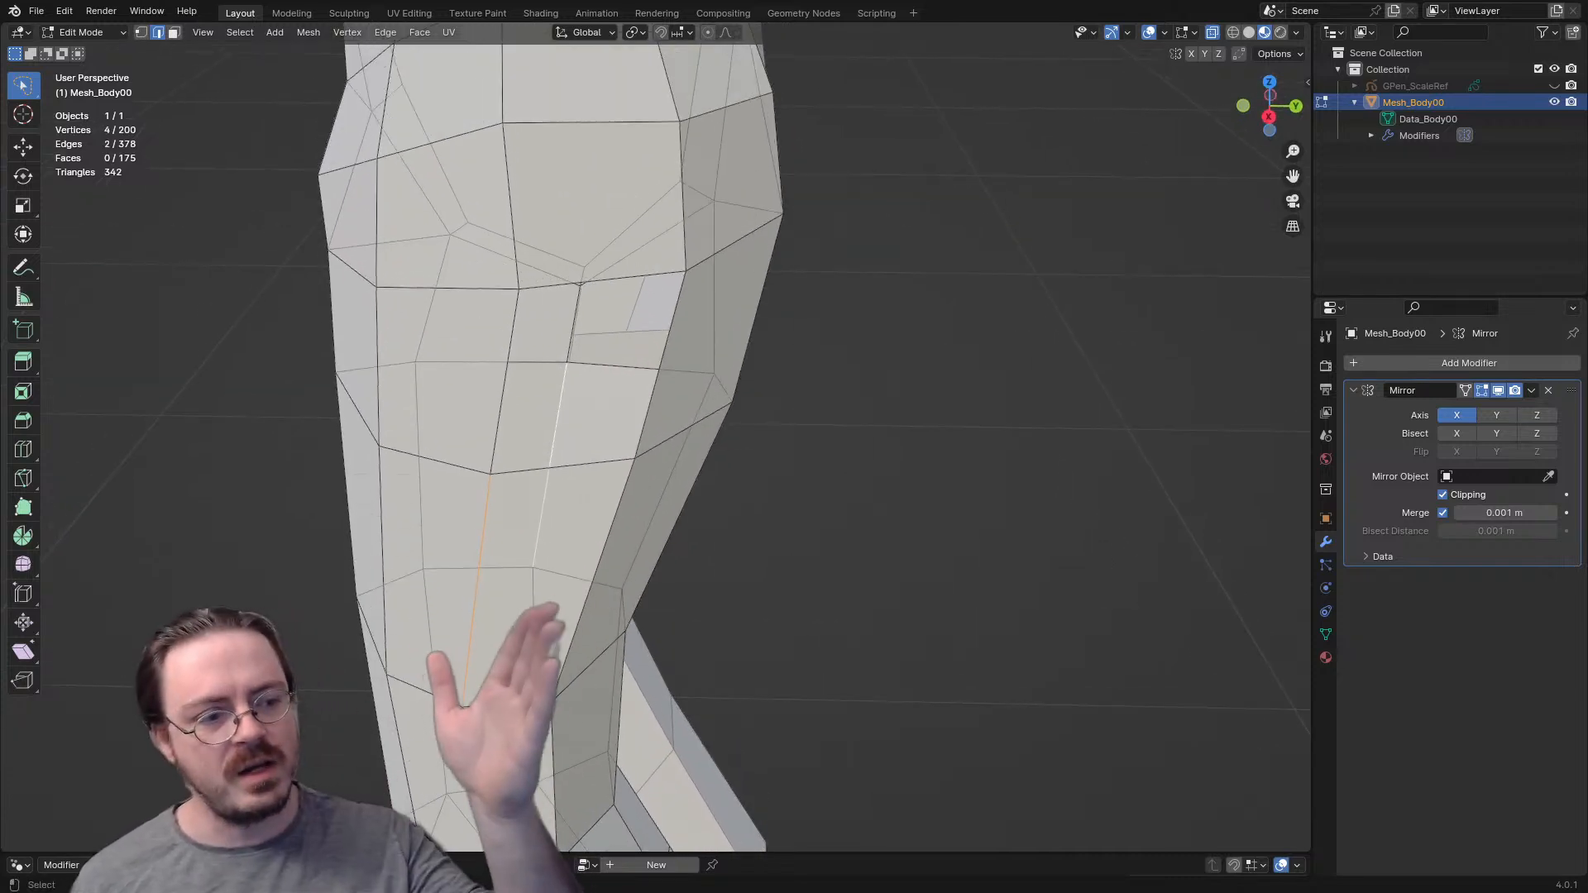
middle_drag(543, 520, 591, 511)
shift+middle_drag(542, 463, 584, 579)
middle_drag(583, 579, 482, 577)
key(ctrl+r)
click(689, 412)
right_click(690, 412)
- Move the new edge loop forward into the thigh and rotate it slightly in the right orthographic view
middle_drag(690, 412, 780, 412)
key(KP_3)
scroll(656, 437, down, 3)
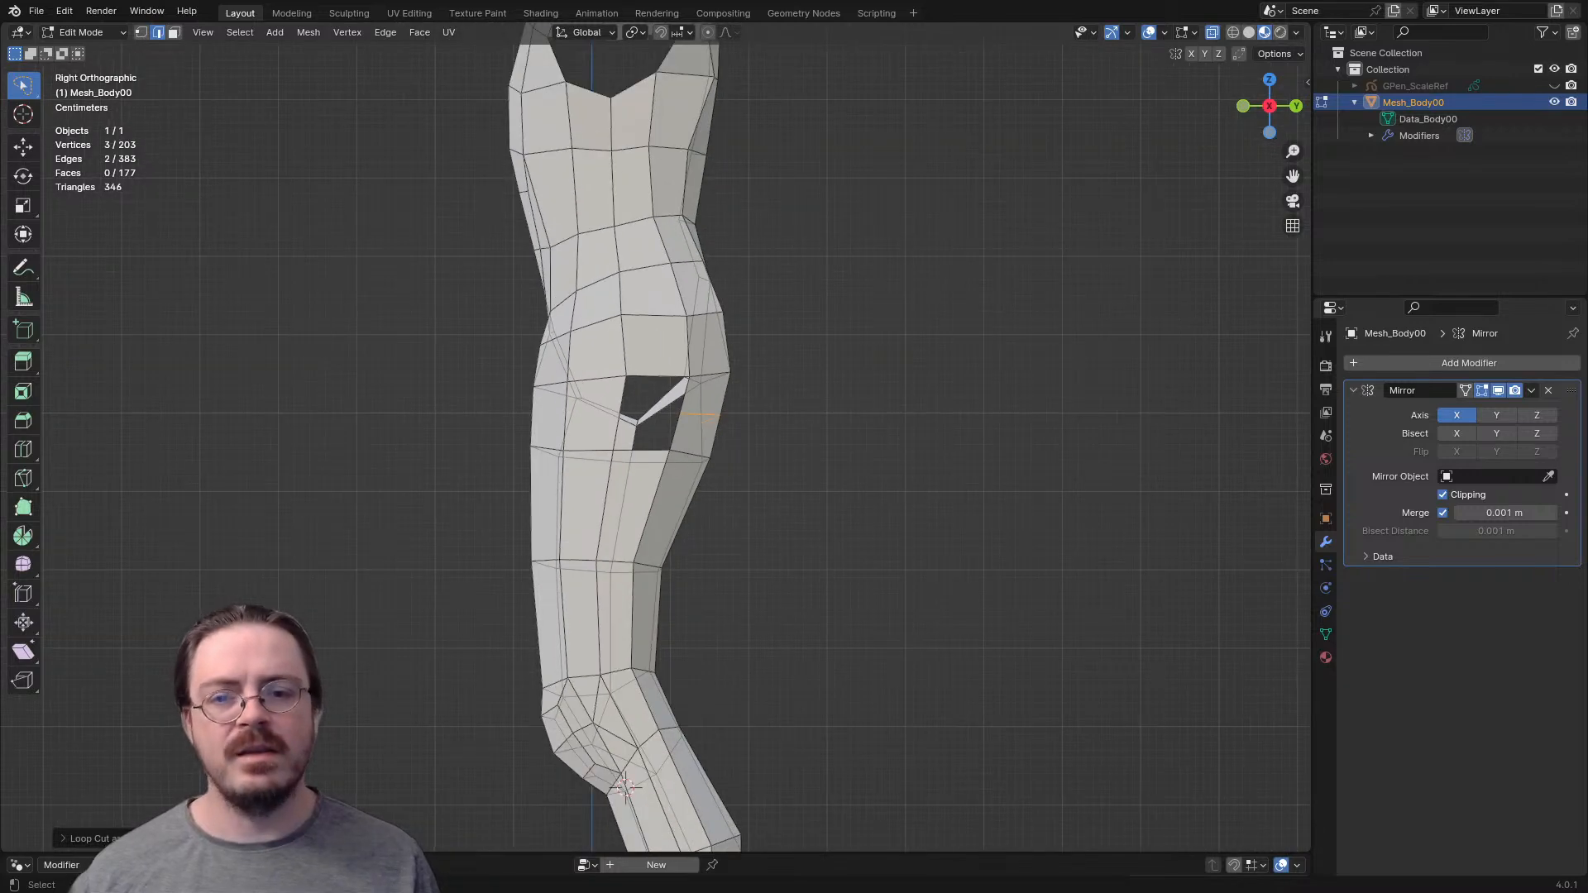
key(g)
click(745, 457)
key(r)
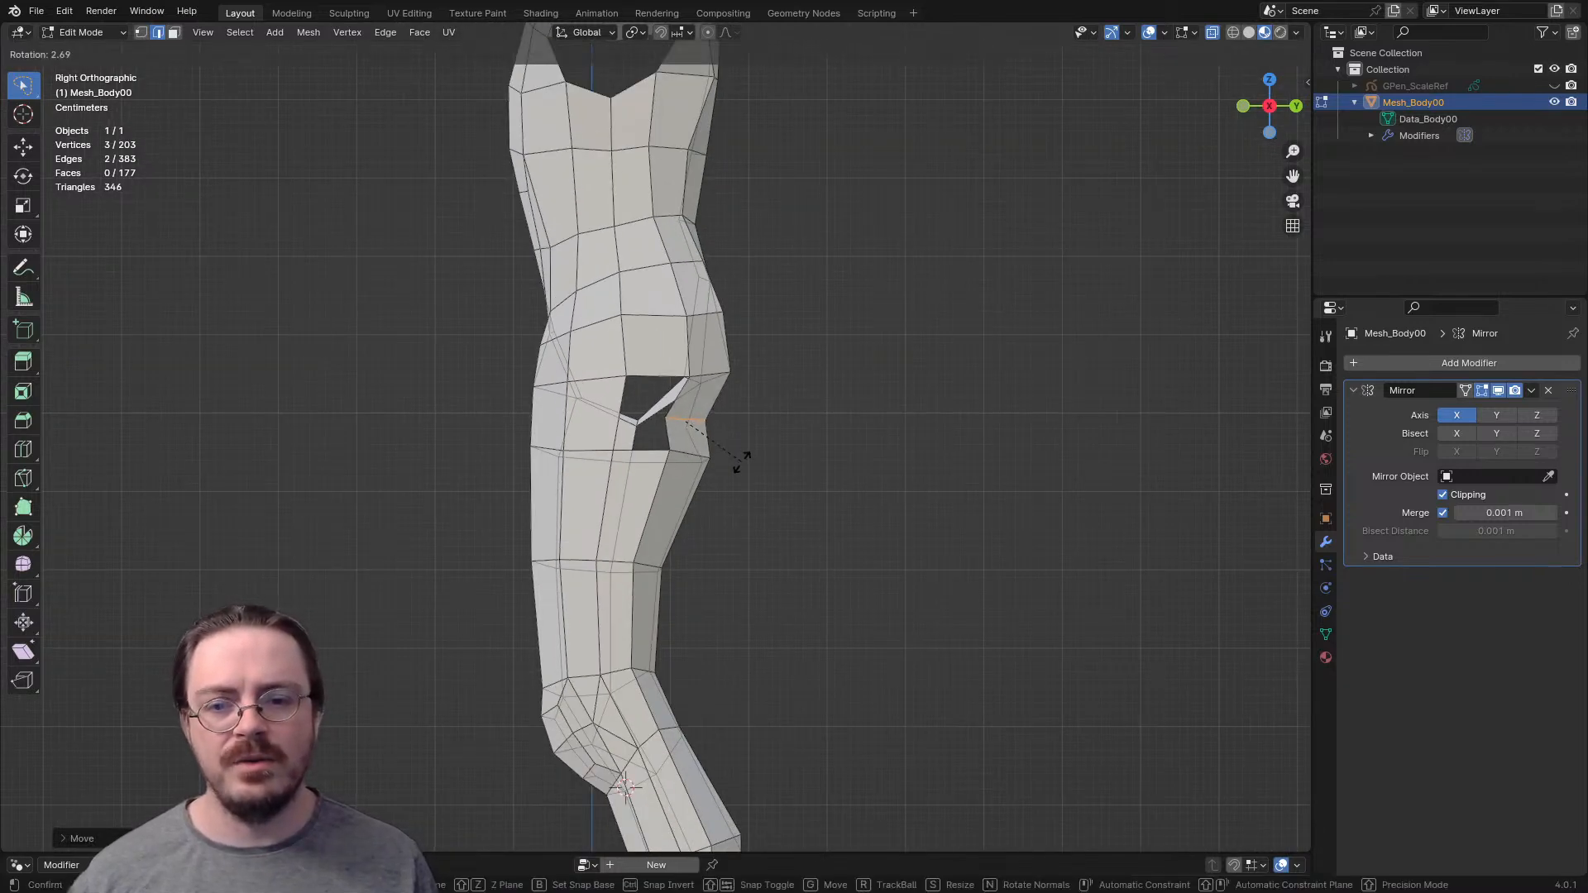
click(730, 480)
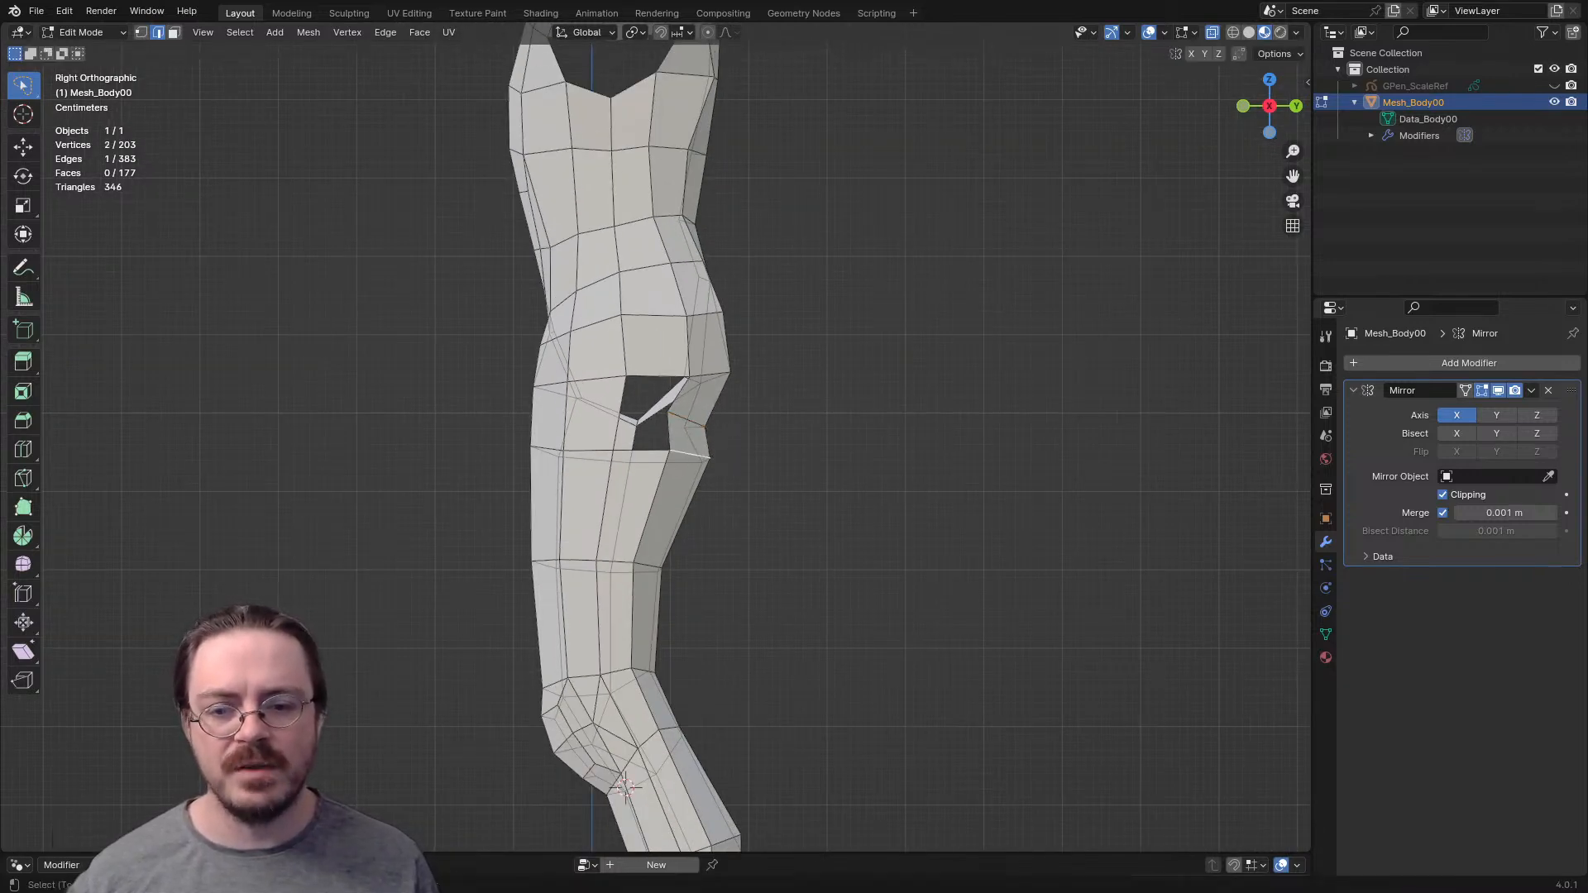
- Move the two rear thigh edges just below the new loop forward in the right orthographic view
mouse_move(625, 788)
middle_down()
mouse_move(585, 713)
mouse_move(625, 787)
middle_up()
key(KP_3)
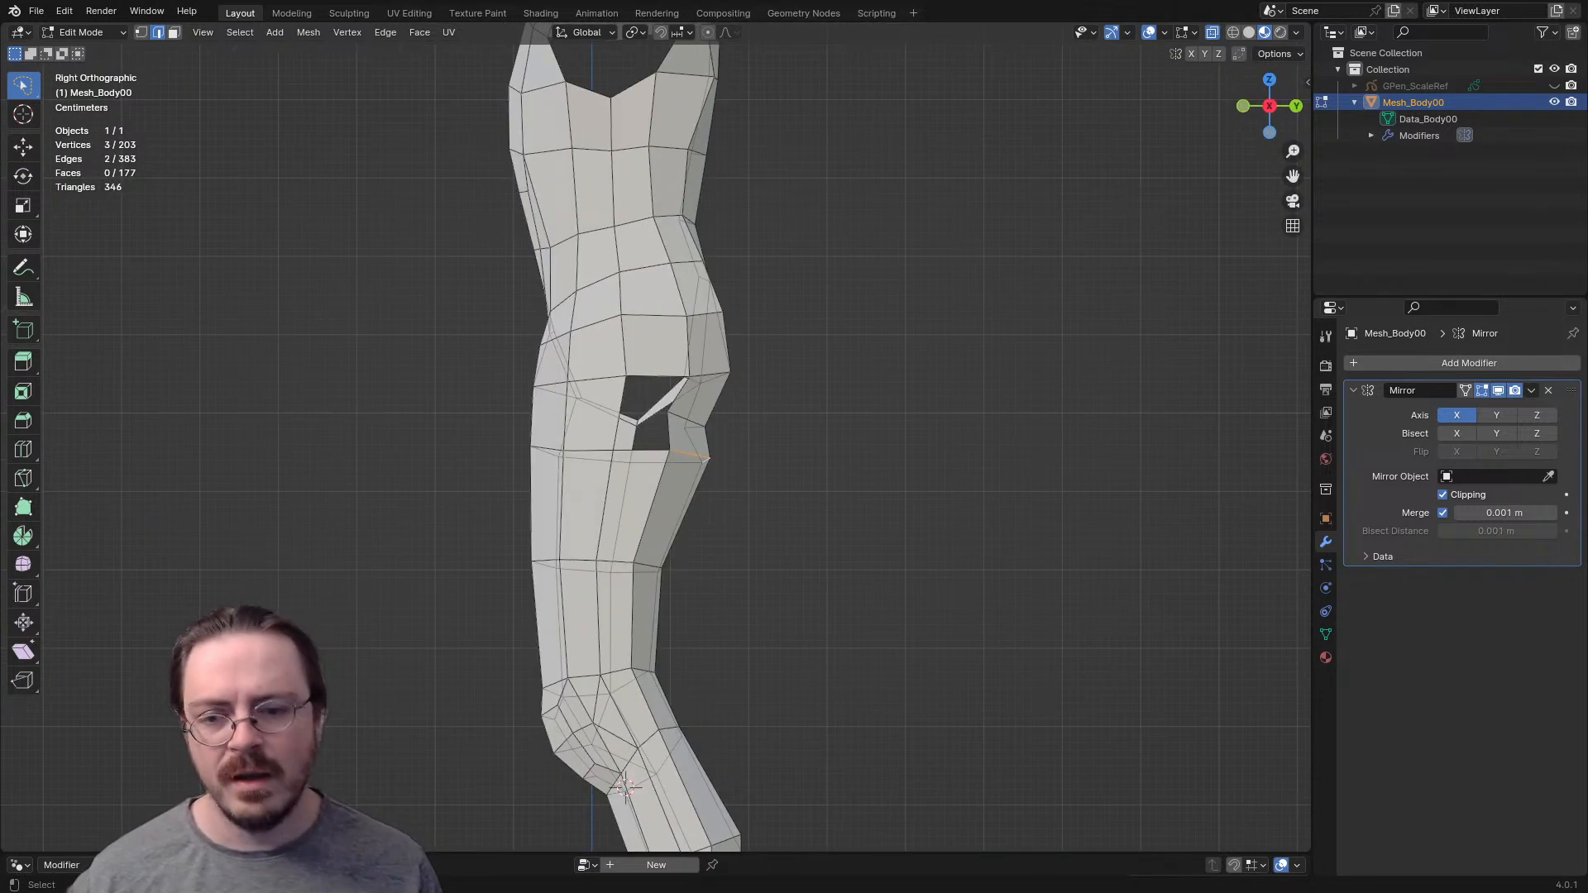
key(g)
key(Return)
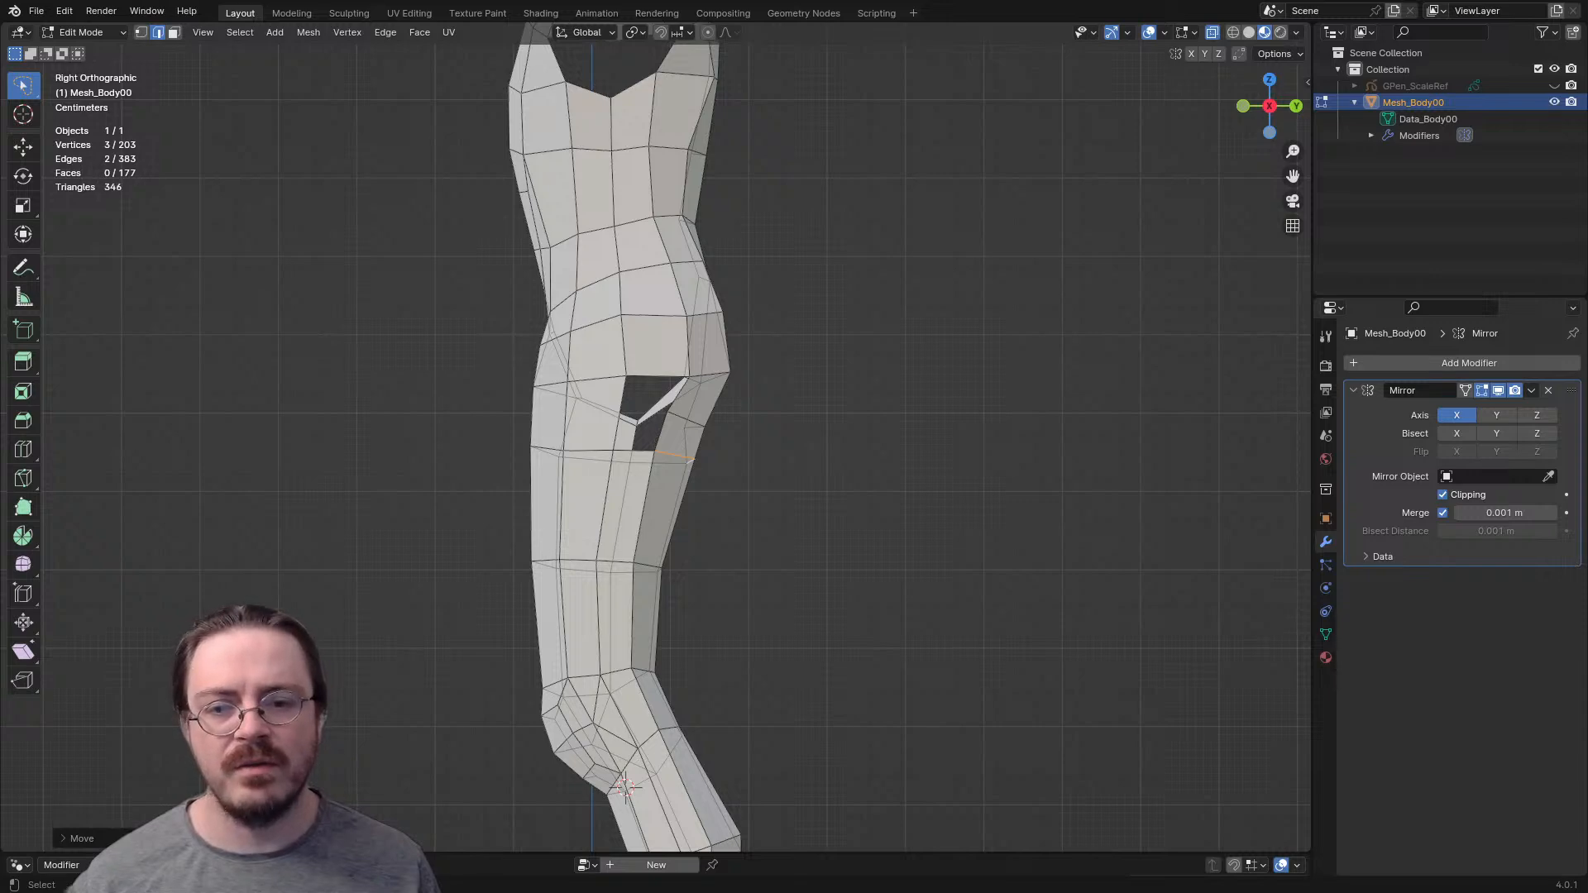
- Reposition the two edges along the lower buttock, just above the new loop, in the right orthographic view
mouse_move(626, 788)
middle_down()
mouse_move(611, 757)
mouse_move(625, 786)
middle_up()
key(KP_3)
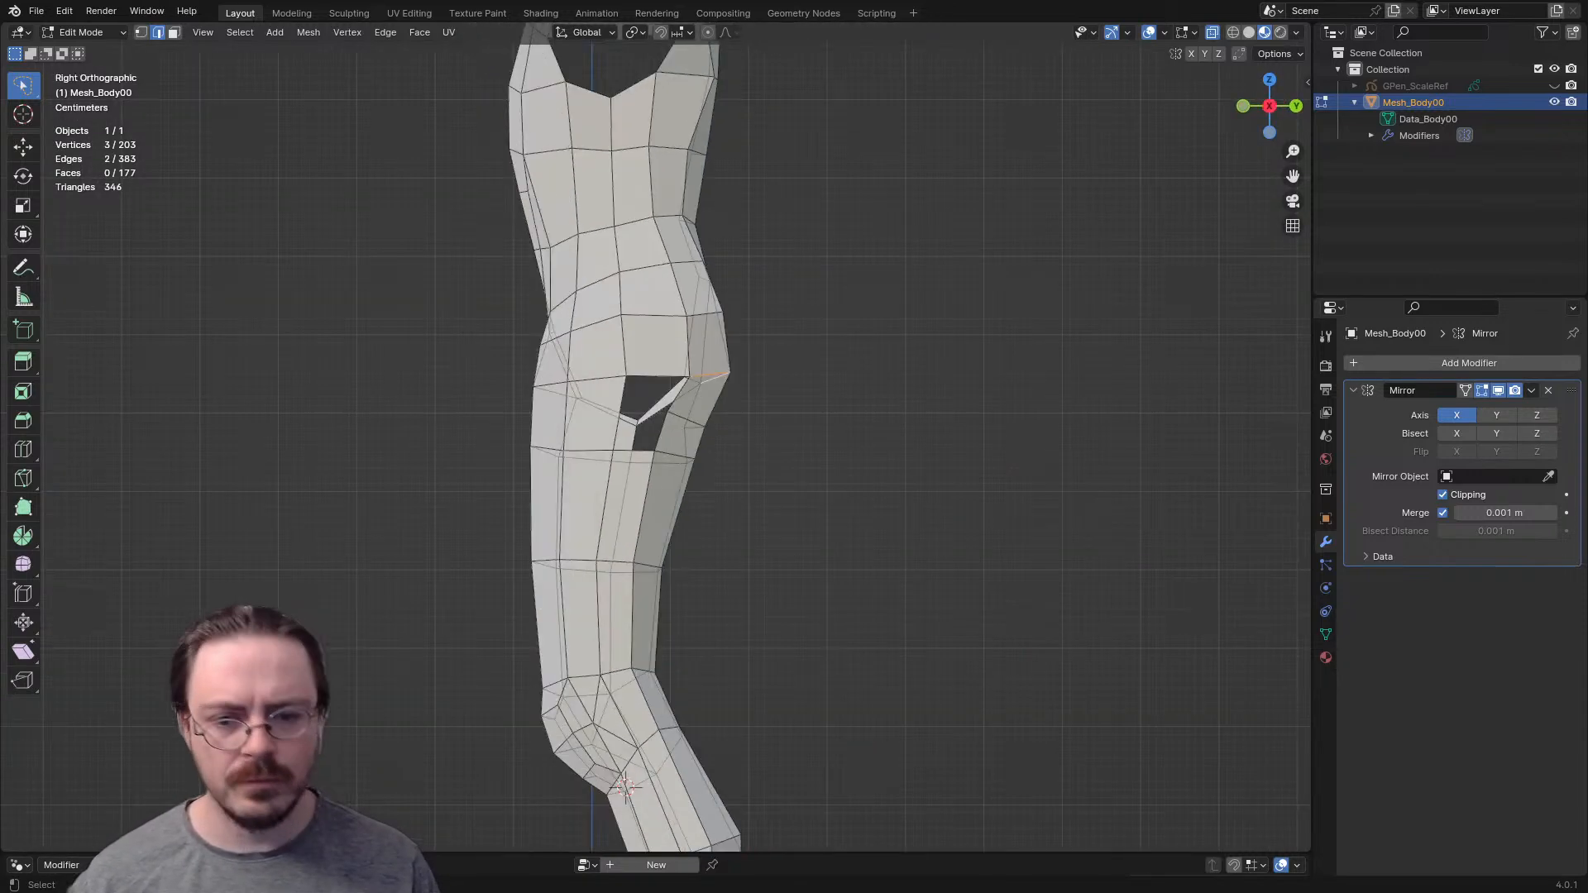
key(g)
key(Return)
scroll(653, 446, up, 4)
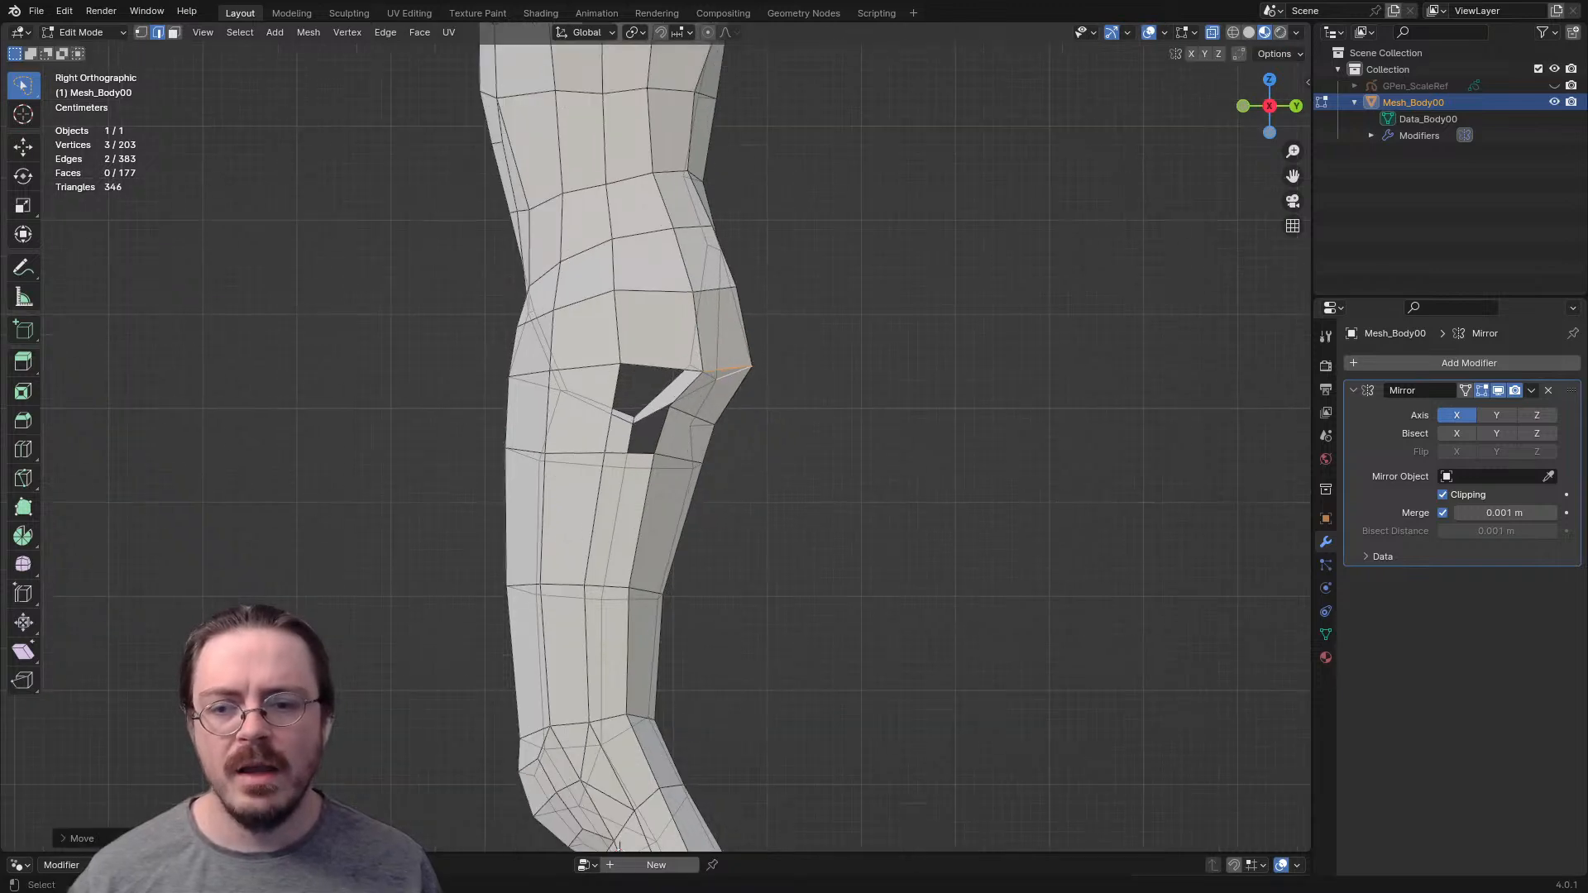
scroll(654, 447, up, 1)
- Clear the selection and move the outer end vertex of the new loop below the buttock slightly downward
middle_drag(653, 446, 745, 464)
key(alt+a)
key(ctrl+r)
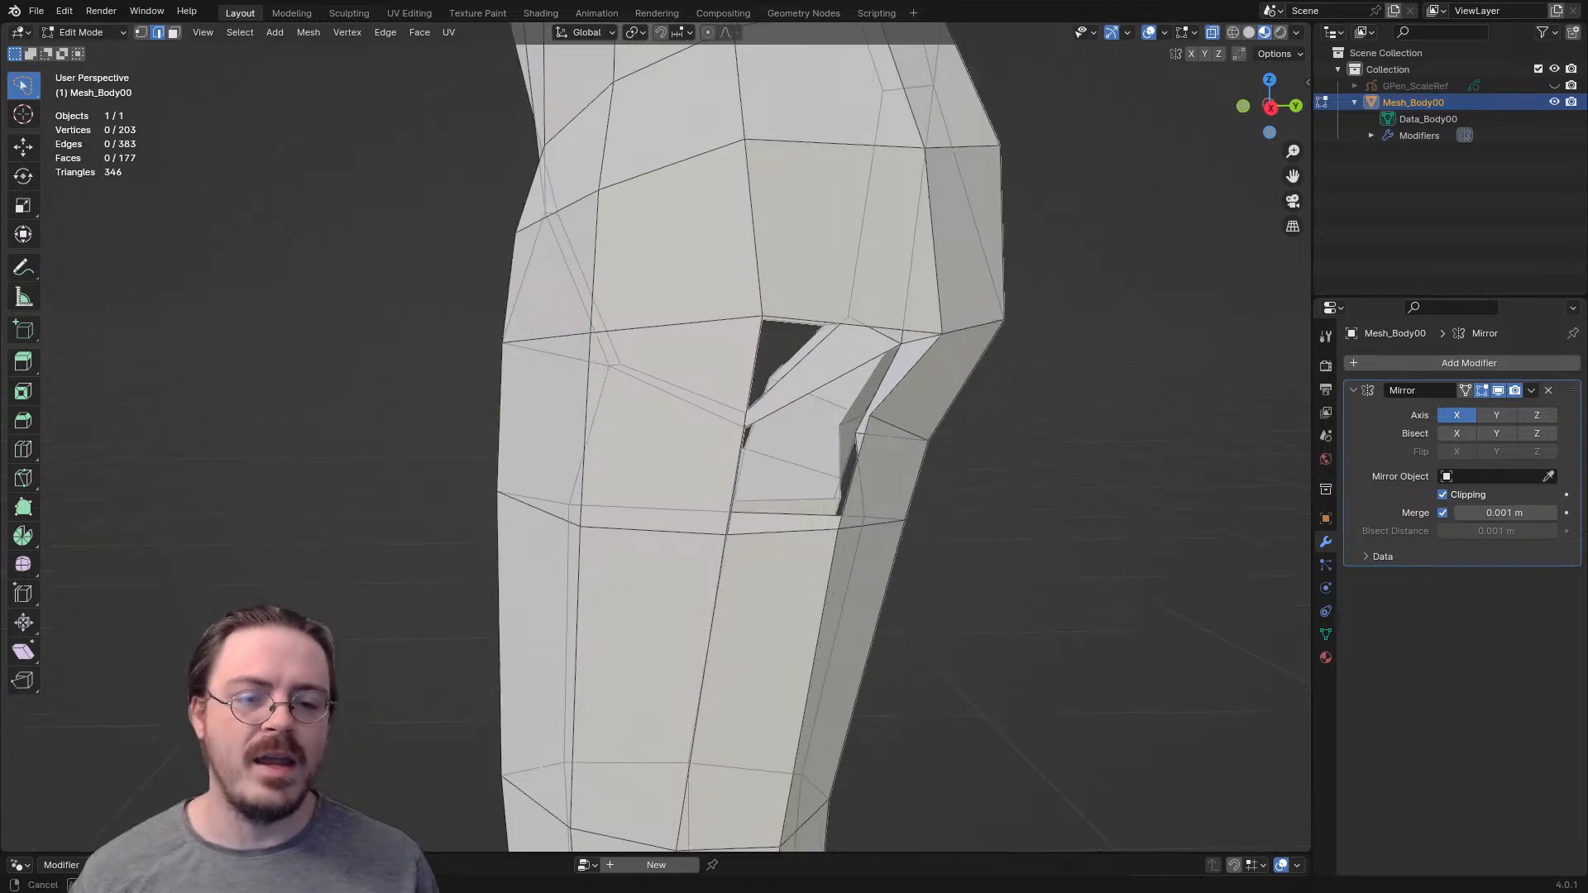
middle_drag(794, 430, 722, 395)
click(739, 337)
key(g)
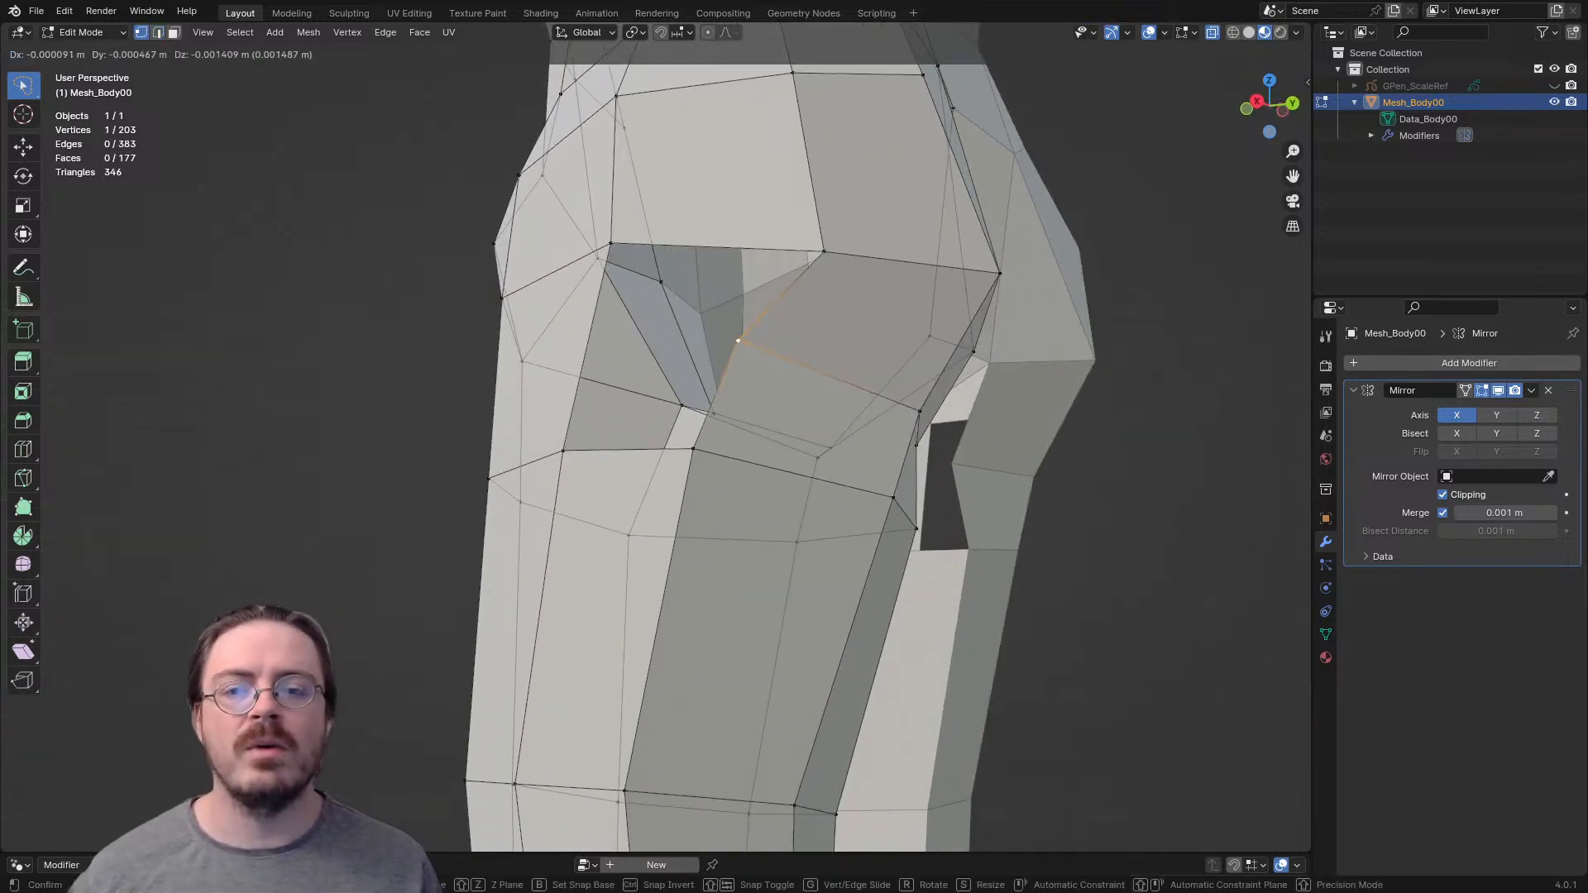
click(722, 362)
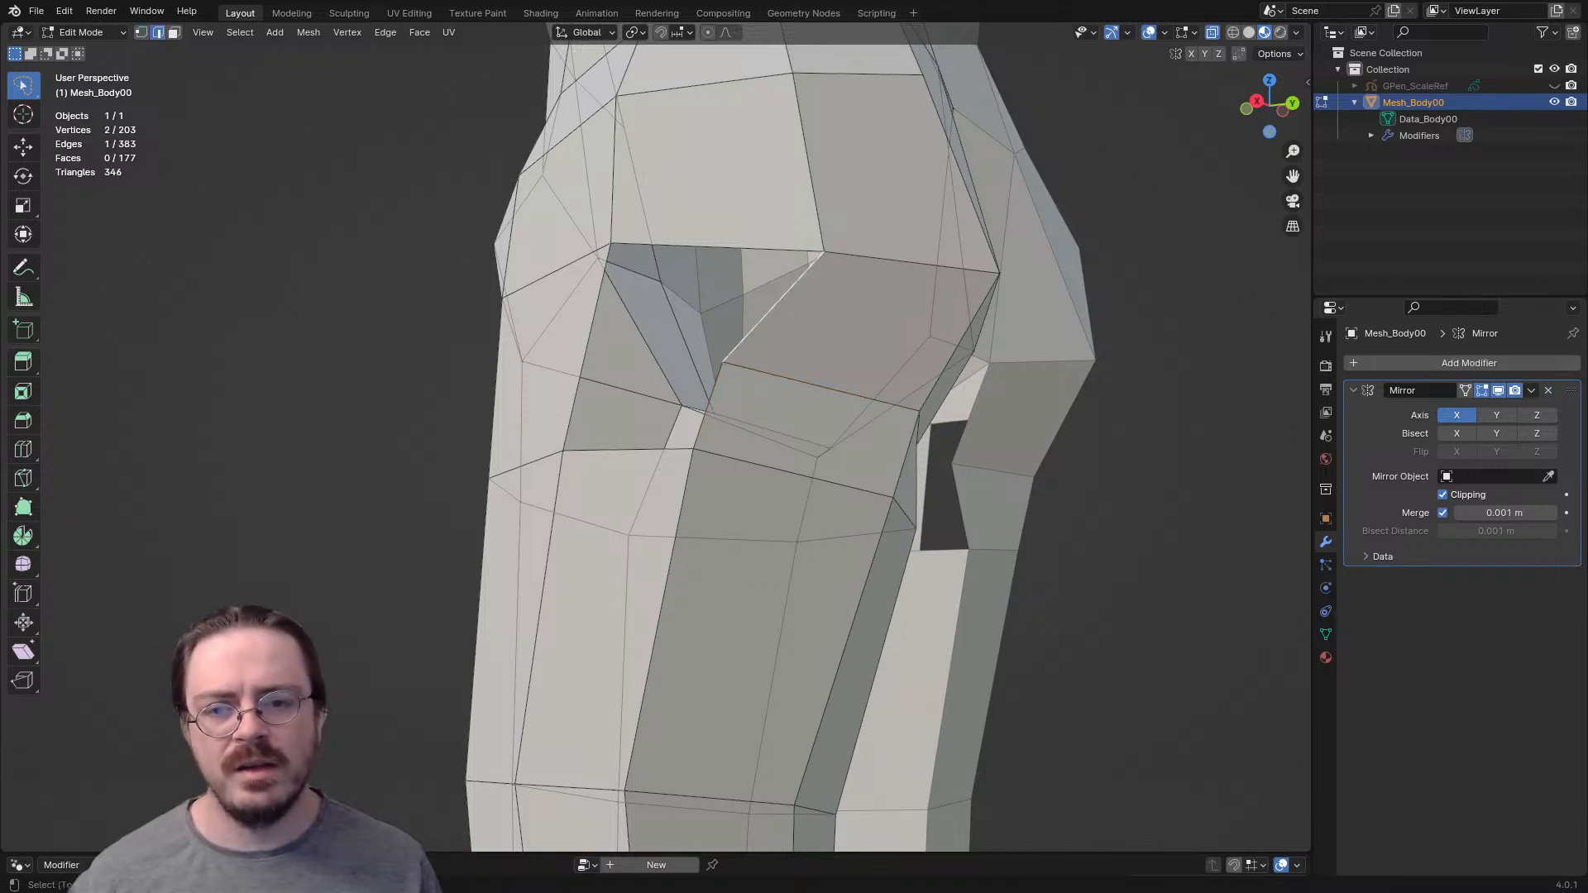
- Fill the hole on the outer side of the upper thigh with three triangular faces and clear the selection
key(f)
click(690, 354)
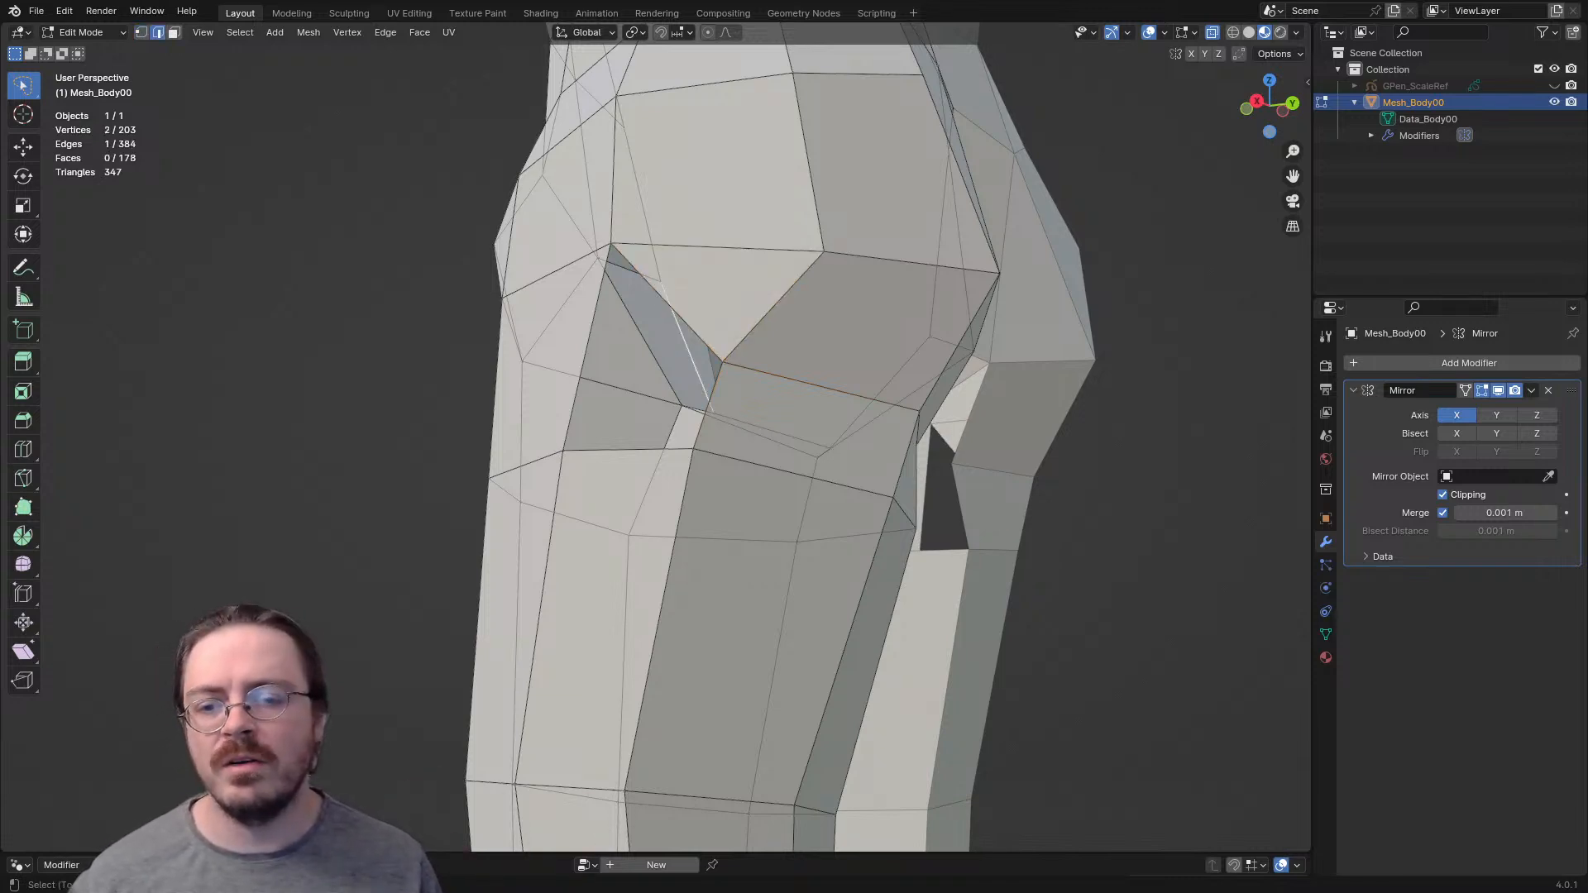
shift+click(701, 414)
key(f)
key(ctrl+z)
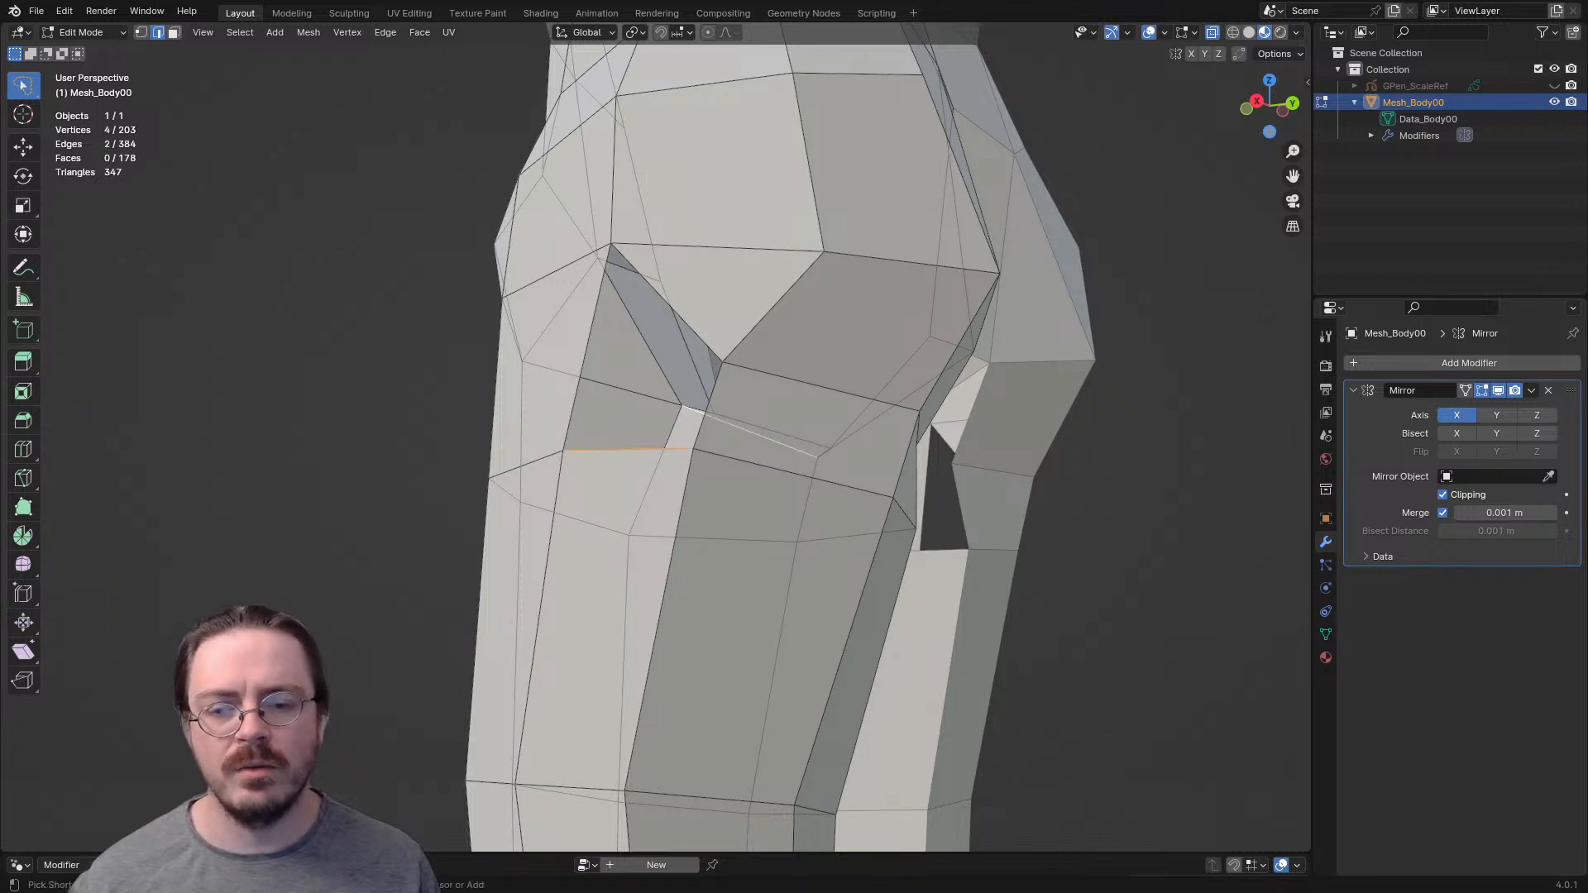
key(f)
middle_drag(700, 414, 546, 417)
key(f)
scroll(716, 422, down, 4)
key(alt+a)
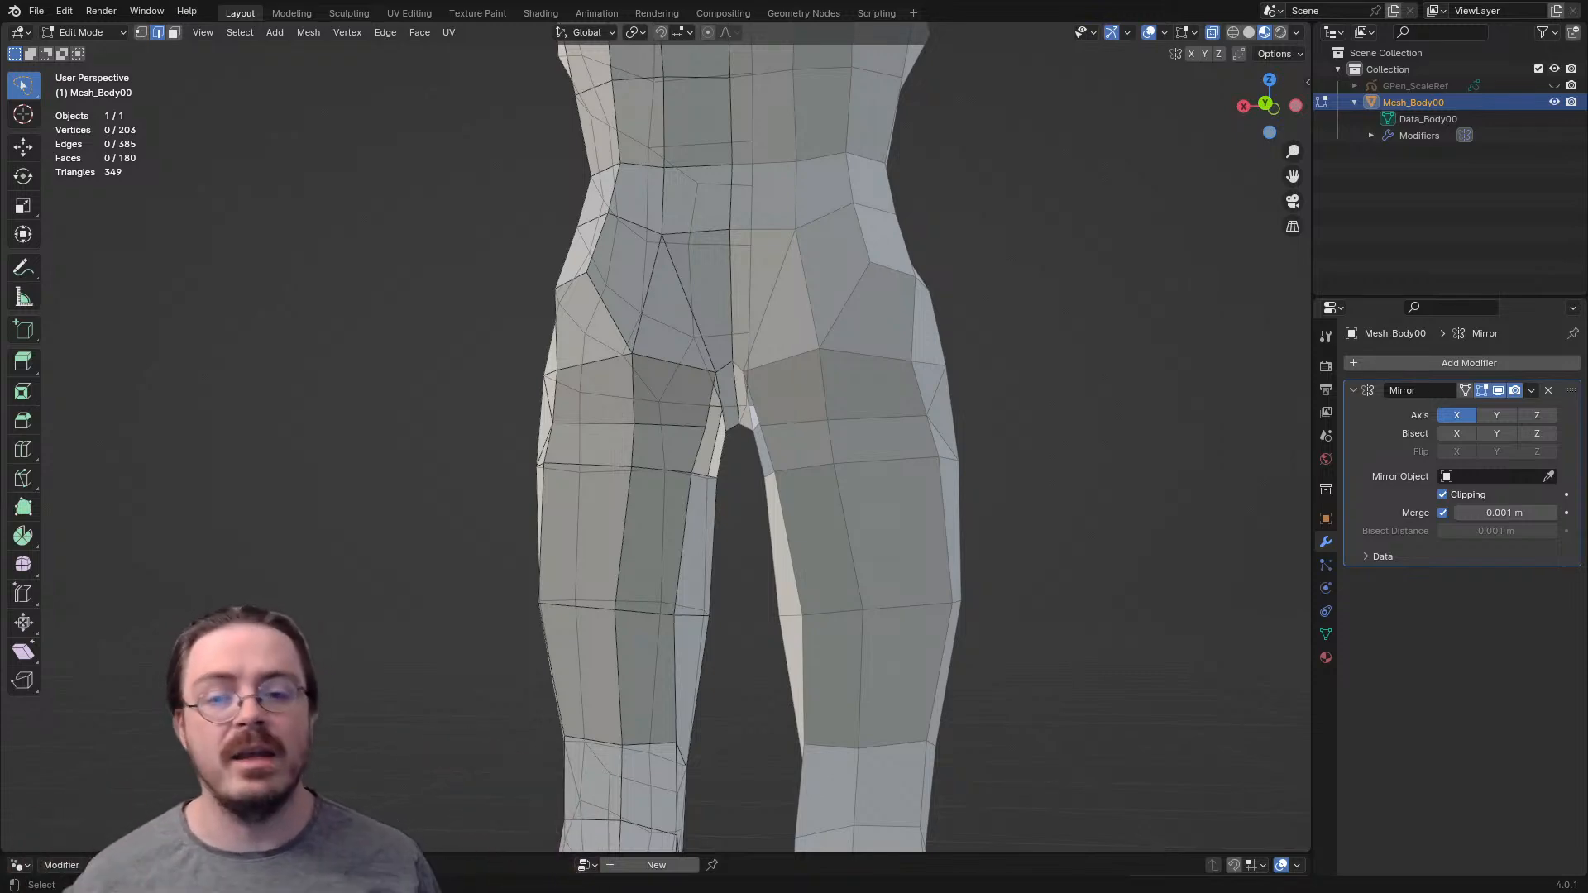
- Fill the matching hole on the inner side of the upper thigh with three triangular faces
scroll(656, 437, up, 6)
middle_drag(656, 437, 582, 414)
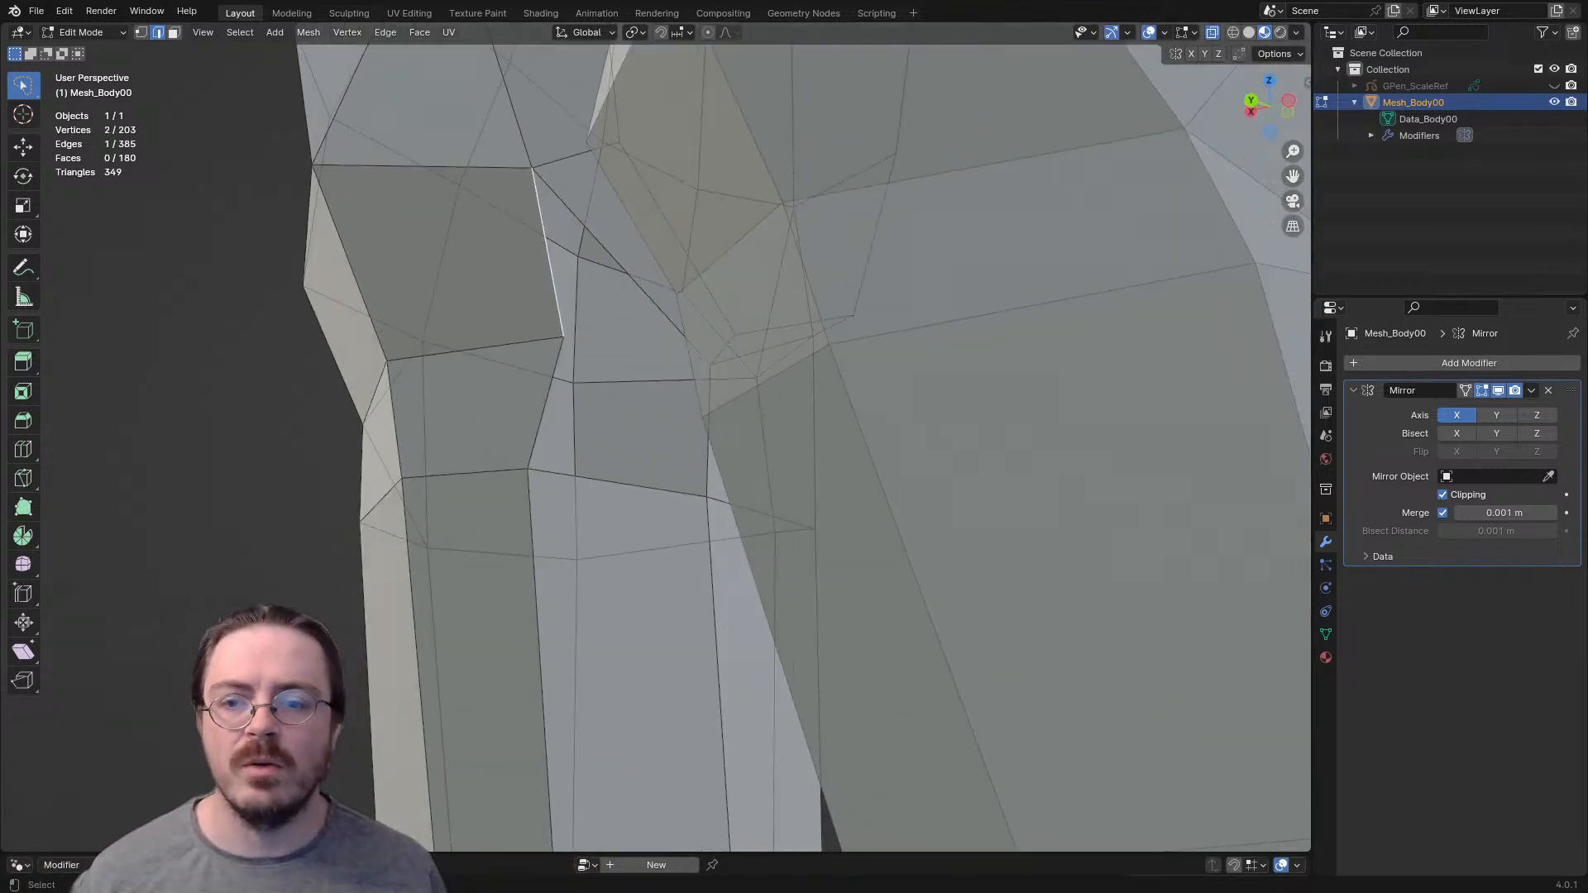
shift+click(616, 262)
mouse_move(616, 263)
middle_down()
mouse_move(668, 258)
mouse_move(631, 248)
middle_up()
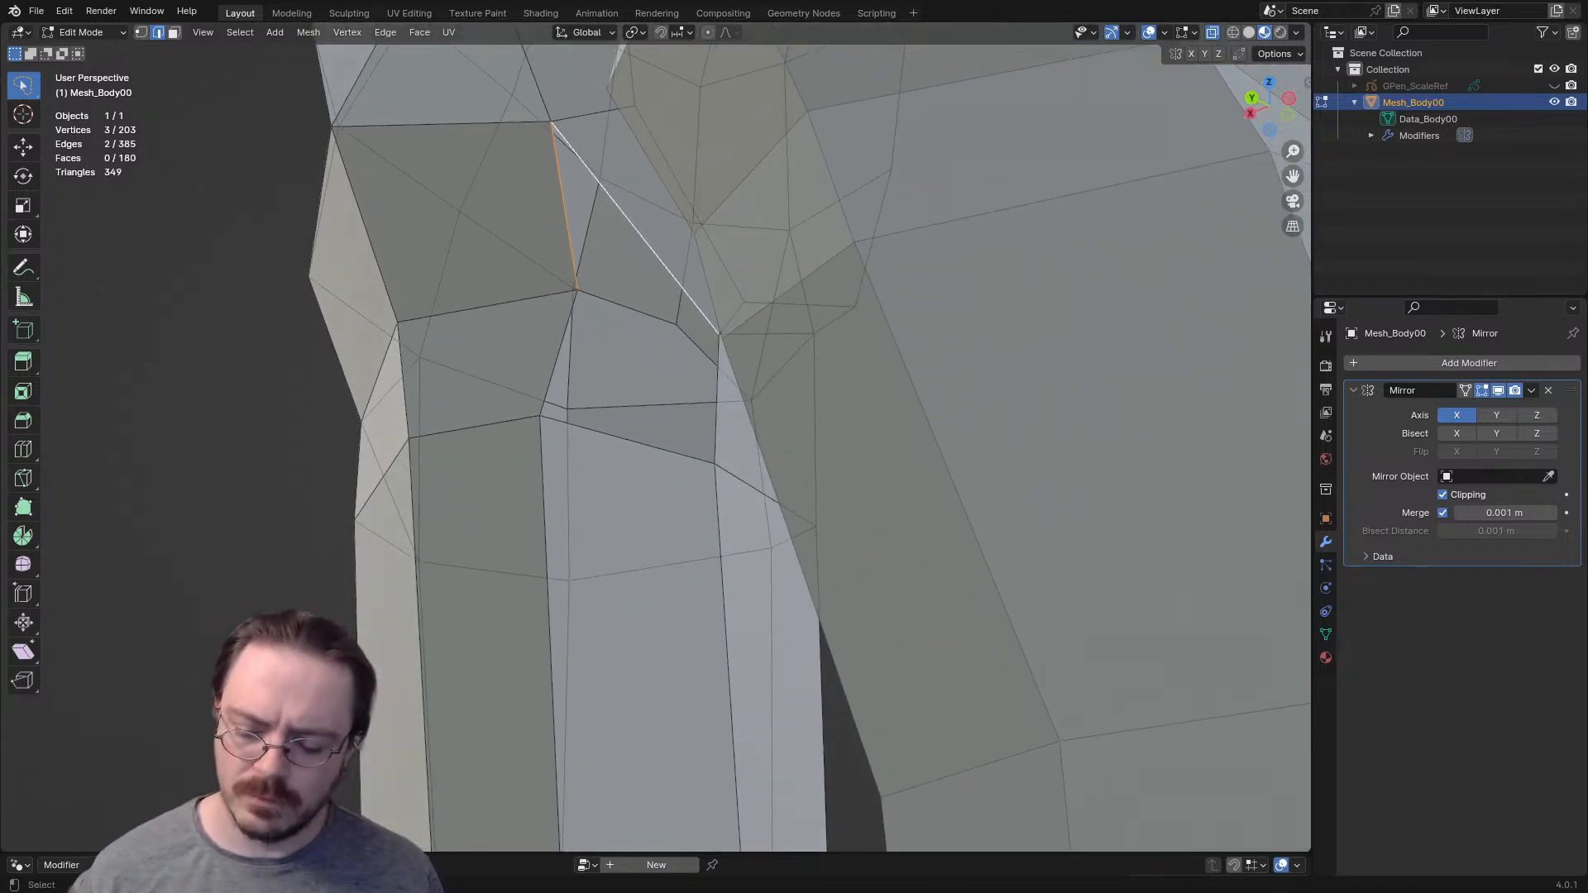
key(f)
click(572, 350)
key(f)
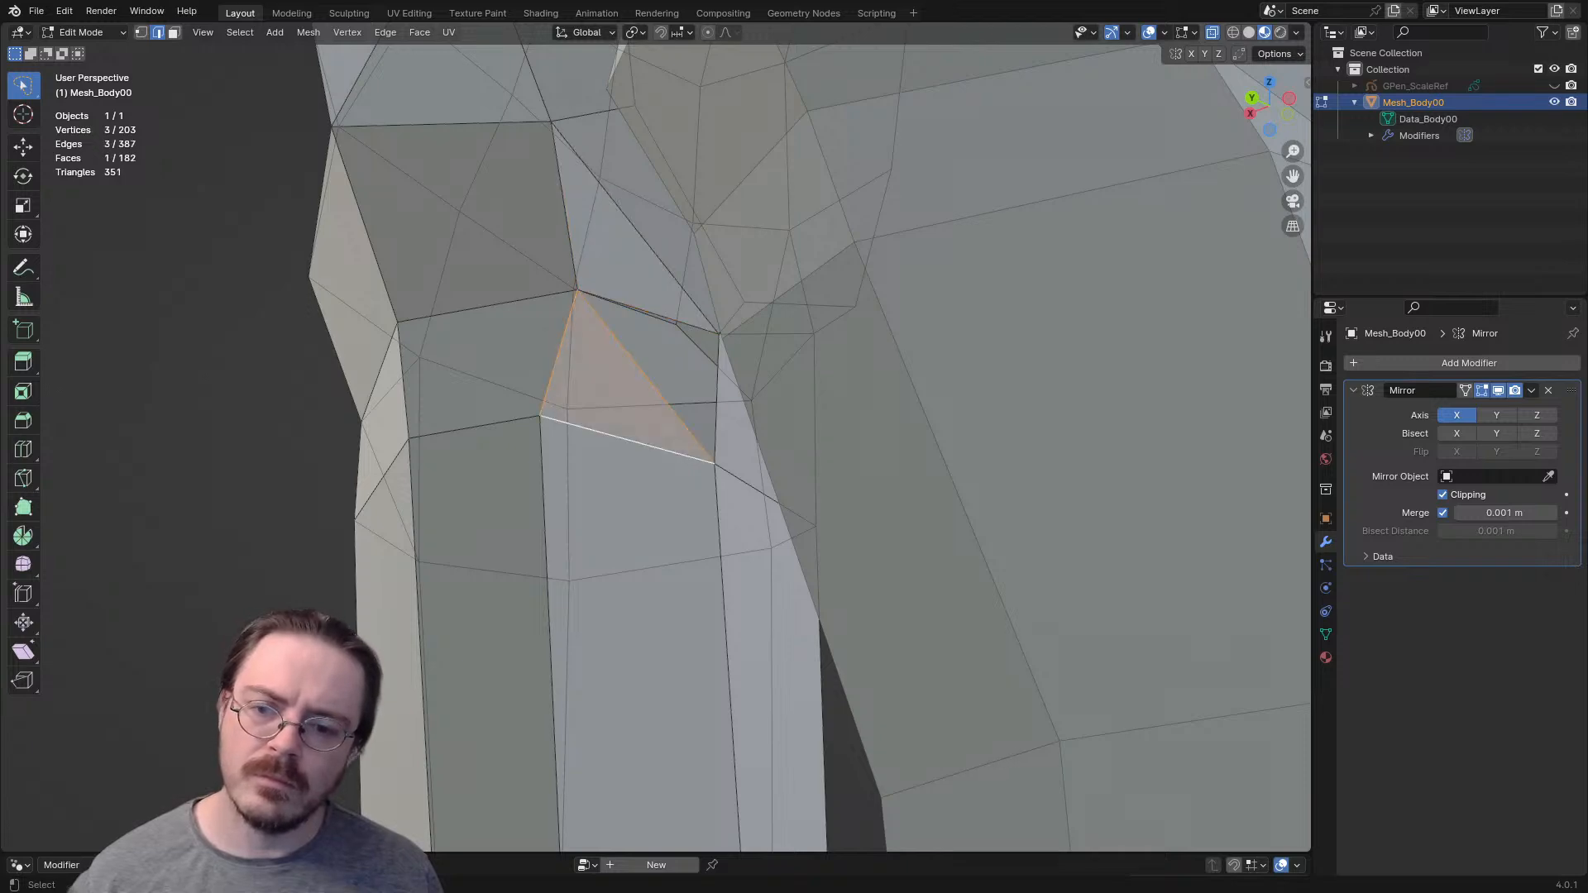
click(646, 377)
key(f)
- Move the vertex at the middle of the lower buttock slightly outward
middle_drag(662, 364, 717, 342)
scroll(662, 413, down, 3)
key(1)
click(706, 215)
drag(705, 215, 683, 213)
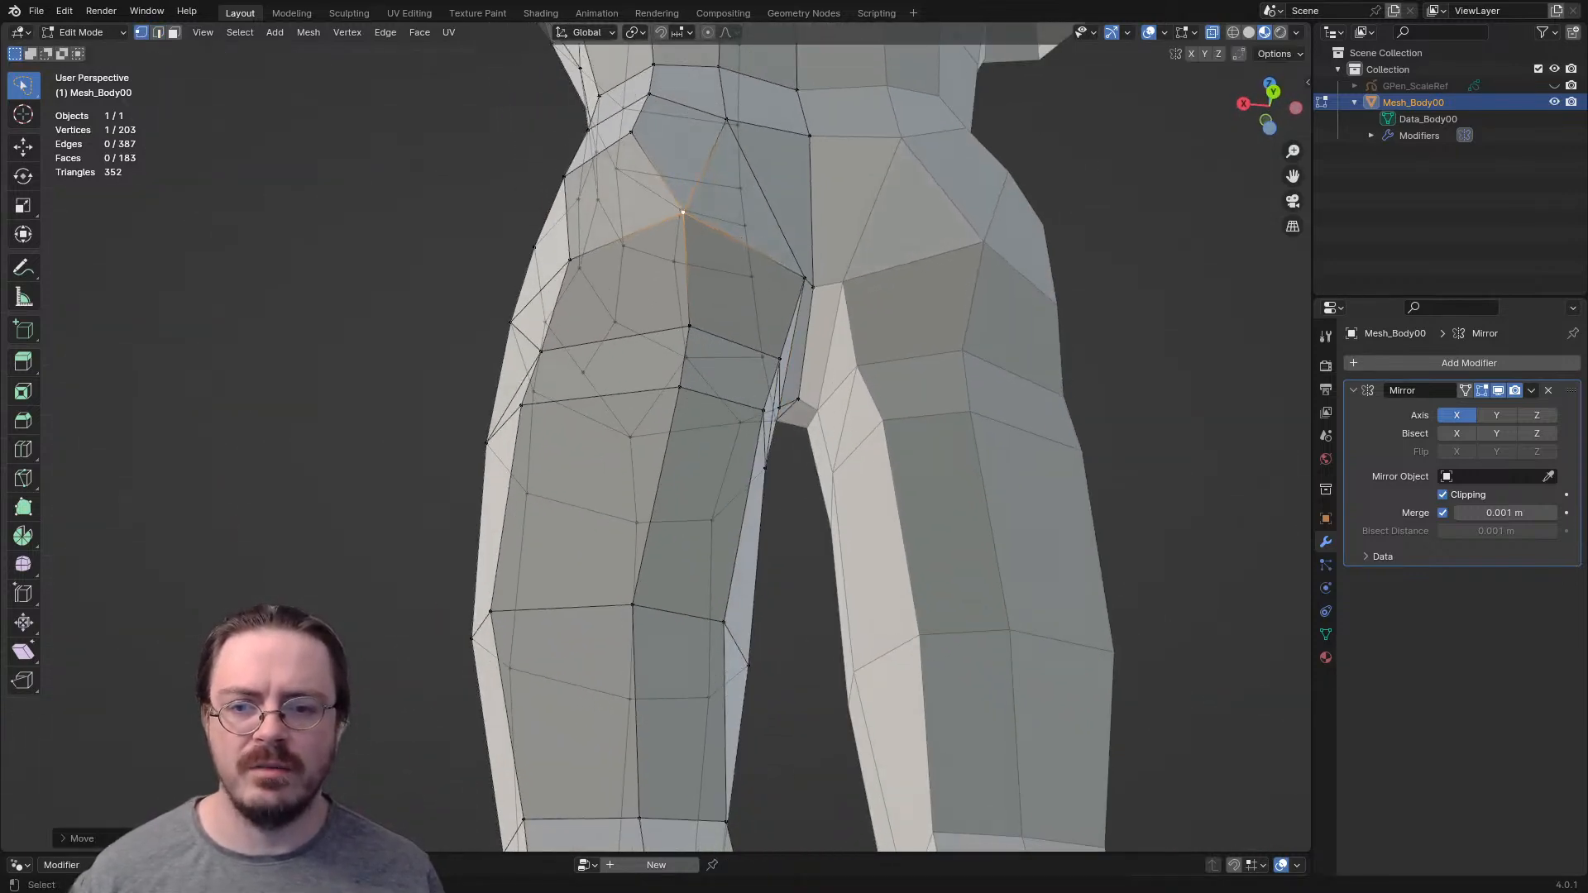
- Move the short vertical edge on the back of the thigh below the buttock outward in the back orthographic view
key(ctrl+KP_1)
key(2)
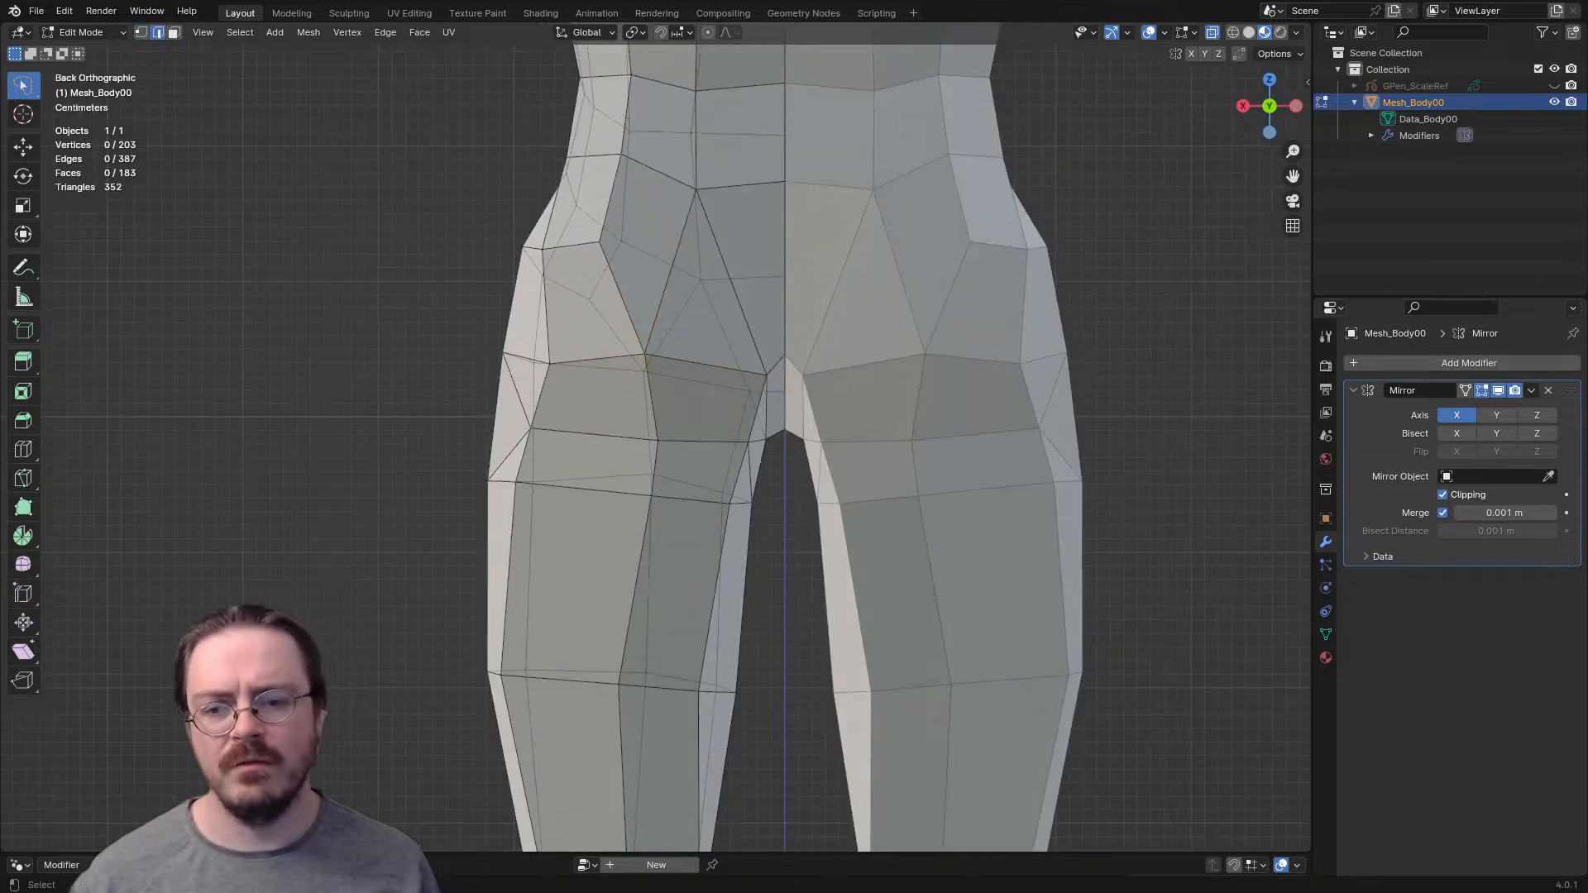
key(g)
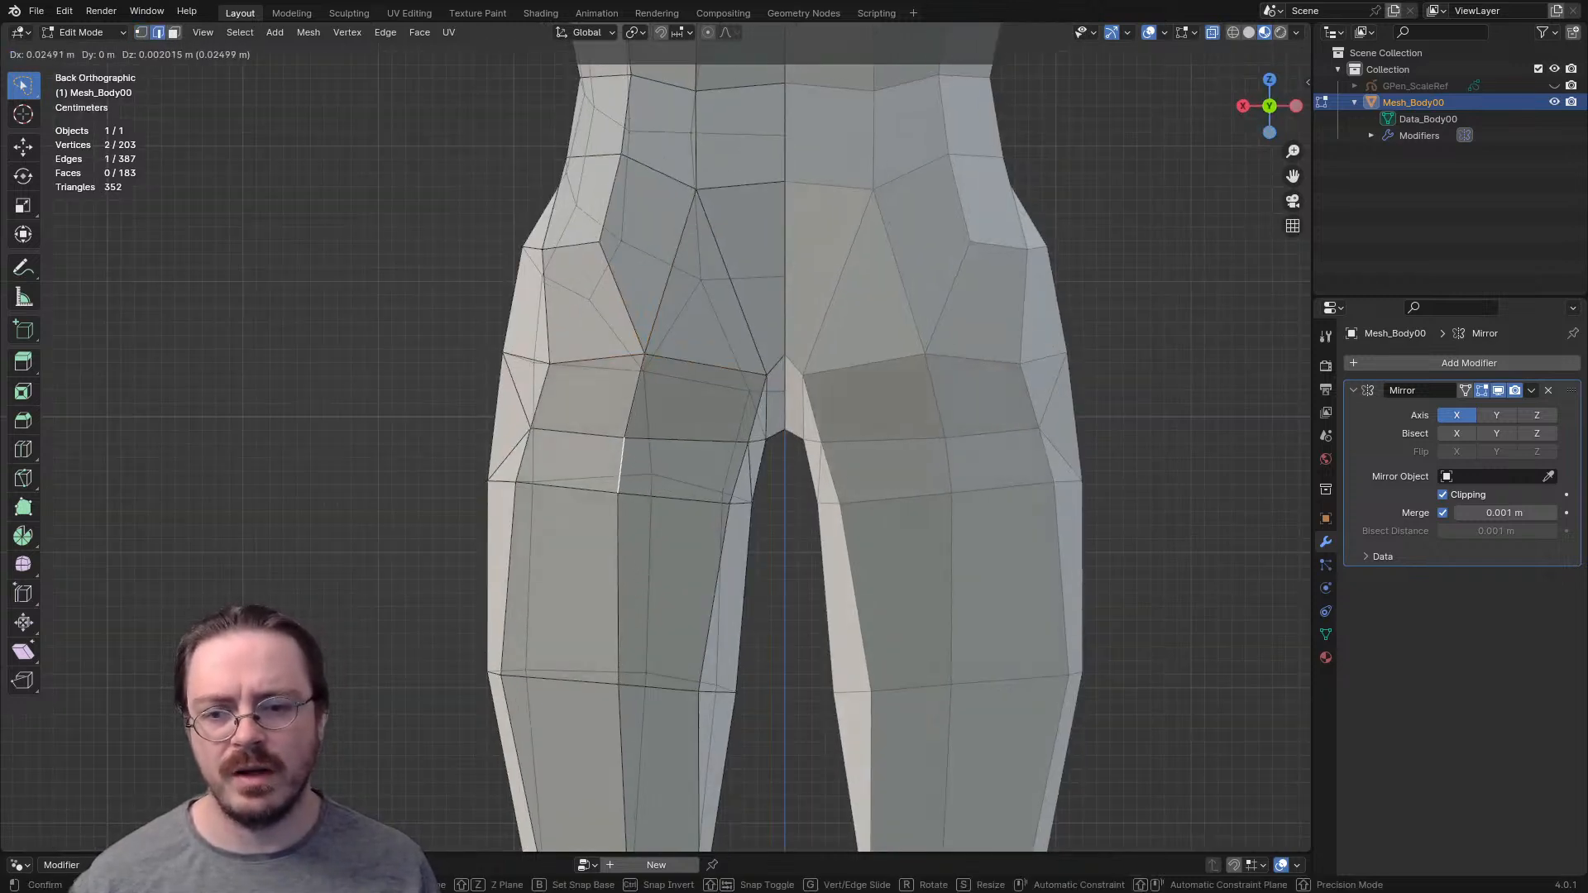
click(622, 465)
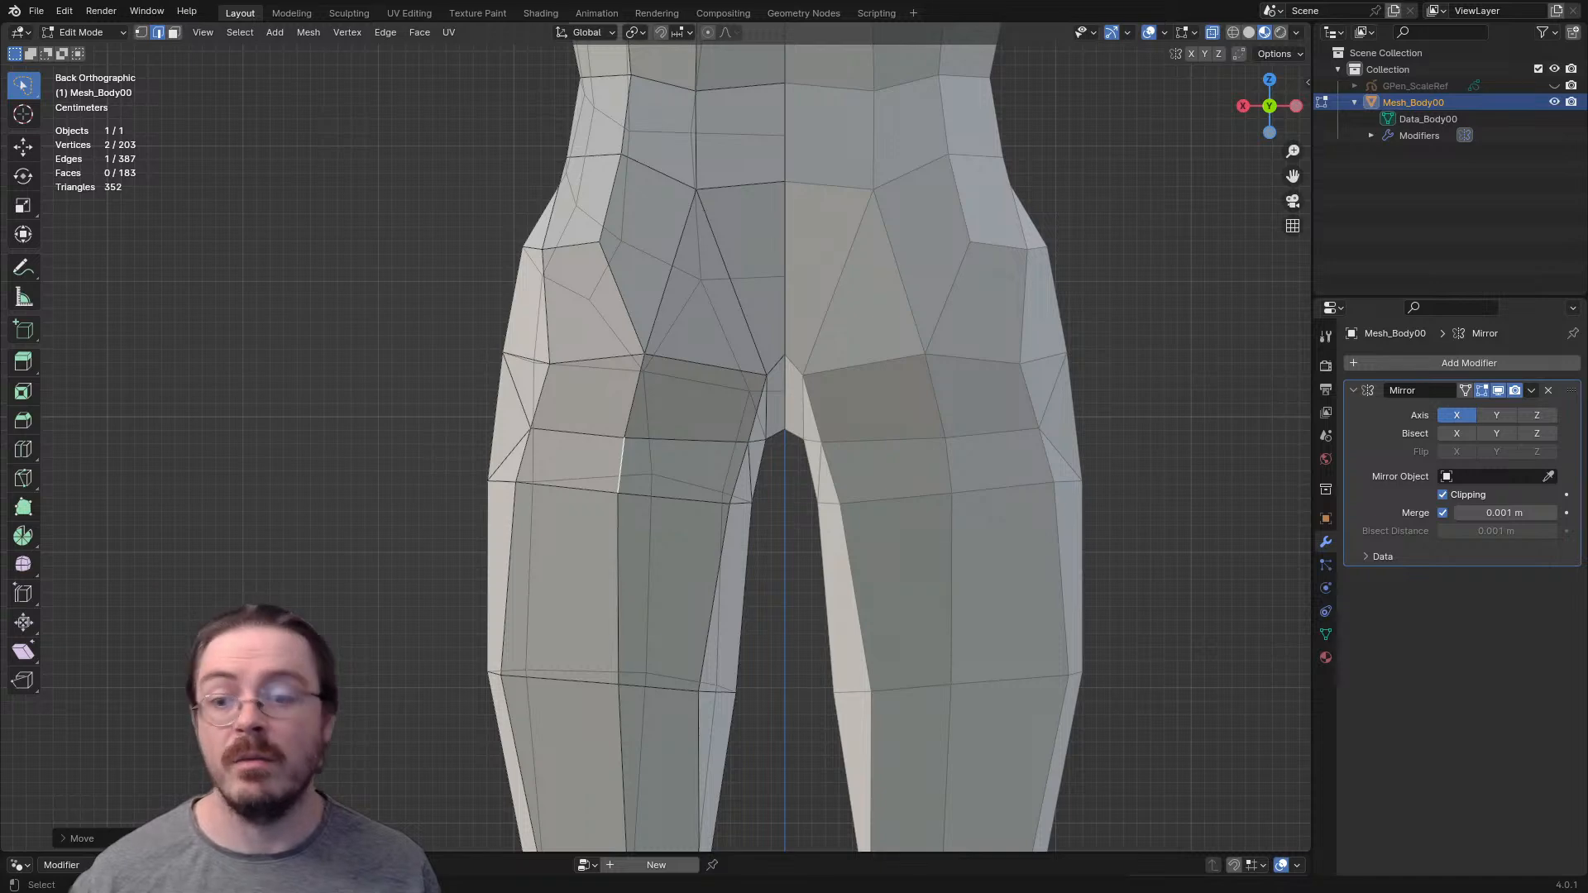
- Move the edge on the outer side of the upper thigh inward and rotate it
click(497, 418)
key(g)
click(508, 418)
key(r)
click(619, 435)
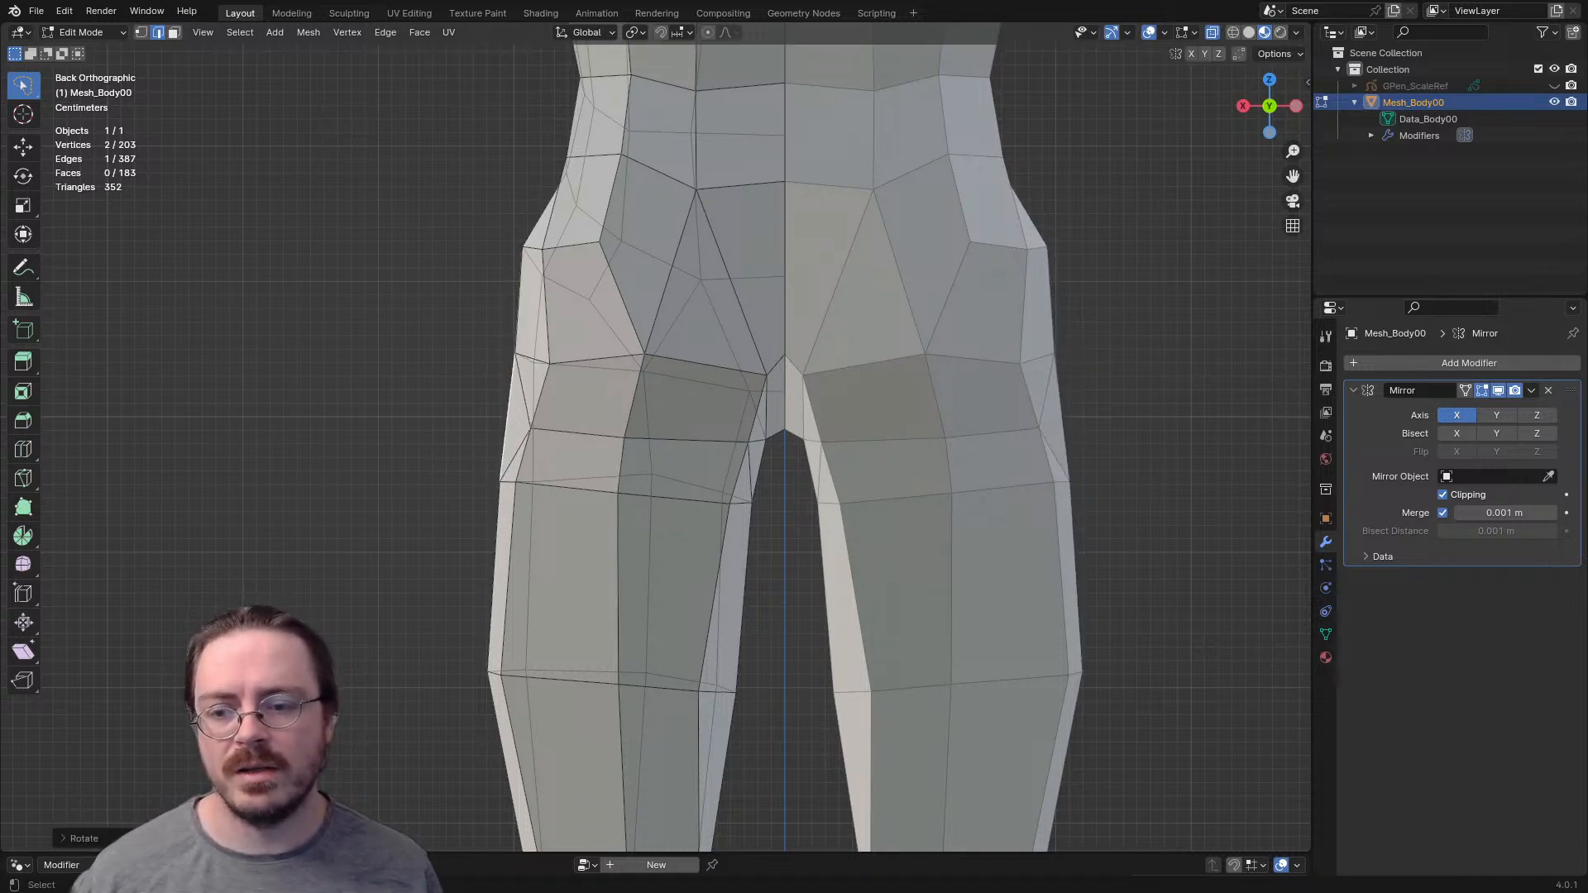
- Rotate the vertical edge on the back of the thigh and lower its top vertex
shift+middle_drag(613, 439, 551, 295)
scroll(654, 494, down, 3)
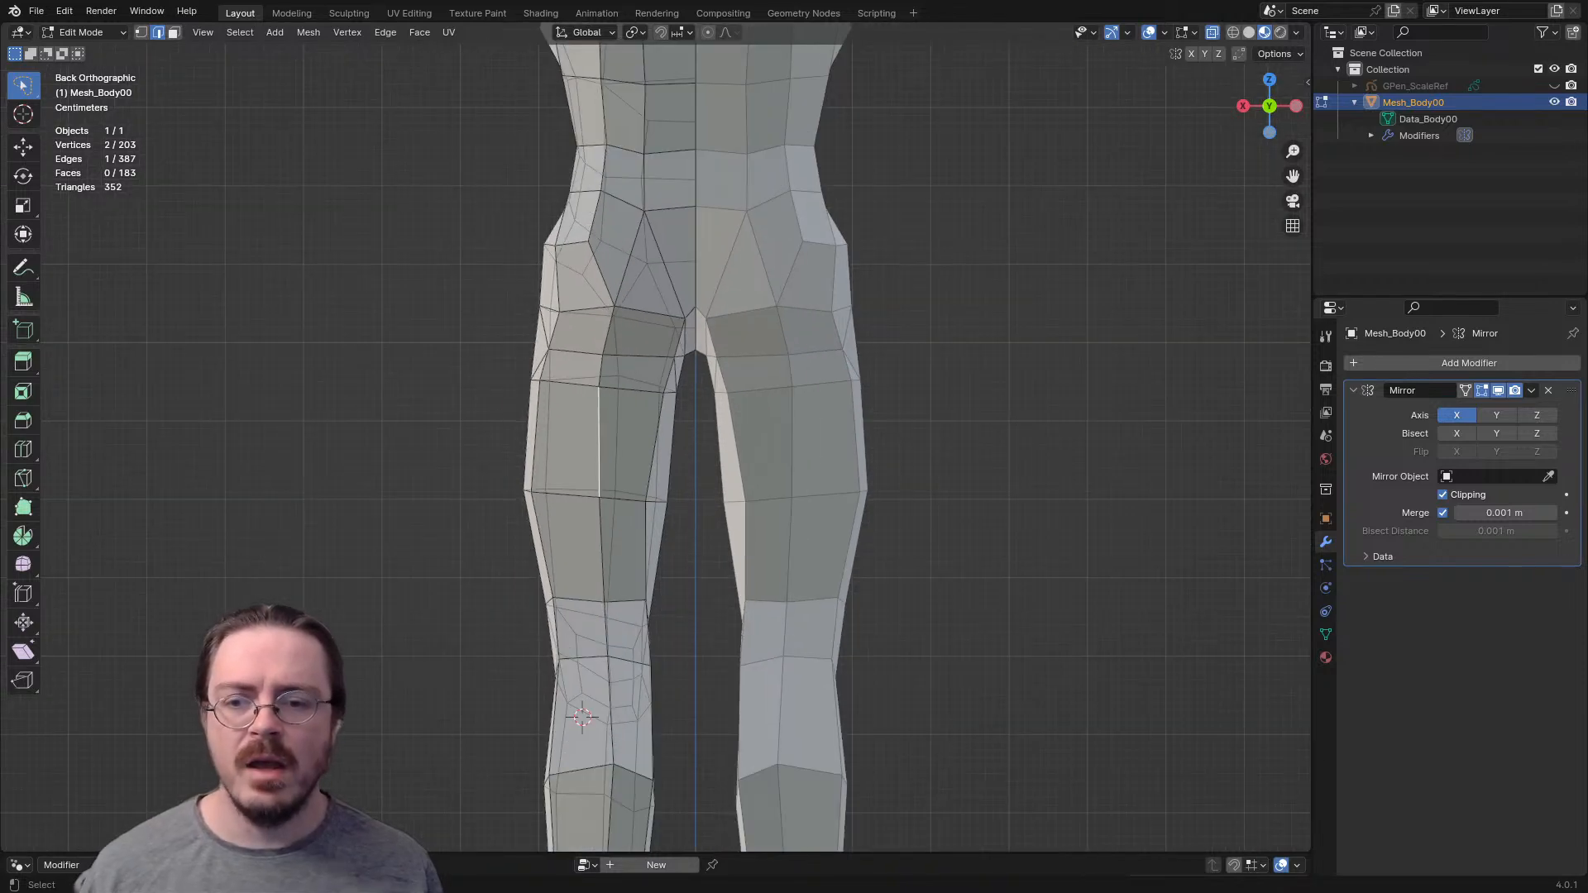
key(r)
click(656, 497)
key(1)
click(602, 387)
key(g)
click(600, 401)
- Turn off X-ray display and adjust the outer buttock vertex and the vertex at the top of the buttock
key(alt+z)
shift+scroll(600, 401, down, 3)
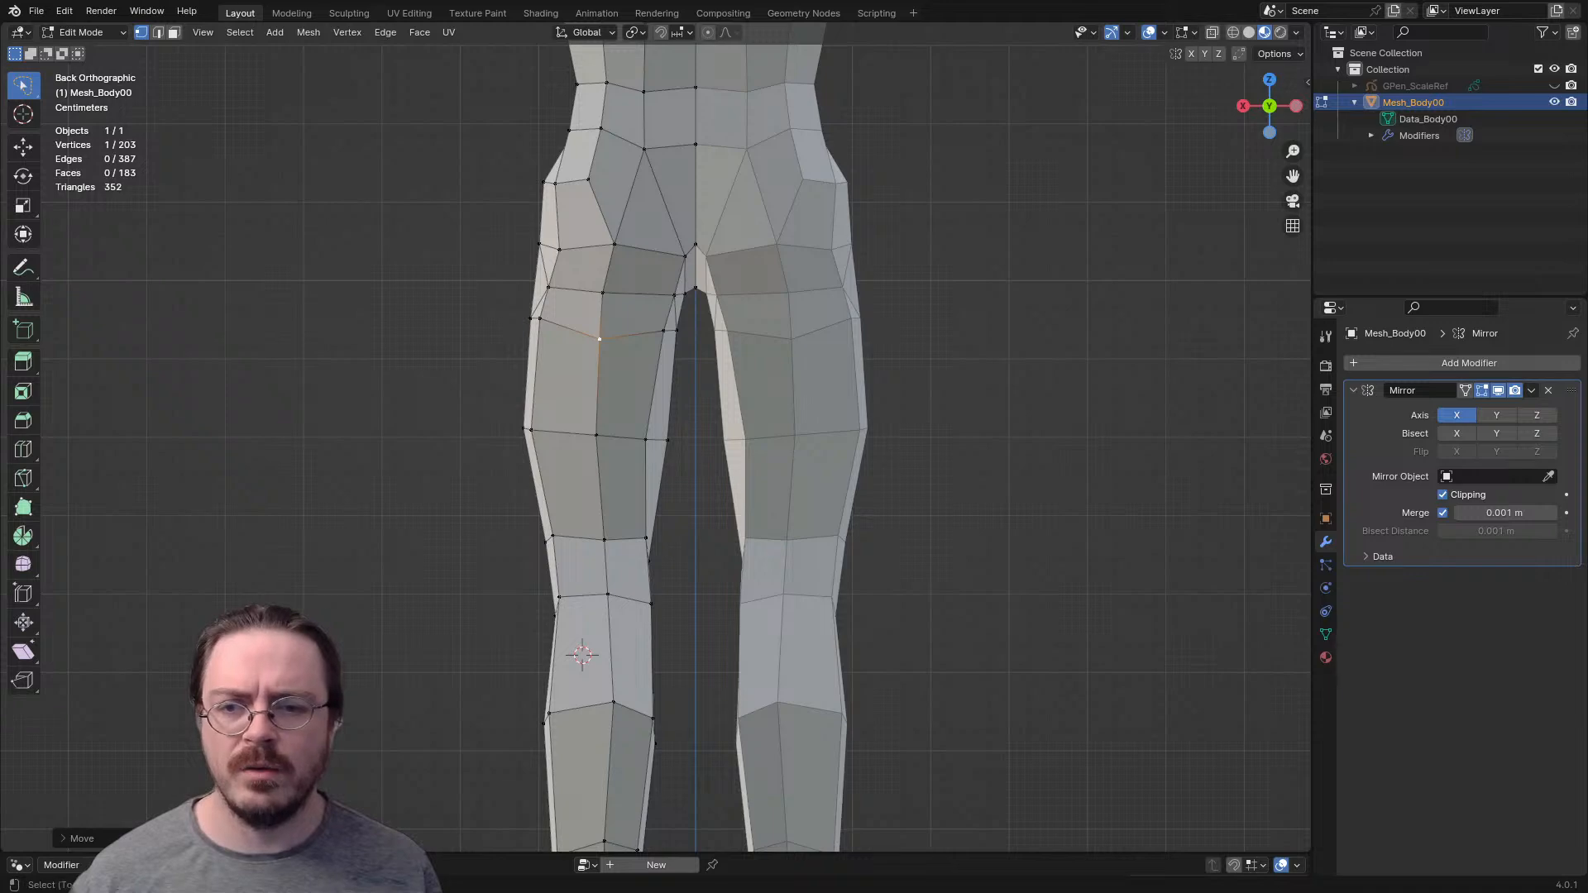
shift+middle_drag(616, 364, 625, 493)
key(g)
click(593, 308)
click(653, 278)
key(g)
click(656, 279)
- Adjust the column of vertices beside the spine, working from the lower back upward
shift+middle_drag(656, 280, 662, 455)
key(g)
click(671, 395)
click(660, 328)
key(g)
click(672, 328)
shift+middle_drag(671, 328, 681, 391)
click(666, 316)
key(g)
click(670, 327)
click(672, 279)
key(g)
click(668, 291)
- Move three spine vertices between the middle back and the top of the buttocks slightly downward
click(720, 313)
key(g)
click(720, 331)
click(720, 390)
key(g)
click(721, 396)
click(721, 513)
key(g)
click(721, 517)
- Adjust the vertices on the inner back side of the upper thigh, just below the buttock
middle_drag(721, 517, 777, 496)
middle_drag(745, 562, 687, 467)
shift+middle_drag(686, 570, 713, 496)
click(627, 473)
key(g)
click(721, 488)
click(726, 500)
key(g)
click(725, 496)
key(g)
click(723, 494)
click(683, 499)
key(g)
click(715, 493)
- Adjust the outer back vertices of the thigh at and just below the buttock fold
click(584, 489)
key(g)
click(589, 486)
click(597, 443)
key(g)
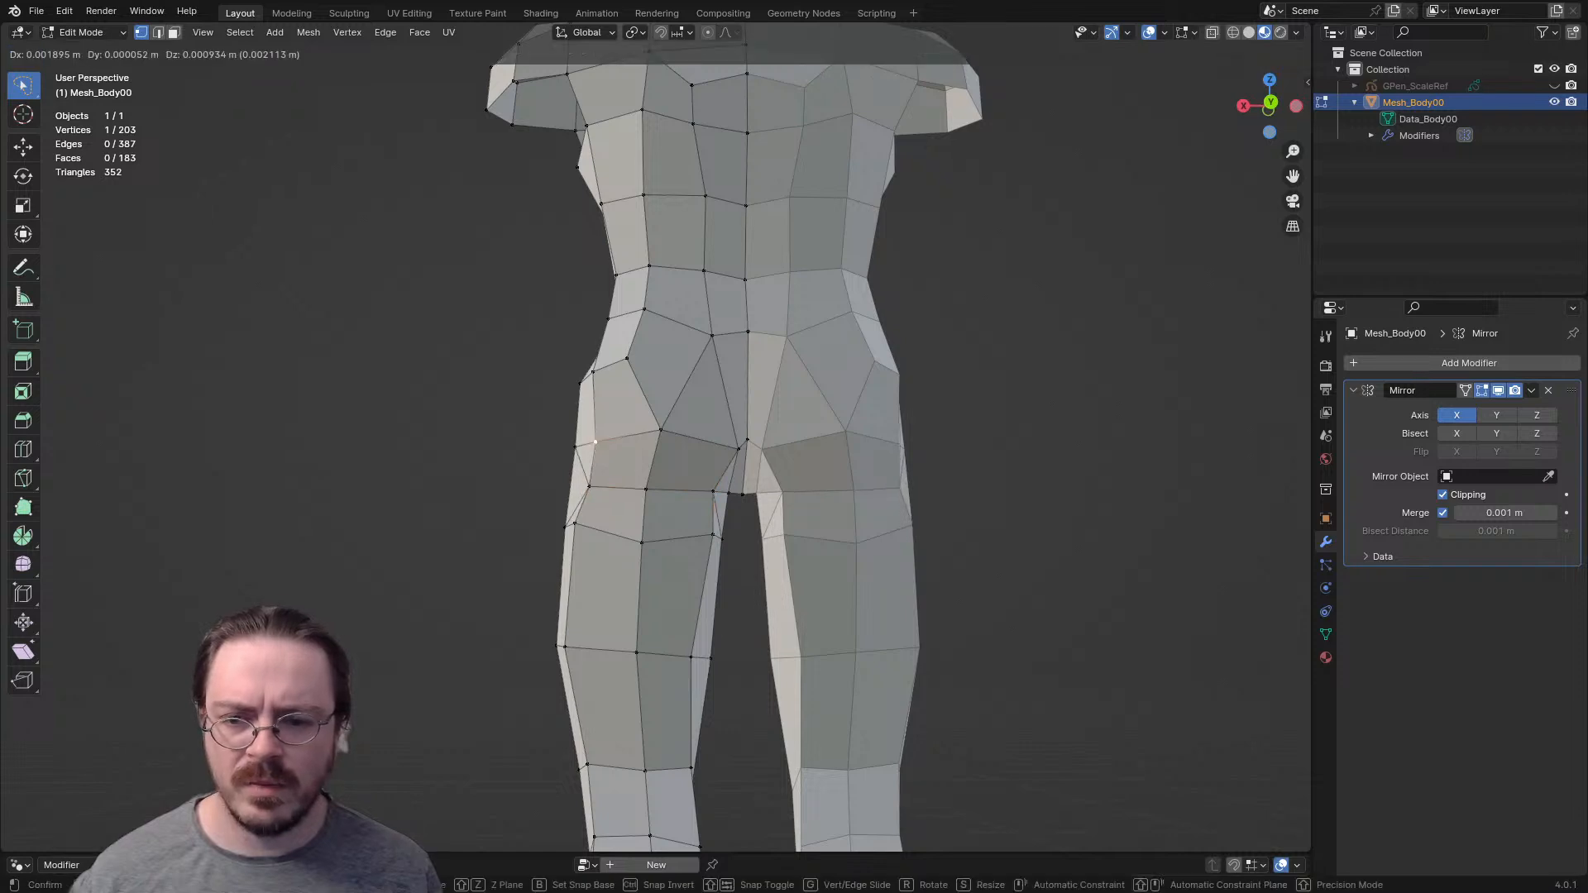
click(577, 439)
- Adjust the vertices on the front of the hip and upper thigh
shift+middle_drag(577, 439, 912, 532)
click(675, 471)
key(g)
click(672, 569)
key(g)
click(584, 589)
click(656, 597)
key(g)
click(661, 596)
- Raise the front edge of the upper hip and reposition the waist edge above it in the front orthographic view
middle_drag(796, 412, 592, 435)
key(2)
click(649, 482)
middle_drag(648, 482, 699, 401)
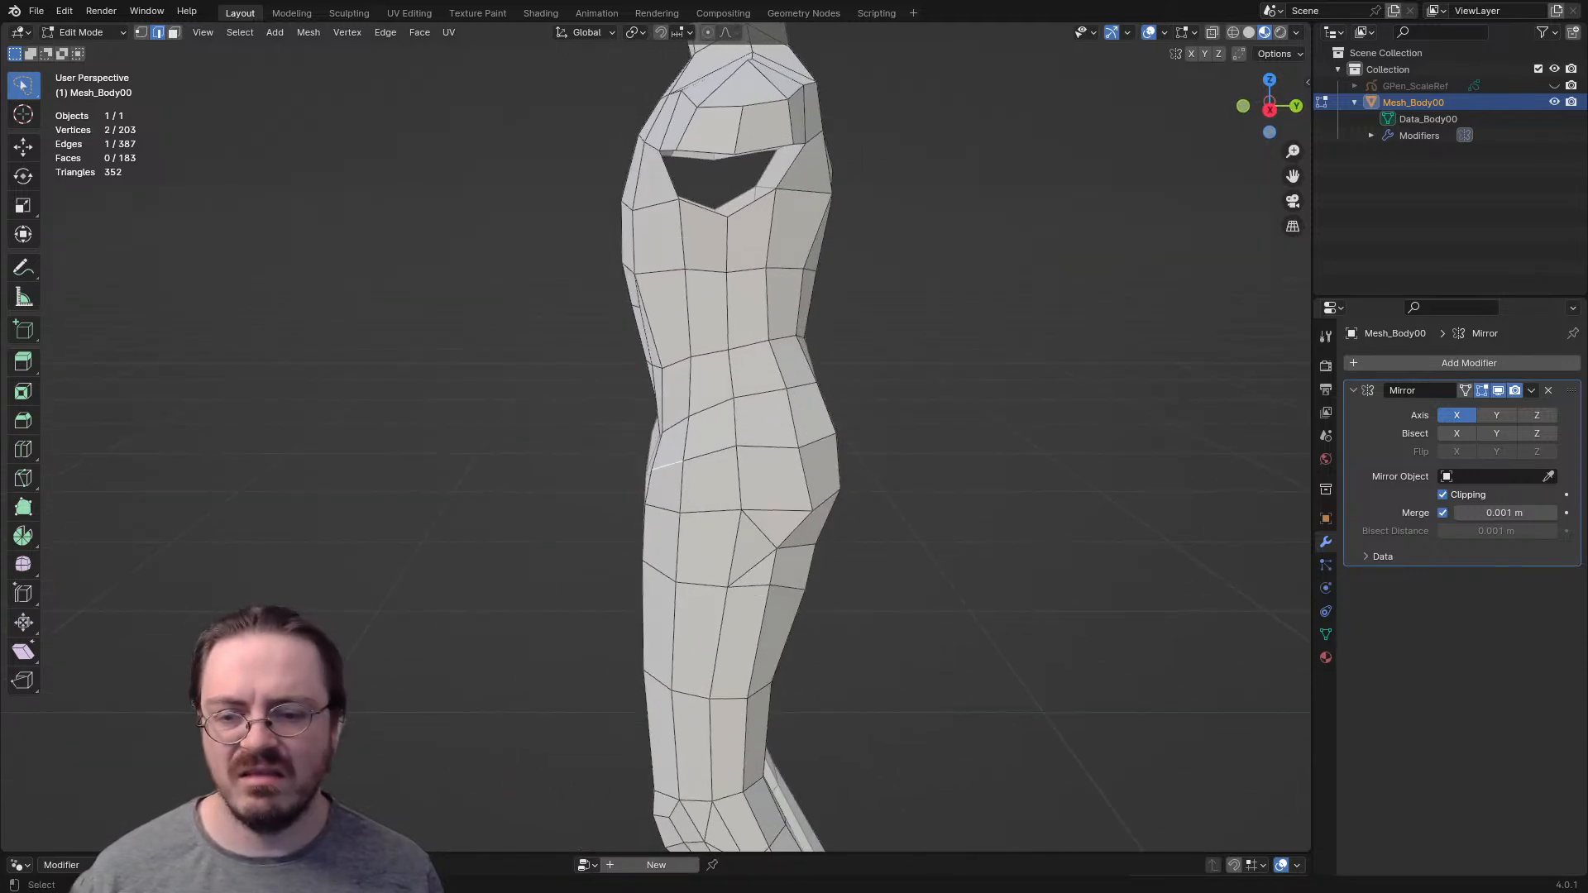
key(KP_1)
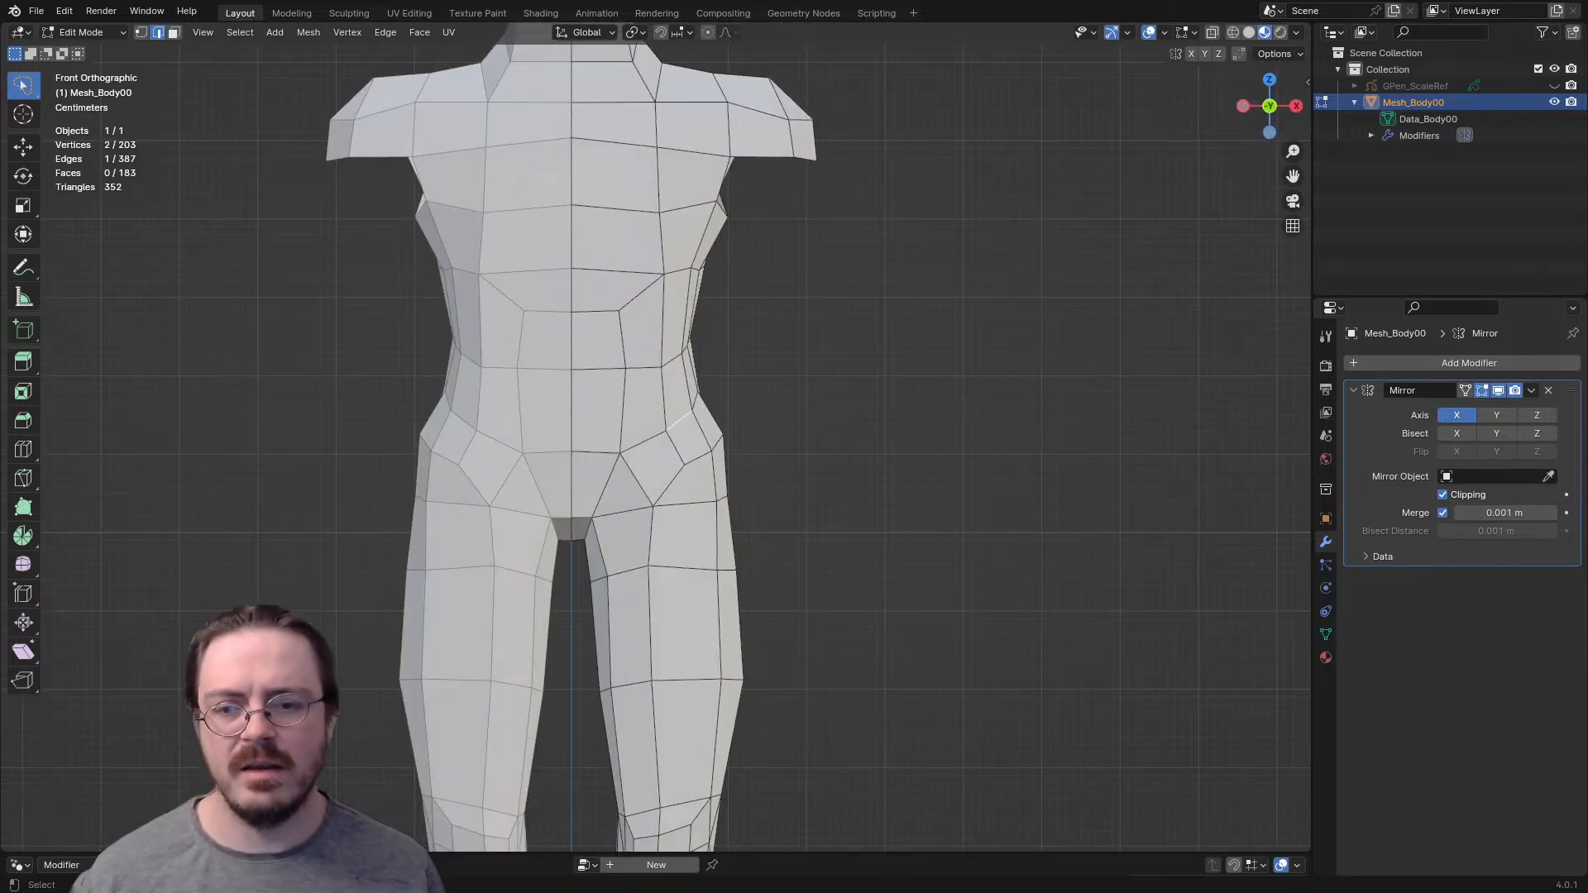
key(g)
click(691, 392)
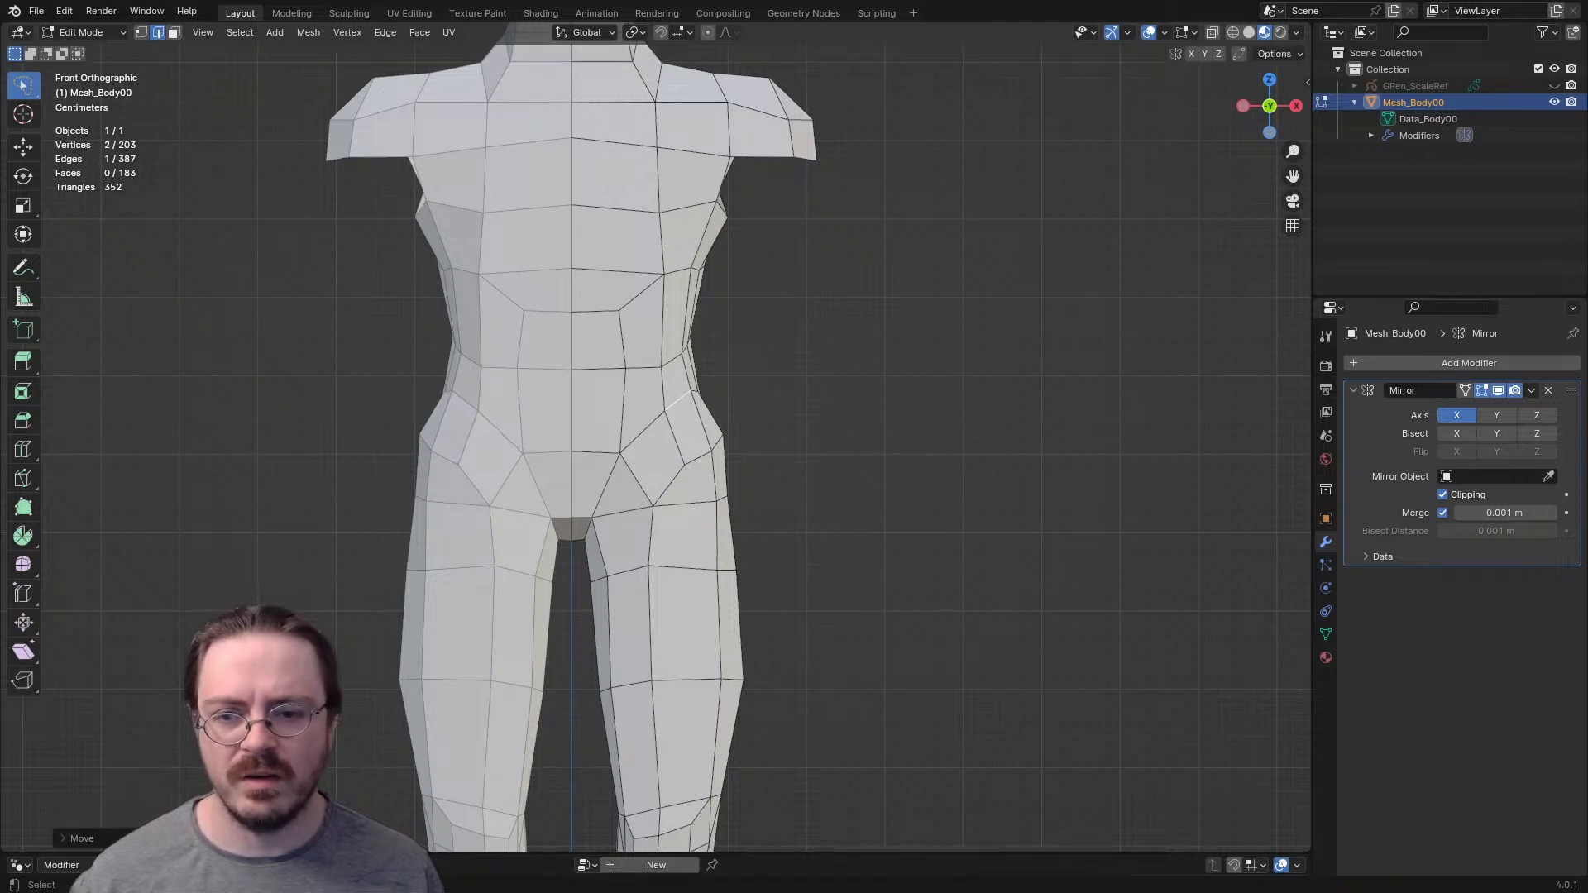
shift+middle_drag(674, 362, 681, 470)
key(g)
click(679, 449)
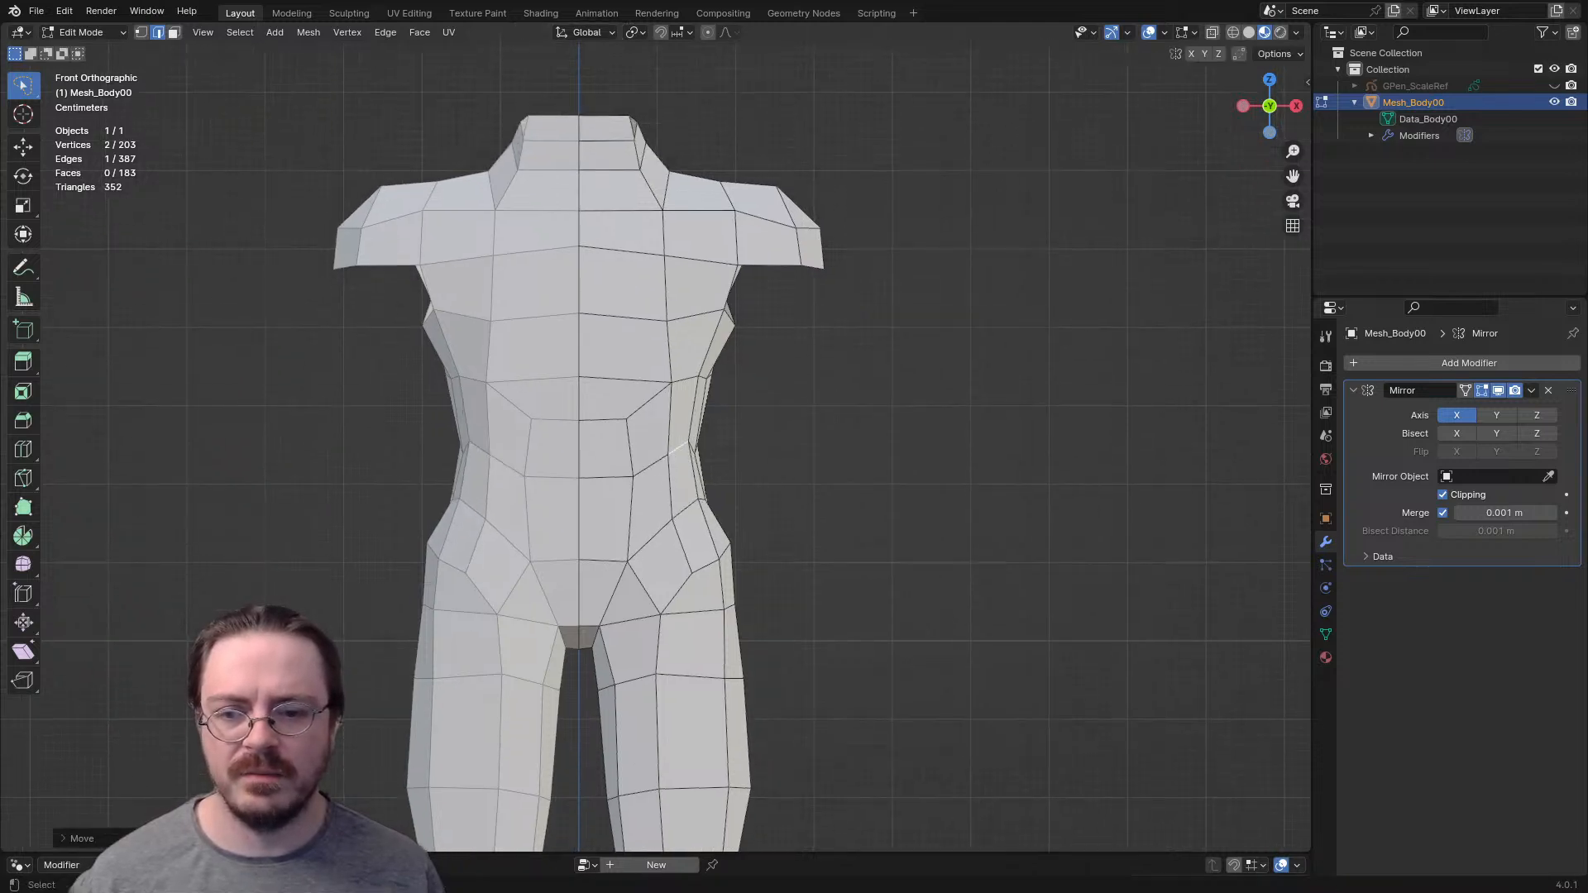
- Raise the horizontal edge at the top of the abdomen and nudge its outer vertex and the abdomen vertex below
key(g)
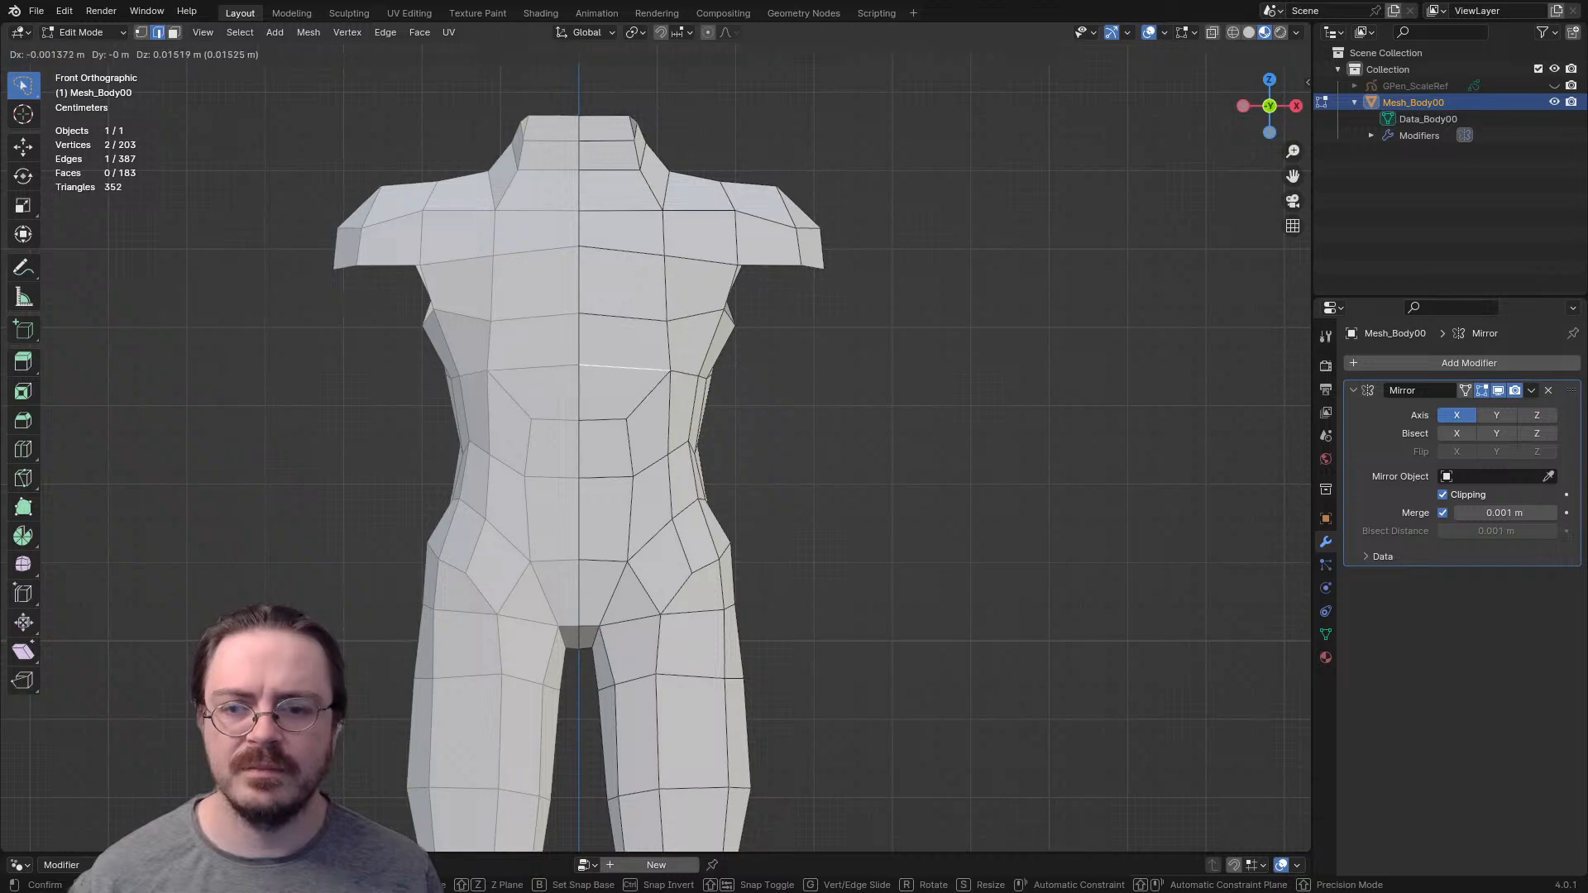
key(Return)
key(1)
click(670, 362)
click(627, 419)
key(g)
click(626, 416)
middle_drag(625, 416, 679, 470)
scroll(622, 399, up, 3)
scroll(693, 470, up, 3)
scroll(679, 470, down, 2)
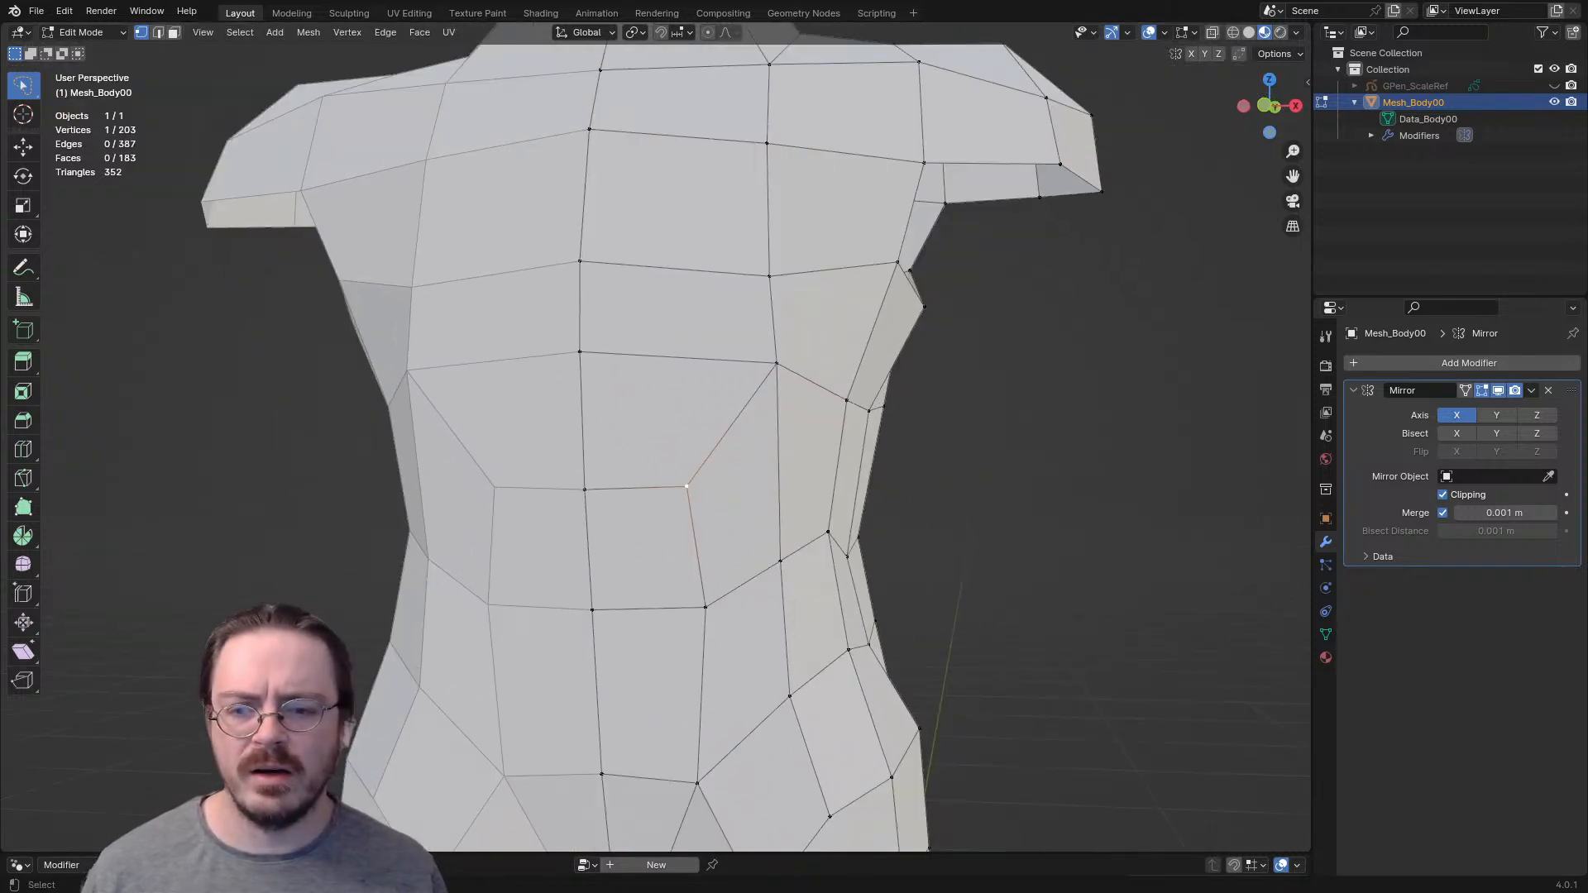
click(695, 337)
key(2)
key(x)
key(Escape)
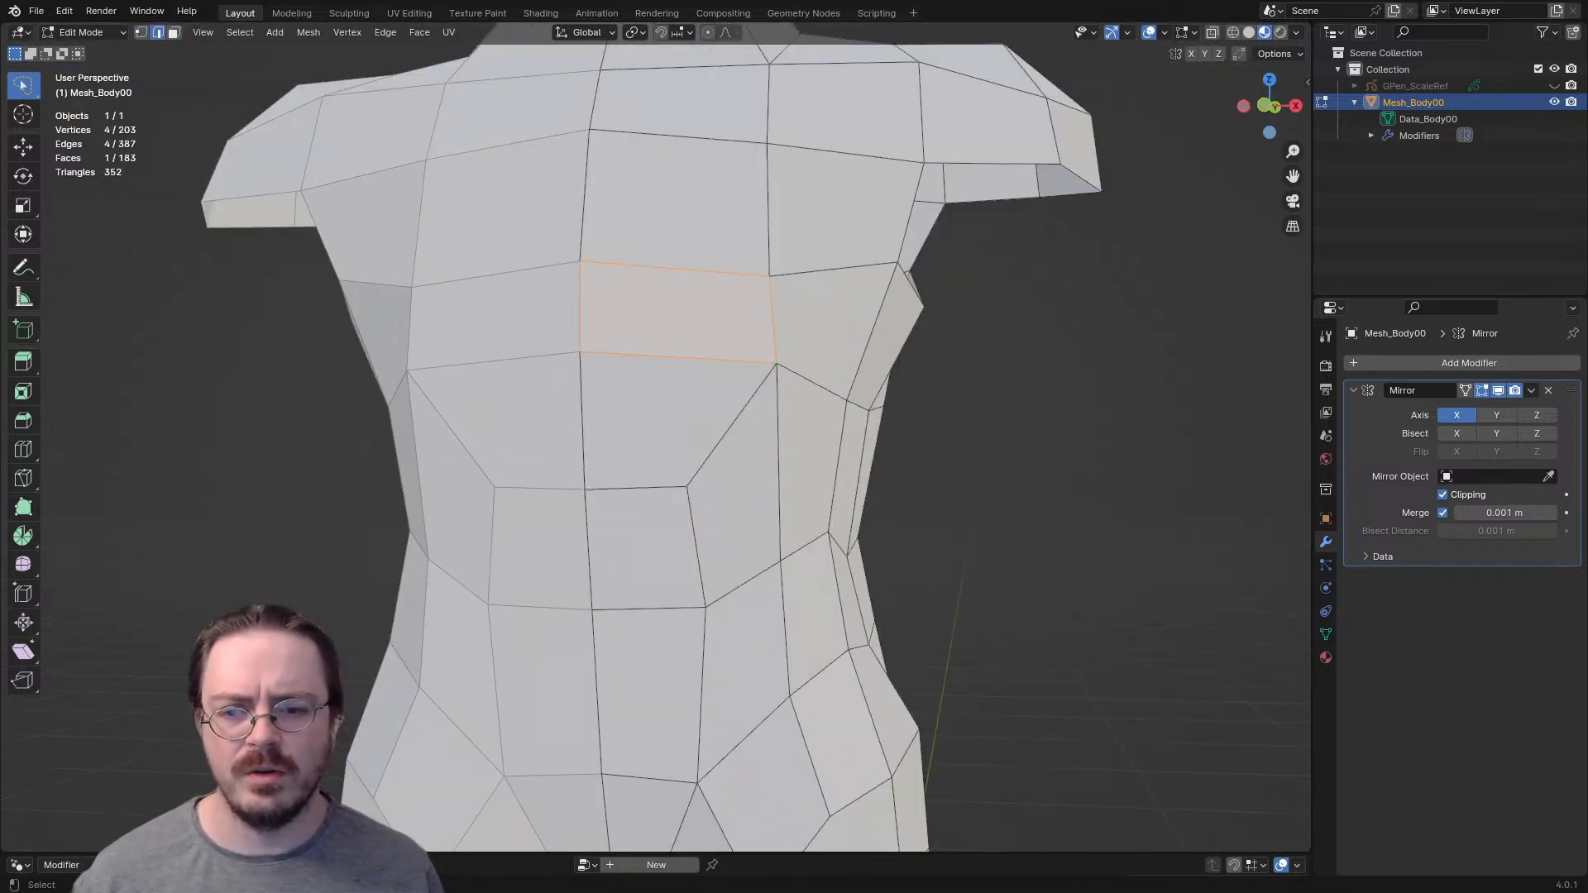
- Delete the horizontal edge across the upper abdomen and dissolve the leftover vertex on the centre line
click(662, 357)
key(x)
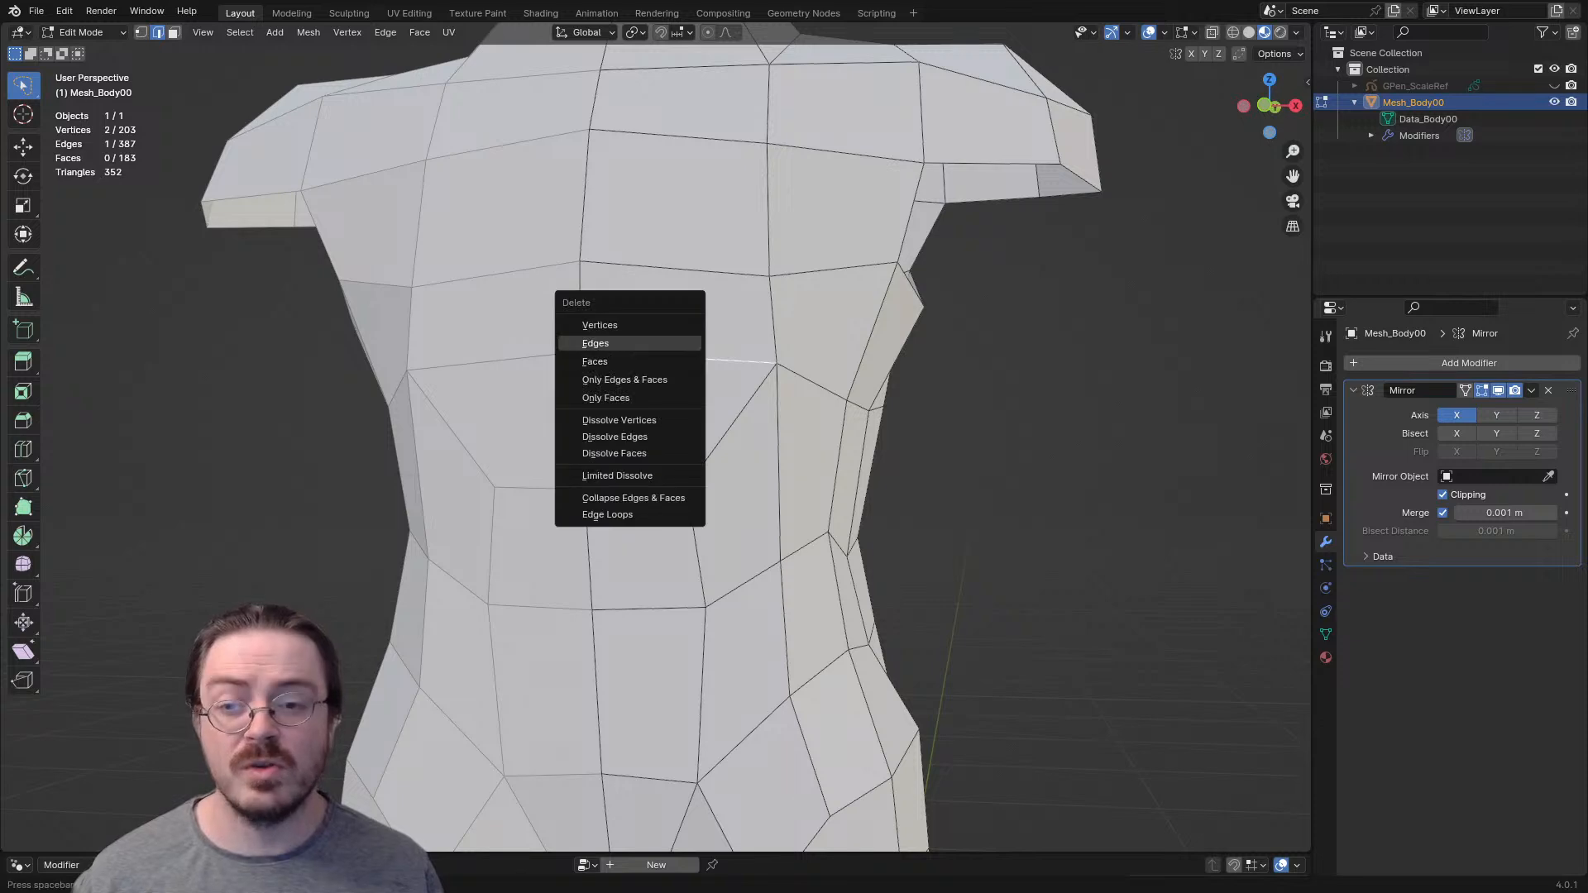
click(654, 344)
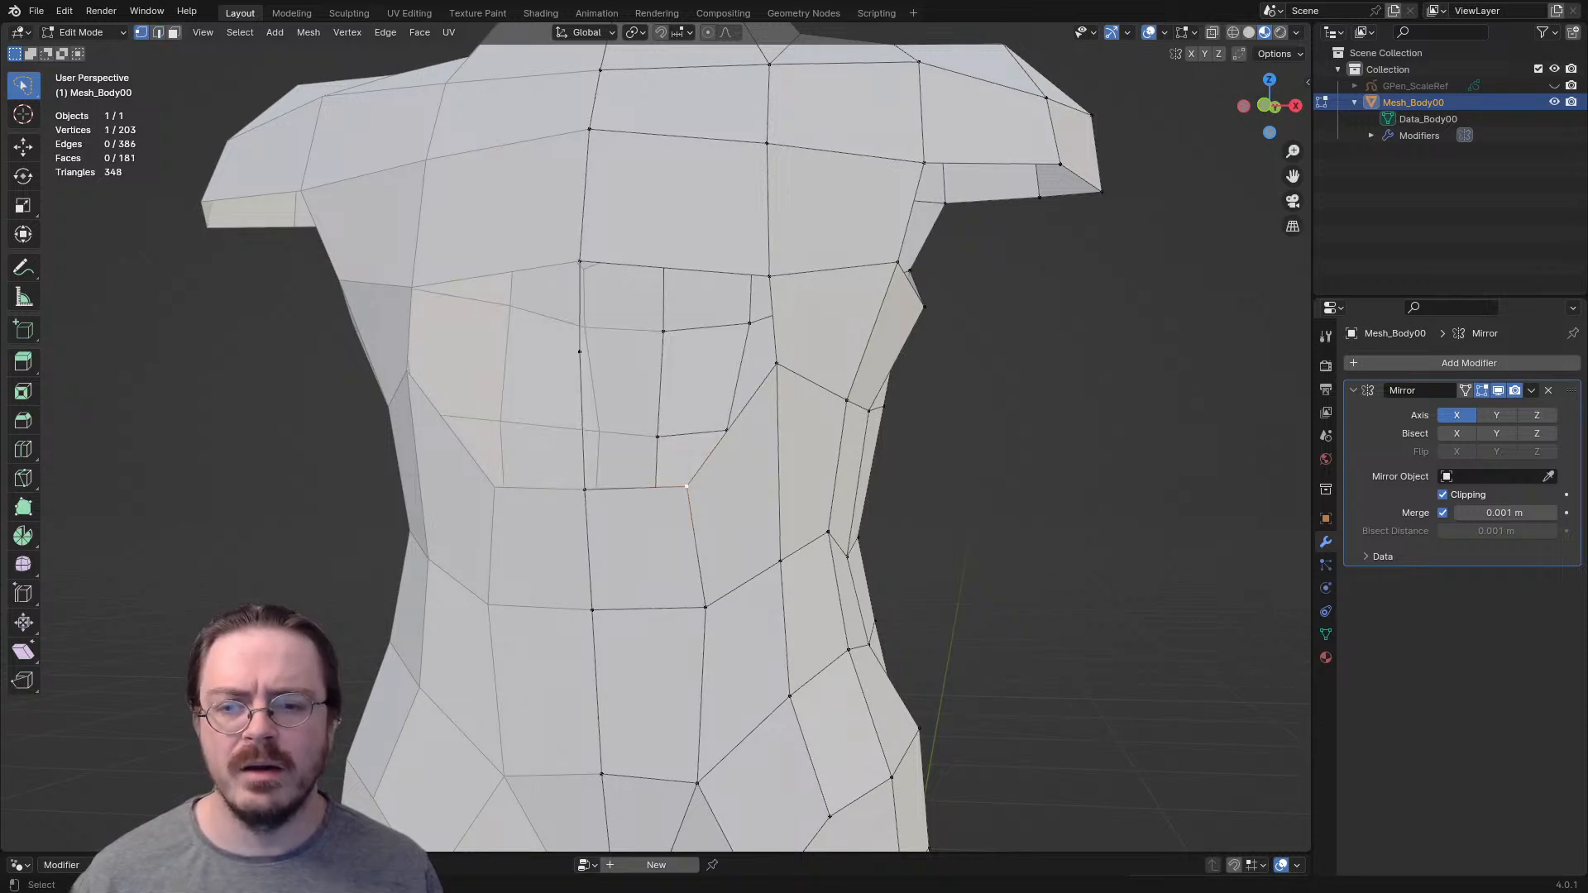
key(x)
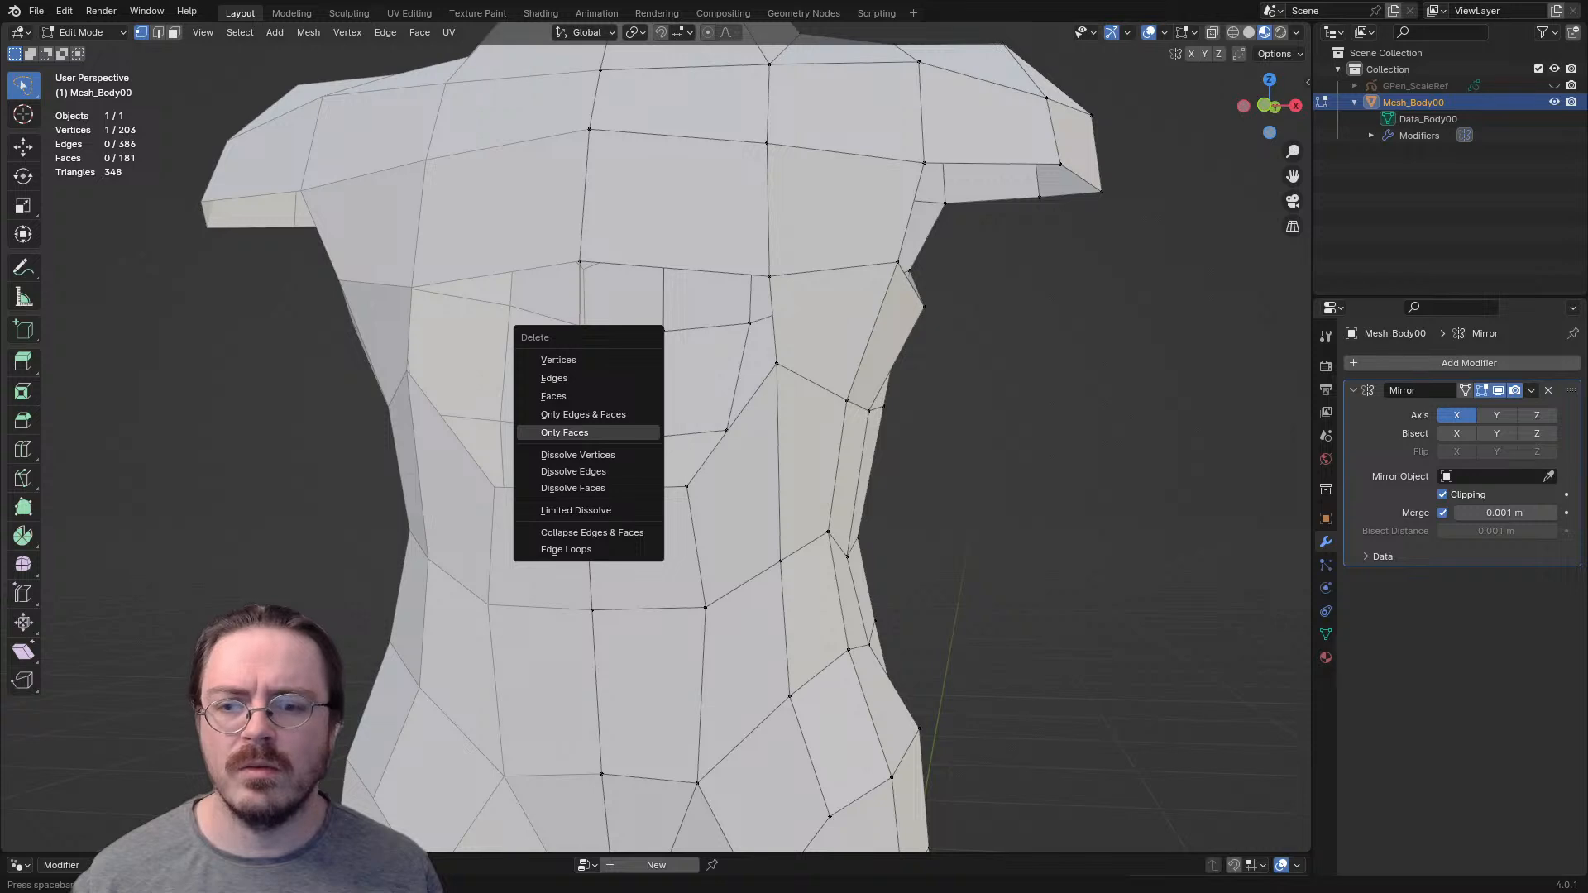
click(578, 455)
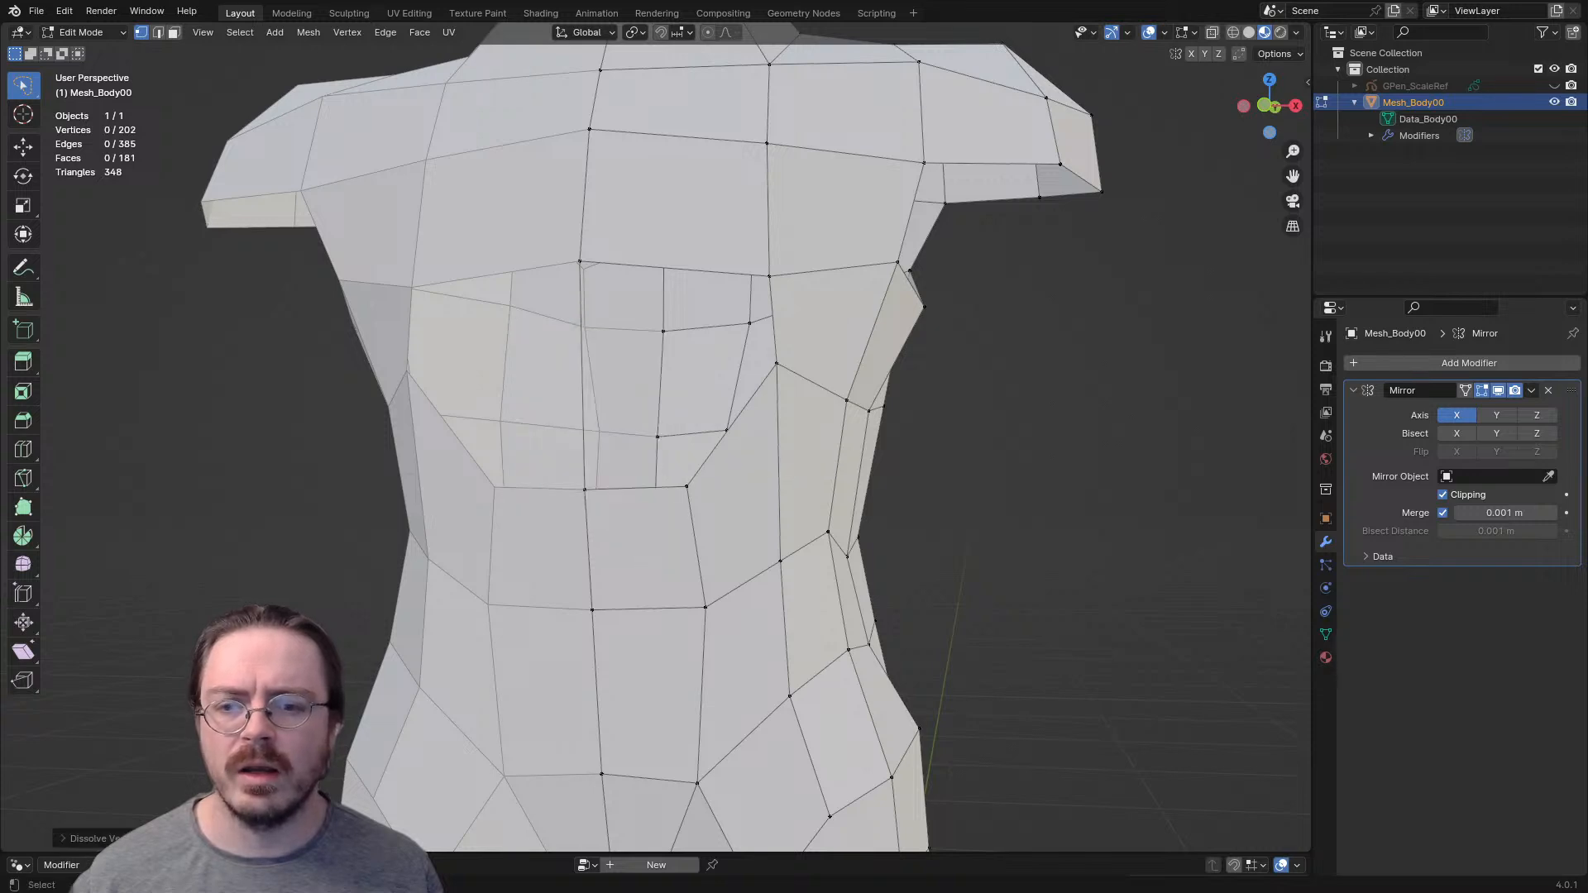
- Raise the horizontal edge below the torso opening level with the neighbouring ribcage vertex
shift+middle_drag(636, 488, 640, 510)
key(2)
click(639, 510)
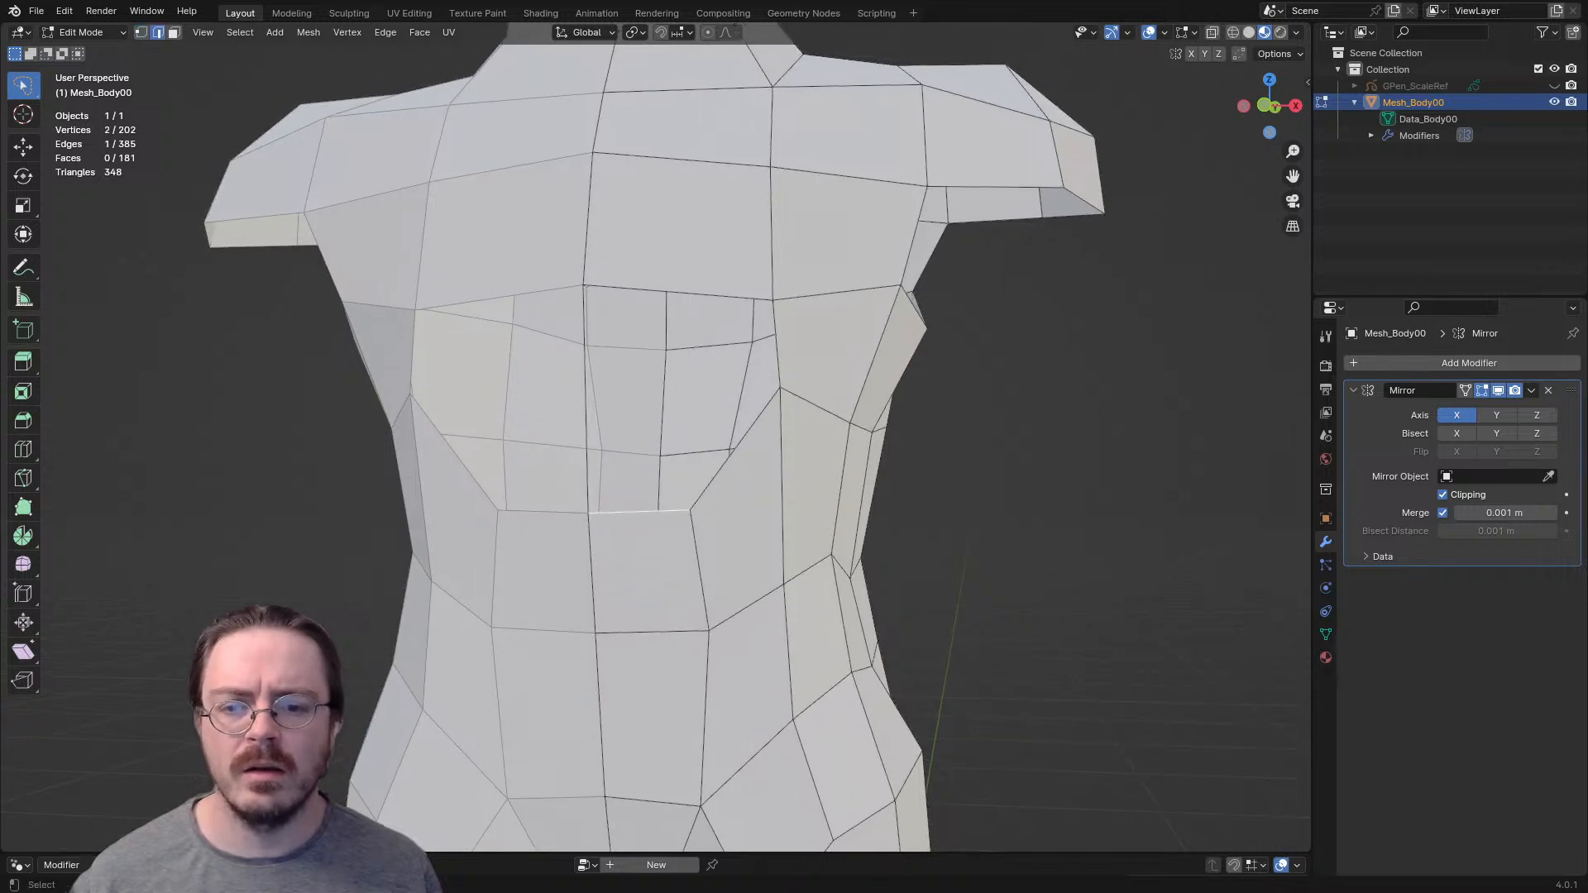
key(g)
click(634, 408)
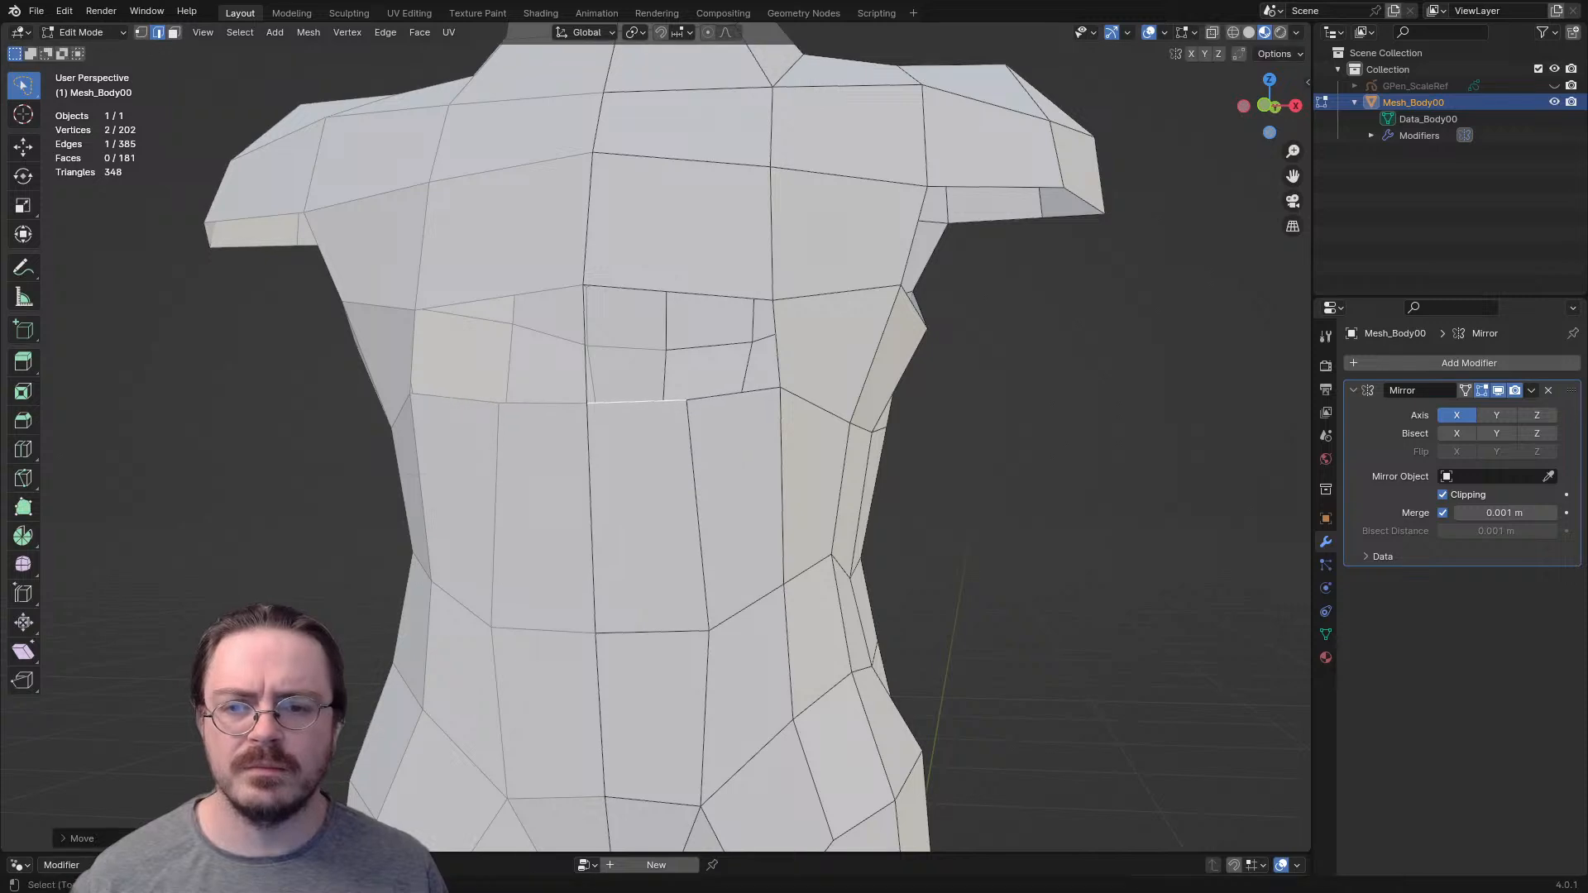
- Knife-cut a small rectangle into the lower inner corner of the chest face beside the centre line
shift+middle_drag(634, 408, 615, 491)
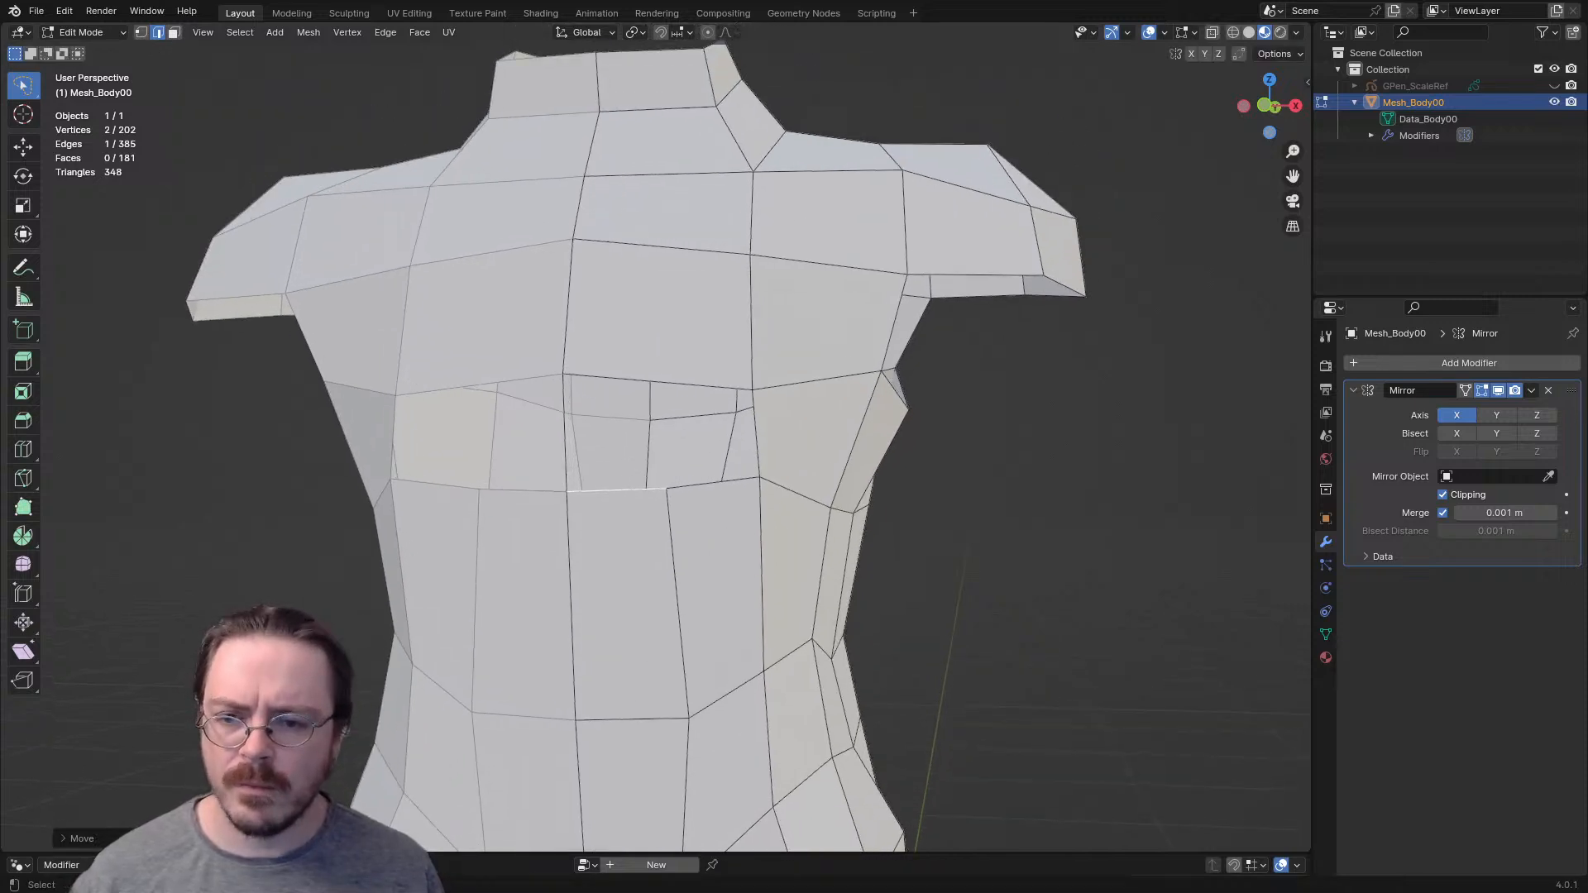
key(k)
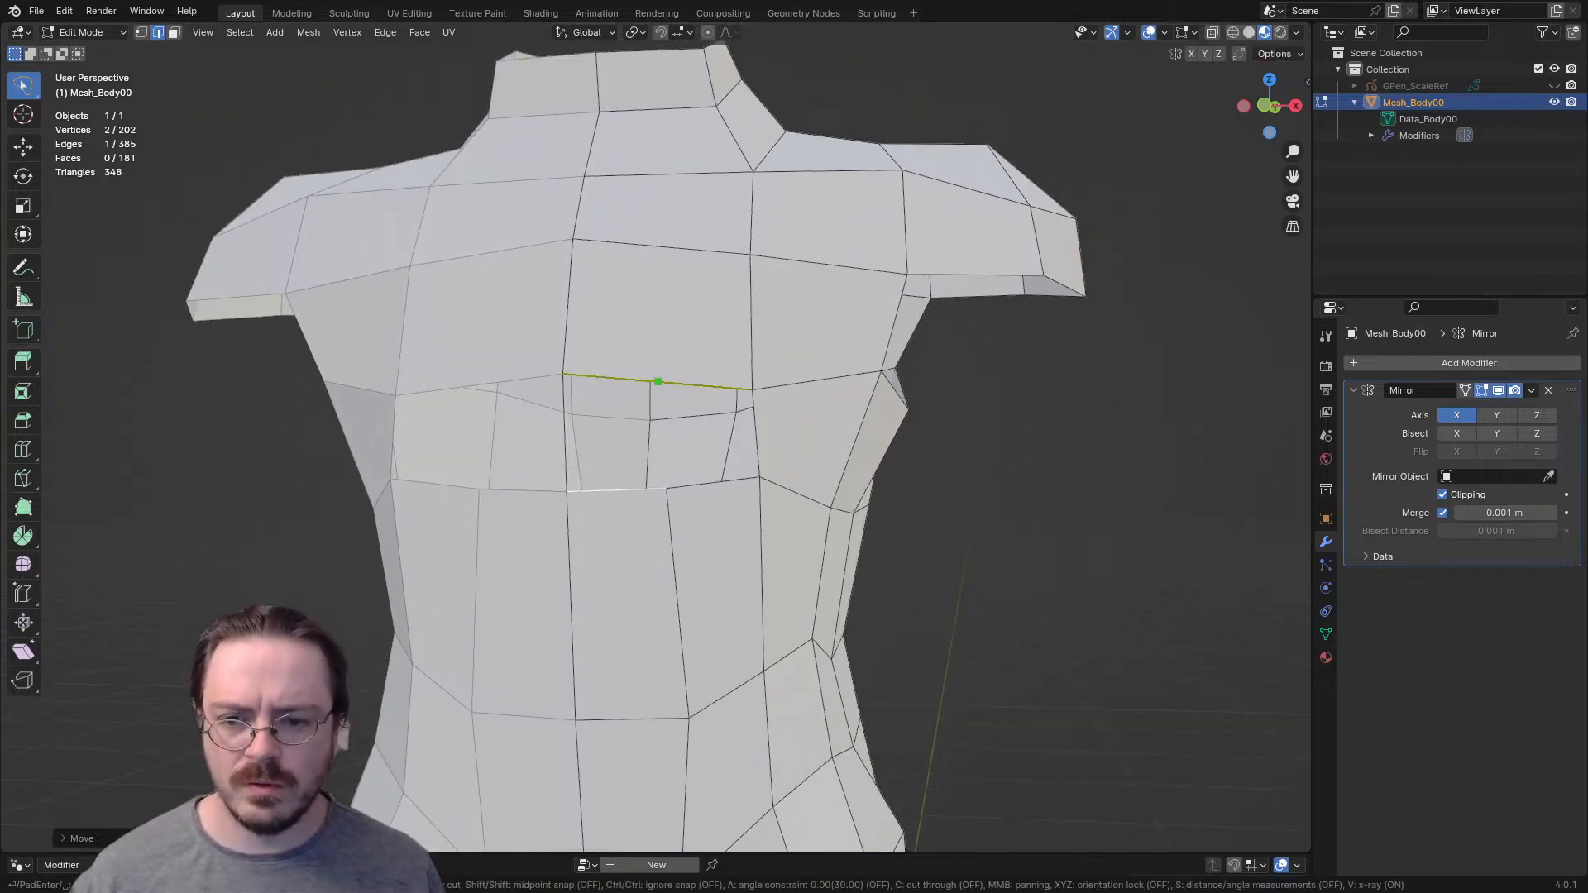
click(664, 314)
click(568, 305)
key(Return)
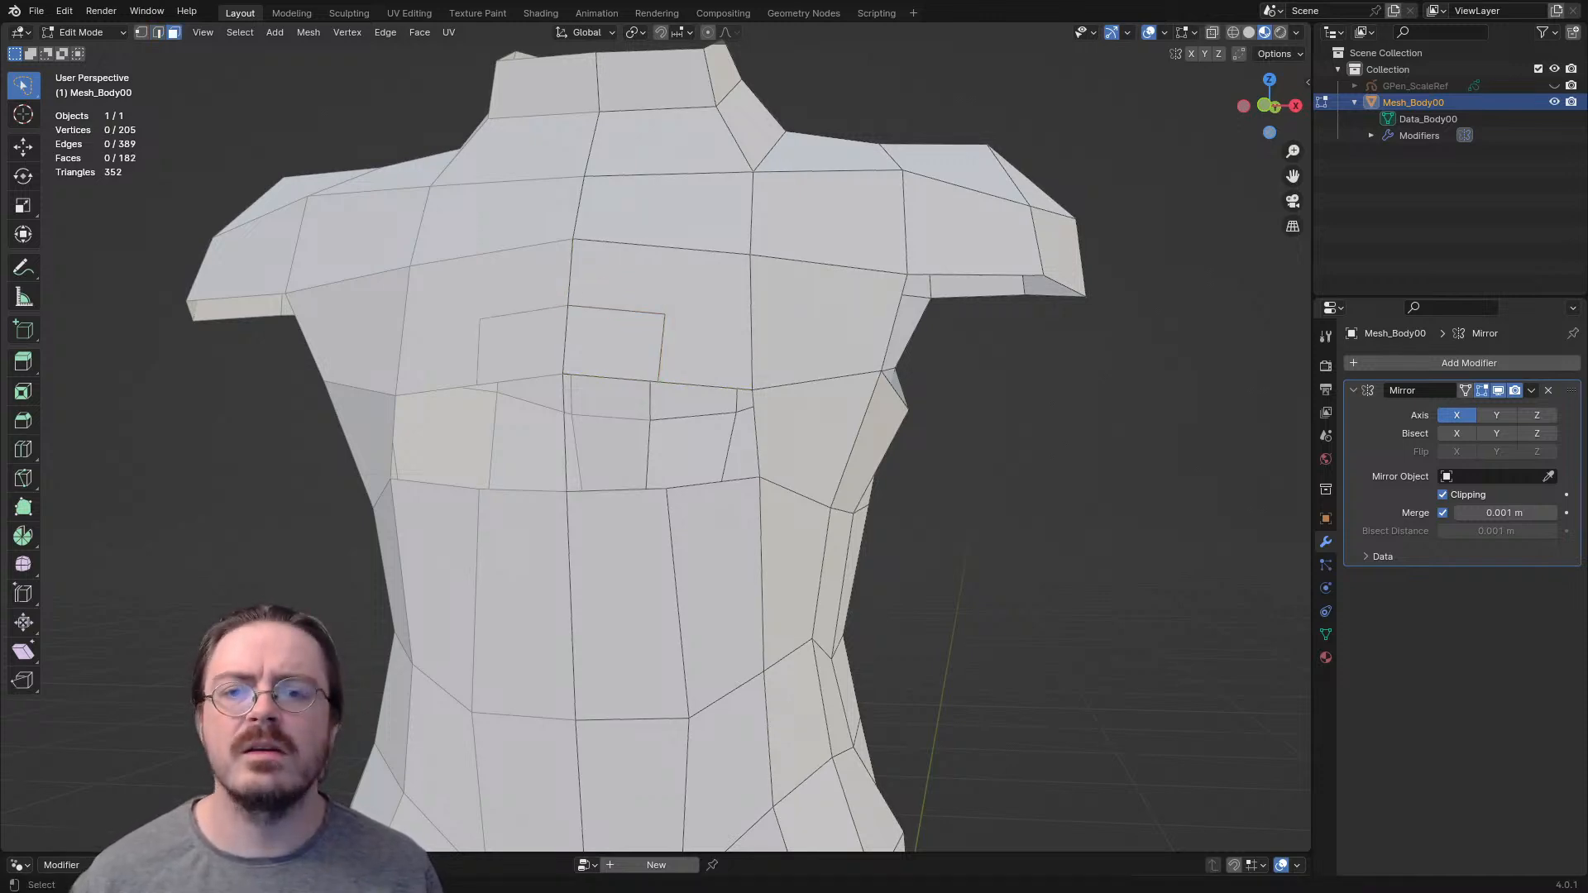
- Delete the L-shaped face around the cut rectangle and fill its outer gap with a quad
click(718, 349)
key(x)
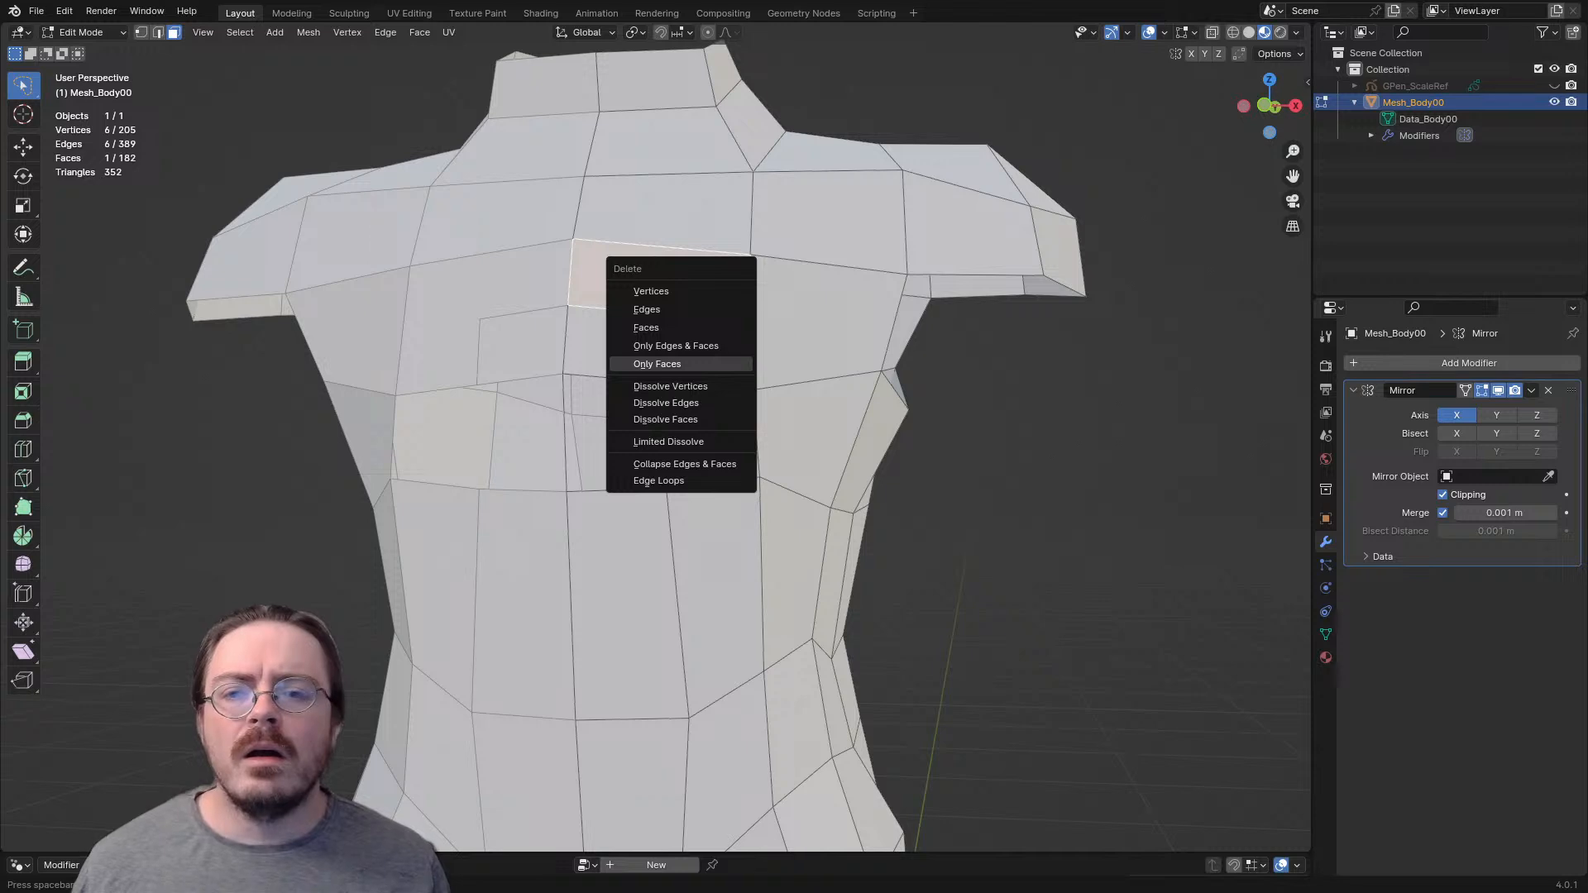
click(652, 365)
middle_drag(653, 365, 668, 431)
key(2)
click(665, 380)
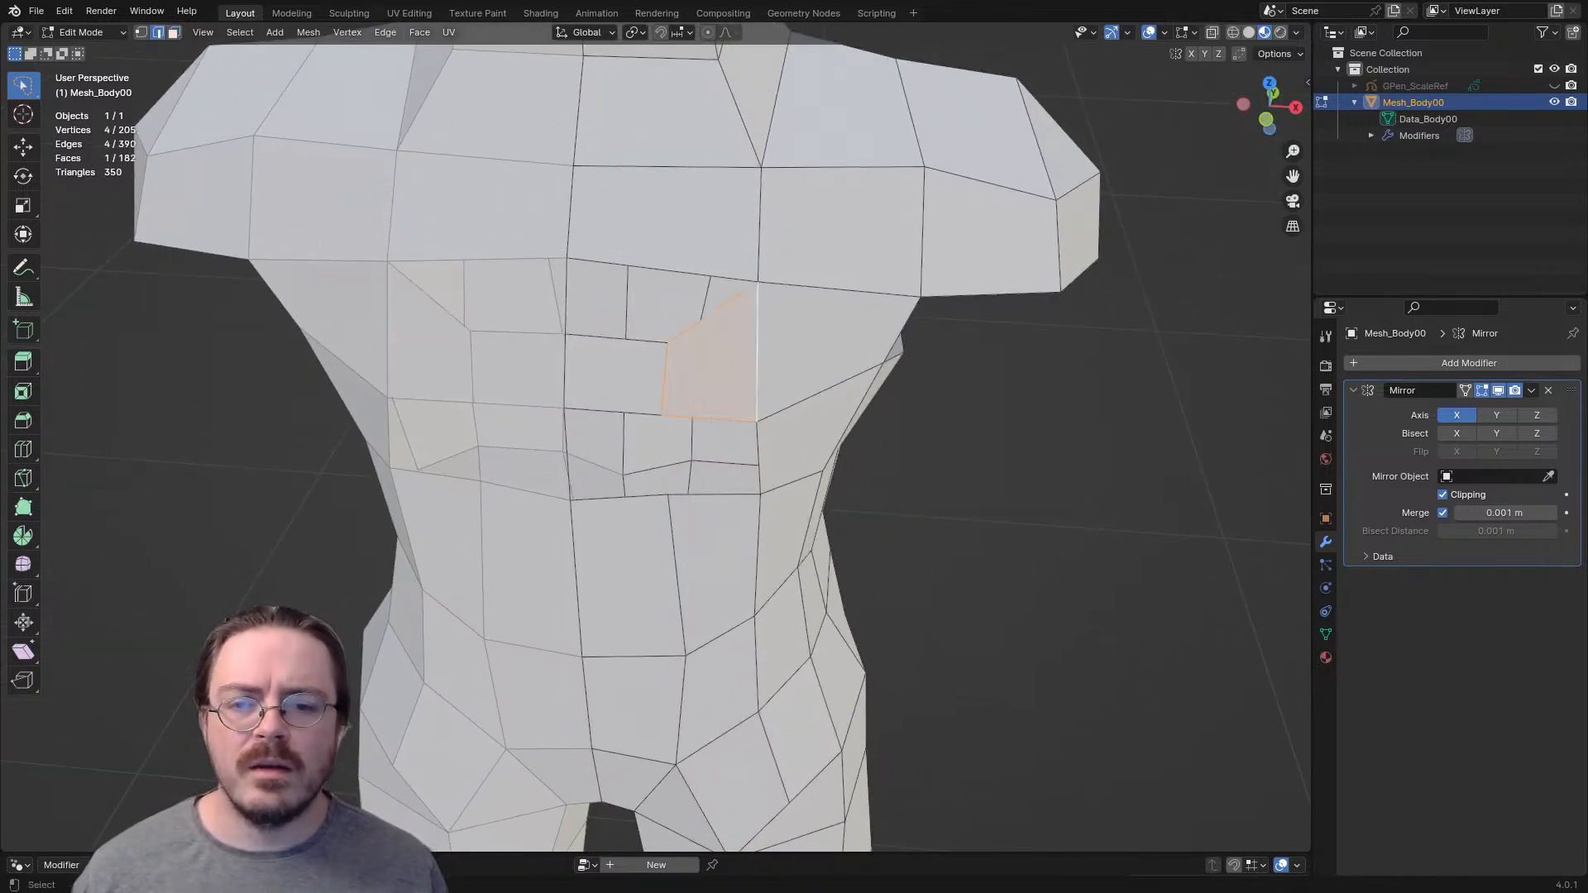
- Fill the remaining gaps above and below the small inner chest quad with new faces
click(626, 340)
click(614, 410)
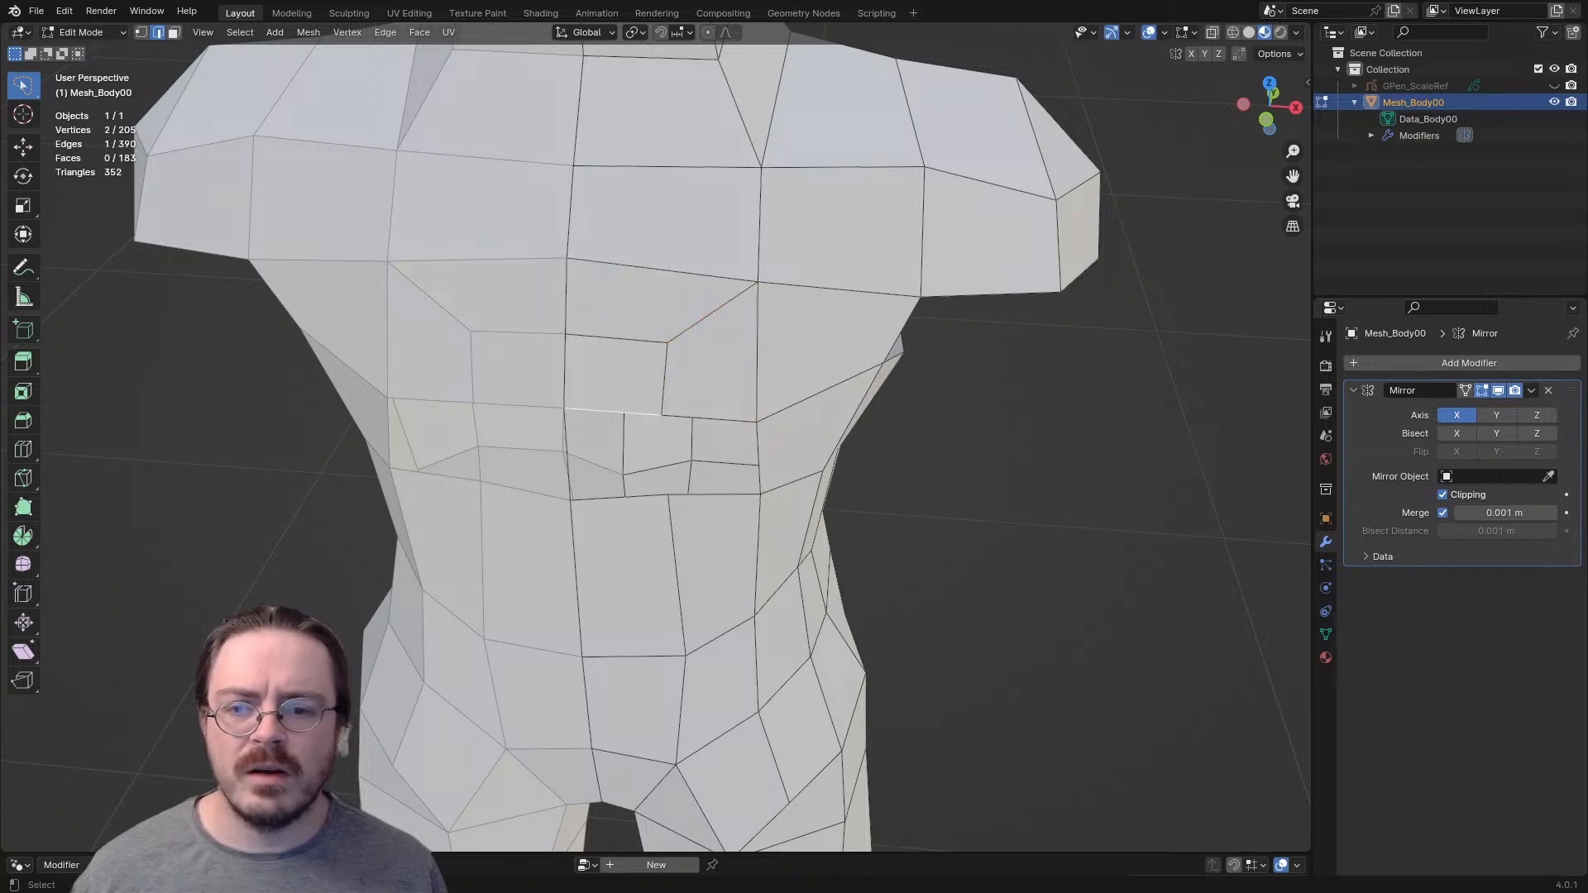
click(665, 455)
key(f)
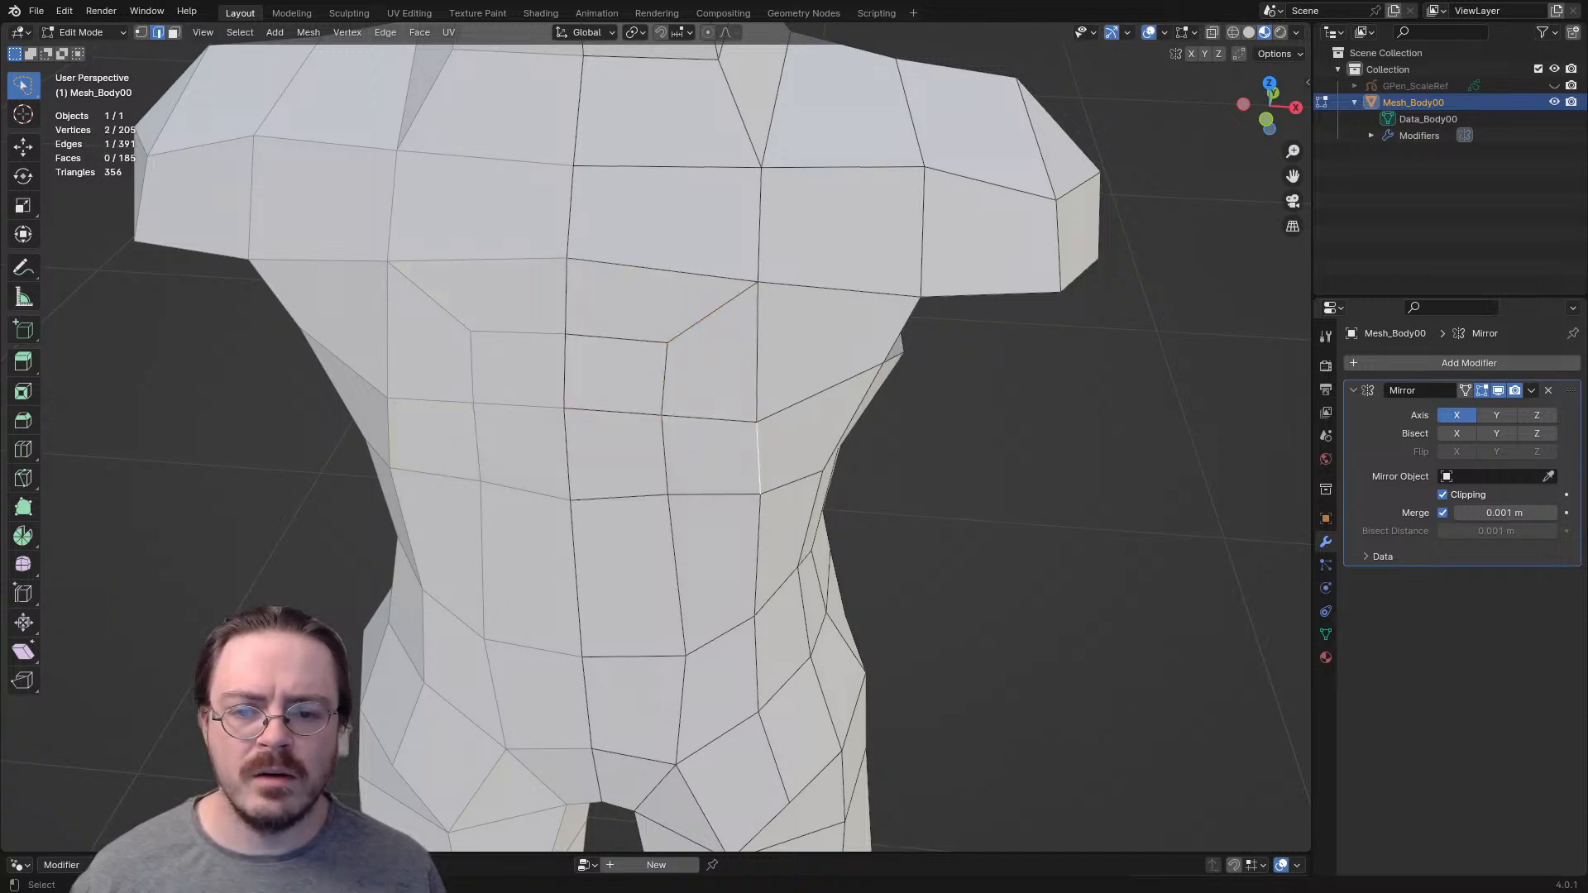
scroll(695, 460, down, 3)
middle_drag(695, 459, 614, 402)
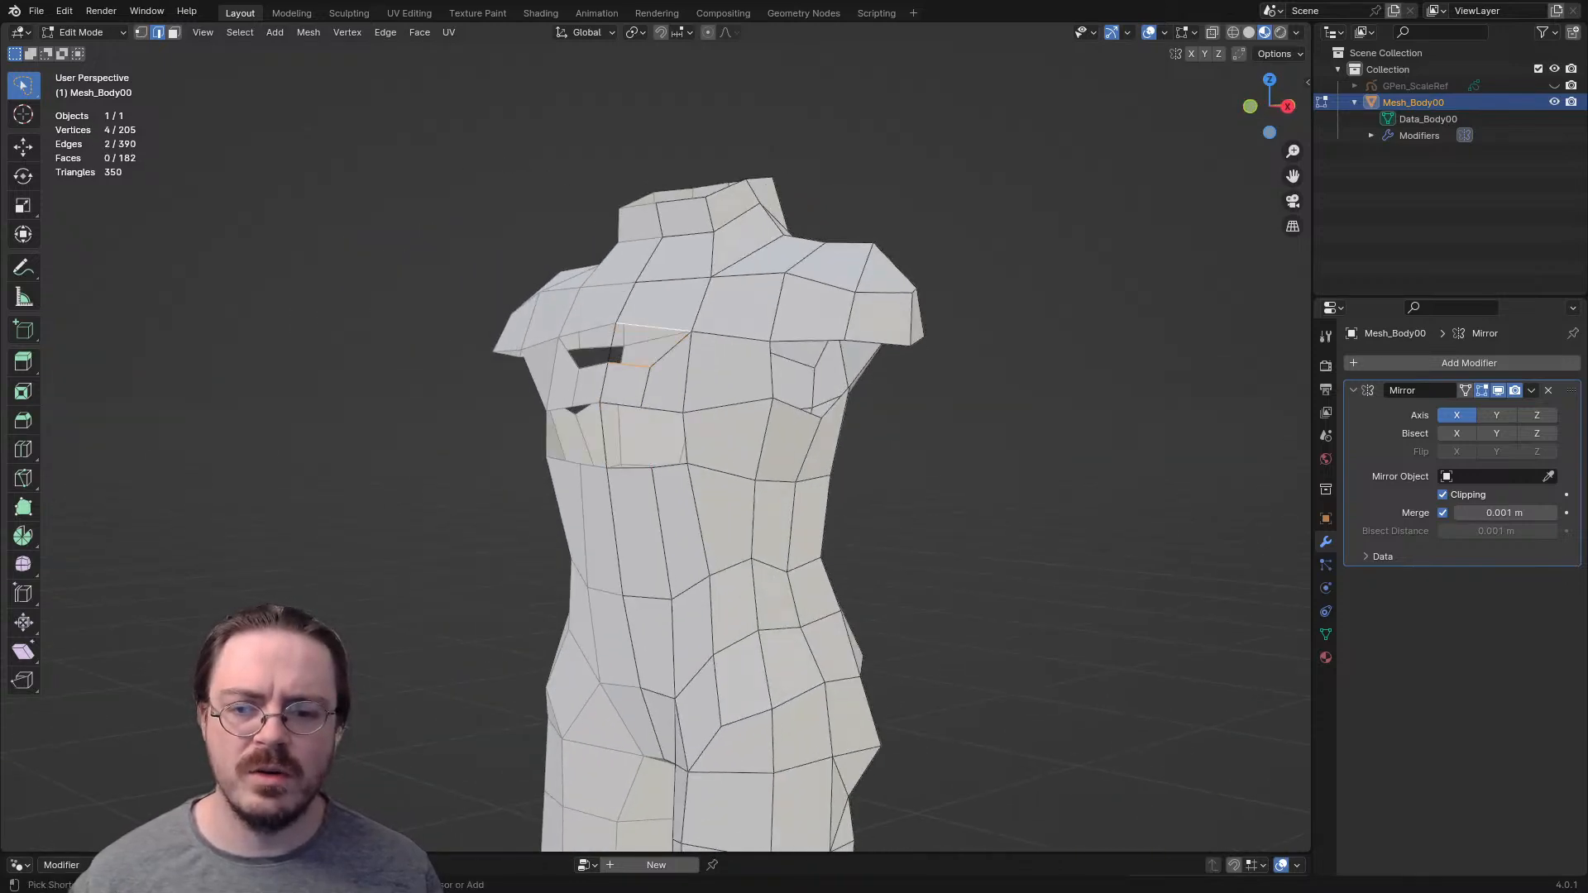
- Undo the new chest faces, the knife cut and the raised abdomen edge
key(ctrl+z)
key(ctrl+z)
key(ctrl+z)
key(ctrl+z)
key(ctrl+z)
key(ctrl+z)
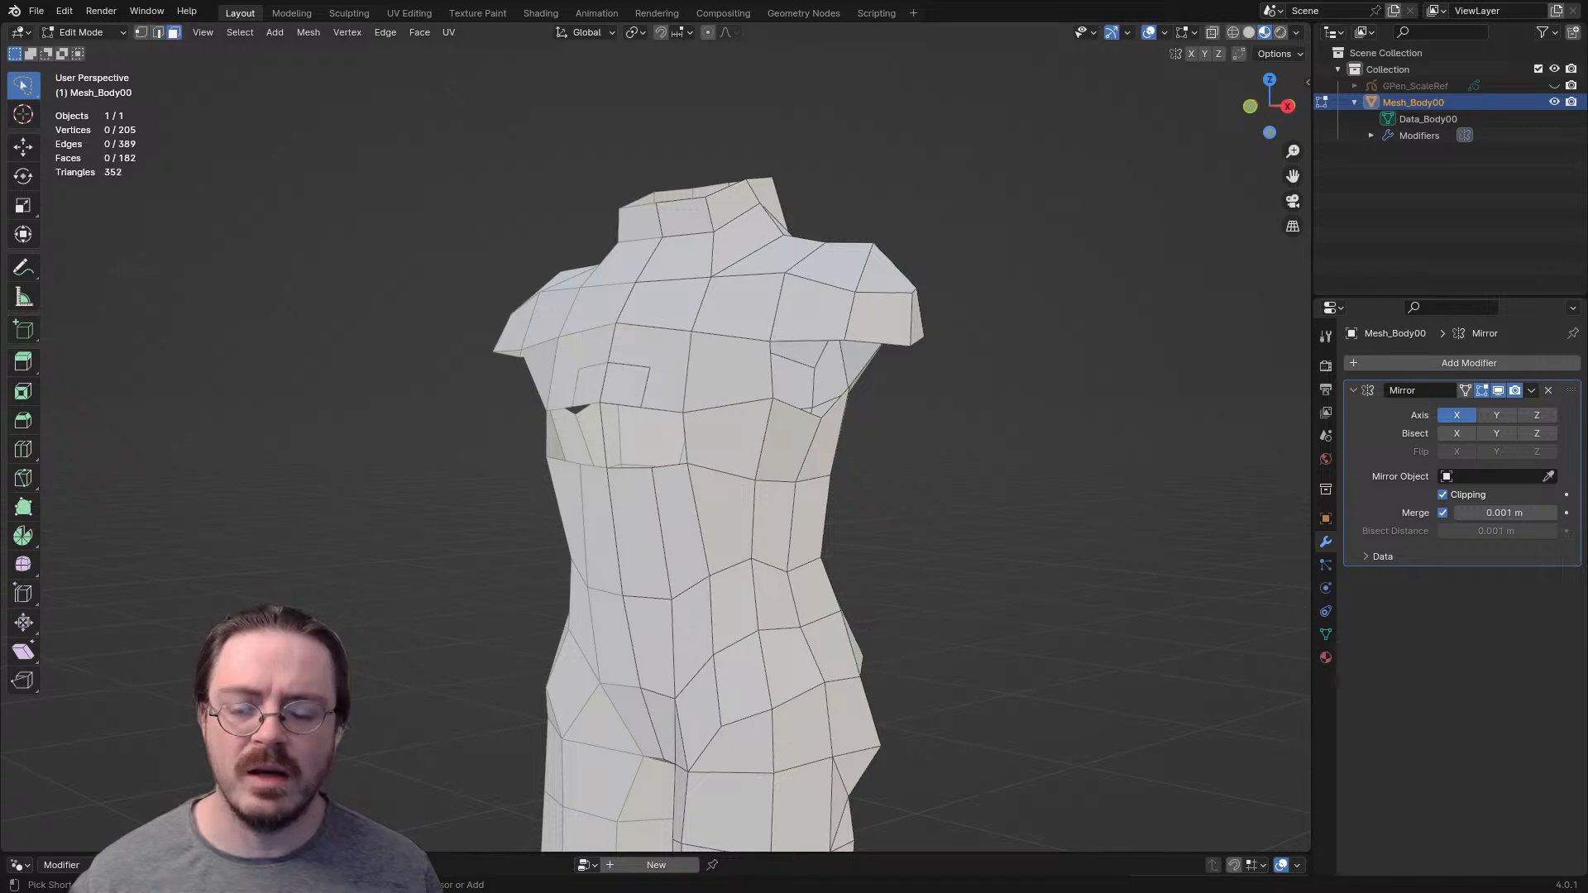
- Raise the horizontal edge below the torso opening straight up along the Z axis to the lower ribcage
middle_drag(662, 496, 687, 482)
key(g)
key(z)
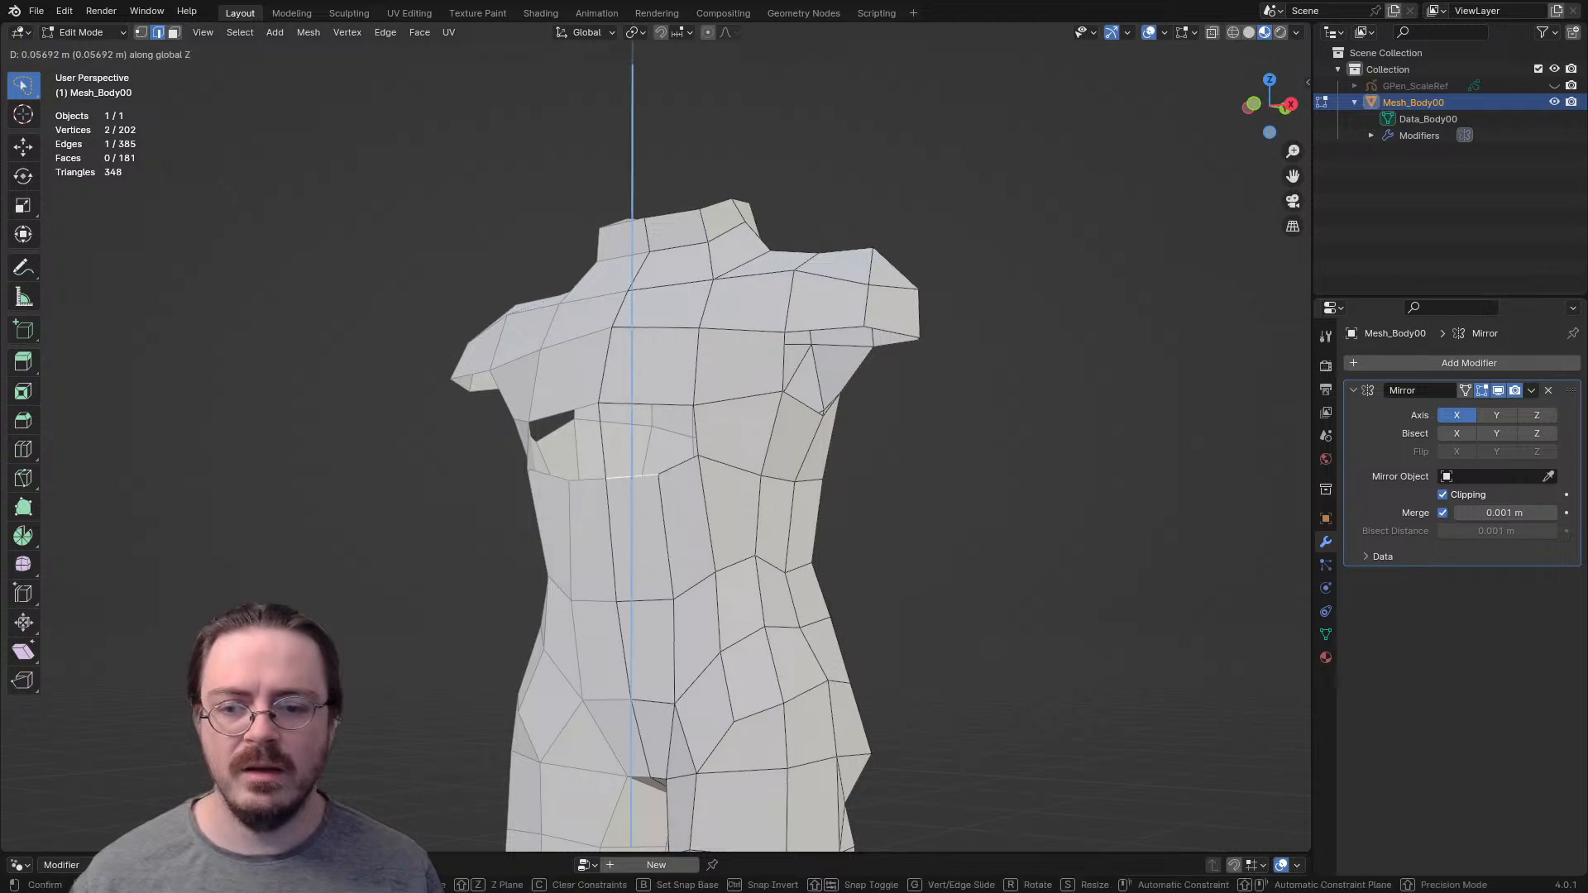
key(Return)
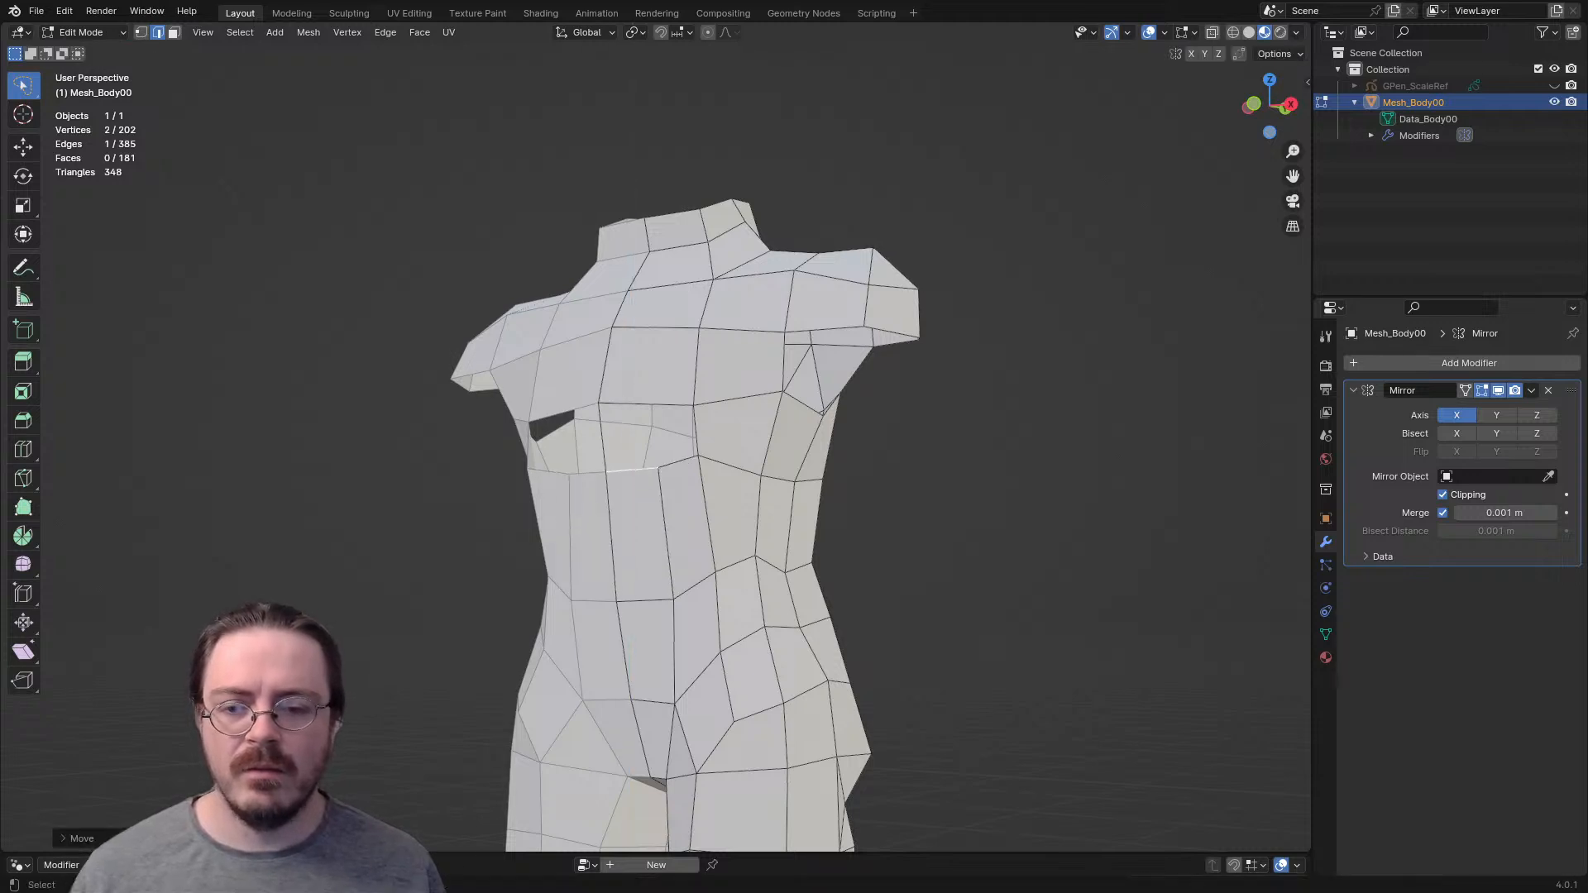
- Extrude a new vertex inward and down from the lower chest corner and fill the outer part of the opening
scroll(661, 463, up, 2)
key(1)
click(710, 390)
key(e)
click(653, 423)
key(f)
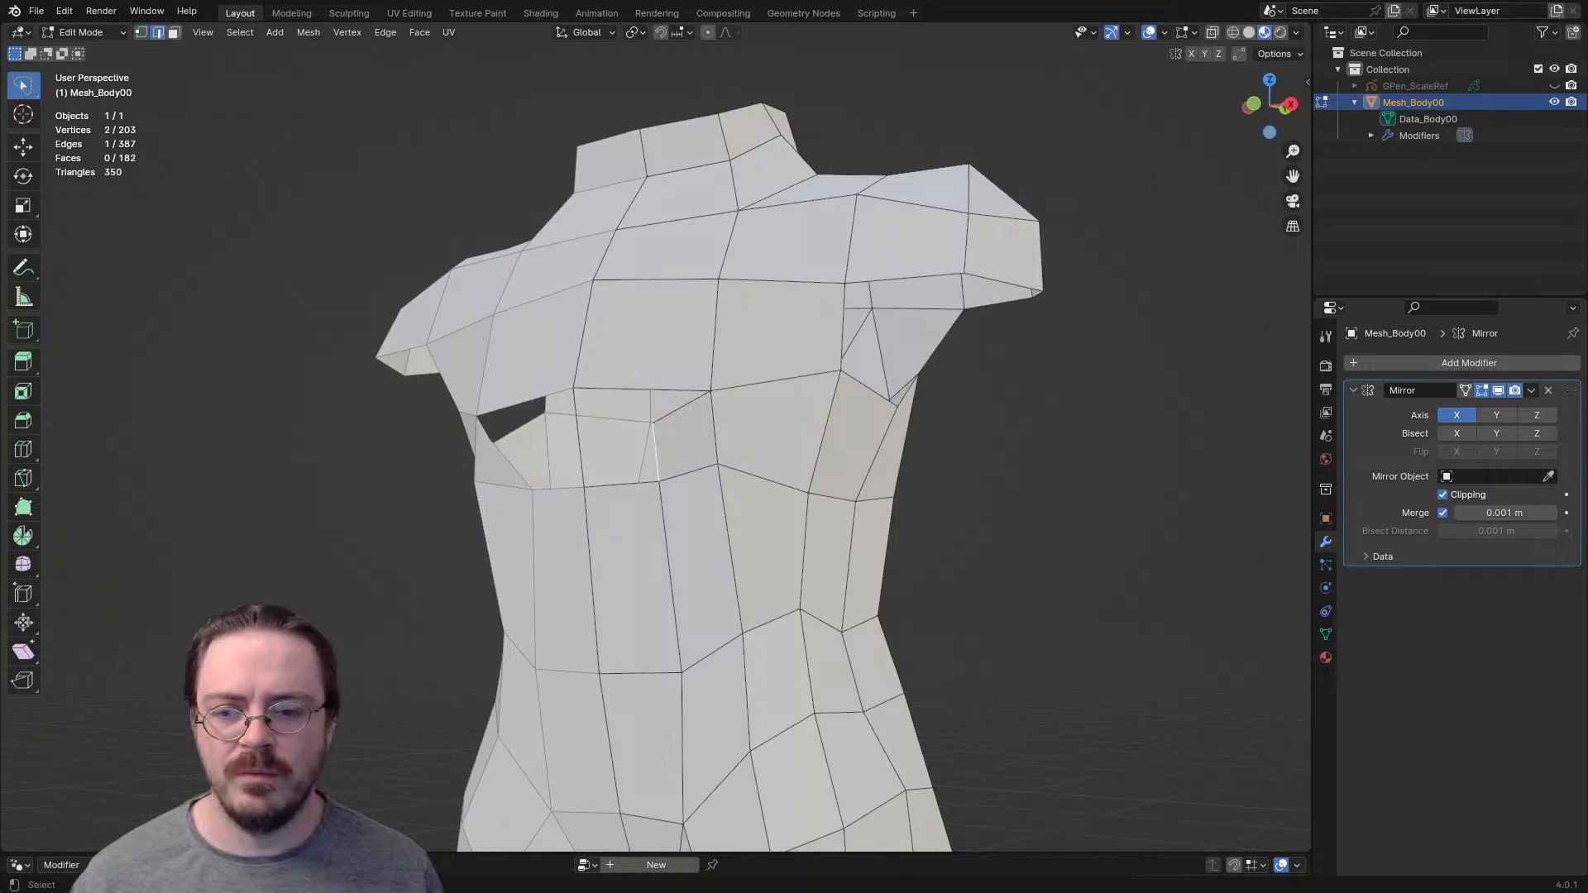
- Split the centre-line edge of the opening and close the remaining gap with two quads
key(f)
key(ctrl+z)
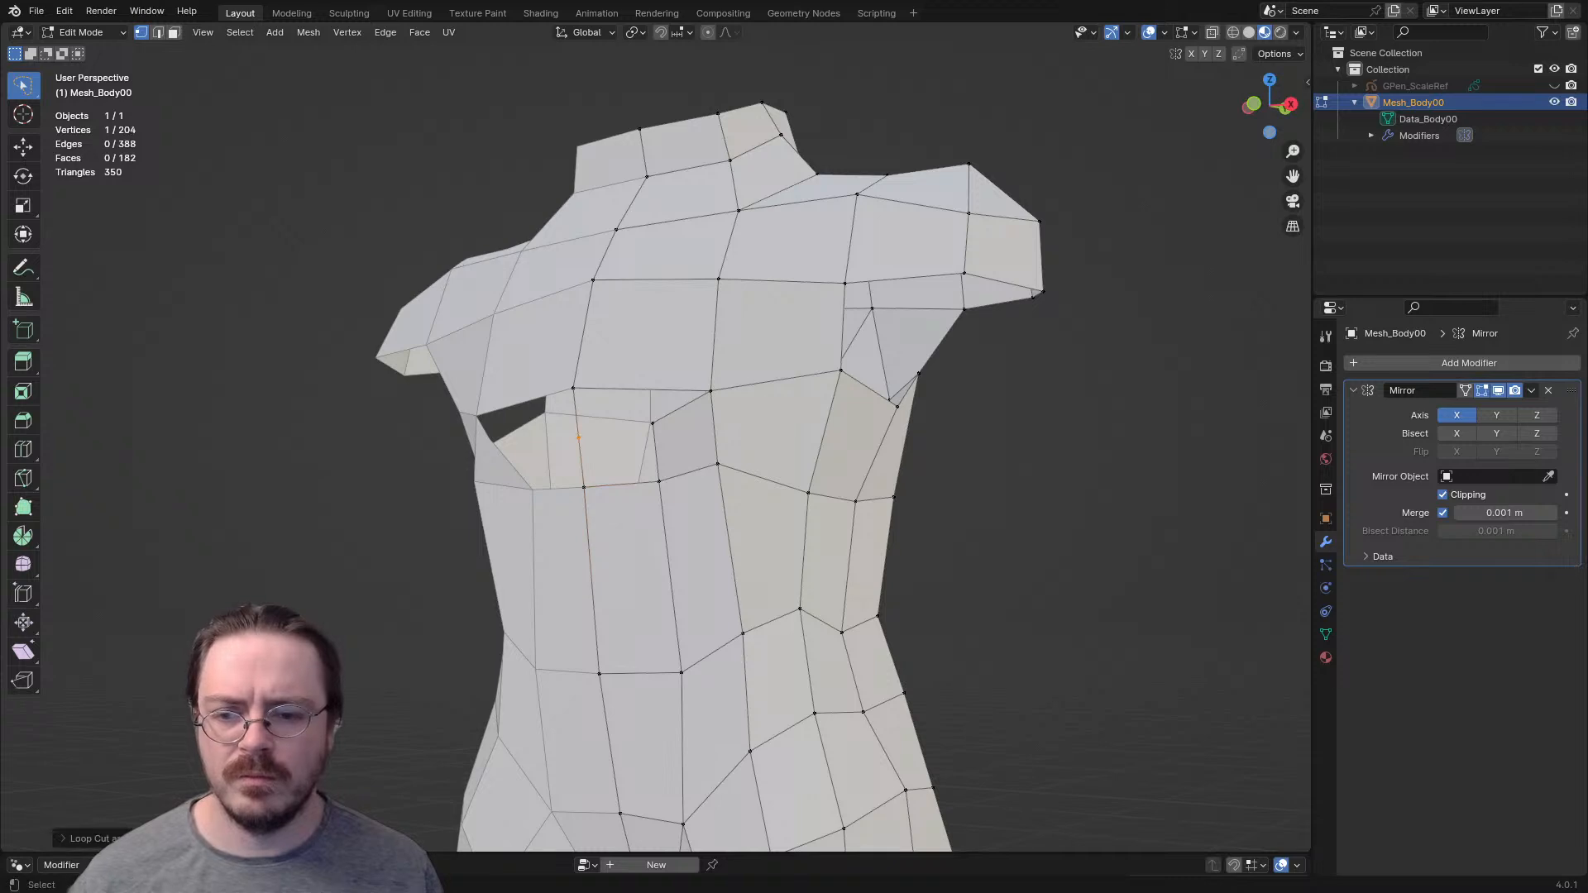
key(2)
key(f)
key(f)
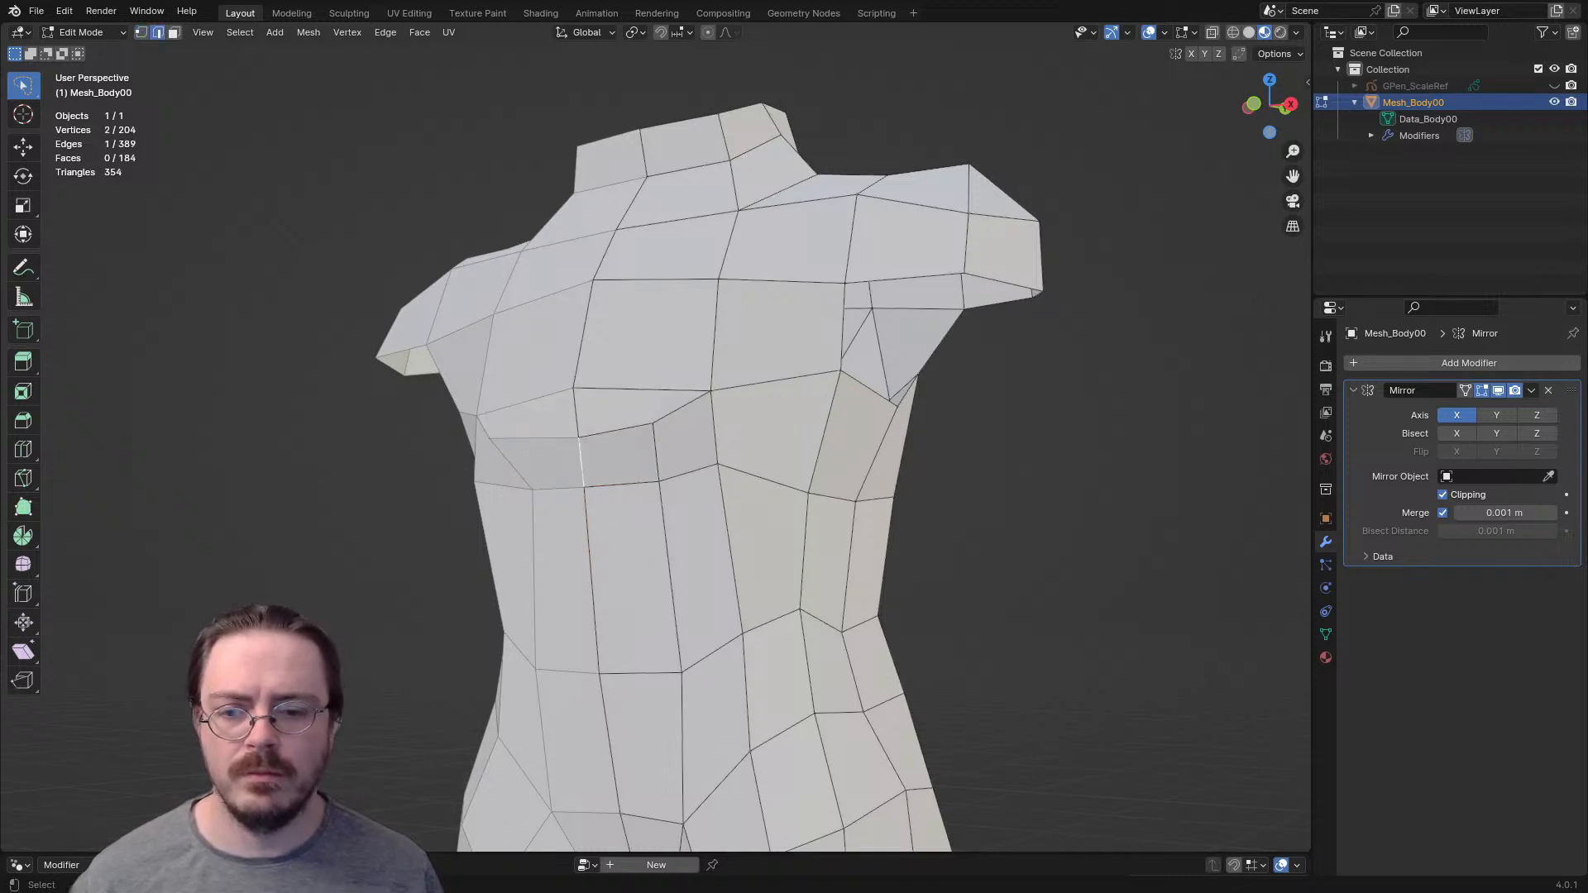
- Reposition the new corner vertex at the lower edge of the chest
key(1)
middle_drag(745, 414, 794, 397)
click(654, 440)
key(g)
click(653, 440)
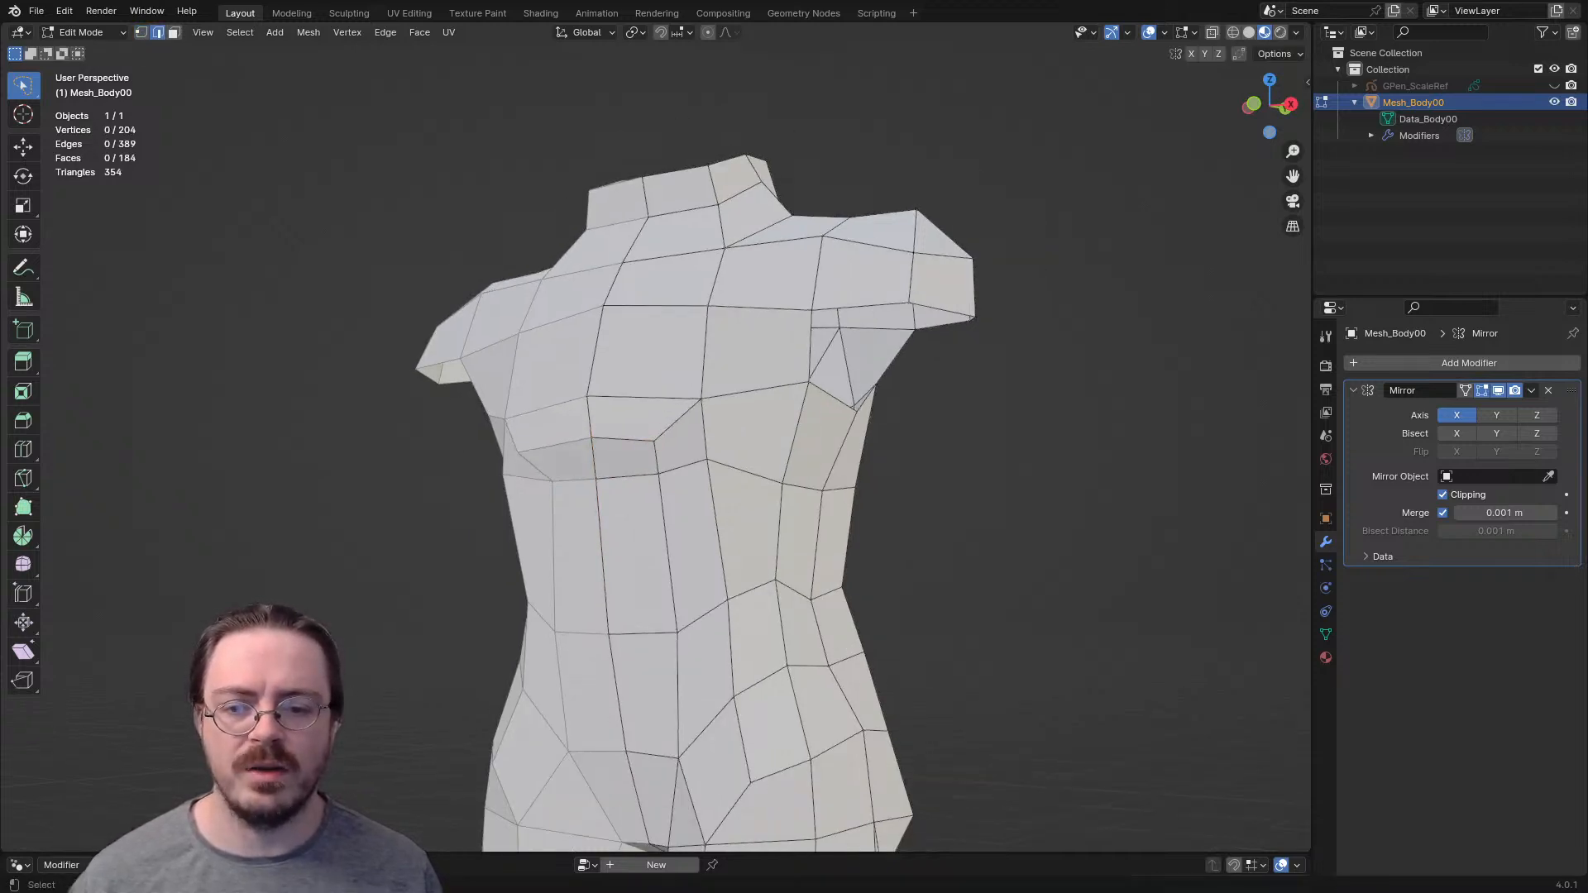
- Lower the horizontal edge beneath the new chest faces and move the ribcage vertex beside it down
click(628, 476)
key(g)
click(635, 542)
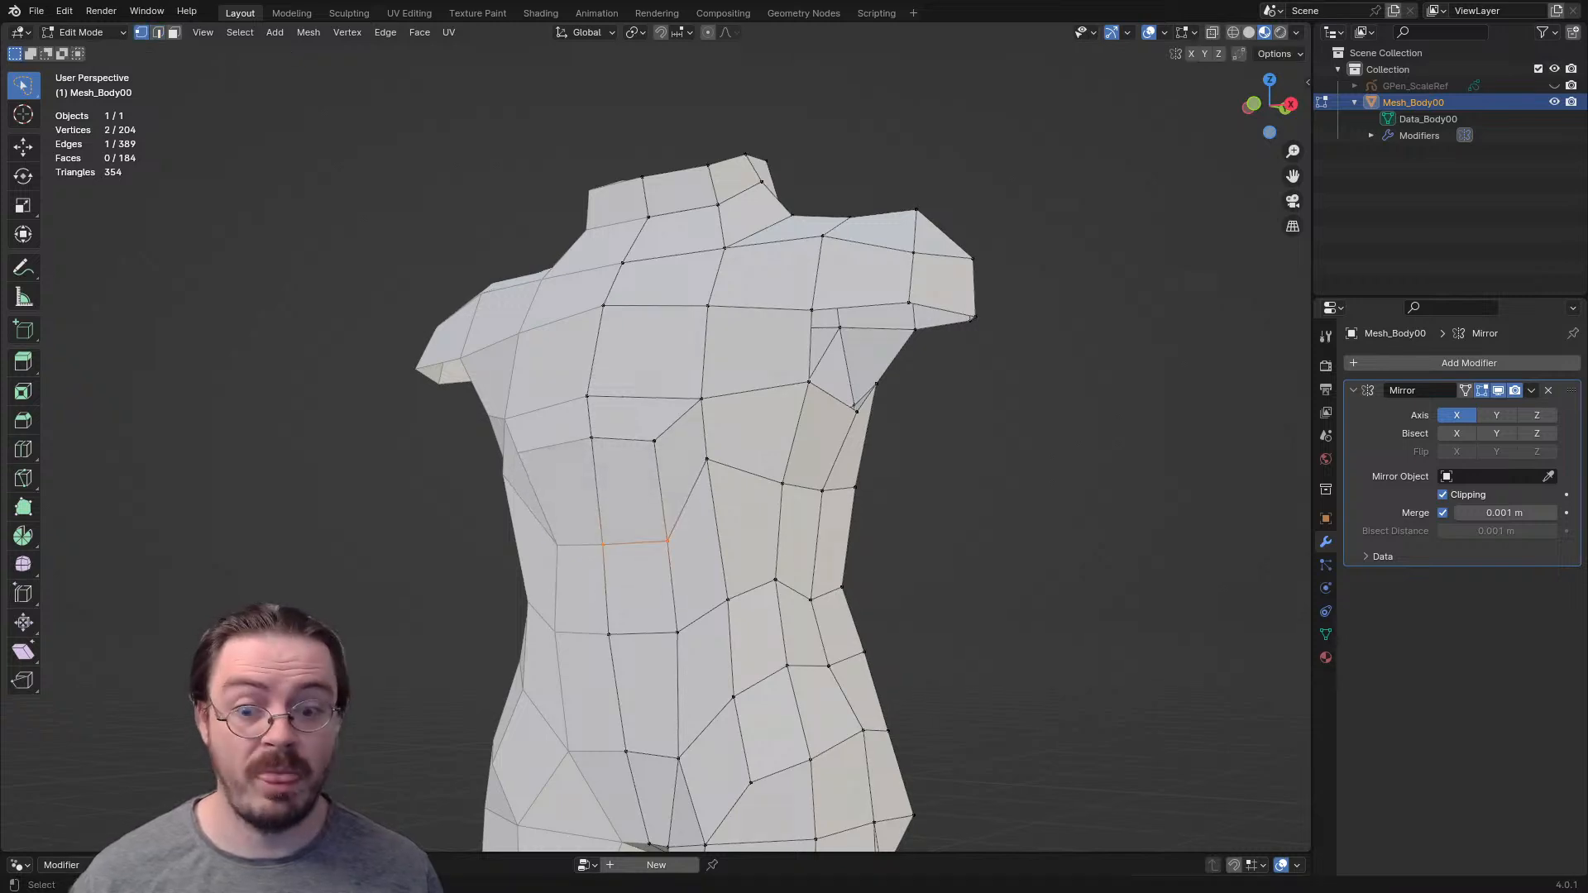
key(g)
click(711, 480)
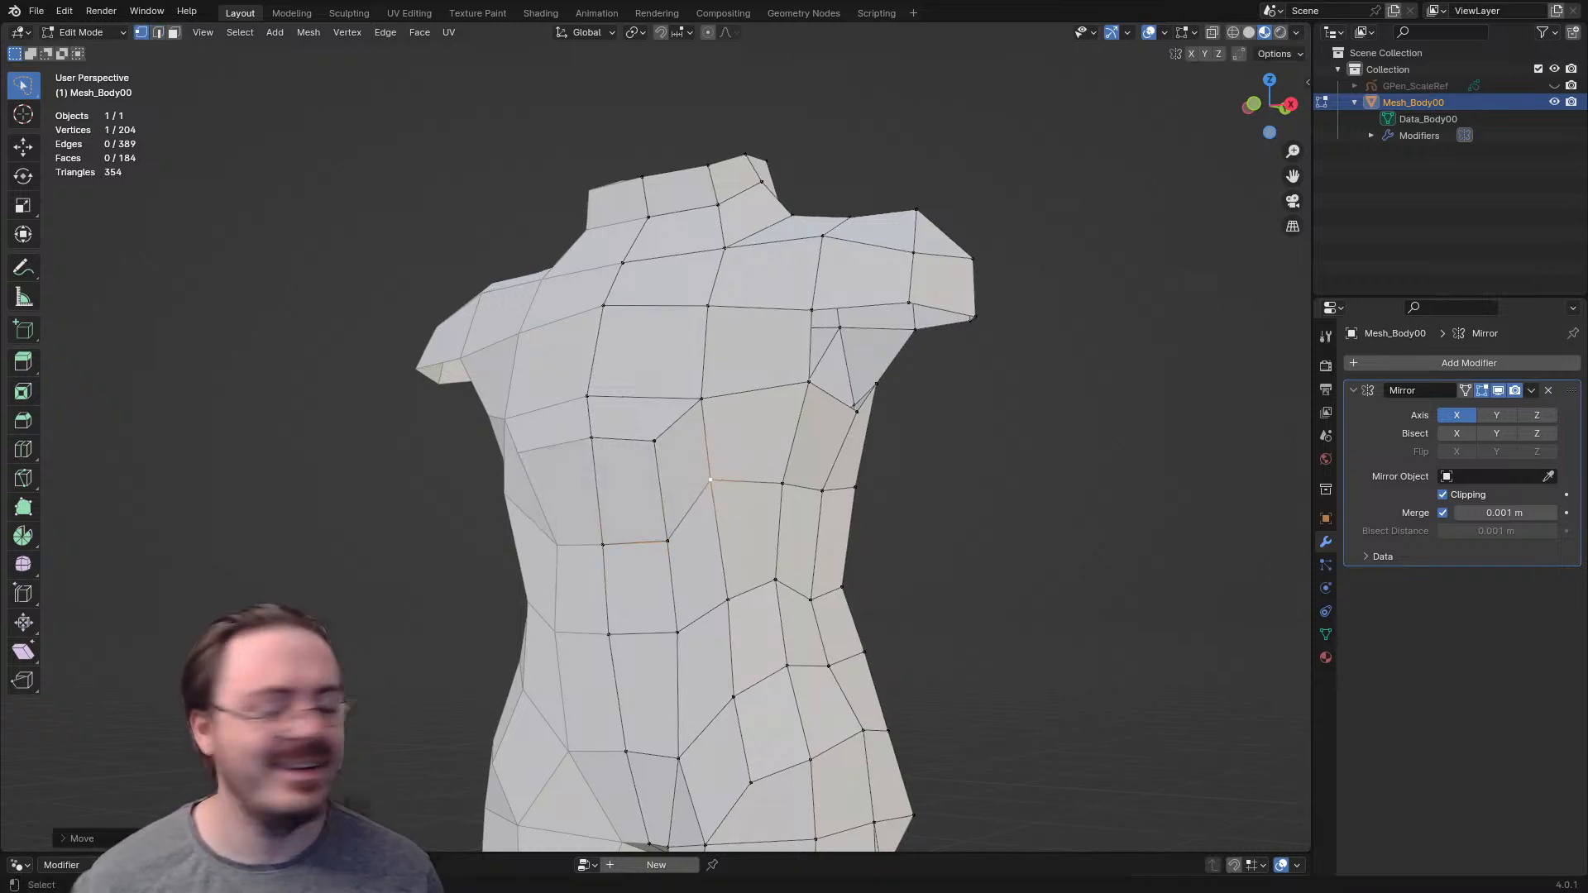
- Adjust the depth of the outer abdomen vertices and the lower chest corner from the side
scroll(711, 480, down, 2)
mouse_move(711, 480)
middle_down()
mouse_move(603, 478)
mouse_move(687, 467)
middle_up()
key(g)
click(650, 466)
click(657, 510)
key(g)
click(652, 506)
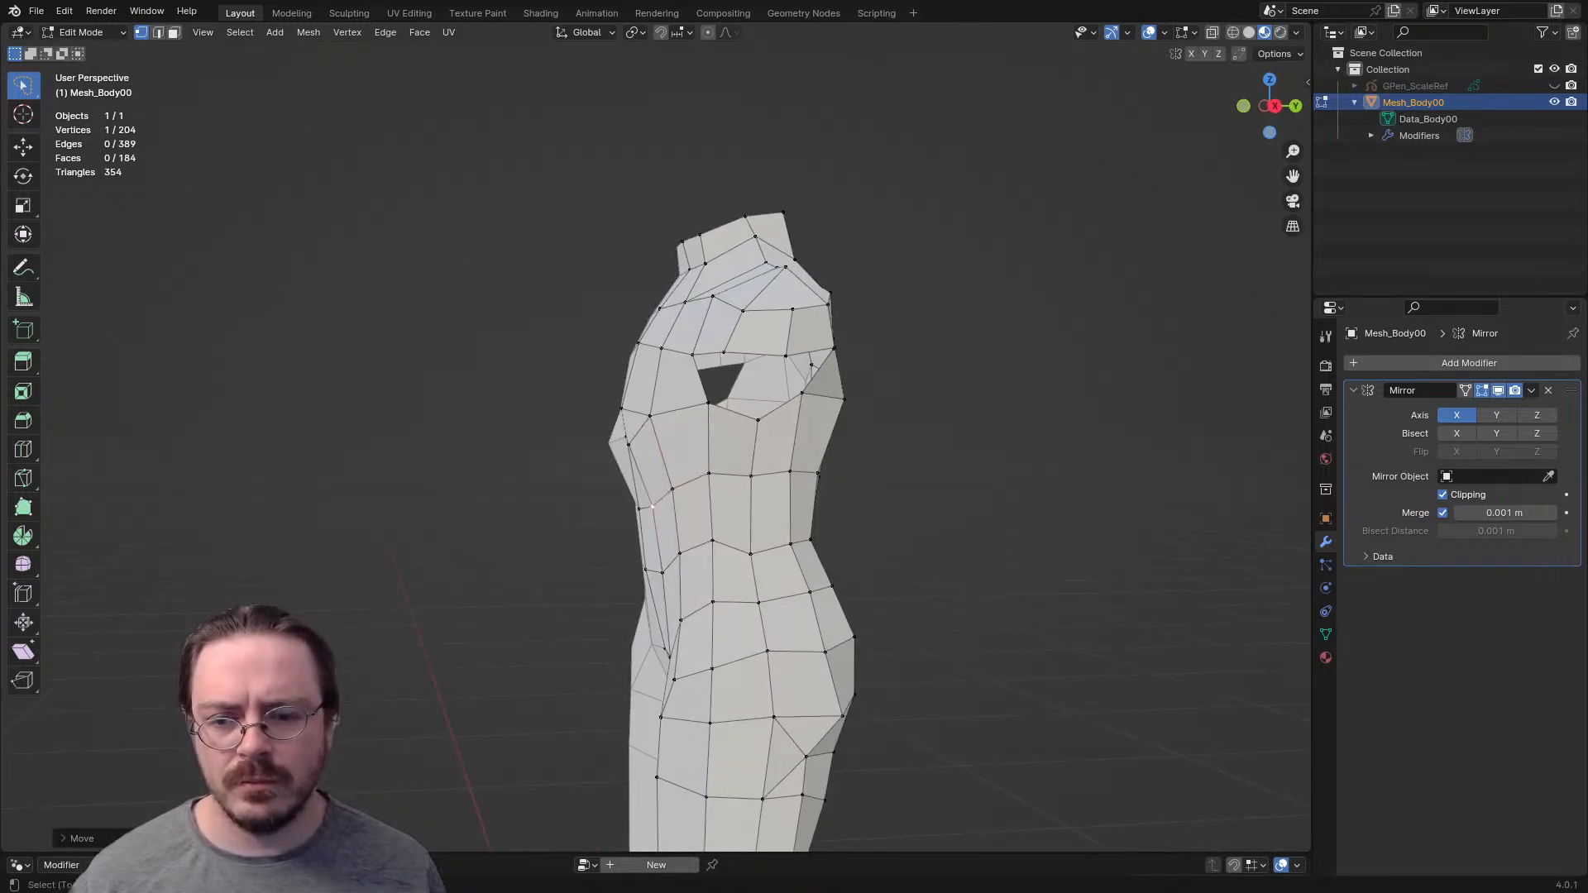
key(g)
click(627, 444)
- Reposition the middle column of kneecap vertices in the front orthographic view
scroll(627, 444, down, 3)
shift+middle_drag(627, 445, 803, 287)
shift+middle_drag(770, 413, 733, 165)
scroll(733, 249, up, 3)
key(KP_1)
scroll(675, 519, up, 3)
key(g)
click(665, 361)
click(656, 297)
key(g)
click(673, 278)
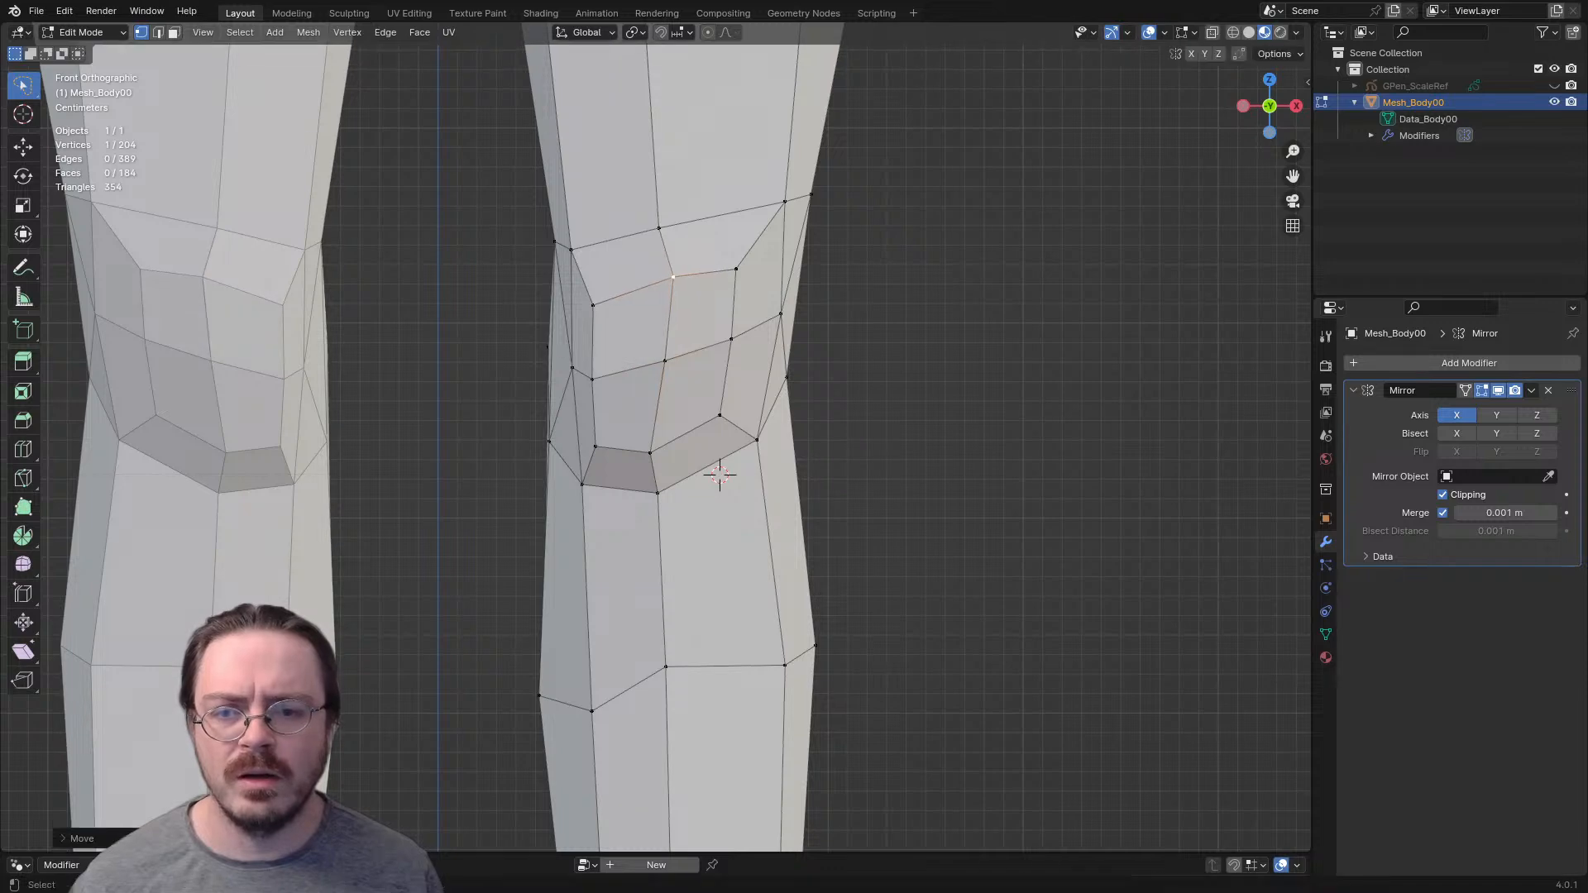
key(g)
click(669, 419)
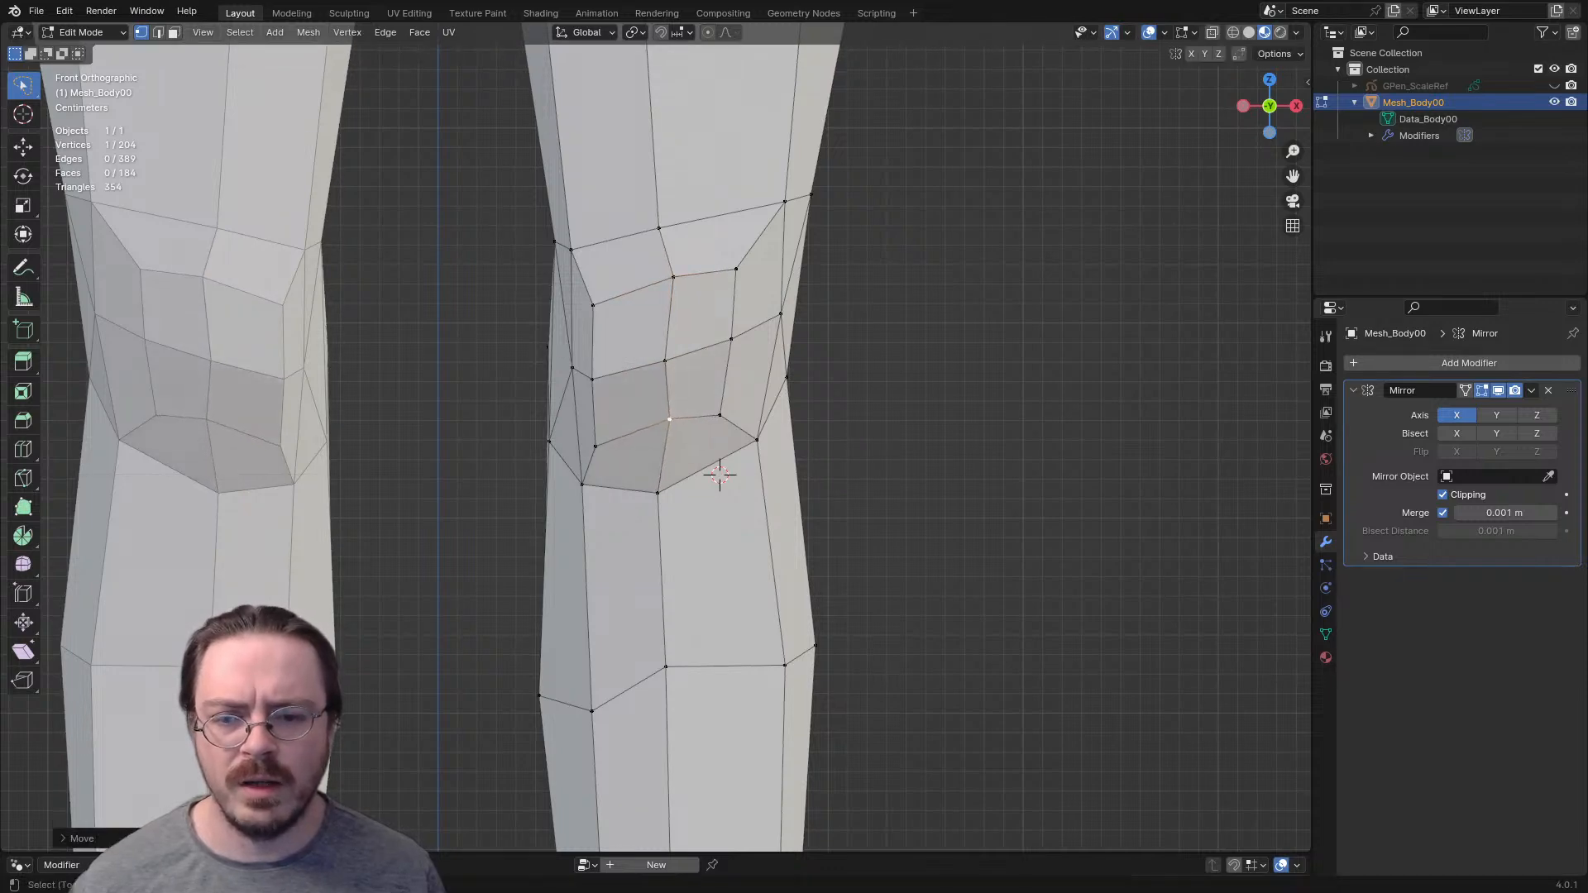
- Pull the three vertices on the outer side of the kneecap inward to narrow it in the front view
click(720, 416)
key(g)
click(712, 387)
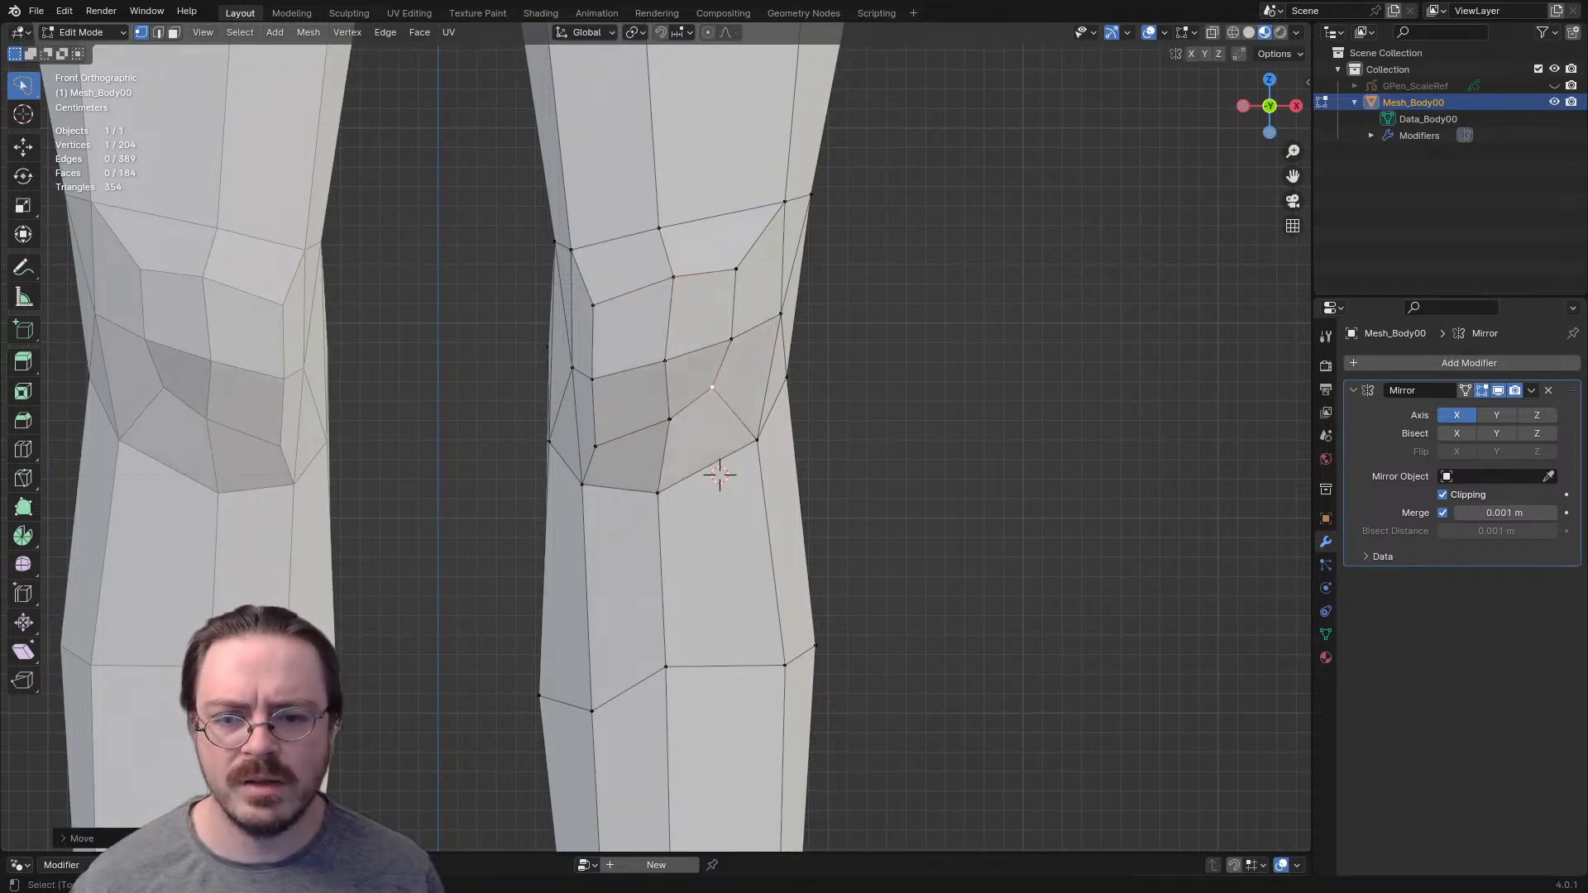
click(731, 339)
key(g)
click(728, 337)
click(736, 269)
key(g)
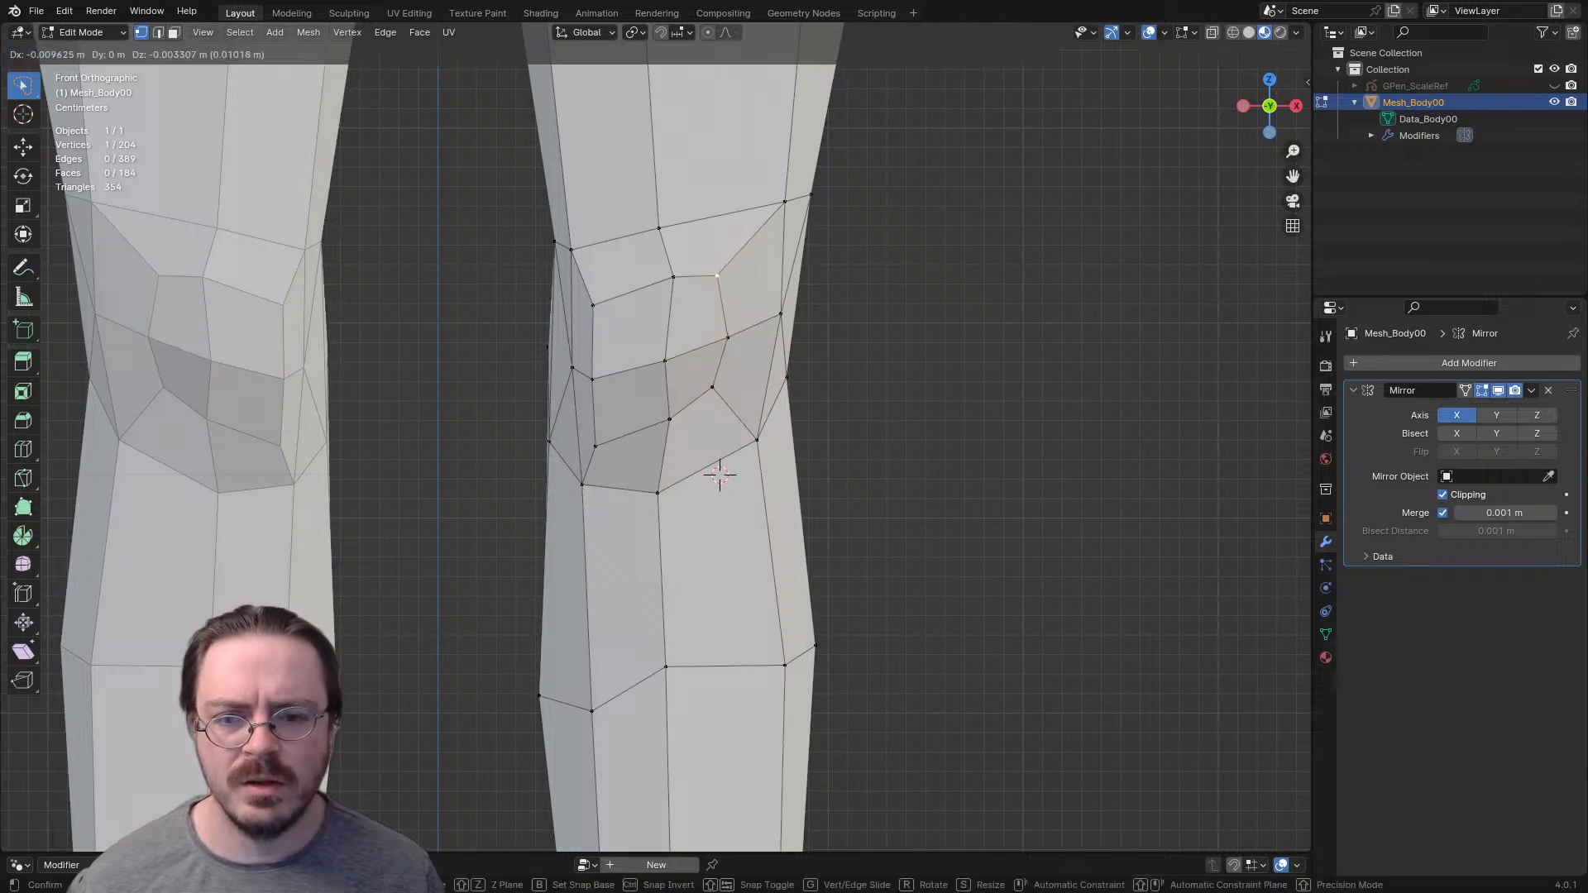
click(720, 274)
- Move the three inner kneecap vertices toward its centre and nudge the kneecap's central vertex
click(592, 379)
key(g)
click(612, 354)
click(592, 304)
key(g)
click(617, 287)
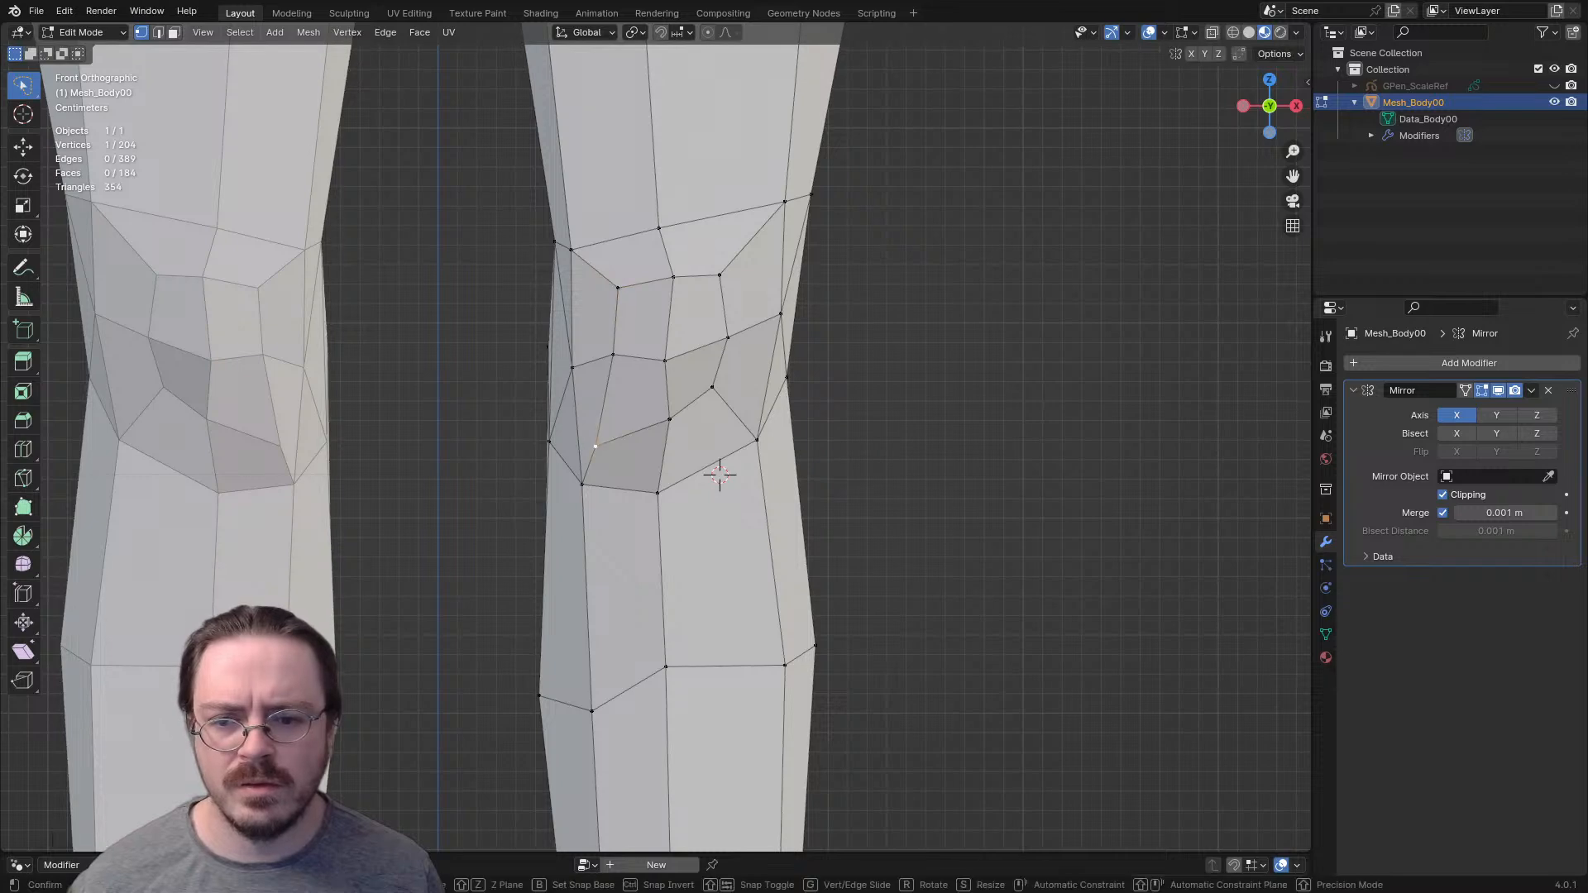
key(g)
click(719, 474)
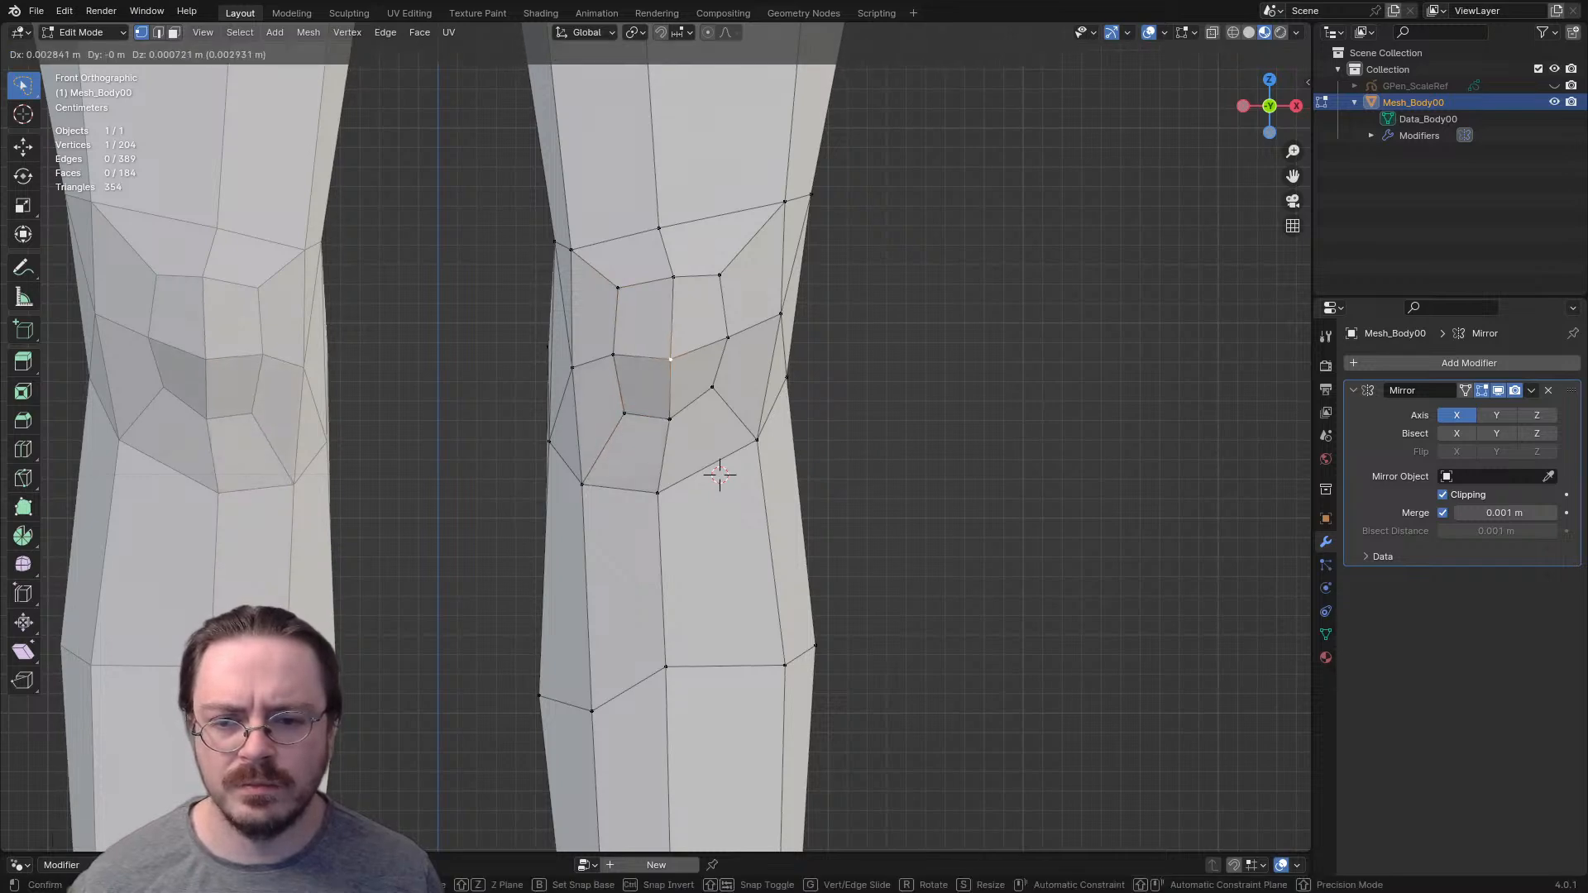
- Shape the outer kneecap vertices in profile by adjusting their depth from the side of the leg
middle_drag(716, 471, 589, 495)
key(g)
click(436, 394)
click(360, 269)
key(g)
click(347, 270)
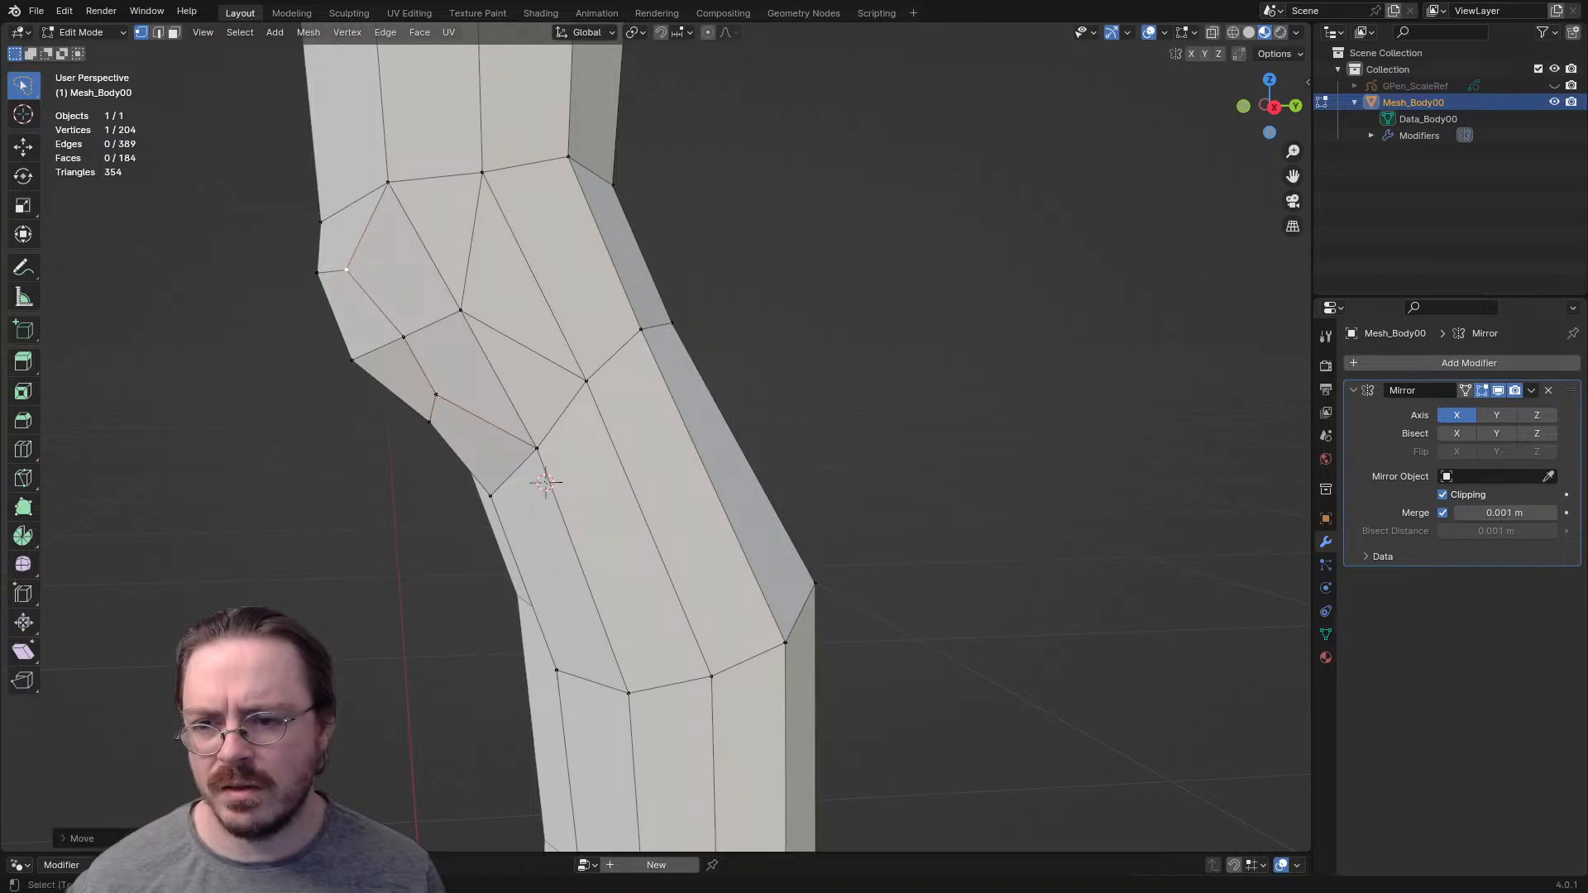
click(404, 336)
key(g)
click(394, 340)
- Push the inner kneecap vertices forward from the inner side of the leg to match the kneecap's profile
middle_drag(394, 340, 679, 341)
key(g)
click(856, 393)
click(867, 330)
key(g)
click(903, 324)
click(912, 252)
key(g)
click(925, 250)
- Fine-tune the middle and upper vertices on the inner side of the kneecap from the front
middle_drag(925, 251, 795, 317)
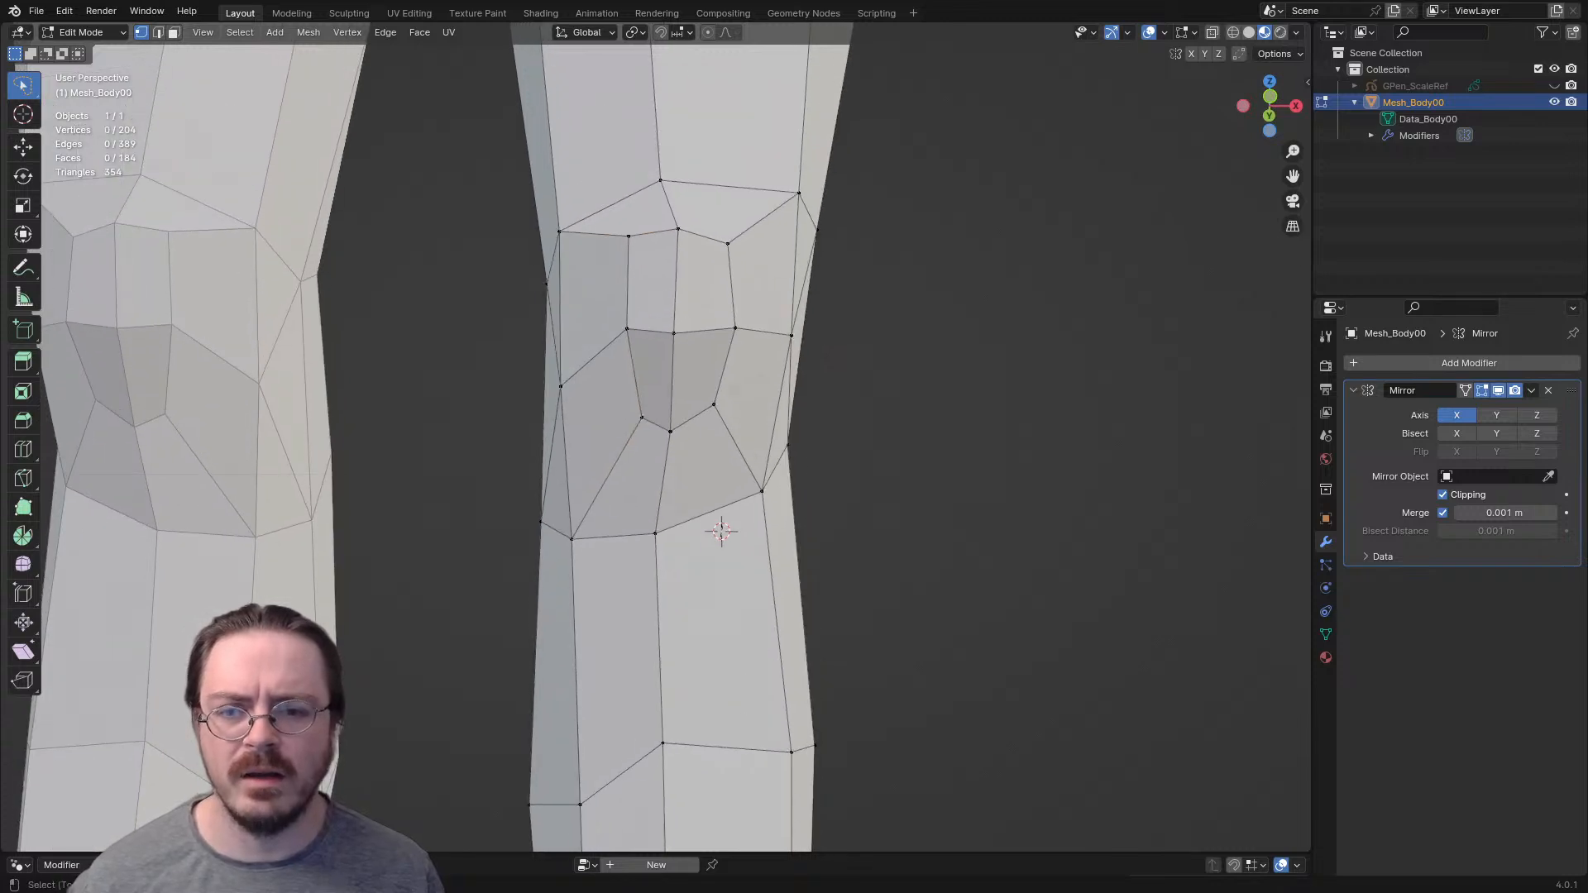
key(g)
click(621, 330)
key(g)
click(616, 331)
click(629, 237)
key(g)
click(626, 251)
- Reposition the vertices along the edge row just below the kneecap
middle_drag(627, 250, 525, 285)
click(613, 529)
middle_drag(613, 529, 713, 582)
key(g)
click(688, 565)
click(566, 635)
key(g)
click(578, 630)
click(488, 614)
key(g)
click(513, 600)
middle_drag(514, 600, 509, 597)
key(g)
click(513, 599)
- Adjust the outer and inner vertices flanking the kneecap at mid-knee height
click(699, 453)
key(g)
click(683, 459)
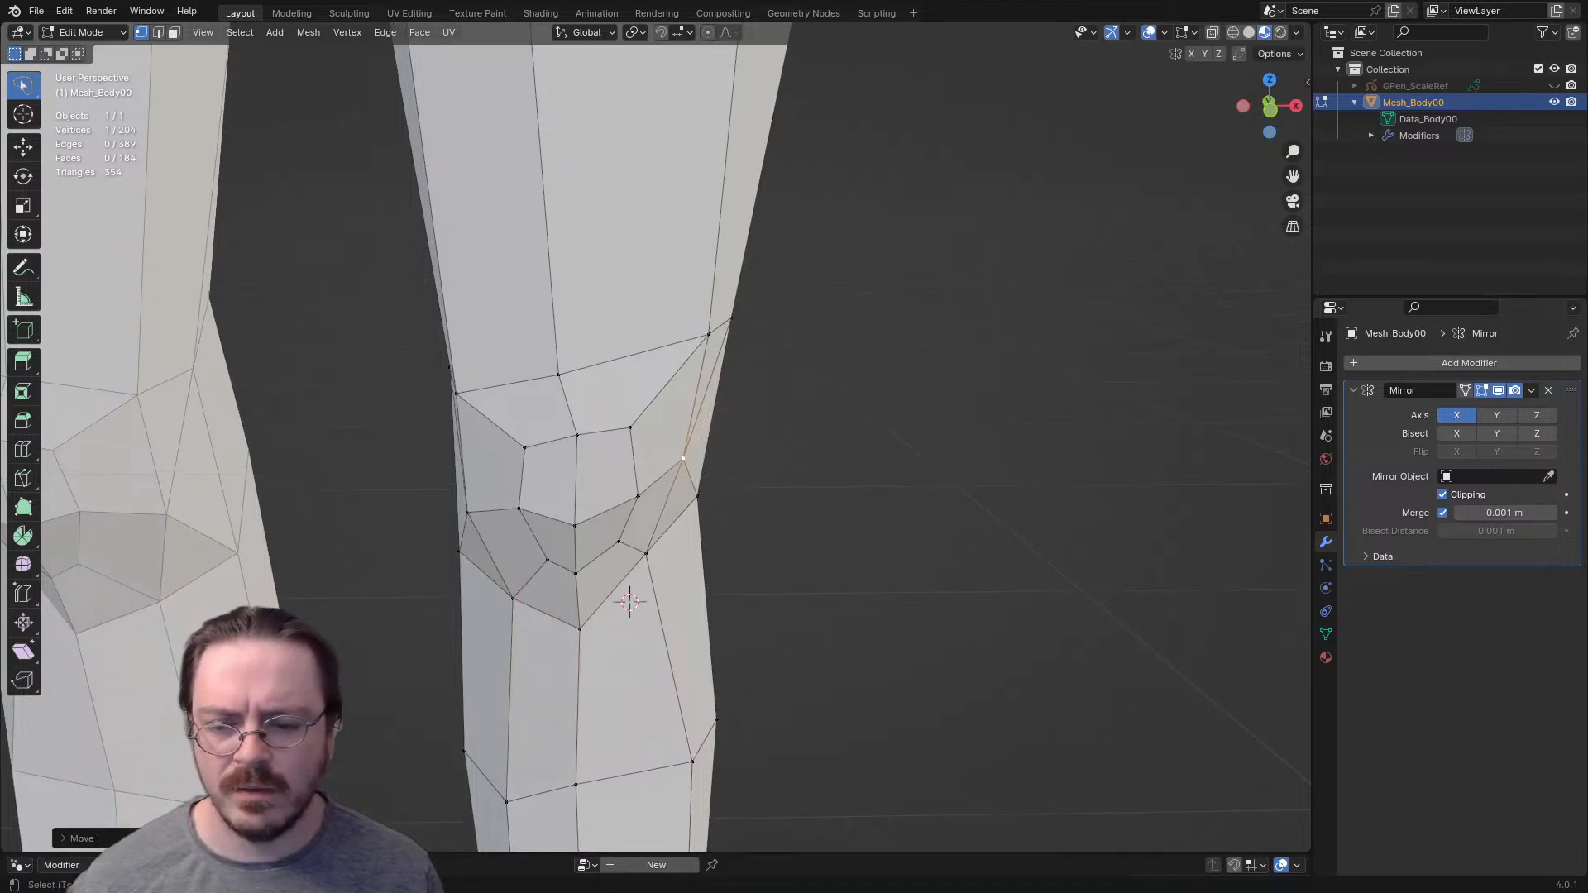
key(KP_1)
key(g)
click(492, 446)
- Reposition the inner, middle and outer front vertices of the edge row just above the kneecap from the front
click(479, 362)
key(g)
click(497, 337)
click(568, 339)
key(g)
click(584, 312)
click(694, 315)
key(g)
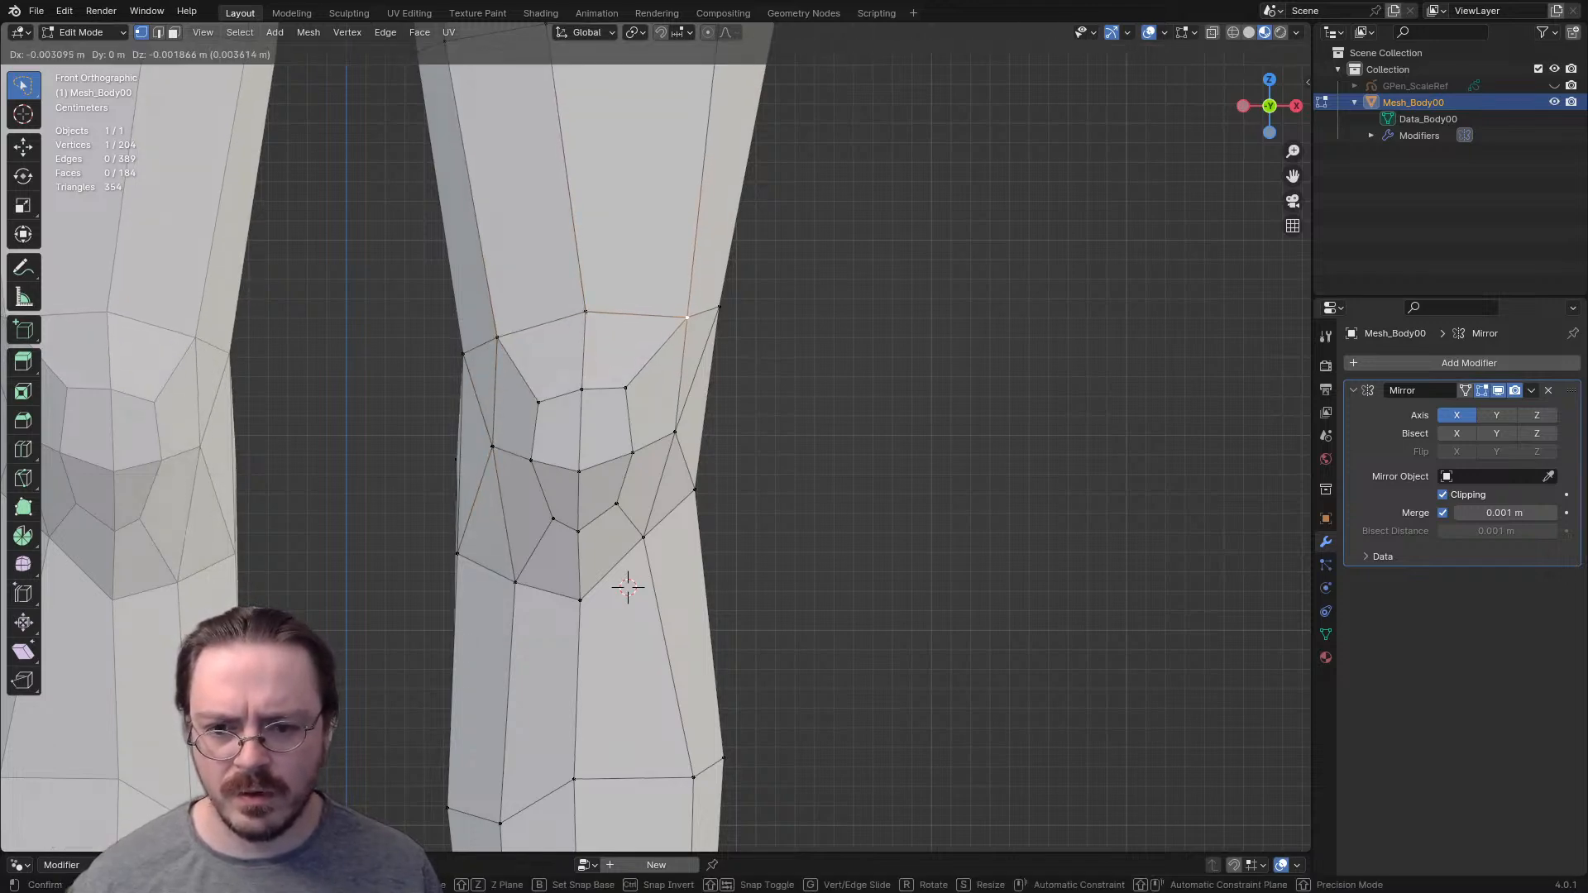
click(627, 584)
- Nudge individual vertices above, below and beside the kneecap from an angled view to even out the surrounding faces
middle_drag(625, 581, 581, 596)
click(576, 537)
key(g)
click(553, 534)
click(534, 596)
key(g)
click(529, 597)
click(524, 298)
key(g)
click(532, 296)
click(619, 490)
key(g)
click(621, 491)
- Adjust the two innermost vertices of the row above the kneecap from the front, raising the one on the inner silhouette
key(KP_1)
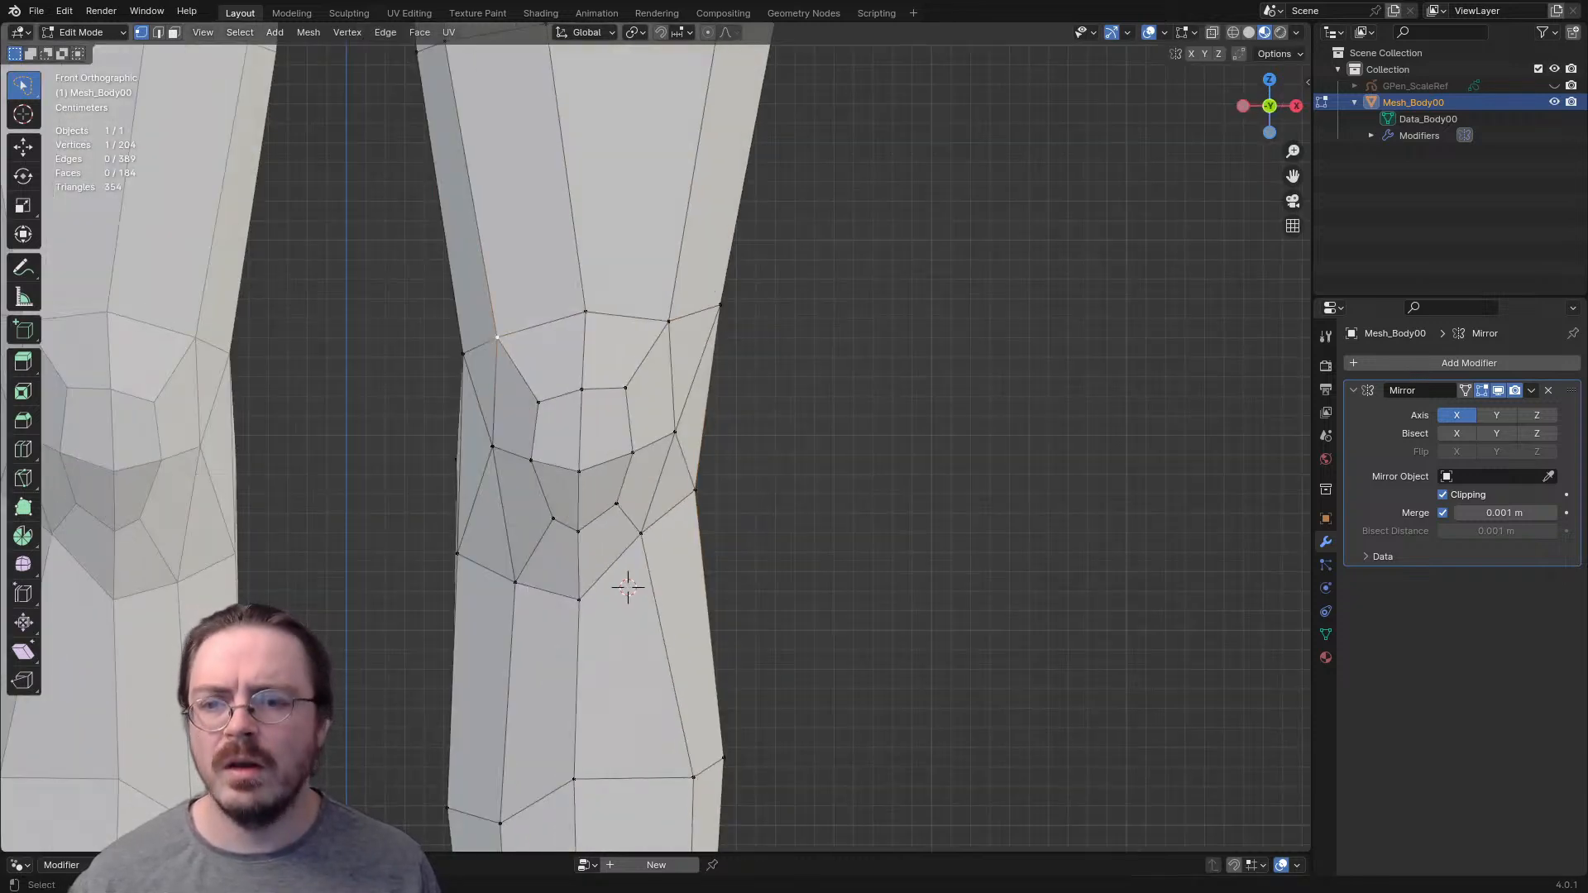
key(g)
click(500, 335)
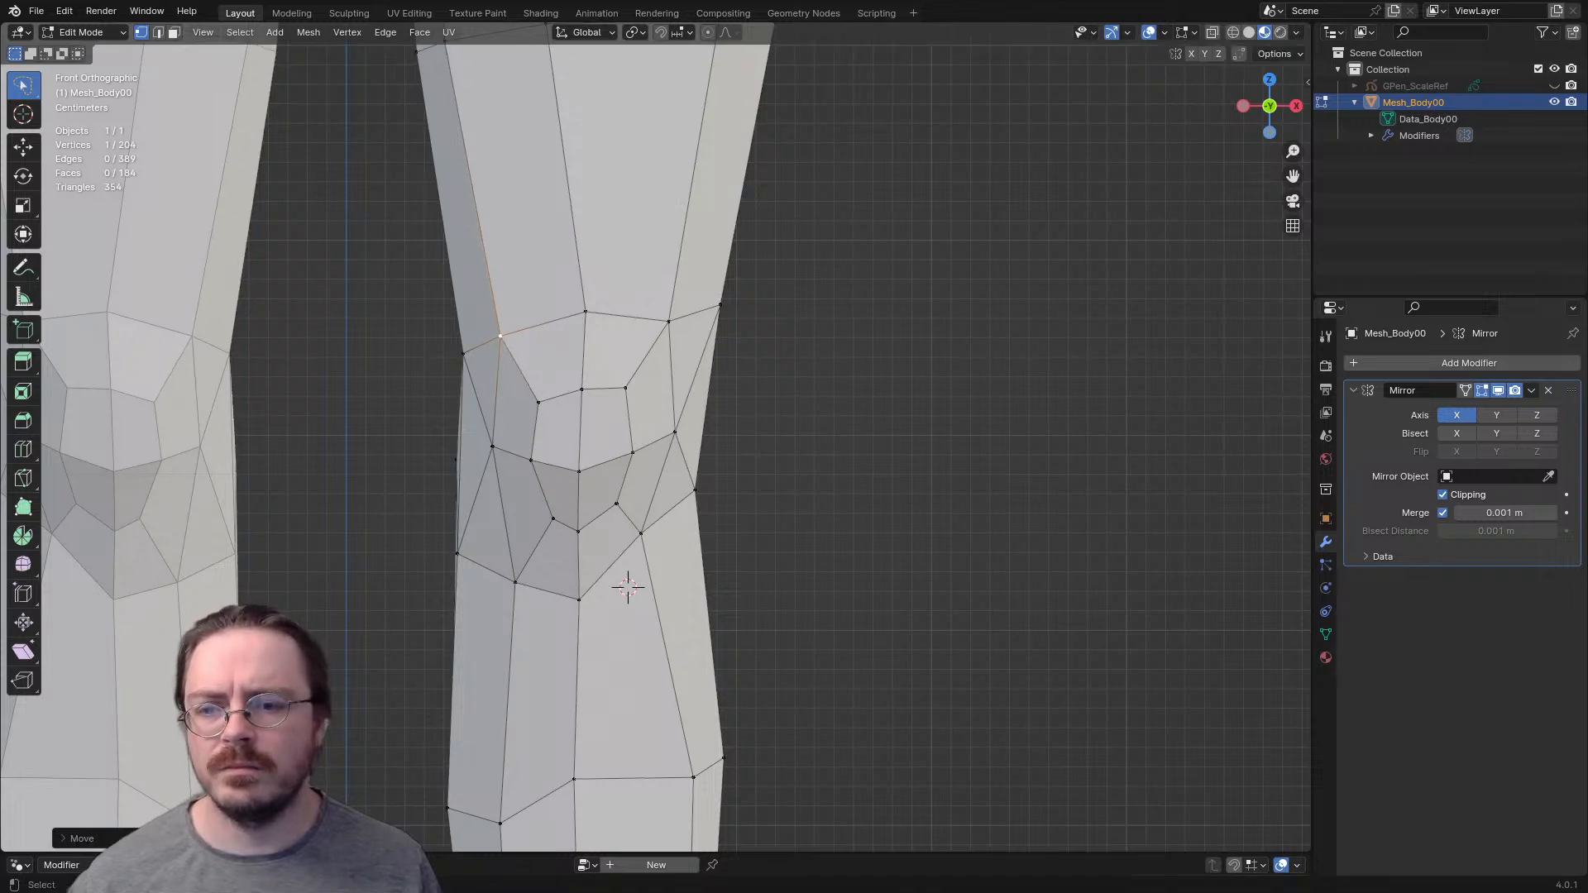
click(463, 354)
key(g)
click(453, 333)
- Move the two inner vertices of the row below the kneecap up and outward
click(457, 553)
key(g)
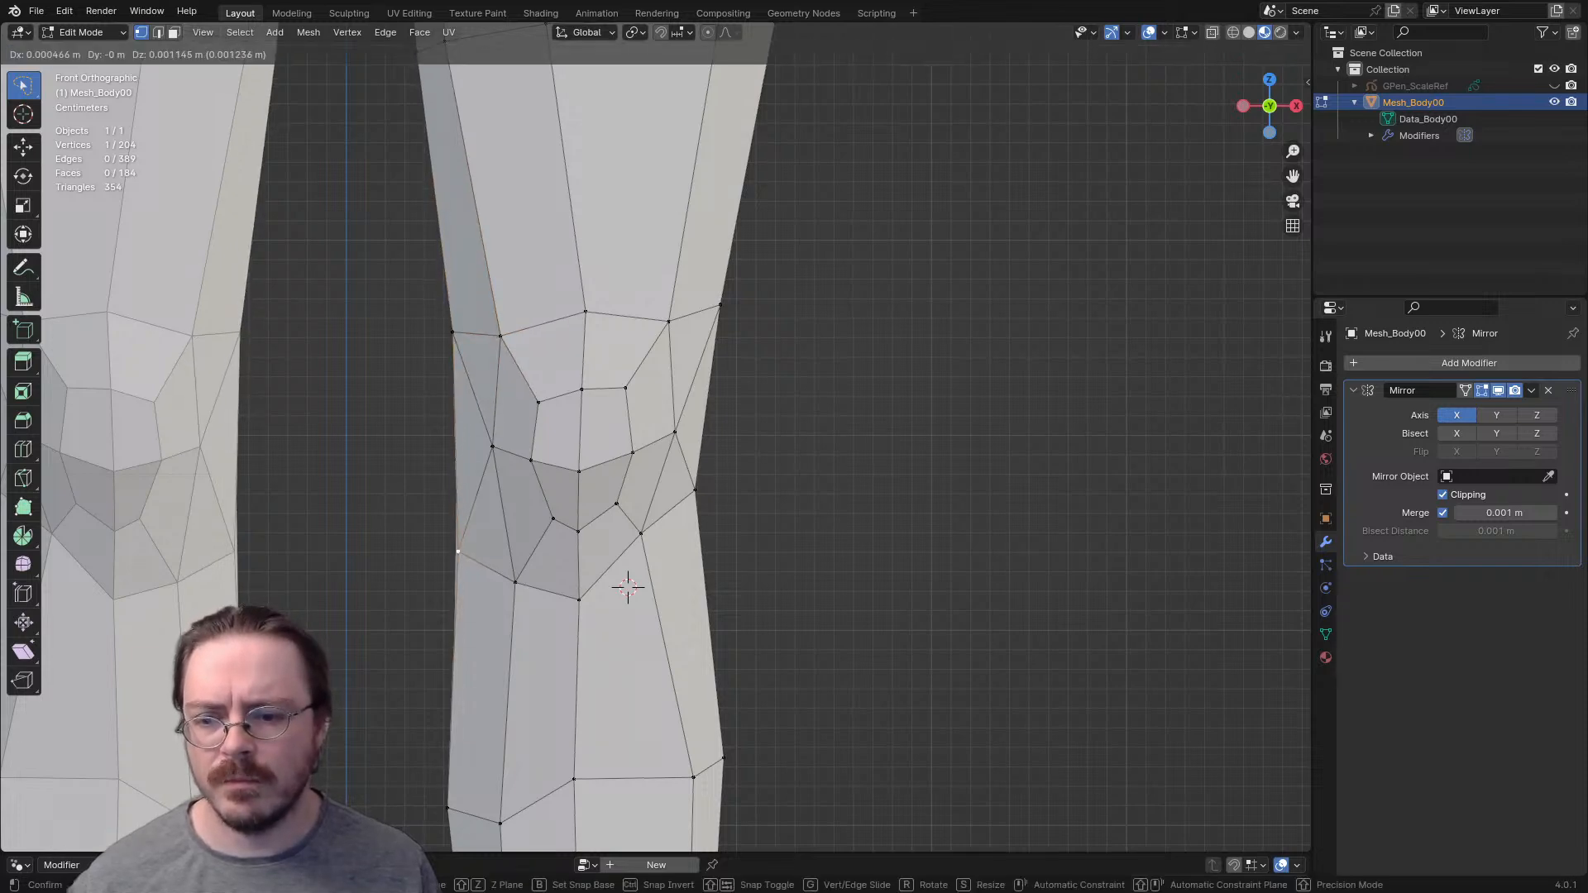
click(473, 528)
click(516, 582)
key(g)
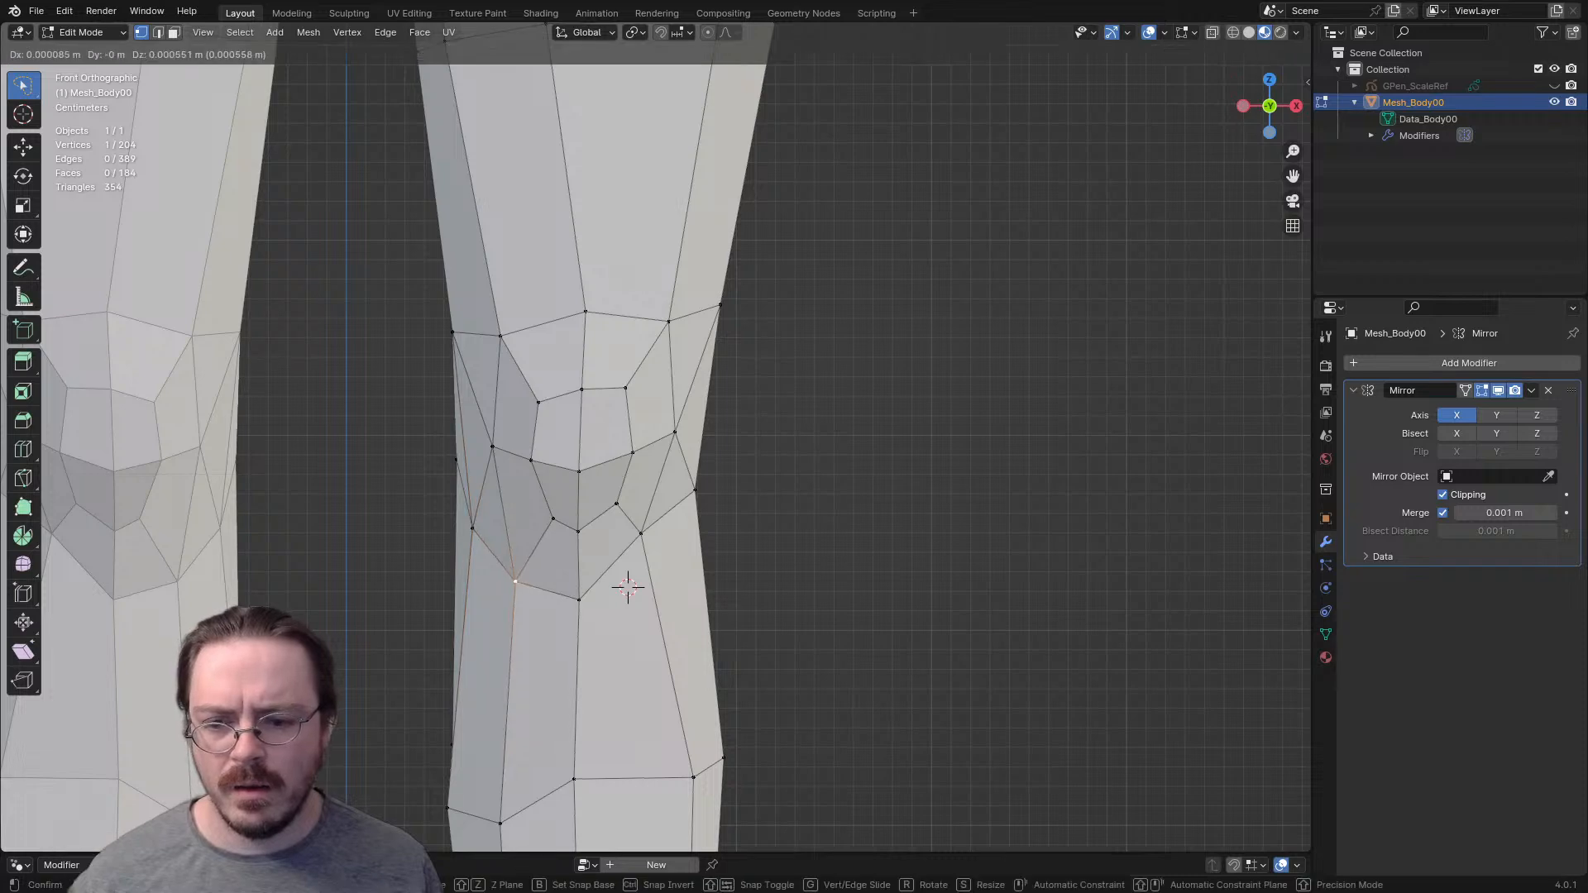
click(520, 576)
middle_drag(520, 576, 546, 617)
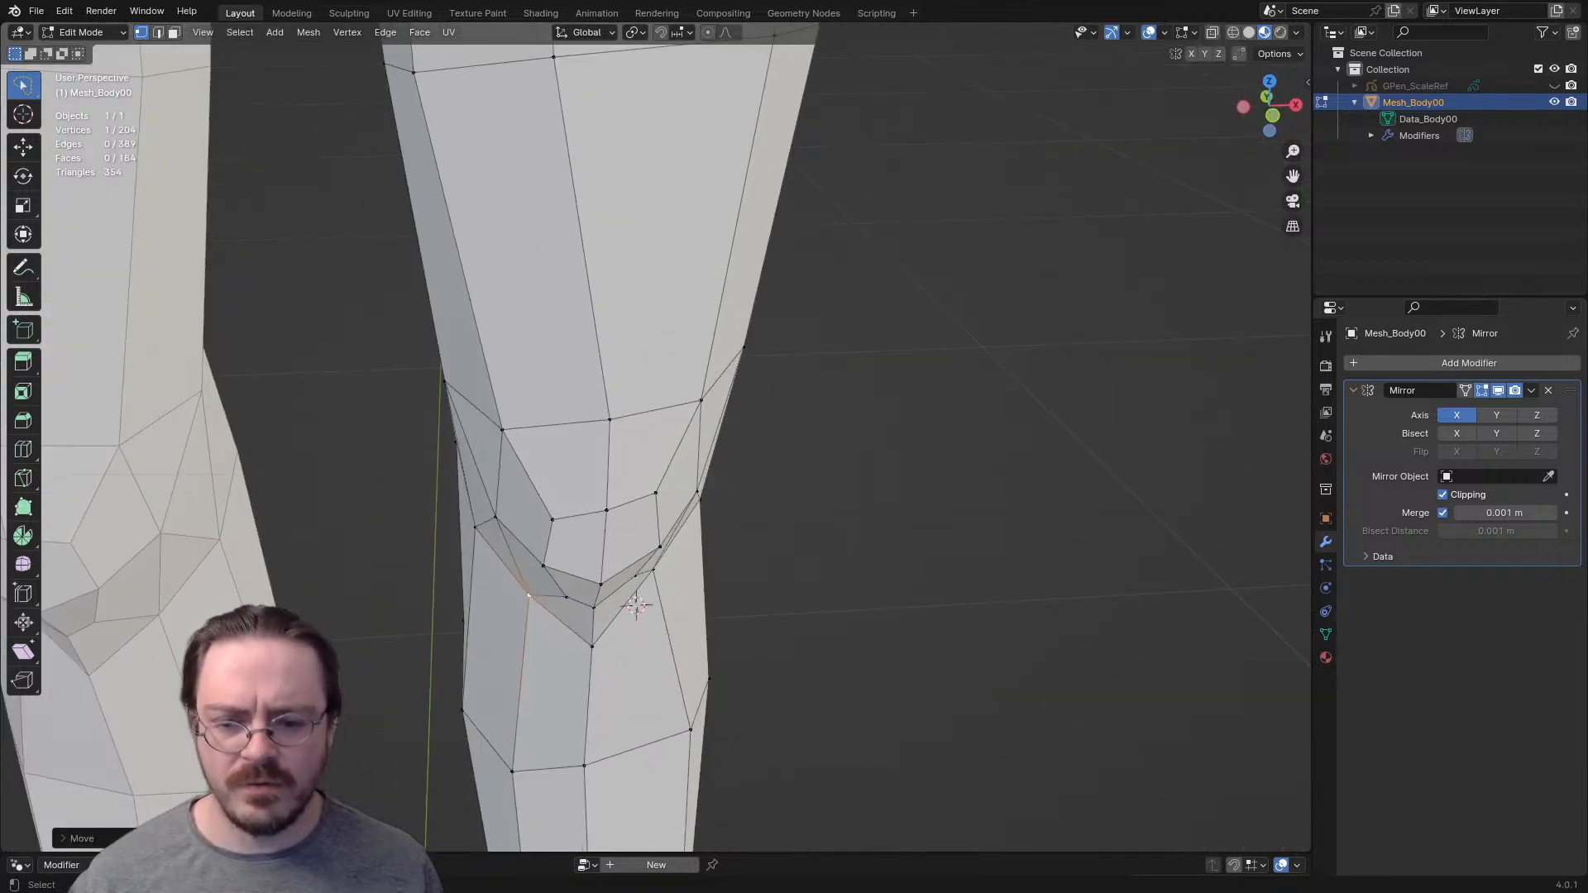
- Adjust the centre vertices of the kneecap and the middle vertex above it from the front
key(KP_1)
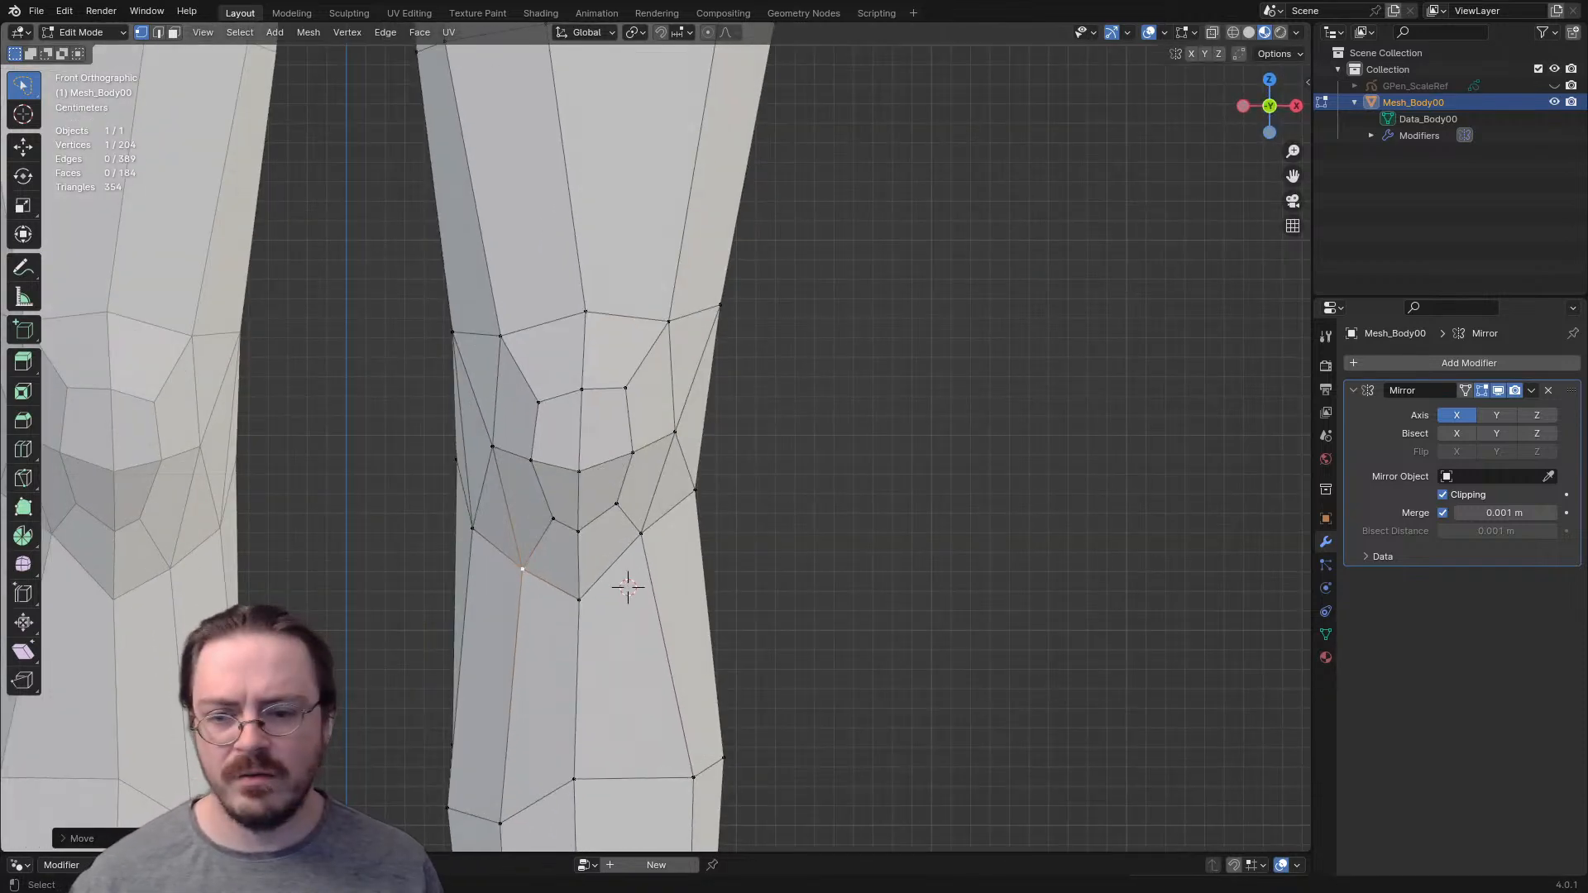
key(g)
click(586, 465)
click(581, 389)
key(g)
click(588, 389)
shift+middle_drag(586, 312, 583, 738)
key(g)
click(582, 504)
- Shift the front-centre vertices along the thigh outward, down to the one above the kneecap
scroll(583, 738, down, 3)
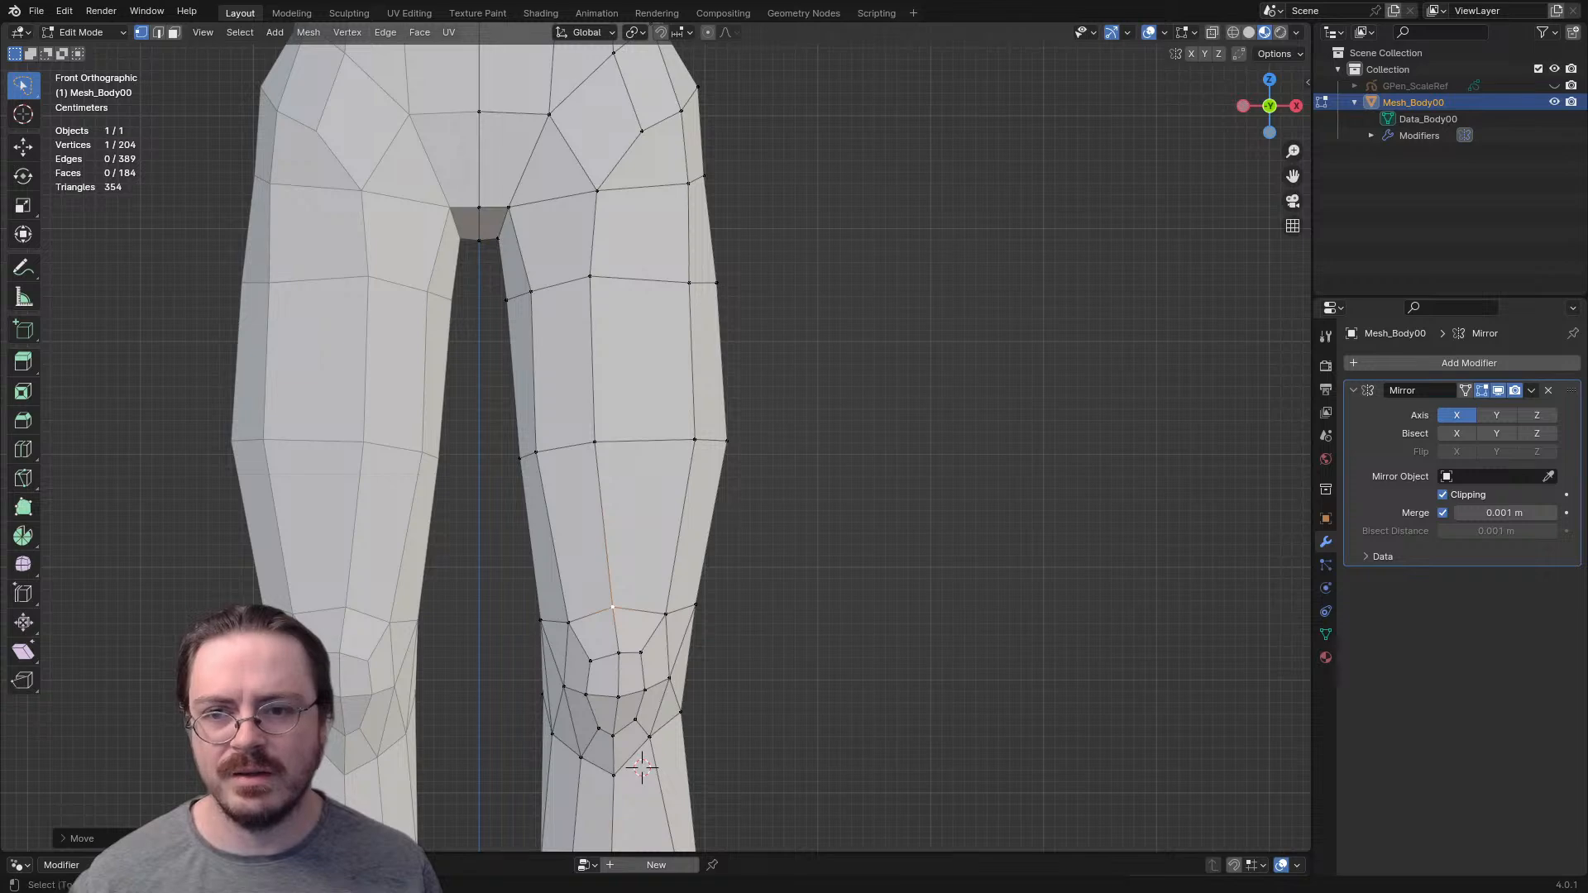
shift+middle_drag(600, 463, 617, 628)
key(g)
click(621, 349)
click(608, 441)
key(g)
click(635, 432)
click(613, 607)
key(g)
click(652, 605)
- Move the front vertex just above the kneecap slightly forward in the side view
shift+middle_drag(653, 604, 496, 395)
key(KP_3)
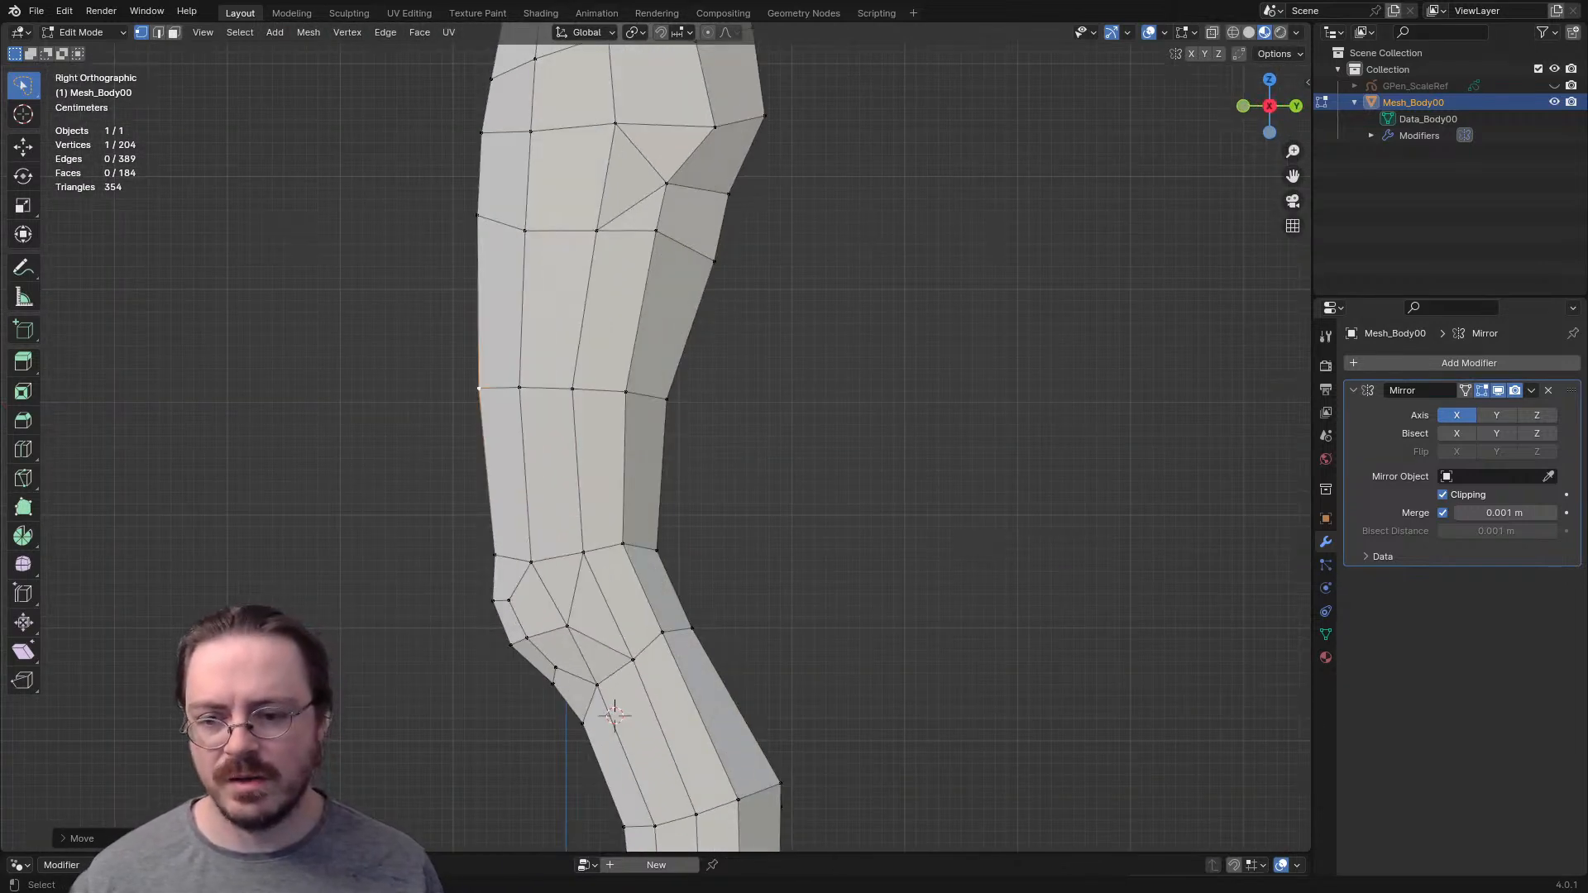
click(494, 555)
key(g)
click(491, 555)
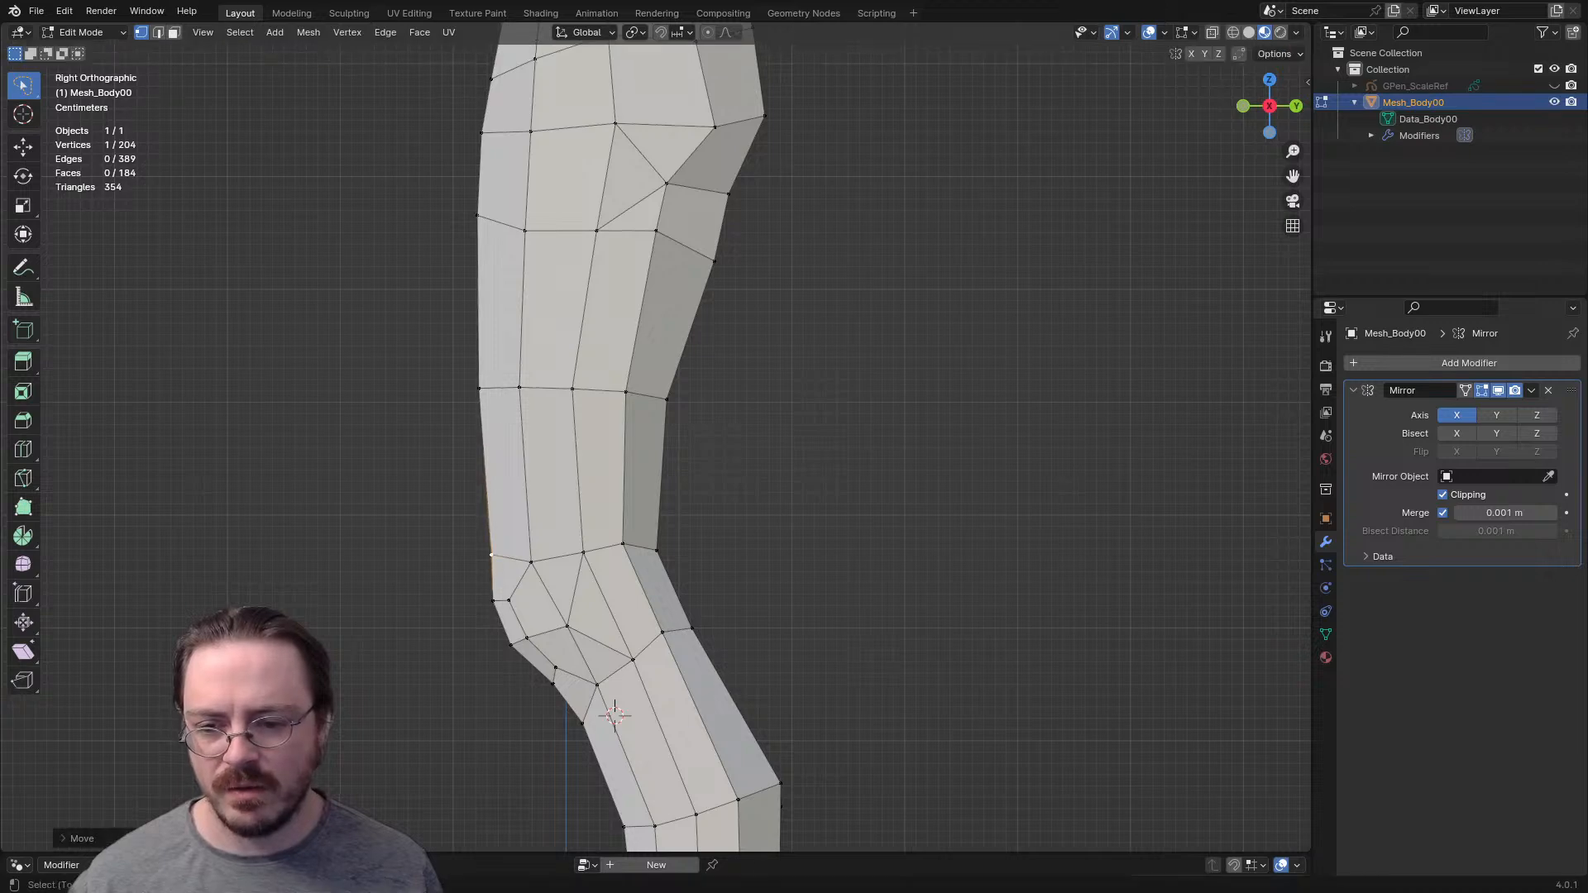
shift+middle_drag(492, 555, 500, 476)
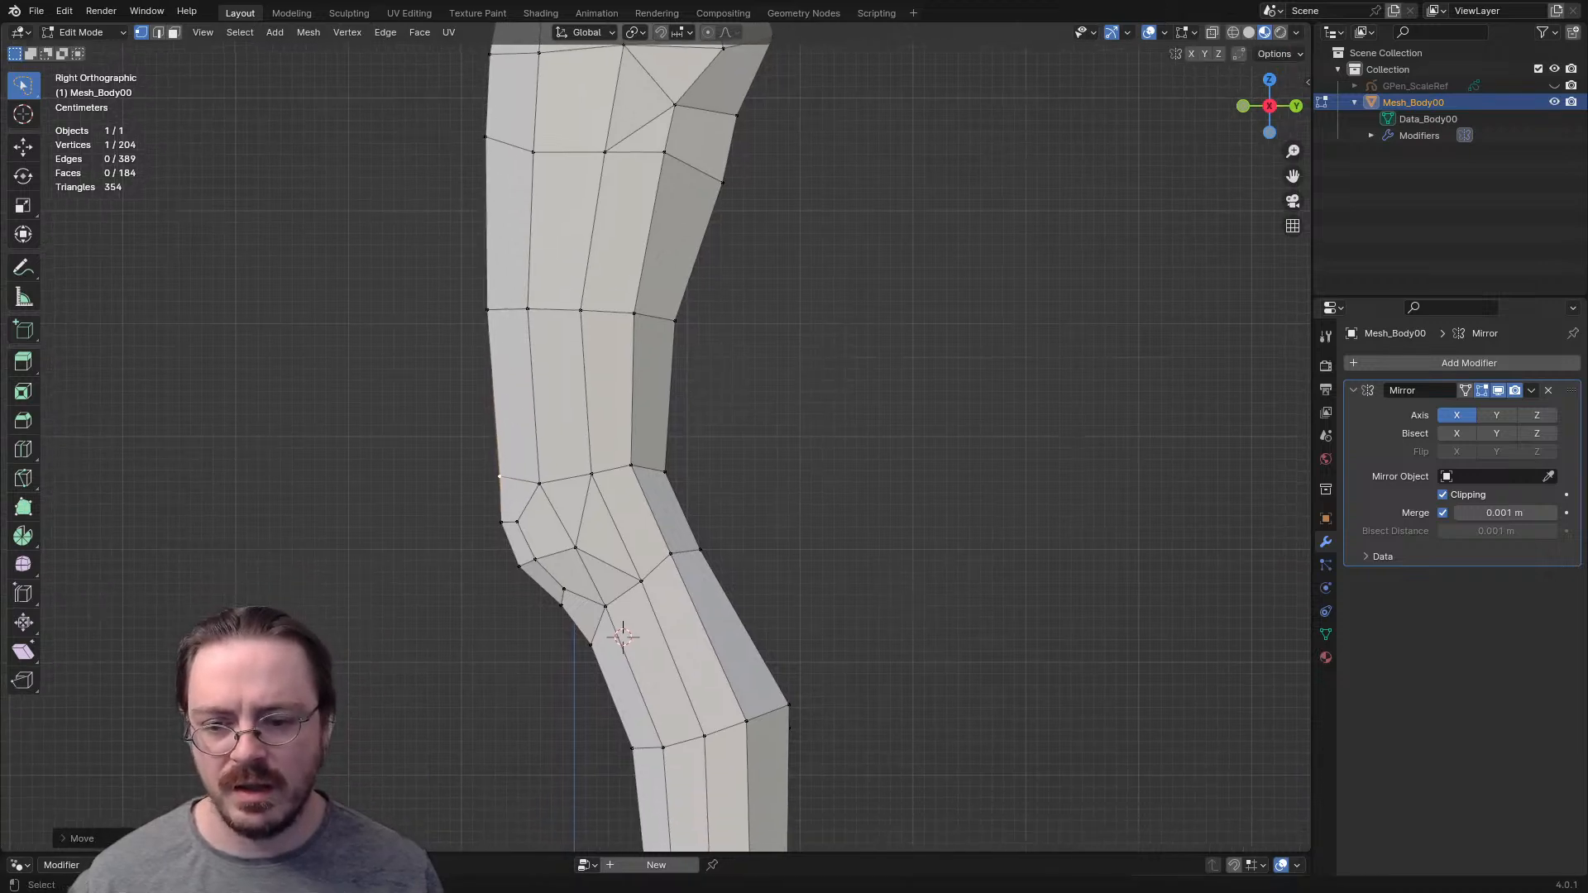
- Fine-tune the vertices at the kneecap's lower tip from the side and from an inner angled view
key(g)
click(590, 611)
key(r)
click(574, 648)
middle_drag(574, 649, 595, 651)
key(g)
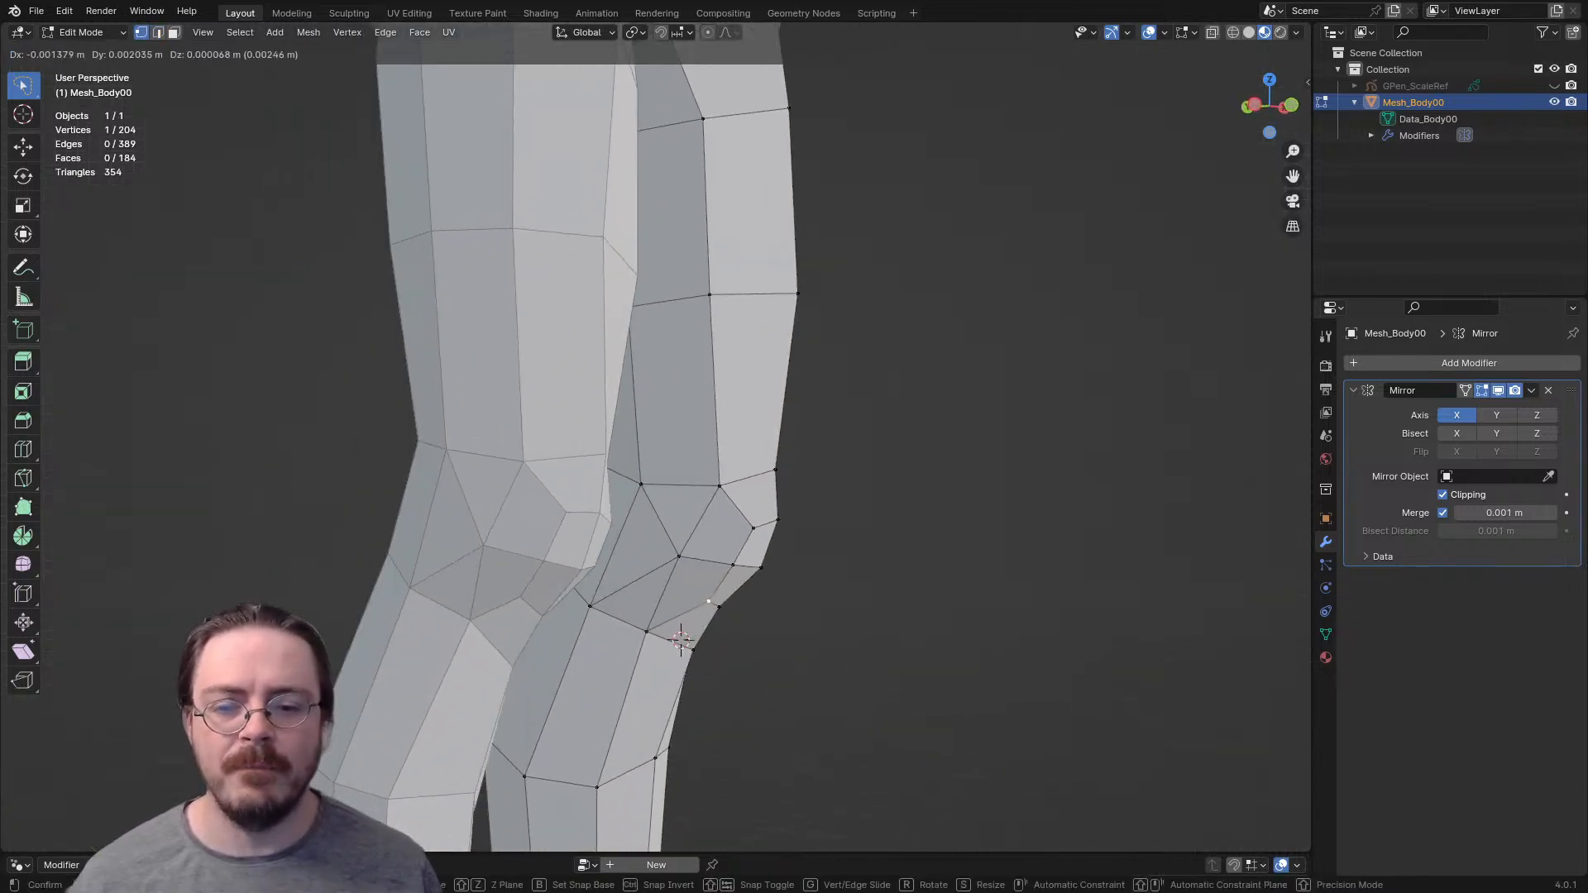
click(707, 601)
click(719, 608)
key(g)
click(721, 611)
middle_drag(721, 611, 579, 607)
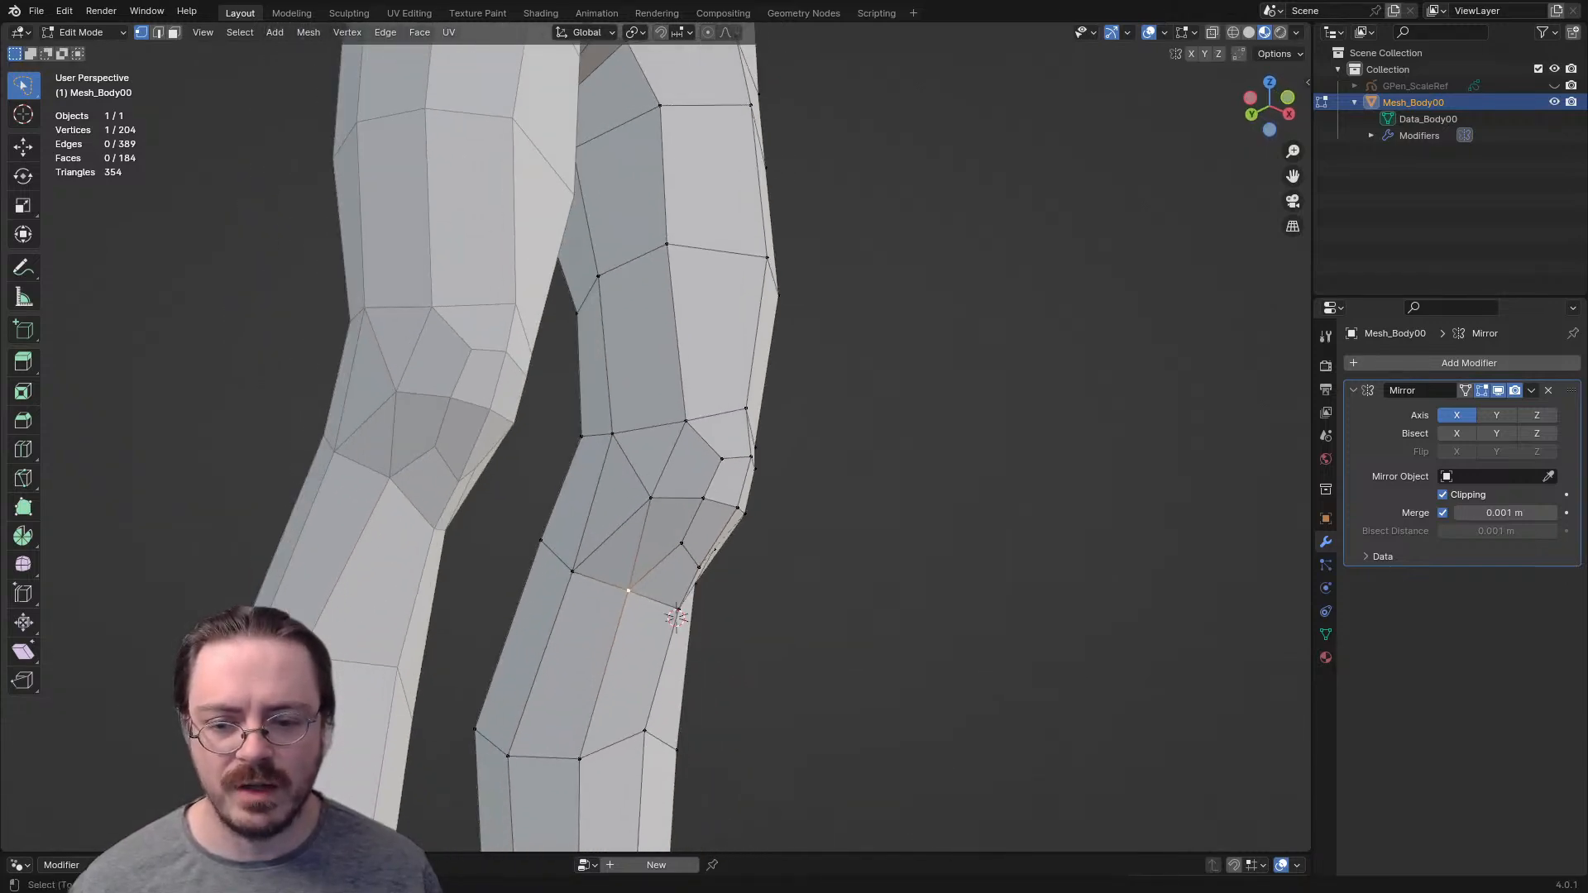
- Reposition the slanted edge across the inner side of the knee, behind the kneecap
click(592, 505)
key(g)
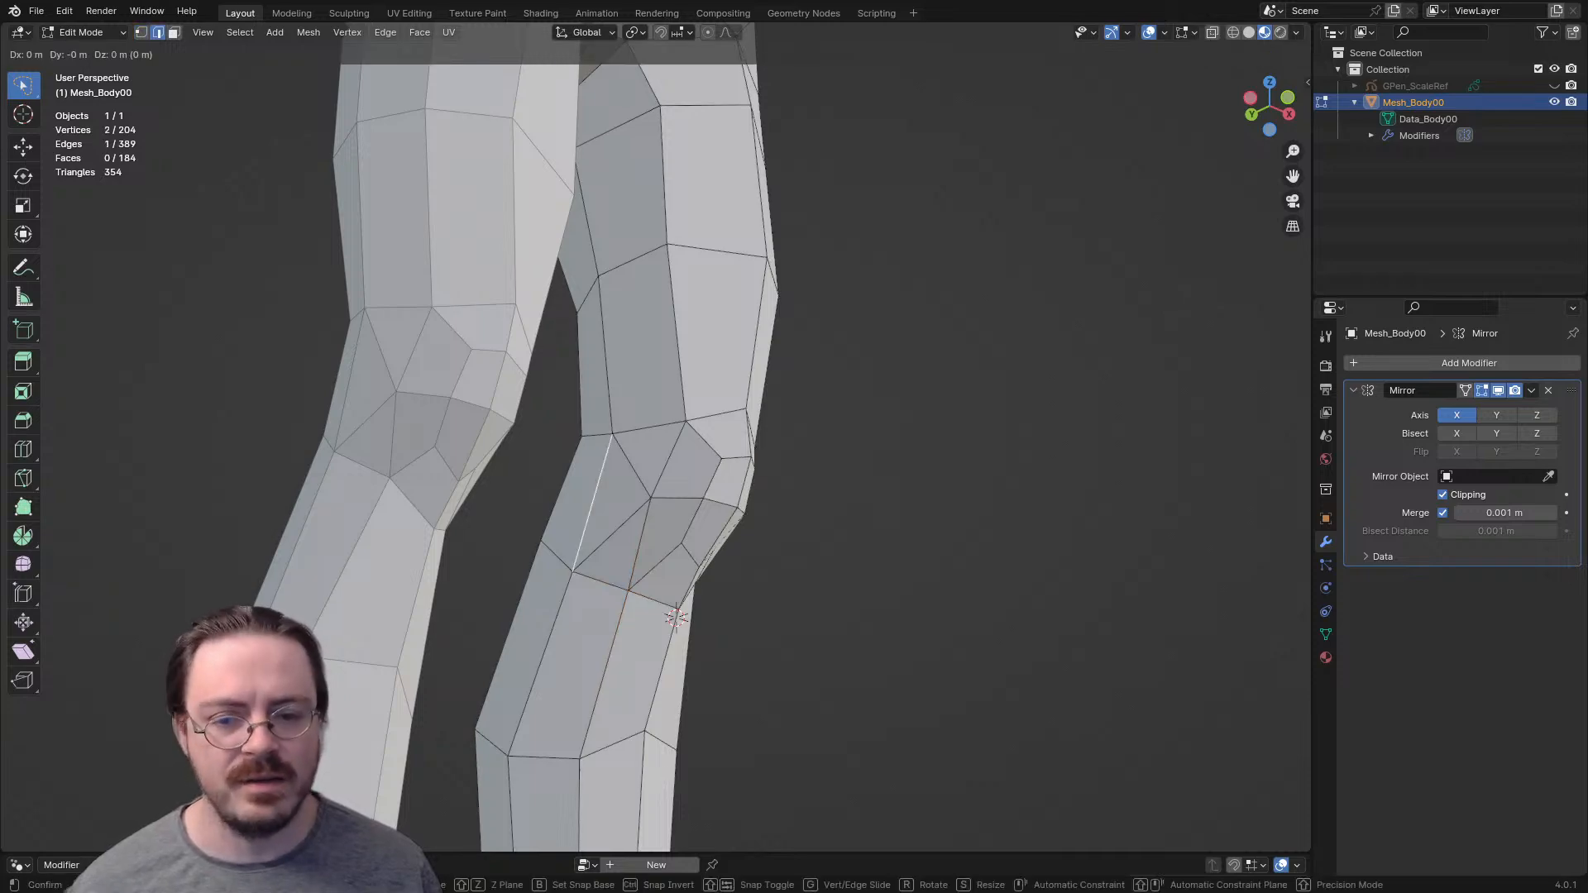
click(601, 472)
- Adjust the outer and inner vertices of the upper edge row behind the knee in the back view
middle_drag(676, 618, 636, 556)
key(ctrl+KP_1)
key(g)
click(636, 556)
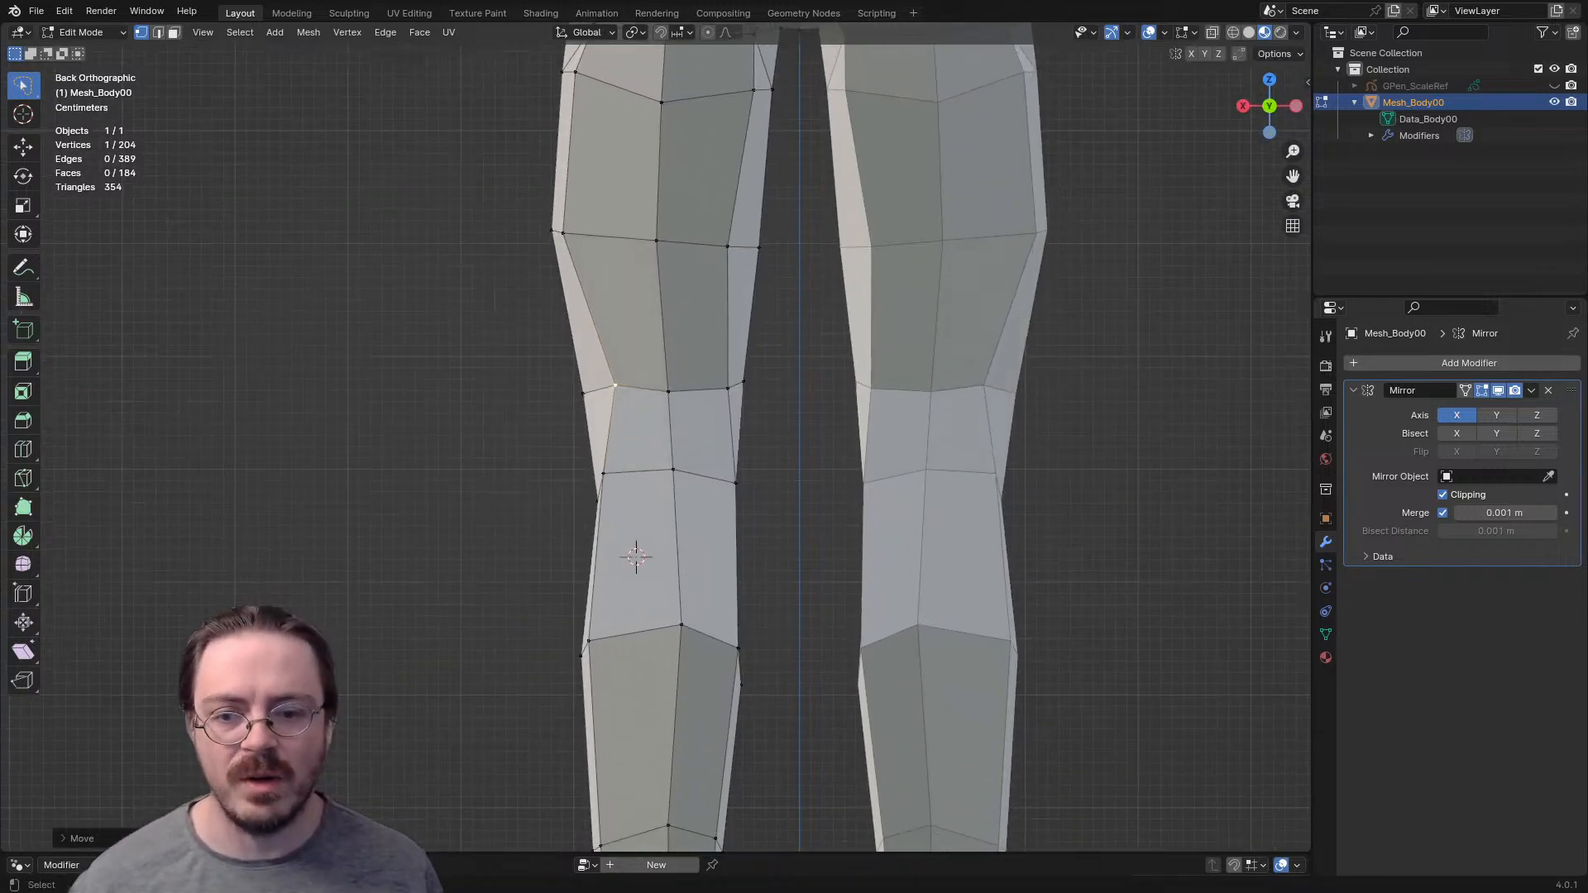
click(728, 388)
key(g)
click(727, 385)
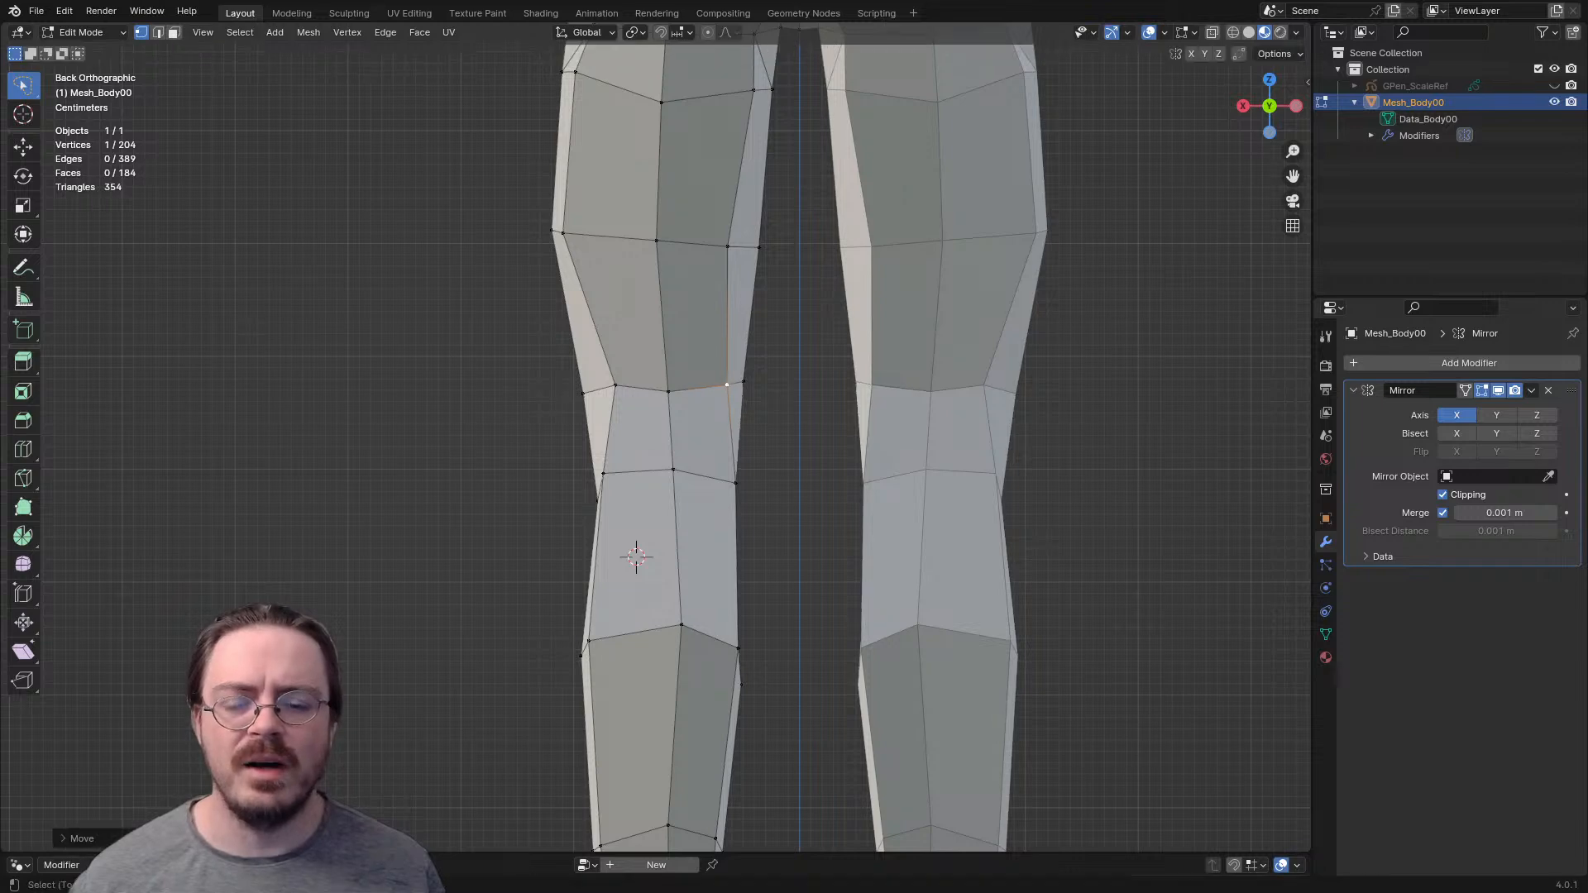
- Move the outer vertex of the lower row behind the knee inward and its centre vertex slightly outward
click(603, 473)
key(g)
click(619, 480)
click(674, 470)
key(g)
click(665, 473)
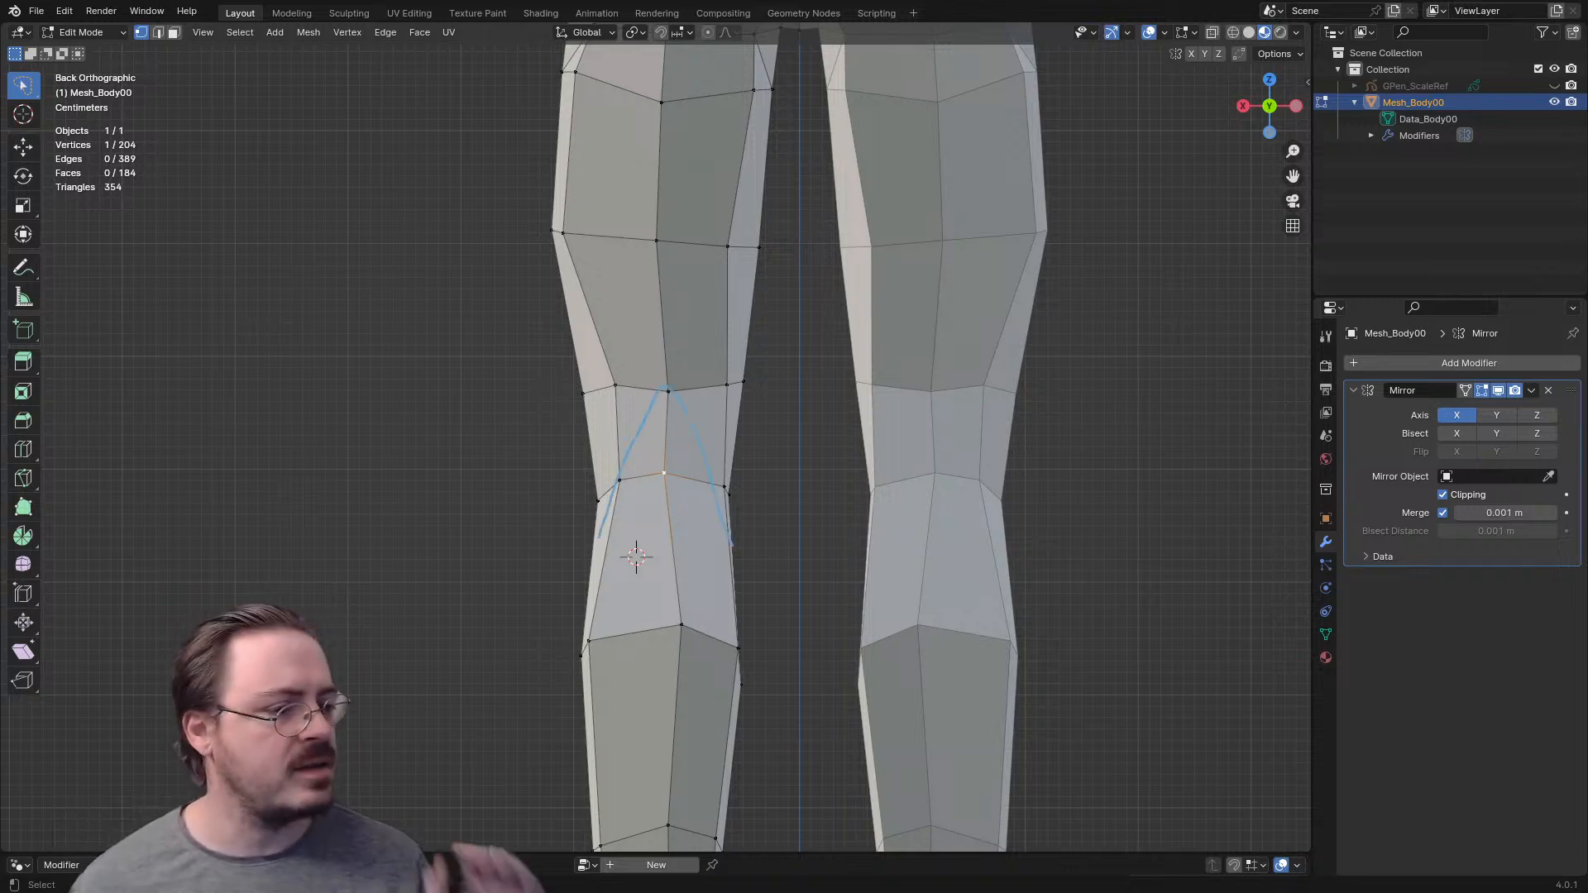
key(ctrl+z)
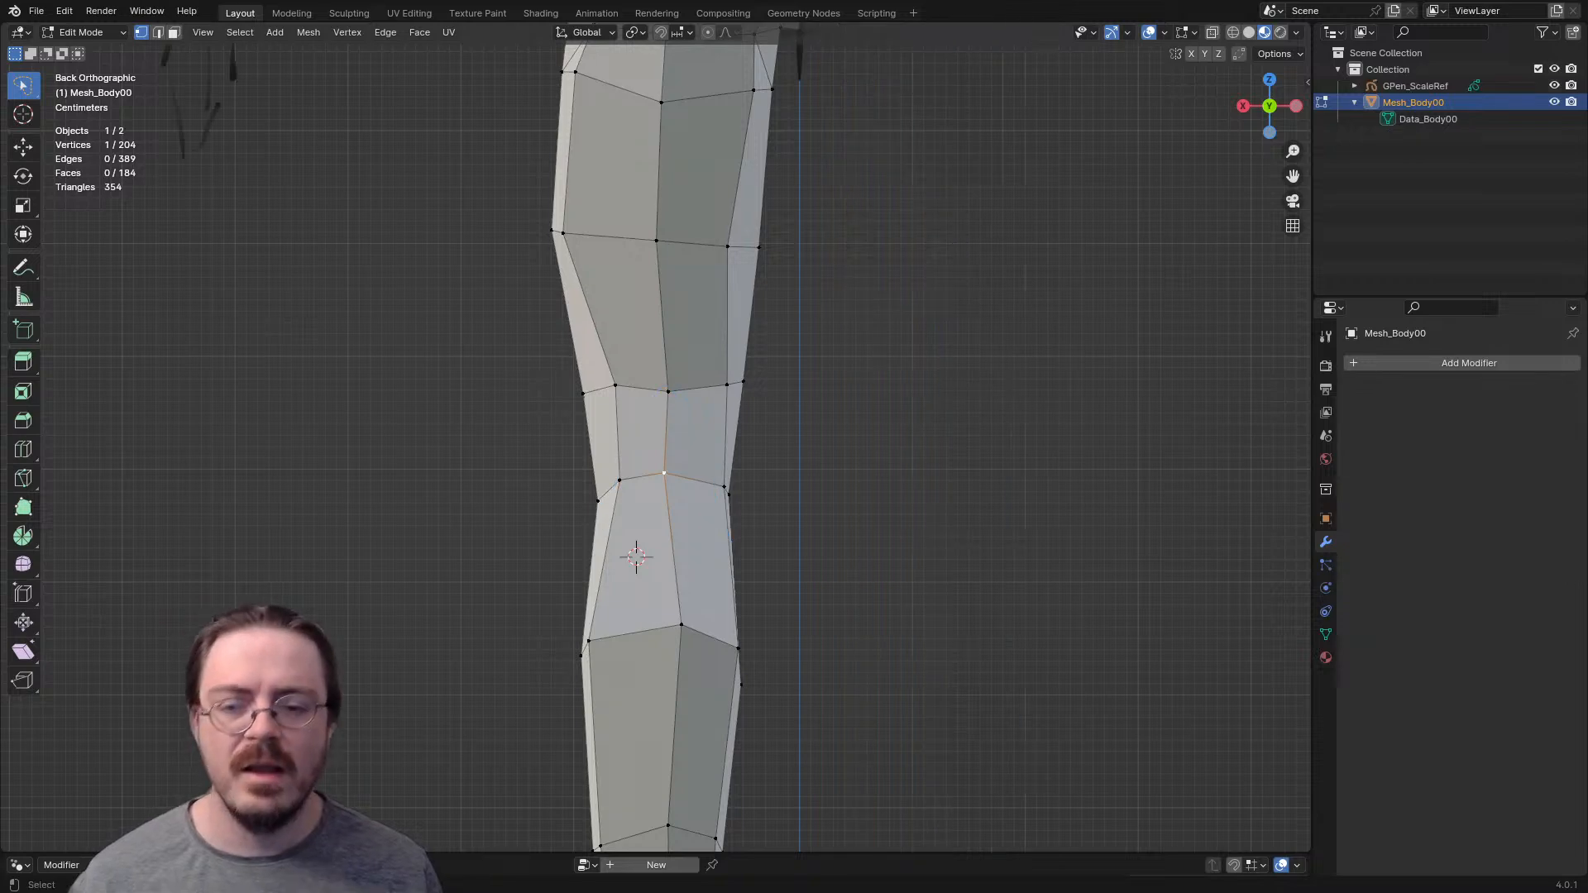
key(ctrl+shift+z)
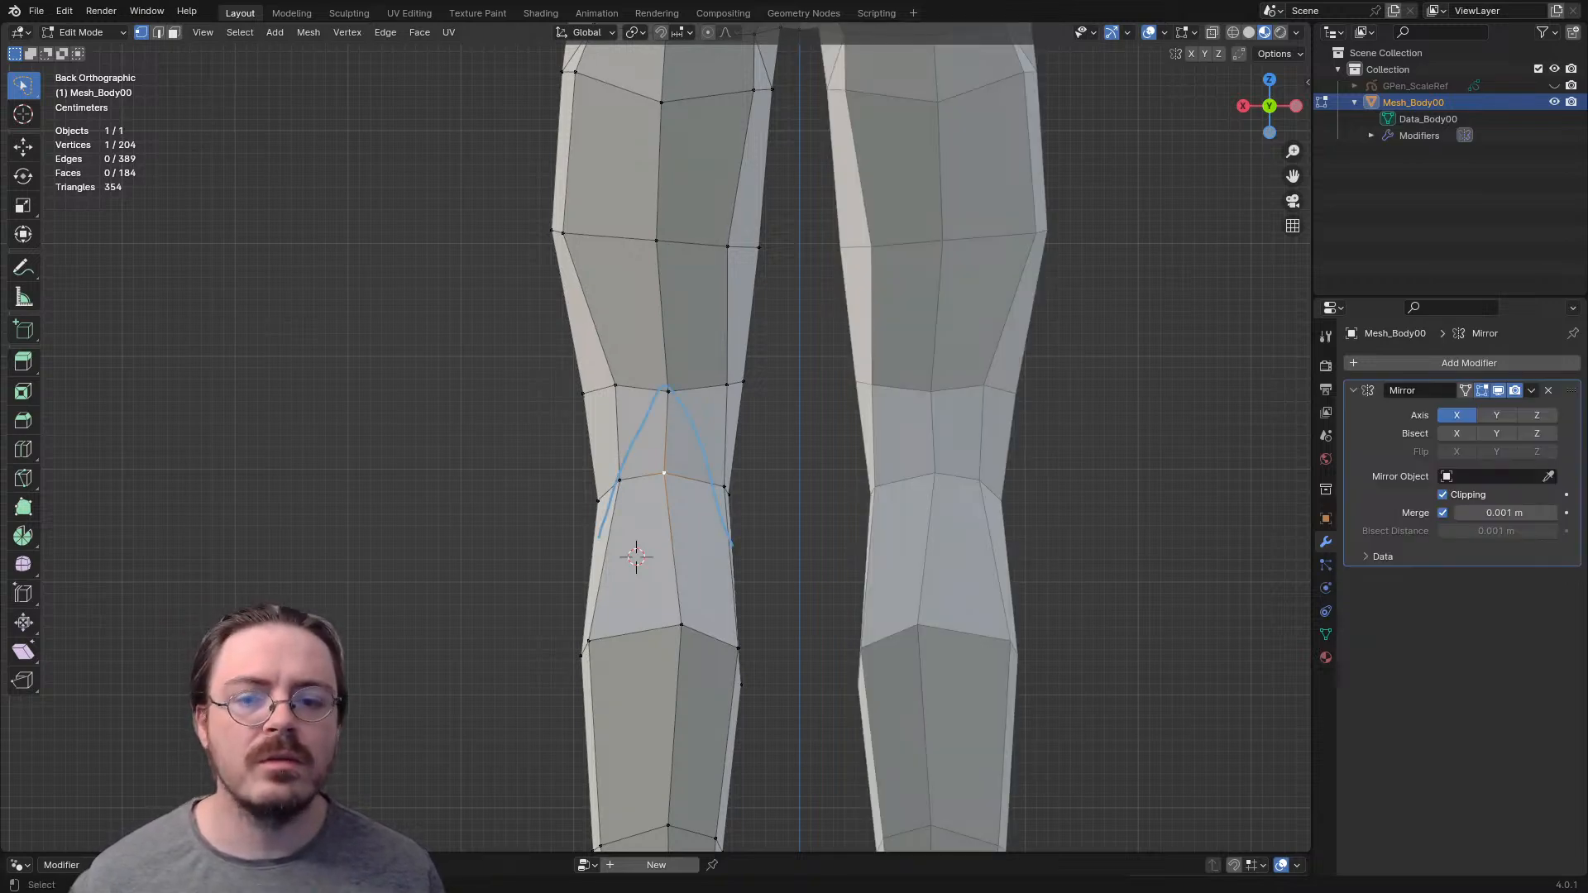
- Raise the upper centre vertex behind the knee and pull the lower one slightly forward in the side view
key(KP_3)
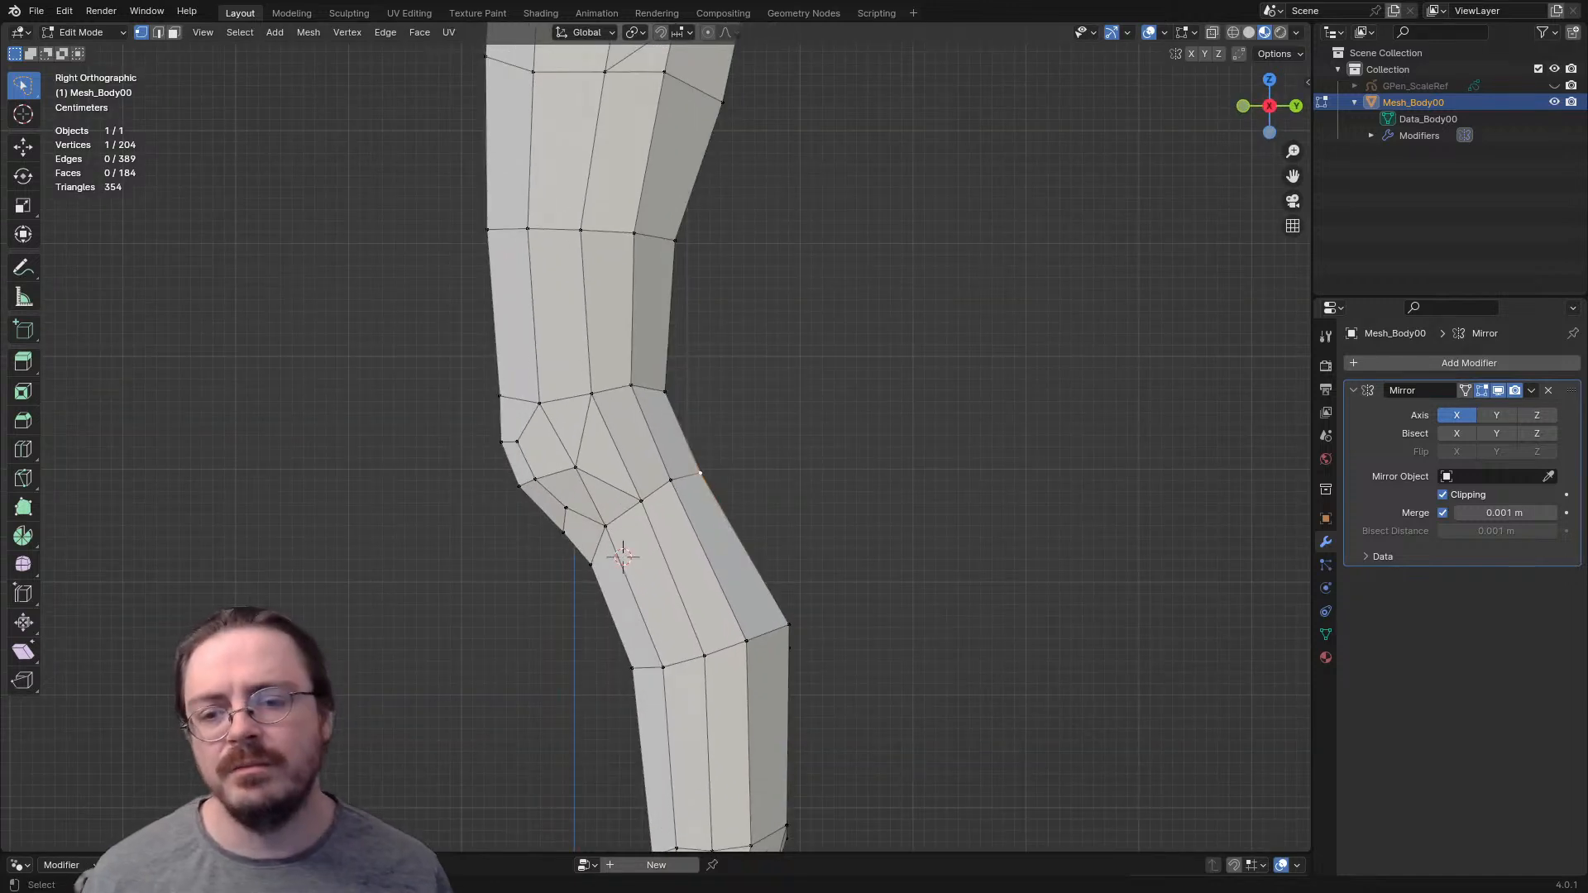
key(g)
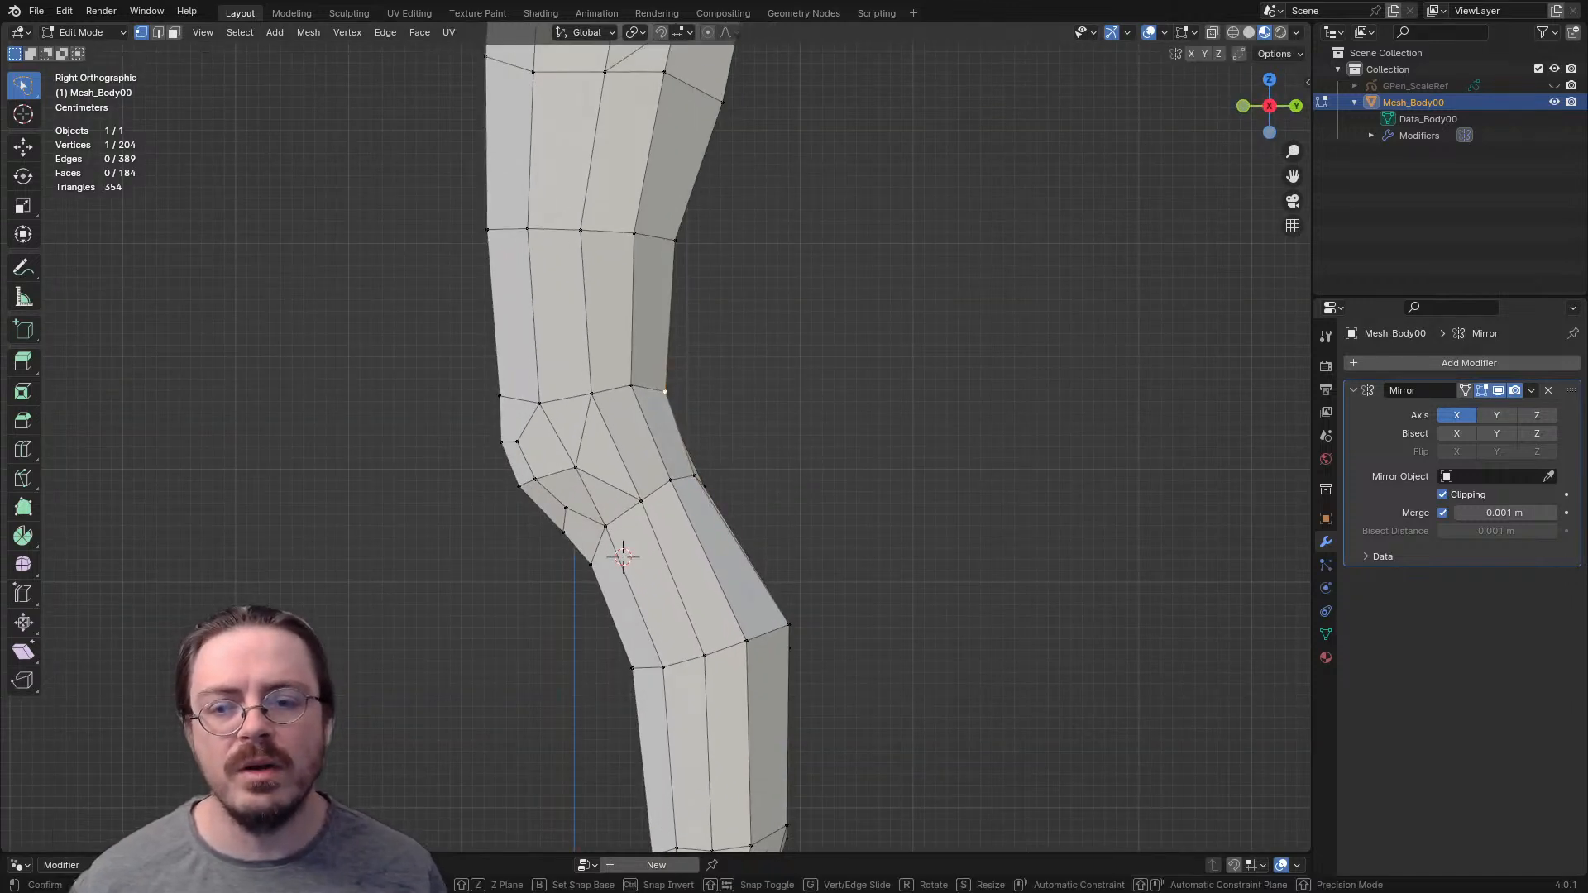
click(658, 367)
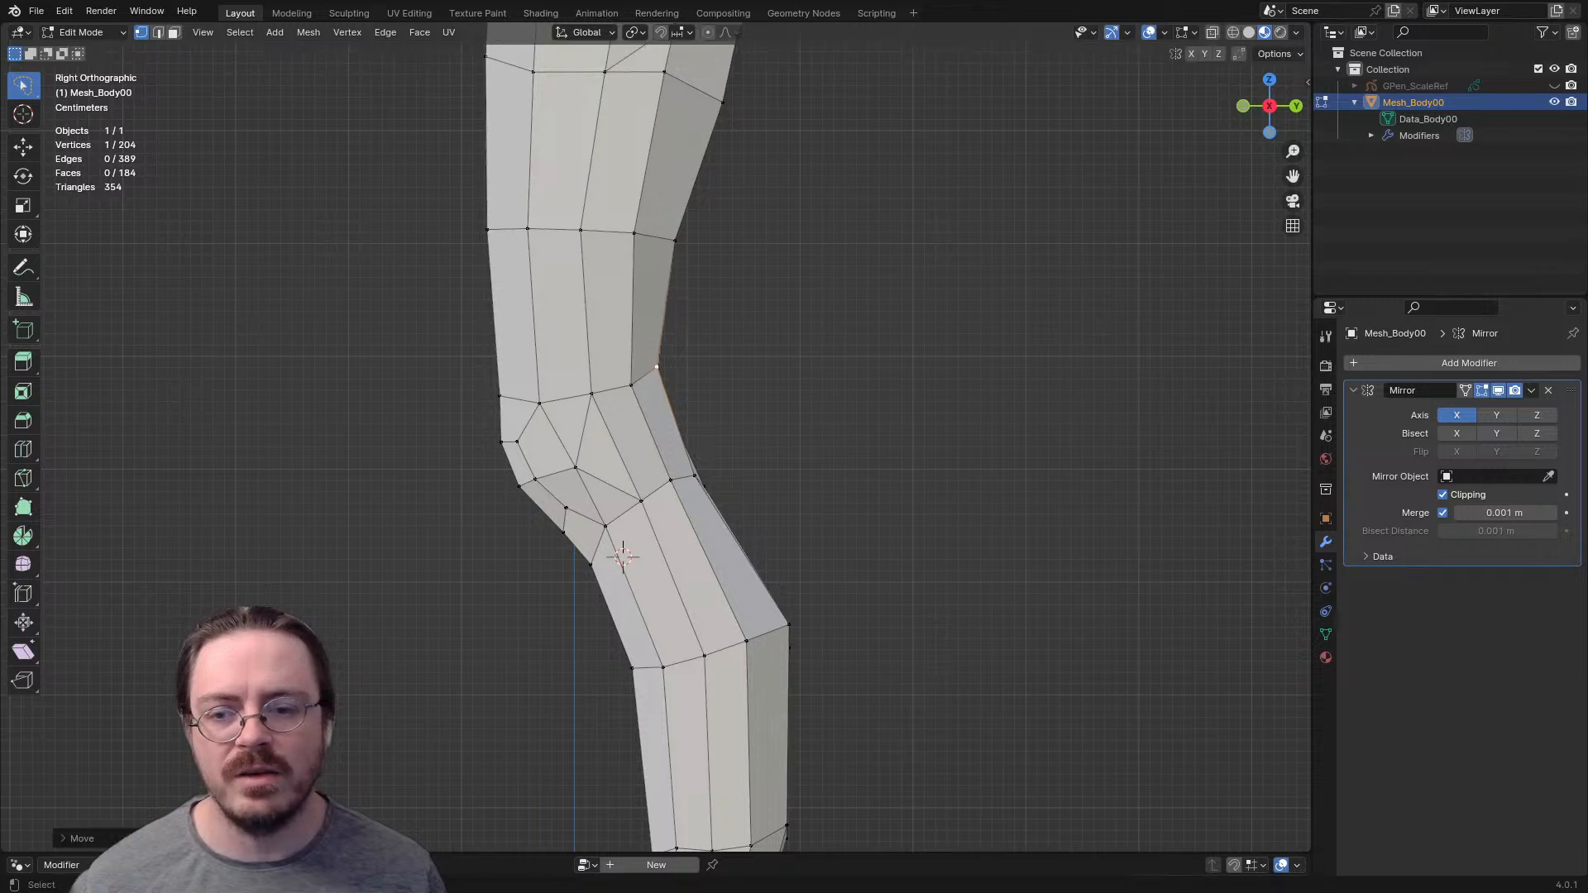
middle_drag(657, 367, 648, 368)
- Lower the outer side vertex and the outer back vertex of the edge row above the knee
click(585, 393)
key(g)
click(584, 405)
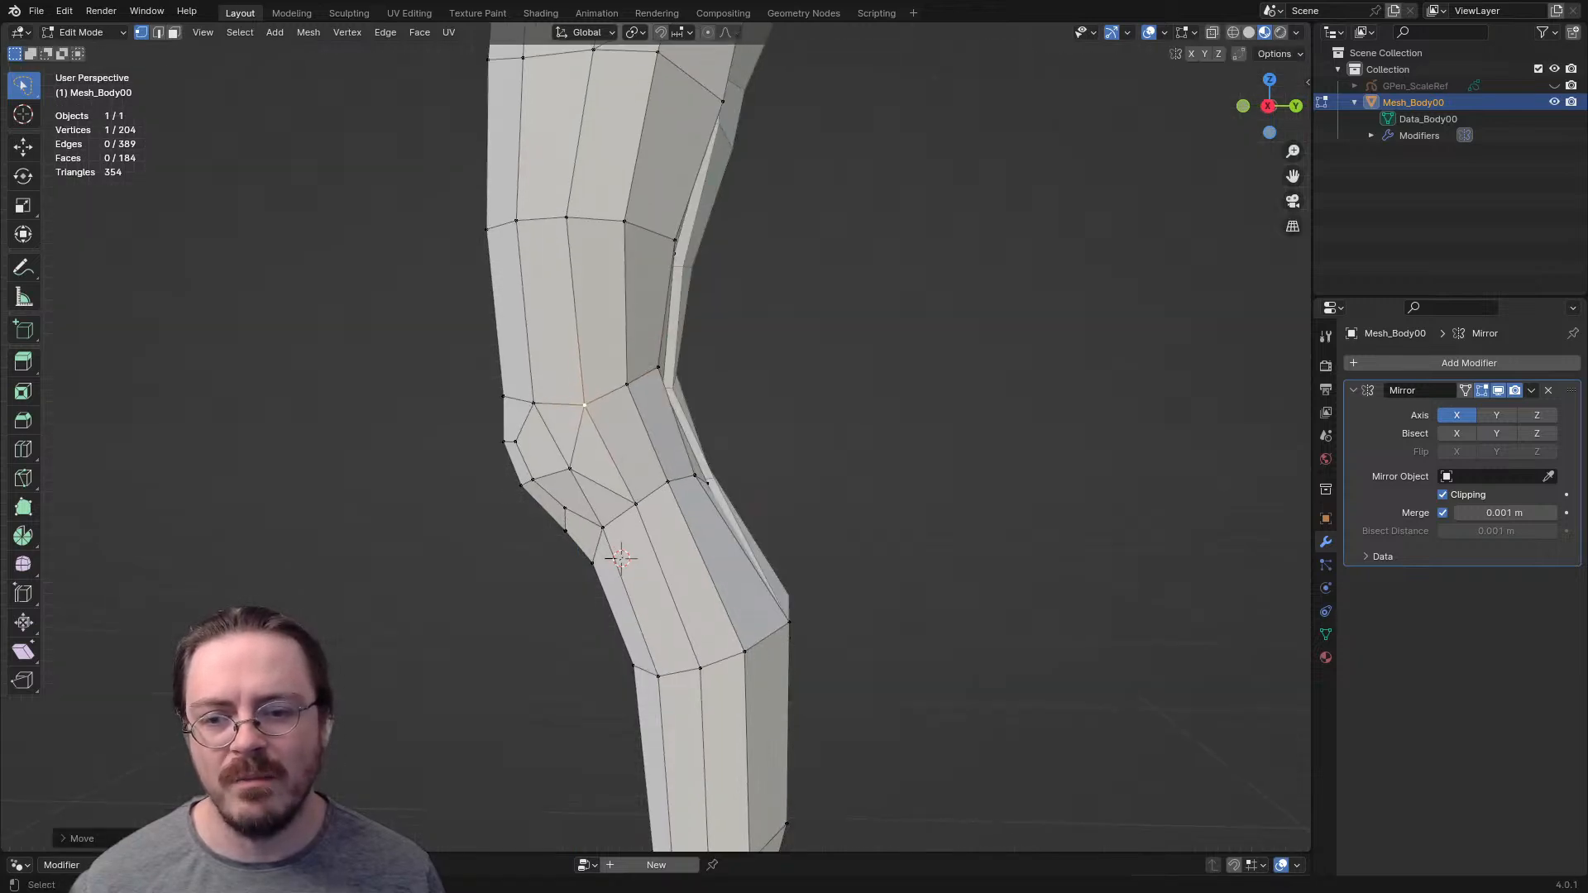
click(627, 385)
key(g)
click(629, 391)
shift+middle_drag(629, 391, 318, 427)
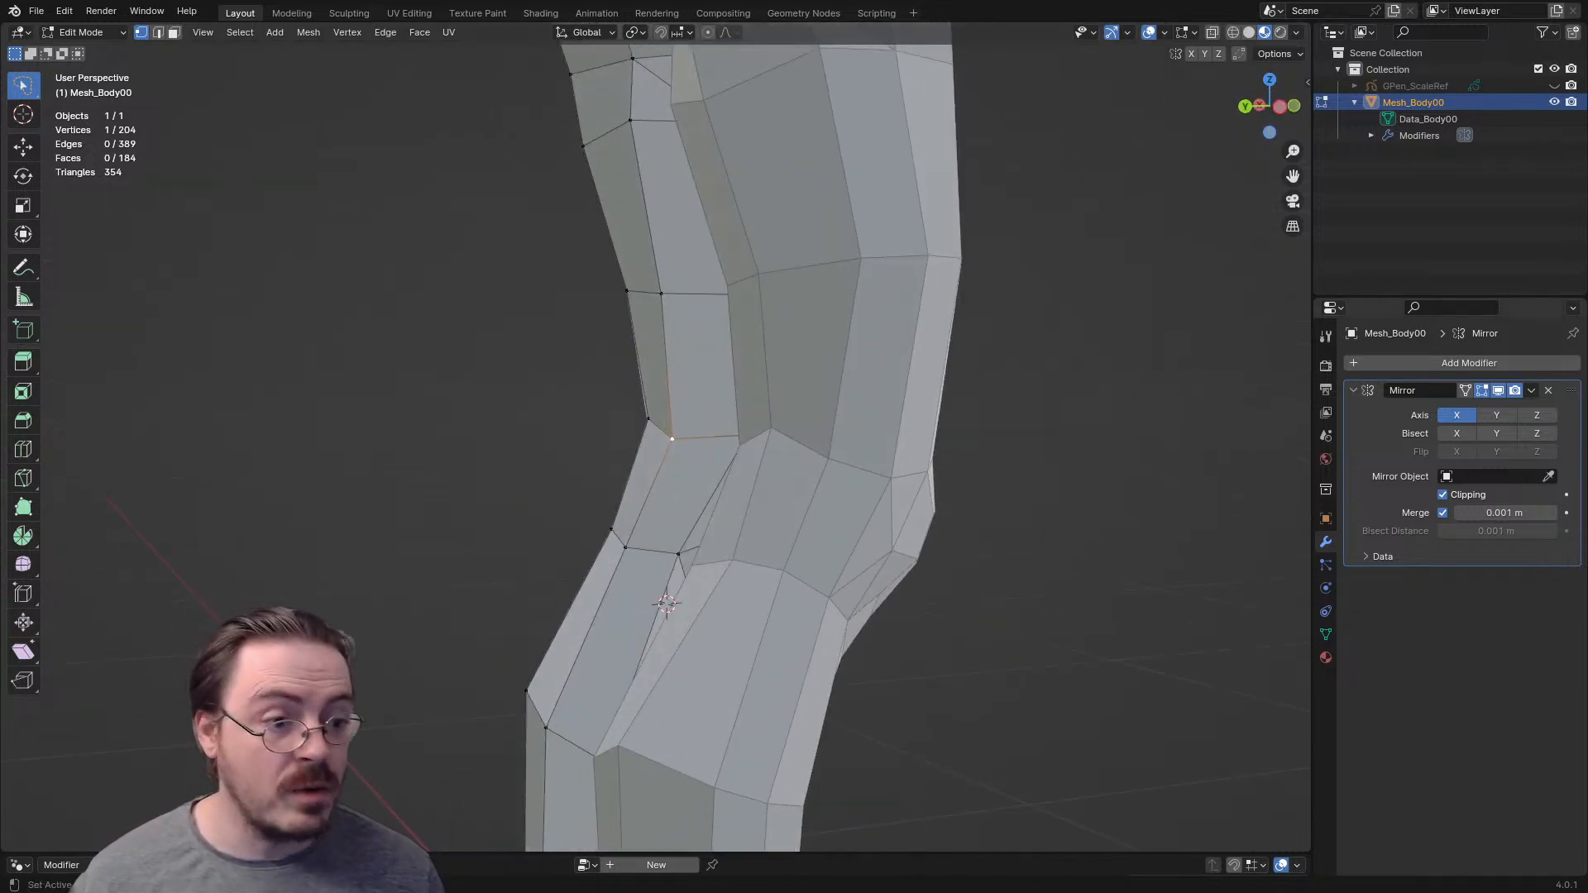
- Turn off the Mirror modifier's viewport display and move the inner back vertex above the knee forward
click(1498, 390)
scroll(703, 439, up, 2)
middle_drag(703, 438, 658, 418)
key(ctrl+KP_3)
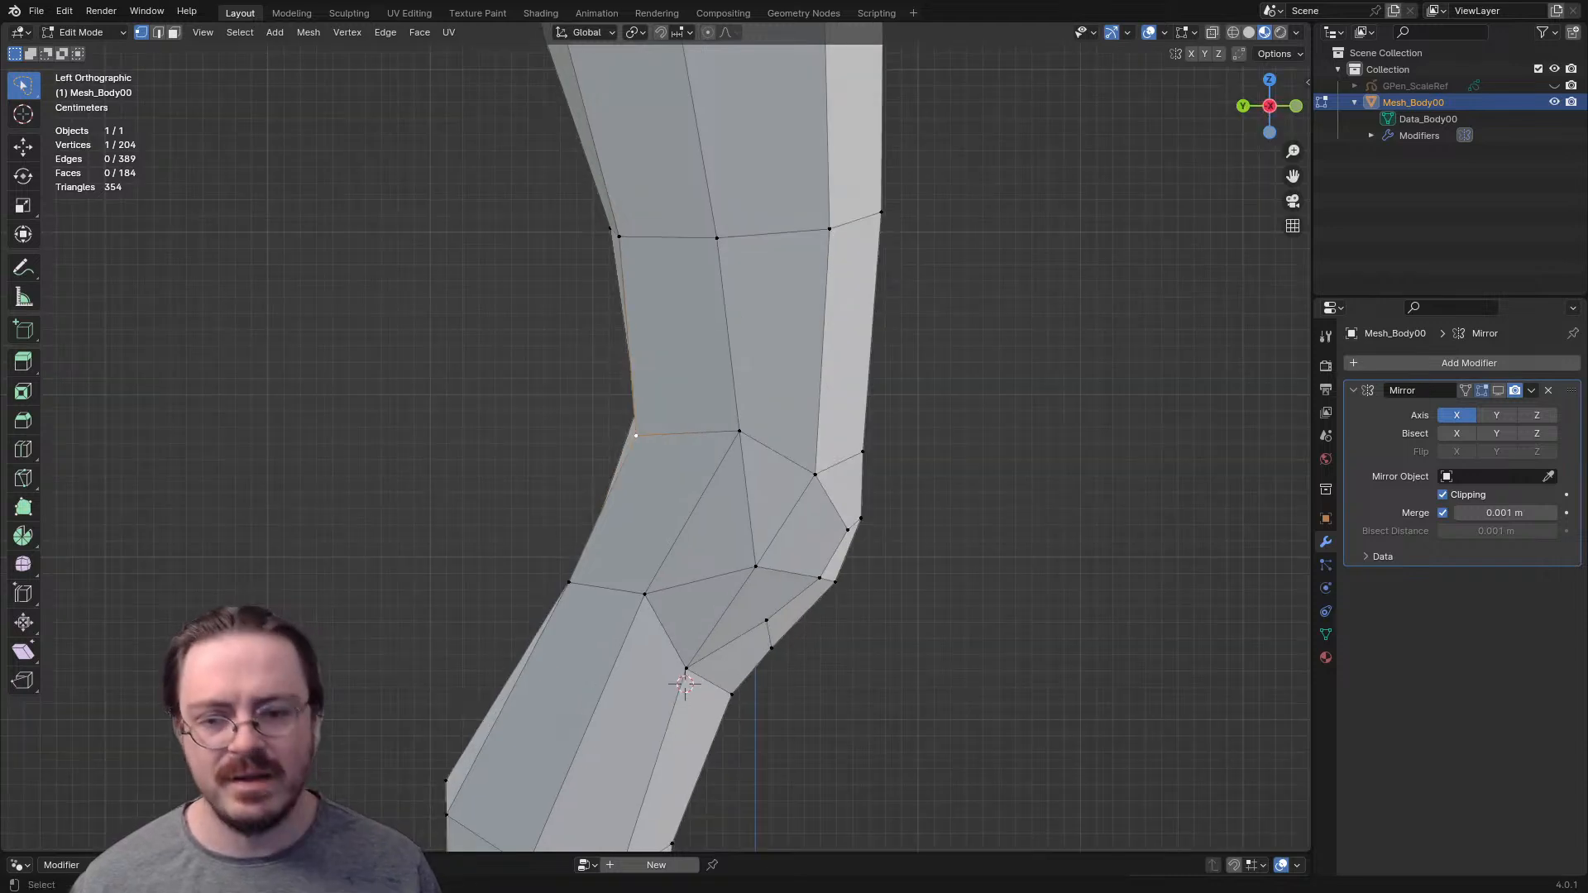
key(g)
click(663, 431)
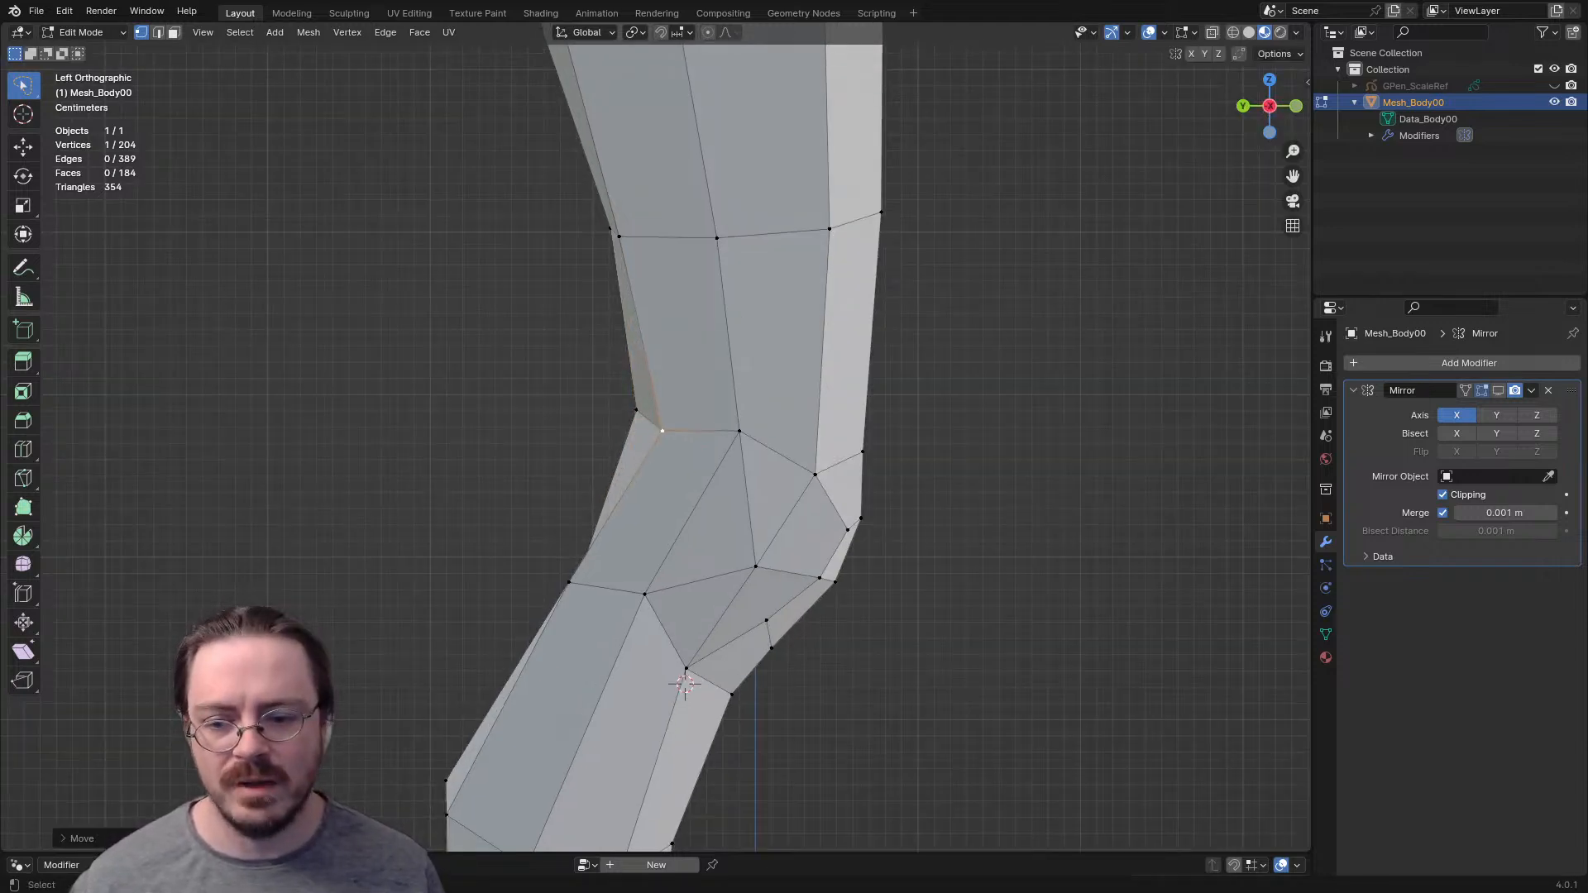
- Raise the centre vertex of the upper row behind the knee and lower its outer neighbour to form an arch
middle_drag(703, 439, 623, 448)
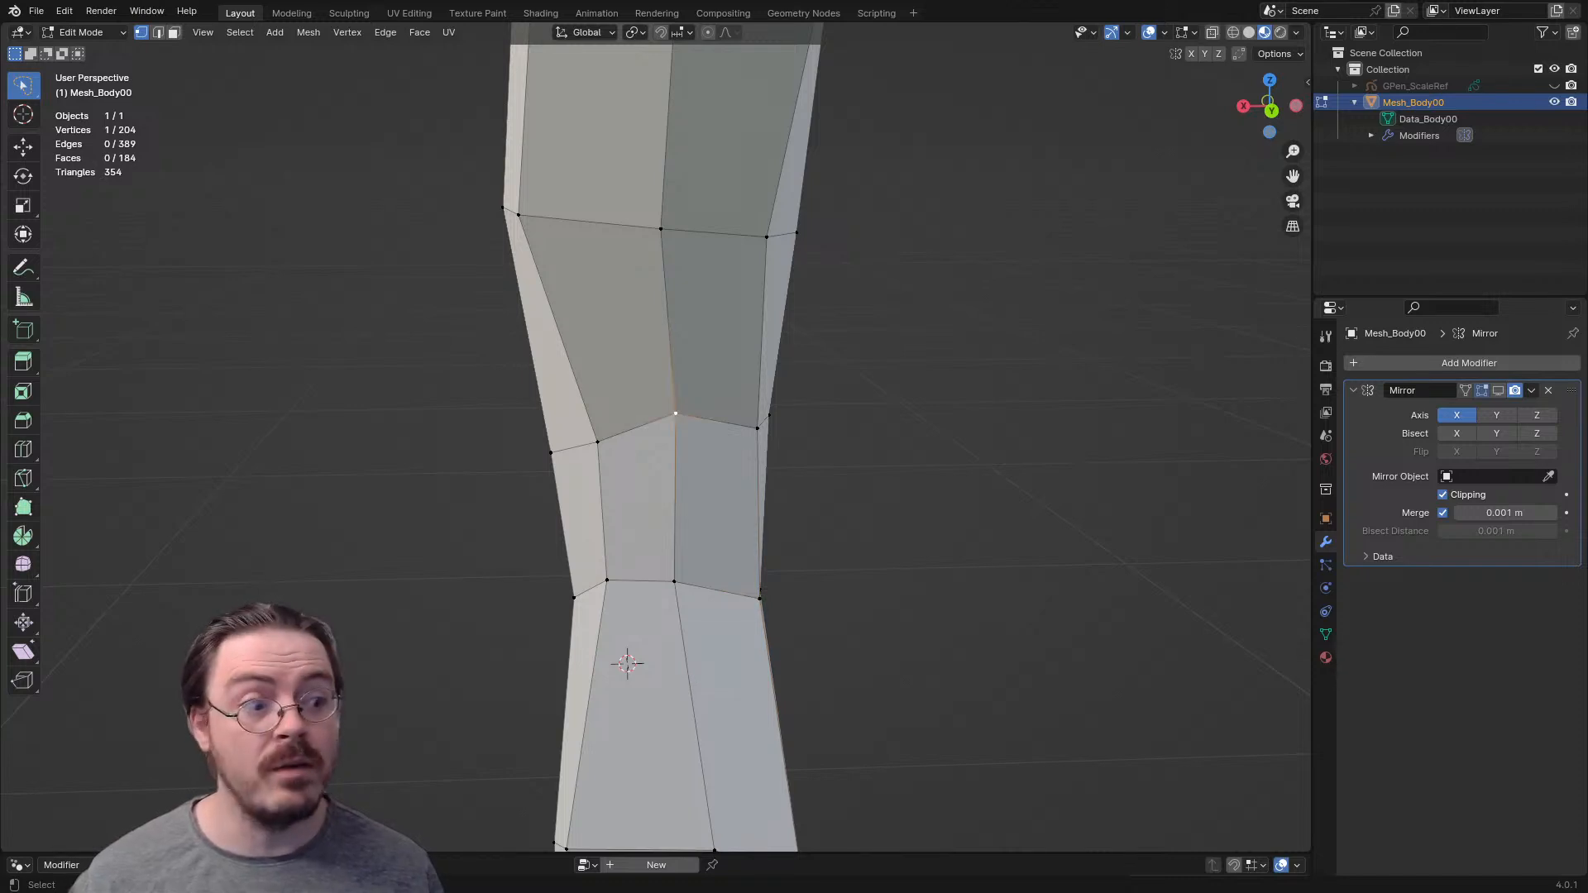
middle_drag(623, 448, 600, 454)
key(g)
click(664, 385)
middle_drag(664, 386, 478, 386)
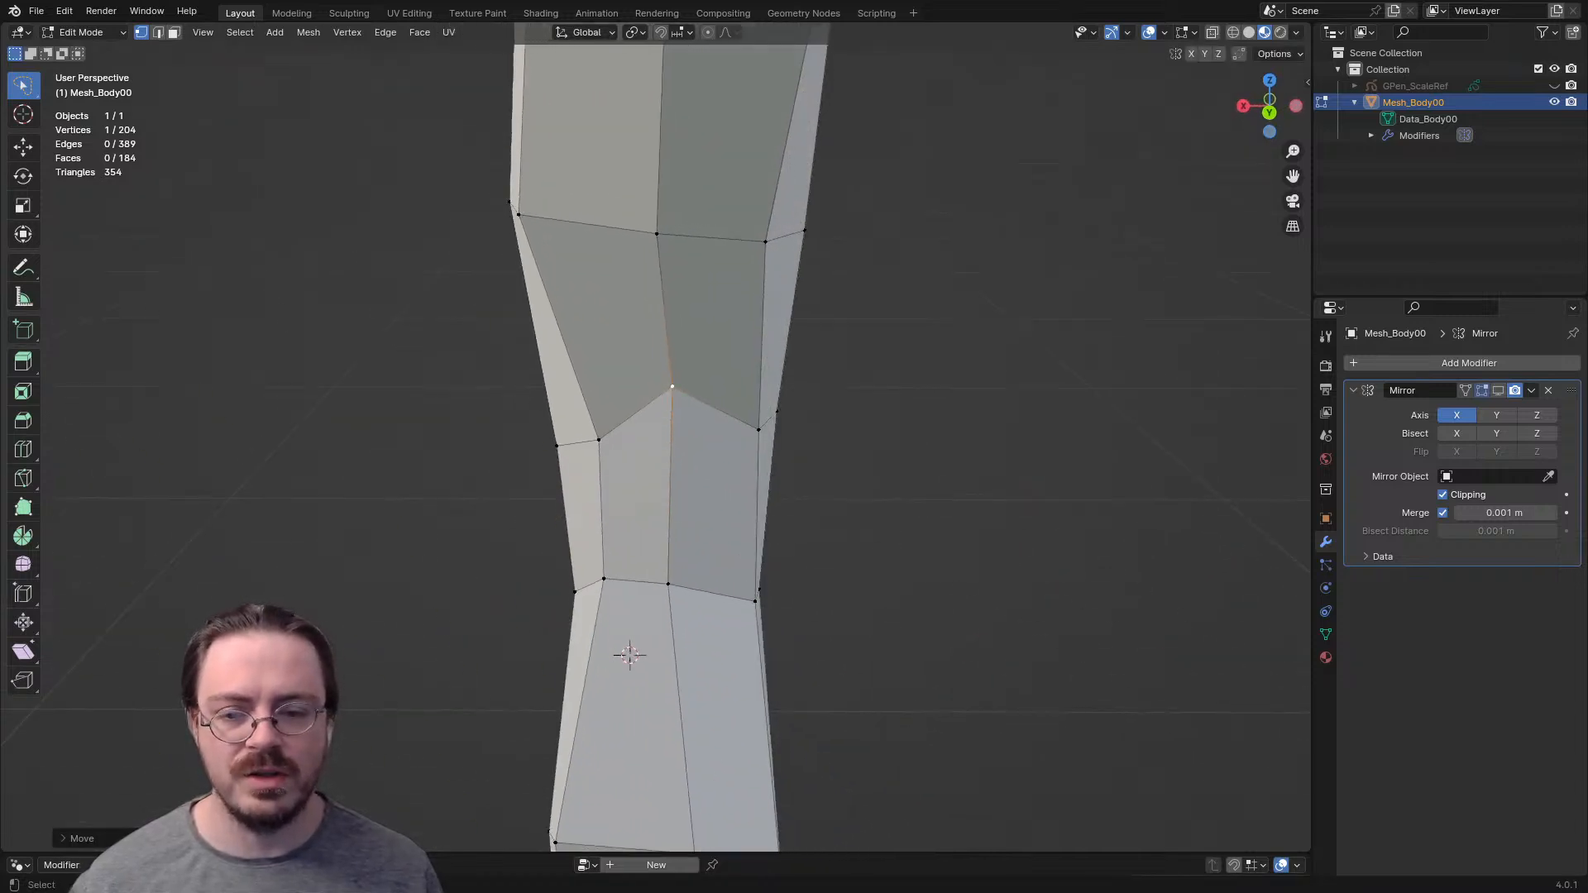
click(598, 440)
key(g)
click(588, 456)
- Lower the centre and outer vertices of the lower edge row behind the knee
click(669, 584)
key(g)
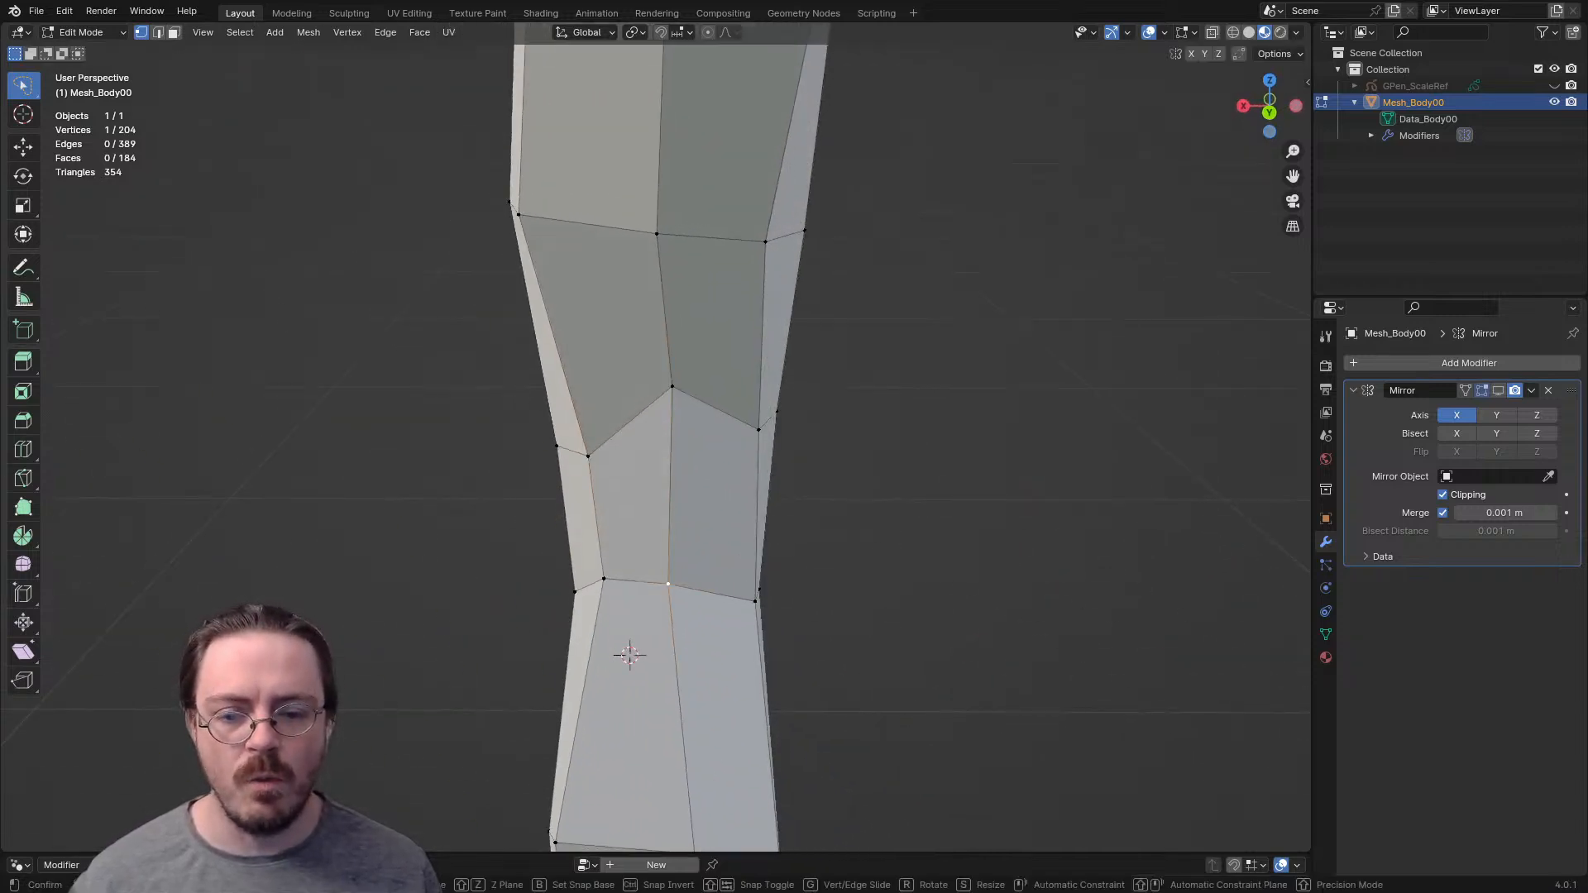
click(677, 599)
click(604, 579)
key(g)
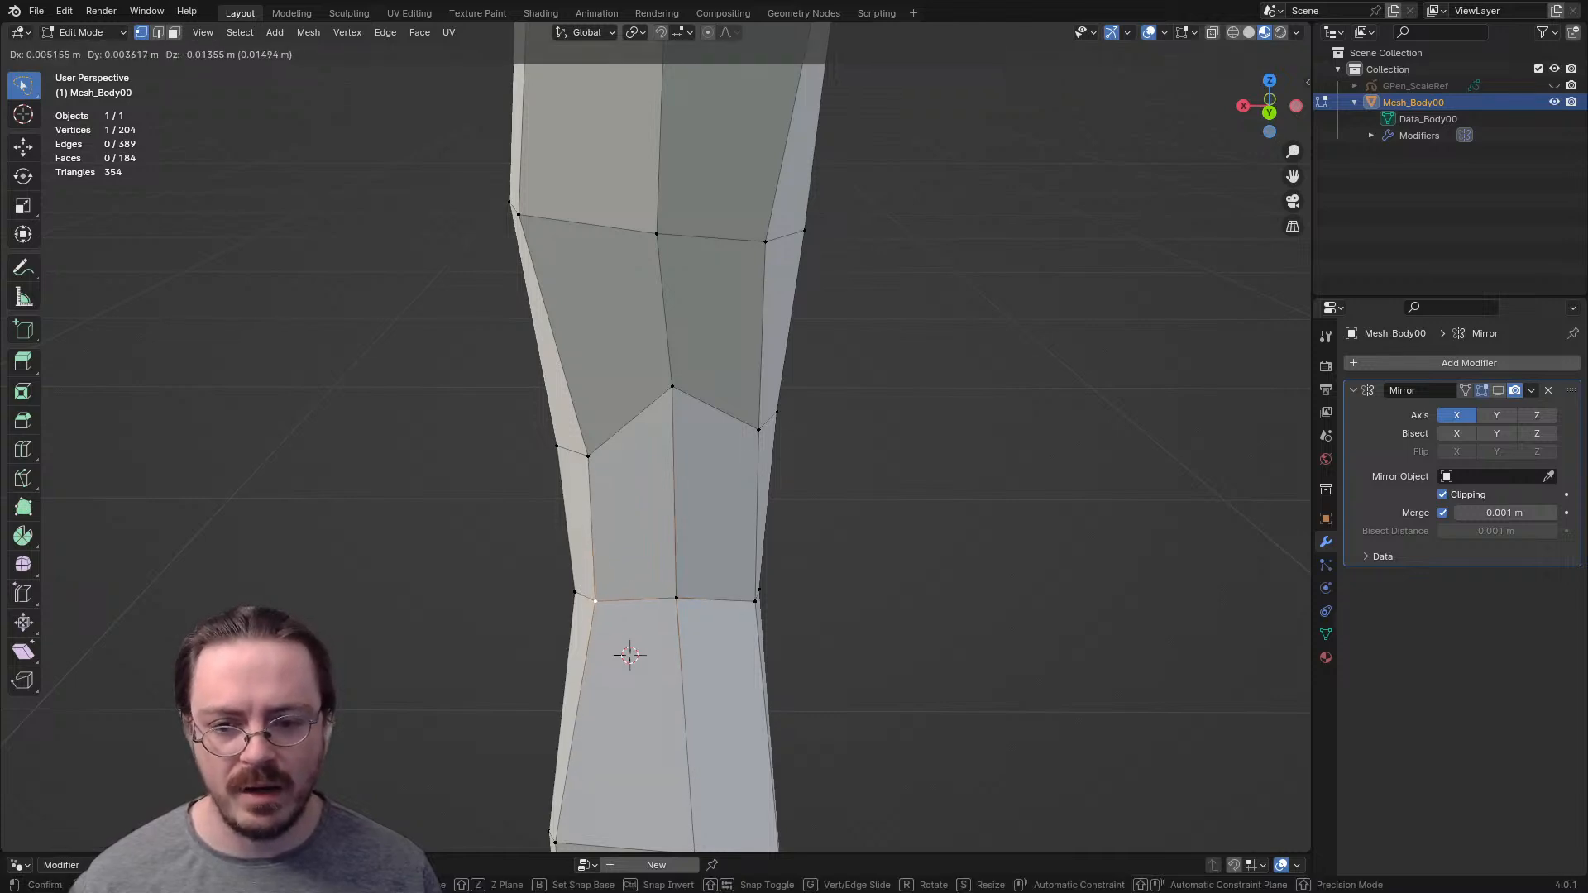
click(595, 602)
middle_drag(595, 601, 657, 572)
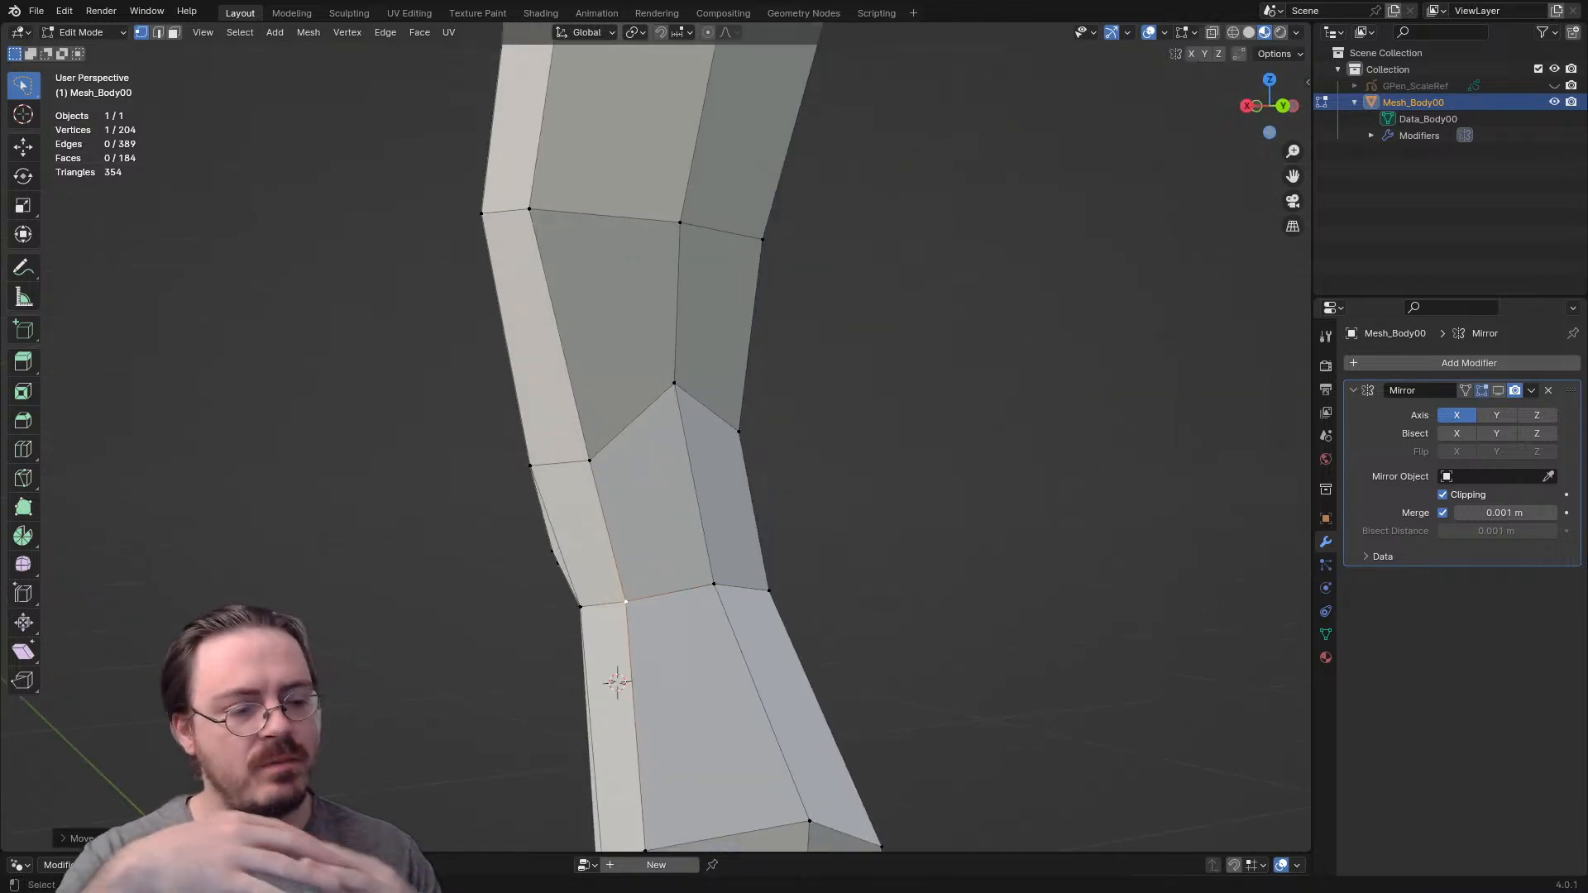
- Shift the outer and centre back-thigh vertices inward and realign the arch's peak vertex in the back view
key(ctrl+KP_1)
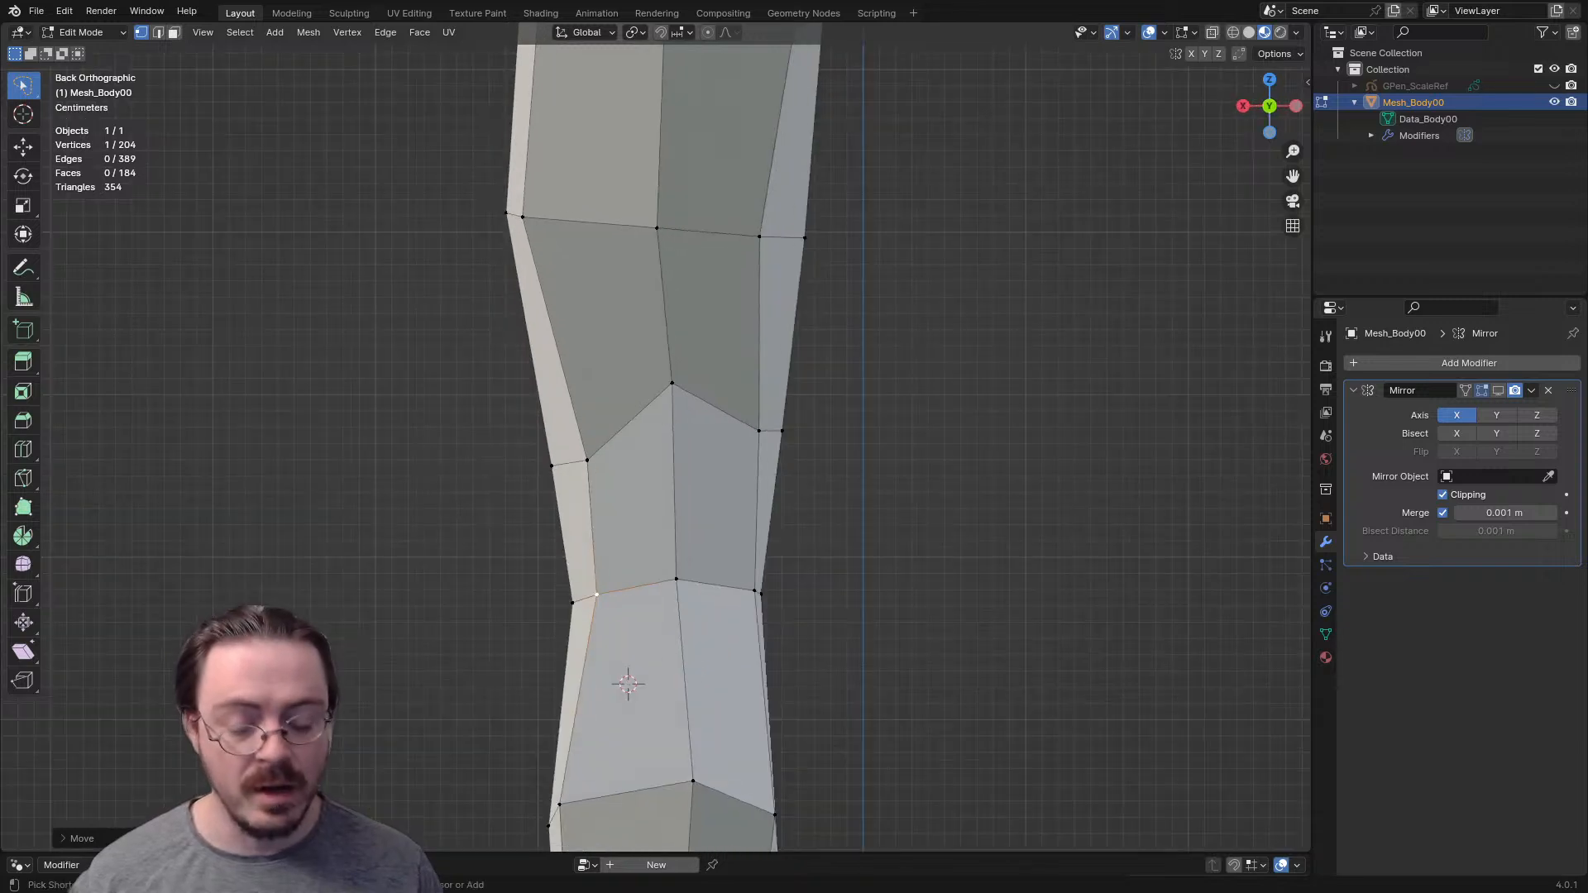
shift+middle_drag(657, 572, 706, 665)
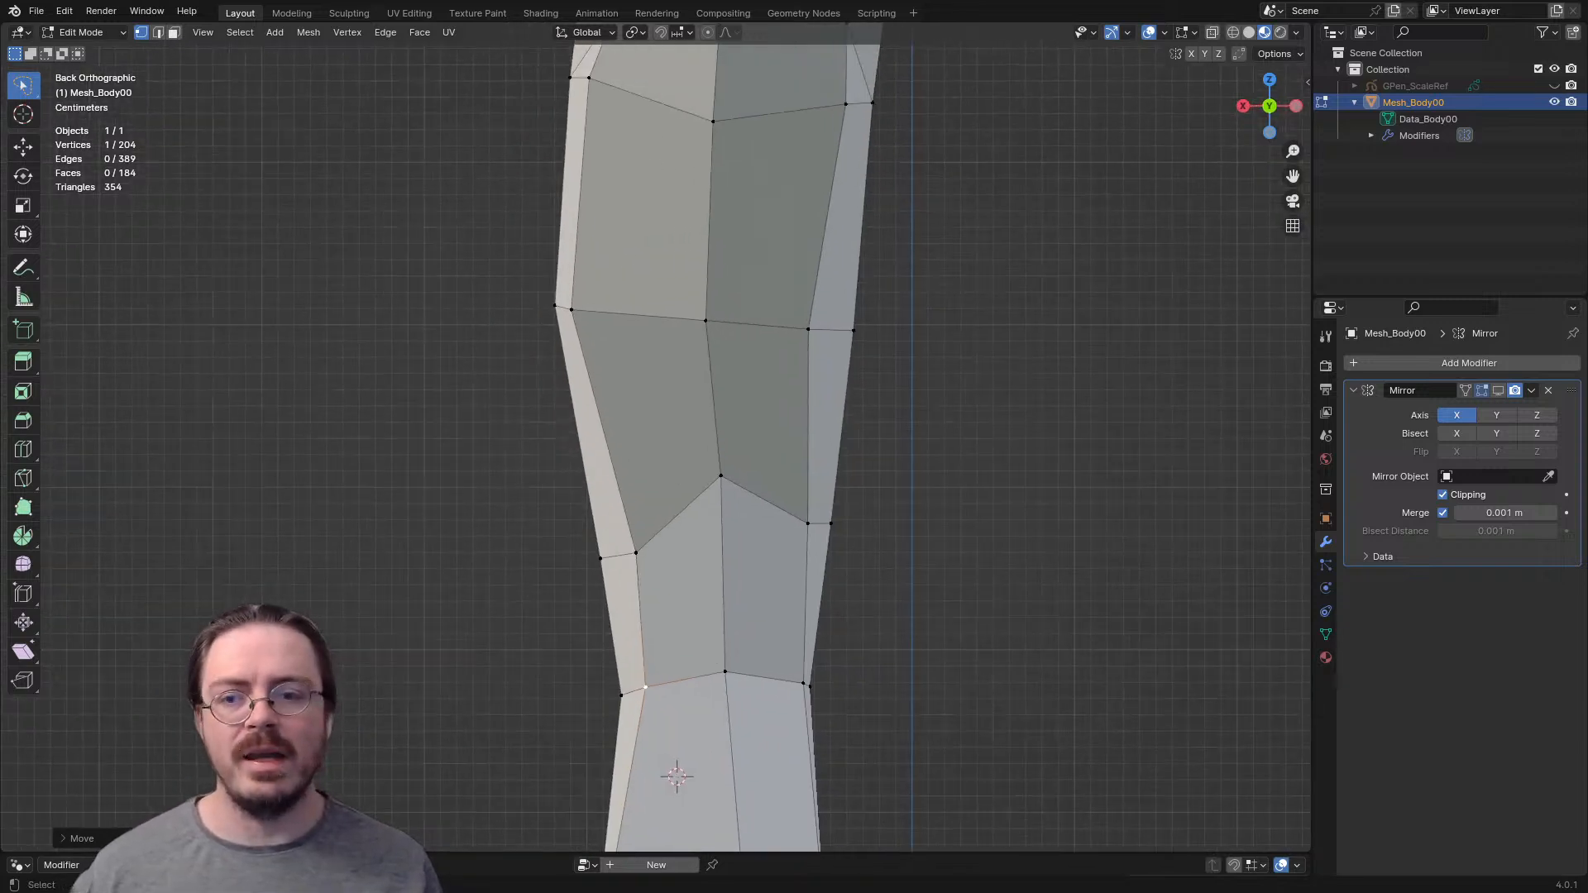
click(571, 309)
key(g)
click(593, 309)
click(706, 321)
key(g)
click(714, 319)
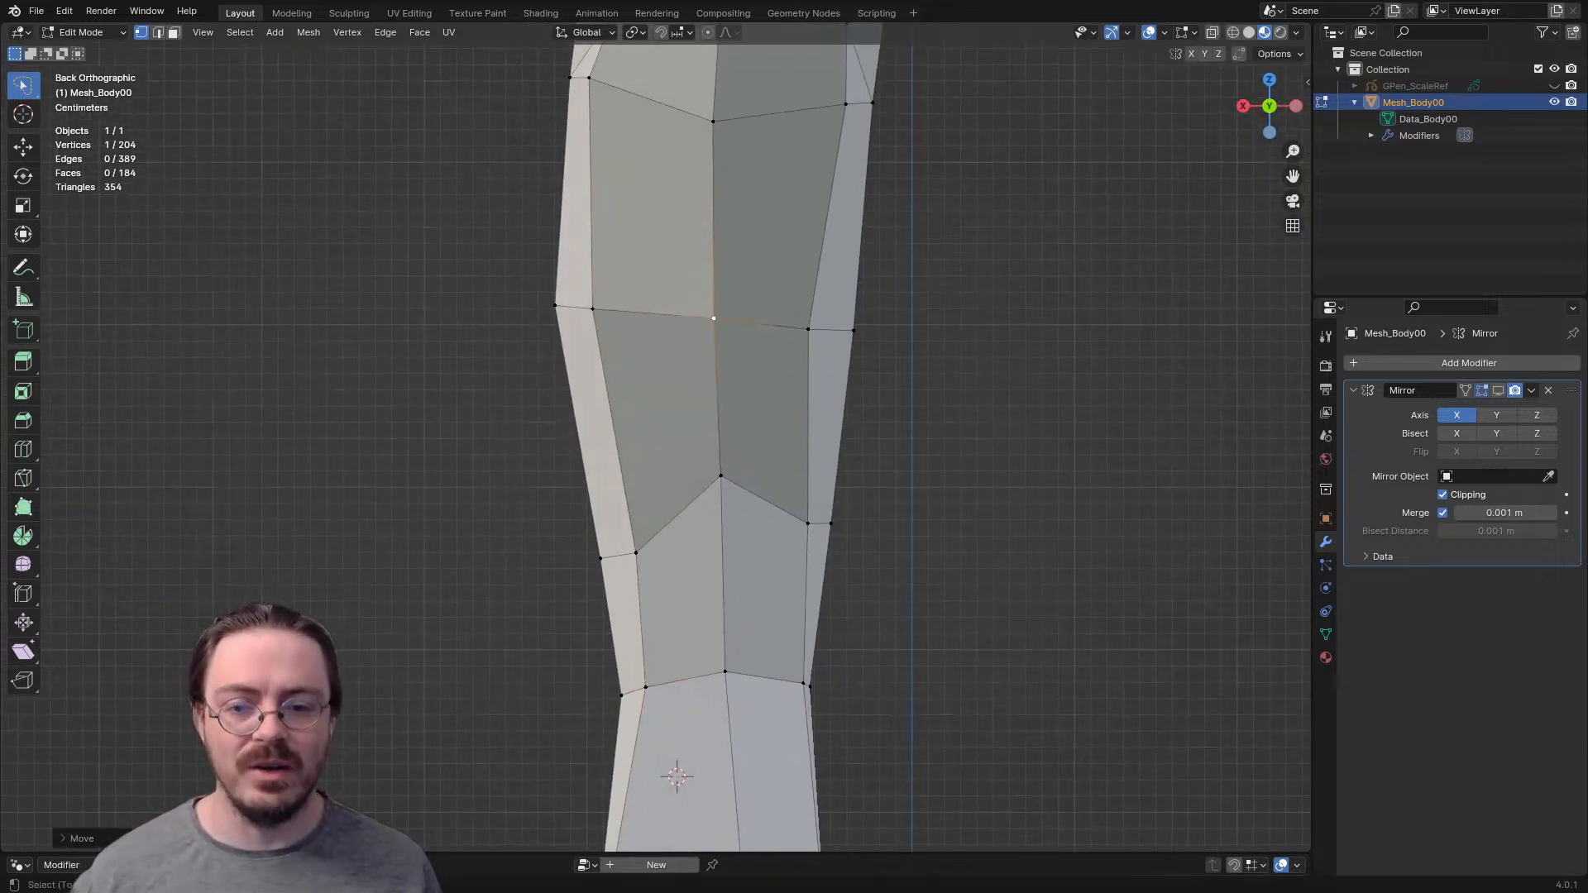
click(720, 476)
key(g)
click(719, 476)
shift+middle_drag(718, 476, 674, 557)
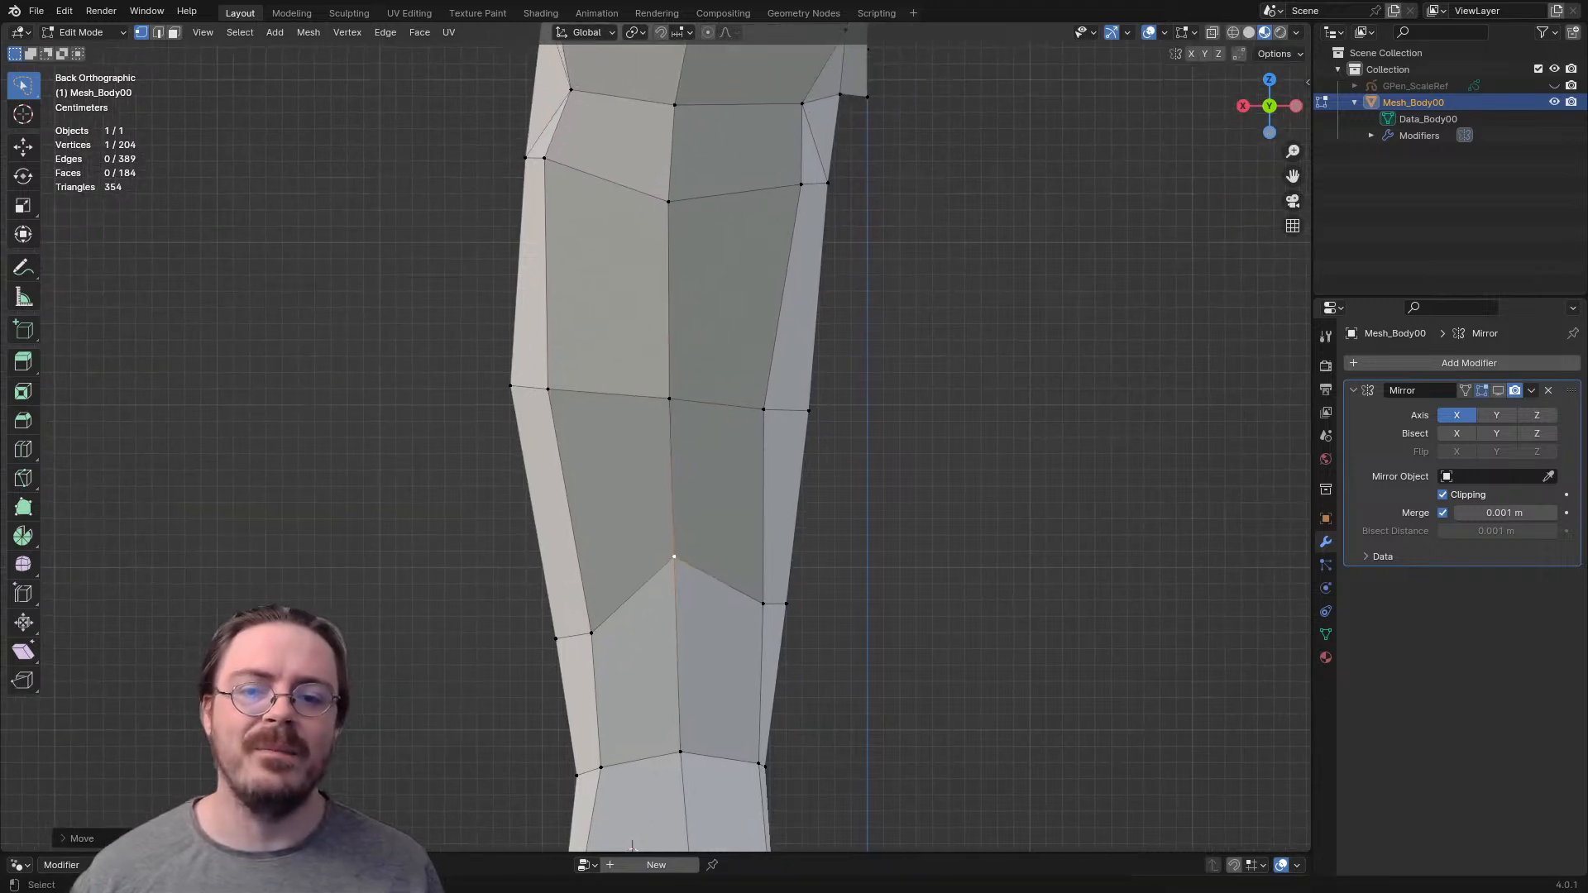
- Move the inner back-thigh vertex above the knee toward the inner thigh edge
click(764, 410)
key(g)
click(796, 409)
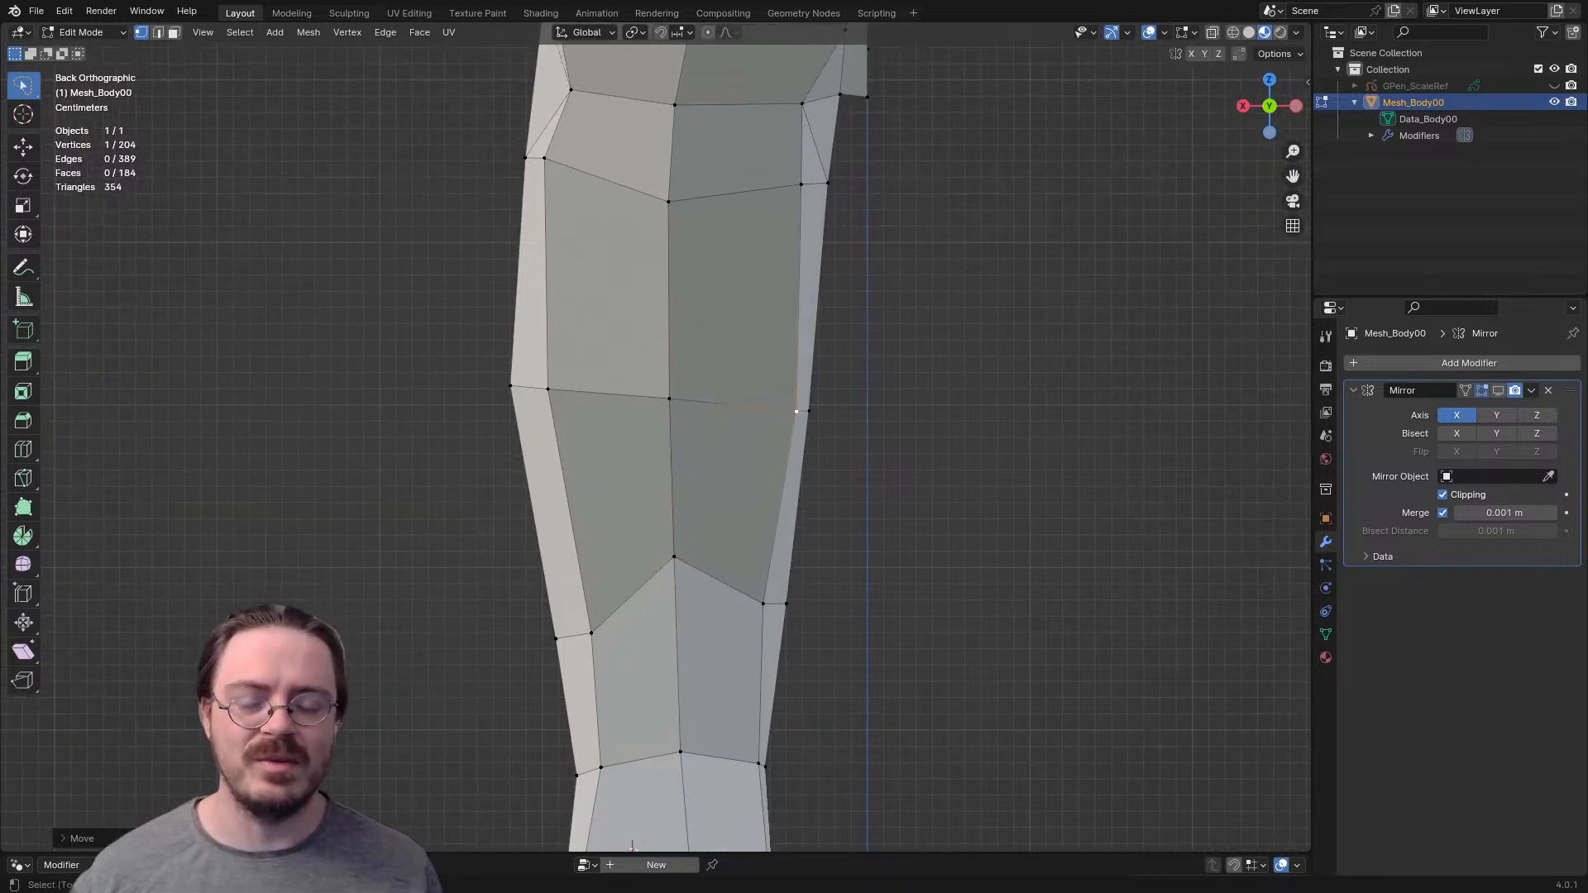
shift+middle_drag(796, 410, 754, 458)
key(g)
click(769, 446)
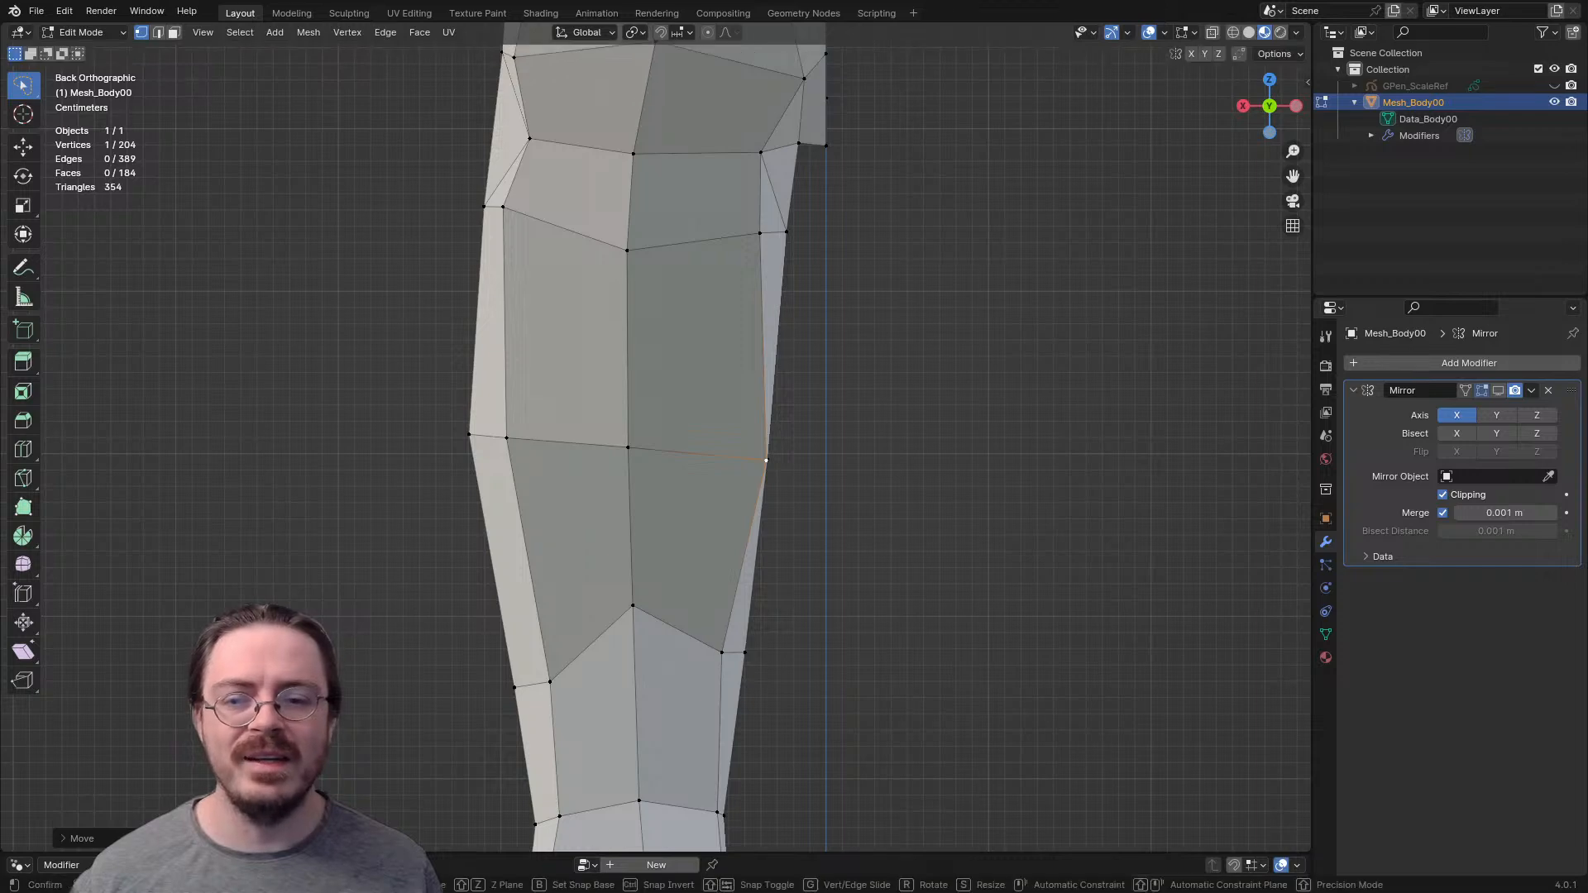
- Adjust the inner and outer vertices of the arch row behind the knee to smooth the leg outline
shift+middle_drag(770, 446, 734, 281)
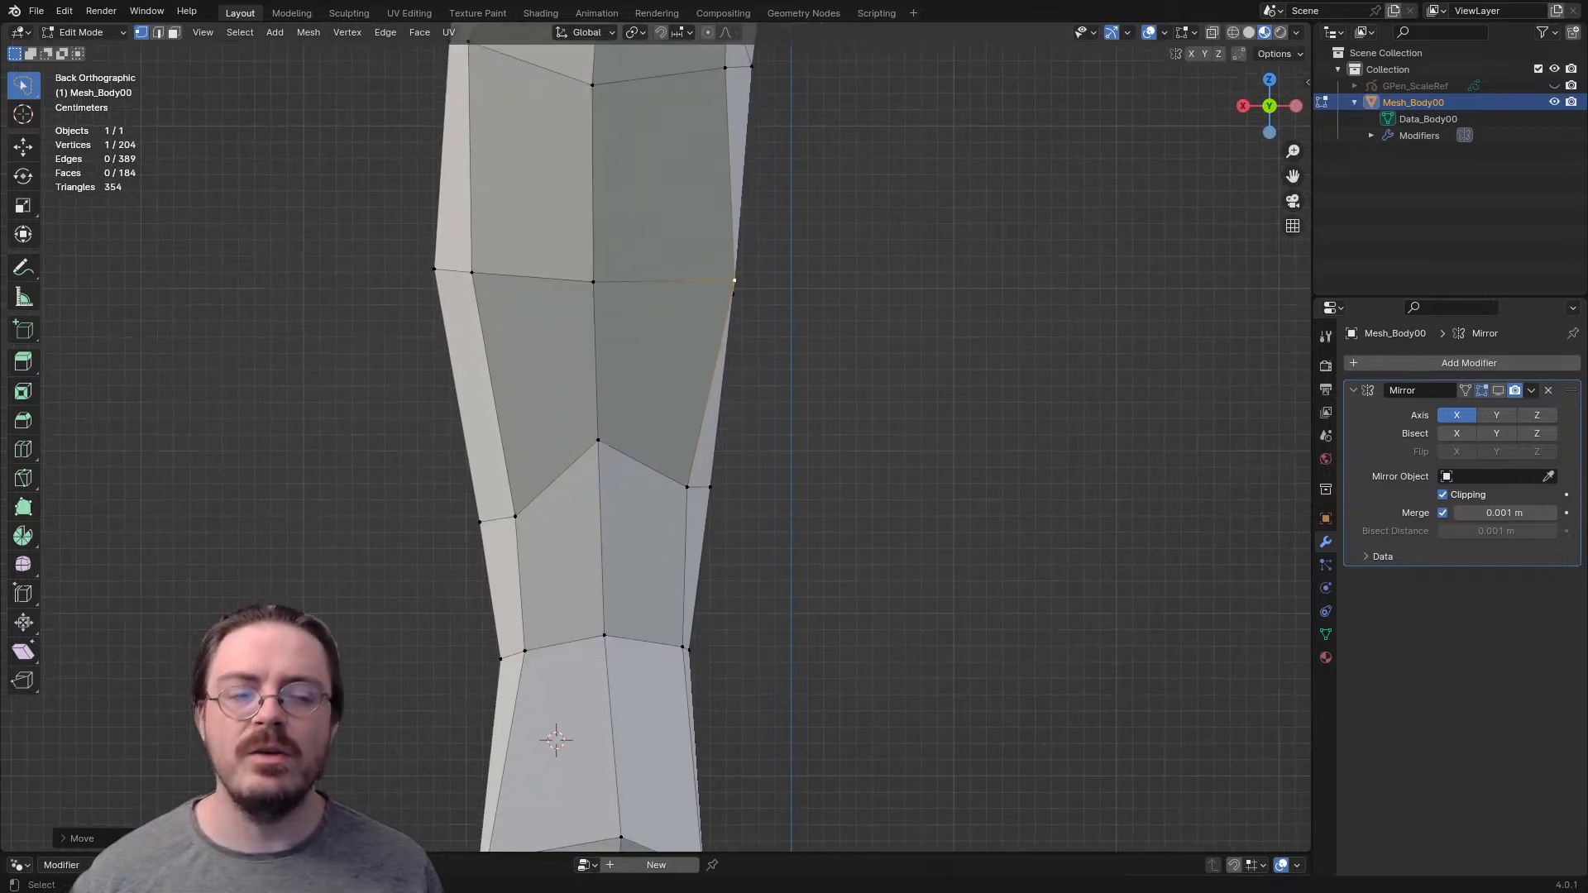
key(g)
click(690, 497)
click(515, 517)
key(g)
click(507, 508)
- Reposition and rotate the outer vertical edge behind the knee
shift+middle_drag(508, 509, 678, 384)
scroll(600, 342, down, 3)
key(2)
middle_drag(678, 442, 538, 492)
key(g)
key(r)
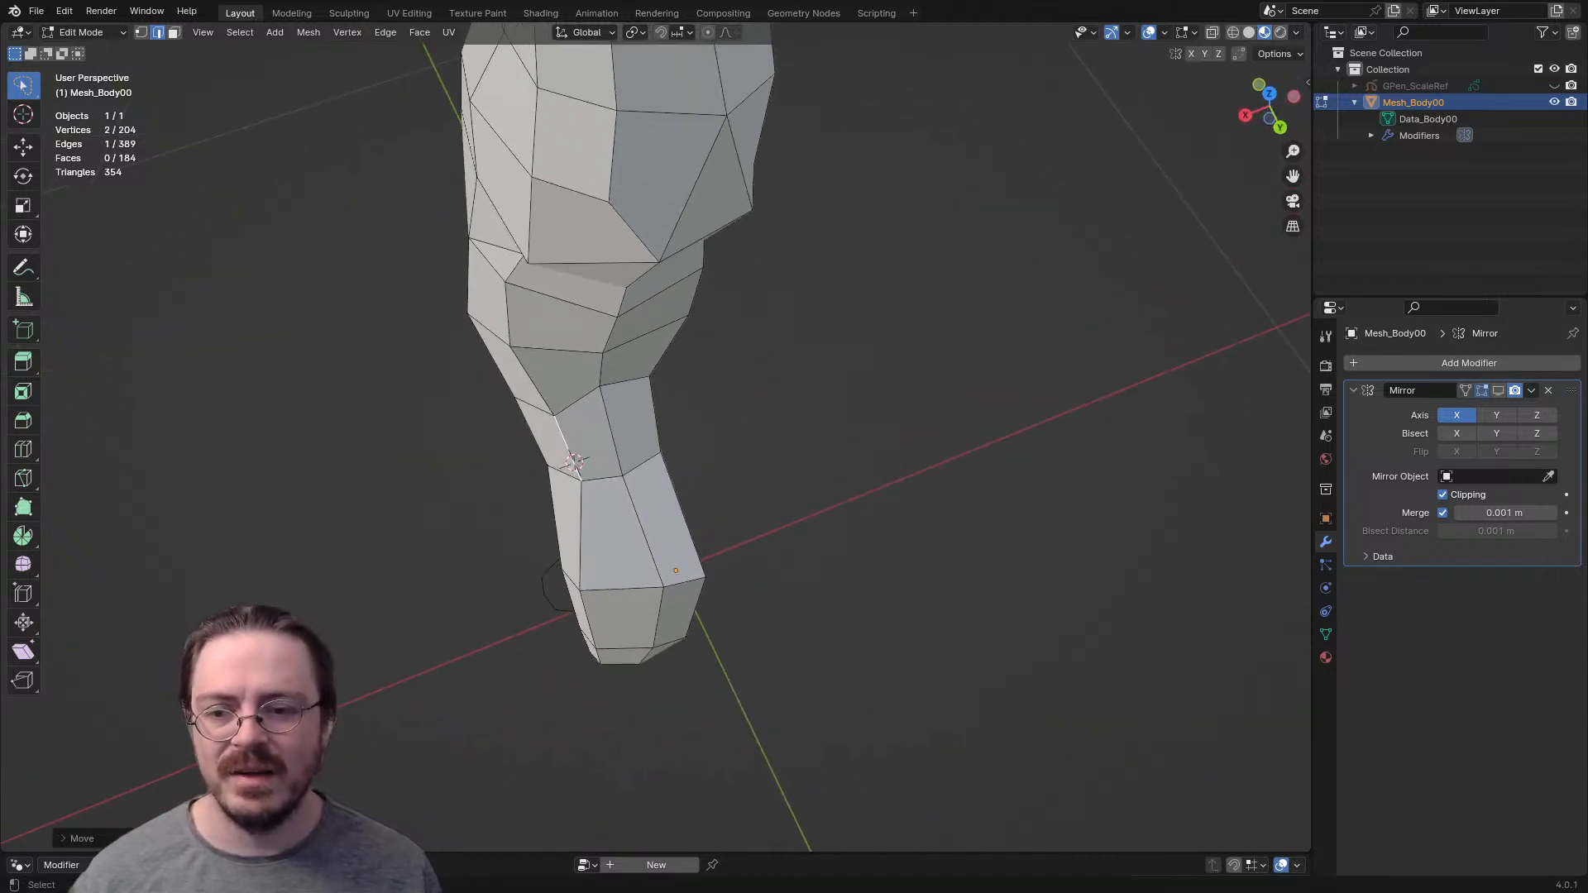
key(Return)
- In the back view, shift the upper calf row's centre vertex outward and its inner vertex toward the body's centreline
mouse_move(575, 461)
middle_down()
mouse_move(583, 427)
mouse_move(573, 456)
middle_up()
key(1)
key(ctrl+KP_1)
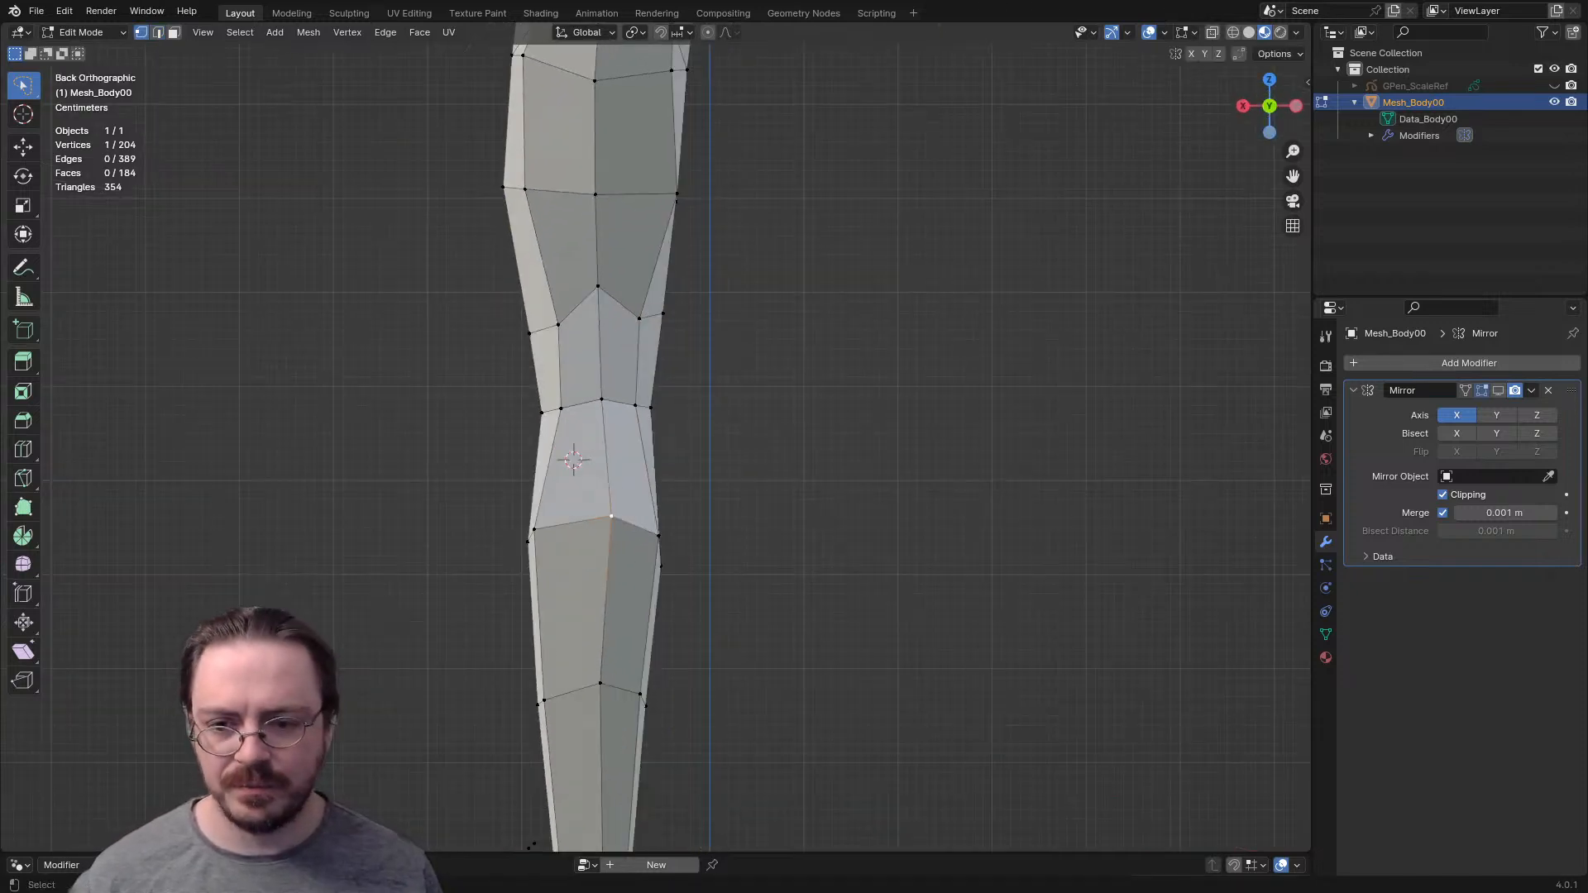
key(g)
key(x)
key(Escape)
shift+middle_drag(608, 513, 624, 356)
key(g)
click(608, 363)
key(g)
click(594, 360)
key(g)
click(688, 364)
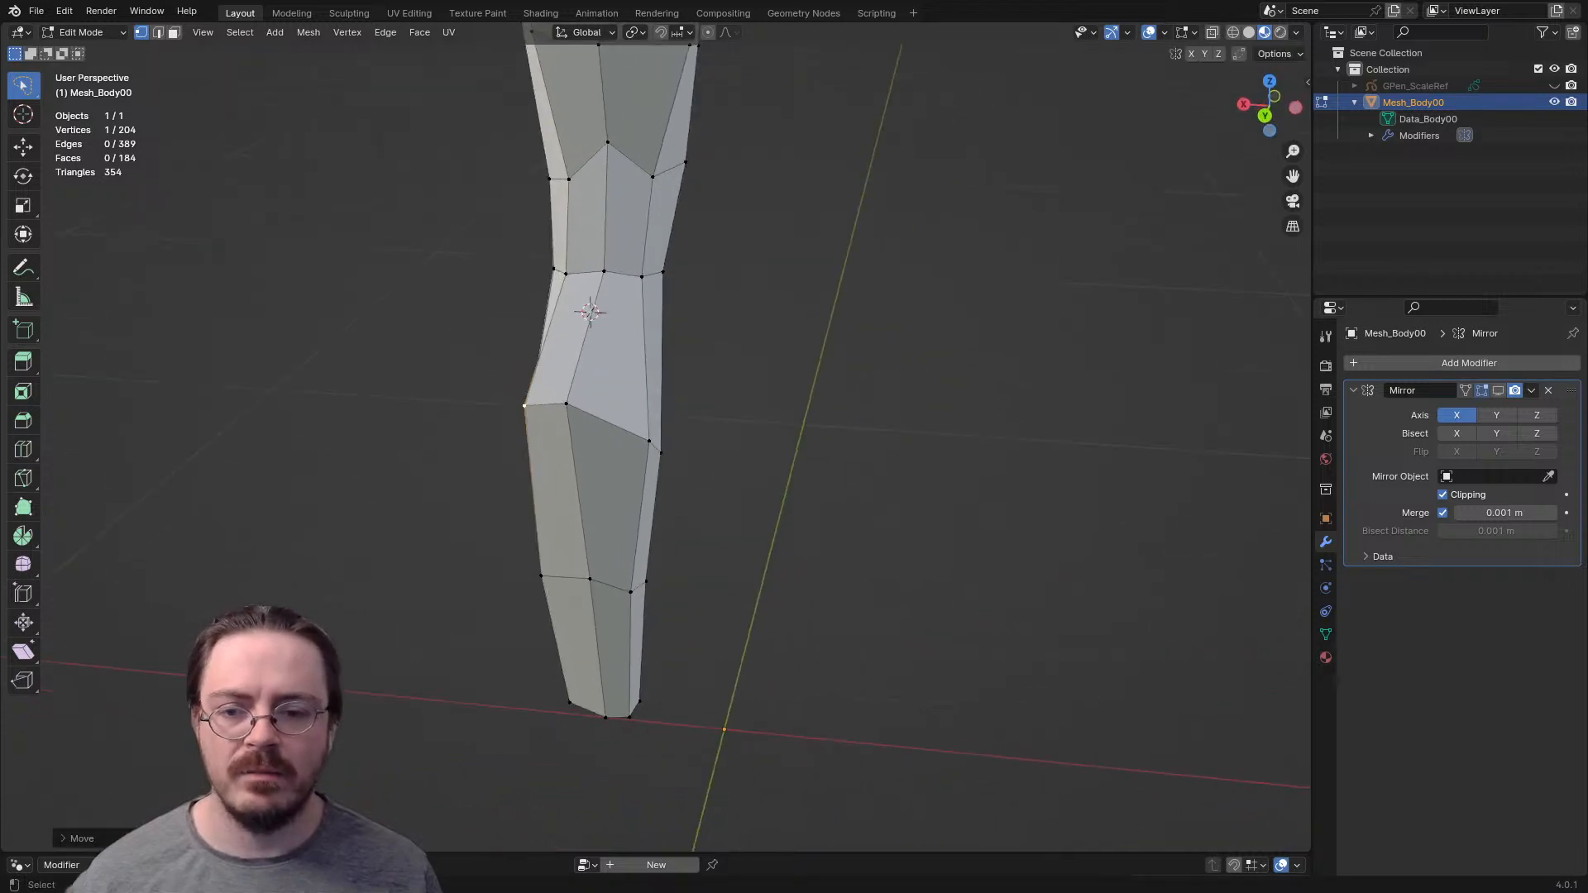
- Adjust the position and depth of the upper calf row's rear vertices in the perspective and side views
middle_drag(687, 405, 542, 339)
key(g)
click(553, 310)
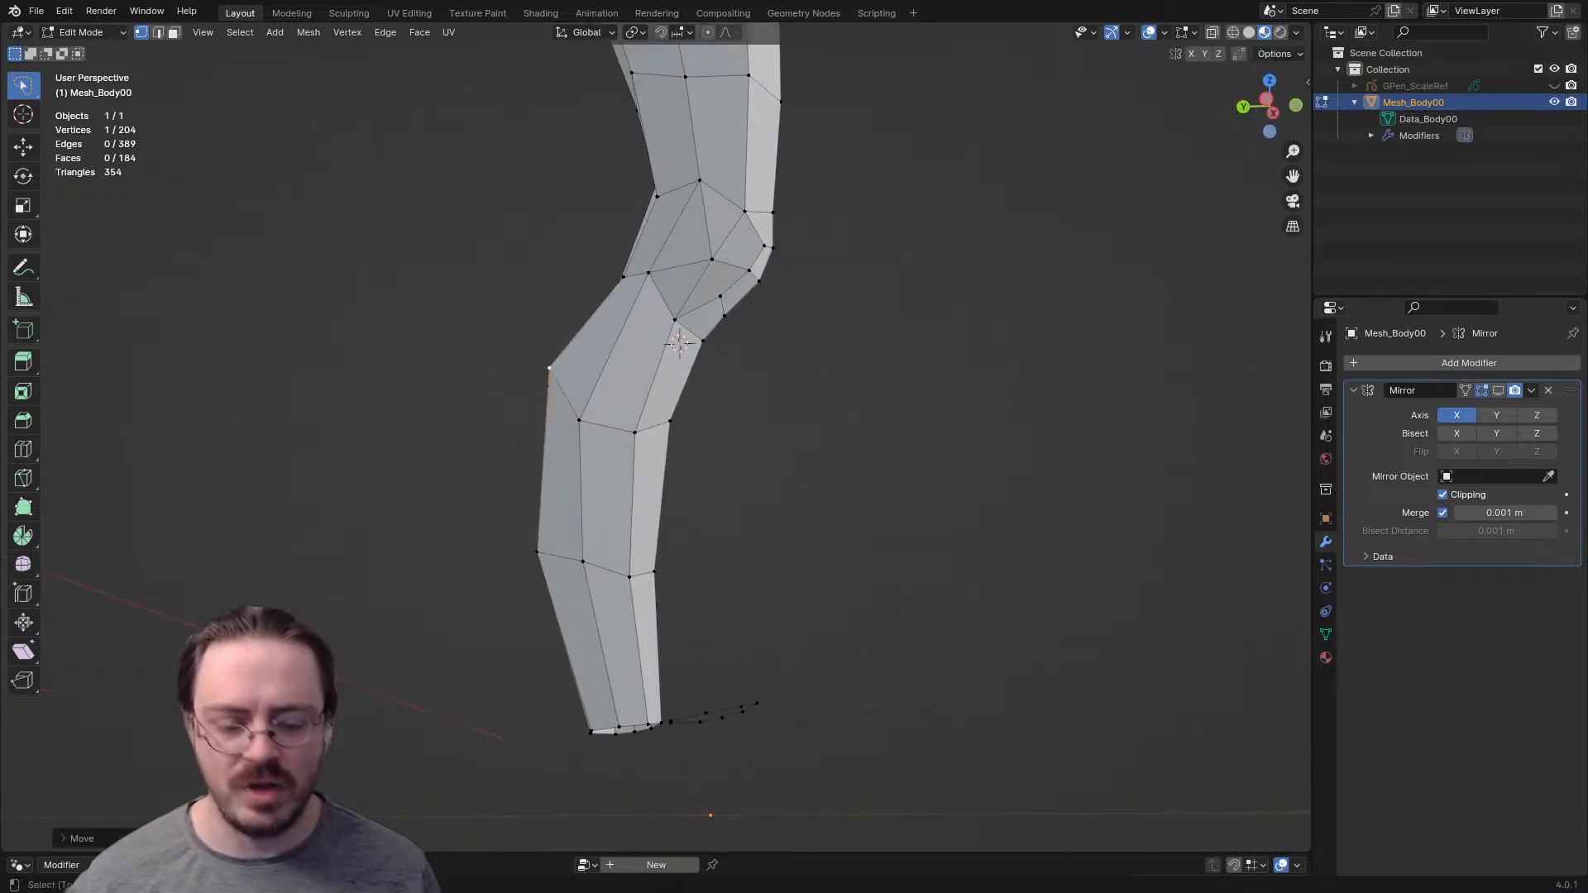
key(ctrl+KP_3)
key(g)
click(553, 372)
- Raise the centre back vertex of the lower calf row about 0.065 m to form an arch
middle_drag(582, 423, 767, 361)
key(ctrl+KP_1)
key(g)
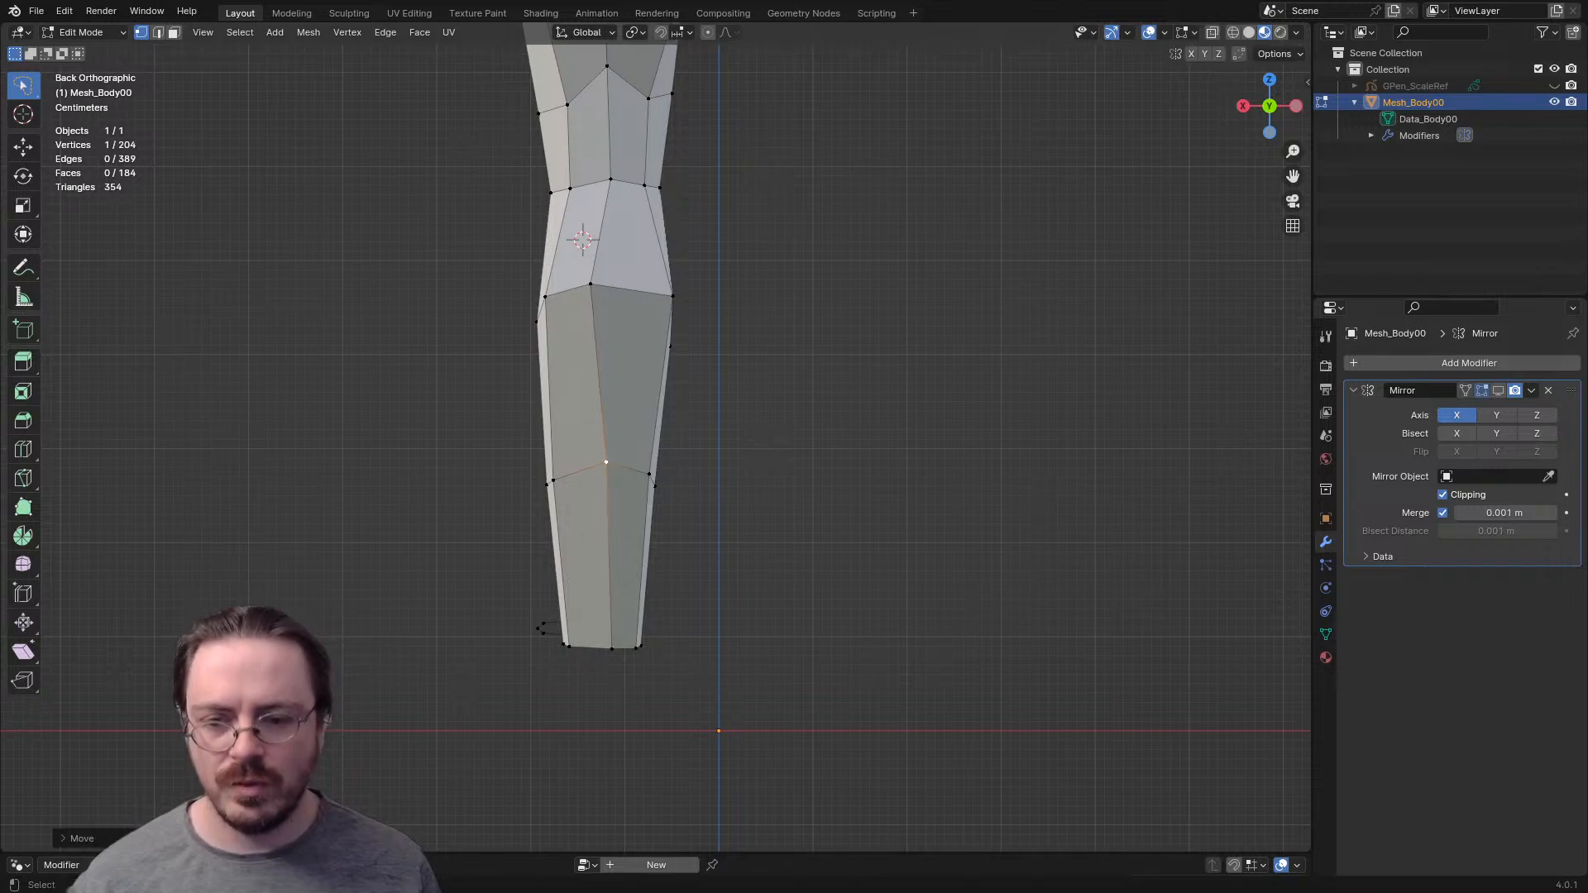
key(Return)
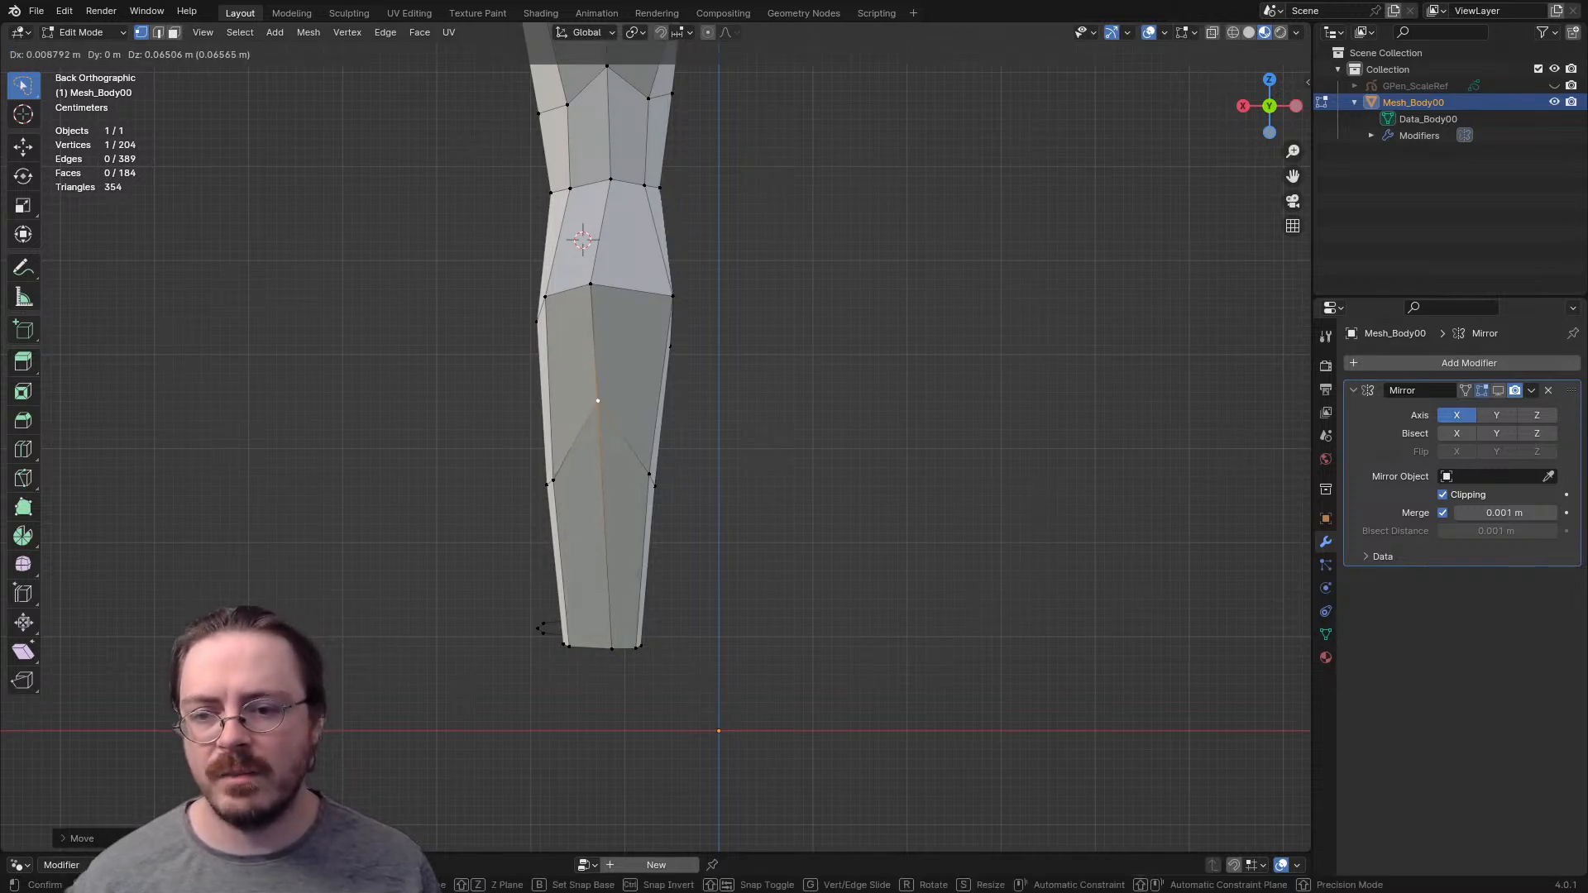
key(Return)
- Centre the back vertex of the ankle's bottom edge between its neighbours in the back view
middle_drag(597, 400, 463, 417)
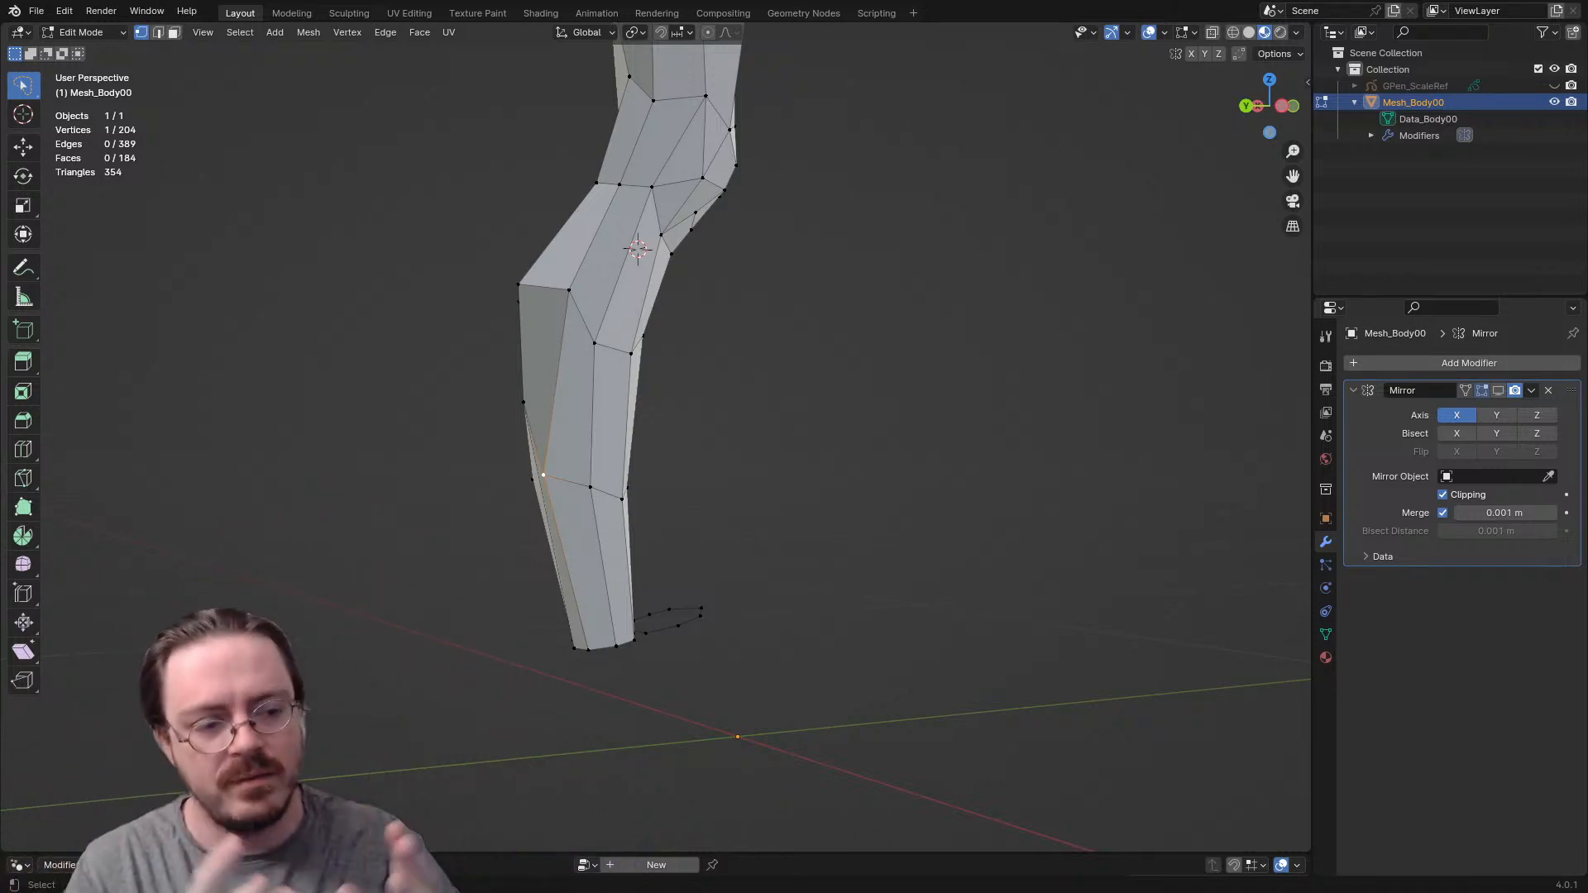
scroll(655, 437, up, 2)
middle_drag(579, 471, 708, 473)
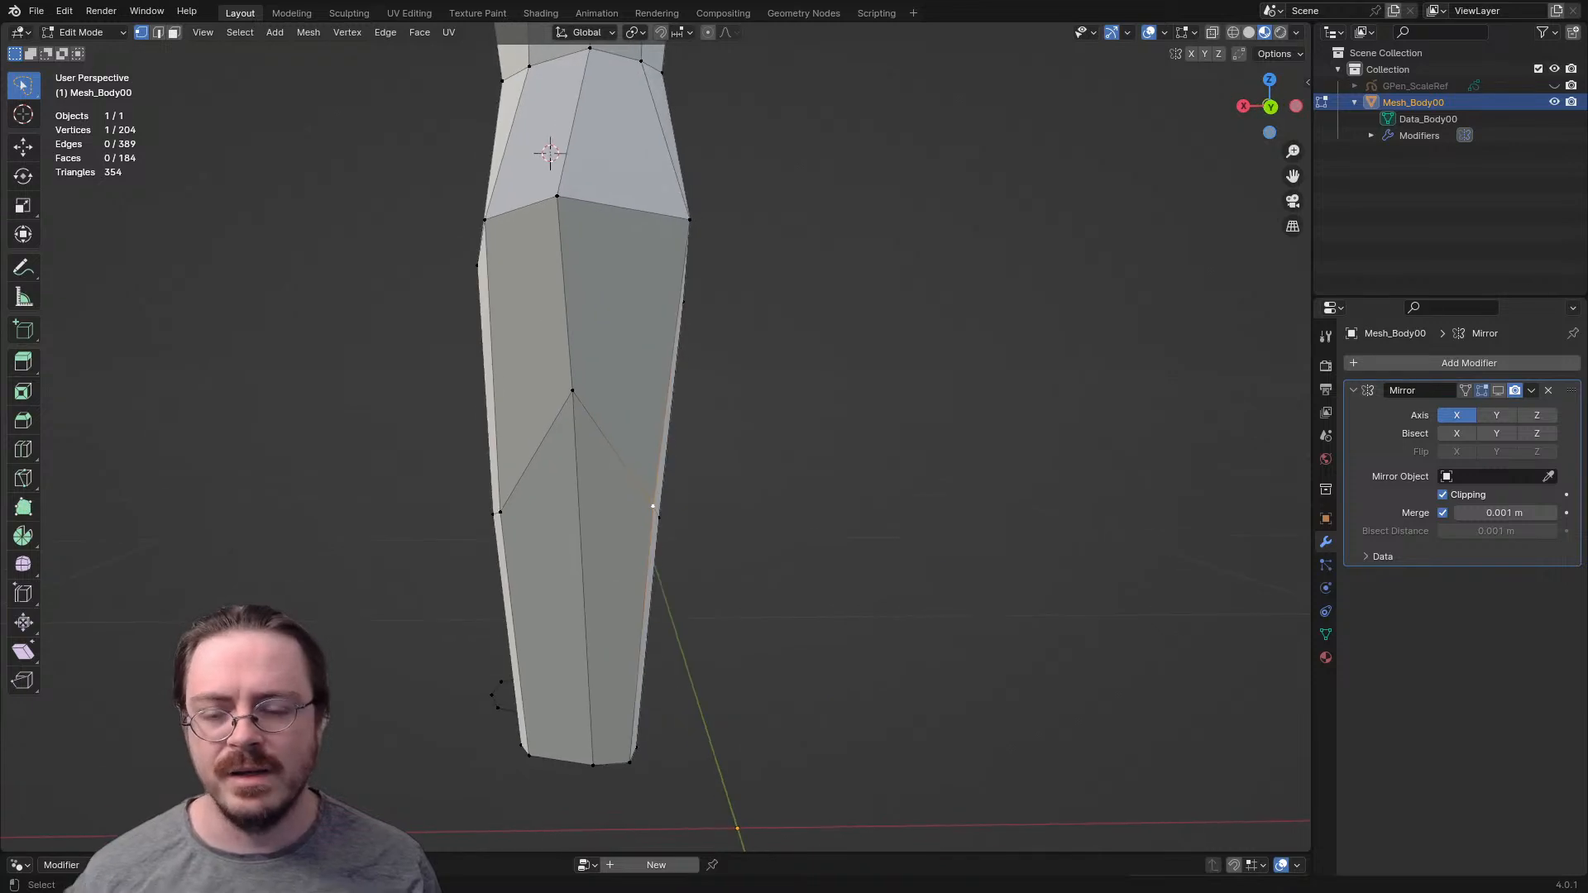
key(ctrl+KP_1)
key(g)
key(Return)
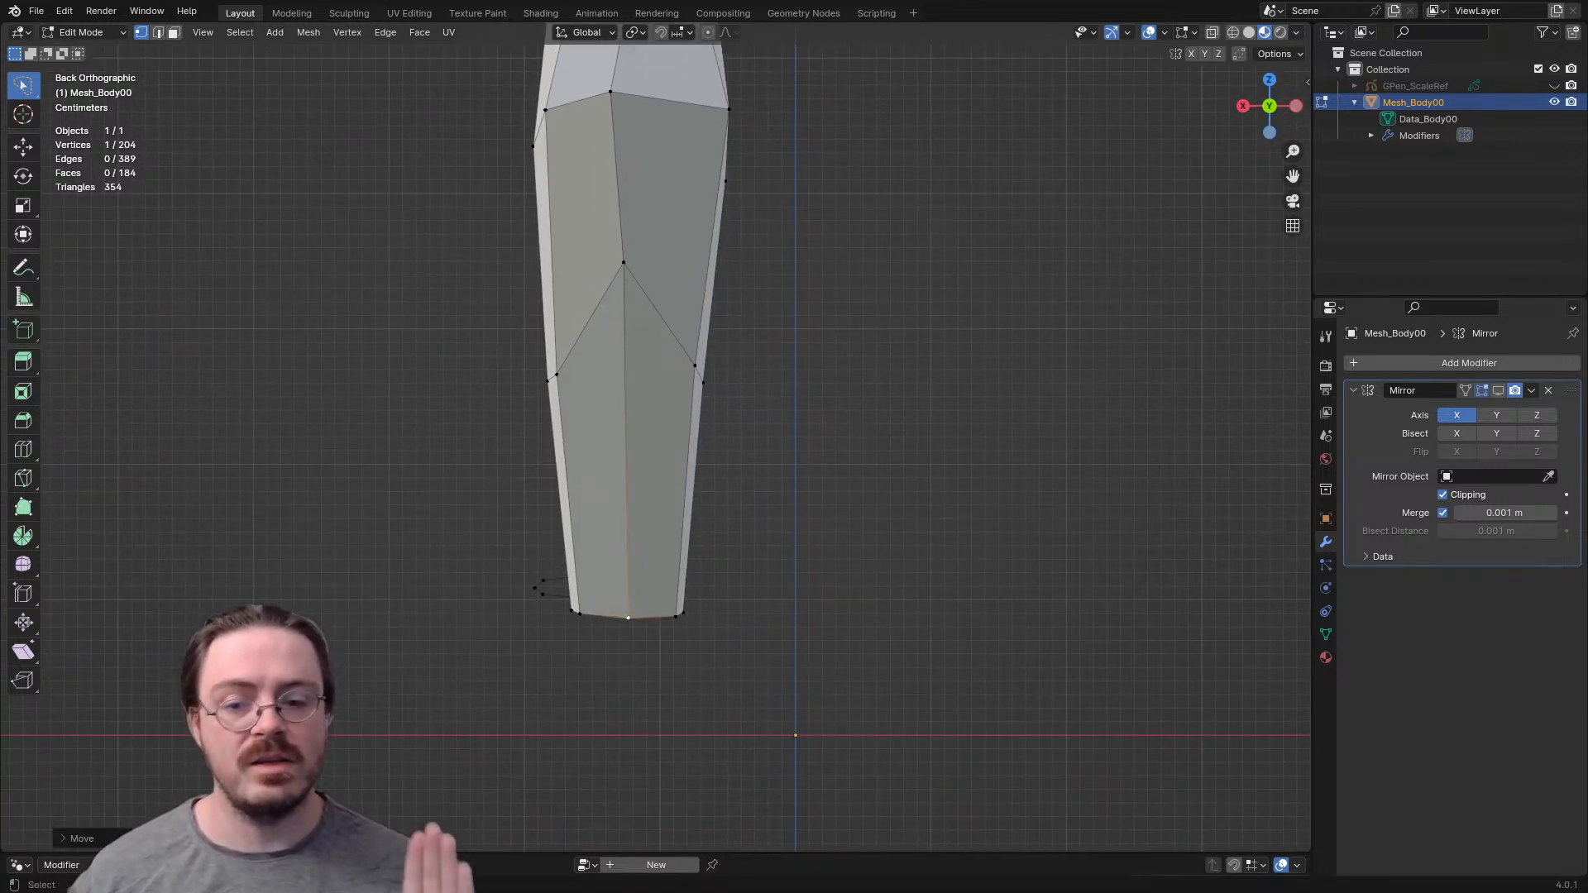
- Delete the loose outline of foot vertices in front of the ankle
middle_drag(628, 529, 814, 583)
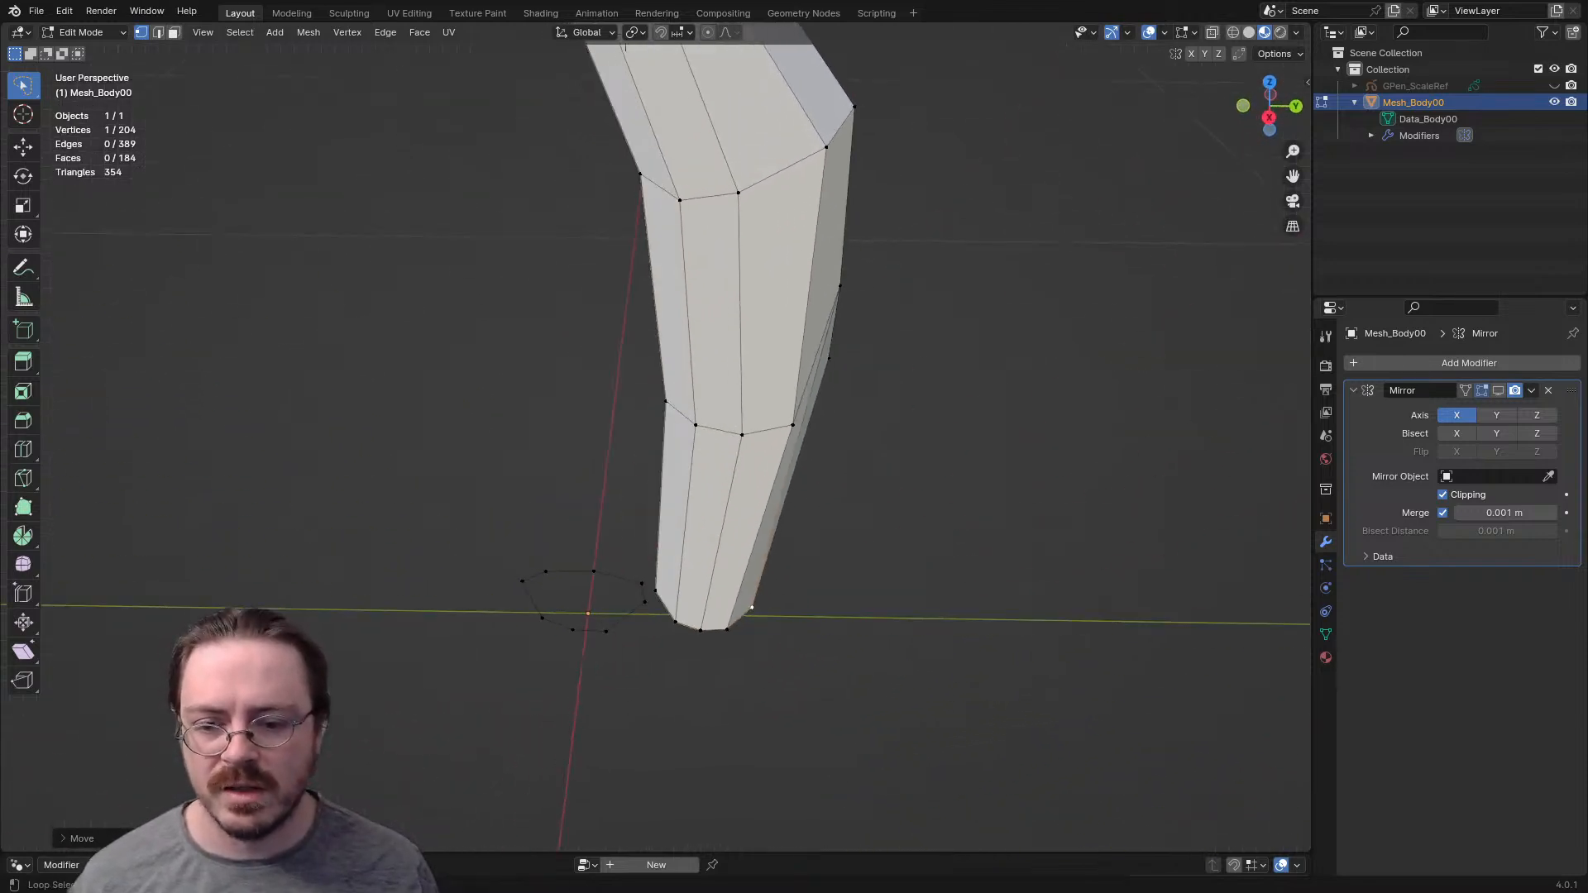
scroll(654, 414, down, 2)
middle_drag(910, 480, 347, 497)
key(x)
click(862, 424)
- Raise the inner back vertex of the lower calf row and shift it forward
middle_drag(863, 430, 496, 434)
key(ctrl+KP_3)
scroll(676, 439, up, 3)
middle_drag(676, 438, 497, 352)
key(g)
click(655, 403)
key(g)
click(557, 320)
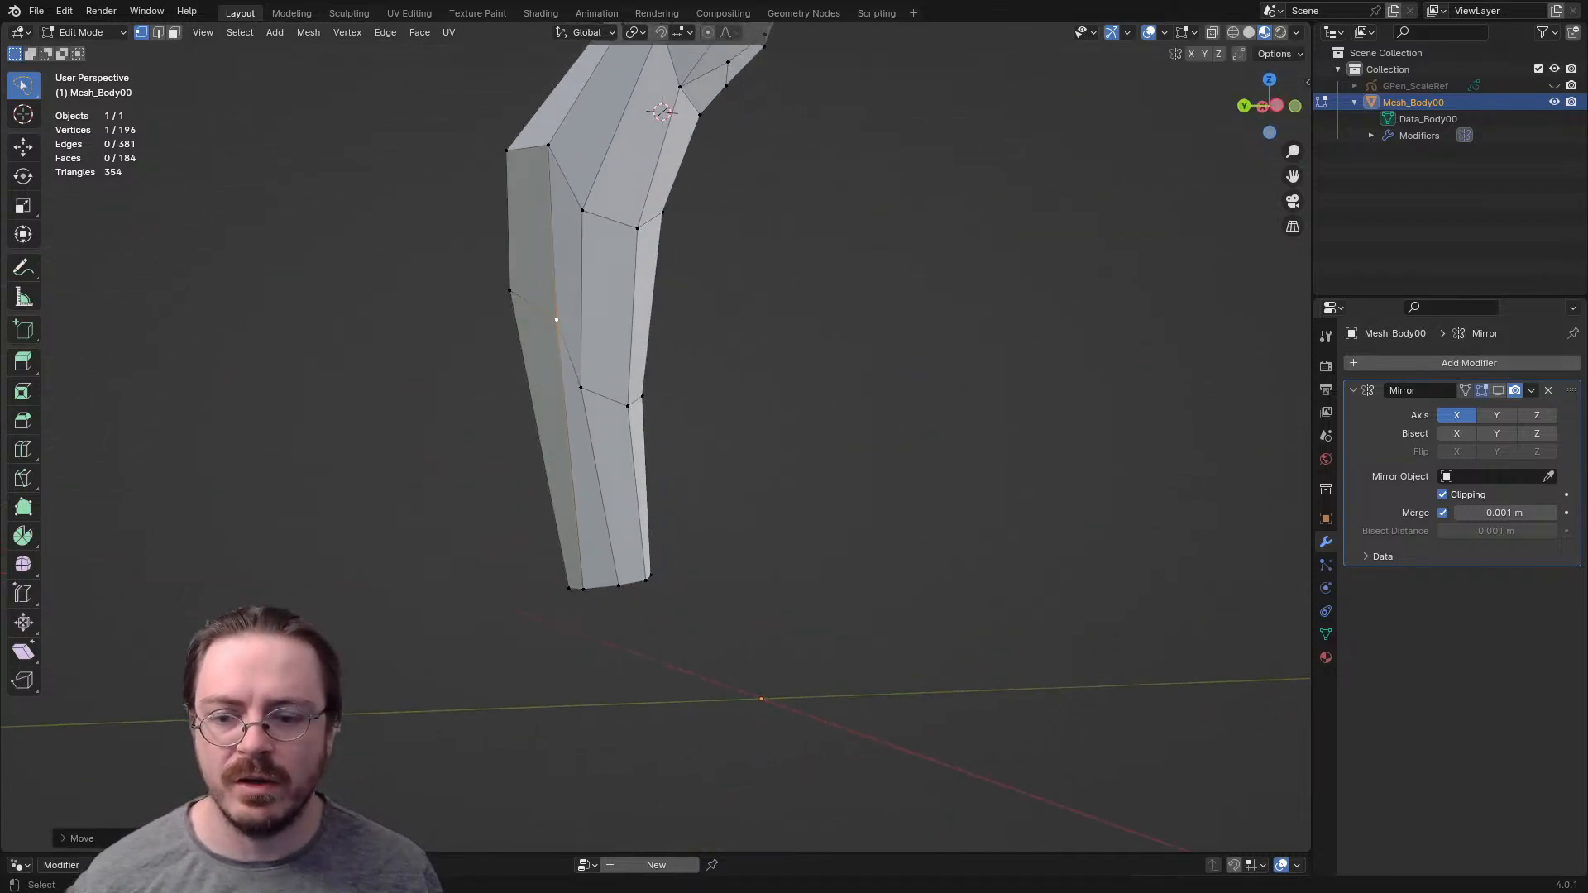
- Shift the inner vertices of the ankle's bottom edge to round the ankle opening
middle_drag(583, 589, 718, 683)
key(g)
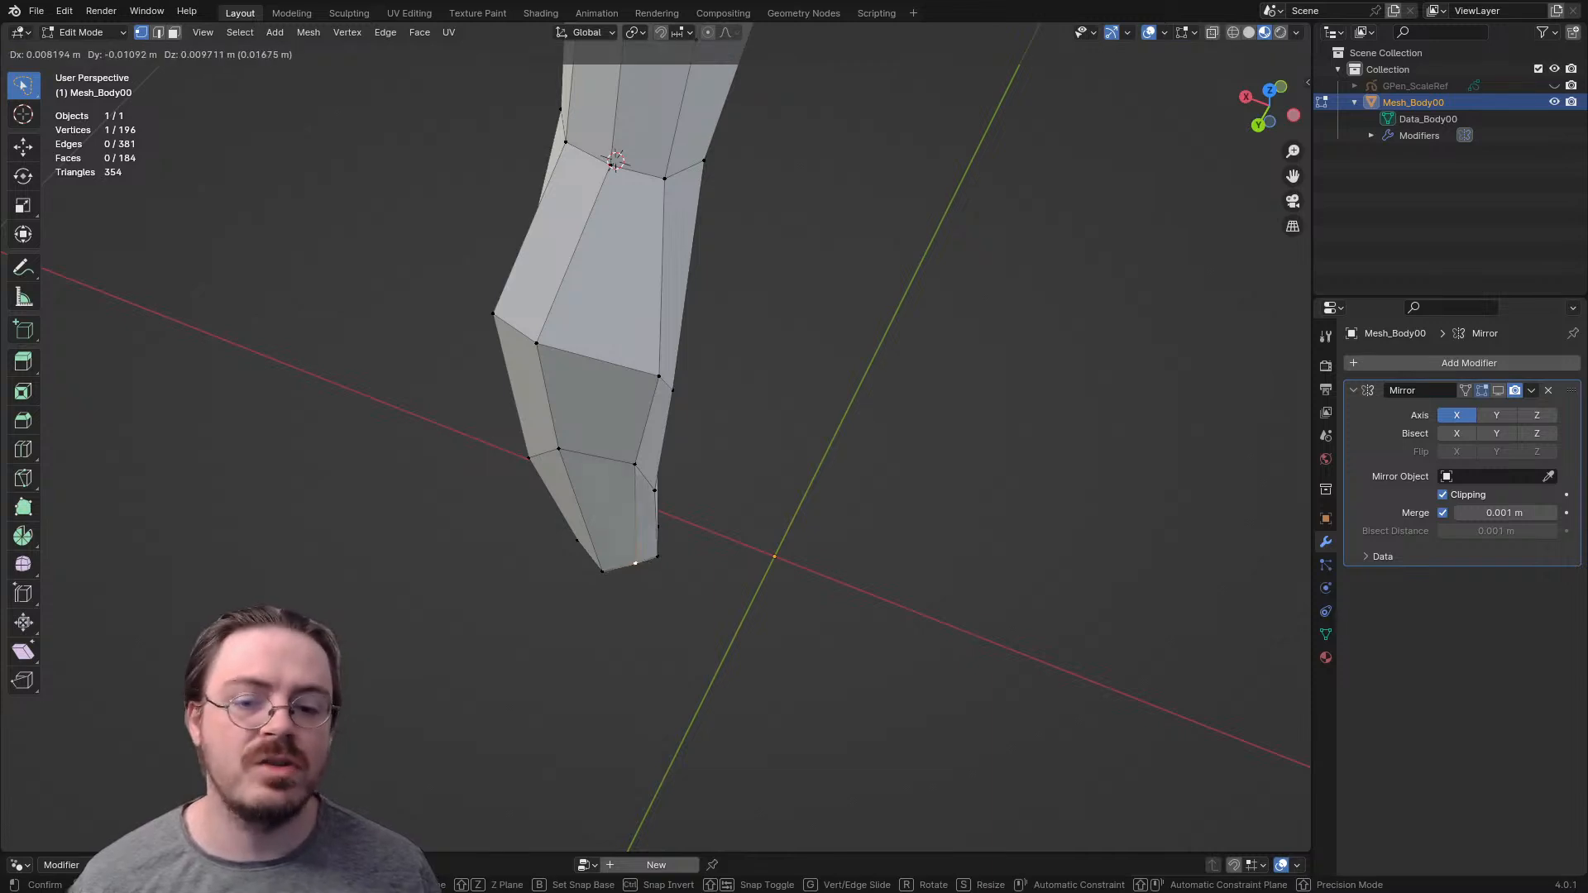
click(635, 563)
shift+middle_drag(635, 563, 492, 521)
key(g)
click(673, 604)
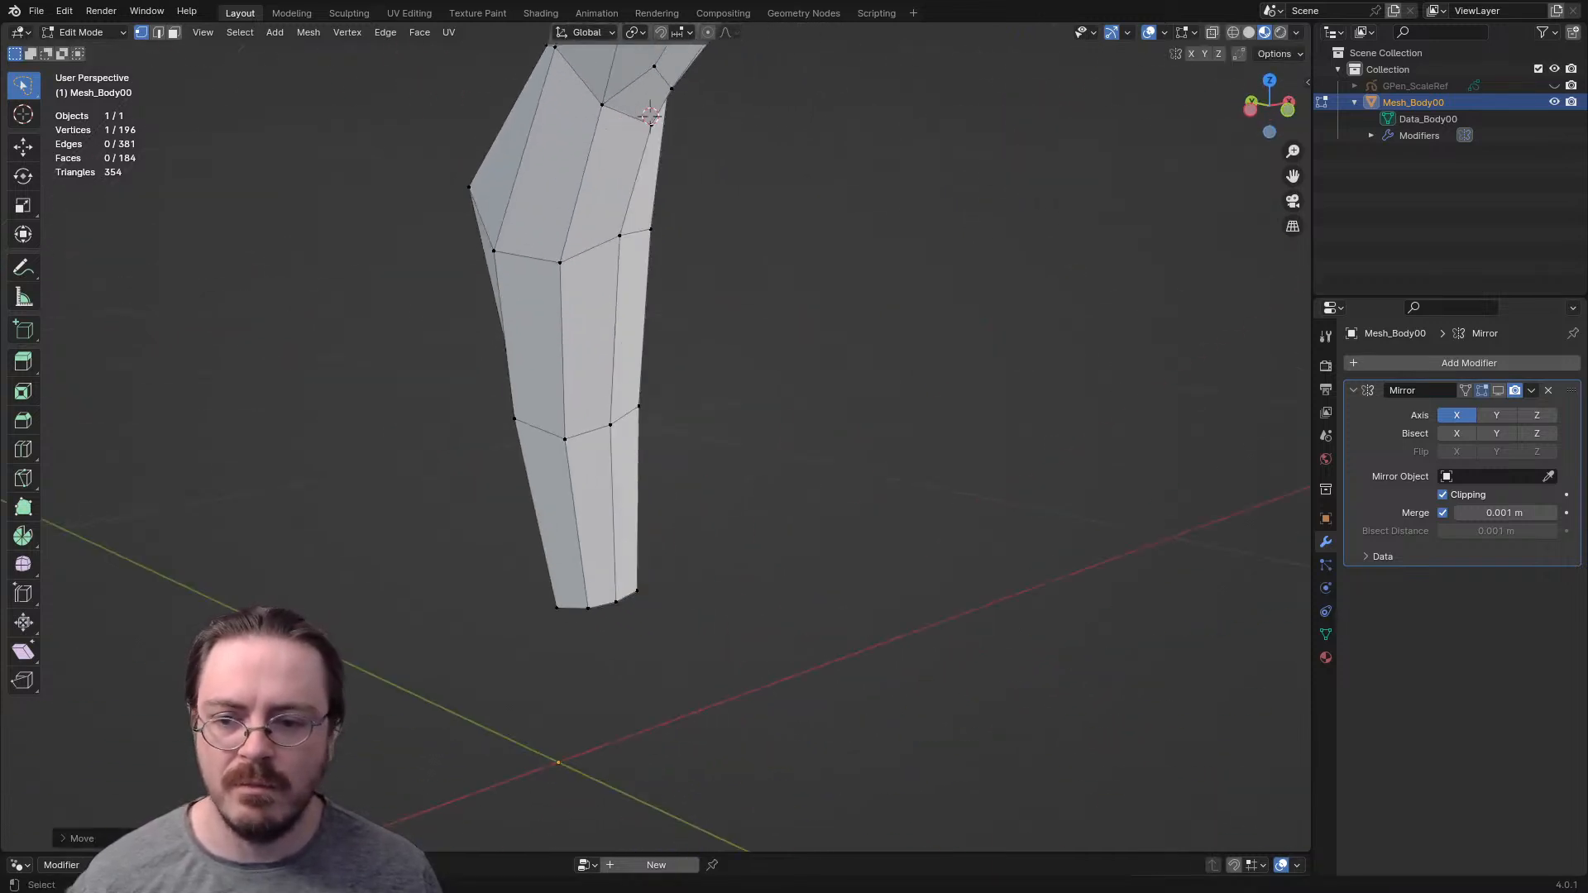
- Move the inner side vertex of the lower calf row outward and adjust the ankle's inner vertex below it
click(519, 424)
middle_drag(519, 424, 592, 389)
key(ctrl+KP_1)
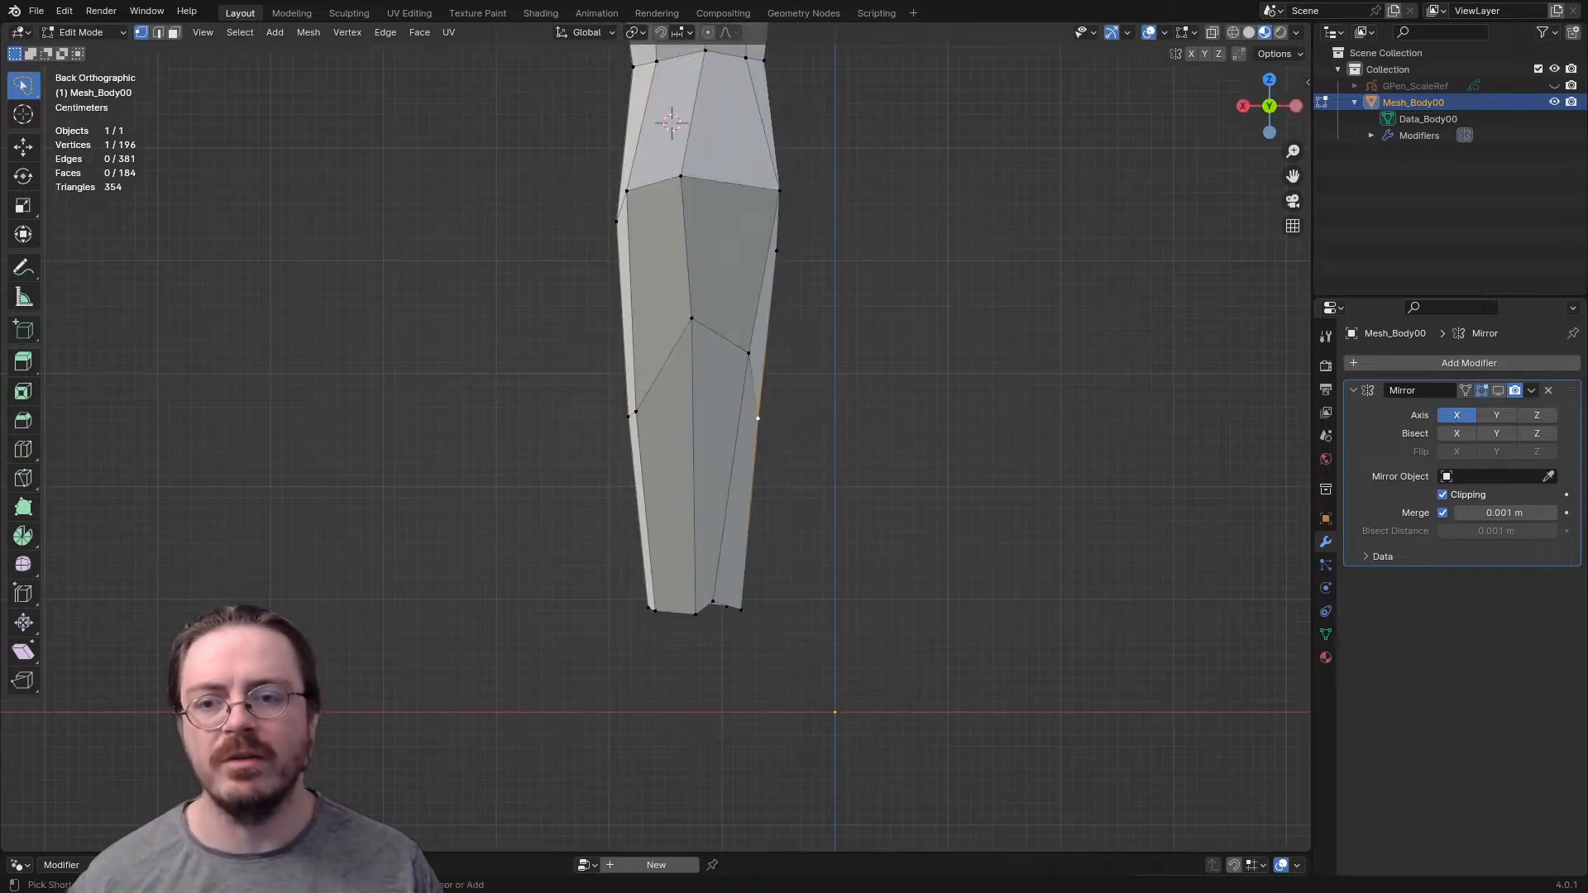
key(g)
key(Return)
click(726, 607)
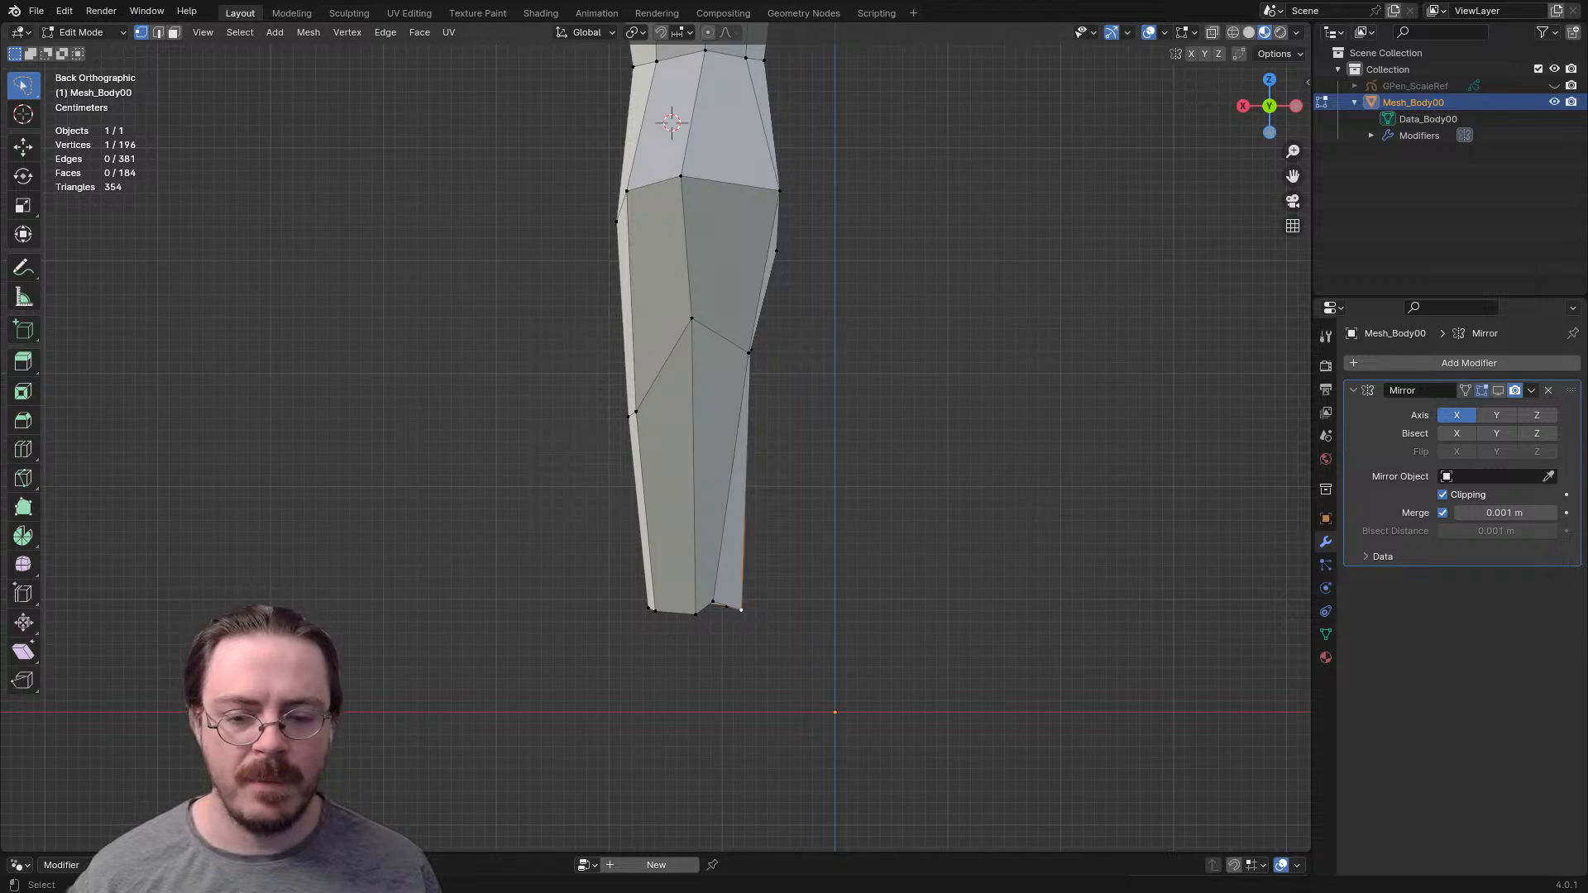
key(g)
click(718, 596)
- Raise the outer back vertex of the lower calf row toward the arch's peak
middle_drag(719, 595, 723, 632)
key(g)
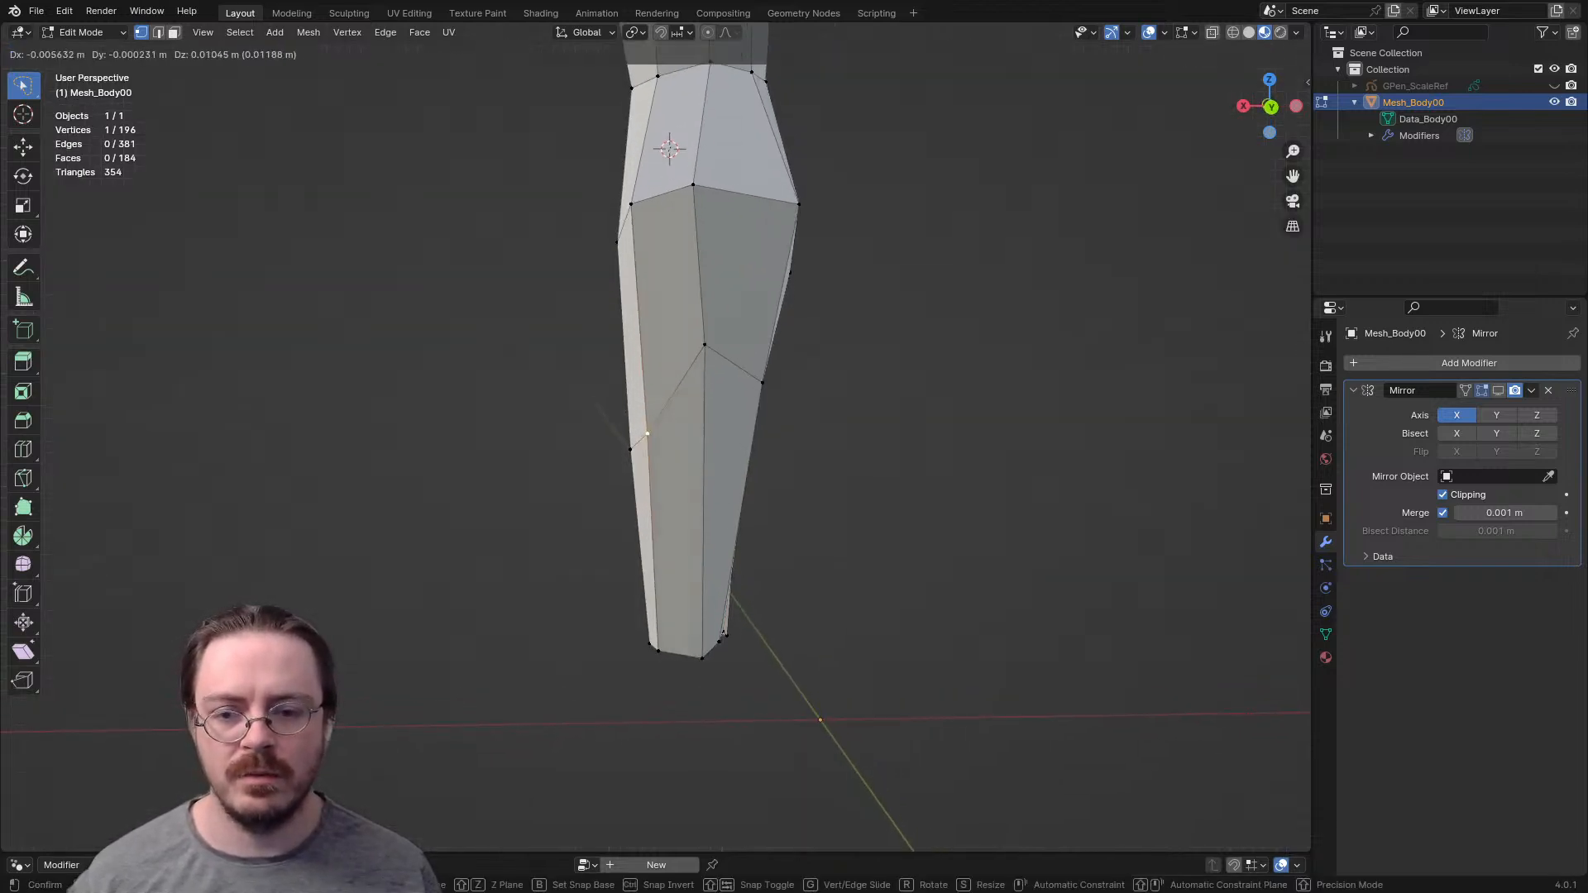
key(Return)
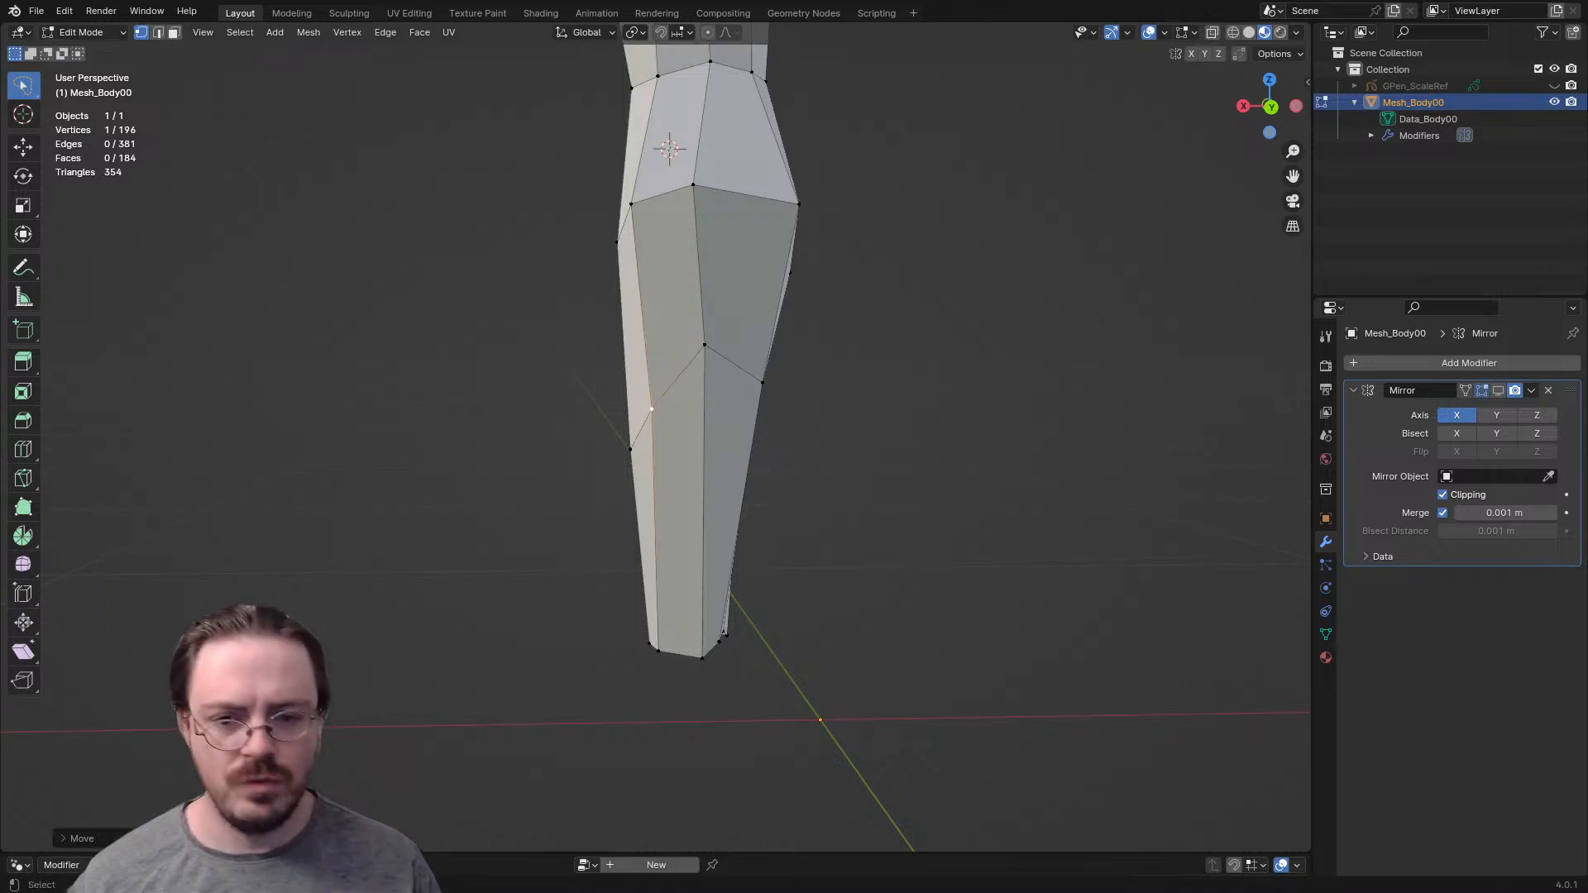
- In the side view, raise the remaining three outer and front vertices of the lower calf row to level the row
key(KP_3)
shift+middle_drag(738, 430, 737, 632)
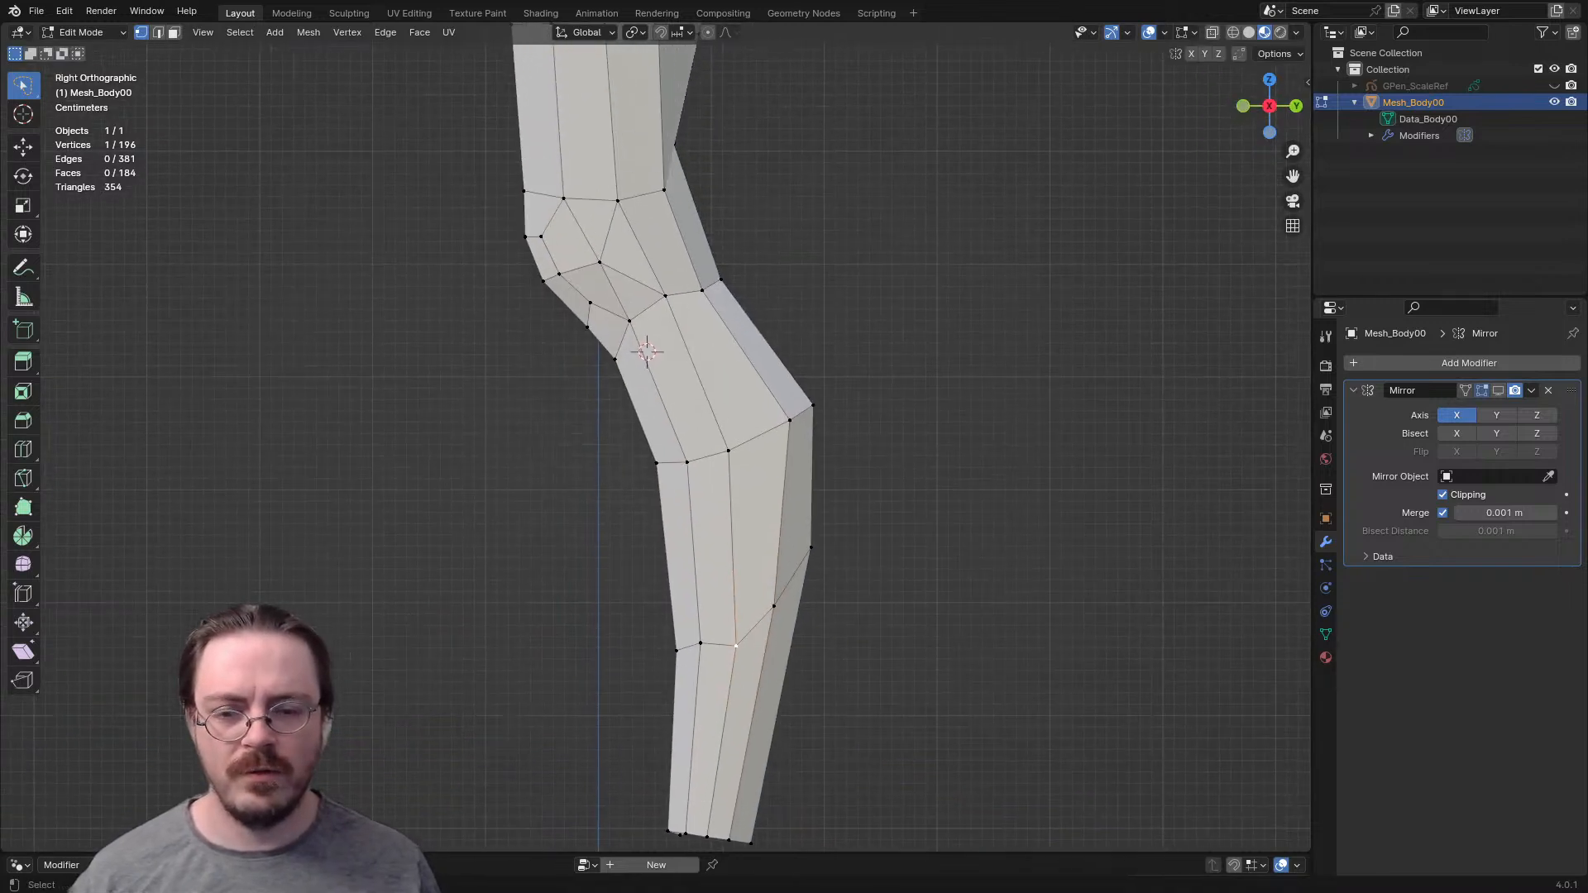
key(g)
click(737, 616)
click(701, 643)
key(g)
click(700, 620)
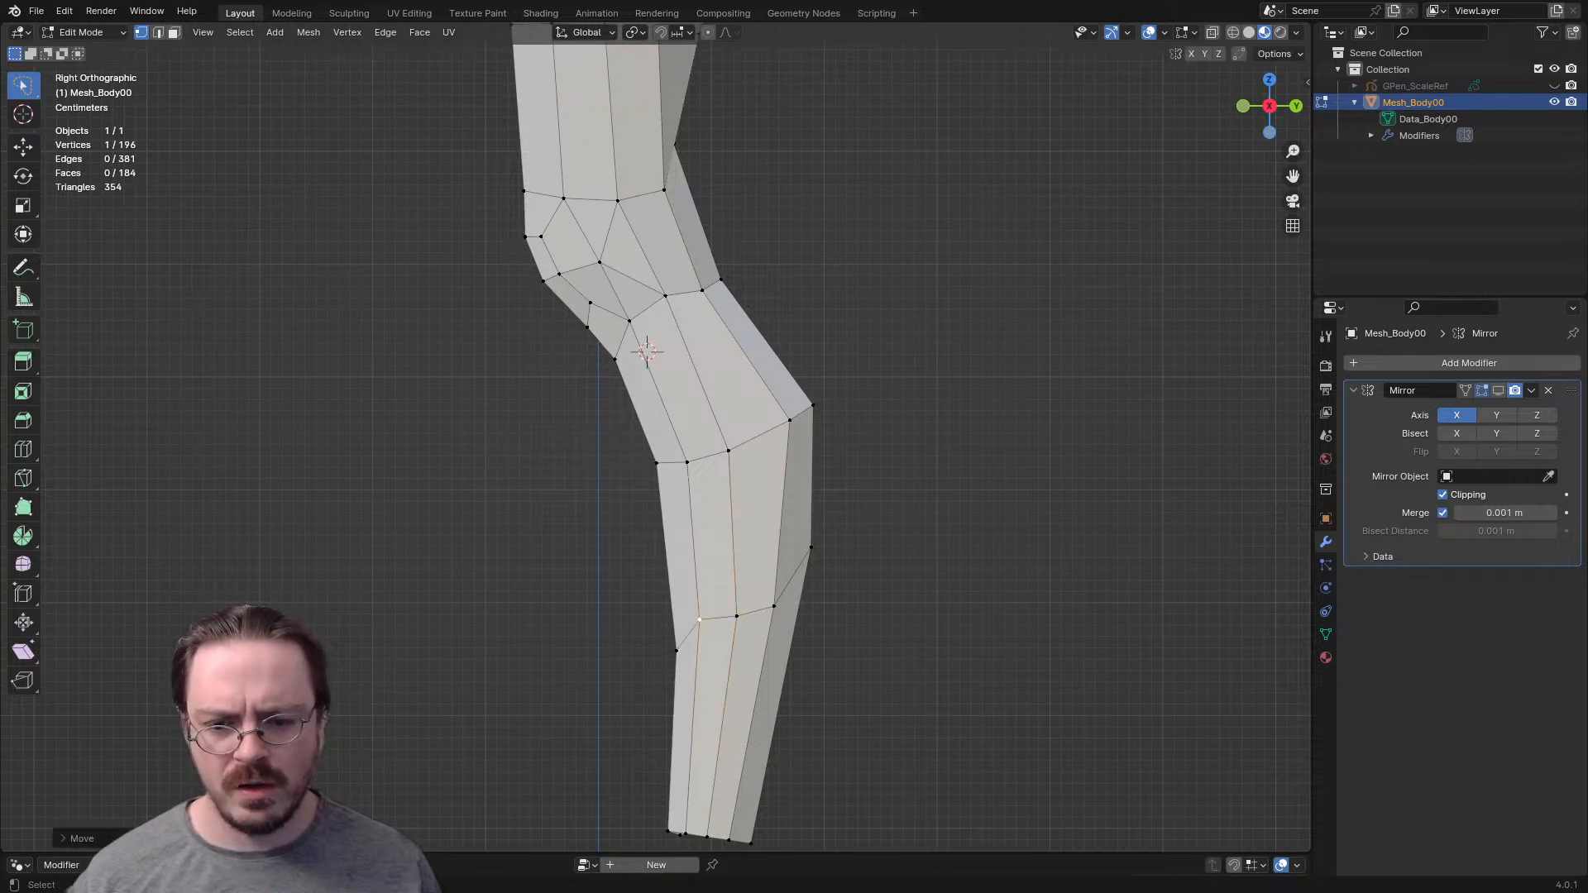
click(676, 651)
key(g)
click(670, 626)
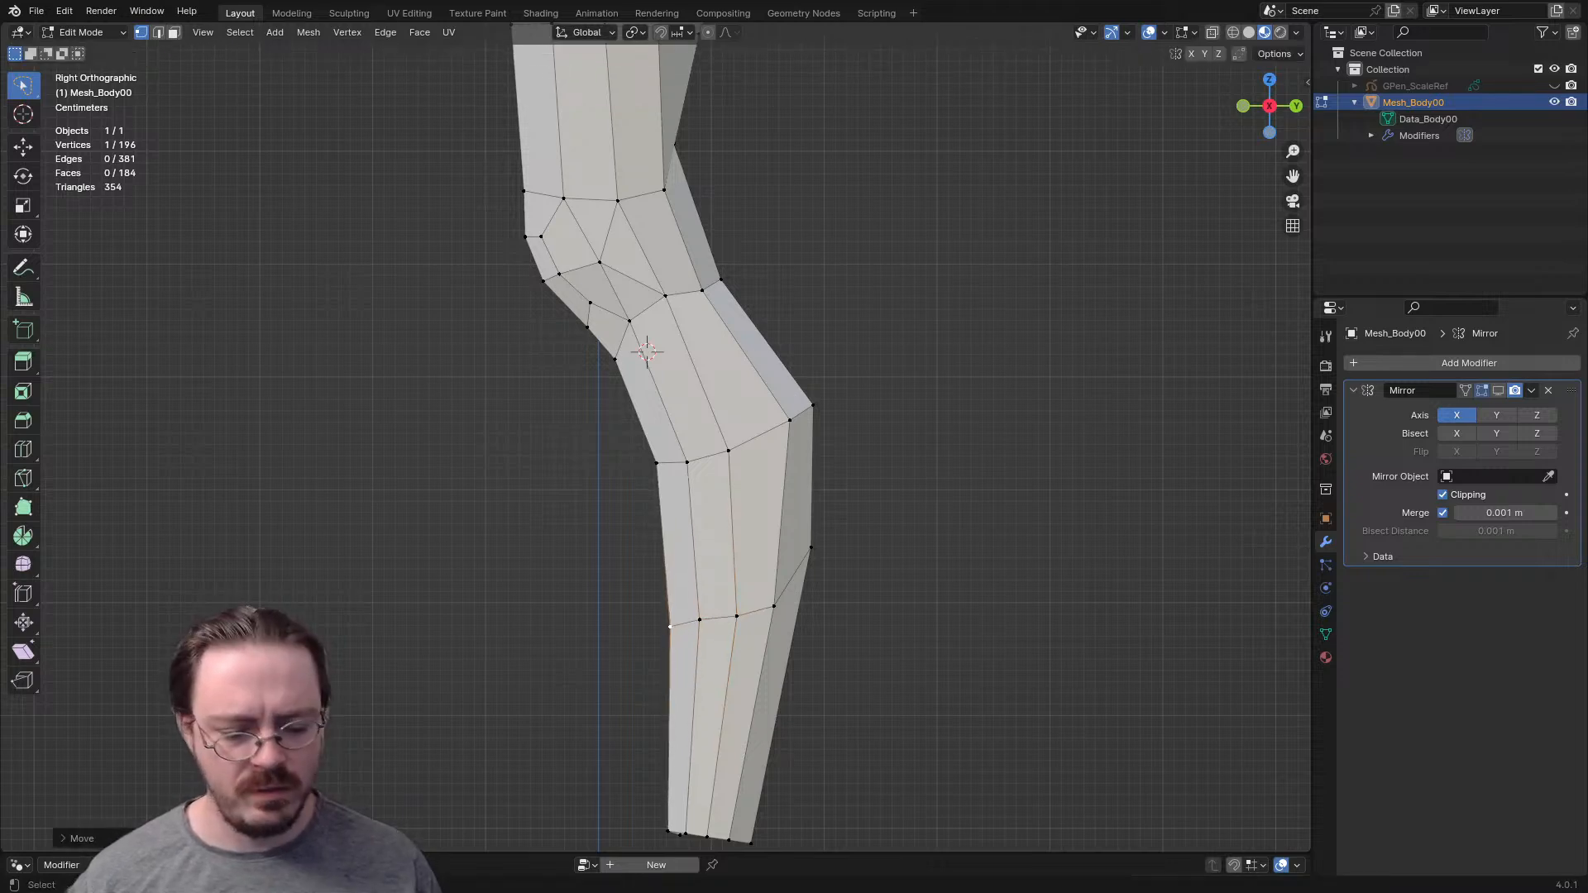
- In the front view, move the central shin vertices of the upper and lower calf rows outward
key(KP_1)
shift+middle_drag(670, 626, 671, 561)
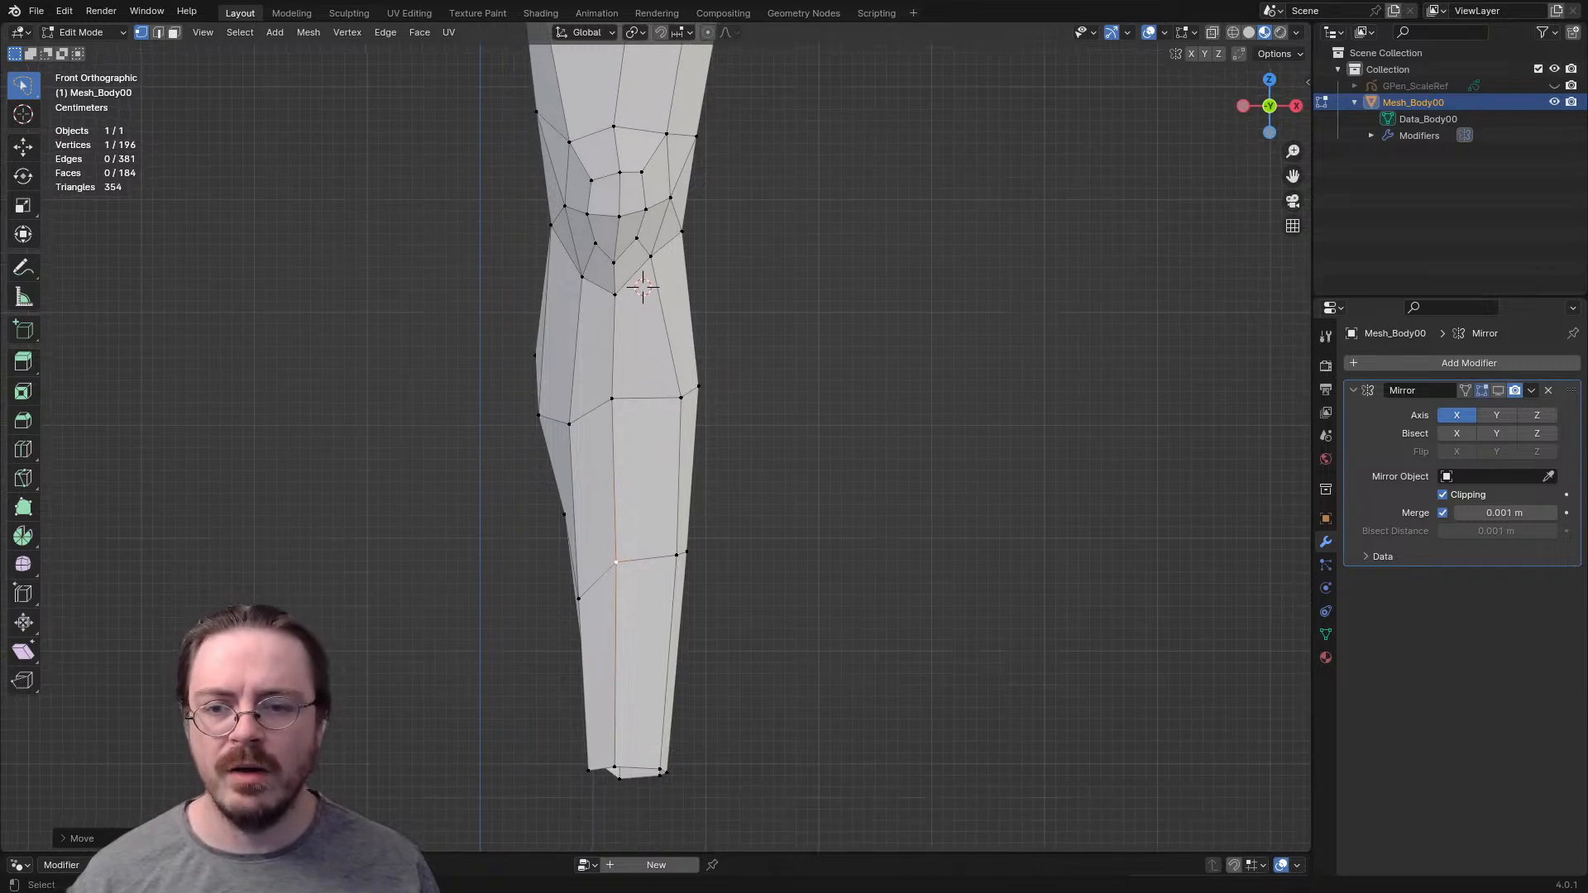
click(612, 398)
key(g)
click(629, 400)
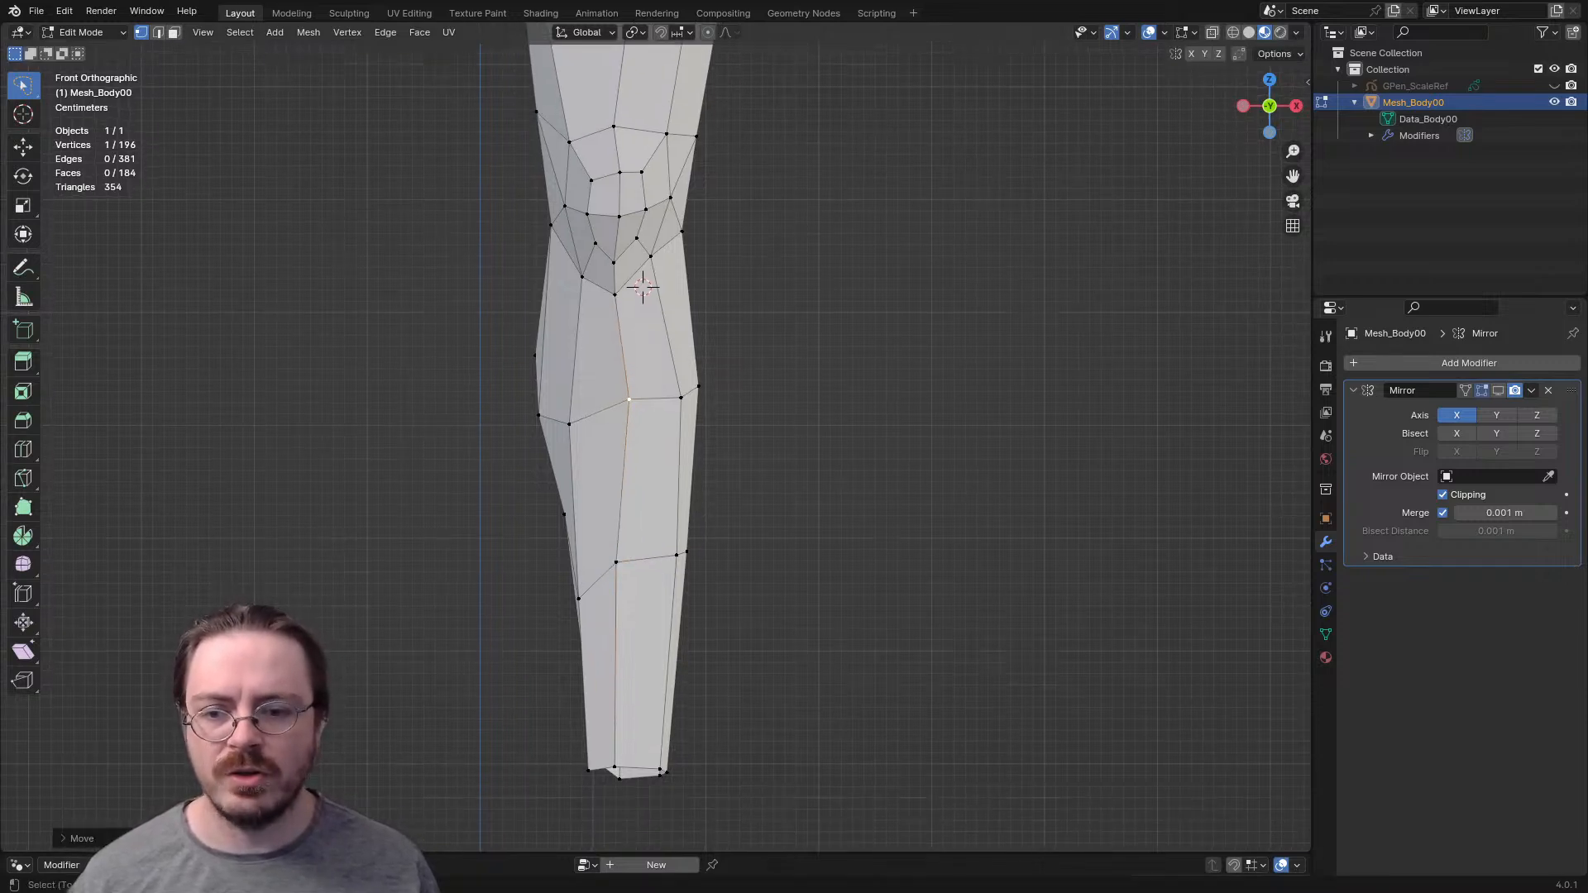
click(616, 562)
key(g)
click(634, 564)
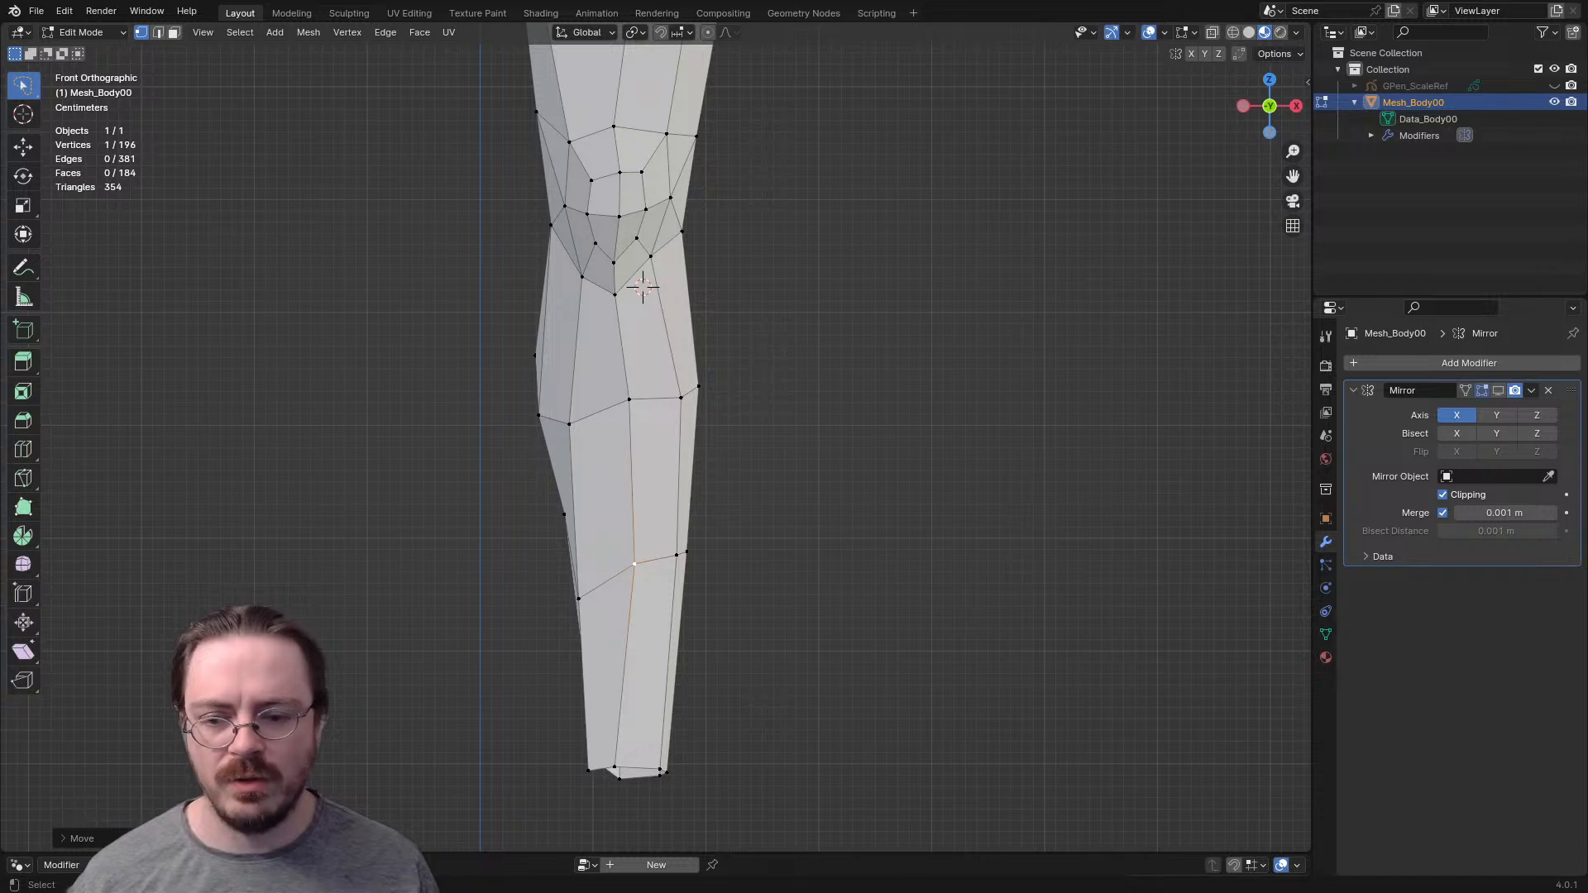
- Pull the outer front shin vertices of both calf rows and the ankle edge toward the shin's front line
shift+middle_drag(643, 287, 774, 342)
key(ctrl+KP_1)
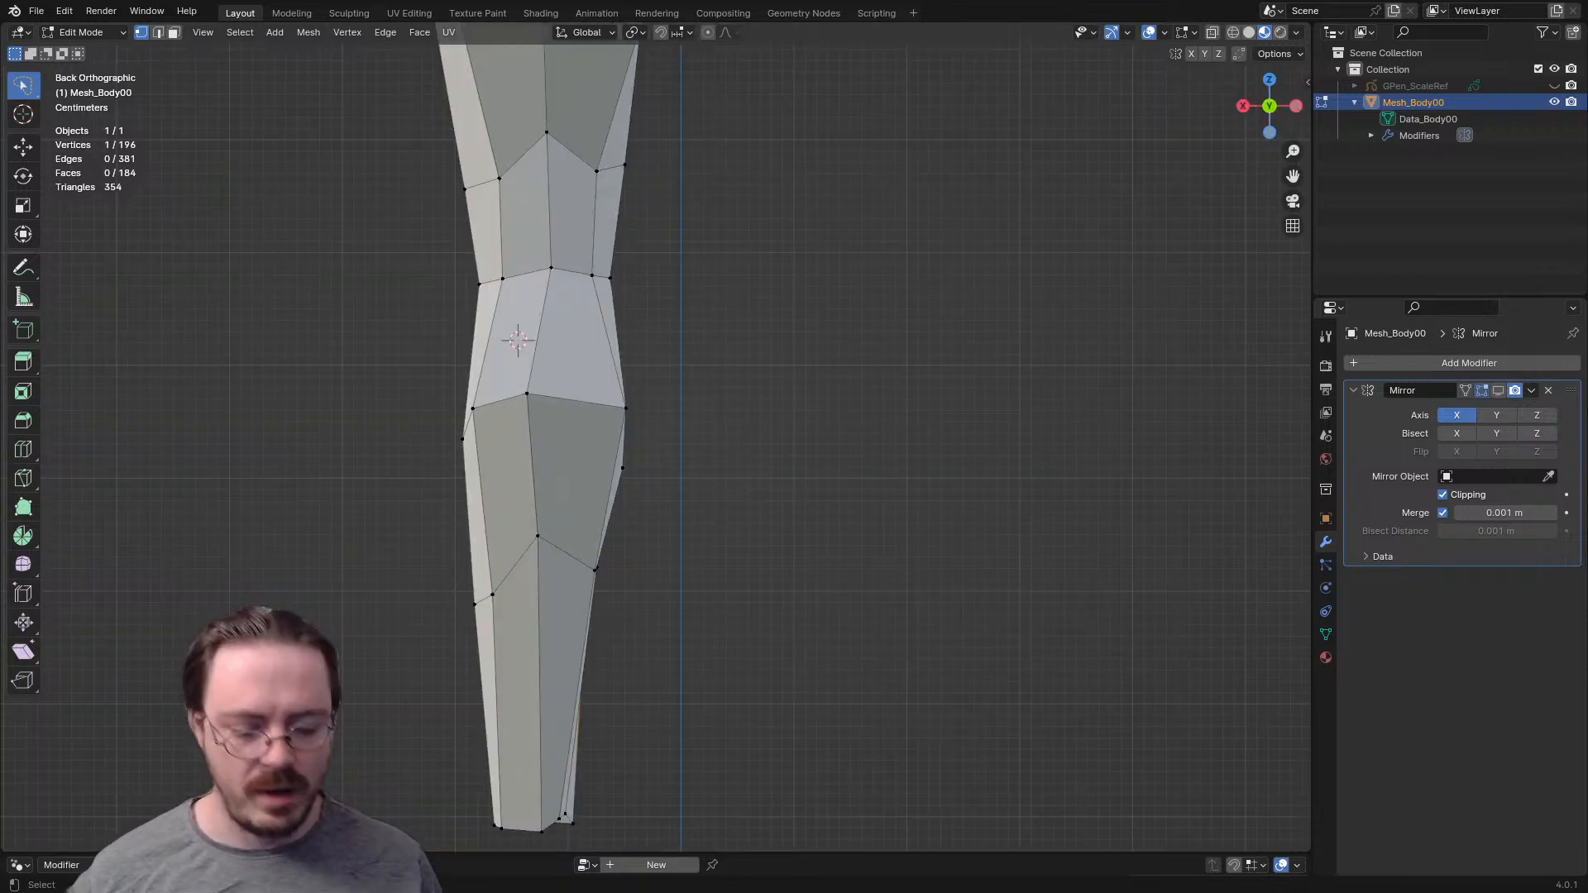
key(KP_1)
shift+middle_drag(792, 340, 778, 356)
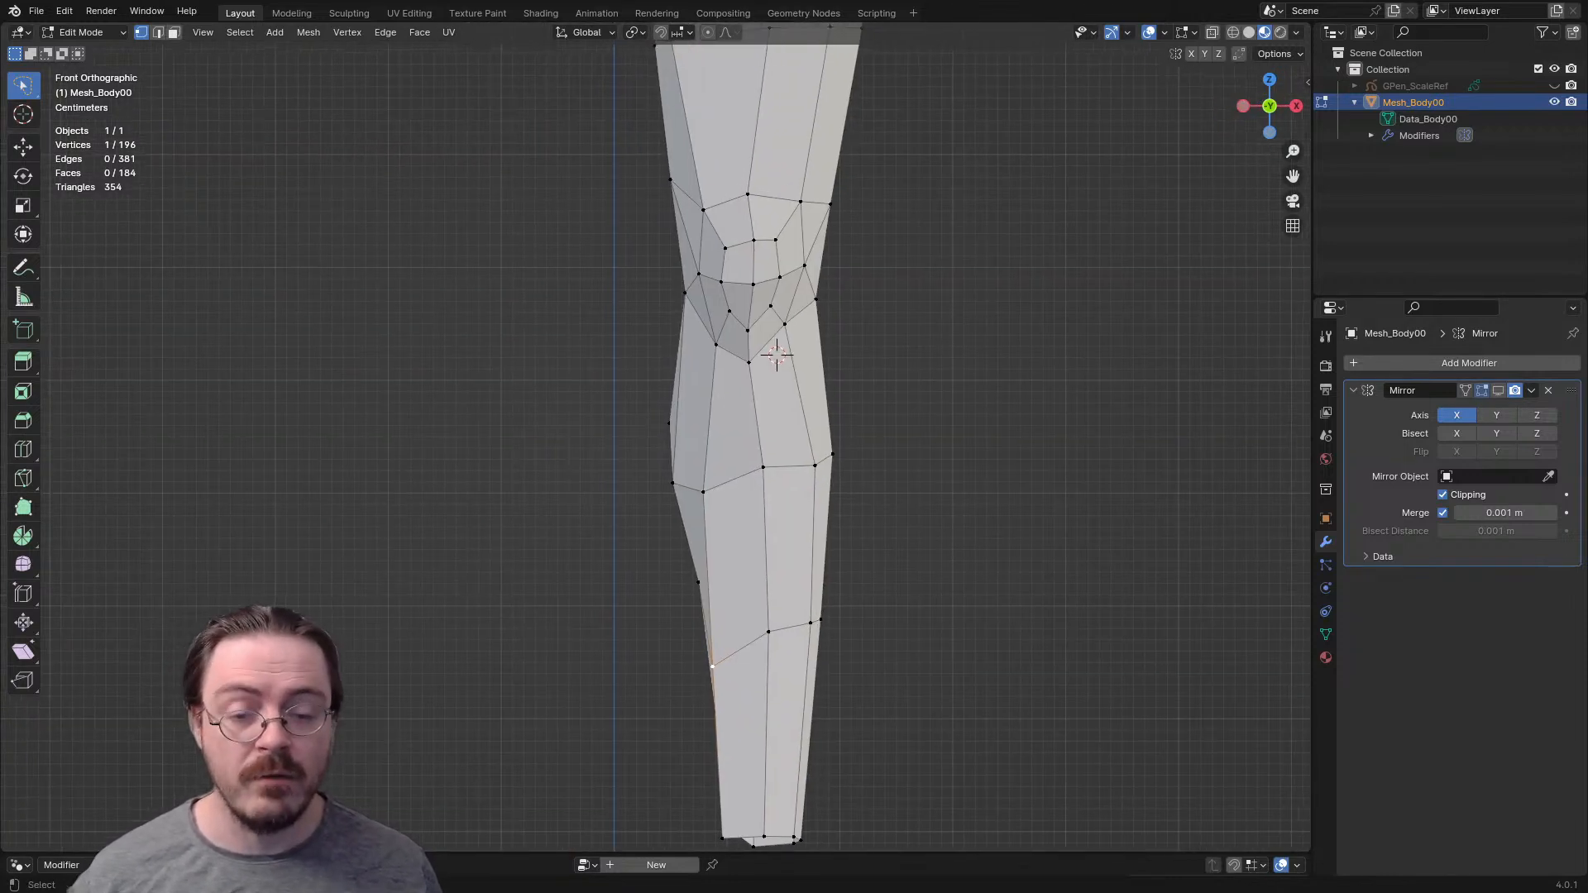
click(815, 466)
middle_drag(815, 465, 744, 589)
key(g)
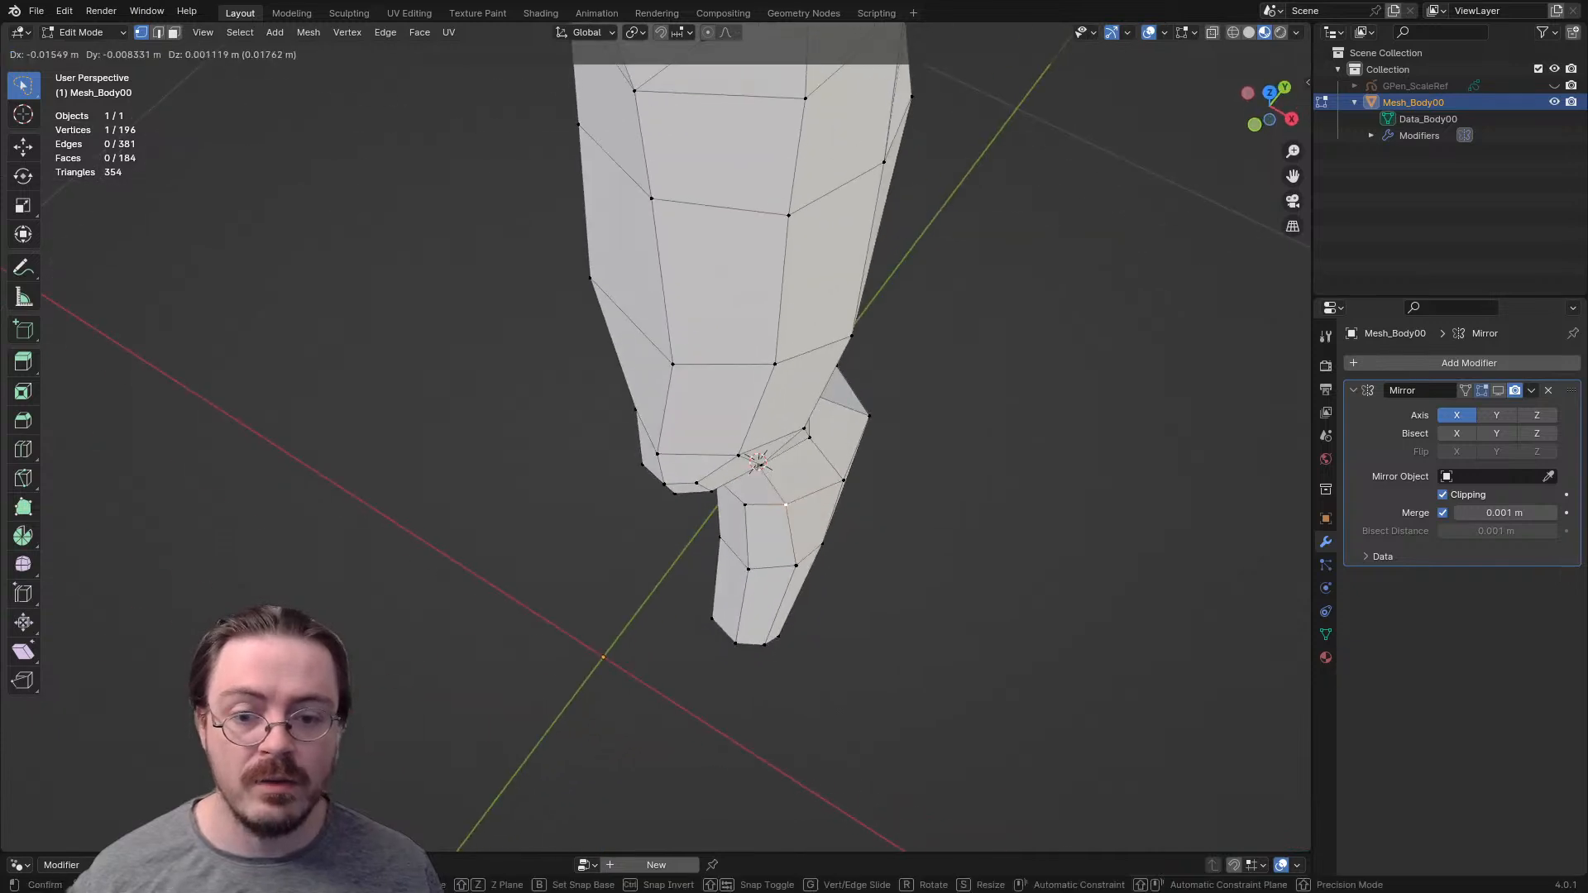
key(Return)
key(g)
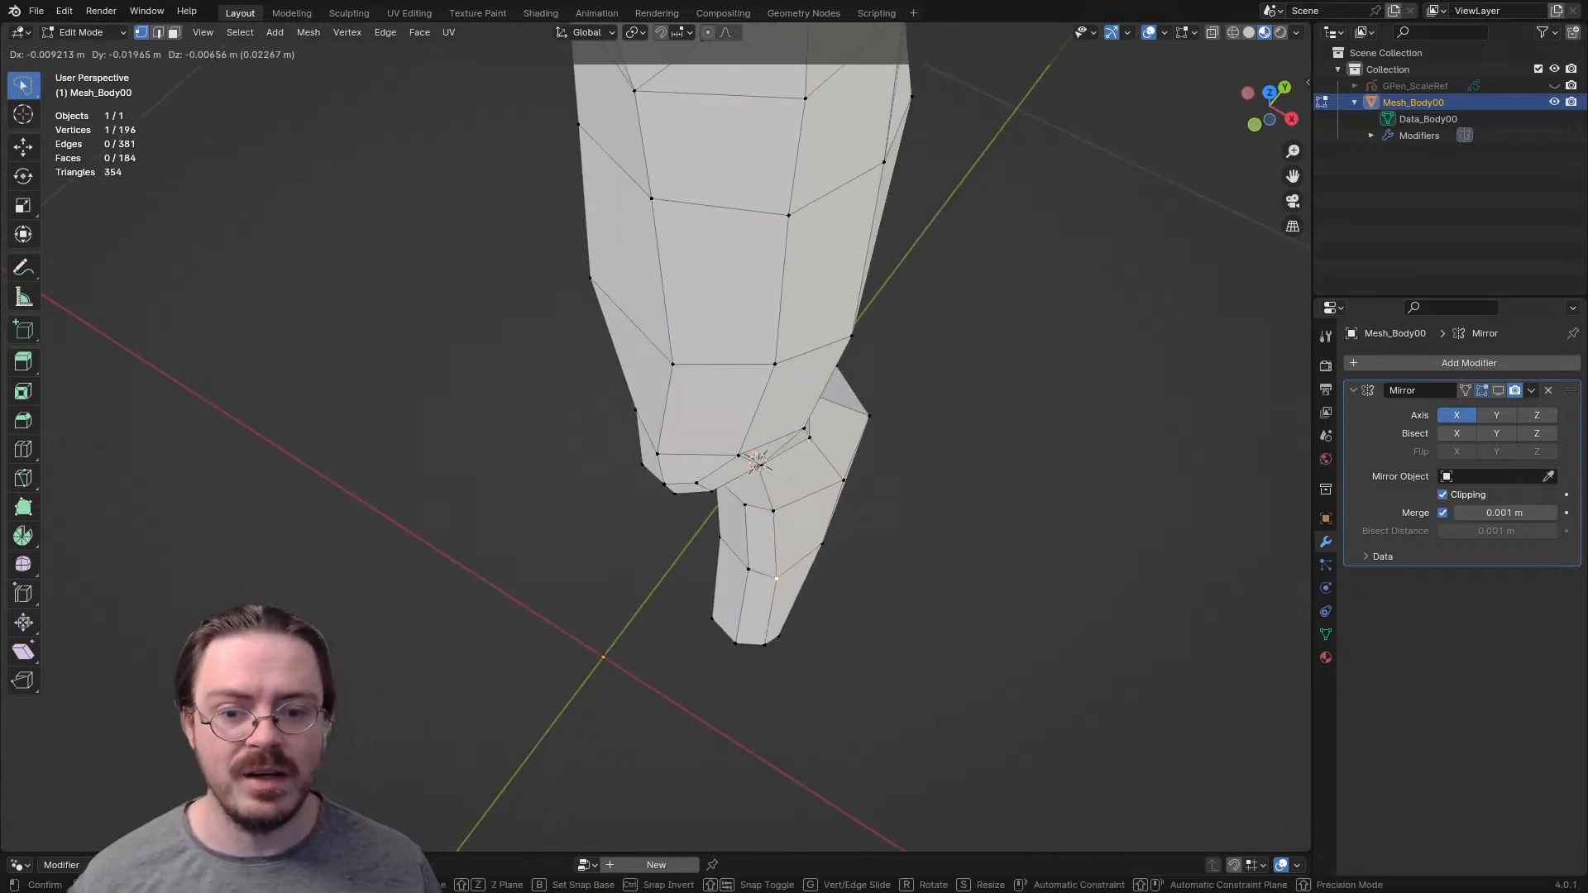
key(Return)
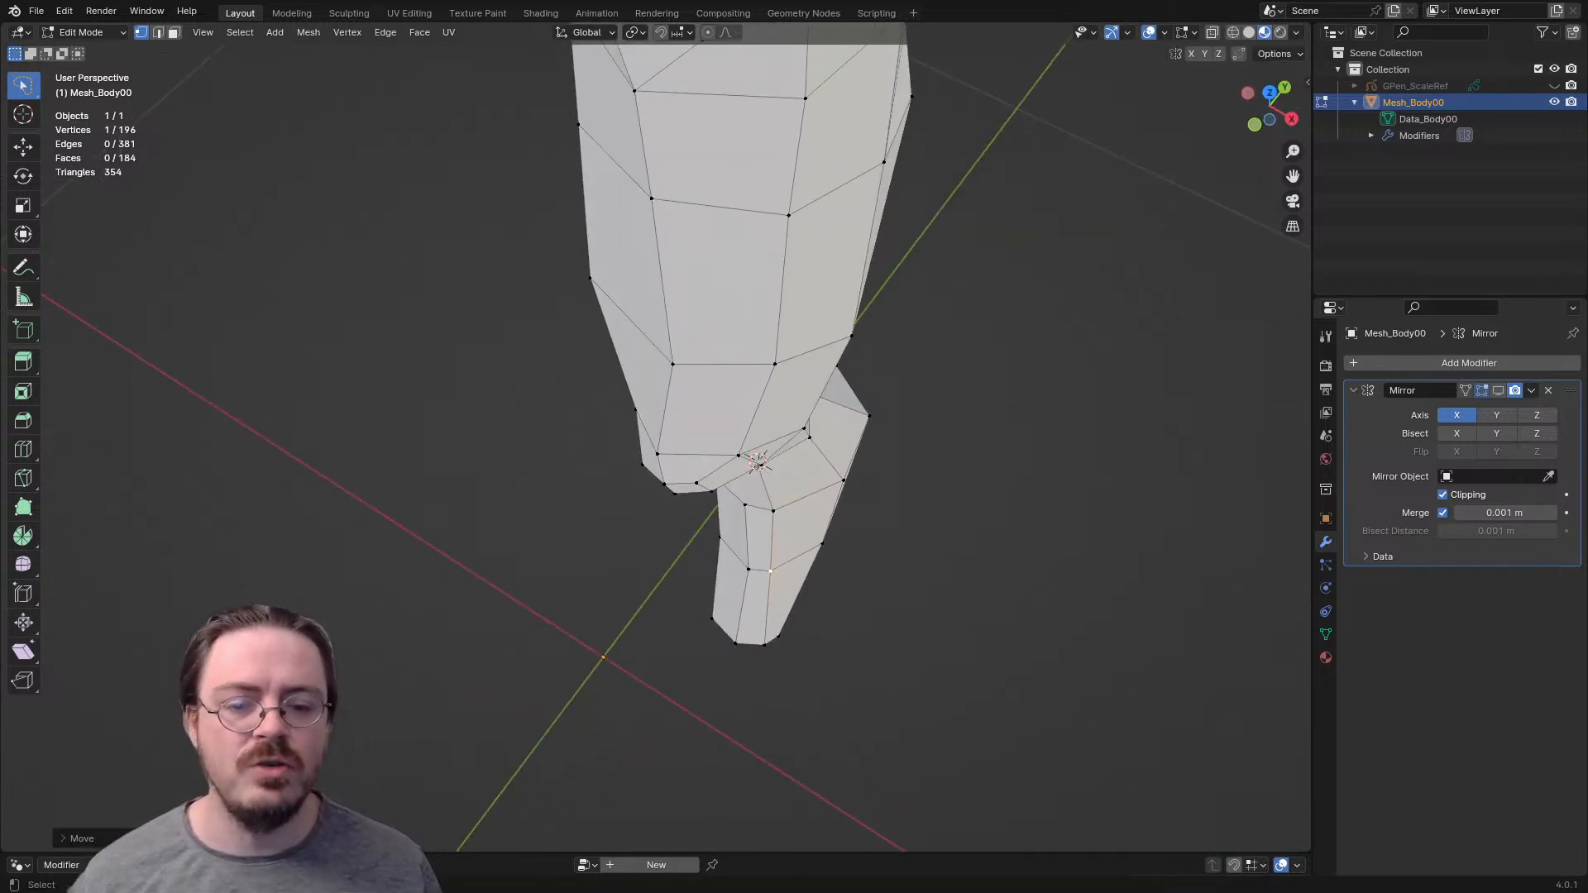
key(g)
key(Return)
- Adjust the depth of the outer front shin edge between the two calf rows in the side view
middle_drag(766, 644, 734, 510)
key(KP_3)
key(2)
key(g)
key(Return)
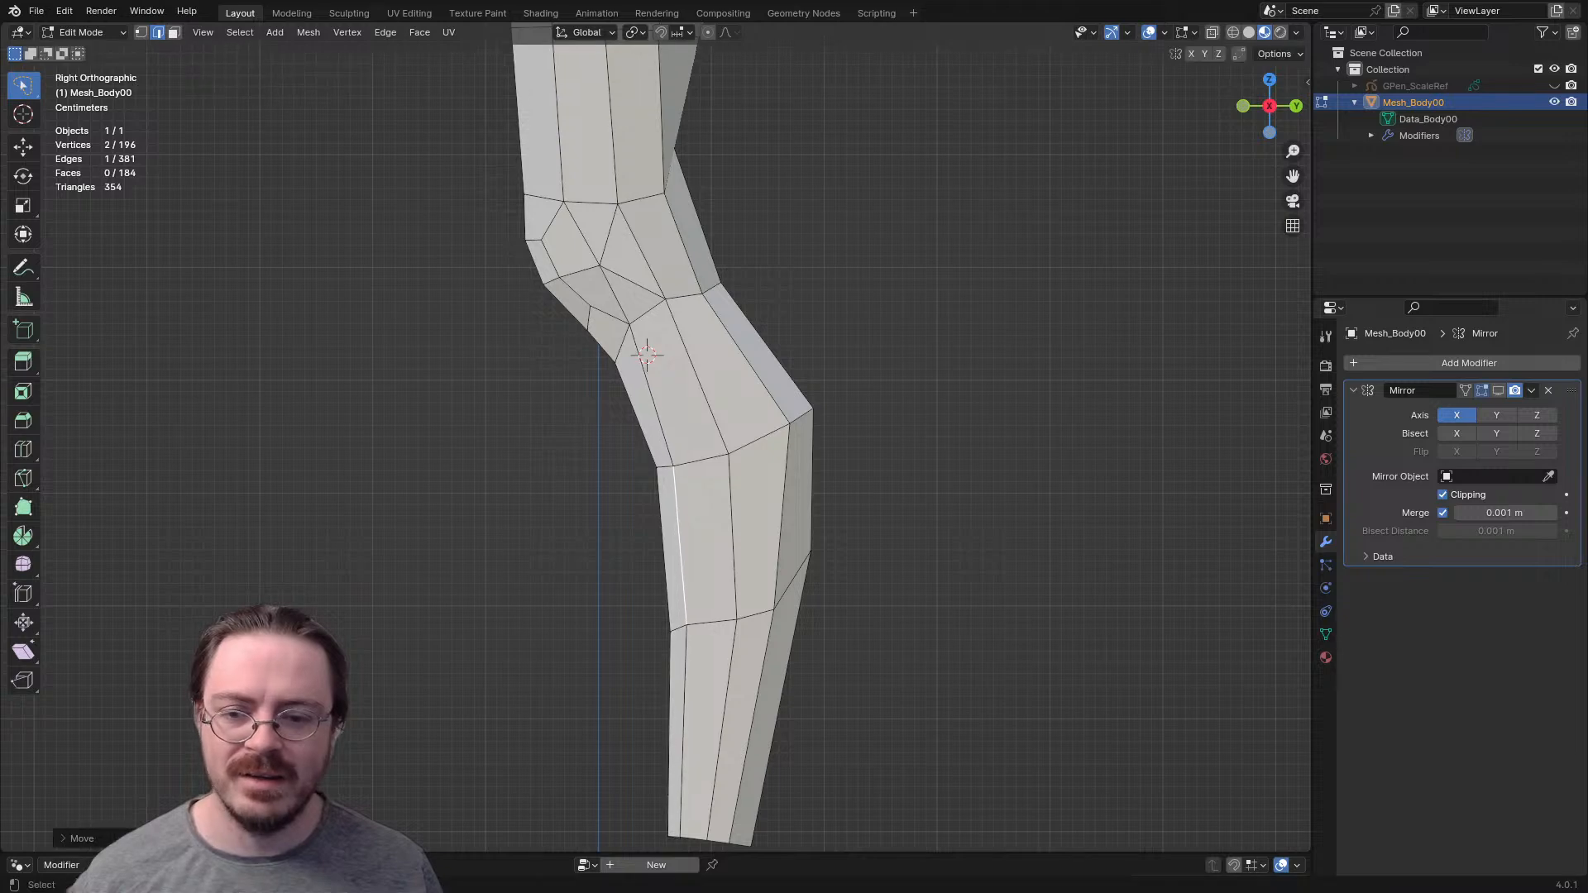
middle_drag(687, 530, 749, 658)
key(g)
key(Escape)
- Move the outermost vertex of the lower calf row slightly inward in the front view
middle_drag(716, 497, 777, 354)
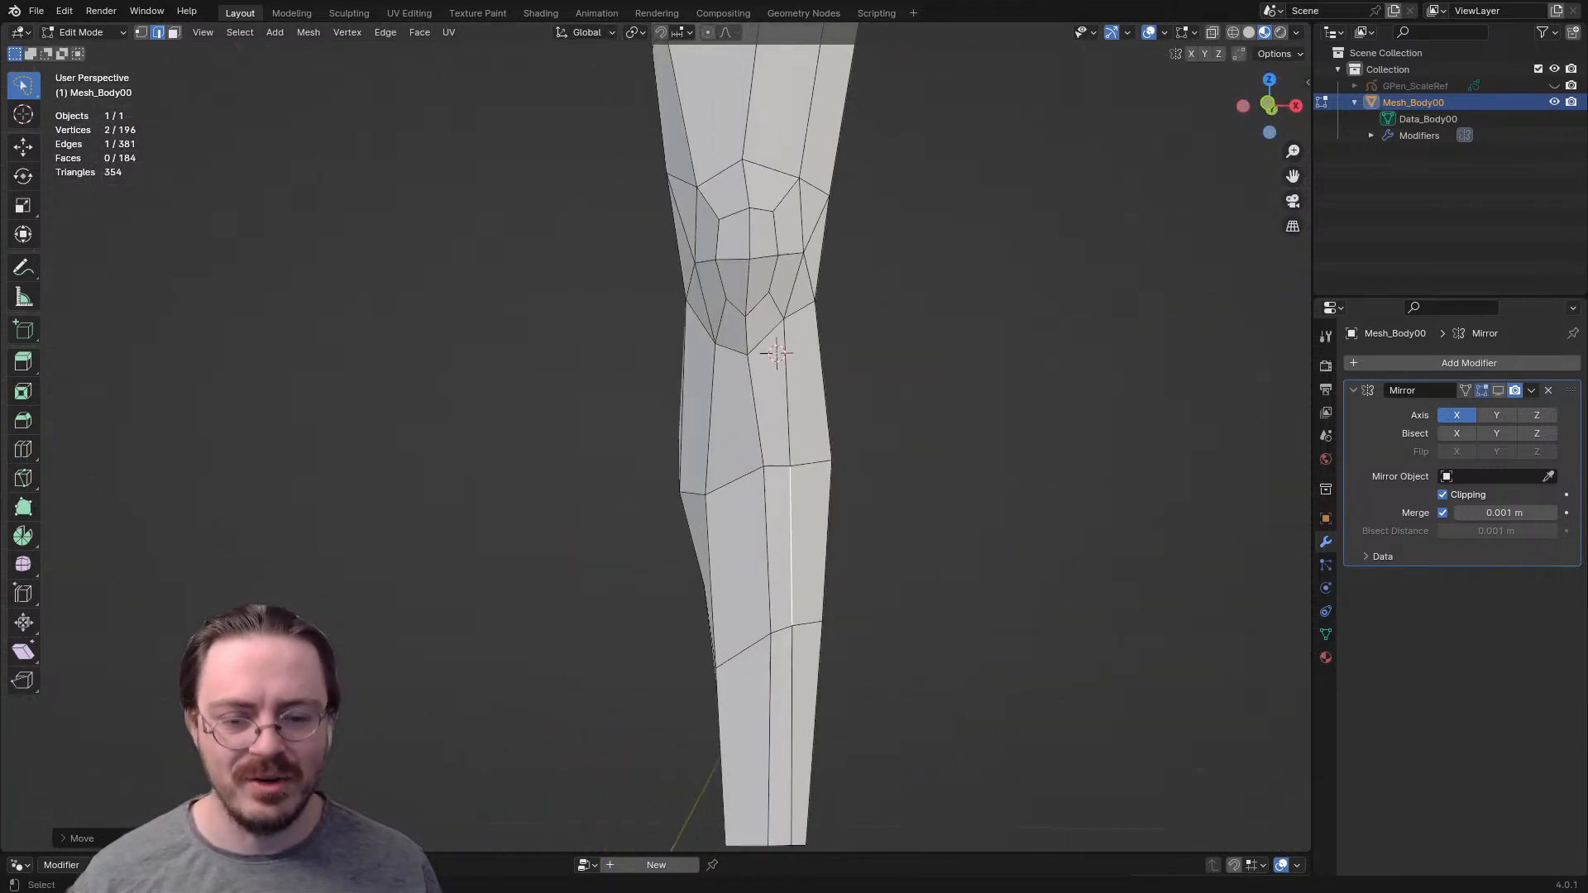
key(KP_1)
key(g)
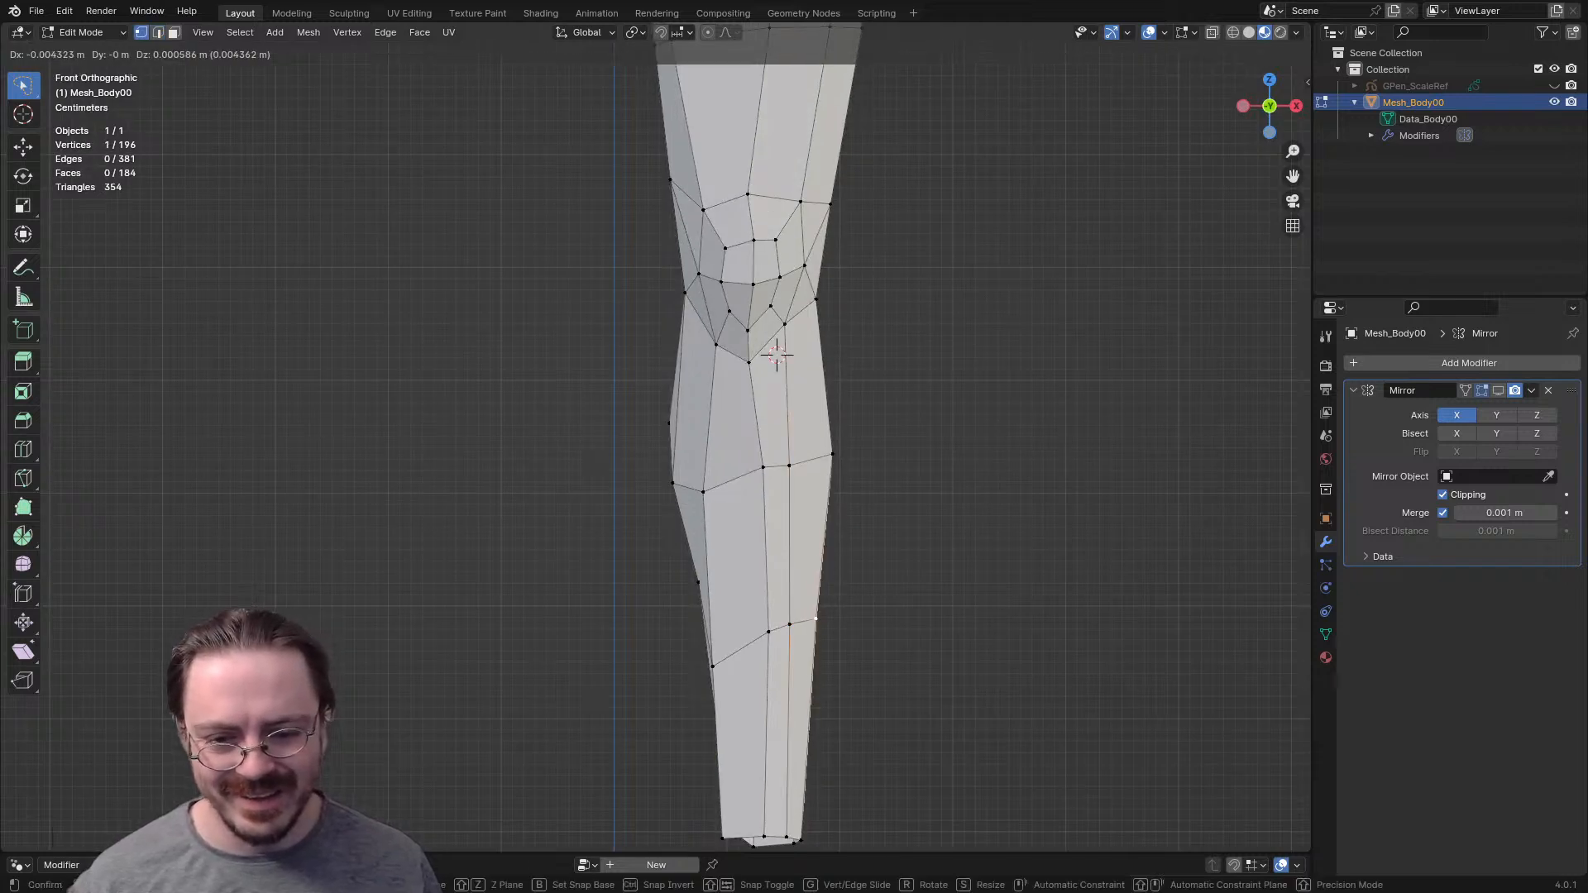
click(811, 619)
- Adjust the position of the rear ankle-edge vertices from behind the leg to even out the ankle opening
shift+middle_drag(811, 618, 430, 622)
key(ctrl+KP_1)
key(2)
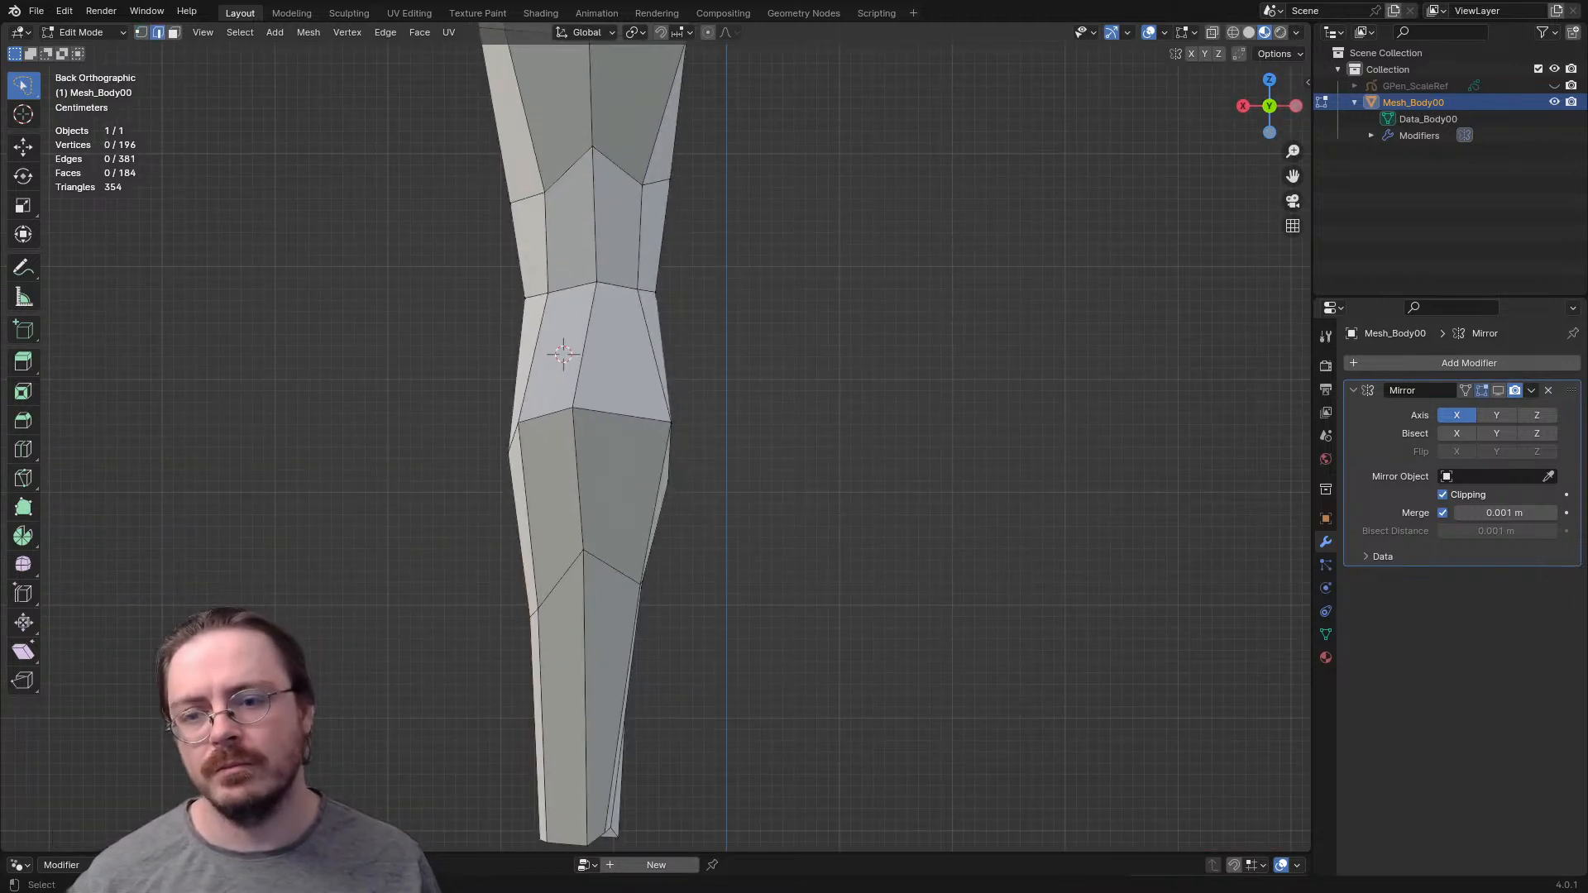
key(1)
shift+middle_drag(629, 496, 635, 465)
key(2)
click(547, 754)
middle_drag(549, 755, 614, 805)
key(g)
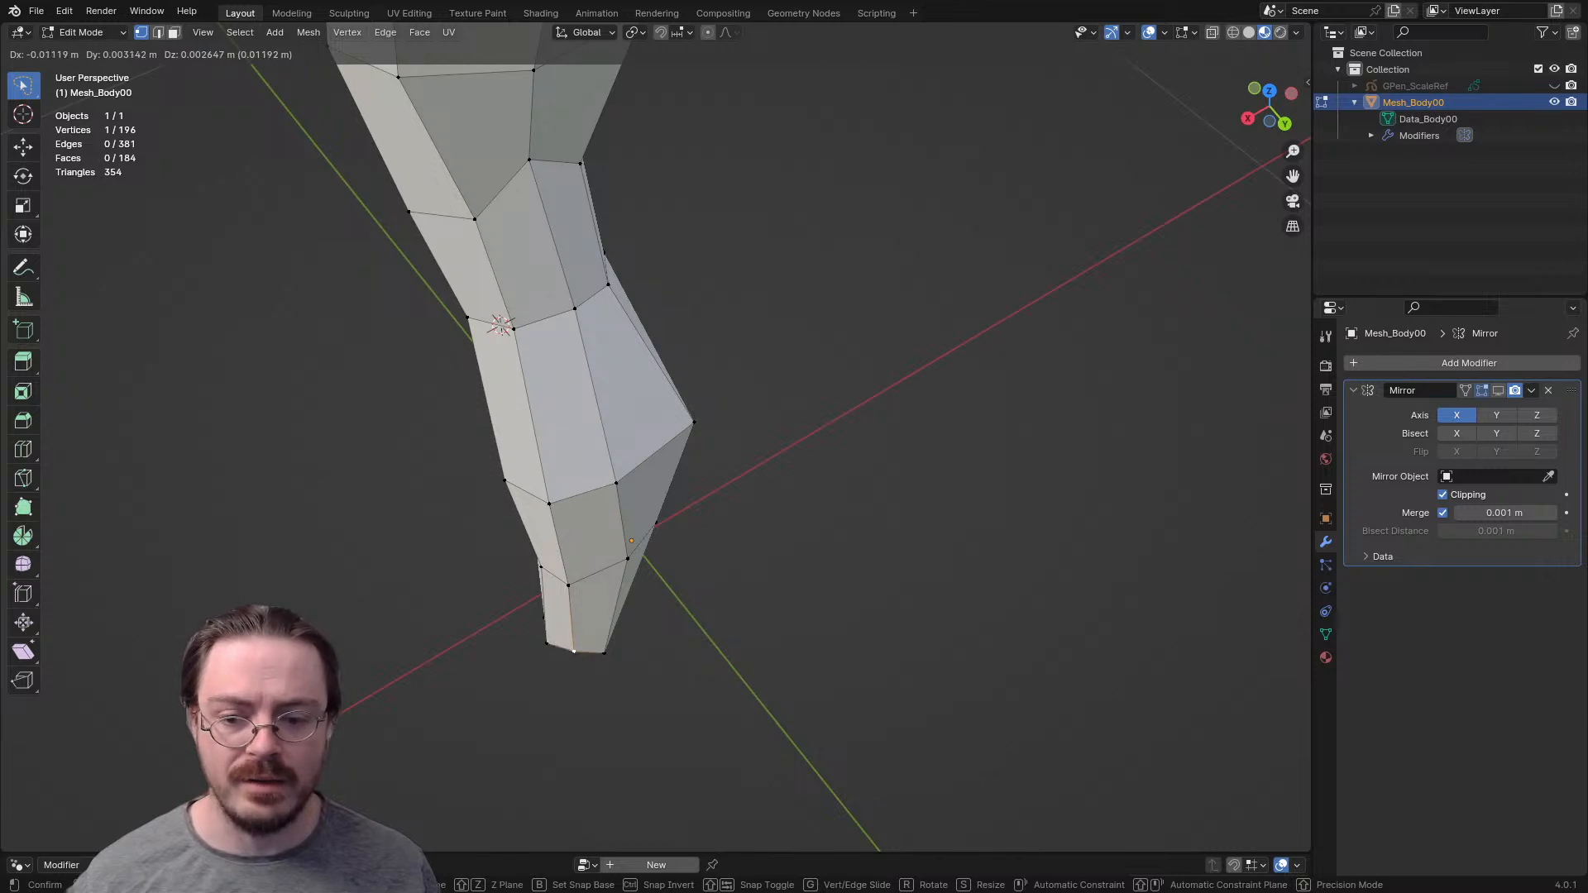
click(572, 655)
key(g)
click(574, 655)
middle_drag(574, 654, 774, 608)
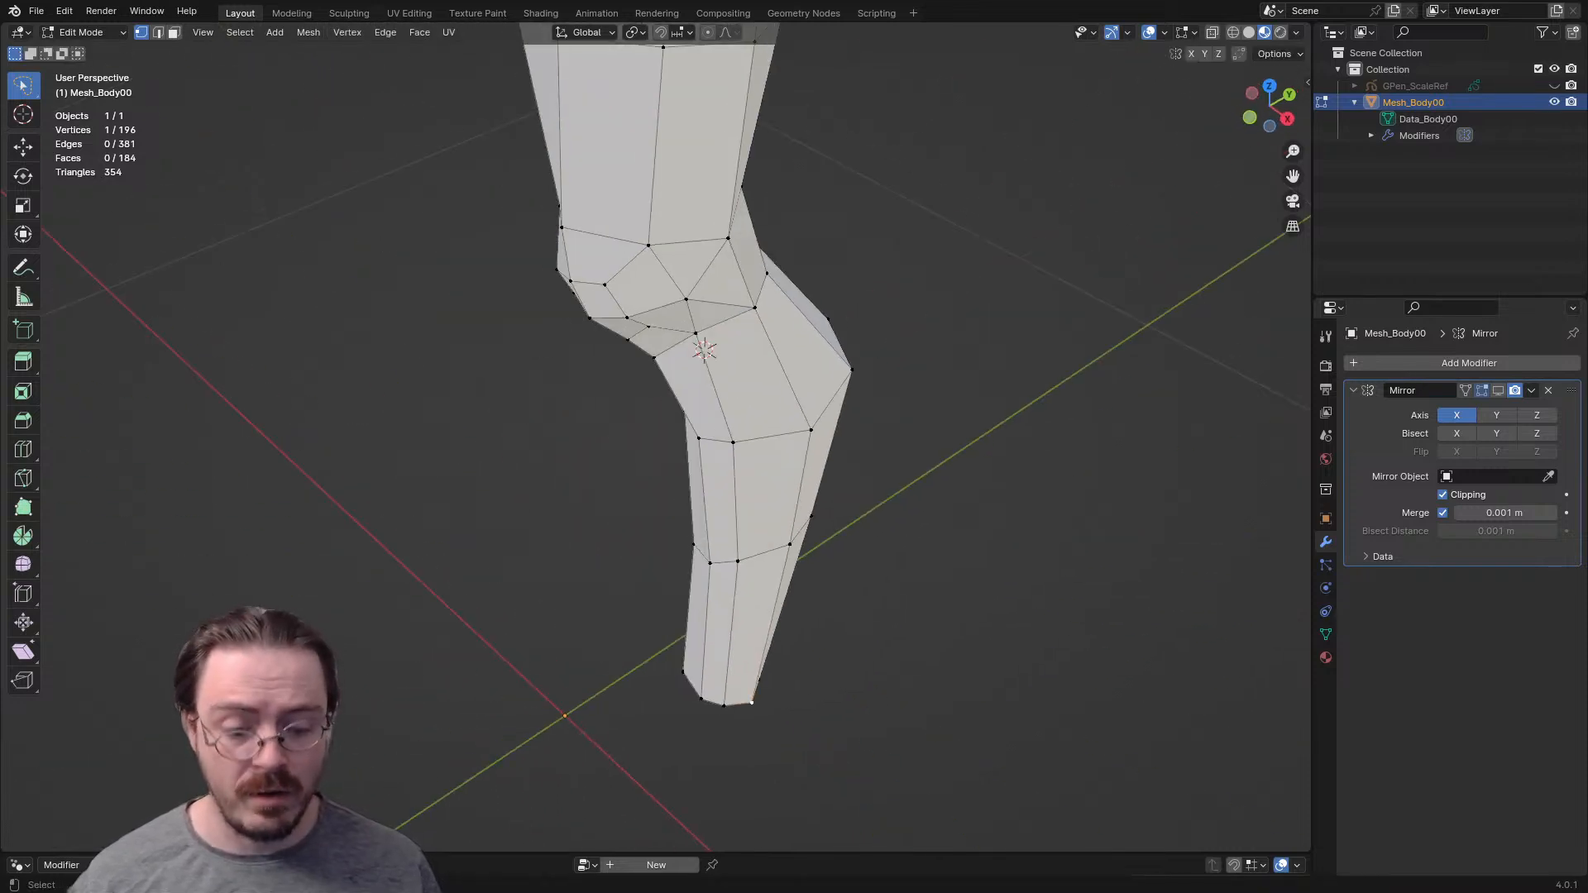
- In the front view, fine-tune the position of the outermost ankle vertex
key(KP_1)
key(g)
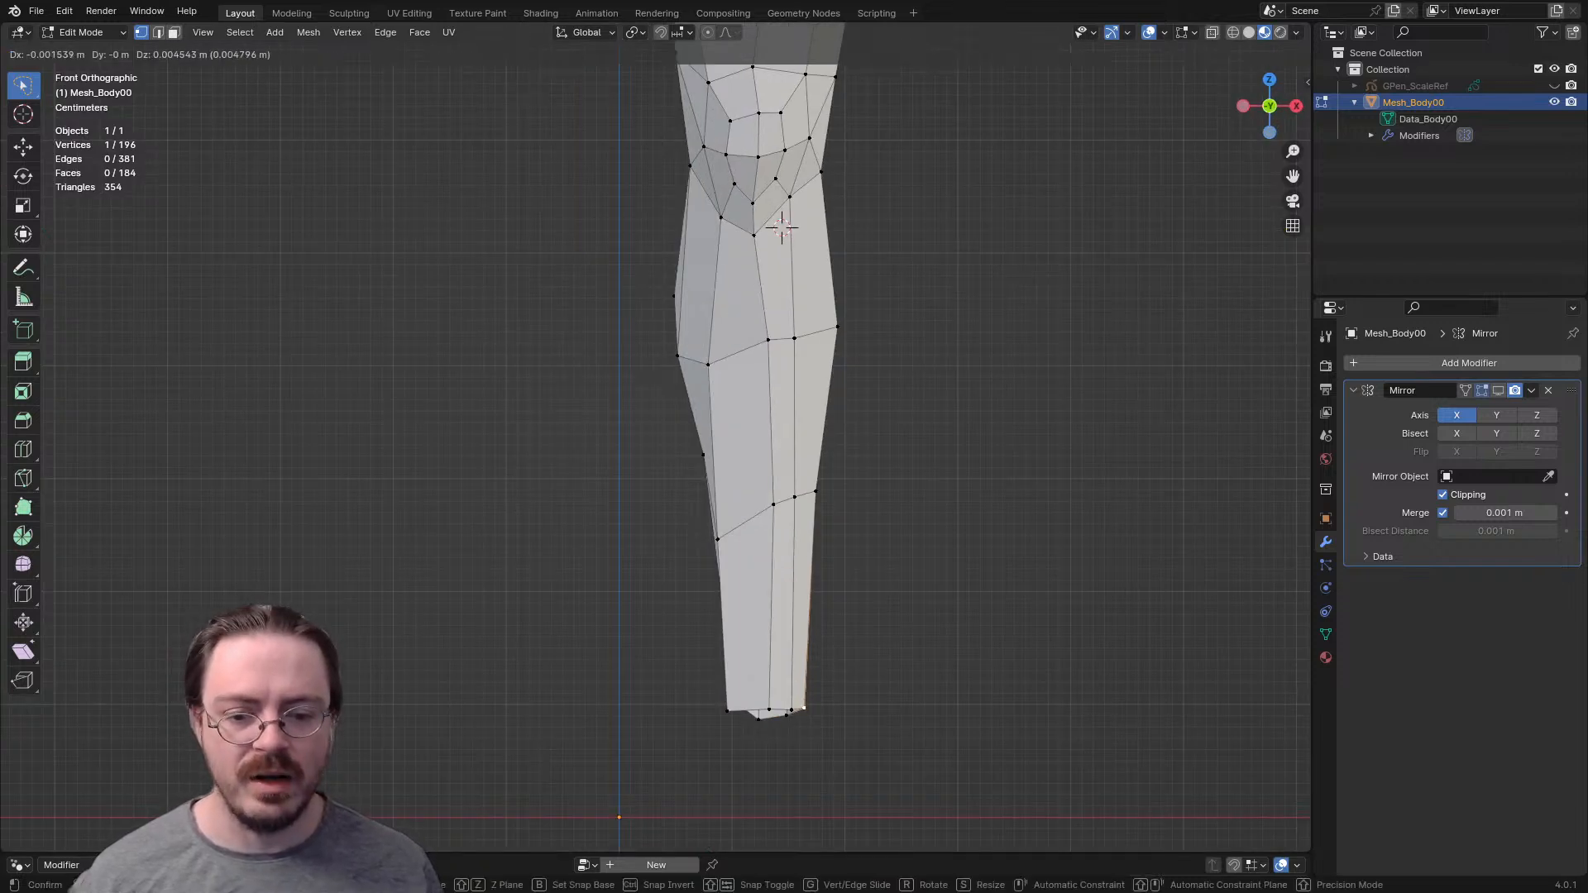
key(Return)
key(g)
key(Return)
- Move the inner front vertex of the lower calf row upward and outward
middle_drag(809, 492, 884, 625)
click(718, 422)
key(g)
click(718, 420)
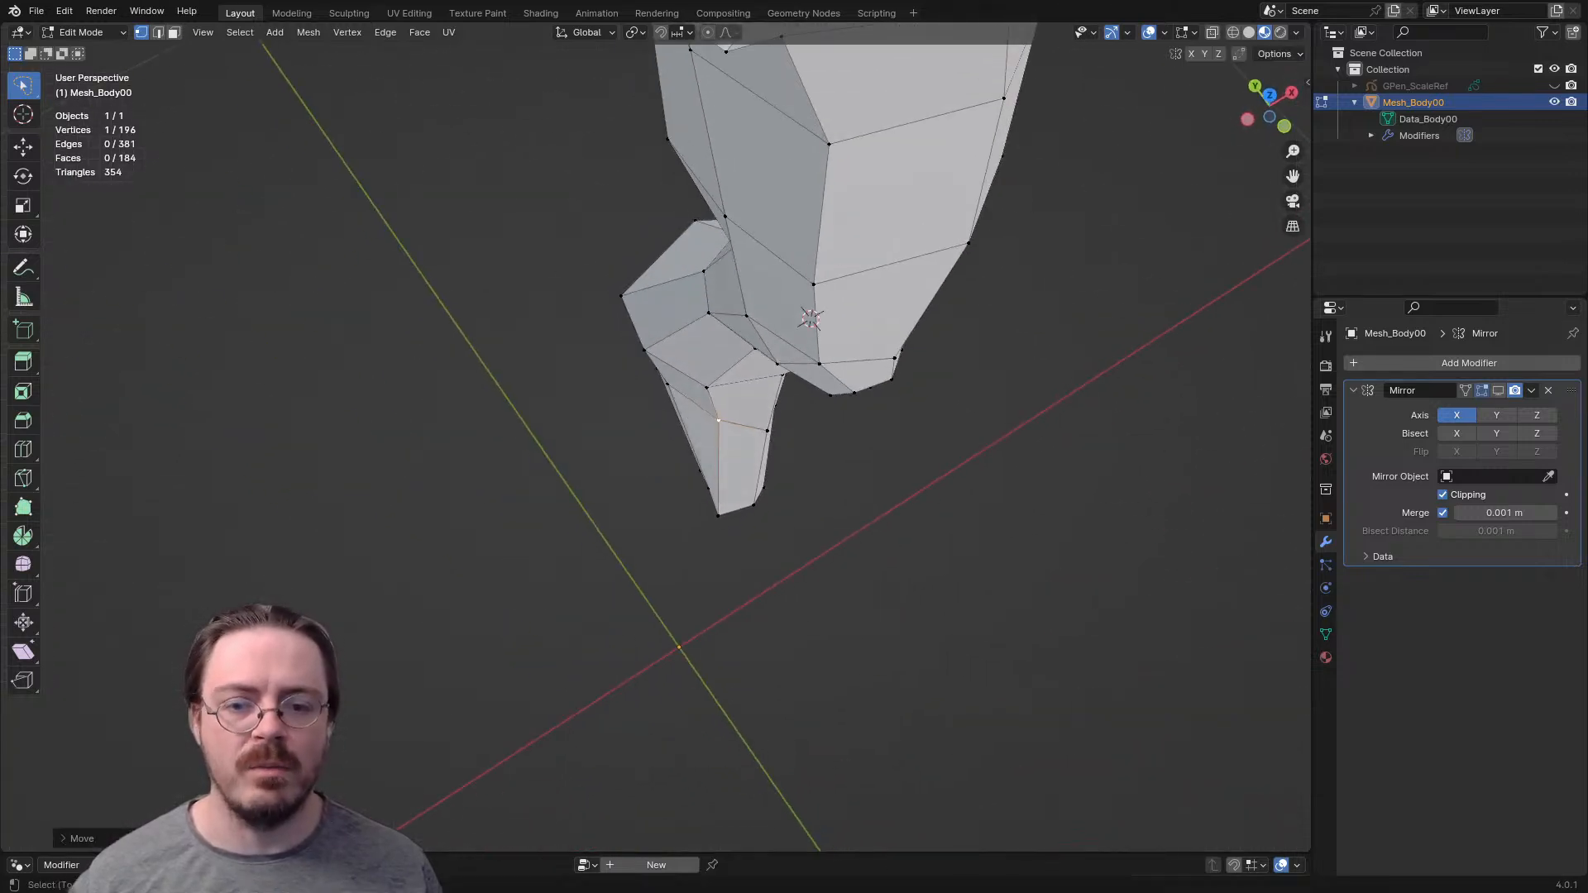
key(g)
key(Escape)
key(g)
click(729, 502)
middle_drag(729, 502, 750, 403)
- Lower the inner vertices of the lower calf row so they line up with the neighbouring row vertices
click(695, 568)
middle_drag(696, 568, 781, 532)
key(g)
click(898, 546)
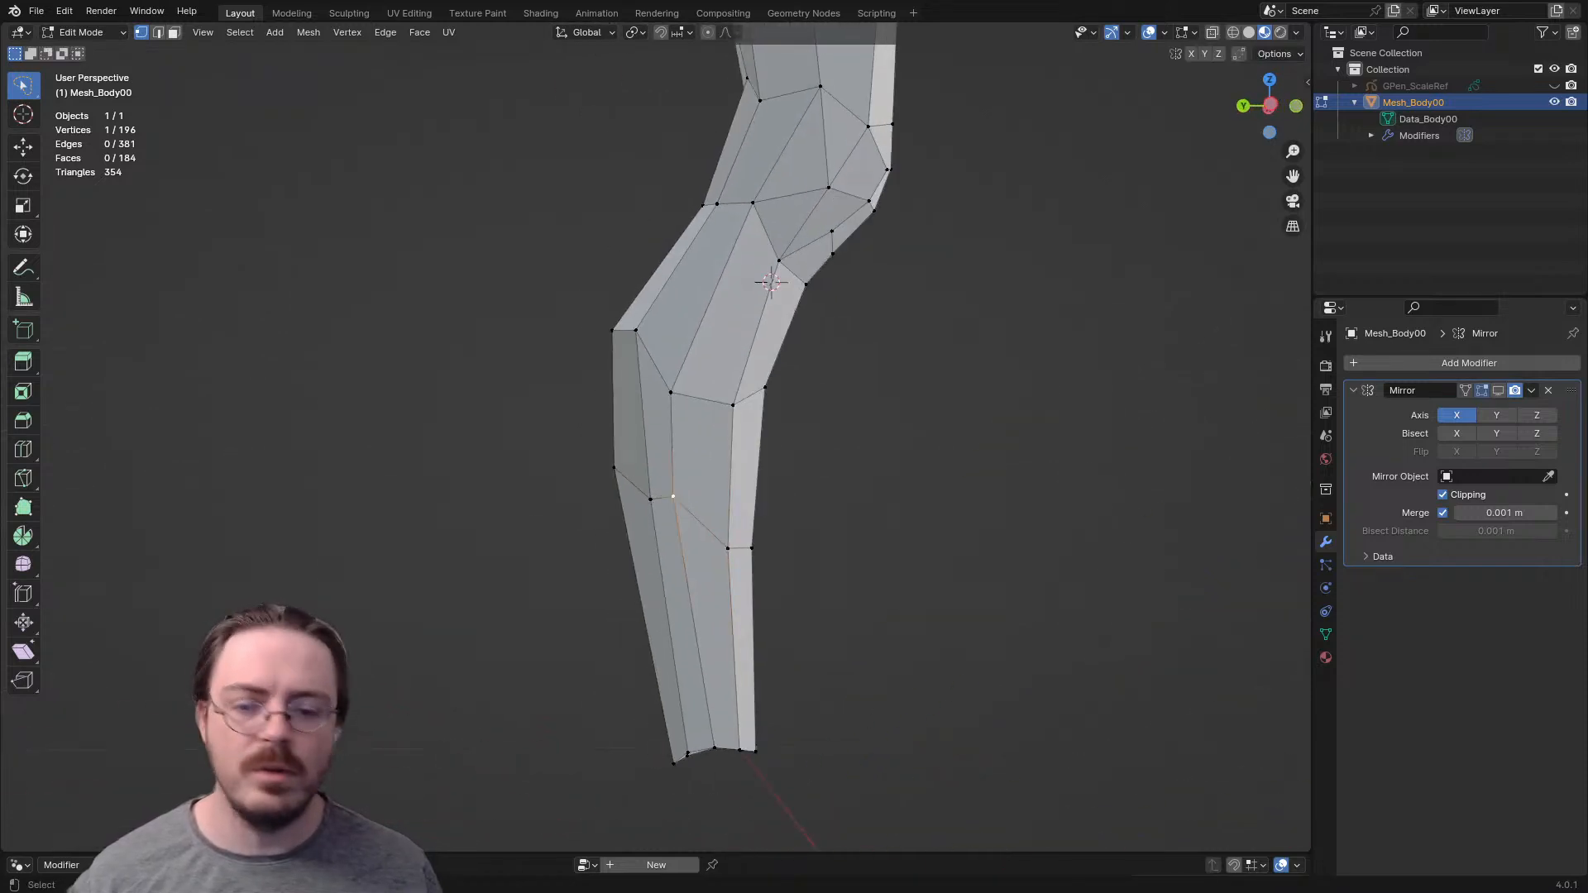
key(g)
key(Return)
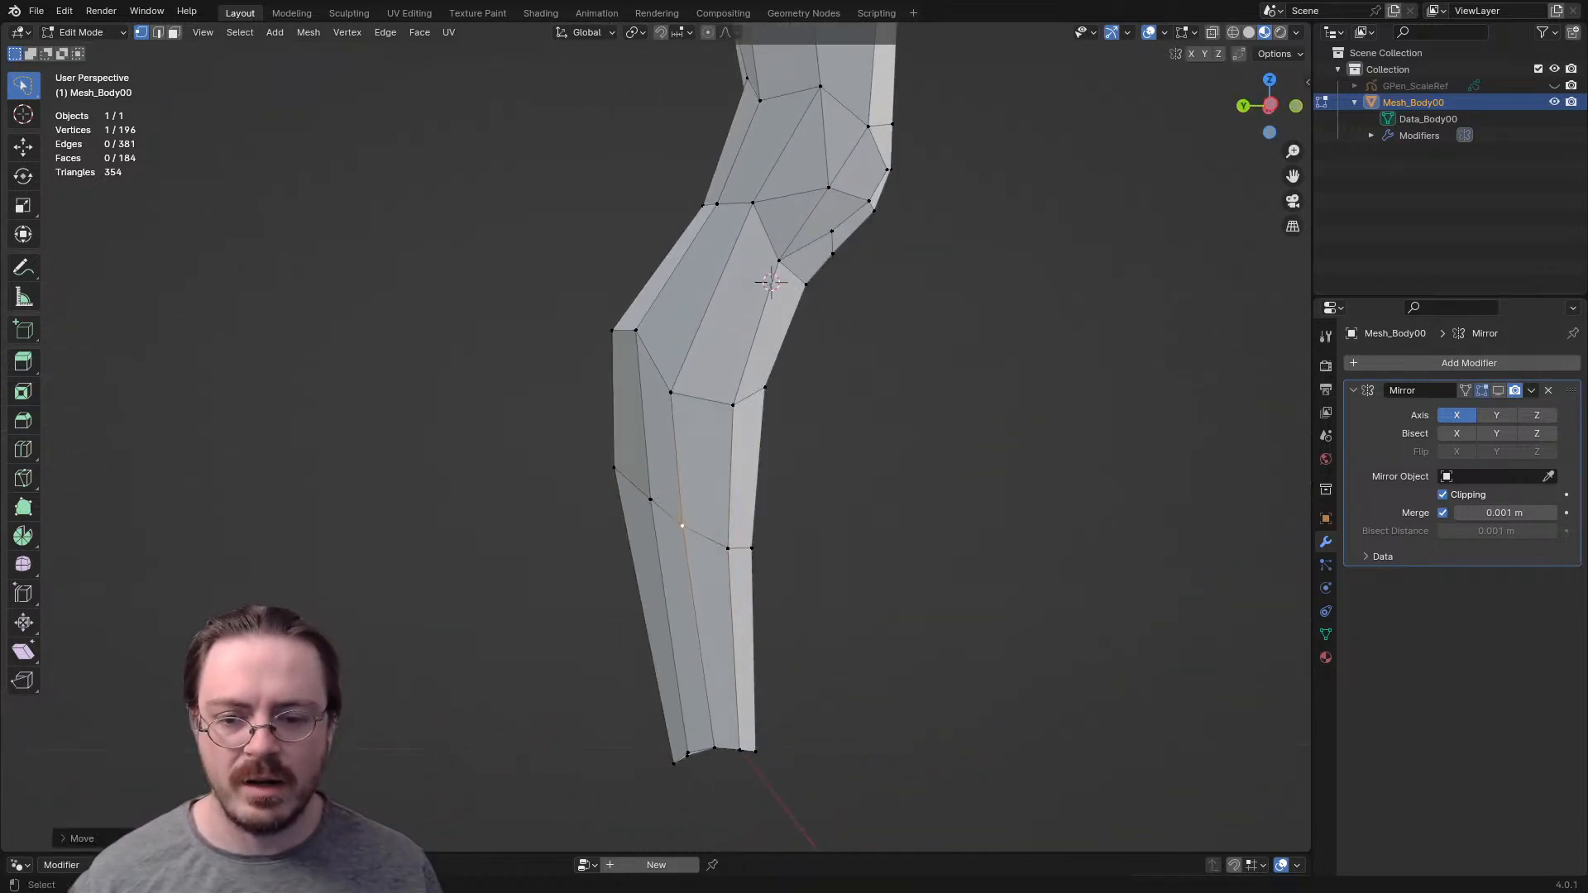
key(g)
key(Return)
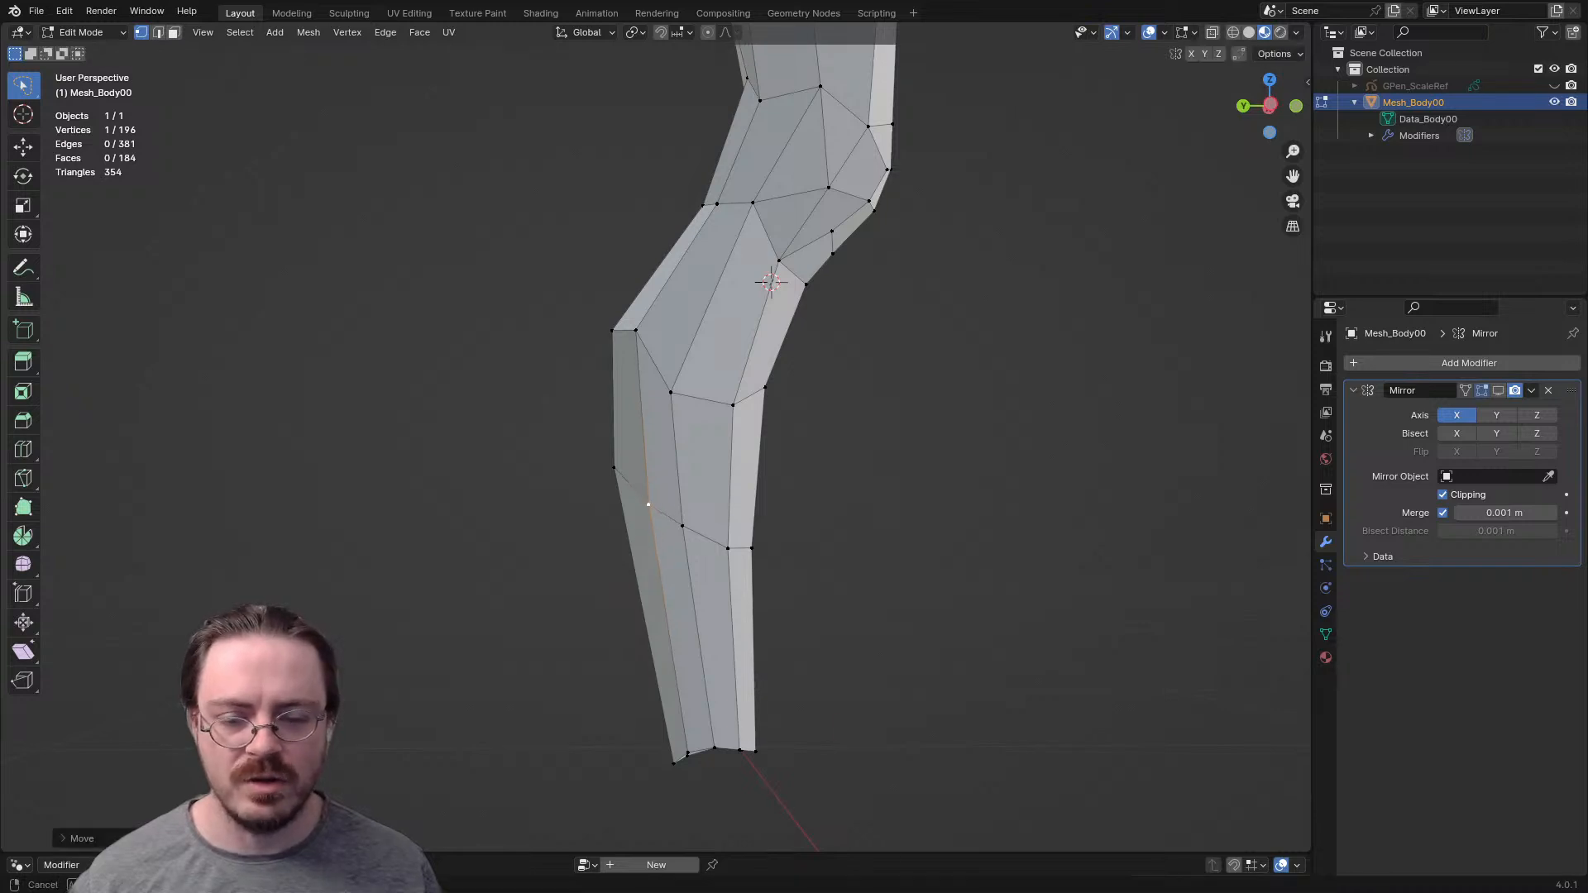
- In the front view, raise the two inner vertices of the upper calf row to level the row
key(KP_1)
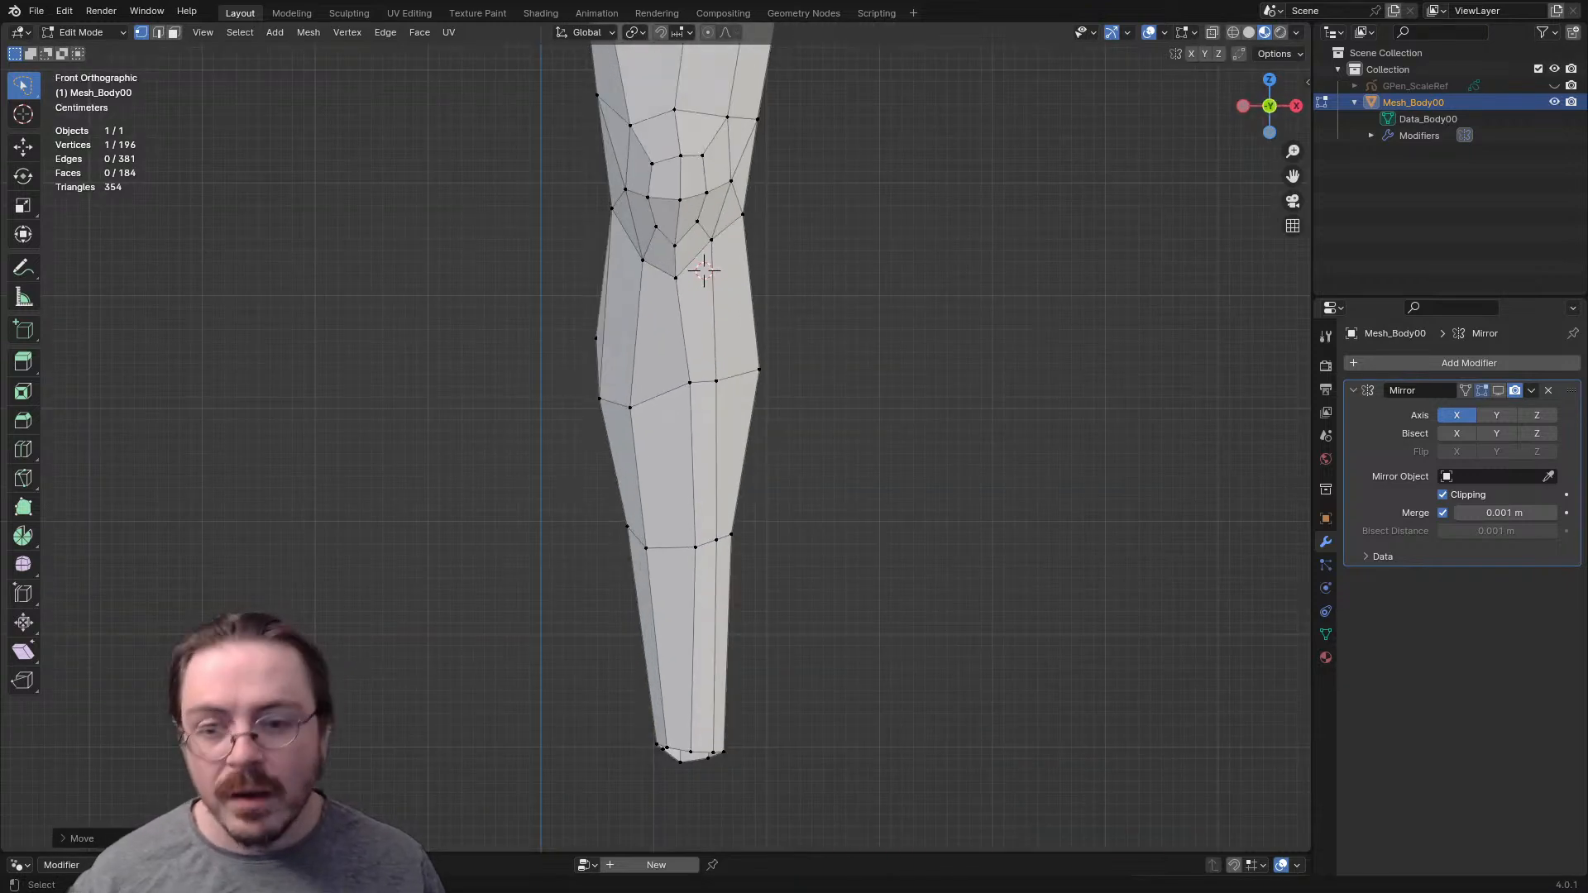
click(631, 407)
key(g)
click(636, 389)
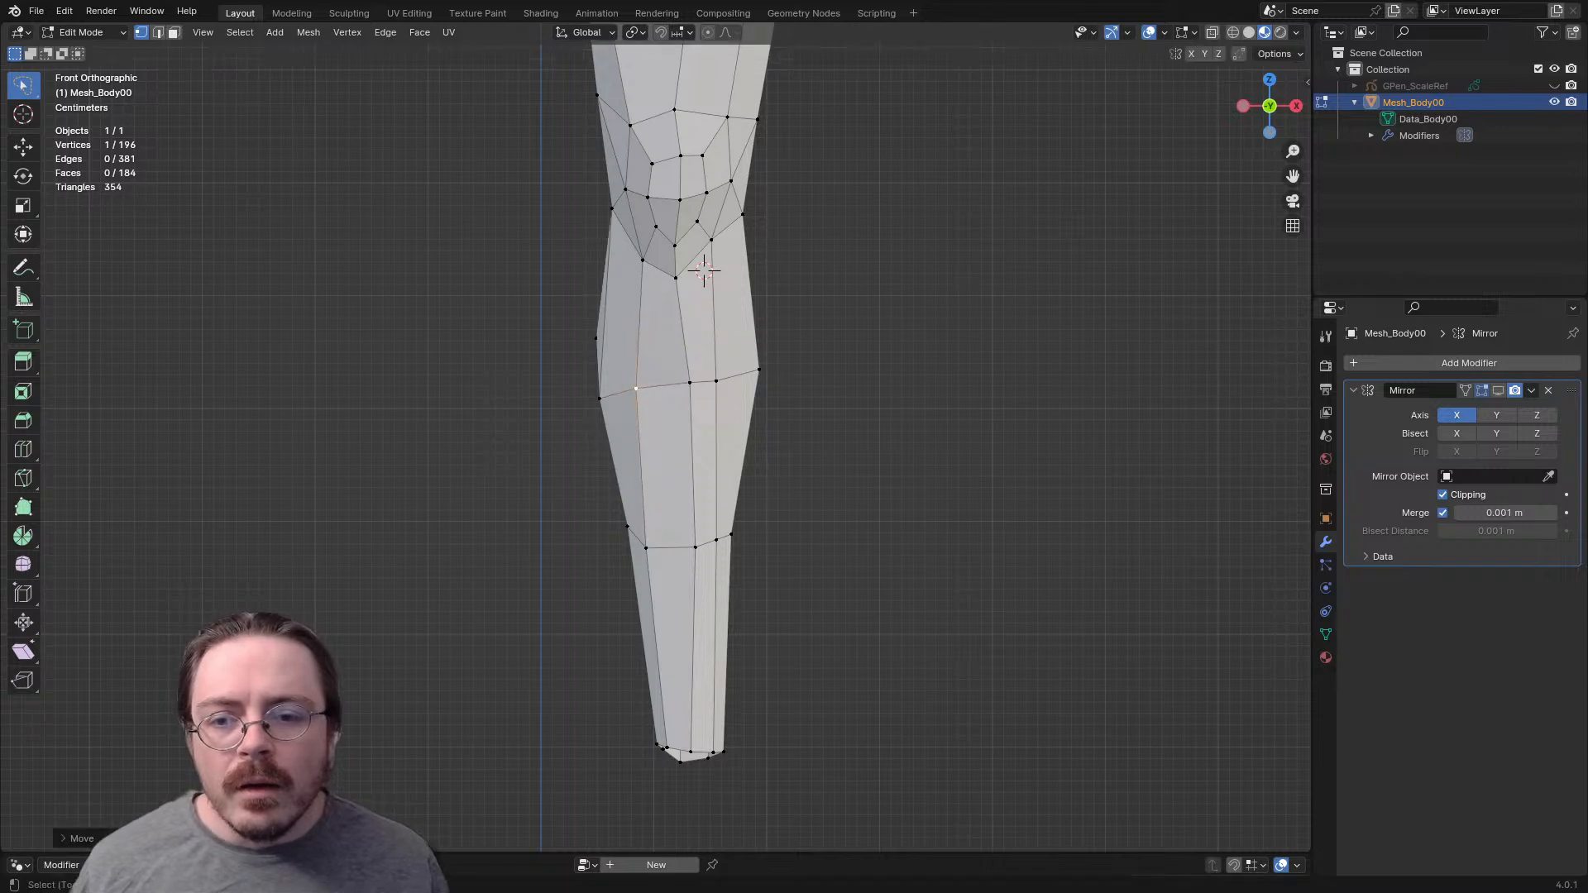
key(g)
click(604, 374)
- Reposition the calf edge from behind and move the inner rear vertex of the upper calf row inward
middle_drag(604, 374, 1013, 402)
key(2)
click(646, 473)
key(g)
right_click(713, 505)
key(g)
click(766, 496)
key(1)
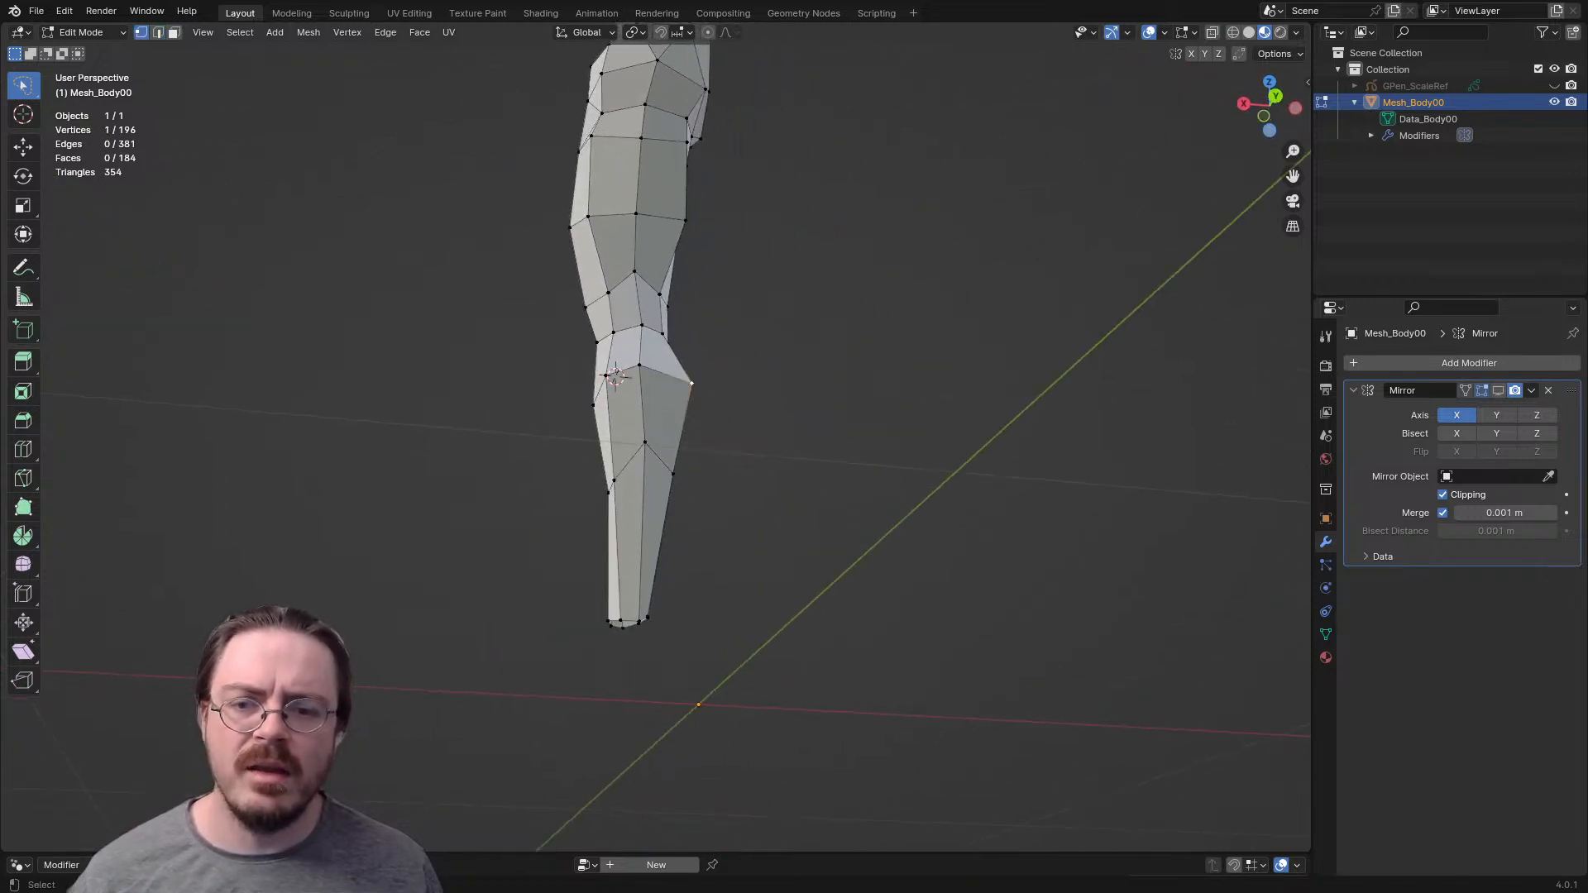
key(g)
click(682, 374)
middle_drag(682, 374, 506, 412)
key(ctrl+KP_1)
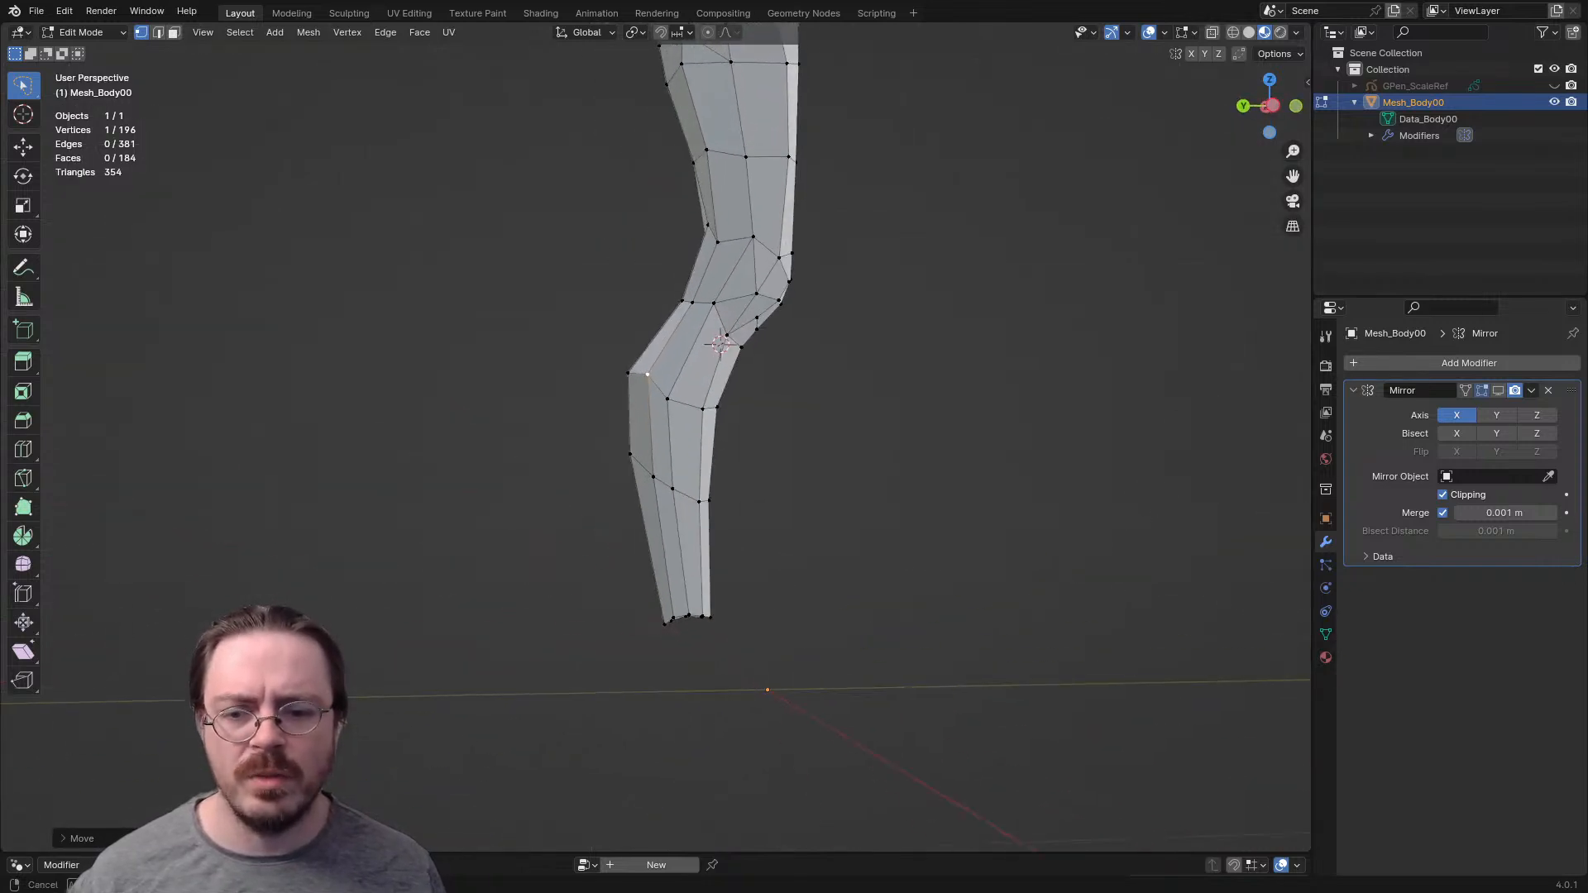
- Add a centred loop cut around the lower leg between the lower calf row and the ankle
scroll(695, 397, up, 3)
middle_drag(695, 397, 679, 409)
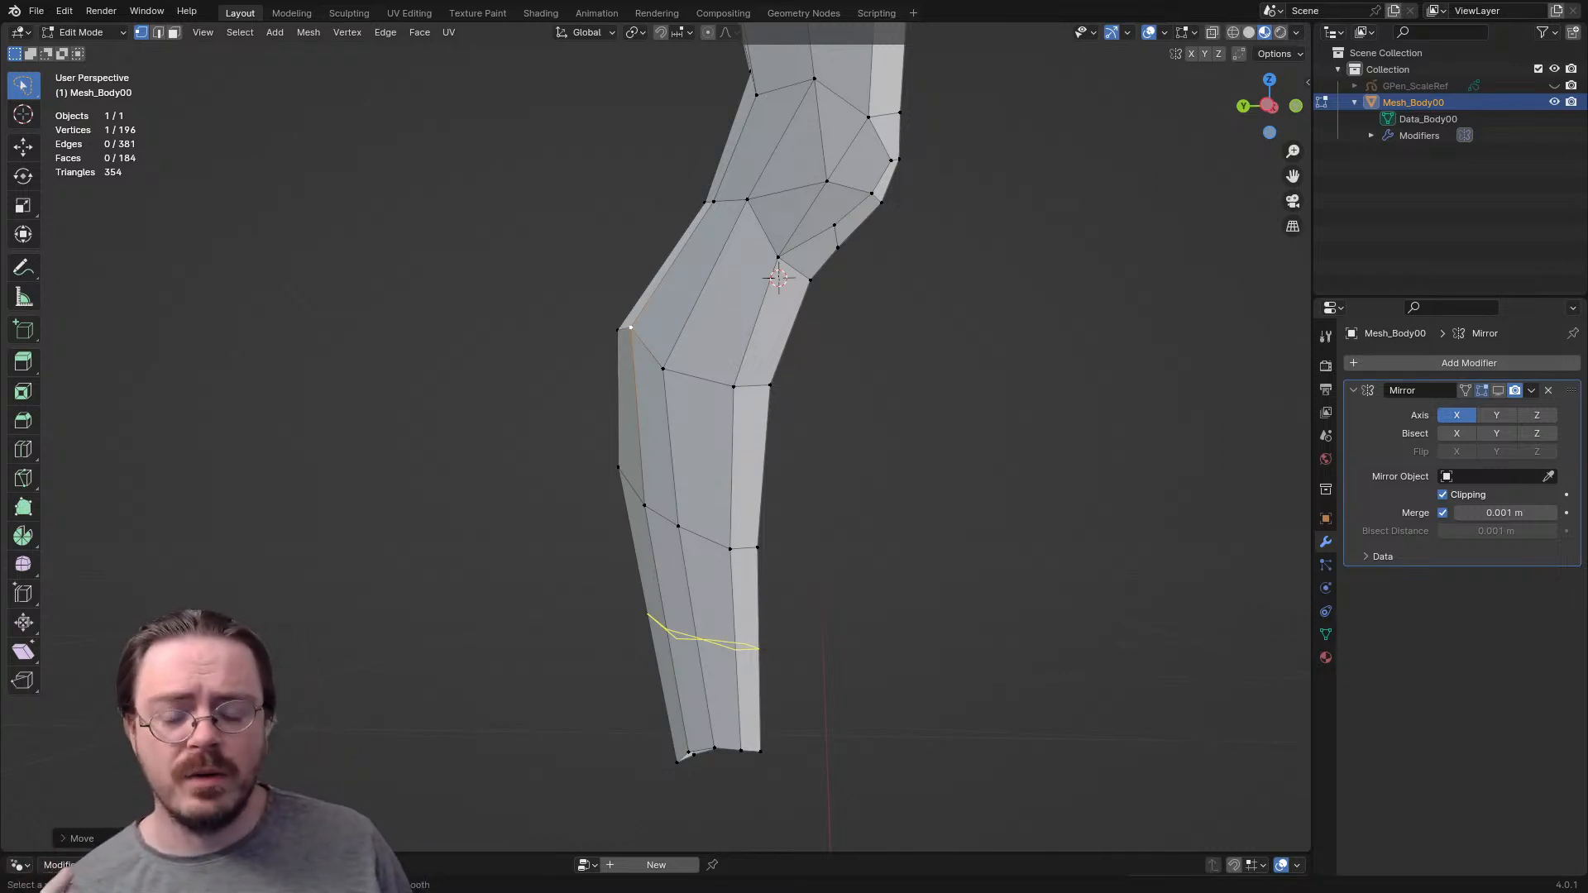
click(728, 643)
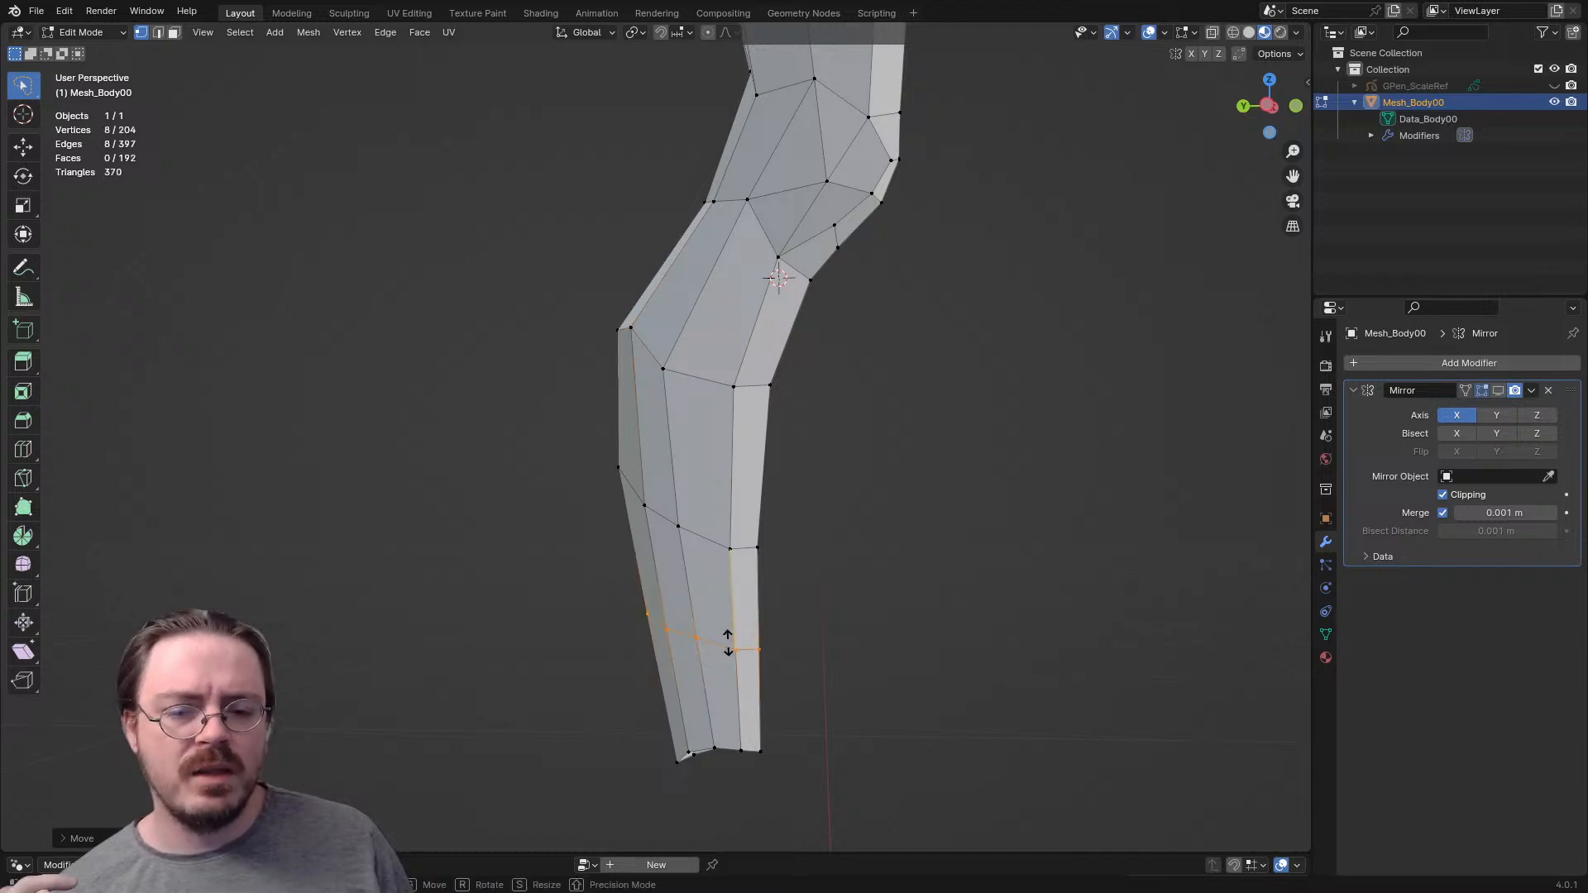
right_click(728, 642)
- Inspect the leg's overall shape and the new edge loop from several angles
scroll(728, 529, down, 4)
shift+middle_drag(728, 414, 737, 686)
middle_drag(661, 530, 848, 531)
shift+middle_drag(744, 579, 735, 360)
middle_drag(827, 463, 645, 463)
scroll(655, 447, up, 3)
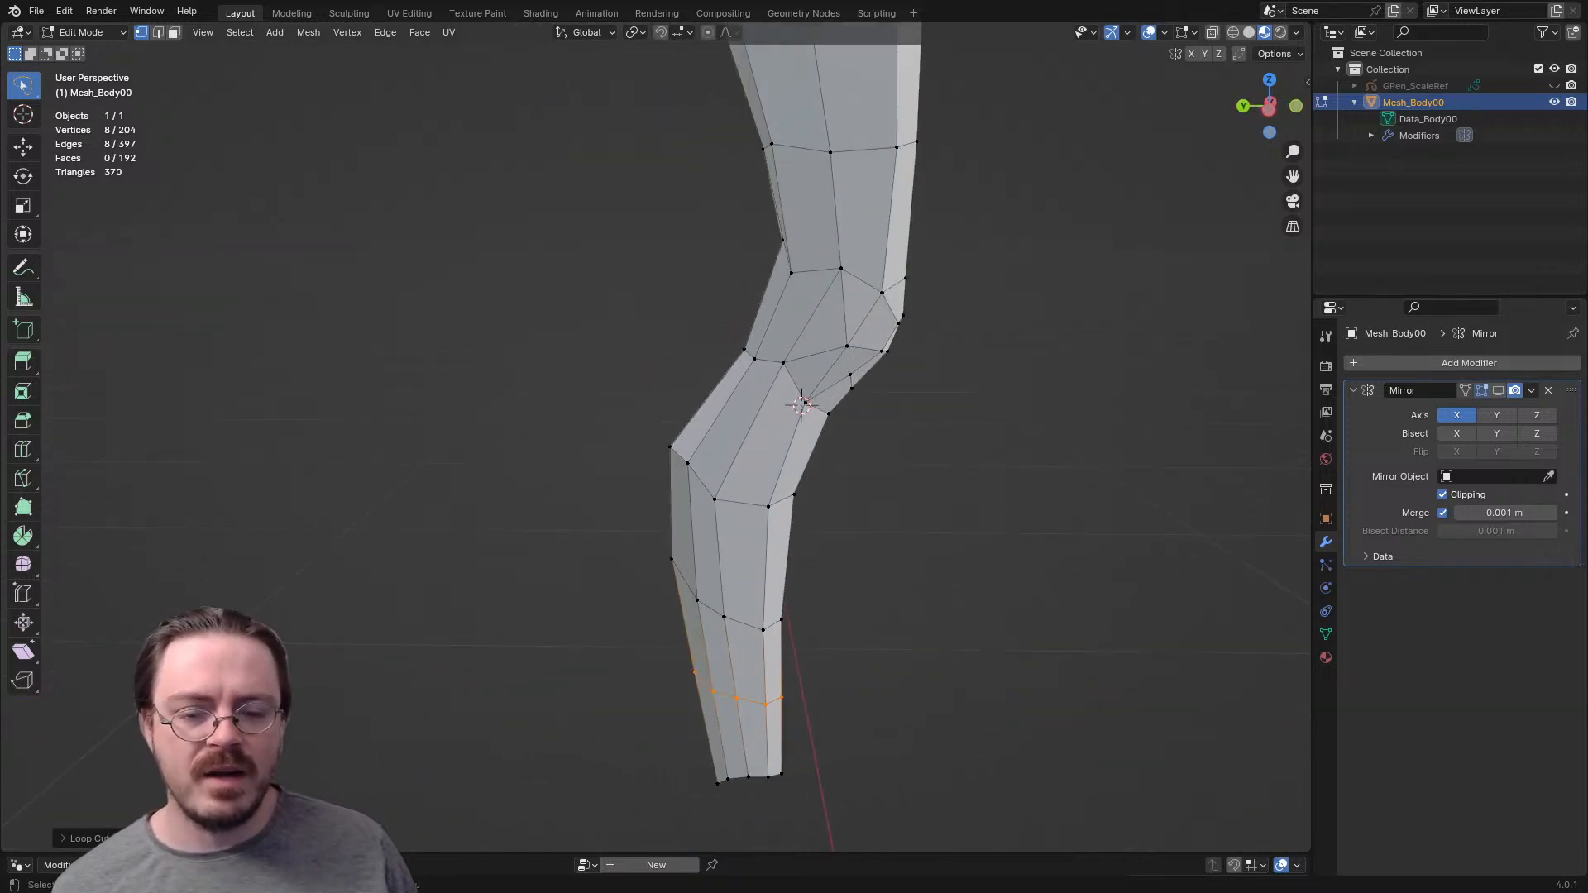
middle_drag(745, 463, 712, 464)
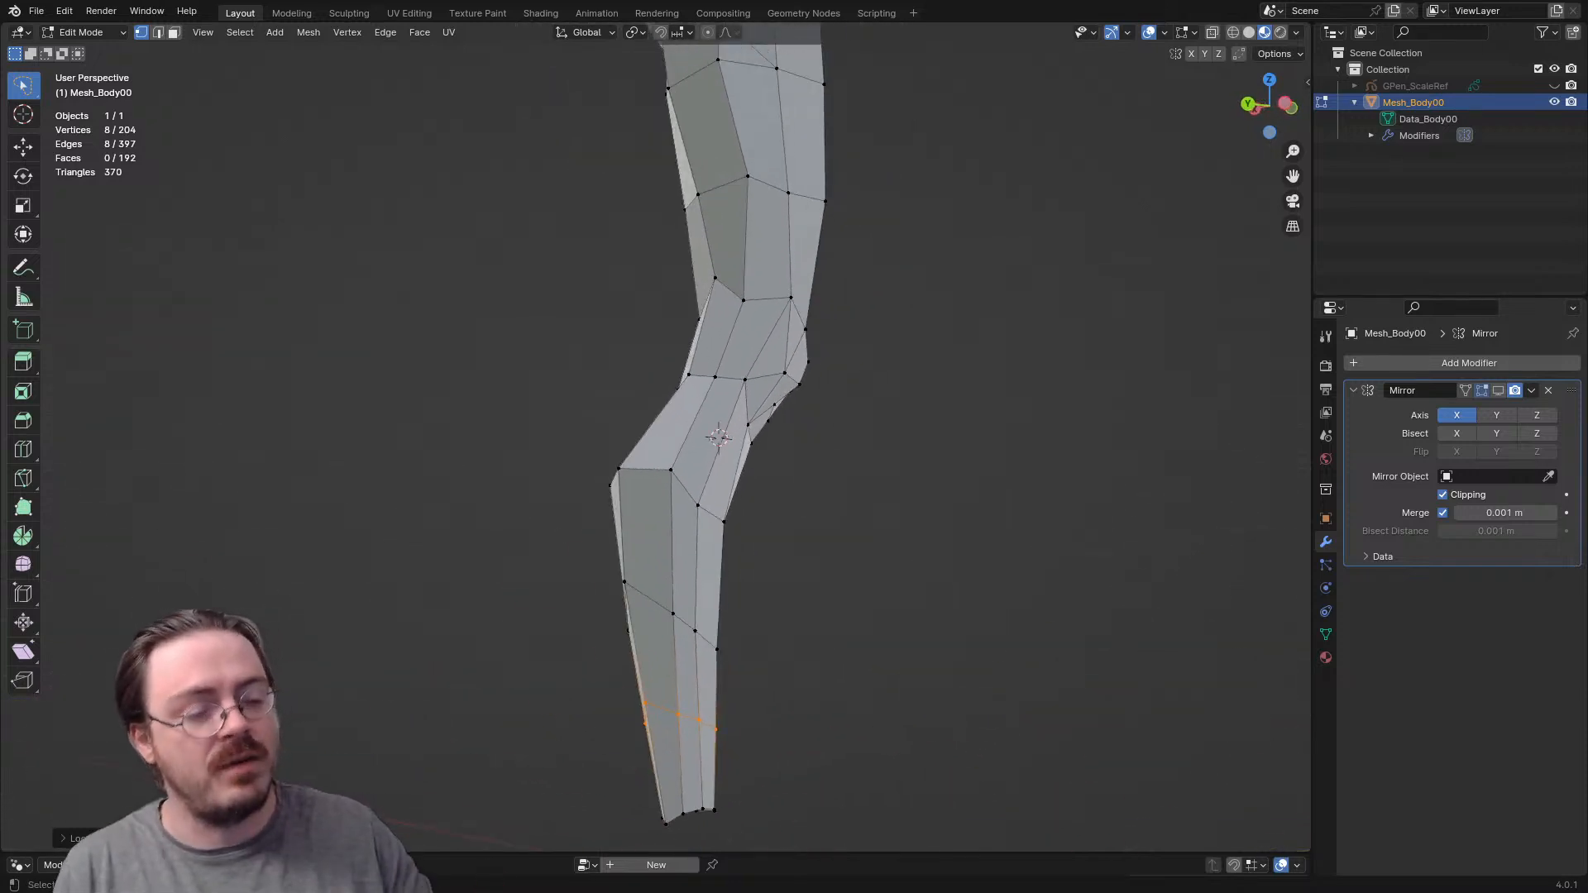
- In the side view, move the front shin edge between the two calf rows forward
key(KP_3)
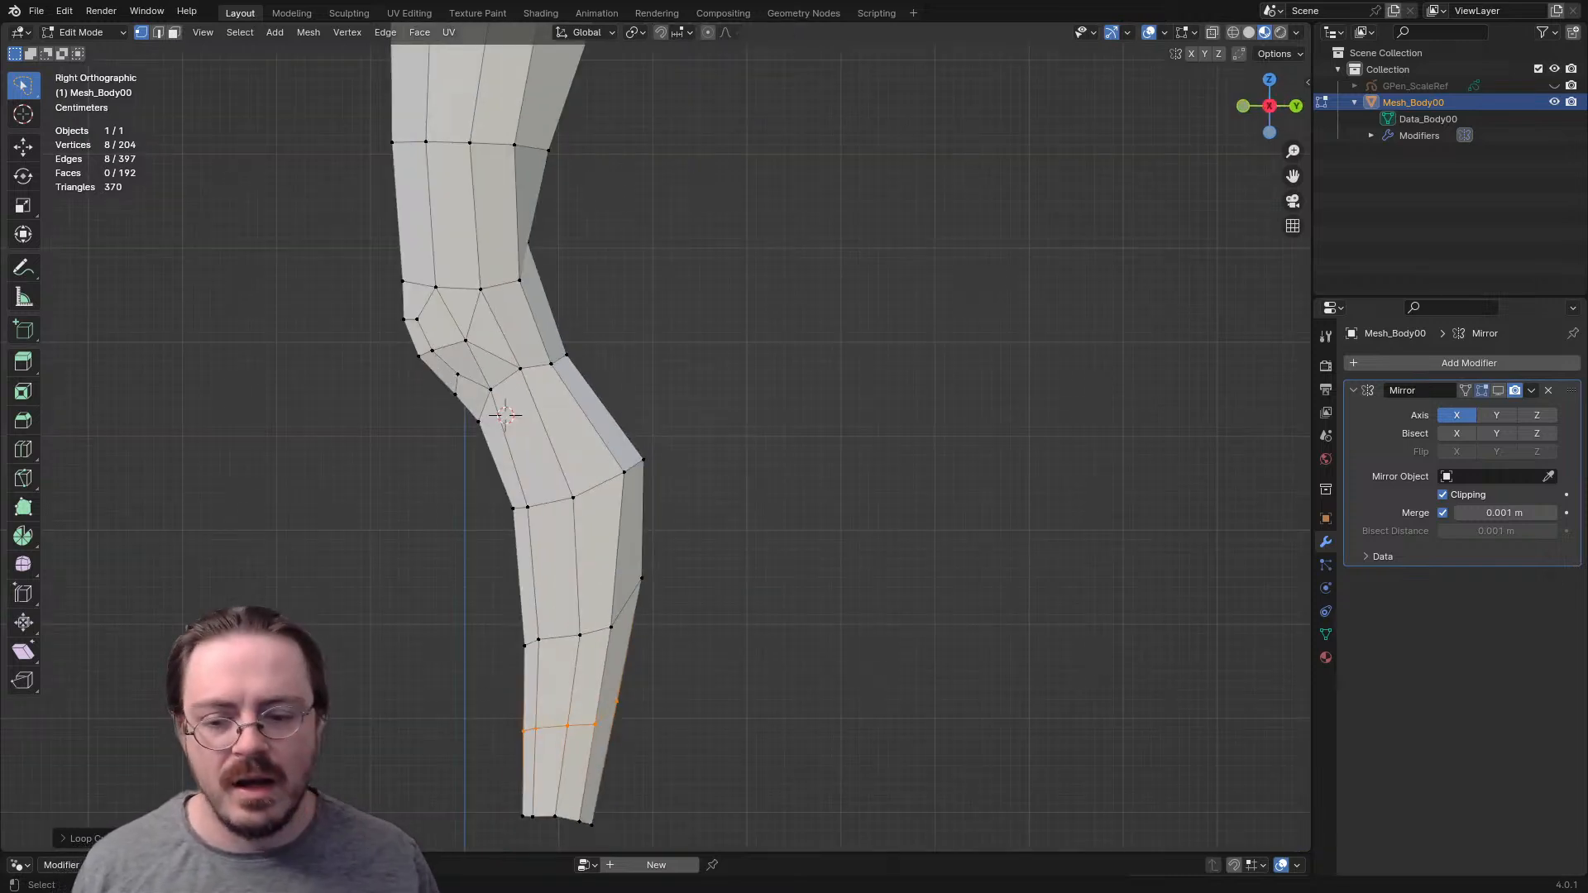
shift+middle_drag(744, 529, 737, 445)
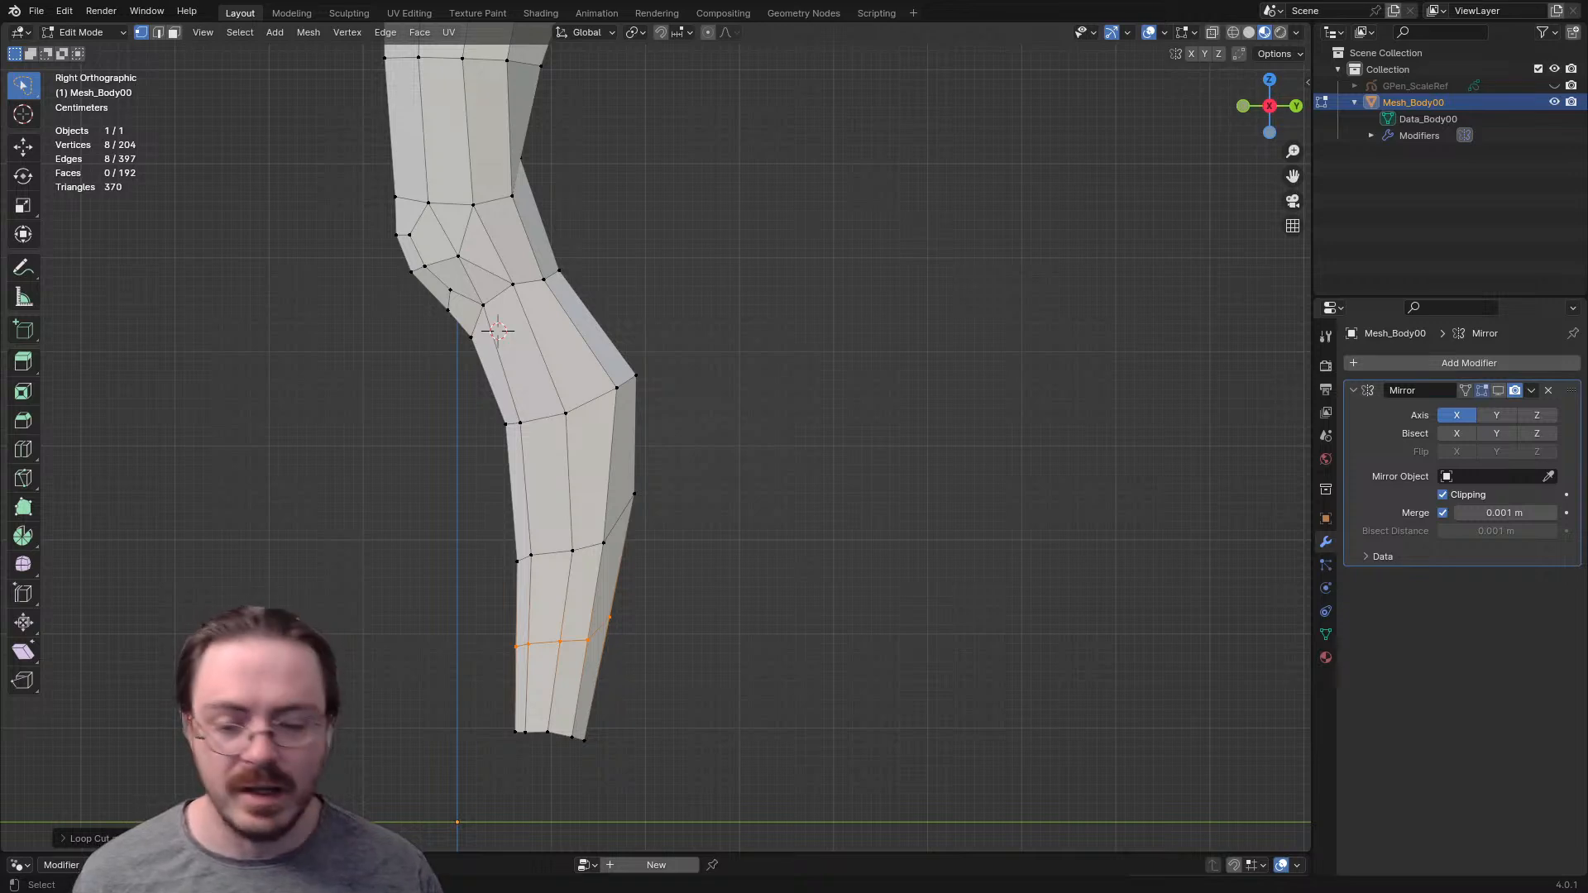
key(g)
key(Escape)
key(2)
key(g)
click(497, 495)
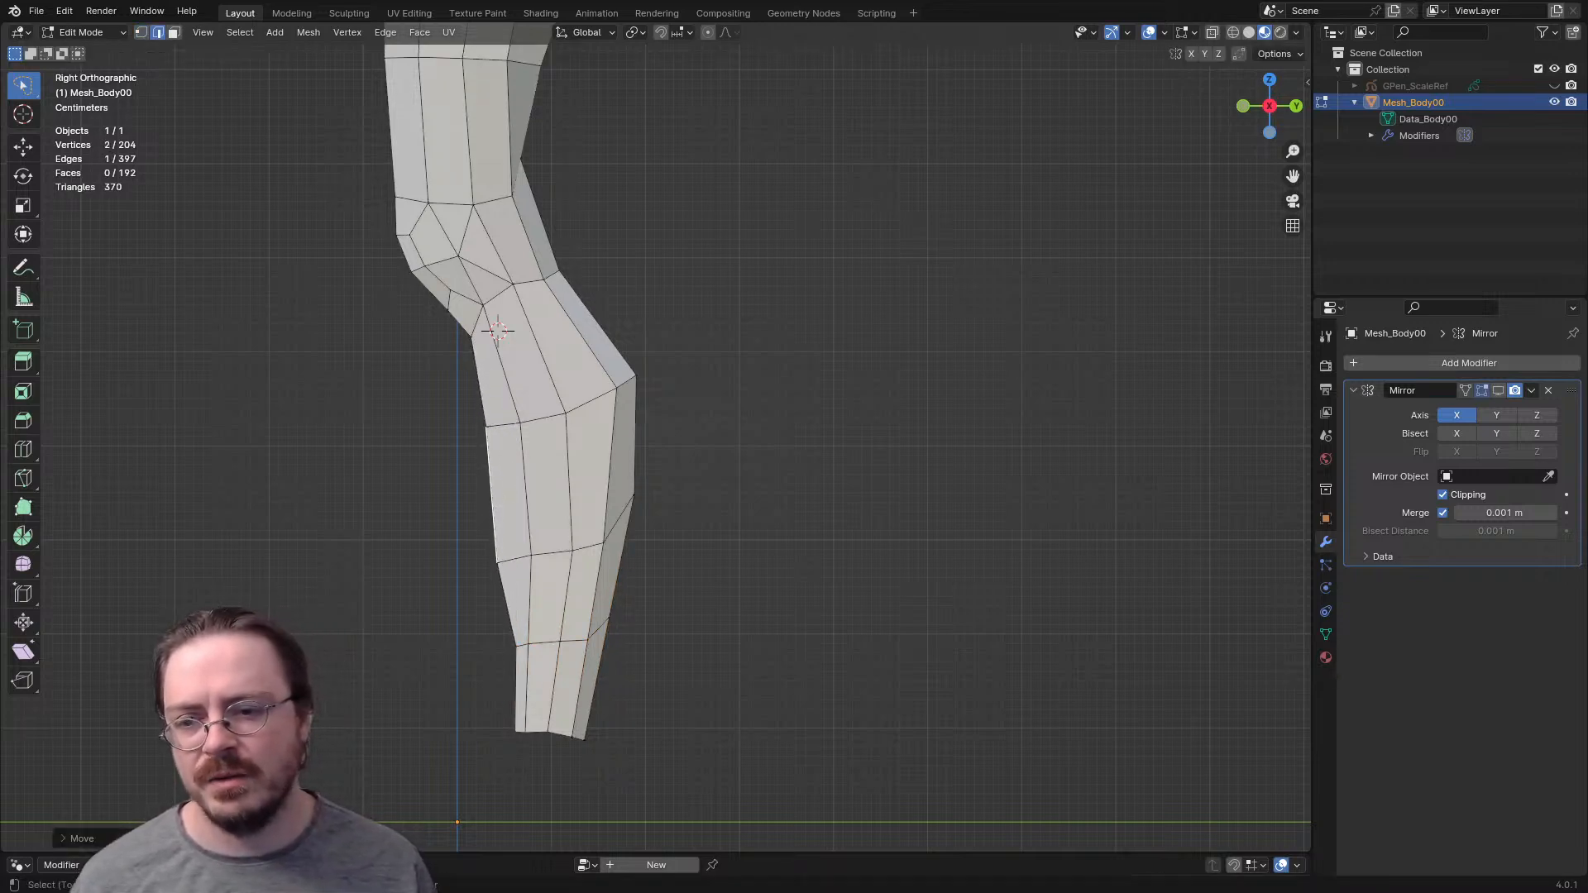
- Move and rotate the front shin edges below the knee to smooth the shin's profile in the side view
shift+middle_drag(496, 494, 521, 526)
key(g)
click(509, 526)
key(r)
right_click(548, 494)
key(r)
click(699, 501)
key(1)
key(2)
key(g)
click(518, 481)
key(r)
click(509, 488)
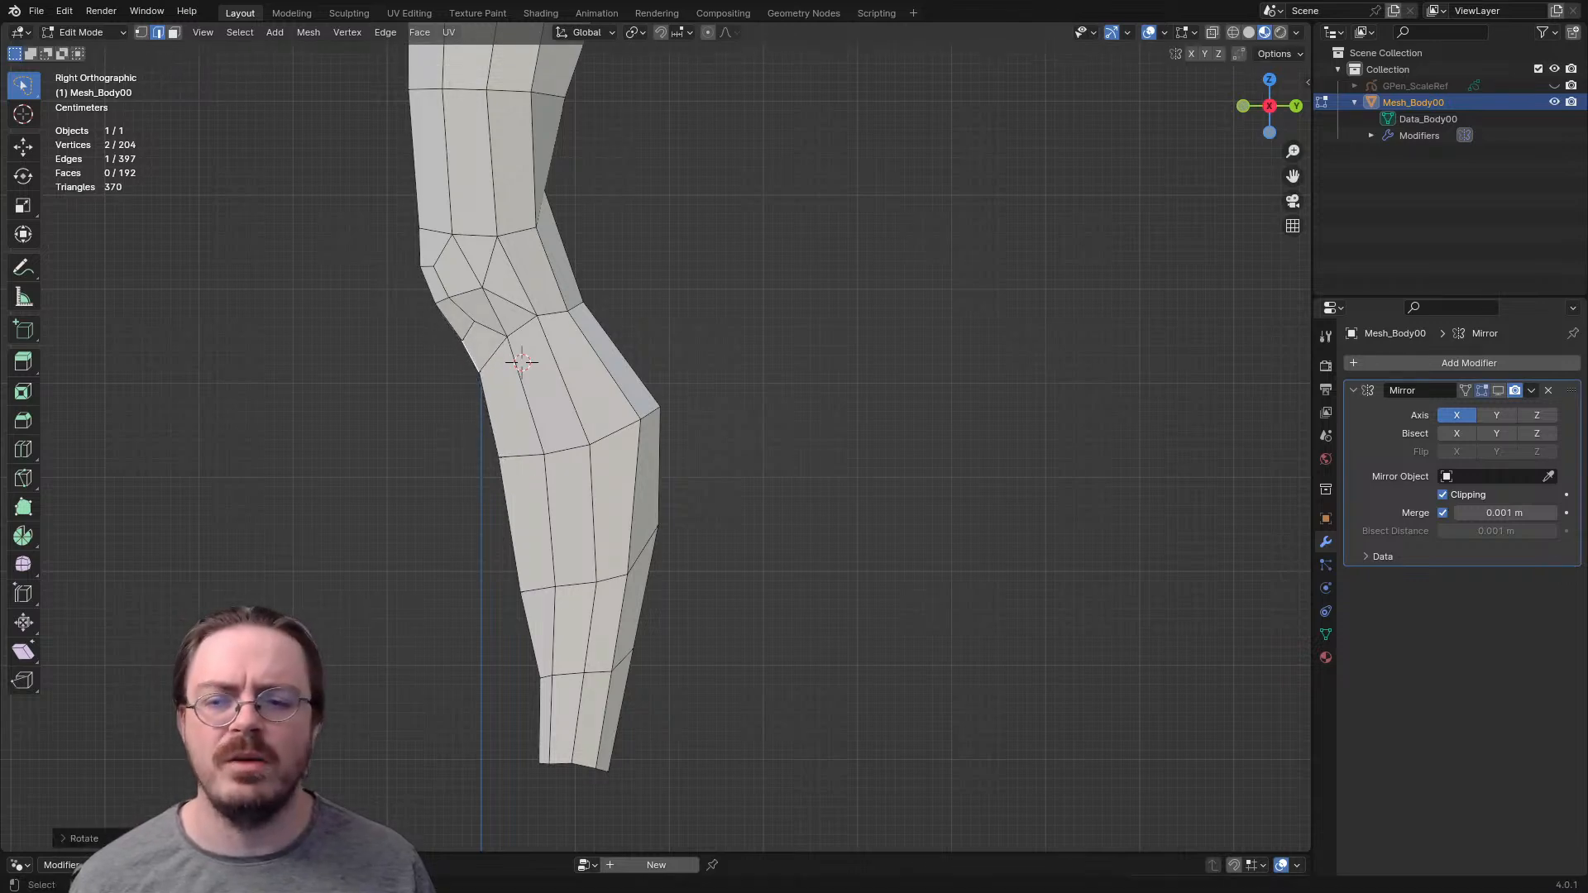
- Move the front edge between the new lower loop and the ankle opening forward in the side view
key(g)
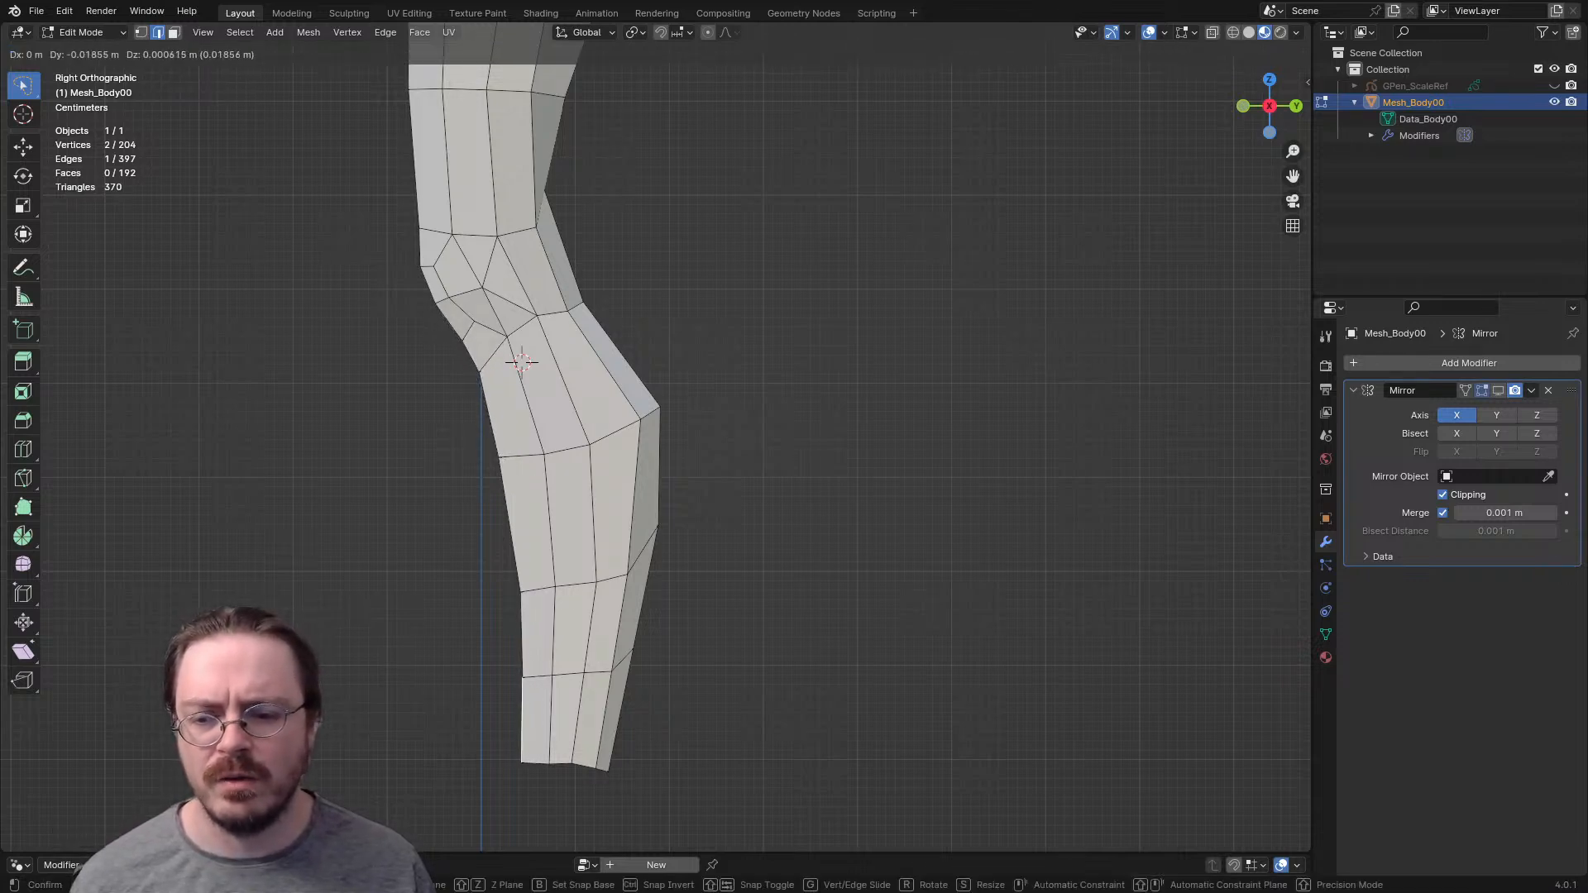
click(522, 361)
key(1)
- Move the outer front shin edges forward along the Y axis, closer to the shin's front line
middle_drag(517, 344, 592, 465)
key(2)
click(620, 589)
middle_drag(620, 589, 688, 647)
key(g)
key(y)
key(Return)
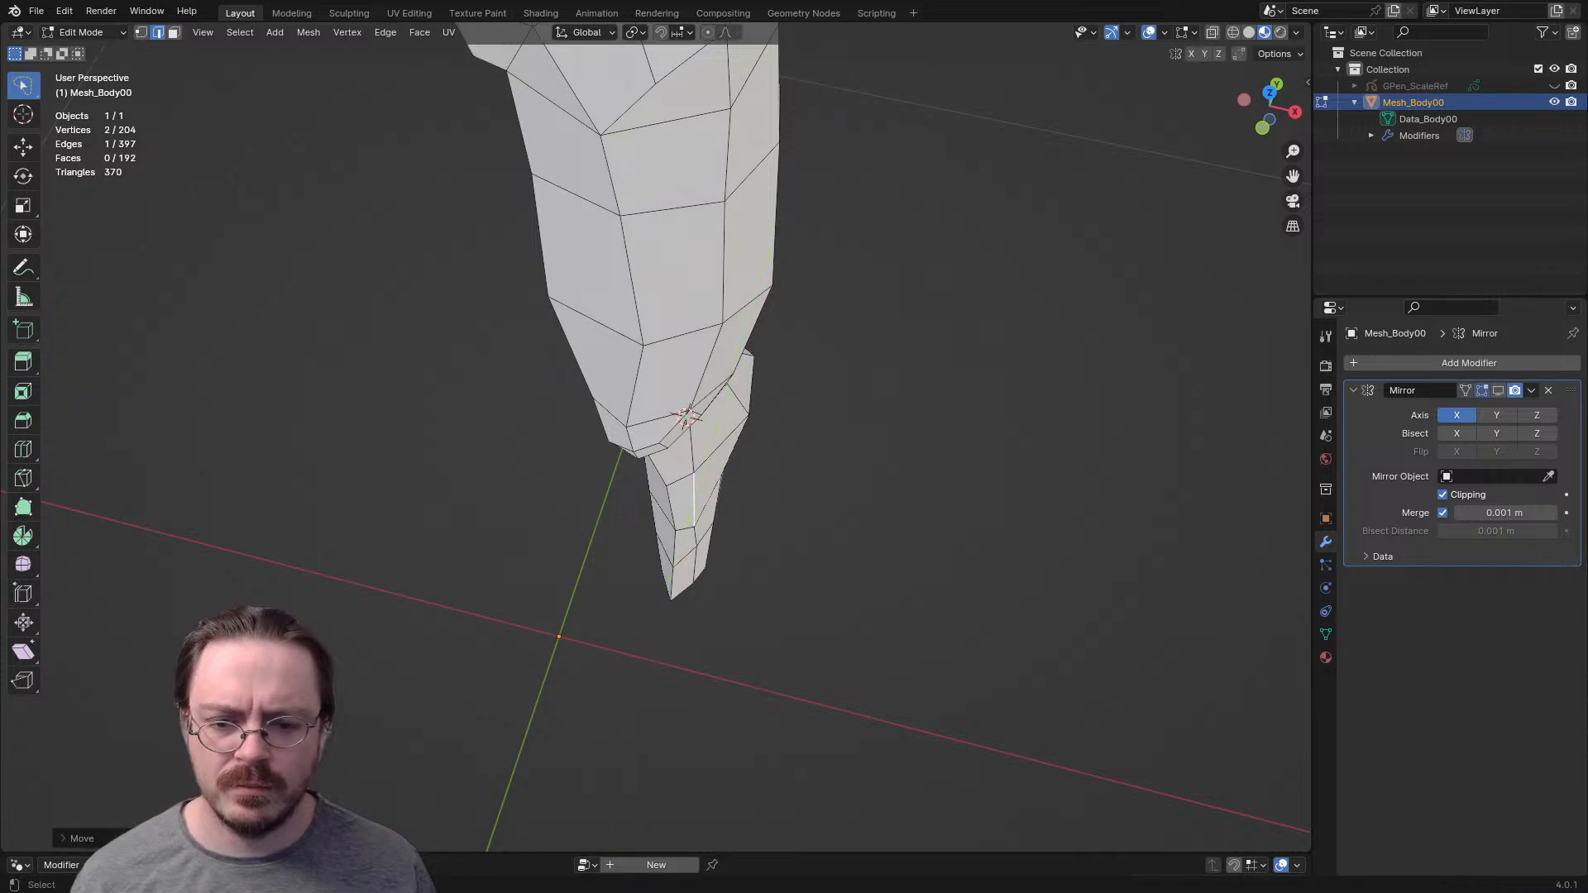
key(g)
key(y)
key(Return)
middle_drag(693, 583, 670, 500)
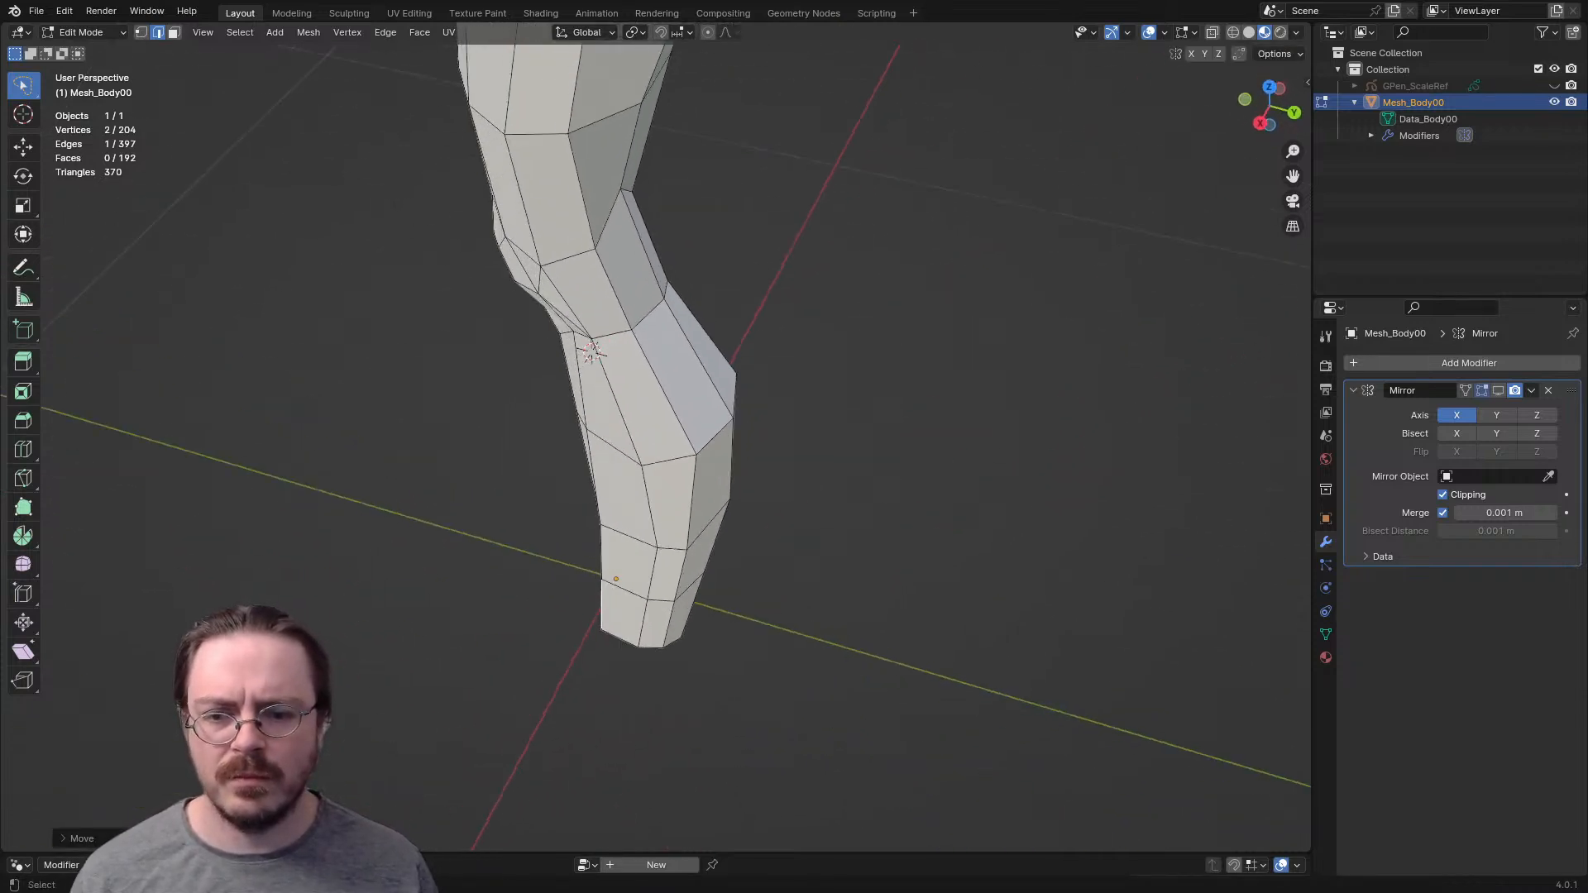
- Raise the outer edge and the adjoining outer rear vertex of the lower calf row in the right side view
key(ctrl+KP_3)
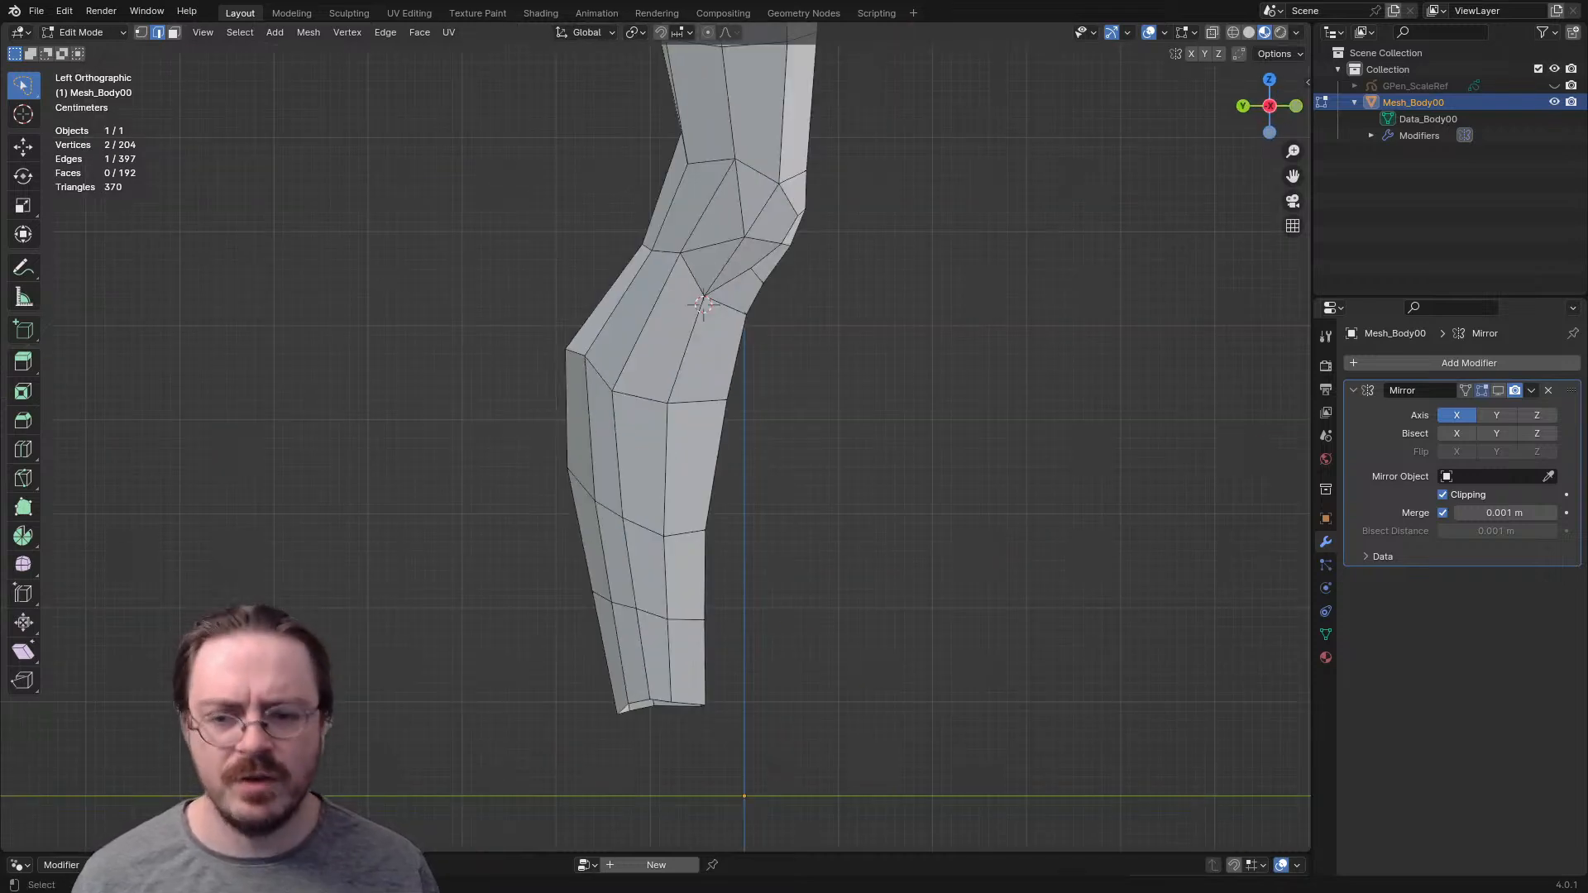
key(ctrl+KP_1)
key(KP_3)
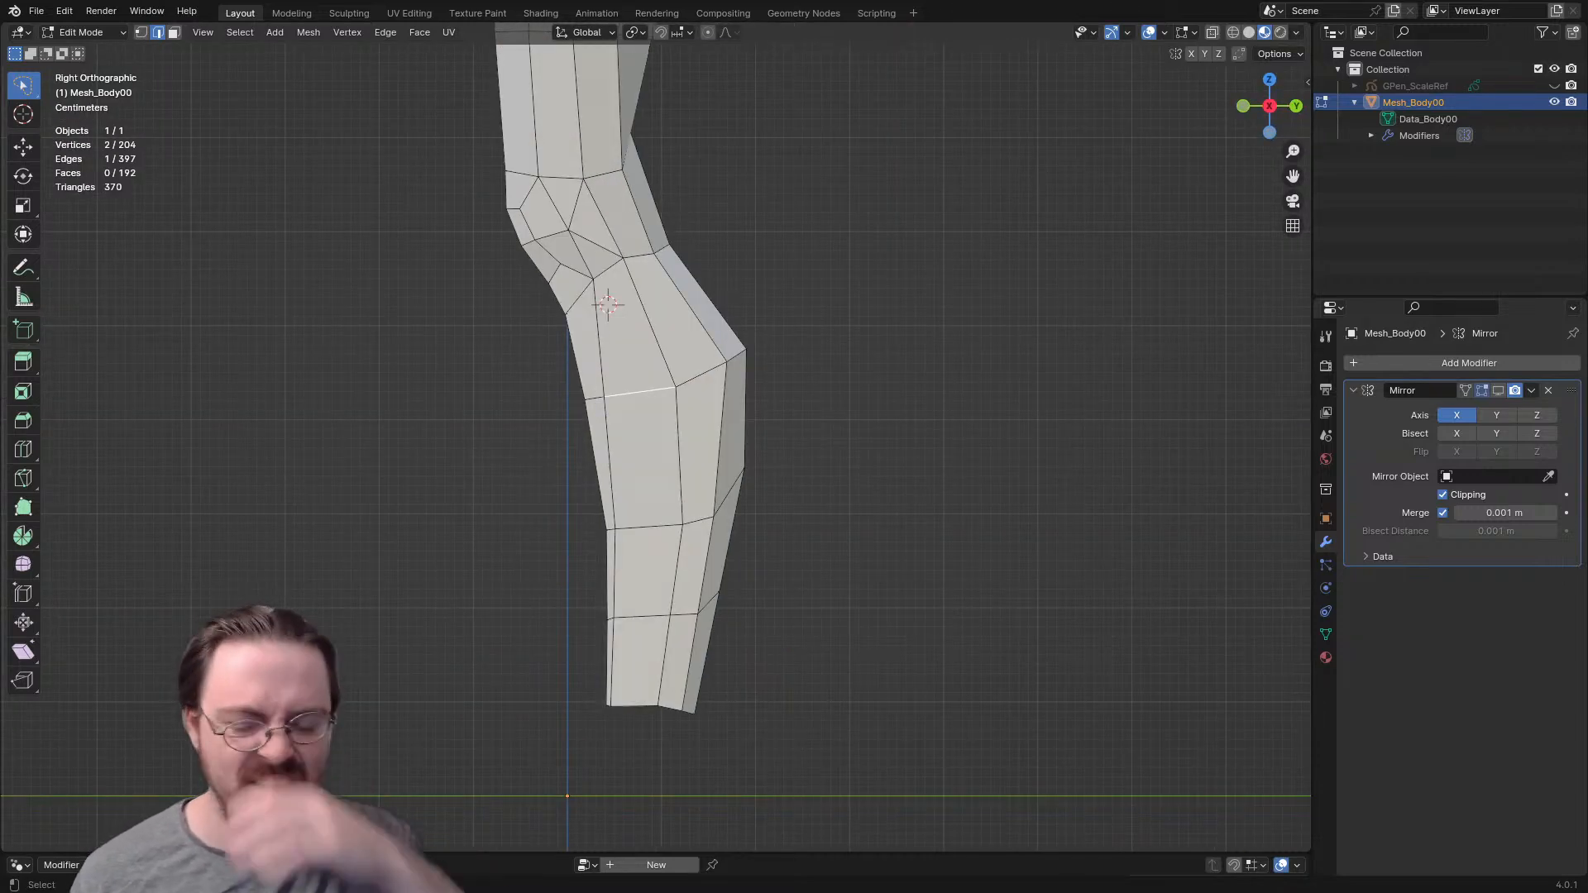
key(g)
click(793, 507)
key(r)
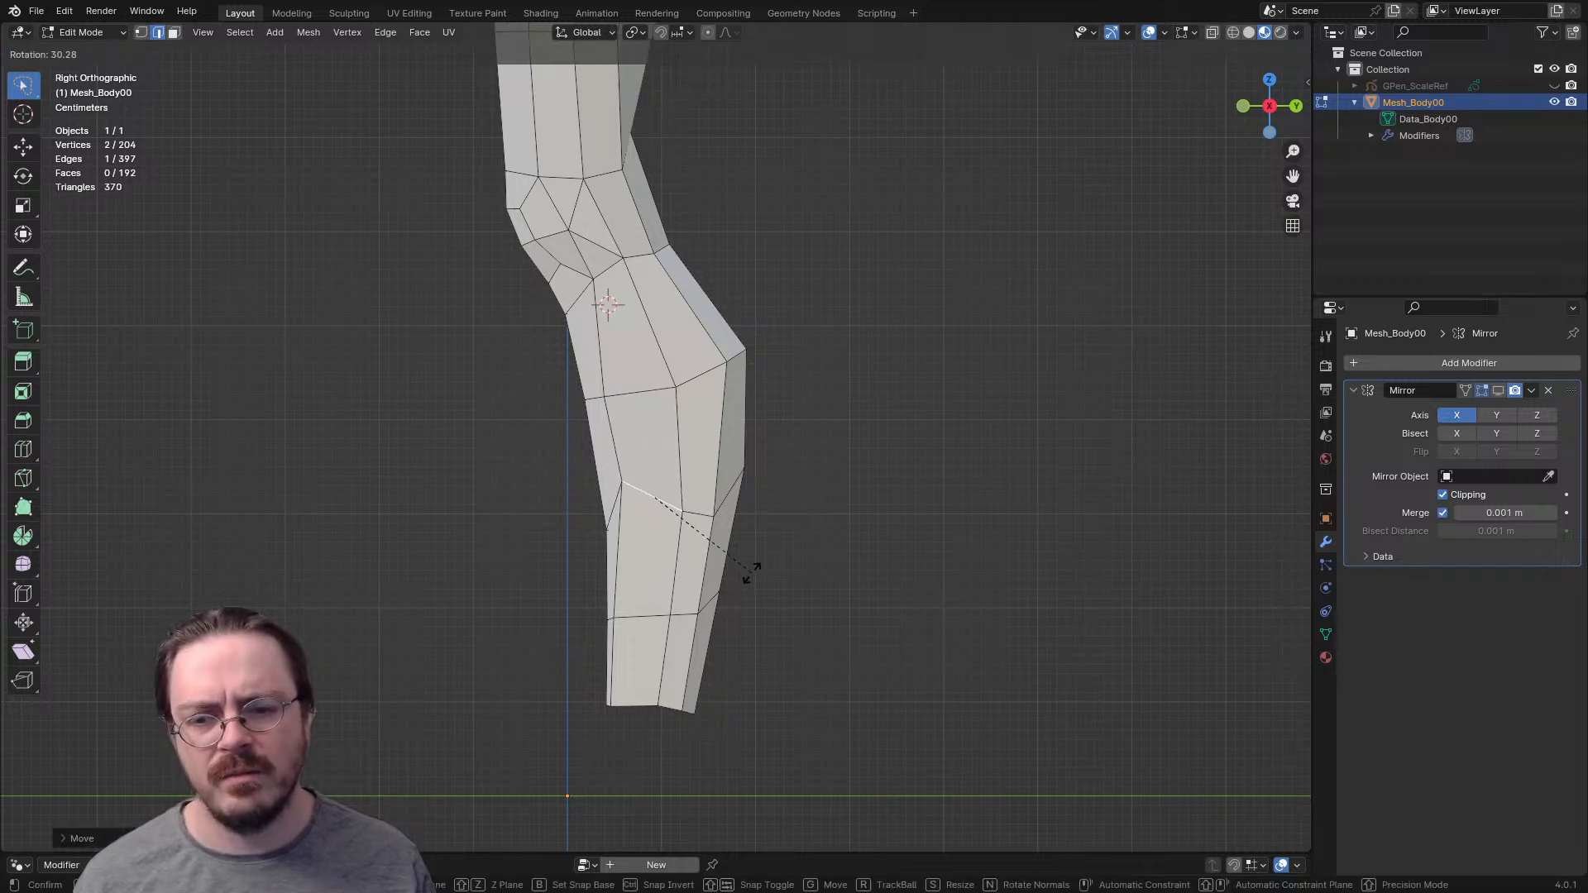
key(Escape)
click(686, 493)
key(g)
click(667, 486)
click(714, 517)
key(g)
click(708, 510)
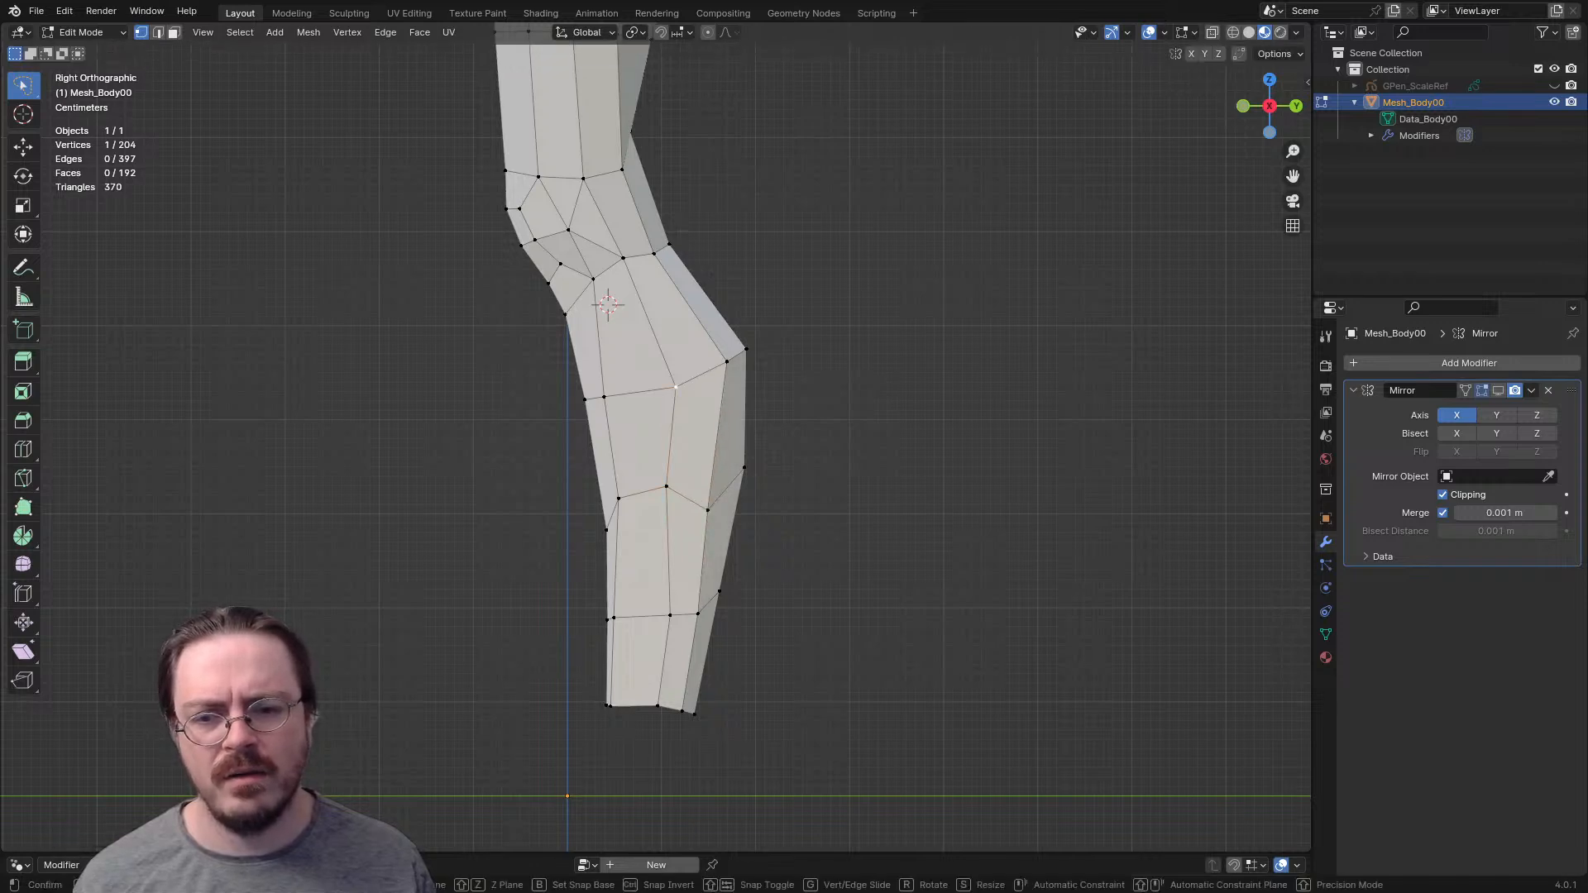
- Move the two outer upper calf row vertices forward and lower the rear vertex of the loop above the ankle
click(676, 387)
key(g)
click(656, 388)
click(727, 361)
key(g)
click(717, 363)
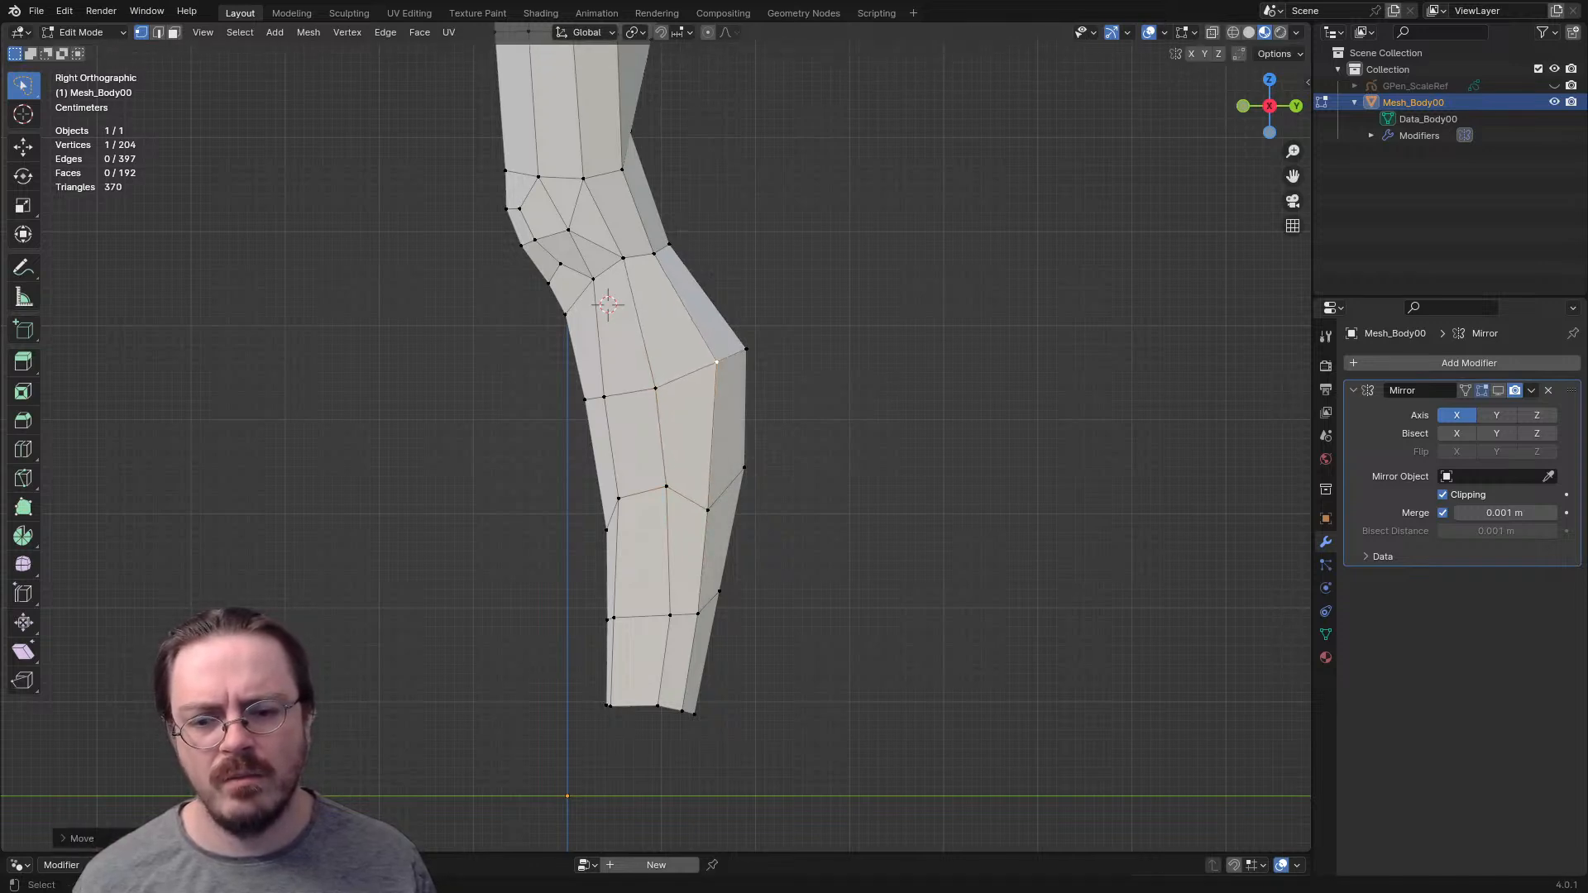
key(g)
click(719, 620)
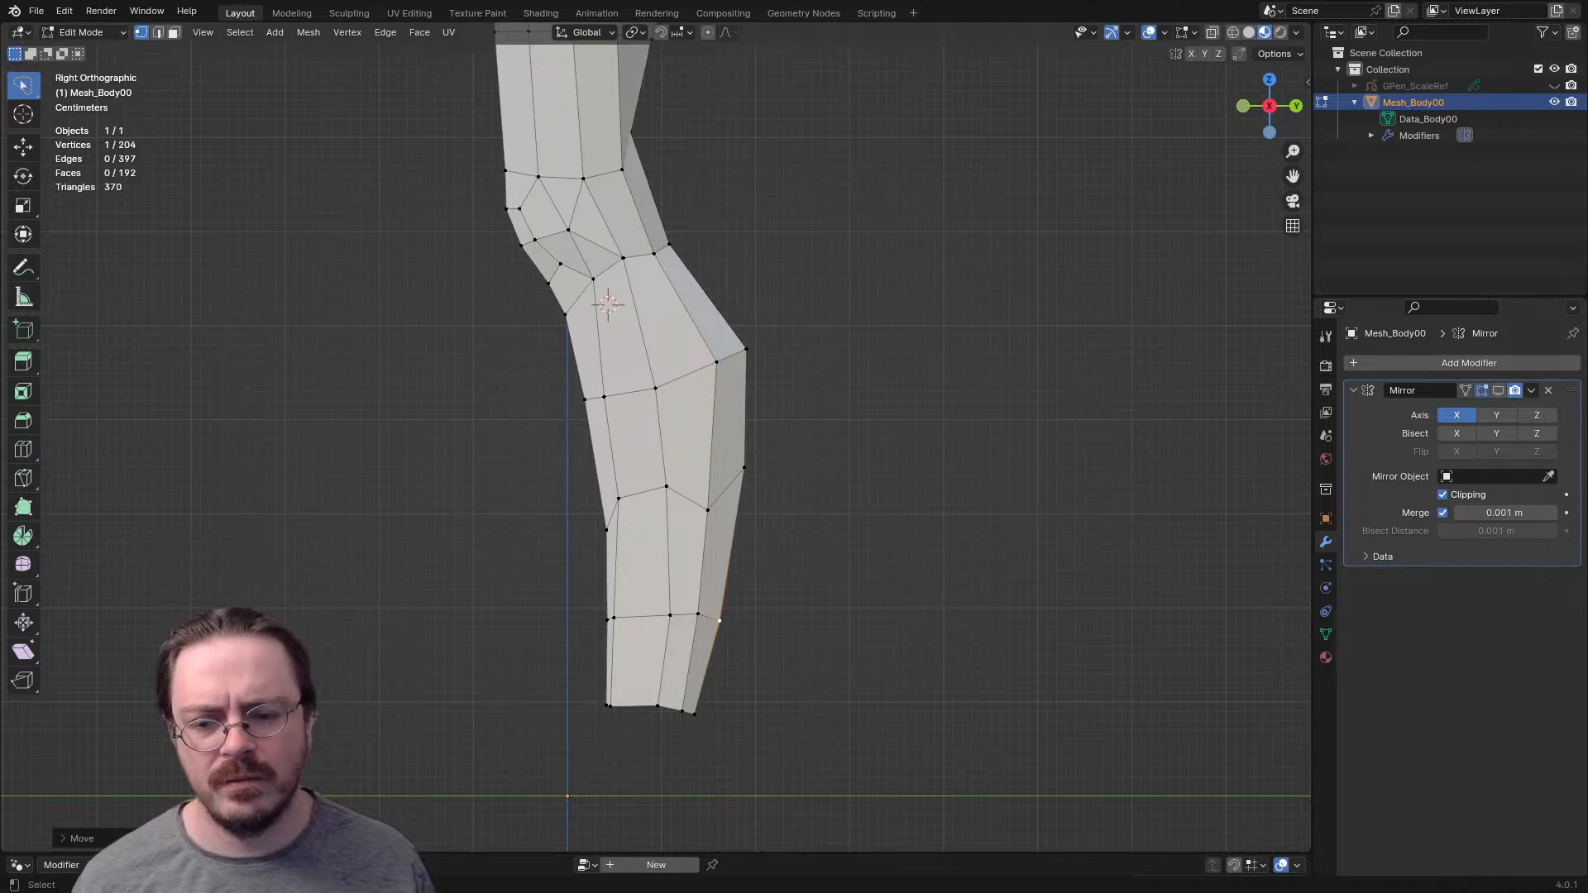
- Move the outer ankle edge forward along the Y axis and rotate it about the X axis
shift+click(694, 713)
key(r)
key(Escape)
middle_drag(662, 414, 695, 389)
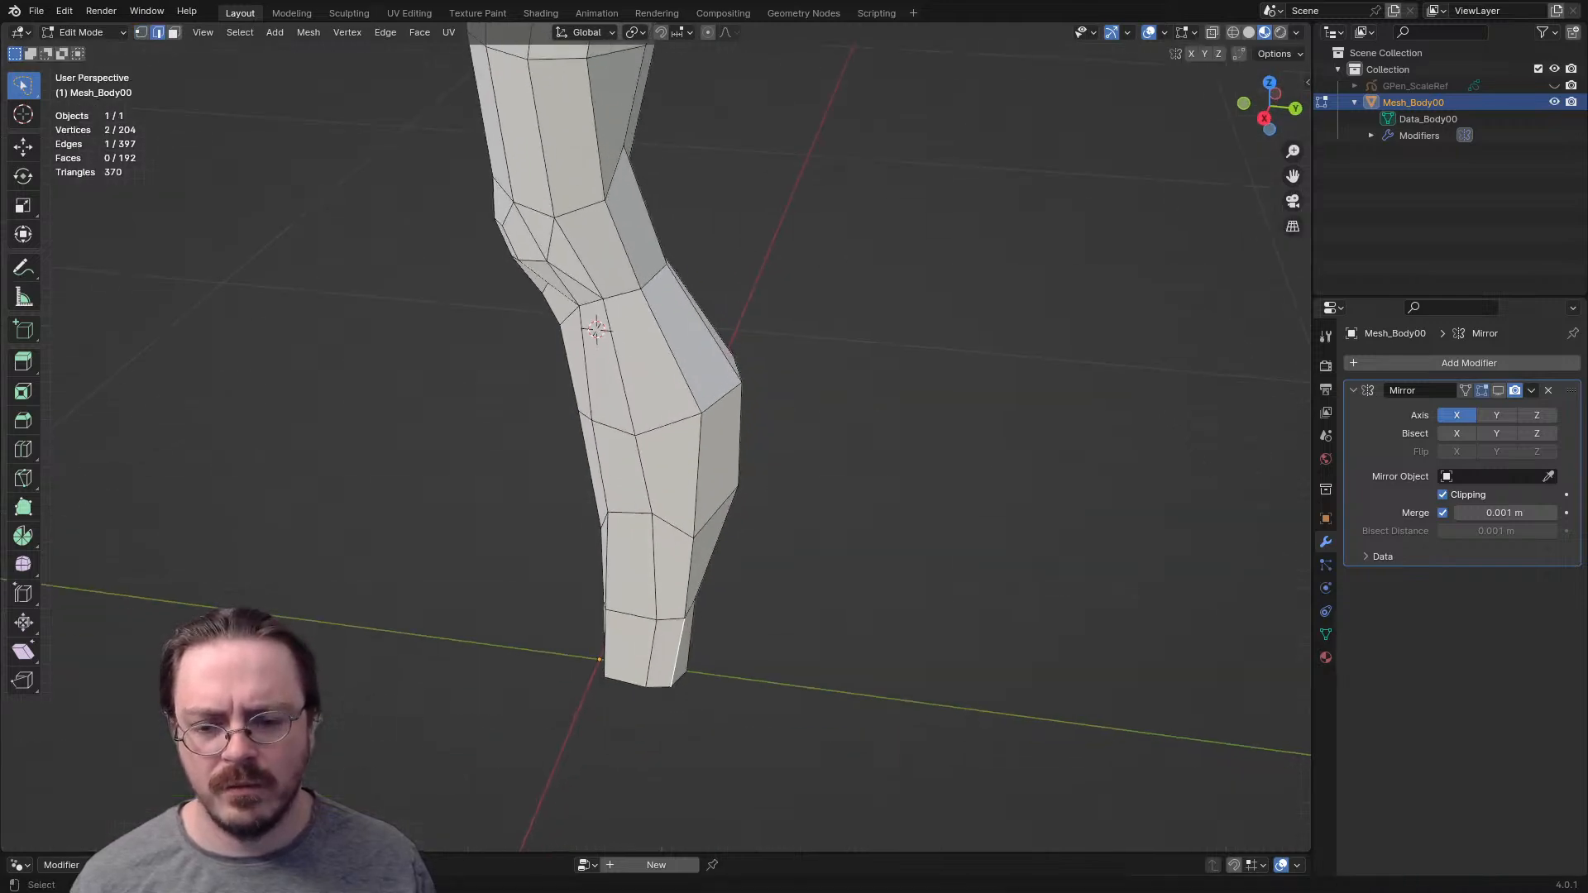
key(r)
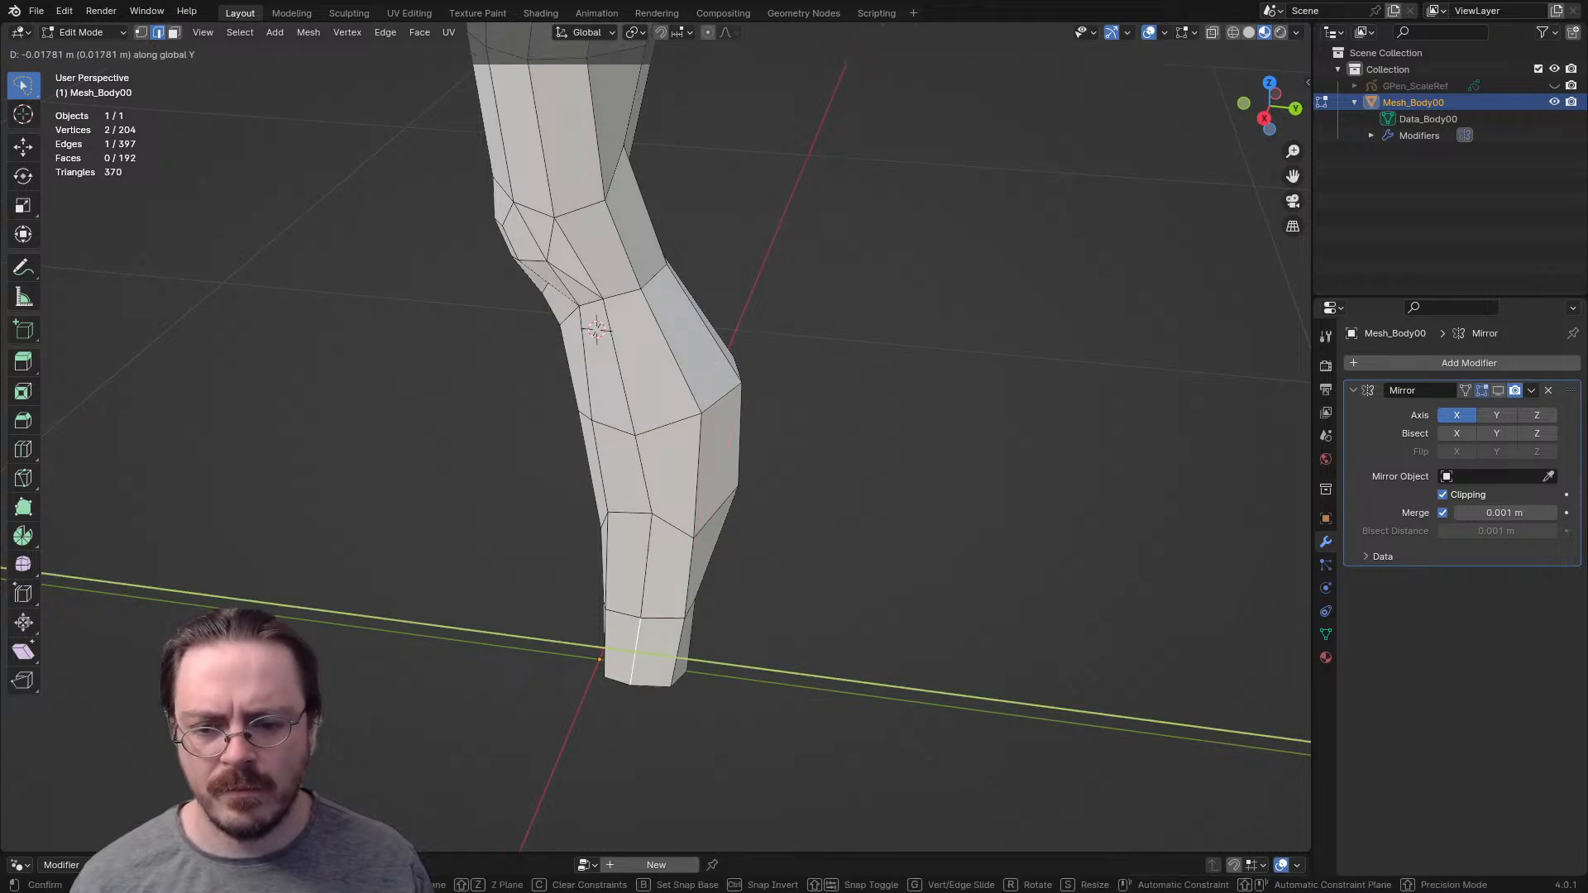
key(x)
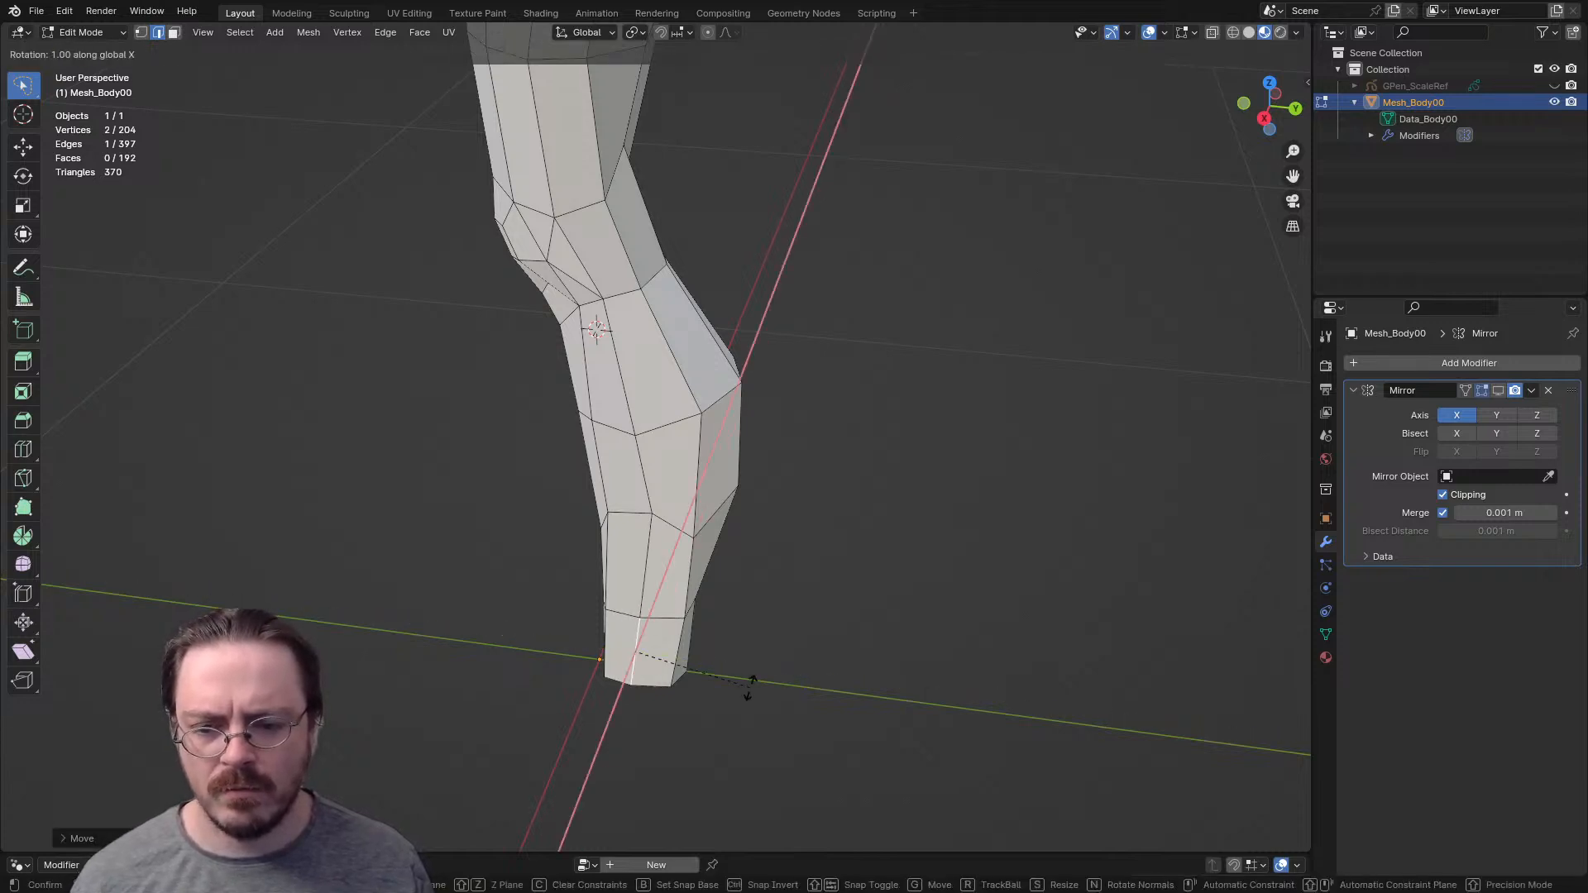
click(757, 680)
middle_drag(756, 680, 687, 675)
- Raise the front shin vertex of the lower calf row in the right side view
key(1)
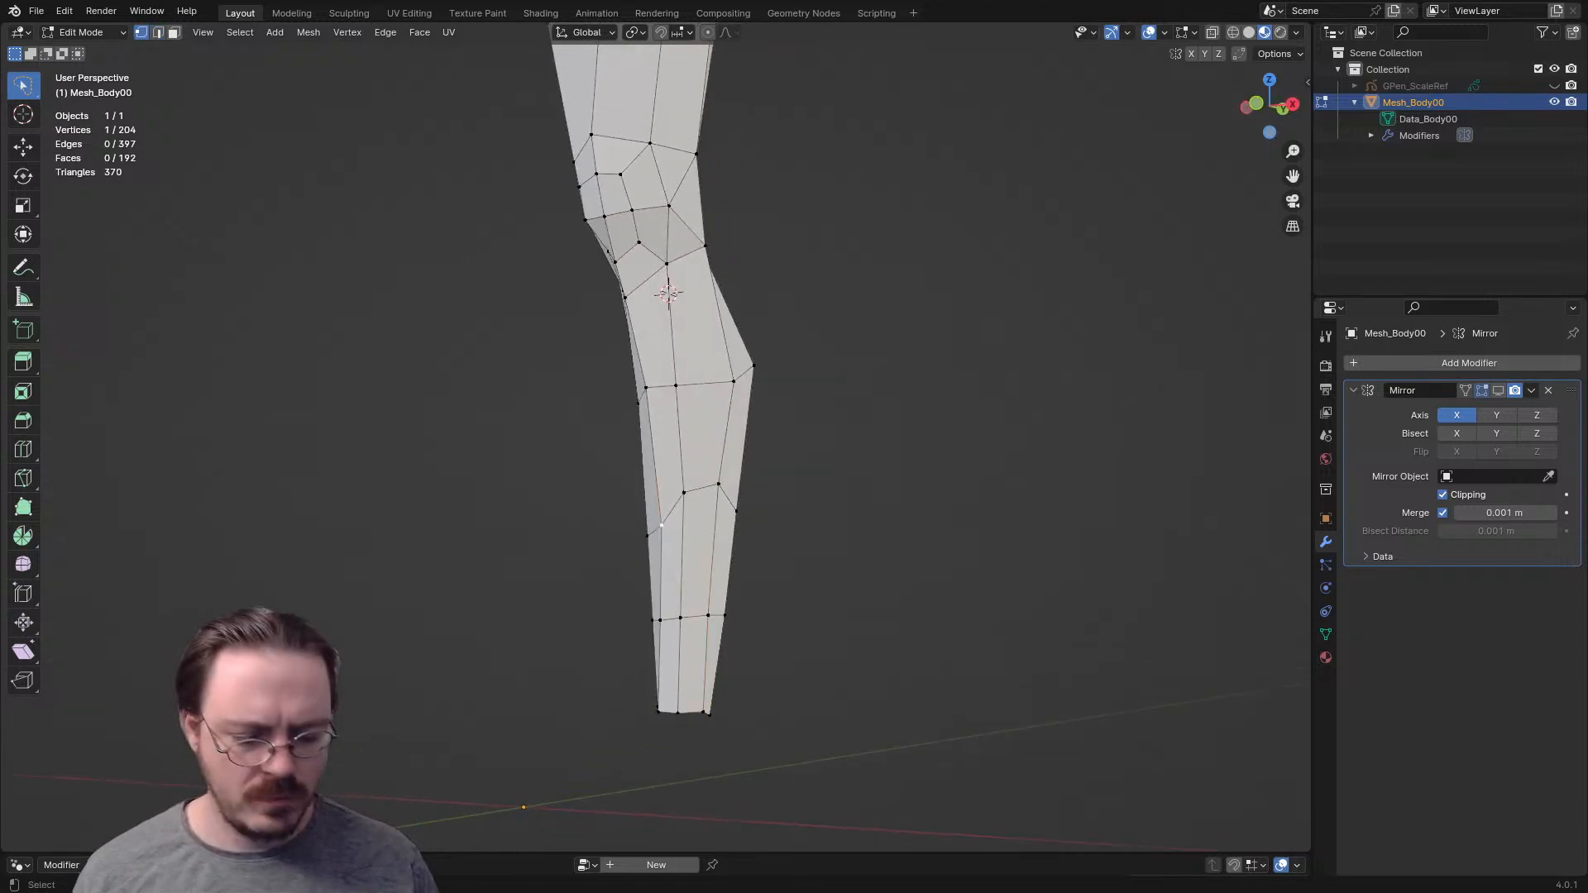
key(KP_3)
key(g)
click(601, 499)
middle_drag(725, 450, 504, 453)
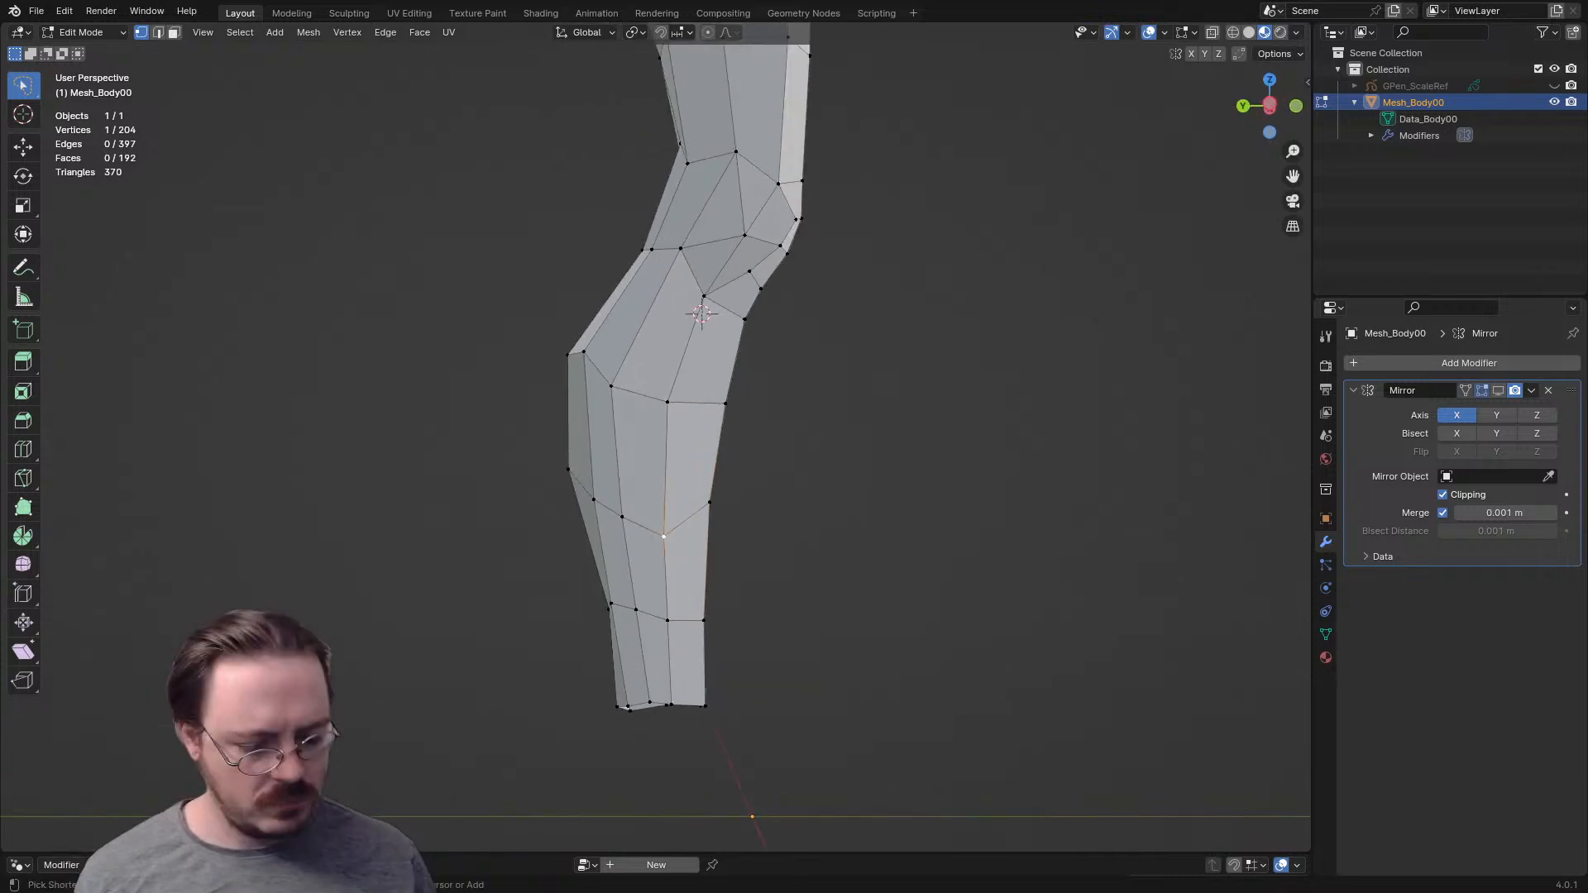
- In the left side view, move the inner front vertex of the lower calf row up and forward
key(ctrl+KP_3)
key(g)
click(680, 502)
- Shift the two middle inner vertices of the upper calf row forward and slightly up
click(667, 403)
key(g)
click(677, 395)
click(612, 390)
key(g)
click(620, 386)
- Nudge the inner vertex of the loop above the ankle and raise the lower calf row's two inner rear vertices
click(668, 619)
key(g)
click(669, 620)
click(622, 517)
key(g)
click(631, 504)
click(595, 501)
key(g)
click(592, 495)
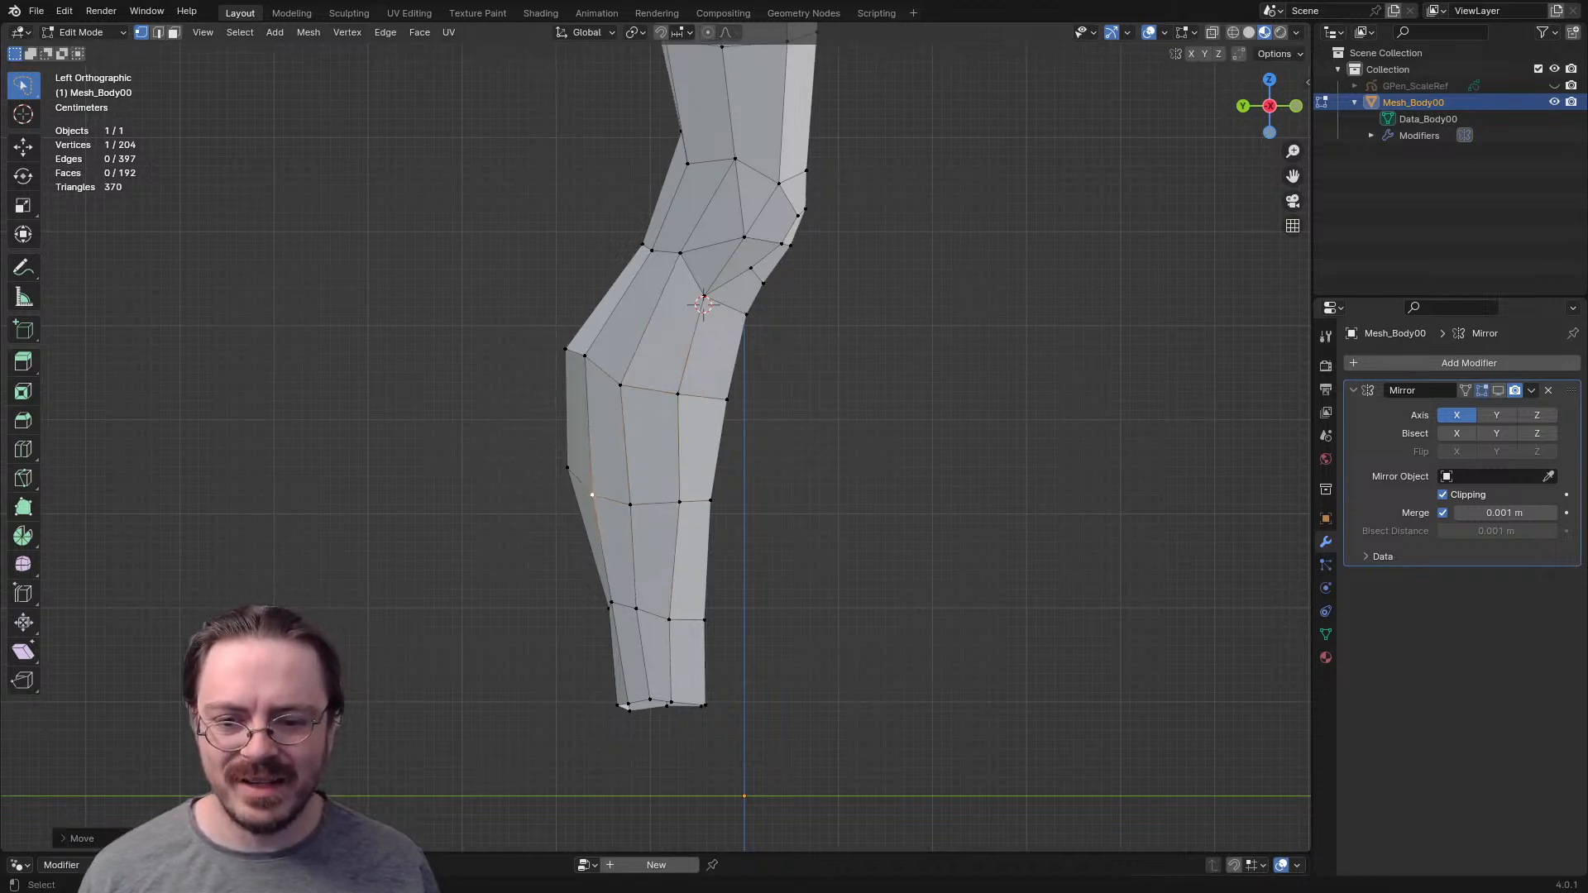
- Move the rear and middle inner vertices of the loop above the ankle forward and slightly down
click(612, 602)
key(g)
click(621, 611)
click(636, 608)
key(g)
click(644, 612)
scroll(601, 769, down, 3)
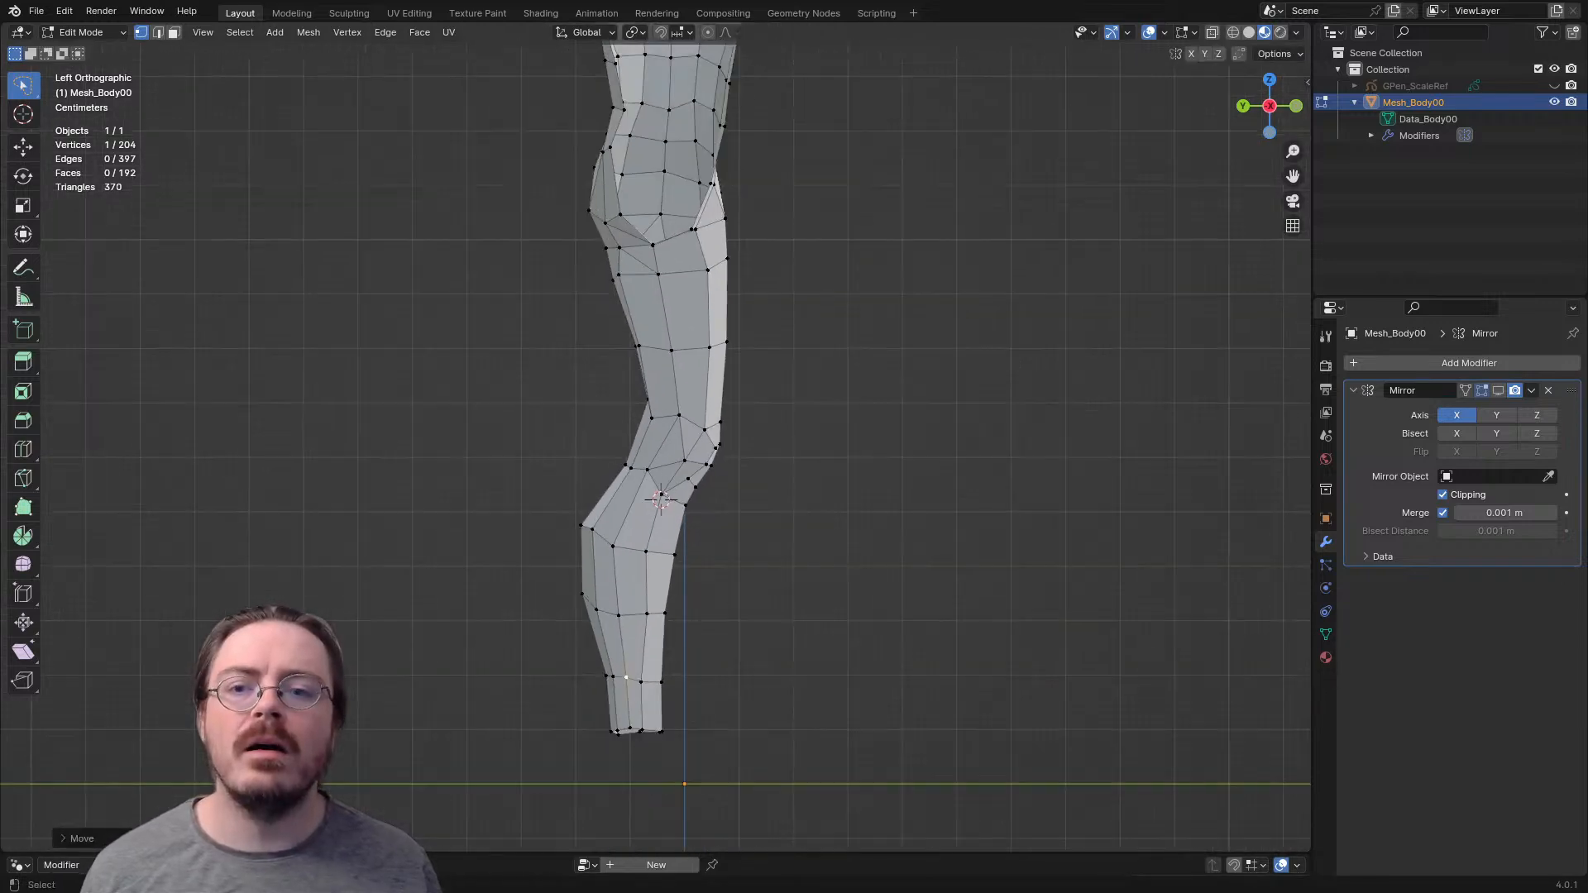
scroll(690, 775, up, 3)
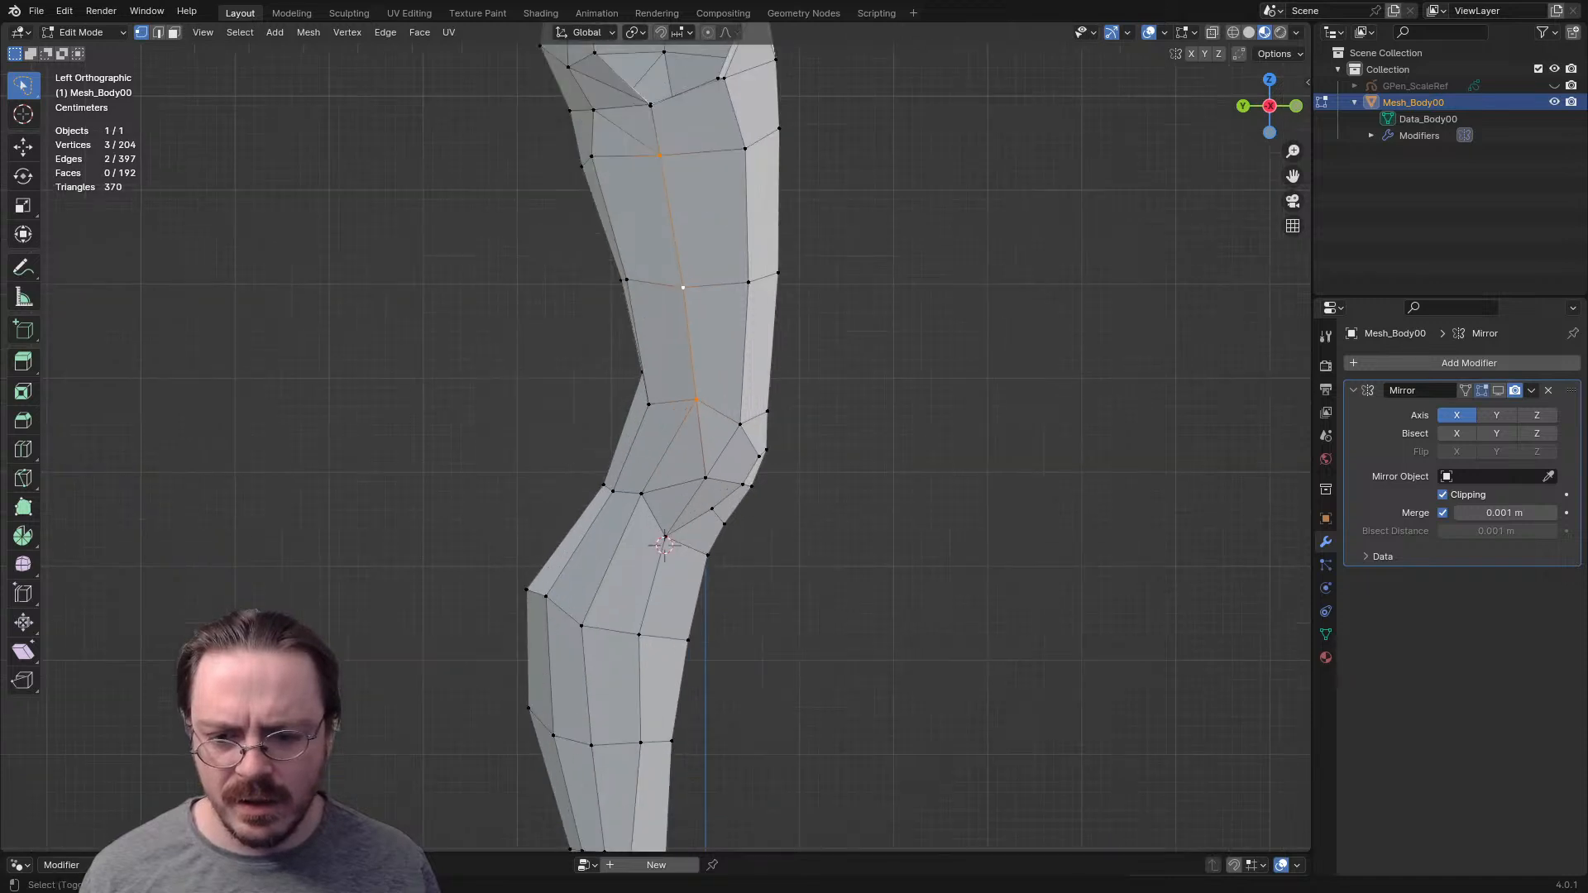
- Shift the middle vertical edge between the two inner calf rows forward and rotate it slightly
key(2)
alt+click(562, 438)
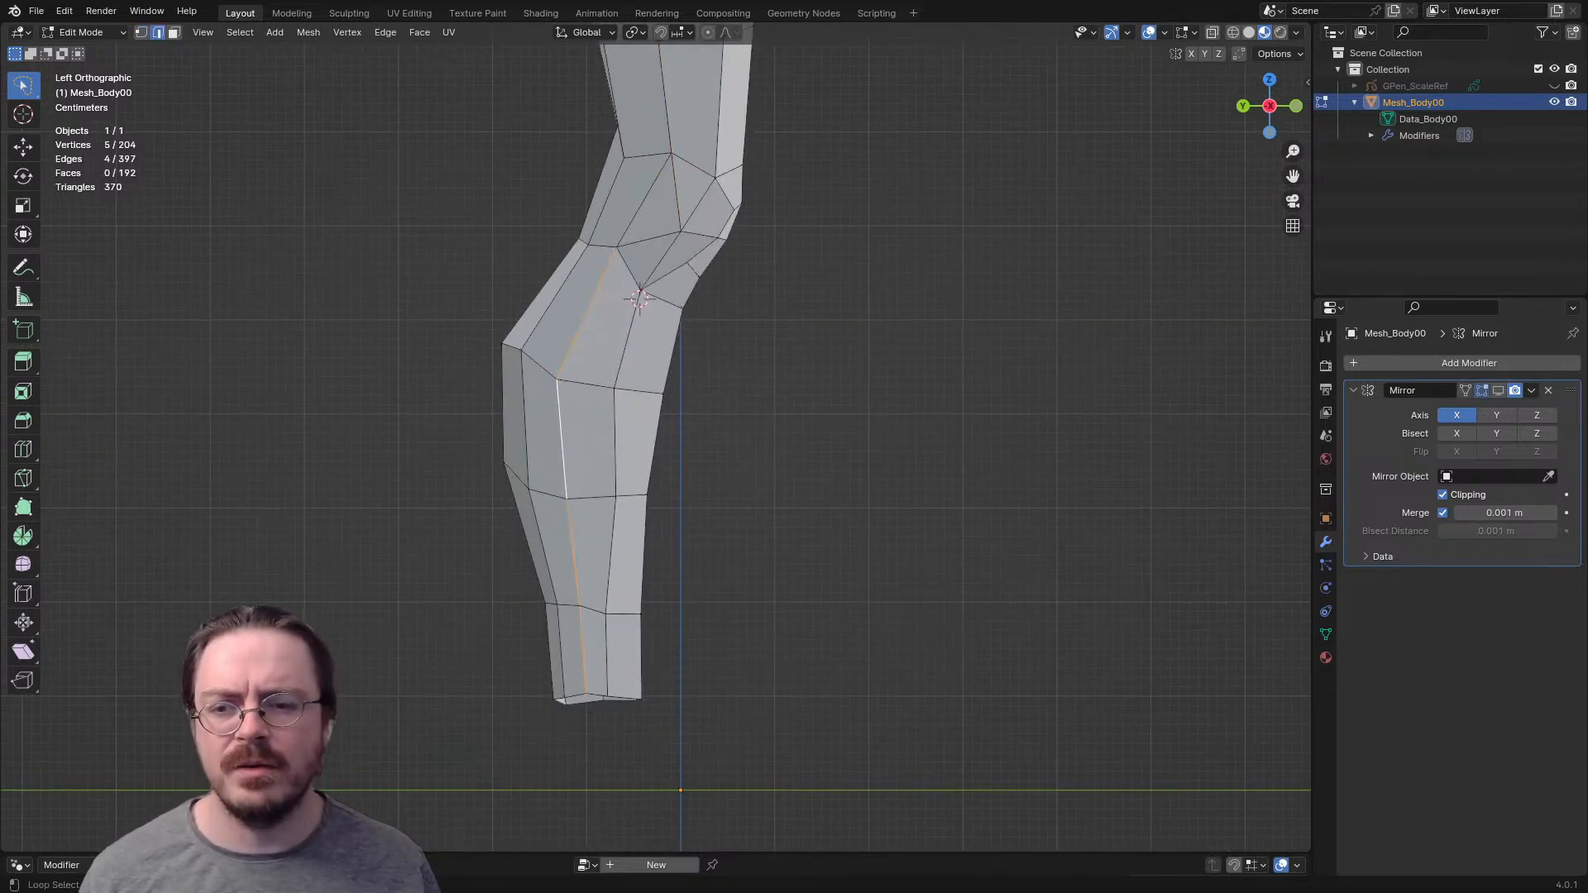
key(g)
key(Escape)
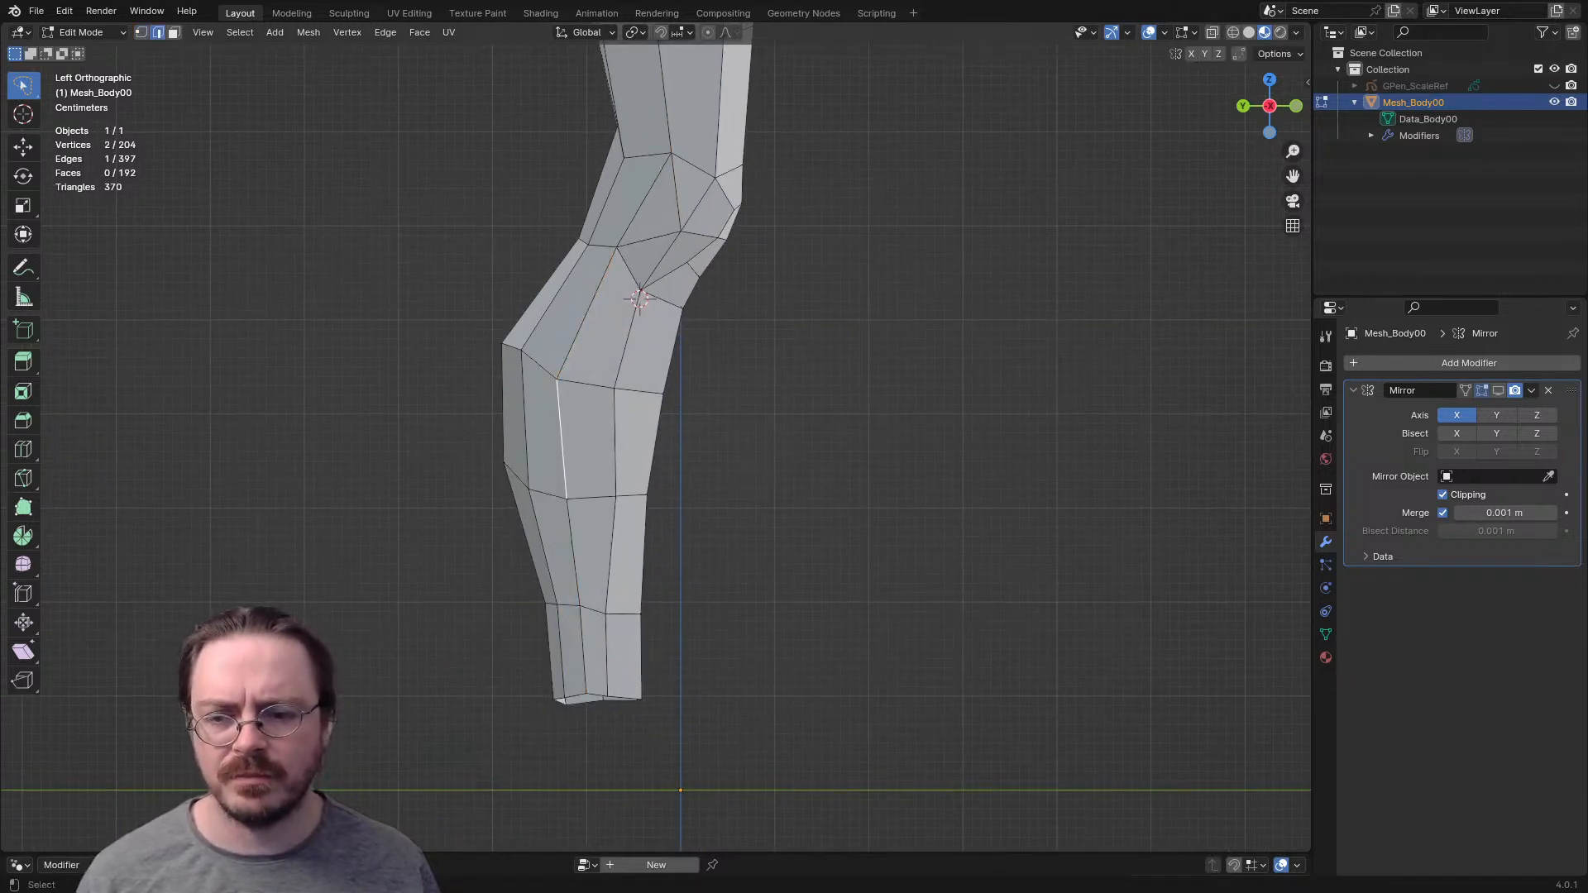
key(r)
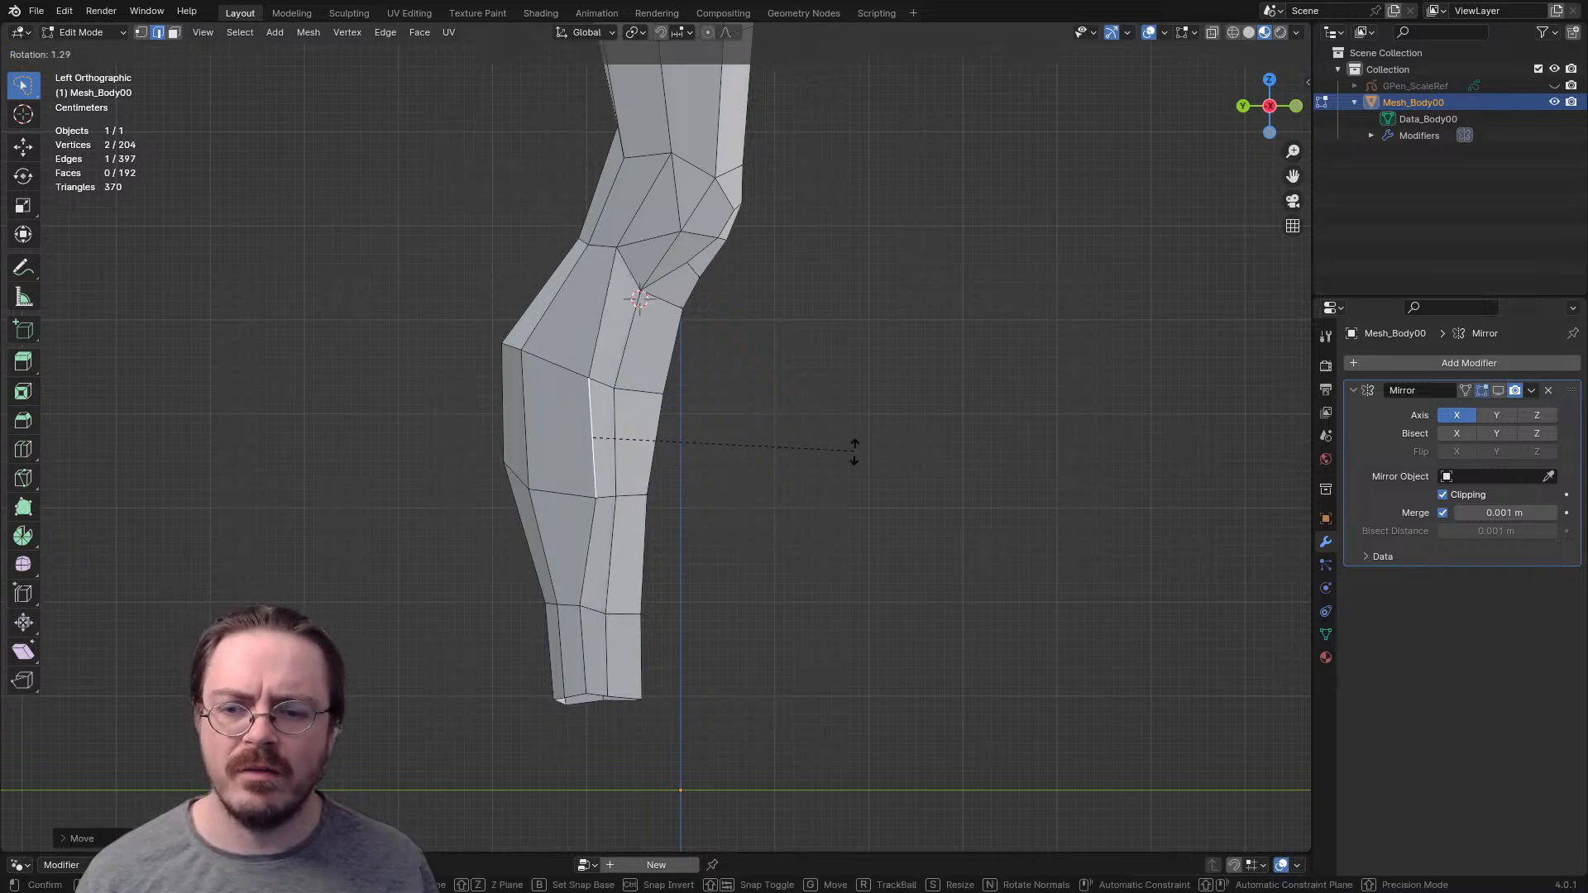
click(856, 447)
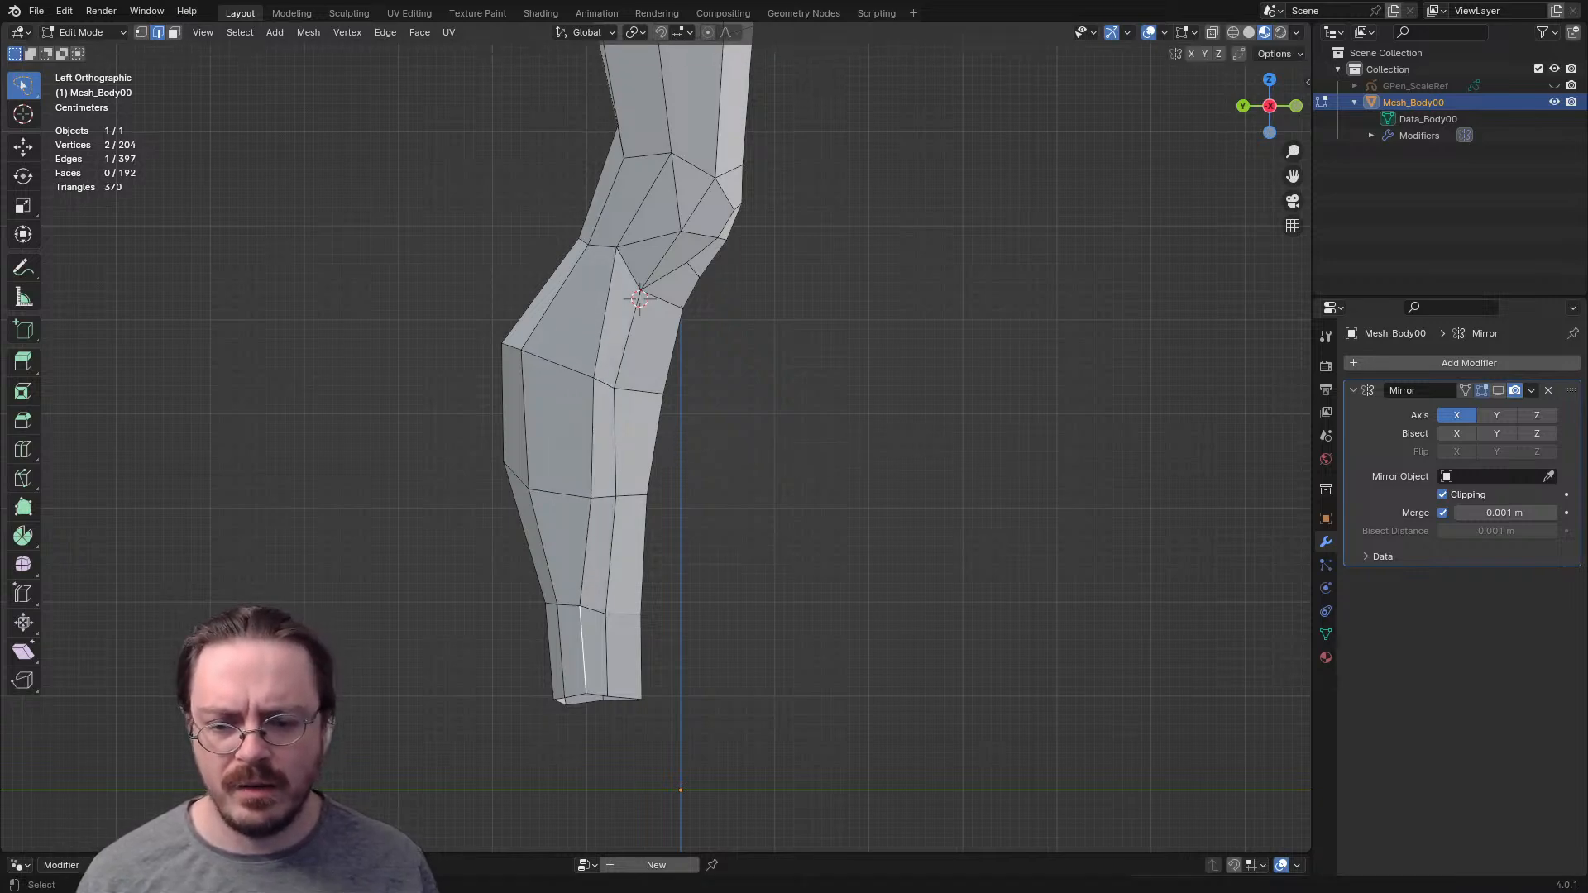
- Move the vertical edge on the inner ankle section forward
middle_drag(616, 653, 538, 732)
key(g)
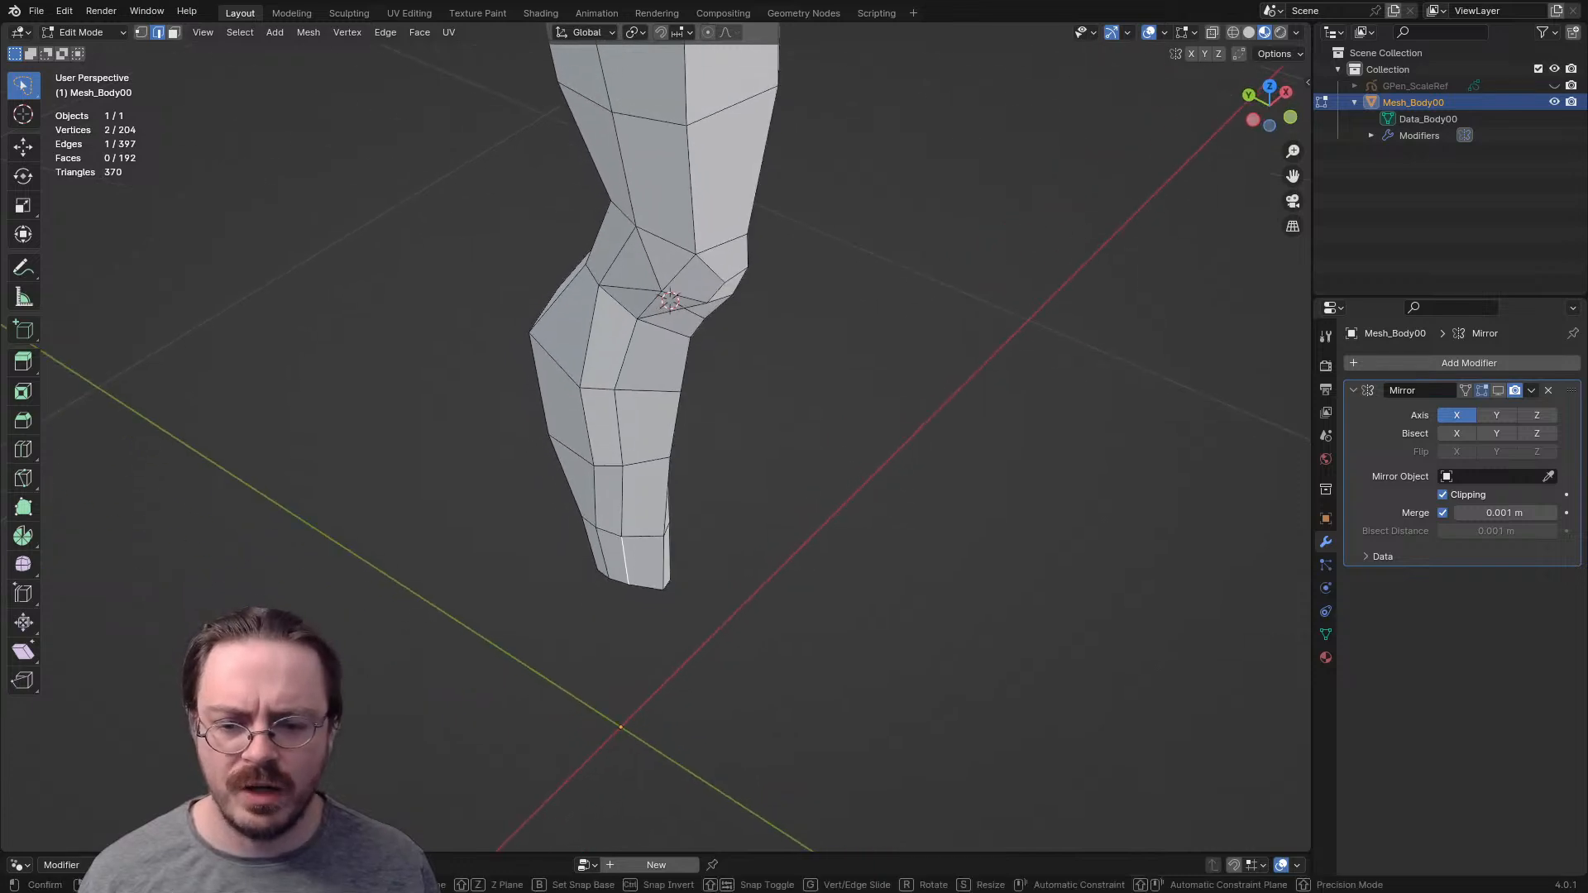
click(542, 728)
key(g)
click(635, 430)
middle_drag(635, 430, 671, 440)
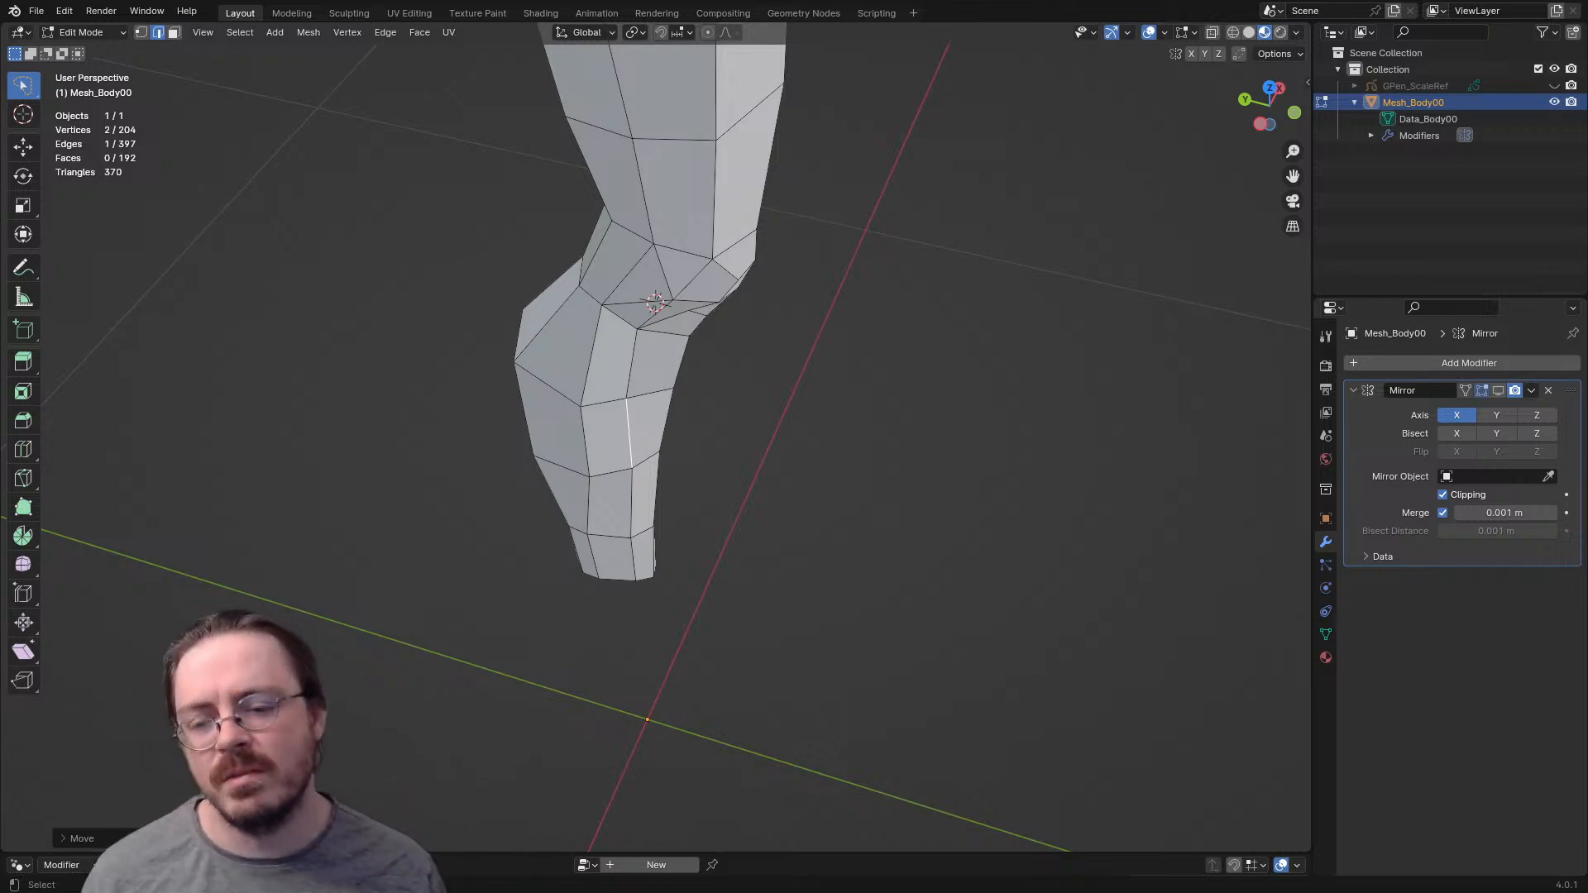
- In the left side view, move the inner front calf edge forward and rotate it slightly to even out the faces
key(ctrl+KP_3)
key(g)
click(726, 586)
key(r)
click(727, 589)
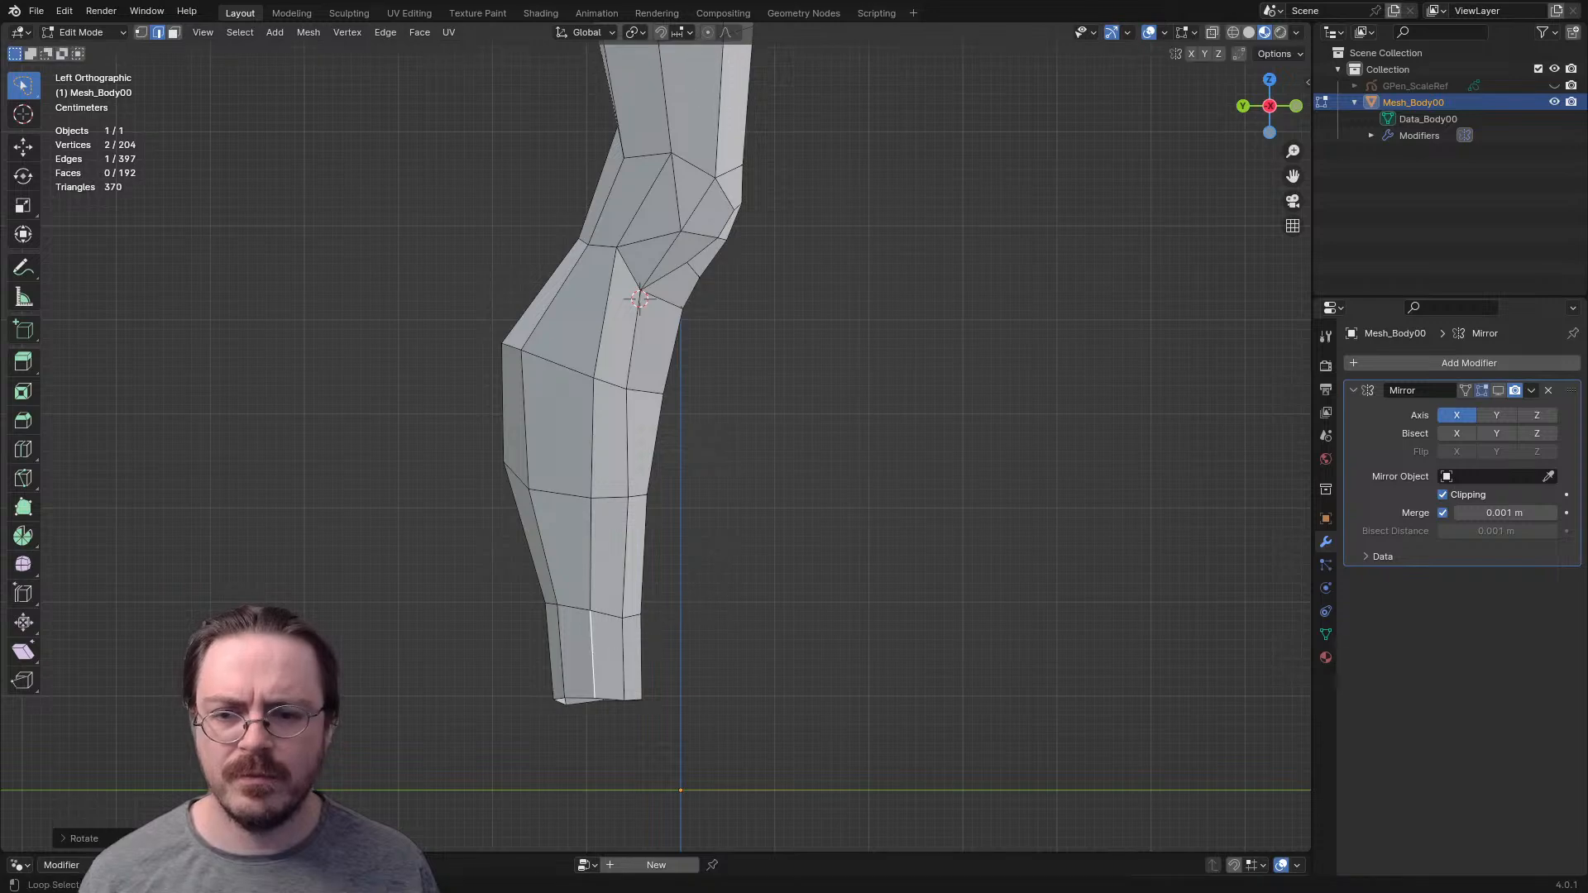
- Examine the reshaped leg from several angles, in Object Mode and from behind in Edit Mode
key(alt+a)
scroll(727, 589, down, 4)
shift+middle_drag(728, 589, 1044, 645)
key(Tab)
shift+middle_drag(667, 268, 659, 355)
scroll(659, 355, up, 3)
key(ctrl+Tab)
click(790, 355)
shift+middle_drag(790, 355, 597, 416)
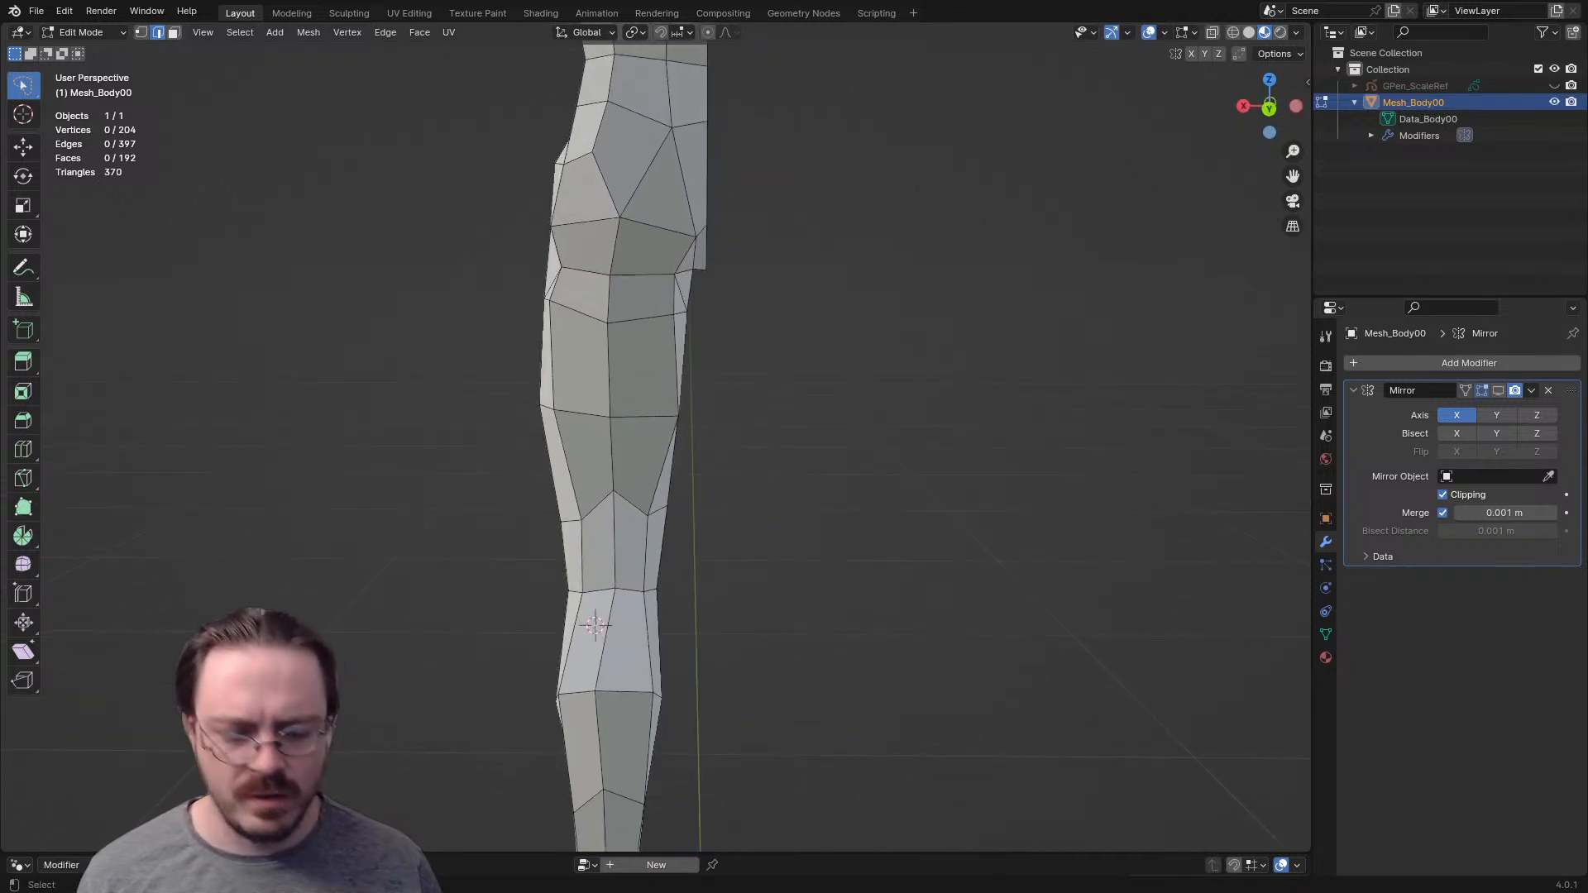
key(ctrl+KP_1)
- In the right side view, lower the vertex at the back of the knee slightly
key(KP_3)
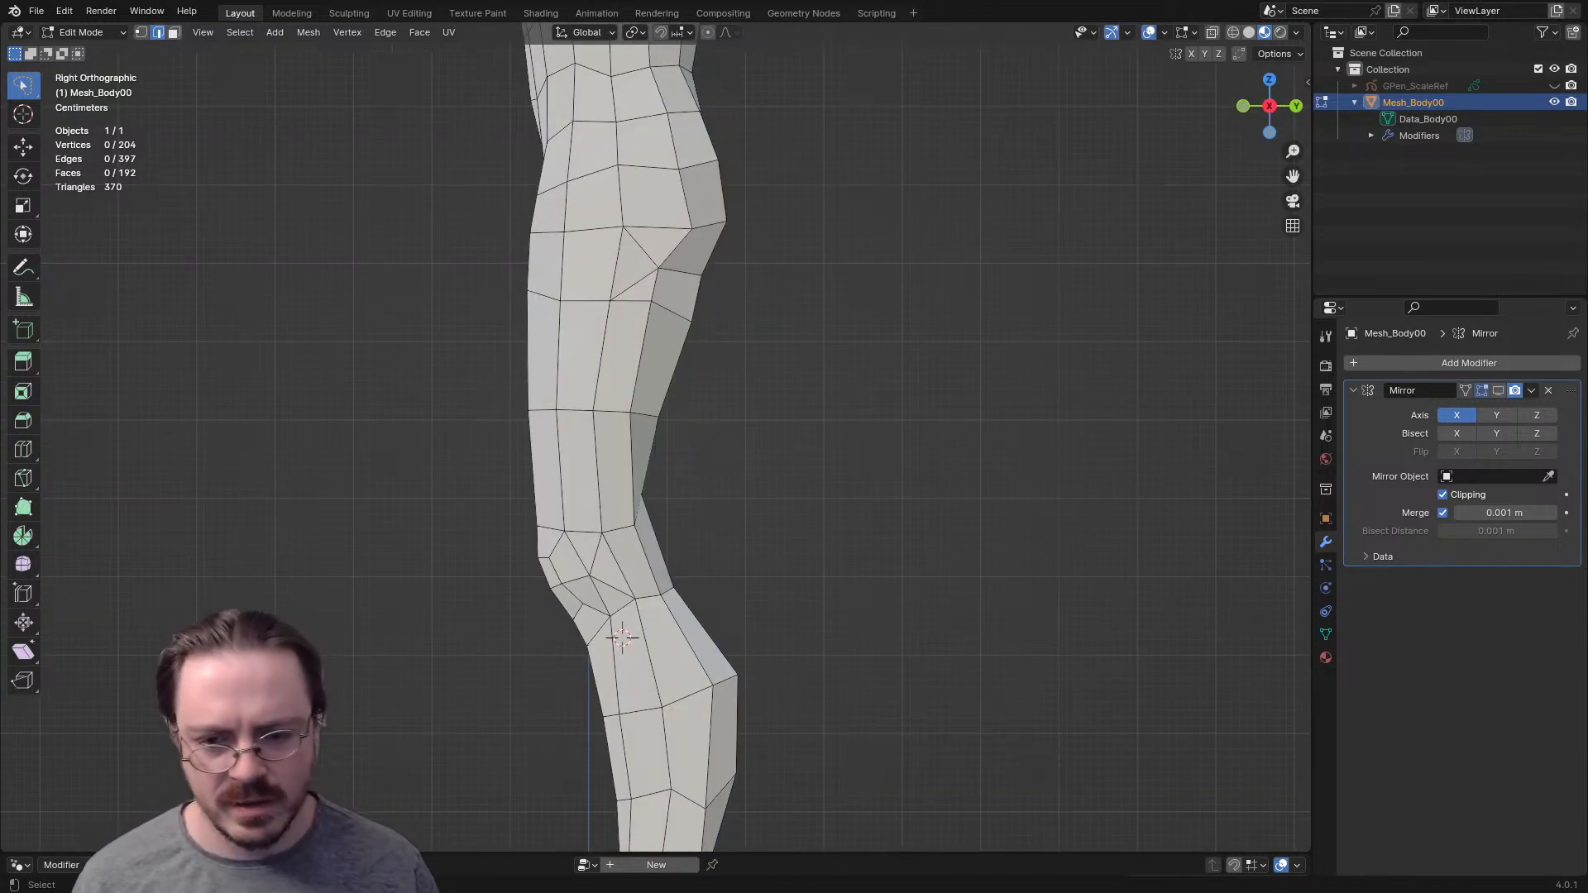
middle_drag(685, 533, 644, 546)
click(644, 548)
key(1)
key(KP_3)
key(g)
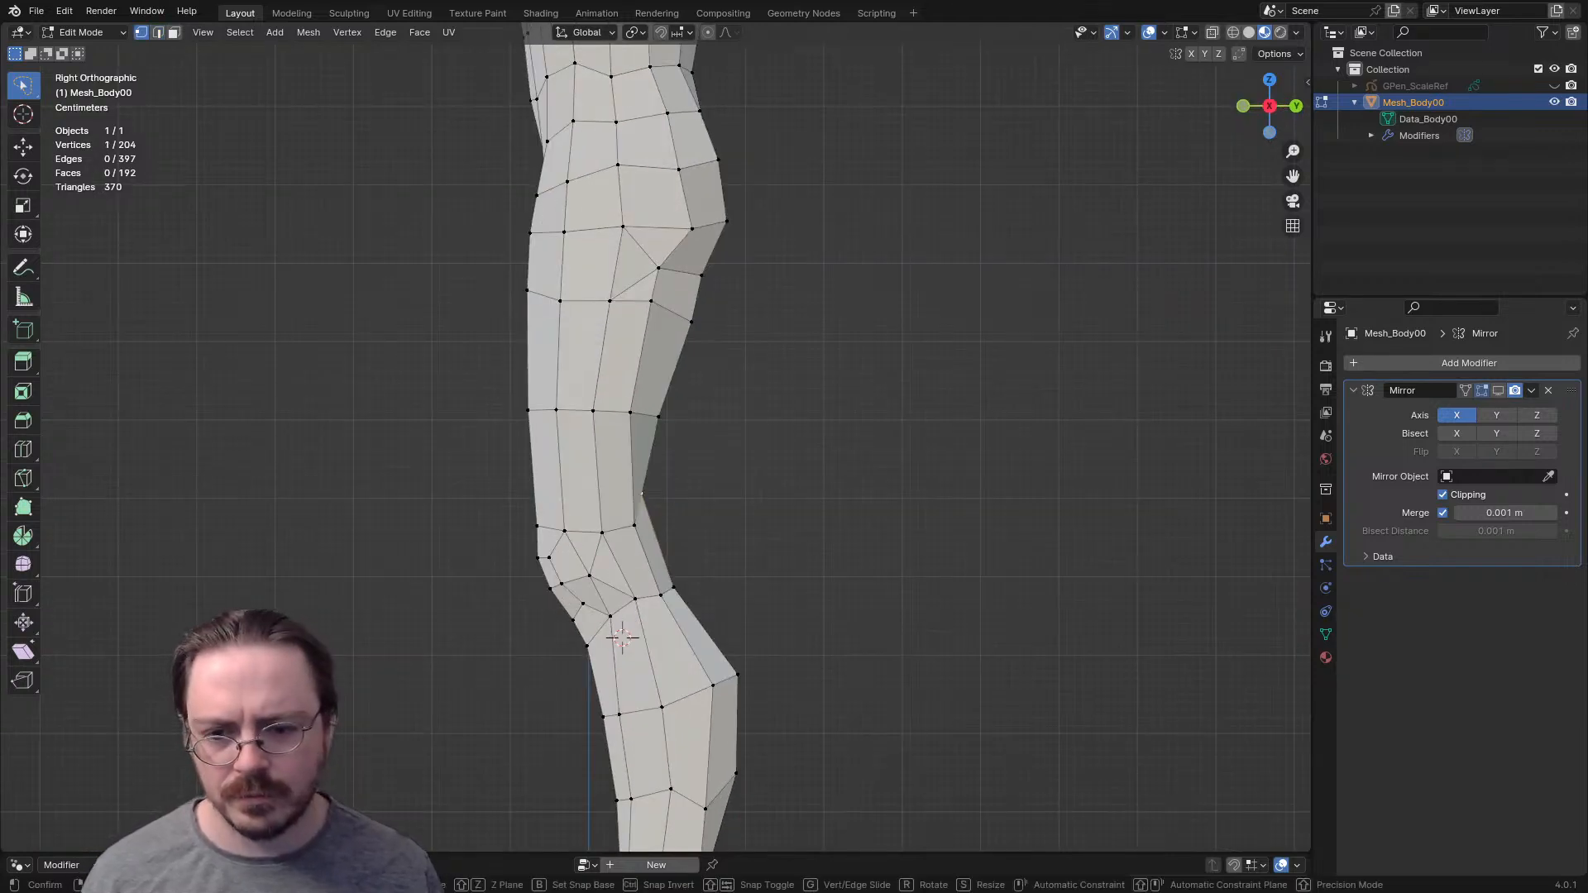
click(641, 501)
shift+middle_drag(646, 501, 659, 544)
- Move the short rear edges of the upper and middle thigh rows slightly backward
key(2)
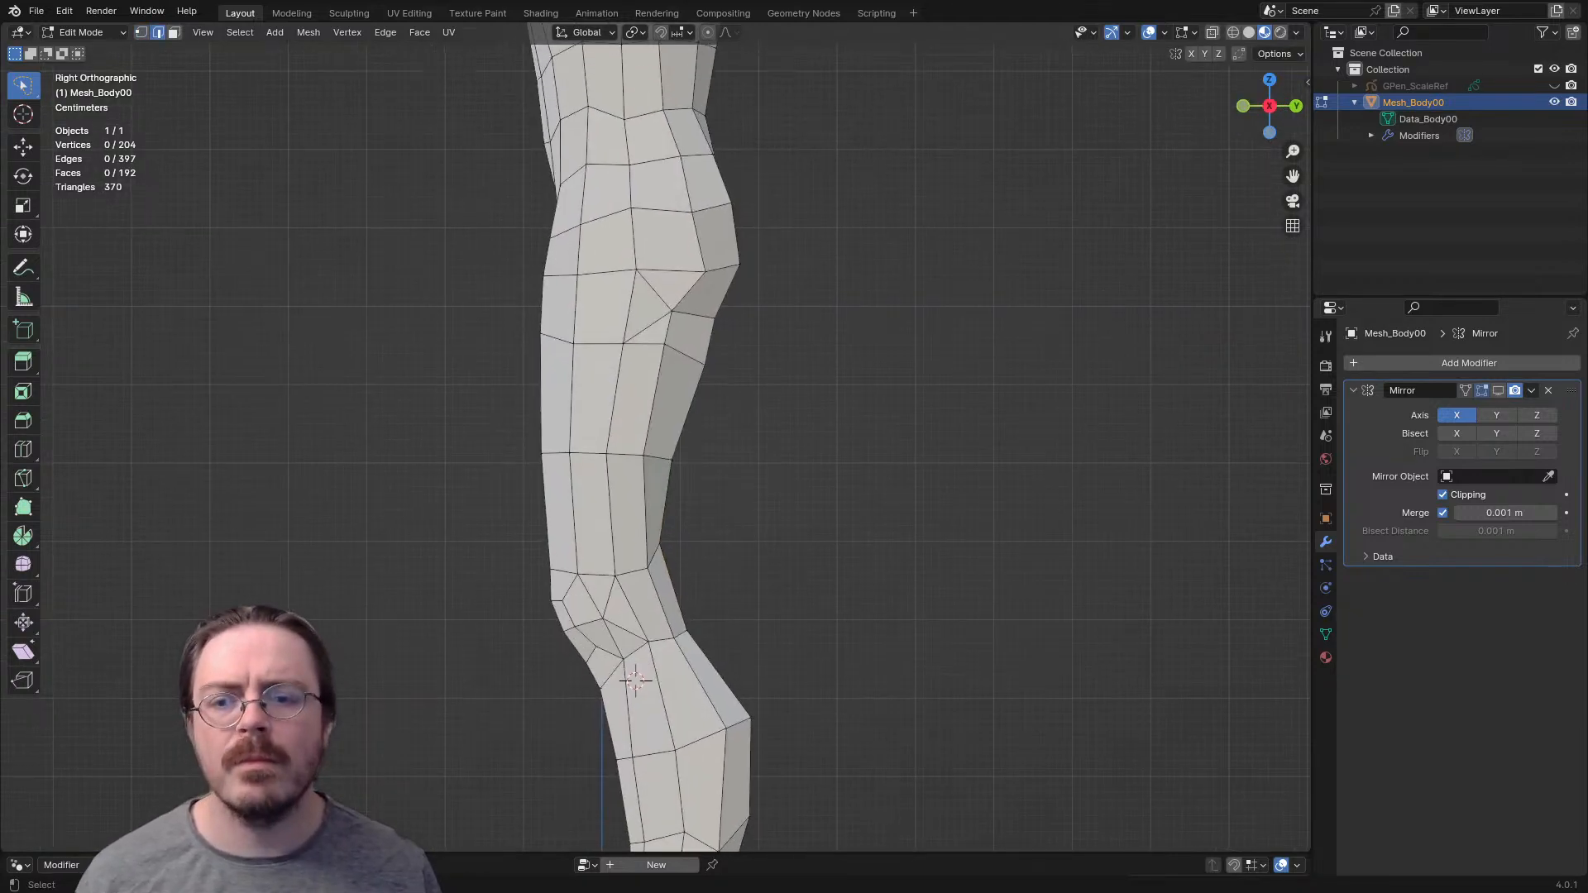
key(g)
key(Return)
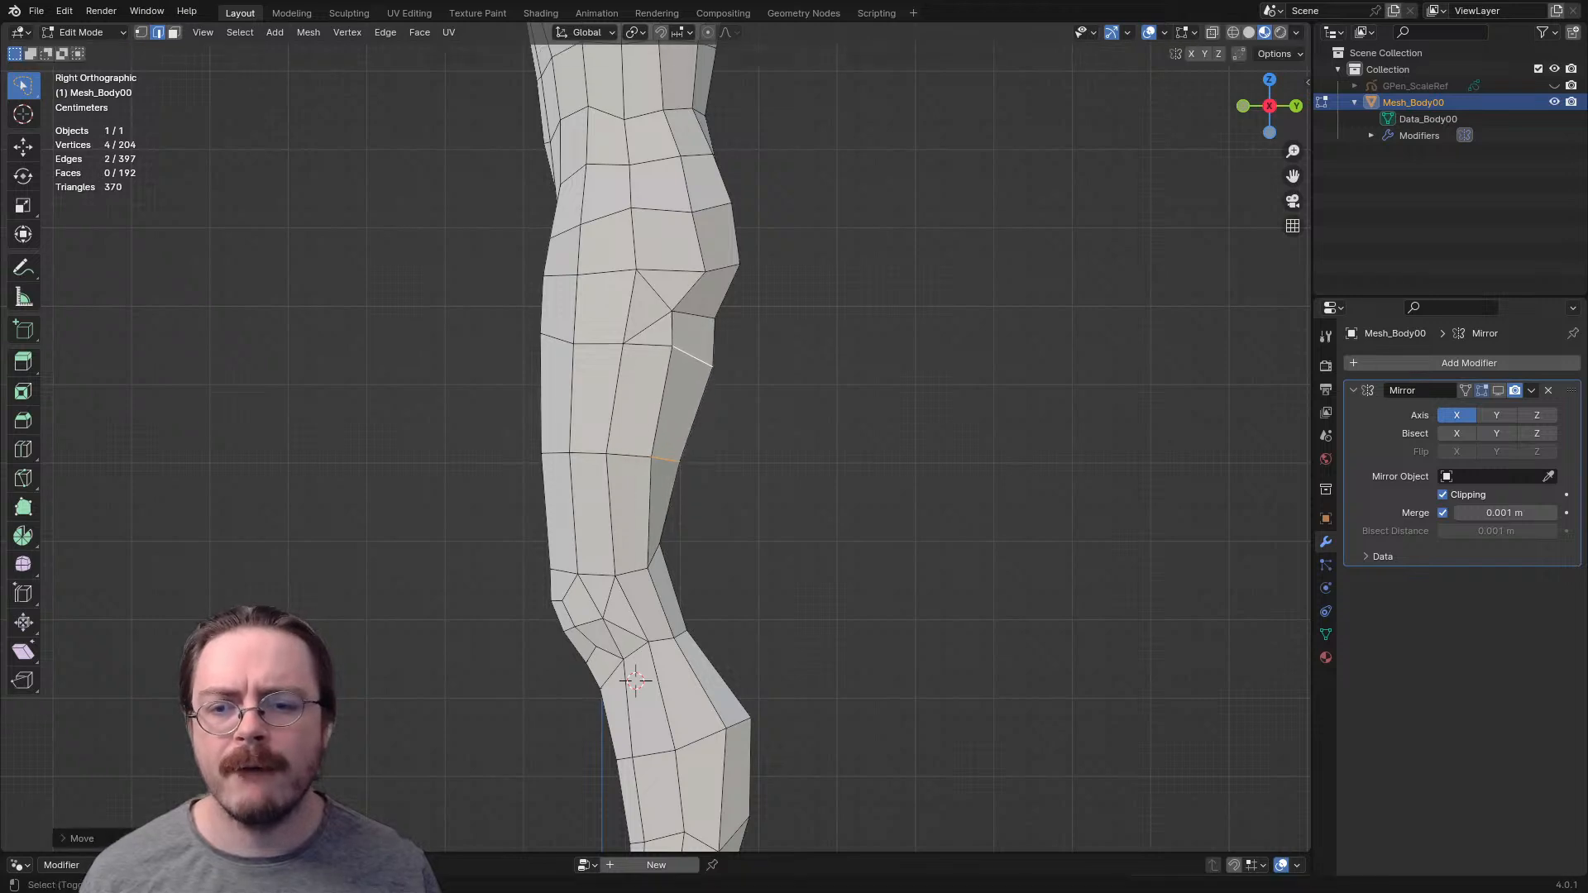
- Reposition the outer side vertices of the thigh, moving the upper row's vertex forward and down and the hip vertex forward and up
key(1)
click(606, 454)
key(g)
click(616, 351)
click(636, 270)
key(g)
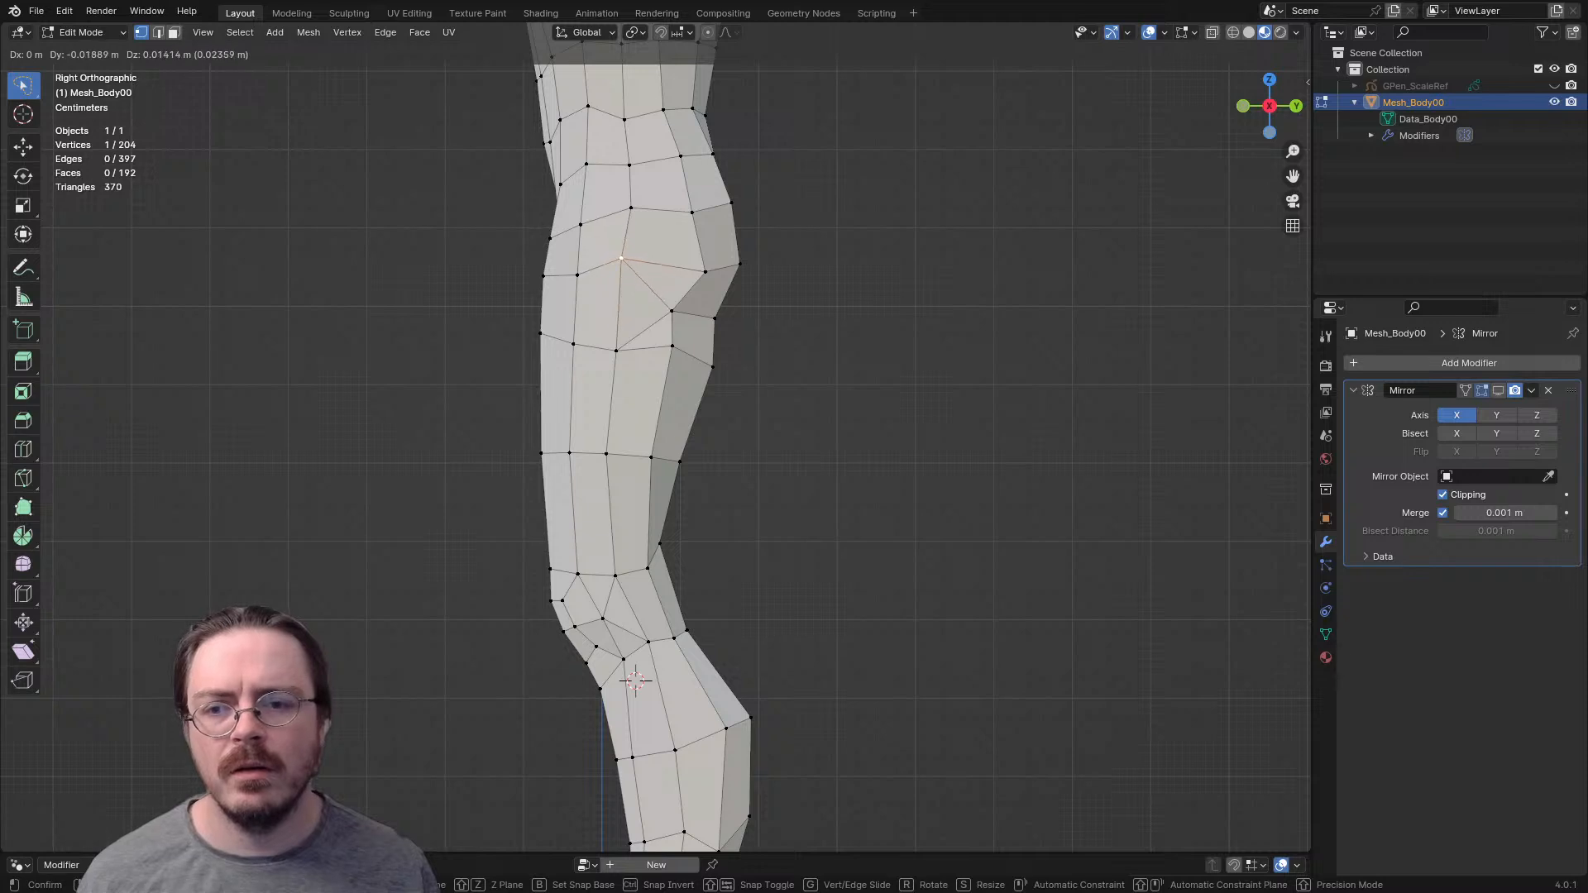
key(Return)
- Nudge the outer side vertex above the knee and move that row's front vertex back and slightly up
click(615, 575)
key(g)
click(616, 575)
key(g)
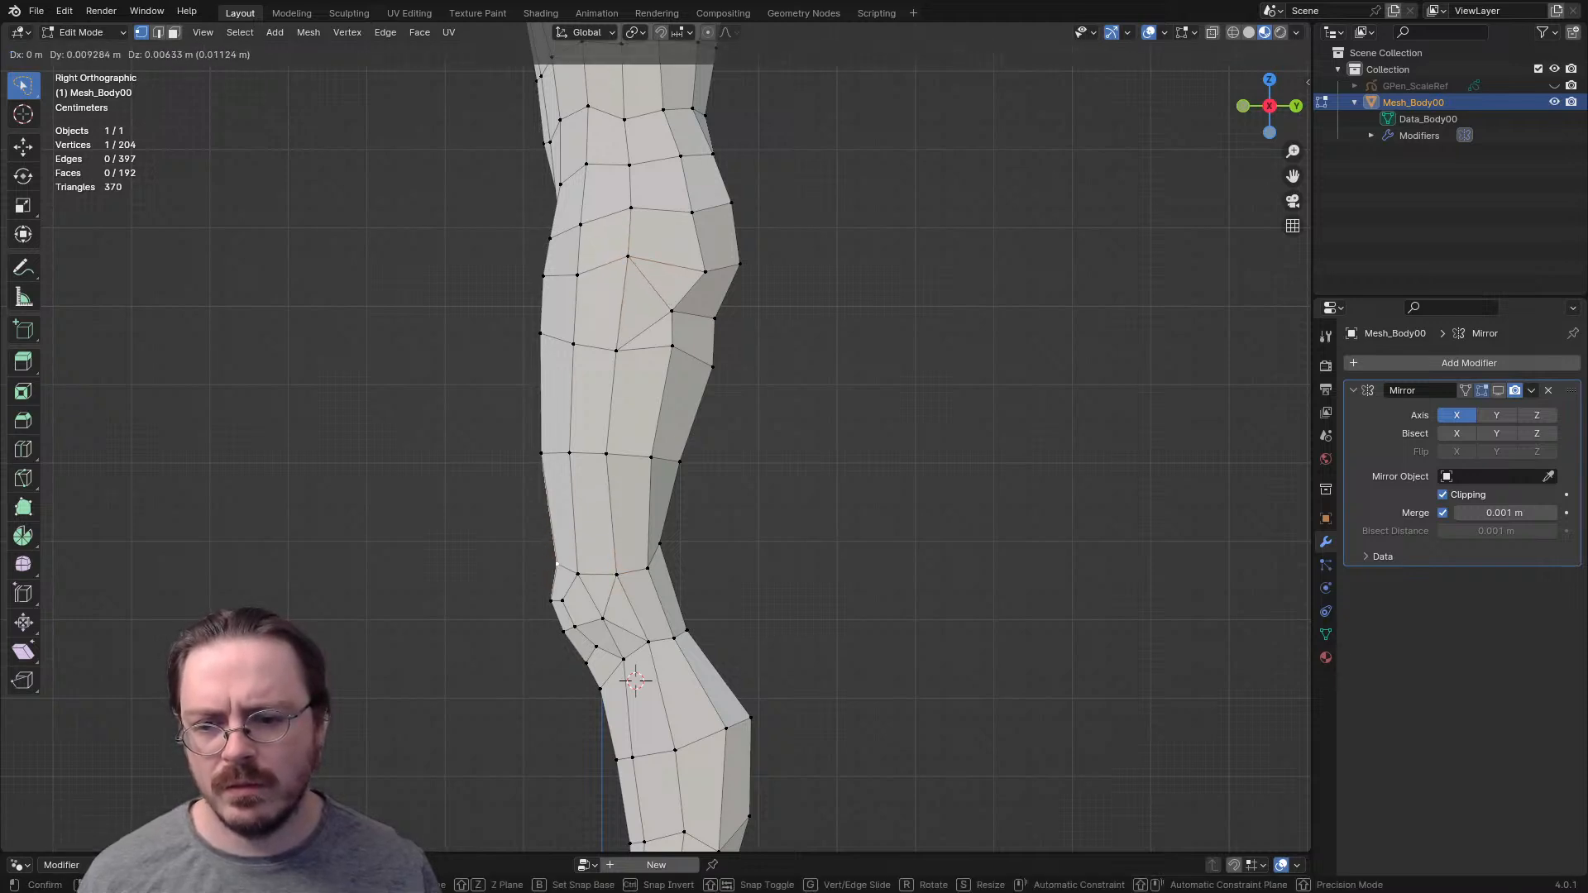
key(Return)
- Select the two upper kneecap faces and raise them slightly in the front view
key(2)
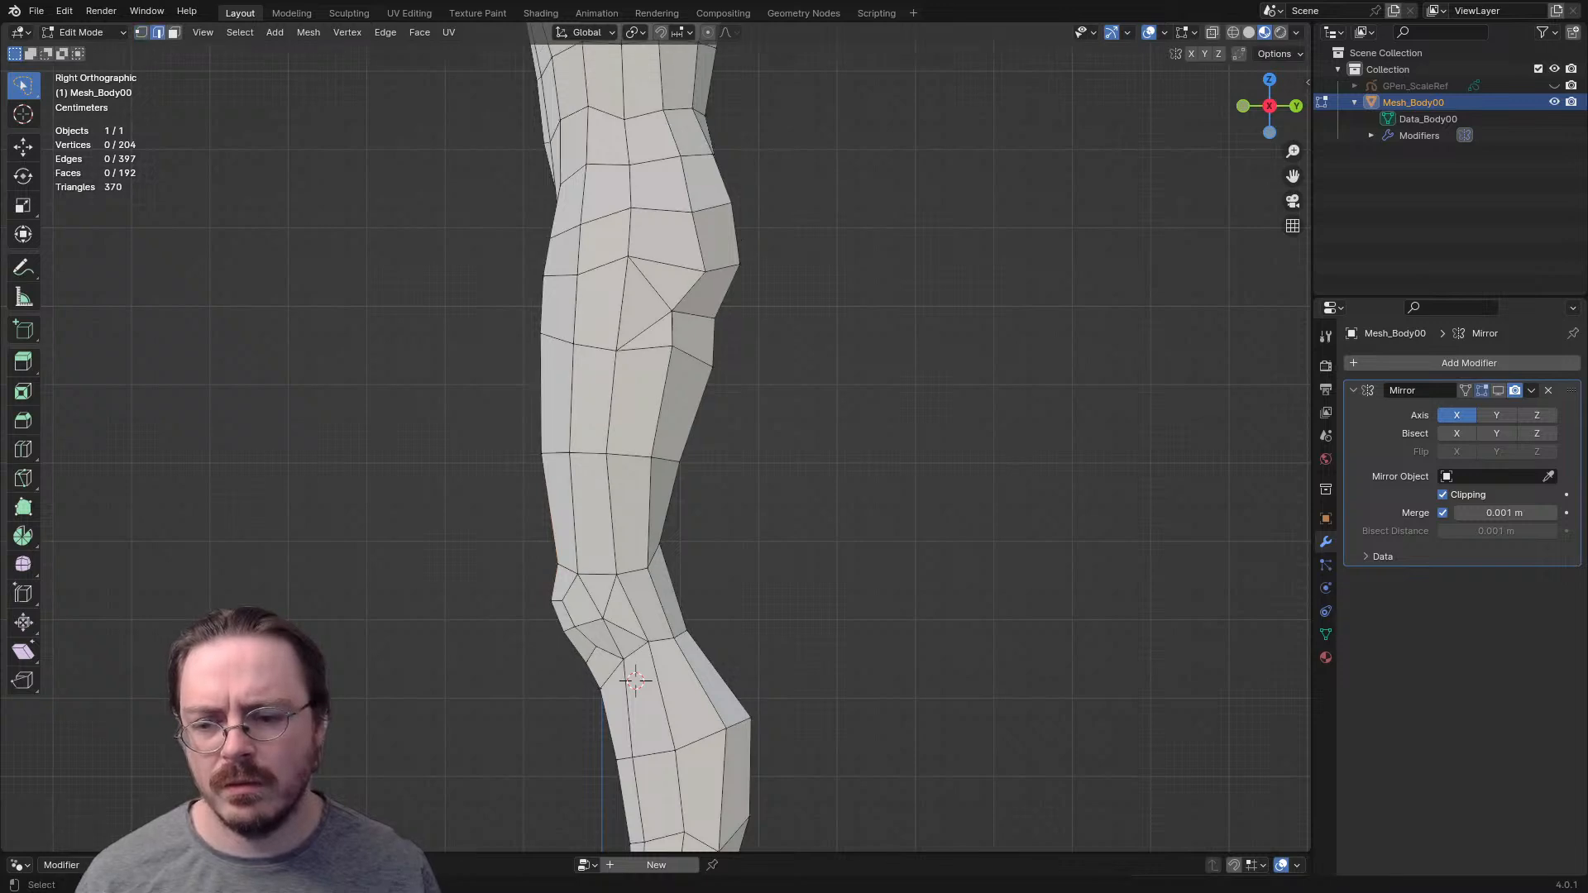
key(3)
click(563, 617)
middle_drag(563, 616, 740, 620)
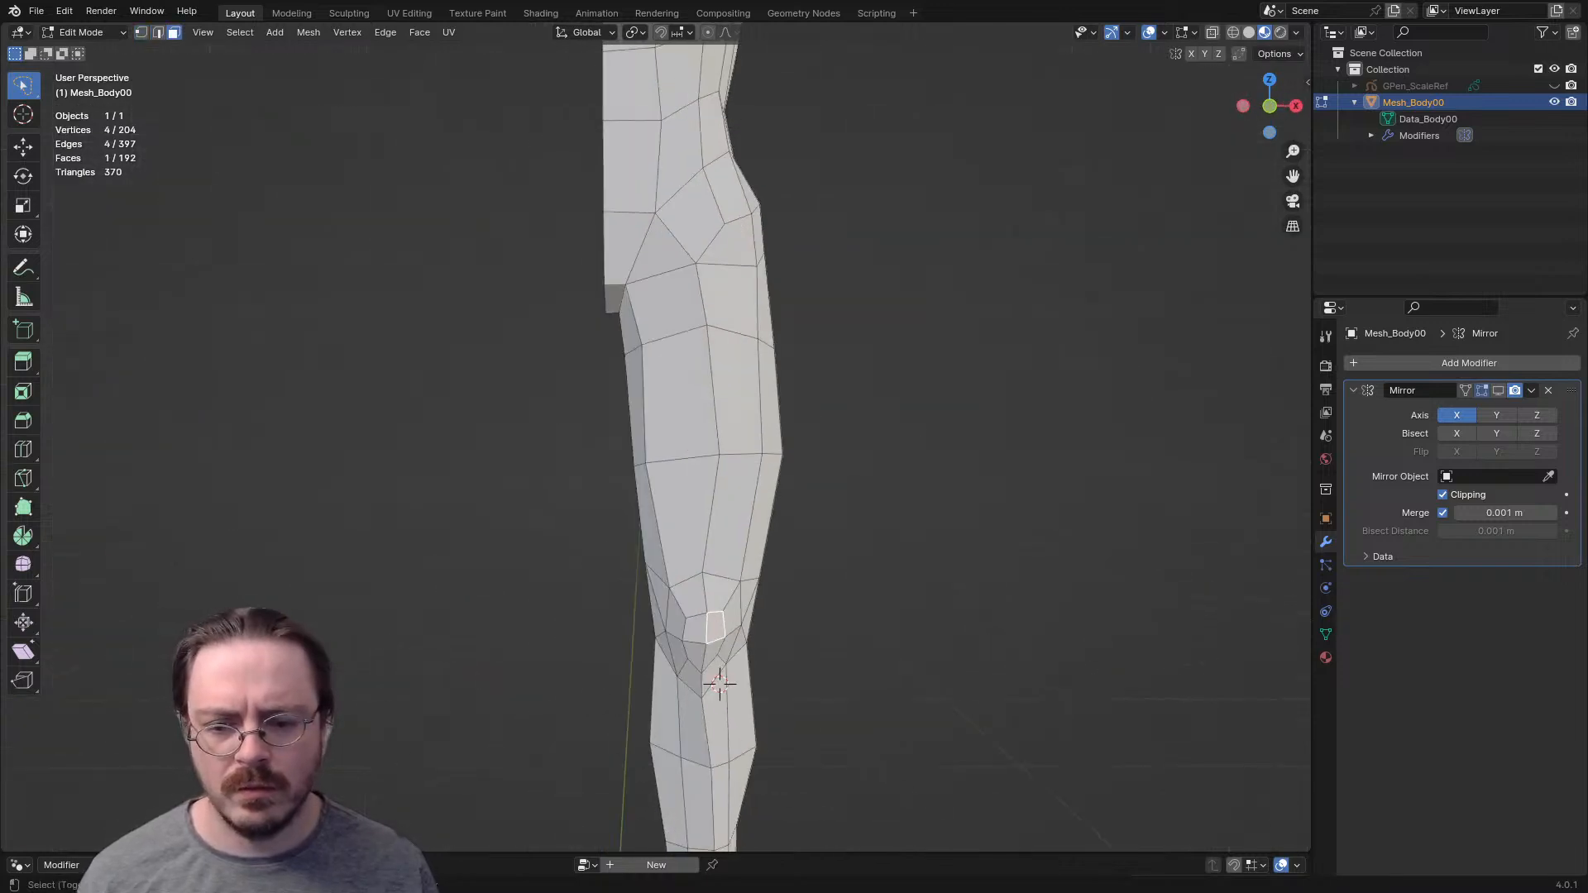
key(KP_1)
key(g)
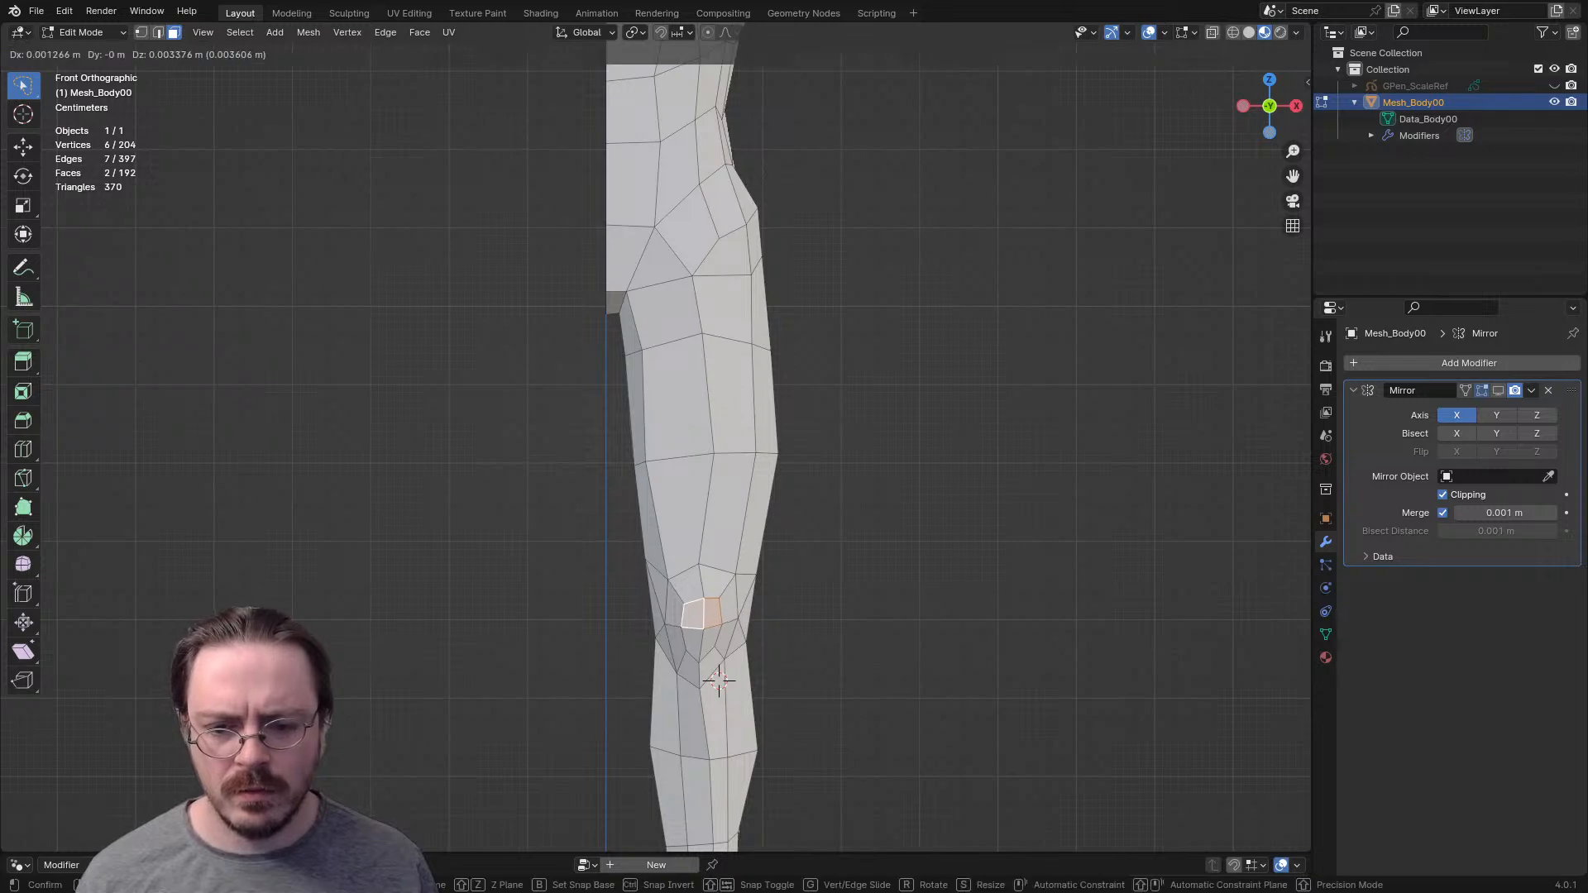
key(Return)
- Move the inner edges of the middle and upper thigh rows inward toward the body's centre
key(2)
click(639, 464)
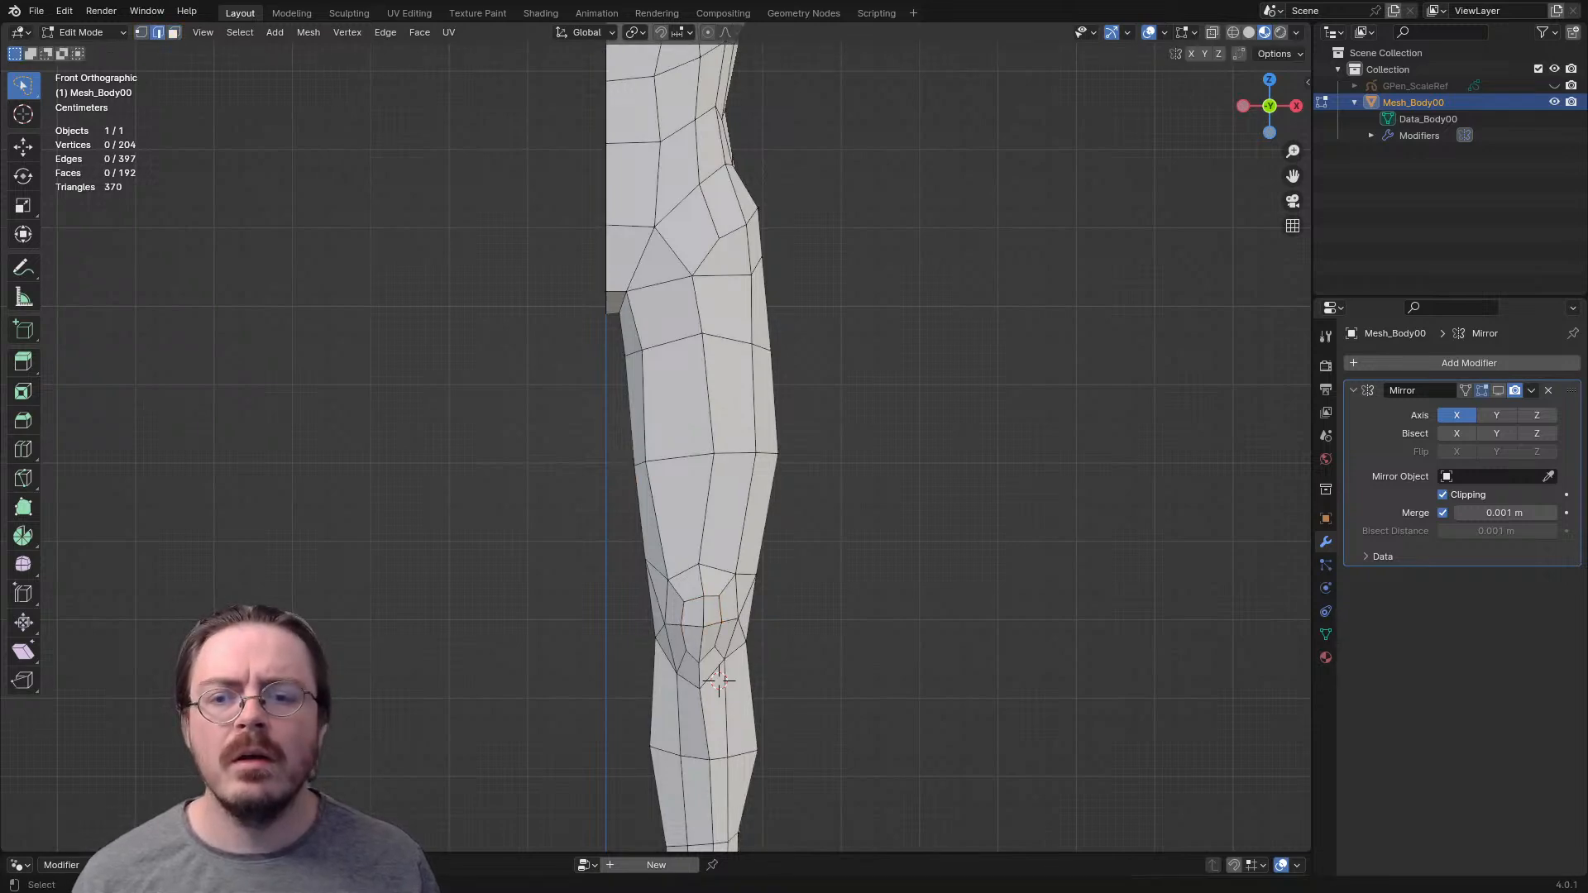
key(g)
click(633, 468)
click(633, 354)
key(g)
click(628, 355)
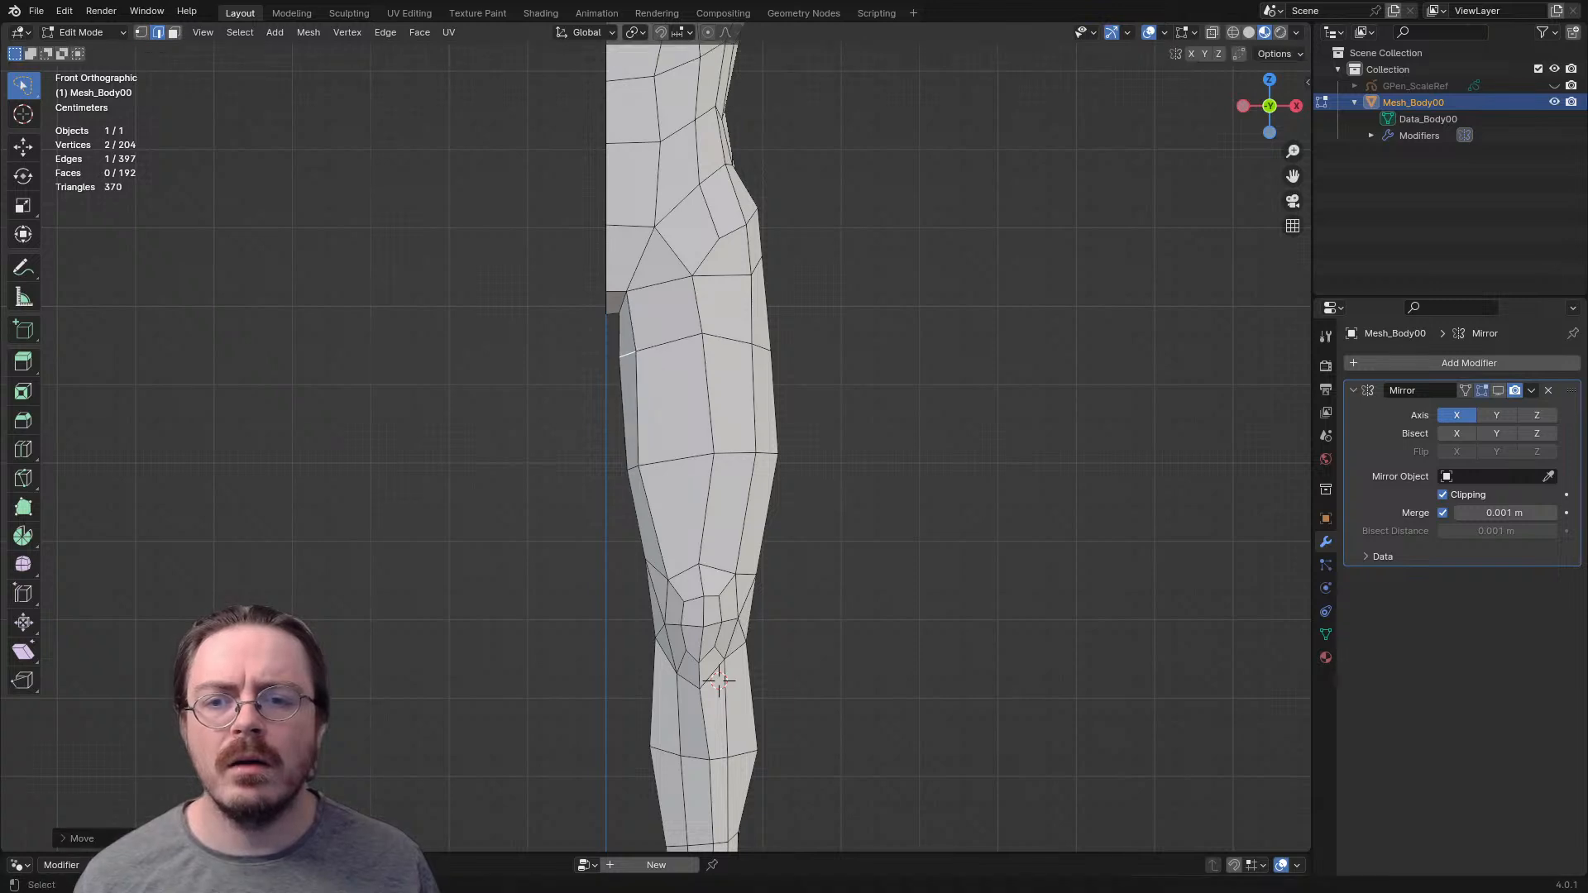
- Move the inner leg edge beside the crotch slightly outward
click(623, 302)
key(g)
click(629, 301)
- Shift the front middle vertex of the mid-thigh row inward and lower the one in the upper thigh row
key(1)
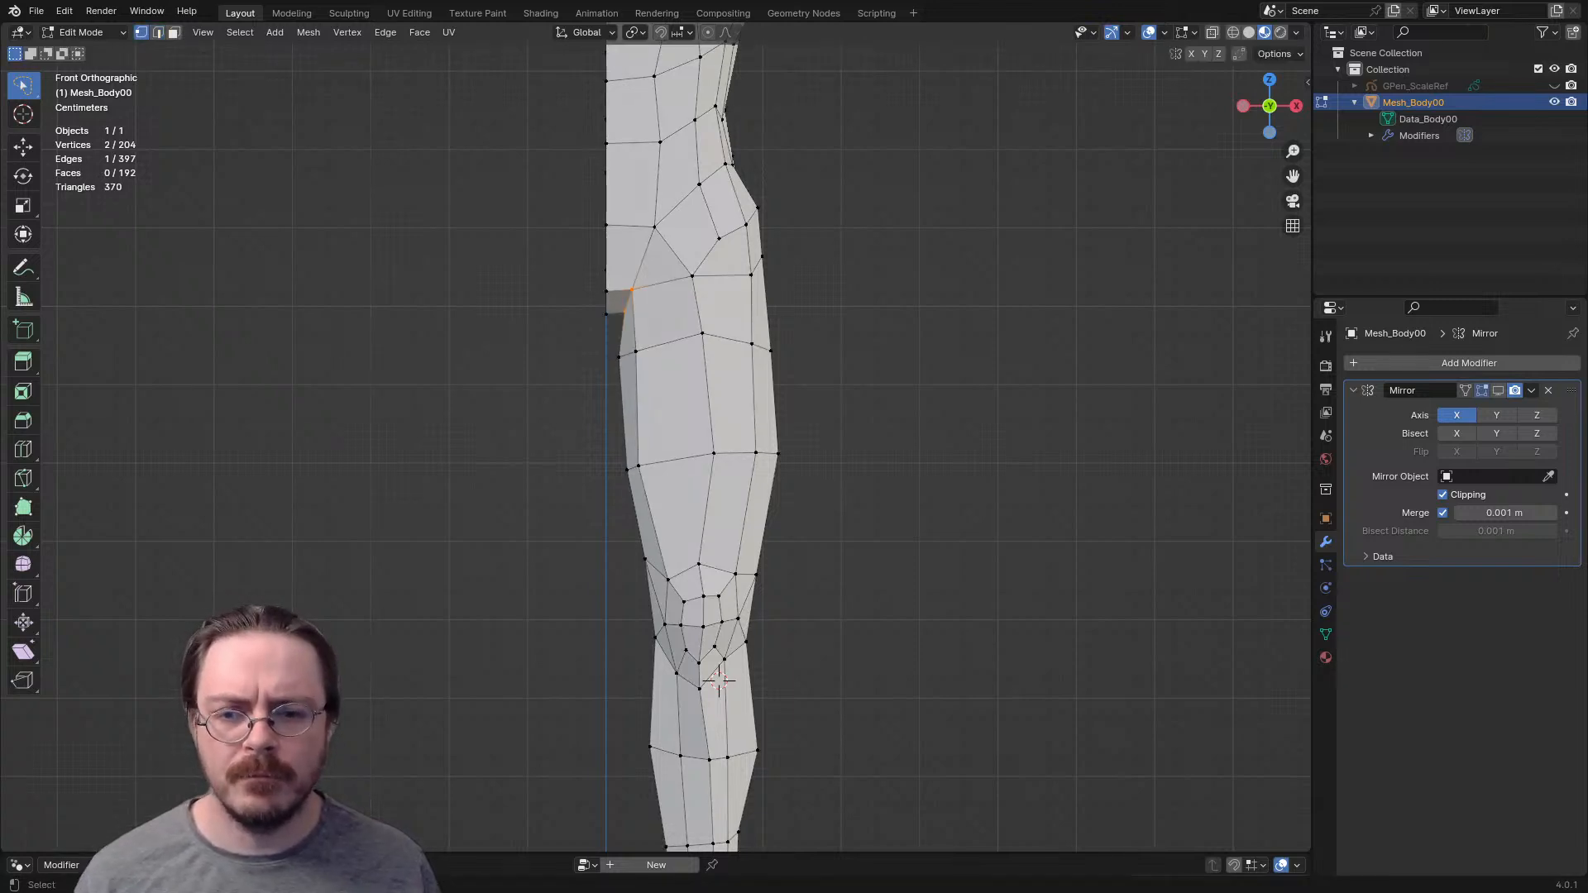
key(g)
click(706, 457)
click(702, 335)
key(g)
click(703, 336)
- Raise the upper thigh row's outer front vertex slightly and lower its middle and inner front vertices
click(751, 344)
key(g)
click(752, 339)
key(g)
click(703, 348)
key(g)
key(Return)
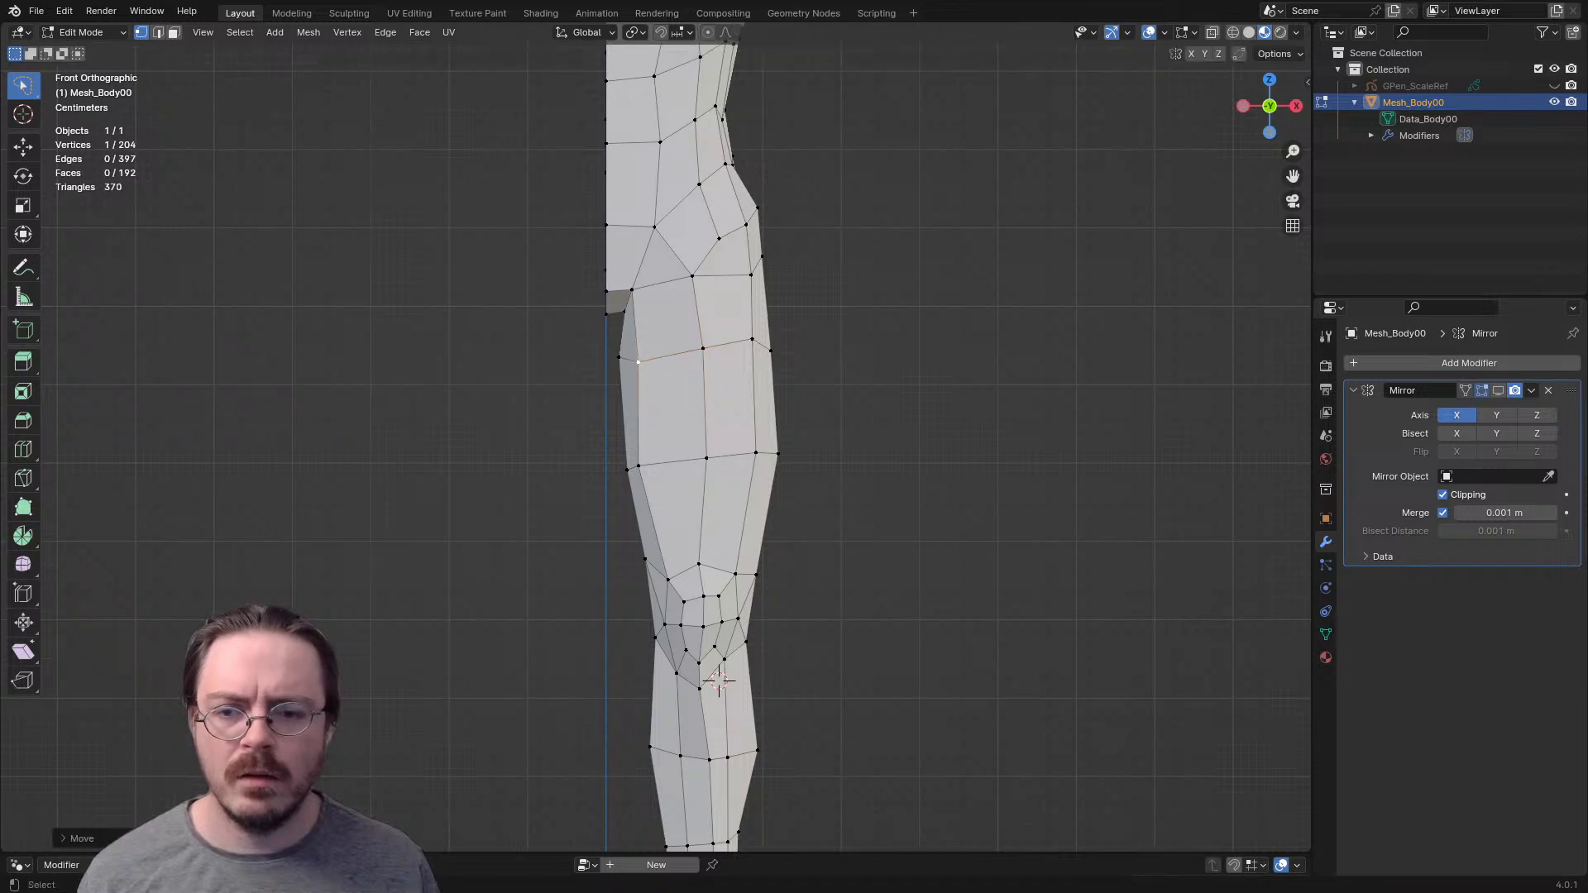
- In the left side view, adjust the upper inner thigh vertex and move the mid-thigh inner vertex forward
key(ctrl+KP_3)
key(g)
click(683, 367)
click(692, 470)
key(g)
click(700, 470)
middle_drag(700, 470, 702, 387)
- Move the edge at the bottom of the crotch forward and slightly up in the left side view
key(2)
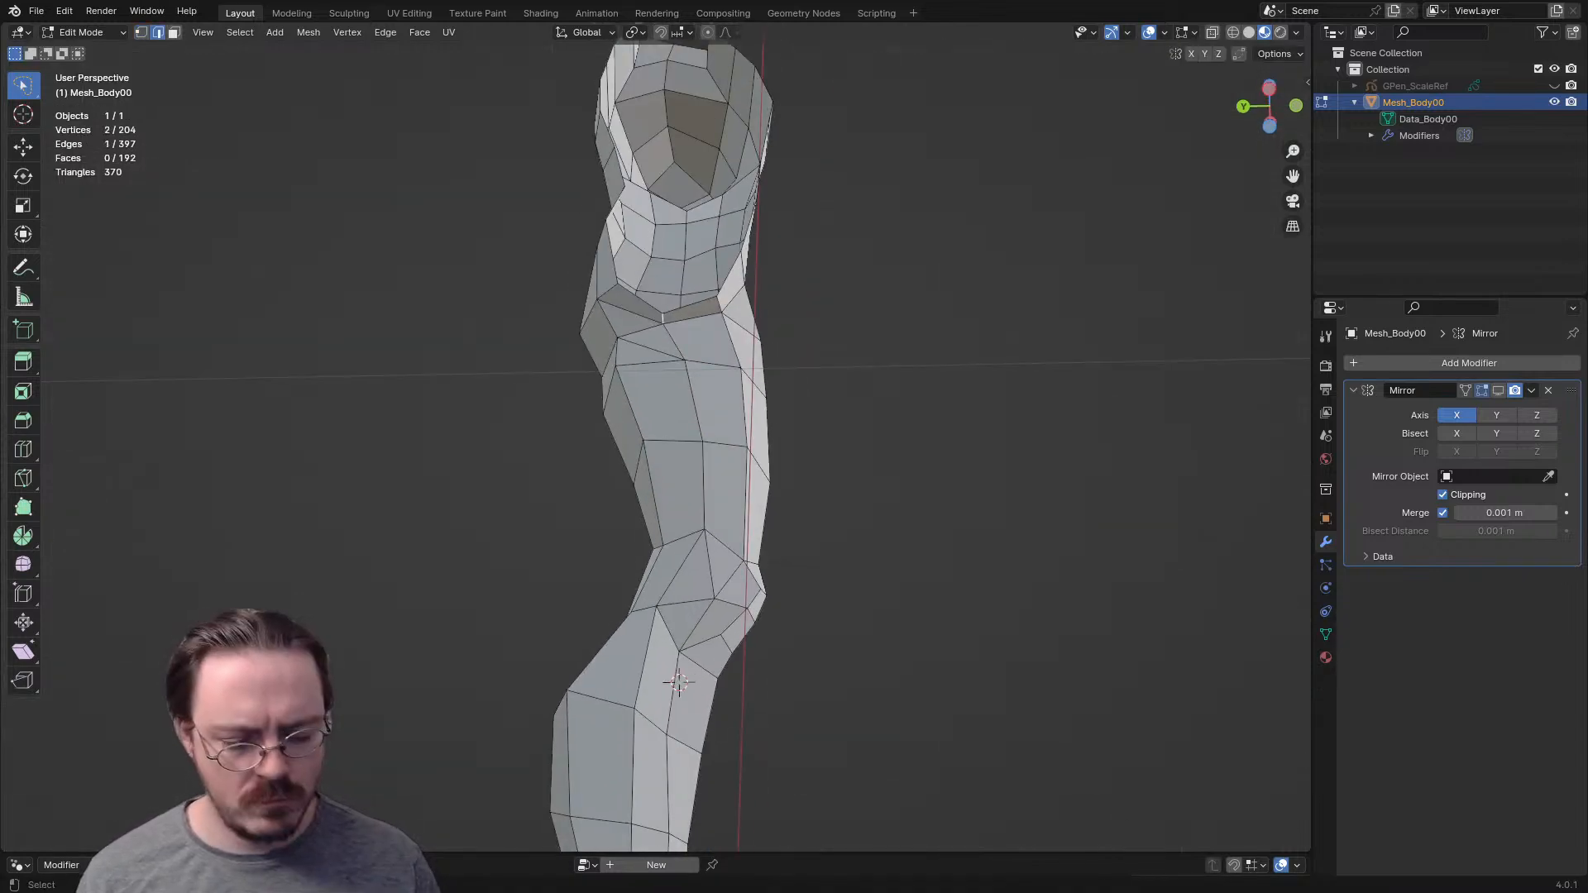
key(KP_3)
key(ctrl+KP_3)
key(g)
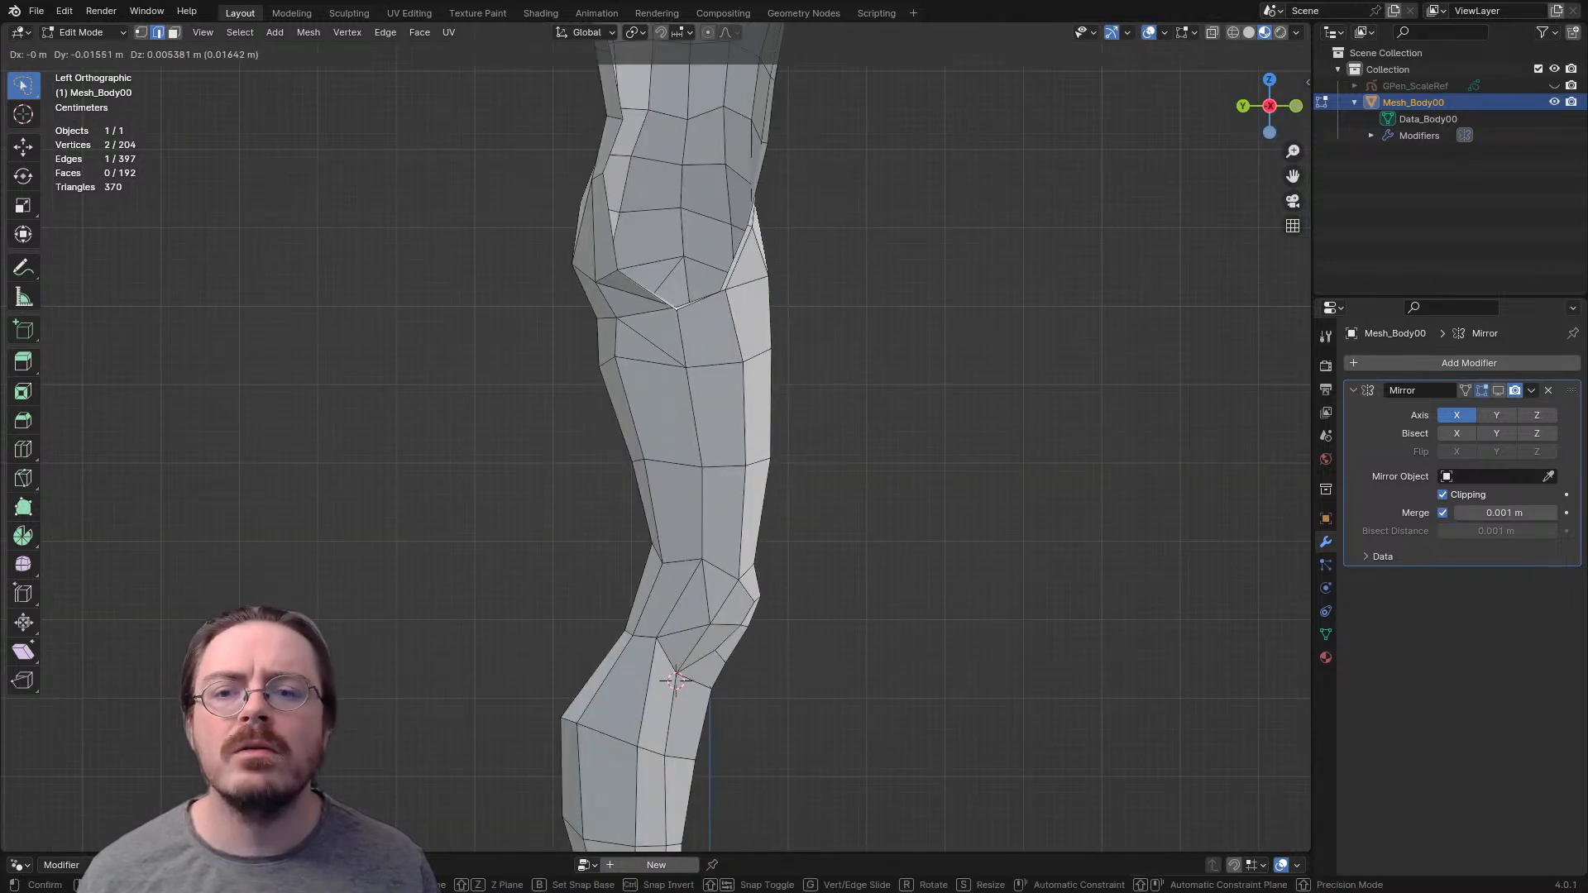
key(Return)
- Move the inner rear edge of the mid-thigh row backward
key(1)
key(2)
key(g)
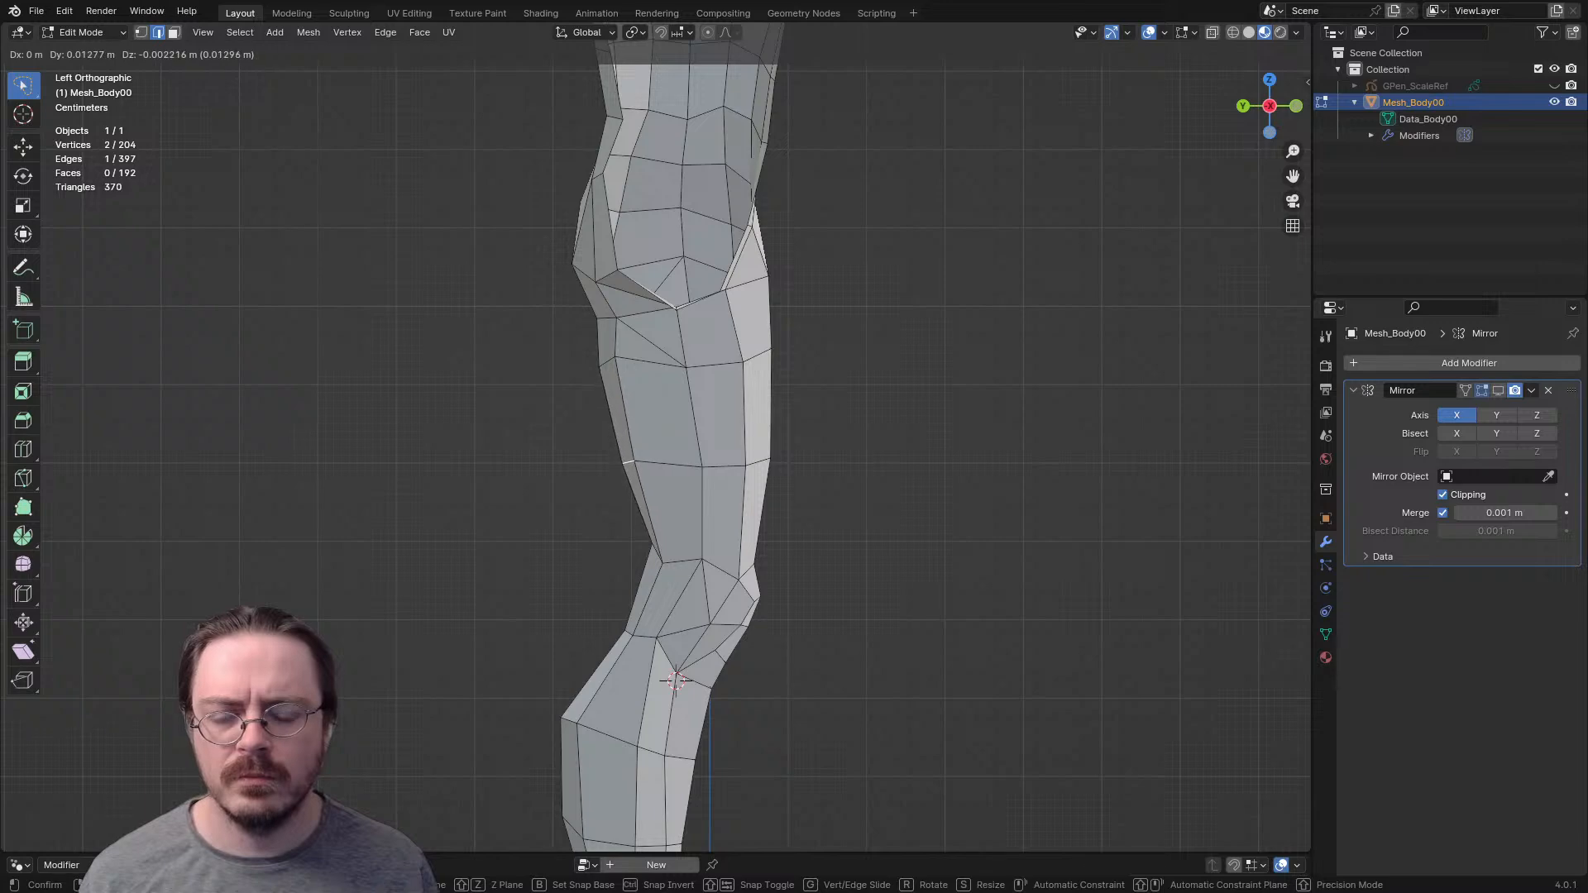
key(Return)
- Switch to Object Mode and enable viewport display of the Mirror modifier, with its settings collapsed
scroll(656, 436, down, 2)
scroll(656, 436, down, 2)
key(ctrl+Tab)
click(661, 429)
middle_drag(662, 429, 543, 445)
key(alt+z)
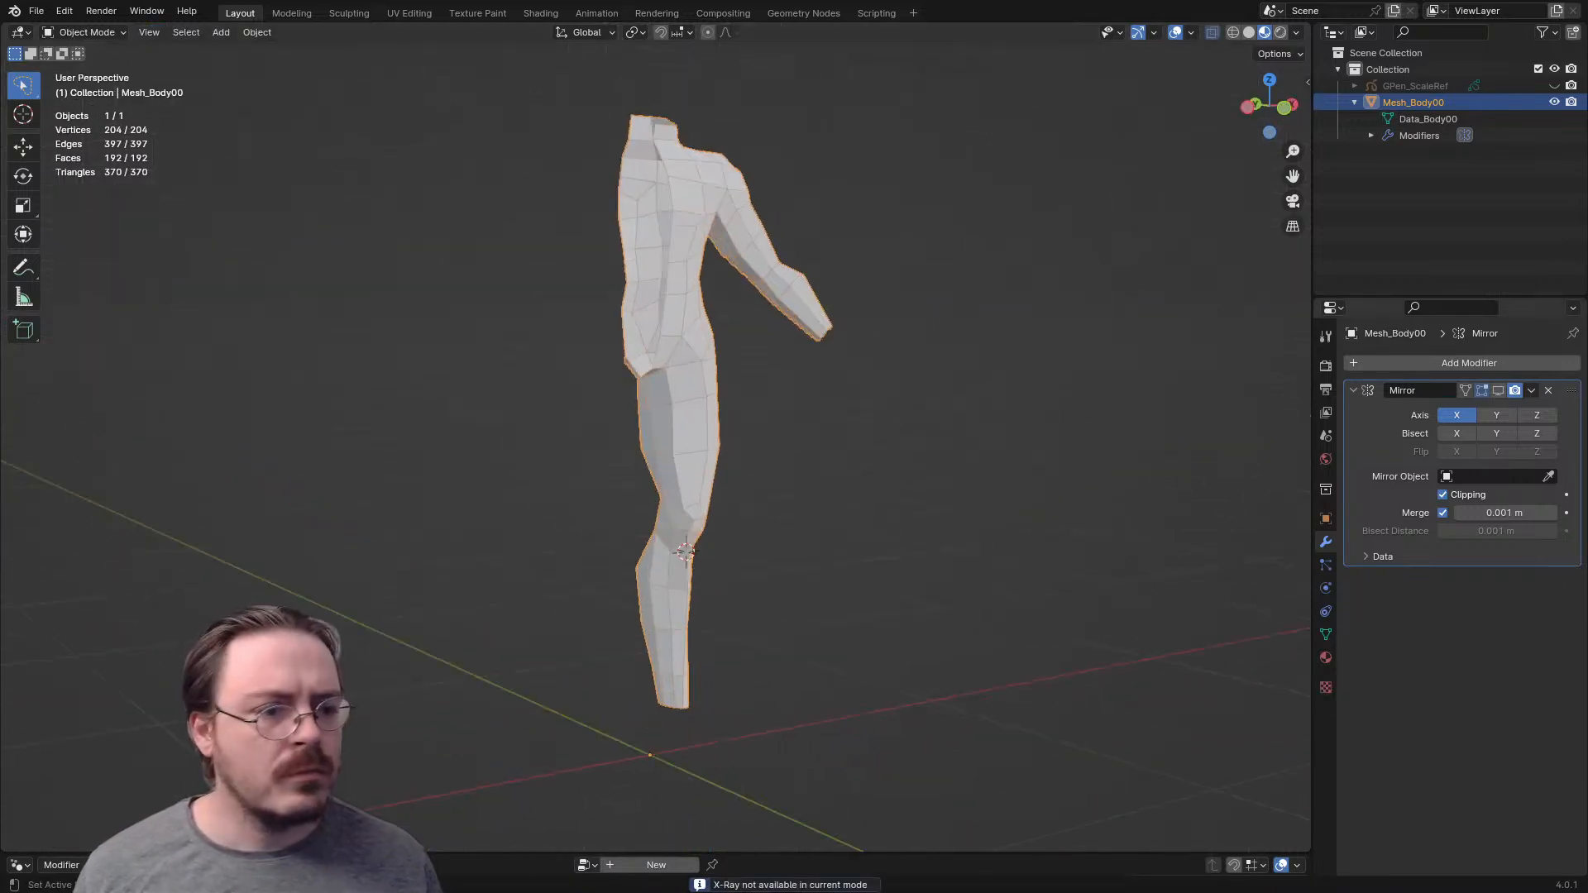
click(1354, 391)
scroll(656, 437, up, 3)
click(1498, 390)
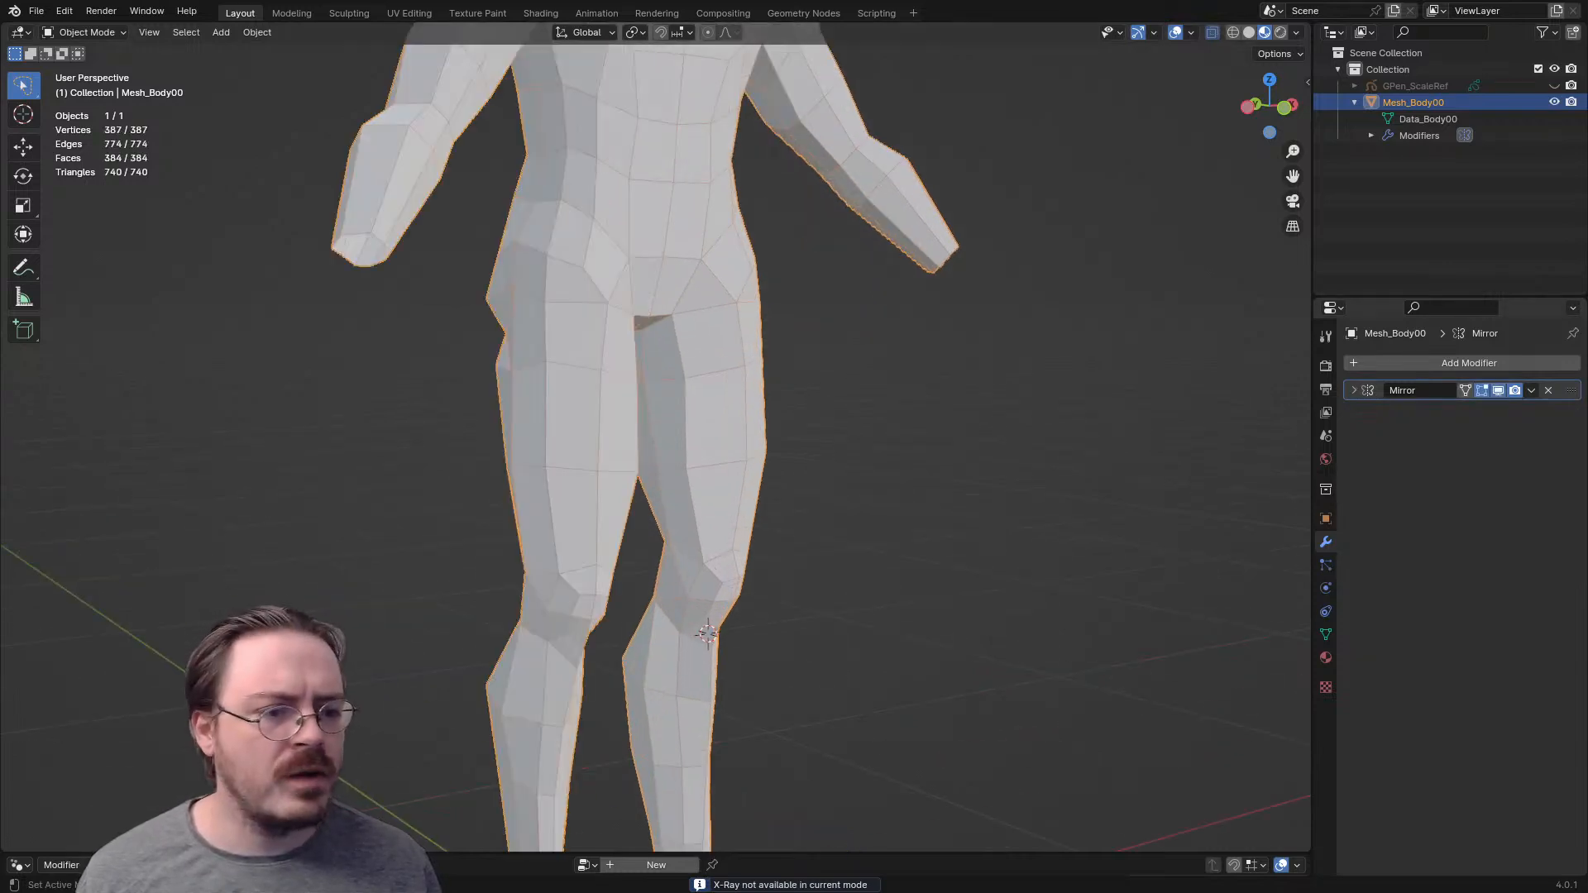
- Deselect the body and examine the mirrored hips, buttocks and legs from all around
scroll(656, 437, down, 3)
key(alt+a)
shift+middle_drag(656, 437, 656, 484)
middle_drag(656, 484, 472, 484)
scroll(656, 437, up, 2)
middle_drag(656, 437, 451, 438)
scroll(656, 437, up, 2)
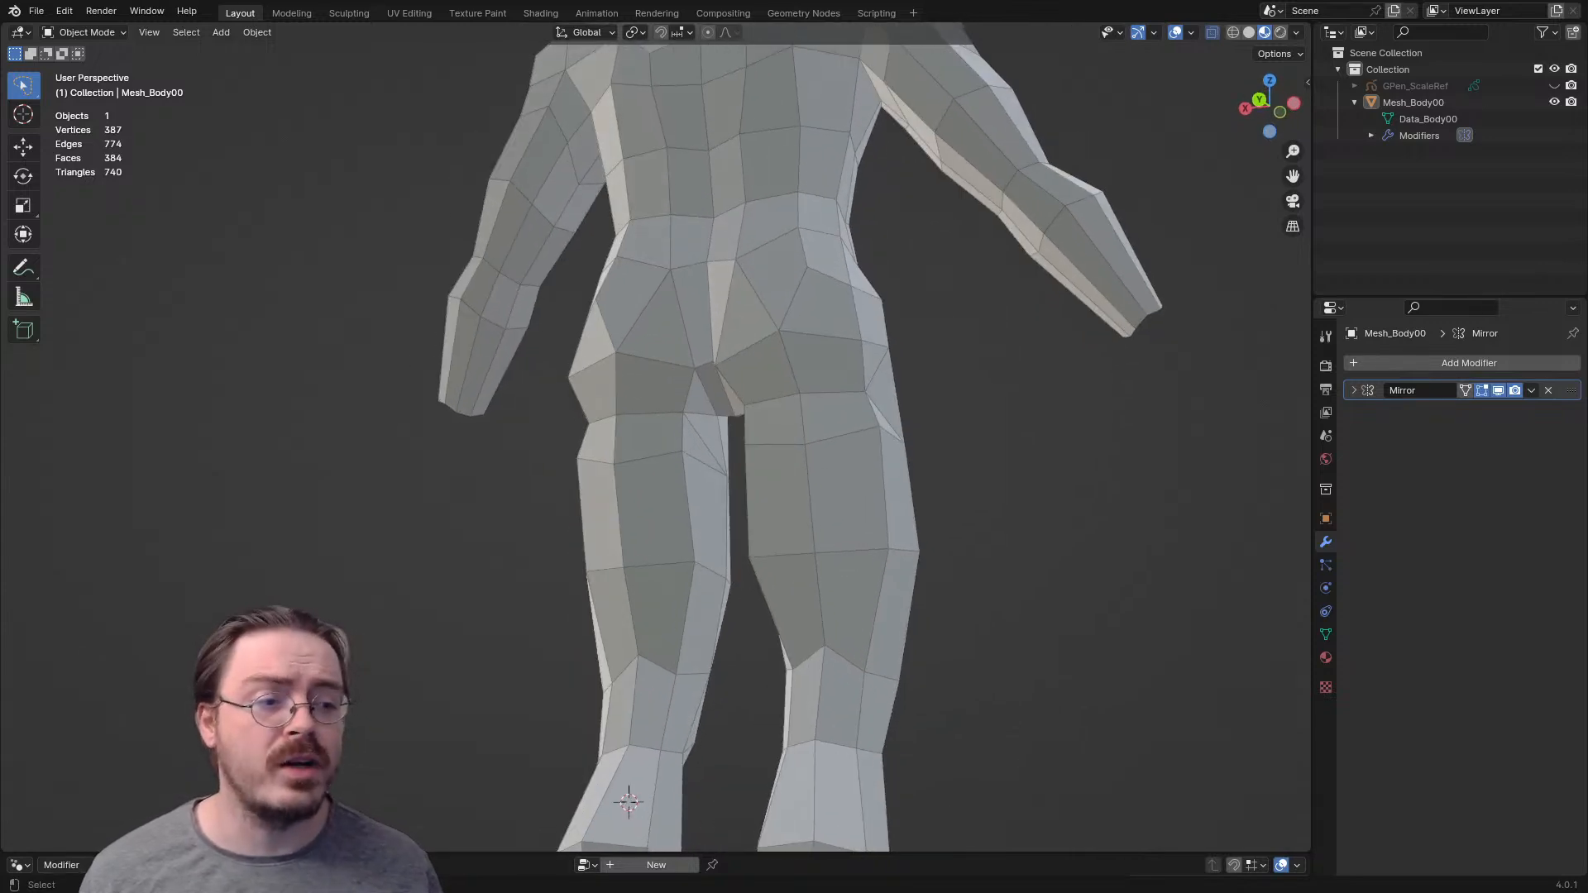
scroll(656, 437, up, 3)
- In Edit Mode, move the outer triangle vertex below the buttock outward and pull the widest buttock vertex inward
key(Tab)
middle_drag(656, 437, 554, 458)
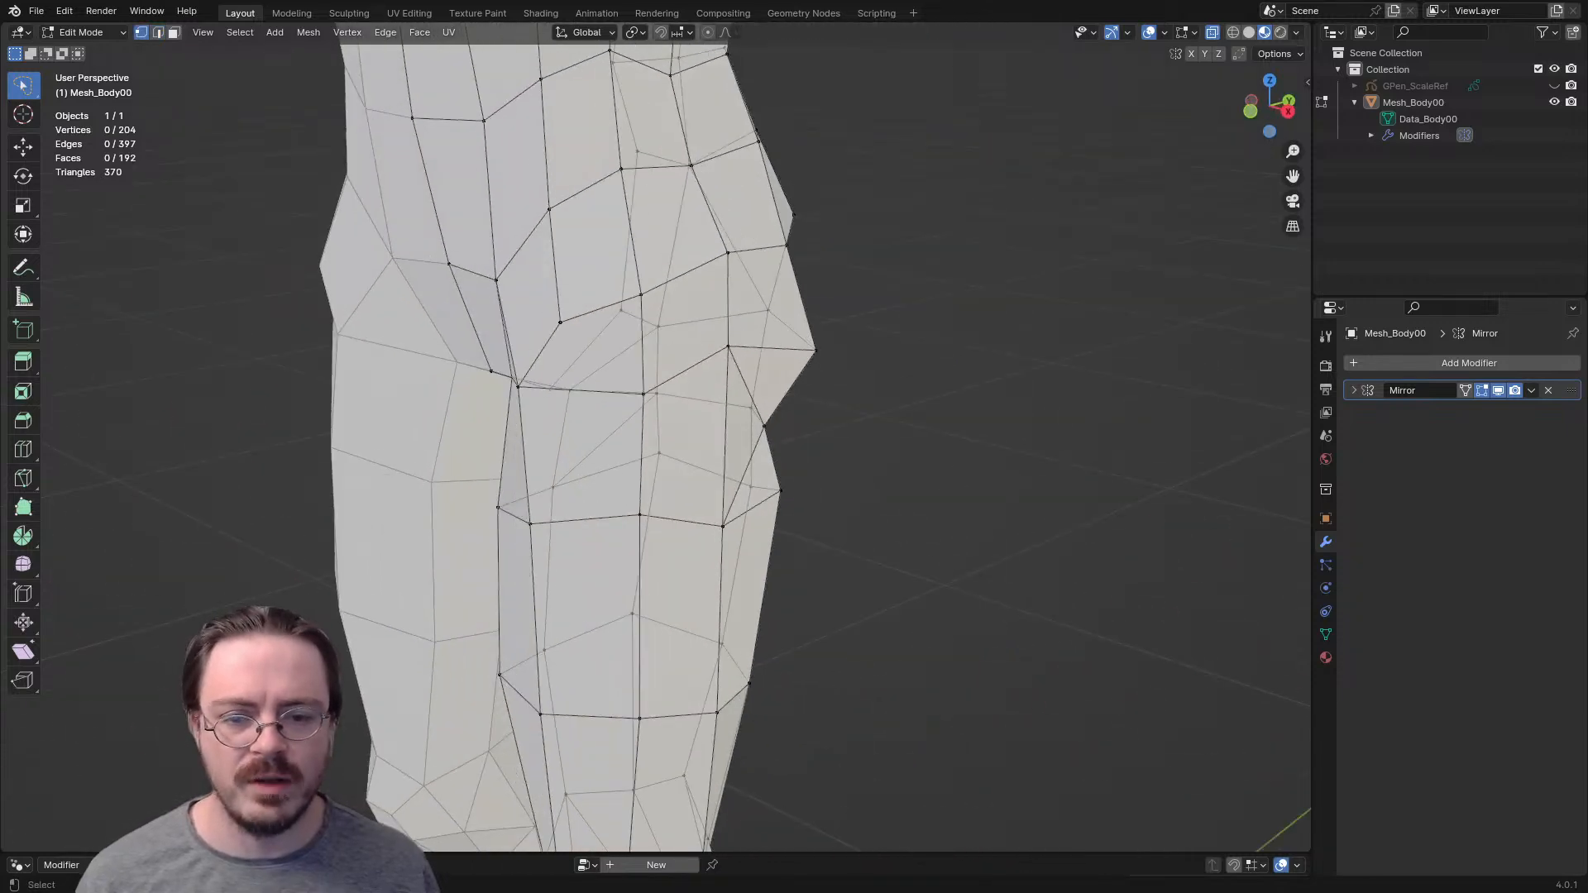
key(g)
click(783, 425)
click(815, 350)
key(g)
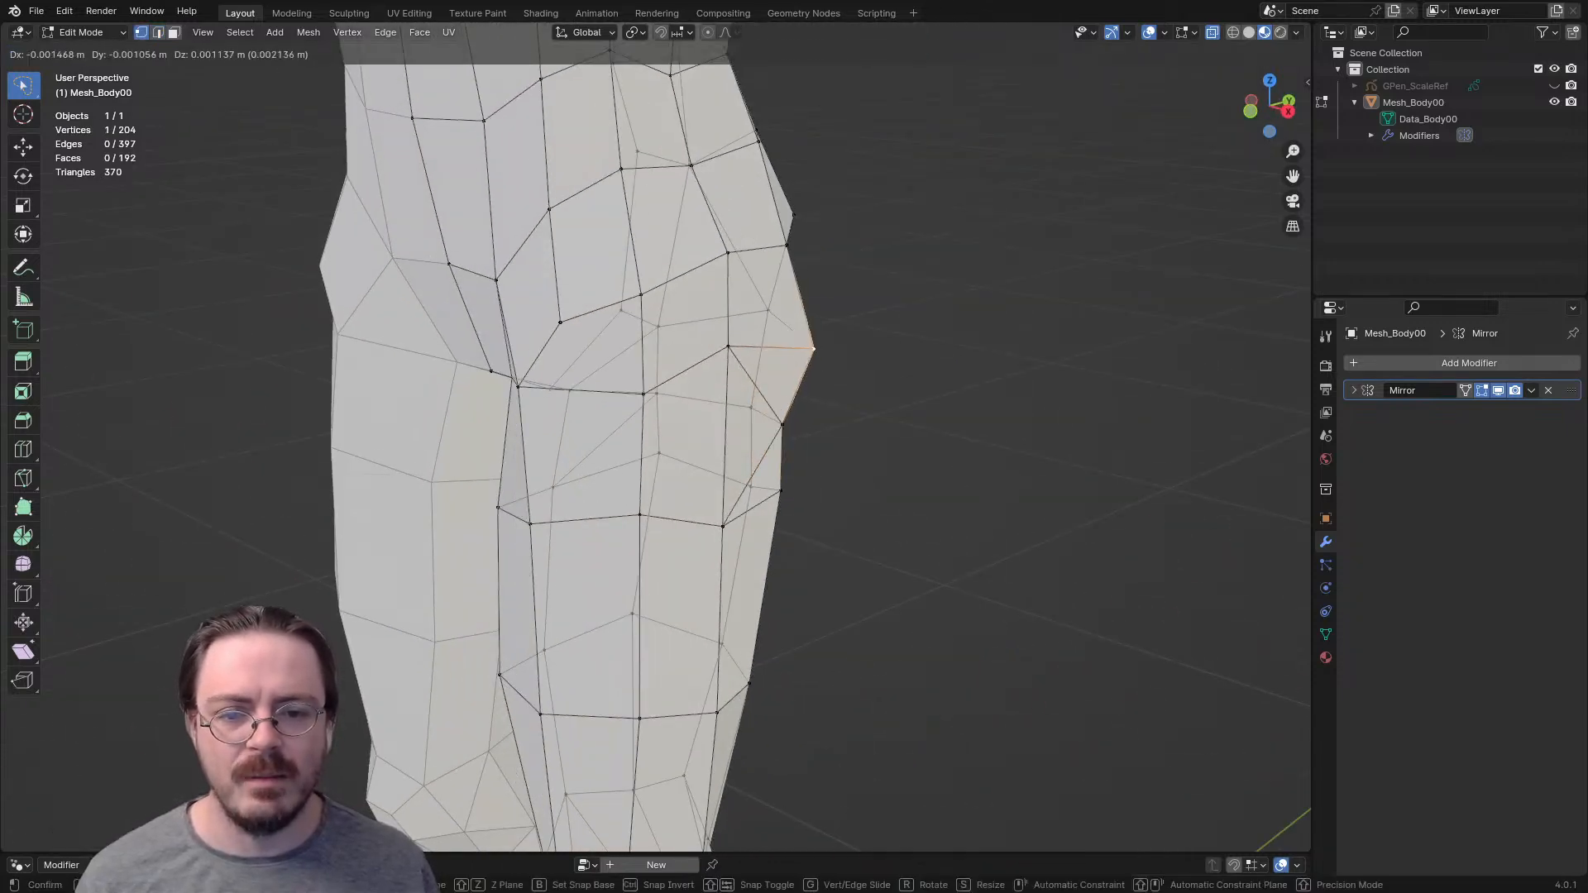
click(787, 337)
- Turn off X-Ray and raise the rear vertex under the buttock in the right side view, moving it slightly forward
key(alt+z)
scroll(787, 337, down, 3)
middle_drag(787, 337, 364, 340)
scroll(809, 340, up, 1)
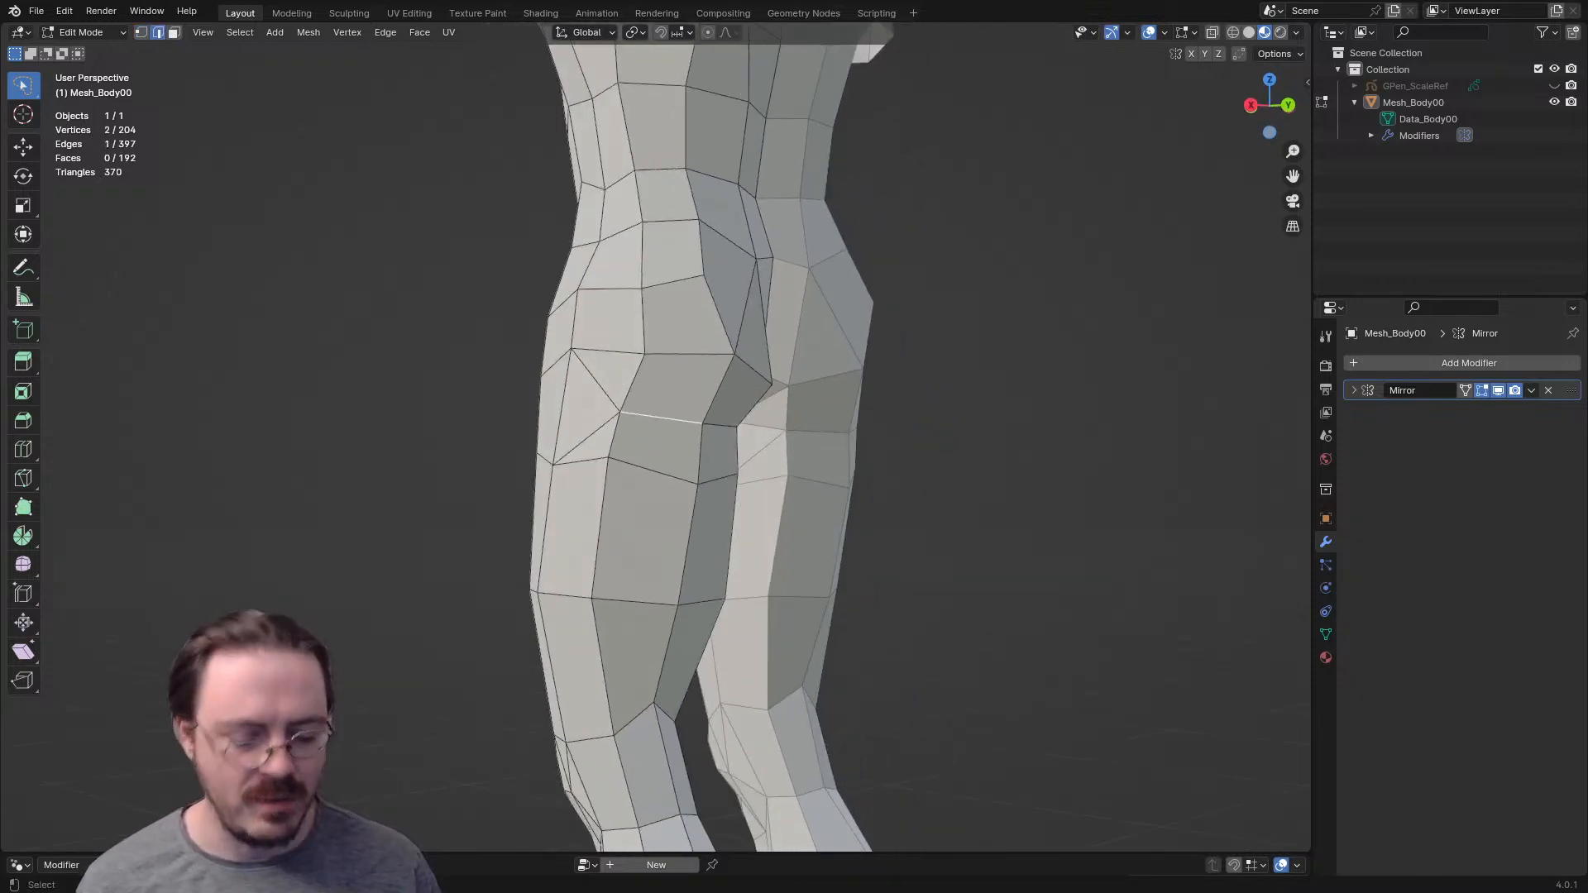
key(KP_3)
click(736, 427)
key(g)
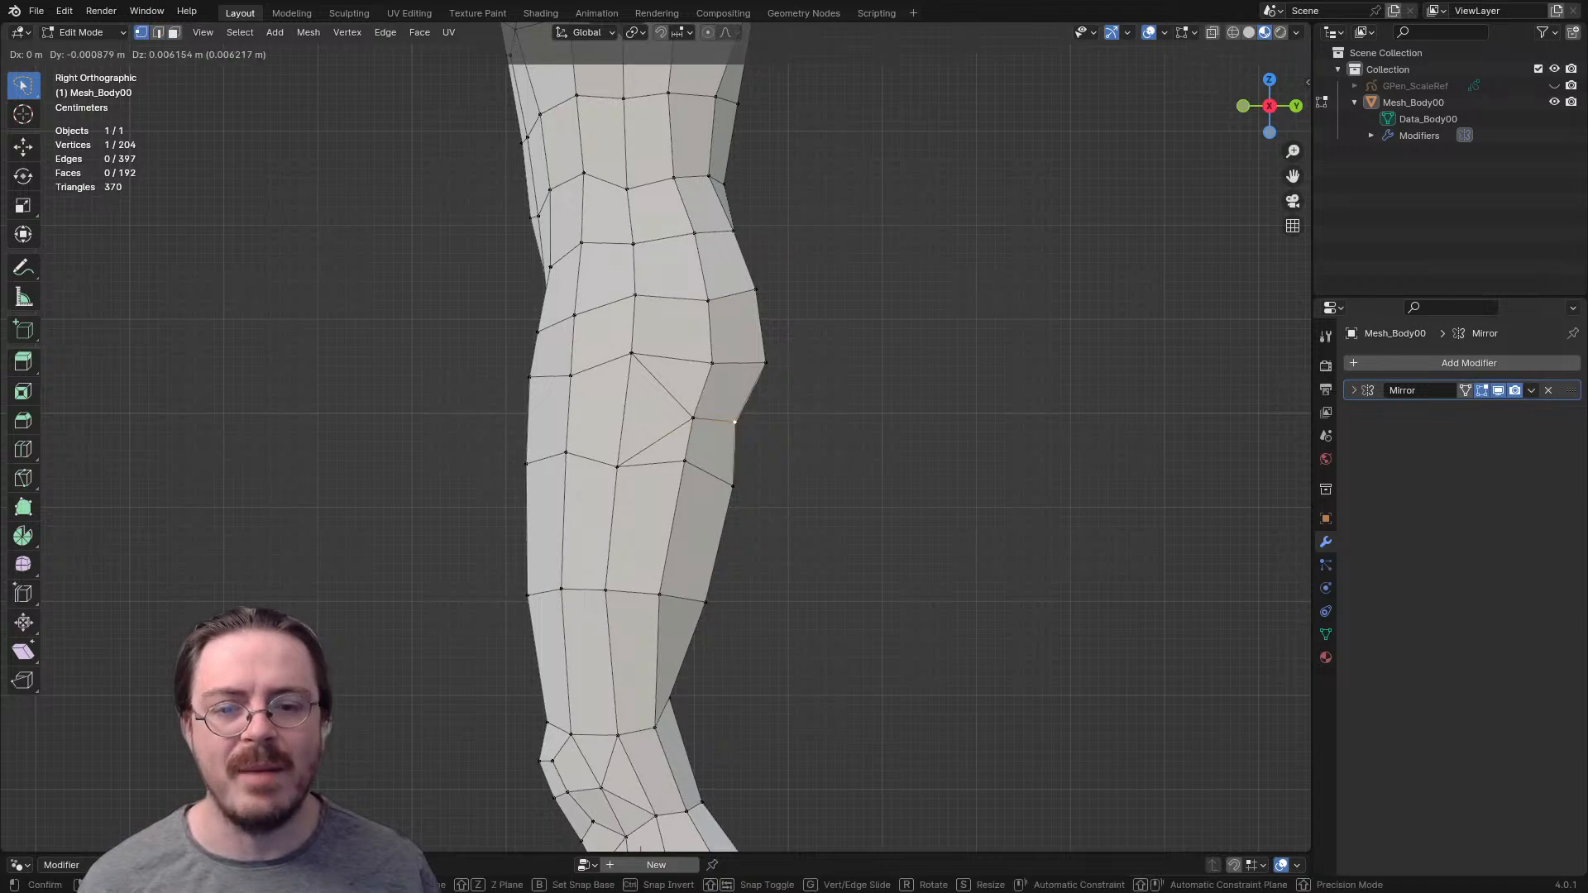
click(731, 412)
- Nudge the rearmost buttock vertex and its outer neighbour slightly forward and up
click(766, 363)
key(g)
click(762, 361)
click(712, 363)
key(g)
click(710, 361)
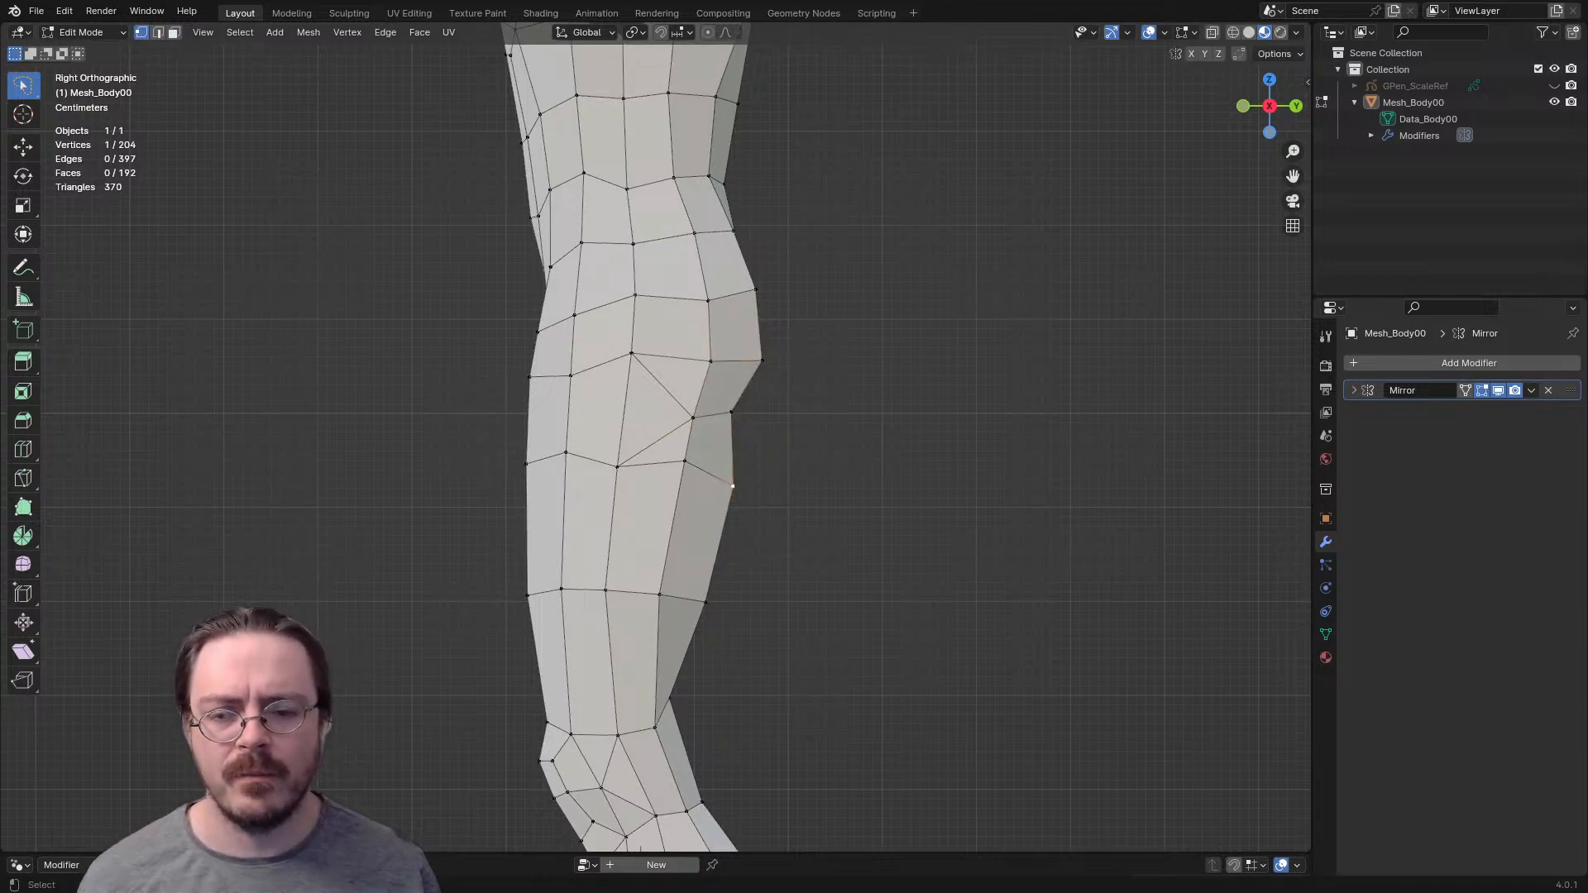
- Raise the rear vertex of the upper thigh row below the buttock
click(733, 486)
key(g)
click(734, 473)
key(2)
click(721, 536)
middle_drag(721, 536, 810, 539)
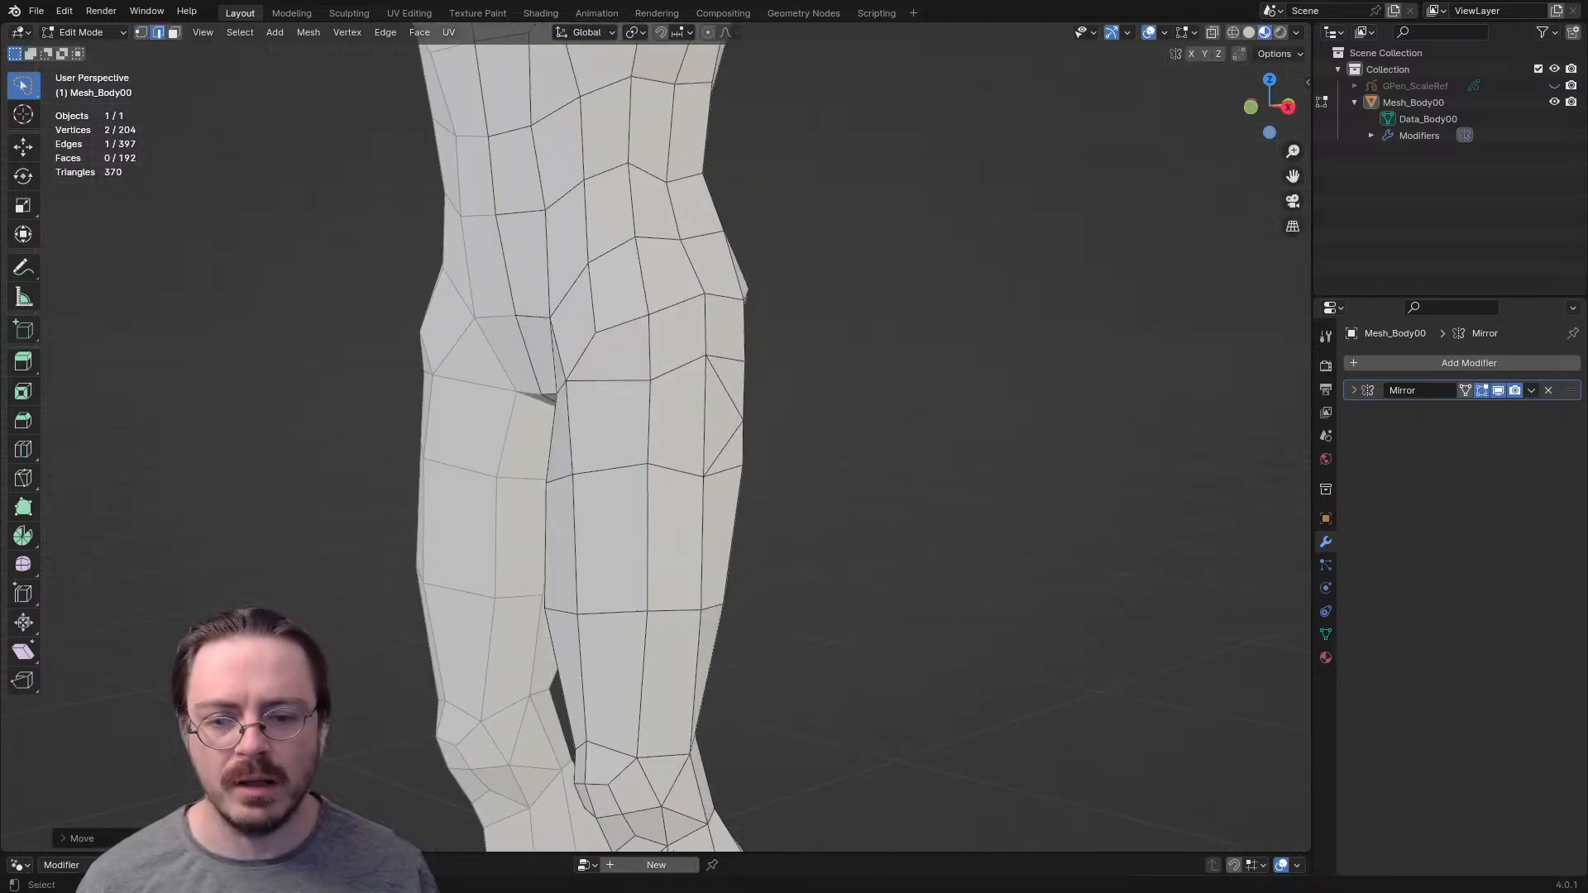
- Rotate the selected edge on the rear outer thigh and move it slightly outward to fill out the lower thigh
key(r)
click(856, 555)
key(g)
click(862, 559)
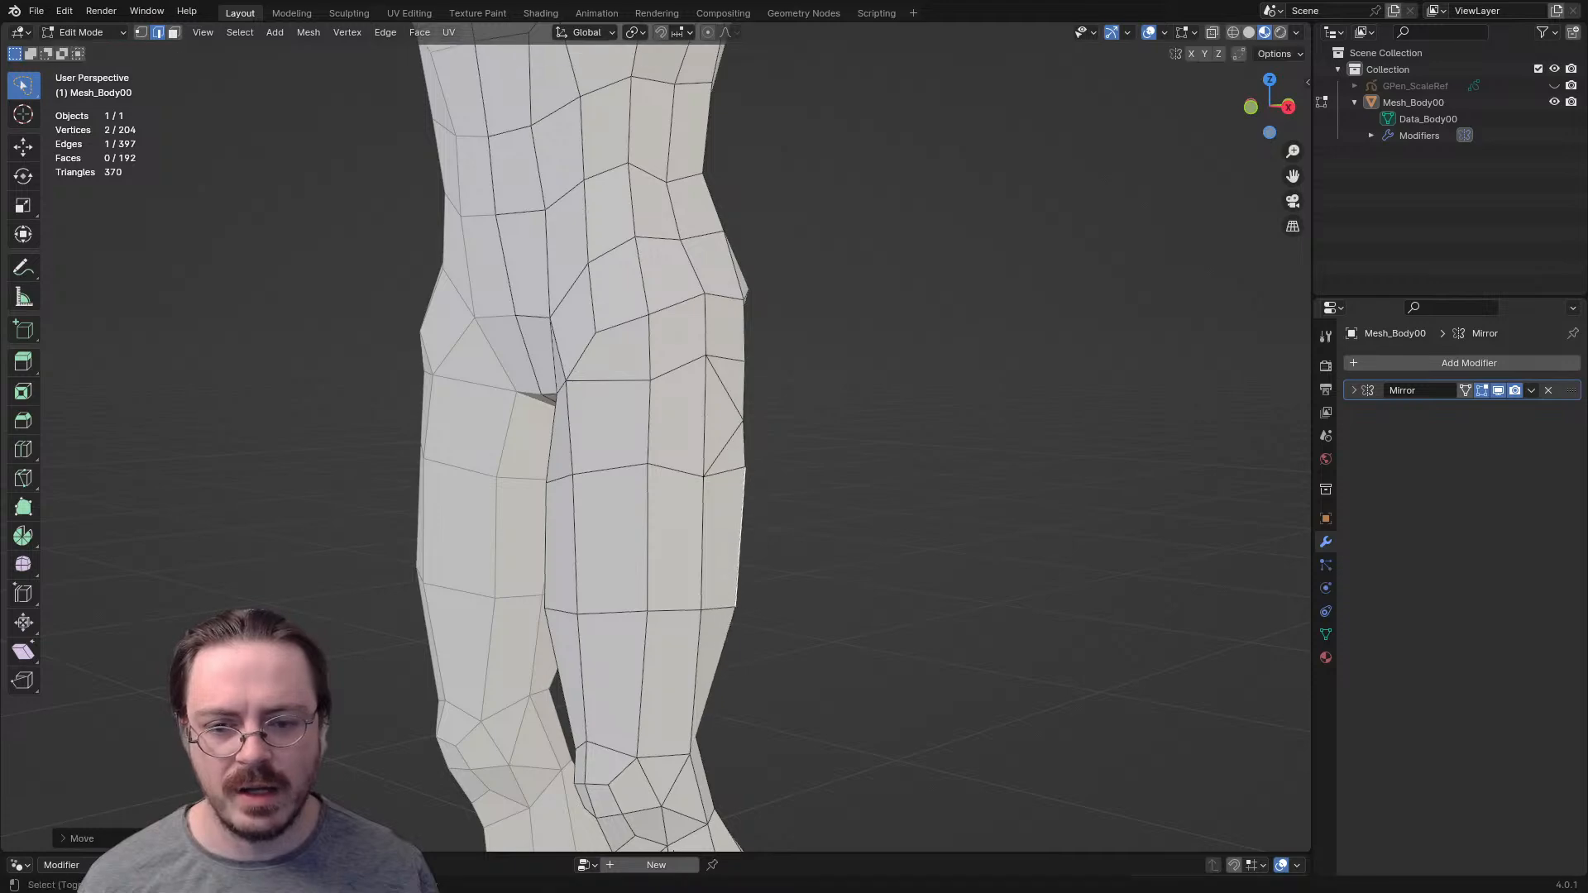
- Examine the overall body silhouette and the thigh and hip contours from several angles, far and near
shift+middle_drag(862, 558, 850, 704)
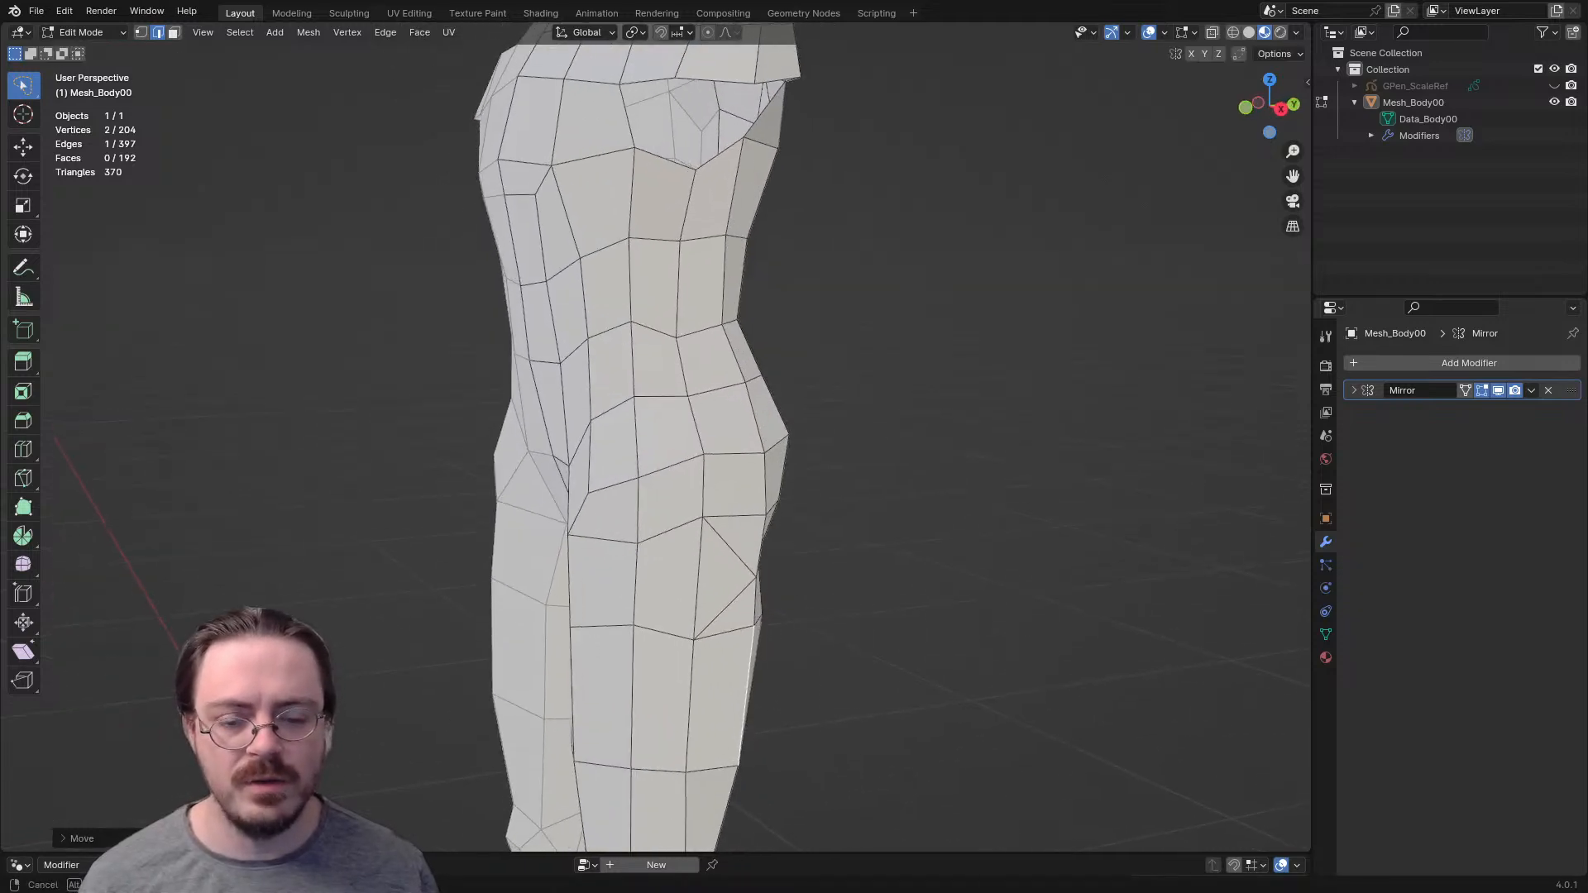
scroll(850, 704, down, 3)
scroll(851, 704, down, 3)
key(ctrl+Tab)
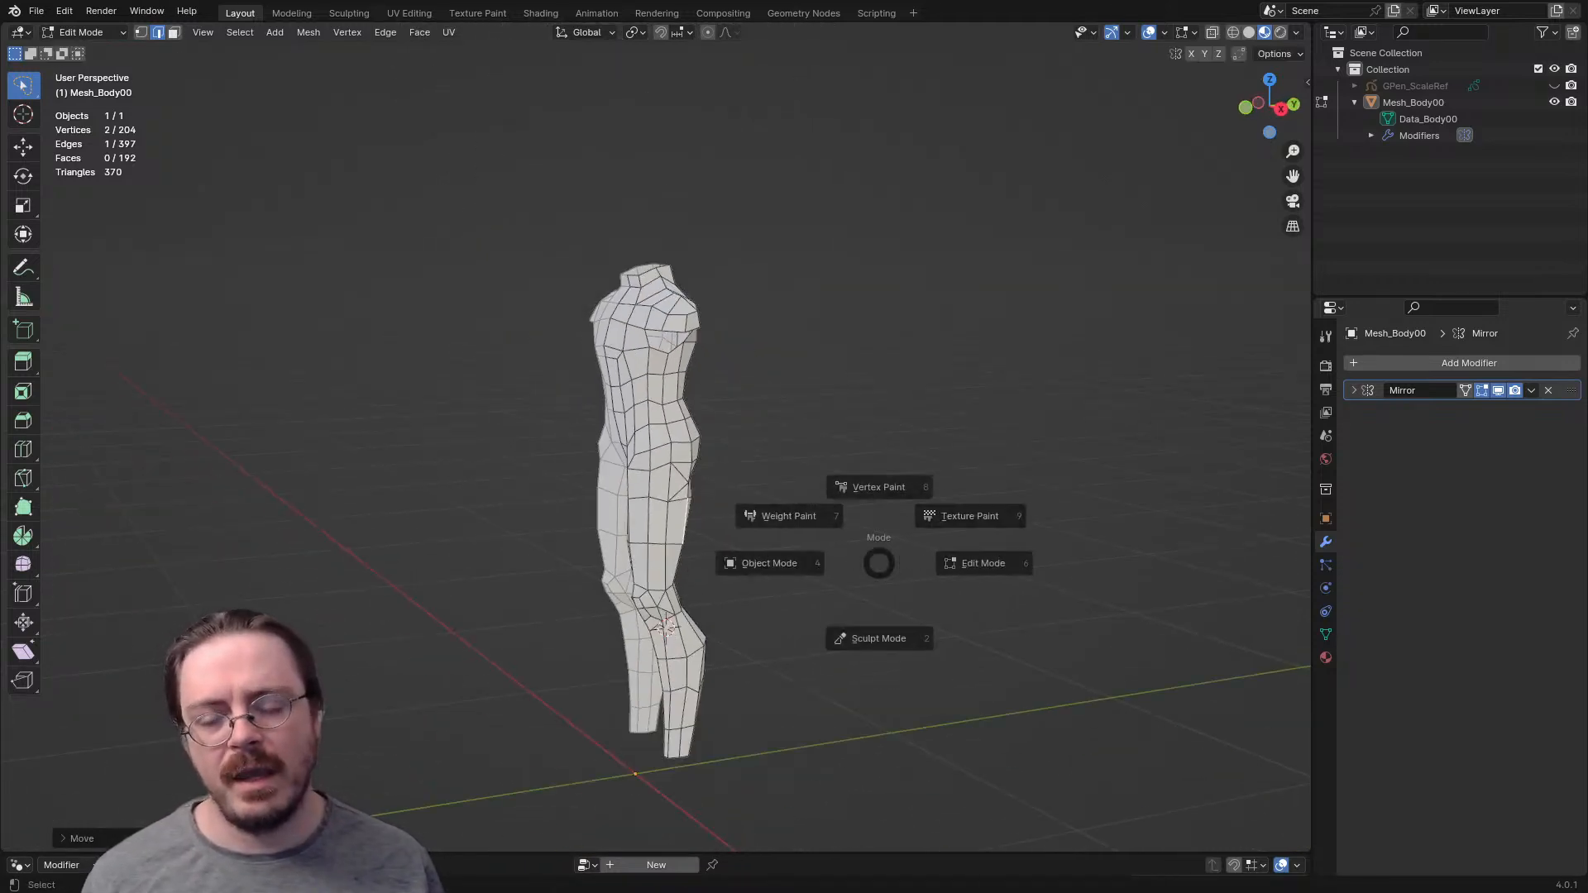
key(Escape)
middle_drag(880, 563, 844, 563)
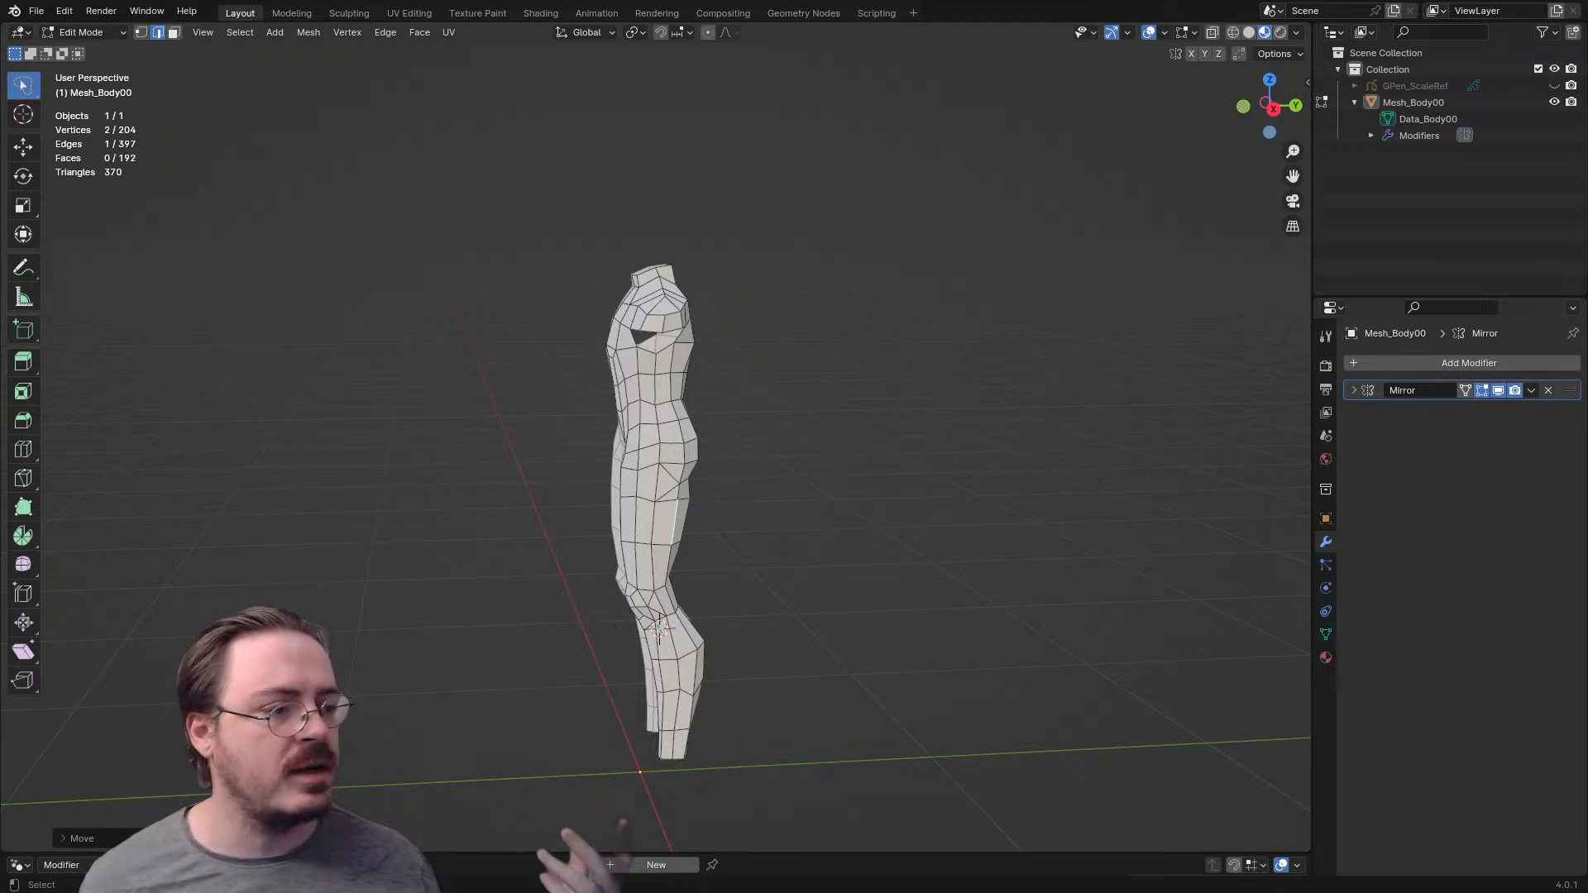
scroll(656, 446, up, 3)
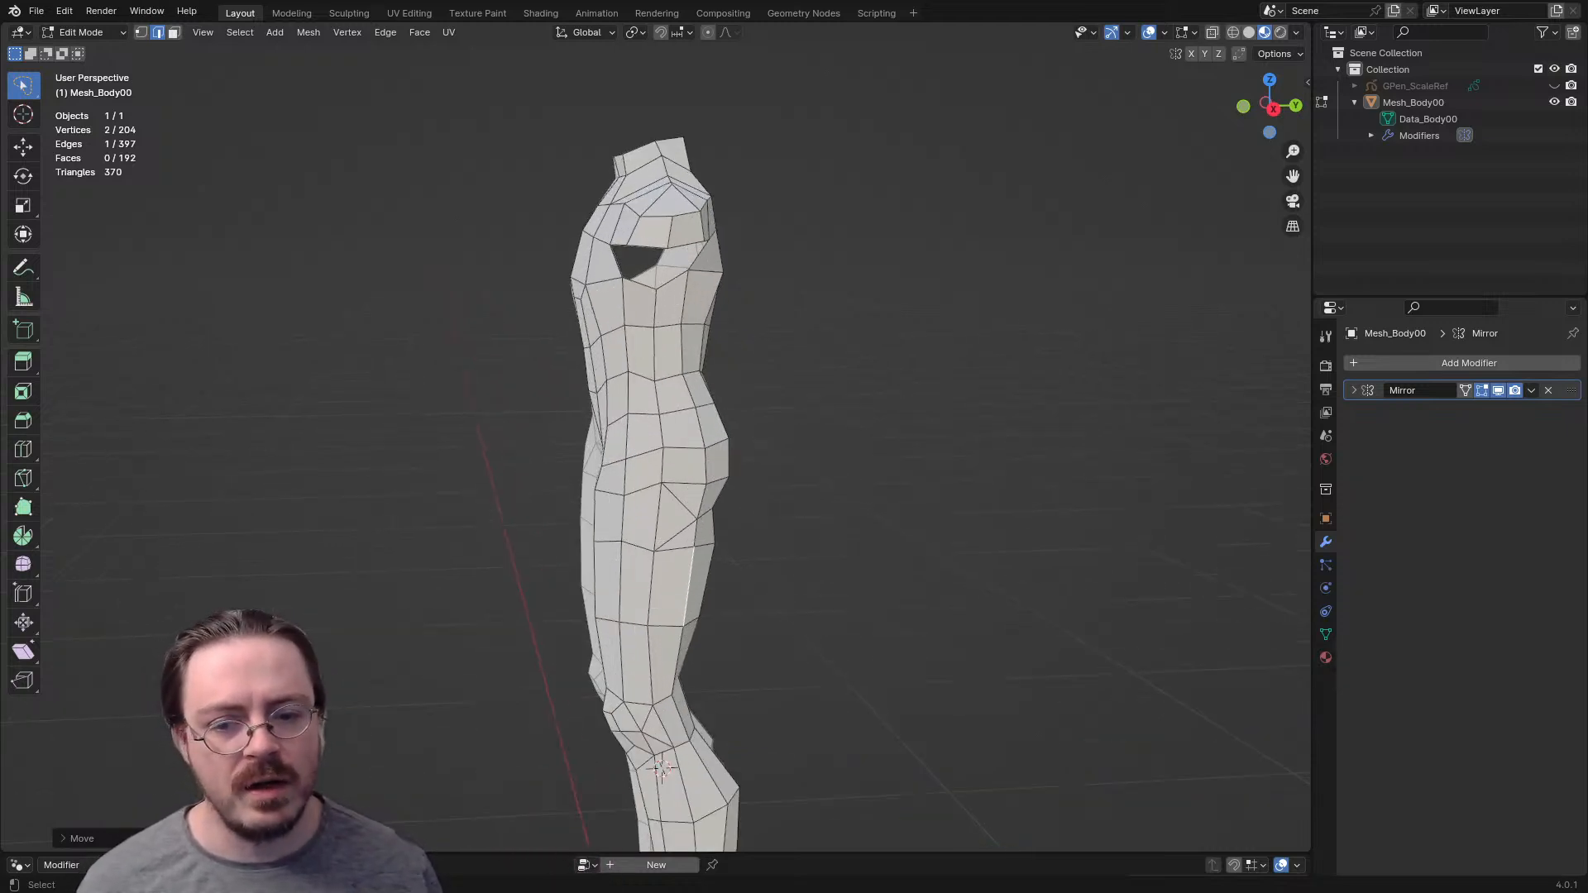
key(g)
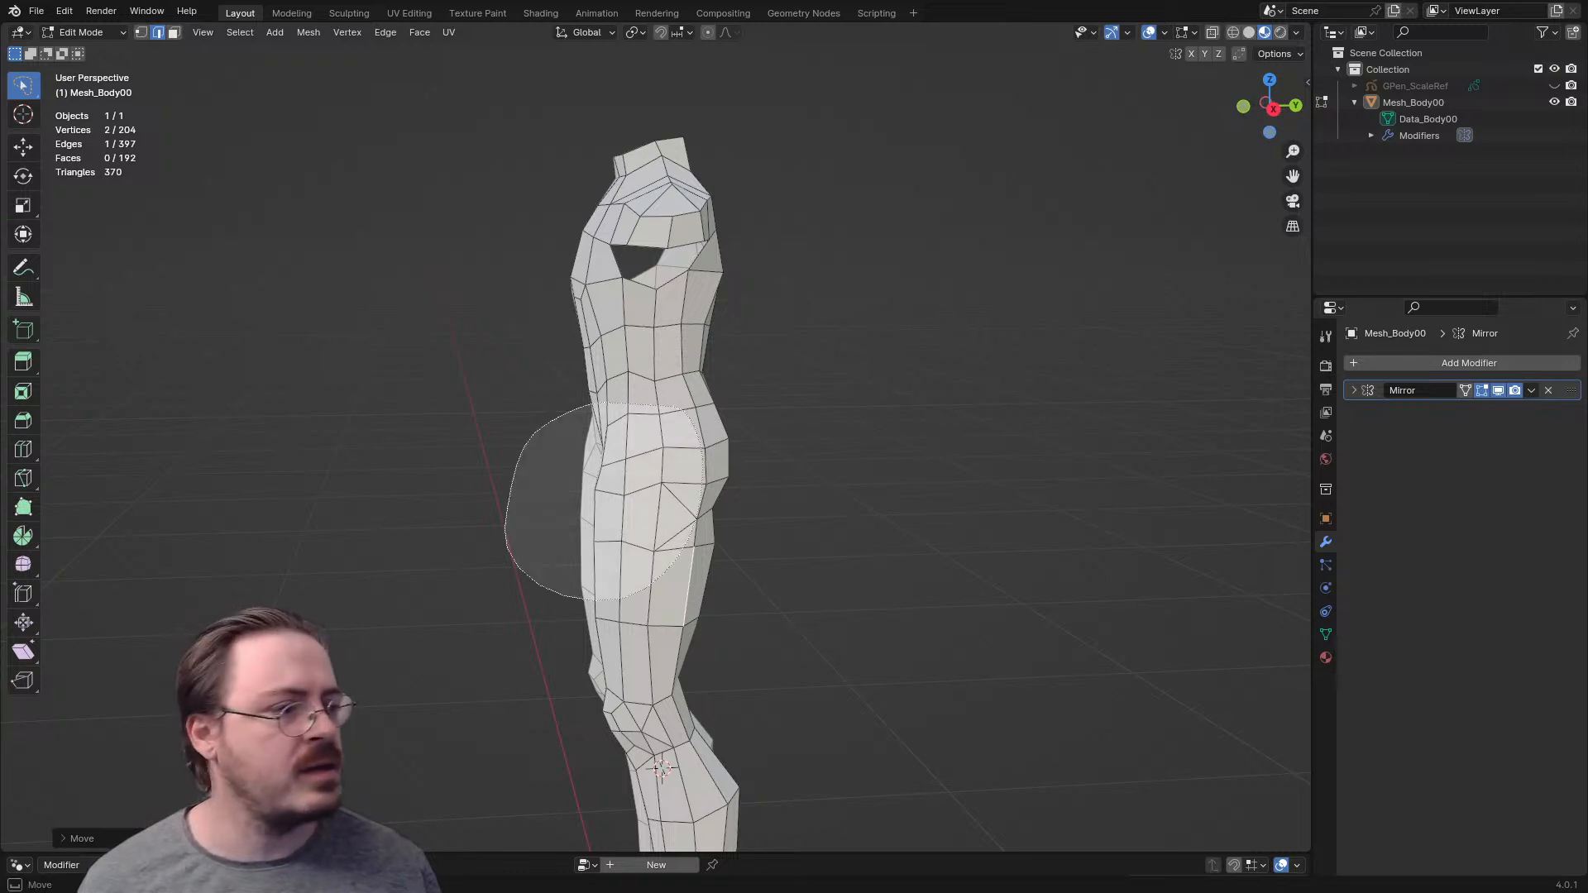
drag(599, 403, 616, 403)
click(689, 586)
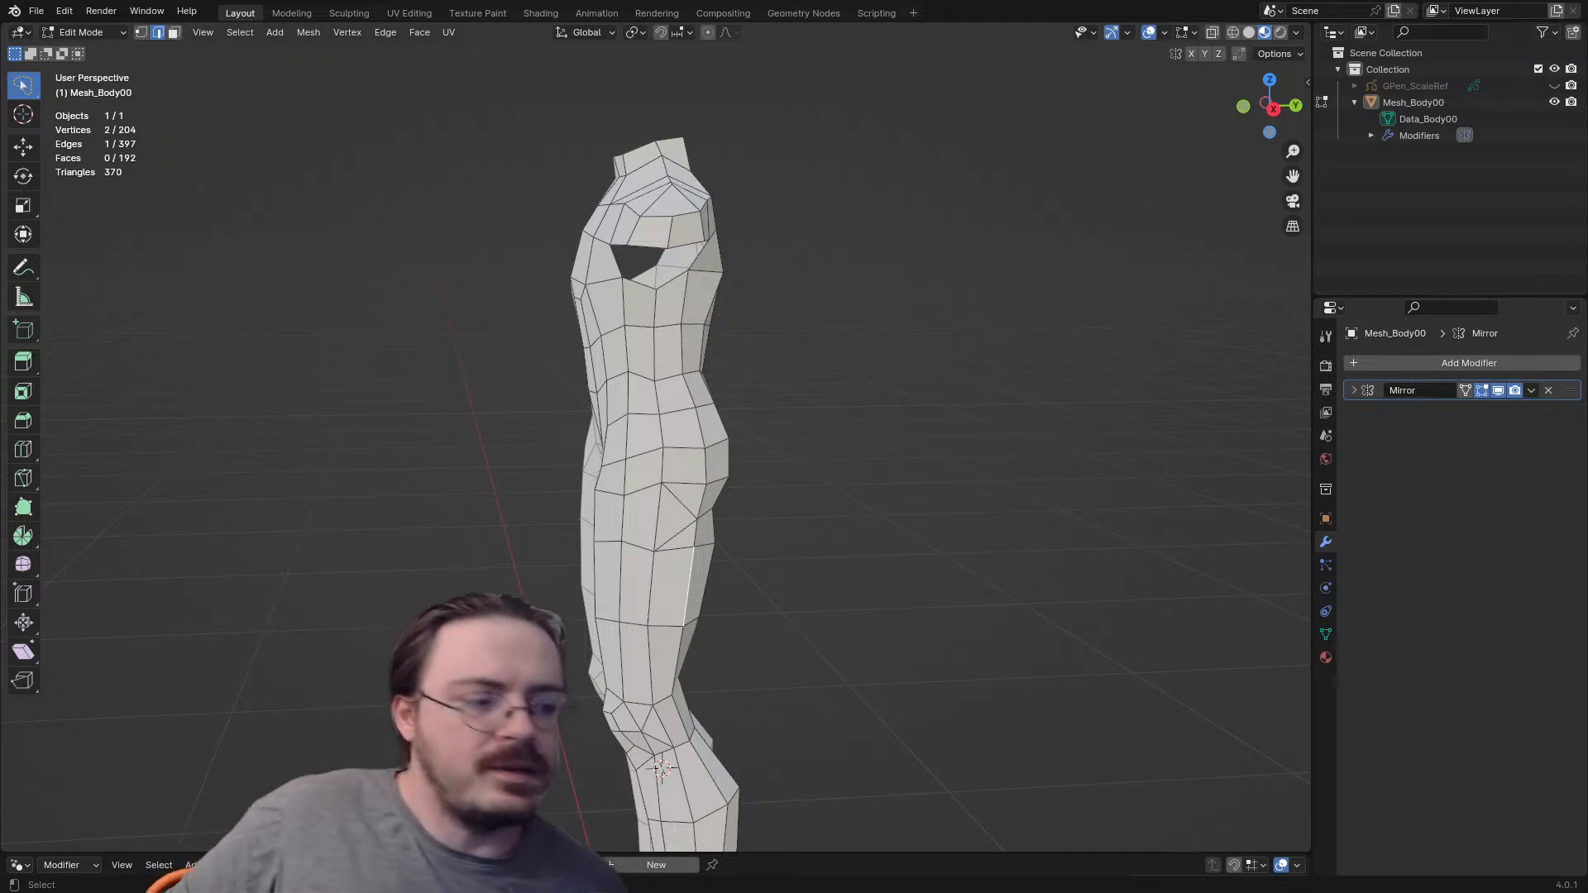
- Reposition the outer vertex of the upper thigh row just below the hip
middle_drag(661, 496, 513, 496)
click(734, 529)
key(g)
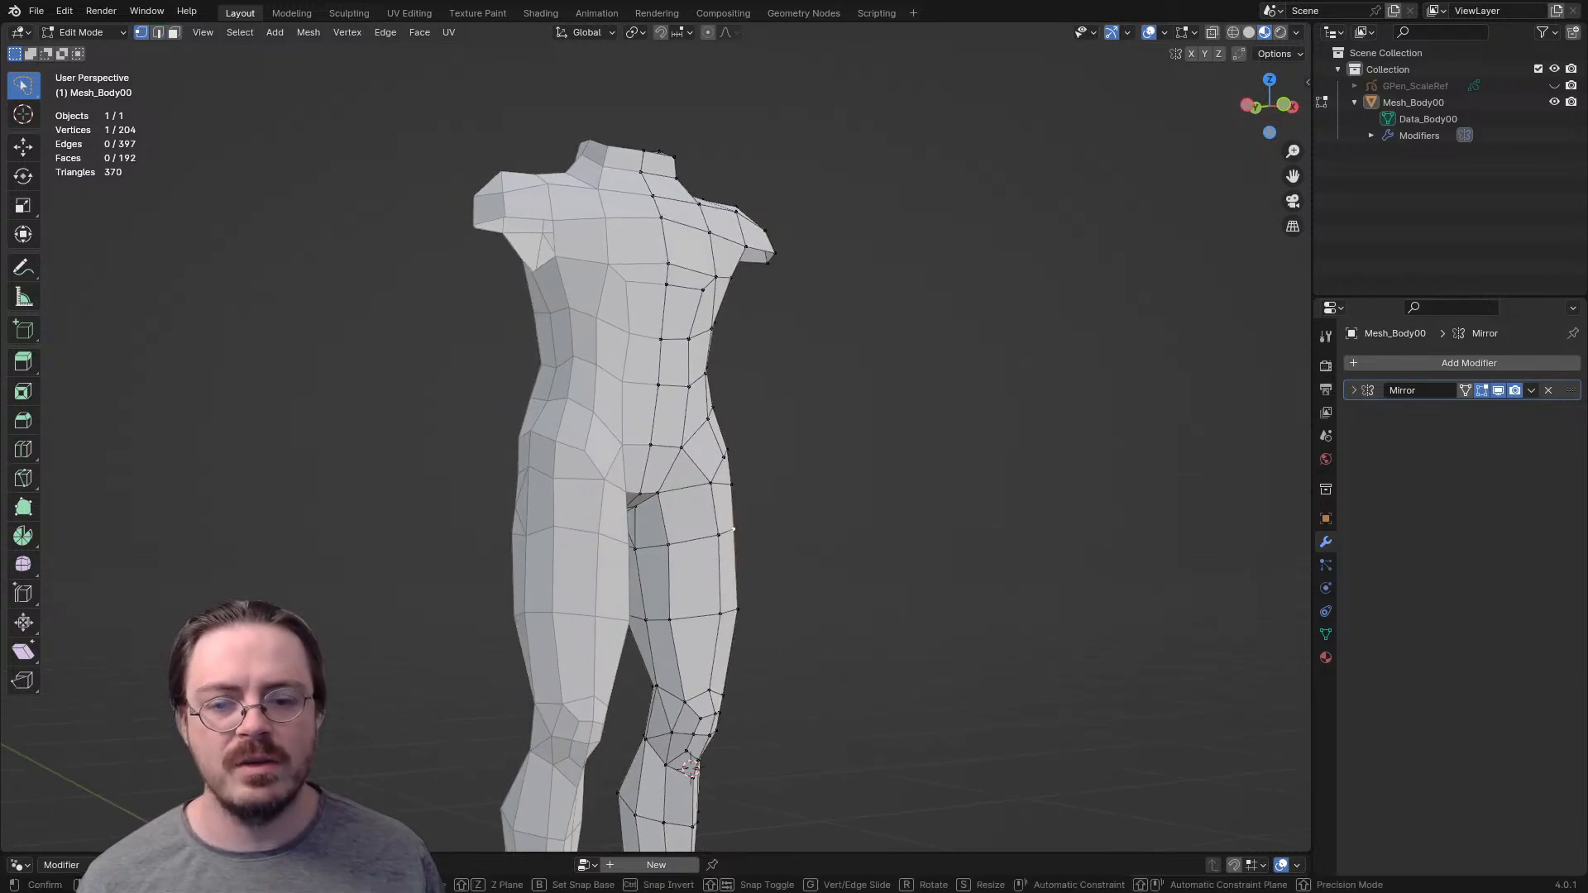
click(720, 536)
middle_drag(720, 536, 777, 536)
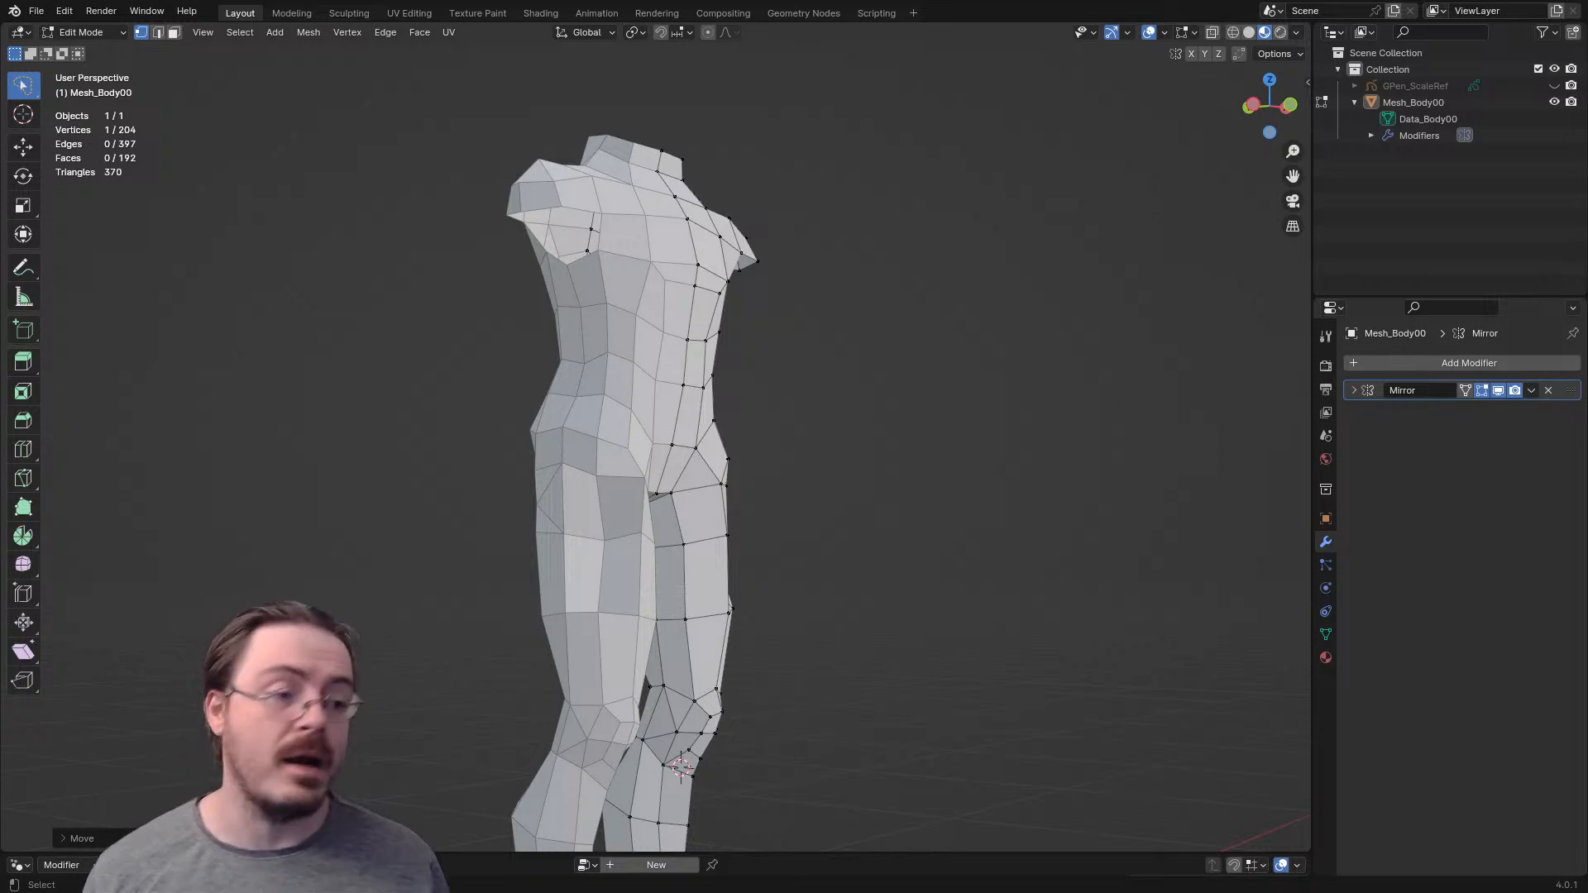
- Select the edge loop running around the top of the thigh and under the buttock to check its flow
middle_drag(778, 513, 496, 513)
ctrl+middle_drag(496, 513, 484, 438)
middle_drag(579, 496, 426, 521)
key(2)
alt+click(725, 520)
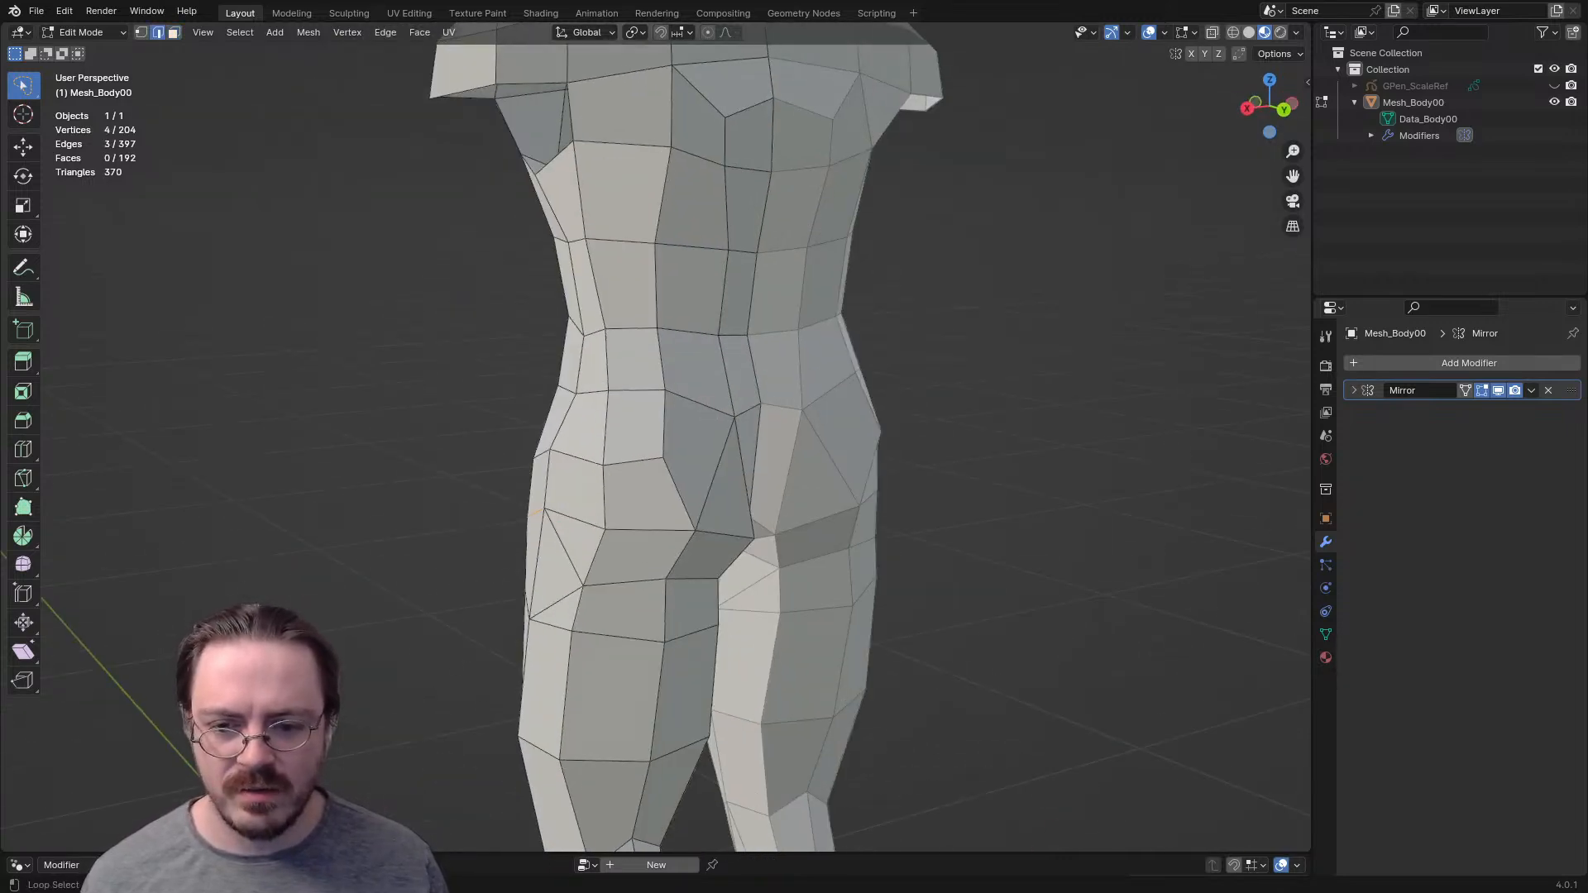
middle_drag(575, 519, 451, 517)
middle_drag(666, 552, 963, 571)
ctrl+click(666, 516)
alt+shift+click(702, 455)
- Turn on X-Ray and switch the viewport to Solid shading
scroll(1116, 480, down, 4)
scroll(976, 579, up, 4)
key(alt+z)
scroll(963, 571, down, 5)
key(z)
click(728, 585)
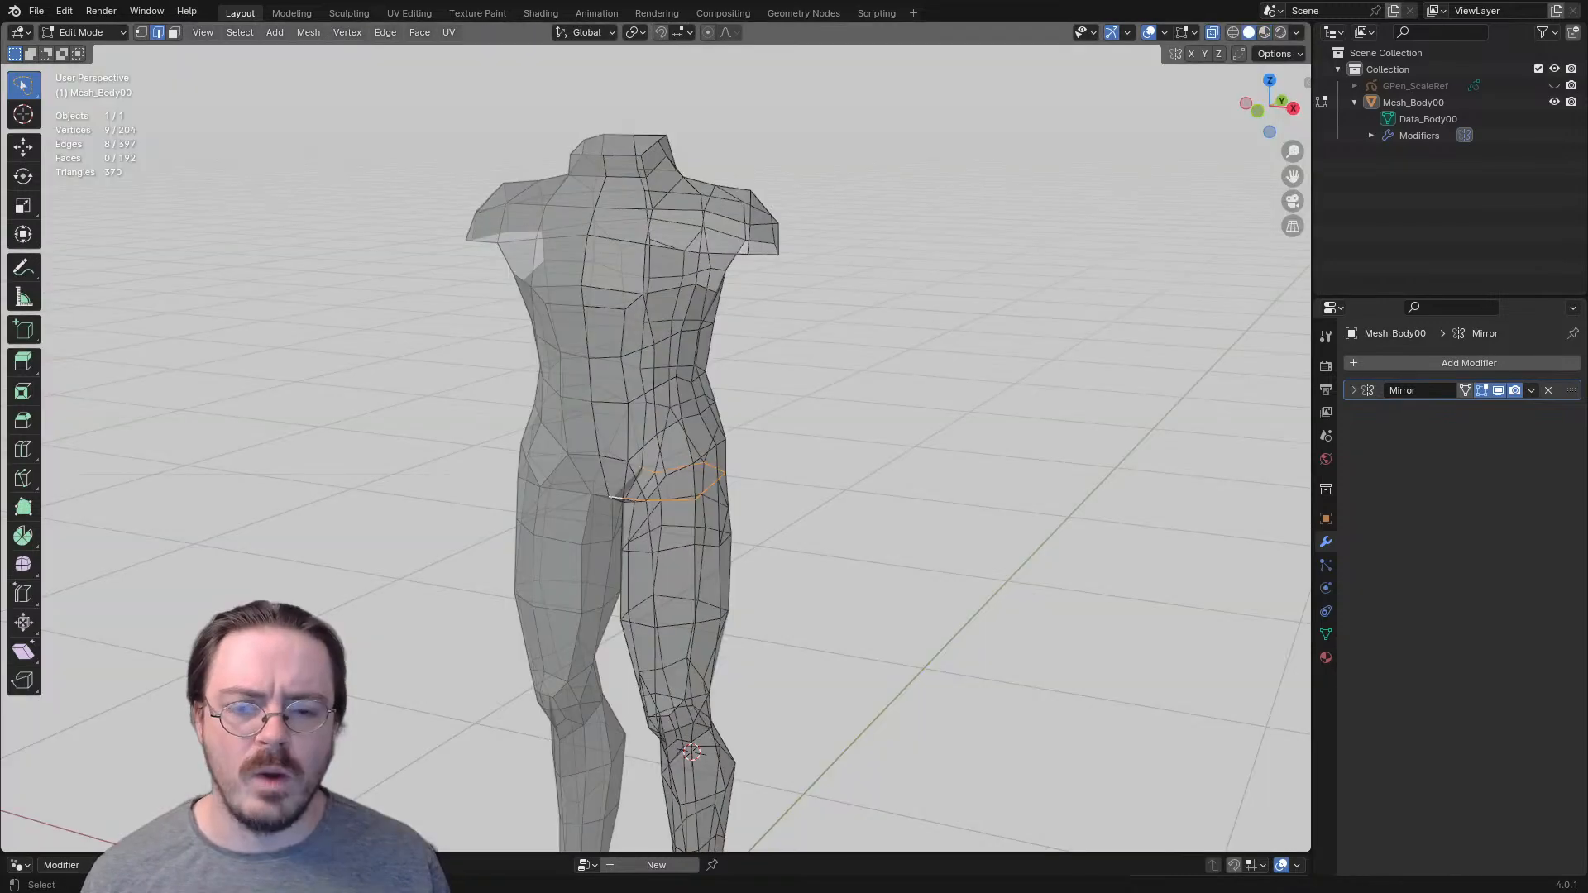
- Darken the custom viewport background colour in the Solid shading settings to a darker grey
click(1296, 32)
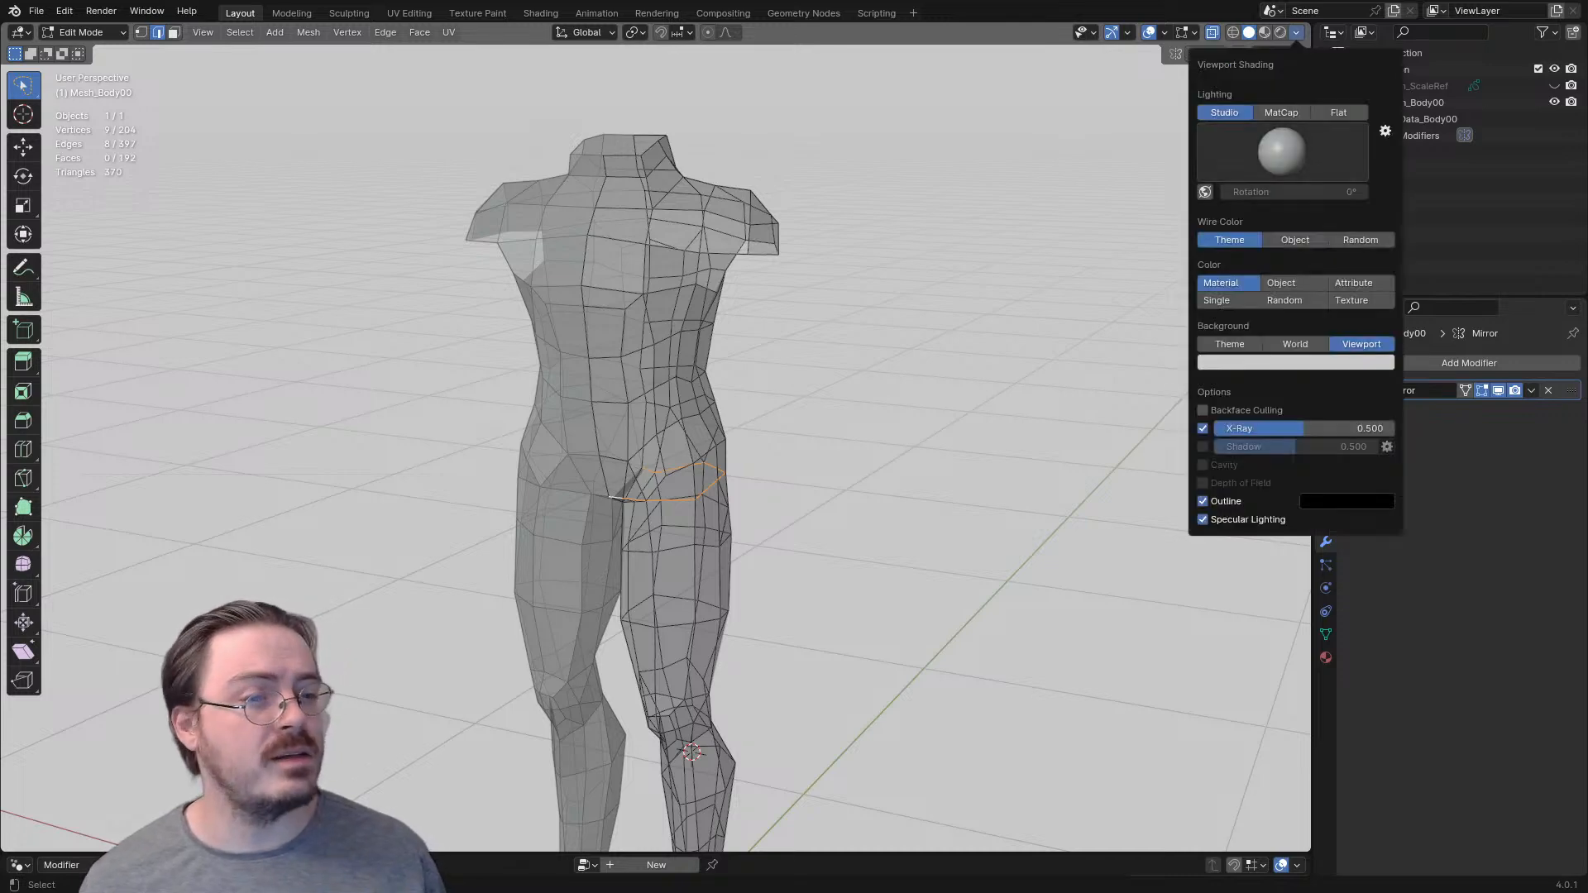
click(1295, 363)
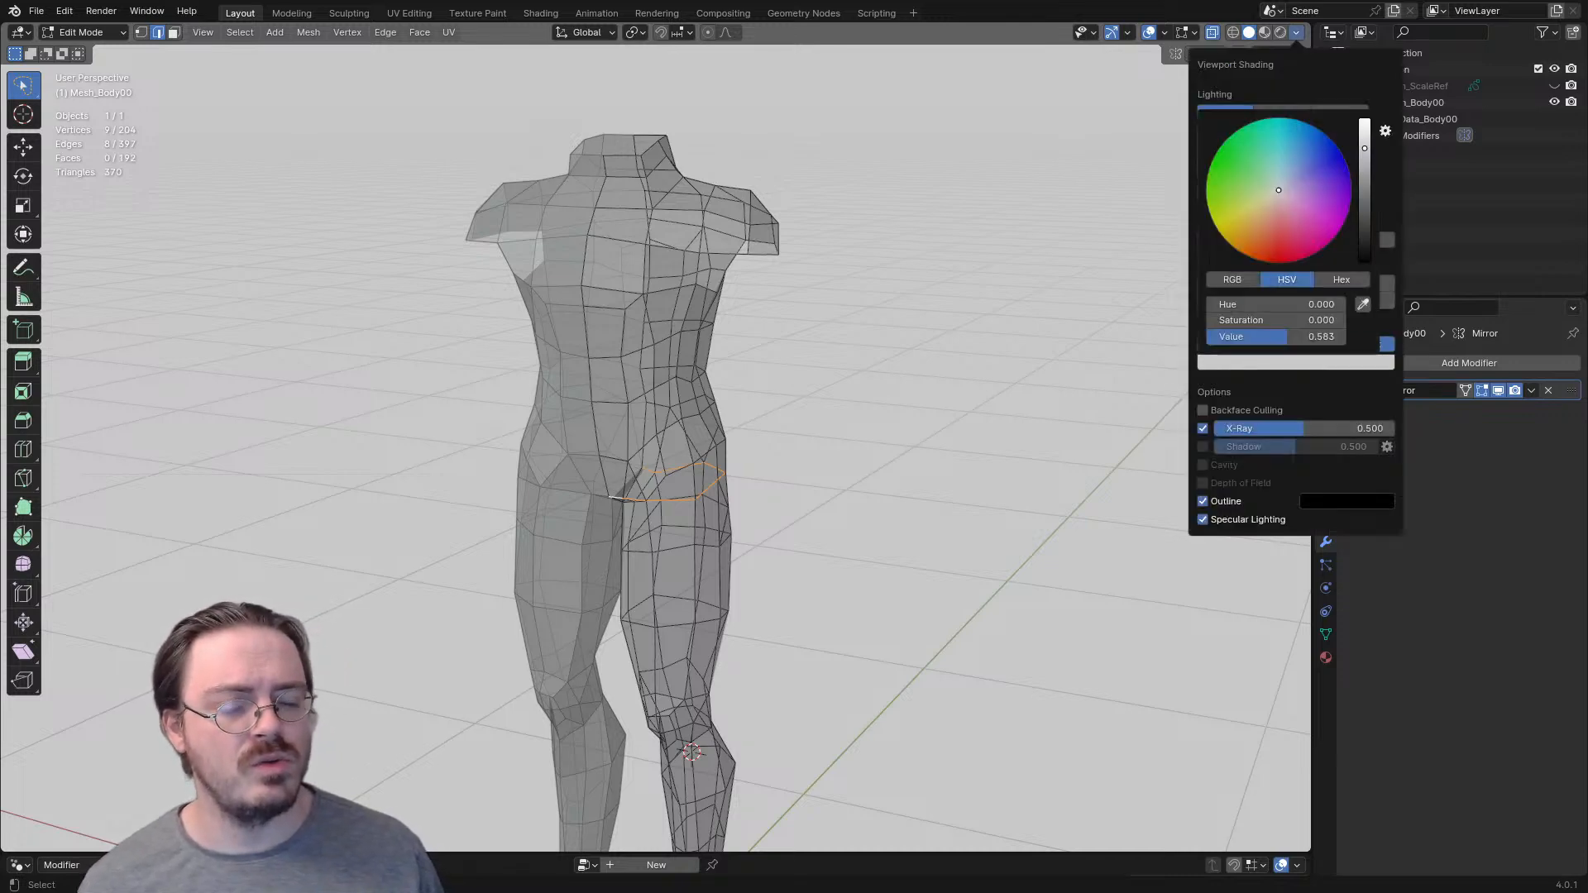
drag(1365, 148, 1365, 223)
mouse_move(935, 446)
middle_down()
mouse_move(868, 451)
mouse_move(951, 455)
mouse_move(947, 339)
mouse_move(985, 314)
mouse_move(1030, 195)
mouse_move(1191, 230)
middle_up()
- Turn off X-Ray and move the front edge of the hip slightly up, back and inward
scroll(951, 455, up, 2)
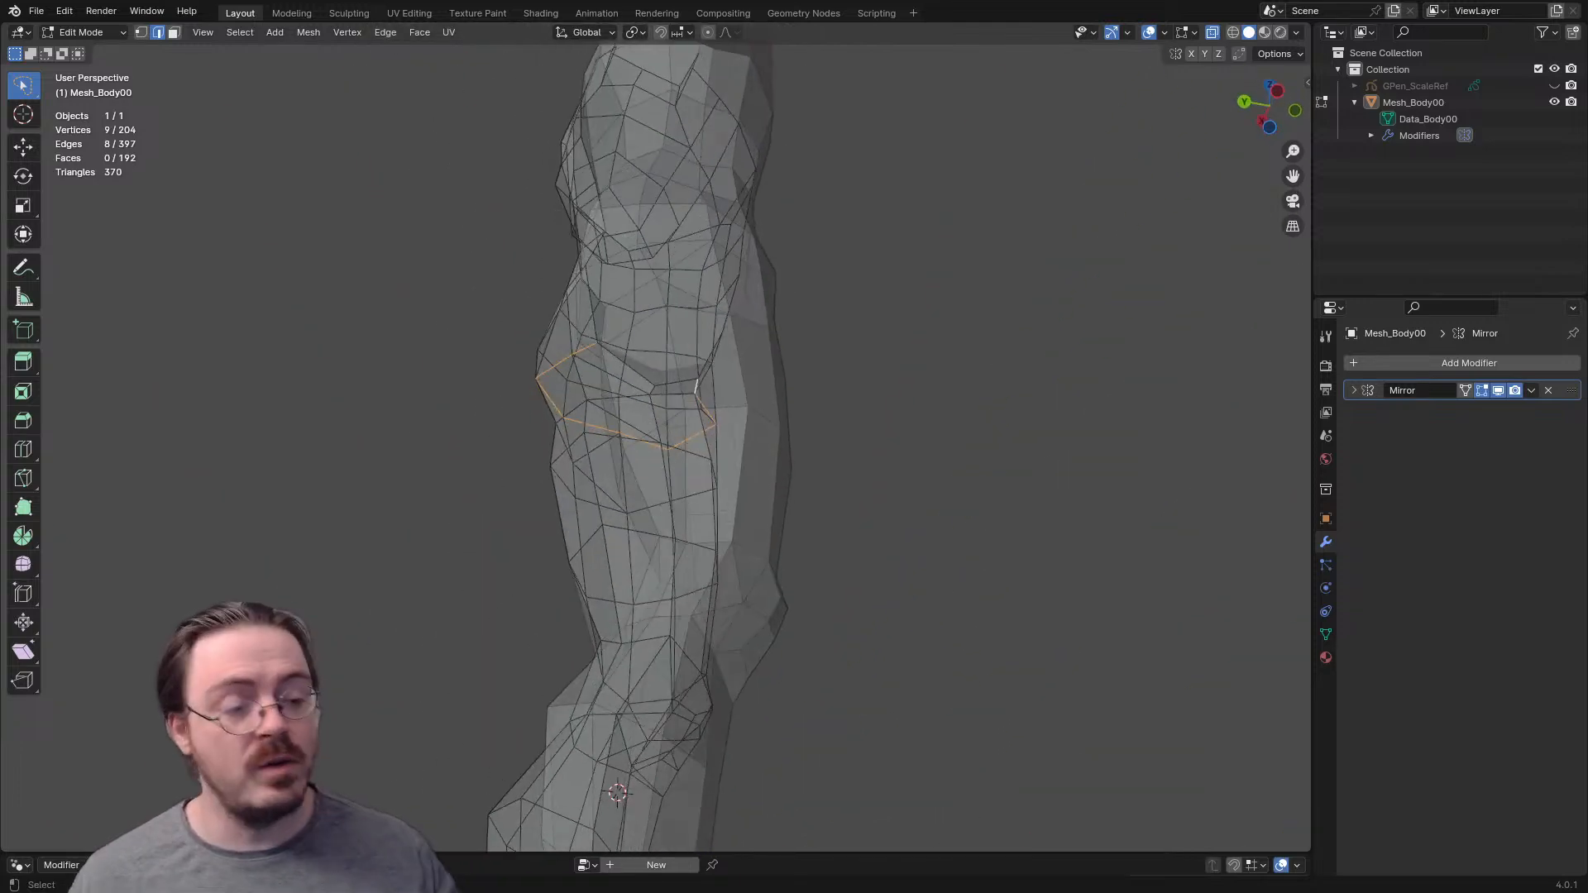
scroll(654, 446, down, 3)
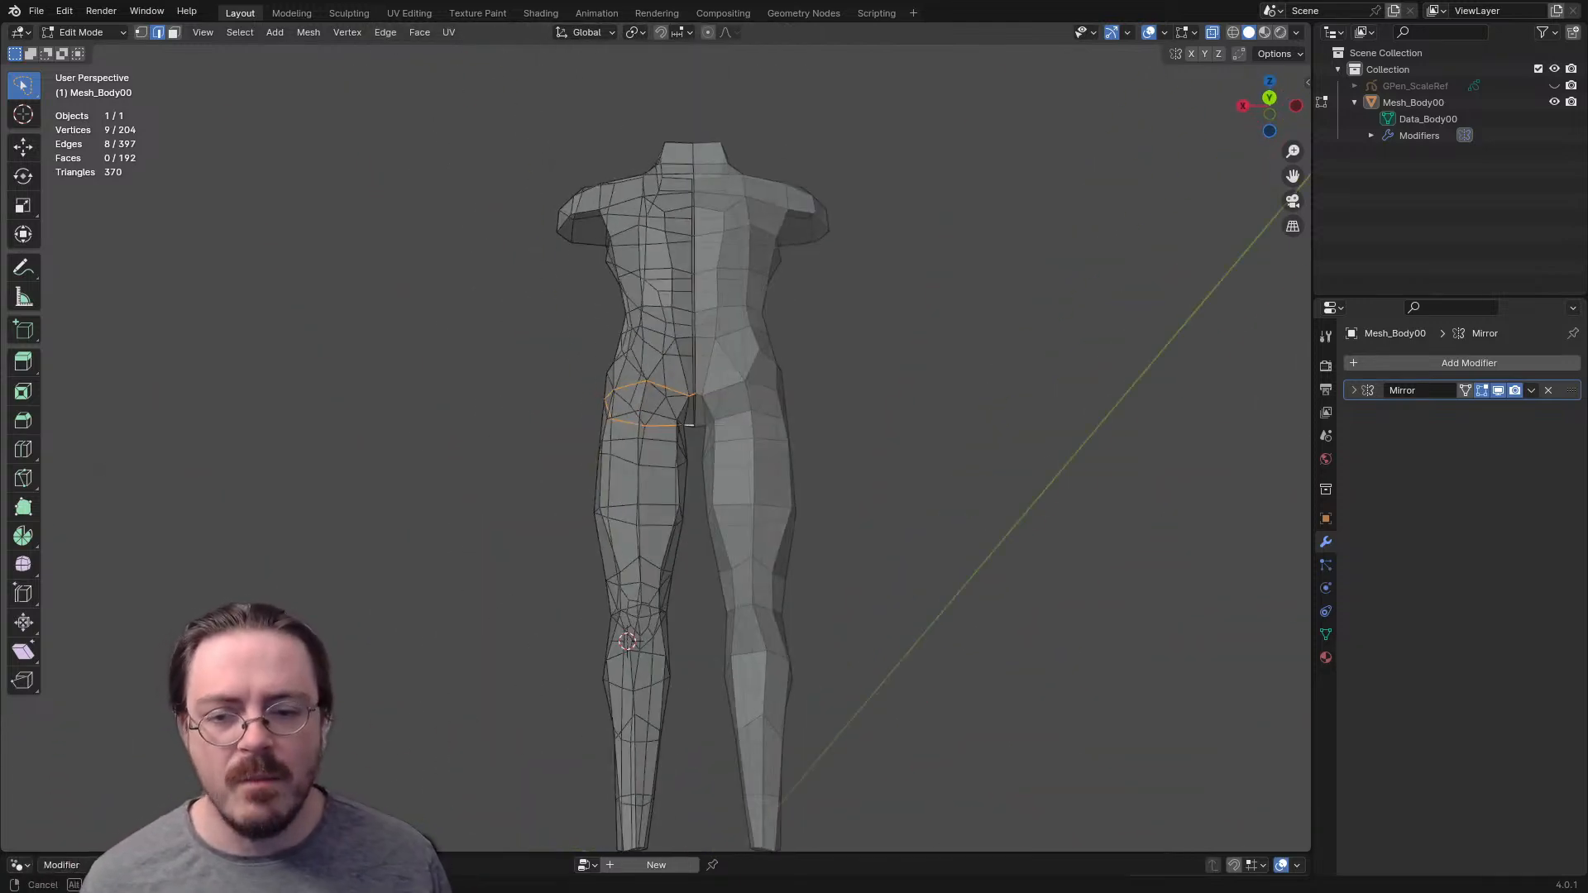
scroll(678, 430, up, 3)
middle_drag(679, 430, 1311, 445)
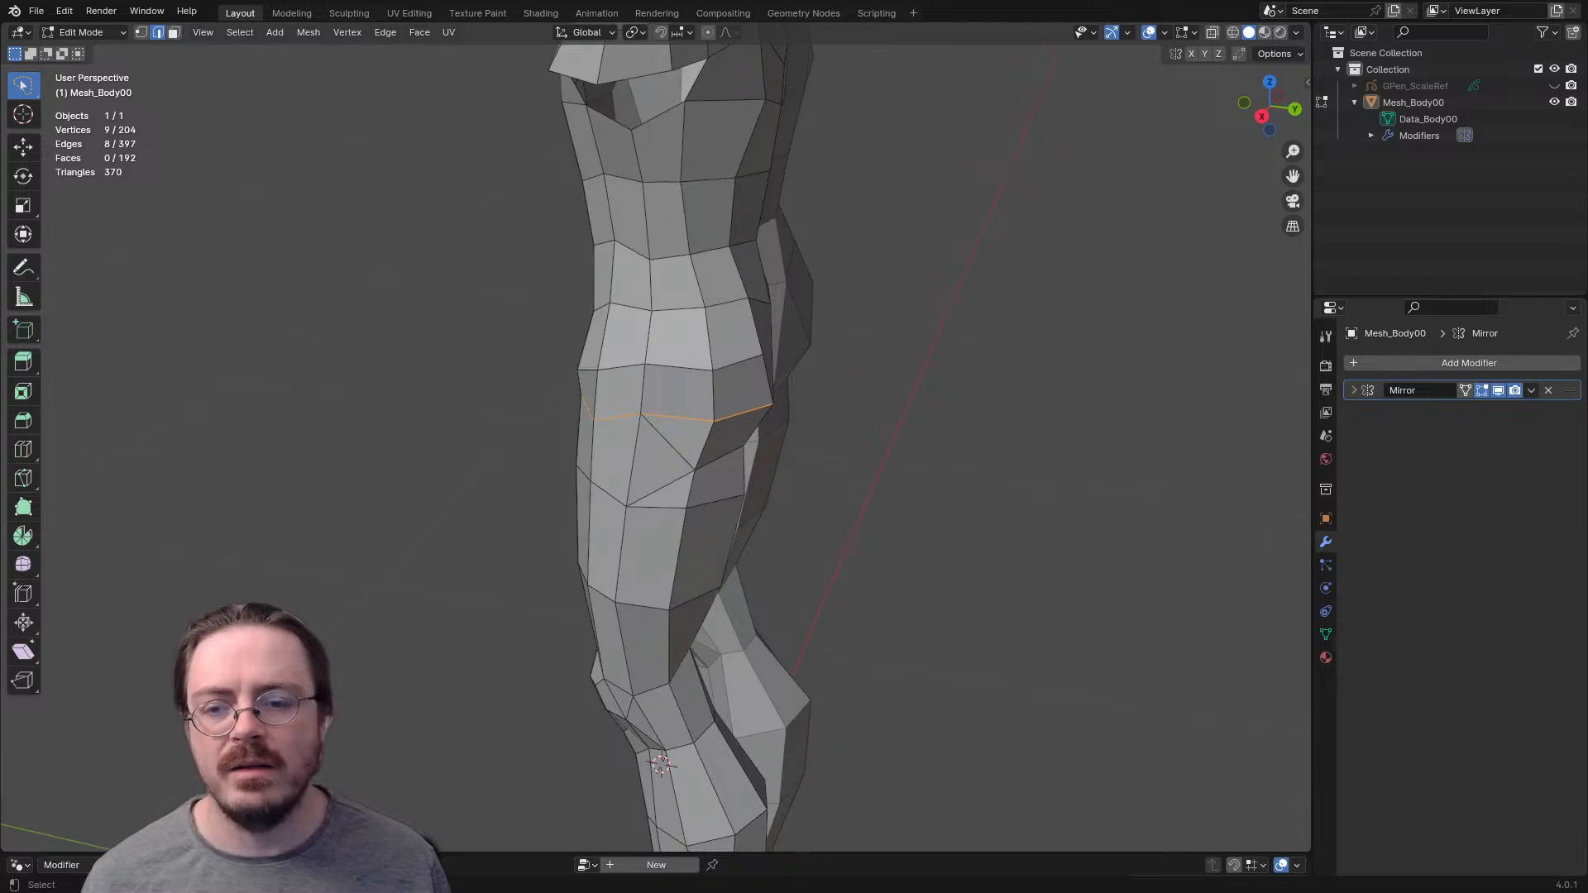
key(g)
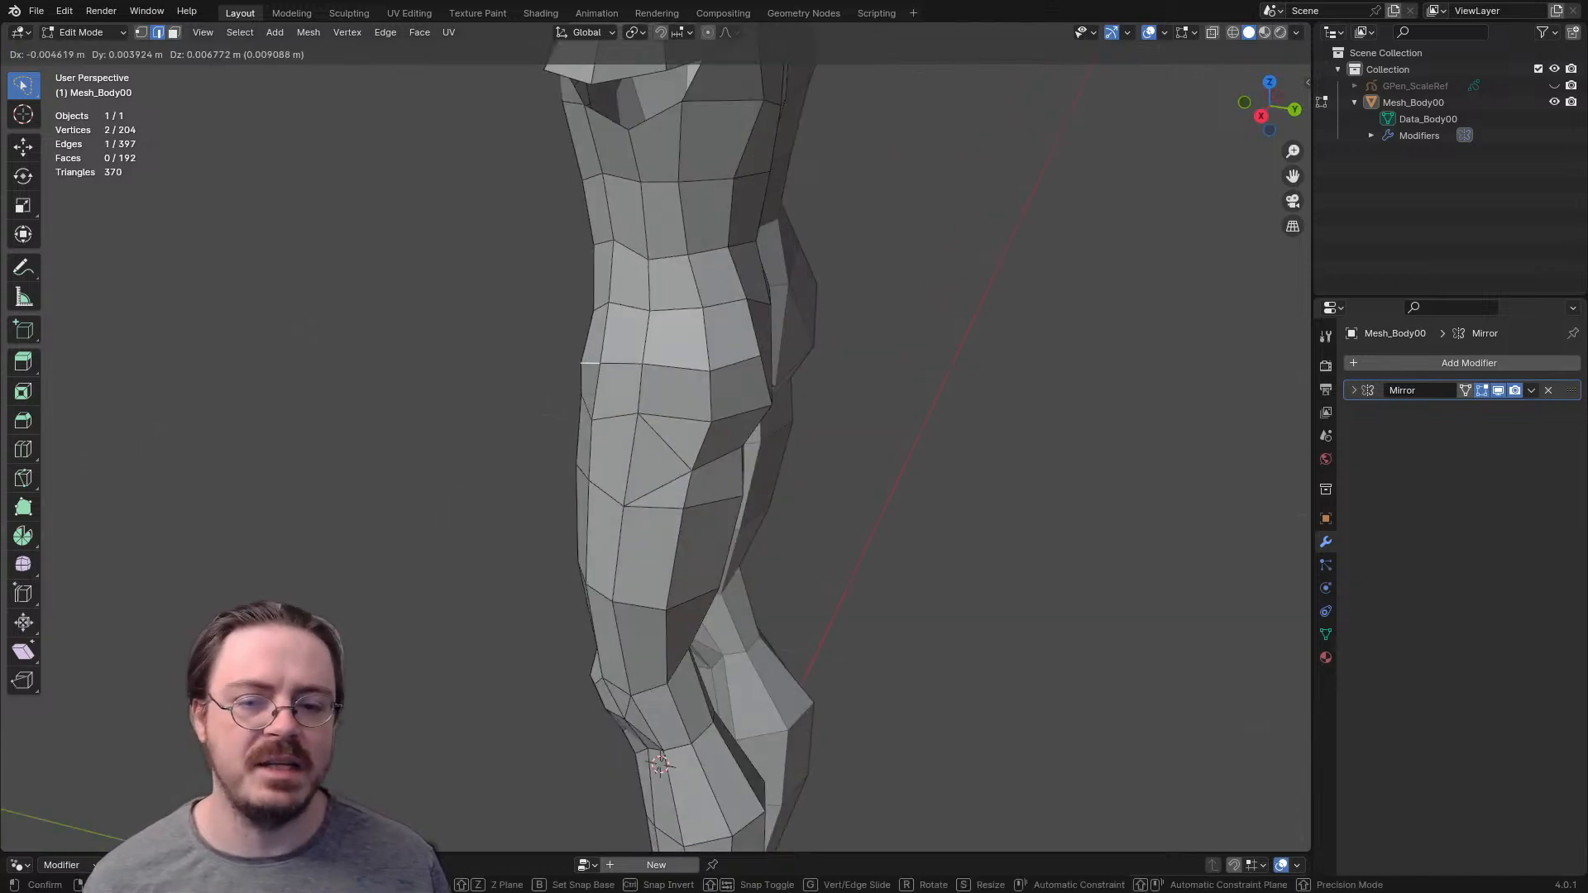
click(589, 370)
- Move the vertex at the front hip crease slightly up and forward
middle_drag(589, 370, 598, 329)
click(597, 331)
key(g)
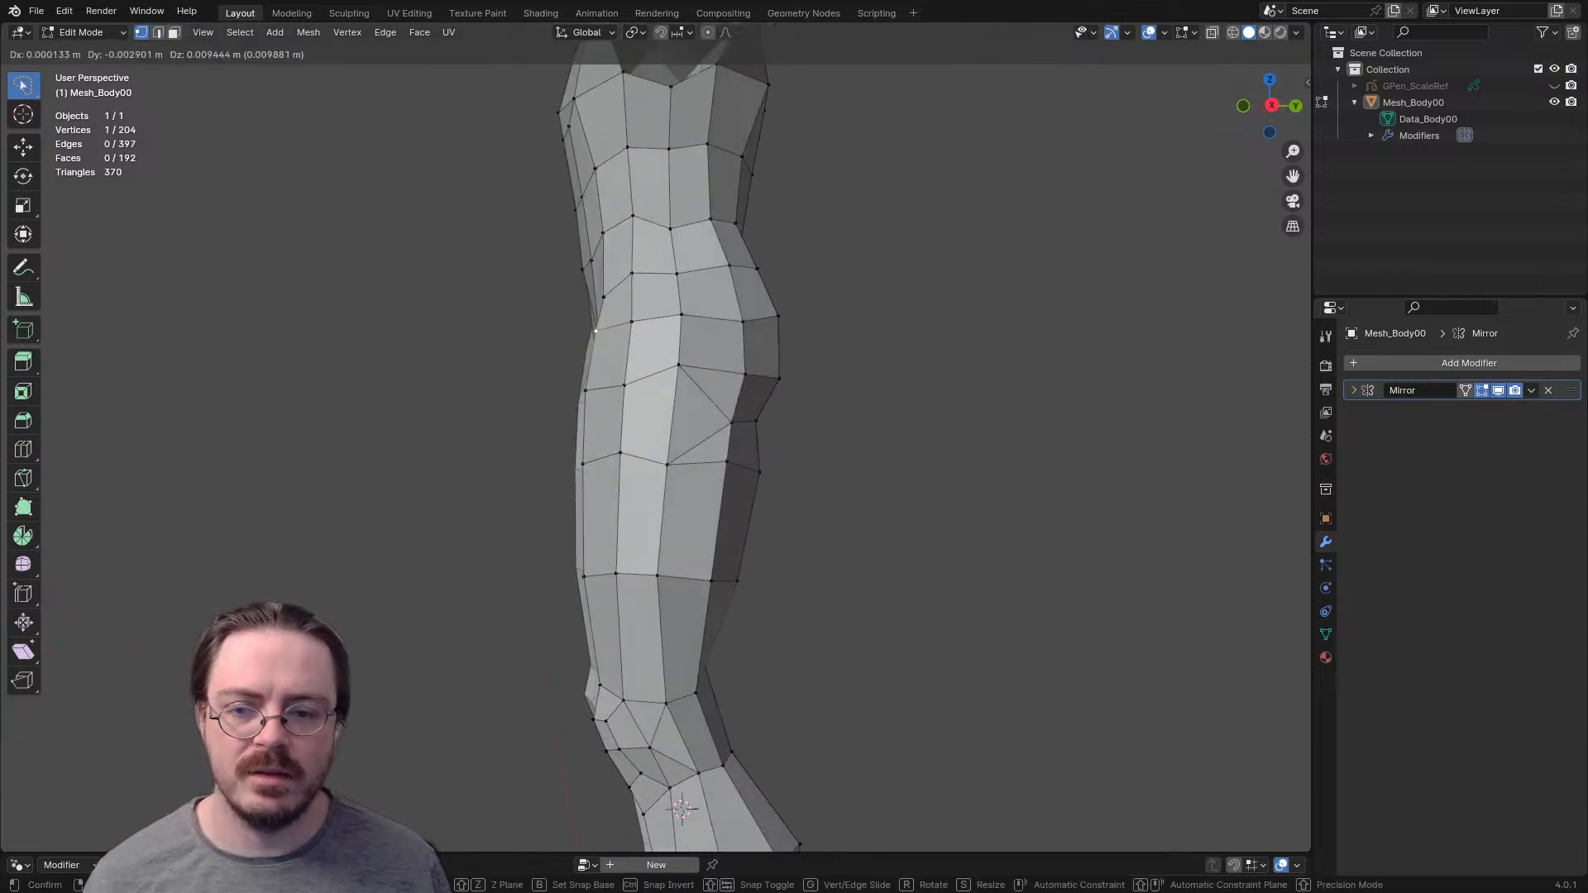
click(595, 326)
- Move the front edge of the upper thigh backward and shift the front vertex of the lower thigh row slightly back
click(584, 426)
key(g)
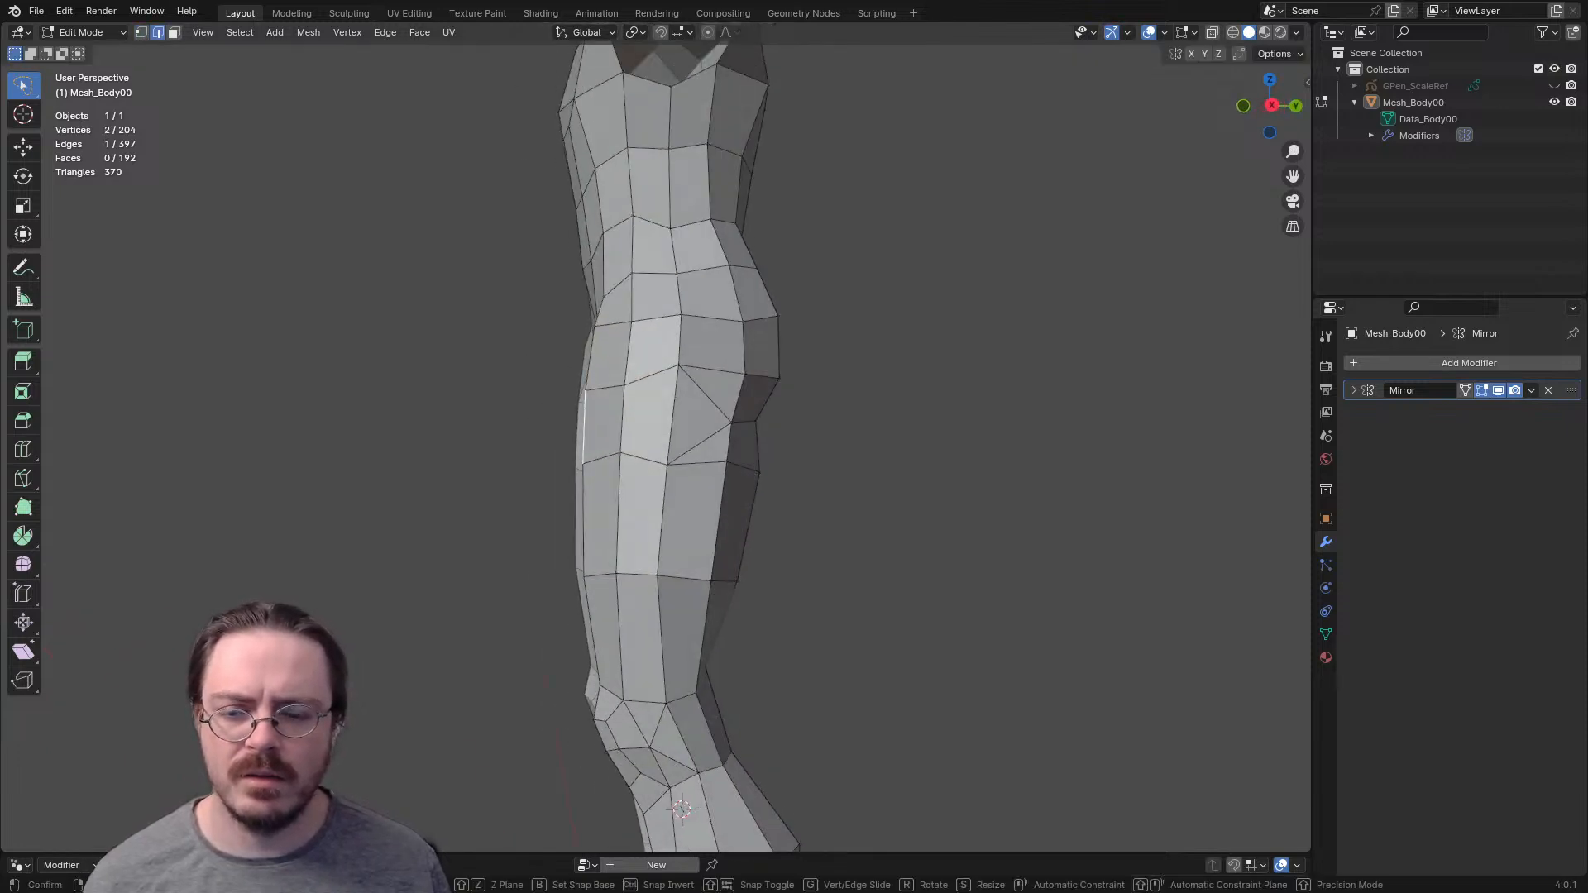
click(594, 425)
click(584, 577)
key(g)
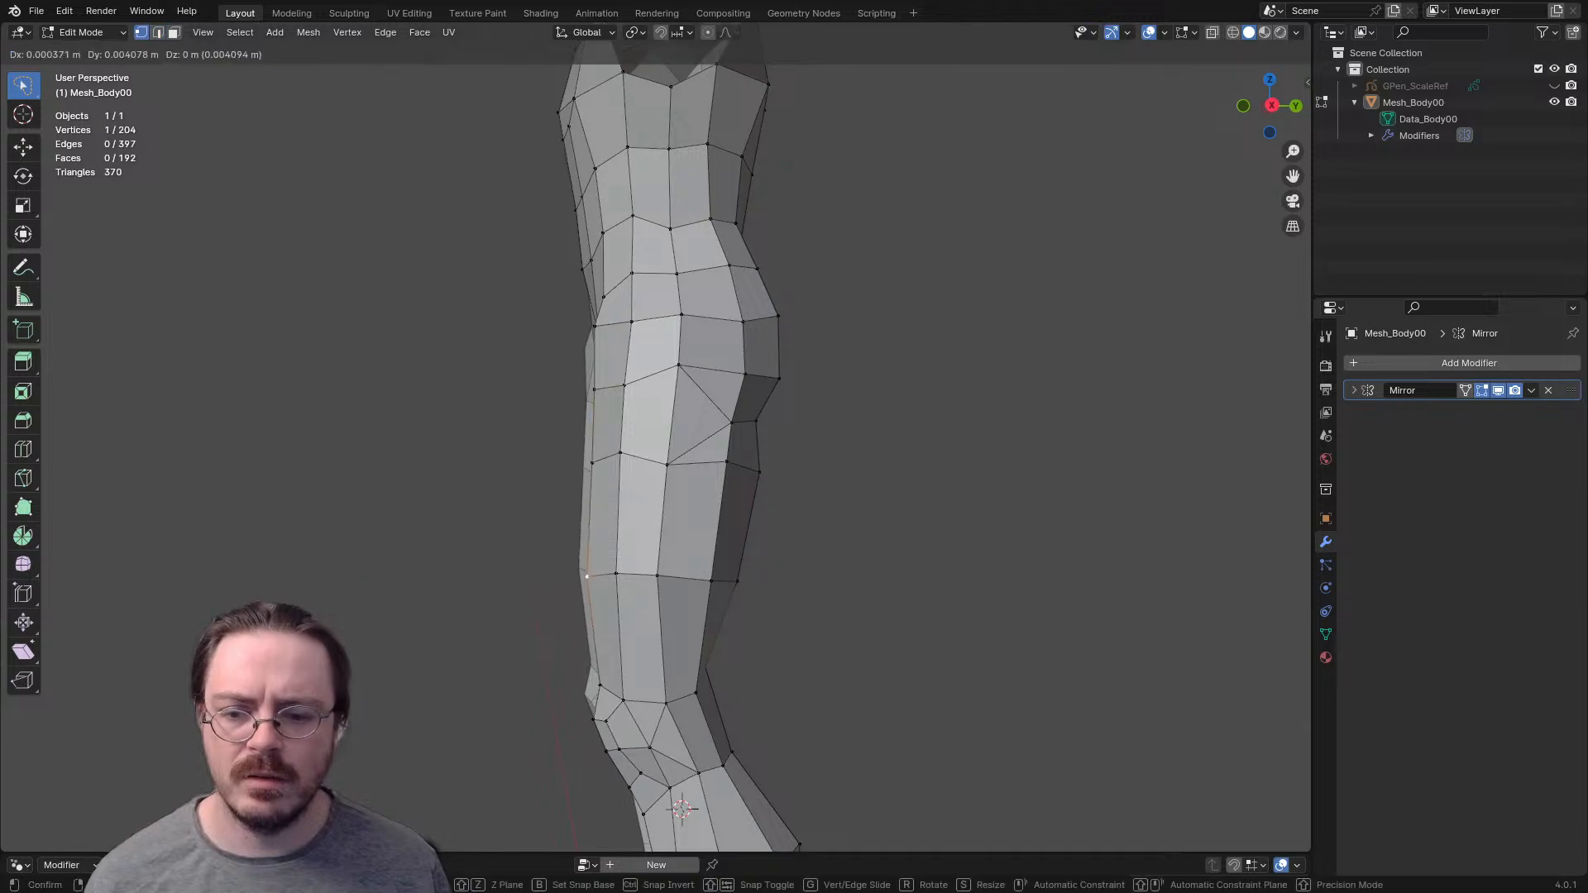
click(585, 575)
- Switch to Sculpt Mode and pull the outer thigh slightly forward with the Grab brush at a 167 px radius
middle_drag(589, 571, 674, 608)
middle_drag(798, 579, 699, 539)
key(ctrl+Tab)
click(699, 616)
key(f)
click(786, 447)
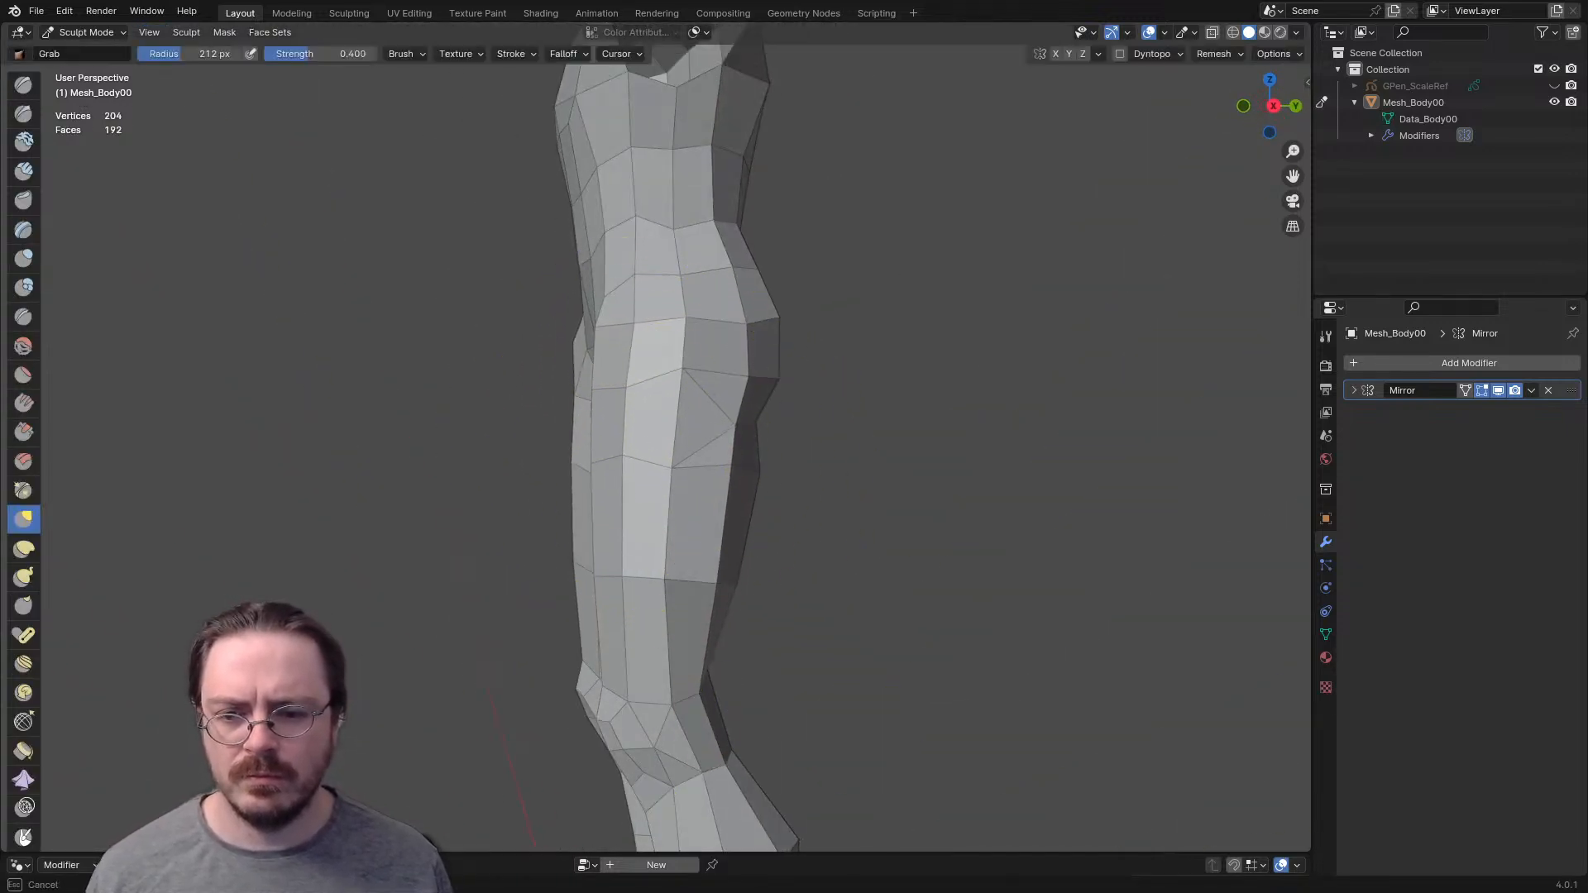
click(624, 387)
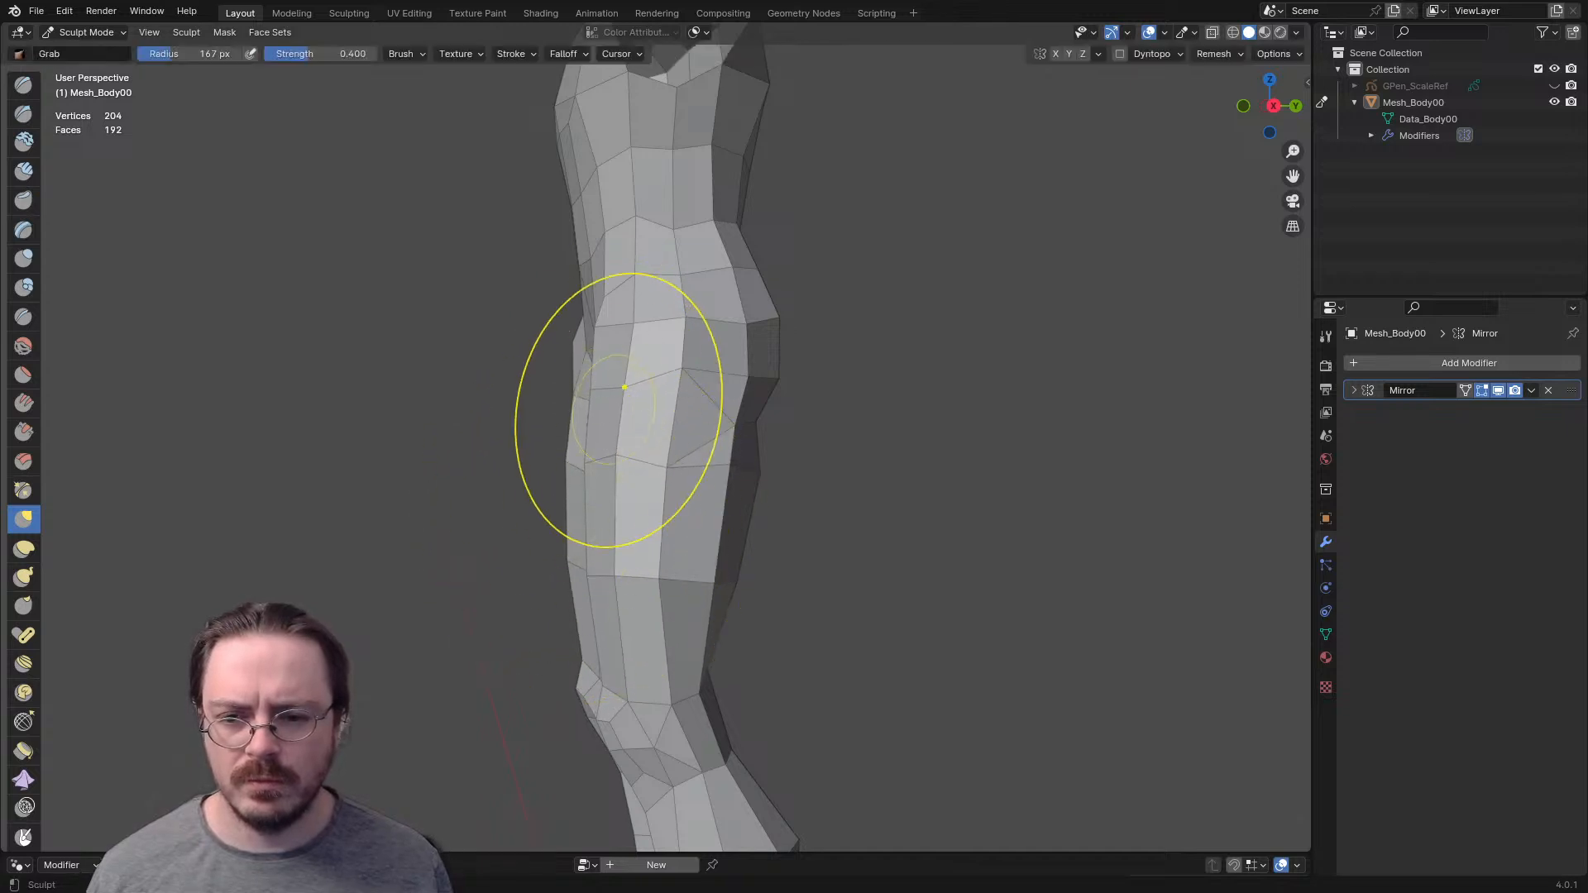
- Enlarge the Grab brush radius to 222 px and push the front of the hip slightly backward
key(f)
click(636, 321)
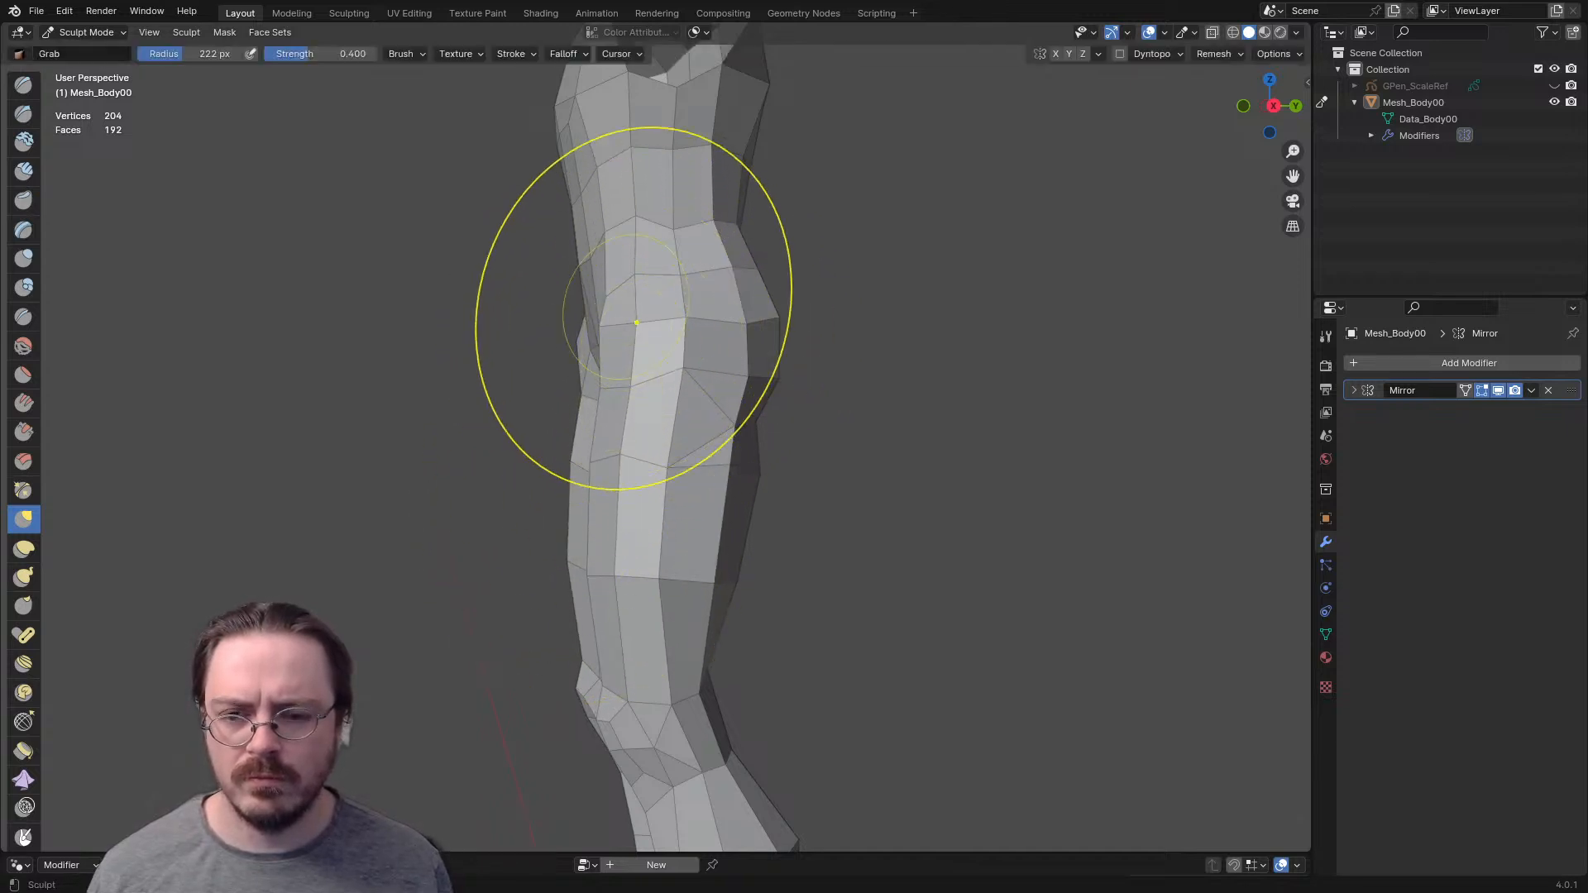
key(KP_1)
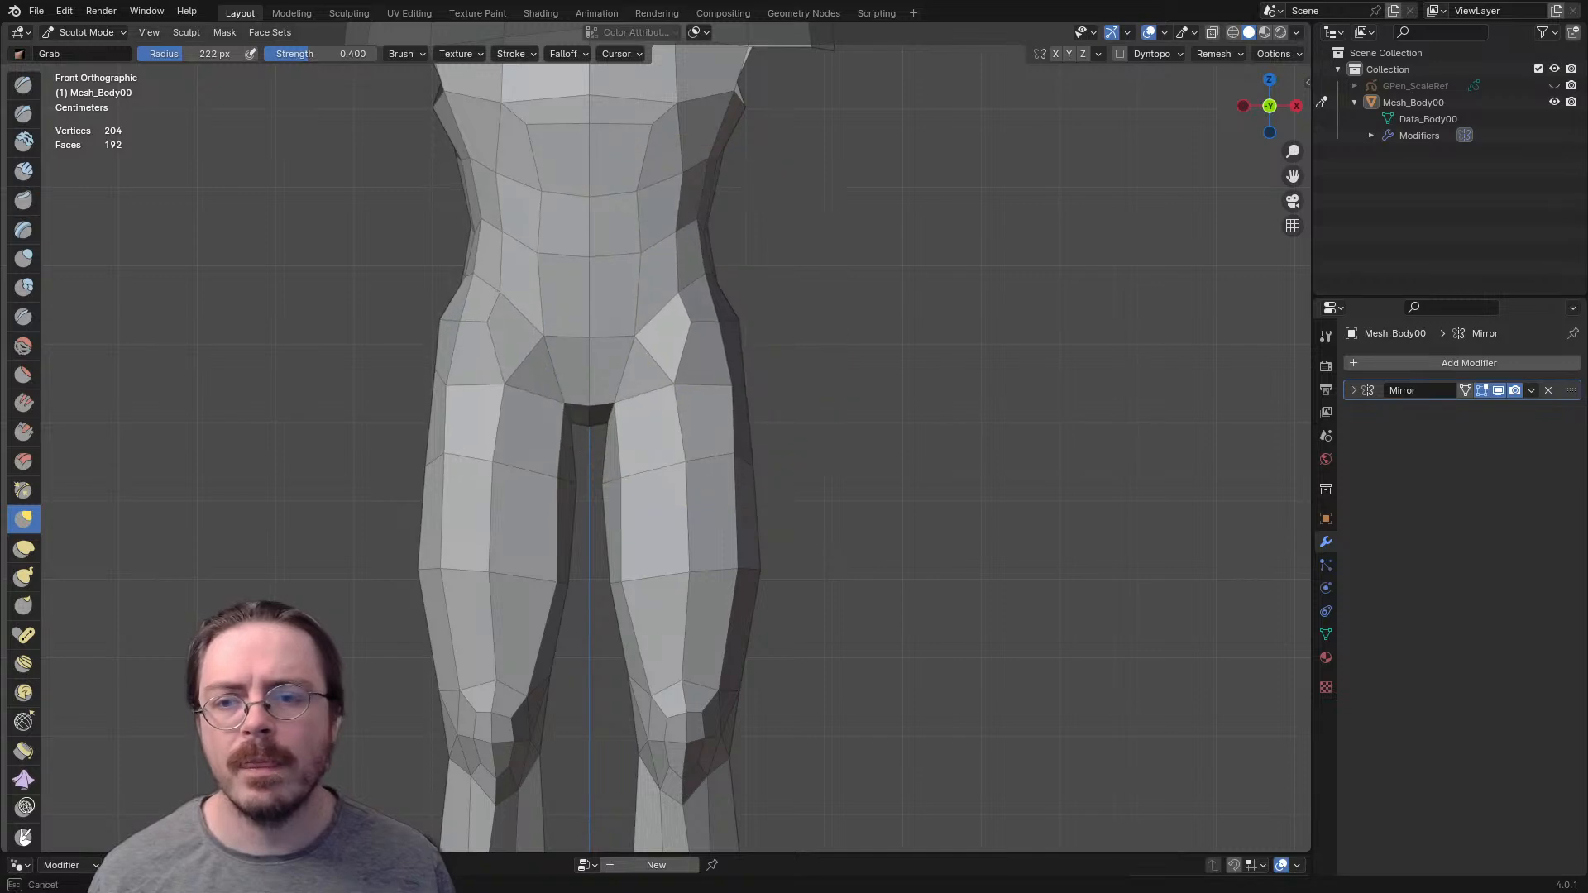
drag(798, 327, 803, 327)
mouse_move(786, 328)
middle_down()
mouse_move(641, 335)
mouse_move(693, 339)
middle_up()
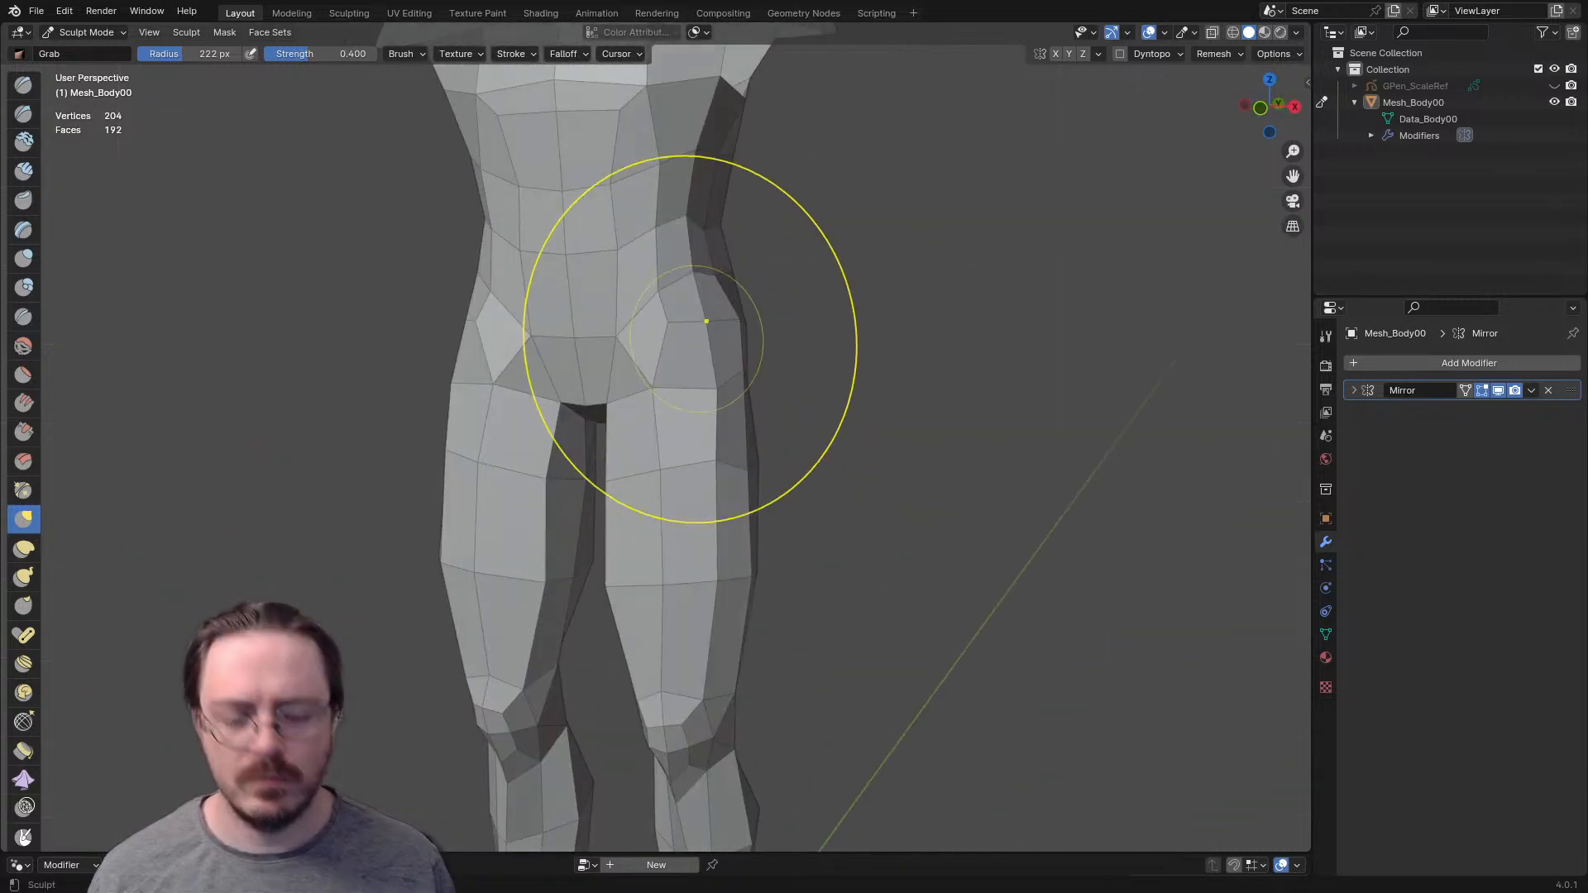
- In the front view, even out the abdomen's face rows using the Grab brush at 150 px and 112 px
key(KP_1)
shift+middle_drag(696, 281, 668, 408)
key(f)
click(530, 291)
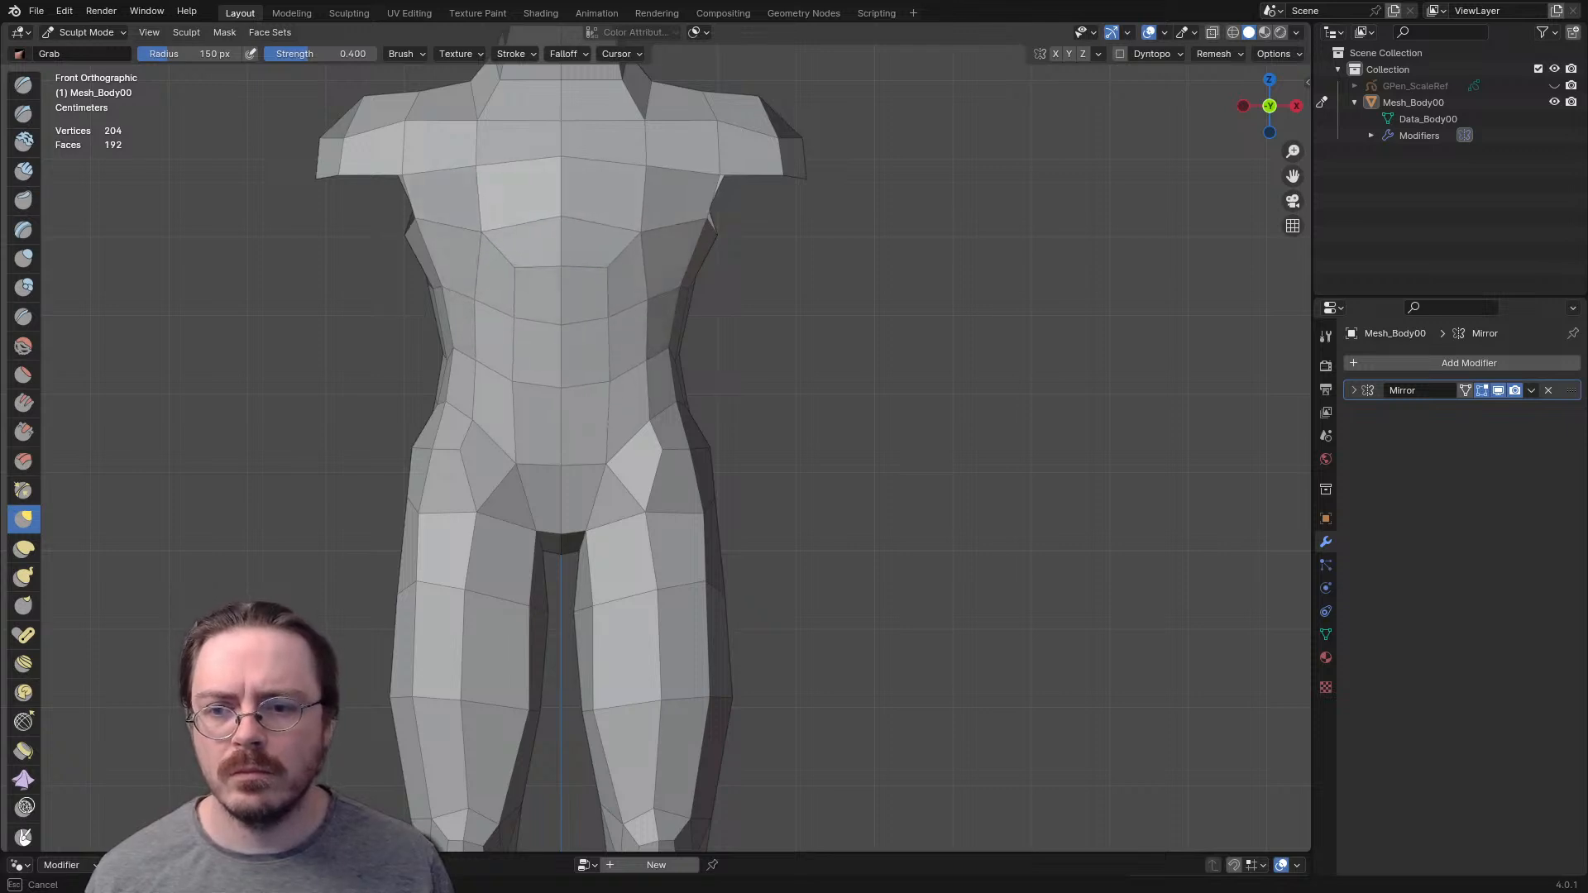
key(f)
click(597, 324)
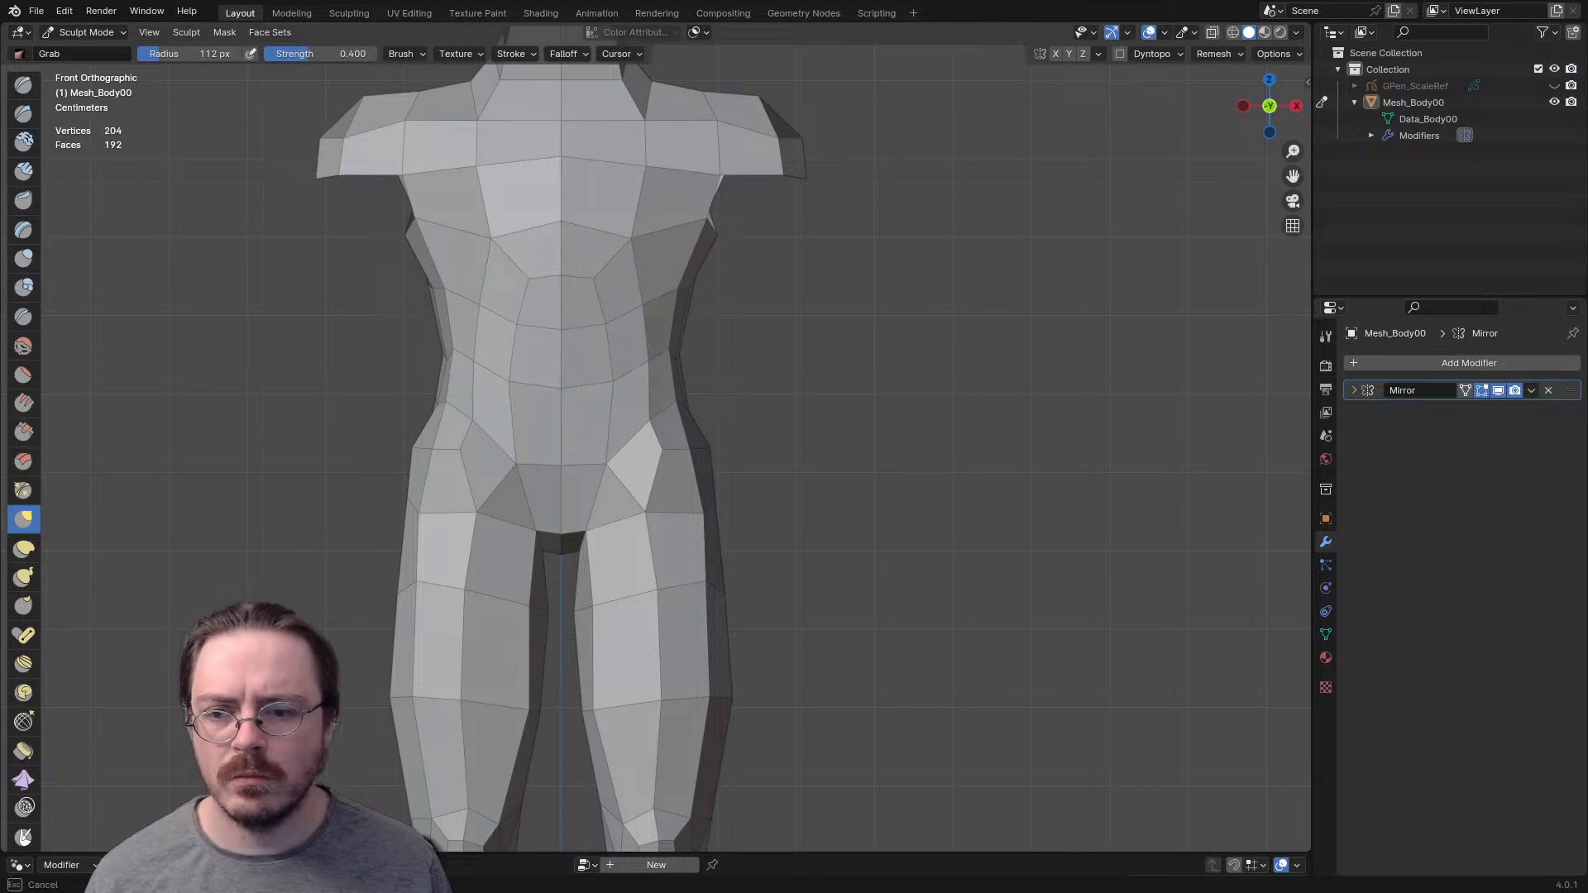
middle_drag(643, 361, 505, 368)
- Set the Grab brush radius to 166 px and adjust the shoulder-blade area from the side and rear
key(KP_3)
shift+middle_drag(947, 178, 722, 395)
key(f)
click(950, 369)
key(f)
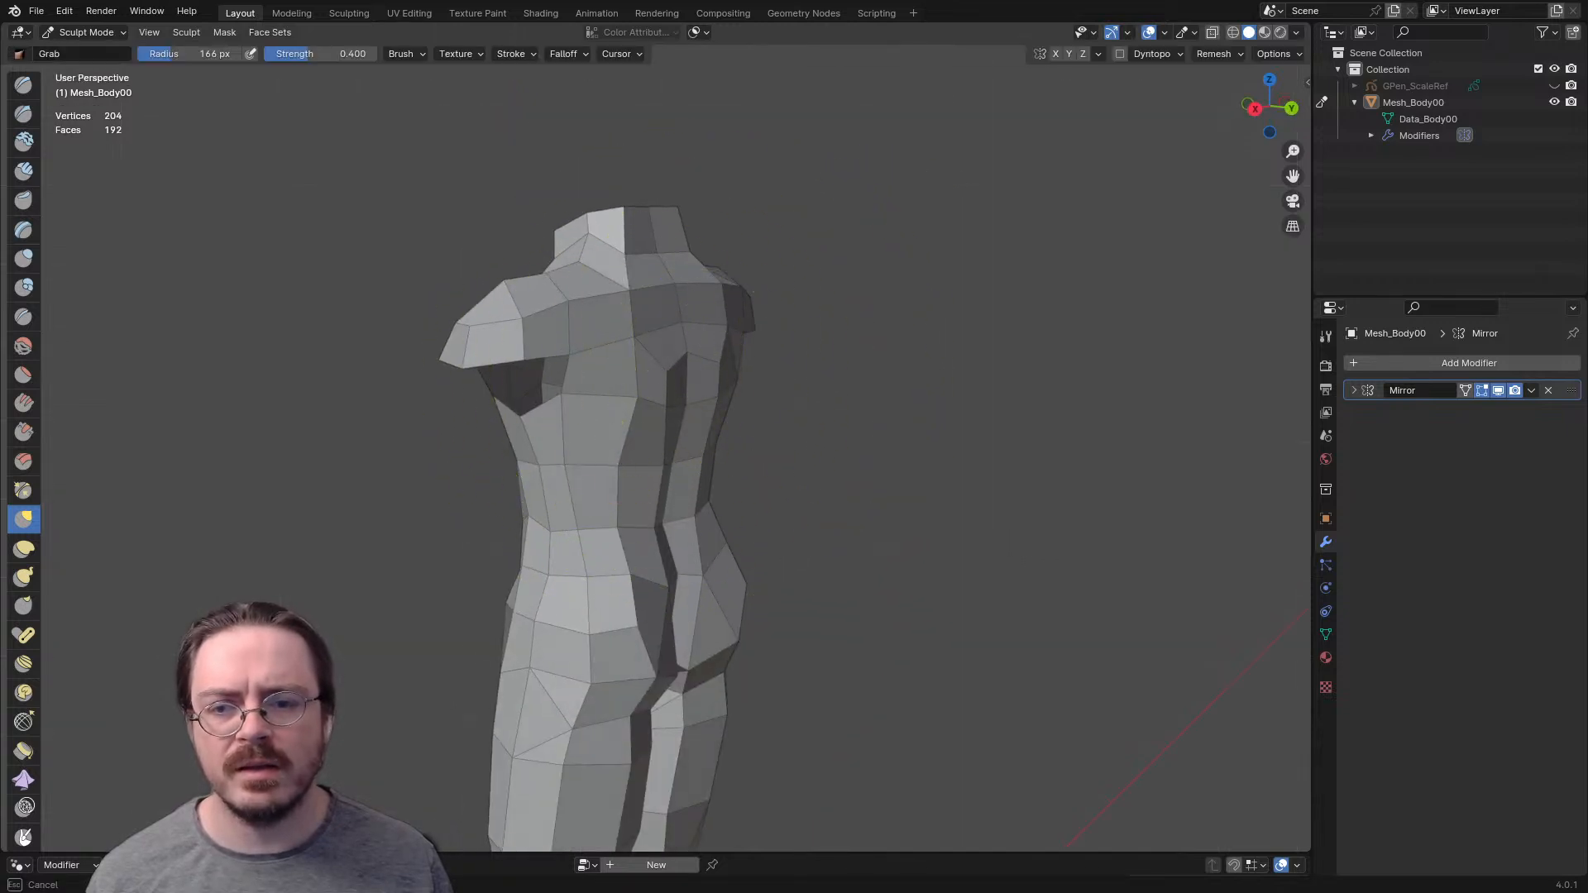
drag(723, 325, 718, 324)
middle_drag(718, 324, 608, 321)
drag(647, 350, 637, 347)
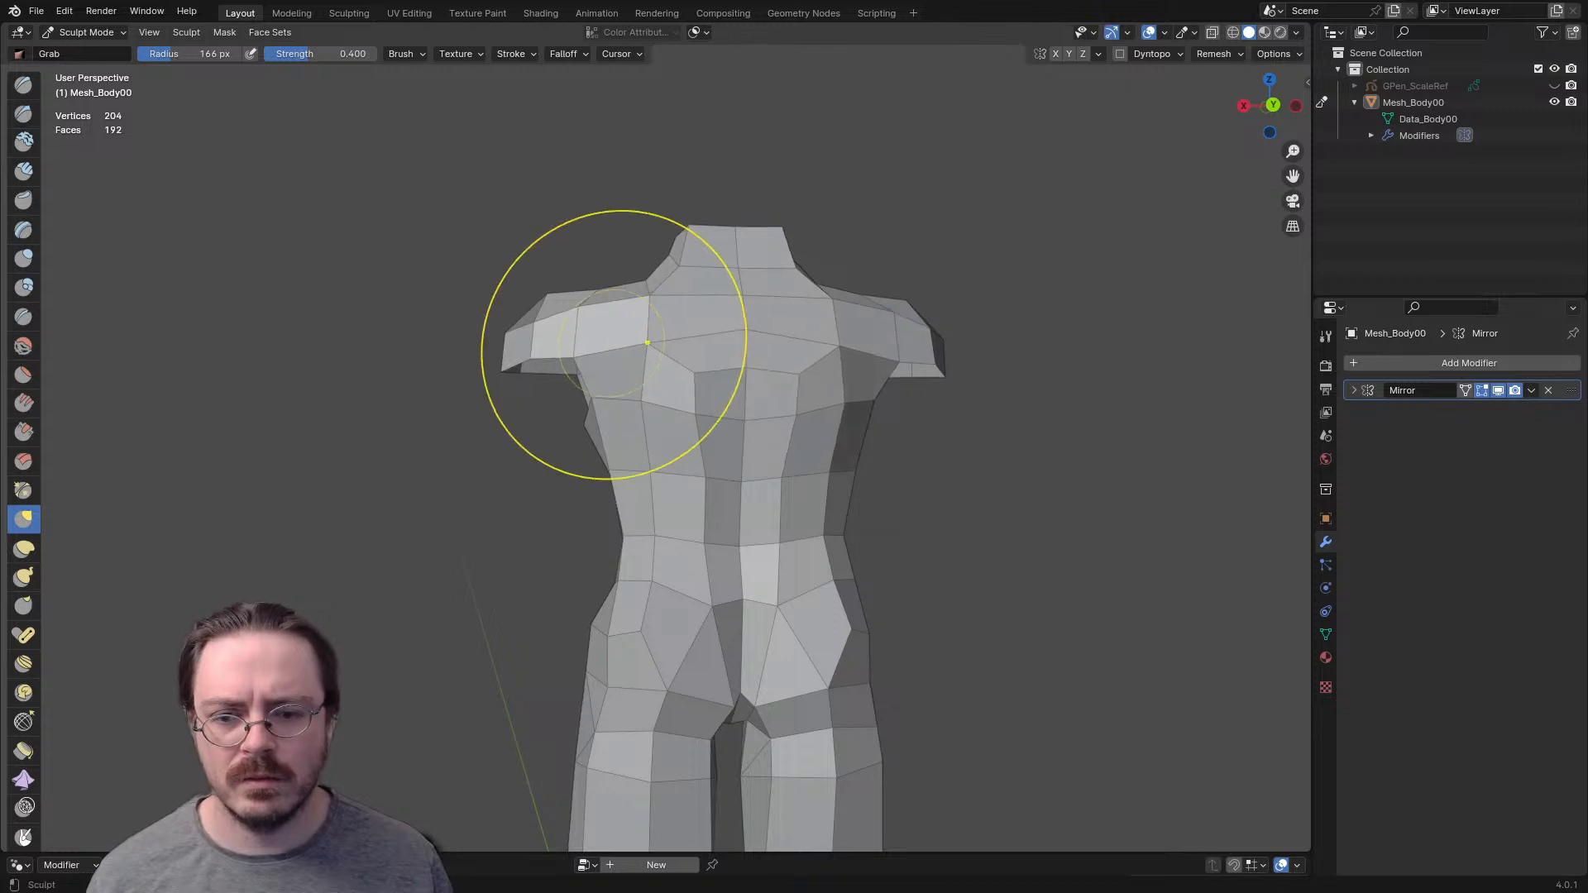
- Reduce the Grab brush radius to 114 px and 108 px and shift the lower back vertices toward the spine
key(f)
click(645, 478)
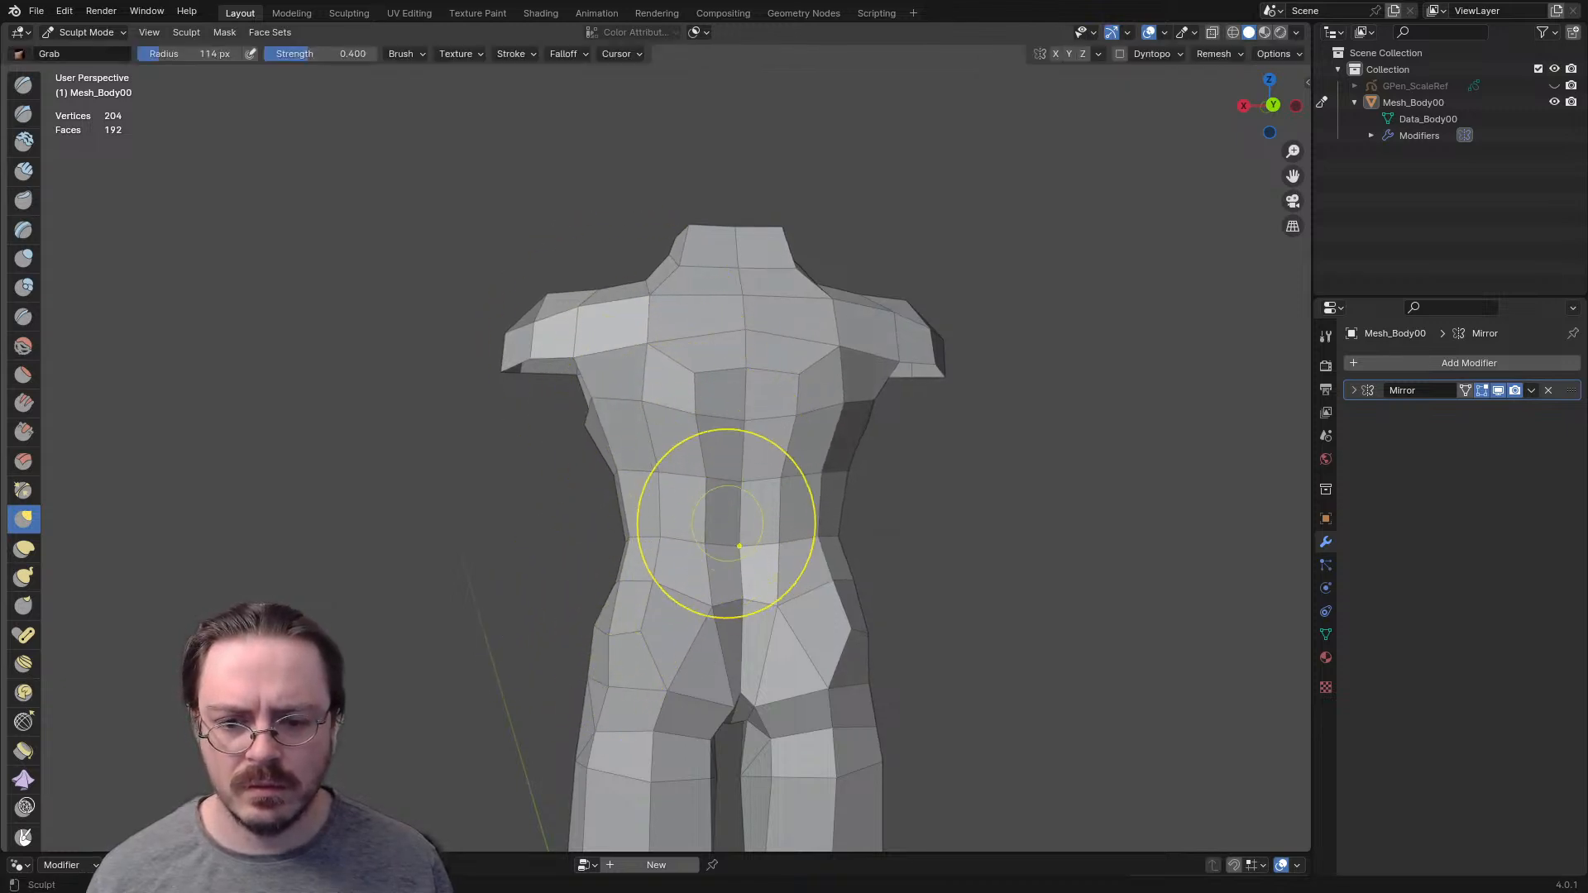
key(f)
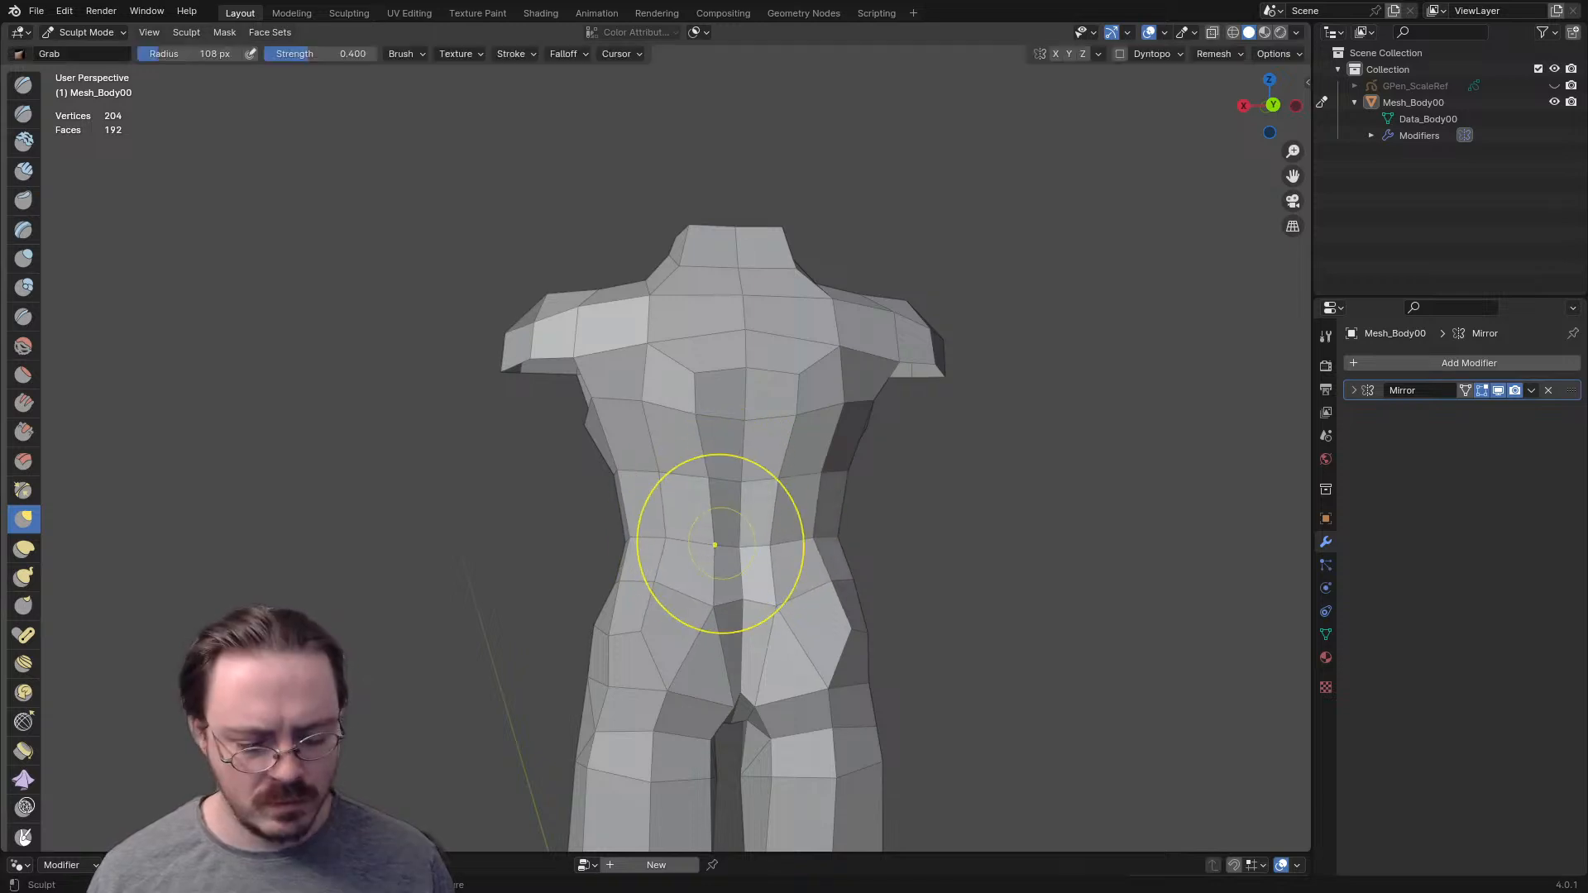
- In the back view, reshape the faces between the shoulder blades using the Grab brush at 192 px and 130 px
key(ctrl+KP_1)
key(f)
click(843, 383)
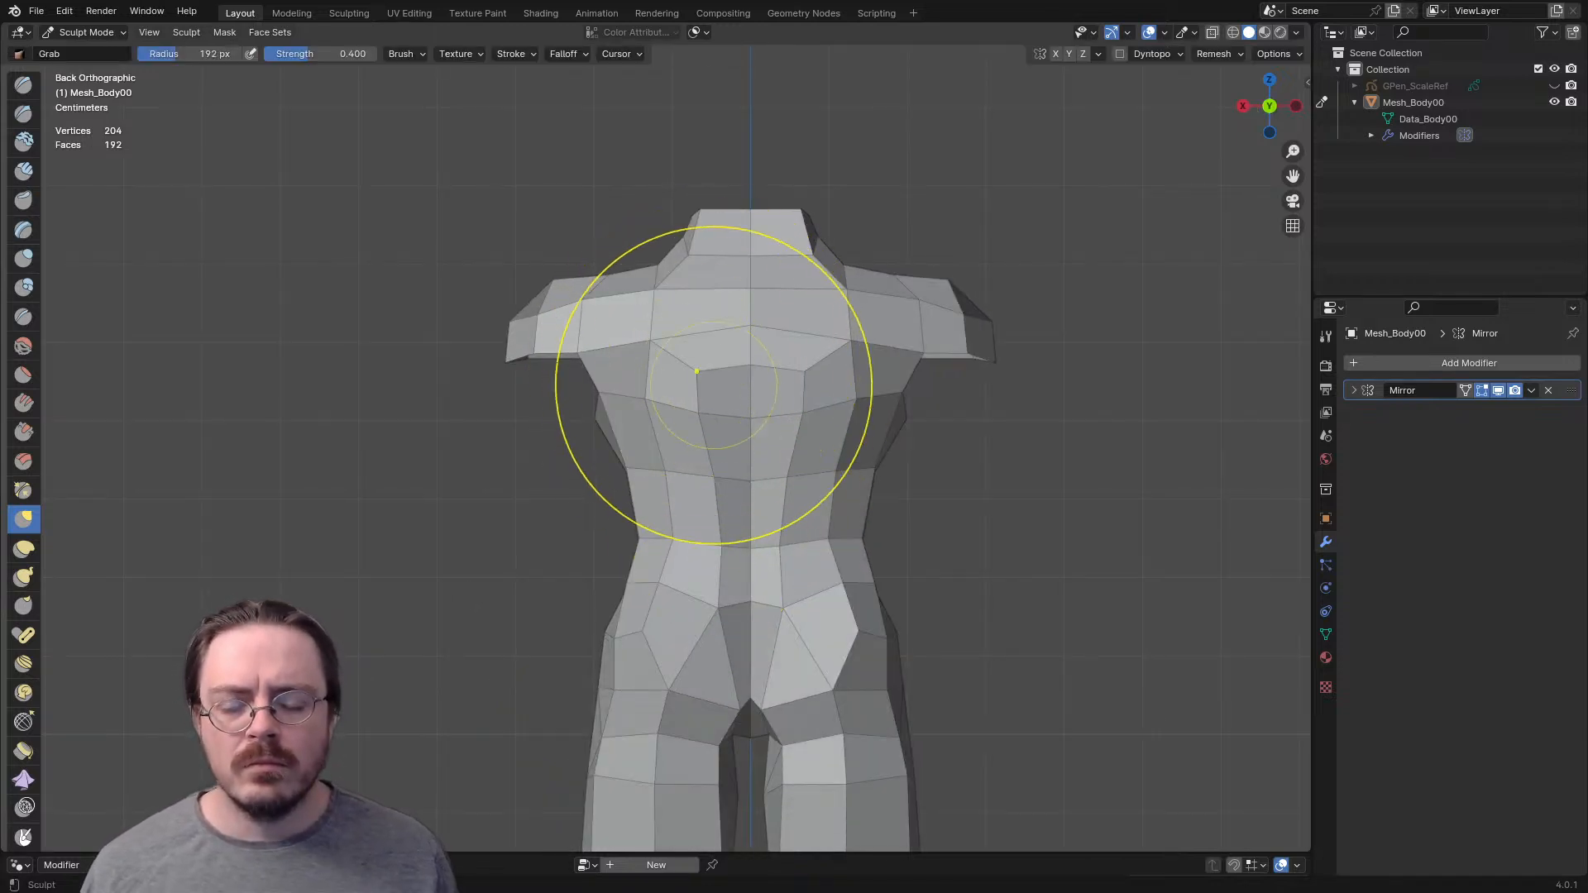
key(f)
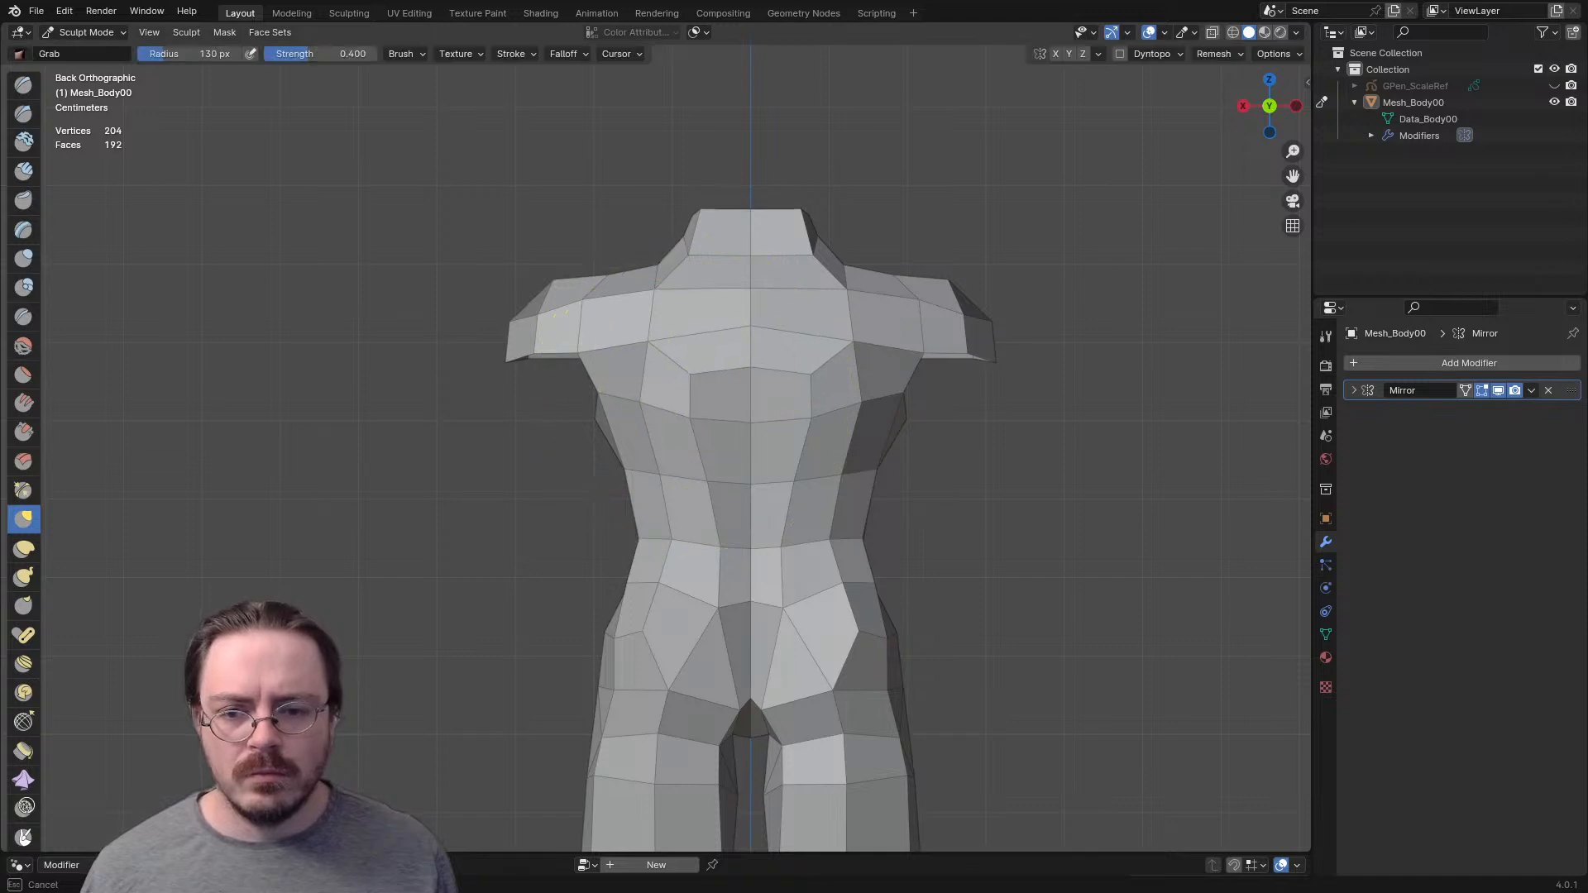
middle_drag(796, 346, 642, 536)
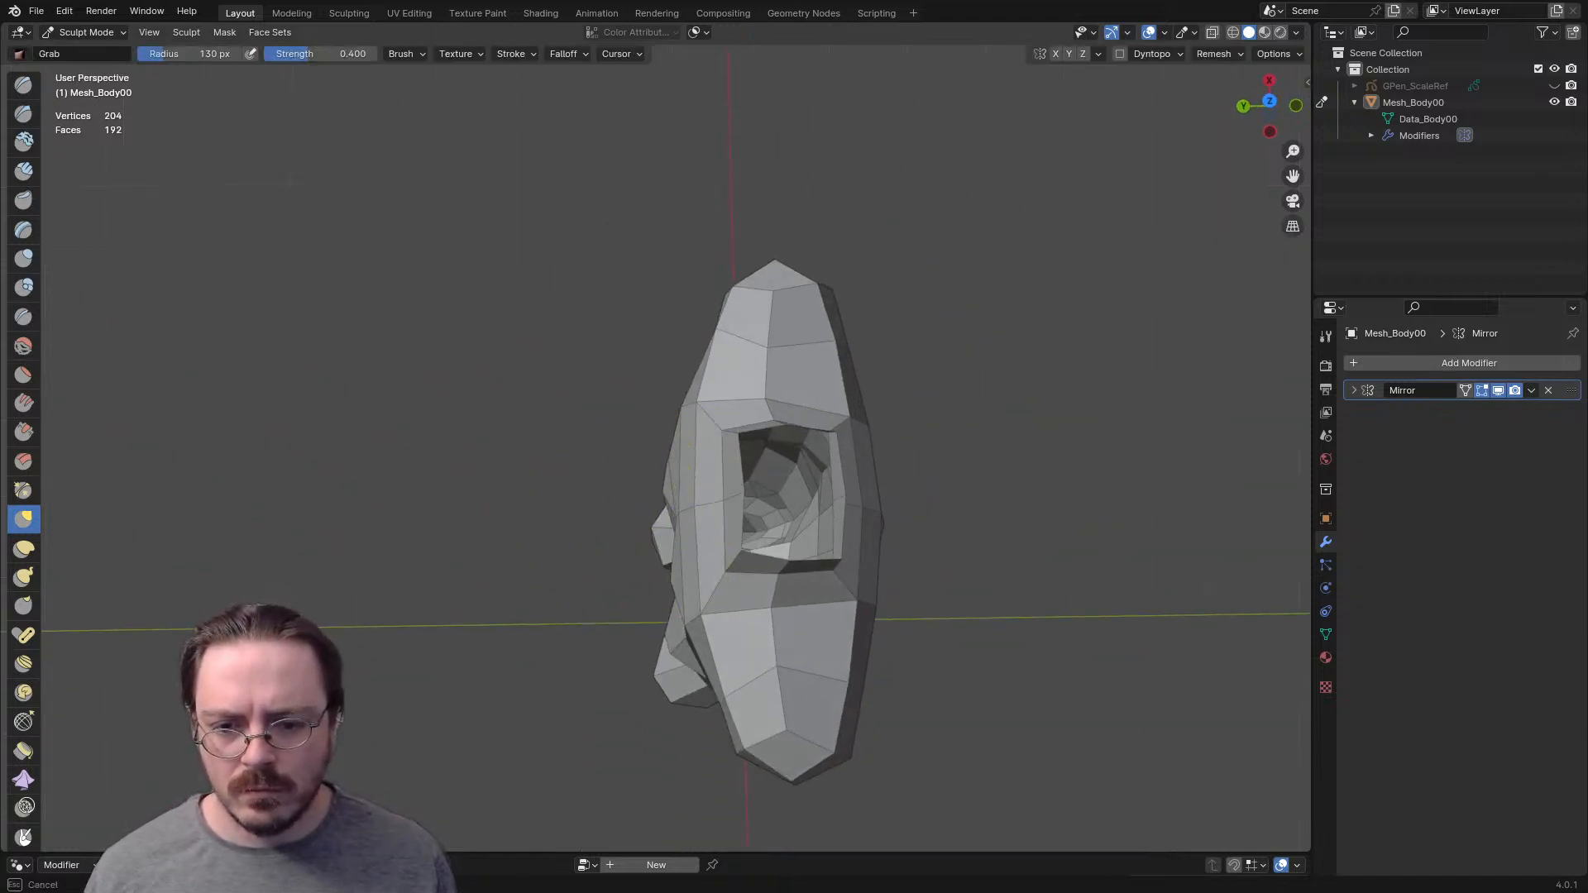
mouse_move(785, 377)
middle_down()
mouse_move(744, 397)
mouse_move(786, 378)
middle_up()
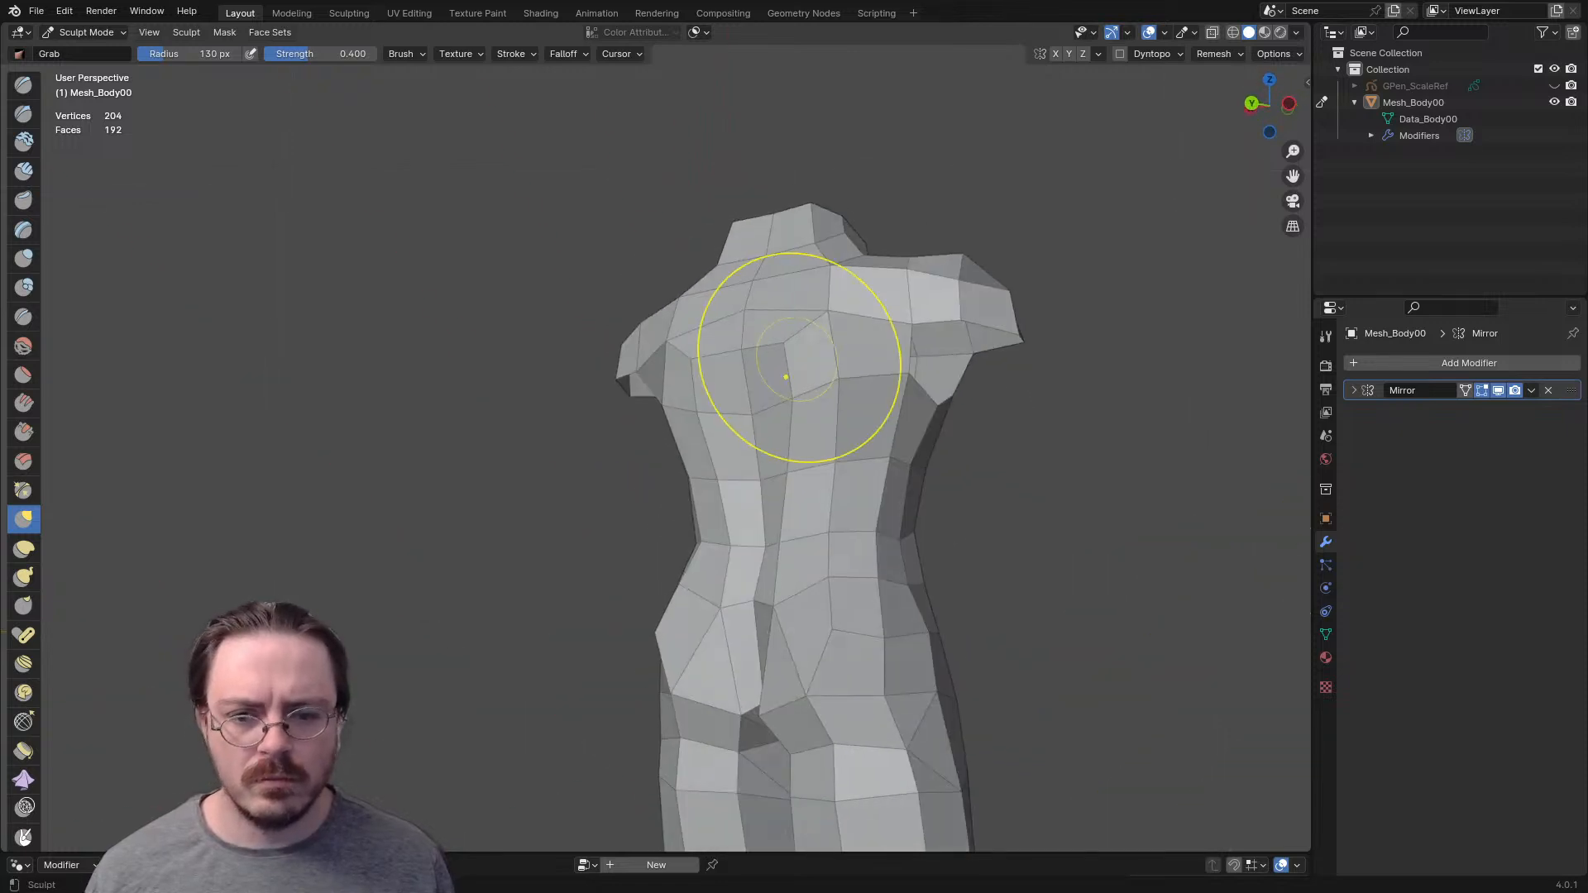
- Inflate the back faces beside the spine using the Inflate/Deflate brush at a radius of 123 px
key(i)
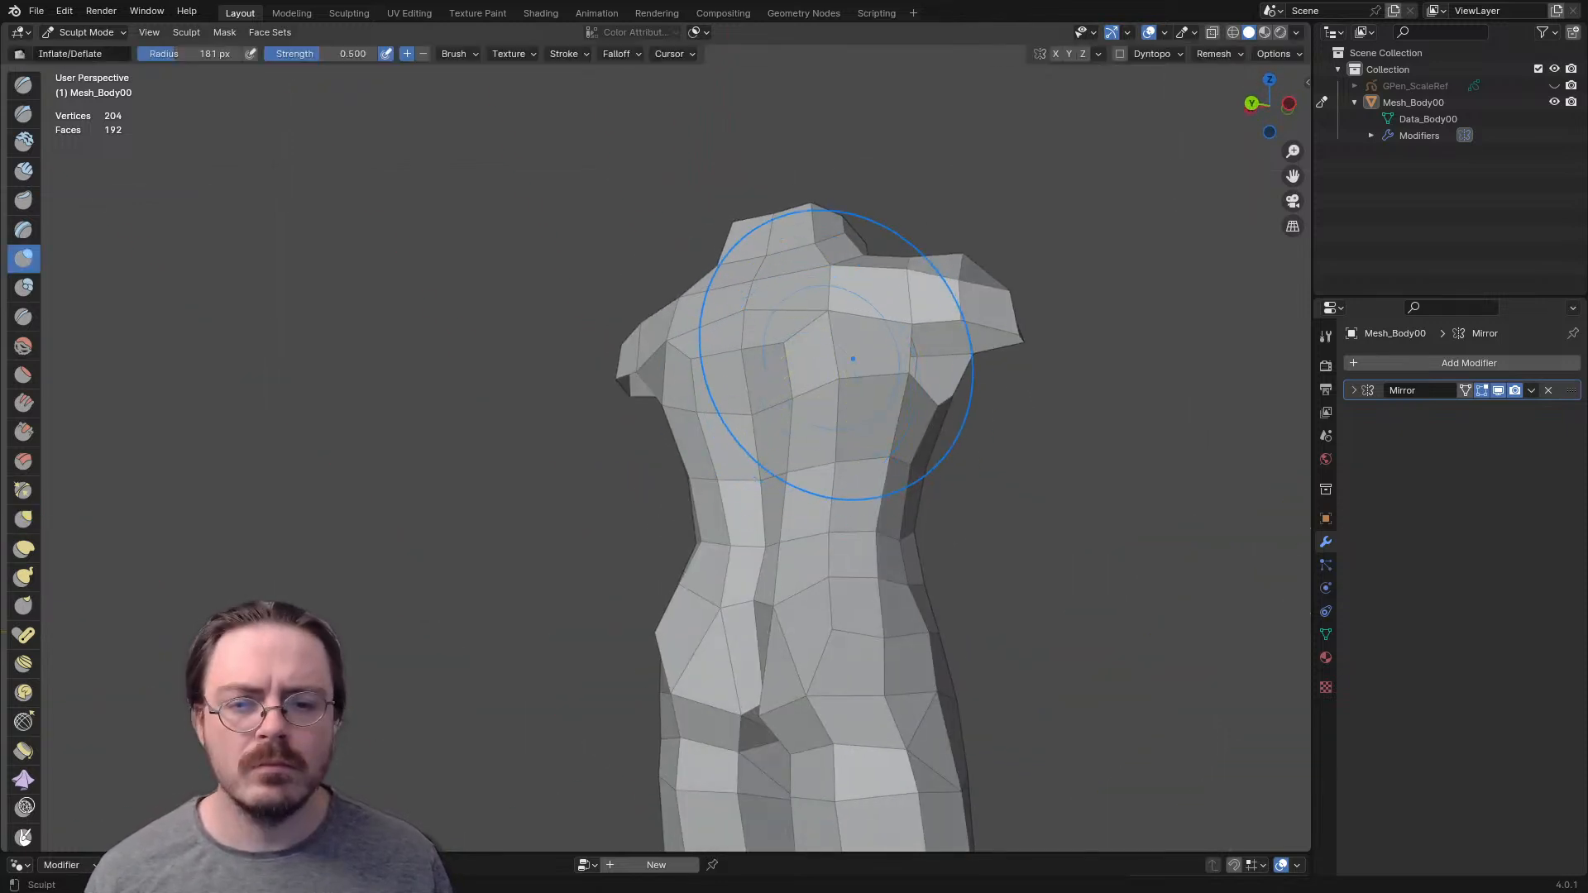
key(f)
click(767, 415)
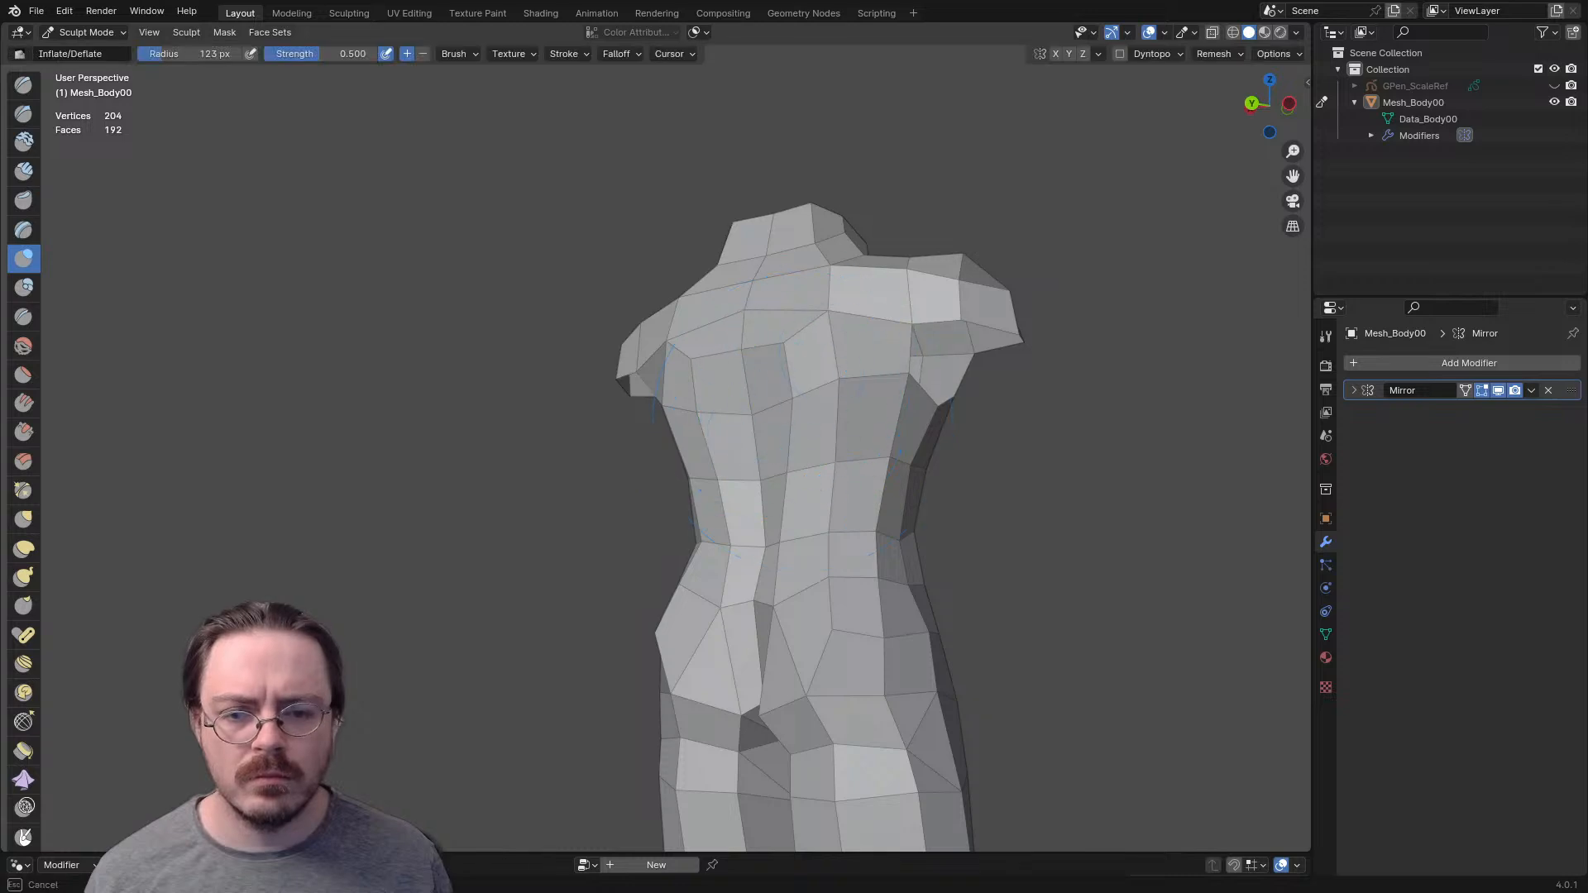
middle_drag(789, 376, 718, 416)
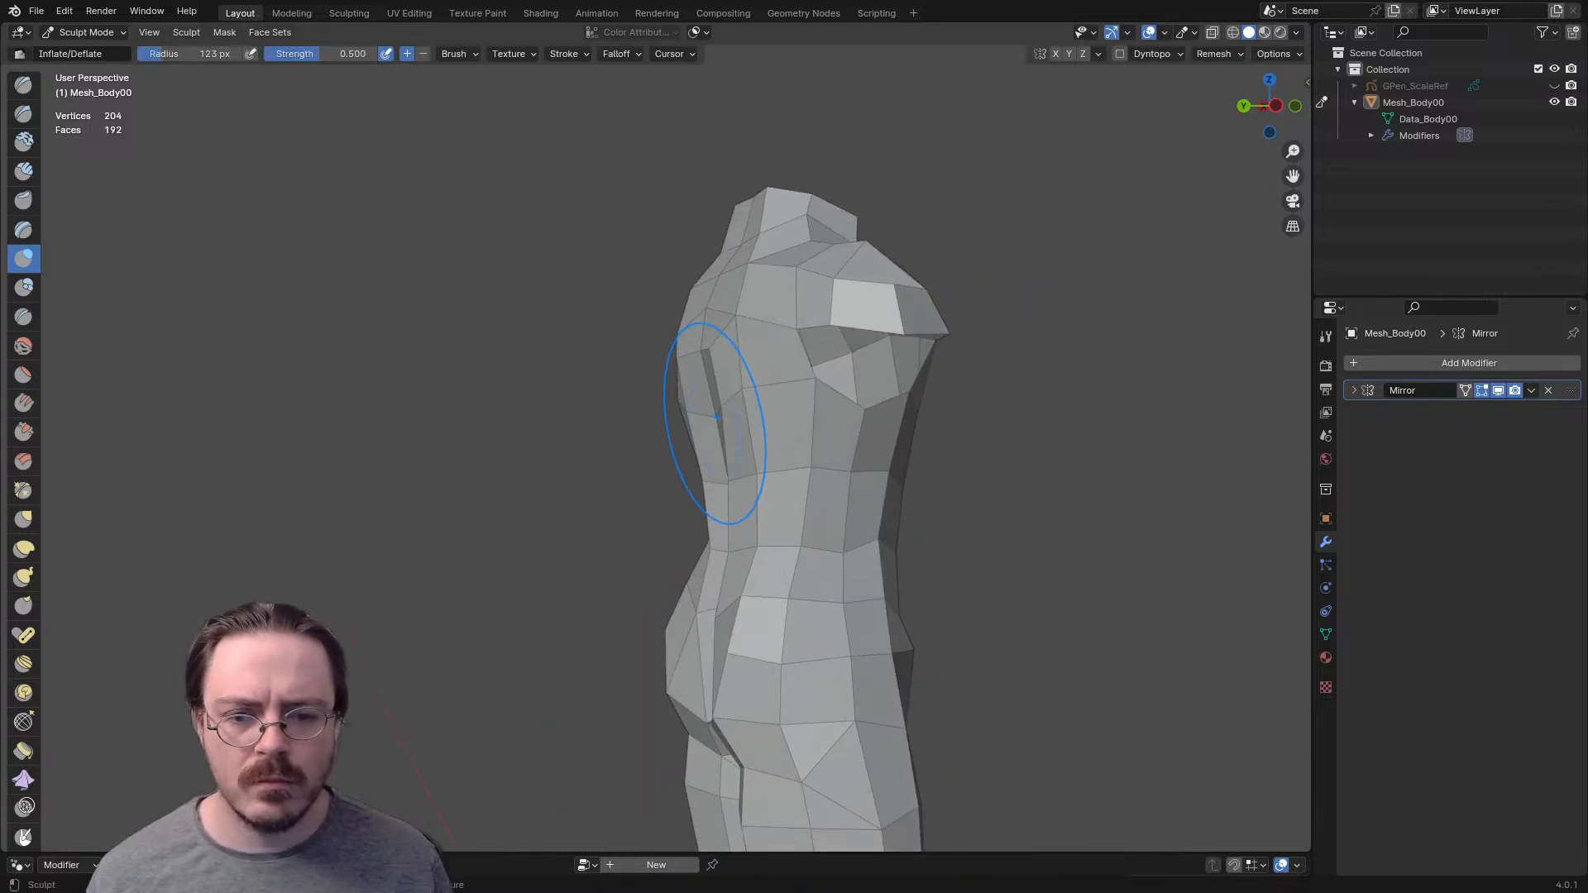
key(ctrl+Tab)
click(890, 416)
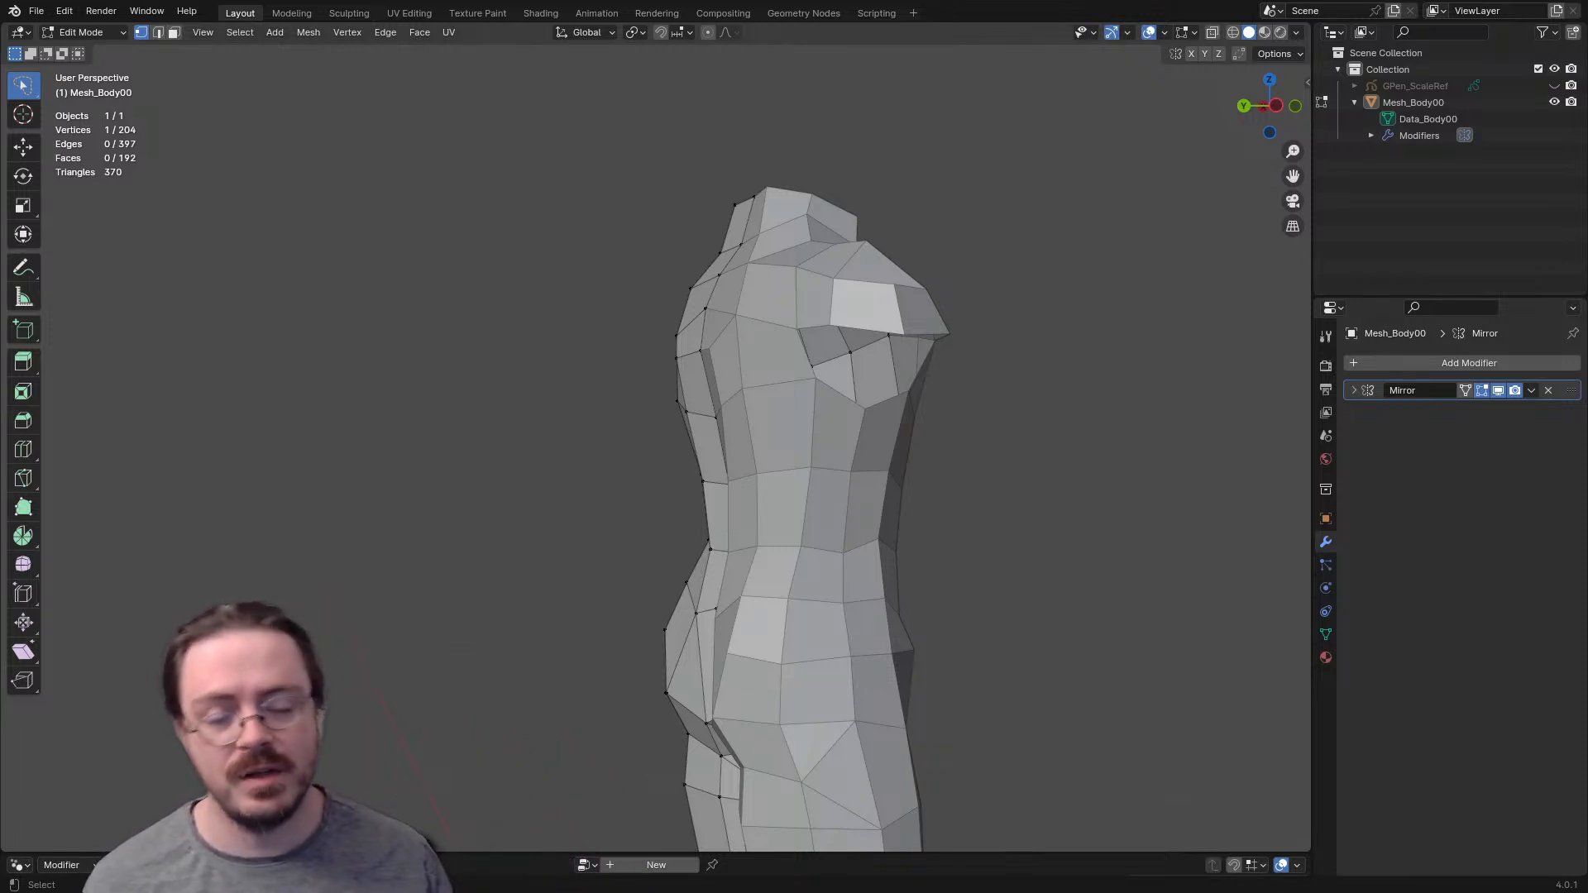
middle_drag(827, 431, 1138, 428)
key(i)
key(Escape)
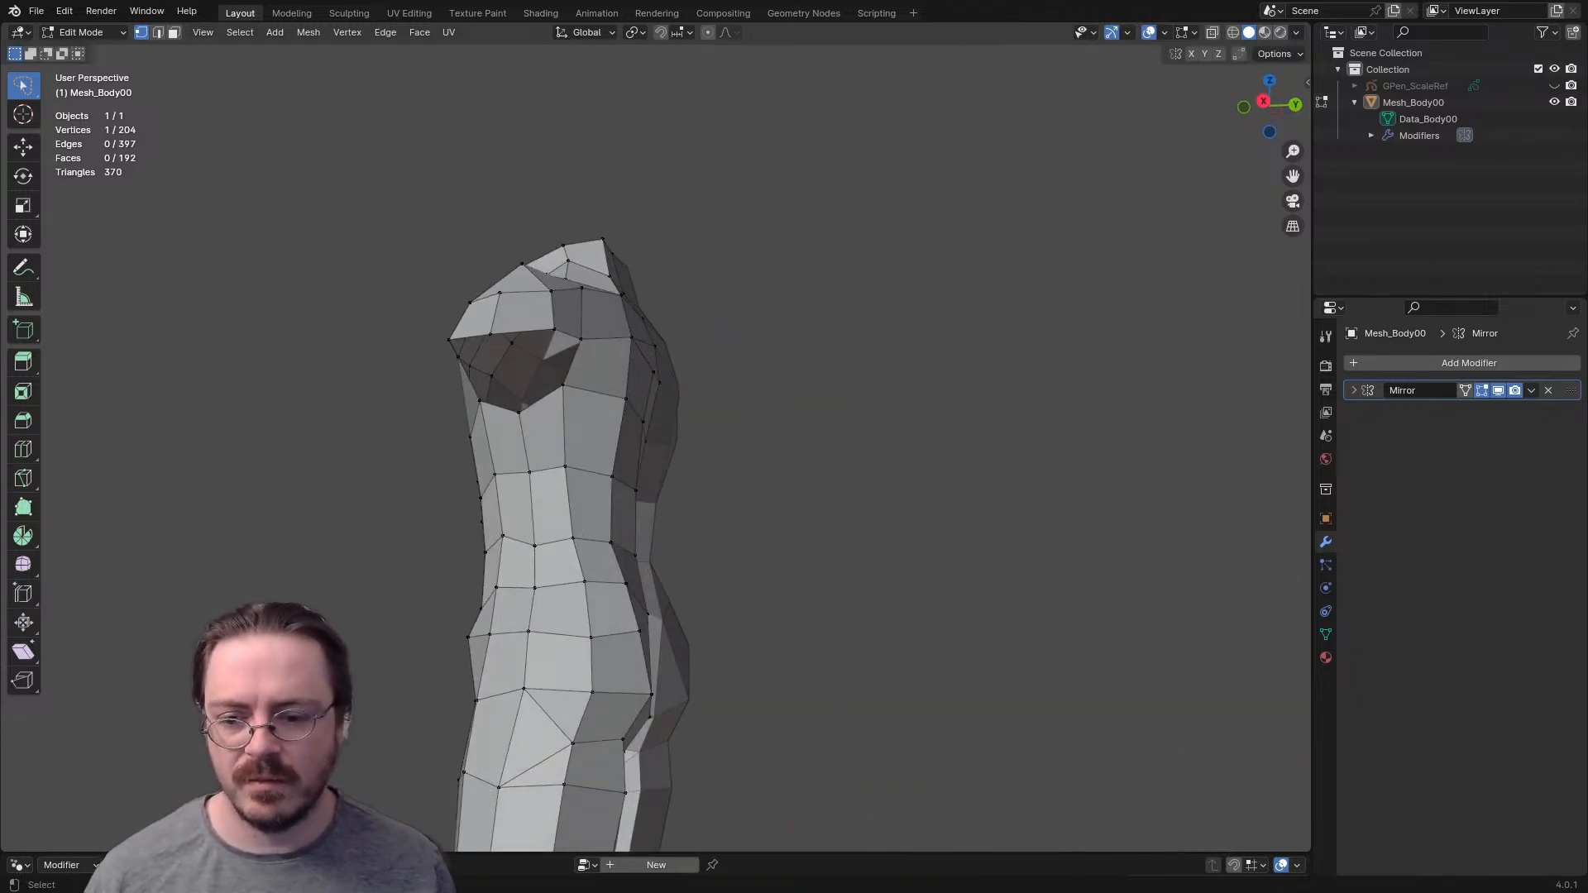
key(ctrl+Tab)
- In the right side view, reshape the upper torso's profile using the Grab brush at 387 px
mouse_move(620, 453)
middle_down()
mouse_move(601, 450)
mouse_move(655, 402)
middle_up()
key(KP_3)
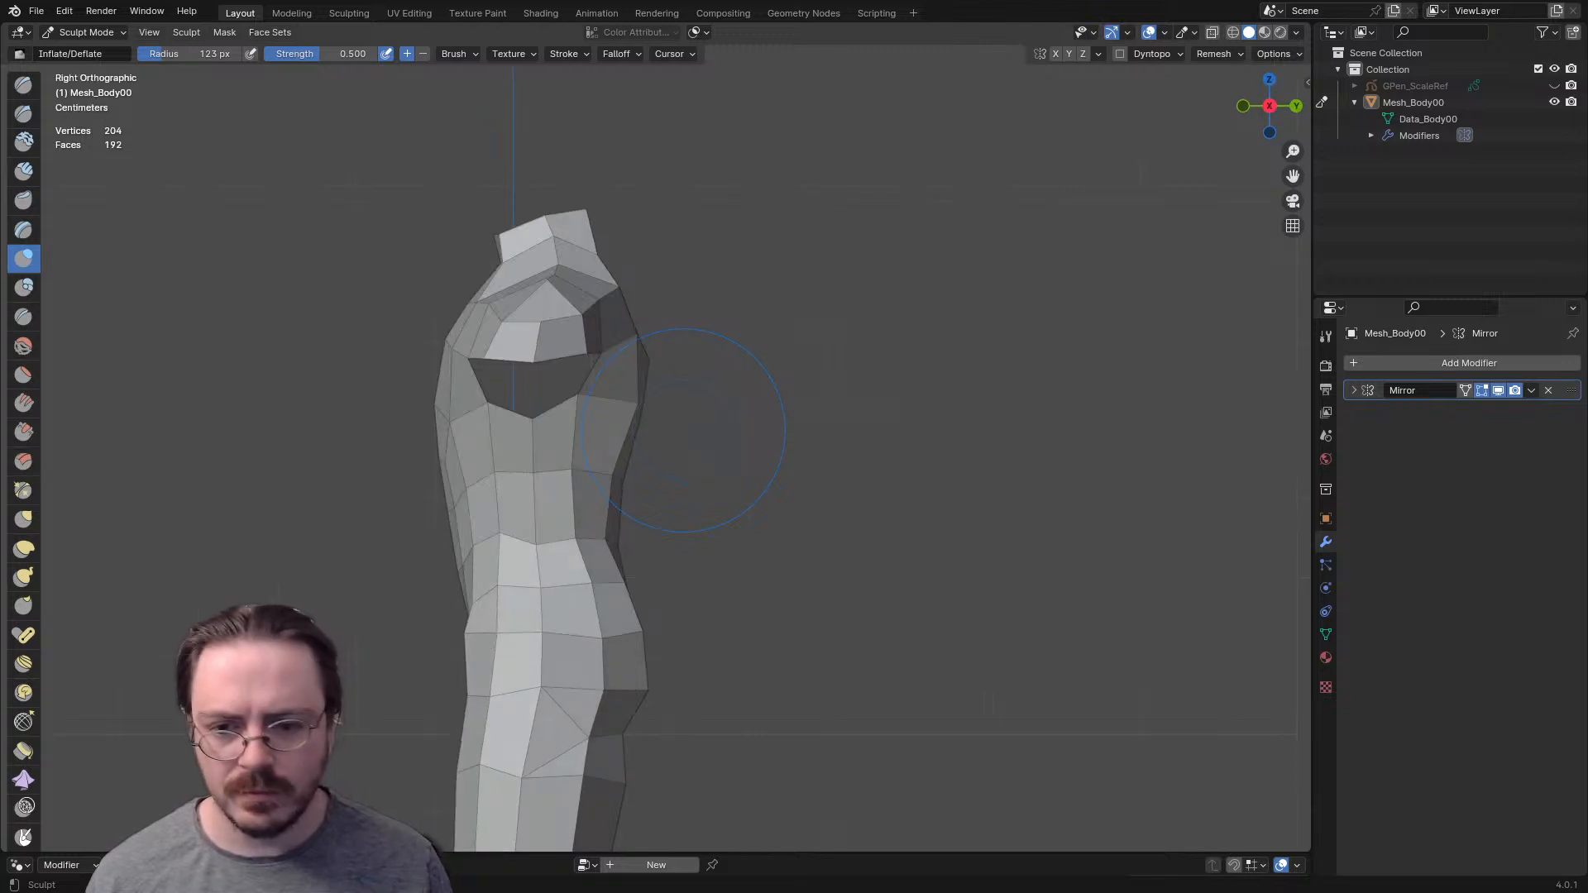
key(g)
key(f)
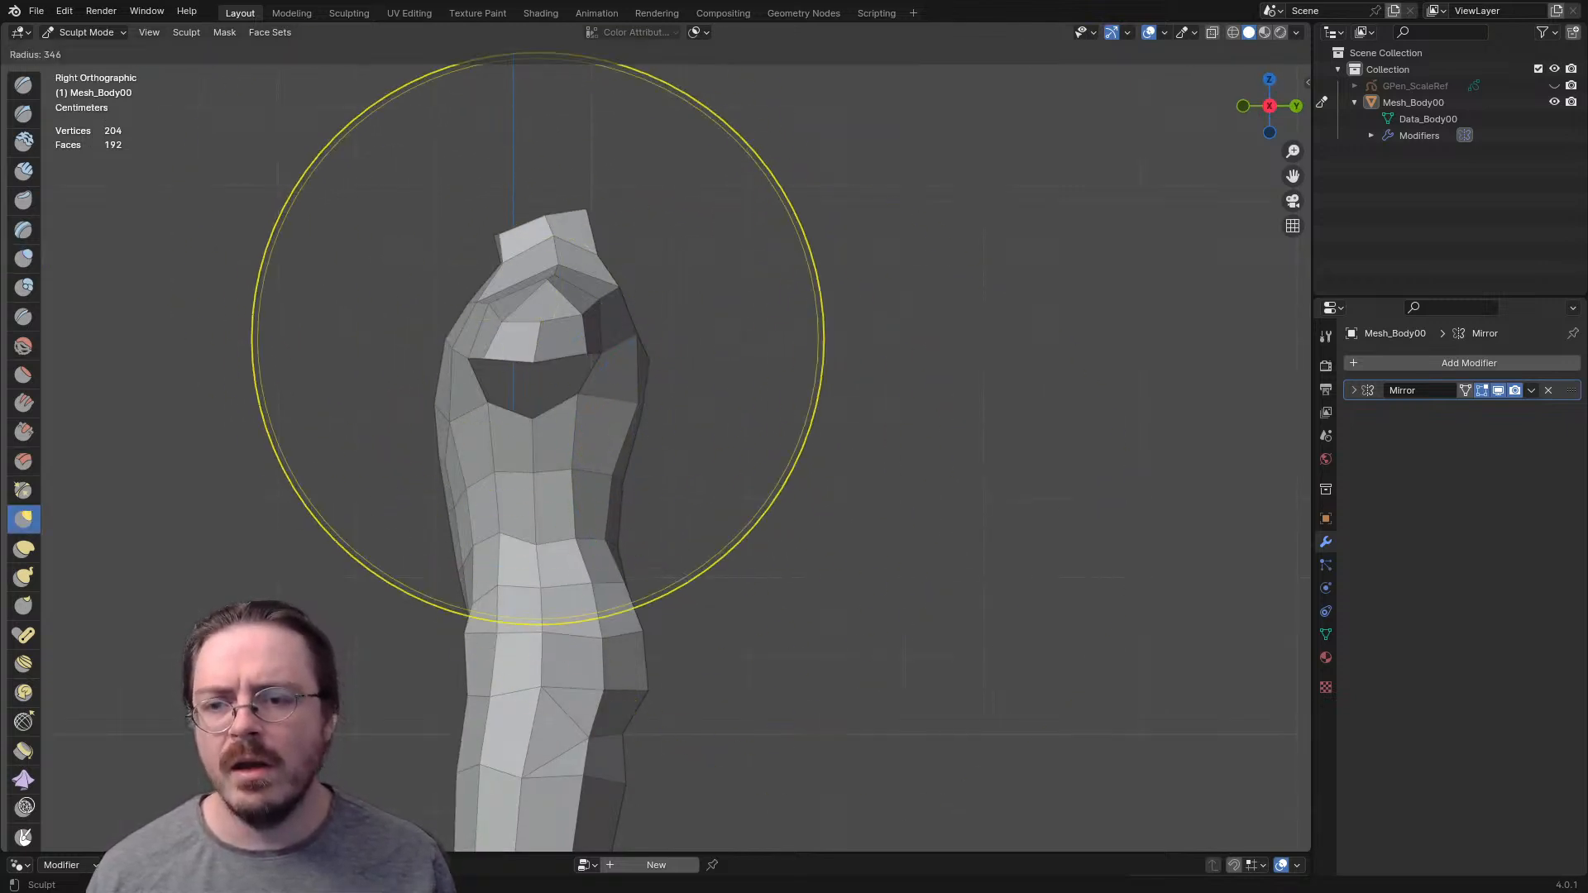
drag(464, 337, 512, 341)
shift+middle_drag(621, 397, 672, 464)
key(f)
click(492, 326)
shift+middle_drag(494, 338, 484, 109)
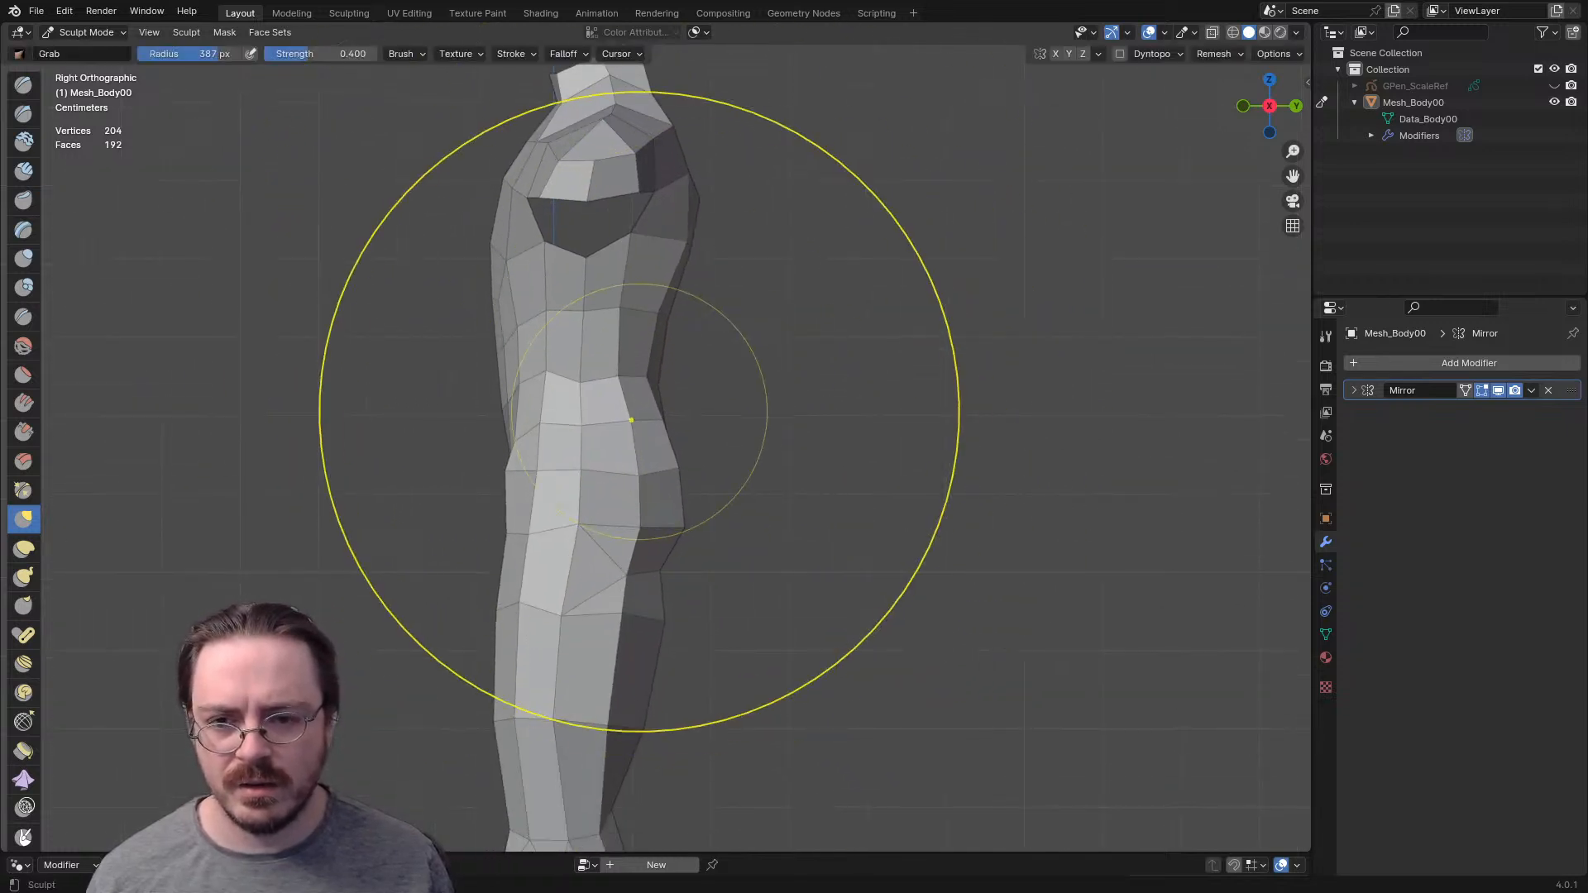
- Adjust the whole body's side posture from shoulders to lower legs using the Grab brush at 319 px
scroll(606, 584, down, 4)
shift+middle_drag(677, 586, 672, 432)
key(f)
click(597, 601)
drag(657, 591, 639, 591)
drag(596, 410, 608, 411)
drag(620, 217, 613, 216)
drag(600, 306, 604, 305)
drag(612, 665, 616, 665)
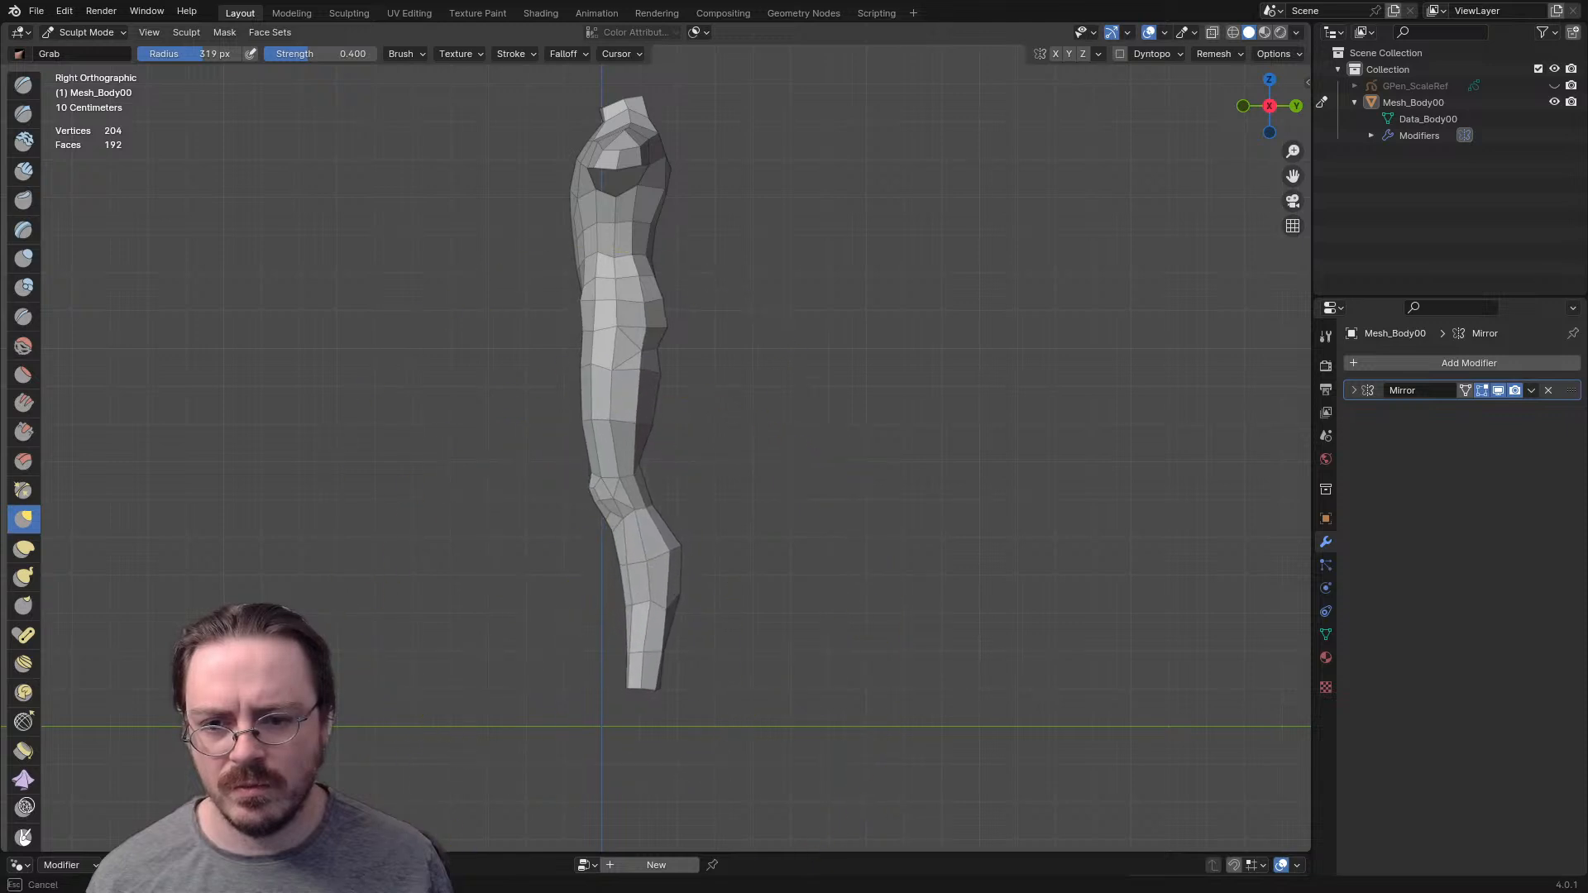
drag(619, 422, 629, 424)
drag(645, 687, 650, 686)
mouse_move(665, 374)
shift+middle_down()
mouse_move(697, 498)
mouse_move(754, 539)
mouse_move(869, 488)
mouse_move(711, 562)
shift+middle_up()
- Refine the arm and shoulder form from the side using the Grab brush at 227 px and 155 px
key(f)
click(546, 498)
scroll(646, 377, up, 3)
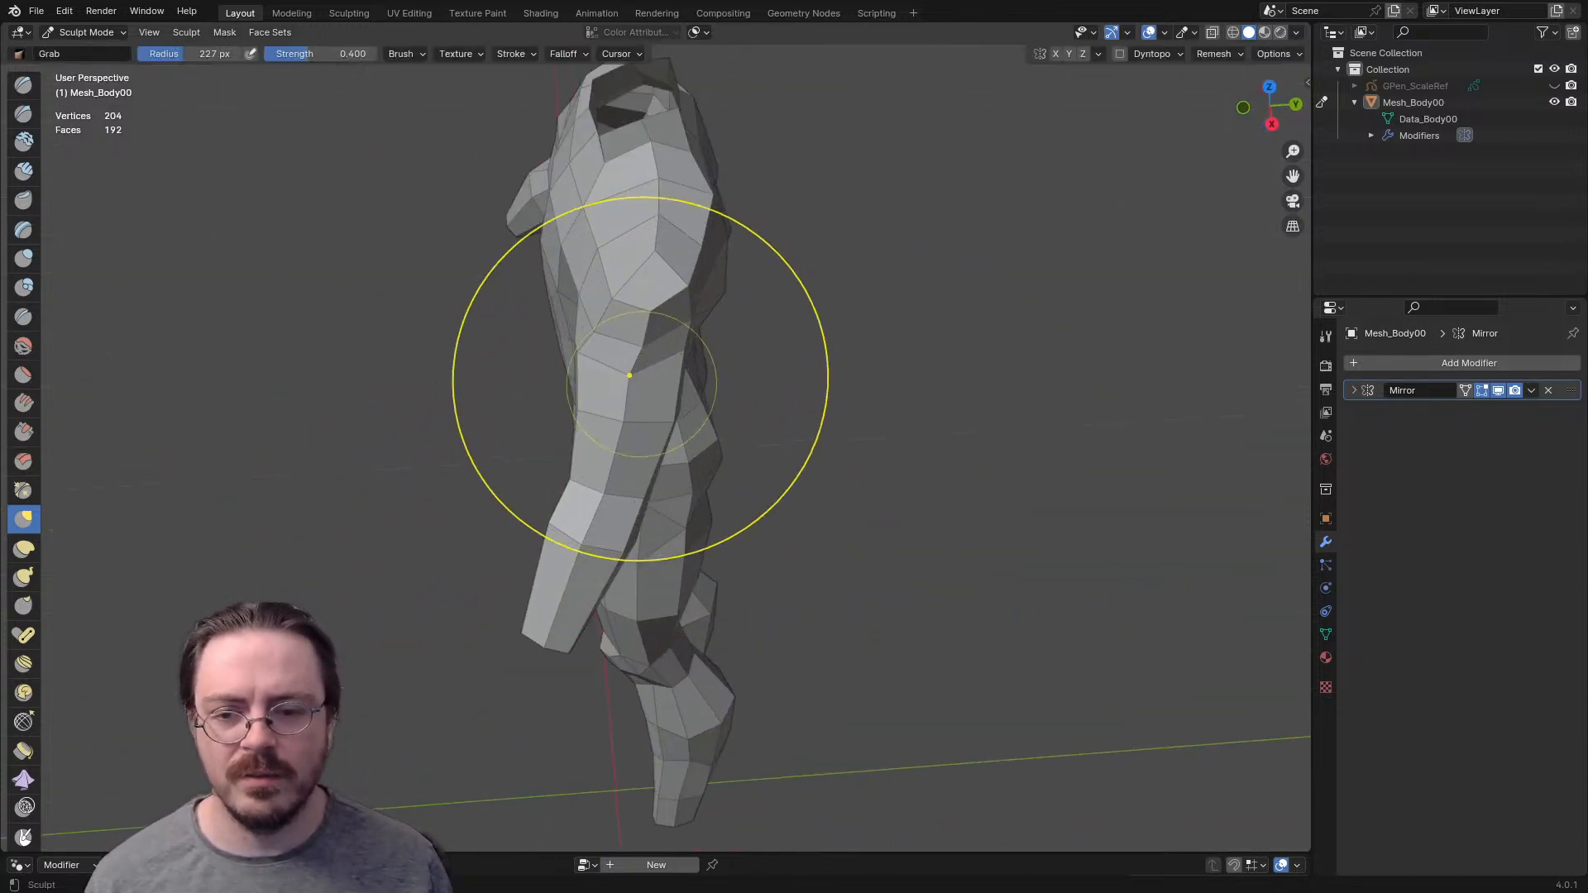
shift+middle_drag(630, 375, 588, 495)
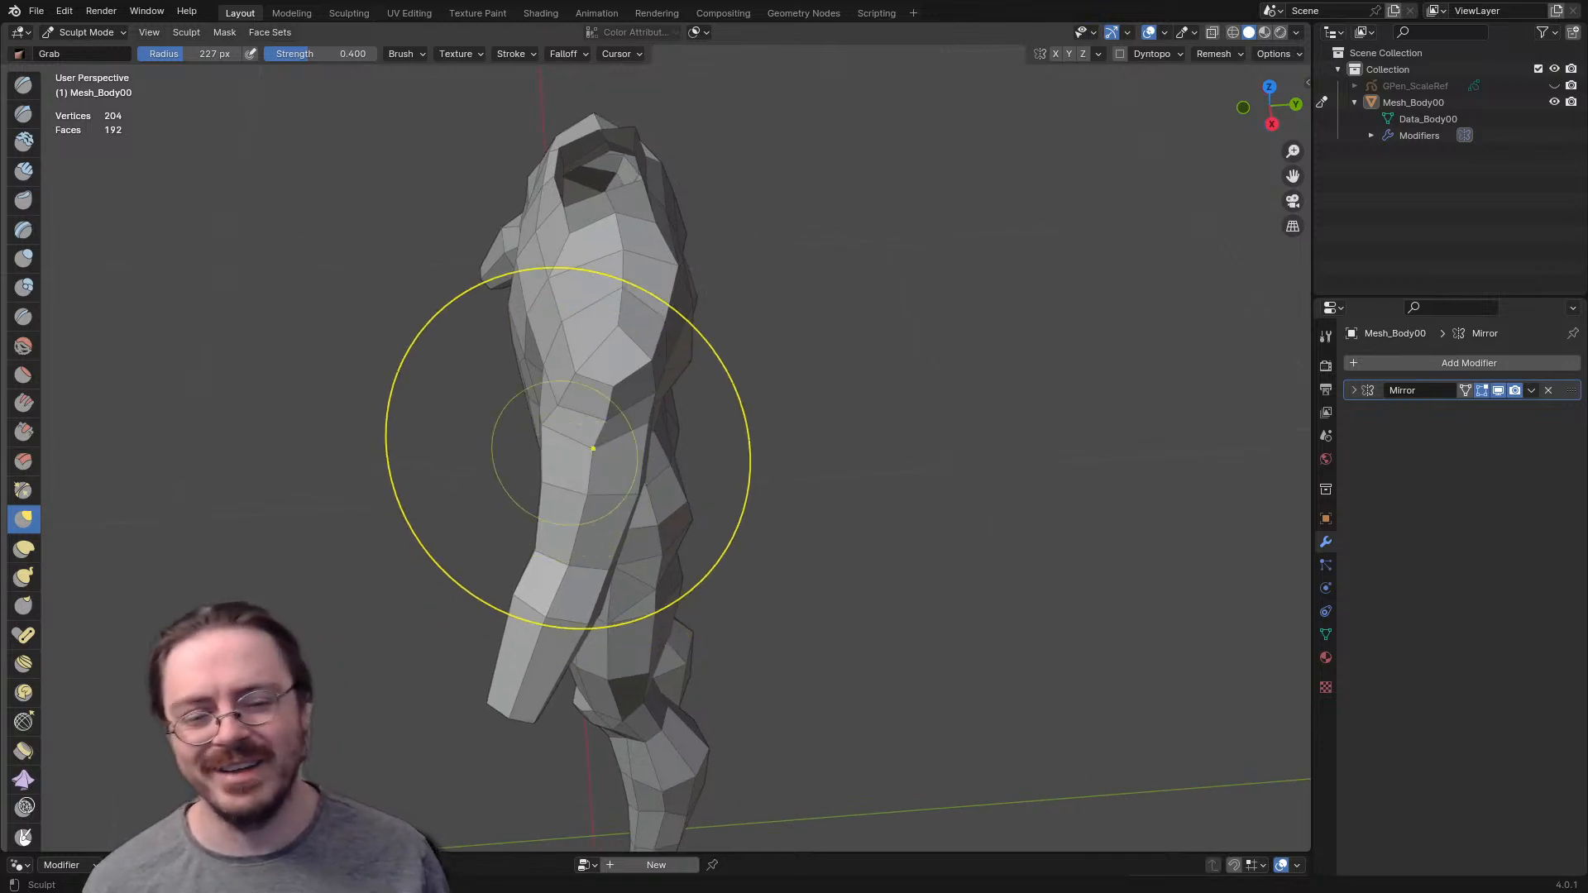
mouse_move(539, 410)
middle_down()
mouse_move(581, 503)
mouse_move(644, 341)
mouse_move(616, 386)
mouse_move(734, 310)
mouse_move(759, 346)
mouse_move(572, 260)
mouse_move(612, 397)
mouse_move(594, 510)
middle_up()
key(f)
click(650, 528)
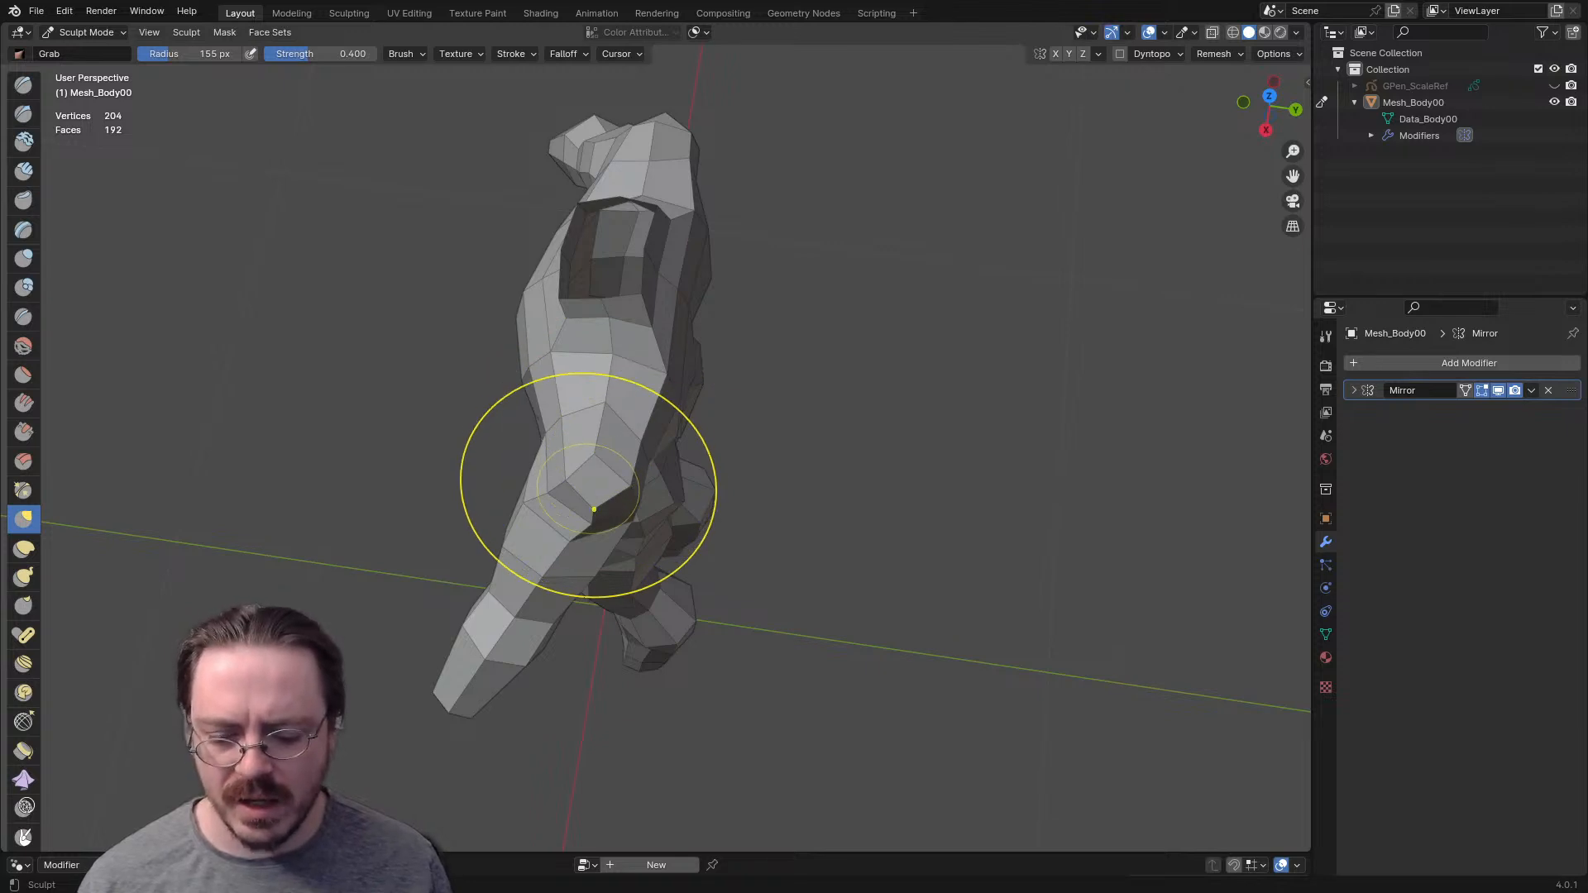
- Inflate the shoulder at 155 px and shift the elbow backward using the Grab brush at 167 px
key(i)
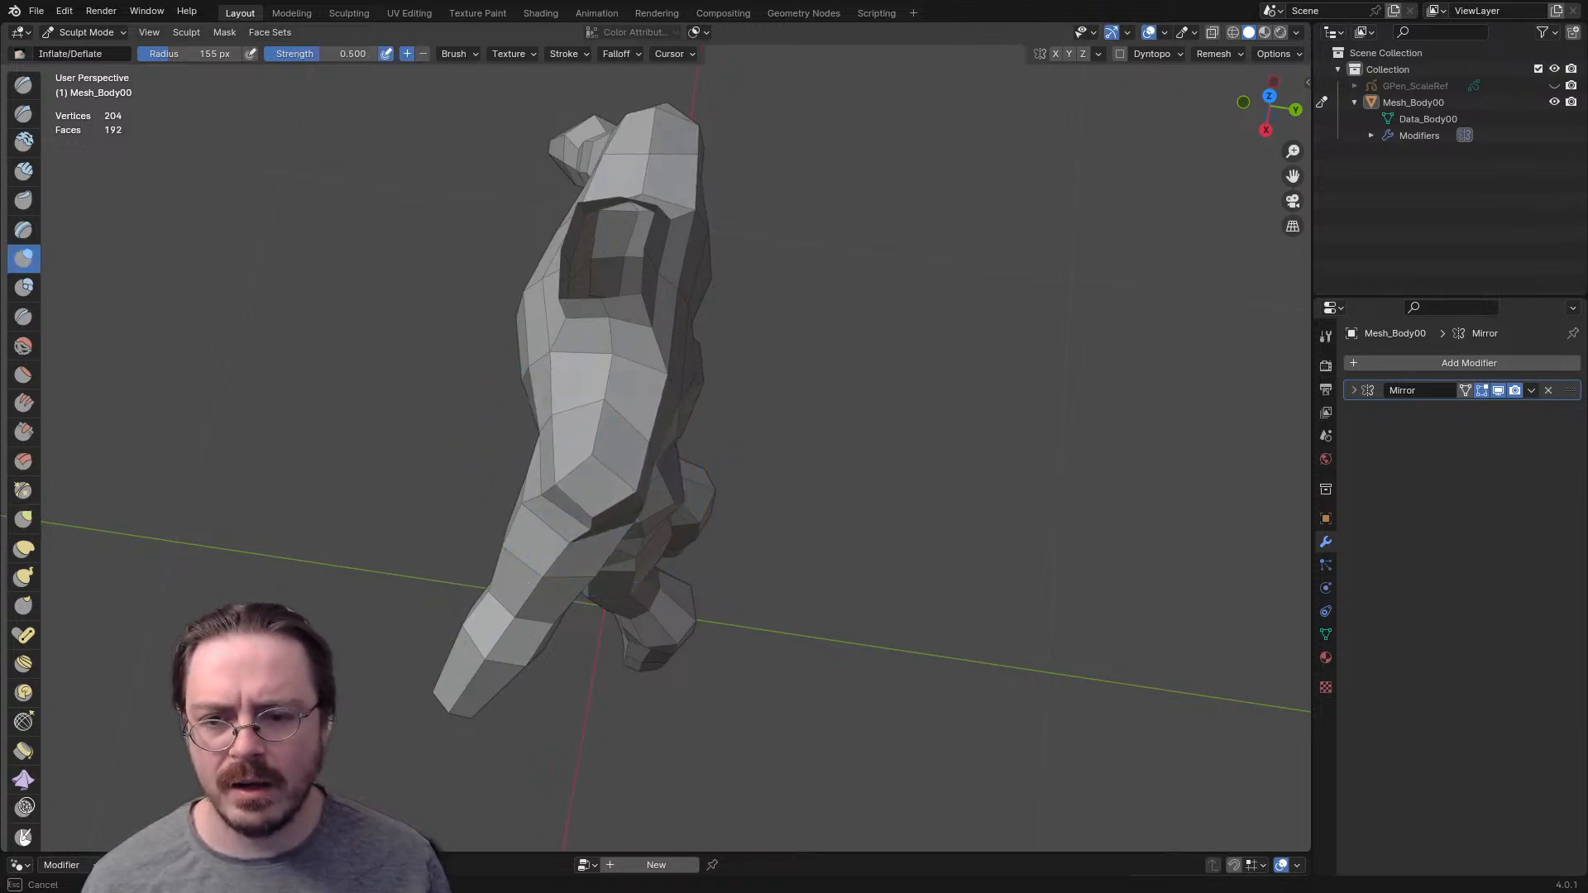
mouse_move(629, 505)
middle_down()
mouse_move(665, 544)
mouse_move(637, 337)
mouse_move(613, 365)
middle_up()
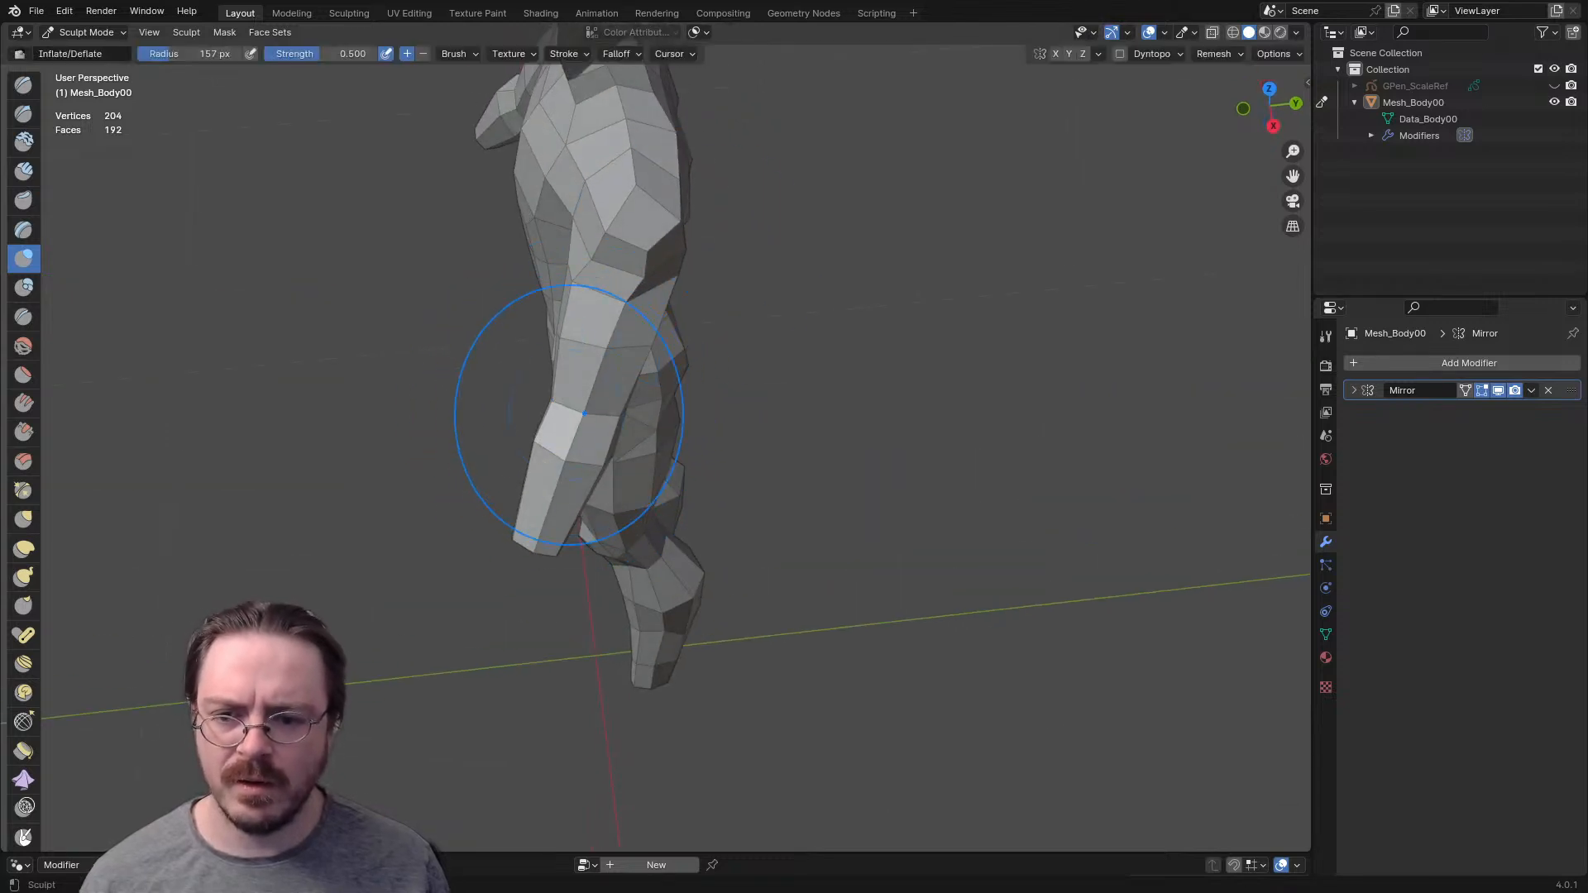
key(g)
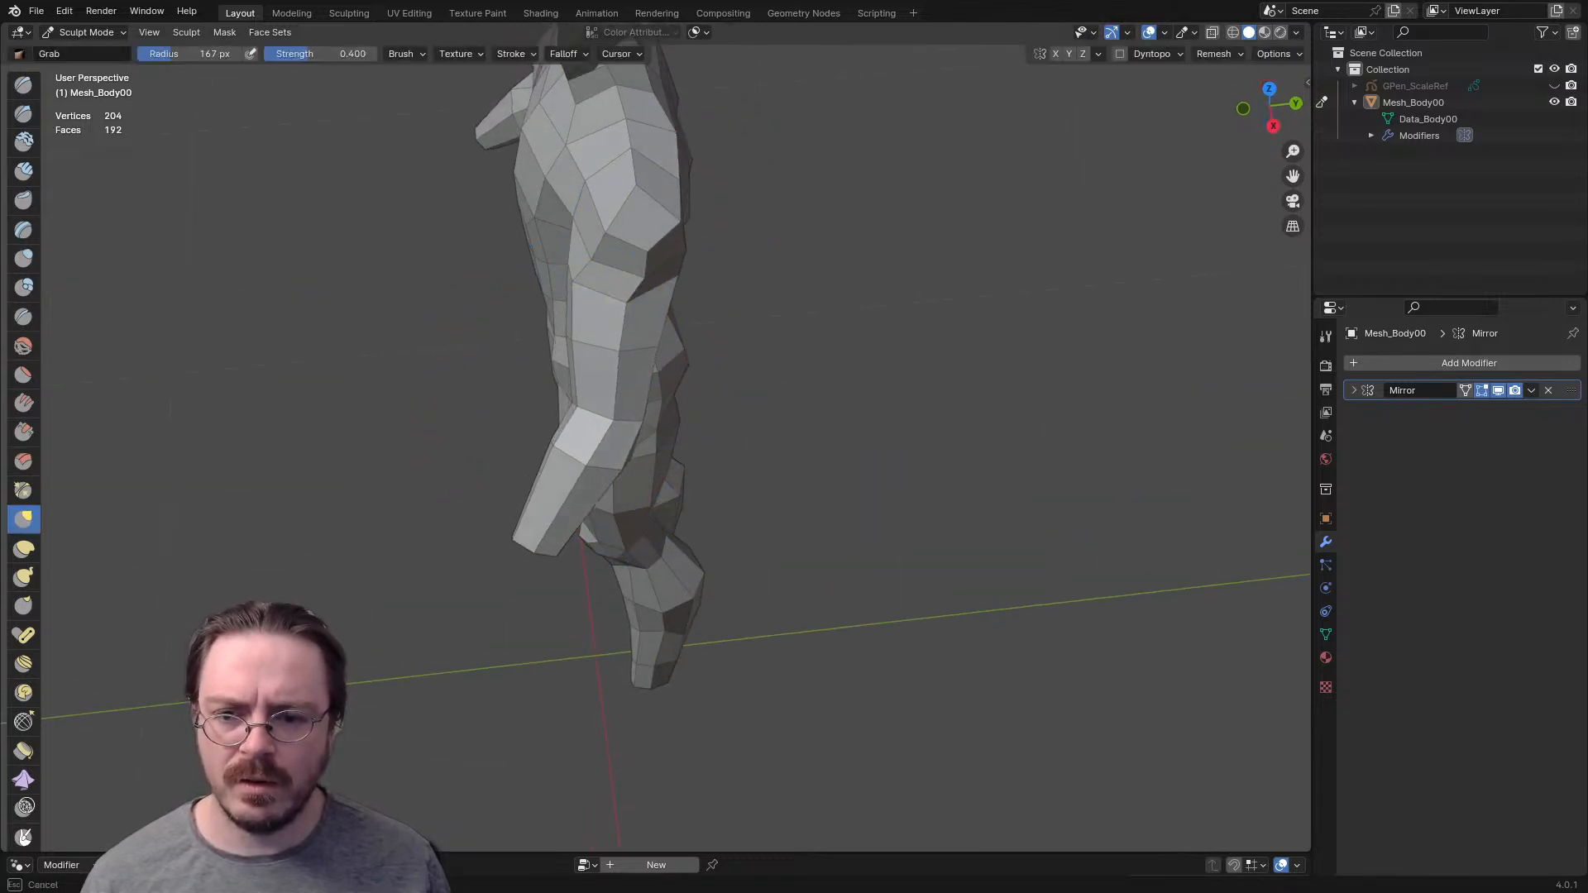
middle_drag(662, 398, 501, 230)
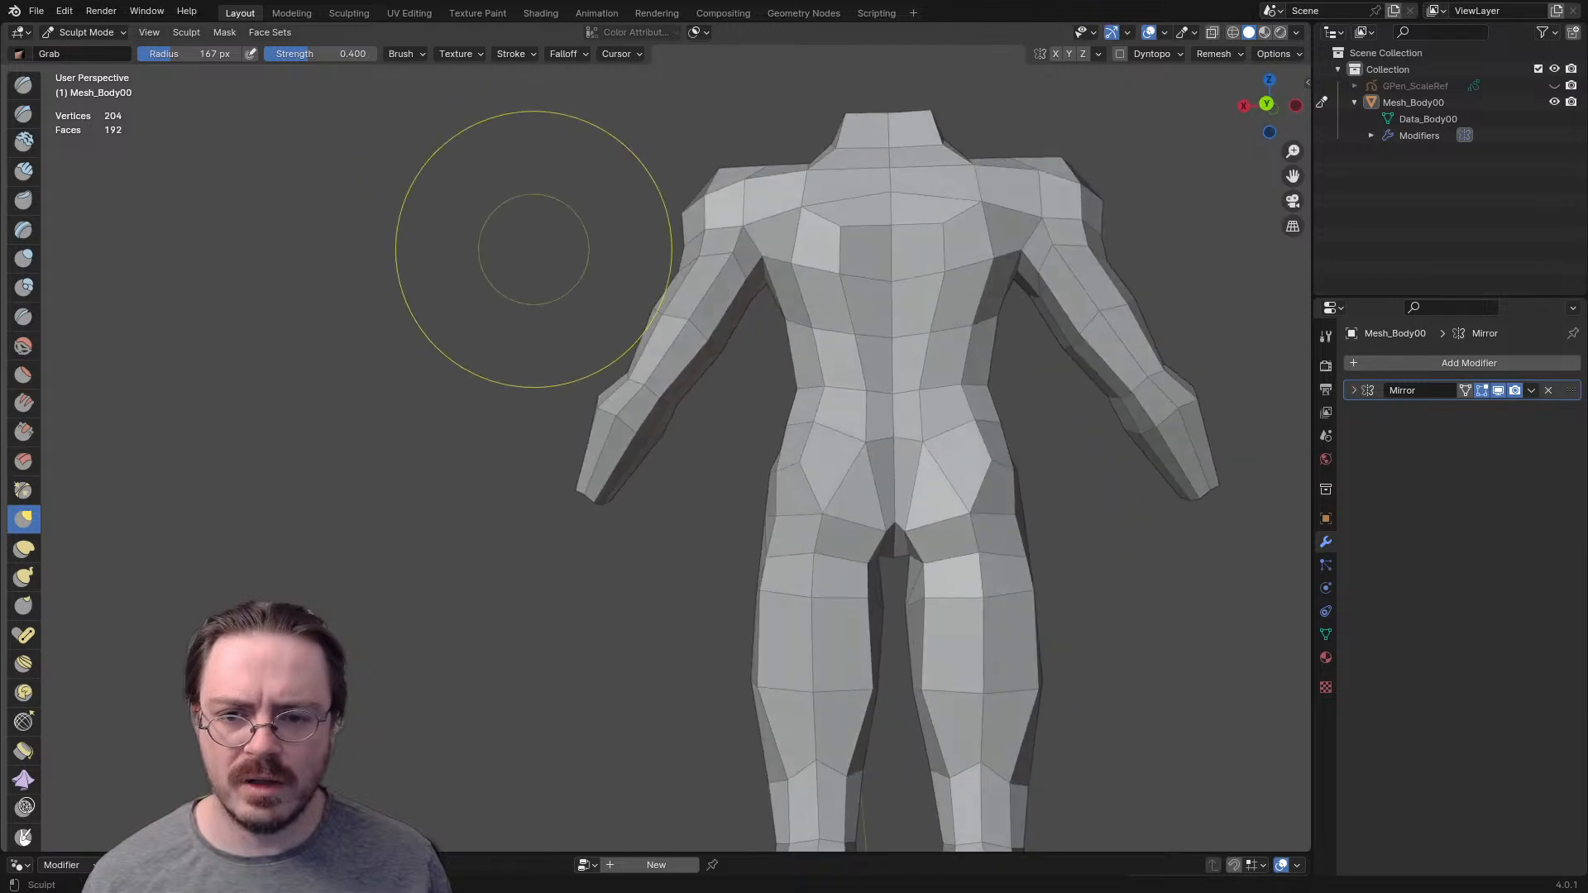
middle_drag(645, 383, 636, 401)
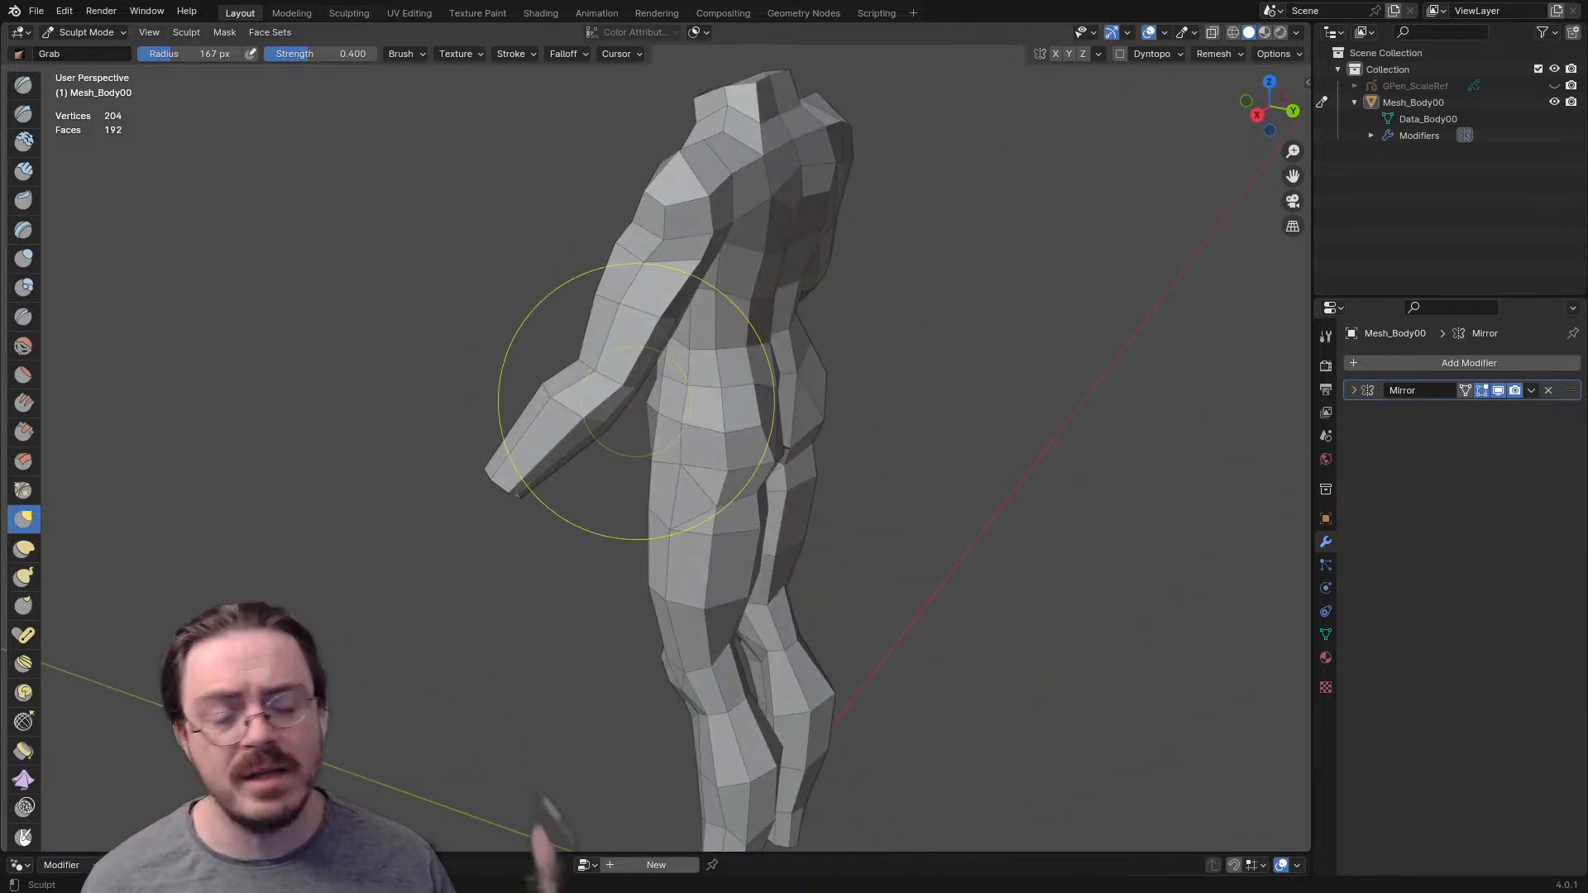
- In Edit Mode, select the forearm's edge loop below the elbow and slide it toward the wrist
key(ctrl+Tab)
click(754, 410)
scroll(755, 410, up, 3)
middle_drag(755, 409, 770, 443)
scroll(812, 427, up, 2)
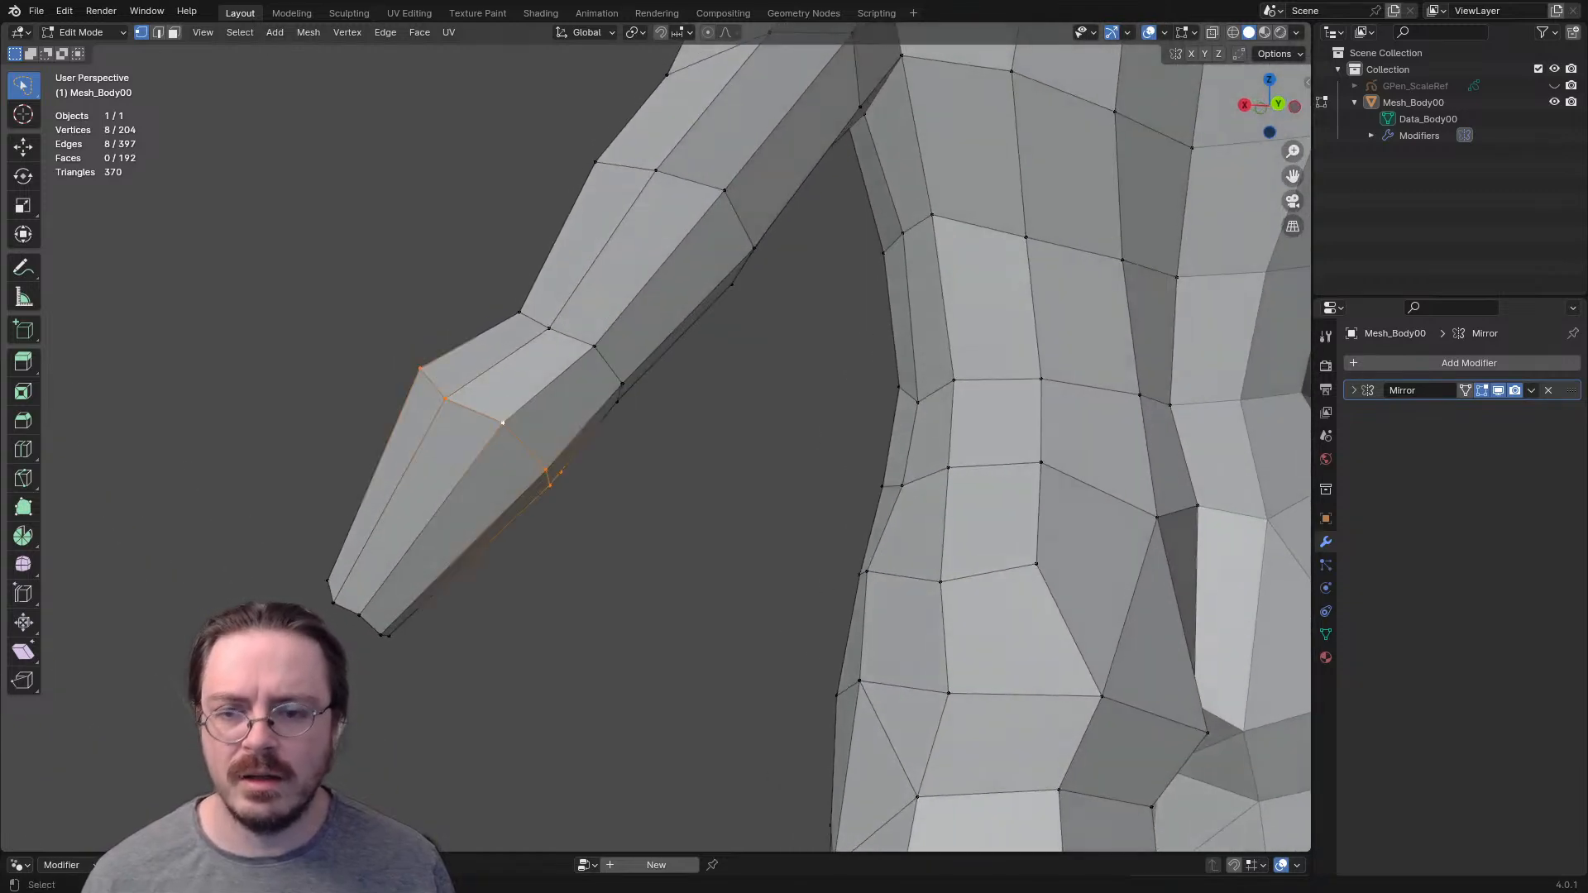
key(g)
key(g)
click(480, 490)
shift+middle_drag(488, 480, 488, 571)
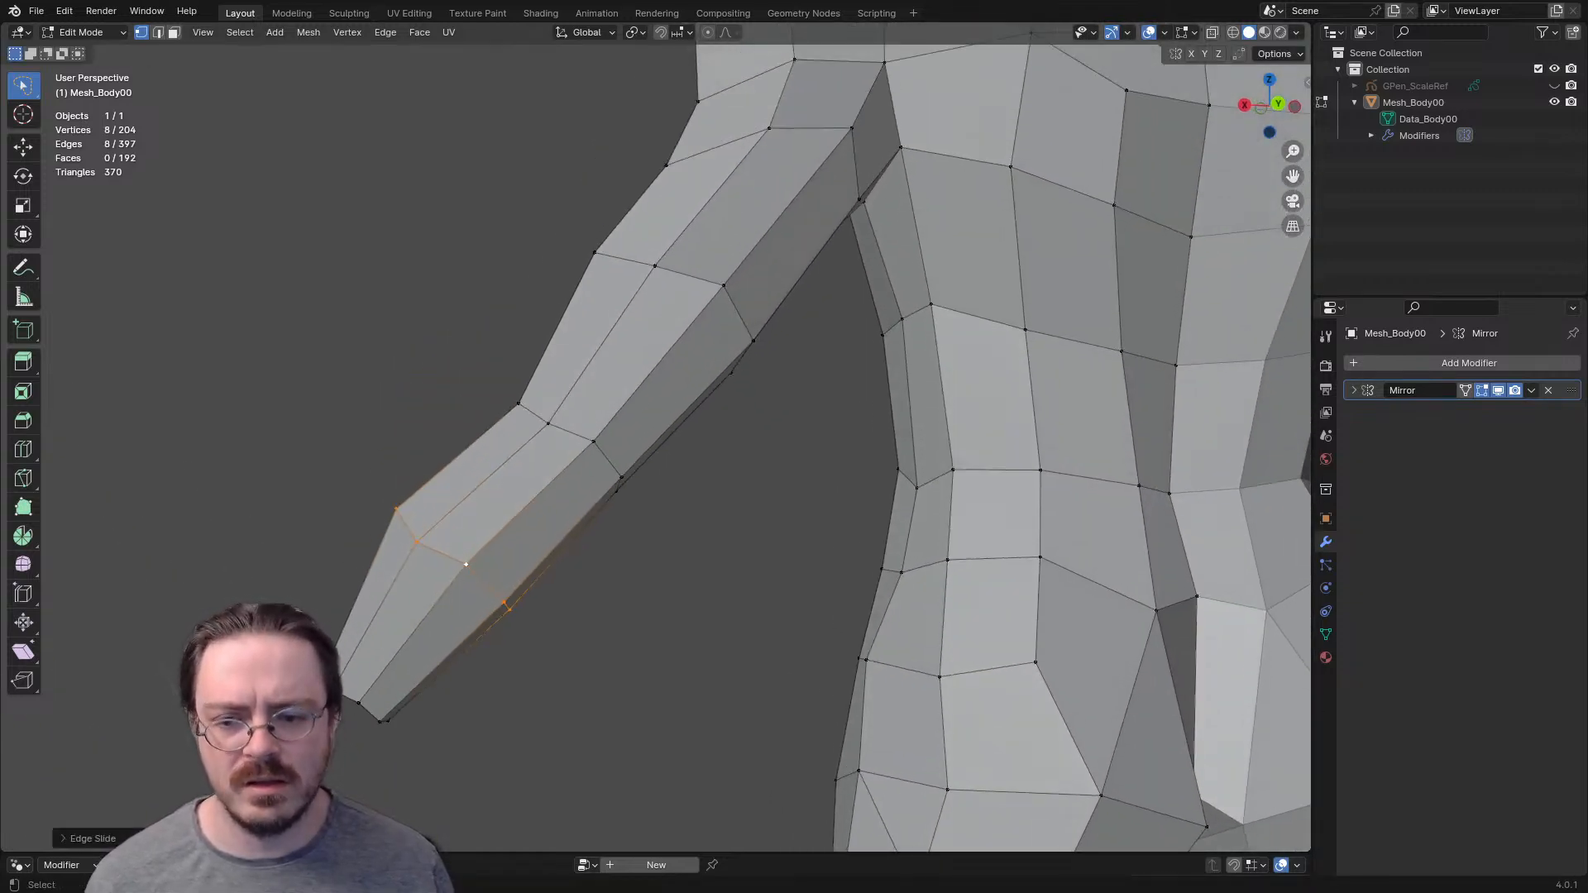
- Try adding supporting edge loops to the arm above and below the elbow
key(ctrl+r)
click(618, 383)
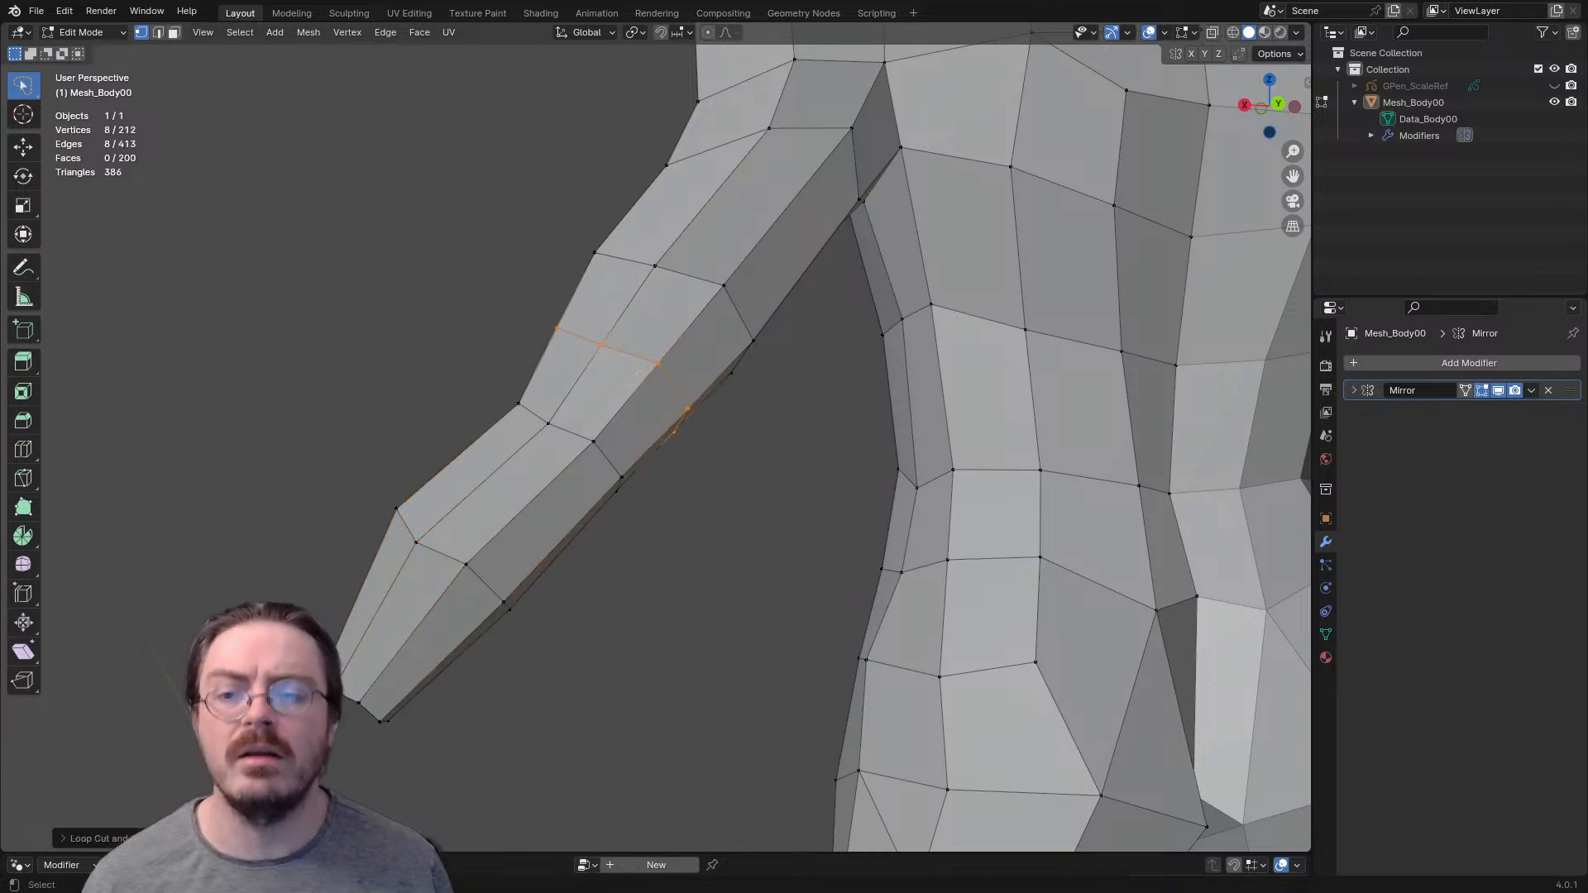
key(g)
key(g)
click(611, 412)
key(ctrl+r)
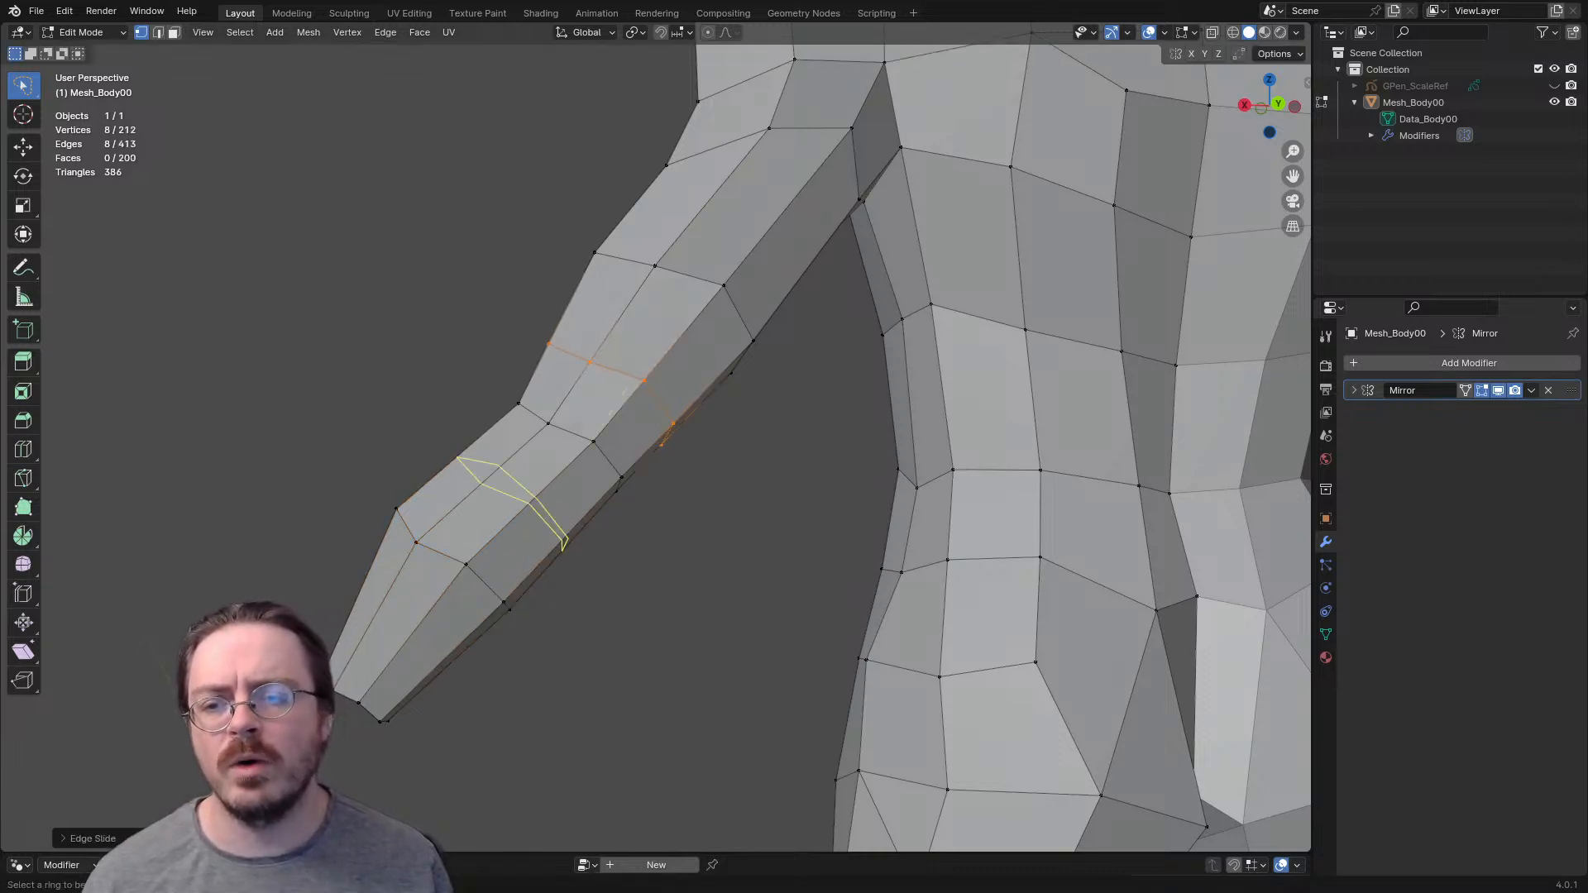
click(567, 443)
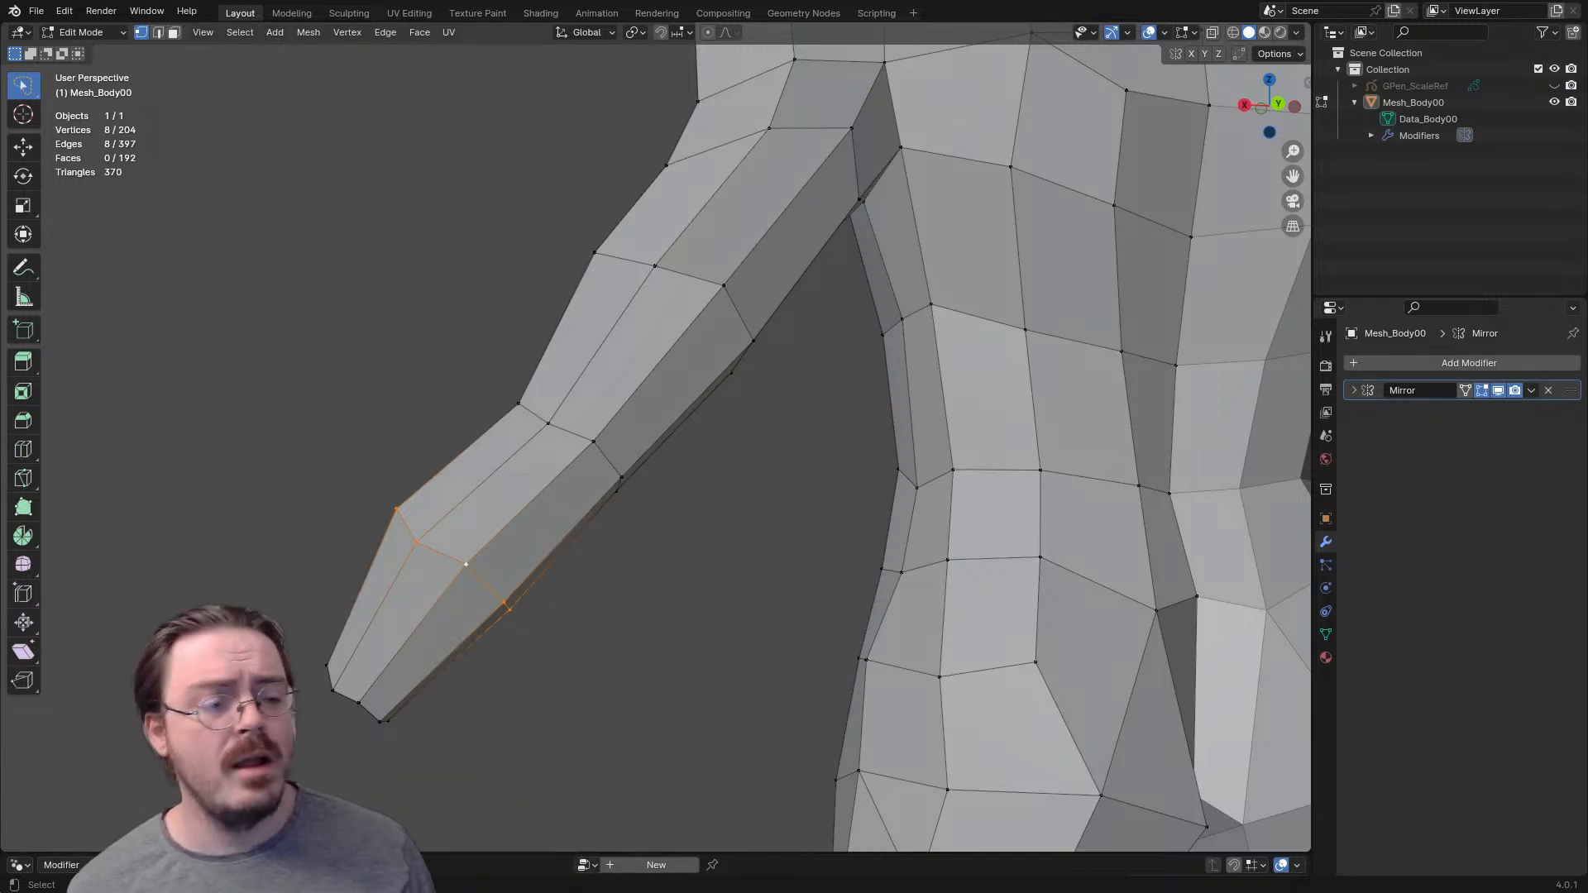
middle_drag(530, 580, 586, 648)
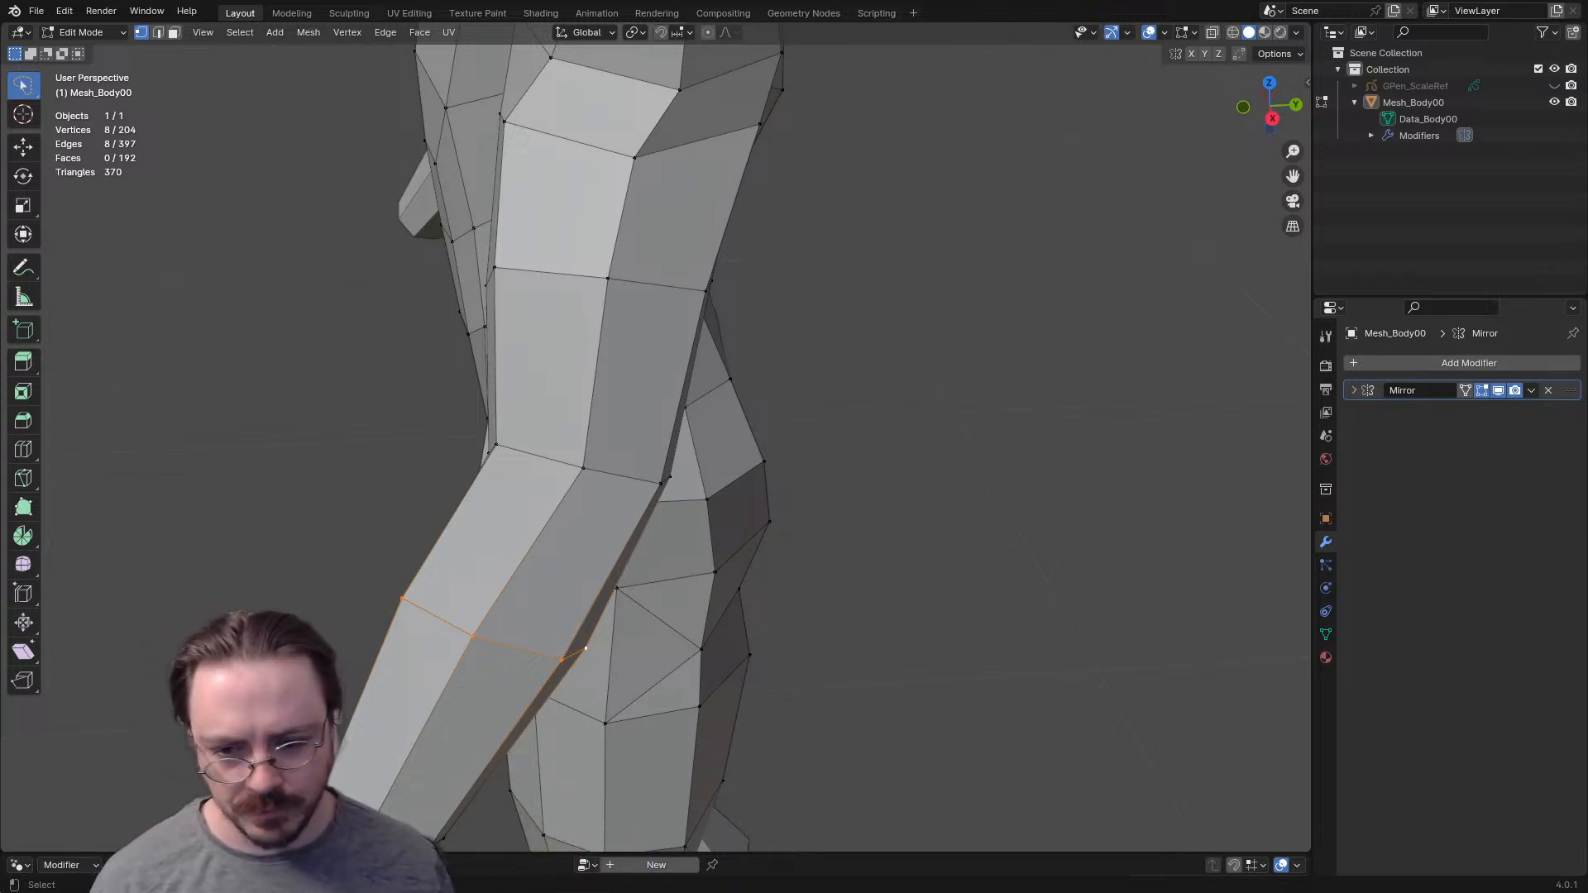
key(ctrl+r)
scroll(586, 648, up, 16)
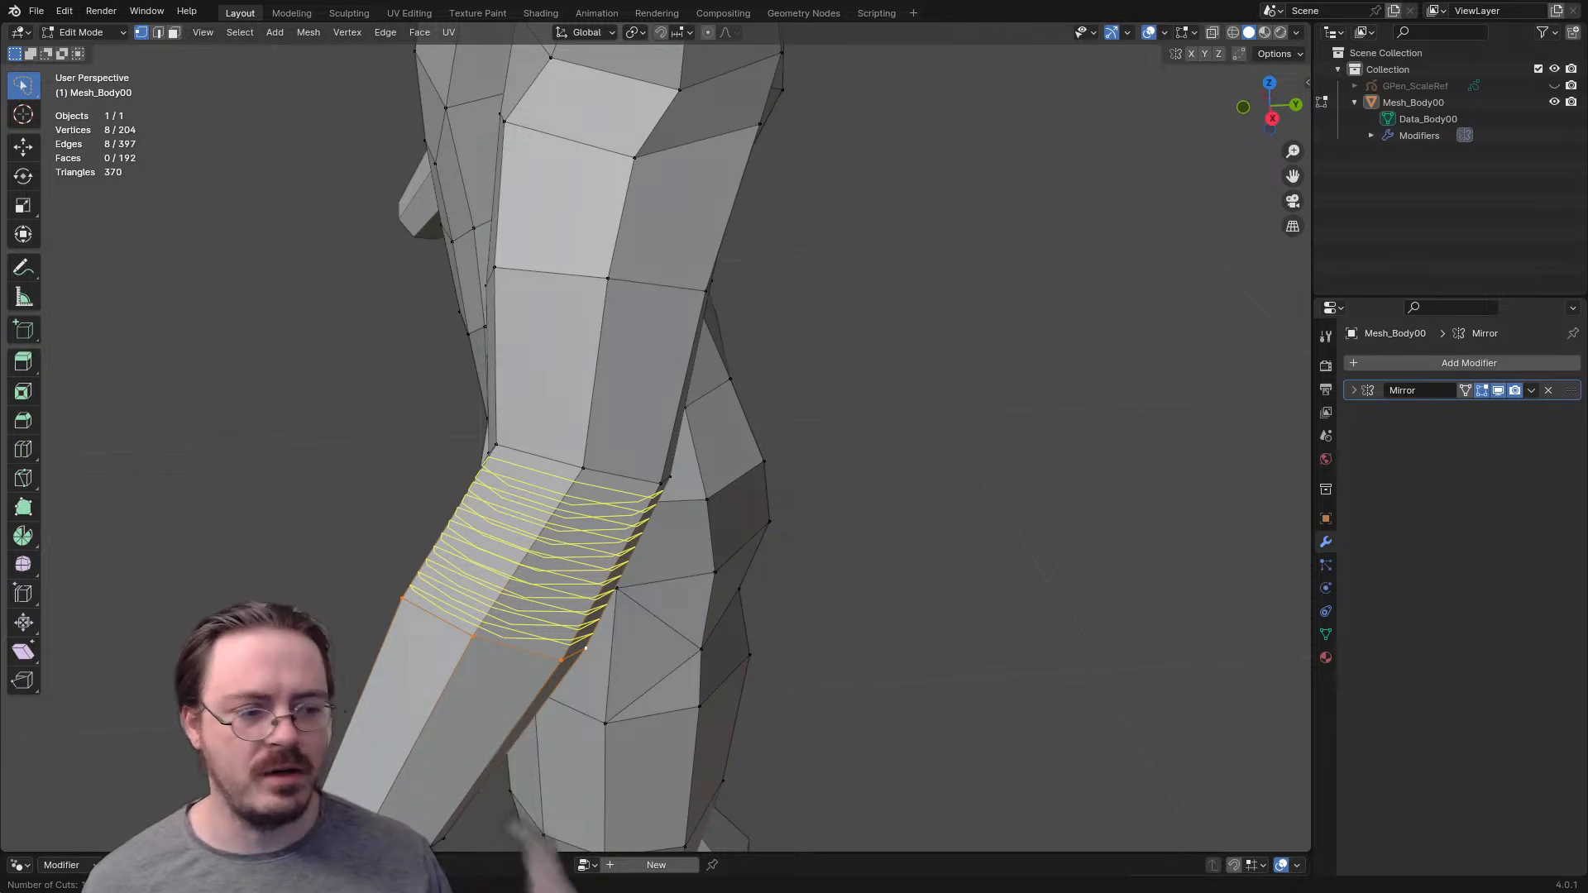
key(Escape)
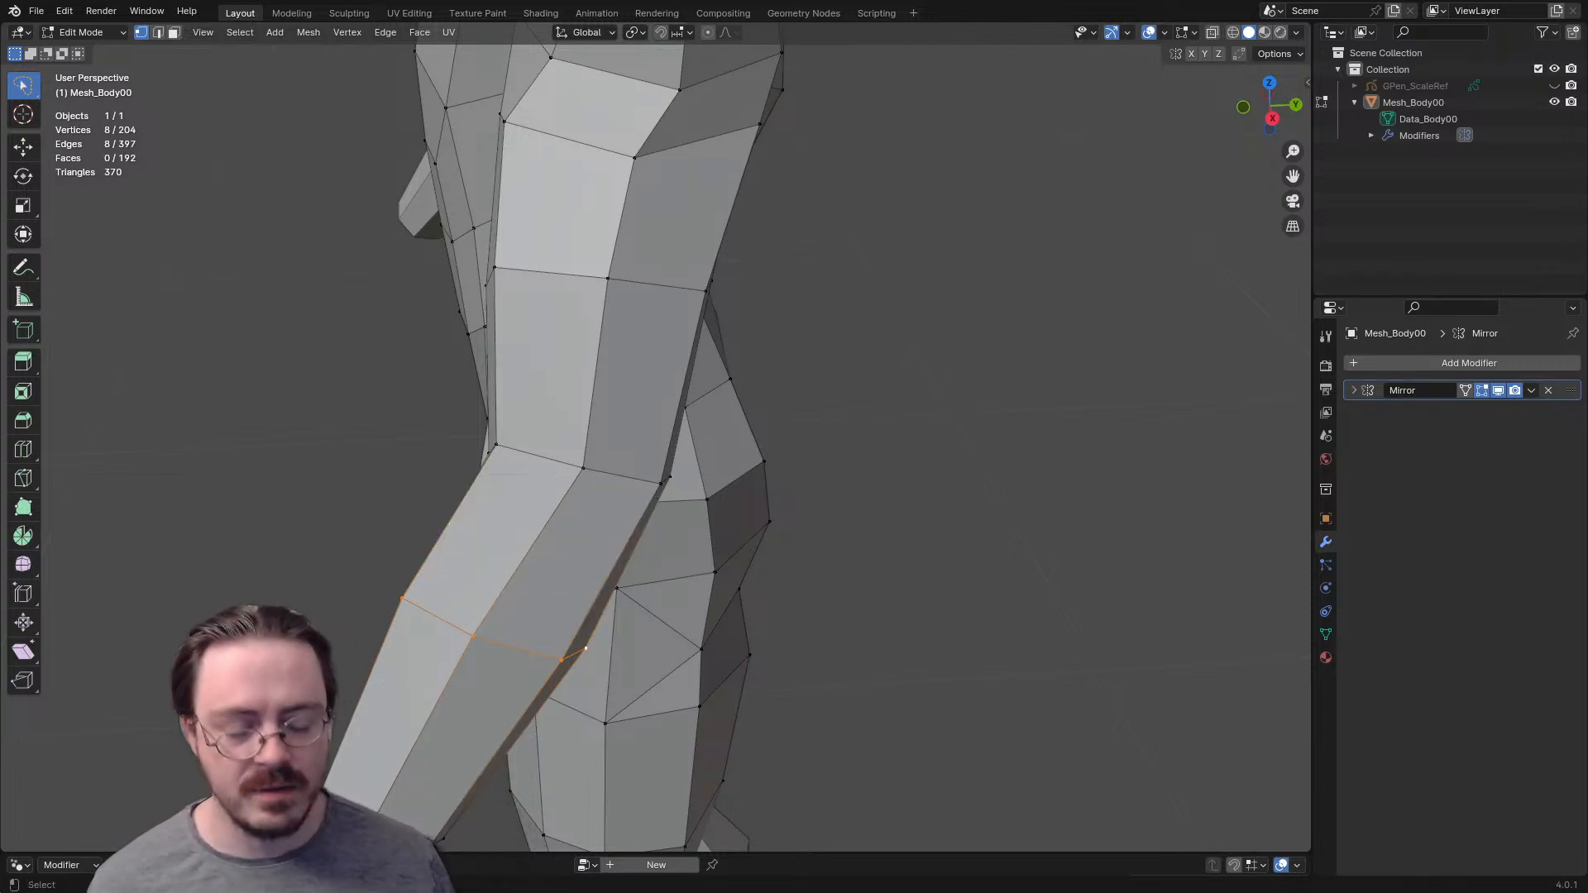
middle_drag(661, 446, 489, 395)
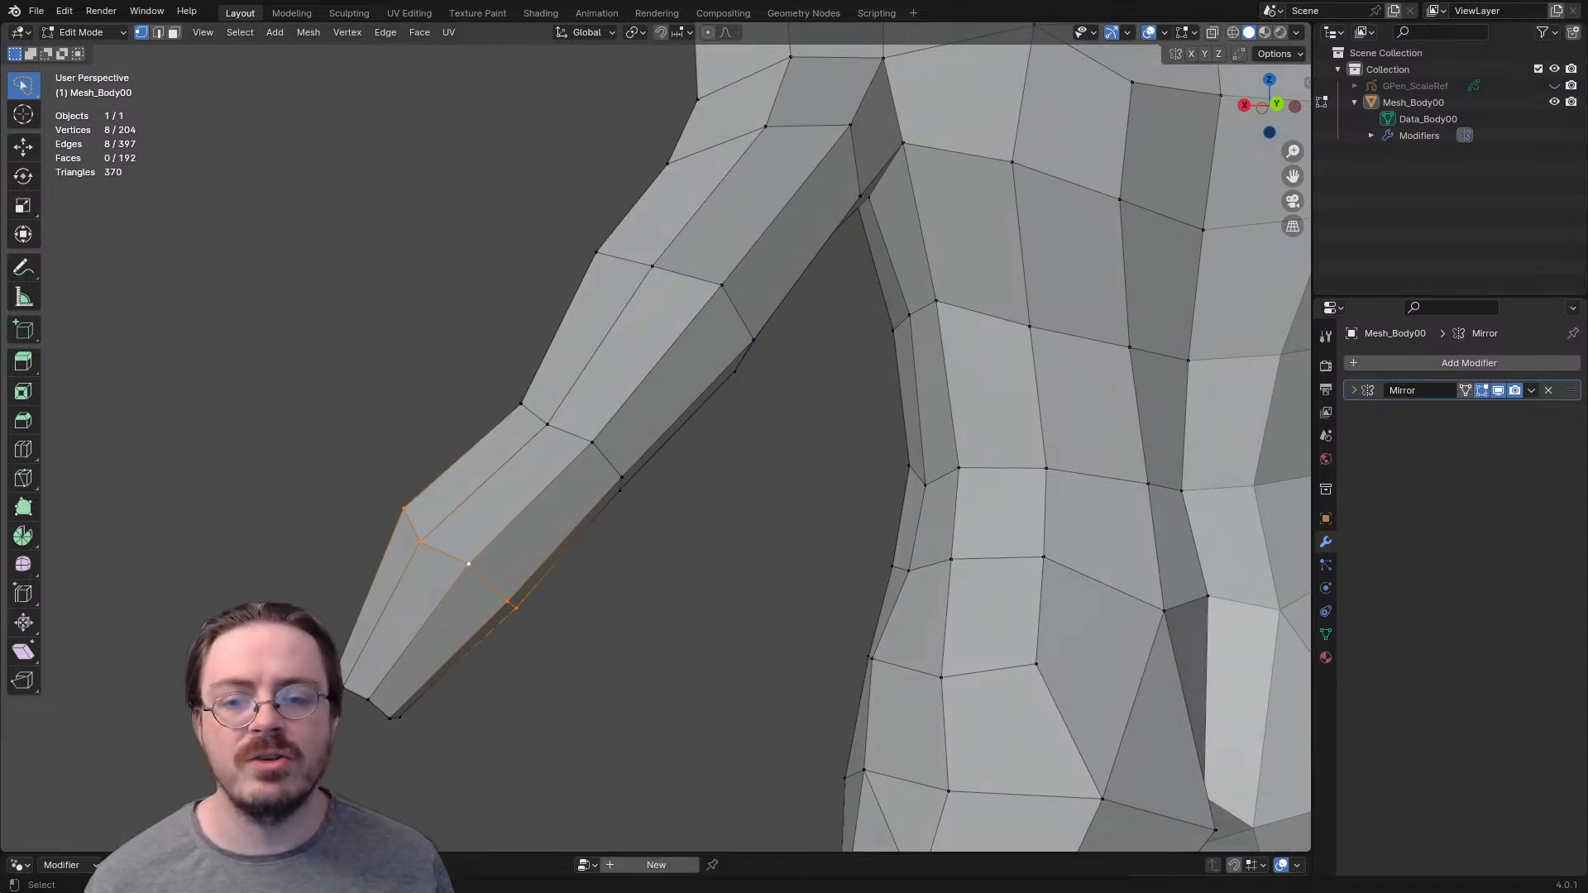
- Move the vertex at the back of the elbow slightly upward and select the elbow's edge loop
click(547, 424)
key(g)
click(543, 414)
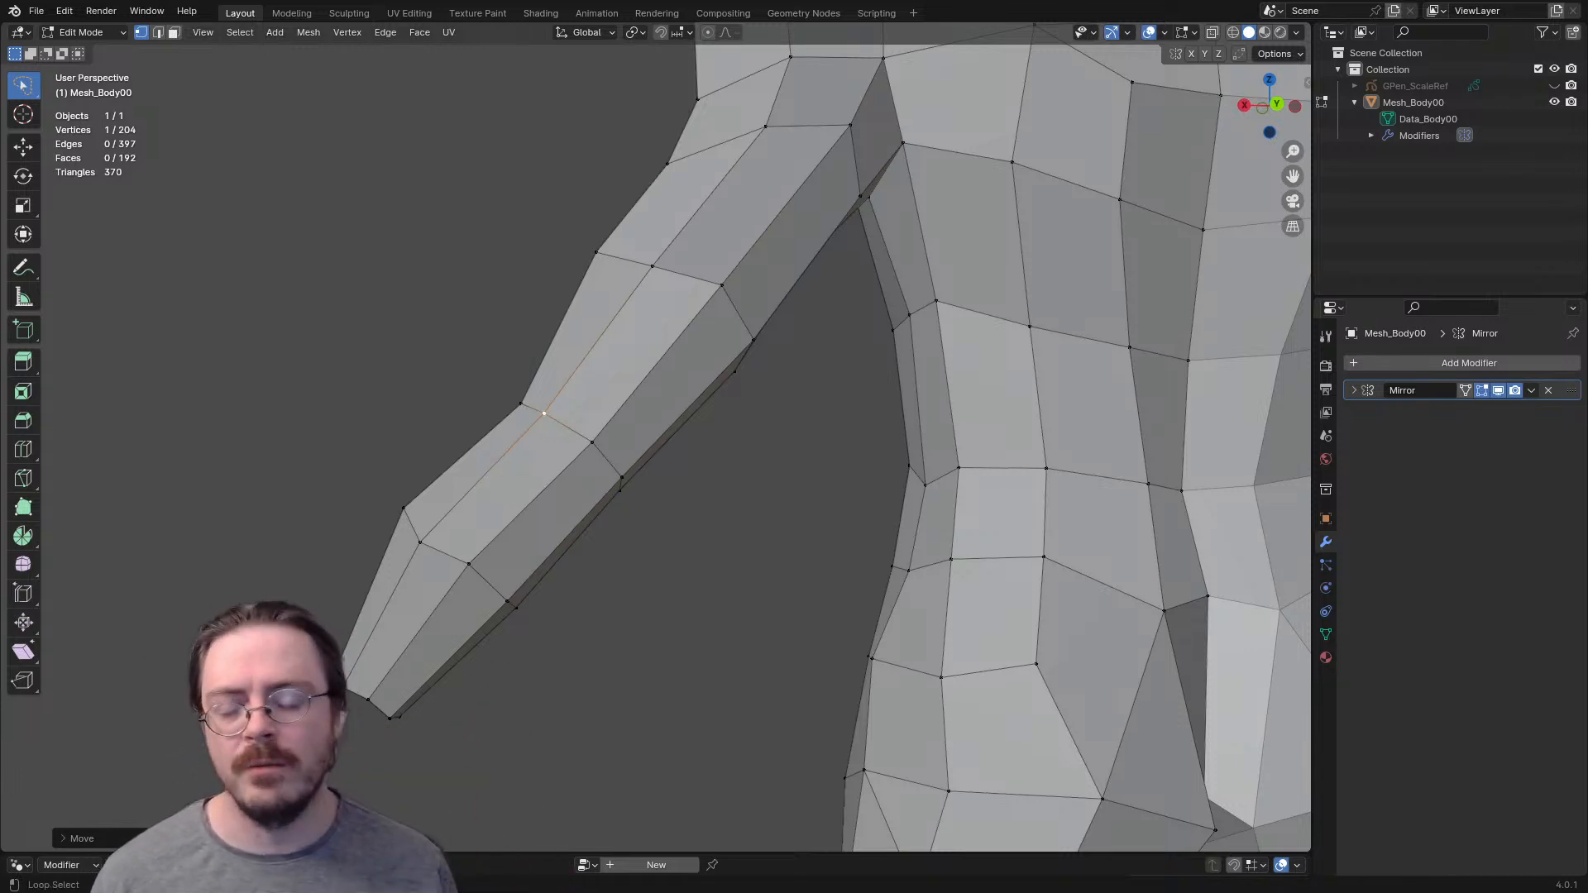
alt+click(579, 434)
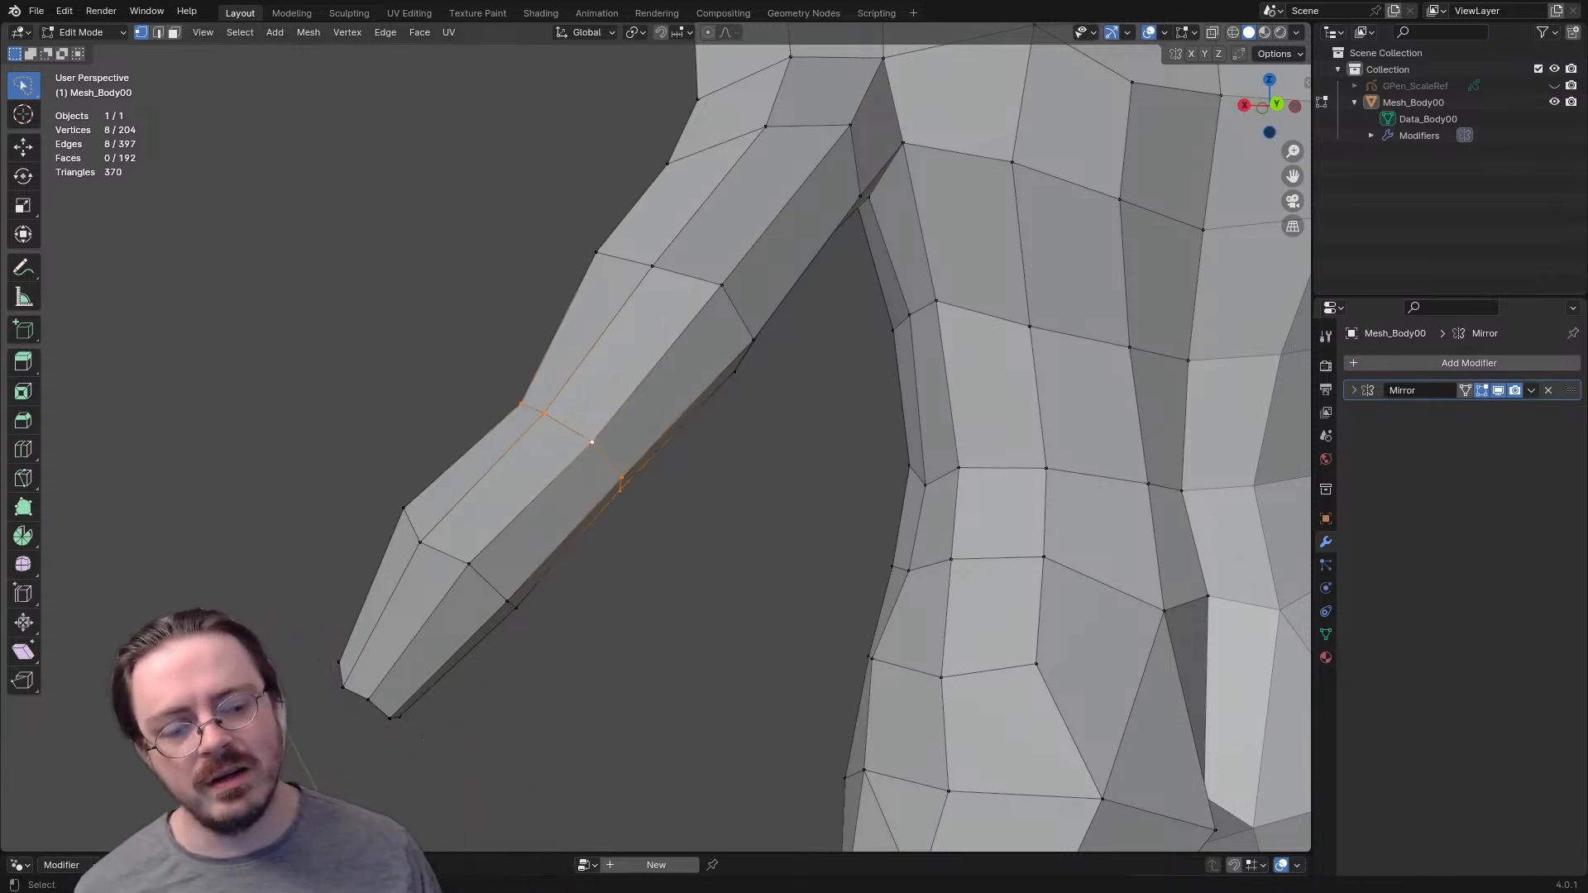
middle_drag(583, 437, 740, 500)
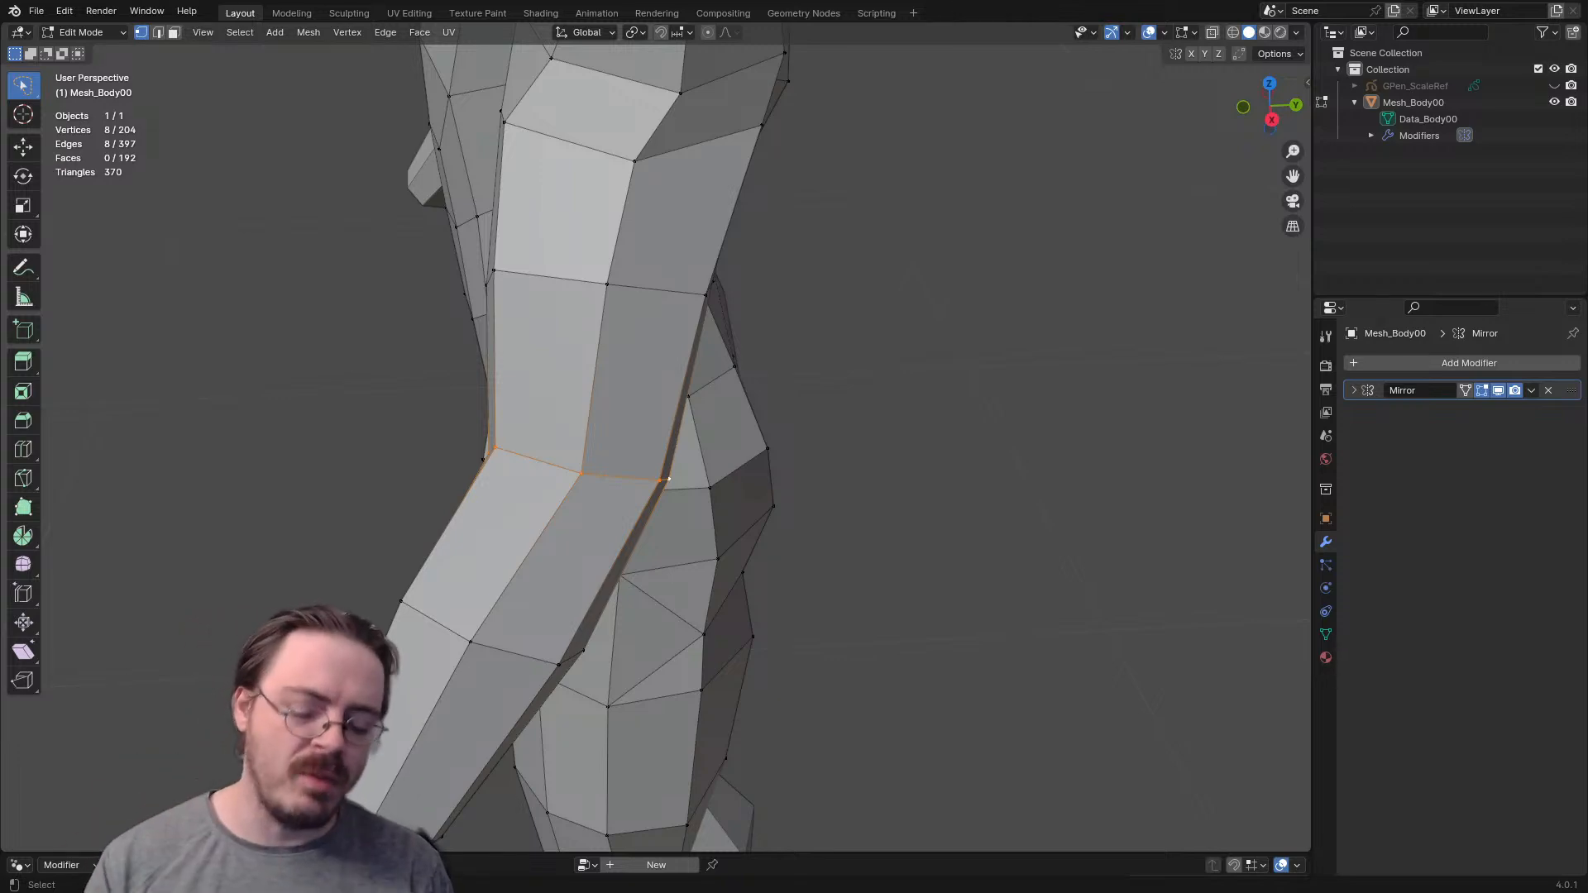
middle_drag(669, 479, 593, 445)
- Add one edge loop just above the elbow and another just below it, sliding both close to the joint
key(ctrl+r)
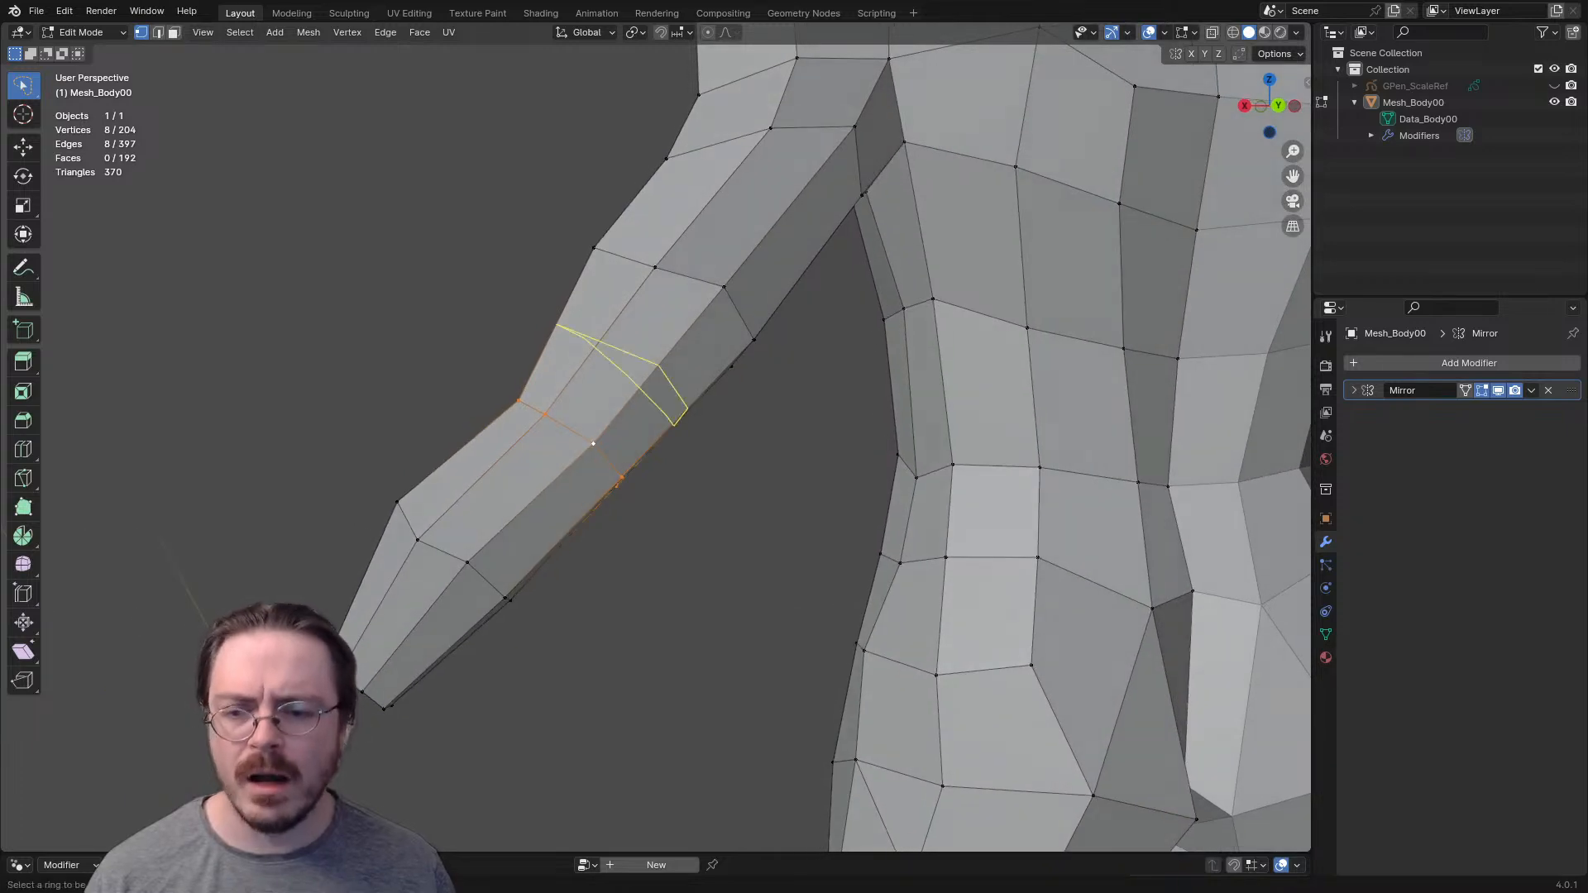
click(593, 444)
click(638, 426)
key(ctrl+r)
click(523, 510)
click(552, 498)
middle_drag(552, 498, 608, 459)
- Extrude the four faces at the back of the elbow in place and scale them down into a smaller patch
key(3)
click(626, 434)
shift+click(591, 484)
shift+click(549, 455)
shift+click(584, 405)
middle_drag(584, 405, 639, 427)
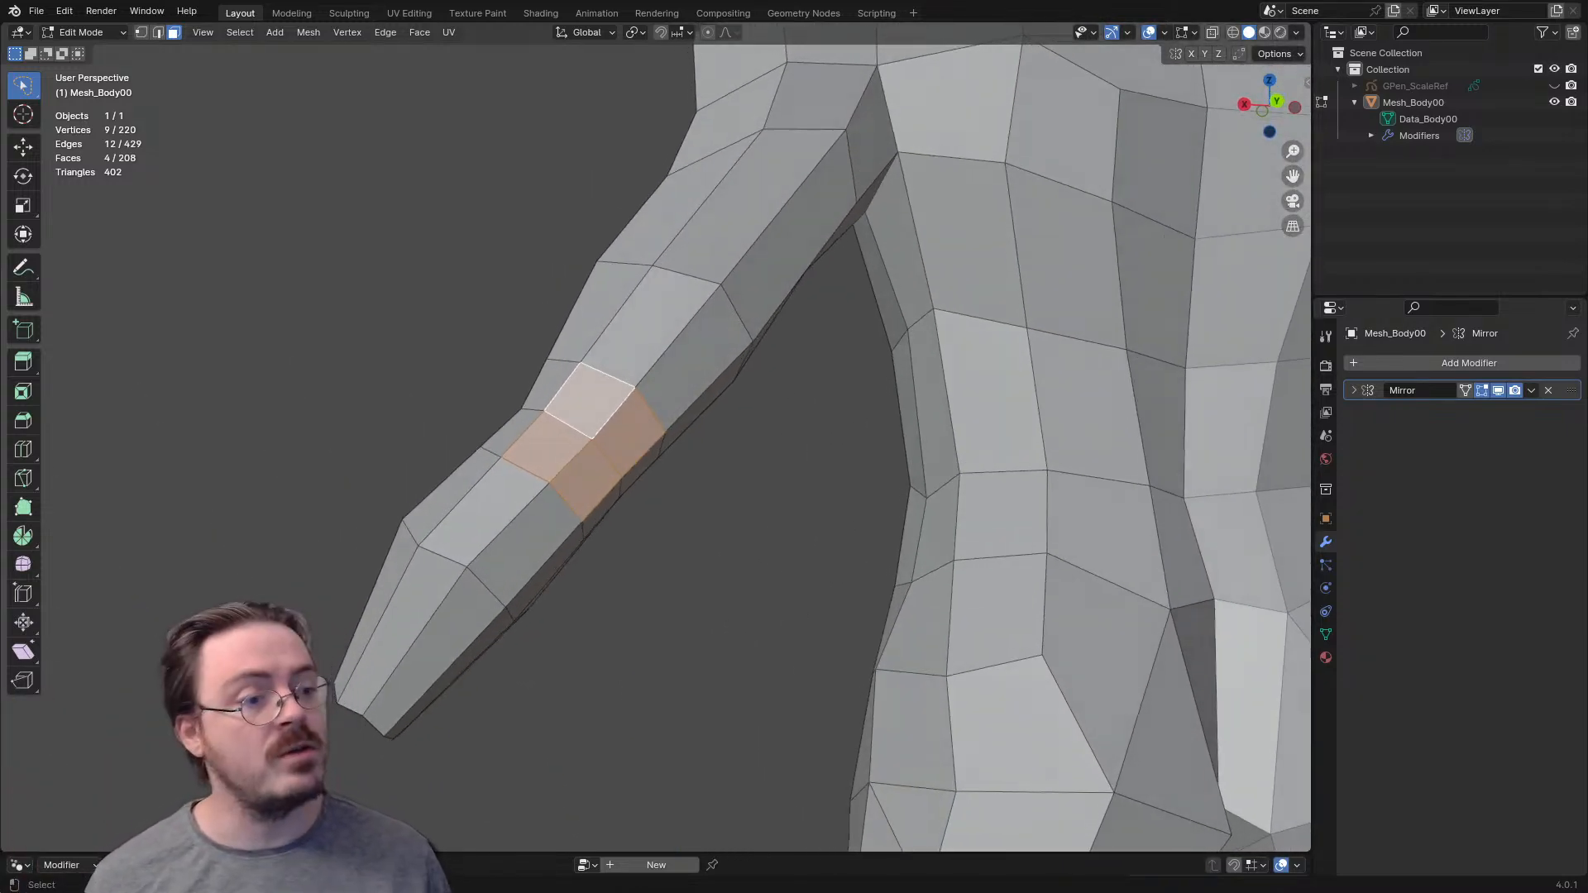
key(e)
key(Escape)
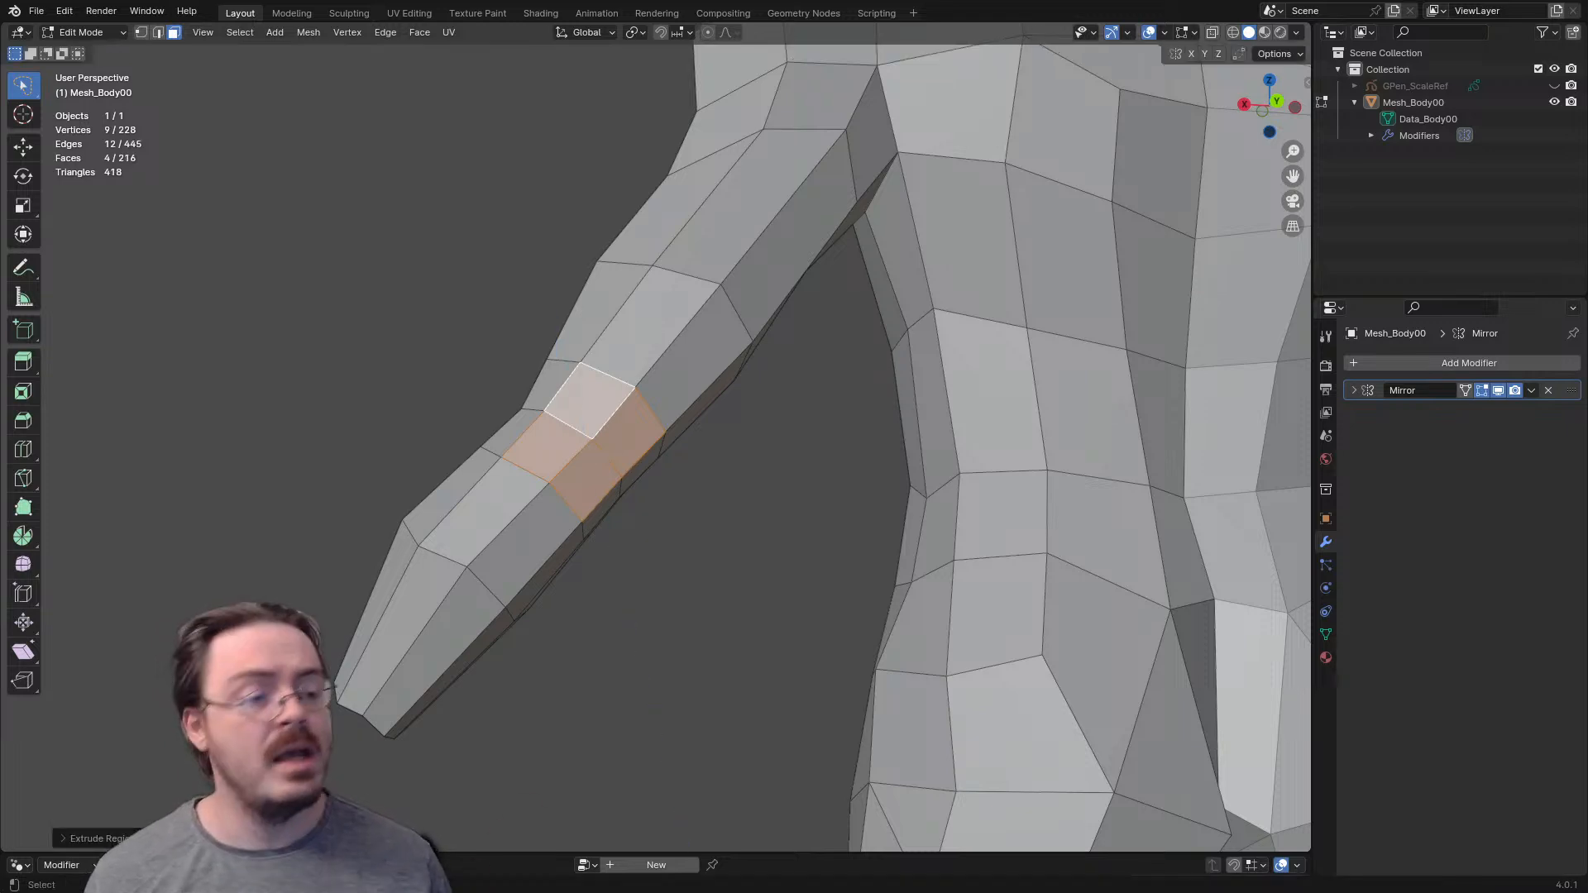
key(s)
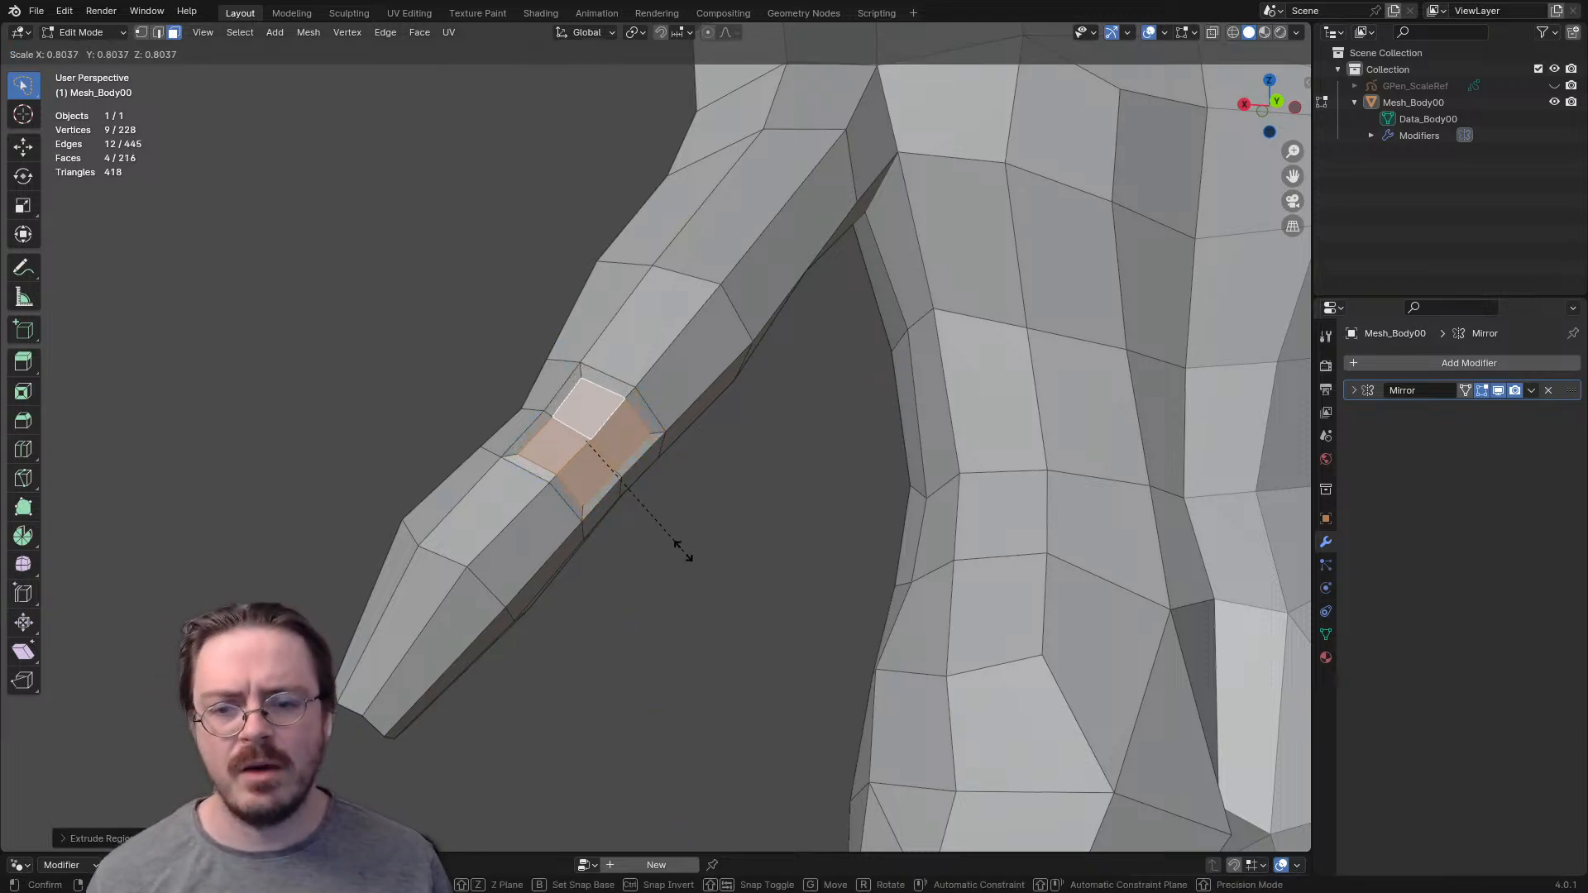
click(649, 541)
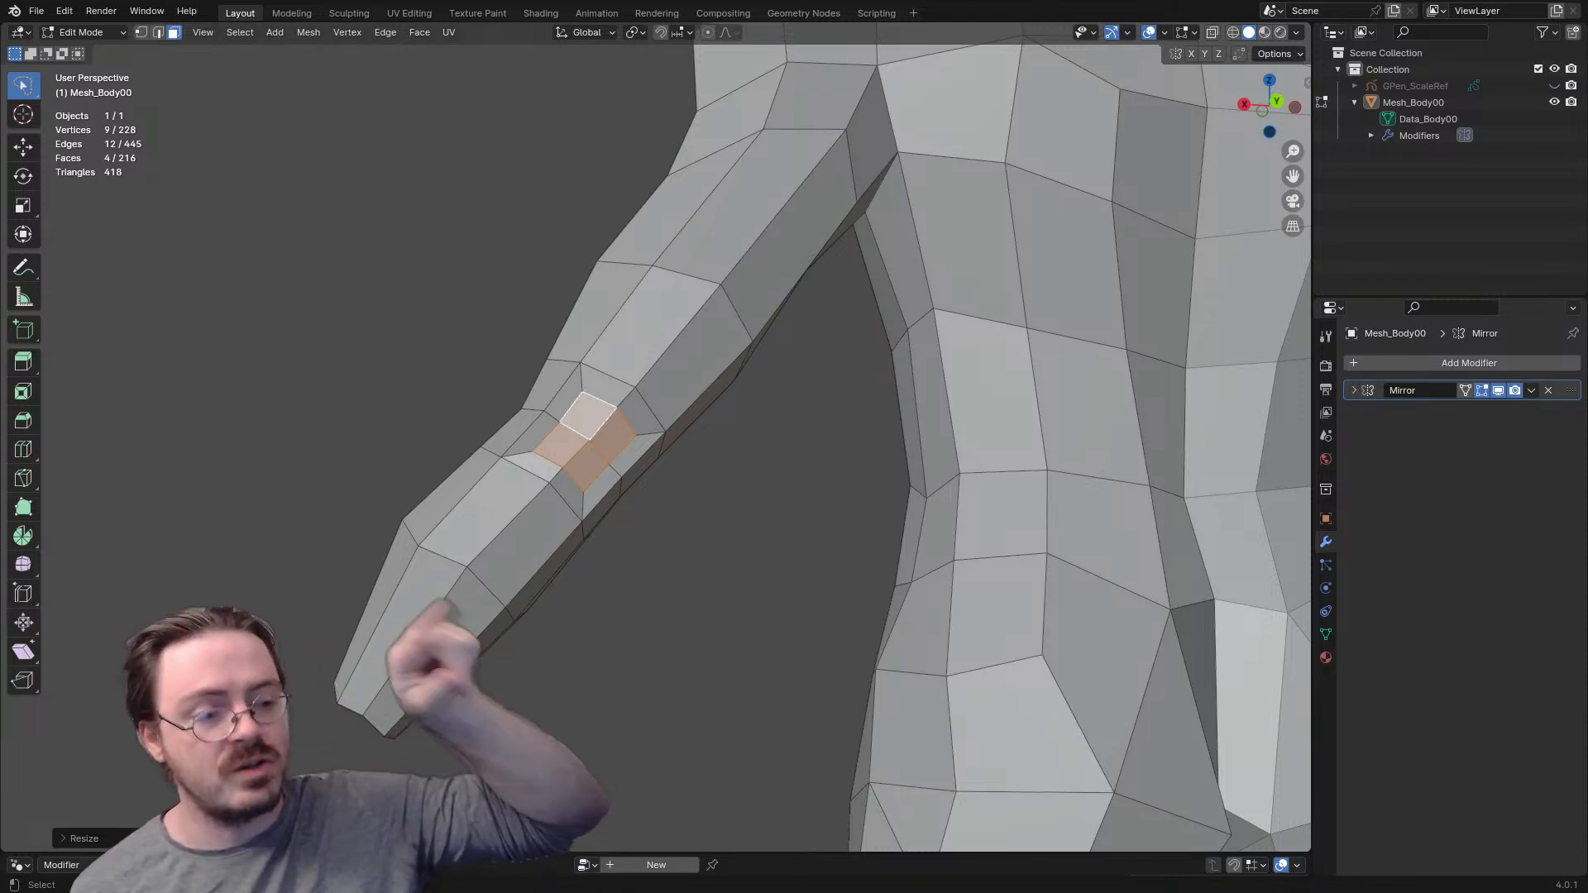
- Move the smaller four-face patch outward from the back of the arm to form the elbow point
middle_drag(662, 447, 571, 368)
key(g)
click(869, 482)
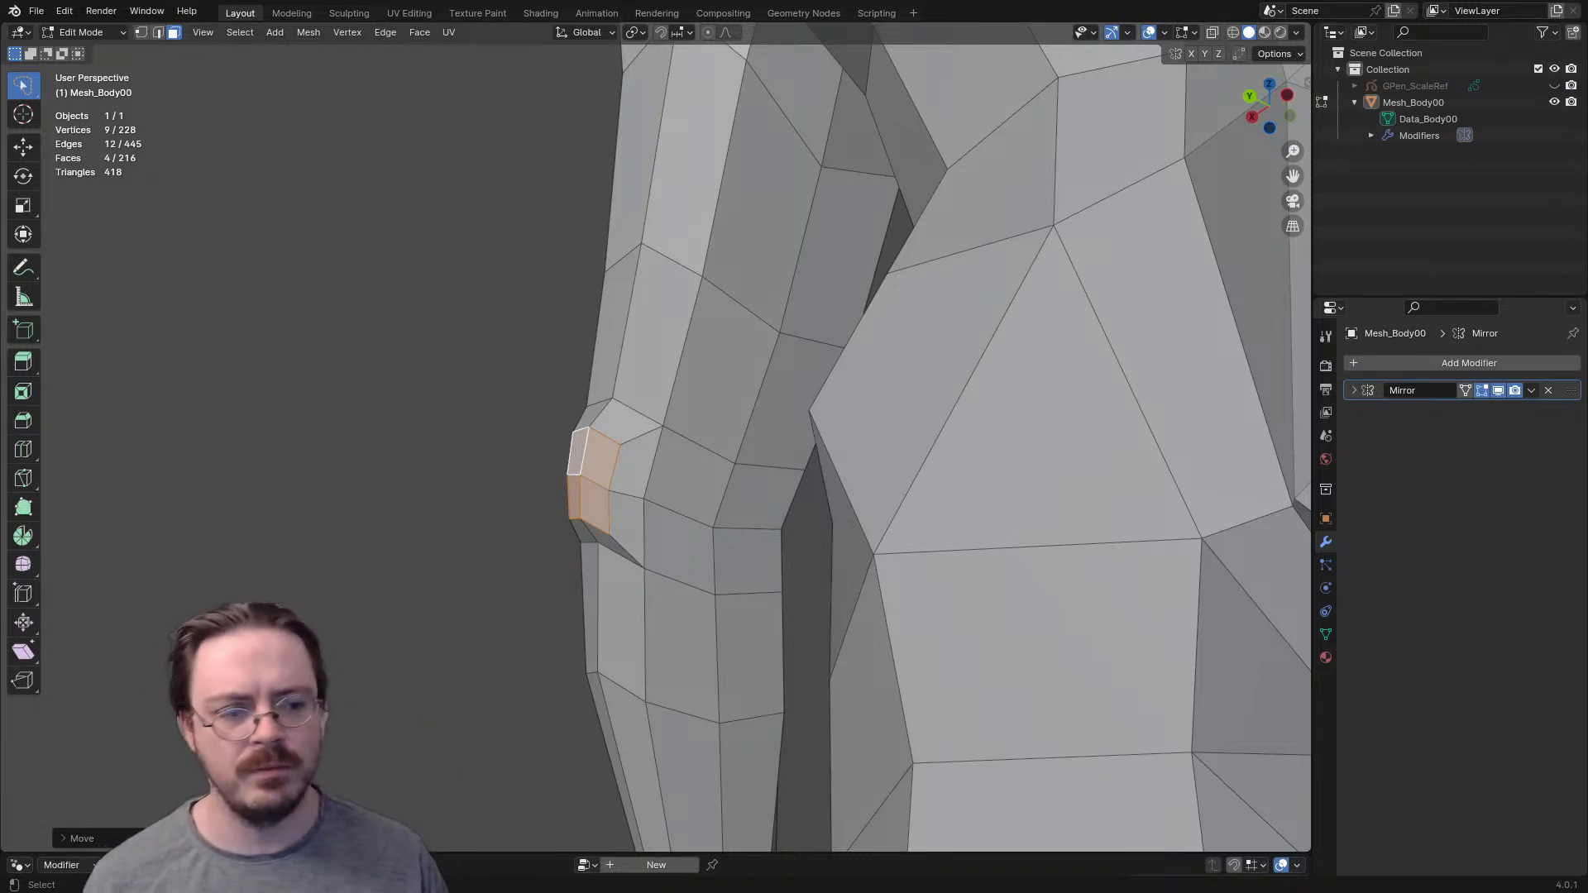
- Select the four connected edges of the middle elbow loop that cross the front of the arm
middle_drag(646, 414, 1067, 530)
middle_drag(711, 463, 677, 460)
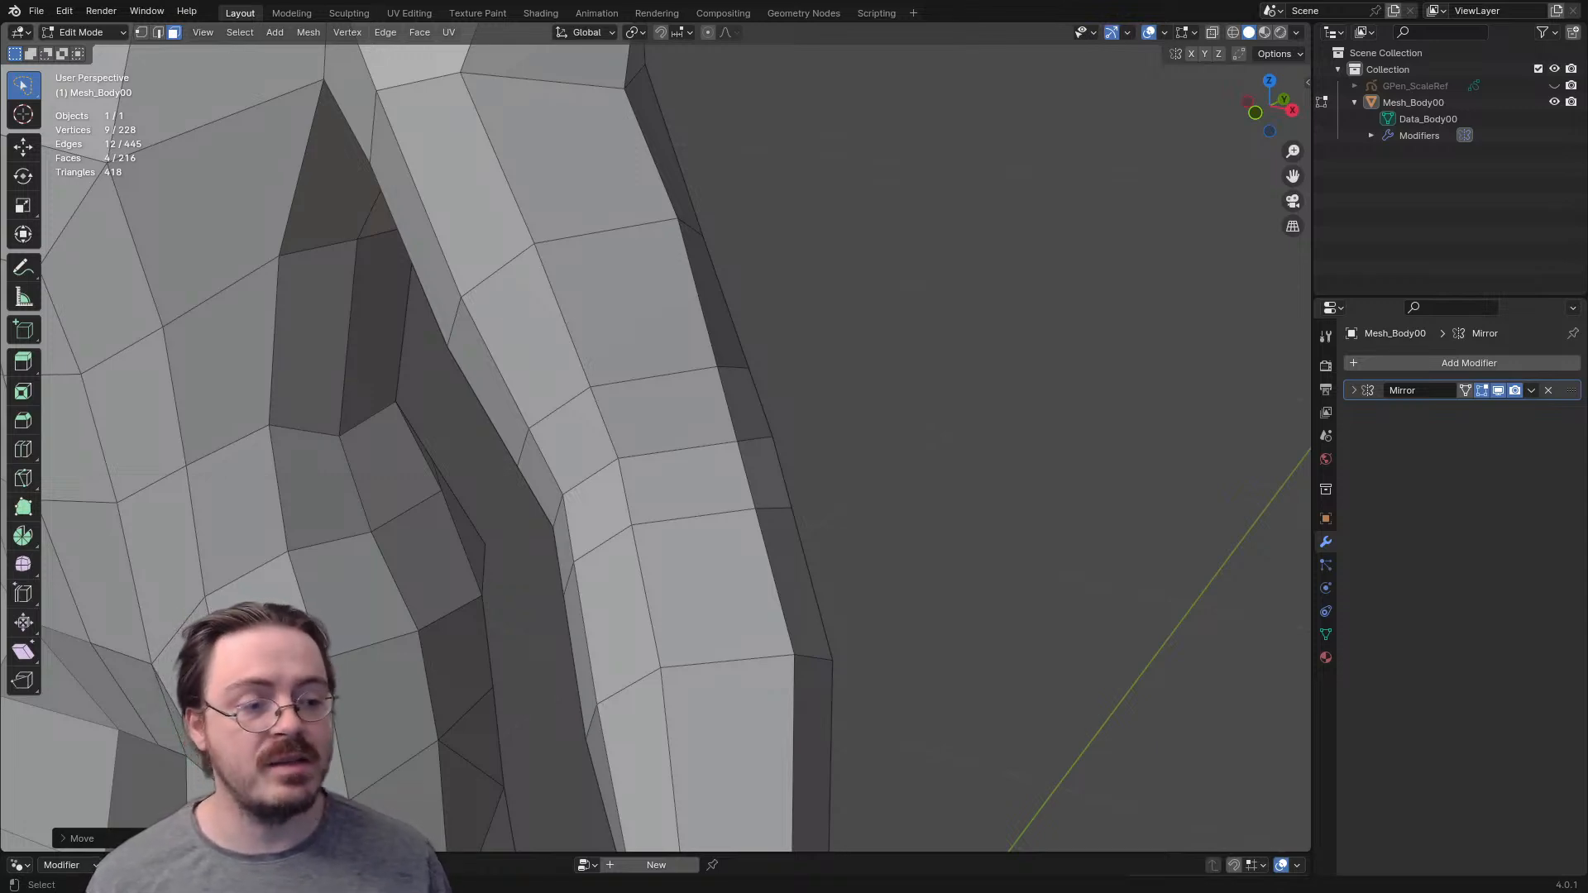
middle_drag(686, 464, 496, 500)
key(2)
click(735, 454)
shift+click(569, 467)
shift+click(744, 421)
- Try to delete only the four selected edges at the front of the elbow
key(x)
click(570, 492)
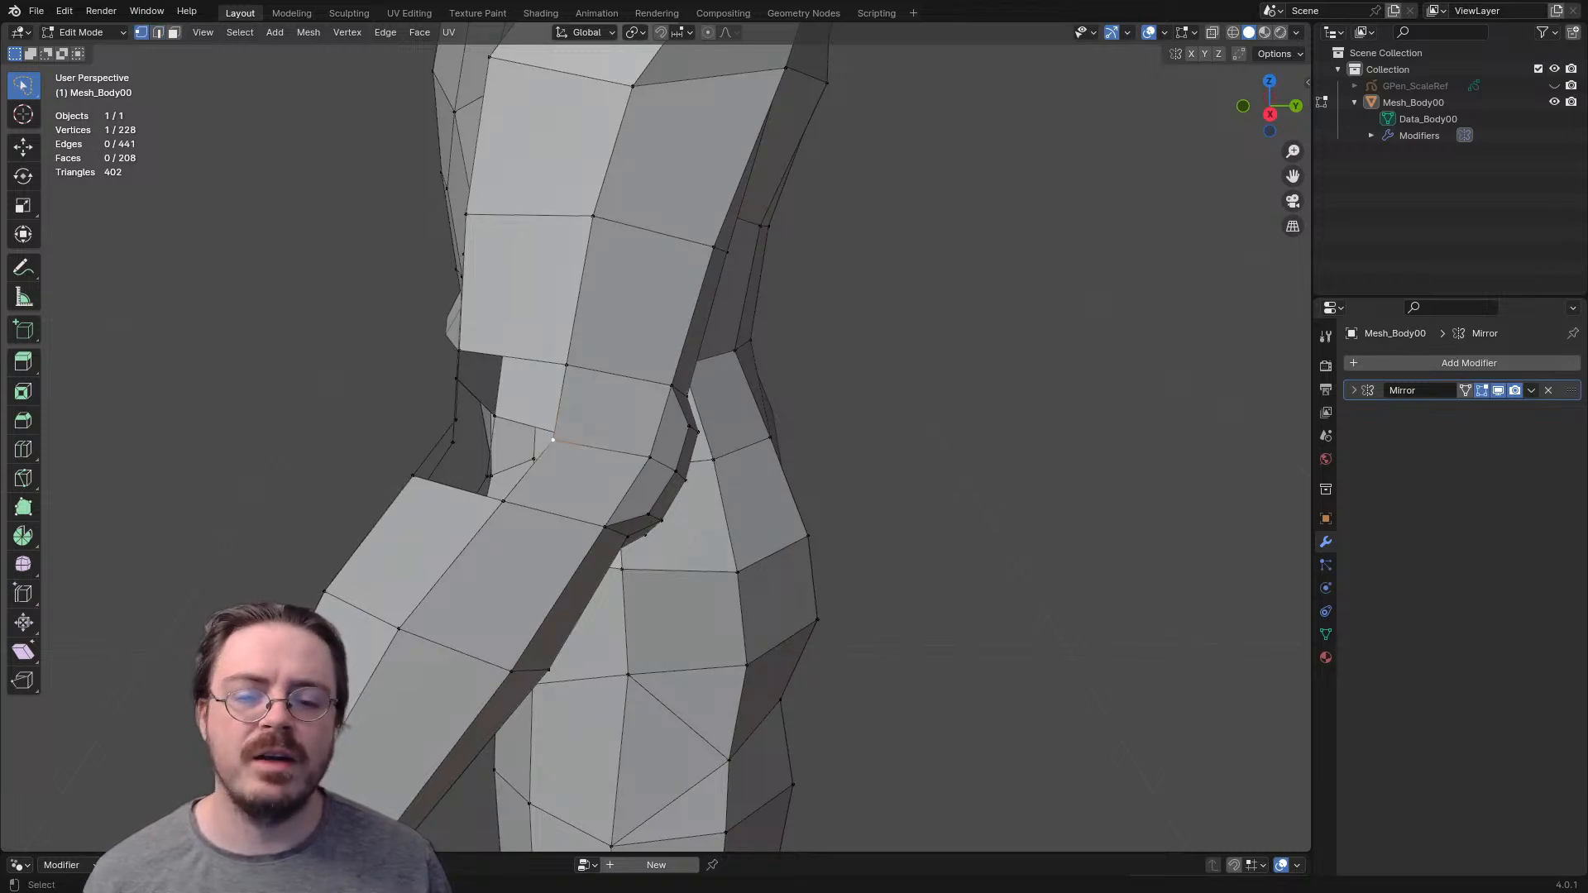
key(x)
key(Escape)
key(ctrl+z)
key(ctrl+z)
key(x)
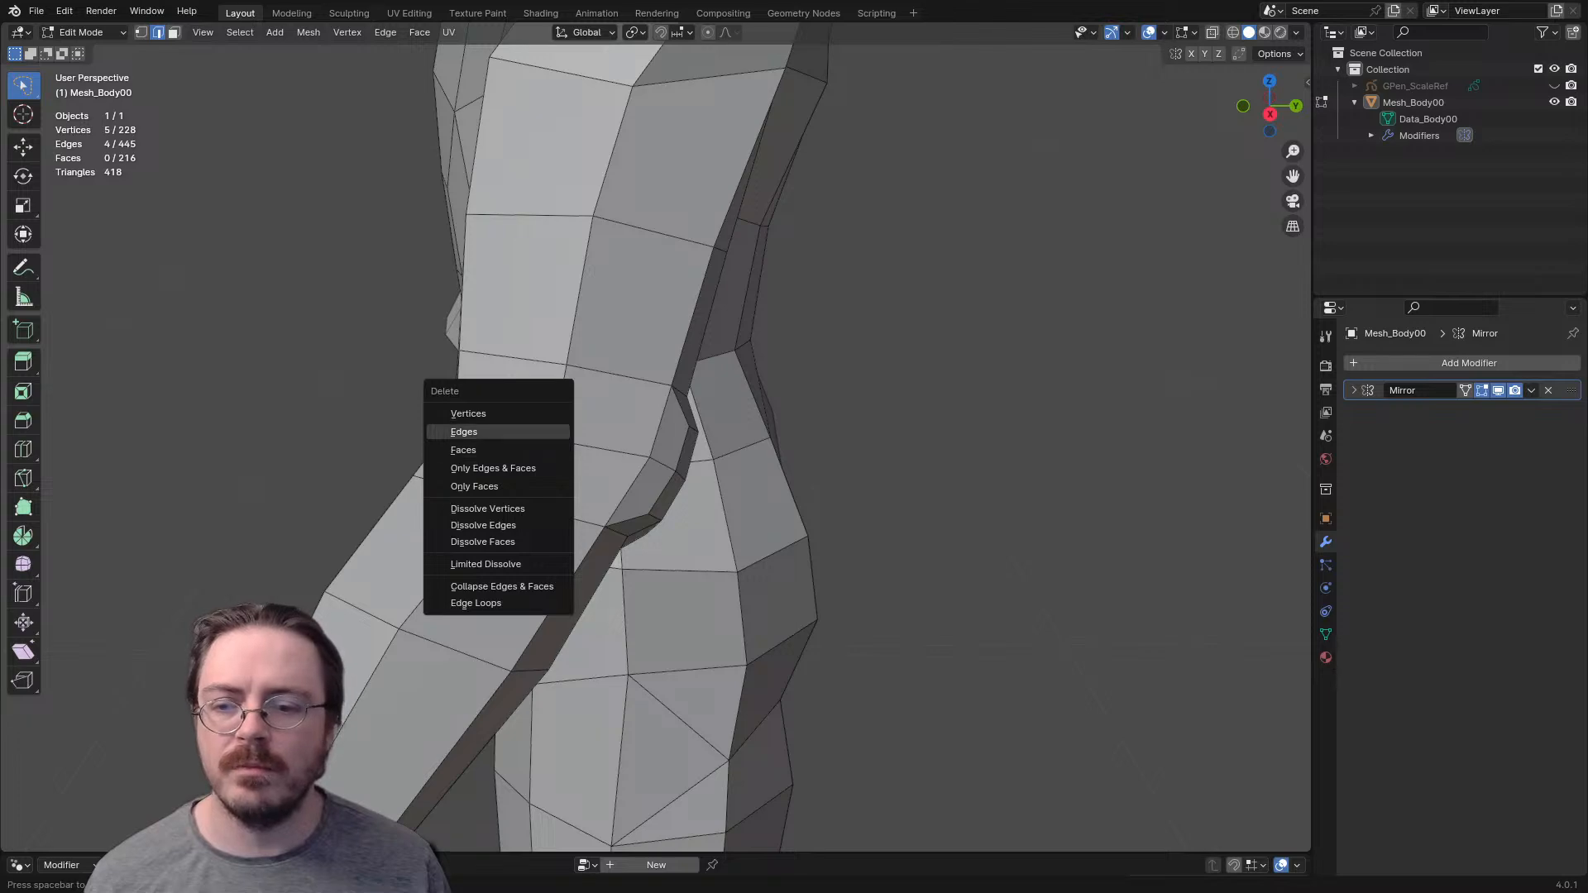
click(498, 431)
middle_drag(498, 432, 645, 324)
key(ctrl+z)
- Delete the five selected vertices of the middle elbow loop to open a gap across the front of the elbow
key(1)
key(x)
click(603, 392)
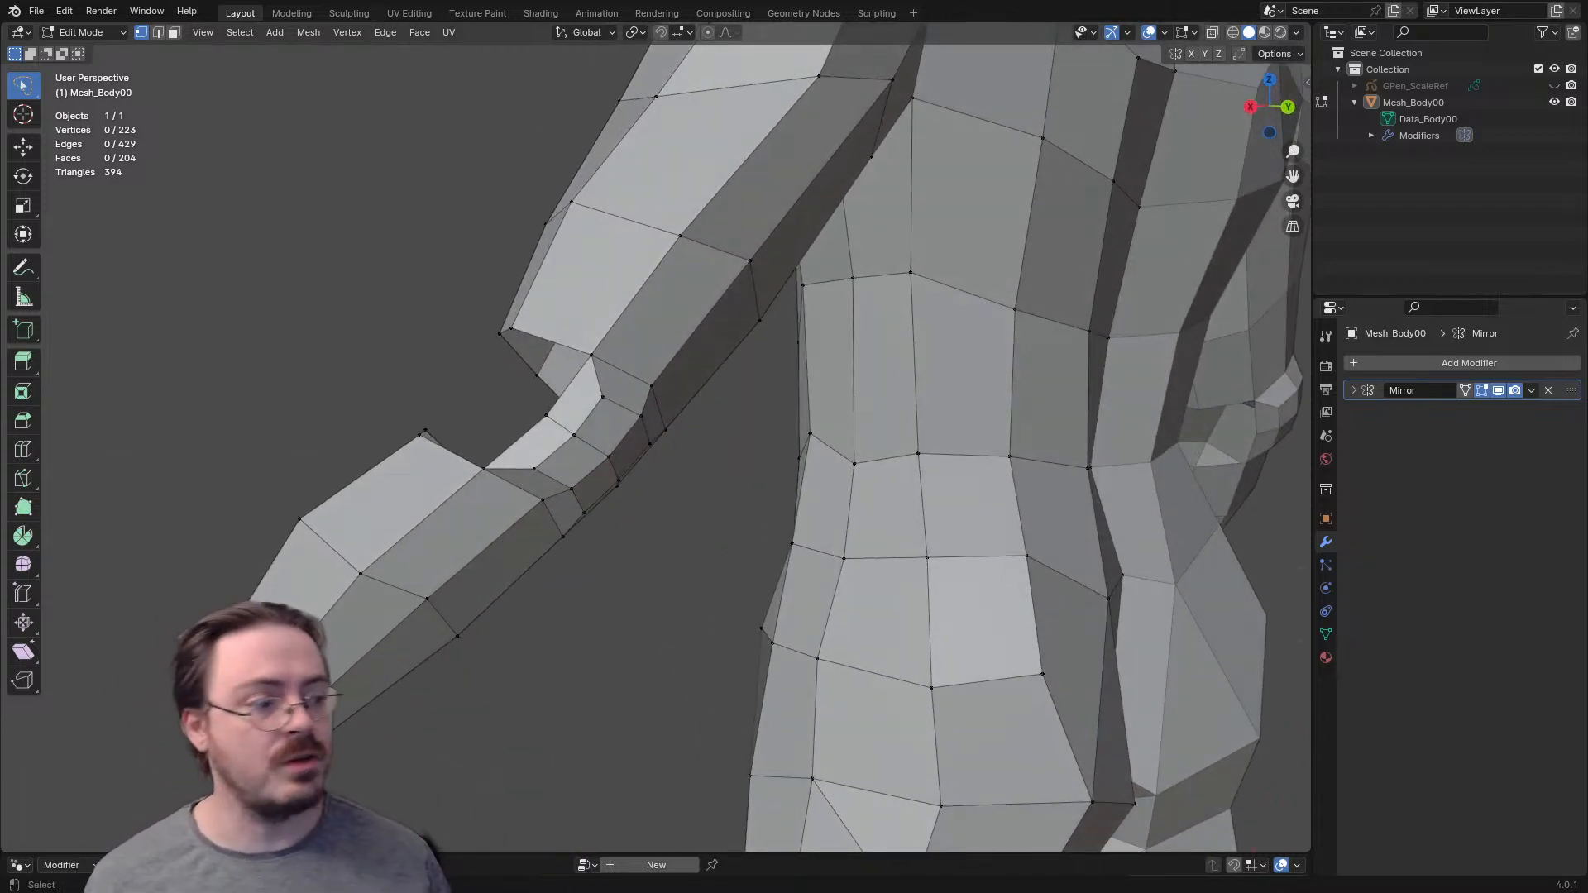
- Fill a triangle on the outer side of the gap between the upper arm's rim edge and the adjoining upper elbow edge
middle_drag(645, 356, 699, 389)
scroll(608, 358, up, 3)
key(2)
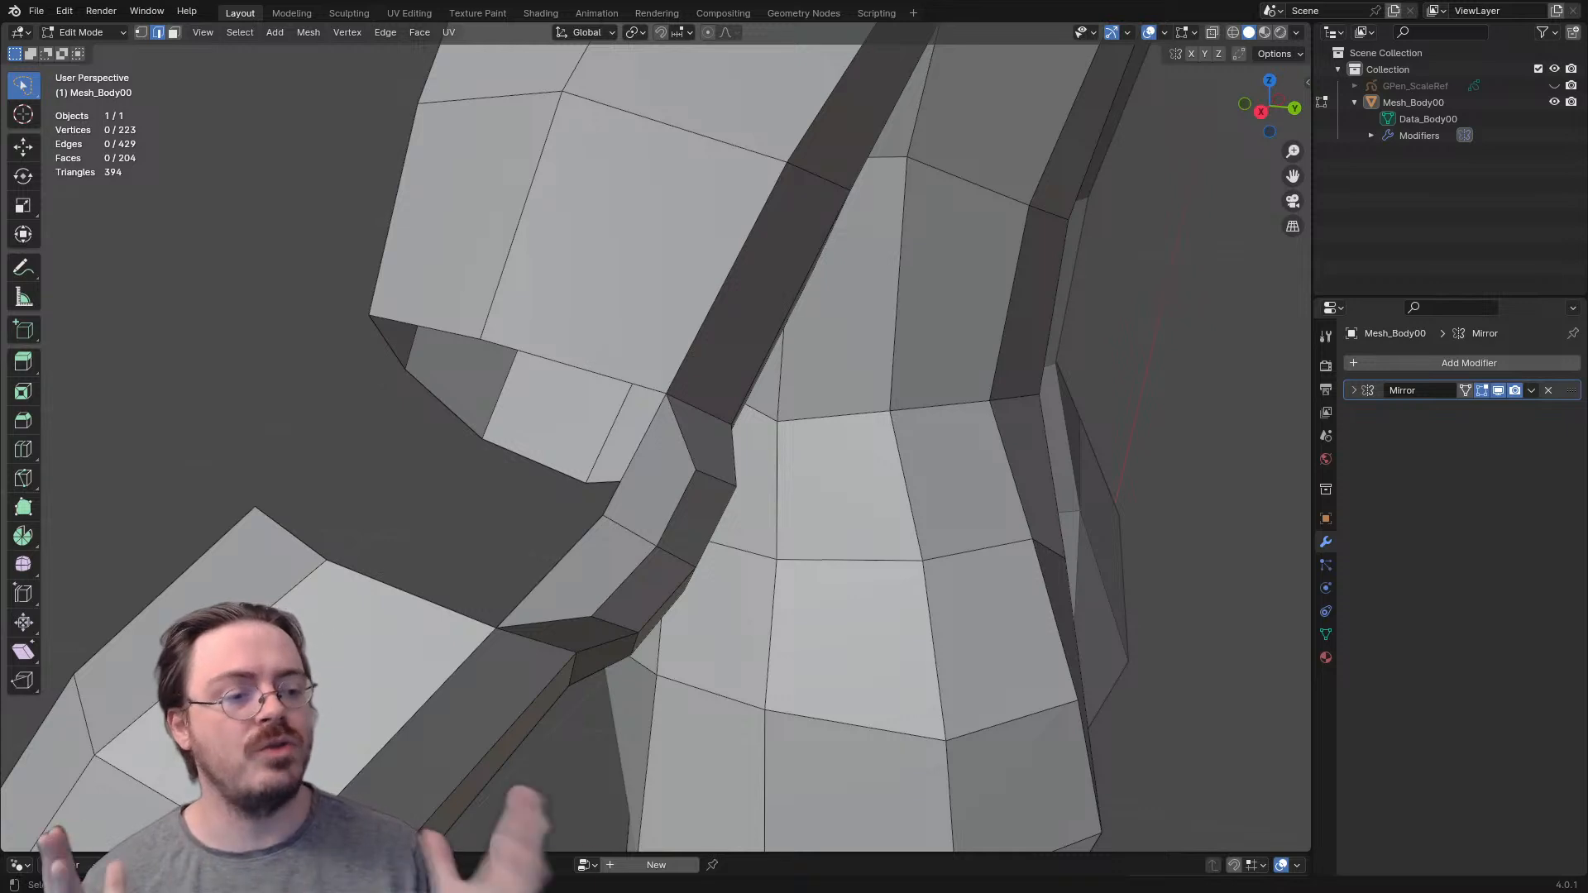
scroll(656, 447, down, 2)
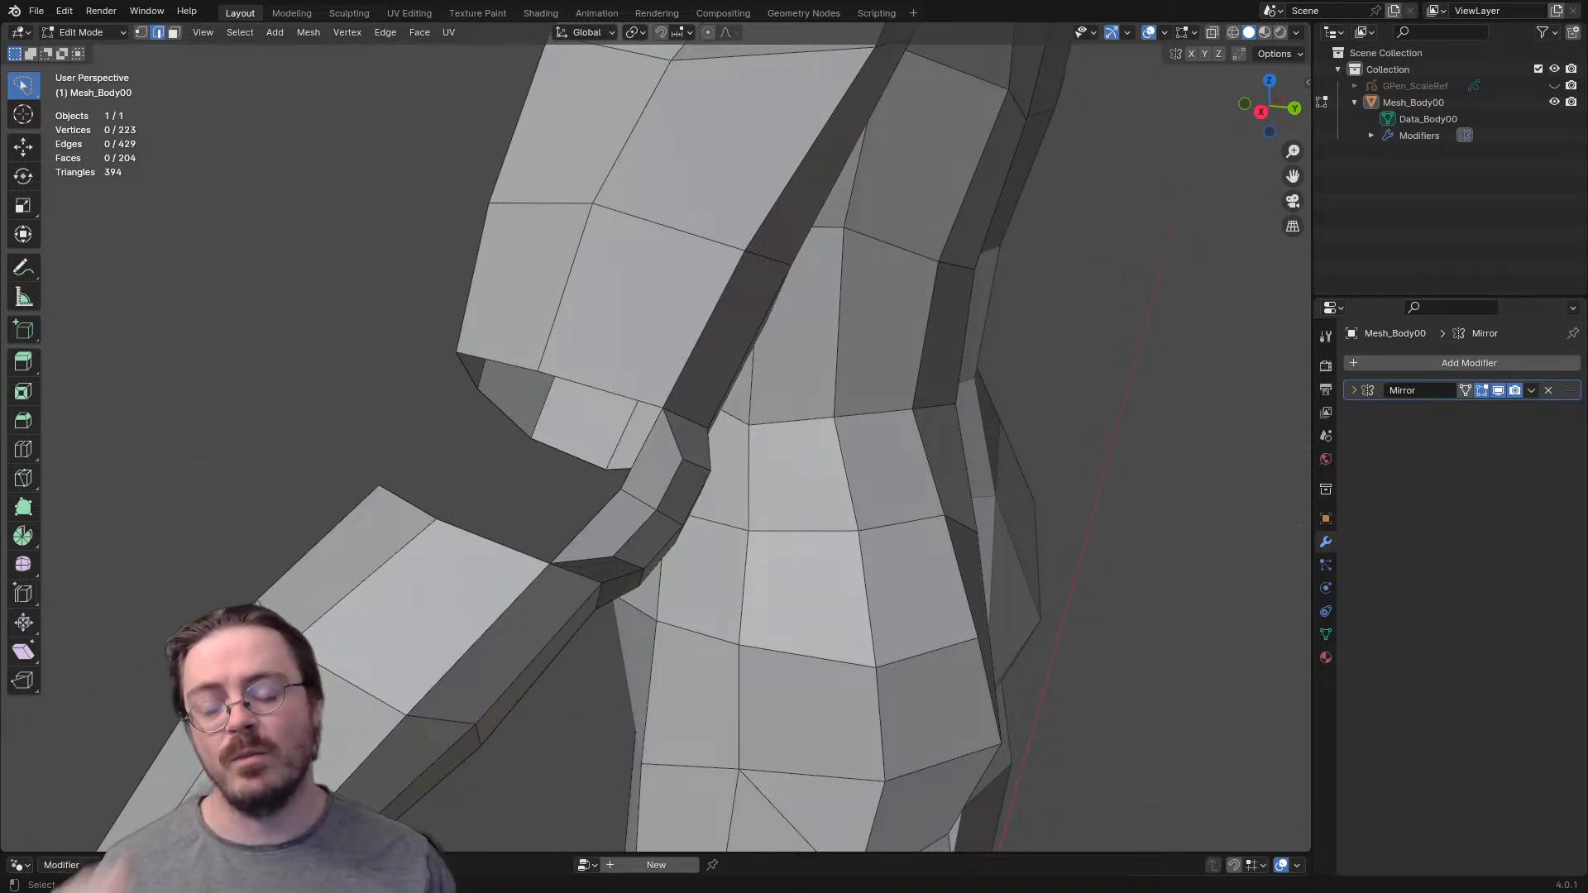
middle_drag(678, 463, 629, 440)
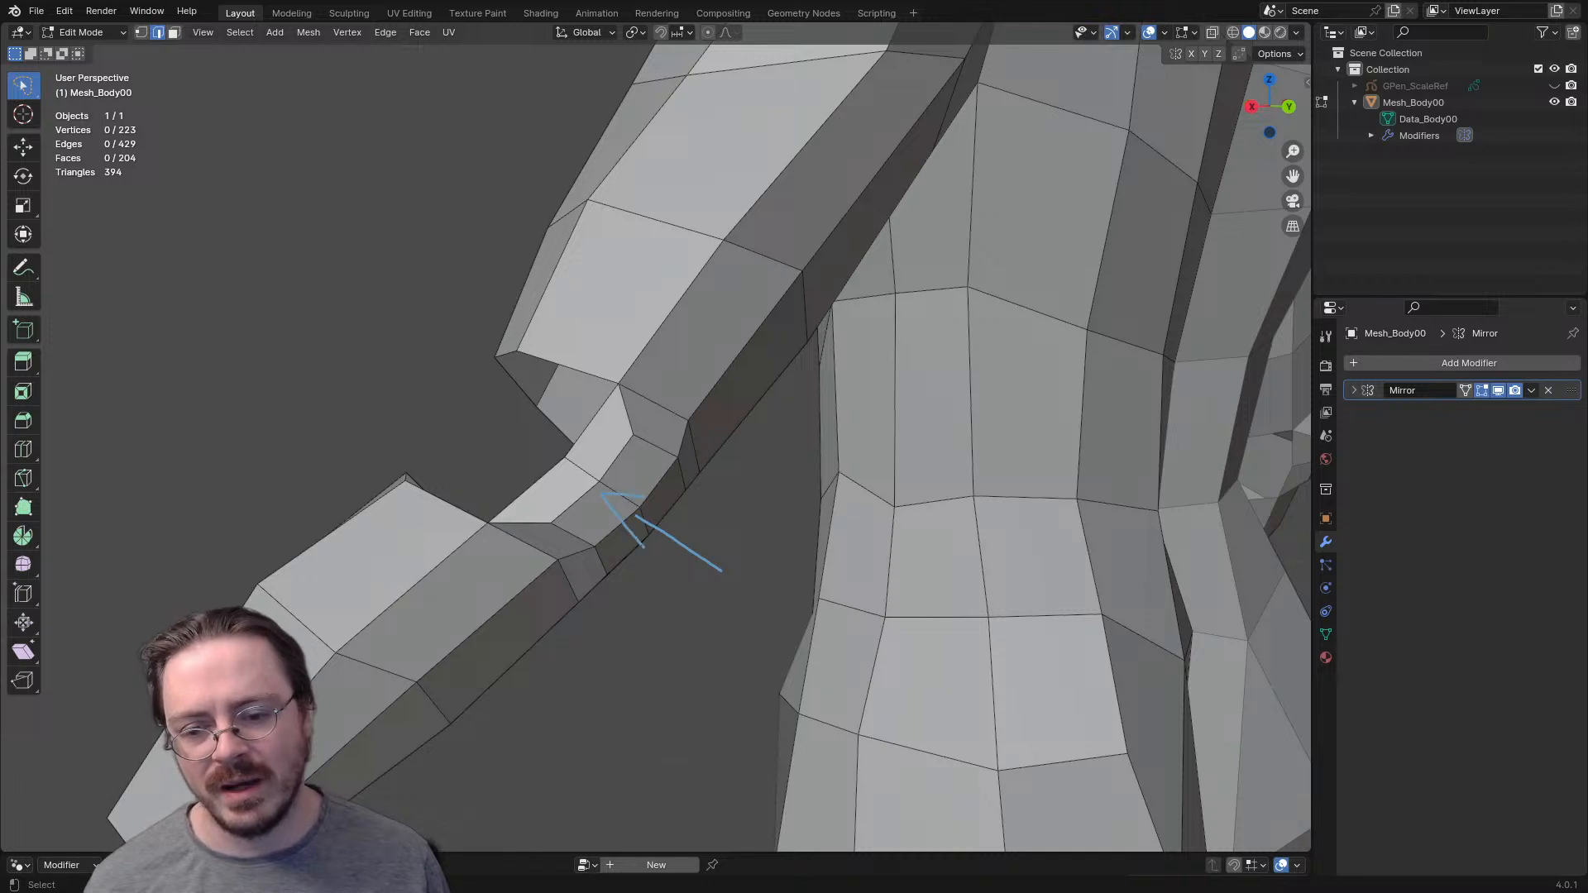
shift+middle_drag(579, 397, 680, 443)
scroll(680, 444, up, 3)
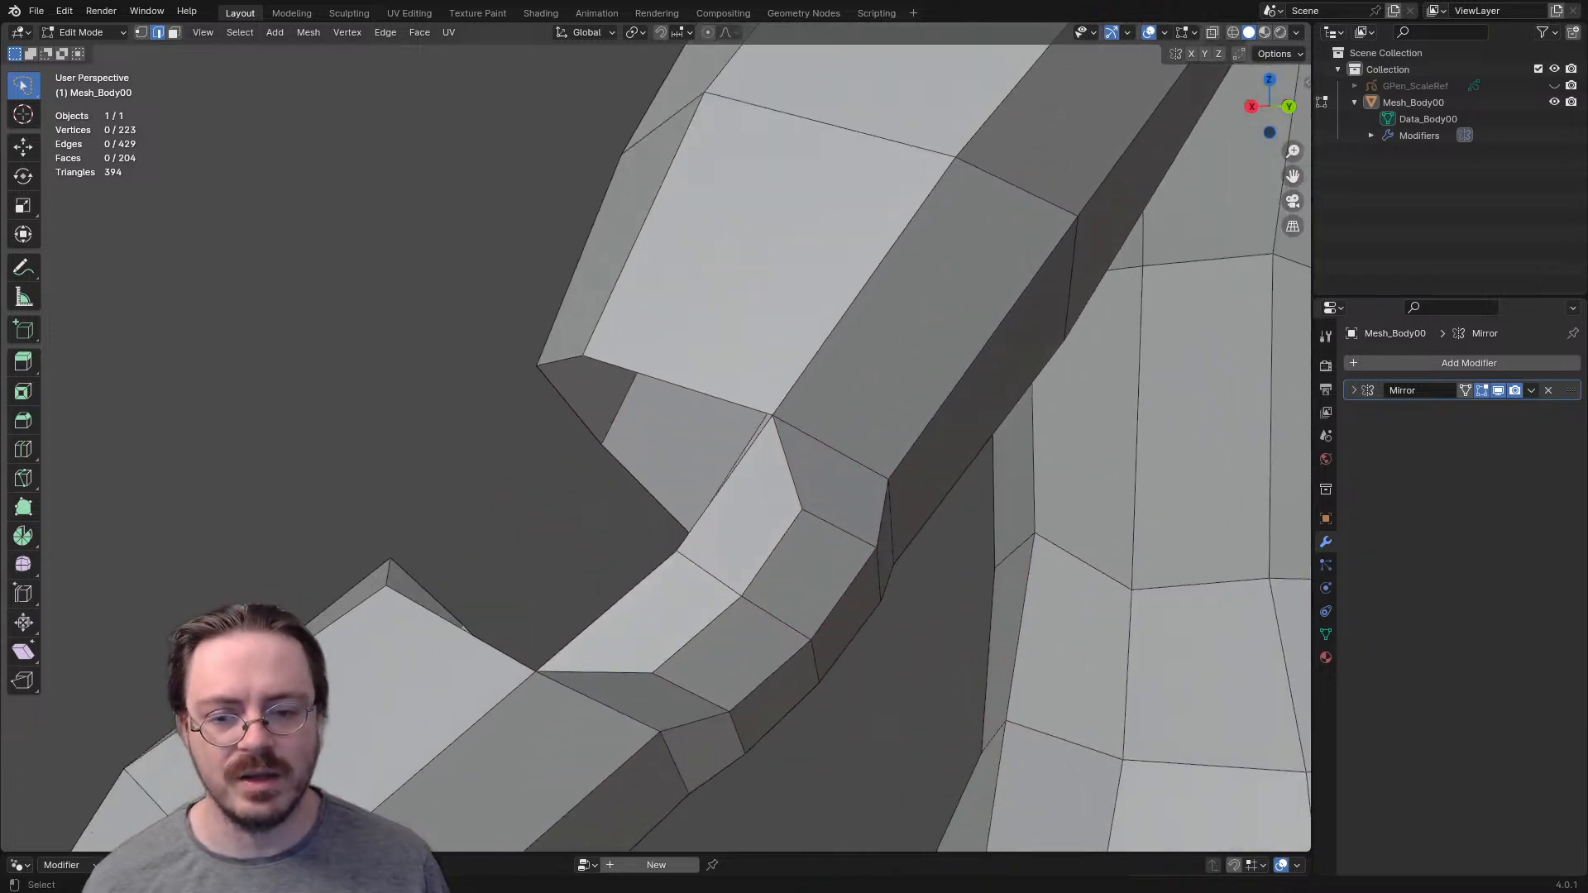
click(678, 386)
shift+click(718, 492)
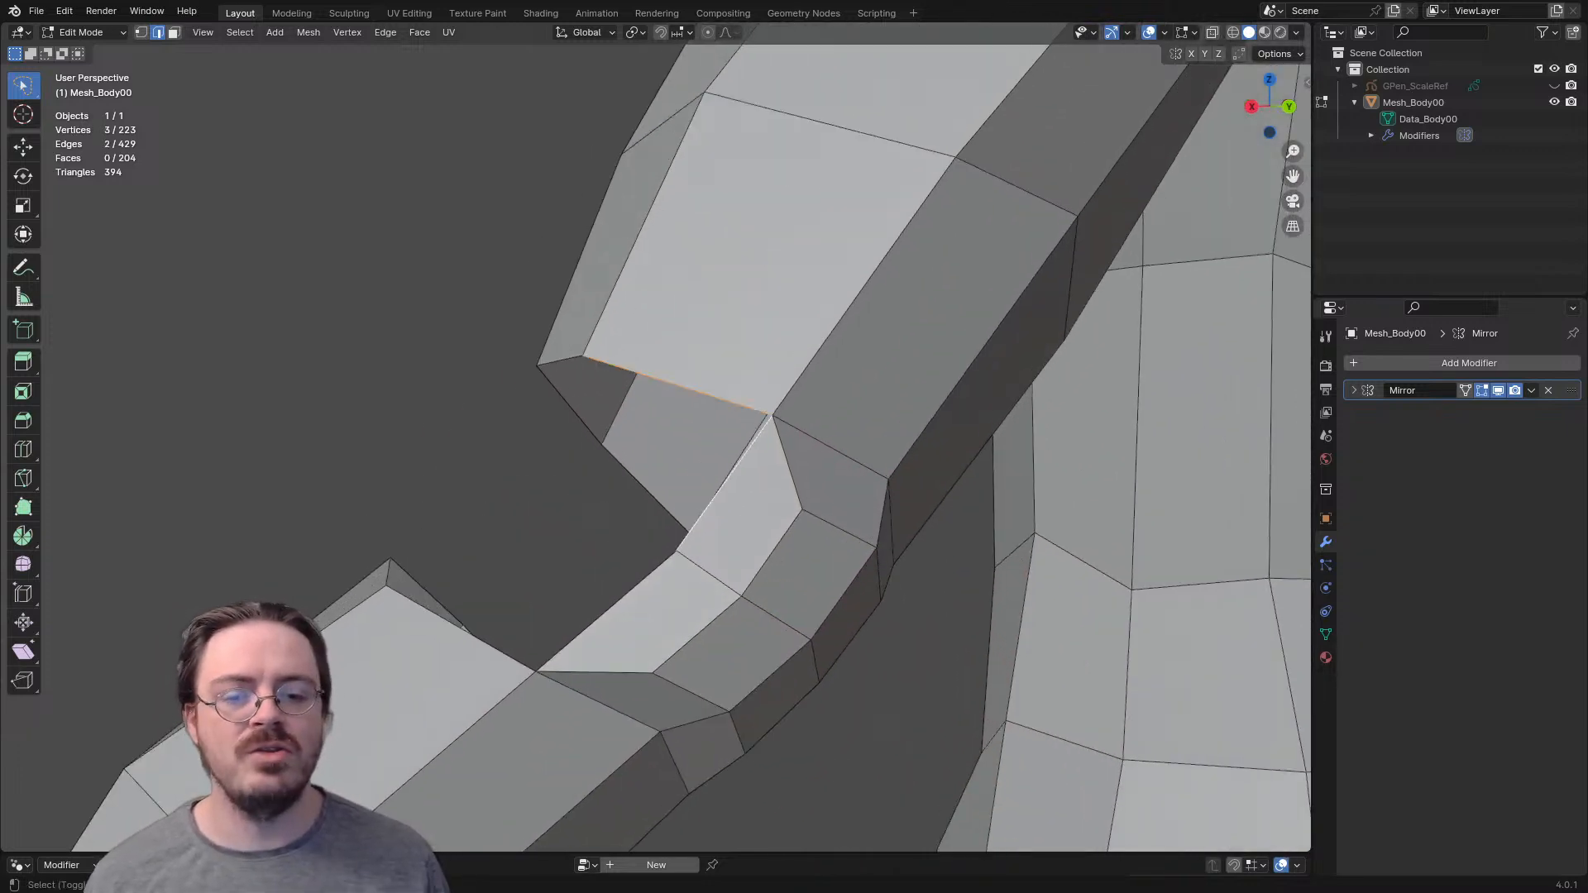
key(f)
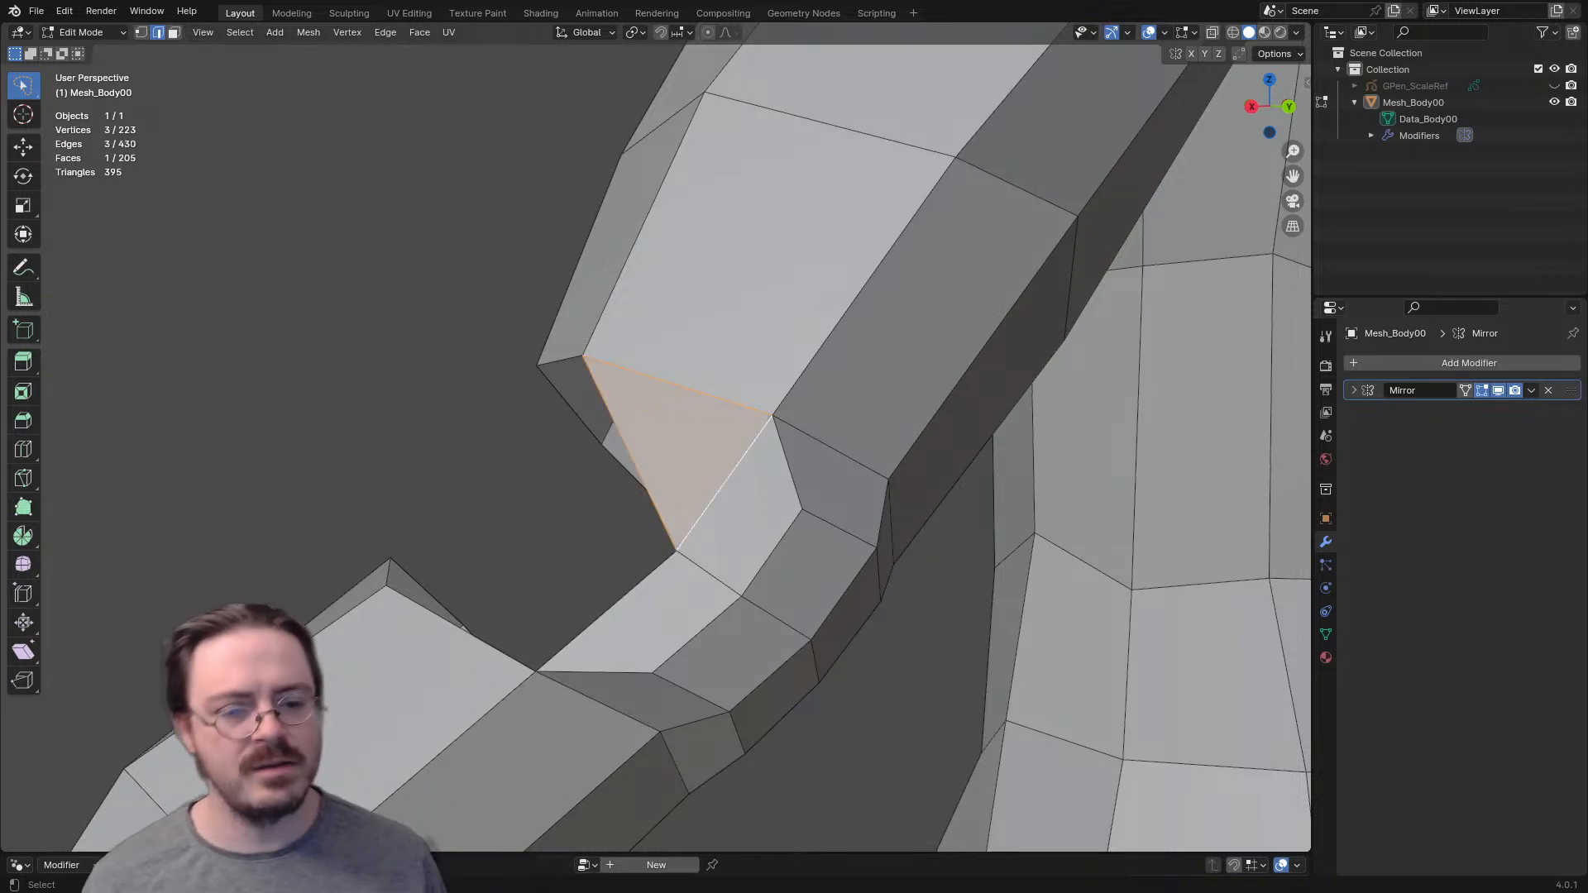
- Fill the matching triangle at the forearm rim and a third triangle between the two, closing the outer side of the elbow gap
click(490, 644)
shift+click(599, 618)
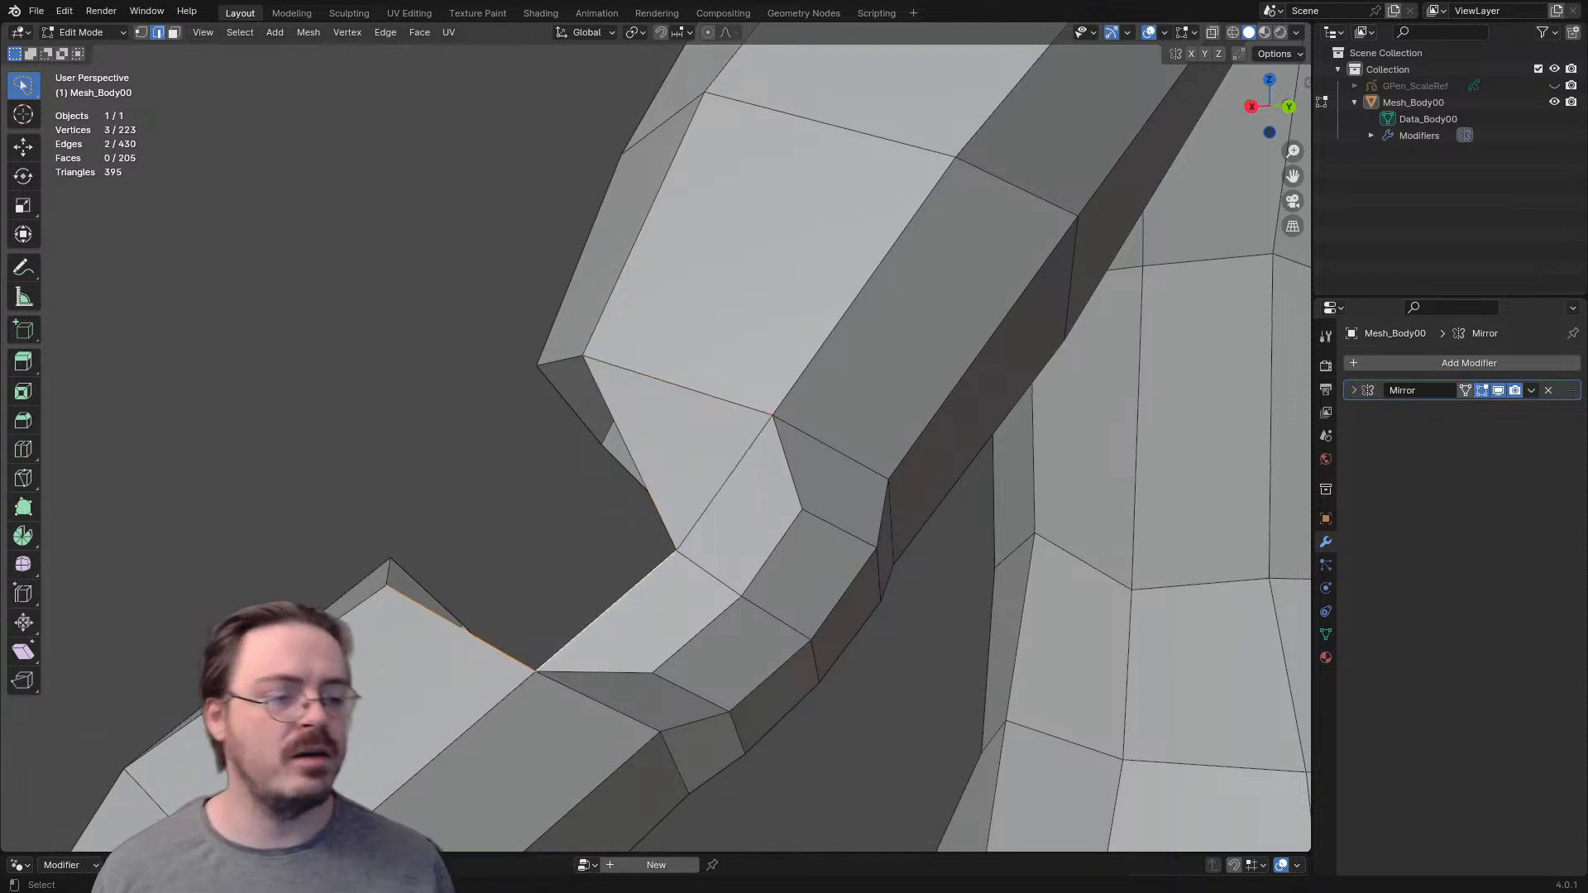
key(f)
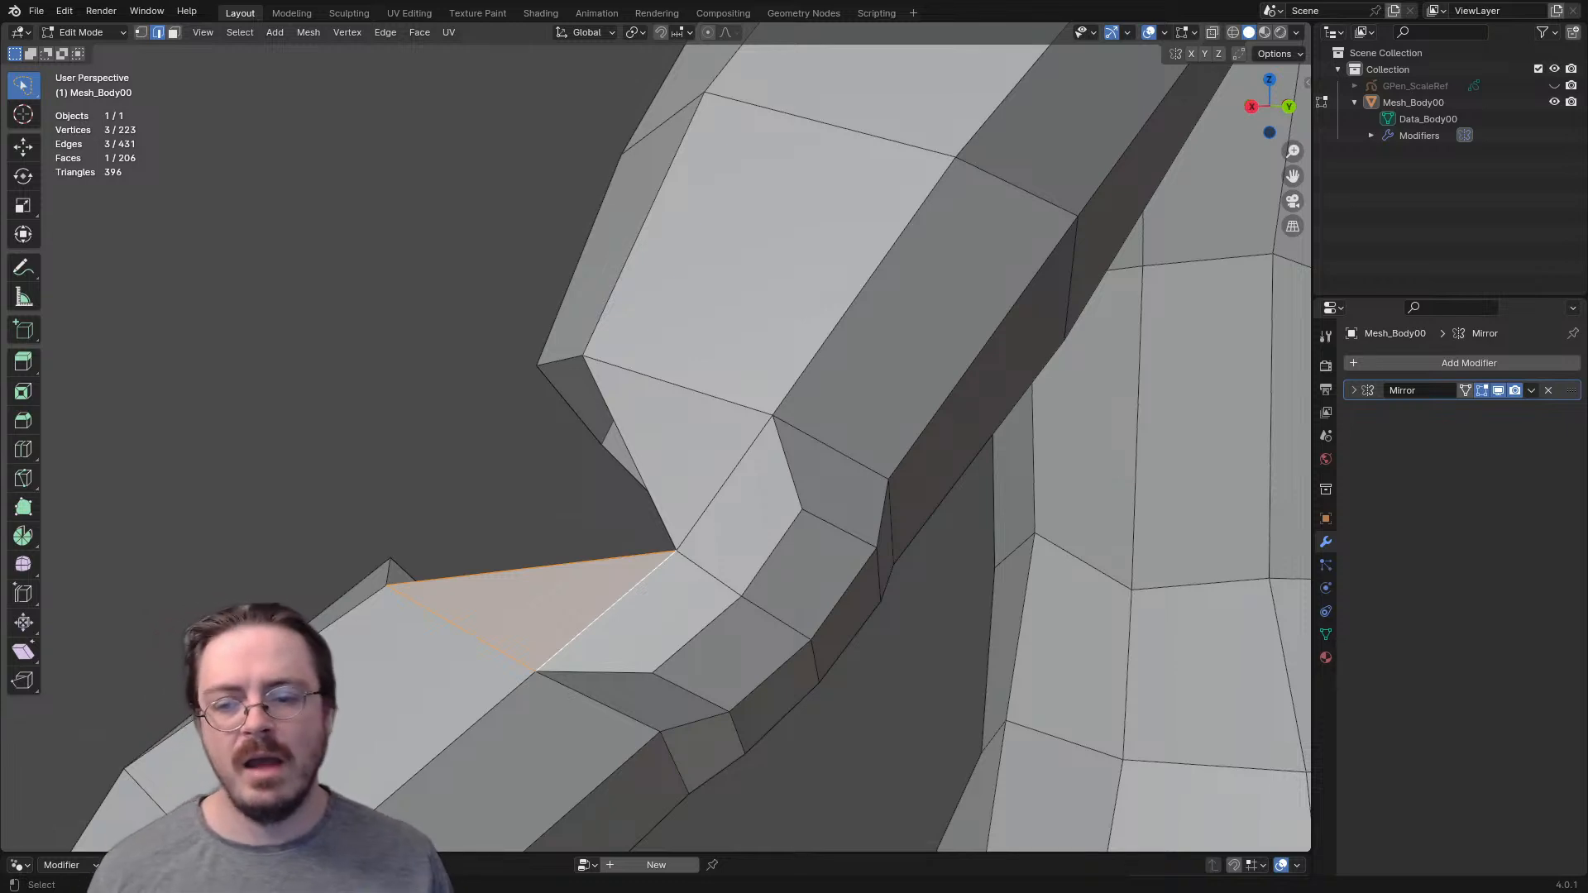
shift+click(599, 617)
click(632, 458)
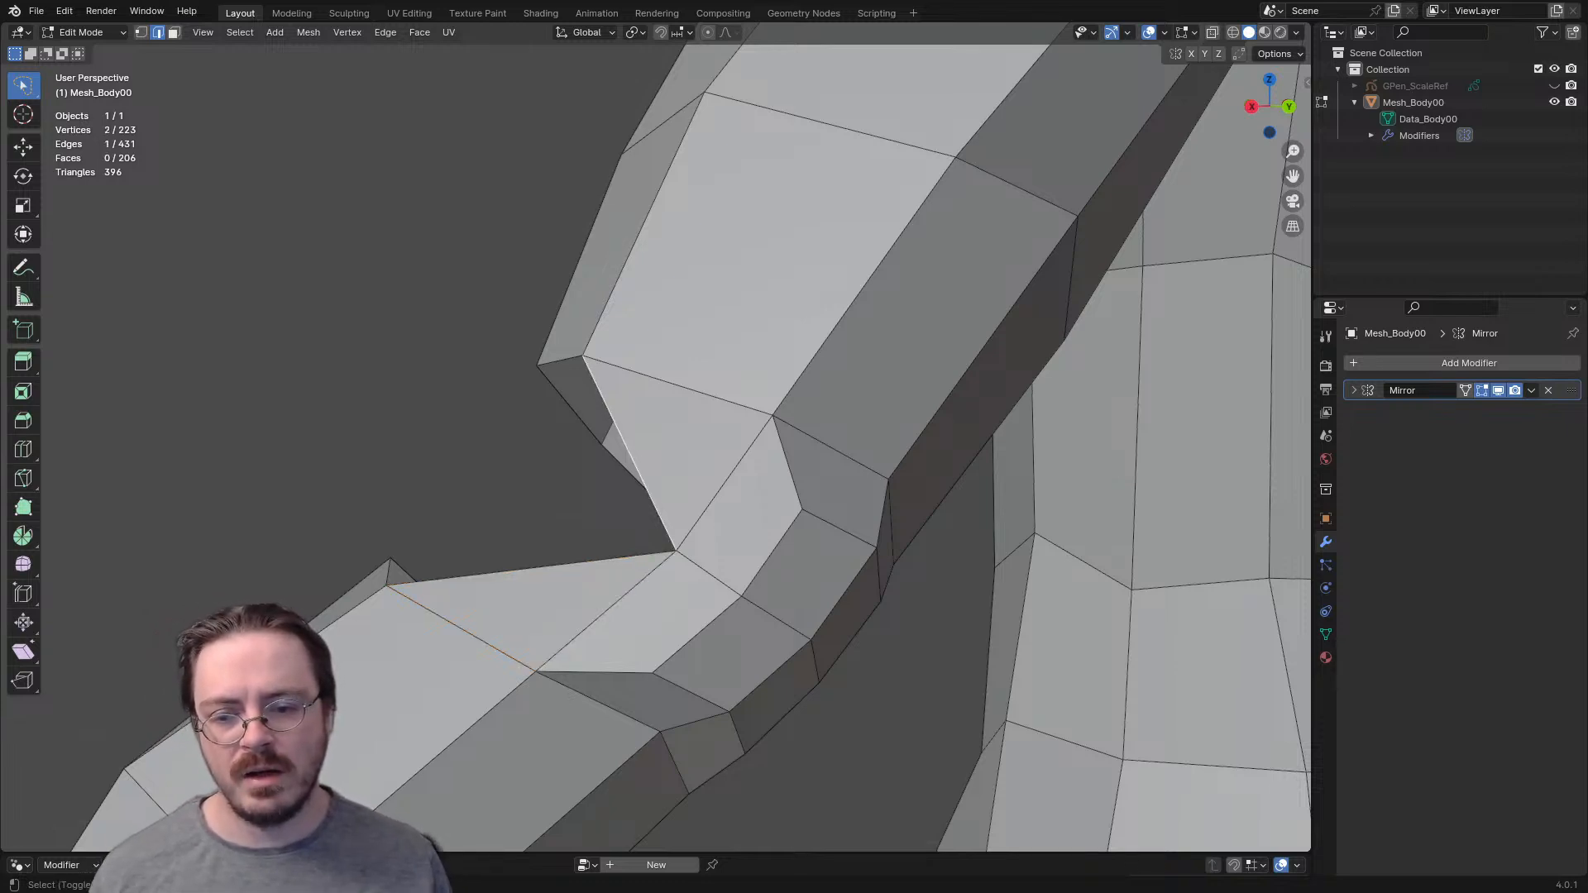
shift+click(529, 568)
key(f)
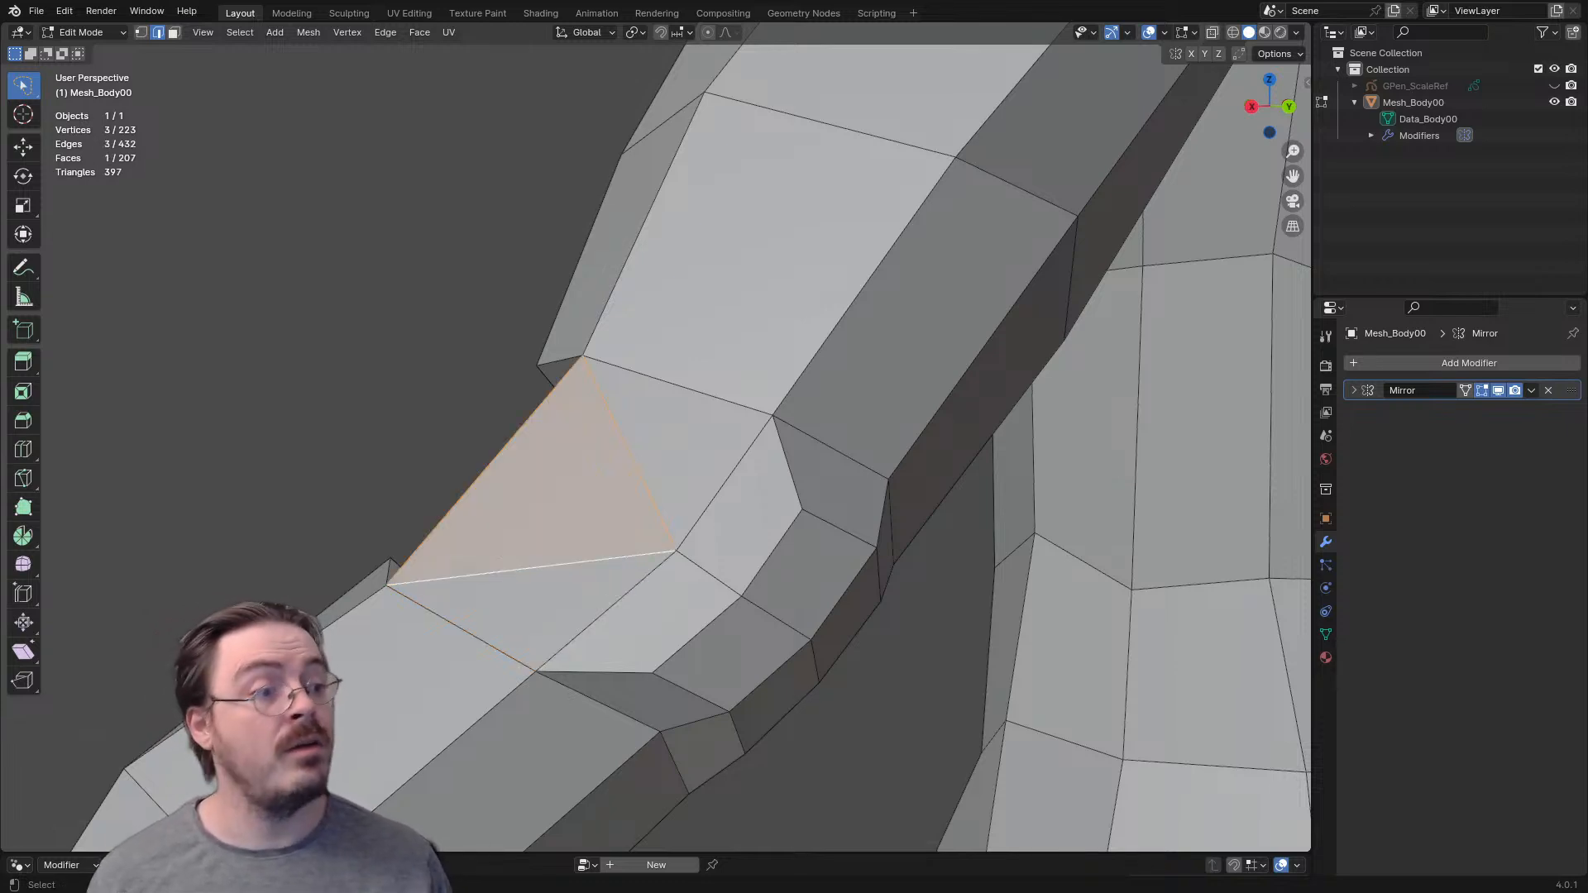
- Fill two consecutive quads across the front of the elbow gap, starting from the open edge of the middle triangle
middle_drag(546, 538, 815, 501)
click(718, 536)
scroll(718, 536, down, 1)
scroll(718, 536, down, 4)
key(f)
key(f)
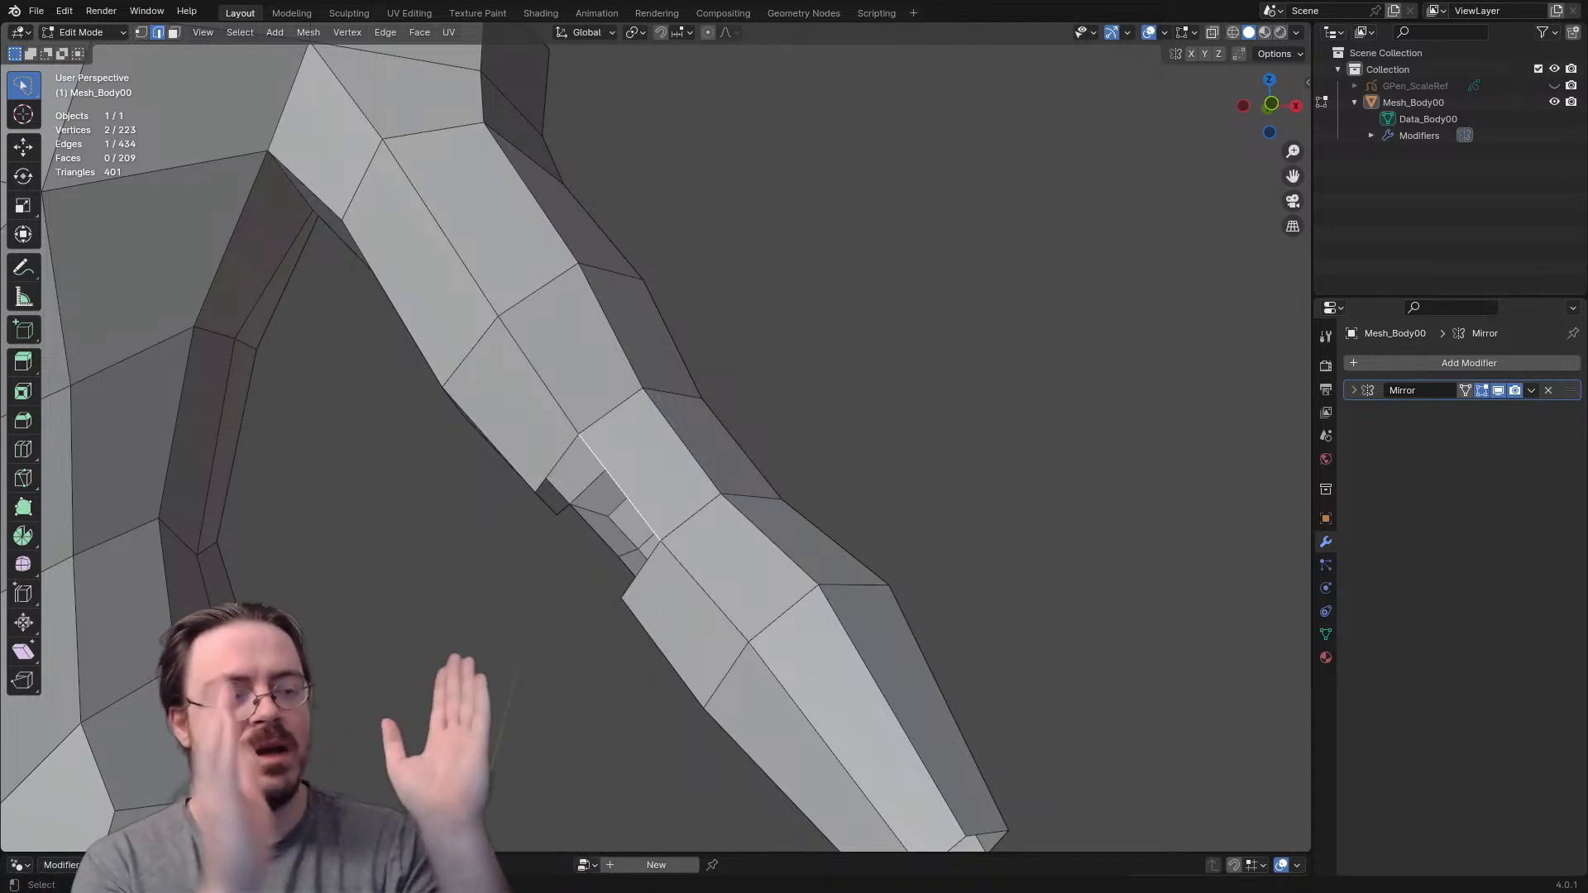
middle_drag(815, 502, 657, 581)
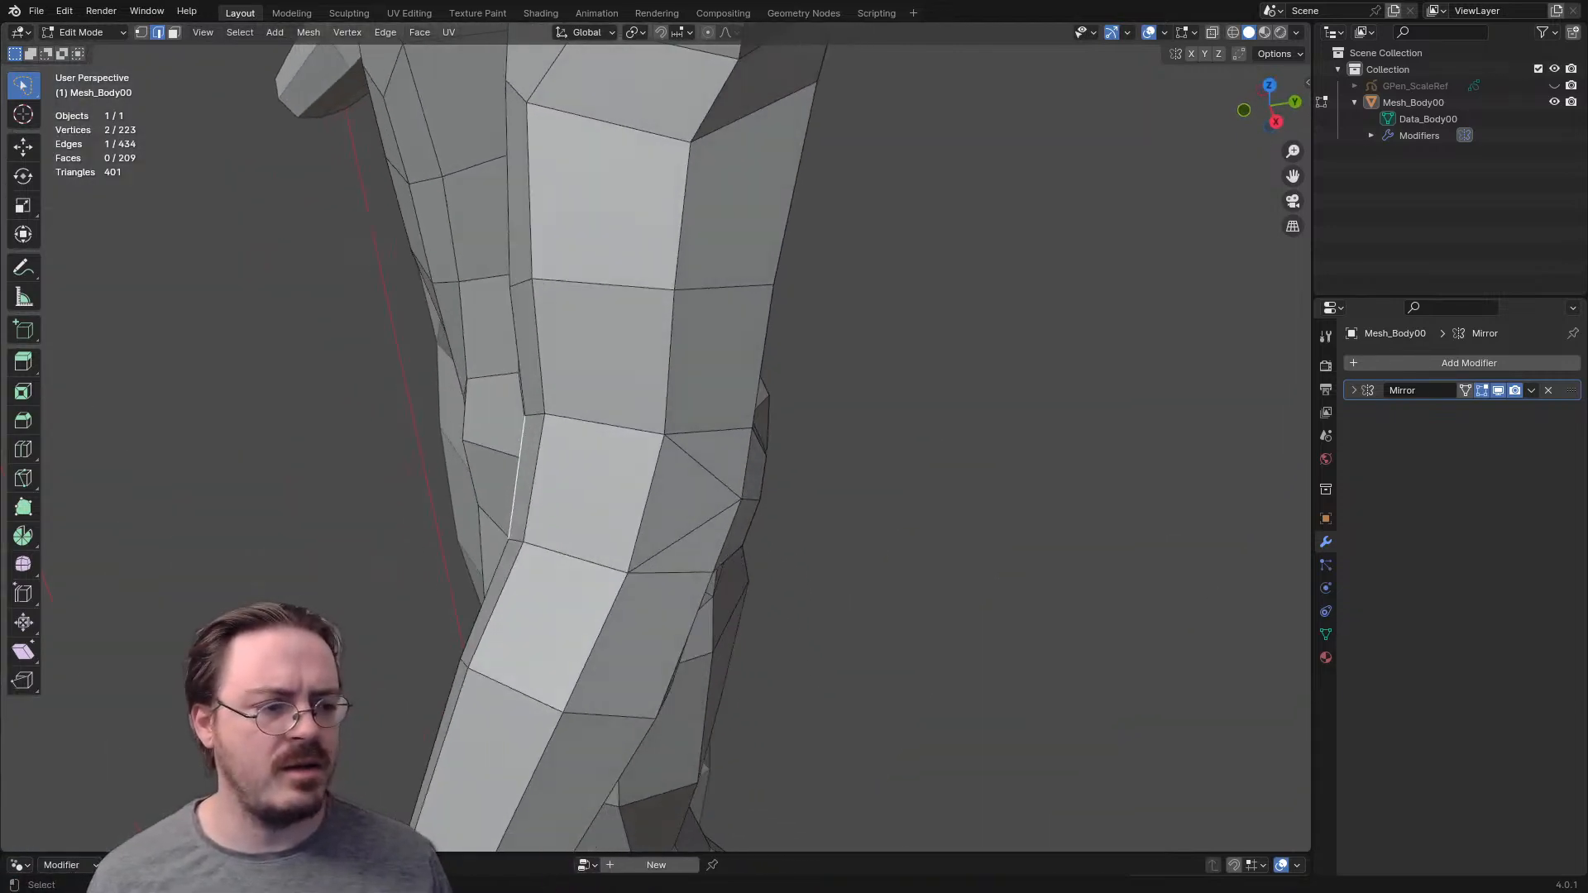
key(g)
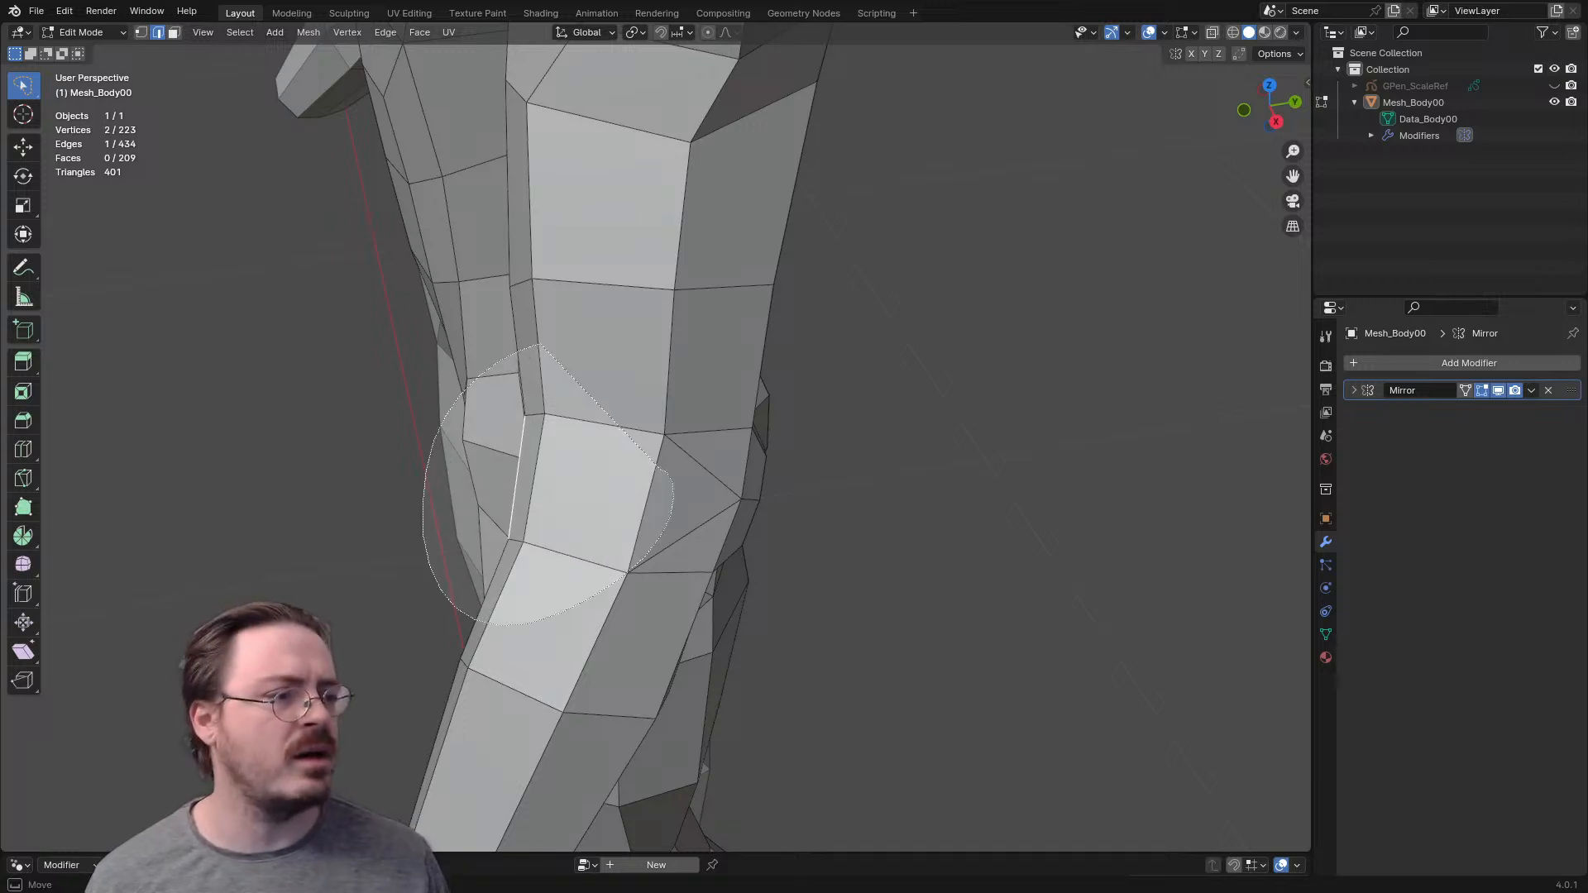
key(Escape)
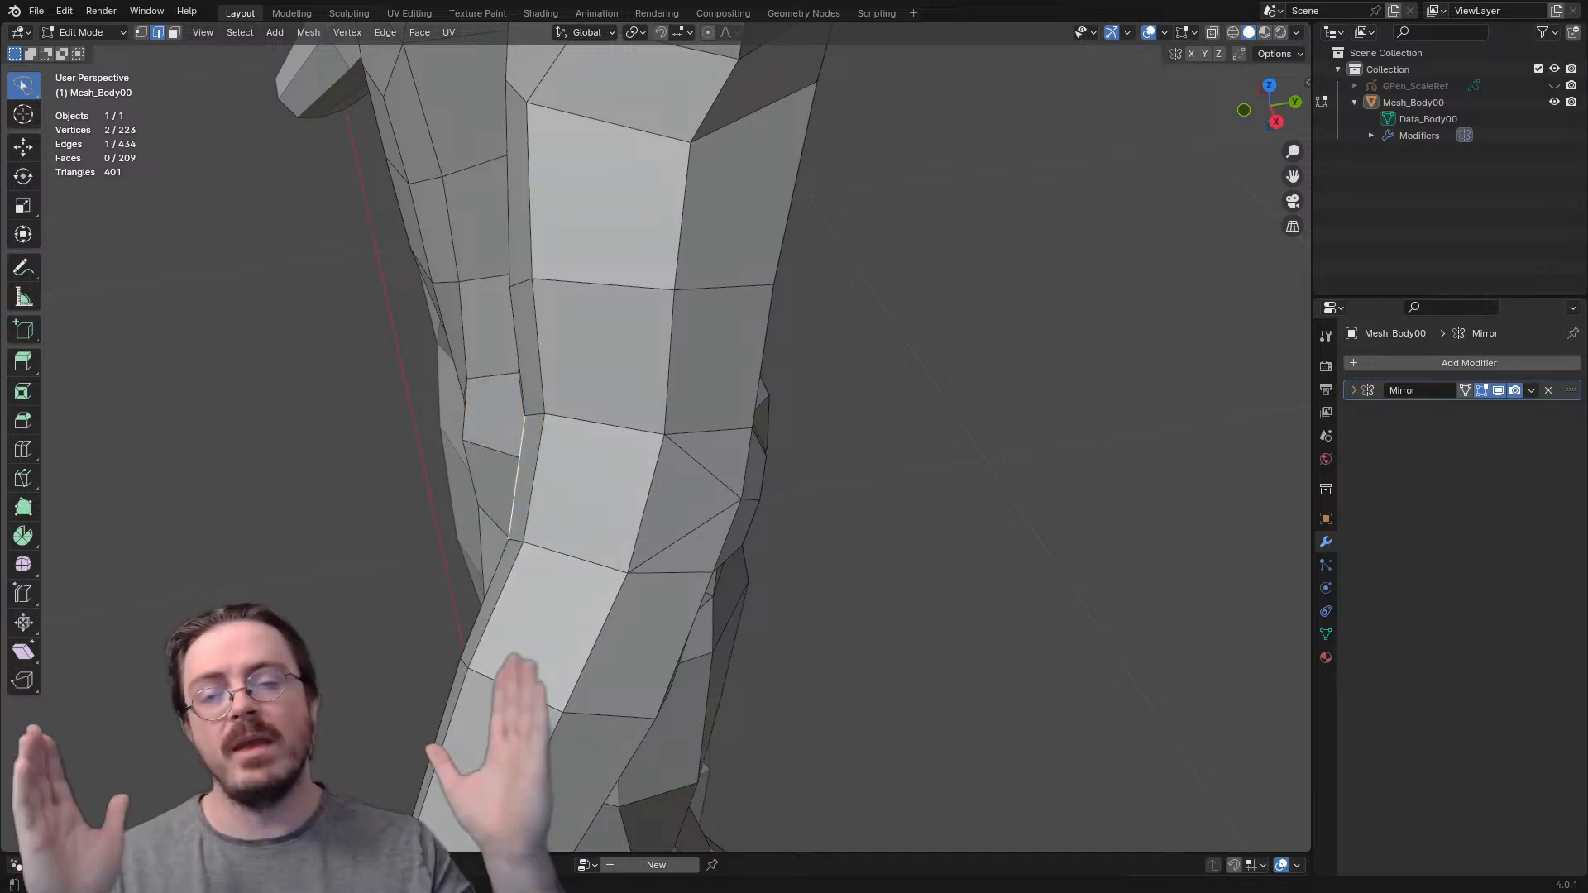
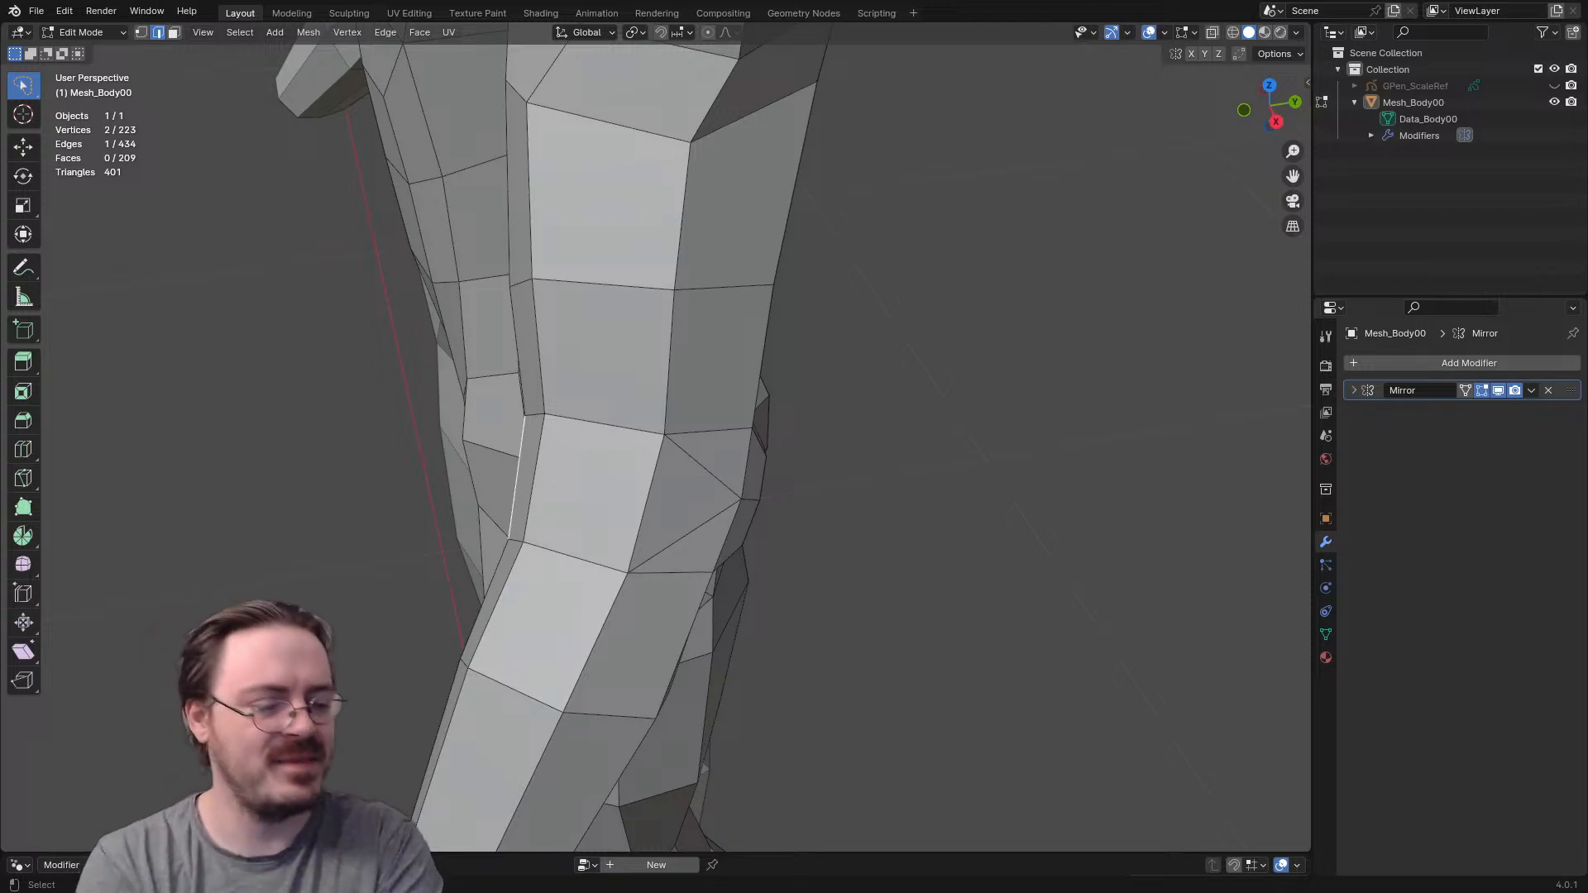
- Fill the open gaps around the elbow with new faces and clear the selection
middle_drag(580, 513, 1026, 356)
scroll(662, 447, up, 4)
click(620, 320)
shift+click(703, 300)
key(f)
click(603, 451)
shift+click(680, 555)
key(f)
click(682, 488)
shift+click(691, 364)
key(f)
click(771, 470)
key(f)
key(f)
scroll(772, 470, up, 1)
middle_drag(772, 470, 463, 542)
scroll(636, 422, down, 3)
key(alt+a)
scroll(347, 537, down, 4)
- Switch the body mesh to Sculpt Mode and set the Grab brush radius to 102 px
key(ctrl+Tab)
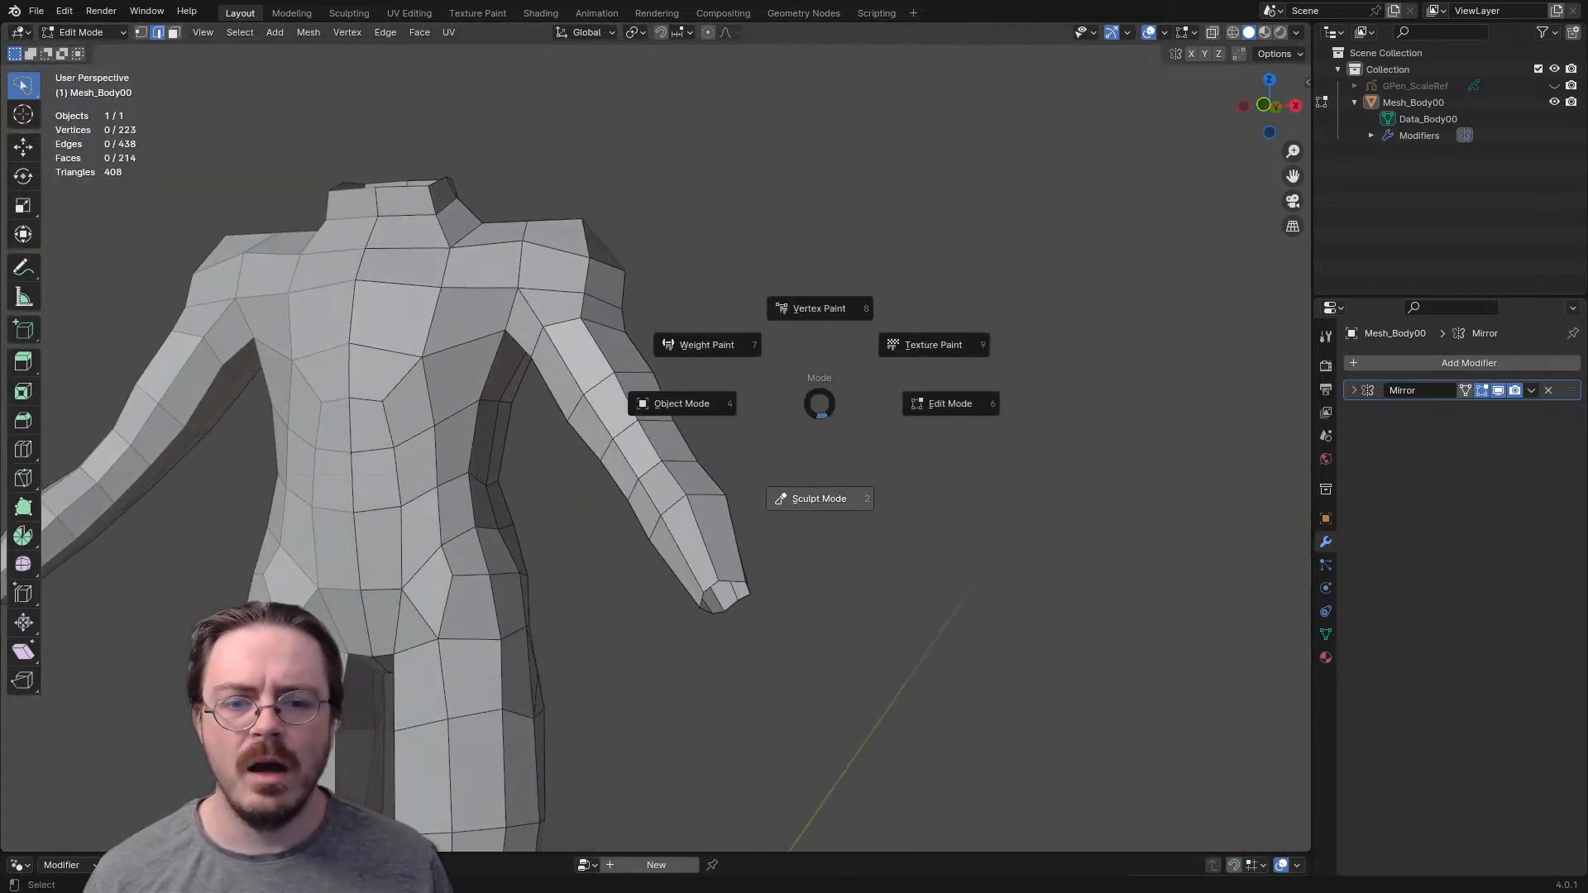
click(819, 499)
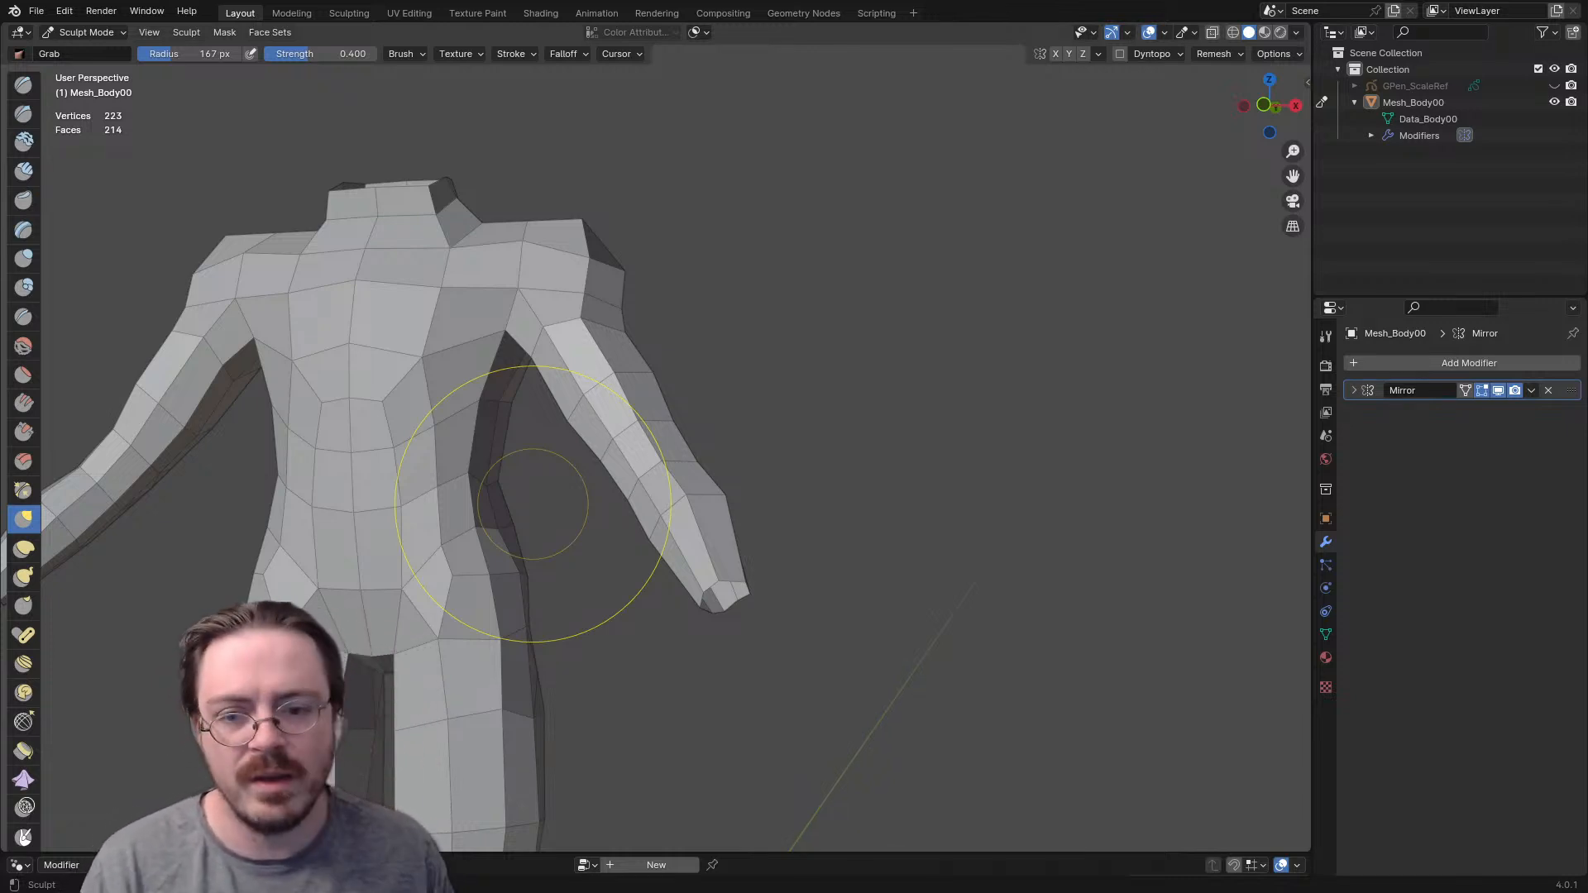
middle_drag(833, 390, 638, 461)
key(f)
click(569, 469)
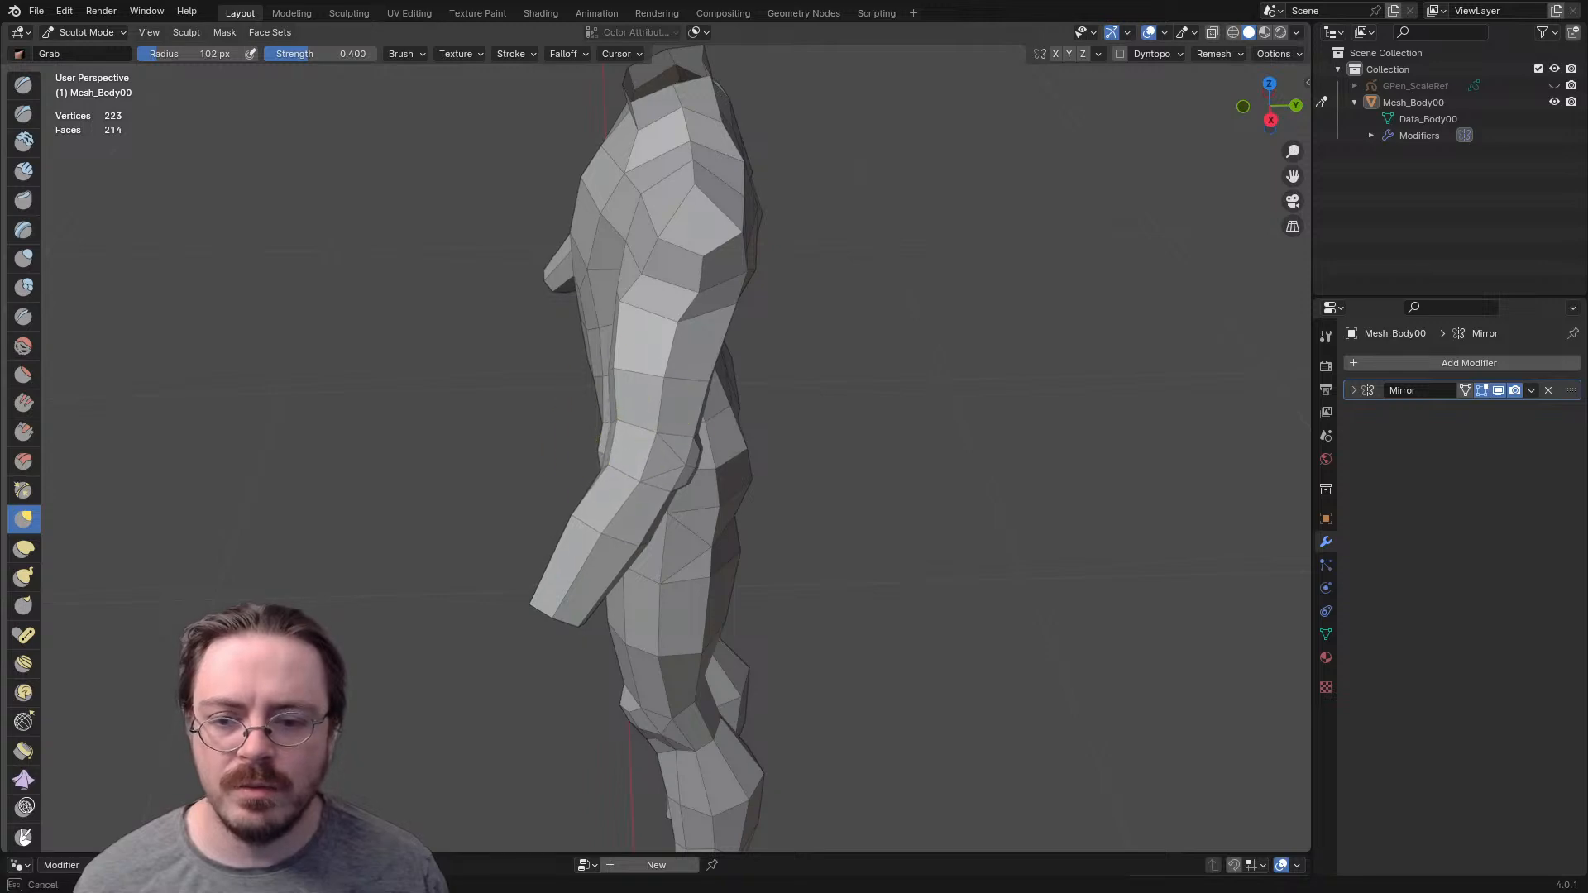
- Try hiding the hip faces for sculpting, and reveal them again in Edit Mode
key(Tab)
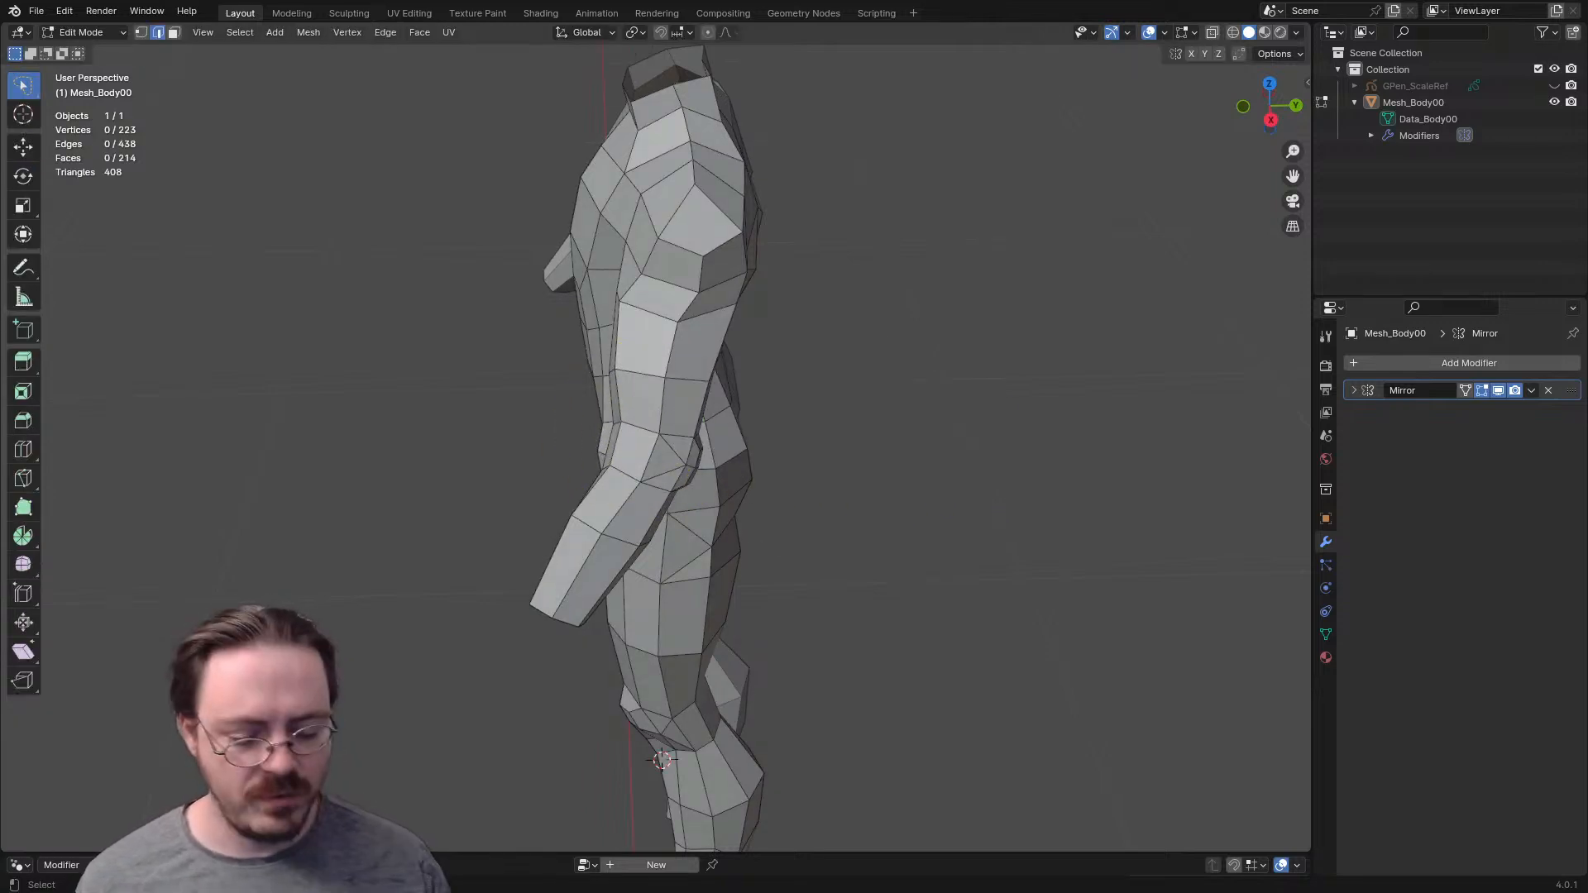
key(KP_1)
mouse_move(514, 477)
mouse_down()
mouse_move(346, 716)
mouse_move(534, 637)
mouse_up()
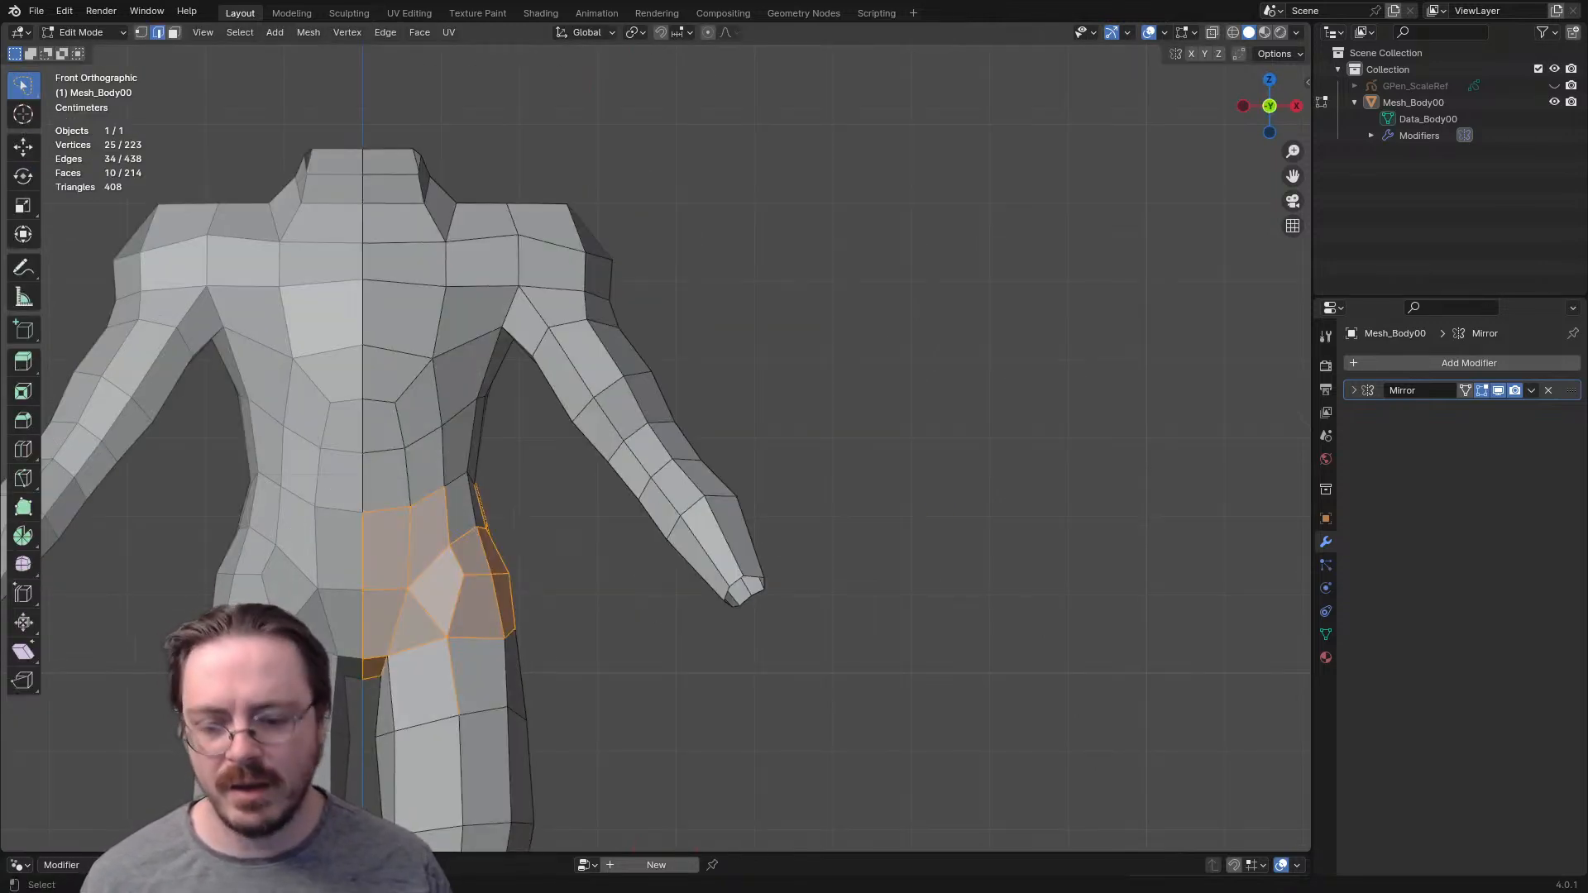
key(h)
key(ctrl+Tab)
click(547, 776)
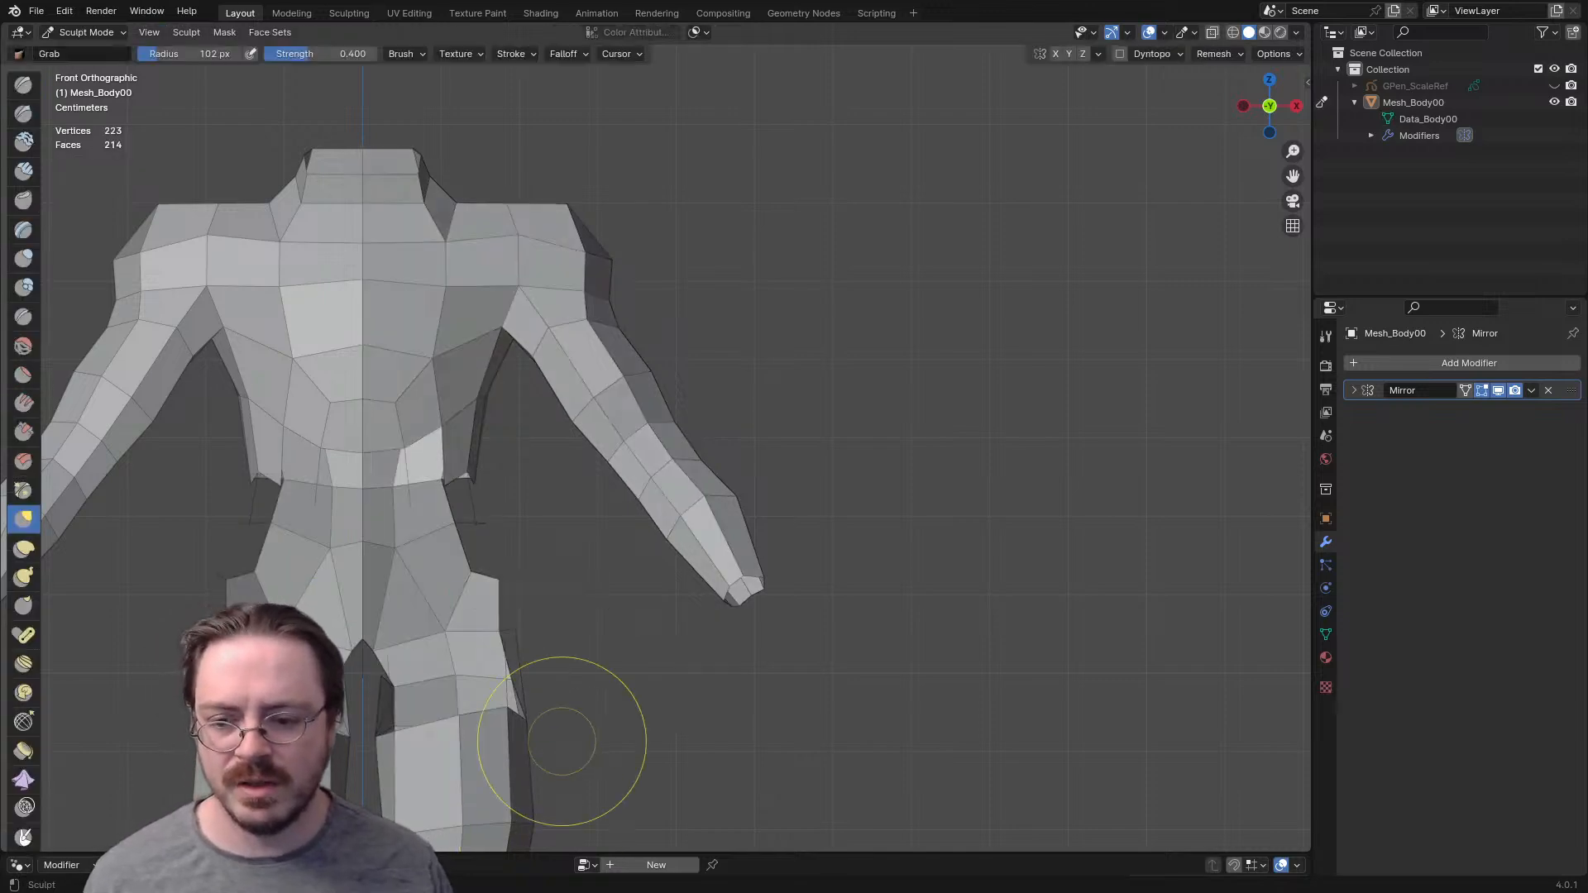
middle_drag(572, 625, 453, 669)
key(Tab)
key(alt+h)
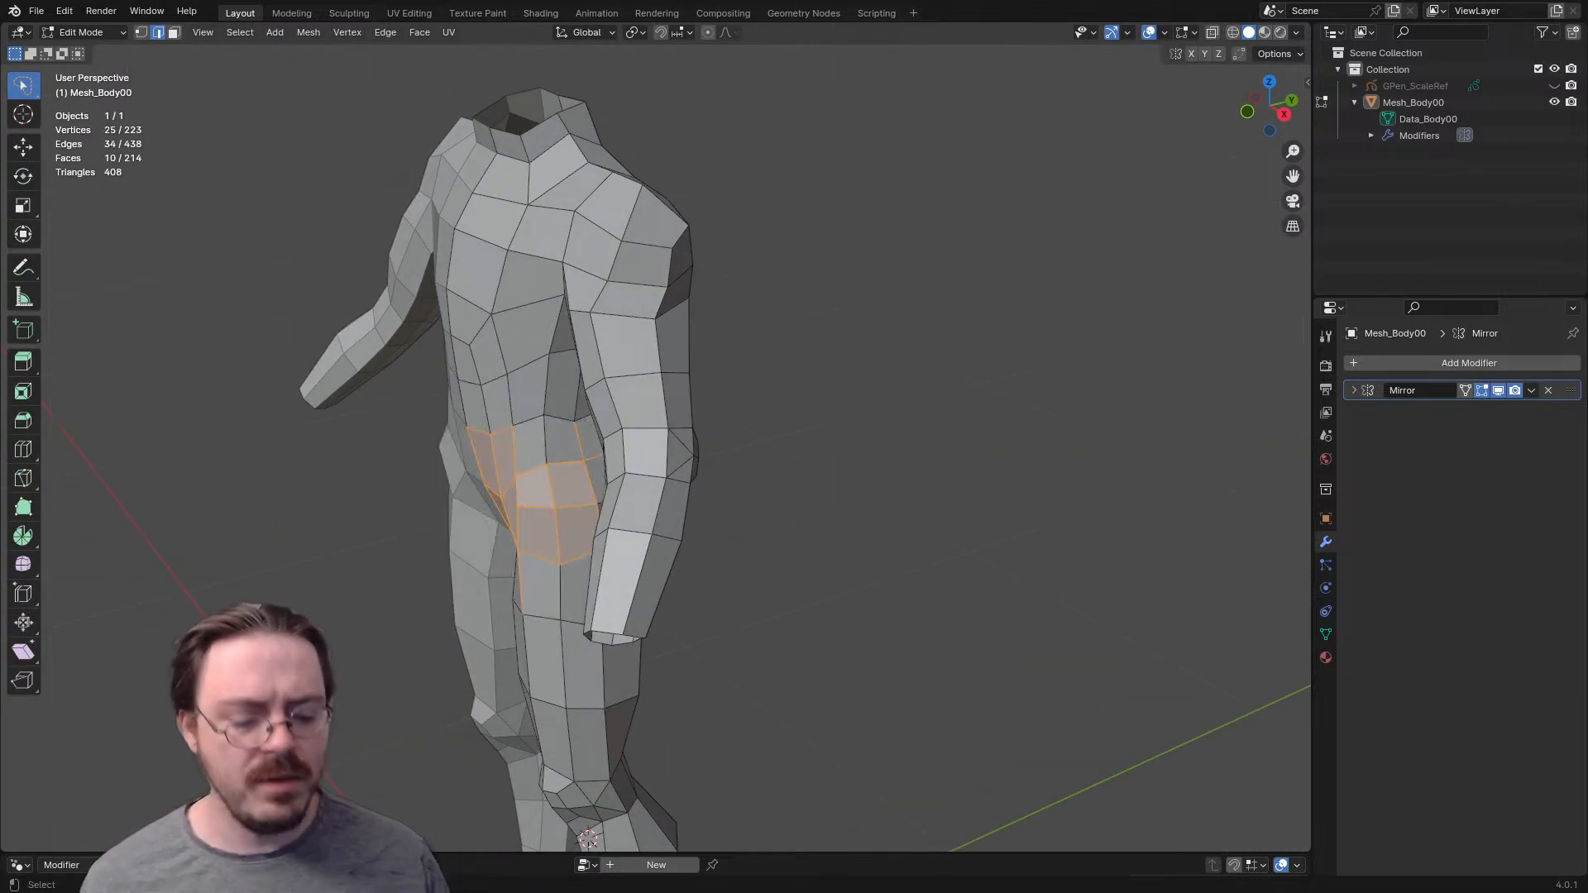
- With X-ray on in vertex mode, select the legs, torso and neck from the front and hide them, leaving only the arms
key(KP_1)
scroll(626, 599, down, 4)
key(ctrl+Tab)
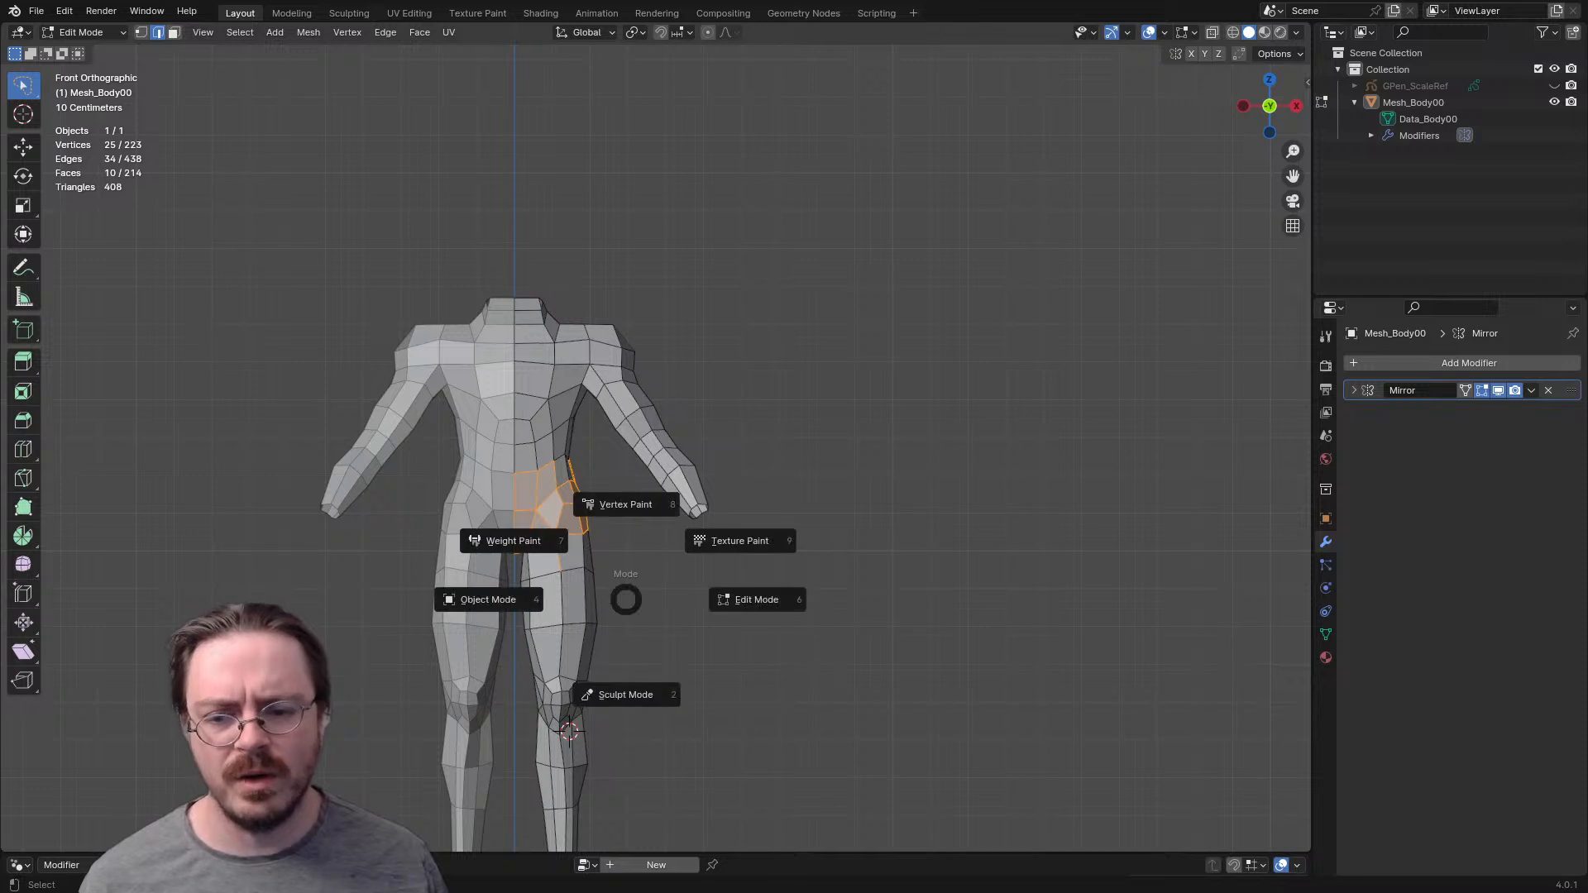
key(Escape)
key(alt+z)
shift+middle_drag(626, 599, 665, 492)
scroll(666, 492, up, 1)
key(1)
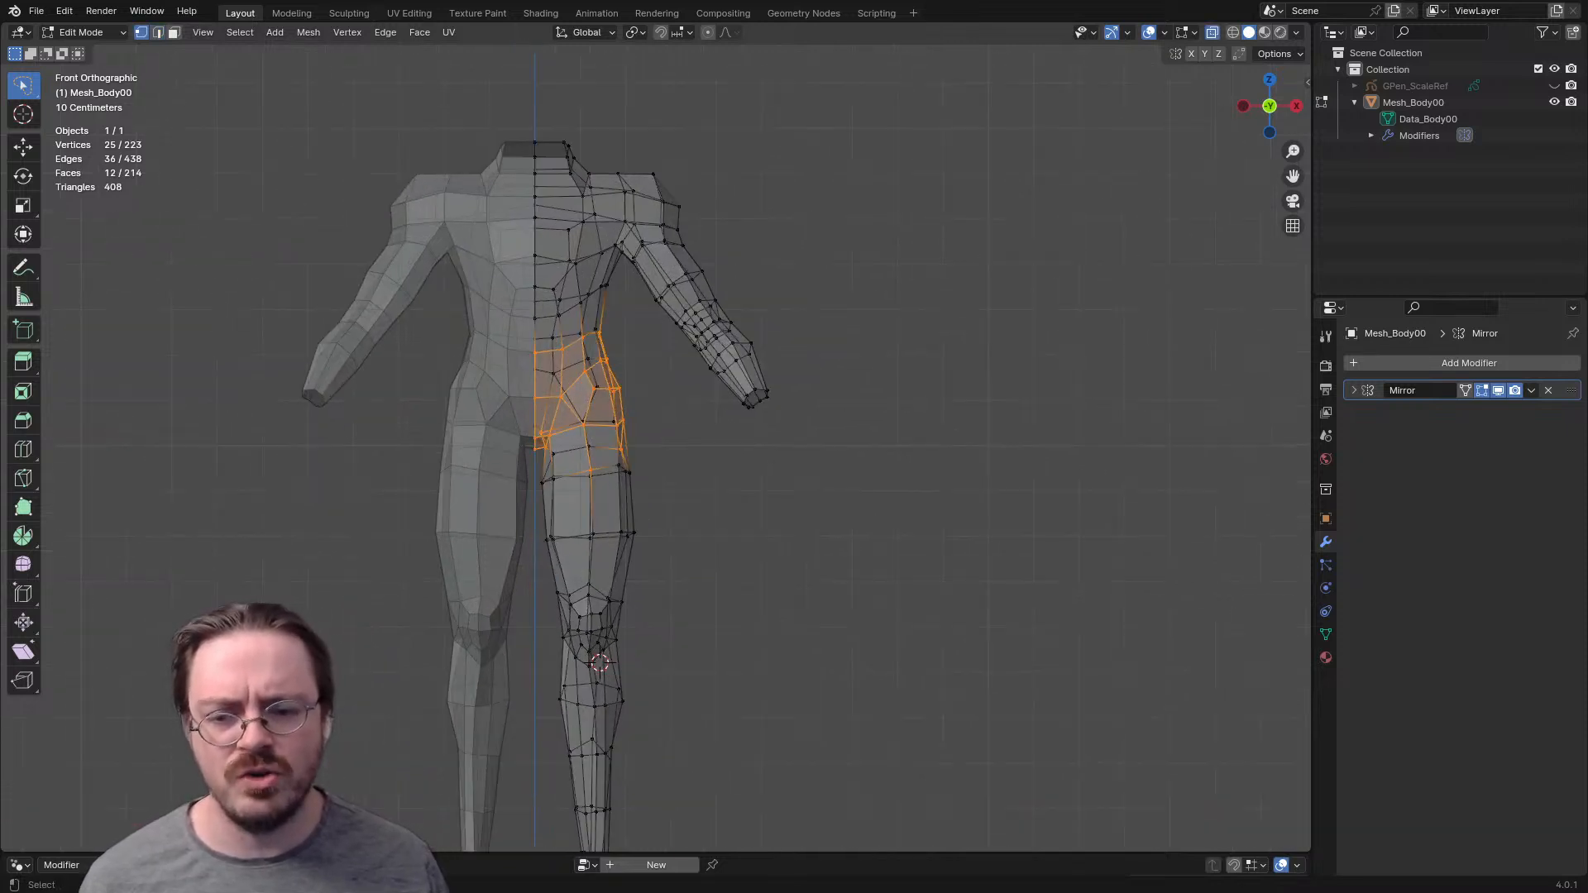
scroll(656, 439, down, 3)
mouse_move(547, 514)
mouse_down()
mouse_move(692, 761)
mouse_move(654, 413)
mouse_move(566, 384)
mouse_up()
scroll(623, 569, up, 4)
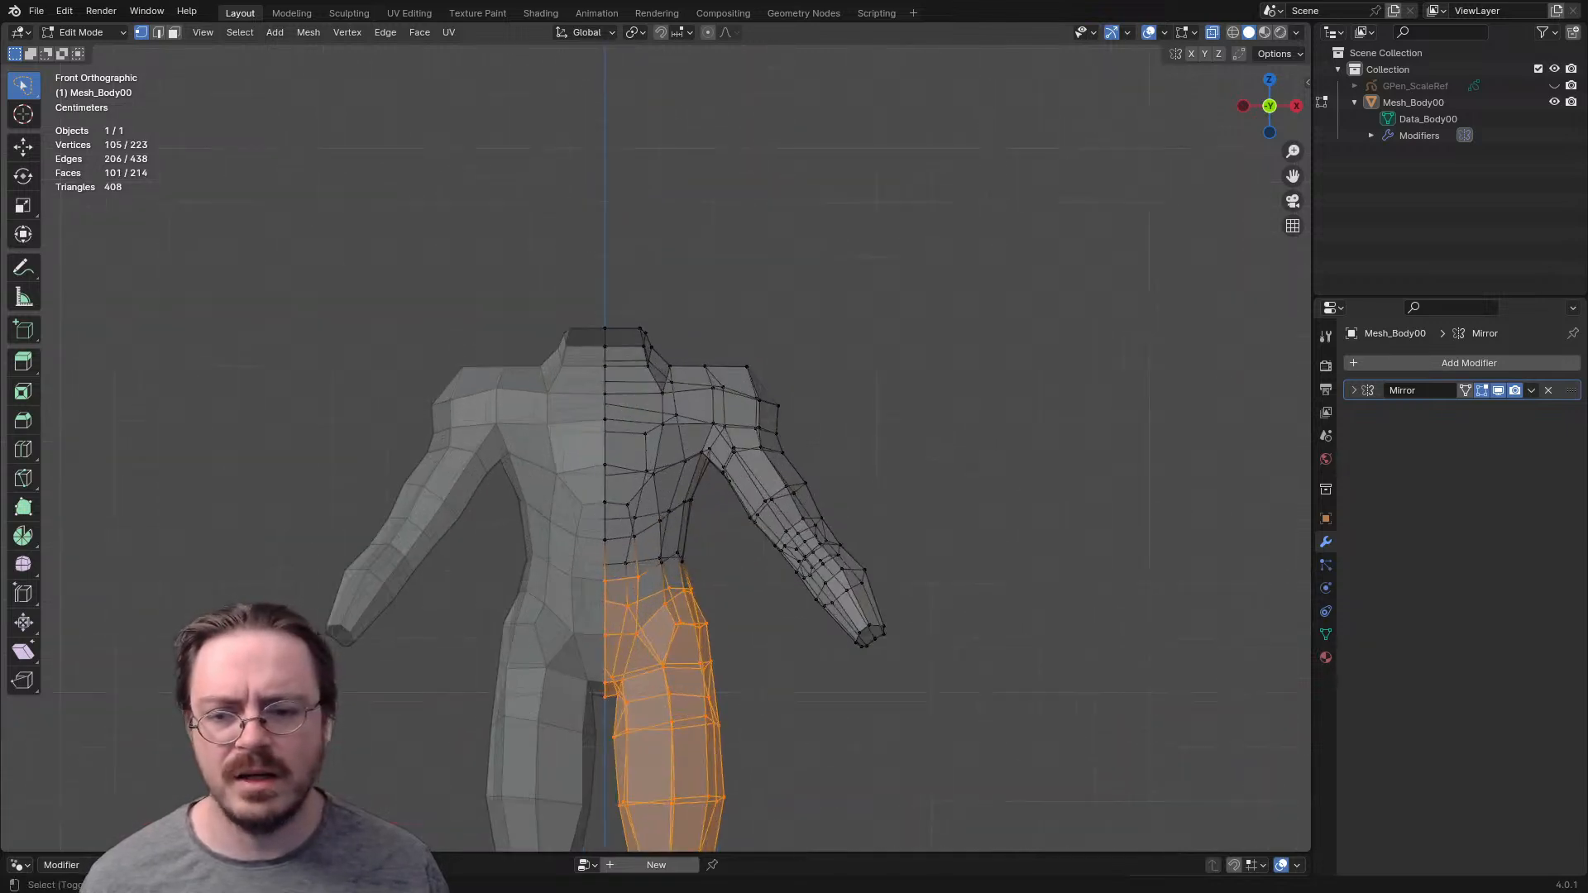
mouse_move(505, 509)
mouse_down()
mouse_move(682, 629)
mouse_move(699, 496)
mouse_move(691, 331)
mouse_move(511, 496)
mouse_up()
shift+drag(540, 282, 534, 331)
mouse_move(628, 413)
middle_down()
mouse_move(558, 426)
mouse_move(318, 397)
middle_up()
key(h)
- Switch the isolated arms to Sculpt Mode and turn off the X-ray display
middle_drag(496, 413, 645, 417)
key(KP_1)
key(ctrl+Tab)
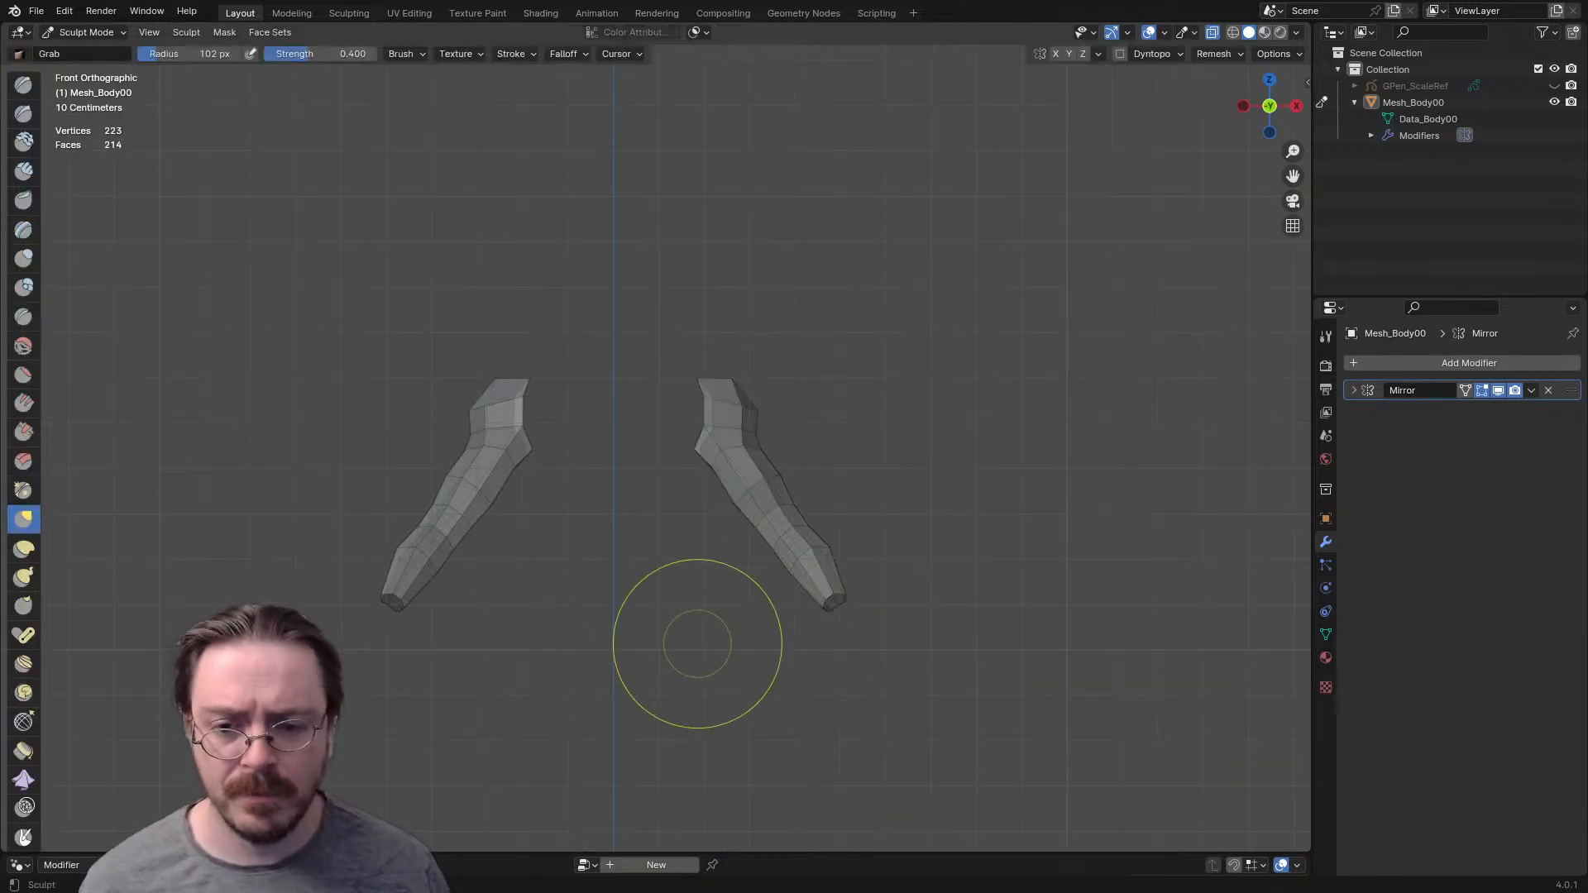
key(alt+z)
middle_drag(762, 466, 662, 498)
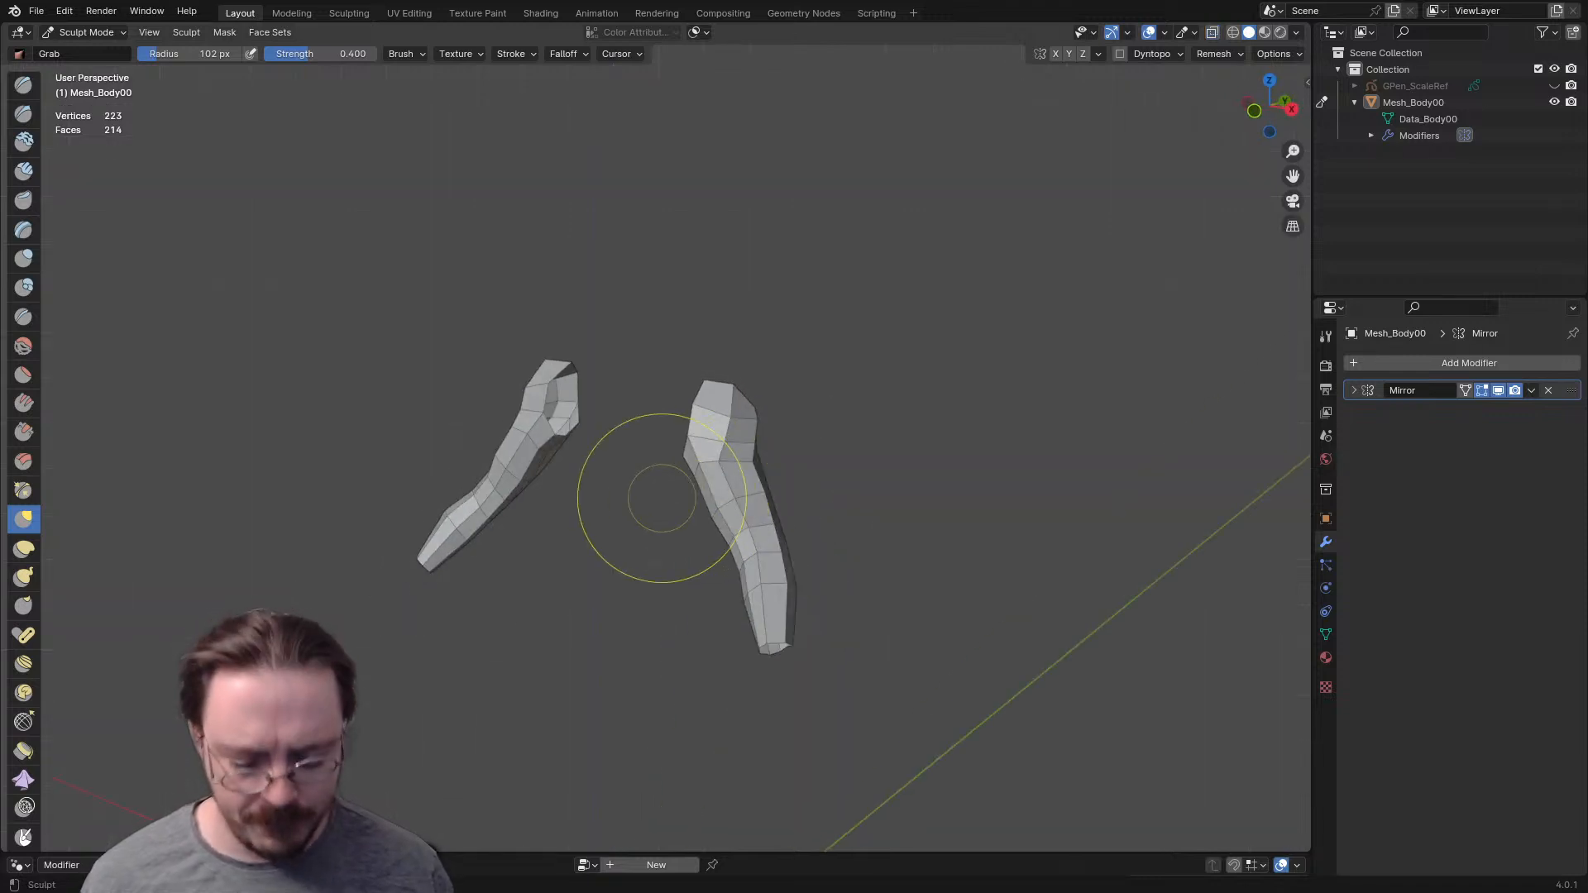
- Reshape the upper arm and elbow with the Grab brush, using a radius of 83 px
middle_drag(979, 455, 831, 464)
middle_drag(736, 529, 728, 532)
key(f)
click(665, 501)
drag(652, 480, 662, 479)
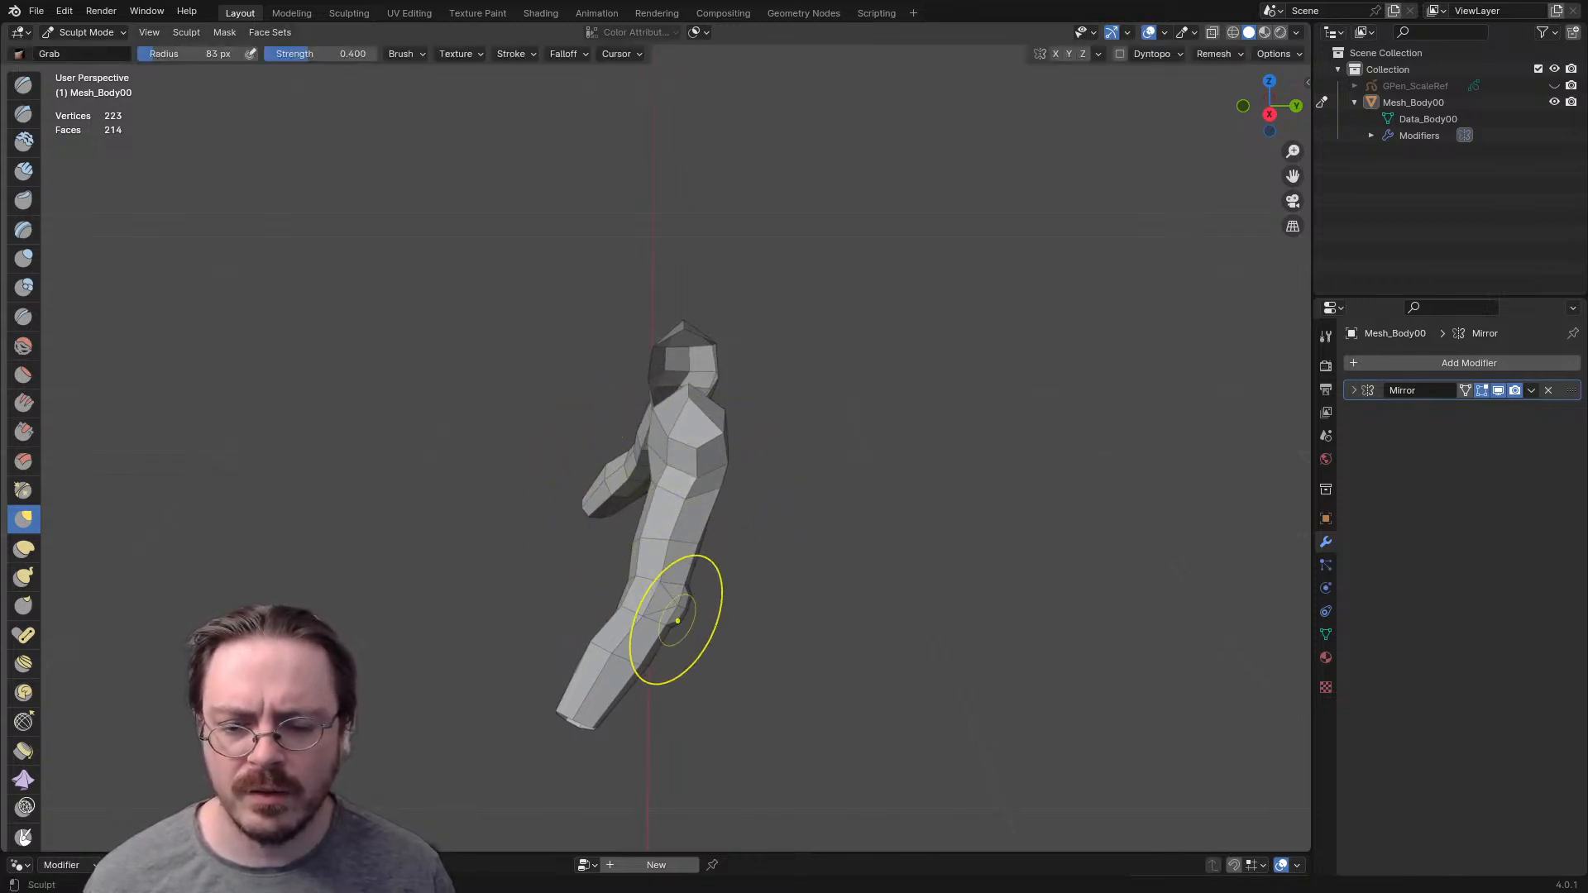
mouse_move(694, 593)
middle_down()
mouse_move(735, 572)
mouse_move(688, 579)
middle_up()
- Resize the Grab brush and reshape the forearm towards the wrist
key(f)
click(751, 625)
drag(558, 636, 568, 642)
drag(571, 680, 588, 663)
drag(721, 513, 680, 490)
middle_drag(669, 483, 514, 453)
drag(538, 565, 521, 543)
- Set the Grab brush radius to 130 px and adjust the arm's shoulder area
key(f)
click(498, 532)
drag(530, 413, 543, 397)
middle_drag(594, 401, 699, 476)
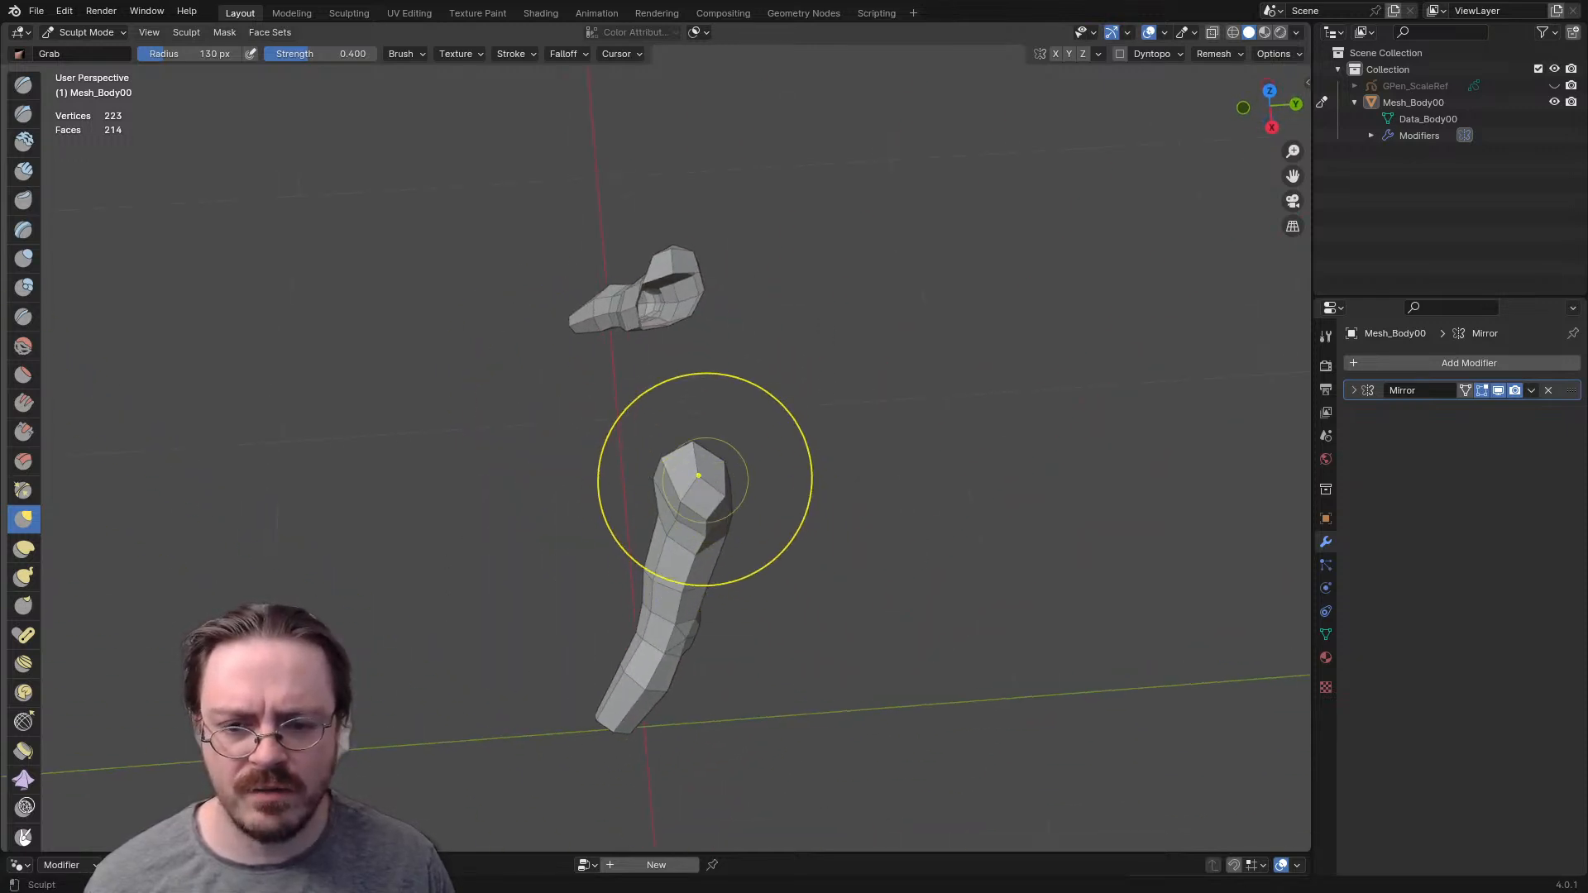
mouse_move(816, 681)
middle_down()
mouse_move(852, 604)
mouse_move(727, 450)
mouse_move(699, 615)
middle_up()
- Set the Grab brush radius to 100 px and go over the arm's shape from the back and front
key(f)
click(868, 532)
middle_drag(638, 488, 337, 355)
key(f)
click(521, 488)
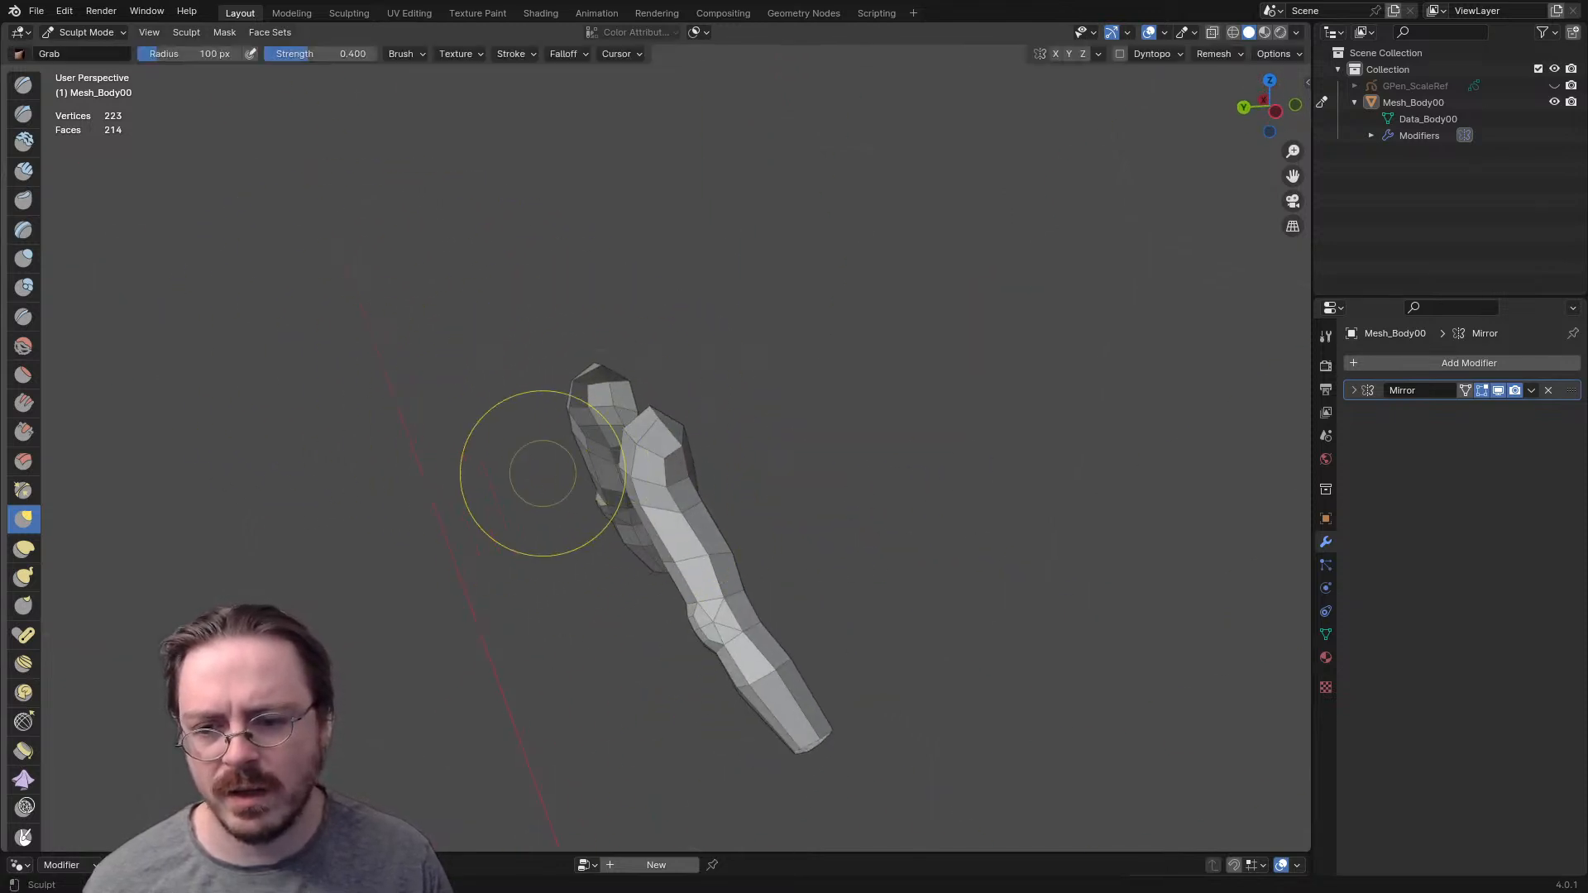
middle_drag(588, 451, 548, 459)
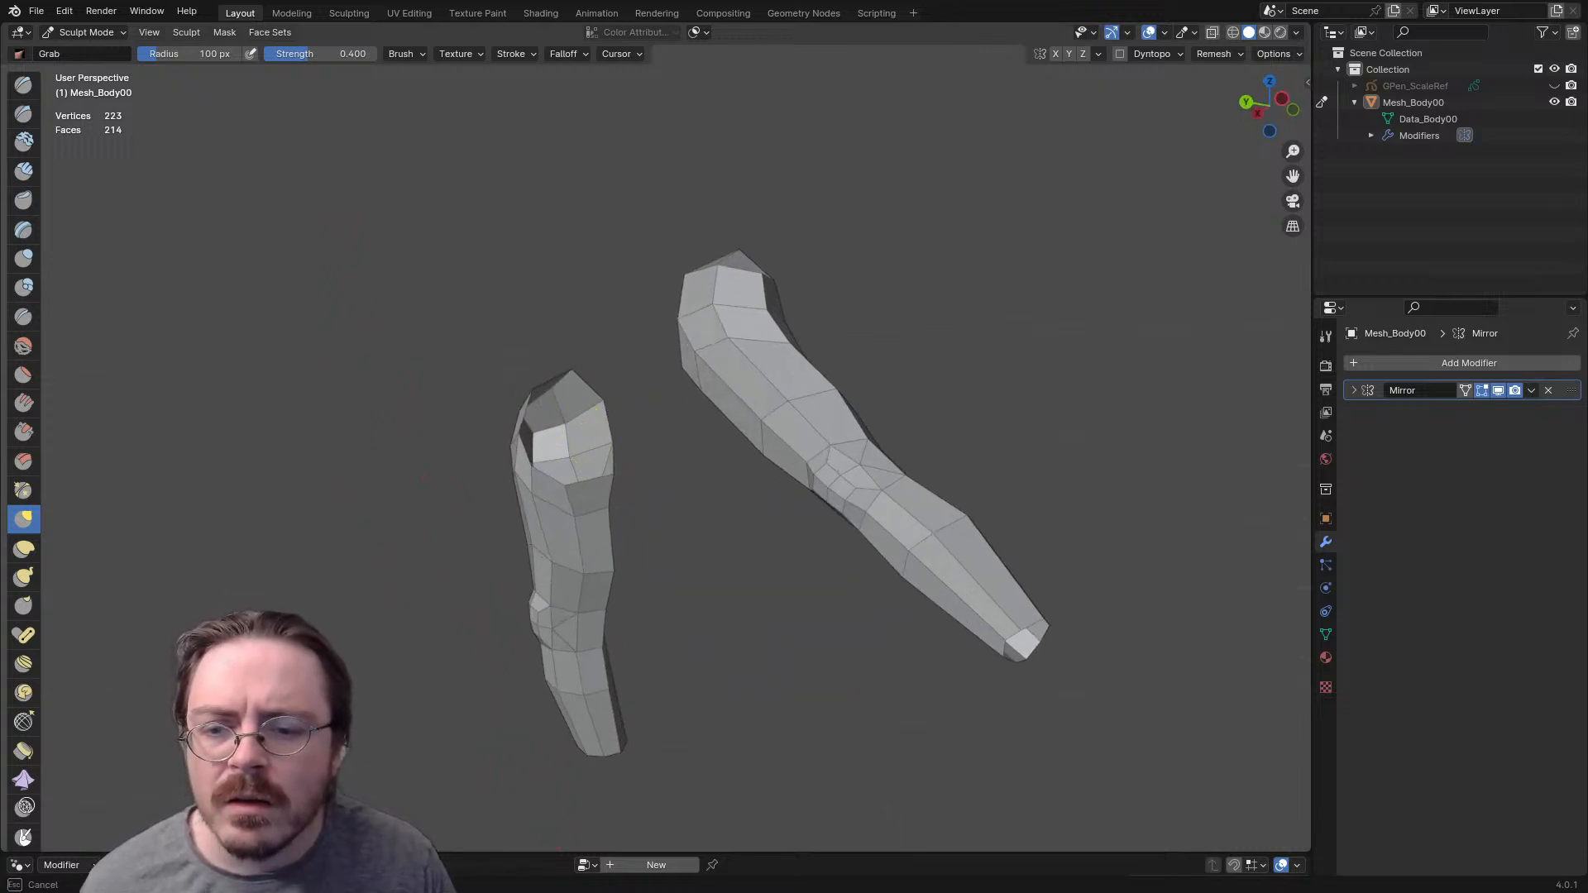
middle_drag(548, 460, 728, 463)
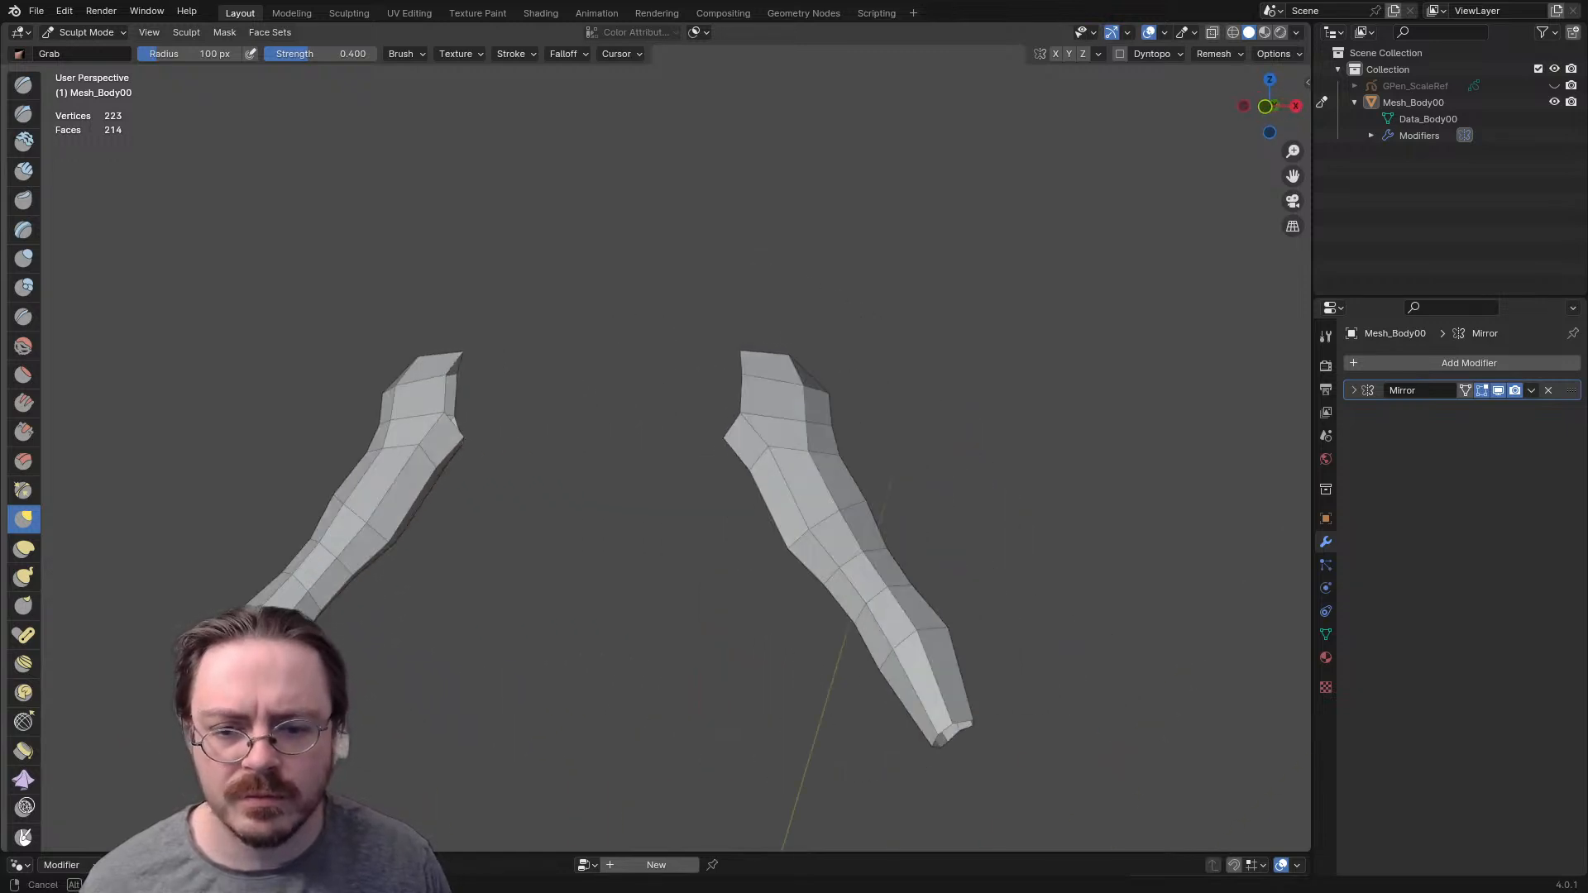
mouse_move(985, 550)
middle_down()
mouse_move(766, 595)
mouse_move(868, 596)
mouse_move(839, 588)
middle_up()
- Try a Grab stroke on the arm with a resized brush and undo it
key(f)
click(958, 588)
mouse_move(659, 607)
mouse_down()
mouse_move(699, 597)
mouse_move(649, 591)
mouse_move(713, 586)
mouse_up()
key(ctrl+z)
- Refine the contour of the arm with the Grab brush, enlarging its radius to 235 px
key(f)
click(877, 604)
drag(726, 463, 681, 470)
shift+middle_drag(751, 616, 751, 530)
key(f)
click(896, 497)
middle_drag(413, 471, 301, 428)
middle_drag(662, 496, 835, 612)
- Reveal the hidden body geometry and show the whole torso in Front Orthographic view
key(alt+h)
middle_drag(786, 447, 872, 365)
key(KP_1)
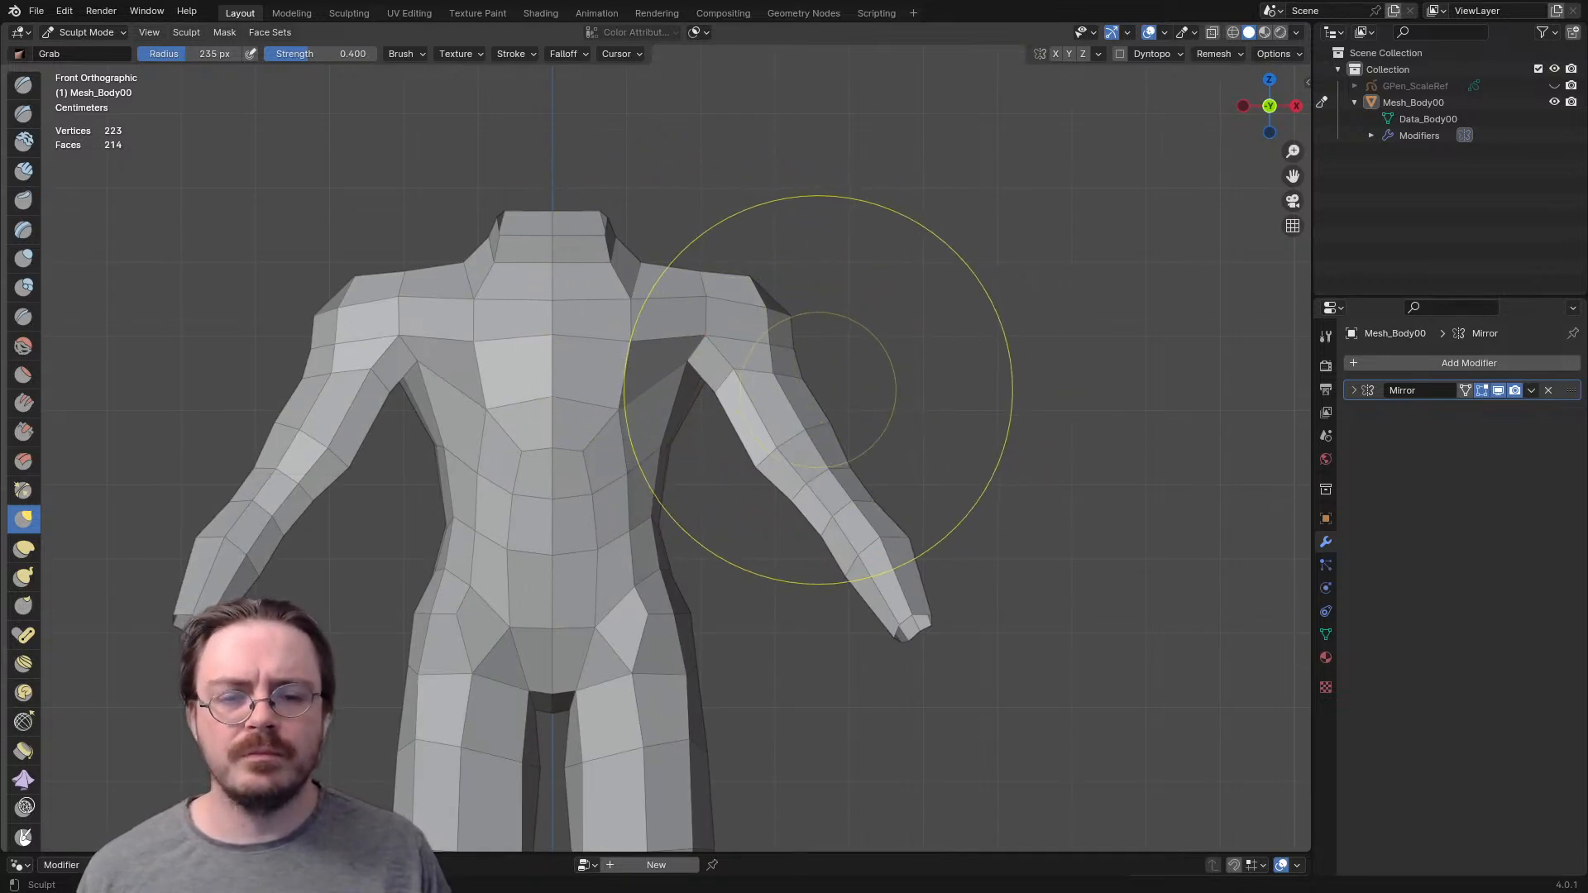
- In Edit Mode with X-ray on, select the whole arm including its shoulder loop and move it inward along X by about 0.043 m
key(Tab)
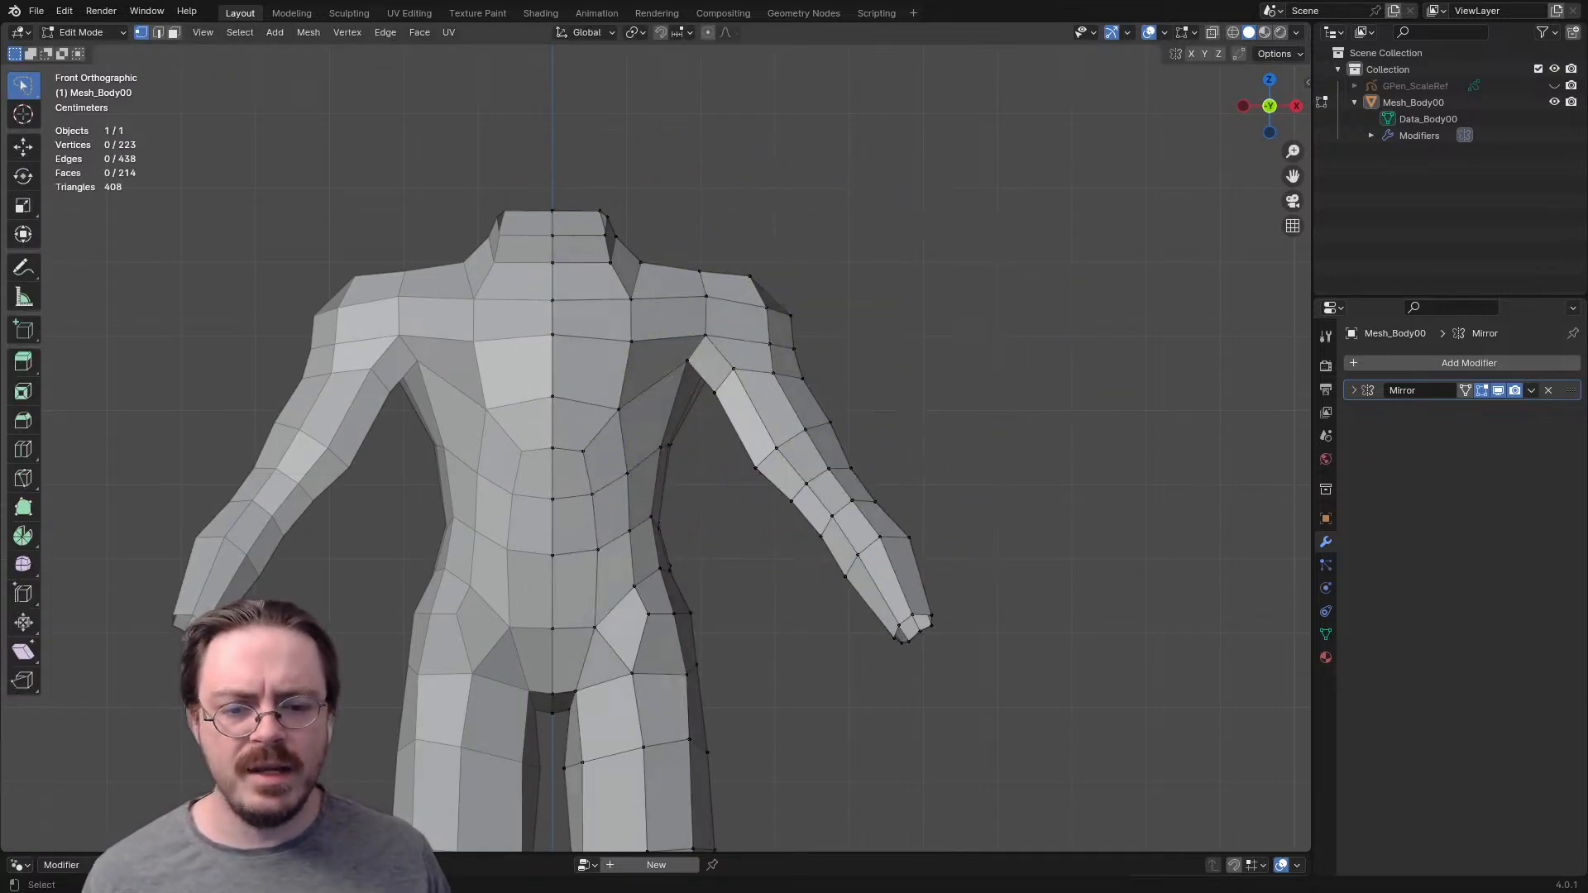
key(alt+z)
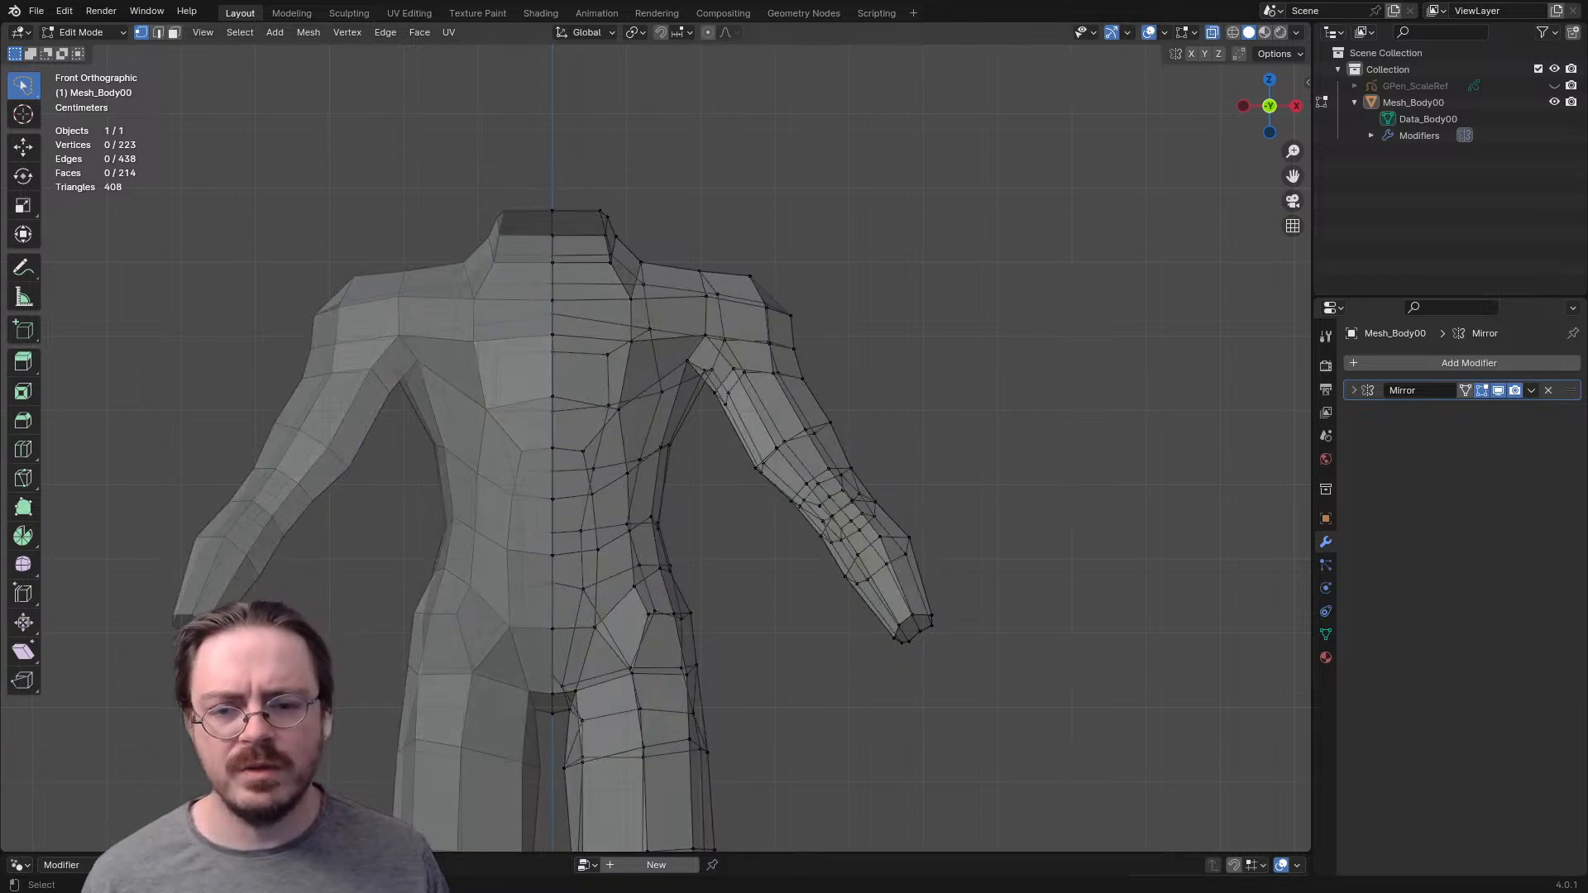
mouse_move(718, 374)
mouse_down()
mouse_move(832, 665)
mouse_move(906, 83)
mouse_move(687, 136)
mouse_up()
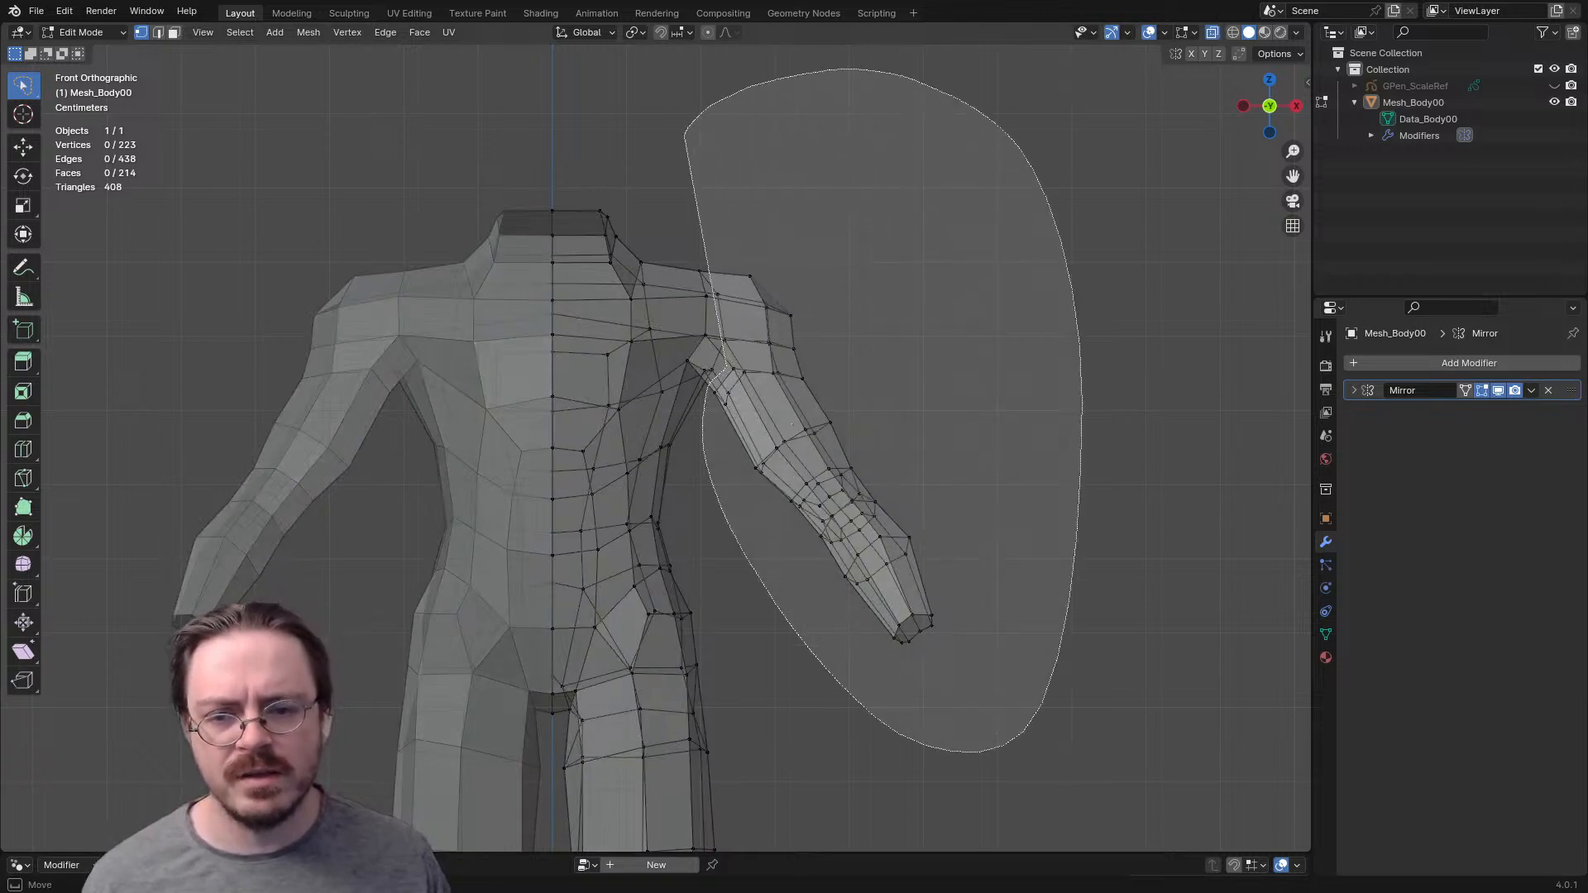
drag(726, 363, 718, 374)
mouse_move(708, 371)
middle_down()
mouse_move(574, 407)
mouse_move(697, 398)
middle_up()
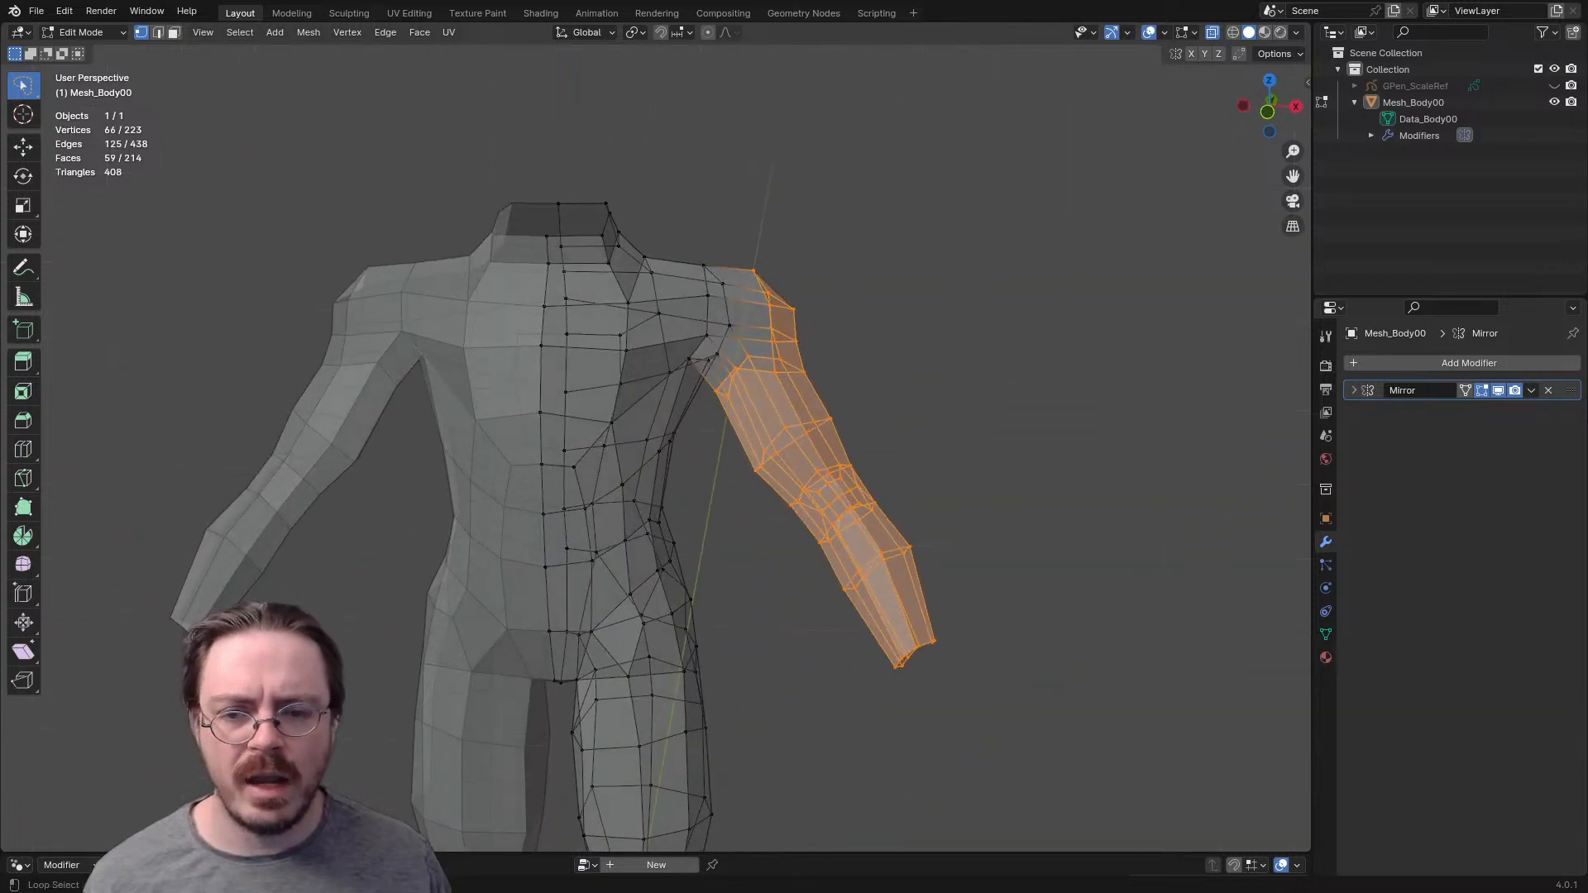
alt+shift+click(703, 265)
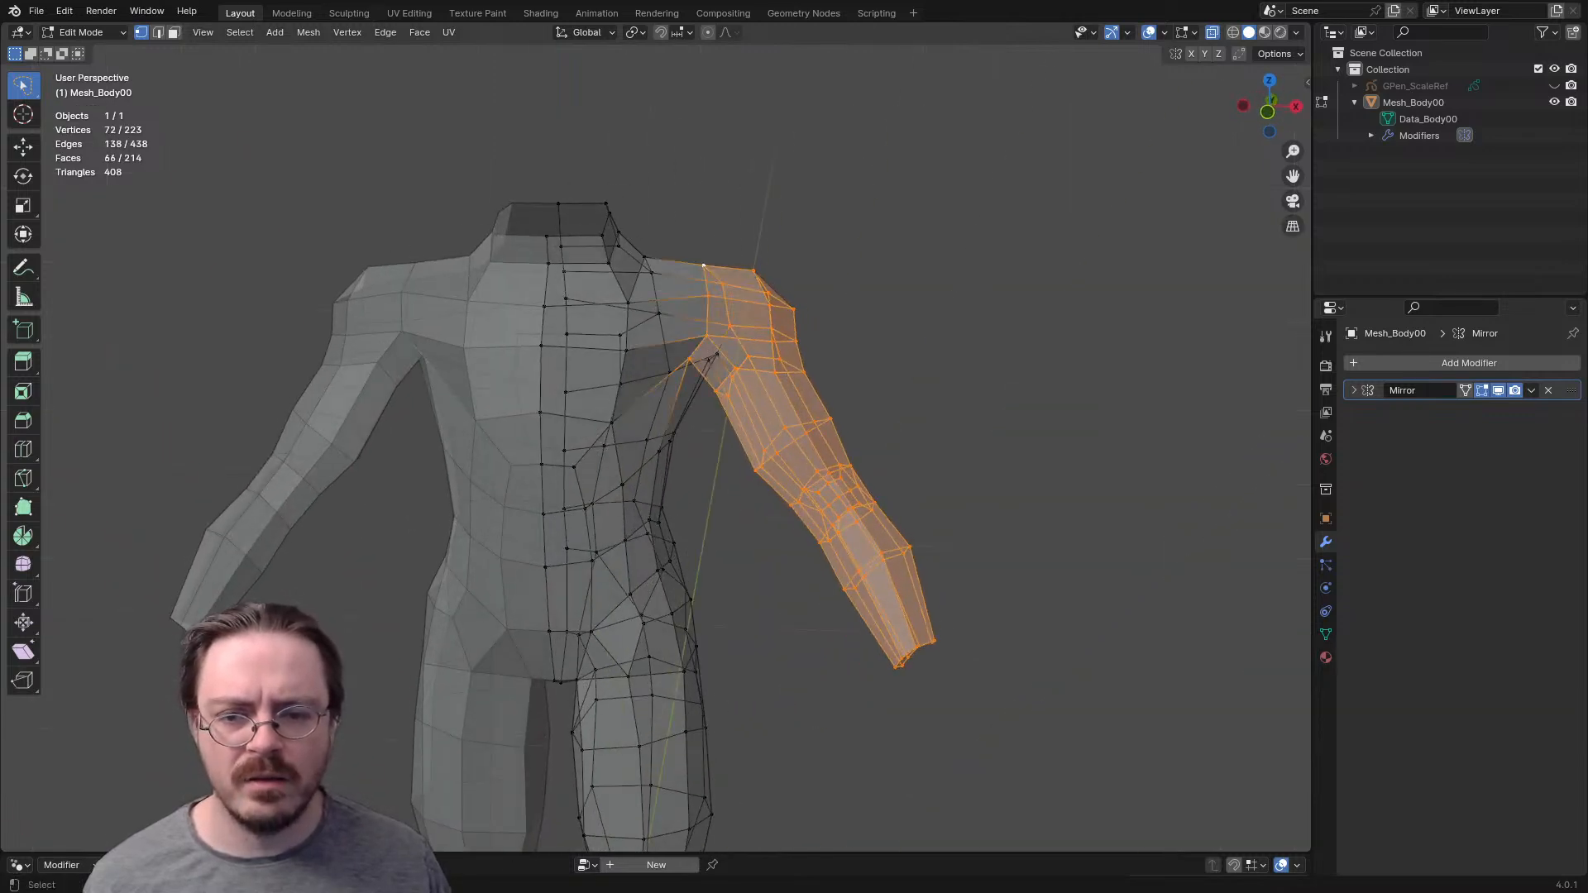
scroll(722, 348, up, 1)
middle_drag(721, 348, 685, 372)
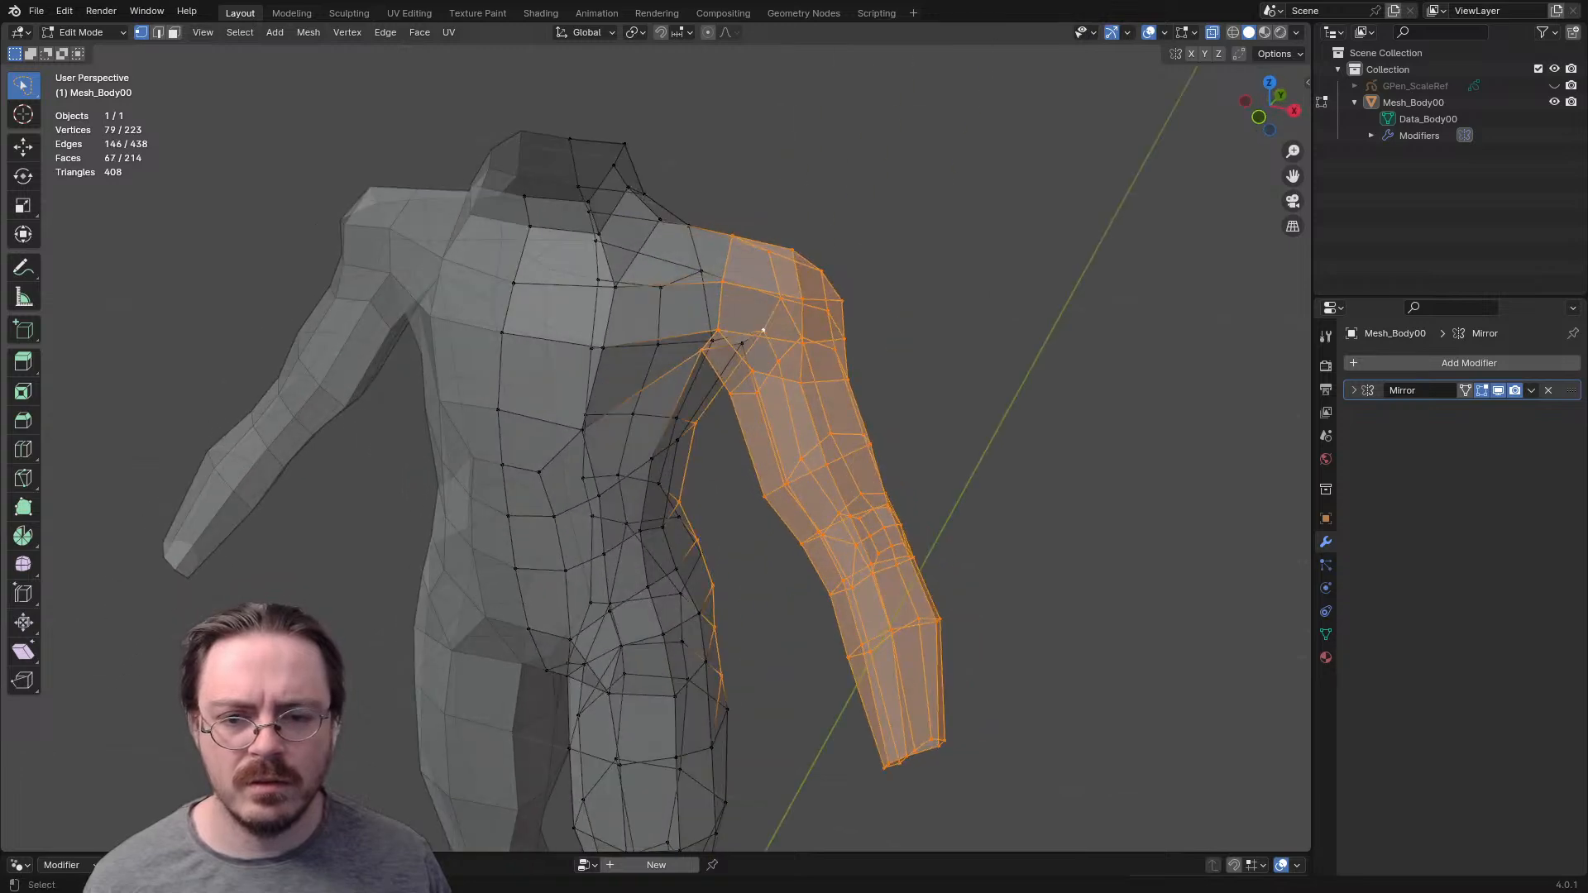
key(KP_1)
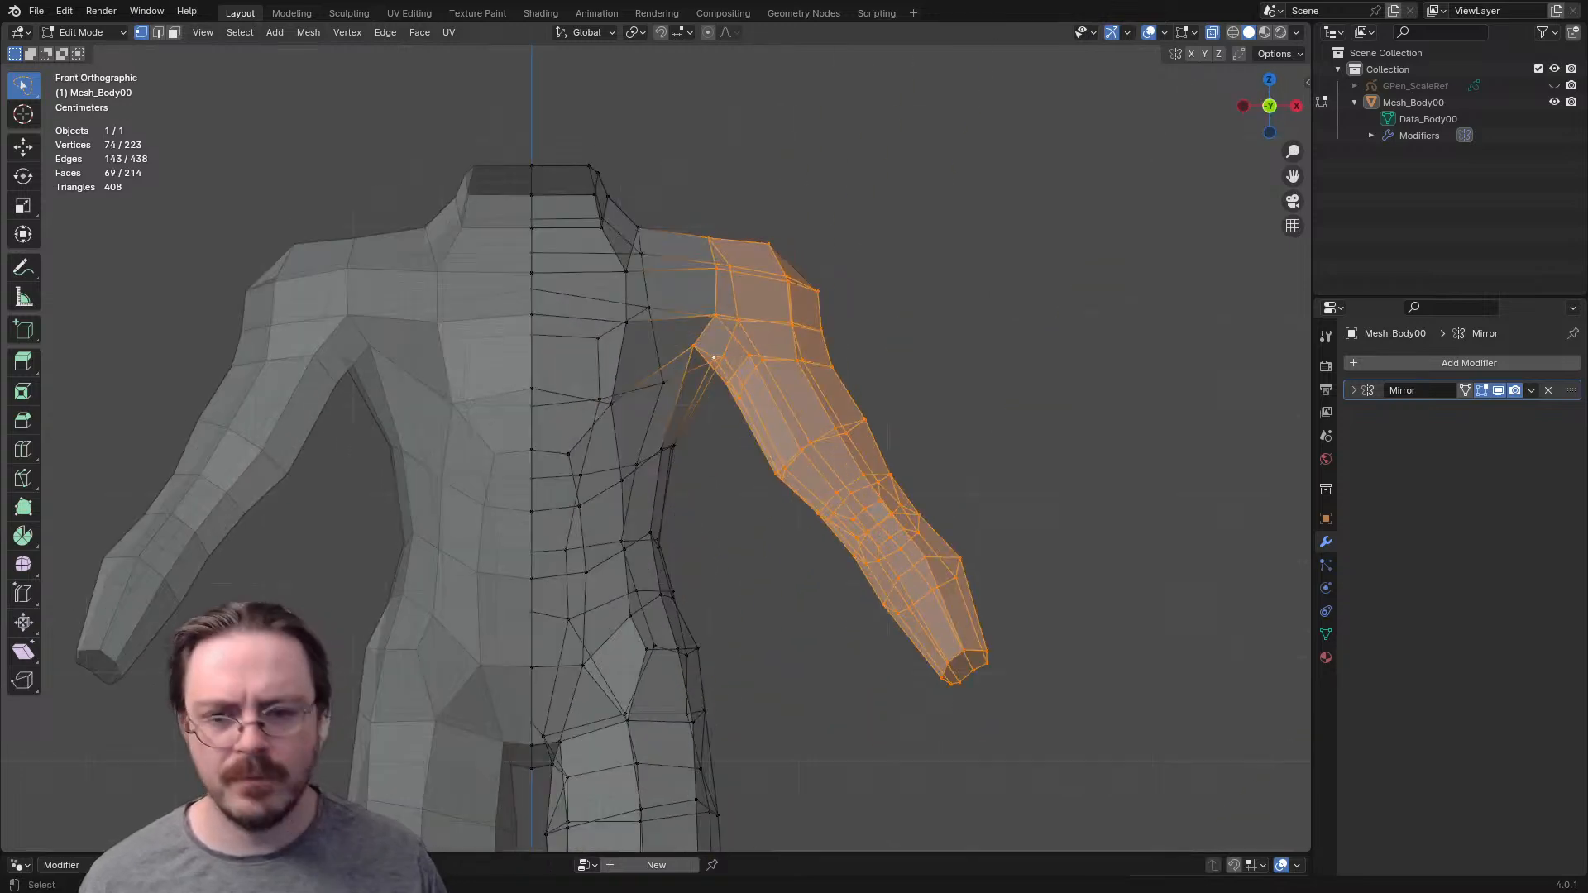
key(g)
key(x)
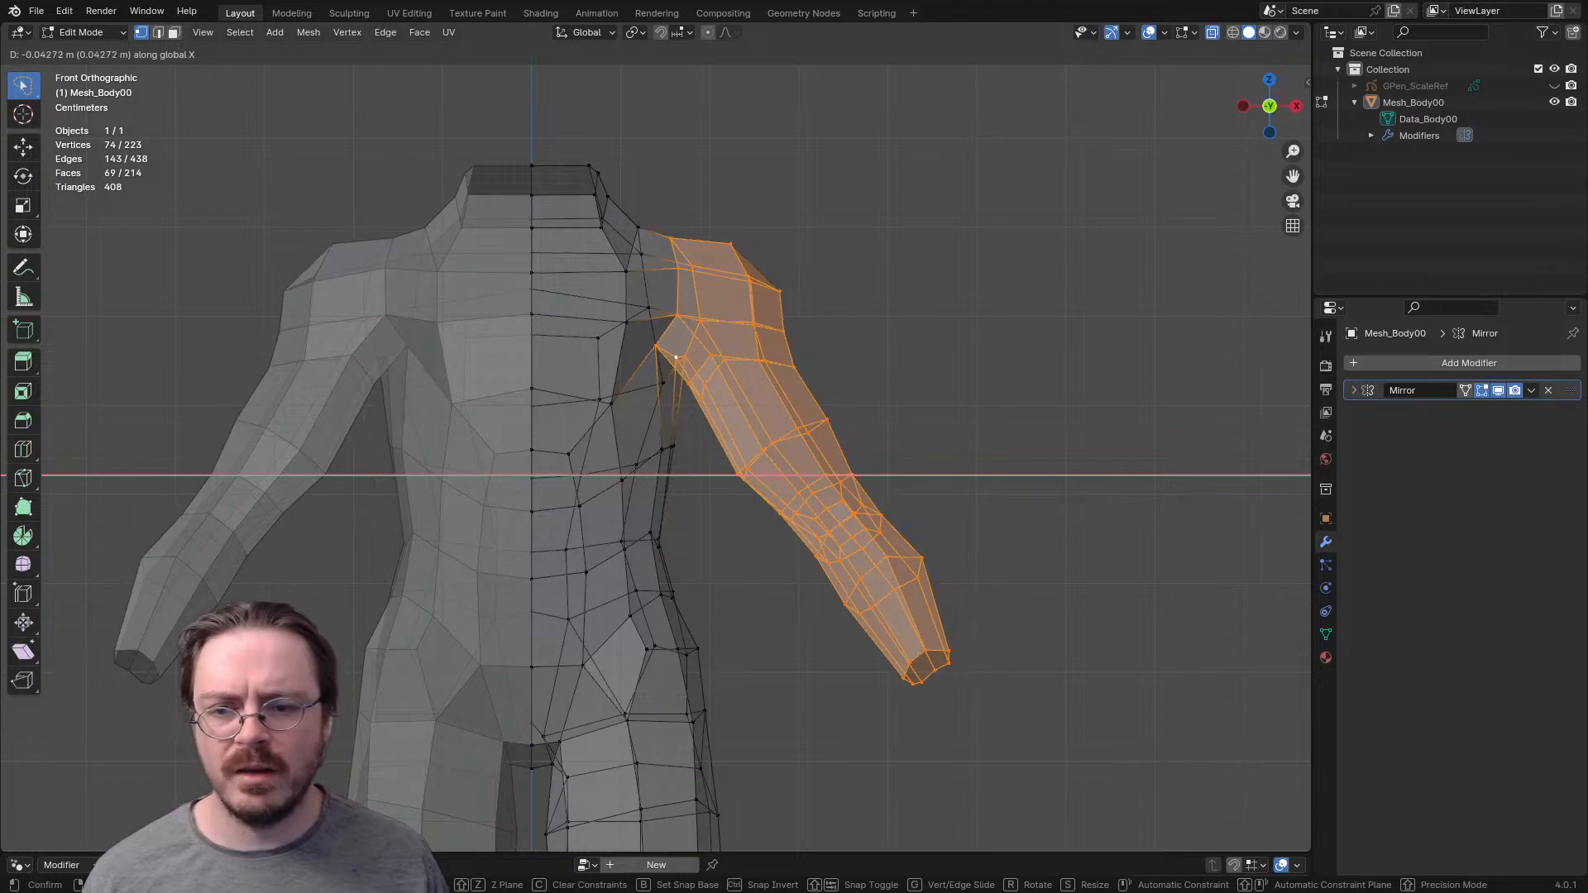
click(675, 357)
- Return the body to Sculpt Mode and set the Grab brush radius to 169 px
mouse_move(674, 357)
middle_down()
mouse_move(285, 397)
mouse_move(314, 341)
middle_up()
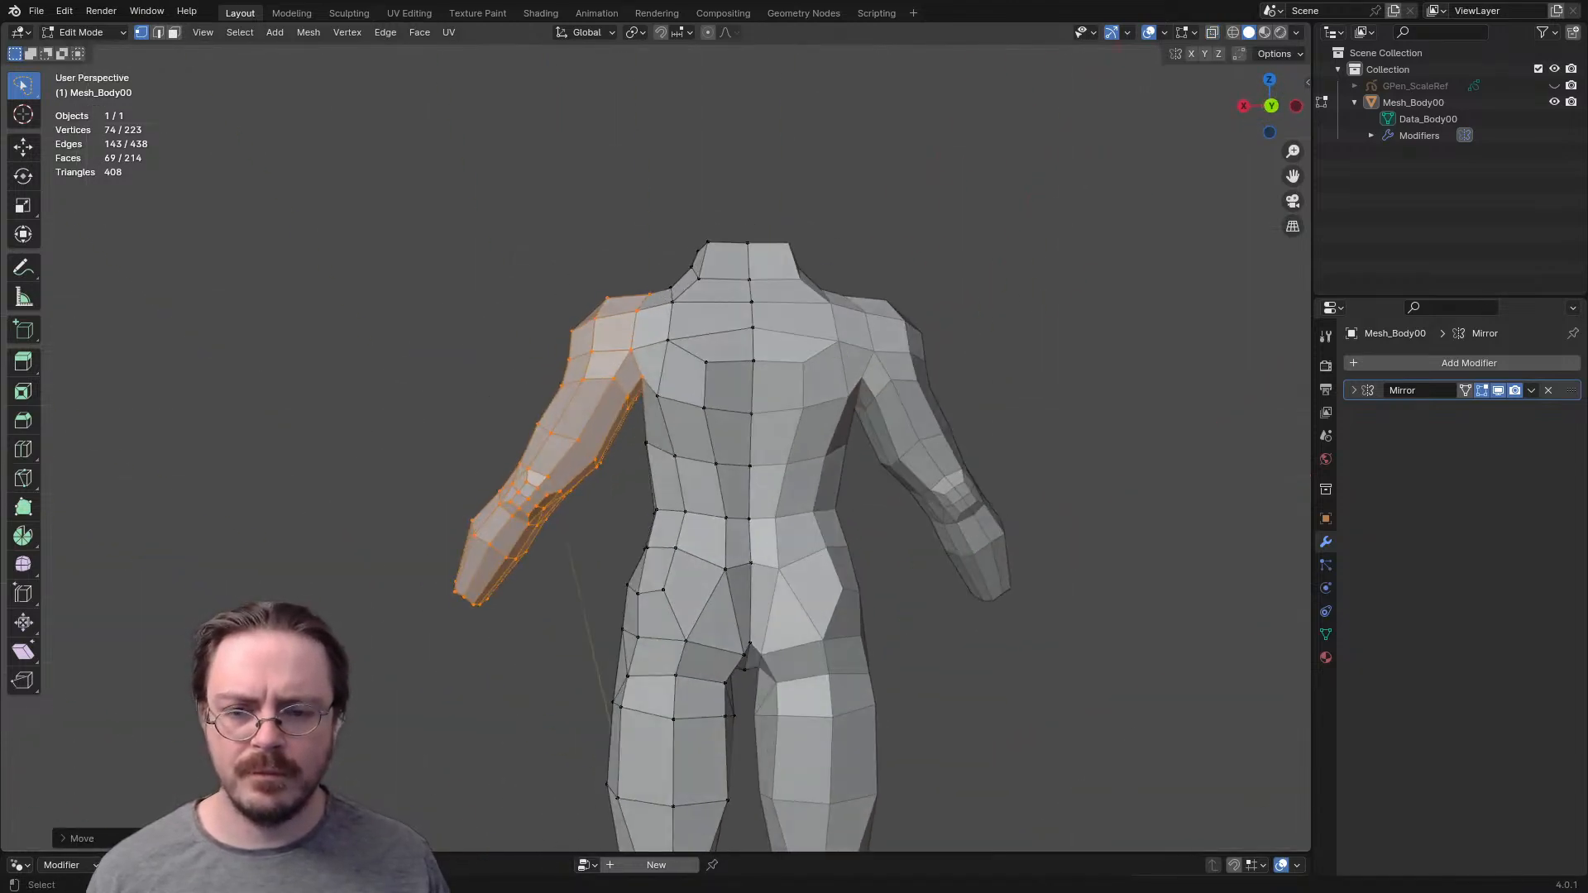
key(ctrl+Tab)
click(728, 484)
key(f)
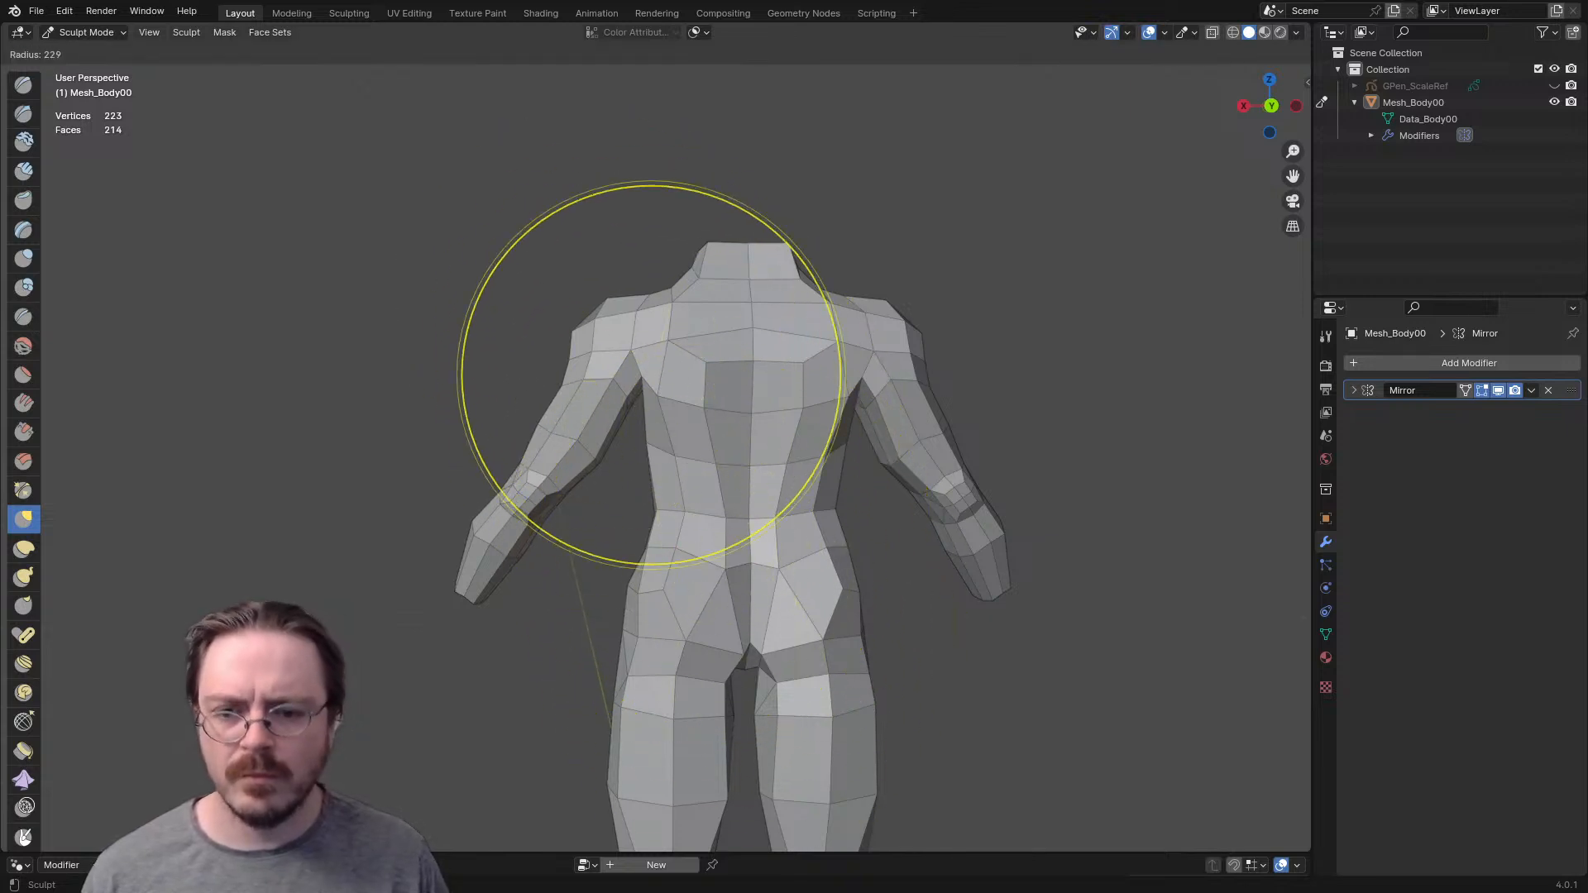
click(789, 377)
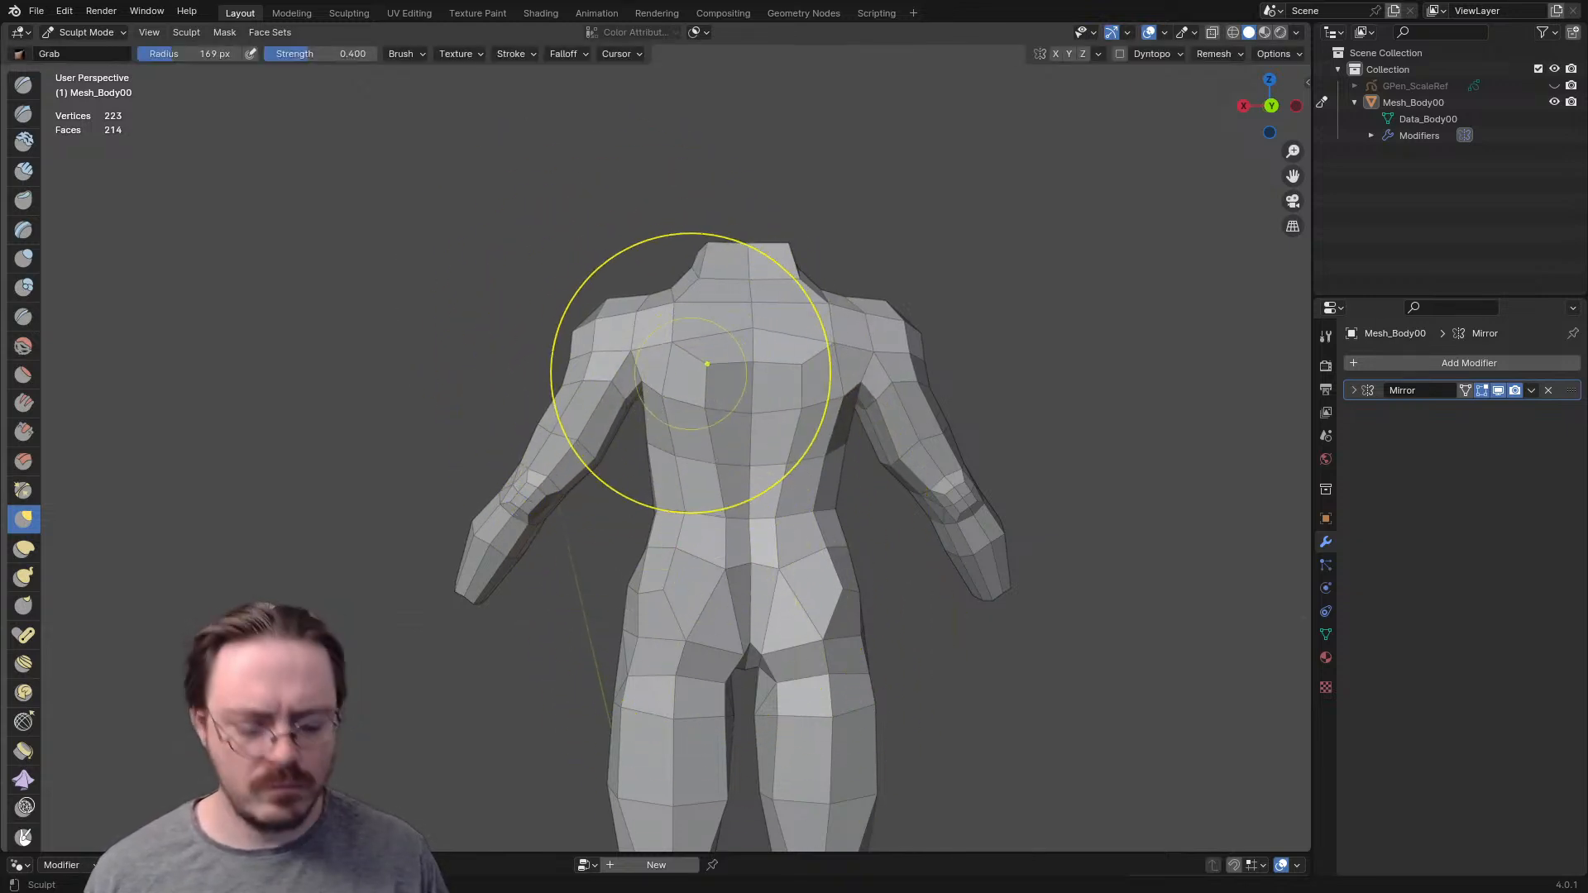
- In Back Orthographic view, set the Grab brush radius to 187 px and narrow the neck
key(ctrl+KP_1)
key(f)
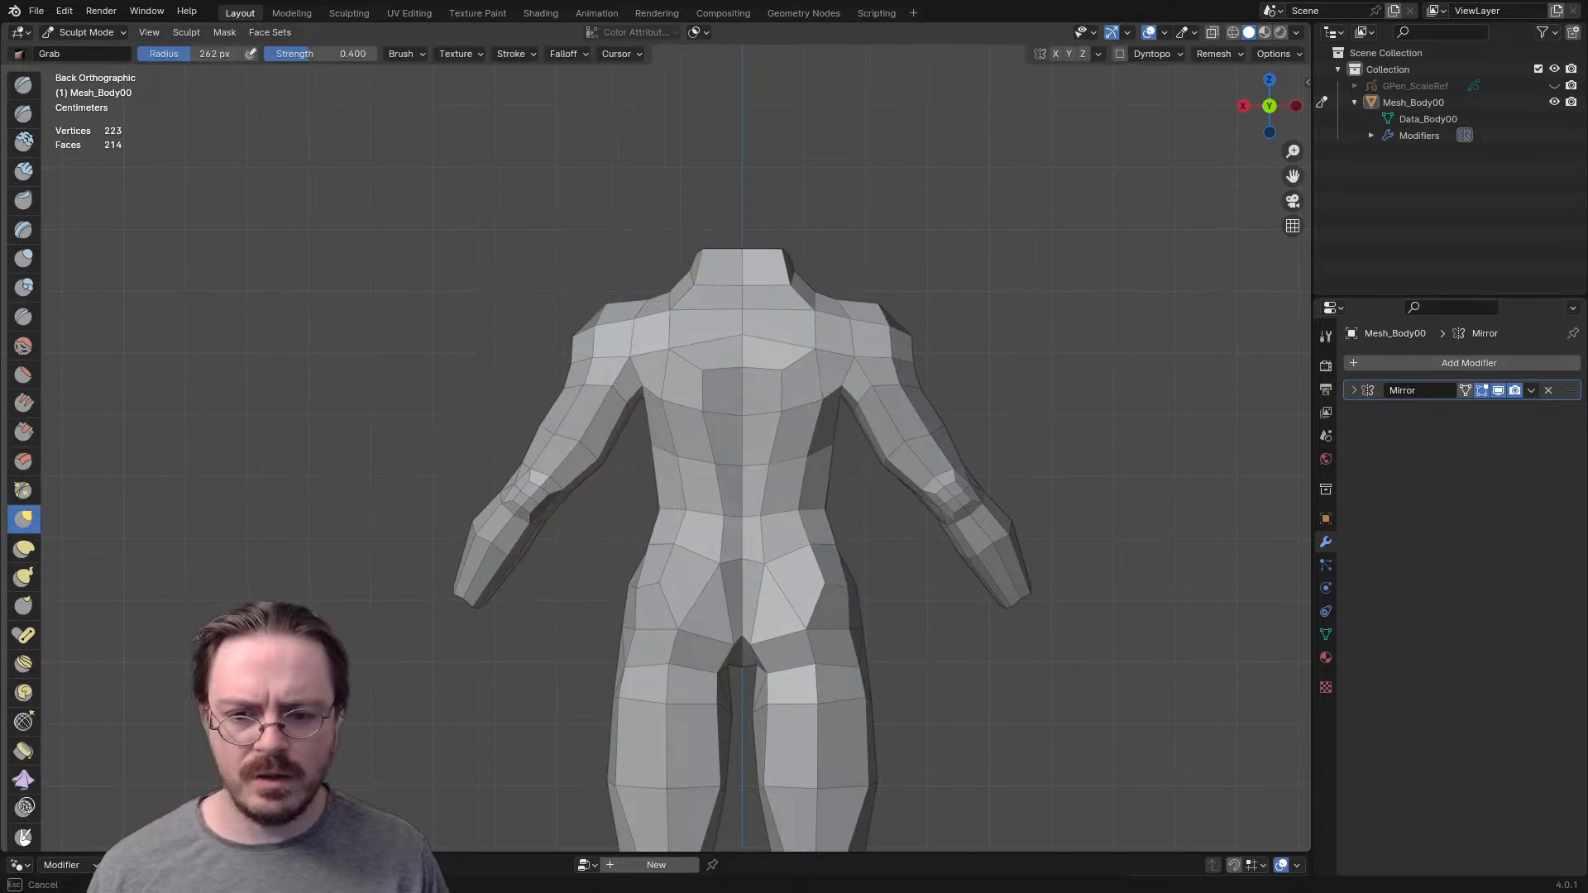
click(634, 487)
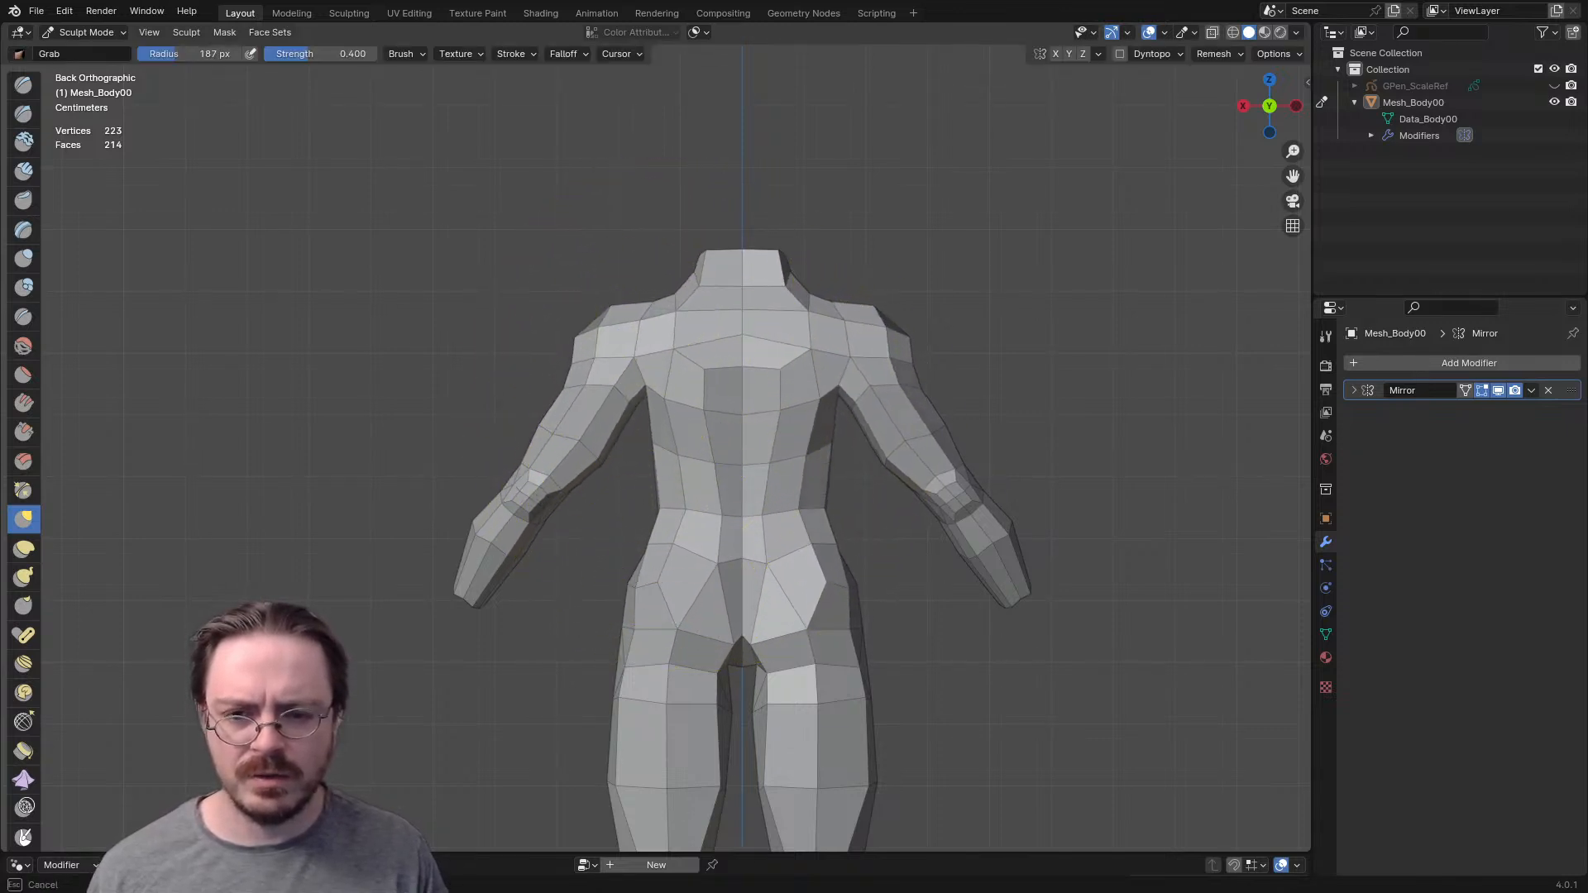
drag(680, 295, 690, 293)
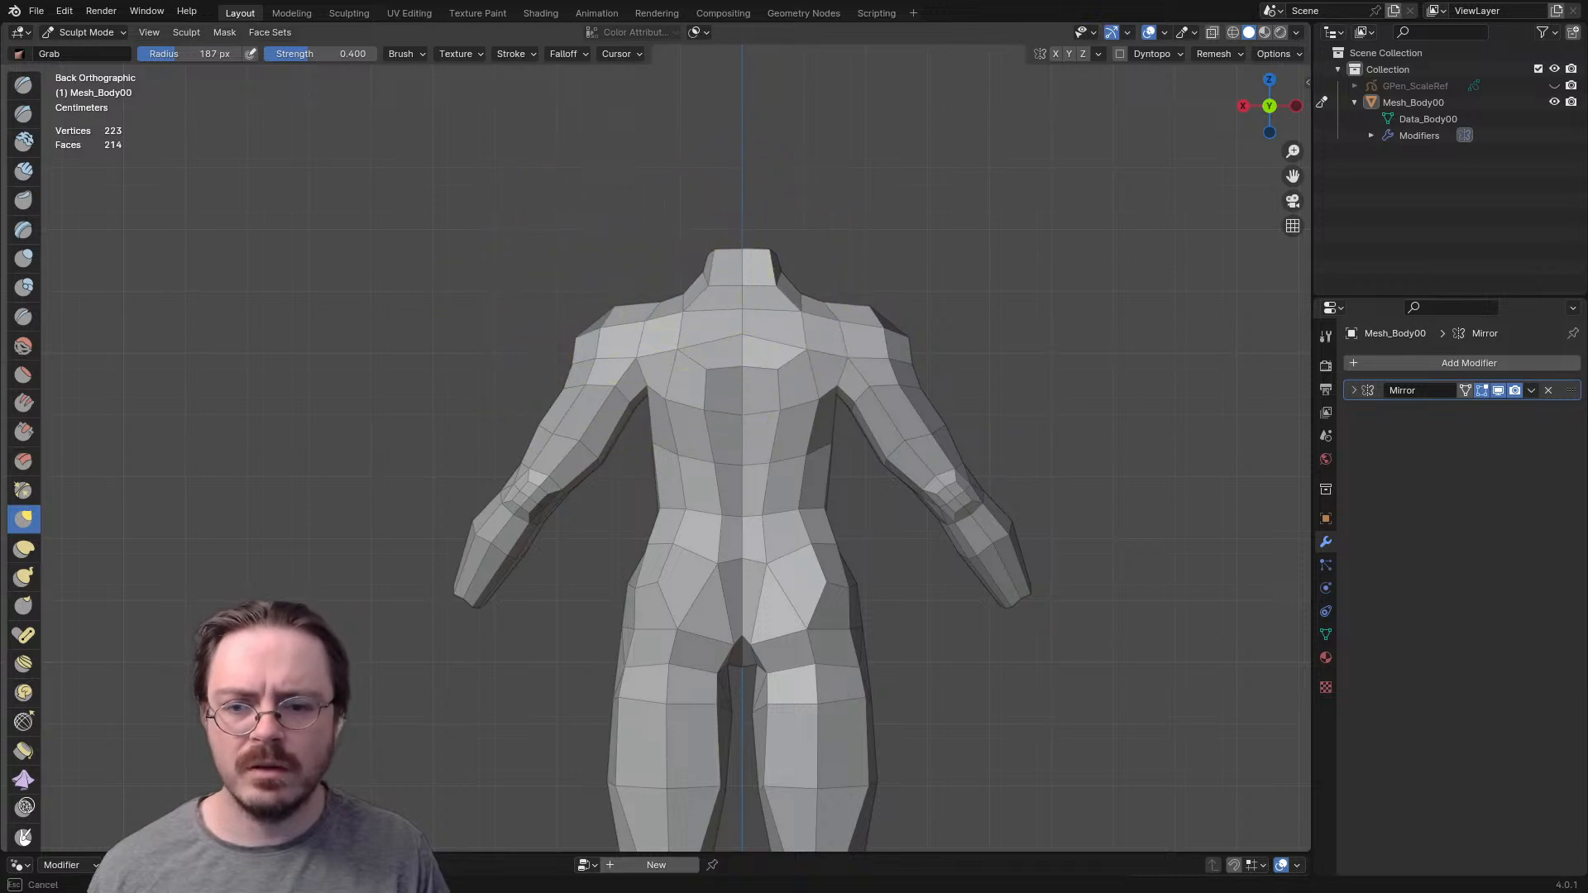
- Reduce the Grab brush radius to 79 px for fine work on the back and arms
key(f)
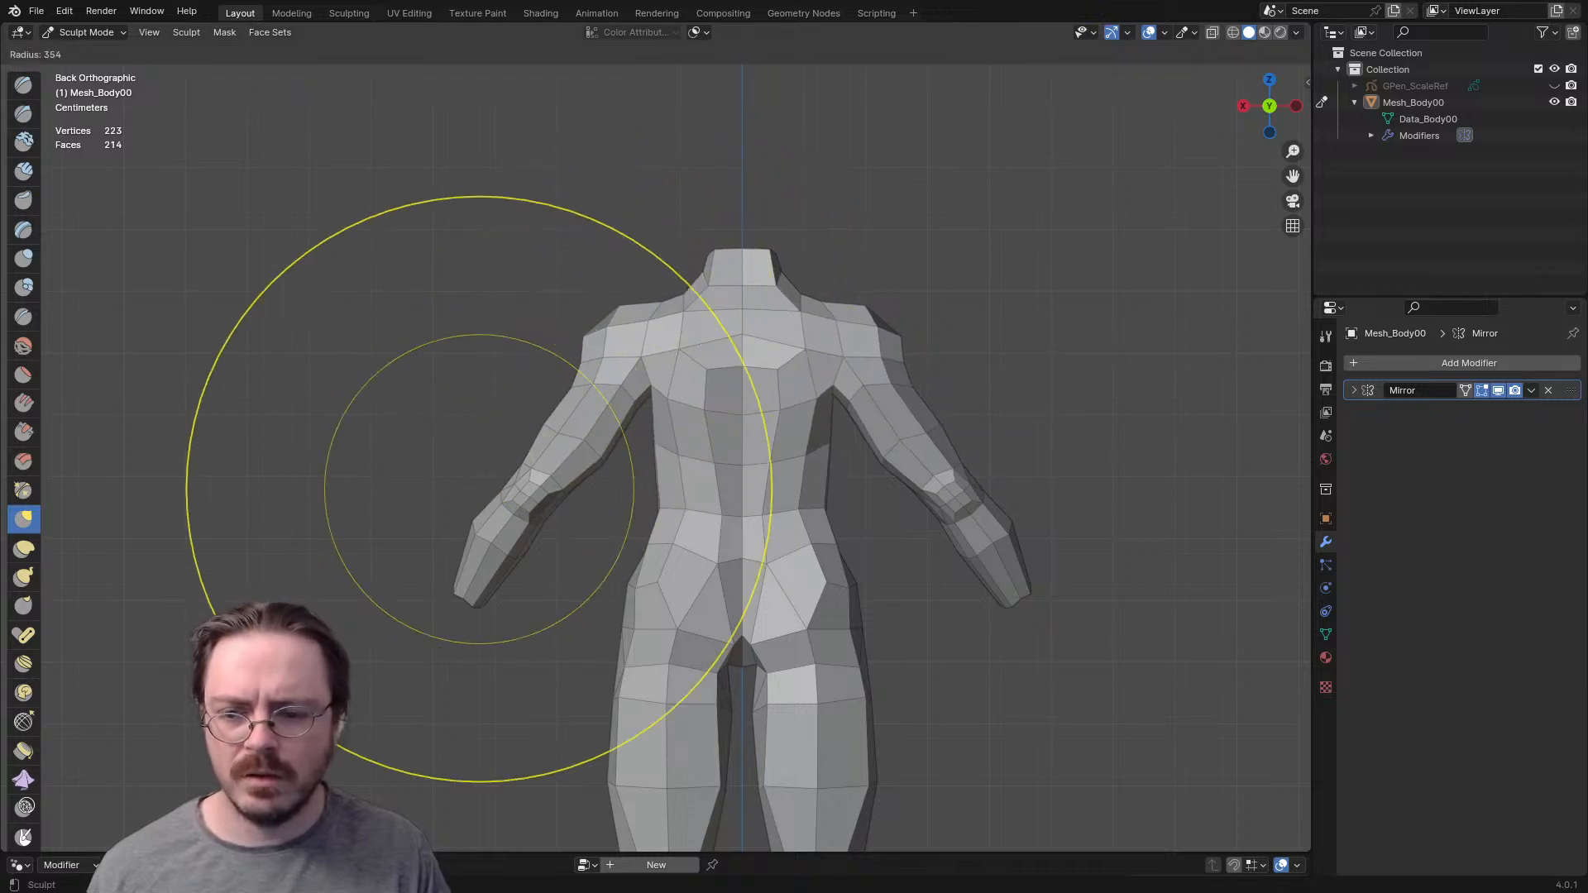
click(723, 444)
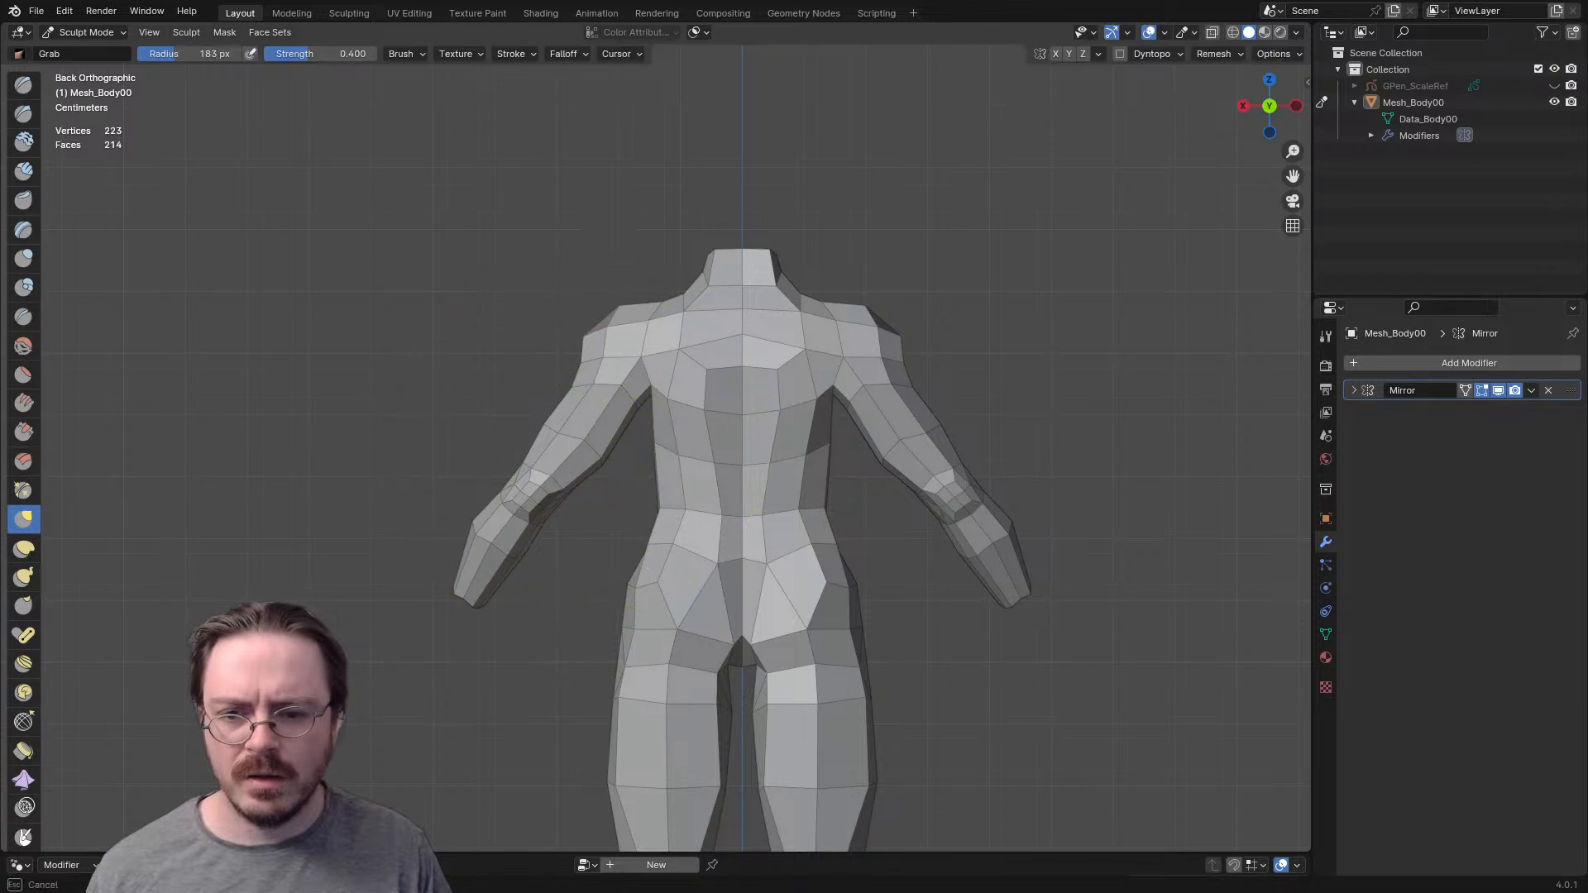
key(f)
click(556, 477)
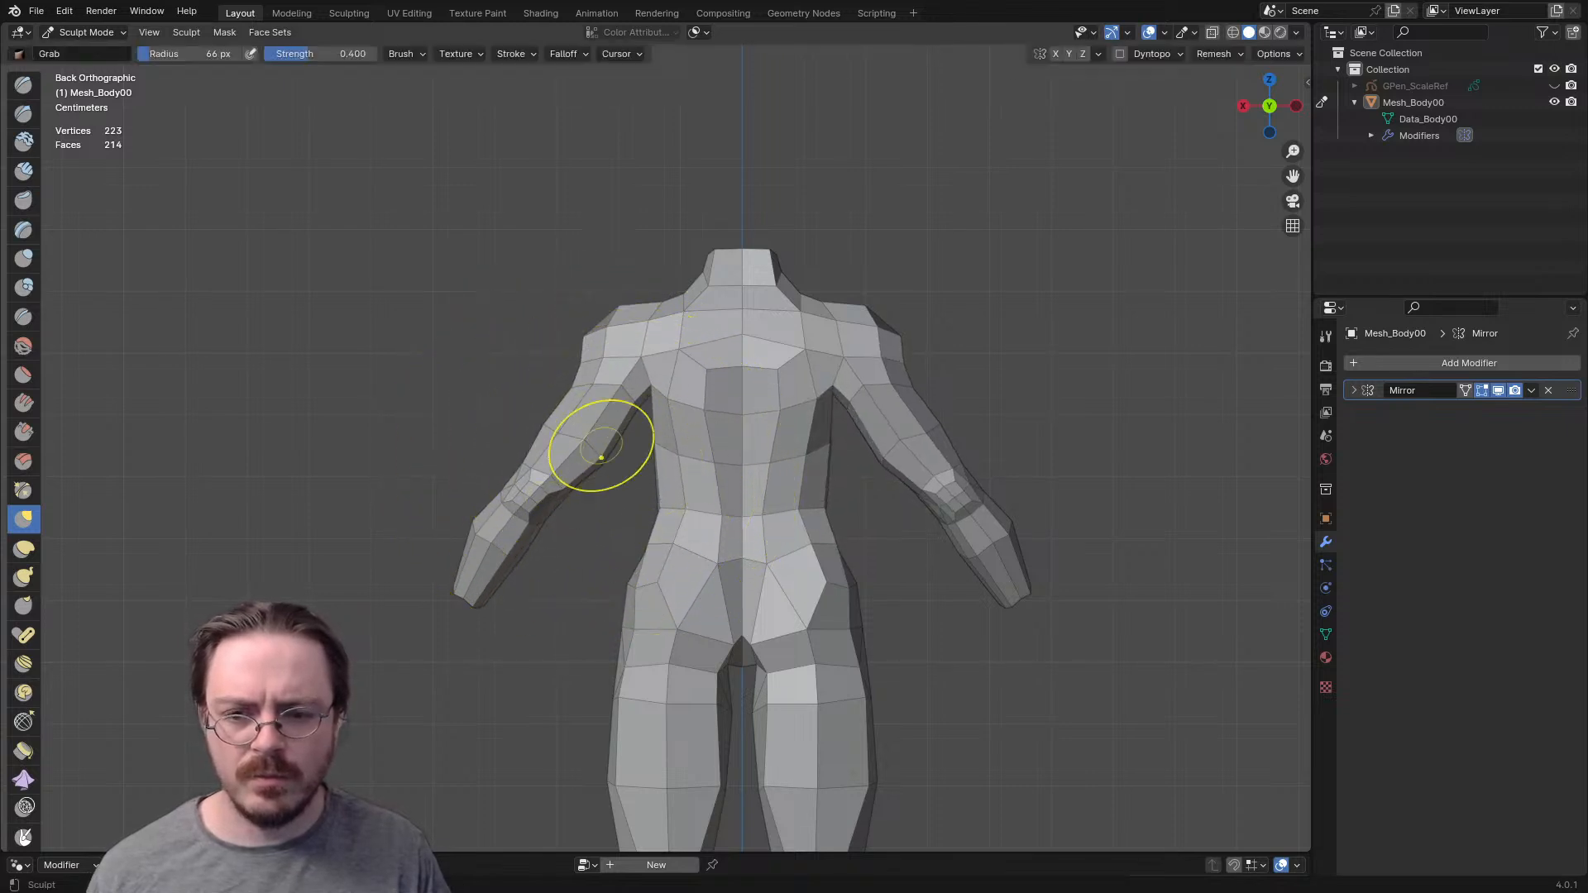
key(f)
click(672, 437)
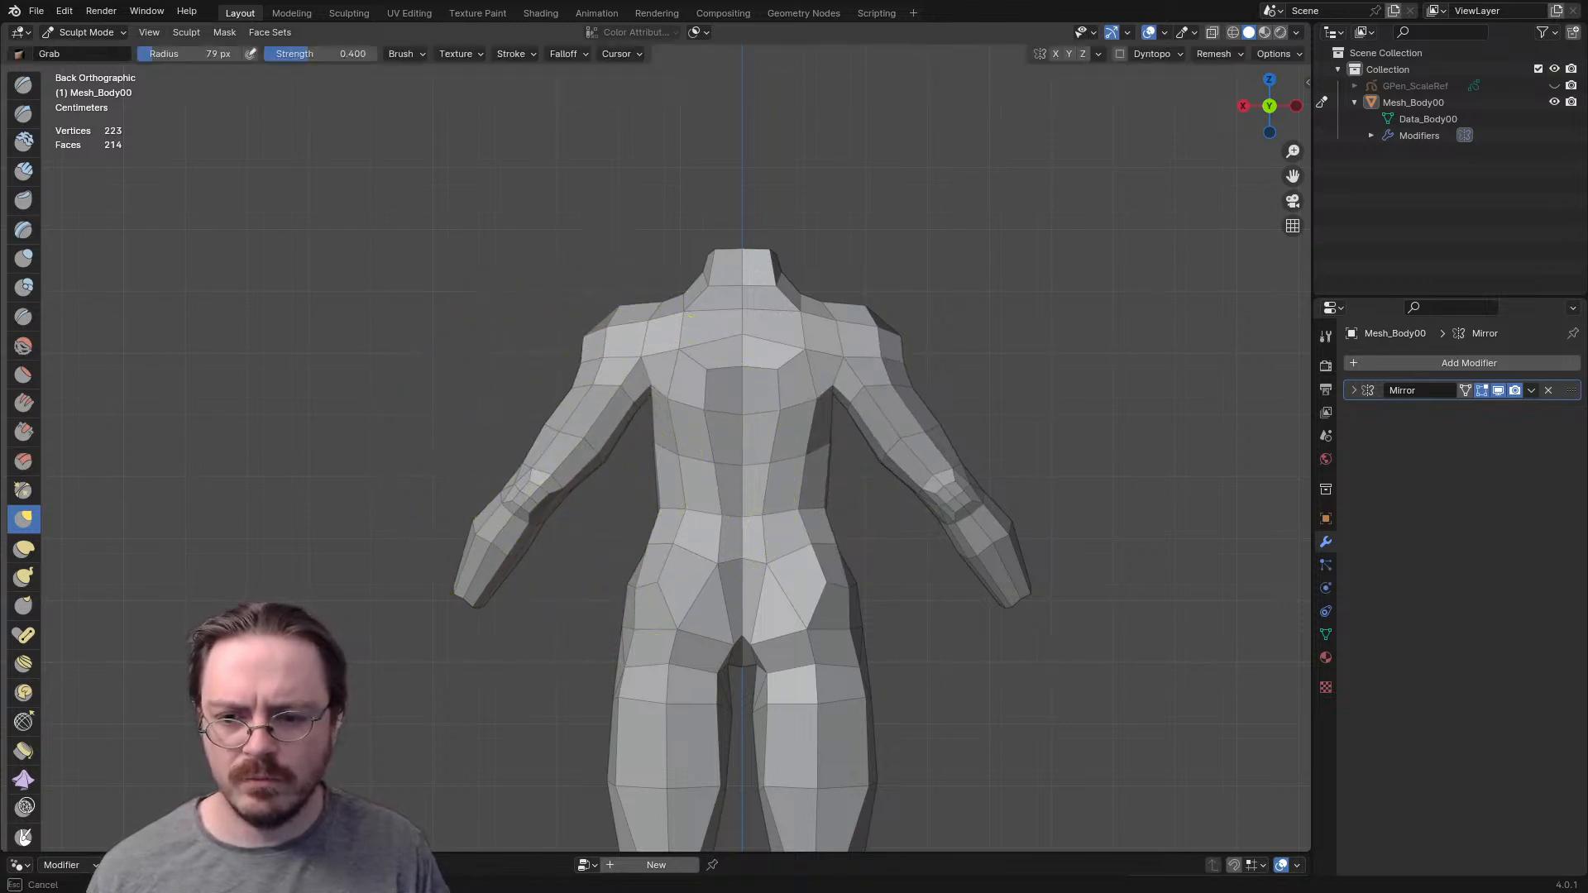
- In Front Orthographic view, set the Grab brush radius to 146 px and pull the side of the waist inward
key(f)
click(607, 326)
key(KP_1)
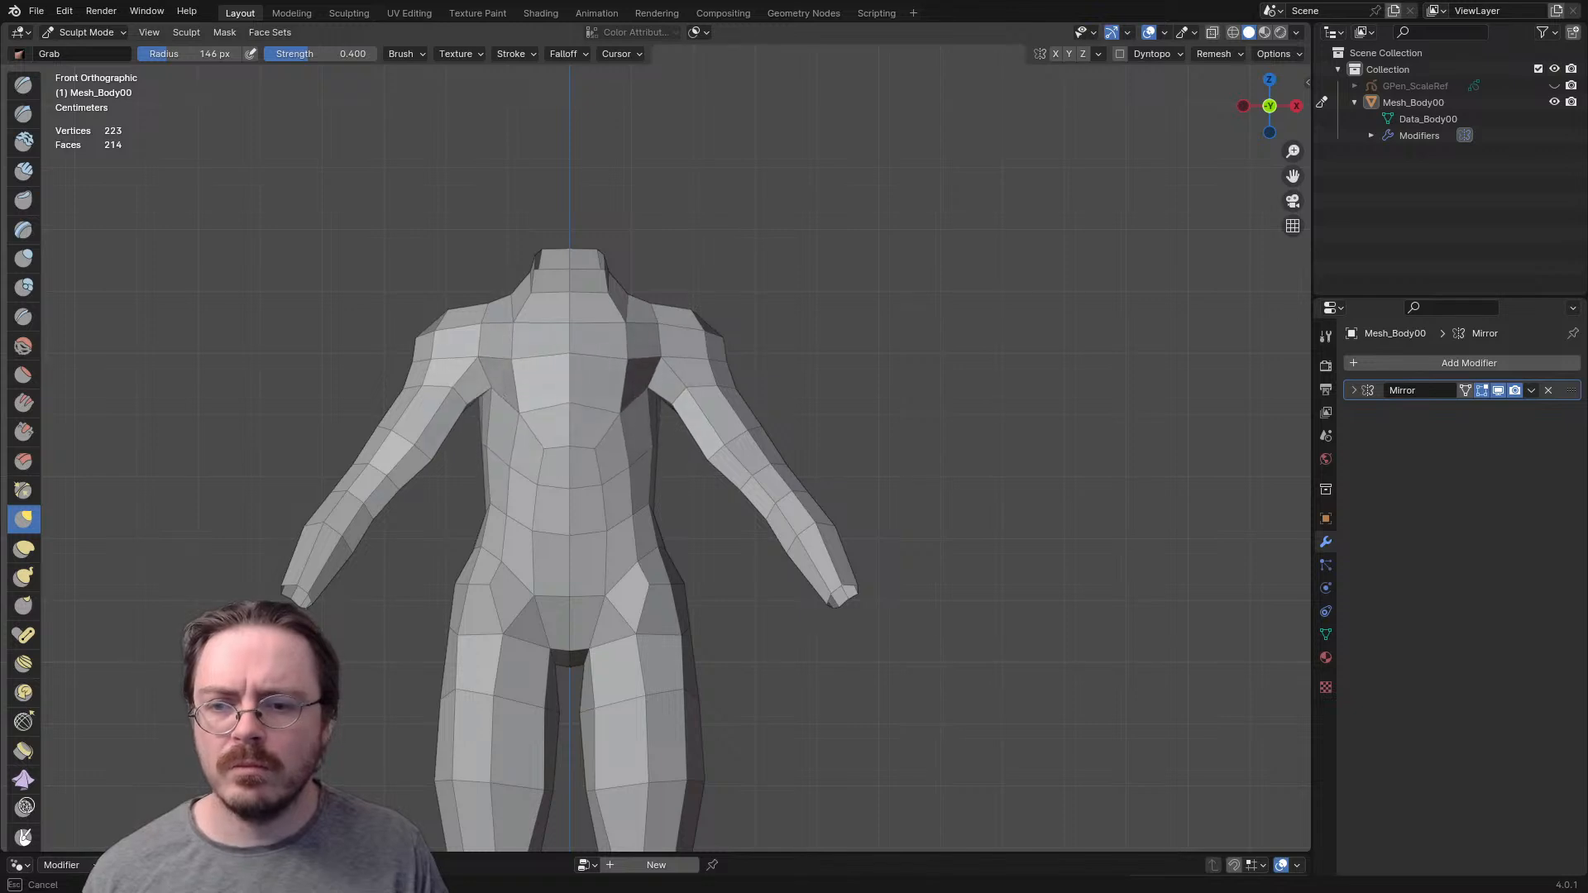
drag(652, 471, 645, 467)
- Widen the chest below the armpits with the Grab brush, using a radius of 101 px
key(f)
click(636, 446)
key(f)
click(549, 433)
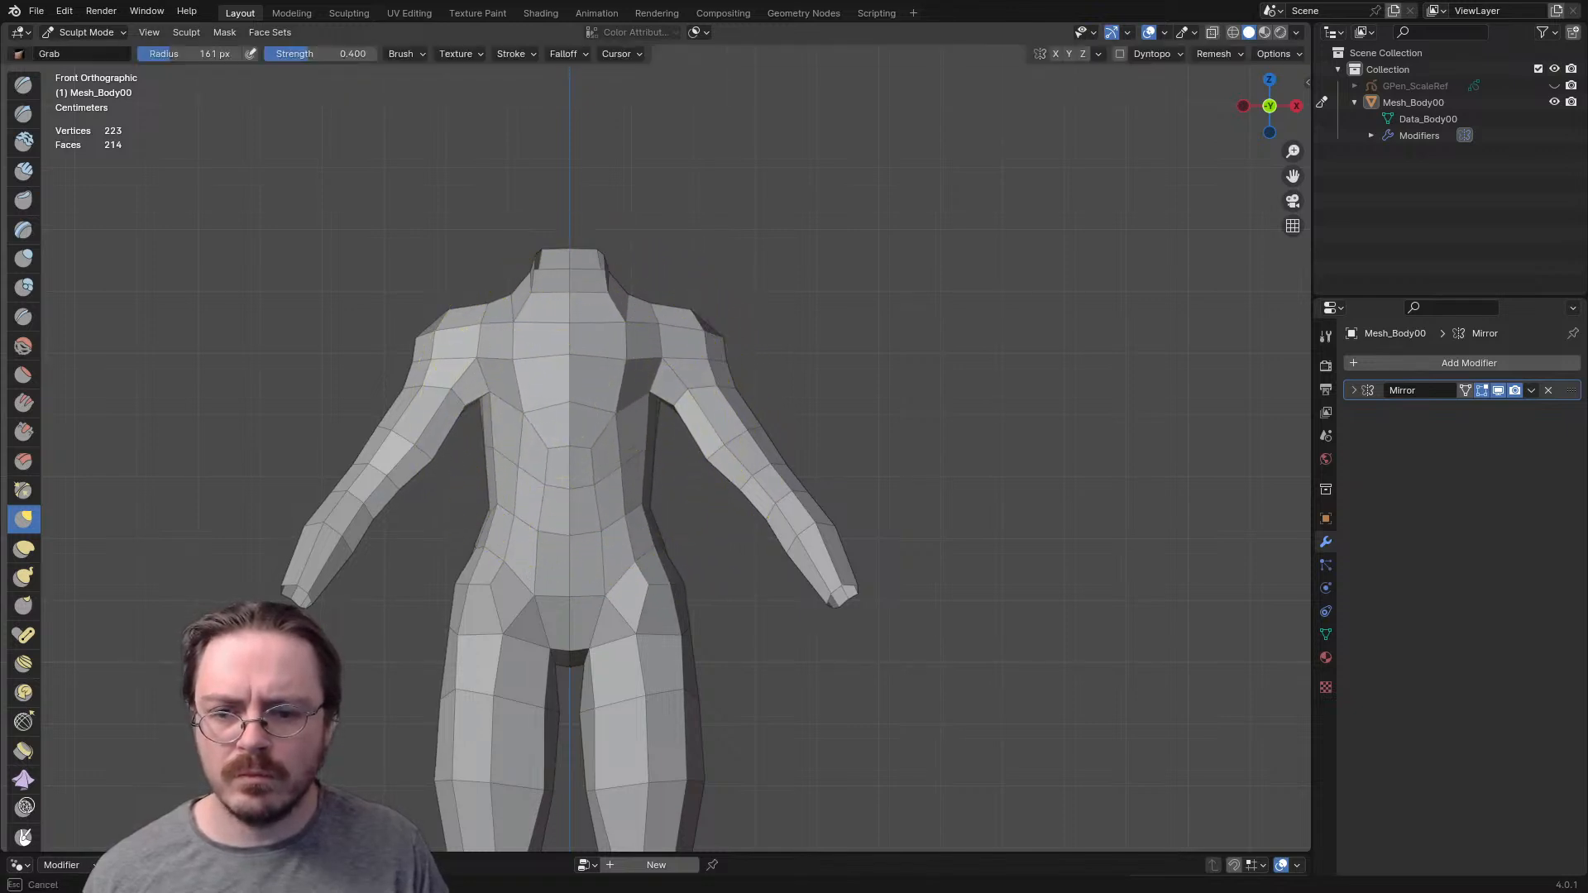
click(585, 412)
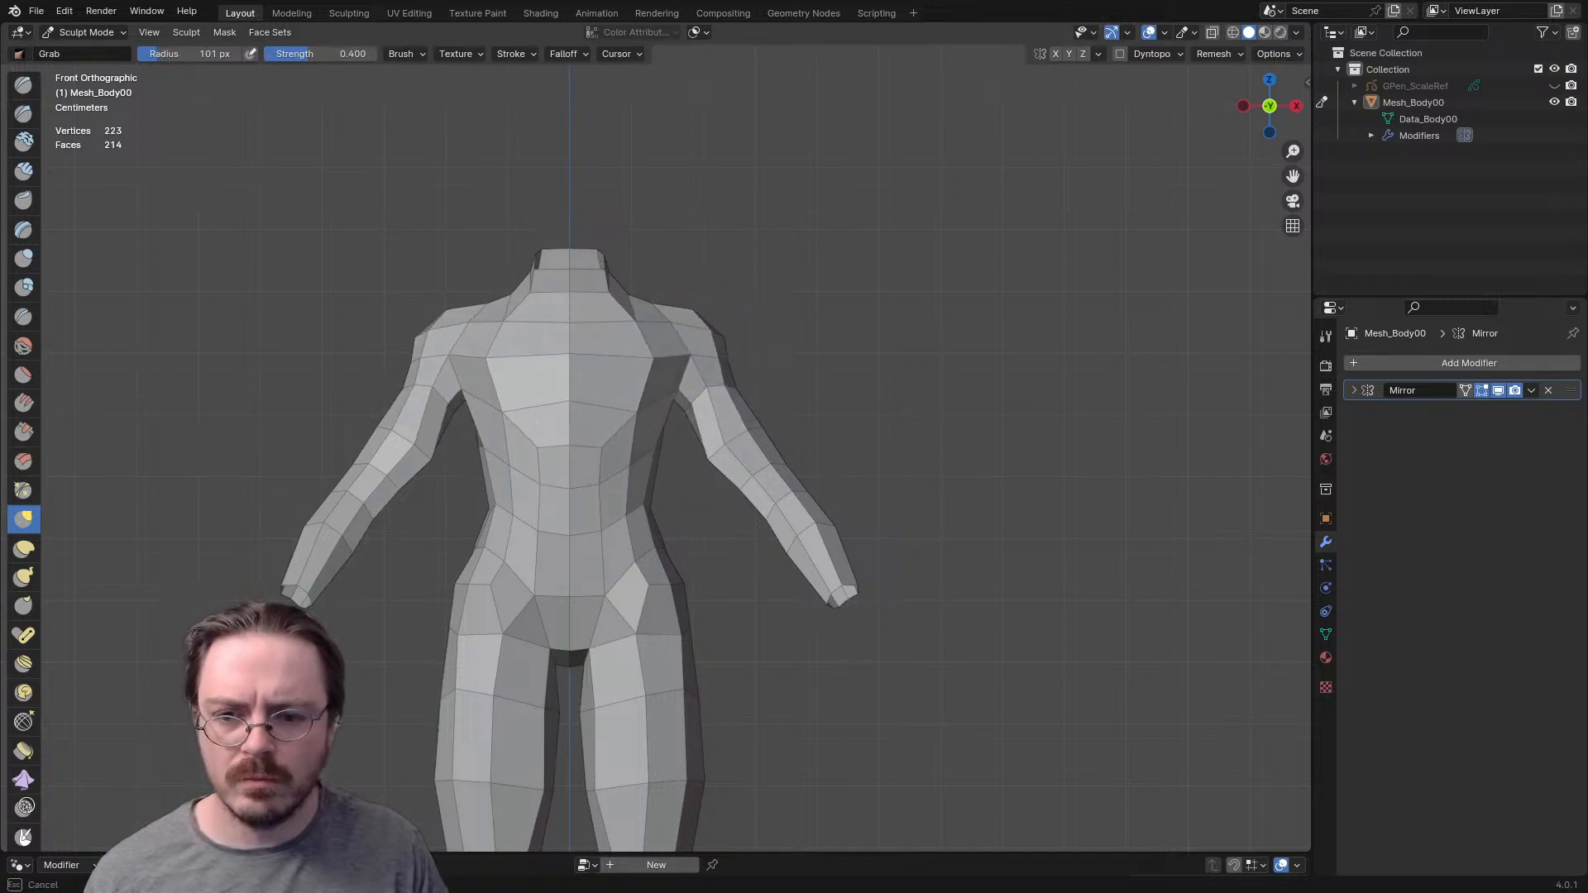
middle_drag(687, 430, 574, 404)
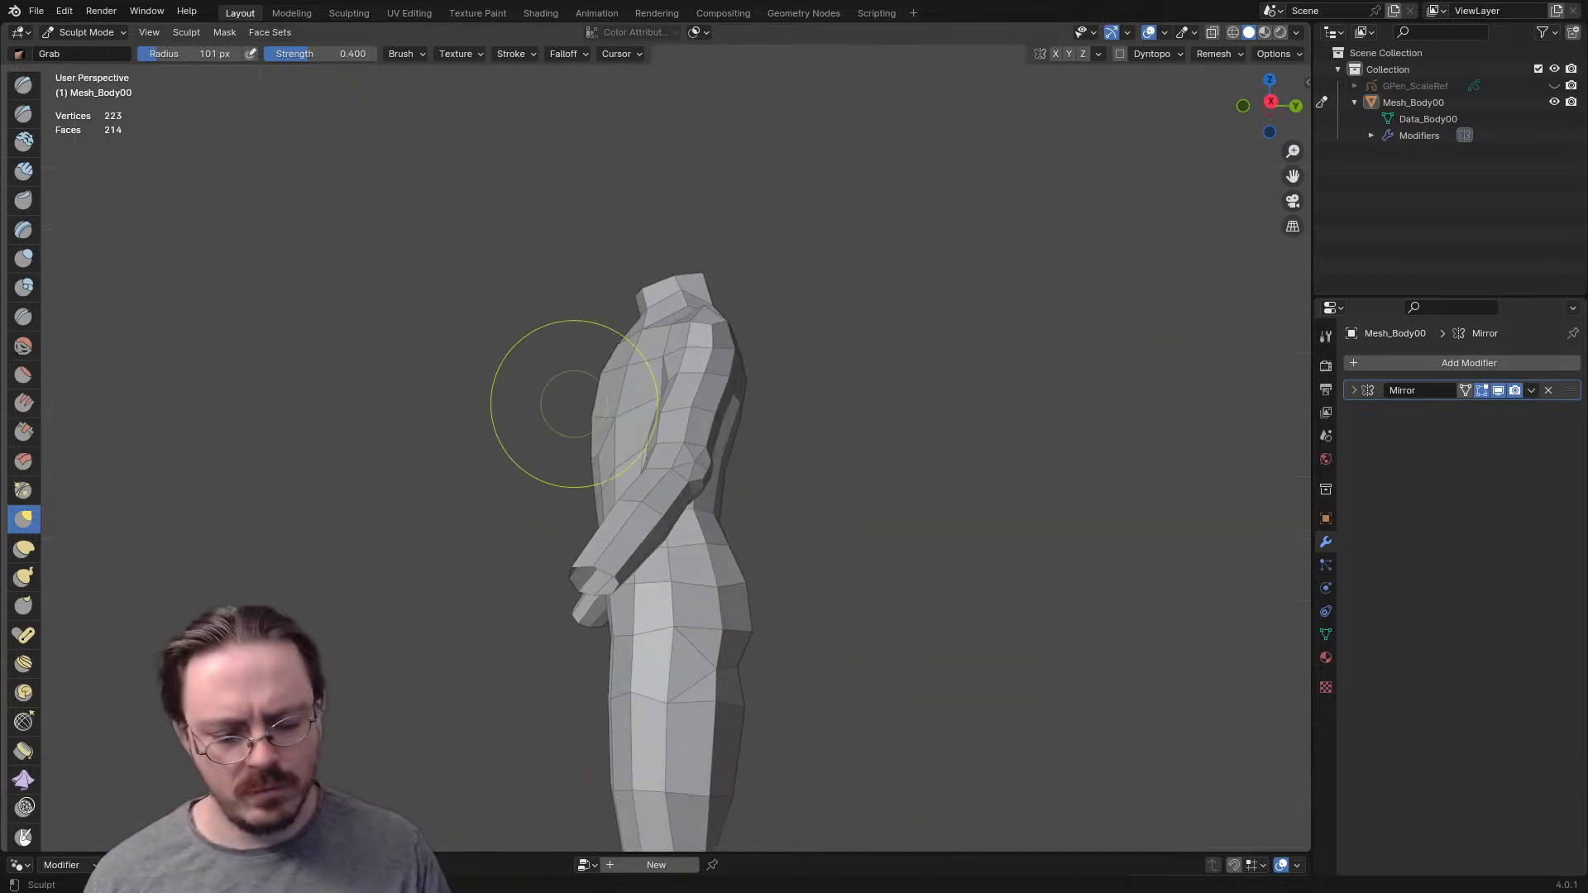
- From Right Orthographic view, reshape the chest profile and arm with the Grab brush, reducing its radius from 130 px to 82 px
key(KP_3)
key(f)
click(627, 457)
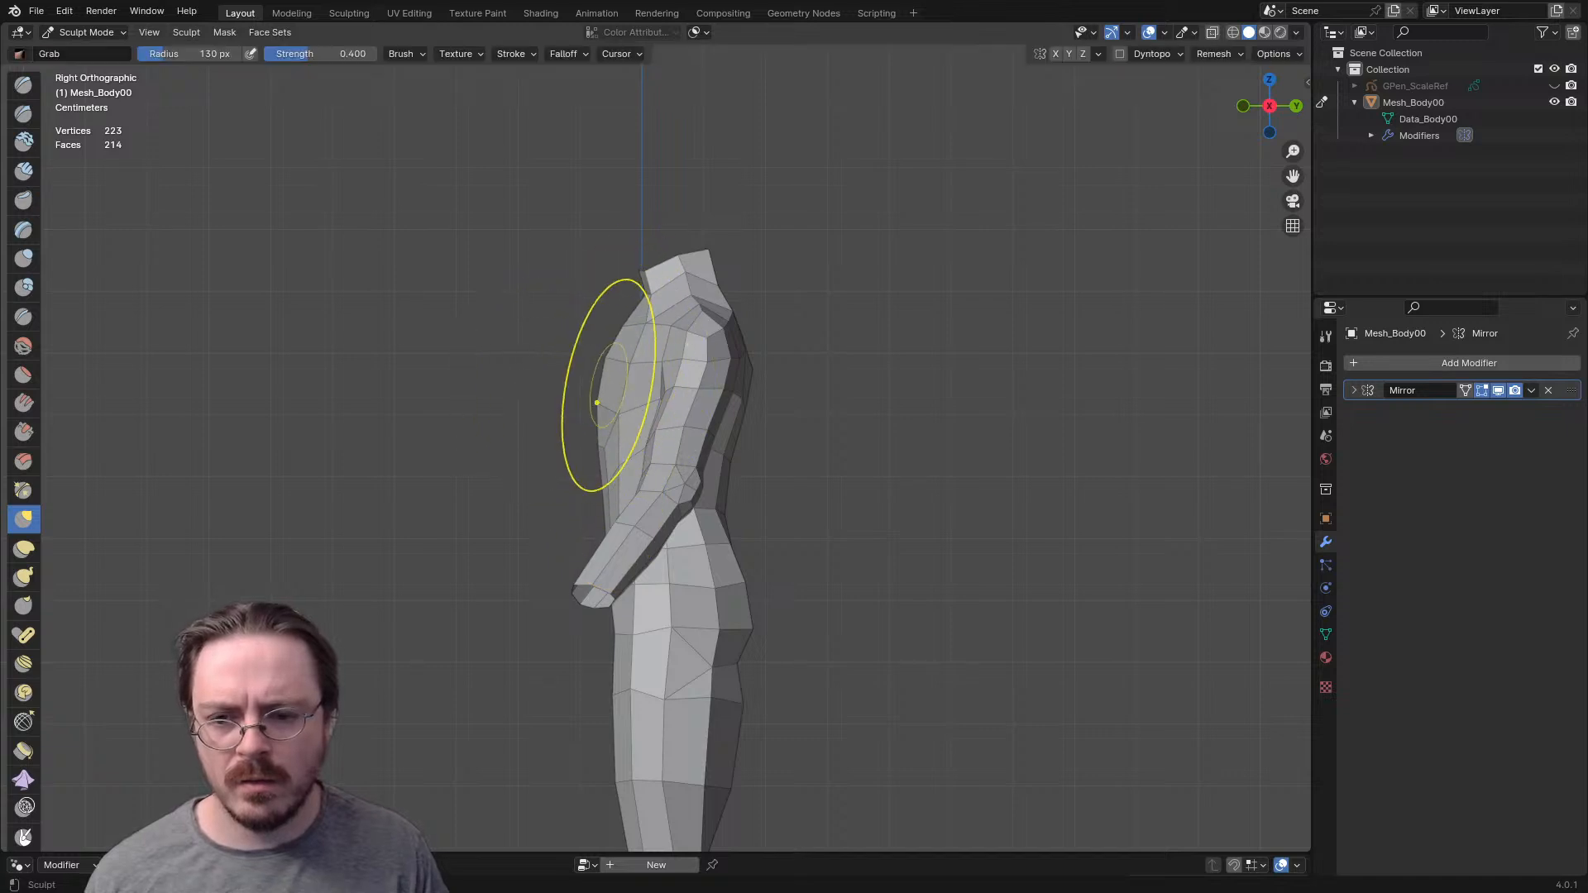
key(f)
click(557, 383)
mouse_move(607, 360)
middle_down()
mouse_move(648, 397)
mouse_move(662, 388)
mouse_move(842, 195)
mouse_move(877, 298)
mouse_move(749, 368)
mouse_move(709, 464)
mouse_move(827, 344)
mouse_move(699, 379)
middle_up()
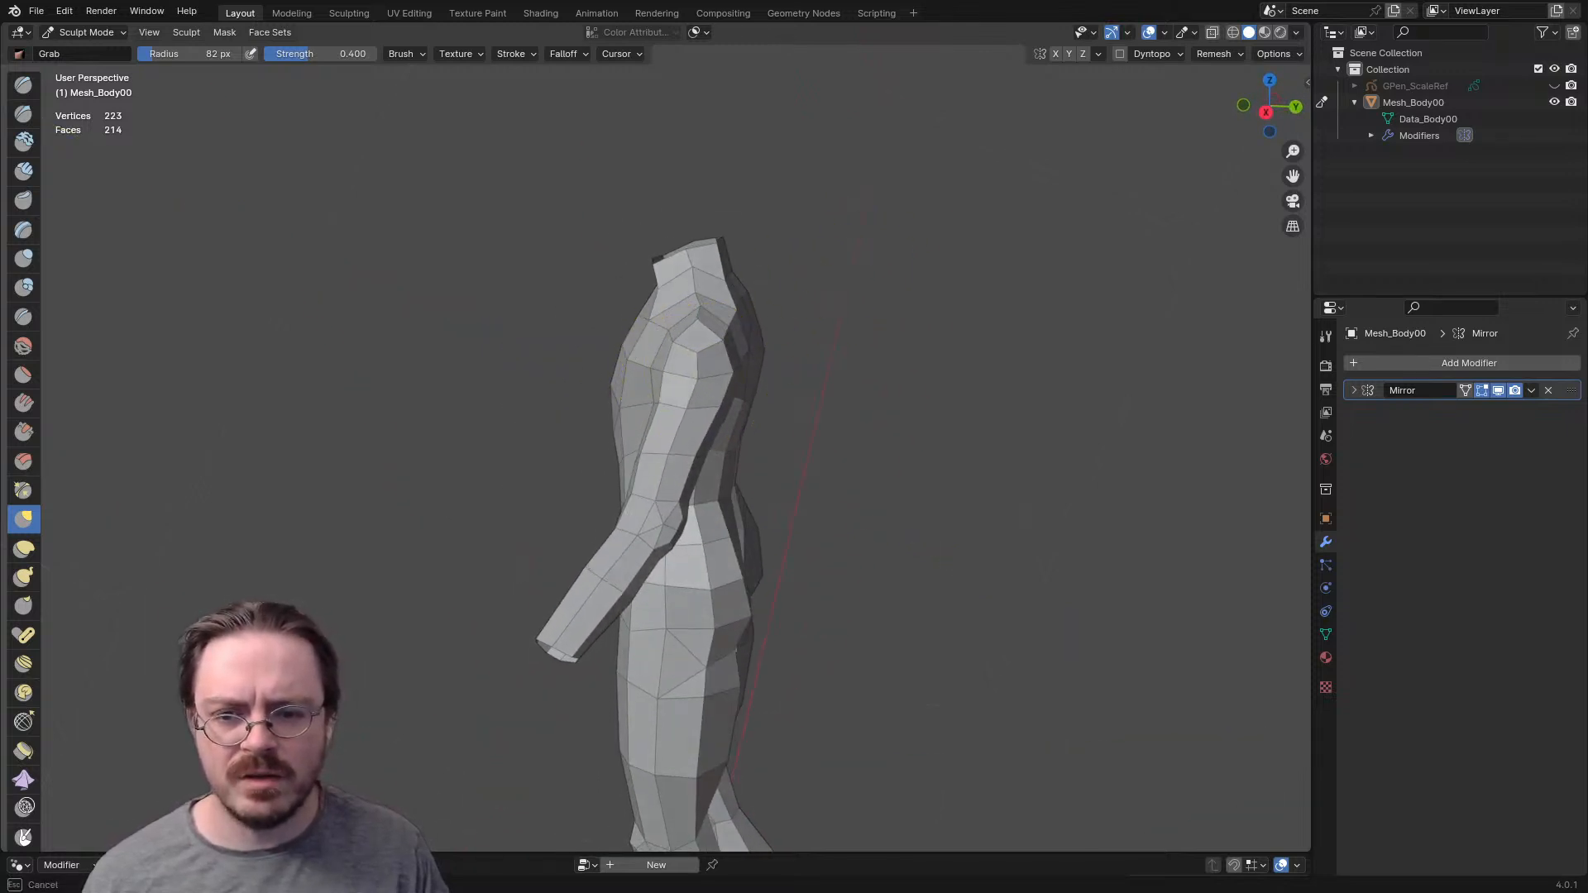
mouse_move(699, 379)
middle_down()
mouse_move(728, 463)
mouse_move(744, 389)
mouse_move(769, 364)
mouse_move(709, 419)
middle_up()
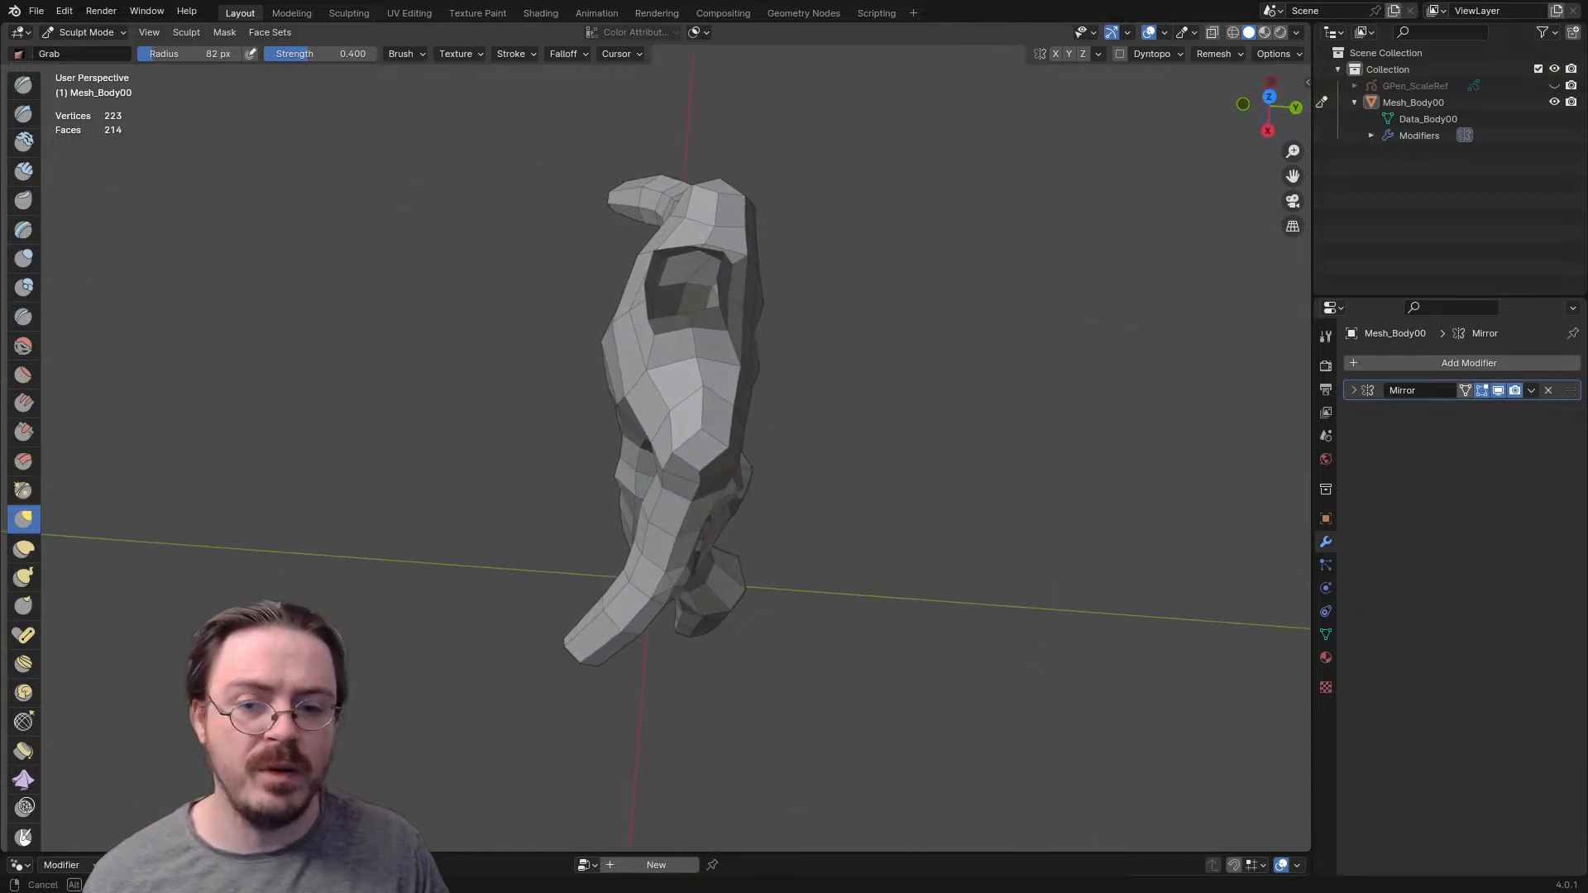
middle_drag(719, 475, 756, 341)
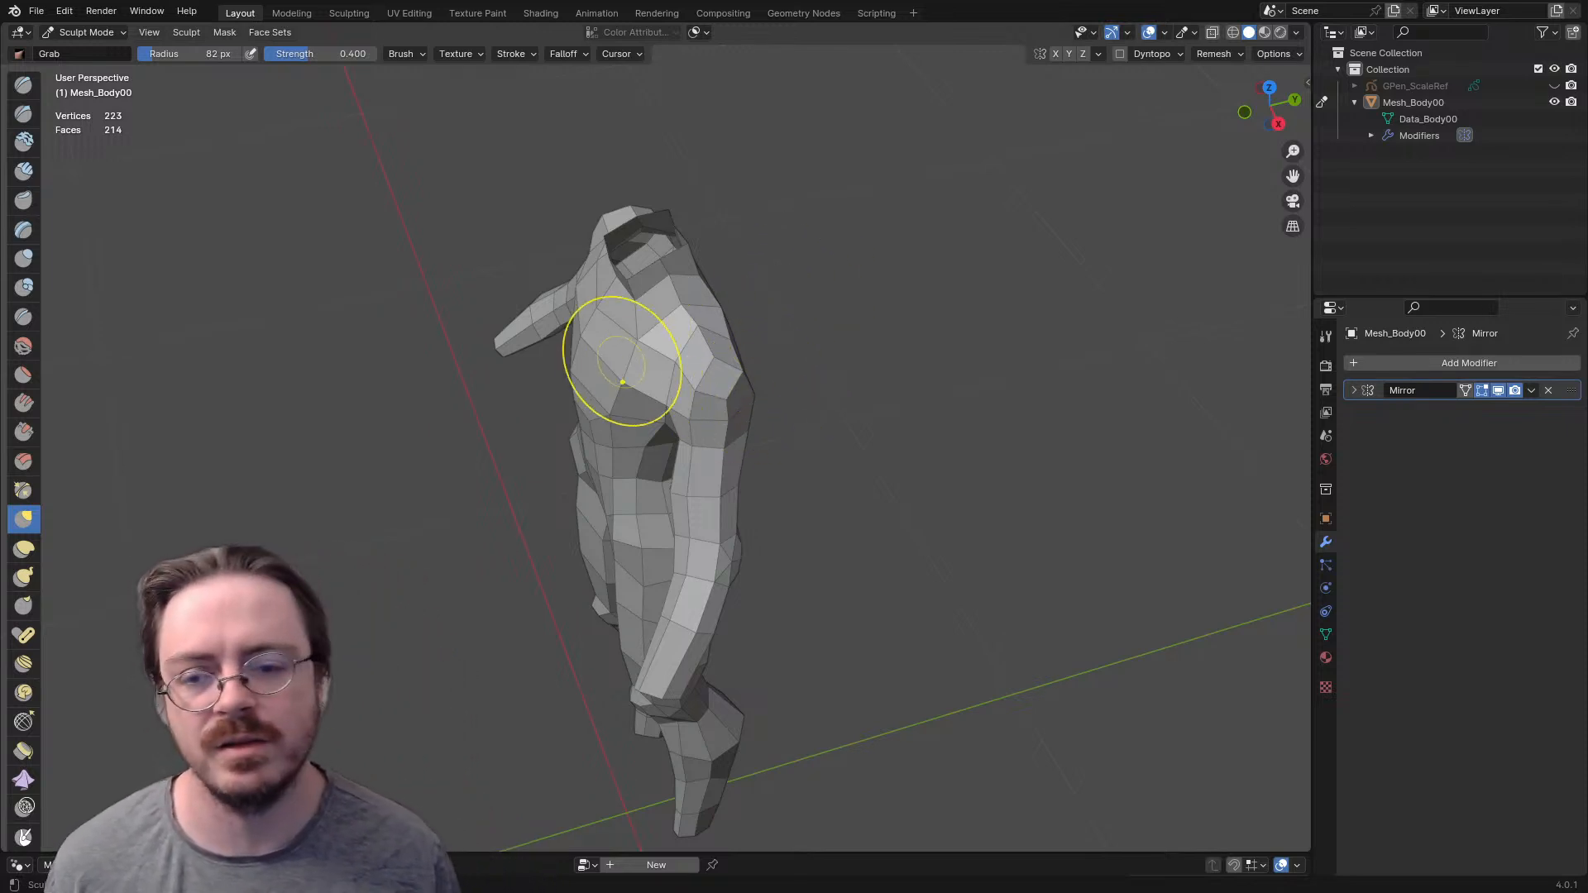
- In Front Orthographic view, set the Grab brush radius to 77 px and thin the inner side of the upper arm below the armpit
key(KP_3)
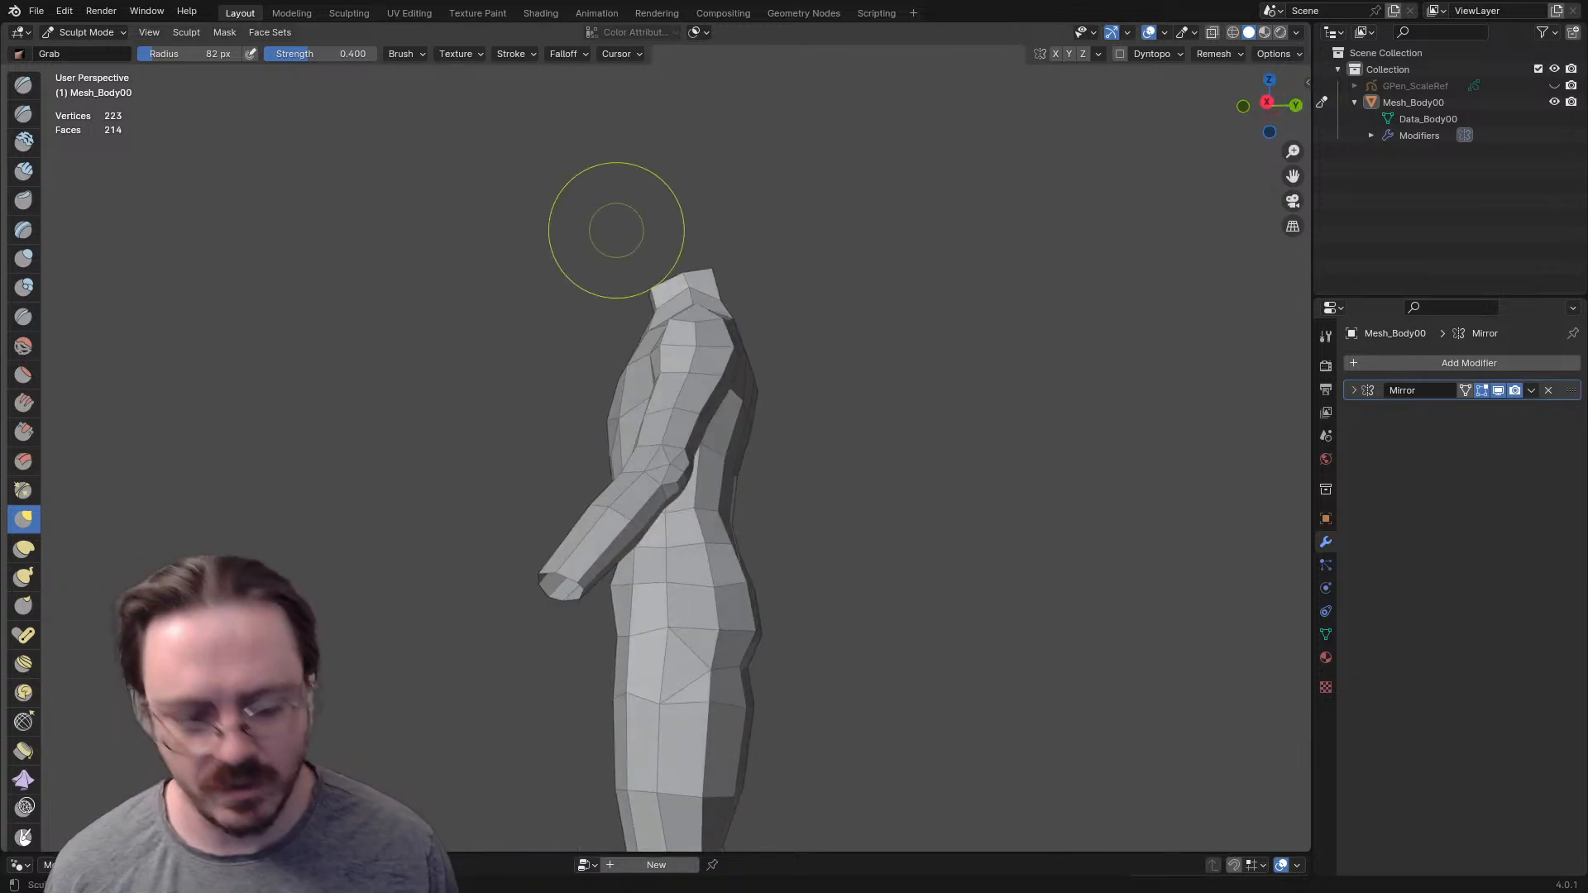
scroll(610, 220, up, 1)
shift+middle_drag(627, 406, 803, 255)
key(KP_1)
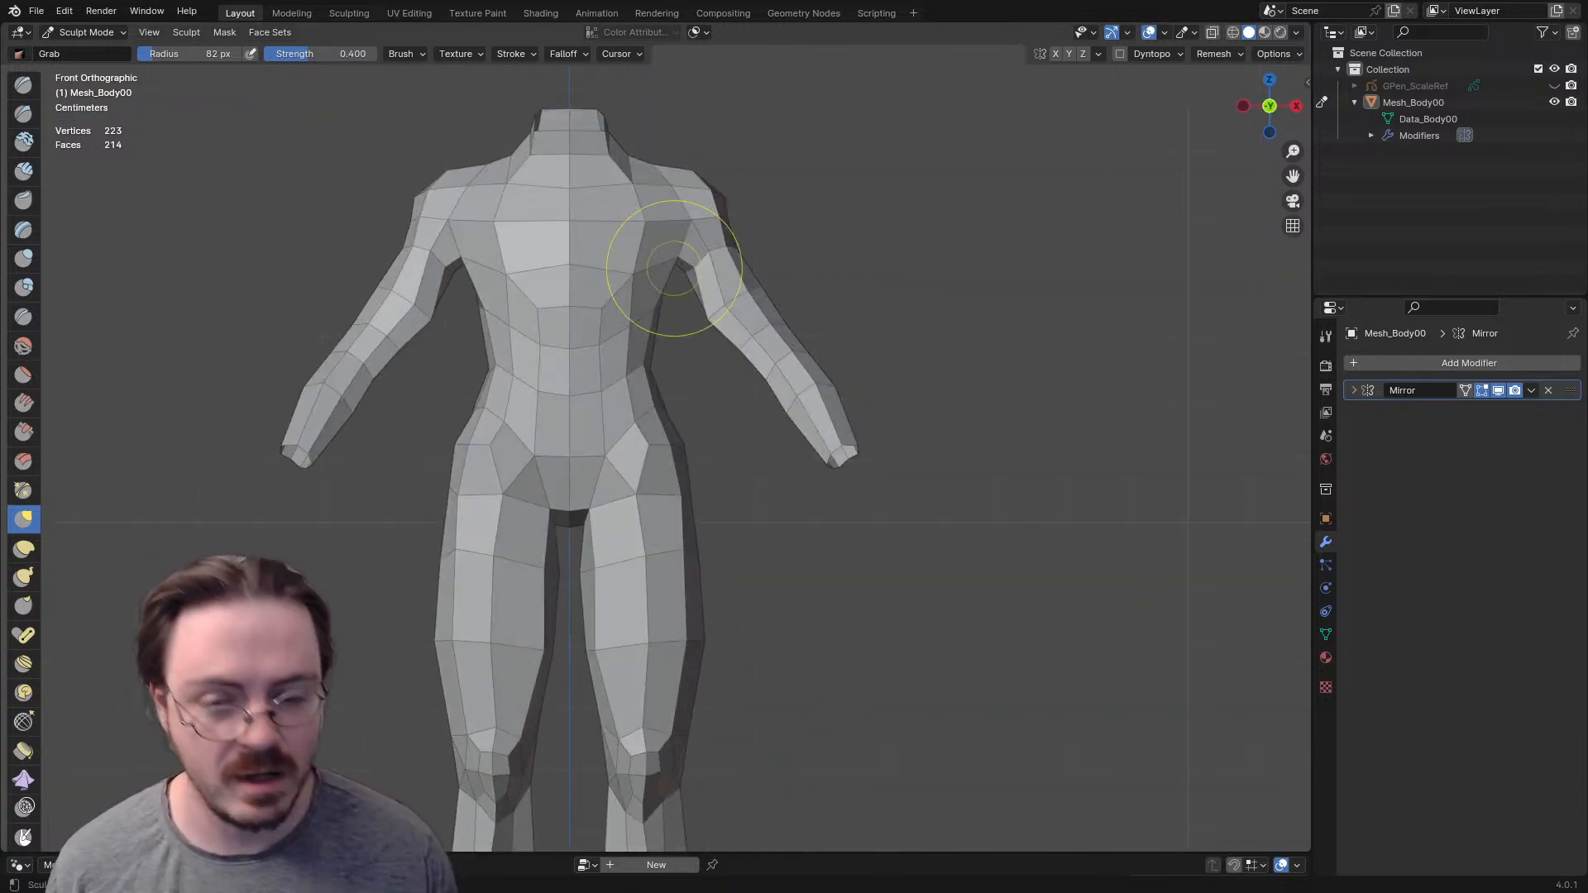
key(f)
click(850, 314)
key(f)
click(666, 321)
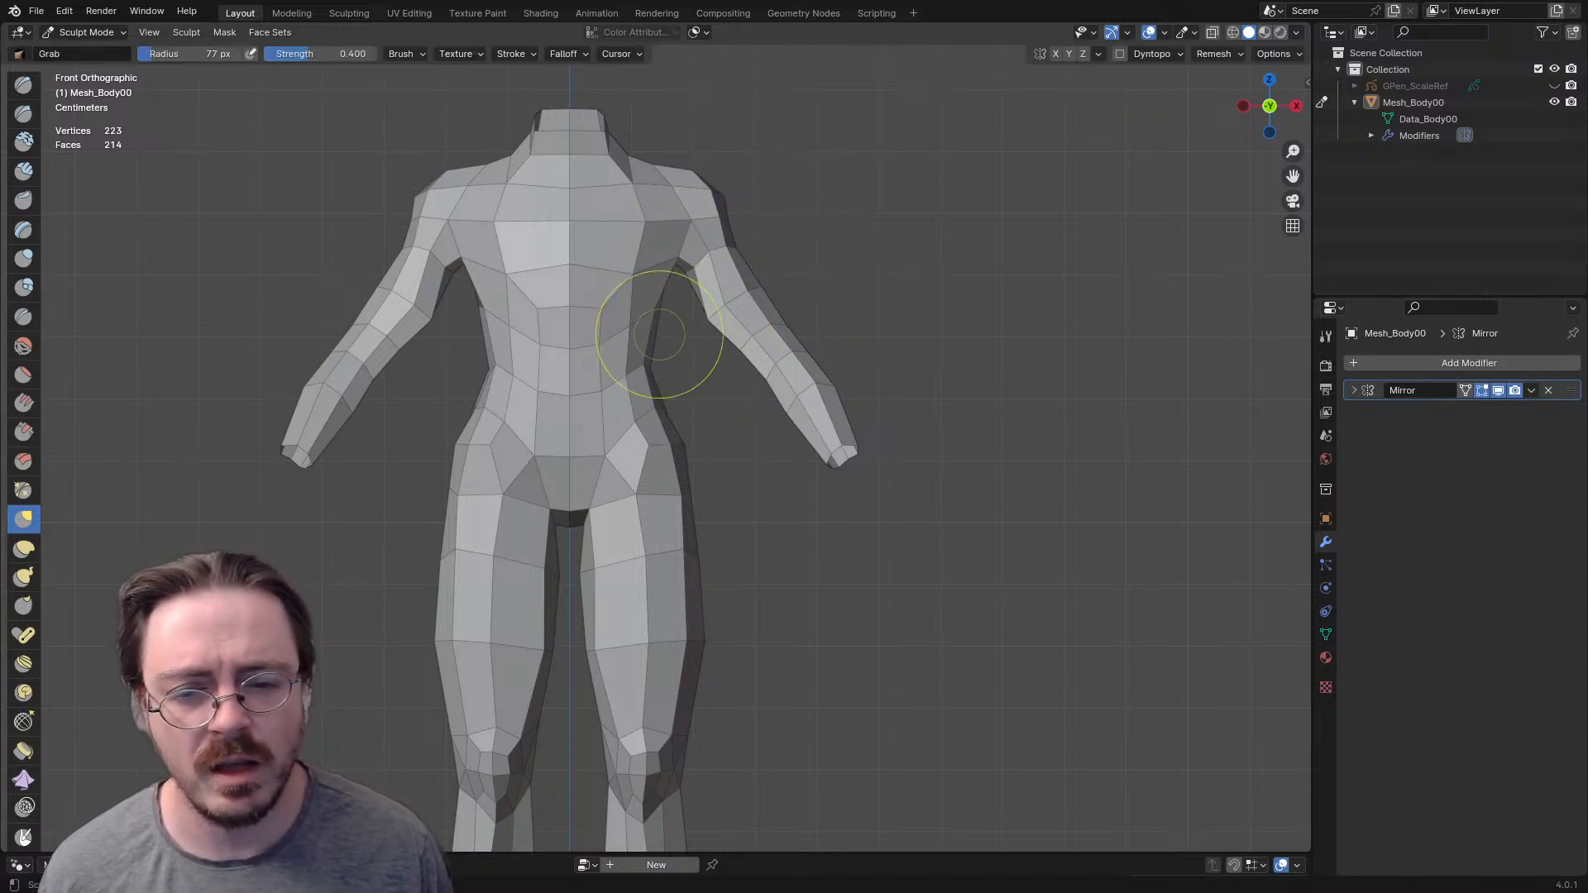
drag(723, 306, 753, 288)
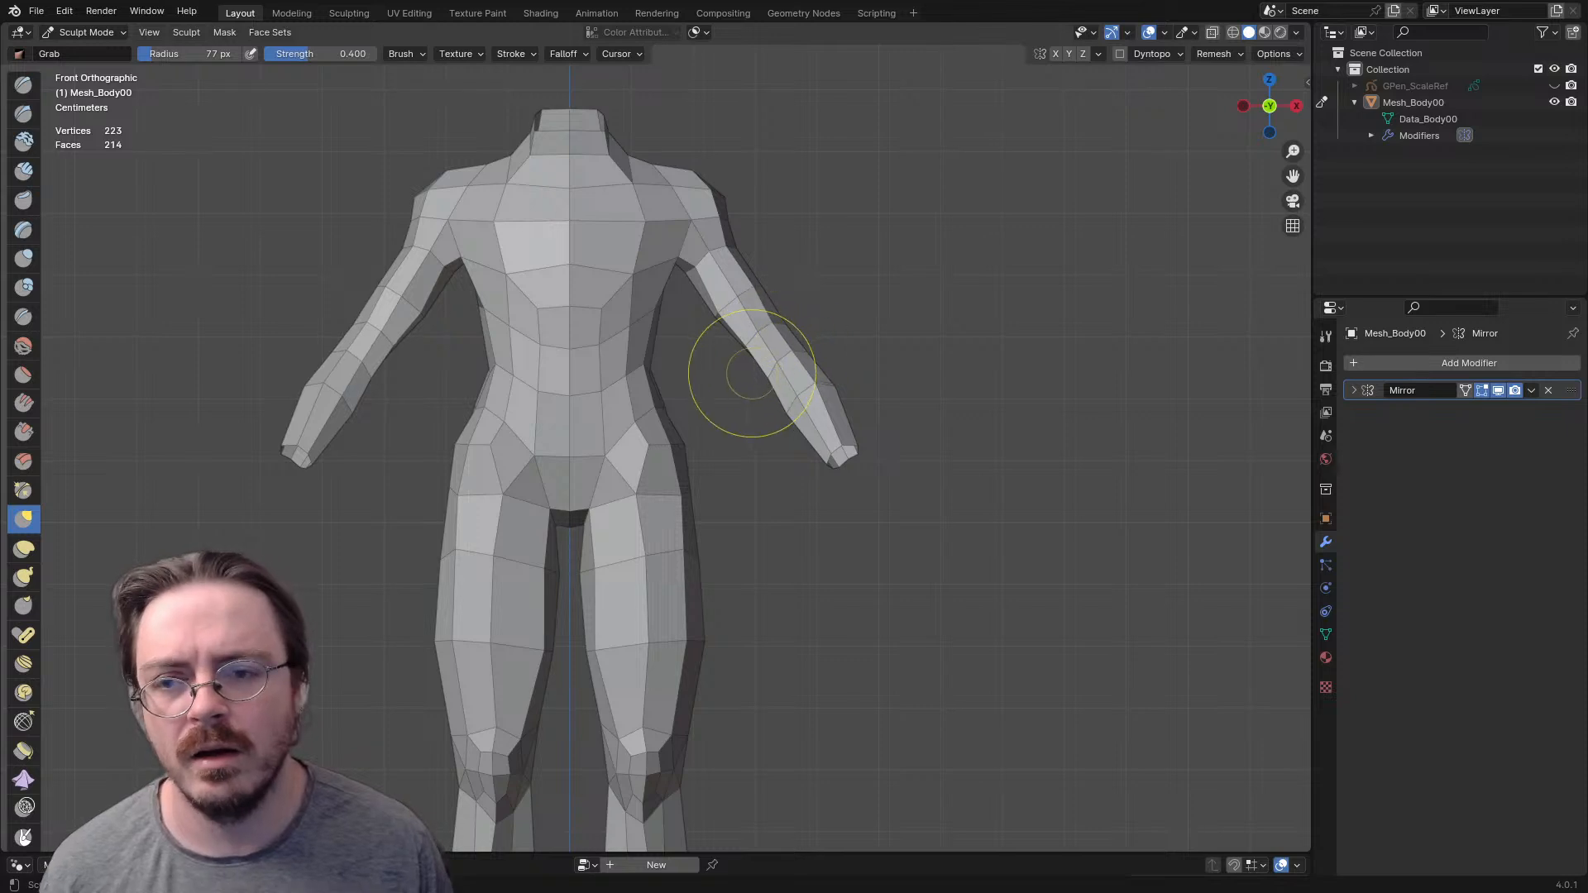
- Viewed from above, round the outline of the neck opening with the Grab brush
shift+middle_drag(628, 463, 473, 667)
shift+middle_drag(695, 358, 837, 438)
middle_drag(827, 373, 566, 500)
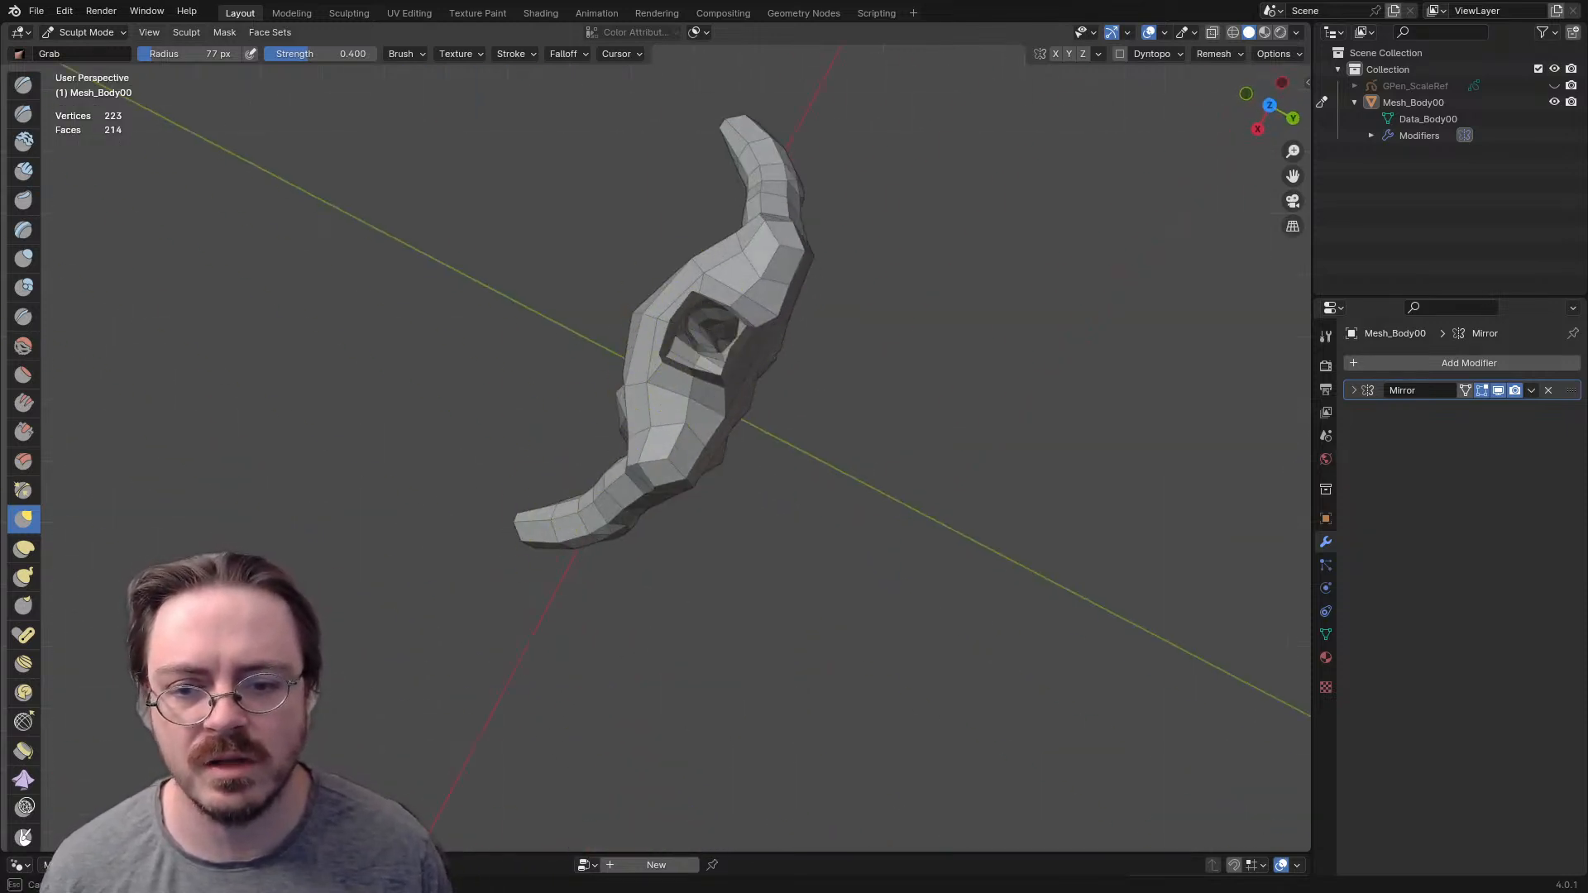
drag(718, 382, 721, 379)
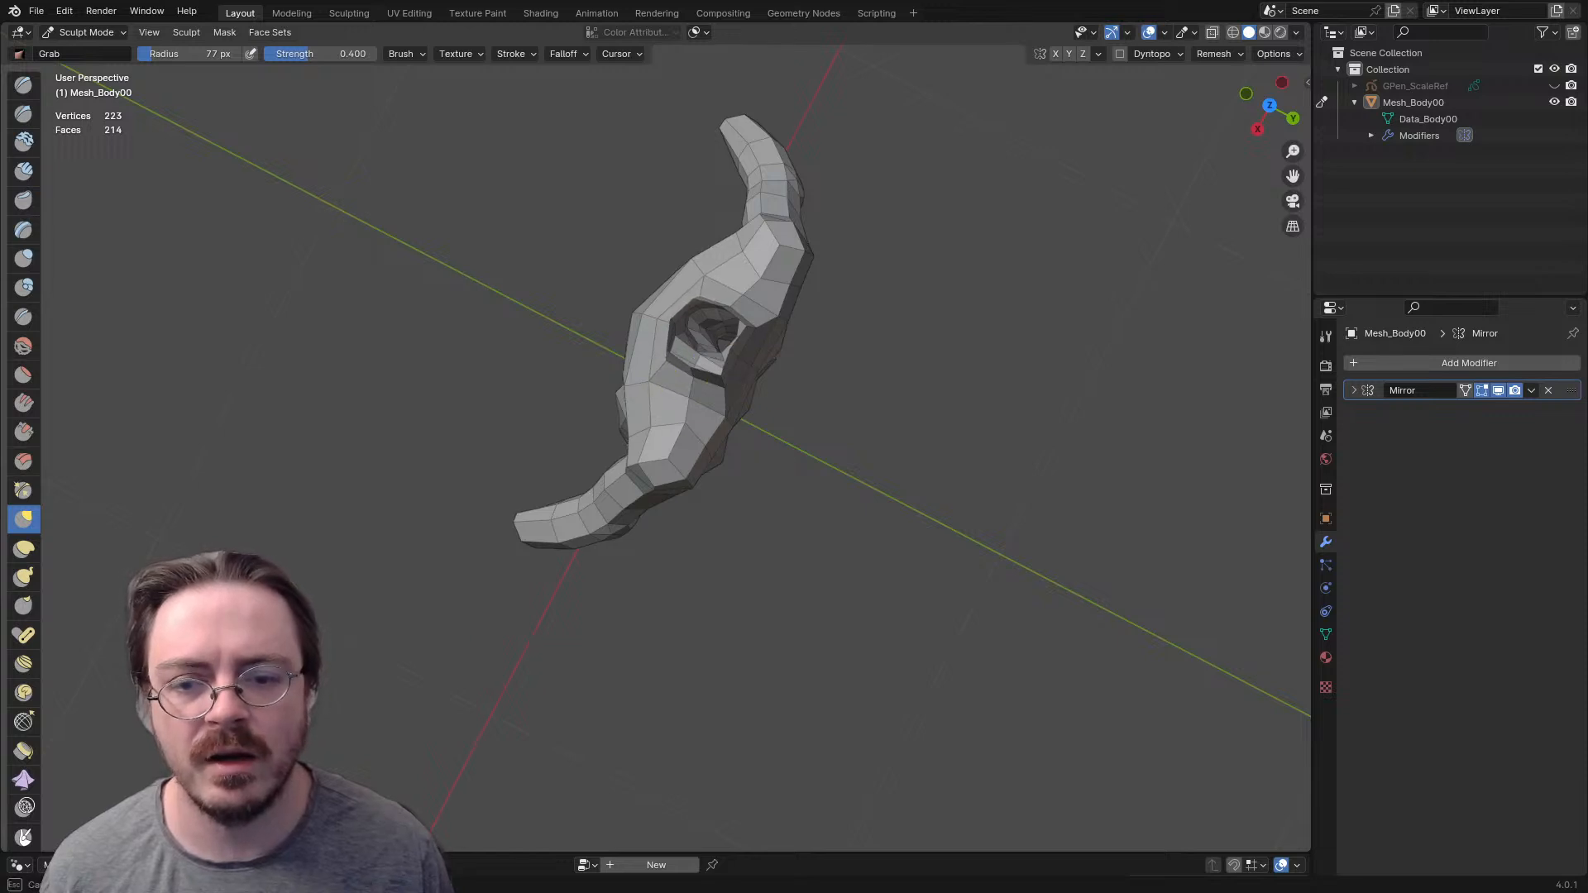
middle_drag(666, 361, 709, 241)
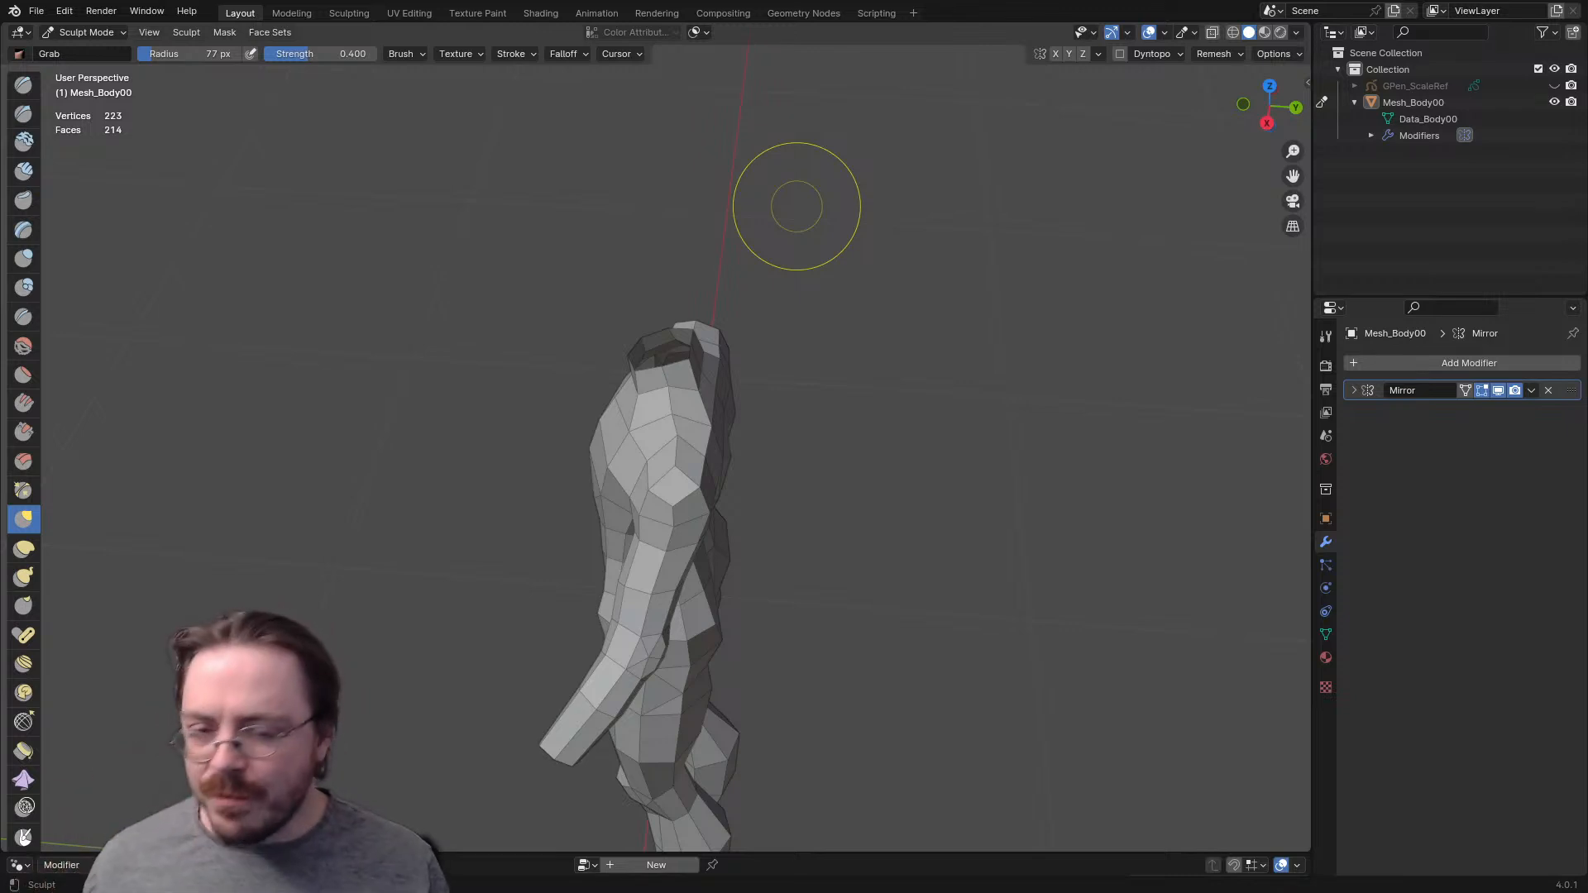
- Examine the proportions of the whole body from the side and in Front Orthographic view
mouse_move(577, 578)
middle_down()
mouse_move(827, 579)
mouse_move(590, 547)
middle_up()
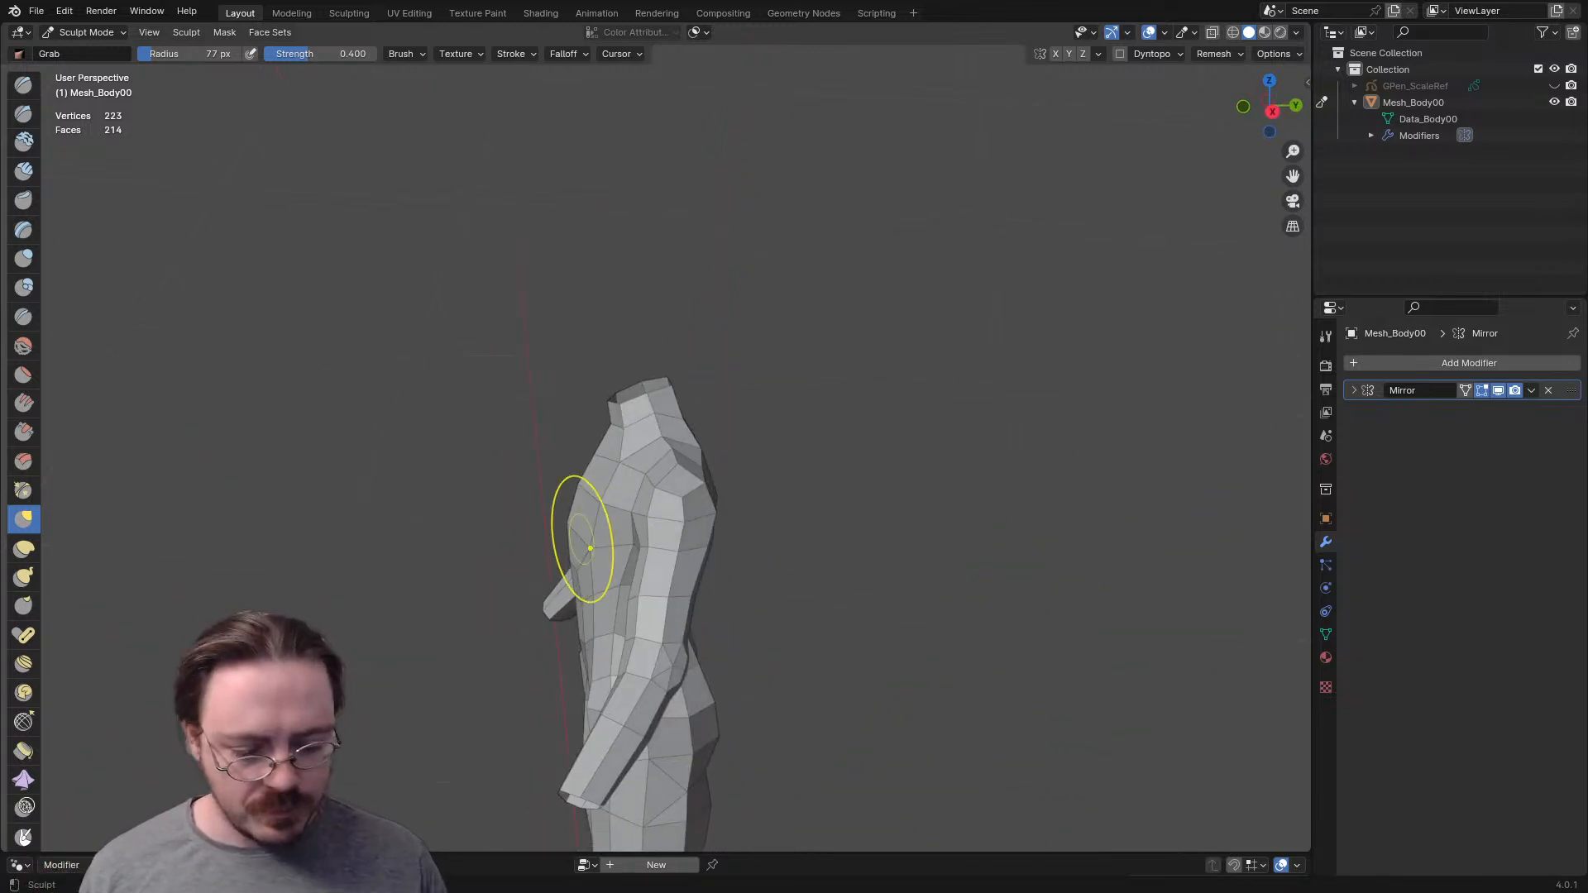
middle_drag(809, 461, 857, 557)
scroll(835, 601, down, 1)
shift+drag(819, 626, 815, 532)
shift+middle_drag(815, 532, 834, 331)
key(KP_1)
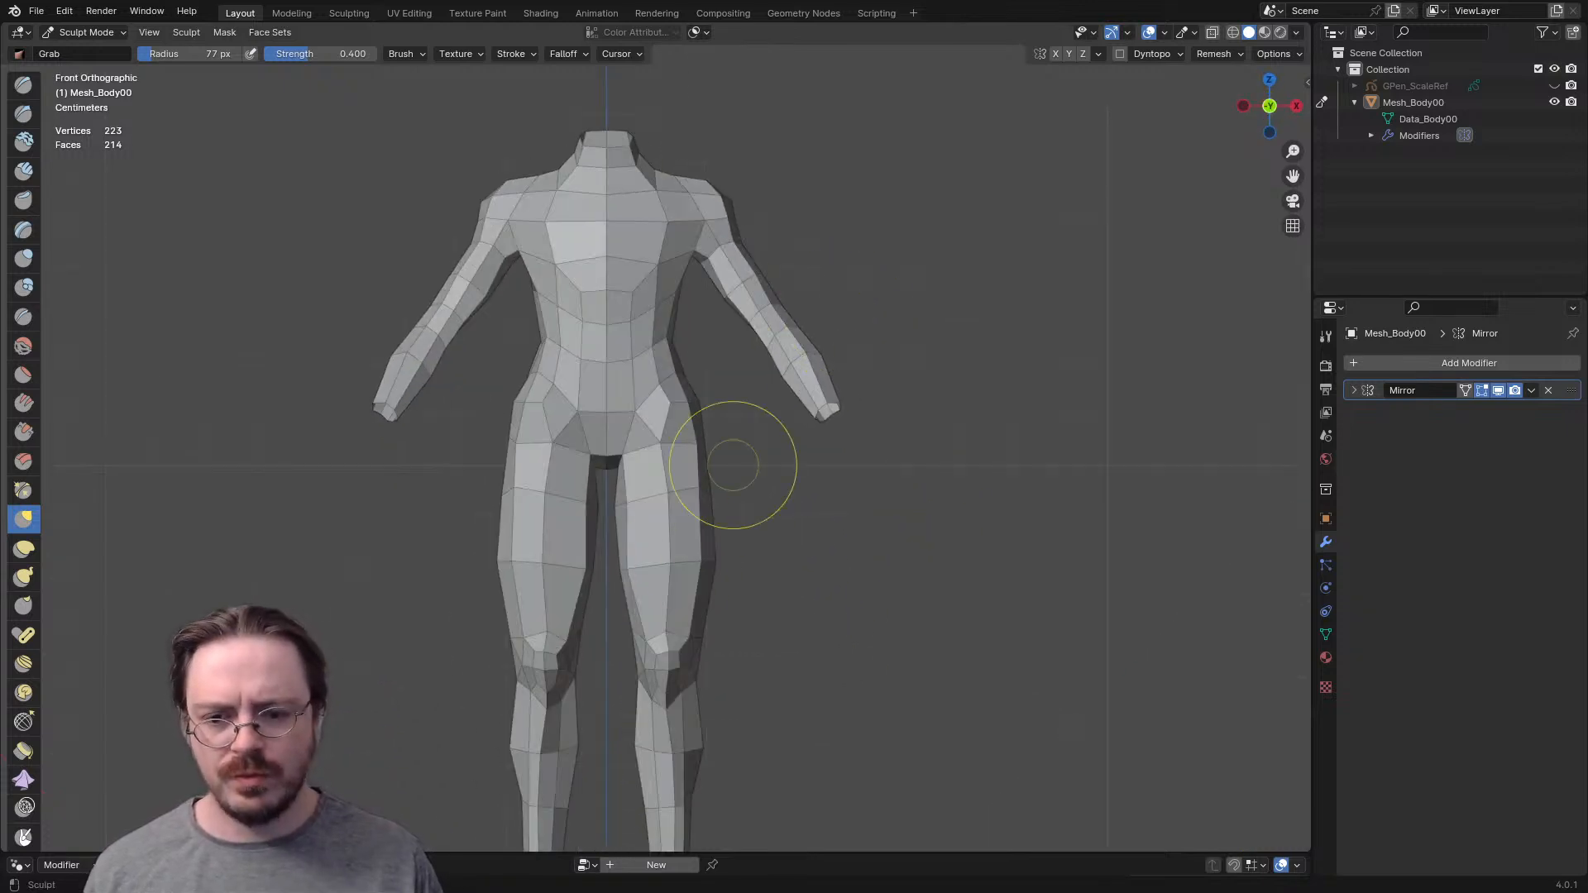
key(f)
drag(630, 564, 648, 565)
shift+middle_drag(719, 596, 714, 459)
mouse_move(713, 447)
middle_down()
mouse_move(693, 463)
mouse_move(525, 410)
middle_up()
- Switch the body to Object Mode and apply smooth shading to it
key(ctrl+Tab)
click(390, 369)
right_click(656, 357)
click(724, 357)
shift+middle_drag(738, 341, 460, 397)
click(728, 419)
right_click(728, 420)
click(728, 419)
scroll(920, 405, down, 3)
click(921, 405)
click(1191, 32)
scroll(489, 303, up, 5)
scroll(460, 407, down, 1)
- In Edit Mode, select the inner buttock vertex and move it along X toward the centre line
key(Tab)
scroll(649, 461, up, 4)
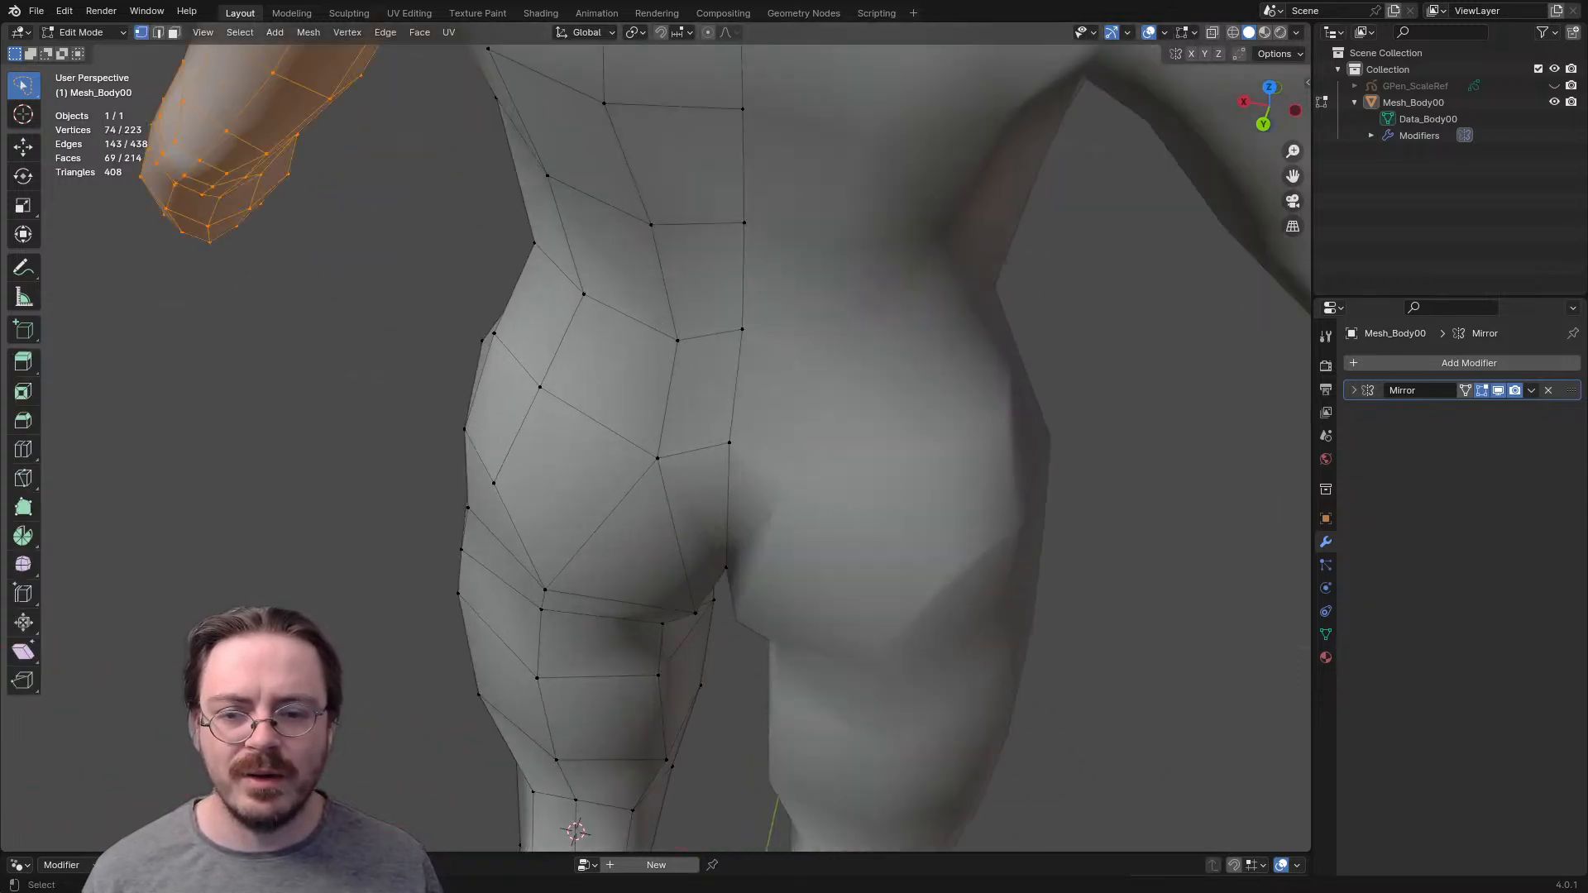
click(657, 458)
middle_drag(660, 460, 683, 494)
key(g)
key(g)
key(g)
key(x)
click(683, 496)
scroll(683, 497, down, 6)
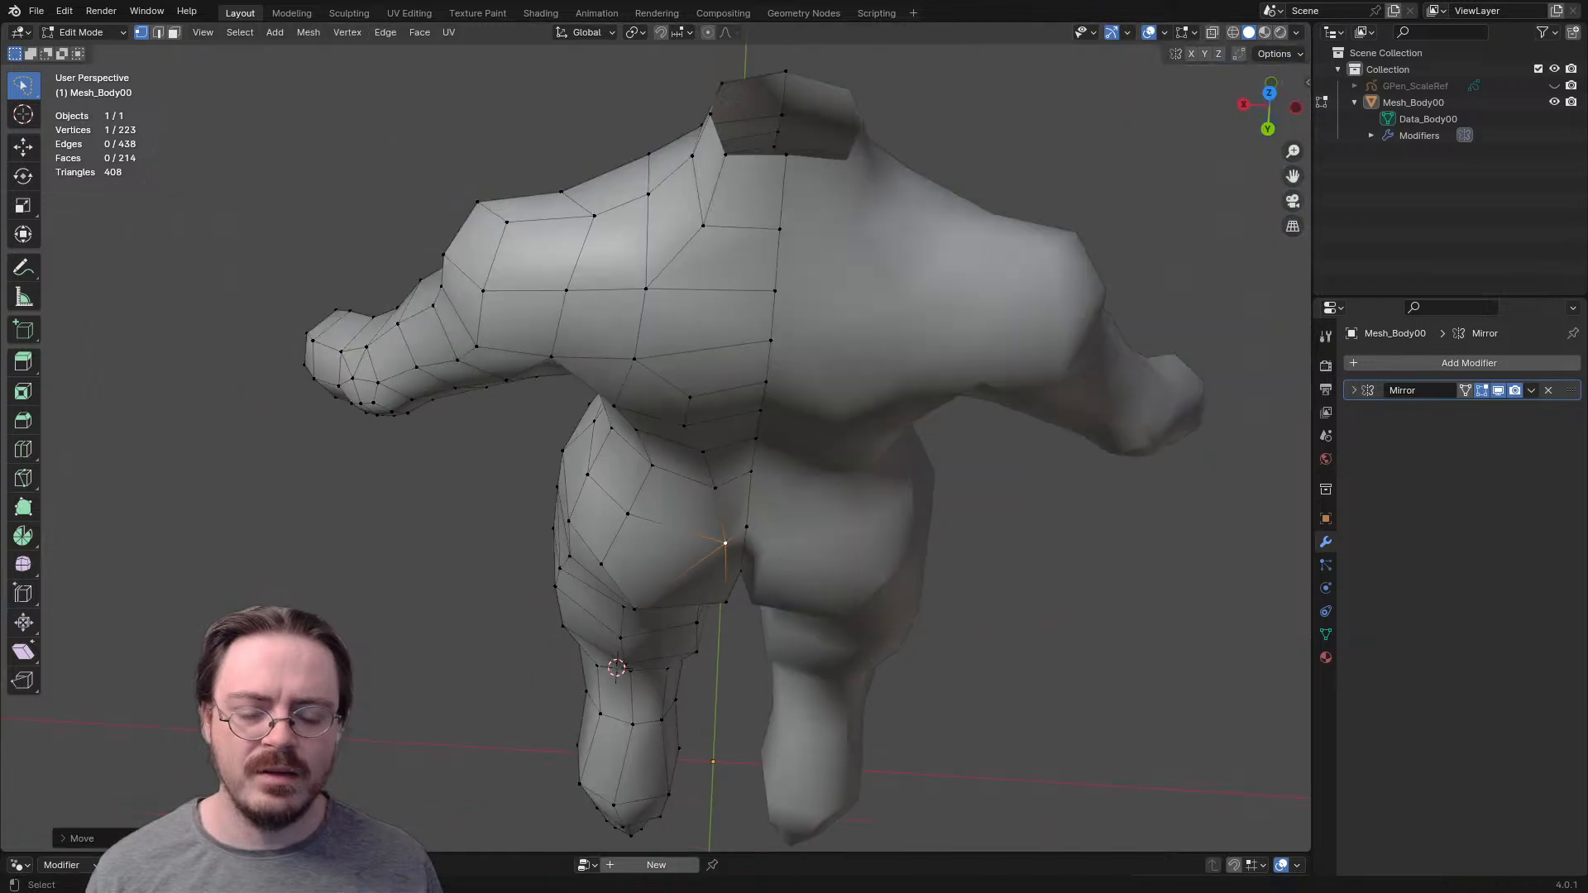
- Leave Edit Mode to examine the smooth-shaded body from the back, front and side, and return to Edit Mode
key(Tab)
key(alt+a)
middle_drag(684, 513, 725, 422)
scroll(715, 397, down, 2)
shift+middle_drag(713, 352, 997, 430)
key(ctrl+Tab)
click(830, 422)
scroll(745, 422, up, 1)
key(KP_1)
middle_drag(952, 530, 744, 597)
scroll(776, 543, down, 3)
scroll(744, 598, up, 2)
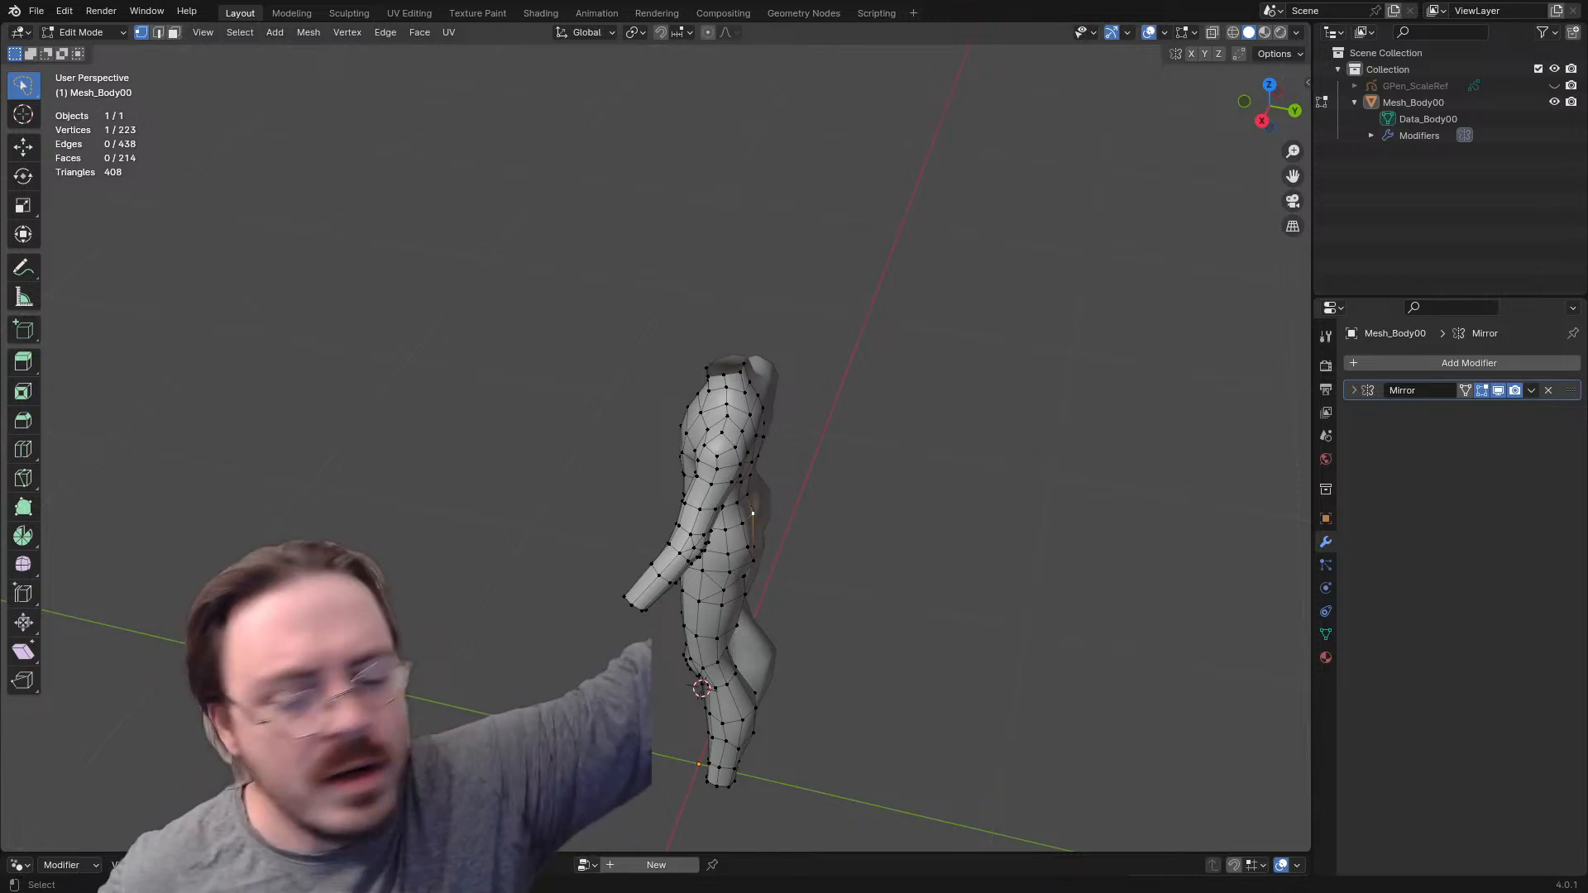
- In face select mode, select the face loop running across the upper chest and around the shoulder to inspect its flow
scroll(744, 530, up, 6)
middle_drag(745, 530, 662, 570)
key(2)
key(3)
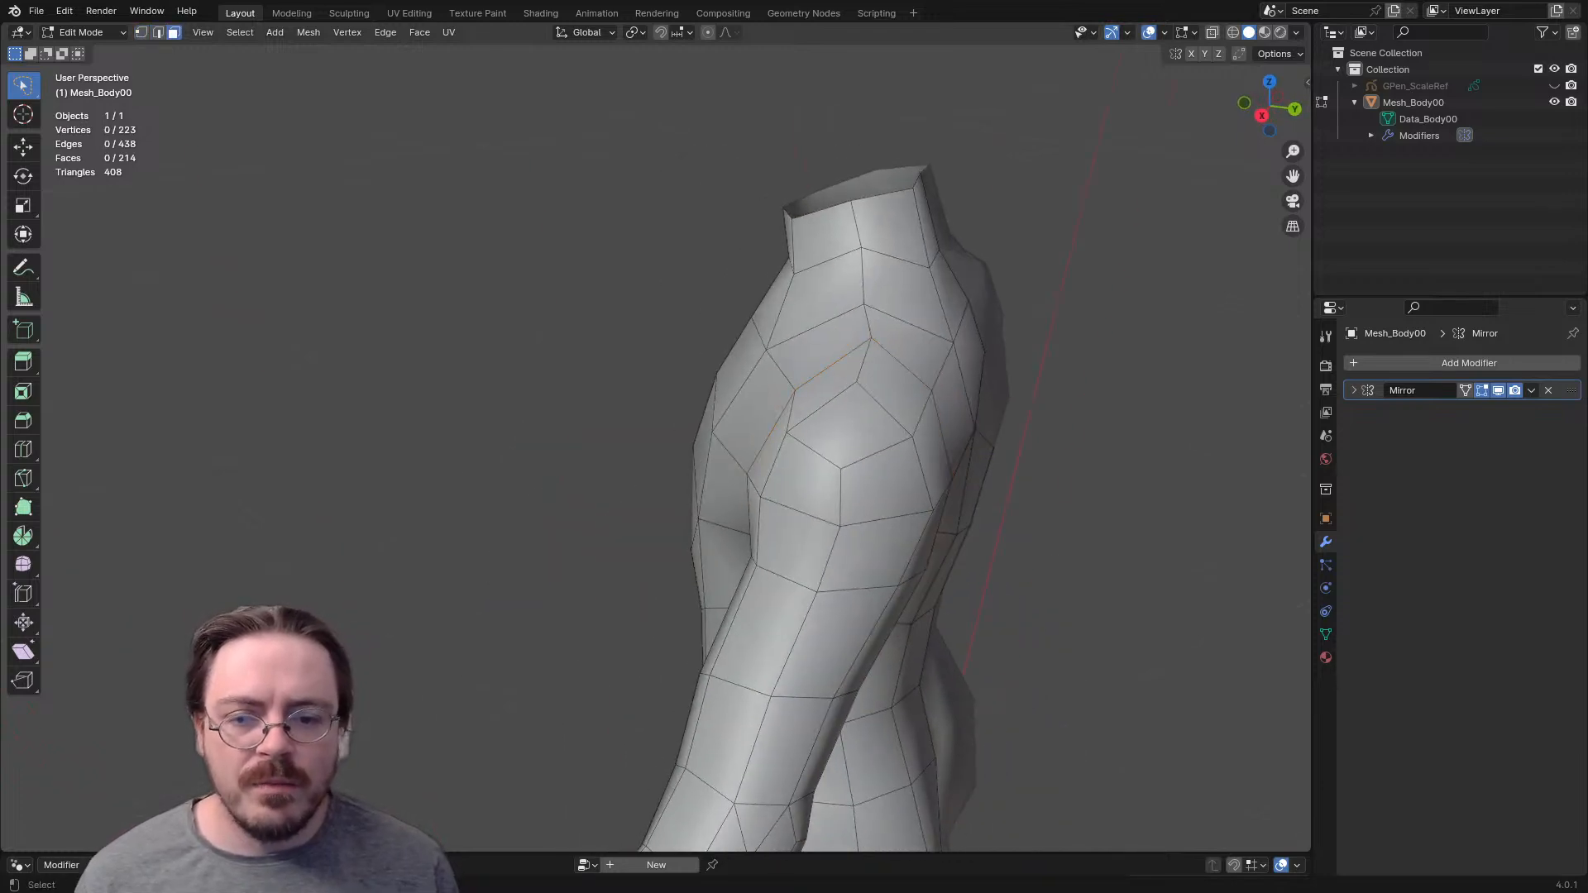
alt+click(774, 440)
middle_drag(774, 440, 852, 440)
scroll(815, 423, up, 1)
scroll(771, 507, down, 1)
scroll(665, 448, up, 5)
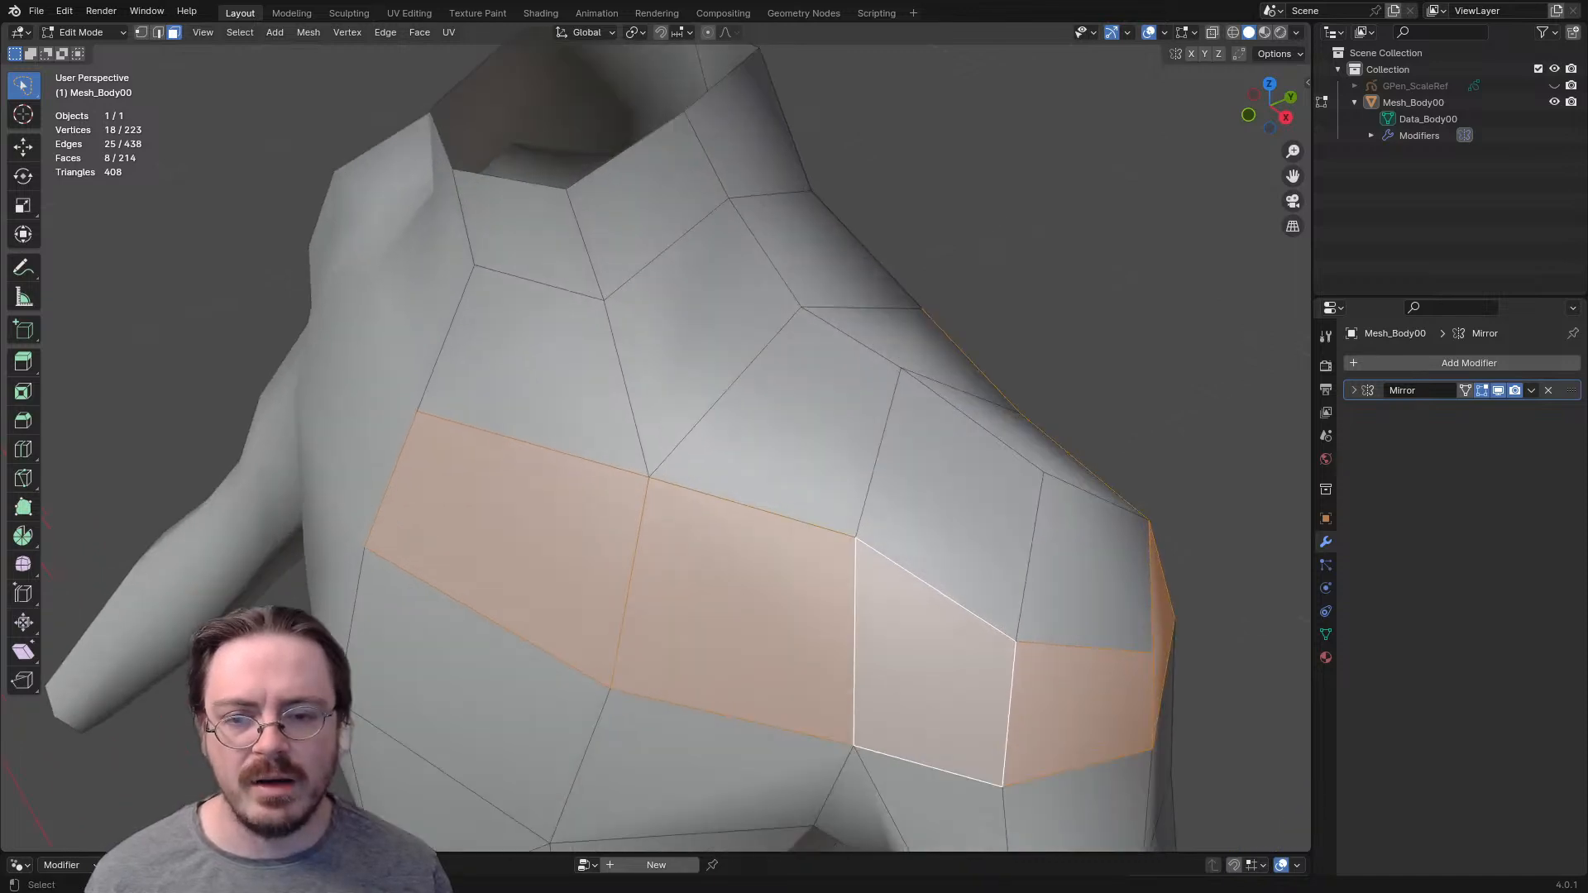
middle_drag(852, 440, 782, 448)
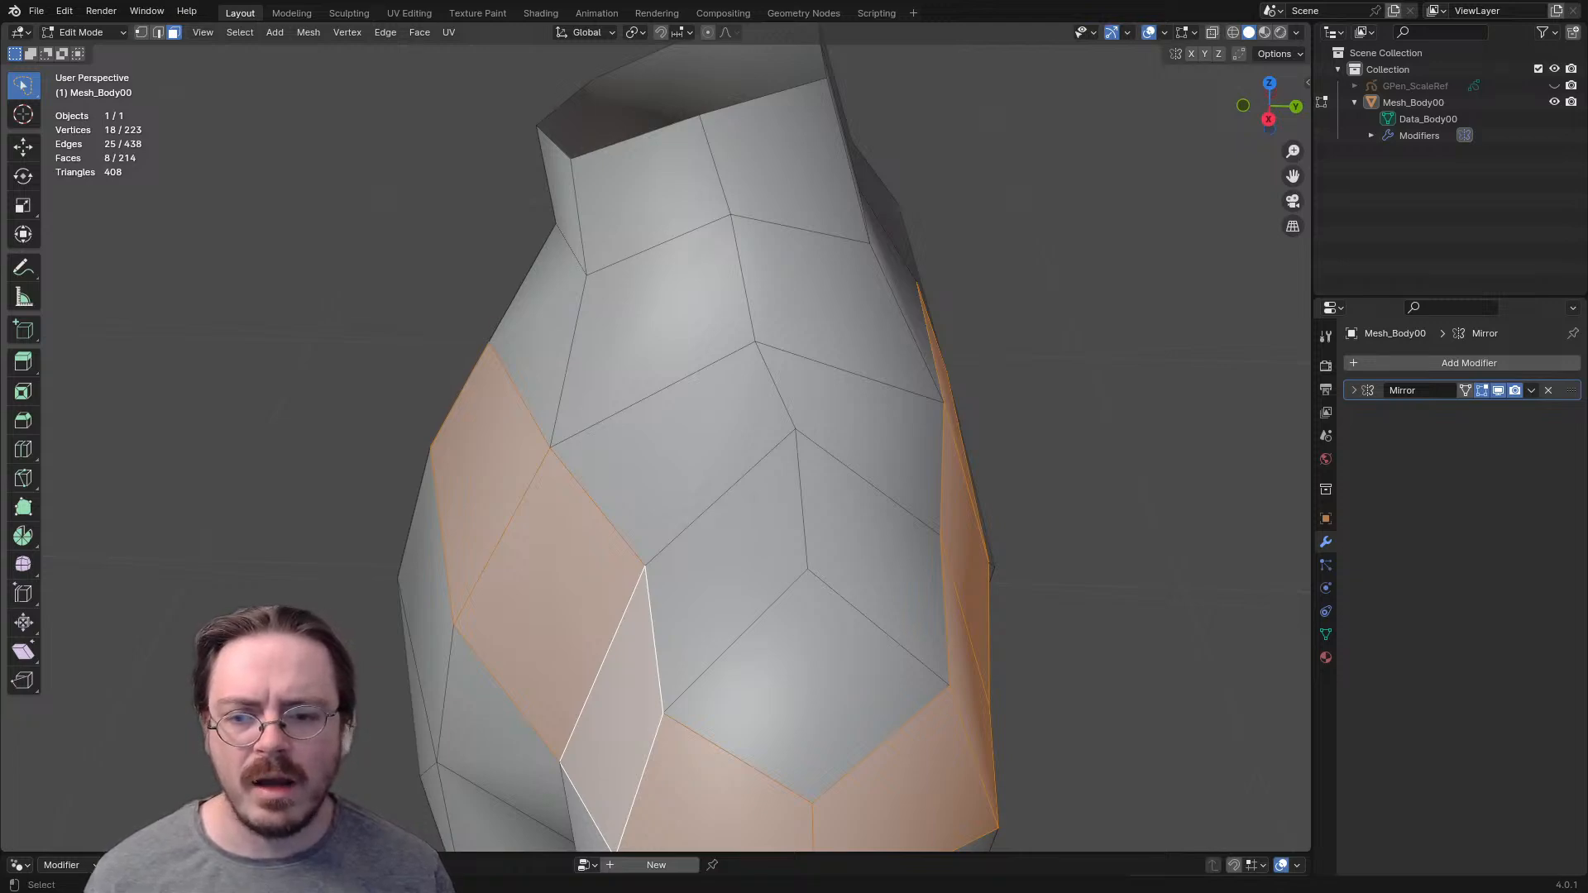
- In vertex select mode, select the vertices where the edge flow splits on the upper chest and the back of the shoulder
key(1)
click(550, 448)
middle_drag(550, 448, 616, 418)
middle_drag(571, 364, 468, 368)
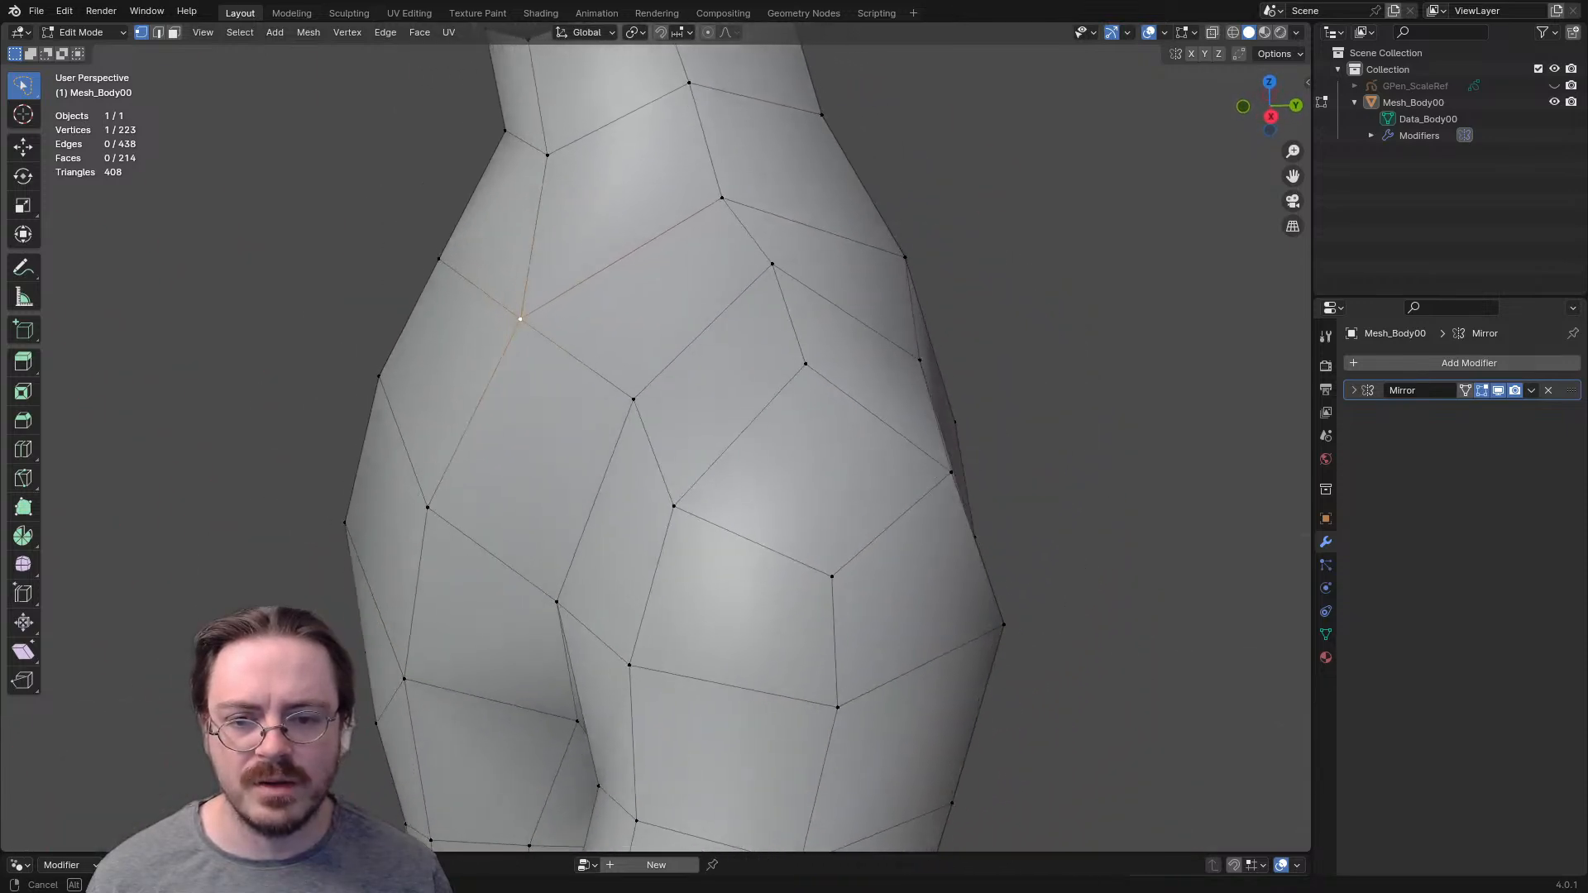
scroll(655, 447, down, 3)
middle_drag(741, 445, 698, 384)
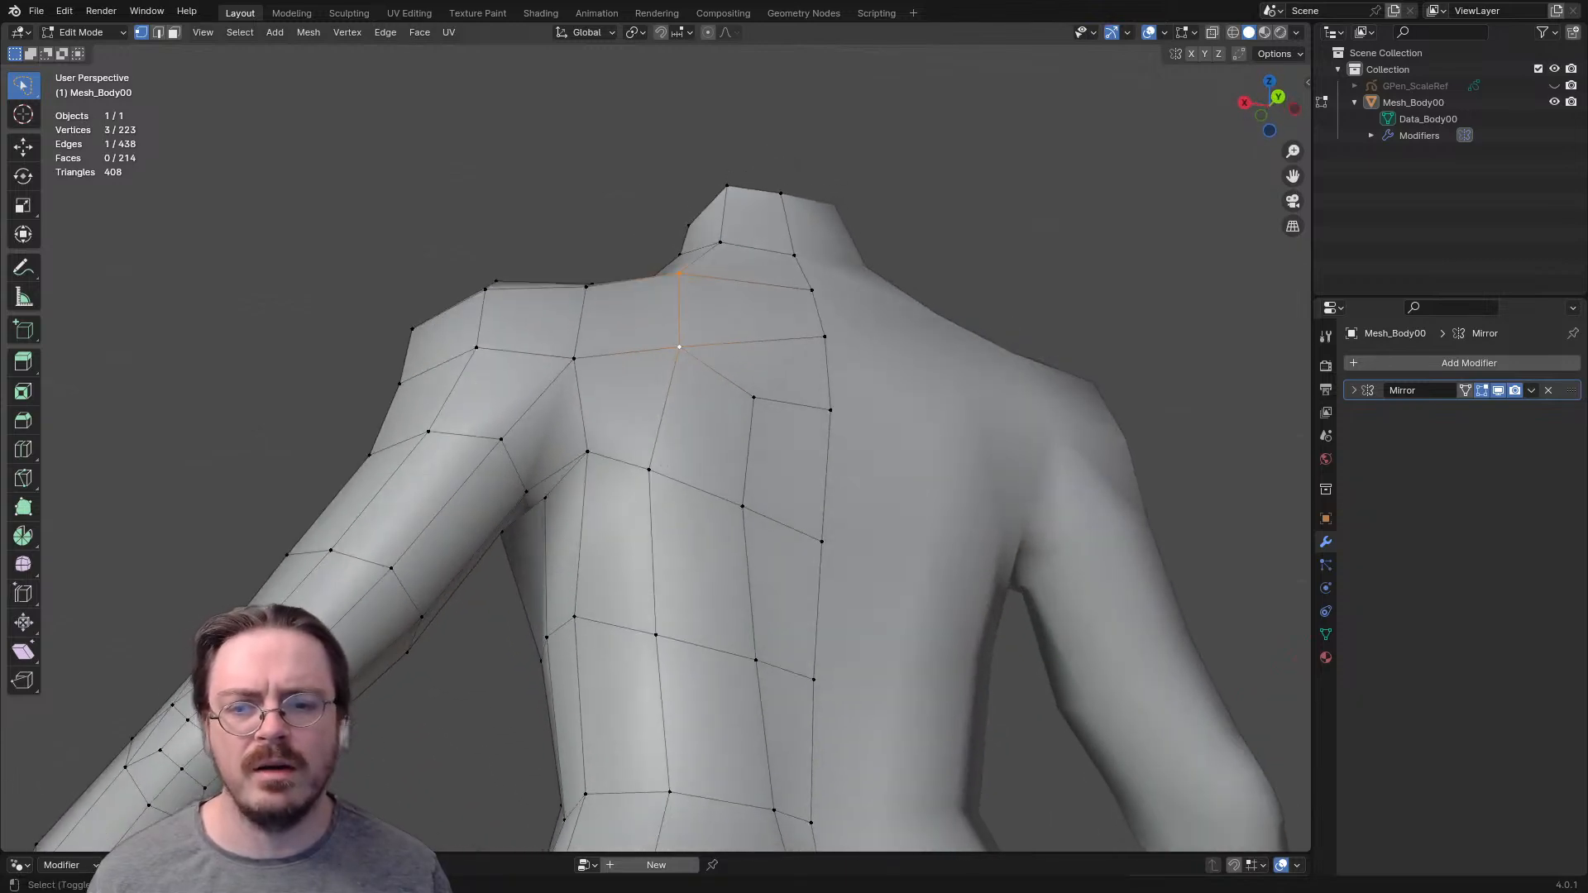
middle_drag(589, 454, 597, 432)
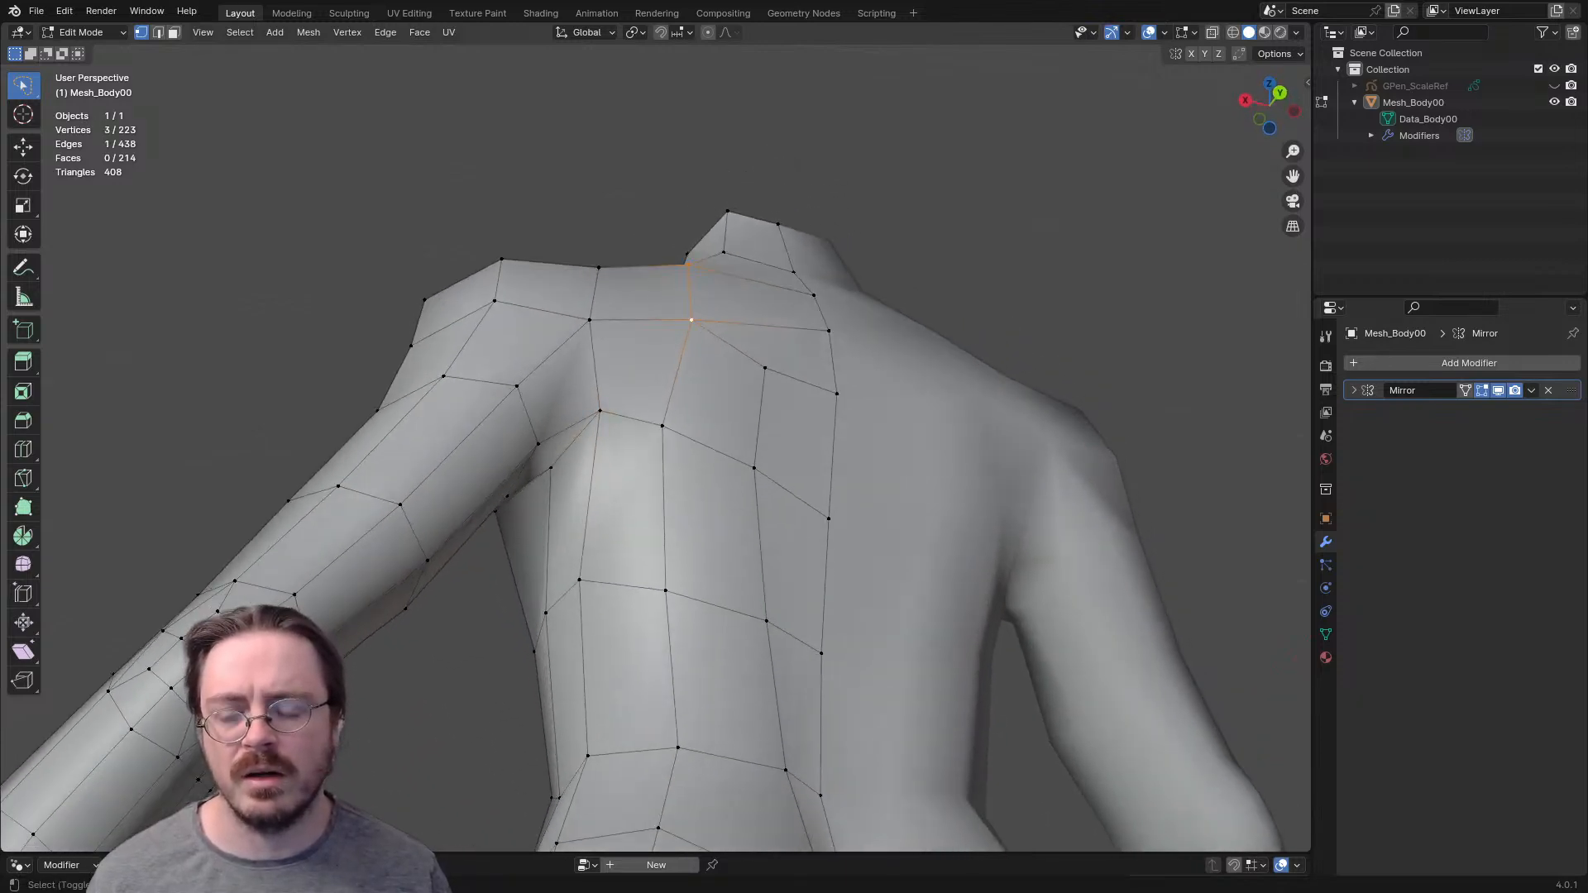
shift+click(590, 321)
middle_drag(590, 320, 674, 431)
- Add the edge-flow vertices on the outer shoulder cap, the shoulder top and the front of the armpit to the selection
shift+click(581, 492)
middle_drag(581, 492, 629, 463)
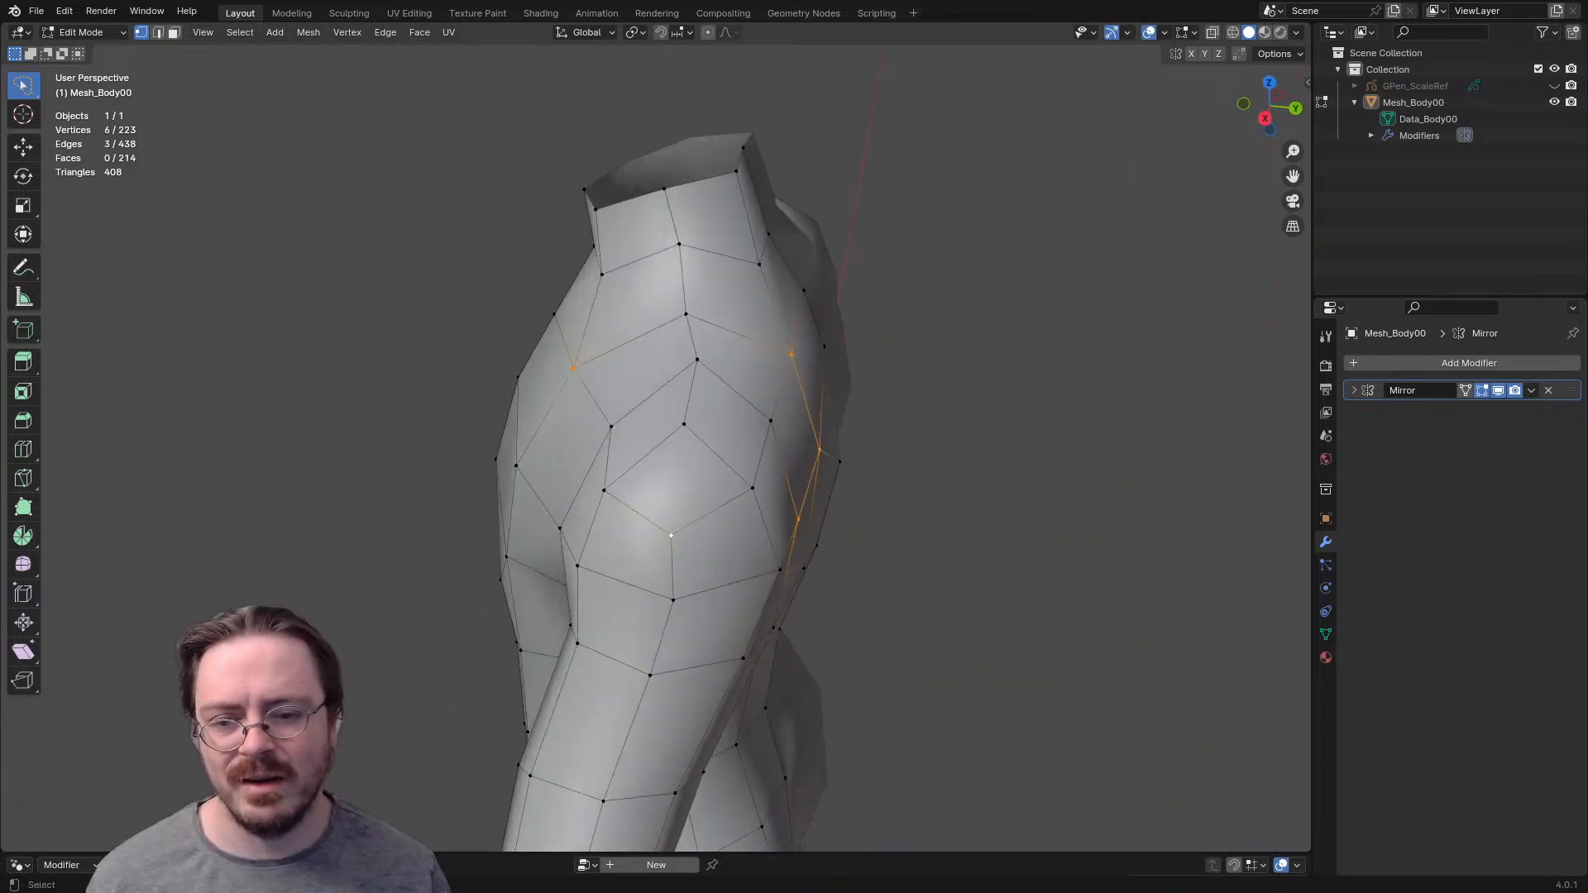
middle_drag(671, 536, 695, 563)
middle_drag(718, 479, 731, 371)
middle_drag(633, 496, 755, 404)
shift+click(731, 457)
shift+click(756, 473)
middle_drag(756, 473, 589, 609)
- Examine the edge flow between the selected vertices around the shoulder and armpit from the front and side
scroll(678, 579, up, 2)
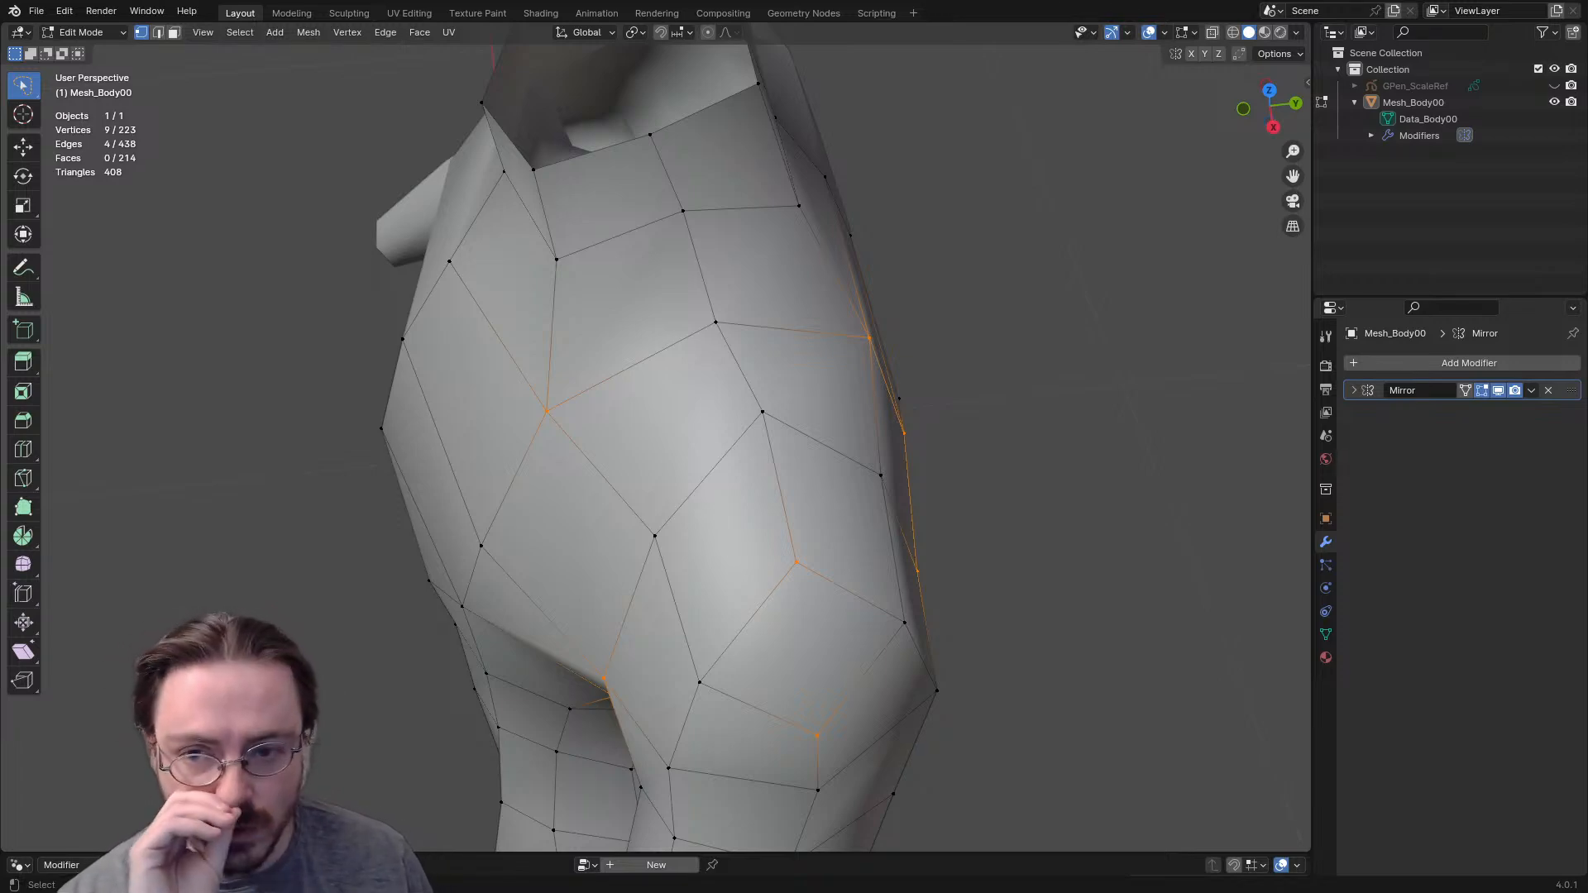
scroll(637, 488, up, 2)
middle_drag(637, 488, 794, 629)
scroll(749, 632, down, 2)
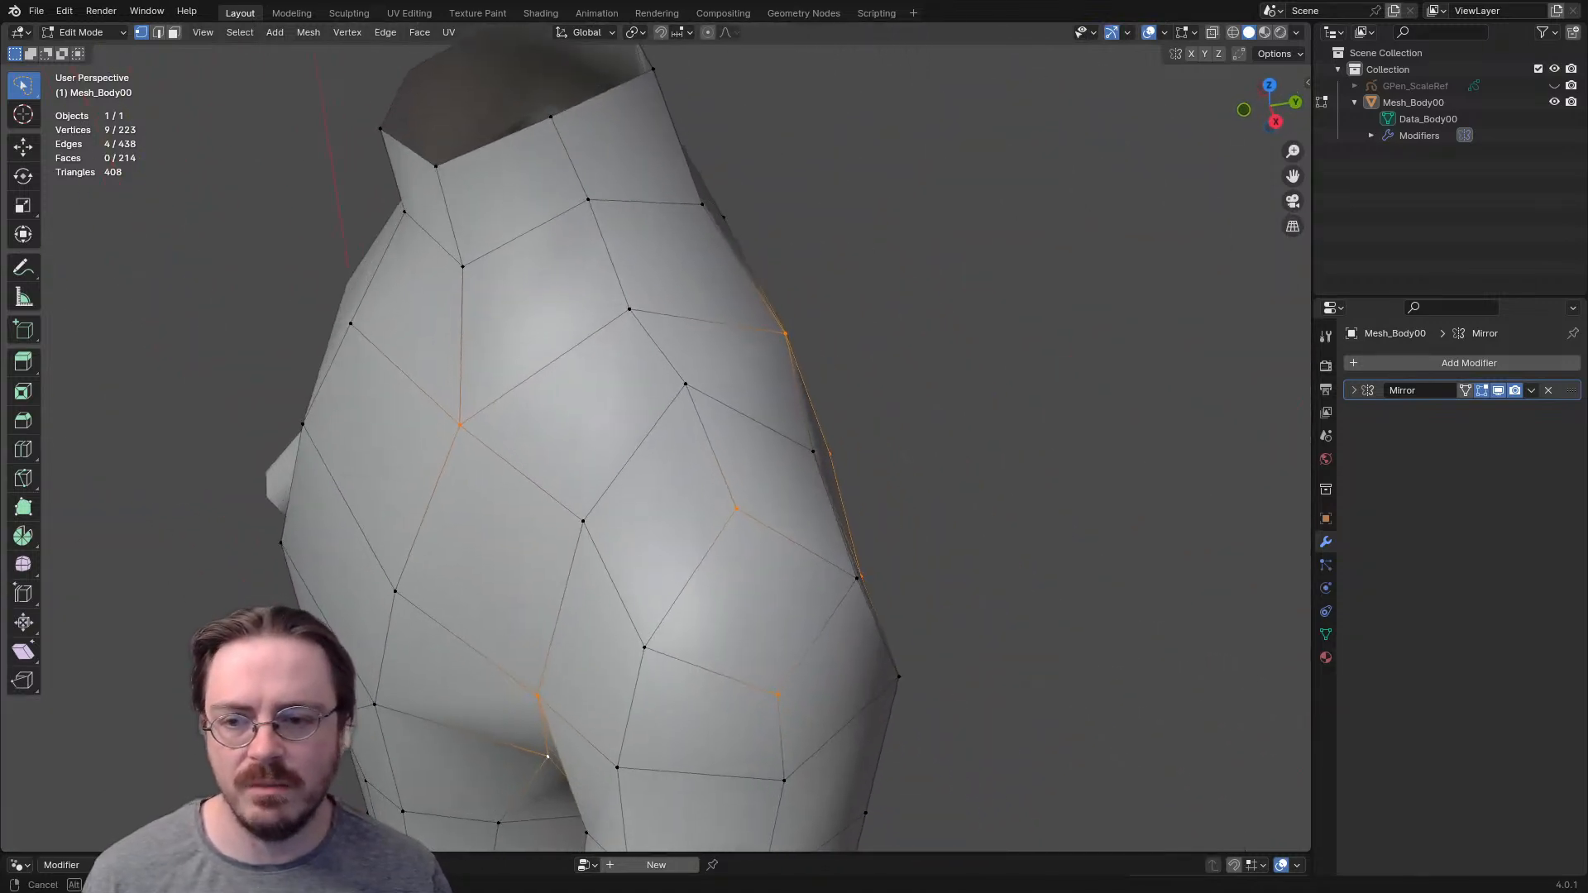
middle_drag(547, 757, 650, 751)
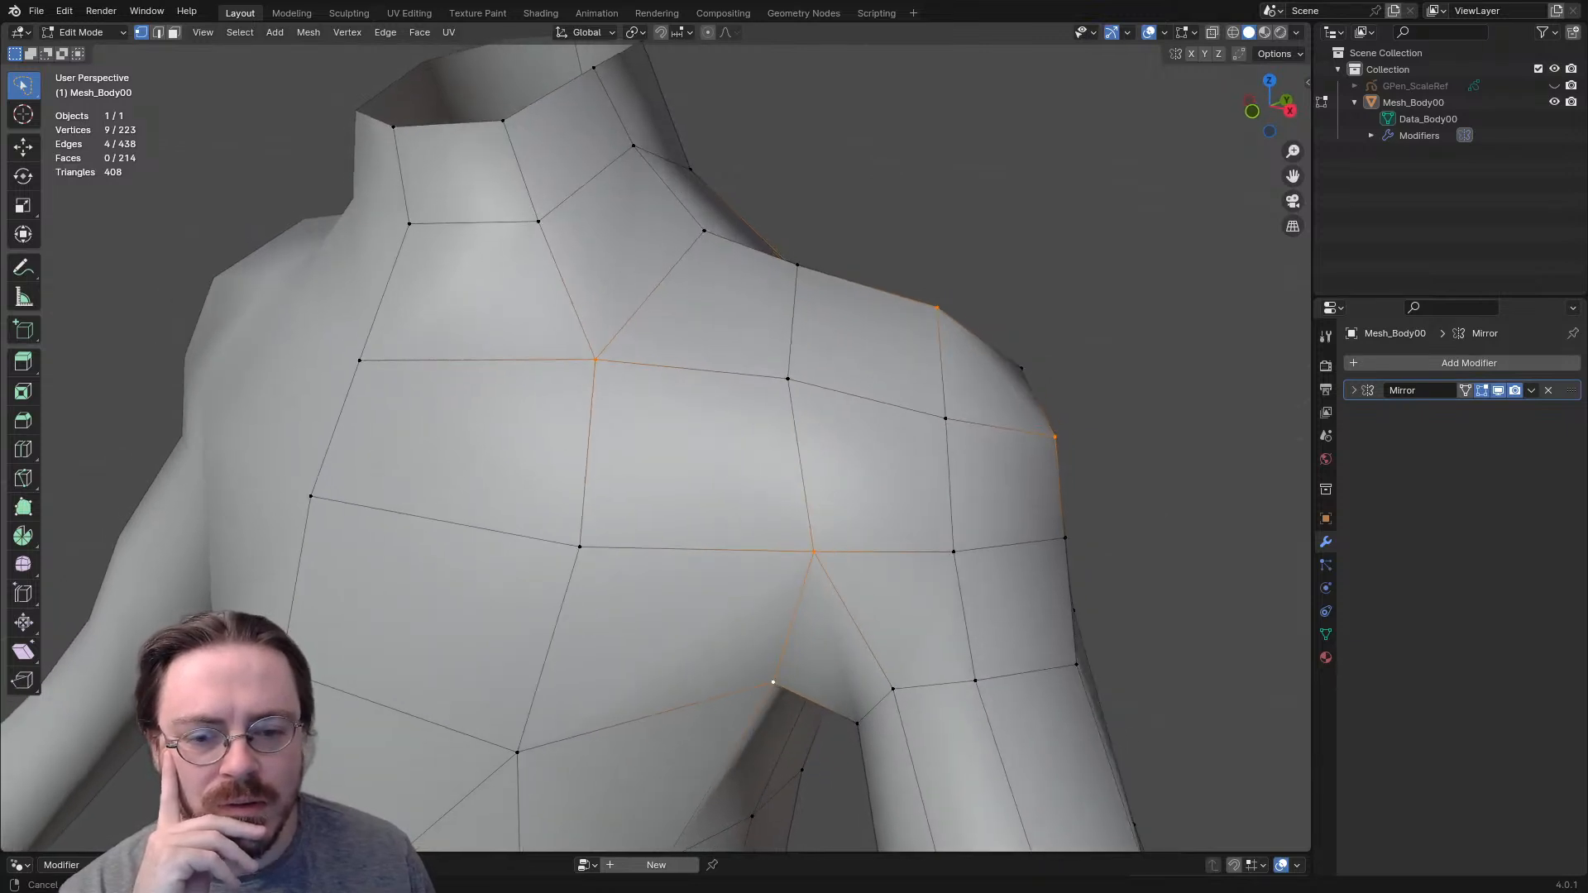
middle_drag(650, 752, 579, 752)
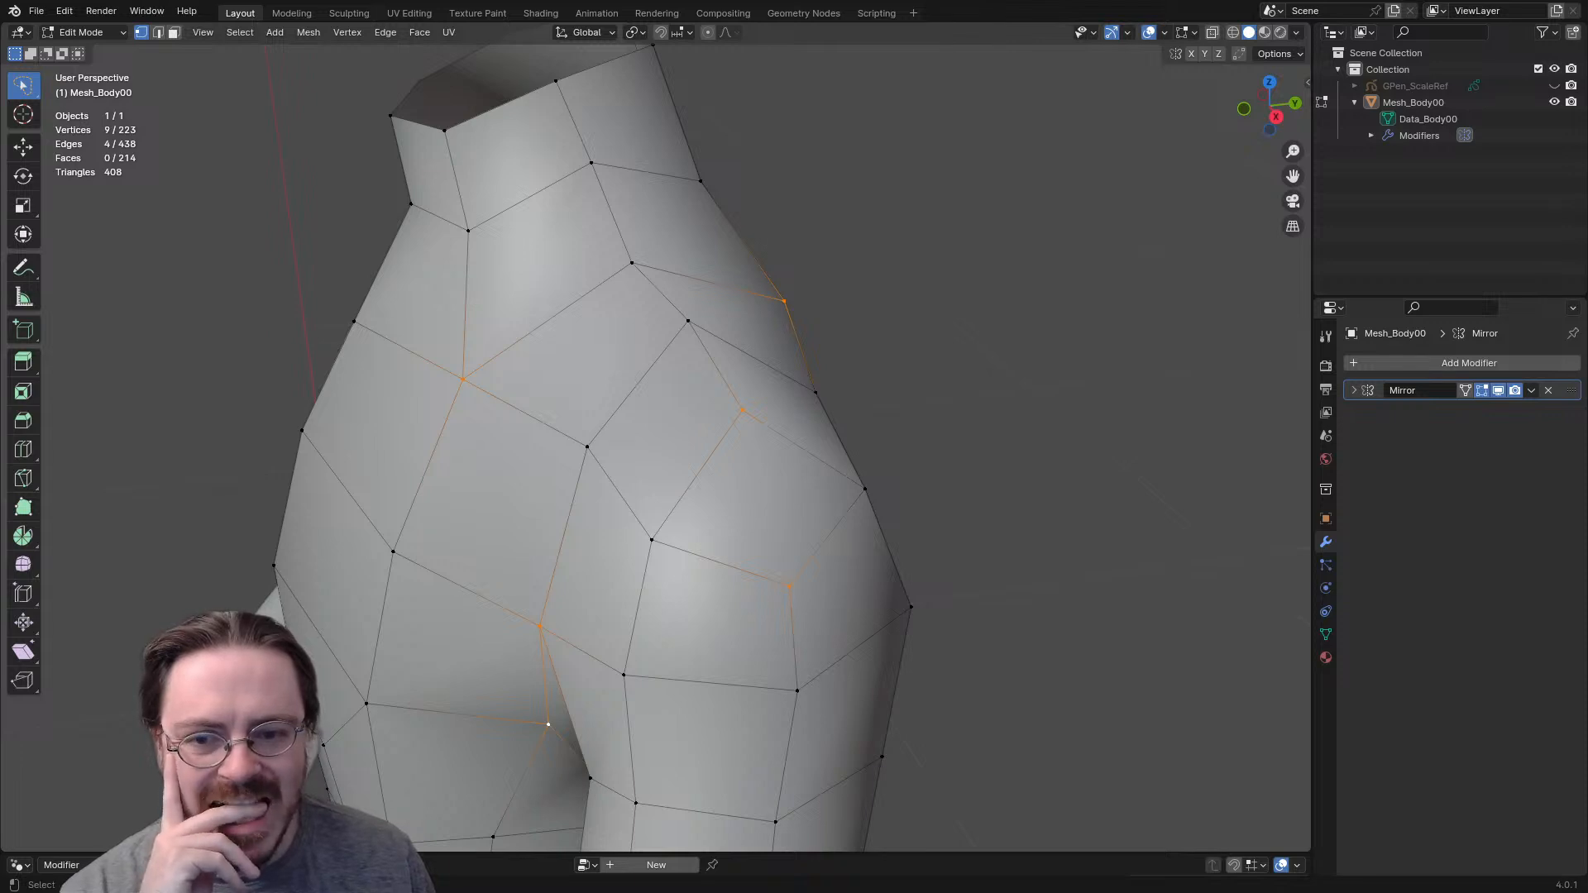
middle_drag(662, 496, 621, 517)
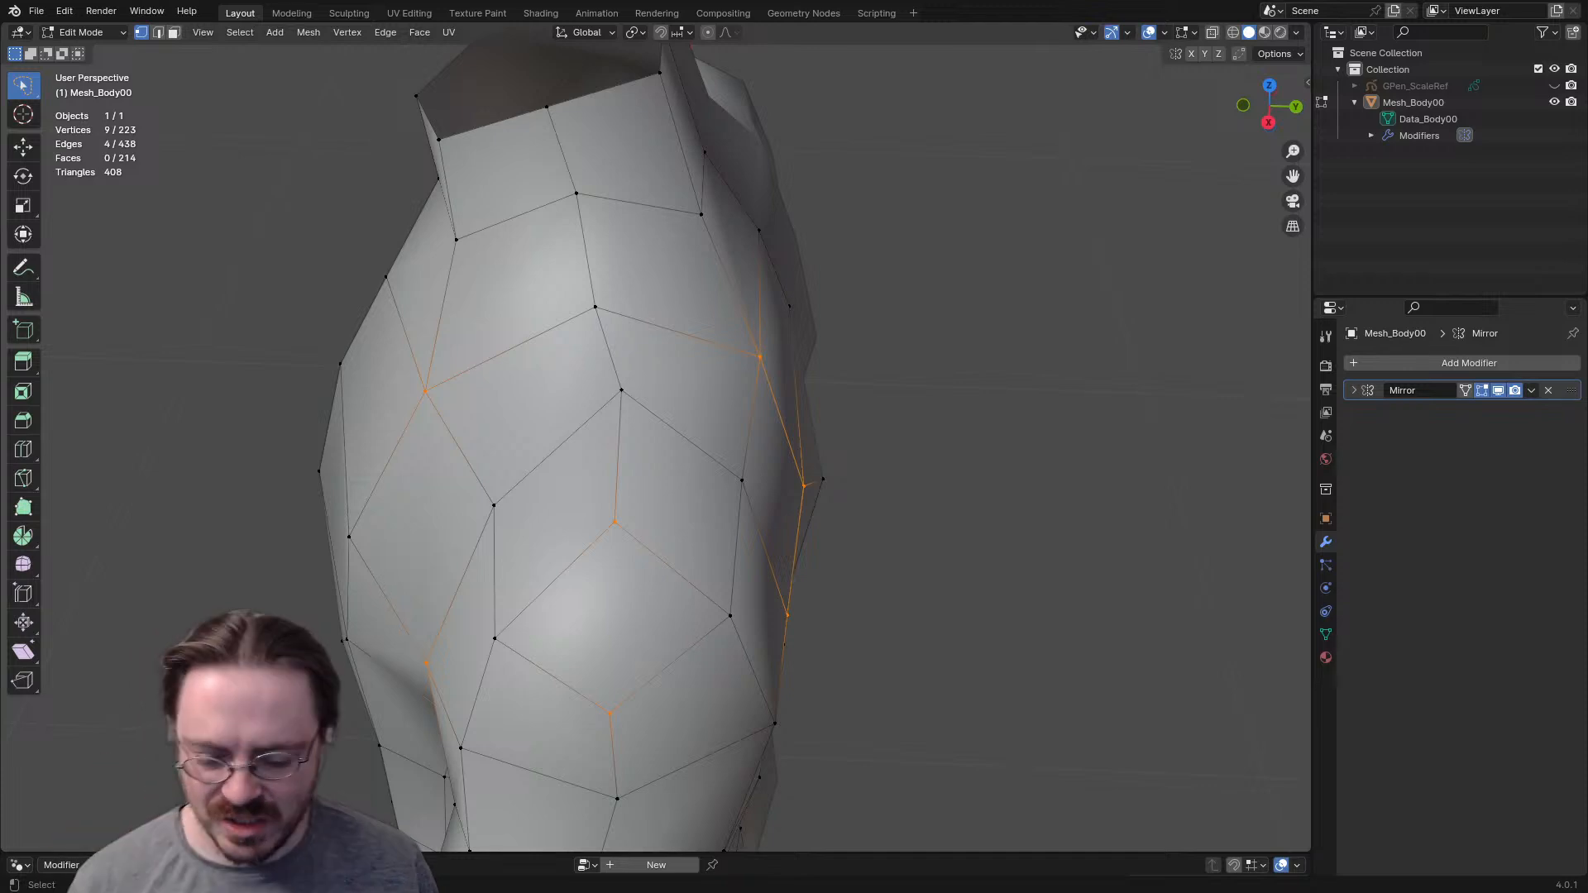
- Knife-cut a closed ring of new edges across the top of the shoulder, from near the neck base to the outer shoulder cap
key(k)
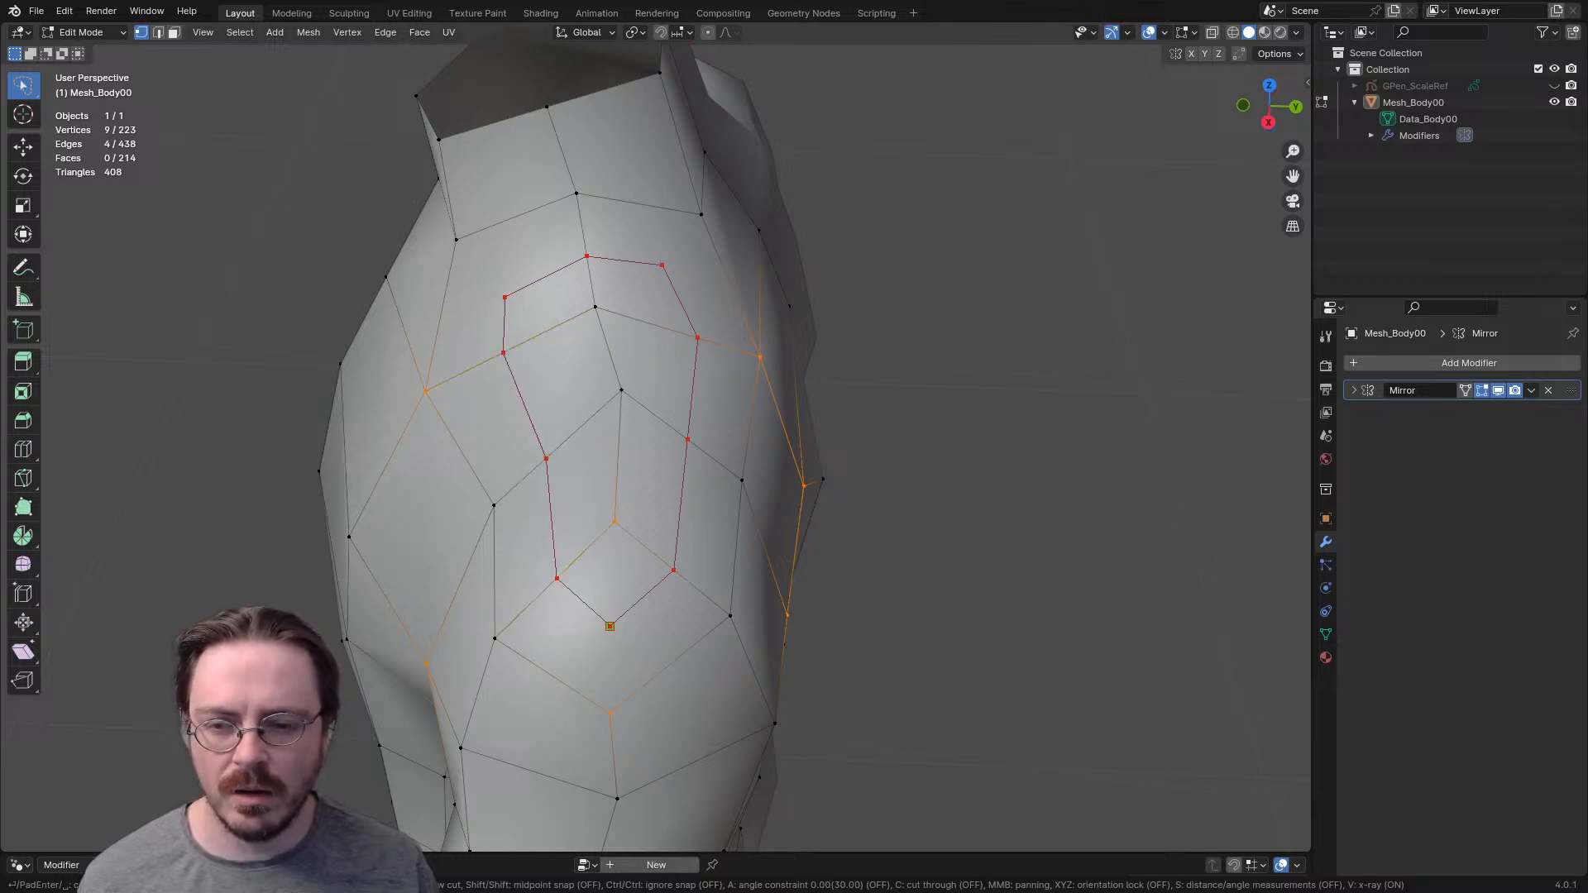
key(Return)
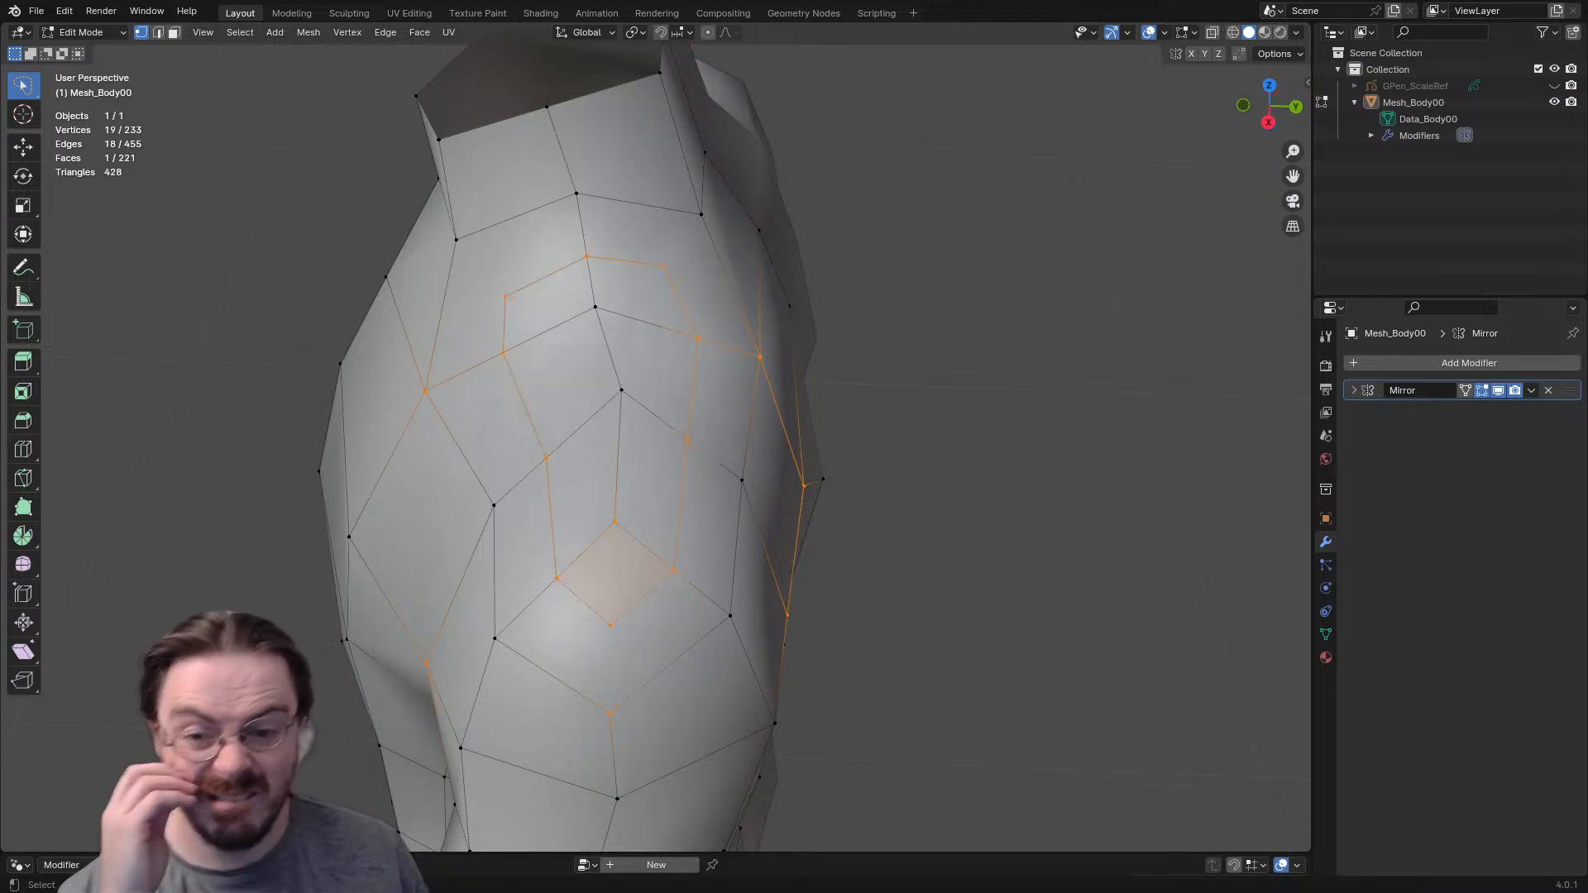
scroll(656, 447, up, 2)
scroll(655, 448, down, 2)
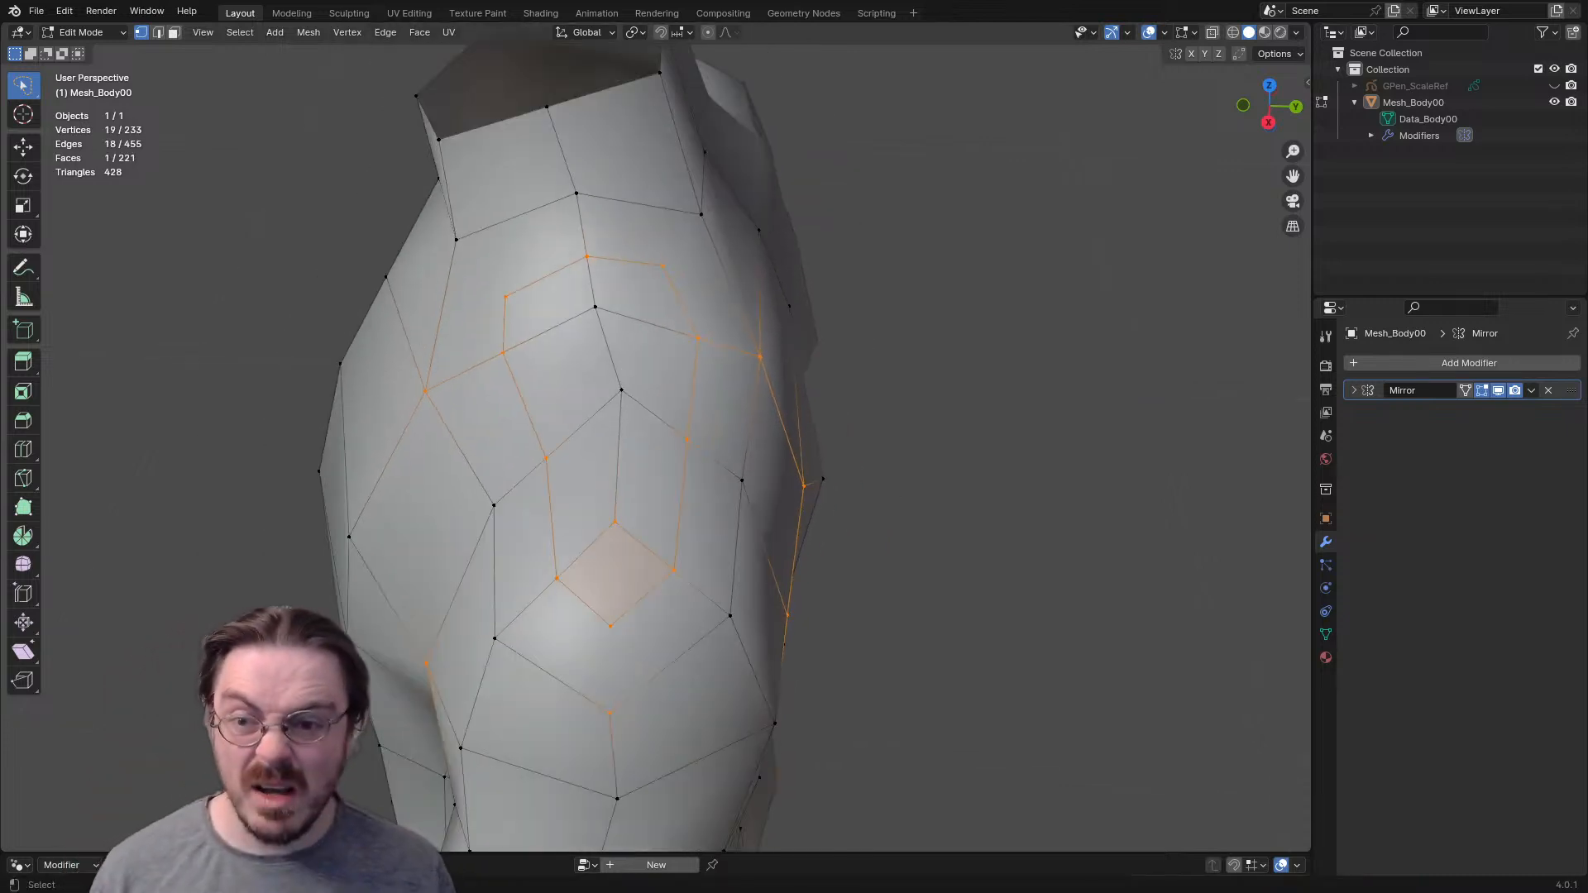
- Delete only the faces of the three bent polygons bordering the new ring, two near the neck base and one on the shoulder cap
click(661, 266)
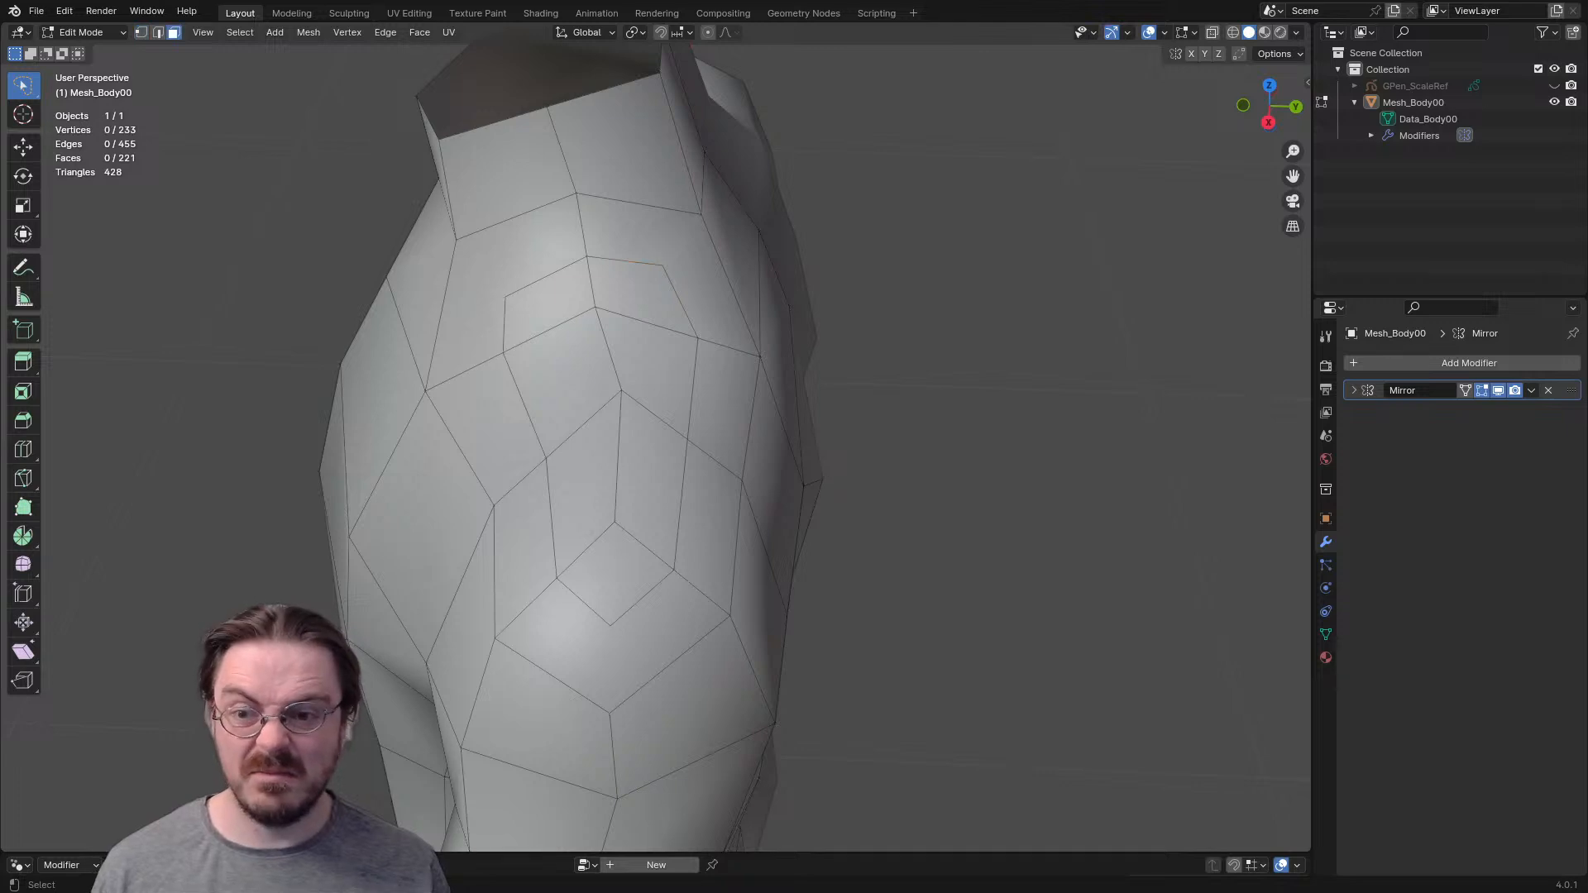
shift+click(501, 271)
shift+click(671, 238)
shift+click(611, 665)
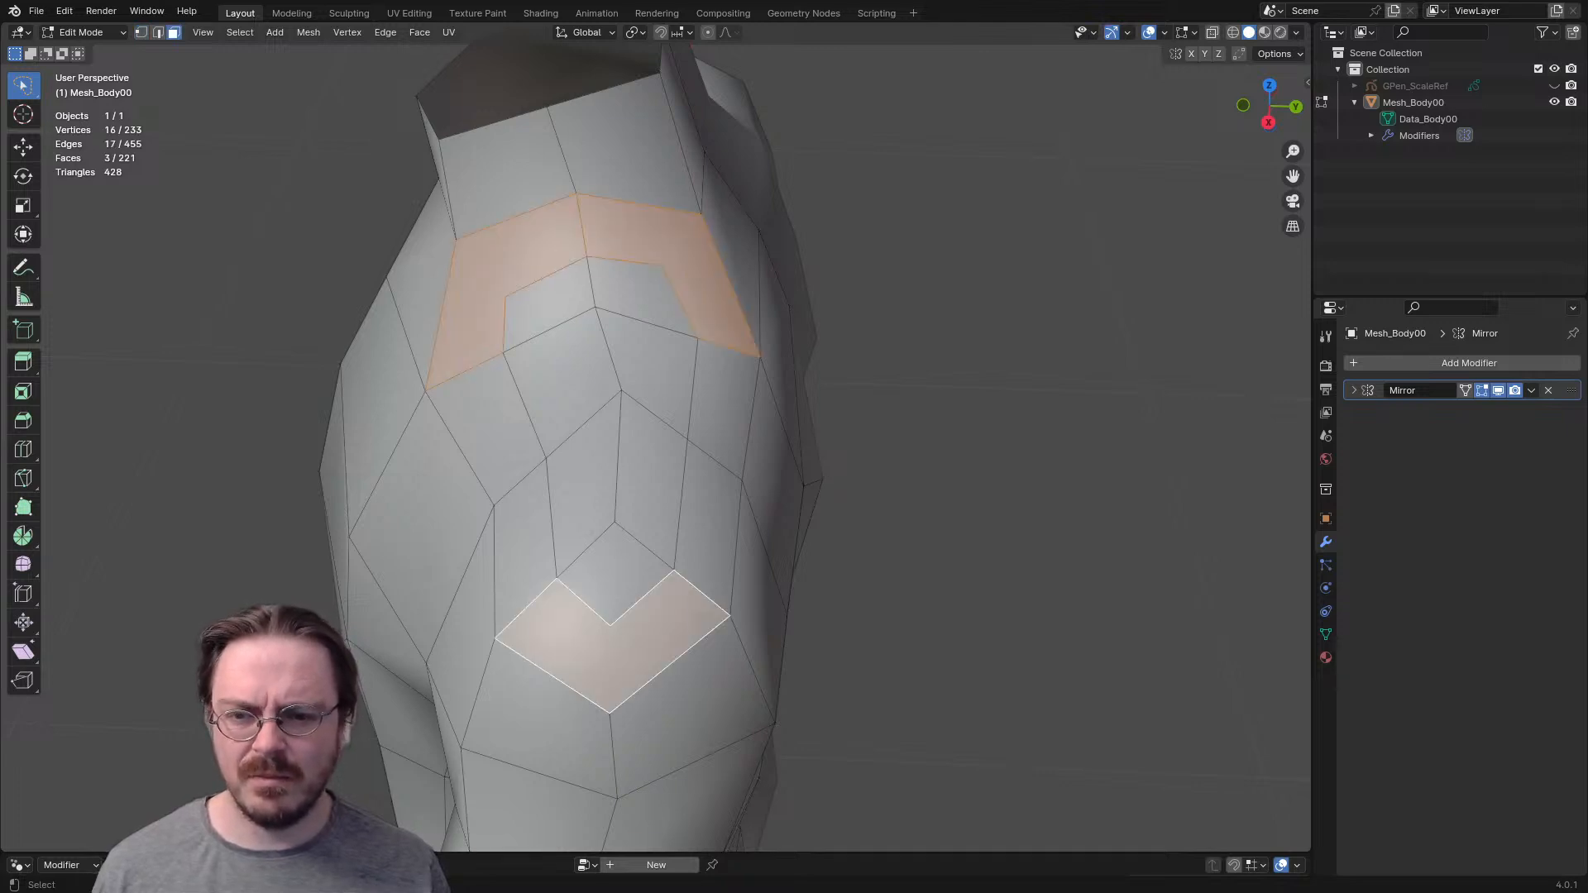
key(x)
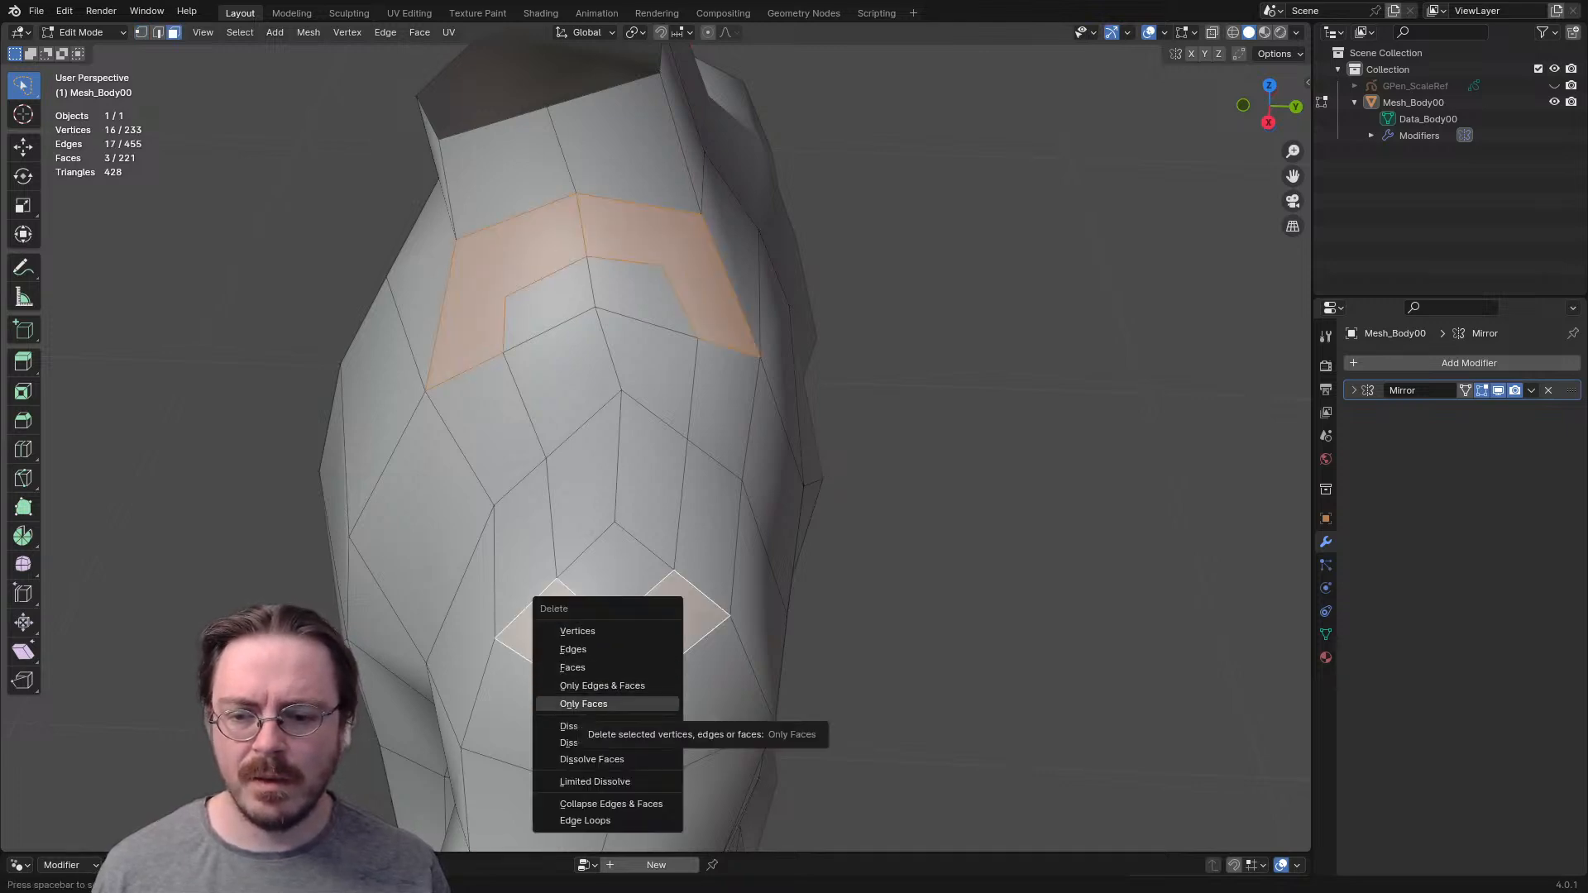
click(583, 704)
- Using edge selection, fill the back half of the opening near the neck base with two quads
key(2)
click(625, 260)
shift+click(639, 205)
key(f)
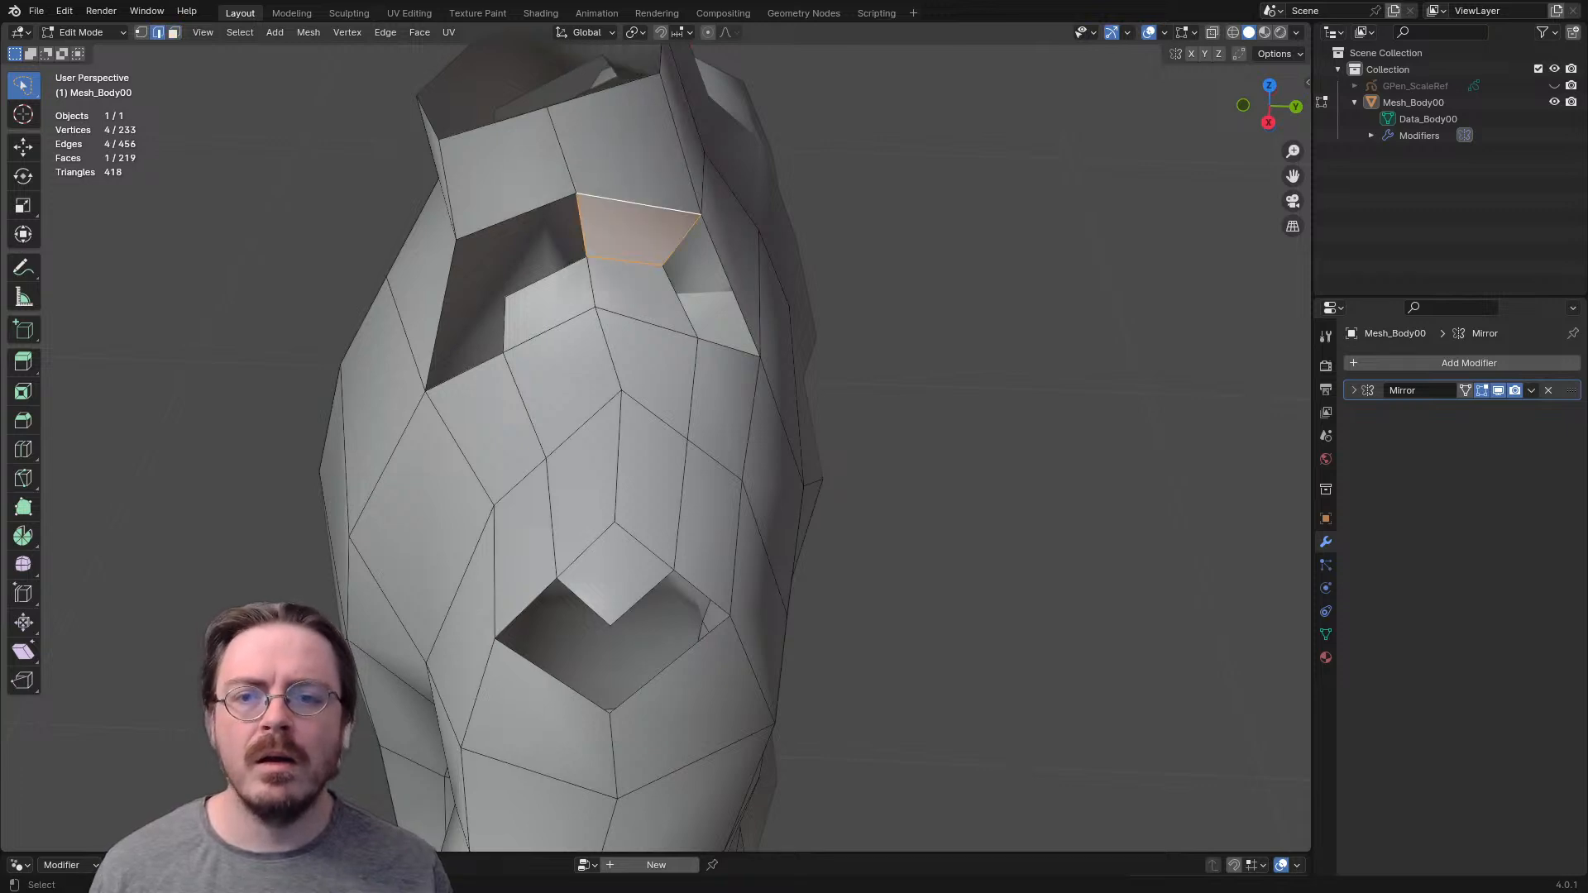
click(680, 300)
key(f)
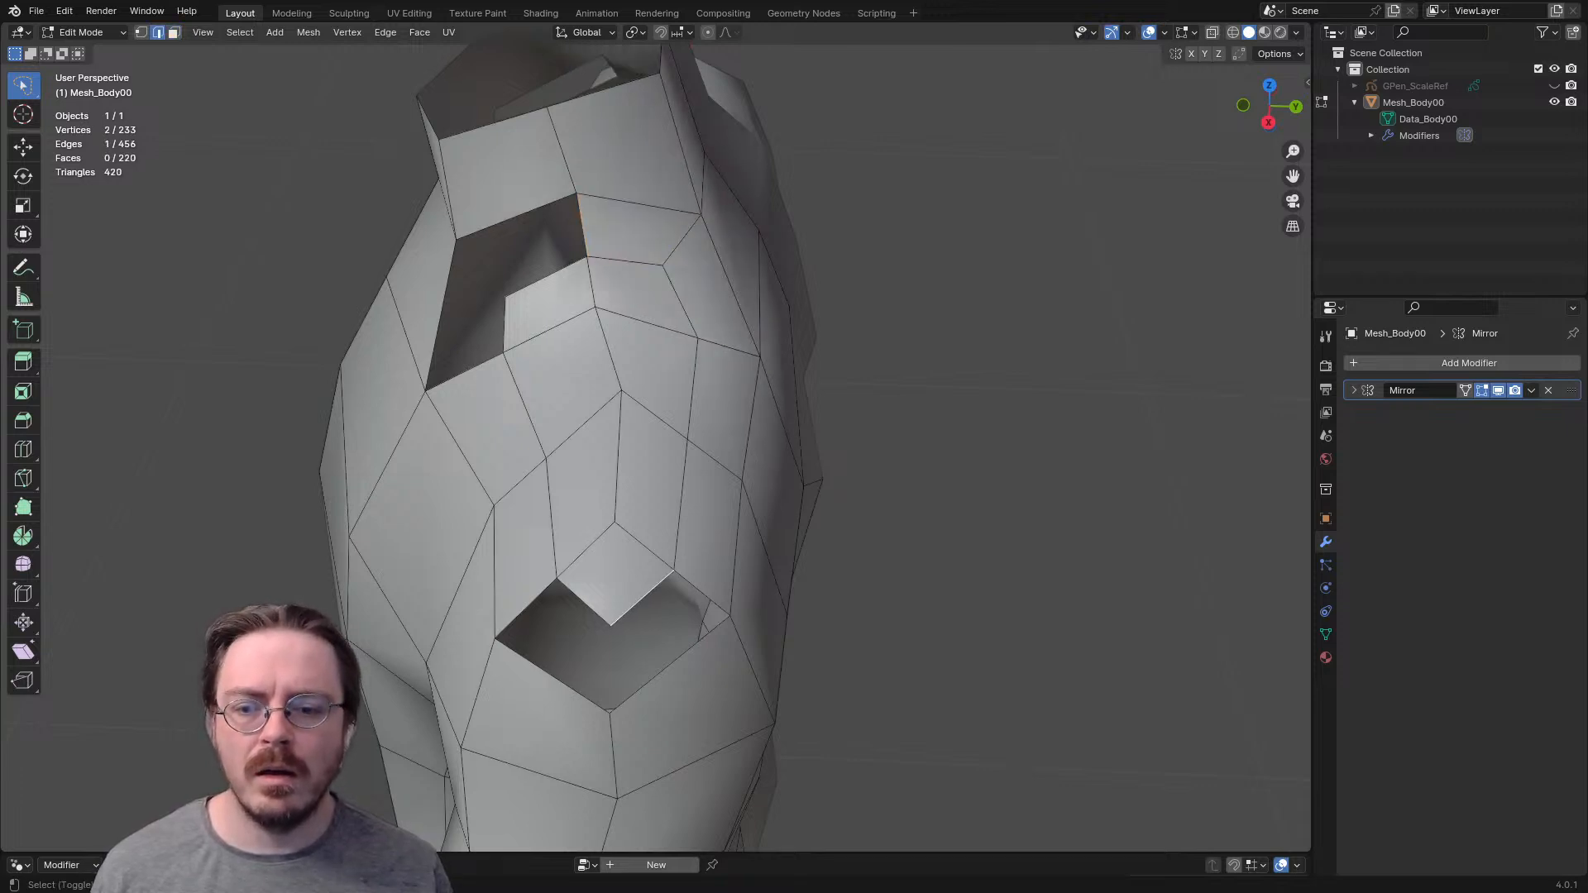
- Fill the opening on the outer shoulder cap with two quads and close the front half of the opening near the neck base
shift+click(670, 664)
key(f)
shift+click(553, 675)
key(f)
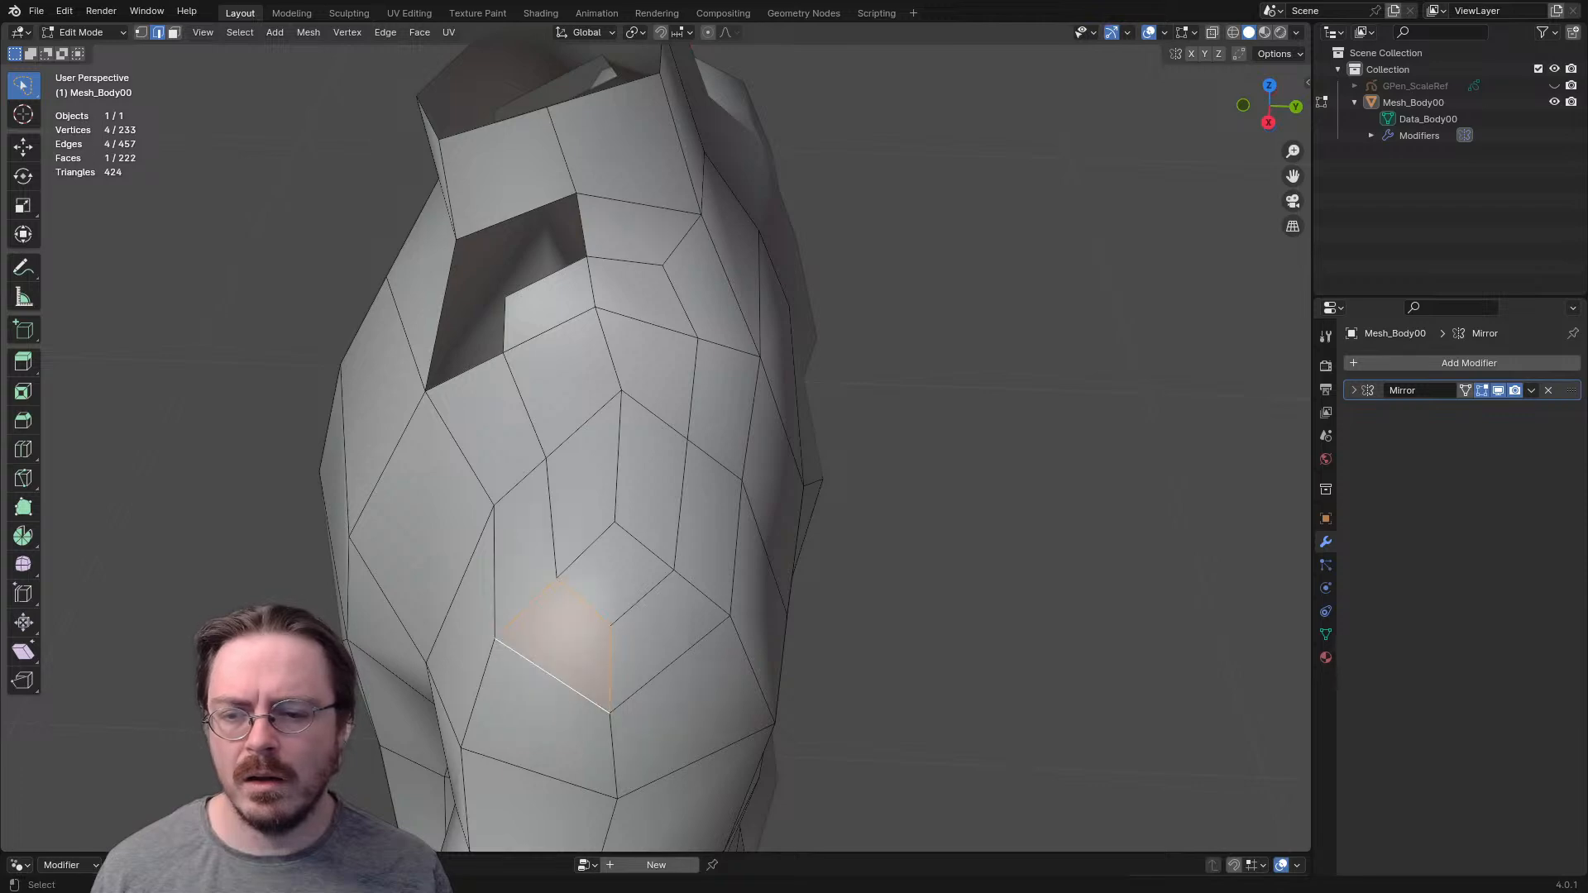
click(465, 371)
key(f)
key(f)
- Examine the rebuilt shoulder topology from the back, side and front
scroll(656, 447, down, 2)
middle_drag(662, 447, 469, 431)
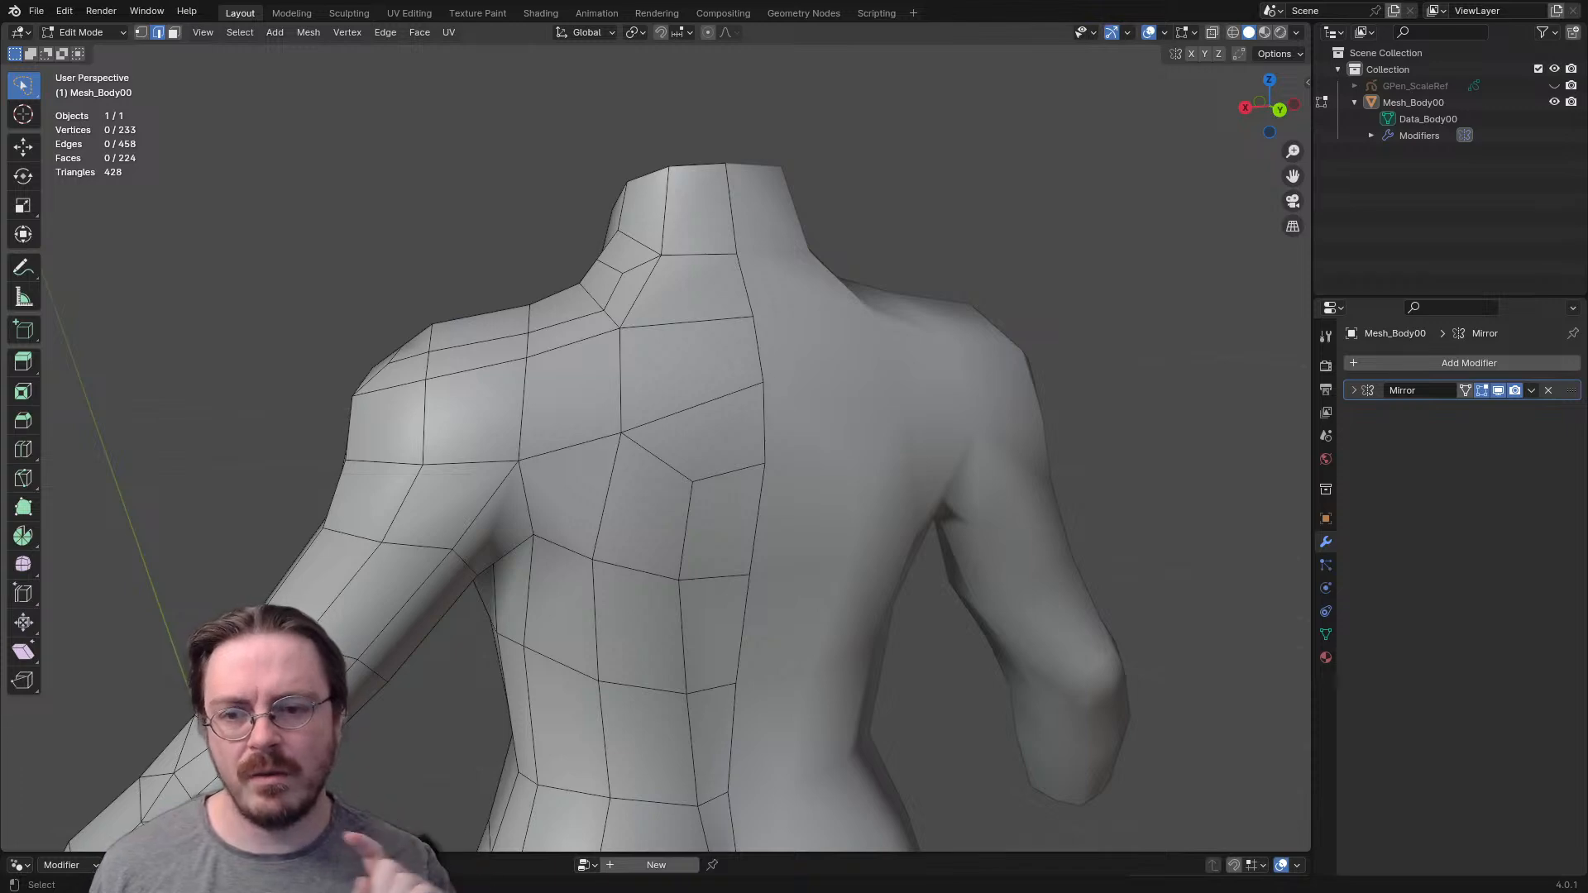
middle_drag(469, 431, 637, 488)
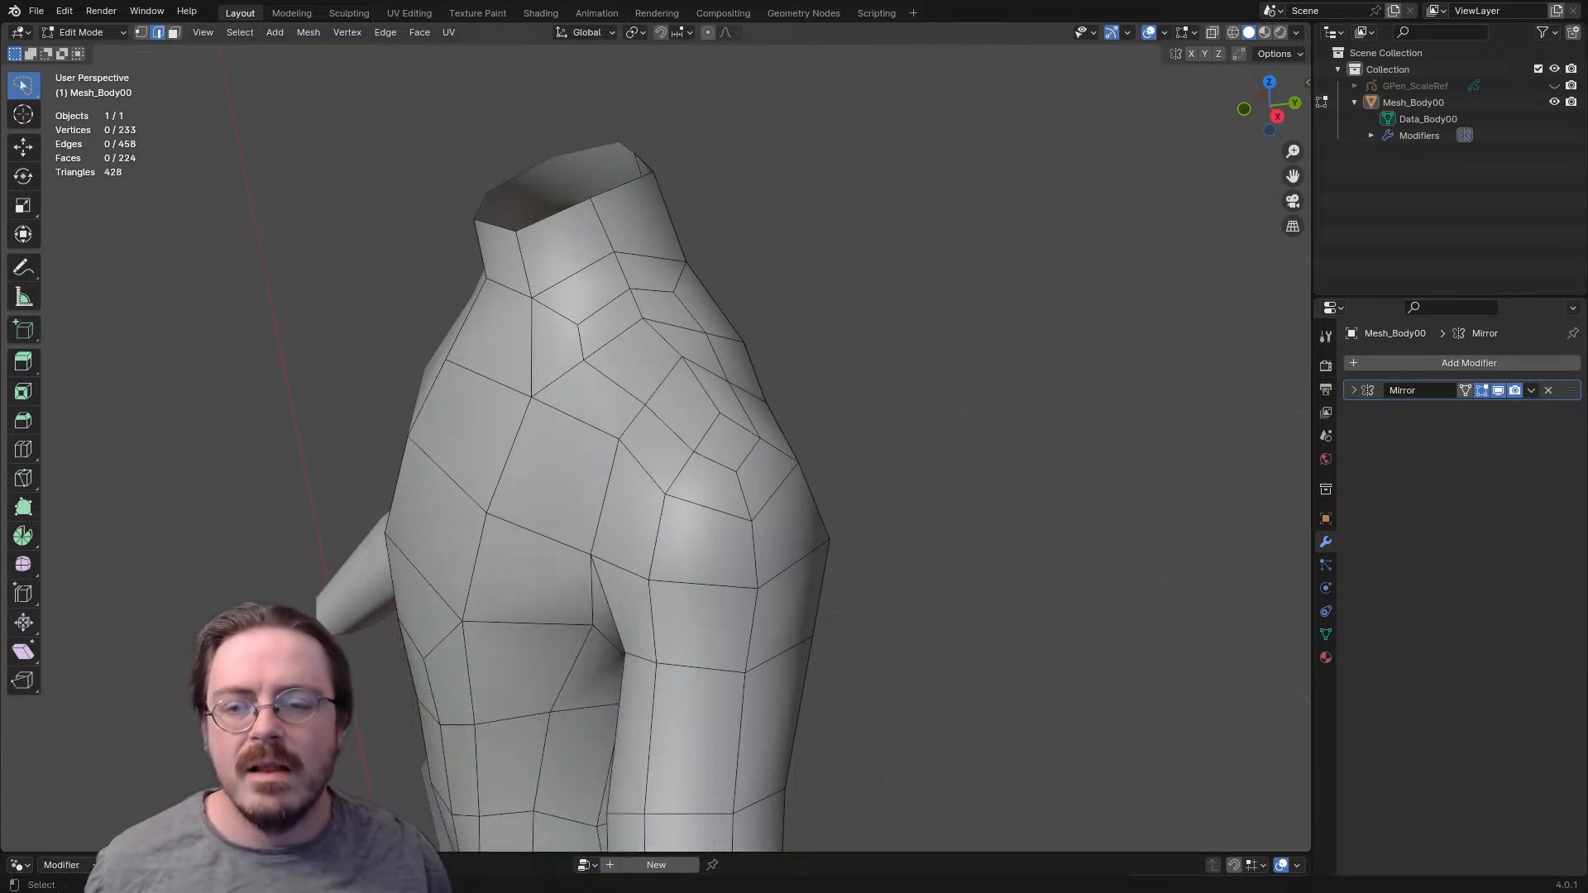
middle_drag(656, 447, 707, 475)
scroll(708, 476, up, 1)
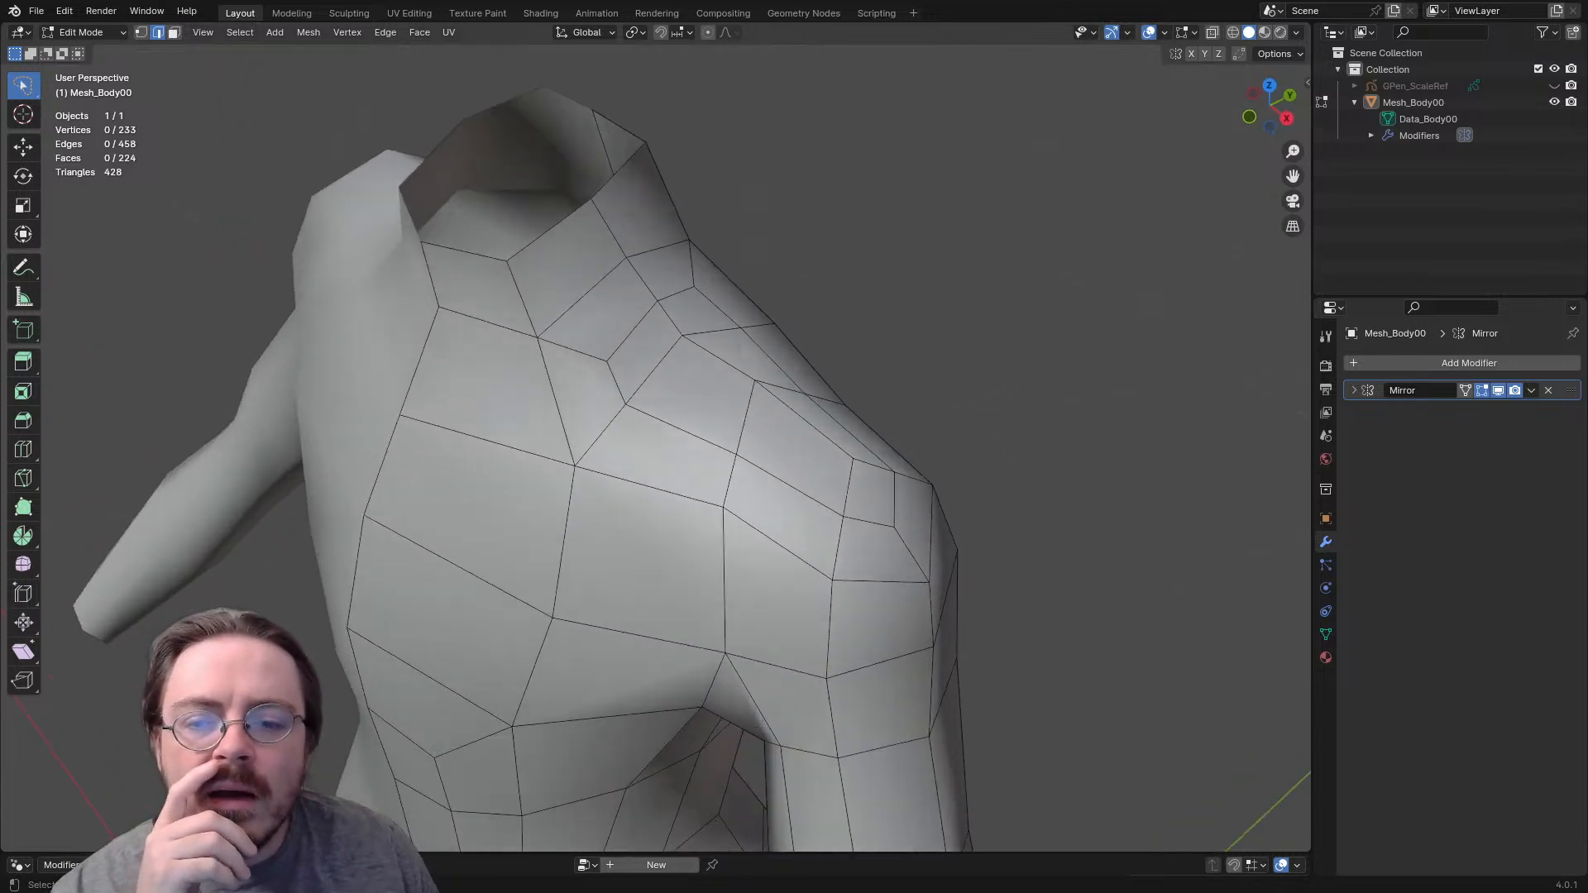
scroll(662, 430, up, 1)
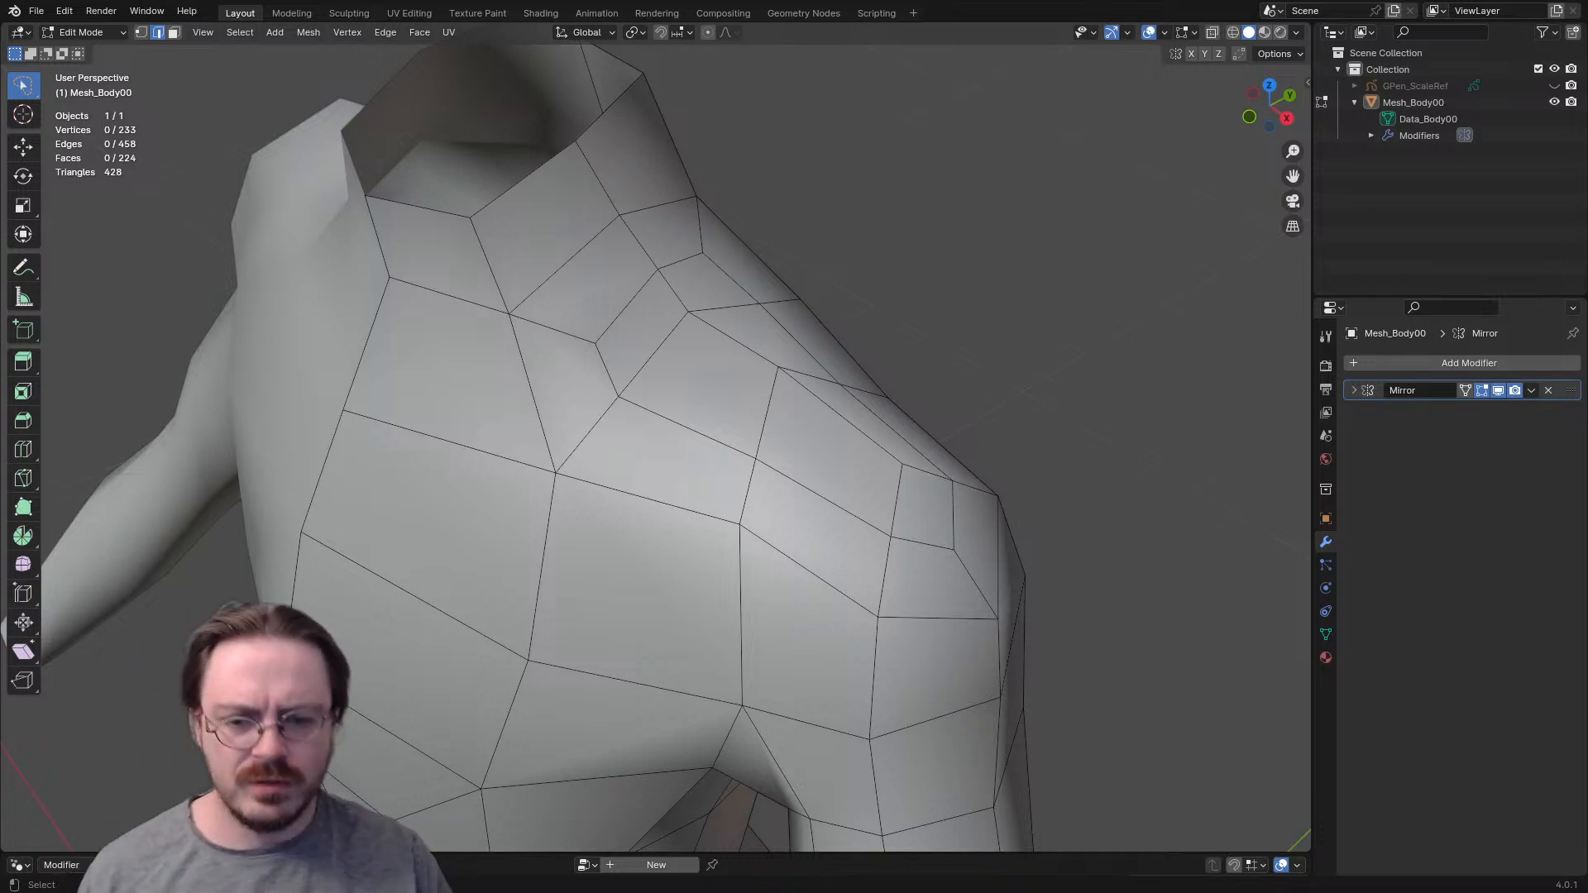
scroll(716, 355, down, 2)
- Switch to Sculpt Mode with the Grab brush at 113 px radius and show the wireframe overlay in front view
key(ctrl+Tab)
click(717, 394)
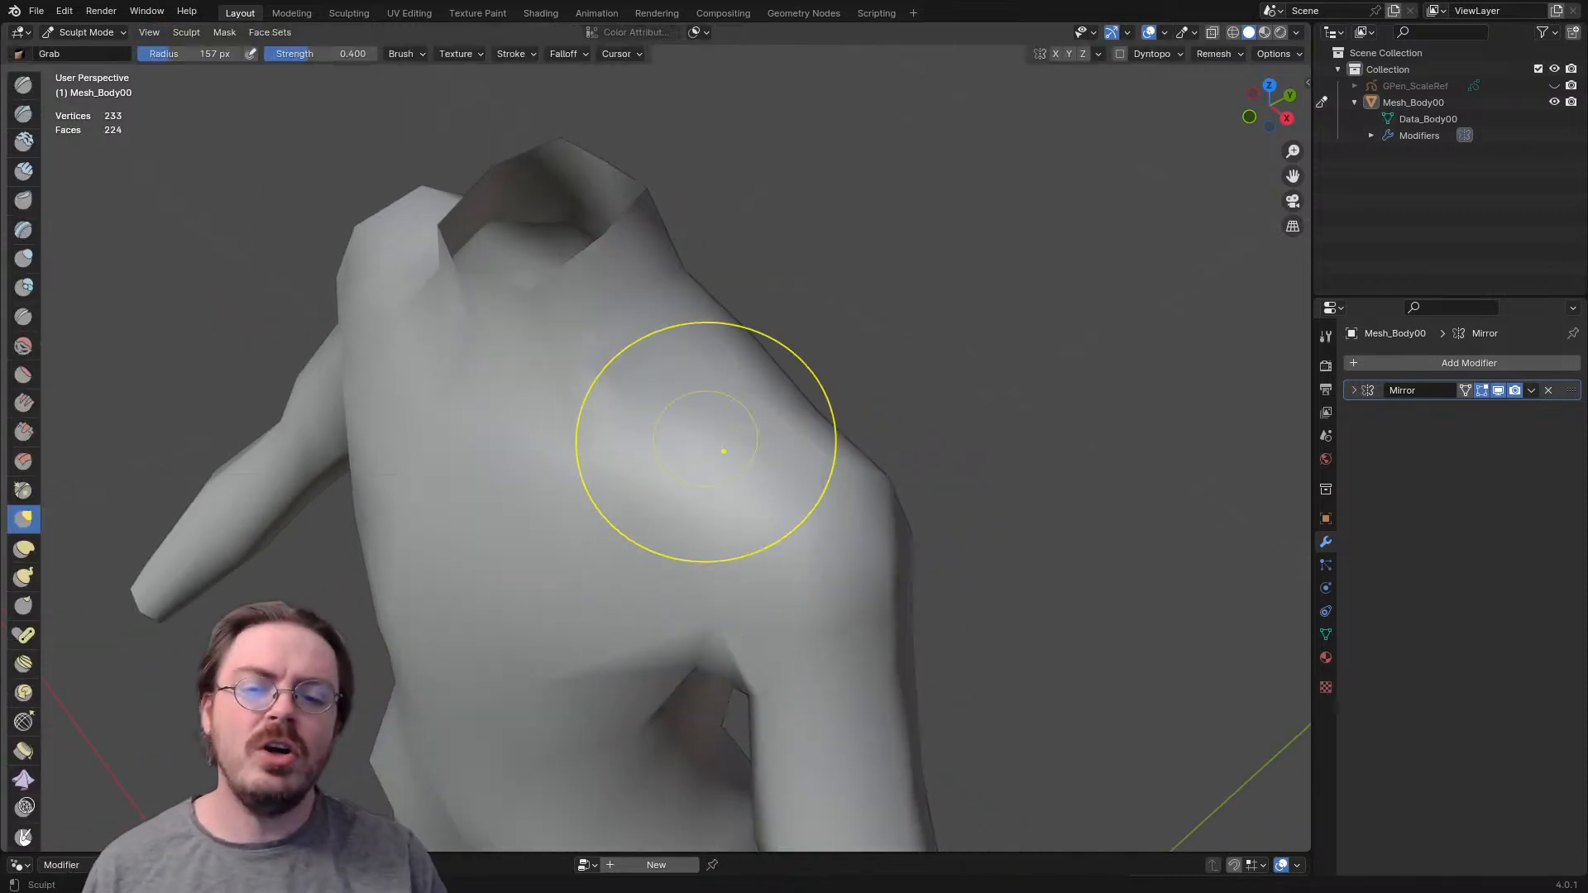
key(f)
click(727, 380)
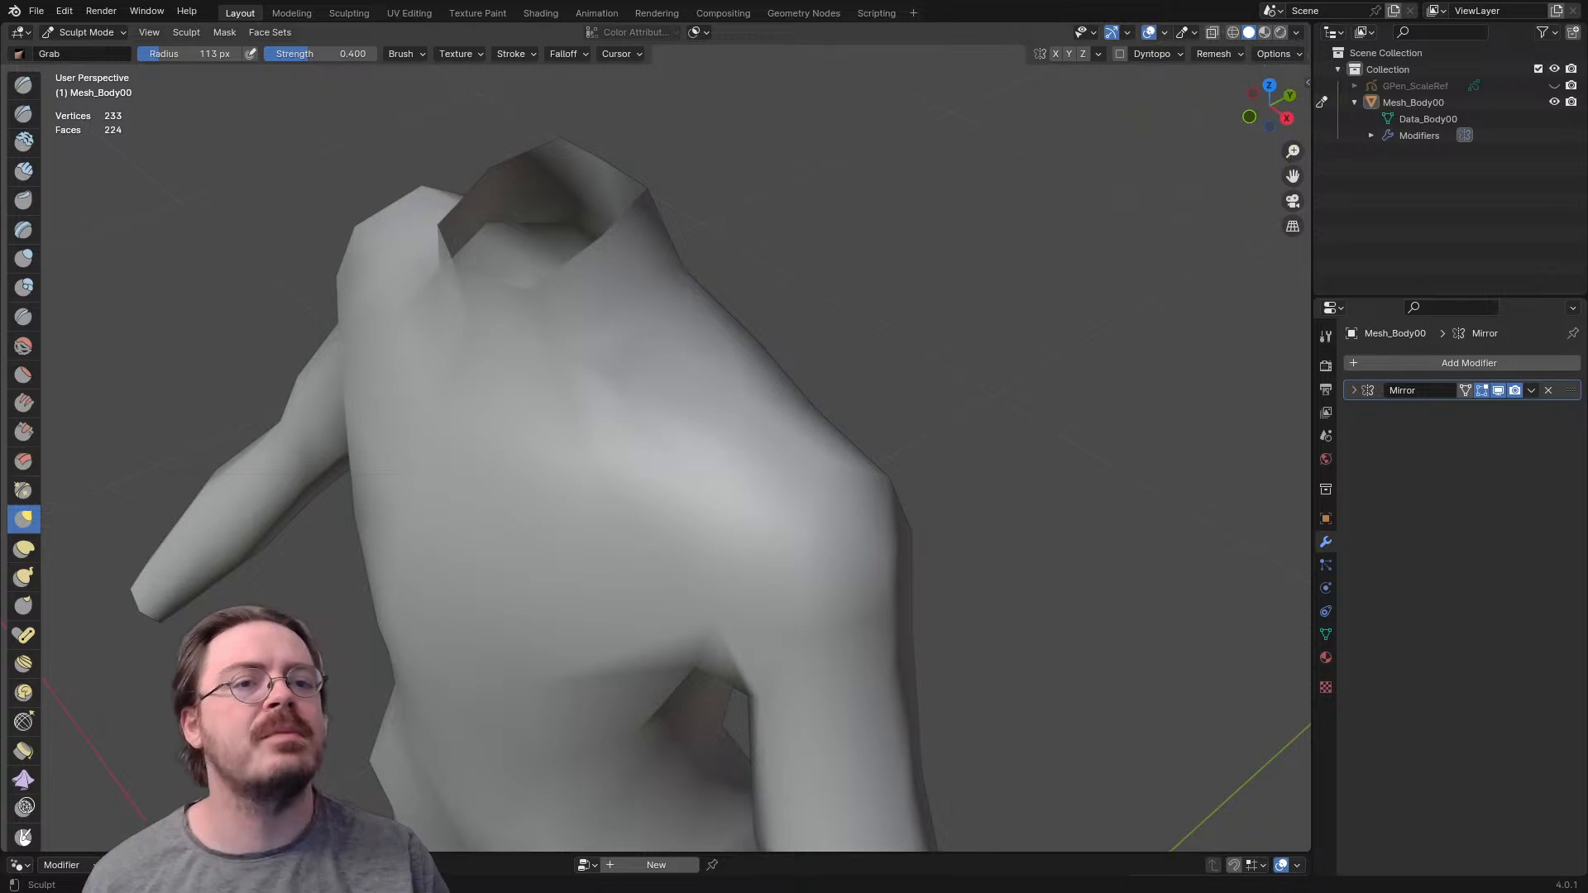
click(1165, 32)
click(1063, 313)
middle_drag(976, 372, 815, 372)
key(KP_1)
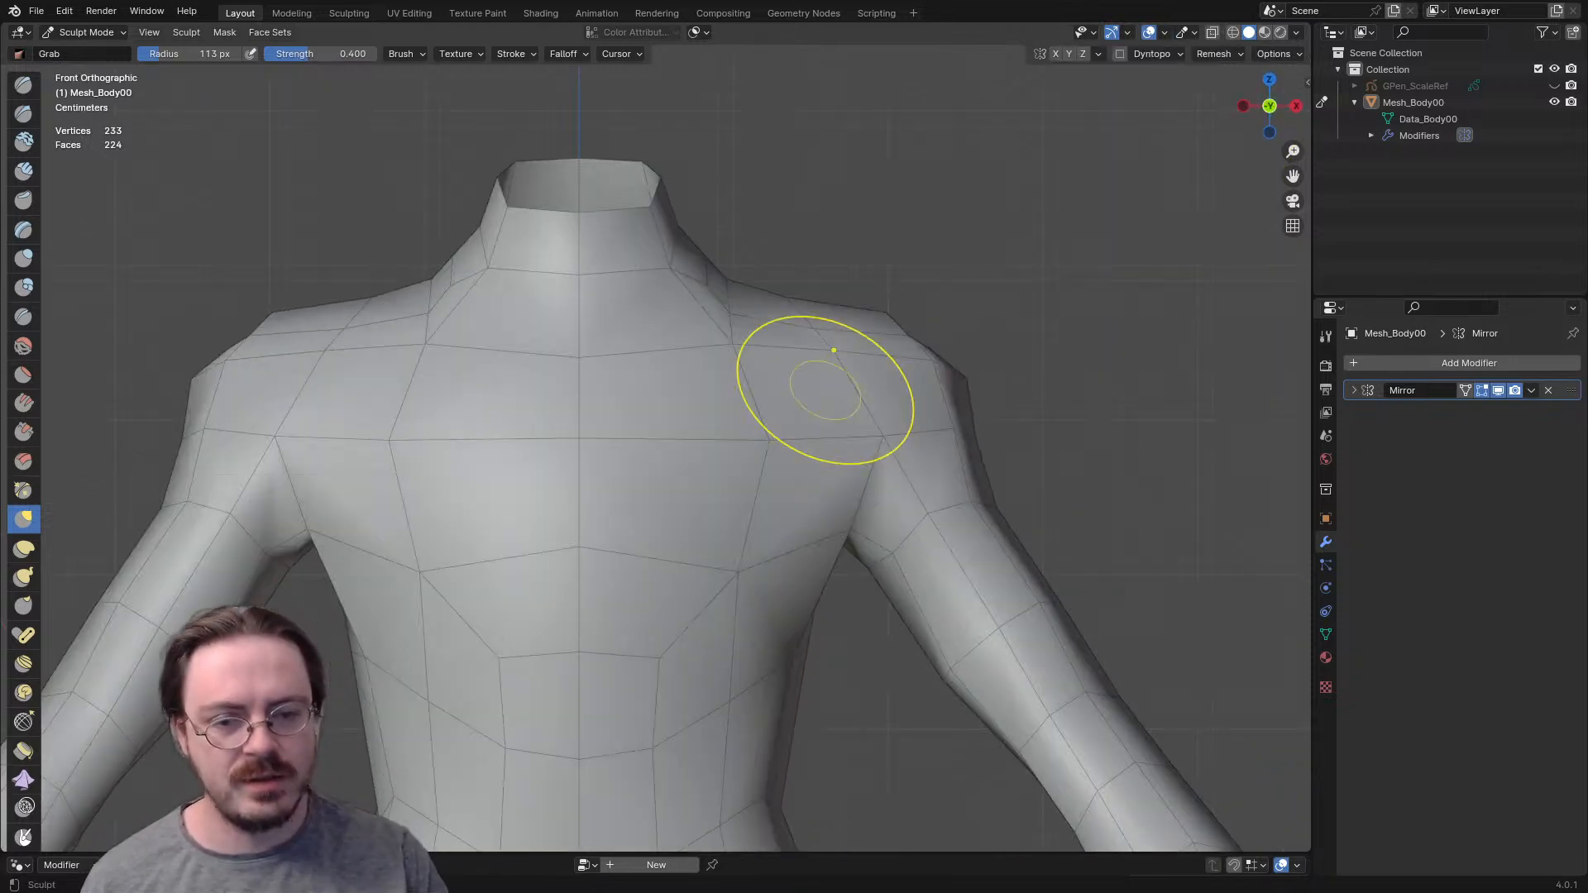
- Set the Grab brush radius to 177 px and reposition the edges of the shoulder, collar area and upper chest from the front
key(f)
click(733, 343)
drag(779, 366, 762, 407)
drag(728, 353, 680, 355)
drag(739, 445, 705, 463)
middle_drag(708, 482, 551, 600)
drag(499, 574, 485, 589)
drag(644, 474, 658, 508)
drag(663, 429, 678, 423)
mouse_move(708, 420)
middle_down()
mouse_move(656, 396)
mouse_move(608, 298)
middle_up()
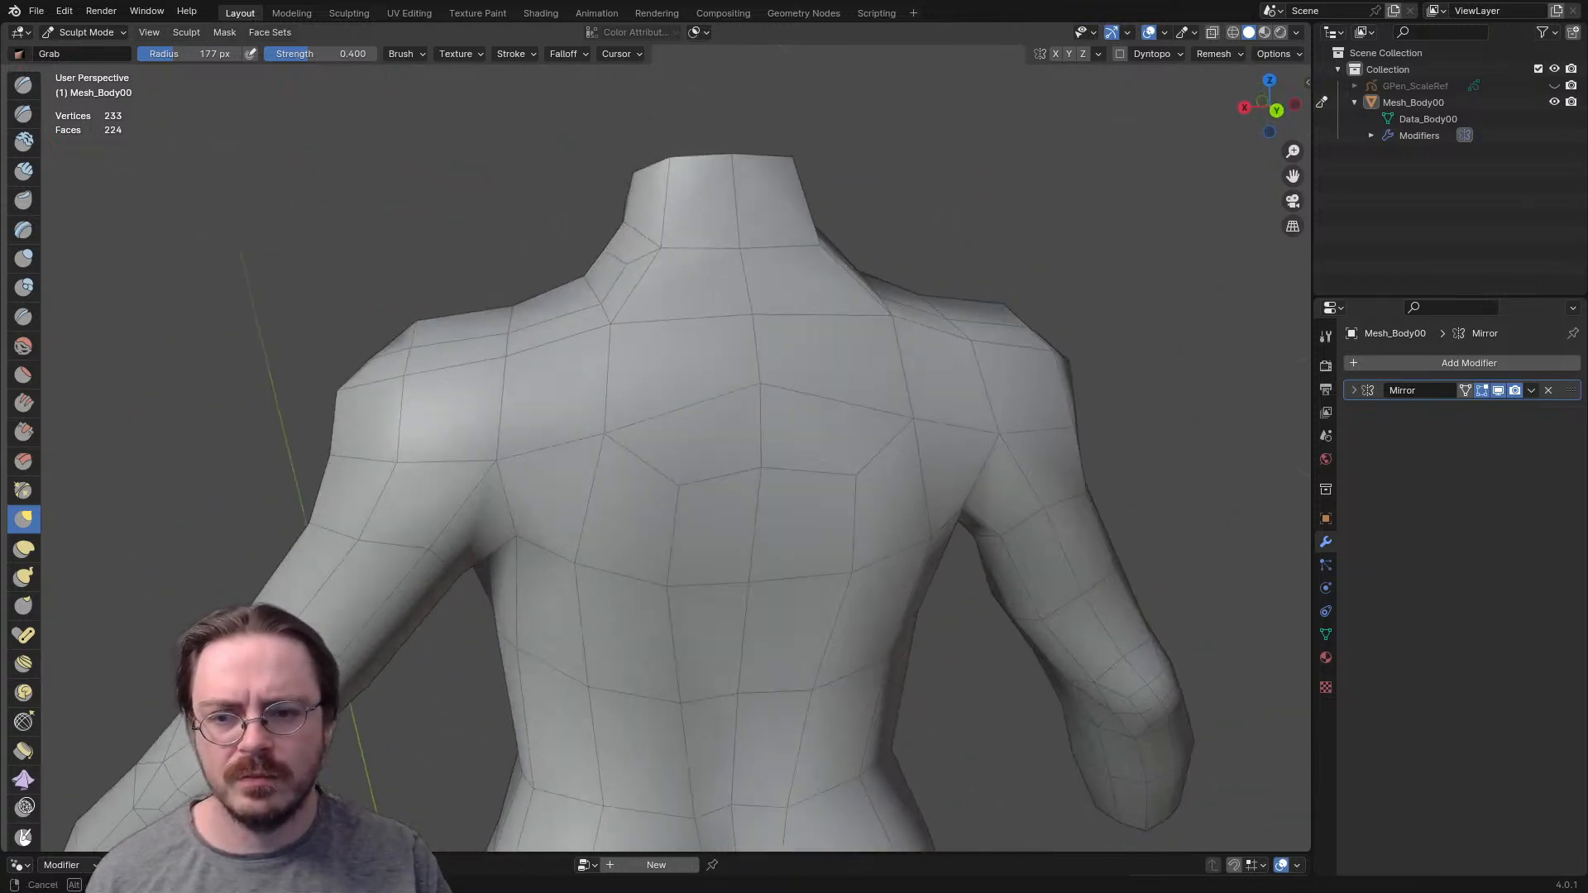
- Even out the edges of the upper back and the rear of the shoulder with the Grab brush, reducing its radius to 120 px
drag(588, 276, 593, 284)
middle_drag(592, 285, 650, 324)
drag(584, 369, 582, 370)
middle_drag(463, 478, 460, 437)
key(f)
click(414, 464)
drag(460, 457, 529, 468)
mouse_move(529, 468)
middle_down()
mouse_move(635, 465)
mouse_move(479, 448)
middle_up()
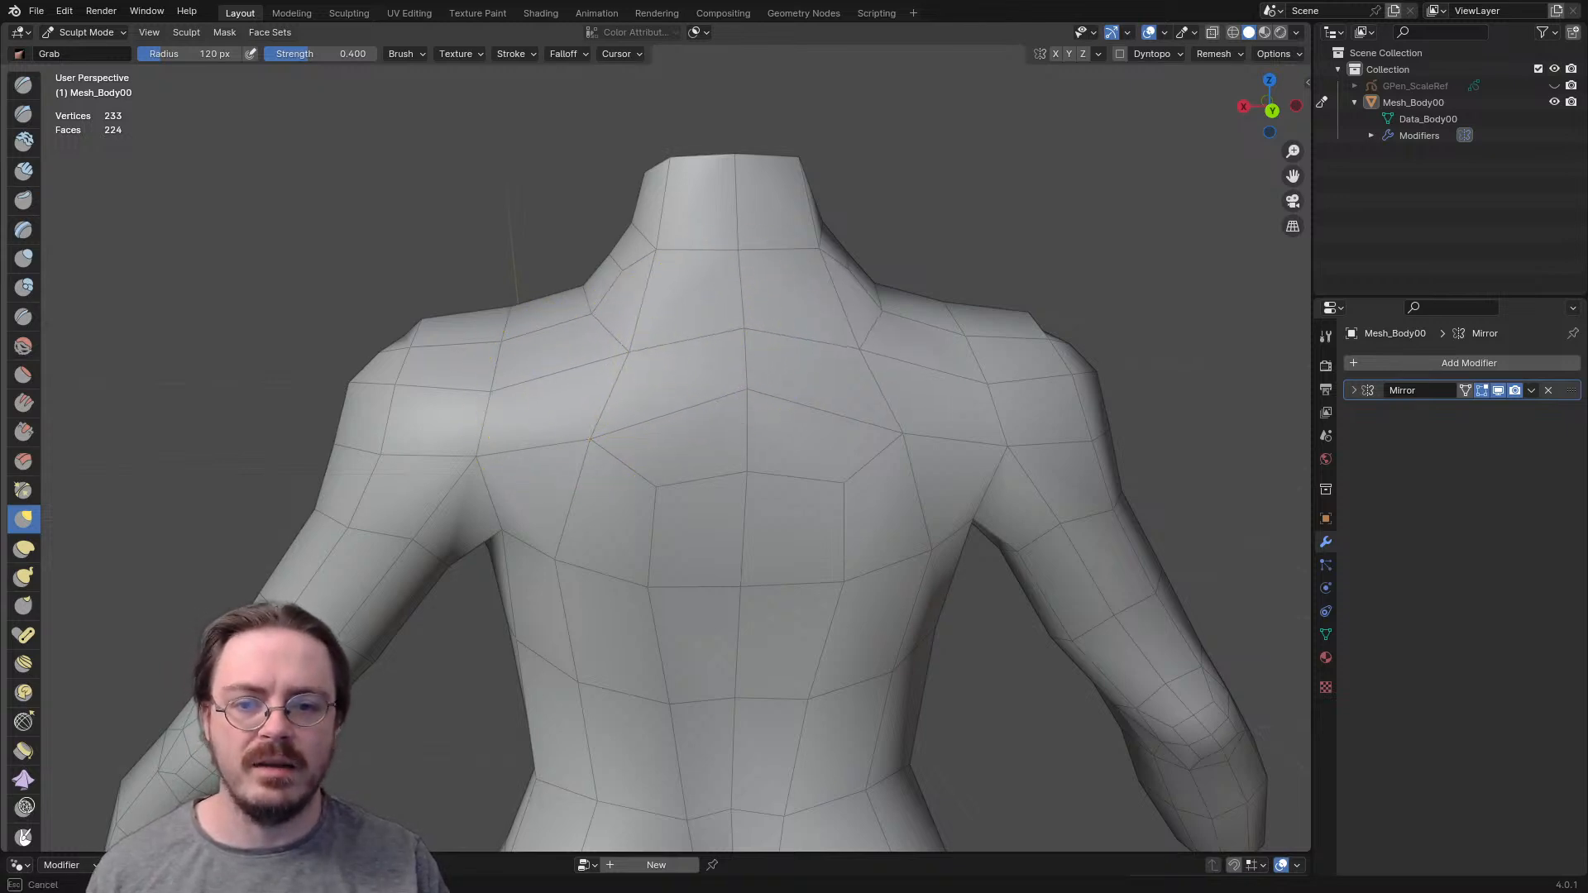
drag(747, 478, 747, 484)
- Adjust the edges where the back of the neck meets the shoulder with the Grab brush and set its radius to 52 px
middle_drag(637, 420, 645, 298)
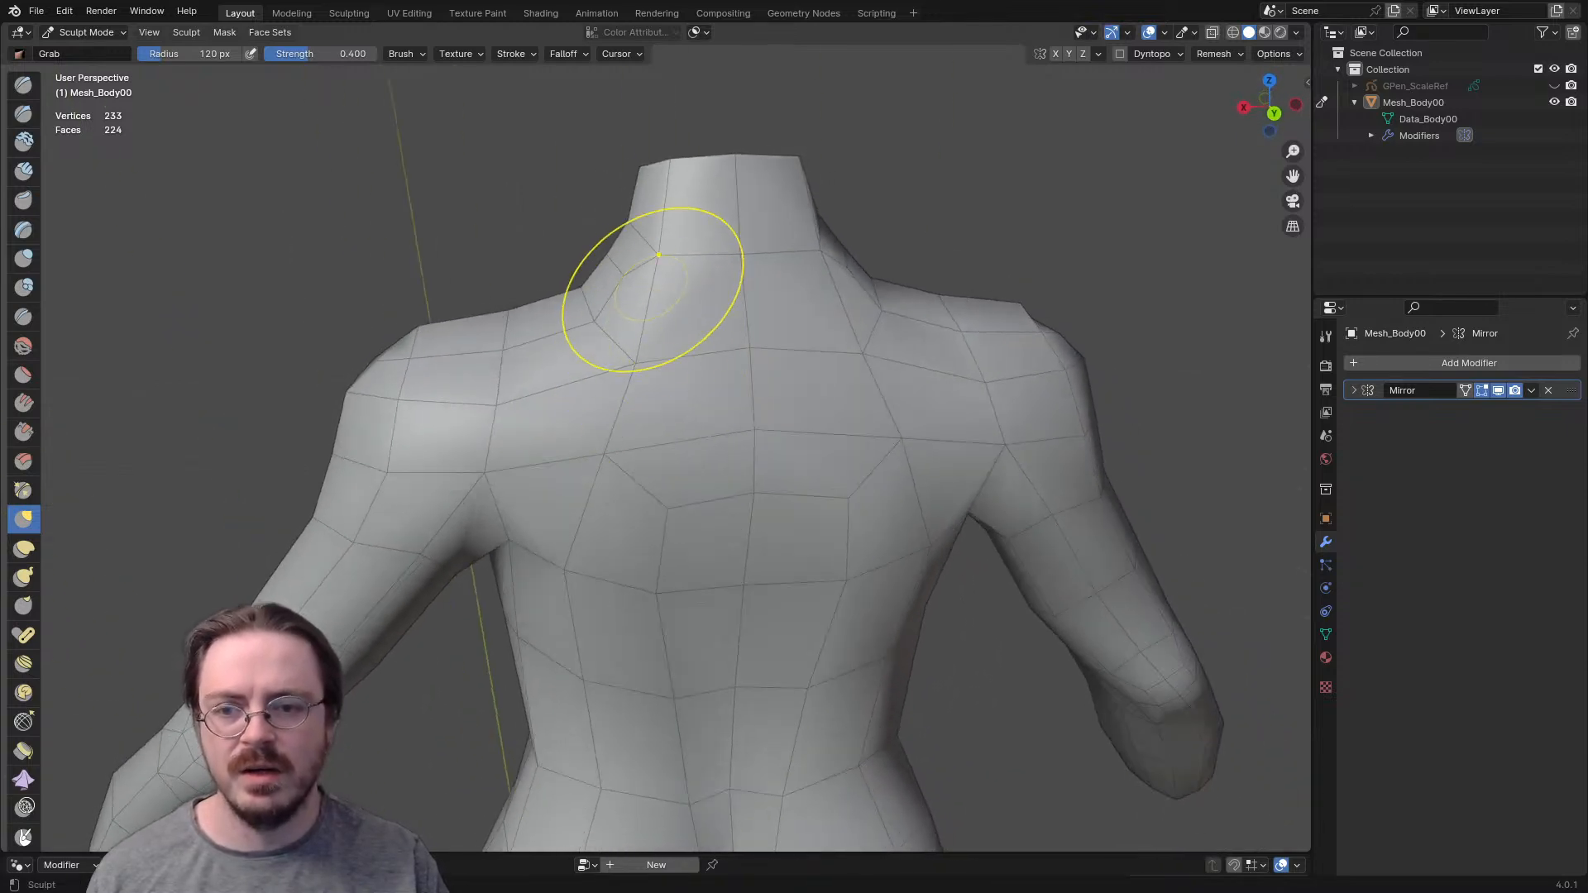
drag(606, 254, 629, 279)
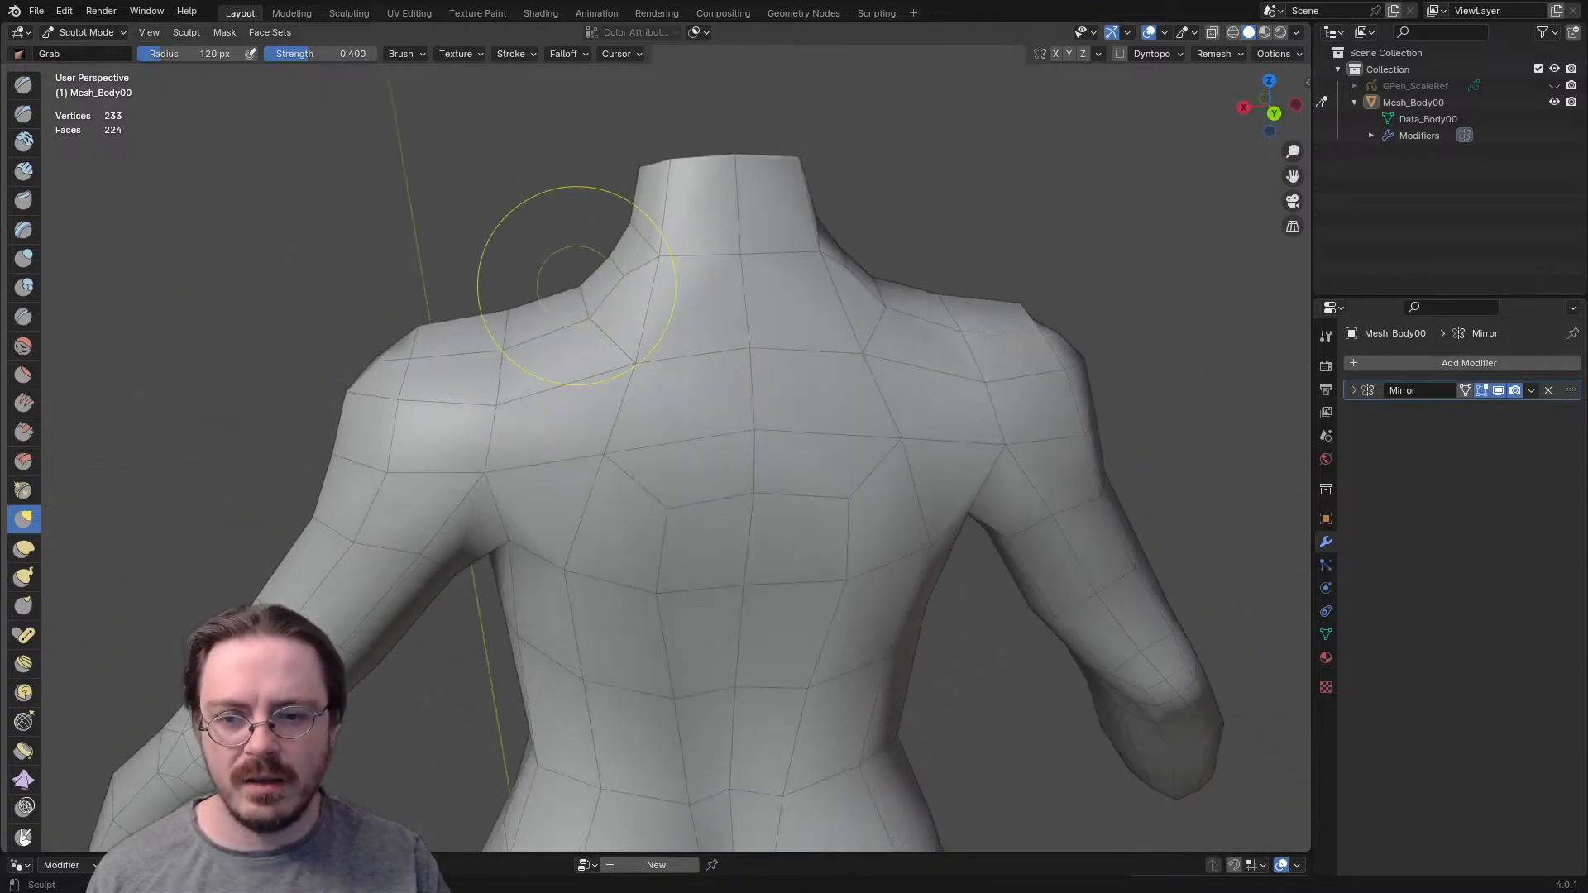
mouse_move(590, 318)
middle_down()
mouse_move(800, 307)
mouse_move(636, 386)
mouse_move(653, 422)
mouse_move(711, 418)
mouse_move(612, 422)
mouse_move(551, 330)
mouse_move(719, 368)
mouse_move(682, 372)
middle_up()
key(f)
click(628, 388)
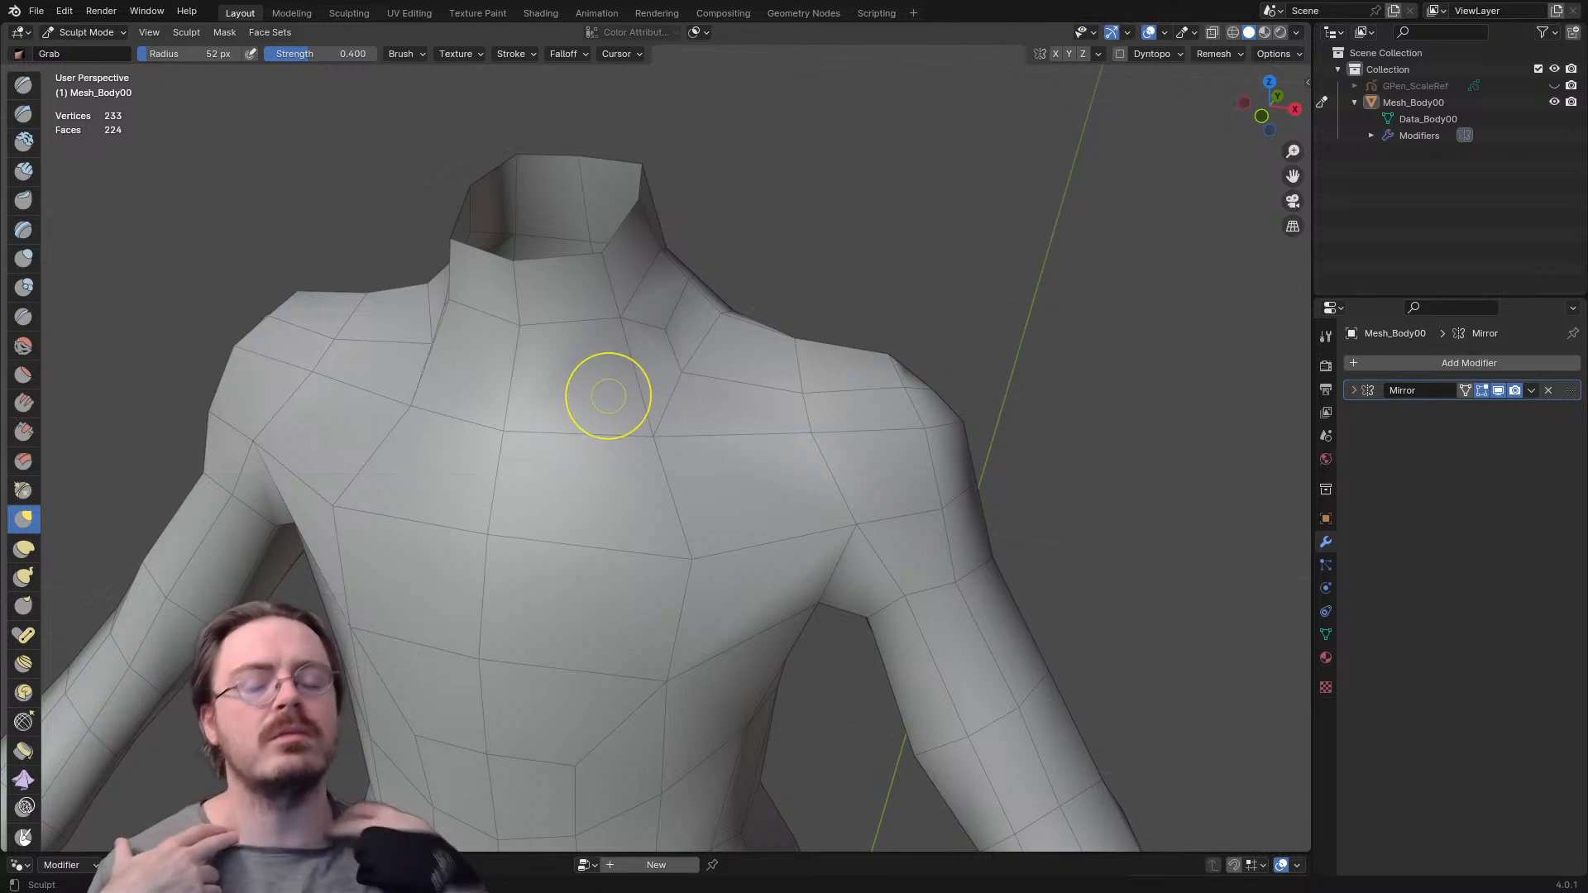
middle_drag(722, 402, 581, 405)
- Set the Grab brush radius to 131 px and shift the edges on the front and top of the shoulder from a side view
key(f)
click(728, 404)
mouse_move(690, 405)
middle_down()
mouse_move(653, 539)
mouse_move(677, 399)
middle_up()
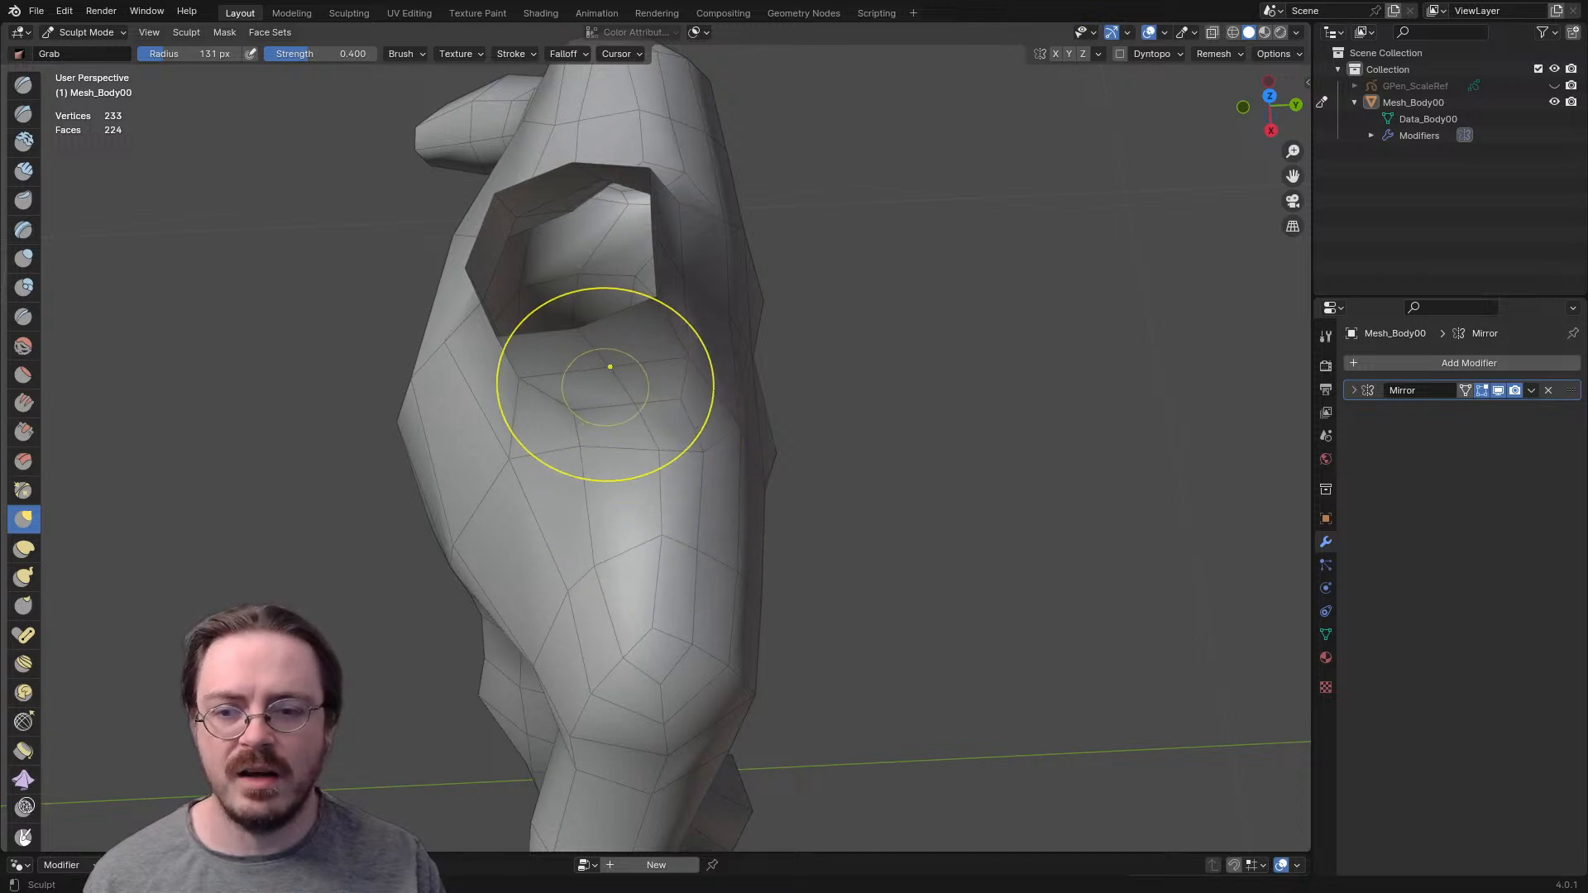
mouse_move(631, 400)
middle_down()
mouse_move(656, 324)
mouse_move(589, 574)
middle_up()
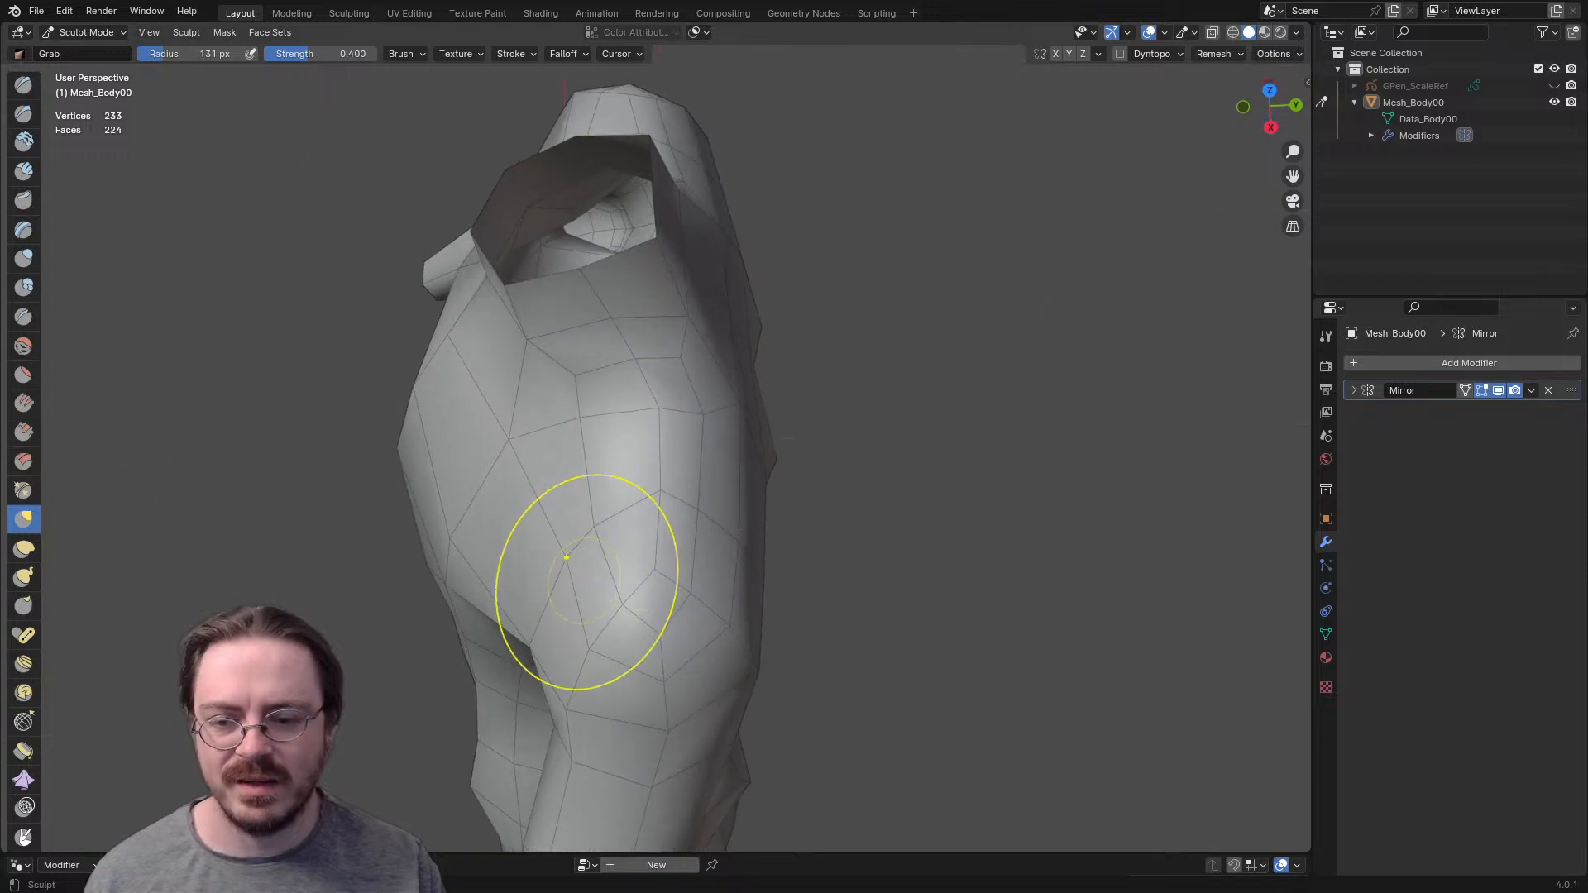
drag(586, 635, 571, 630)
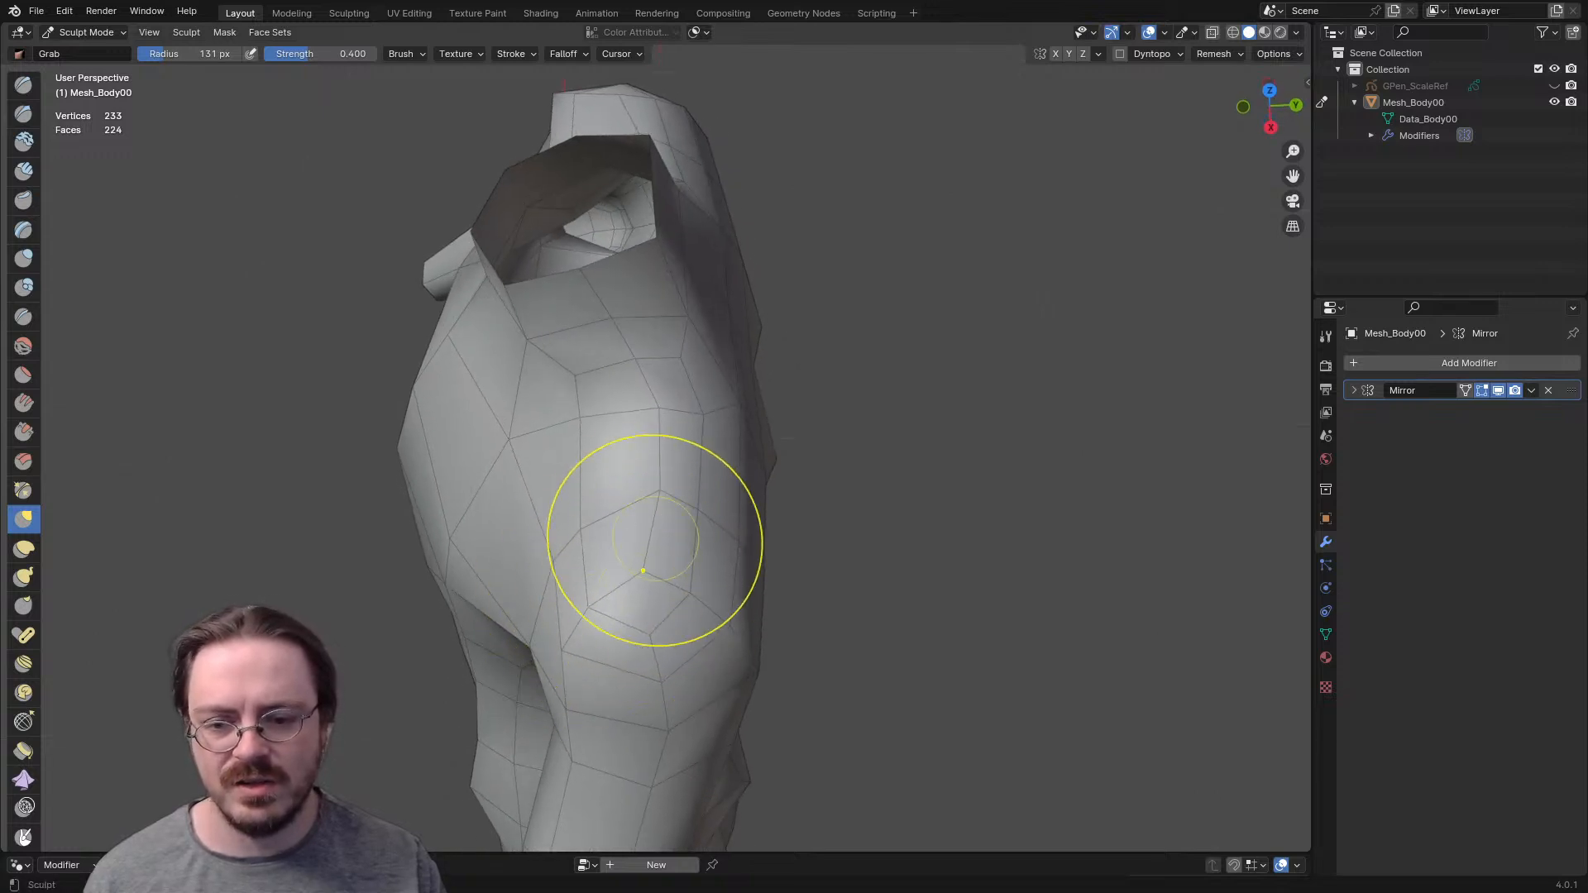
- Reduce the Grab brush radius to 84 px and space out the individual edges over the top and outer cap of the shoulder
key(f)
click(722, 521)
drag(661, 492, 650, 497)
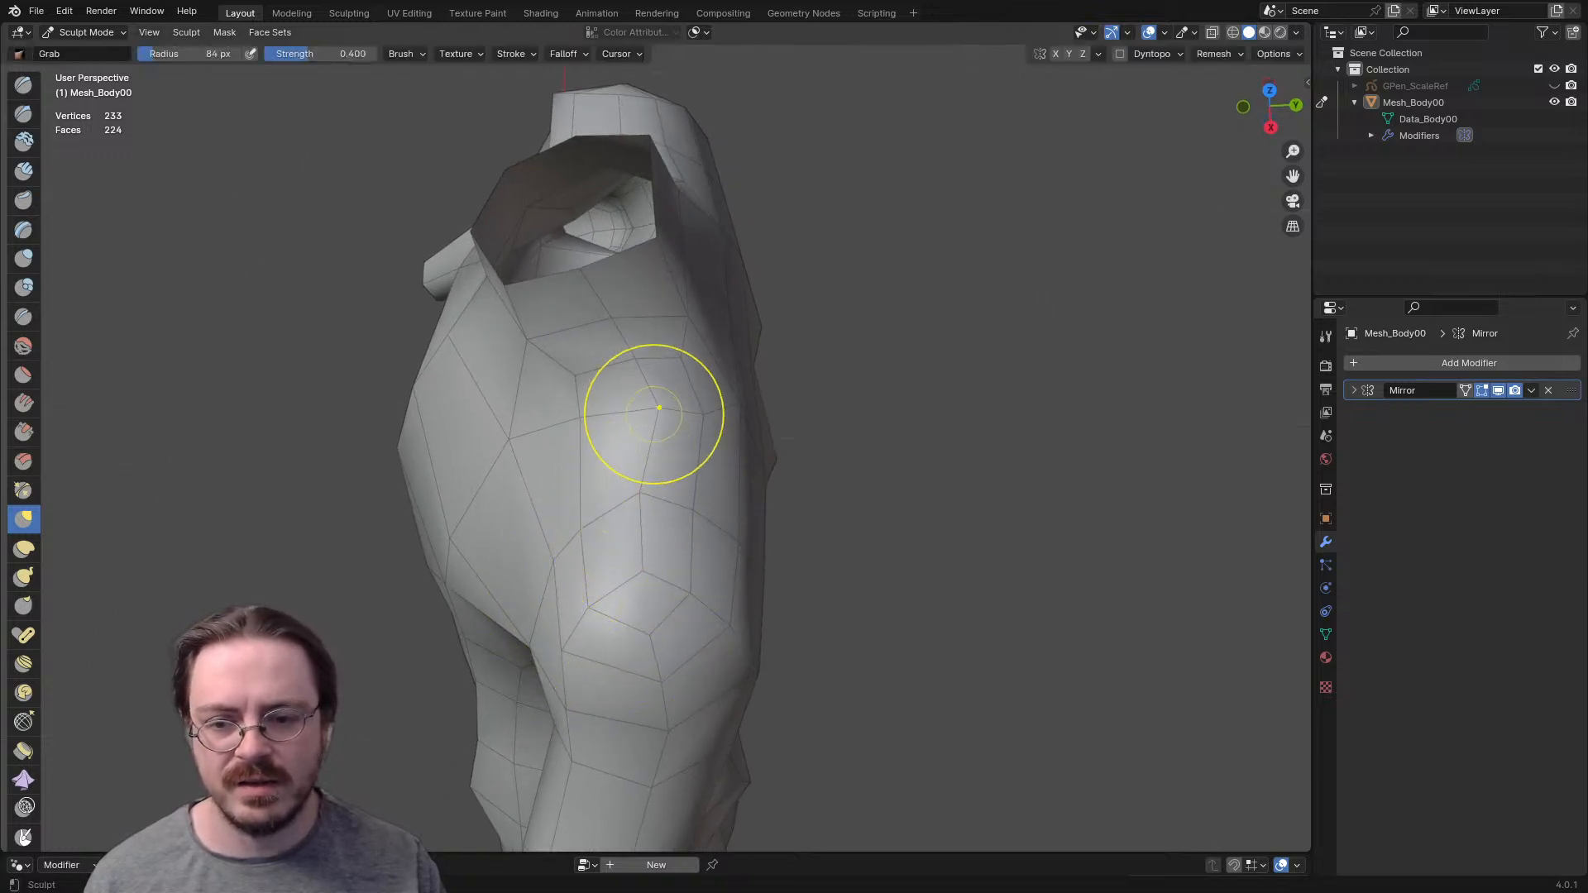
middle_drag(650, 496, 638, 312)
middle_drag(670, 406, 356, 417)
mouse_move(463, 416)
middle_down()
mouse_move(682, 354)
mouse_move(637, 390)
mouse_move(651, 404)
mouse_move(853, 414)
middle_up()
middle_drag(579, 348, 571, 341)
middle_drag(660, 412, 644, 446)
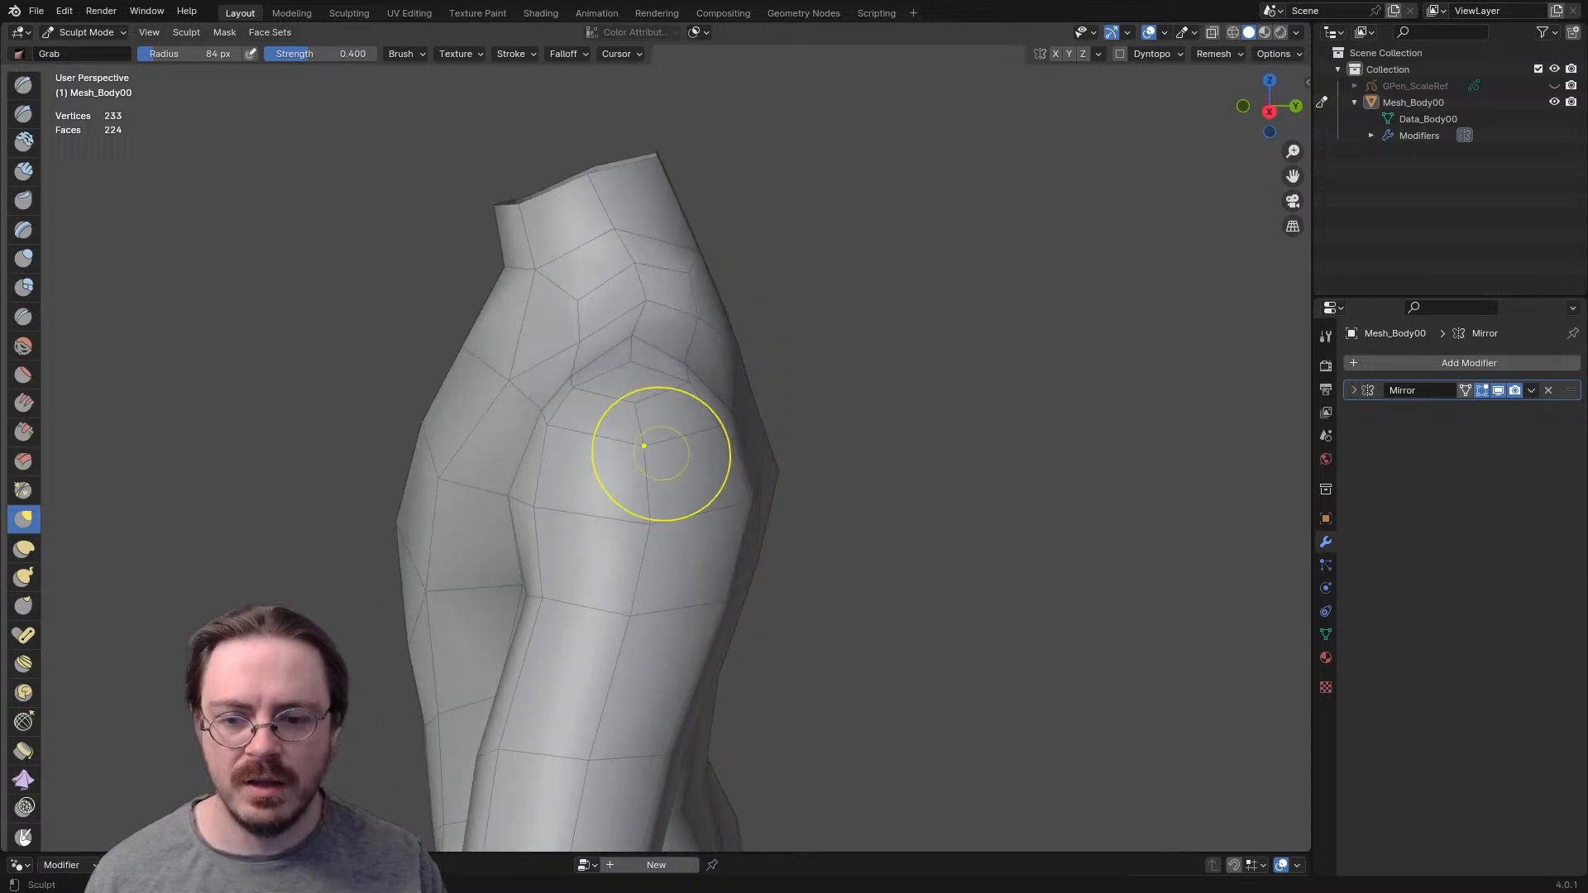
- Move the upper arm and shoulder cap toward the back with the Grab brush, enlarging its radius to 170 px
mouse_move(622, 513)
middle_down()
mouse_move(526, 490)
mouse_move(647, 513)
middle_up()
key(f)
click(570, 470)
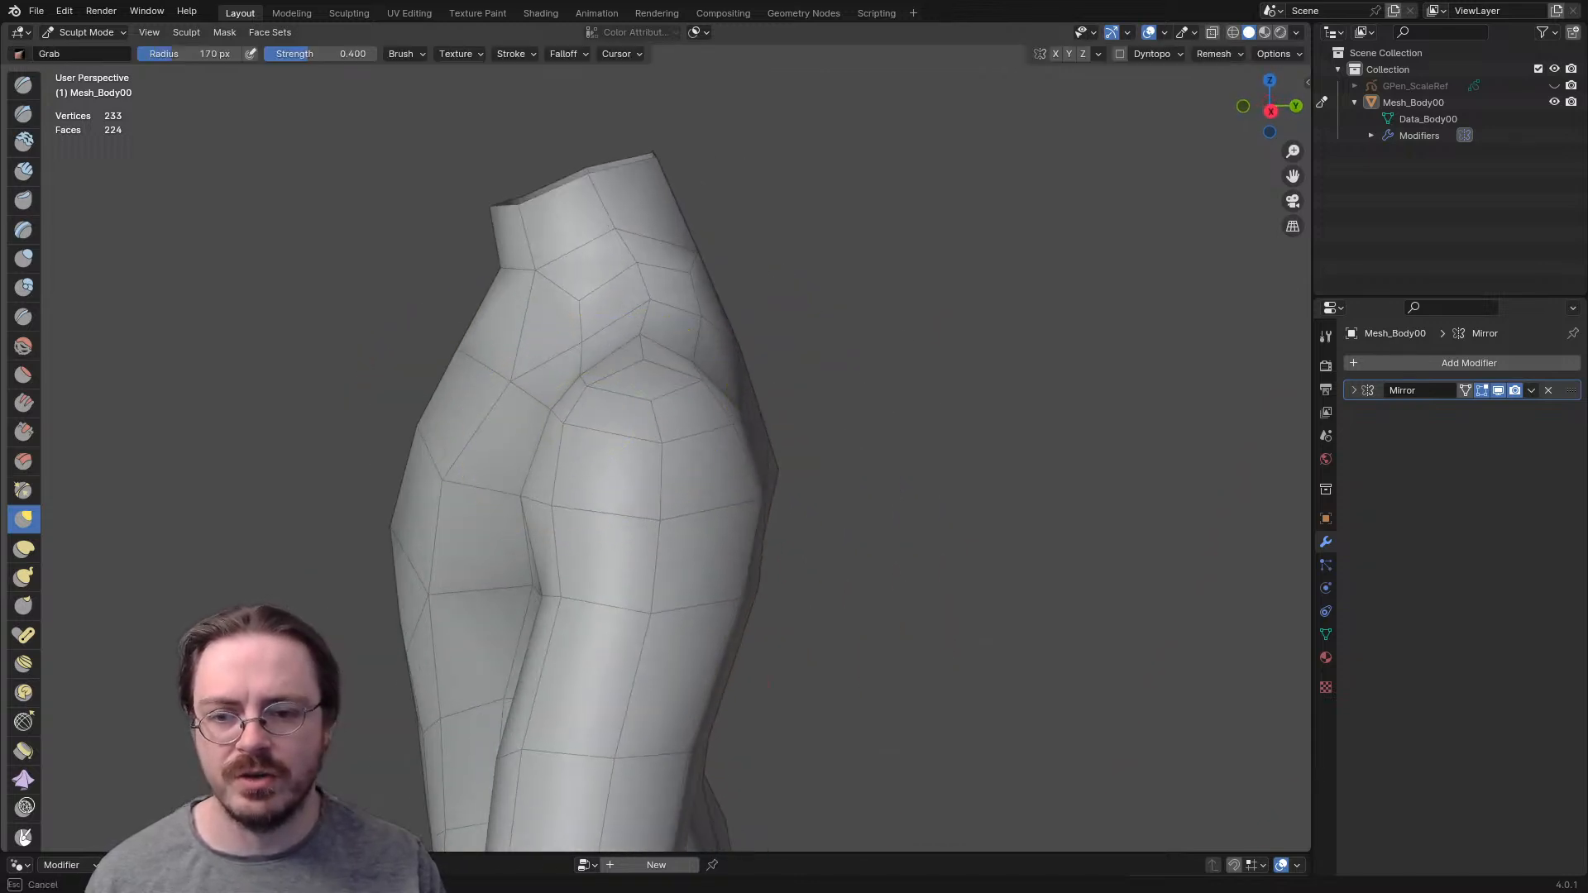
mouse_move(651, 400)
middle_down()
mouse_move(660, 513)
mouse_move(588, 463)
mouse_move(629, 496)
mouse_move(579, 486)
mouse_move(728, 510)
middle_up()
- Set the Grab brush radius to 225 px and reshape the hips and outer thighs from the back
mouse_move(691, 645)
middle_down()
mouse_move(716, 331)
mouse_move(723, 505)
mouse_move(671, 644)
mouse_move(569, 337)
middle_up()
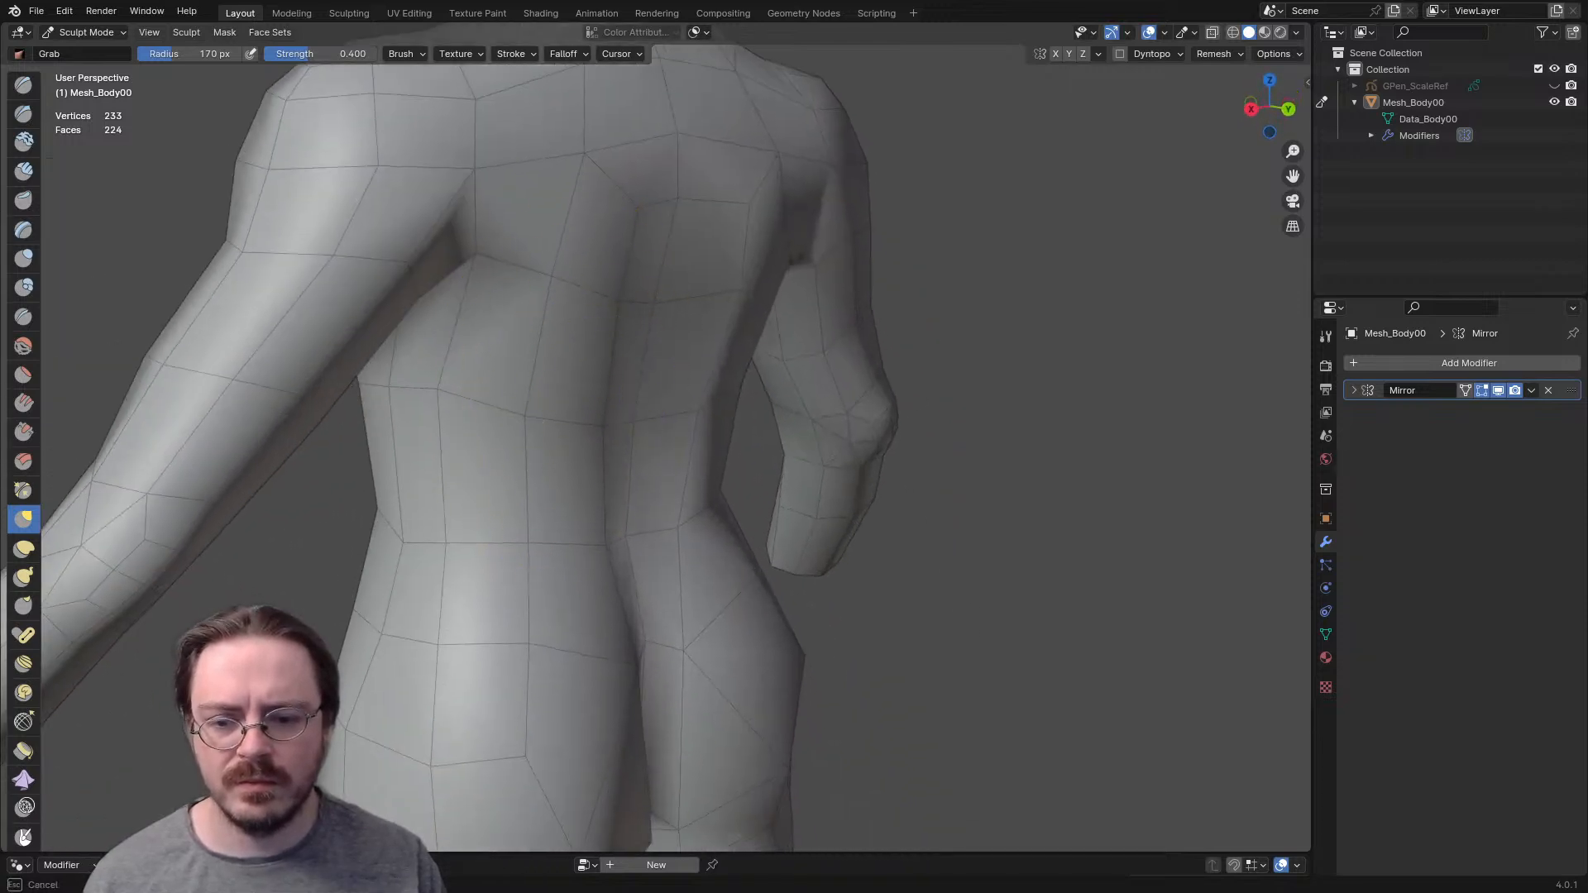
middle_drag(579, 624, 648, 625)
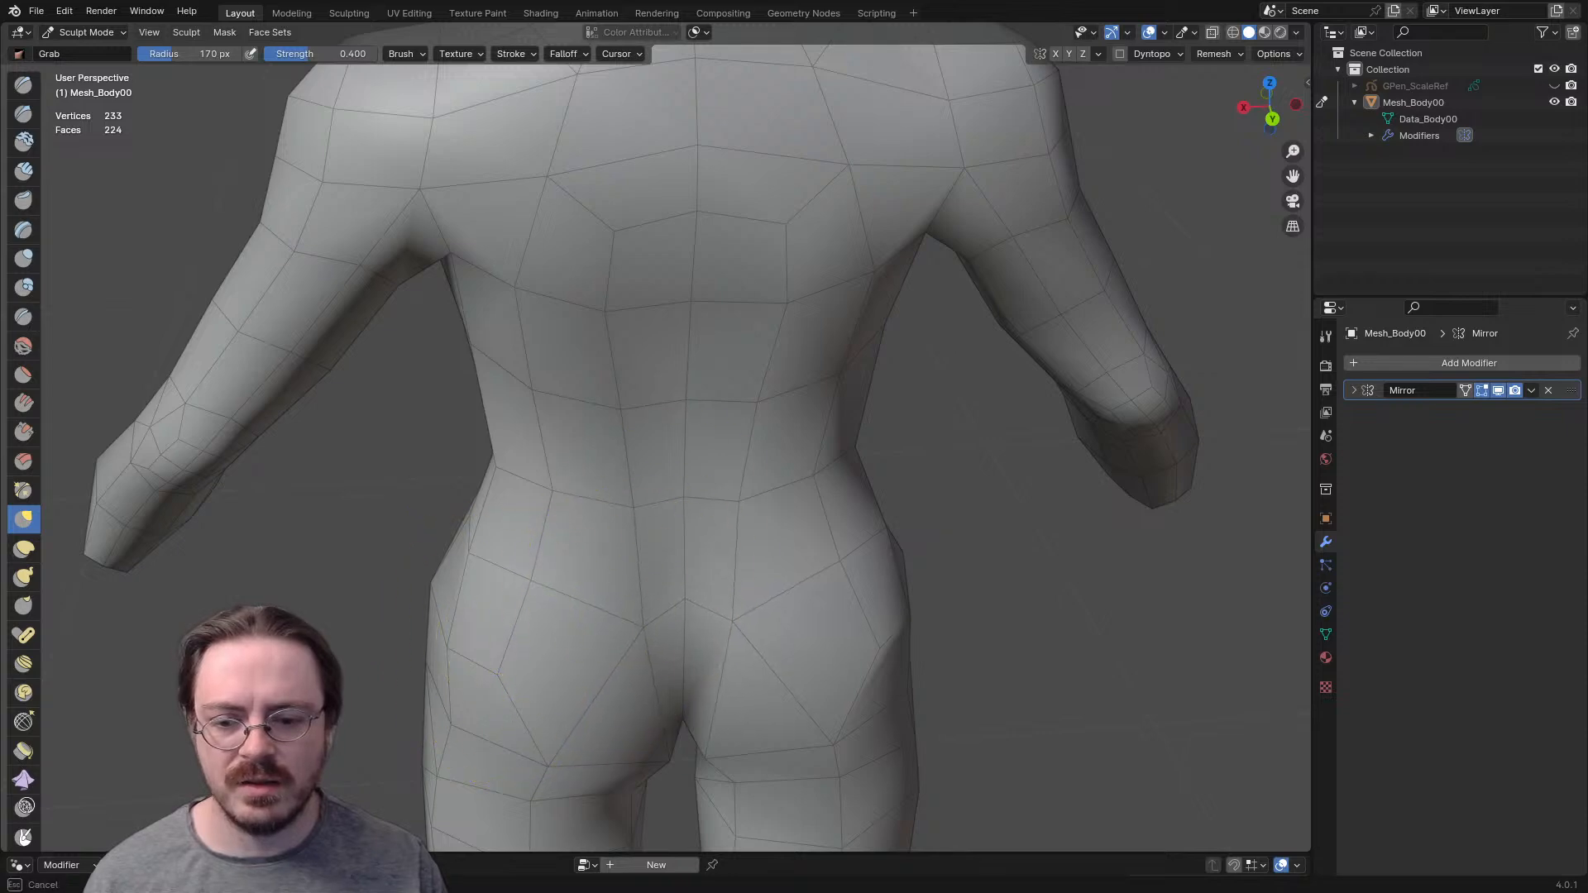
mouse_move(662, 351)
middle_down()
mouse_move(566, 393)
mouse_move(497, 354)
mouse_move(805, 147)
mouse_move(425, 461)
middle_up()
key(f)
click(620, 353)
key(f)
drag(404, 515, 410, 517)
drag(430, 608, 455, 612)
drag(448, 686, 458, 703)
middle_drag(461, 718, 434, 779)
scroll(486, 626, down, 1)
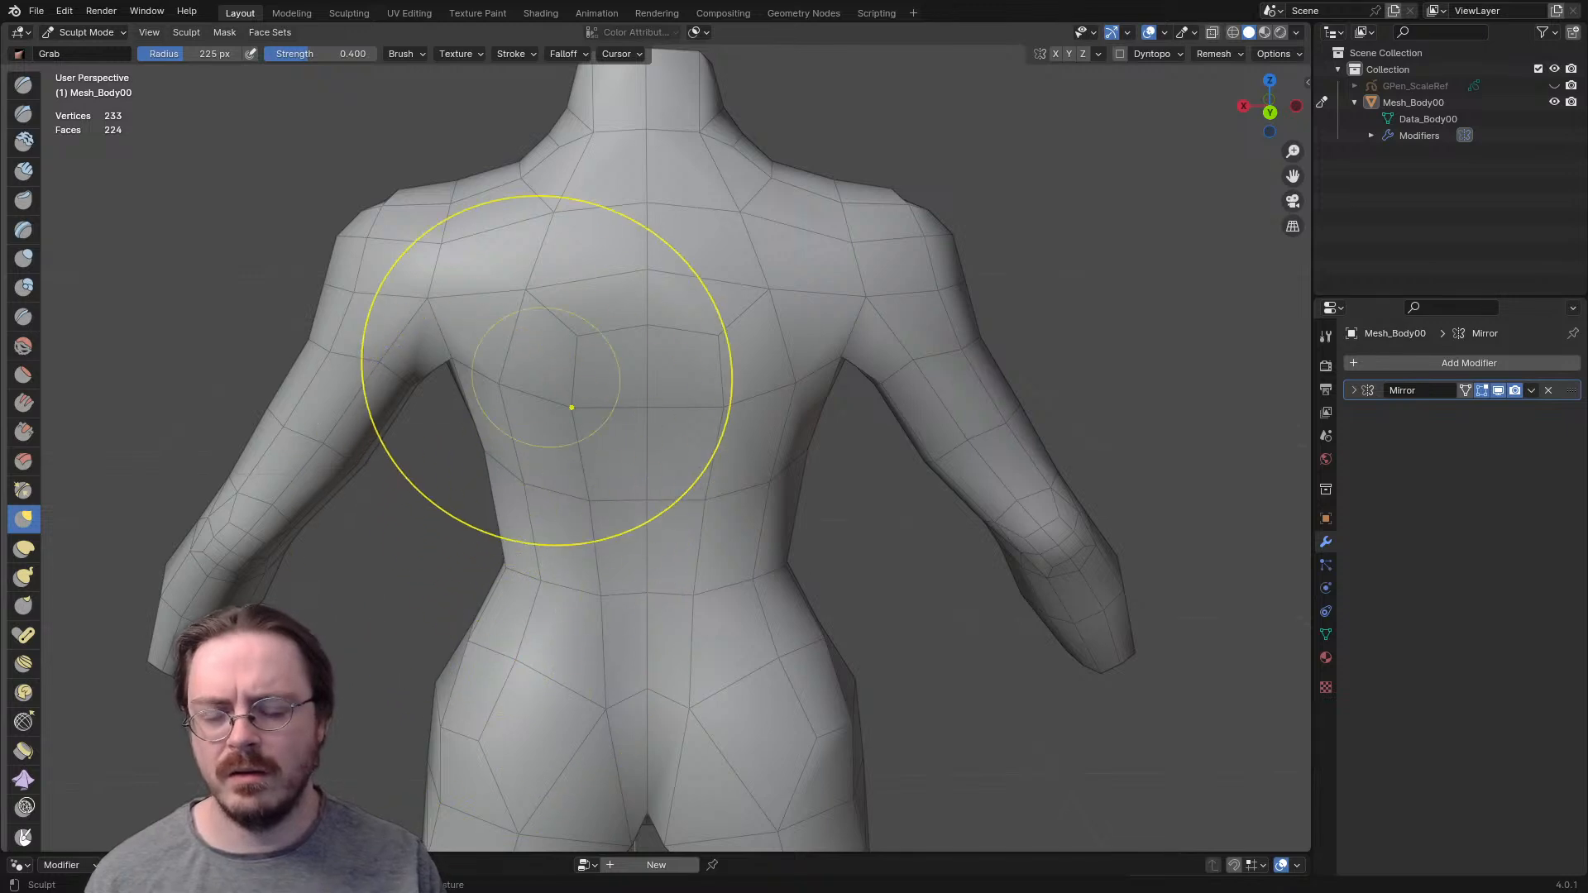
- Adjust the overall body silhouette from the back and front with the Grab brush, and set its radius to 62 px
scroll(546, 397, down, 4)
key(f)
click(486, 568)
drag(539, 594, 583, 575)
mouse_move(582, 575)
middle_down()
mouse_move(765, 566)
mouse_move(905, 536)
middle_up()
ctrl+middle_drag(808, 709, 808, 737)
mouse_move(819, 488)
middle_down()
mouse_move(910, 513)
mouse_move(820, 564)
middle_up()
key(f)
click(713, 465)
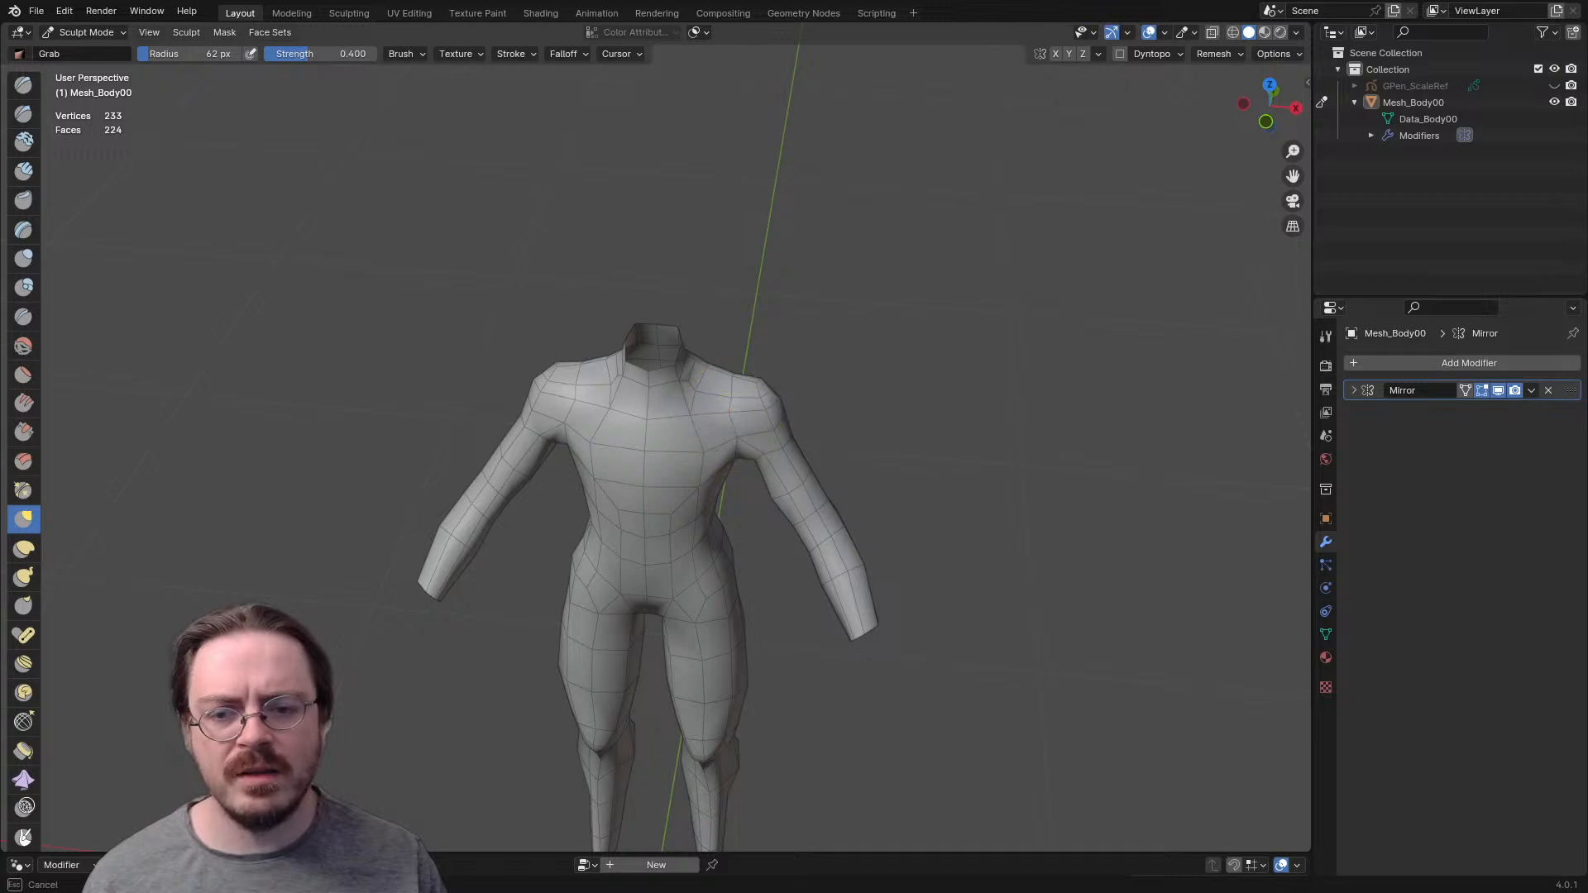
- Reduce the Grab brush radius to 30 px and examine the neck and shoulder topology up close
mouse_move(713, 465)
middle_down()
mouse_move(595, 350)
mouse_move(567, 475)
mouse_move(582, 385)
mouse_move(513, 397)
mouse_move(588, 438)
mouse_move(650, 513)
mouse_move(877, 521)
mouse_move(952, 484)
mouse_move(787, 443)
mouse_move(755, 461)
mouse_move(710, 385)
mouse_move(707, 315)
mouse_move(712, 395)
mouse_move(536, 417)
mouse_move(628, 478)
middle_up()
key(f)
click(698, 397)
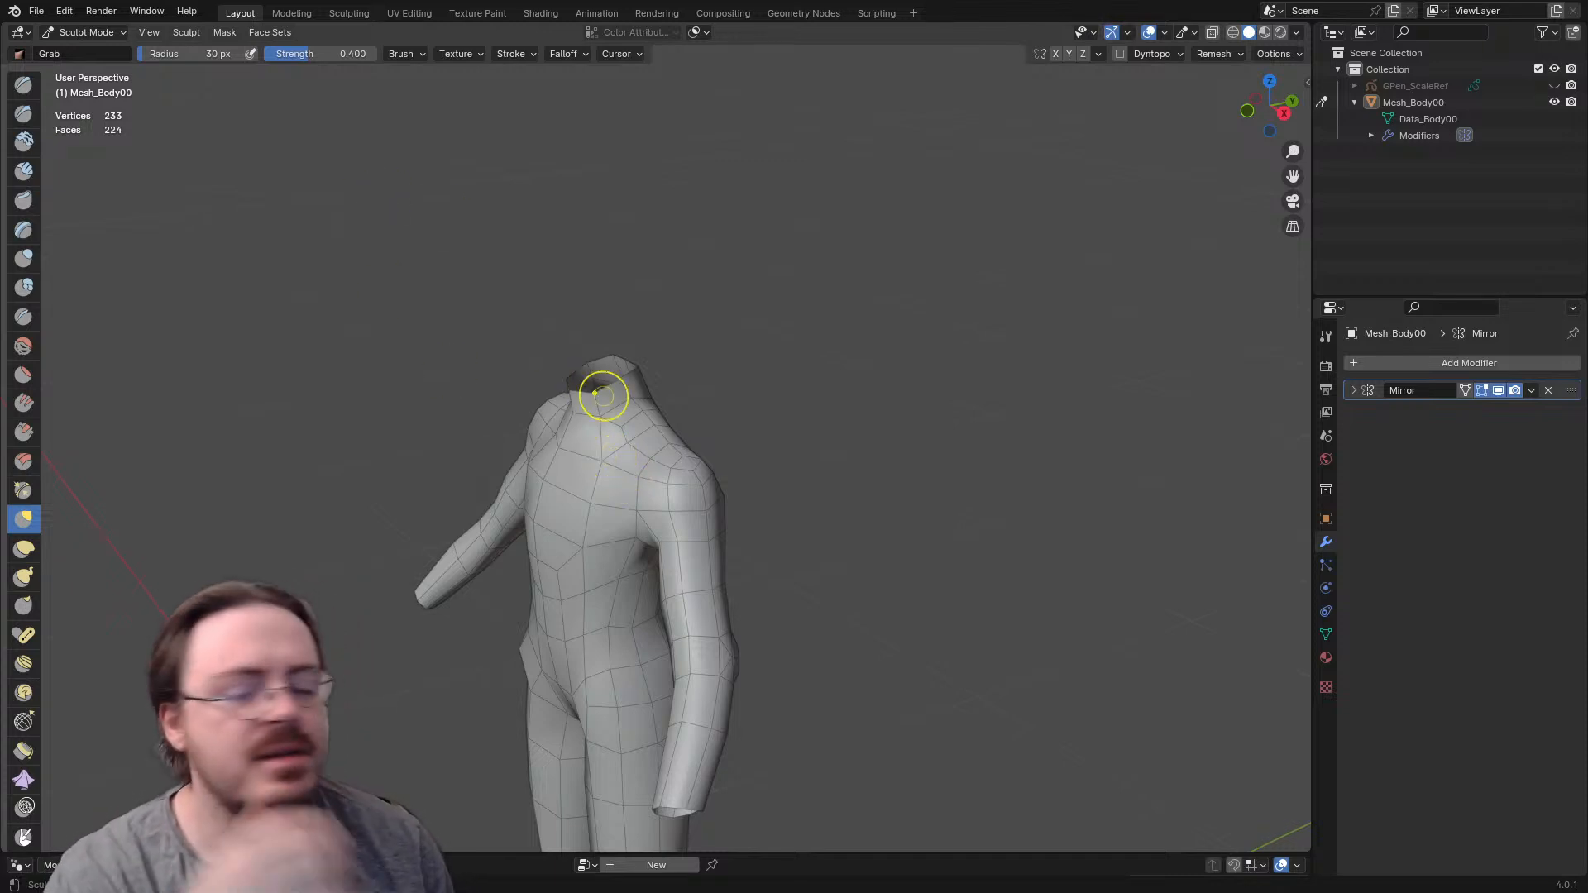
scroll(619, 403, up, 4)
mouse_move(621, 404)
middle_down()
mouse_move(574, 395)
mouse_move(624, 417)
mouse_move(555, 427)
mouse_move(609, 413)
middle_up()
scroll(574, 397, up, 4)
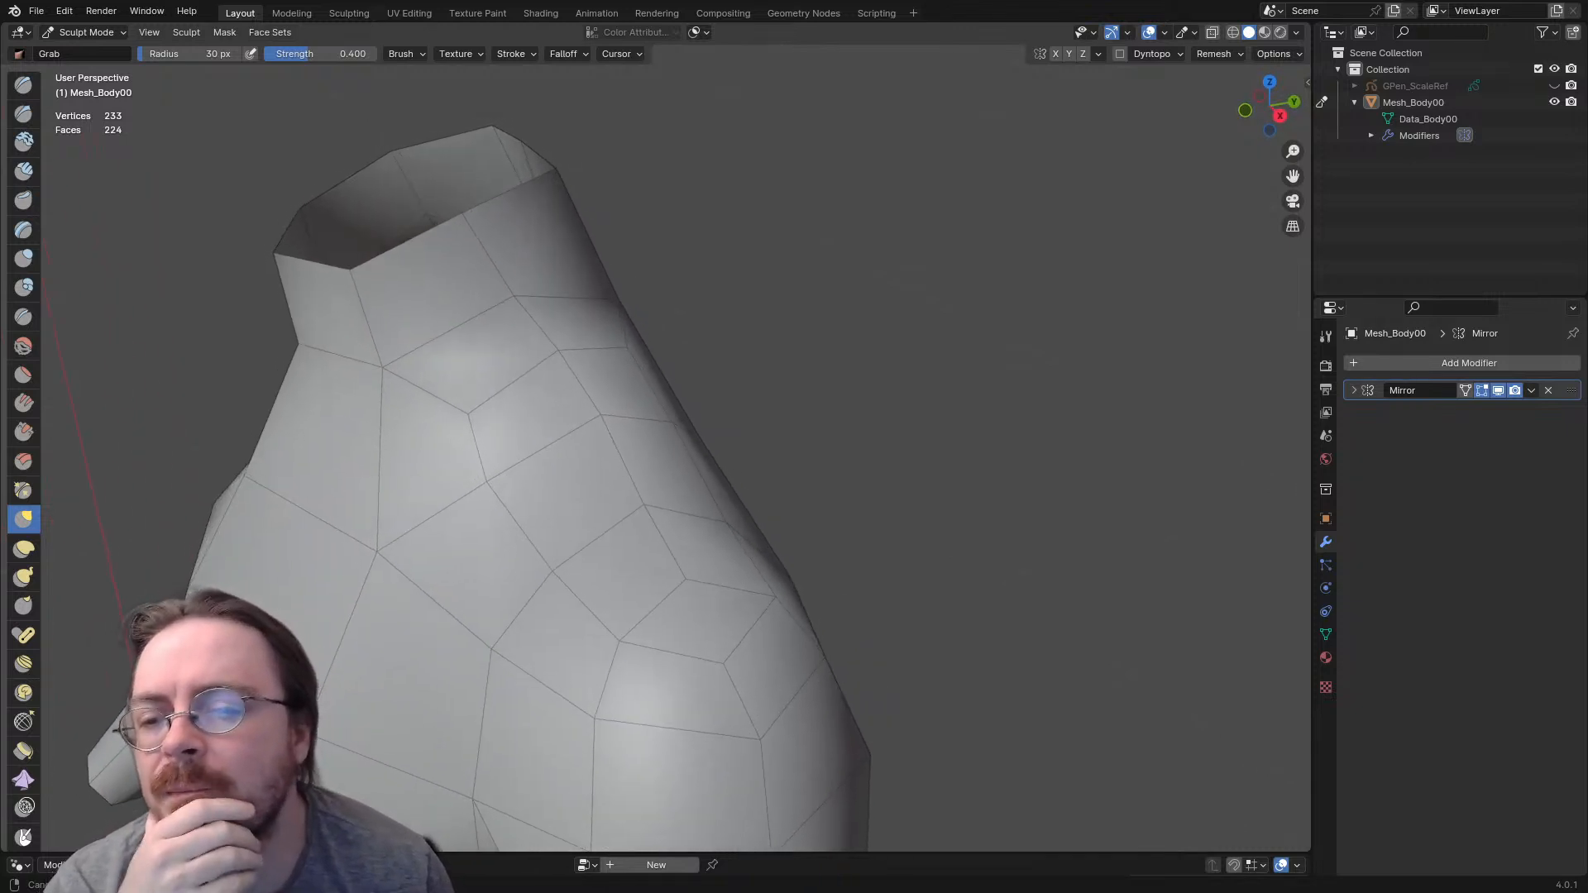
- In Edit Mode, delete the face at the front base of the neck and split the open centre edge with a loop cut
middle_drag(369, 419, 276, 372)
key(ctrl+Tab)
click(448, 379)
mouse_move(385, 393)
shift+middle_down()
mouse_move(483, 440)
mouse_move(413, 416)
mouse_move(435, 423)
mouse_move(422, 405)
shift+middle_up()
key(3)
click(405, 413)
key(x)
click(398, 412)
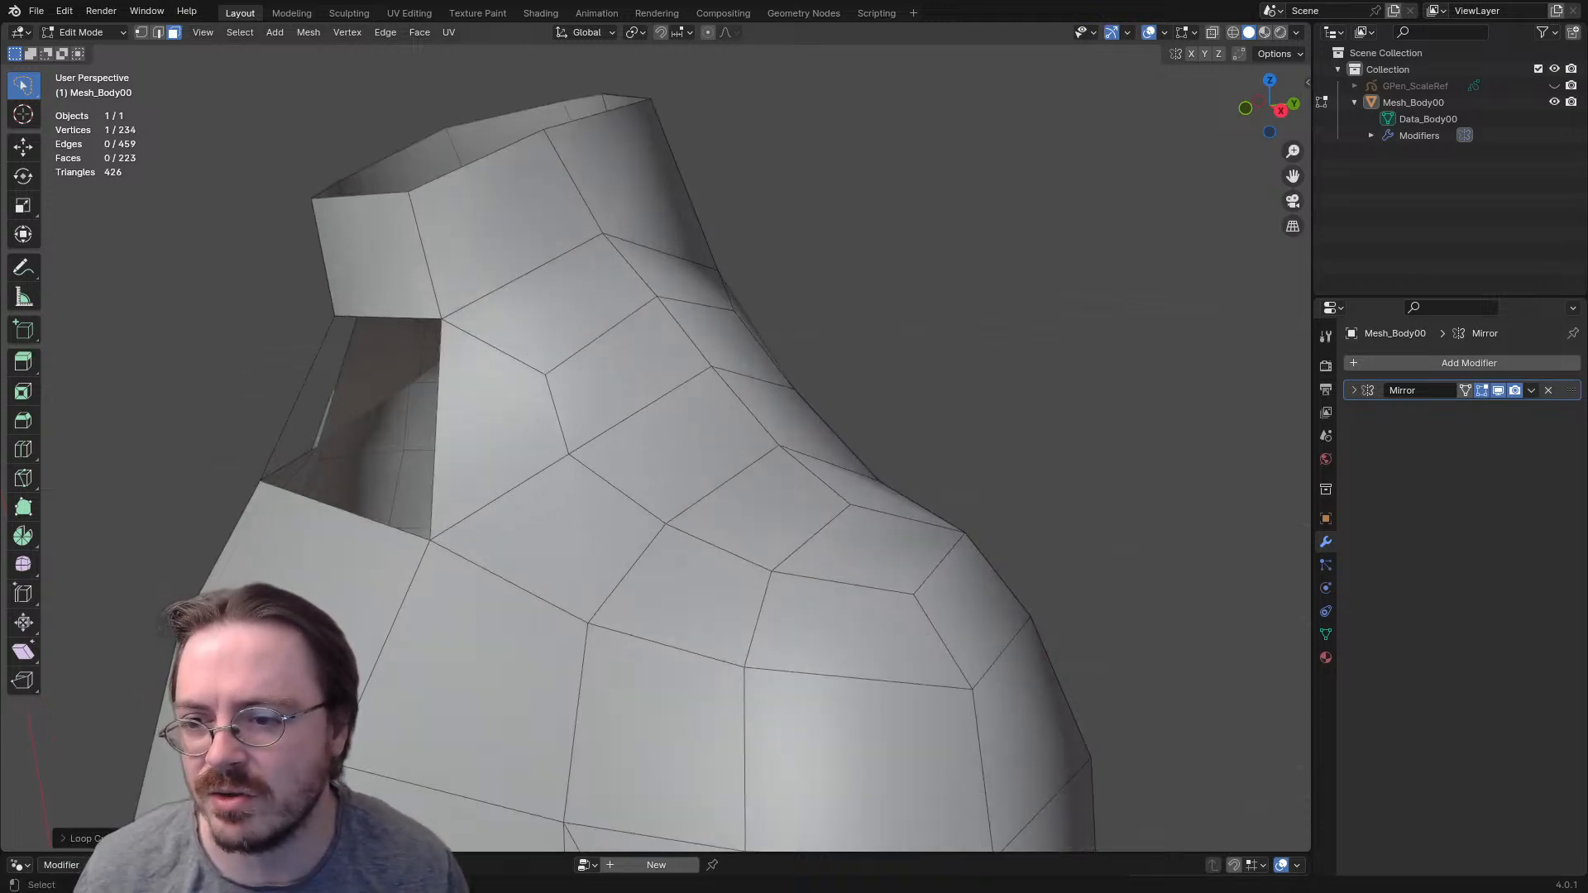
- Move the new centre vertex inward toward the pit of the neck
mouse_move(299, 399)
middle_down()
mouse_move(230, 396)
mouse_move(309, 384)
middle_up()
key(g)
click(313, 397)
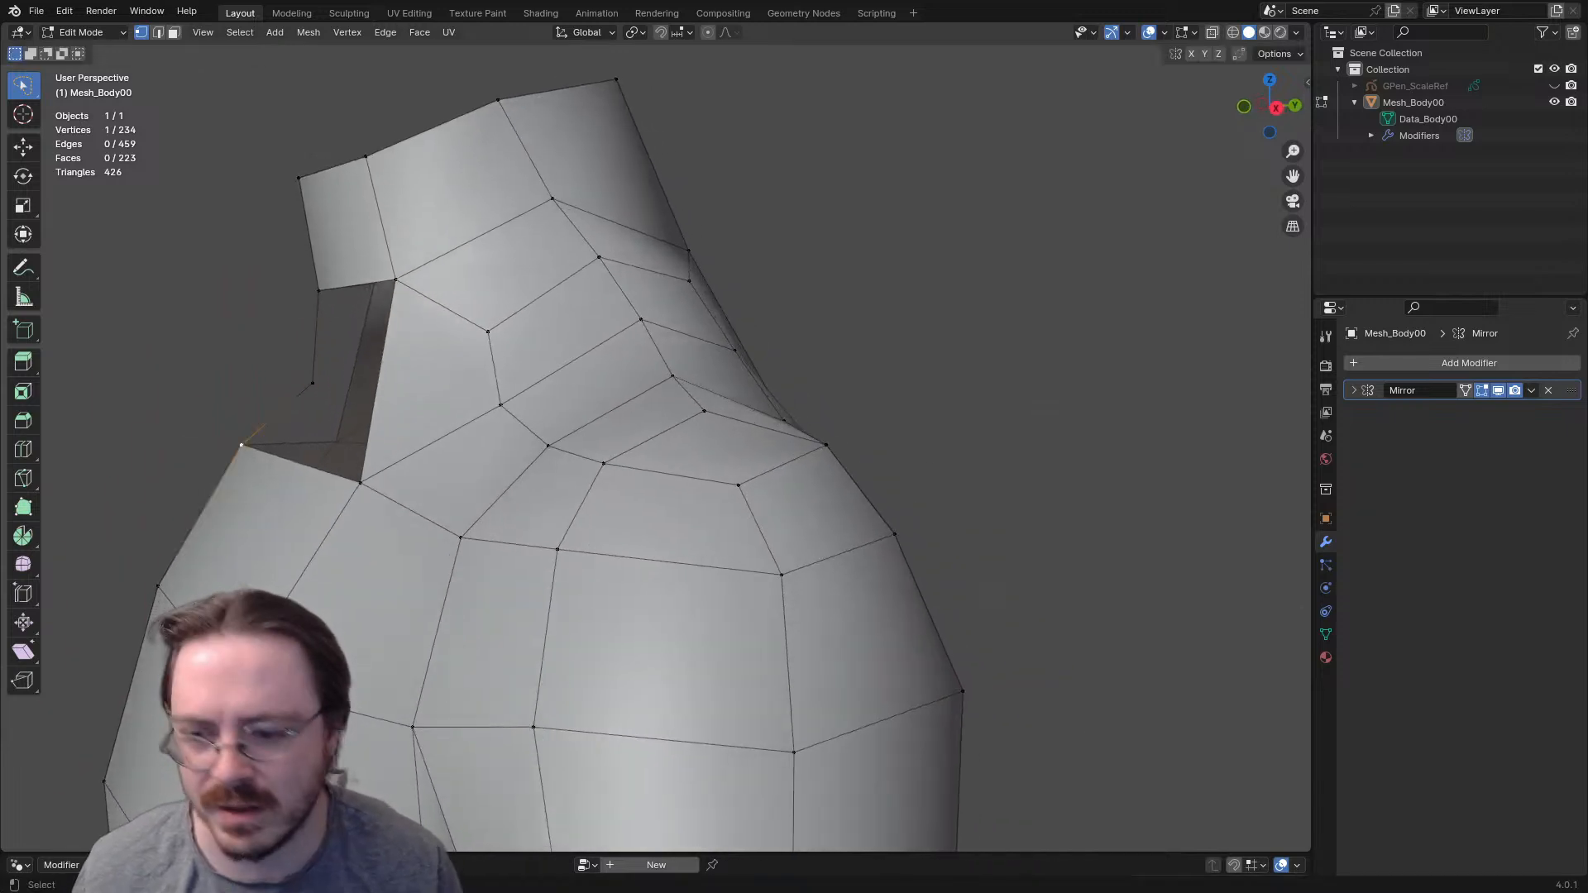
- In the side view, lower the chest's top centre vertex and shift the neck pit's centre vertex slightly back
key(KP_3)
shift+middle_drag(308, 385, 497, 440)
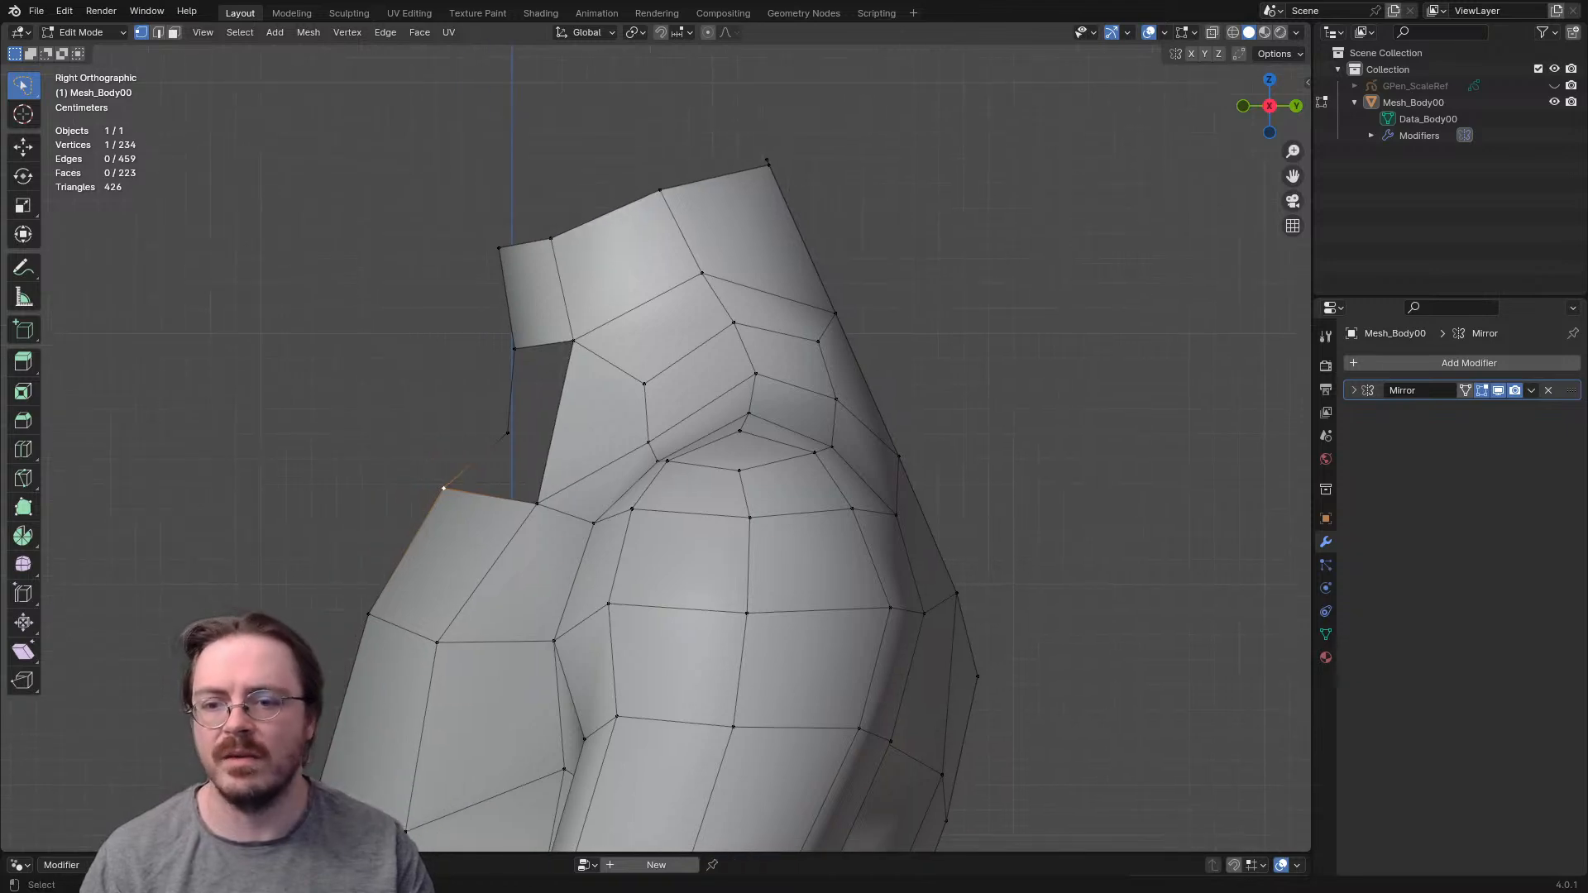
key(g)
key(Return)
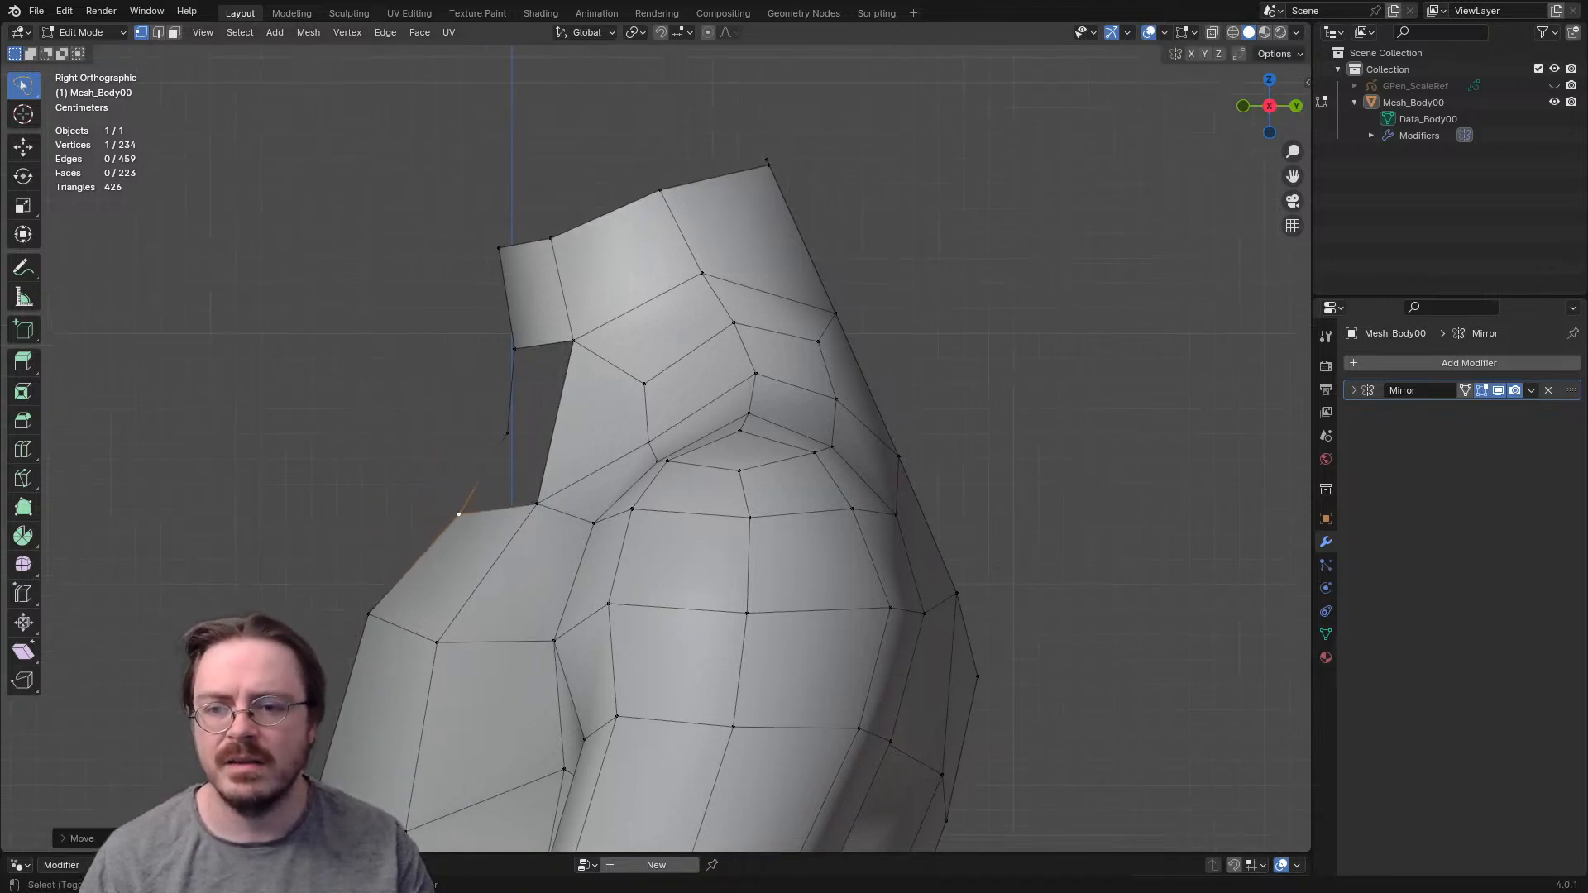
click(508, 433)
key(g)
click(526, 433)
- Delete the edge beside the front neck opening and reposition the outer edge of the enlarged hole
middle_drag(526, 433, 633, 459)
key(2)
click(597, 475)
key(x)
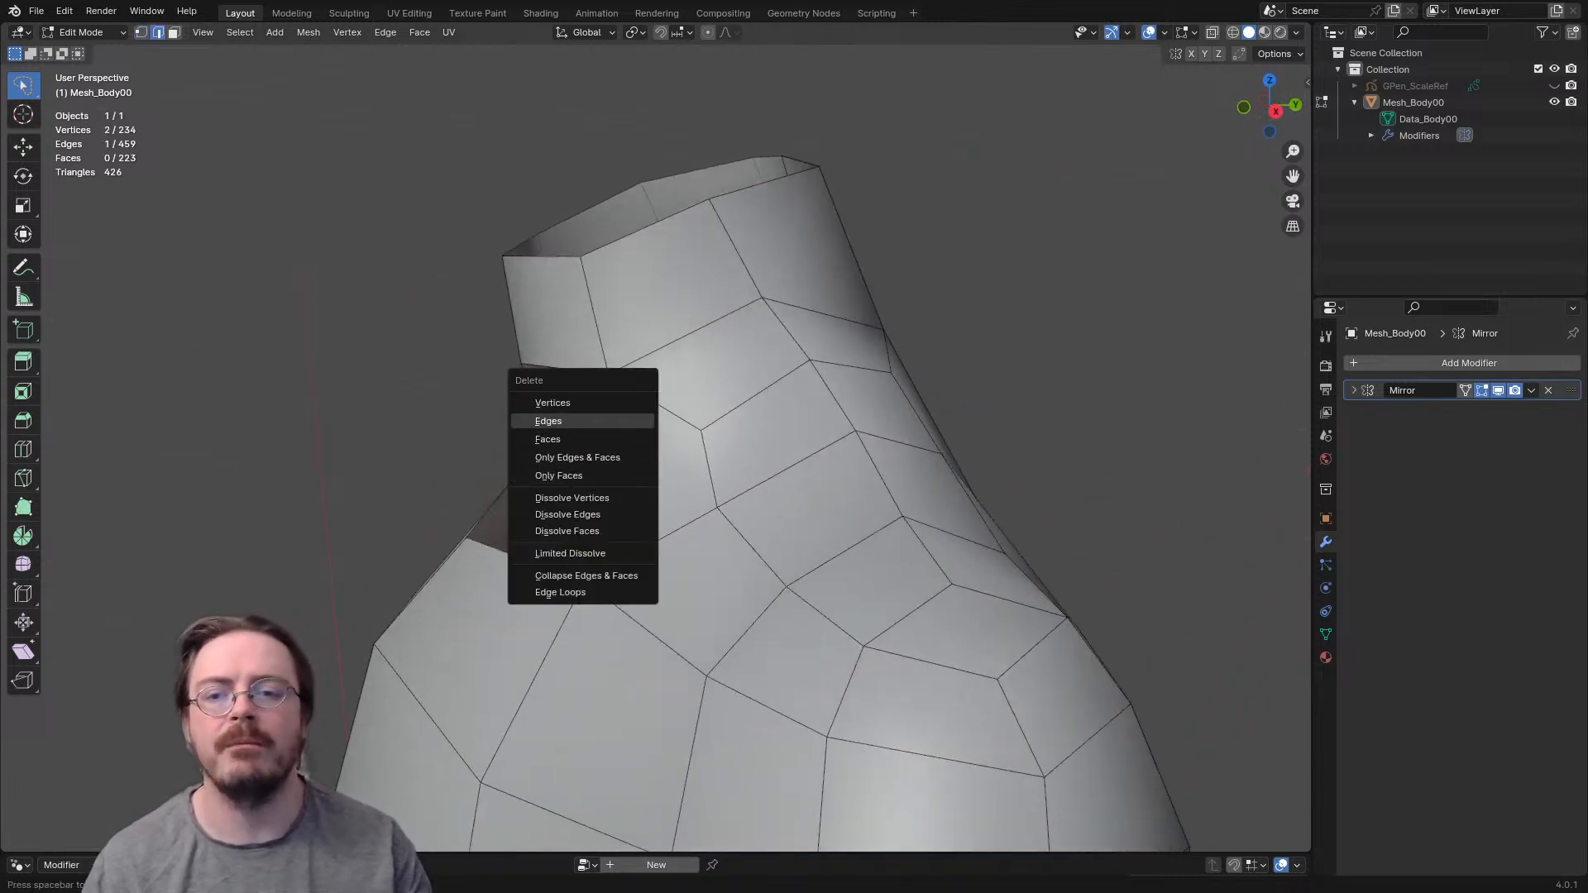
click(548, 421)
middle_drag(549, 421, 413, 401)
key(g)
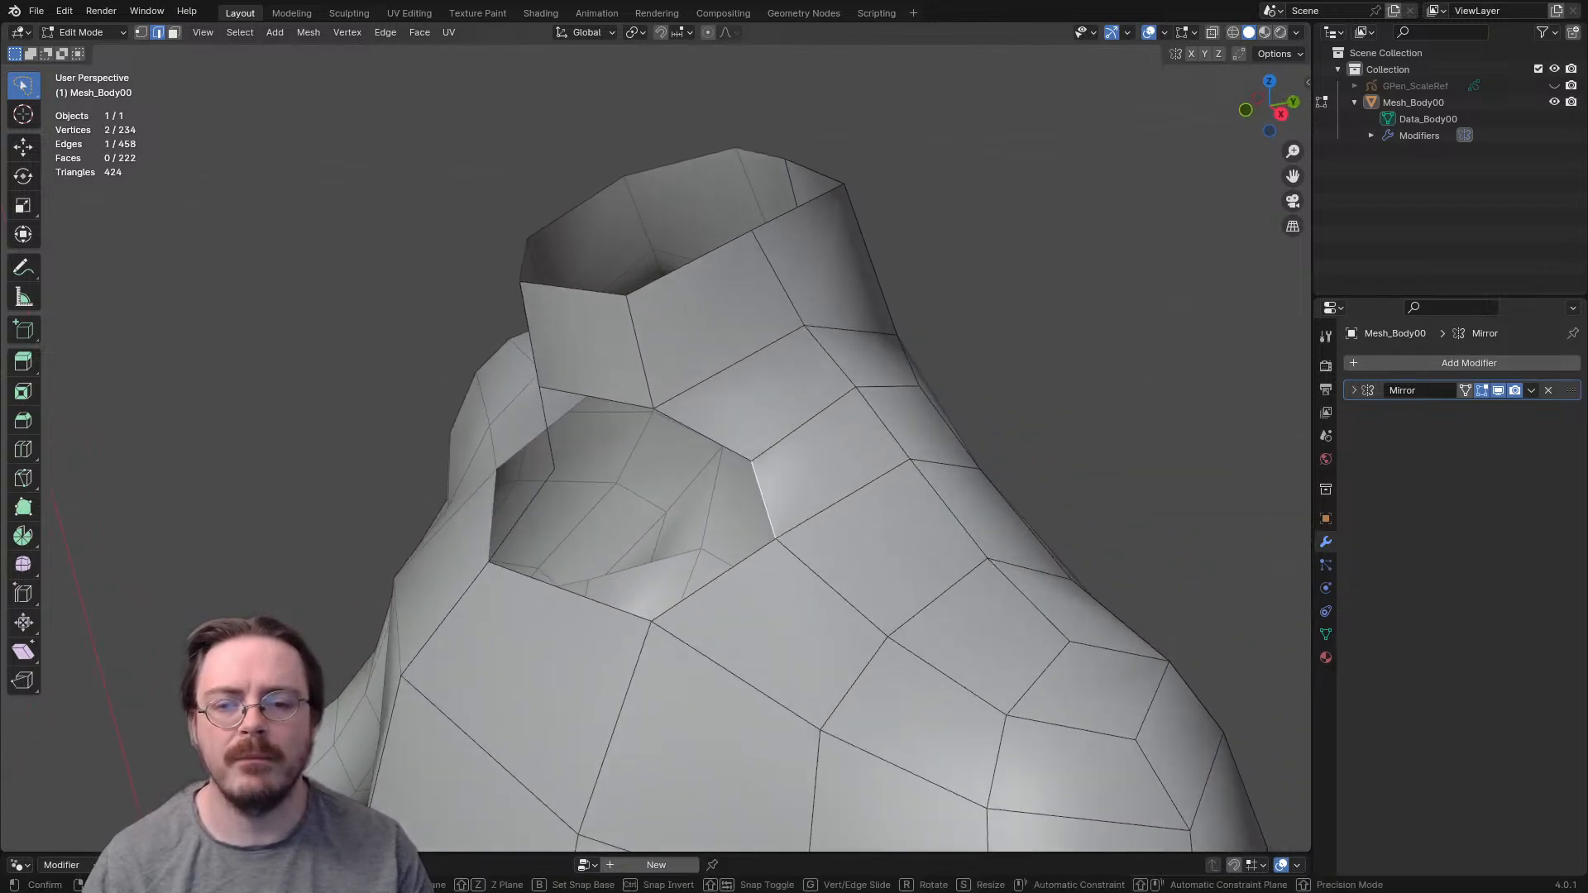
click(757, 501)
middle_drag(756, 500, 781, 455)
key(1)
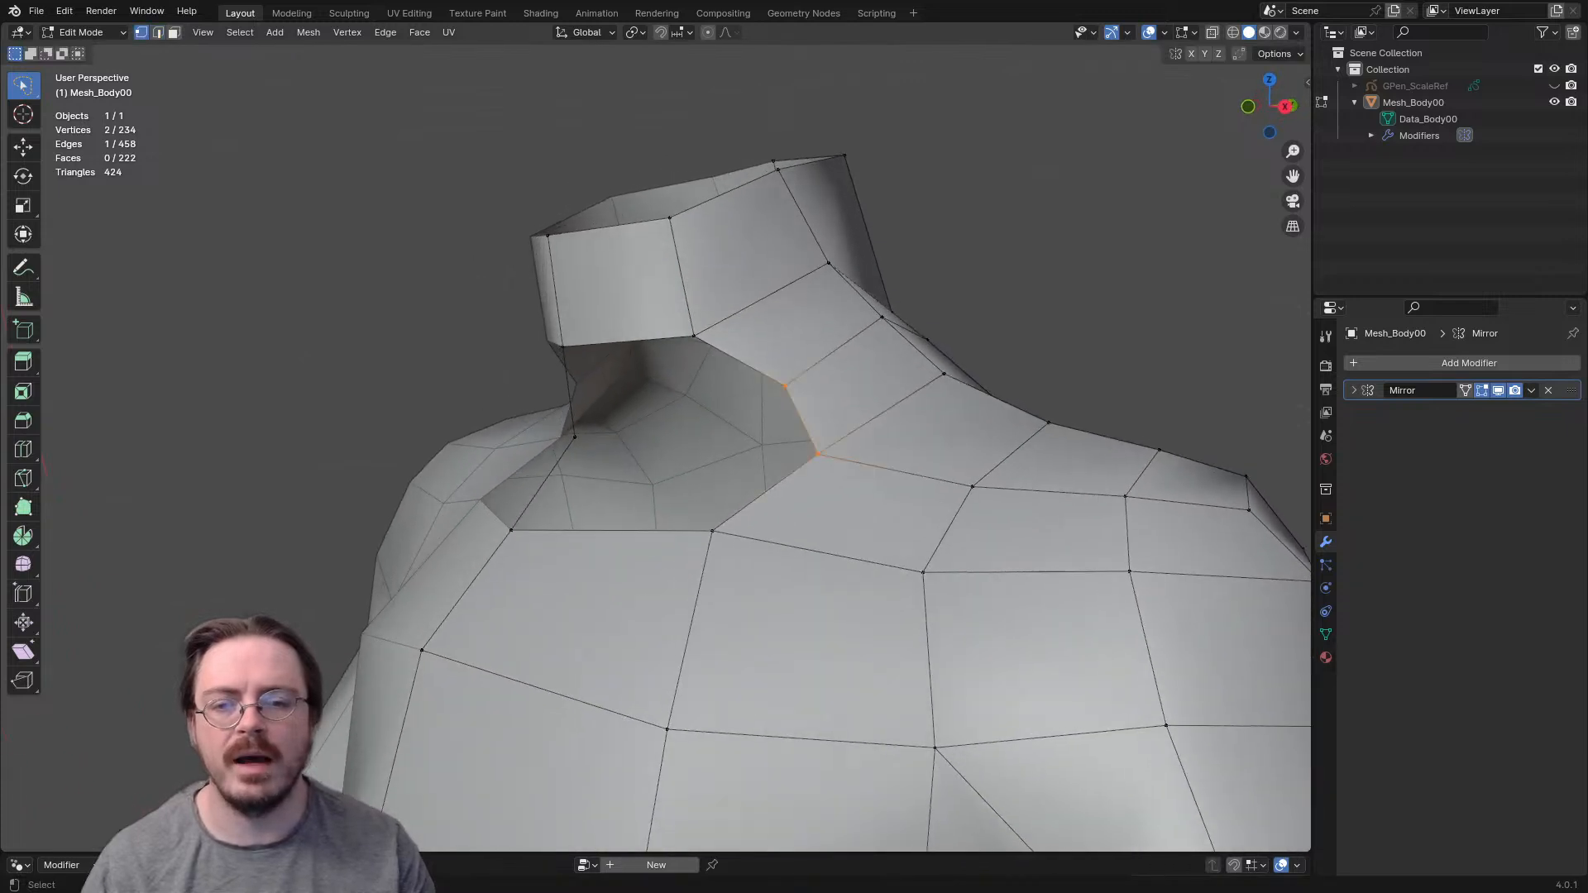
key(e)
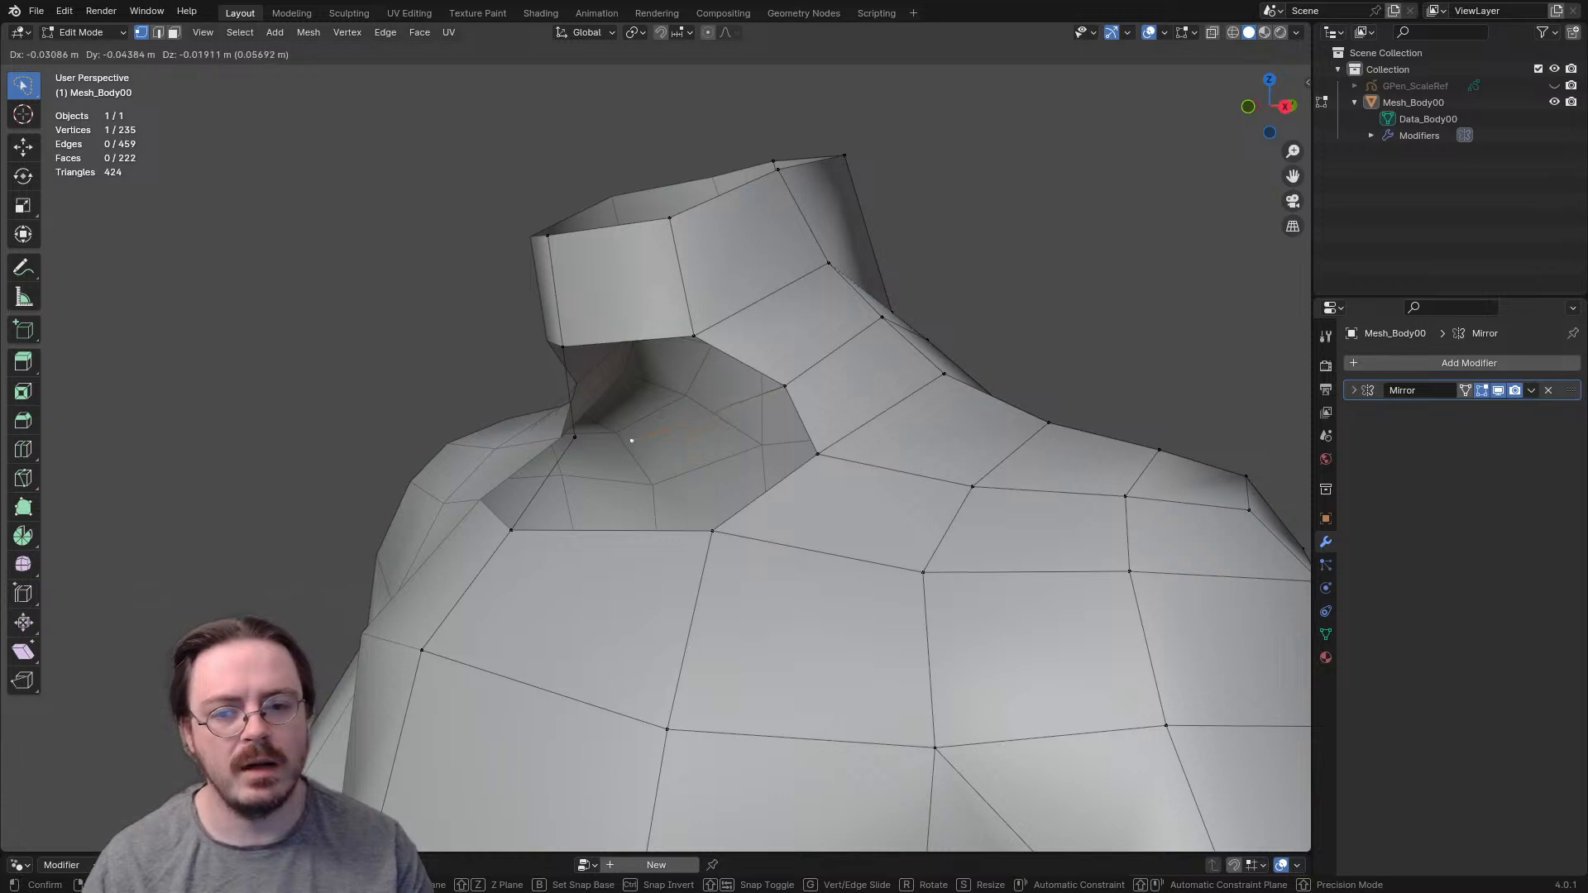
click(602, 502)
key(x)
click(602, 485)
- Fill the upper part of the neck opening with a face and move its outer corner vertex inward and down
key(2)
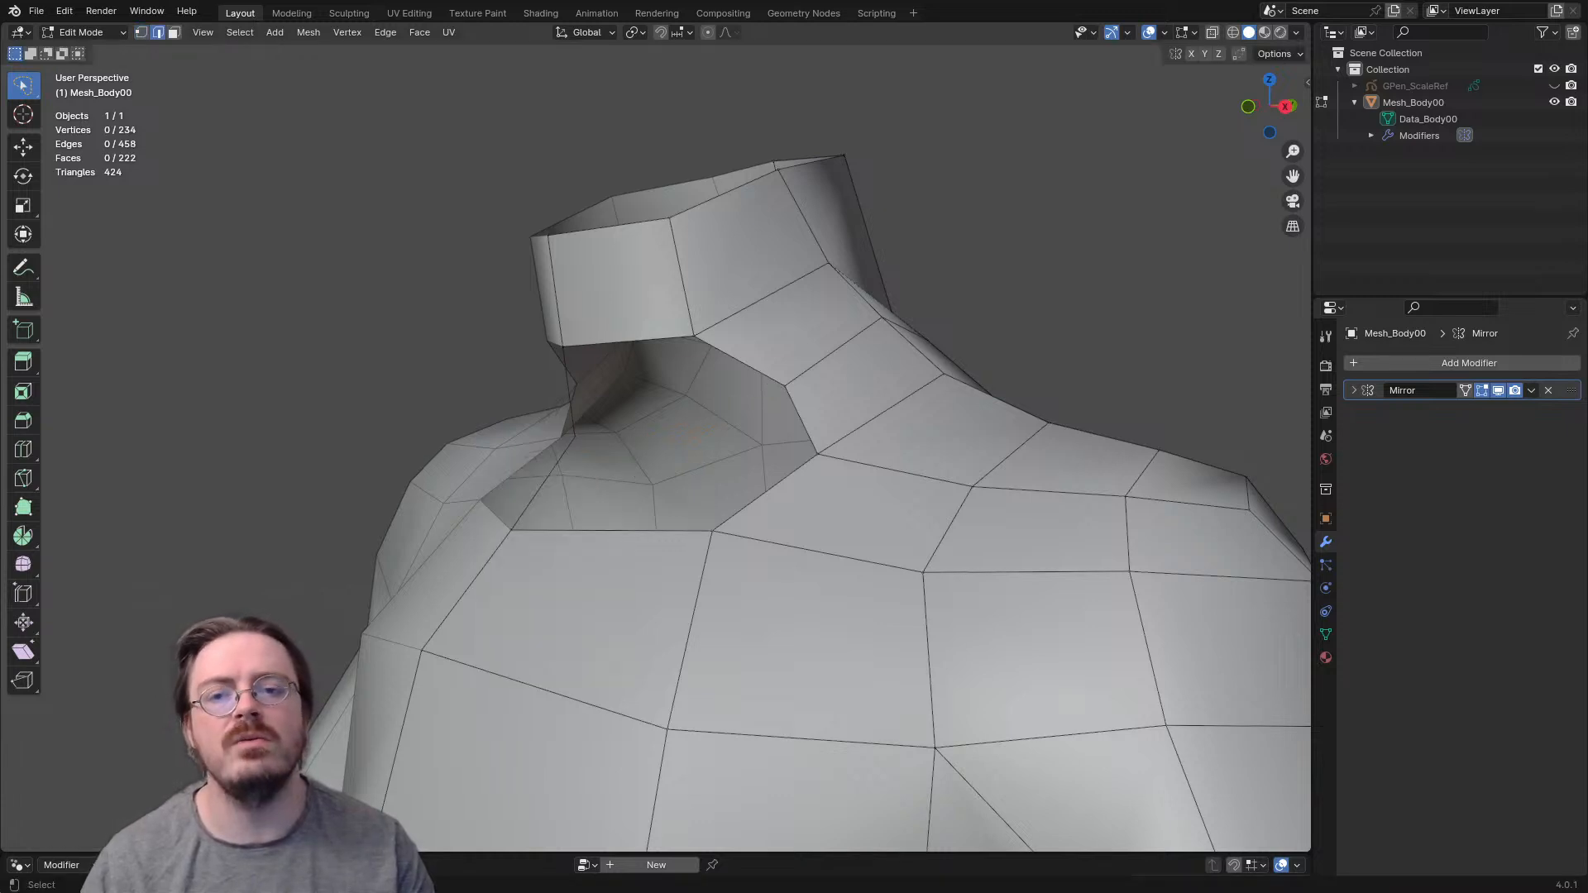
key(f)
key(1)
click(784, 387)
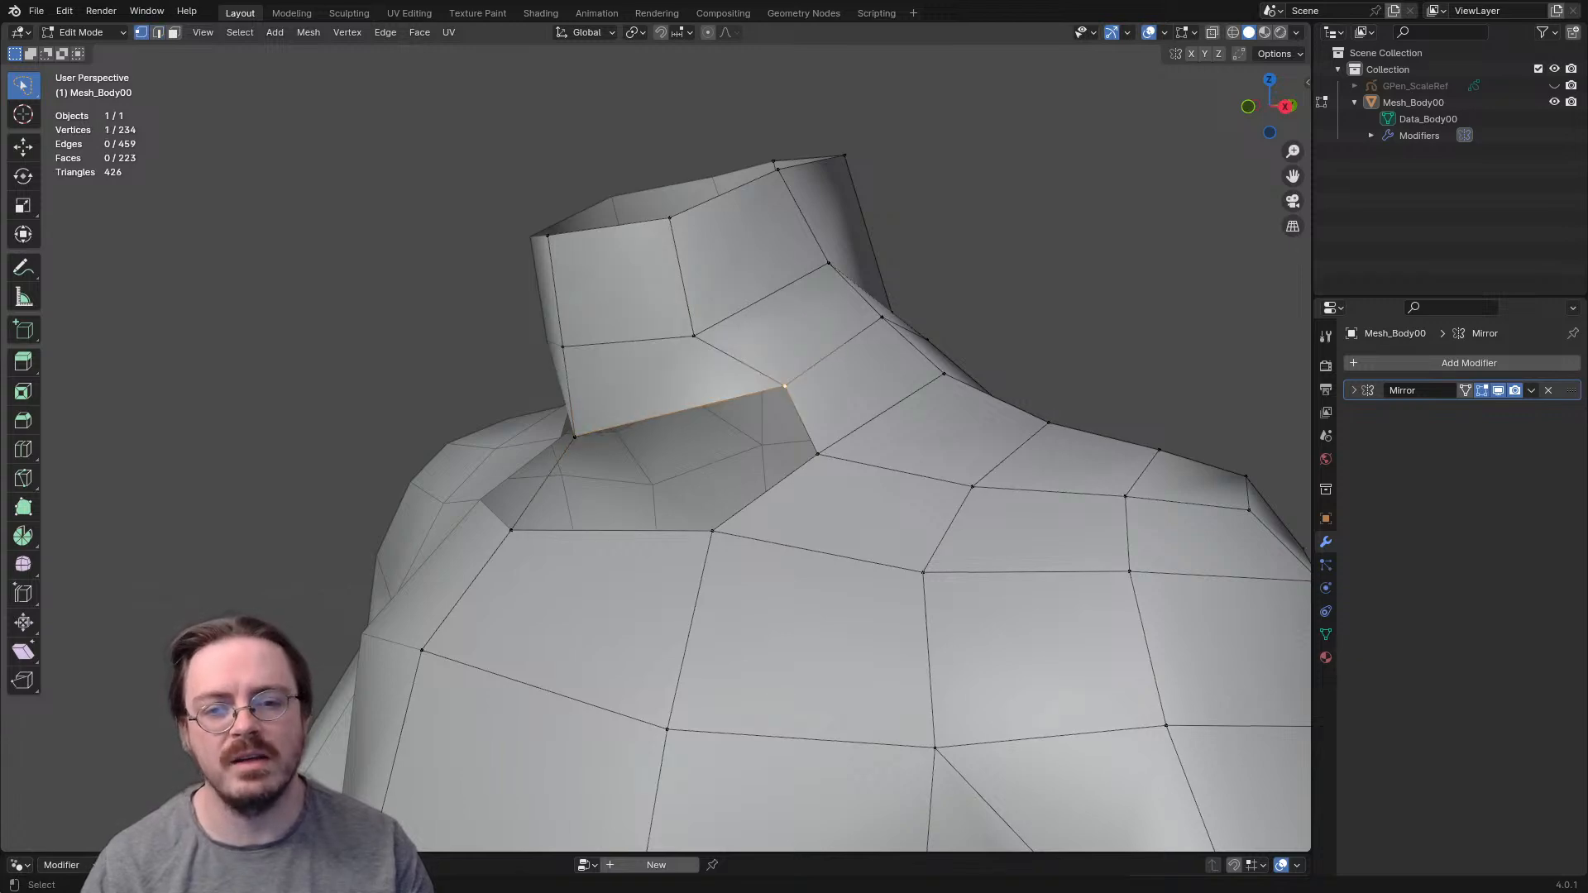
key(g)
click(734, 420)
- Move the adjacent vertex on the side of the neck slightly forward and down
middle_drag(734, 420, 665, 430)
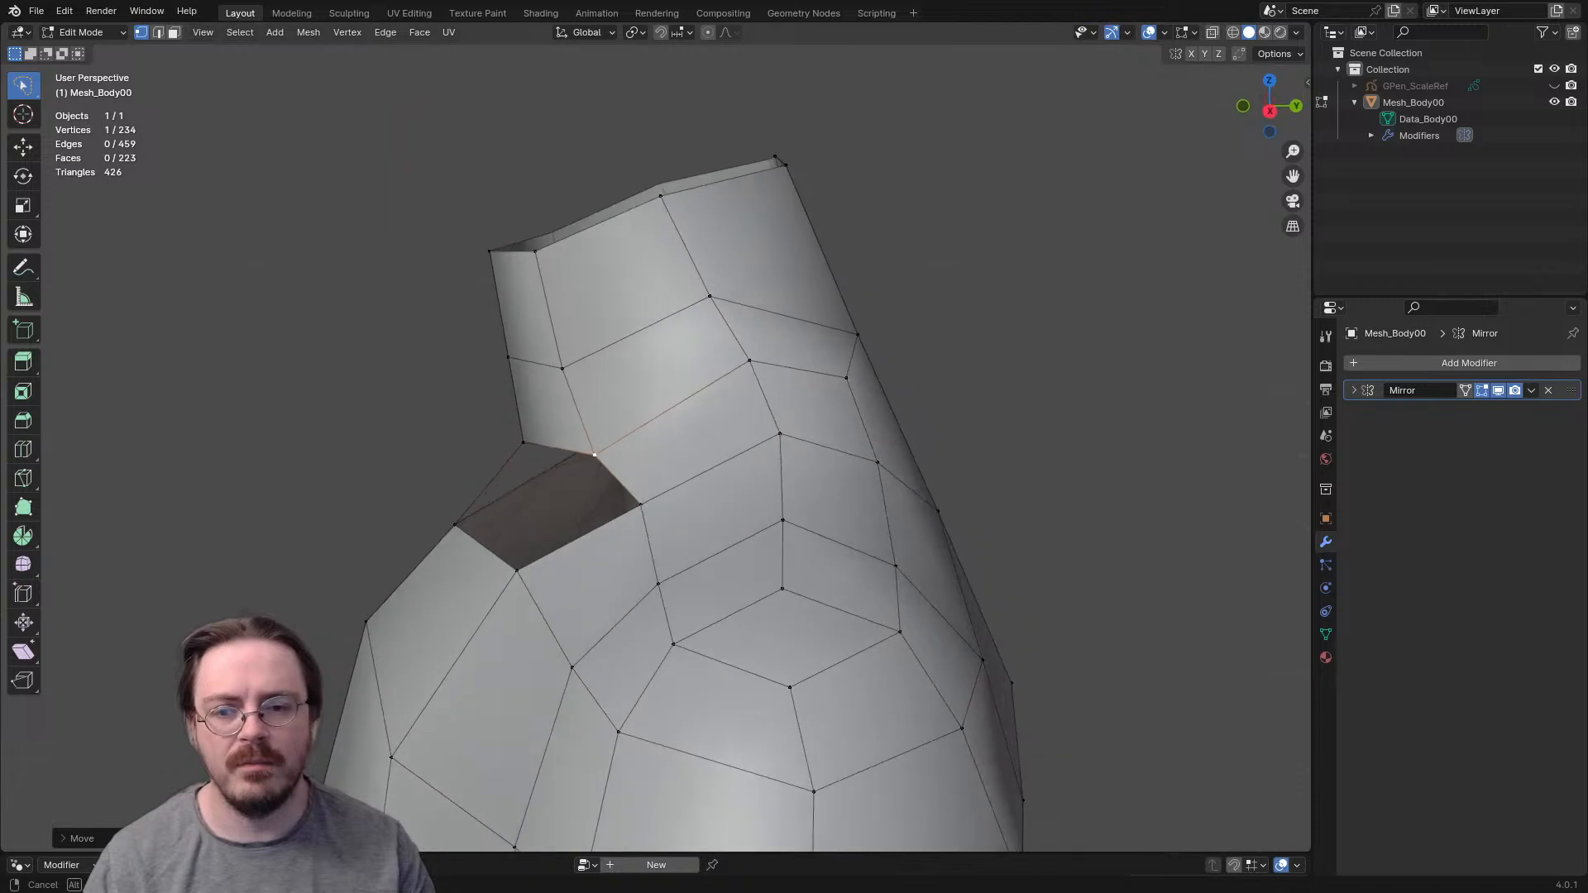
click(749, 361)
key(g)
click(726, 374)
- Select the strip of faces from the neck across the shoulder and examine the shoulder and back topology
key(3)
alt+click(574, 409)
middle_drag(574, 409, 675, 324)
key(1)
scroll(694, 454, down, 3)
middle_drag(675, 430, 330, 169)
scroll(667, 217, down, 4)
scroll(656, 447, up, 2)
scroll(656, 447, down, 1)
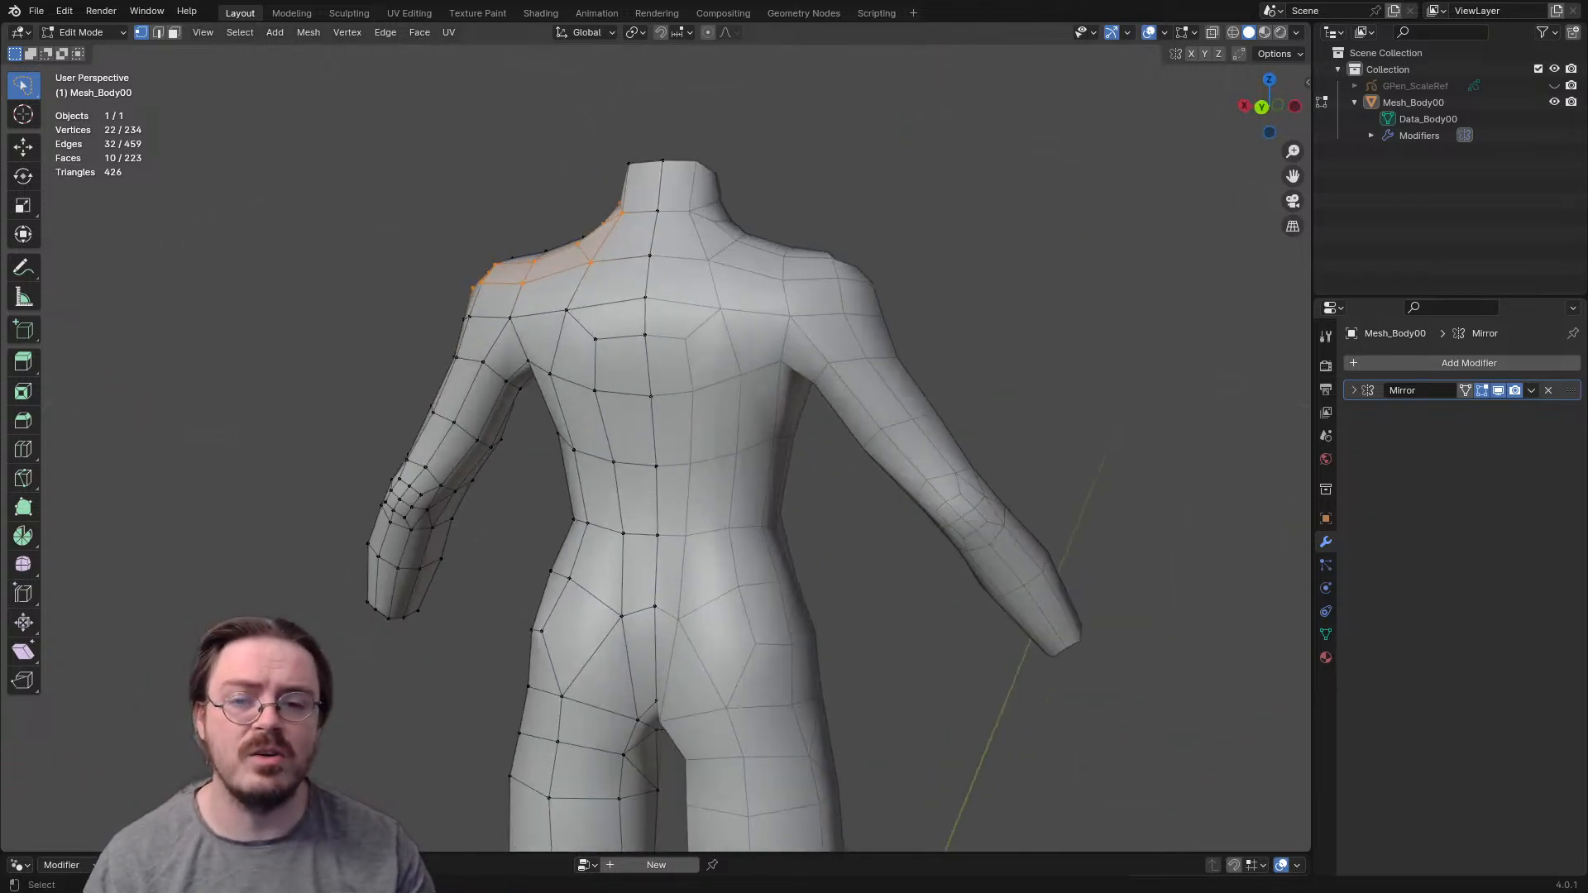
middle_drag(656, 448, 674, 451)
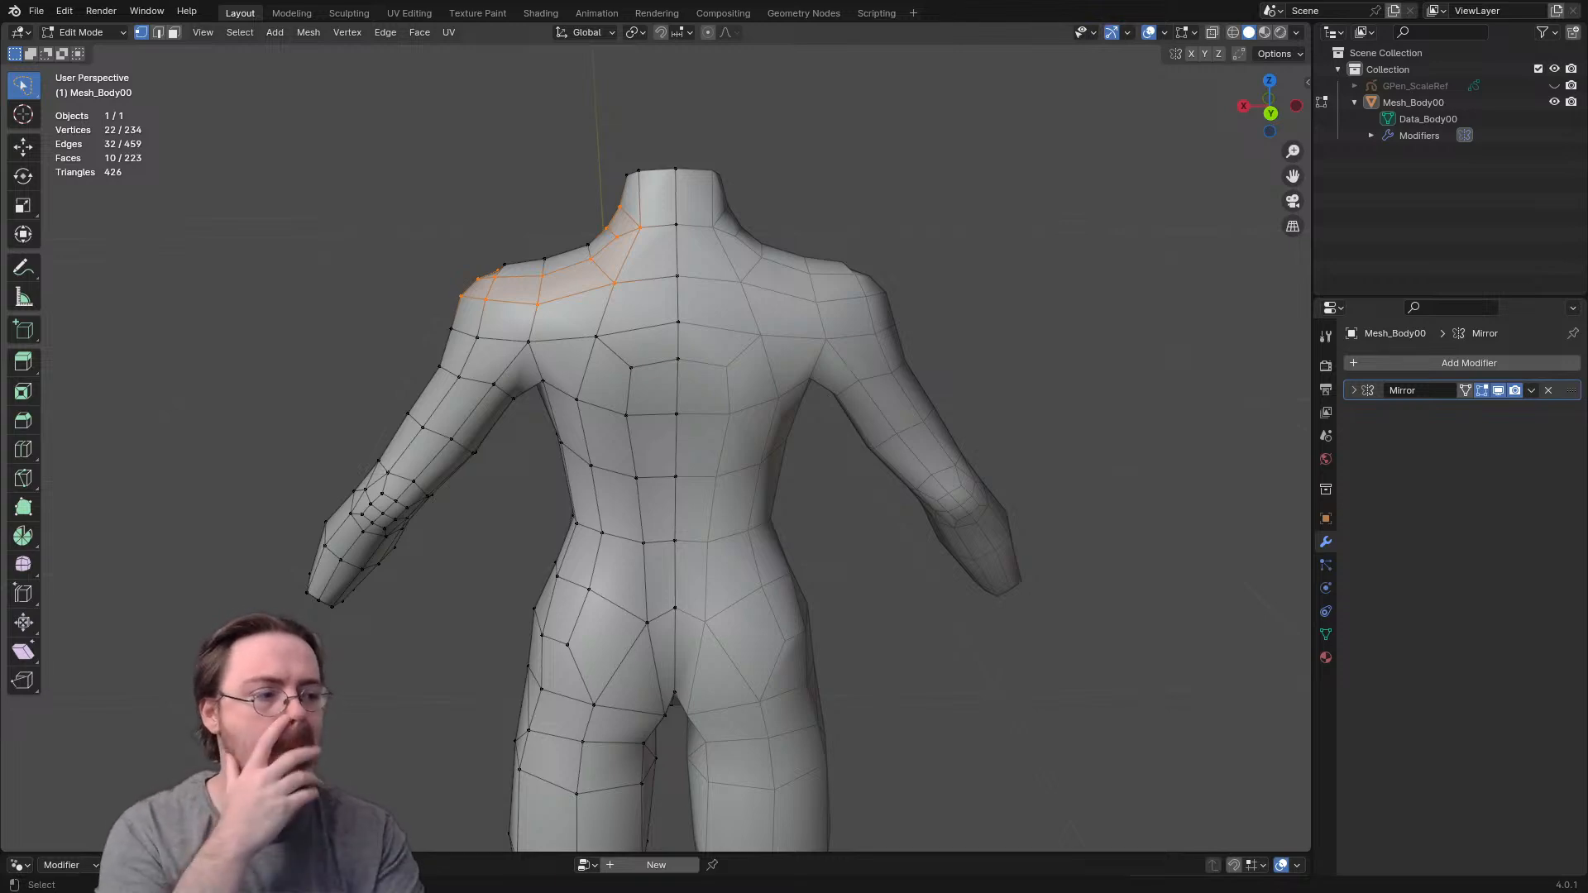
middle_drag(529, 397, 836, 422)
- Fill the remaining opening at the front base of the neck with two faces
scroll(656, 447, up, 3)
key(alt+a)
shift+middle_drag(662, 290, 662, 538)
scroll(656, 447, up, 2)
middle_drag(656, 448, 755, 380)
key(f)
key(f)
key(alt+a)
- Nudge the outer chest points slightly outward in the front view and fine-tune the chest in the side view
scroll(656, 447, down, 4)
scroll(656, 448, up, 4)
scroll(656, 447, down, 3)
key(KP_1)
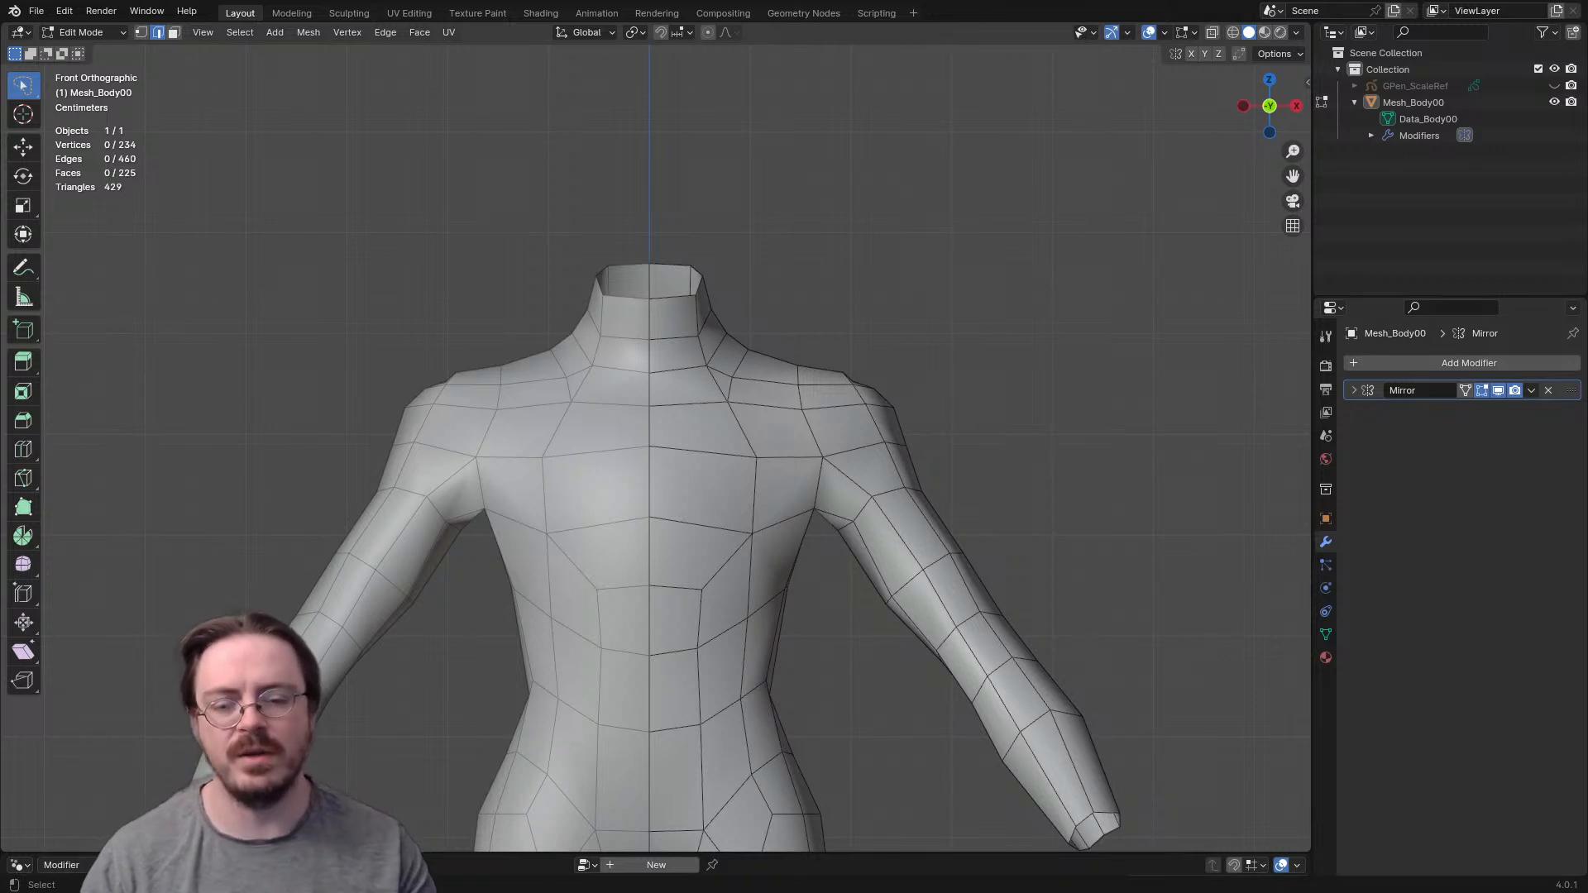
drag(752, 534, 767, 534)
drag(757, 458, 763, 454)
key(KP_3)
drag(520, 447, 515, 453)
- Leave Edit Mode and examine the proportions of the whole body from the back, front and side
scroll(515, 453, down, 4)
key(Tab)
scroll(514, 453, down, 3)
middle_drag(515, 453, 769, 462)
scroll(655, 447, up, 4)
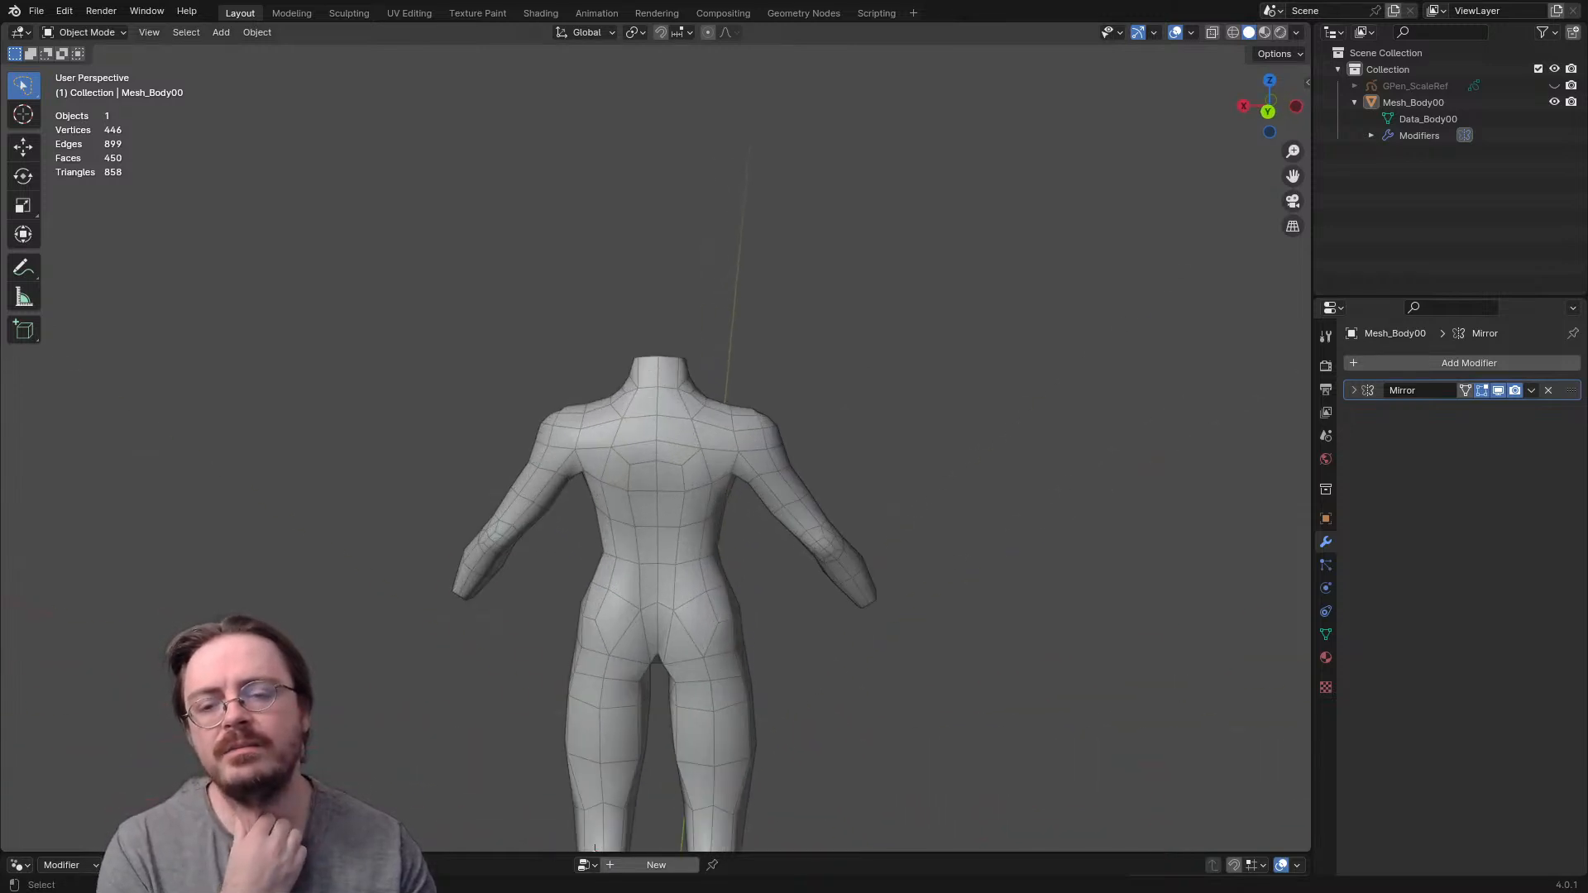
scroll(655, 447, down, 3)
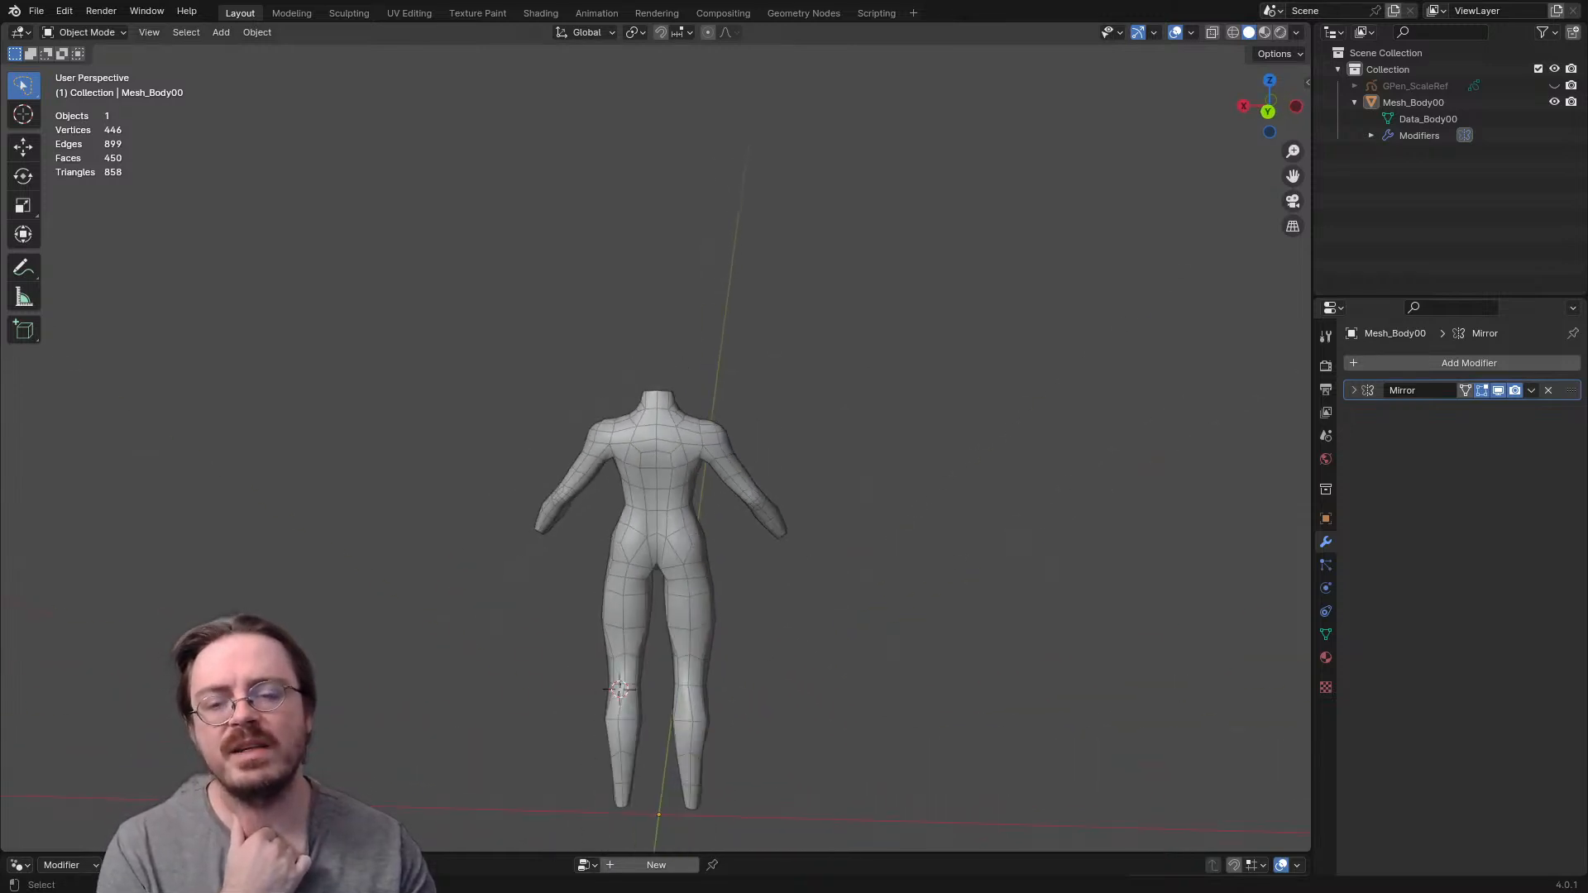
middle_drag(769, 462, 66, 488)
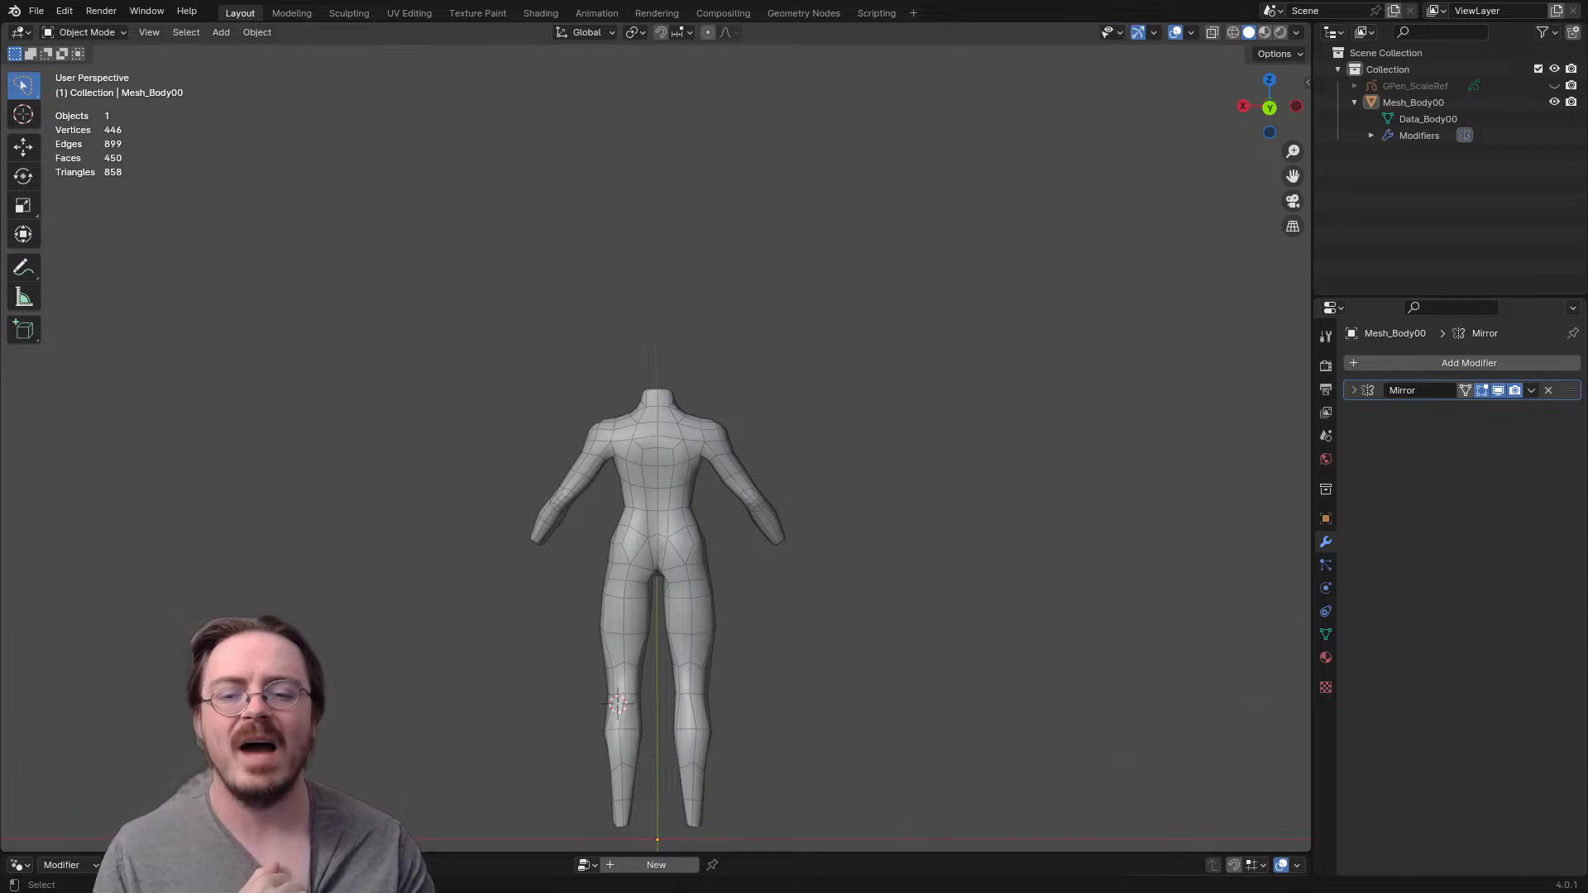
scroll(656, 463, up, 2)
scroll(655, 464, down, 2)
shift+middle_drag(656, 463, 827, 360)
scroll(655, 455, down, 3)
scroll(656, 455, down, 3)
middle_drag(711, 430, 504, 463)
scroll(655, 455, up, 5)
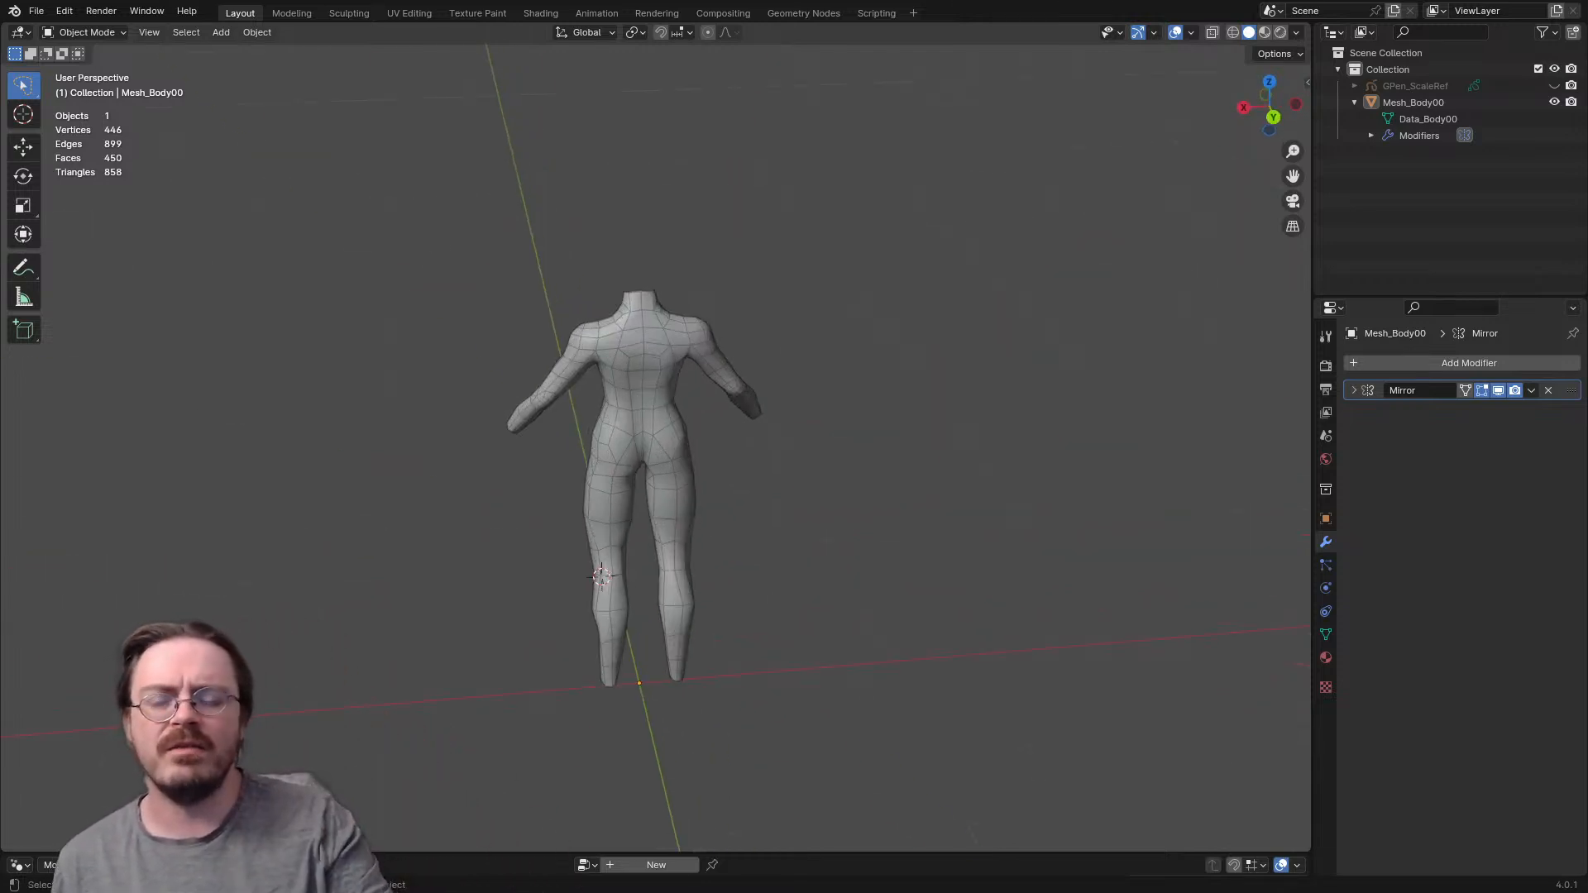
middle_drag(852, 455, 439, 435)
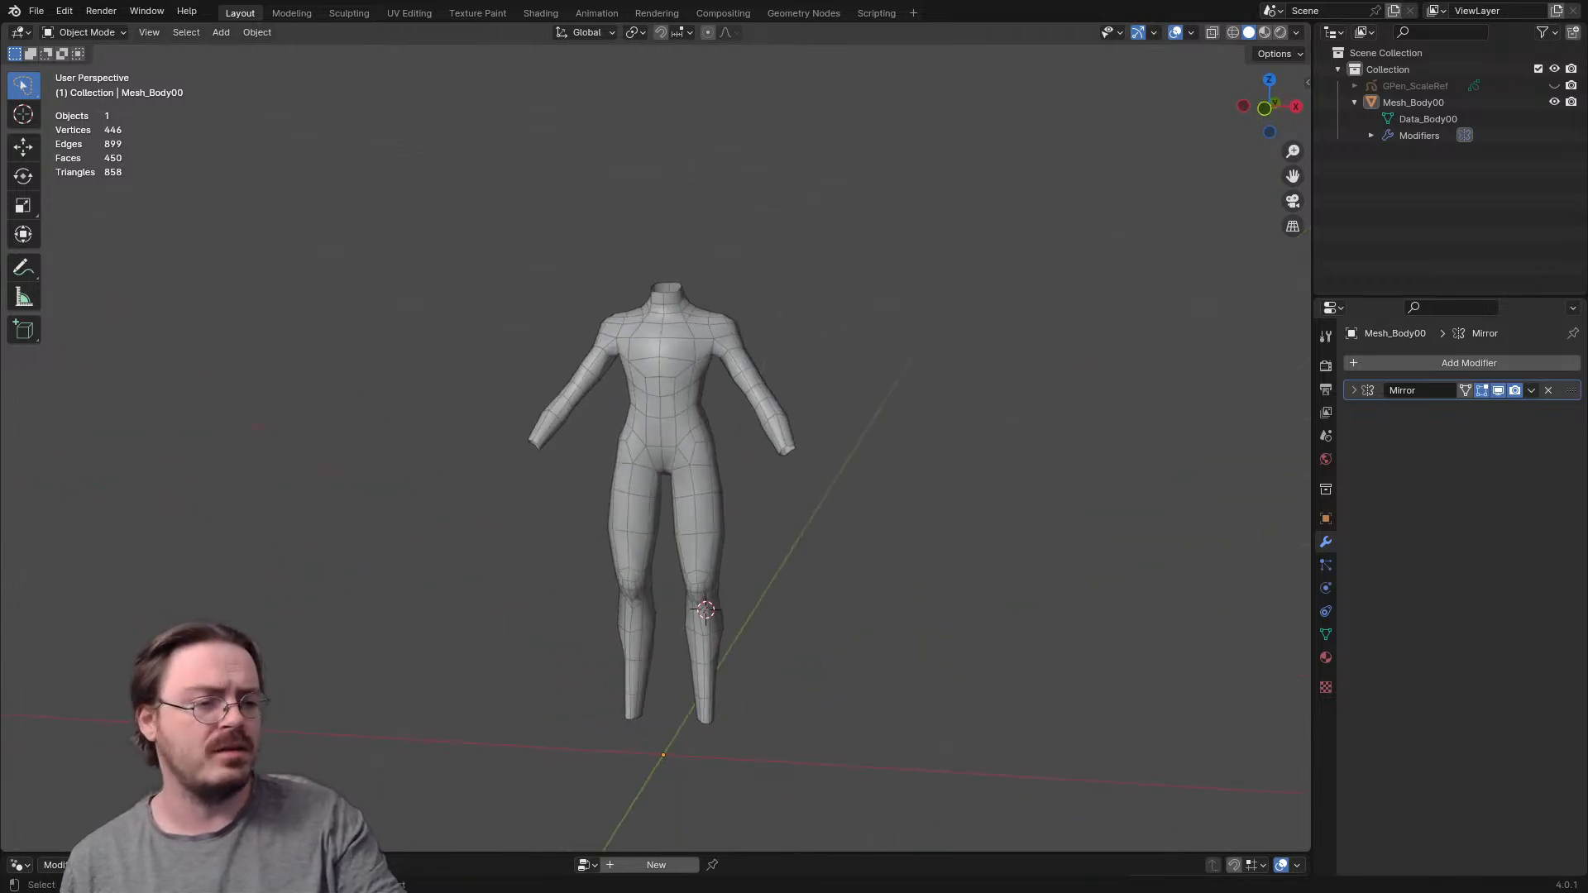
middle_drag(728, 455, 583, 455)
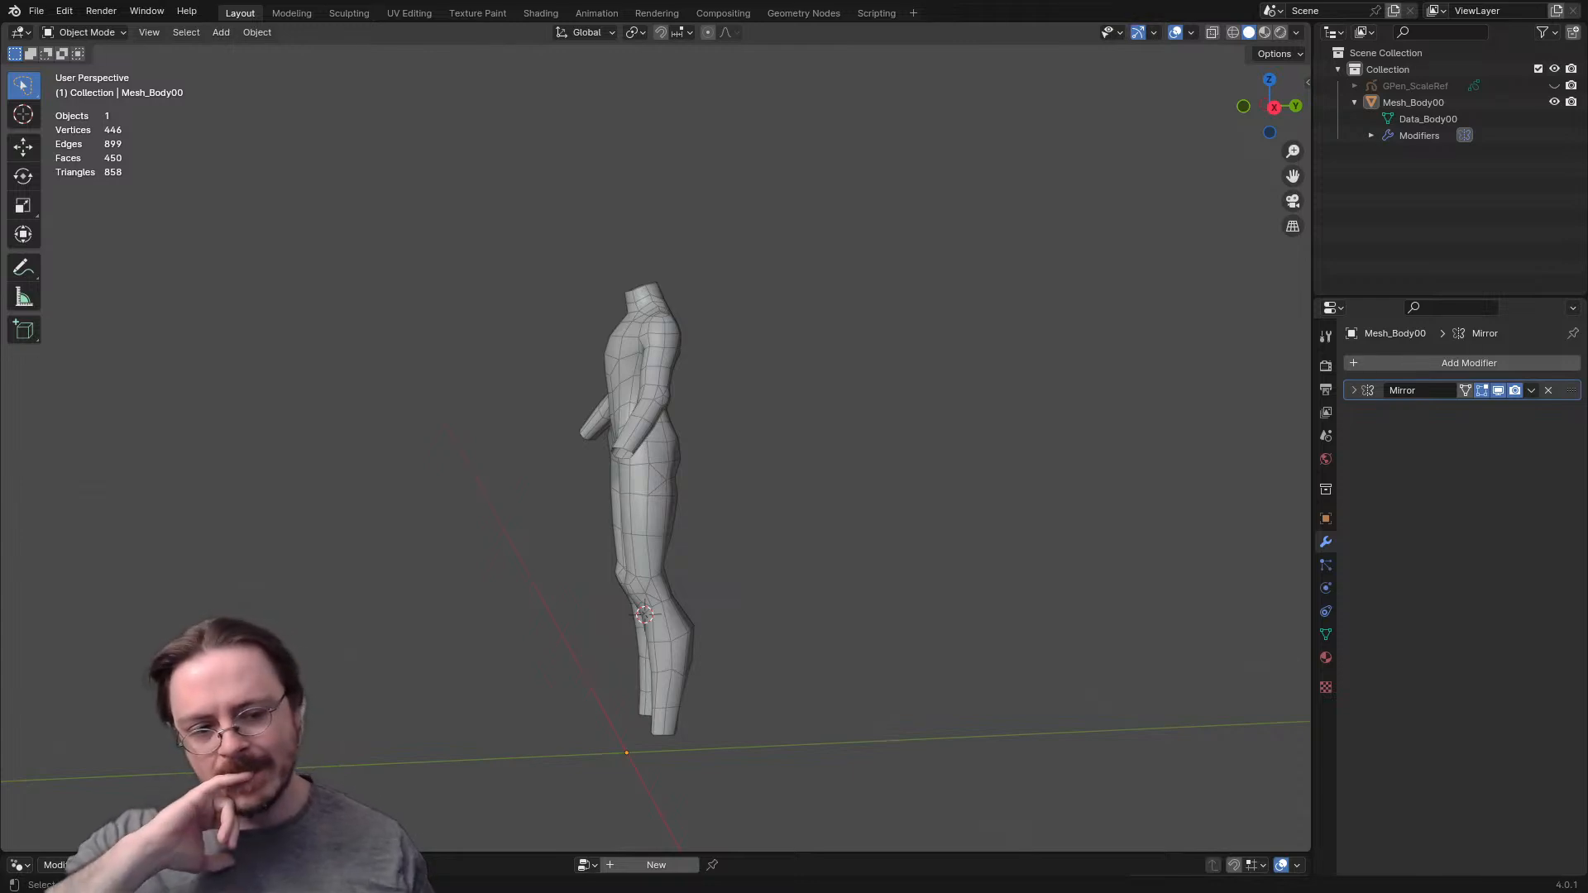
middle_drag(662, 463, 712, 467)
- Show the GPen_ScaleRef sketch to compare it with the body, and enter Edit Mode on Mesh_Body00
key(KP_3)
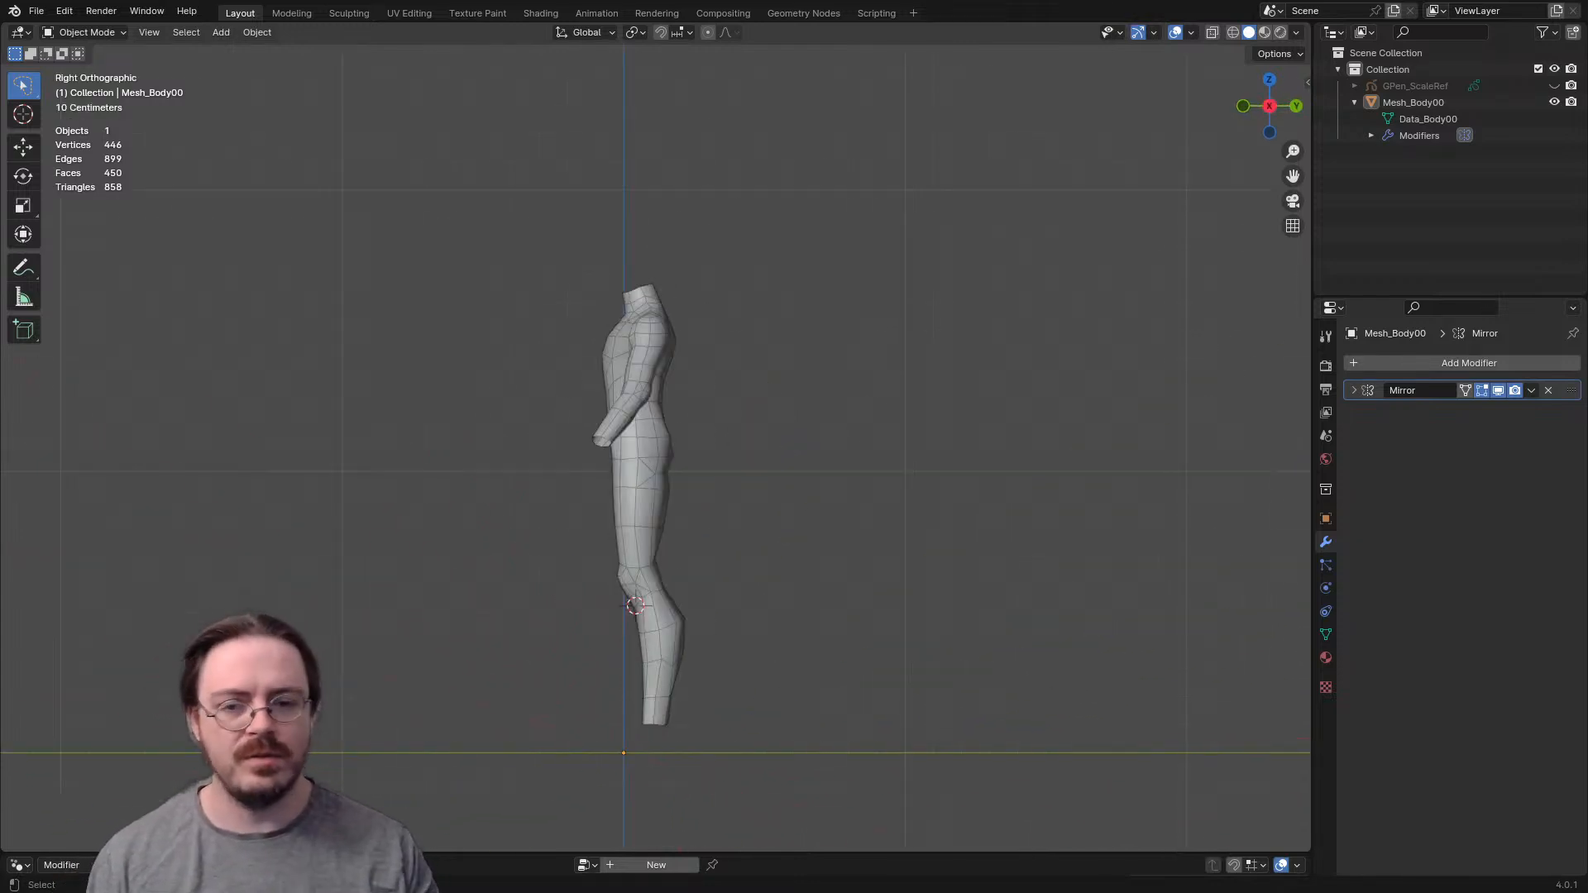
click(1554, 86)
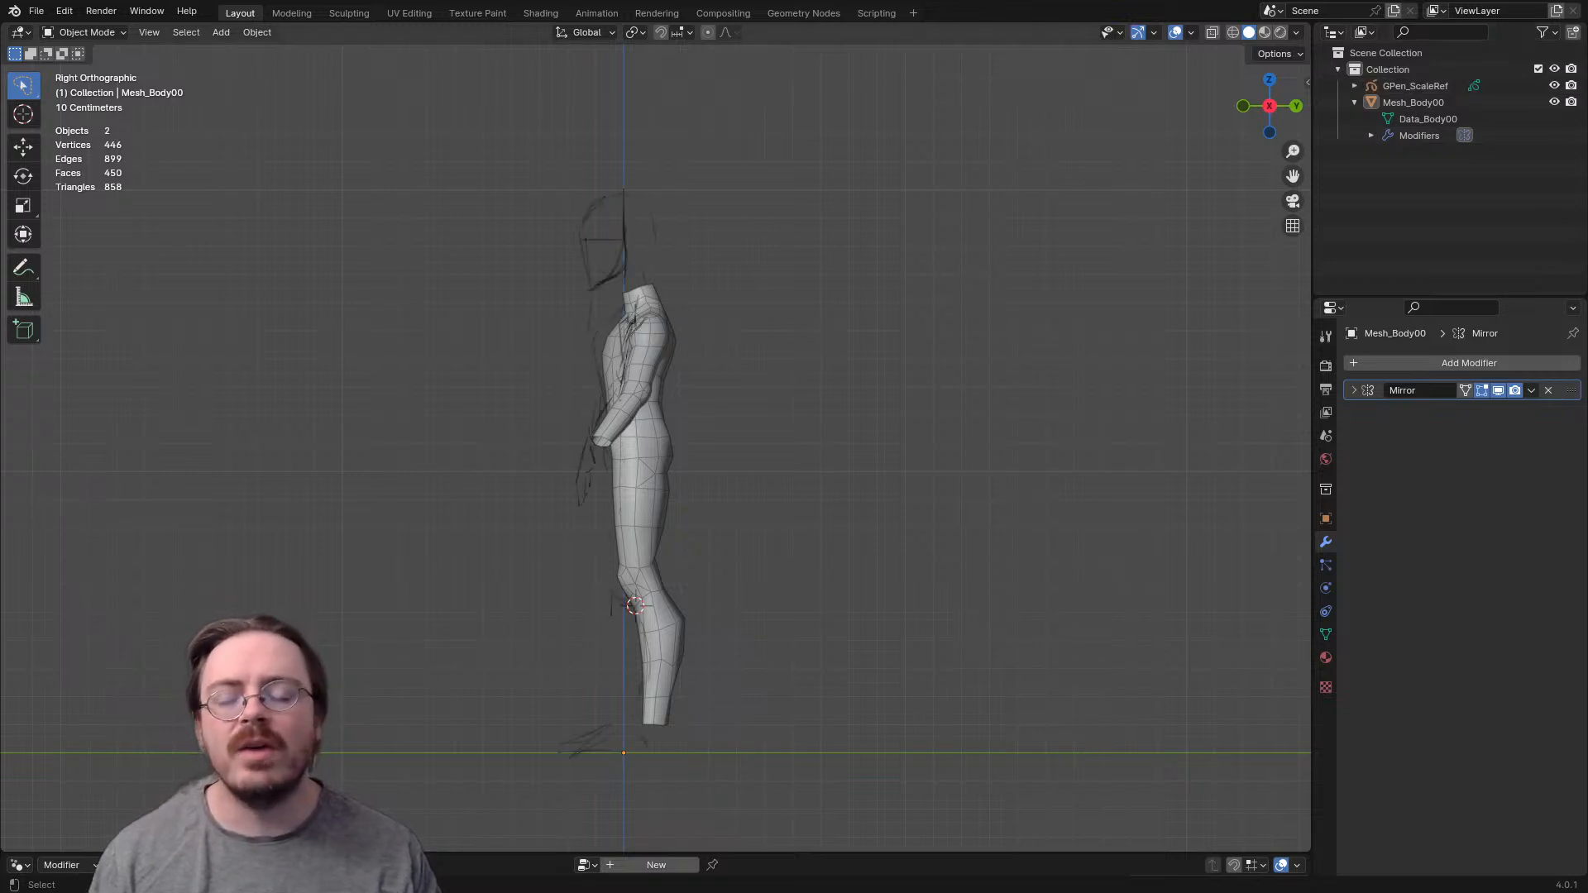
mouse_move(661, 463)
middle_down()
mouse_move(781, 479)
mouse_move(997, 473)
mouse_move(703, 476)
middle_up()
click(659, 248)
click(692, 403)
key(ctrl+Tab)
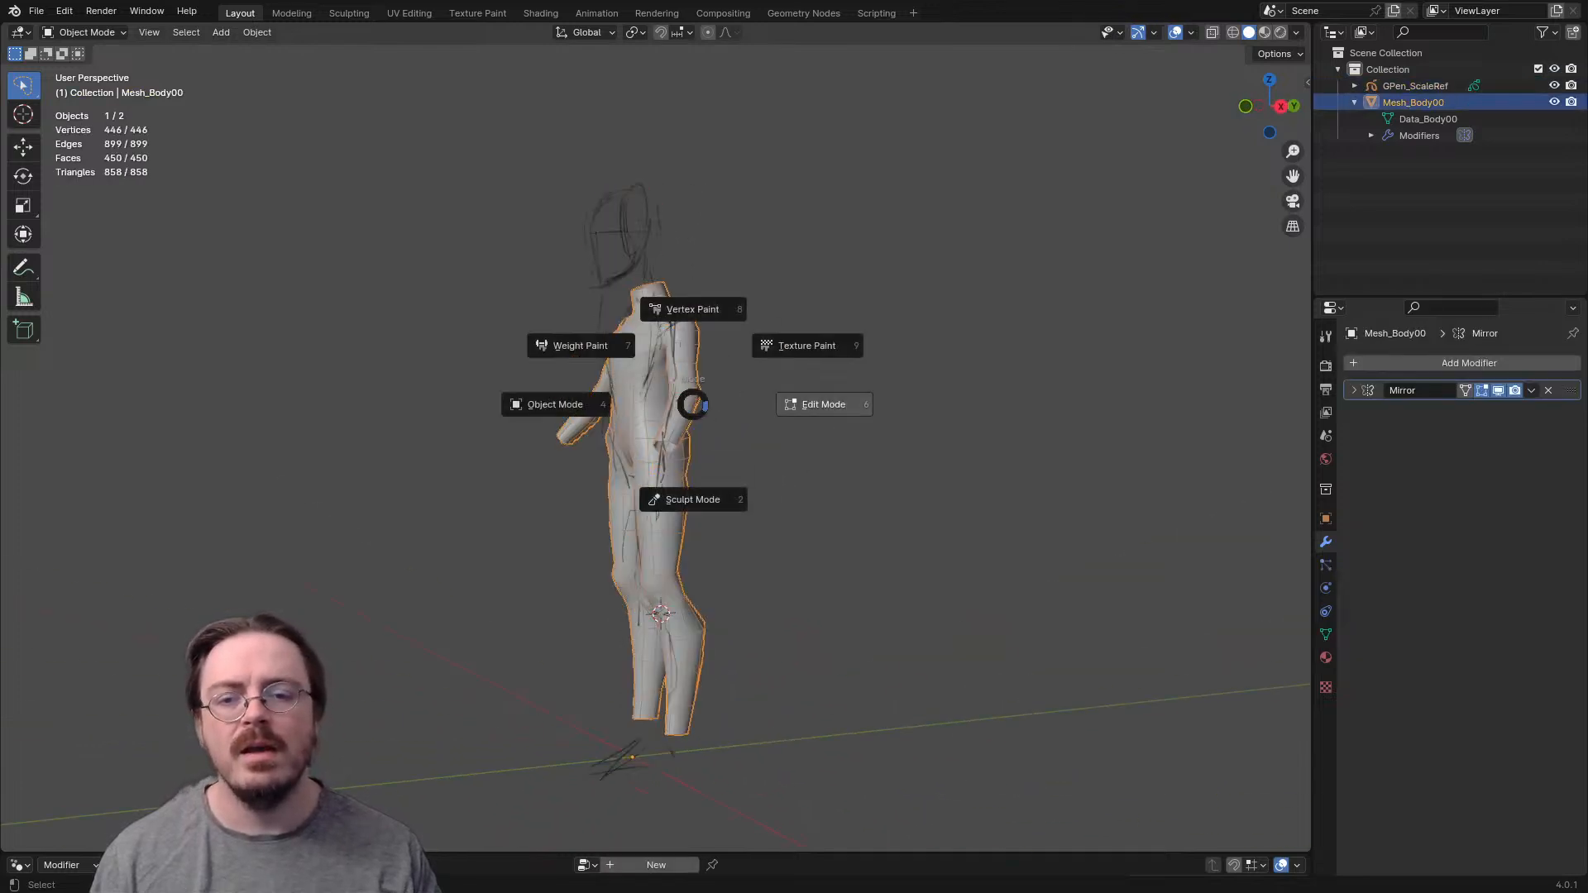
click(786, 404)
- Move the whole body mesh forward by about 0.047 m along the negative global Y axis, in the side view
key(KP_1)
key(KP_3)
key(a)
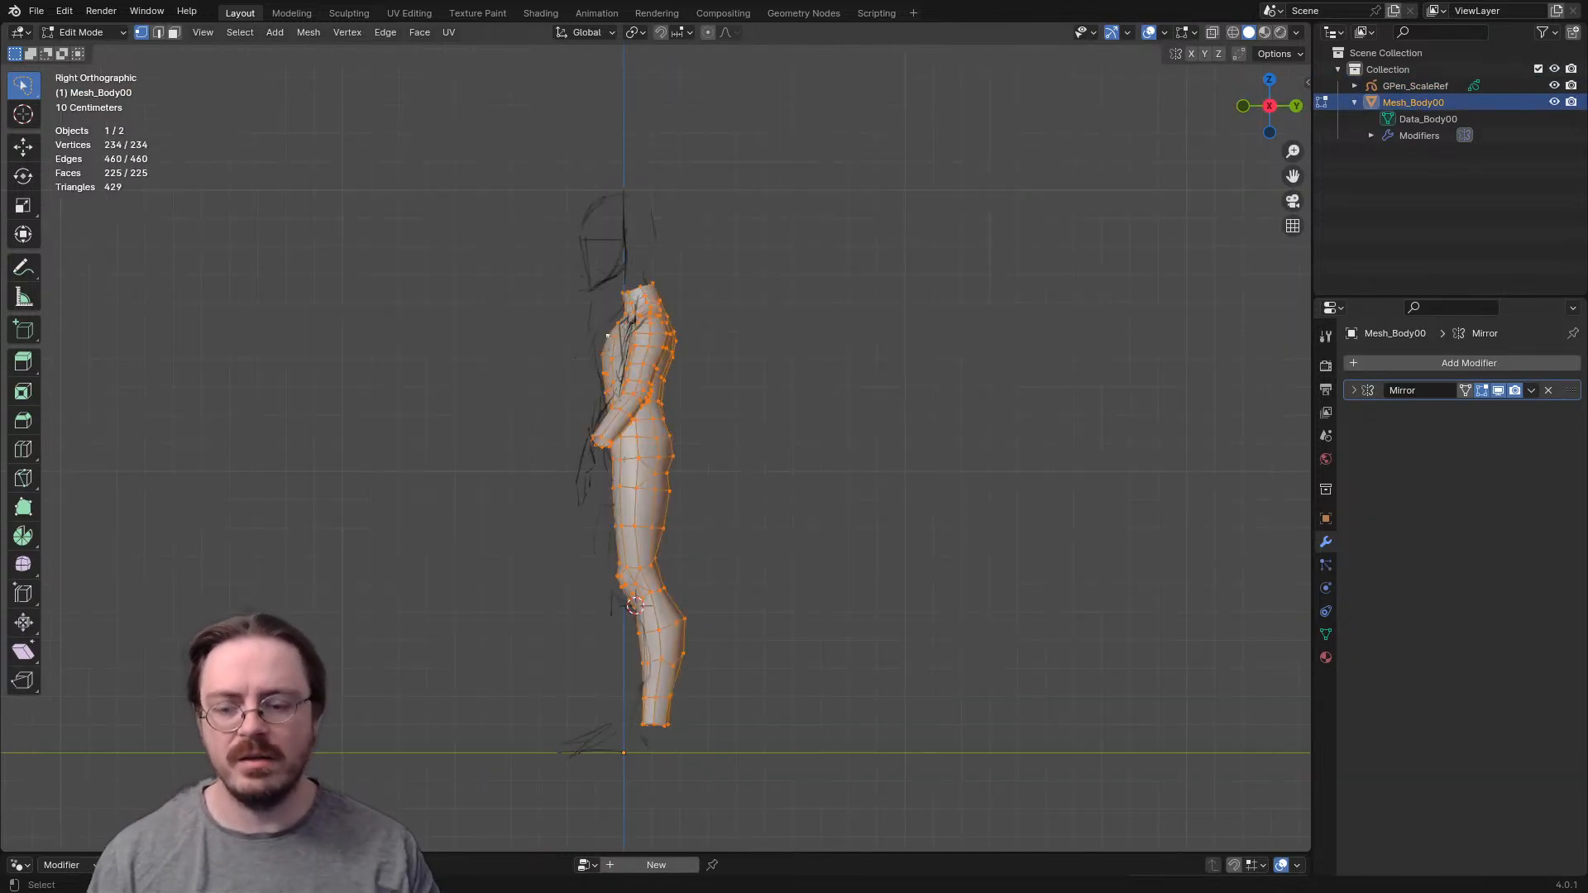
key(g)
key(y)
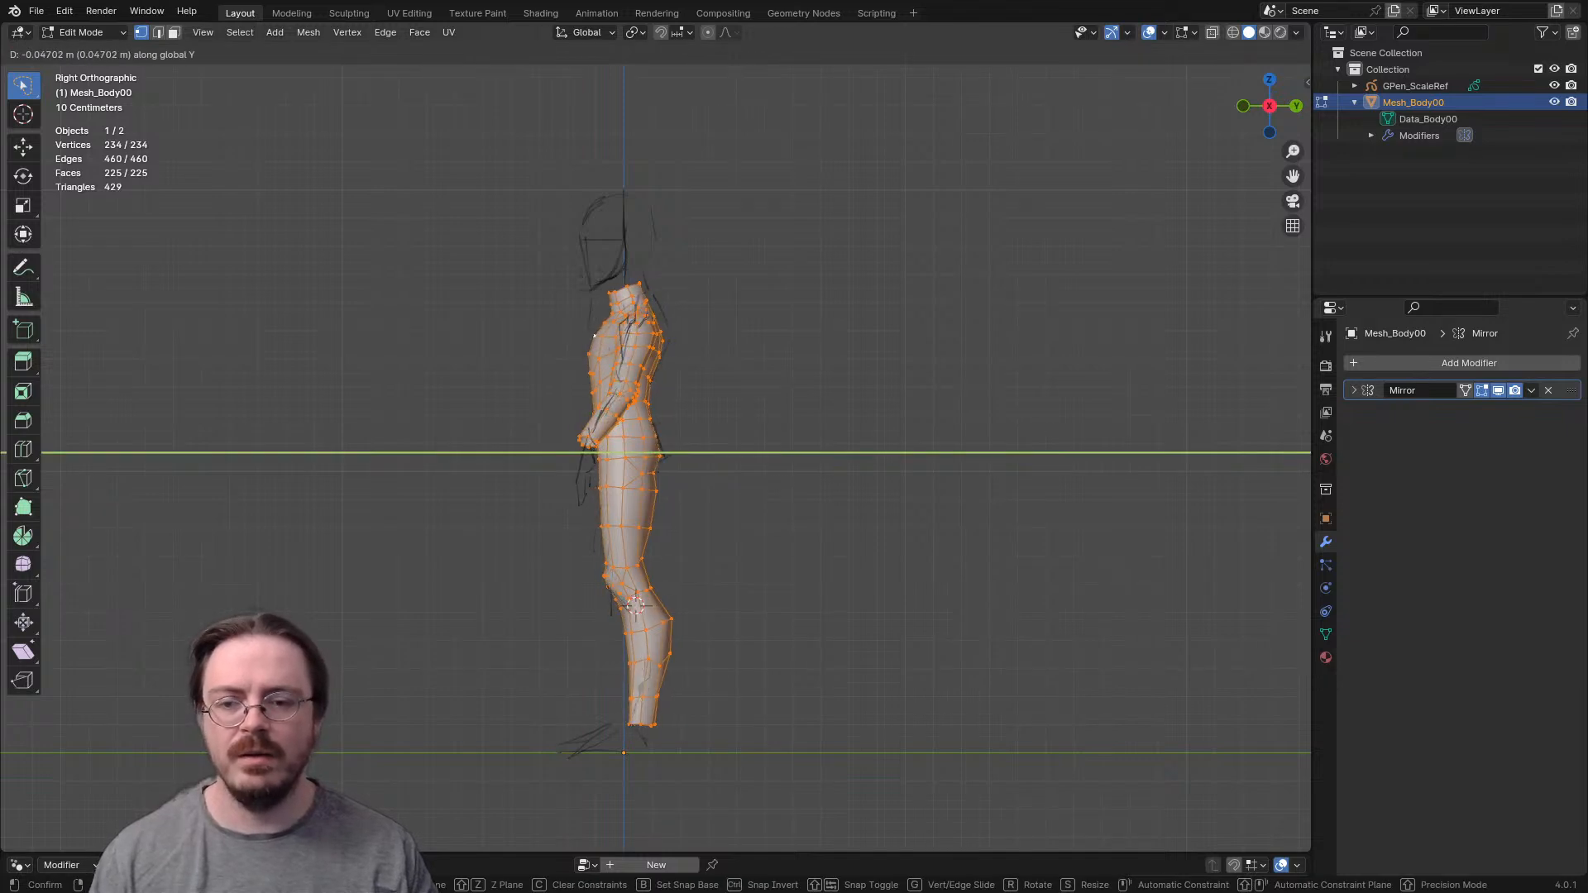
click(594, 336)
key(r)
right_click(897, 450)
- Leave Edit Mode and hide the GPen_ScaleRef sketch
key(Tab)
scroll(718, 456, down, 3)
middle_drag(718, 457, 902, 481)
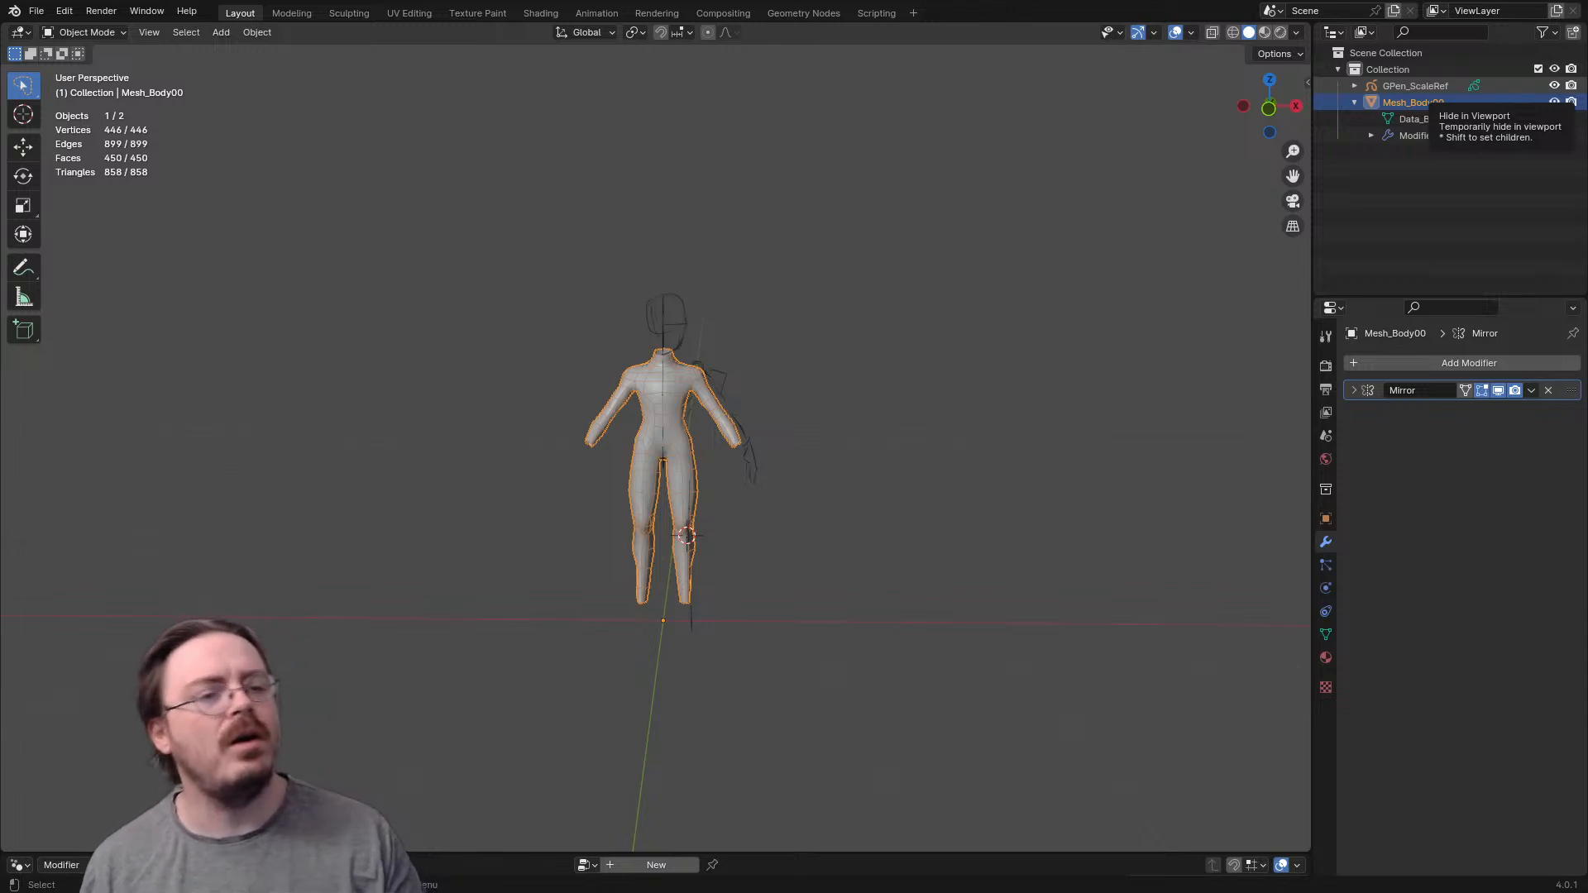
click(1555, 86)
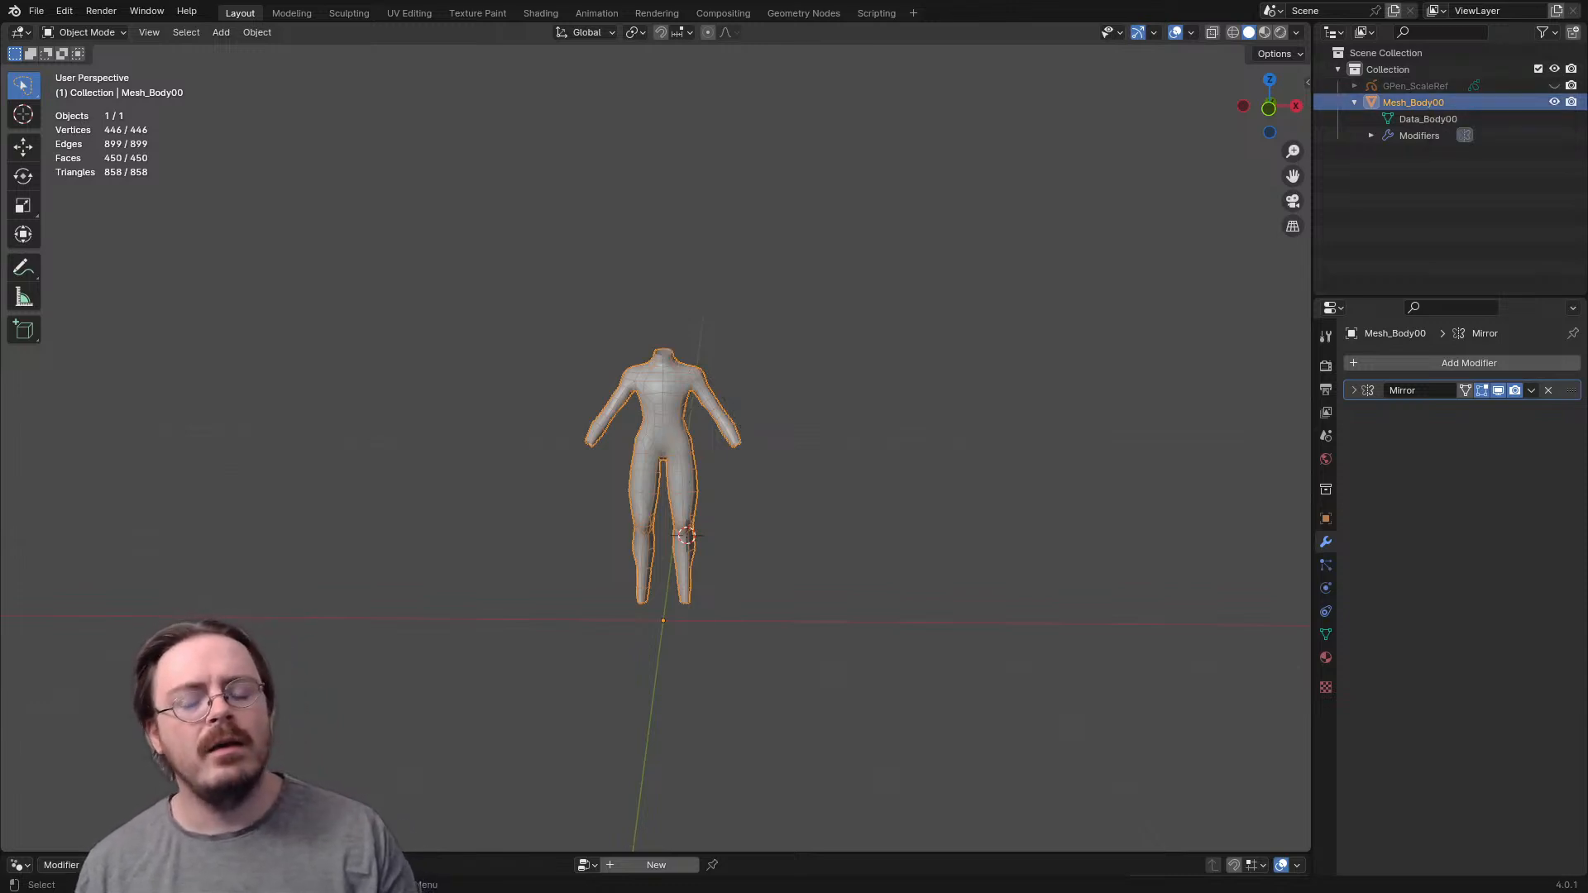
- Deselect the body and examine its overall shape from the front and back
scroll(827, 463, up, 4)
middle_drag(827, 464, 886, 469)
scroll(1017, 469, down, 3)
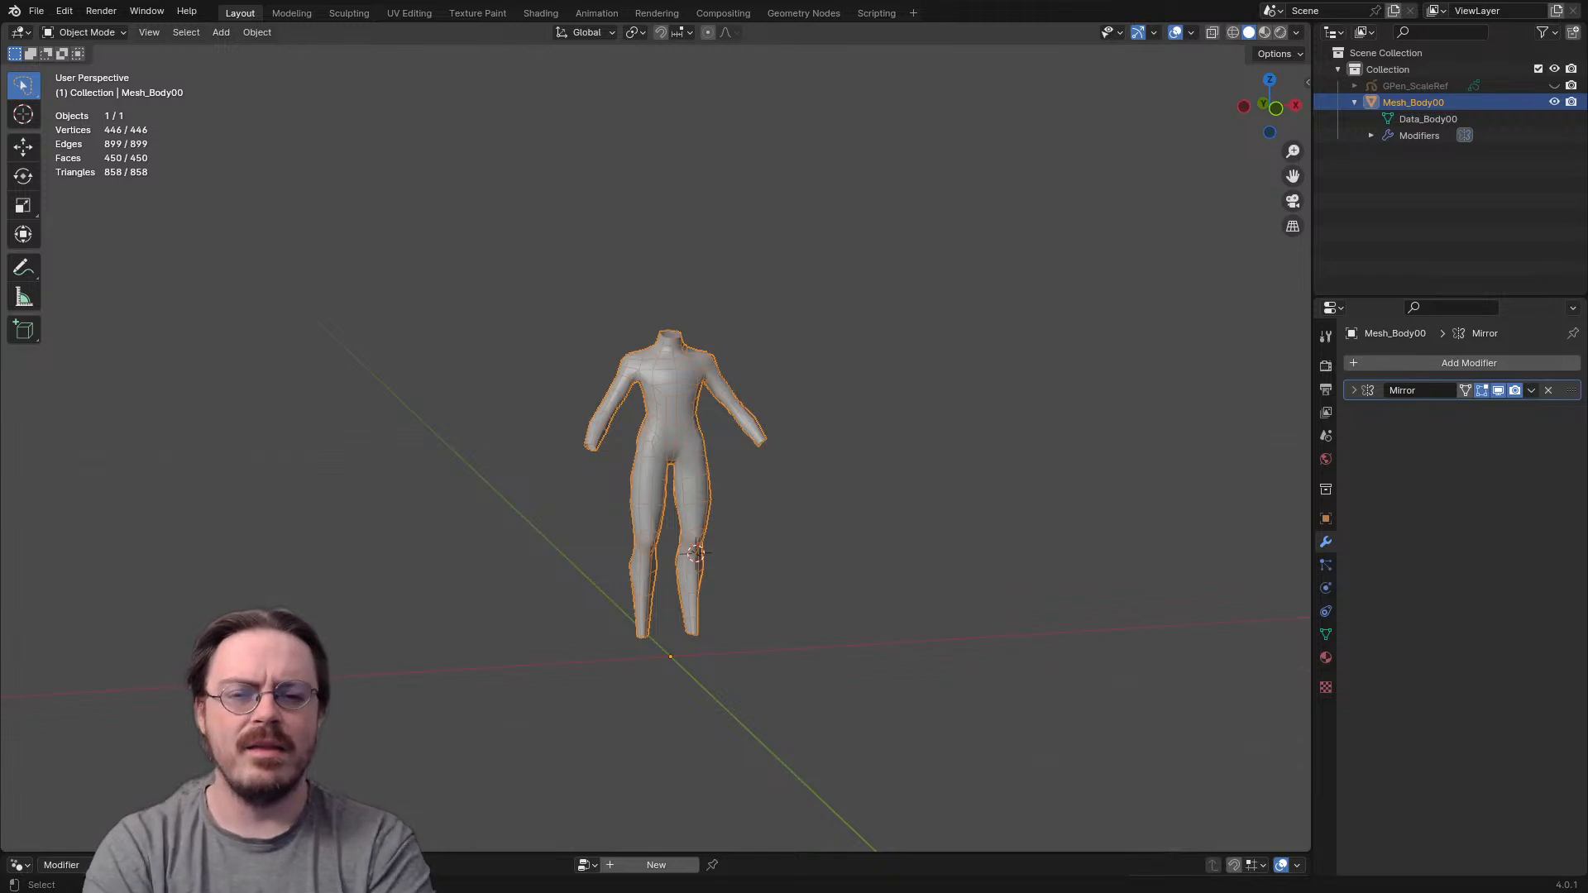
scroll(659, 446, up, 4)
middle_drag(703, 463, 920, 524)
scroll(659, 447, down, 1)
key(alt+a)
scroll(659, 447, down, 2)
scroll(659, 447, up, 4)
scroll(659, 446, down, 3)
middle_drag(661, 464, 688, 464)
scroll(656, 451, up, 1)
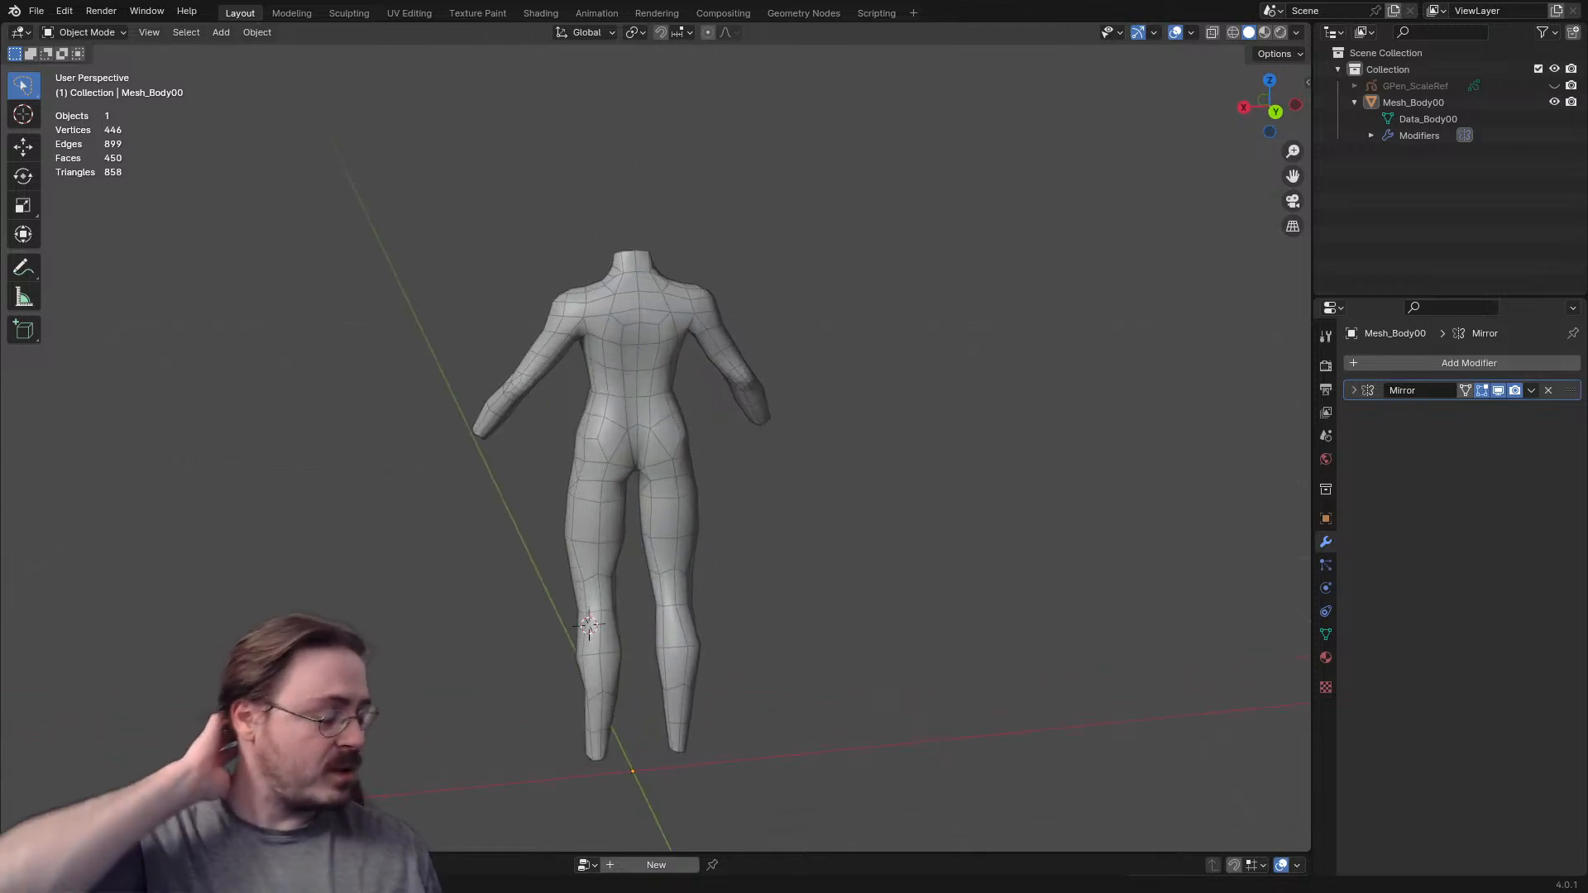